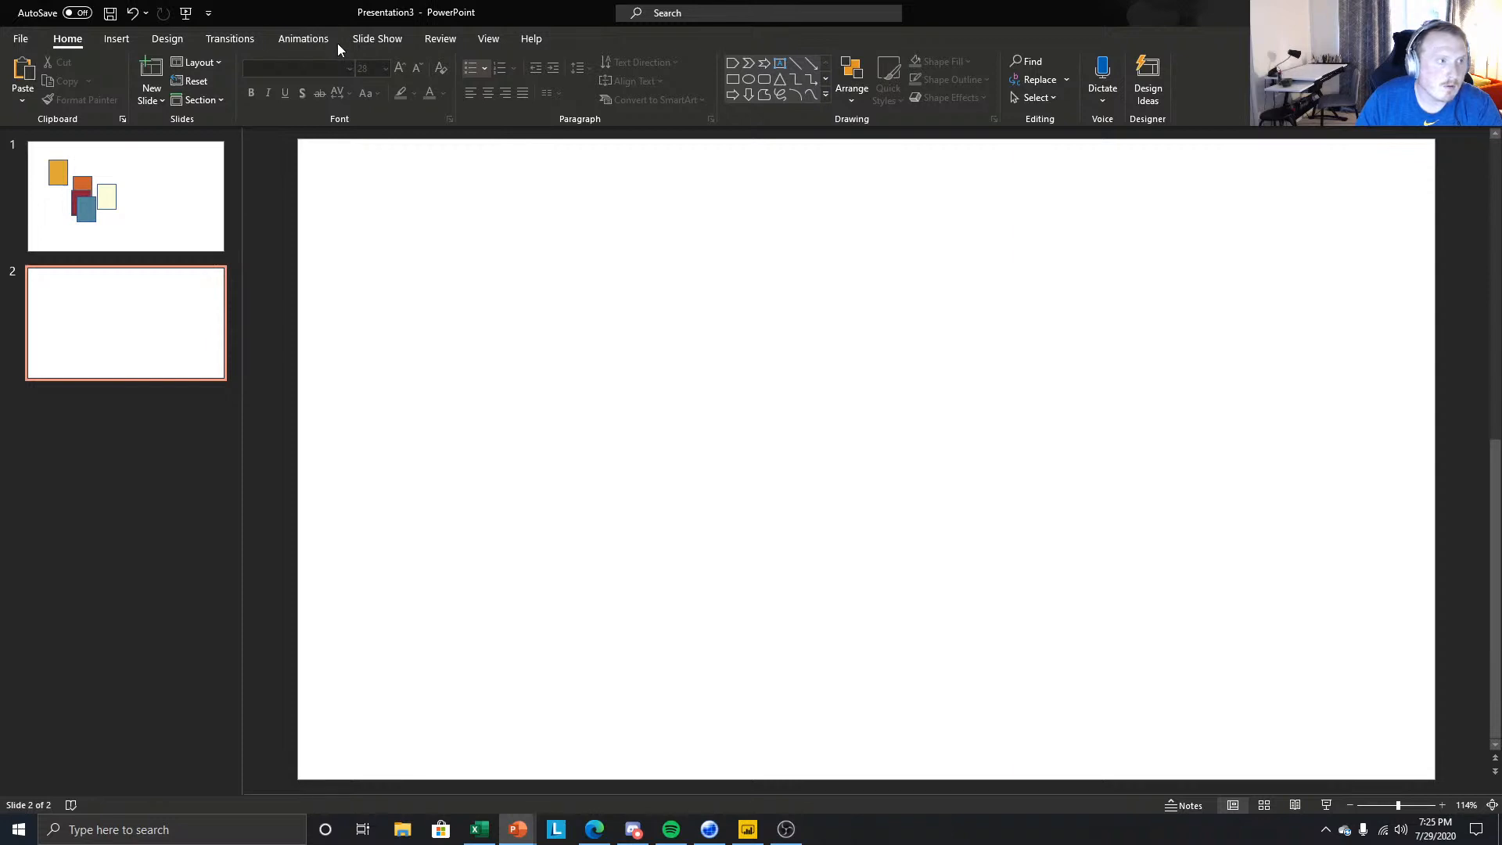
- Draw a rectangle on slide 2 and stretch it to cover the whole slide, 7.5" high and 13.33" wide
{"action": "left_click", "coordinate": [129, 39]}
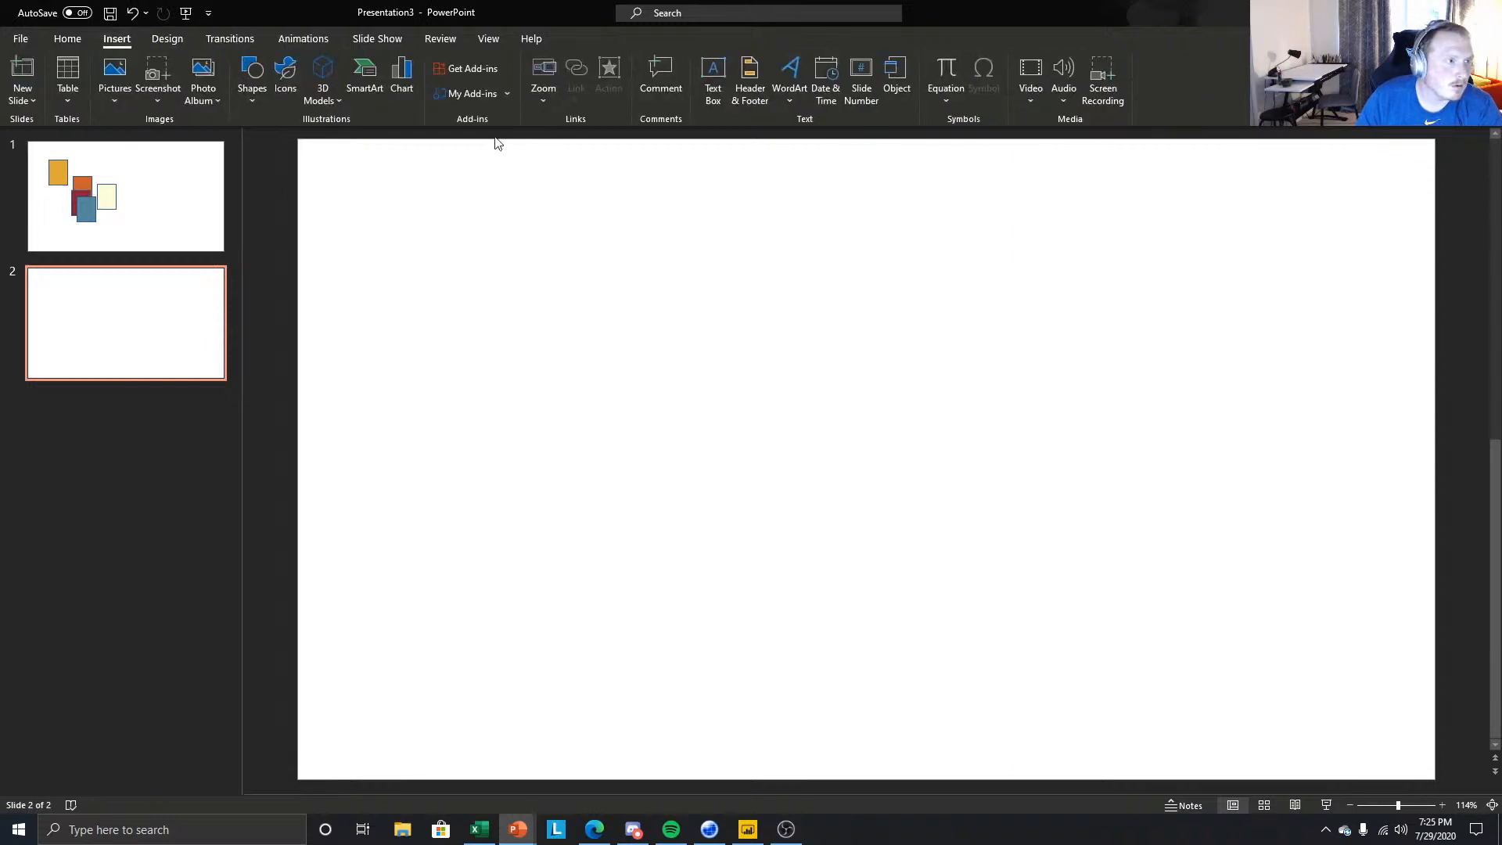
{"action": "left_click", "coordinate": [251, 78]}
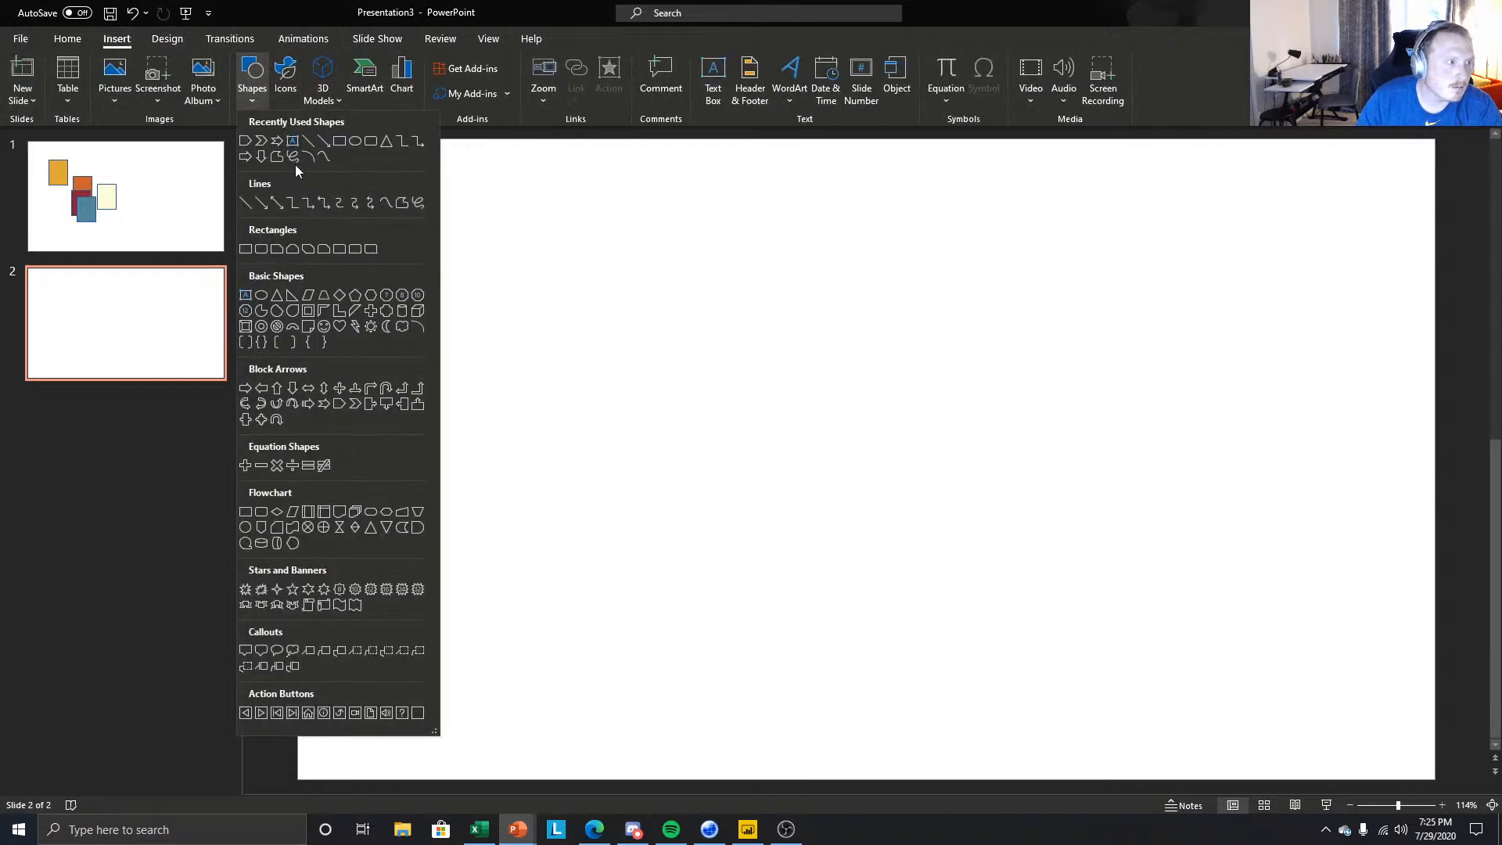
{"action": "left_click", "coordinate": [336, 144]}
{"action": "left_click_drag", "start_coordinate": [349, 181], "coordinate": [620, 436]}
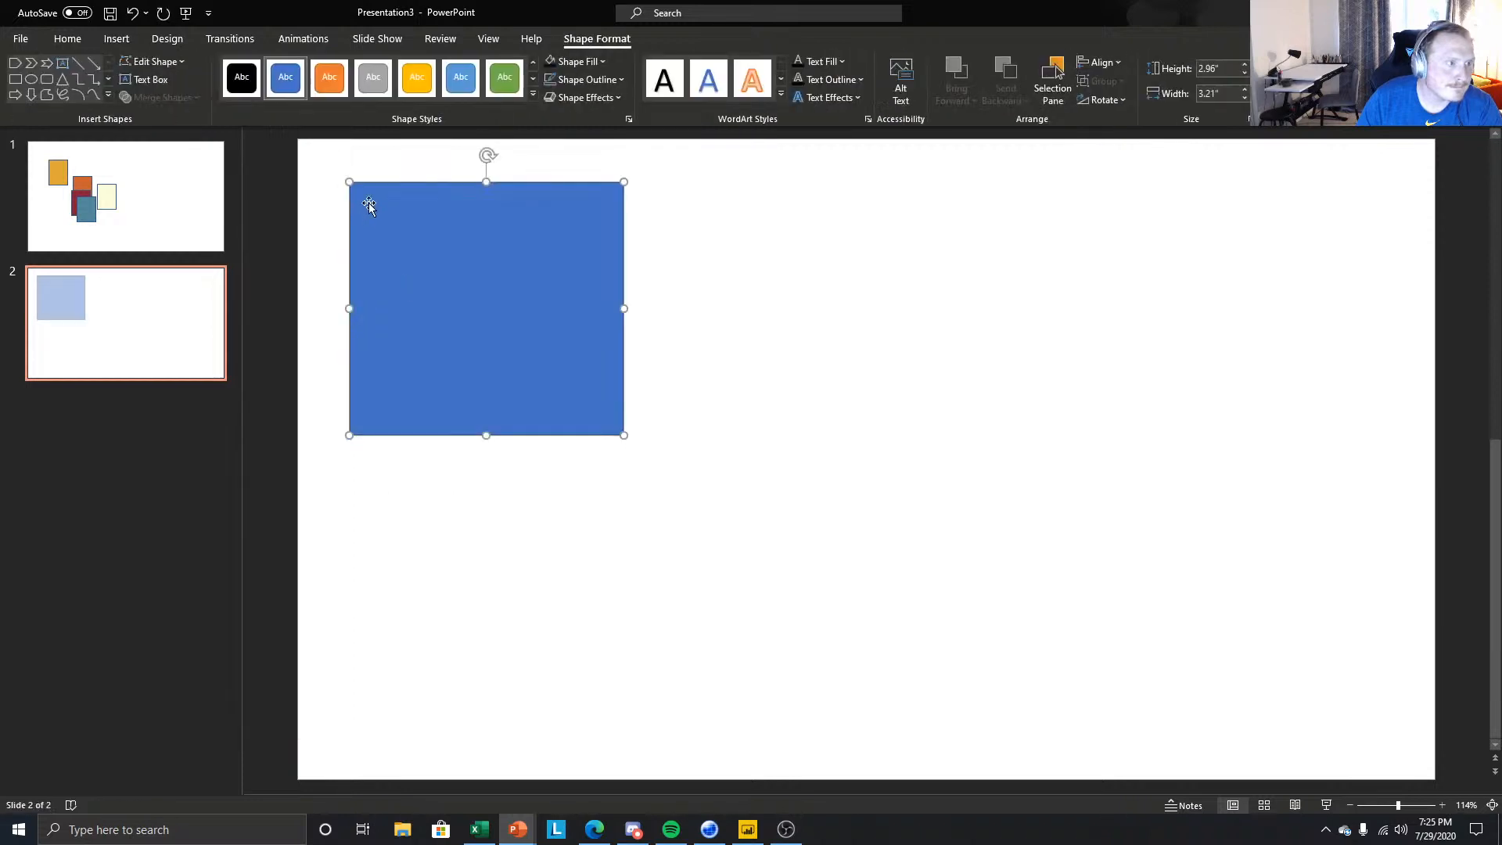
{"action": "left_click_drag", "start_coordinate": [346, 179], "coordinate": [302, 141]}
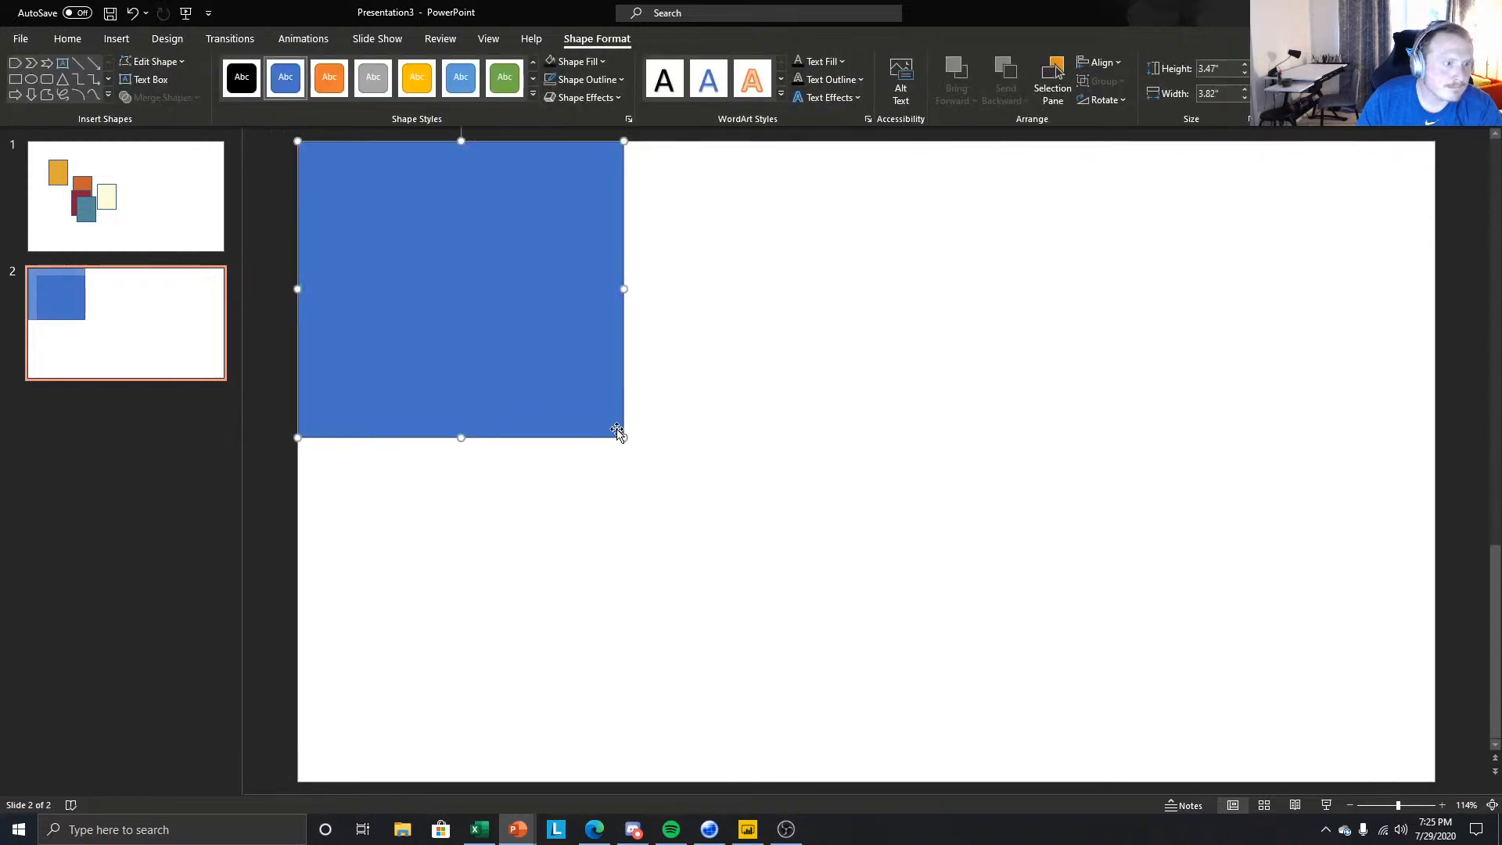
{"action": "left_click_drag", "start_coordinate": [624, 436], "coordinate": [1435, 773]}
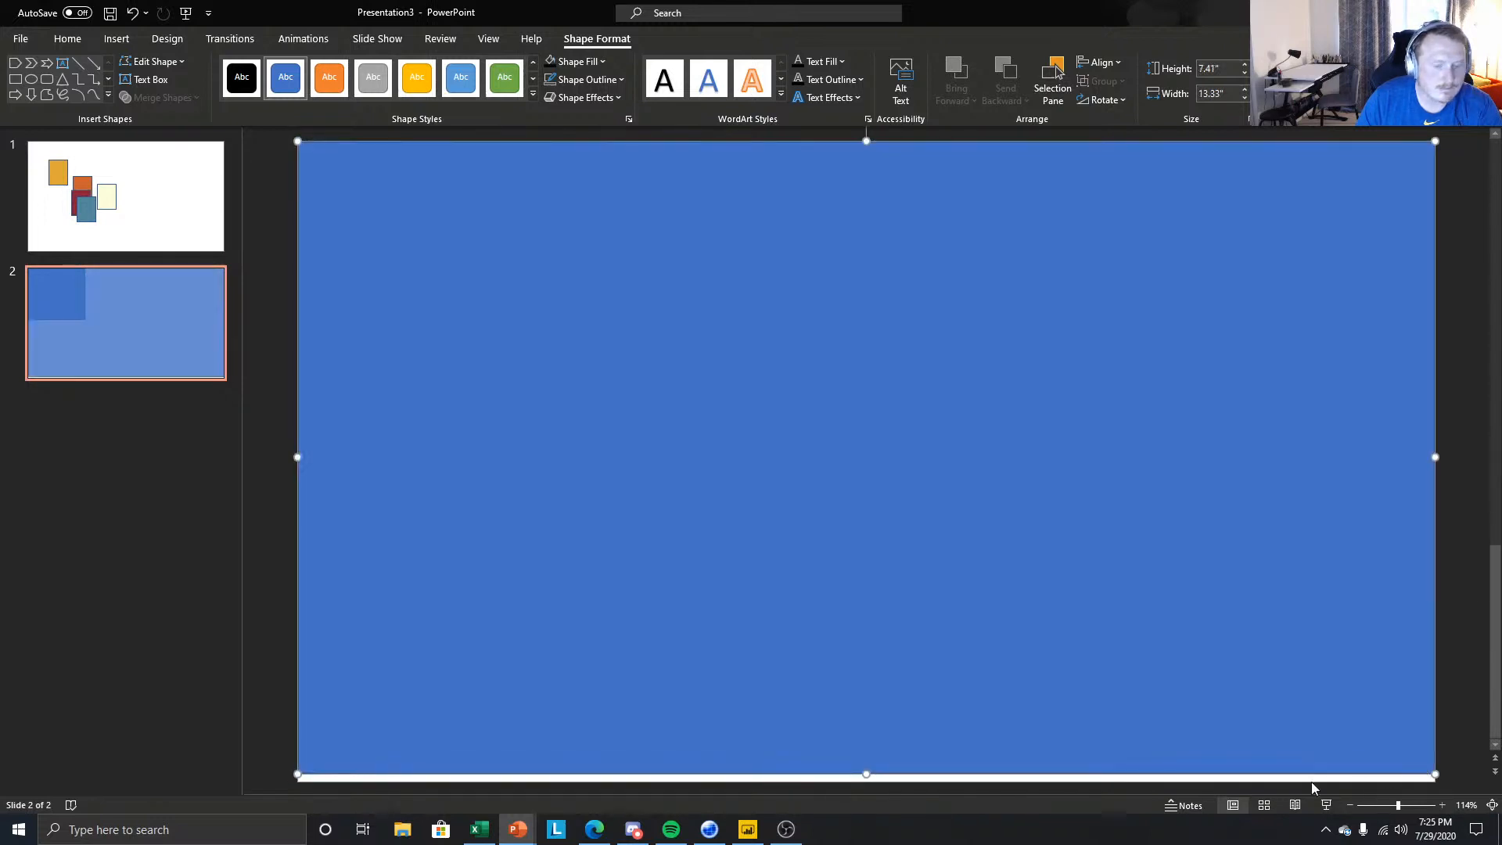
{"action": "left_click_drag", "start_coordinate": [866, 774], "coordinate": [866, 779]}
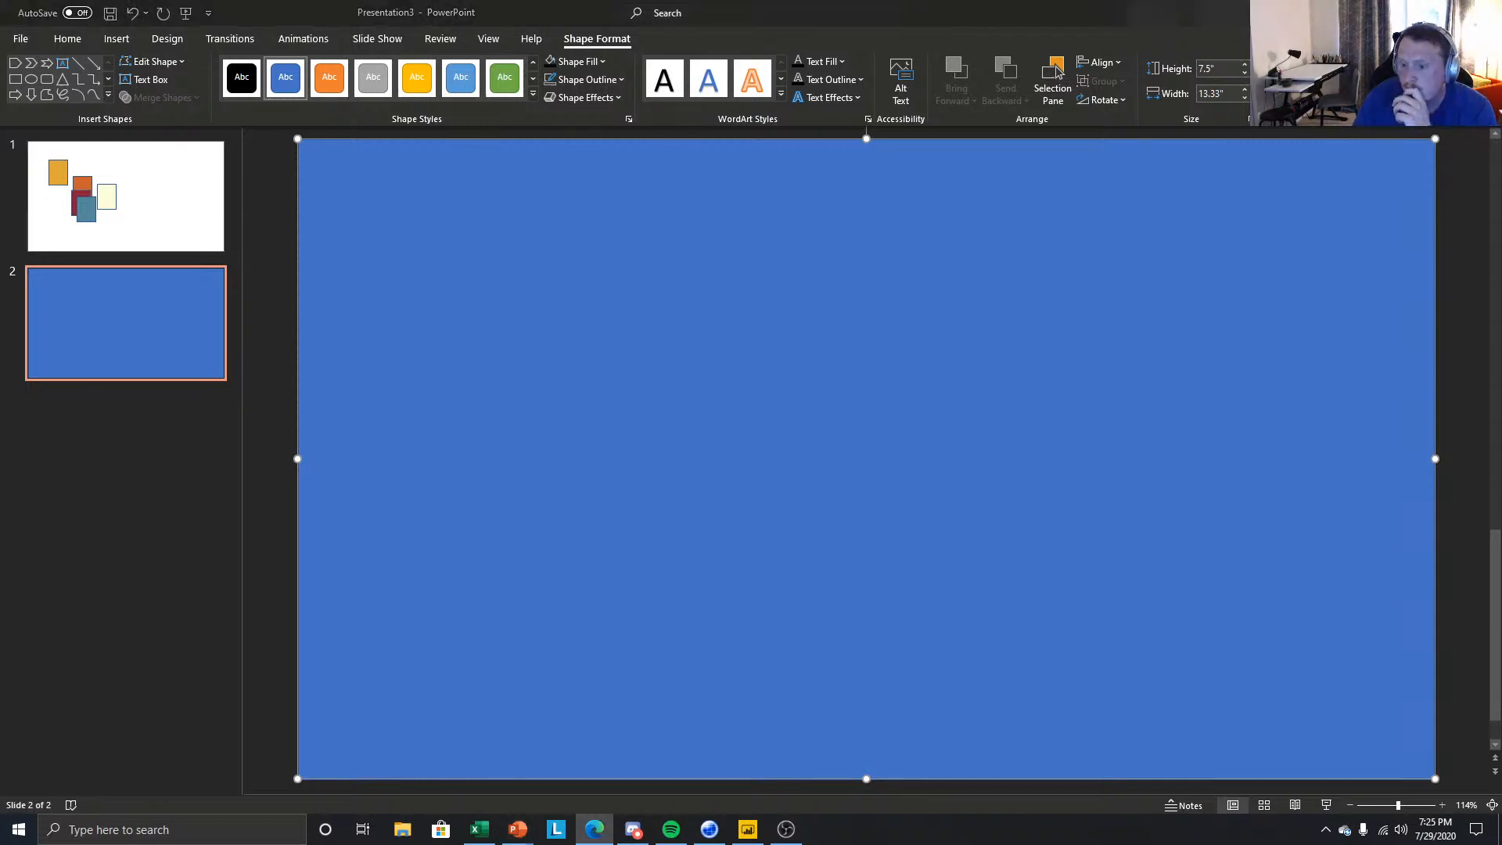
- Replace the blue full-slide rectangle with the copied light gray background rectangle
{"action": "key", "text": "alt+Tab"}
{"action": "left_click_drag", "start_coordinate": [1012, 224], "coordinate": [1501, 415]}
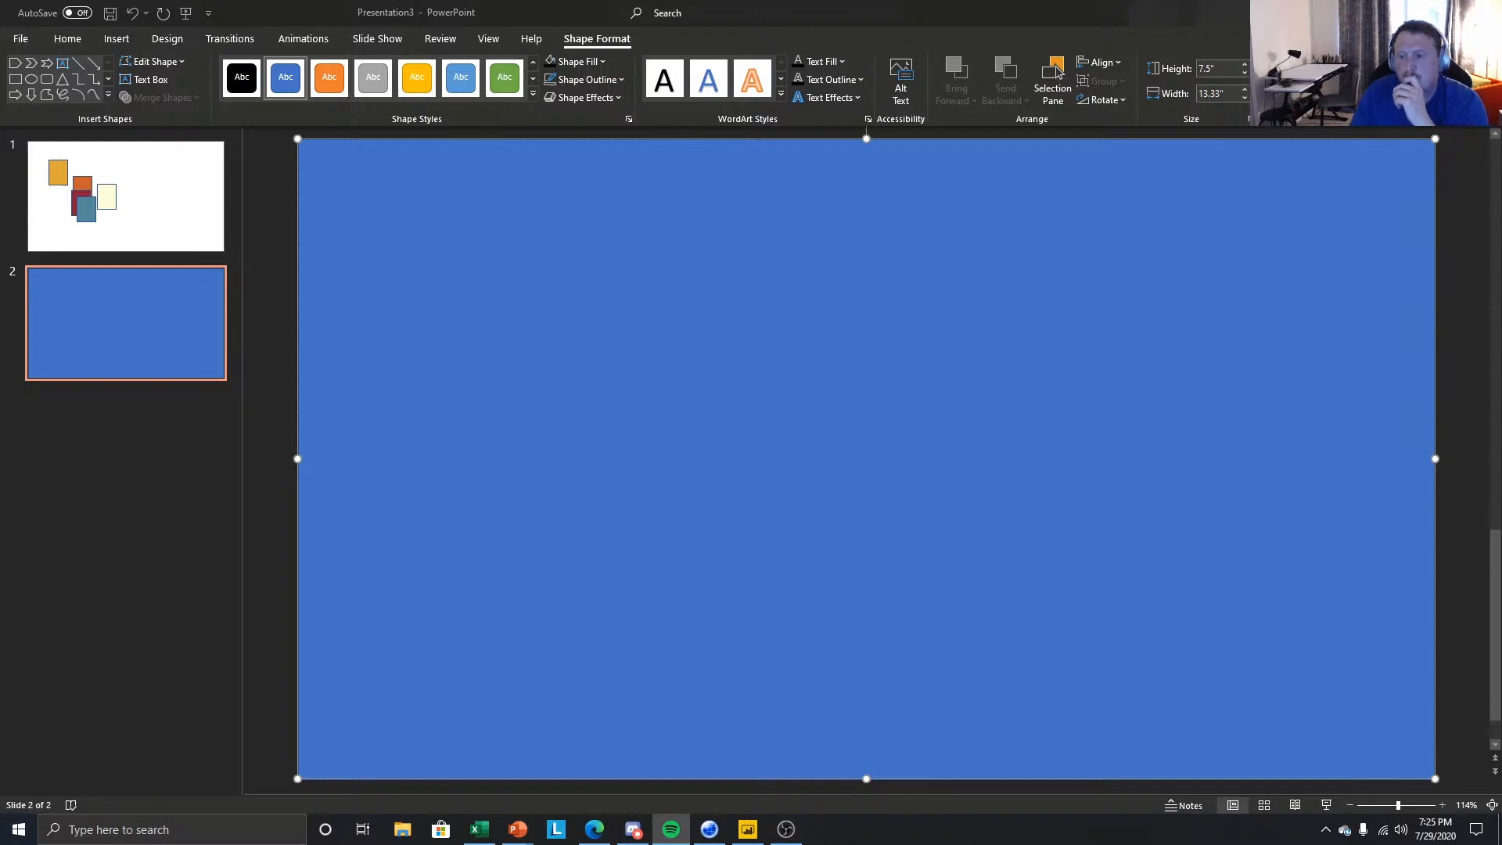
{"action": "key", "text": "alt+Tab"}
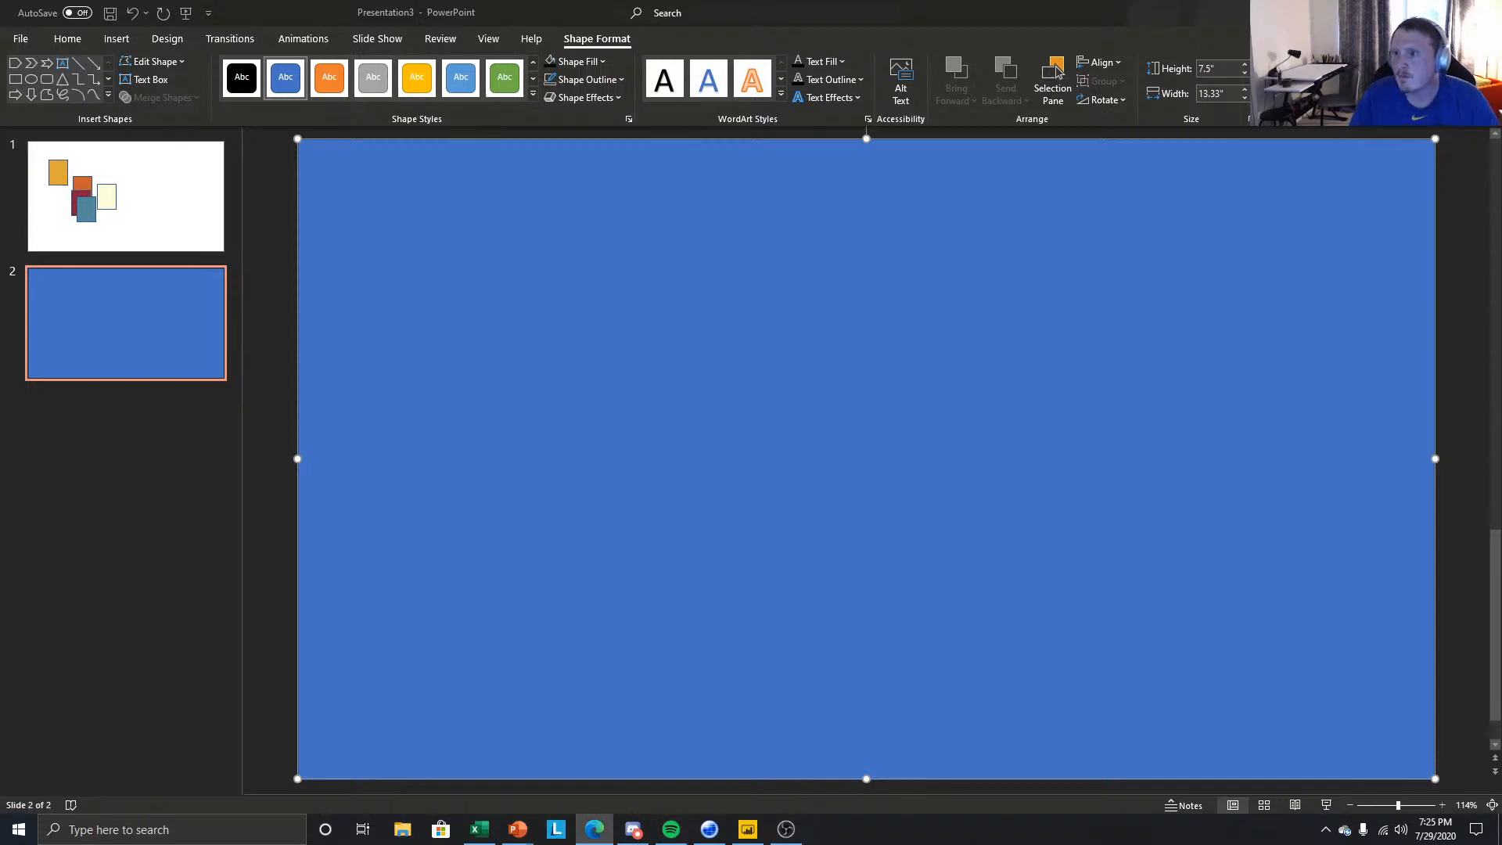
{"action": "key", "text": "alt+Tab"}
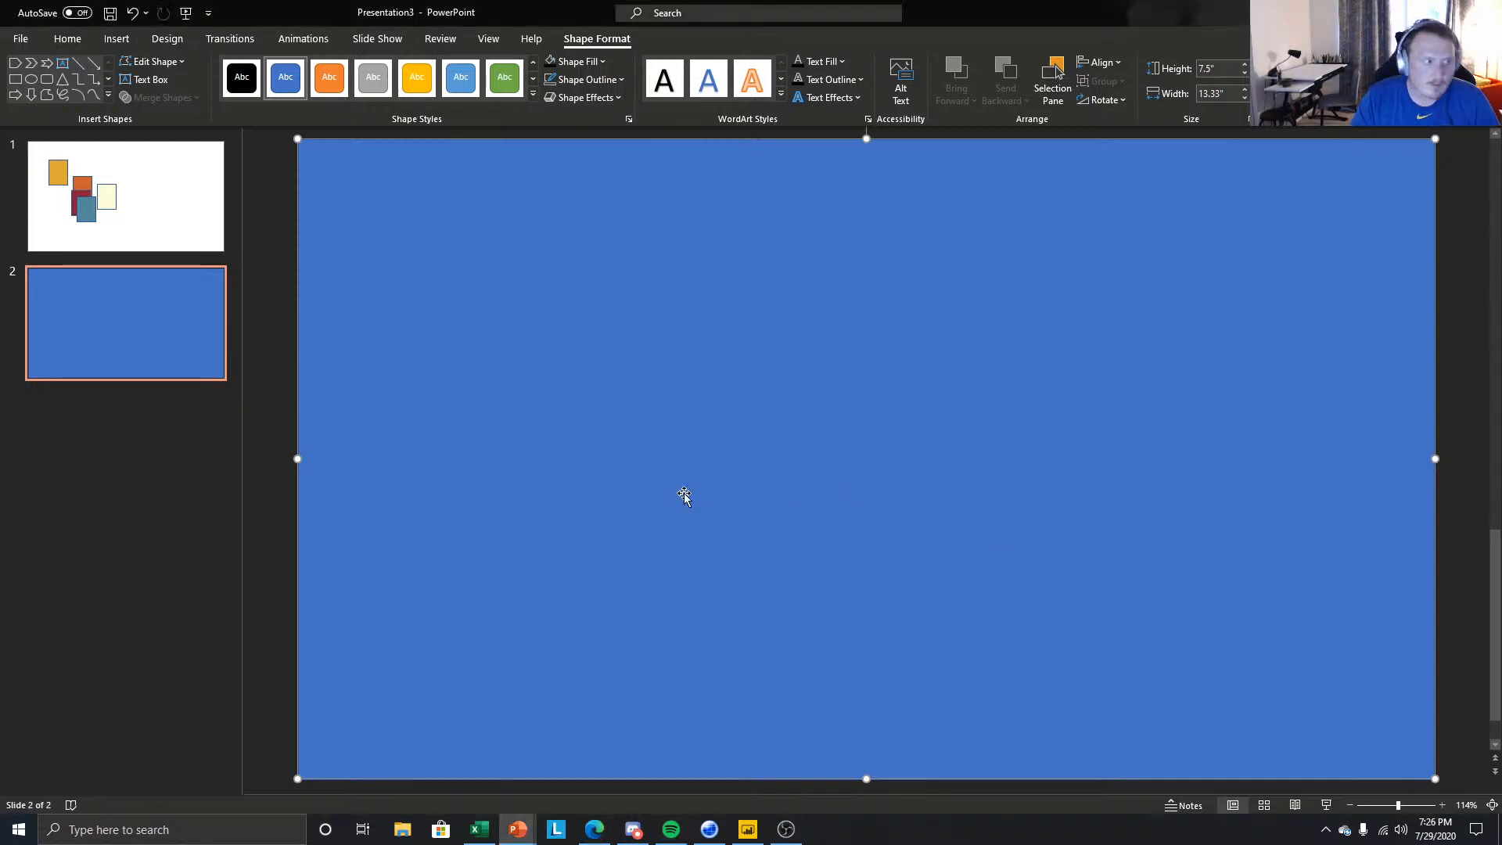
{"action": "key", "text": "alt+Tab"}
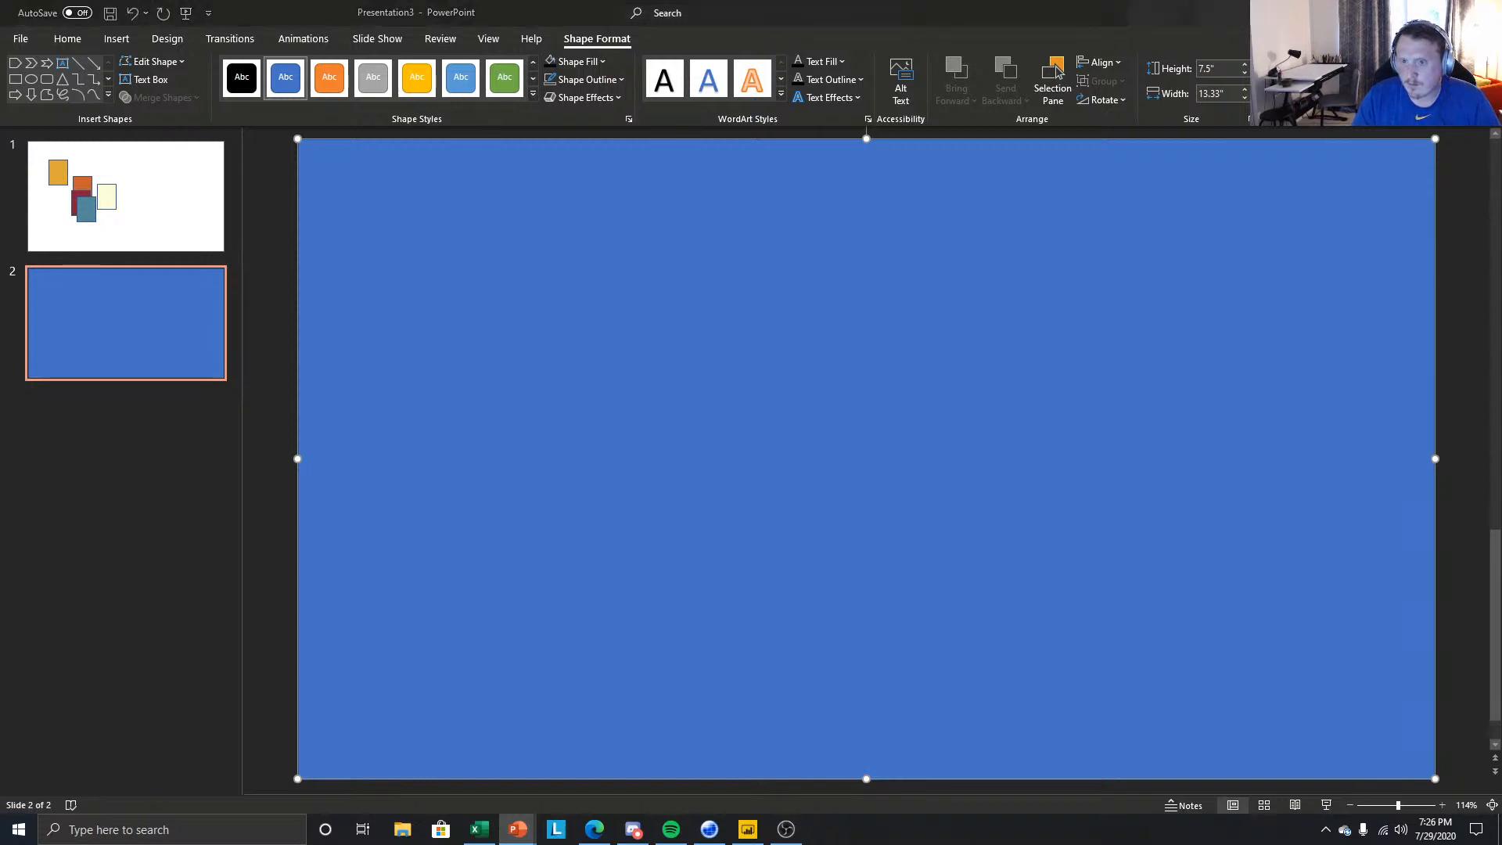
{"action": "left_click", "coordinate": [1180, 326]}
{"action": "key", "text": "ctrl+v"}
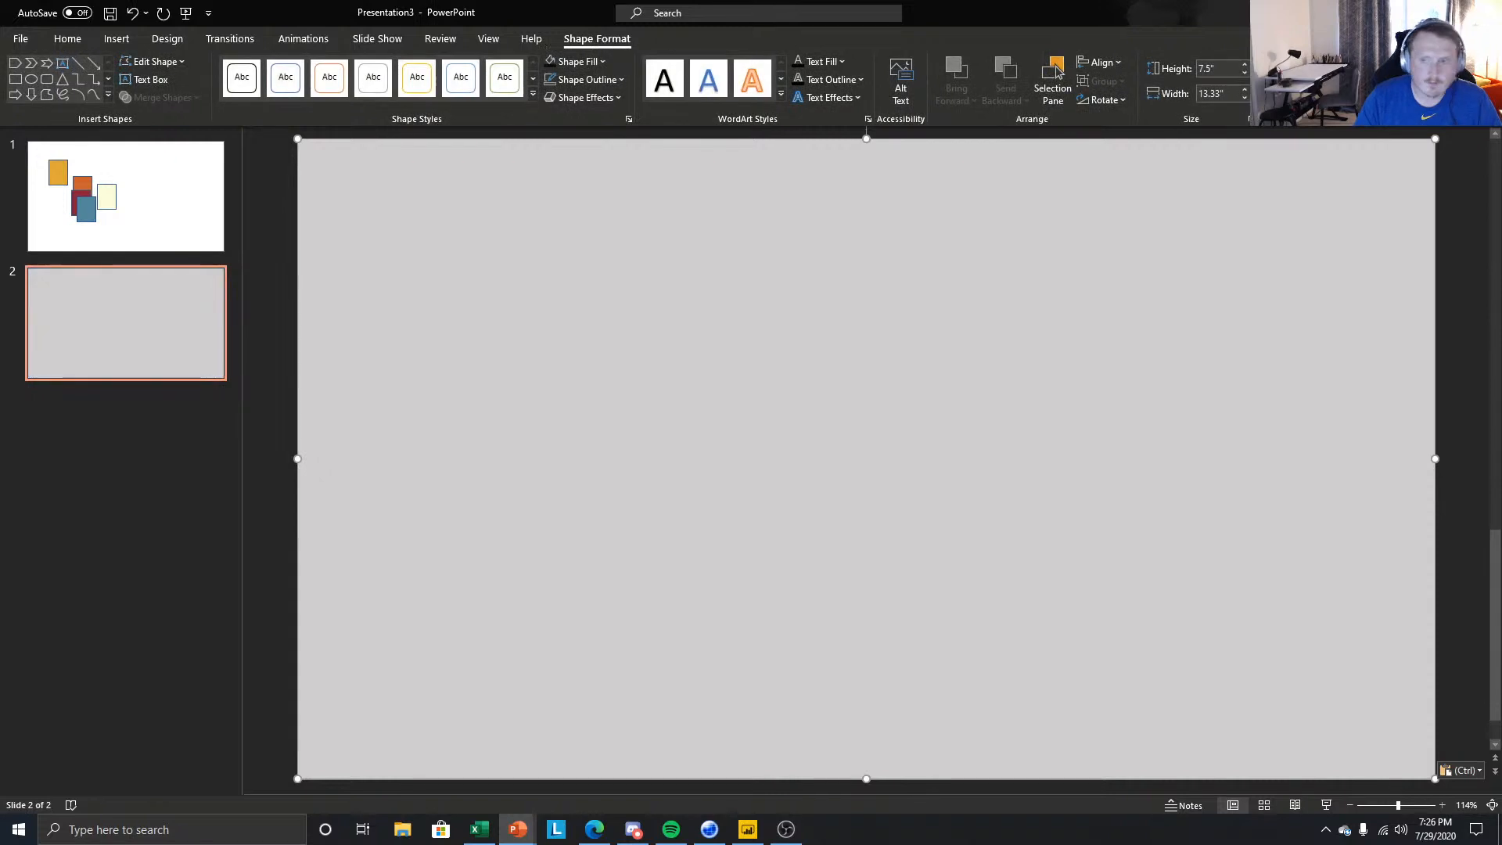
{"action": "left_click", "coordinate": [171, 500]}
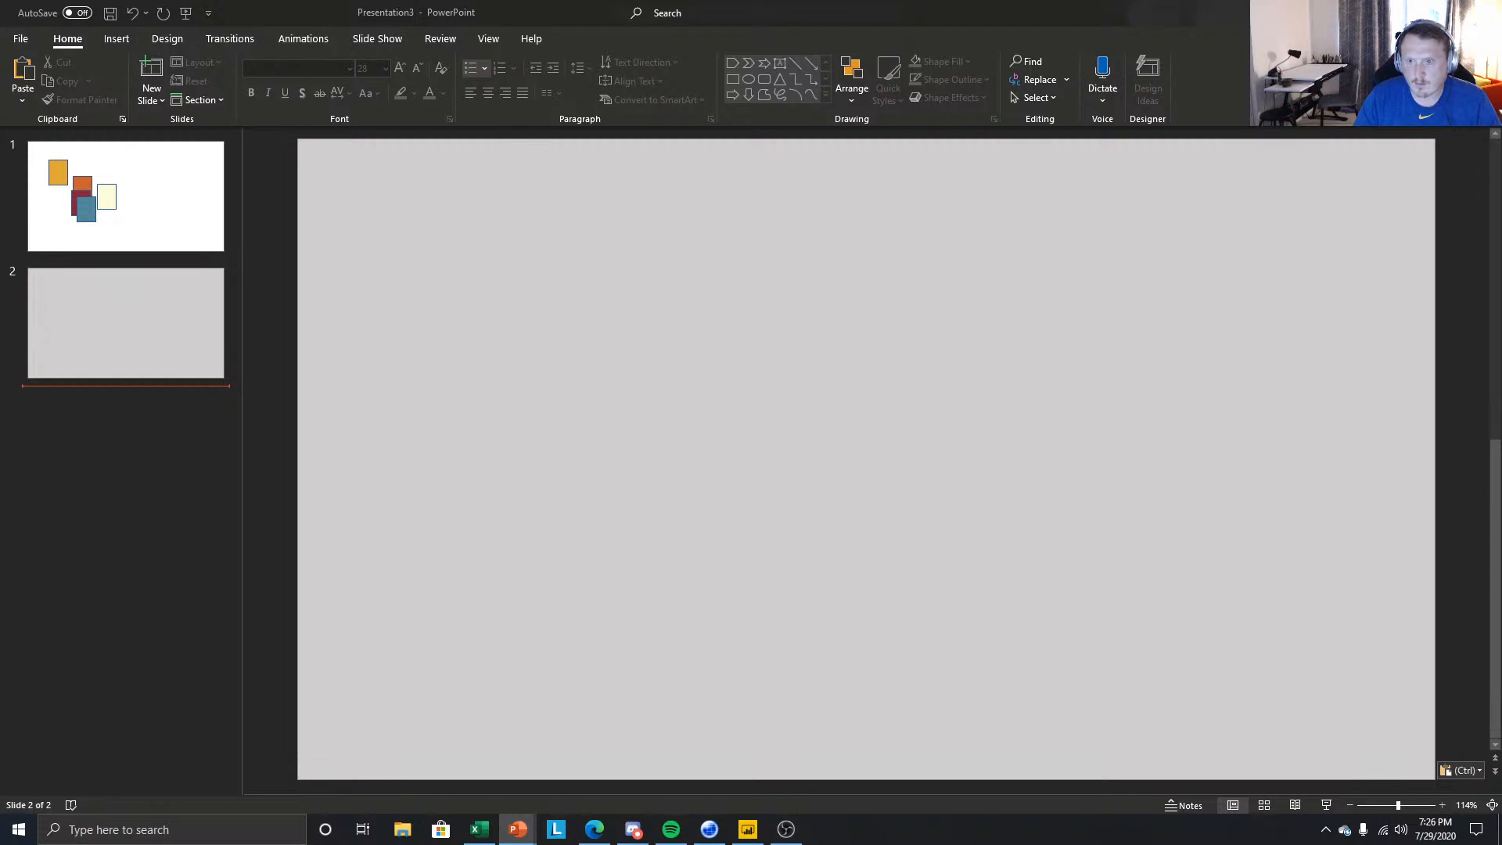
- Paste the copied dark blue vertical sidebar along the slide's left edge, over the gray background
{"action": "left_click", "coordinate": [822, 423]}
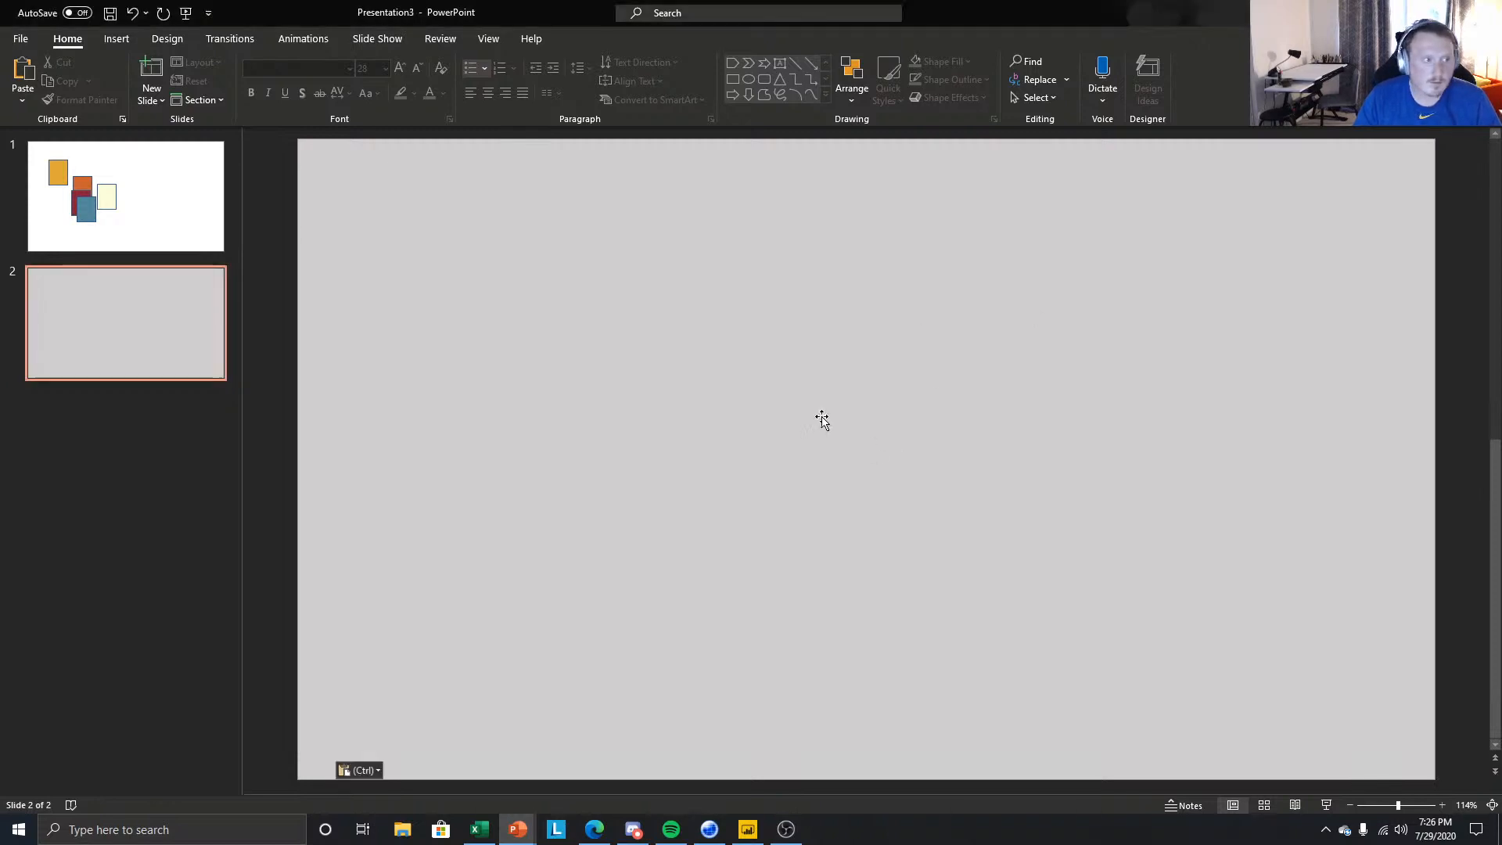
{"action": "key", "text": "ctrl+v"}
{"action": "left_click", "coordinate": [217, 529]}
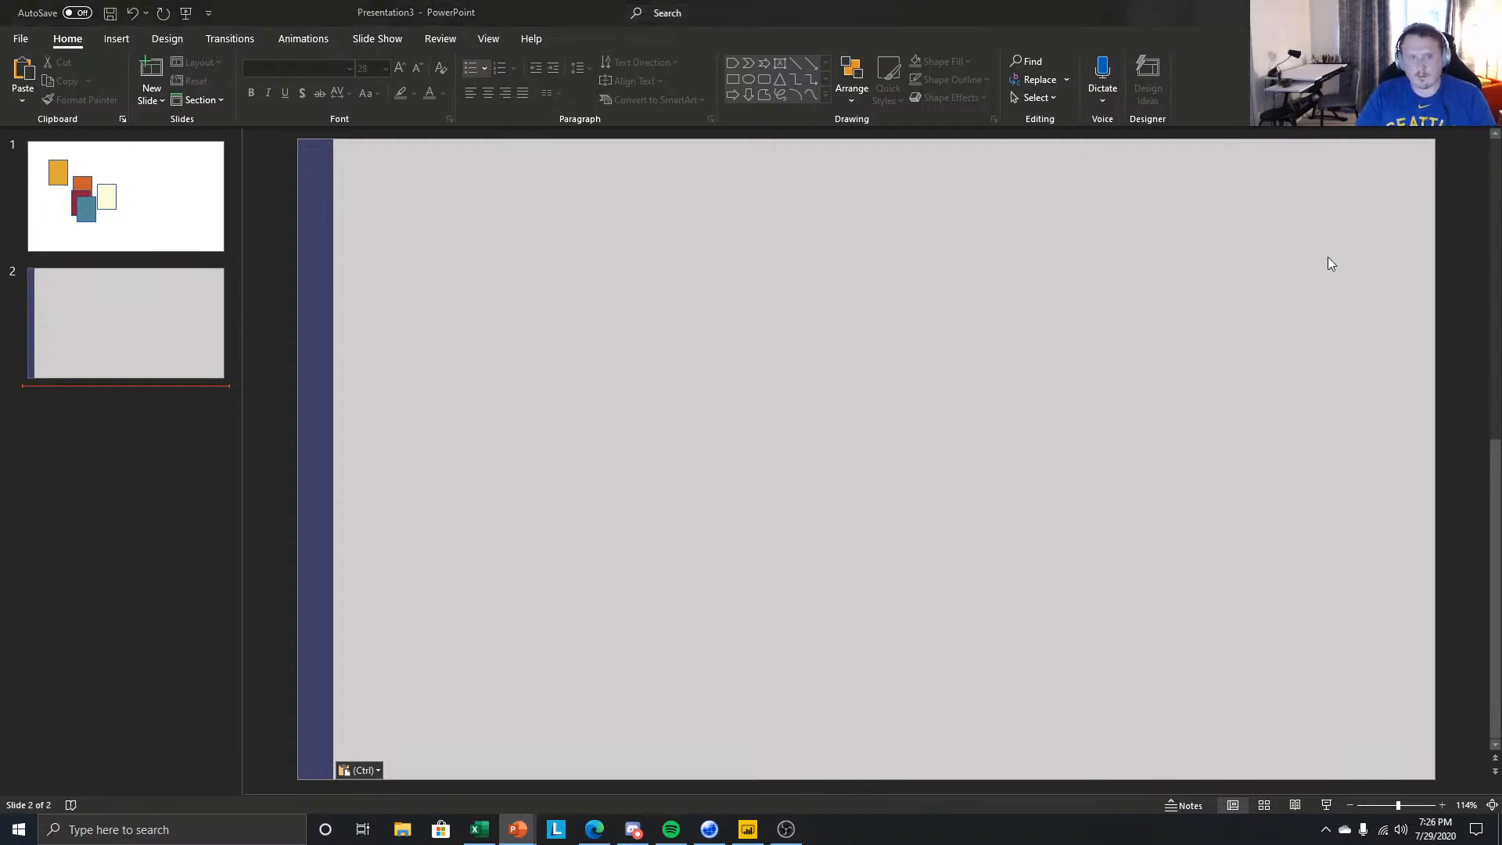
- Paste the thin black patterned strip and move it flush against the right edge of the dark blue sidebar
{"action": "left_click_drag", "start_coordinate": [1197, 2], "coordinate": [993, 1]}
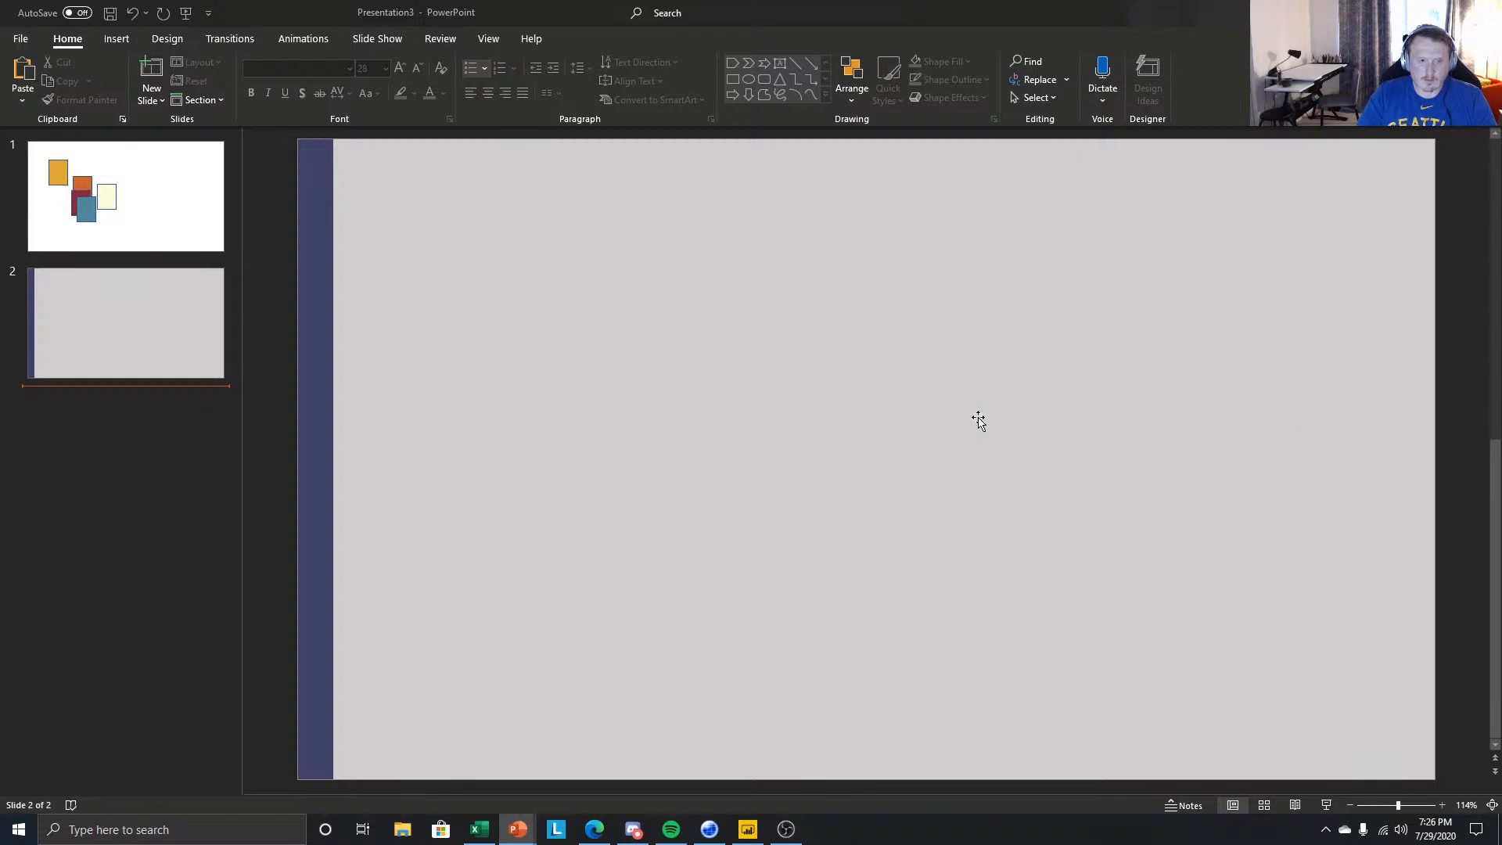
{"action": "key", "text": "ctrl+v"}
{"action": "left_click_drag", "start_coordinate": [353, 461], "coordinate": [342, 461]}
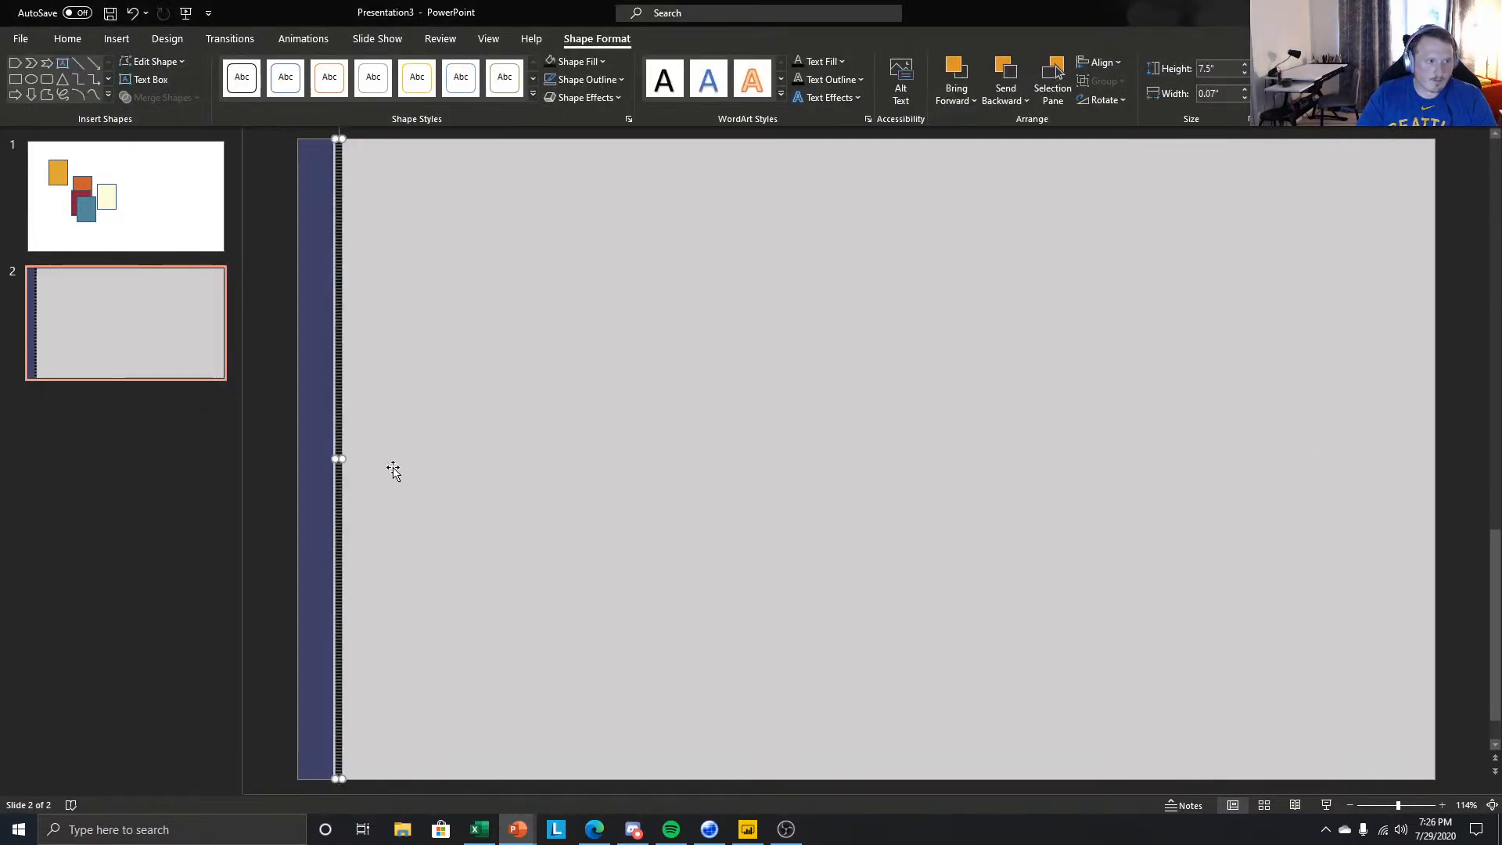
{"action": "left_click", "coordinate": [168, 565]}
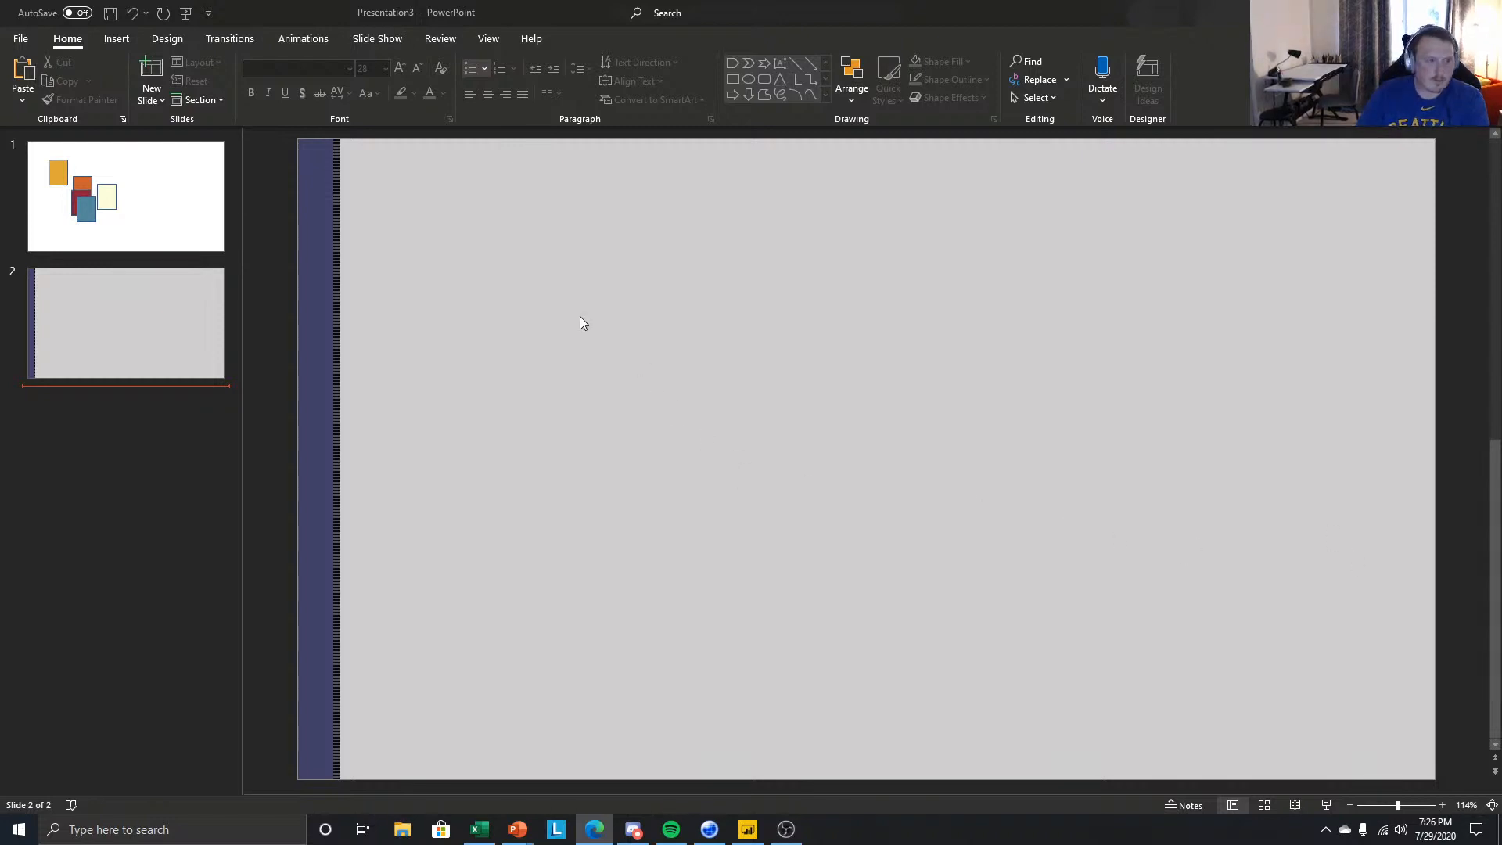
{"action": "left_click", "coordinate": [347, 407]}
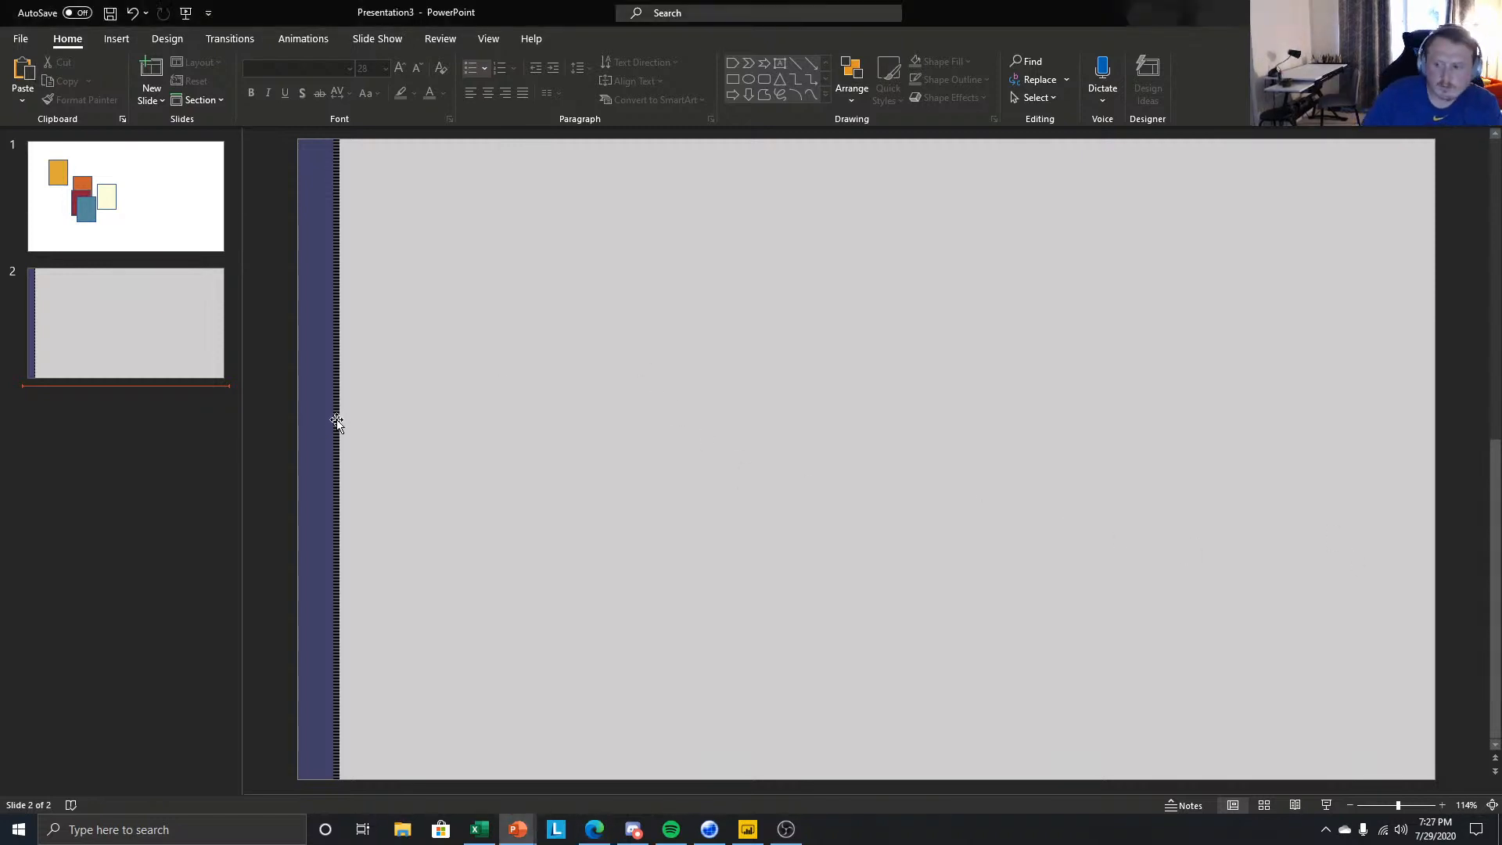
{"action": "left_click", "coordinate": [336, 429]}
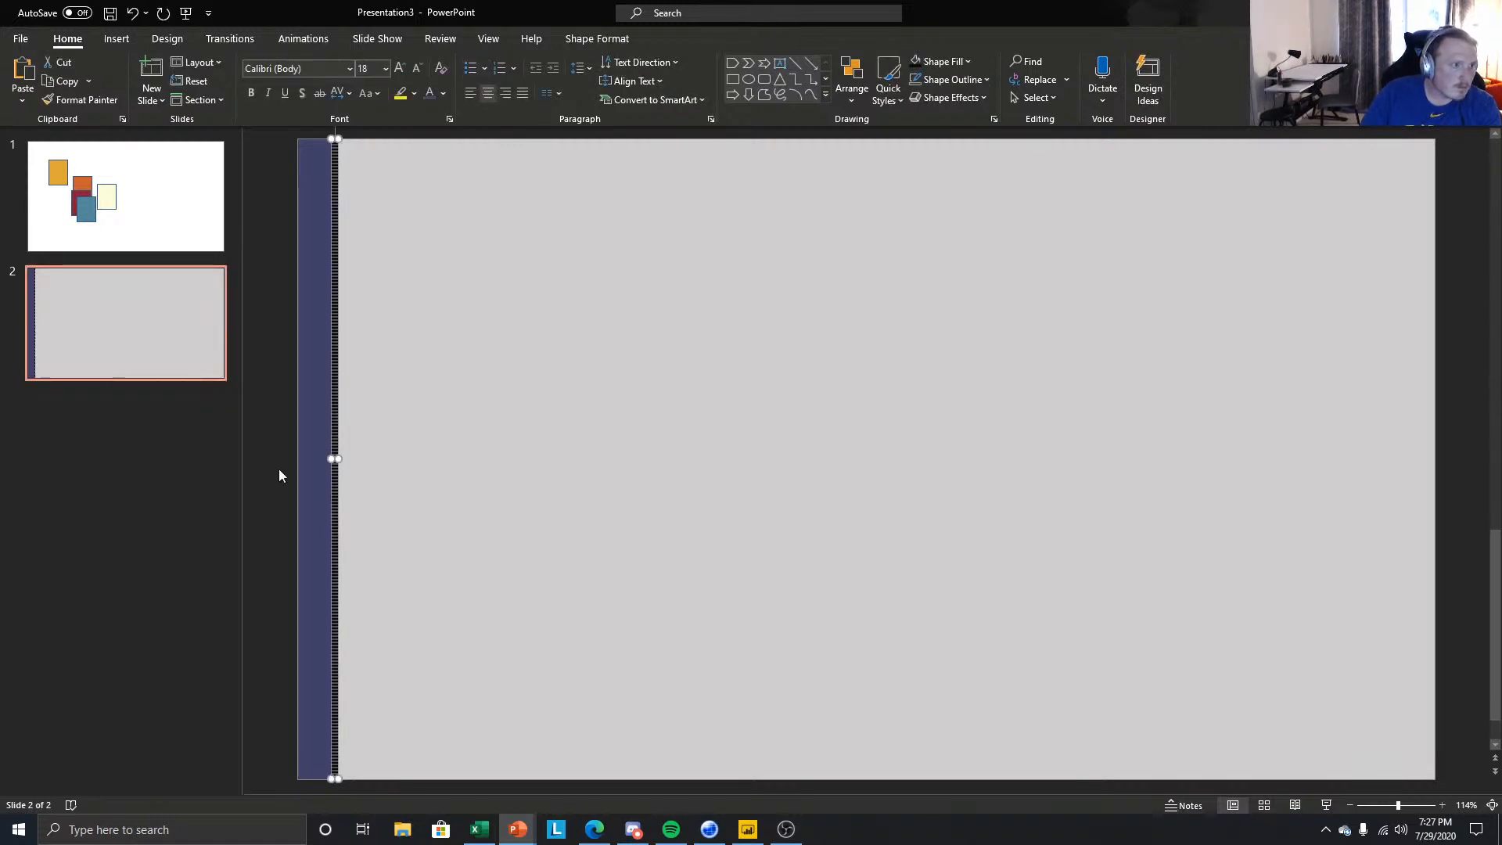
{"action": "left_click", "coordinate": [234, 382]}
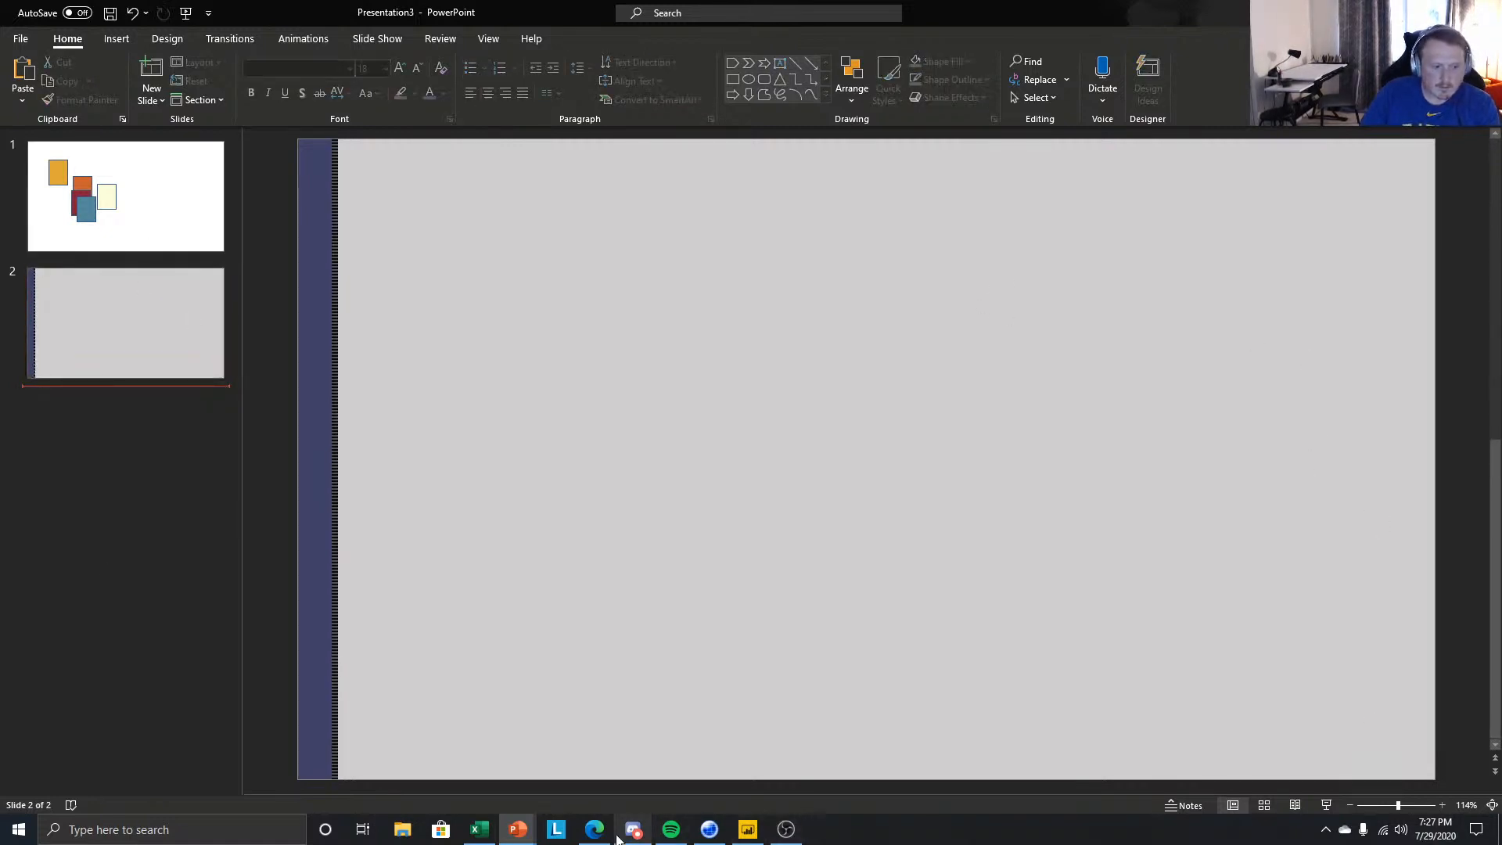
- Paste the copied white three-line menu icon at the top of the dark blue sidebar
{"action": "left_click", "coordinate": [515, 833]}
{"action": "left_click", "coordinate": [463, 778]}
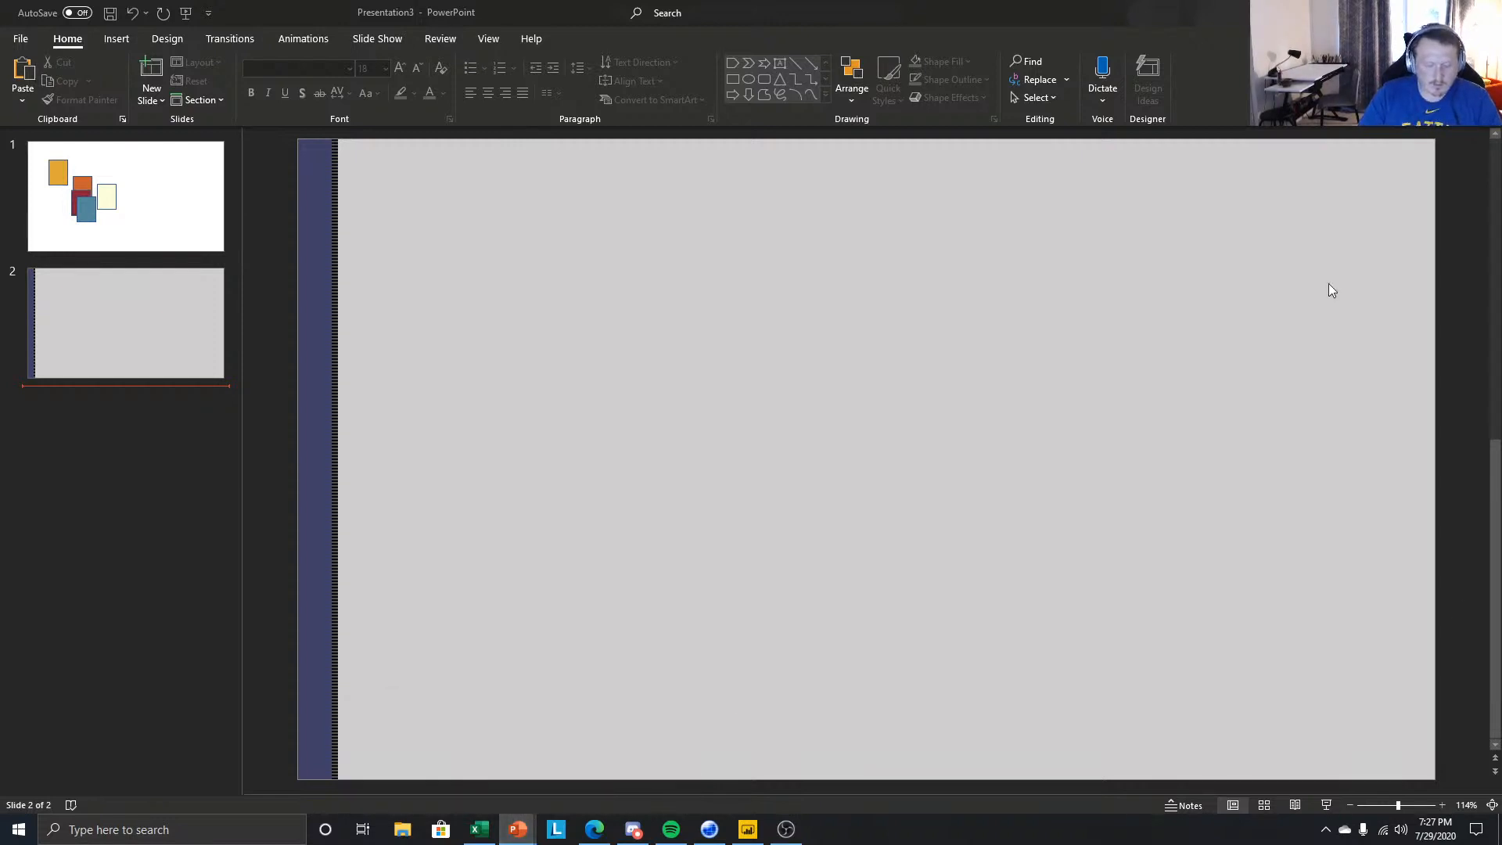
{"action": "left_click", "coordinate": [936, 275]}
{"action": "key", "text": "ctrl+v"}
{"action": "left_click", "coordinate": [146, 527]}
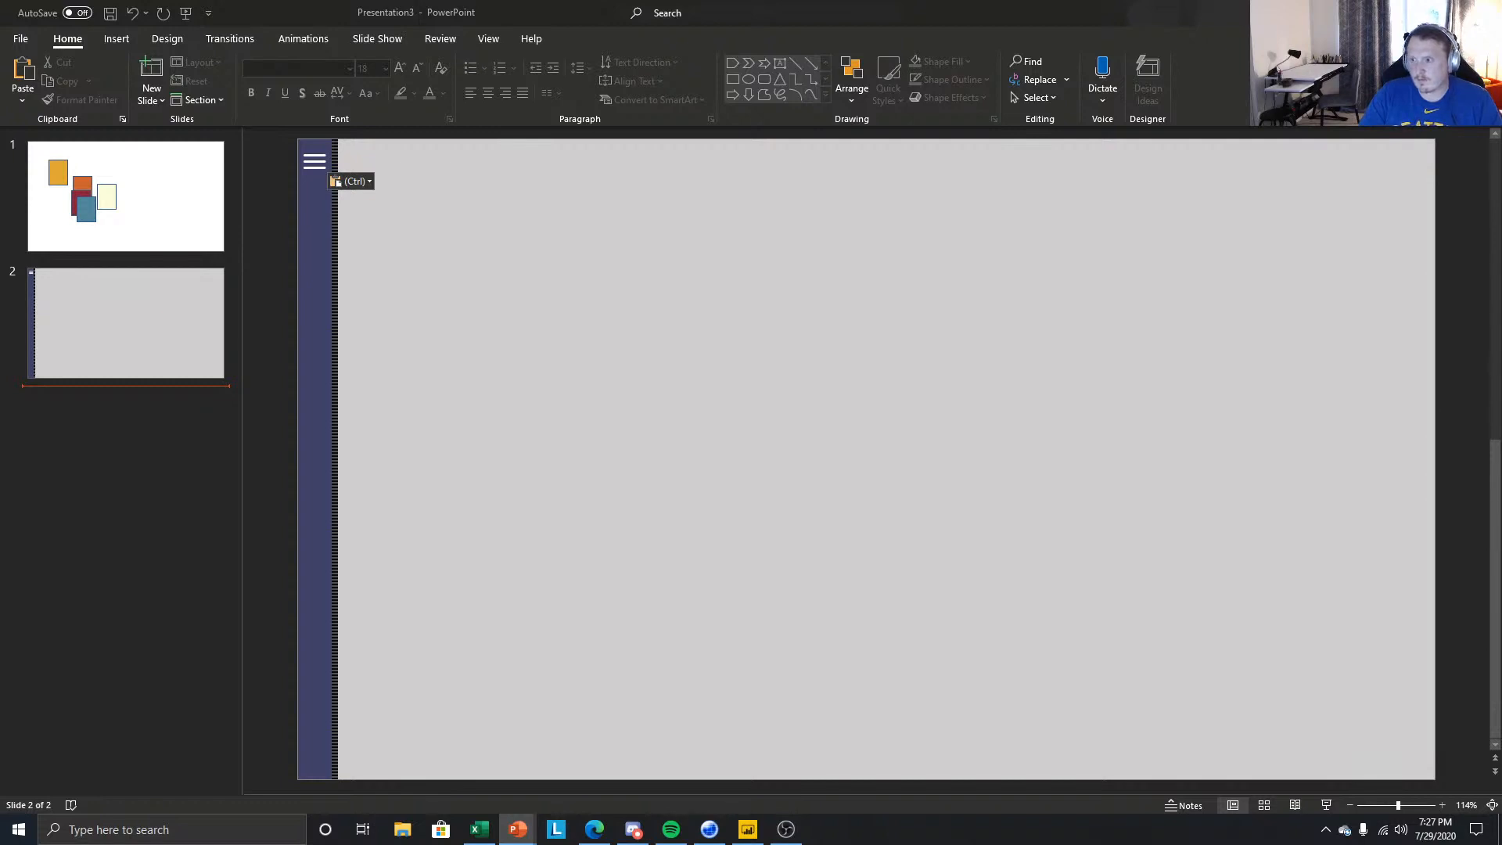
- Paste the blue warriors artwork and layer it behind the sidebar but above the gray background rectangle
{"action": "left_click", "coordinate": [821, 402]}
{"action": "key", "text": "ctrl+v"}
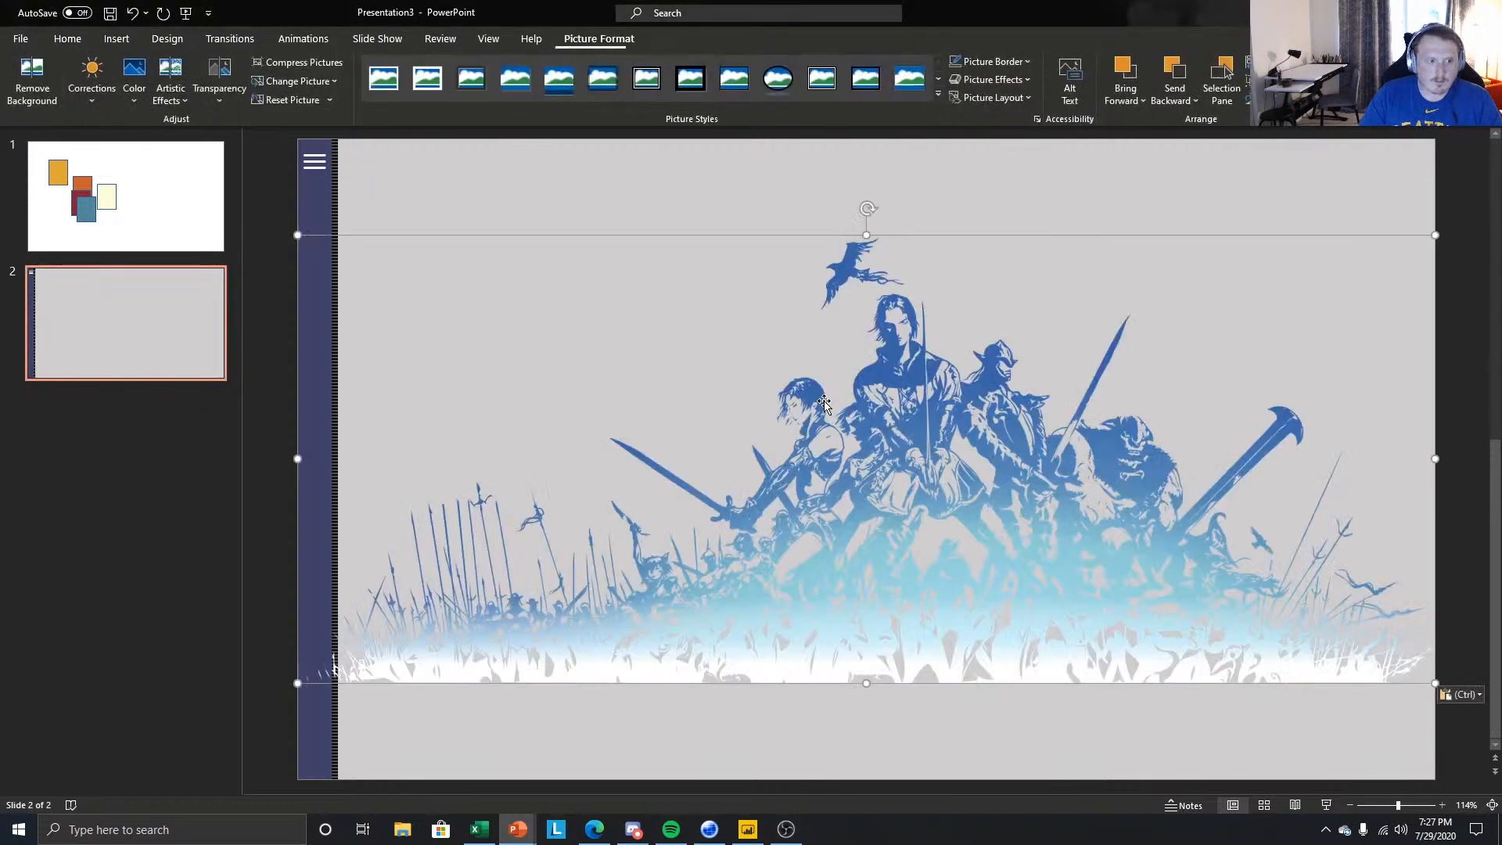
{"action": "right_click", "coordinate": [654, 479]}
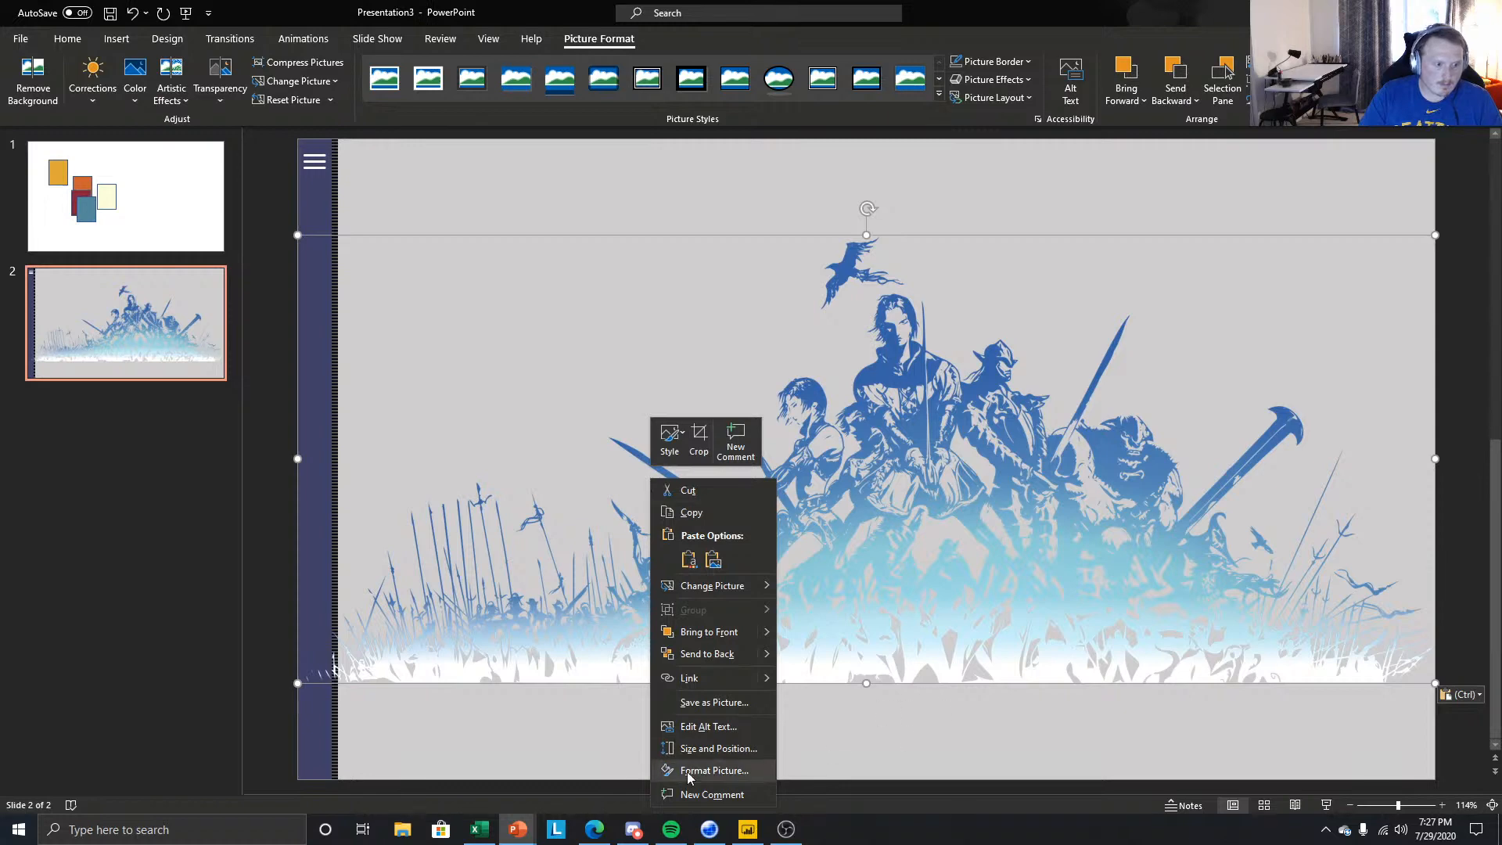
{"action": "left_click", "coordinate": [688, 489]}
{"action": "right_click", "coordinate": [640, 204]}
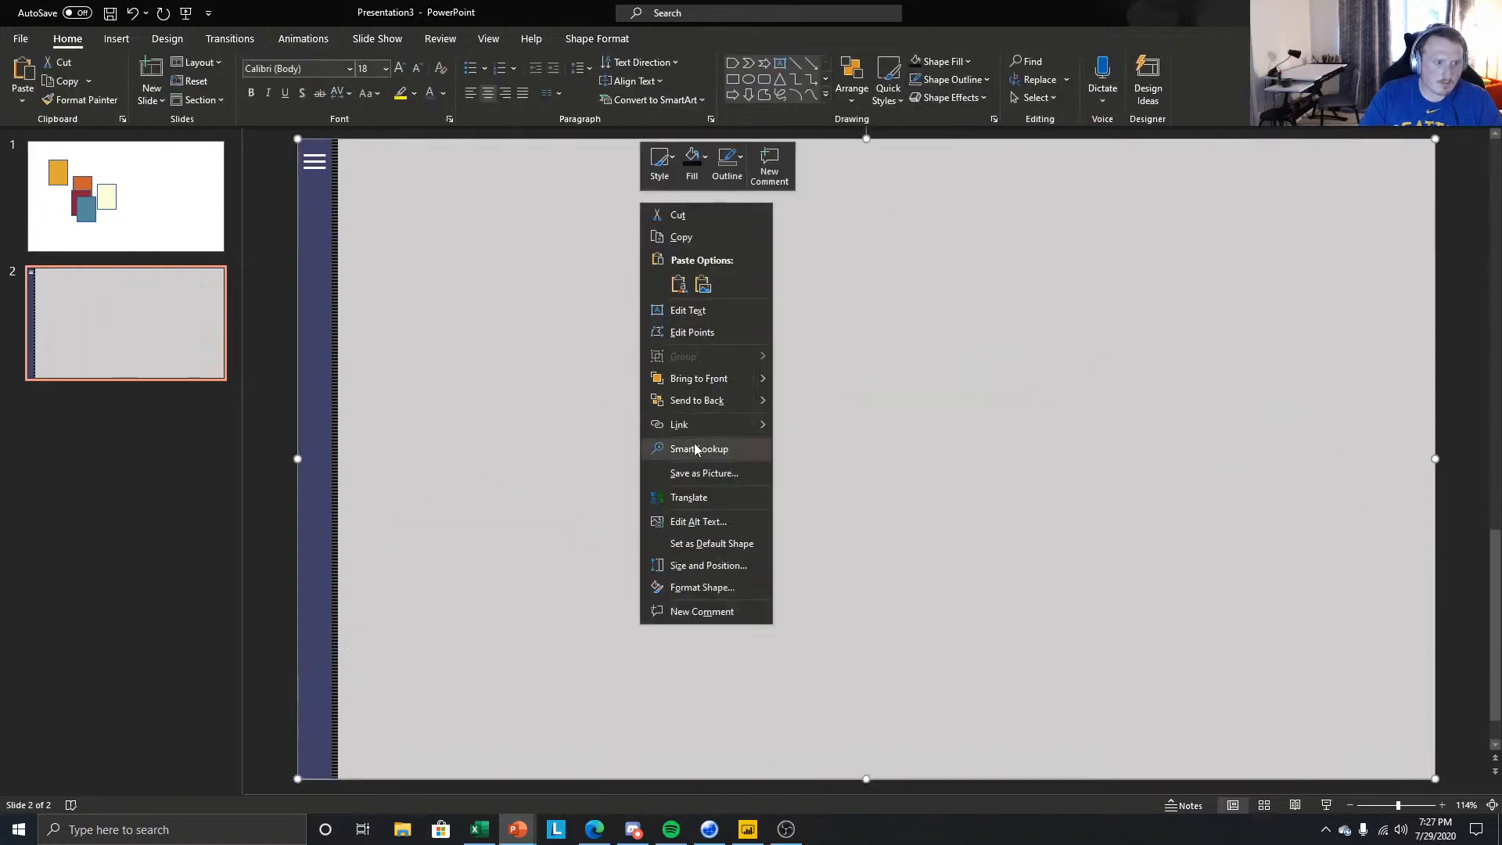
{"action": "left_click", "coordinate": [697, 400]}
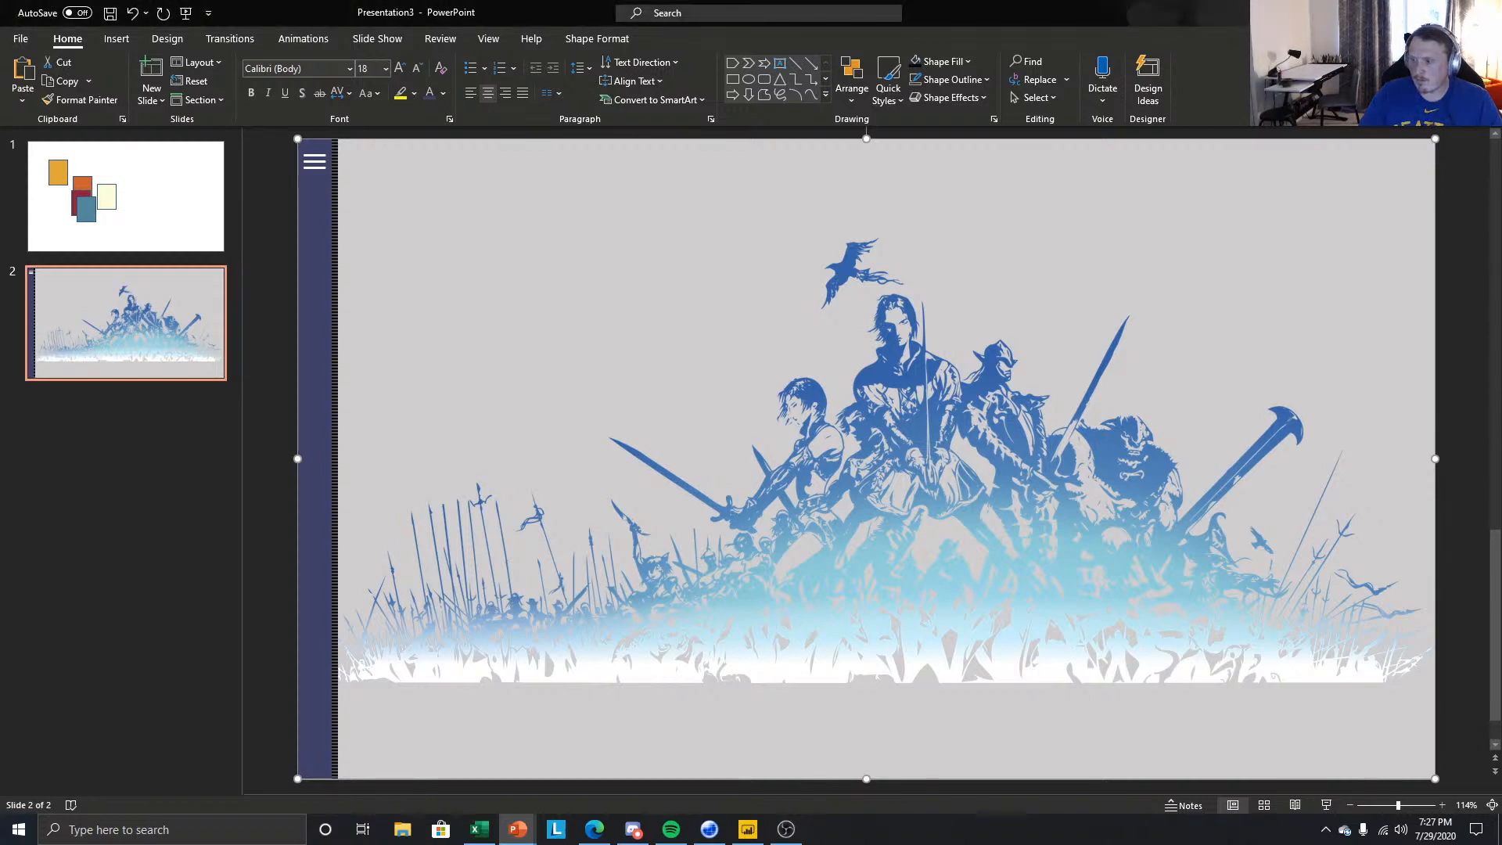
{"action": "key", "text": "alt+Tab"}
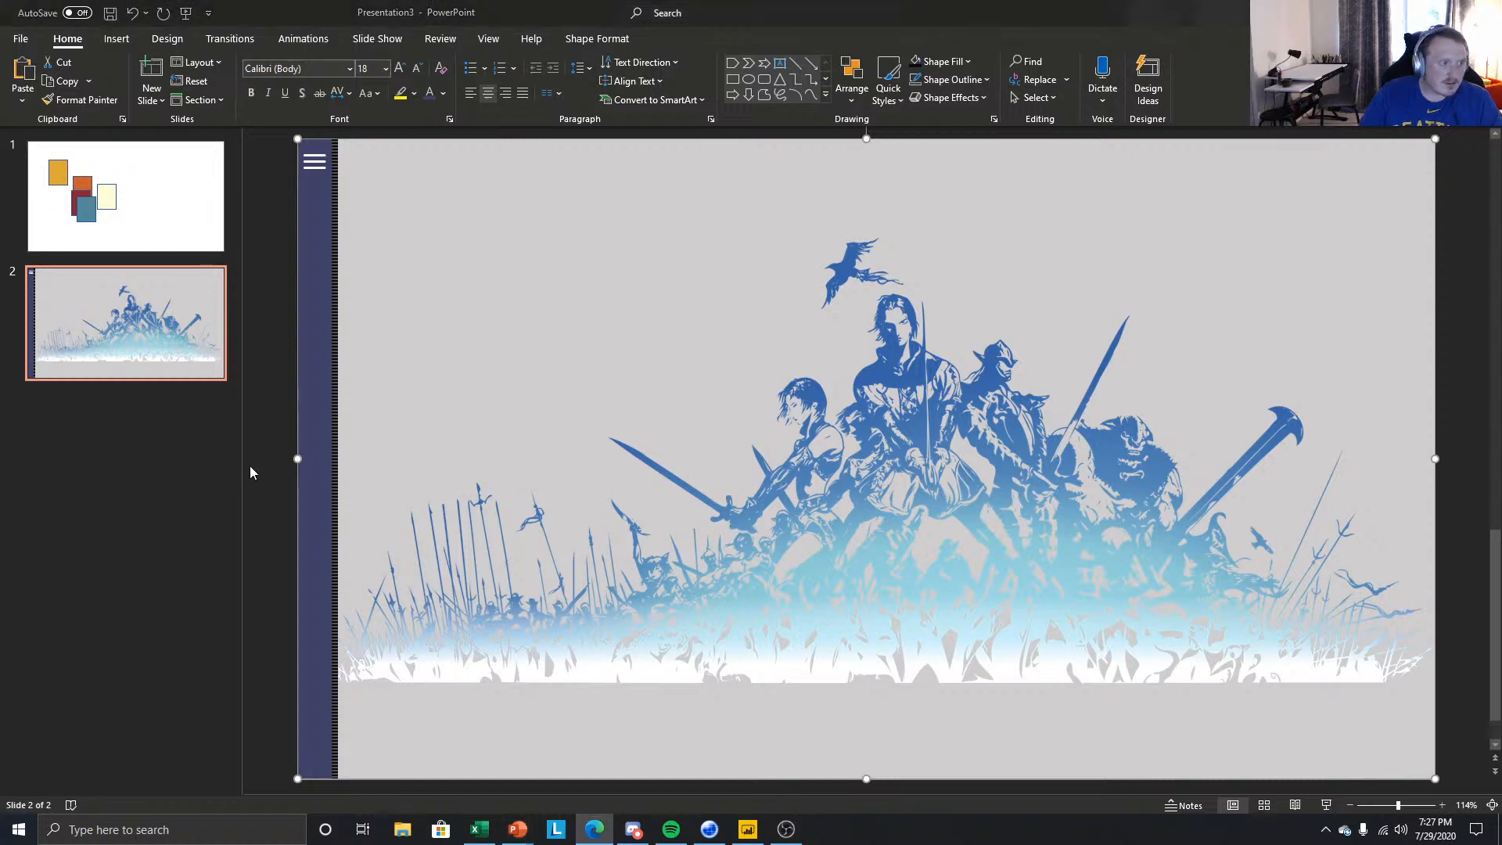
{"action": "left_click", "coordinate": [195, 475]}
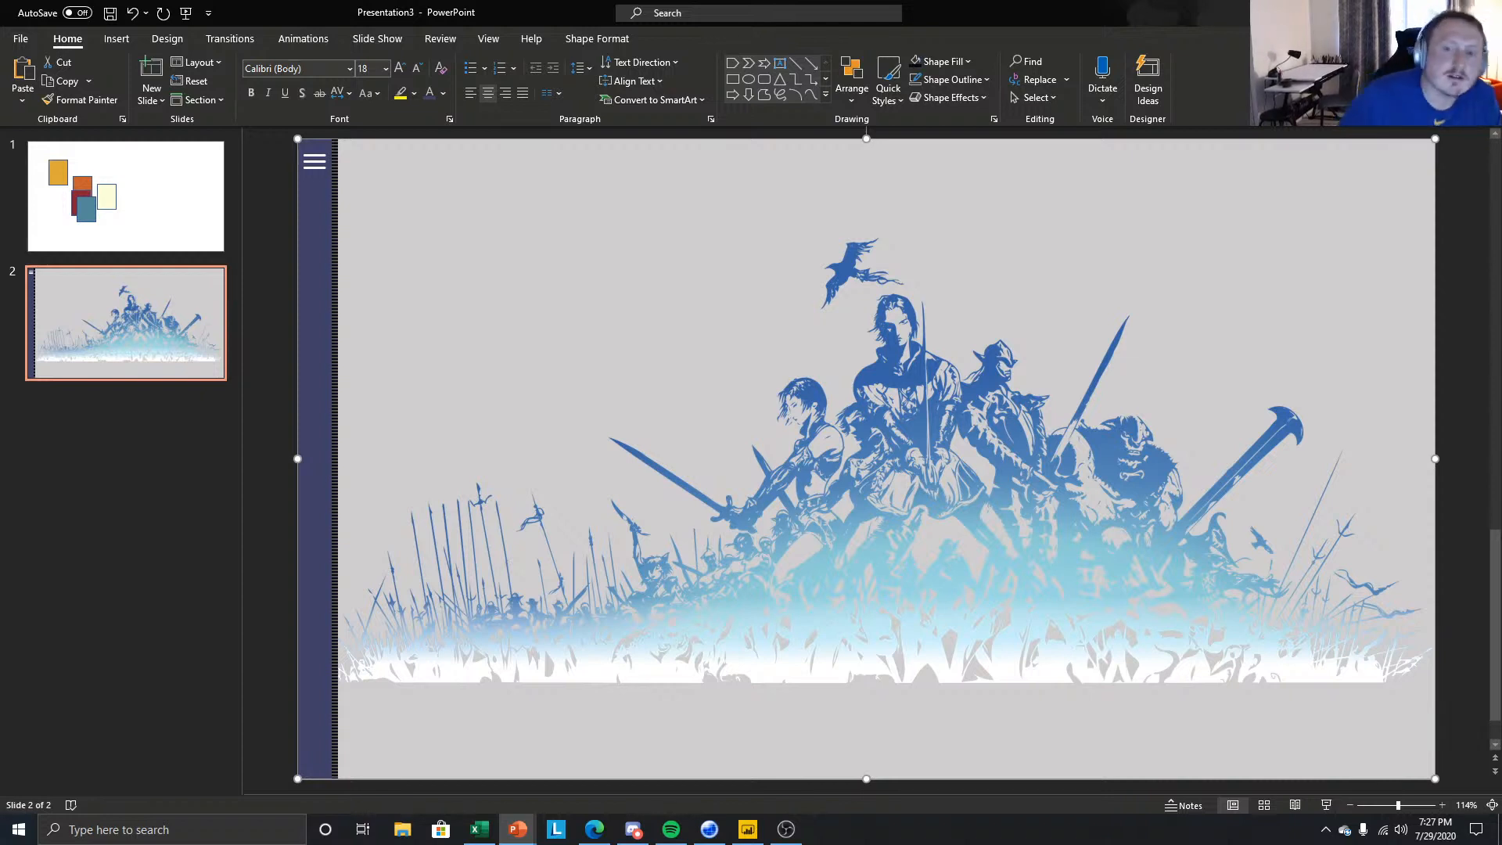
{"action": "left_click", "coordinate": [950, 379]}
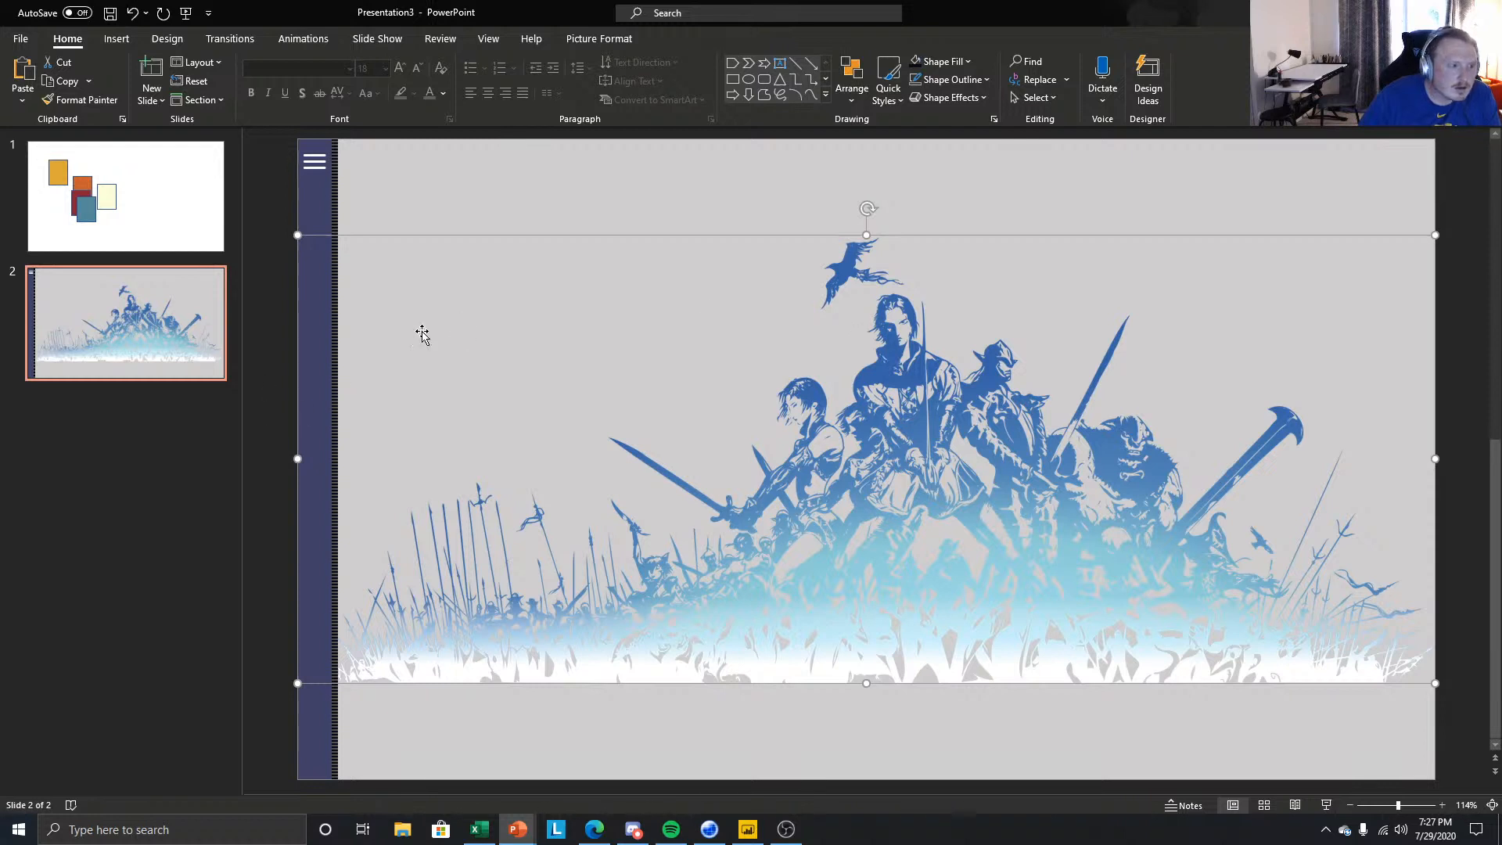
{"action": "right_click", "coordinate": [904, 462]}
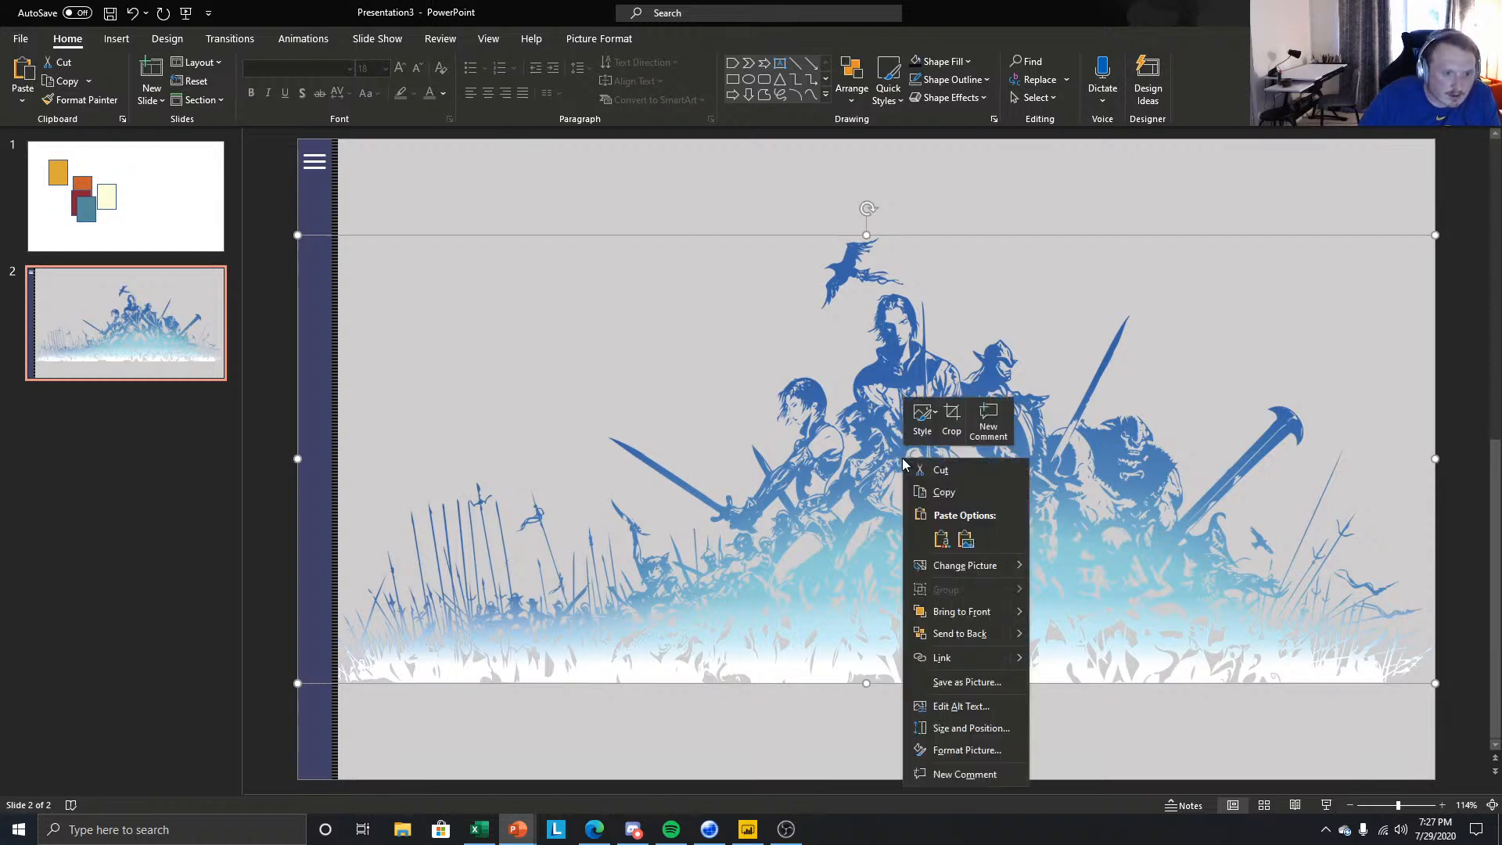
{"action": "key", "text": "Escape"}
{"action": "left_click", "coordinate": [315, 164]}
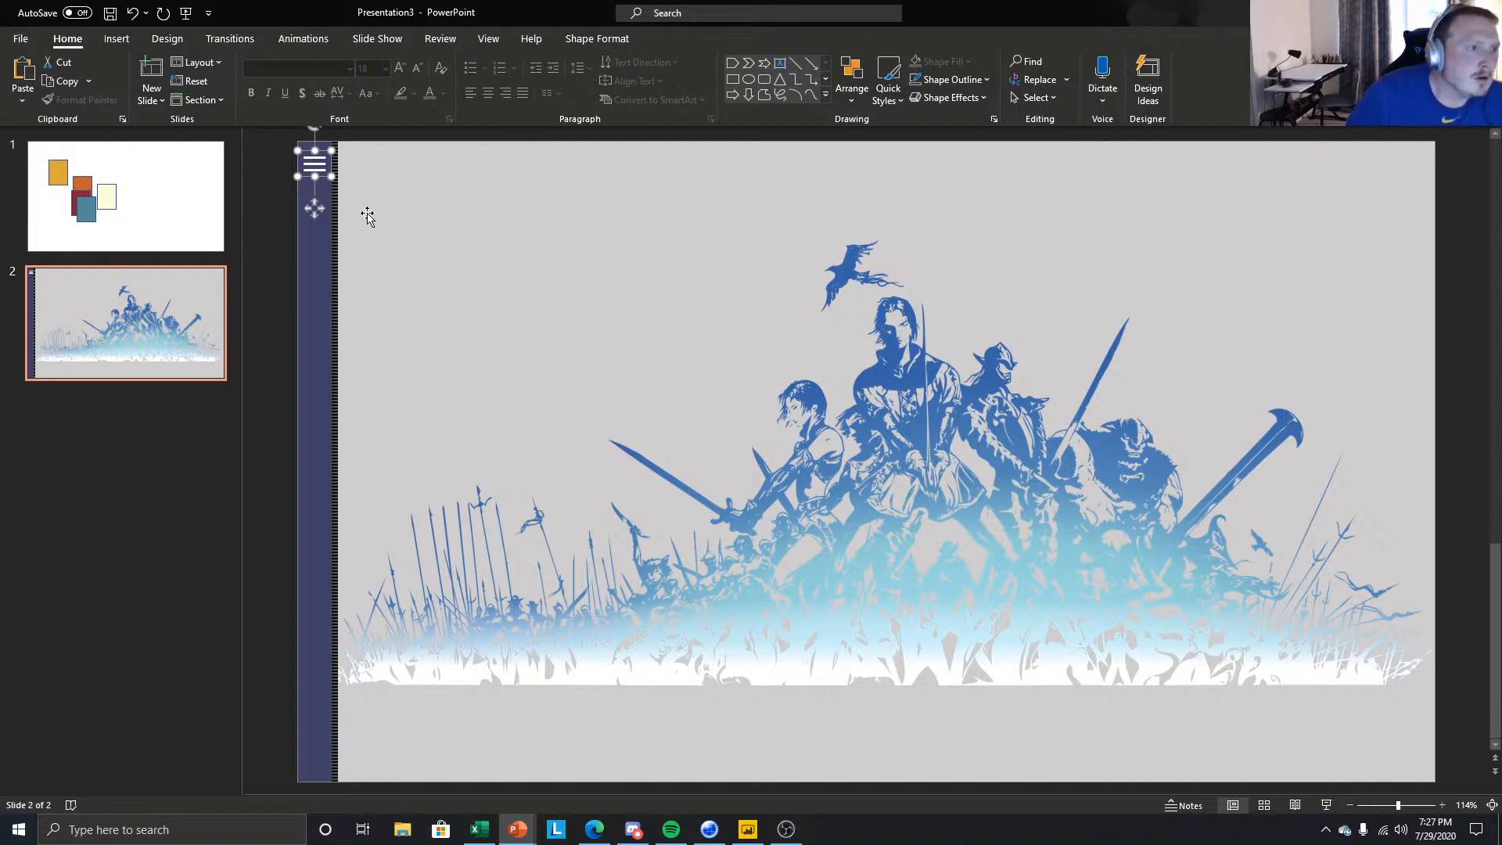
- Insert a one-line text box above the warriors artwork and move it into the slide's upper-right corner
{"action": "left_click", "coordinate": [117, 38]}
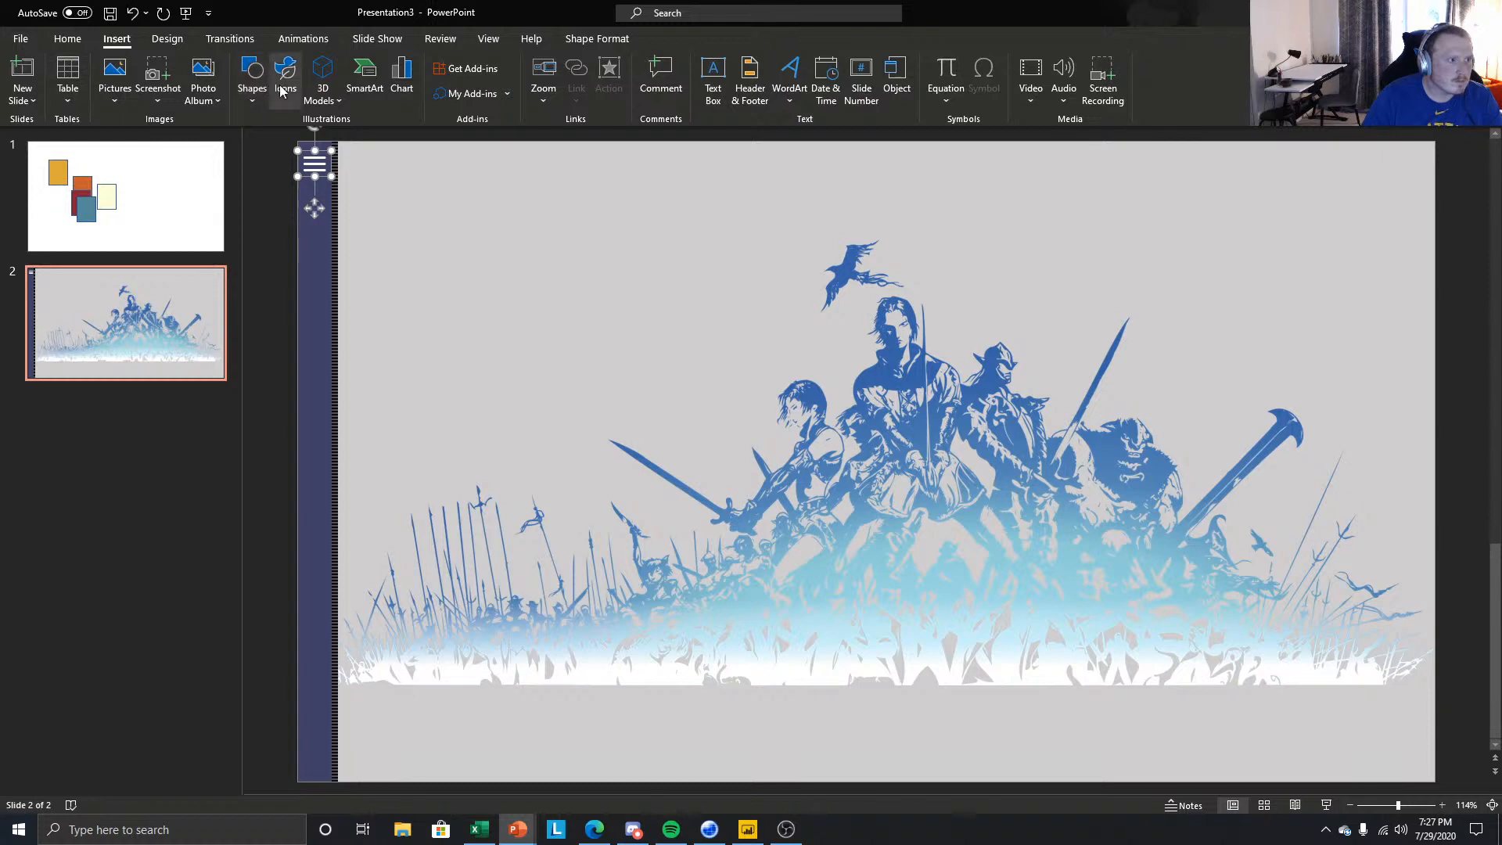
{"action": "left_click", "coordinate": [506, 313]}
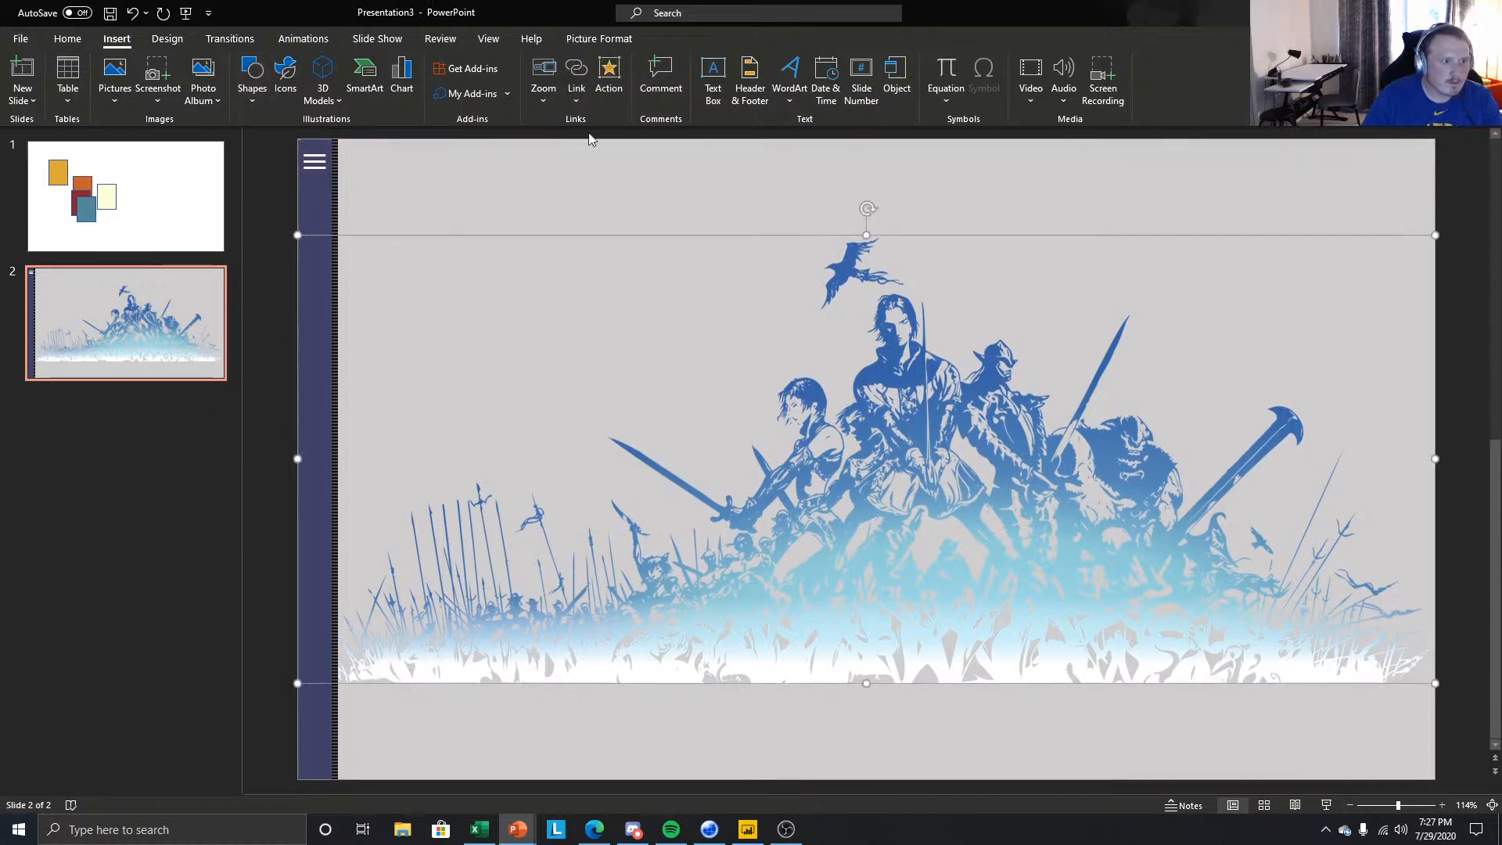
{"action": "left_click", "coordinate": [278, 204]}
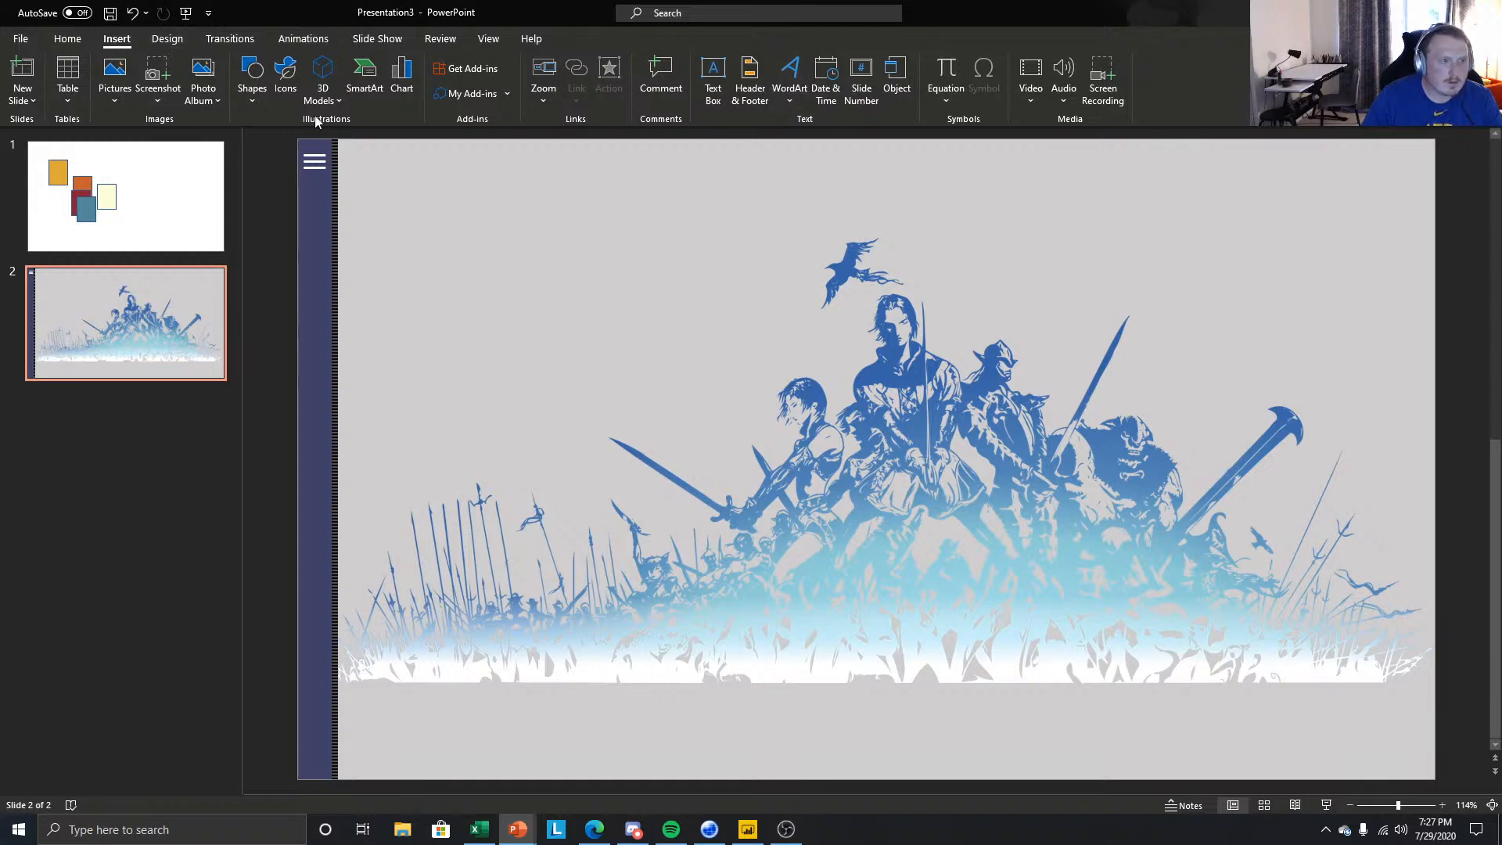
{"action": "left_click", "coordinate": [252, 82]}
{"action": "left_click", "coordinate": [292, 141]}
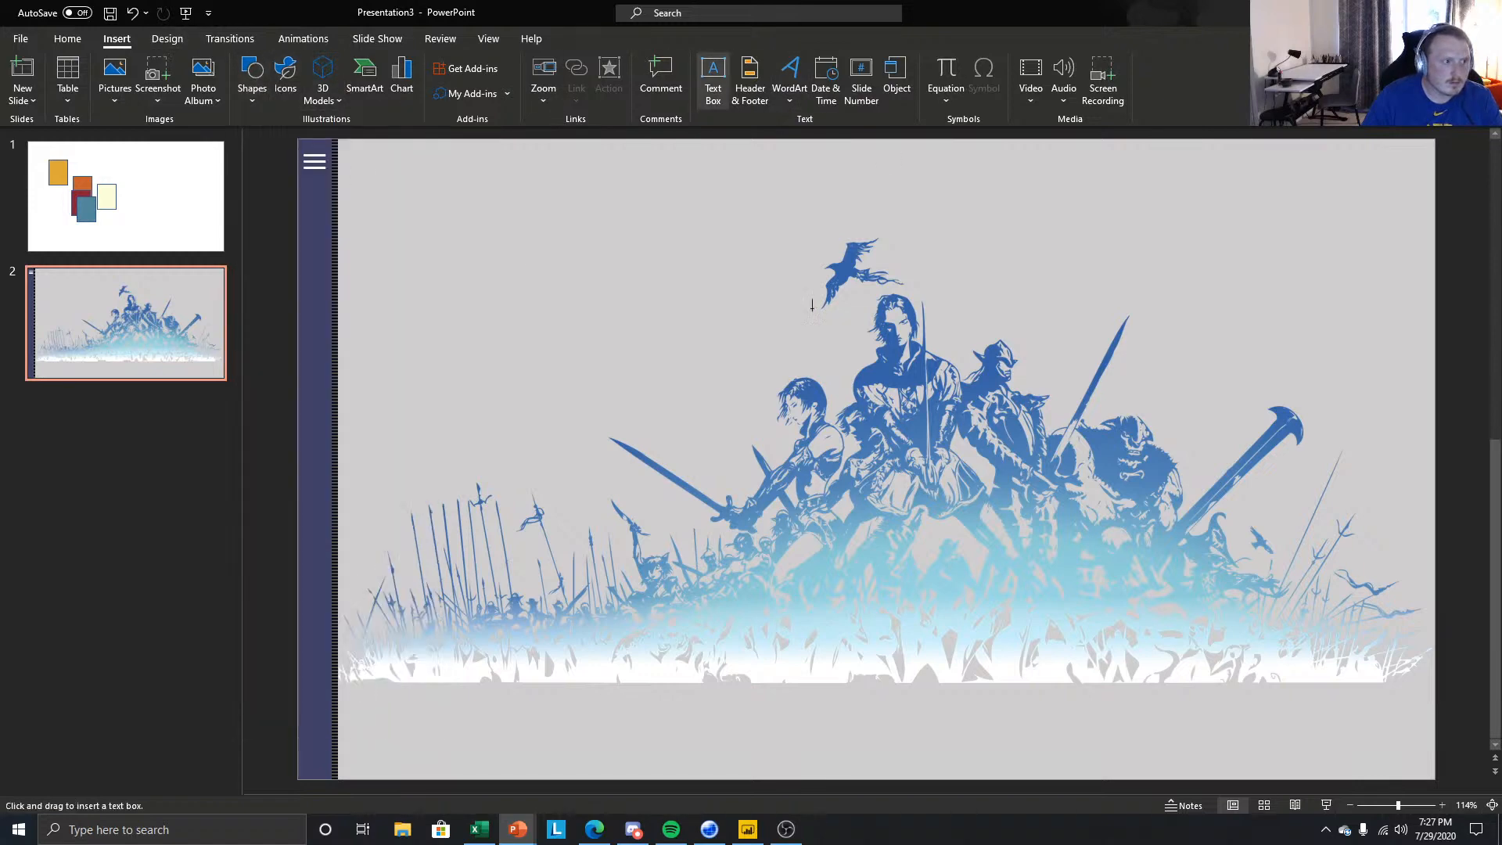
{"action": "left_click_drag", "start_coordinate": [1032, 185], "coordinate": [1254, 213]}
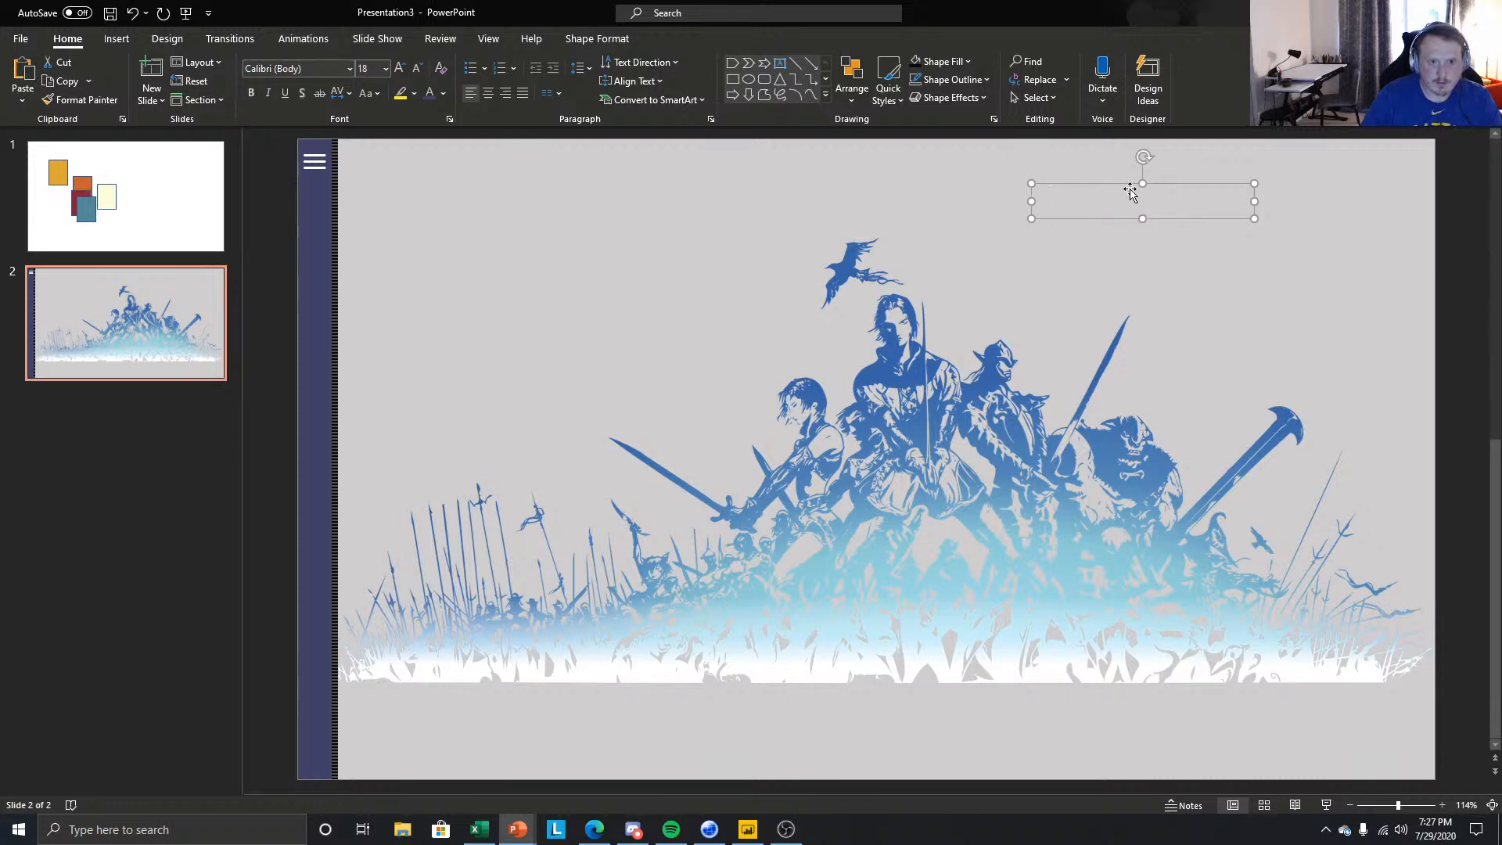
{"action": "left_click_drag", "start_coordinate": [1145, 183], "coordinate": [1299, 161]}
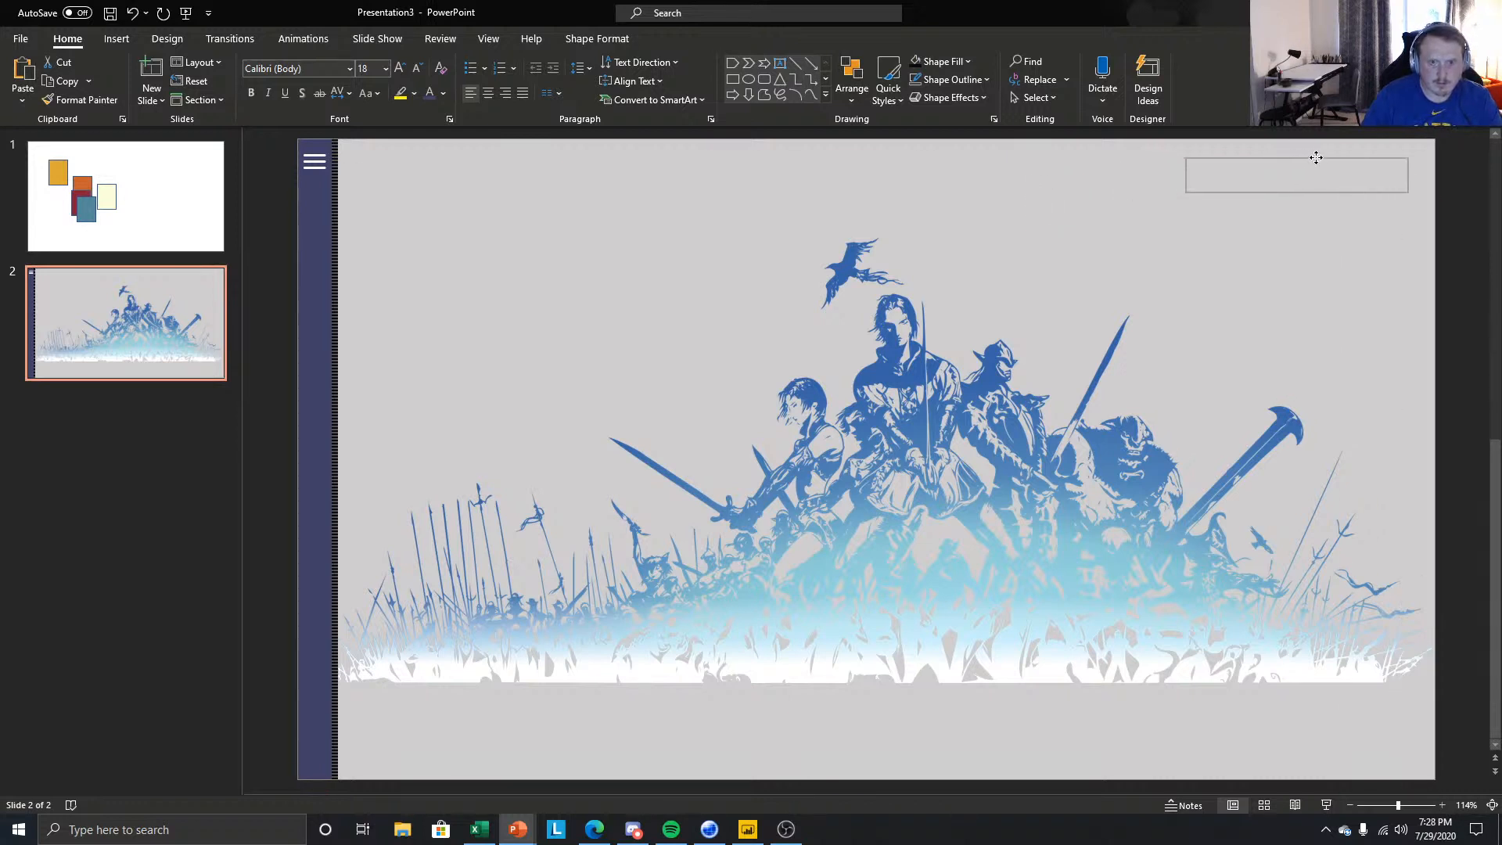
- Enter MTinSAY in the new text box
{"action": "type", "text": "MTinSAY"}
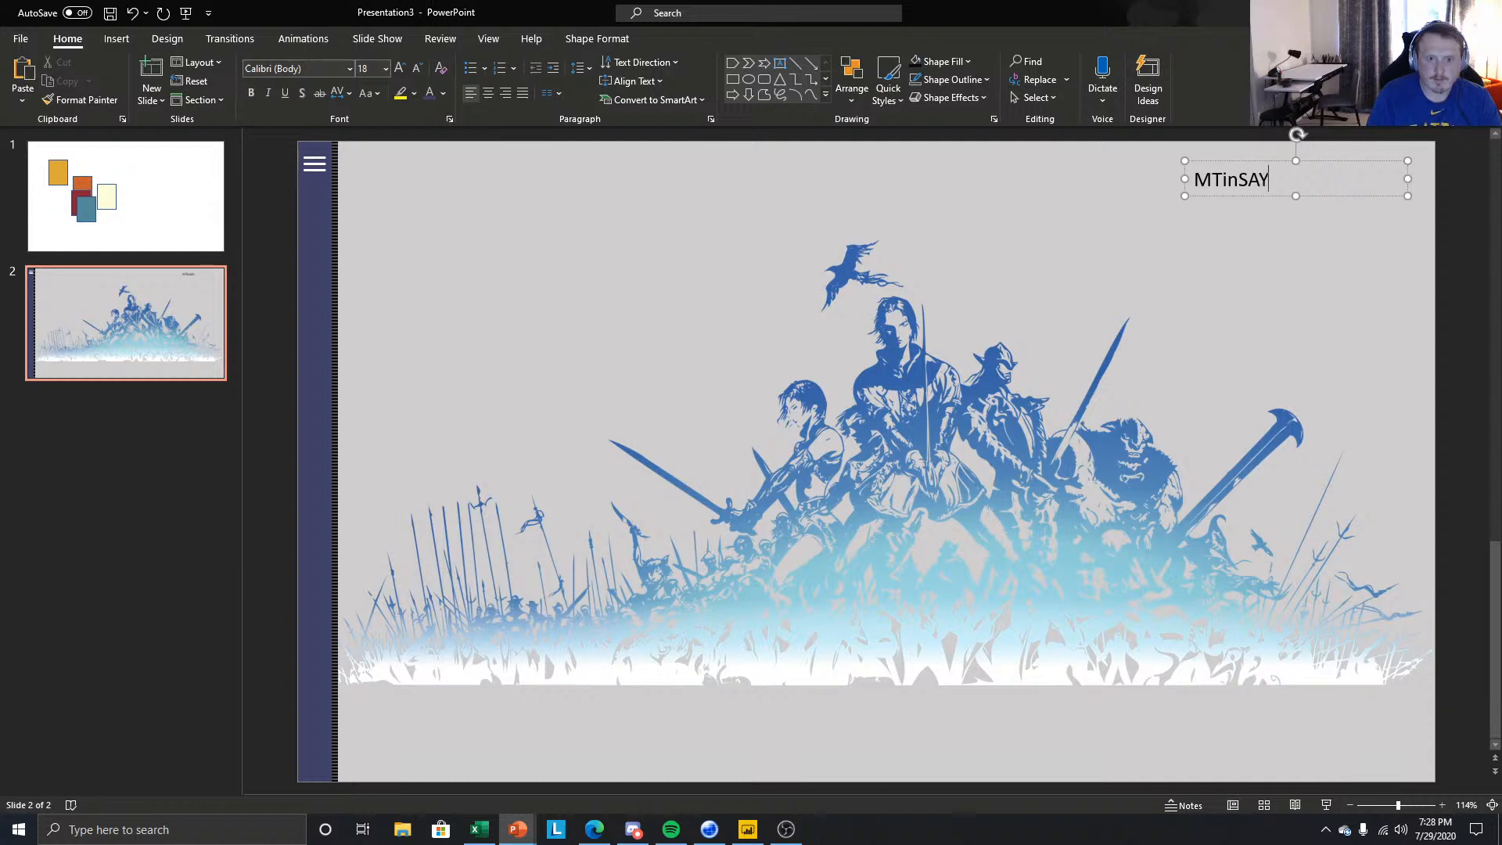
{"action": "key", "text": "BackSpace"}
{"action": "key", "text": "BackSpace"}
{"action": "key", "text": "BackSpace"}
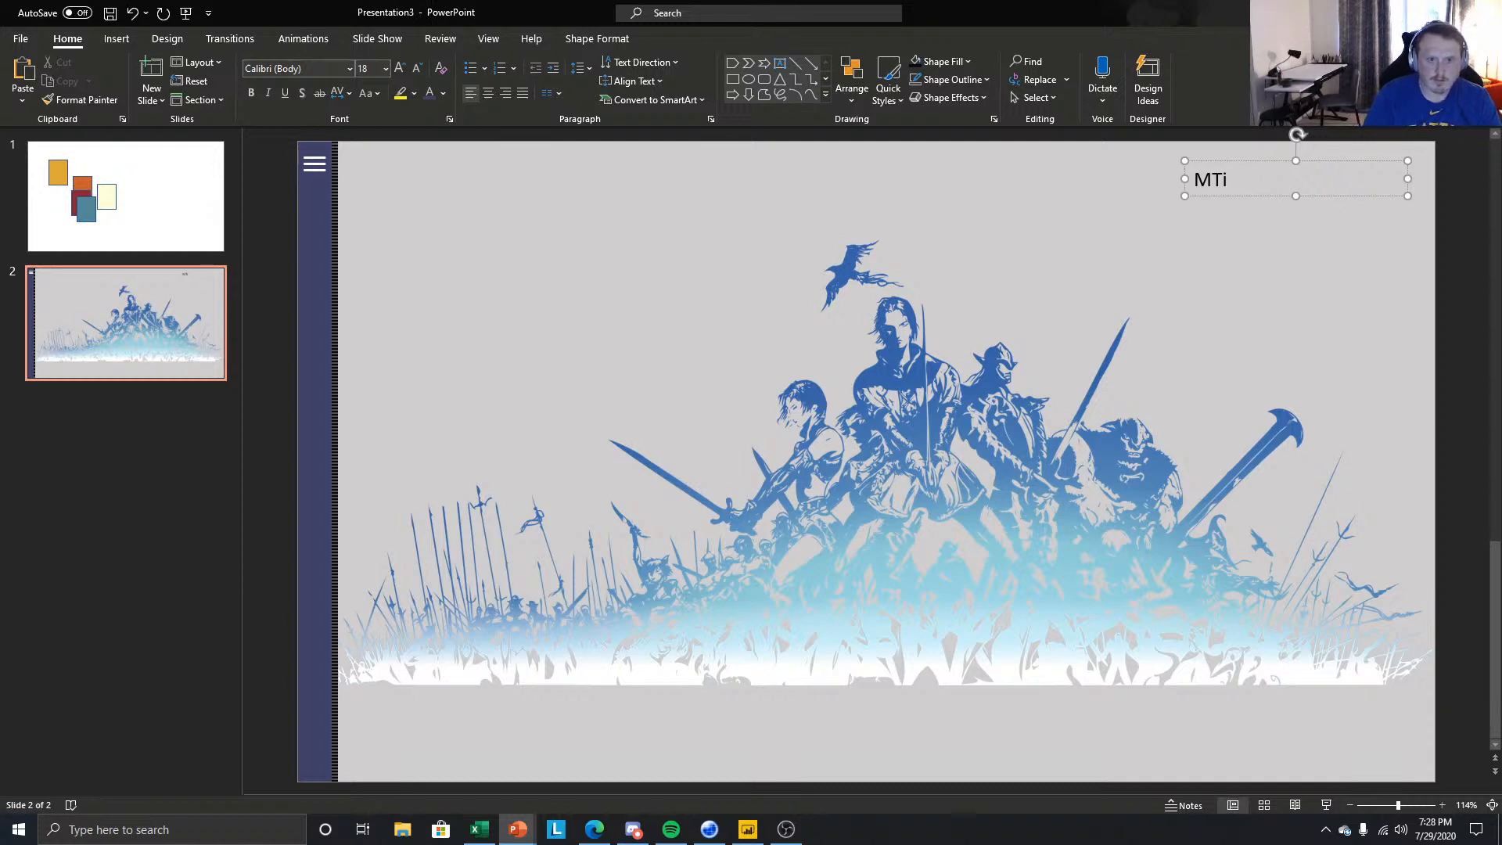
{"action": "type", "text": "nSAY"}
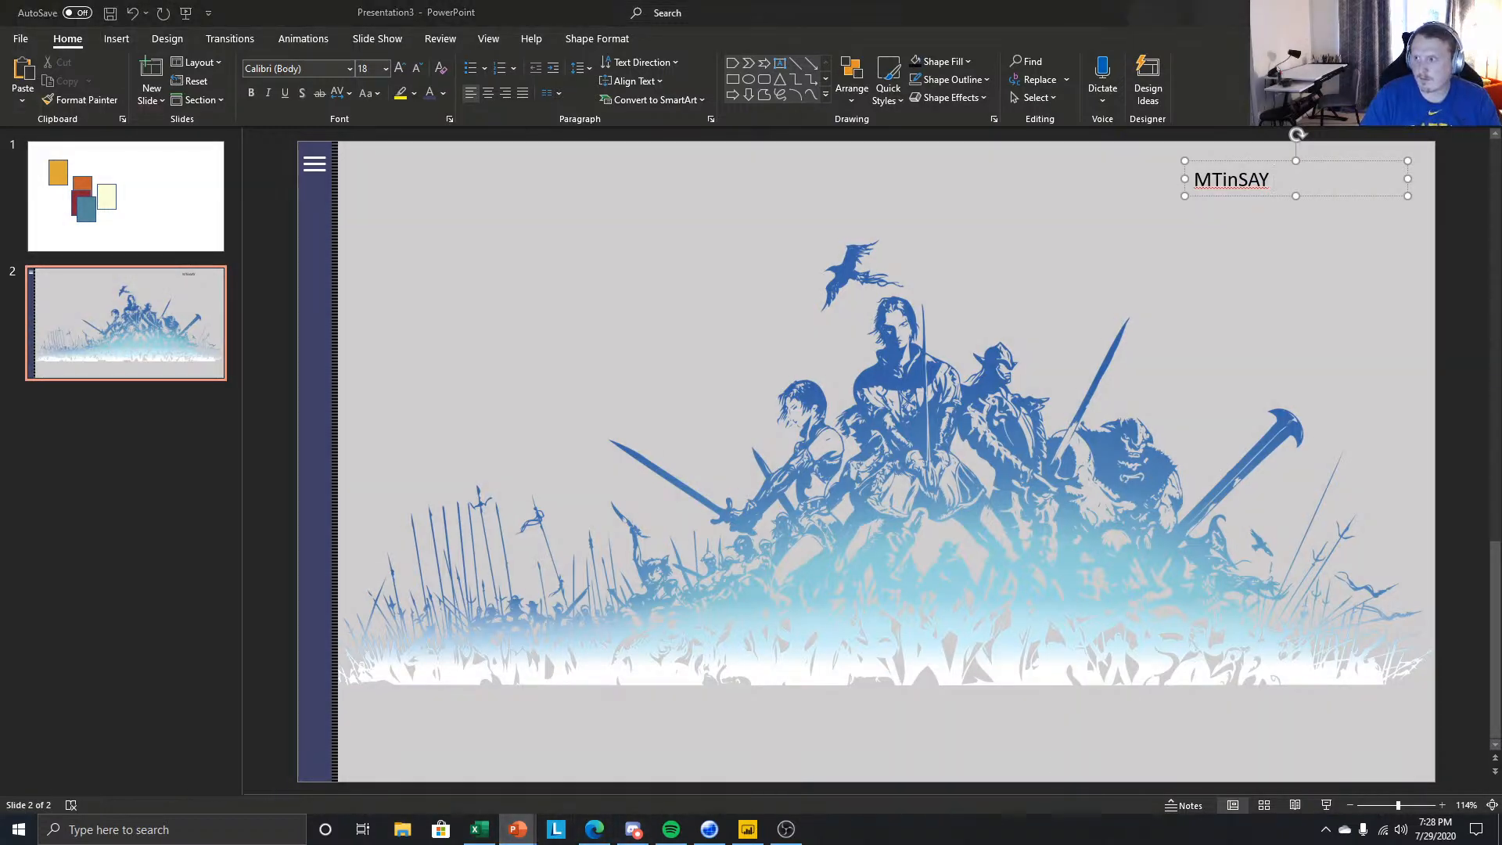
- Make the title read MTinSAY Event Planner in right-aligned 20 pt Cambria and nudge it into place in the slide's upper-right corner
{"action": "left_click", "coordinate": [1366, 197]}
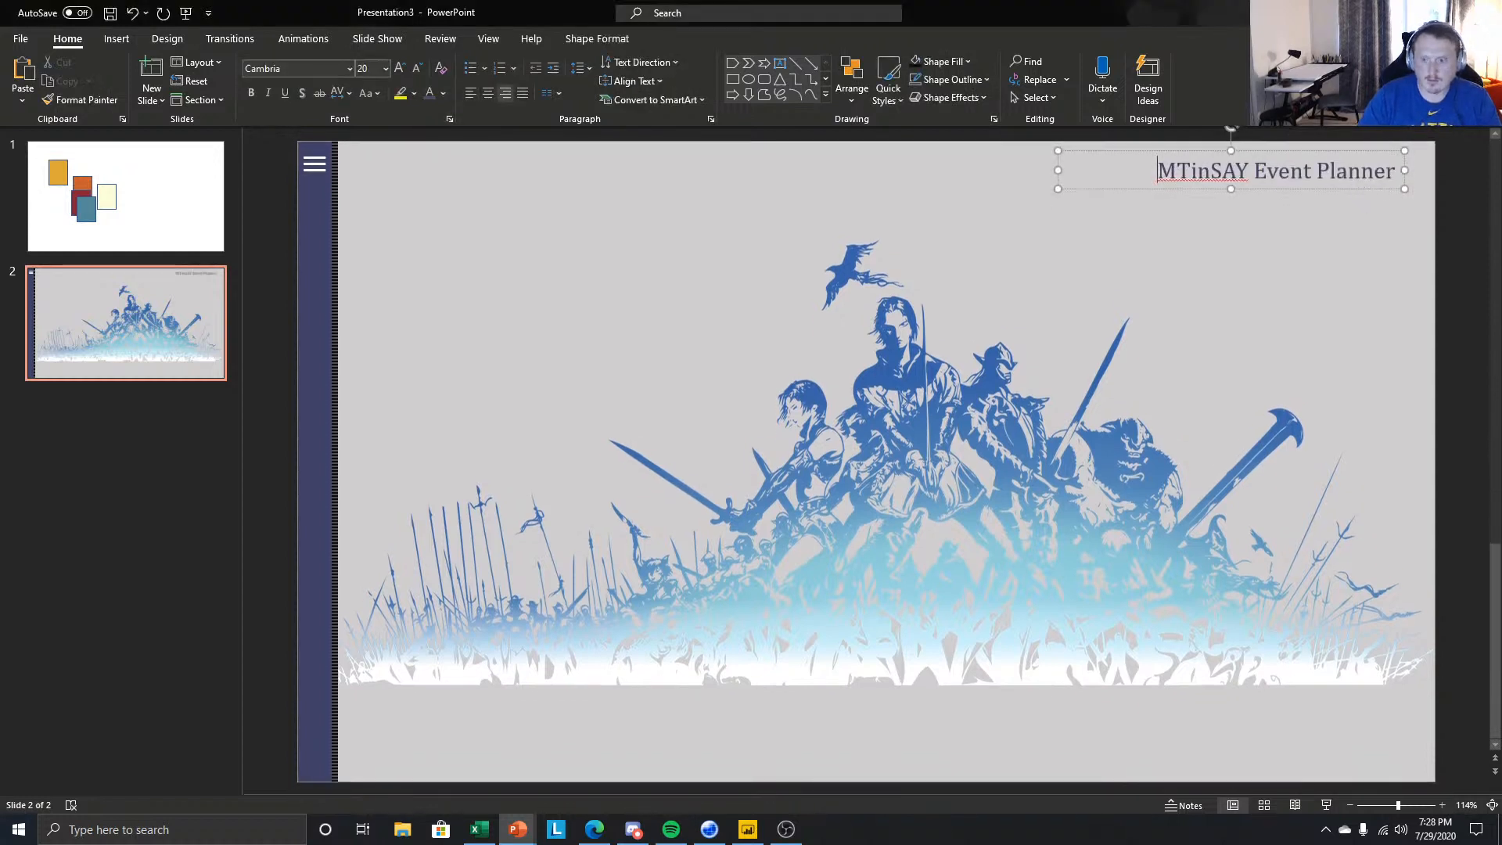
{"action": "key", "text": "alt+Tab"}
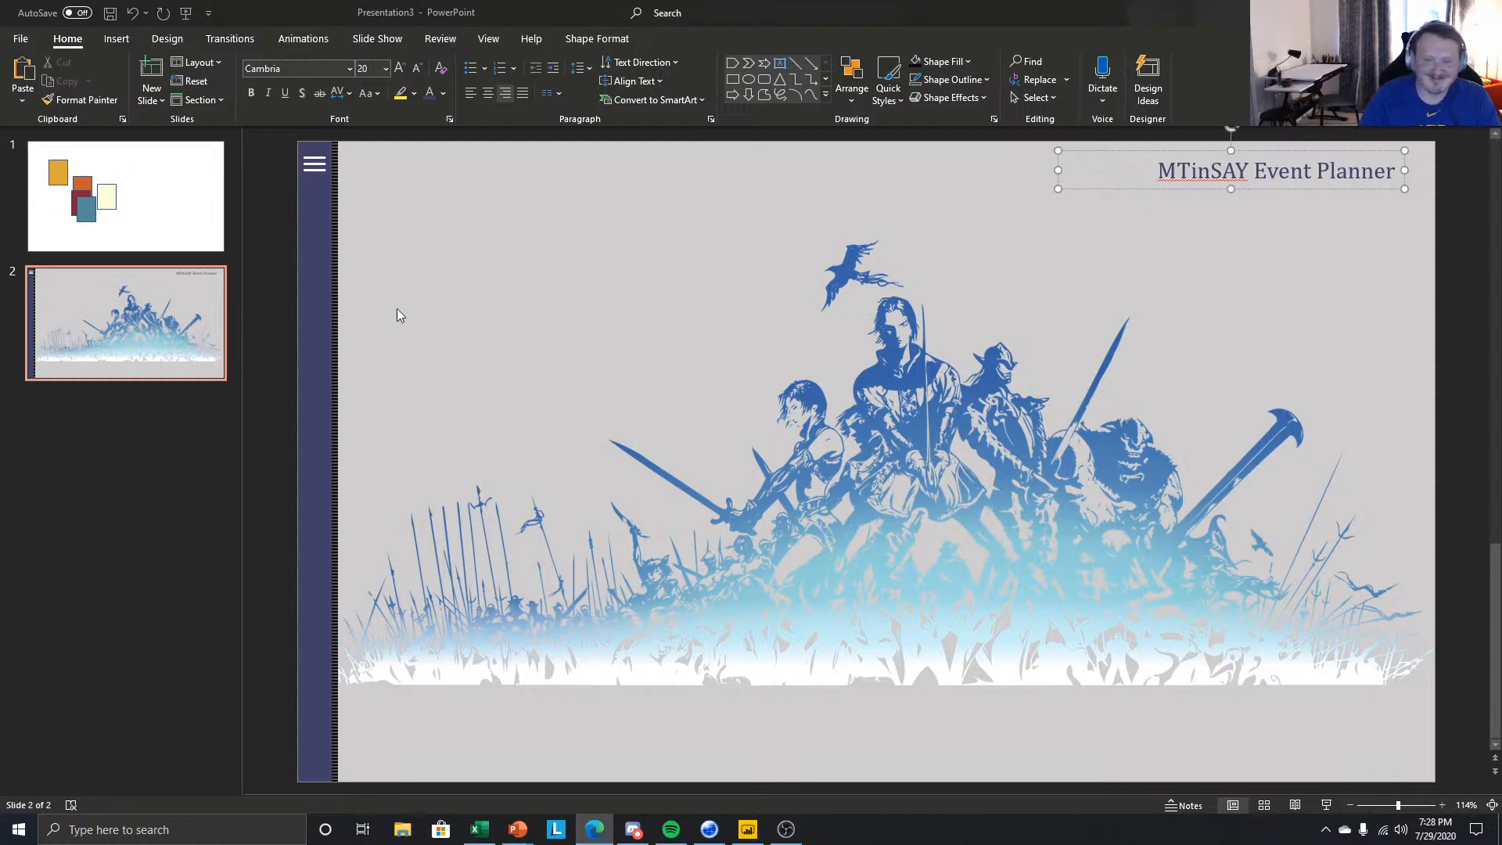
{"action": "left_click_drag", "start_coordinate": [1182, 187], "coordinate": [1173, 185]}
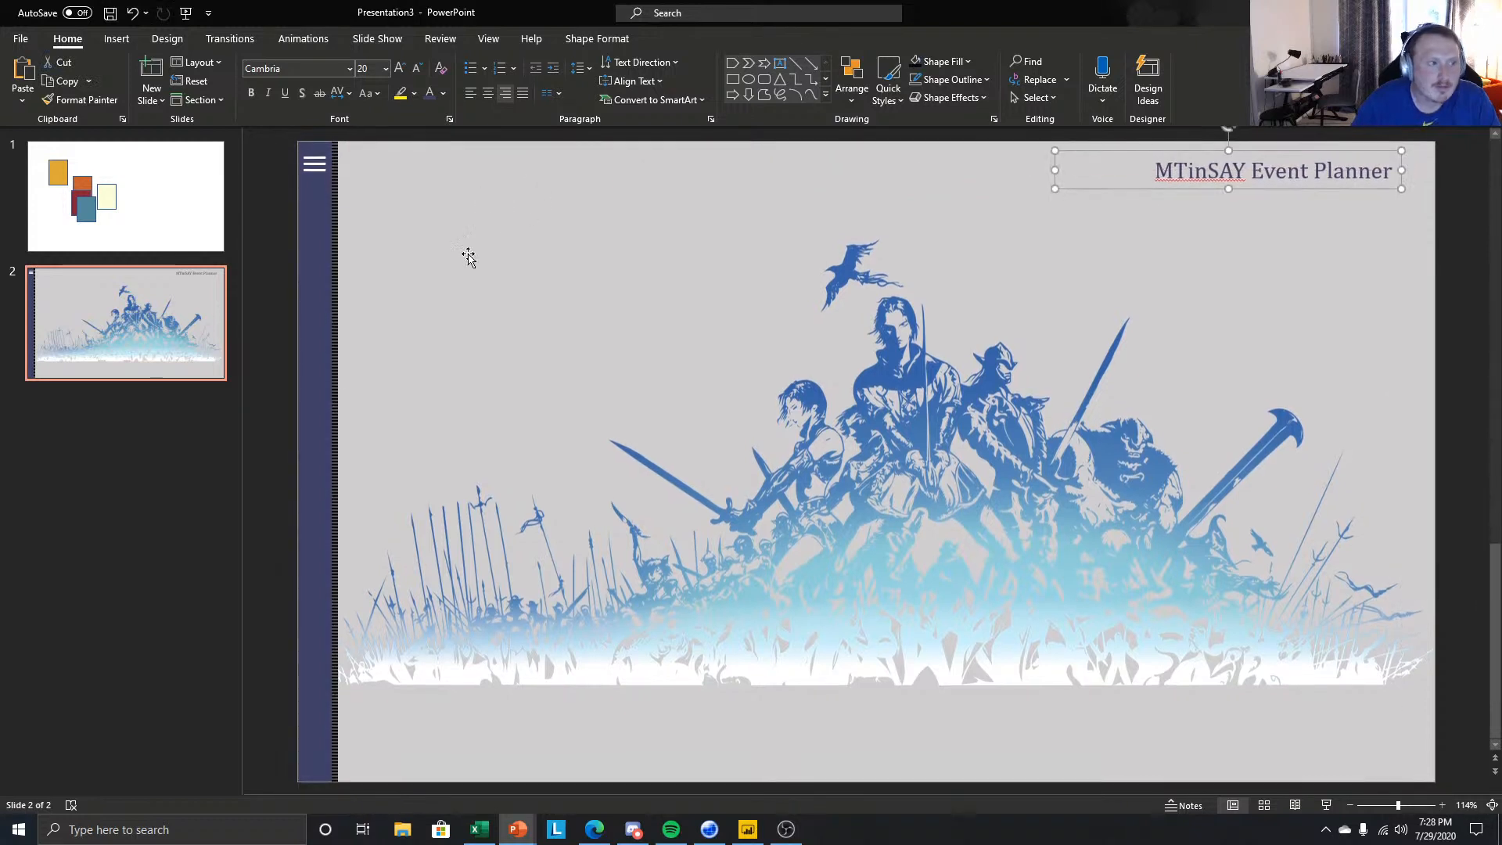
- Draw a rounded rectangle about 5.75" wide and 4.24" high in the slide's lower-left area and reduce its corner rounding
{"action": "left_click", "coordinate": [174, 480]}
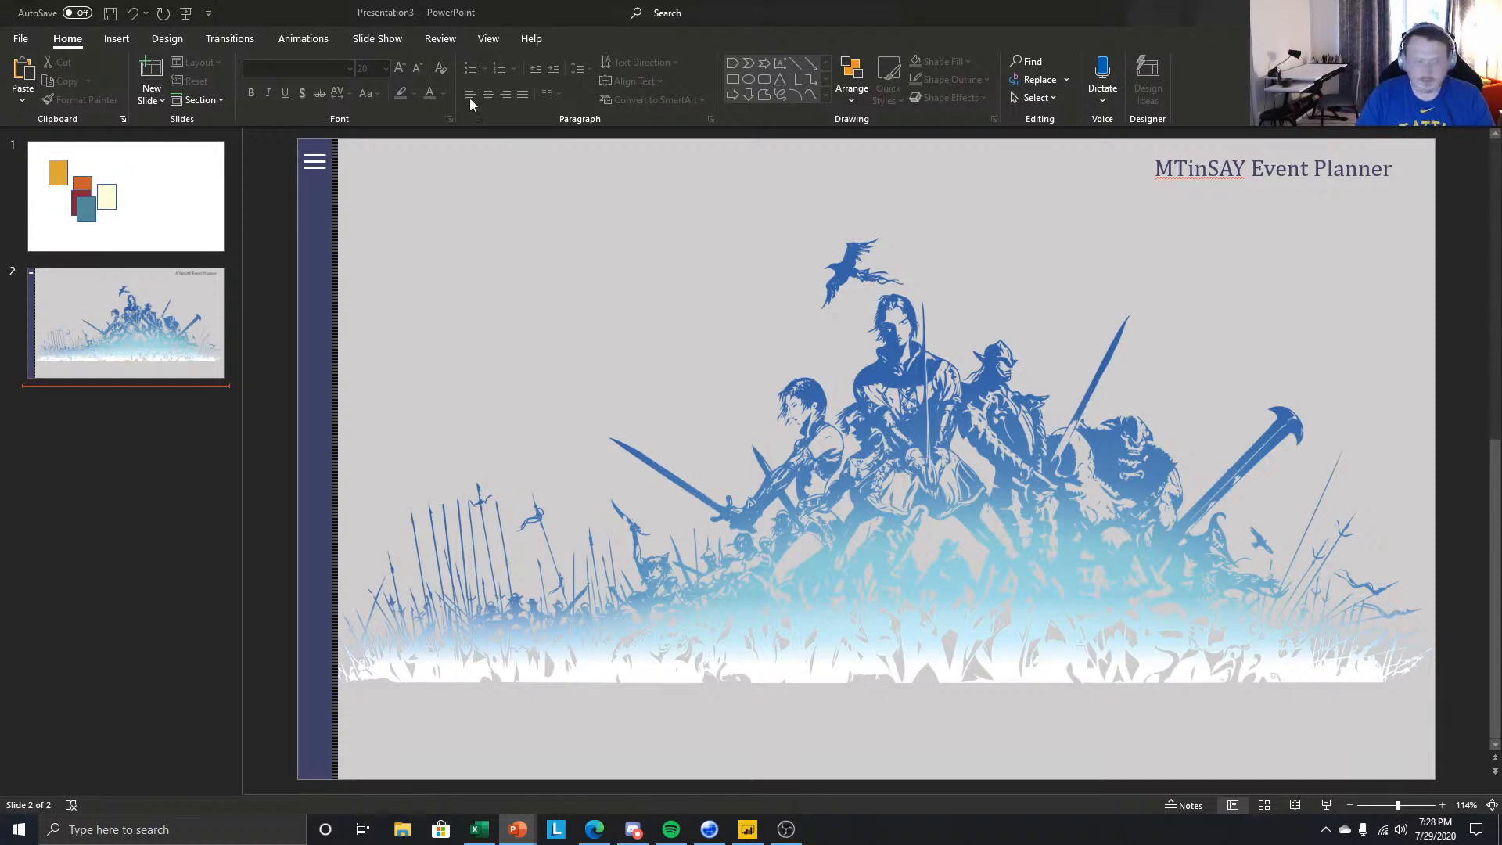
{"action": "left_click", "coordinate": [288, 252]}
{"action": "left_click", "coordinate": [765, 80]}
{"action": "mouse_move", "coordinate": [385, 327]}
{"action": "left_mouse_down"}
{"action": "mouse_move", "coordinate": [821, 615]}
{"action": "mouse_move", "coordinate": [882, 637]}
{"action": "left_mouse_up"}
{"action": "left_click_drag", "start_coordinate": [704, 558], "coordinate": [707, 602]}
{"action": "left_click_drag", "start_coordinate": [619, 730], "coordinate": [619, 738]}
{"action": "left_click_drag", "start_coordinate": [608, 671], "coordinate": [572, 694]}
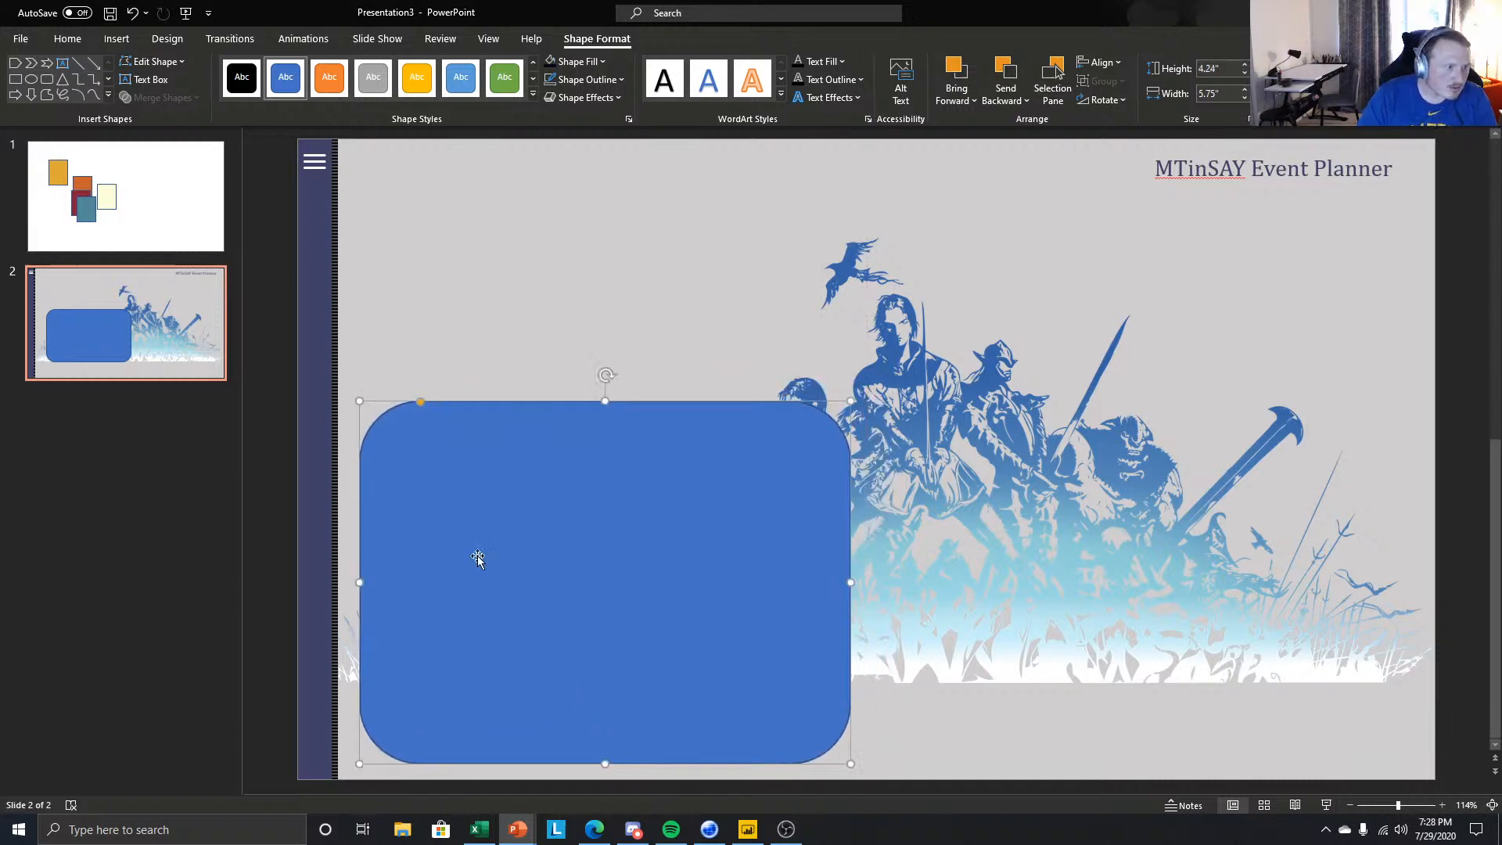
{"action": "left_click_drag", "start_coordinate": [421, 404], "coordinate": [375, 419]}
- Duplicate the blue rounded rectangle beside the original and widen both to about 5.94"
{"action": "left_click_drag", "start_coordinate": [677, 510], "coordinate": [1184, 496]}
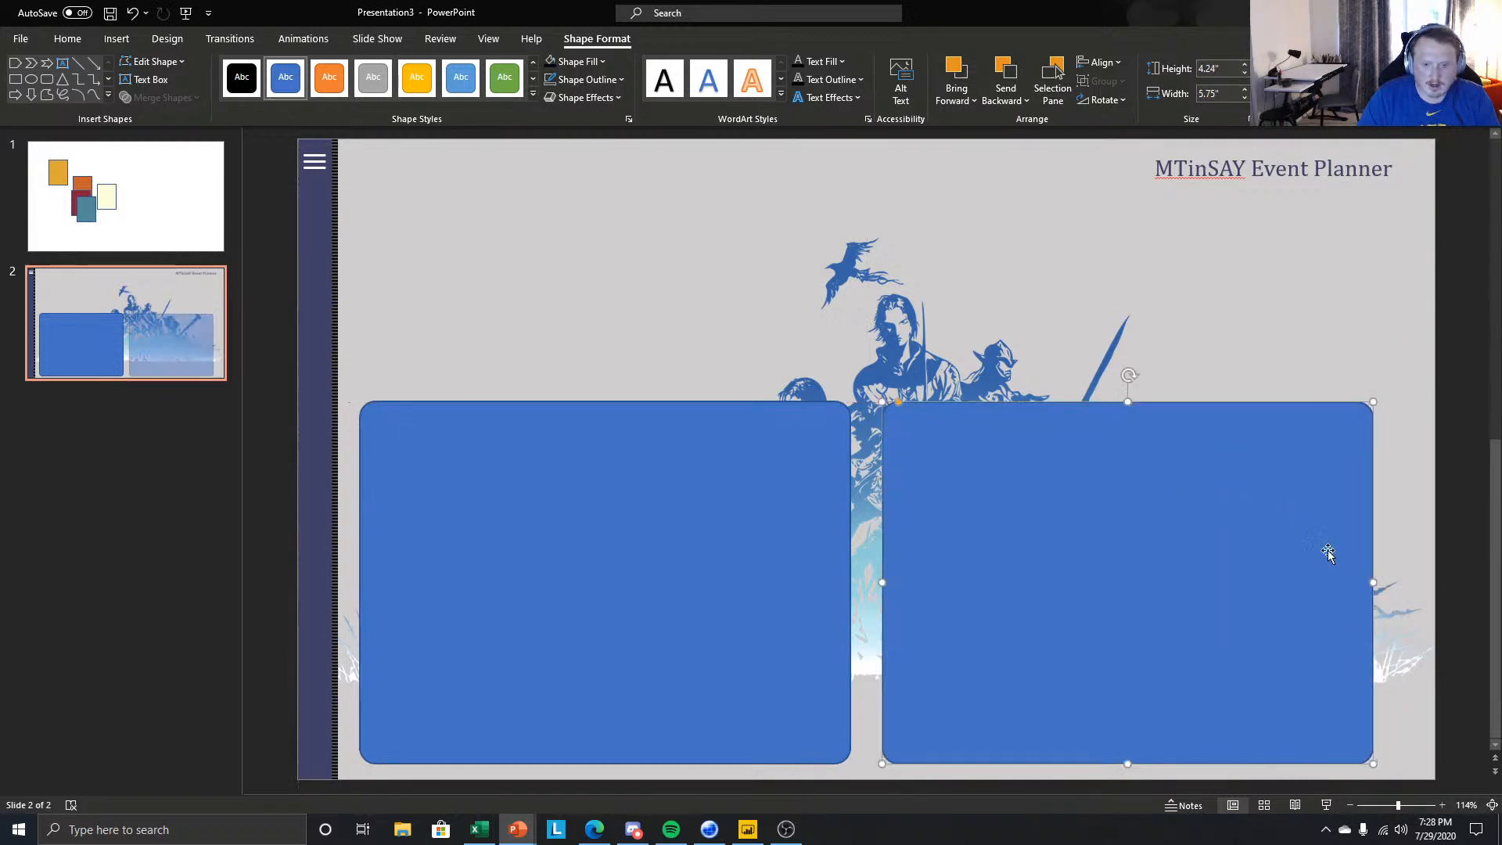
{"action": "left_click_drag", "start_coordinate": [1375, 587], "coordinate": [1400, 588]}
{"action": "left_click", "coordinate": [788, 570]}
{"action": "left_click_drag", "start_coordinate": [848, 579], "coordinate": [894, 580]}
{"action": "left_click", "coordinate": [929, 567]}
- Fill the rounded rectangle nearest the sidebar with white and remove its outline
{"action": "right_click", "coordinate": [701, 540]}
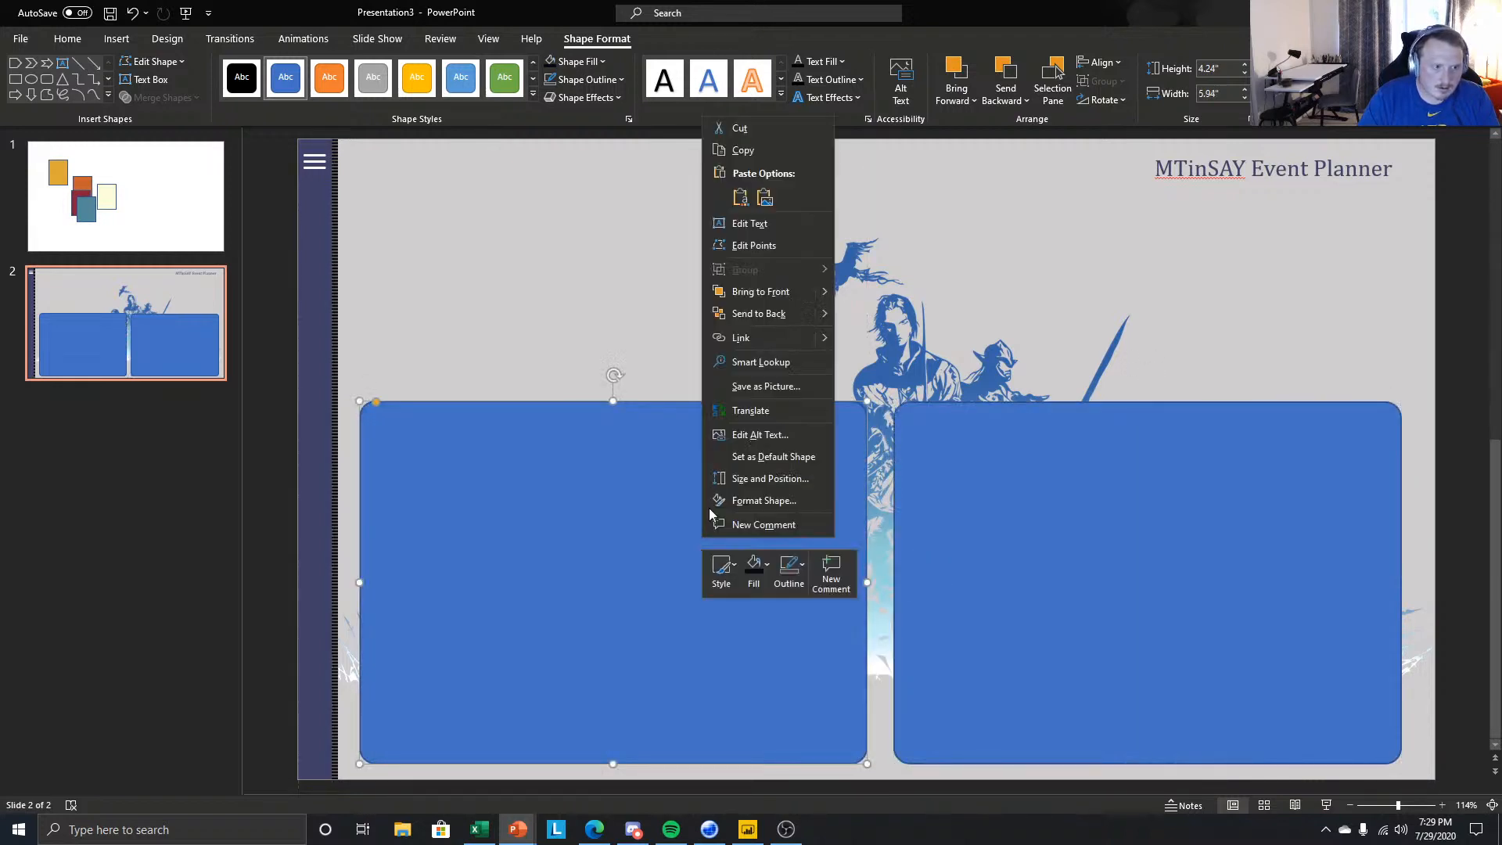
{"action": "left_click", "coordinate": [757, 573]}
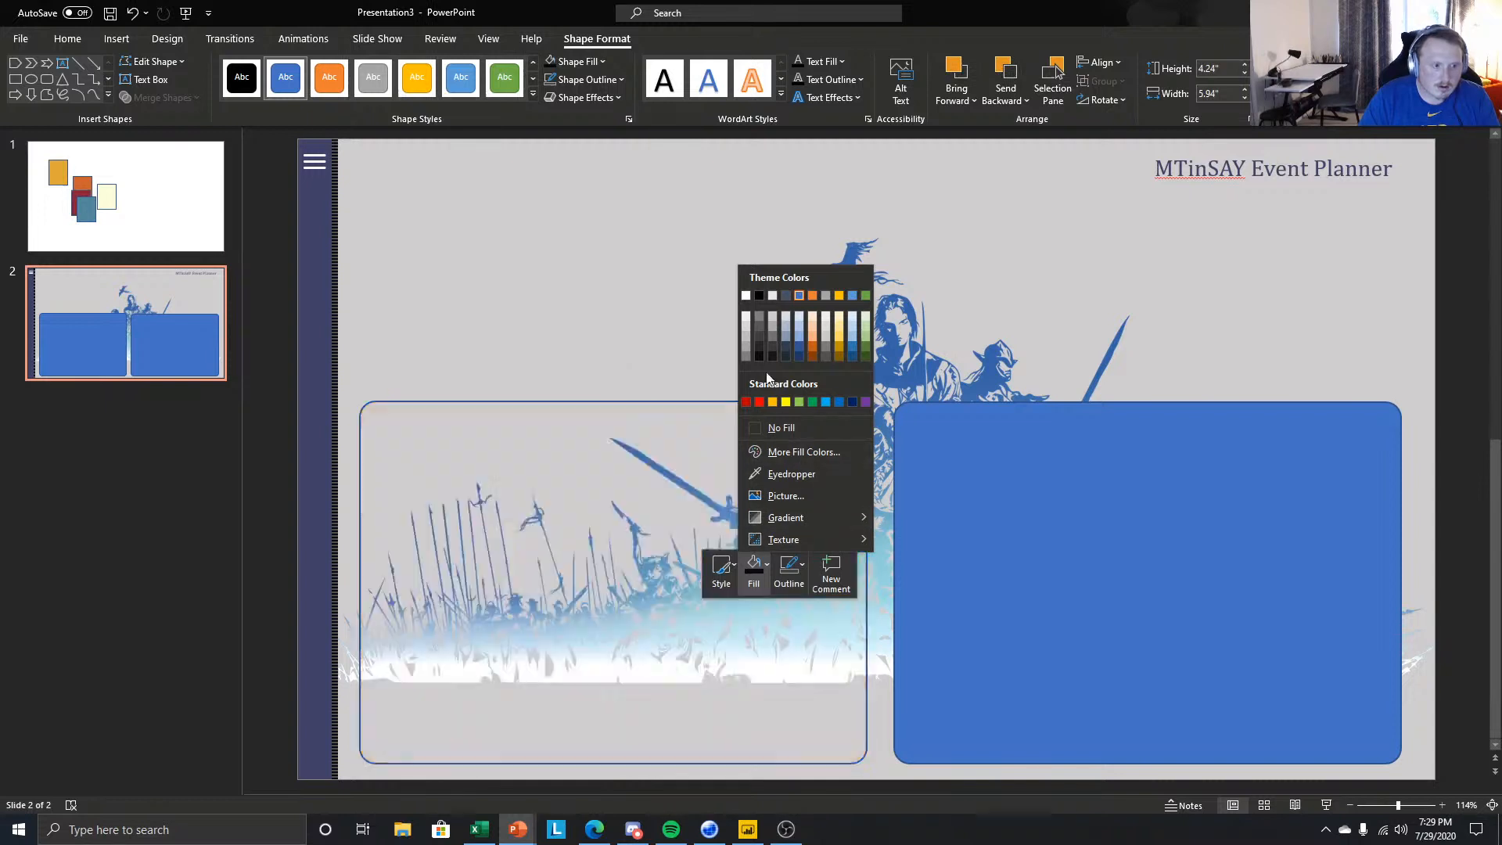
{"action": "left_click", "coordinate": [745, 299]}
{"action": "left_click", "coordinate": [988, 493]}
{"action": "right_click", "coordinate": [987, 493]}
{"action": "key", "text": "Escape"}
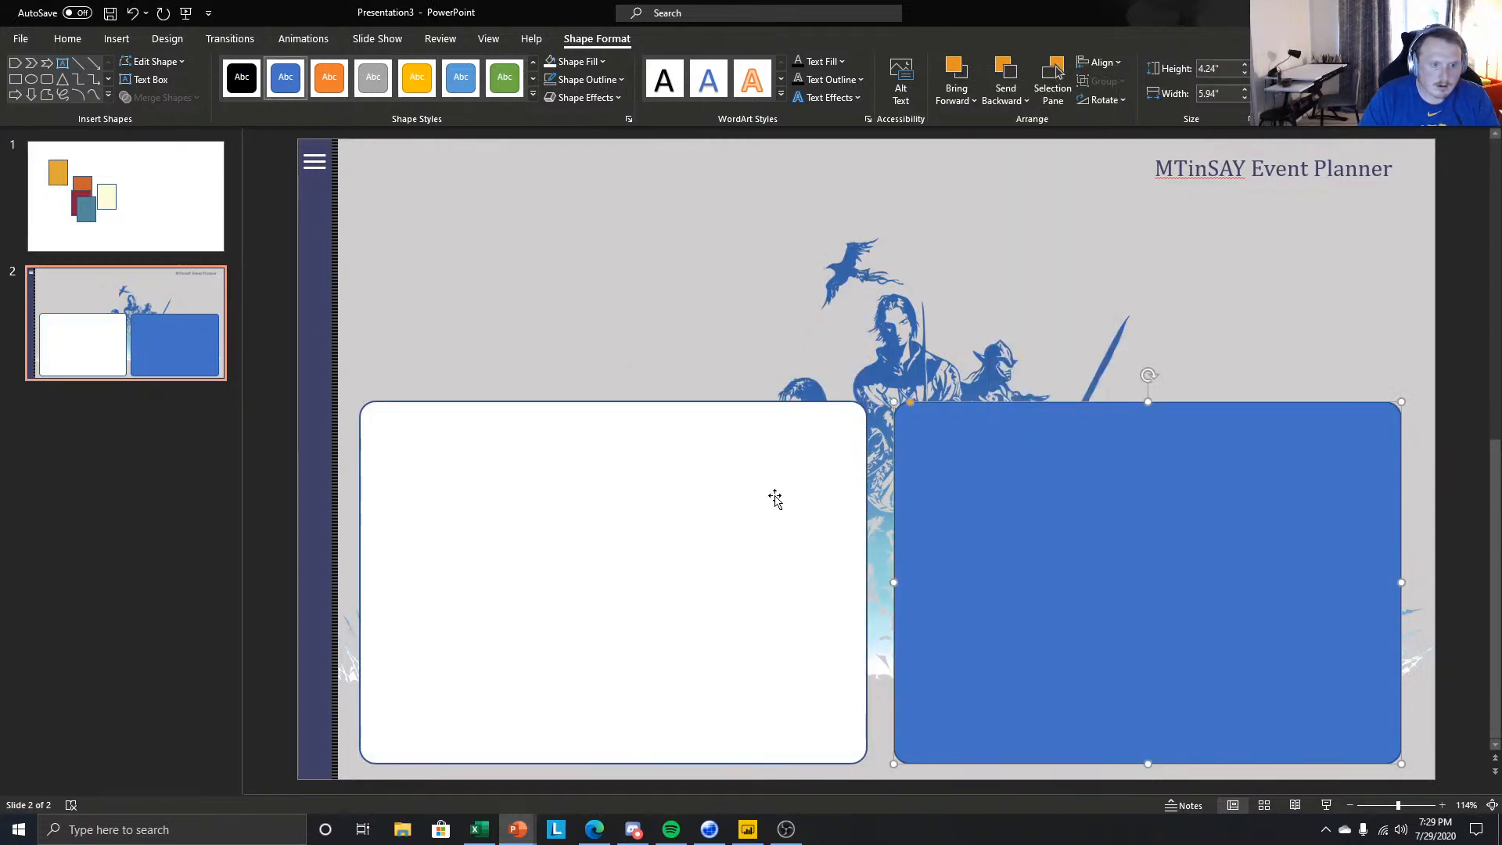
{"action": "right_click", "coordinate": [775, 496]}
{"action": "left_click", "coordinate": [874, 532]}
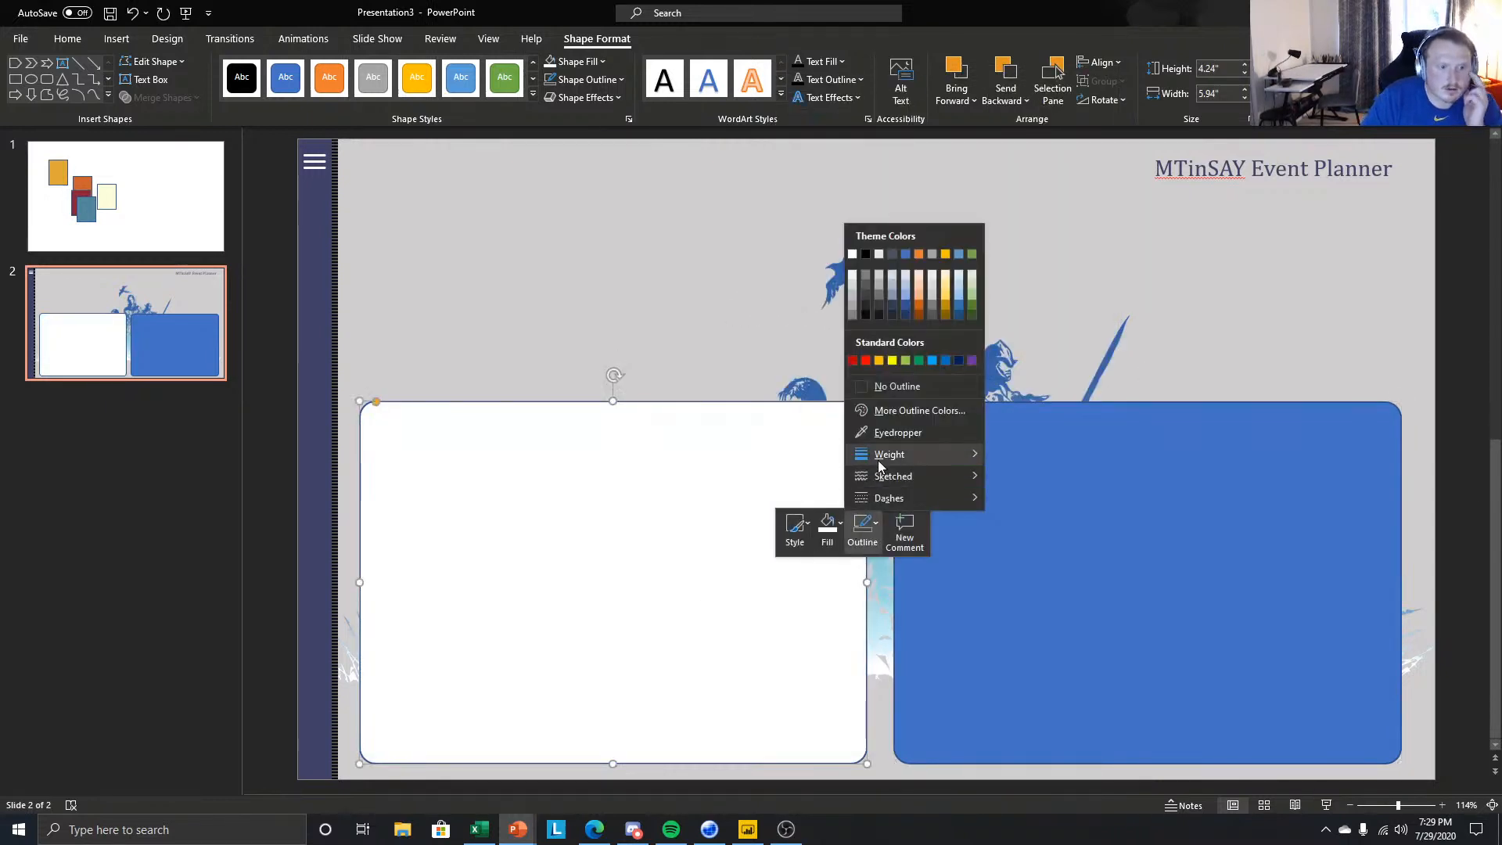
{"action": "left_click", "coordinate": [888, 391]}
- Delete the blue rounded rectangle and open the detailed shape formatting options for the white one
{"action": "left_click", "coordinate": [996, 466]}
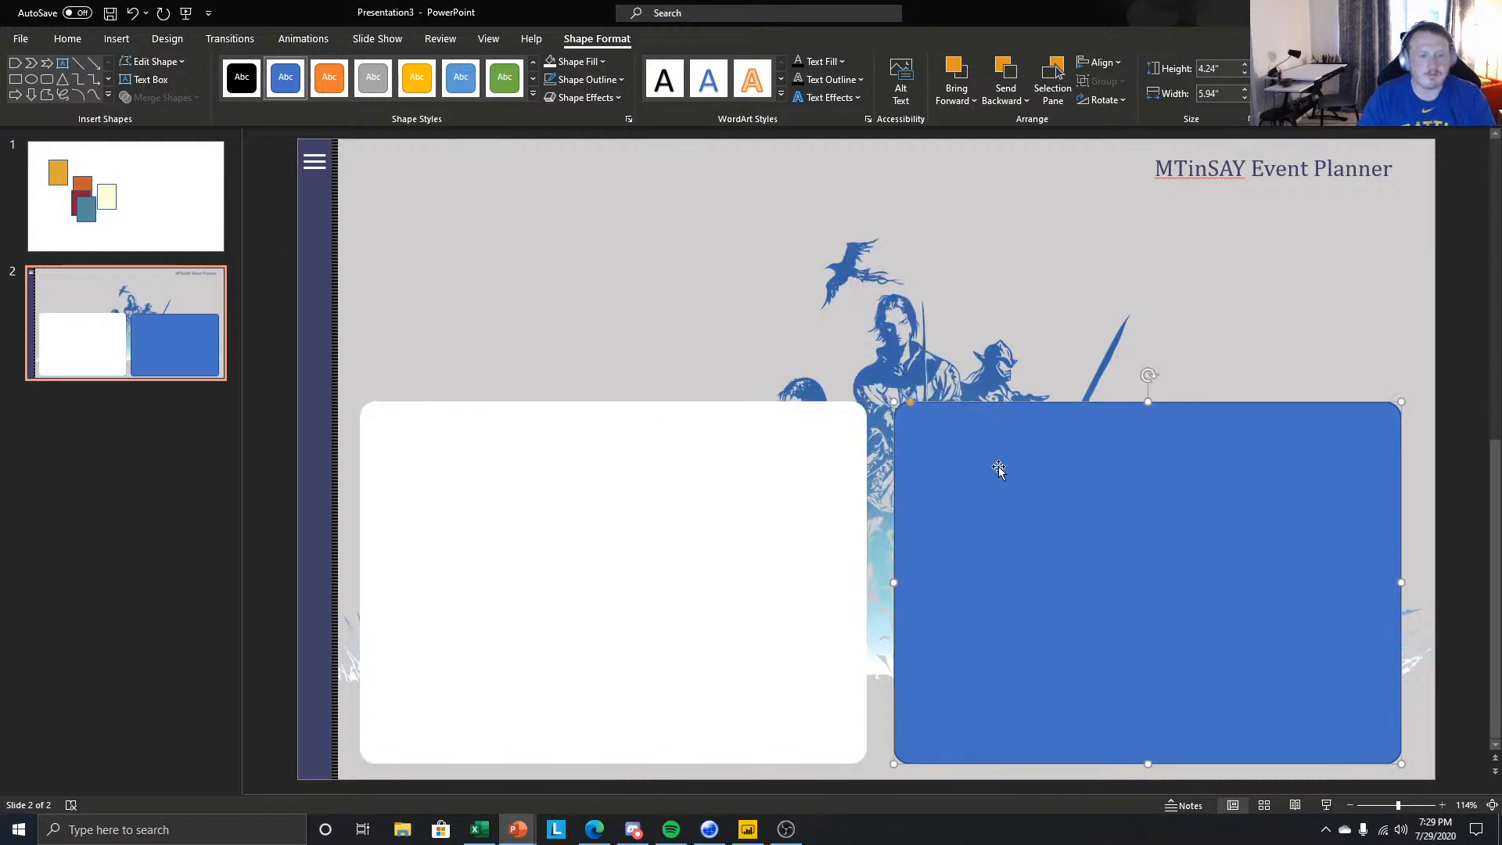
{"action": "key", "text": "Delete"}
{"action": "left_click", "coordinate": [776, 488]}
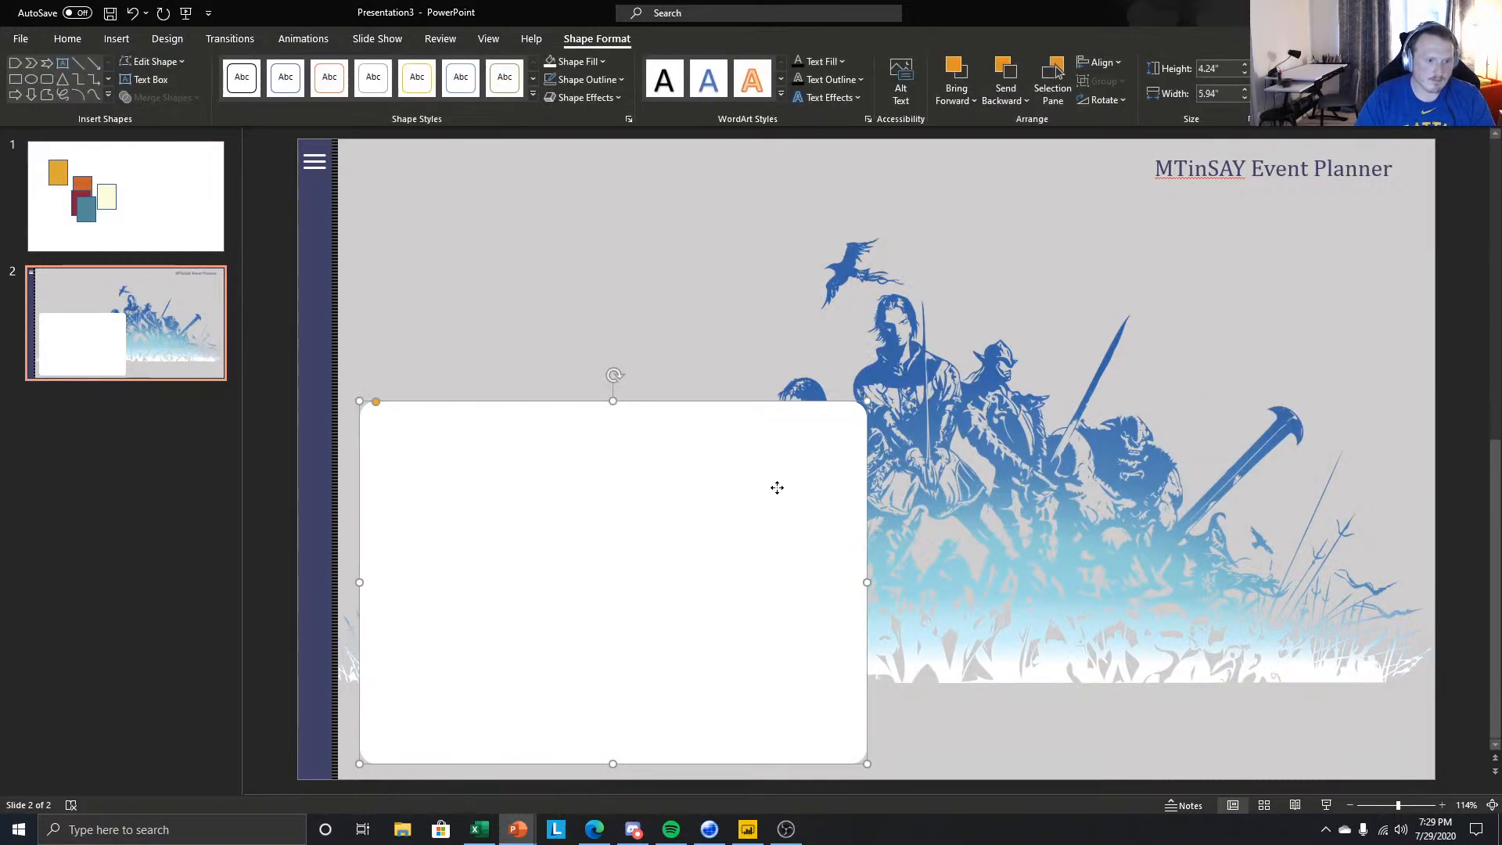
{"action": "right_click", "coordinate": [776, 488]}
{"action": "left_click", "coordinate": [834, 548]}
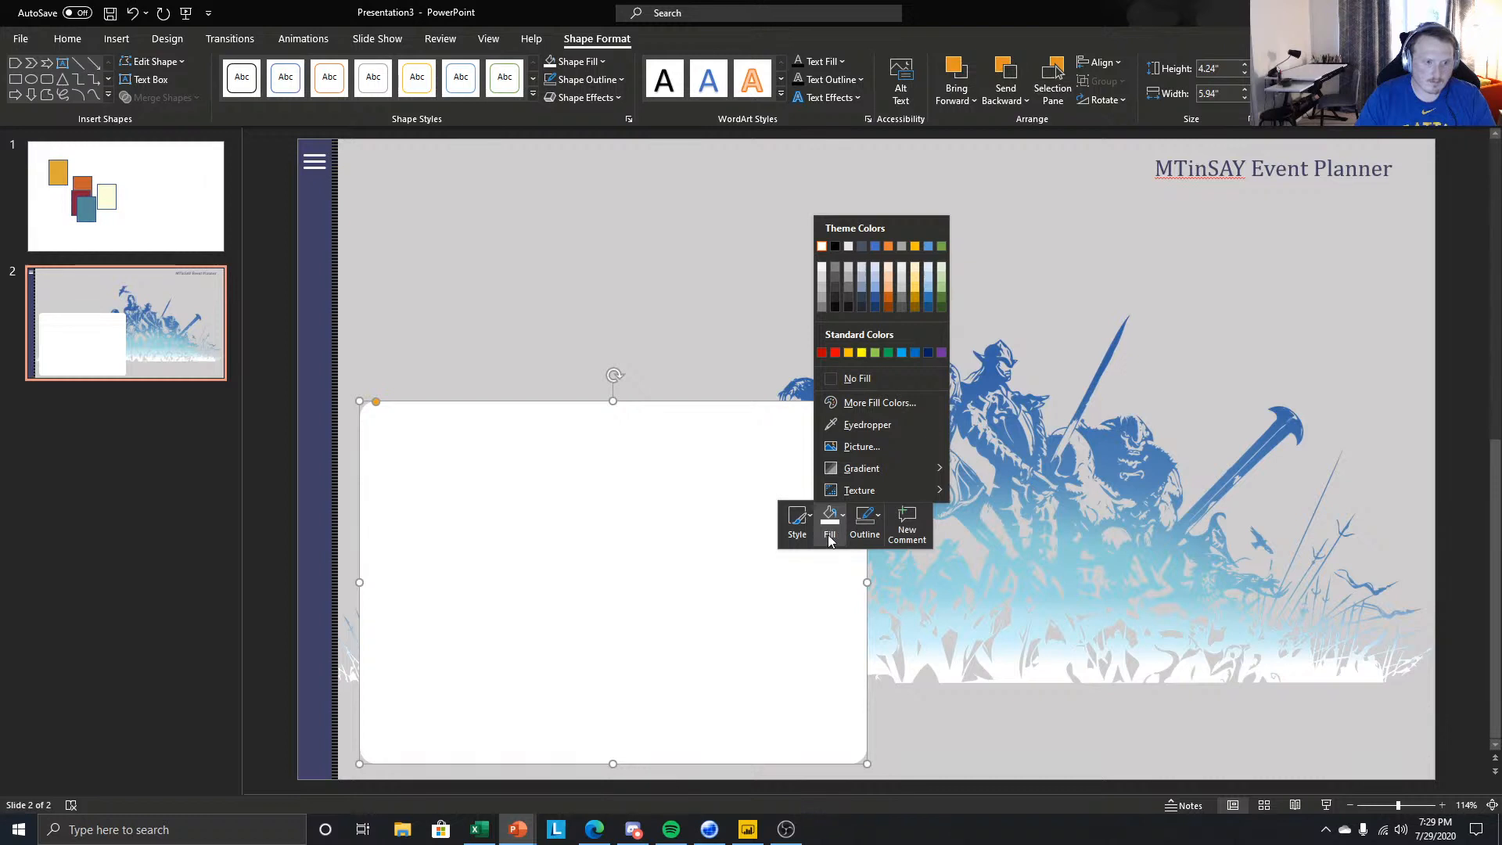
{"action": "left_click", "coordinate": [831, 528]}
{"action": "right_click", "coordinate": [620, 586]}
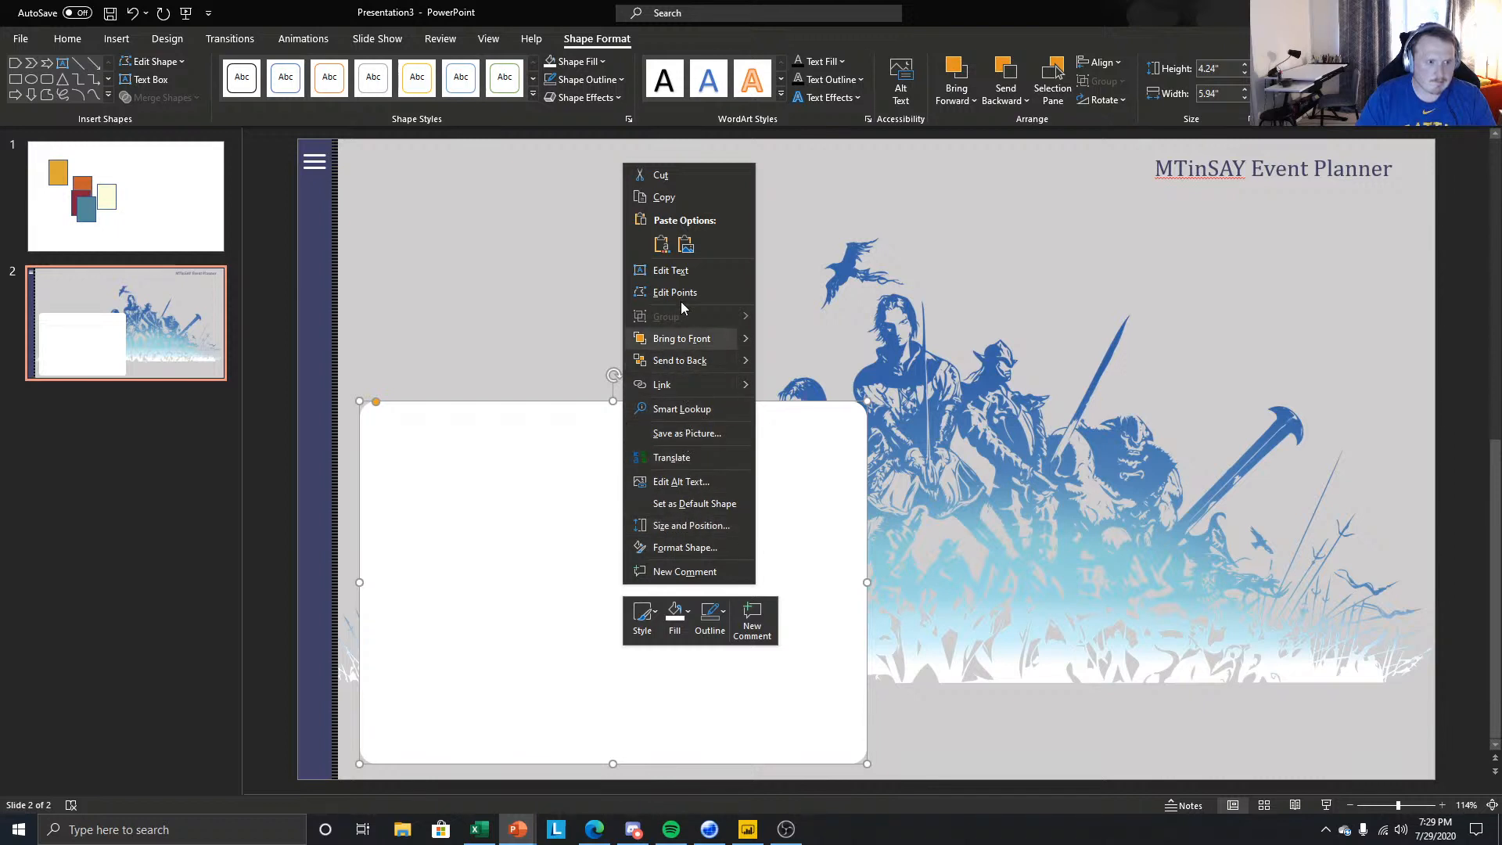
{"action": "left_click", "coordinate": [679, 550]}
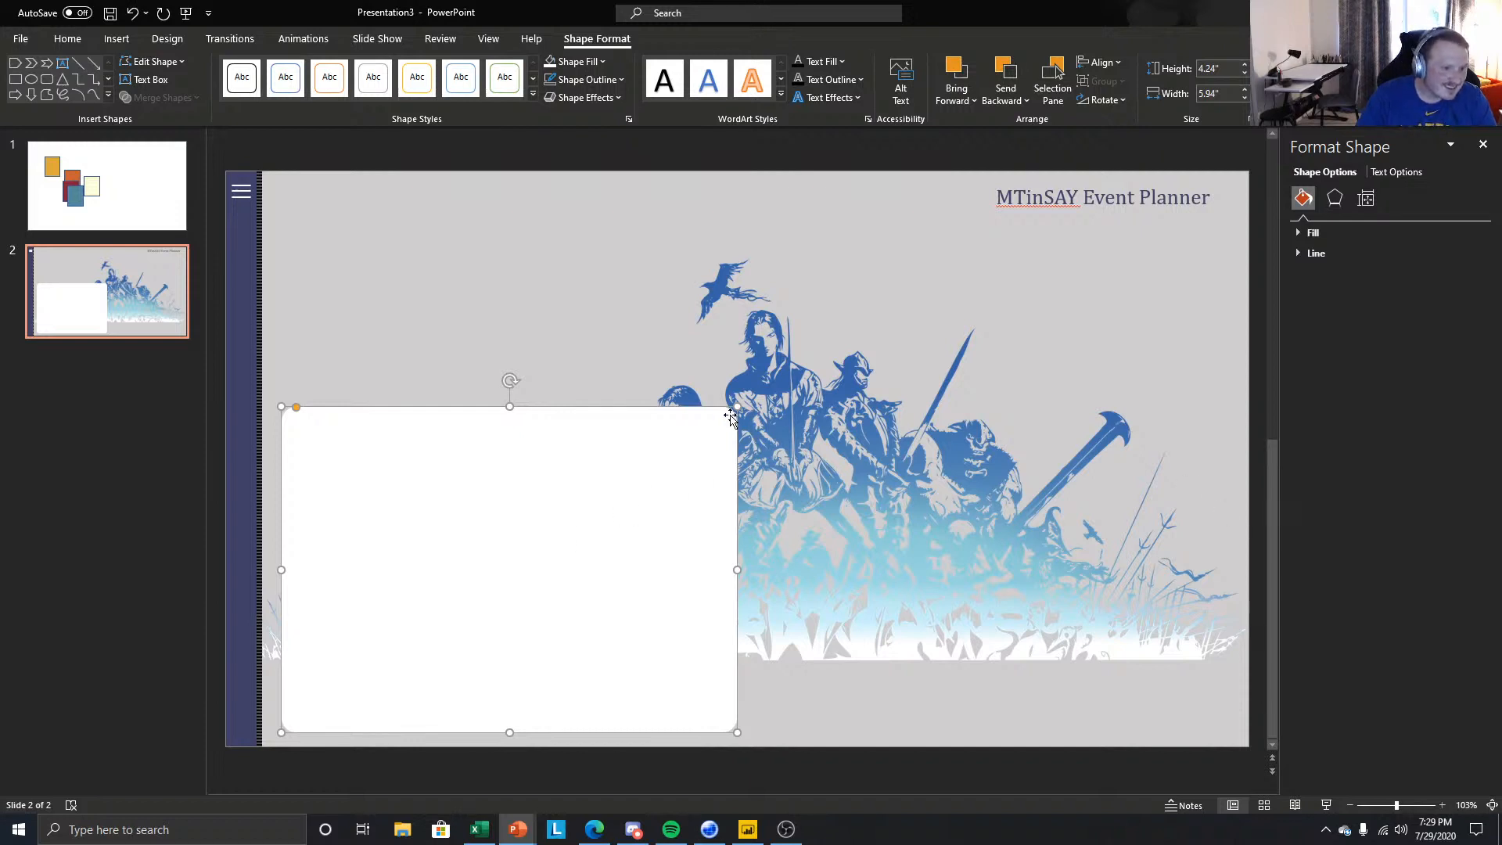
- Enlarge the white rectangle to about 4.45" high, duplicate it beside the original, and adjust the widths to leave a narrow gap
{"action": "left_click_drag", "start_coordinate": [734, 407], "coordinate": [750, 391]}
{"action": "left_click_drag", "start_coordinate": [670, 480], "coordinate": [1114, 466], "text": "ctrl"}
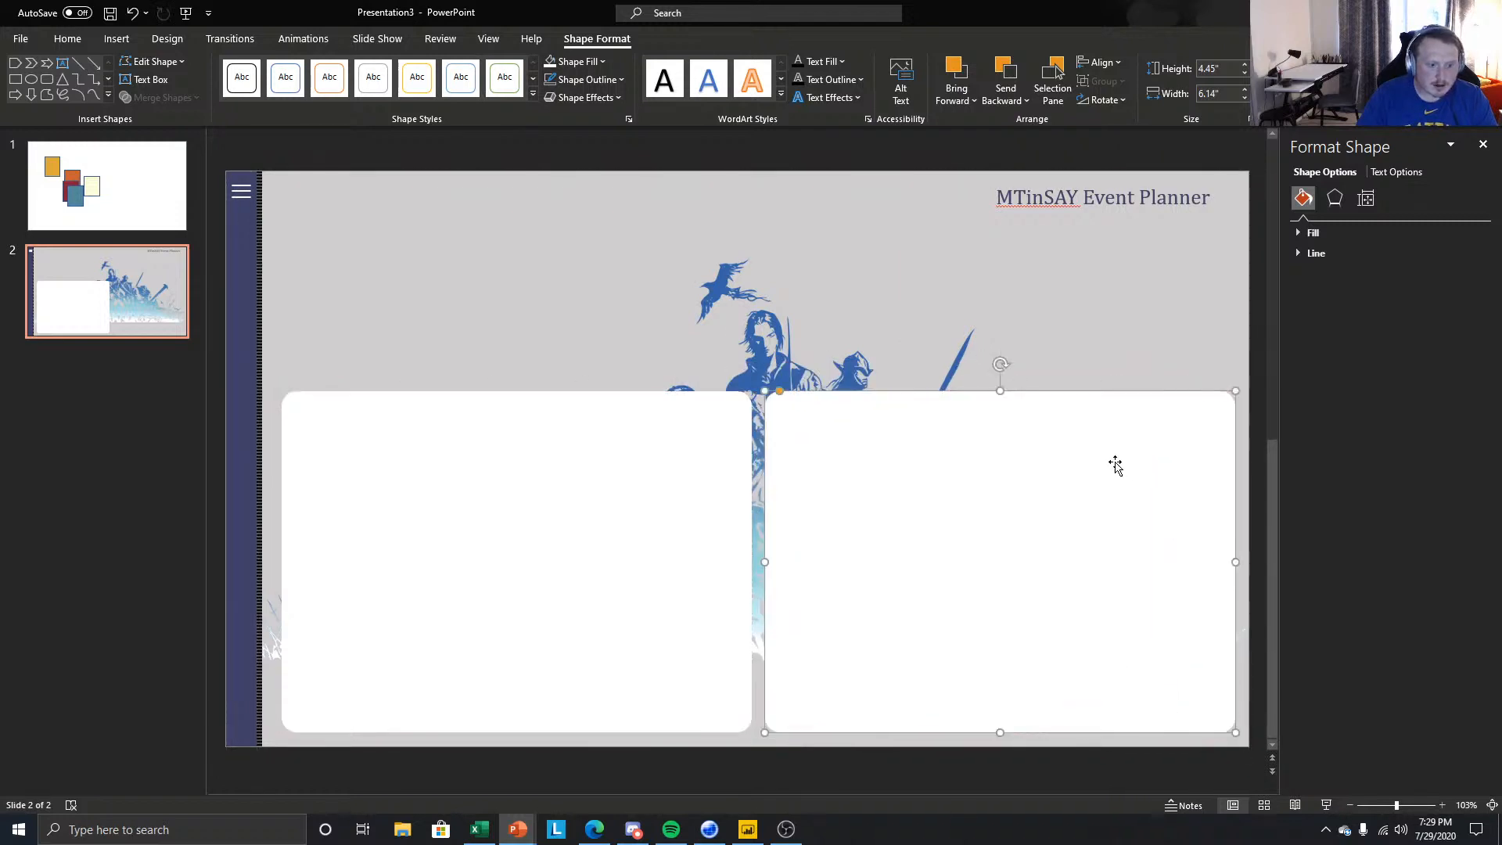
{"action": "left_click", "coordinate": [671, 487]}
{"action": "mouse_move", "coordinate": [749, 556]}
{"action": "left_mouse_down"}
{"action": "mouse_move", "coordinate": [737, 555]}
{"action": "mouse_move", "coordinate": [757, 562]}
{"action": "left_mouse_up"}
{"action": "left_click", "coordinate": [789, 540]}
- Duplicate a white rectangle above the lower-right one and resize the copy to about 6.24" wide by 1.57" high
{"action": "left_click", "coordinate": [620, 546]}
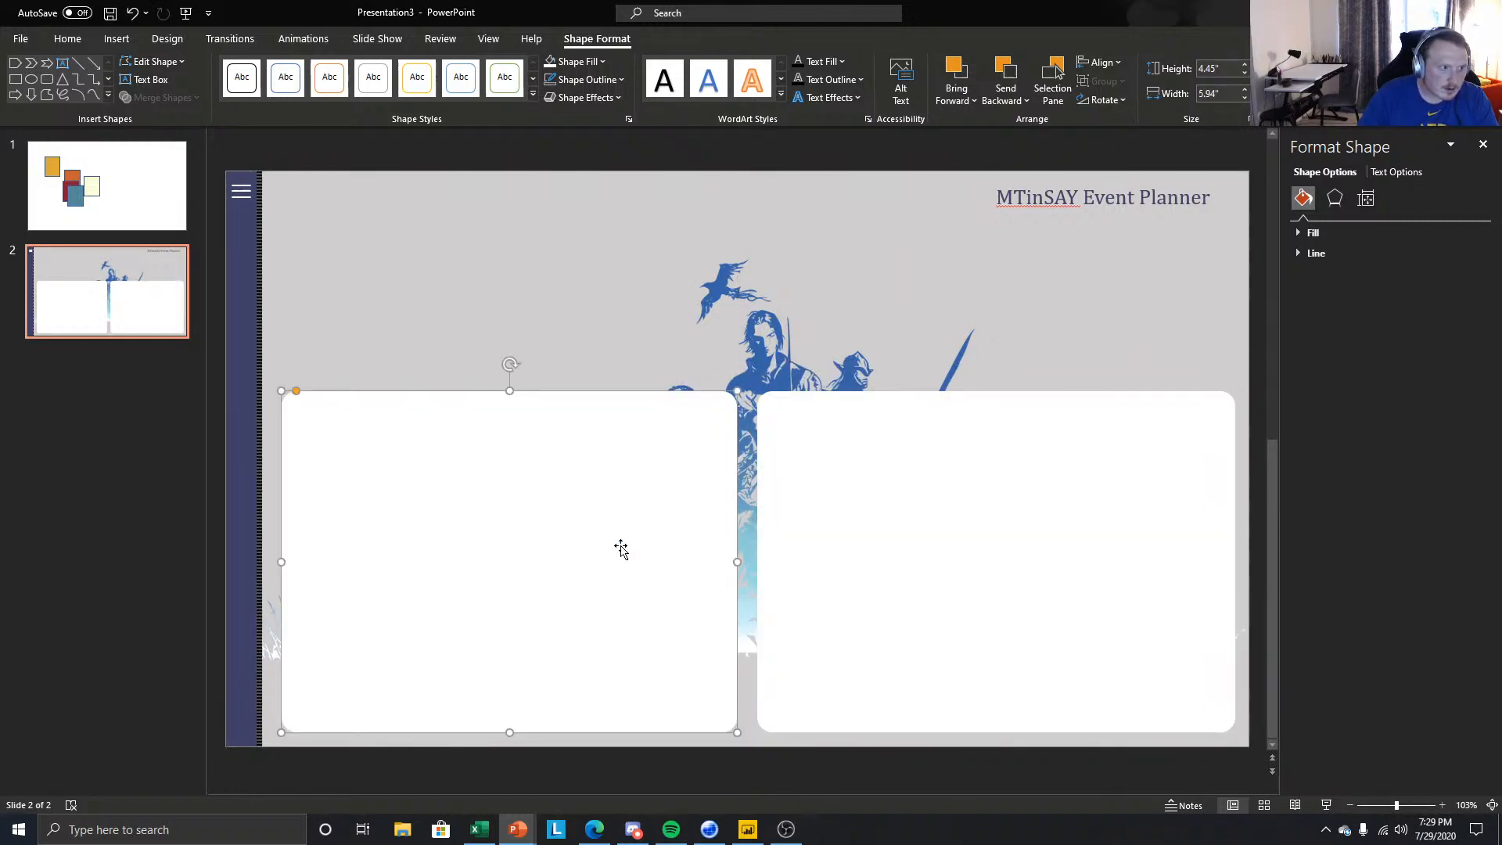
{"action": "left_click_drag", "start_coordinate": [647, 523], "coordinate": [1090, 355], "text": "ctrl"}
{"action": "left_click_drag", "start_coordinate": [1213, 577], "coordinate": [1241, 374]}
- Set the fill transparency of all three white rectangles to 25%
{"action": "left_click", "coordinate": [677, 505]}
{"action": "left_click", "coordinate": [942, 465], "text": "shift"}
{"action": "left_click", "coordinate": [944, 315], "text": "shift"}
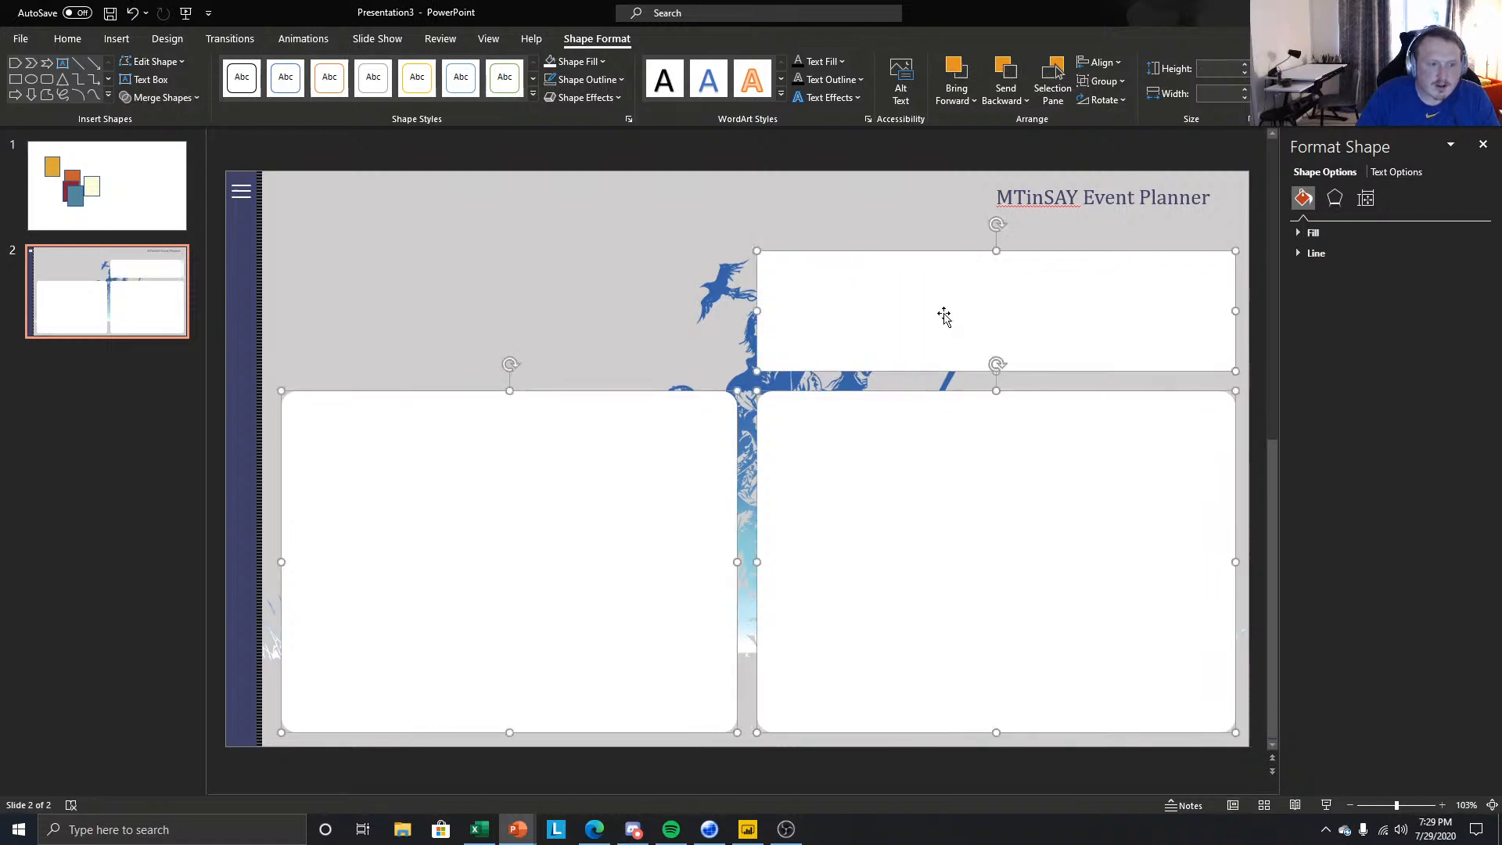
{"action": "right_click", "coordinate": [1122, 272]}
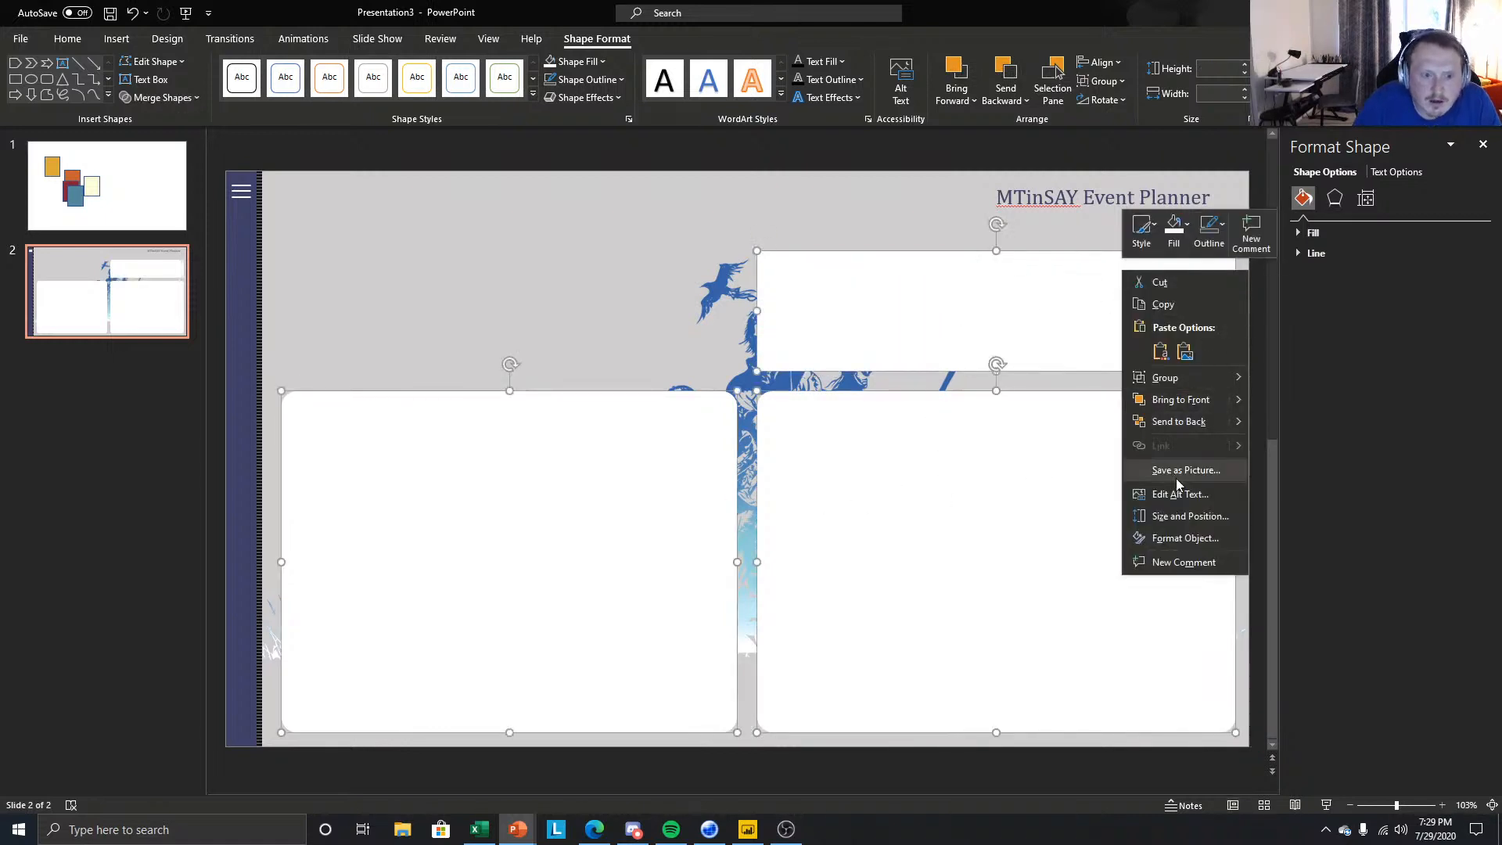
{"action": "left_click", "coordinate": [1170, 540]}
{"action": "left_click", "coordinate": [1308, 232]}
{"action": "type", "text": "25"}
{"action": "key", "text": "Return"}
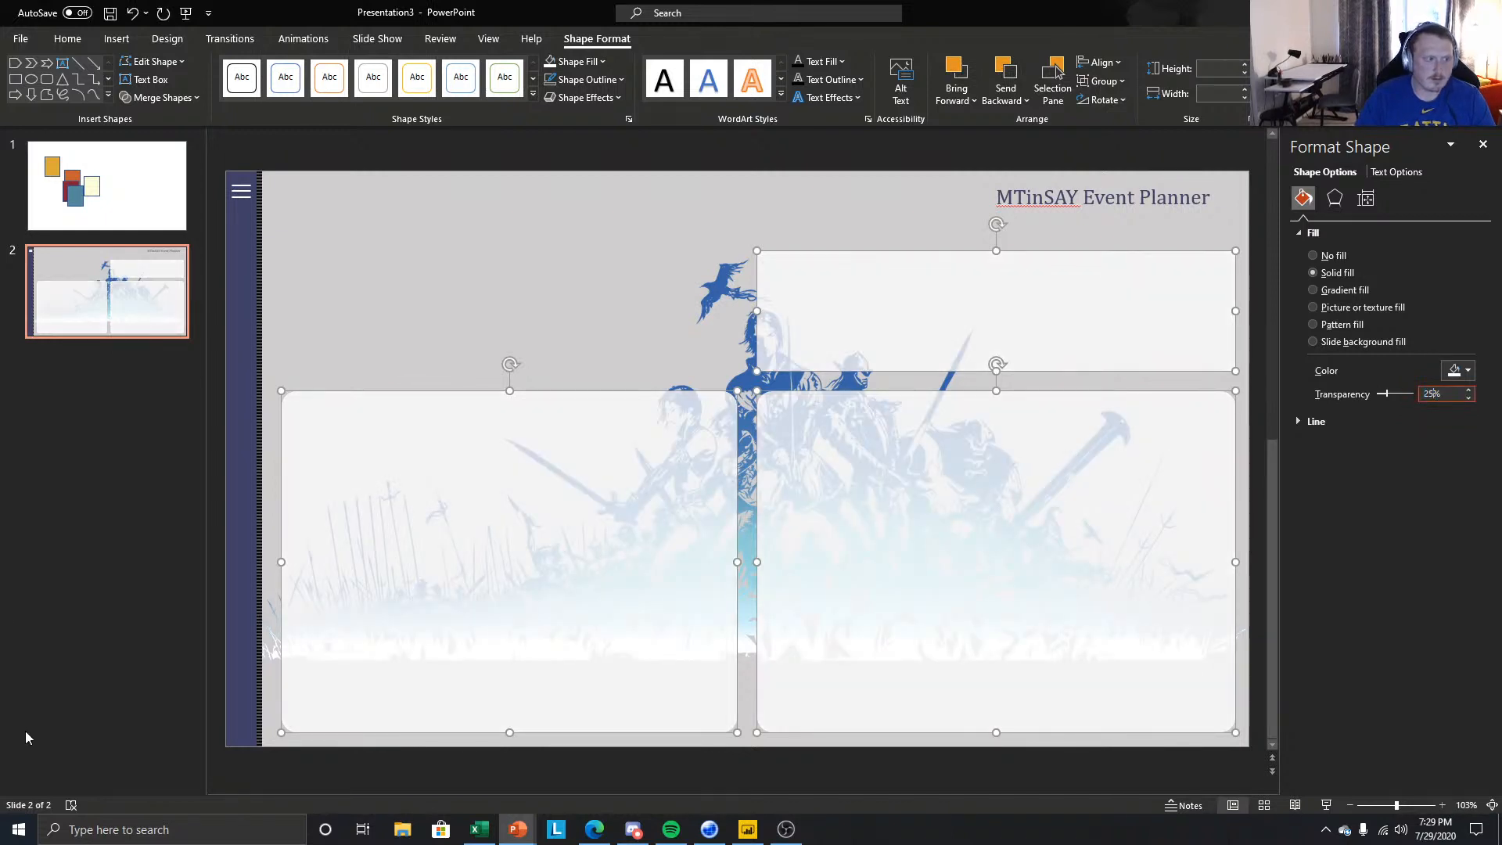
{"action": "left_click", "coordinate": [149, 575]}
- Reduce the corner rounding of the two large lower rectangles to match the smaller upper one
{"action": "left_click", "coordinate": [804, 339]}
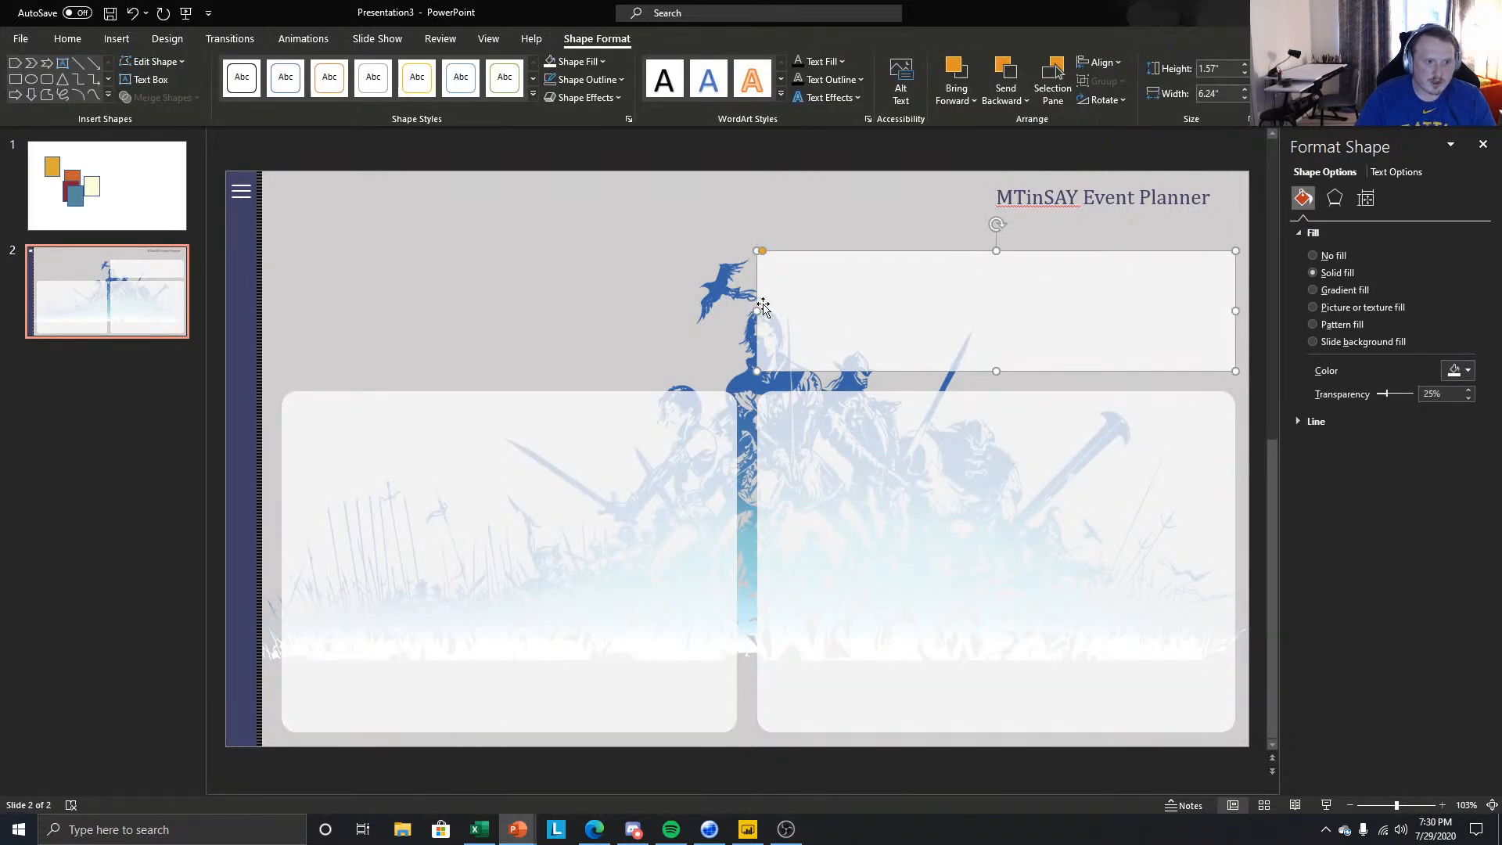
{"action": "mouse_move", "coordinate": [757, 312]}
{"action": "left_mouse_down"}
{"action": "mouse_move", "coordinate": [772, 315]}
{"action": "mouse_move", "coordinate": [757, 328]}
{"action": "left_mouse_up"}
{"action": "left_click", "coordinate": [775, 433]}
{"action": "left_click_drag", "start_coordinate": [772, 392], "coordinate": [764, 396]}
{"action": "left_click", "coordinate": [427, 465]}
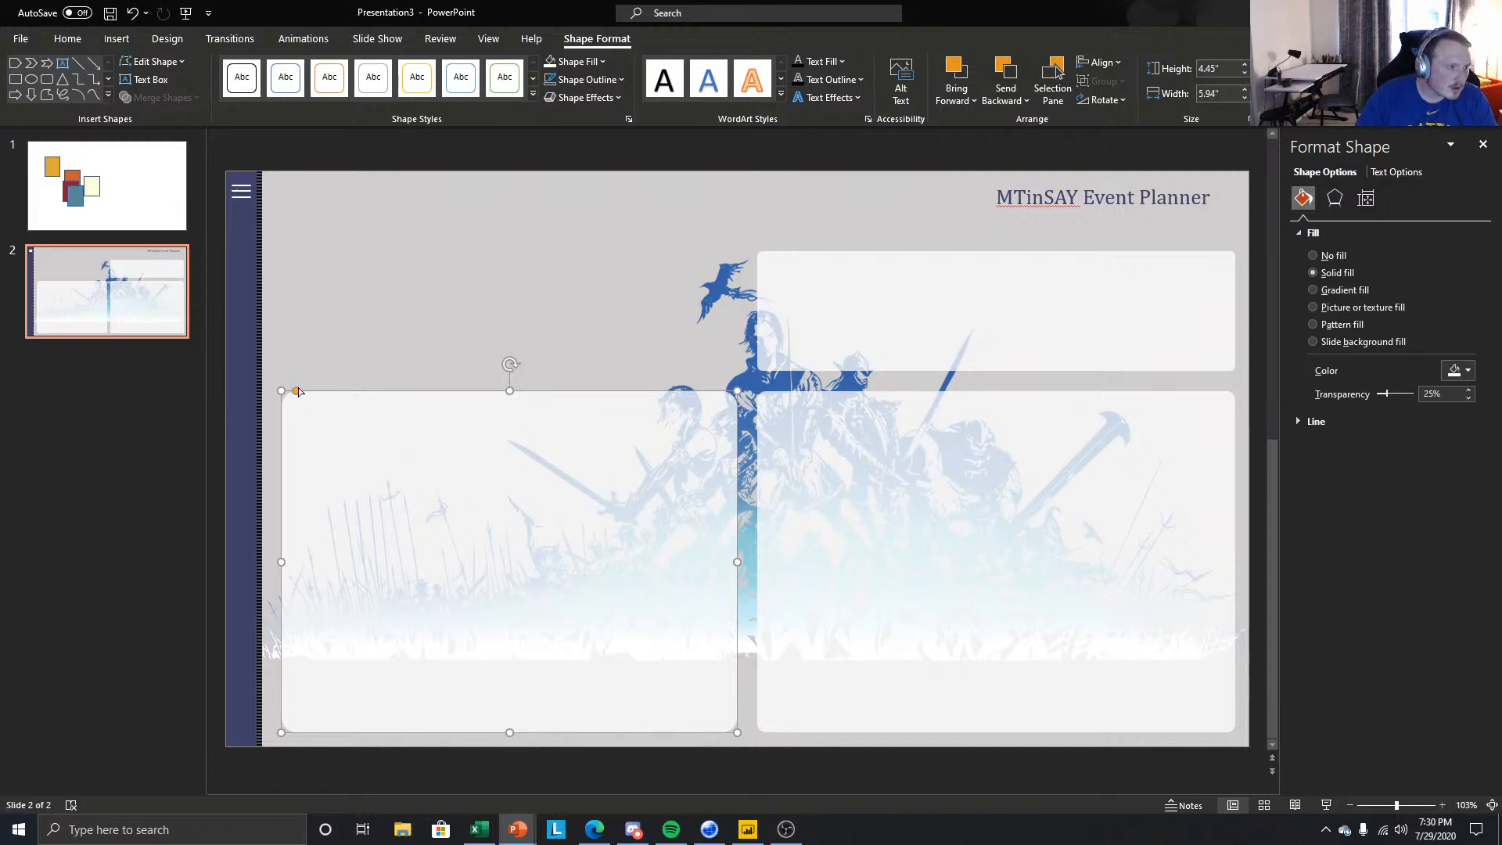
{"action": "left_click", "coordinate": [792, 291]}
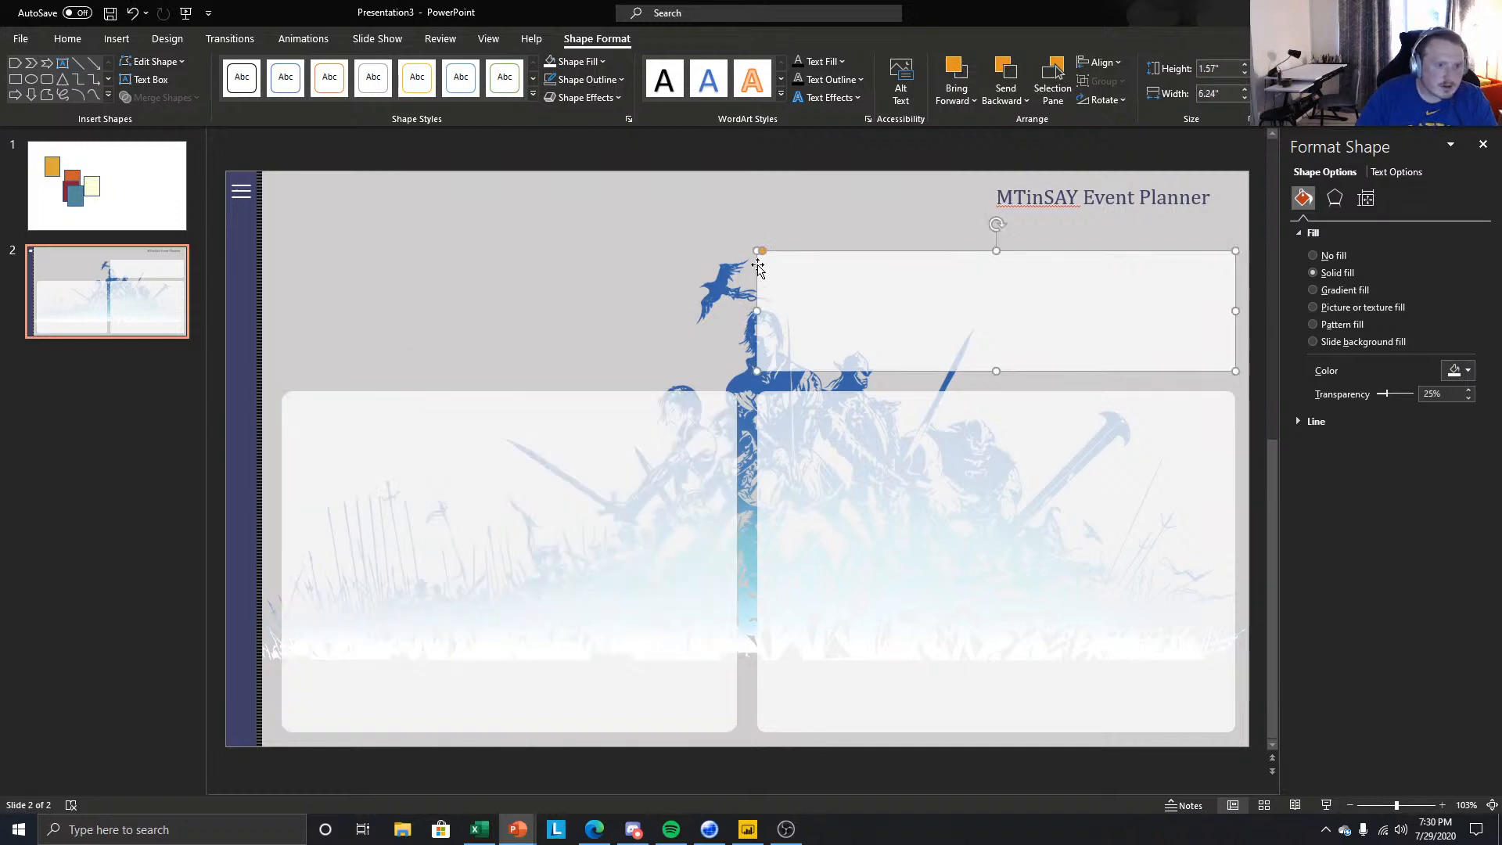
{"action": "left_click_drag", "start_coordinate": [756, 312], "coordinate": [758, 311]}
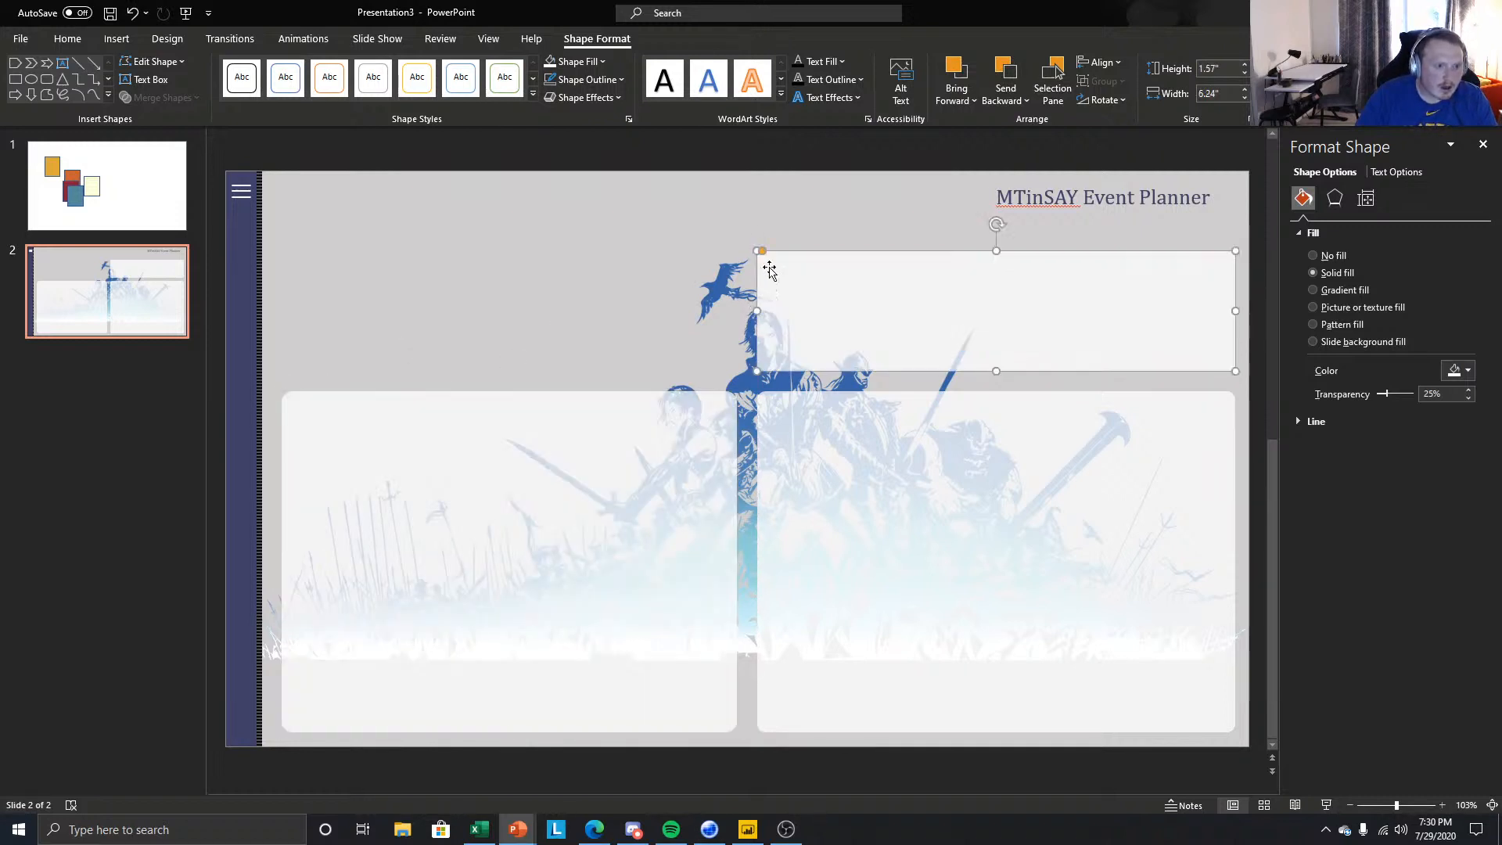
{"action": "left_click_drag", "start_coordinate": [766, 255], "coordinate": [767, 252]}
{"action": "left_click", "coordinate": [506, 415]}
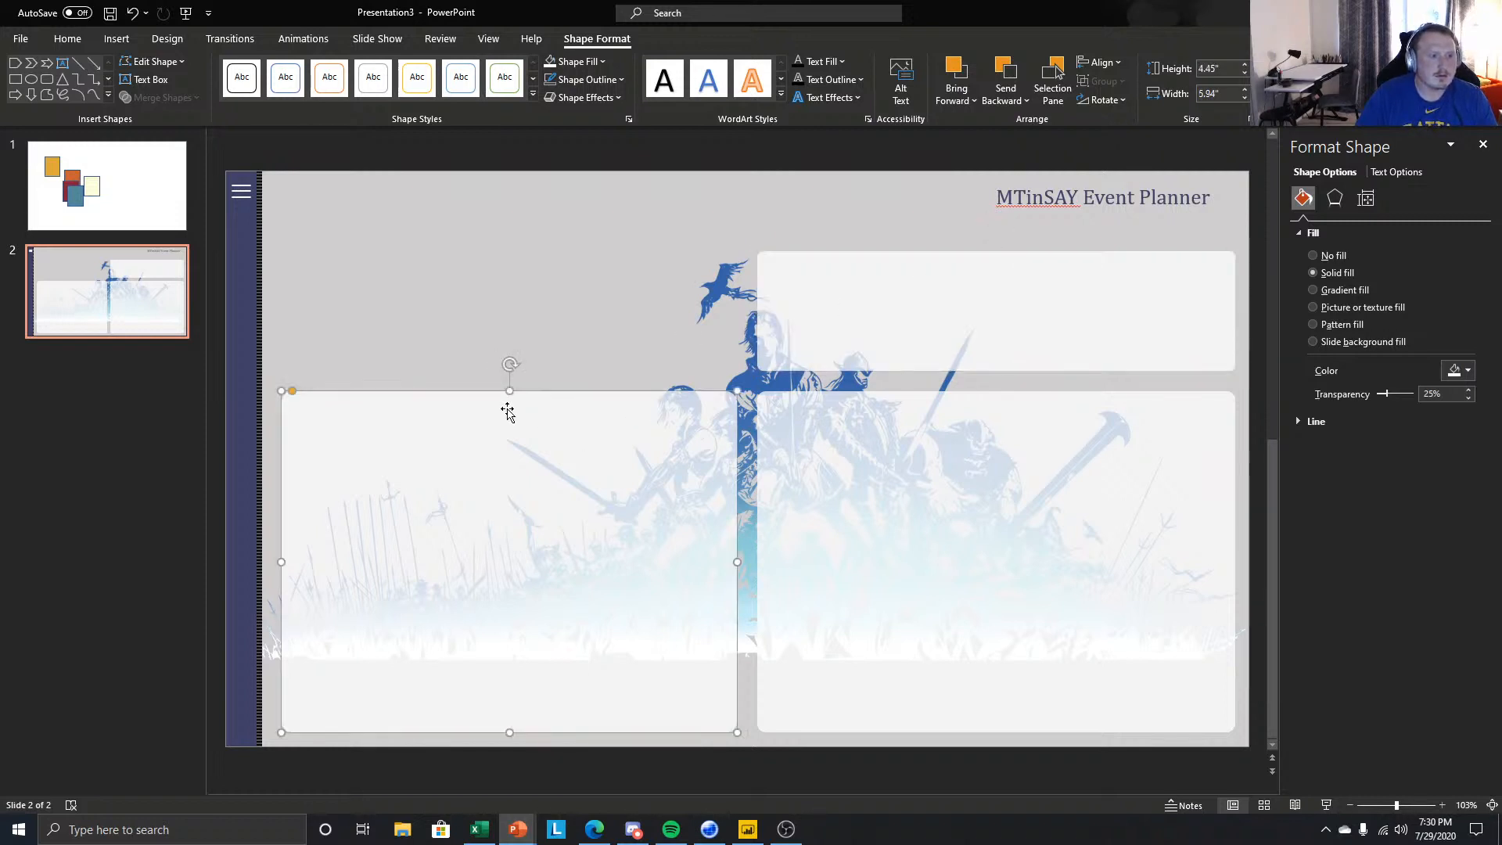
{"action": "left_click_drag", "start_coordinate": [506, 391], "coordinate": [507, 389]}
- Copy the short upper rectangle and place the duplicate above the lower-left rectangle, aligned with its left edge
{"action": "left_click", "coordinate": [812, 286]}
{"action": "key", "text": "ctrl+c"}
{"action": "key", "text": "ctrl+v"}
{"action": "left_click_drag", "start_coordinate": [835, 287], "coordinate": [344, 274]}
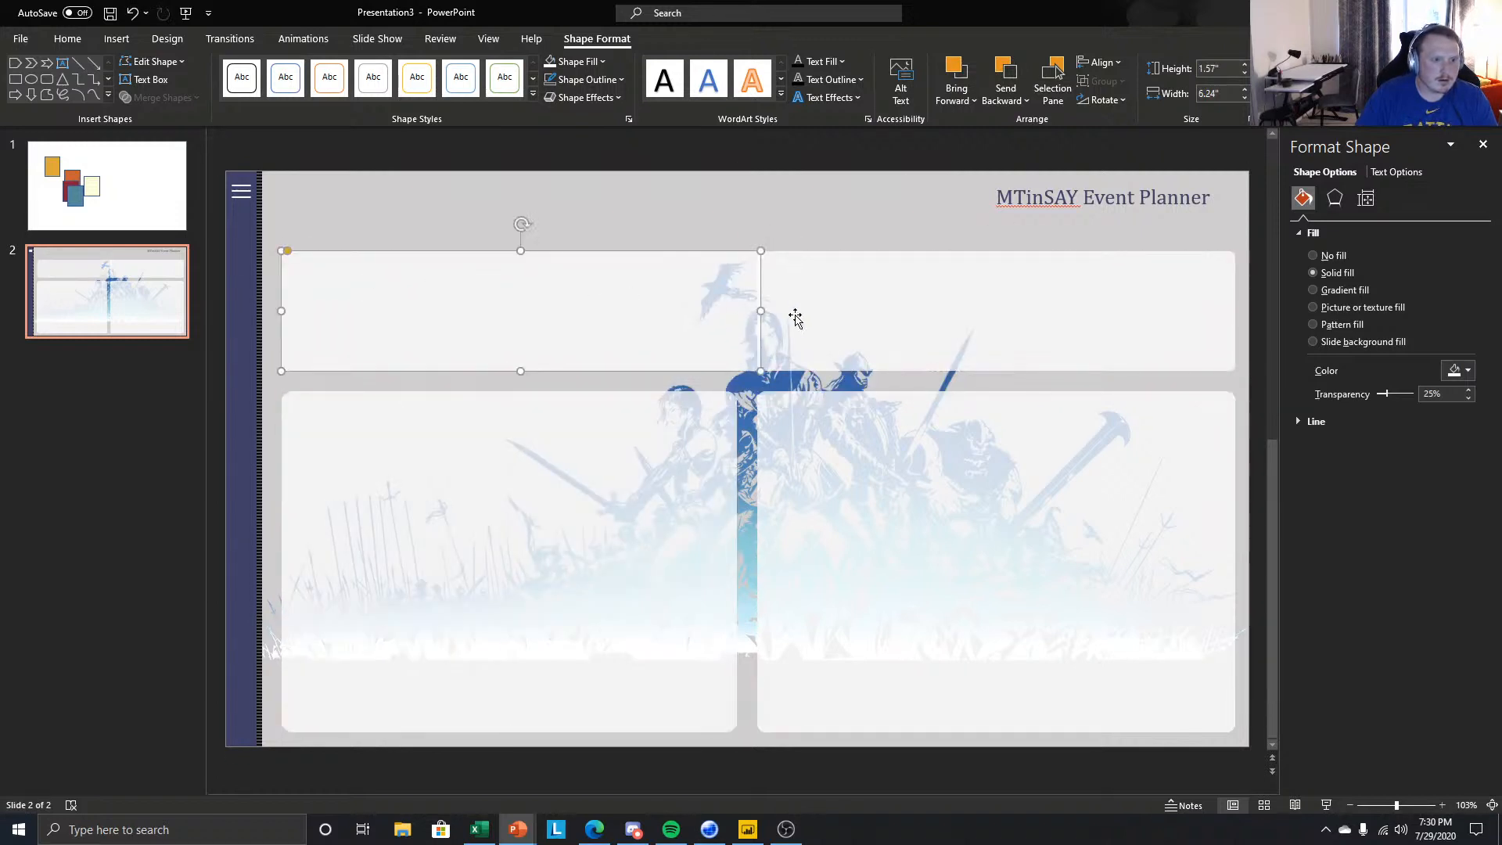
- Shrink the upper-left white rectangle to about 2.26" wide by 1.09" high
{"action": "left_click_drag", "start_coordinate": [752, 310], "coordinate": [557, 324]}
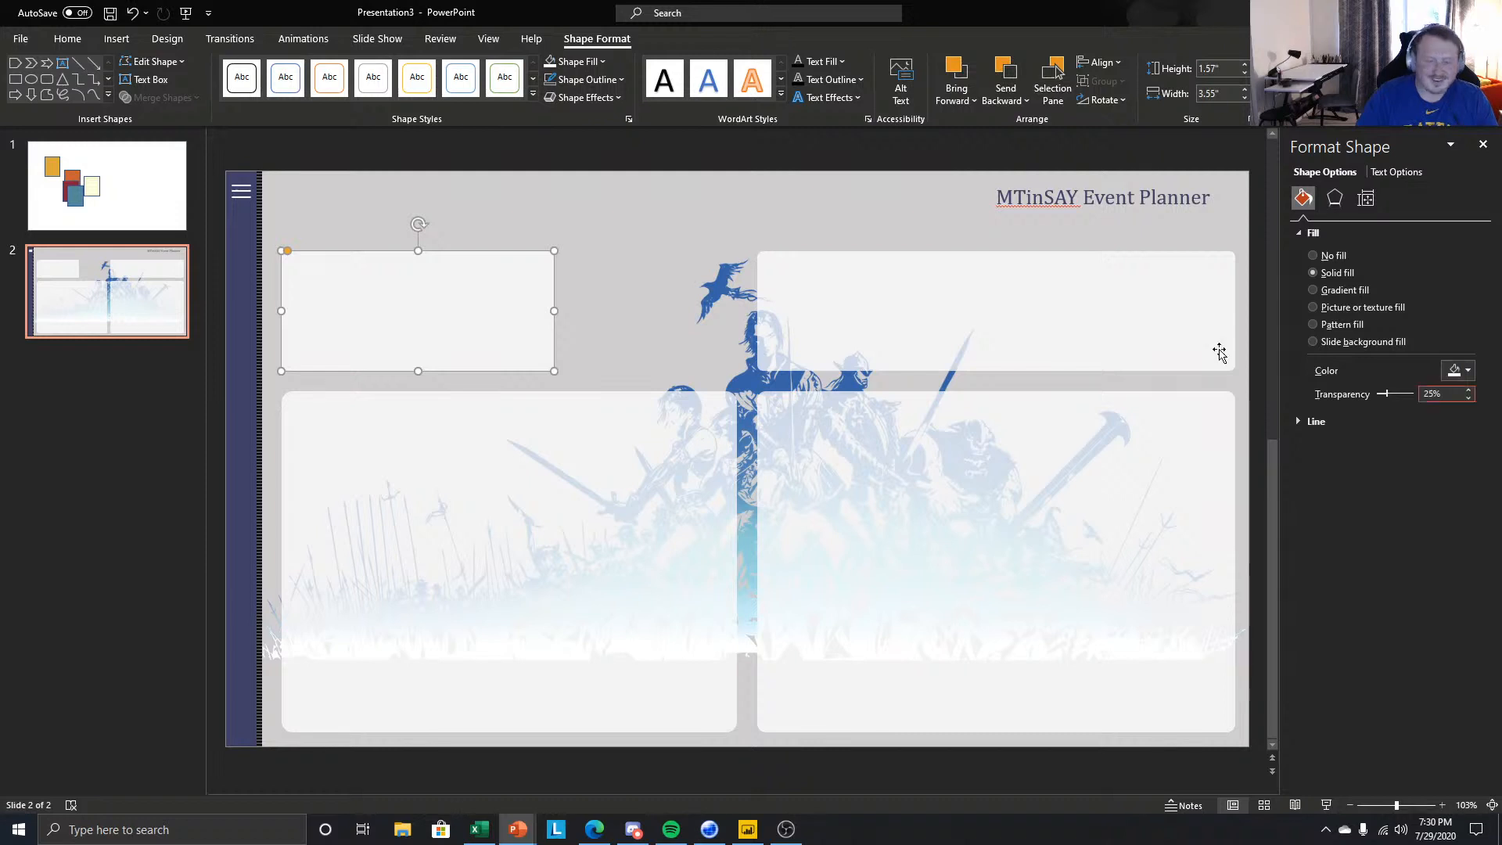
{"action": "left_click_drag", "start_coordinate": [418, 371], "coordinate": [420, 349]}
{"action": "left_click_drag", "start_coordinate": [552, 298], "coordinate": [456, 307]}
- Duplicate the small upper-left rectangle twice to form an evenly spaced row of three
{"action": "left_click_drag", "start_coordinate": [364, 349], "coordinate": [768, 292]}
{"action": "key", "text": "ctrl+v"}
{"action": "key", "text": "ctrl+v"}
- Group the three small rectangles and narrow the group to about 5.94" wide, matching the lower-left rectangle
{"action": "left_click", "coordinate": [547, 305], "text": "shift"}
{"action": "left_click", "coordinate": [425, 289], "text": "shift"}
{"action": "right_click", "coordinate": [425, 289]}
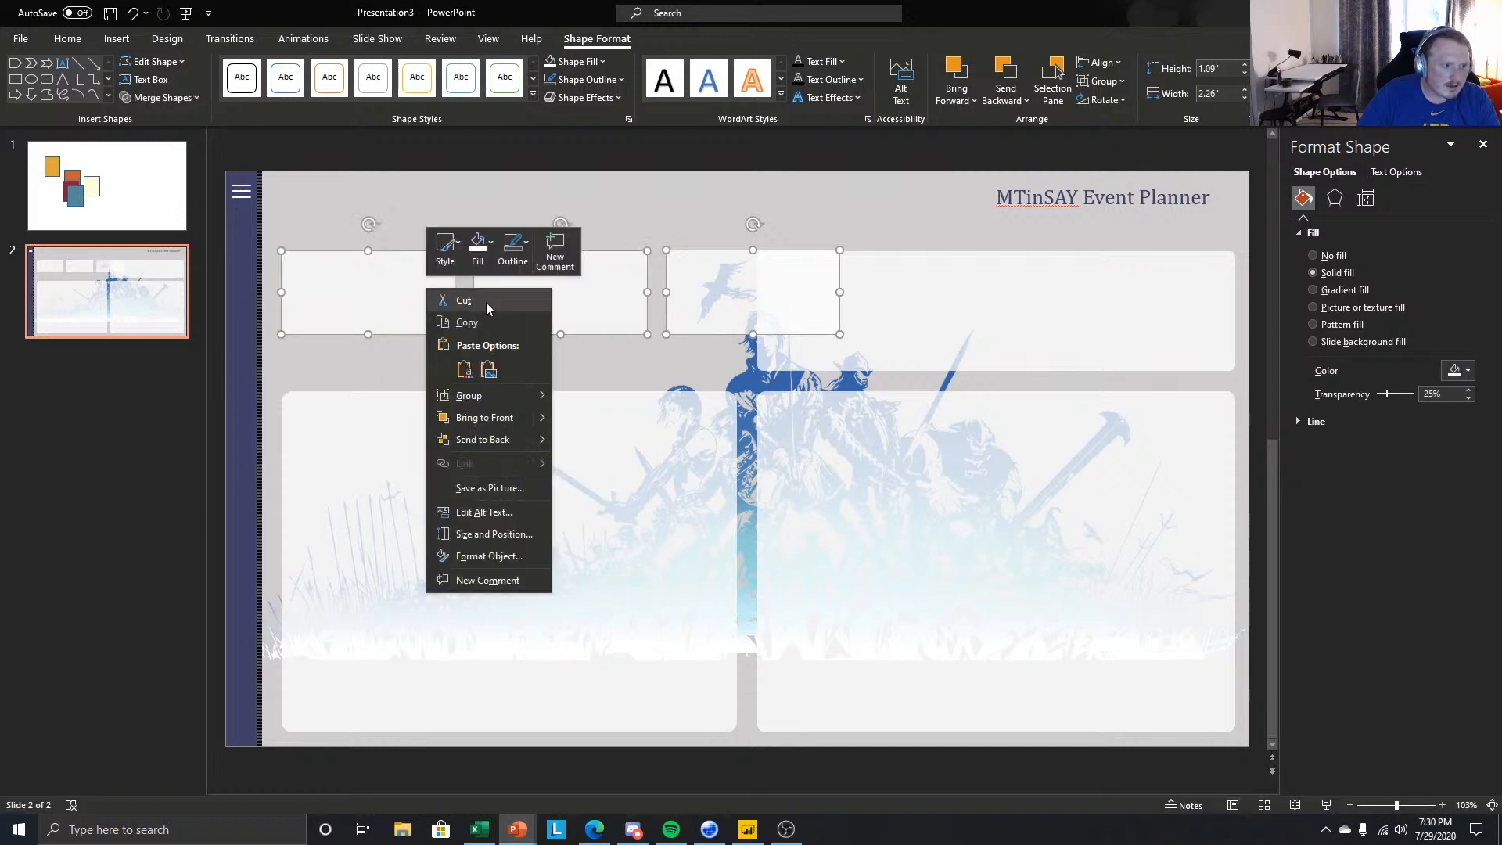
{"action": "left_click", "coordinate": [583, 397]}
{"action": "left_click_drag", "start_coordinate": [846, 292], "coordinate": [737, 313]}
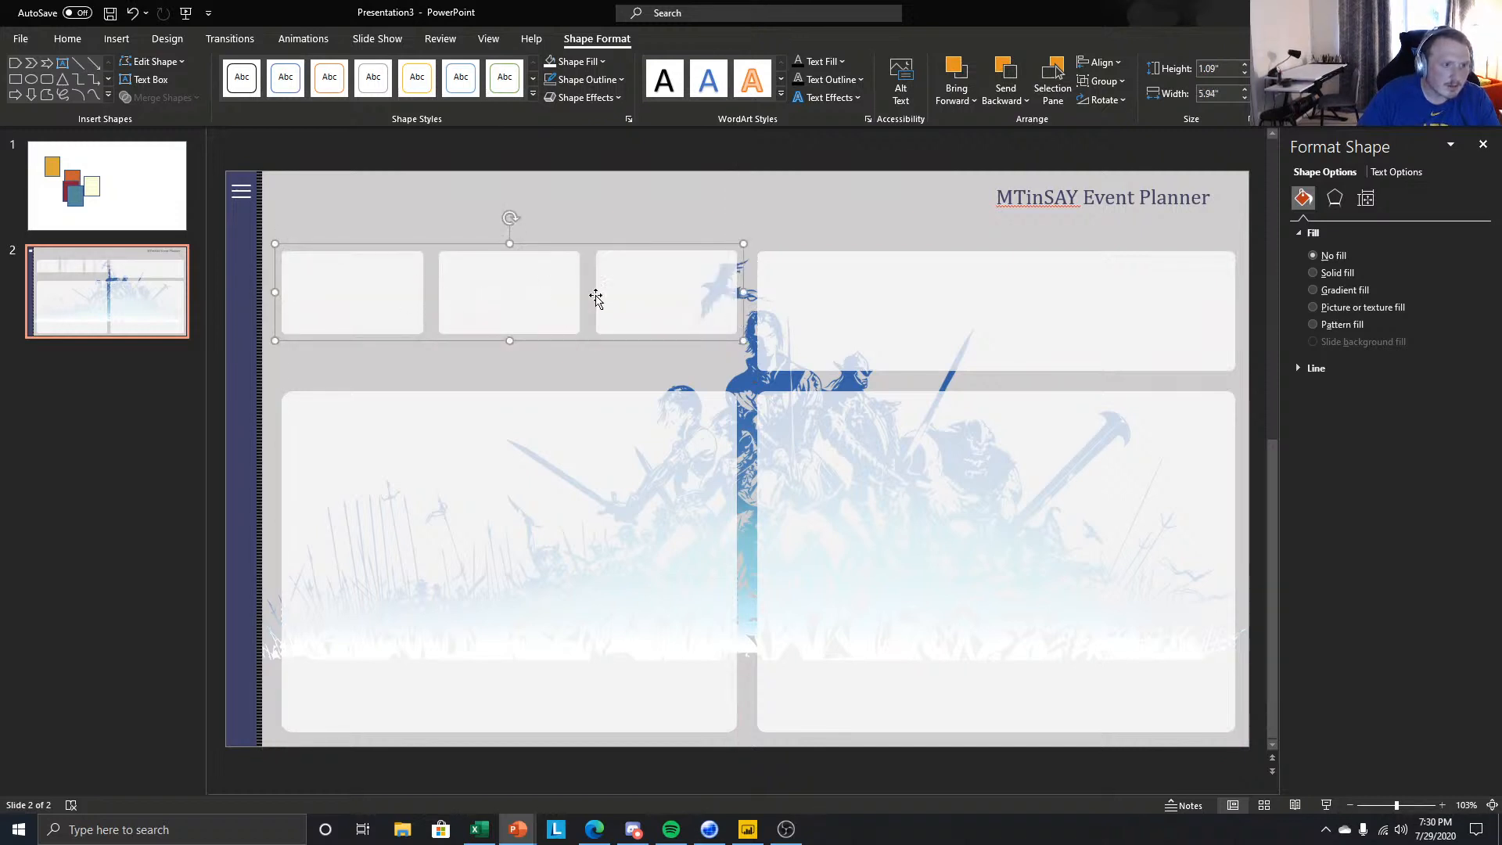
- Ungroup the row of three small rectangles
{"action": "right_click", "coordinate": [561, 281]}
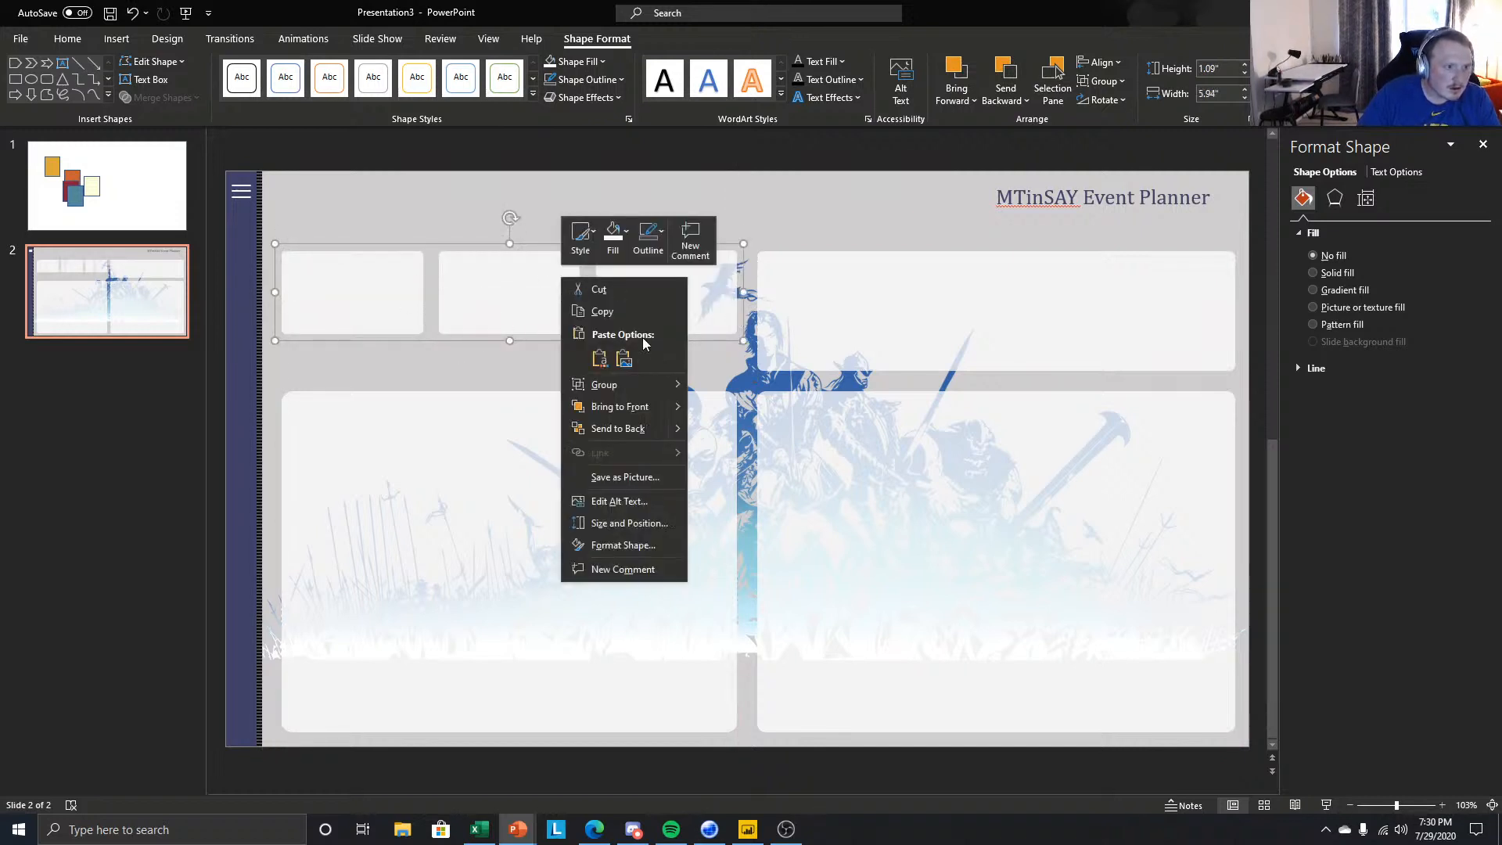
{"action": "mouse_move", "coordinate": [628, 392]}
{"action": "left_click", "coordinate": [709, 429]}
- Extend the lower-left rectangle upward to about 5.01" high and slightly reduce its corner rounding
{"action": "left_click", "coordinate": [440, 468]}
{"action": "left_click_drag", "start_coordinate": [511, 391], "coordinate": [508, 348]}
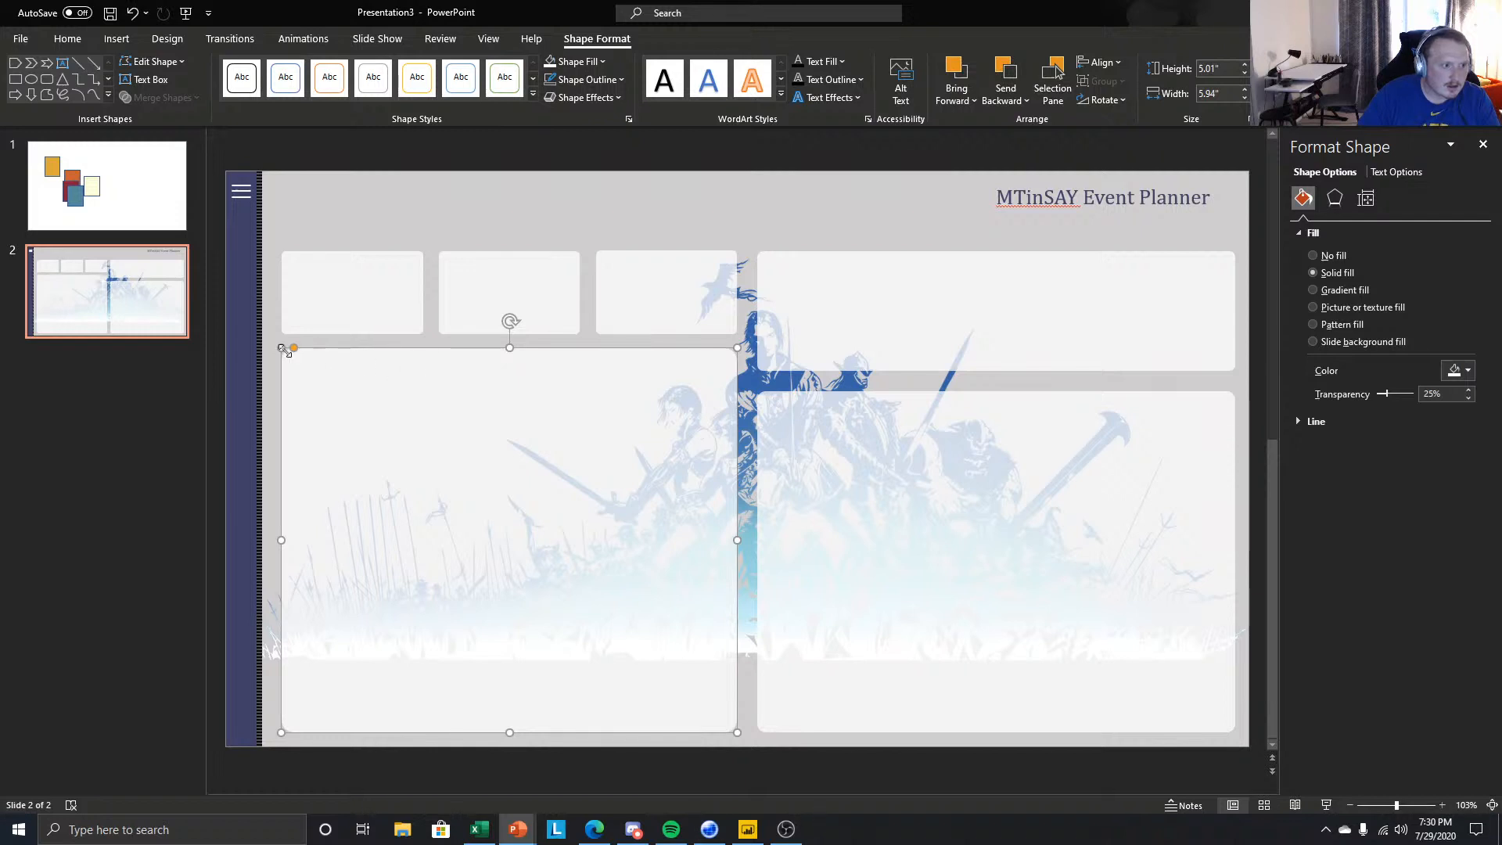
{"action": "left_click_drag", "start_coordinate": [294, 351], "coordinate": [291, 354]}
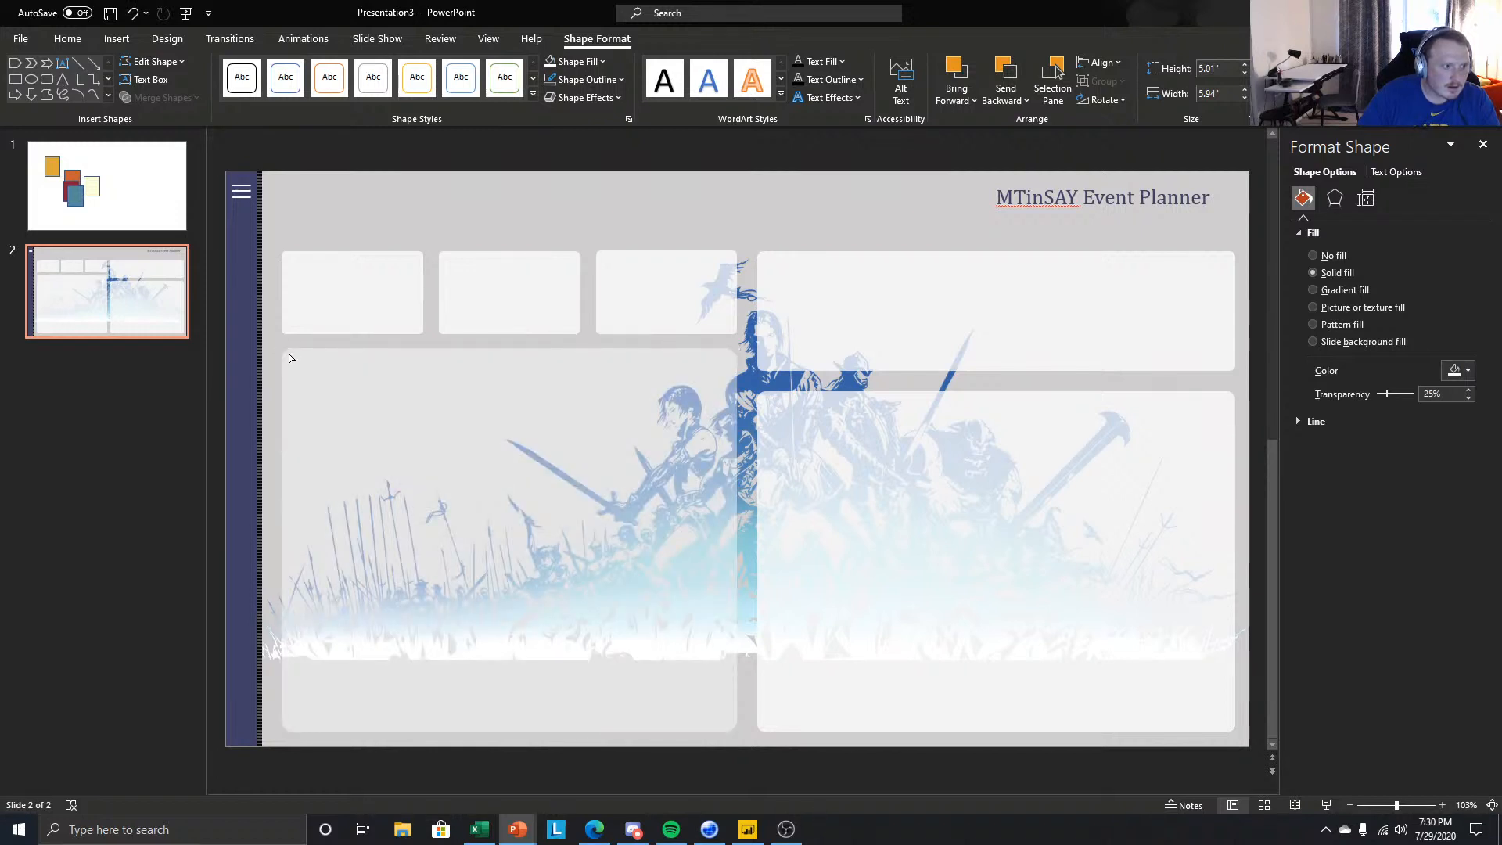
{"action": "left_click_drag", "start_coordinate": [288, 356], "coordinate": [285, 351]}
{"action": "left_click", "coordinate": [326, 286]}
{"action": "left_click", "coordinate": [177, 426]}
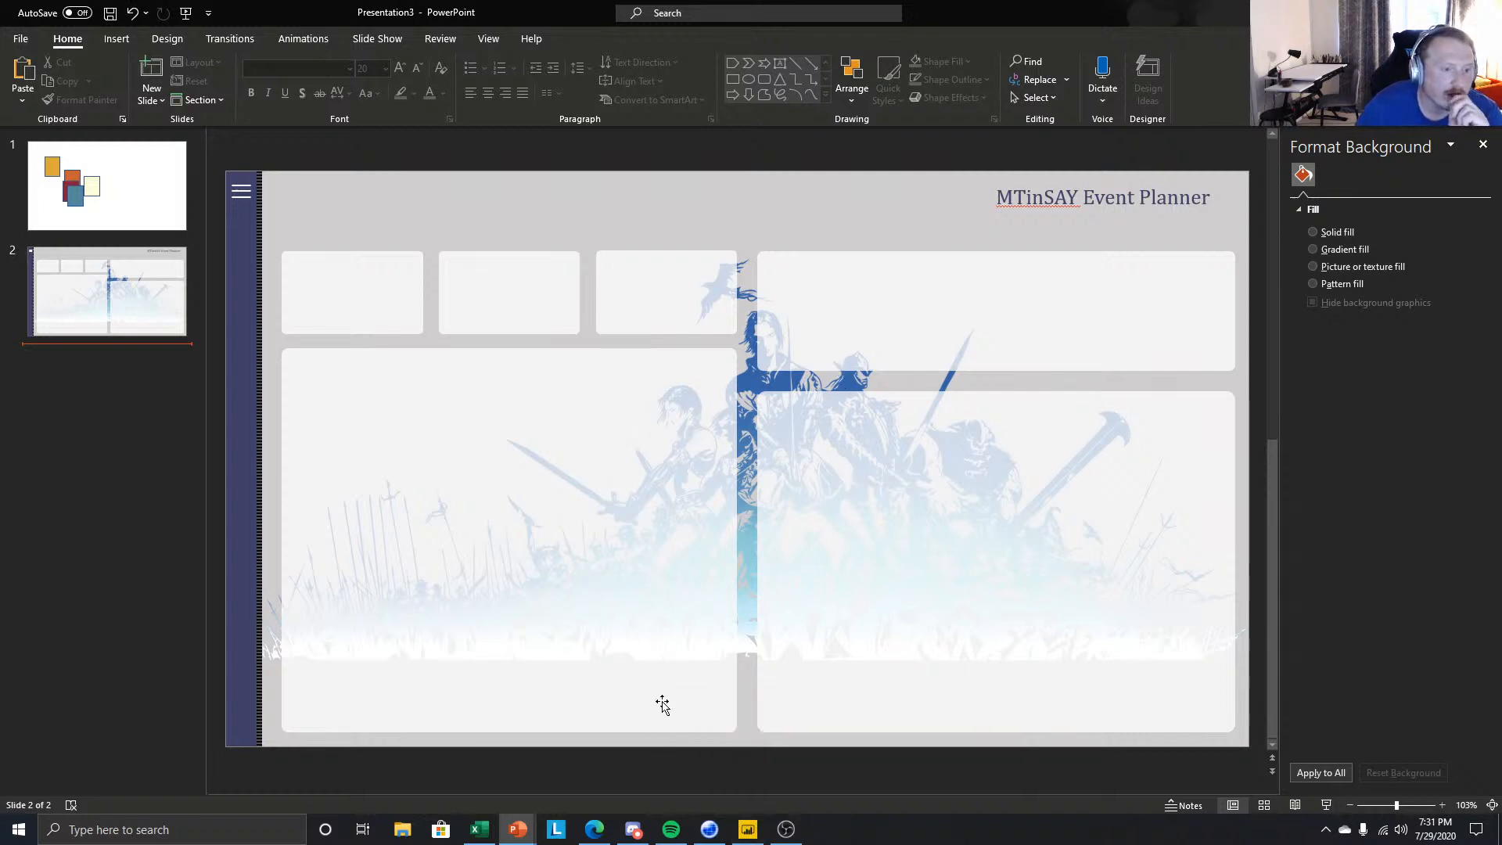
{"action": "left_click", "coordinate": [744, 829]}
{"action": "left_click", "coordinate": [739, 832]}
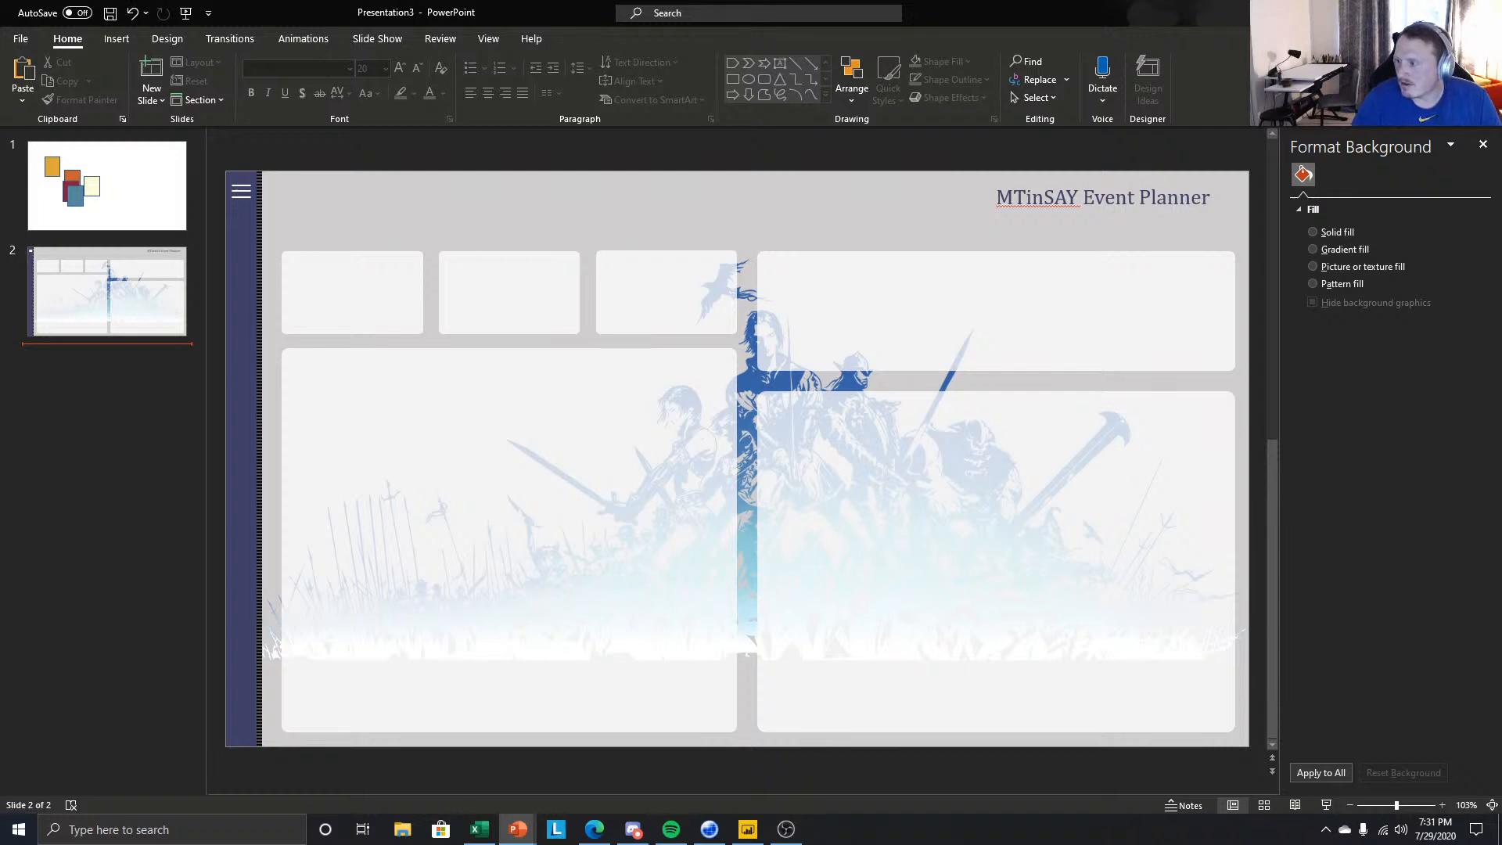
{"action": "key", "text": "alt+Tab"}
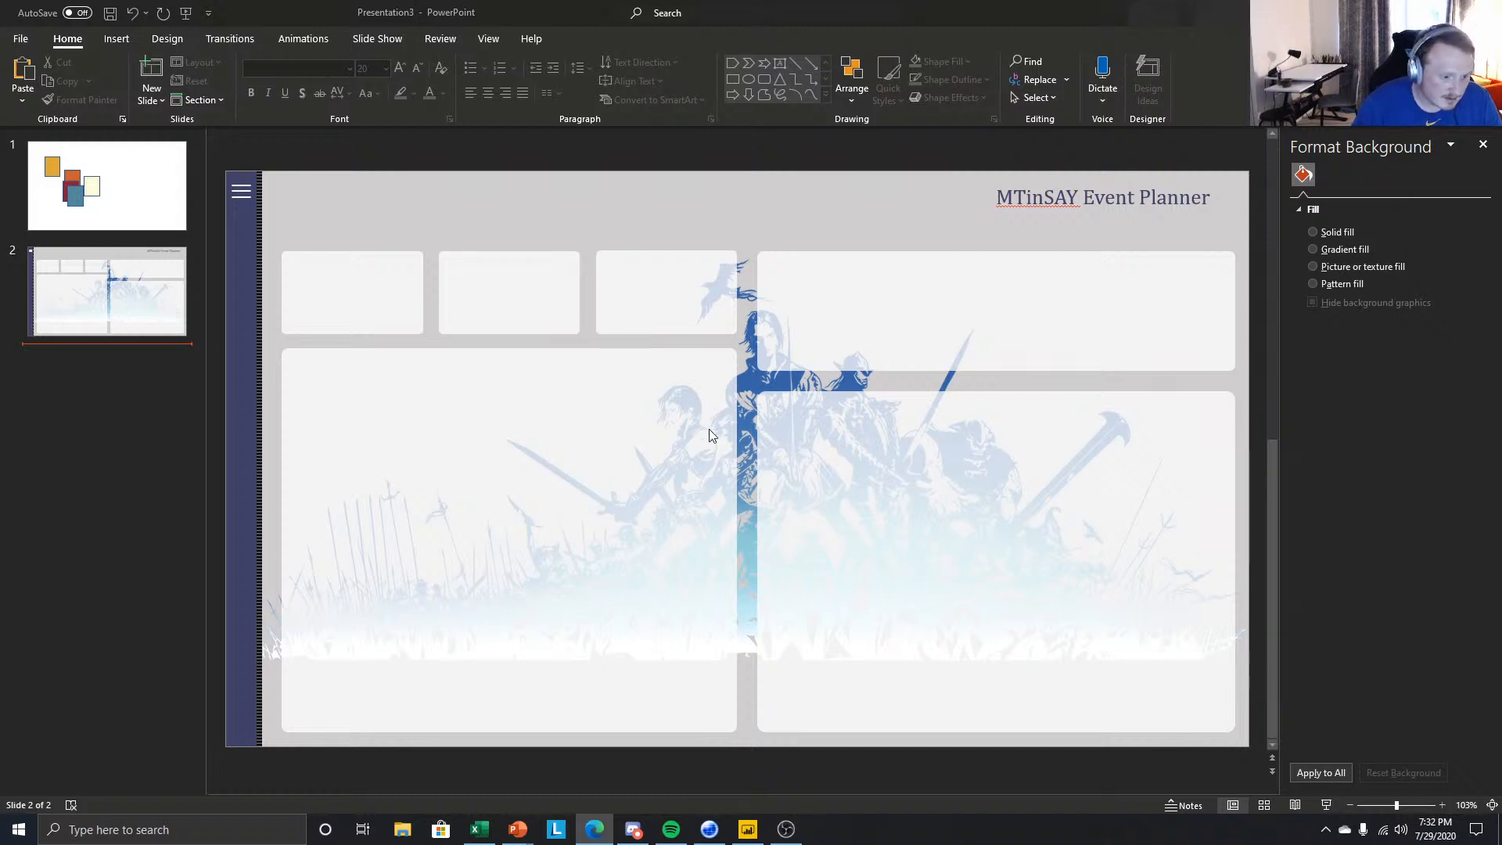
{"action": "left_click", "coordinate": [62, 399]}
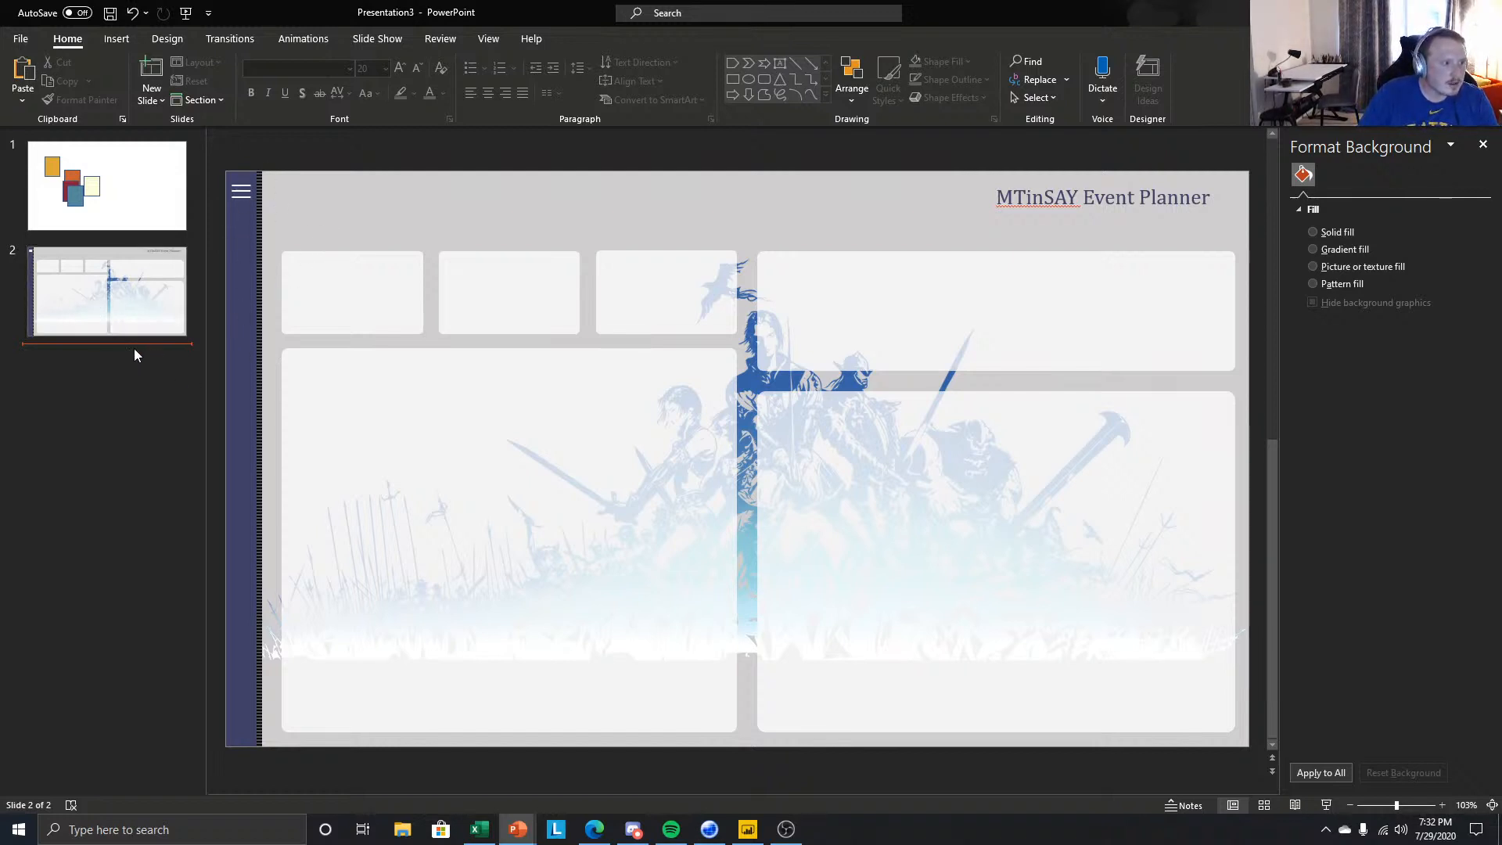
- Duplicate slide 2 to create a copy directly below it
{"action": "right_click", "coordinate": [124, 293]}
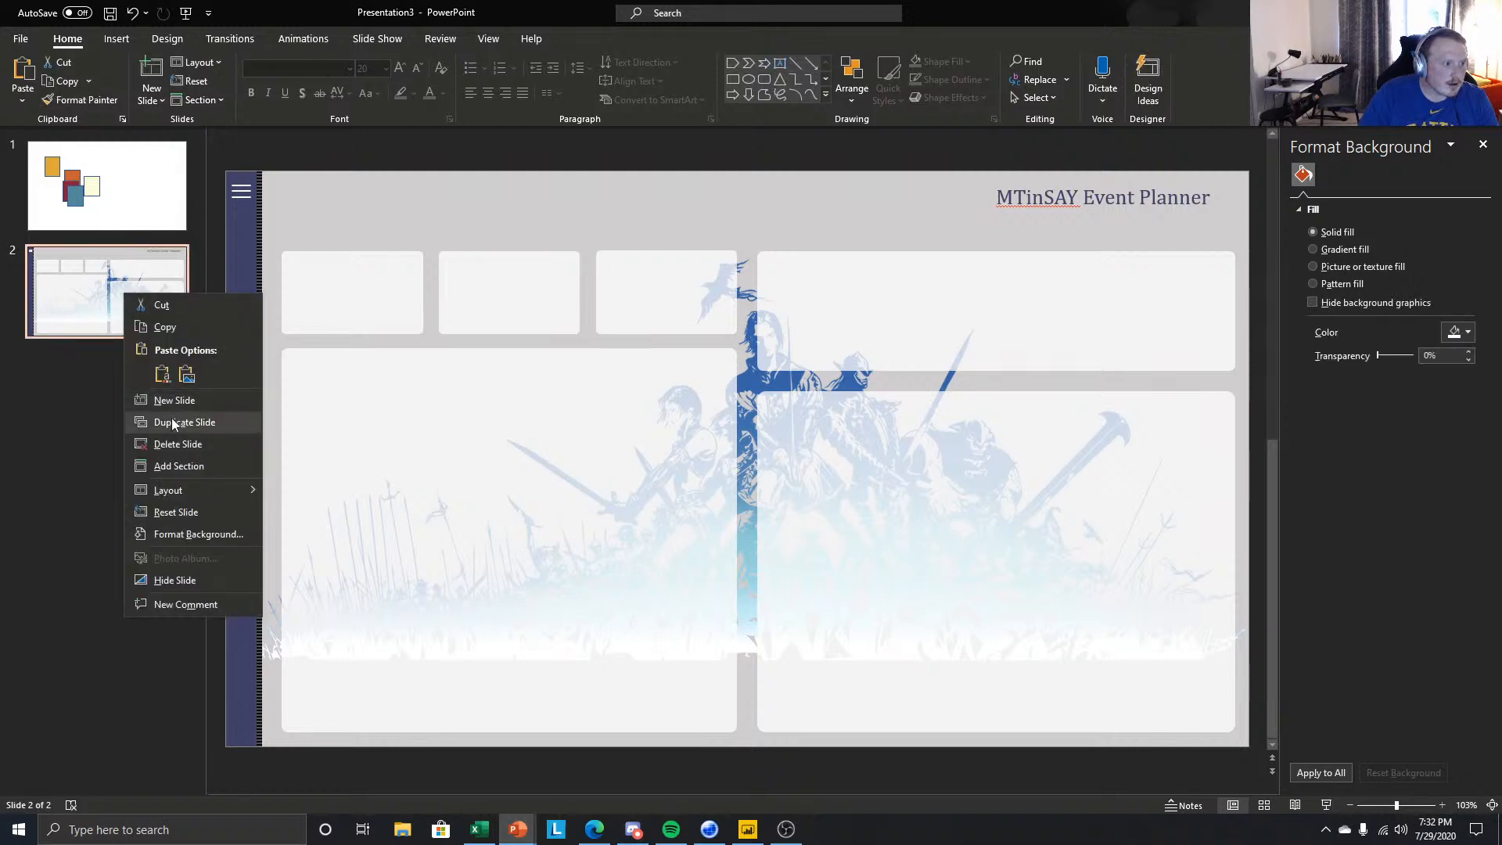
{"action": "left_click", "coordinate": [168, 423]}
{"action": "left_click", "coordinate": [285, 292]}
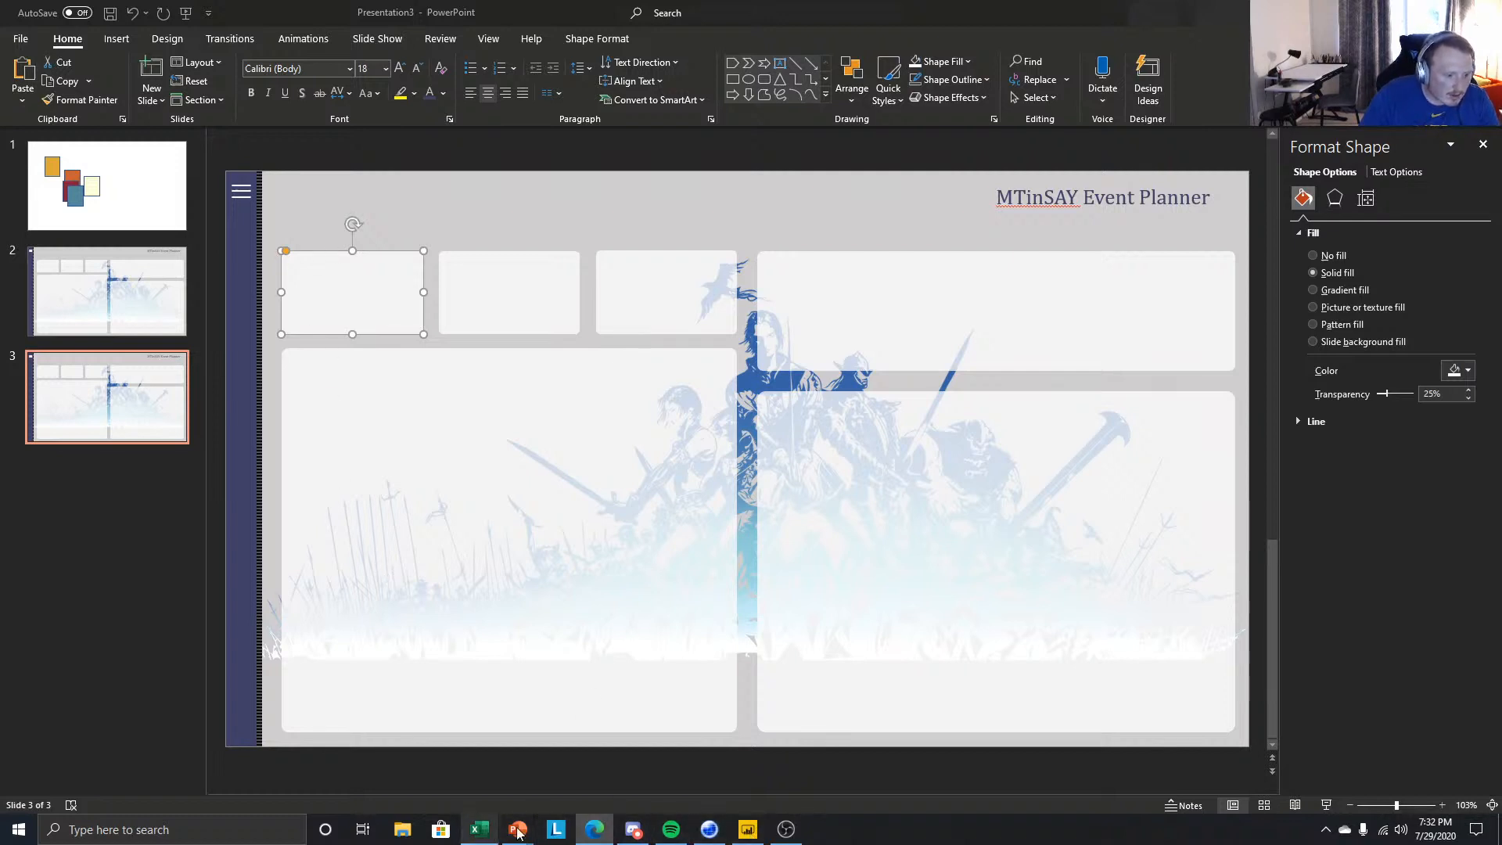
- Paste the tall gray patterned panel onto slide 3, directly beside the purple menu bar
{"action": "mouse_move", "coordinate": [537, 836]}
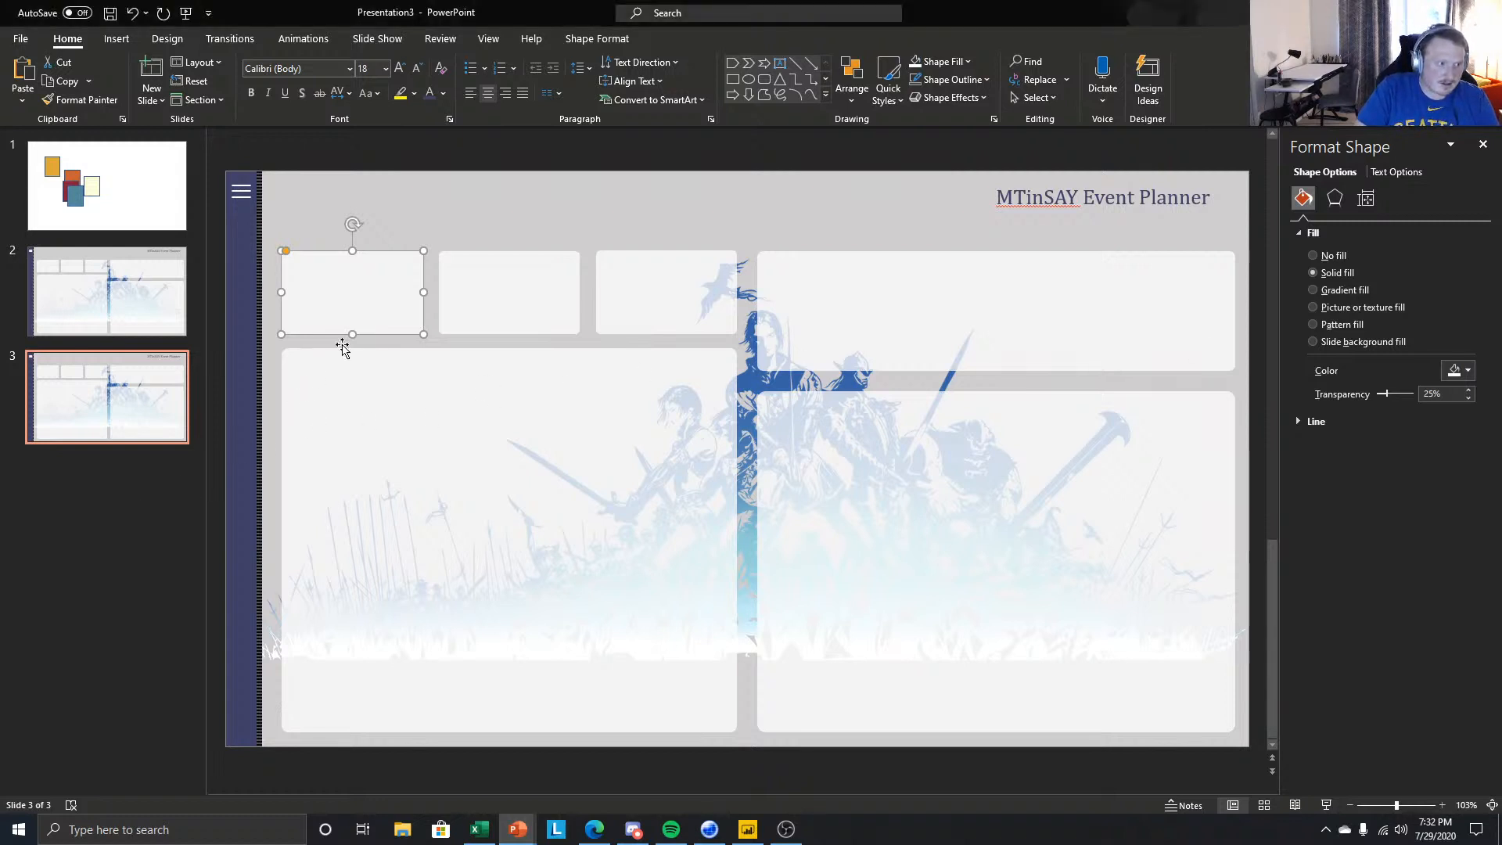
{"action": "key", "text": "ctrl+v"}
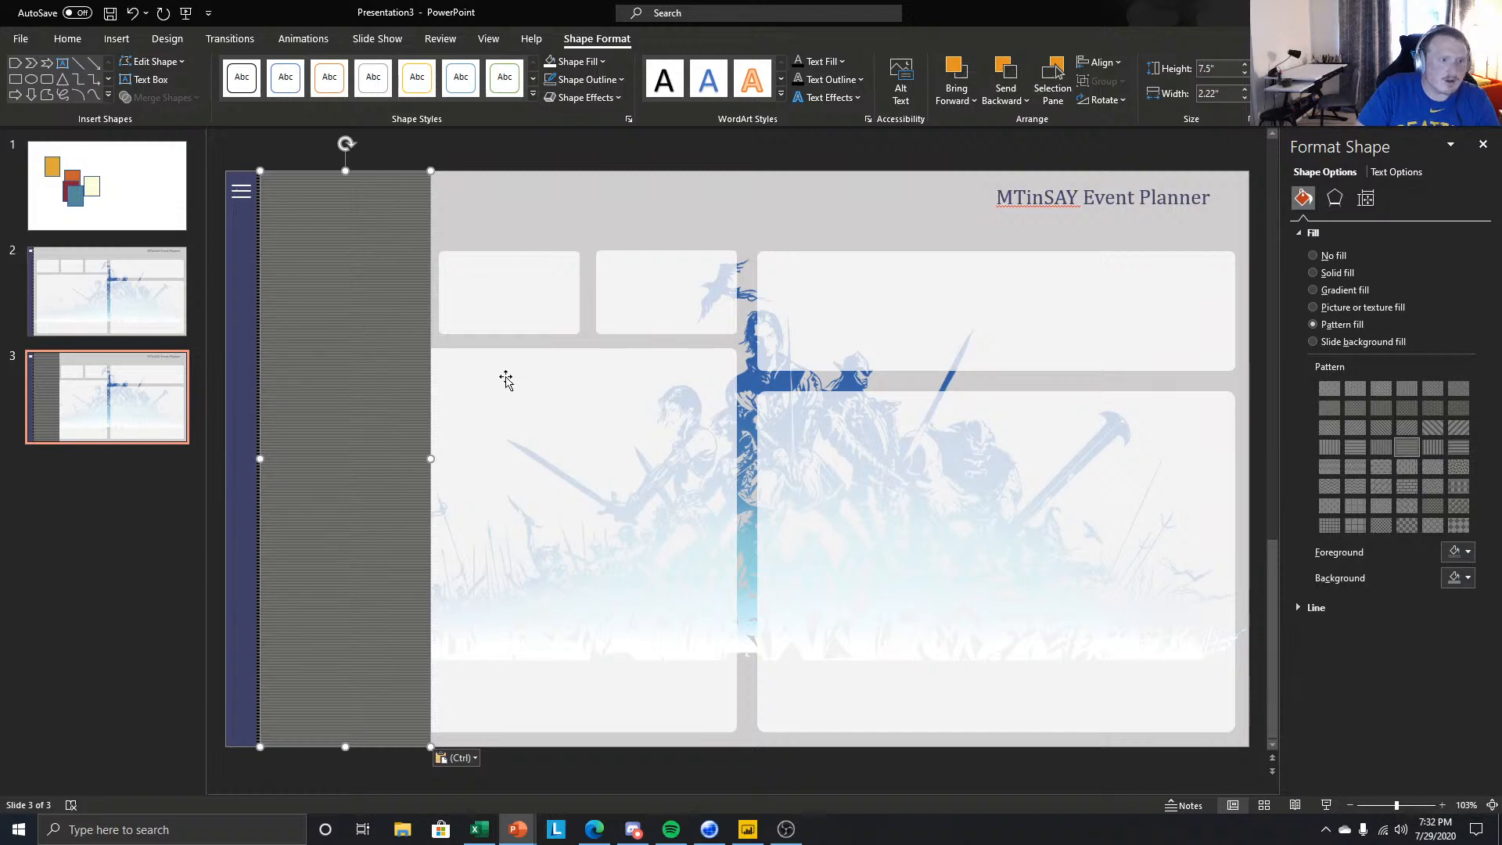
{"action": "left_click", "coordinate": [200, 585]}
{"action": "left_click", "coordinate": [317, 244]}
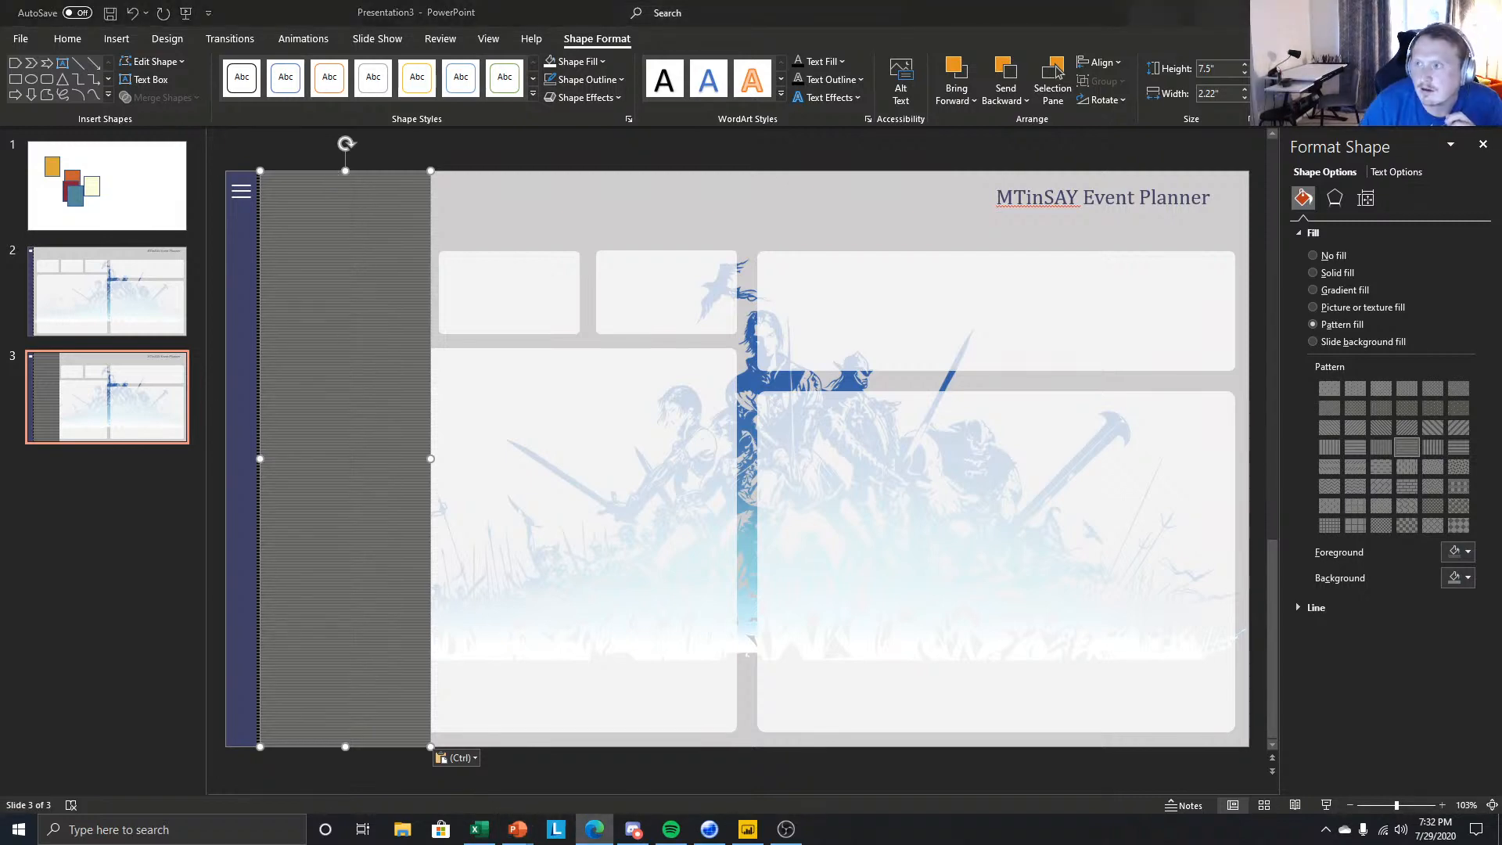
- Switch to Microsoft Edge and zoom the FINAL FANTASY XI website to 250%
{"action": "left_click", "coordinate": [595, 829]}
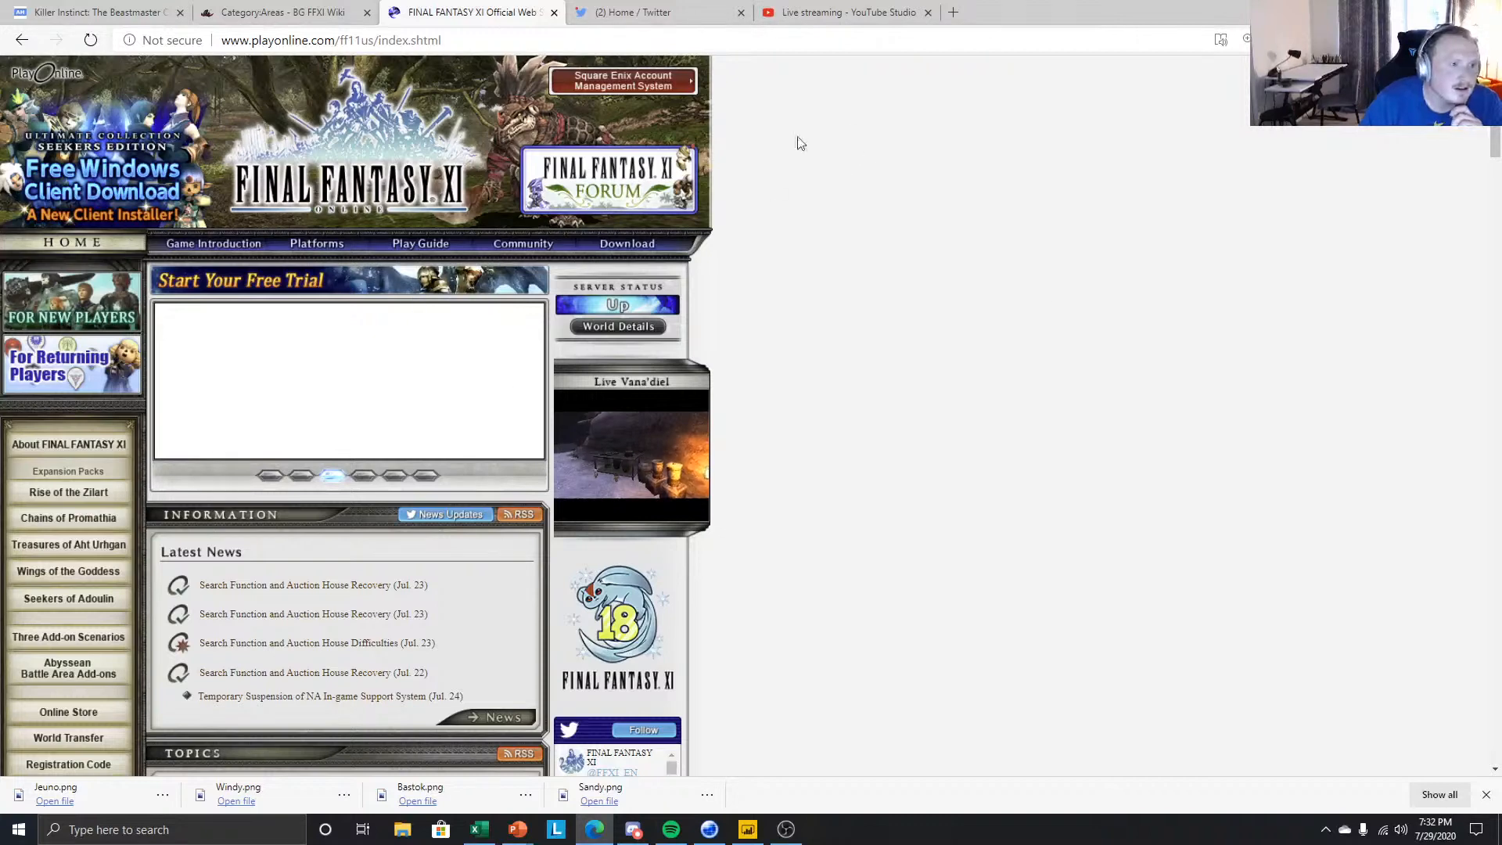
{"action": "left_click", "coordinate": [1483, 39]}
{"action": "left_click", "coordinate": [1452, 147]}
{"action": "left_click", "coordinate": [1452, 146]}
{"action": "left_click", "coordinate": [1452, 146]}
{"action": "left_click", "coordinate": [1452, 146]}
{"action": "left_click", "coordinate": [1452, 146]}
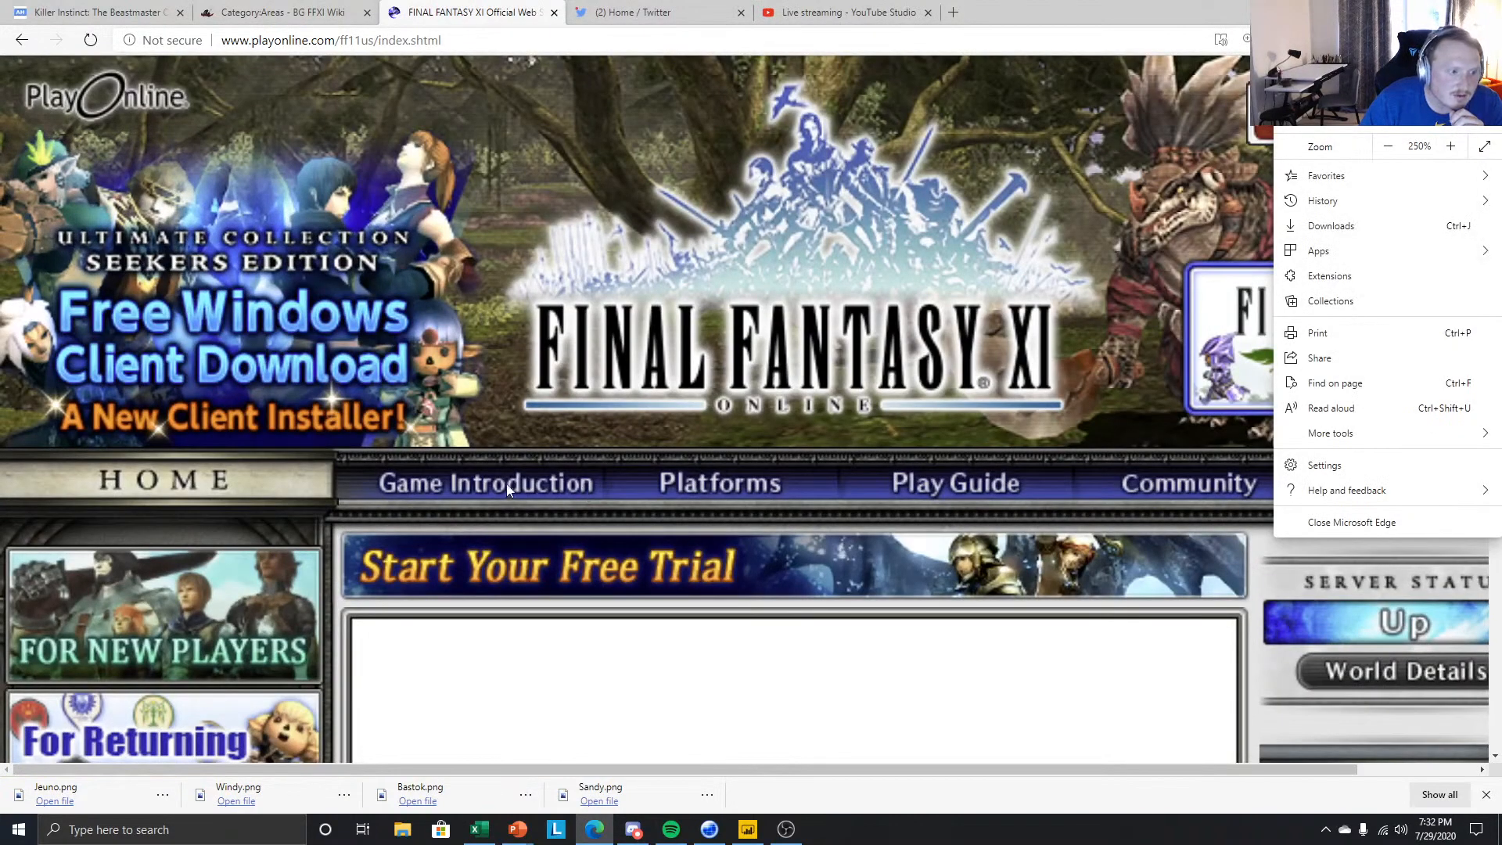
- Open the site's Game Introduction page, examine the navigation menu design, and return to PowerPoint
{"action": "left_click", "coordinate": [577, 483]}
{"action": "left_click", "coordinate": [576, 484]}
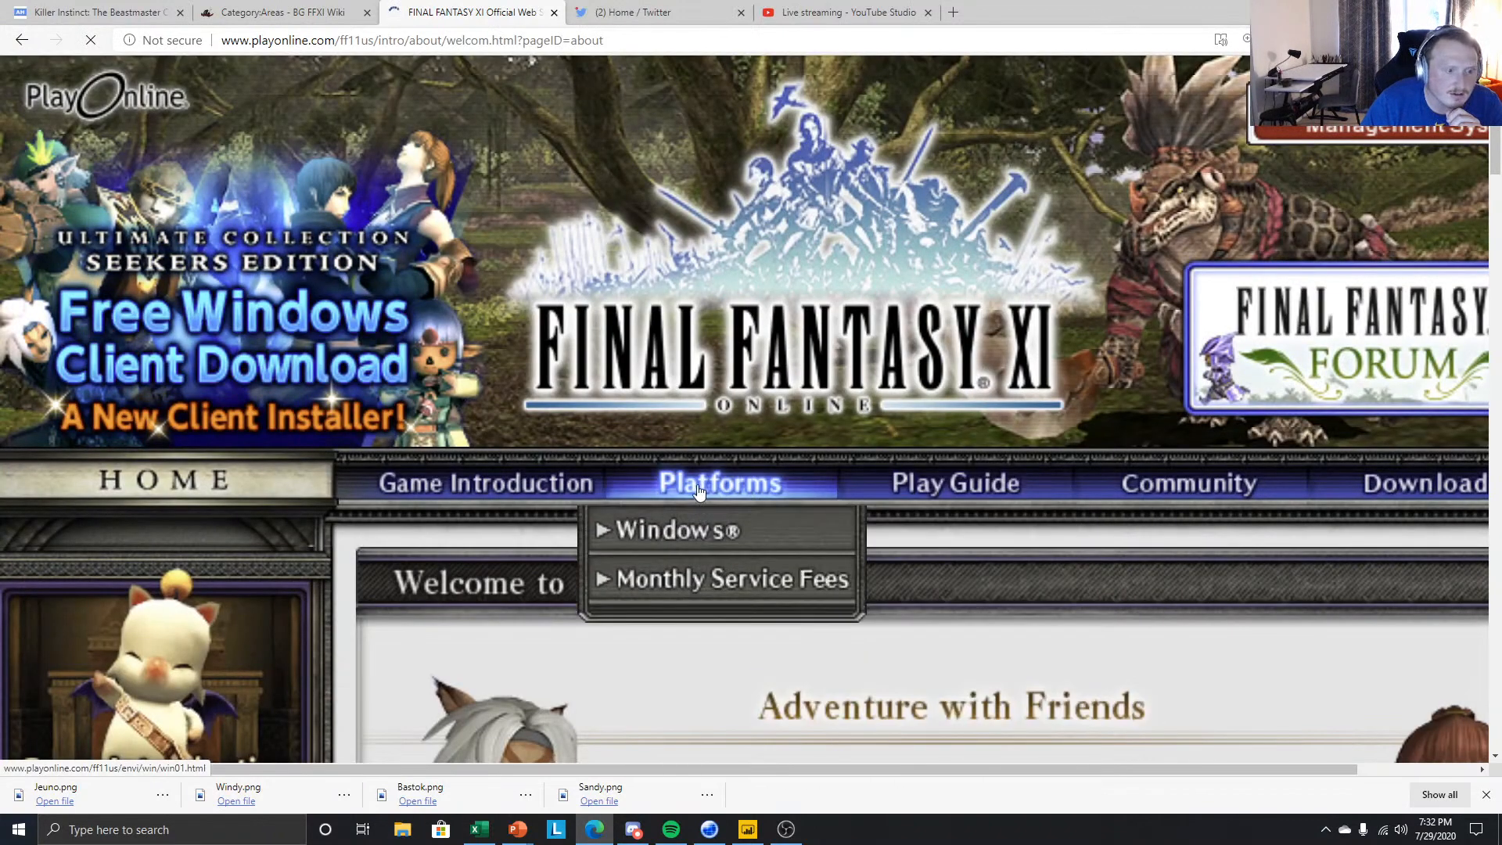
{"action": "mouse_move", "coordinate": [513, 478]}
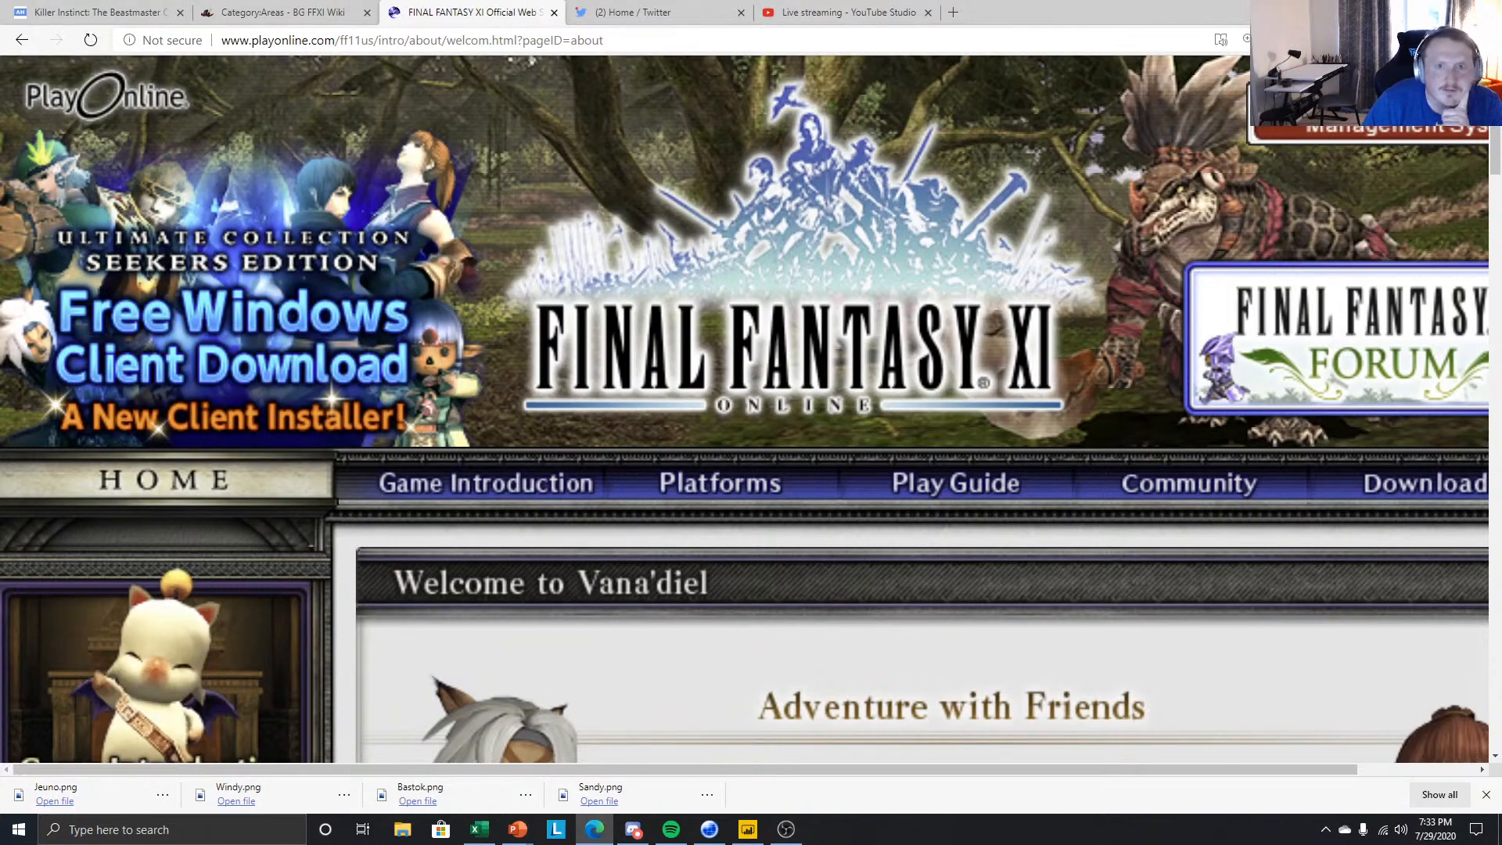
{"action": "left_click_drag", "start_coordinate": [1323, 12], "coordinate": [1501, 70]}
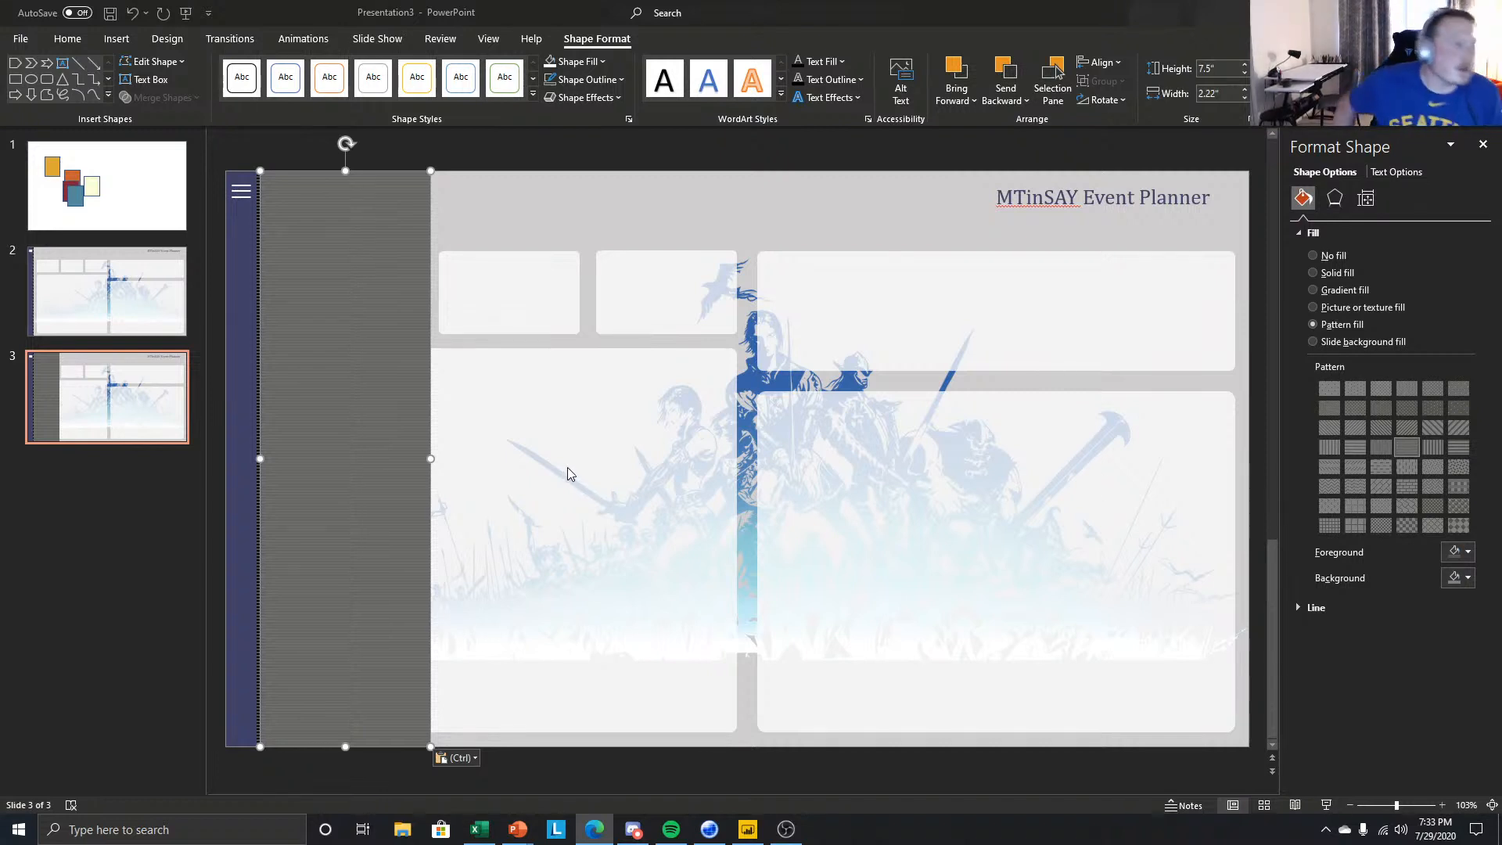
- Change the tall gray panel beside the menu bar from a pattern fill to a solid fill
{"action": "right_click", "coordinate": [341, 235]}
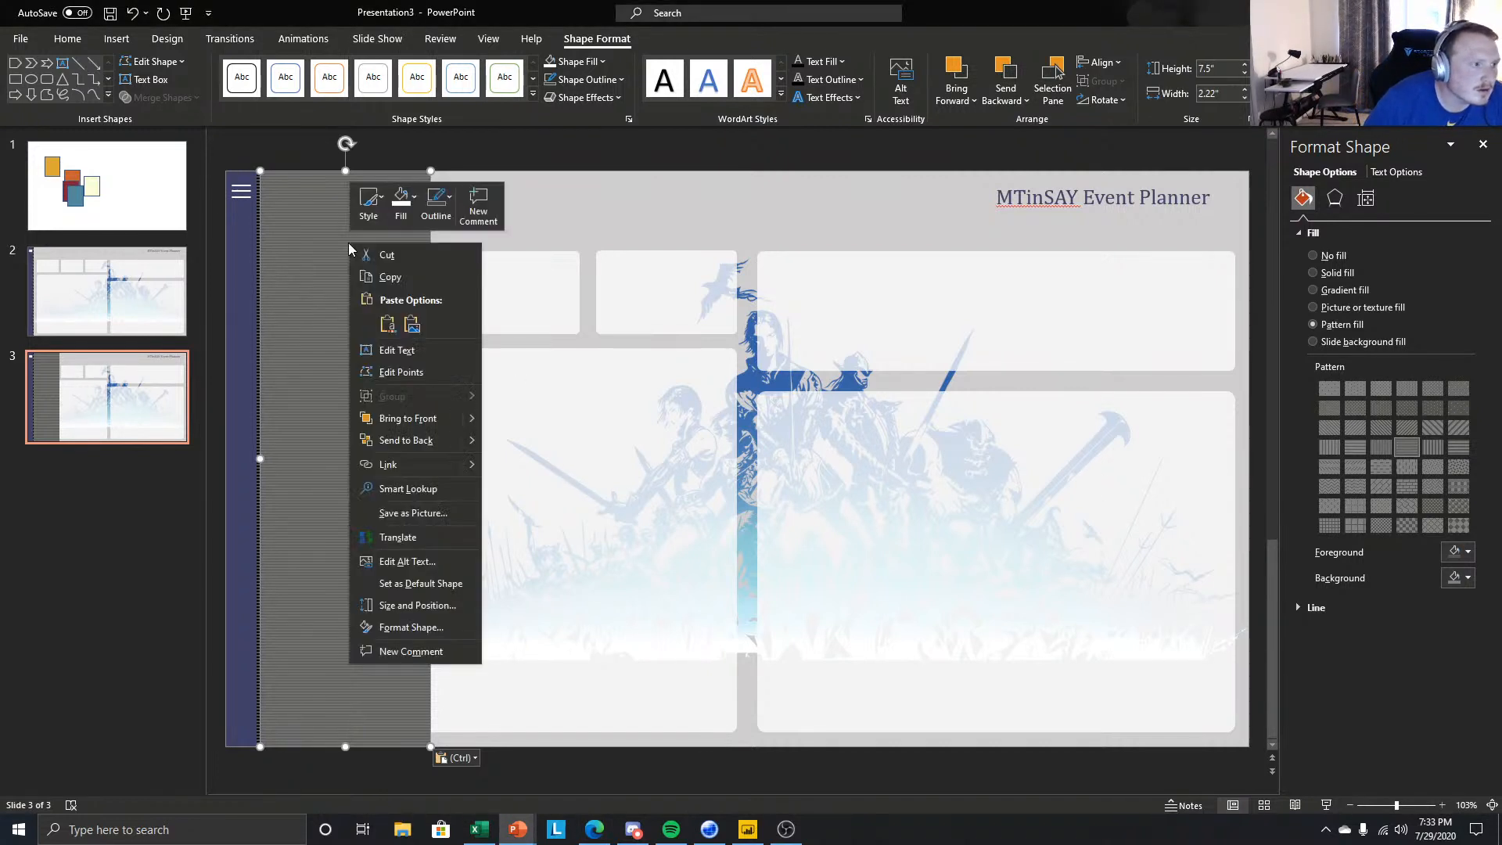
{"action": "left_click", "coordinate": [412, 208]}
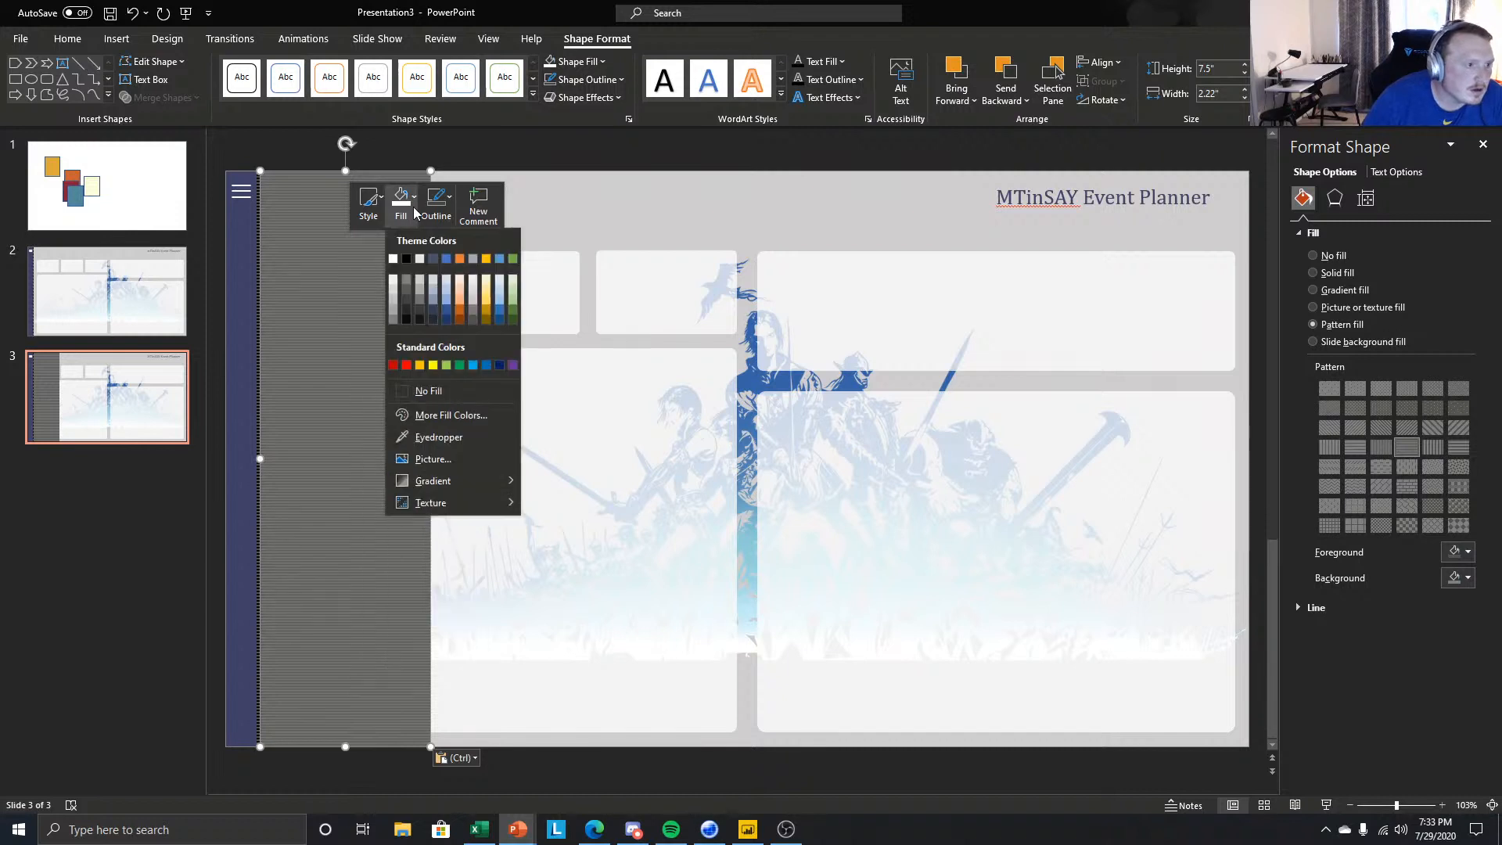
{"action": "left_click", "coordinate": [326, 392]}
{"action": "right_click", "coordinate": [327, 390]}
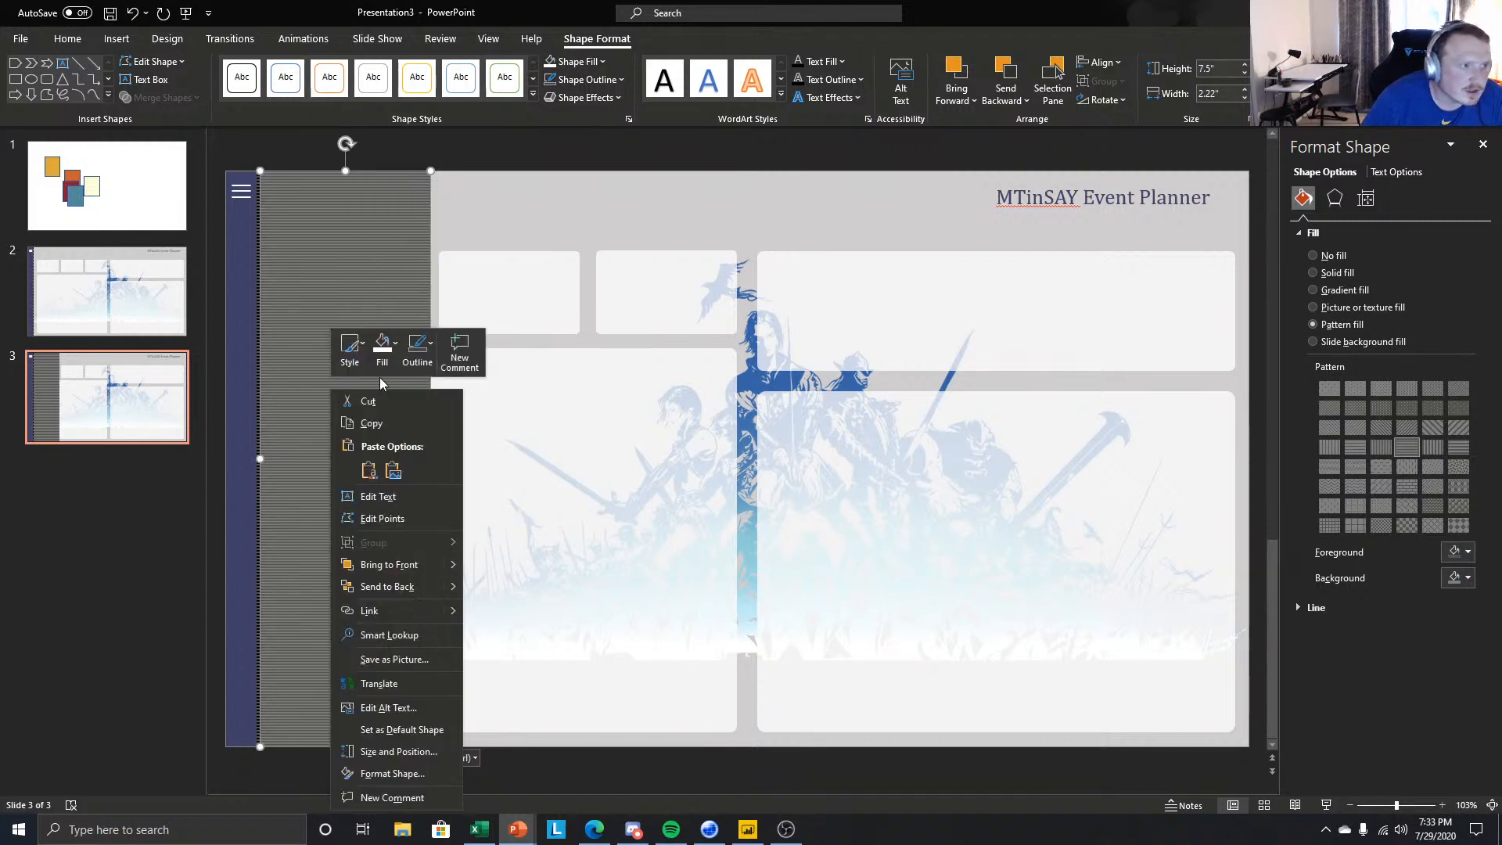
{"action": "left_click", "coordinate": [1338, 273]}
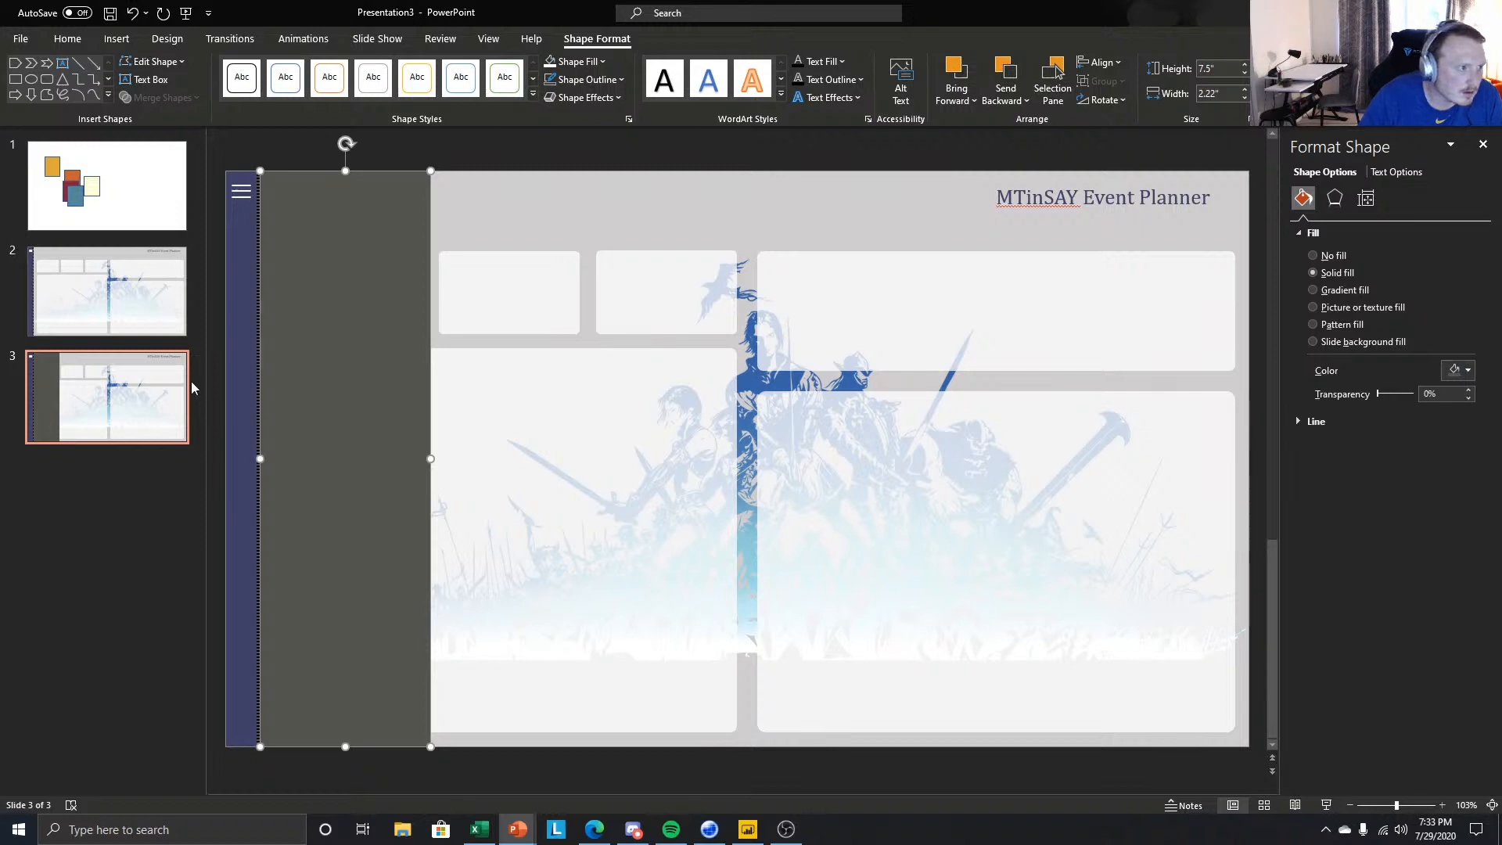
{"action": "left_click", "coordinate": [134, 544]}
{"action": "left_click", "coordinate": [288, 491]}
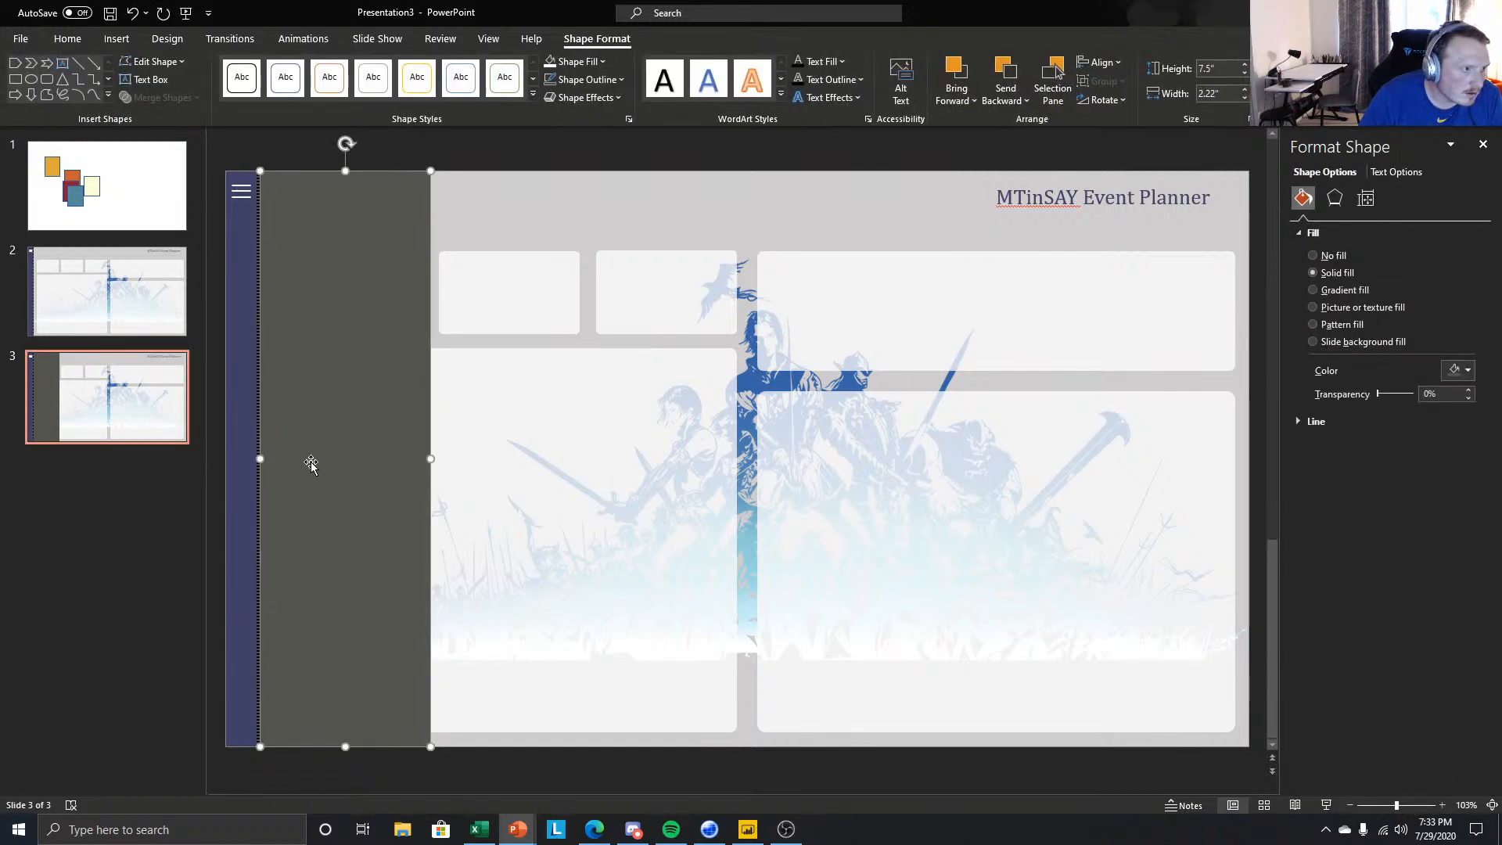
- Duplicate the warriors artwork picture on slide 3 and move the copy above the original
{"action": "left_click", "coordinate": [747, 380]}
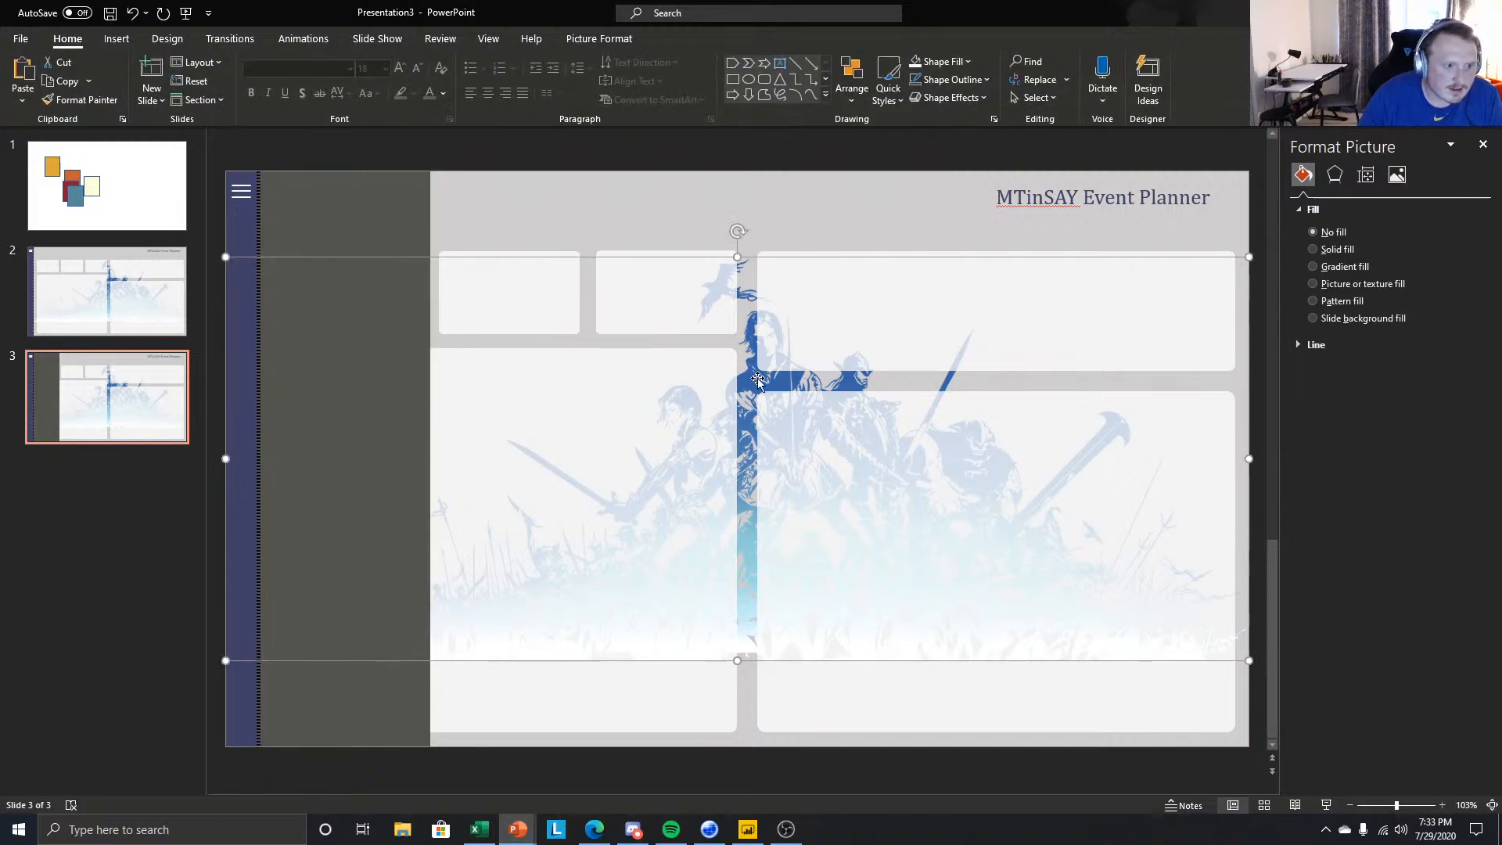
{"action": "key", "text": "ctrl+v"}
{"action": "left_click_drag", "start_coordinate": [762, 385], "coordinate": [787, 304]}
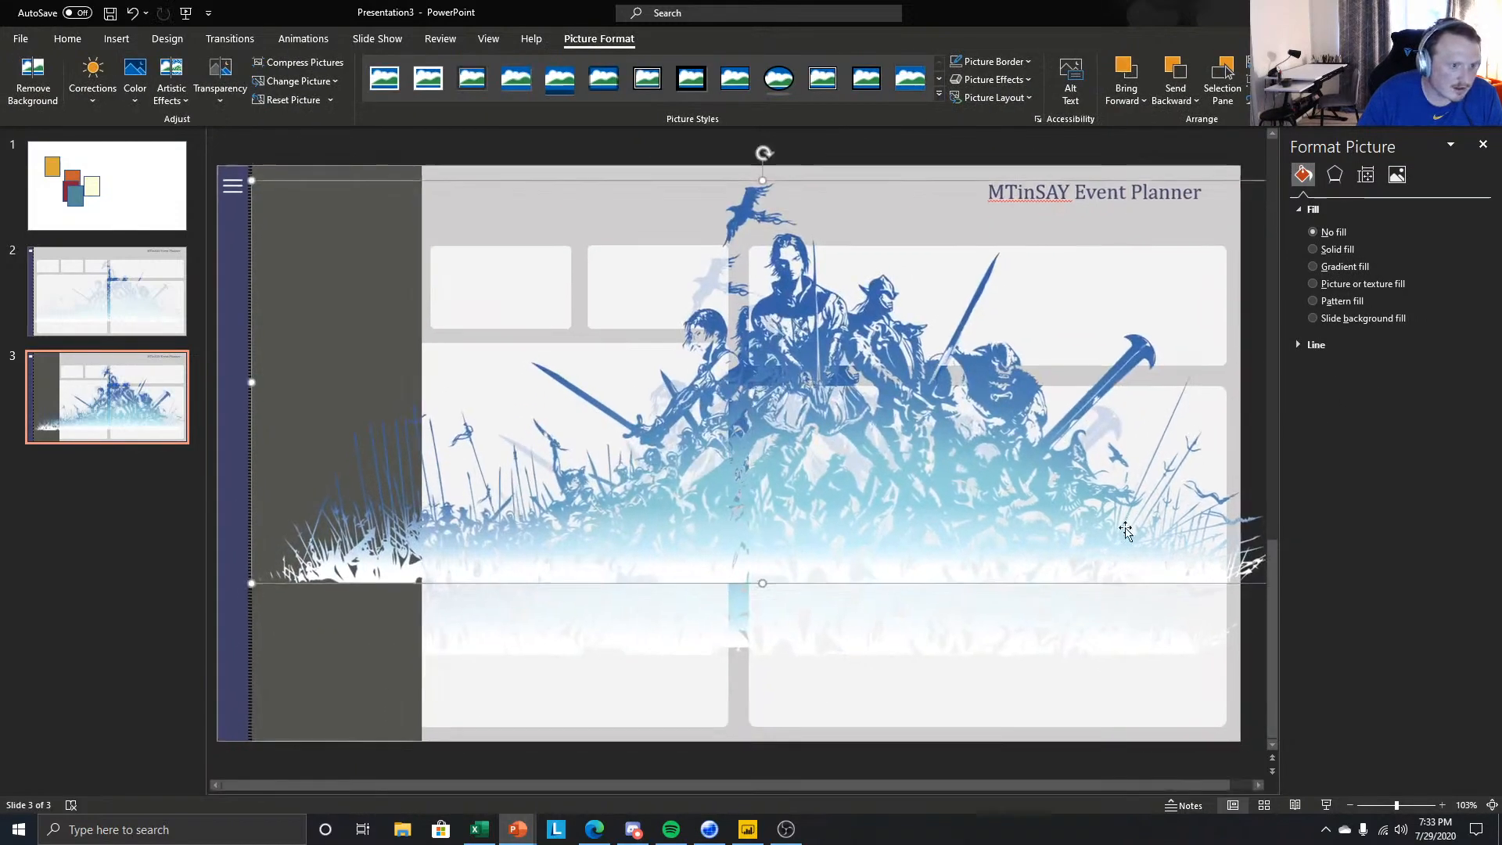
- Shrink the warriors artwork copy to slightly narrower than the gray side panel and place it at the panel's top
{"action": "left_click_drag", "start_coordinate": [252, 381], "coordinate": [936, 379]}
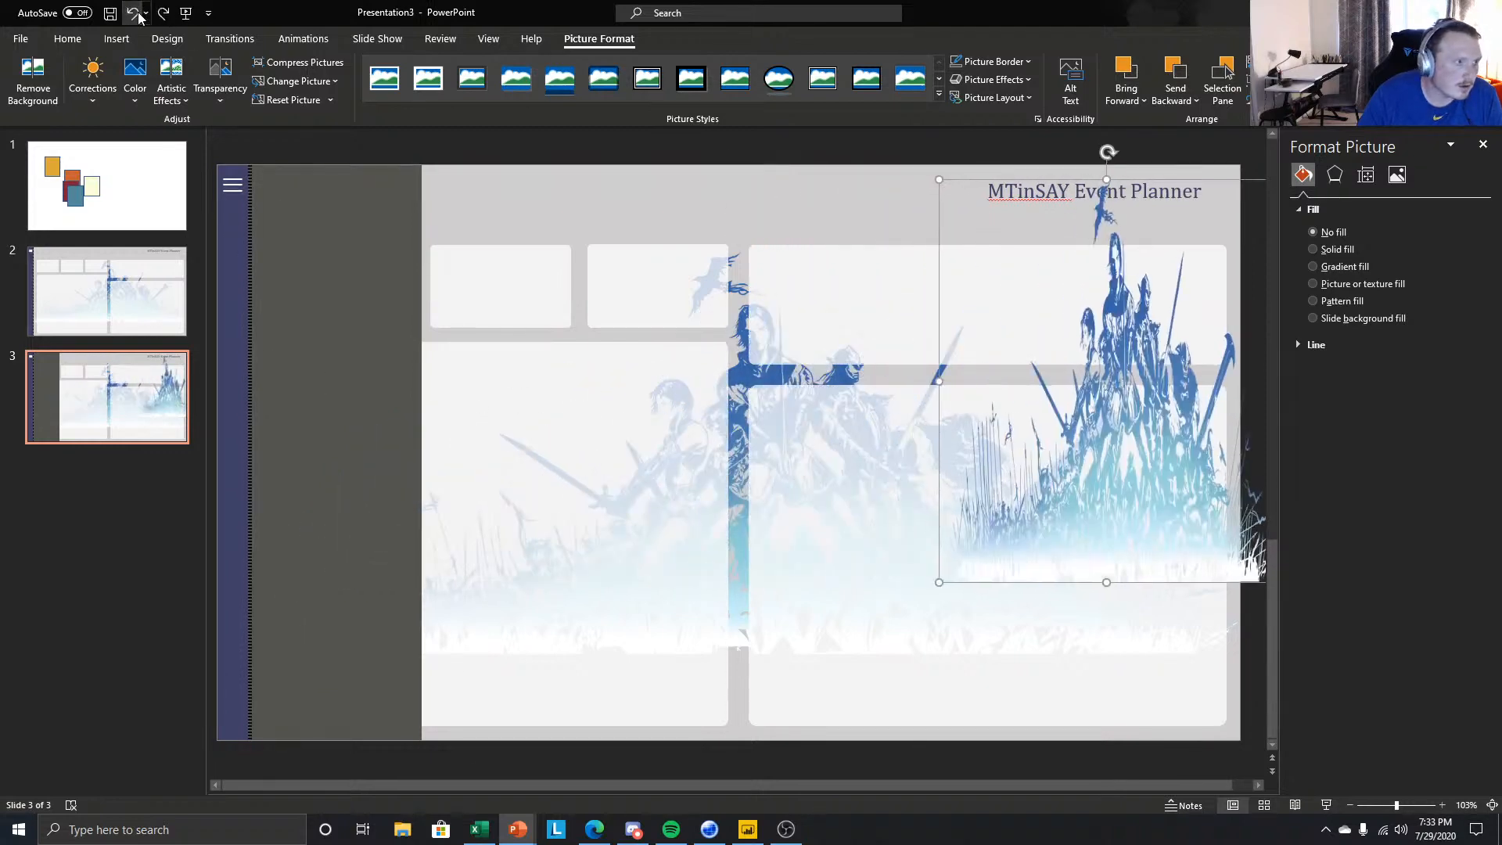
{"action": "key", "text": "ctrl+z"}
{"action": "left_click_drag", "start_coordinate": [251, 179], "coordinate": [1031, 488]}
{"action": "left_click_drag", "start_coordinate": [1183, 545], "coordinate": [478, 235]}
{"action": "left_click_drag", "start_coordinate": [590, 298], "coordinate": [349, 228]}
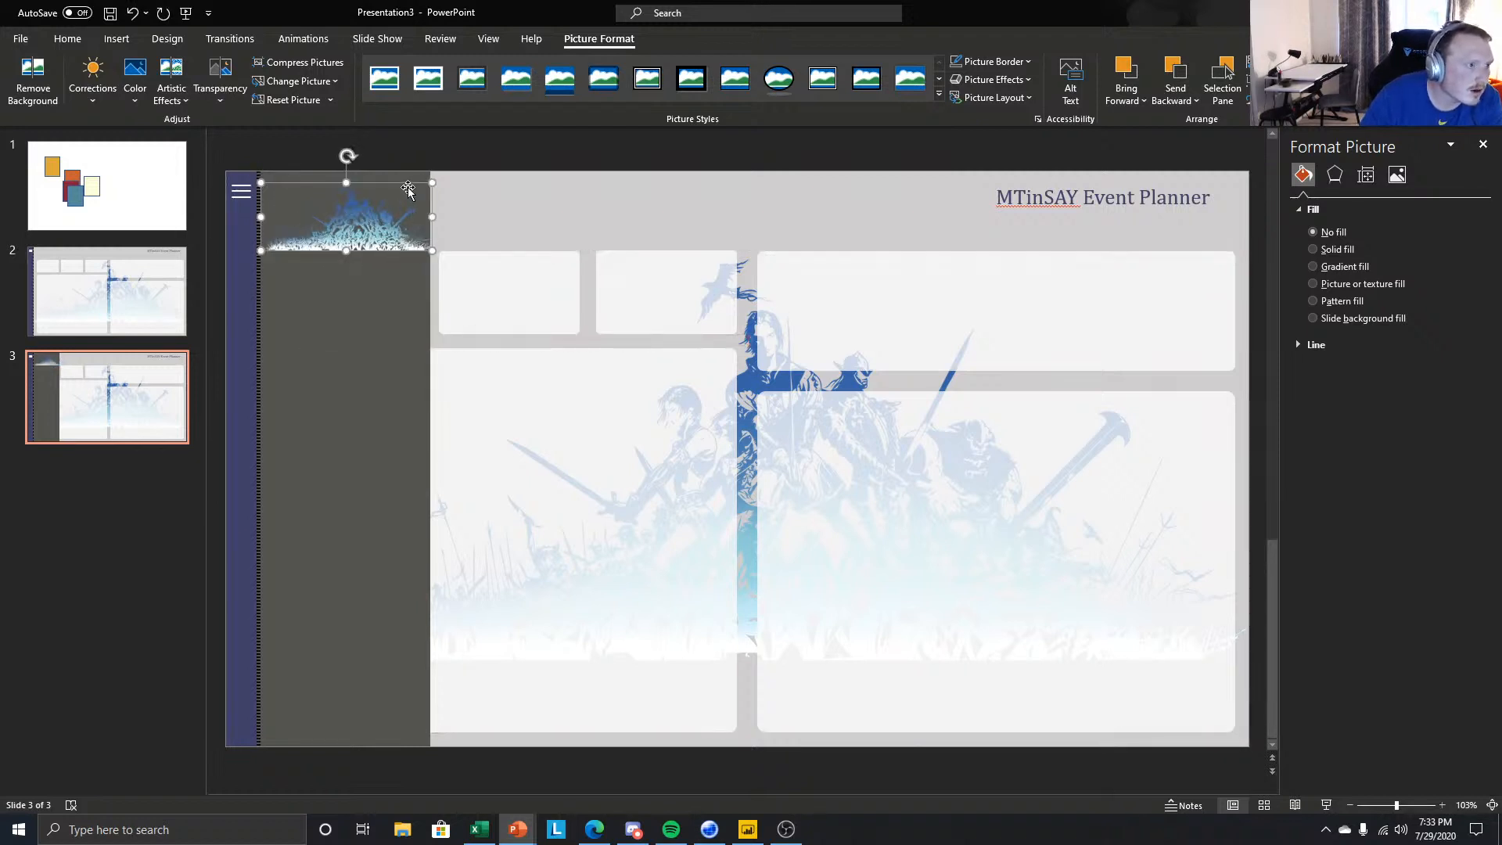
{"action": "left_click_drag", "start_coordinate": [432, 183], "coordinate": [415, 189]}
{"action": "left_click_drag", "start_coordinate": [334, 245], "coordinate": [334, 238]}
- Change the side panel's solid fill to the dark warm gray theme color
{"action": "right_click", "coordinate": [362, 334]}
{"action": "left_click", "coordinate": [420, 295]}
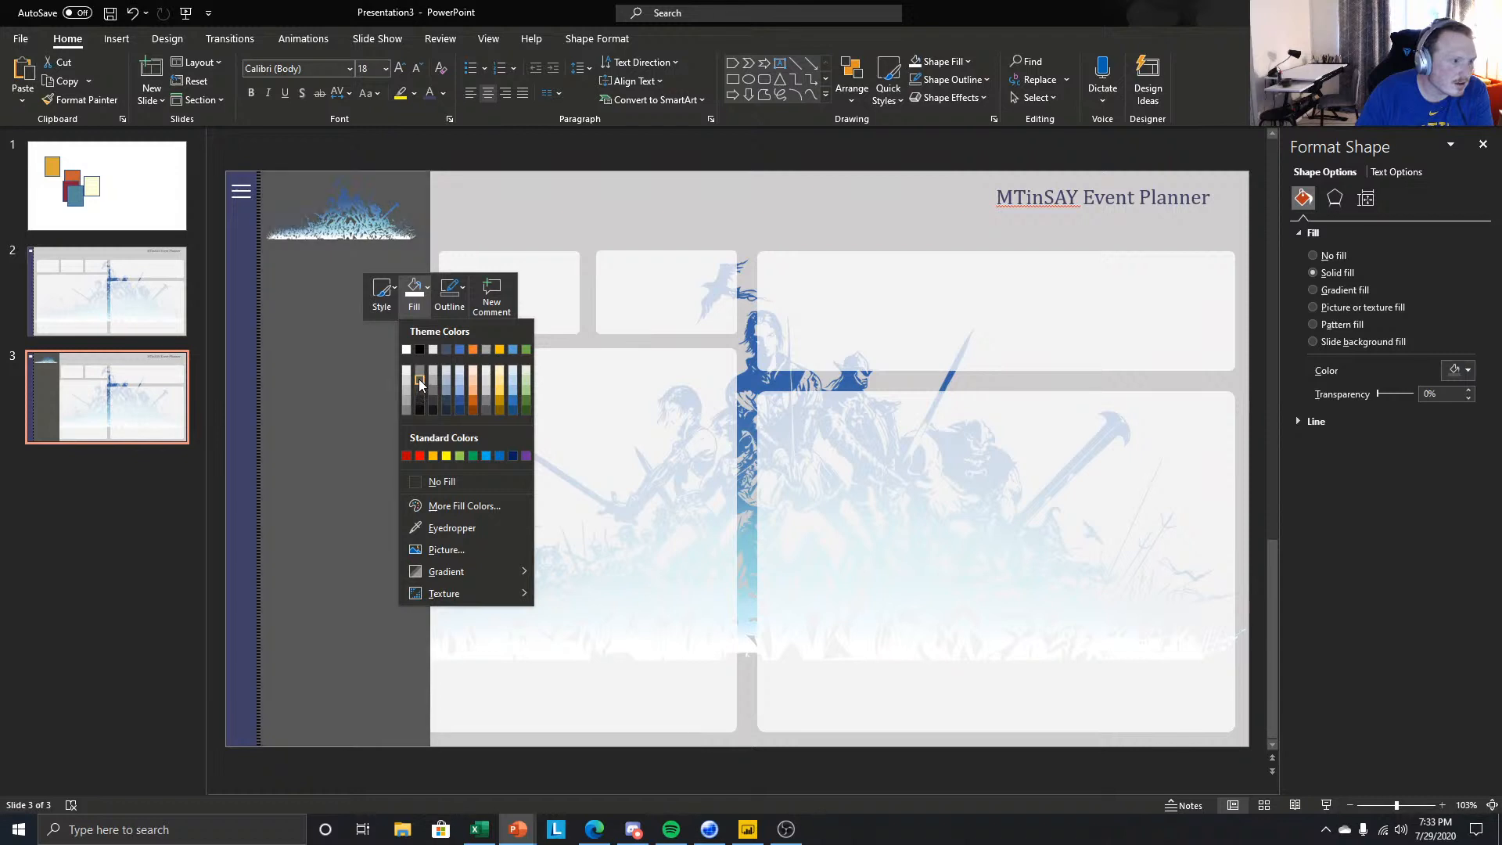
{"action": "left_click", "coordinate": [453, 386]}
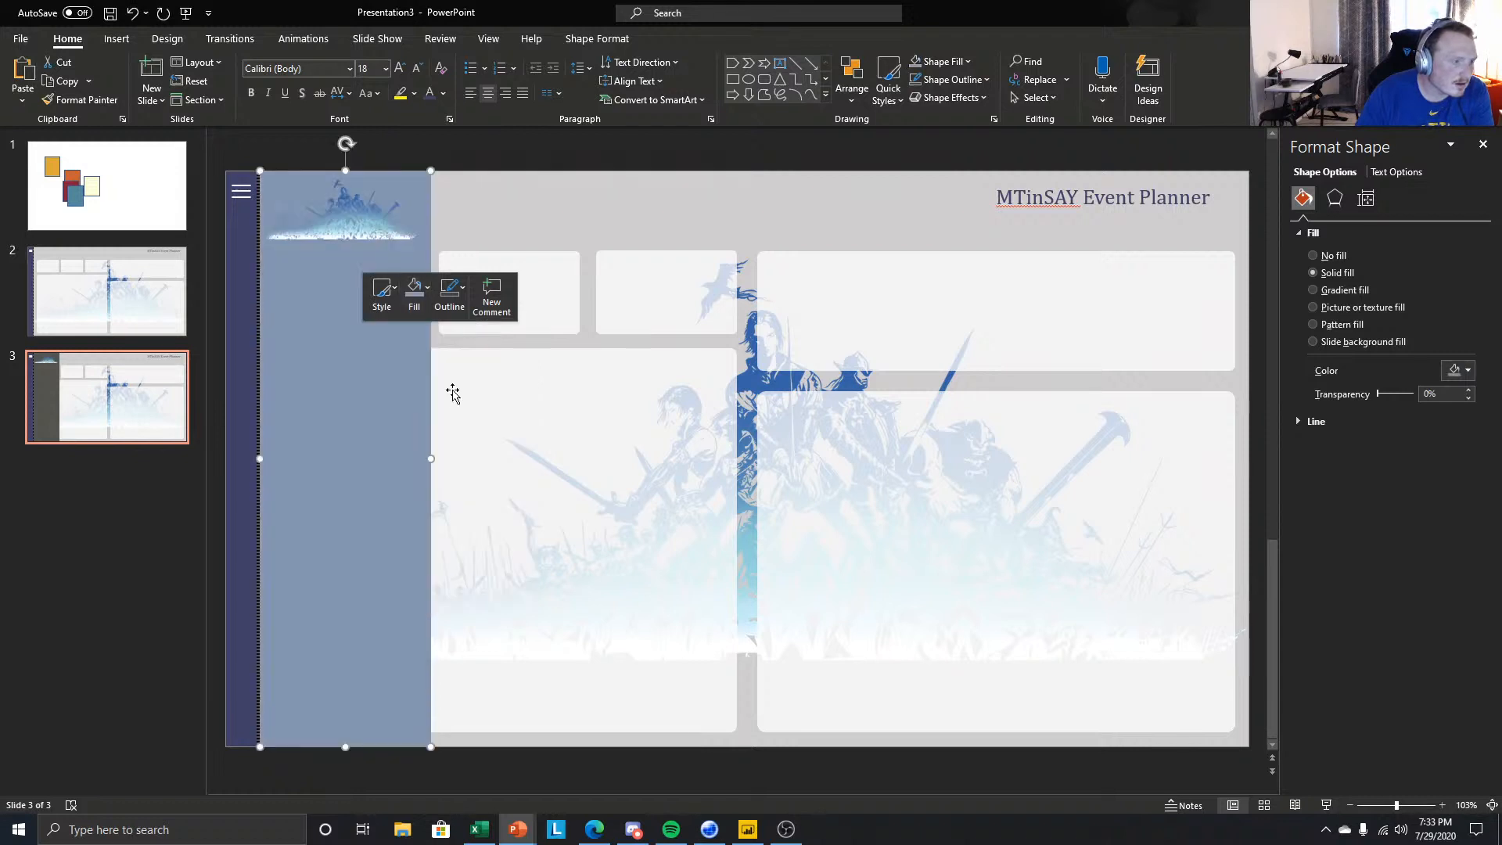
{"action": "left_click", "coordinate": [415, 296]}
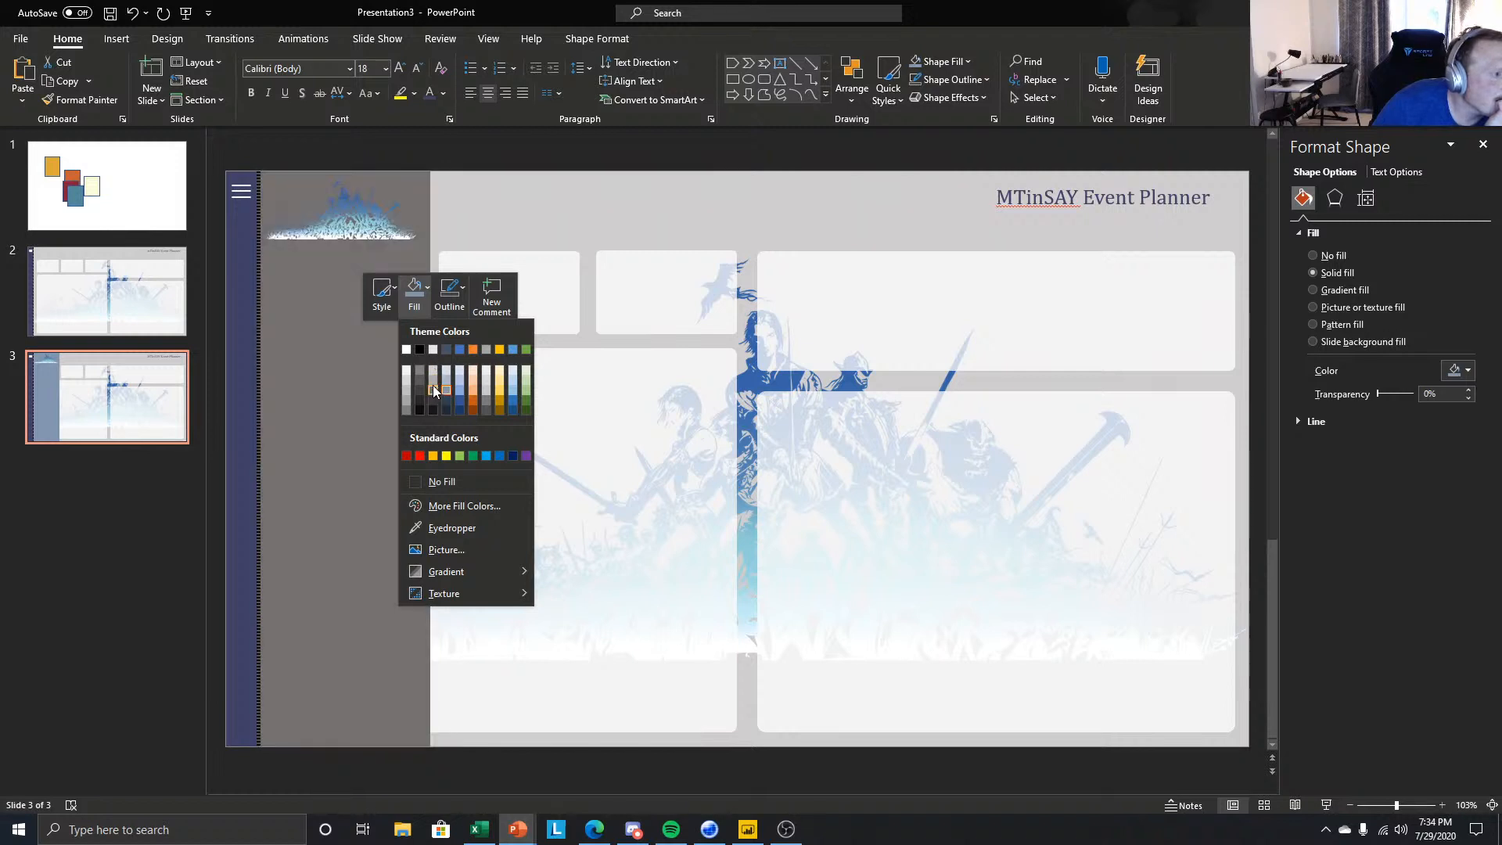
{"action": "left_click", "coordinate": [435, 391]}
{"action": "left_click", "coordinate": [443, 771]}
- Nudge the small warriors artwork slightly upward at the top of the side panel and deselect it
{"action": "left_click", "coordinate": [350, 220]}
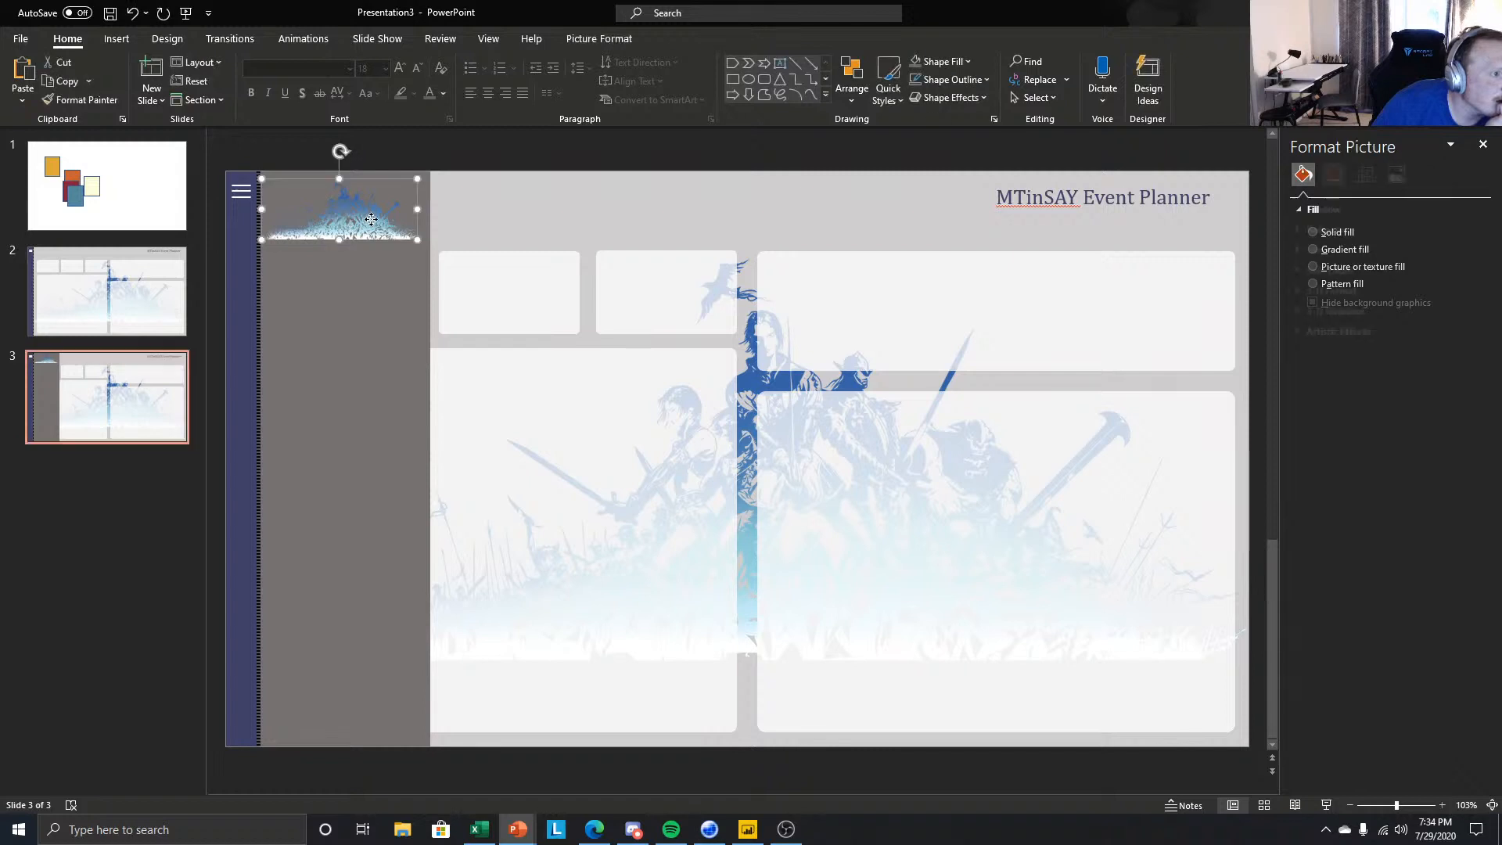
{"action": "left_click_drag", "start_coordinate": [345, 235], "coordinate": [350, 218]}
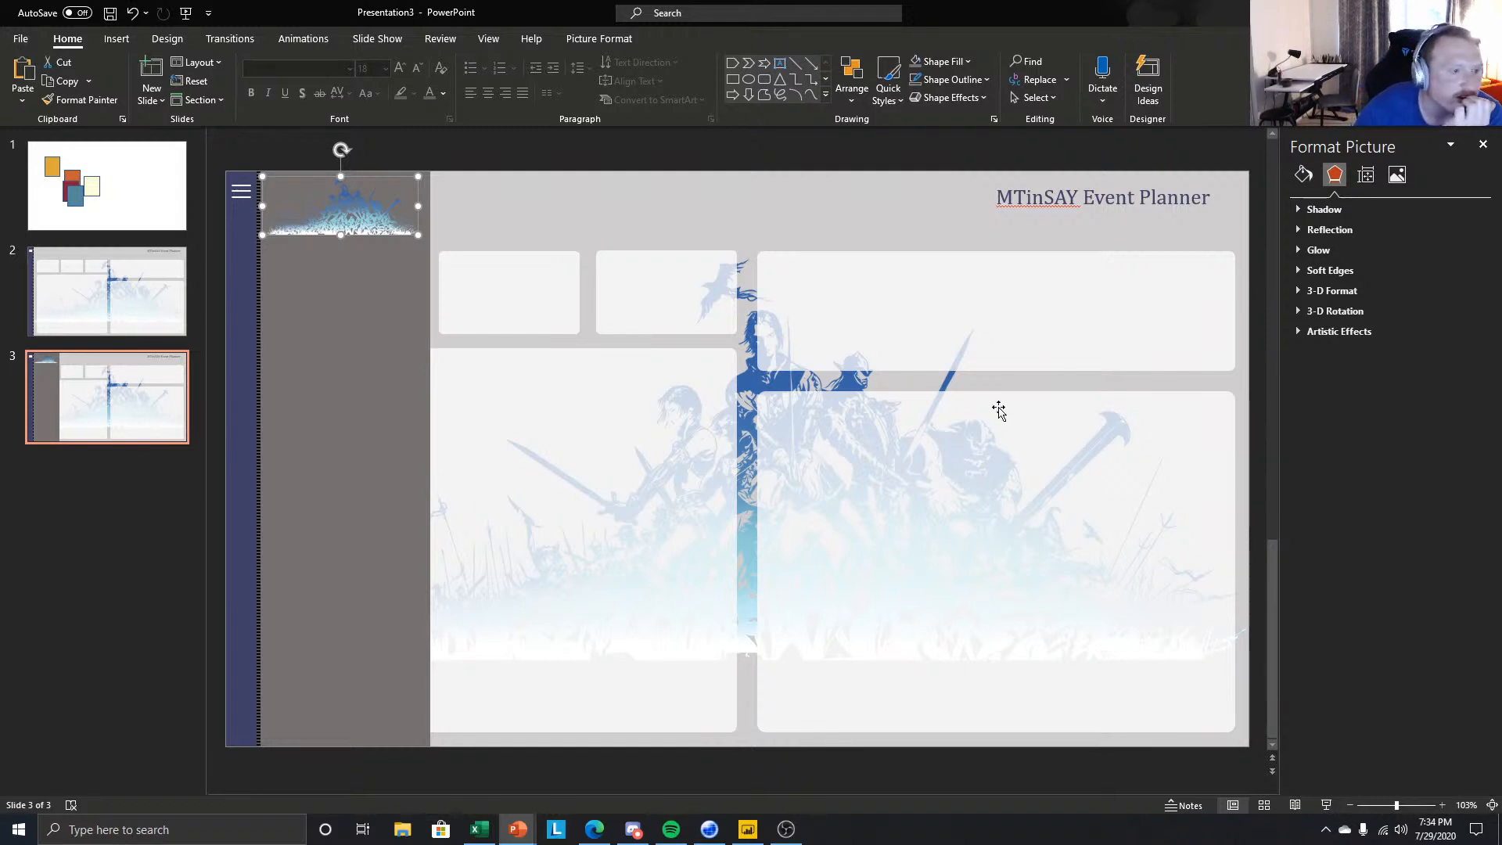
{"action": "left_click", "coordinate": [730, 429]}
{"action": "left_click", "coordinate": [797, 284]}
{"action": "left_click", "coordinate": [776, 223]}
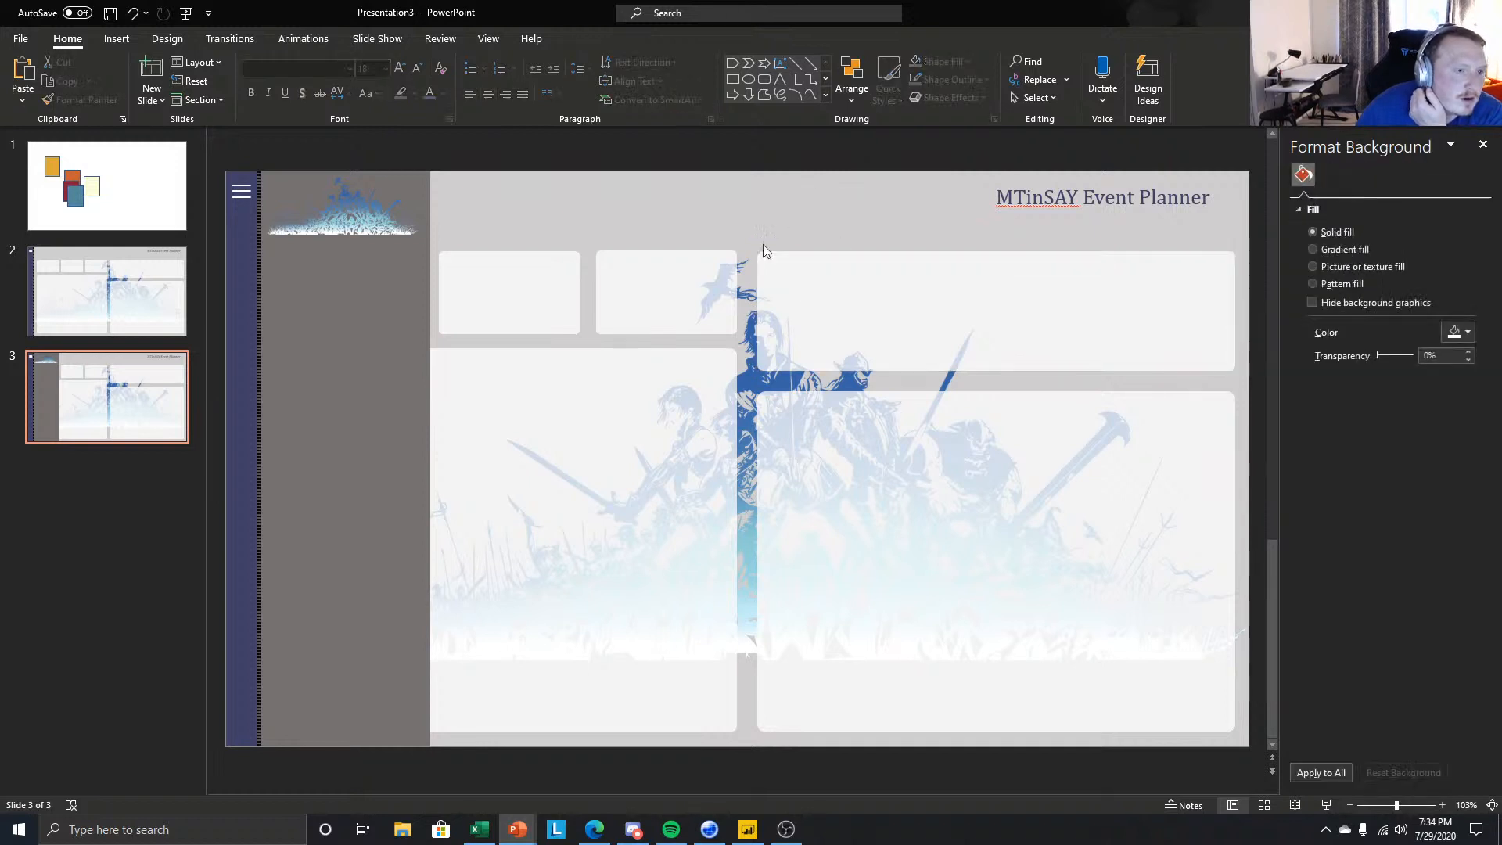
- Apply an outer shadow with 60% transparency, 4 pt blur, 45° angle and 3 pt distance to all six white panels on slide 2
{"action": "left_click", "coordinate": [592, 302]}
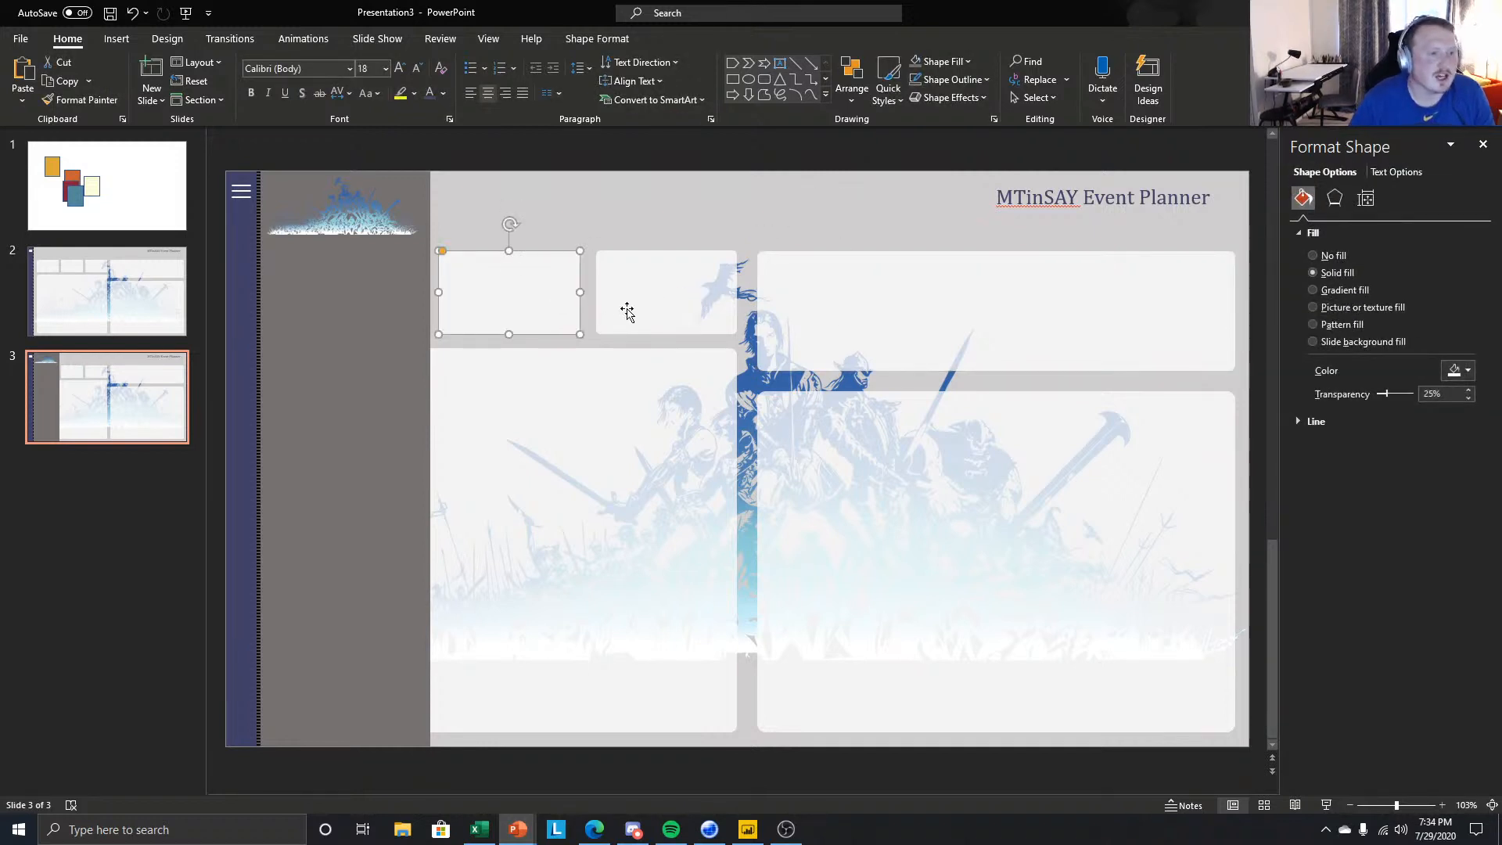
{"action": "left_click", "coordinate": [151, 327]}
{"action": "left_click", "coordinate": [287, 288]}
{"action": "left_click", "coordinate": [447, 277], "text": "shift"}
{"action": "left_click", "coordinate": [645, 284], "text": "shift"}
{"action": "left_click", "coordinate": [919, 315], "text": "shift"}
{"action": "left_click", "coordinate": [583, 407], "text": "shift"}
{"action": "left_click", "coordinate": [868, 435], "text": "shift"}
{"action": "left_click", "coordinate": [1337, 200]}
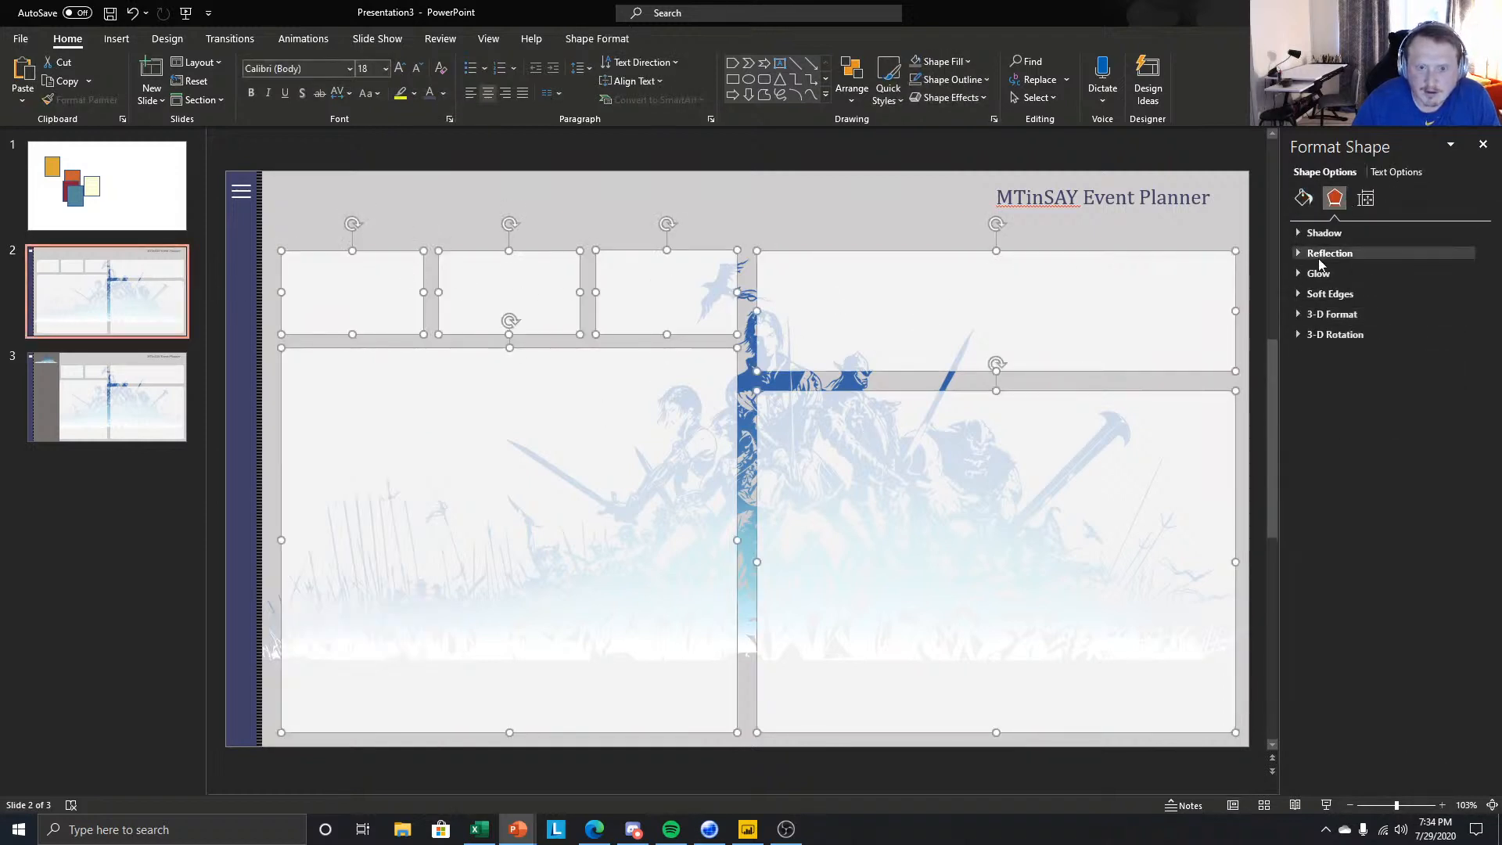
{"action": "left_click", "coordinate": [1324, 233]}
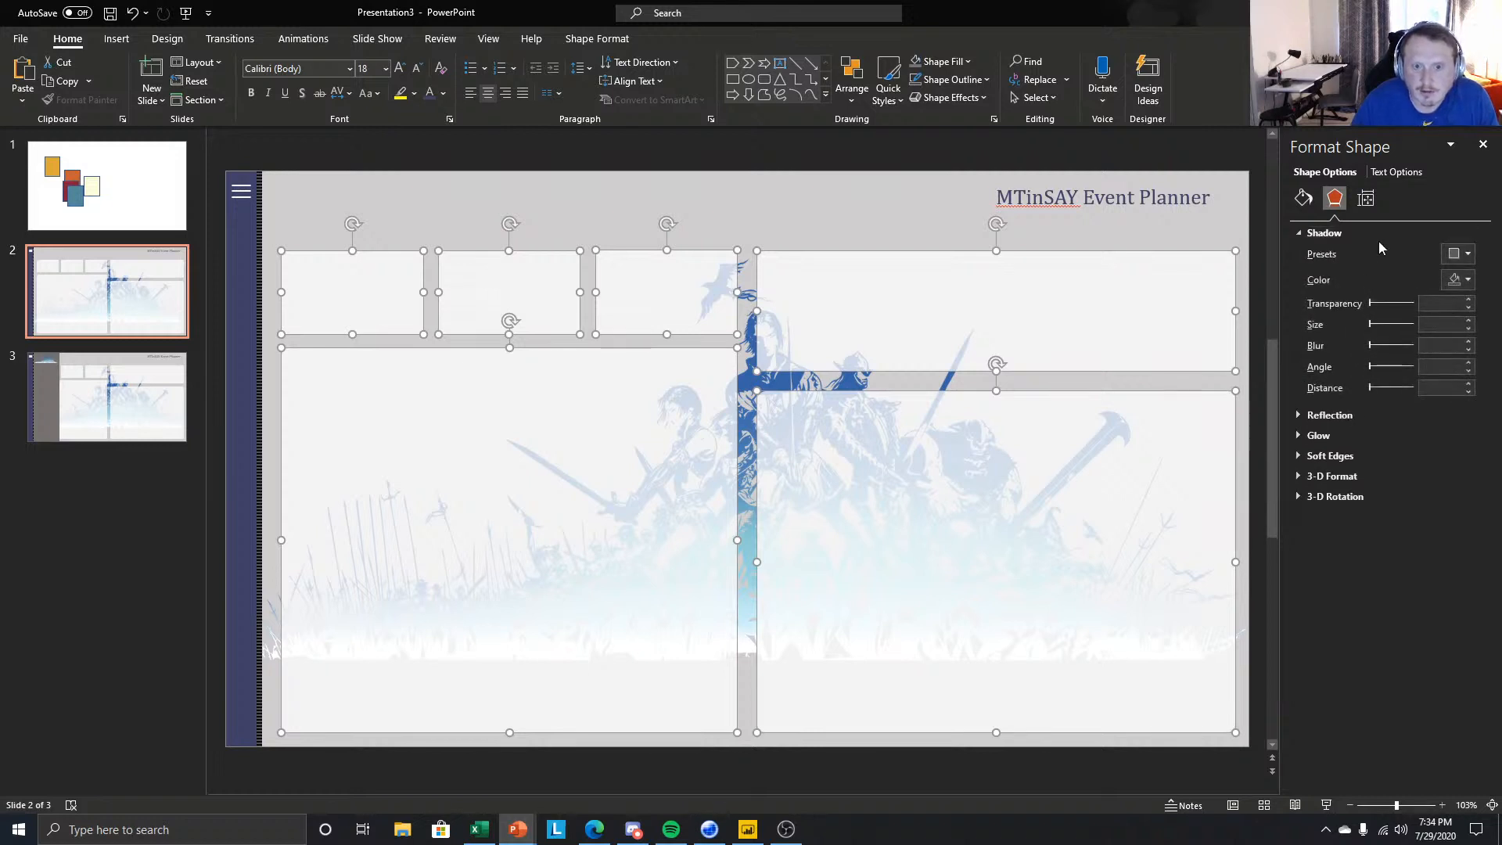
{"action": "left_click", "coordinate": [1459, 254]}
{"action": "left_click", "coordinate": [1387, 381]}
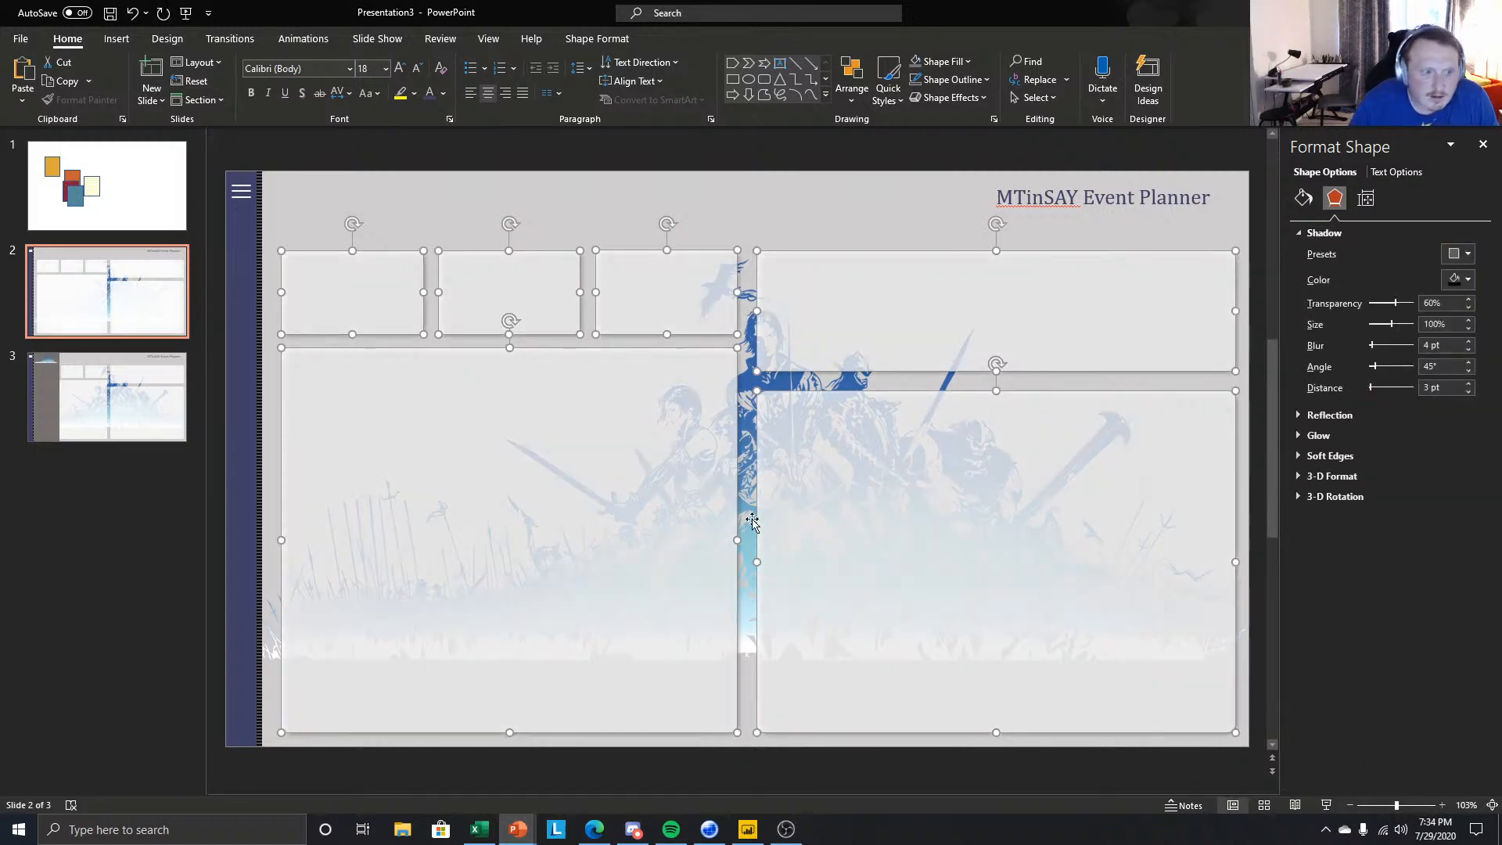
{"action": "left_click", "coordinate": [67, 553]}
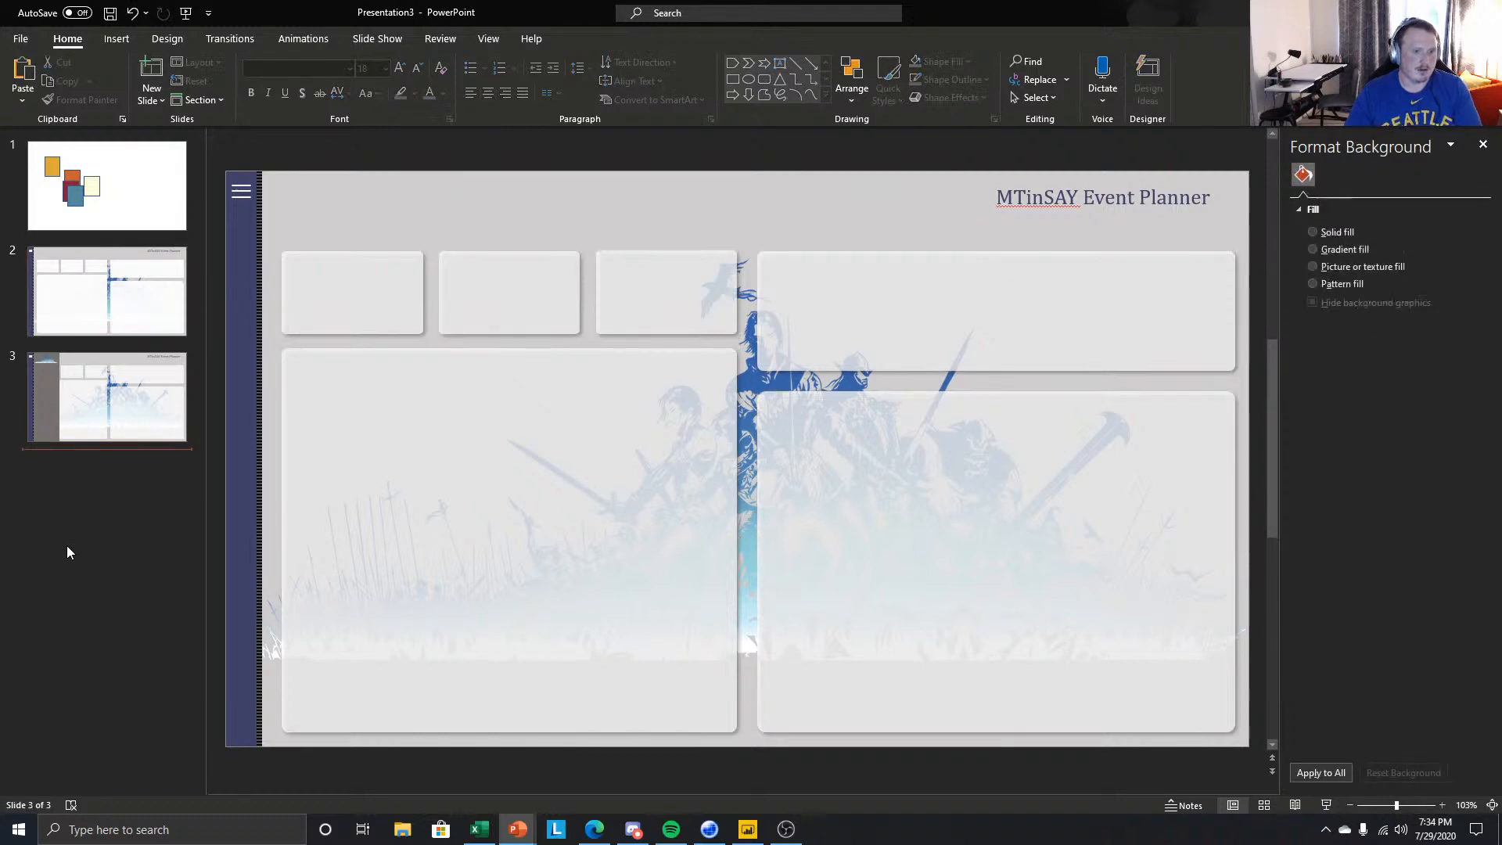
- Try sharper and much rounder corners on the three small upper panels of slide 2, undoing the pill-shaped rounding of the middle one
{"action": "left_click", "coordinate": [139, 297]}
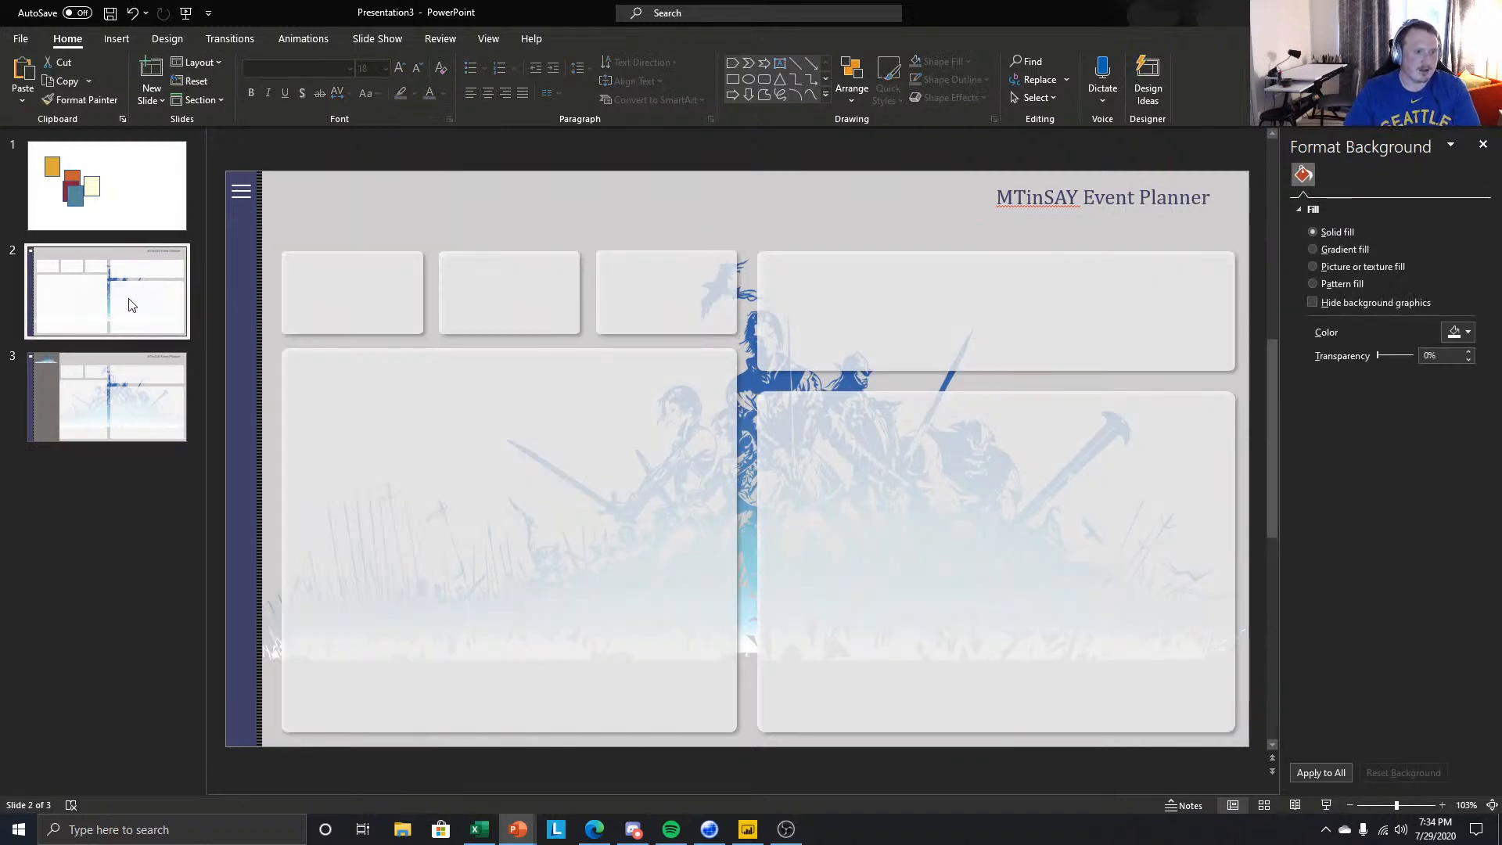
{"action": "left_click", "coordinate": [105, 366]}
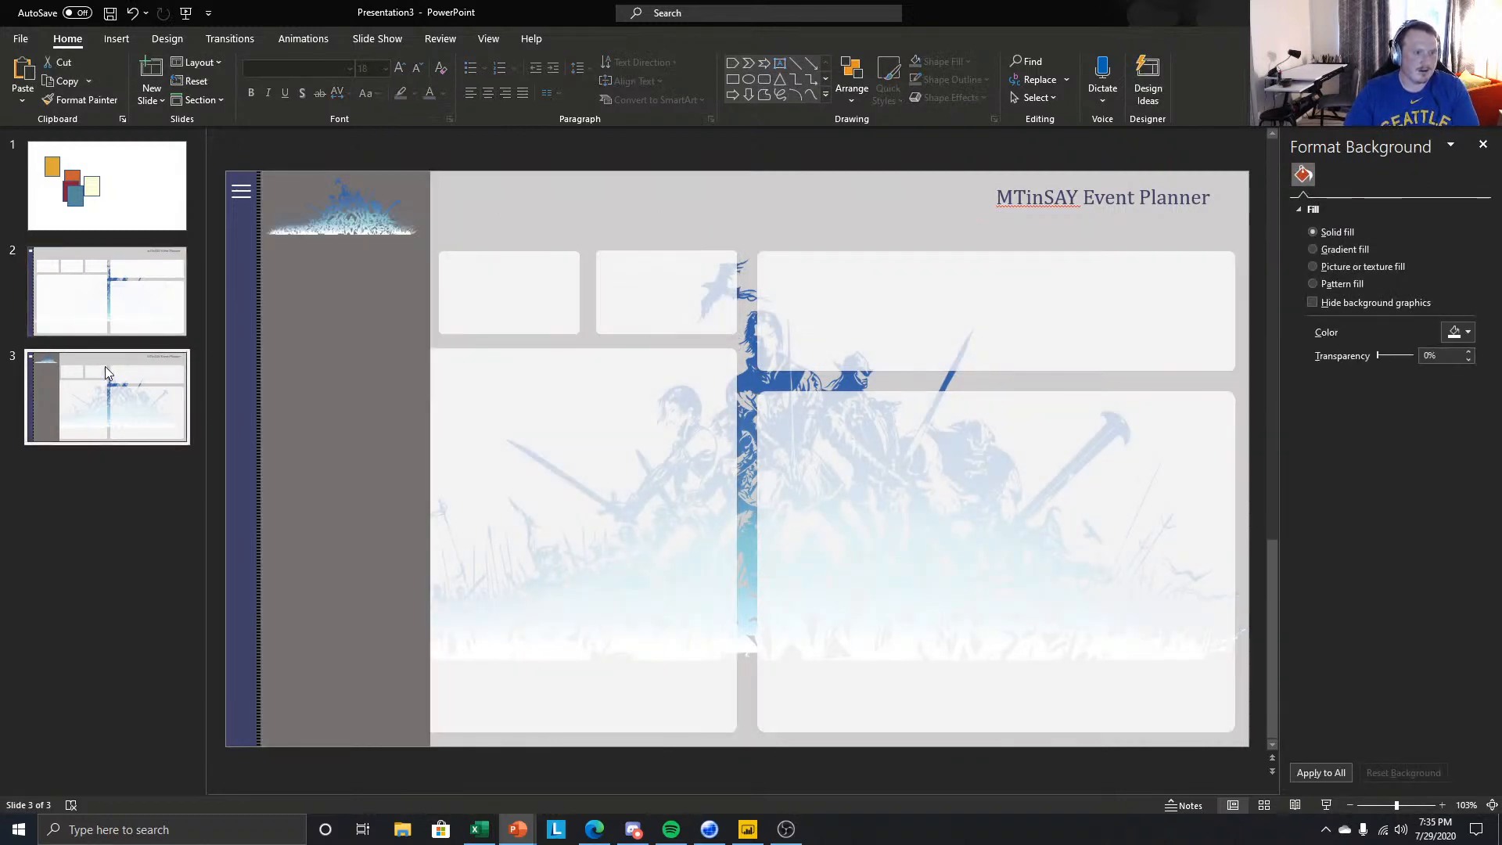
{"action": "left_click", "coordinate": [137, 297]}
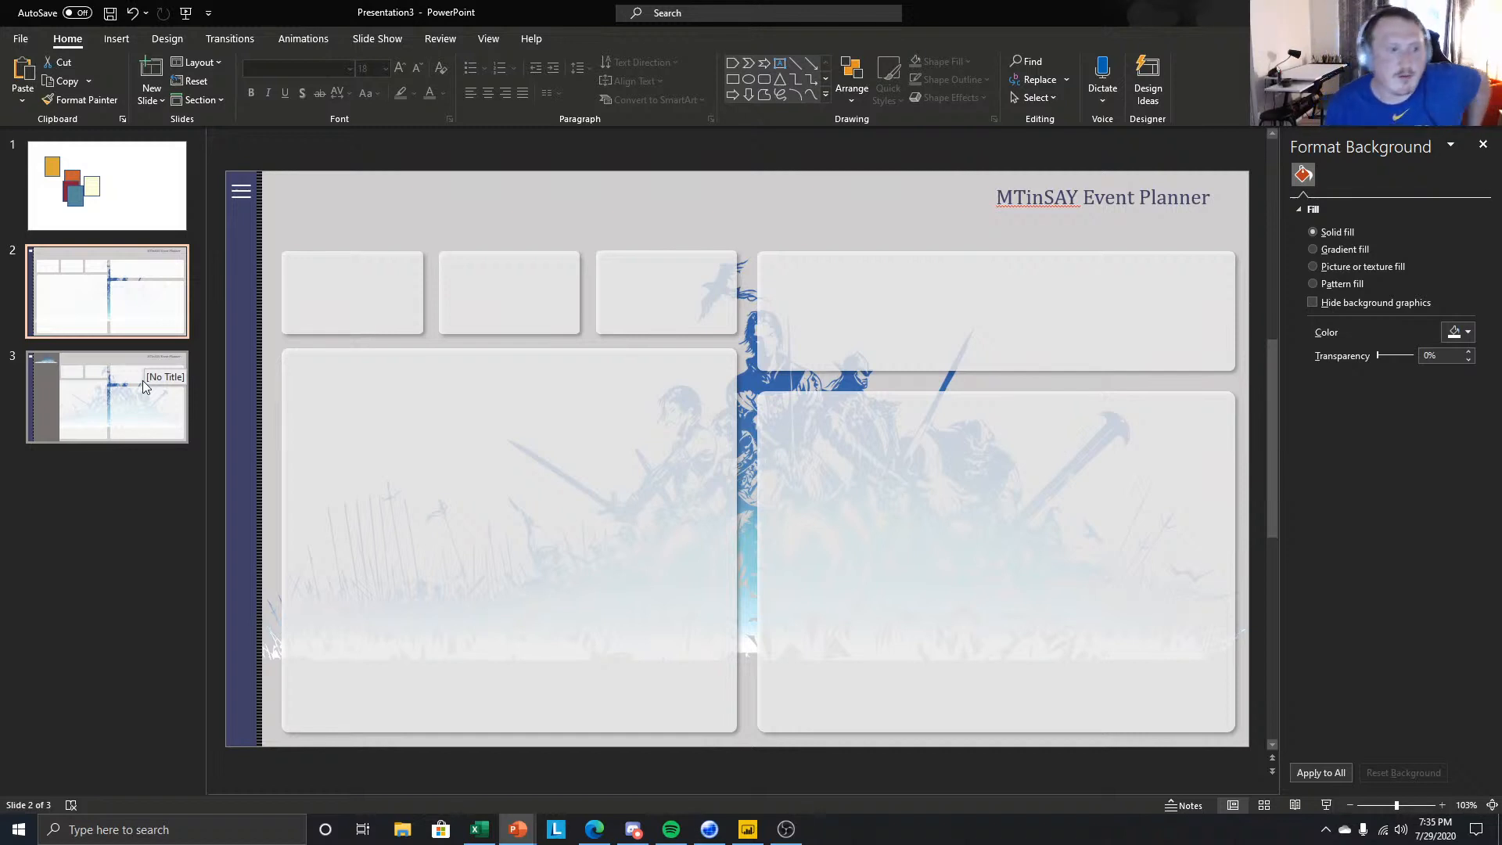
{"action": "left_click", "coordinate": [360, 277]}
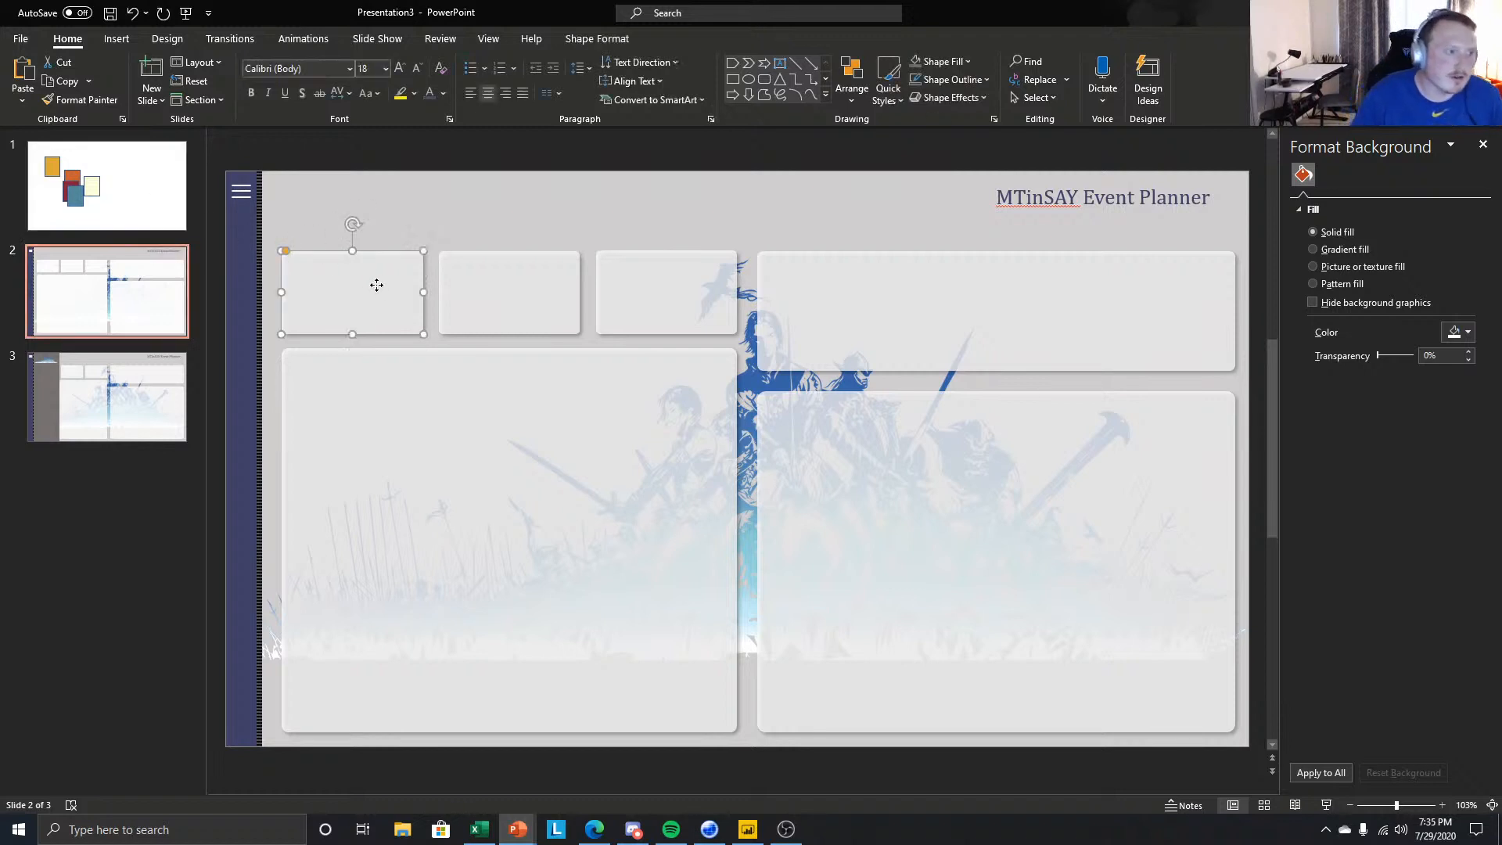
{"action": "left_click", "coordinate": [472, 268]}
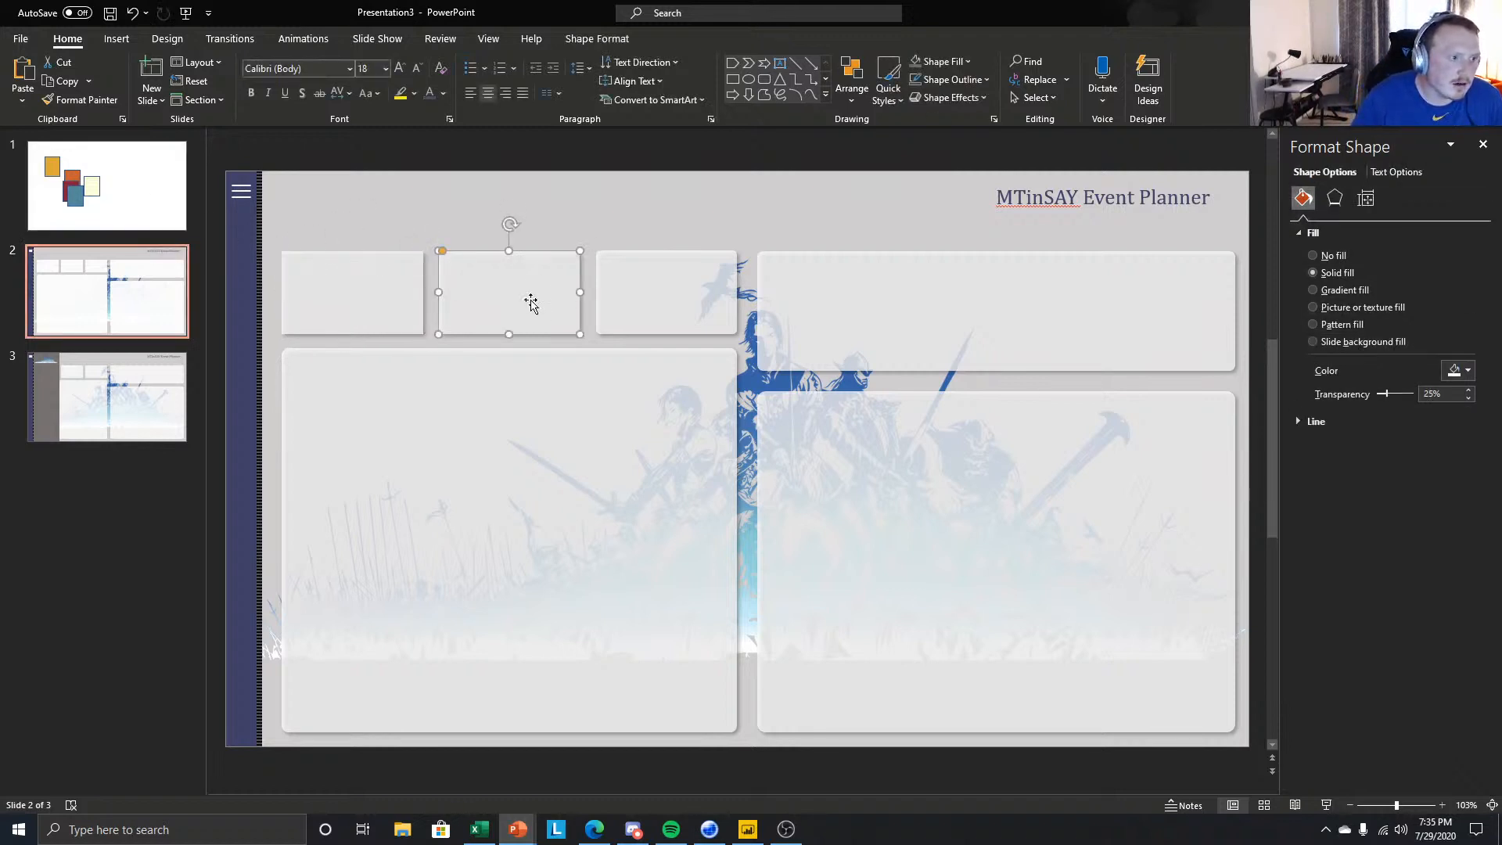
{"action": "left_click_drag", "start_coordinate": [442, 251], "coordinate": [472, 248]}
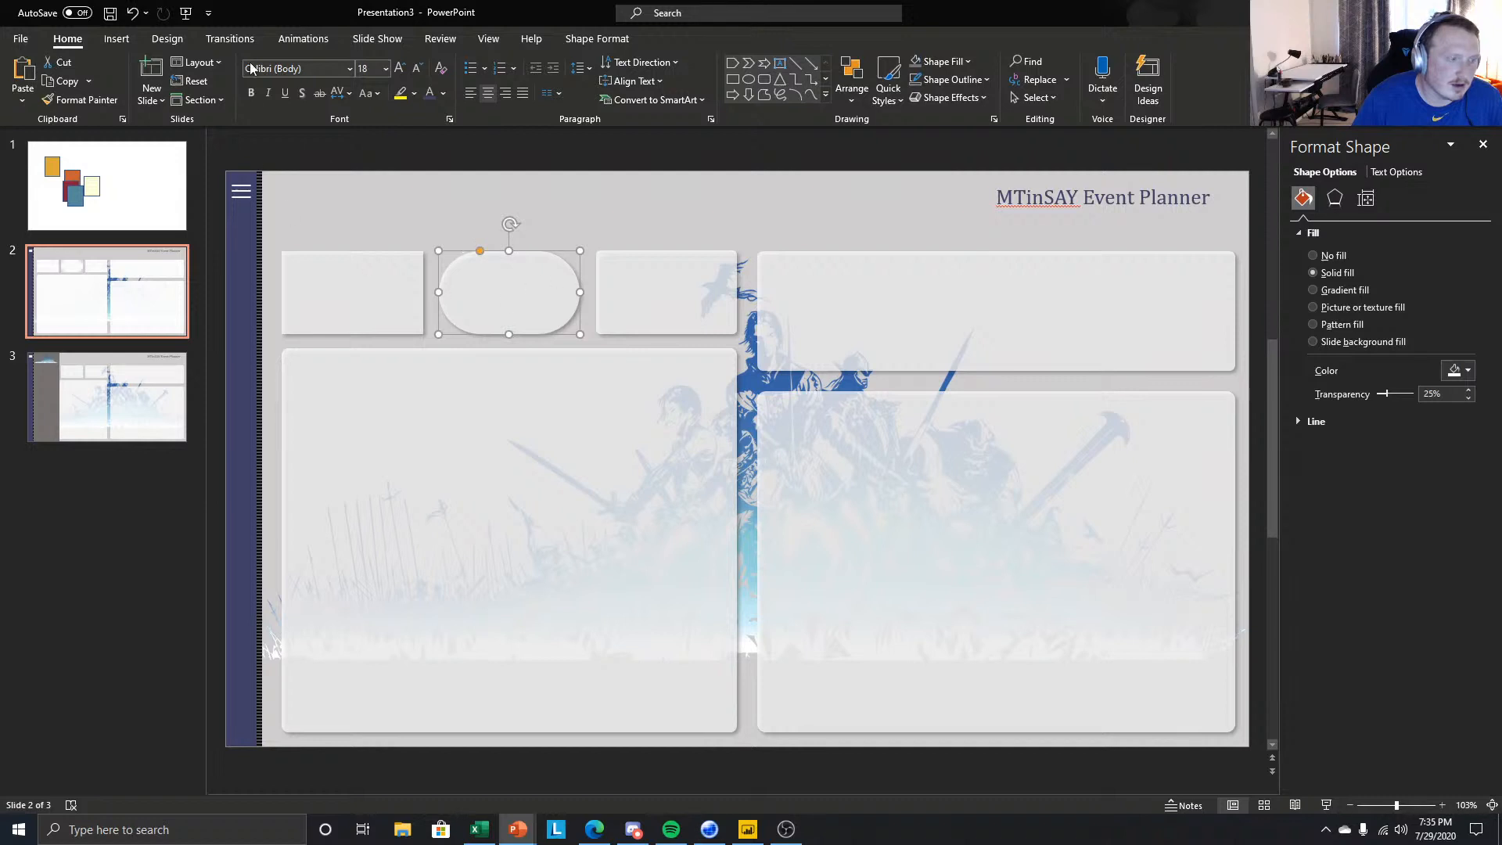
{"action": "key", "text": "Escape"}
{"action": "key", "text": "ctrl+z"}
{"action": "left_click", "coordinate": [611, 272]}
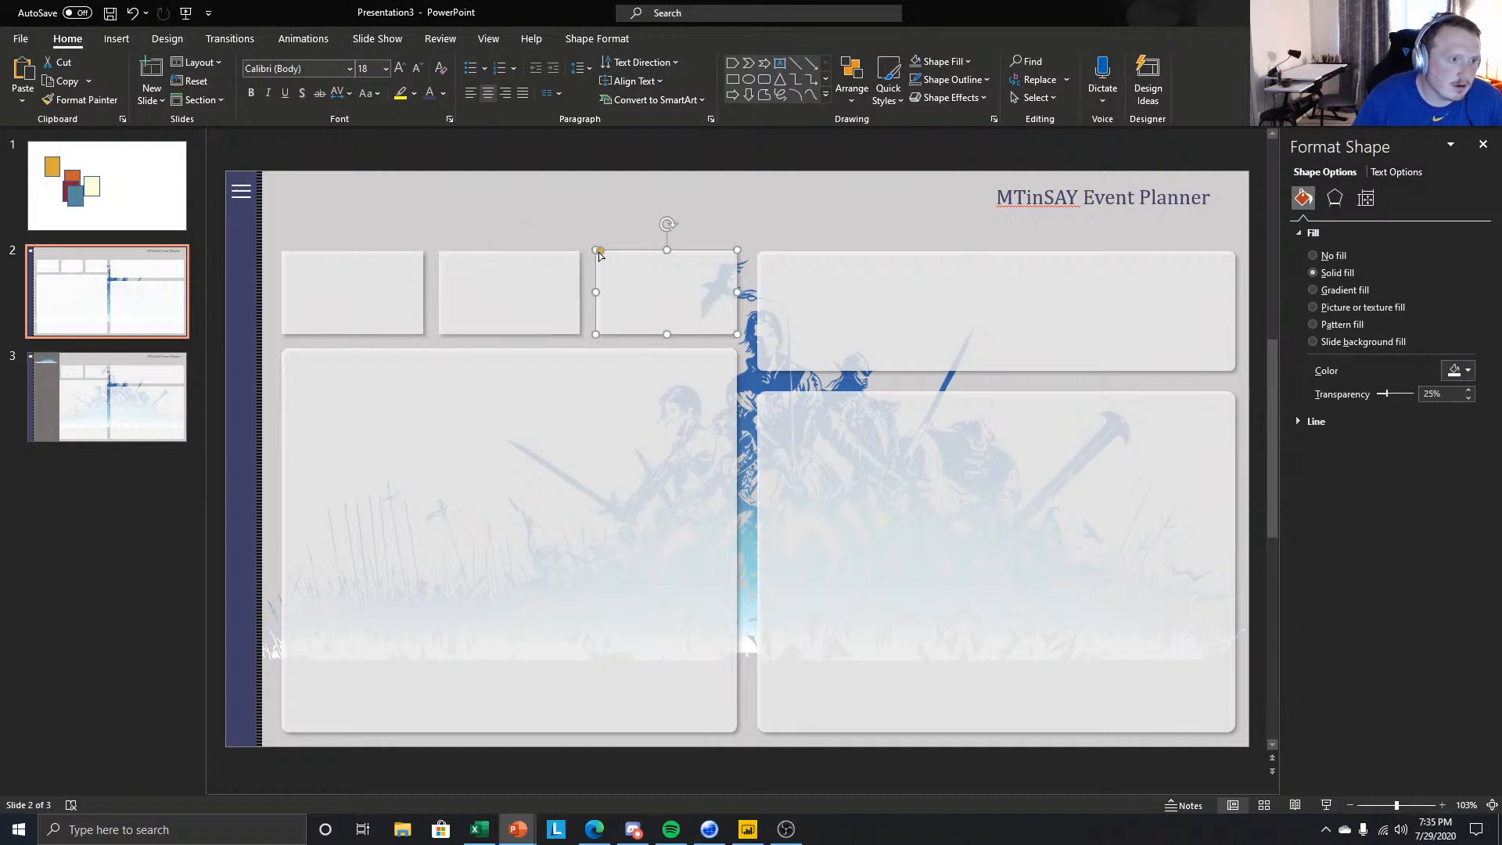
- Round the corners of the three small upper panels on slide 2 slightly and evenly
{"action": "left_click", "coordinate": [126, 541]}
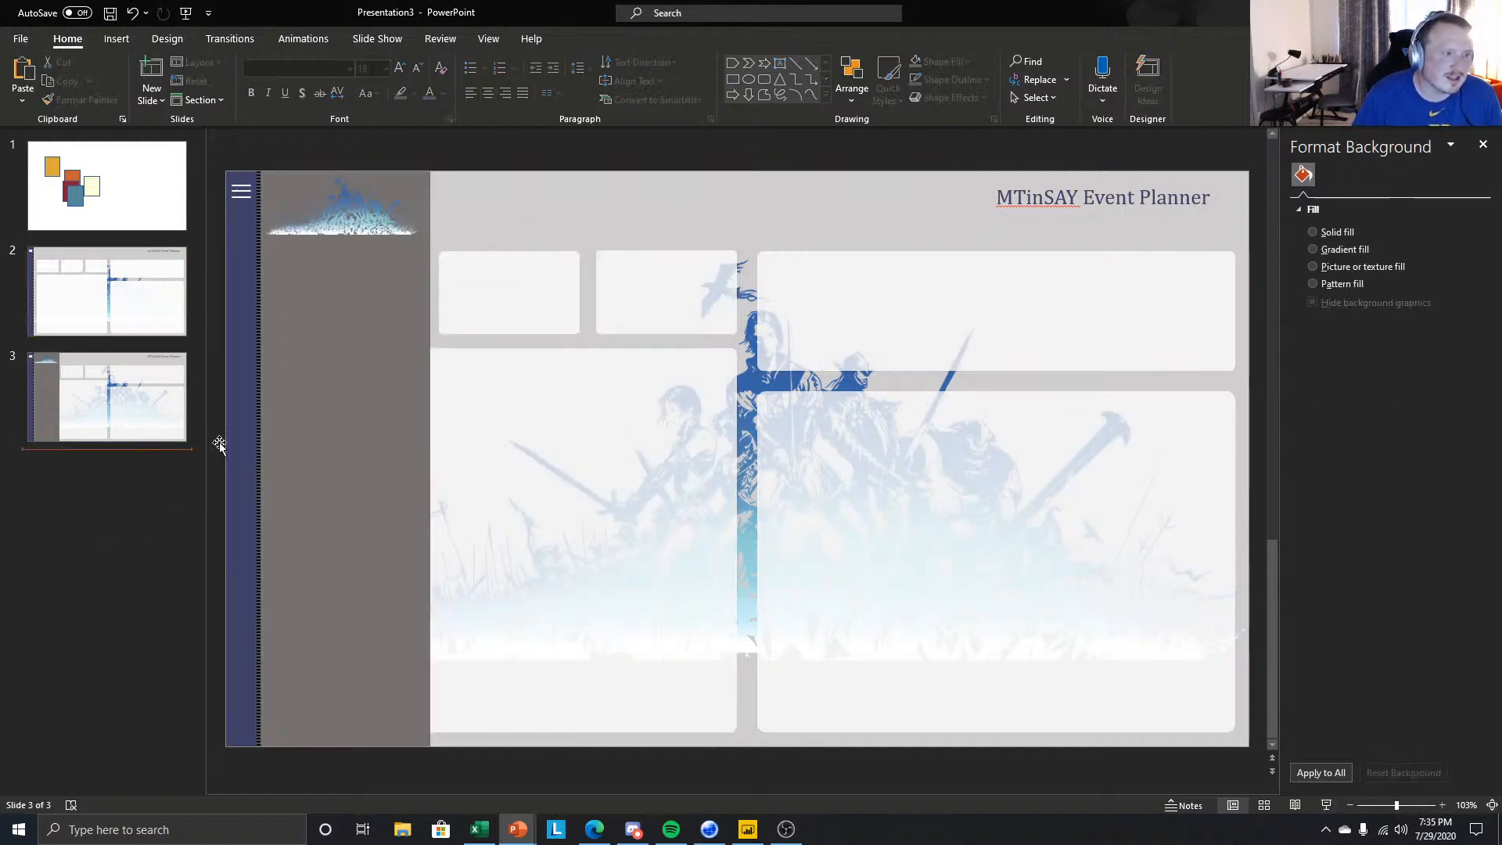
{"action": "left_click", "coordinate": [98, 274]}
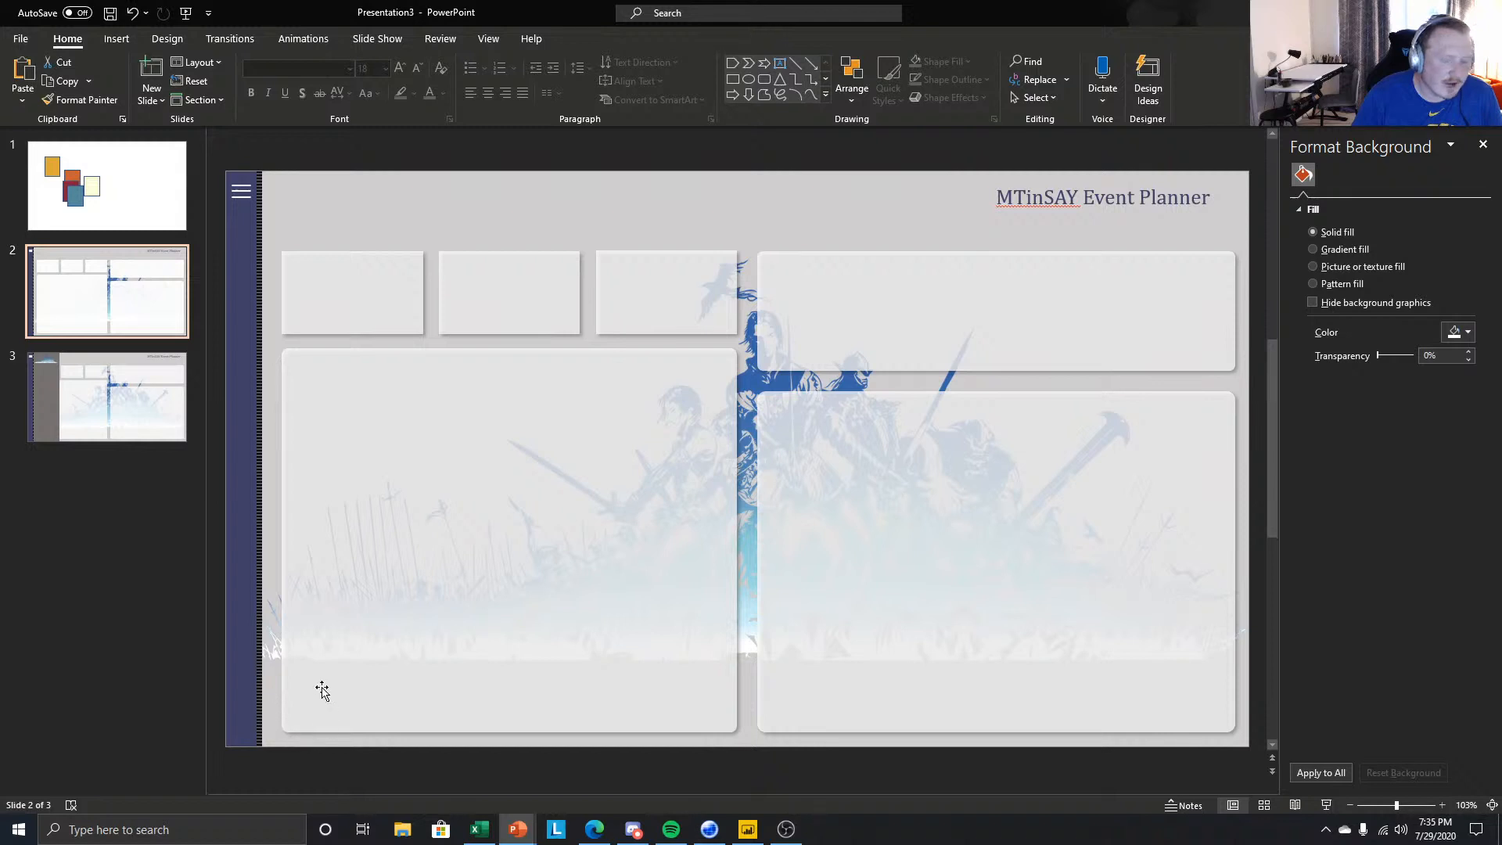
{"action": "left_click", "coordinate": [295, 270]}
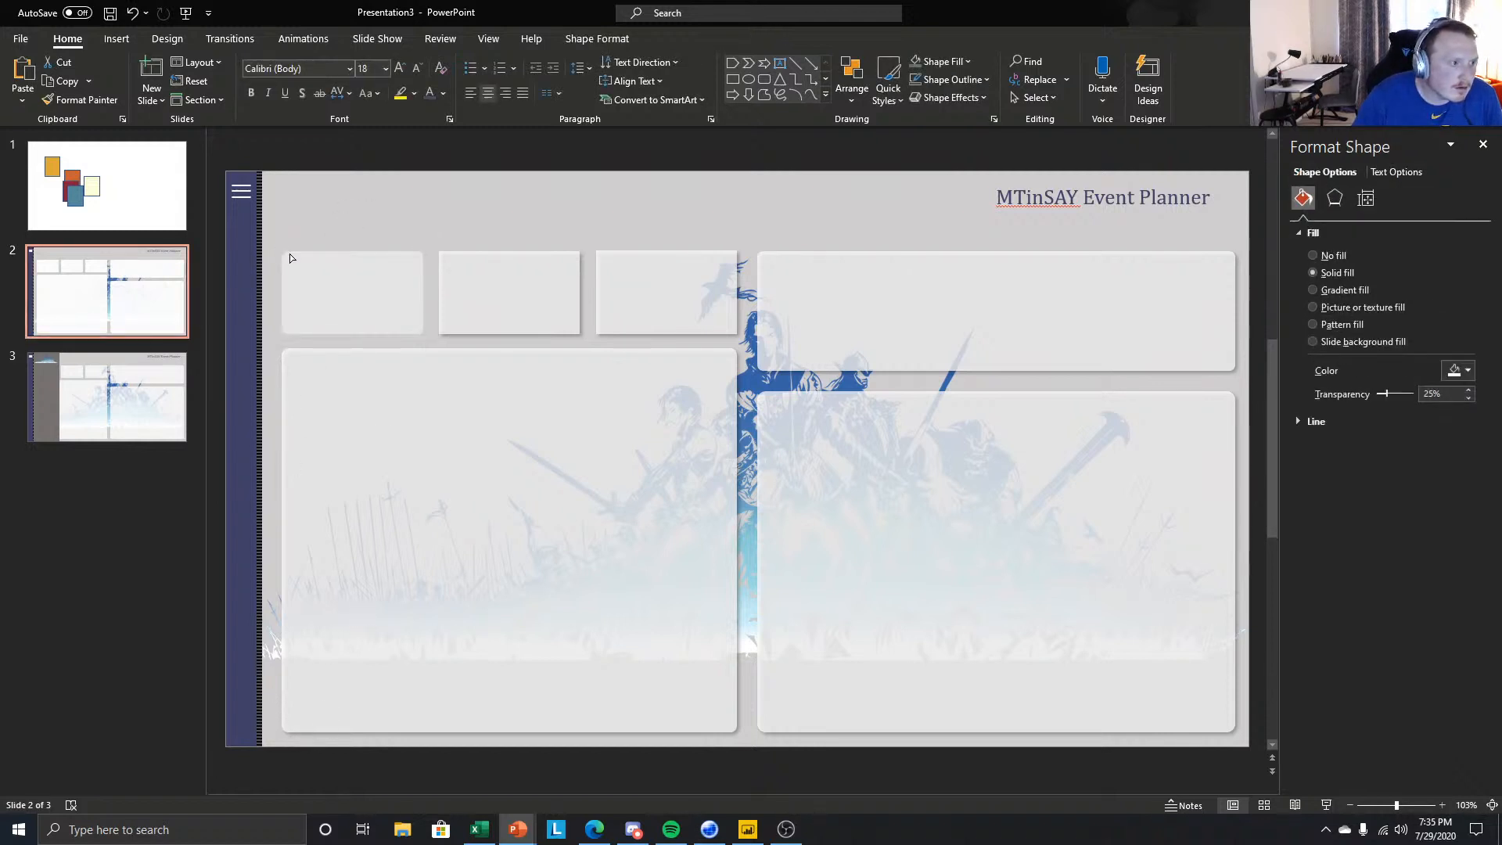
{"action": "left_click", "coordinate": [462, 278]}
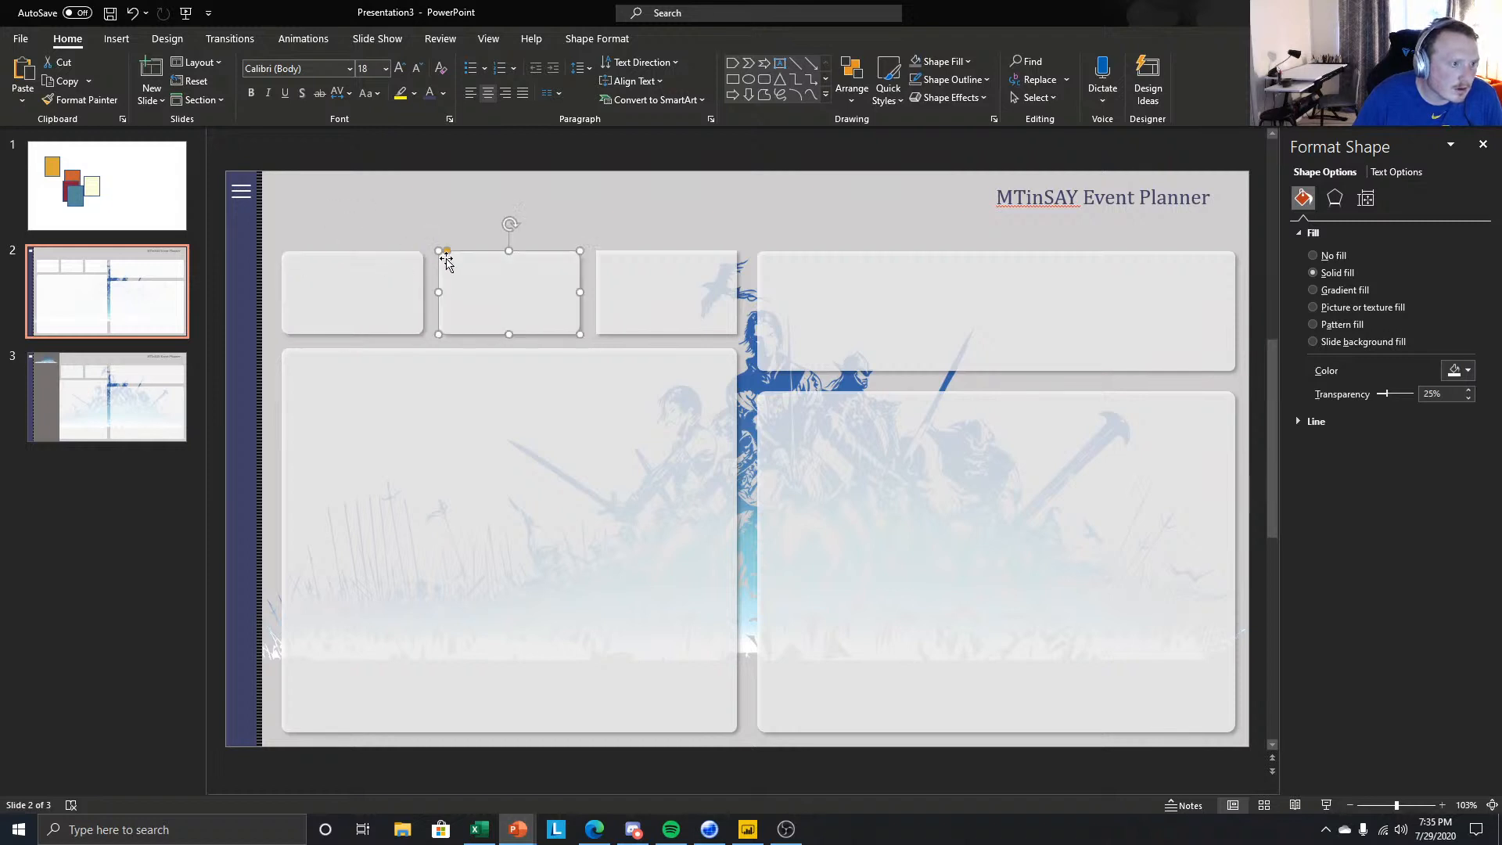
{"action": "left_click", "coordinate": [616, 273]}
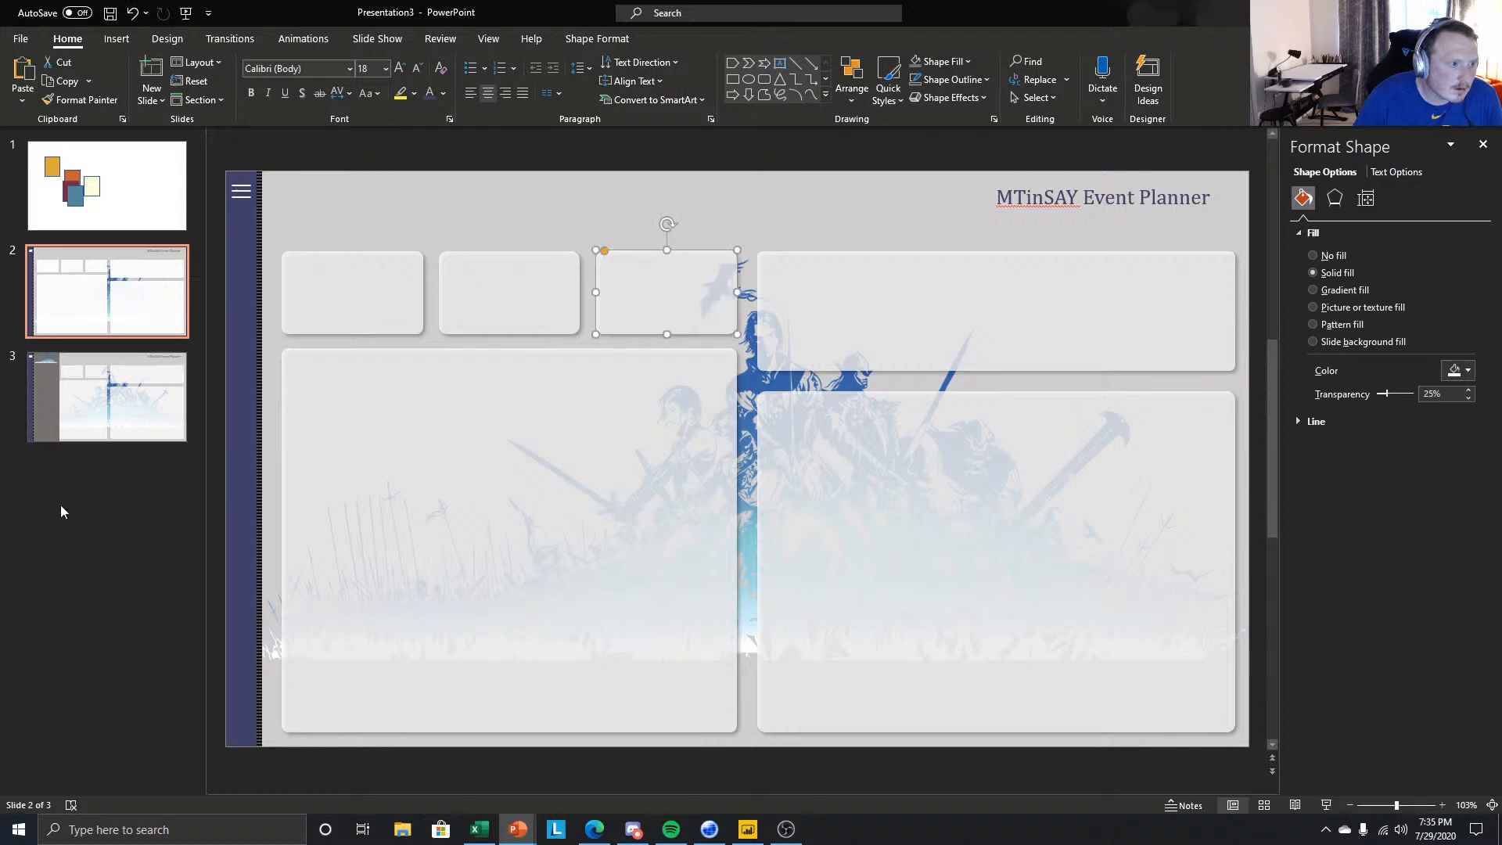
- Compare the layouts of slides 2 and 3 and check the empty report page in Power BI Desktop
{"action": "left_click", "coordinate": [111, 366]}
{"action": "left_click", "coordinate": [112, 292]}
{"action": "left_click", "coordinate": [116, 368]}
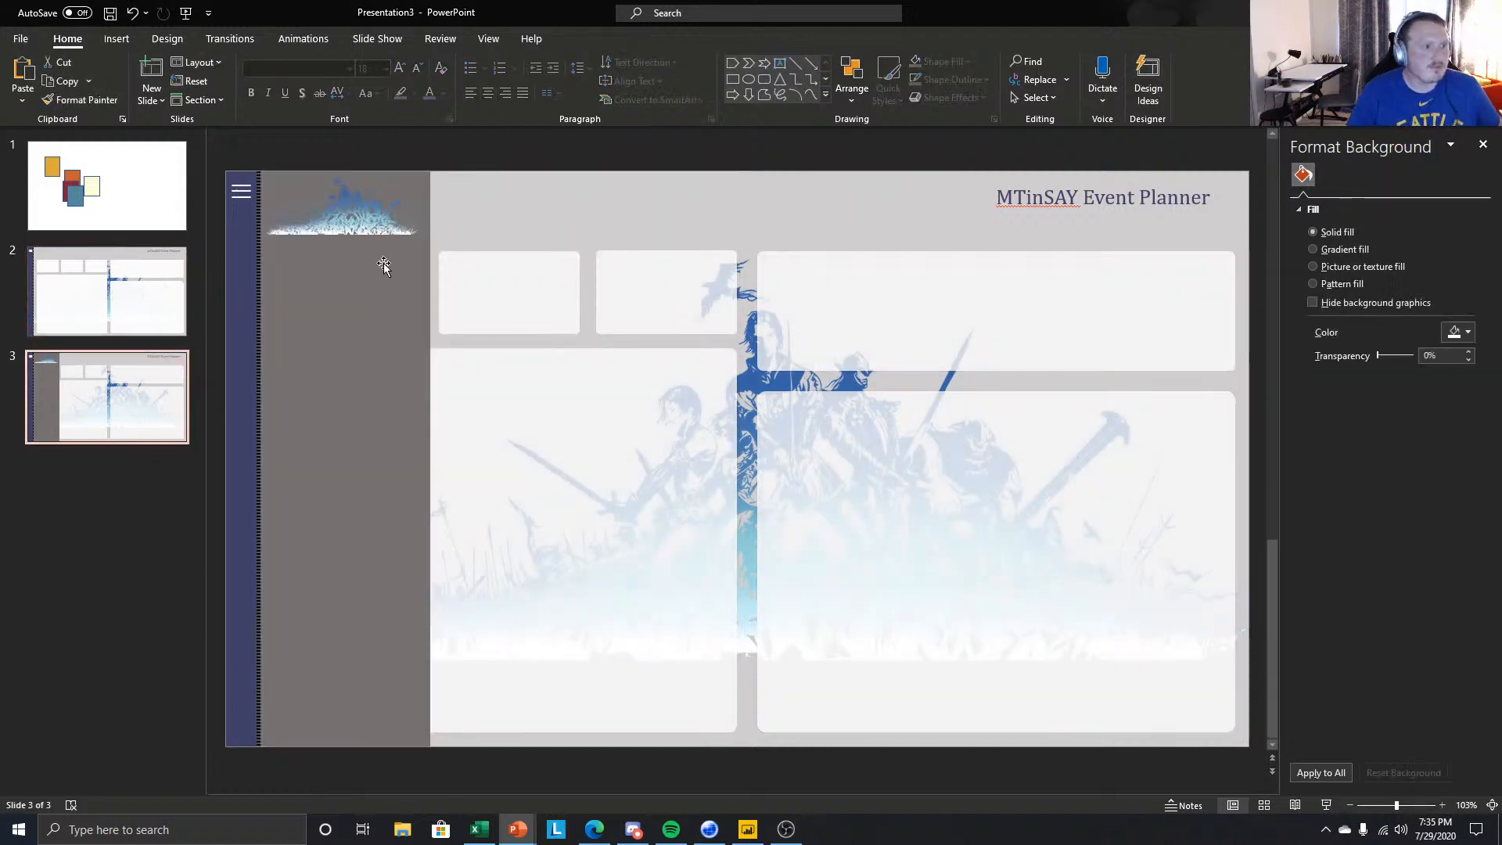
{"action": "left_click", "coordinate": [357, 235]}
{"action": "left_click", "coordinate": [139, 296]}
{"action": "left_click", "coordinate": [749, 834]}
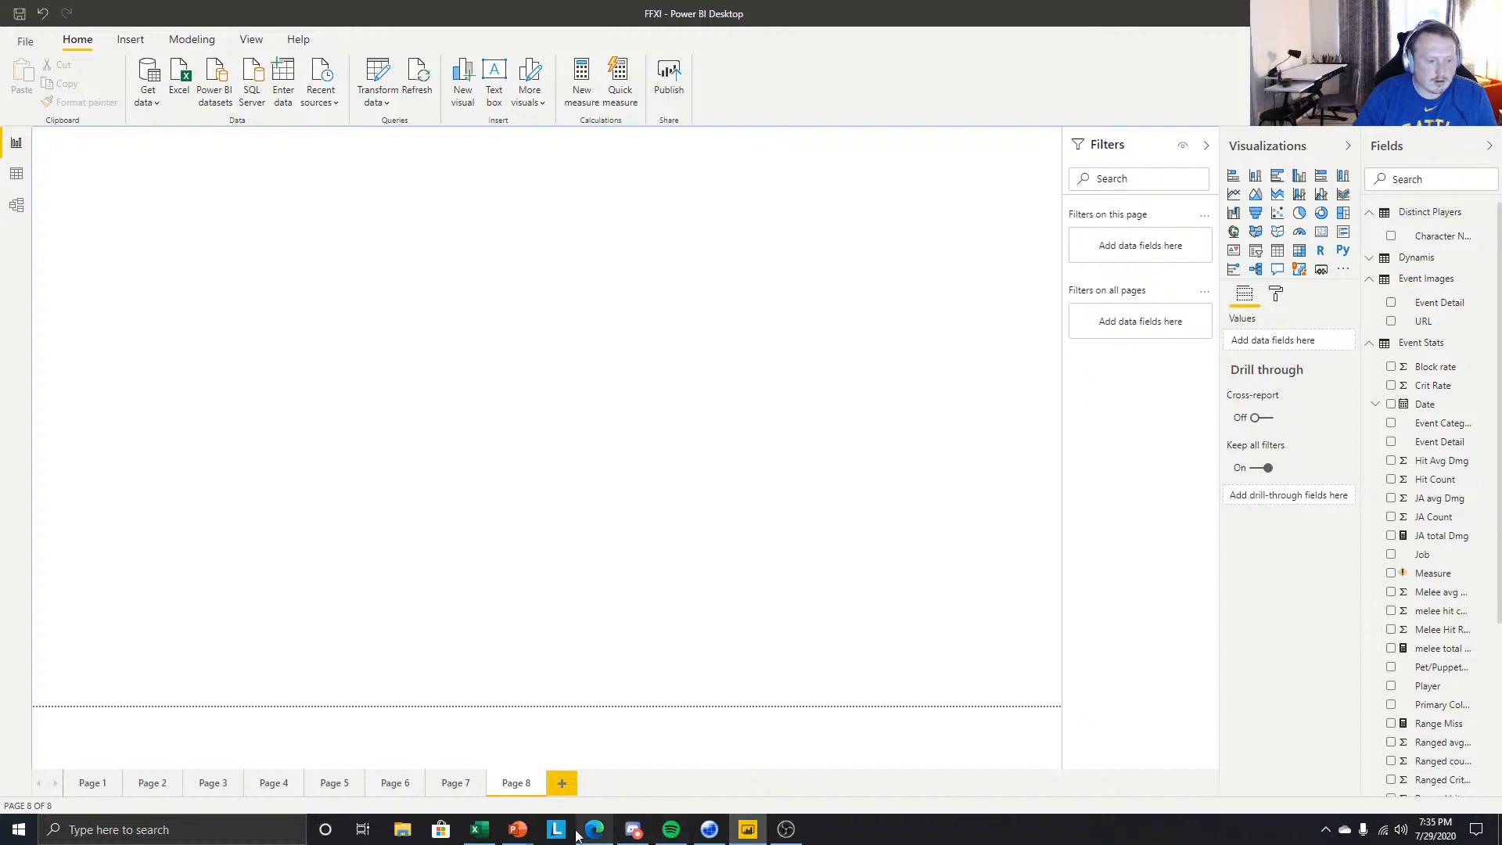
{"action": "mouse_move", "coordinate": [518, 831]}
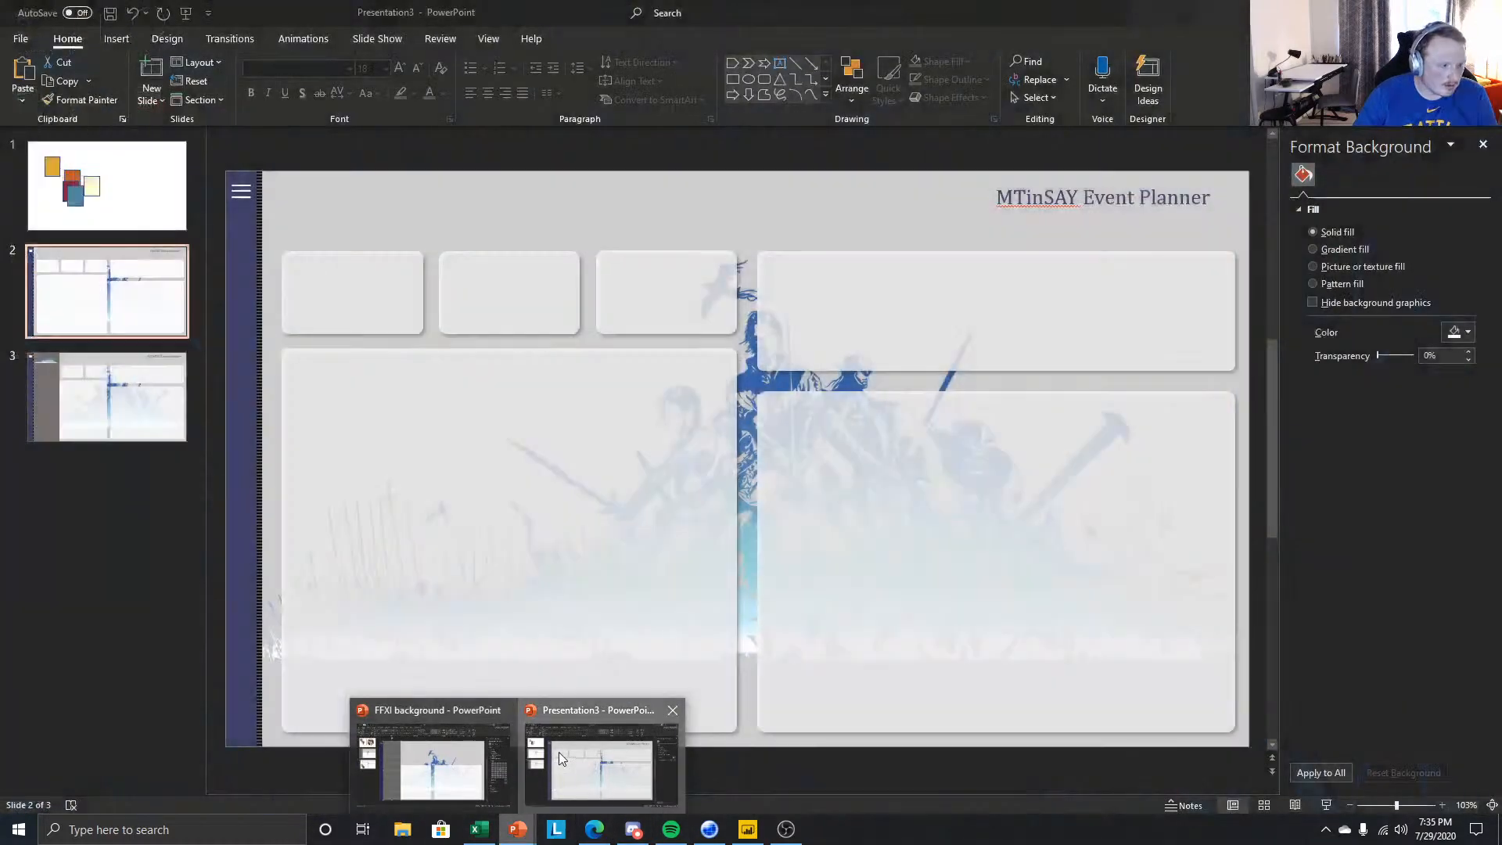
- Save all objects on slide 2 together as a PNG picture named FF BG 1 on the Desktop
{"action": "left_click", "coordinate": [558, 753]}
{"action": "left_click", "coordinate": [435, 222]}
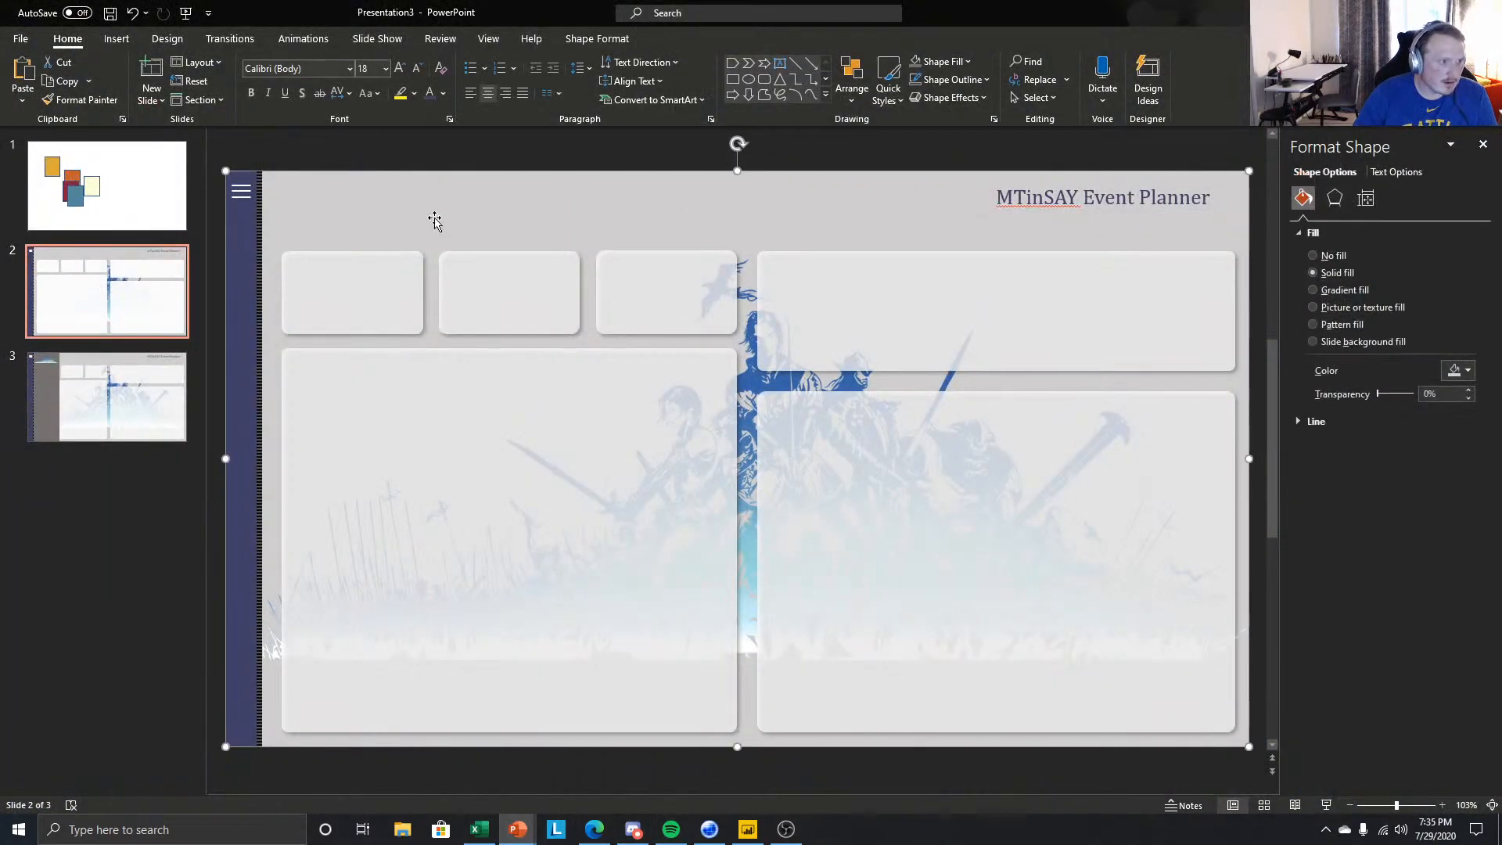
{"action": "key", "text": "ctrl+a"}
{"action": "right_click", "coordinate": [436, 215]}
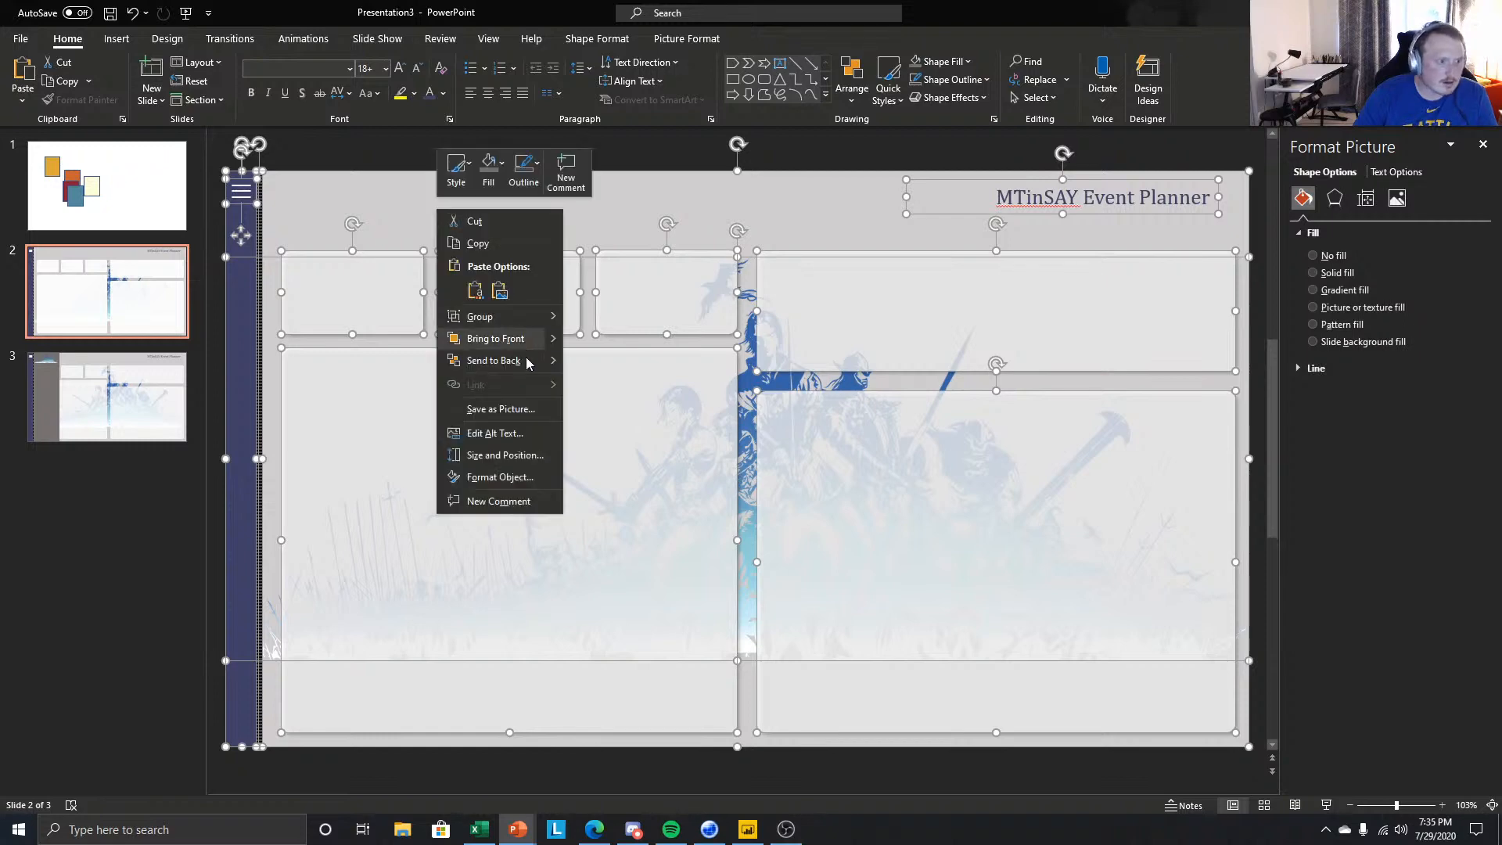
{"action": "left_click", "coordinate": [492, 409]}
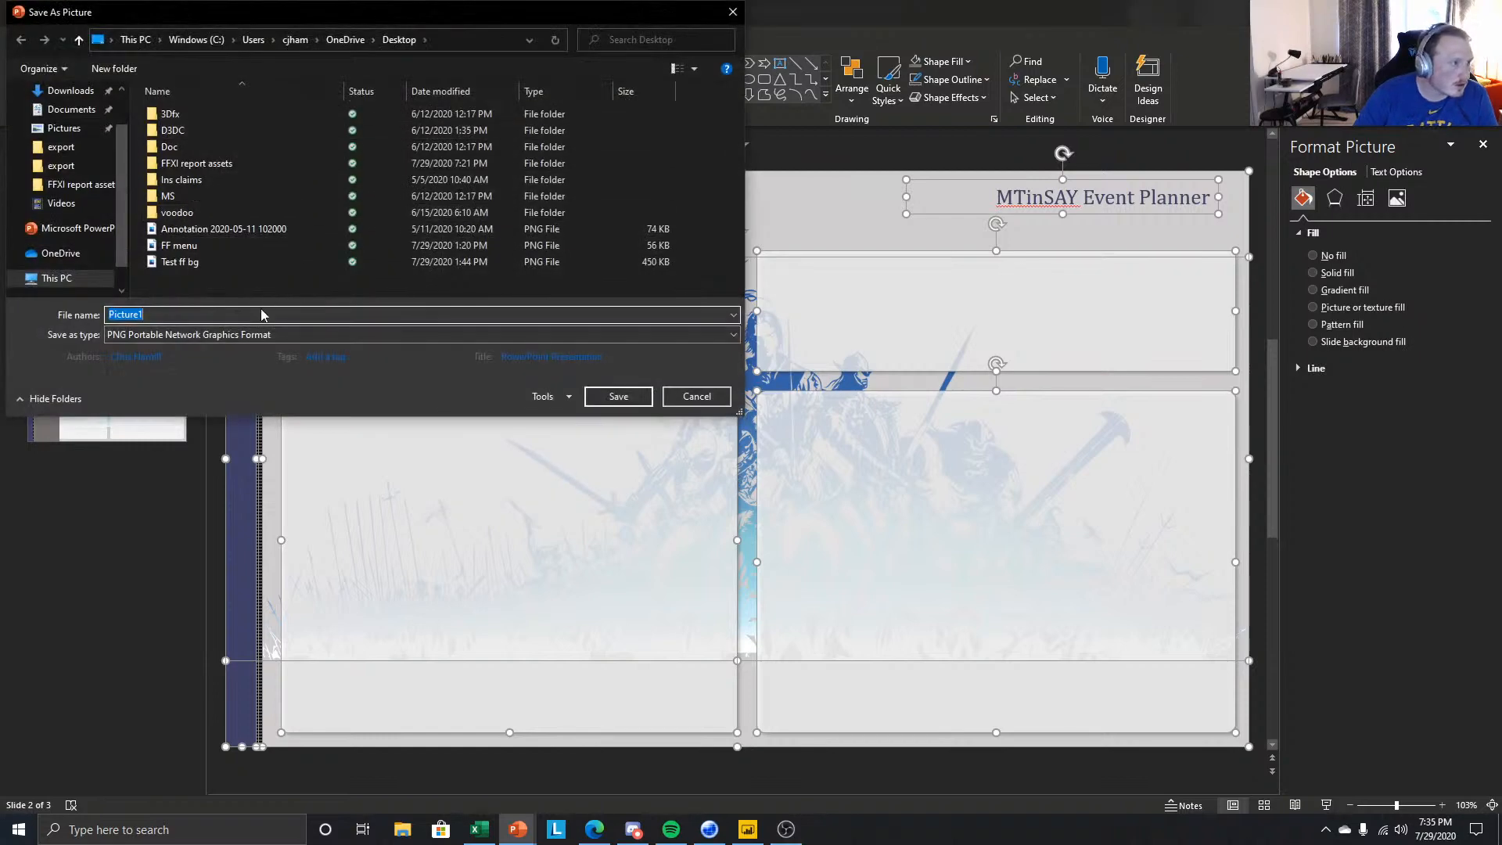
{"action": "type", "text": "FF BGF"}
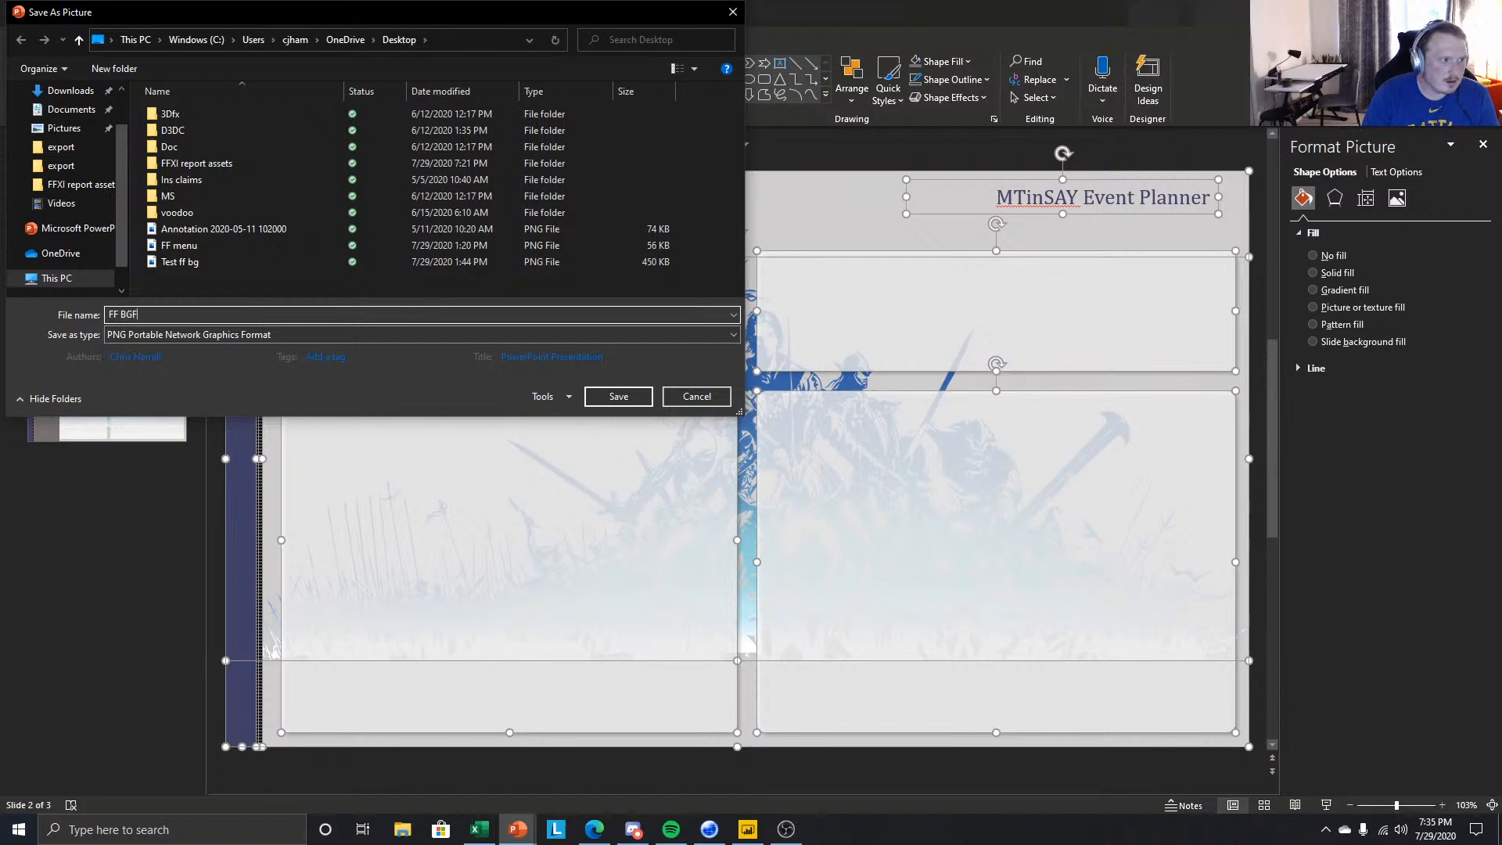
{"action": "key", "text": "Return"}
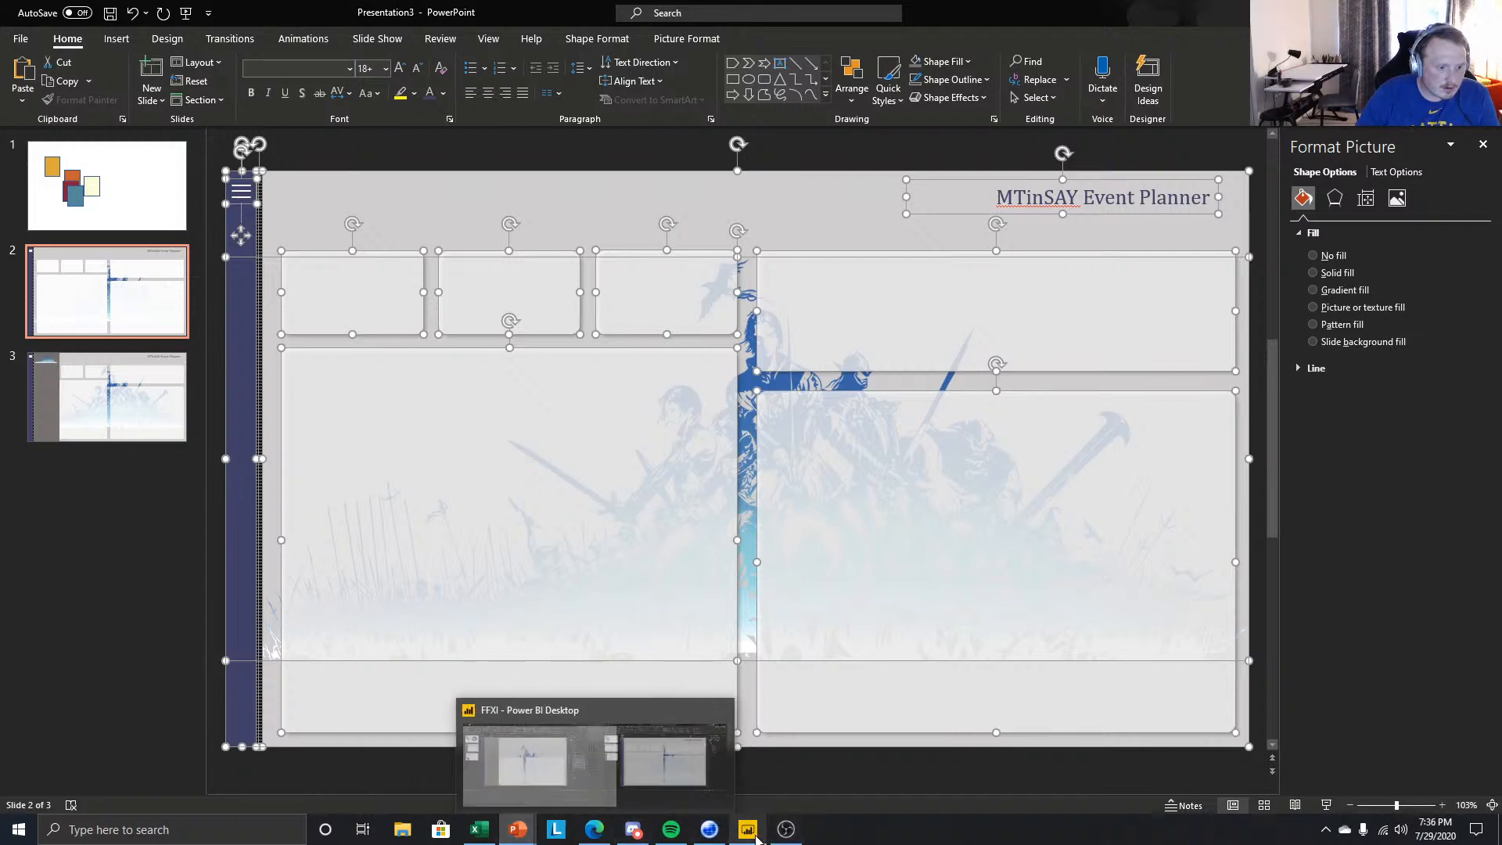
- Switch to Power BI Desktop and add the FF BG 1 picture as the page background of Page 8
{"action": "left_click", "coordinate": [496, 763]}
{"action": "left_click", "coordinate": [1275, 294]}
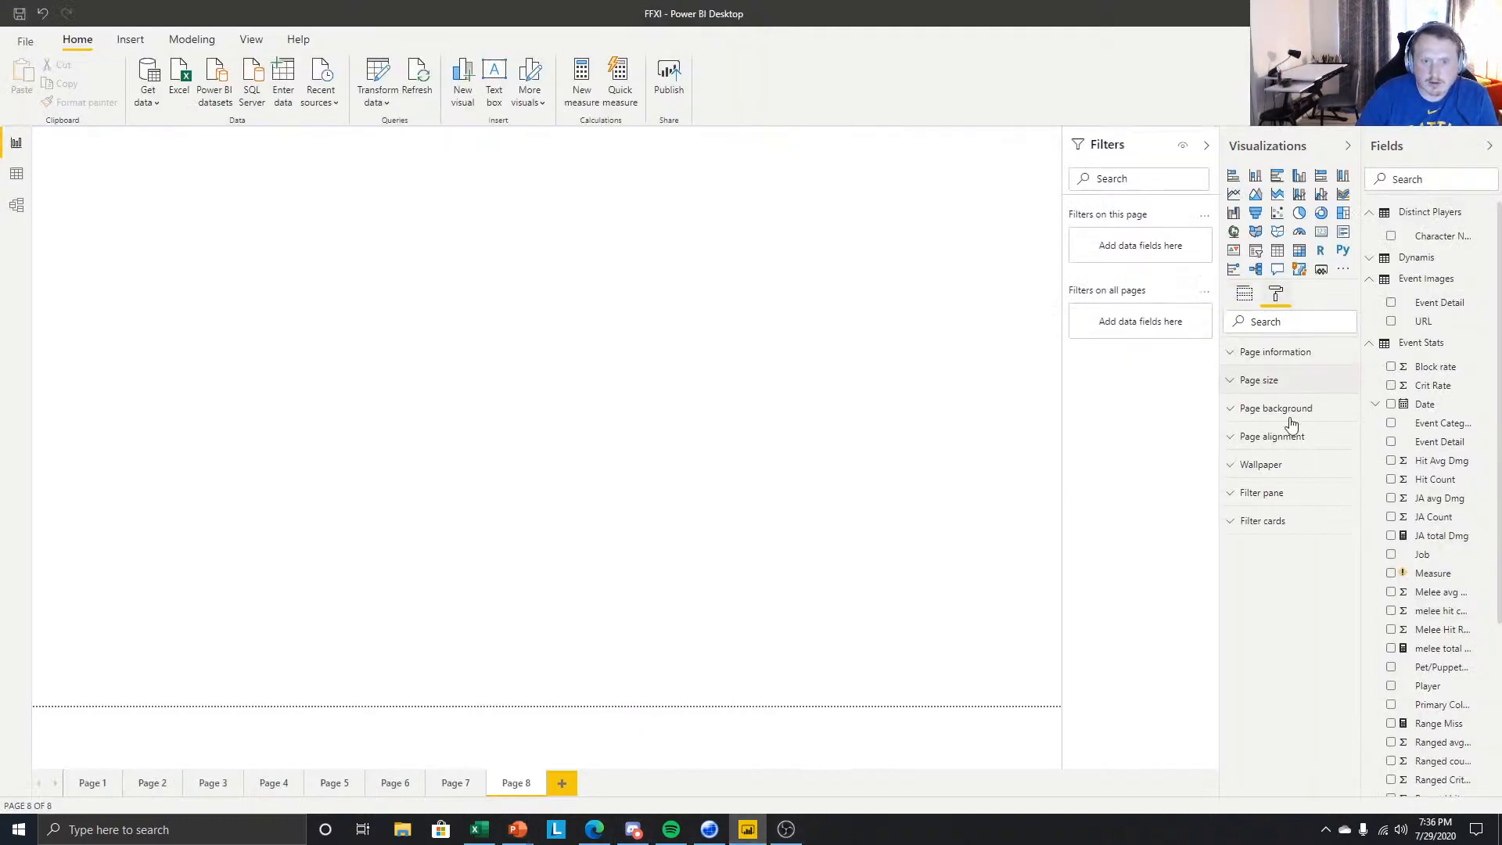
{"action": "left_click", "coordinate": [1271, 410]}
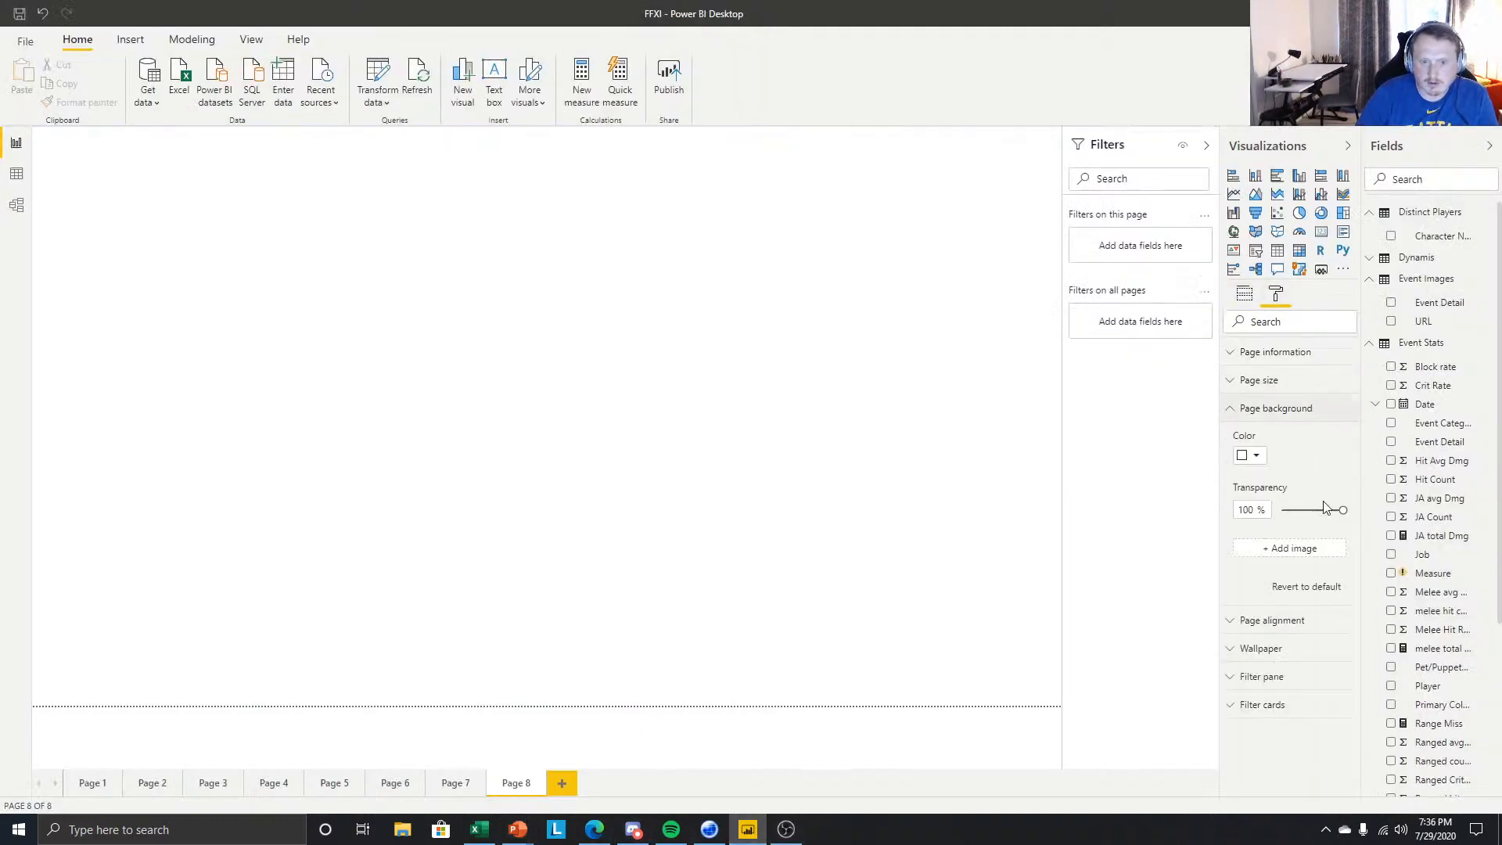
{"action": "left_click", "coordinate": [1296, 551]}
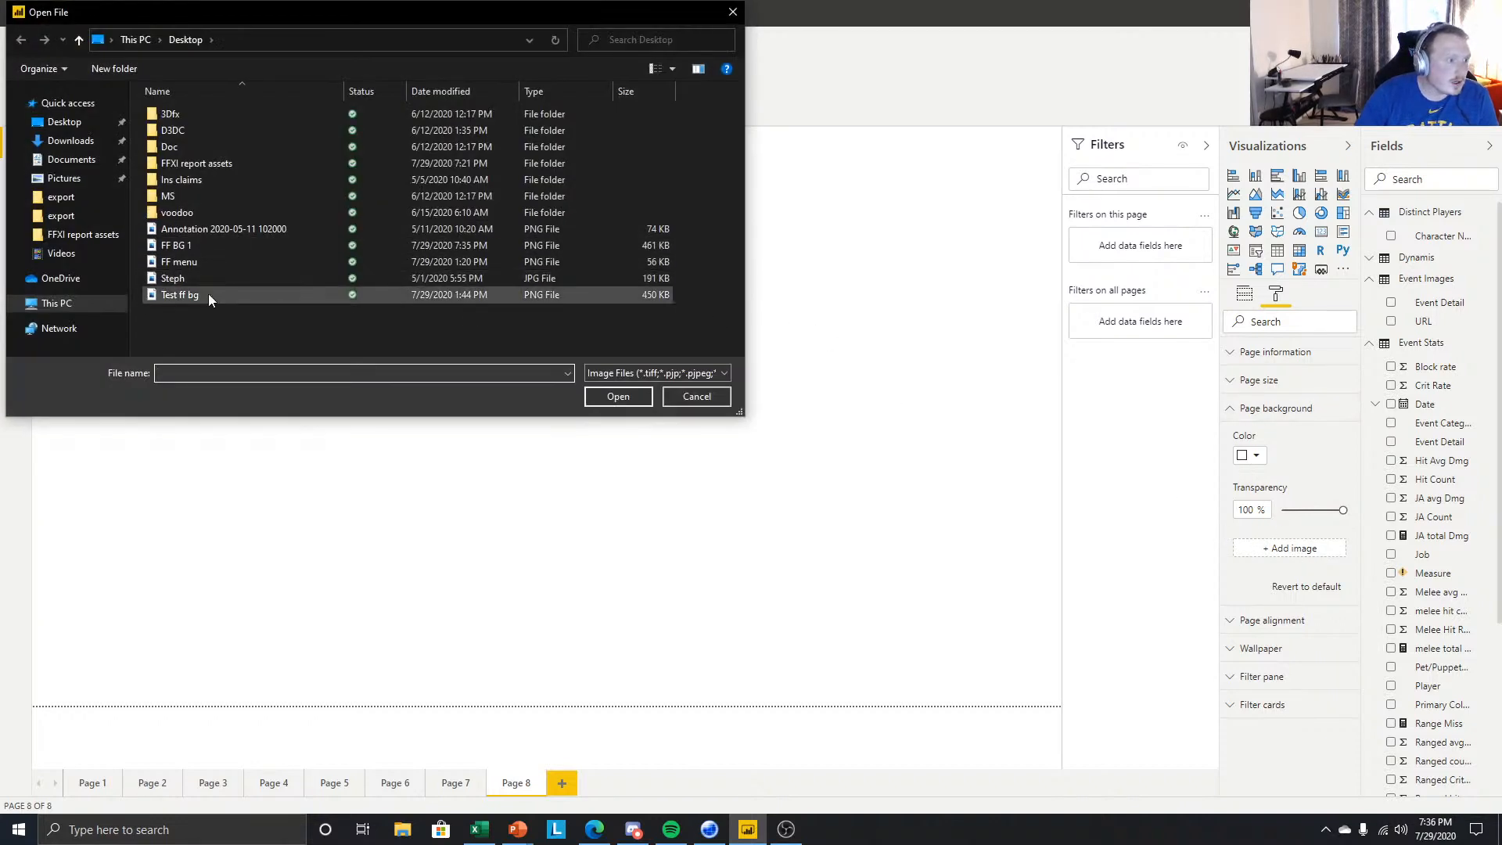
{"action": "left_click", "coordinate": [200, 246]}
{"action": "left_click", "coordinate": [618, 397]}
- Set the background image fit to Fit and its transparency to 0%
{"action": "left_click", "coordinate": [1295, 593]}
{"action": "left_click", "coordinate": [1278, 631]}
{"action": "left_click_drag", "start_coordinate": [1344, 510], "coordinate": [1282, 510]}
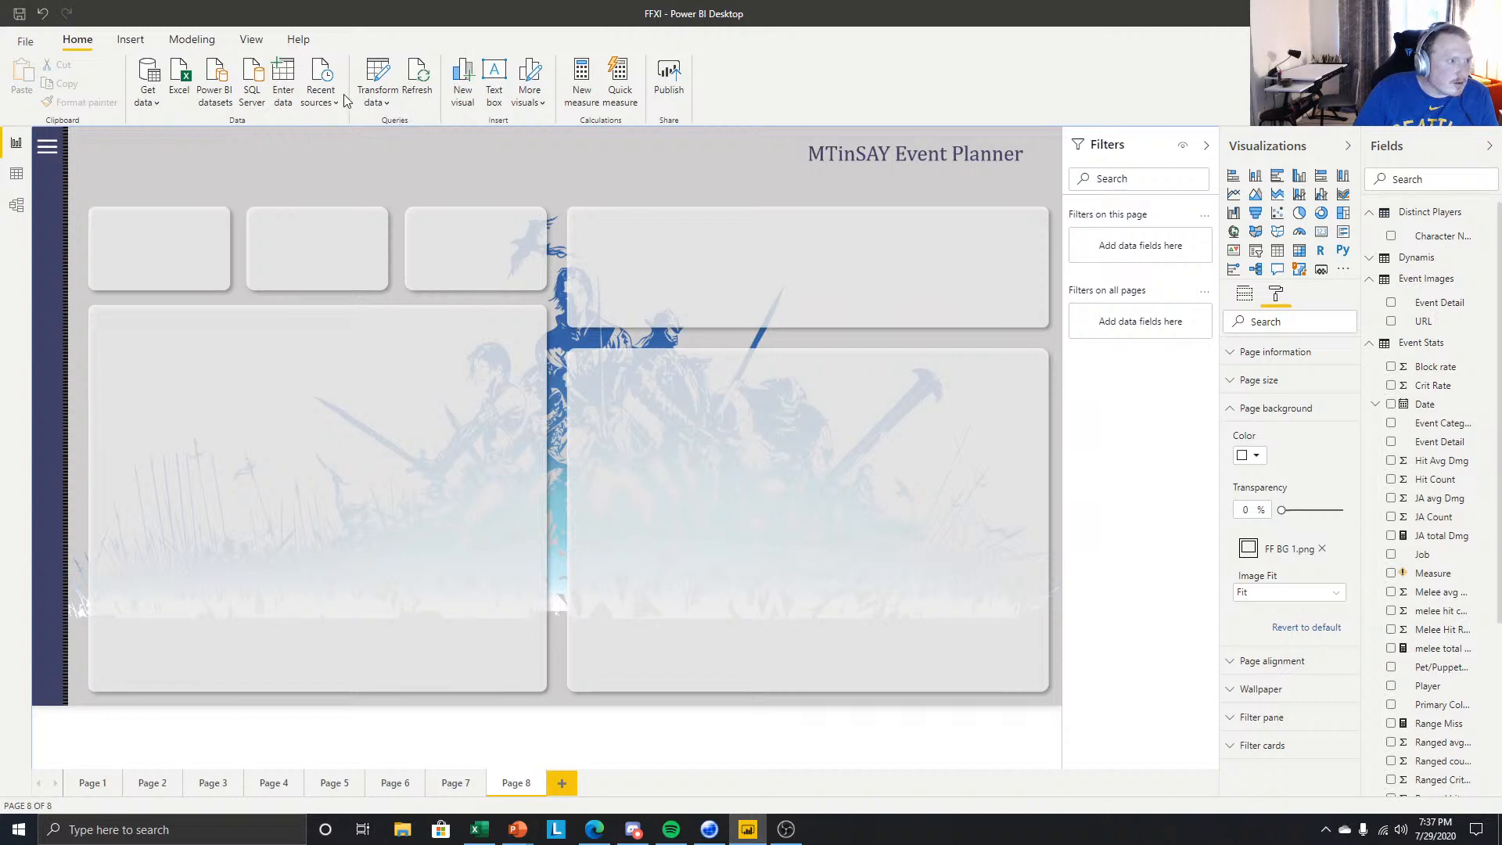
- Insert a blank button and size it to cover the hamburger menu icon on the page background
{"action": "left_click", "coordinate": [130, 39]}
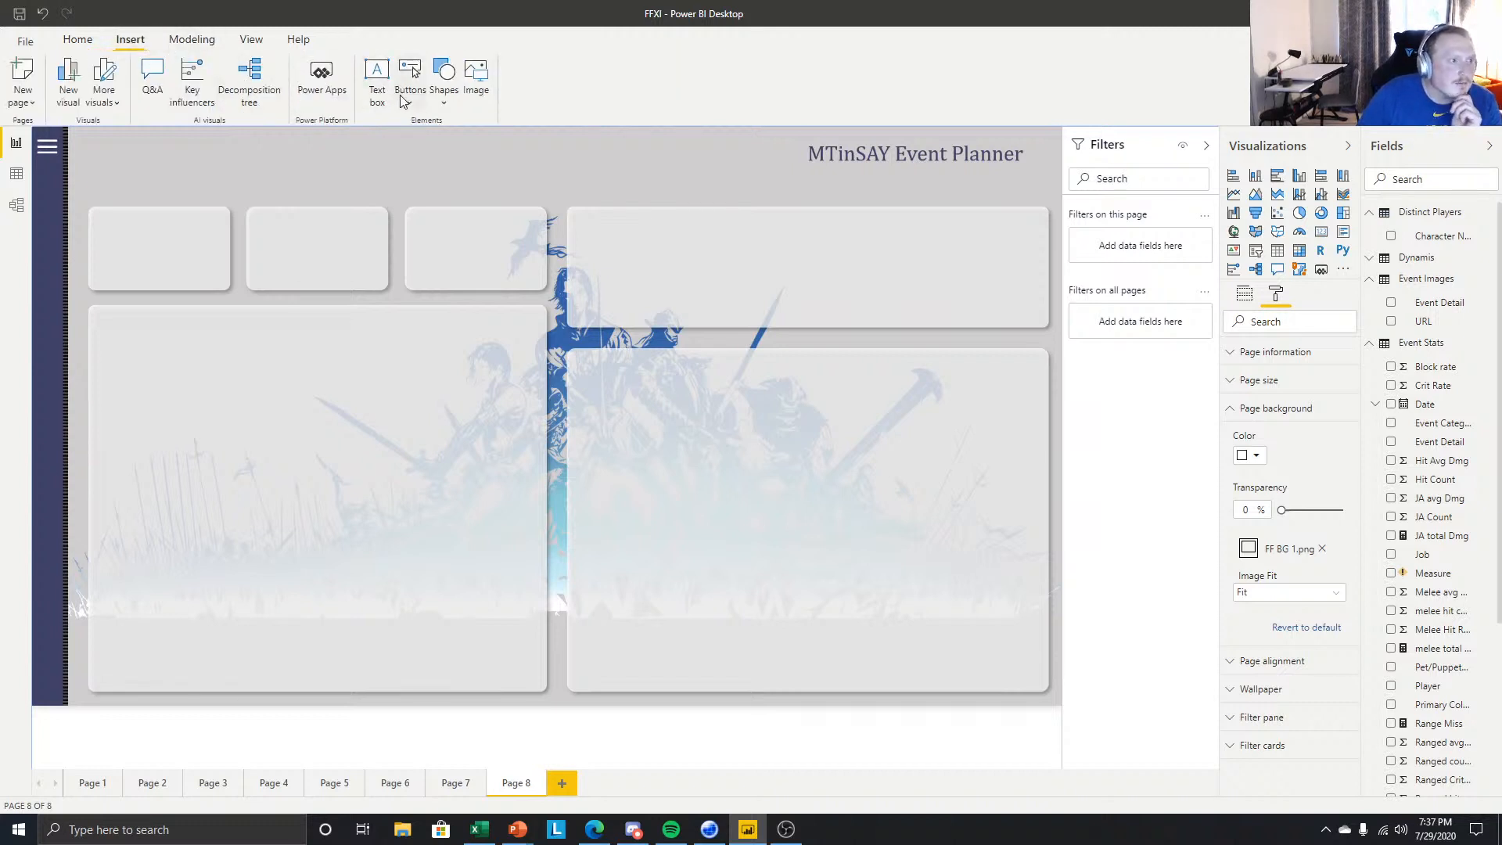
{"action": "left_click", "coordinate": [411, 90]}
{"action": "left_click", "coordinate": [433, 335]}
{"action": "left_click", "coordinate": [95, 148]}
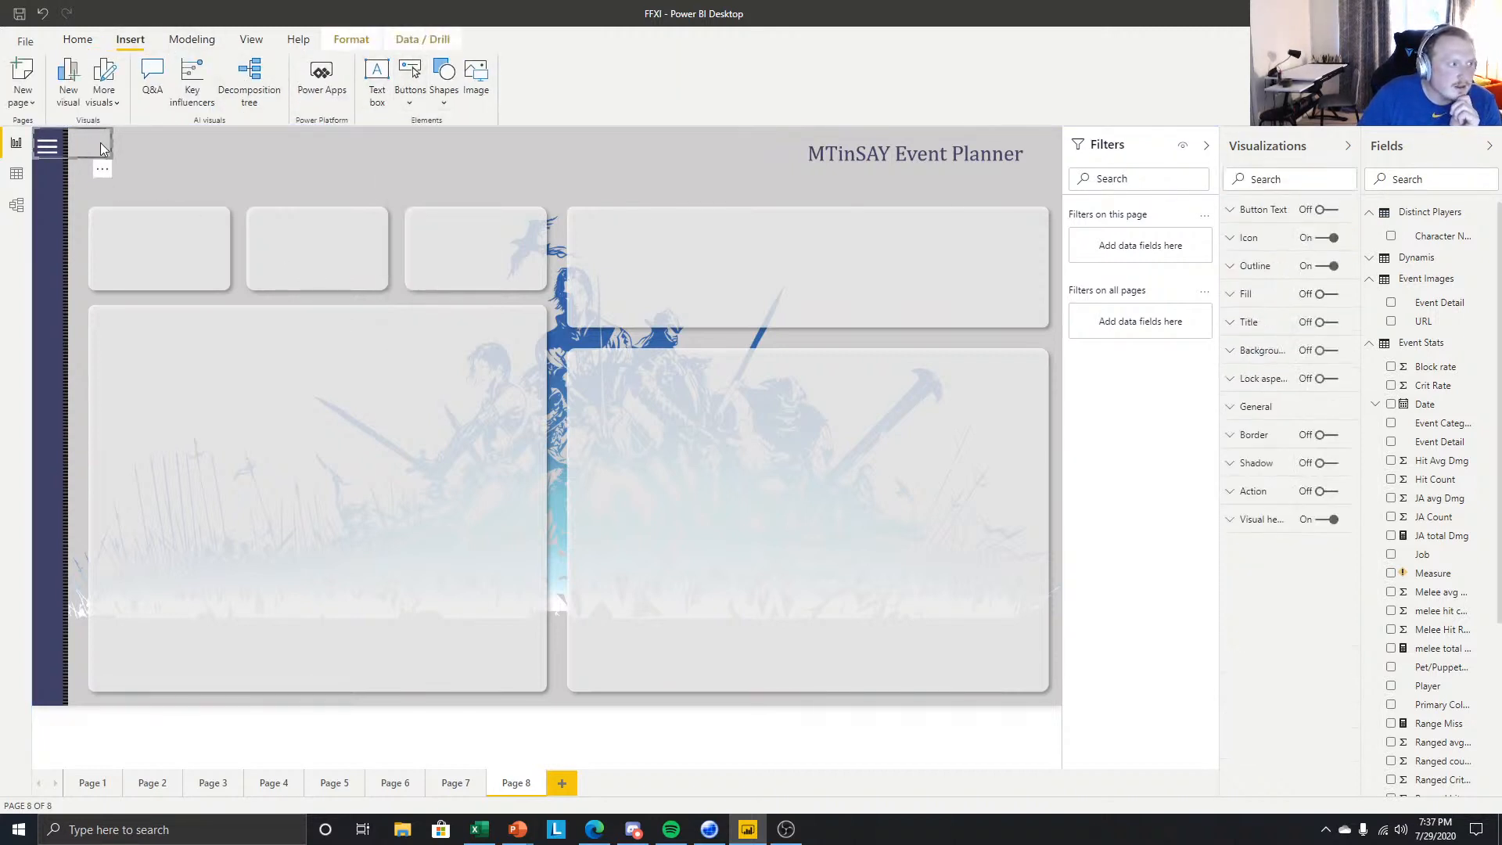
{"action": "left_click_drag", "start_coordinate": [106, 153], "coordinate": [62, 168]}
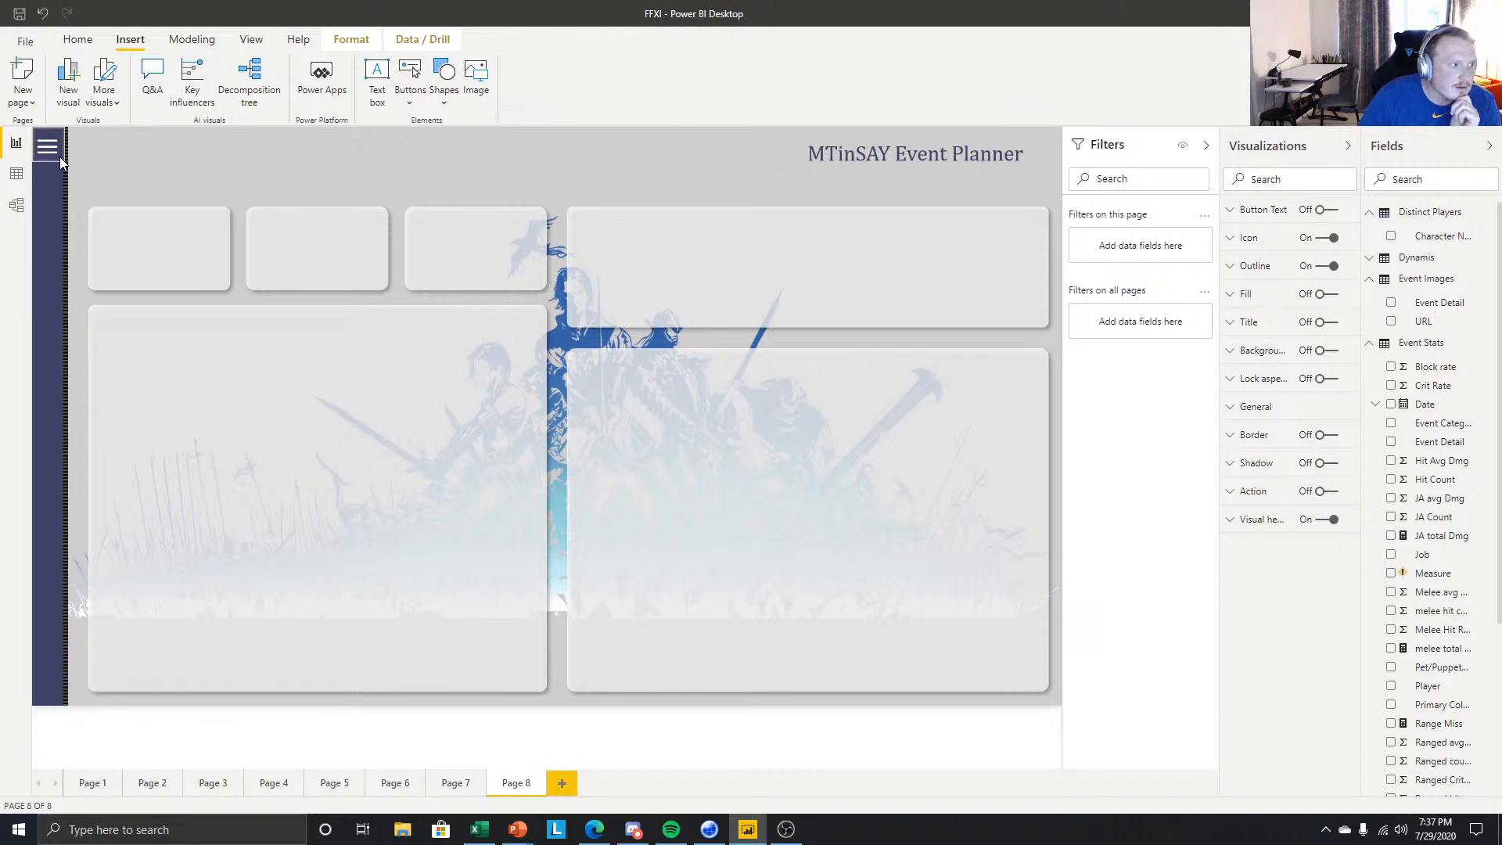
- Turn off the outline, icon and visual header of the menu button
{"action": "left_click", "coordinate": [1330, 266]}
{"action": "left_click", "coordinate": [1328, 238]}
{"action": "left_click", "coordinate": [1333, 522]}
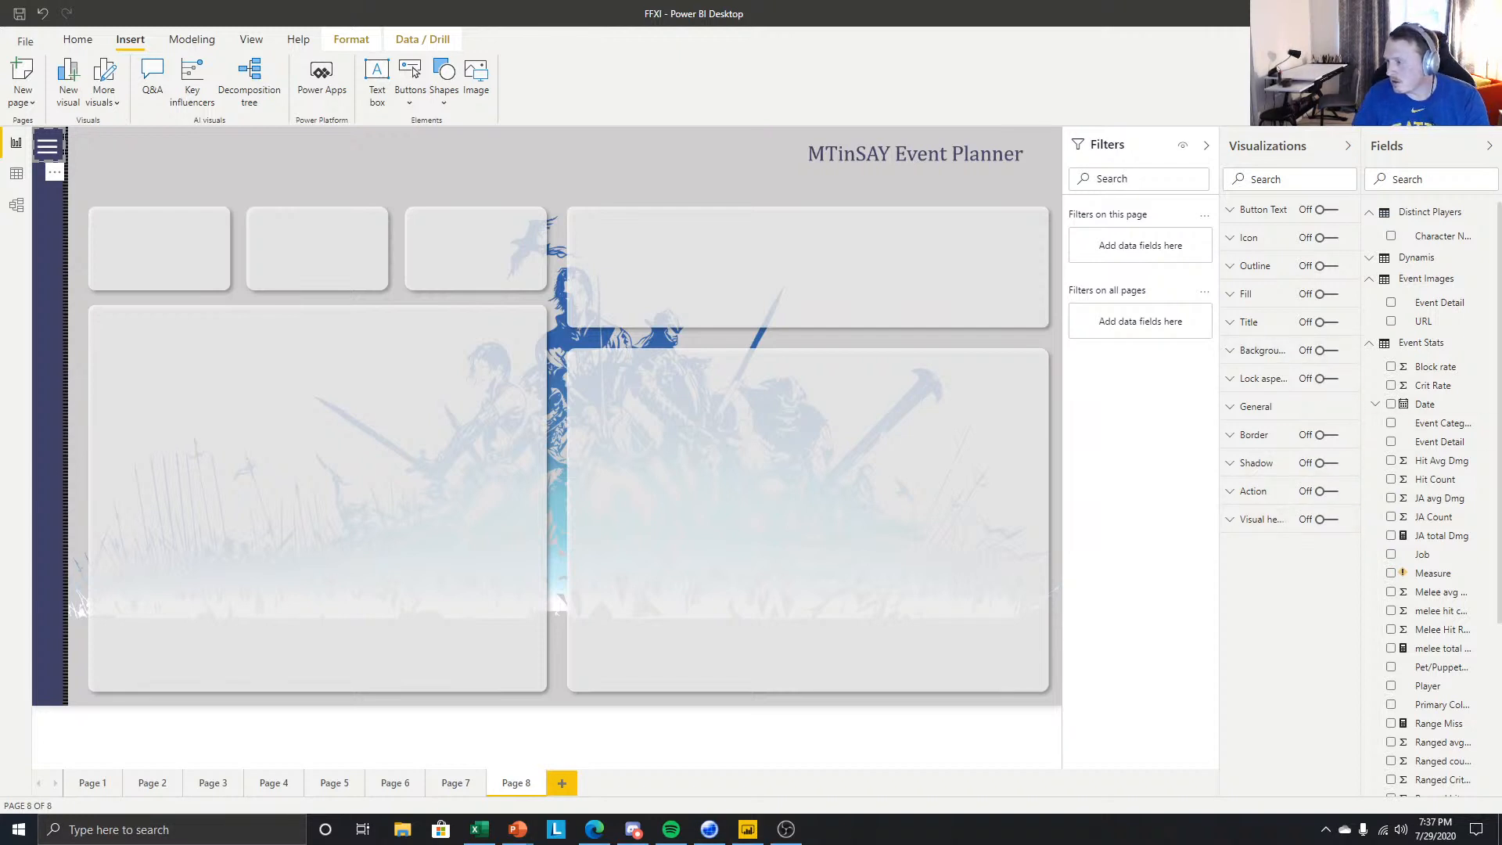
{"action": "left_click_drag", "start_coordinate": [1486, 169], "coordinate": [1155, 158]}
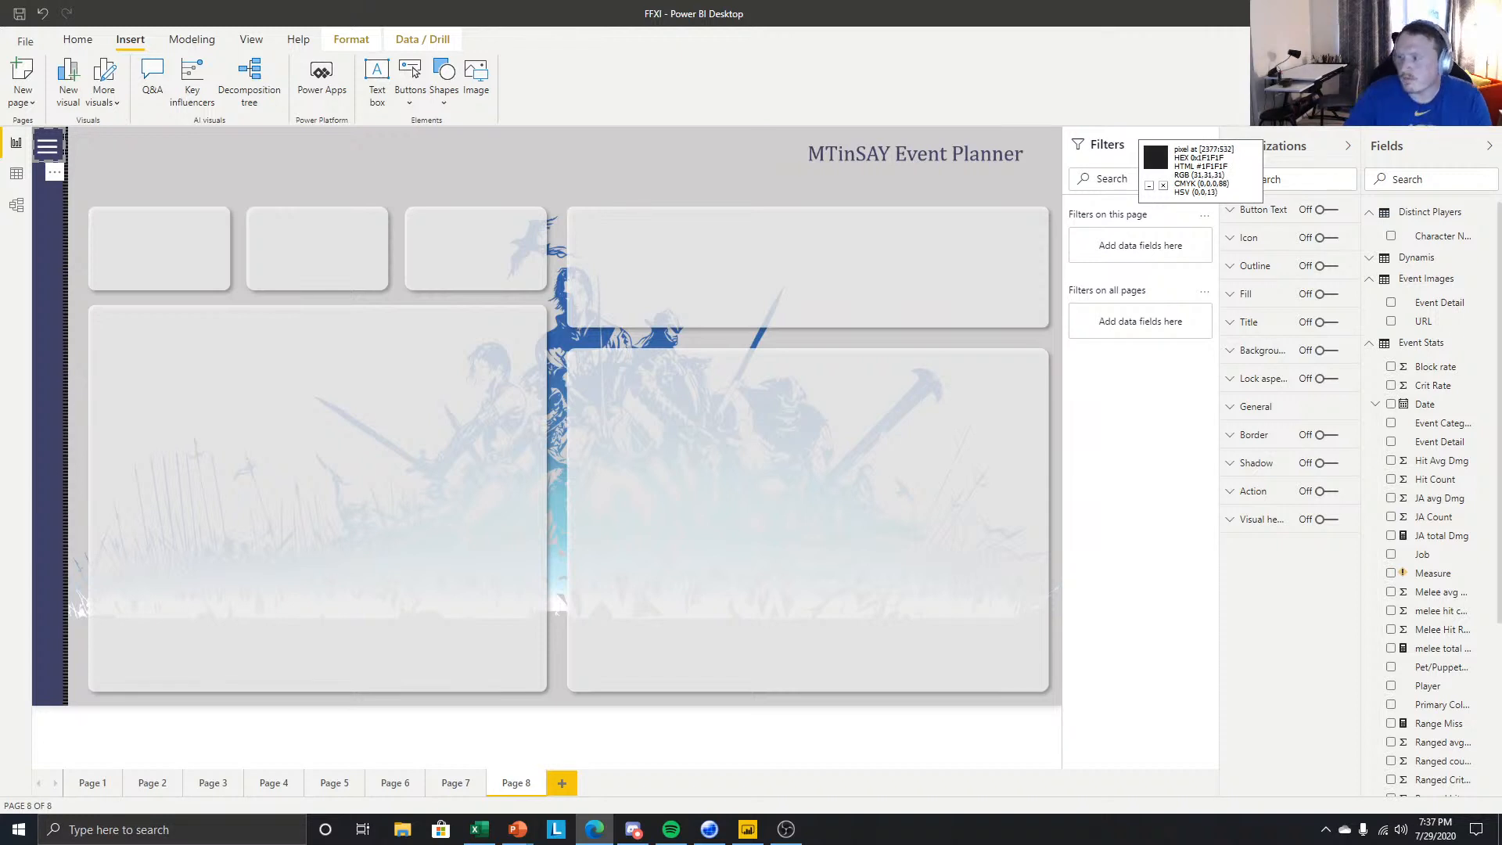
{"action": "left_click", "coordinate": [43, 143]}
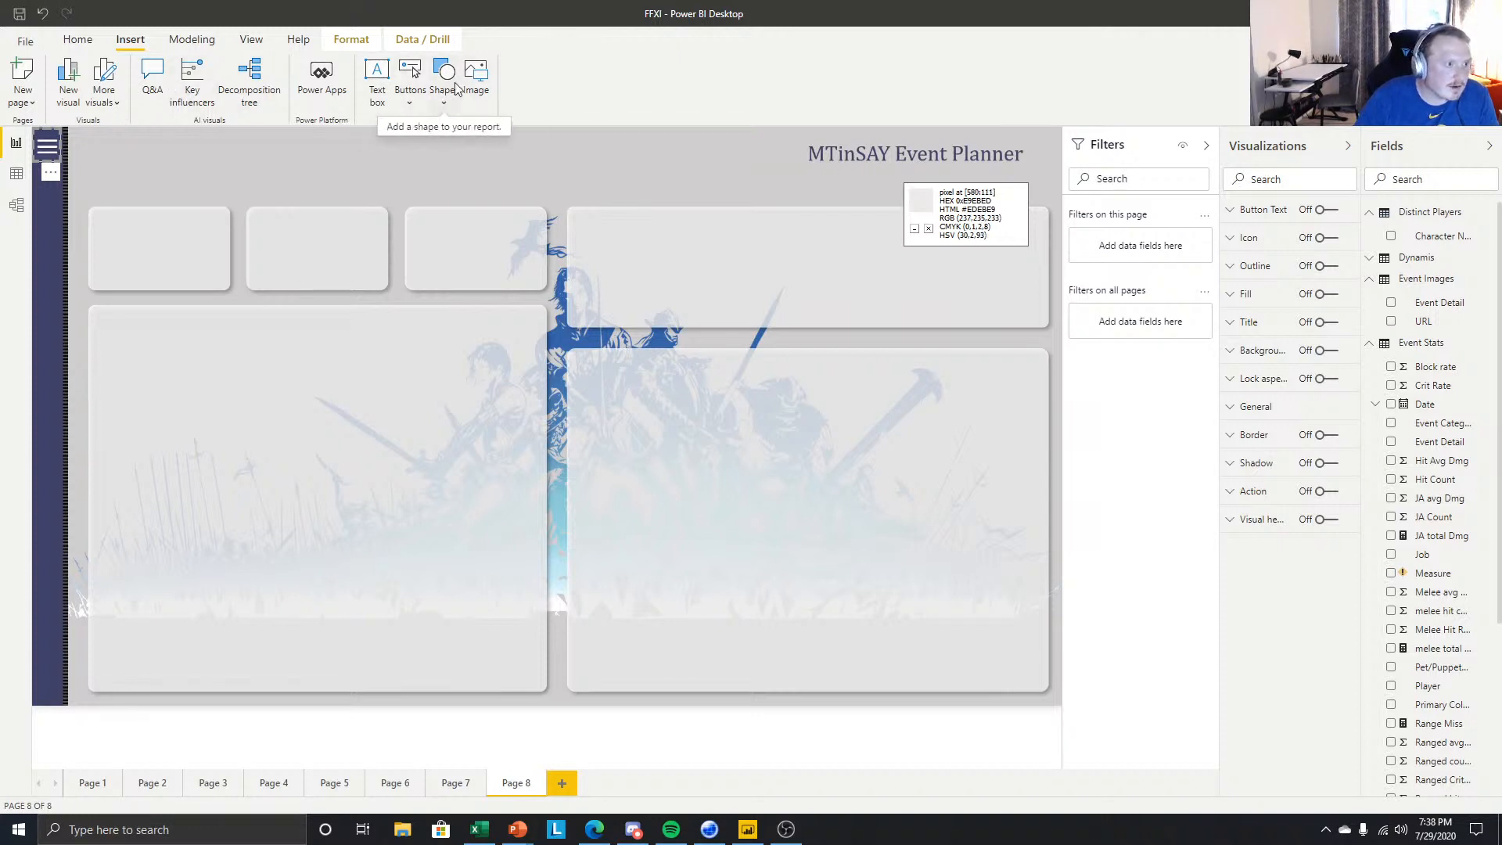
- Note the color codes 404066 and 3763A6 in a temporary text box and remove the box from the page
{"action": "left_click", "coordinate": [377, 78]}
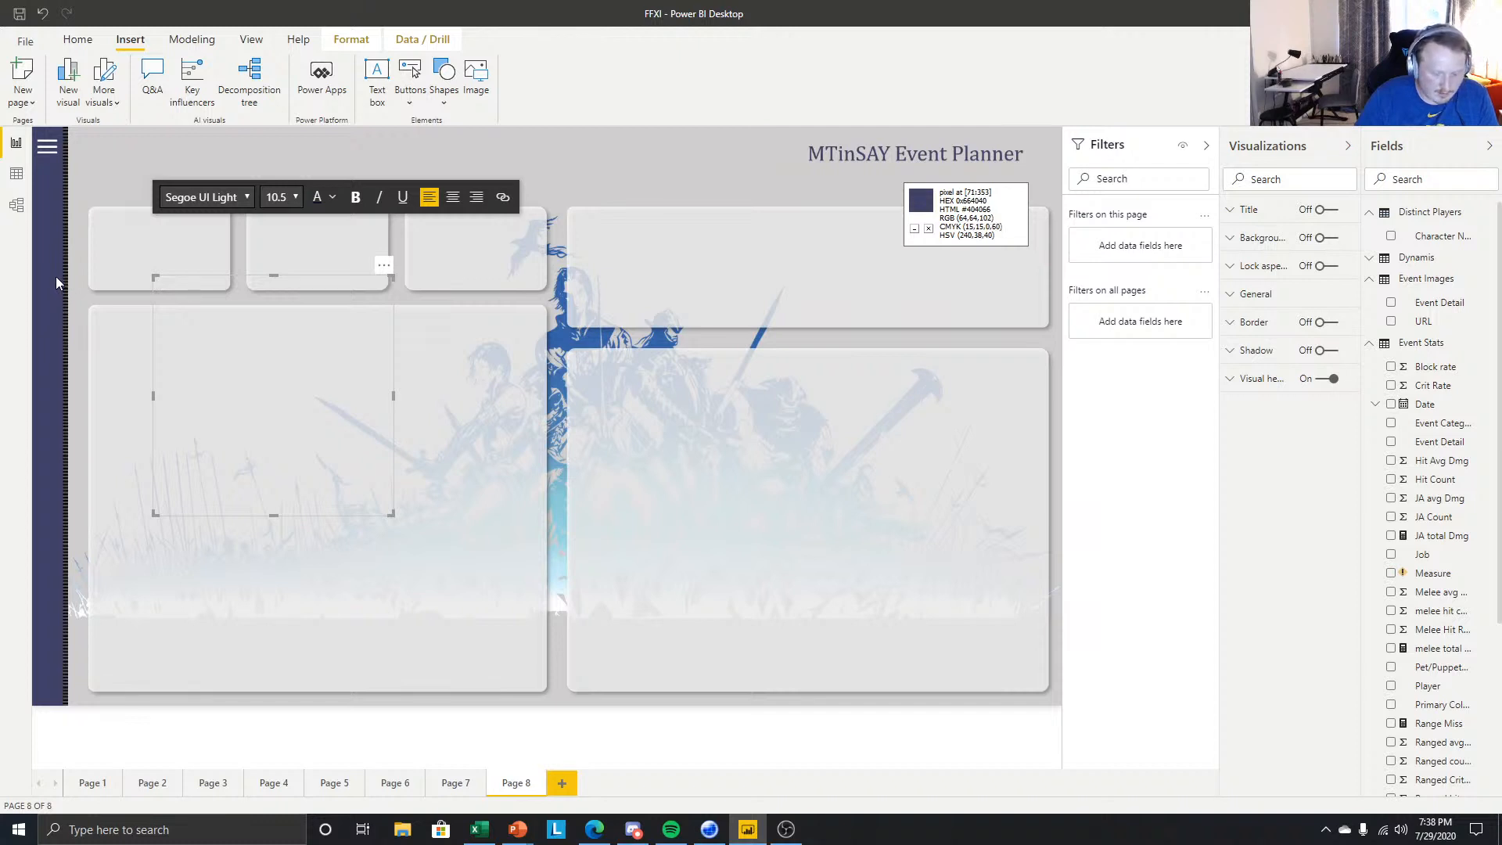
{"action": "type", "text": "404066"}
{"action": "left_click", "coordinate": [374, 228]}
{"action": "left_click_drag", "start_coordinate": [374, 229], "coordinate": [372, 228]}
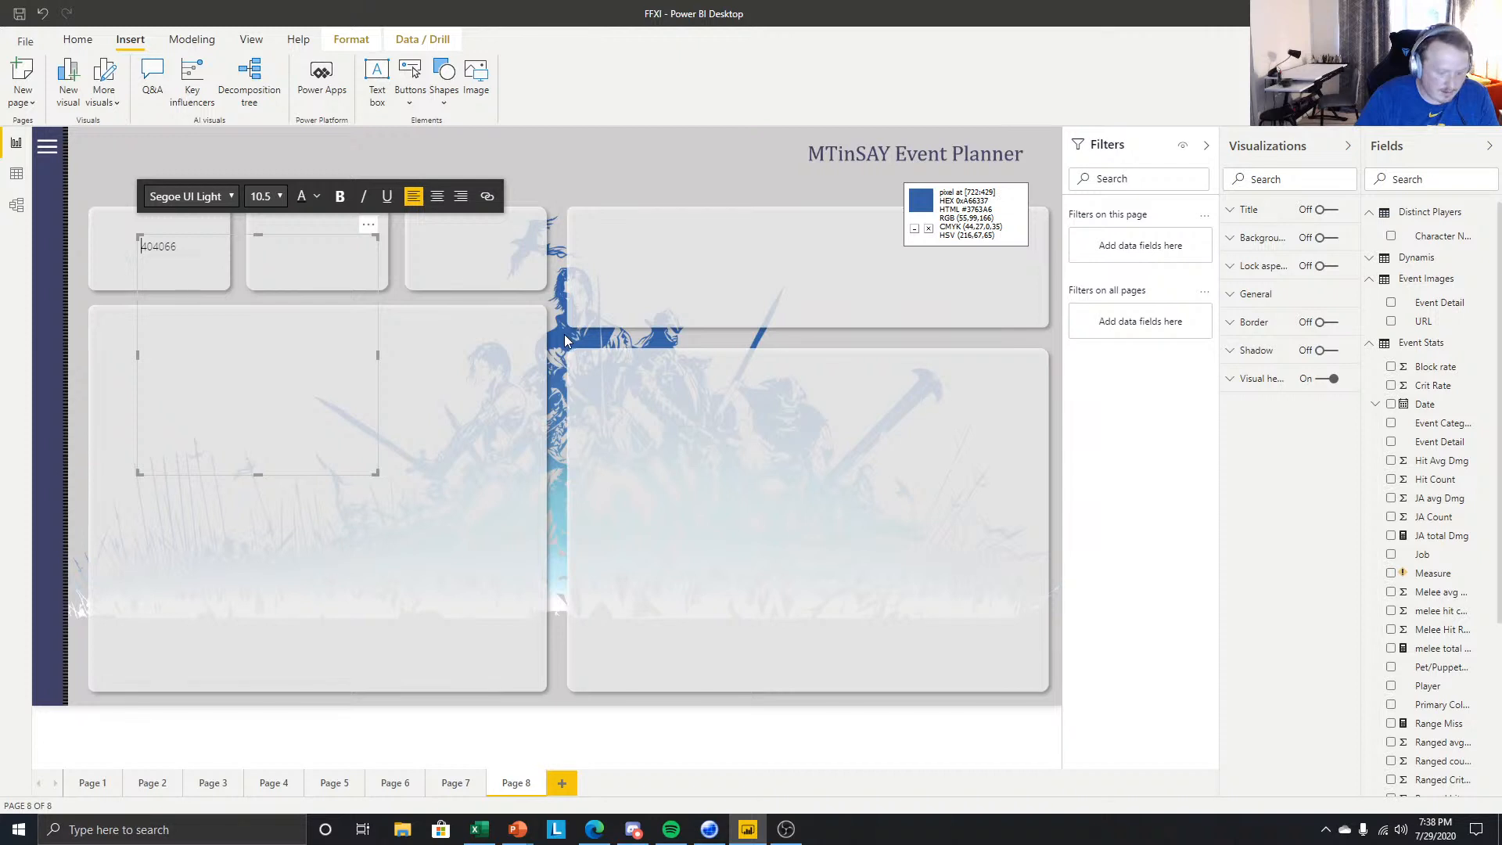
{"action": "left_click", "coordinate": [237, 331]}
{"action": "key", "text": "Return"}
{"action": "type", "text": "3763A6"}
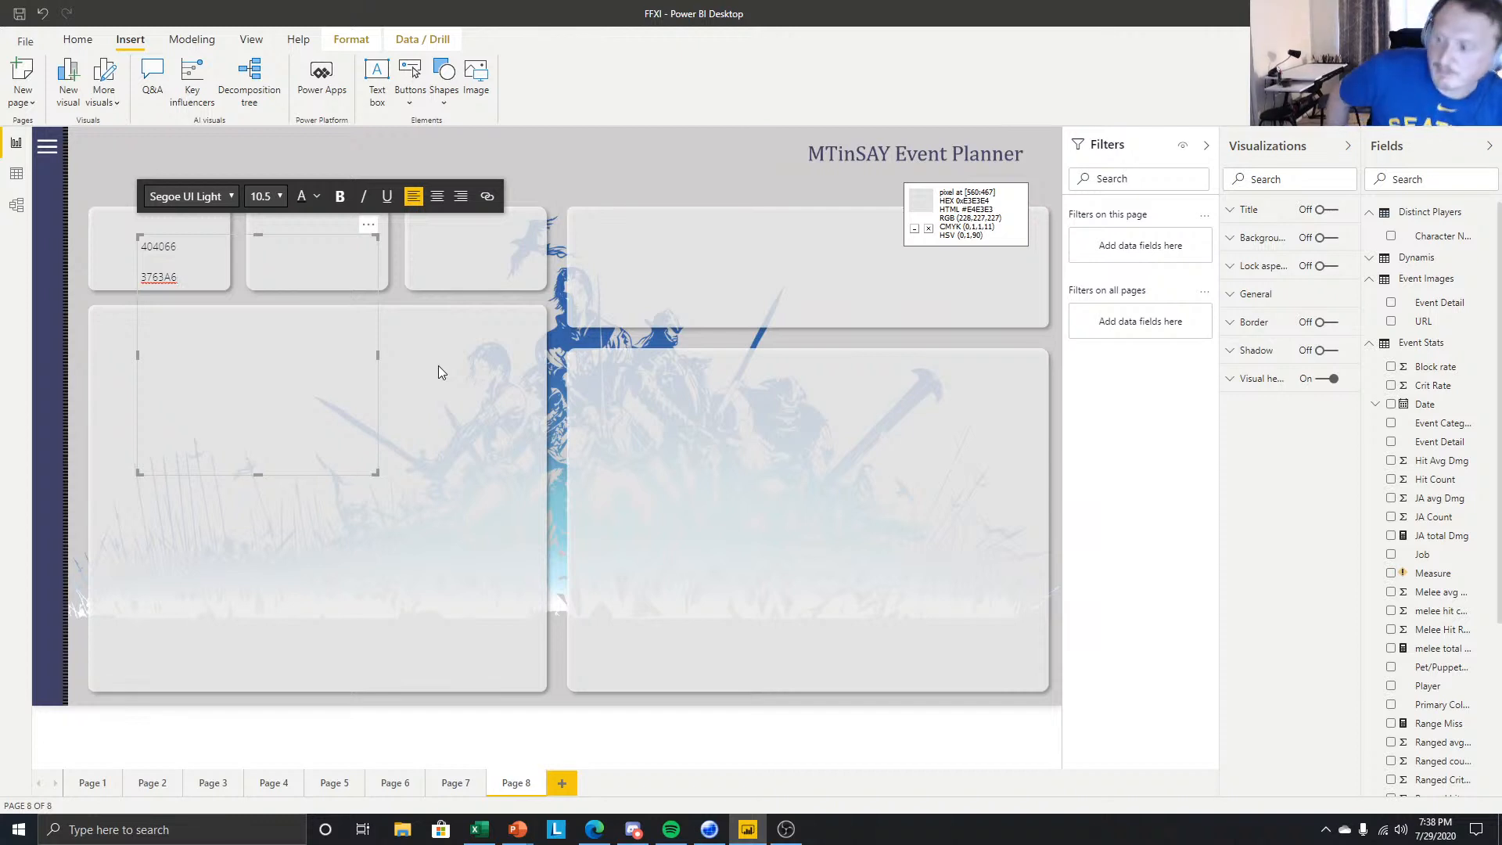
{"action": "left_click", "coordinate": [369, 229]}
{"action": "key", "text": "Delete"}
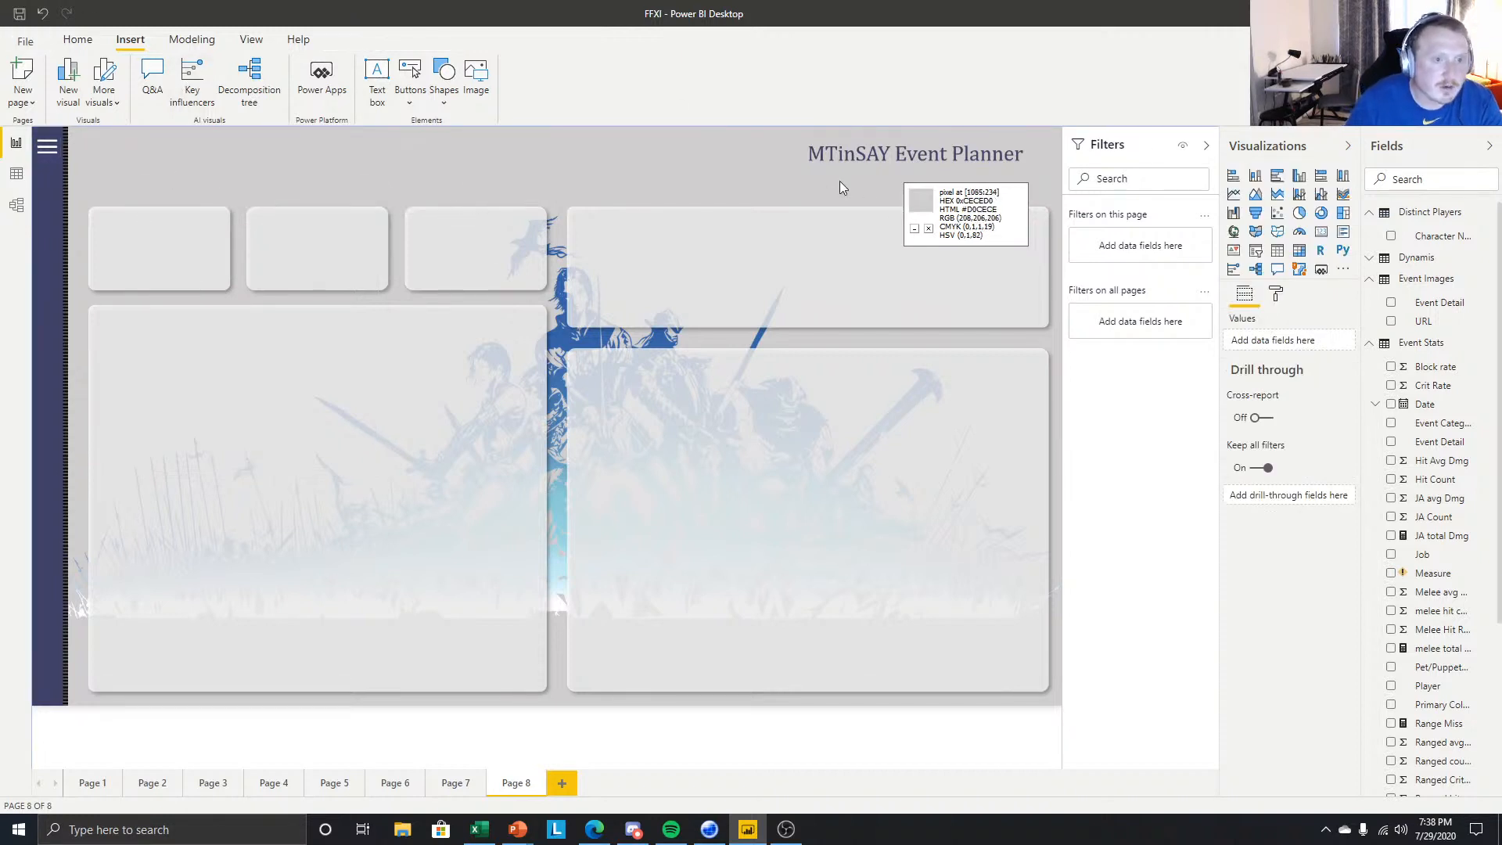
- Turn on the menu button's fill and set its default-state fill color to 404066
{"action": "left_click_drag", "start_coordinate": [938, 198], "coordinate": [564, 70]}
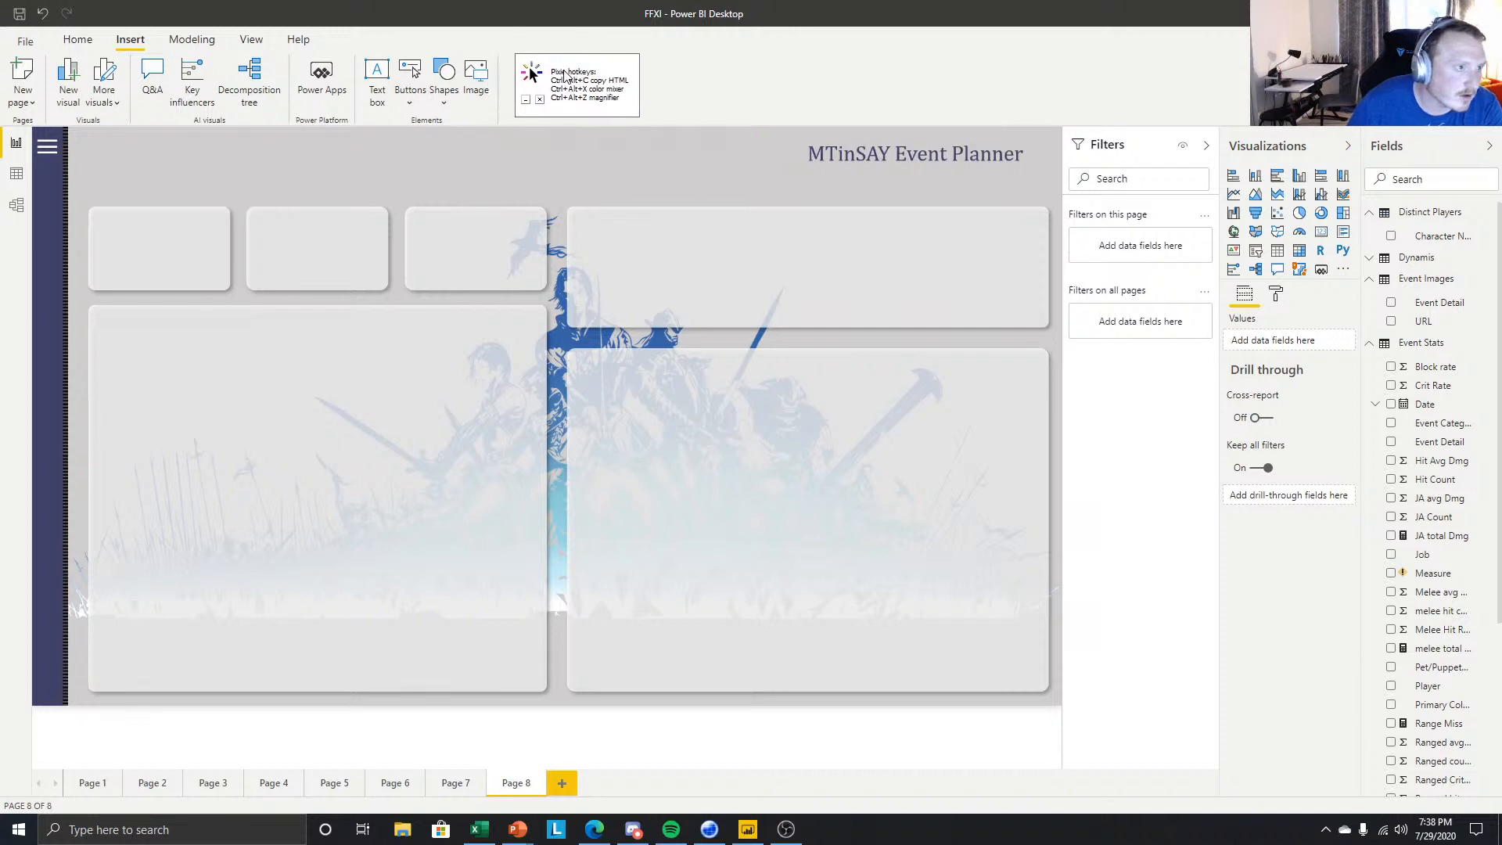
{"action": "left_click", "coordinate": [43, 150]}
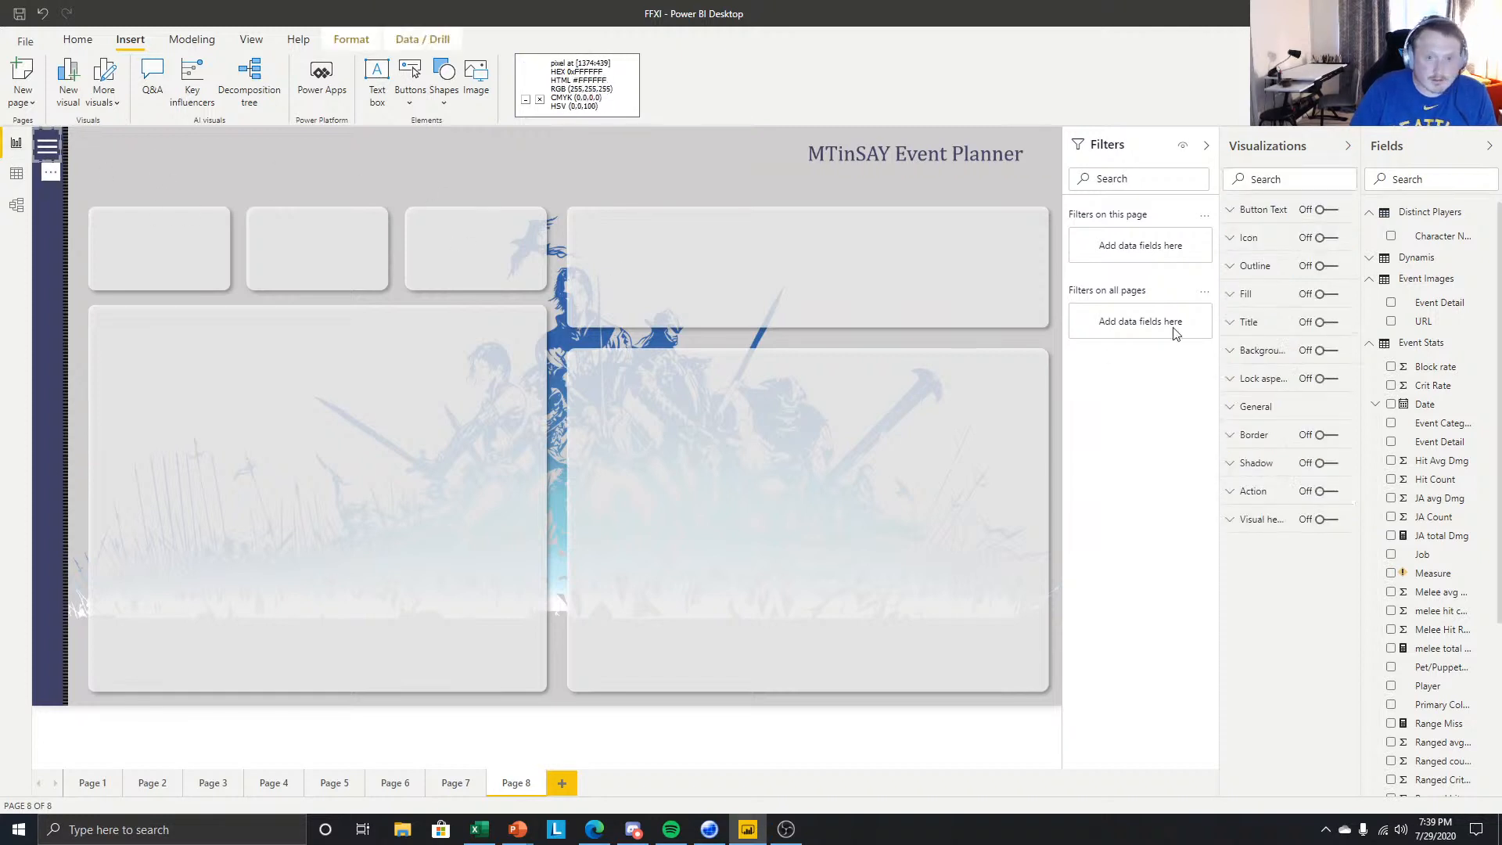
{"action": "left_click", "coordinate": [1325, 295]}
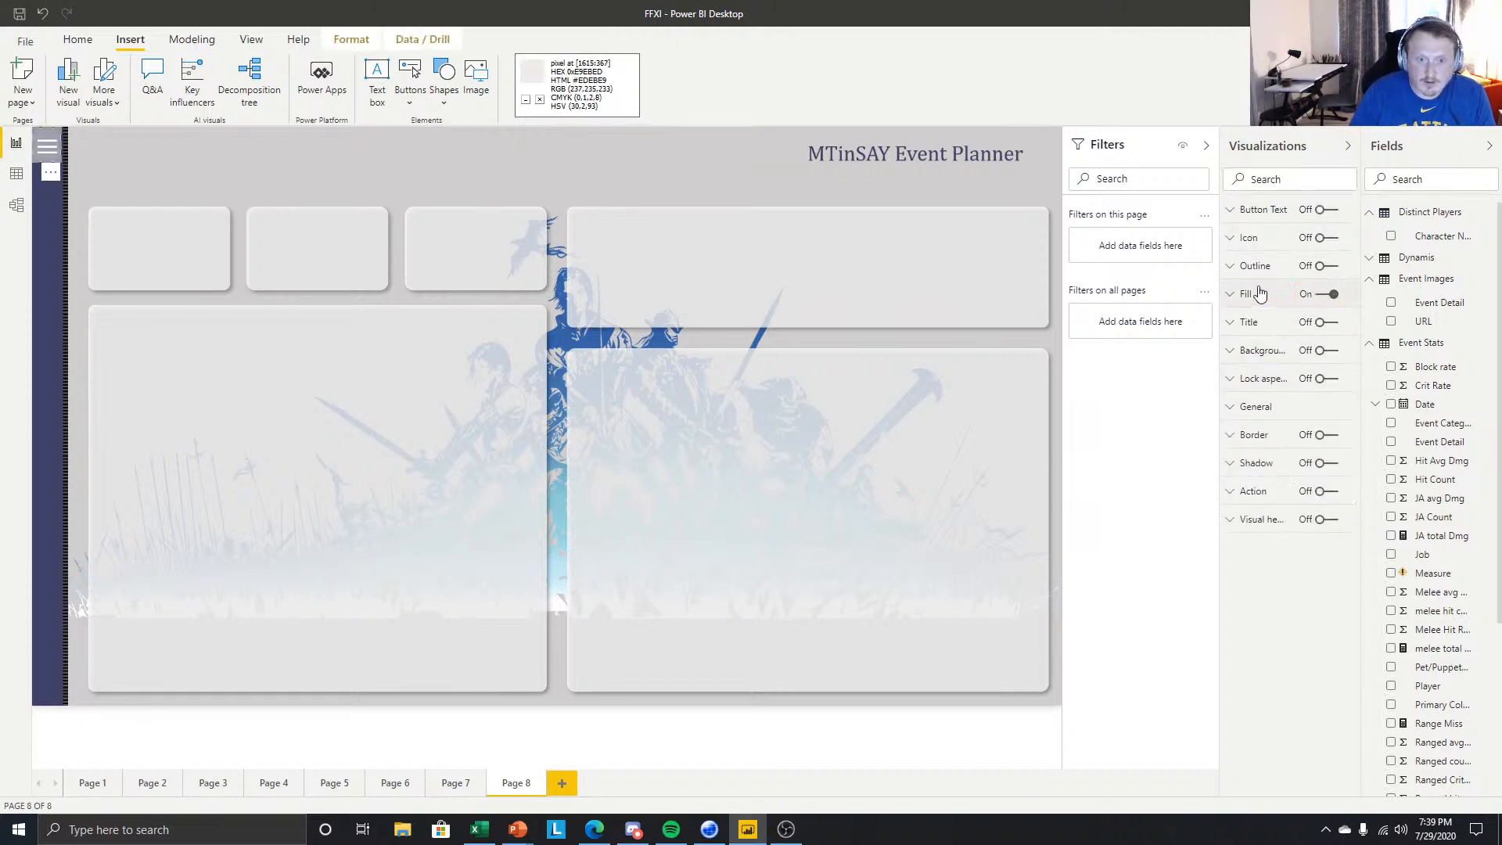
{"action": "left_click", "coordinate": [1257, 370]}
{"action": "left_click", "coordinate": [1264, 510]}
{"action": "left_click", "coordinate": [1266, 527]}
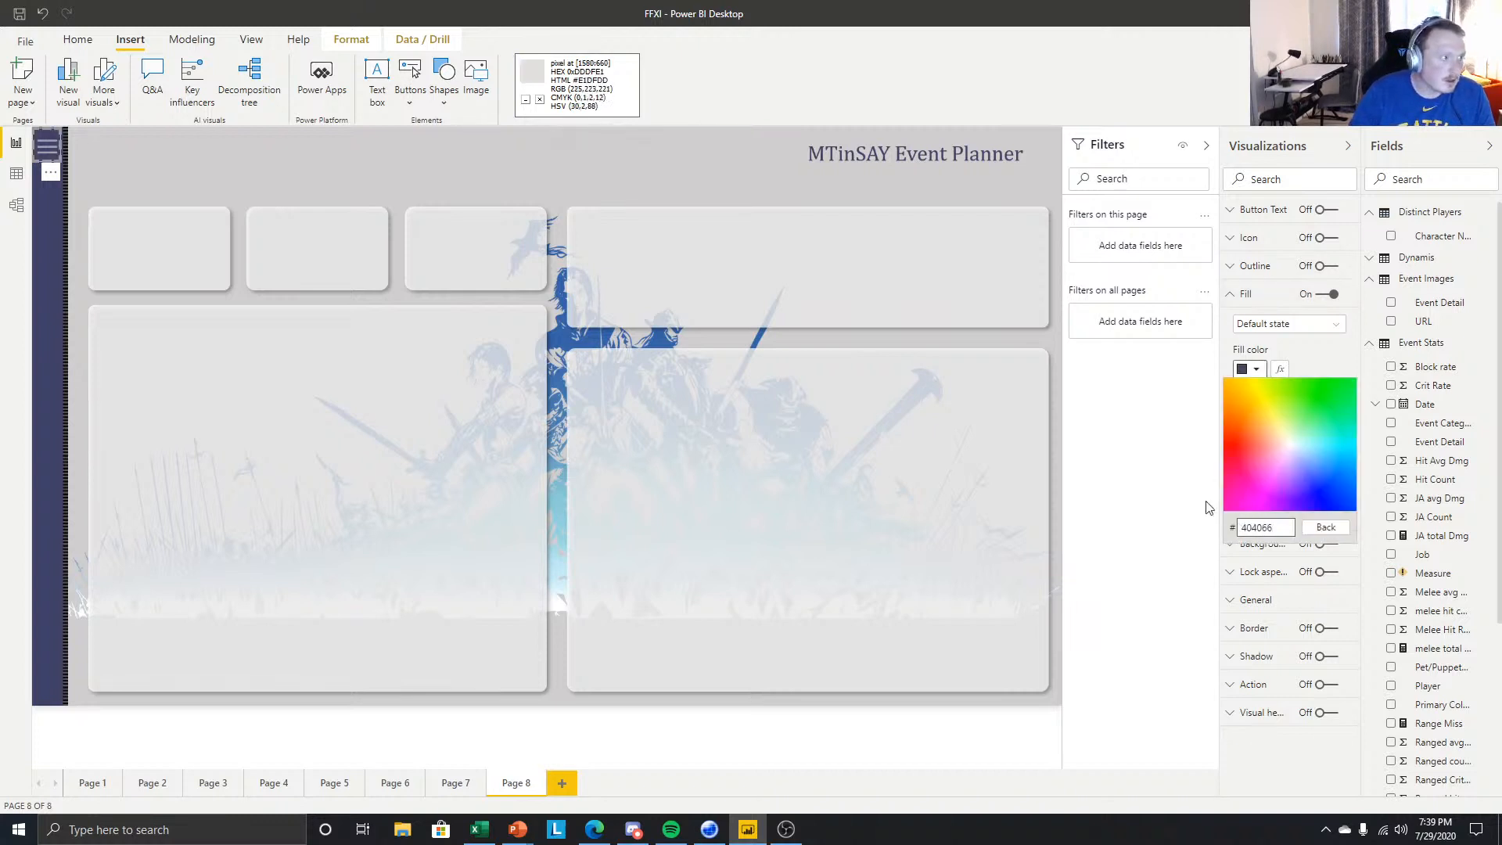
{"action": "left_click", "coordinate": [1322, 528]}
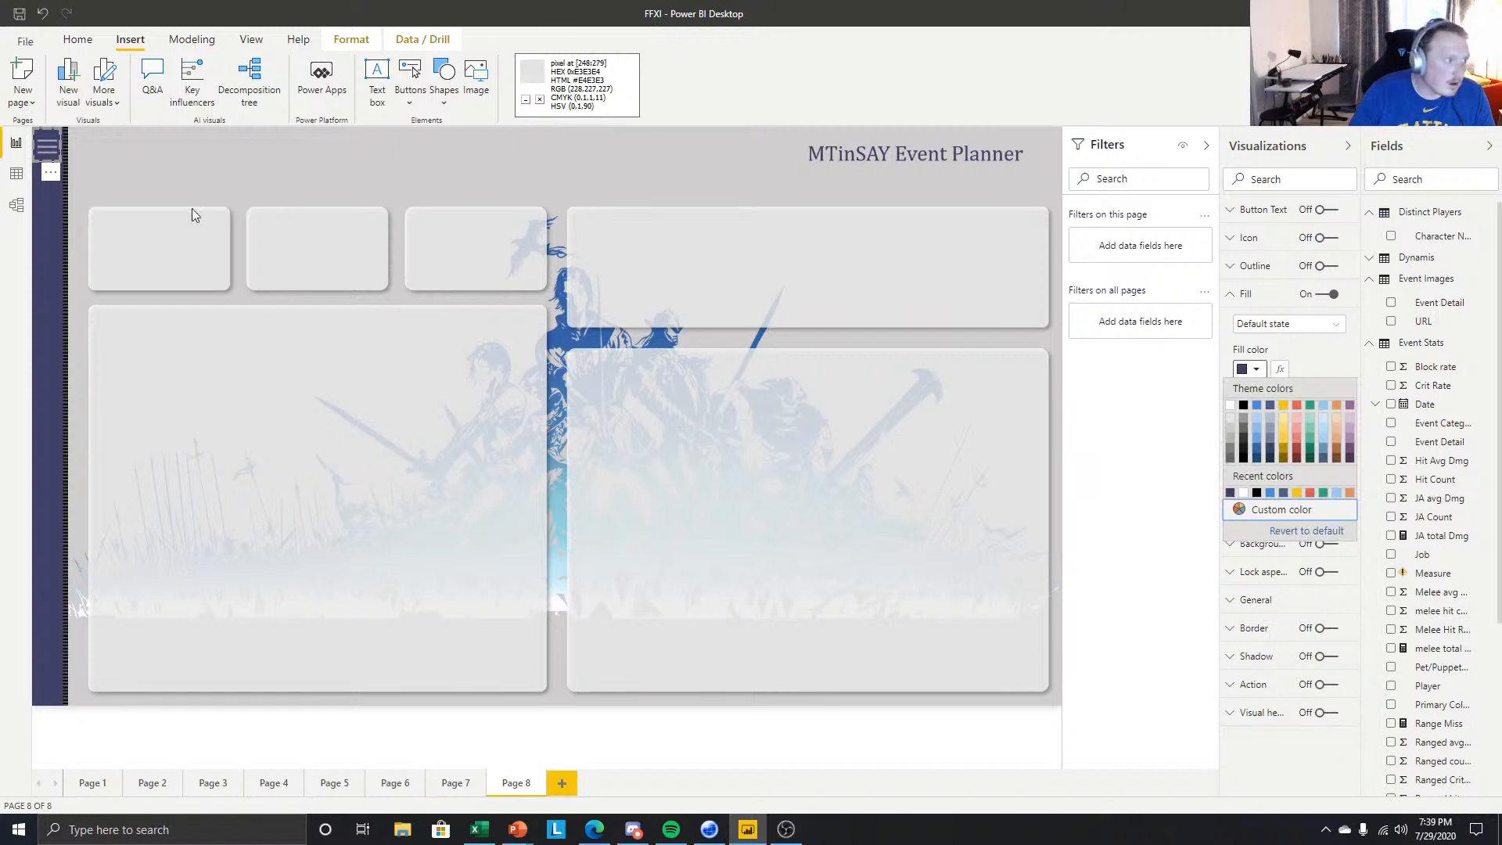
- Check how the filled menu button looks over the hamburger icon when idle, hovered and selected
{"action": "left_click", "coordinate": [194, 218]}
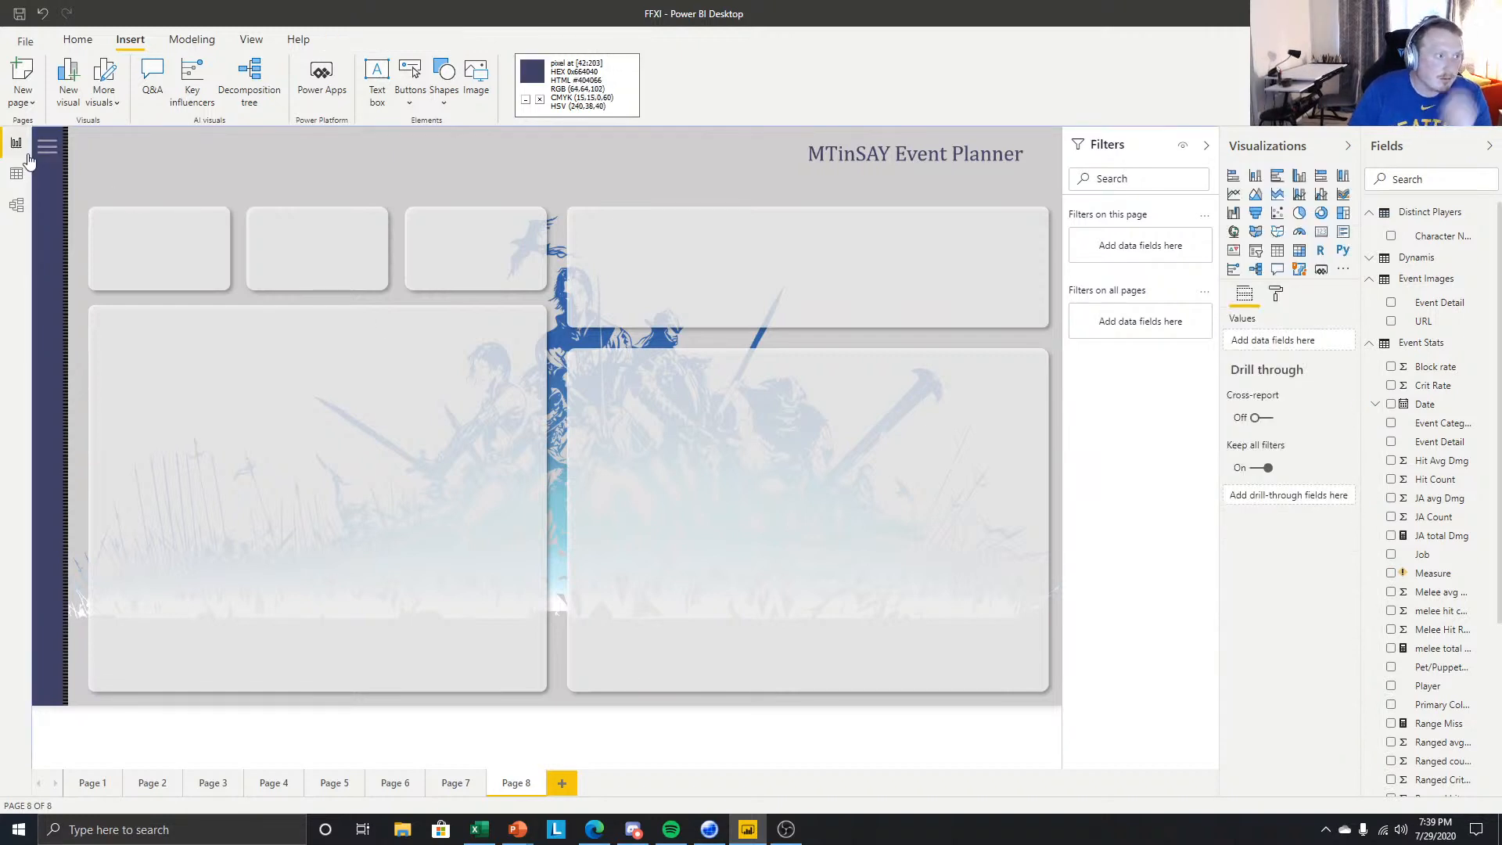
{"action": "left_click", "coordinate": [50, 180]}
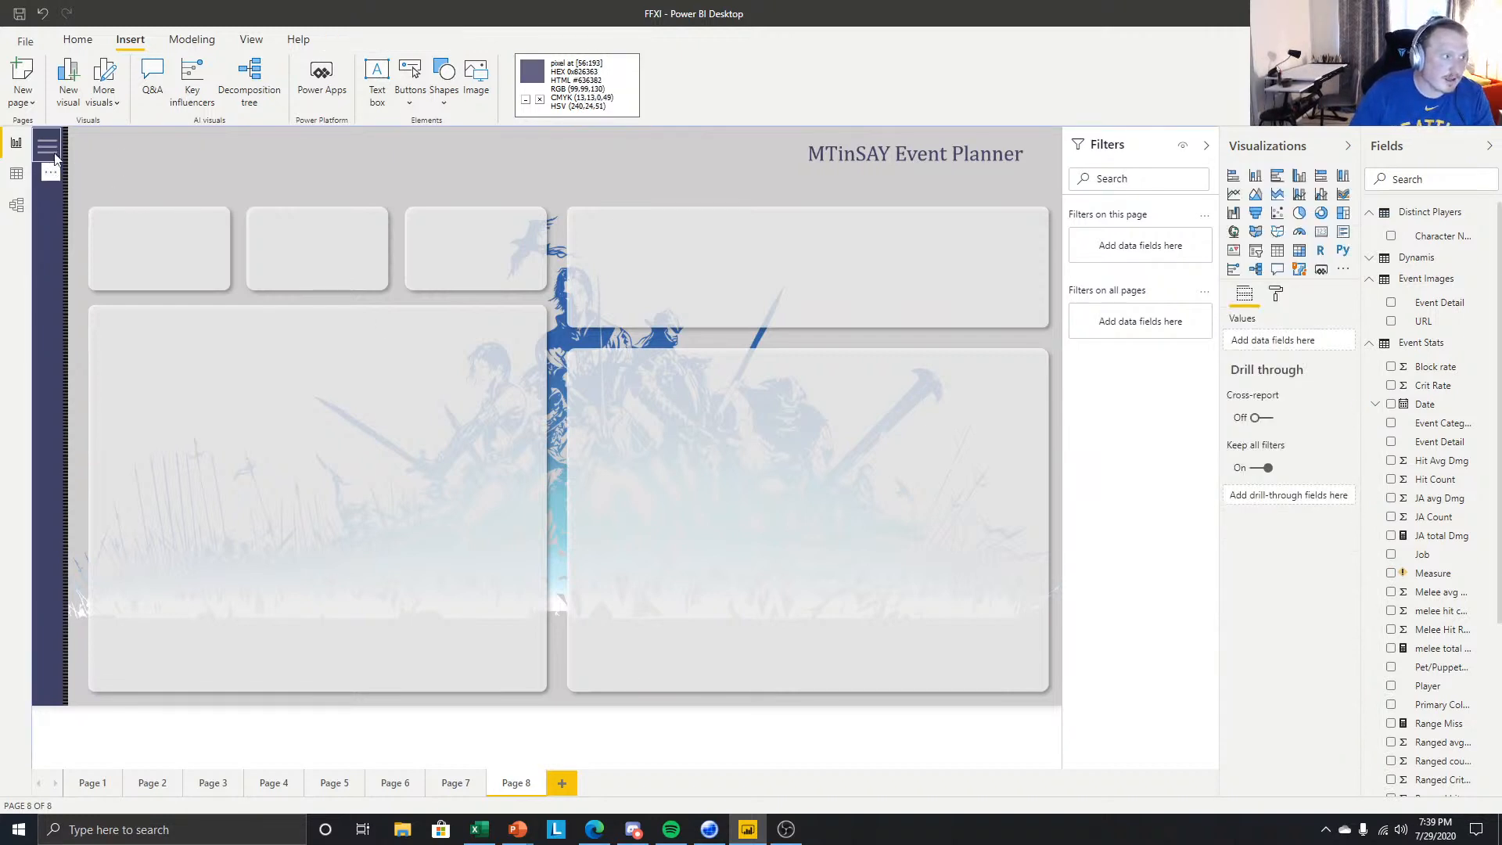
{"action": "left_click", "coordinate": [225, 236]}
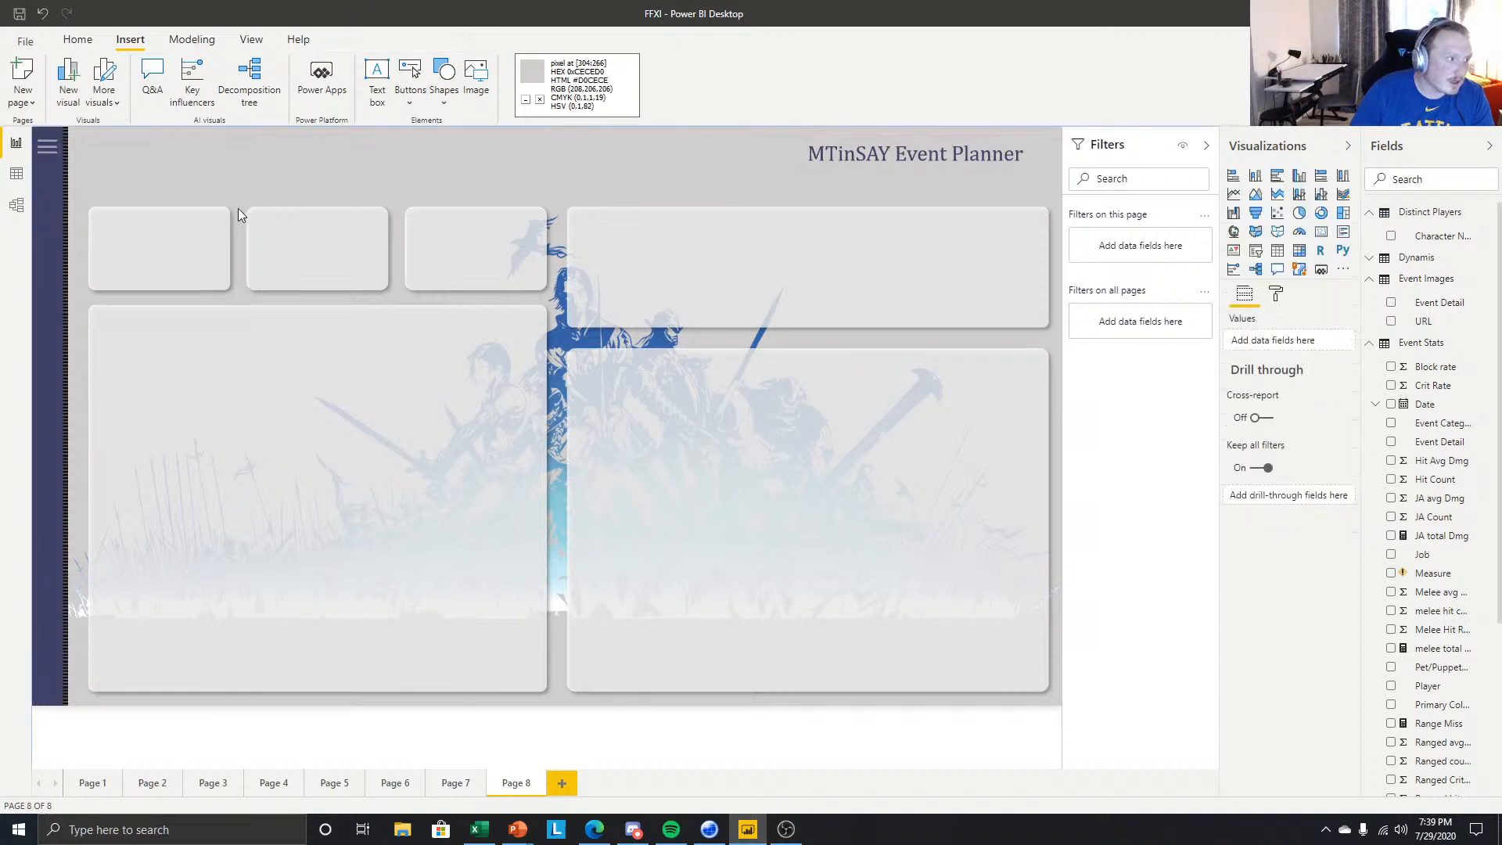
{"action": "left_click", "coordinate": [48, 229]}
{"action": "left_click_drag", "start_coordinate": [46, 228], "coordinate": [49, 199]}
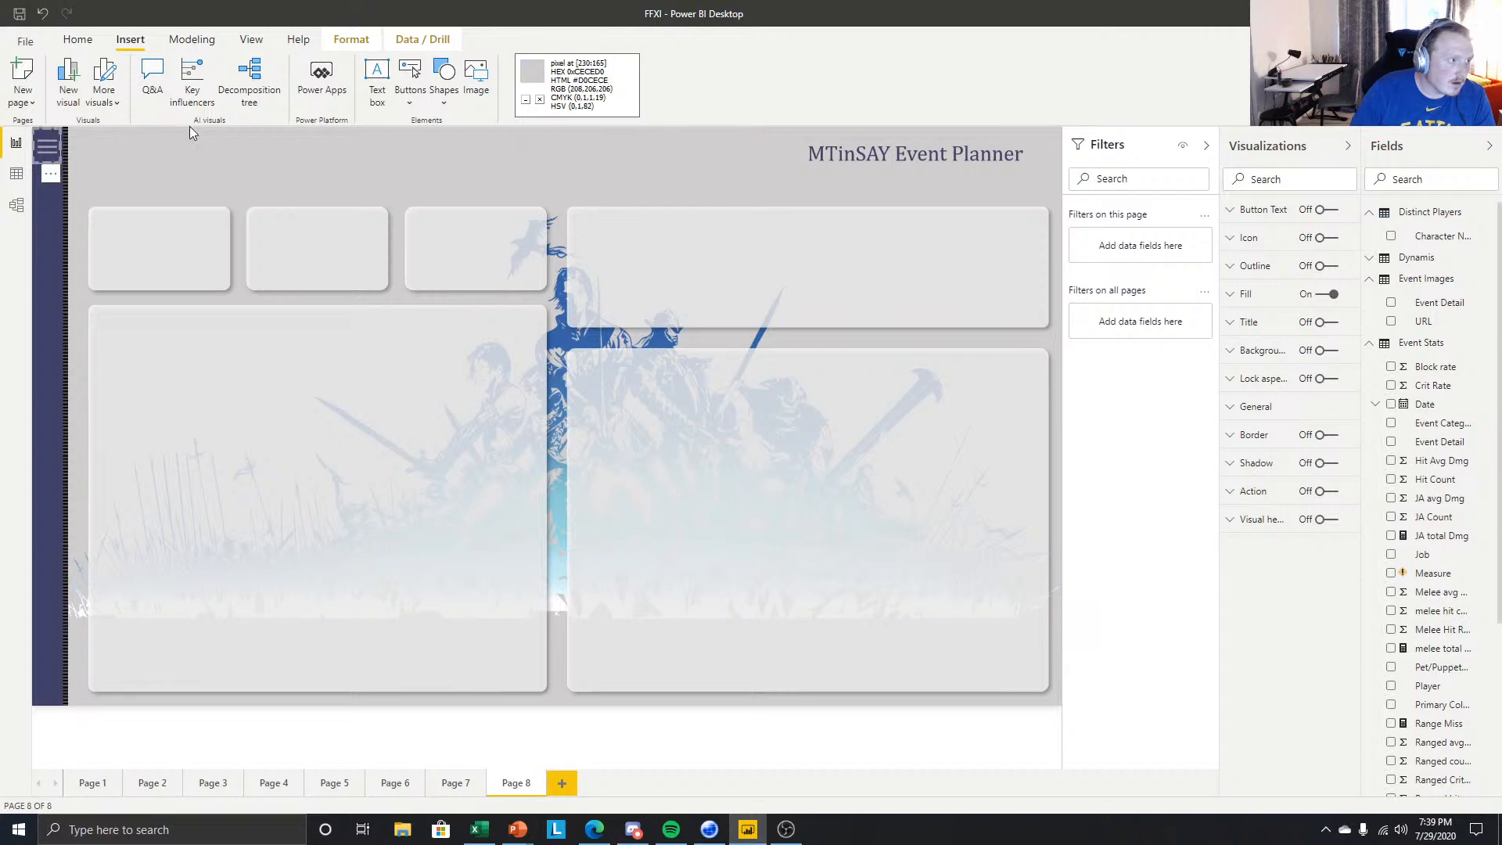
{"action": "left_click", "coordinate": [151, 170]}
{"action": "left_click", "coordinate": [54, 152]}
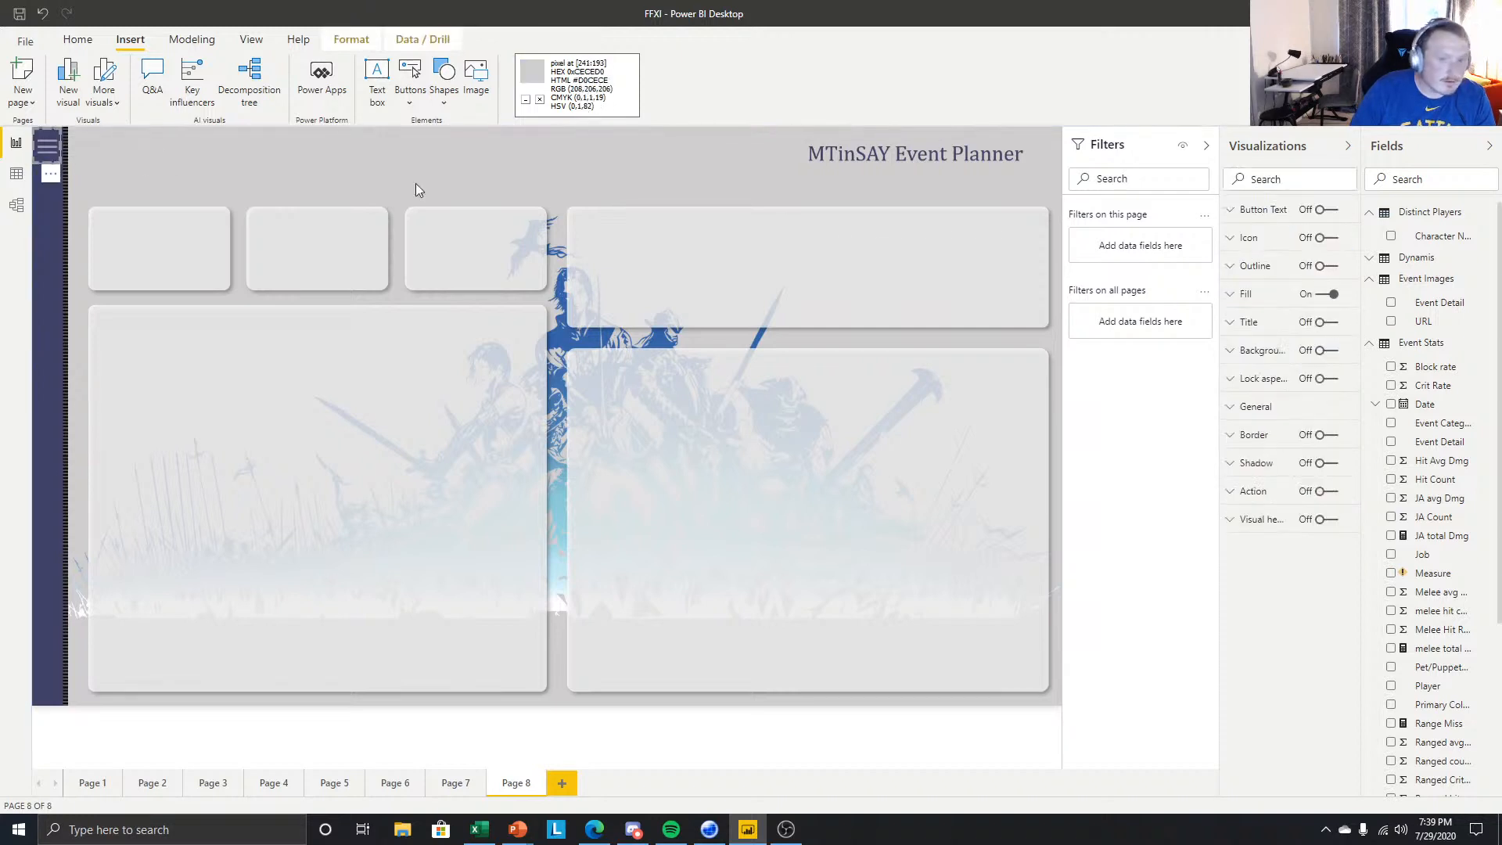
- Show the menu button's fill settings for the On hover state and test the hover effect on the page
{"action": "left_click", "coordinate": [1234, 296]}
{"action": "left_click", "coordinate": [1284, 330]}
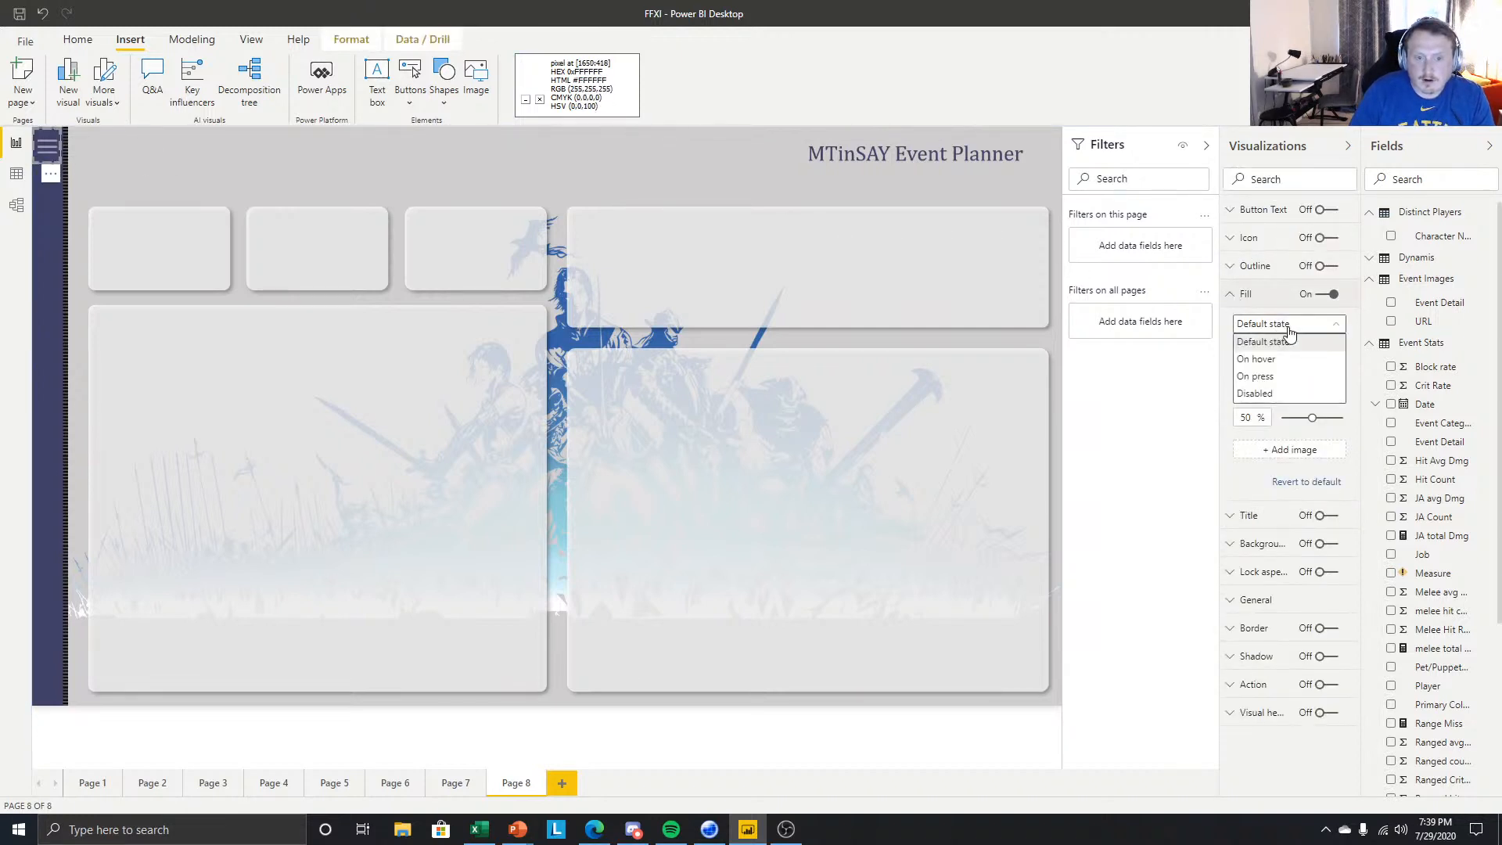
{"action": "left_click", "coordinate": [1260, 360]}
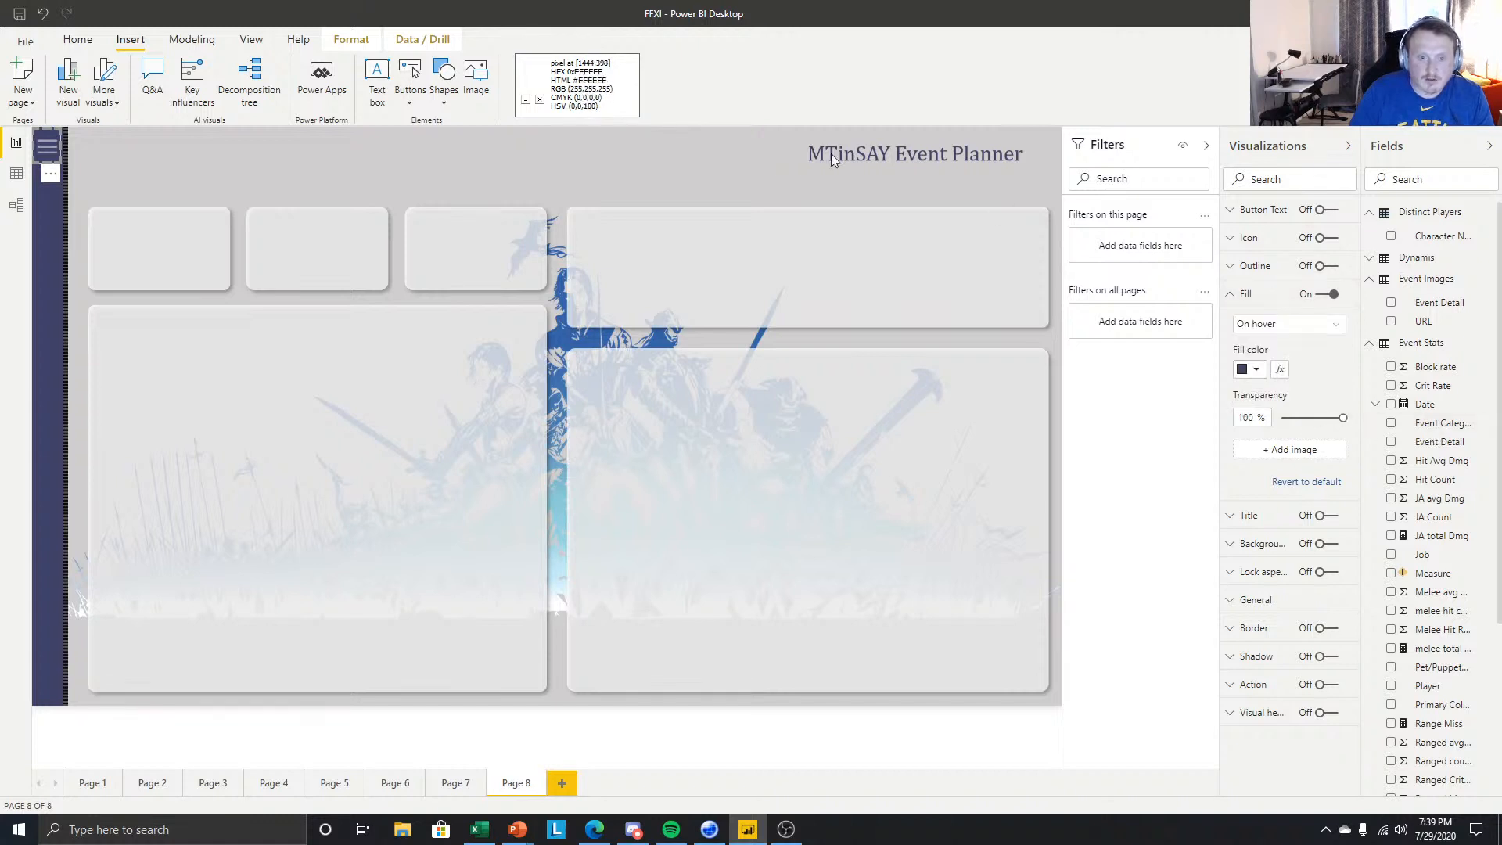
{"action": "left_click", "coordinate": [215, 164]}
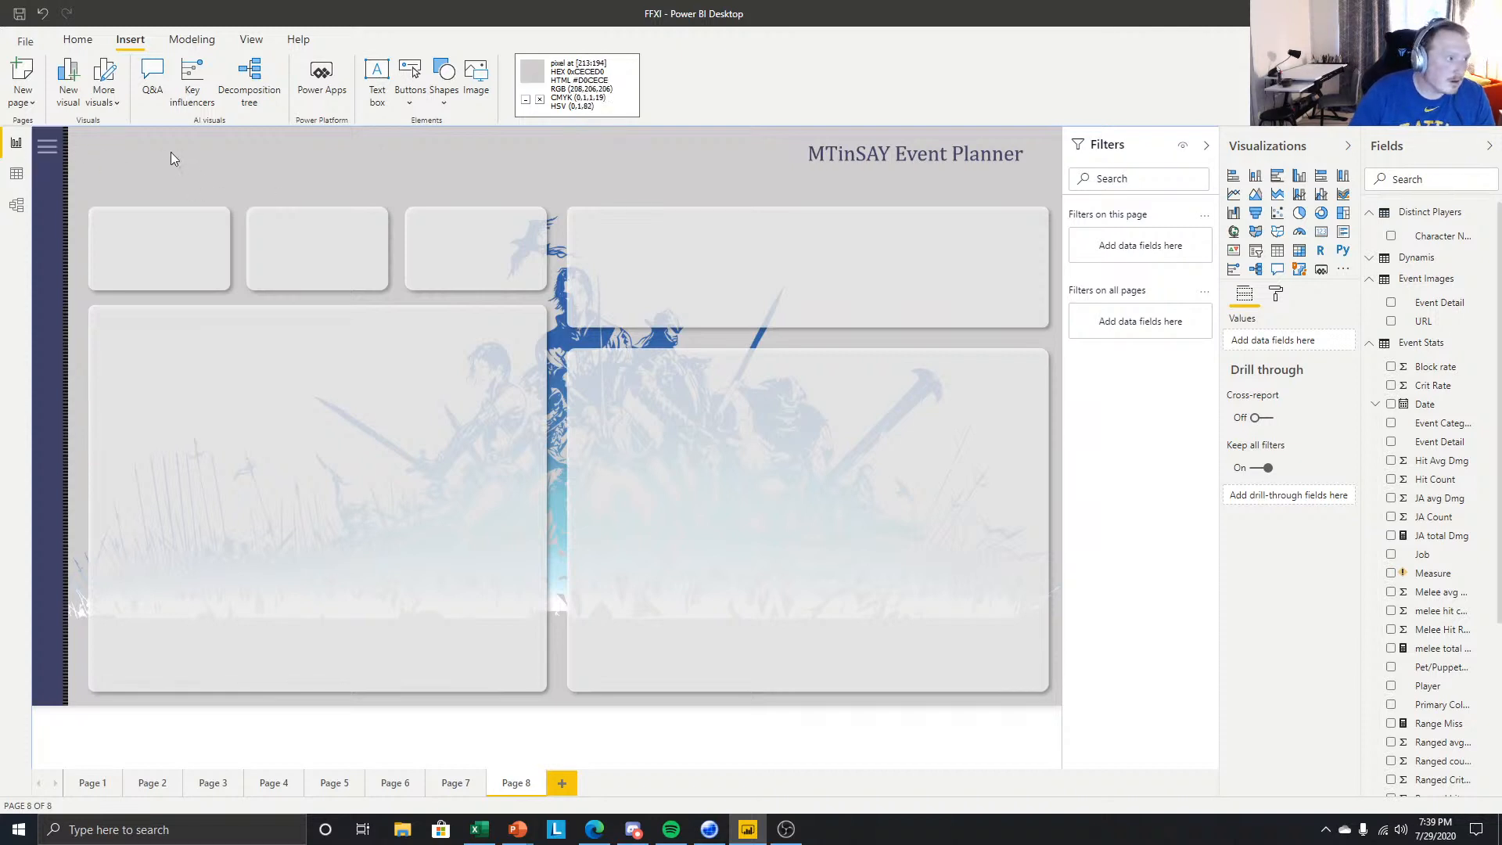
{"action": "left_click", "coordinate": [53, 159]}
{"action": "left_click", "coordinate": [405, 202]}
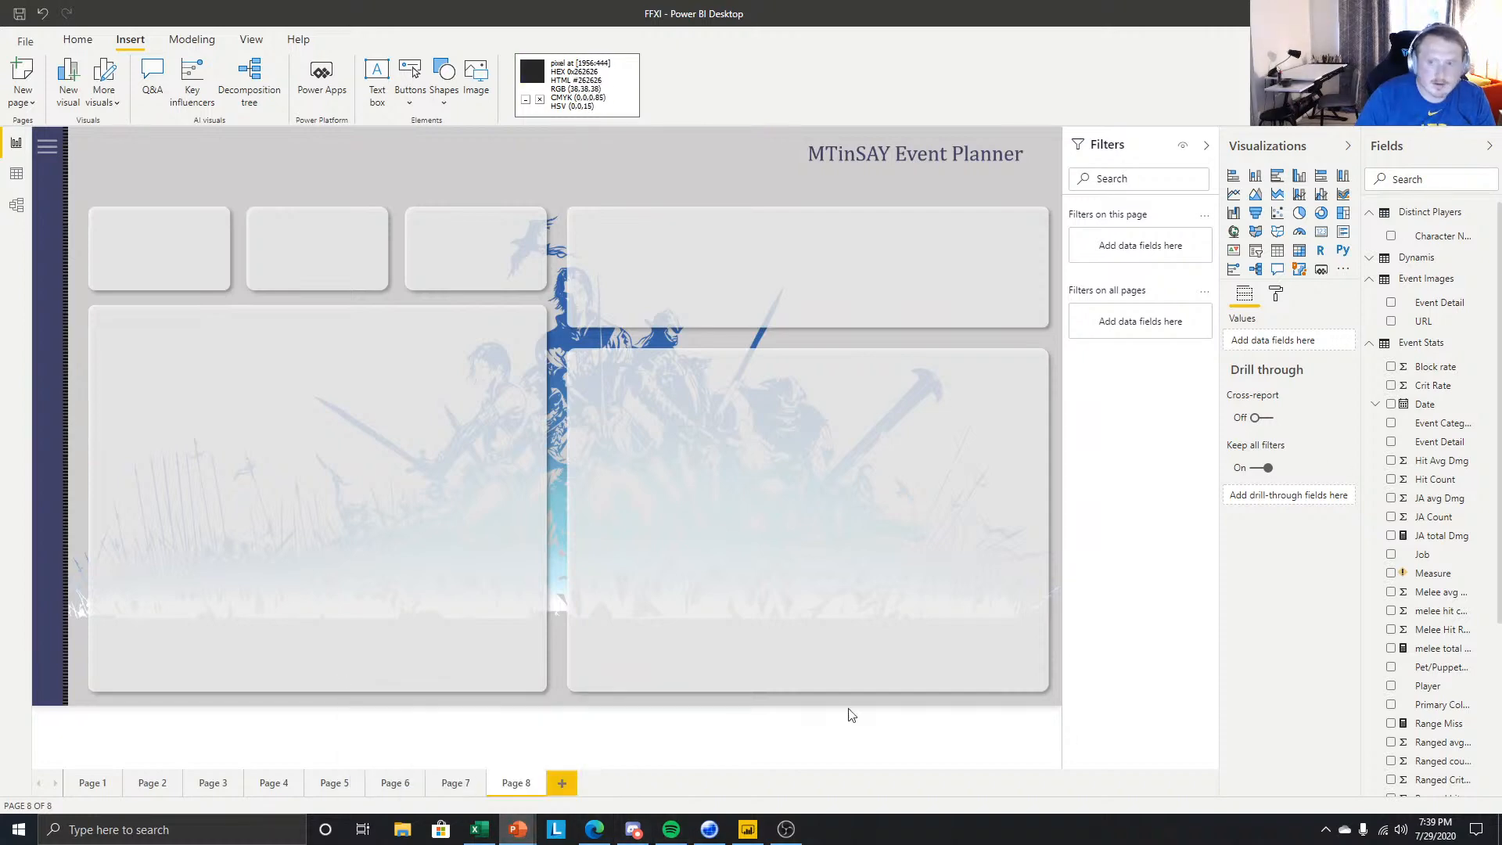
- Switch to PowerPoint and save slide 3's grey menu panel together with its logo as a PNG picture named Nav flyout
{"action": "mouse_move", "coordinate": [518, 829]}
{"action": "left_click", "coordinate": [604, 763]}
{"action": "left_click", "coordinate": [117, 399]}
{"action": "left_click", "coordinate": [341, 223]}
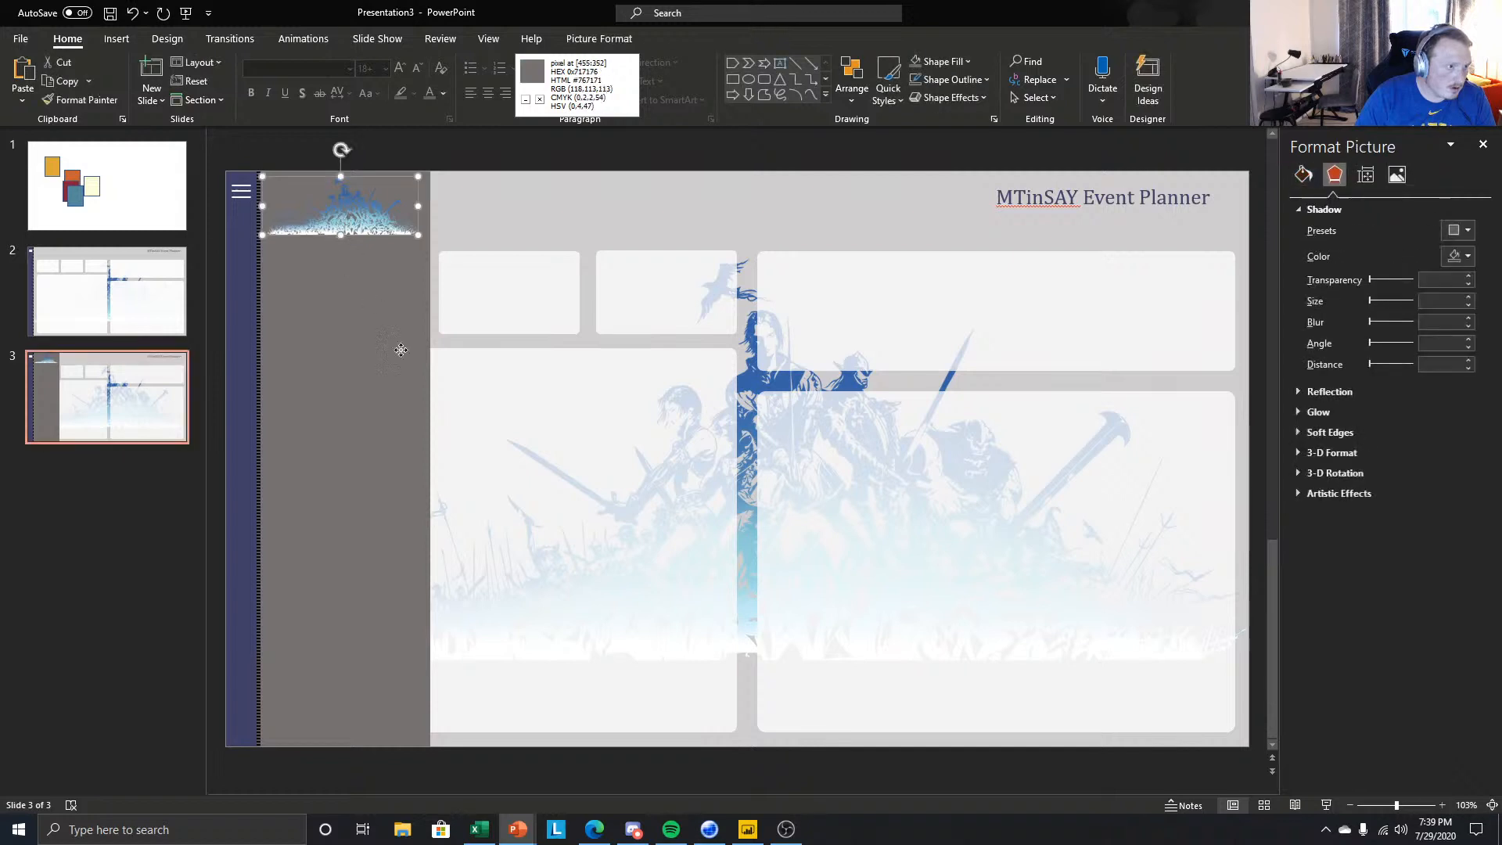
{"action": "left_click", "coordinate": [378, 384], "text": "shift"}
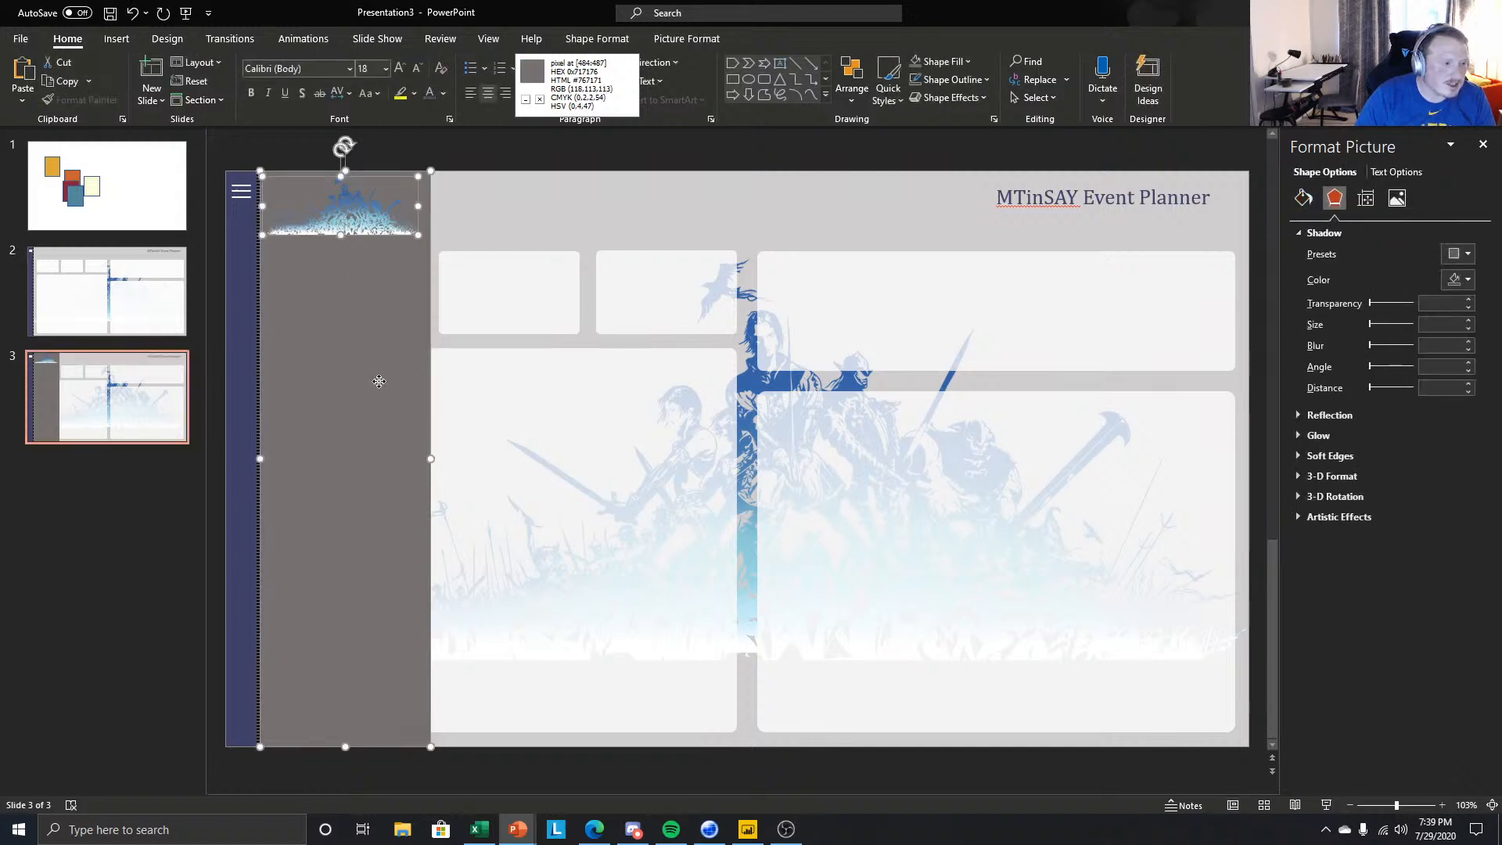
{"action": "right_click", "coordinate": [379, 384]}
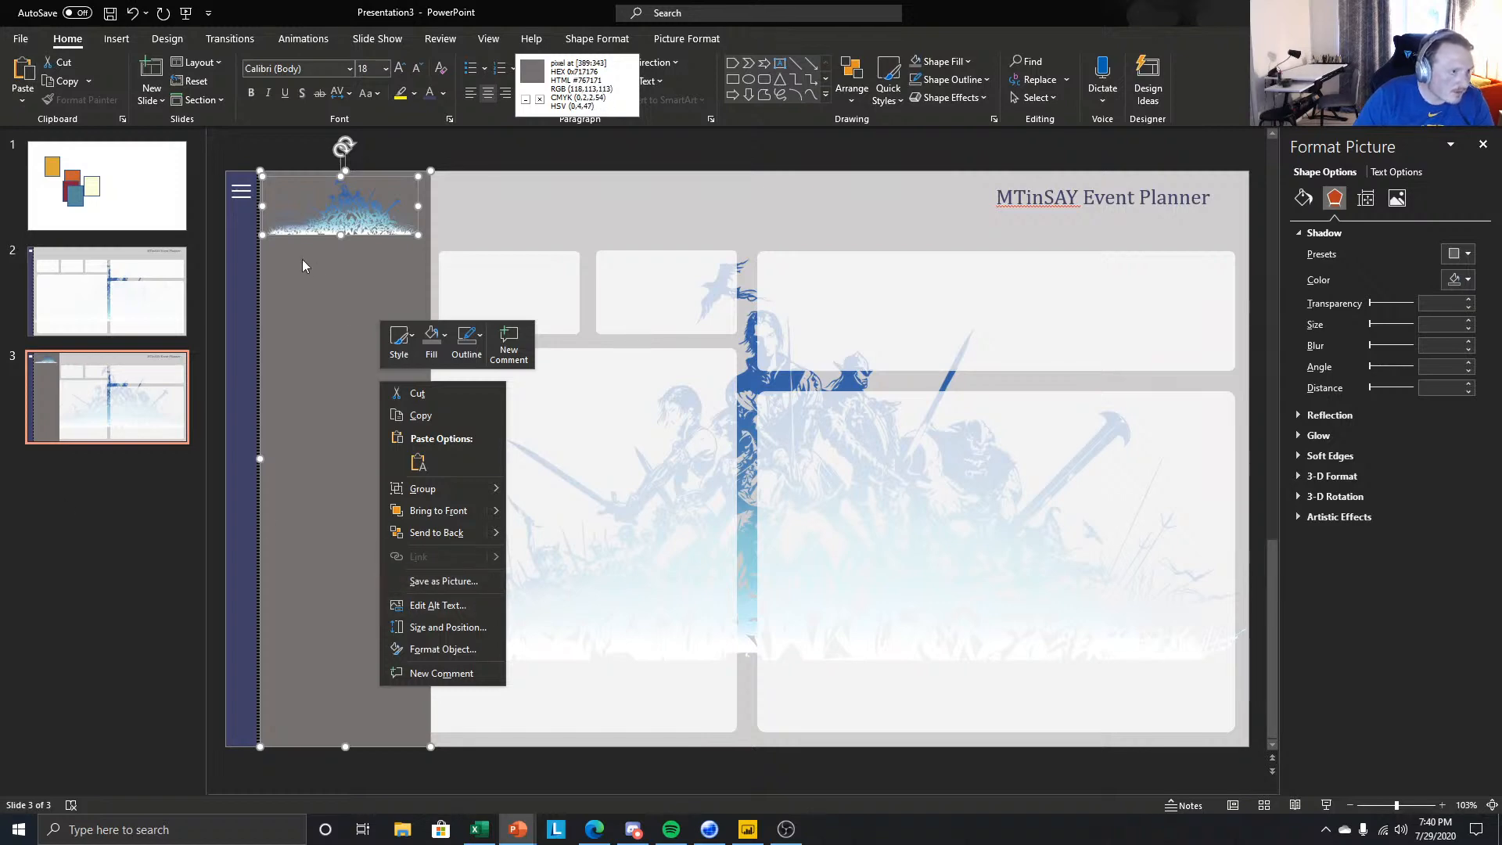
{"action": "left_click", "coordinate": [452, 584]}
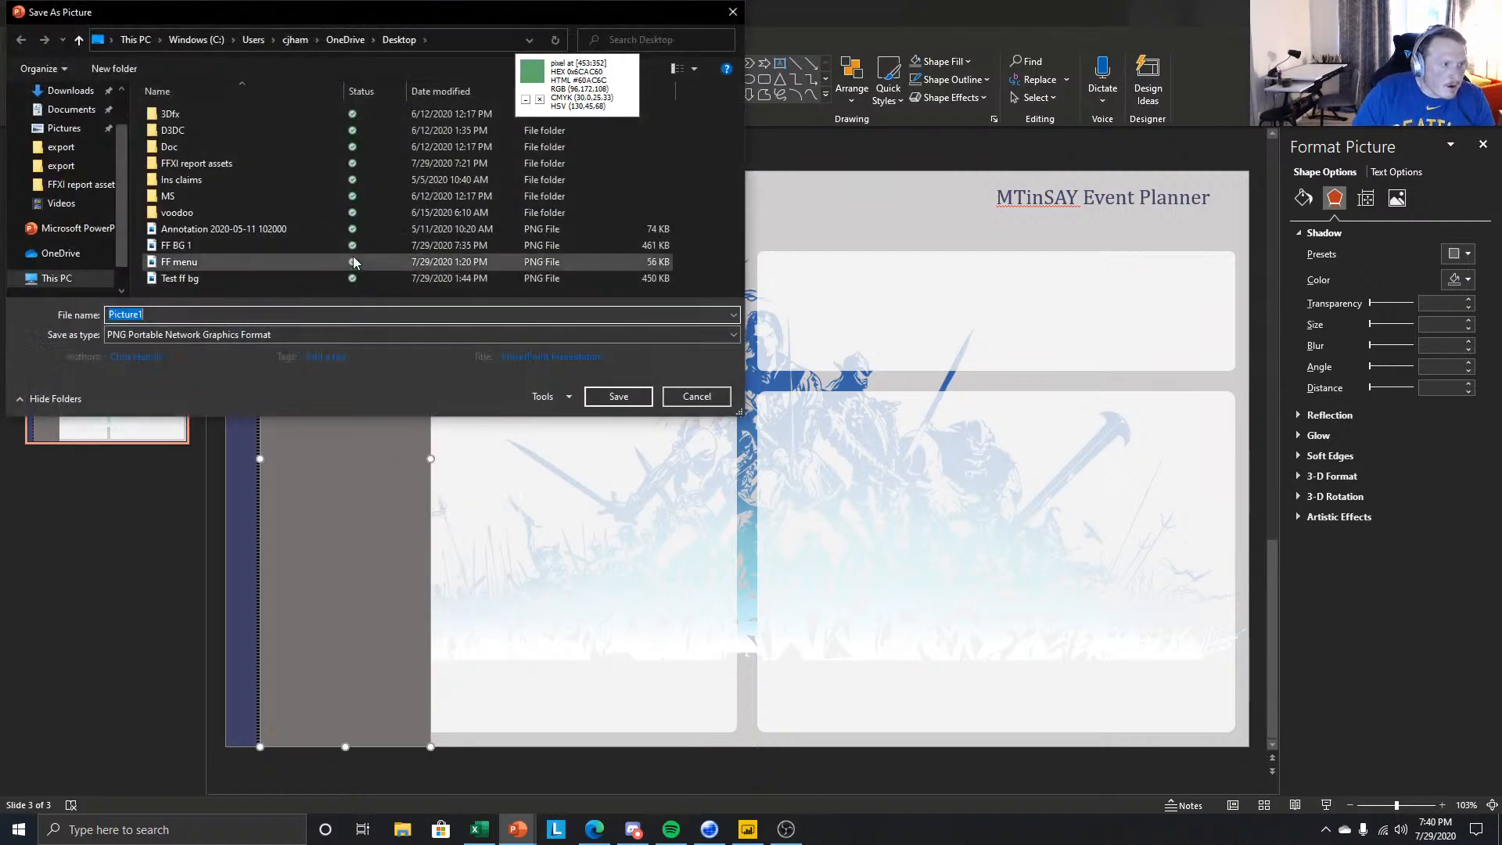
{"action": "type", "text": "Nav flyout"}
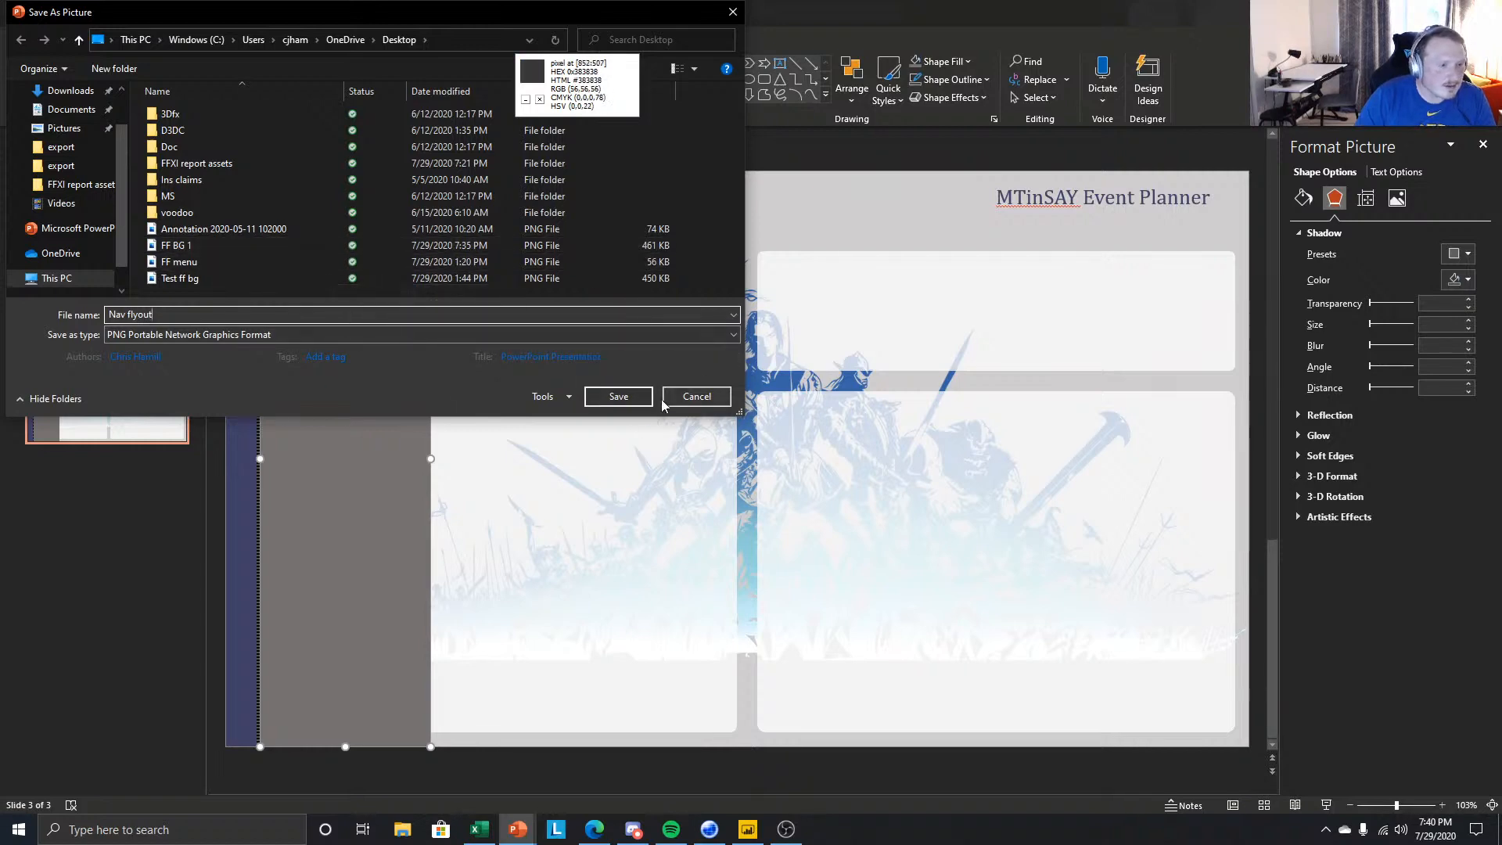
{"action": "left_click", "coordinate": [618, 394]}
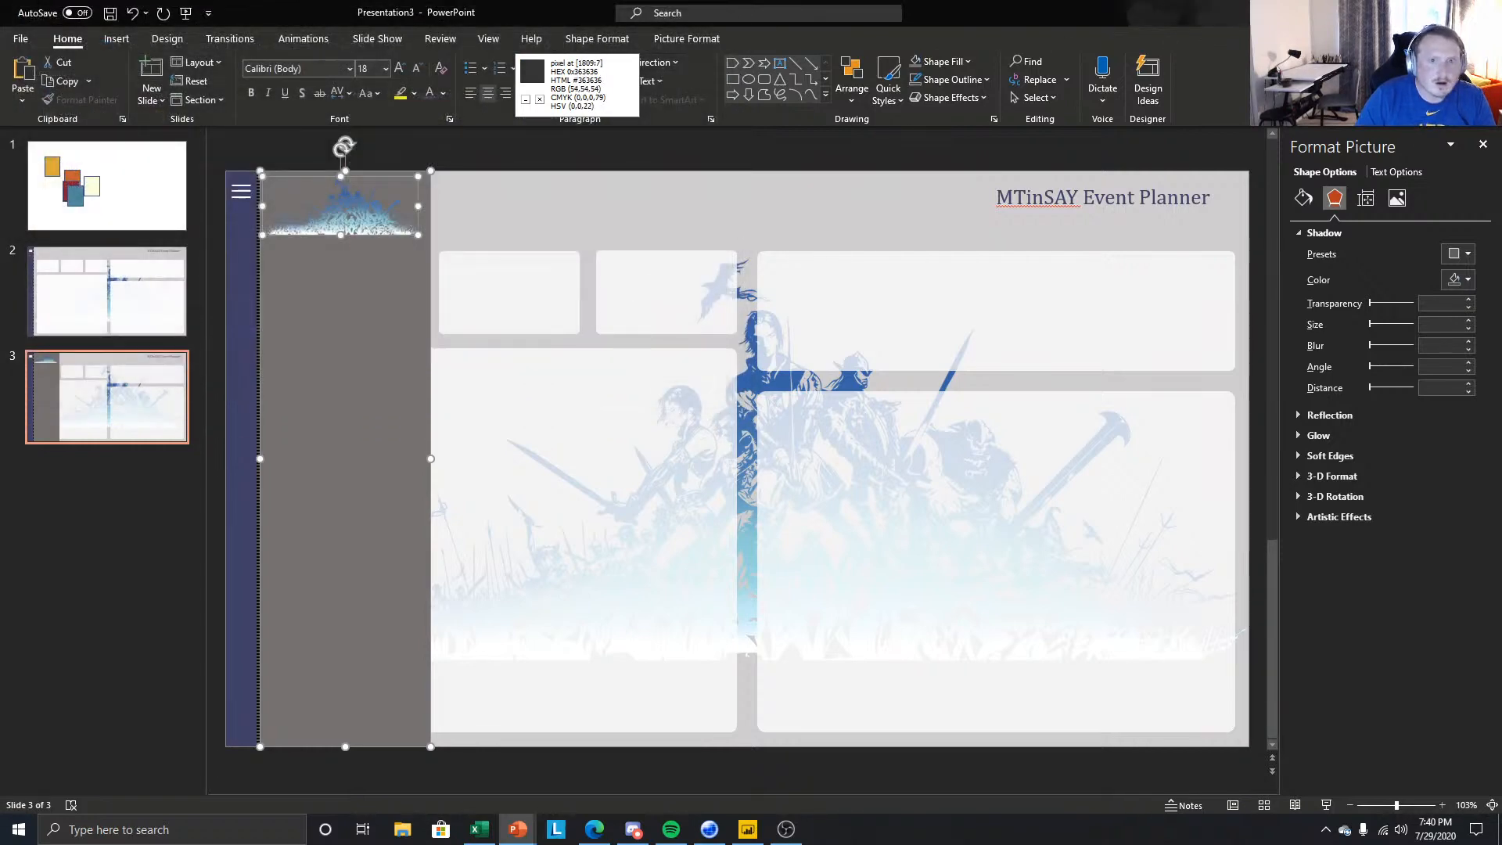
- Return to Power BI Desktop and insert the Nav flyout picture as an image on Page 8
{"action": "key", "text": "alt+Tab"}
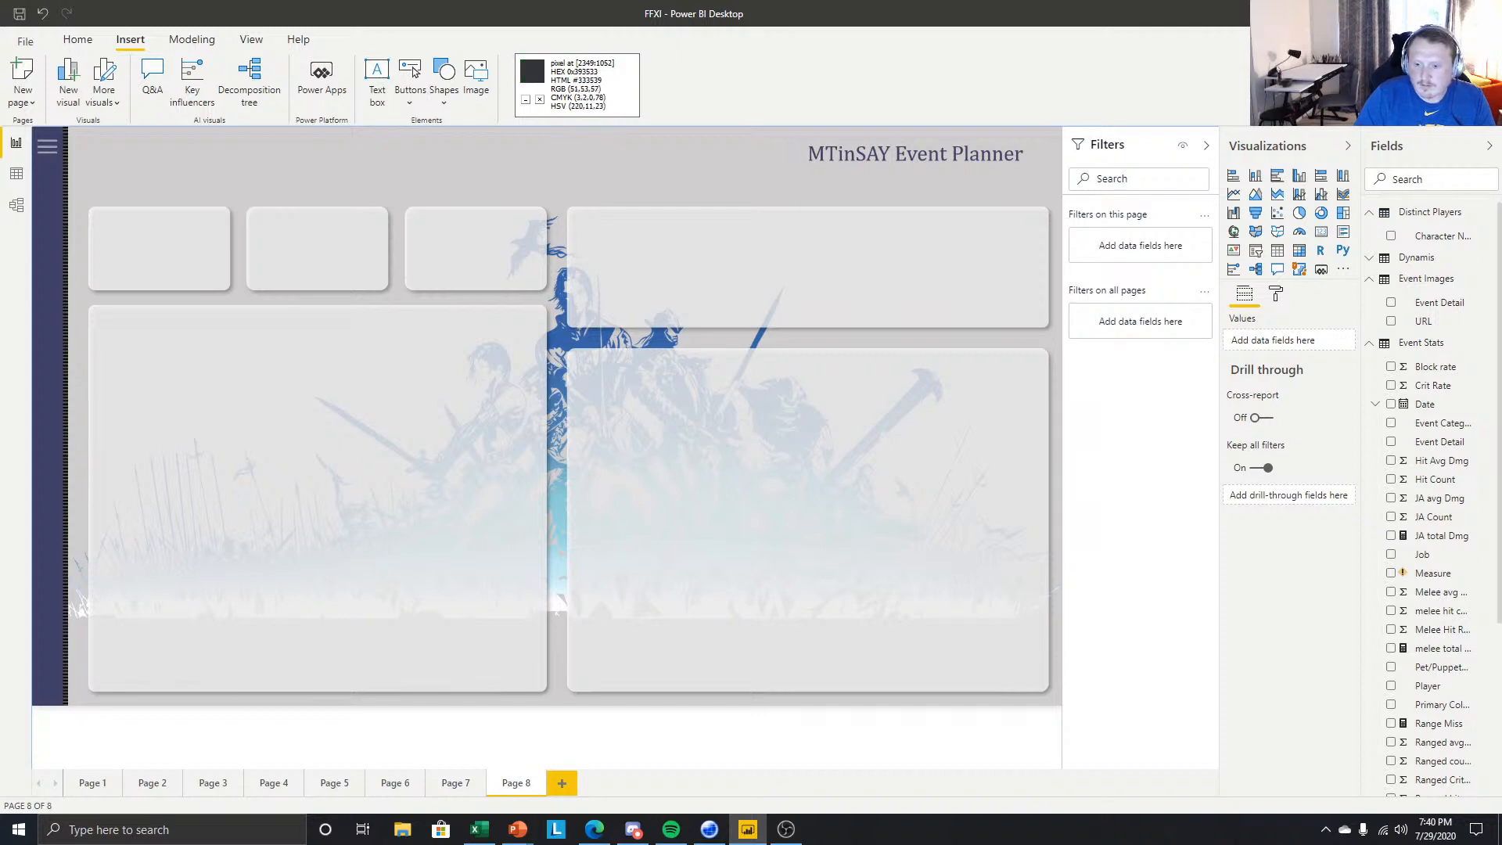
{"action": "key", "text": "alt+Tab"}
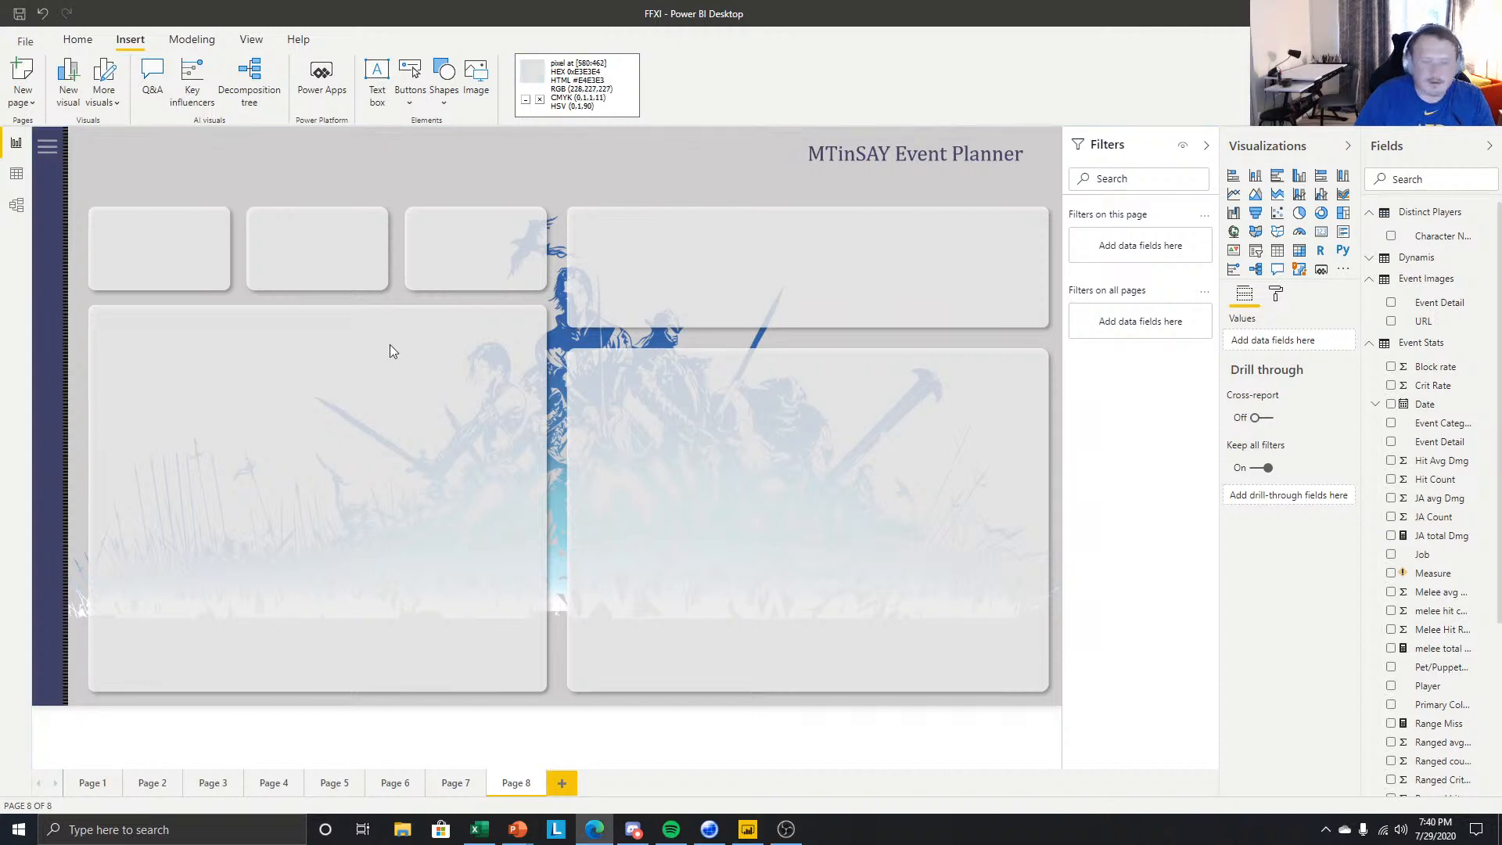
{"action": "left_click", "coordinate": [229, 185]}
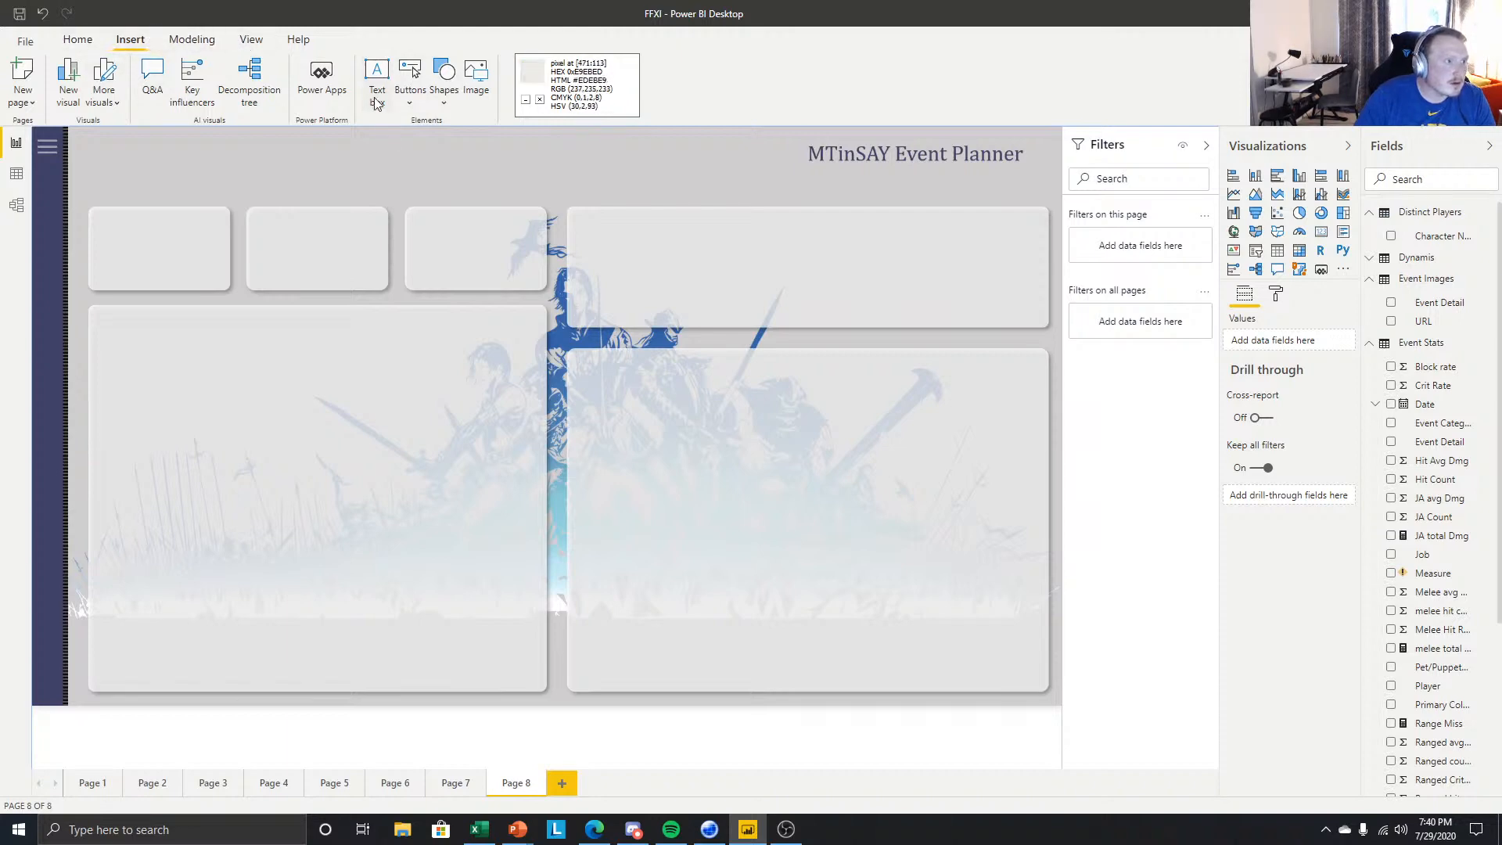
{"action": "left_click", "coordinate": [475, 79]}
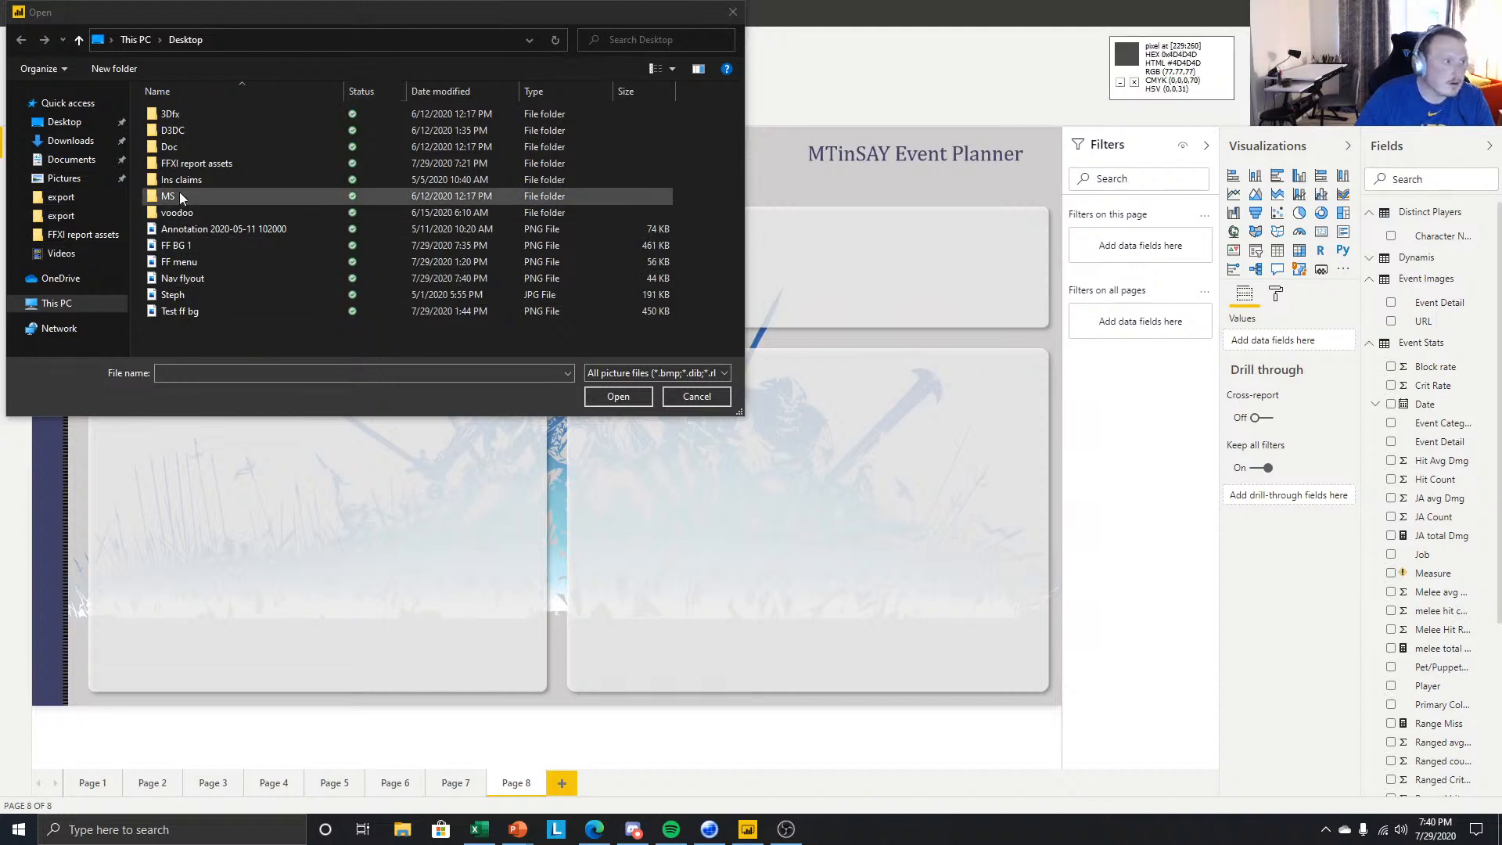
{"action": "double_click", "coordinate": [188, 279]}
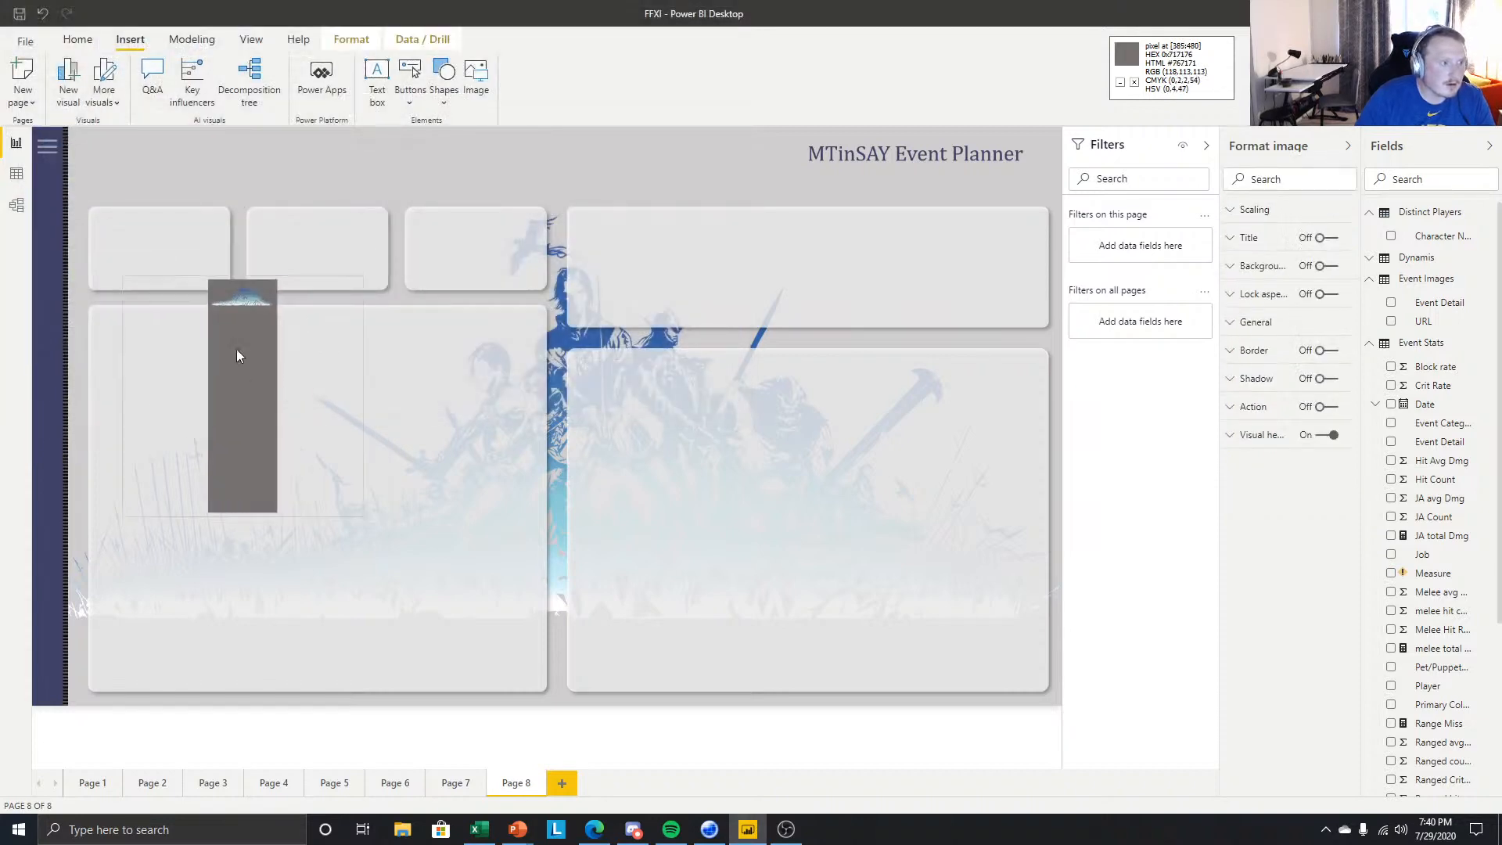
- Move the flyout image against the dark sidebar and resize it to the full height of the page
{"action": "left_click_drag", "start_coordinate": [271, 378], "coordinate": [167, 227]}
{"action": "left_click_drag", "start_coordinate": [268, 362], "coordinate": [272, 752]}
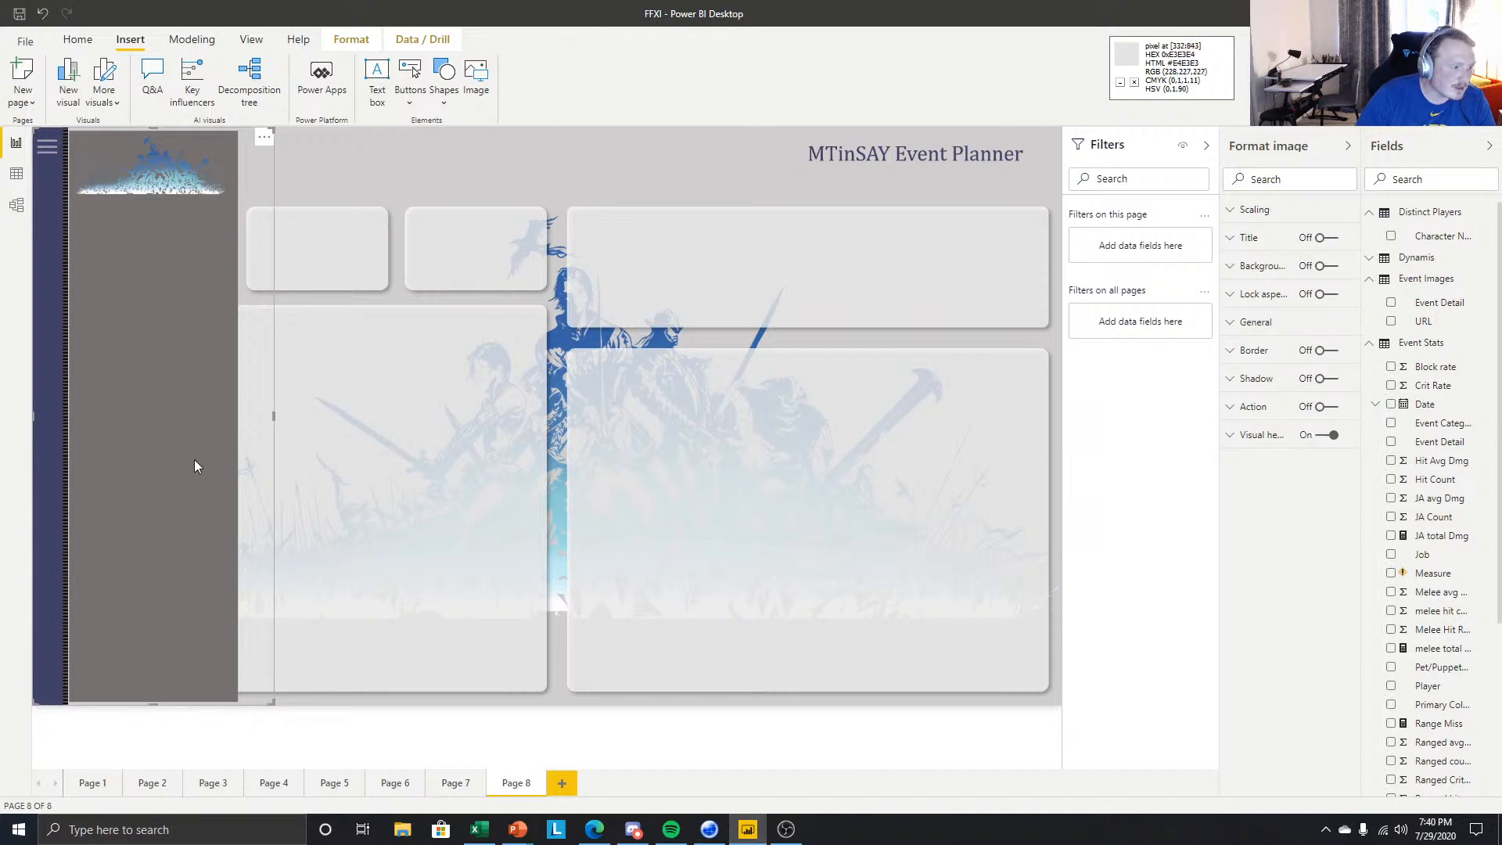
{"action": "left_click_drag", "start_coordinate": [273, 418], "coordinate": [269, 439]}
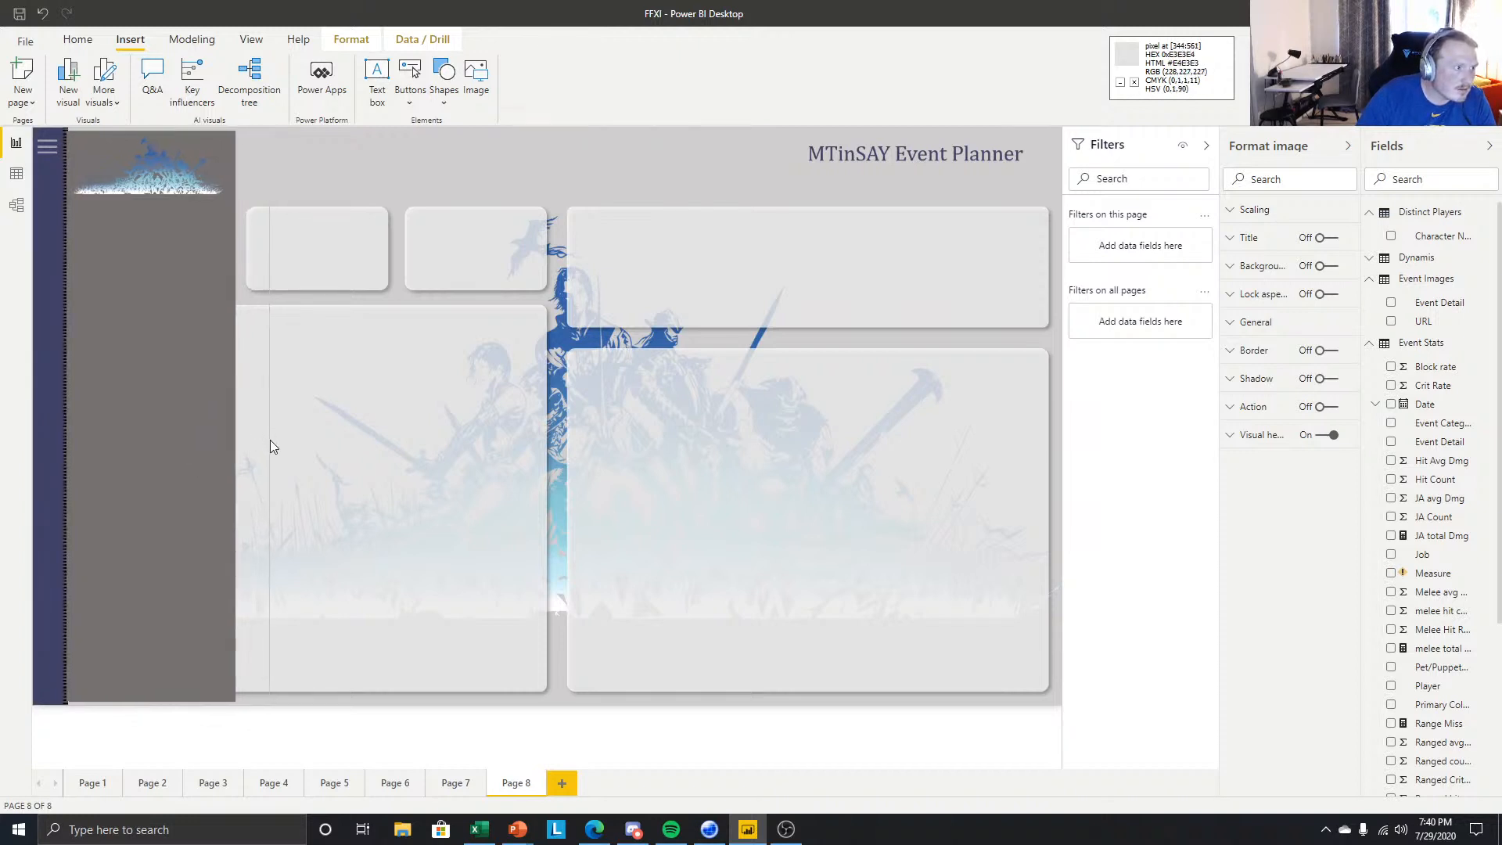
- Try other scaling options on the flyout image and set its scaling back to Normal
{"action": "left_click", "coordinate": [1253, 210]}
{"action": "left_click", "coordinate": [1284, 256]}
{"action": "left_click", "coordinate": [1268, 296]}
{"action": "left_click", "coordinate": [1284, 256]}
{"action": "left_click", "coordinate": [1267, 306]}
{"action": "left_click", "coordinate": [1276, 257]}
{"action": "left_click", "coordinate": [1261, 274]}
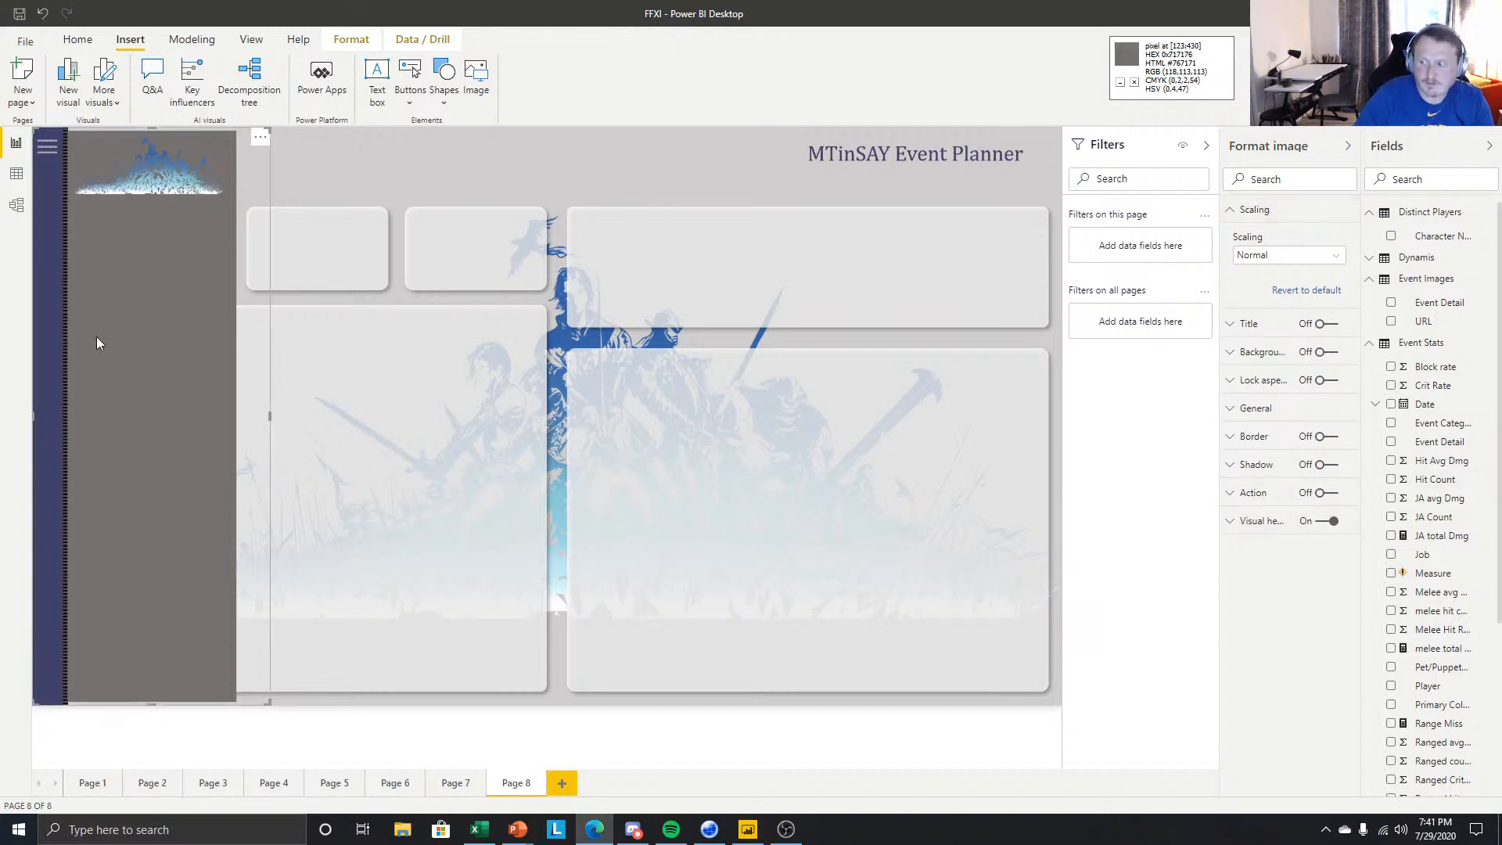
- Check the flyout image's placement, deselect it and collapse the Visualizations pane to enlarge the report page
{"action": "left_click", "coordinate": [439, 159]}
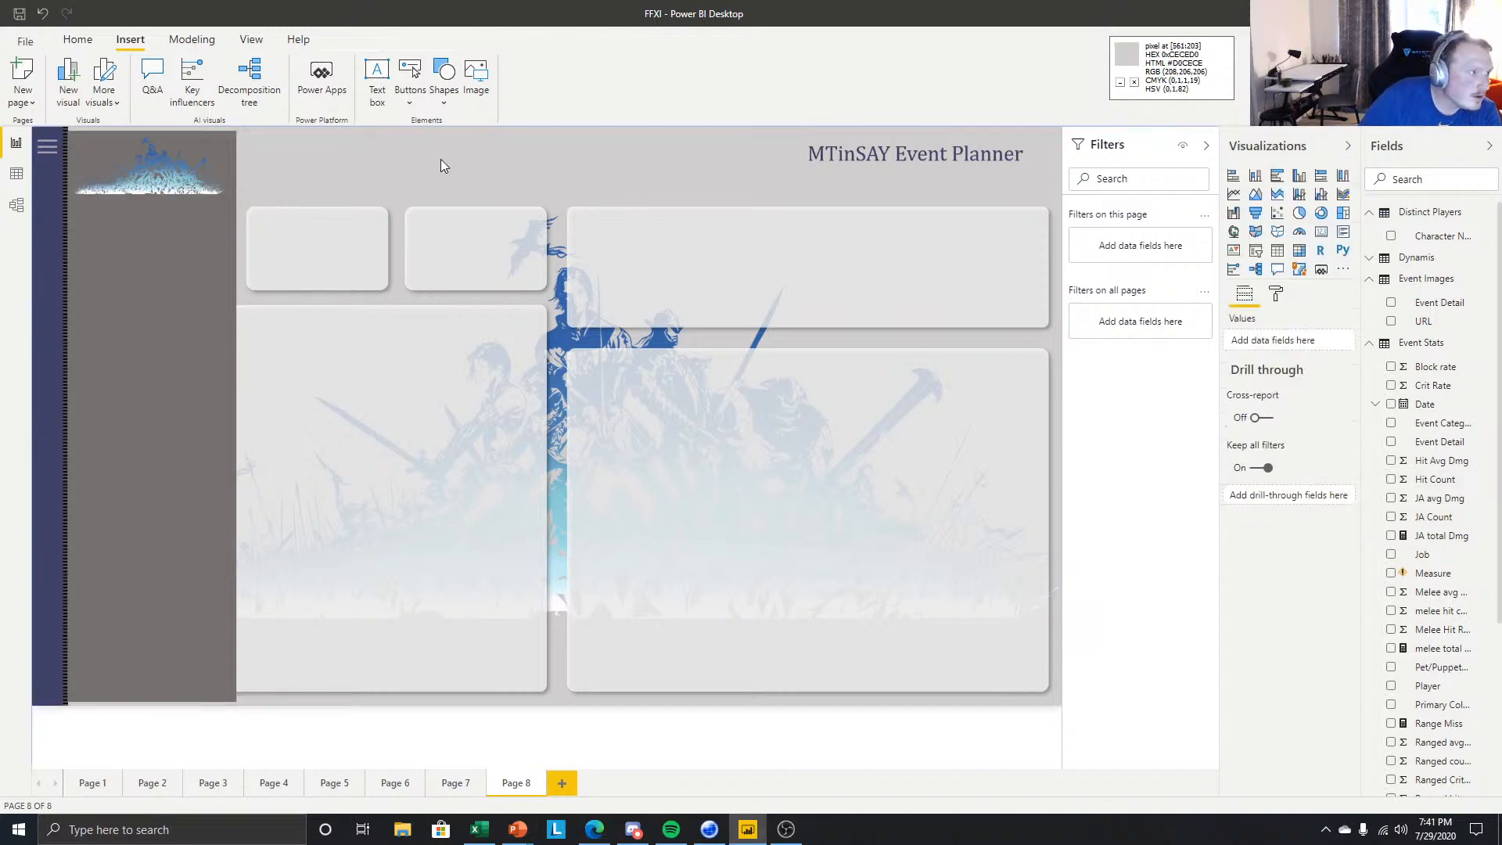
{"action": "left_click", "coordinate": [149, 438]}
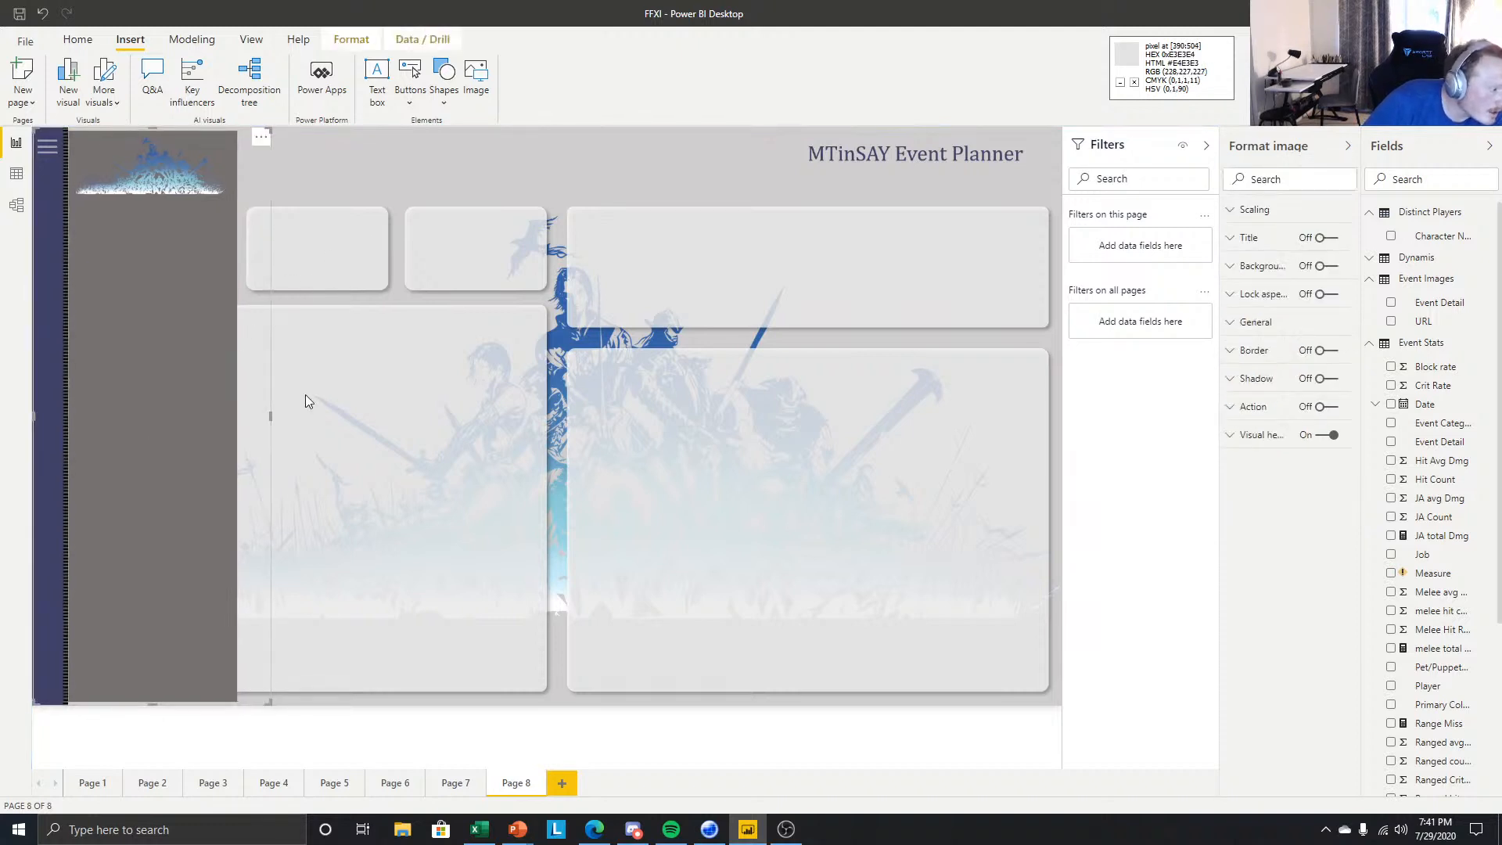
{"action": "left_click", "coordinate": [326, 721]}
{"action": "left_click", "coordinate": [1347, 146]}
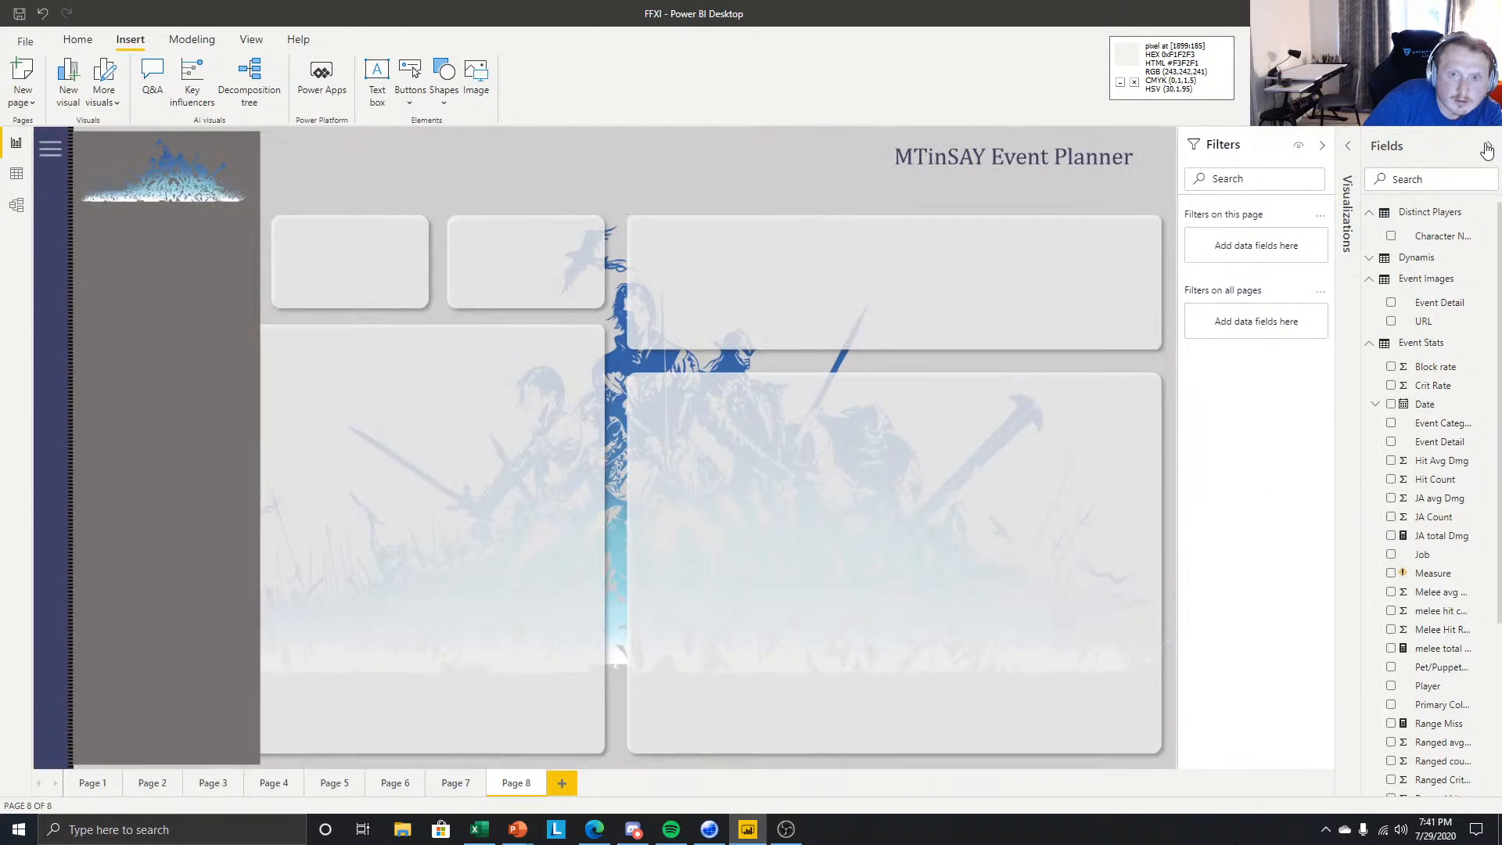
- Collapse the Fields and Filters panes to enlarge the report page, leaving the flyout image deselected
{"action": "left_click", "coordinate": [1488, 147]}
{"action": "left_click", "coordinate": [1439, 146]}
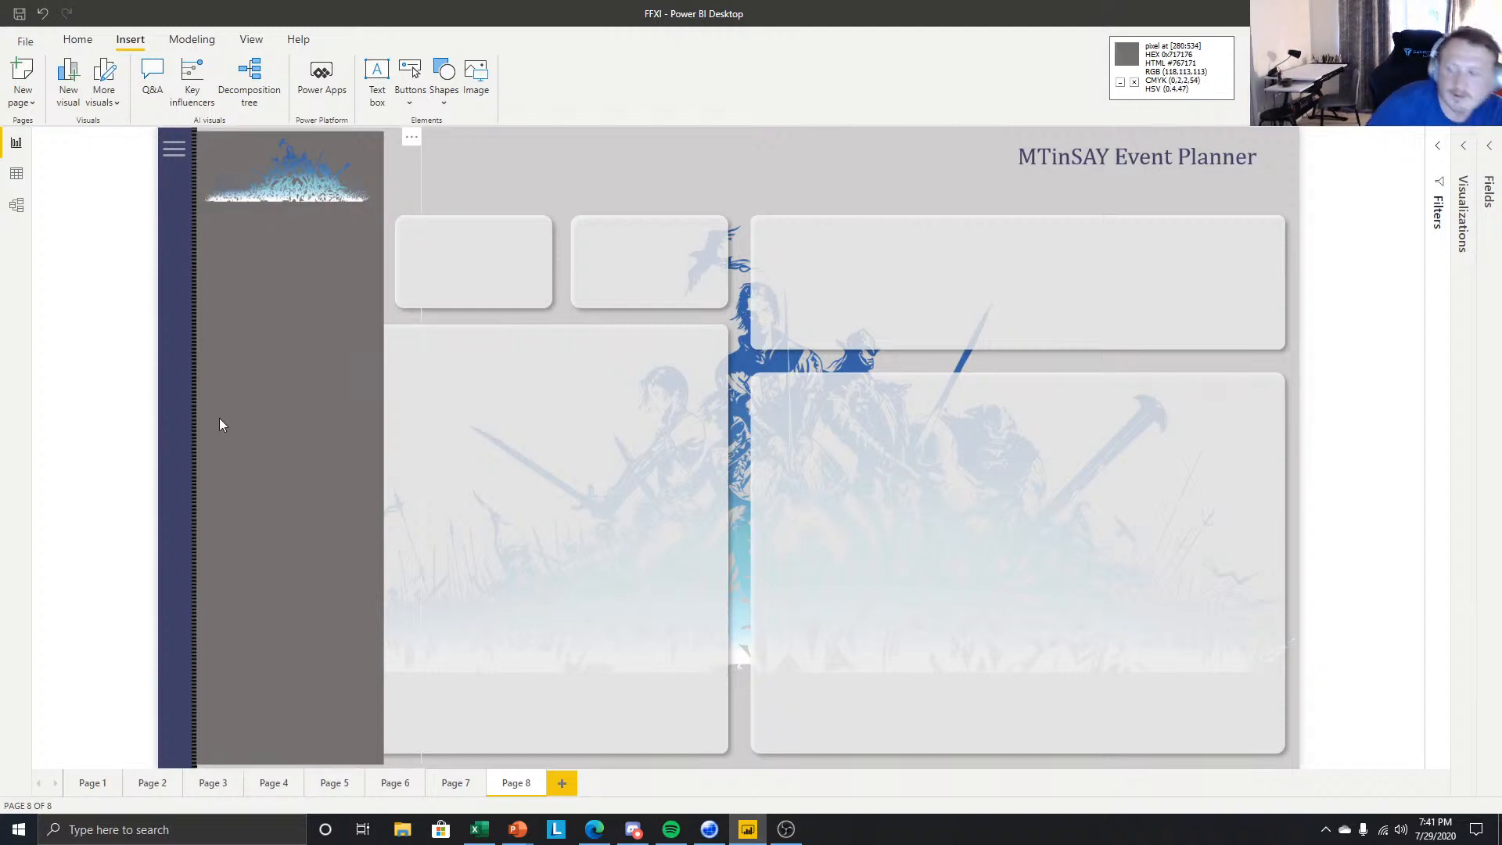
{"action": "left_click", "coordinate": [336, 334]}
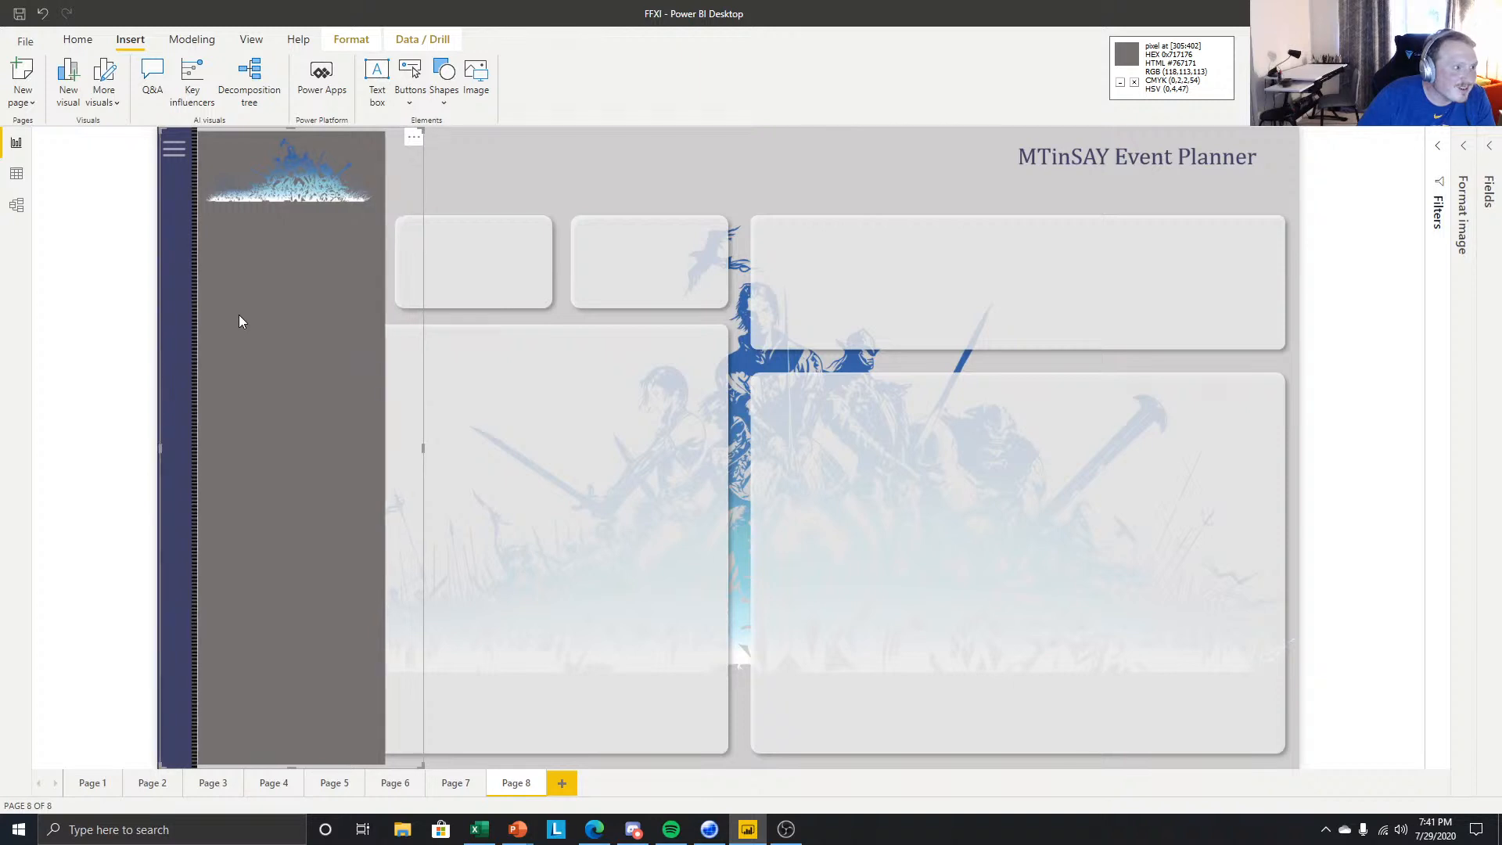
{"action": "left_click", "coordinate": [34, 342]}
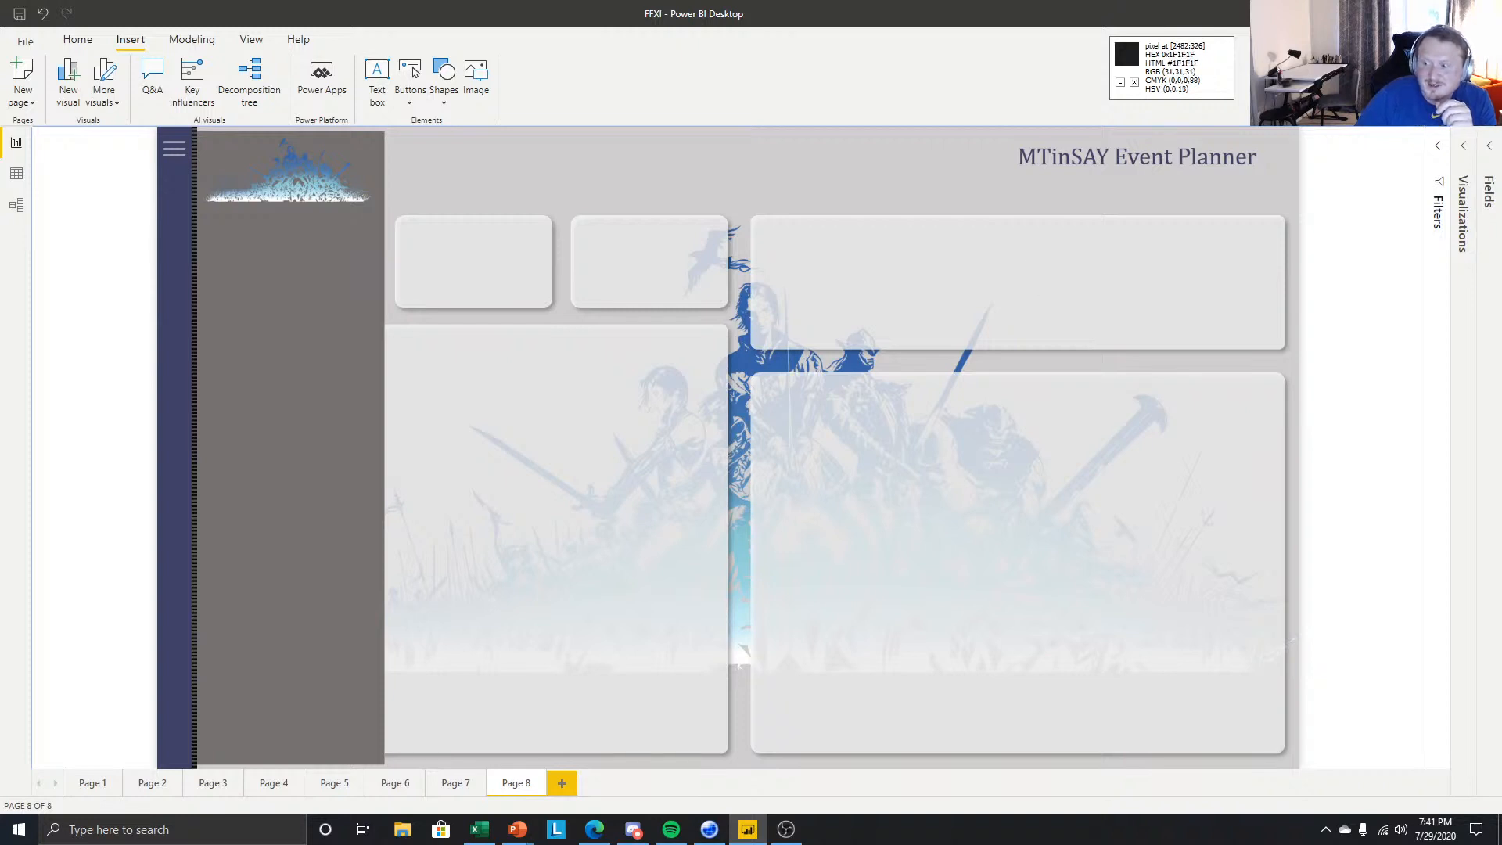
- Expand the formatting pane for the flyout image and deselect the image
{"action": "left_click", "coordinate": [433, 161]}
{"action": "left_click", "coordinate": [434, 161]}
{"action": "left_click", "coordinate": [319, 181]}
{"action": "left_click", "coordinate": [485, 177]}
{"action": "left_click", "coordinate": [331, 226]}
{"action": "left_click", "coordinate": [1468, 149]}
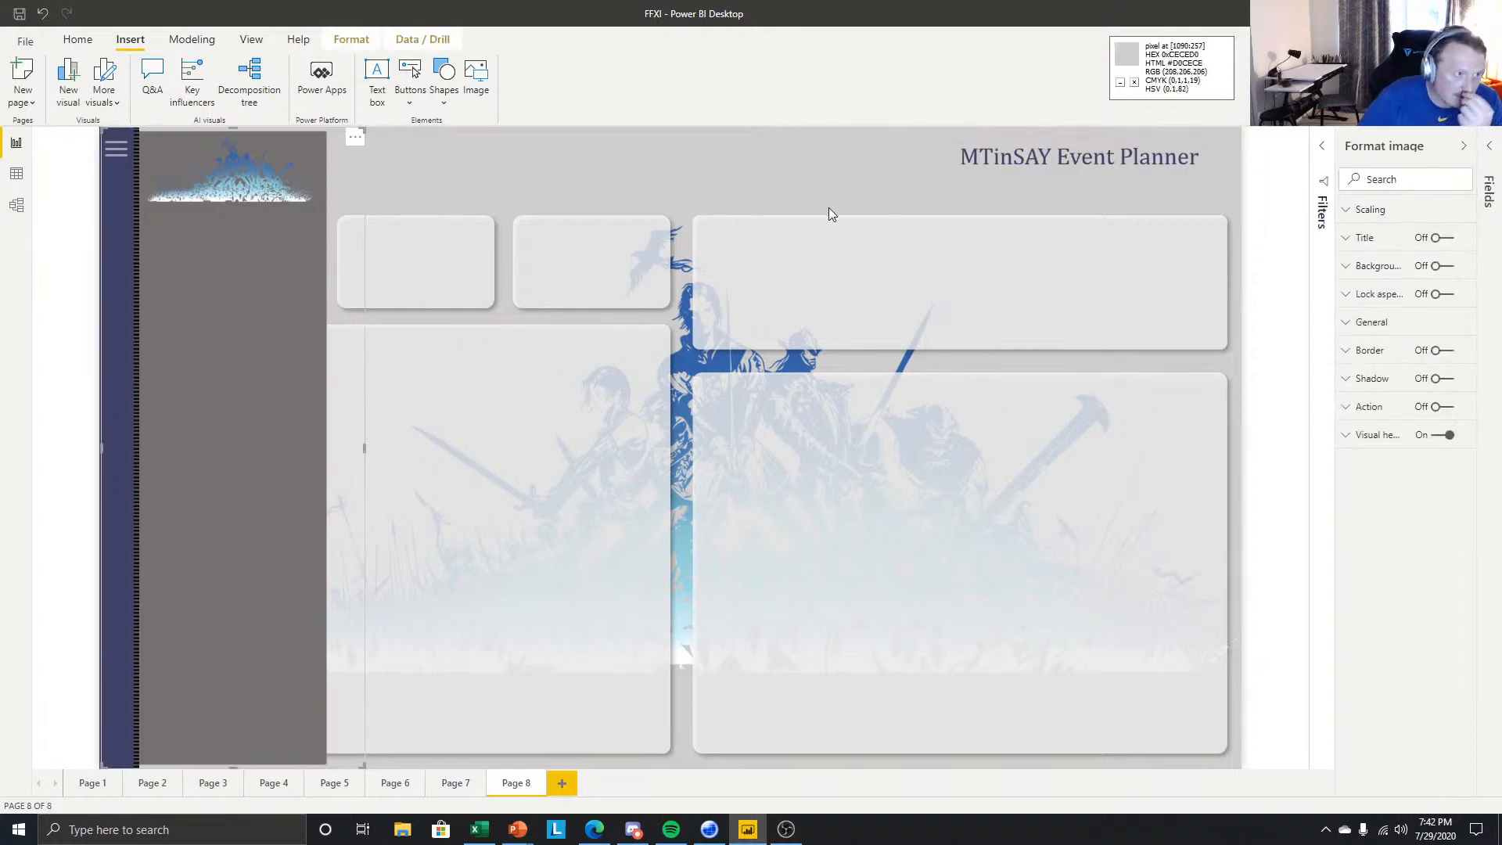
{"action": "left_click", "coordinate": [477, 233]}
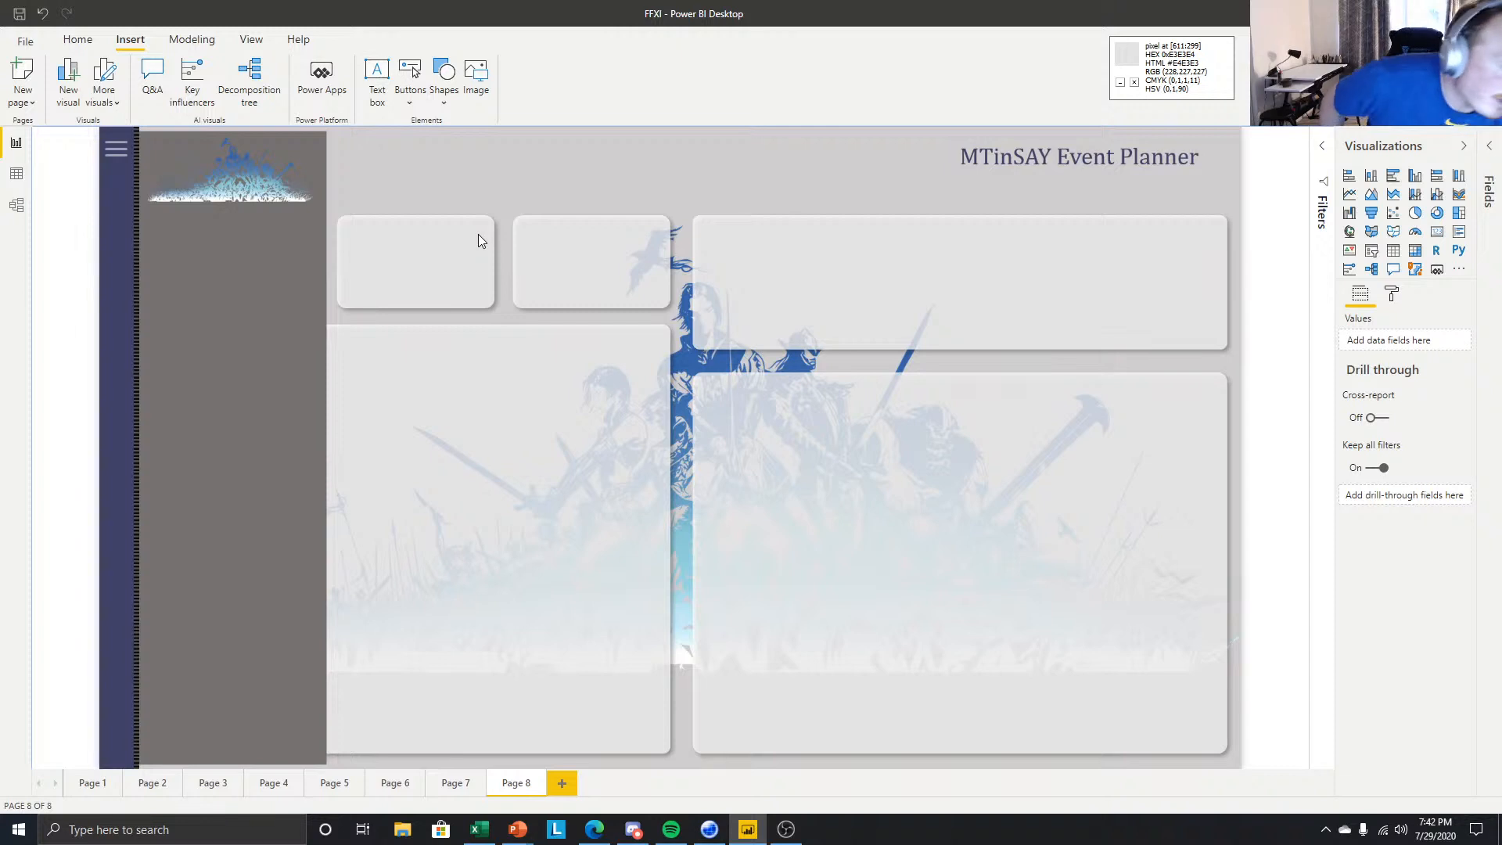
{"action": "left_click", "coordinate": [250, 246]}
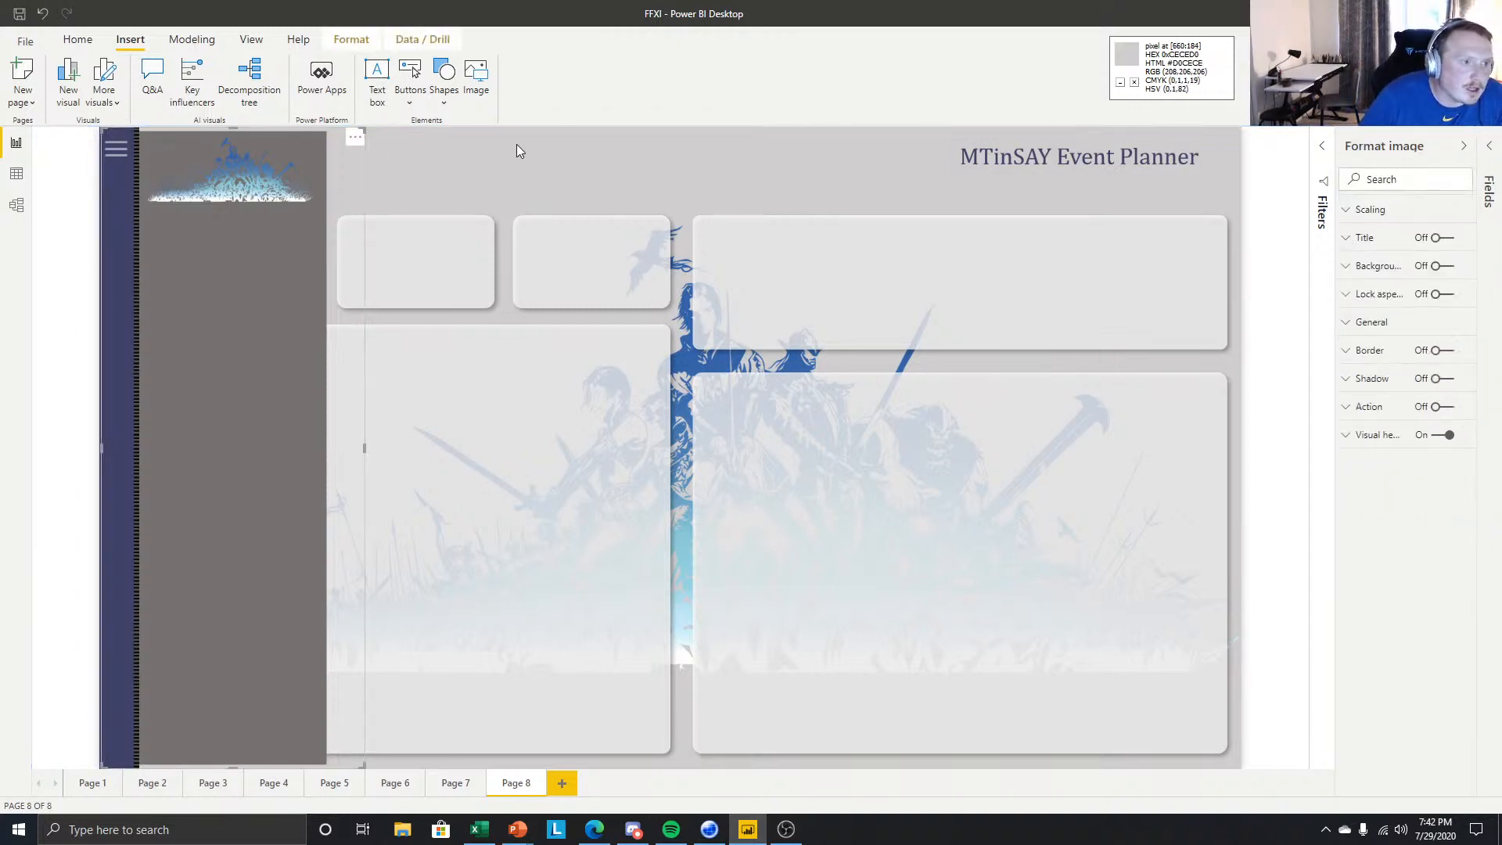
{"action": "left_click", "coordinate": [728, 170]}
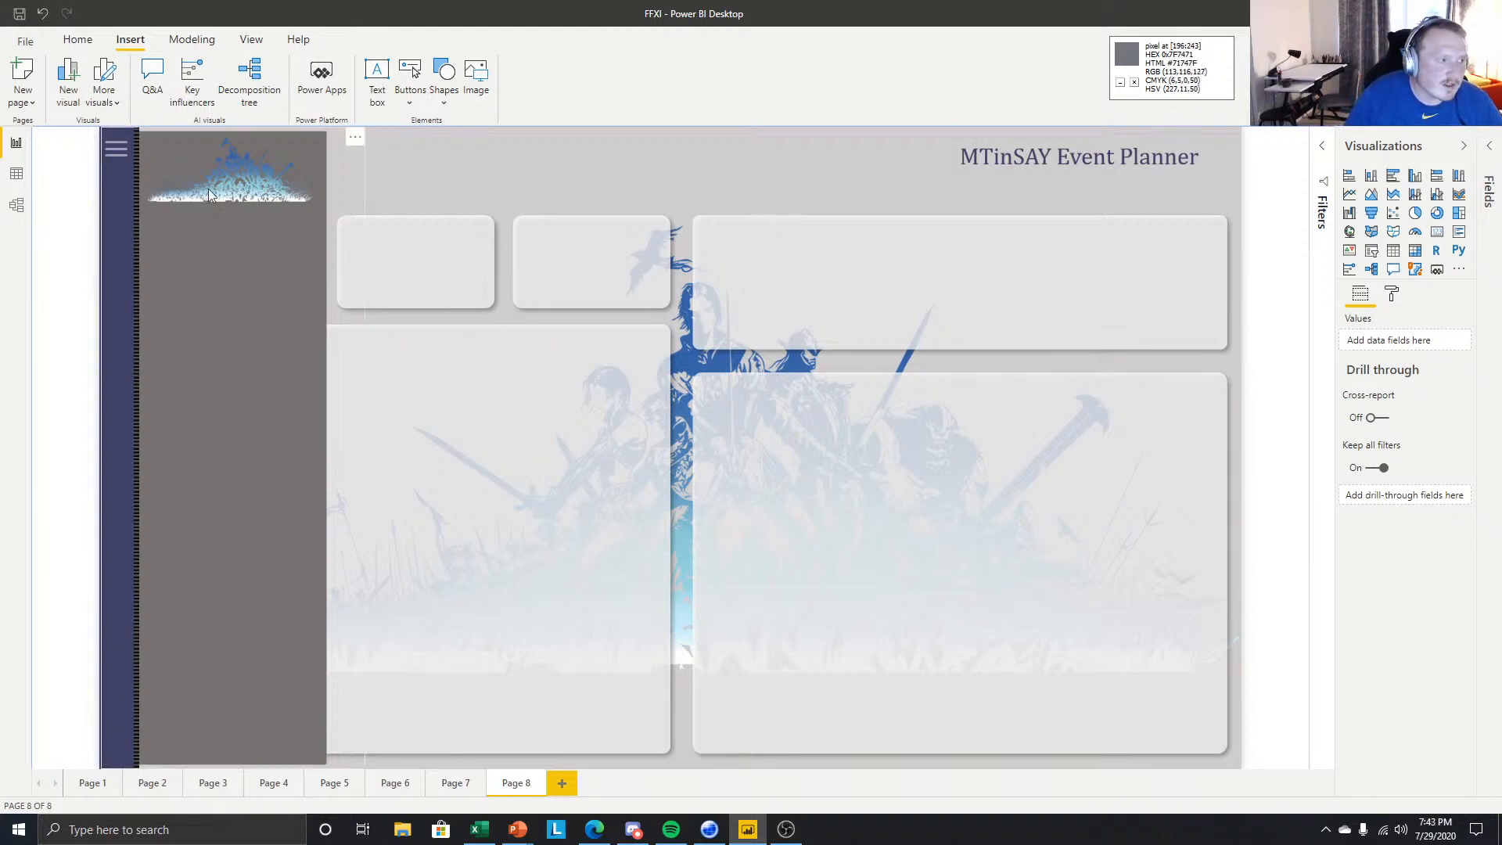
- Shift the flyout image slightly left and nudge it back right to line up with the dark sidebar
{"action": "mouse_move", "coordinate": [242, 261]}
{"action": "left_mouse_down"}
{"action": "mouse_move", "coordinate": [261, 268]}
{"action": "mouse_move", "coordinate": [238, 269]}
{"action": "left_mouse_up"}
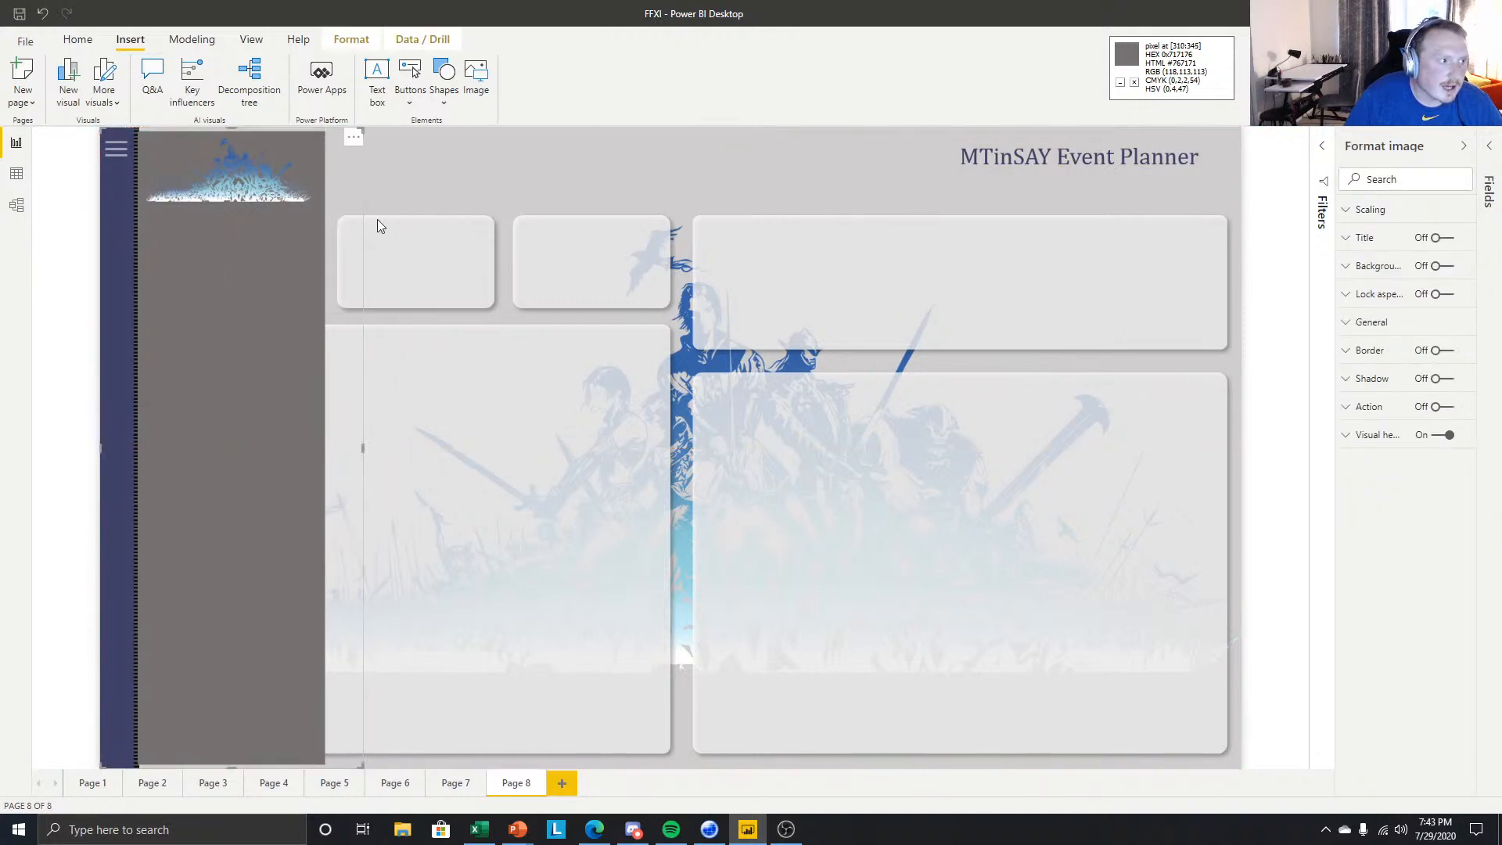
{"action": "left_click", "coordinate": [439, 158]}
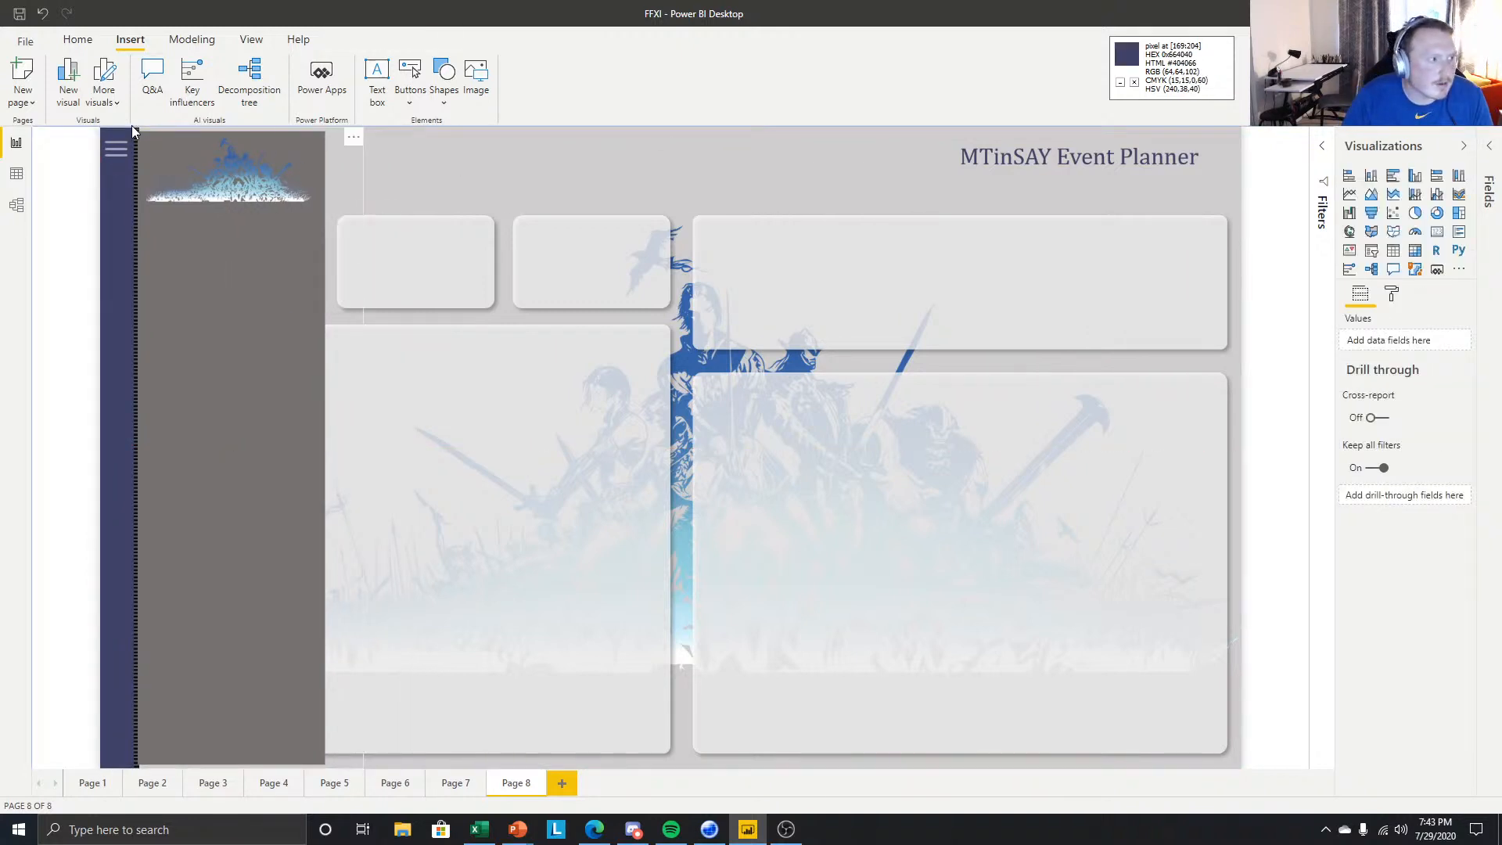
{"action": "left_click", "coordinate": [267, 278]}
{"action": "key", "text": "Right"}
{"action": "key", "text": "Right"}
{"action": "key", "text": "Right"}
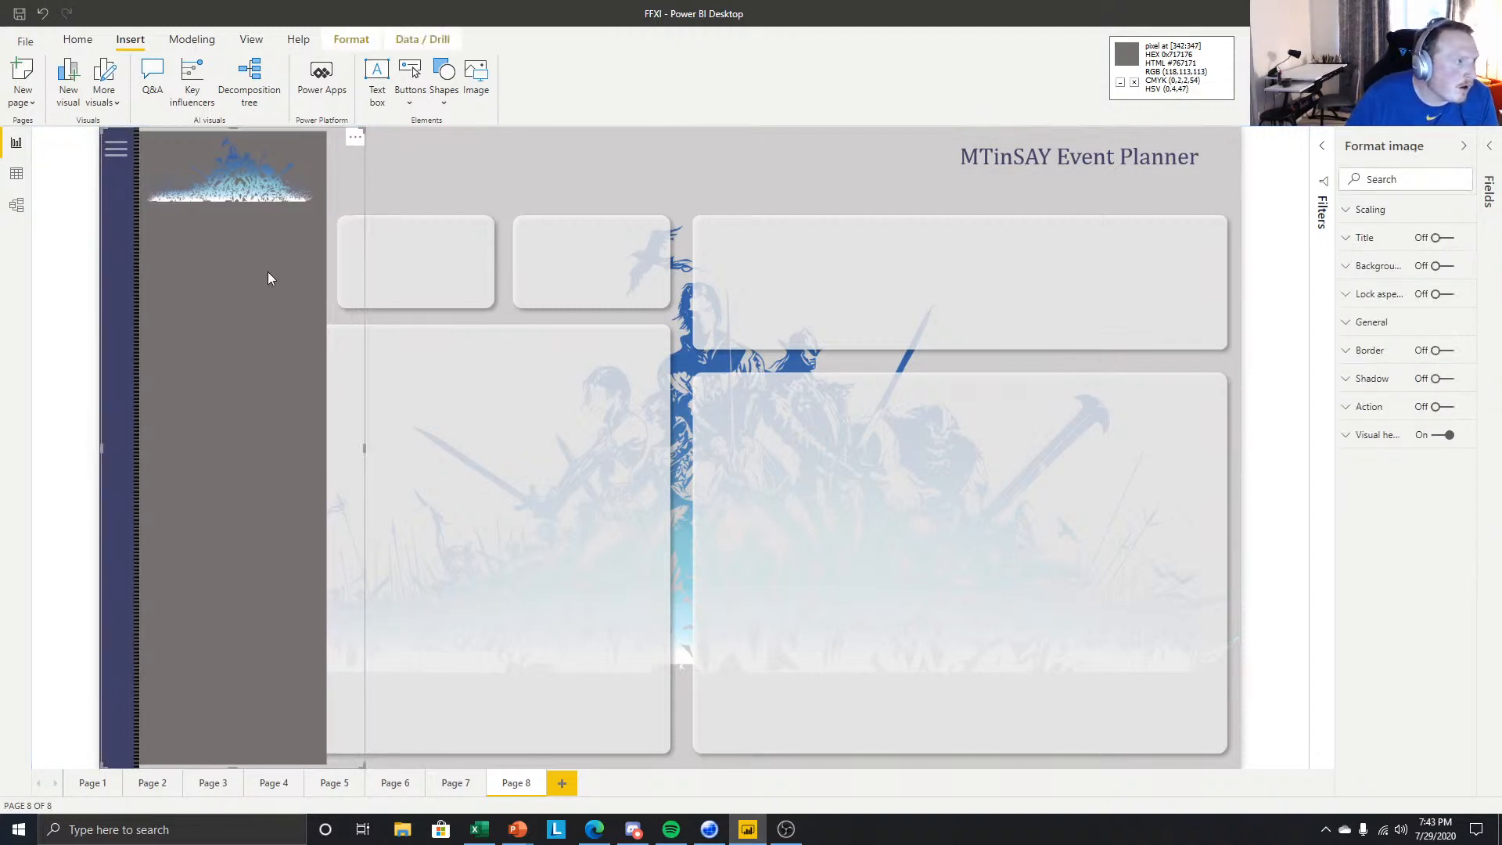
{"action": "left_click", "coordinate": [670, 133]}
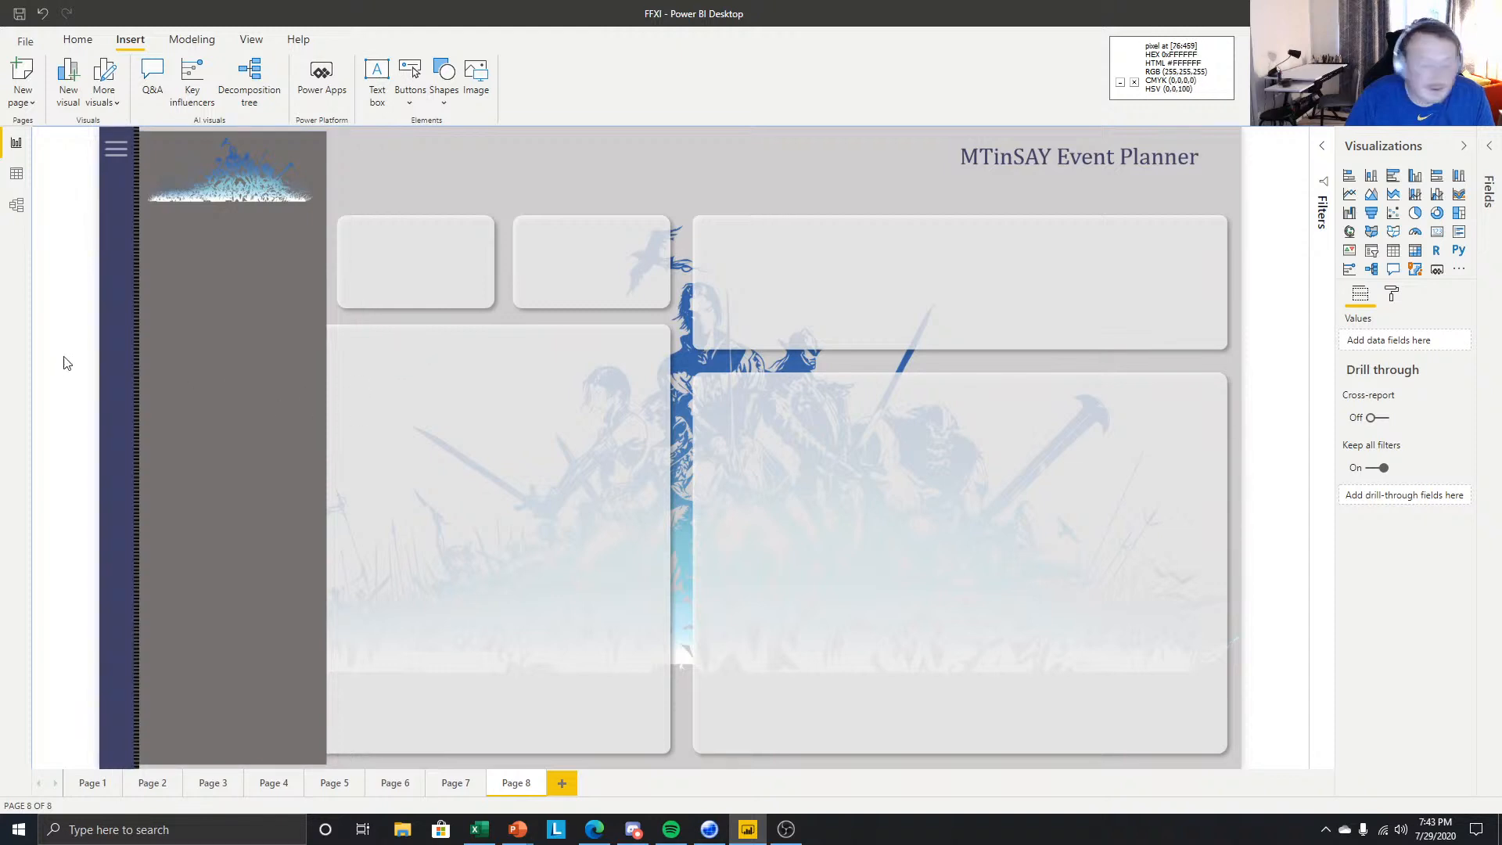
{"action": "left_click", "coordinate": [340, 202]}
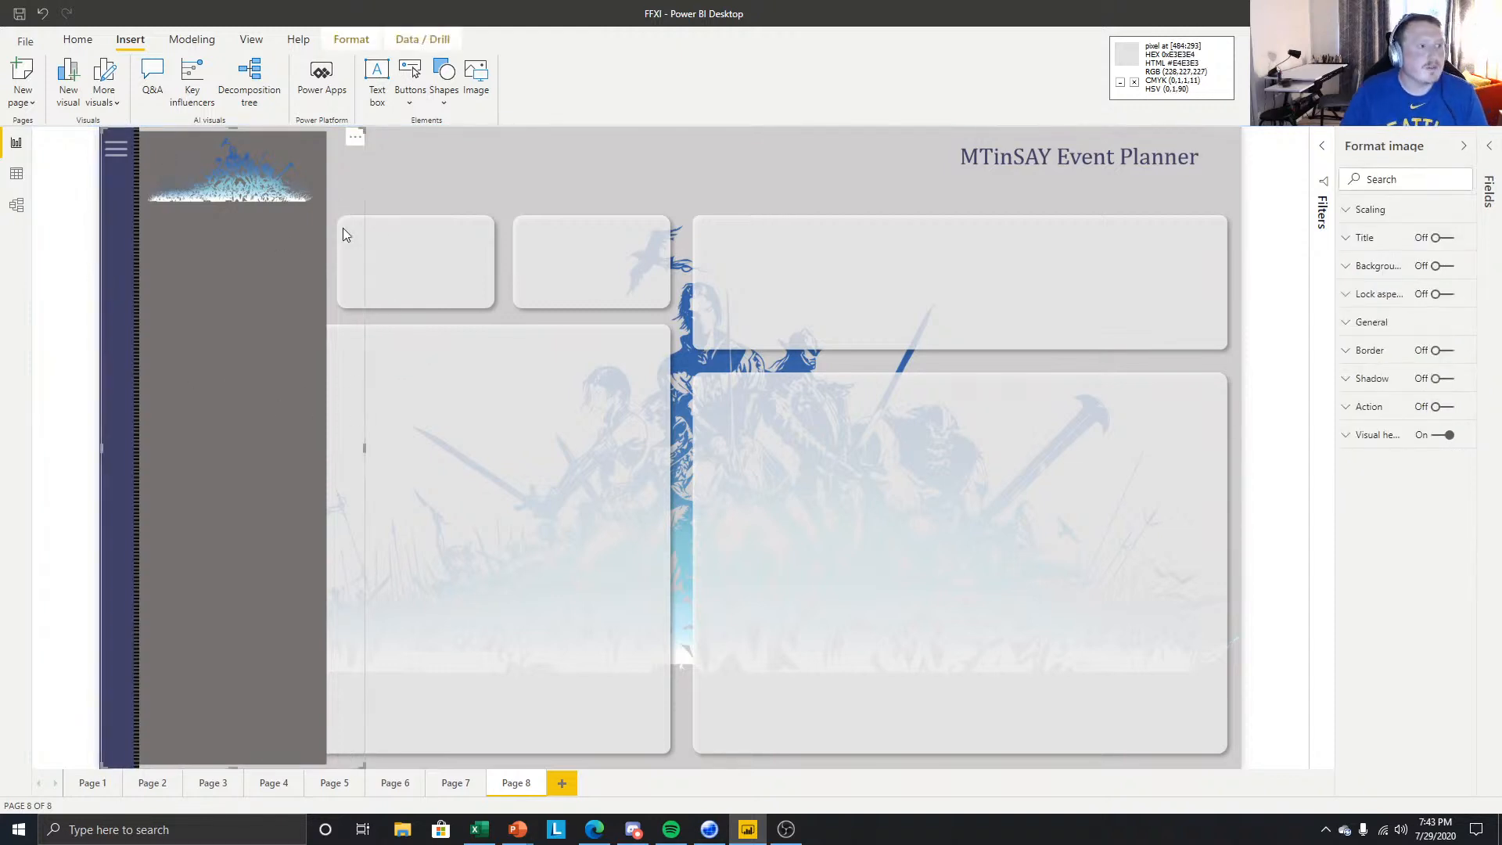
{"action": "left_click", "coordinate": [626, 162]}
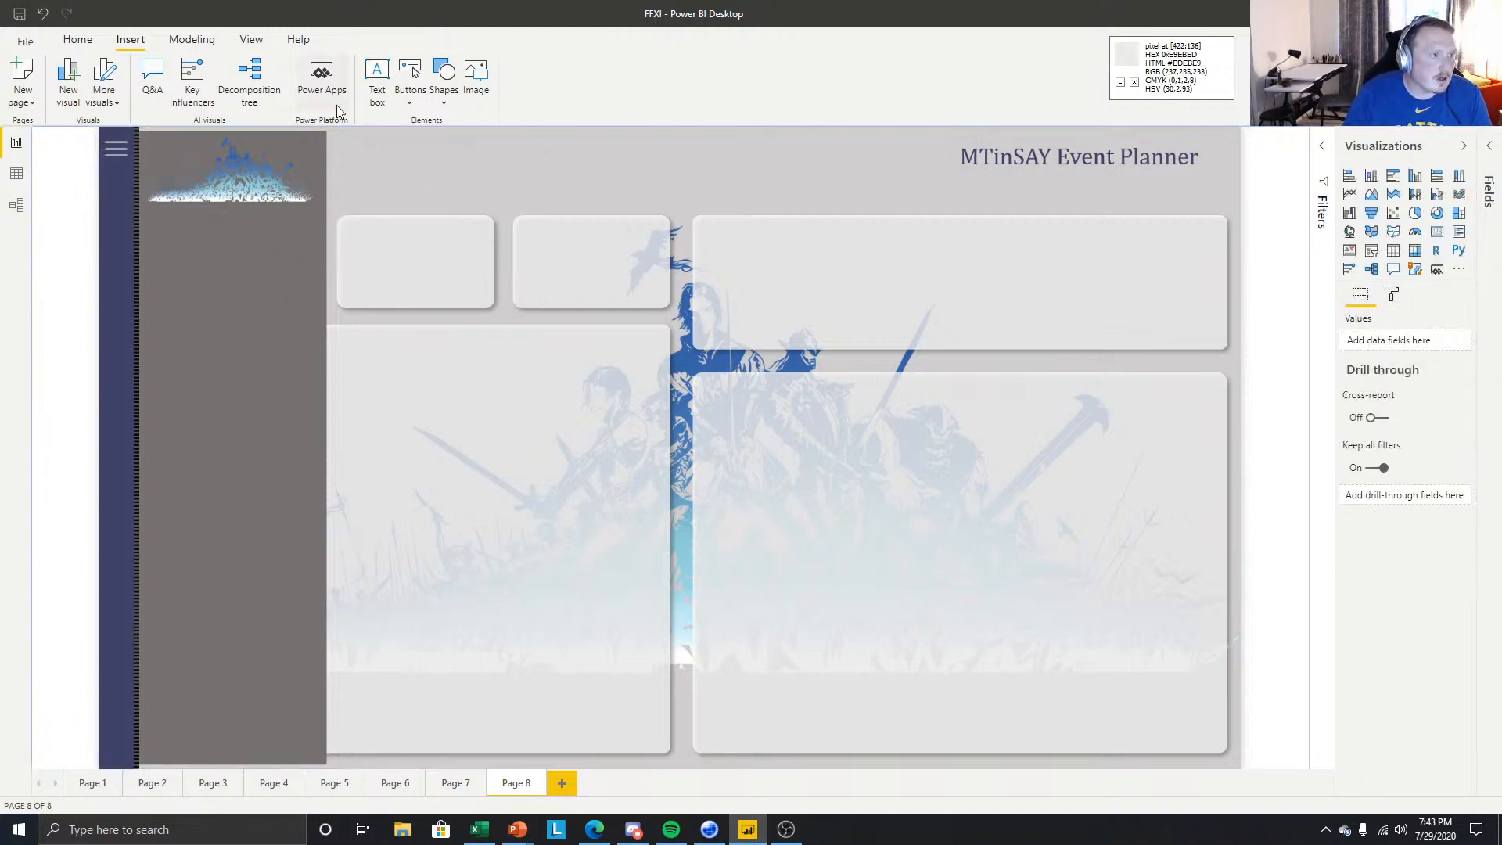
- Insert a blank button, place it on the flyout just below the logo and select it for formatting
{"action": "left_click", "coordinate": [410, 86]}
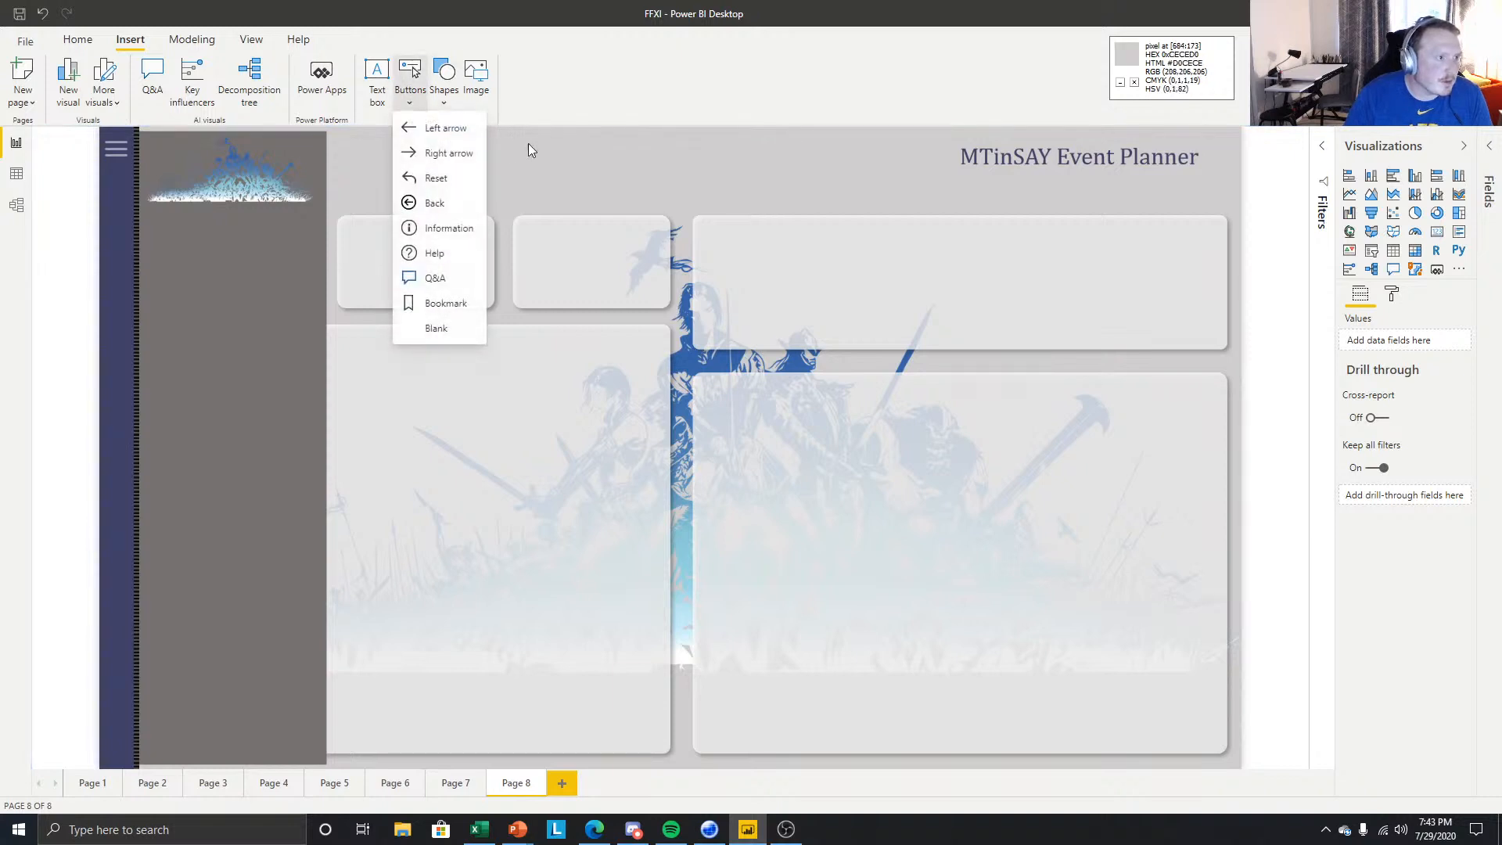
{"action": "left_click", "coordinate": [437, 328]}
{"action": "left_click_drag", "start_coordinate": [181, 156], "coordinate": [260, 295]}
{"action": "key", "text": "ctrl+c"}
{"action": "key", "text": "ctrl+v"}
{"action": "key", "text": "Delete"}
{"action": "left_click", "coordinate": [231, 255]}
- Turn off the button's icon, outline and visual header, and fine-tune its position beneath the logo
{"action": "left_click", "coordinate": [1443, 238]}
{"action": "left_click", "coordinate": [1442, 266]}
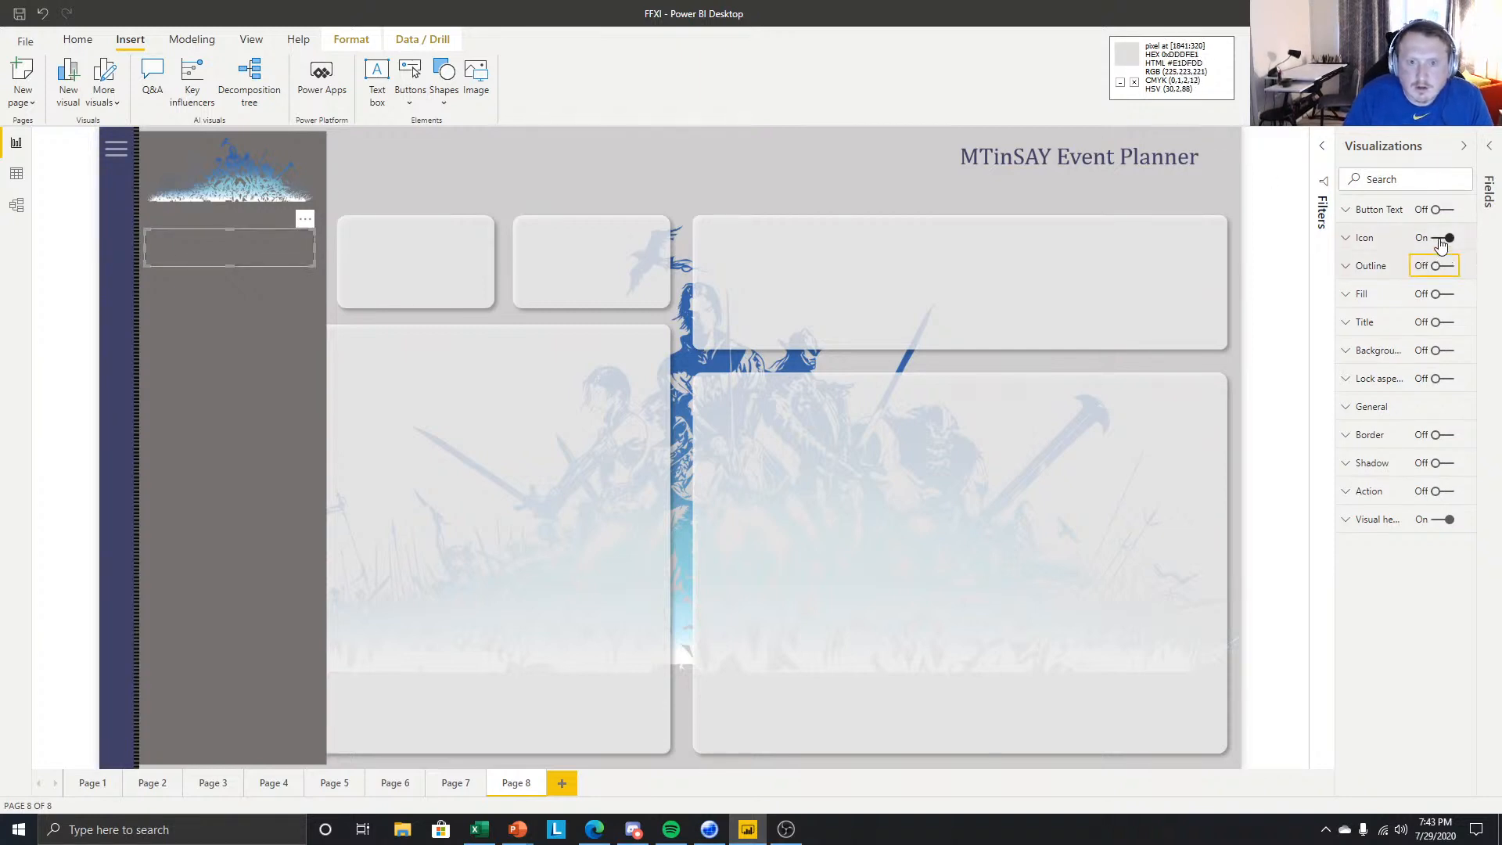
{"action": "left_click", "coordinate": [1450, 520]}
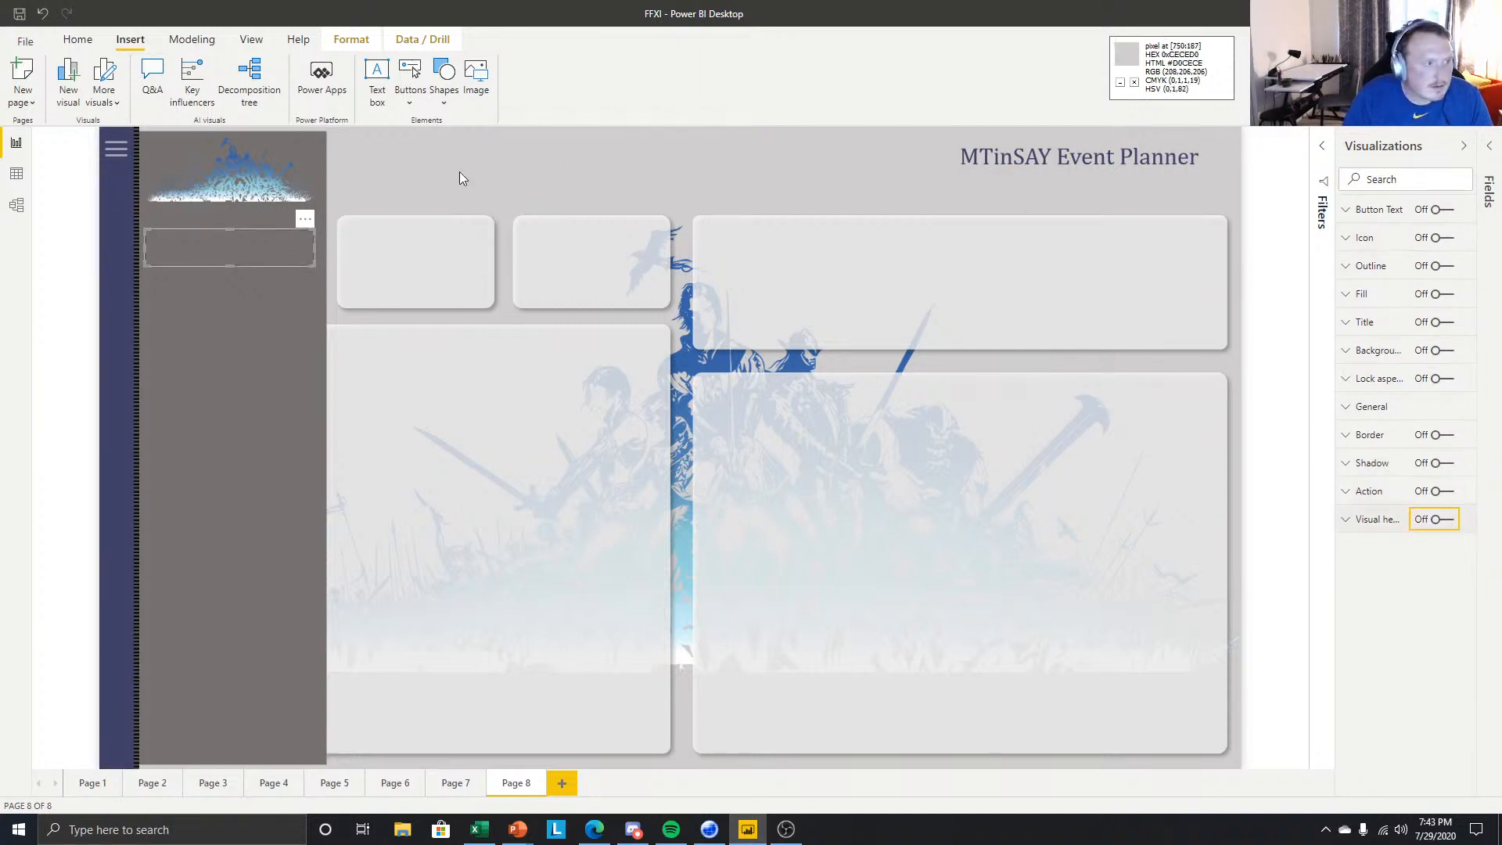
{"action": "left_click_drag", "start_coordinate": [208, 243], "coordinate": [212, 243]}
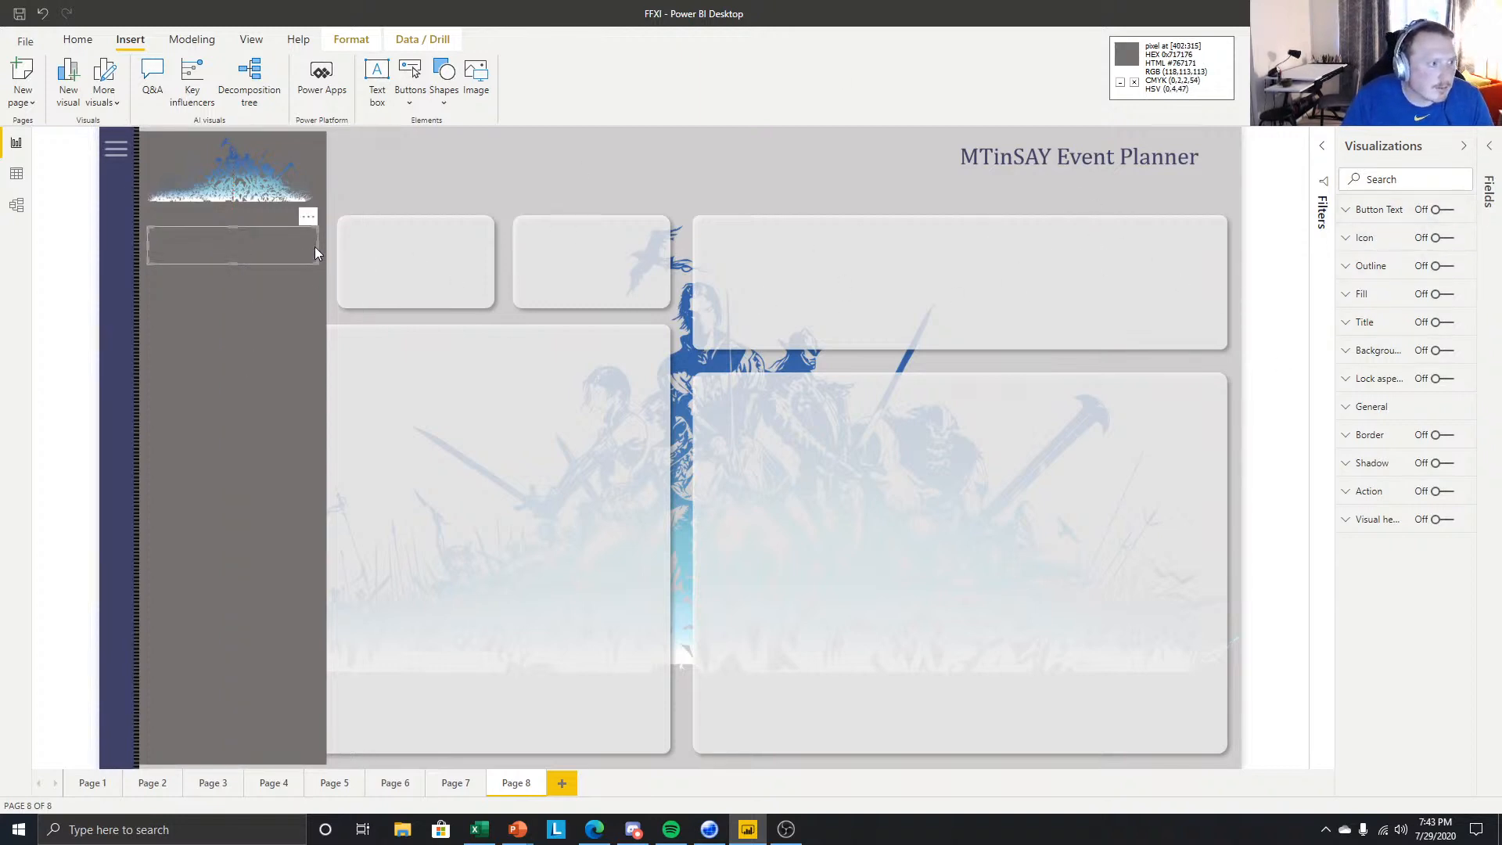
{"action": "left_click_drag", "start_coordinate": [195, 251], "coordinate": [194, 258]}
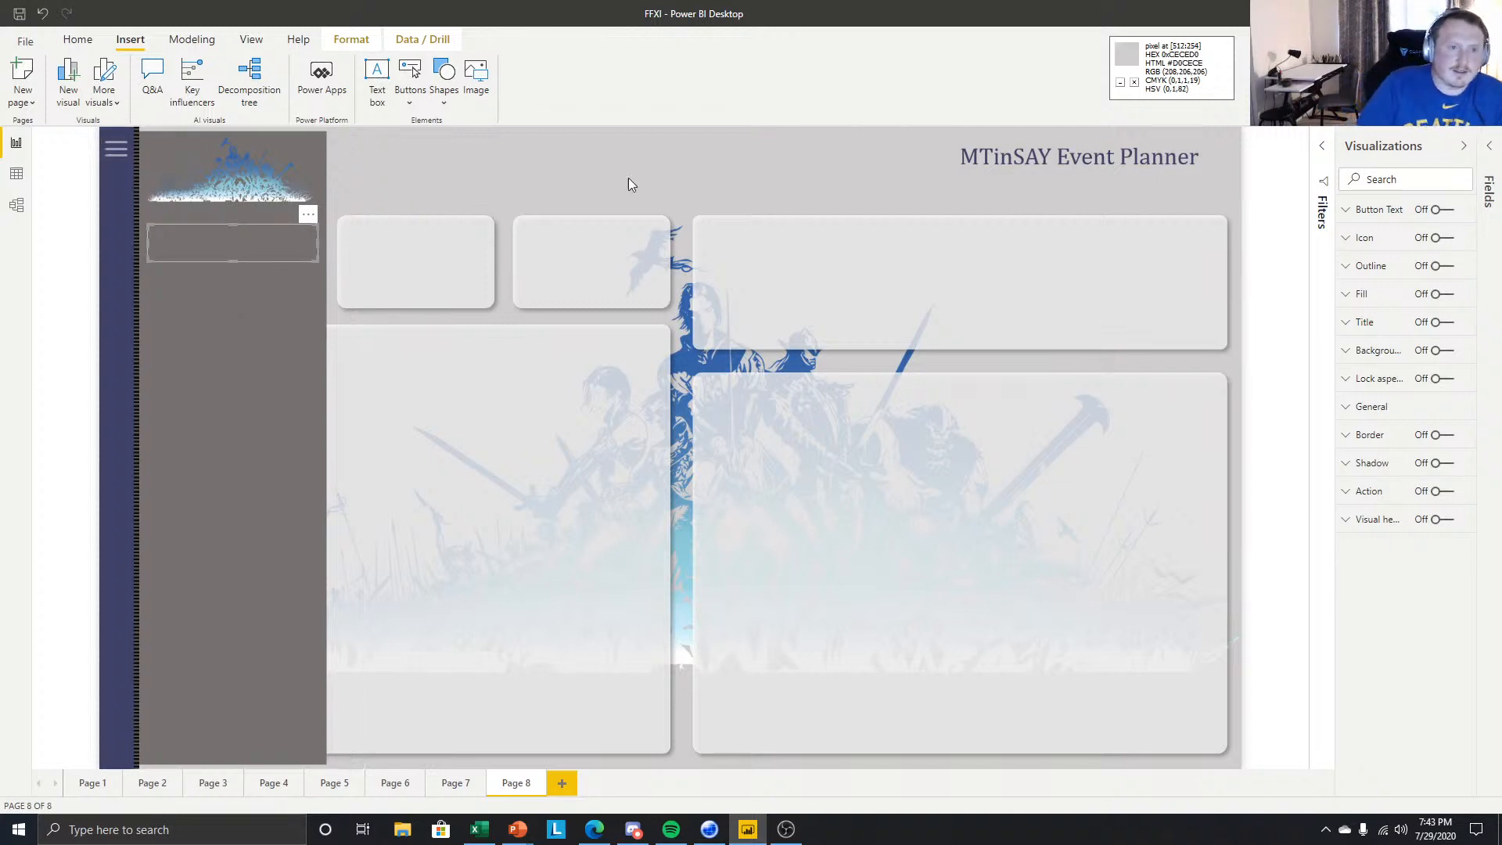
- Turn on the button's text, label it "Event Planner" and set its font family to Cambria
{"action": "left_click", "coordinate": [1432, 210]}
{"action": "left_click", "coordinate": [1382, 217]}
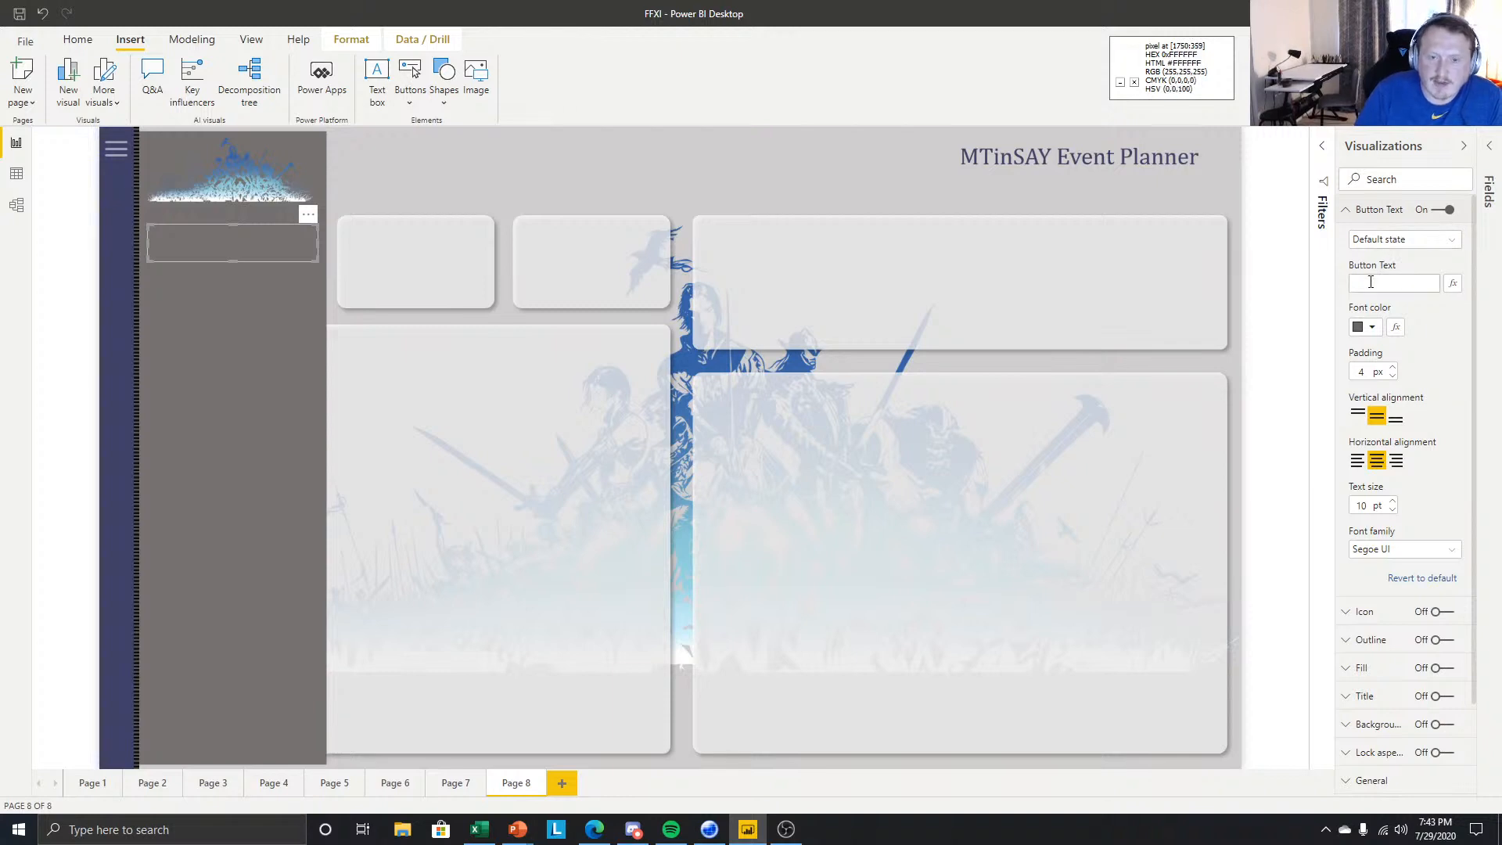
{"action": "left_click", "coordinate": [1395, 279]}
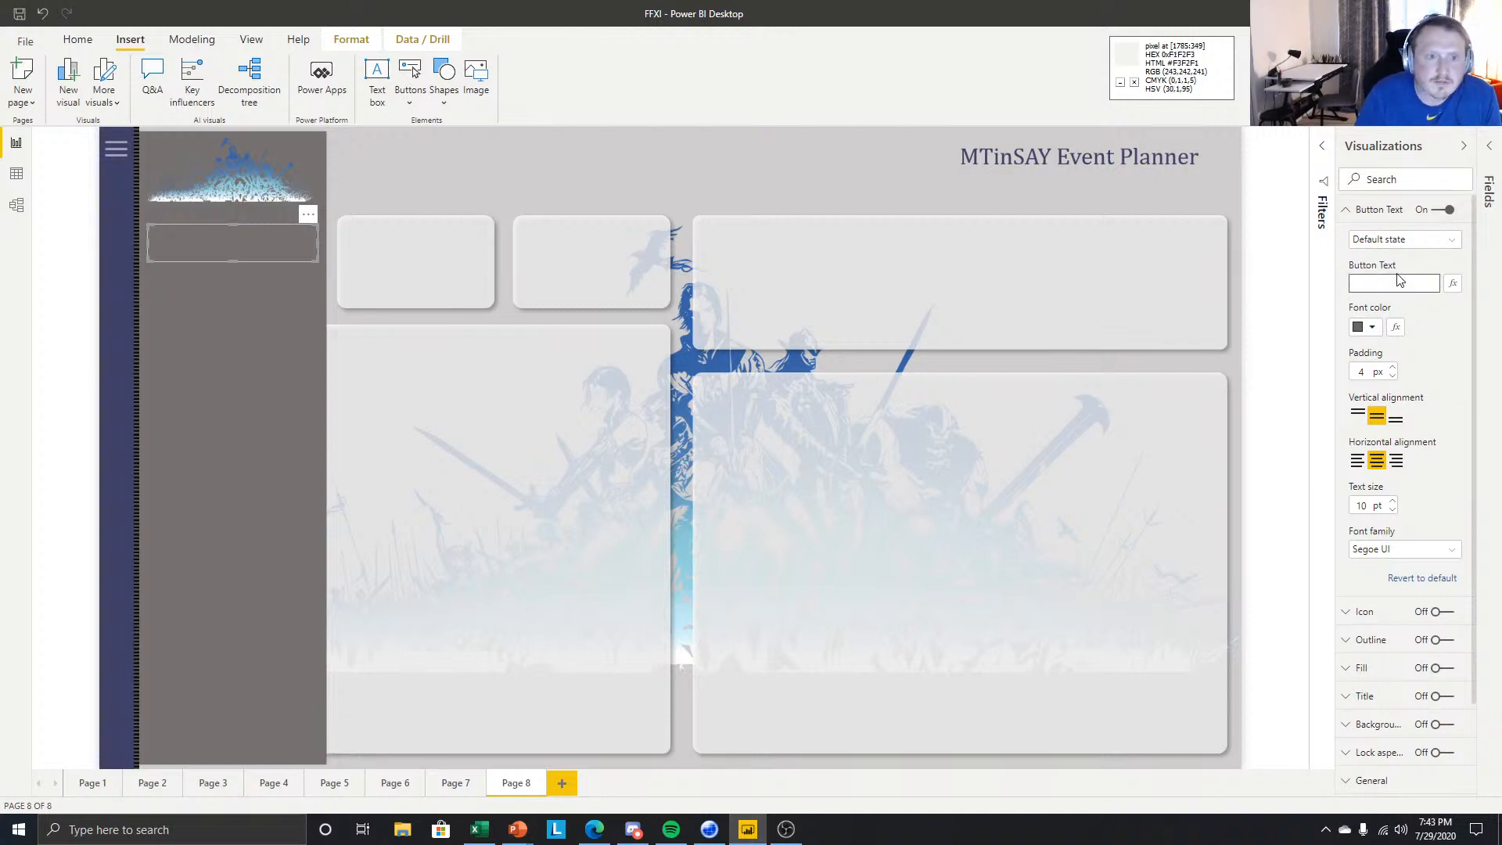
{"action": "type", "text": "Event Planner"}
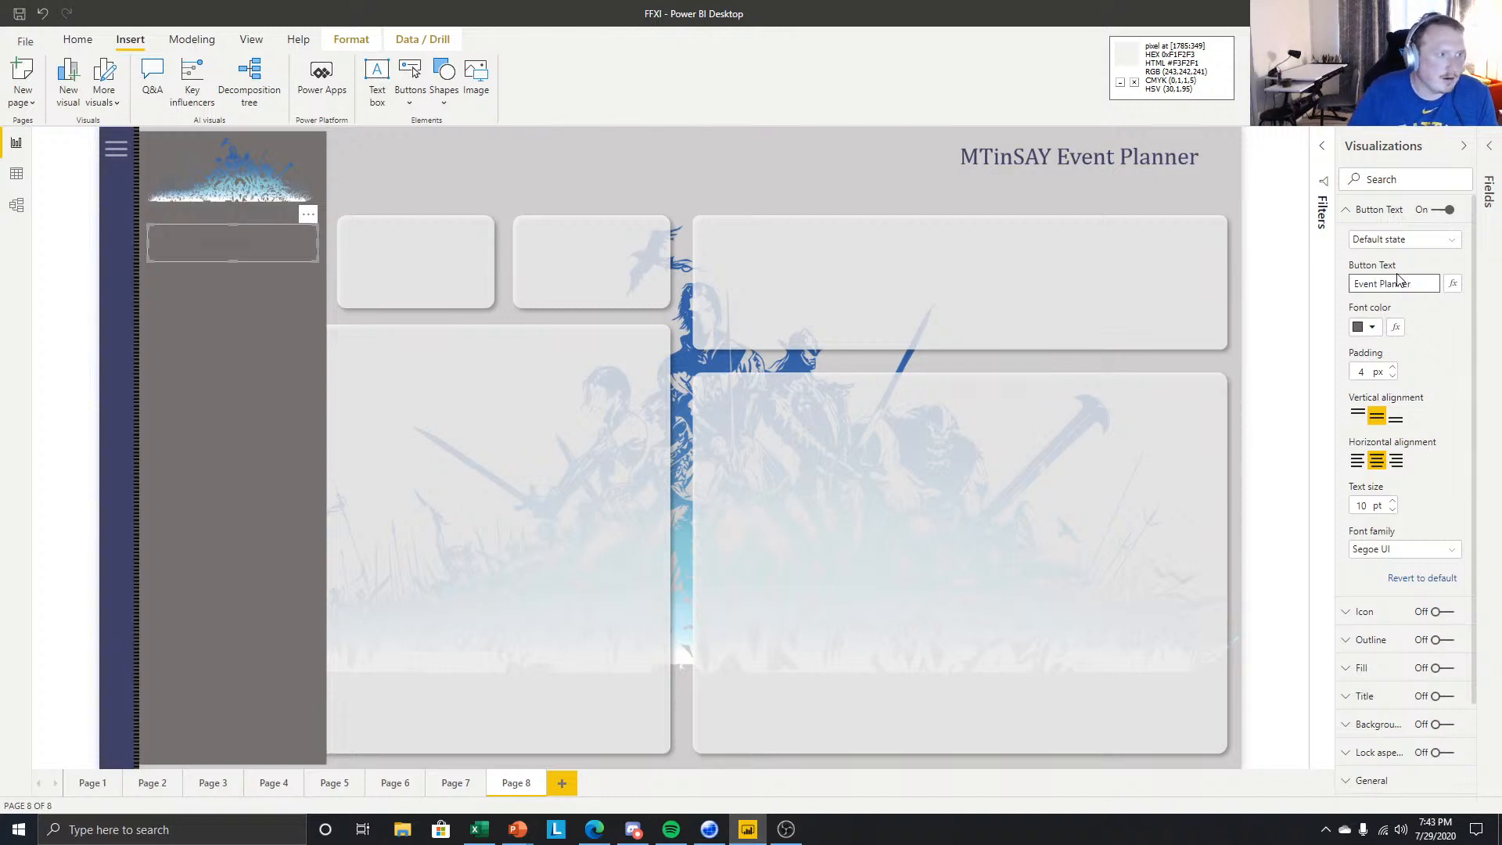
{"action": "left_click", "coordinate": [1410, 550]}
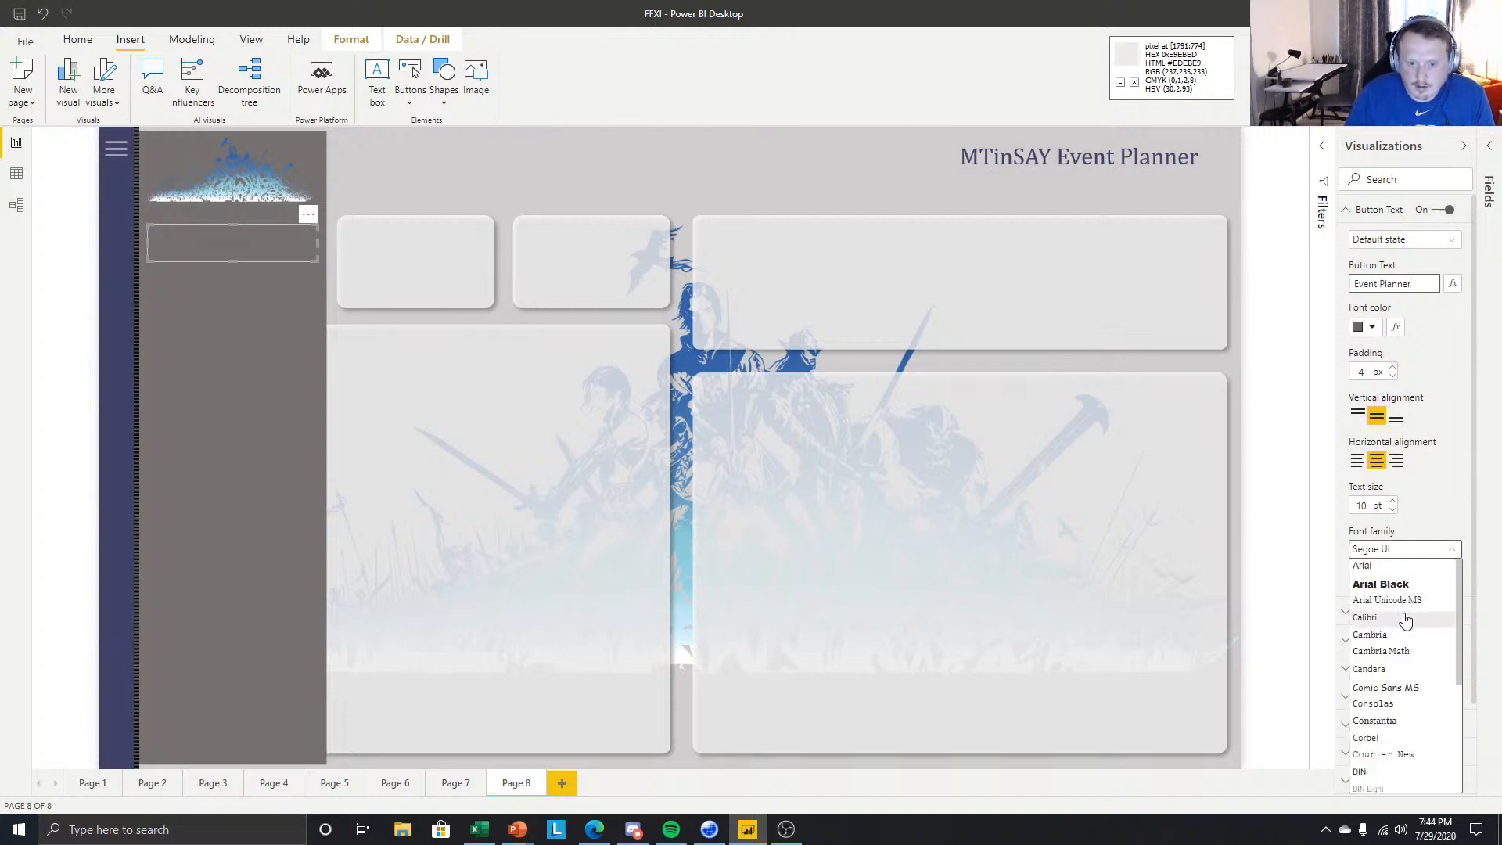
{"action": "left_click", "coordinate": [1398, 636]}
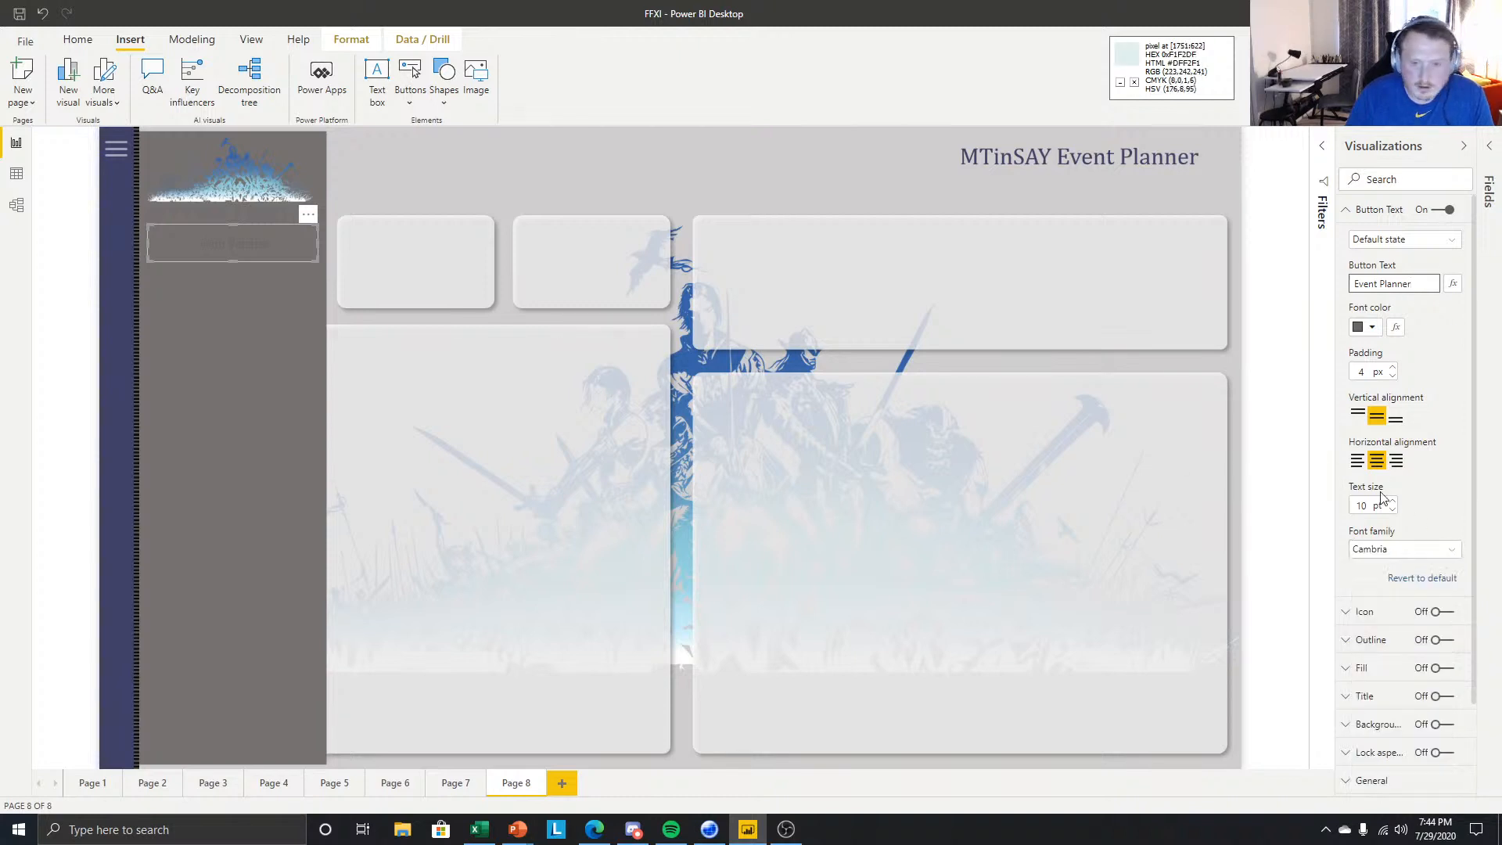
- Set the Event Planner button's font color to white and its text size to 14 pt
{"action": "left_click", "coordinate": [1365, 327]}
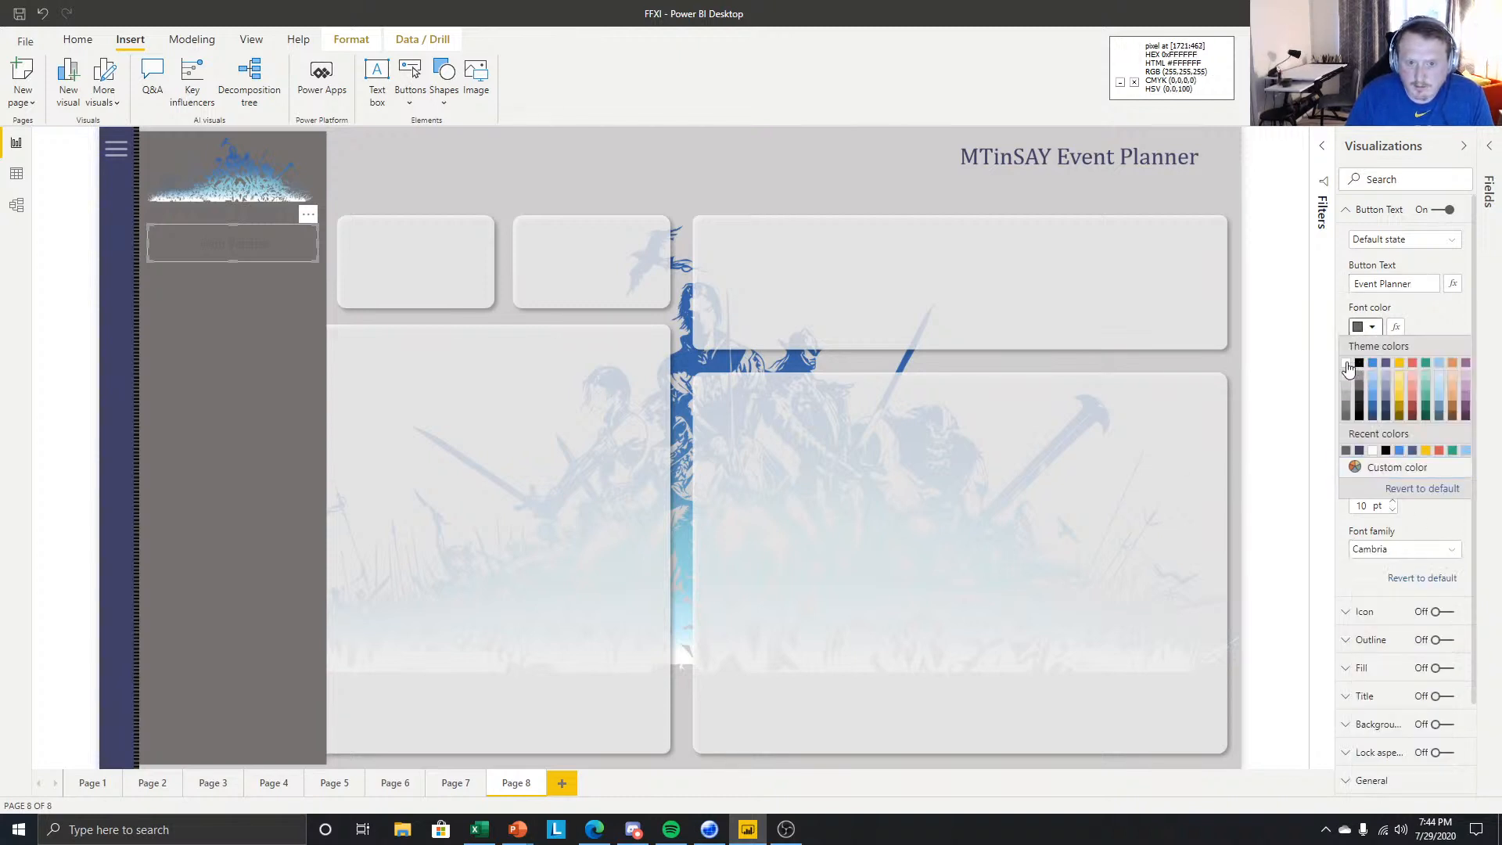
{"action": "left_click", "coordinate": [1347, 365]}
{"action": "left_click", "coordinate": [1393, 502]}
{"action": "left_click", "coordinate": [1393, 501]}
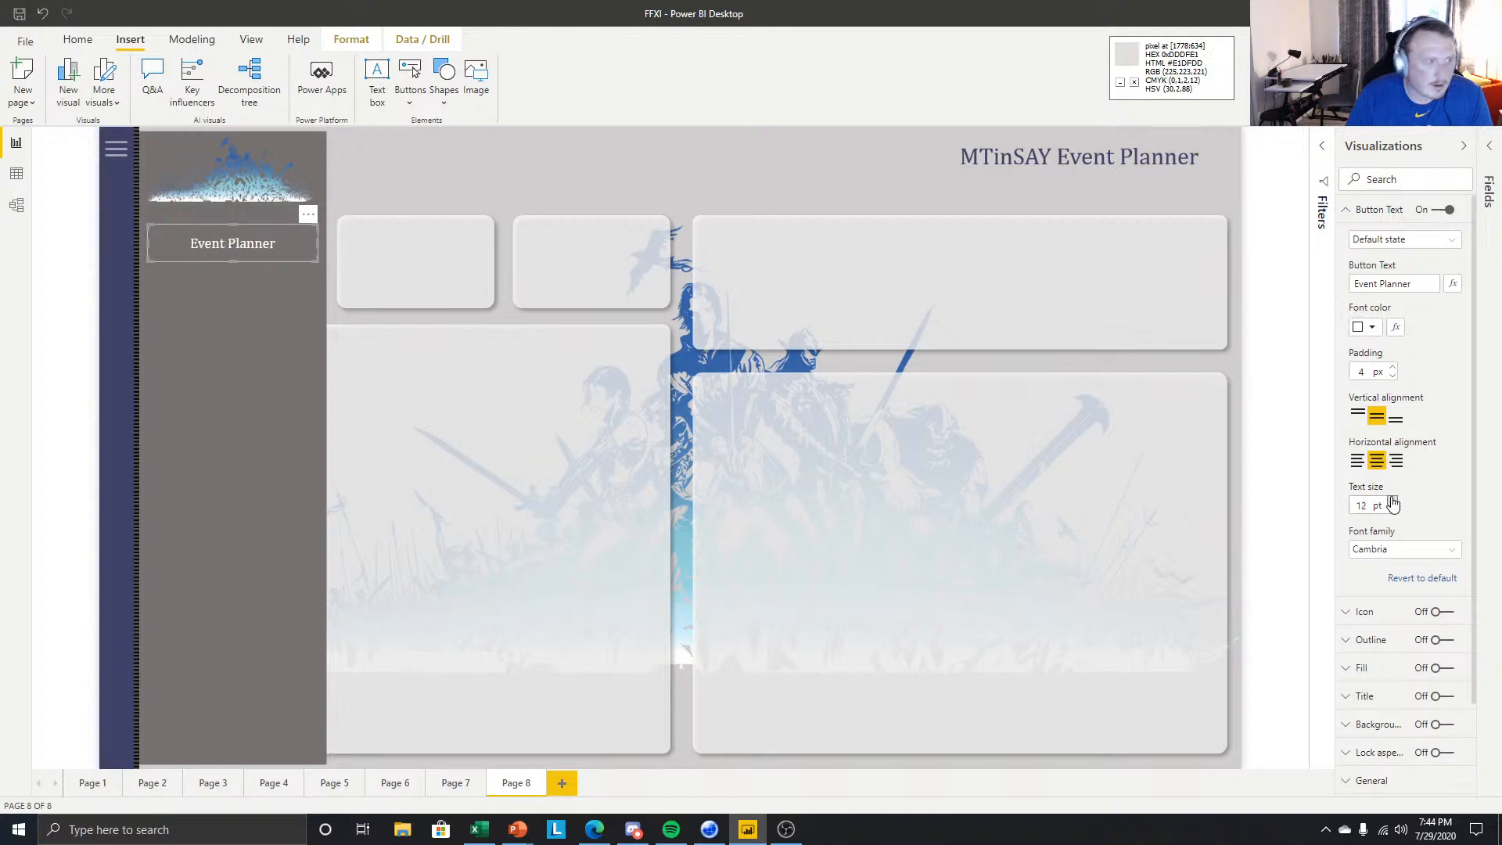
{"action": "left_click", "coordinate": [1393, 501]}
{"action": "left_click", "coordinate": [1393, 501]}
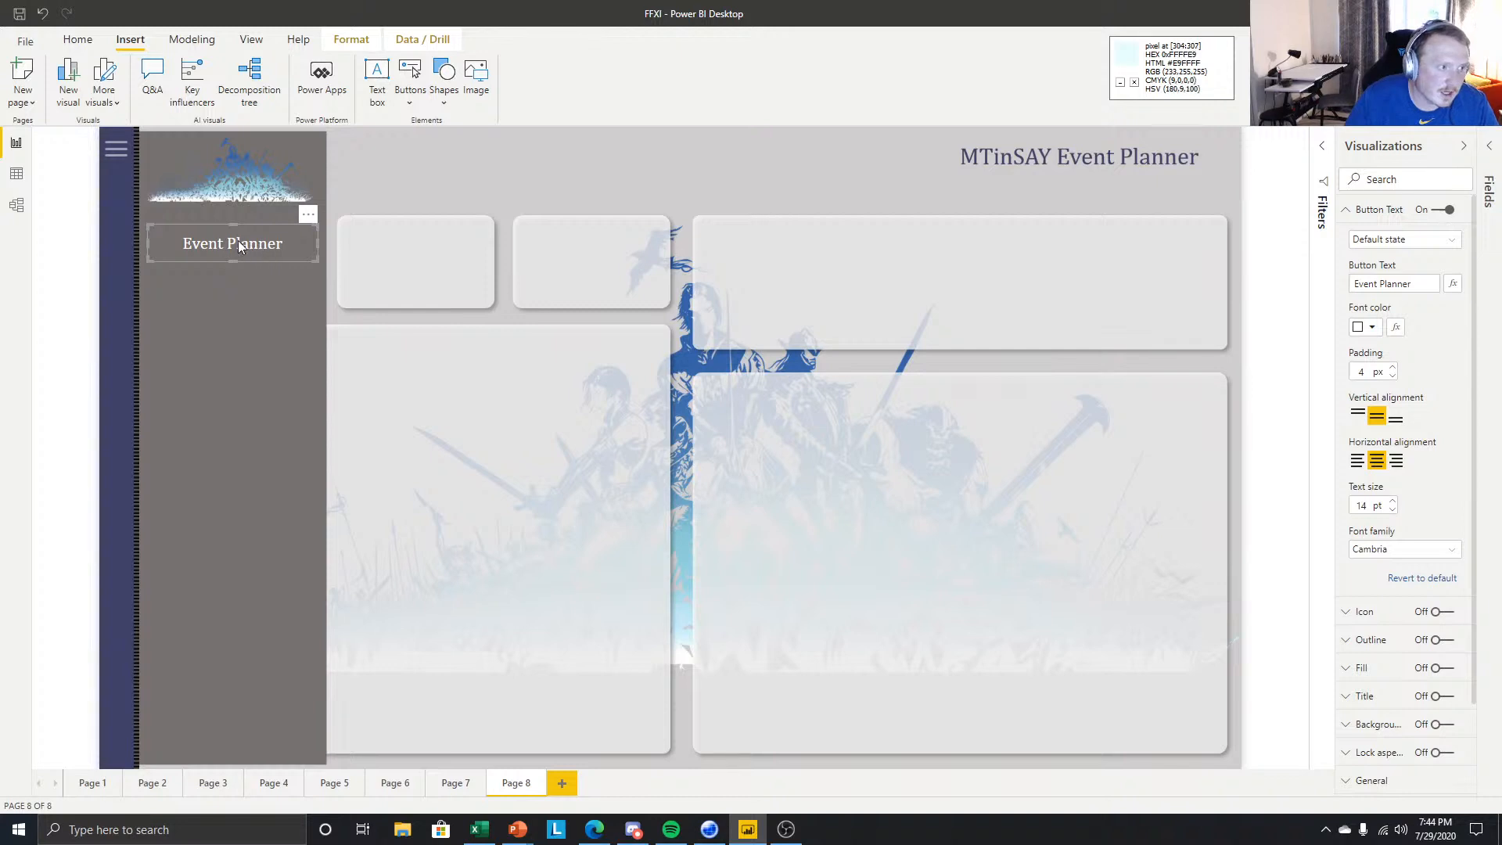
- Duplicate the Event Planner button and place the copy directly beneath the original
{"action": "left_click_drag", "start_coordinate": [317, 242], "coordinate": [271, 288]}
{"action": "key", "text": "ctrl+c"}
{"action": "key", "text": "ctrl+v"}
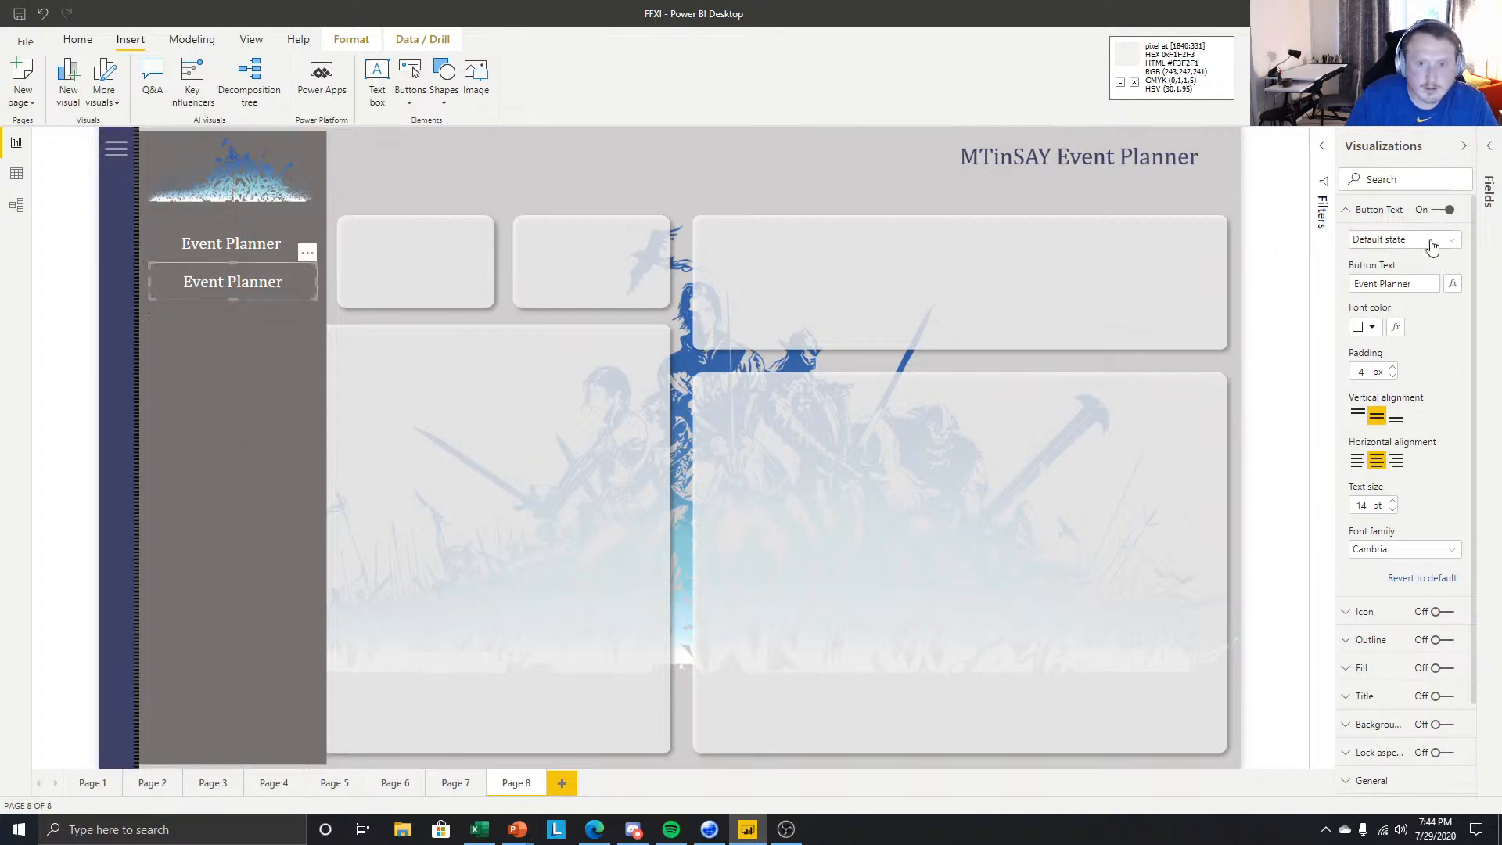
- Change the duplicated button's text to "Event Stats" and deselect it
{"action": "left_click_drag", "start_coordinate": [1420, 283], "coordinate": [1353, 283]}
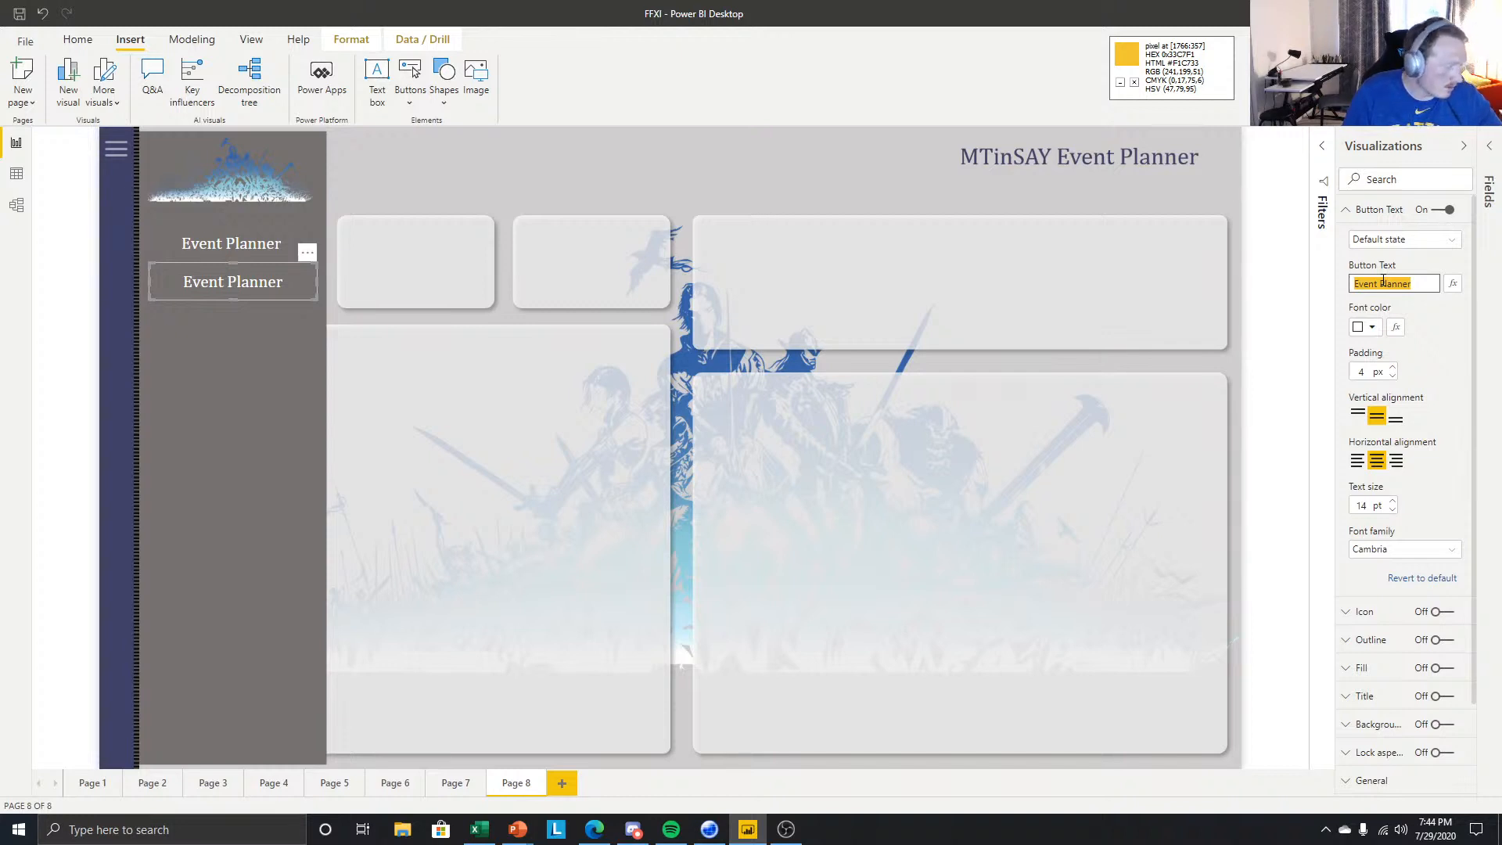
{"action": "type", "text": "Eve"}
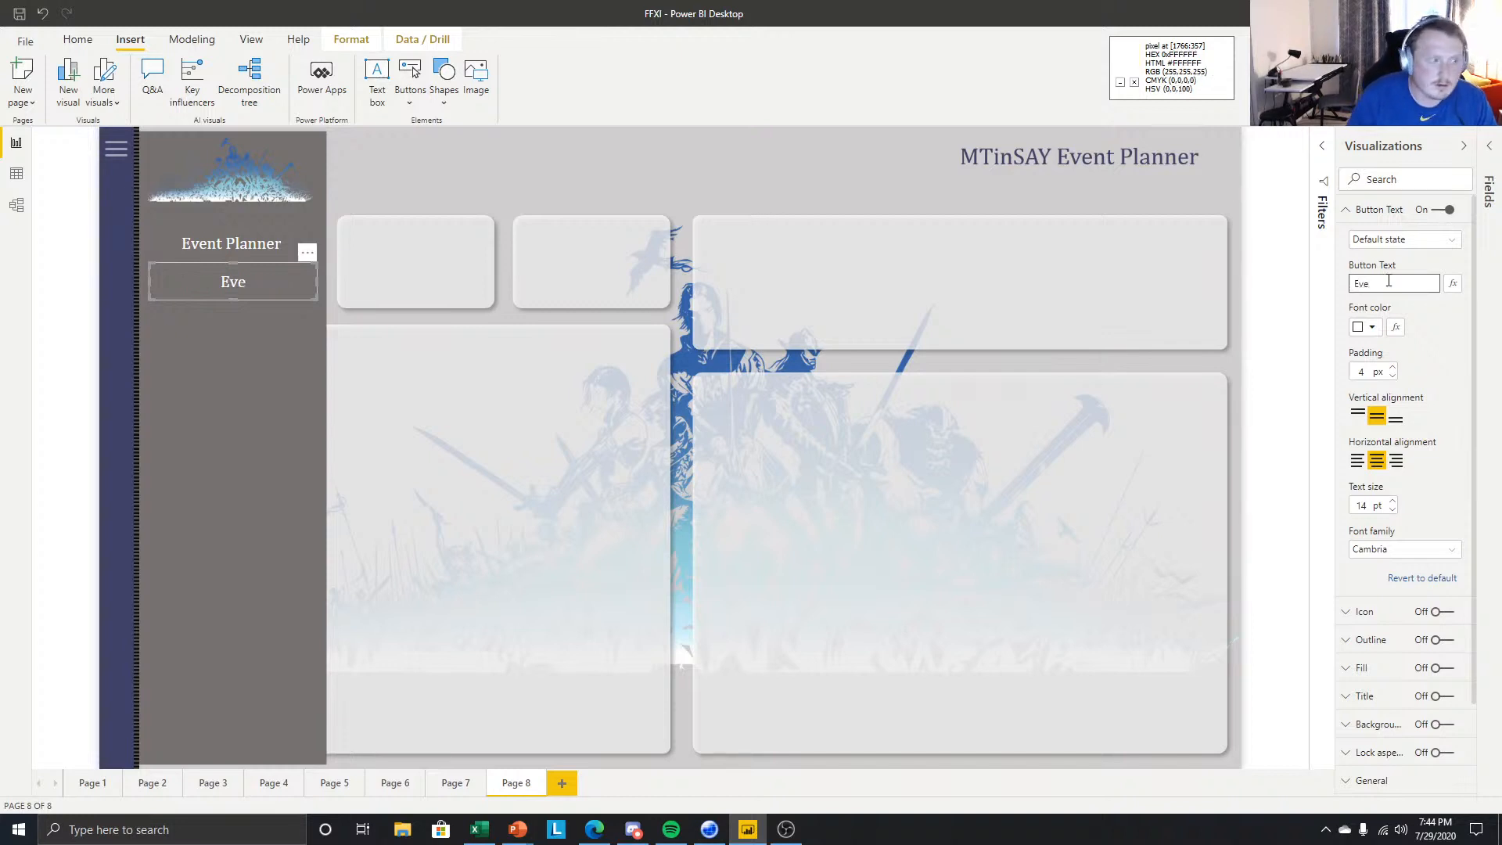
{"action": "type", "text": "nt St"}
{"action": "key", "text": "BackSpace"}
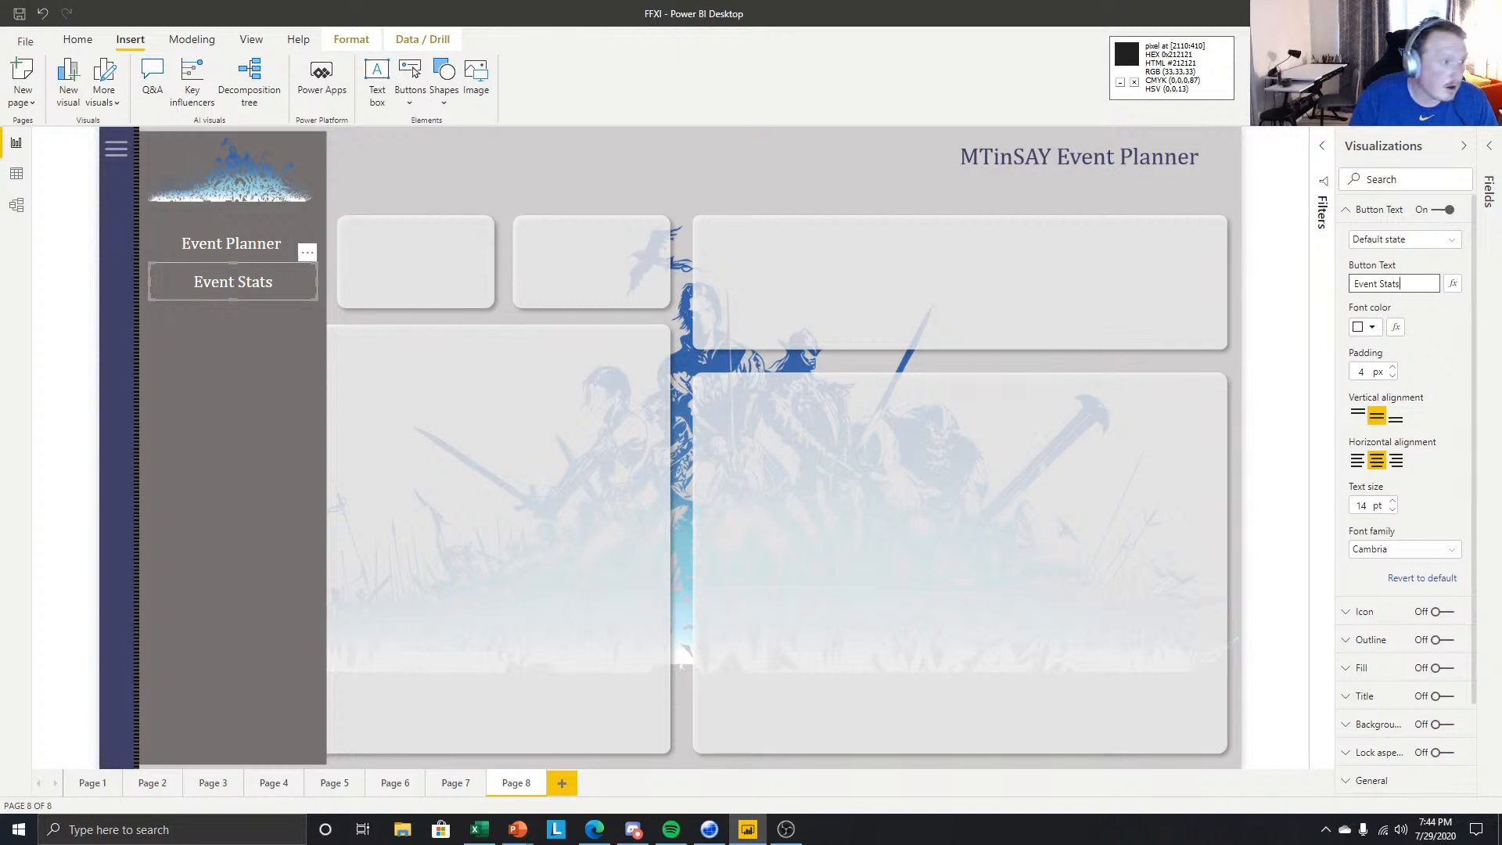
{"action": "left_click", "coordinate": [692, 181]}
- Set the Event Stats button text's On hover font color to light blue
{"action": "left_click", "coordinate": [233, 284]}
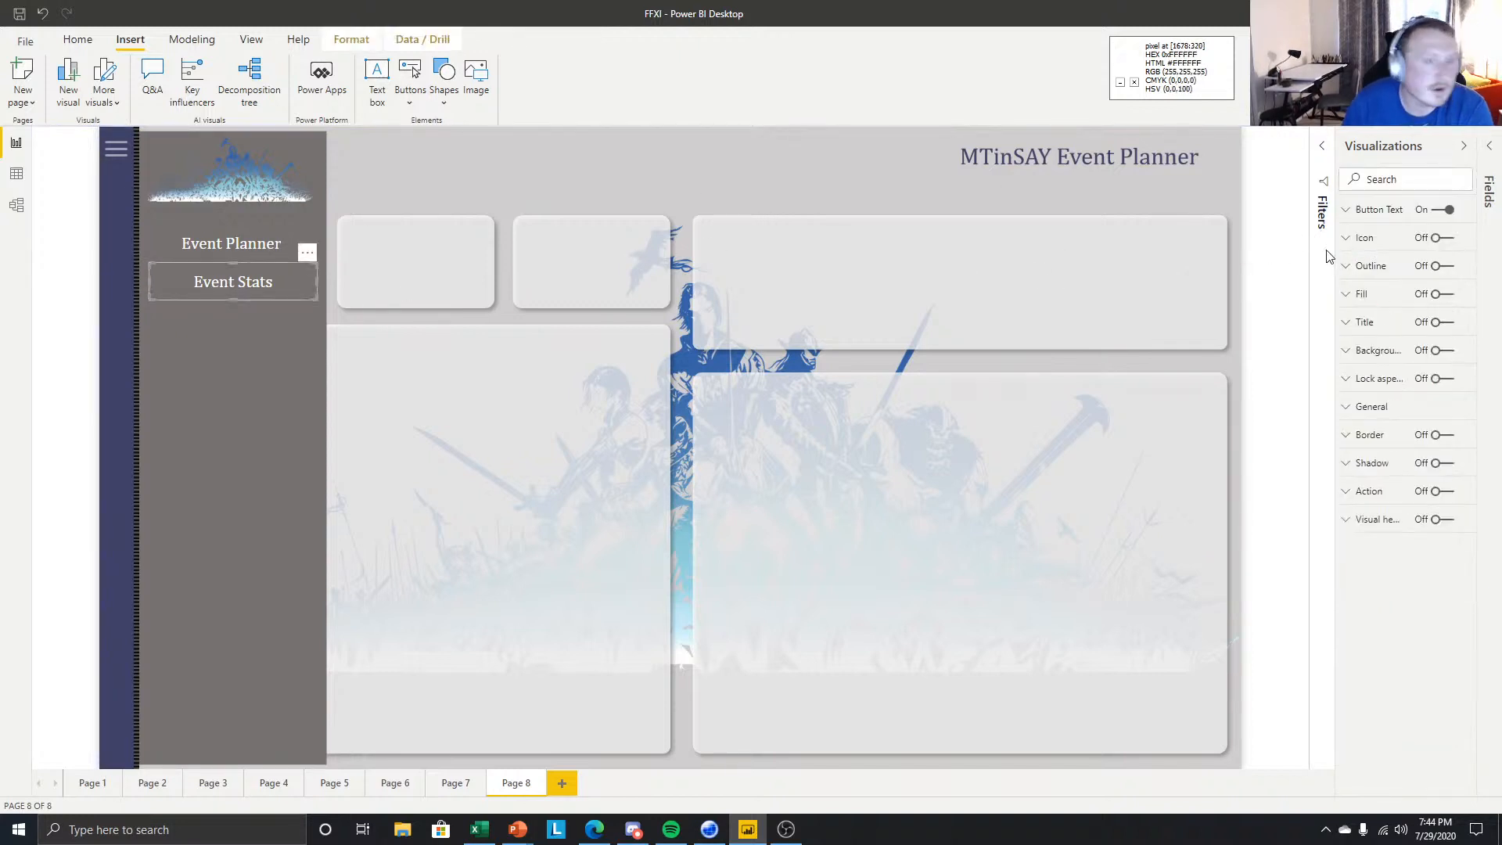
{"action": "left_click", "coordinate": [1381, 209]}
{"action": "left_click", "coordinate": [1446, 239]}
{"action": "left_click", "coordinate": [1405, 273]}
{"action": "left_click", "coordinate": [1369, 327]}
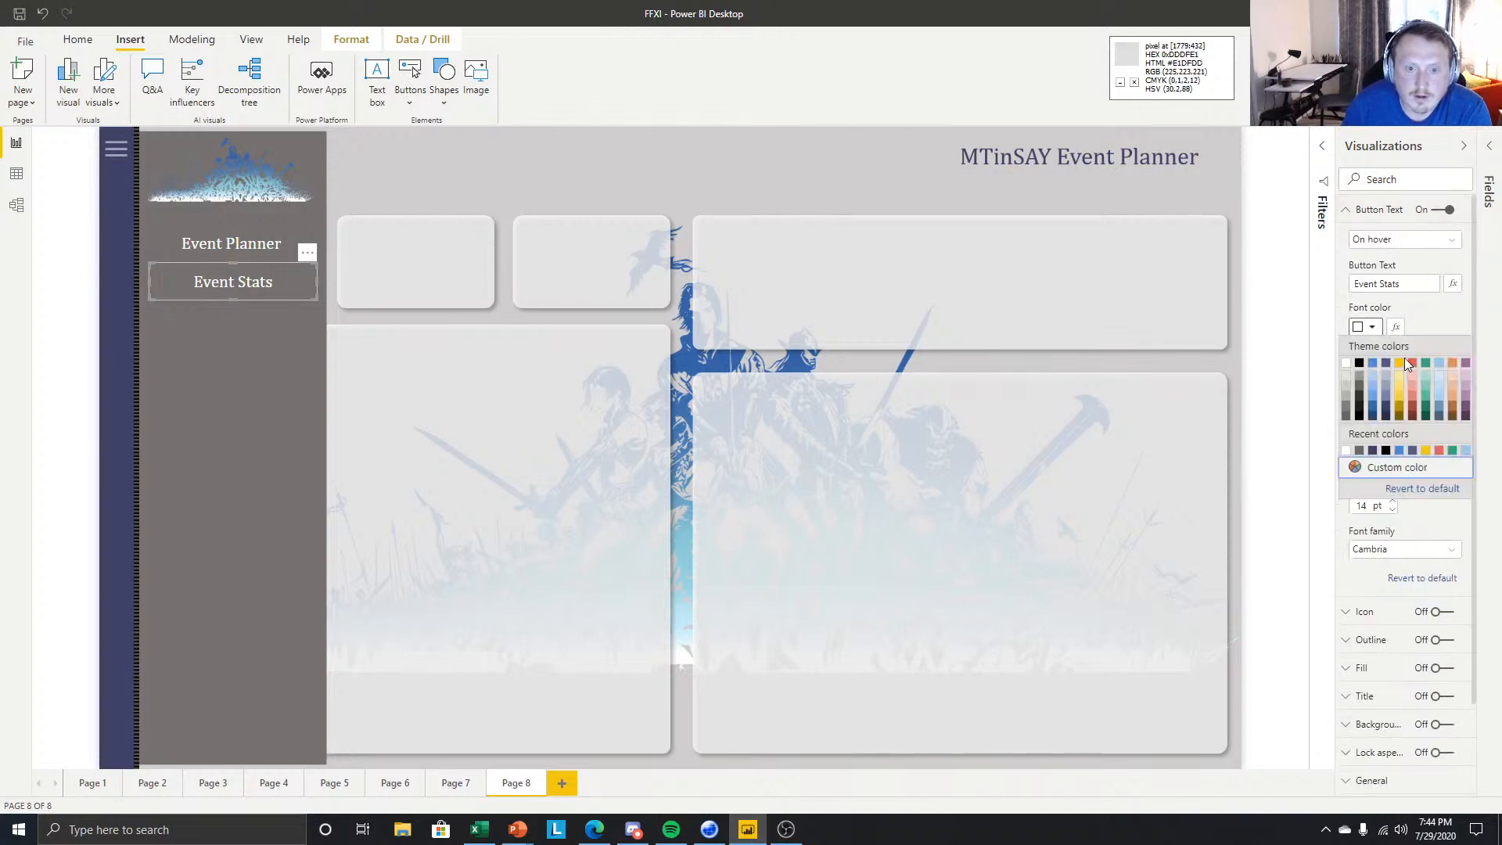
{"action": "left_click", "coordinate": [1375, 364]}
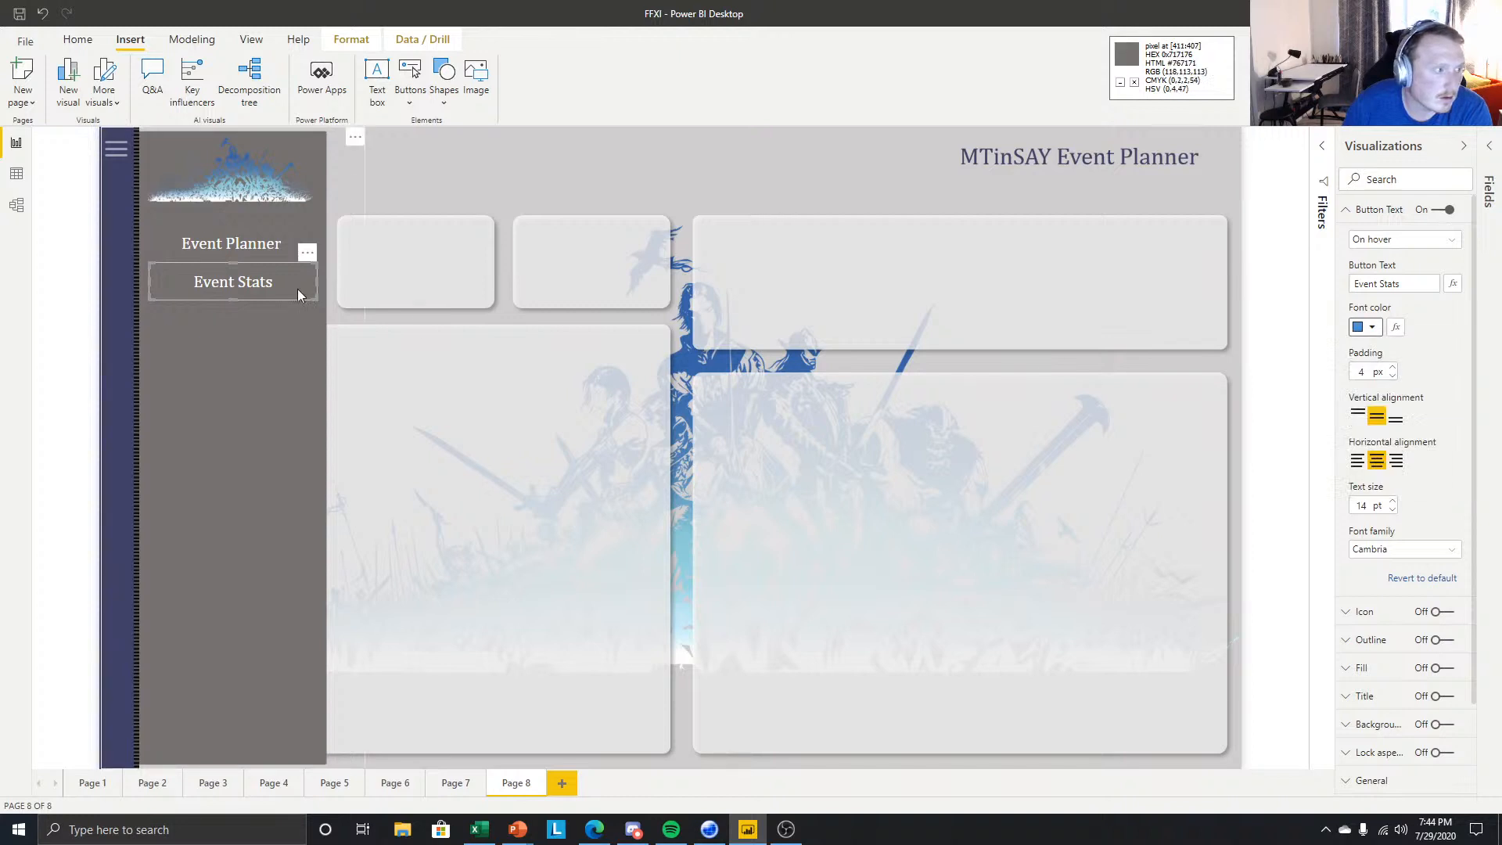
{"action": "left_click", "coordinate": [1372, 329]}
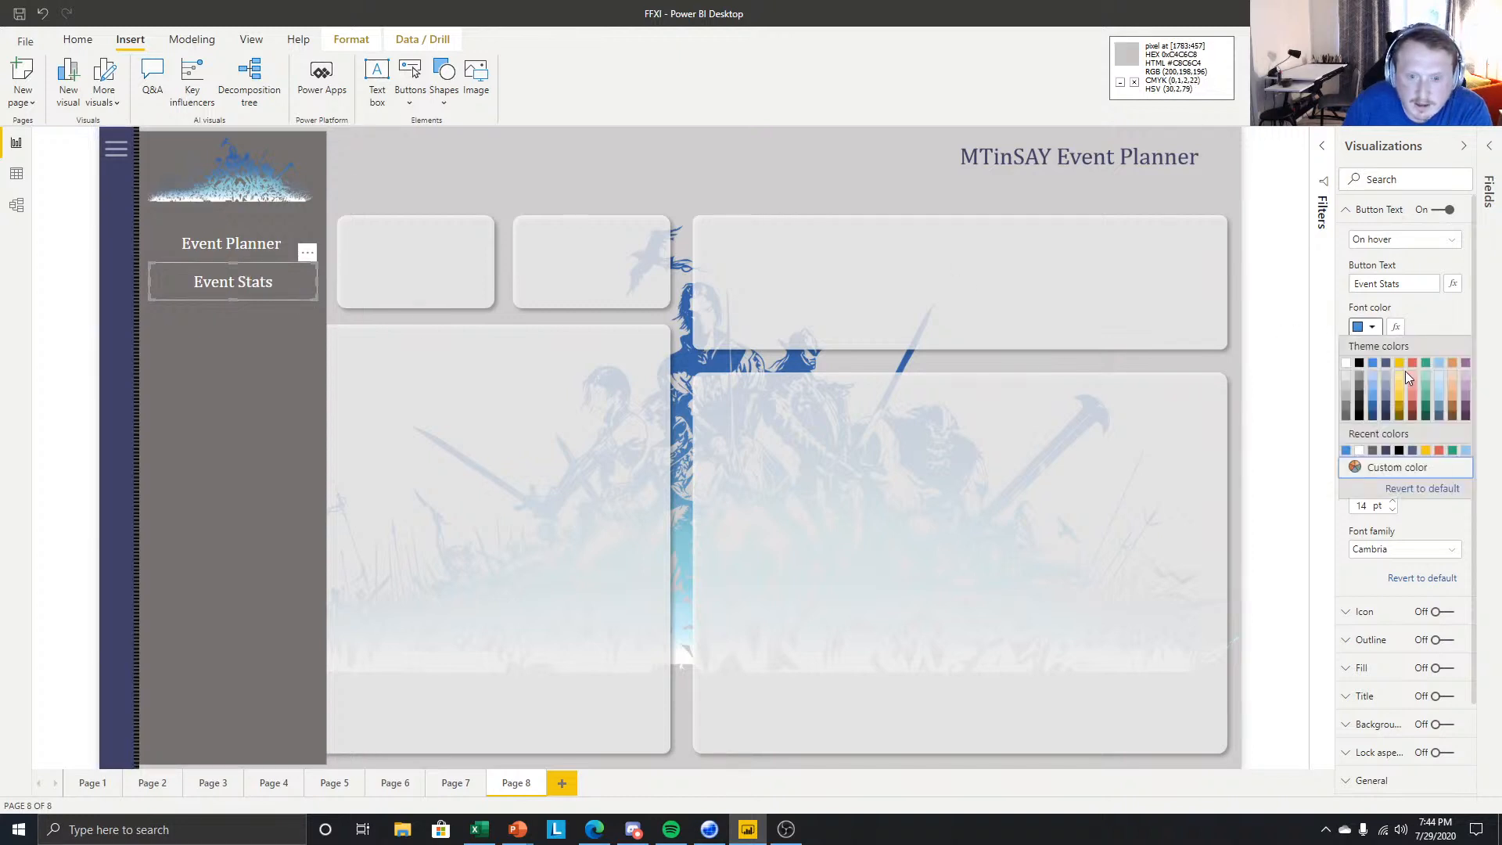
{"action": "left_click", "coordinate": [1446, 366]}
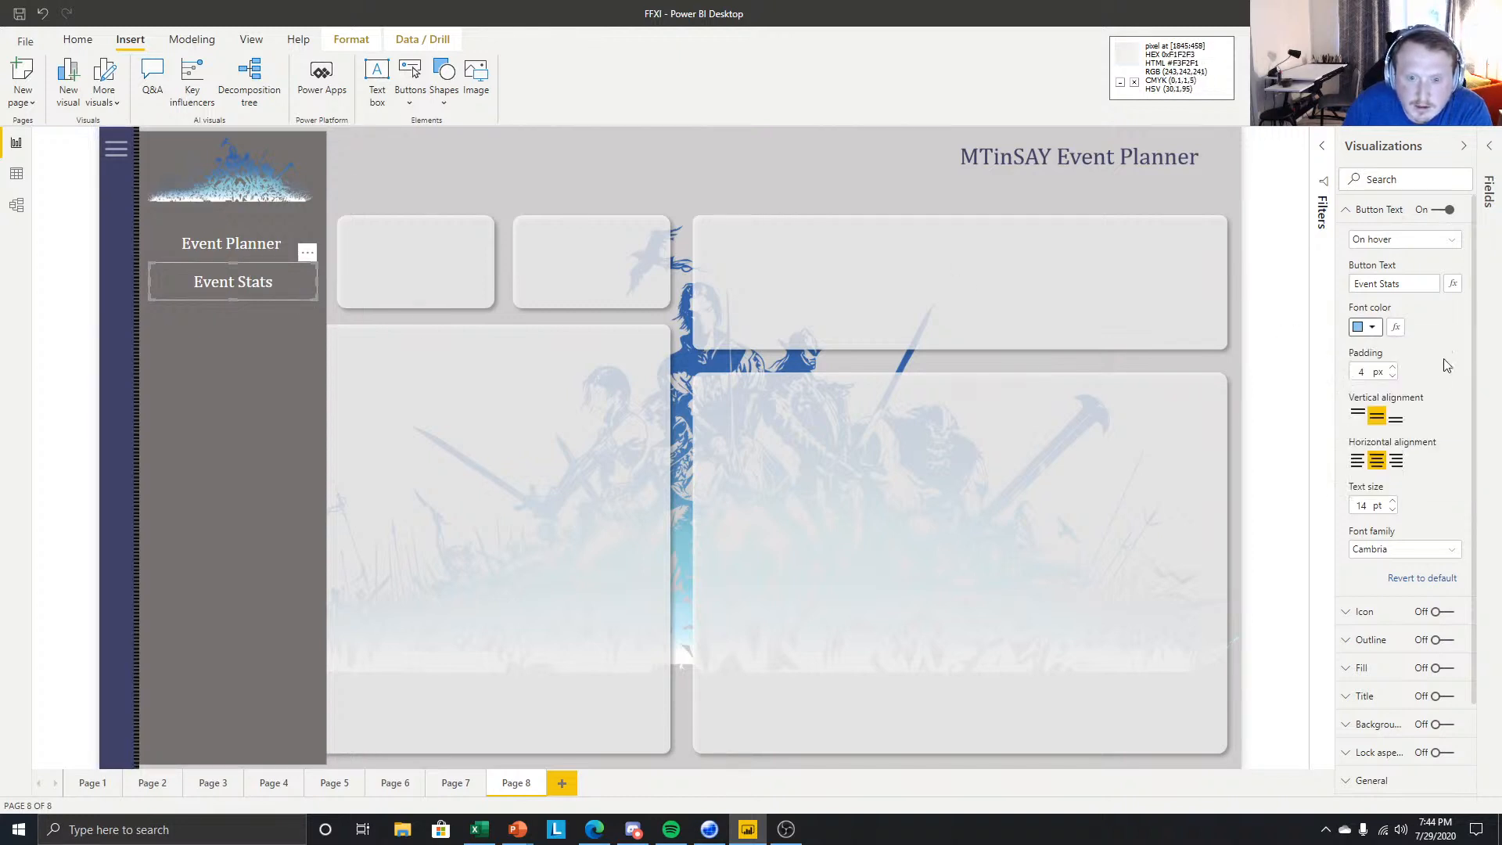
- Change the Event Stats button's On hover font color to a paler blue and place a duplicate of the button directly beneath it
{"action": "left_click", "coordinate": [1370, 327]}
{"action": "left_click", "coordinate": [1372, 377]}
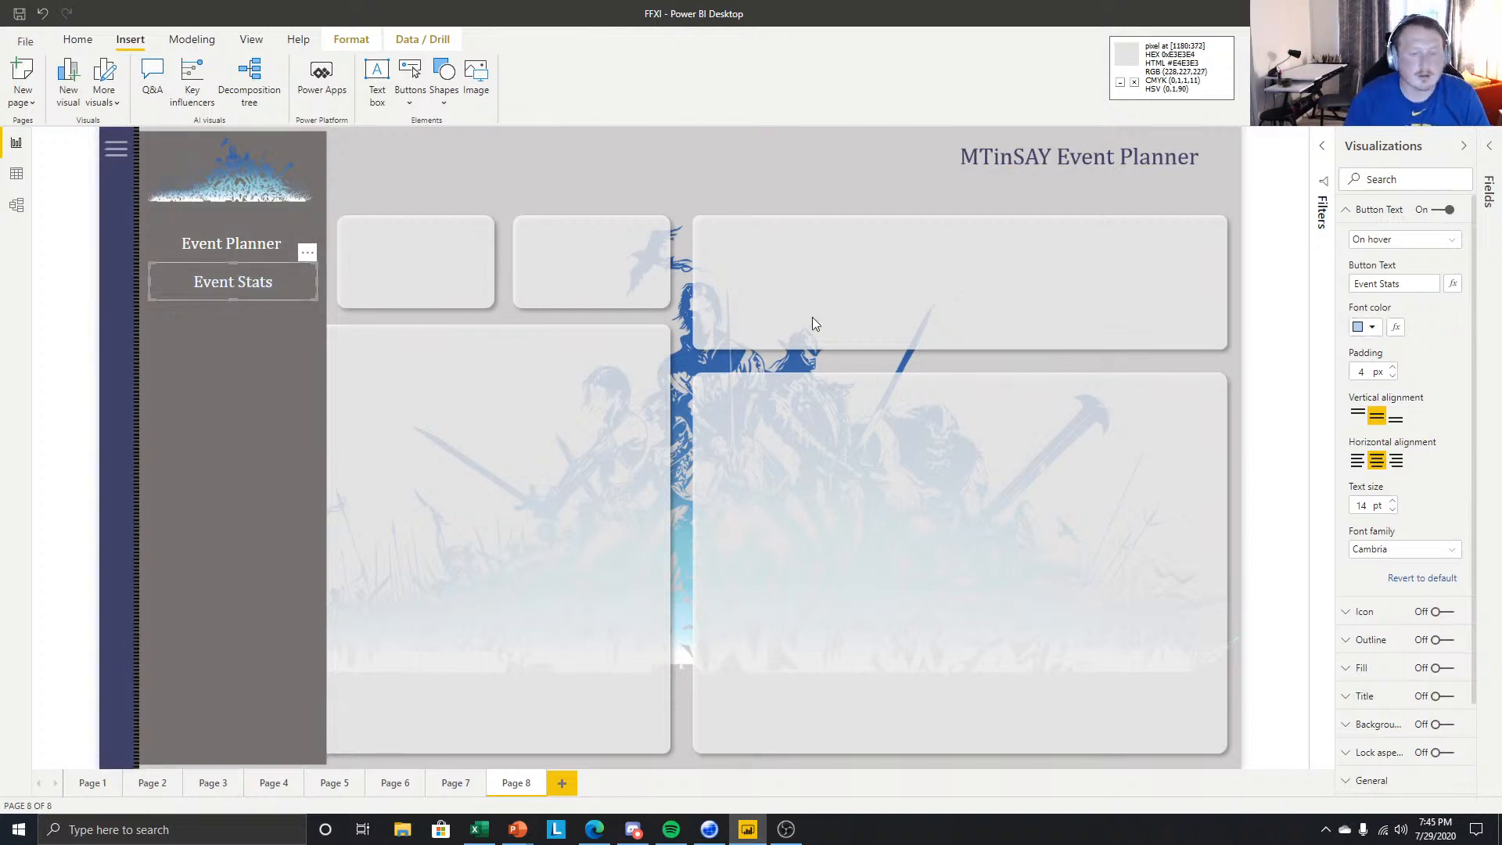
{"action": "key", "text": "ctrl+c"}
{"action": "key", "text": "ctrl+v"}
{"action": "left_click_drag", "start_coordinate": [269, 293], "coordinate": [267, 327]}
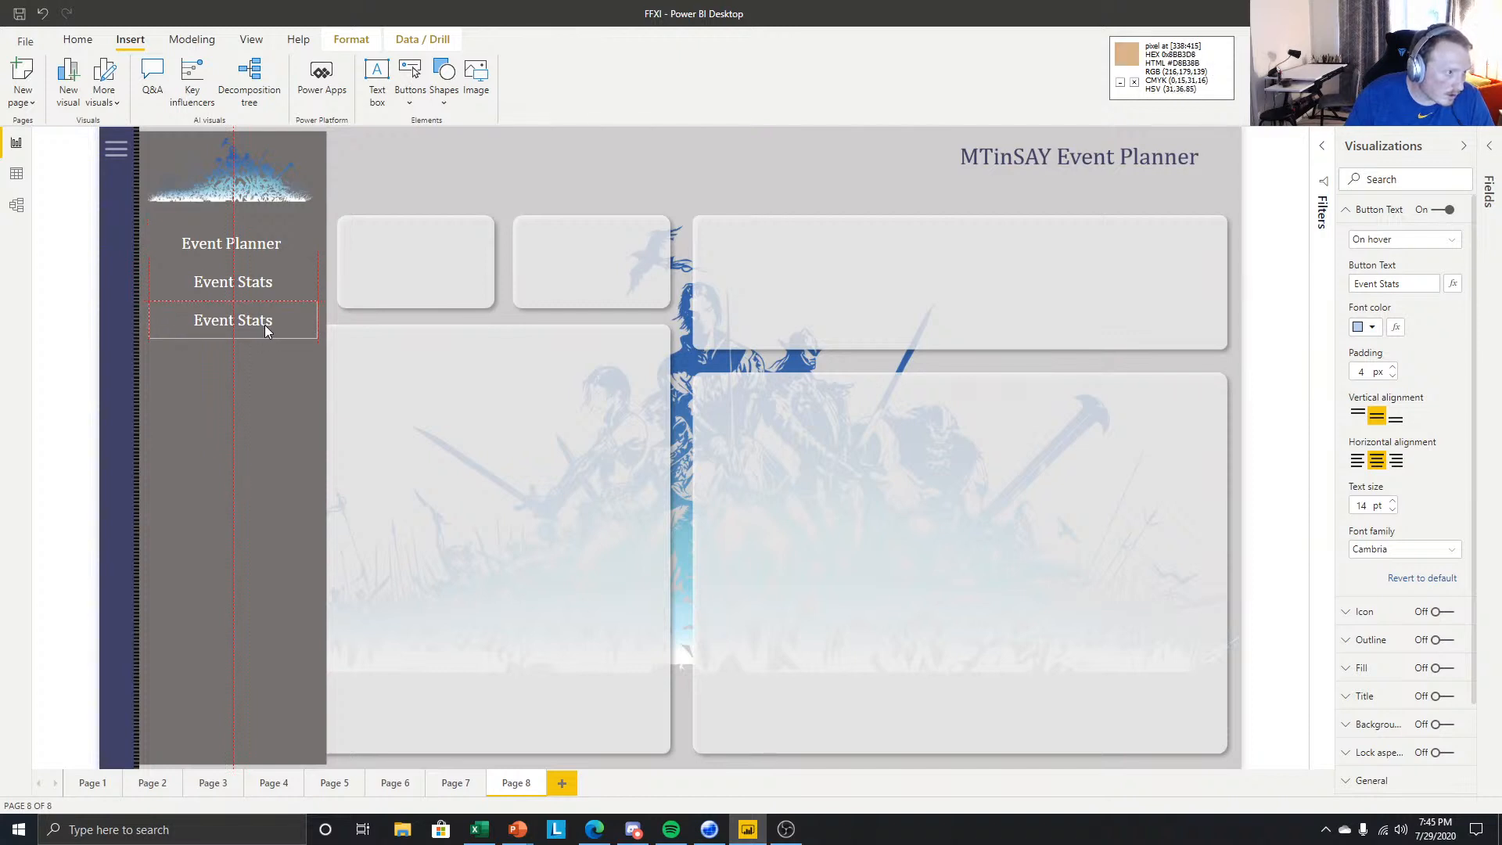
- Set the lower Event Stats copy's On hover text to "Player Analysis" and deselect the button
{"action": "left_click_drag", "start_coordinate": [1435, 284], "coordinate": [1343, 282]}
{"action": "type", "text": "P"}
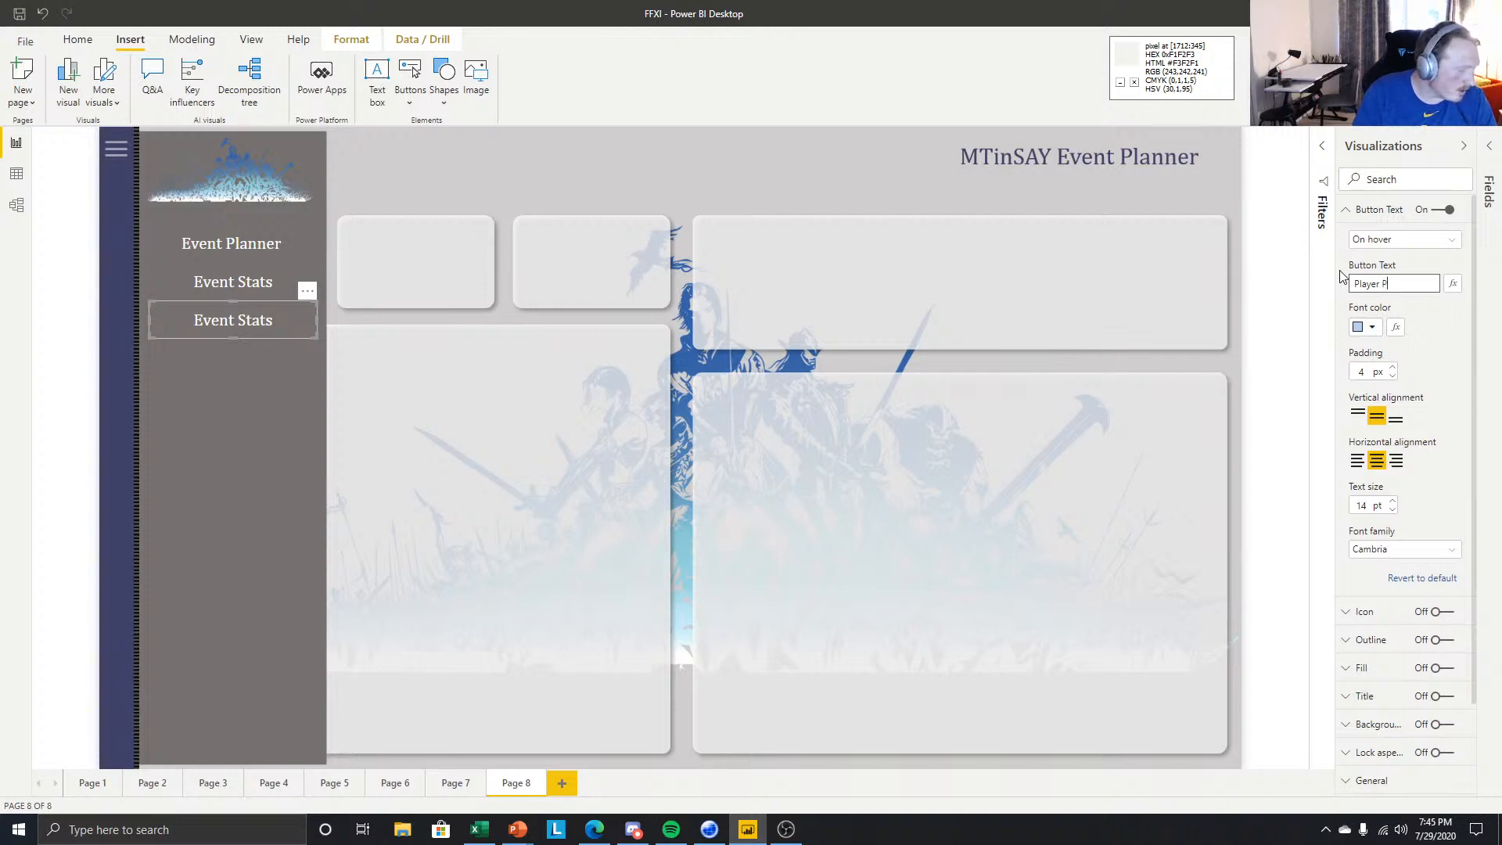
{"action": "key", "text": "BackSpace"}
{"action": "type", "text": "Analysis"}
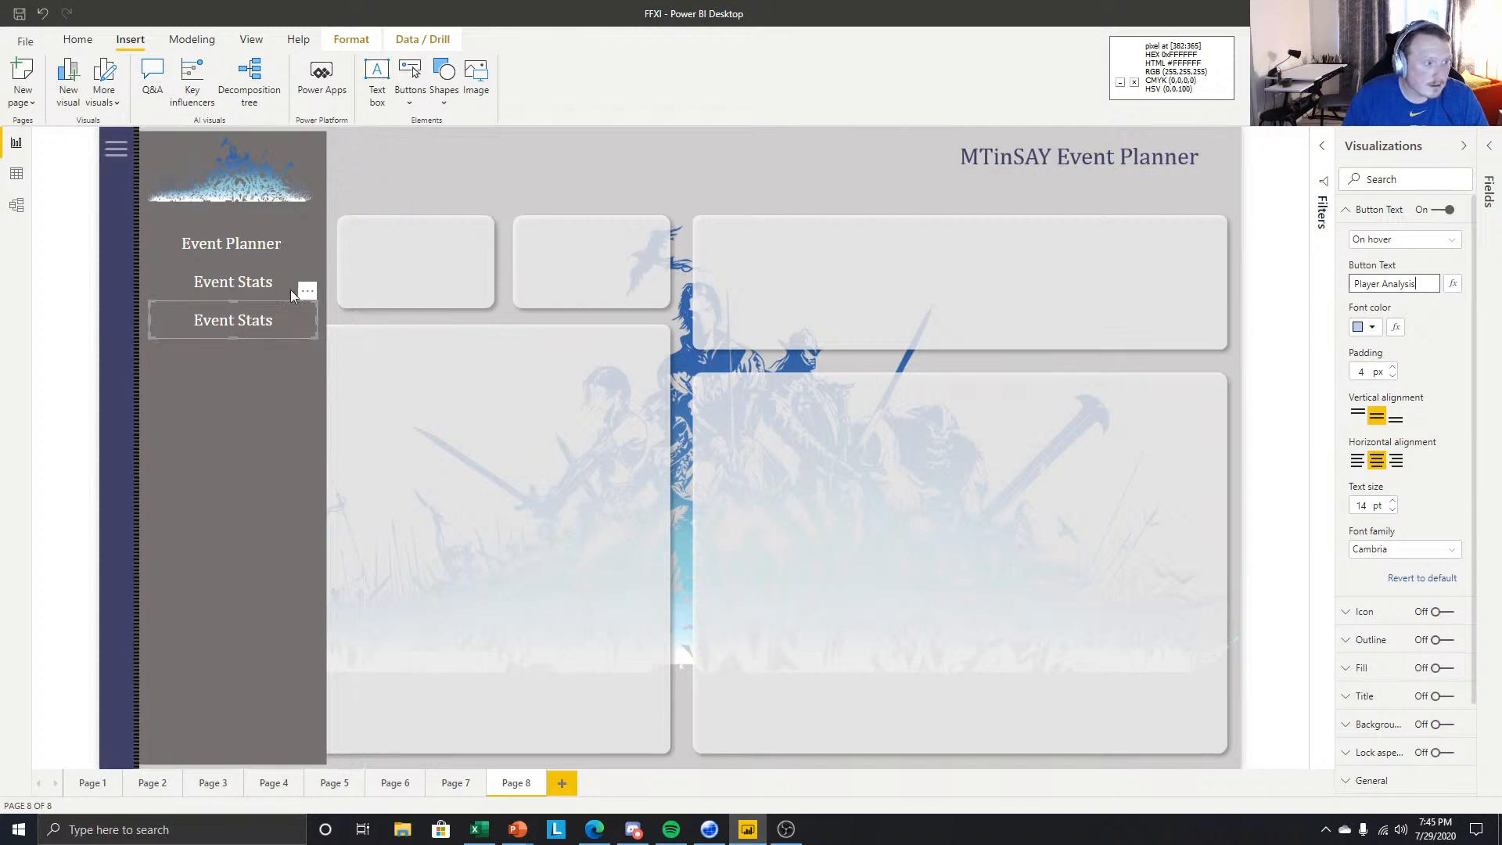
{"action": "left_click", "coordinate": [662, 151]}
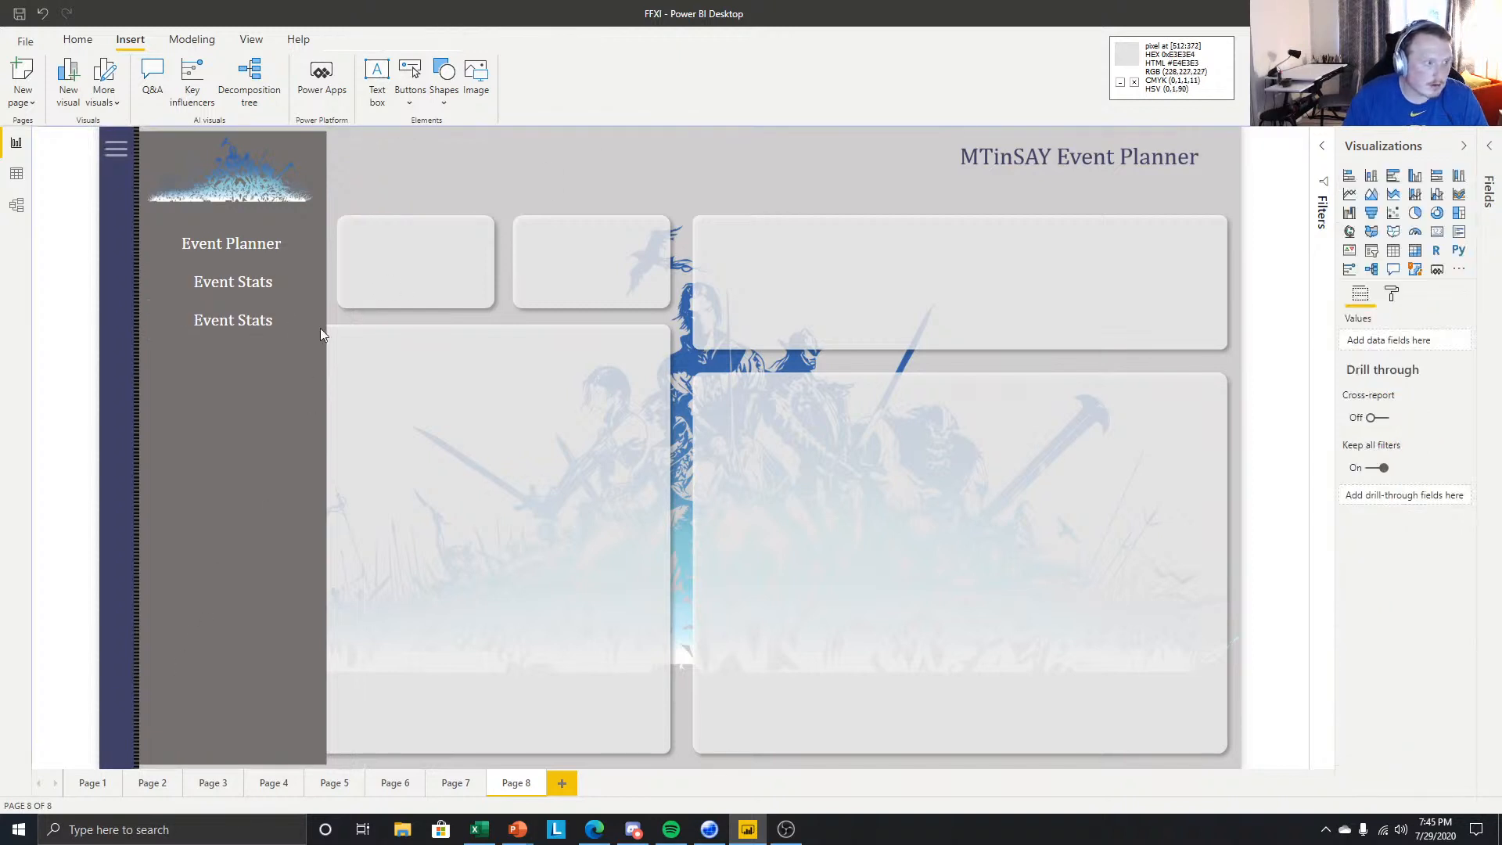
- Set the same copied button's Default state text to "Player Analysis"
{"action": "left_click", "coordinate": [282, 328]}
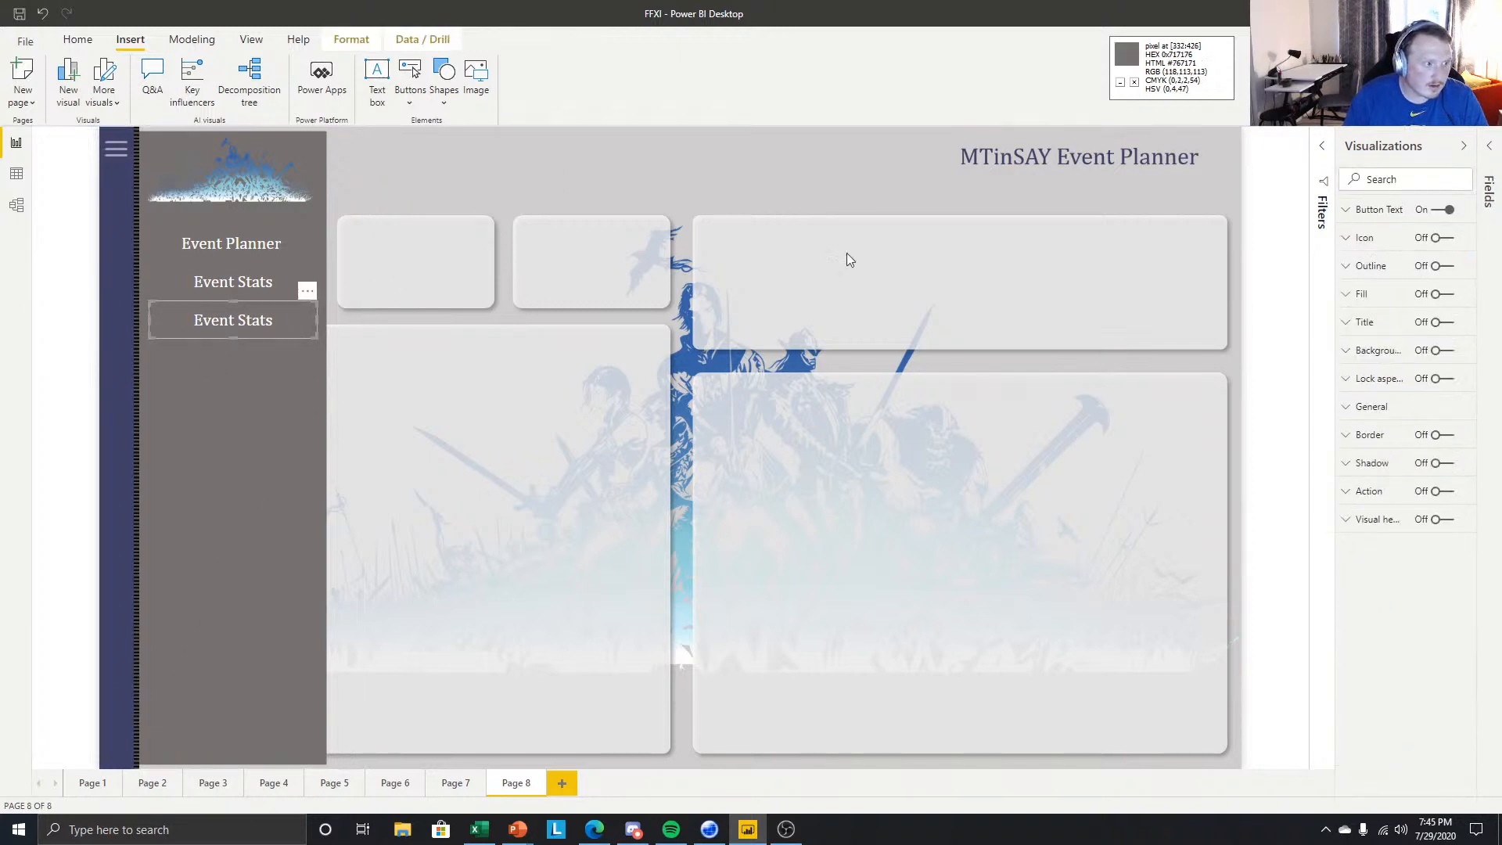
{"action": "left_click", "coordinate": [1397, 210]}
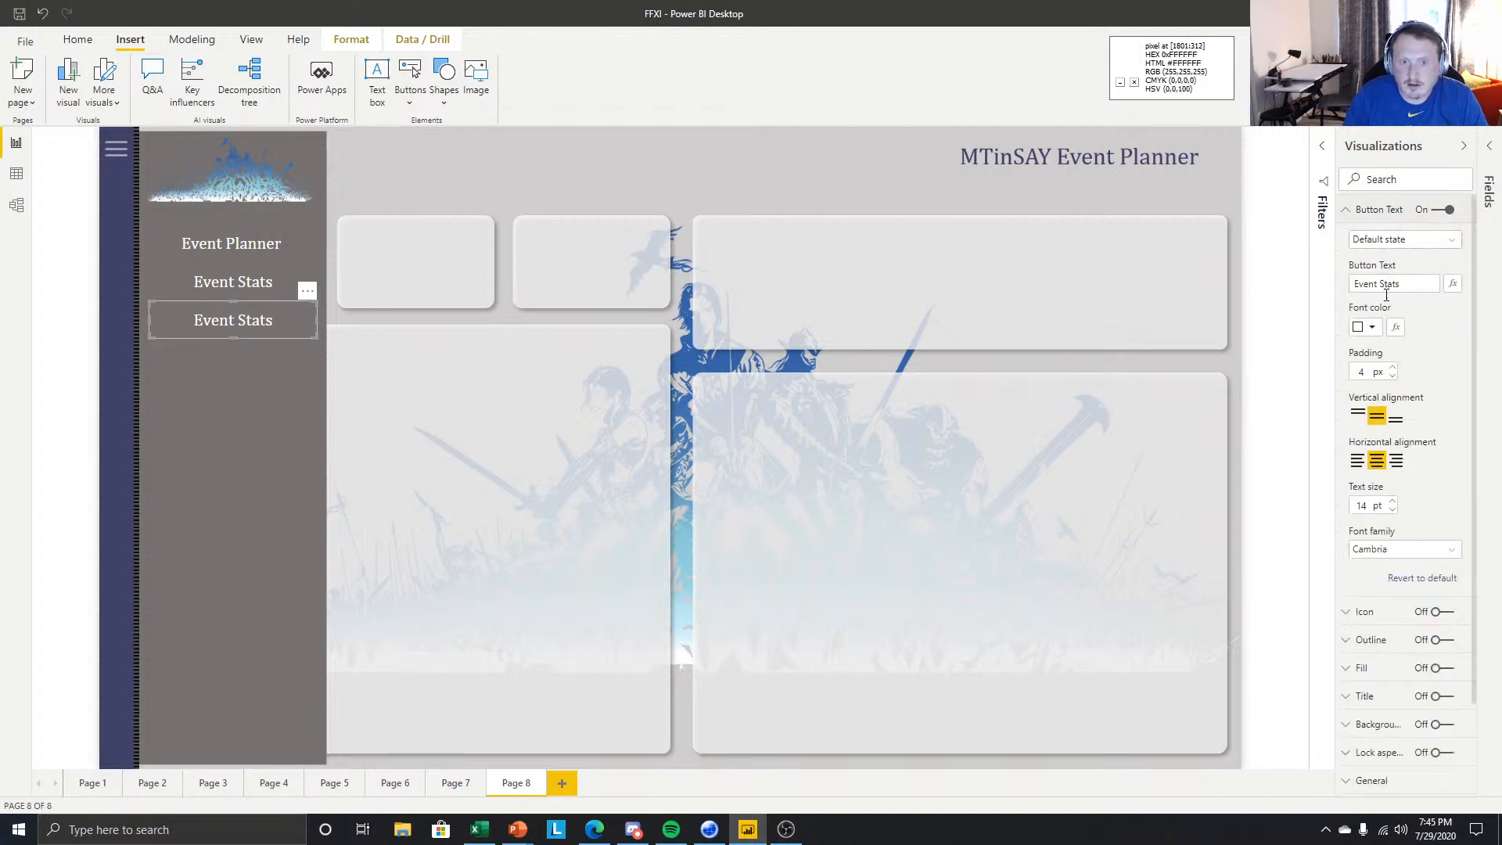
{"action": "left_click", "coordinate": [1406, 239]}
{"action": "left_click", "coordinate": [1412, 241]}
{"action": "key", "text": "Tab"}
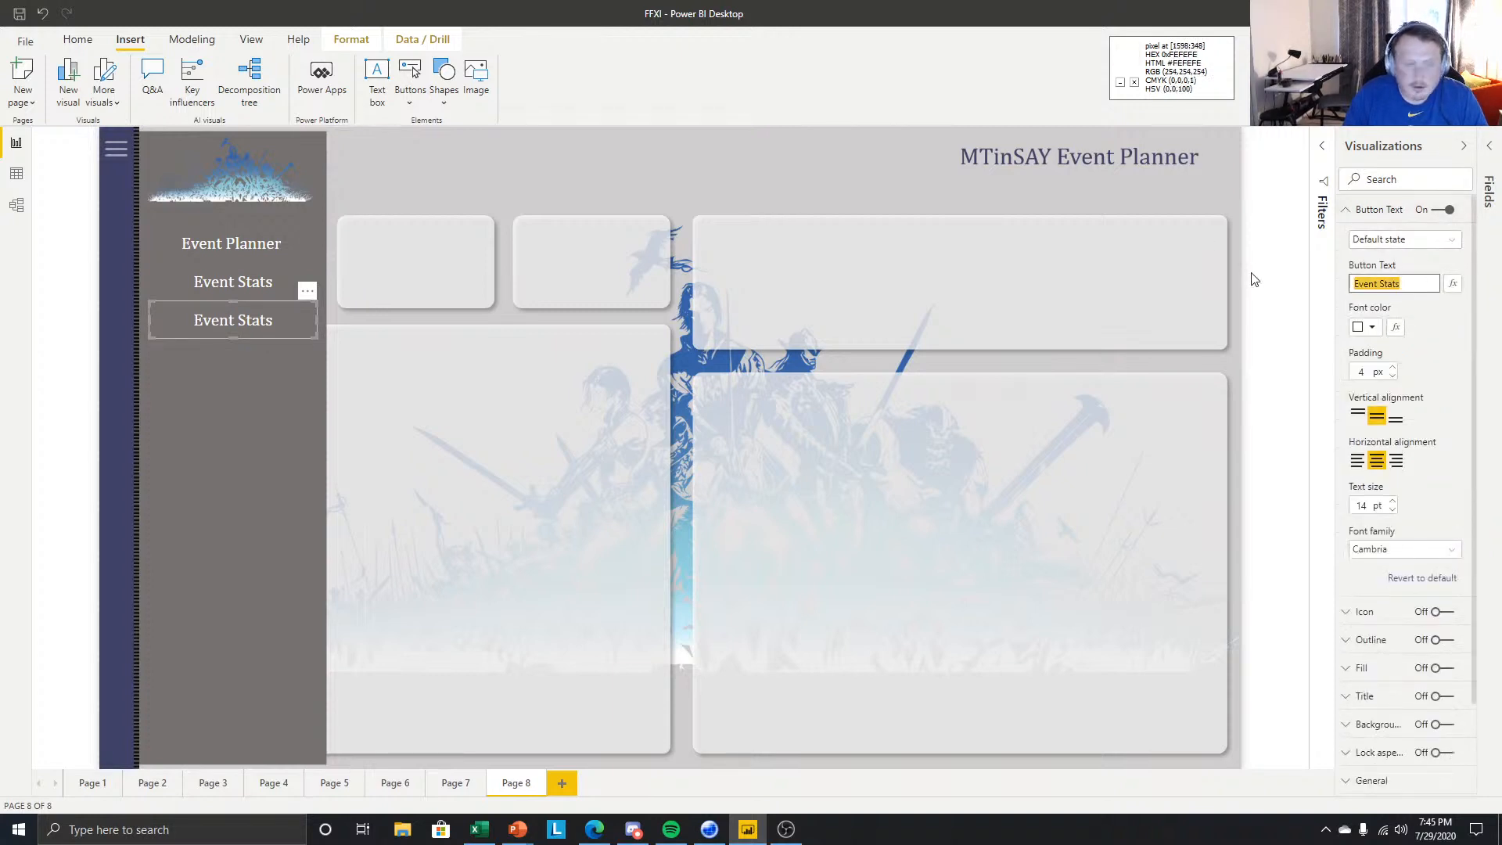
{"action": "type", "text": "Player Analysis"}
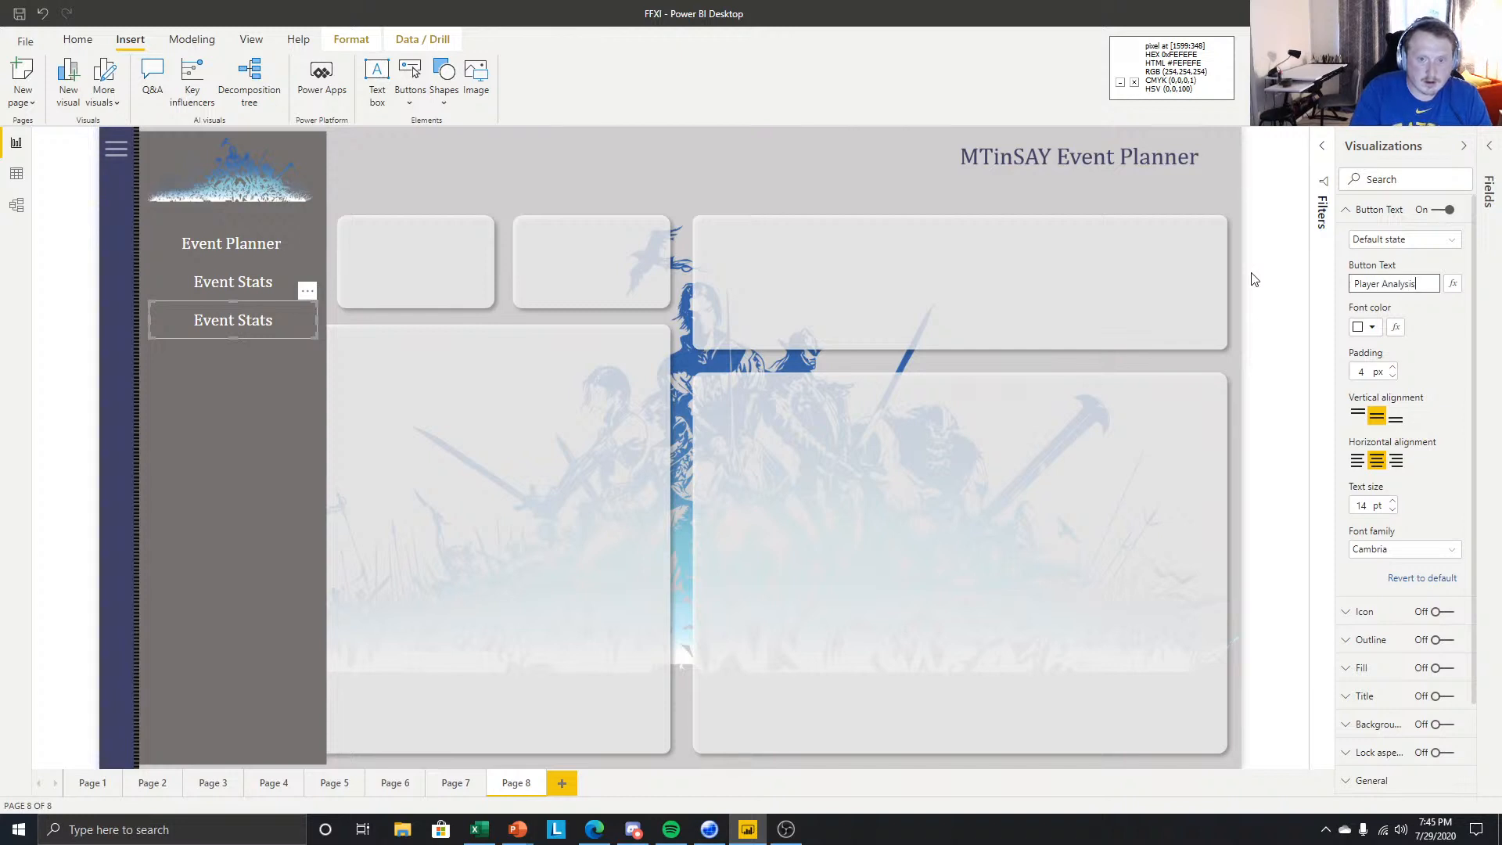
{"action": "key", "text": "Return"}
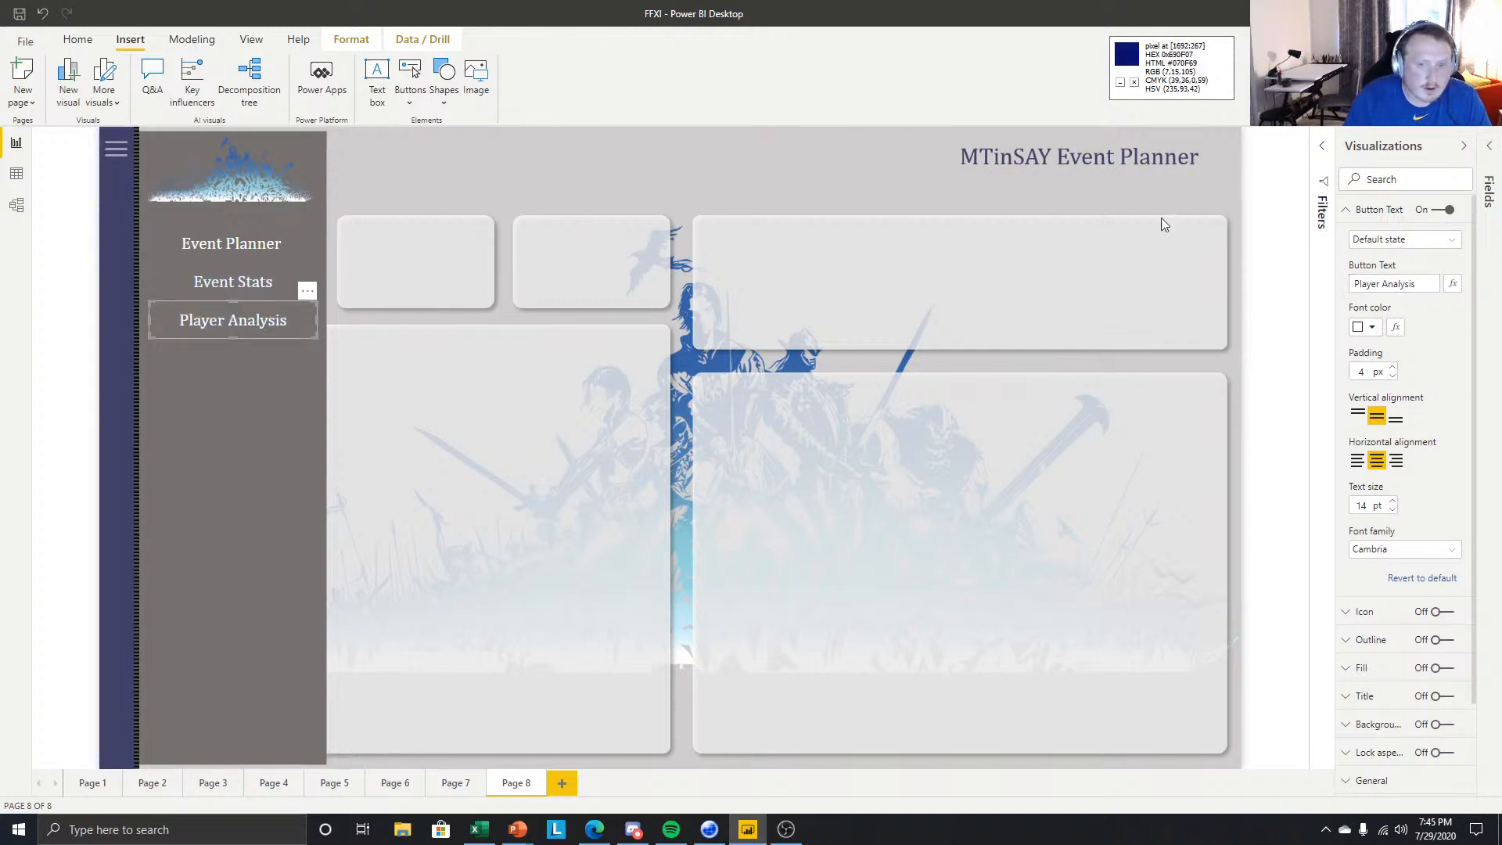
- Duplicate the Player Analysis button below the original, set the copy's Default state text to "Test", and deselect it
{"action": "key", "text": "ctrl+c"}
{"action": "key", "text": "ctrl+v"}
{"action": "left_click_drag", "start_coordinate": [279, 319], "coordinate": [271, 392]}
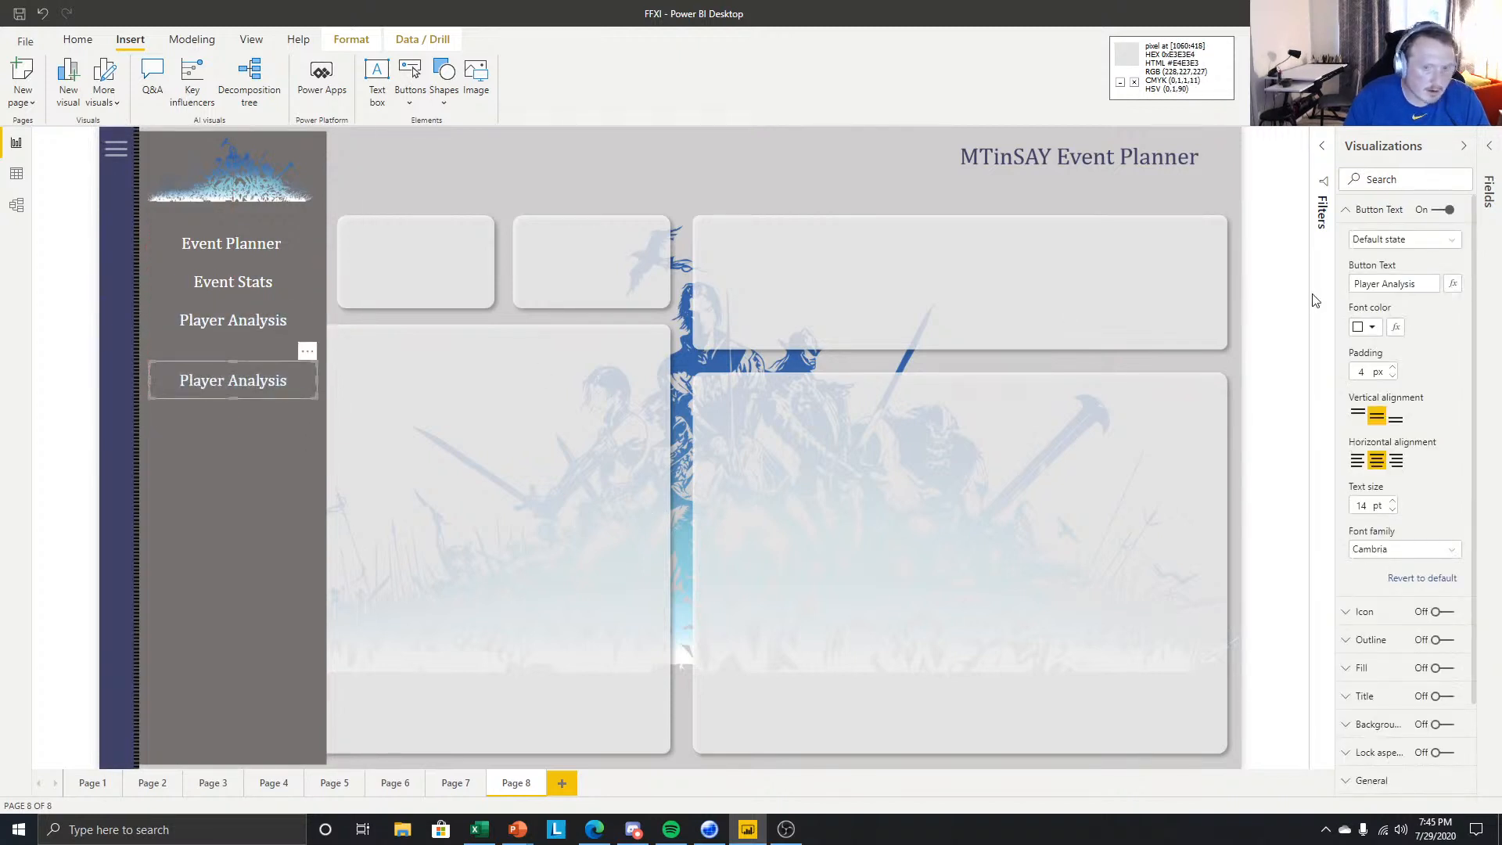
{"action": "triple_click", "coordinate": [1400, 285]}
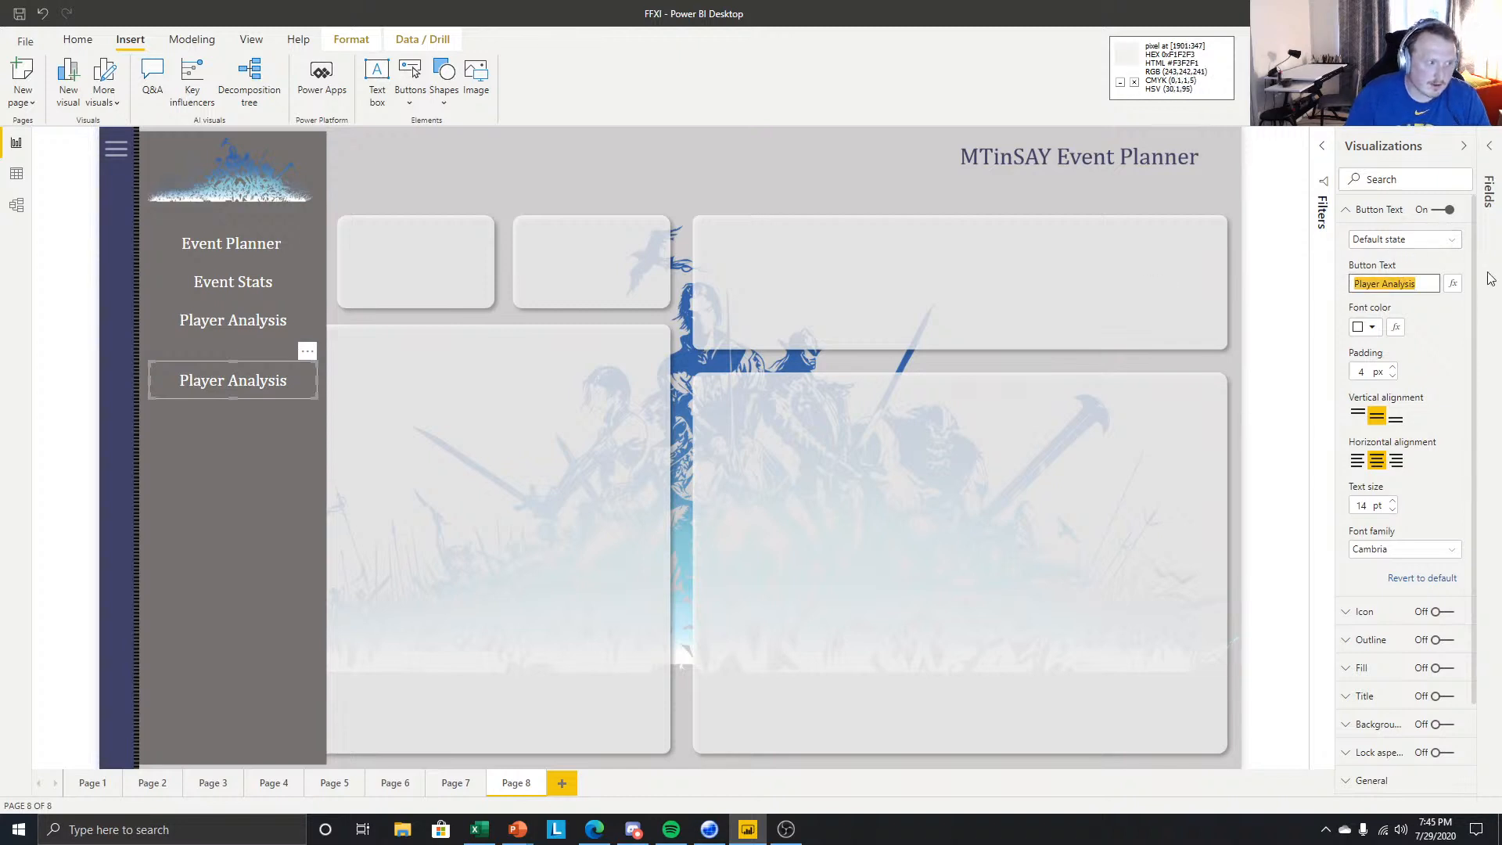
{"action": "type", "text": "Test"}
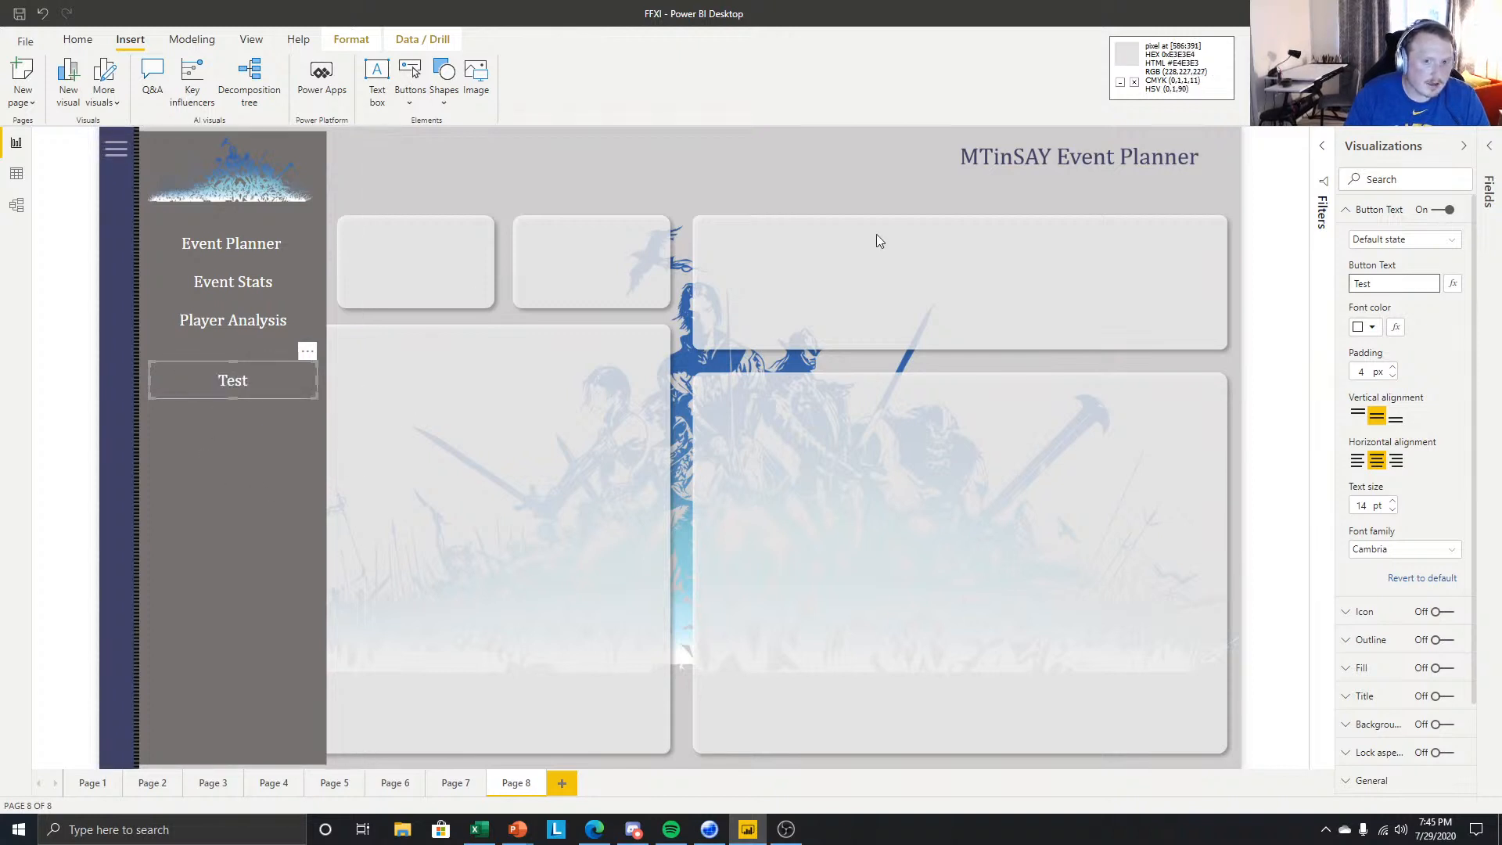
{"action": "left_click", "coordinate": [1403, 239]}
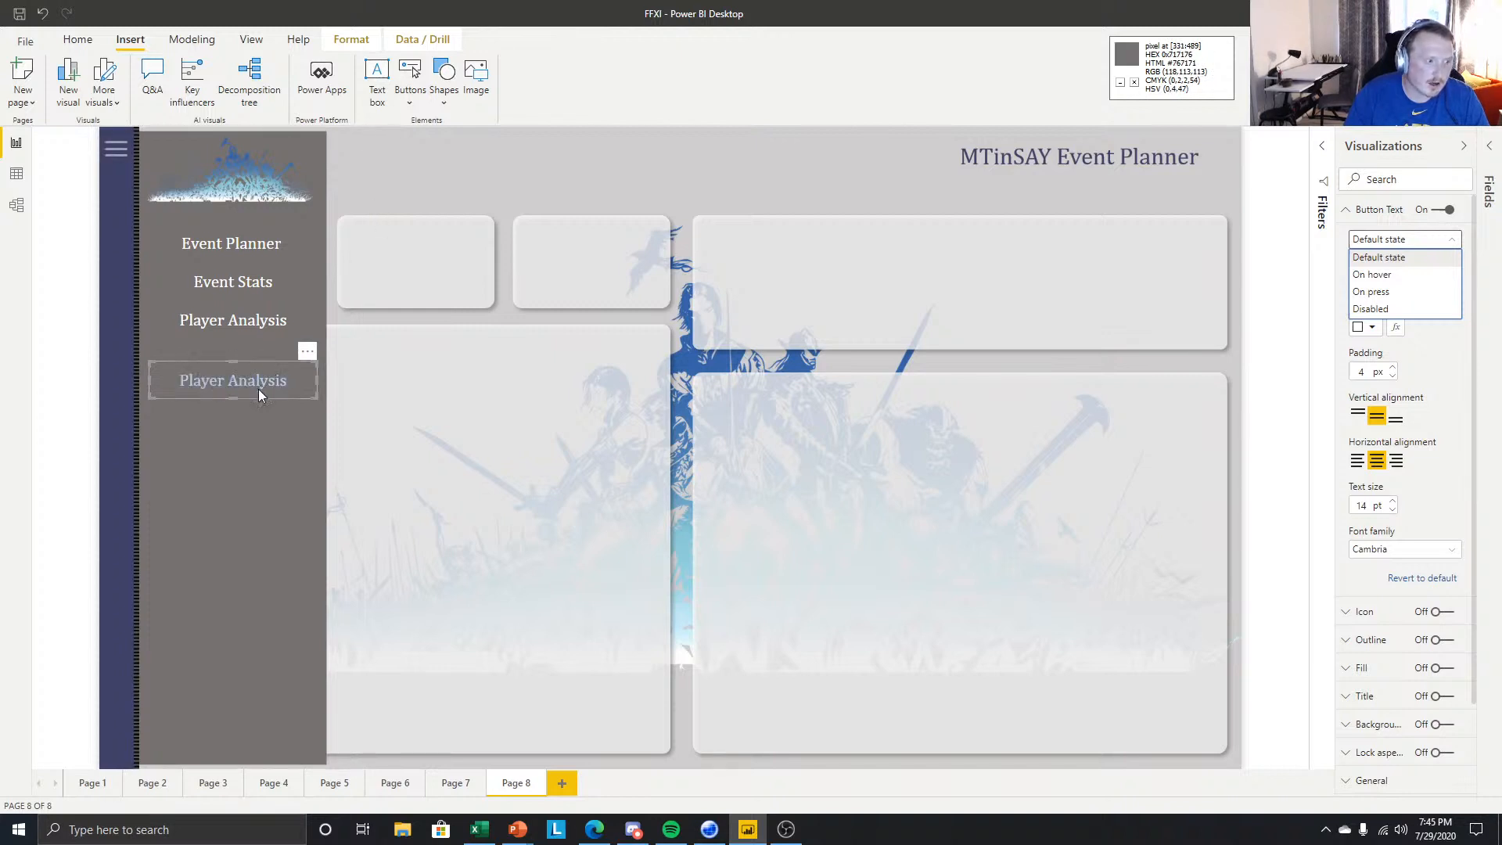
{"action": "left_click", "coordinate": [467, 191]}
- Insert a blank button, place it above the cards in the page header, and set its Default state text to "Test"
{"action": "left_click", "coordinate": [410, 96]}
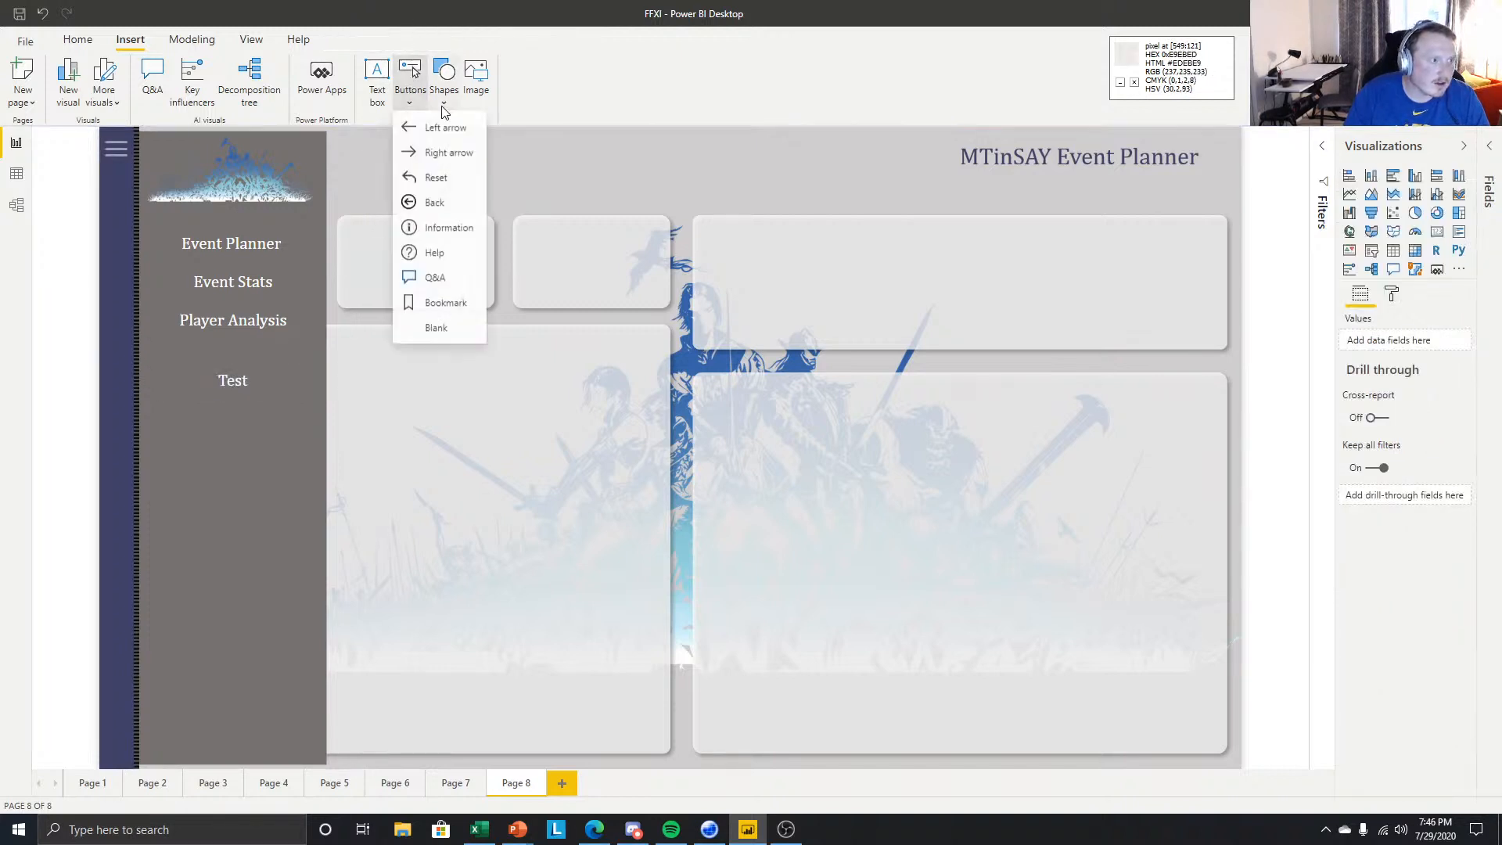
{"action": "left_click", "coordinate": [451, 332]}
{"action": "left_click_drag", "start_coordinate": [119, 156], "coordinate": [547, 176]}
{"action": "left_click", "coordinate": [1444, 237]}
{"action": "left_click", "coordinate": [1450, 268]}
{"action": "left_click", "coordinate": [1443, 210]}
{"action": "left_click", "coordinate": [1374, 283]}
{"action": "type", "text": "Test"}
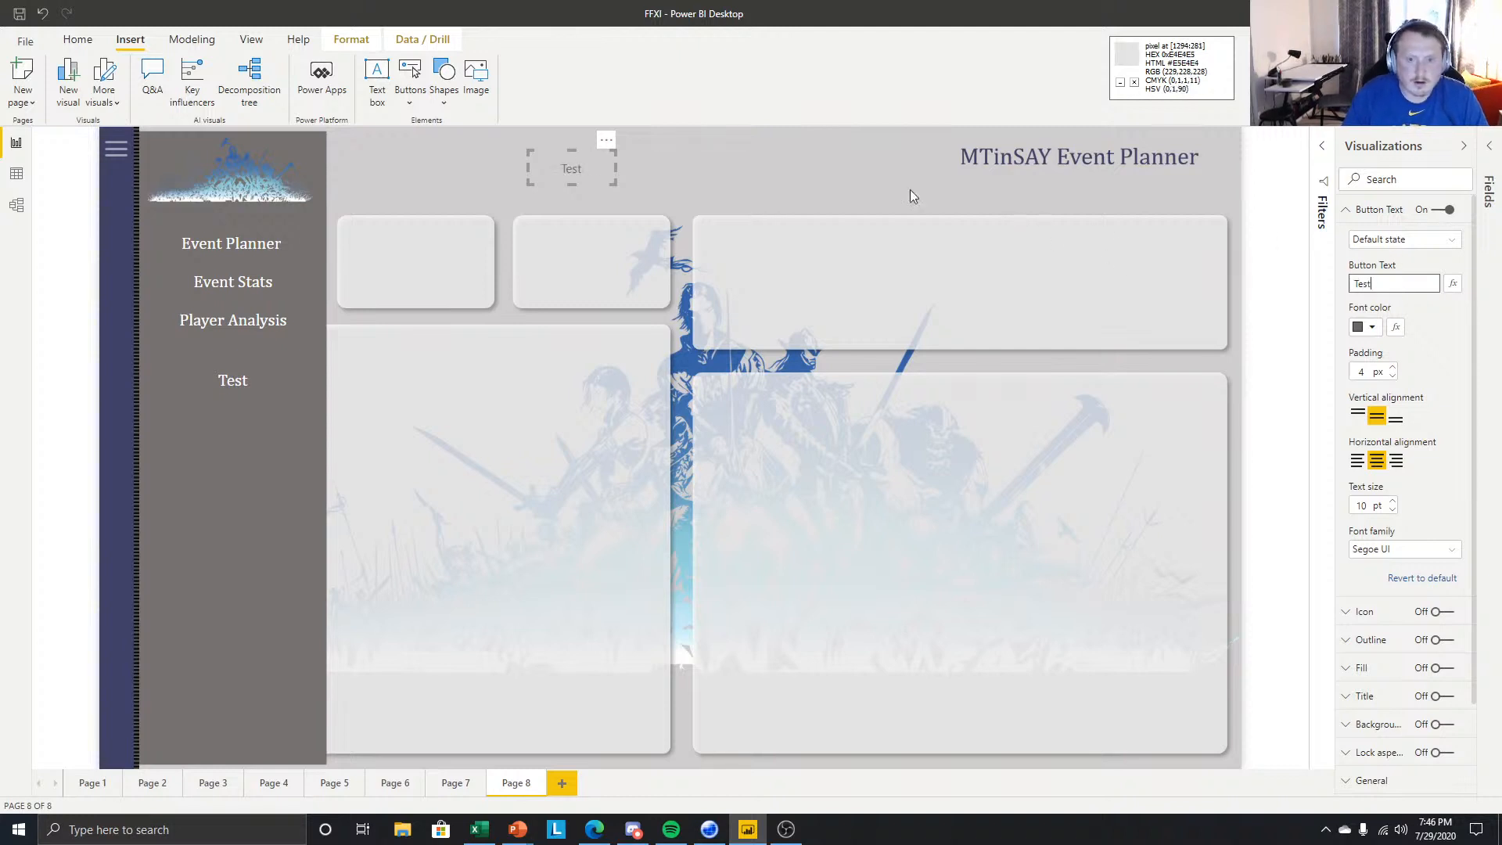
{"action": "left_click", "coordinate": [697, 172]}
{"action": "left_click_drag", "start_coordinate": [600, 177], "coordinate": [644, 174]}
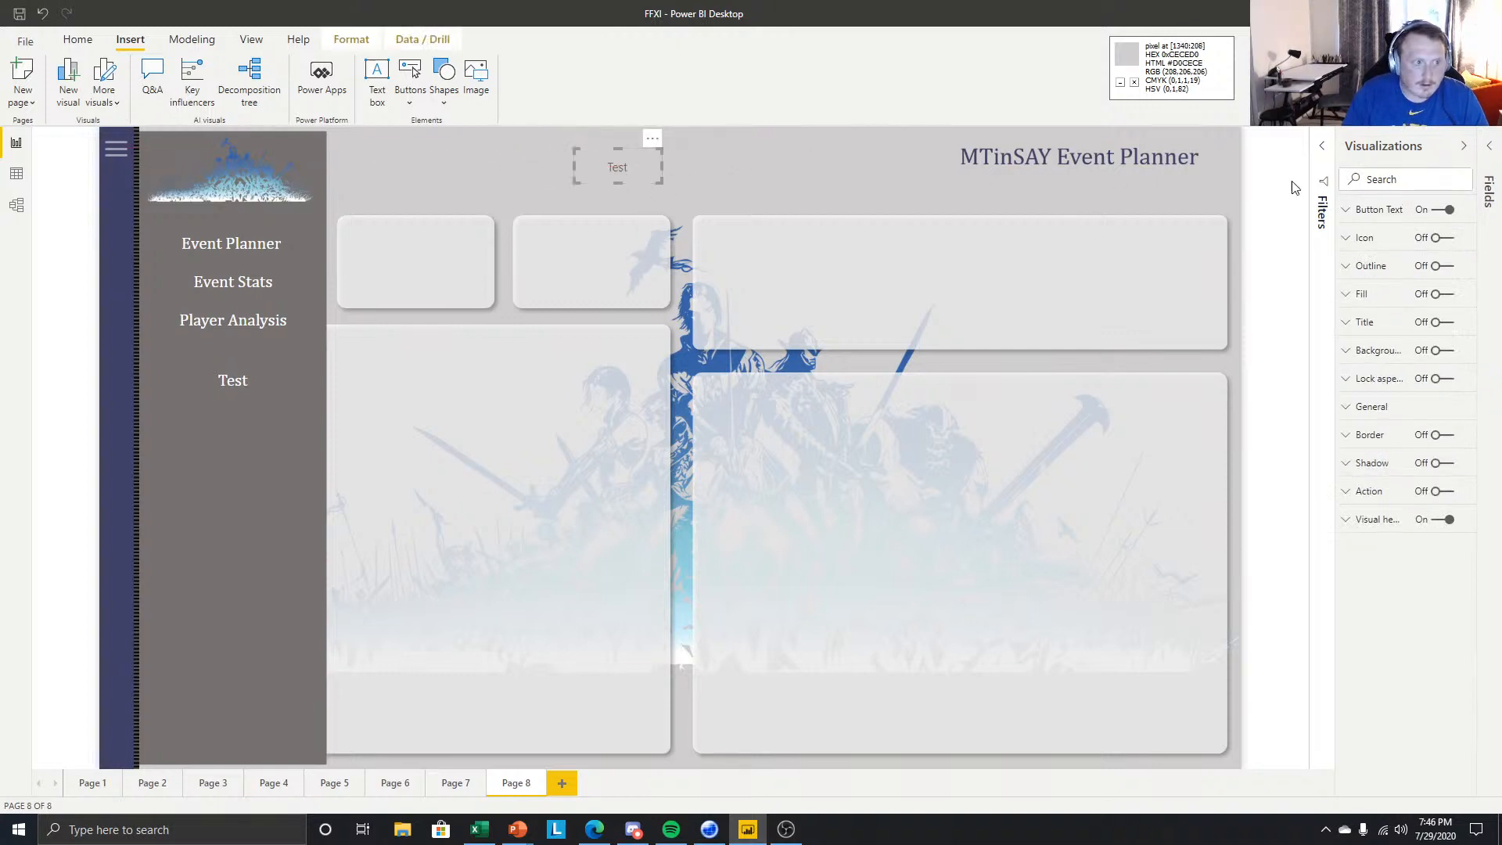
- Examine which text the header test button uses in its On hover state
{"action": "left_click", "coordinate": [1380, 210]}
{"action": "left_click", "coordinate": [1397, 239]}
{"action": "left_click", "coordinate": [1381, 269]}
{"action": "left_click", "coordinate": [1409, 284]}
{"action": "key", "text": "ctrl+a"}
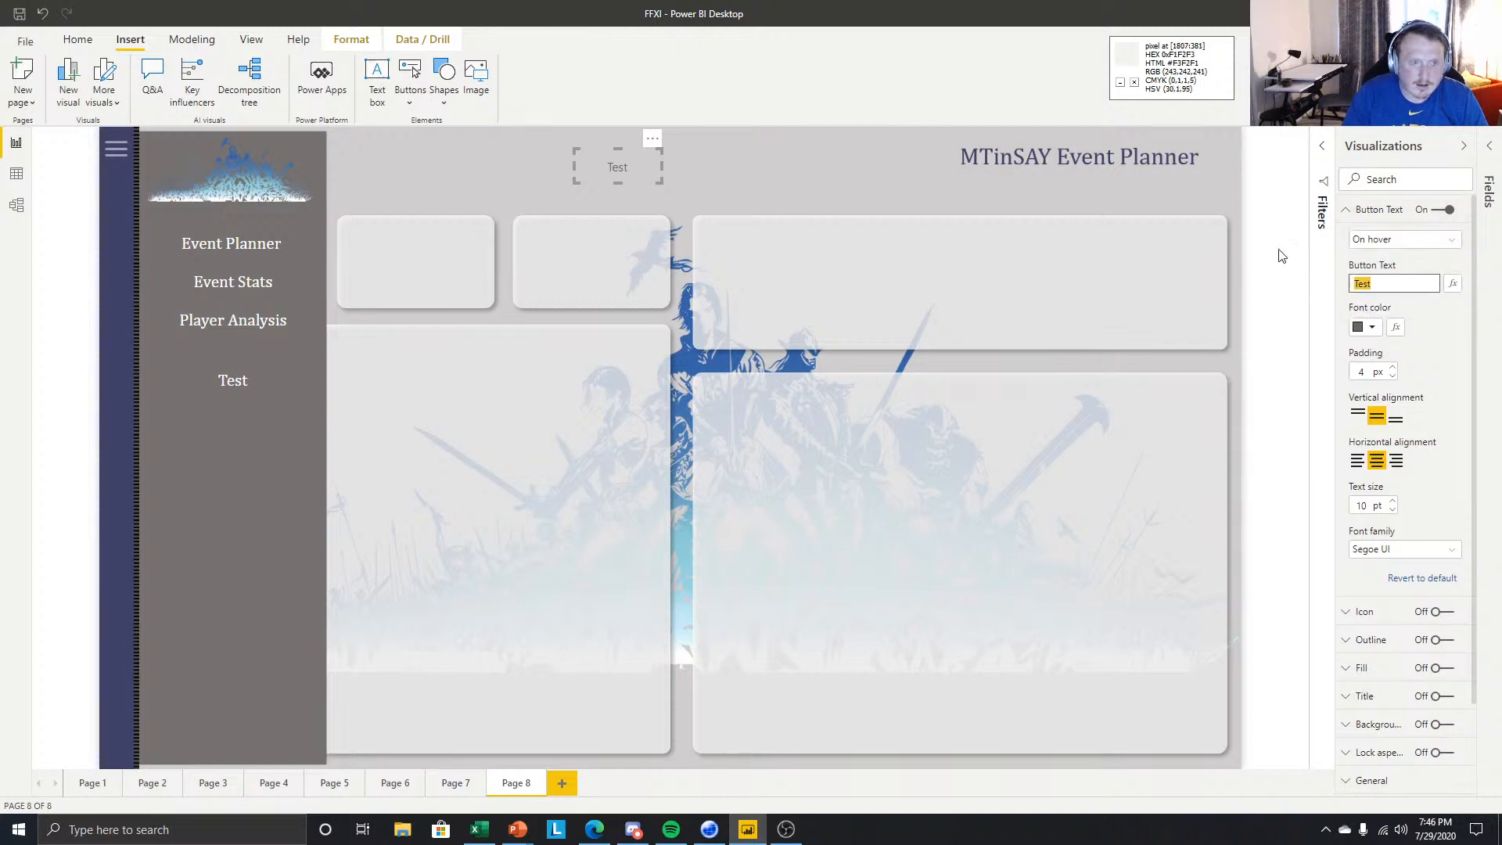
{"action": "left_click", "coordinate": [1399, 286]}
{"action": "left_click", "coordinate": [1402, 241]}
{"action": "left_click", "coordinate": [1389, 273]}
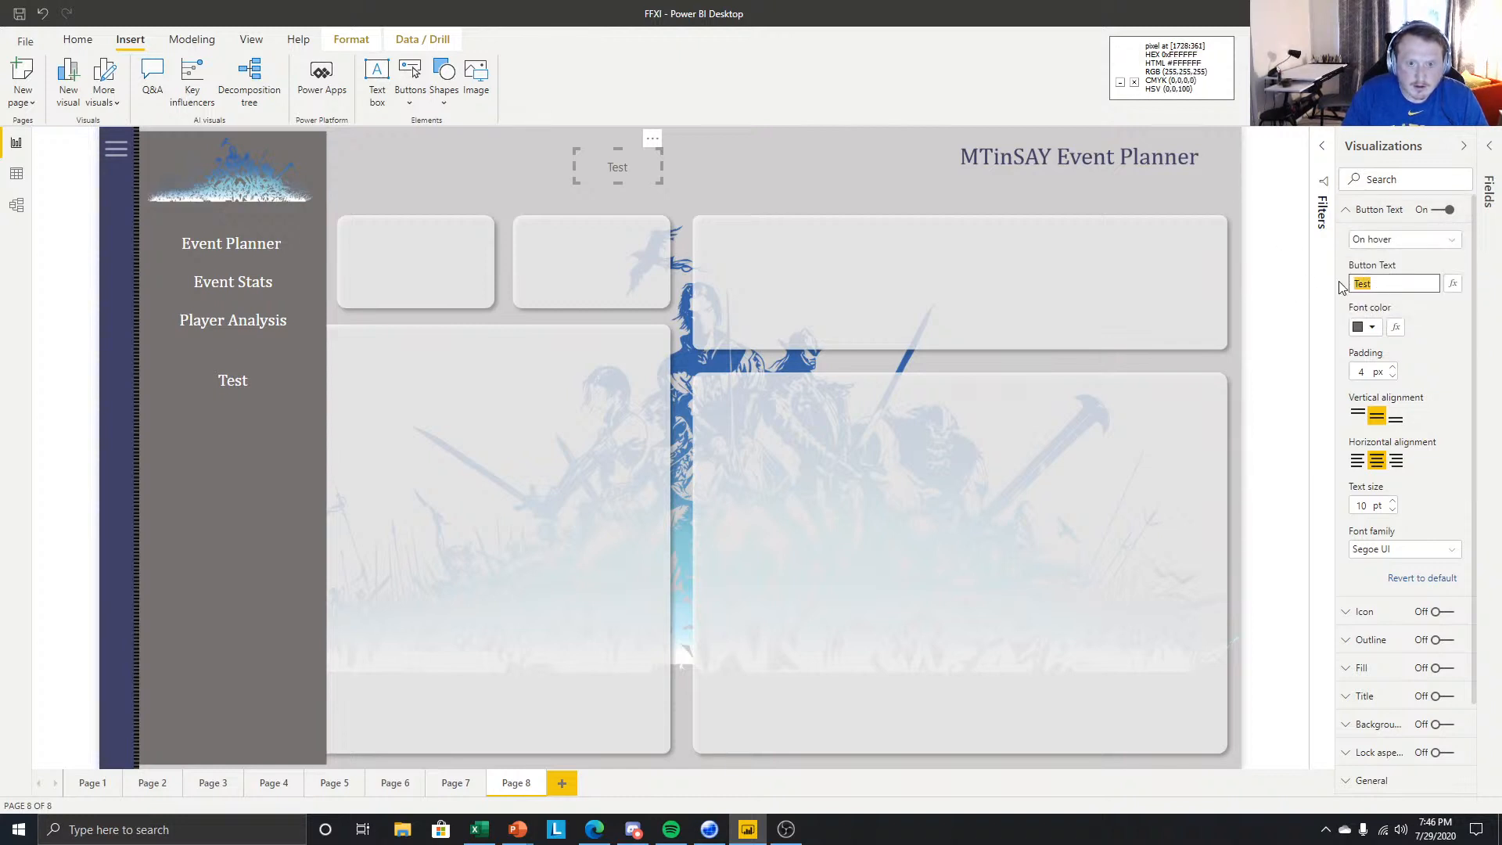
{"action": "left_click", "coordinate": [667, 173]}
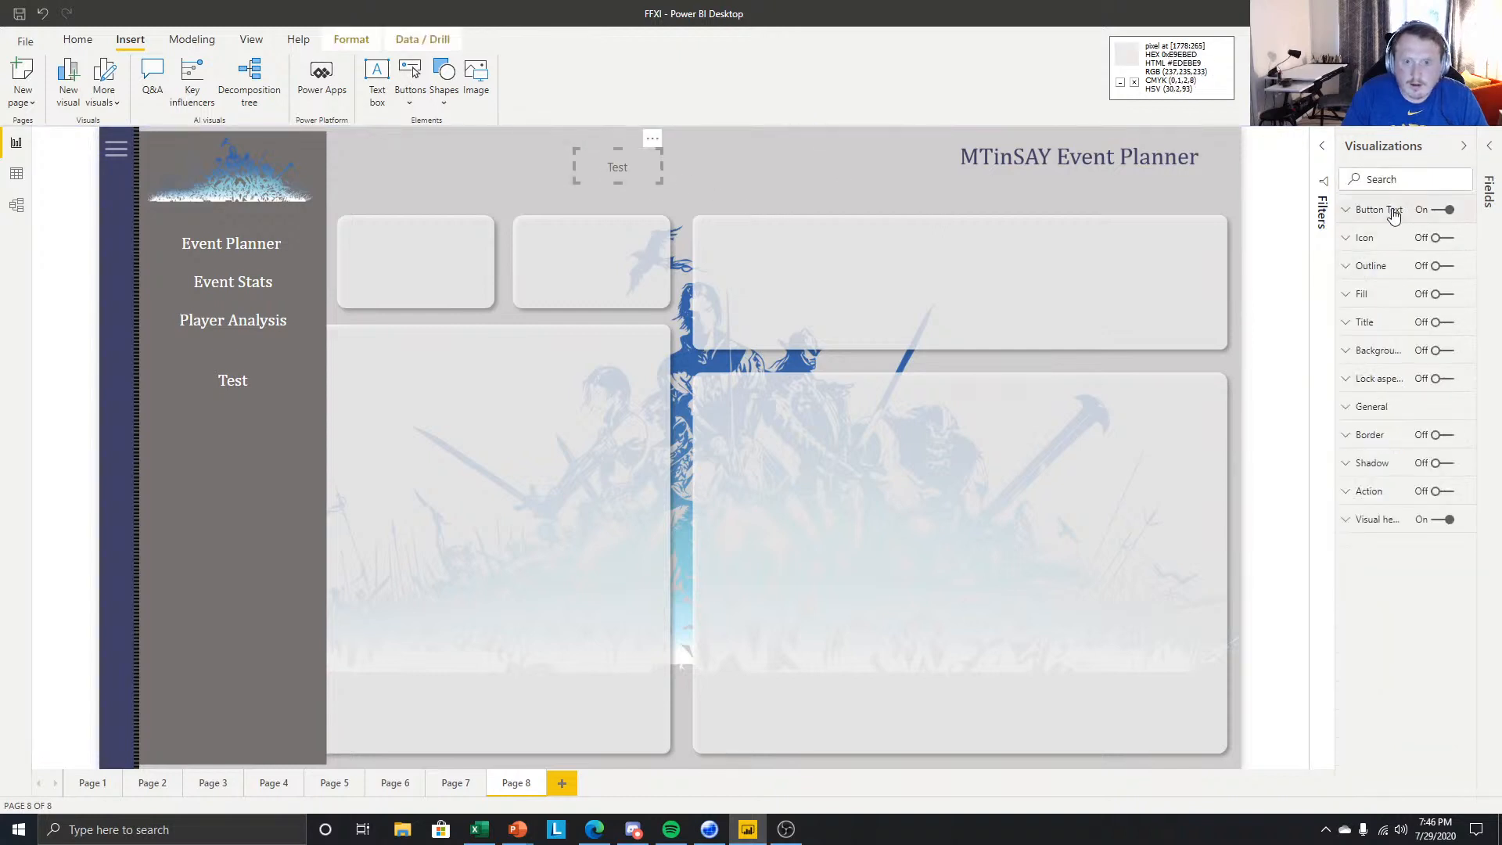
{"action": "left_click", "coordinate": [1381, 209]}
{"action": "left_click", "coordinate": [1408, 239]}
{"action": "left_click", "coordinate": [1406, 280]}
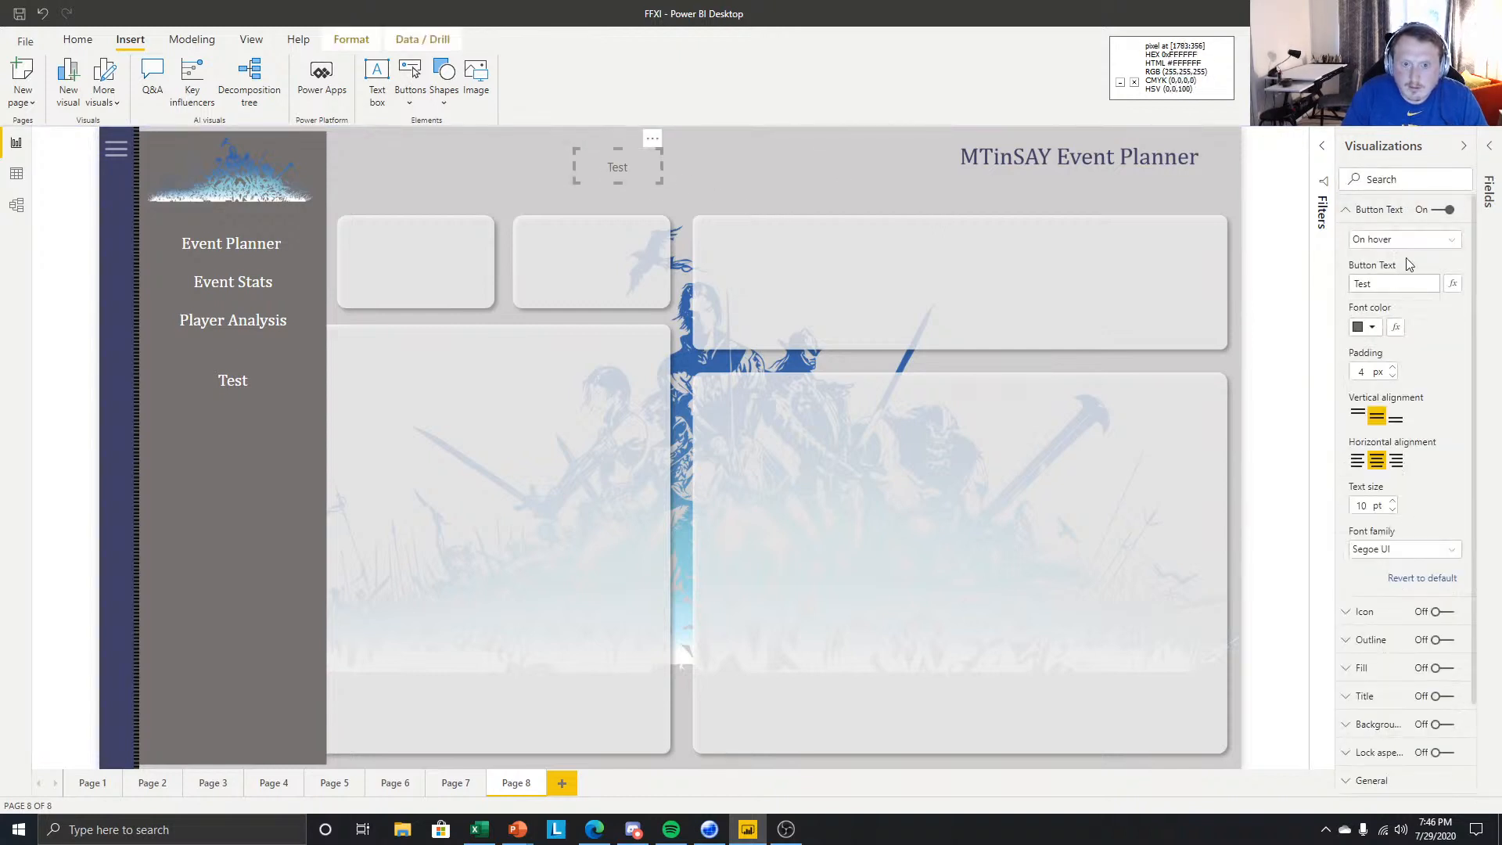
- Set the header test button's On hover text to "Test 2"
{"action": "left_click", "coordinate": [1404, 239]}
{"action": "left_click", "coordinate": [1396, 275]}
{"action": "double_click", "coordinate": [1389, 285]}
{"action": "type", "text": "Tes"}
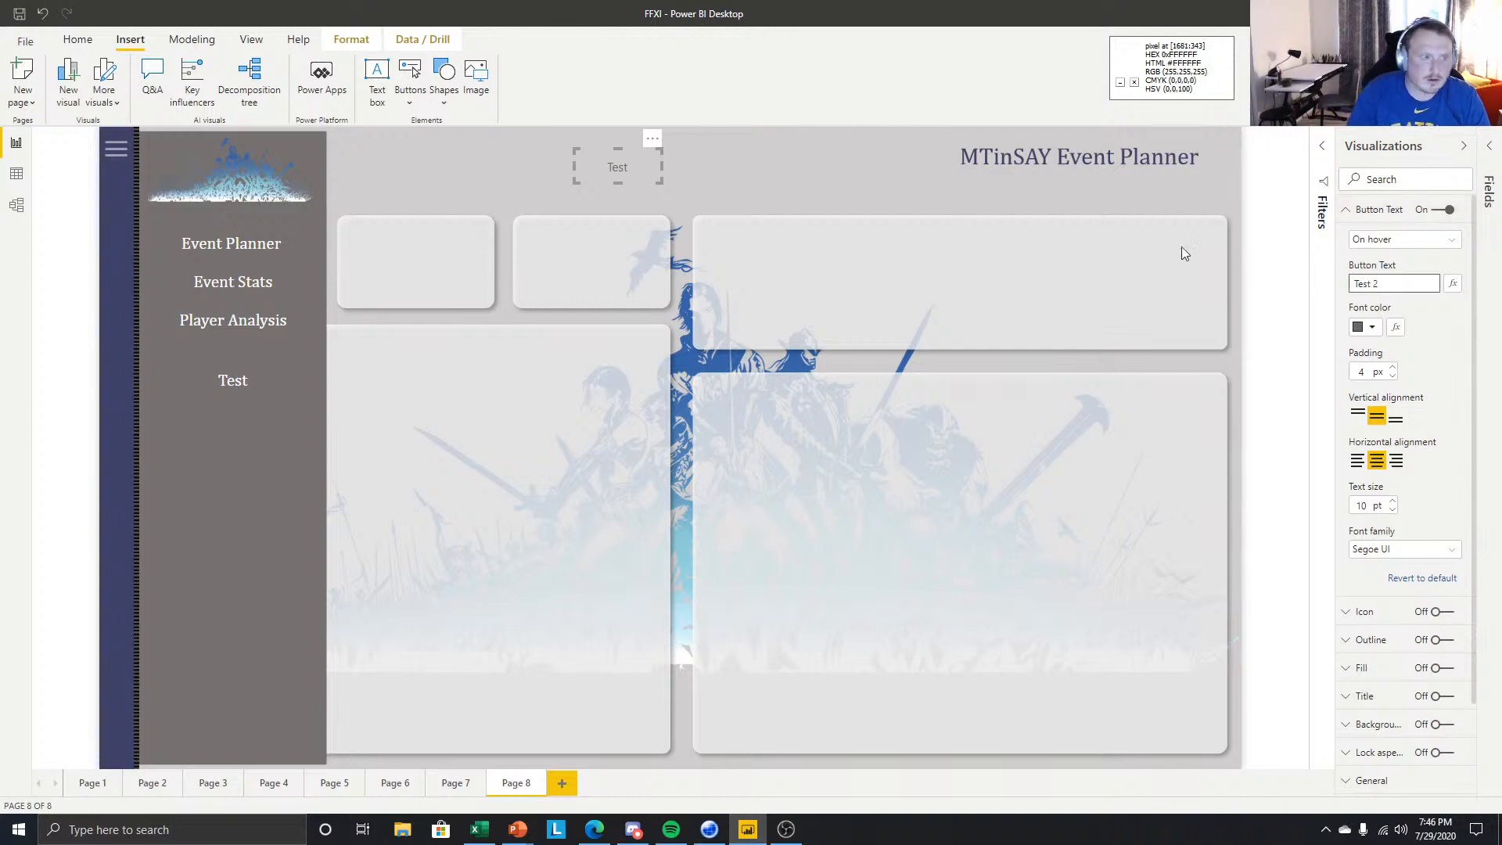
- Set the header test button's Default state text to "Test 3" and deselect it
{"action": "left_click", "coordinate": [1404, 240]}
{"action": "left_click", "coordinate": [1411, 259]}
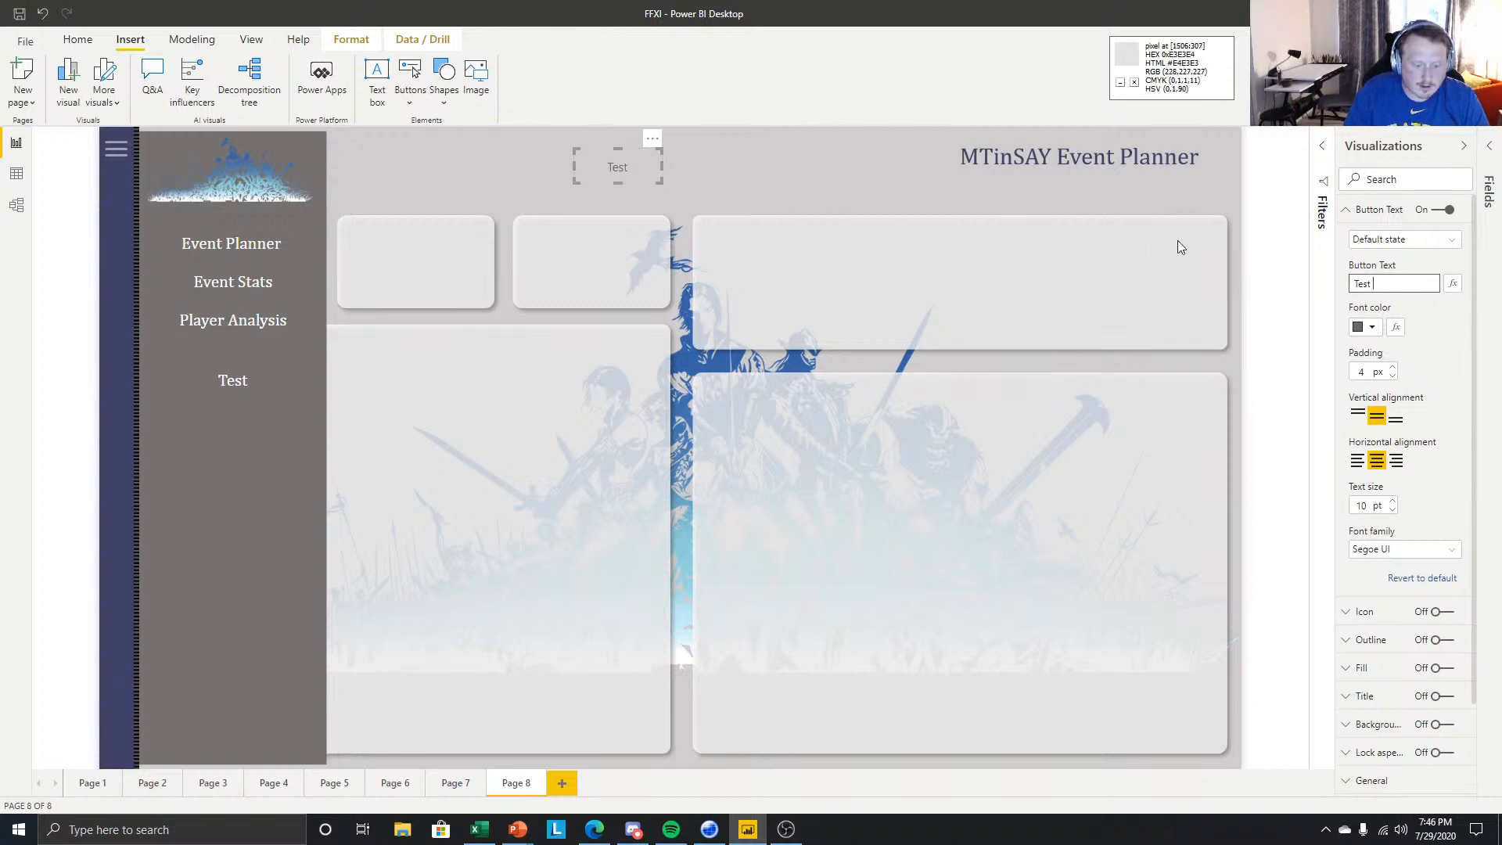
{"action": "left_click", "coordinate": [782, 175]}
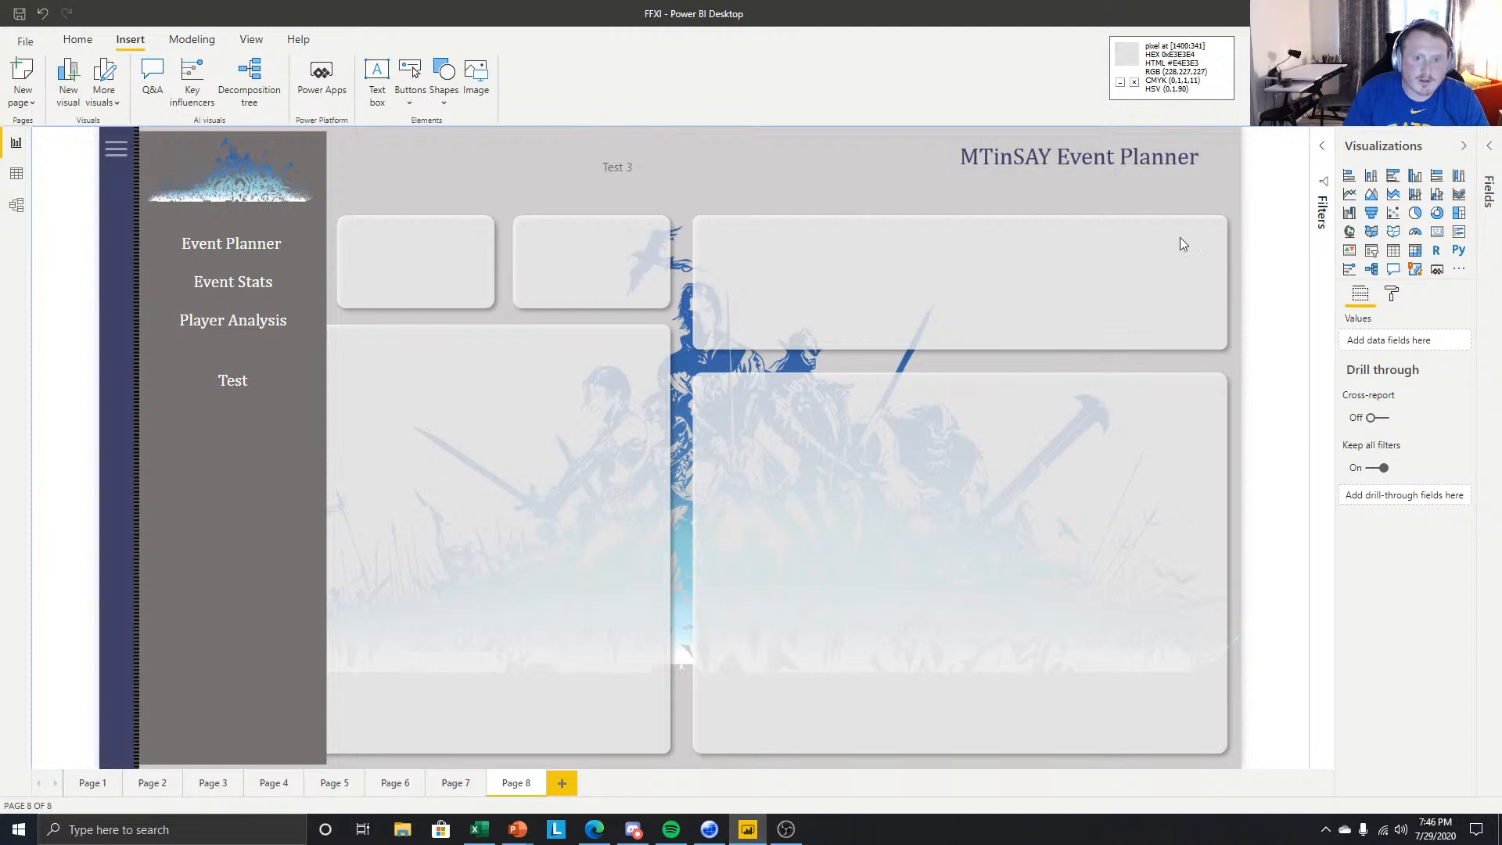
- Recheck the header test button's Default state text and shift the button slightly to the right
{"action": "left_click", "coordinate": [615, 165]}
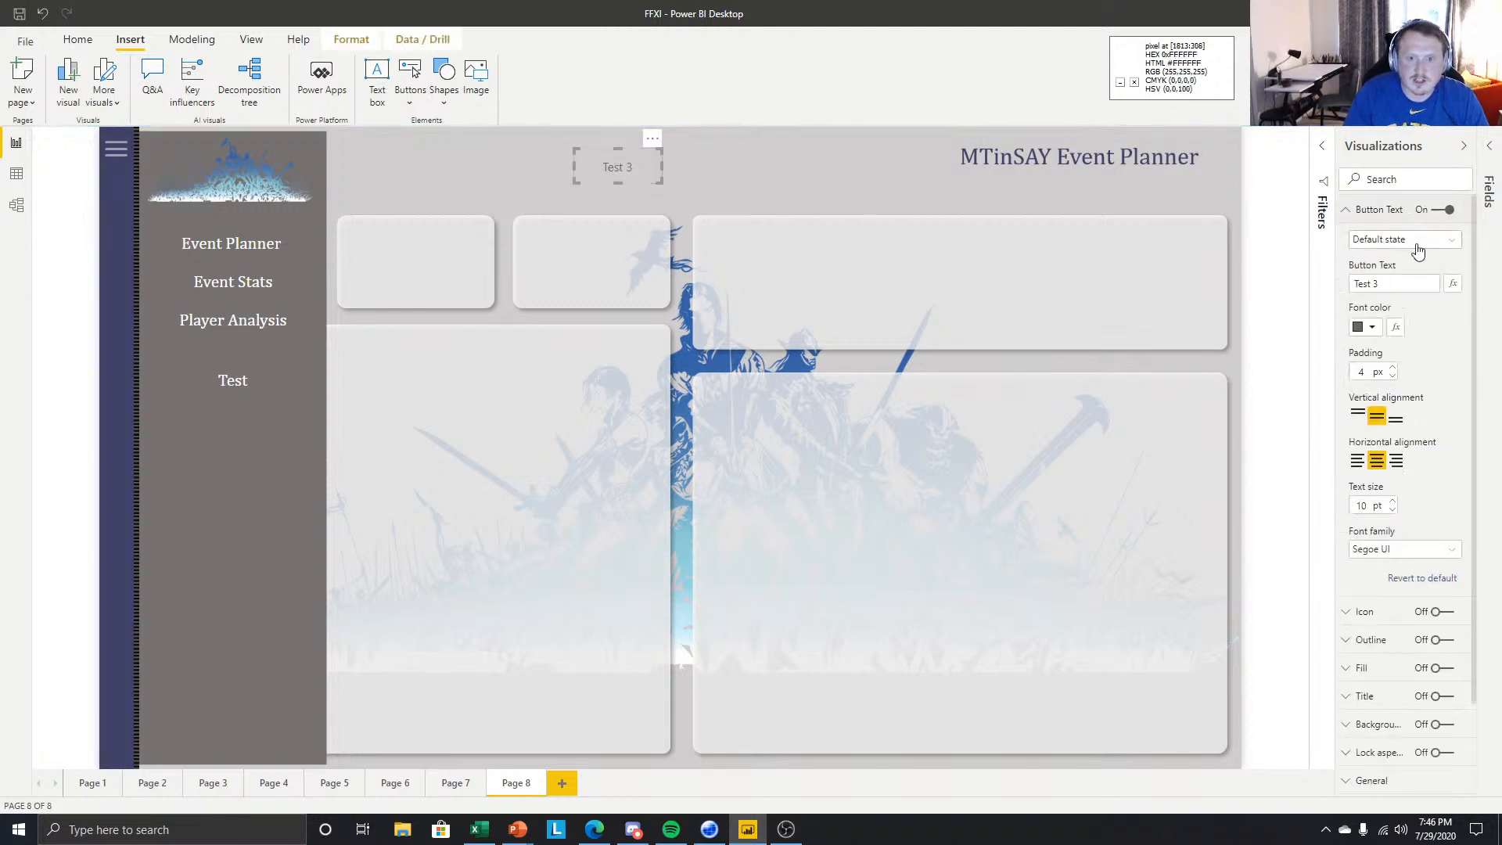
{"action": "left_click", "coordinate": [1401, 287]}
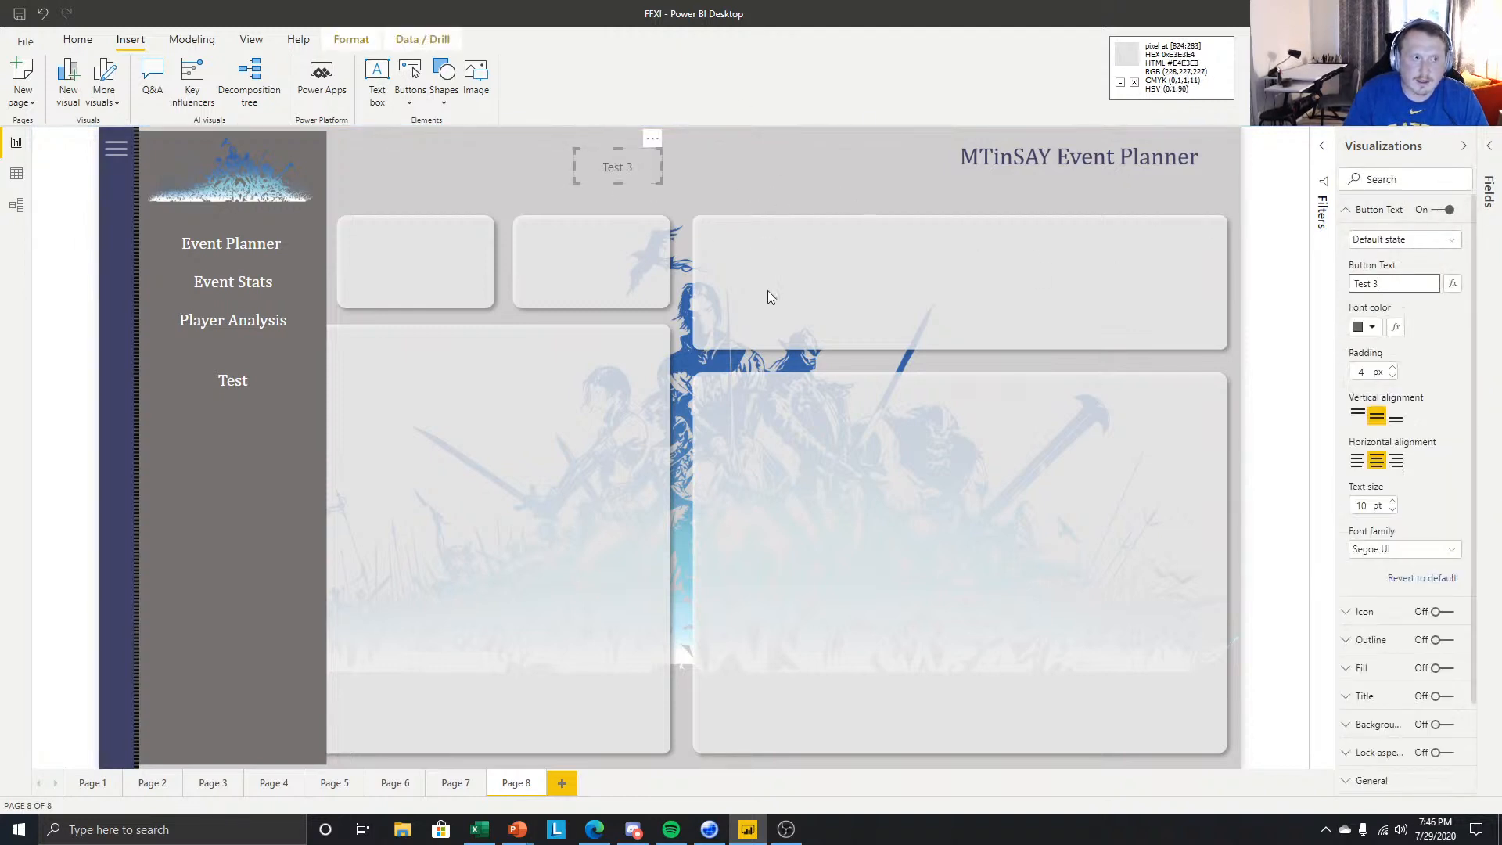
{"action": "left_click", "coordinate": [759, 190]}
{"action": "left_click", "coordinate": [631, 169]}
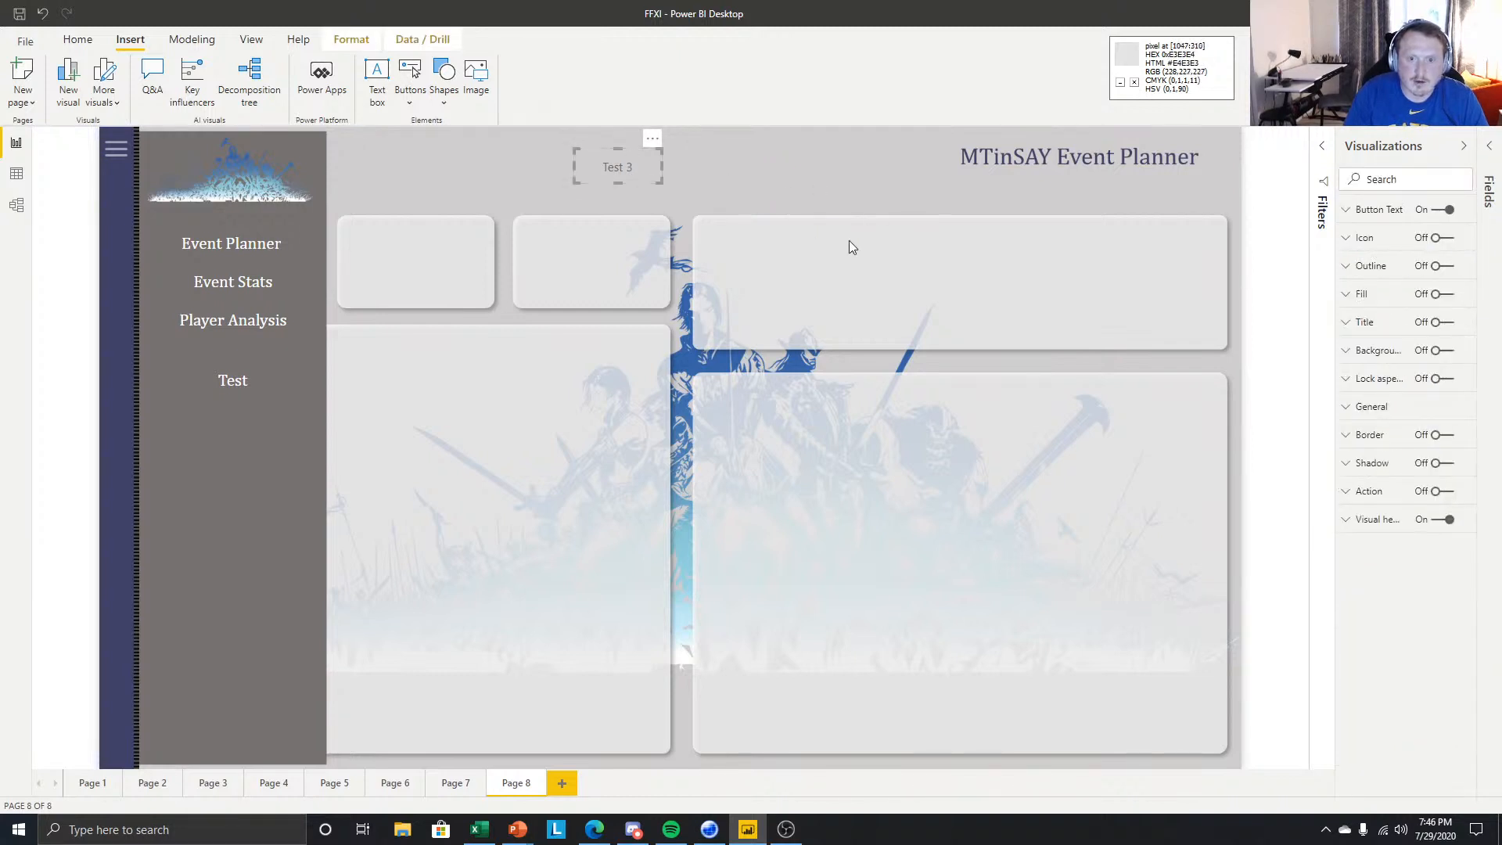
{"action": "left_click_drag", "start_coordinate": [634, 176], "coordinate": [665, 177]}
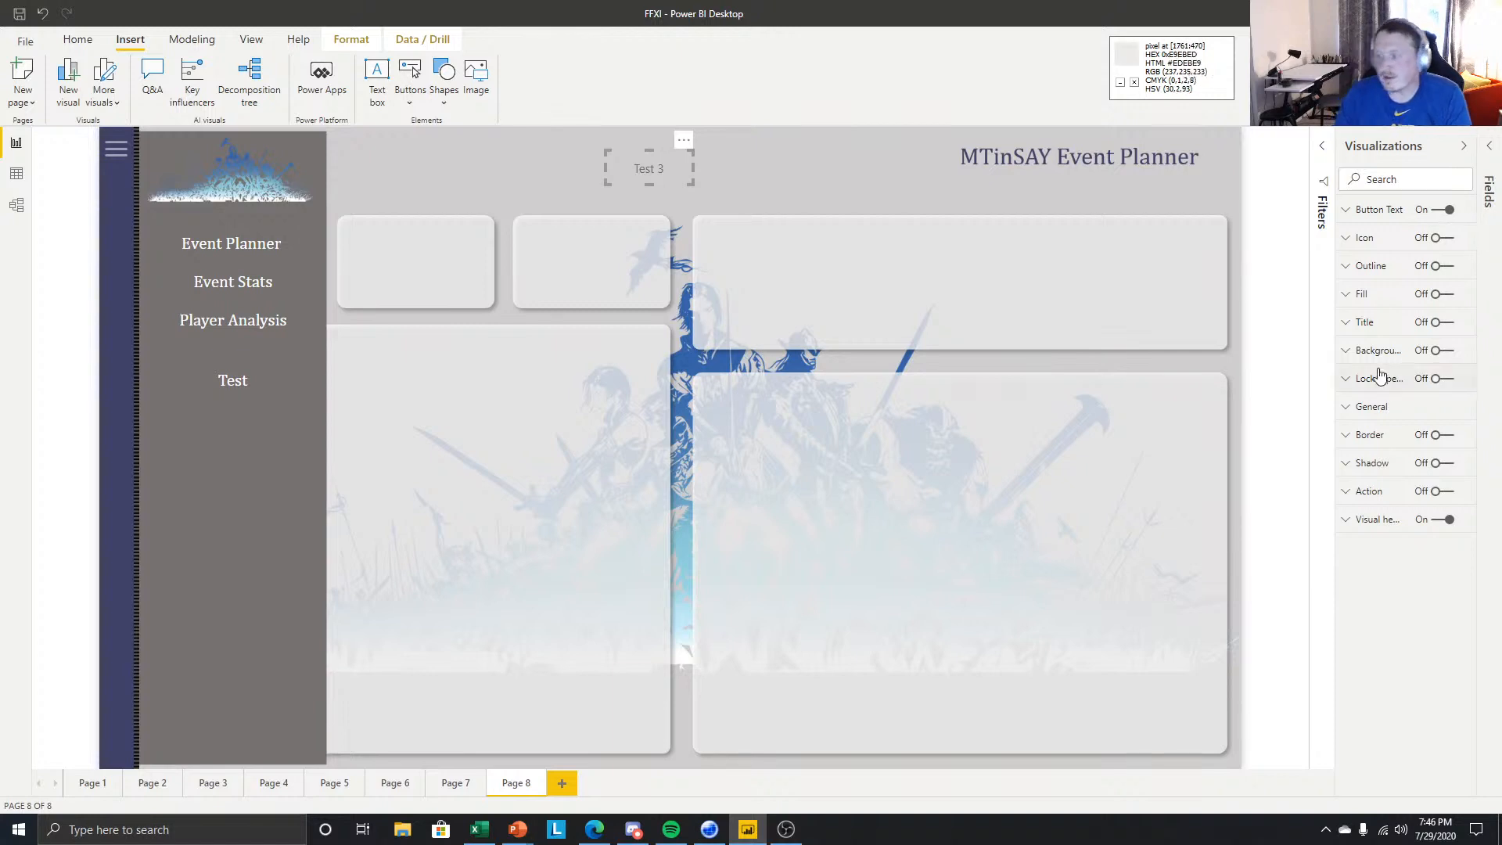
- Delete the header test button and the "Test" button in the flyout menu
{"action": "left_click", "coordinate": [618, 144]}
{"action": "left_click", "coordinate": [651, 177]}
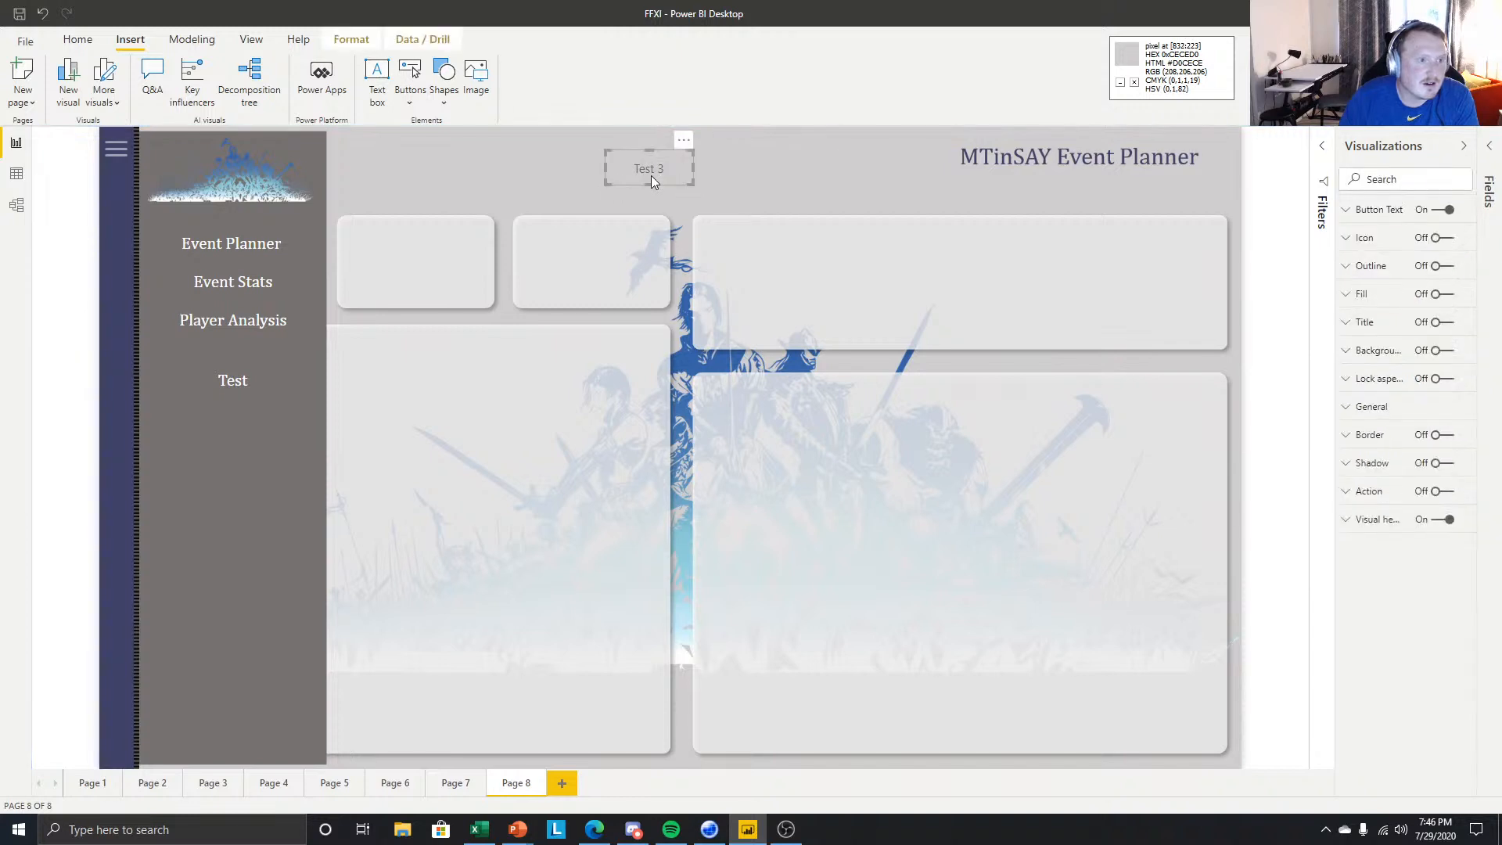
{"action": "key", "text": "Delete"}
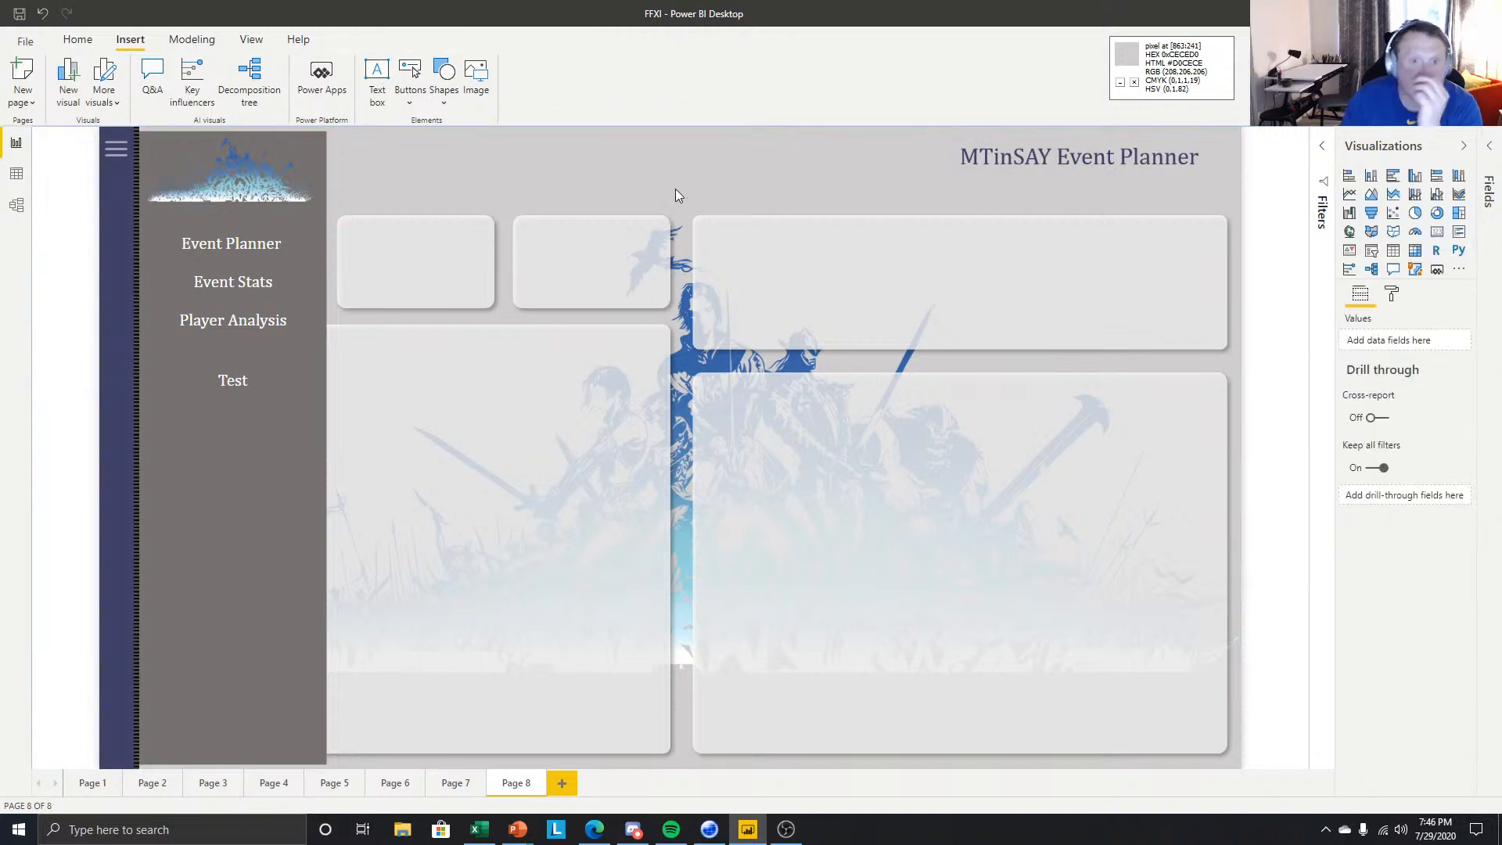
{"action": "left_click", "coordinate": [251, 382]}
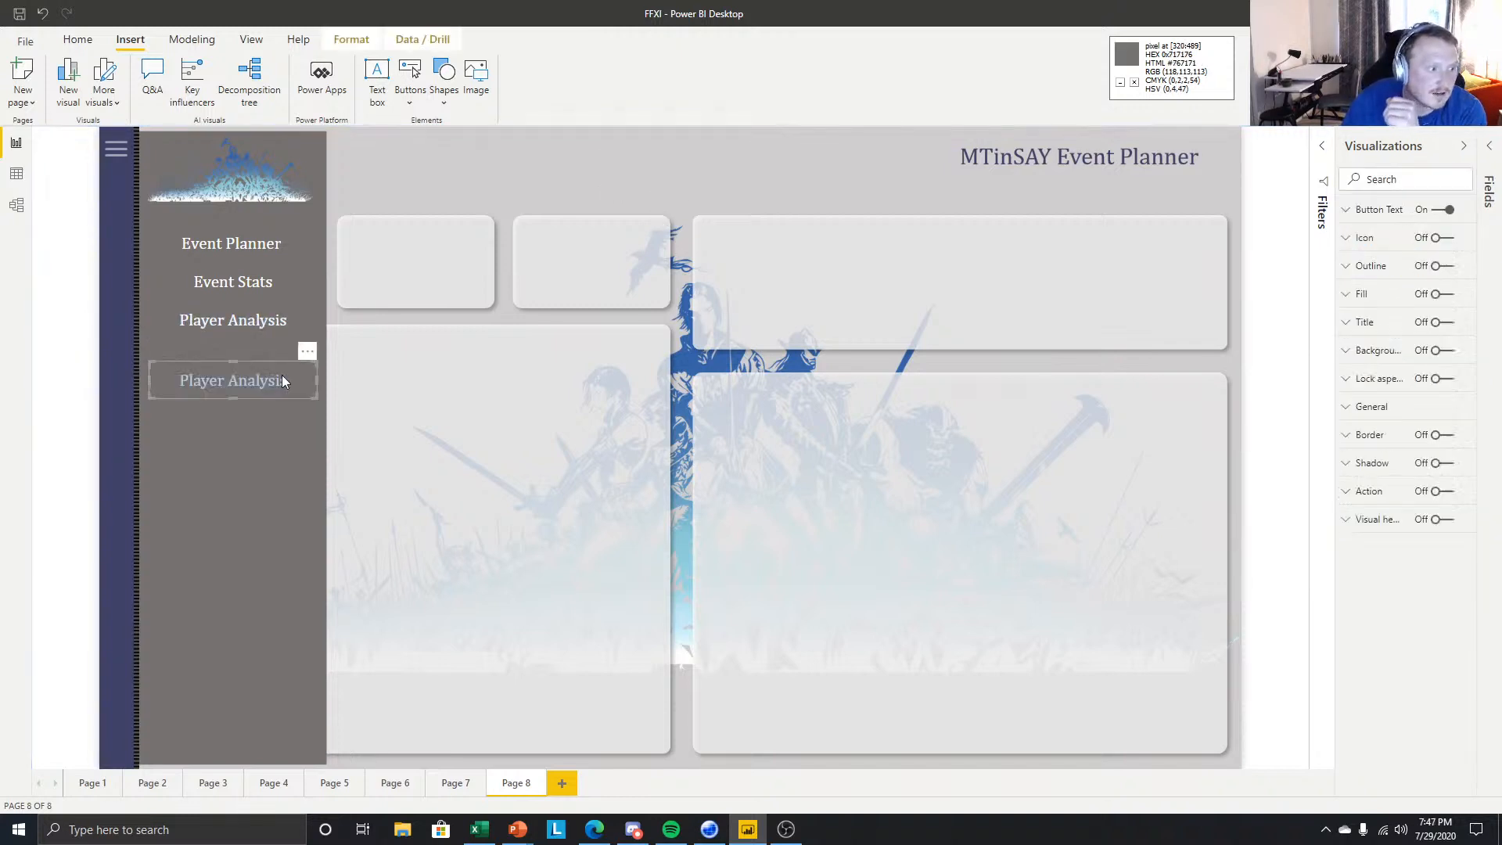
{"action": "key", "text": "Delete"}
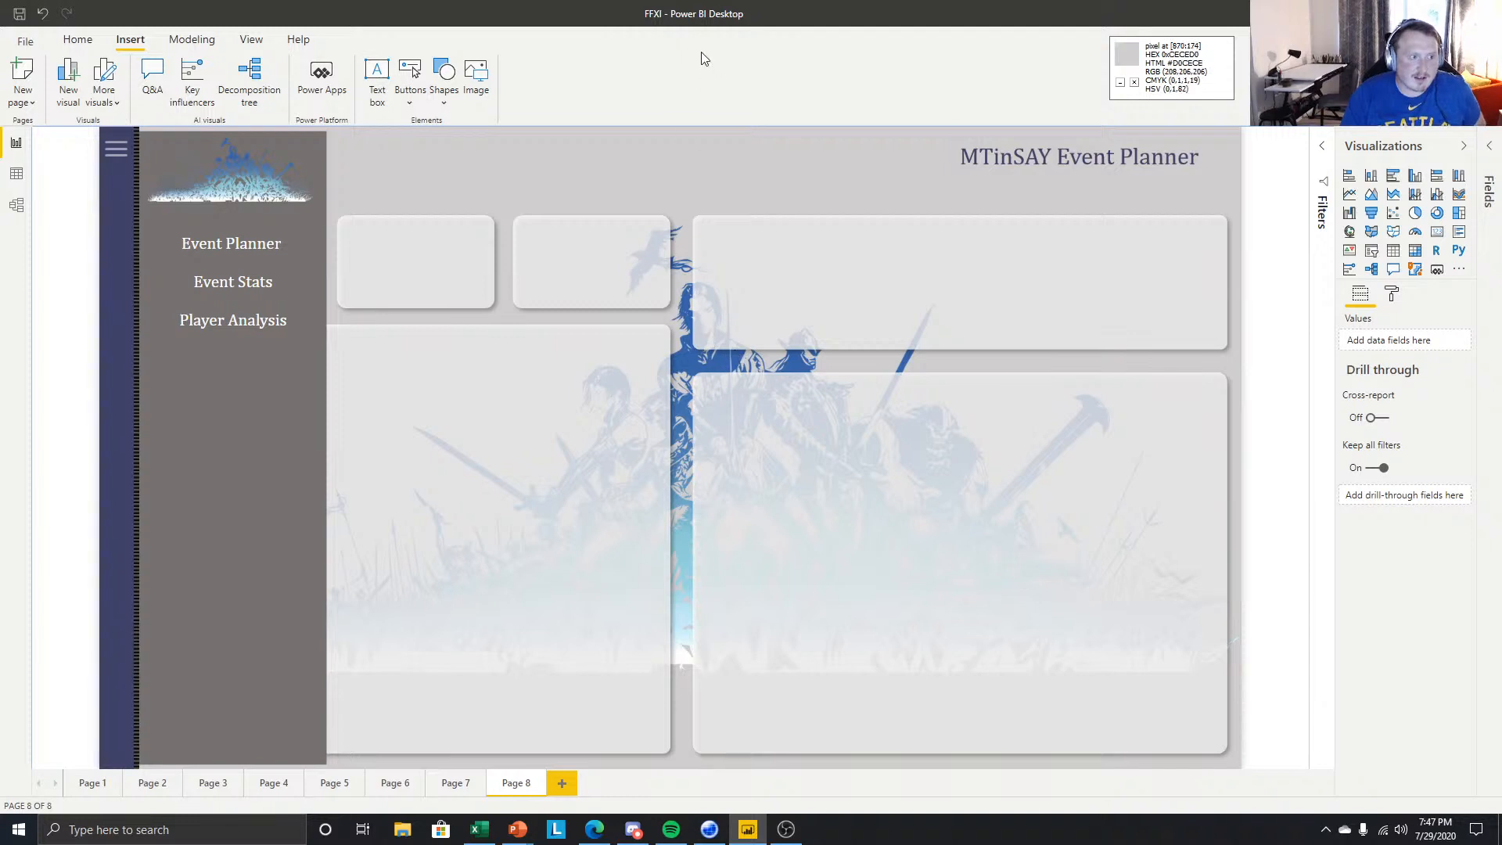
{"action": "left_click", "coordinate": [236, 169]}
{"action": "left_click", "coordinate": [739, 143]}
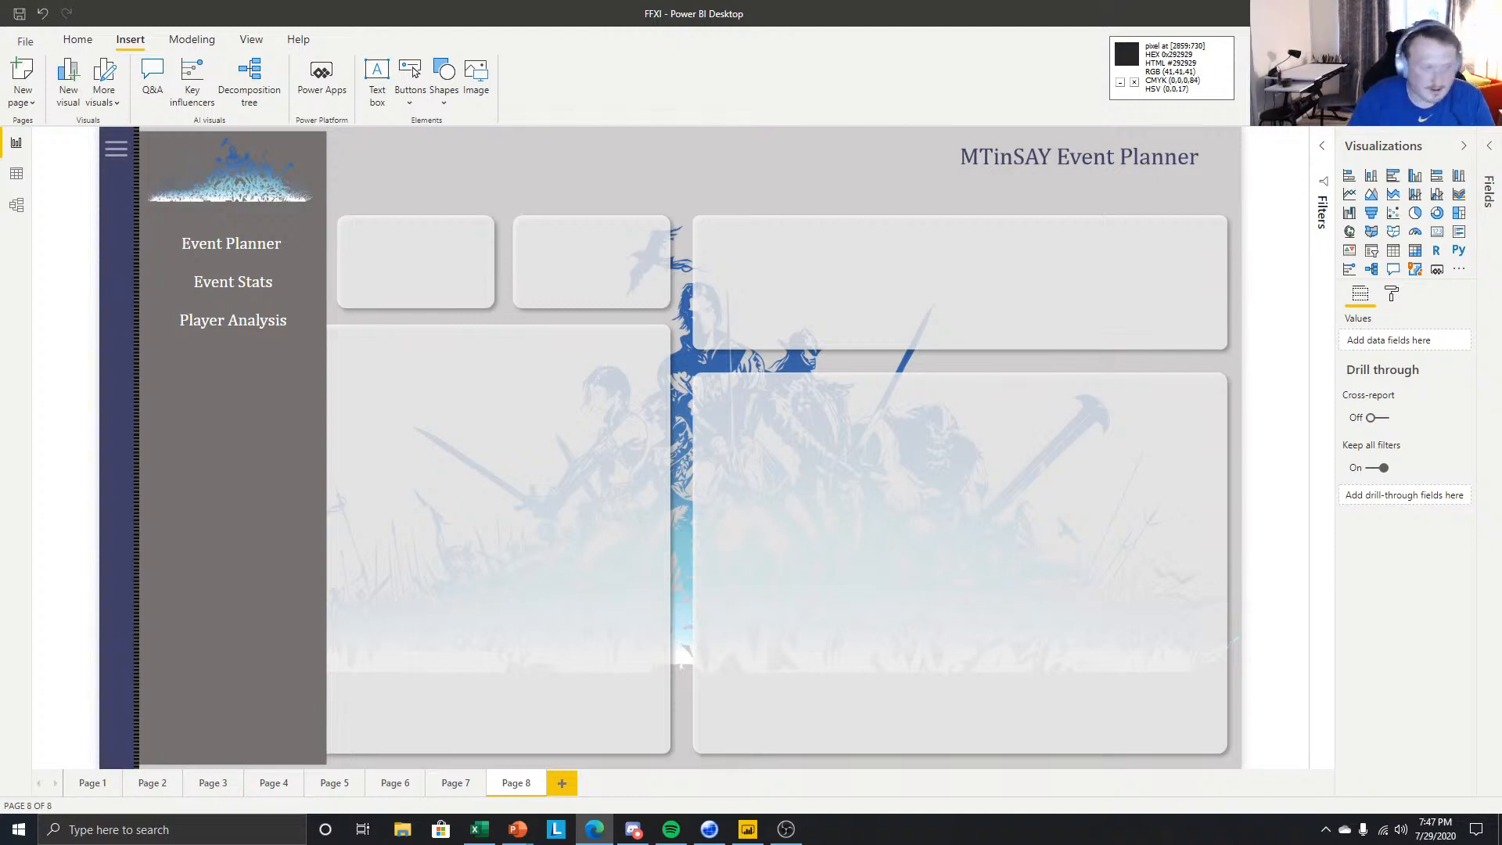
{"action": "left_click", "coordinate": [181, 317]}
{"action": "left_click", "coordinate": [560, 189]}
- Move the Player Analysis button lower in the flyout and distribute the three navigation buttons vertically
{"action": "left_click_drag", "start_coordinate": [282, 320], "coordinate": [238, 352]}
{"action": "left_click", "coordinate": [236, 288]}
{"action": "left_click", "coordinate": [247, 288], "text": "ctrl"}
{"action": "left_click", "coordinate": [252, 251], "text": "ctrl"}
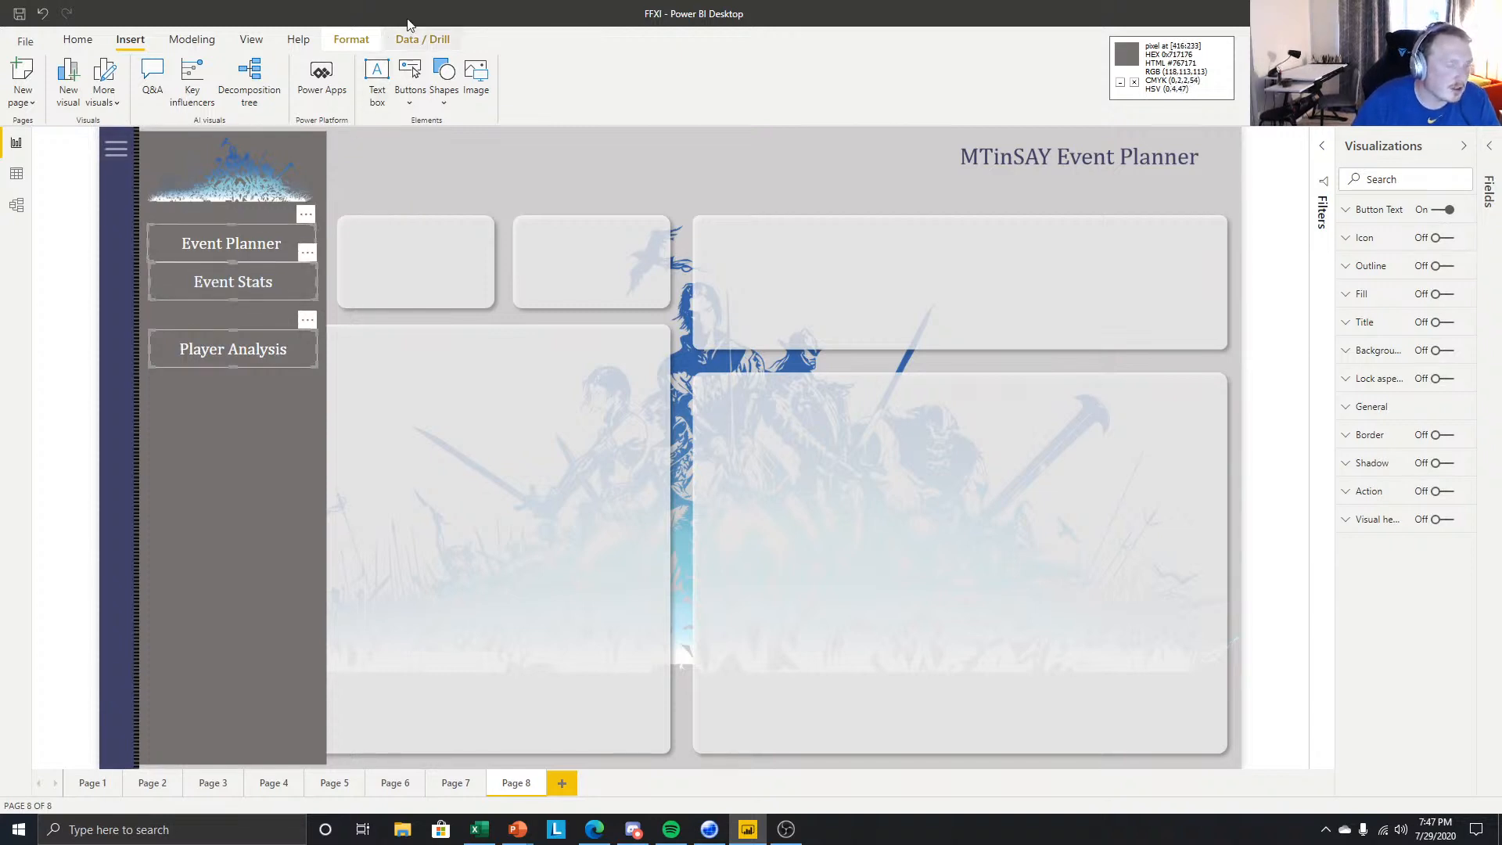
{"action": "left_click", "coordinate": [352, 39]}
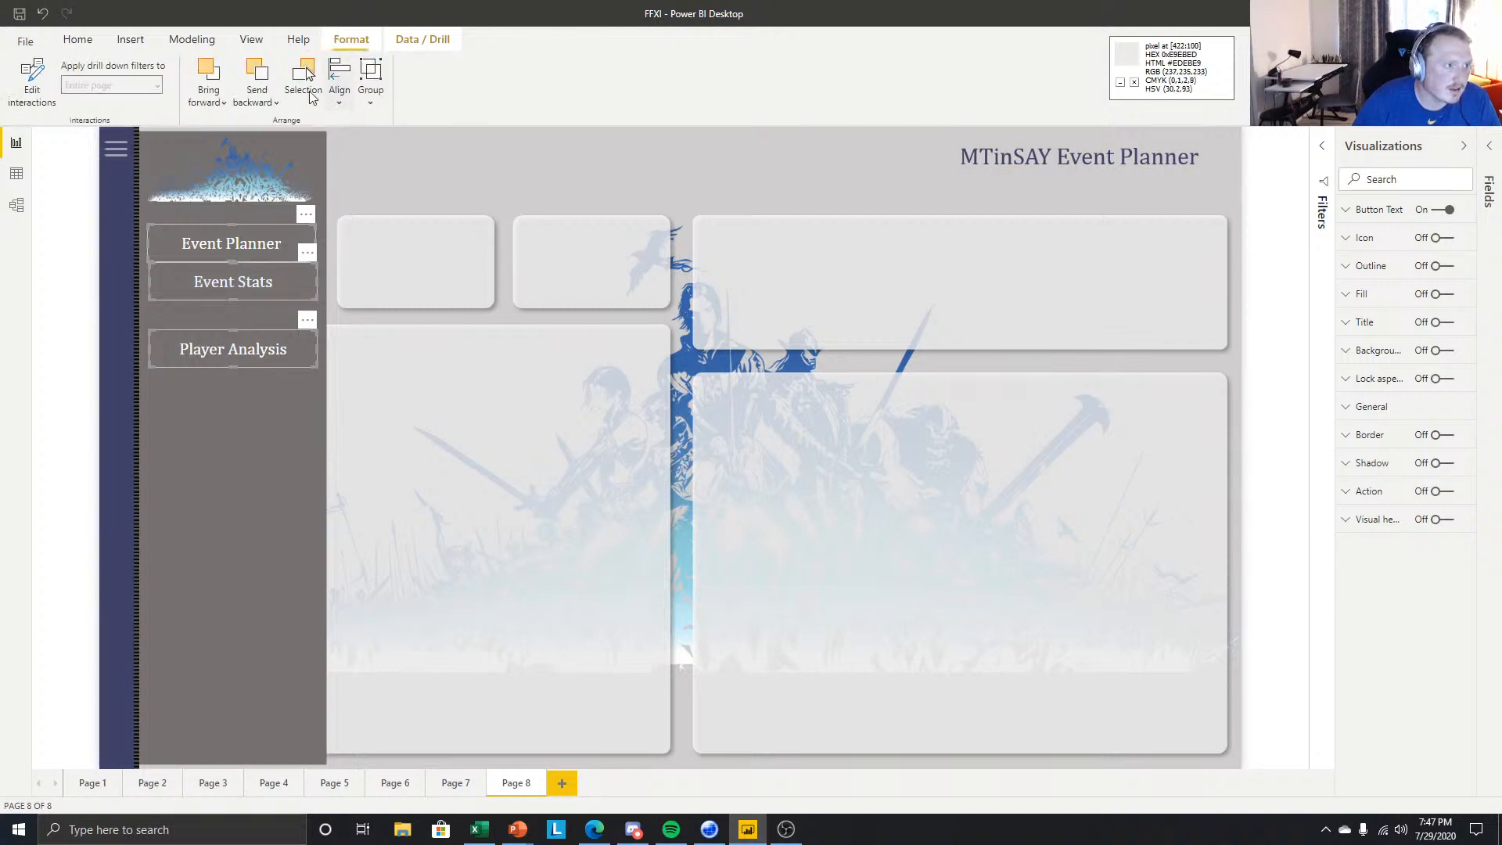
{"action": "left_click", "coordinate": [342, 98]}
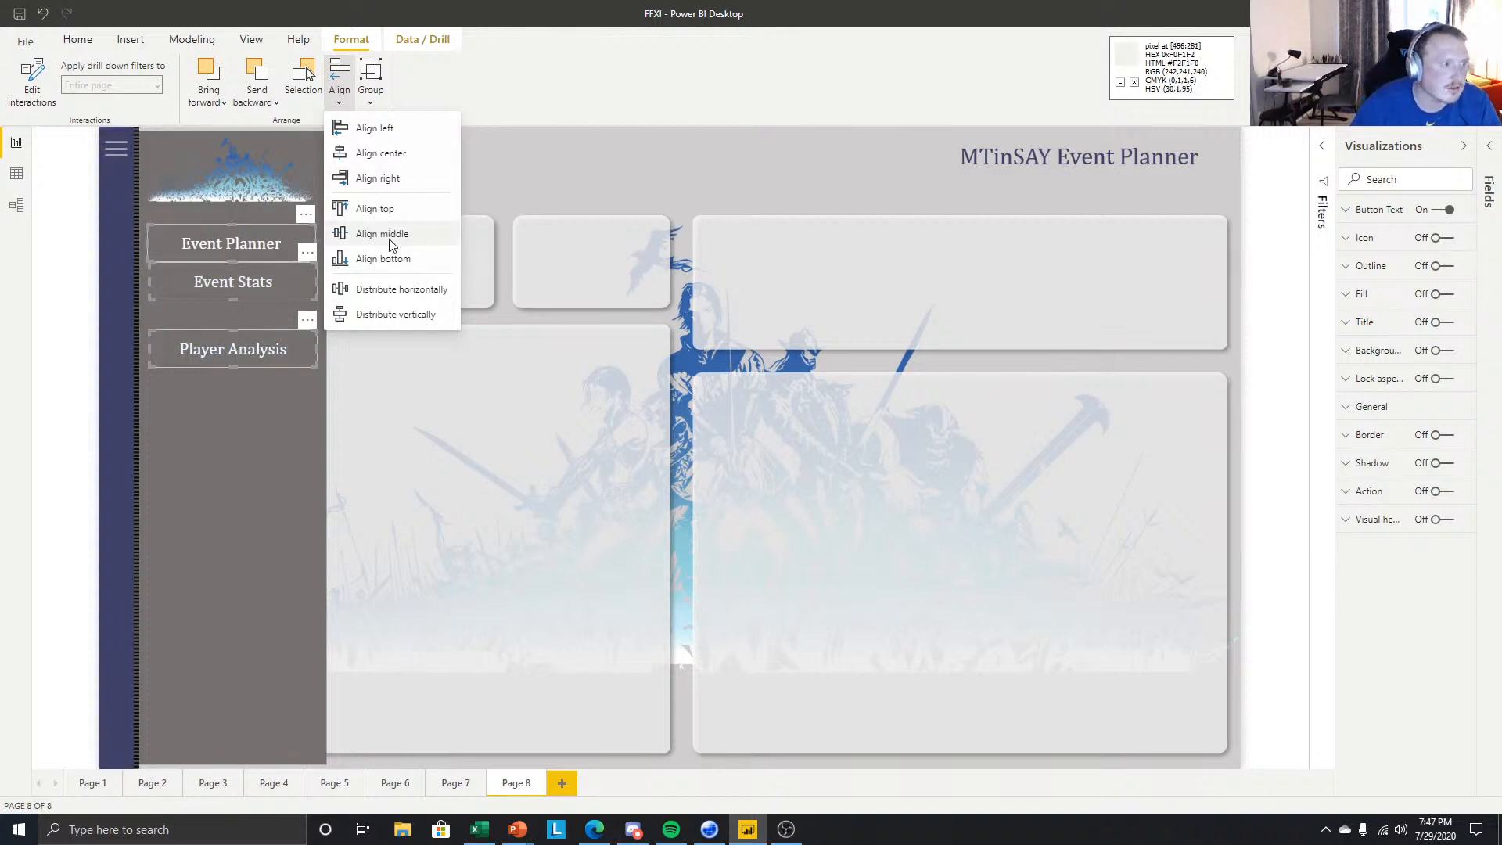
{"action": "left_click", "coordinate": [392, 316]}
{"action": "left_click", "coordinate": [576, 197]}
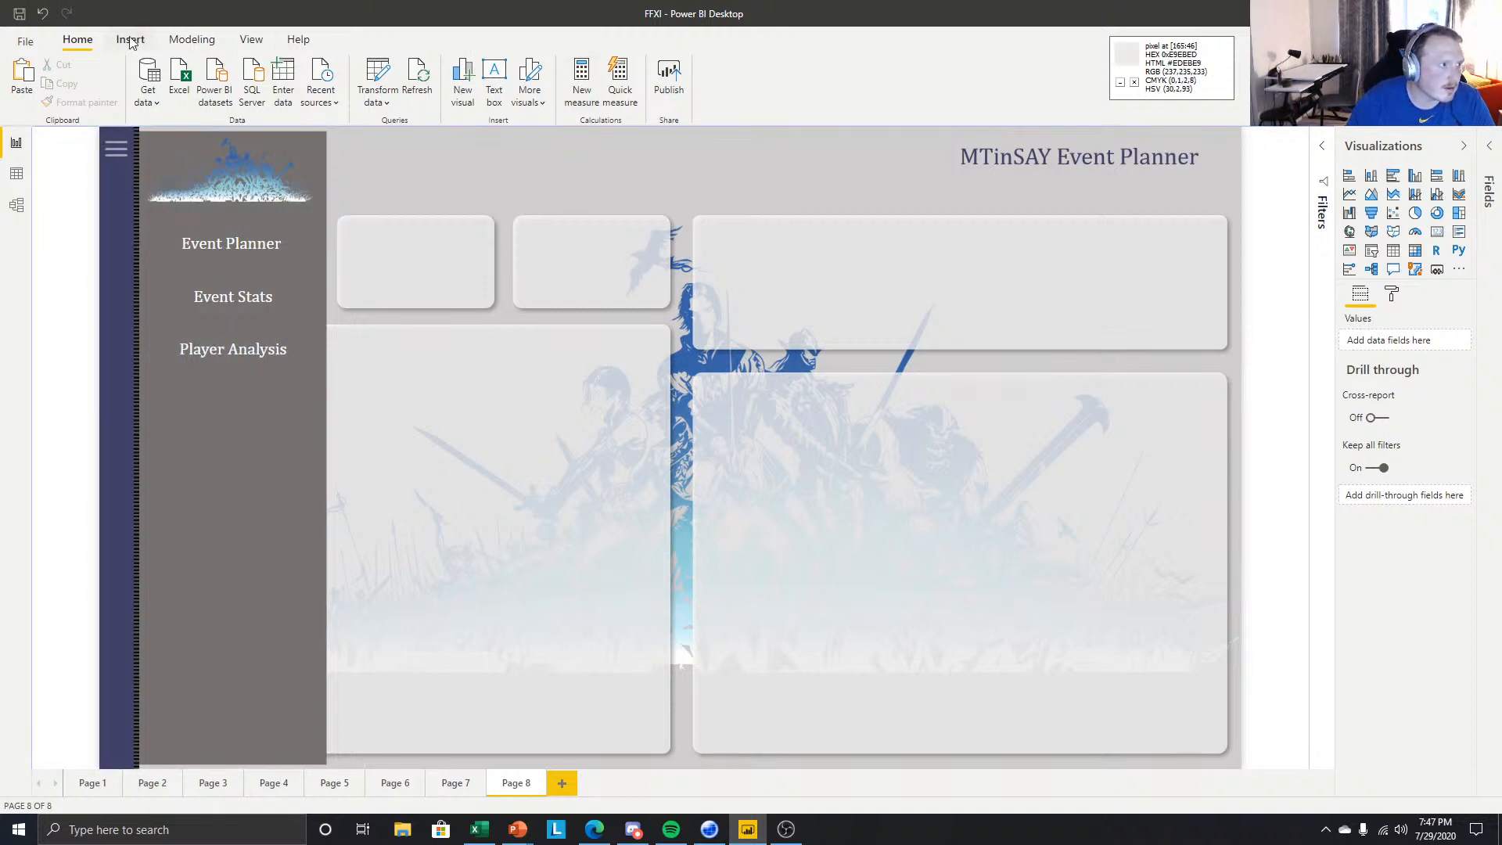
- Group the flyout image with the Event Planner, Event Stats and Player Analysis buttons
{"action": "left_click", "coordinate": [251, 39]}
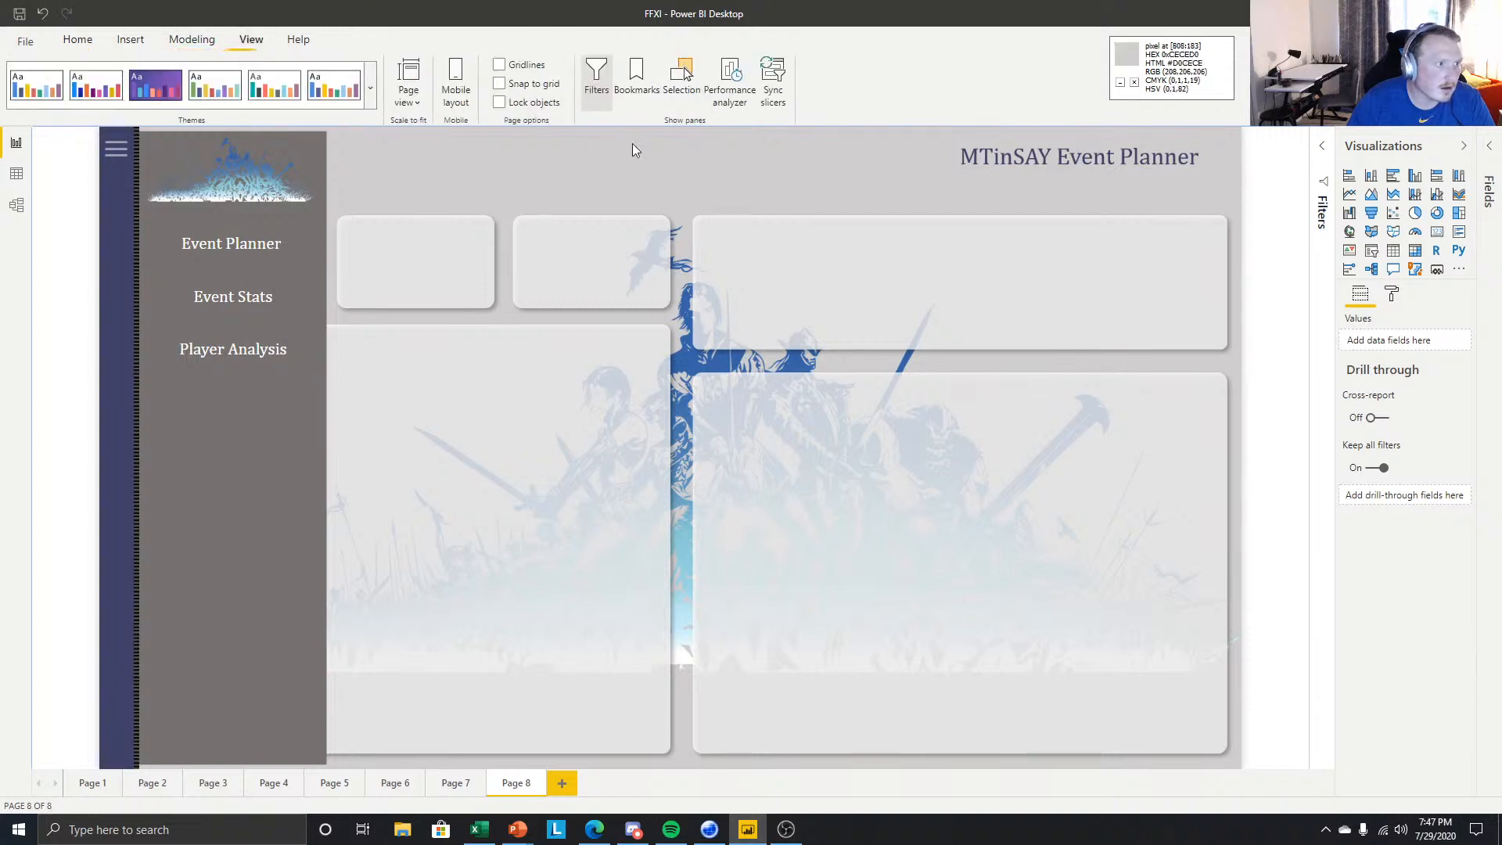
{"action": "left_click", "coordinate": [682, 74]}
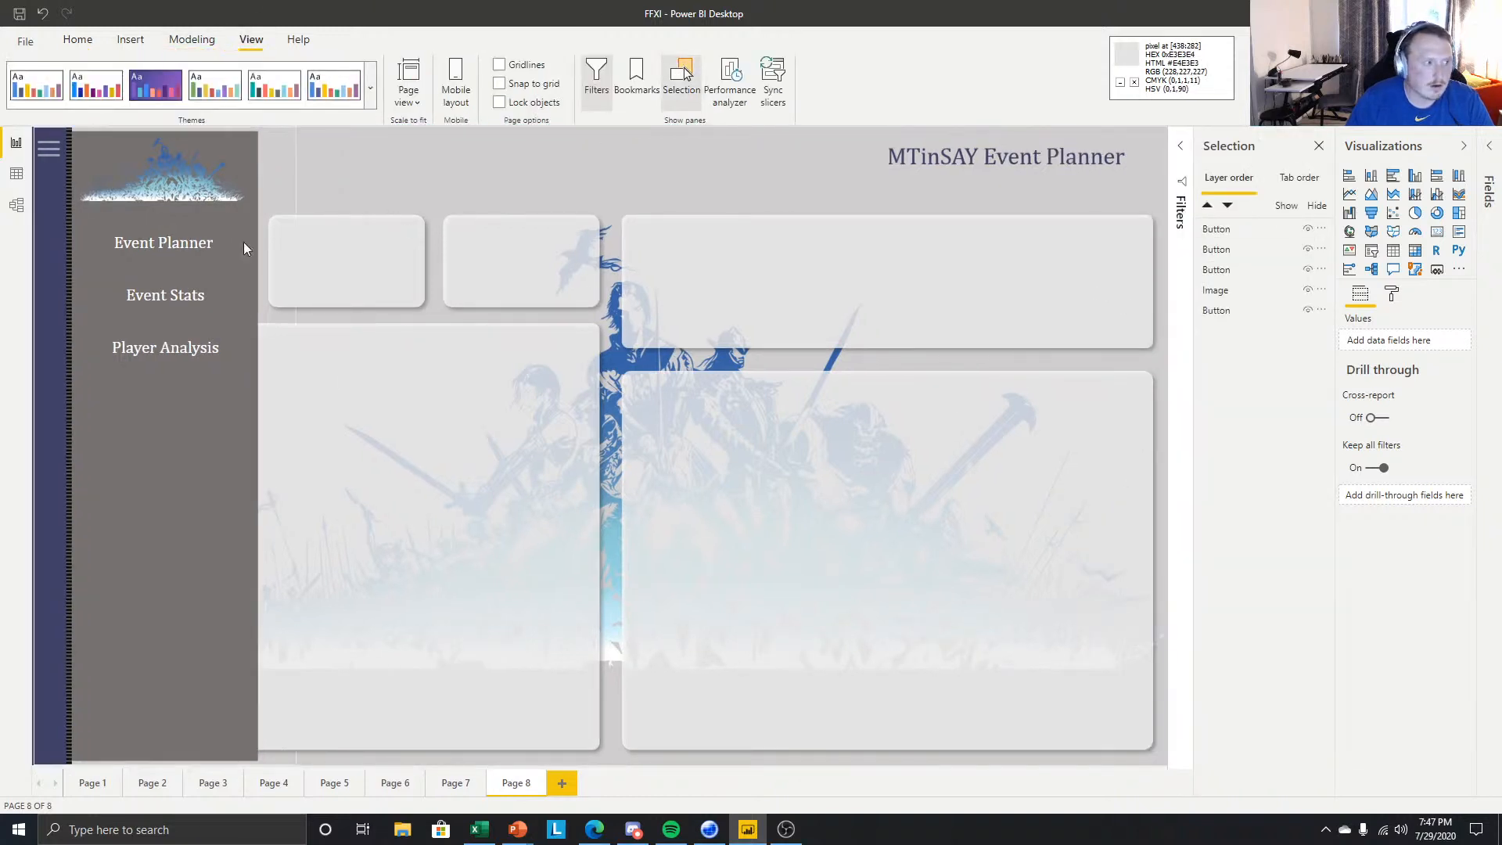
{"action": "left_click", "coordinate": [1235, 291]}
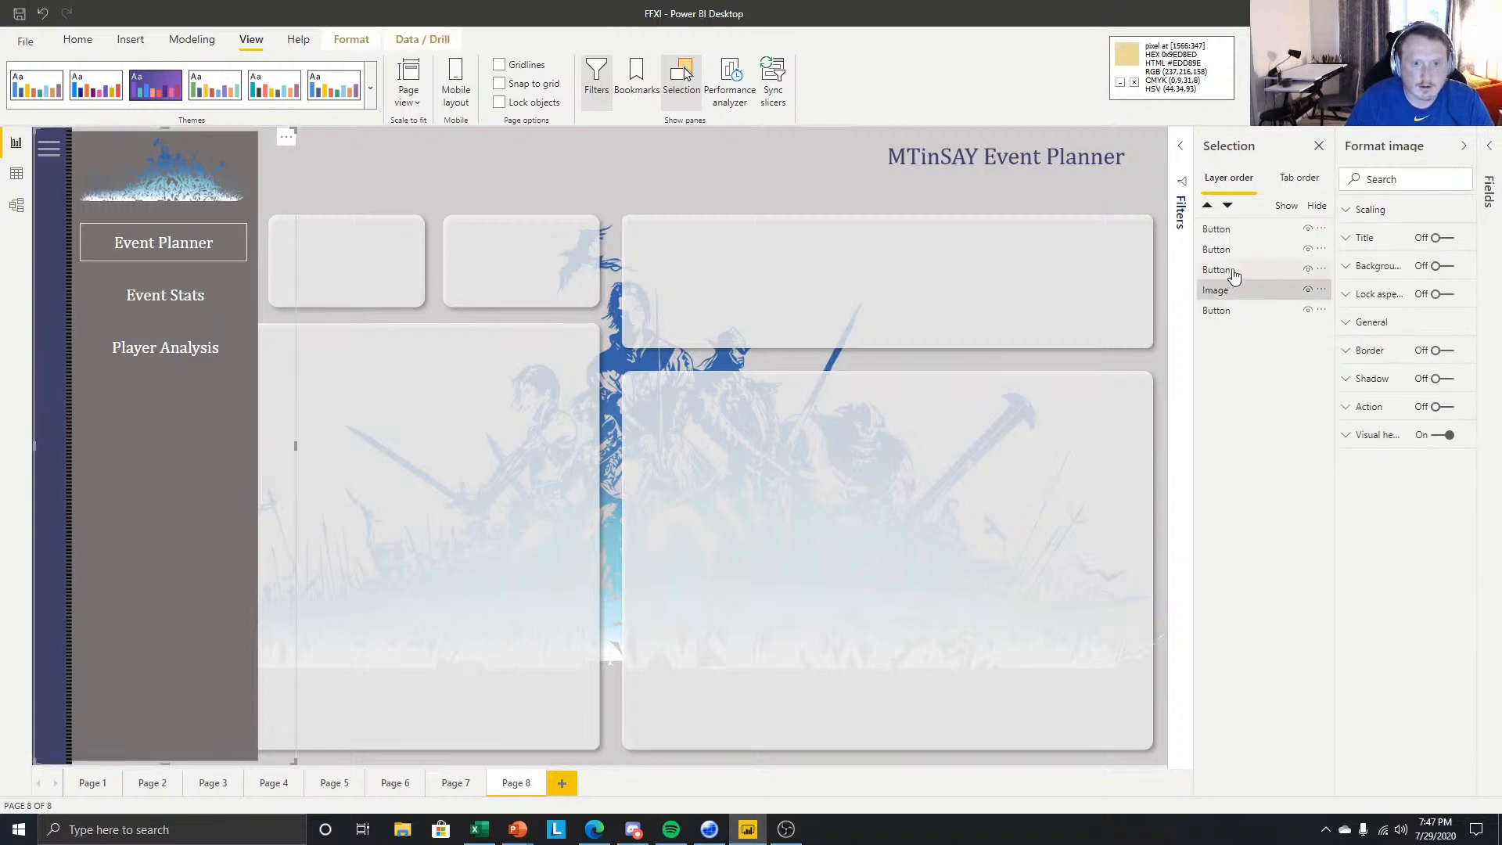
{"action": "left_click", "coordinate": [1228, 270], "text": "ctrl"}
{"action": "left_click", "coordinate": [1237, 229], "text": "ctrl"}
{"action": "left_click", "coordinate": [1235, 251], "text": "ctrl"}
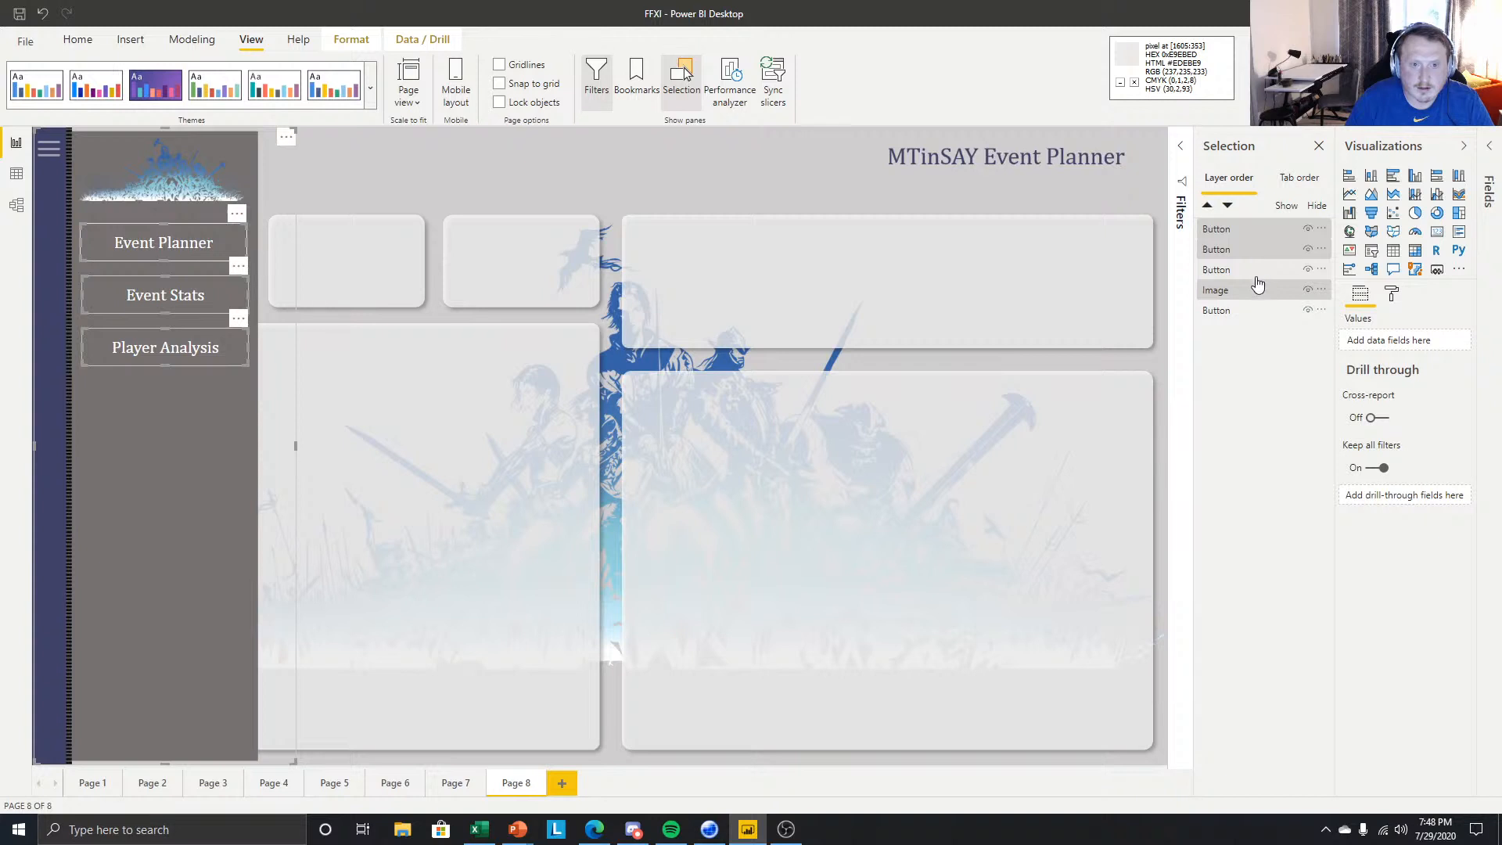
{"action": "right_click", "coordinate": [237, 239]}
{"action": "mouse_move", "coordinate": [313, 247]}
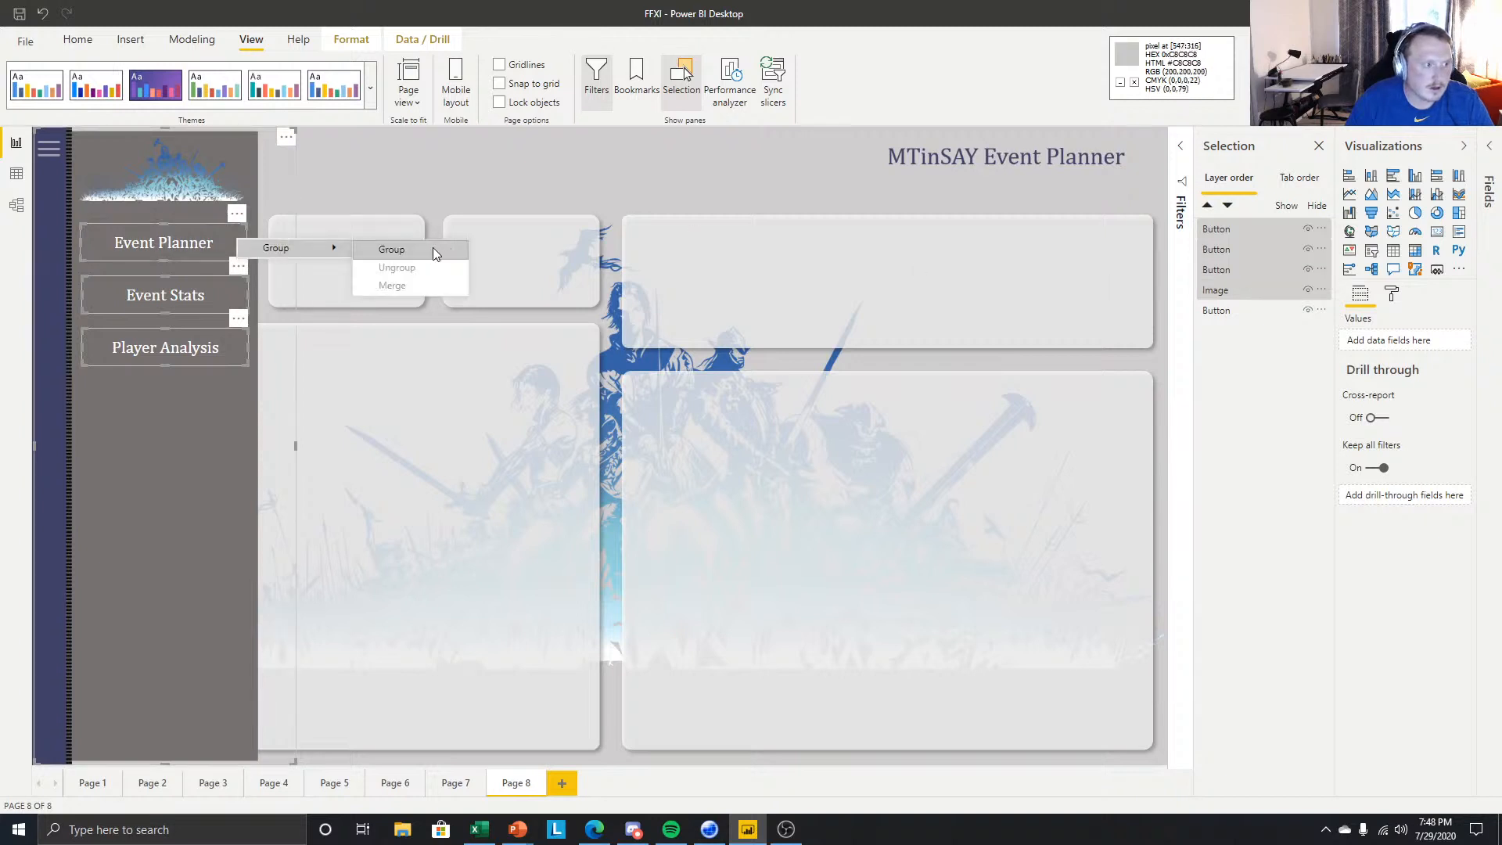
{"action": "left_click", "coordinate": [430, 247]}
{"action": "left_click", "coordinate": [544, 182]}
- Rename the new flyout group as "Nav flyout" in the layer order
{"action": "left_click", "coordinate": [1221, 231]}
{"action": "double_click", "coordinate": [1221, 231]}
{"action": "type", "text": "Nas"}
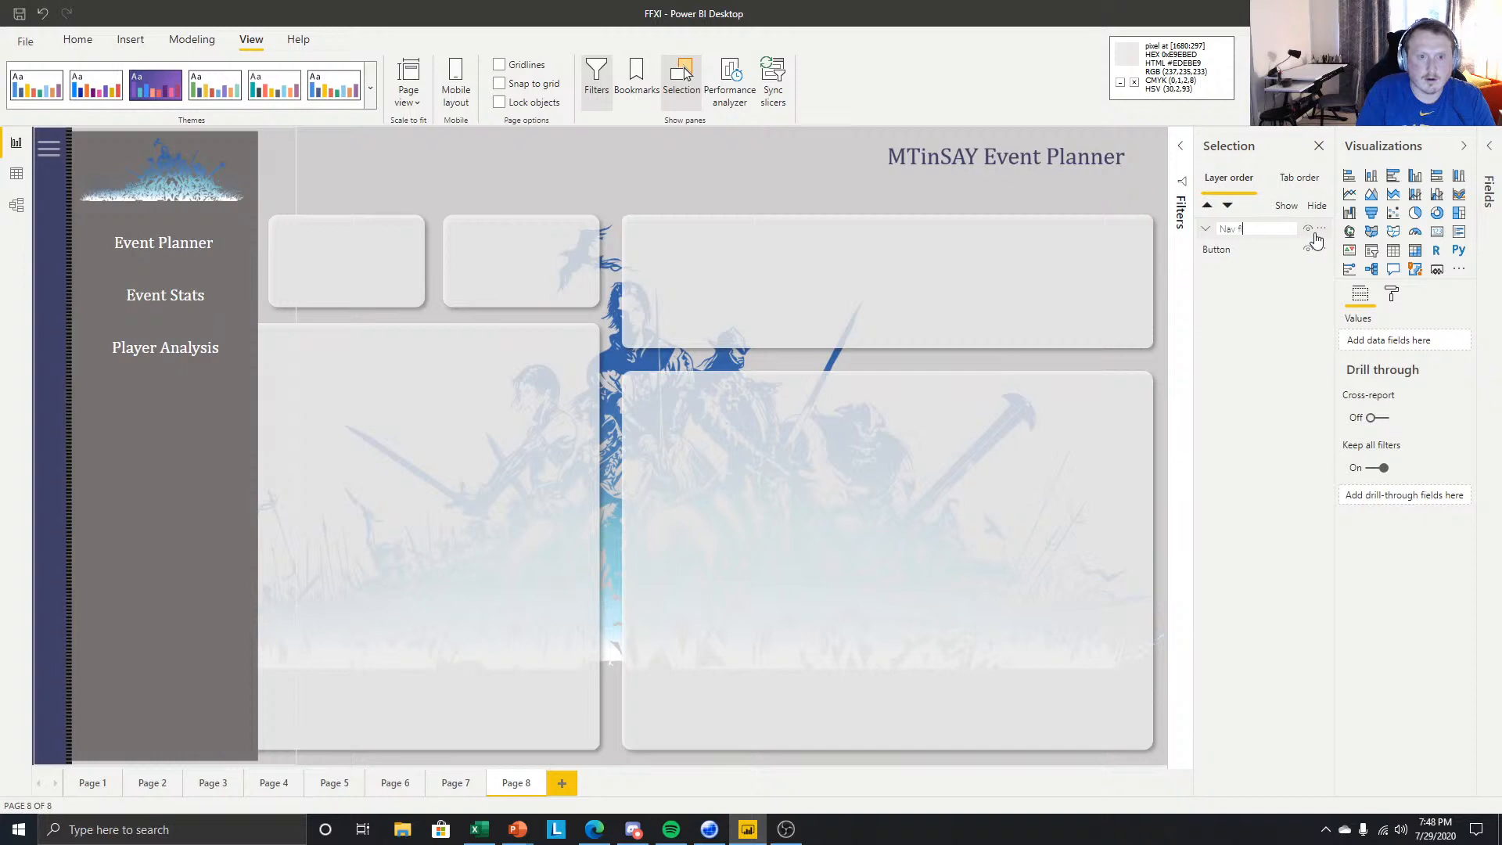
{"action": "key", "text": "Return"}
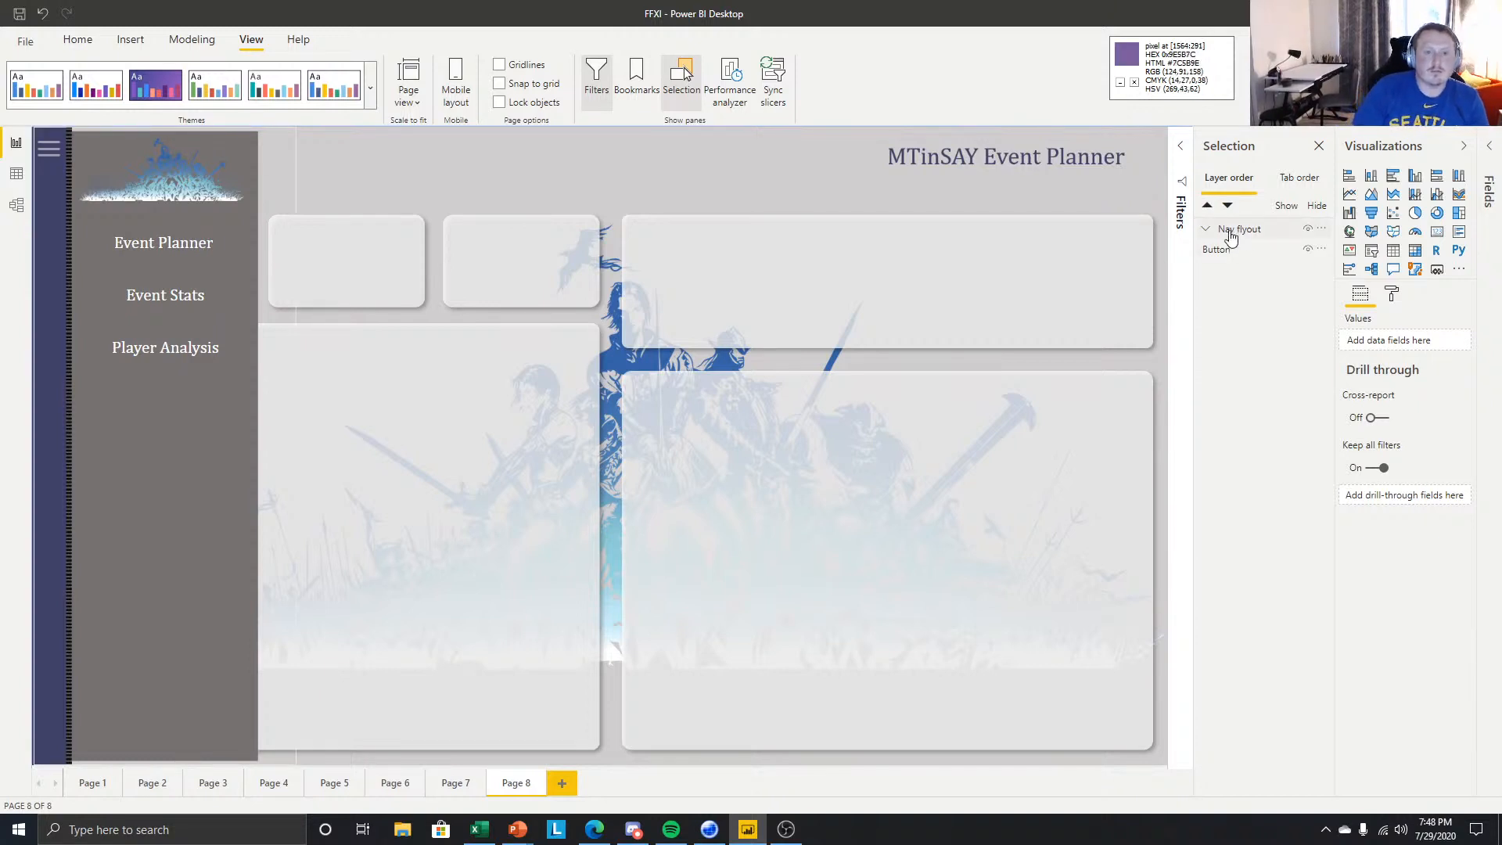
- Toggle the Nav flyout group's visibility off and on to check that the whole menu hides together
{"action": "left_click", "coordinate": [1309, 230]}
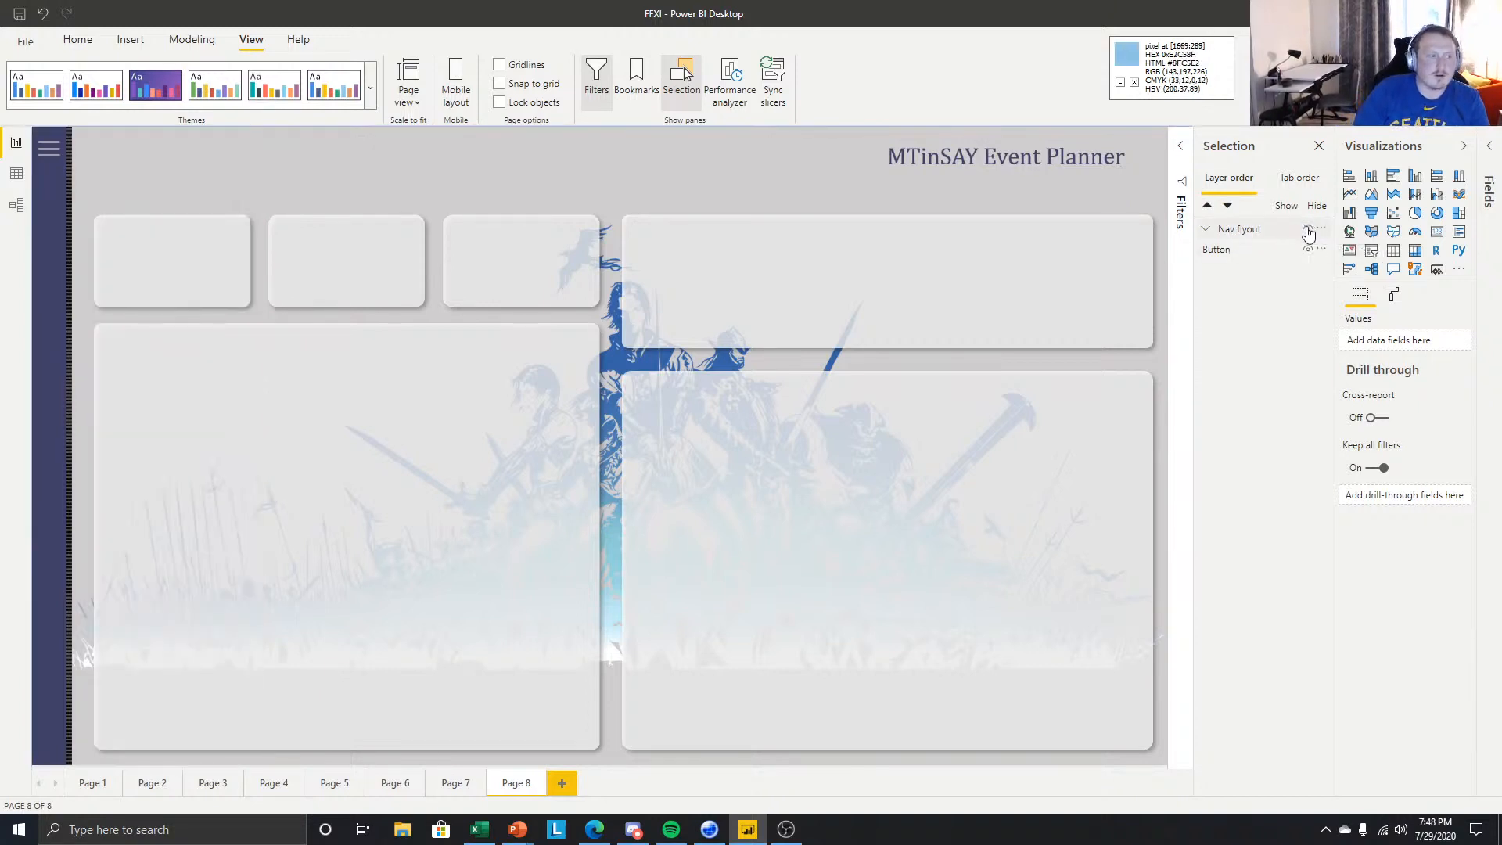
{"action": "left_click", "coordinate": [1310, 230]}
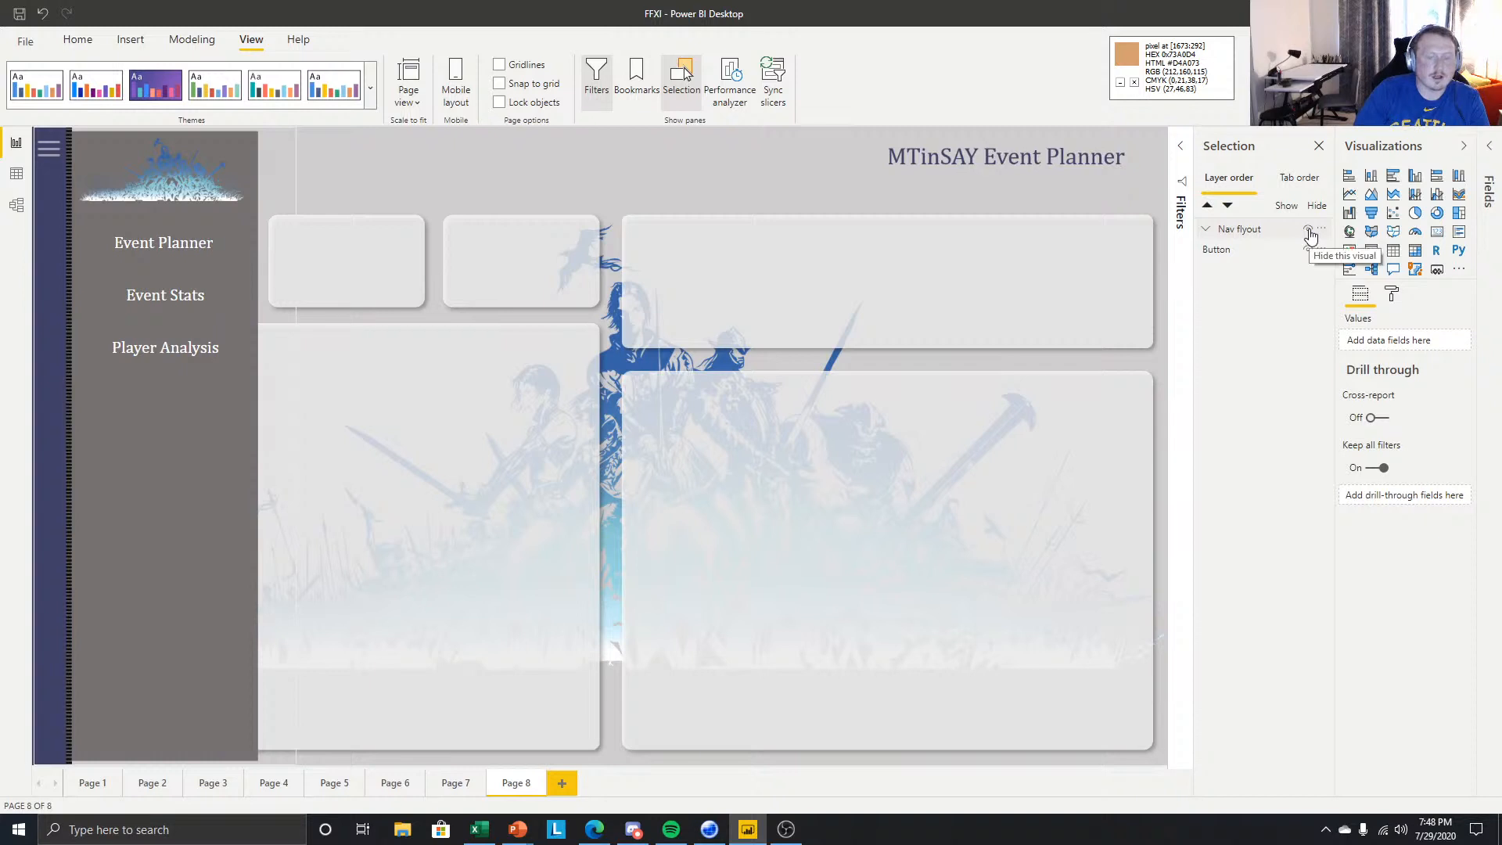
{"action": "left_click", "coordinate": [1309, 230]}
{"action": "left_click", "coordinate": [1310, 230]}
- Try a light blue from the recent colors as the Event Planner button's Default state font color
{"action": "left_click", "coordinate": [166, 300]}
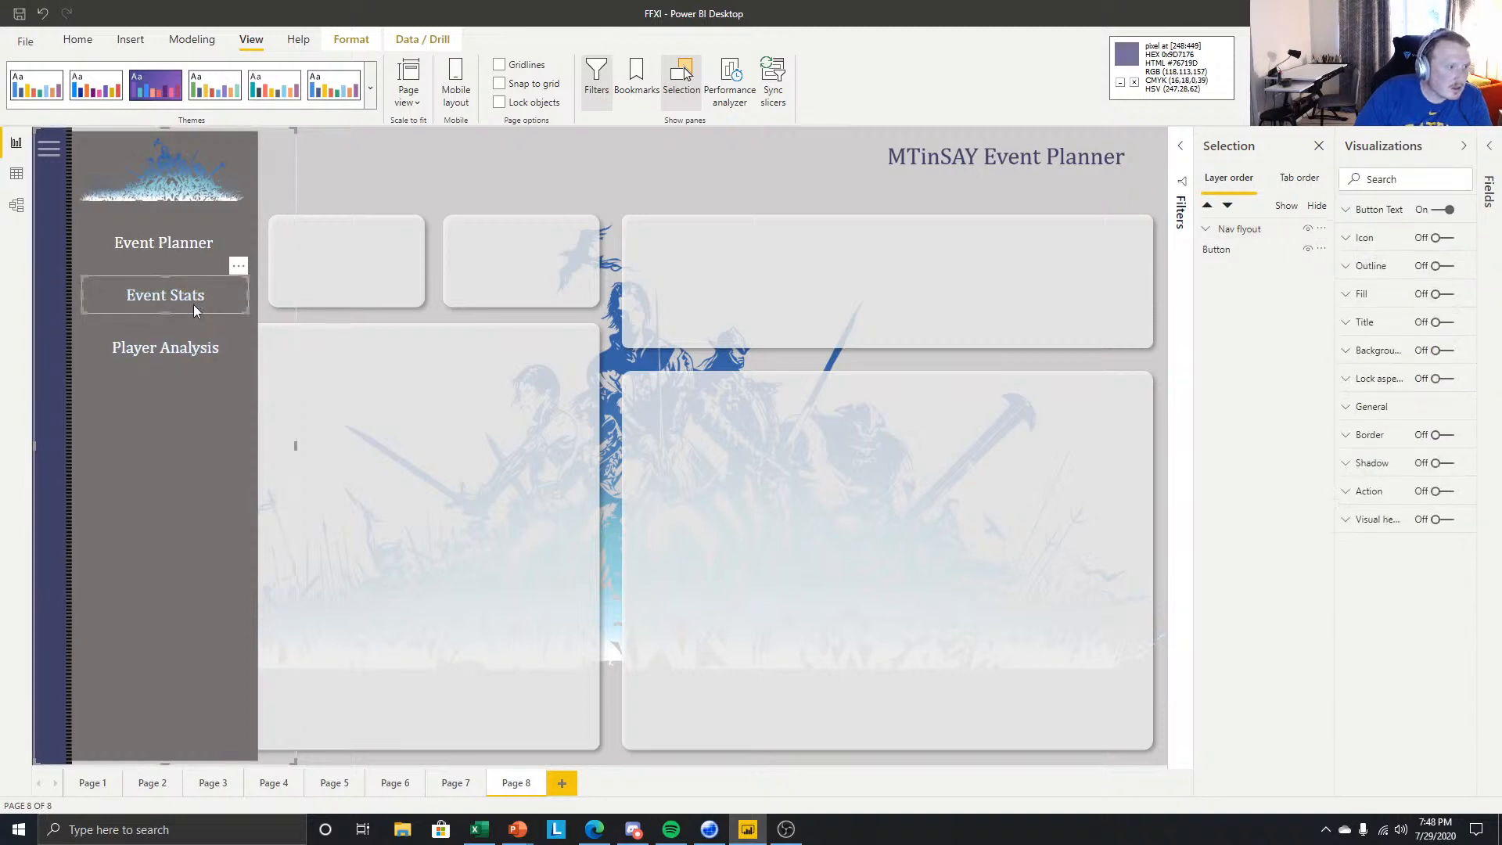
{"action": "left_click", "coordinate": [177, 247]}
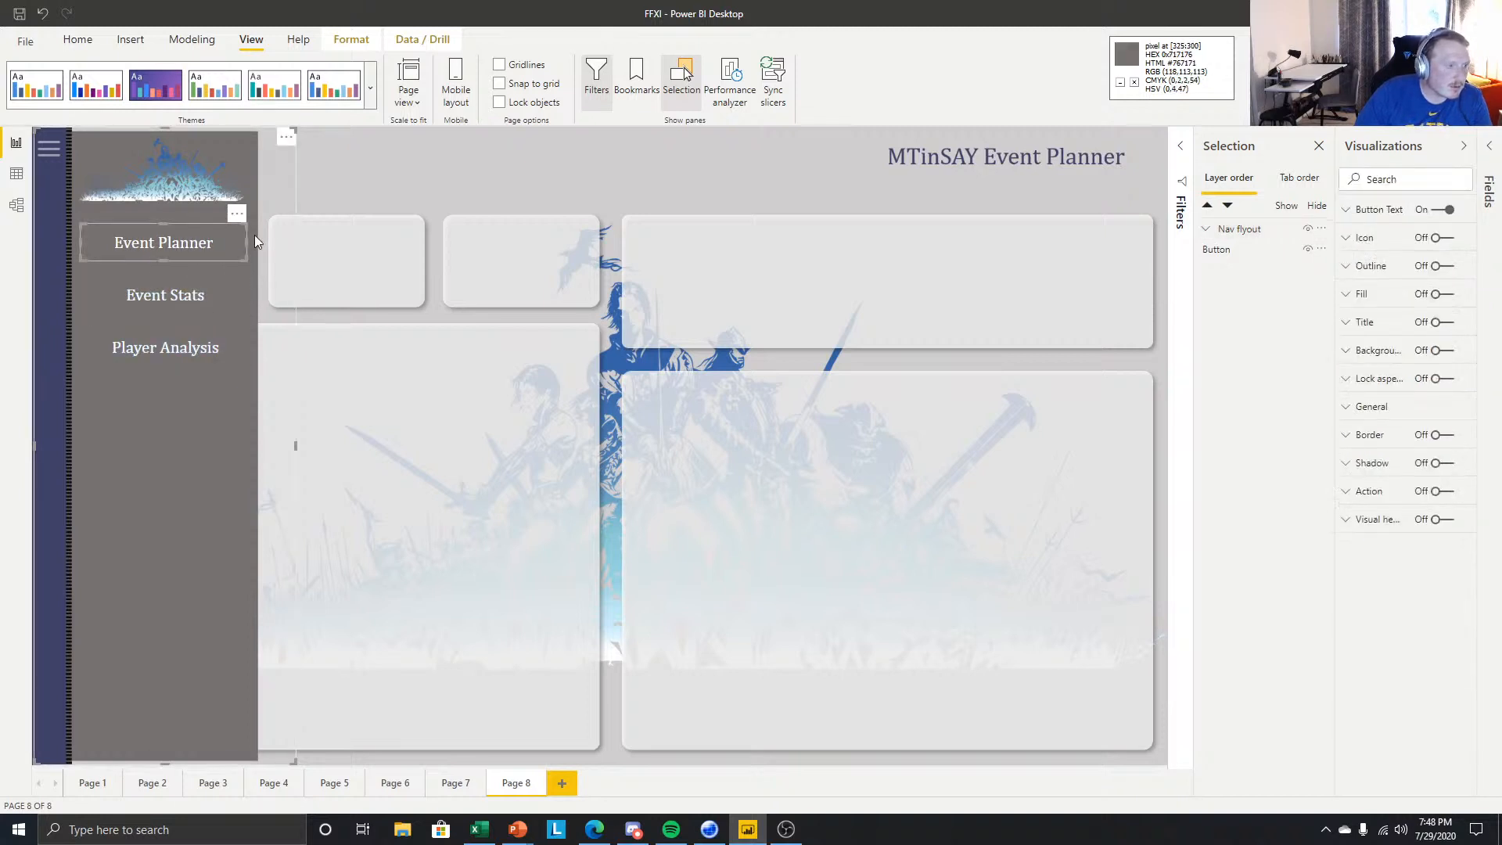
{"action": "left_click", "coordinate": [1365, 209]}
{"action": "left_click", "coordinate": [1371, 327]}
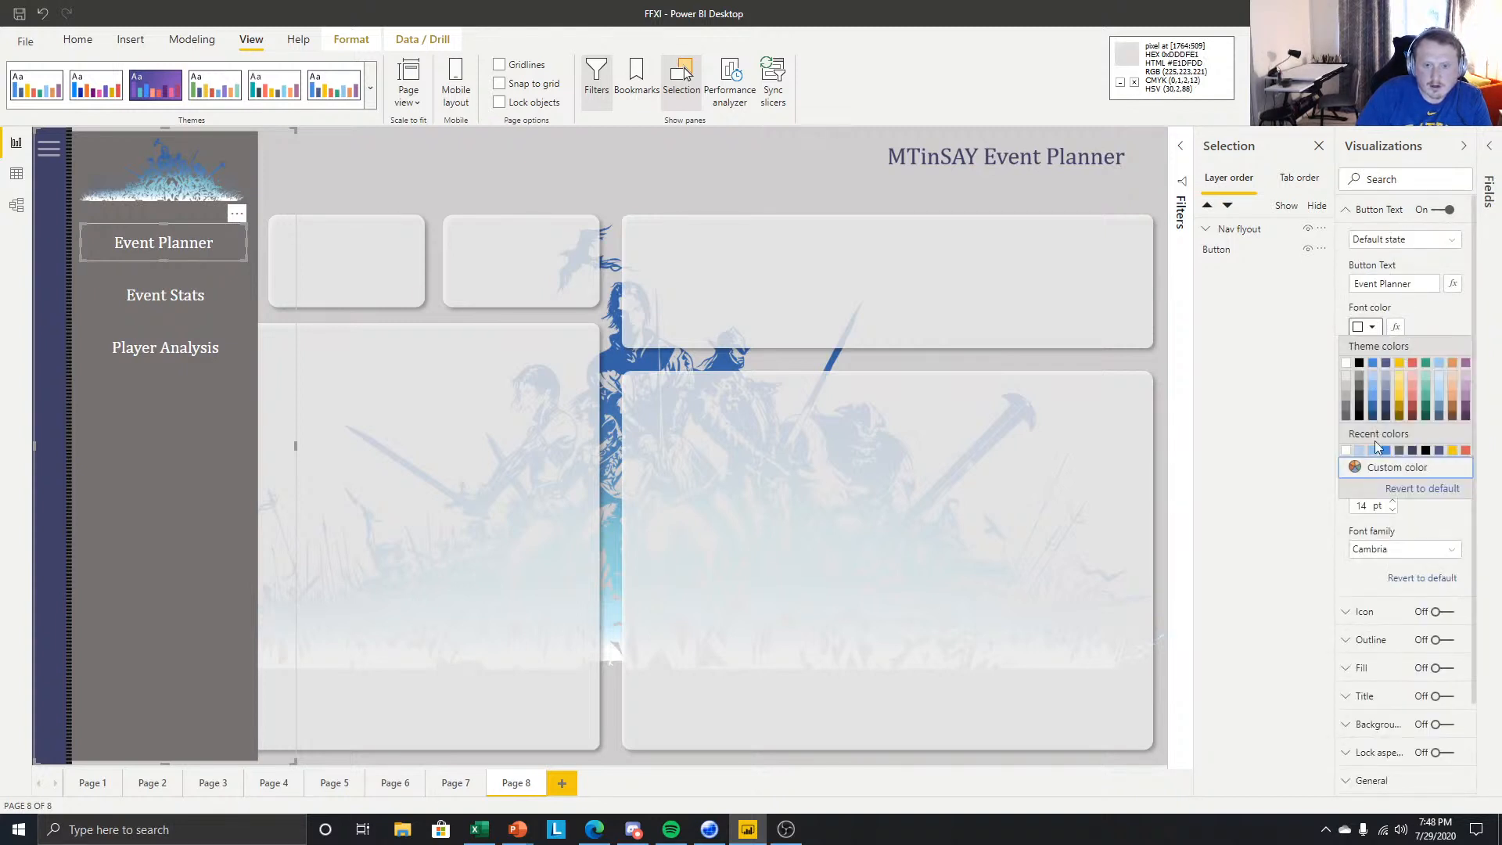
{"action": "left_click", "coordinate": [1359, 450]}
{"action": "left_click", "coordinate": [1371, 327]}
{"action": "left_click", "coordinate": [1377, 461]}
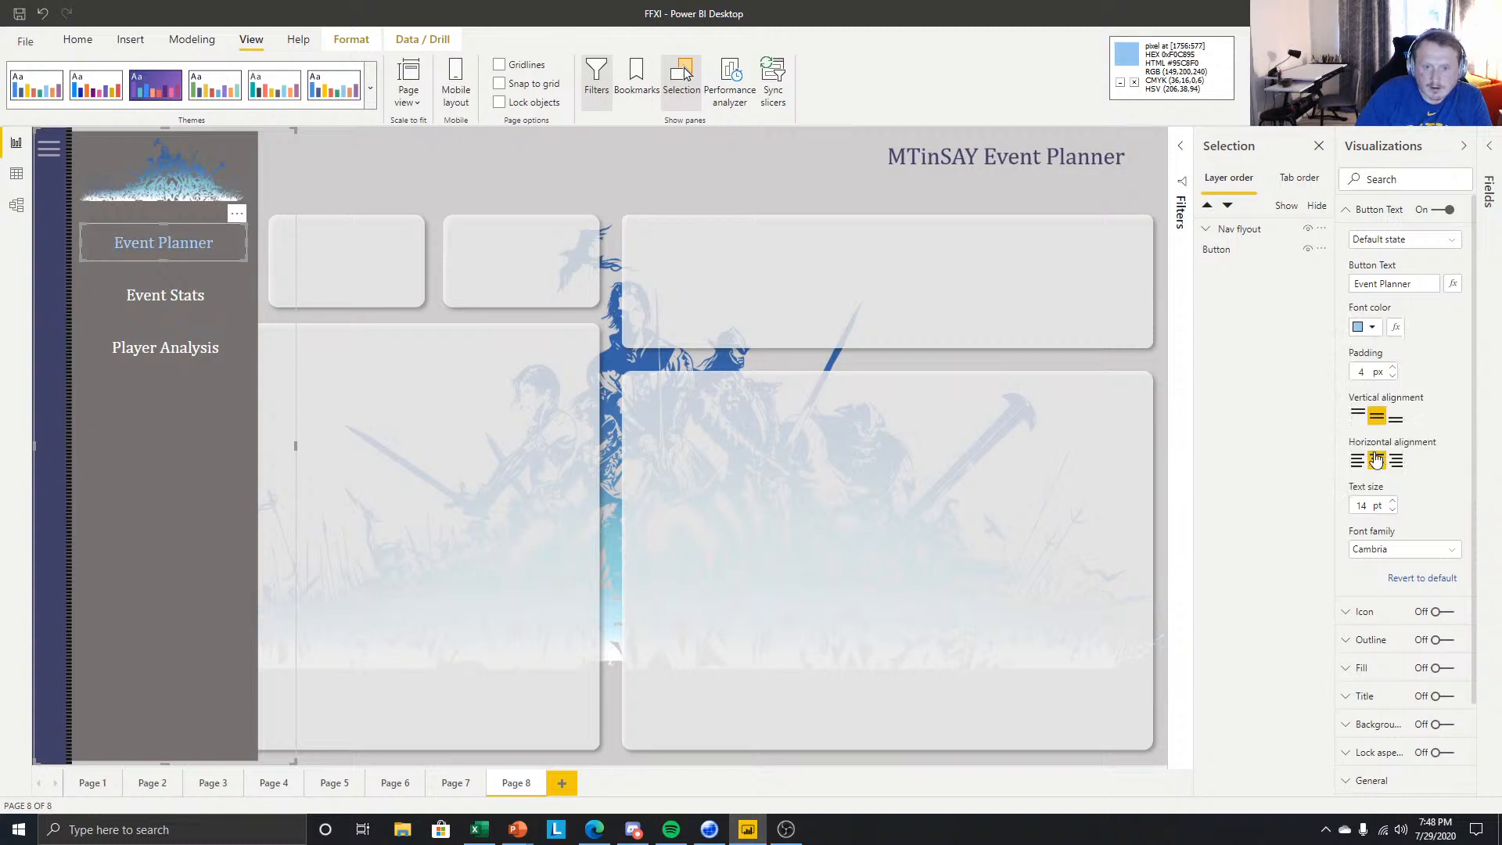
- Try a custom light teal matching the background artwork as the Event Planner button's font color and deselect the button
{"action": "left_click", "coordinate": [1371, 327]}
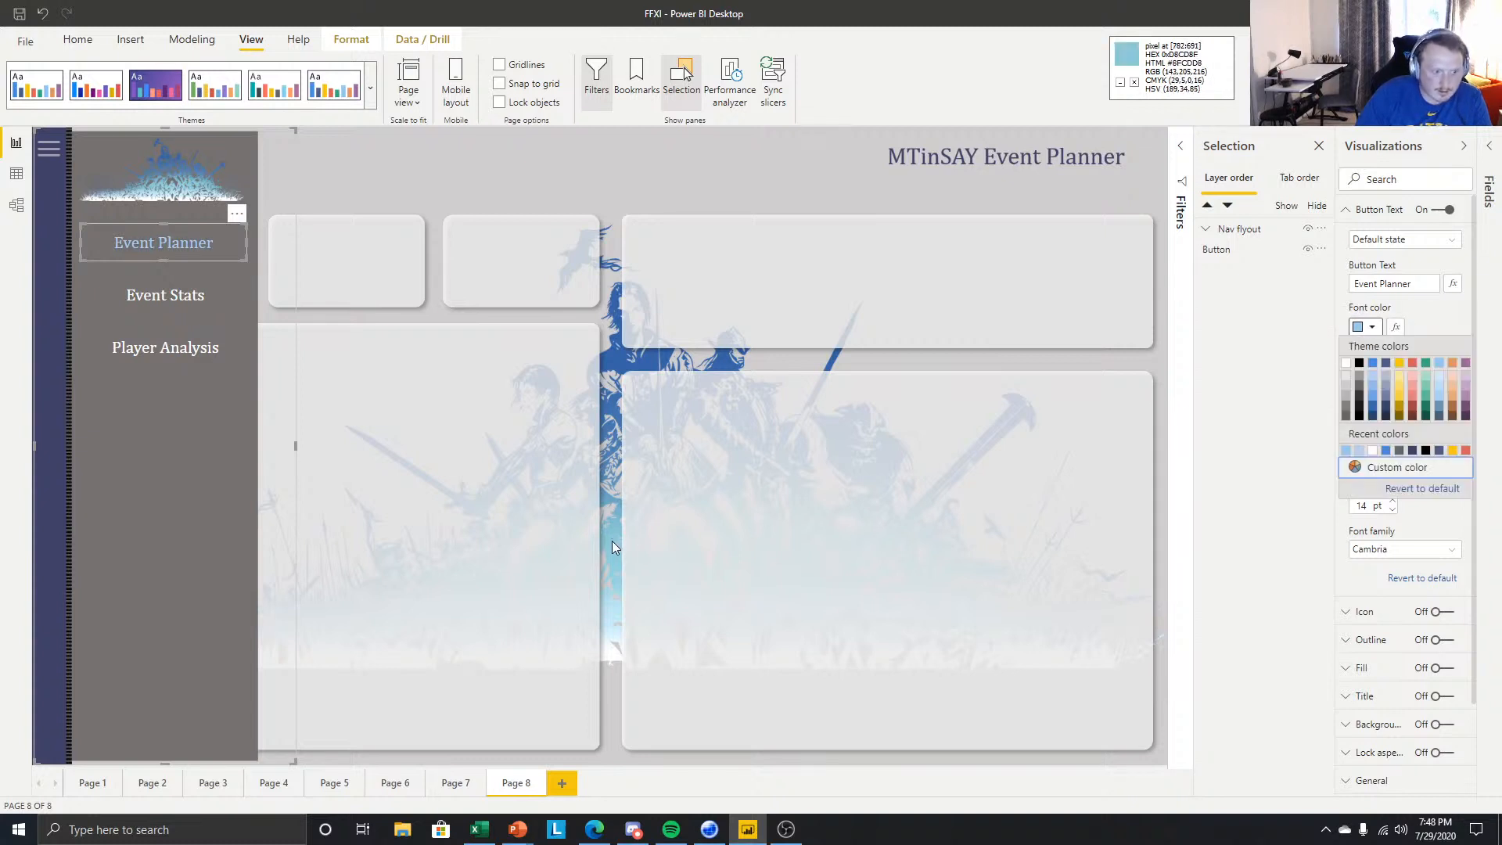
{"action": "left_click", "coordinate": [1383, 472]}
{"action": "left_click", "coordinate": [1400, 486]}
{"action": "key", "text": "Return"}
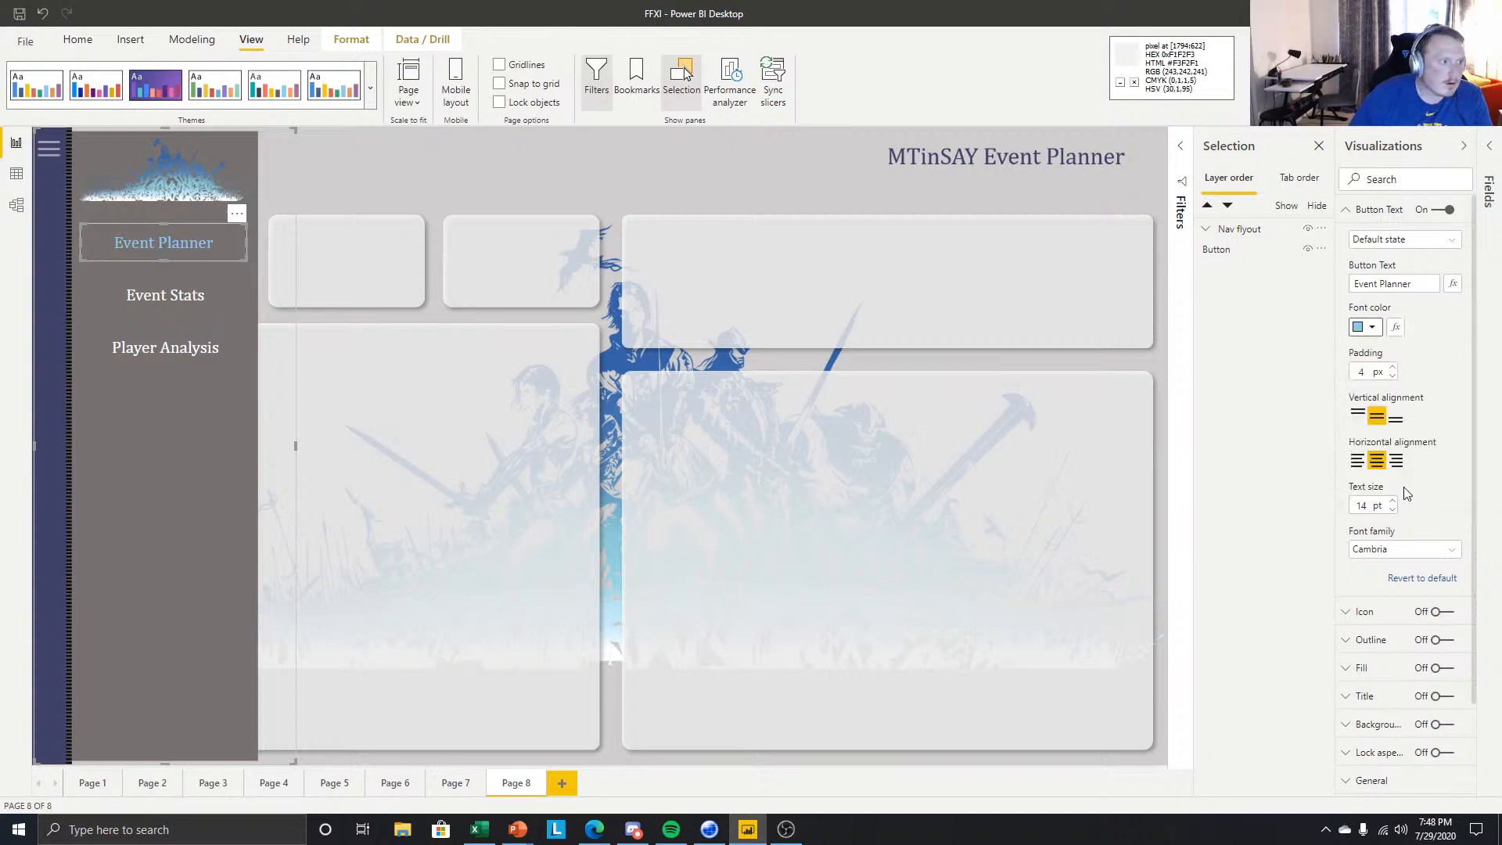
{"action": "left_click", "coordinate": [514, 171]}
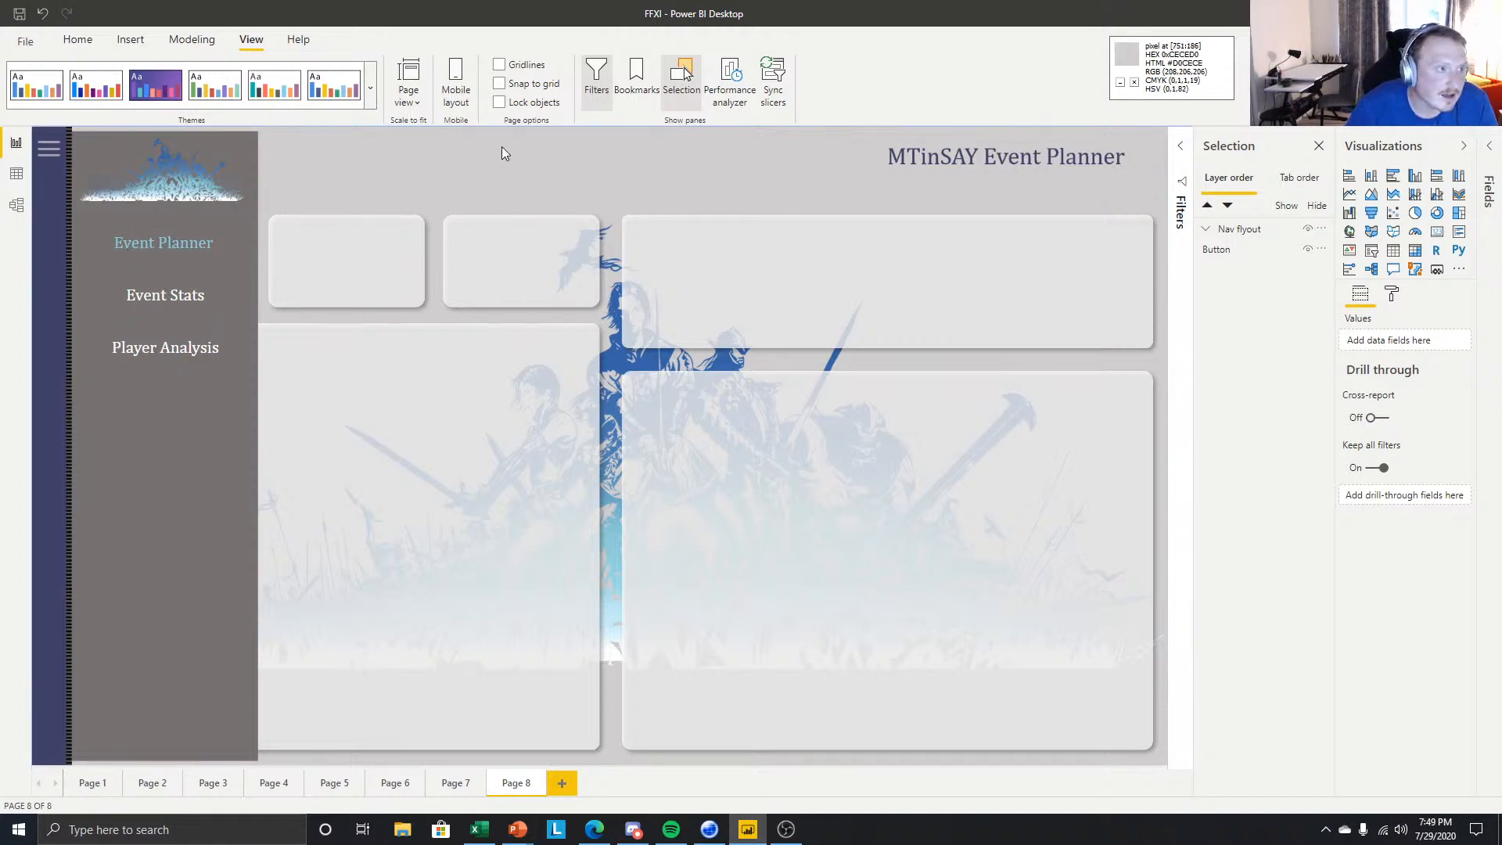
- Turn the page gridlines on to check the layout and turn them off again
{"action": "left_click", "coordinate": [528, 67]}
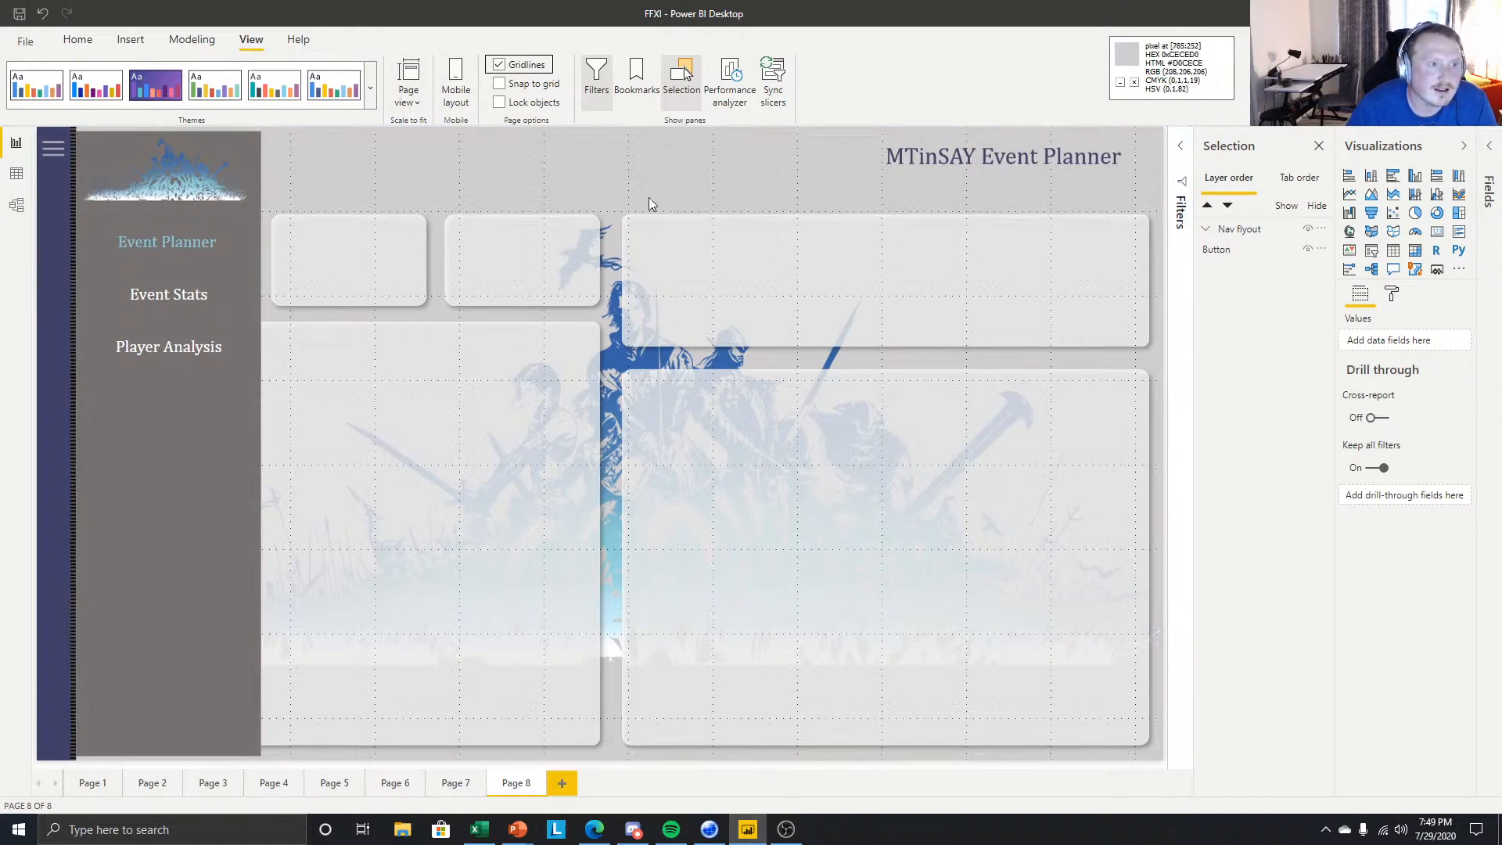
{"action": "left_click", "coordinate": [462, 153]}
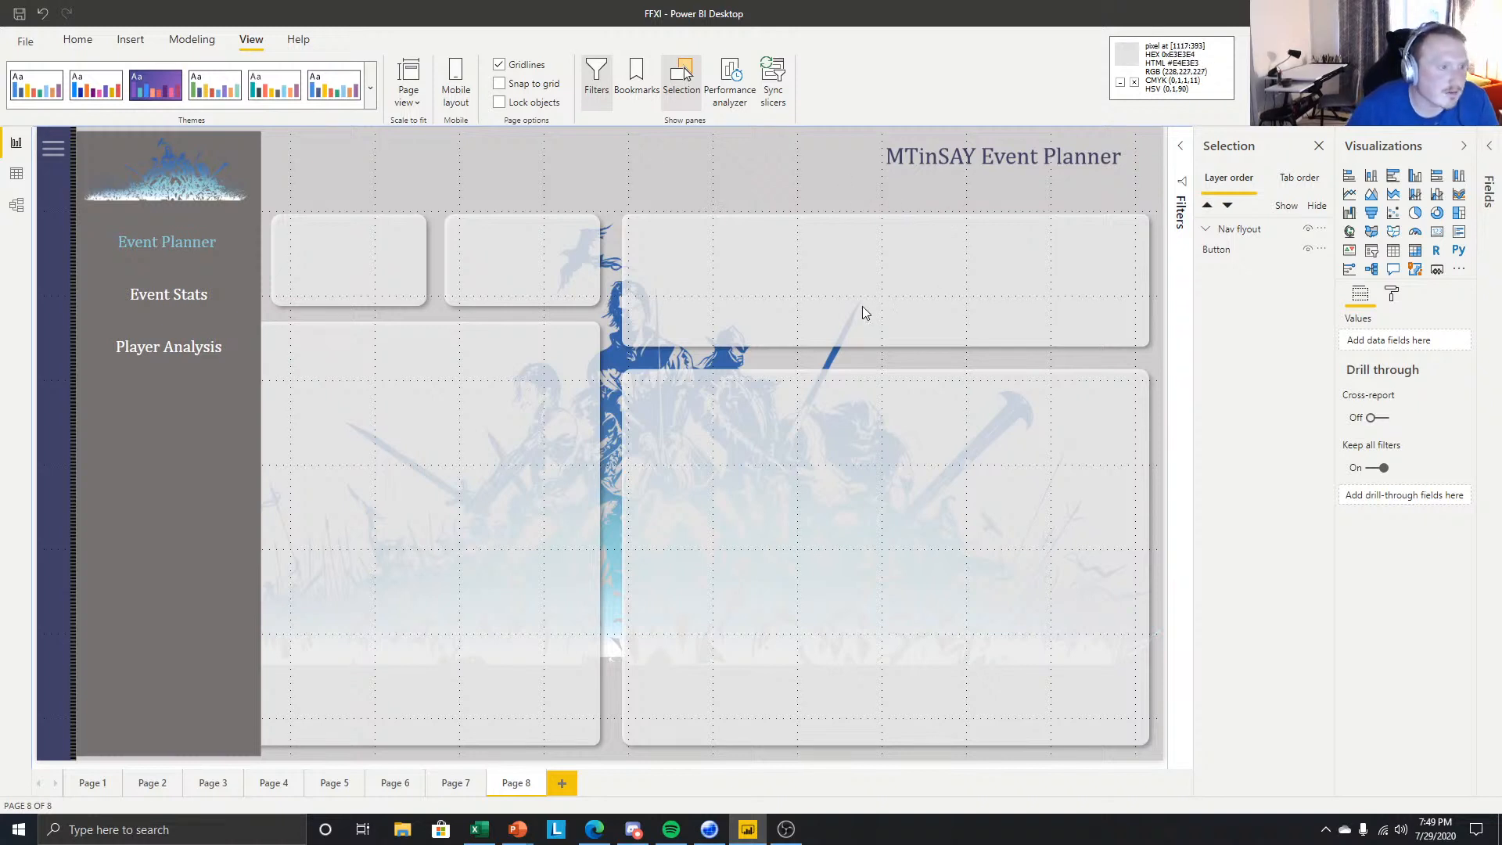
{"action": "left_click", "coordinate": [532, 65]}
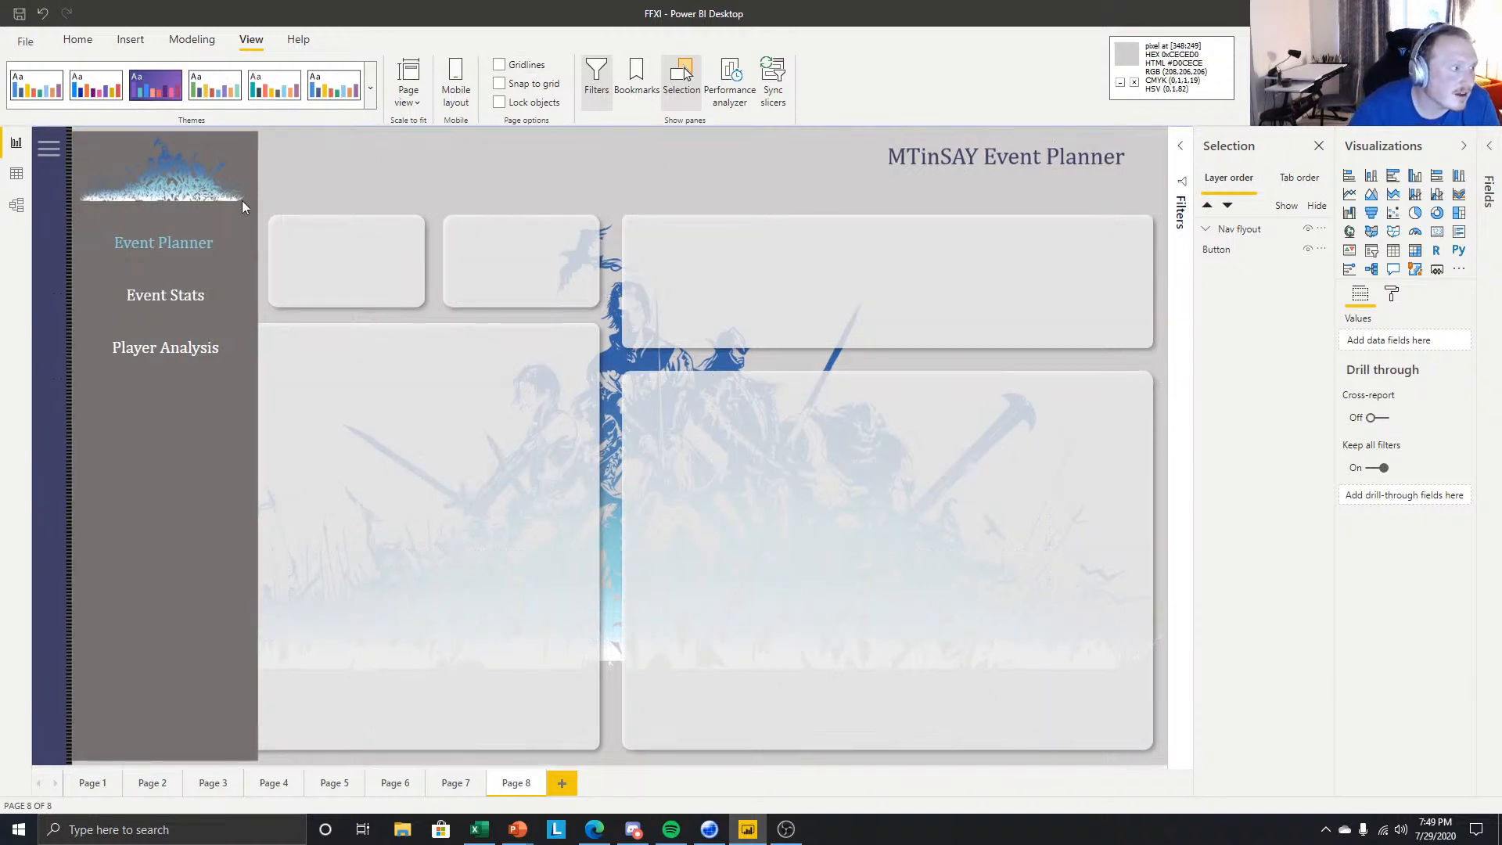
- Try a custom dark blue matching the background artwork as the Event Planner button's Default state font color
{"action": "left_click", "coordinate": [187, 296]}
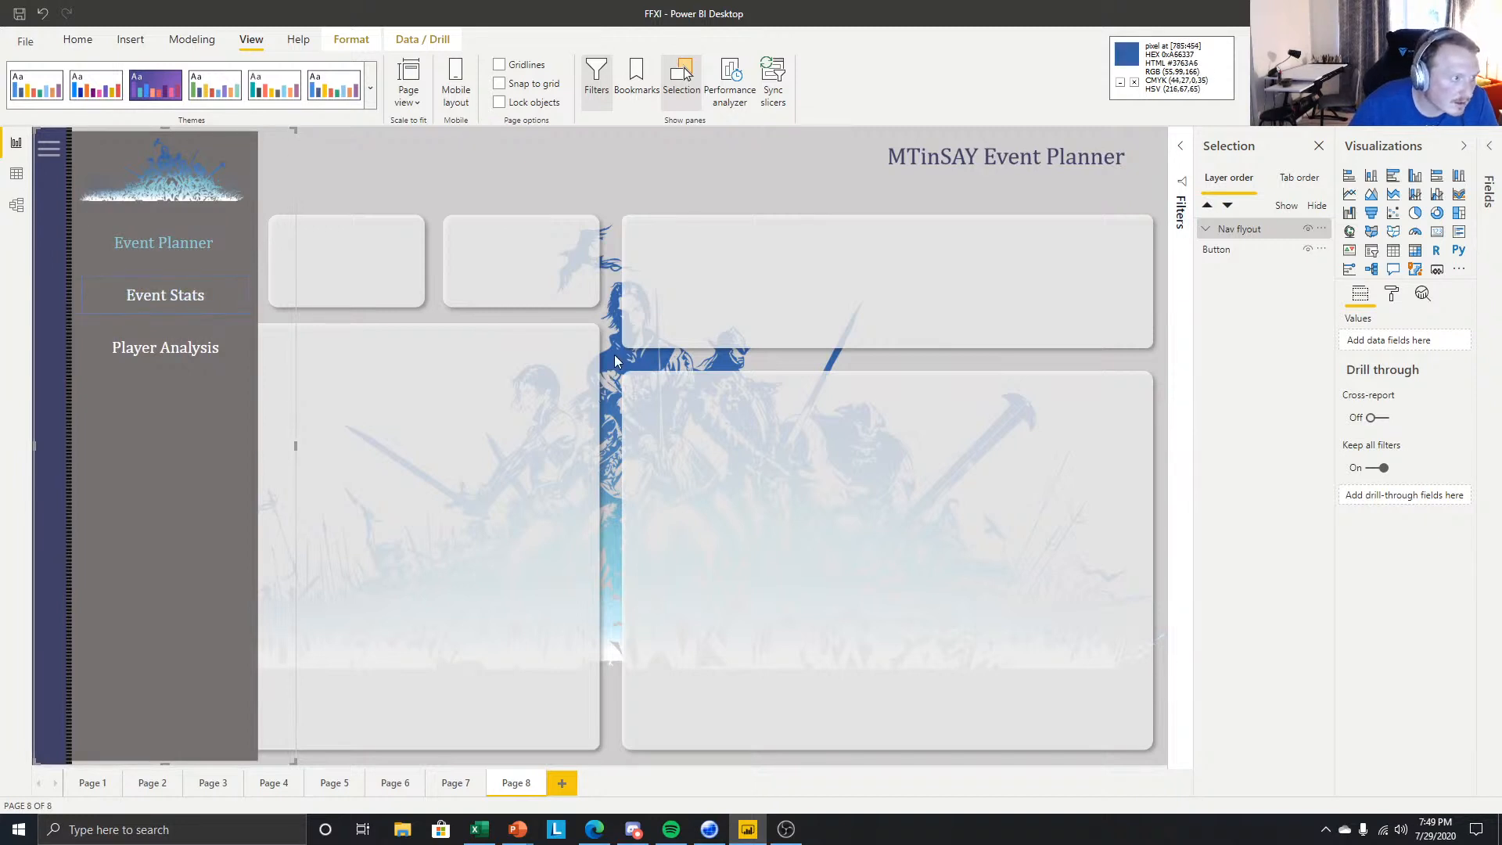
{"action": "left_click", "coordinate": [185, 242]}
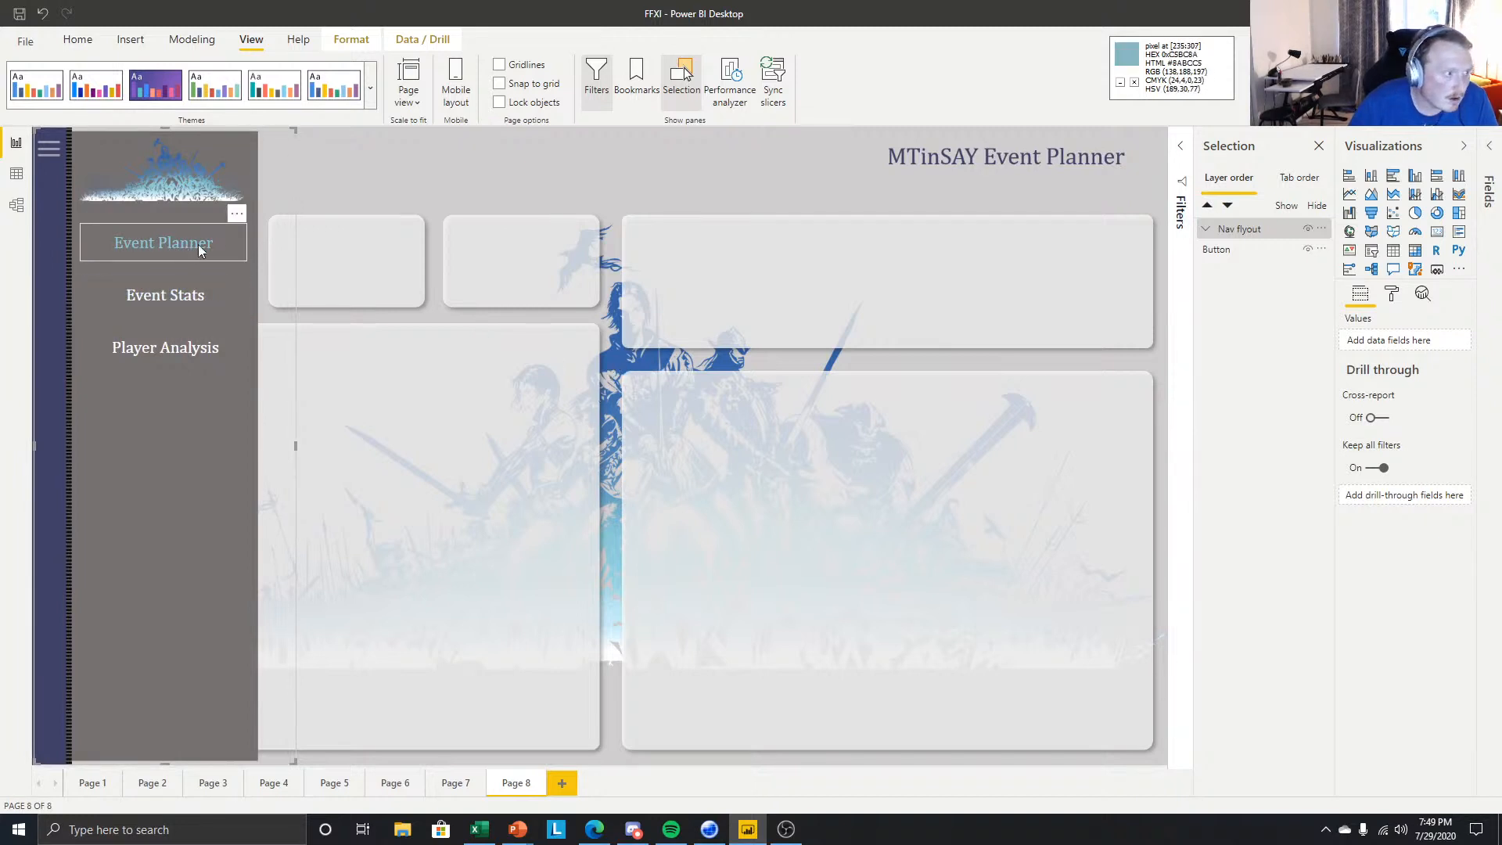
{"action": "left_click", "coordinate": [1361, 209]}
{"action": "left_click", "coordinate": [1368, 327]}
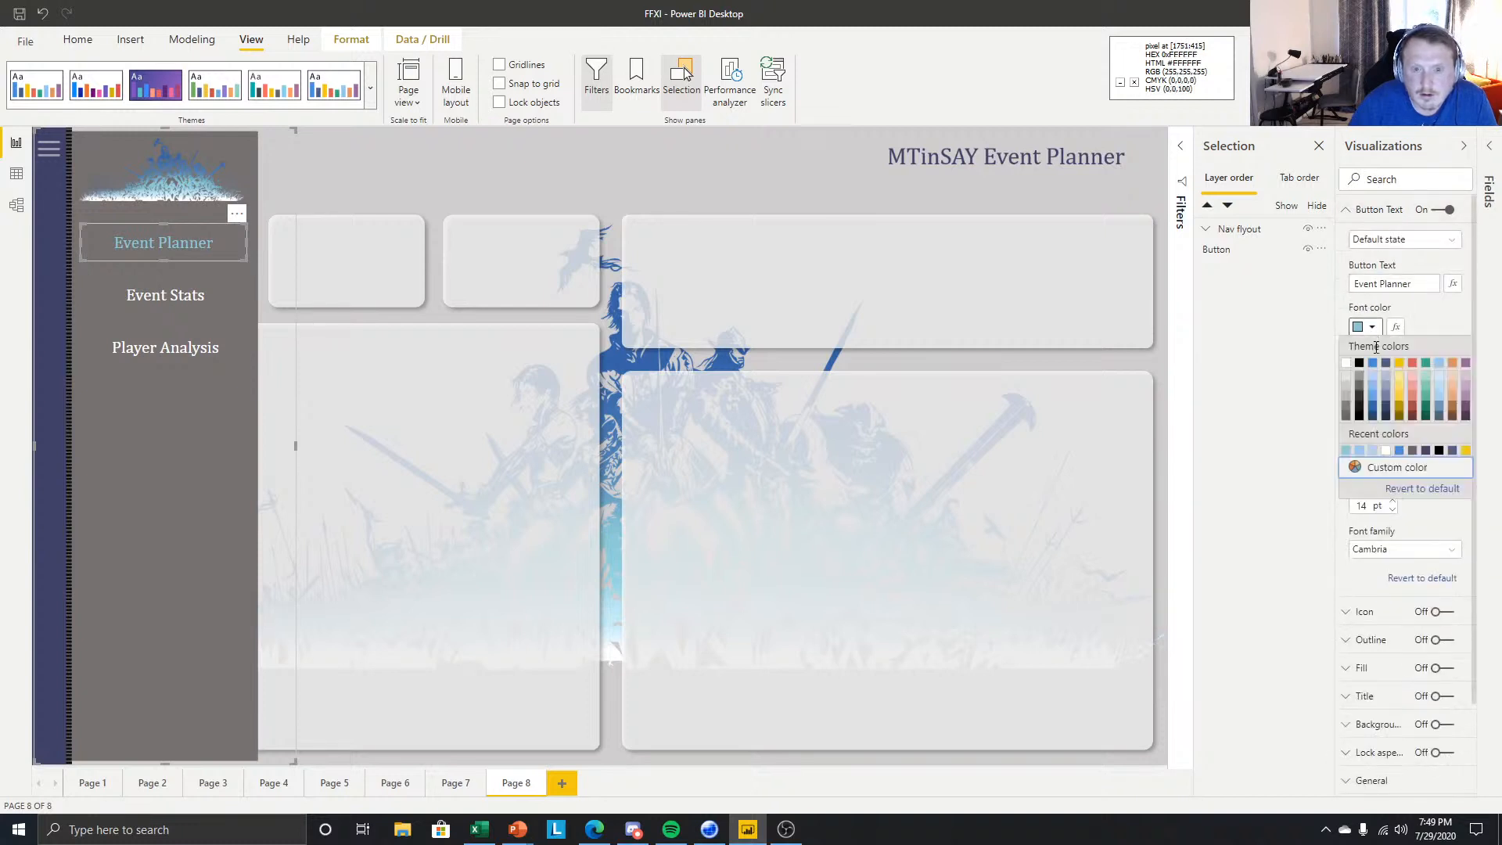
{"action": "left_click", "coordinate": [1383, 468]}
{"action": "left_click", "coordinate": [1369, 483]}
{"action": "key", "text": "ctrl+v"}
{"action": "key", "text": "Return"}
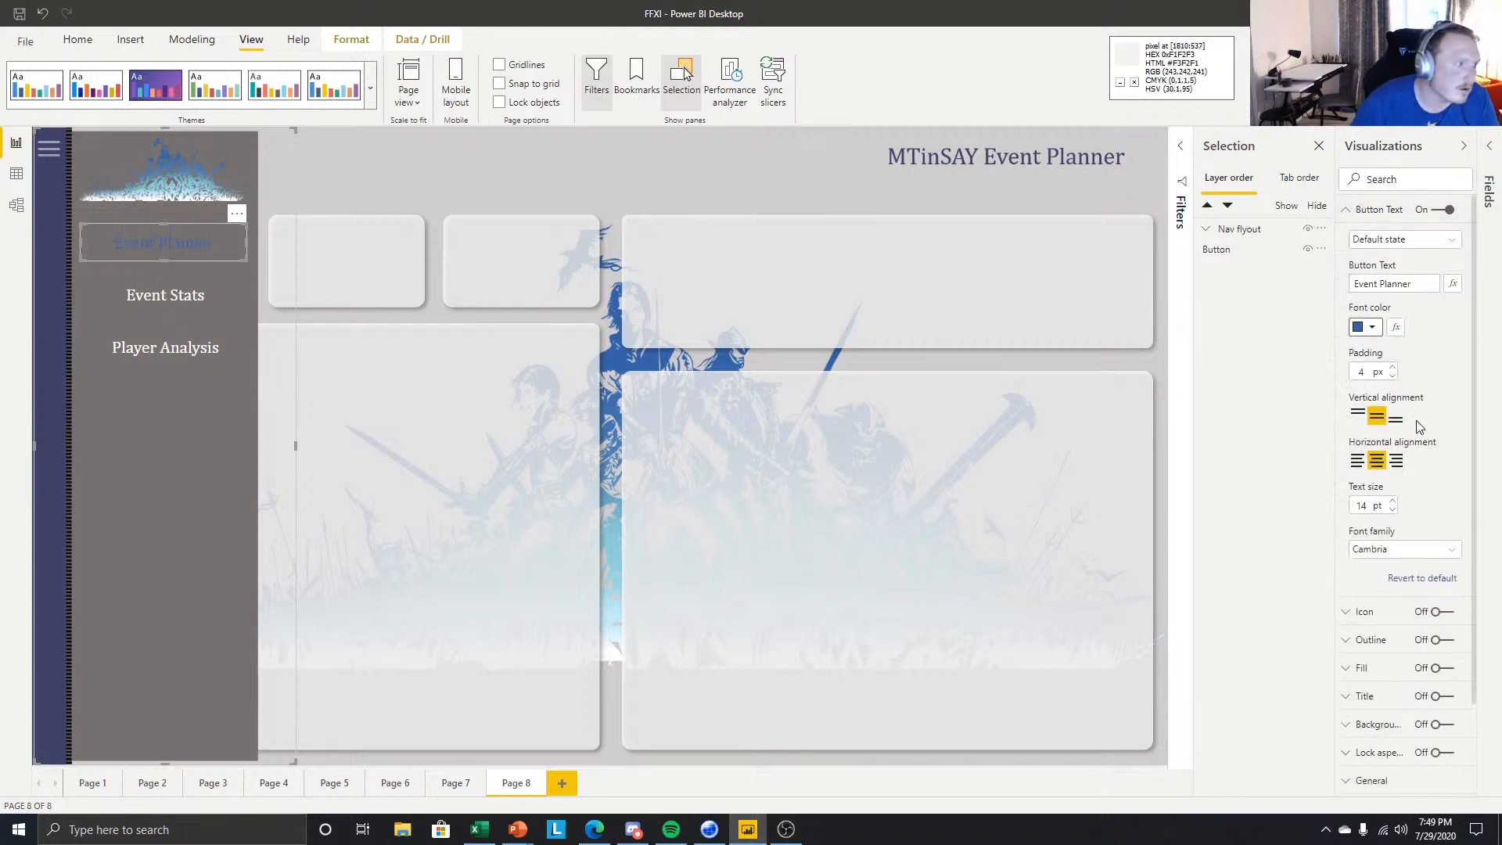
- Compare theme blues for the Event Planner button's Default state font color and apply the lighter shade
{"action": "left_click", "coordinate": [1360, 327]}
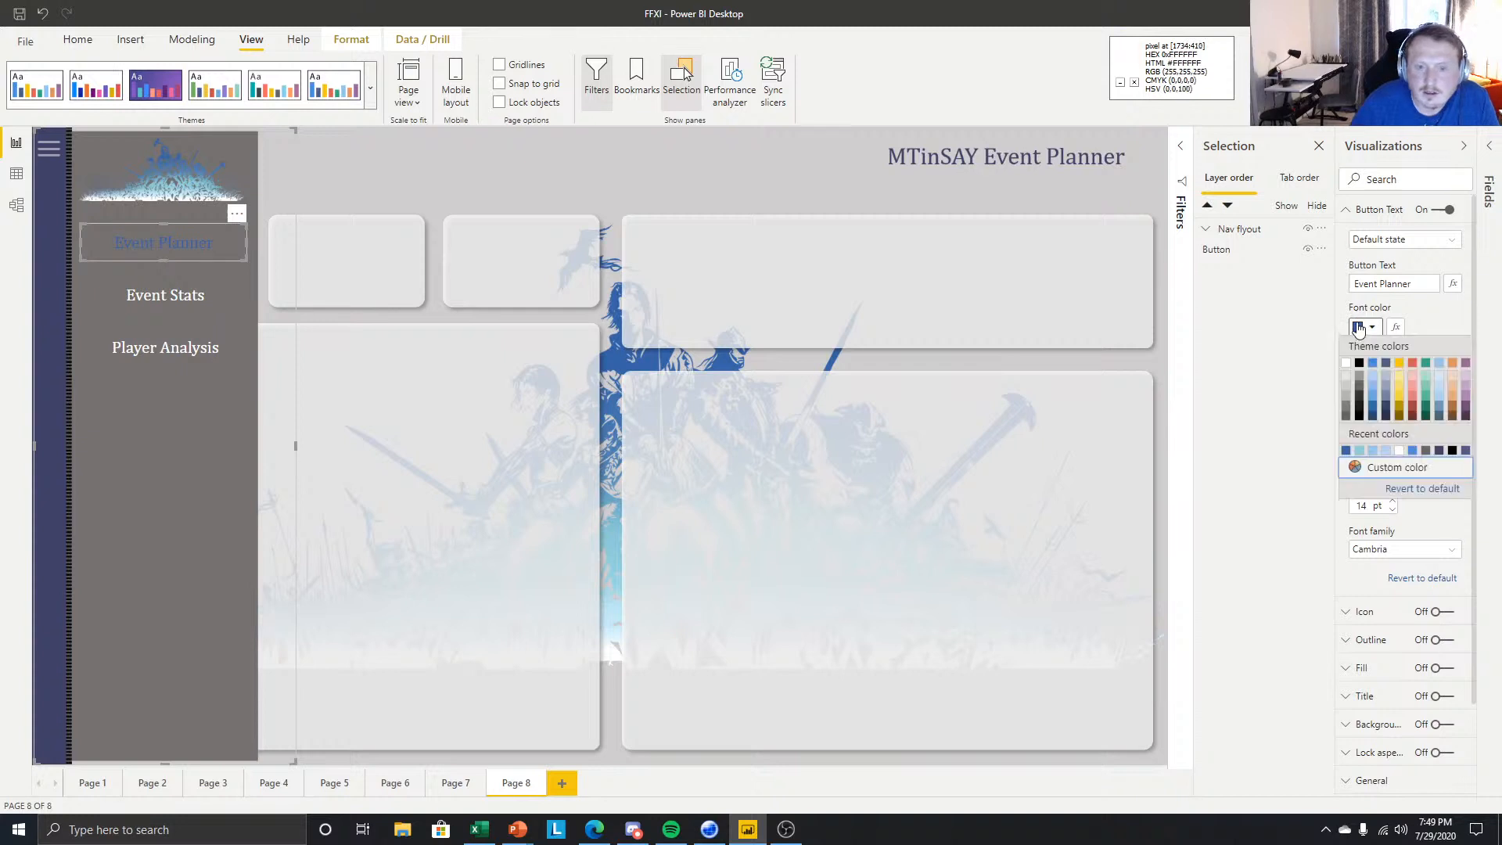
{"action": "left_click", "coordinate": [1375, 413]}
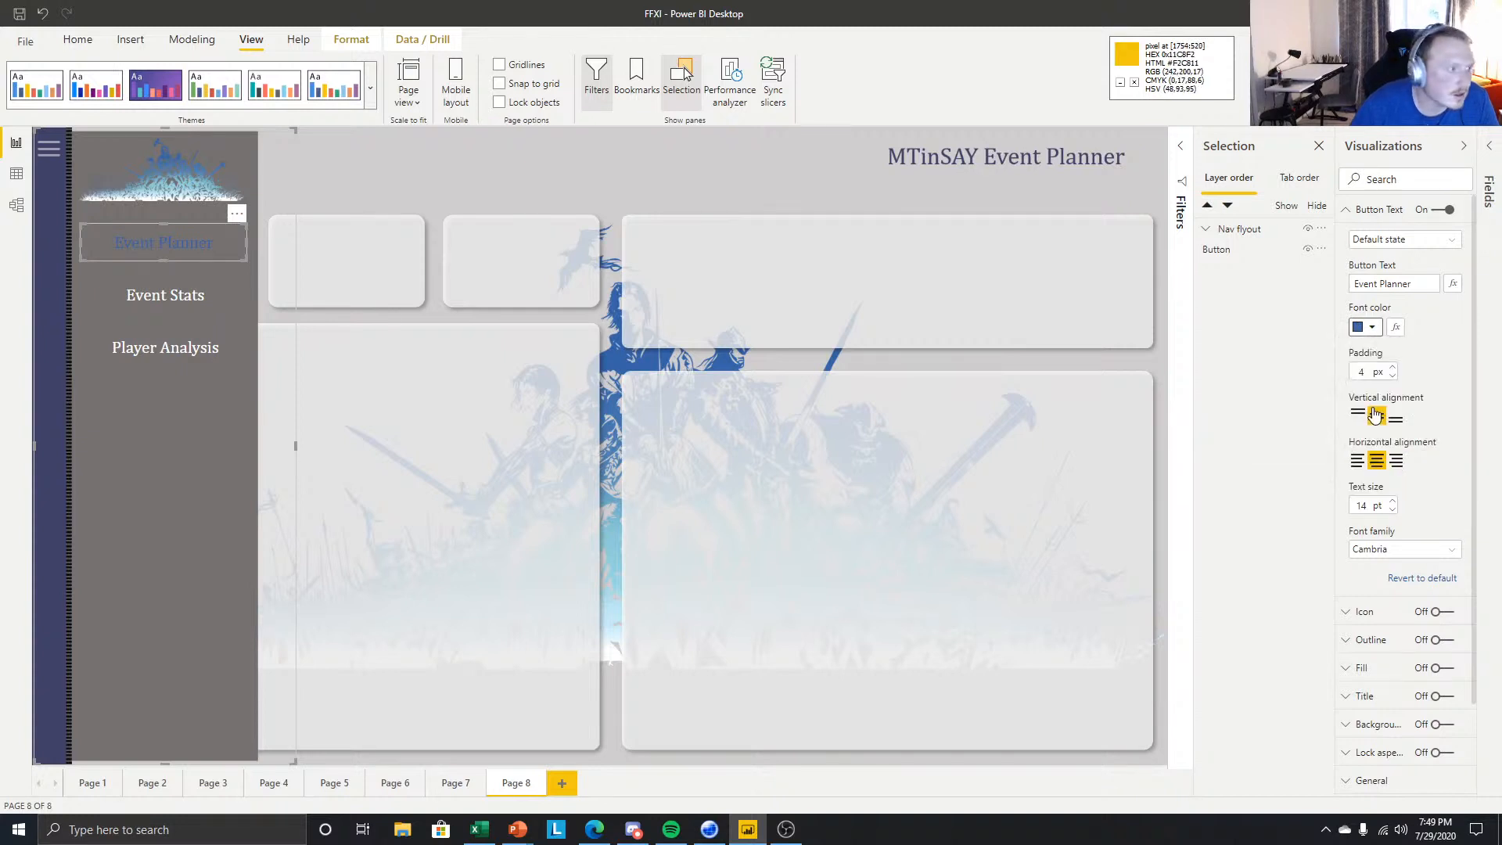
{"action": "left_click", "coordinate": [1371, 329]}
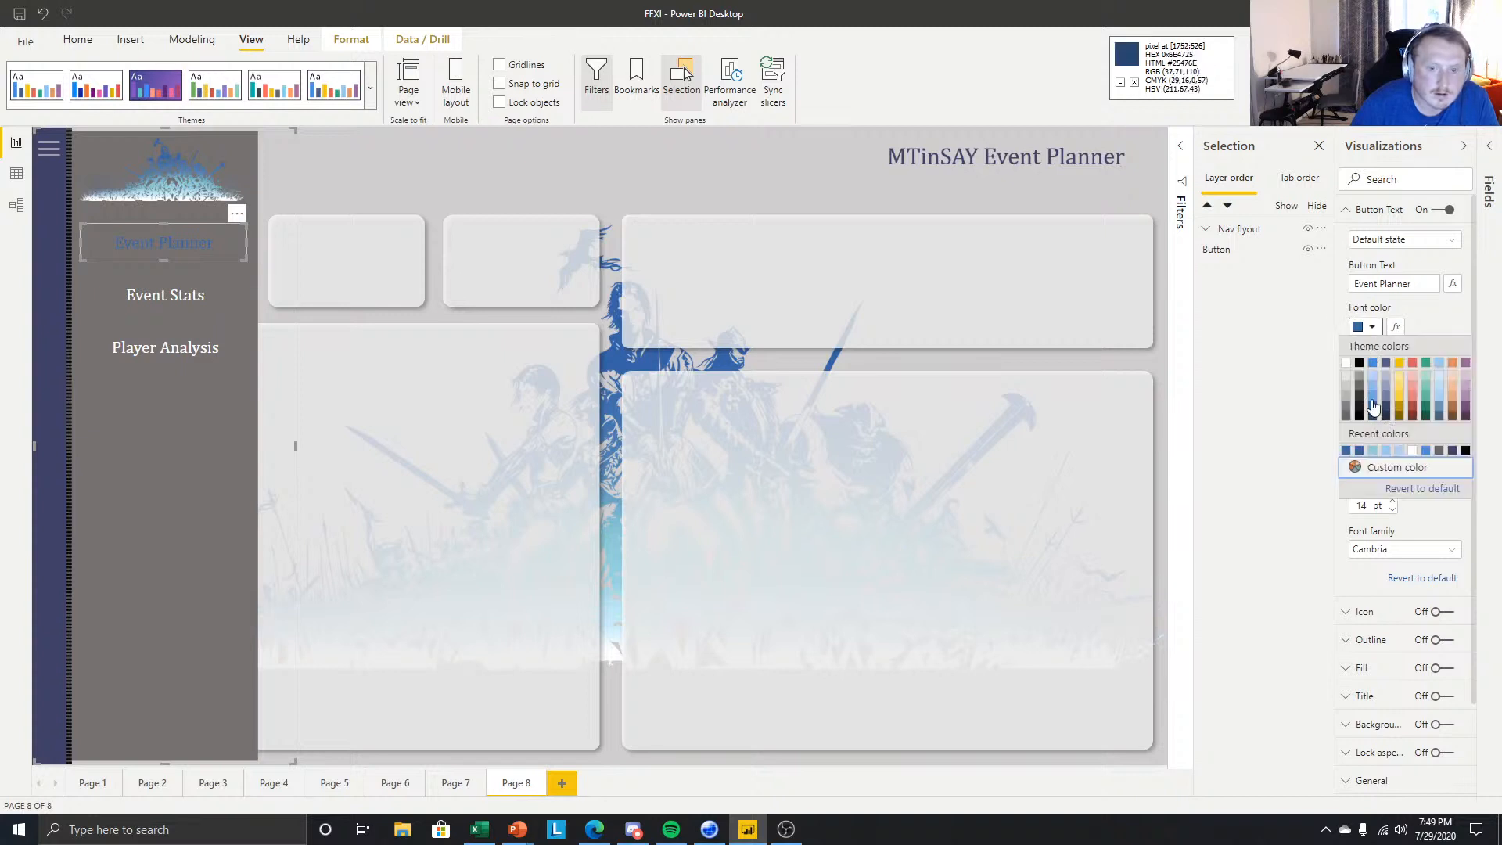
{"action": "left_click", "coordinate": [1372, 389]}
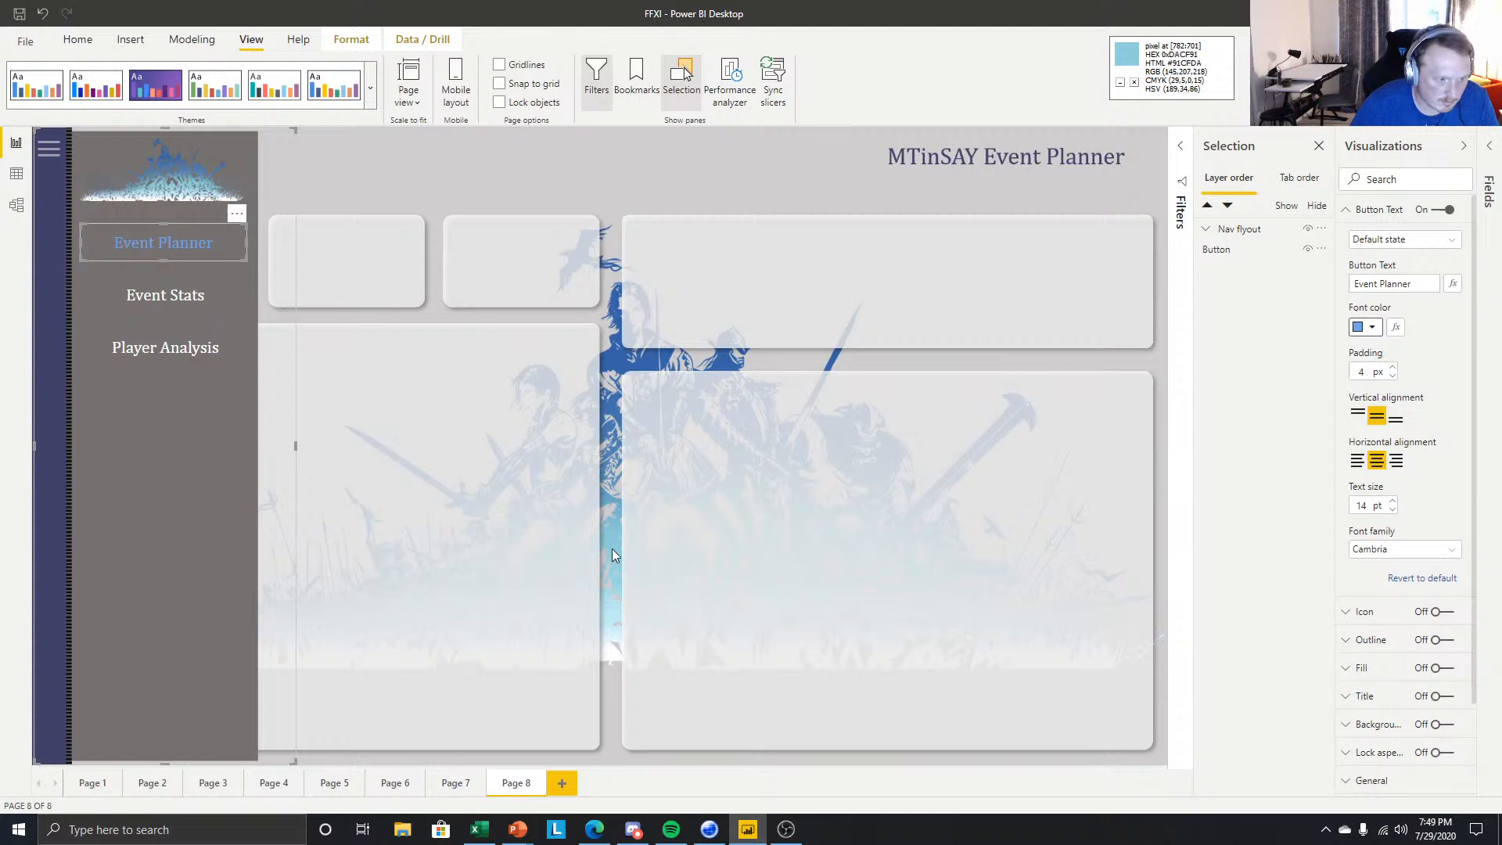
- Set the Event Stats button's On hover font color to custom light teal #91CED9 and deselect the buttons
{"action": "left_click", "coordinate": [158, 294]}
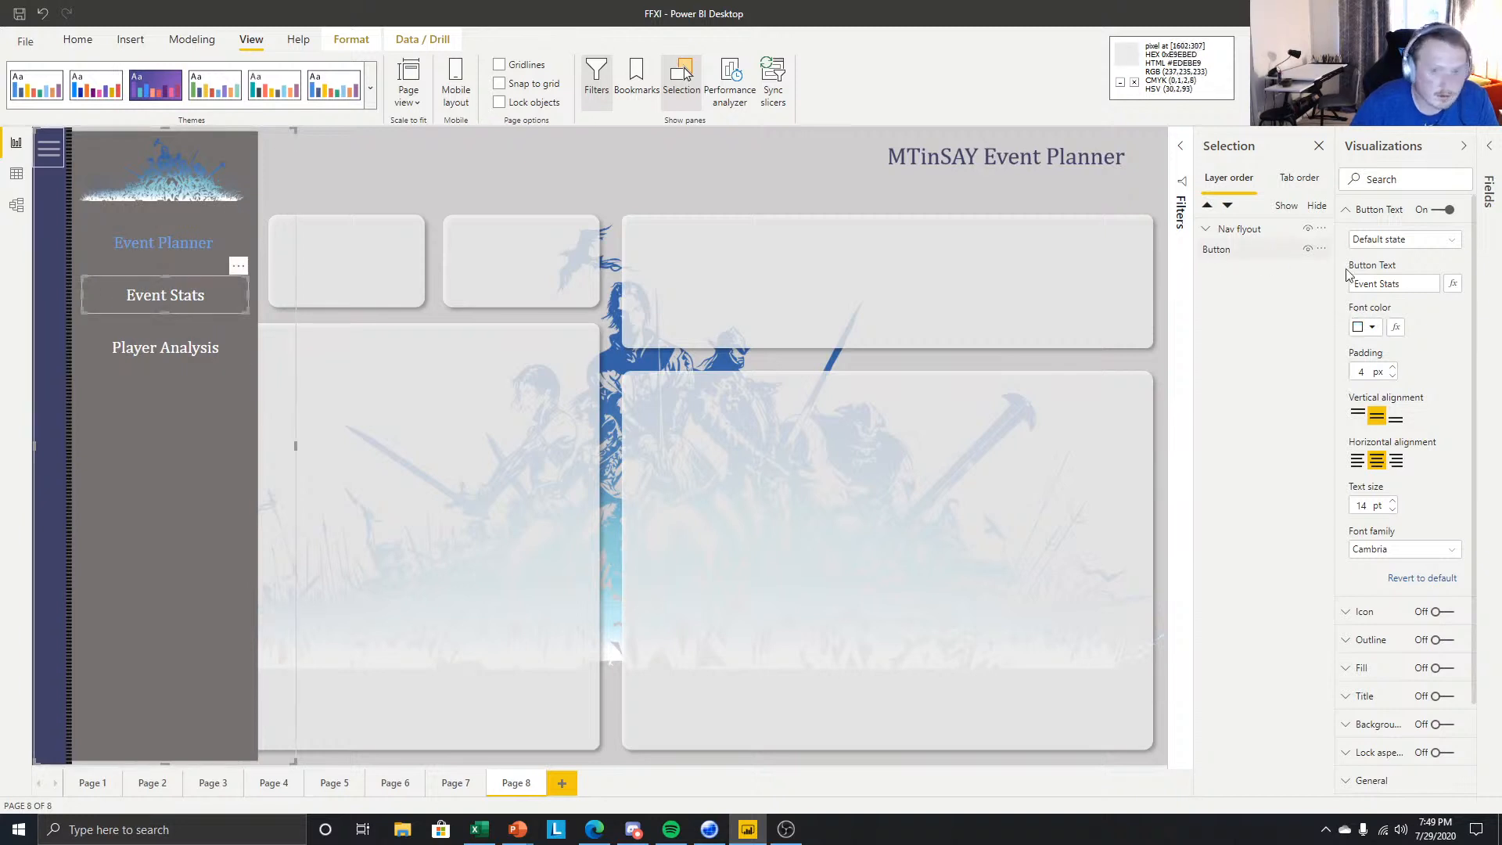
{"action": "left_click", "coordinate": [1399, 240]}
{"action": "left_click", "coordinate": [1377, 254]}
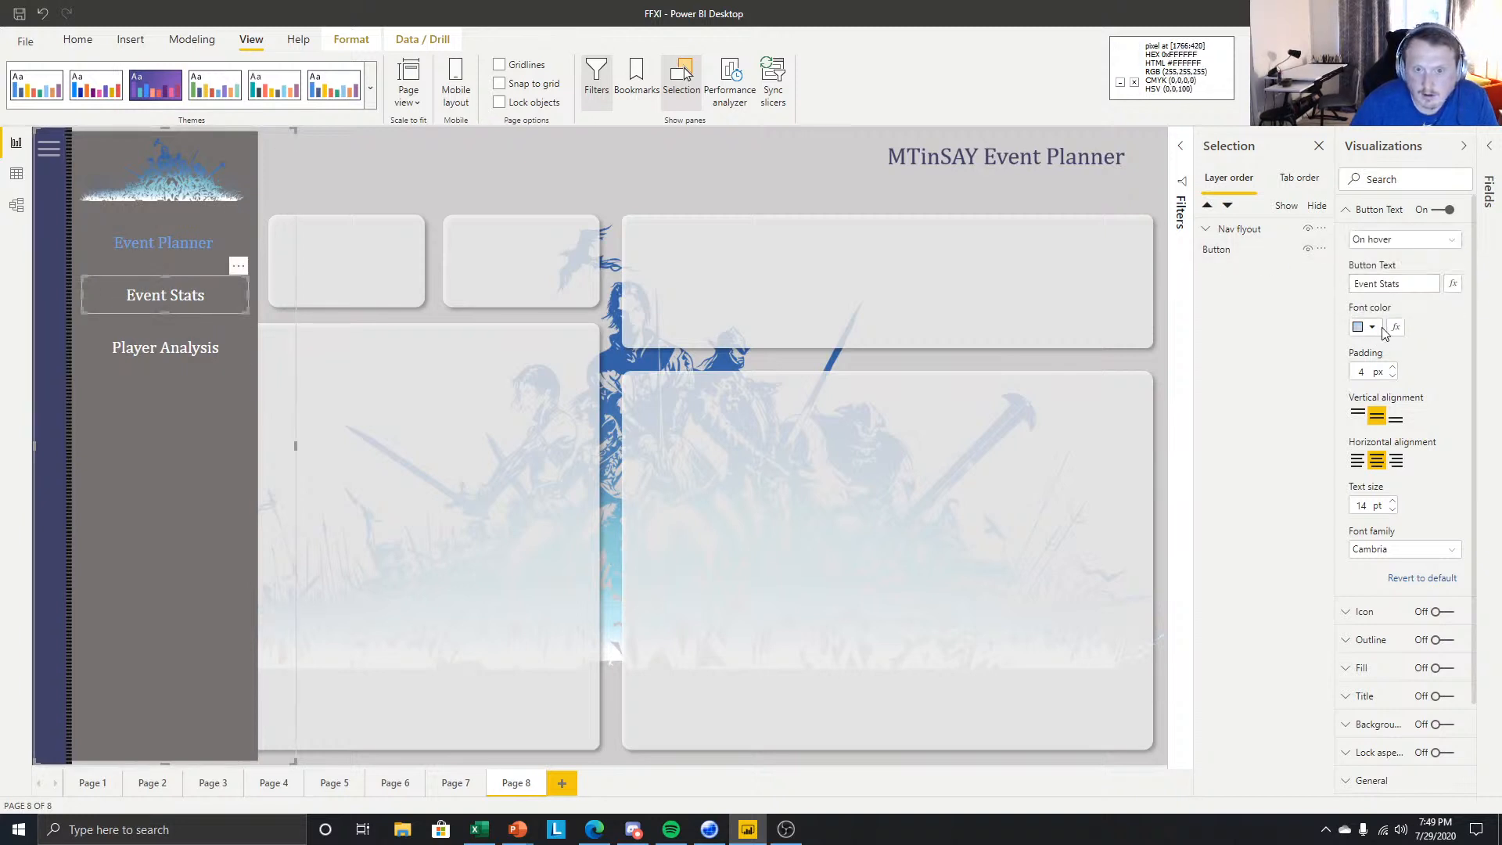
{"action": "left_click", "coordinate": [1372, 327]}
{"action": "left_click", "coordinate": [1378, 469]}
{"action": "double_click", "coordinate": [1379, 486]}
{"action": "type", "text": "91CED9"}
{"action": "left_click", "coordinate": [1268, 477]}
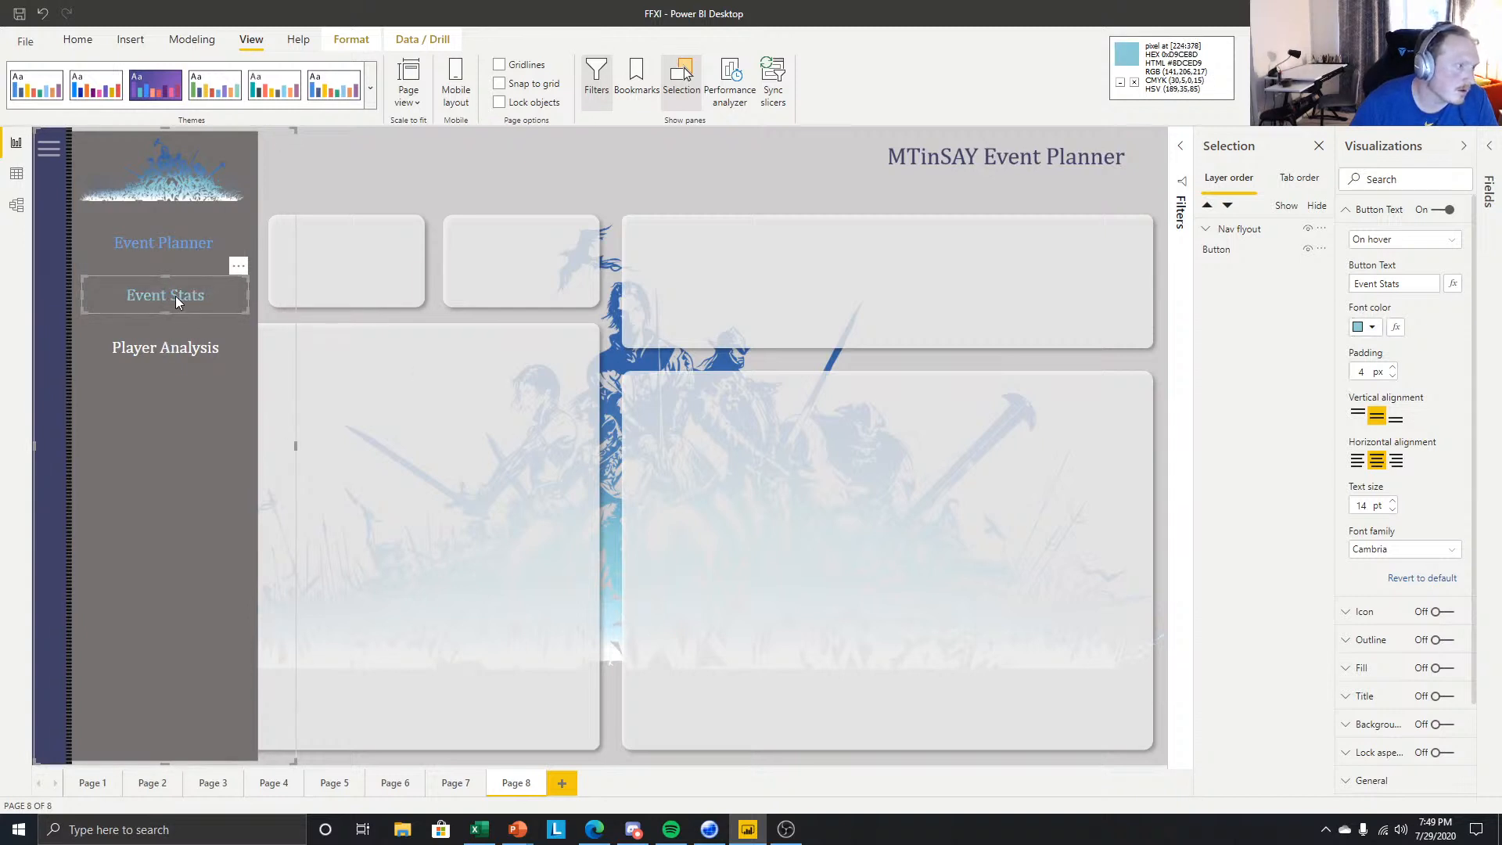
{"action": "left_click", "coordinate": [78, 39]}
{"action": "left_click", "coordinate": [165, 348]}
{"action": "left_click", "coordinate": [472, 156]}
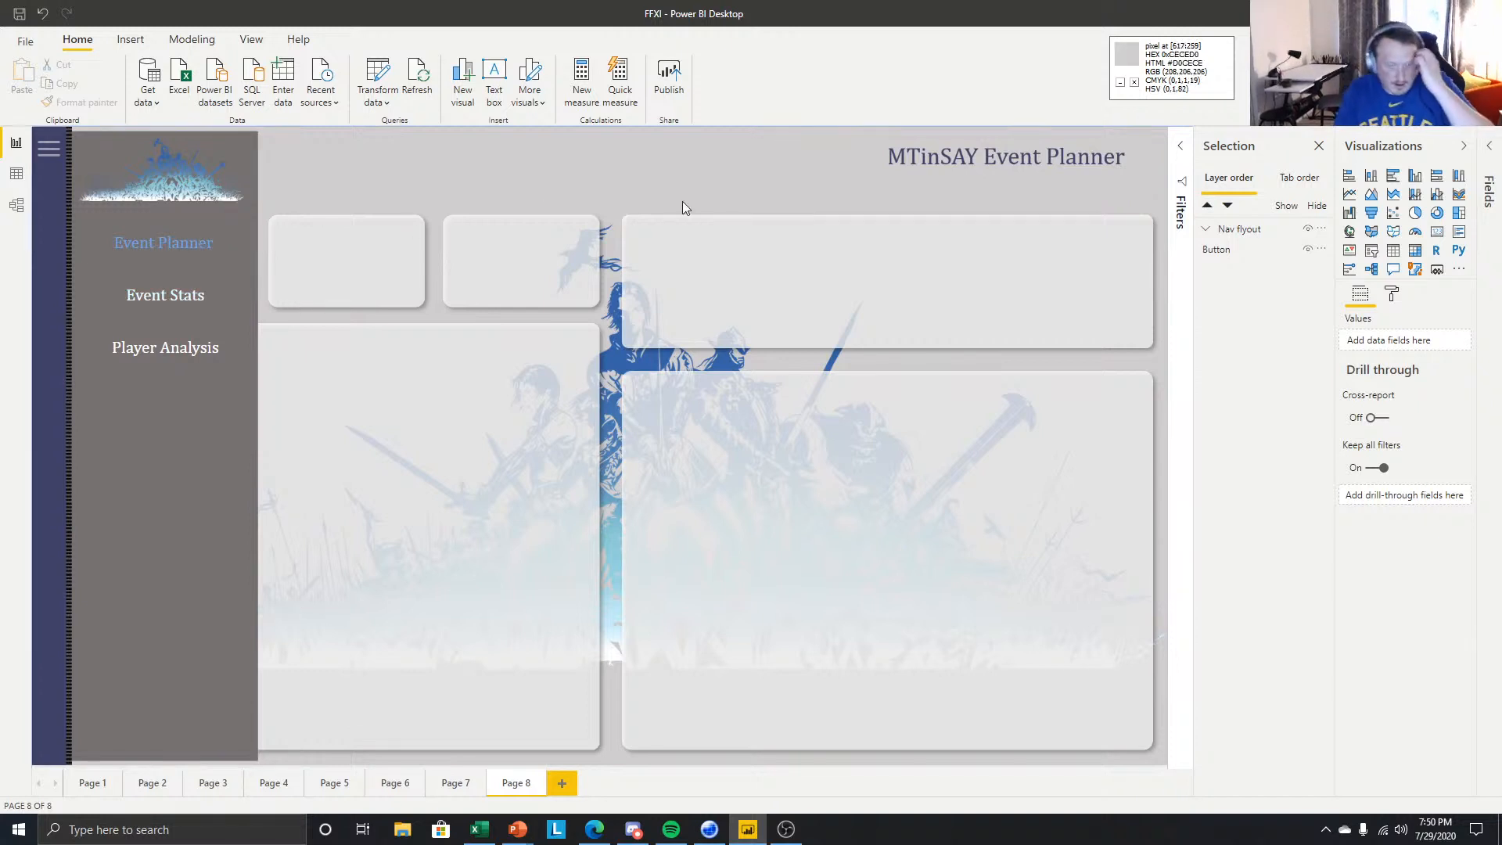
{"action": "left_click", "coordinate": [1223, 229]}
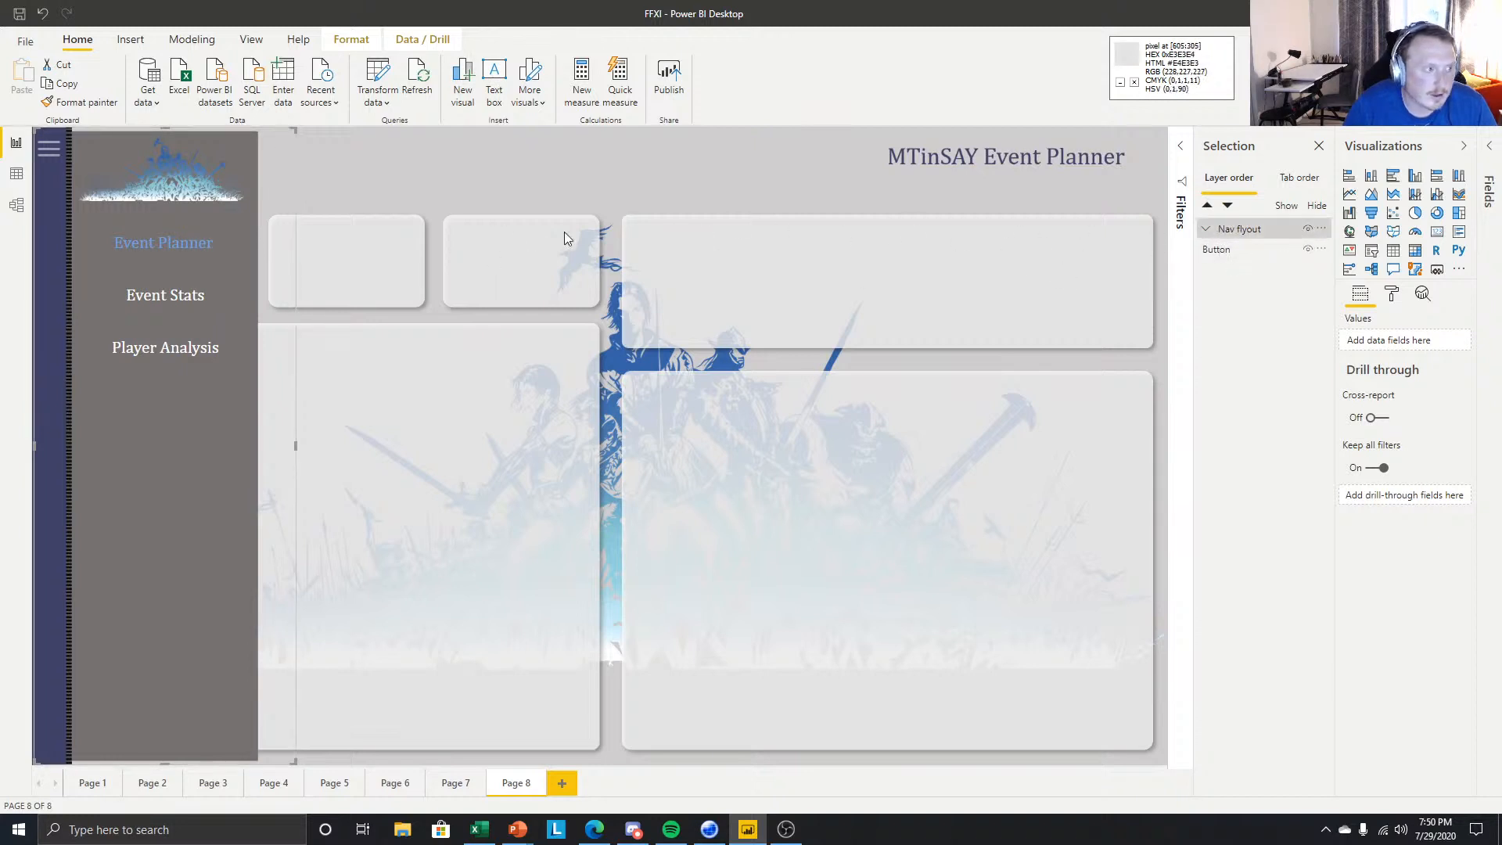
{"action": "left_click", "coordinate": [1207, 232]}
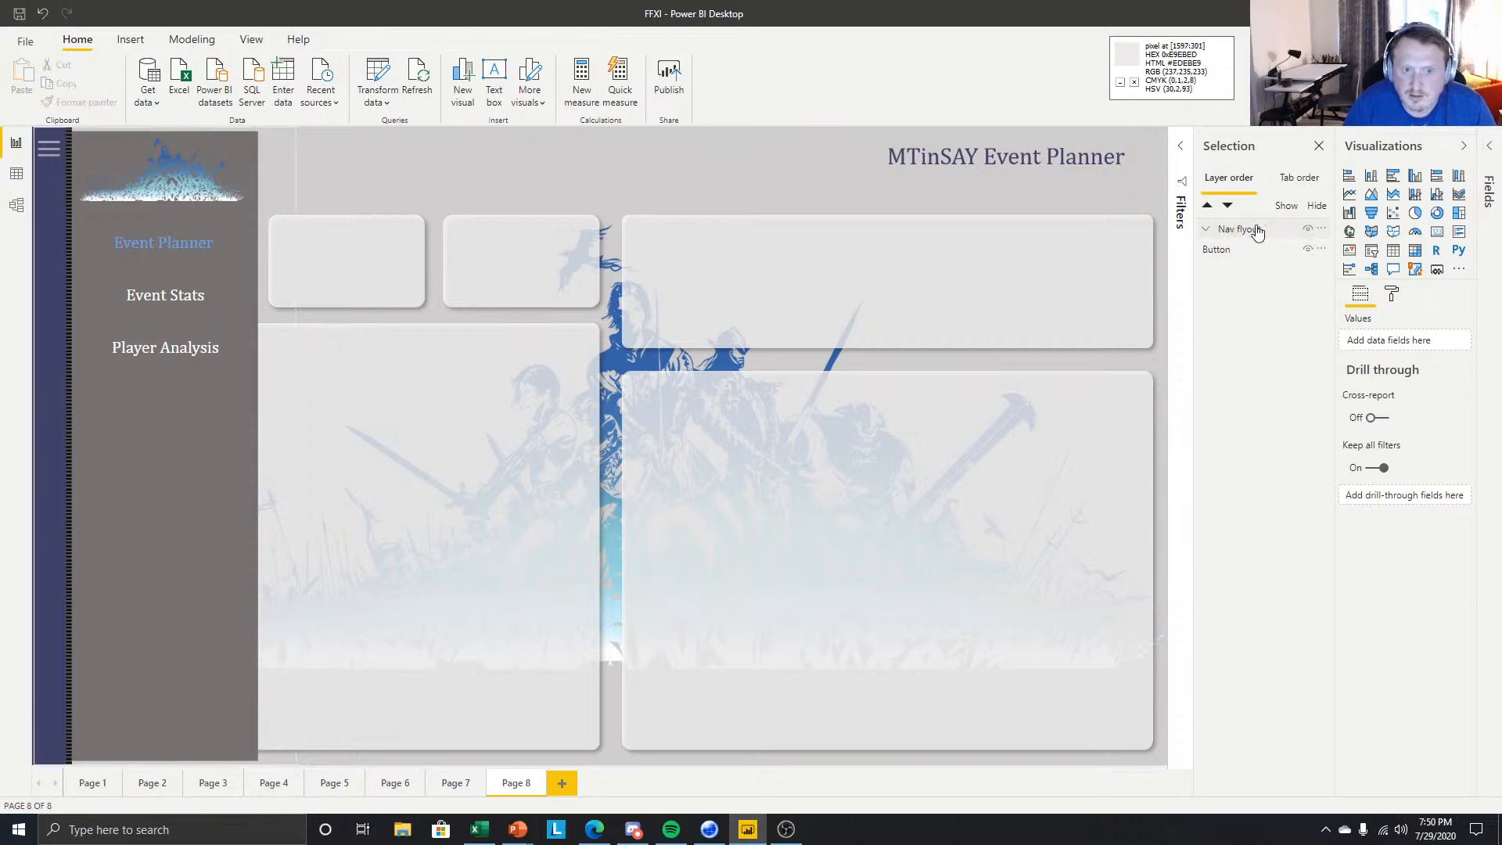
{"action": "left_click", "coordinate": [1206, 230]}
{"action": "left_click", "coordinate": [1206, 230]}
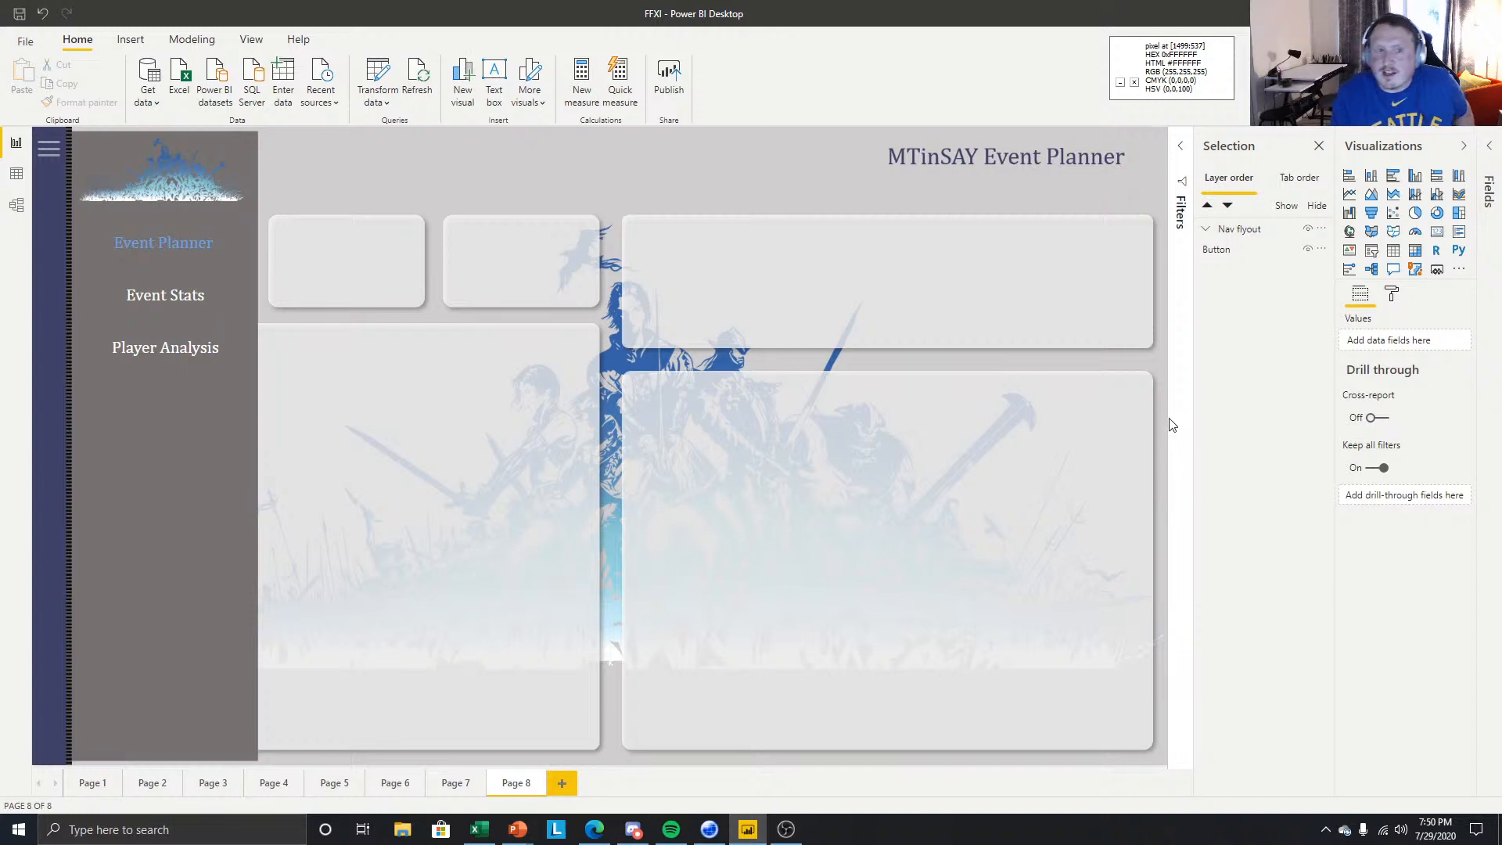
{"action": "left_click", "coordinate": [1180, 145]}
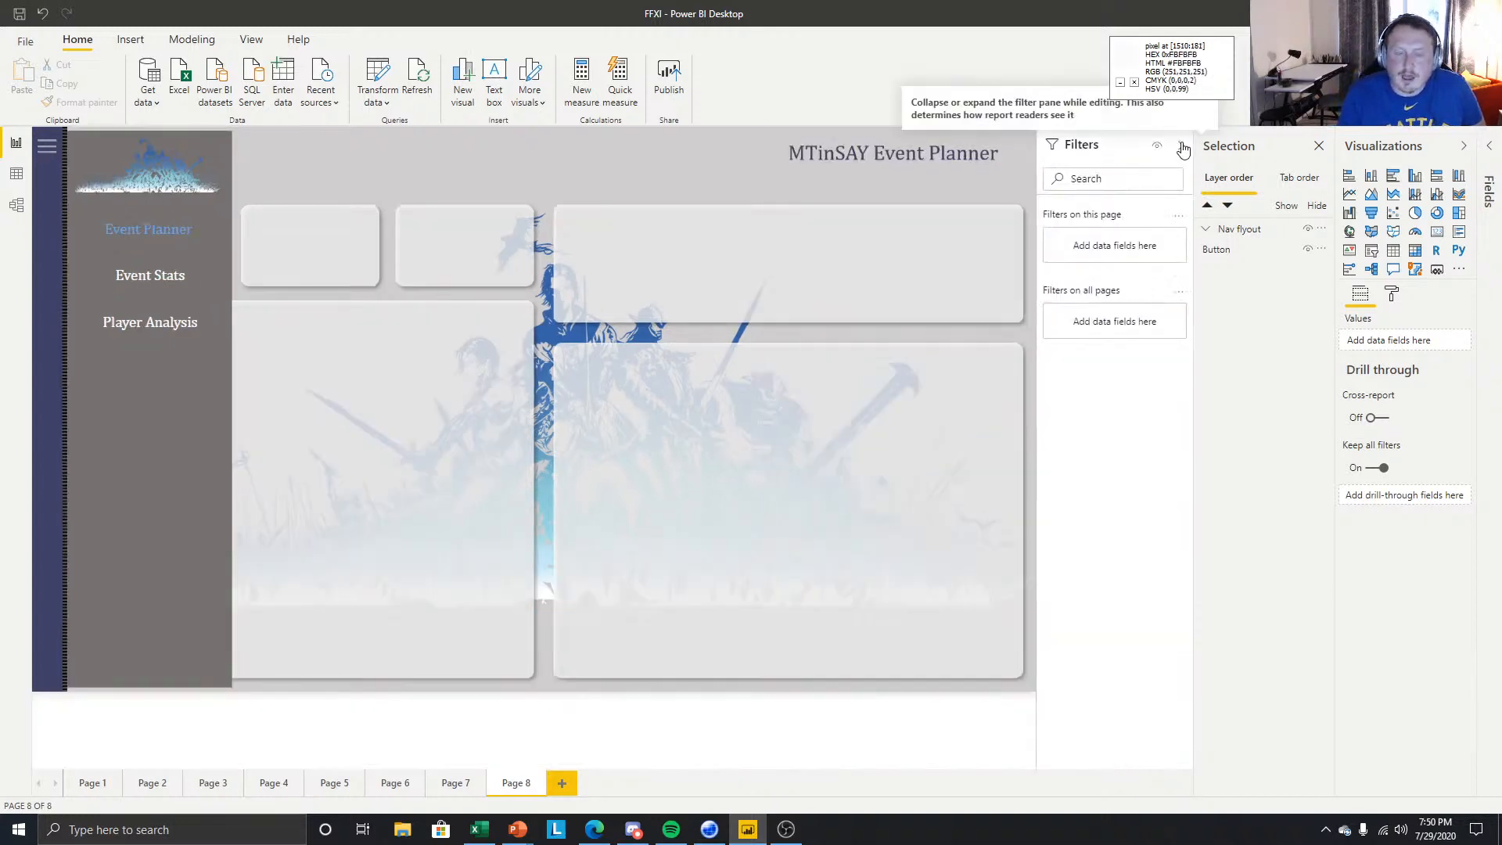
{"action": "left_click", "coordinate": [1182, 148]}
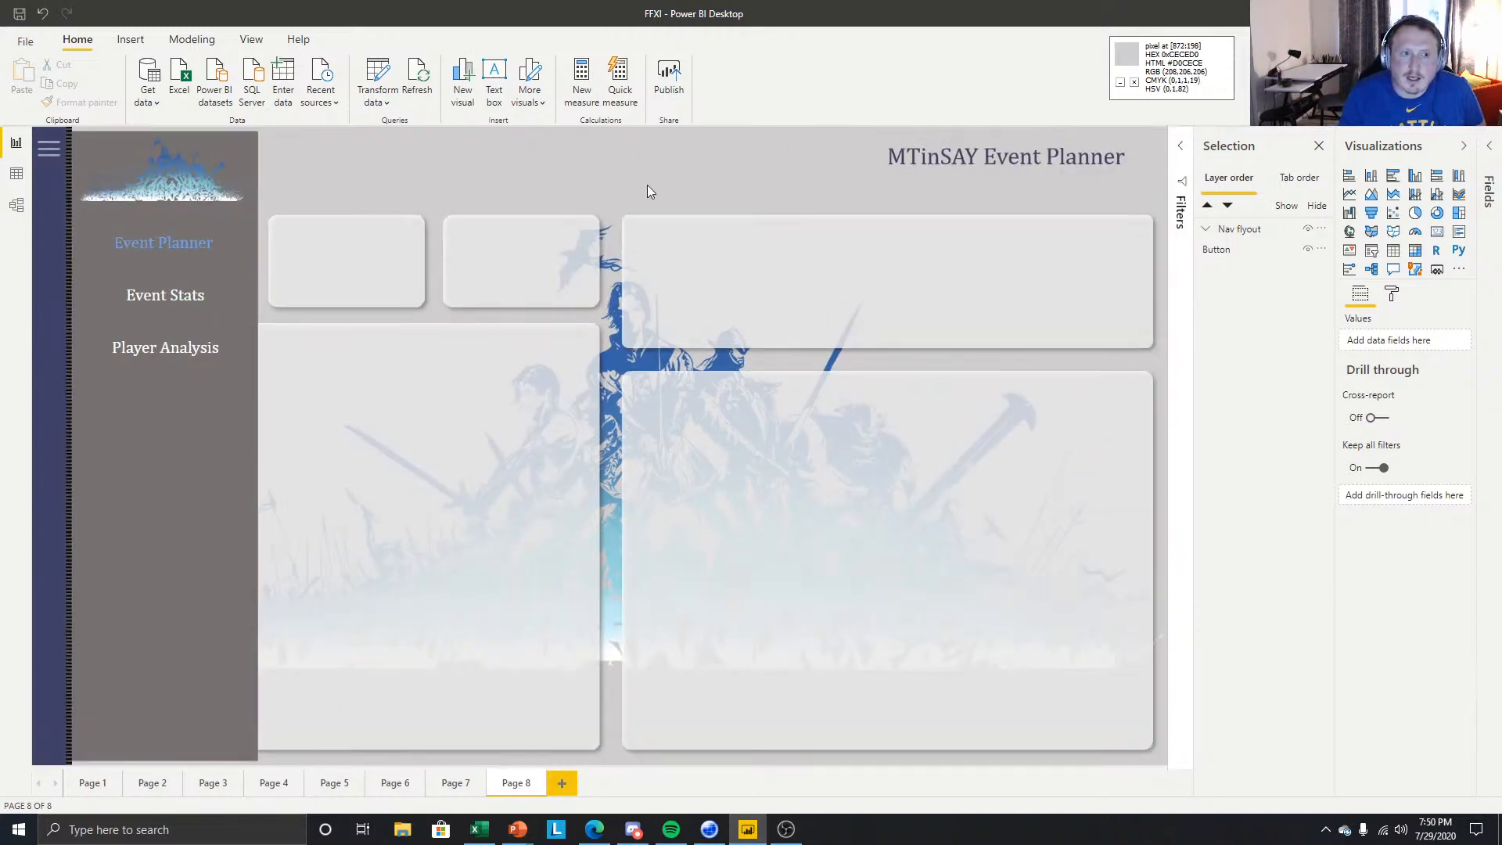
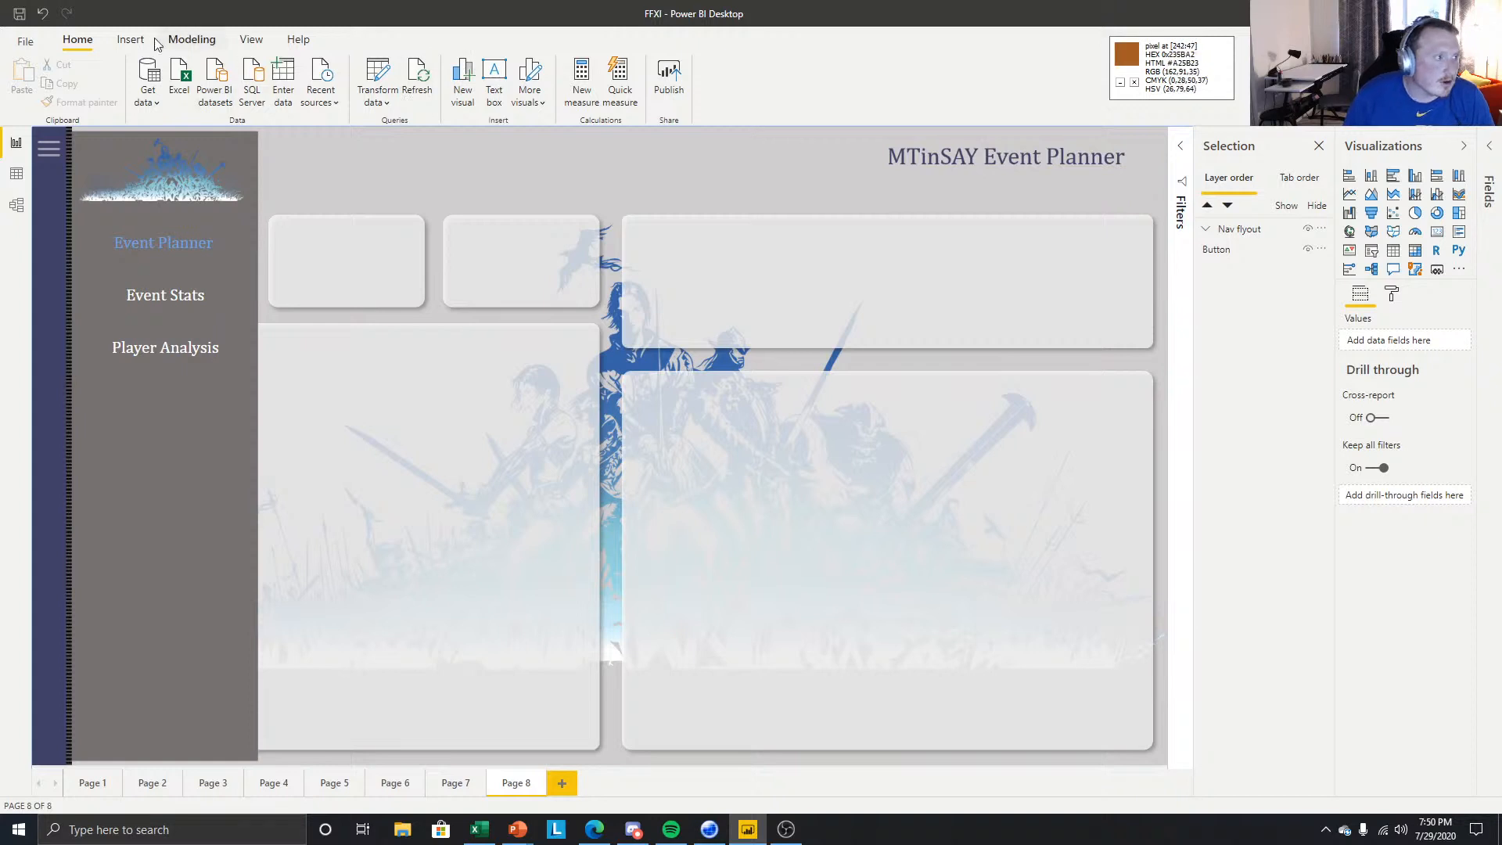
- Add a bookmark of the visible Nav flyout group, limited to selected visuals and with its Data option turned off
{"action": "left_click", "coordinate": [1242, 231]}
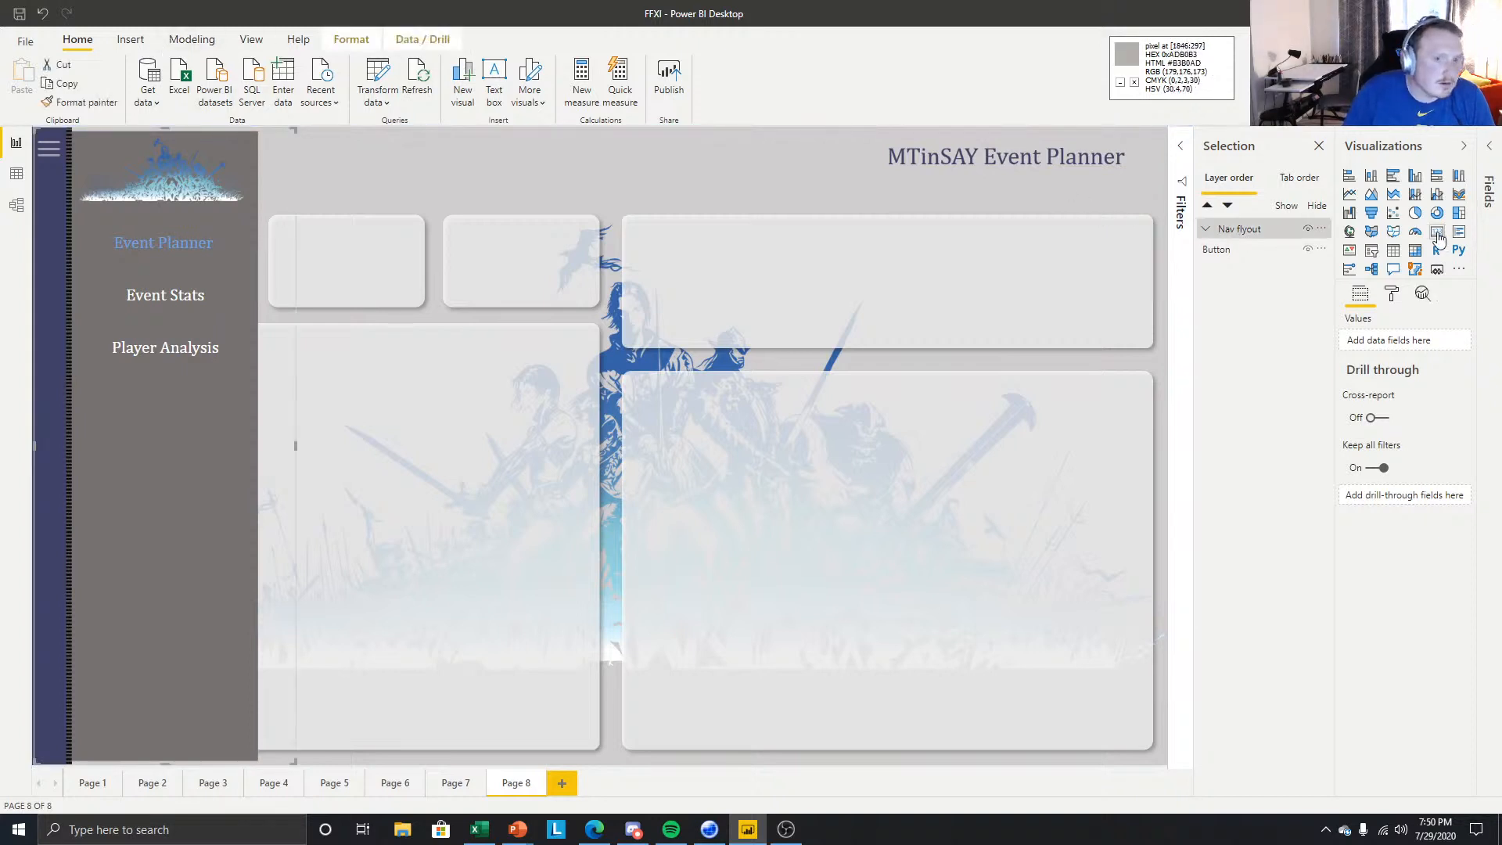
{"action": "left_click", "coordinate": [251, 39]}
{"action": "left_click", "coordinate": [636, 78]}
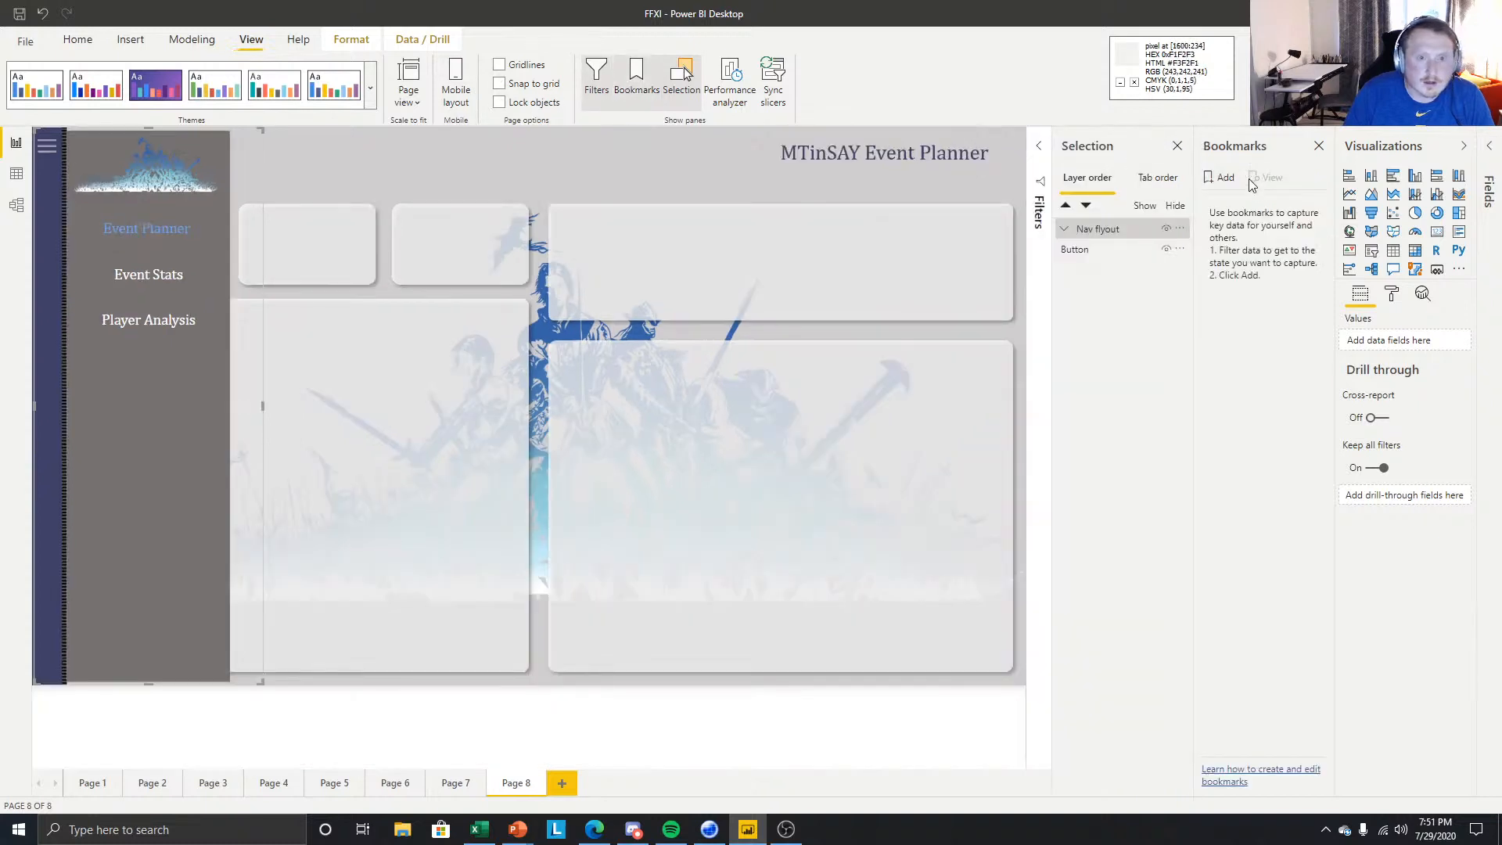
{"action": "left_click", "coordinate": [1219, 177]}
{"action": "left_click", "coordinate": [1321, 201]}
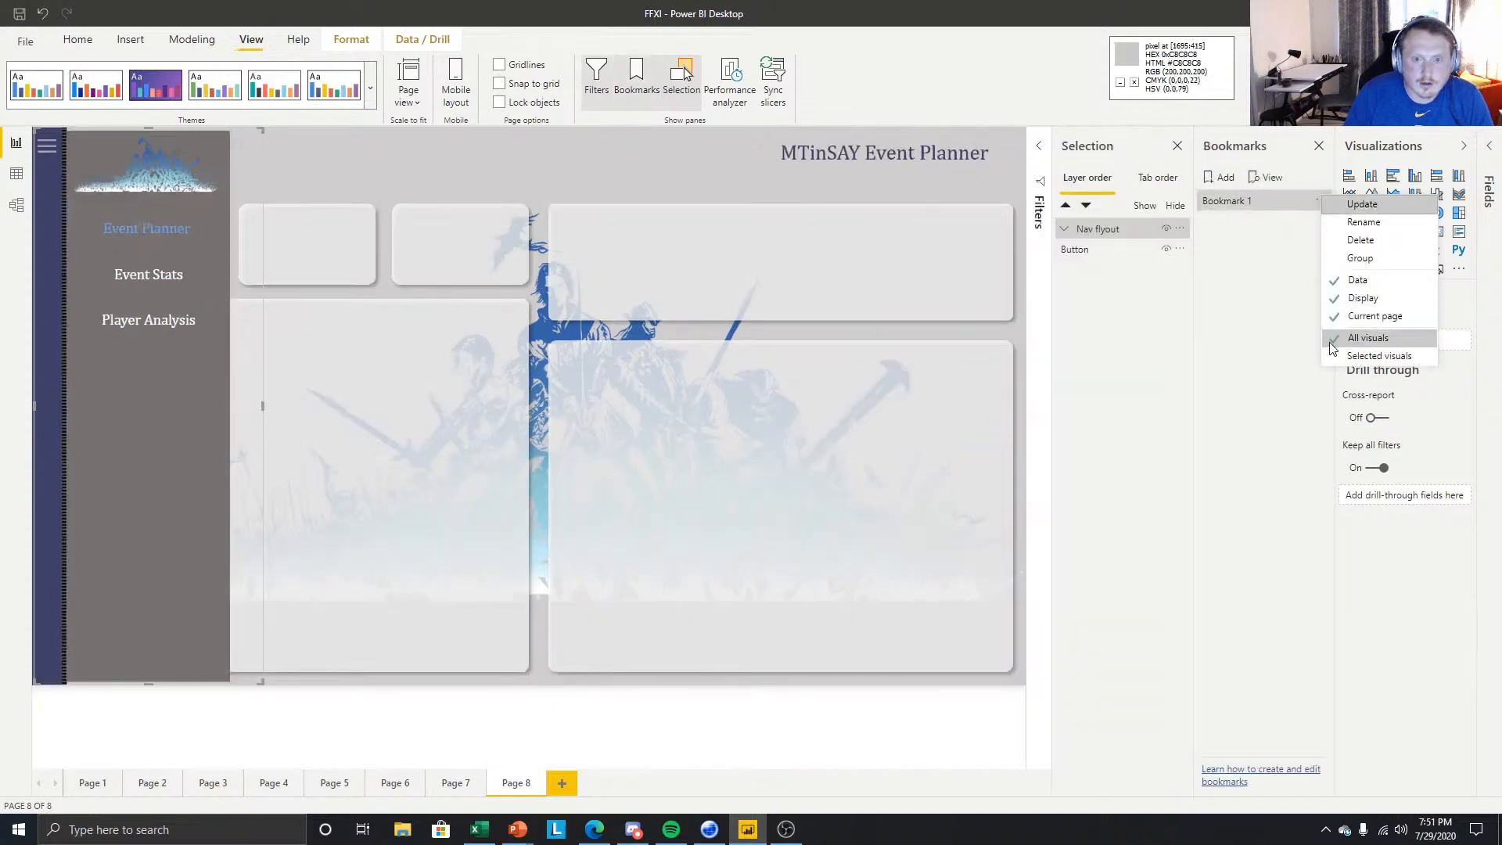
{"action": "left_click", "coordinate": [1355, 354]}
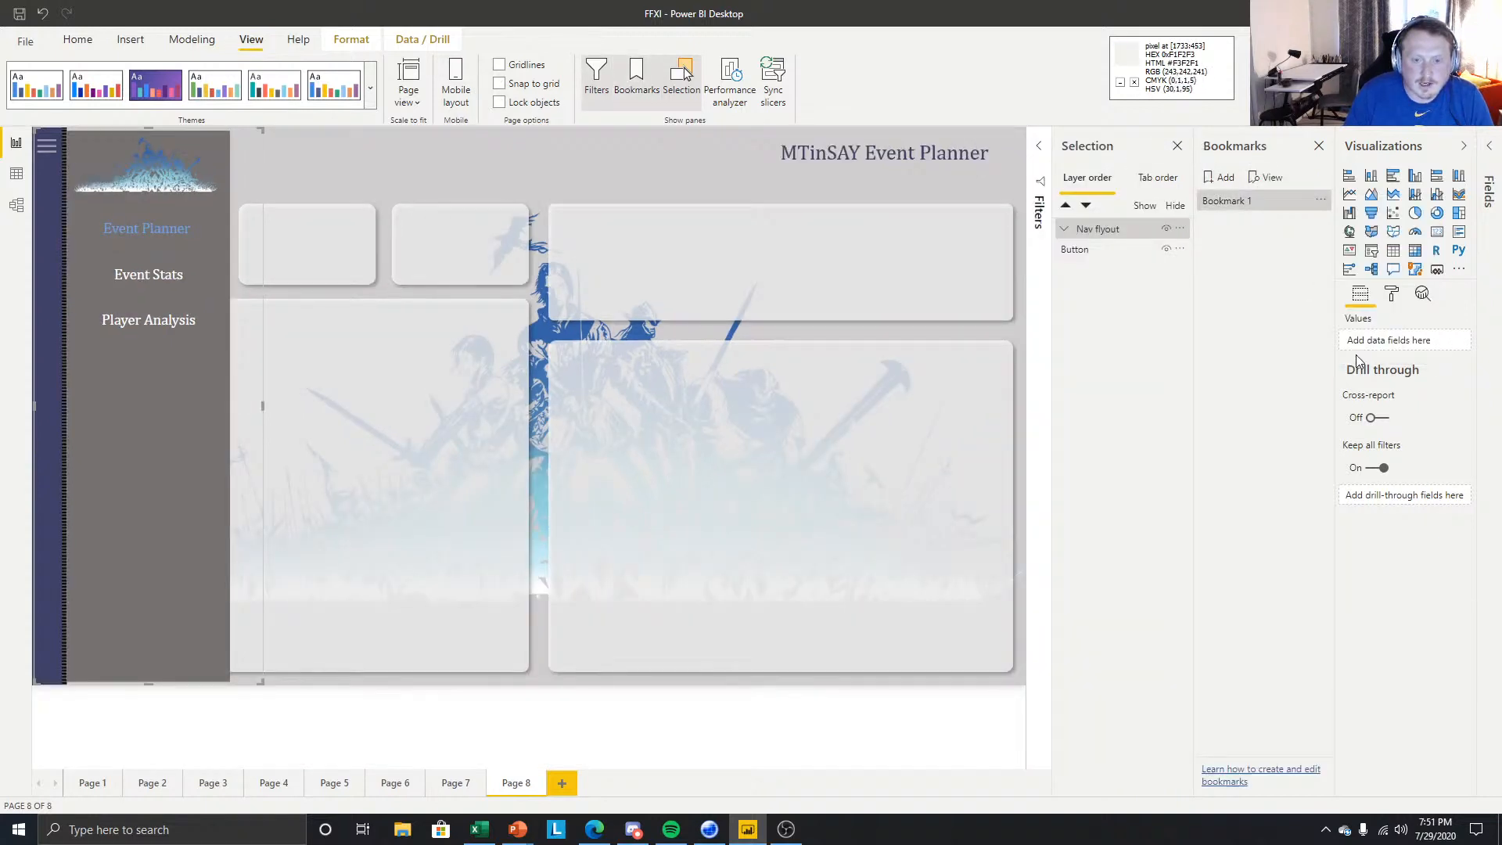
{"action": "left_click", "coordinate": [1321, 202]}
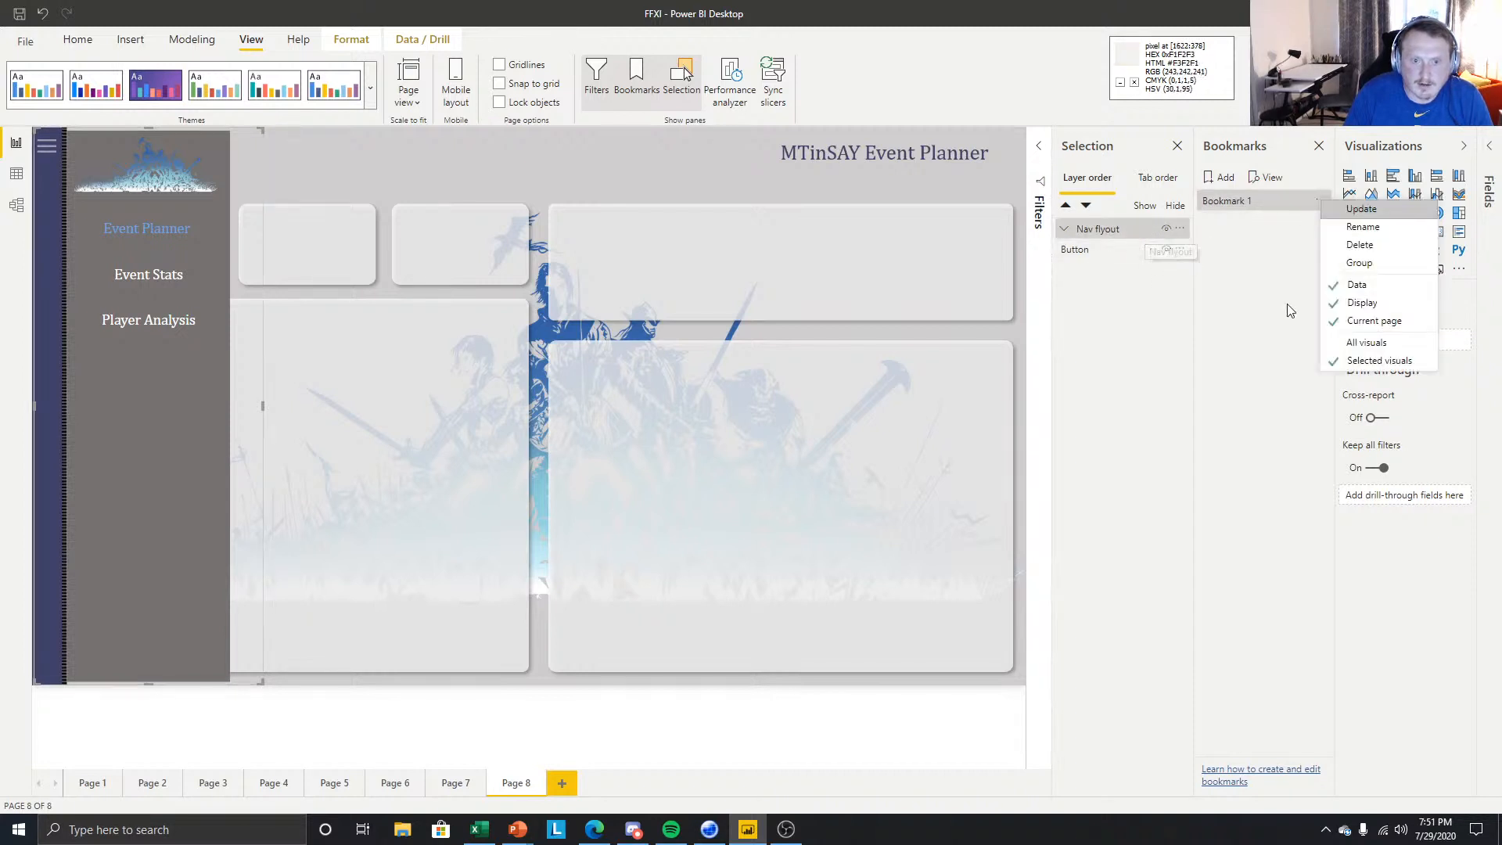
{"action": "left_click", "coordinate": [1356, 287]}
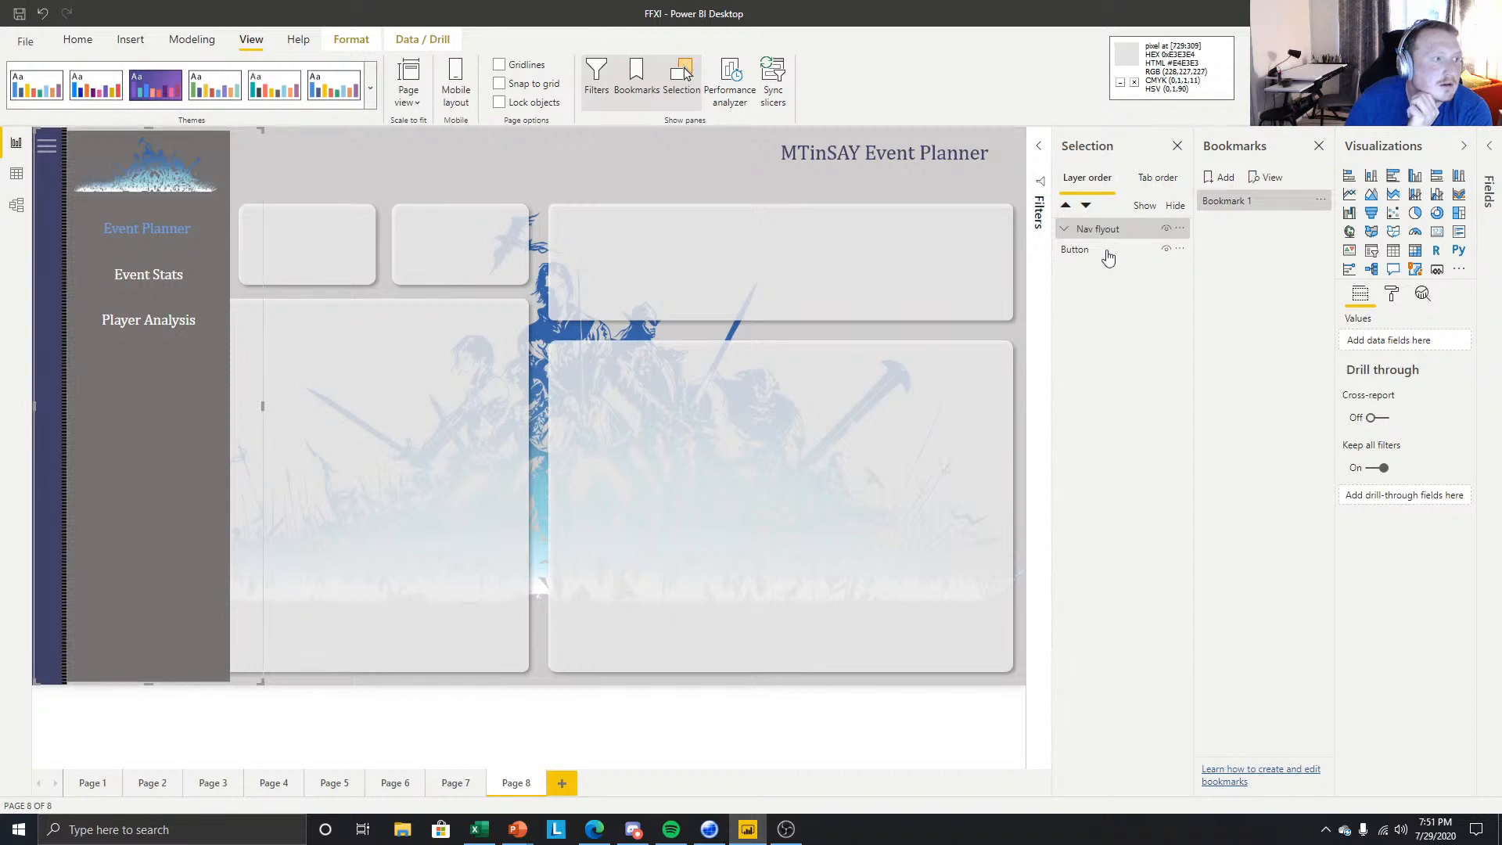
{"action": "left_click", "coordinate": [1321, 201]}
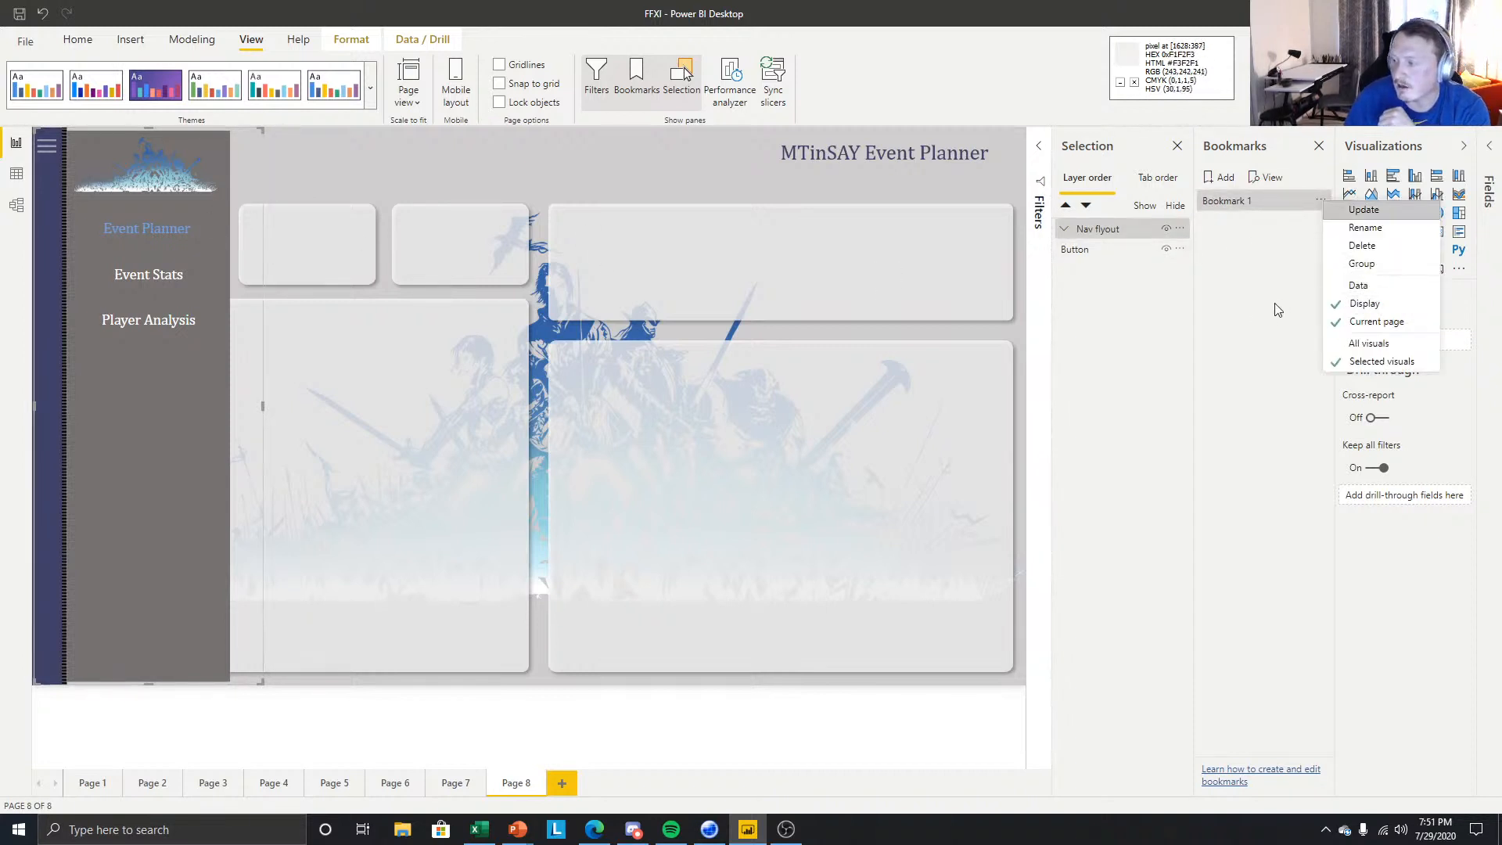
{"action": "left_click", "coordinate": [1239, 324]}
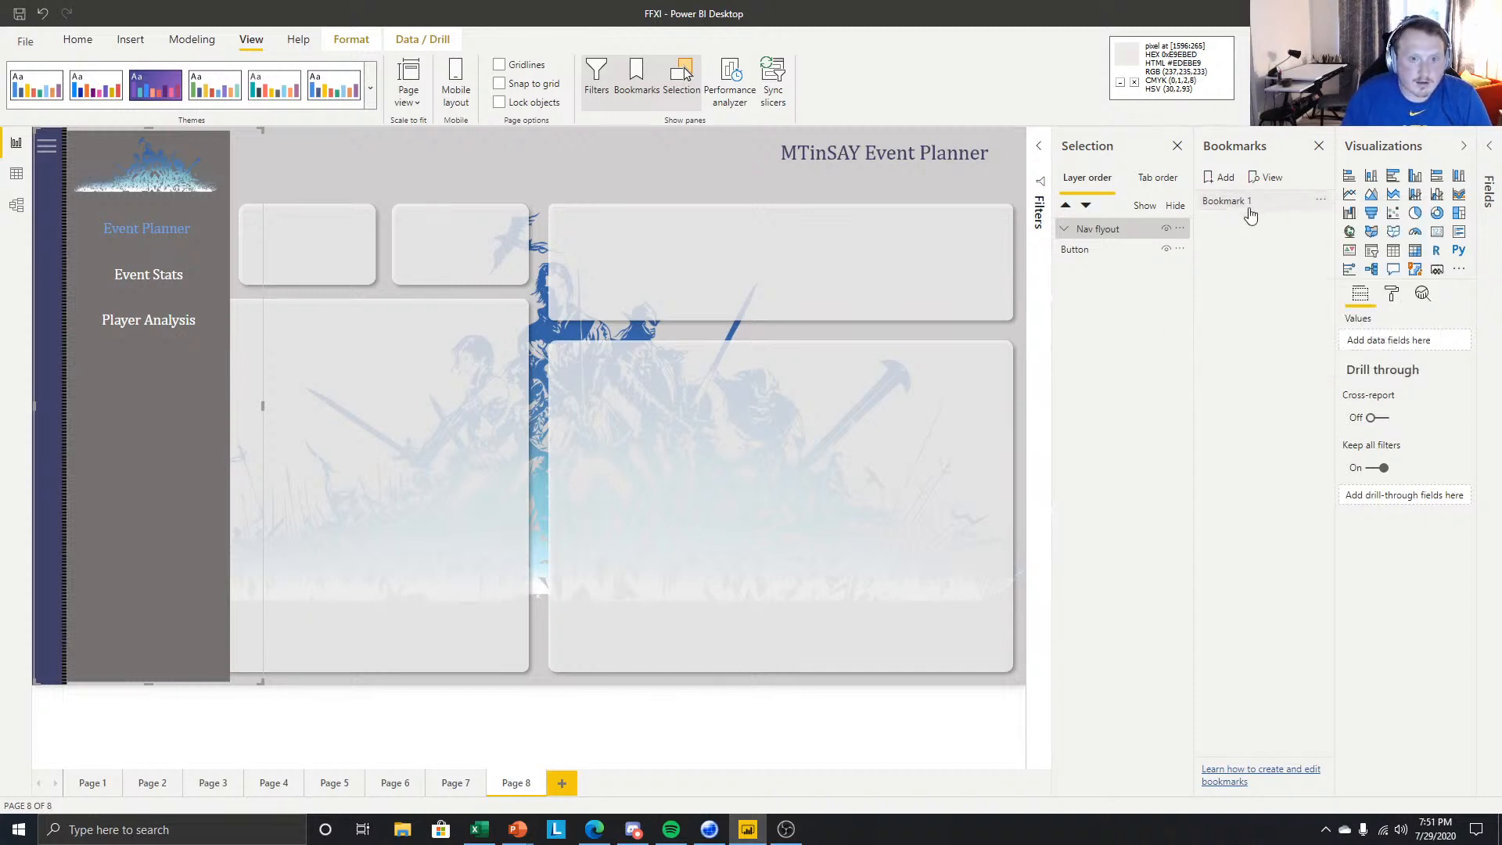
- Rename the new bookmark as Nav Flyout
{"action": "left_click", "coordinate": [1321, 200]}
{"action": "left_click", "coordinate": [1353, 220]}
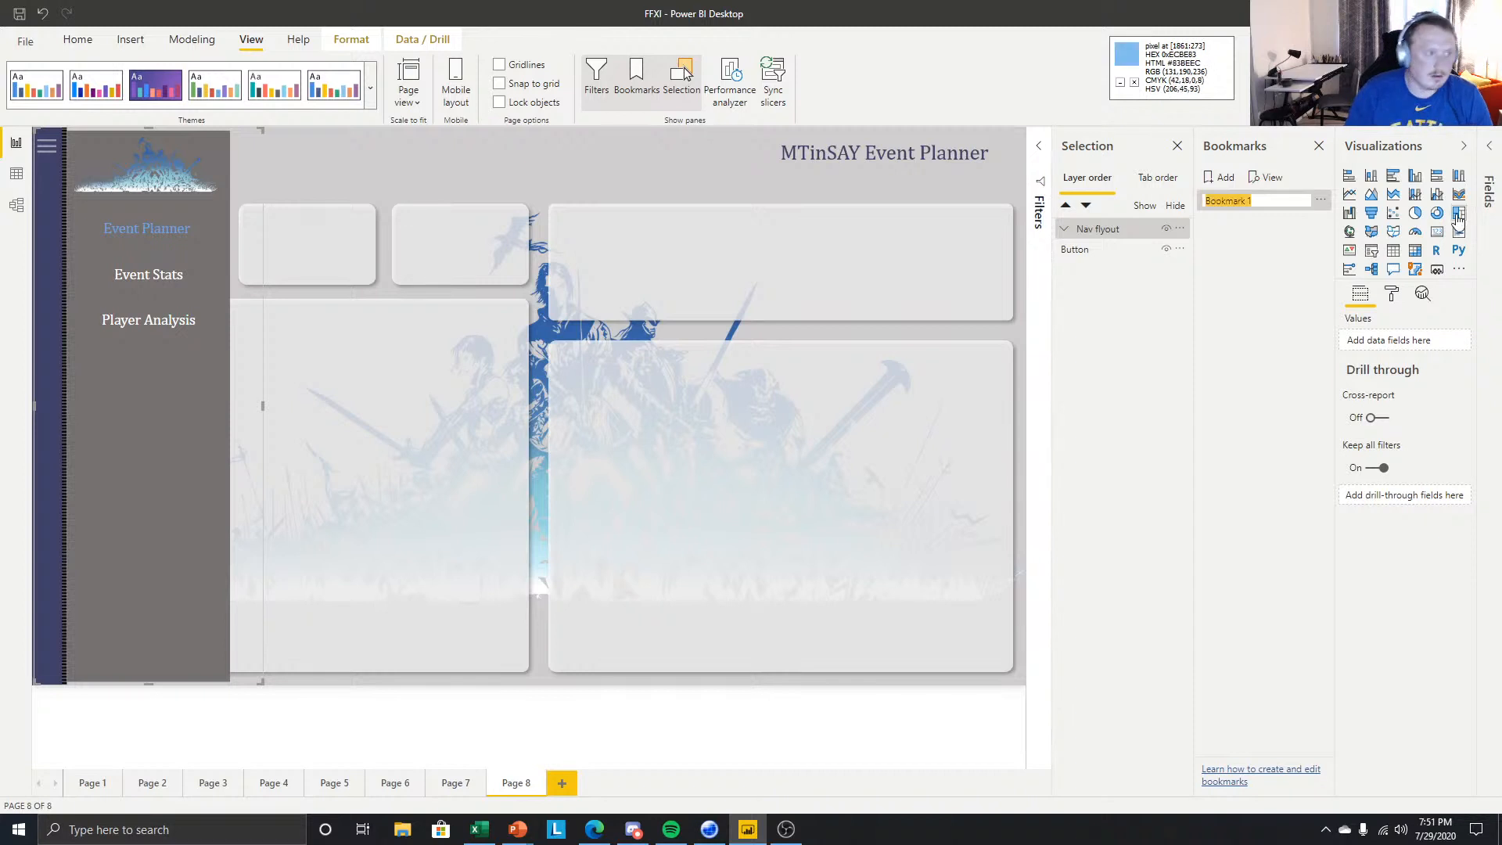
{"action": "type", "text": "Nav Flyout"}
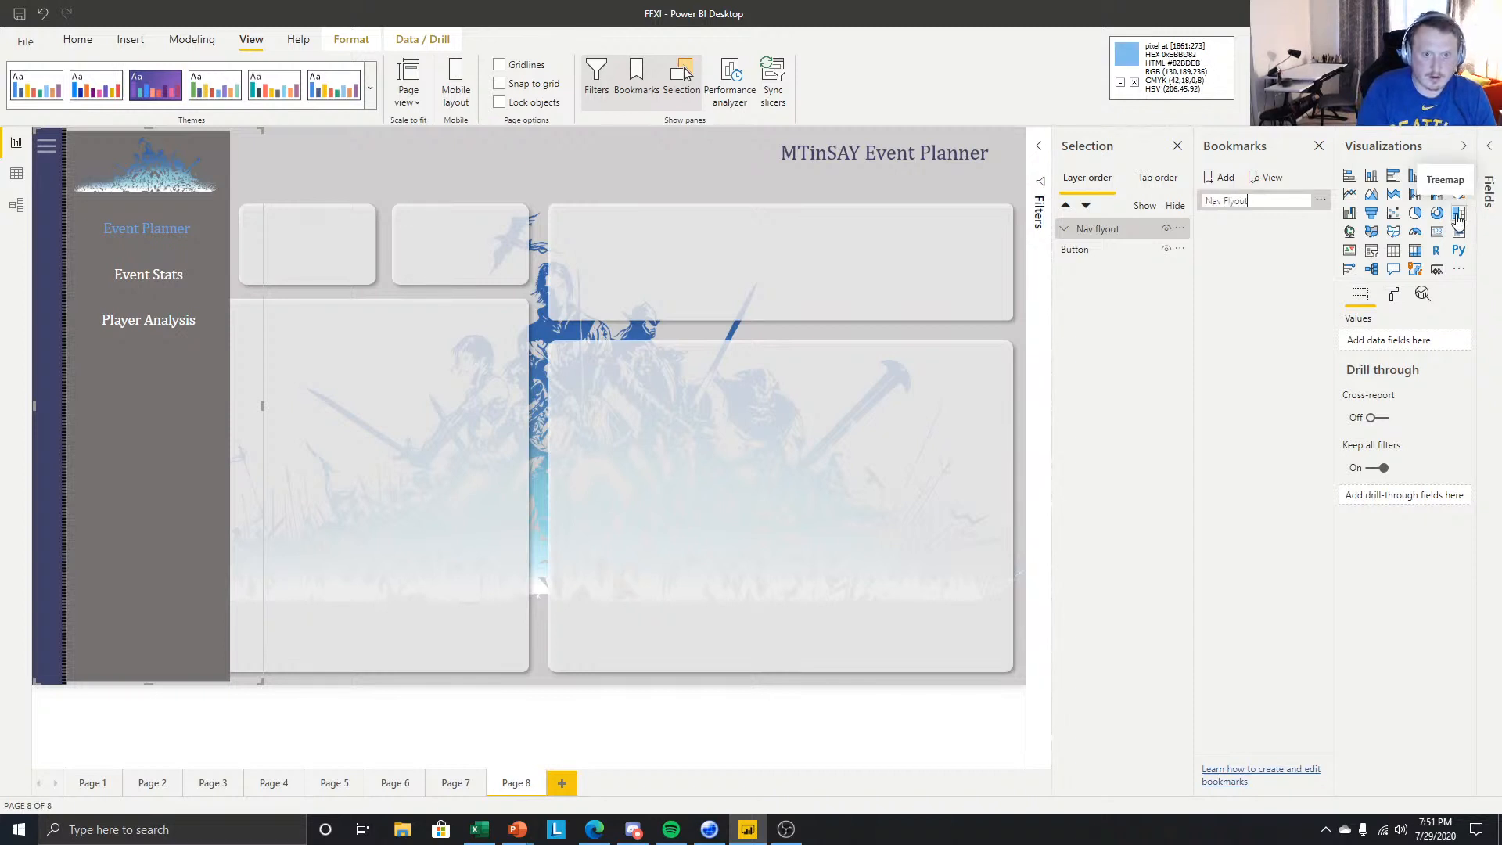
{"action": "key", "text": "Return"}
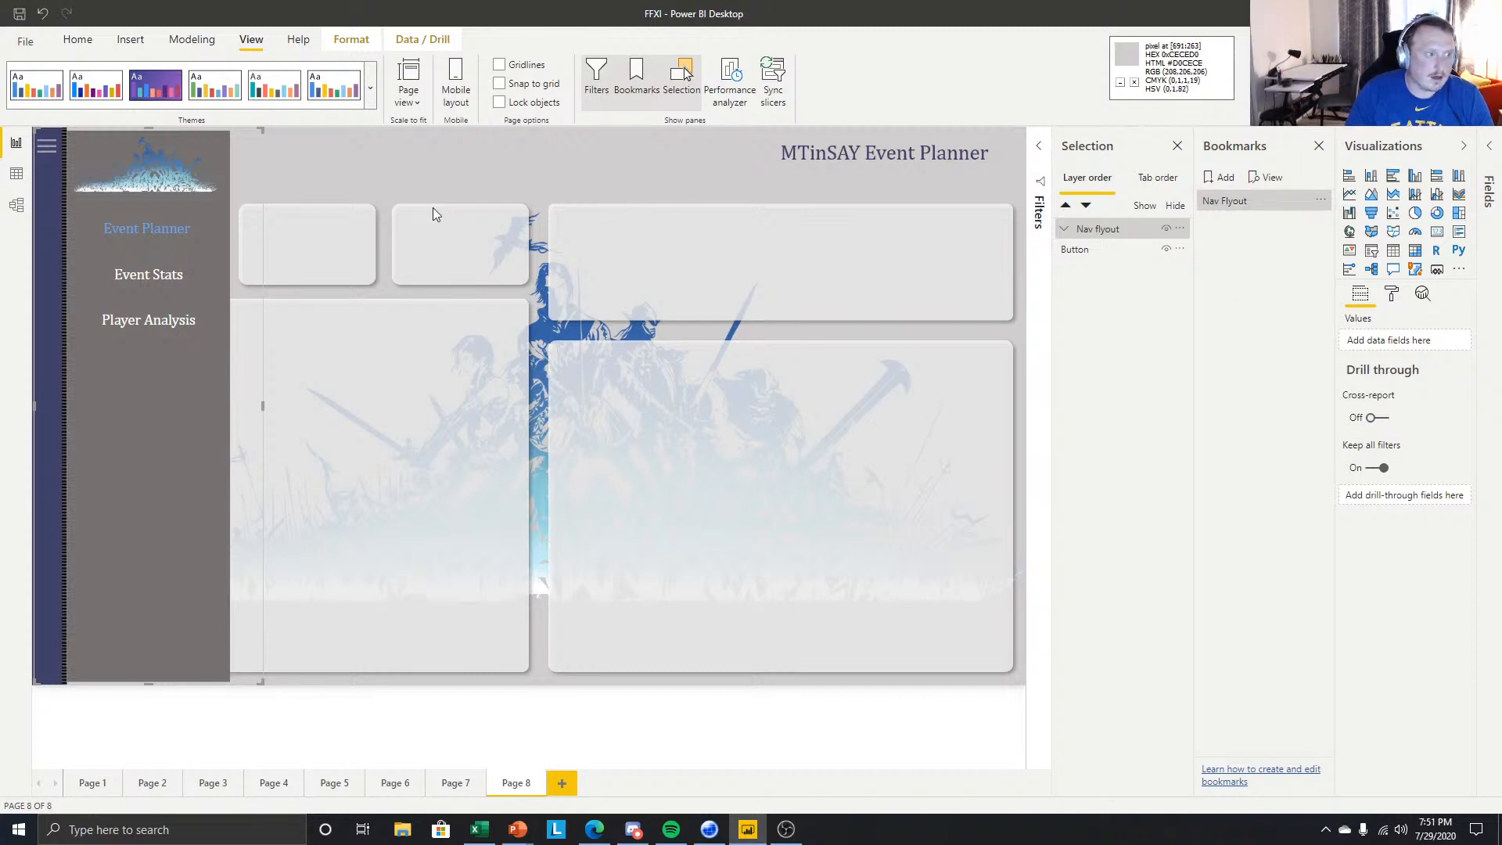
- Hide the Nav flyout group and add a second bookmark of it, limited to selected visuals and with Data turned off
{"action": "left_click", "coordinate": [1166, 229]}
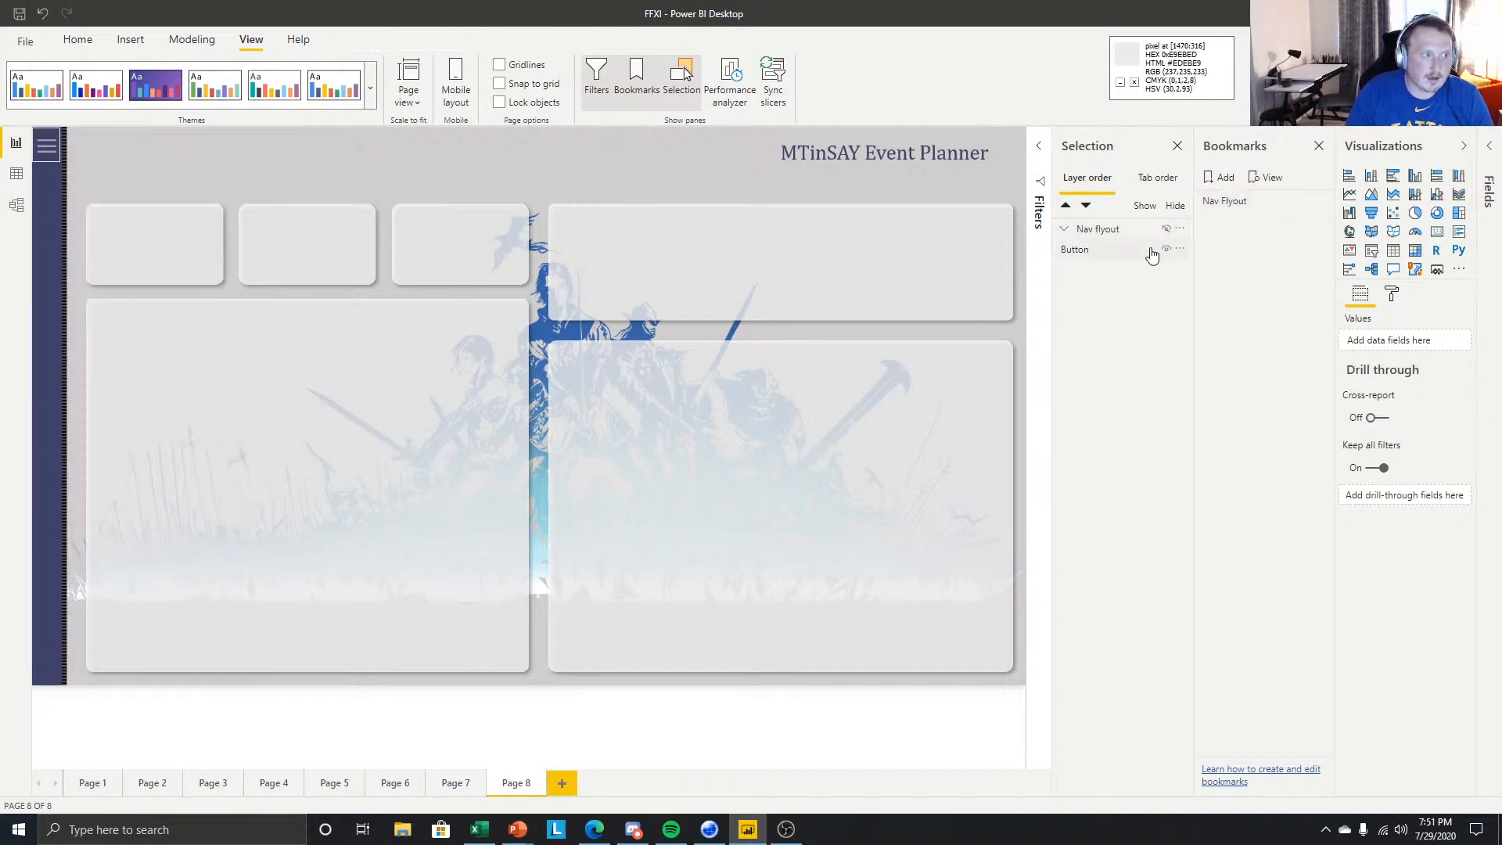
{"action": "left_click", "coordinate": [1100, 228]}
{"action": "left_click", "coordinate": [1219, 178]}
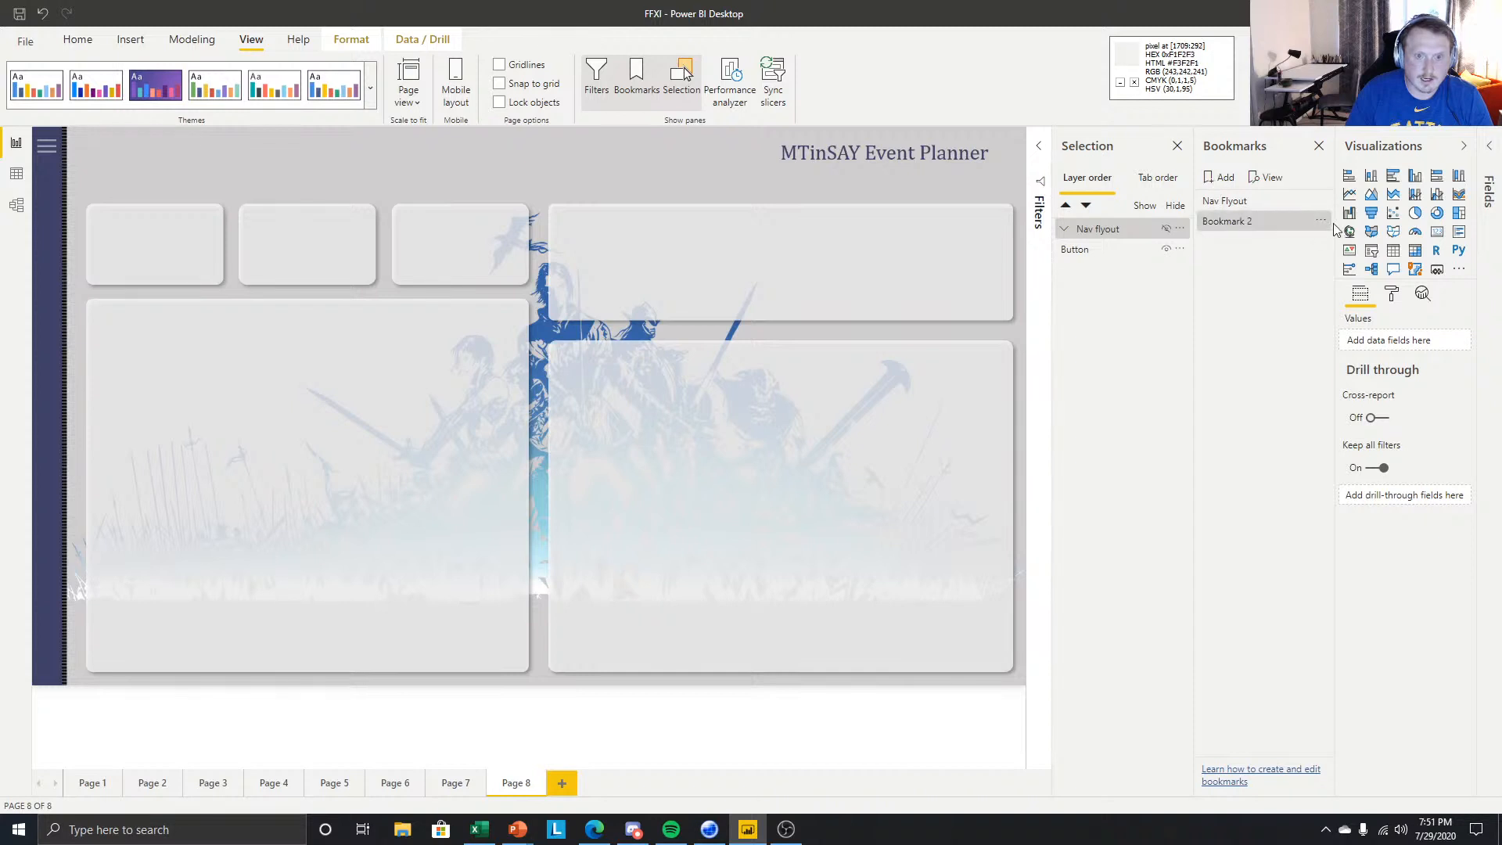
{"action": "left_click", "coordinate": [1321, 220]}
{"action": "left_click", "coordinate": [1366, 379]}
{"action": "left_click", "coordinate": [1320, 222]}
{"action": "left_click", "coordinate": [1359, 303]}
- Rename the second bookmark as Nav Close
{"action": "left_click", "coordinate": [1322, 223]}
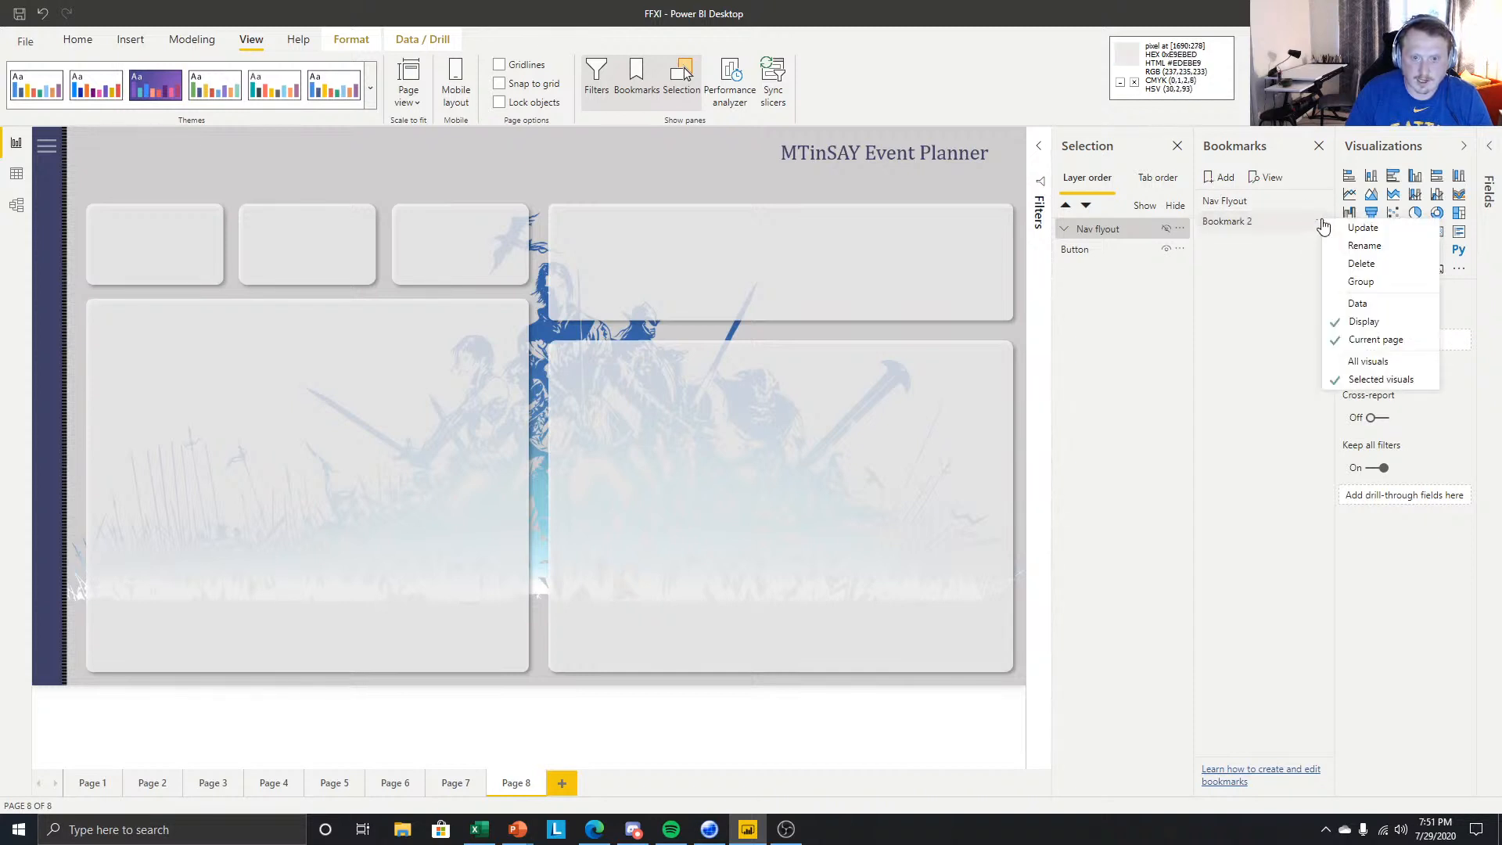
{"action": "left_click", "coordinate": [1369, 249]}
{"action": "type", "text": "Na"}
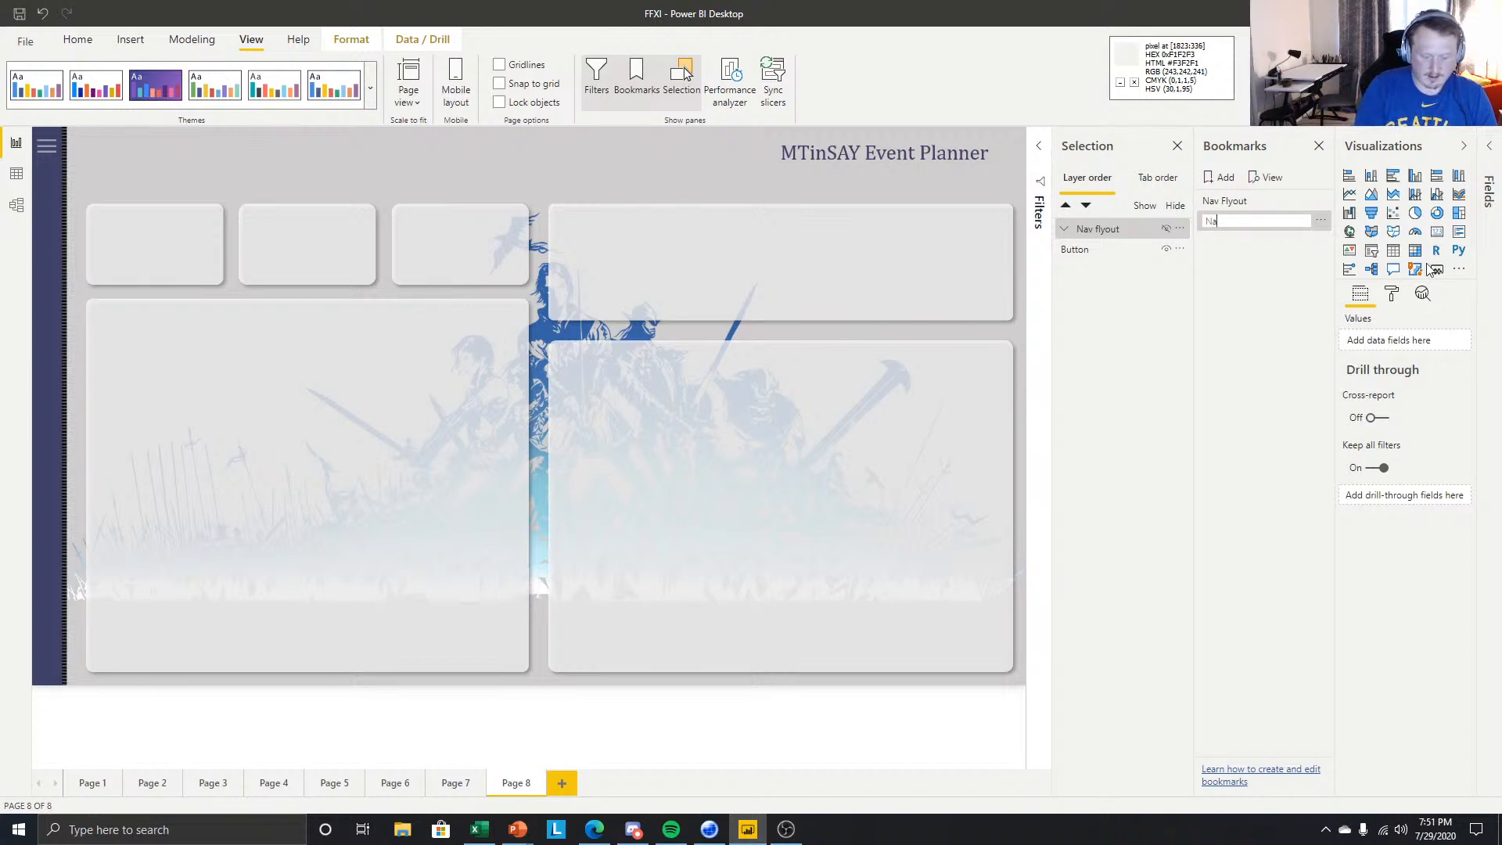
{"action": "type", "text": "v Close"}
{"action": "key", "text": "Return"}
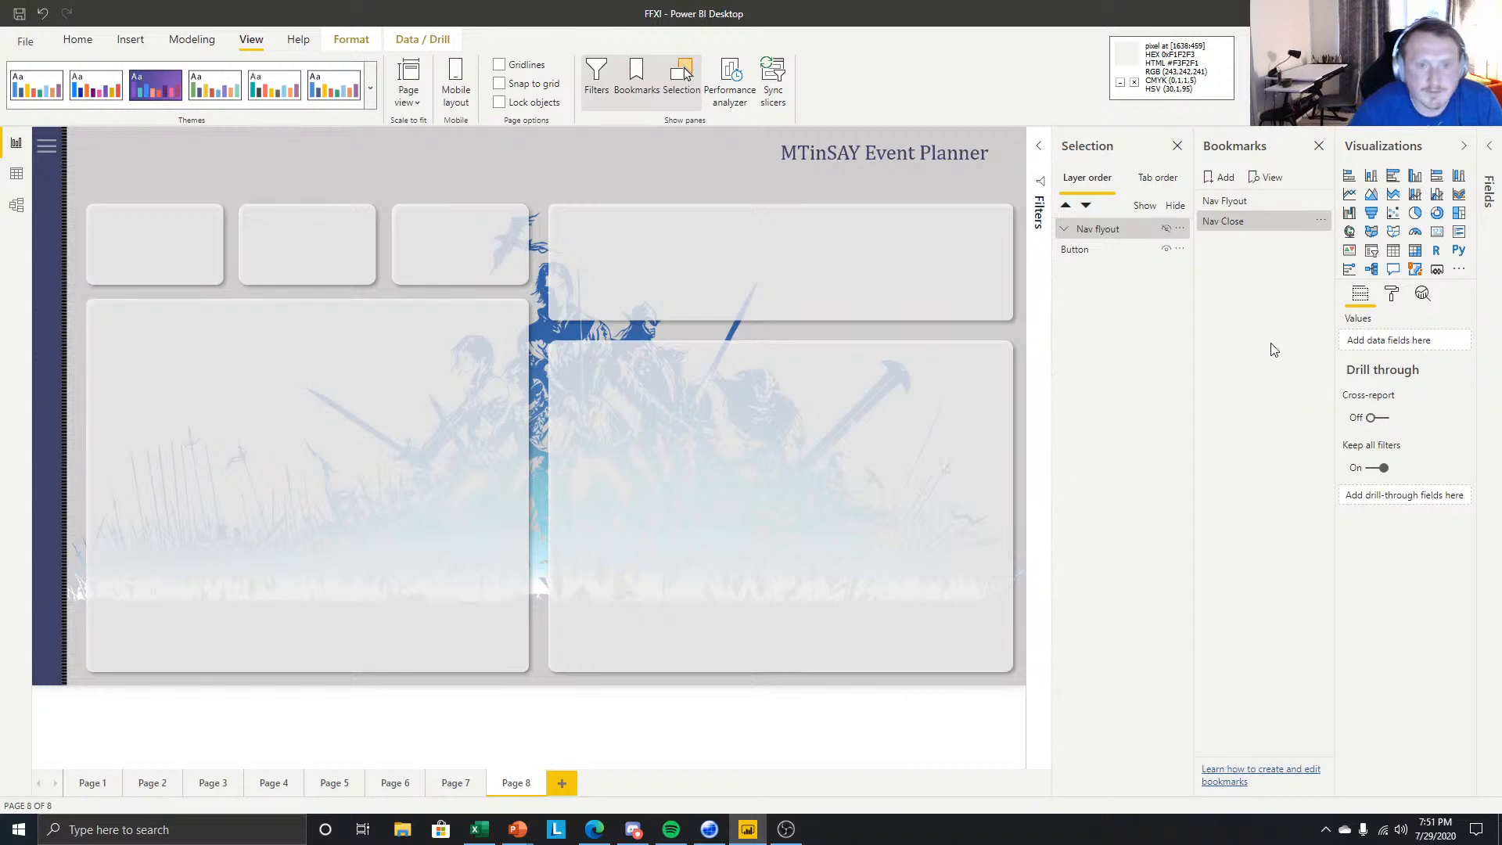
- Apply the Nav Flyout bookmark to test it and select the flyout's background image
{"action": "left_click", "coordinate": [1240, 203]}
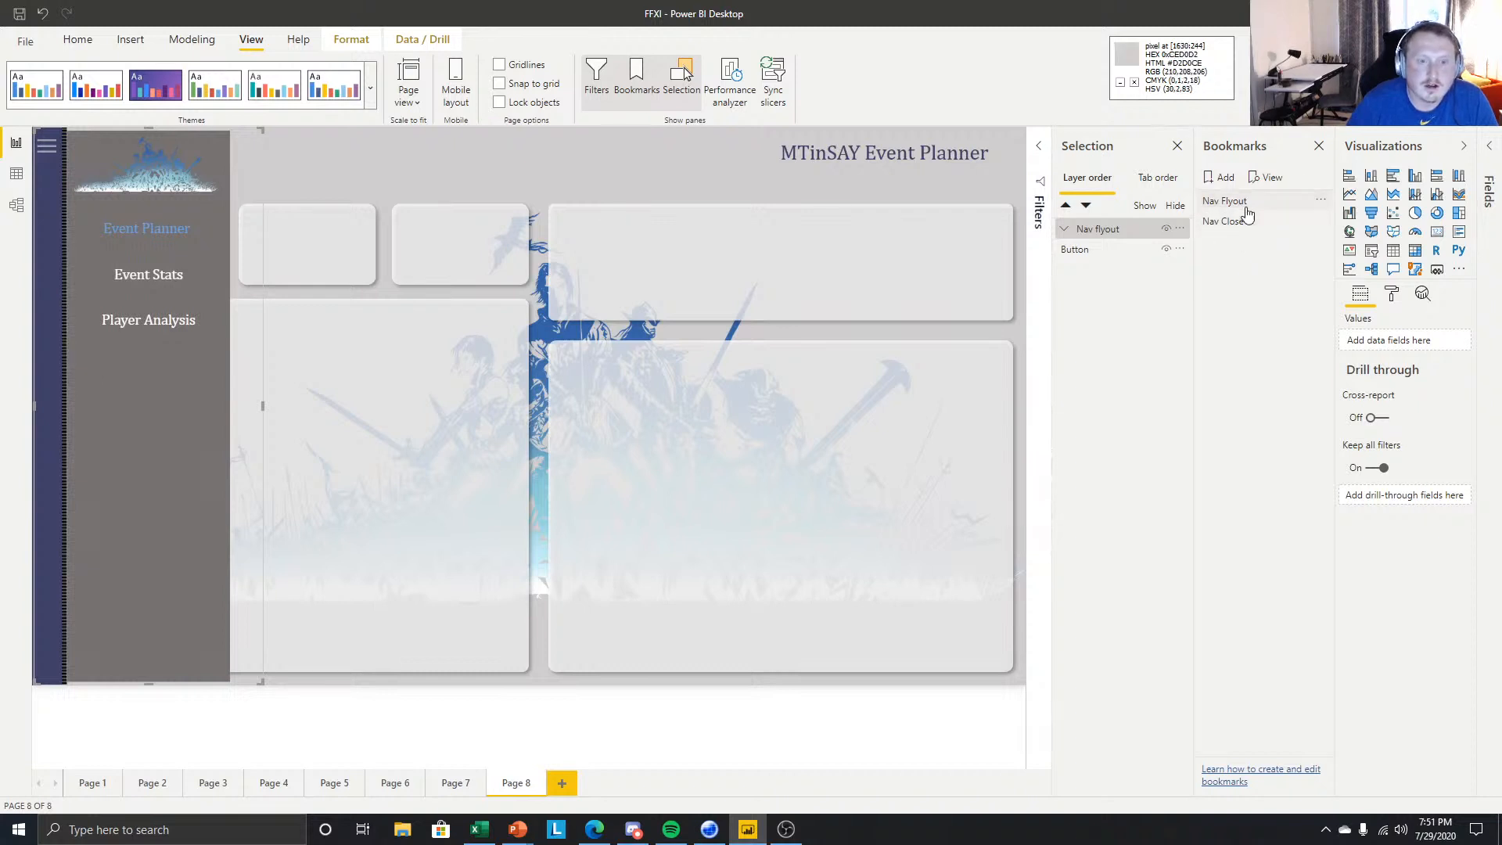
{"action": "left_click", "coordinate": [1229, 201]}
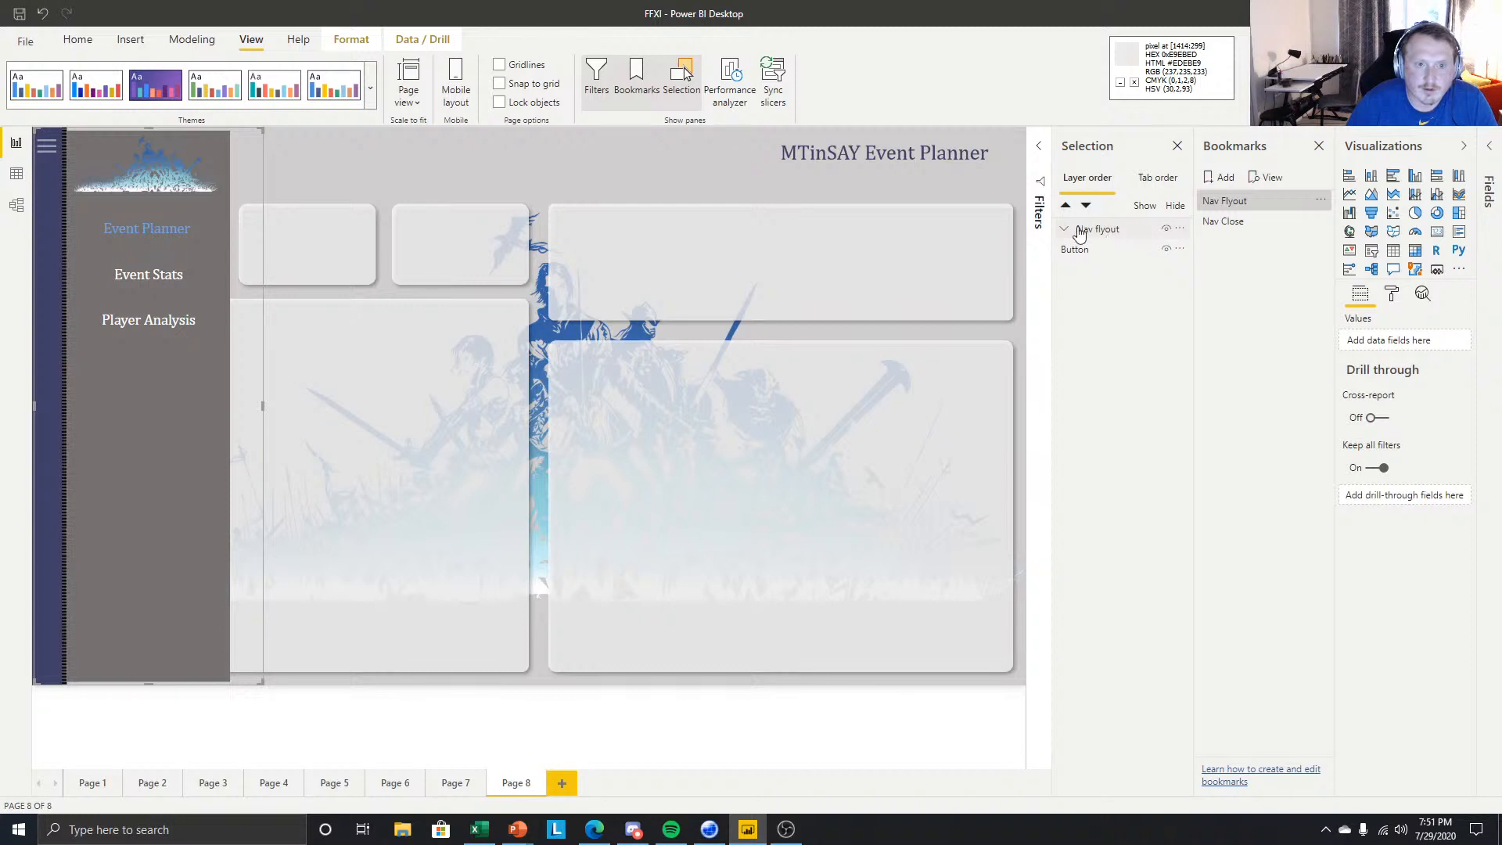
{"action": "left_click", "coordinate": [1145, 231]}
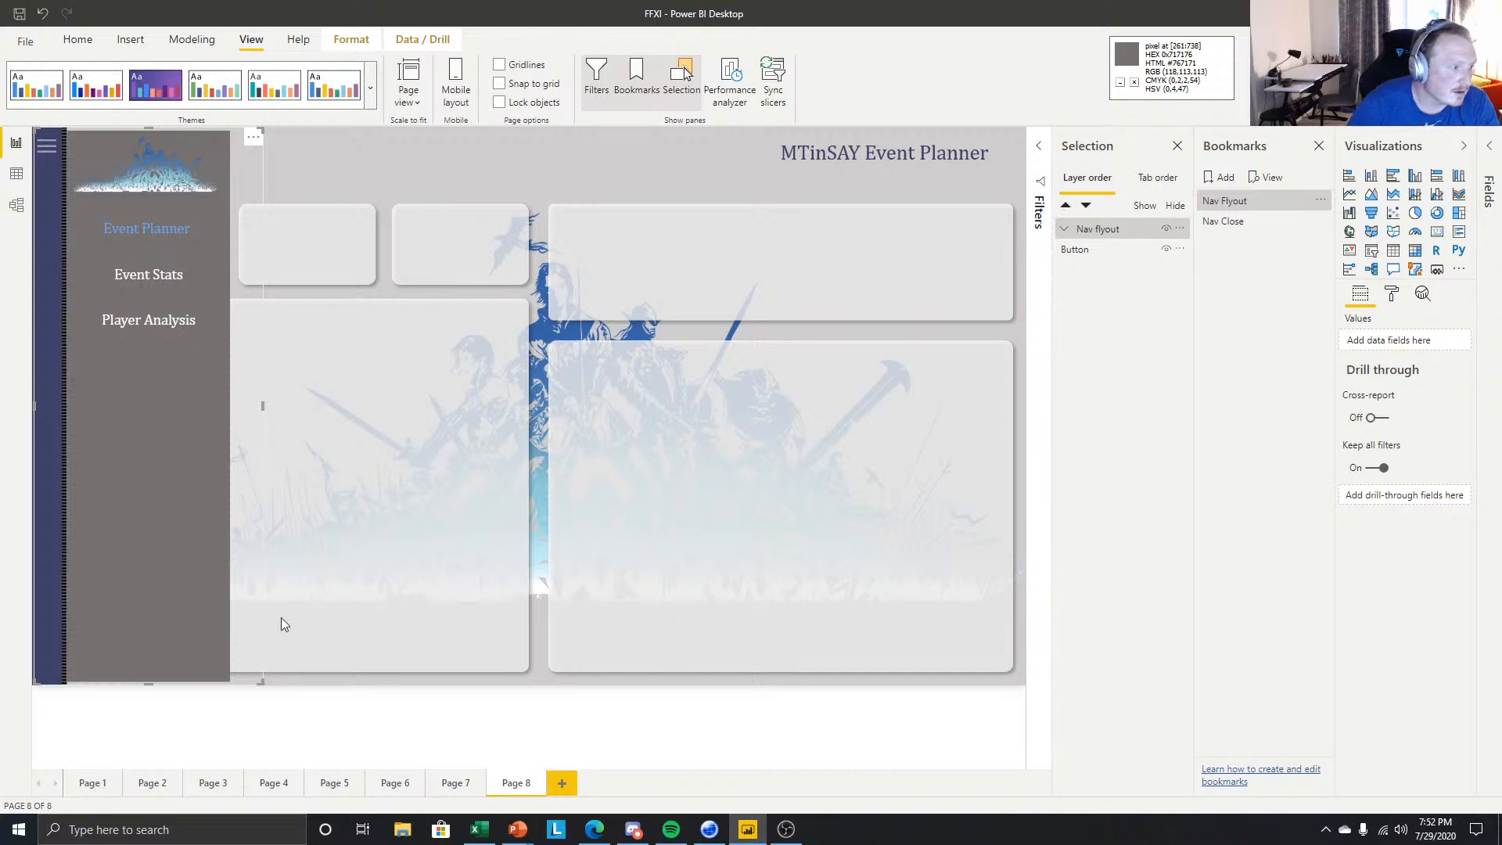
{"action": "left_click", "coordinate": [182, 616]}
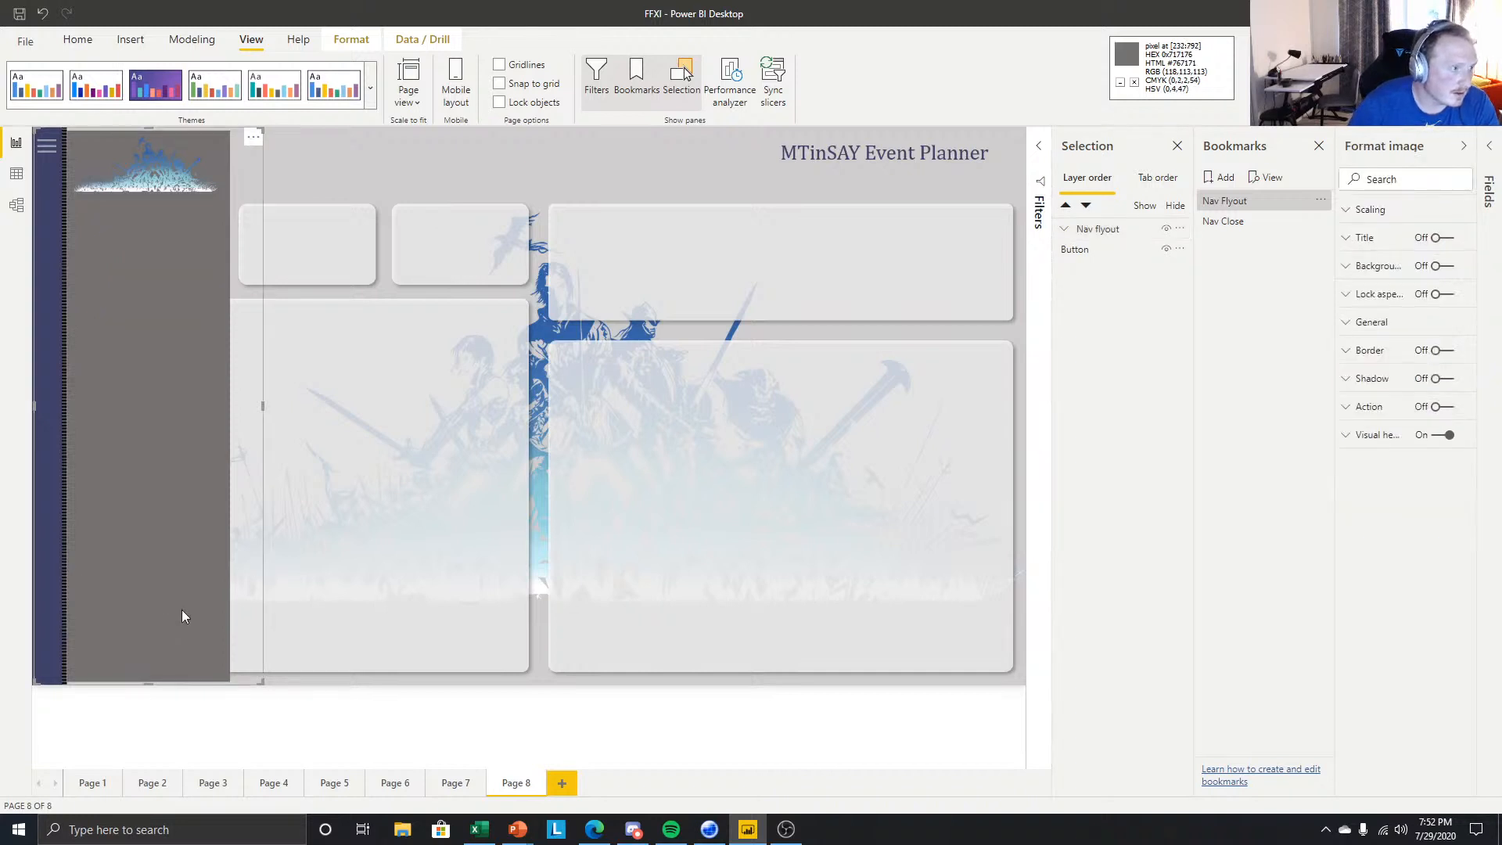
- Switch to Presentation3 in PowerPoint and delete the blue logo picture from the flyout on slide 3
{"action": "left_click", "coordinate": [258, 714]}
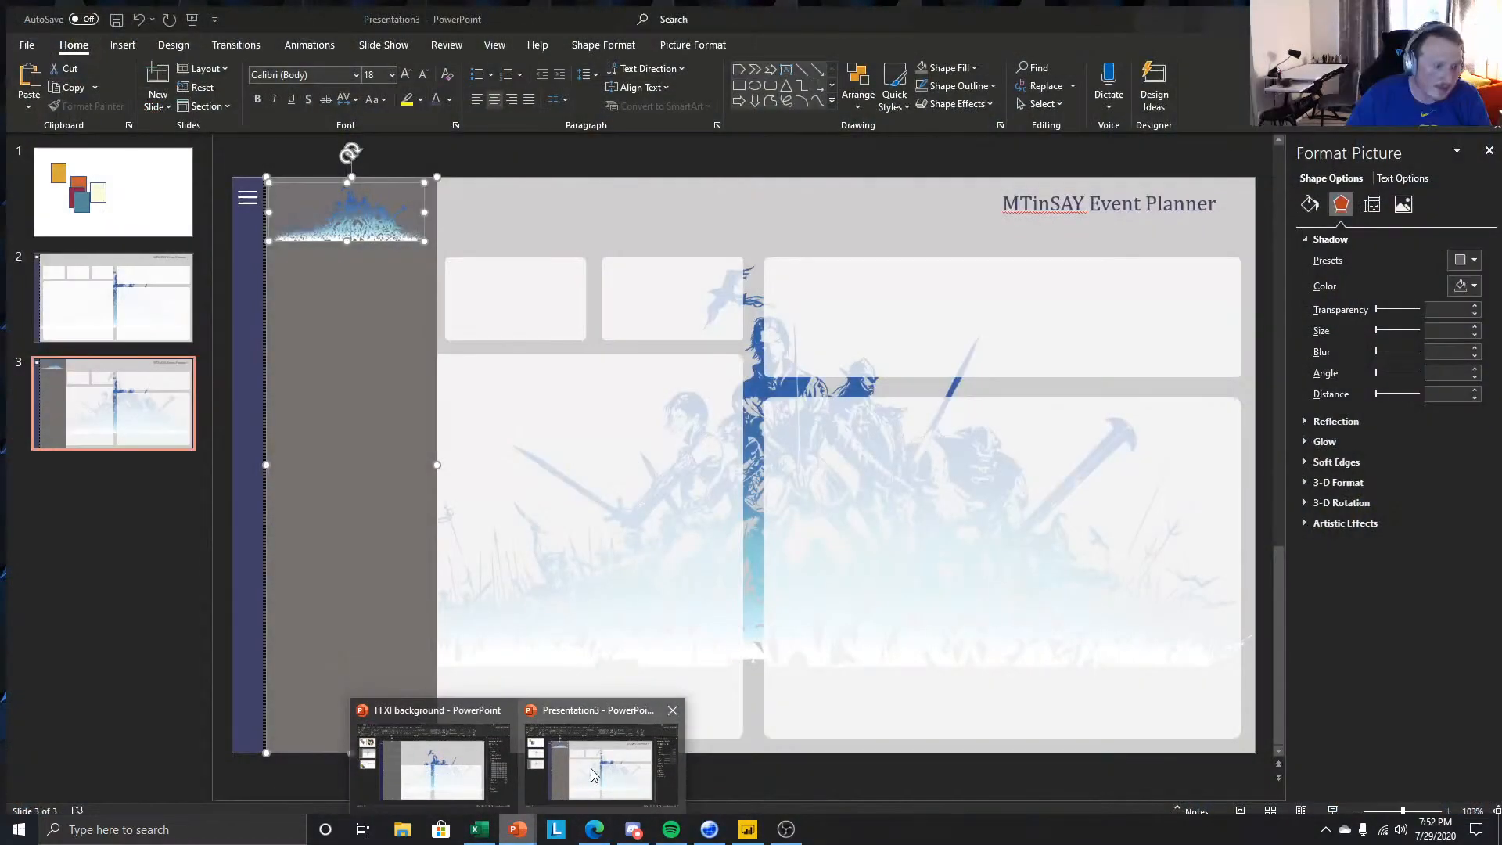
{"action": "left_click", "coordinate": [566, 749]}
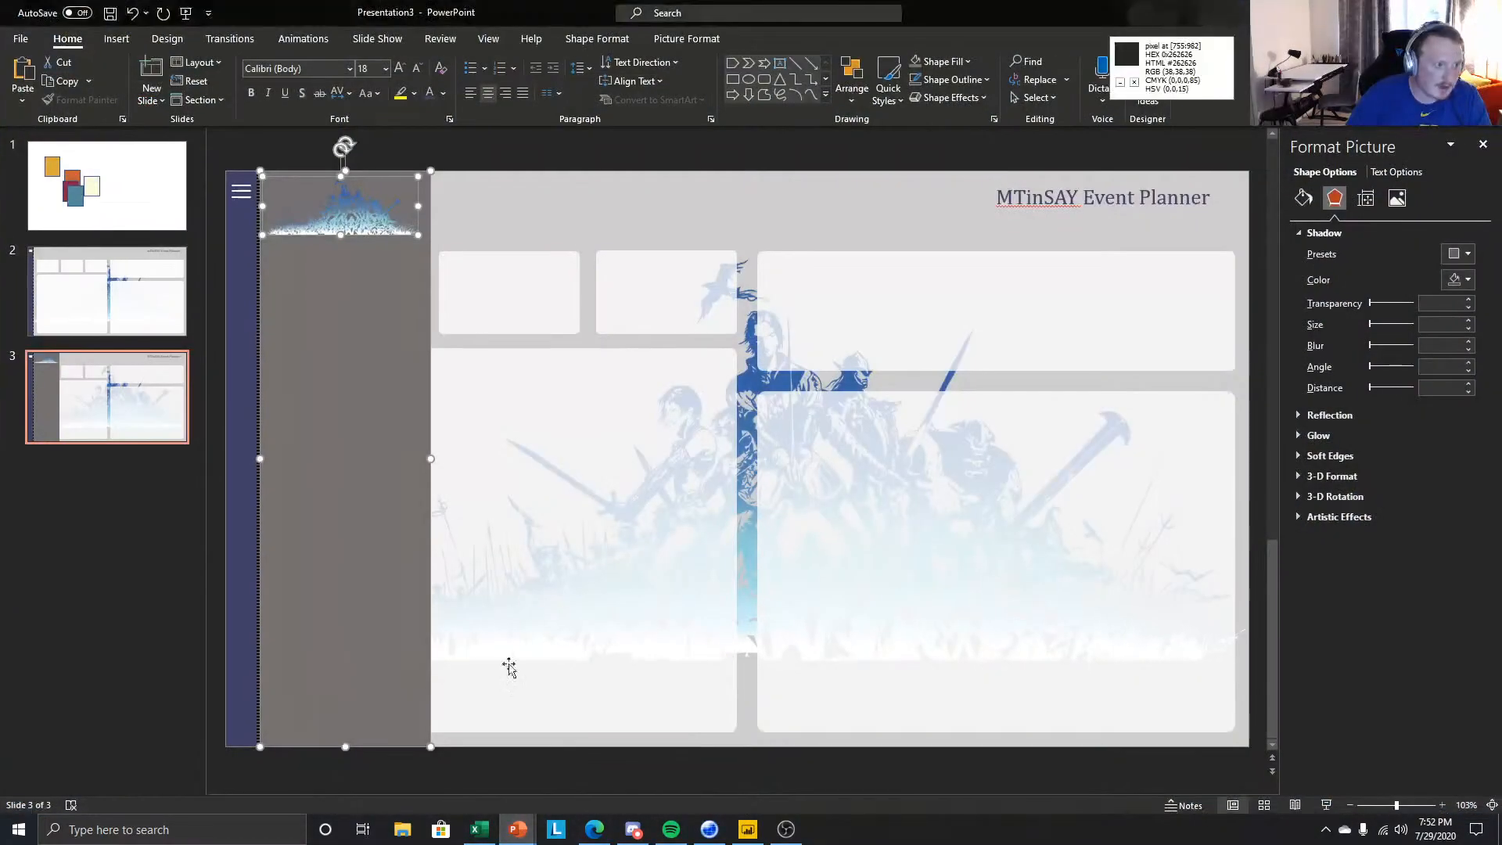
{"action": "left_click", "coordinate": [570, 152]}
{"action": "left_click", "coordinate": [344, 205]}
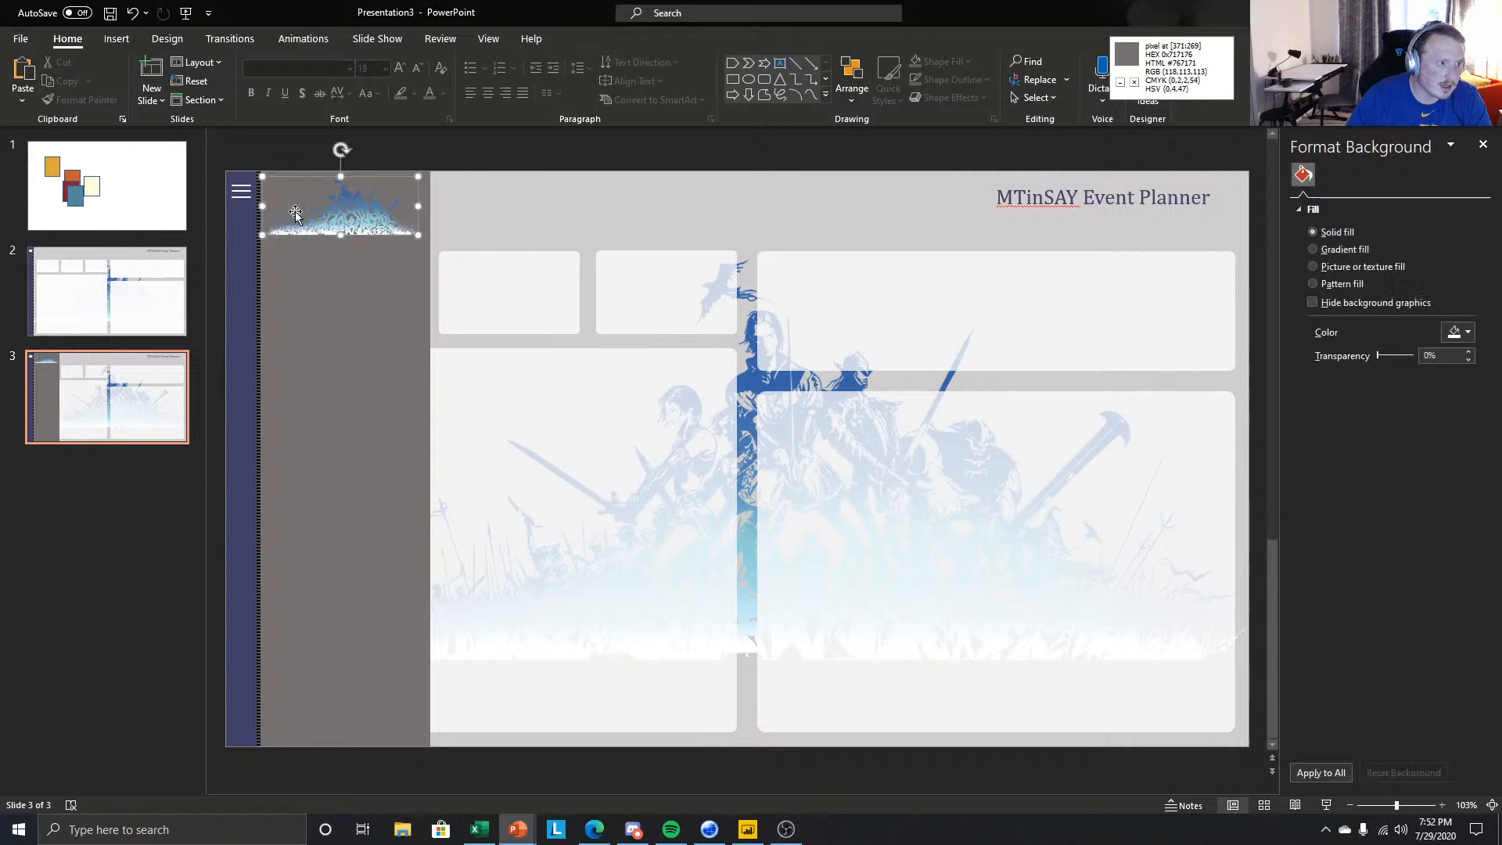
{"action": "left_click", "coordinate": [438, 229]}
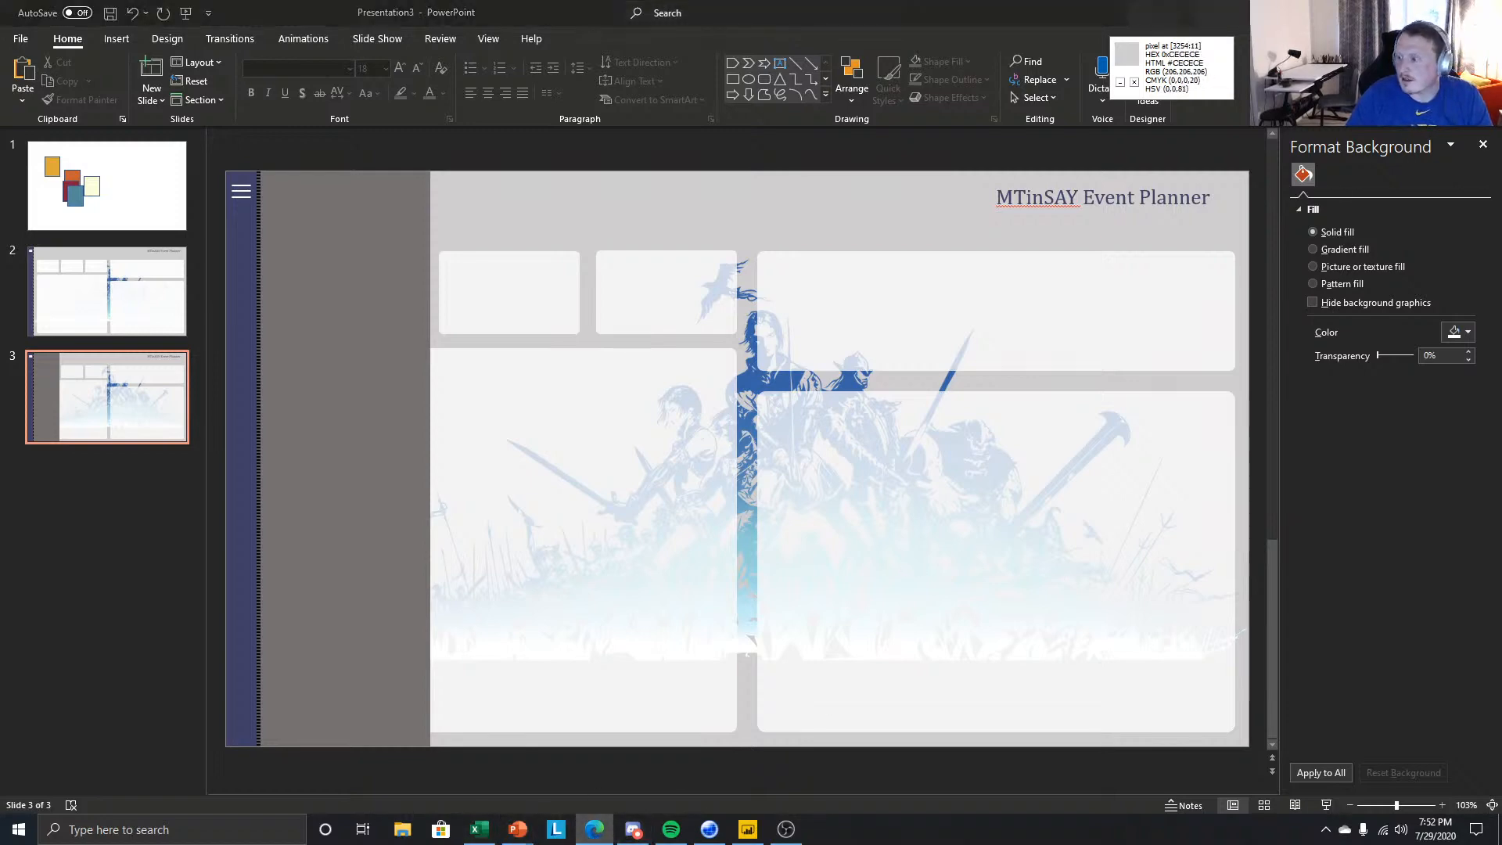
- Switch to the Edge browser and copy the small club icon from the Kraken Club page on BG FFXI Wiki
{"action": "left_click", "coordinate": [595, 830]}
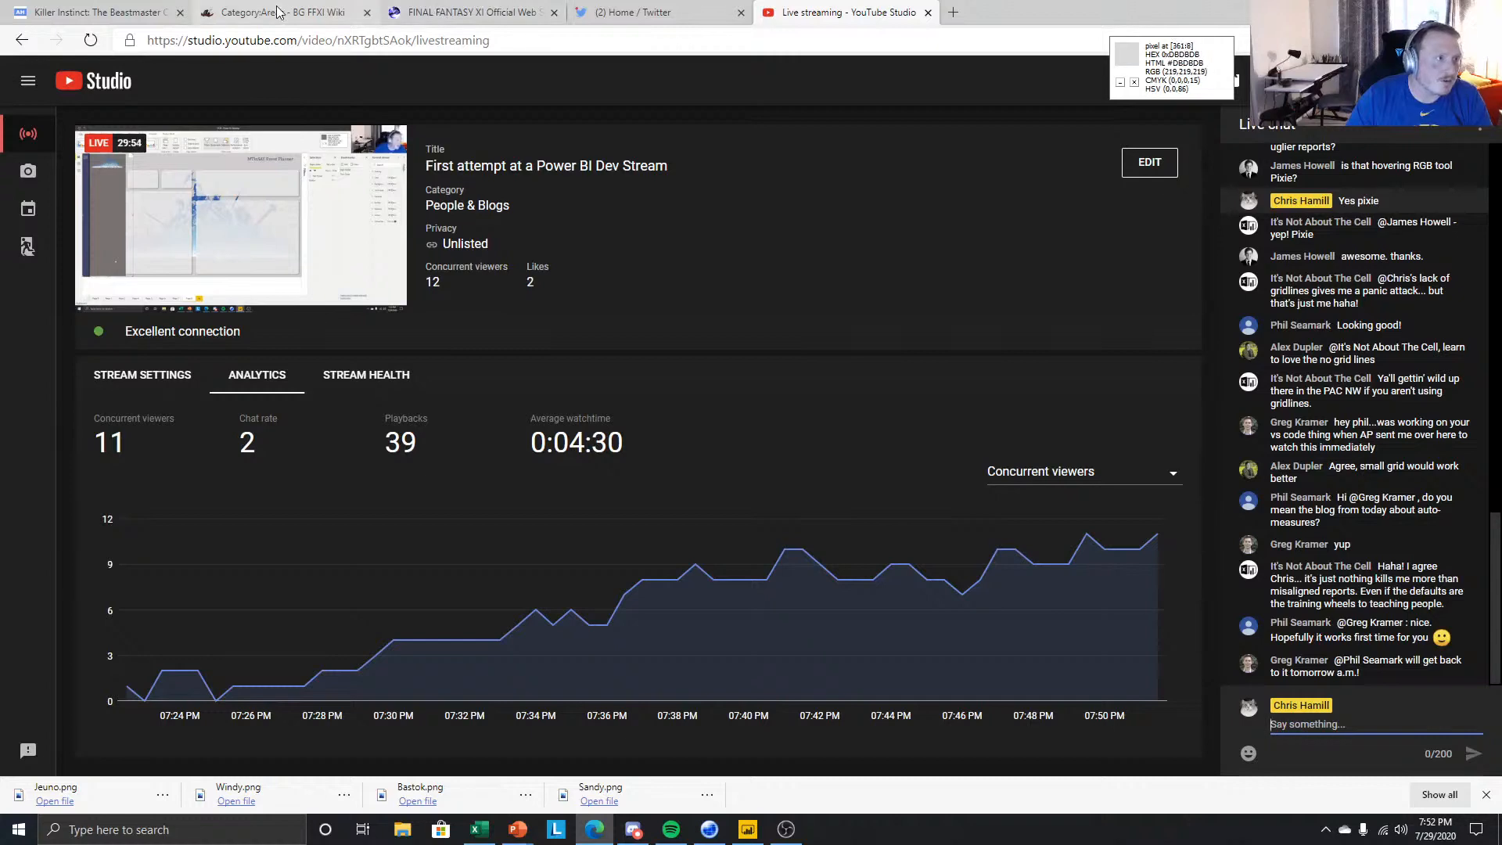
{"action": "left_click", "coordinate": [278, 11]}
{"action": "left_click", "coordinate": [88, 11]}
{"action": "left_click", "coordinate": [294, 11]}
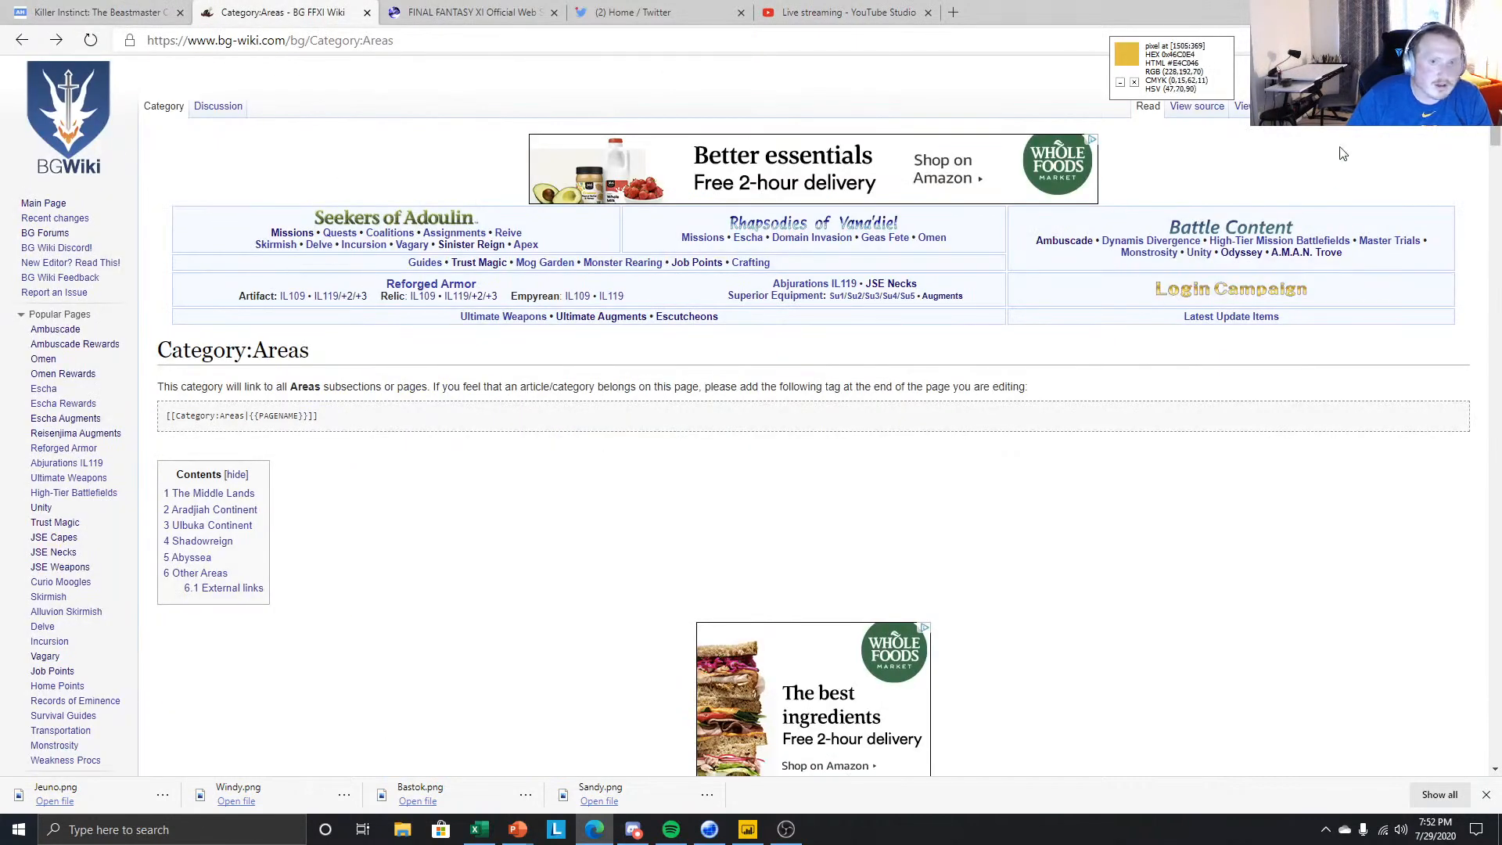
{"action": "scroll", "coordinate": [331, 376], "scroll_direction": "down", "scroll_amount": 5}
{"action": "scroll", "coordinate": [426, 560], "scroll_direction": "up", "scroll_amount": 5}
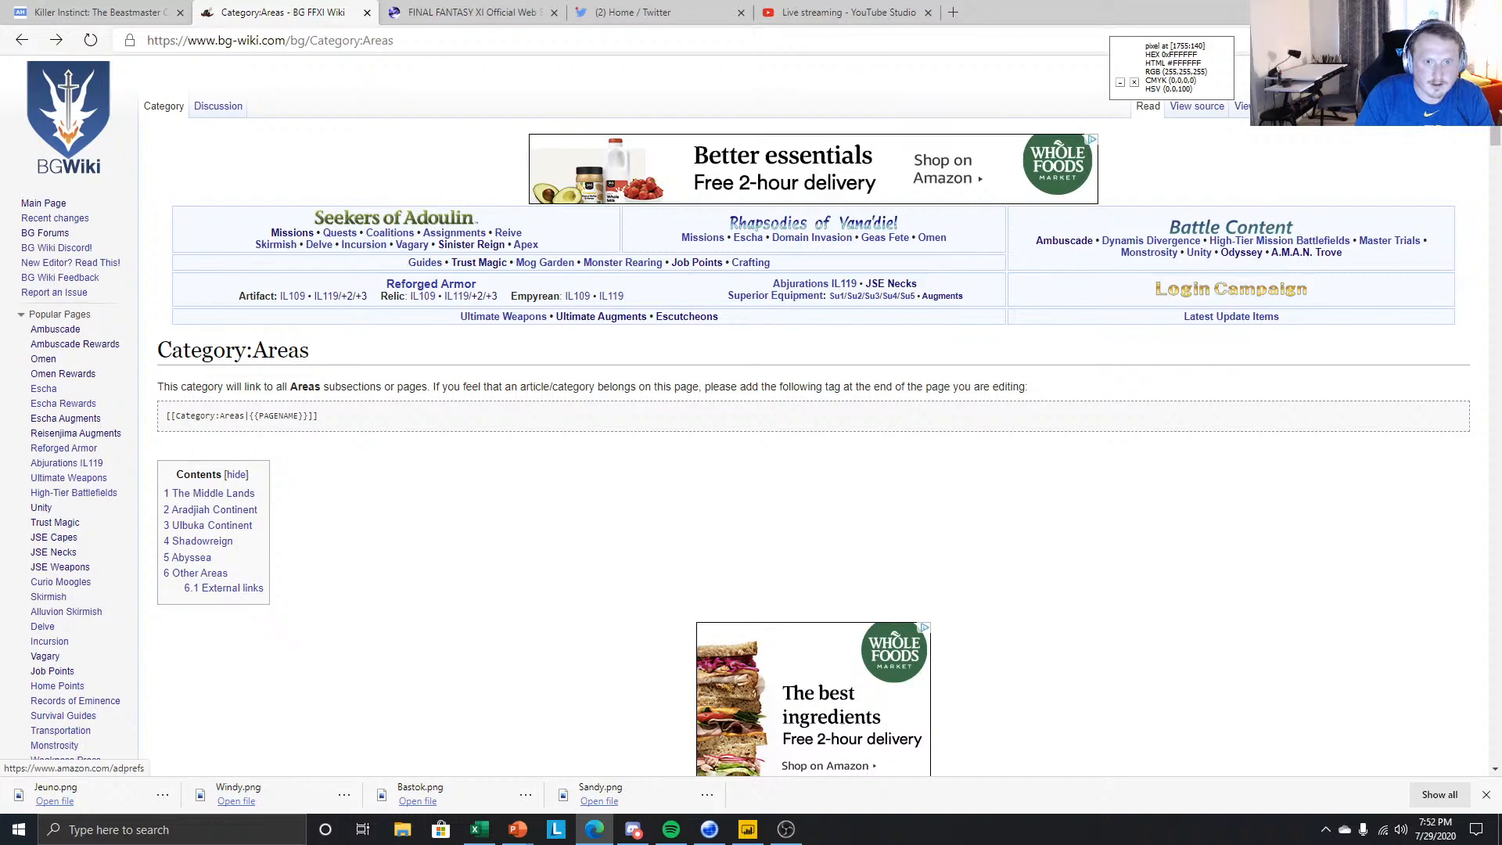
{"action": "key", "text": "alt+Right"}
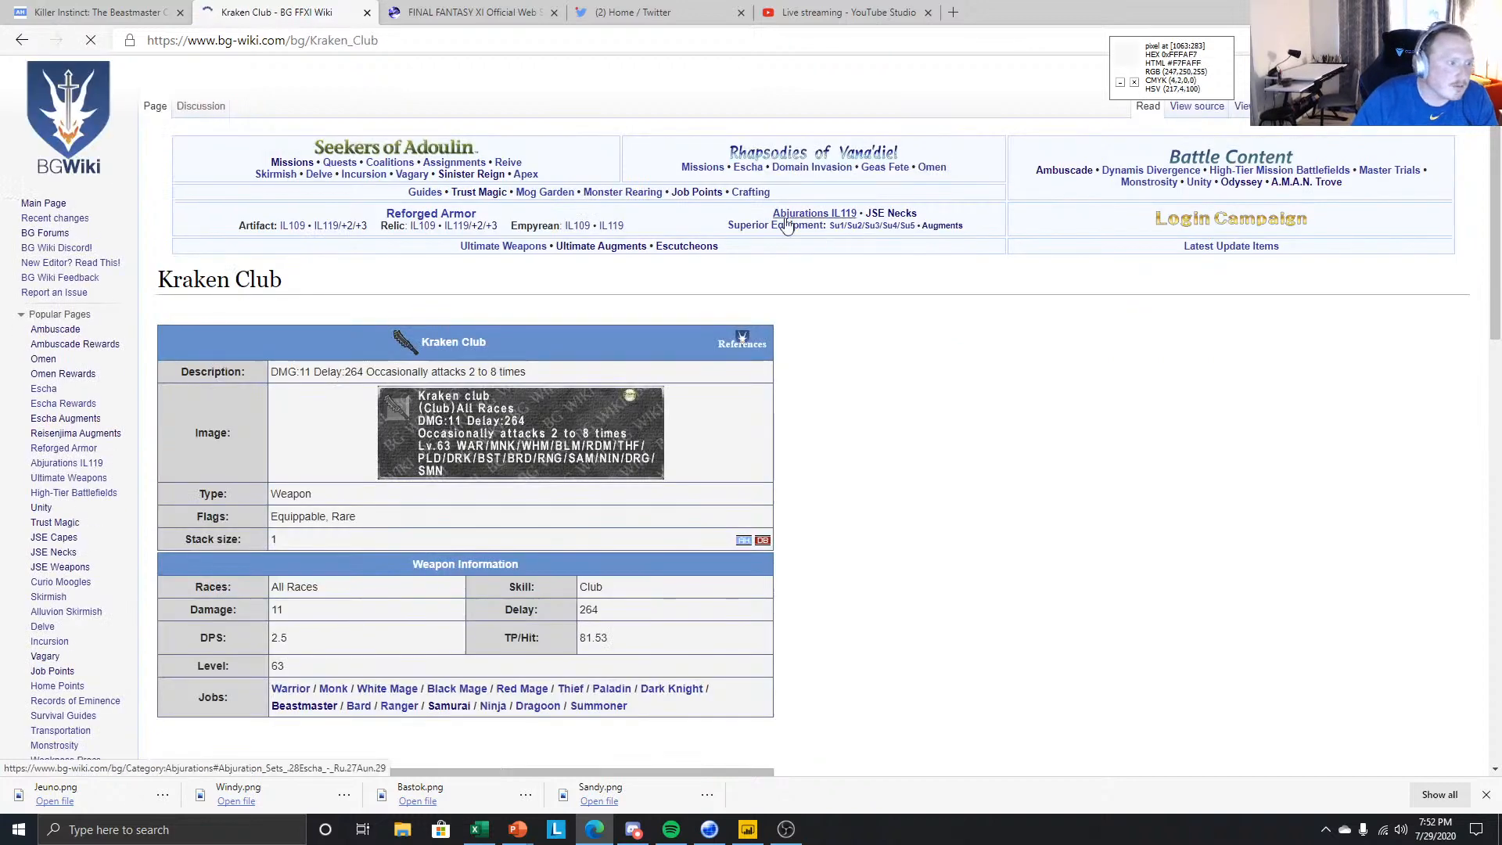
{"action": "right_click", "coordinate": [402, 412]}
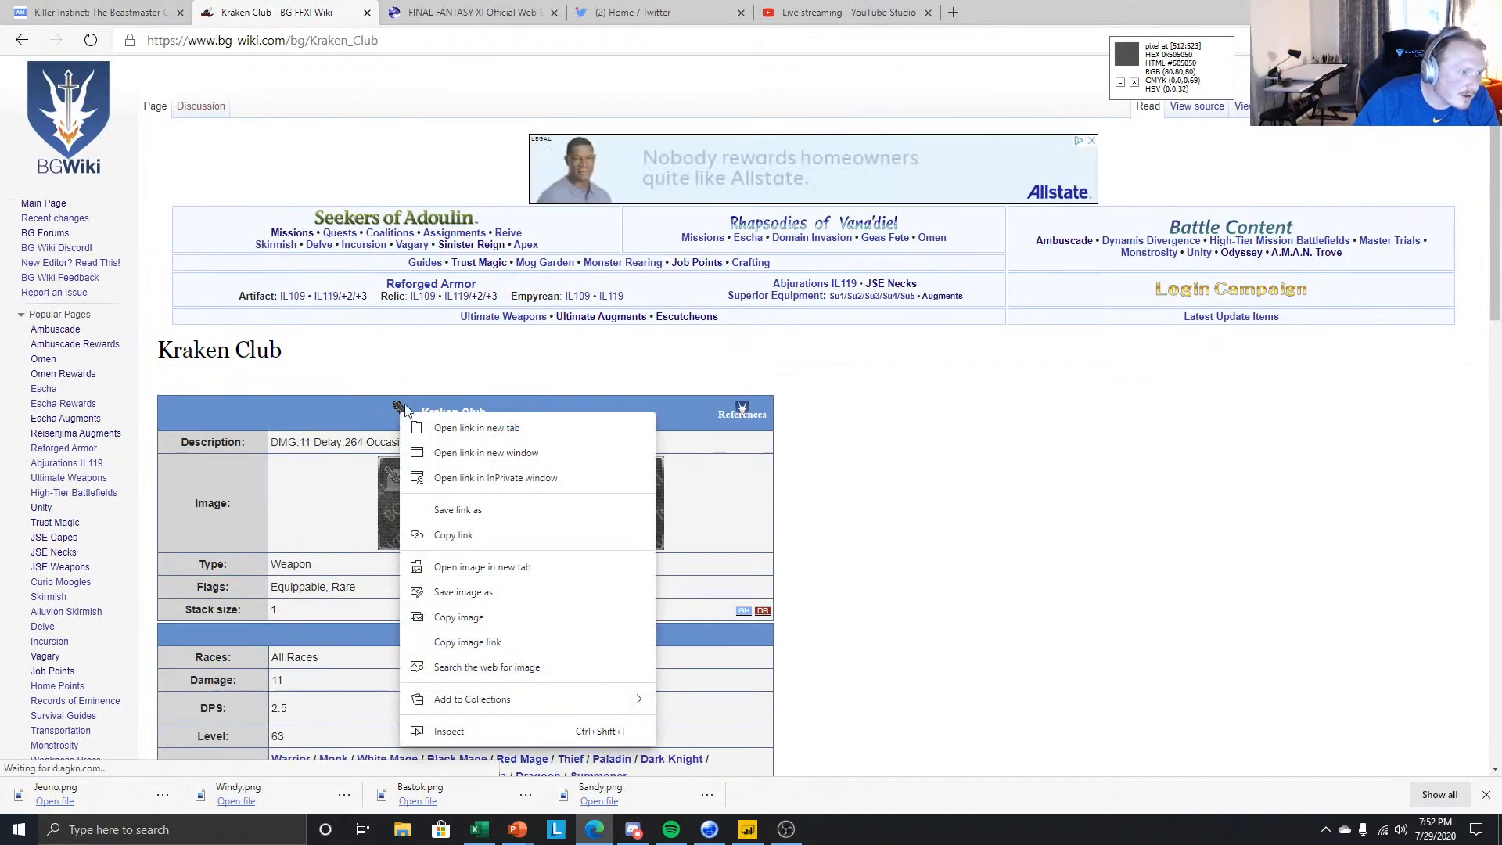
{"action": "left_click", "coordinate": [478, 593]}
- Switch back to Presentation3 in PowerPoint and place two copies of the club icon on slide 3, one in the flyout's upper-right corner
{"action": "key", "text": "alt+Tab"}
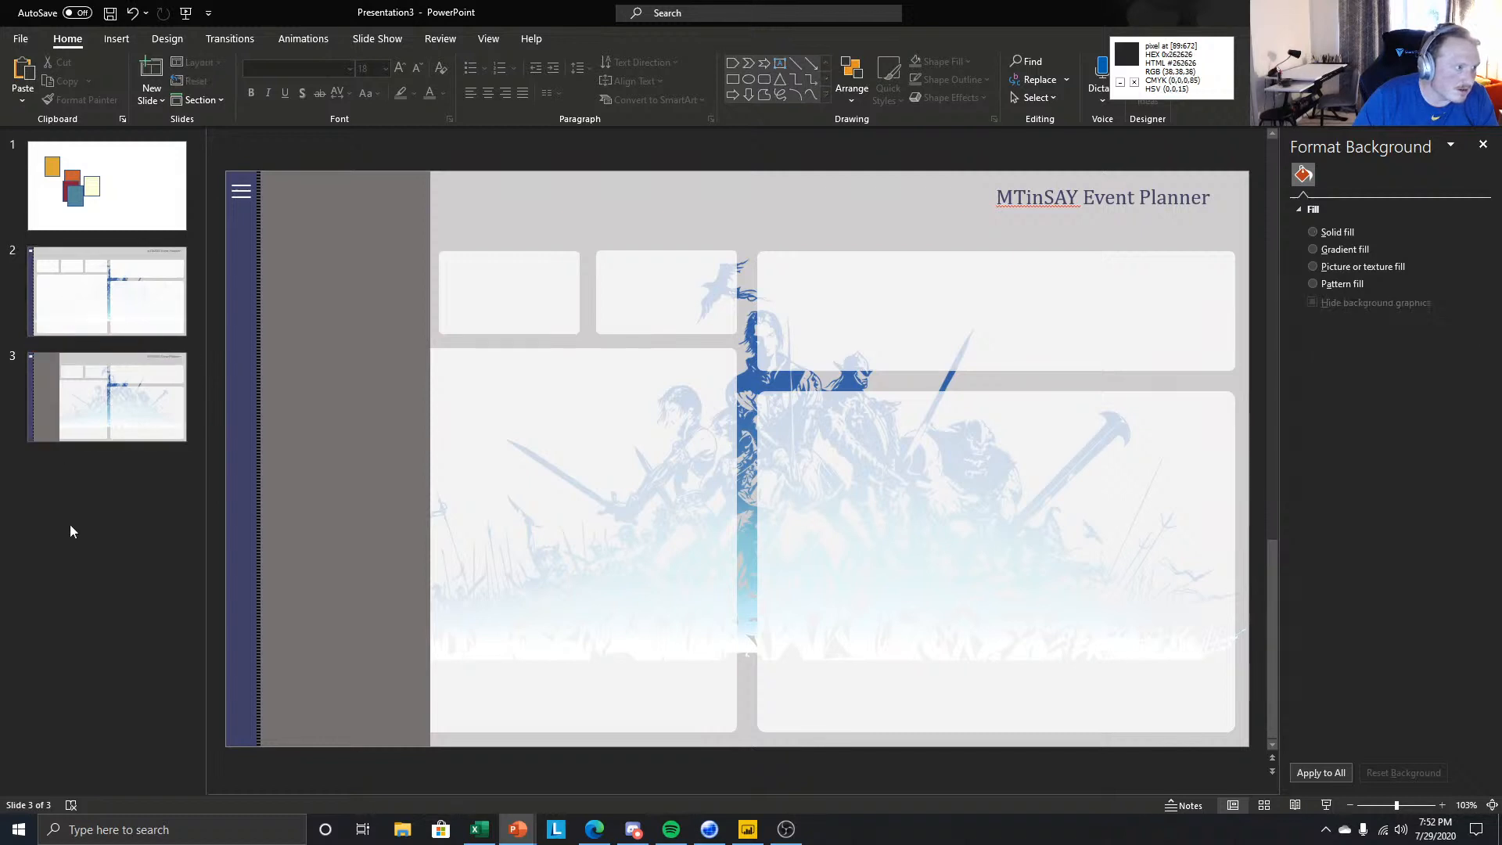
{"action": "key", "text": "ctrl+v"}
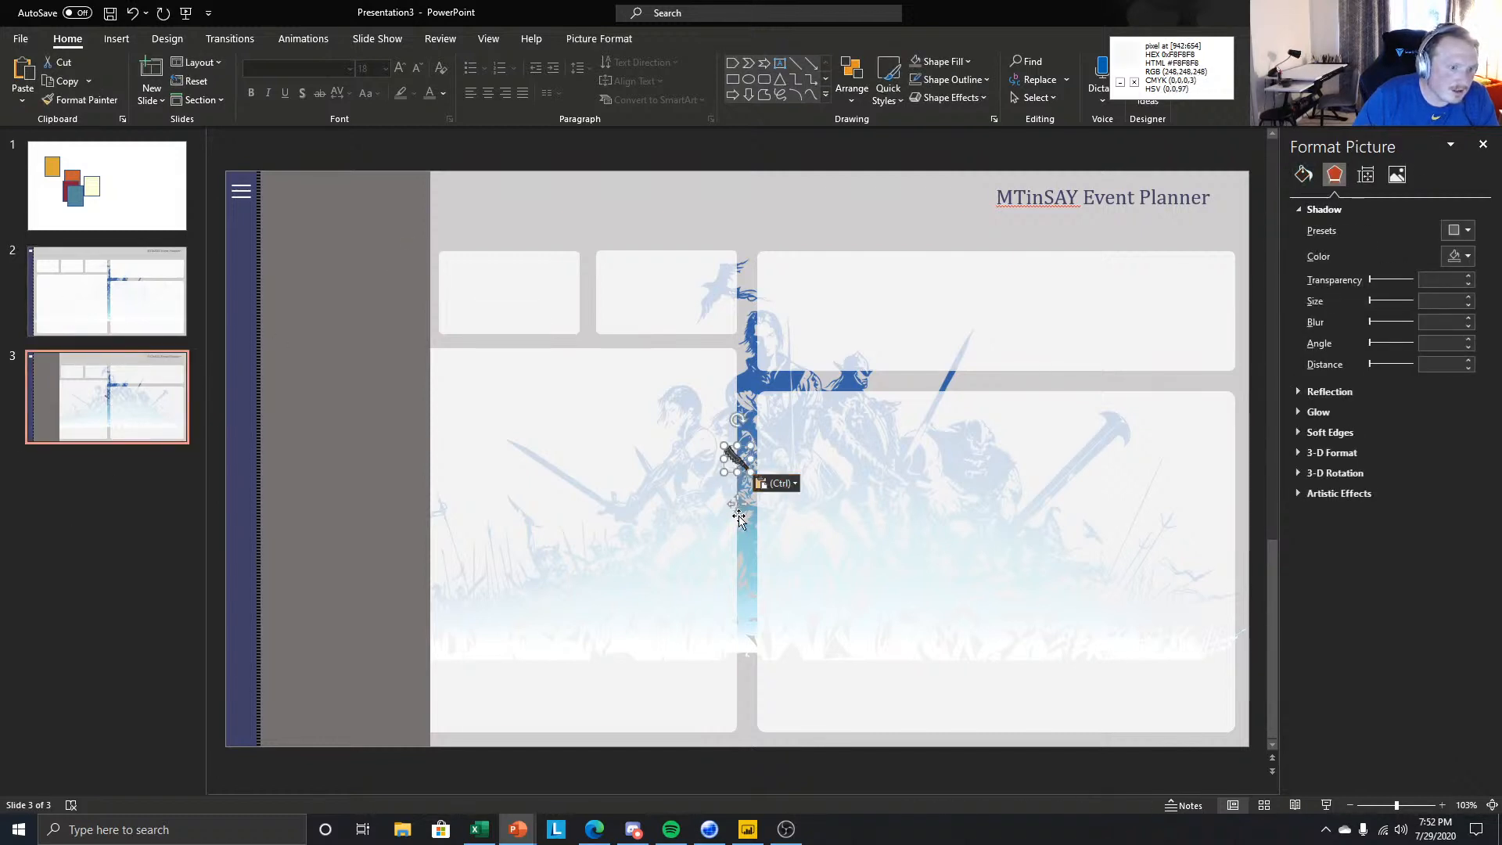
{"action": "left_click_drag", "start_coordinate": [736, 509], "coordinate": [296, 248]}
{"action": "key", "text": "ctrl+z"}
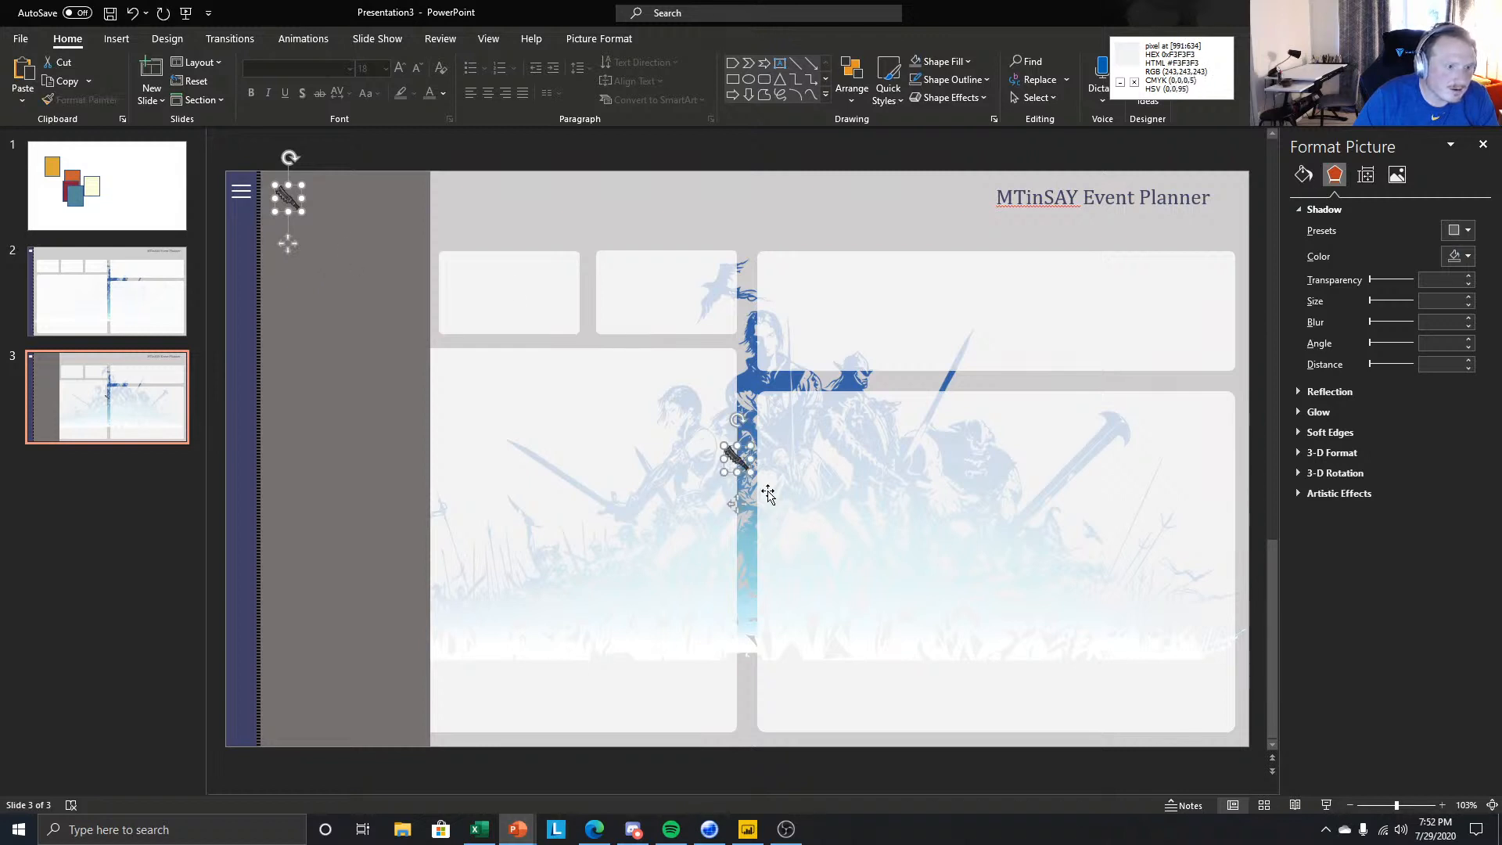
{"action": "left_click_drag", "start_coordinate": [734, 506], "coordinate": [793, 559]}
{"action": "left_click", "coordinate": [622, 181]}
{"action": "left_click", "coordinate": [655, 144]}
{"action": "left_click", "coordinate": [795, 510]}
{"action": "left_click_drag", "start_coordinate": [793, 559], "coordinate": [408, 249]}
- Move the other club icon to the flyout's upper-left corner and align both icons with Align Middle
{"action": "left_click", "coordinate": [368, 259]}
{"action": "left_click", "coordinate": [345, 252]}
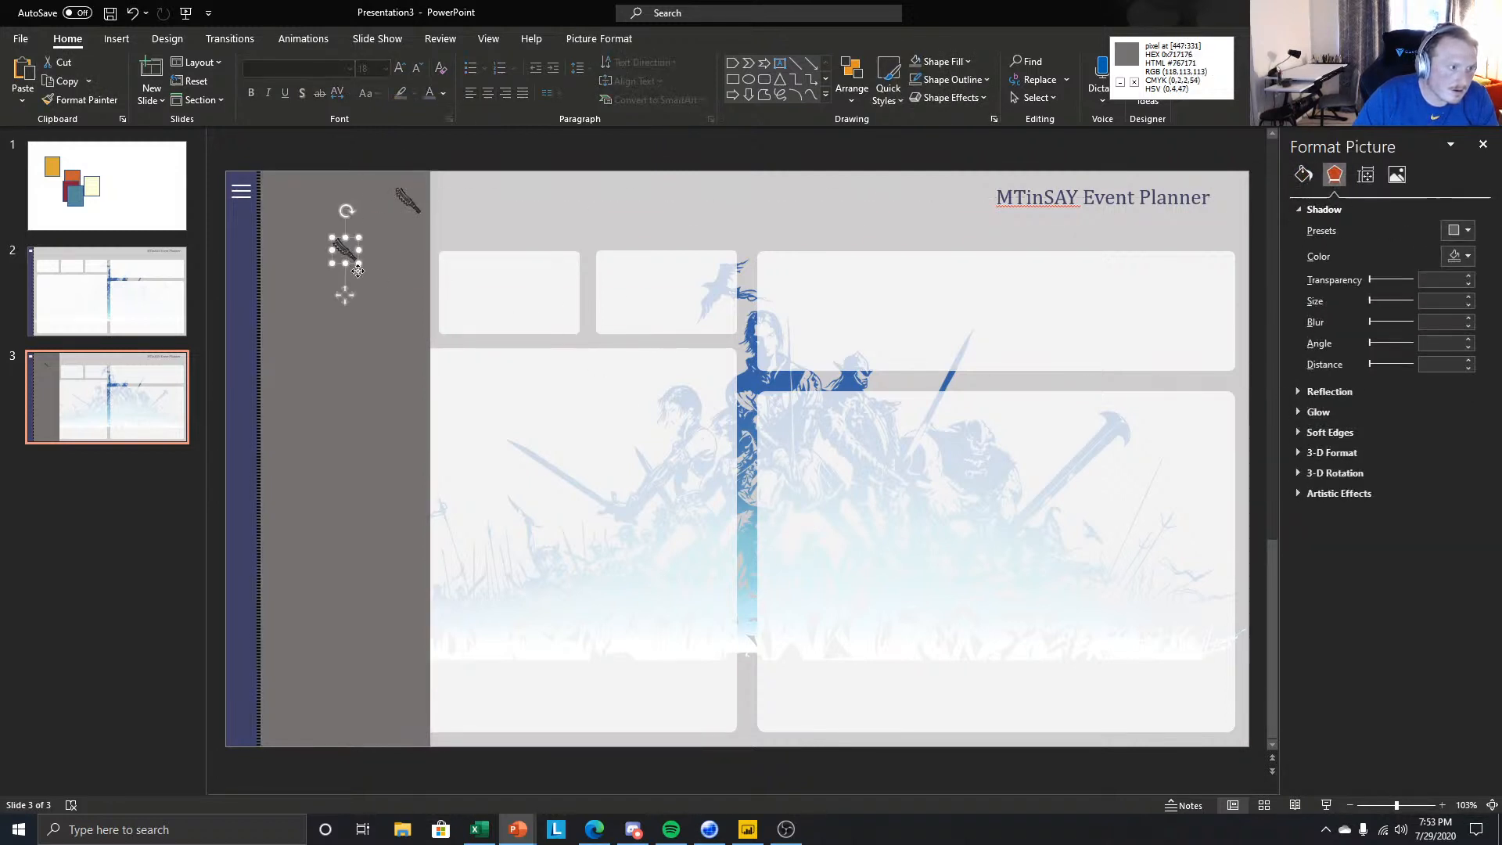
{"action": "left_click_drag", "start_coordinate": [345, 295], "coordinate": [288, 245]}
{"action": "left_click", "coordinate": [407, 205], "text": "shift"}
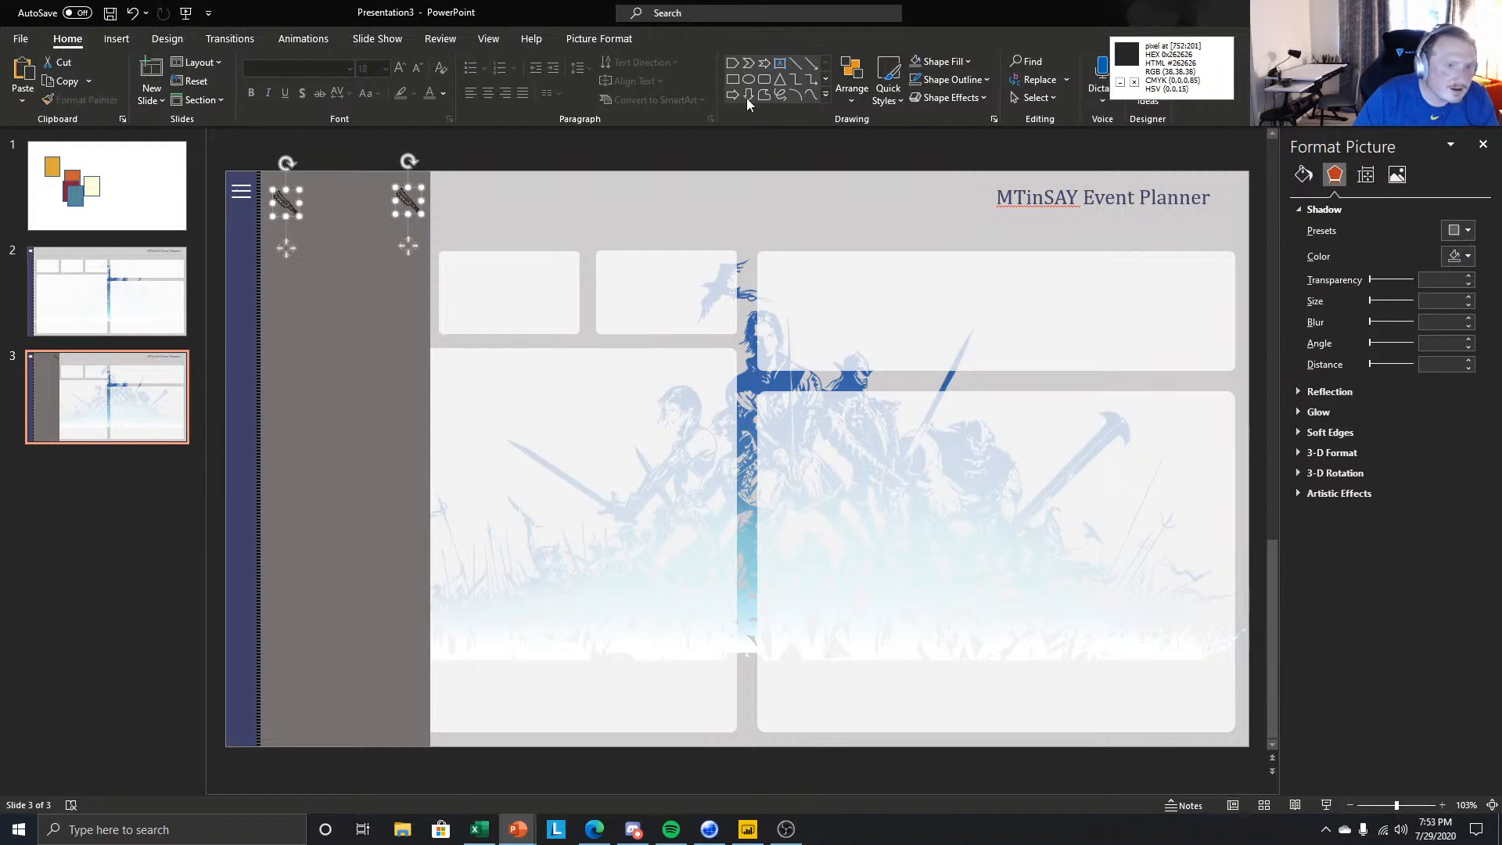
{"action": "left_click", "coordinate": [852, 80]}
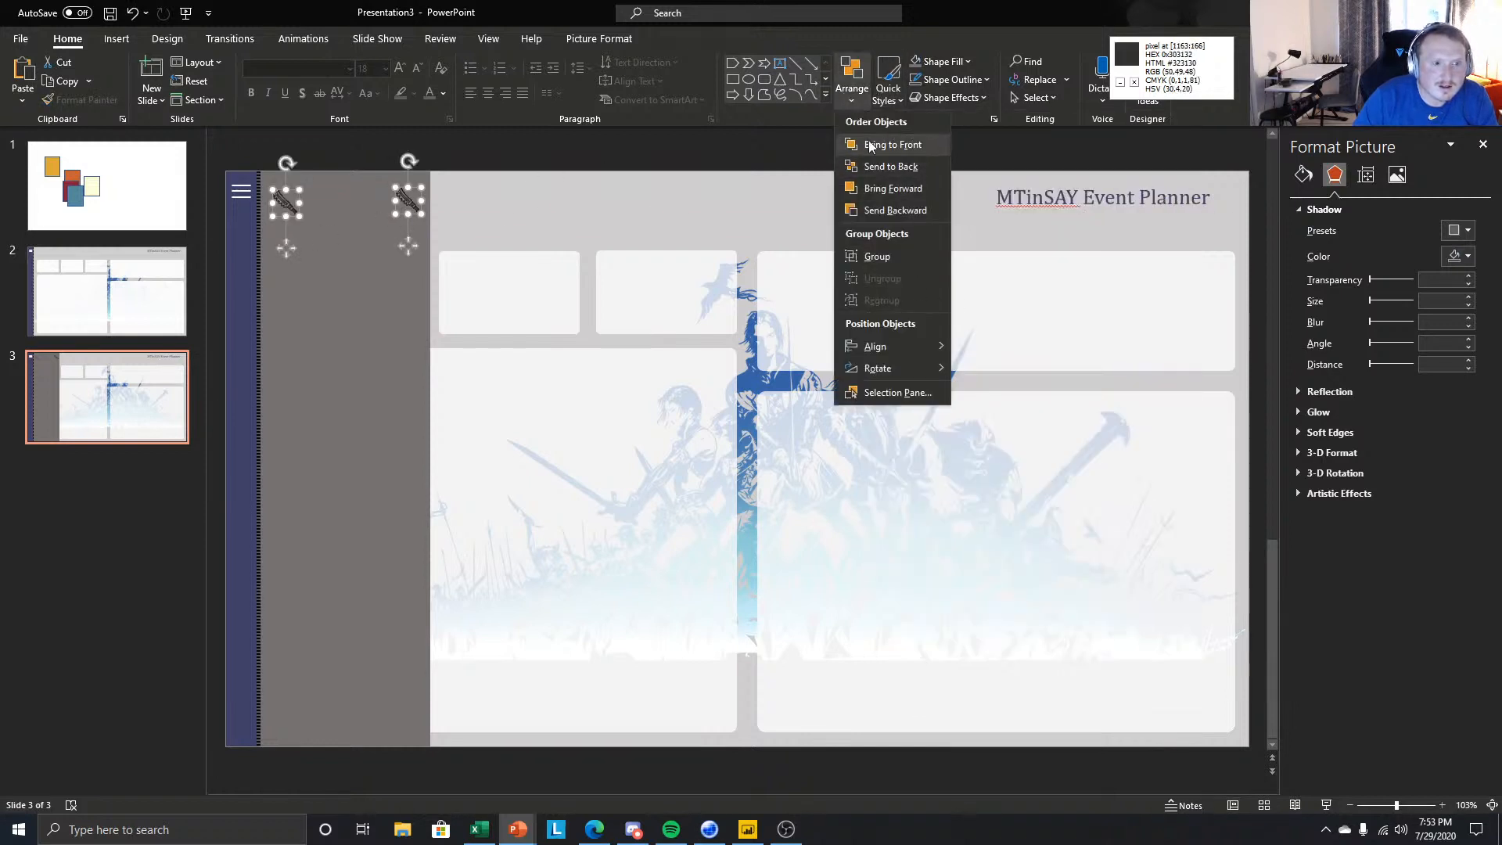
{"action": "mouse_move", "coordinate": [931, 344]}
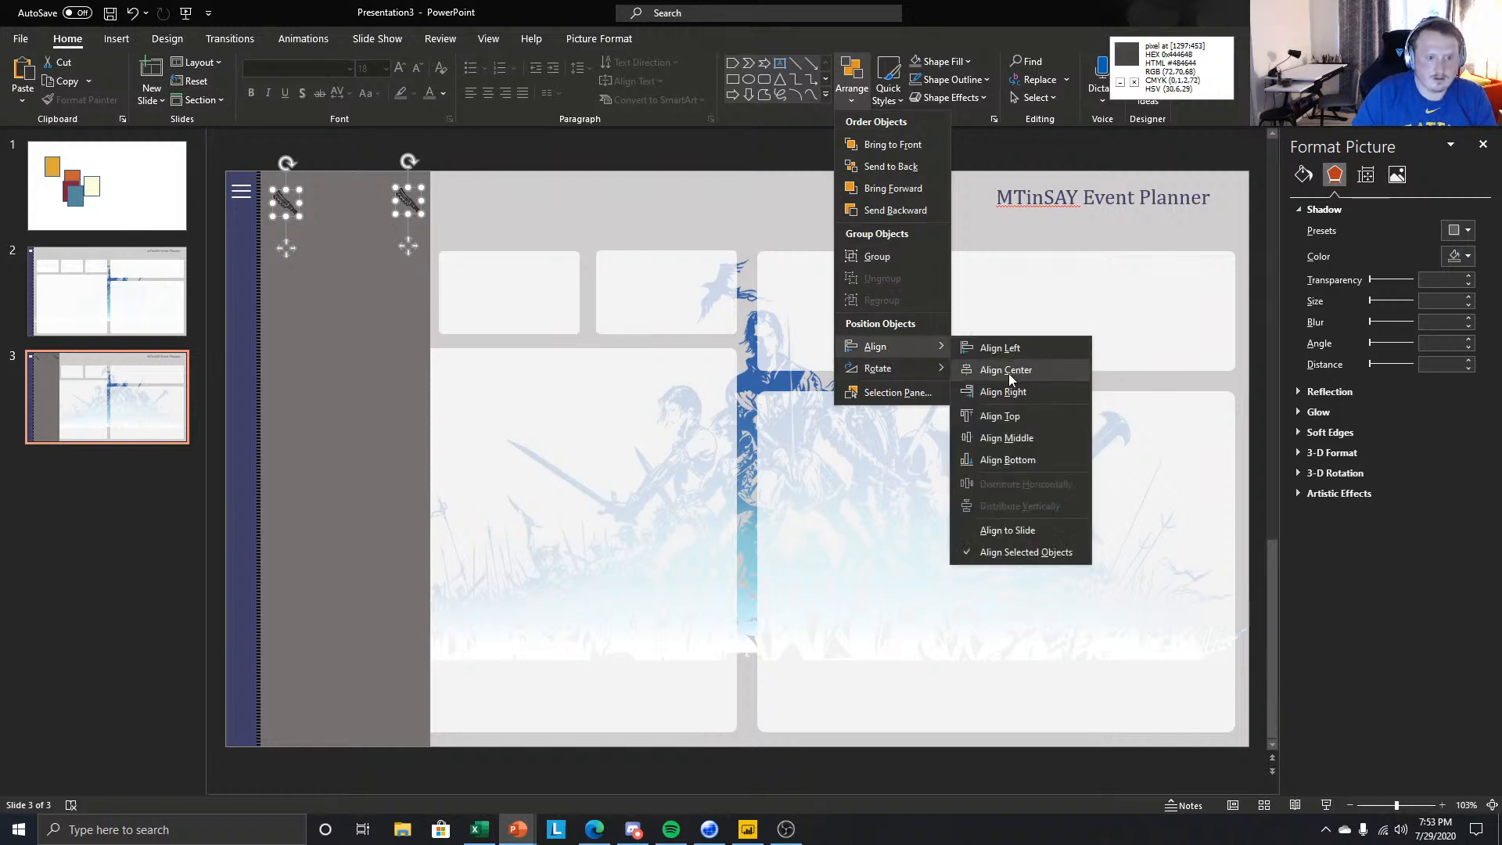
{"action": "left_click", "coordinate": [998, 435]}
{"action": "left_click", "coordinate": [108, 585]}
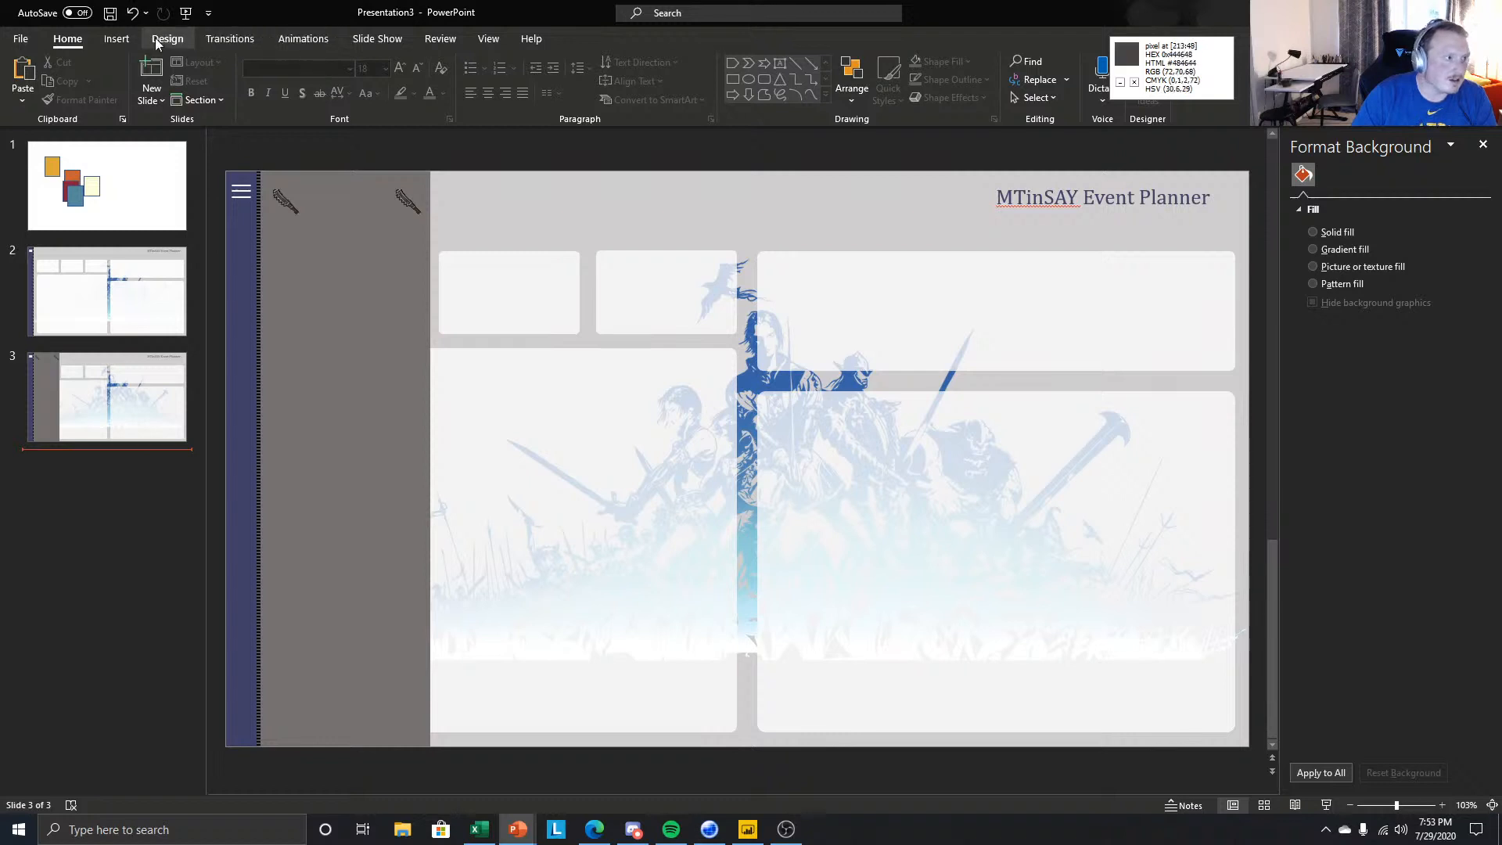
- Add a text box reading Navigation in the header area of slide 3, beside the flyout
{"action": "left_click", "coordinate": [125, 40]}
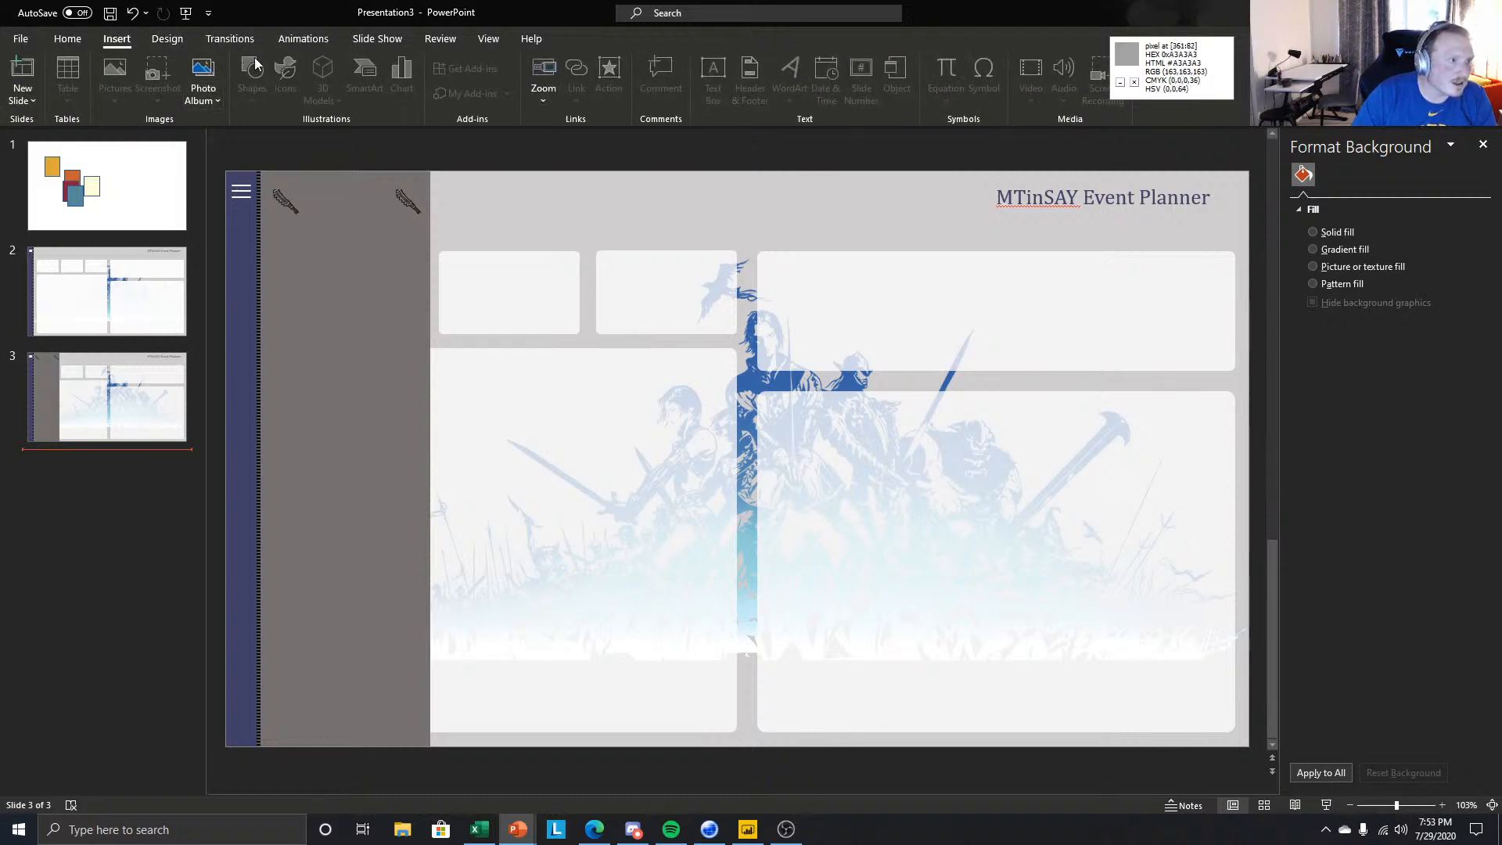
{"action": "left_click", "coordinate": [326, 144]}
{"action": "left_click", "coordinate": [252, 78]}
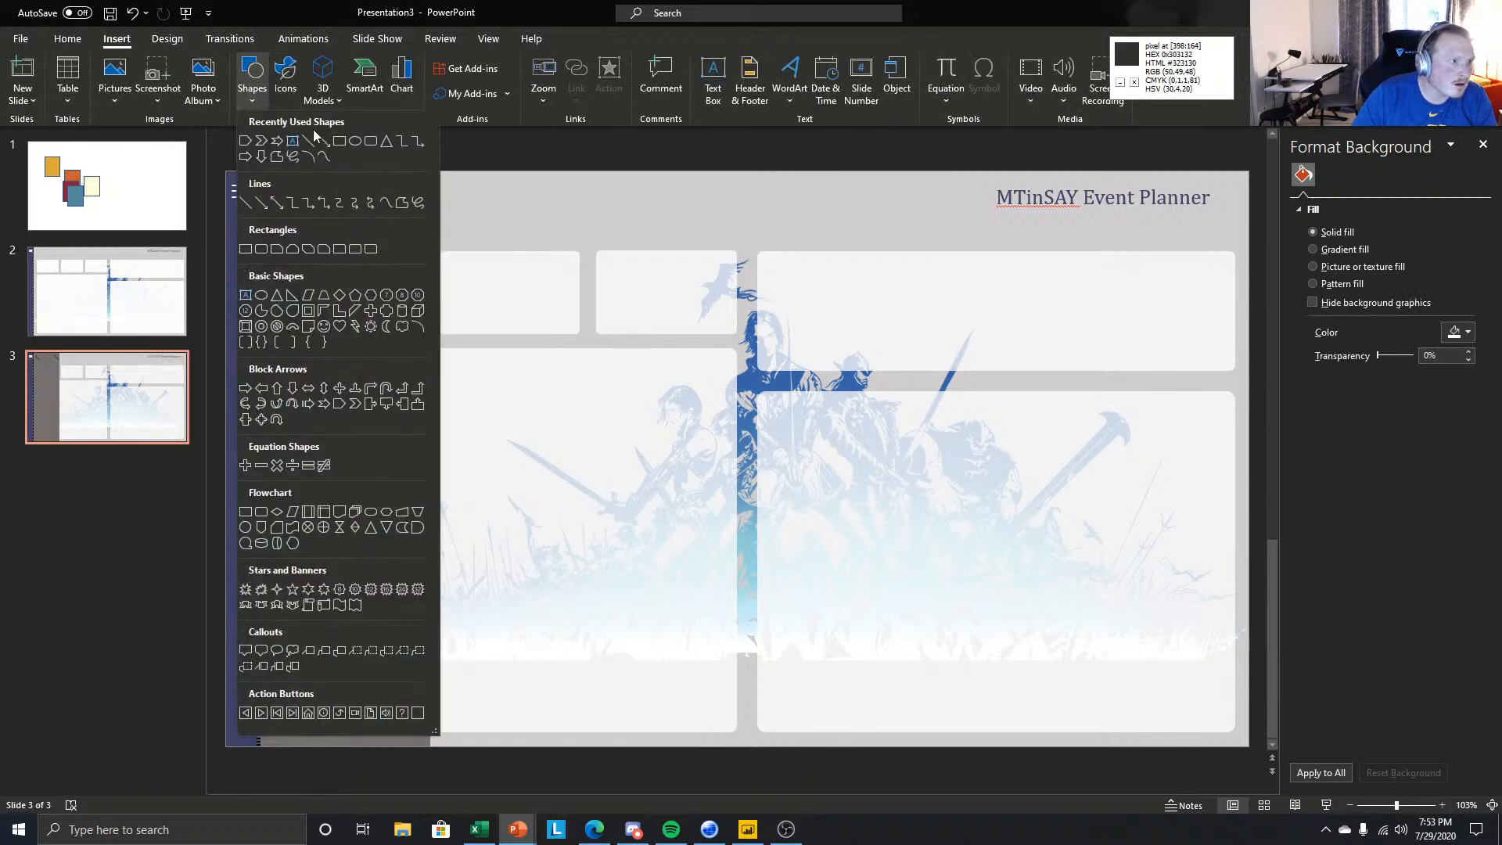
{"action": "left_click", "coordinate": [292, 140]}
{"action": "left_click_drag", "start_coordinate": [533, 201], "coordinate": [783, 244]}
{"action": "type", "text": "Navigation"}
- Format the Navigation text as white, centered Cambria and fit its box between the two club icons on the flyout
{"action": "key", "text": "ctrl+a"}
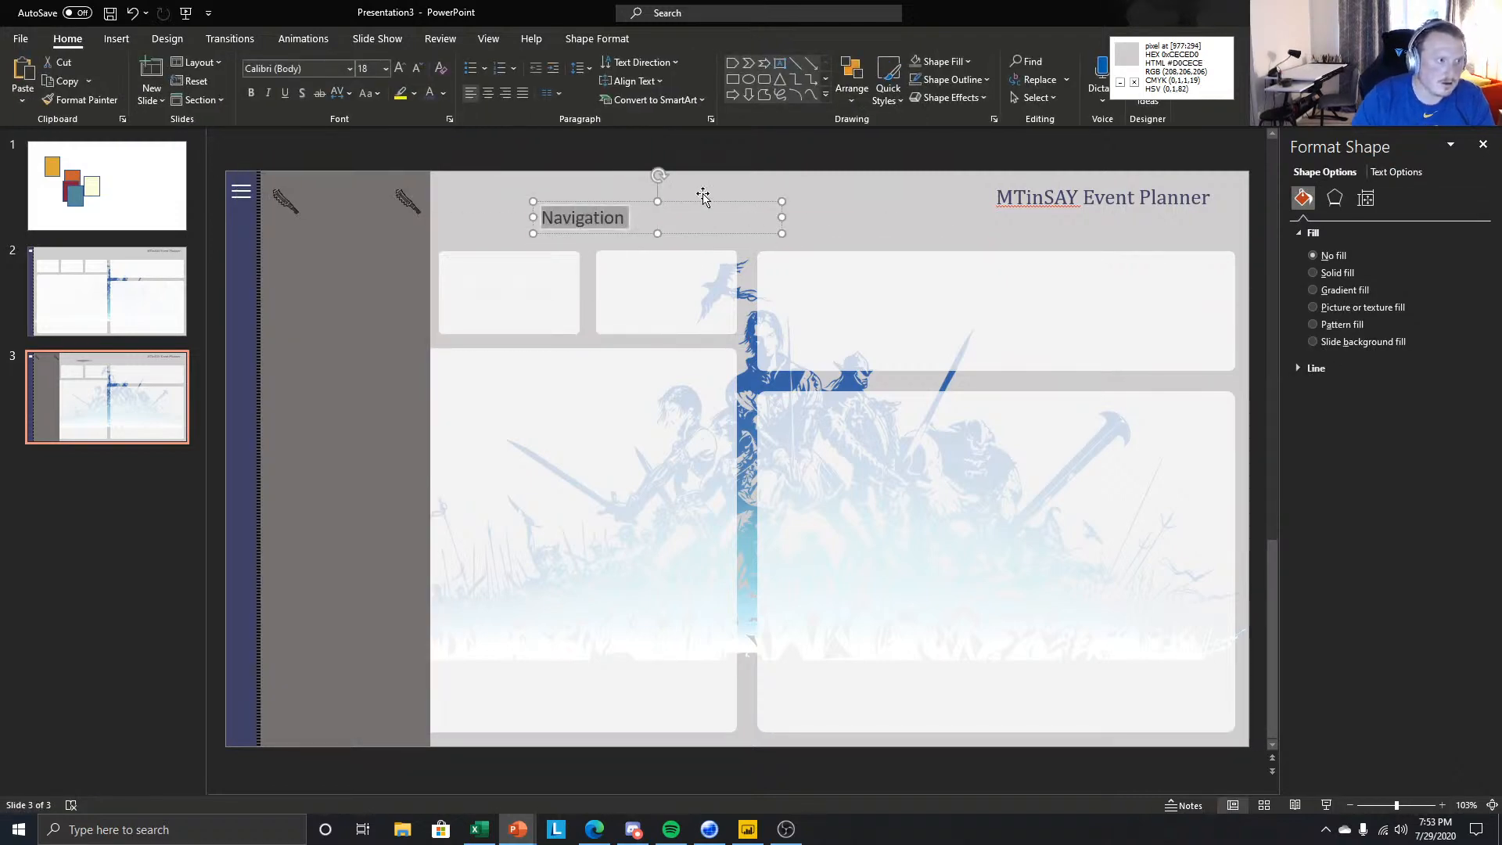
{"action": "left_click", "coordinate": [348, 69]}
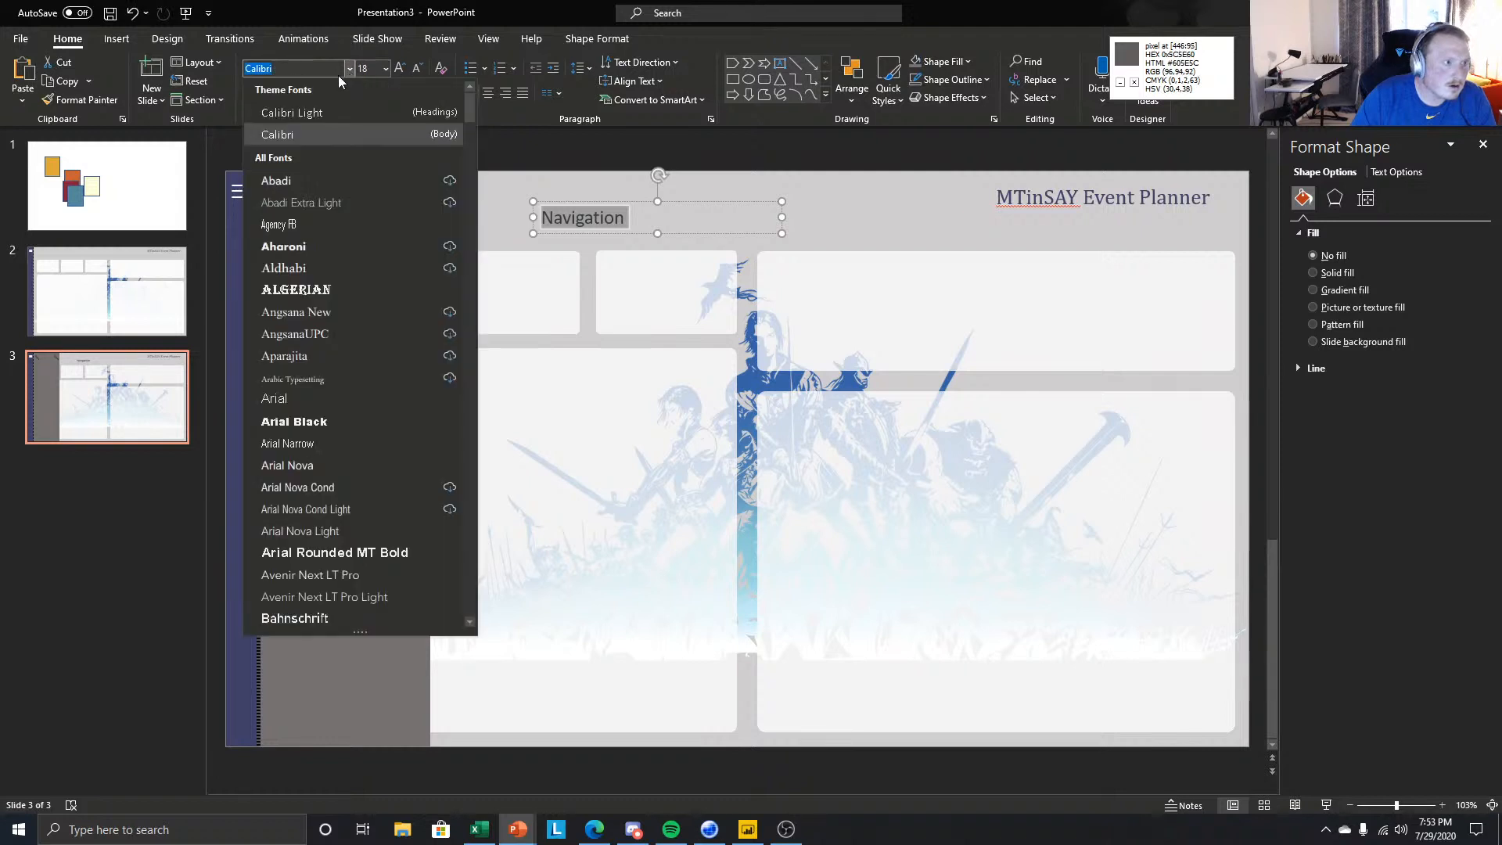
{"action": "type", "text": "Cam"}
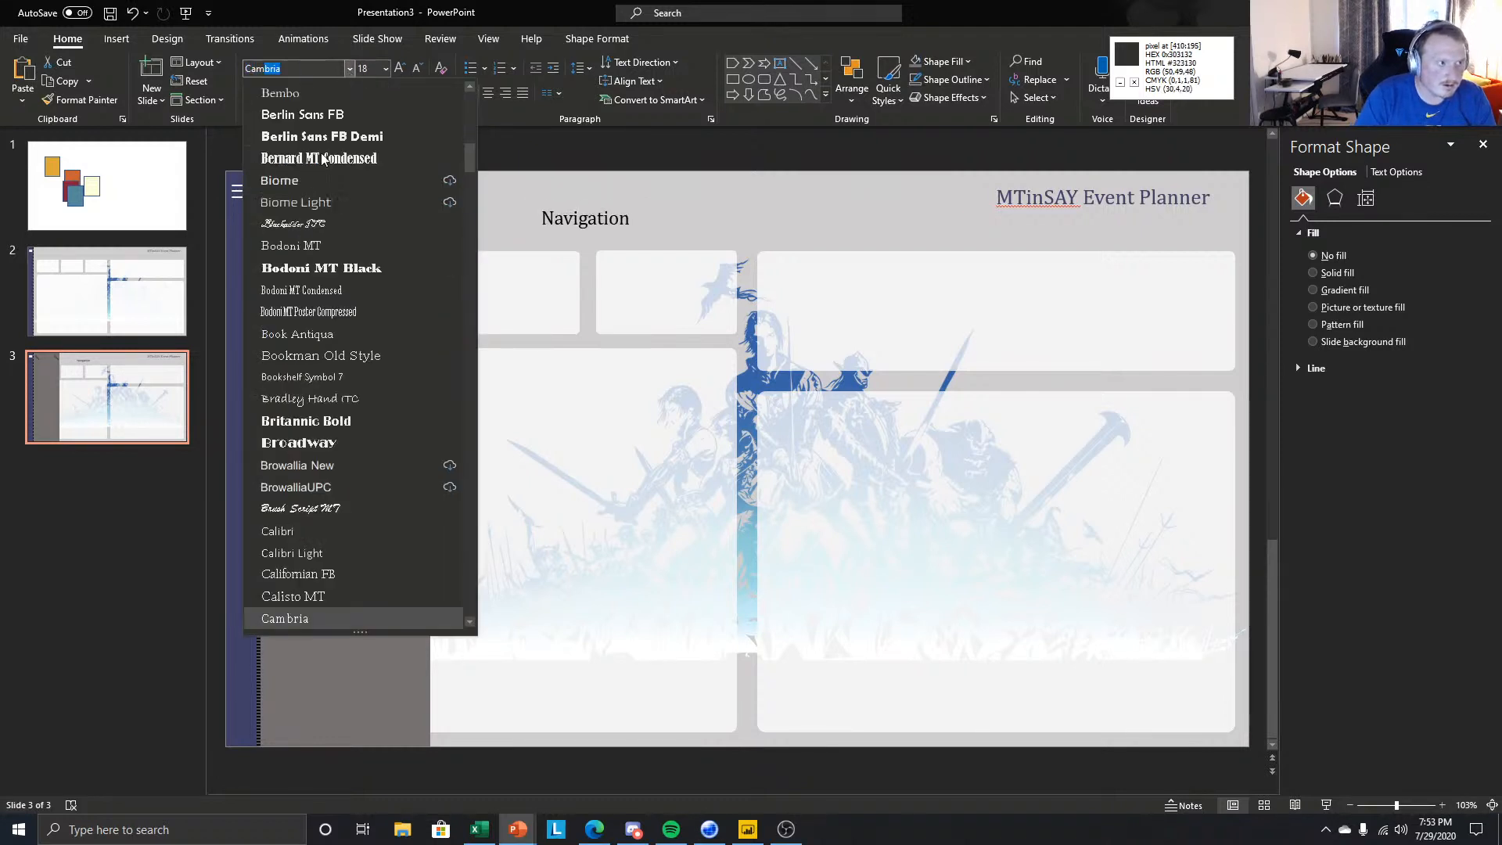
{"action": "key", "text": "Return"}
{"action": "left_click", "coordinate": [443, 93]}
{"action": "left_click", "coordinate": [436, 170]}
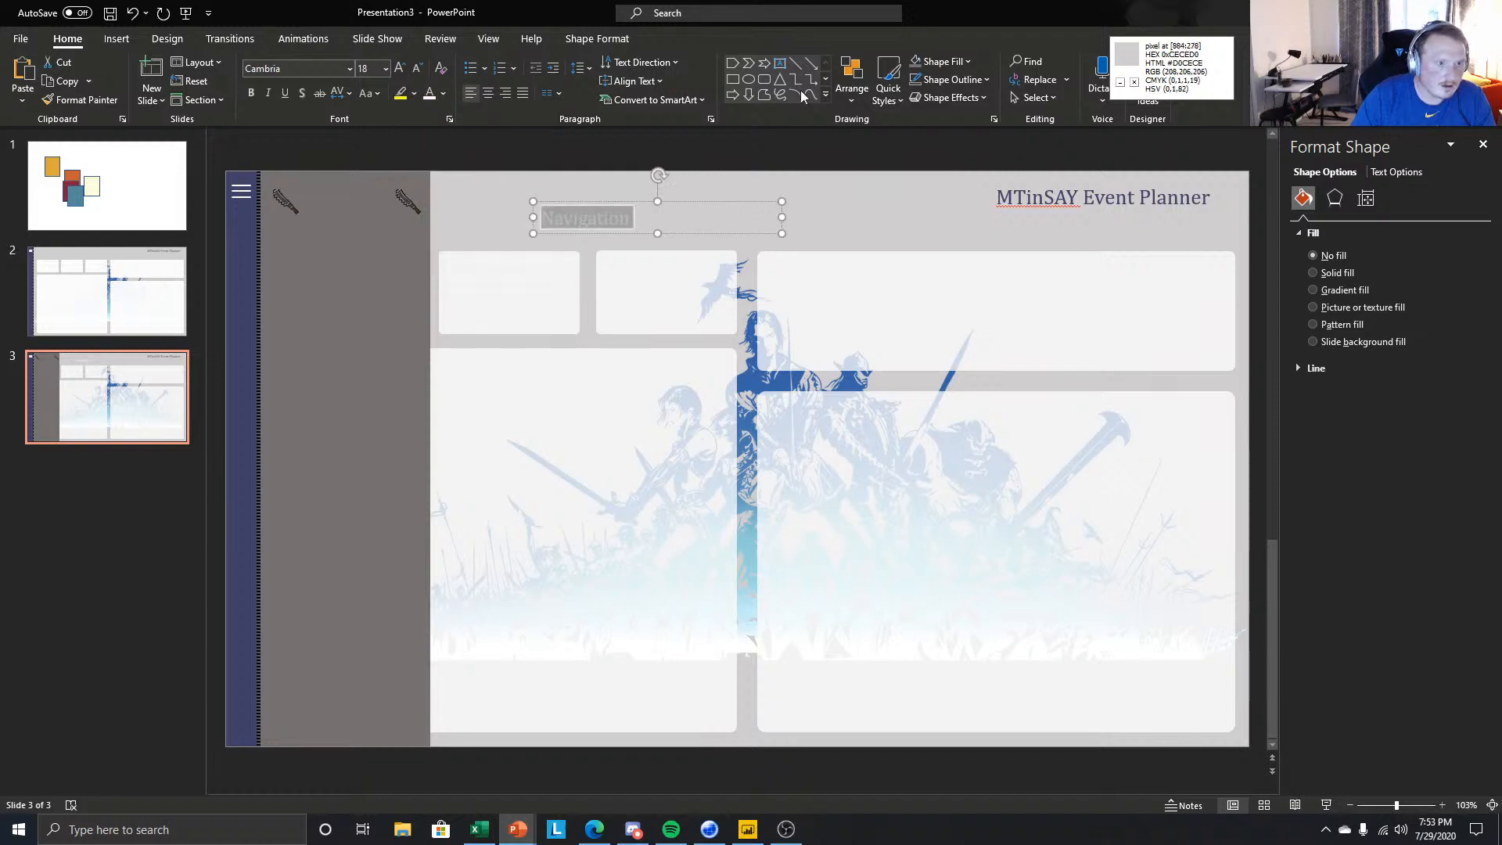
{"action": "left_click", "coordinate": [488, 93]}
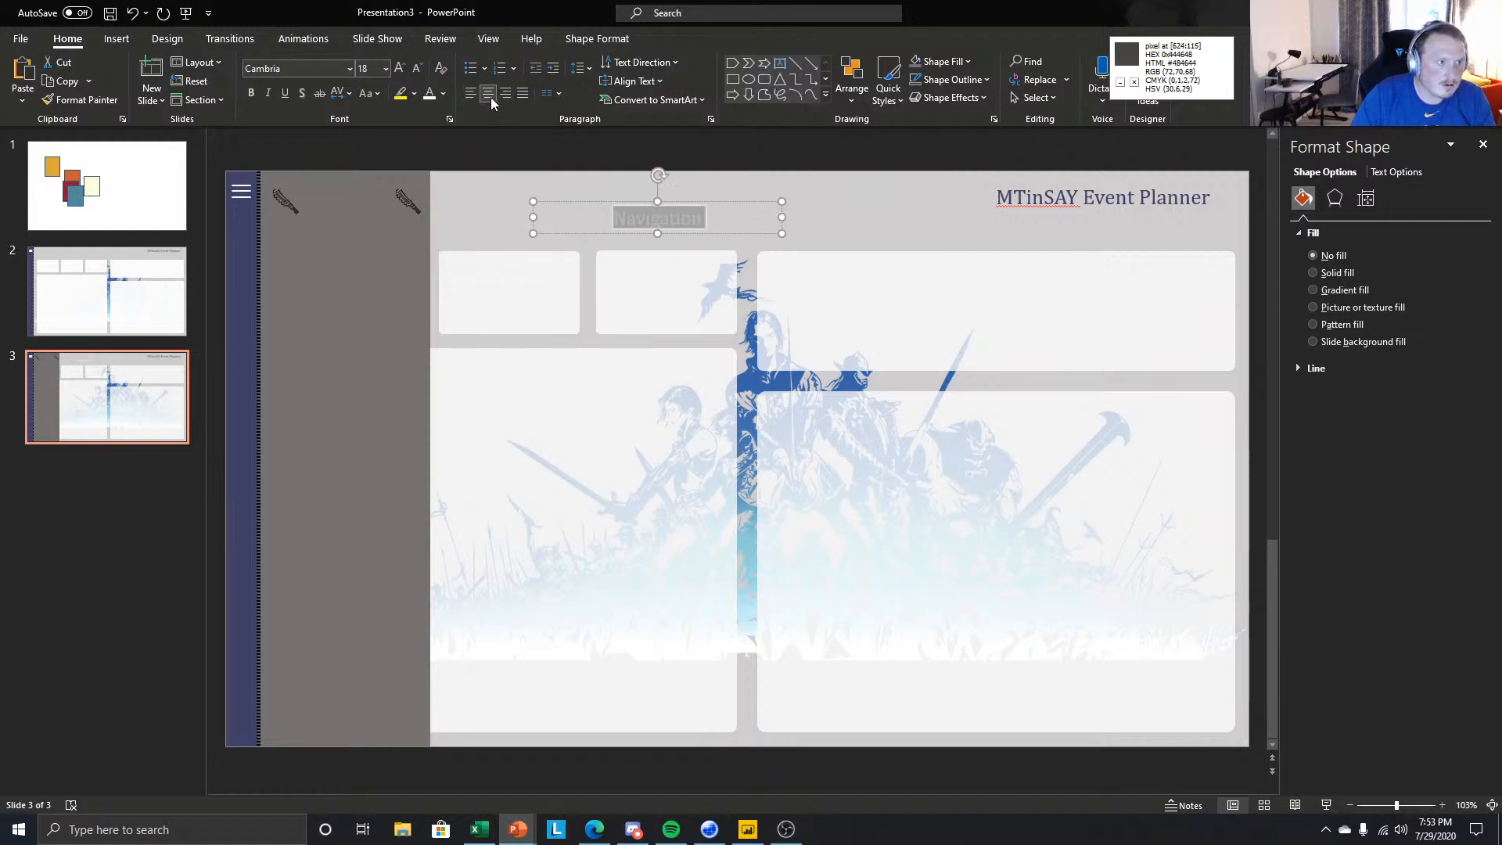
{"action": "left_click", "coordinate": [780, 217]}
{"action": "left_click_drag", "start_coordinate": [779, 218], "coordinate": [379, 215]}
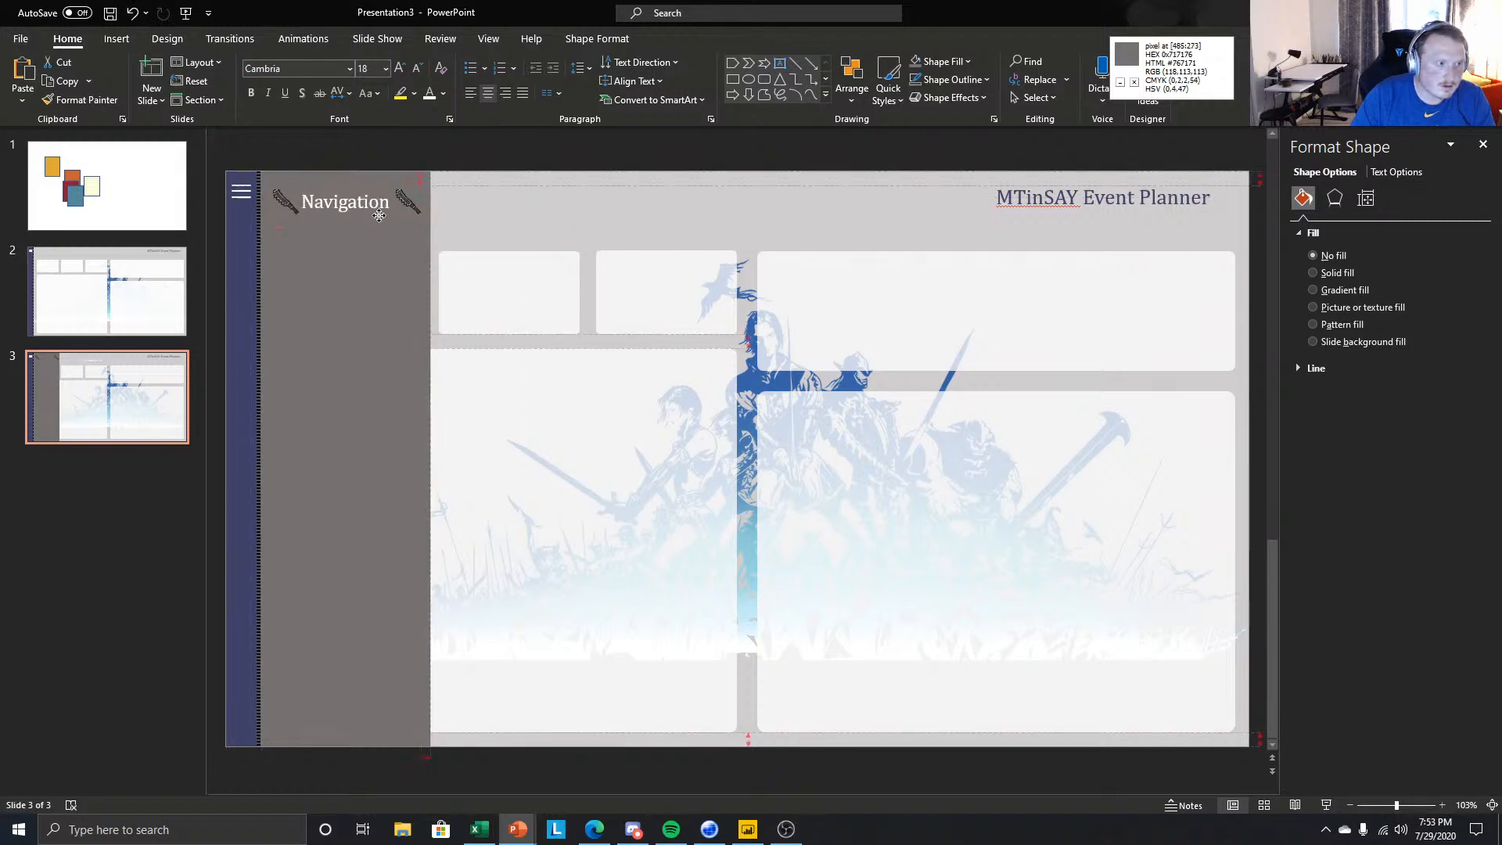
- Nudge both club icons slightly outward and upward, away from the Navigation text
{"action": "left_click", "coordinate": [272, 198]}
{"action": "left_click", "coordinate": [278, 200]}
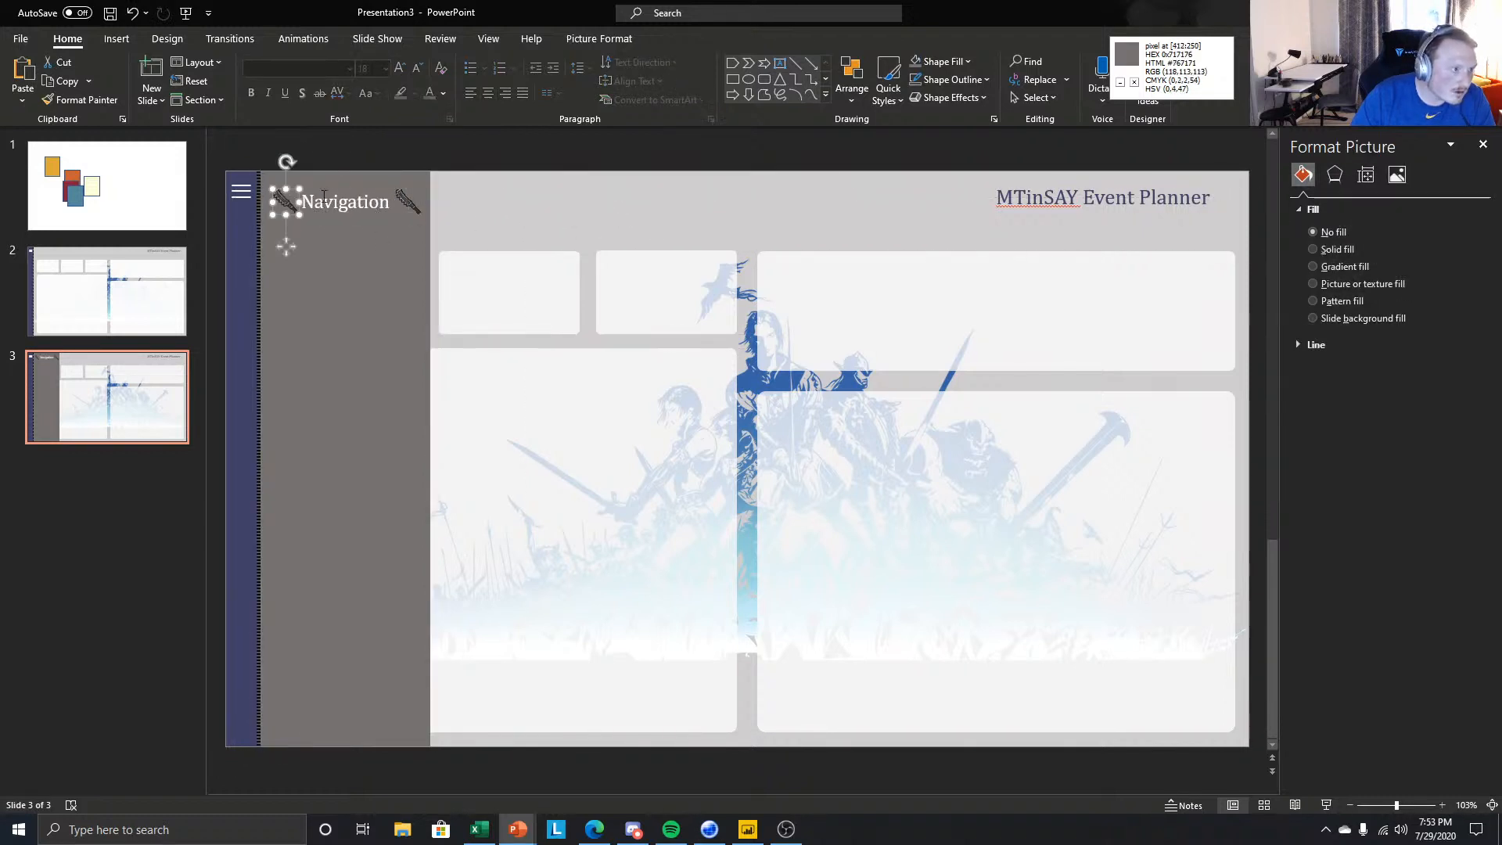
{"action": "left_click_drag", "start_coordinate": [285, 246], "coordinate": [280, 243]}
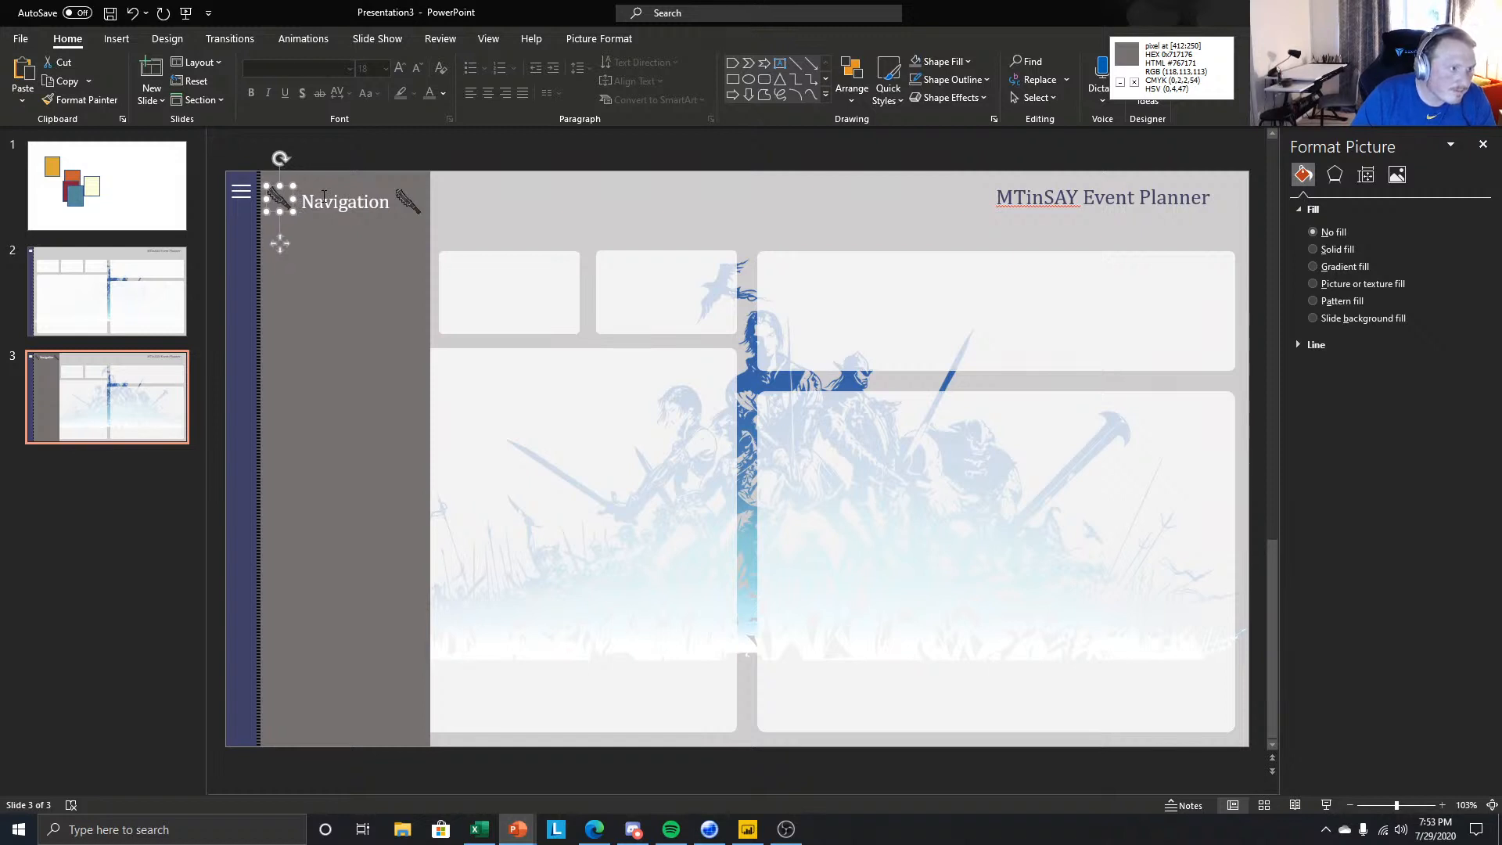
{"action": "left_click", "coordinate": [395, 199]}
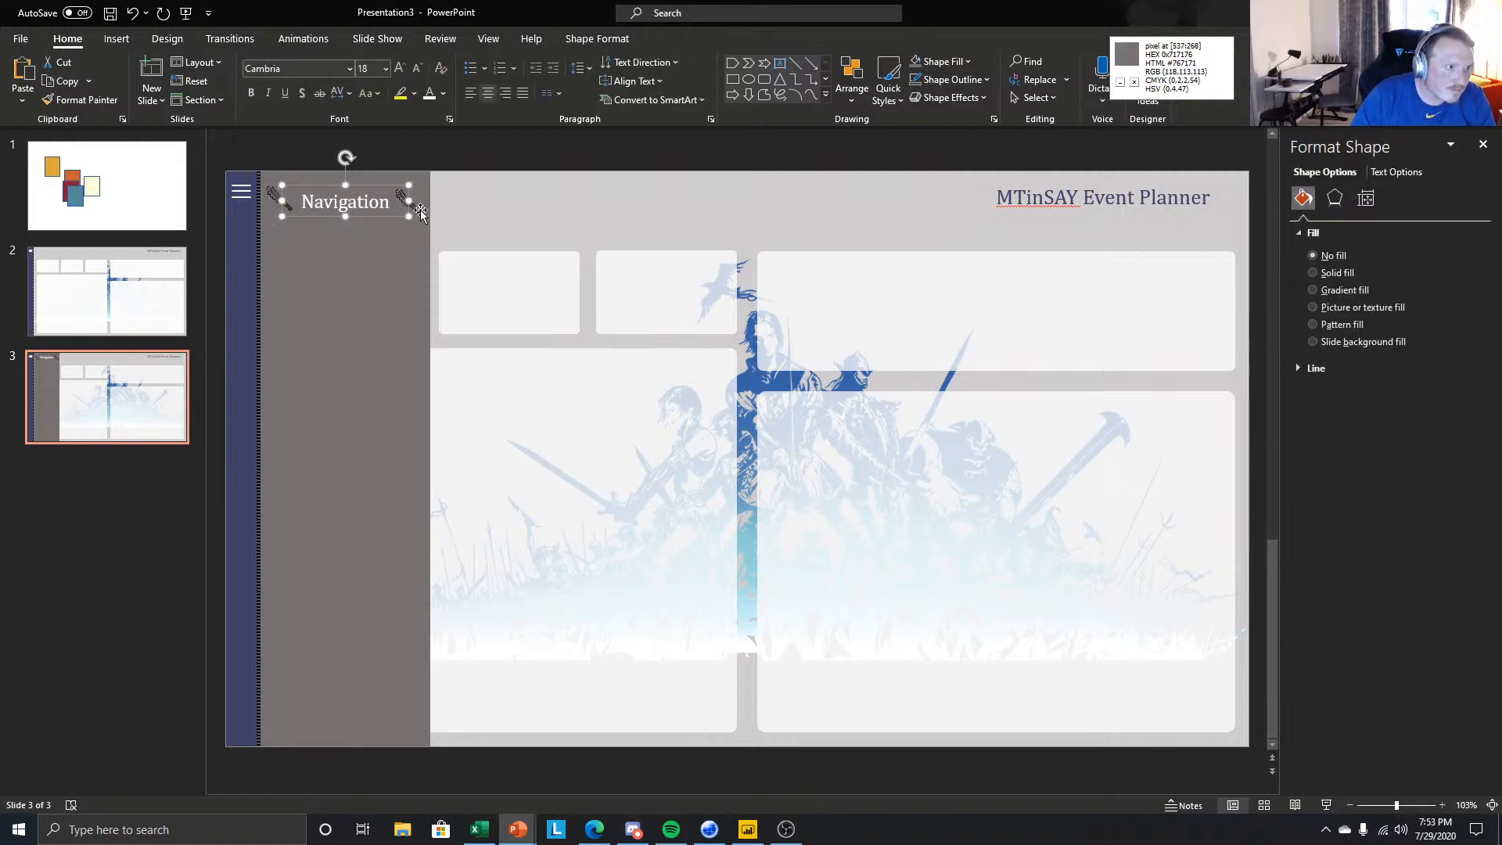
{"action": "left_click", "coordinate": [419, 208]}
{"action": "left_click_drag", "start_coordinate": [409, 248], "coordinate": [411, 245]}
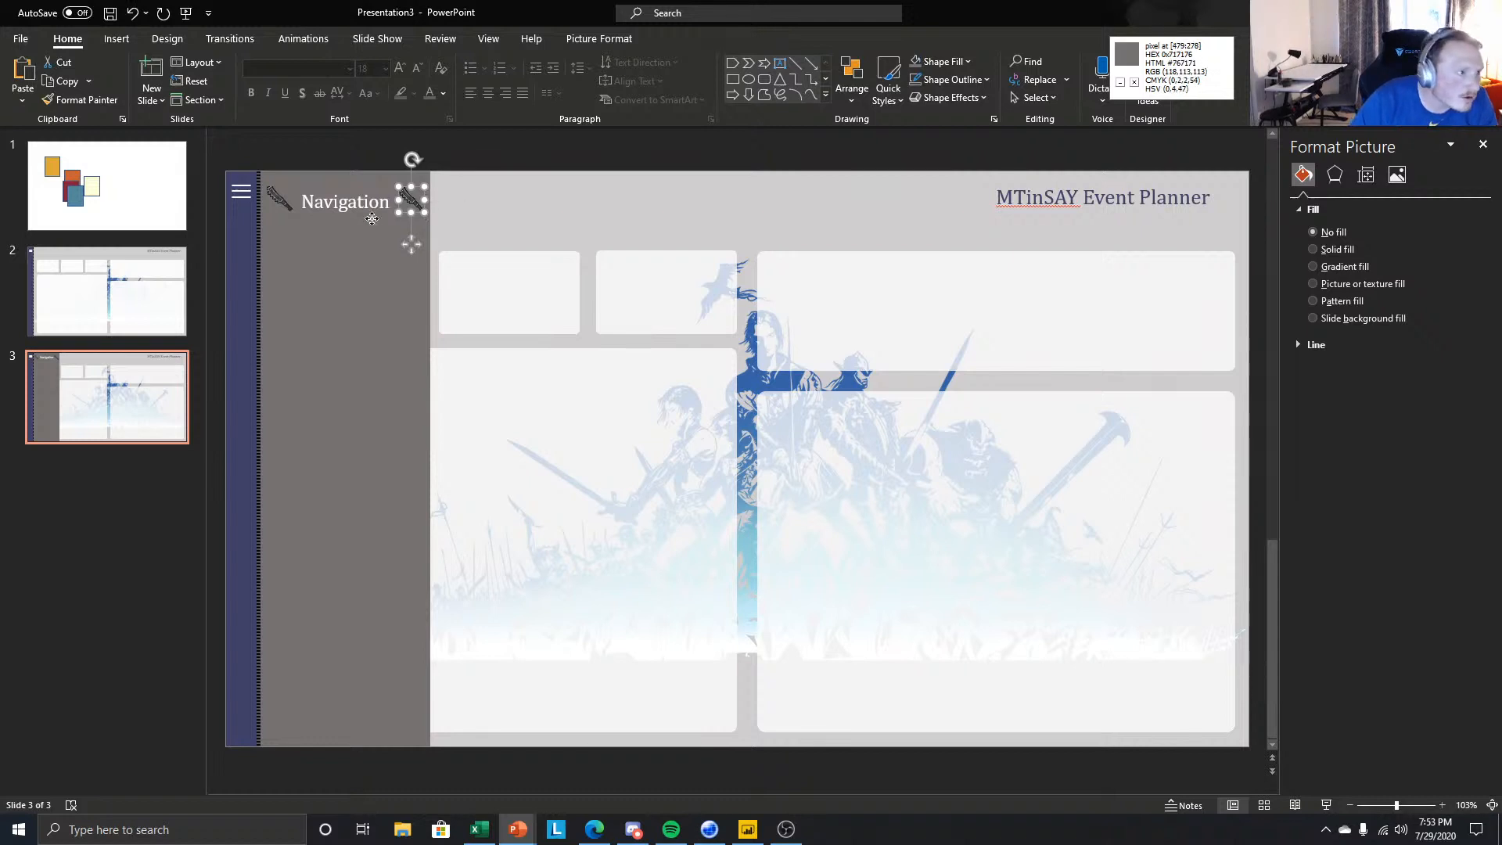
- Nudge the Navigation text box up slightly so it lines up with the club icons
{"action": "left_click", "coordinate": [373, 220]}
{"action": "left_click", "coordinate": [380, 204]}
{"action": "left_click", "coordinate": [538, 133]}
{"action": "left_click", "coordinate": [366, 202]}
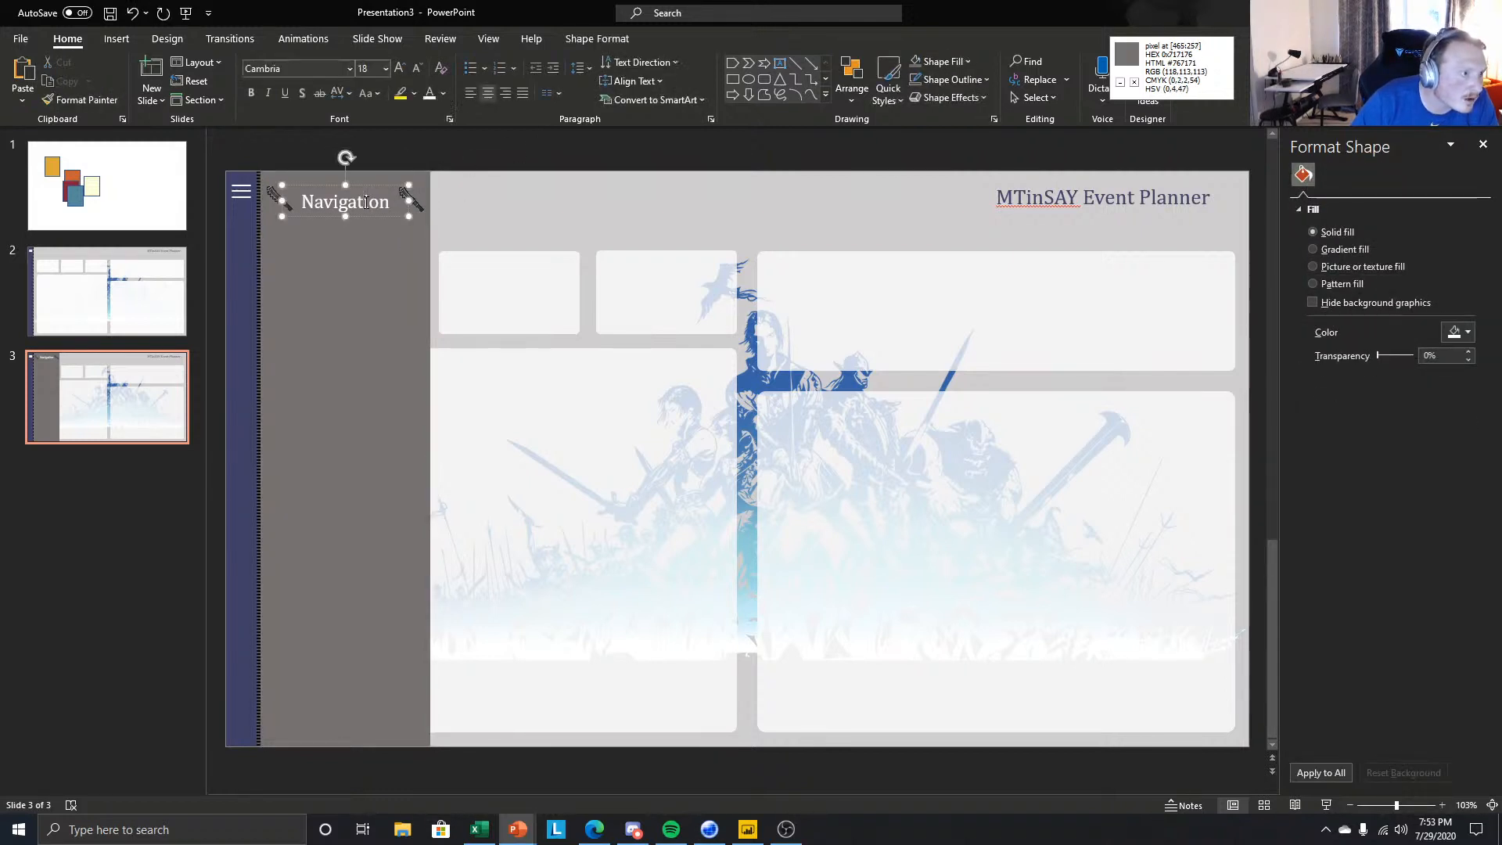
{"action": "key", "text": "Up"}
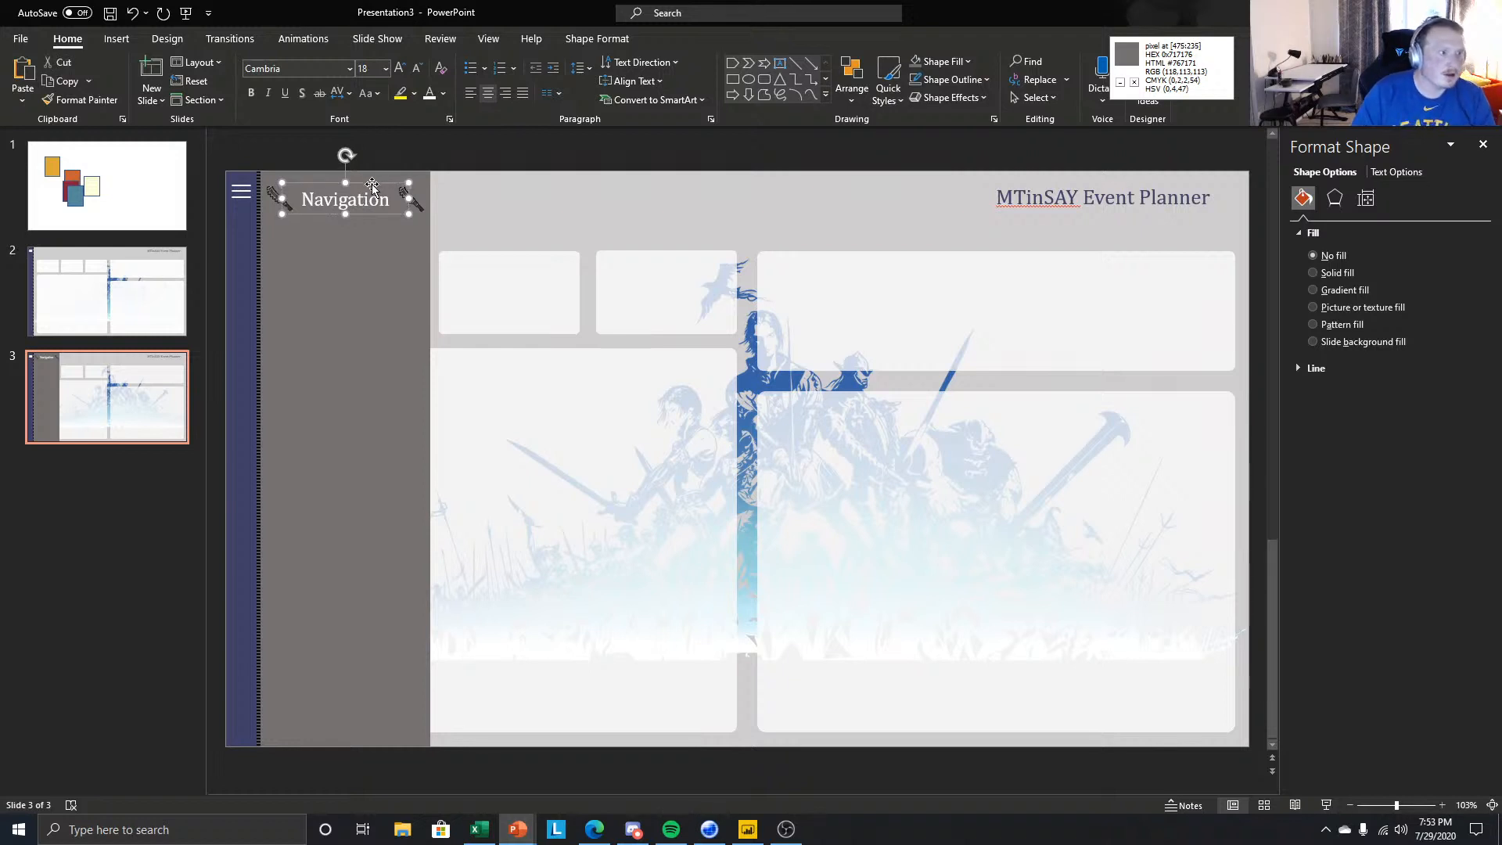
{"action": "left_click", "coordinate": [629, 163]}
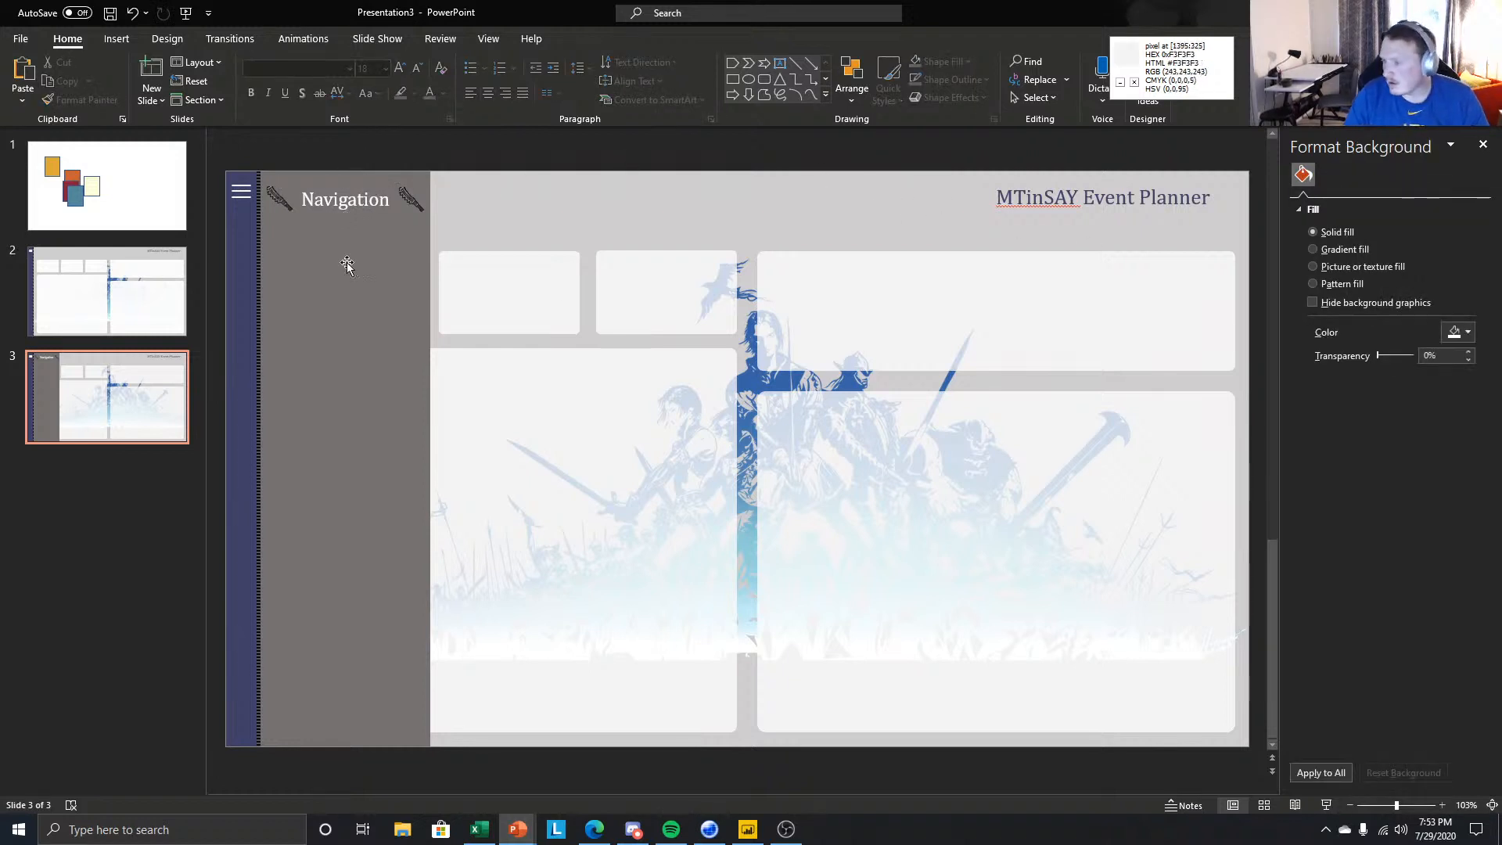
- Start saving the flyout panel, both club icons and the Navigation text together as a picture, choosing the existing Nav flyout PNG as the target
{"action": "left_click", "coordinate": [280, 201]}
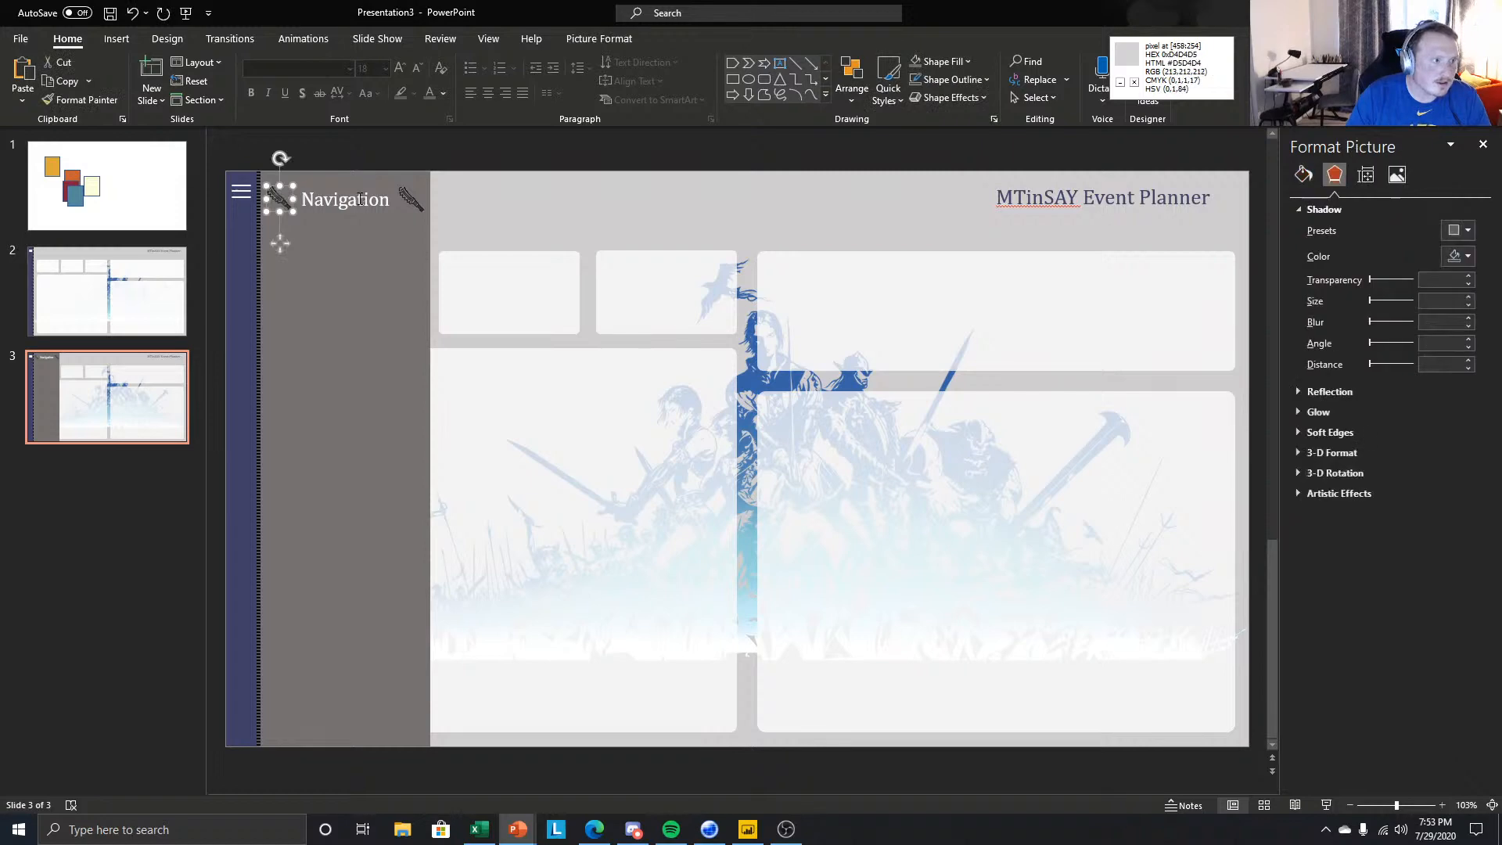
{"action": "left_click", "coordinate": [345, 200], "text": "shift"}
{"action": "left_click", "coordinate": [411, 199], "text": "shift"}
{"action": "left_click", "coordinate": [363, 260], "text": "shift"}
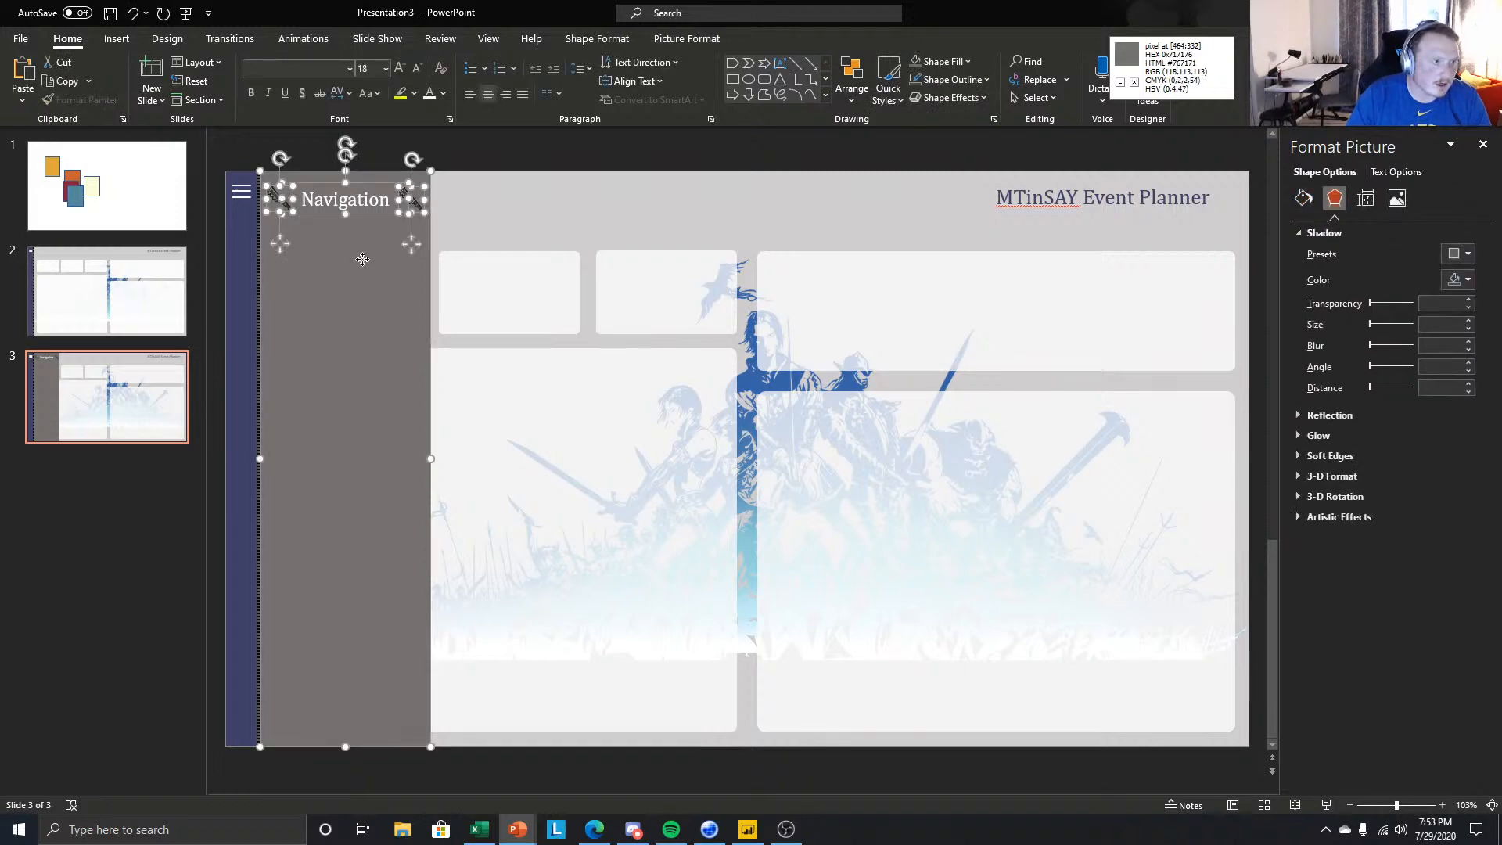
{"action": "right_click", "coordinate": [363, 261]}
{"action": "left_click", "coordinate": [422, 460]}
{"action": "scroll", "coordinate": [313, 203], "scroll_direction": "down", "scroll_amount": 1}
{"action": "left_click", "coordinate": [187, 272]}
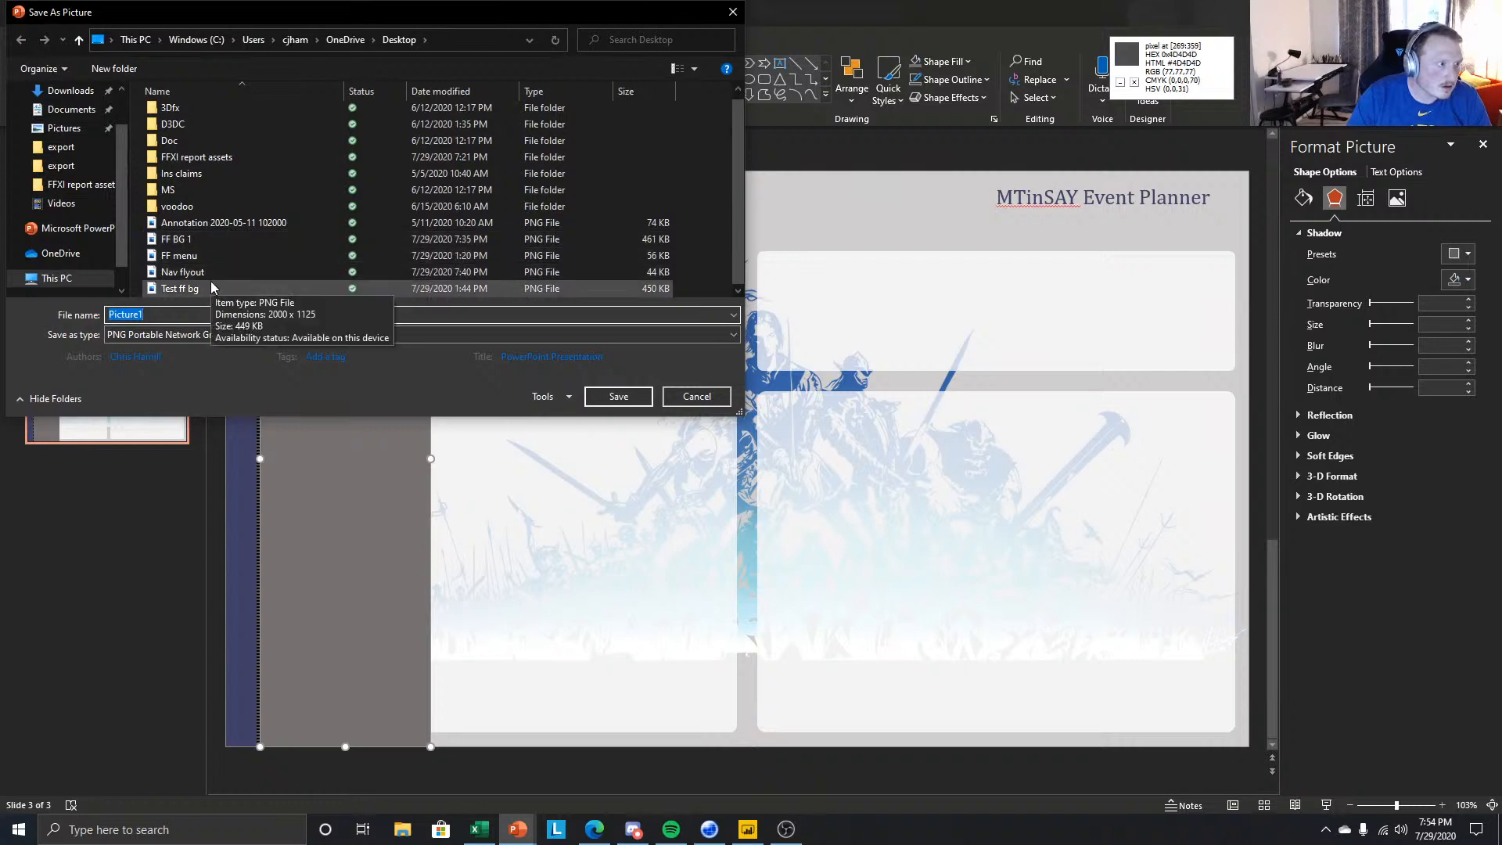
- Save the grouped navigation panel as a PNG picture over the existing Nav flyout file on the Desktop
{"action": "left_click", "coordinate": [632, 399]}
{"action": "left_click", "coordinate": [783, 416]}
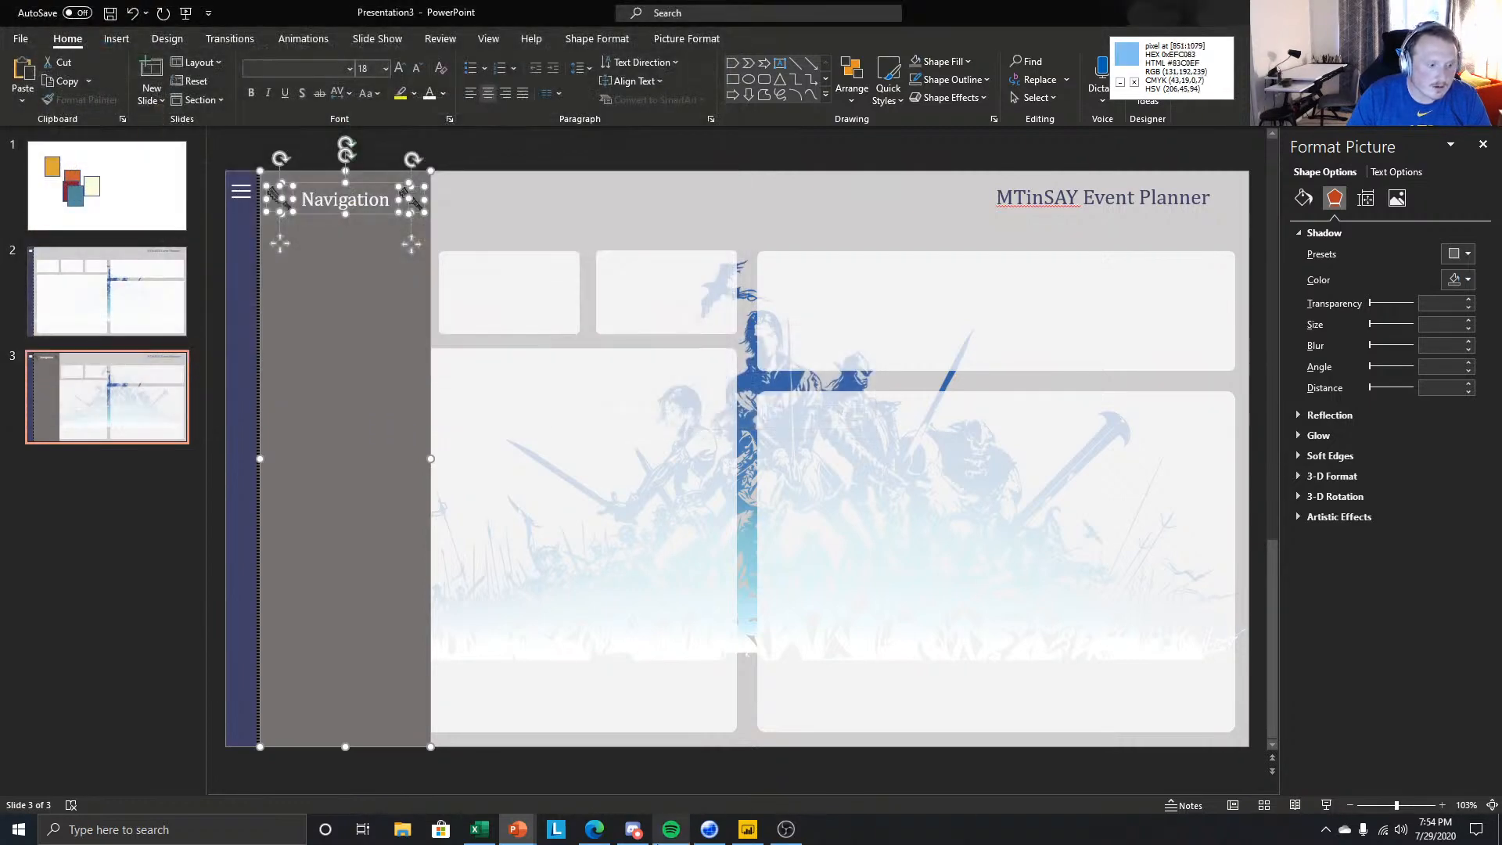
- Switch to Power BI Desktop and insert the Nav flyout picture from the Desktop onto Page 8
{"action": "left_click", "coordinate": [748, 829]}
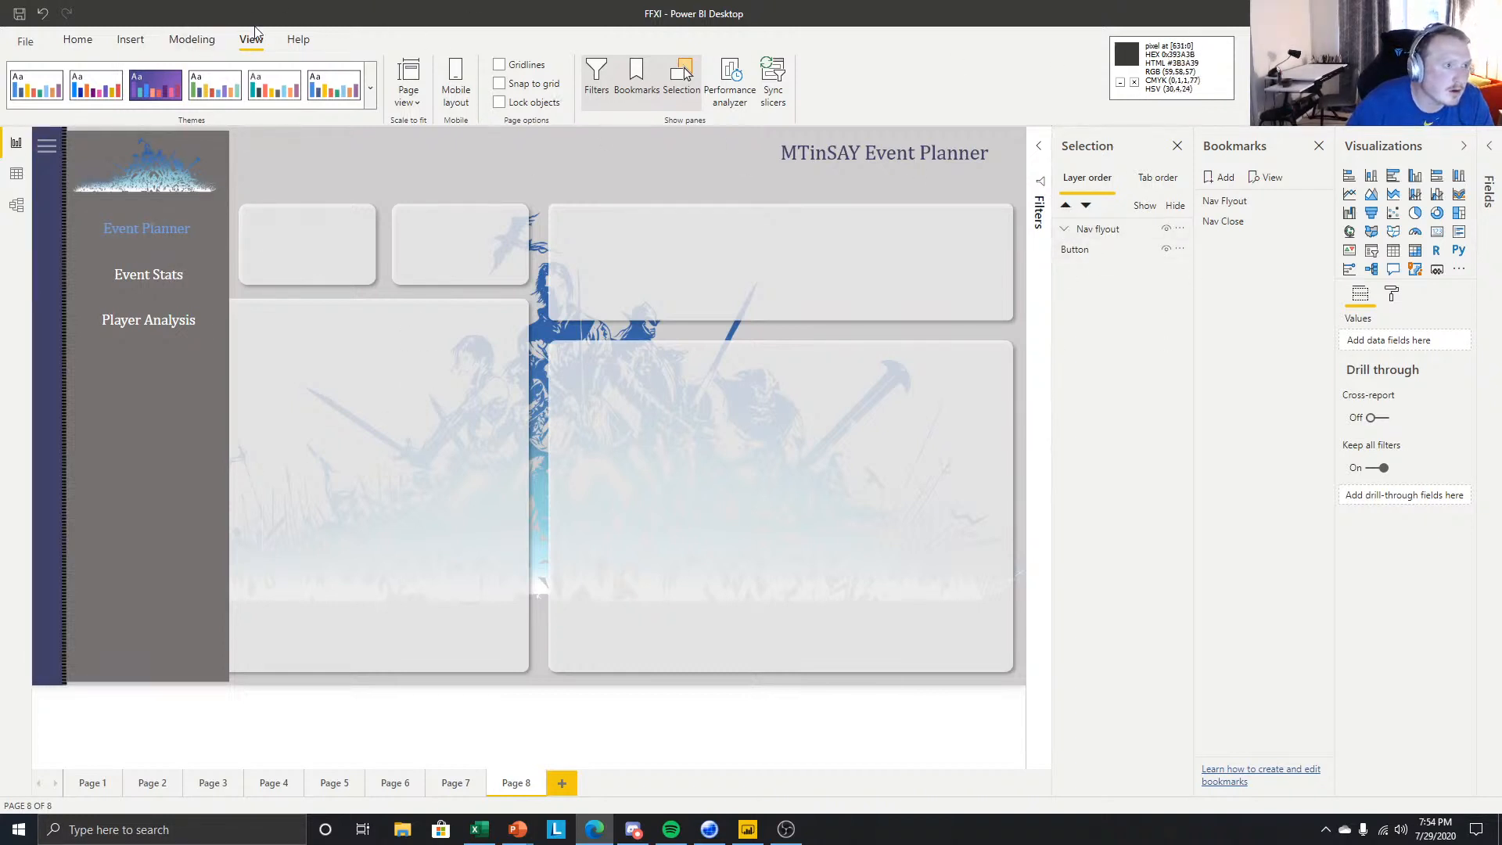
{"action": "left_click", "coordinate": [130, 40]}
{"action": "left_click", "coordinate": [475, 78]}
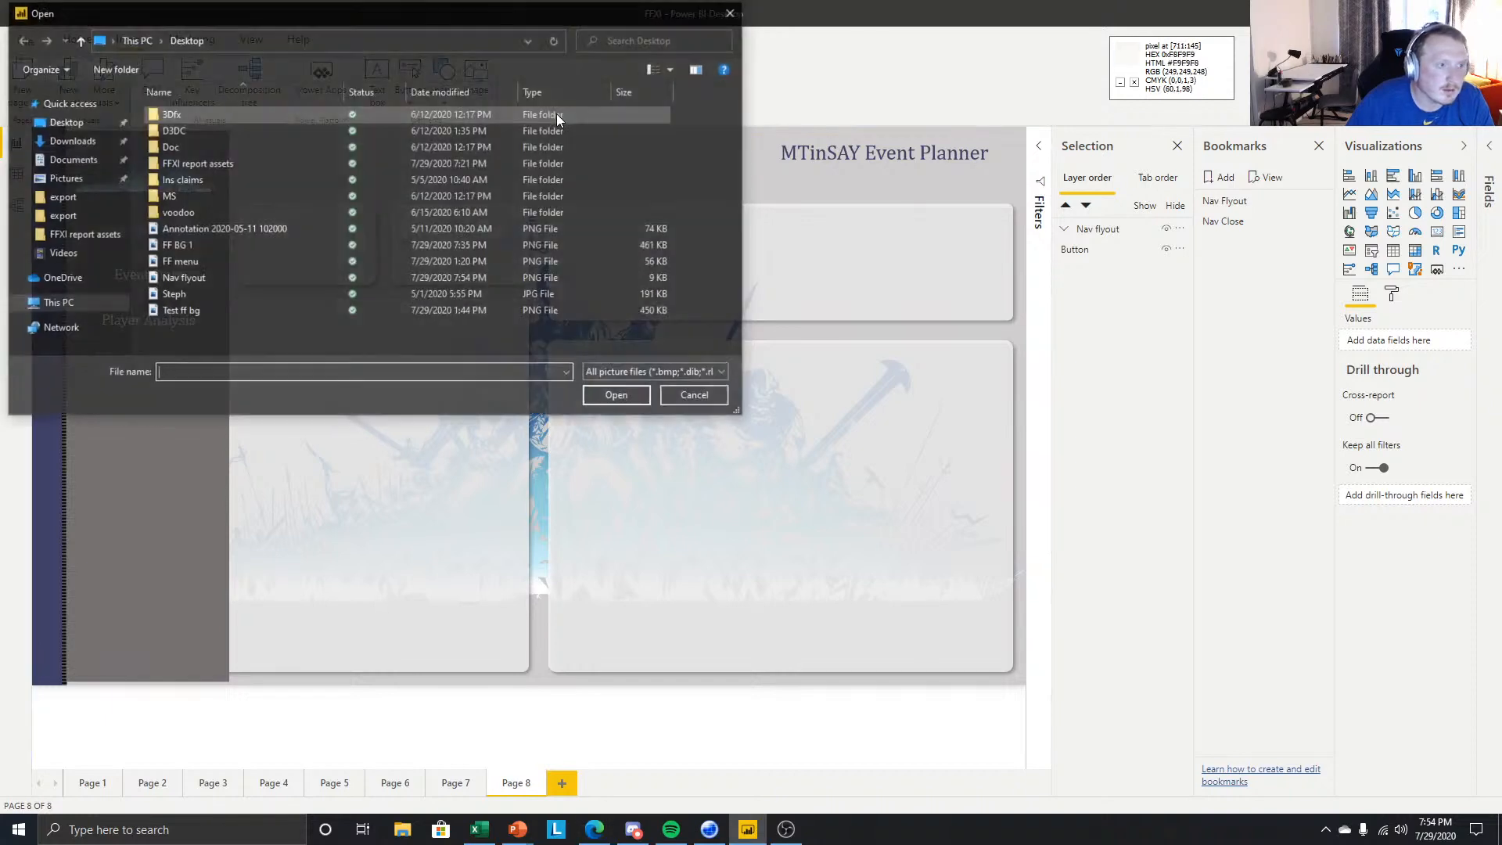
{"action": "left_click", "coordinate": [176, 280]}
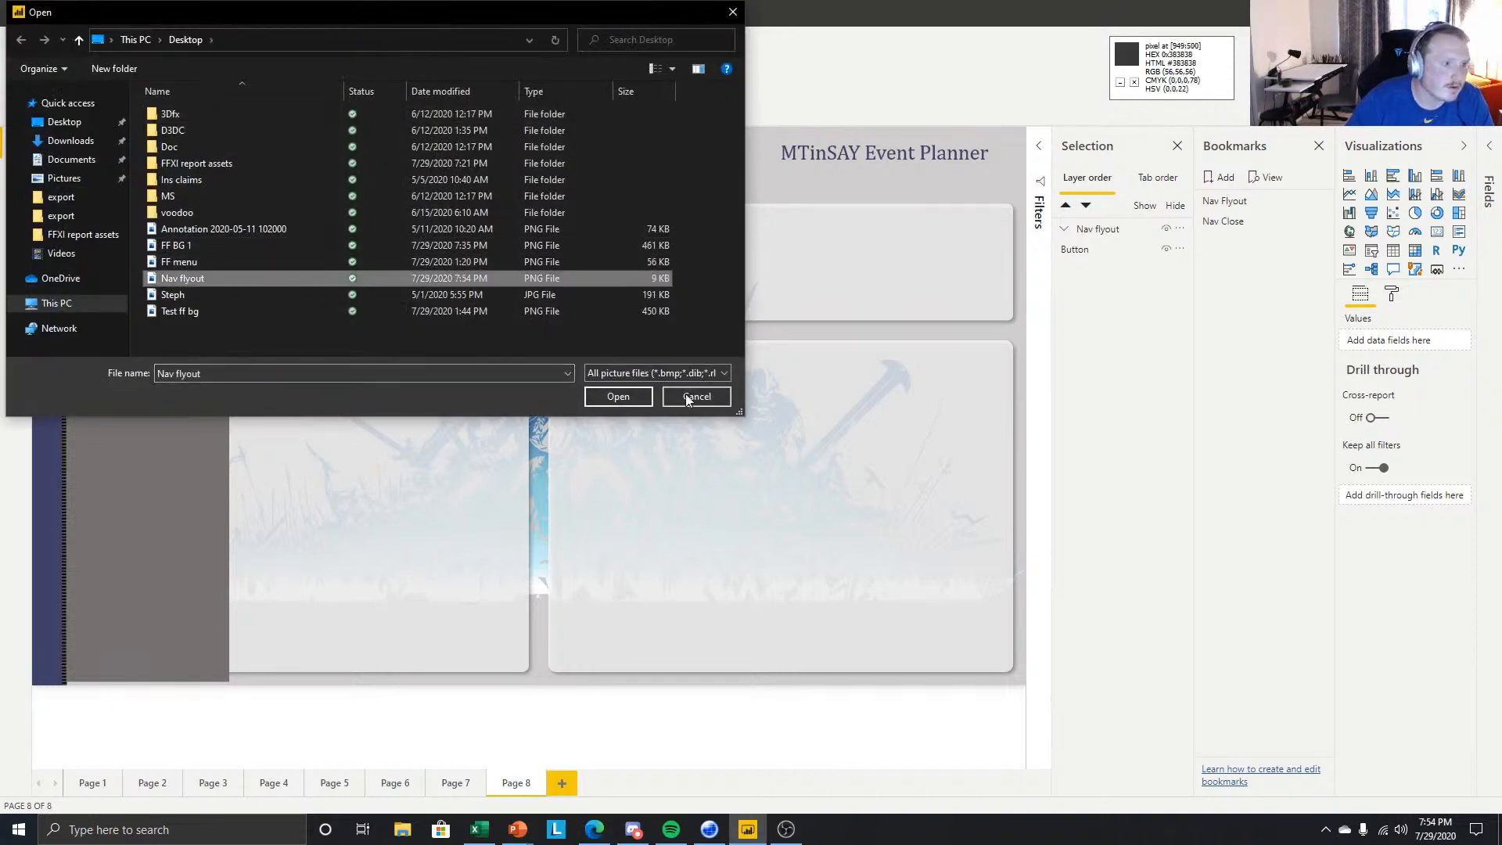
{"action": "left_click", "coordinate": [618, 396]}
{"action": "left_click_drag", "start_coordinate": [392, 398], "coordinate": [385, 415]}
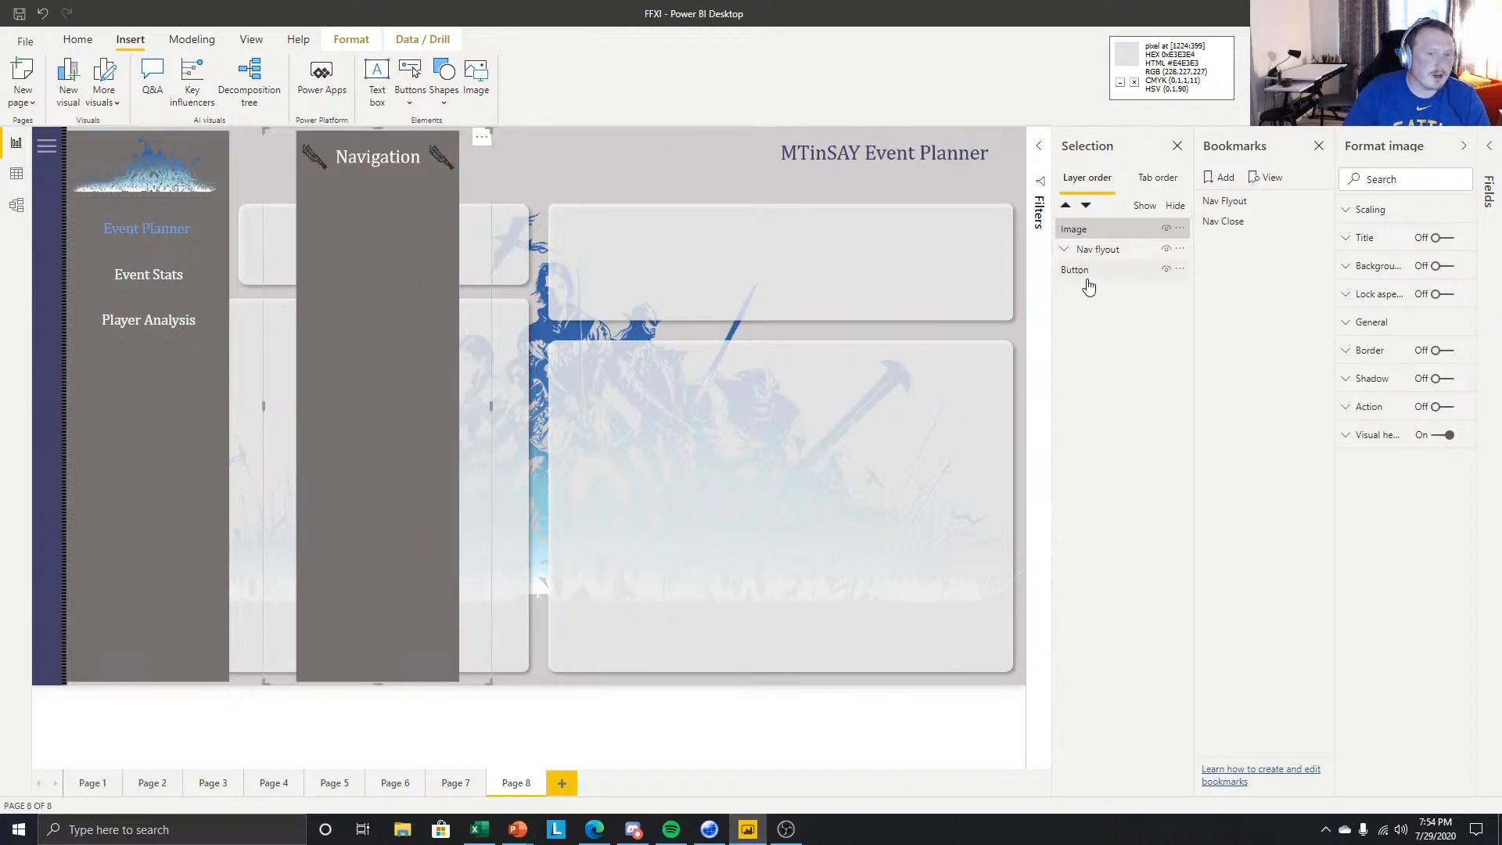
- Delete the old image from the Nav flyout group and move the new image to the bottom of that group
{"action": "left_click", "coordinate": [1072, 250]}
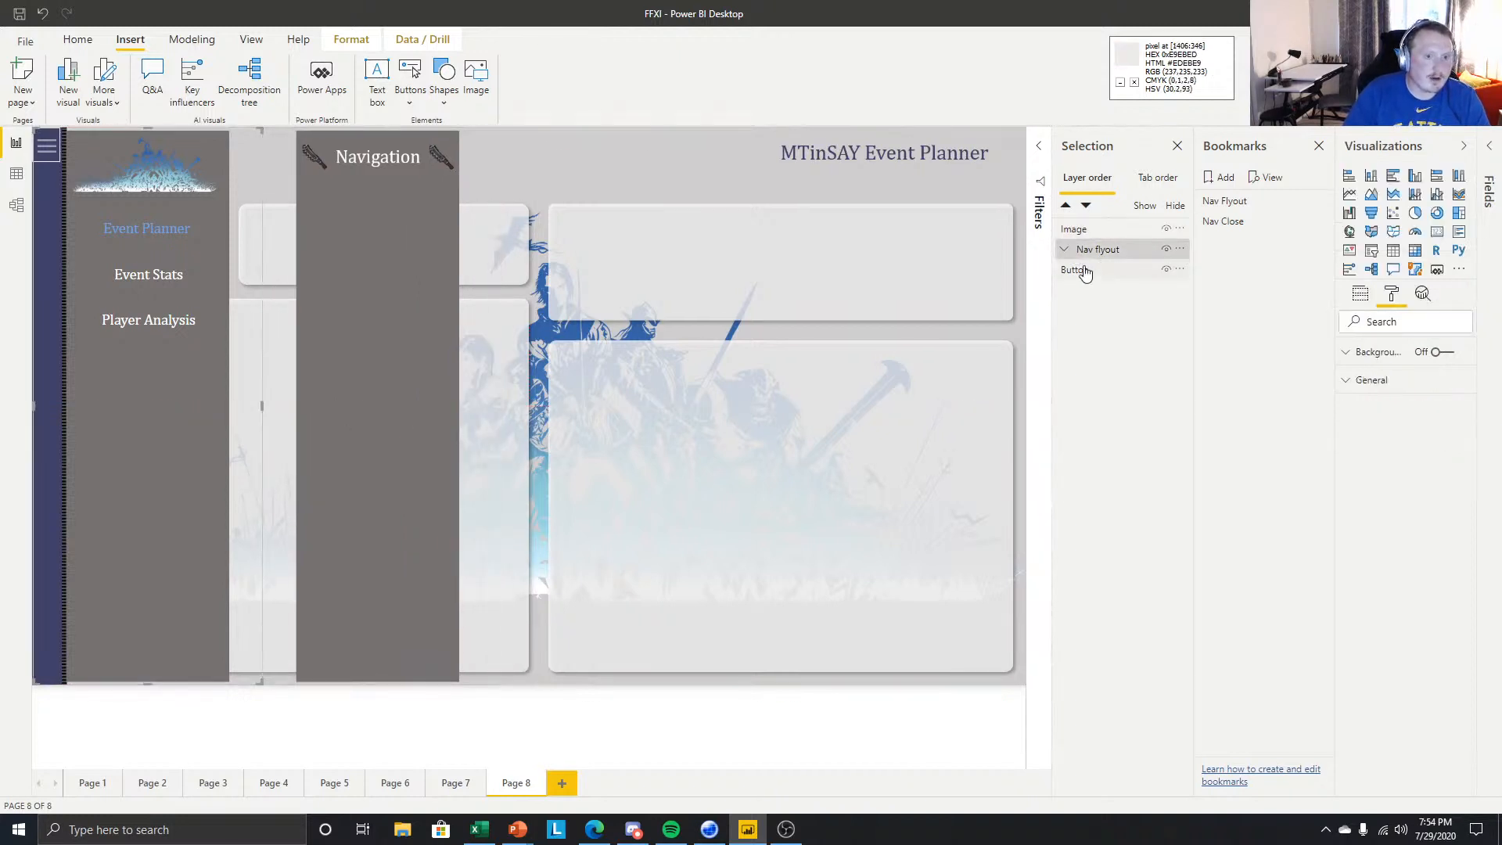
{"action": "left_click", "coordinate": [1065, 252]}
{"action": "left_click", "coordinate": [1095, 331]}
{"action": "key", "text": "Delete"}
{"action": "left_click_drag", "start_coordinate": [1108, 230], "coordinate": [1111, 311]}
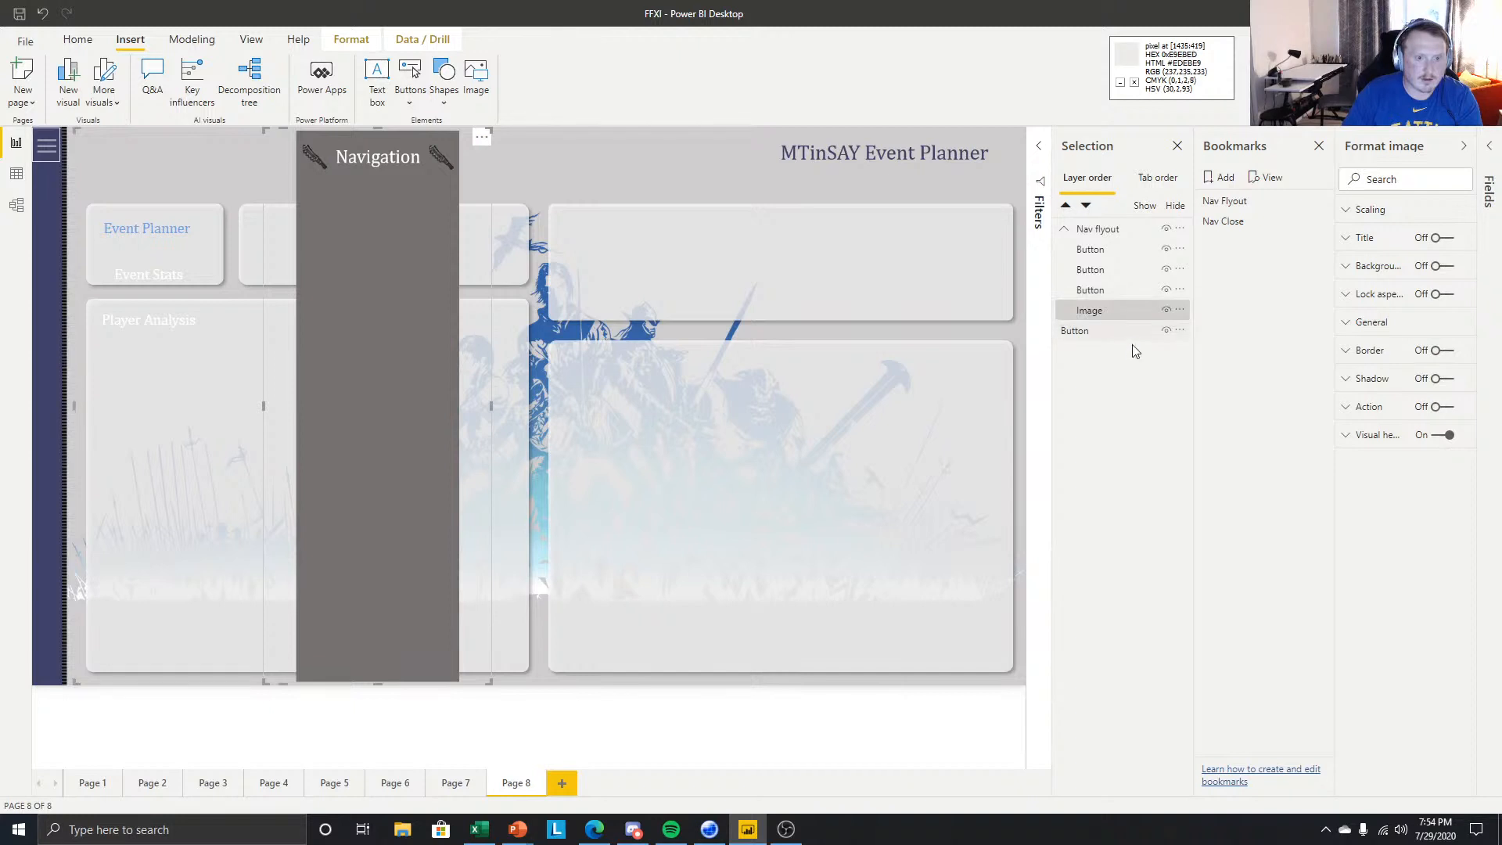
- Position the new navigation image at the page's left edge so its grey panel sits beside the purple bar
{"action": "left_click_drag", "start_coordinate": [378, 482], "coordinate": [110, 434]}
{"action": "key", "text": "Right"}
{"action": "key", "text": "Right"}
{"action": "key", "text": "Right"}
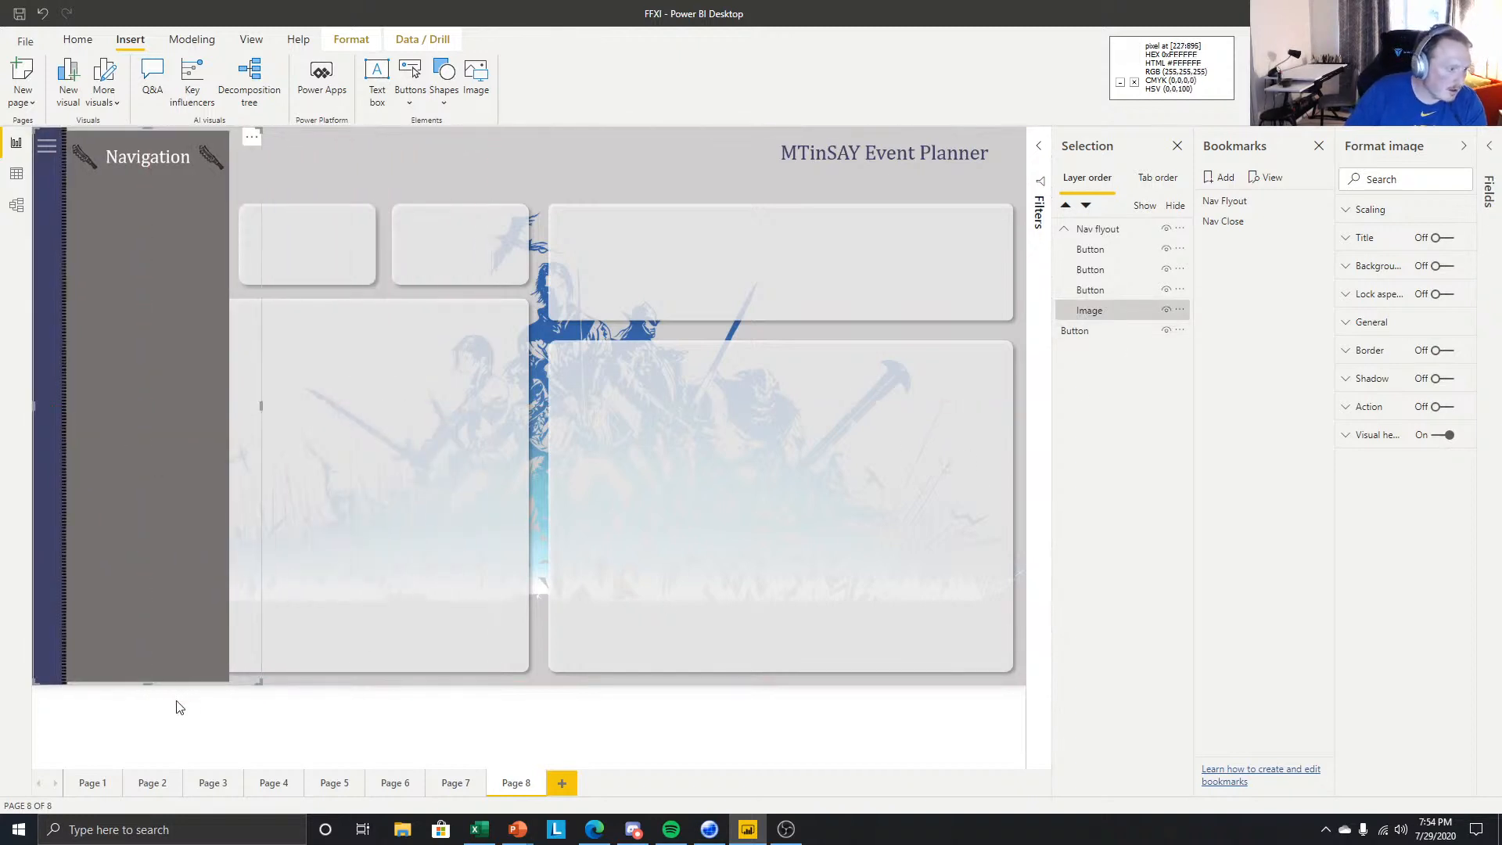
{"action": "key", "text": "Left"}
{"action": "key", "text": "Left"}
{"action": "left_click", "coordinate": [165, 706]}
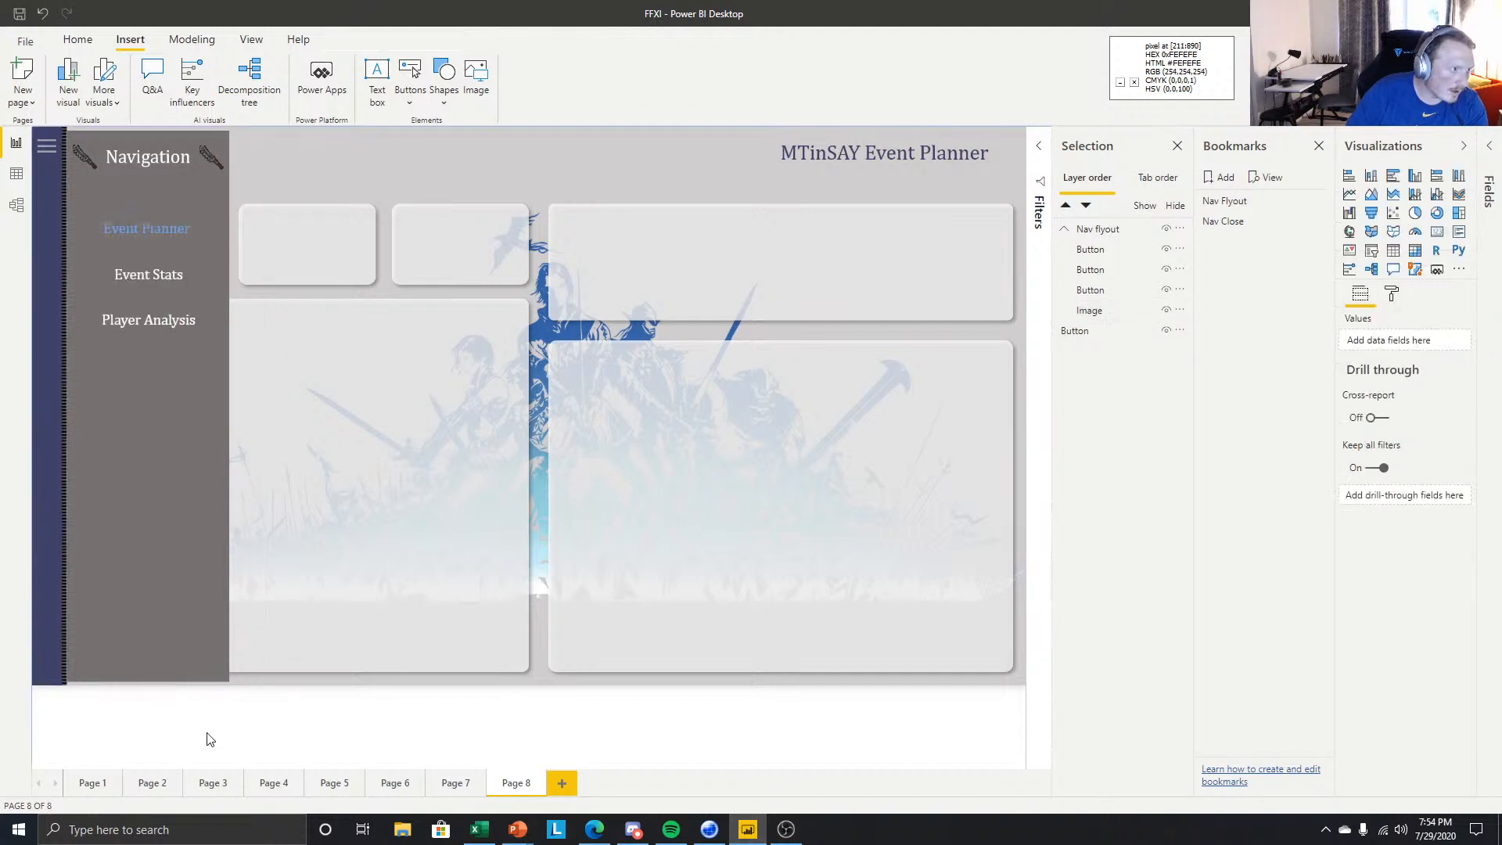
- Test the Nav Flyout and Nav Close bookmarks, ending with the navigation panel shown
{"action": "left_click", "coordinate": [1232, 222]}
{"action": "left_click", "coordinate": [1253, 208]}
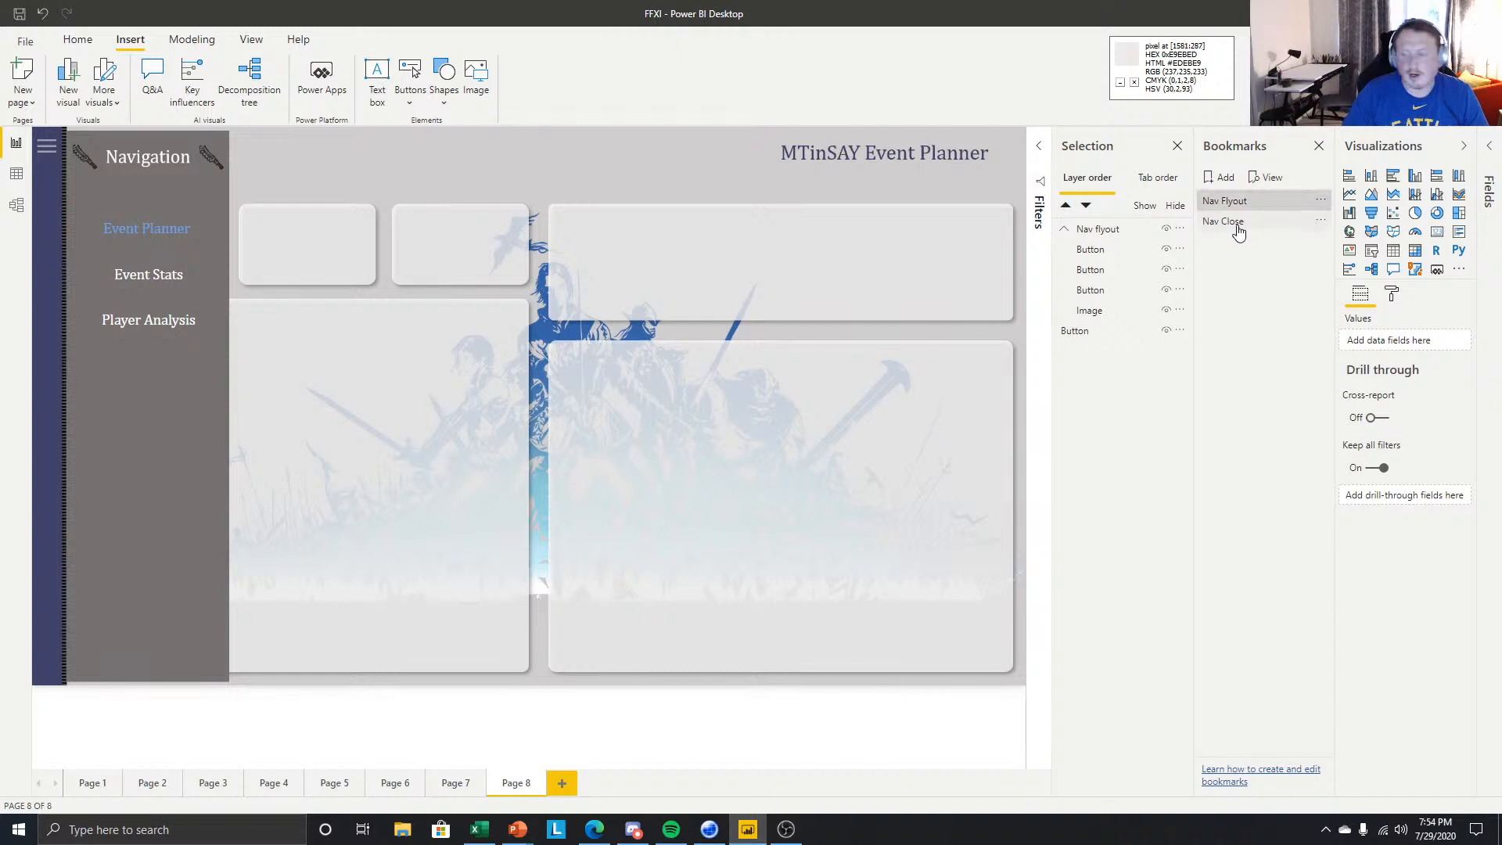
{"action": "left_click", "coordinate": [1236, 223]}
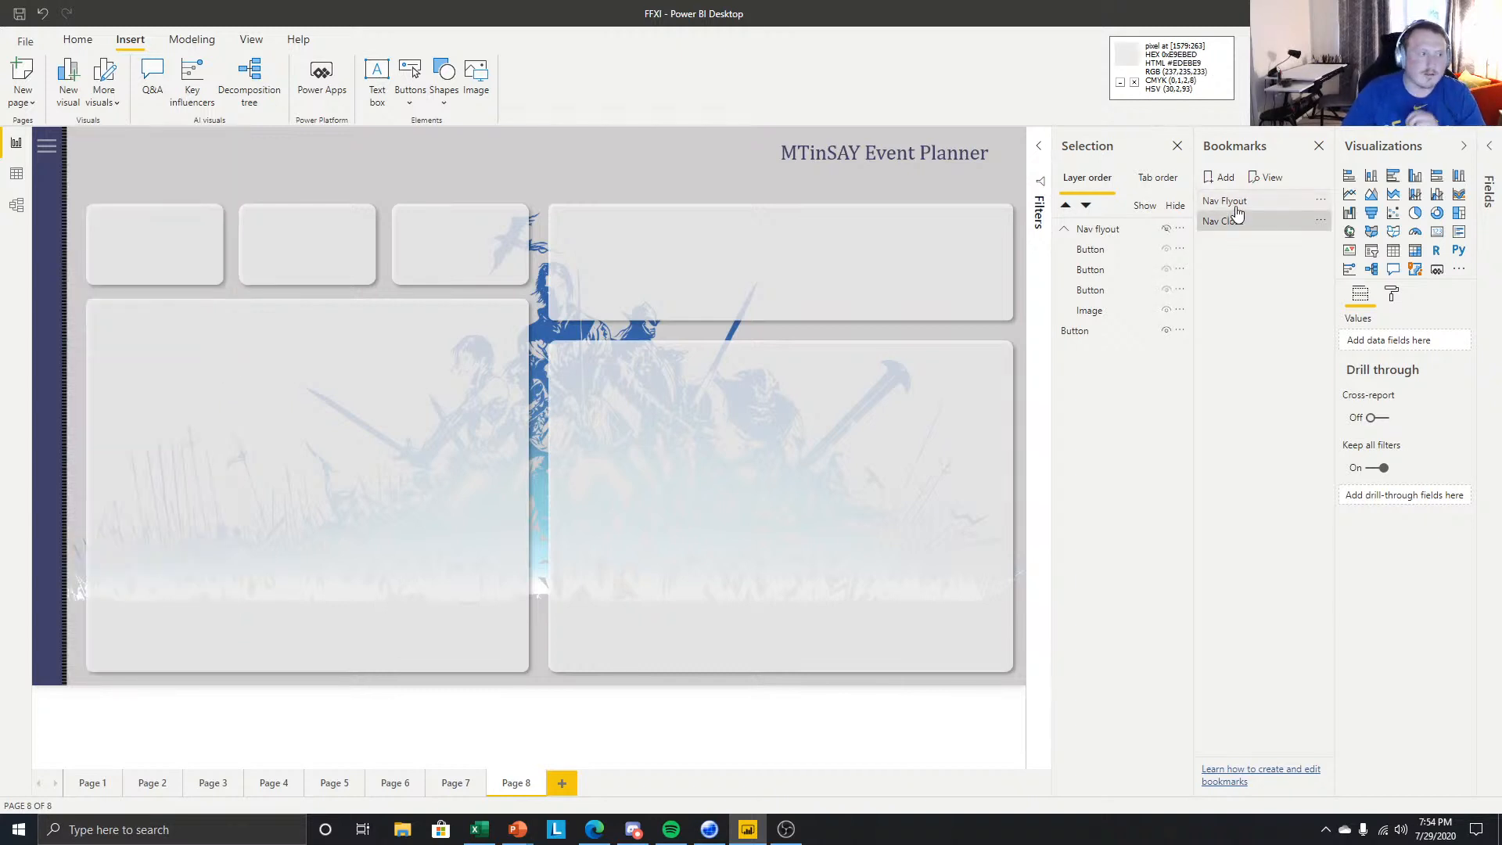
{"action": "left_click", "coordinate": [1235, 204]}
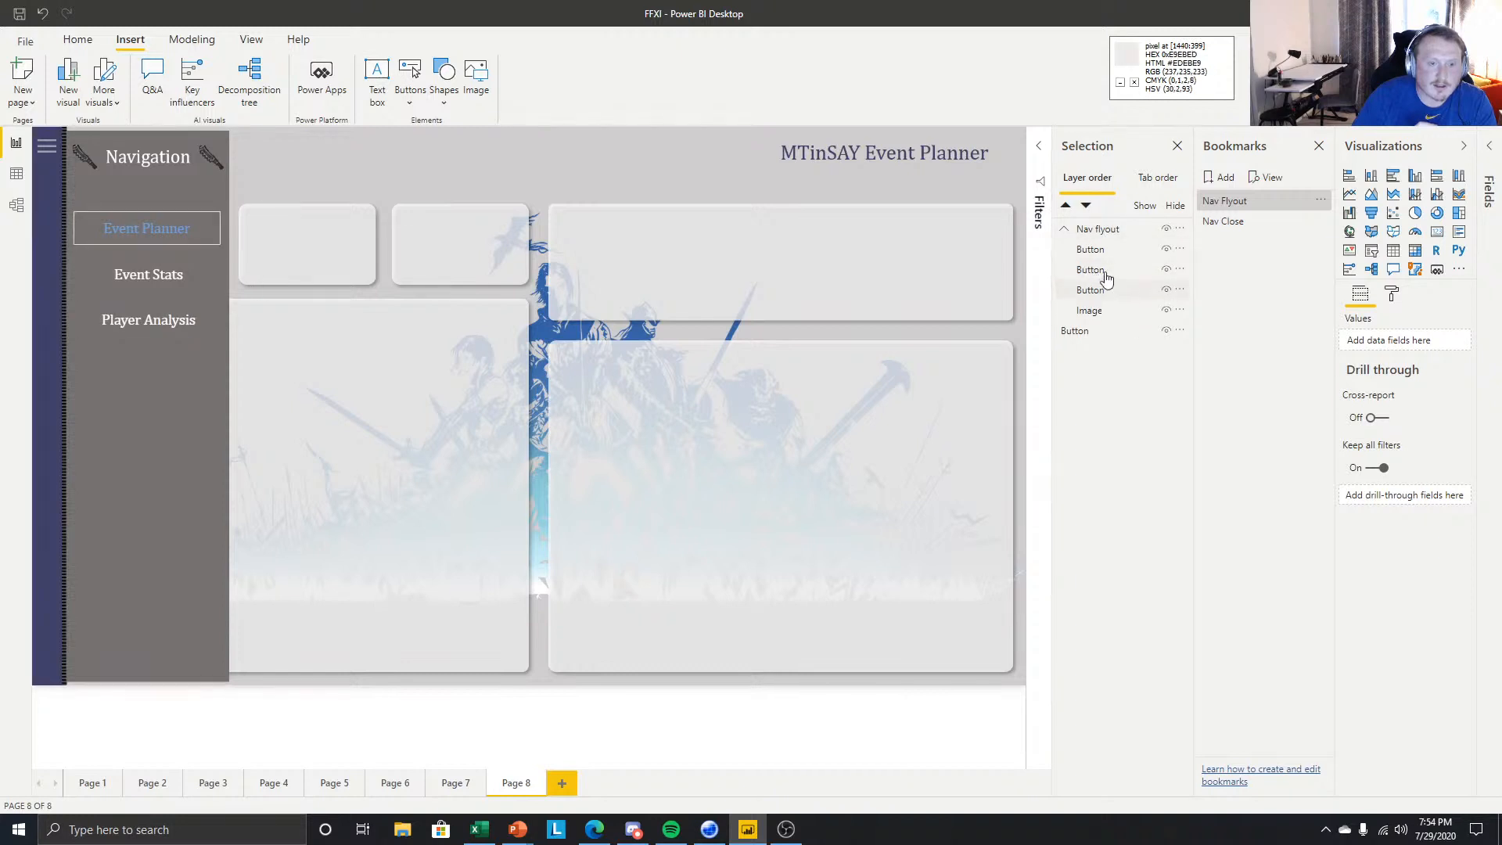
{"action": "left_click", "coordinate": [417, 92]}
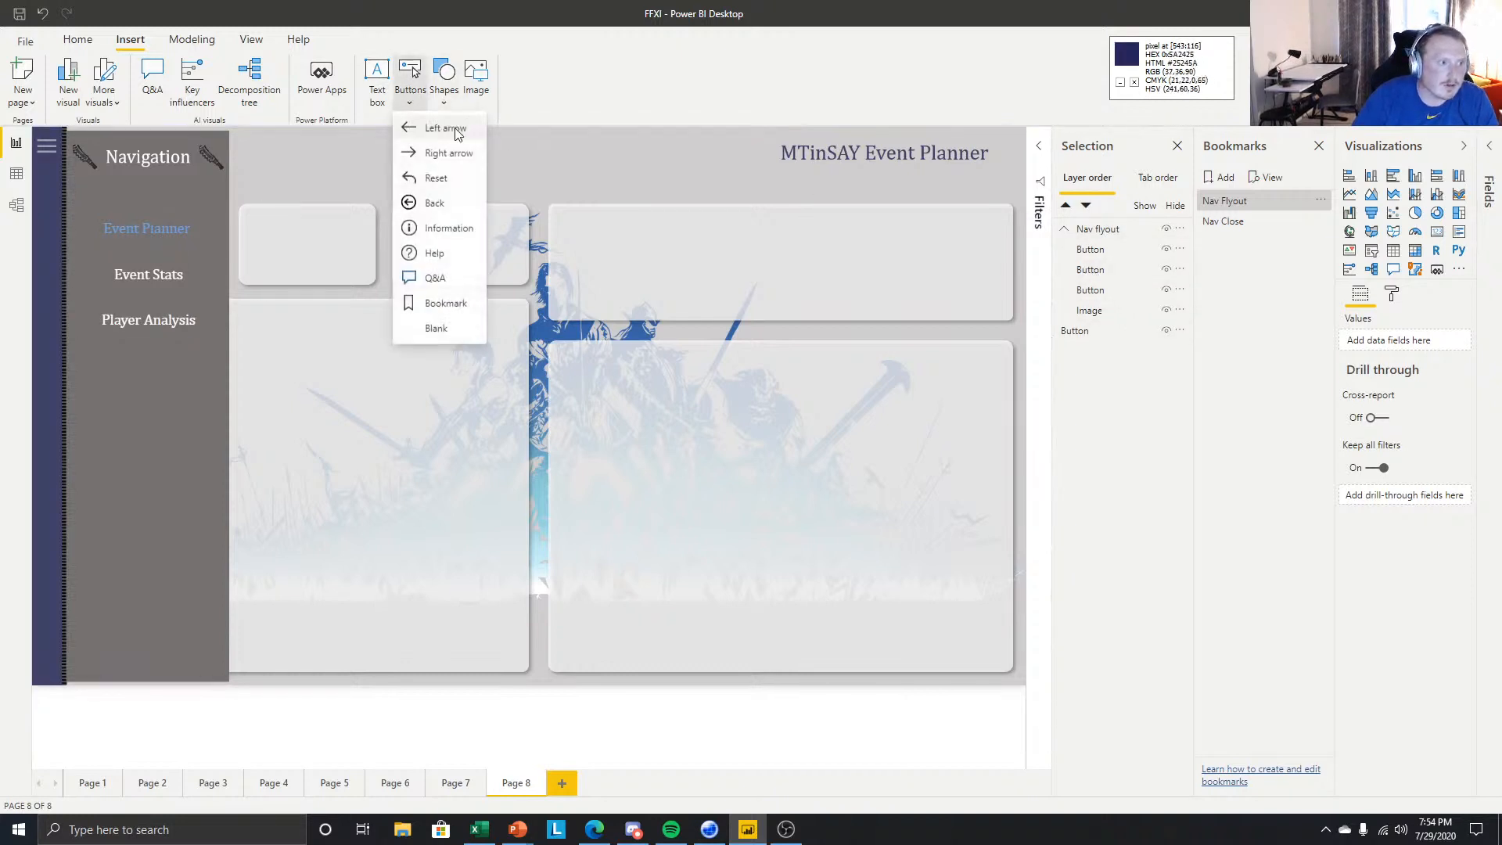
{"action": "left_click", "coordinate": [436, 328]}
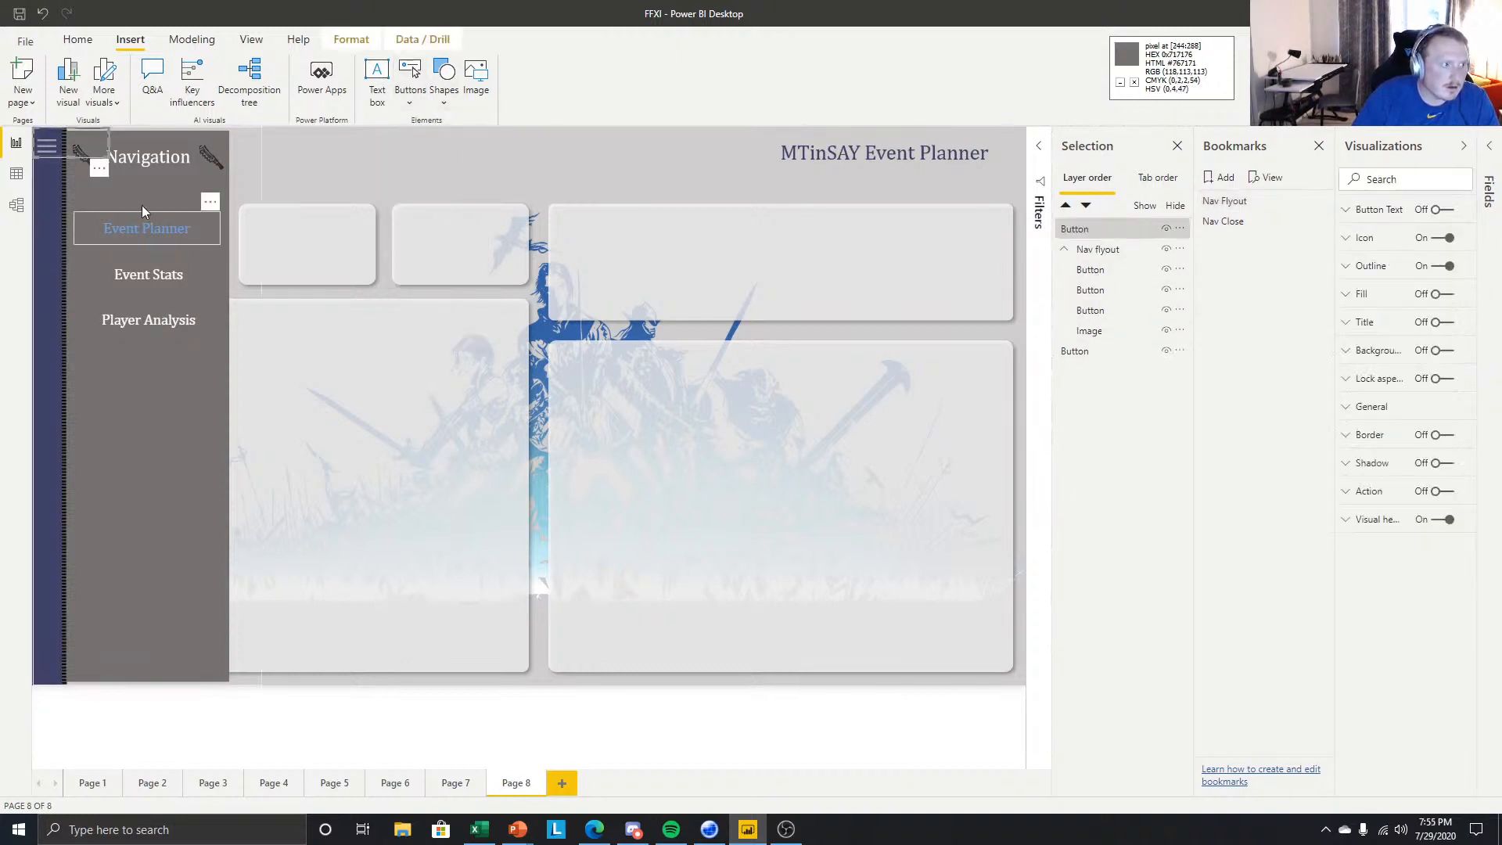
{"action": "left_click_drag", "start_coordinate": [344, 368], "coordinate": [138, 383]}
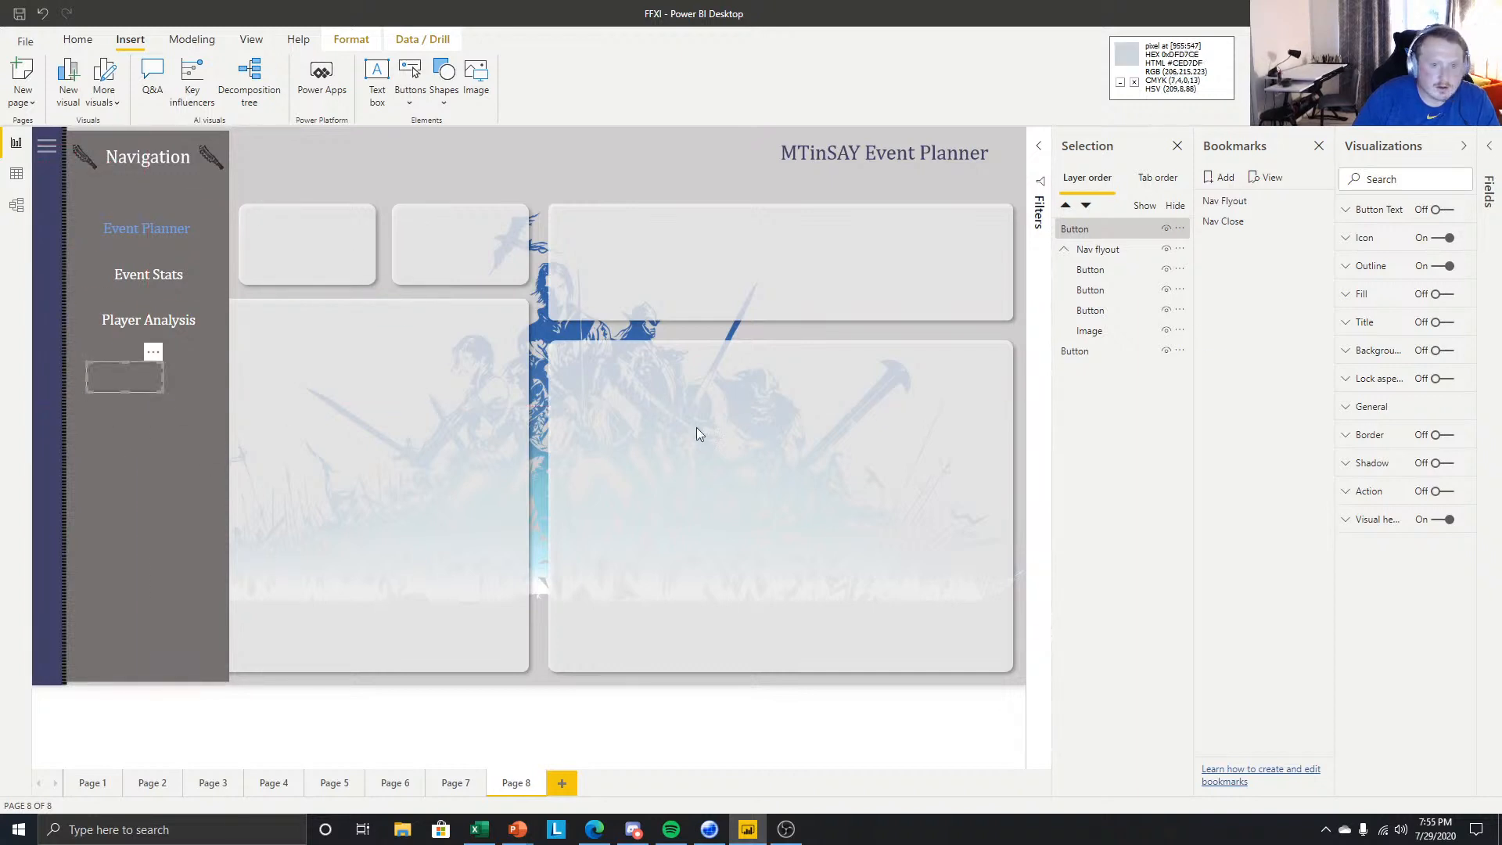
{"action": "key", "text": "Delete"}
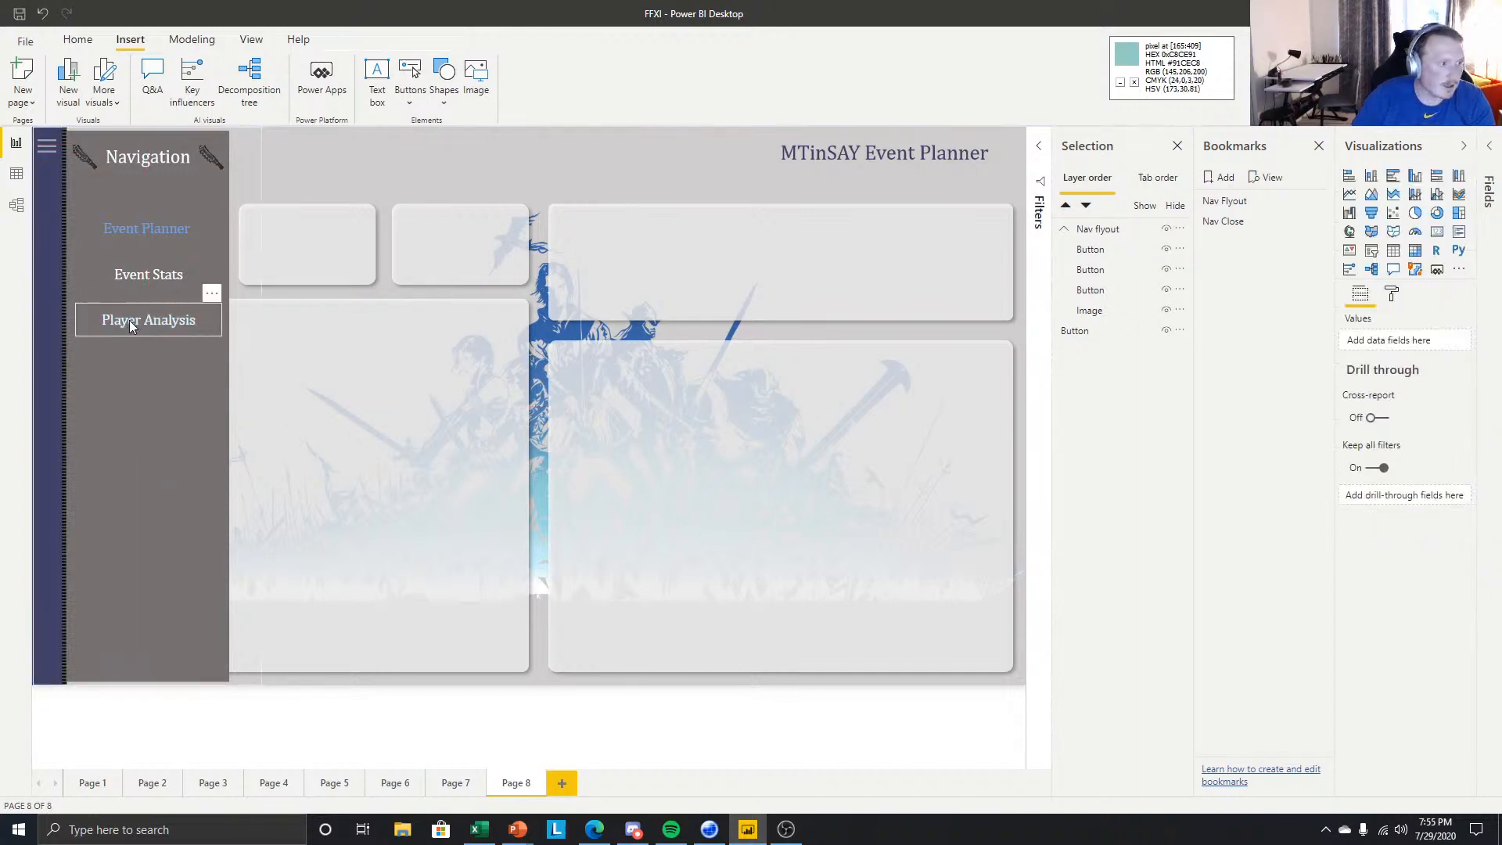
- Duplicate the Player Analysis button and place the copy directly beneath it, centred in the navigation panel
{"action": "left_click", "coordinate": [162, 317]}
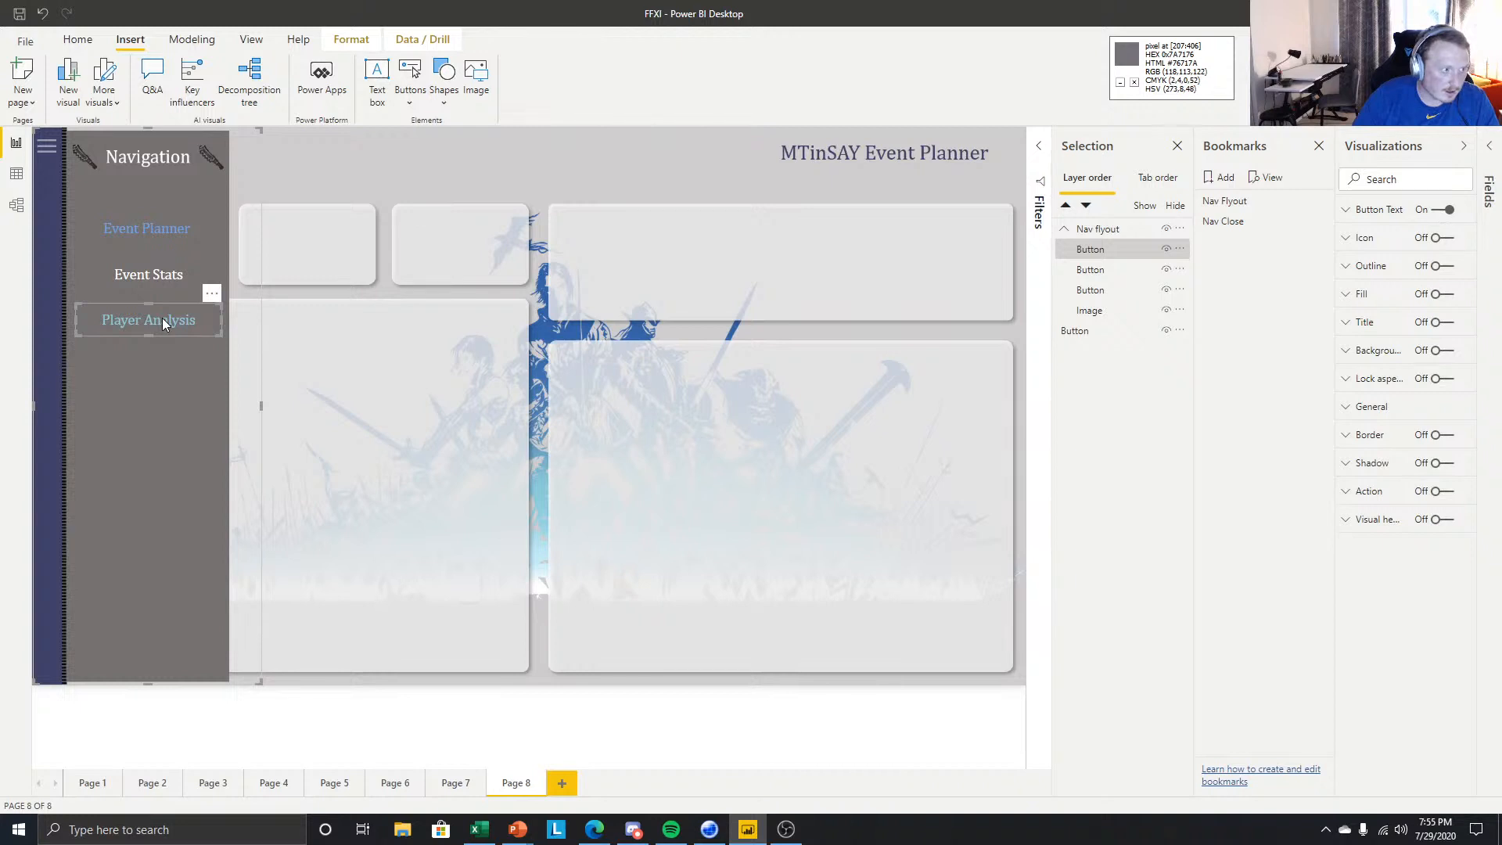
{"action": "key", "text": "ctrl+c"}
{"action": "key", "text": "ctrl+v"}
{"action": "left_click_drag", "start_coordinate": [188, 328], "coordinate": [182, 358]}
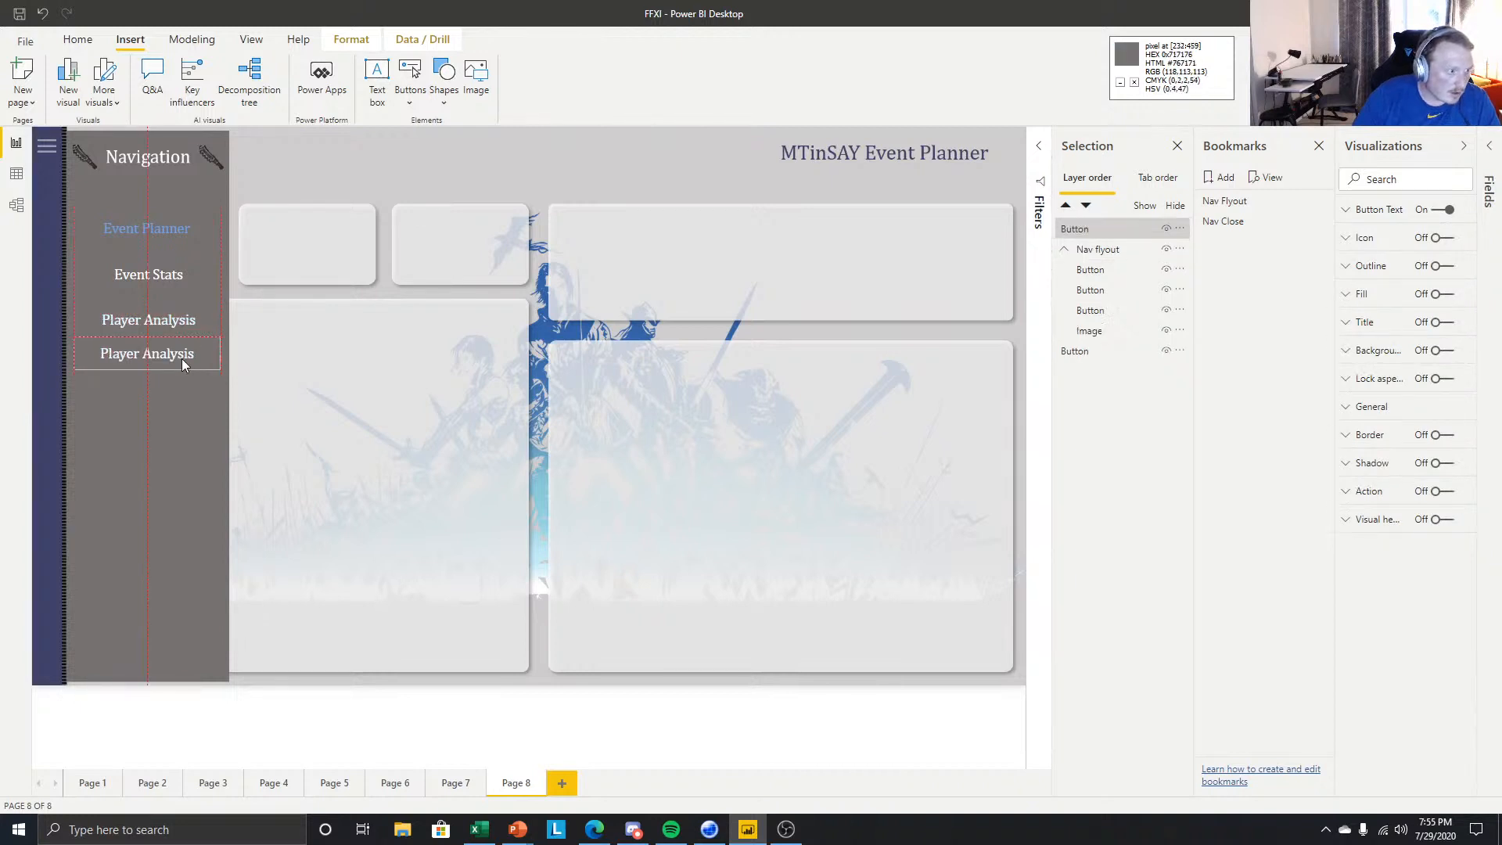
- Change the copied button's default state text to Resources
{"action": "left_click", "coordinate": [1379, 210]}
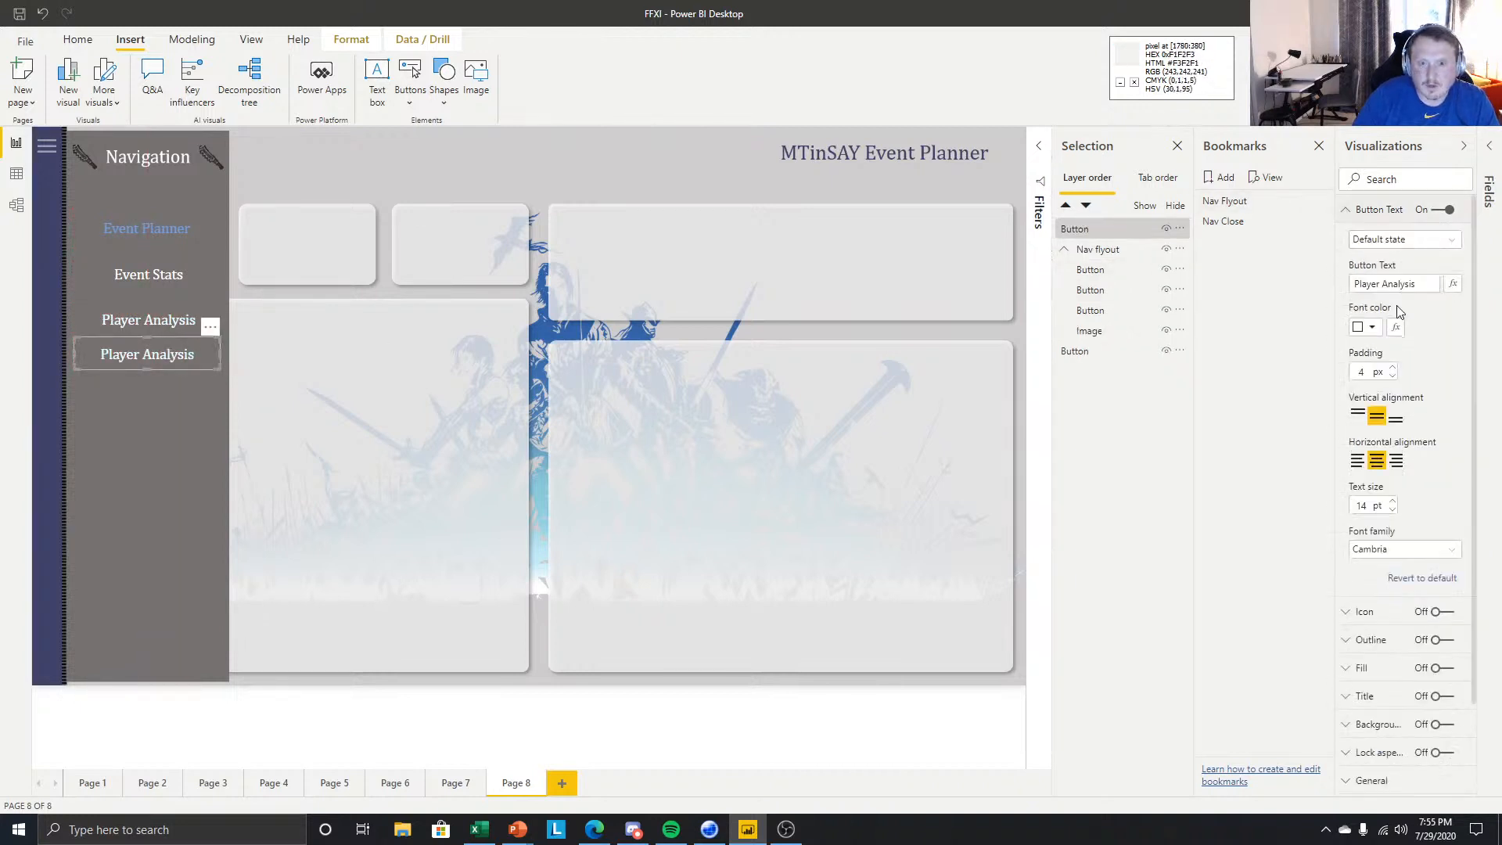
{"action": "double_click", "coordinate": [1387, 282]}
{"action": "key", "text": "BackSpace"}
{"action": "key", "text": "BackSpace"}
{"action": "key", "text": "BackSpace"}
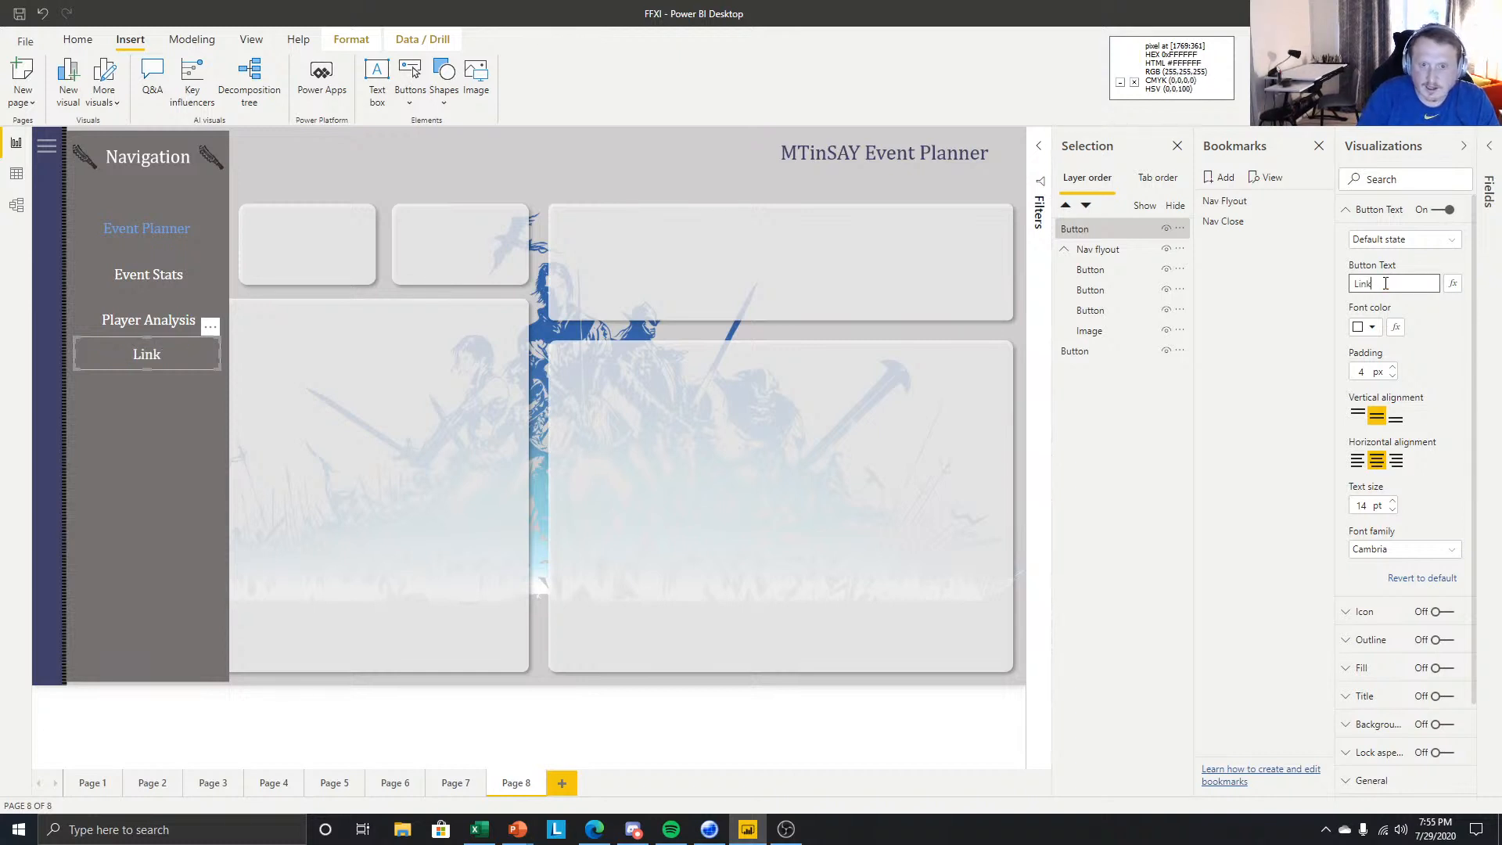
{"action": "type", "text": "Resources"}
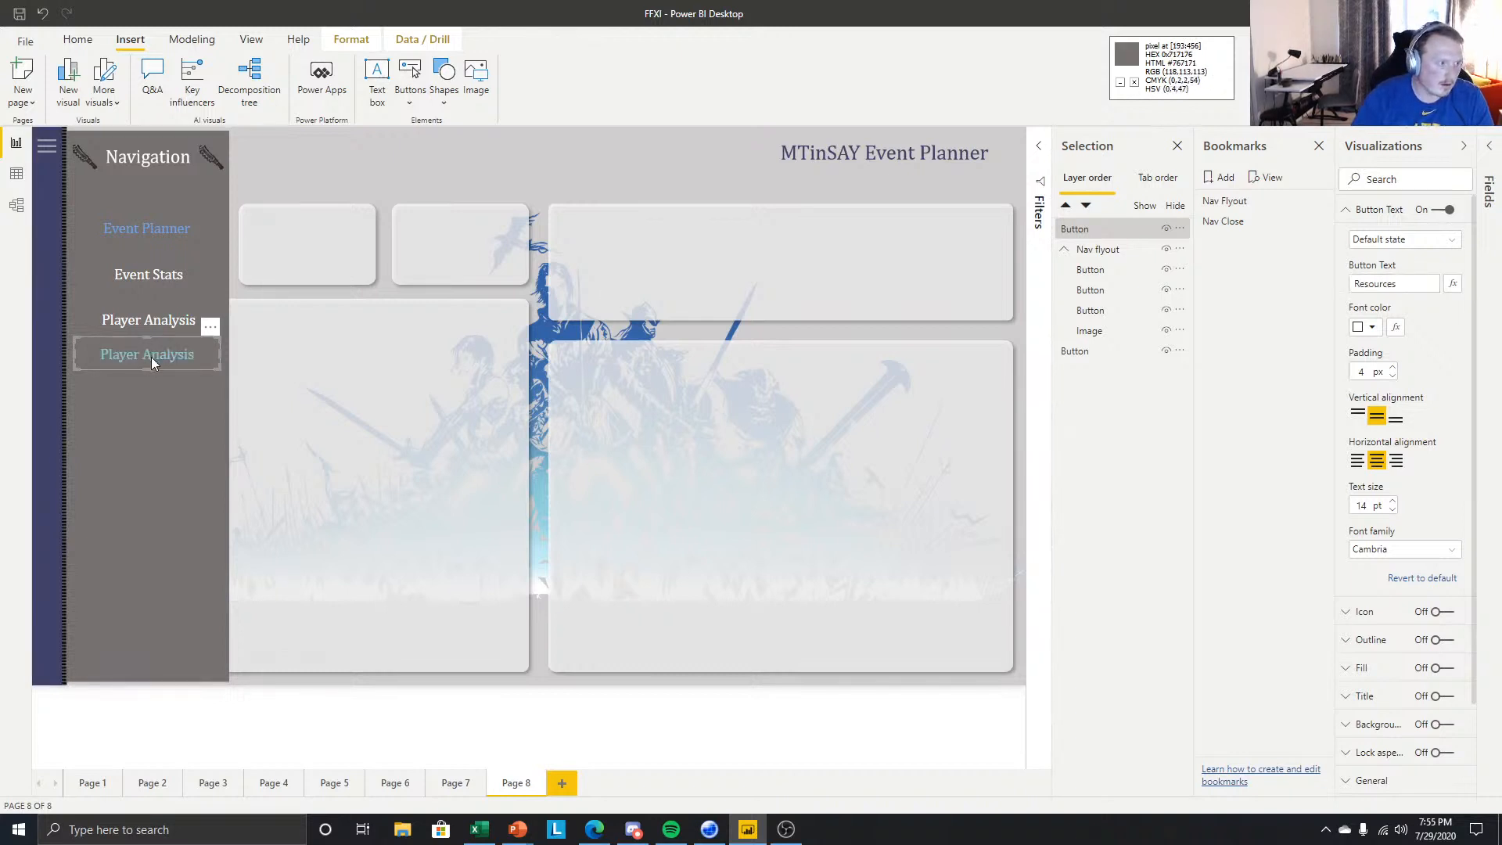
- Nudge the Resources button slightly down to widen its gap below Player Analysis
{"action": "key", "text": "Down"}
{"action": "key", "text": "Down"}
{"action": "key", "text": "Down"}
{"action": "key", "text": "Down"}
{"action": "key", "text": "Down"}
{"action": "key", "text": "Down"}
{"action": "key", "text": "Down"}
{"action": "key", "text": "Down"}
{"action": "key", "text": "Down"}
{"action": "key", "text": "Down"}
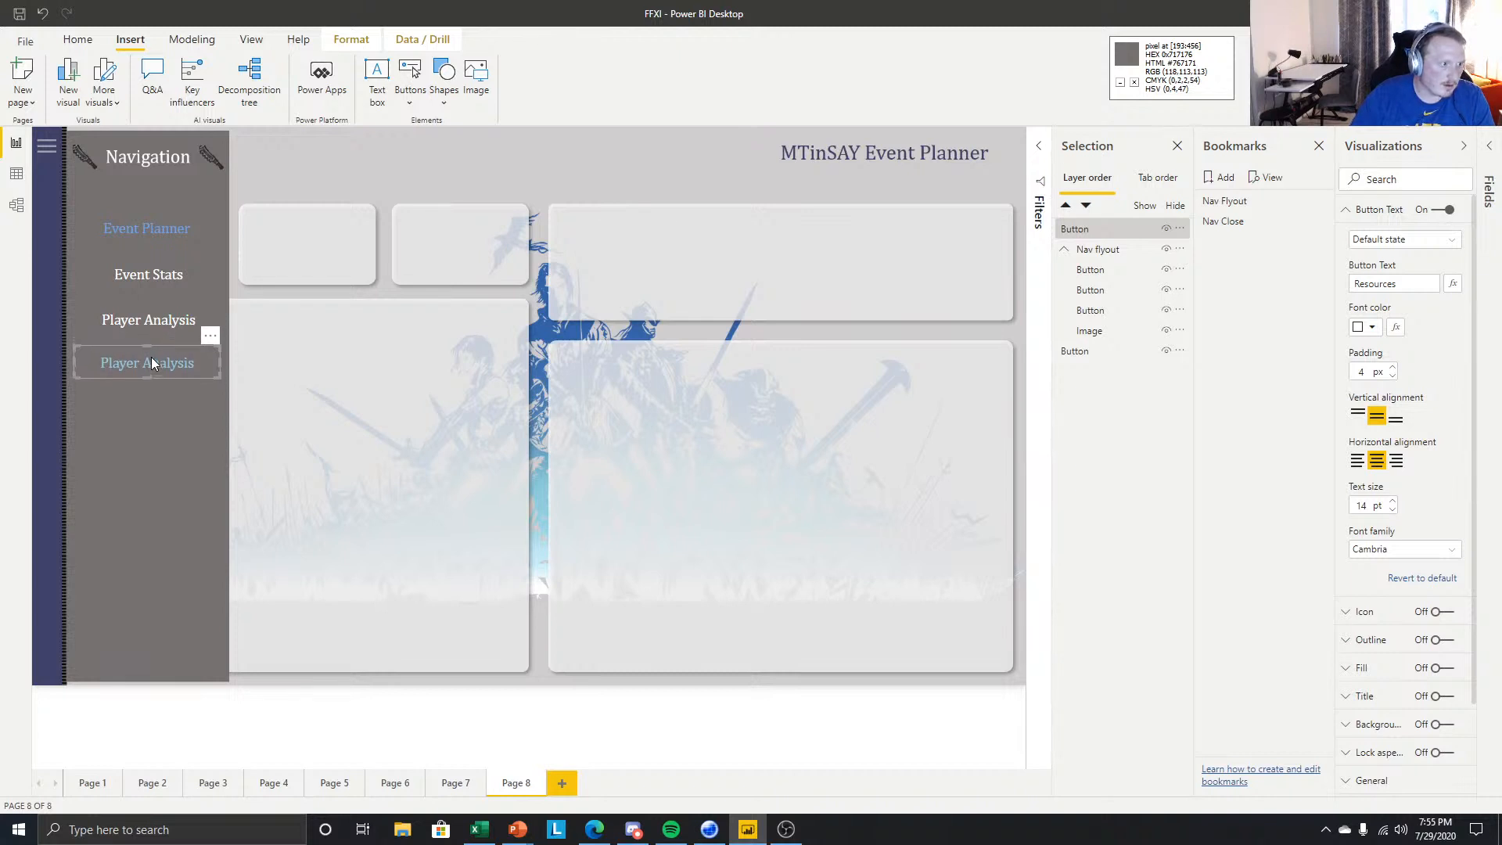
- Distribute the Event Planner, Event Stats, Player Analysis and Resources buttons vertically
{"action": "left_click", "coordinate": [158, 276], "text": "ctrl"}
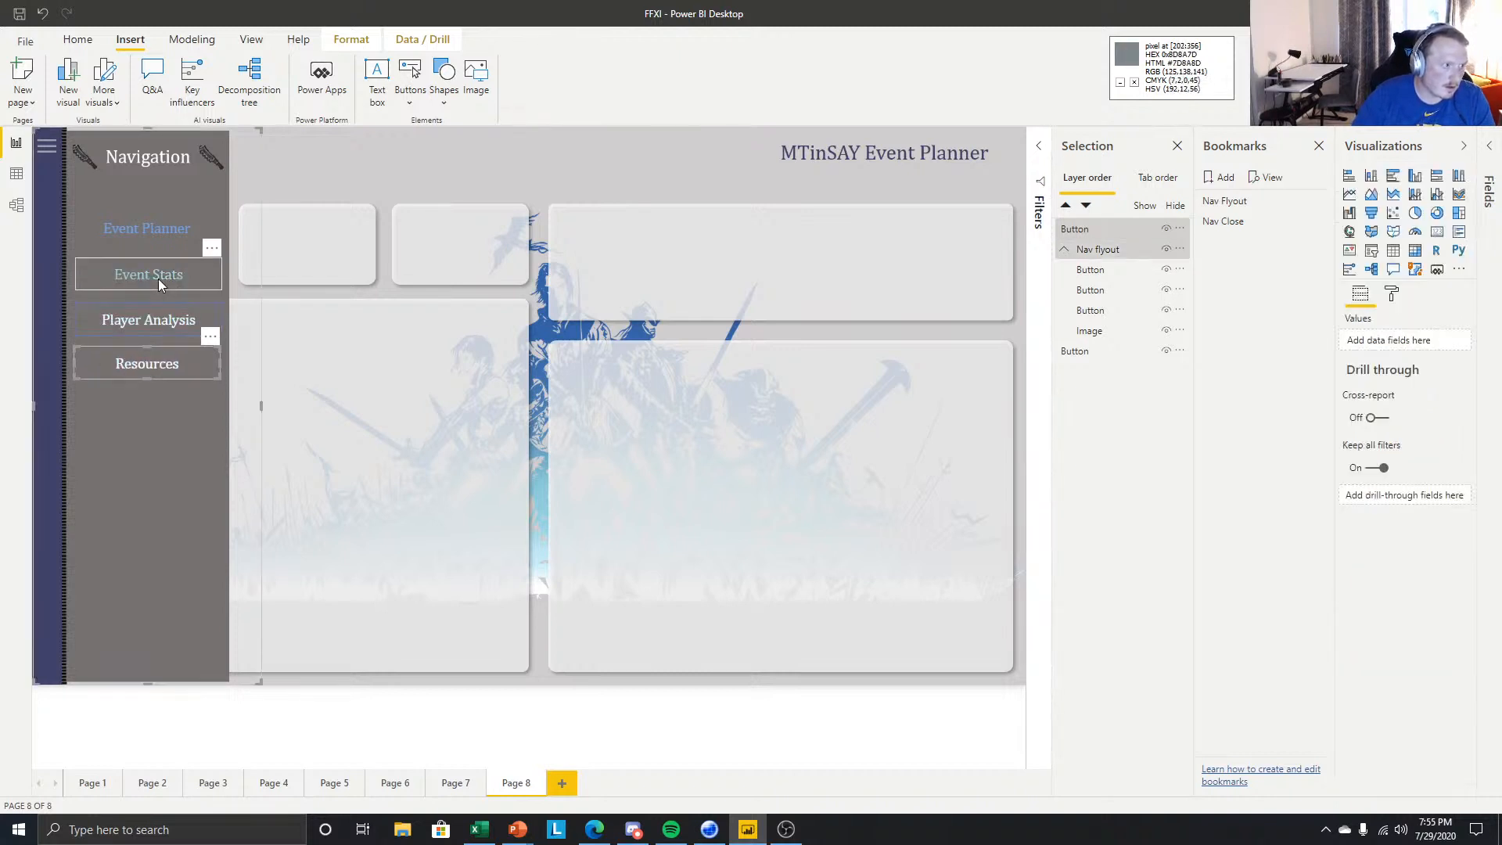
{"action": "left_click", "coordinate": [173, 227], "text": "ctrl"}
{"action": "left_click", "coordinate": [152, 335], "text": "ctrl"}
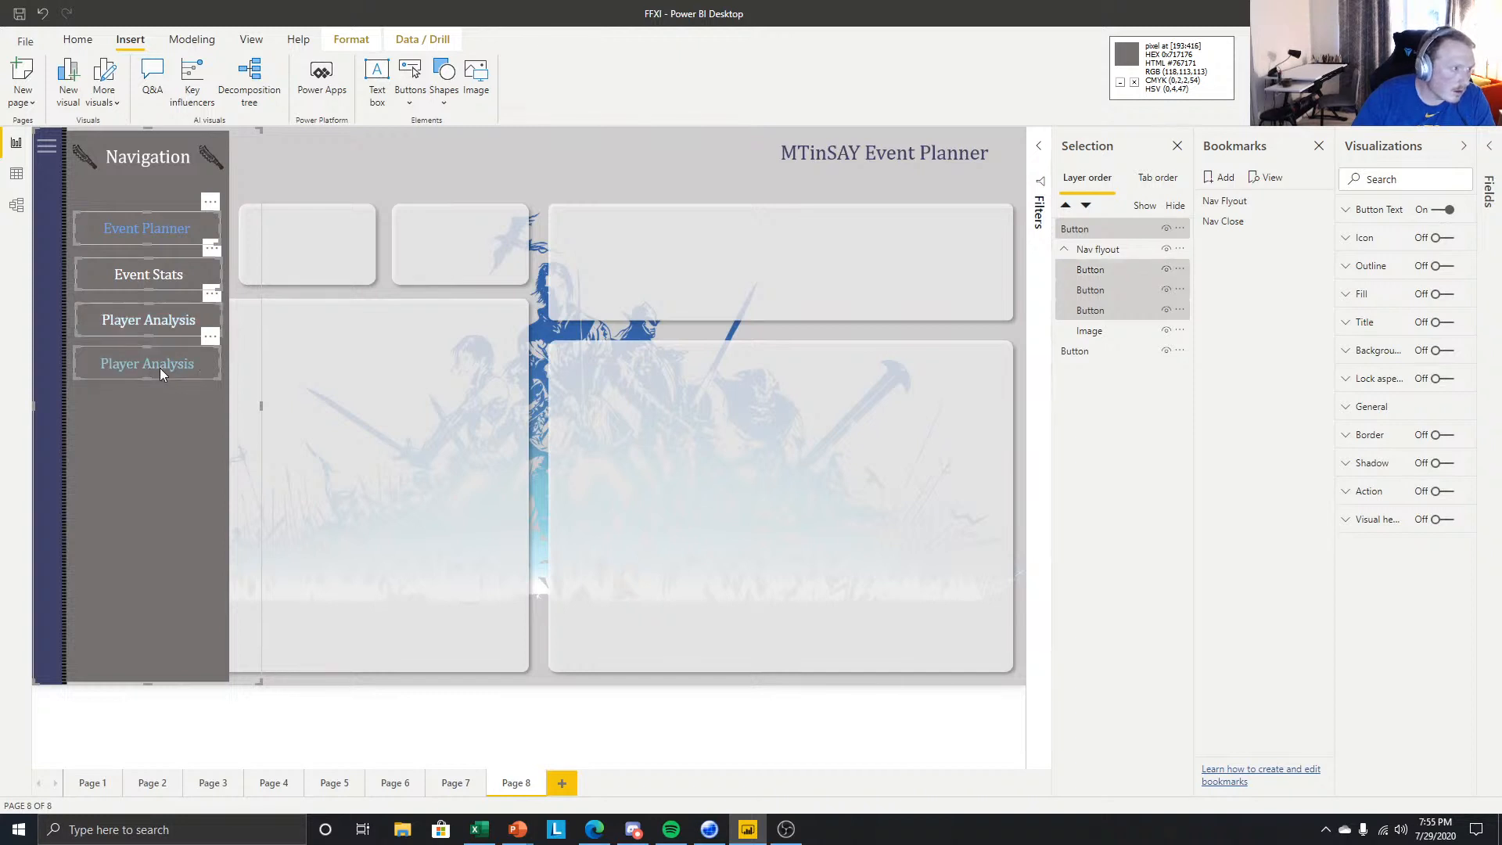
{"action": "left_click", "coordinate": [361, 40]}
{"action": "left_click", "coordinate": [340, 80]}
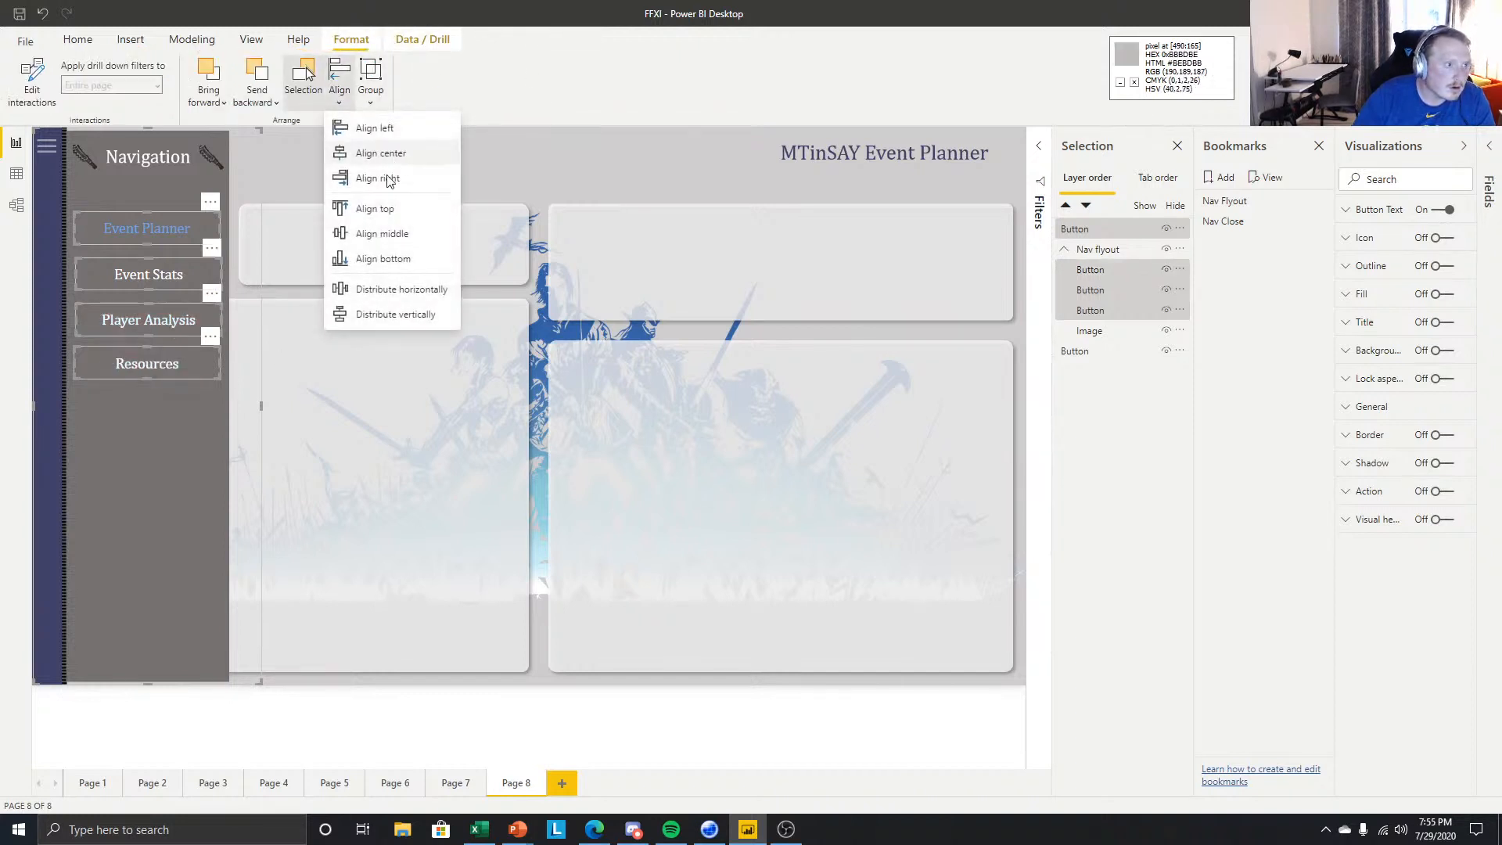
{"action": "left_click", "coordinate": [378, 316]}
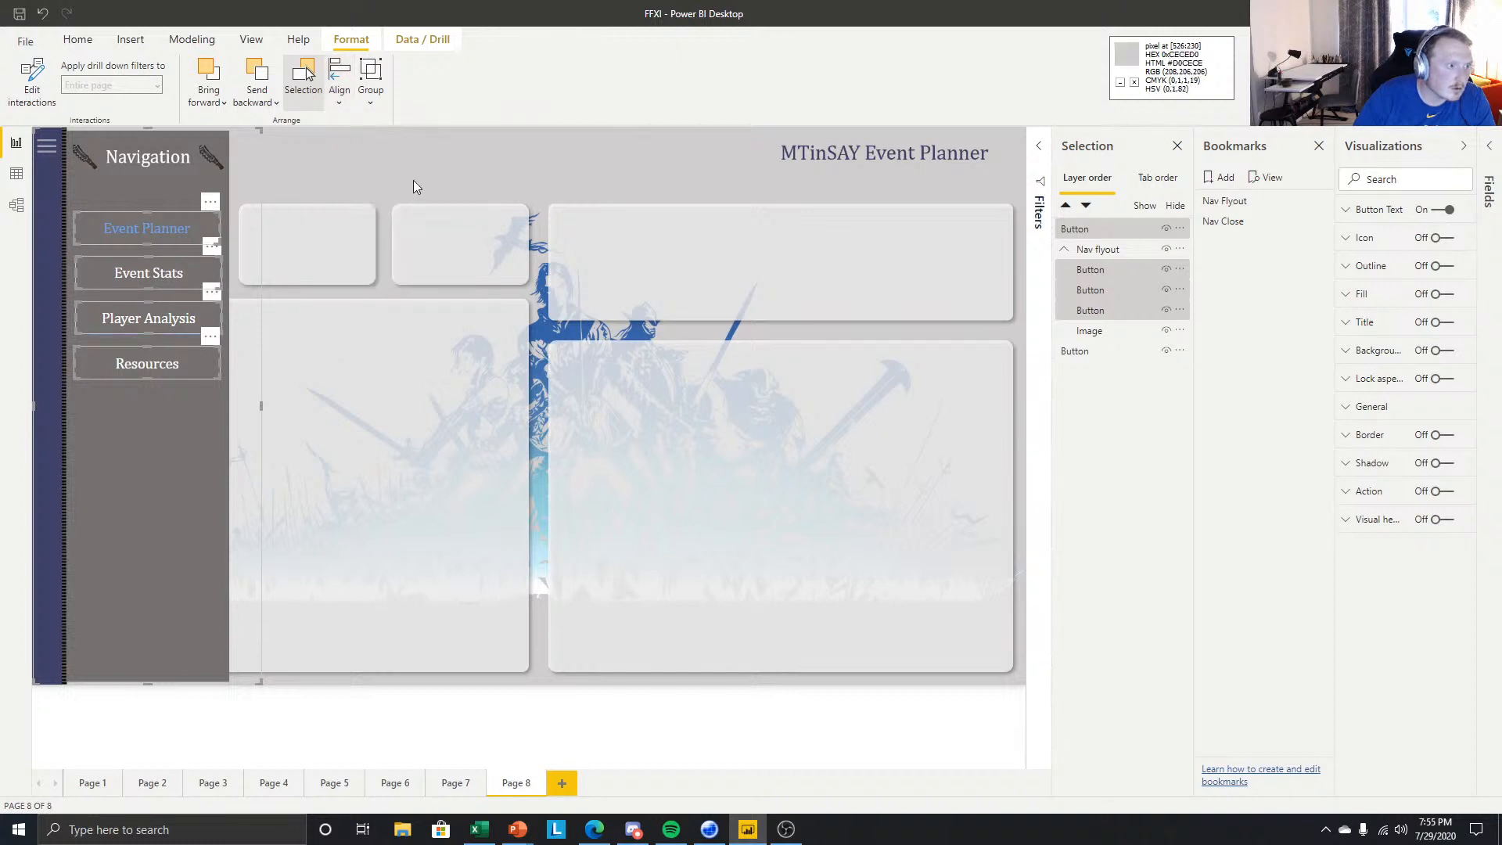
{"action": "left_click", "coordinate": [413, 180]}
- Set the Resources button's on-hover text to Resources
{"action": "left_click", "coordinate": [141, 363]}
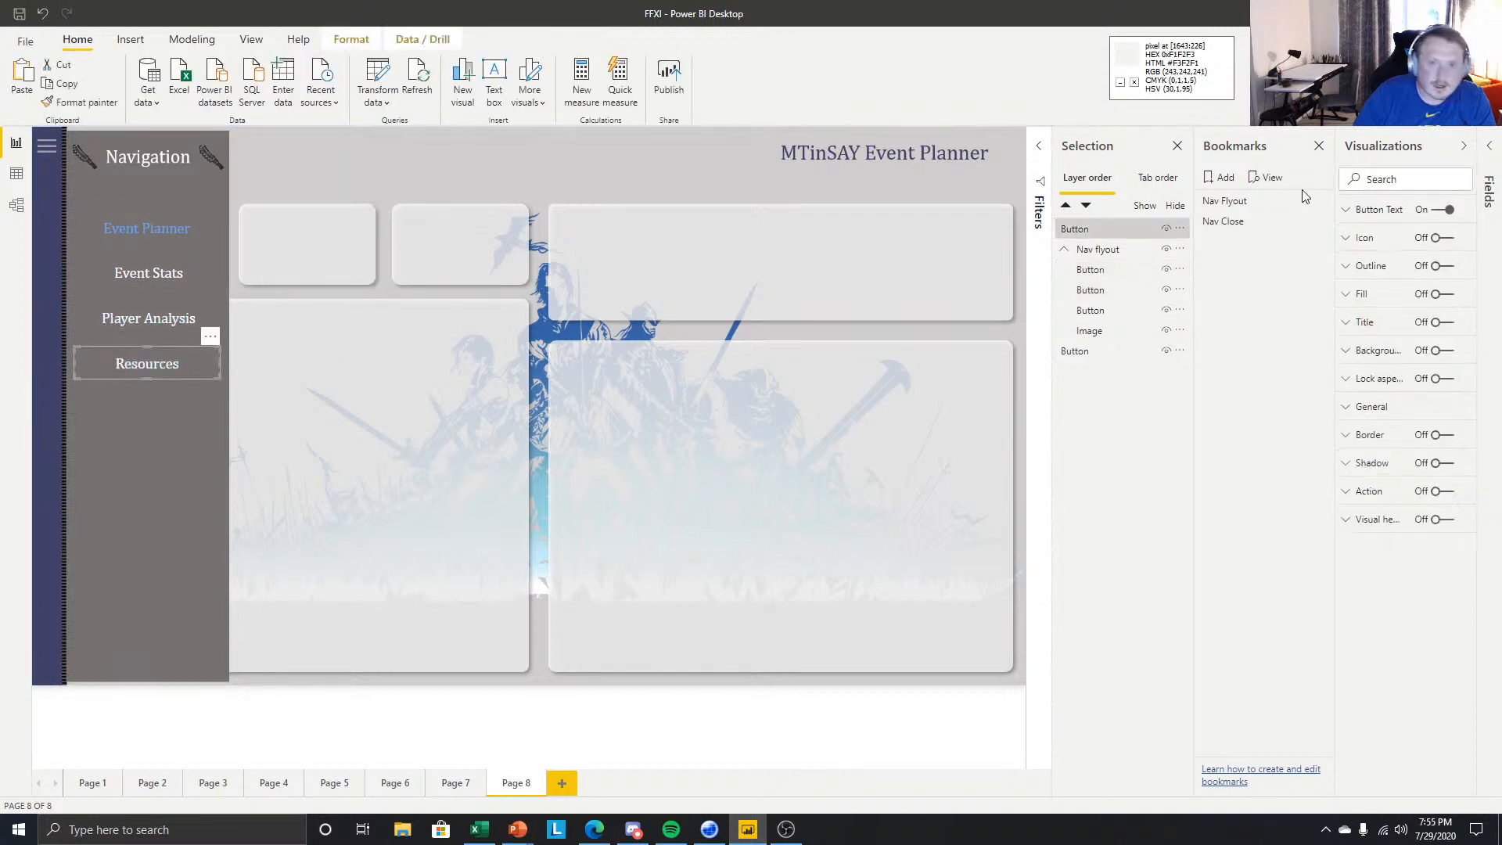
{"action": "left_click", "coordinate": [1361, 211]}
{"action": "left_click", "coordinate": [1421, 239]}
{"action": "left_click", "coordinate": [1413, 263]}
{"action": "triple_click", "coordinate": [1429, 285]}
{"action": "type", "text": "R"}
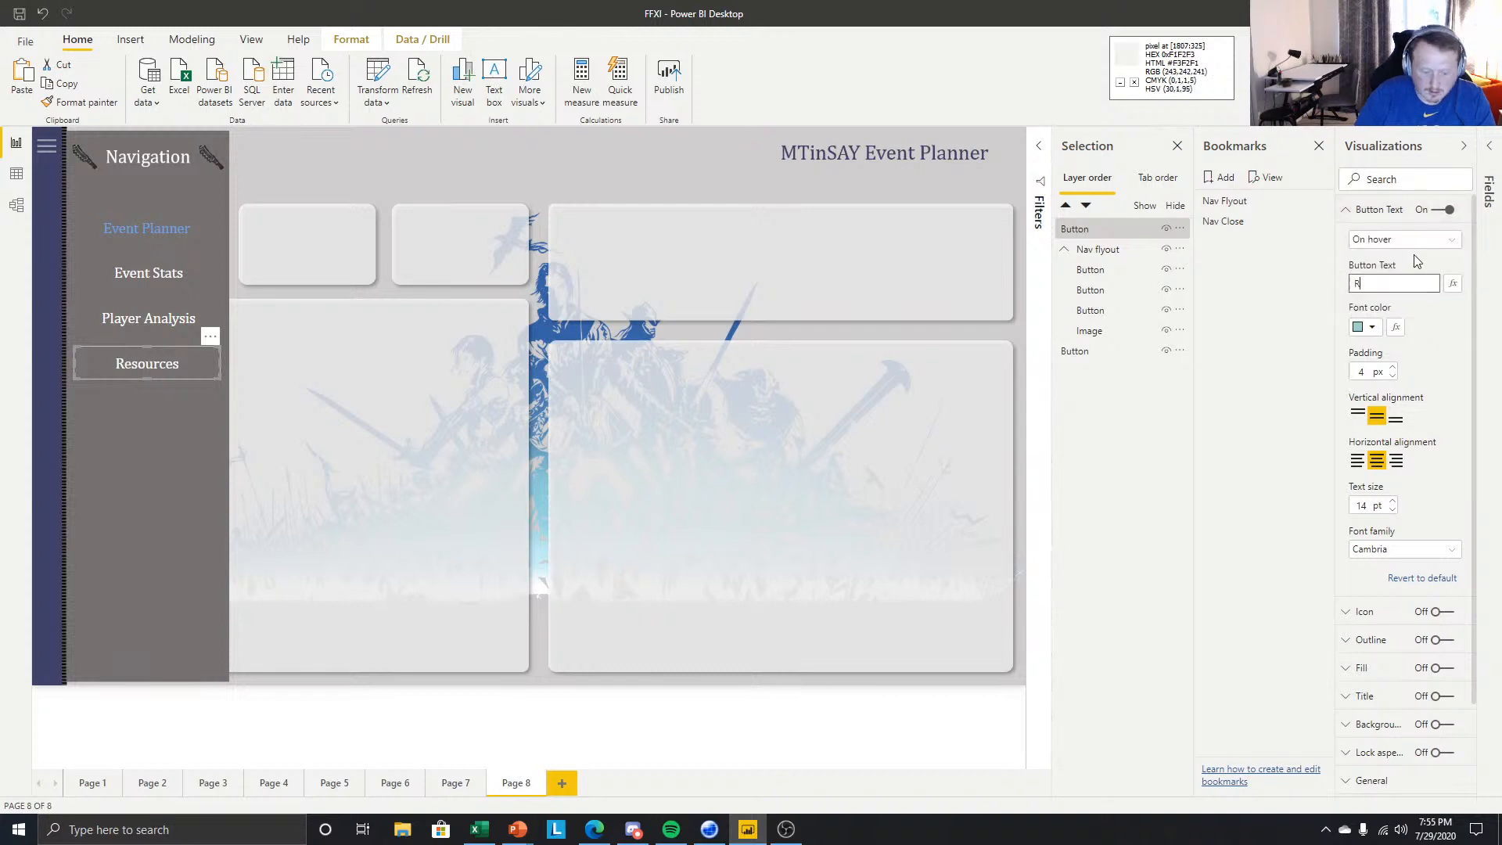
{"action": "type", "text": "ecources"}
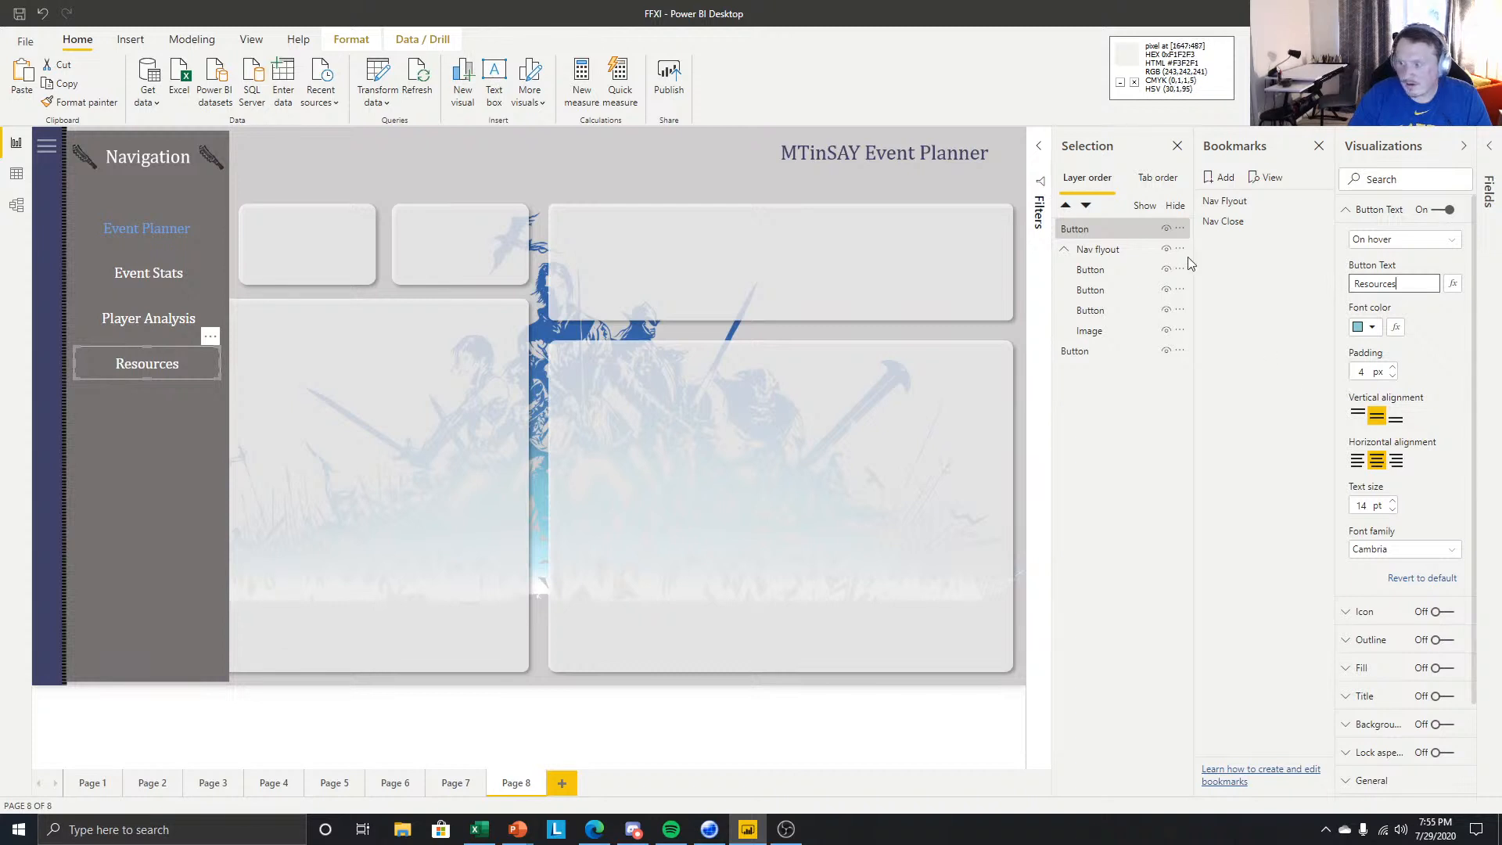
- Go through the button's remaining text states and set the disabled state's text to Resources
{"action": "left_click", "coordinate": [1416, 239]}
{"action": "left_click", "coordinate": [1405, 255]}
{"action": "left_click", "coordinate": [1405, 240]}
{"action": "left_click", "coordinate": [1405, 283]}
{"action": "left_click", "coordinate": [1413, 249]}
{"action": "left_click", "coordinate": [1405, 255]}
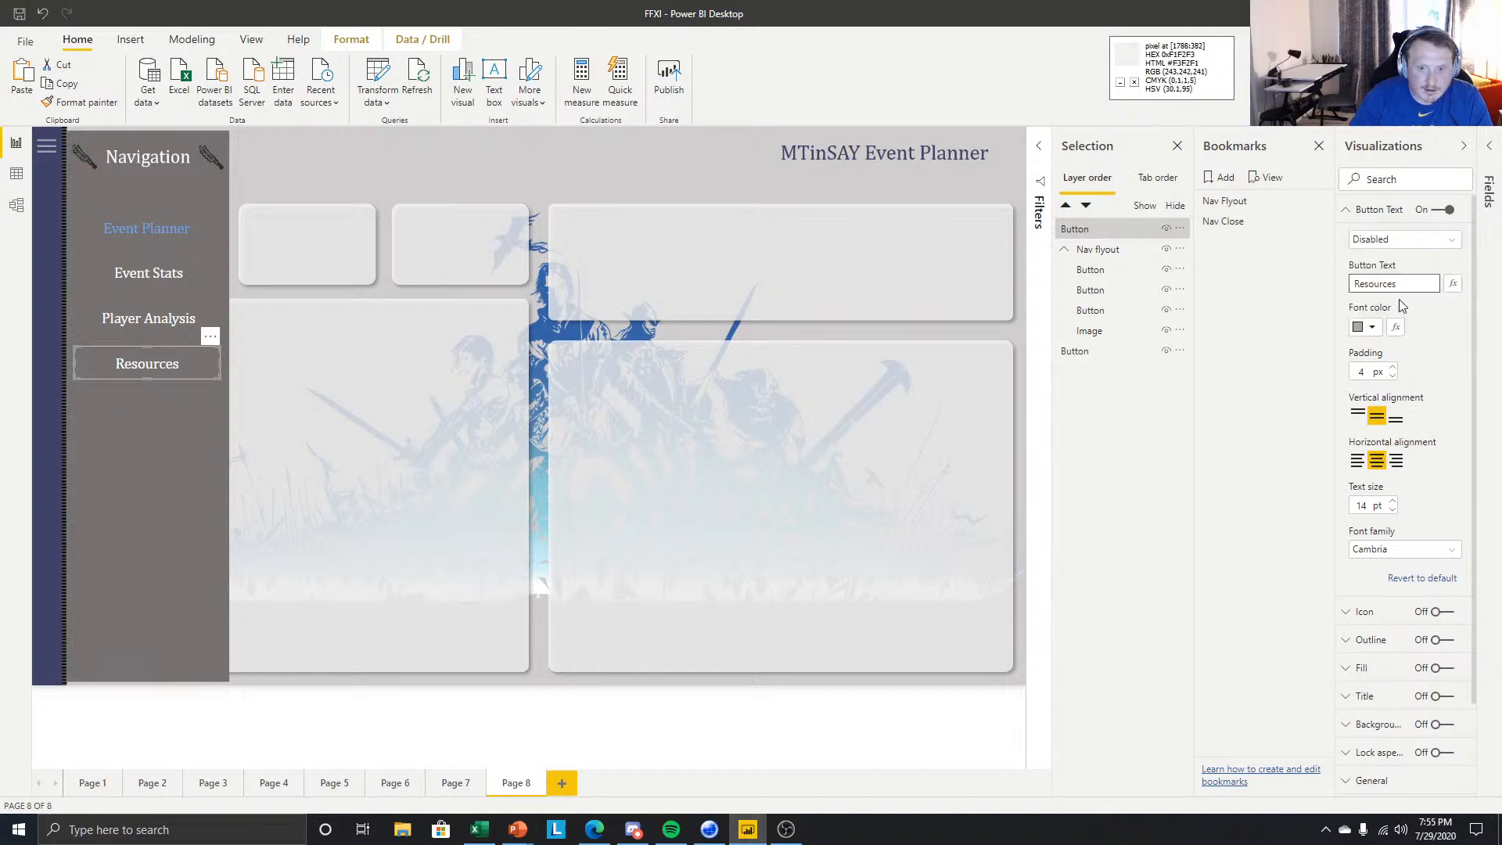
{"action": "left_click", "coordinate": [1403, 211]}
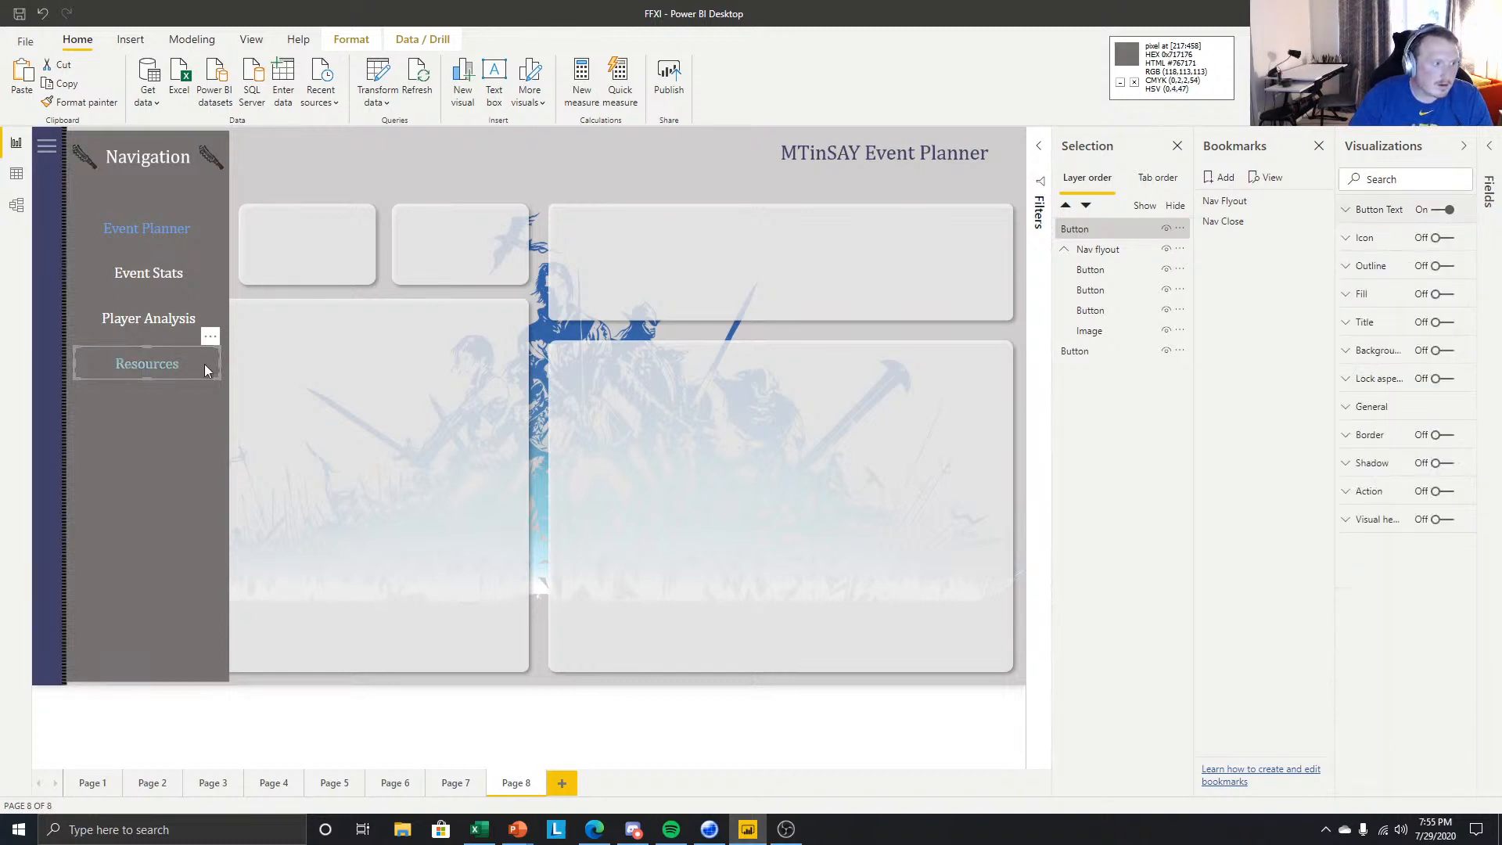
{"action": "left_click", "coordinate": [879, 743]}
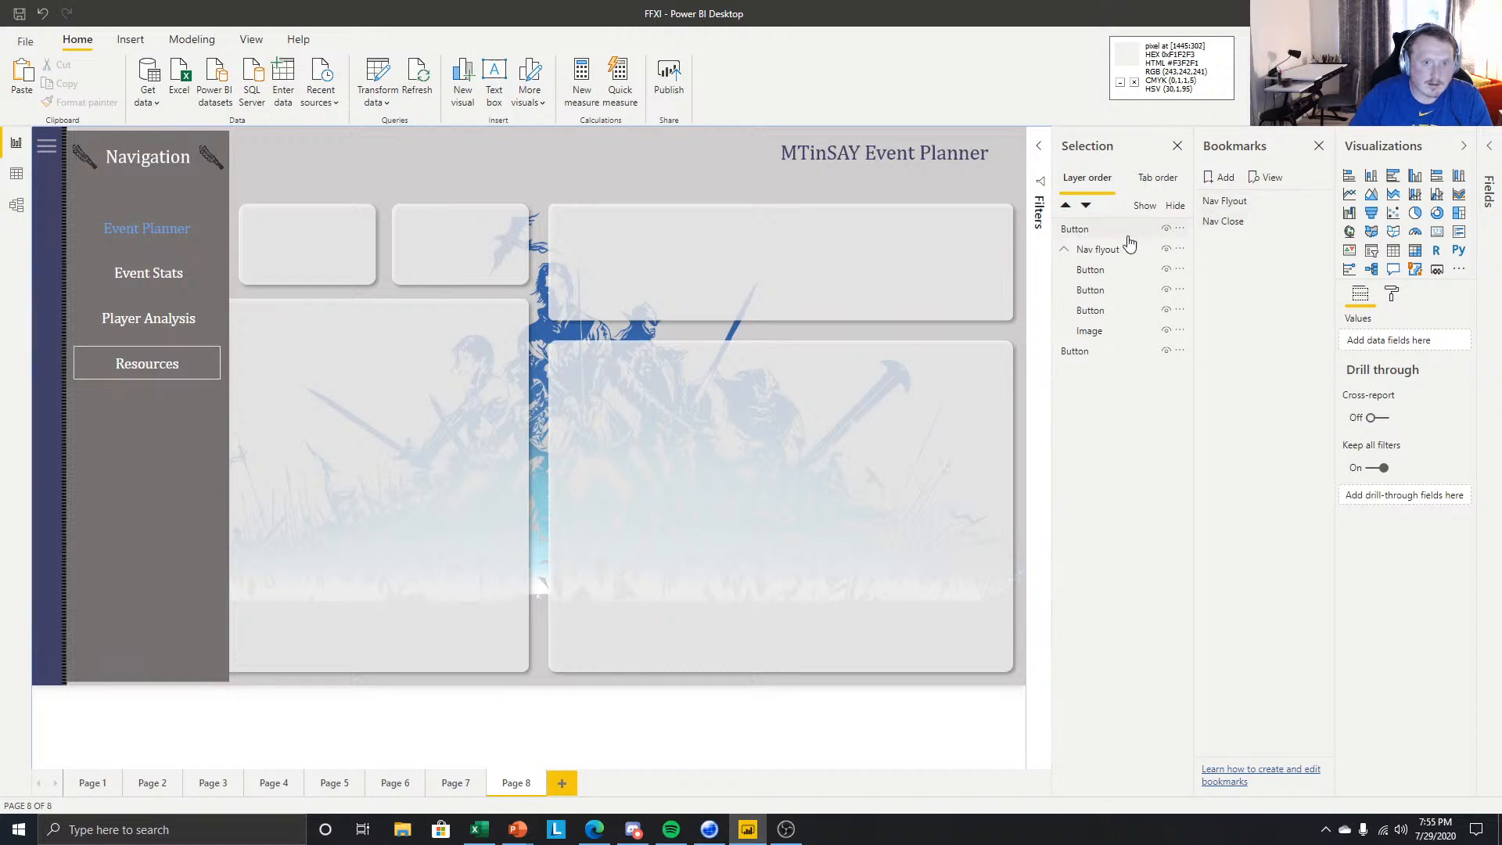
- Move the Resources button into the Nav flyout group above its image, and apply the Nav Close bookmark
{"action": "left_click_drag", "start_coordinate": [1119, 230], "coordinate": [1119, 307]}
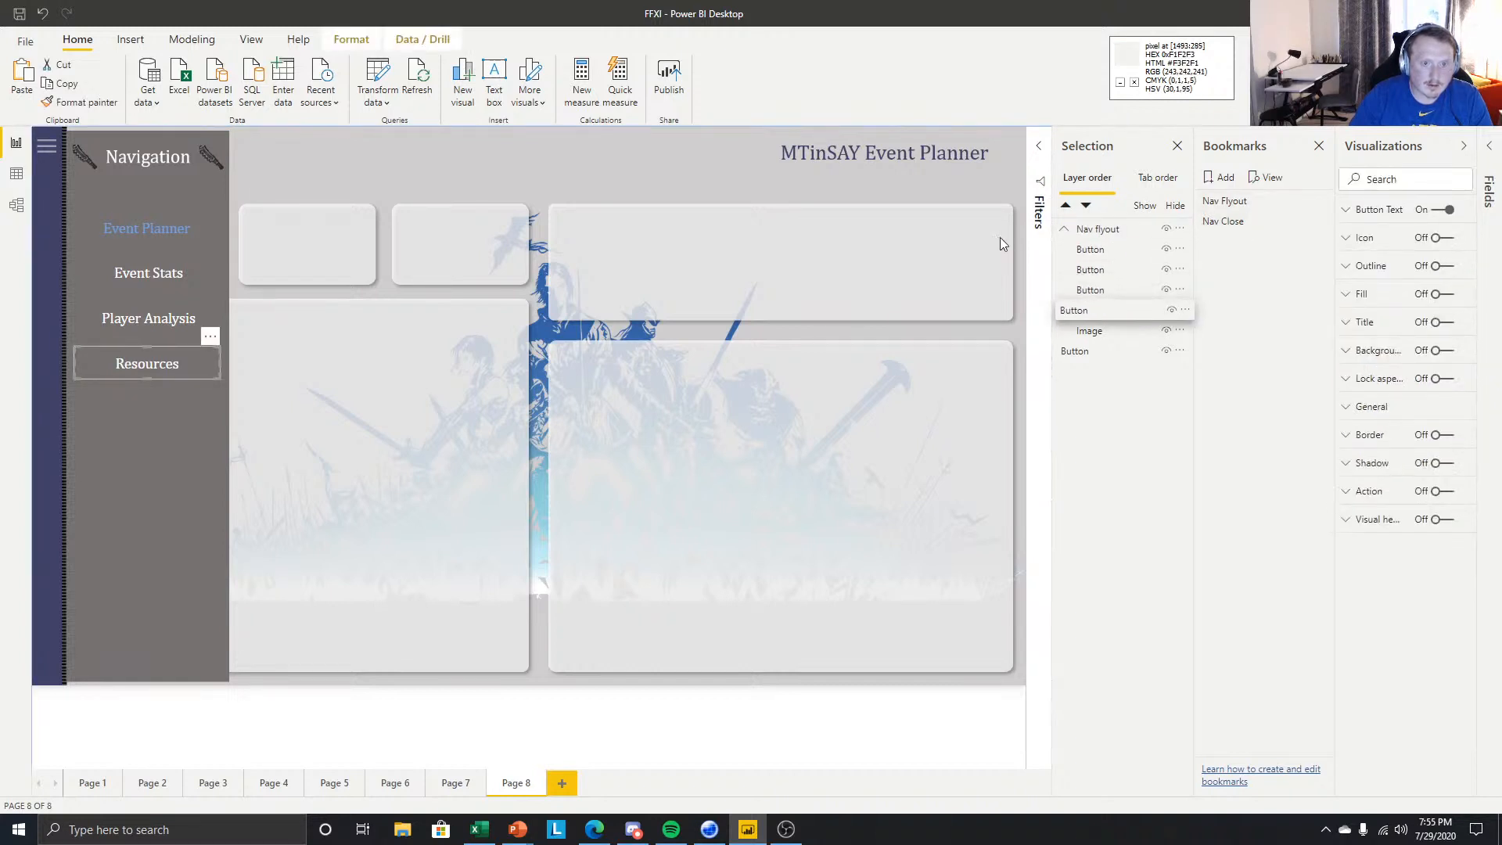
{"action": "left_click", "coordinate": [1229, 223]}
{"action": "left_click", "coordinate": [808, 711]}
- Give the navigation menu button a Bookmark action targeting Nav Flyout, with the tooltip Click for navigation
{"action": "left_click", "coordinate": [47, 144]}
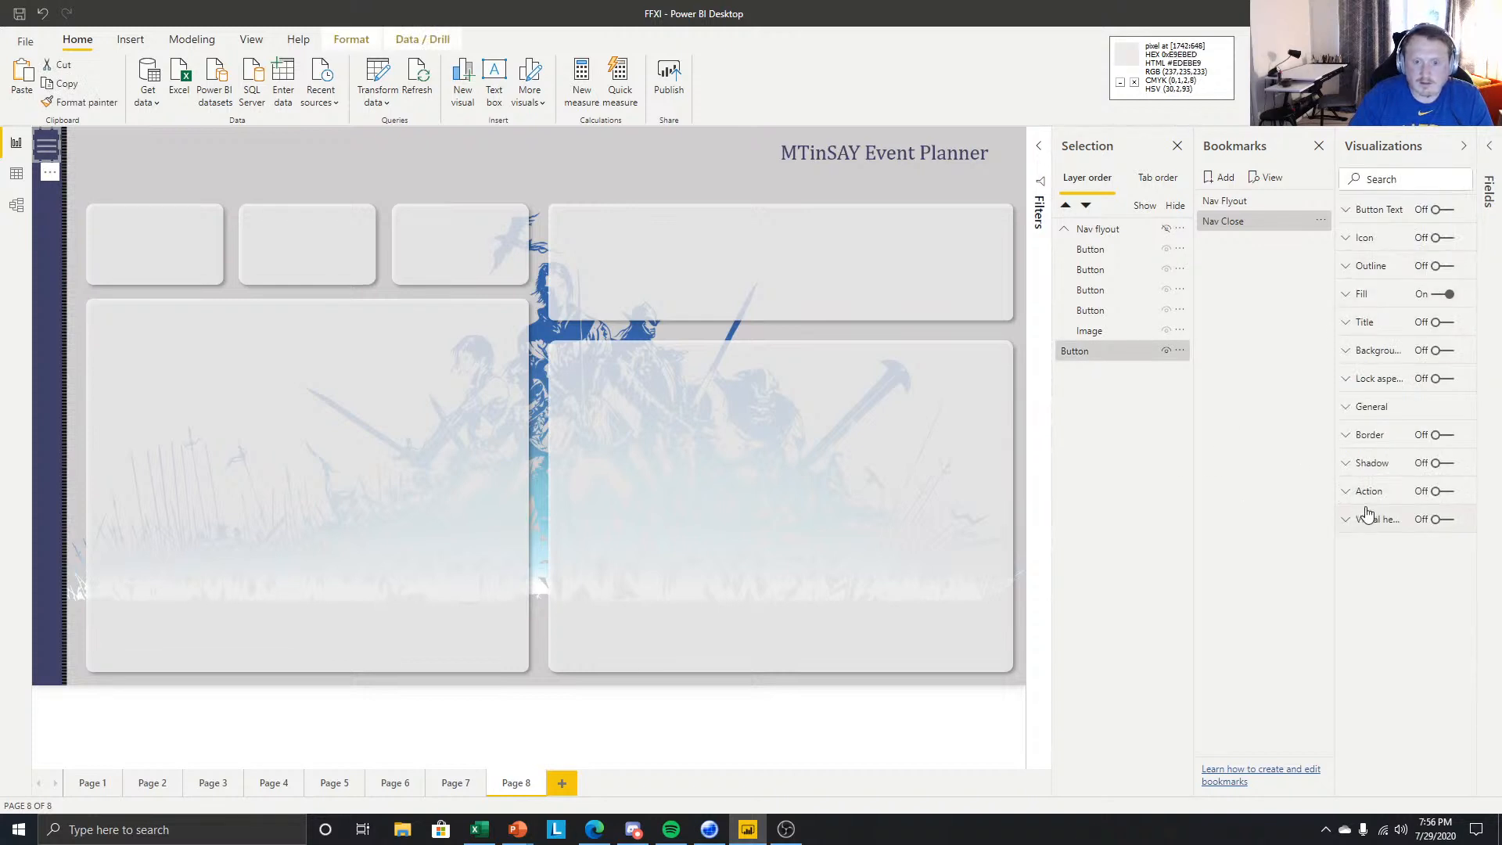
{"action": "left_click", "coordinate": [1438, 491]}
{"action": "left_click", "coordinate": [1373, 493]}
{"action": "left_click", "coordinate": [1409, 537]}
{"action": "left_click", "coordinate": [1385, 572]}
{"action": "left_click", "coordinate": [1412, 586]}
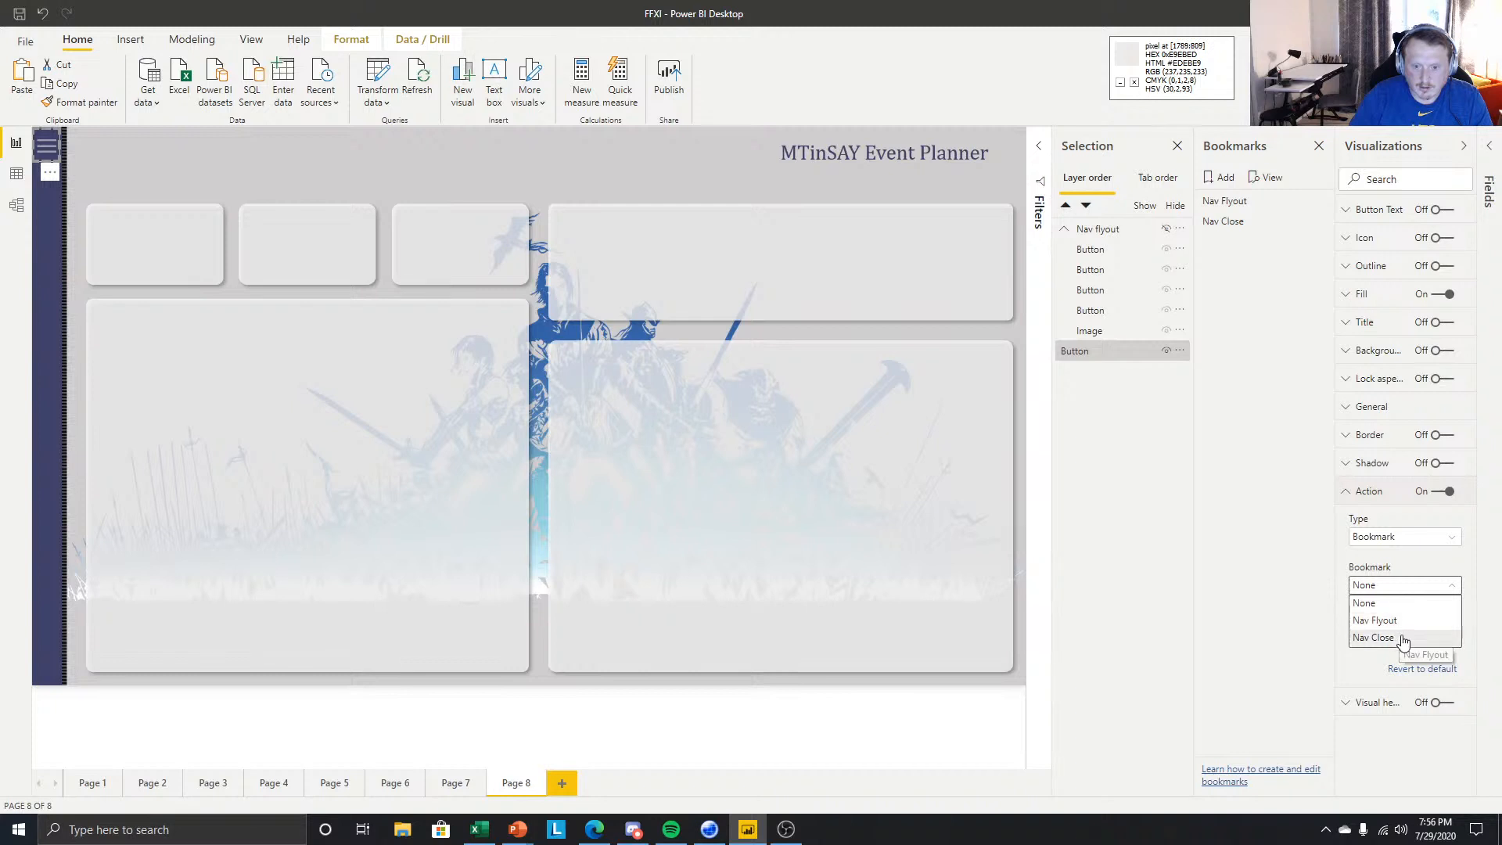
{"action": "left_click", "coordinate": [1401, 620]}
{"action": "left_click", "coordinate": [1406, 630]}
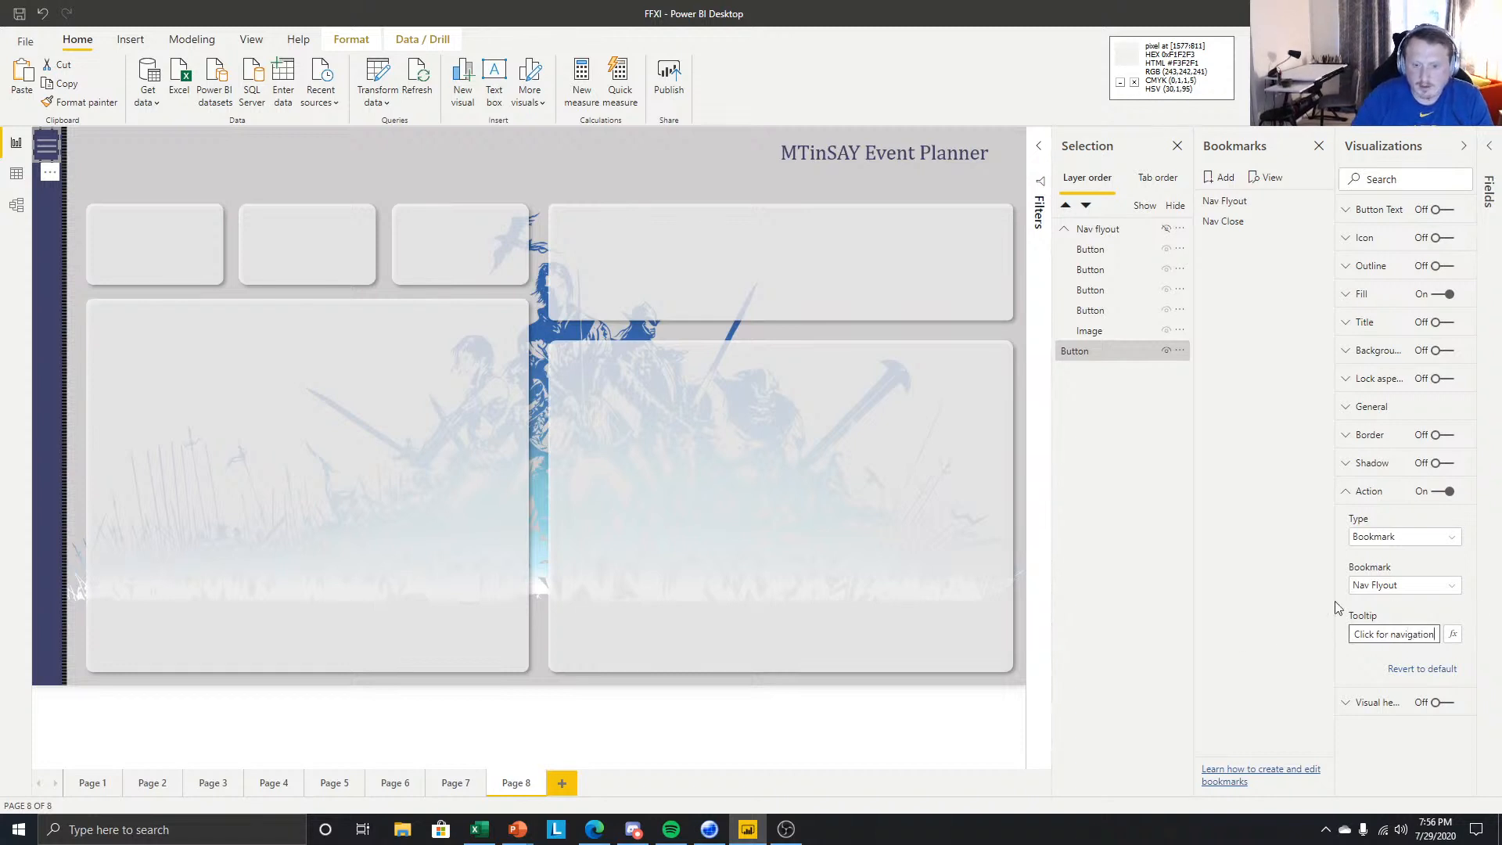
{"action": "left_click", "coordinate": [912, 711]}
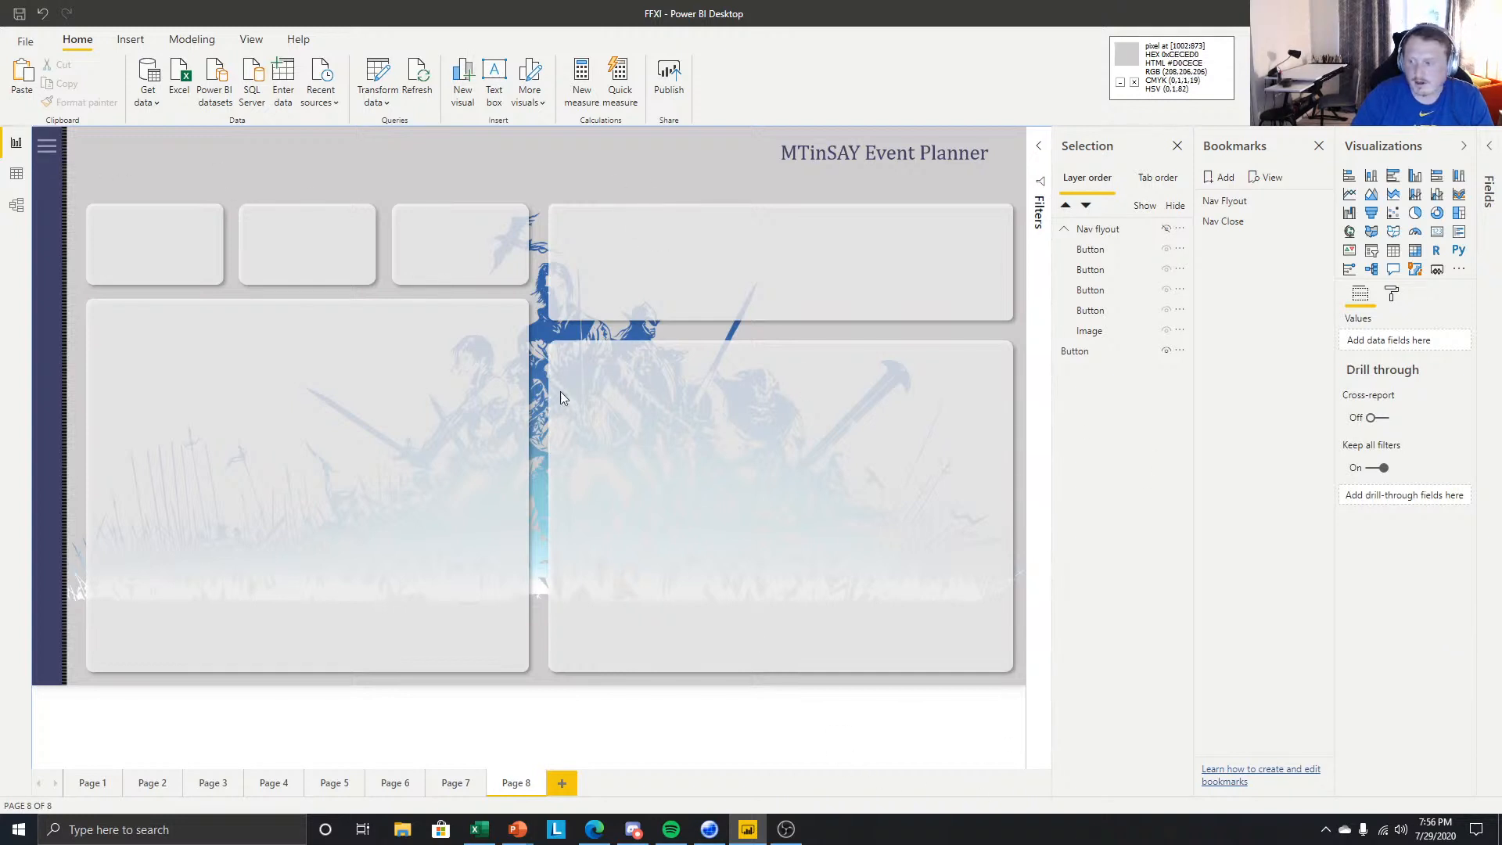
- Test the menu button by opening the navigation flyout and checking its page buttons
{"action": "left_click", "coordinate": [47, 145]}
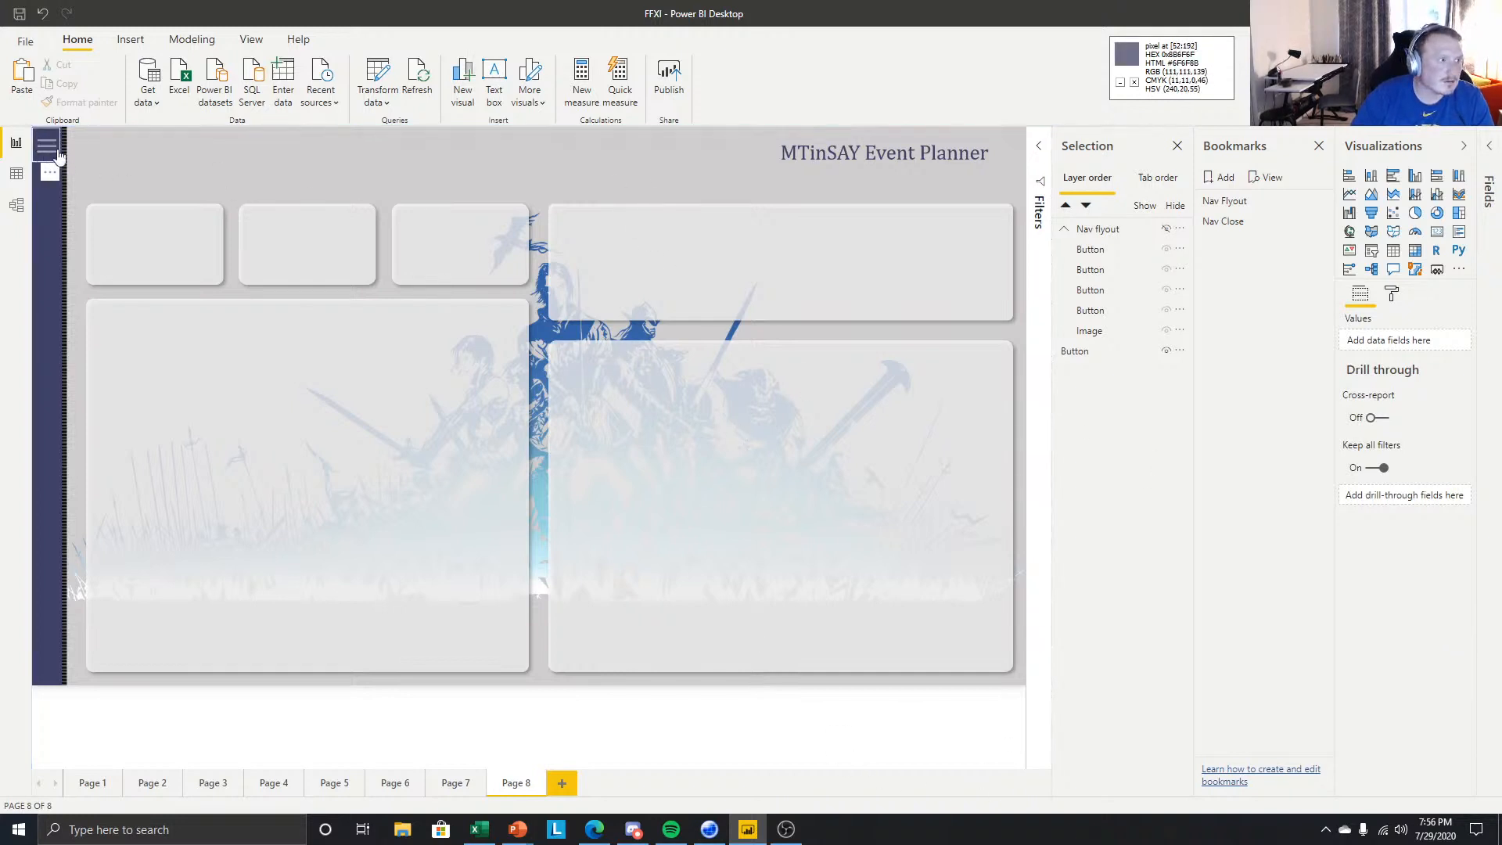
{"action": "left_click", "coordinate": [147, 144]}
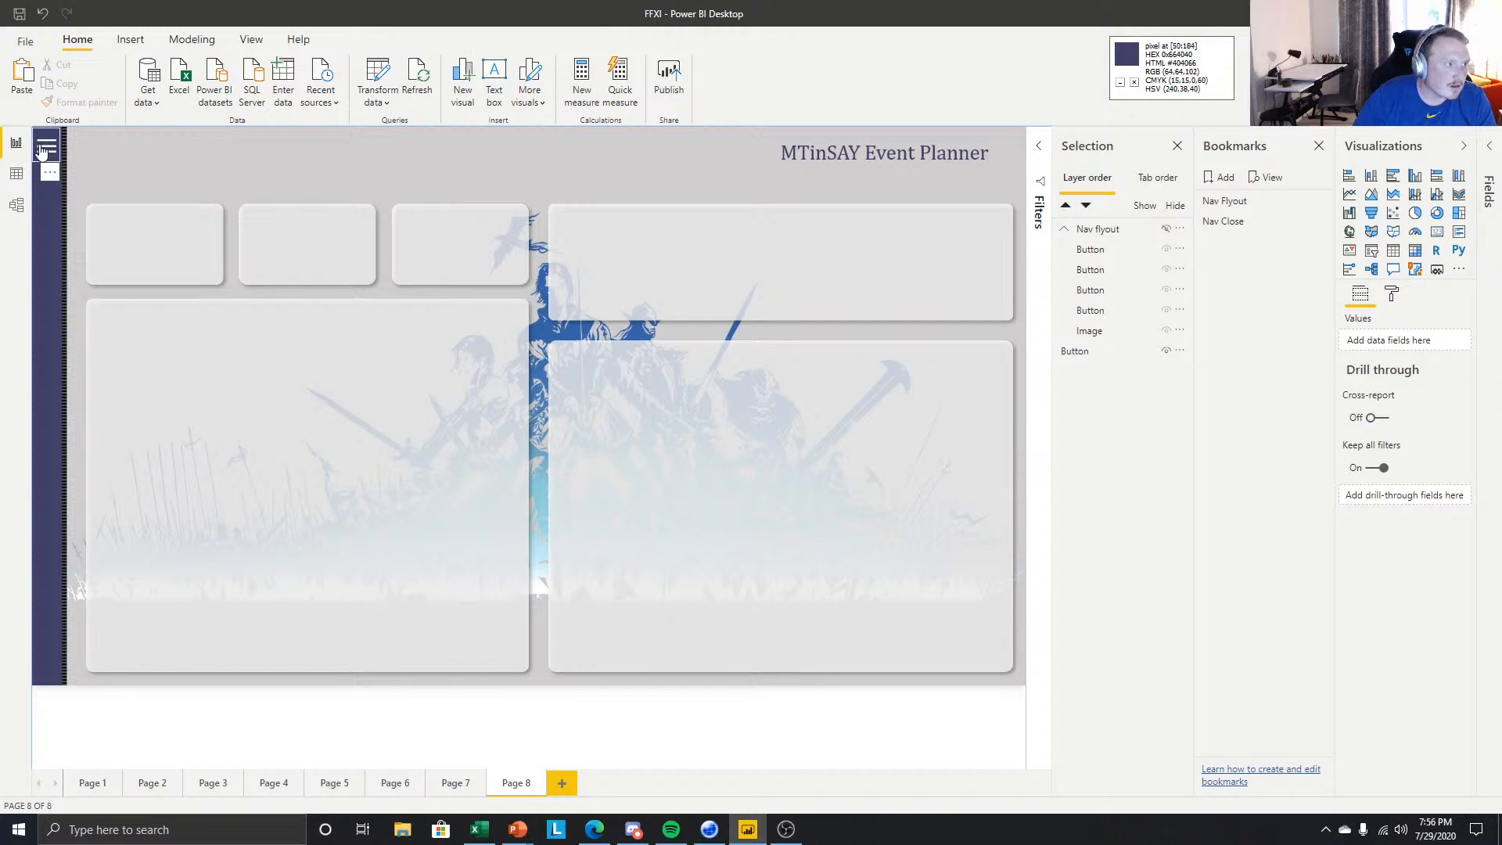
{"action": "left_click", "coordinate": [49, 154], "text": "ctrl"}
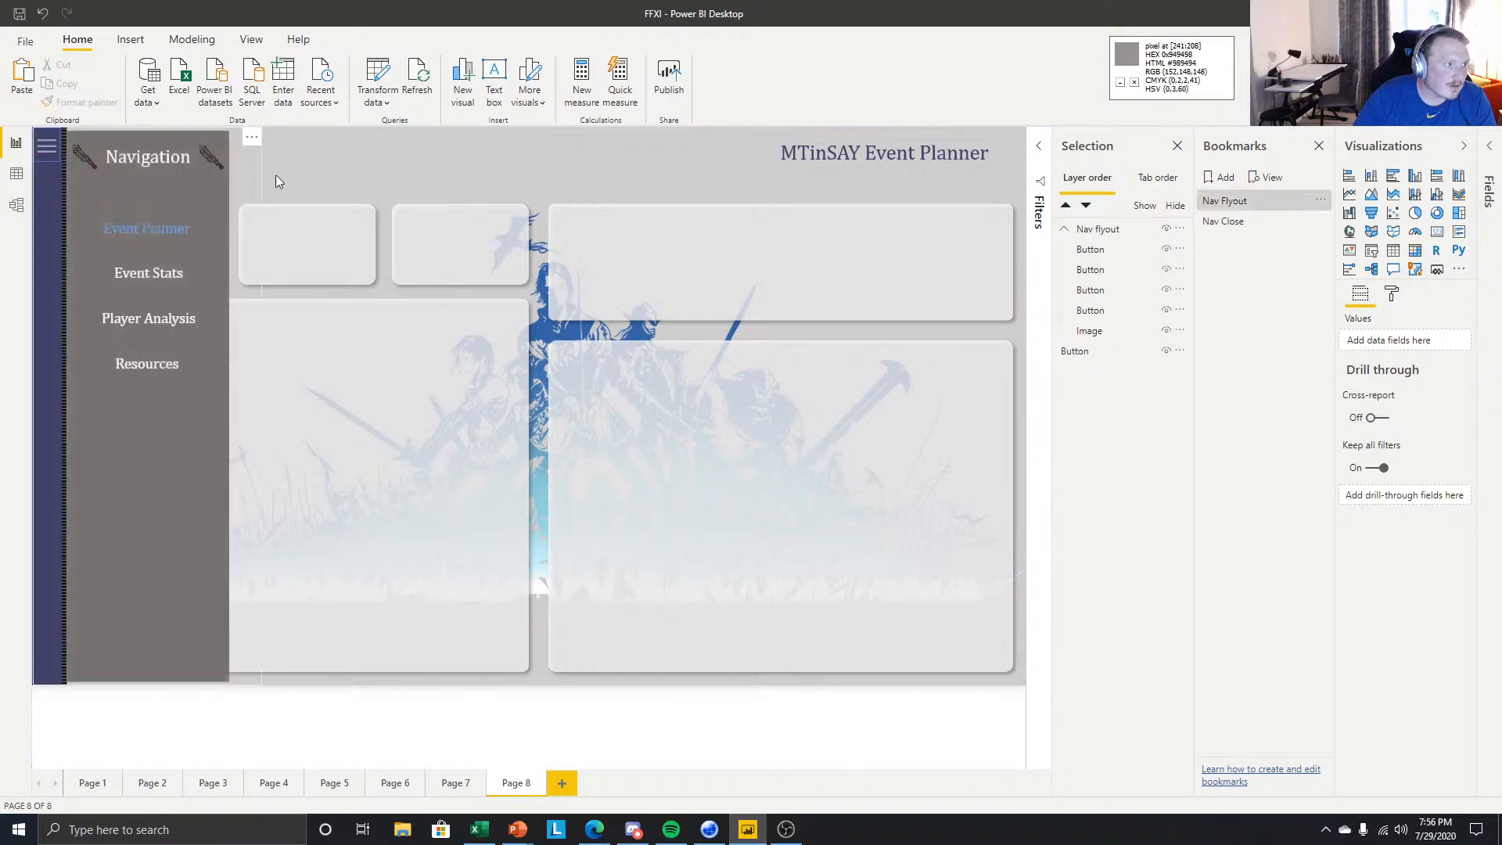
{"action": "left_click", "coordinate": [152, 274]}
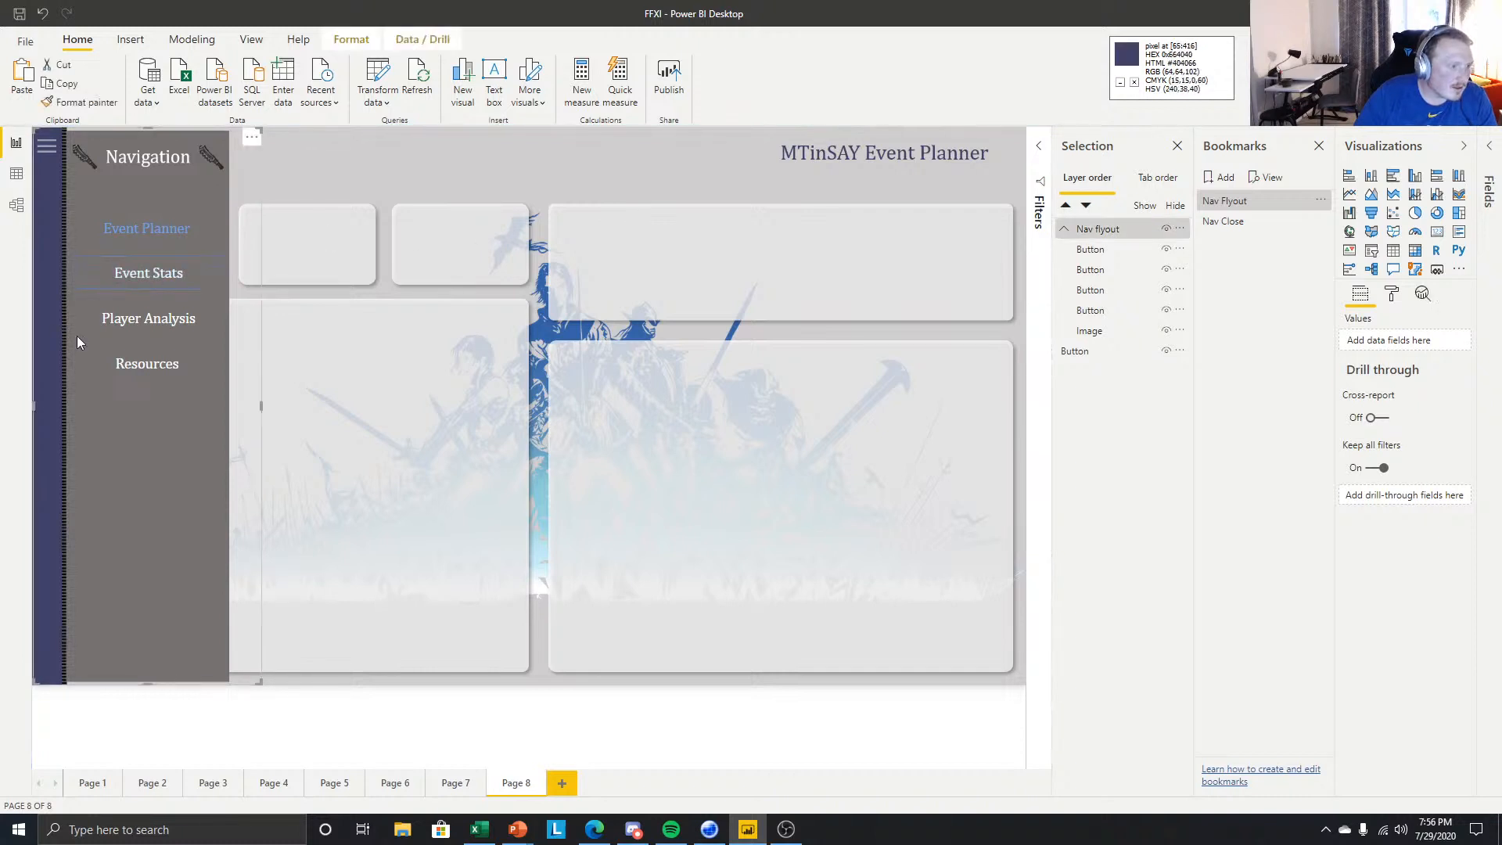
{"action": "left_click", "coordinate": [150, 274]}
{"action": "left_click", "coordinate": [152, 355]}
{"action": "left_click", "coordinate": [442, 182]}
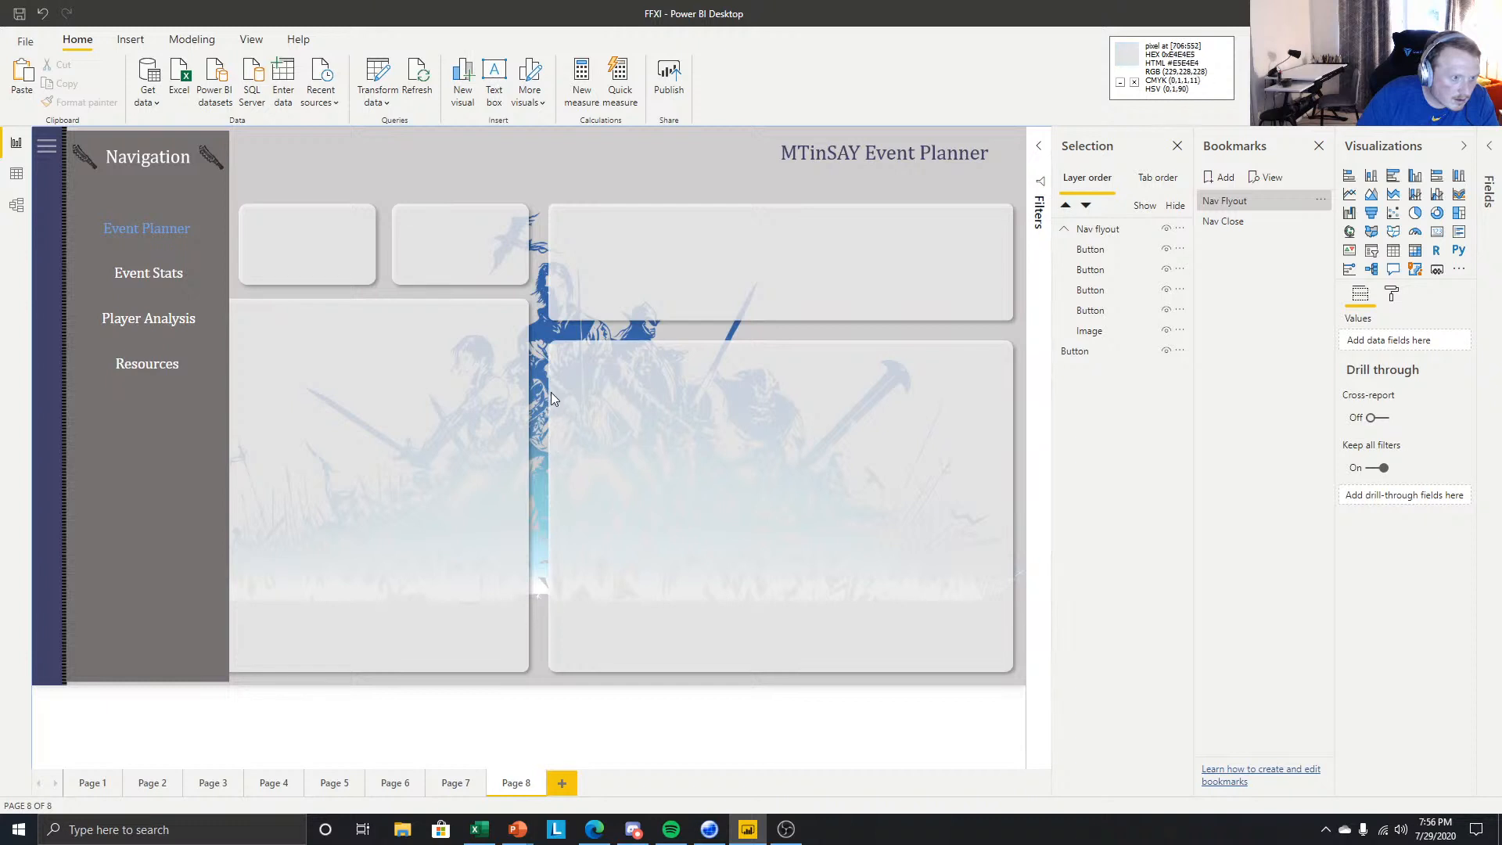
- Inspect the default-state font color of the Event Planner button in the flyout
{"action": "left_click", "coordinate": [131, 223]}
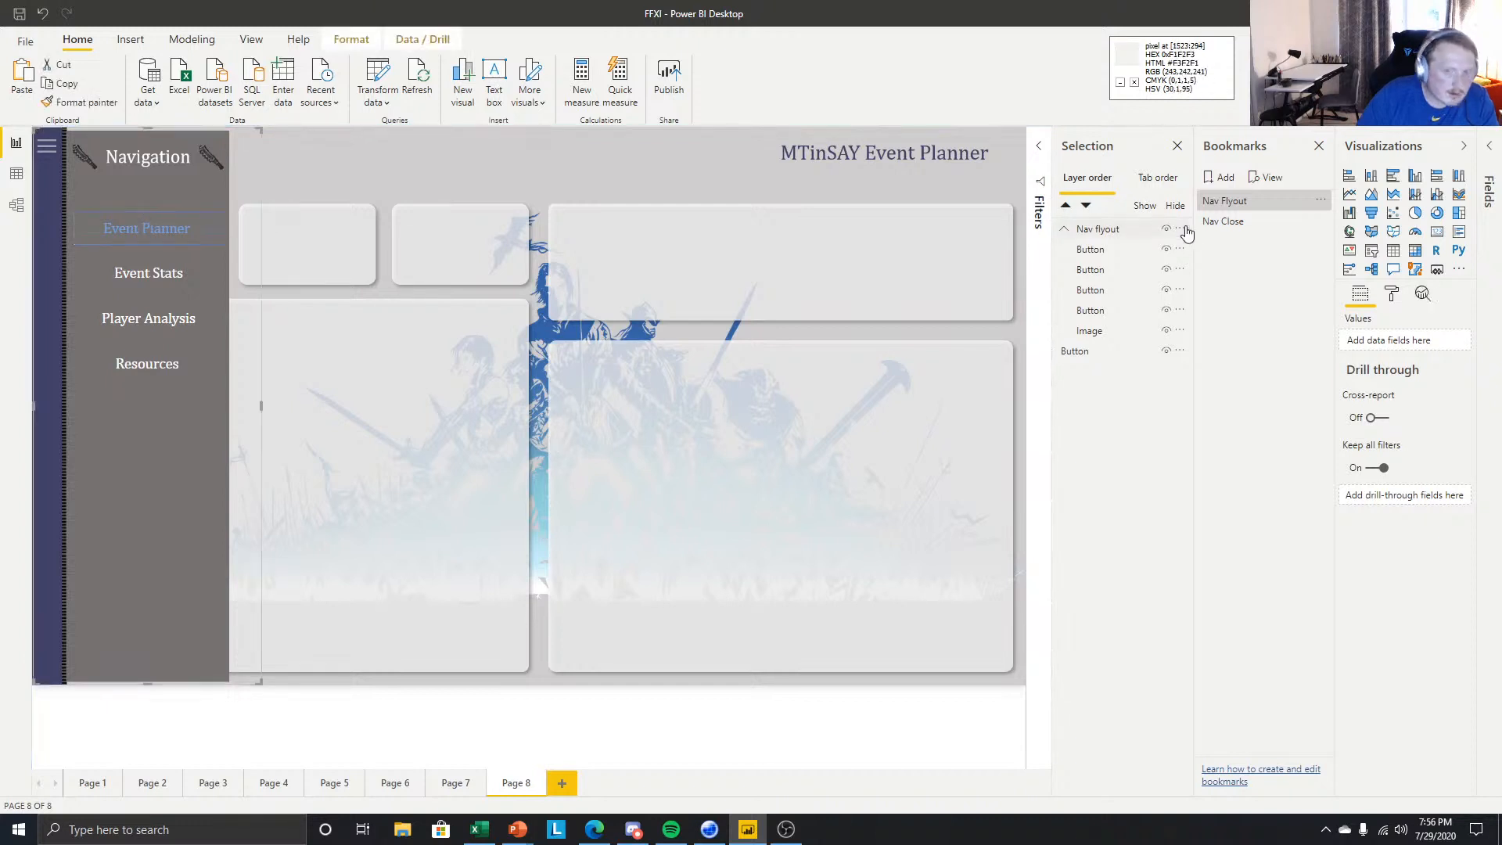
{"action": "left_click", "coordinate": [1185, 232]}
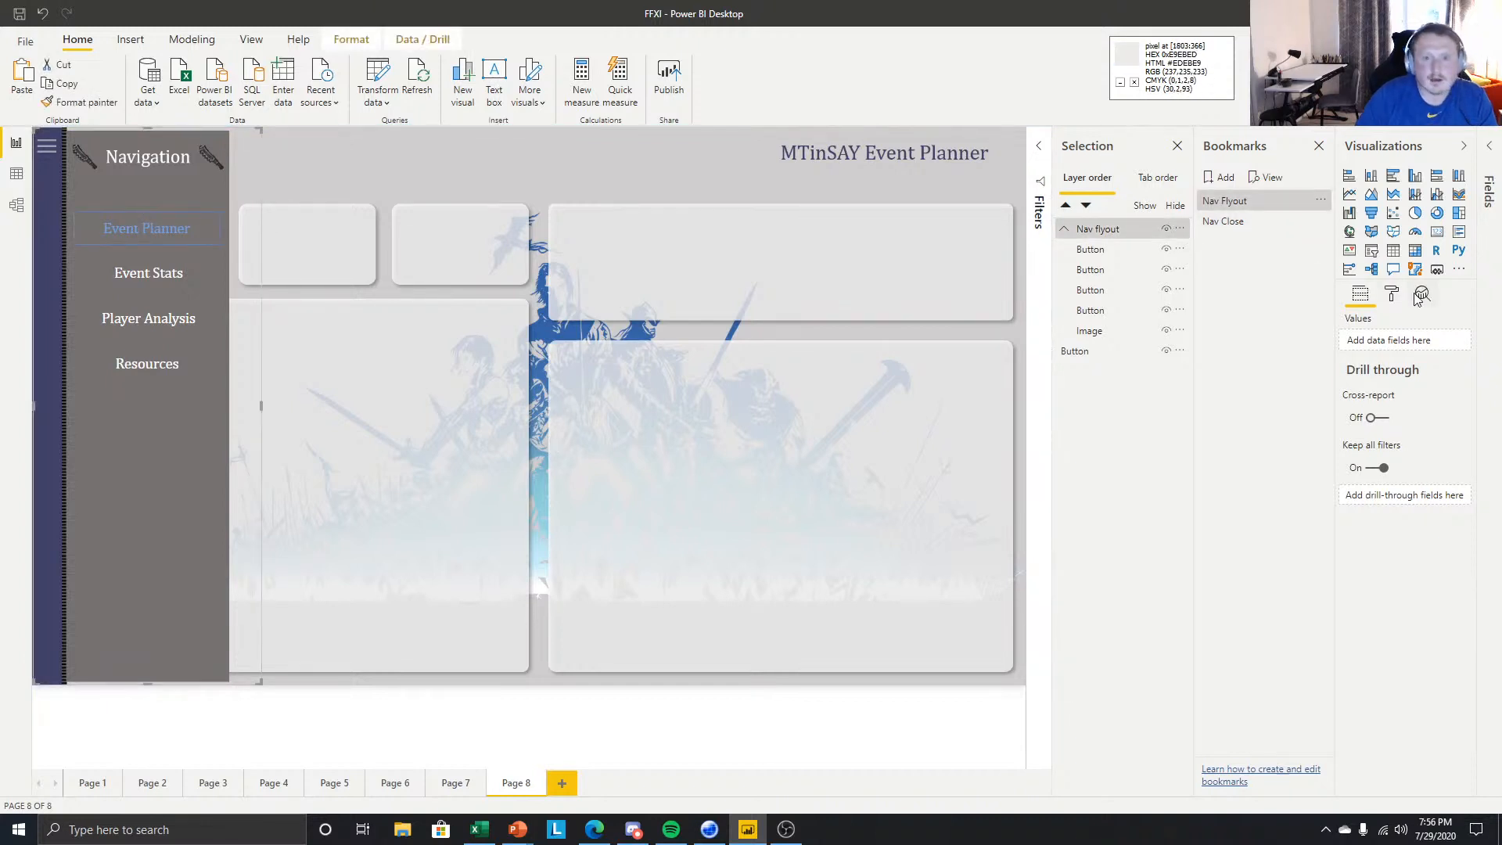
{"action": "left_click", "coordinate": [159, 238]}
{"action": "left_click", "coordinate": [1381, 209]}
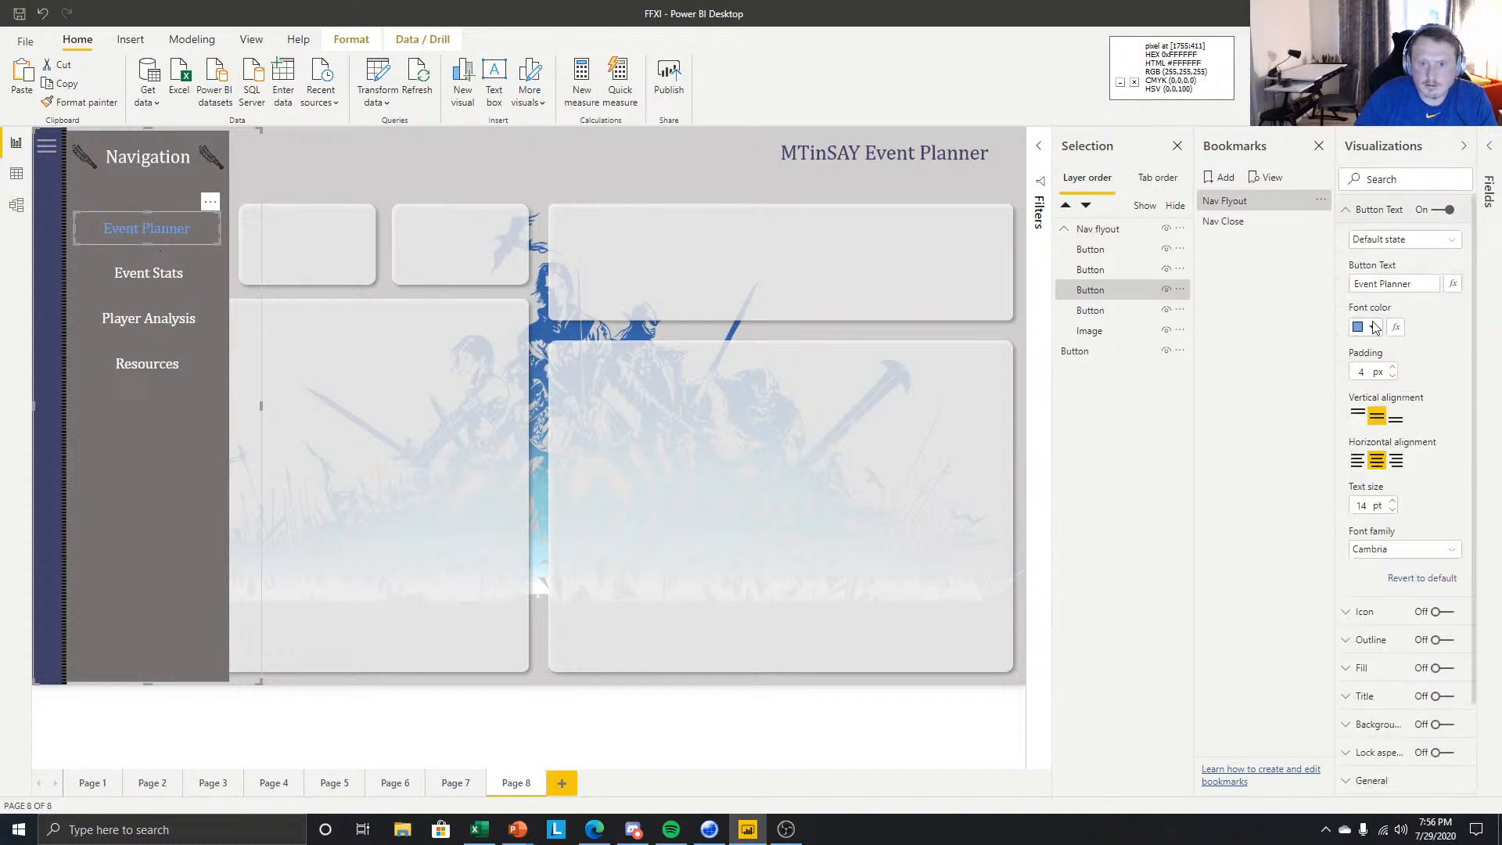
{"action": "left_click", "coordinate": [1358, 328]}
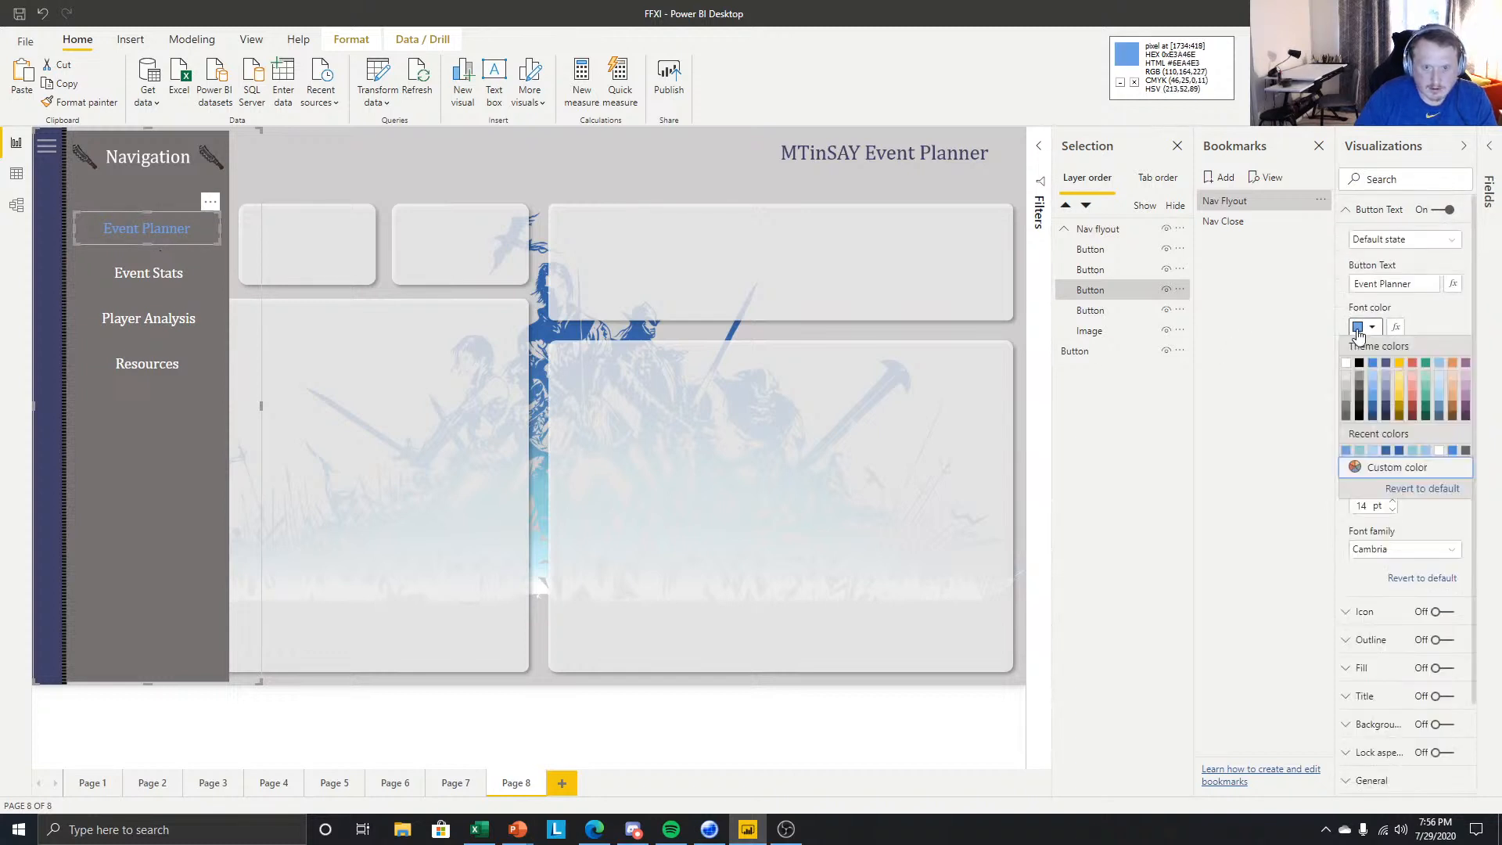
{"action": "left_click", "coordinate": [382, 732]}
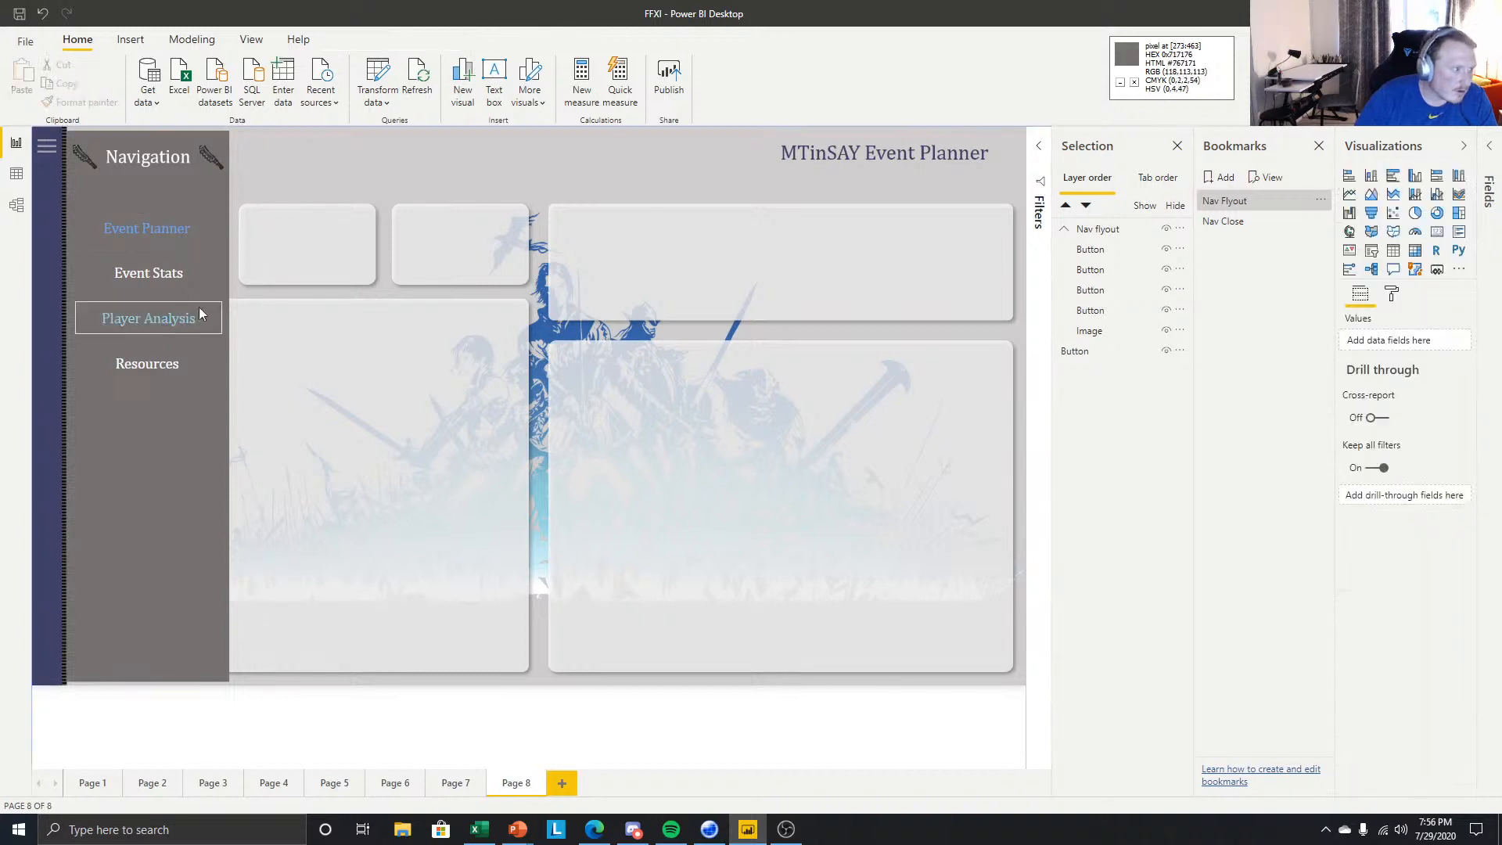
- Set the Event Stats button's on-hover font color to #6EA4E3
{"action": "left_click", "coordinate": [150, 261]}
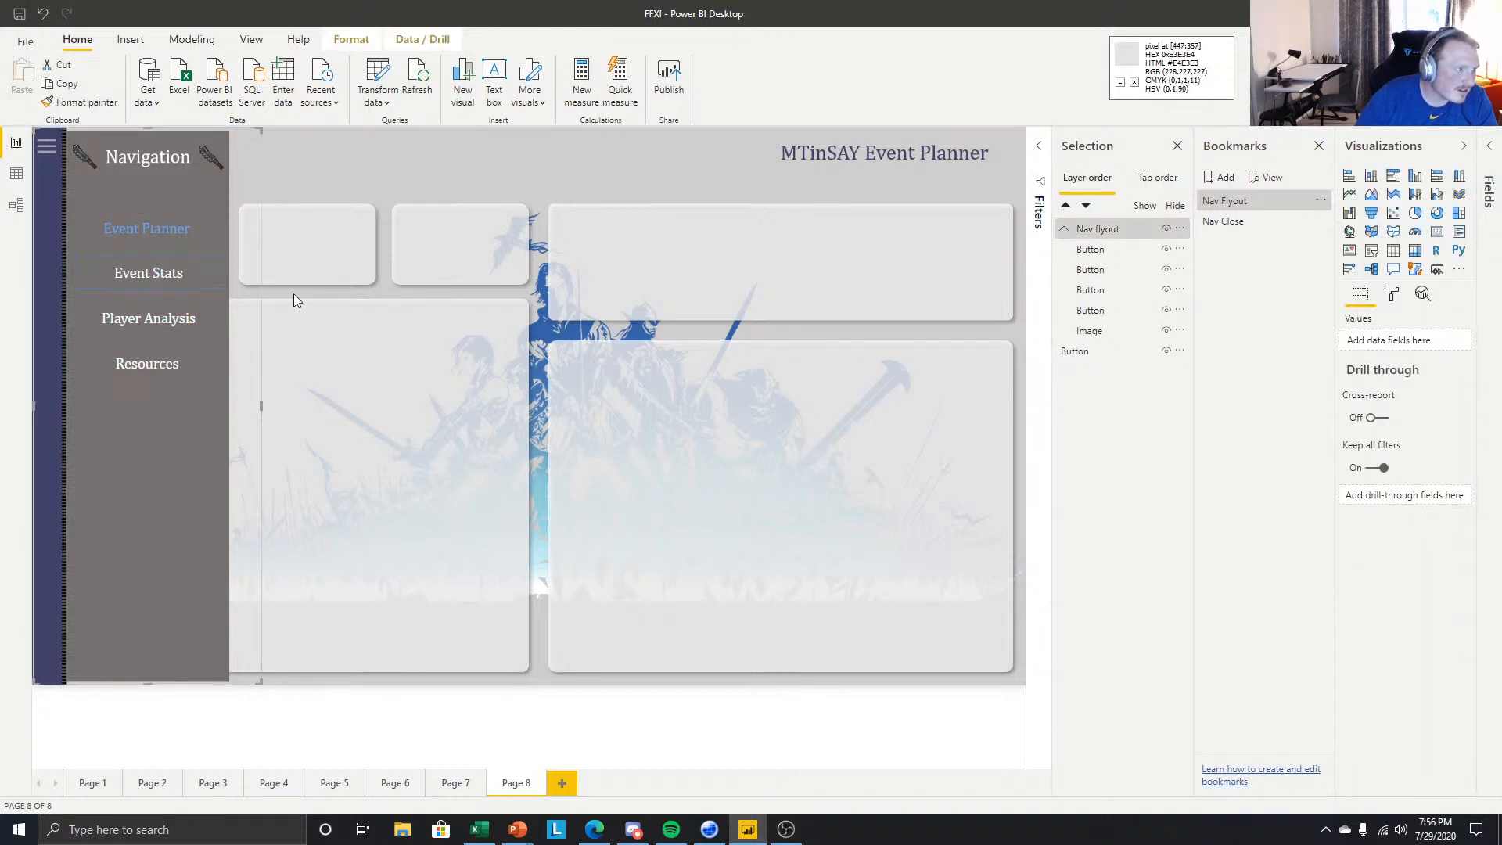
{"action": "left_click", "coordinate": [176, 280]}
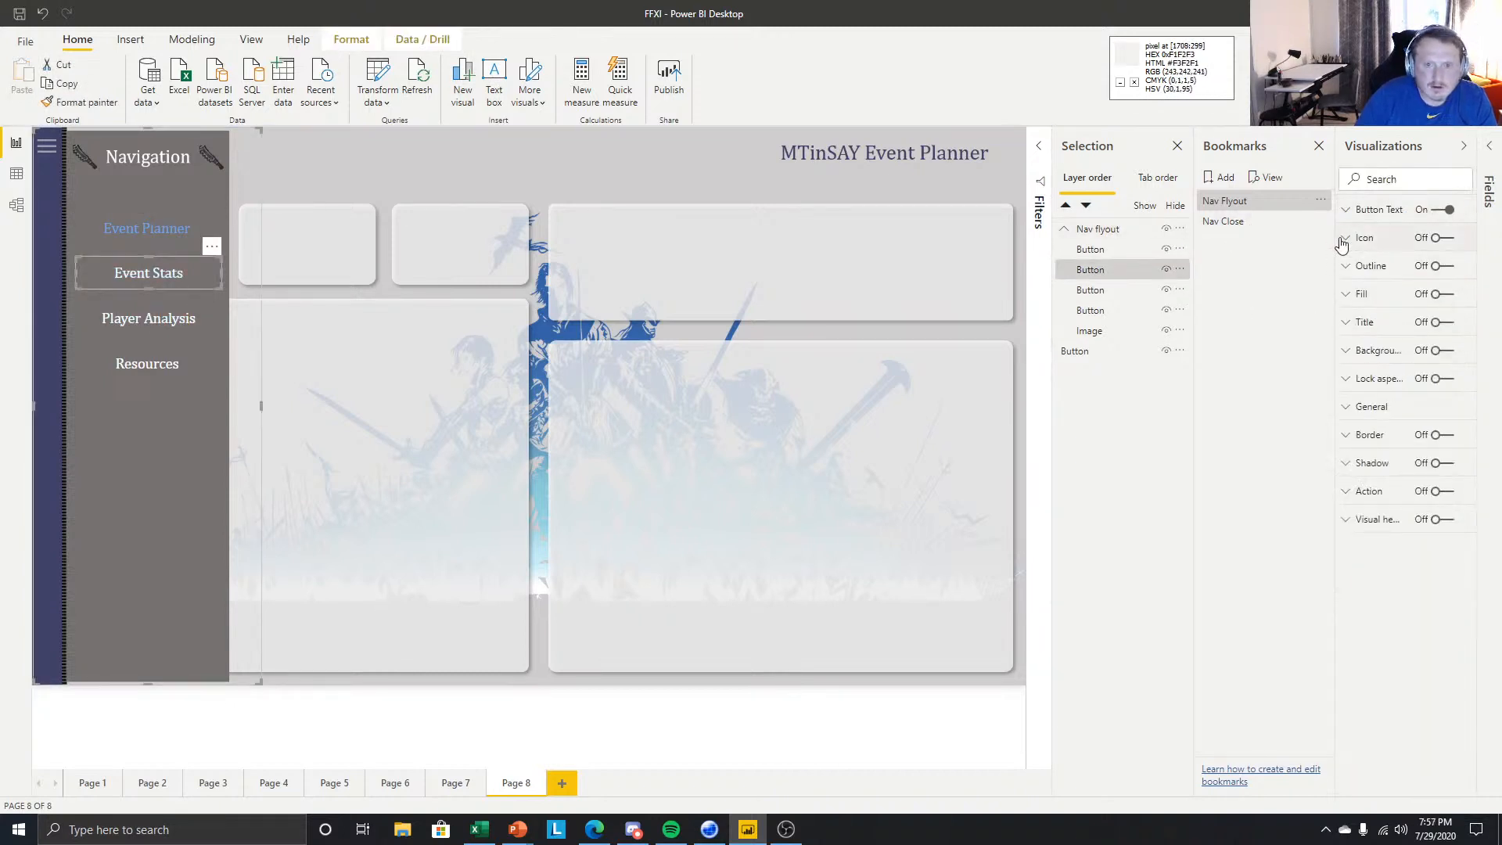
{"action": "left_click", "coordinate": [1360, 210]}
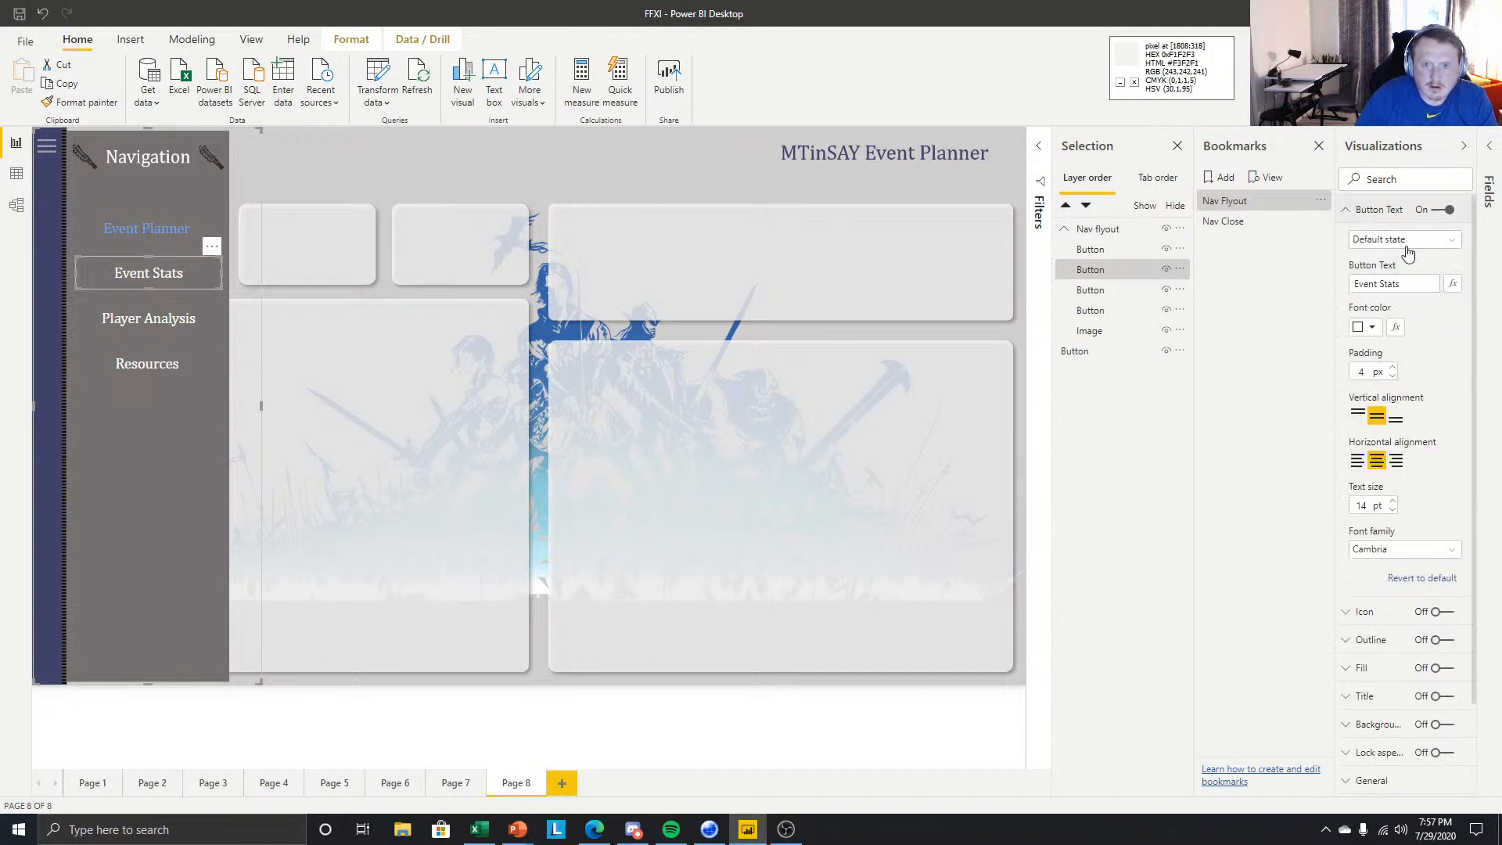
{"action": "left_click", "coordinate": [1371, 328]}
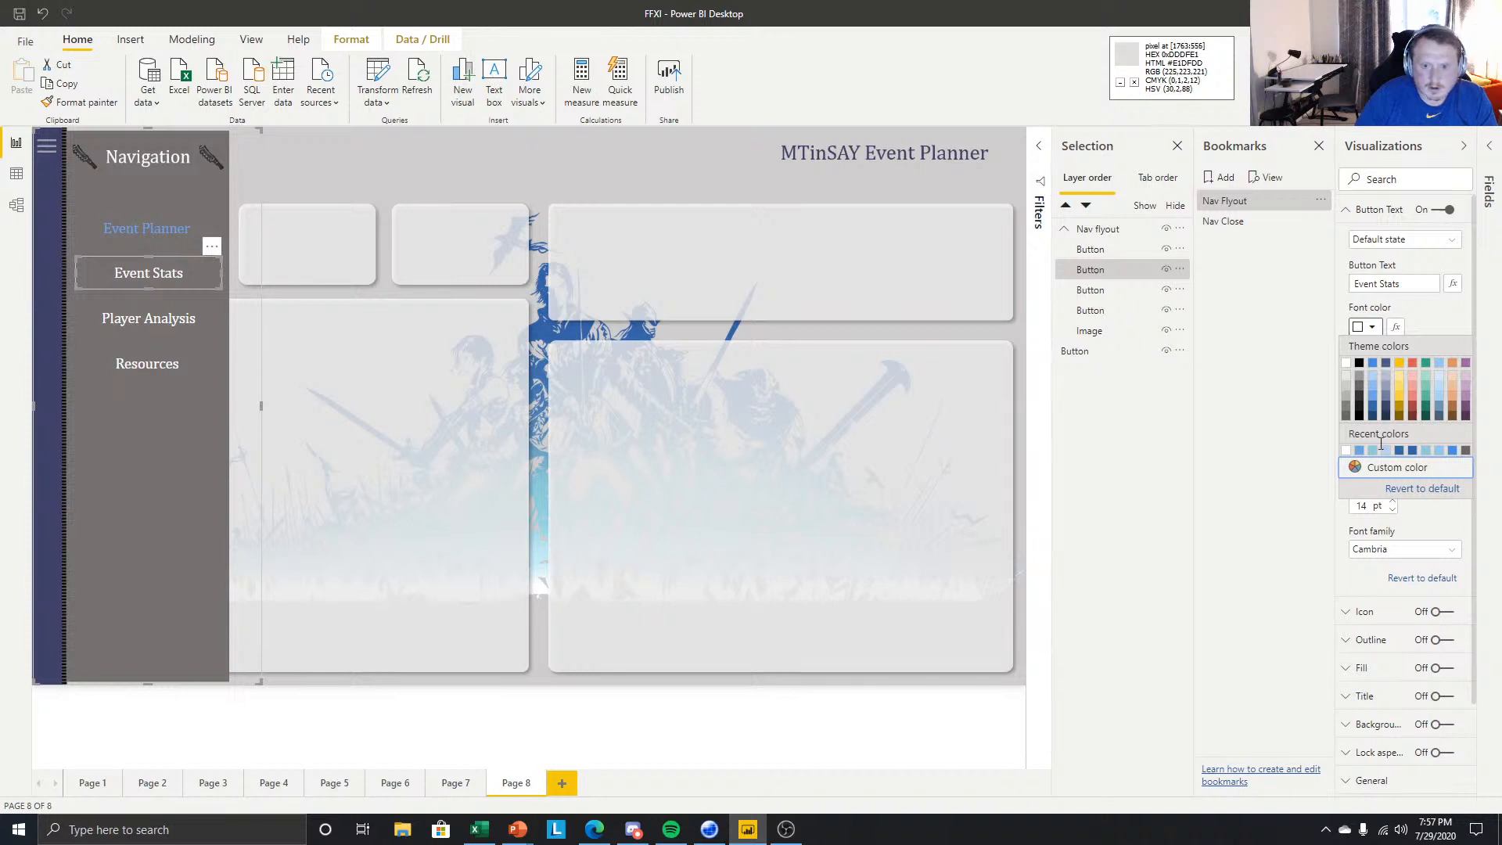
{"action": "left_click", "coordinate": [1420, 306]}
{"action": "left_click", "coordinate": [1399, 243]}
{"action": "left_click", "coordinate": [1396, 277]}
{"action": "left_click", "coordinate": [1364, 331]}
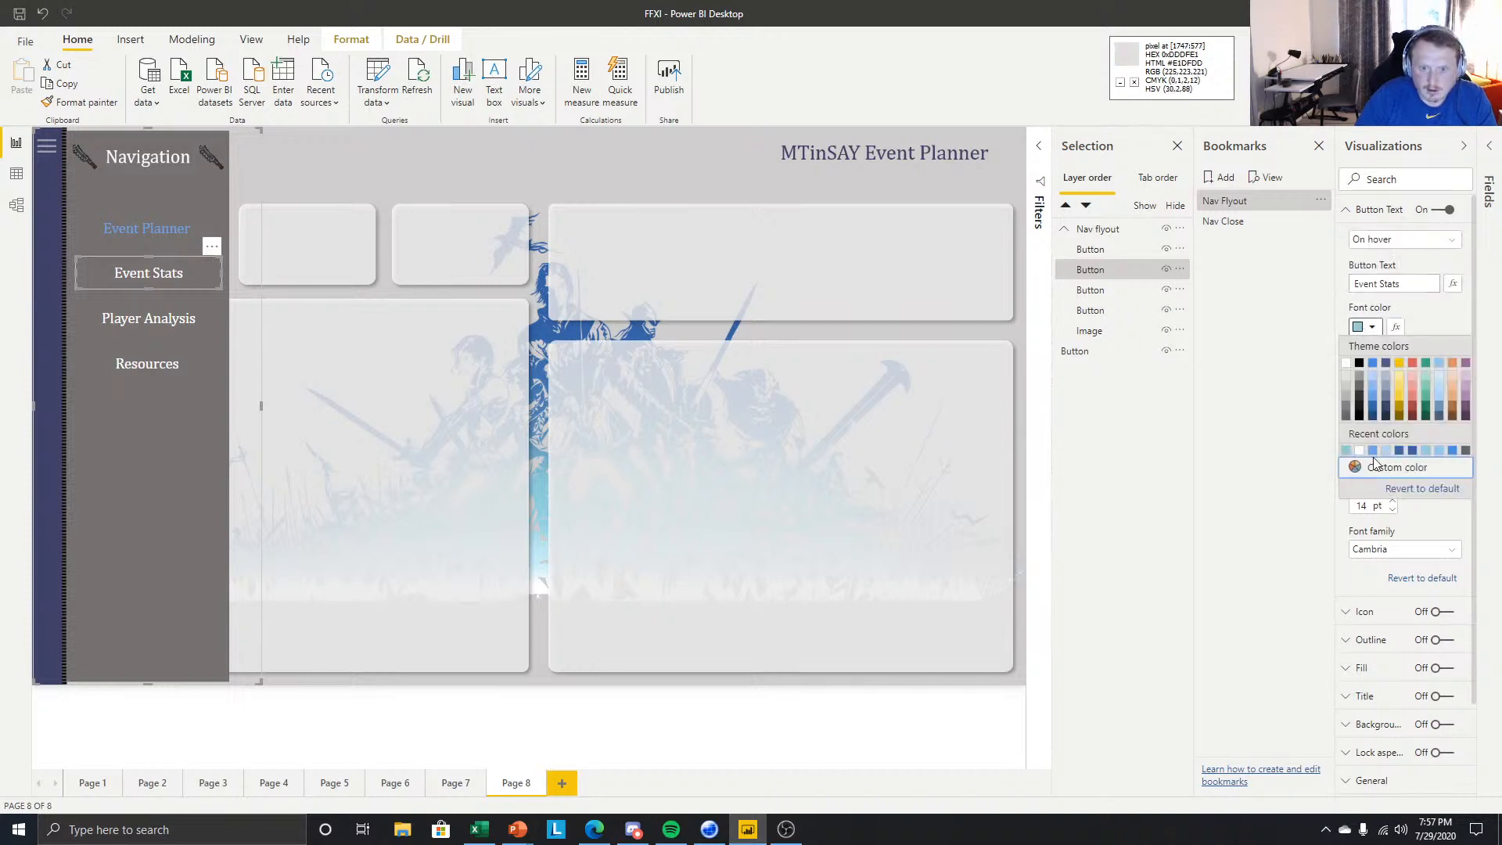
{"action": "left_click", "coordinate": [1377, 465]}
{"action": "left_click", "coordinate": [1387, 484]}
{"action": "type", "text": "6EA4E3"}
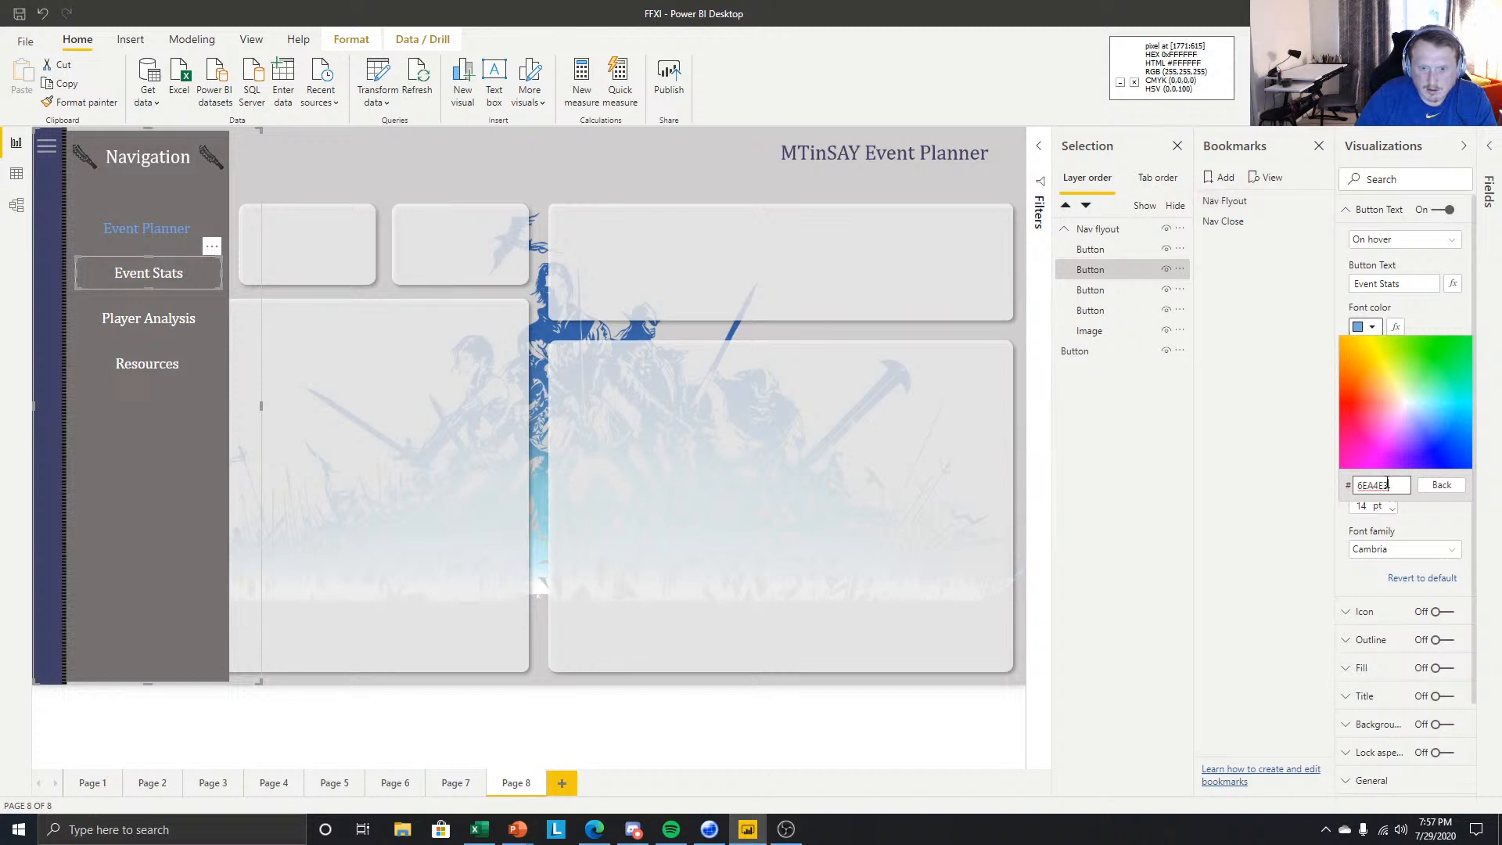
{"action": "left_click", "coordinate": [1476, 533]}
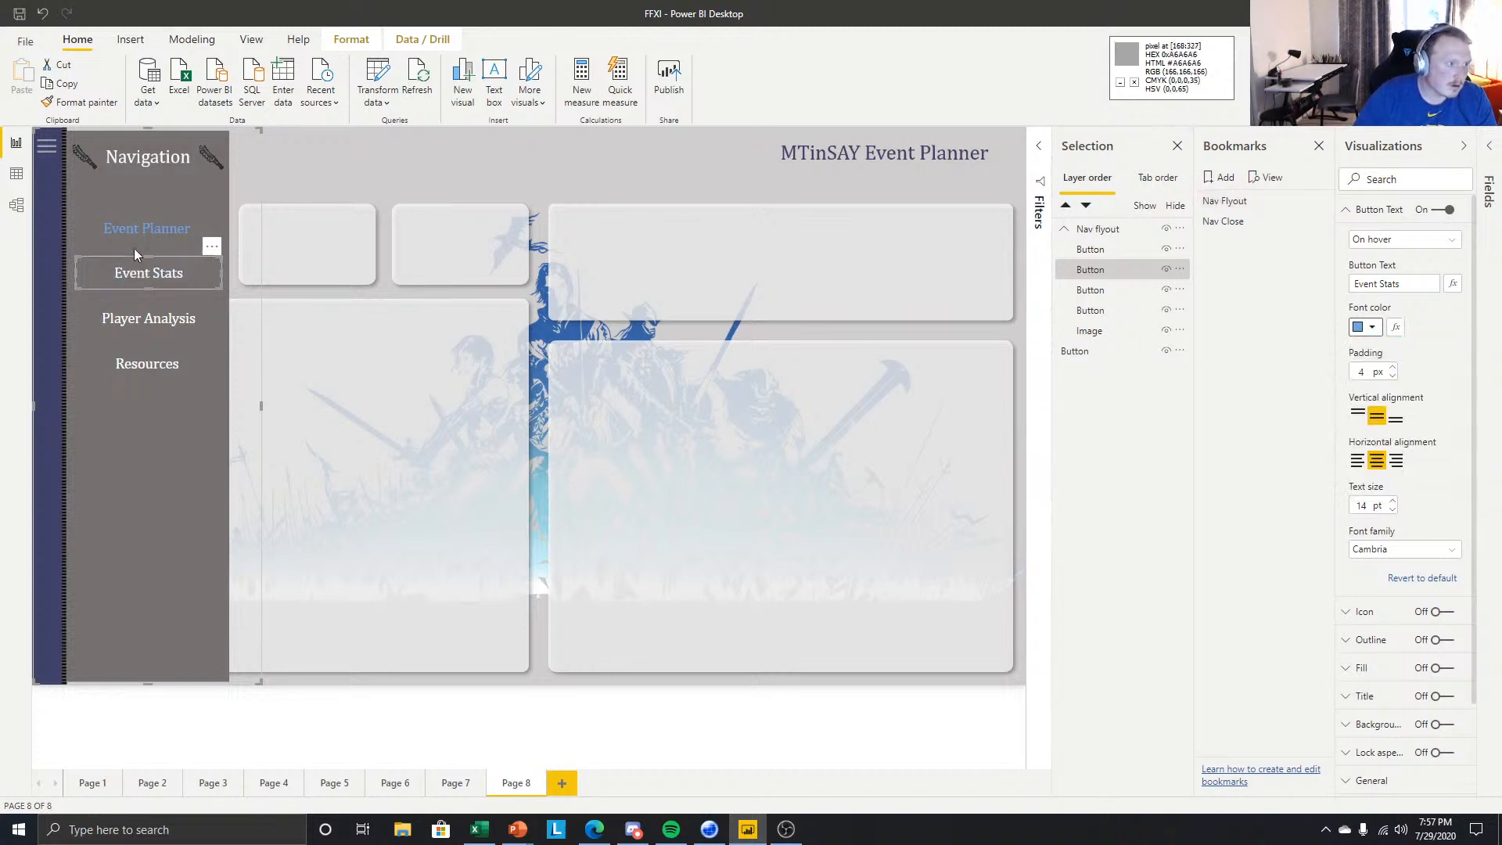
- Try to carry the Event Stats button's formatting over to the Player Analysis and Resources buttons
{"action": "left_click", "coordinate": [150, 317], "text": "ctrl"}
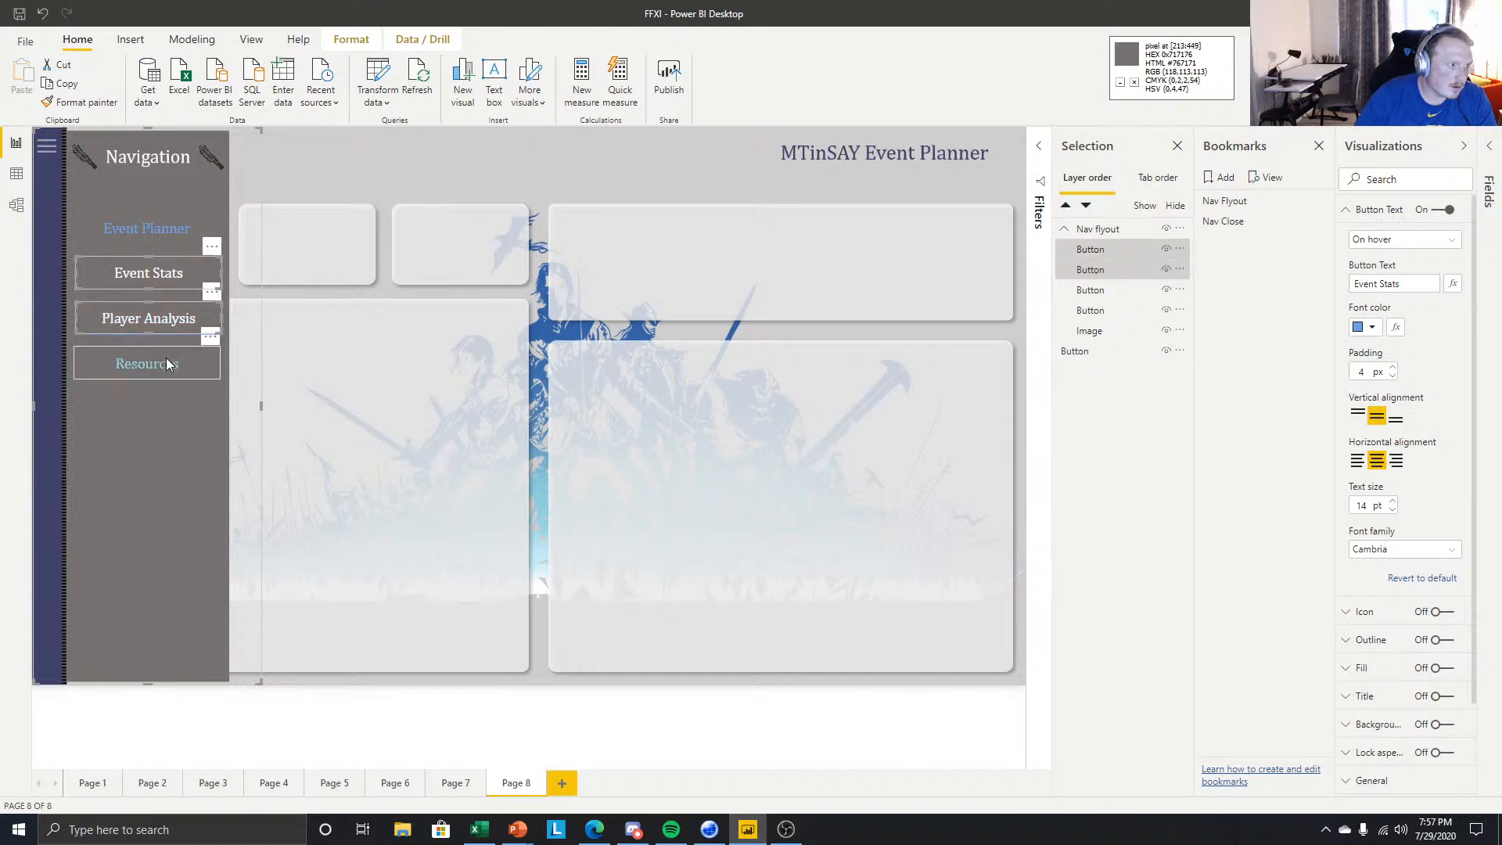
{"action": "left_click", "coordinate": [325, 162]}
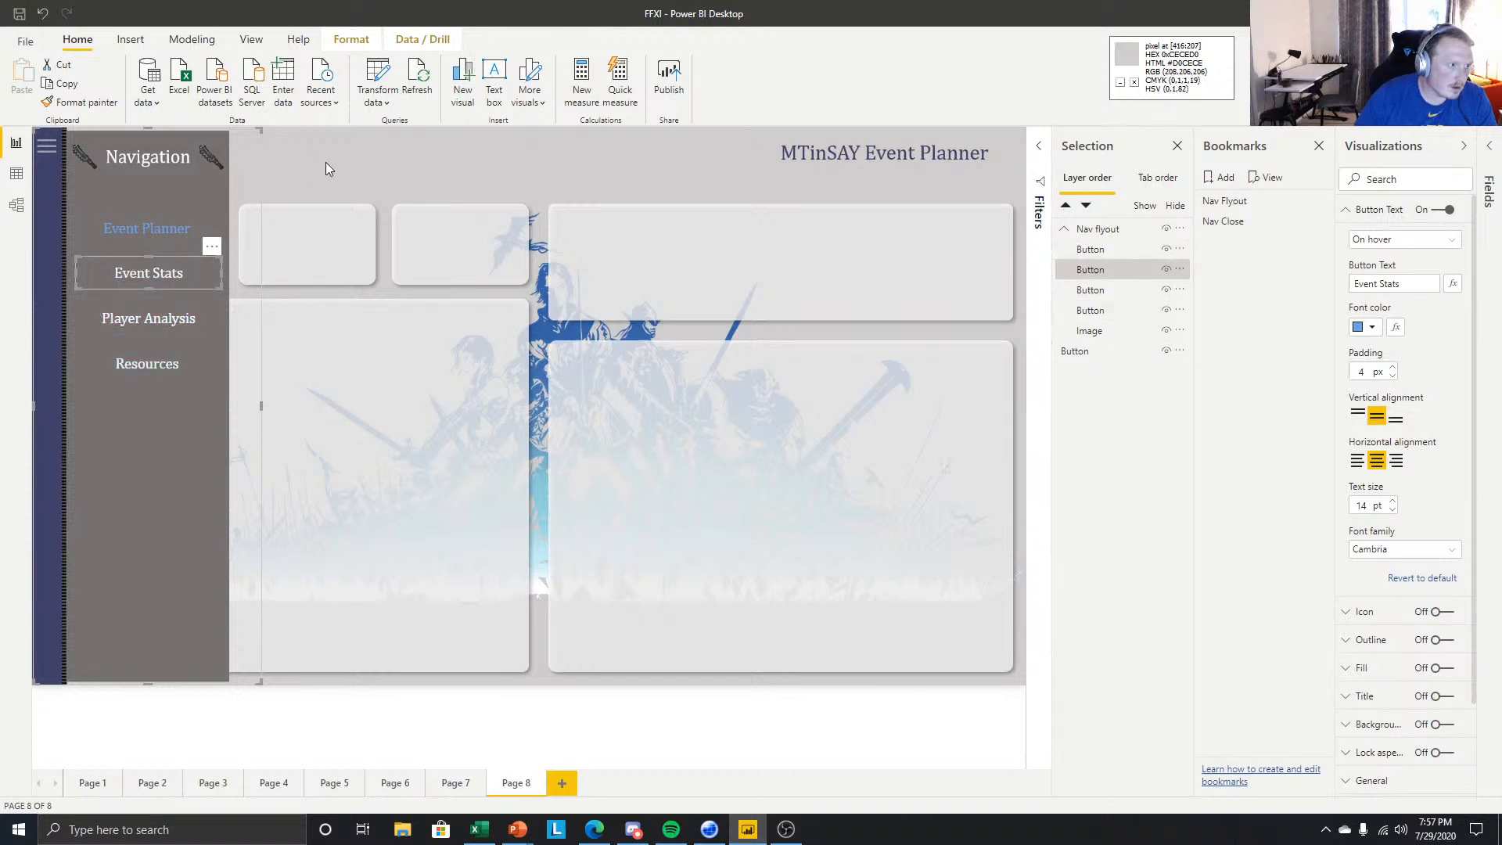
{"action": "left_click", "coordinate": [168, 270]}
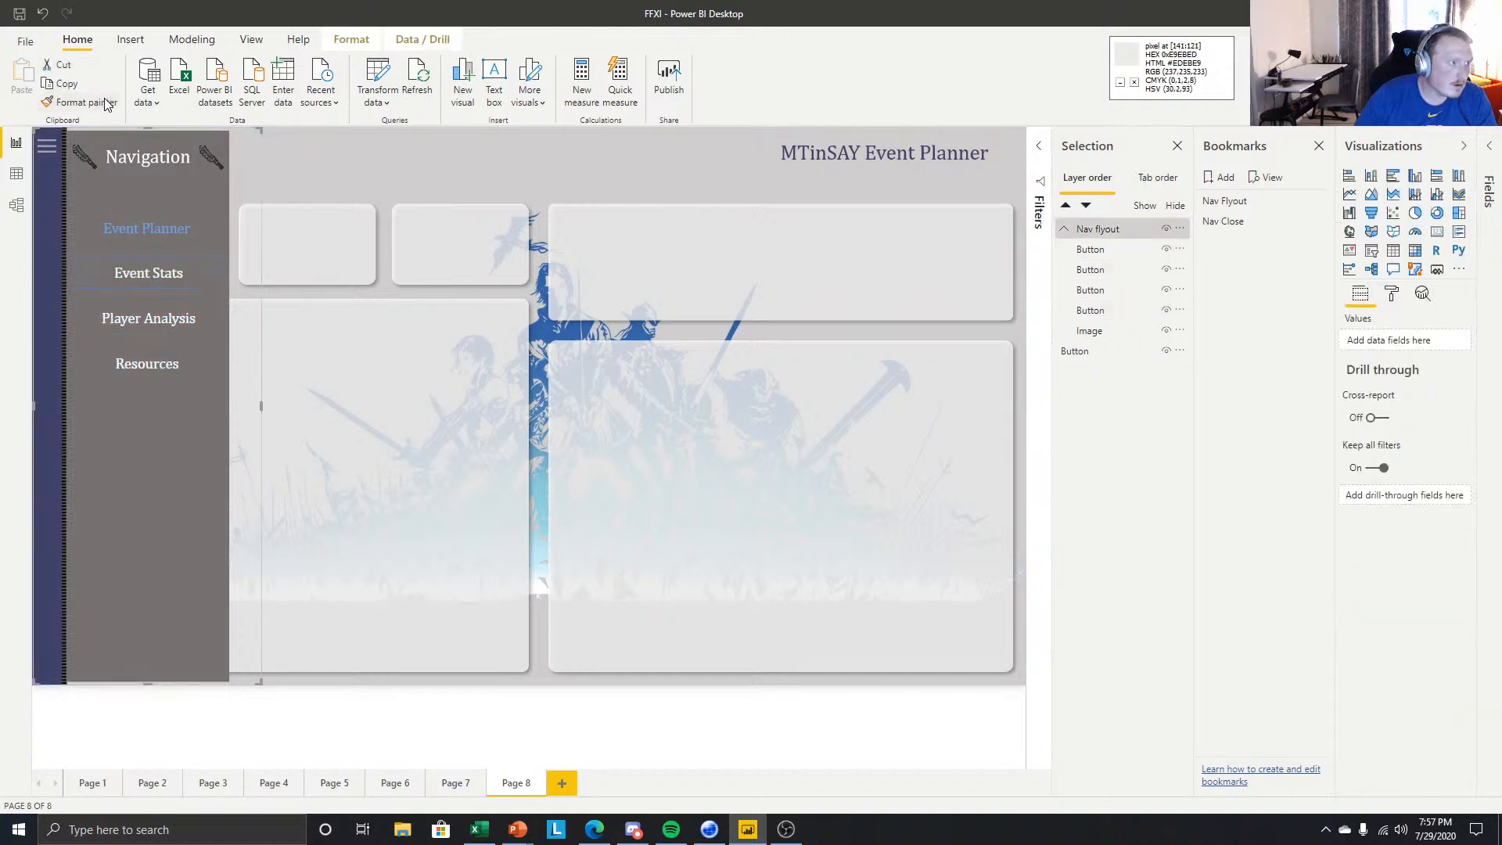
{"action": "left_click", "coordinate": [170, 315]}
{"action": "left_click", "coordinate": [153, 363]}
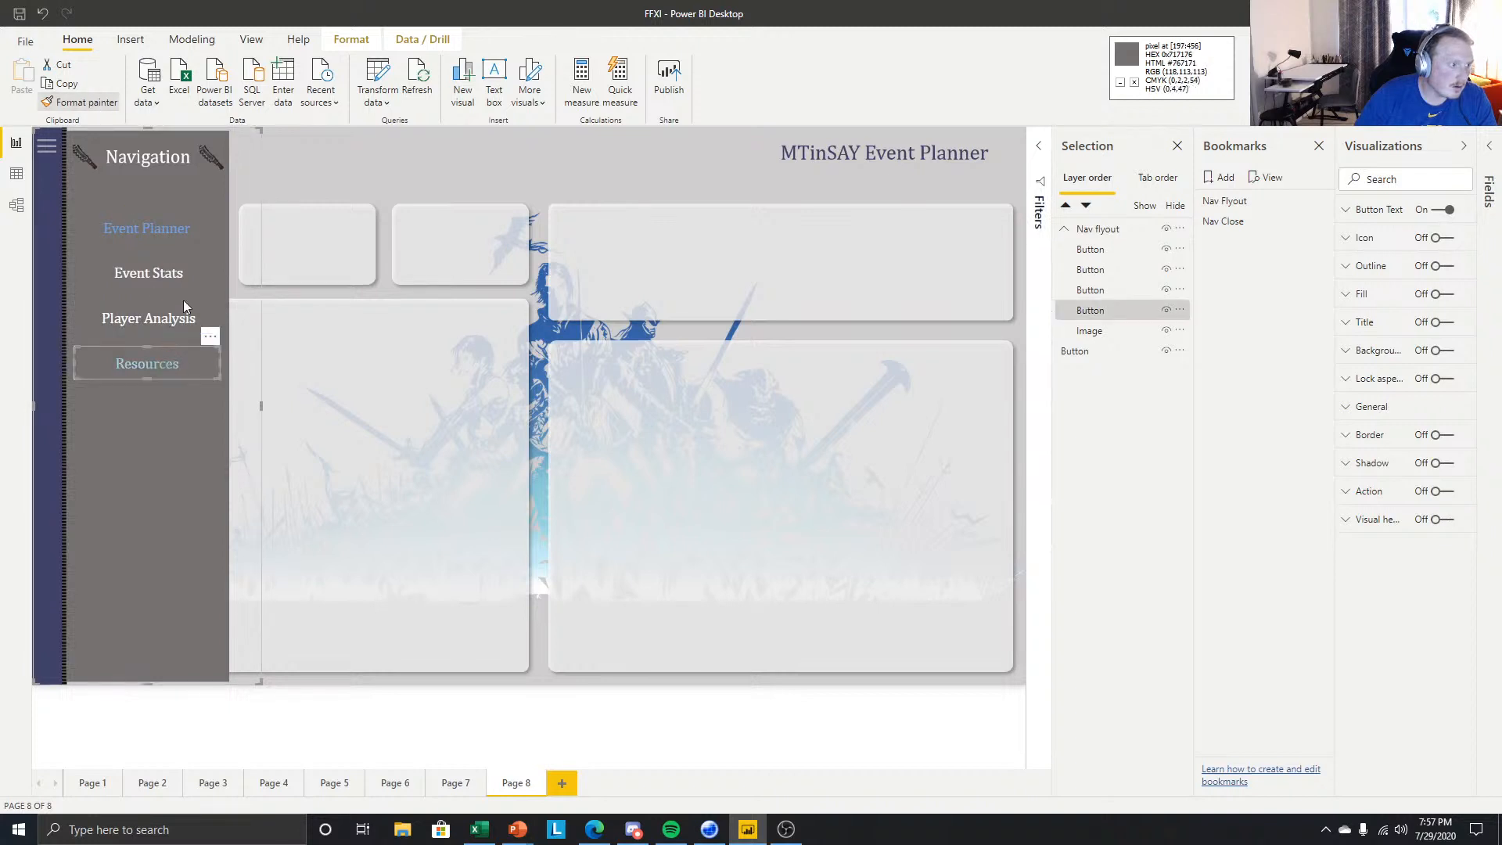
{"action": "left_click", "coordinate": [312, 181]}
- Copy the Event Stats button's formatting to the Player Analysis and Resources buttons with the Format painter
{"action": "left_click", "coordinate": [158, 265]}
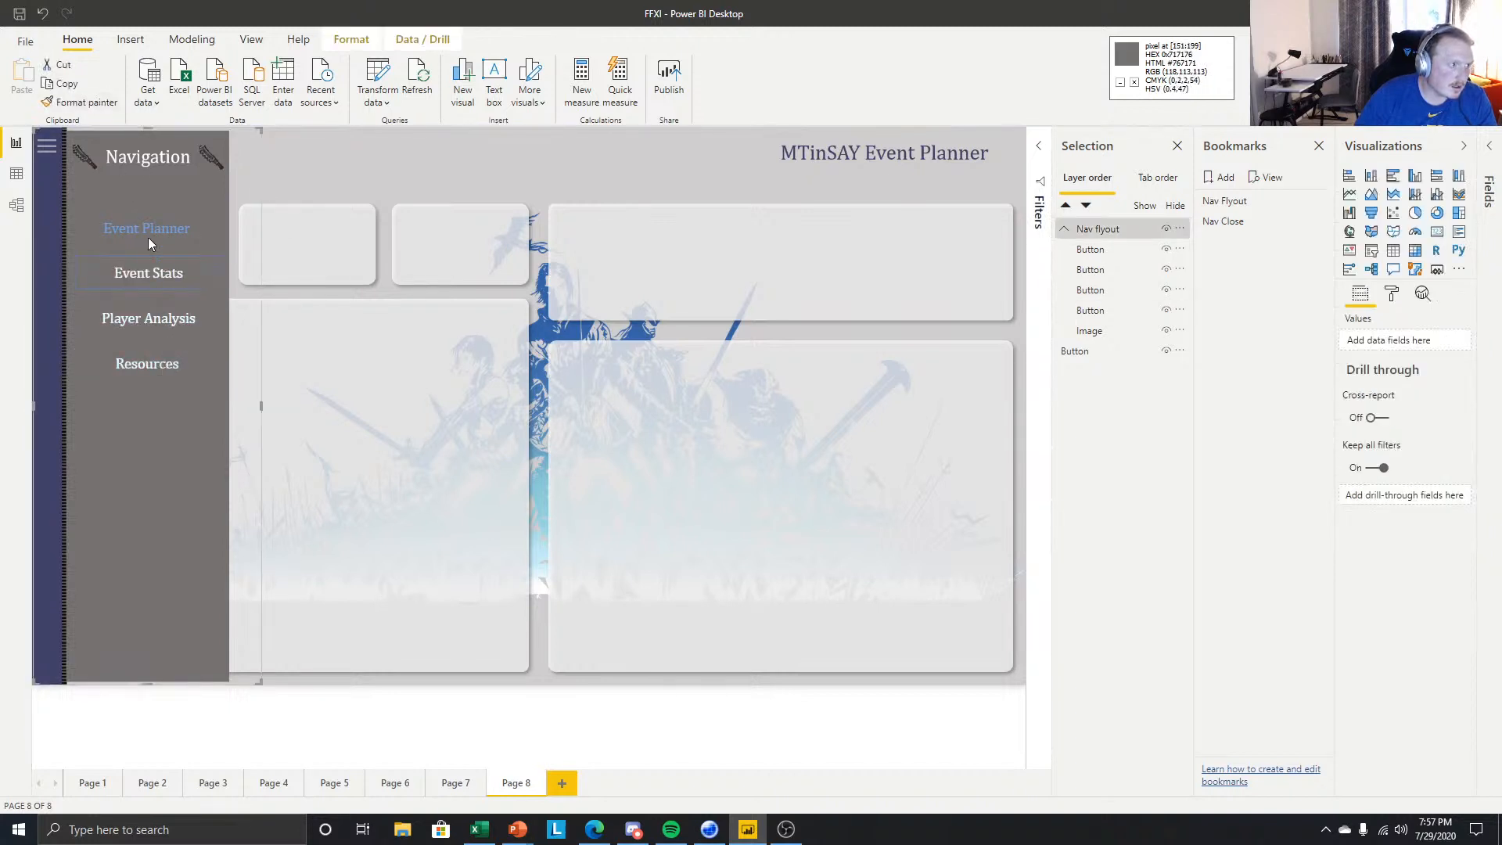
{"action": "left_click", "coordinate": [148, 275]}
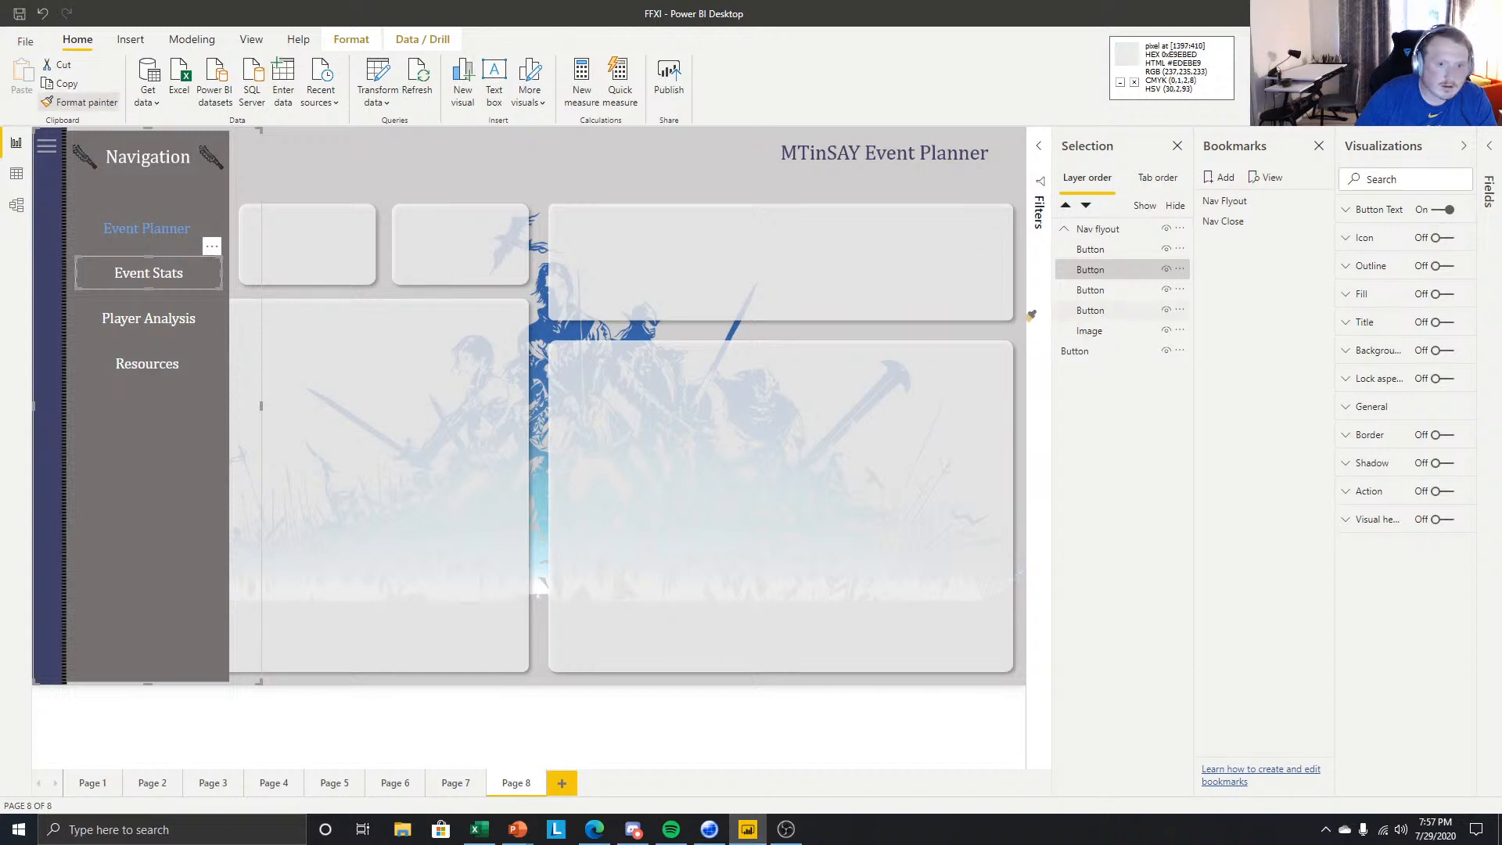
{"action": "left_click", "coordinate": [152, 315]}
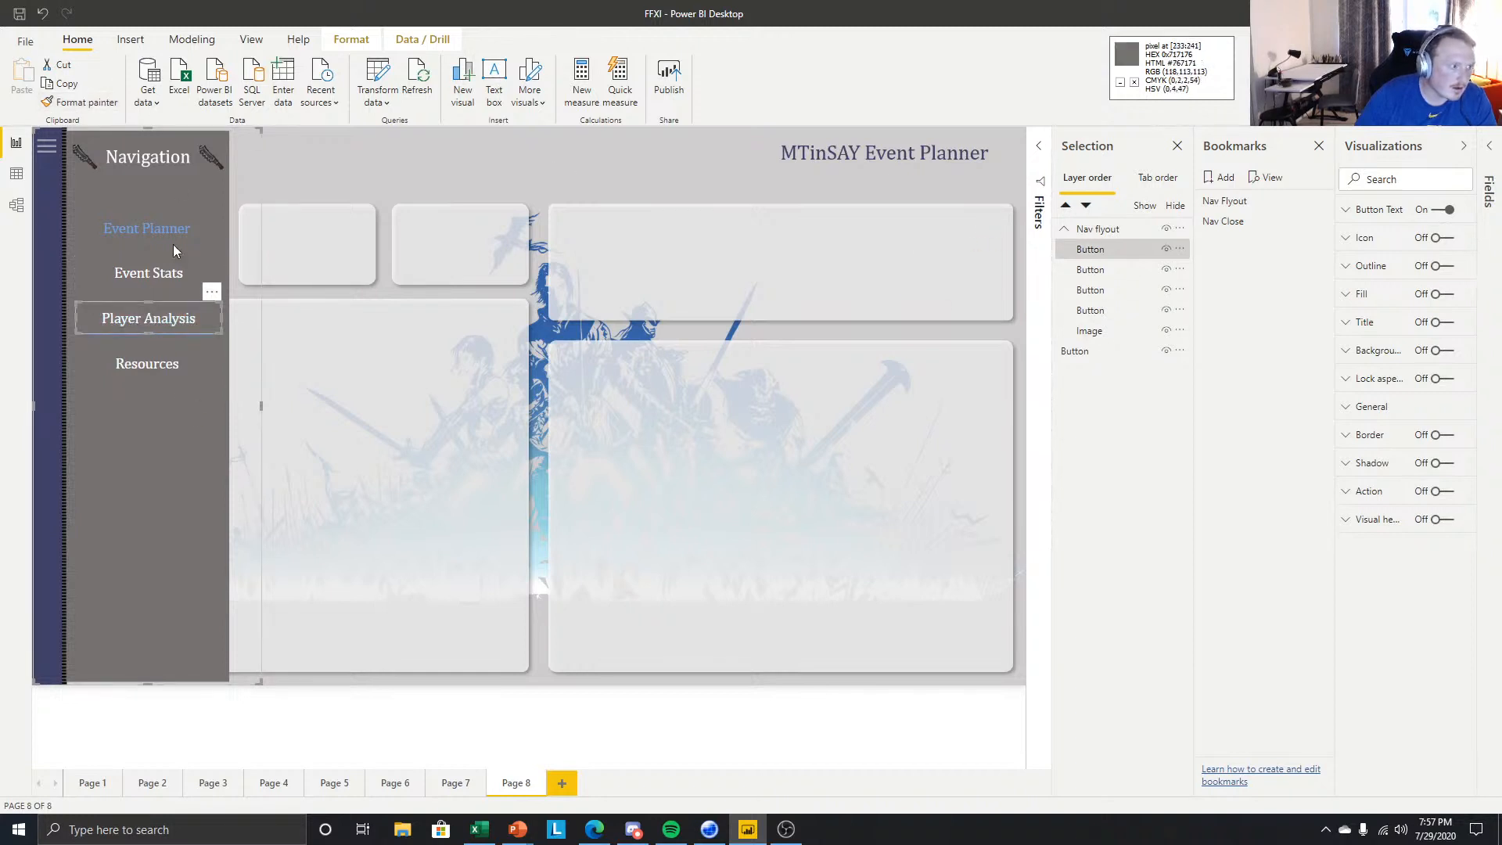
{"action": "left_click", "coordinate": [67, 101]}
{"action": "left_click", "coordinate": [159, 366]}
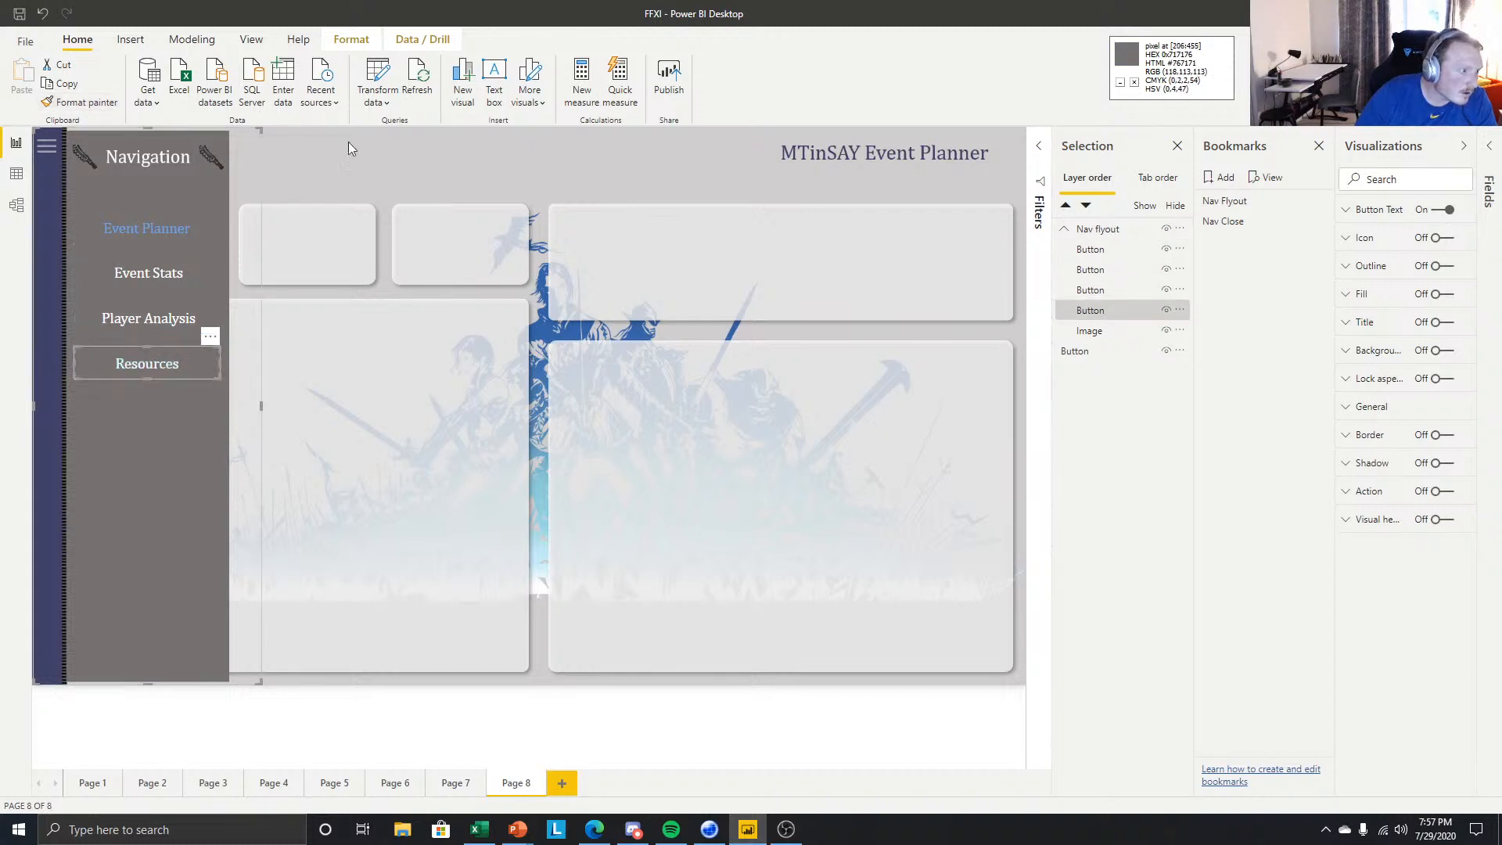
{"action": "left_click", "coordinate": [362, 160]}
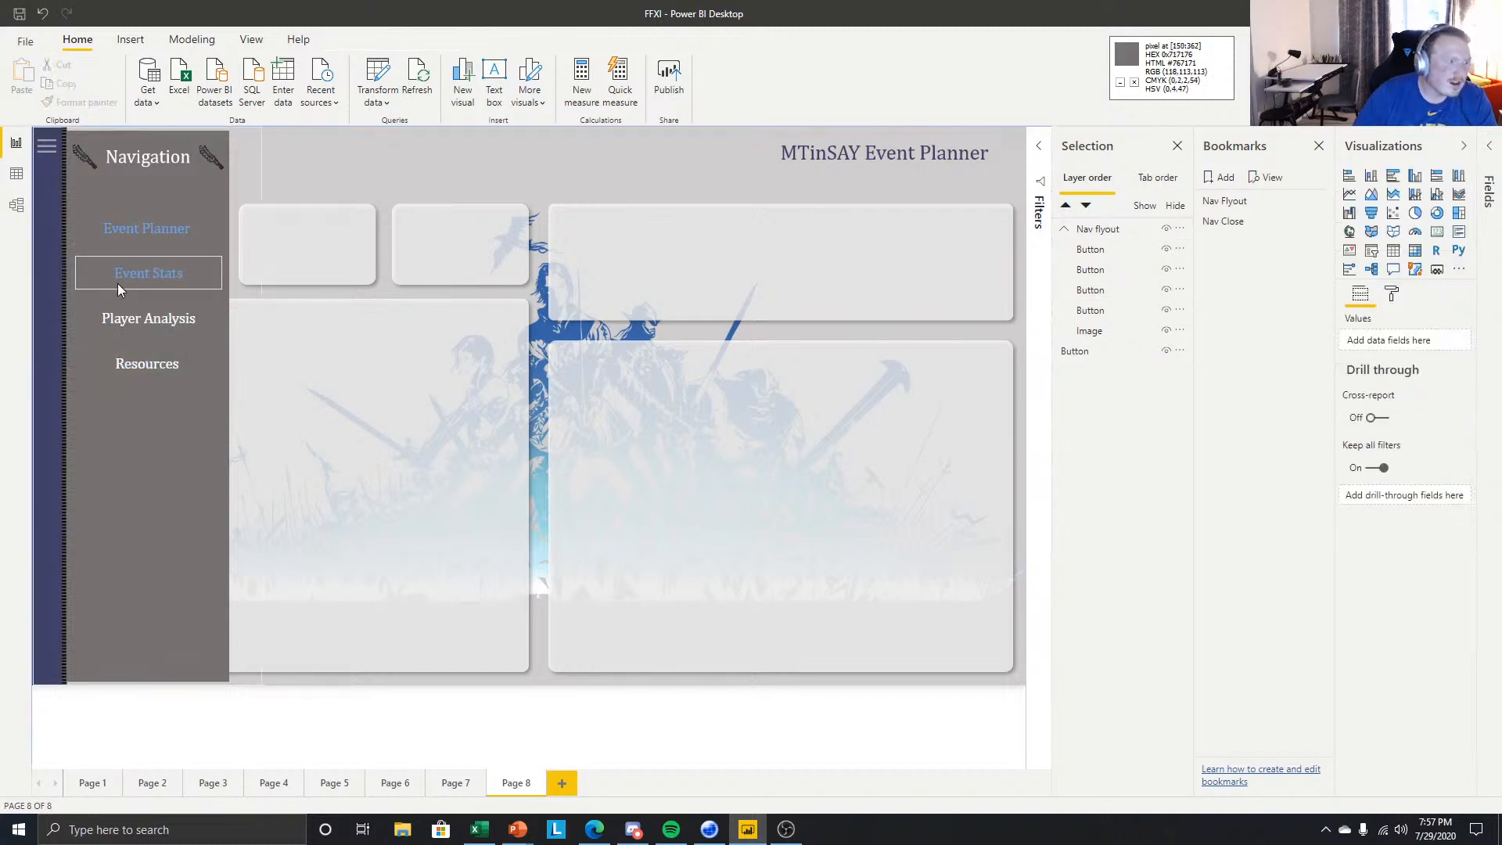
- Widen the Event Planner button so that it spans the width of the gray navigation panel
{"action": "left_click", "coordinate": [118, 283]}
{"action": "left_click", "coordinate": [176, 221]}
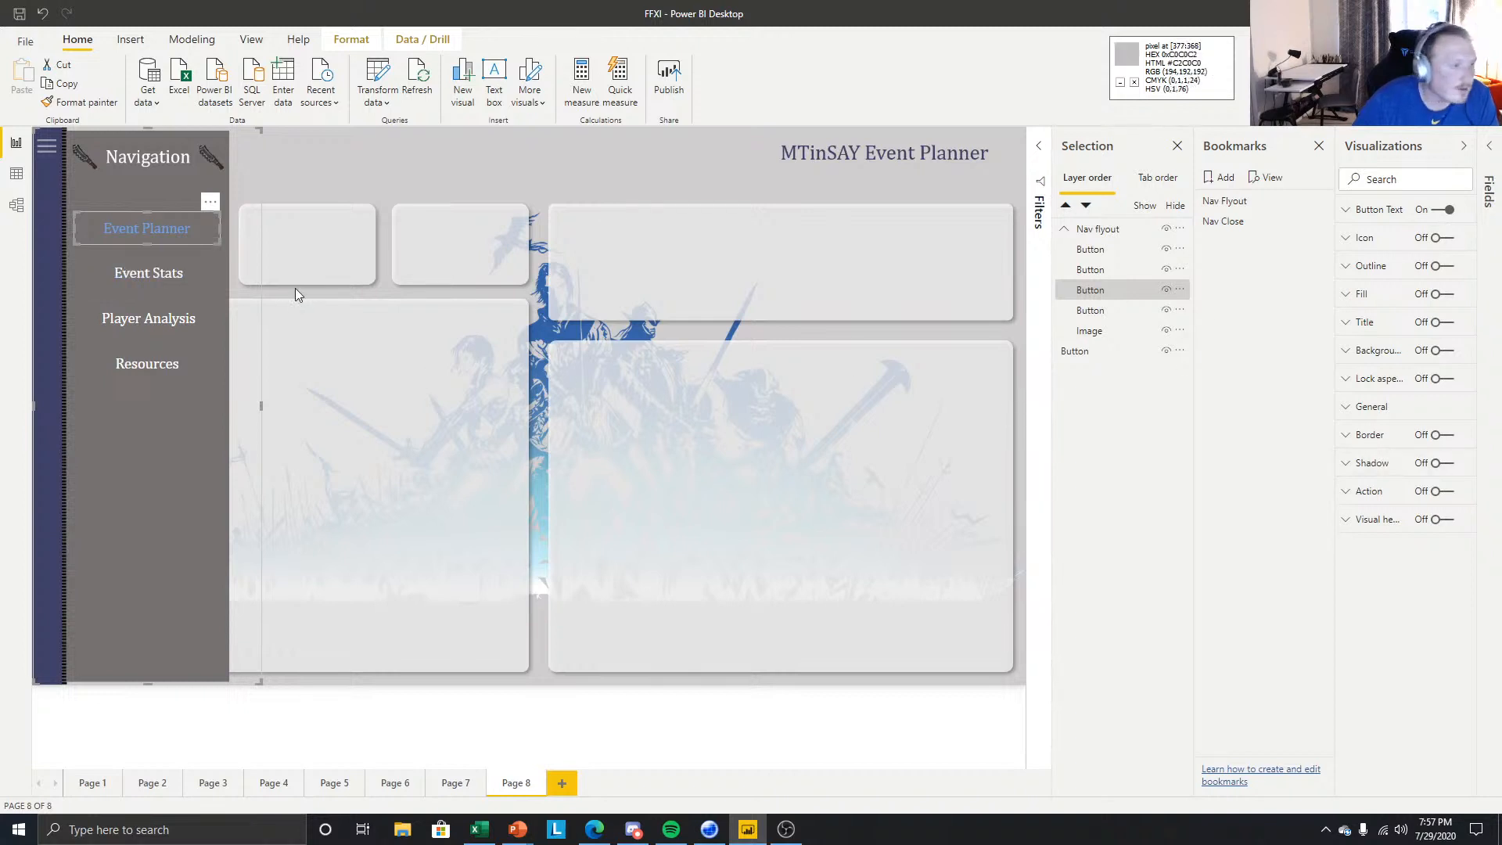
{"action": "left_click_drag", "start_coordinate": [220, 227], "coordinate": [231, 229]}
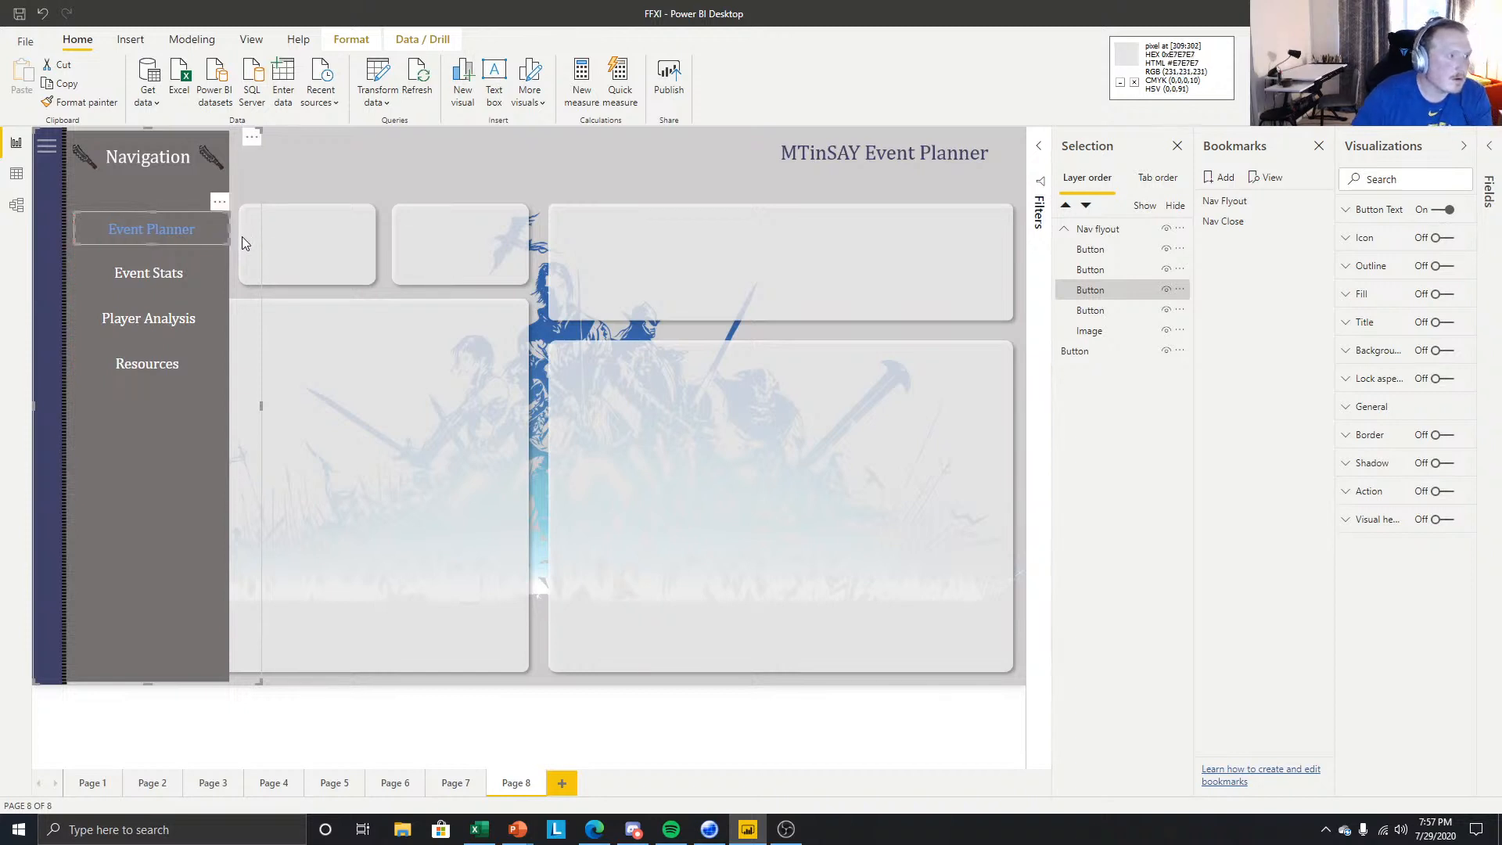
{"action": "left_click_drag", "start_coordinate": [191, 228], "coordinate": [190, 227]}
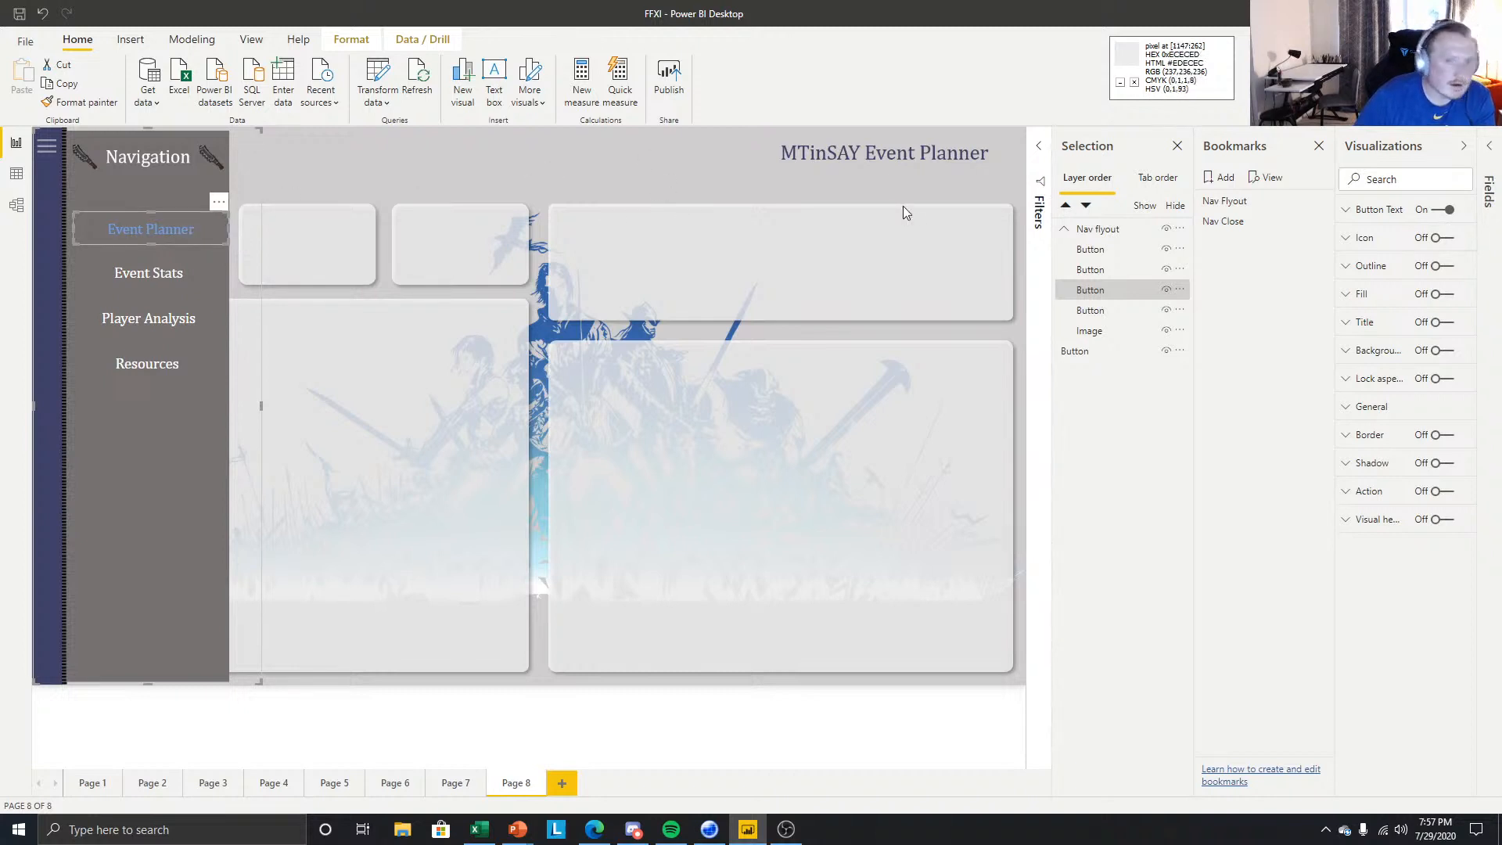
- Turn on the Event Planner button's default-state fill with color #D0CECE and 0% transparency
{"action": "left_click", "coordinate": [1444, 295]}
{"action": "left_click", "coordinate": [1358, 295]}
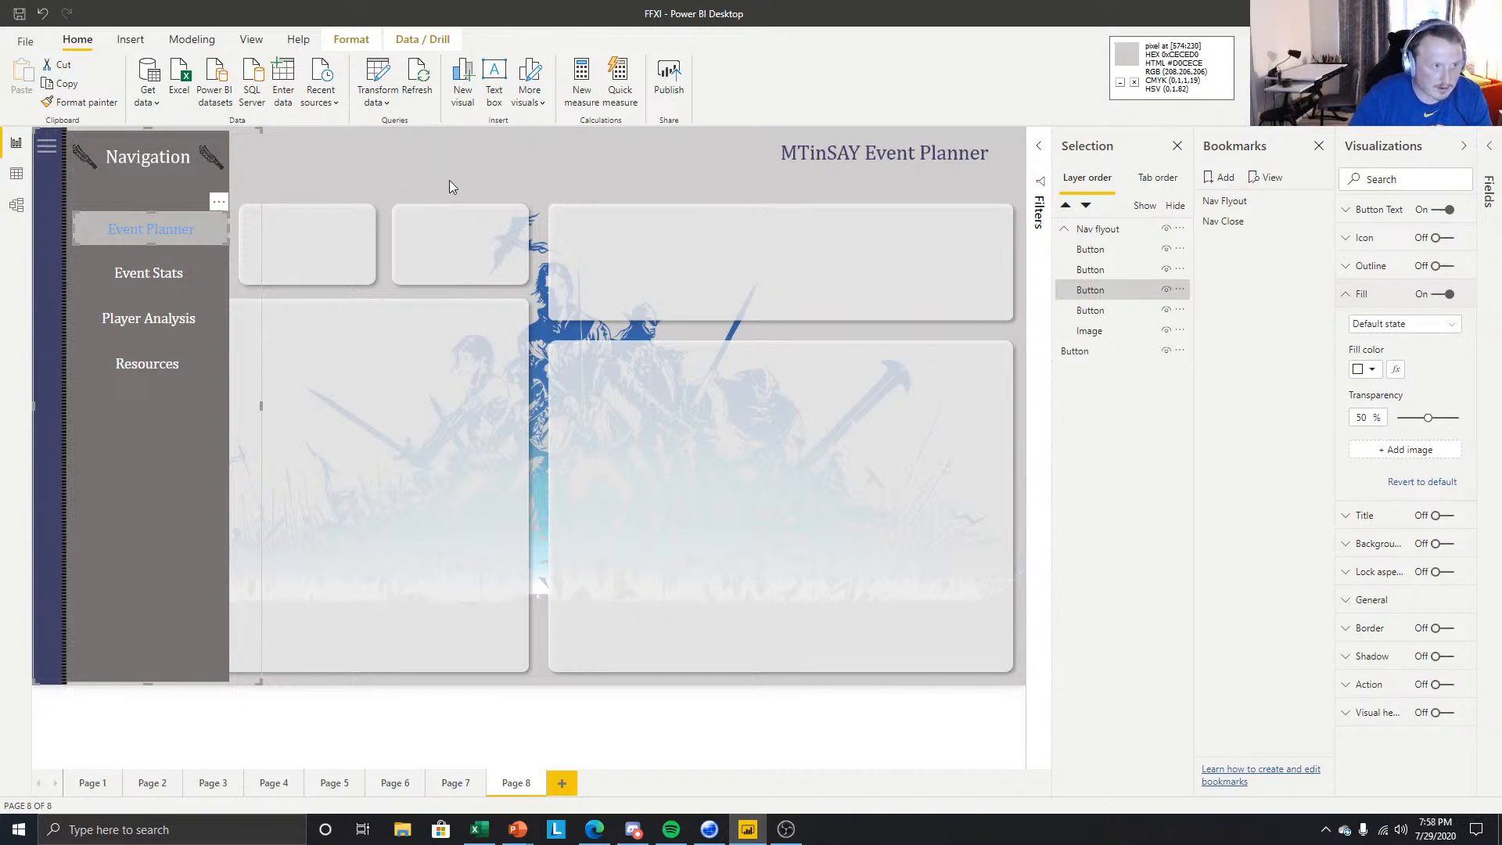
{"action": "left_click", "coordinate": [1361, 369]}
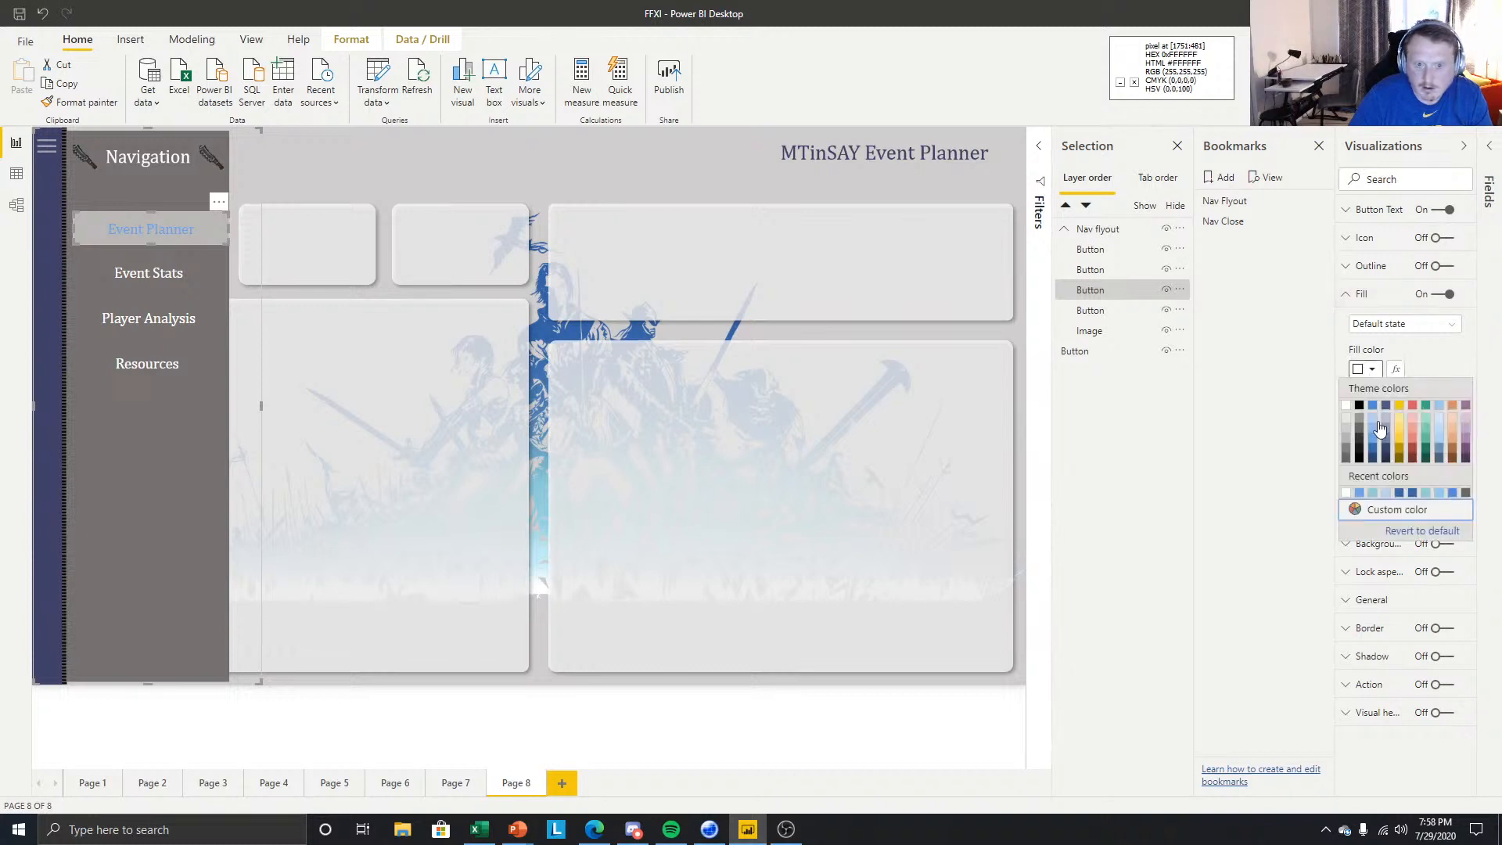
{"action": "left_click", "coordinate": [1377, 510]}
{"action": "double_click", "coordinate": [1383, 529]}
{"action": "type", "text": "D0CECE"}
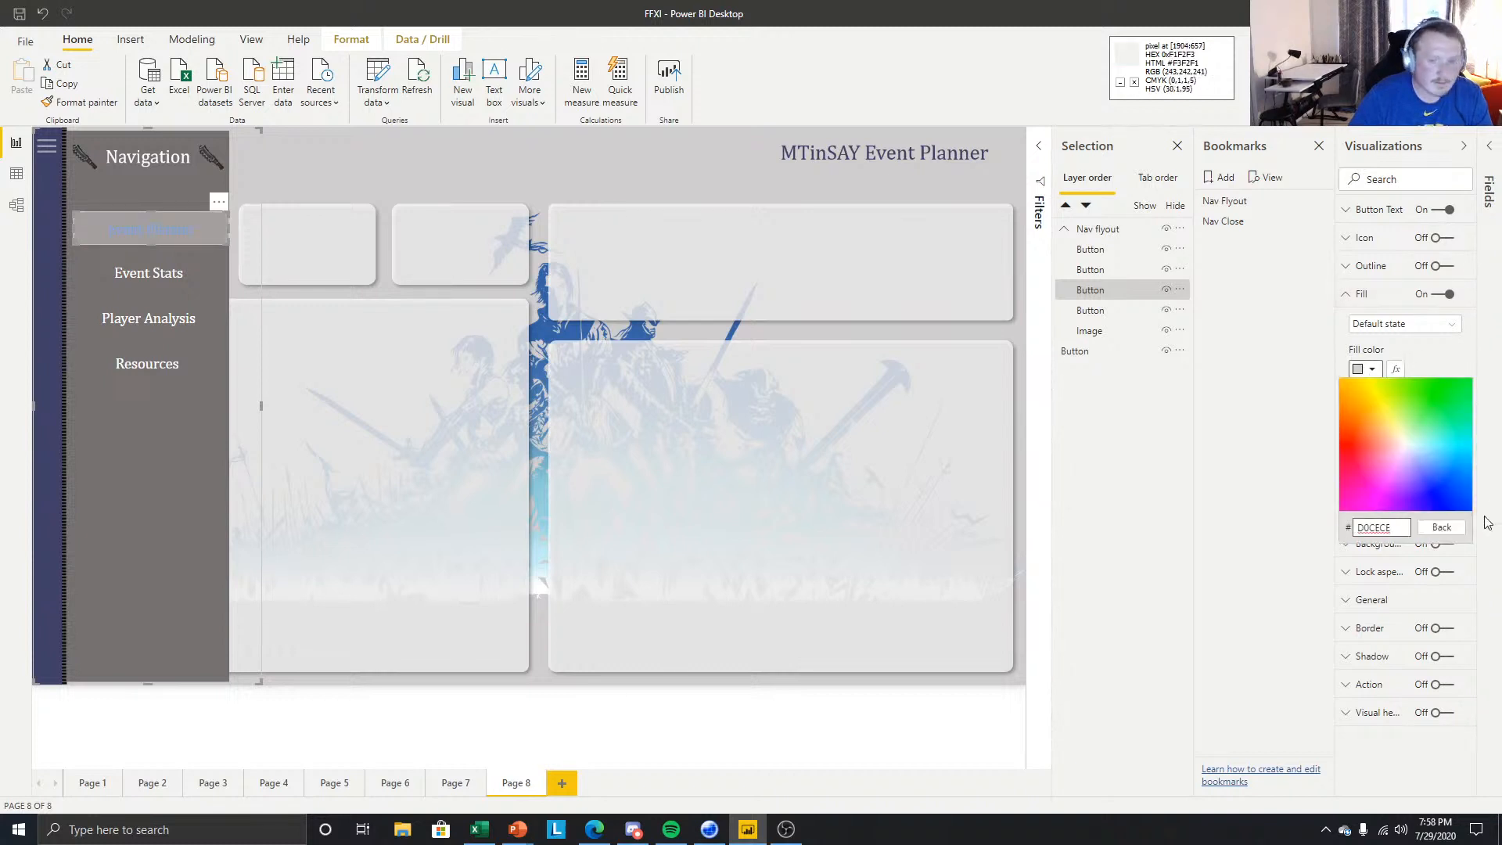
{"action": "left_click", "coordinate": [1442, 529]}
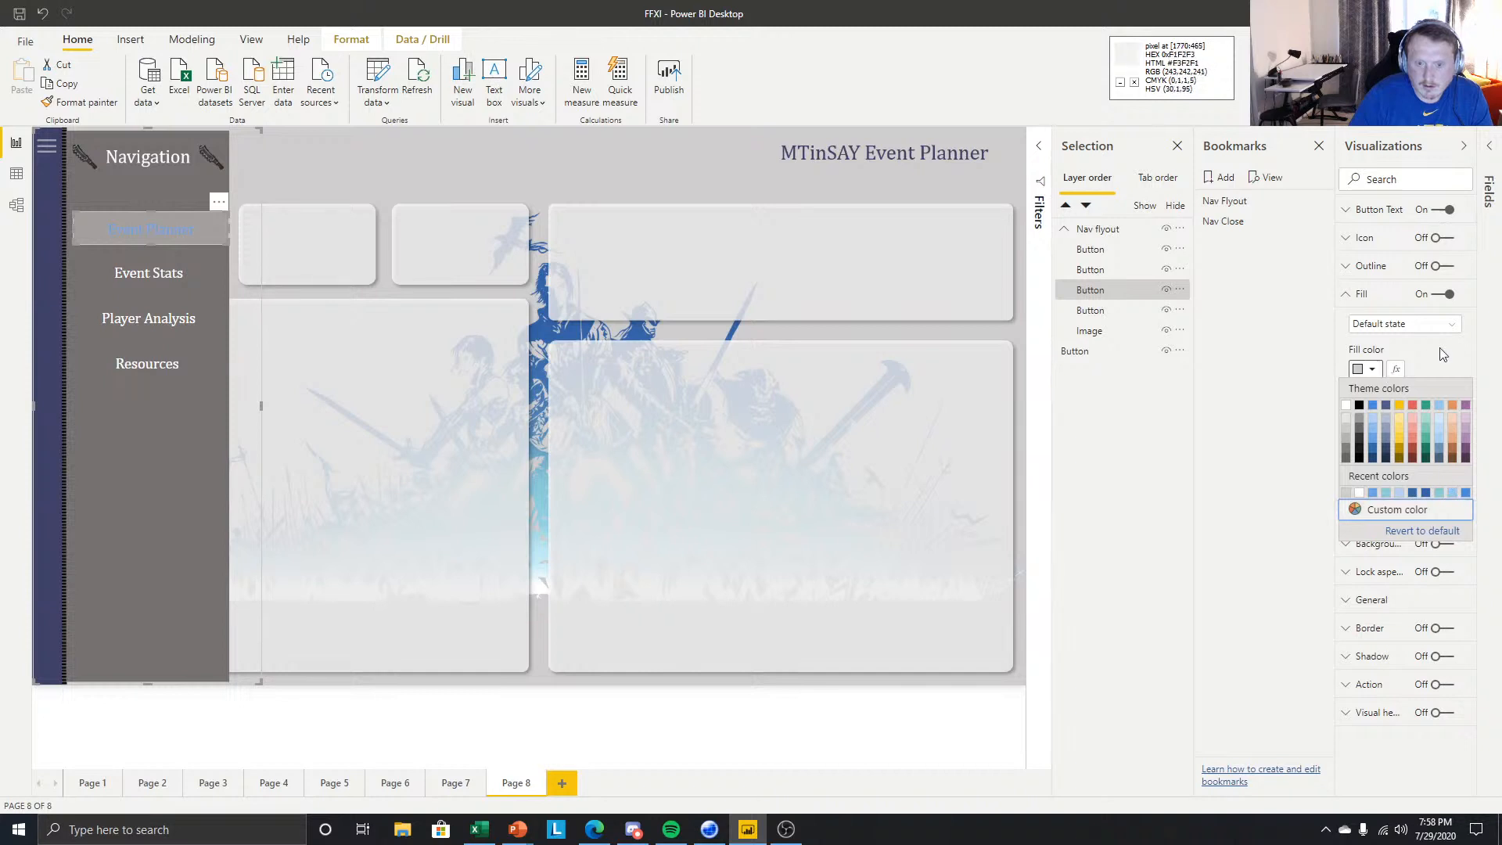
{"action": "key", "text": "Escape"}
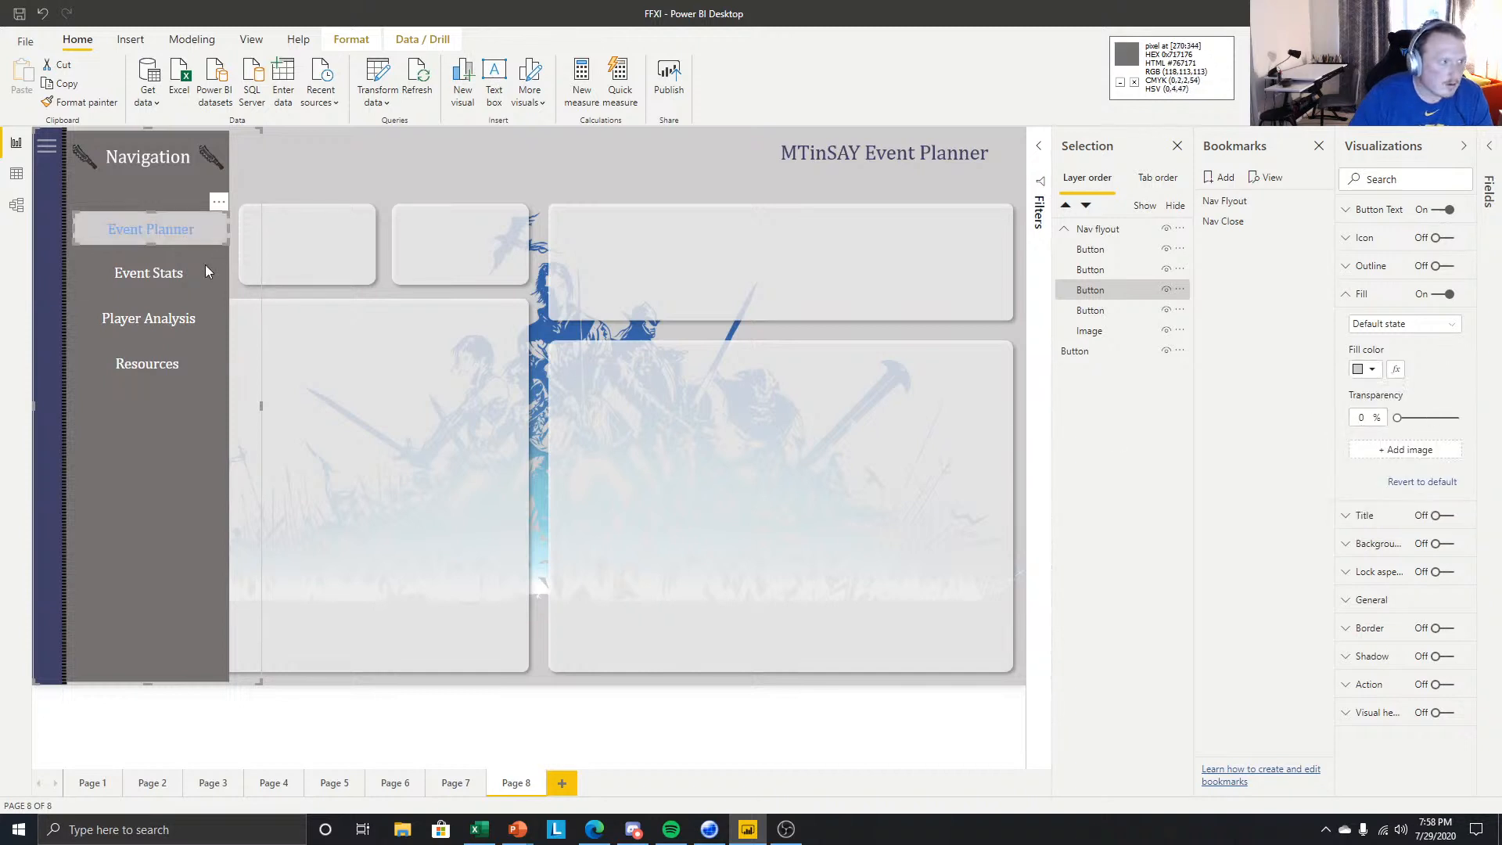
{"action": "left_click", "coordinate": [518, 502]}
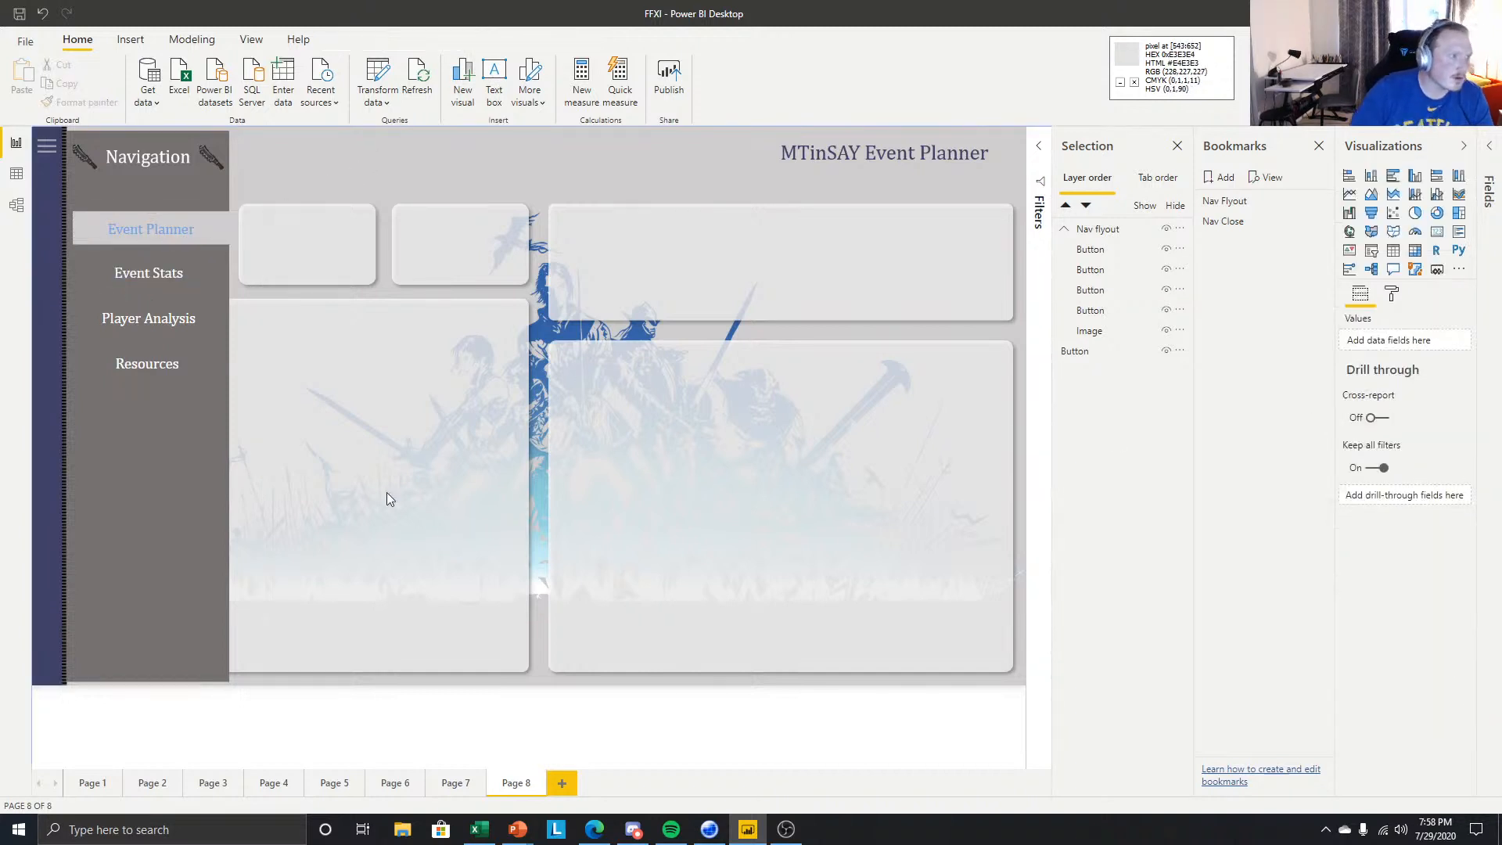
{"action": "left_click", "coordinate": [130, 238]}
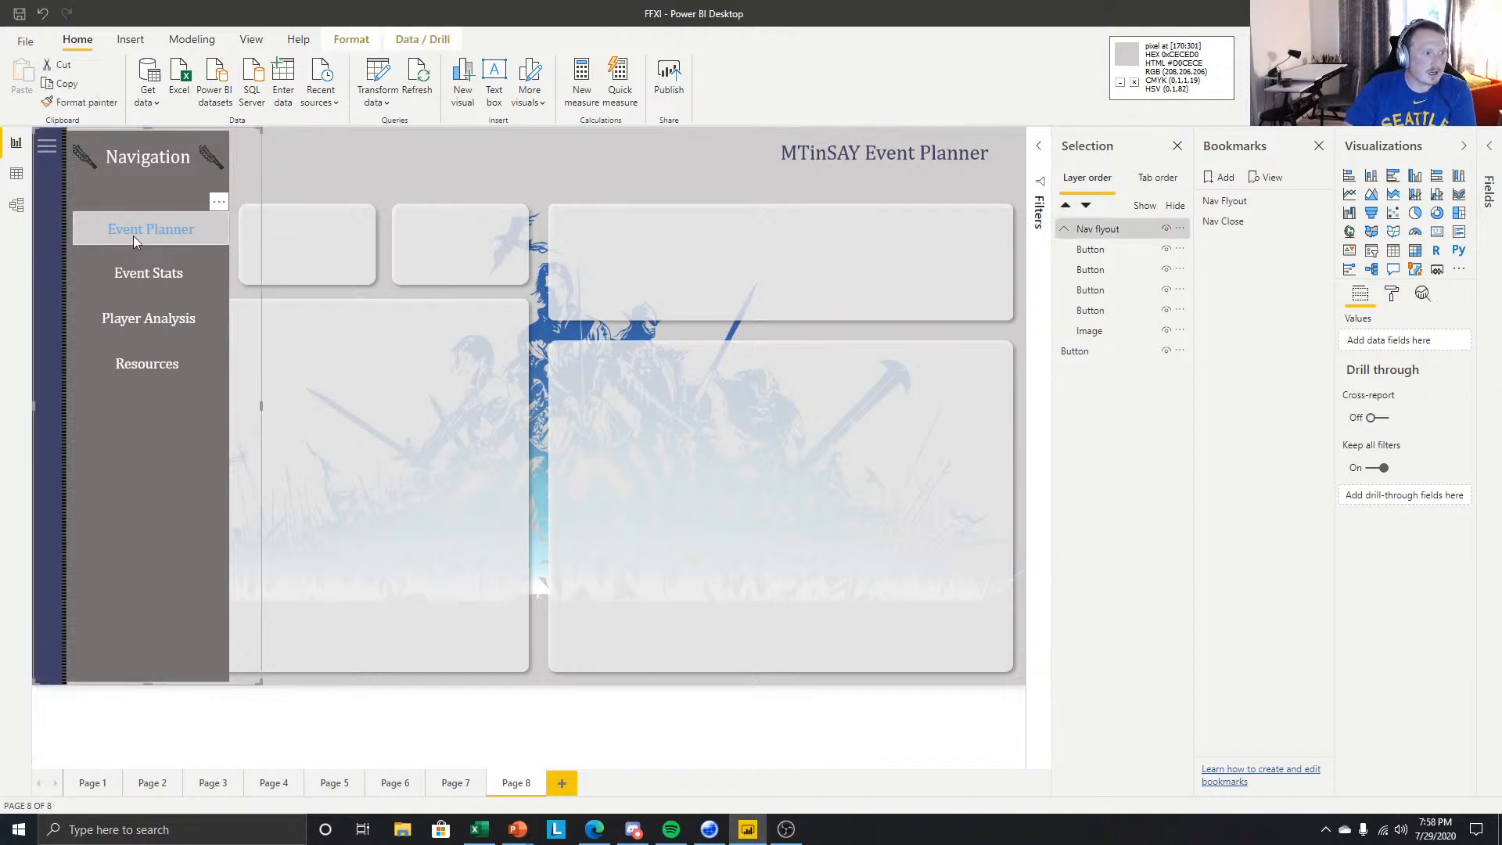
{"action": "left_click", "coordinate": [331, 186]}
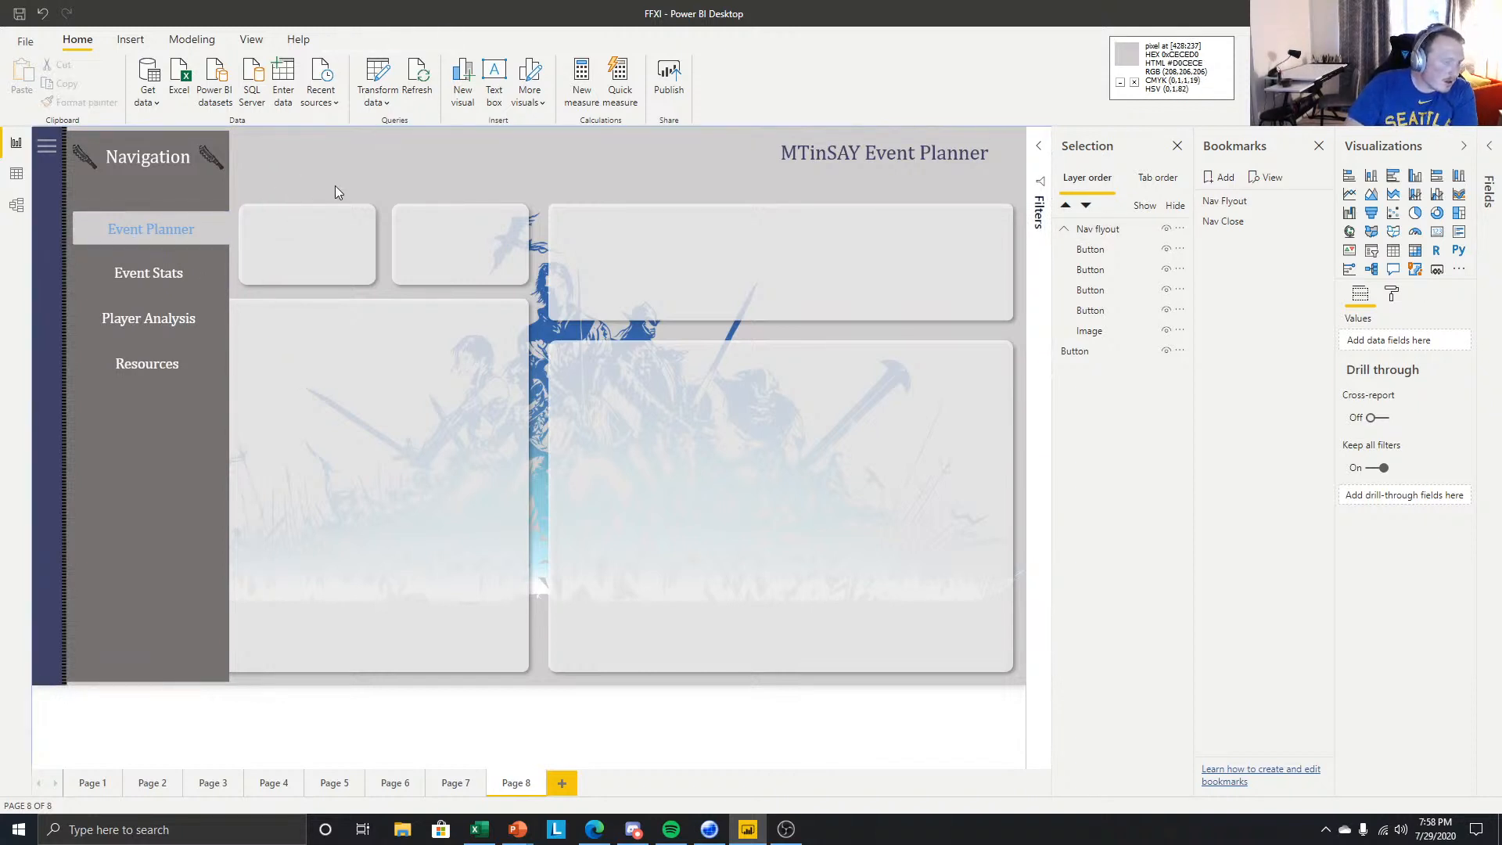
- Widen the Event Stats button on both sides to match the Event Planner button's width
{"action": "left_click", "coordinate": [222, 271]}
{"action": "left_click", "coordinate": [221, 273]}
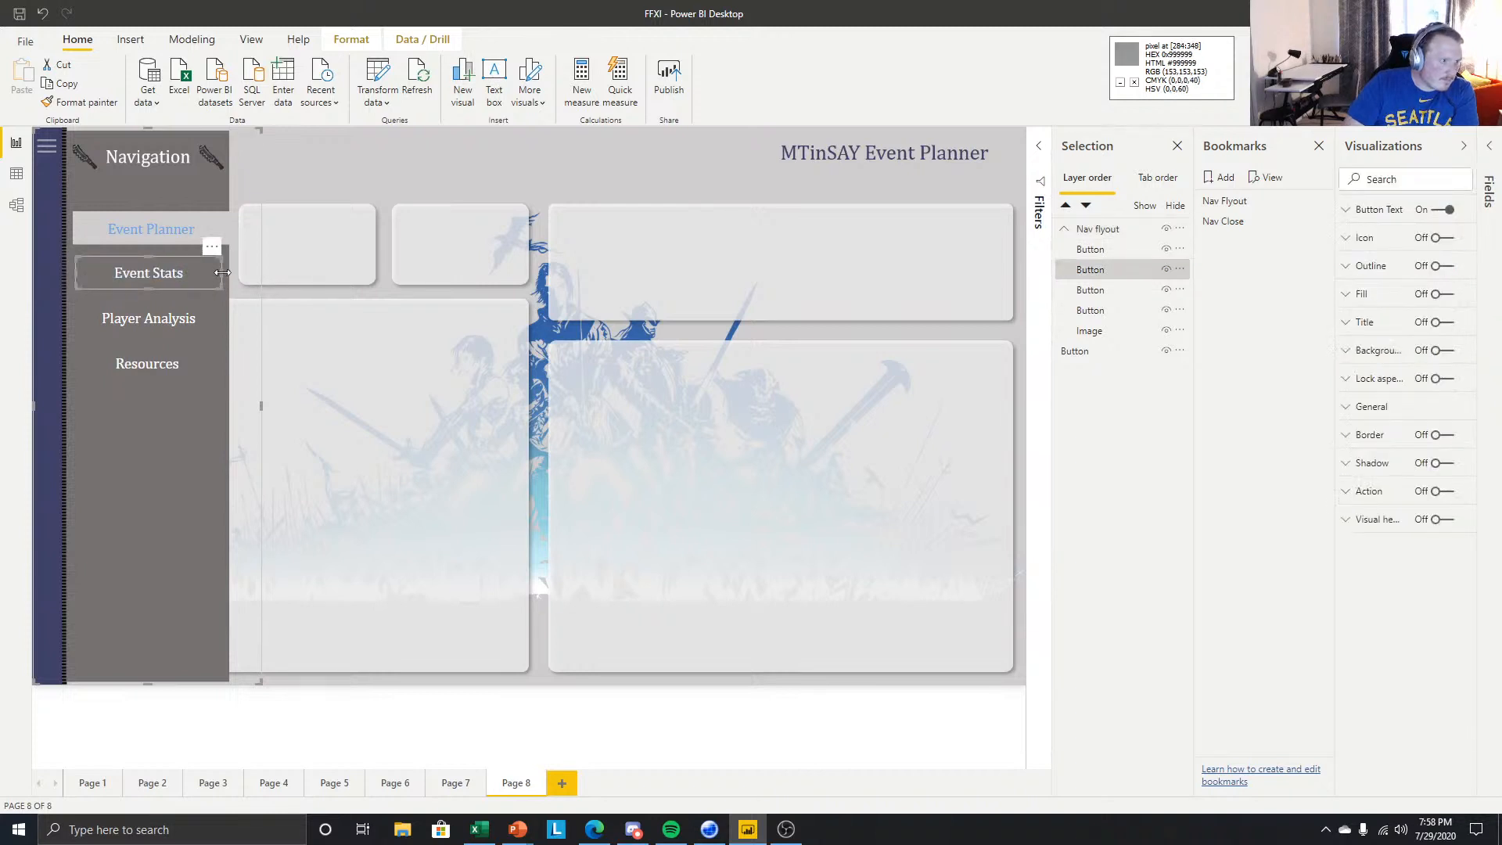
{"action": "left_click_drag", "start_coordinate": [223, 272], "coordinate": [228, 274]}
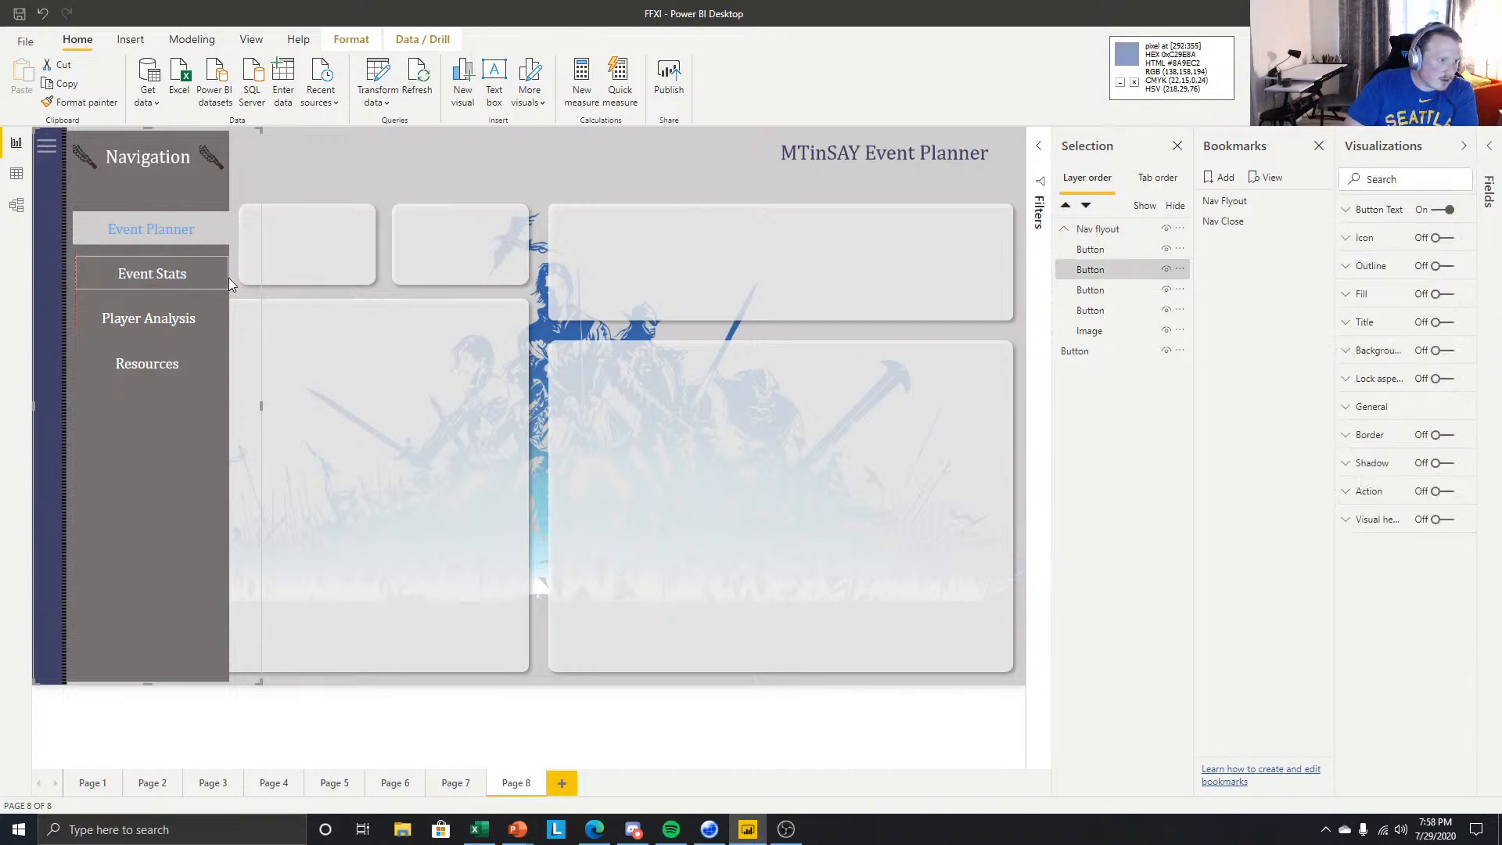
{"action": "left_click", "coordinate": [116, 238]}
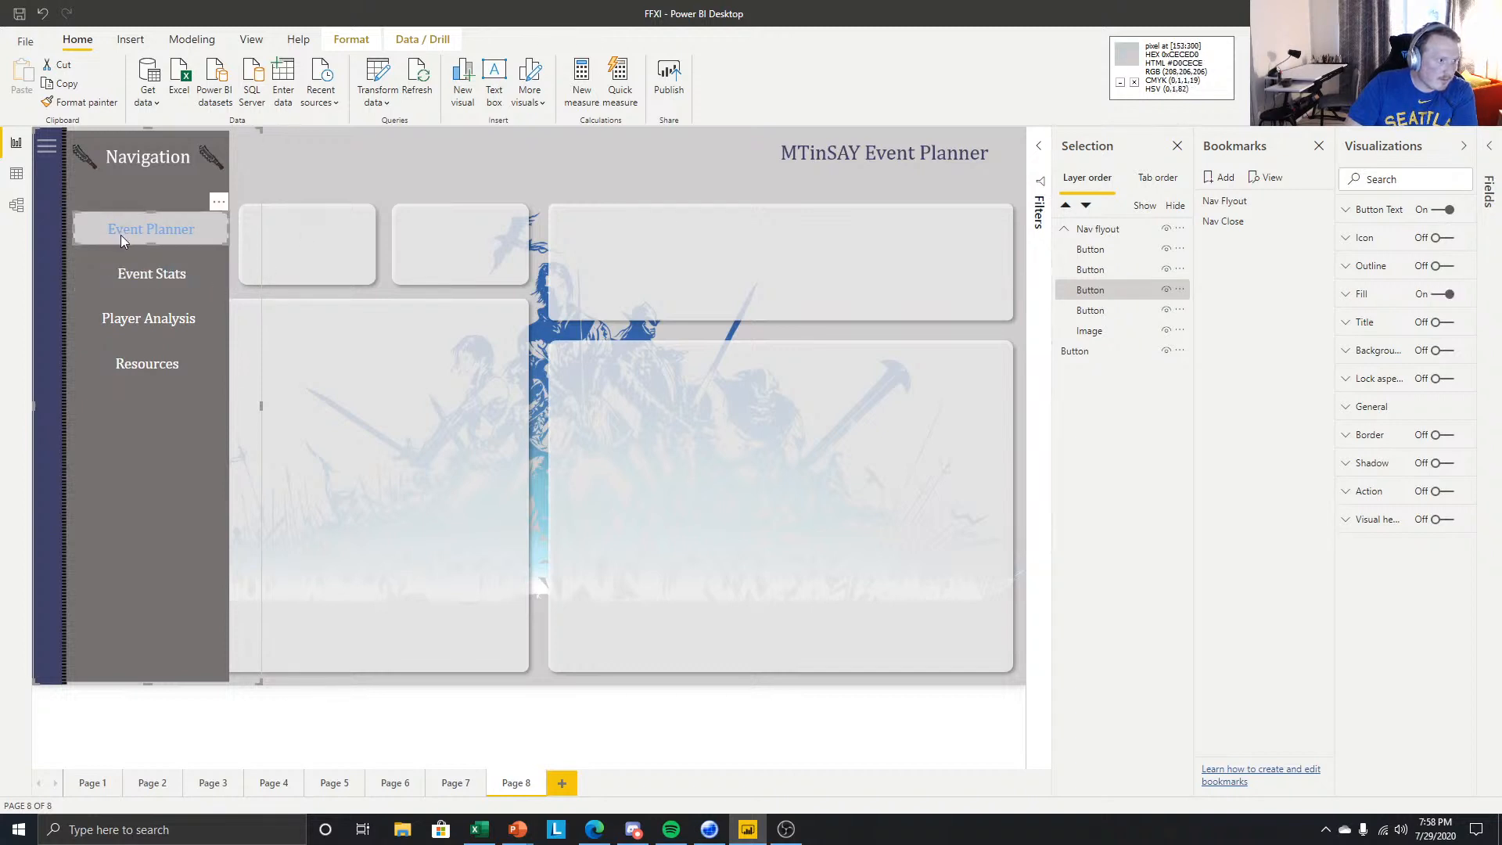
{"action": "left_click", "coordinate": [114, 271]}
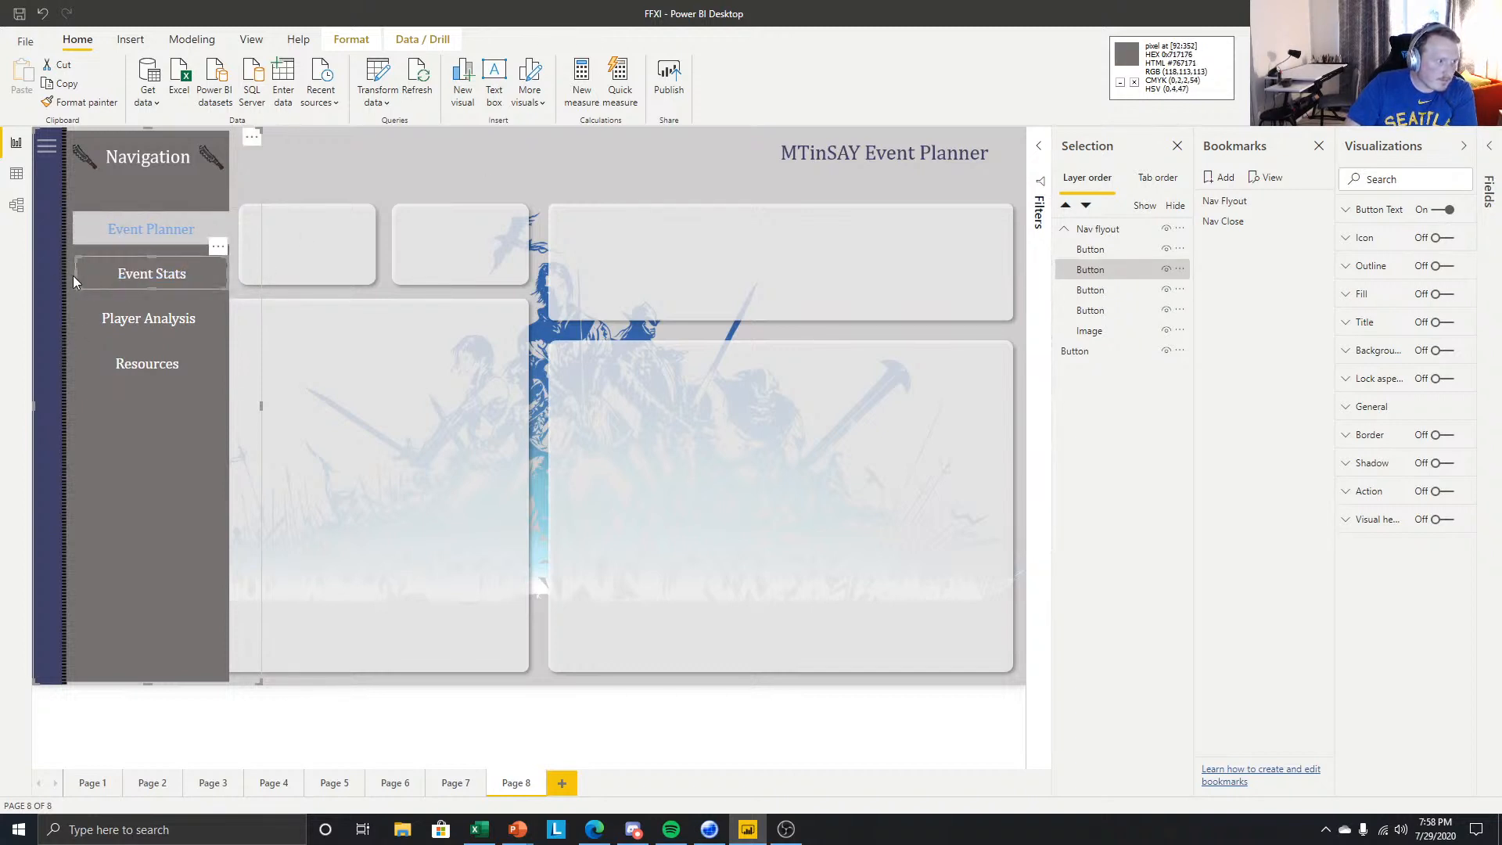
{"action": "left_click_drag", "start_coordinate": [74, 275], "coordinate": [72, 279]}
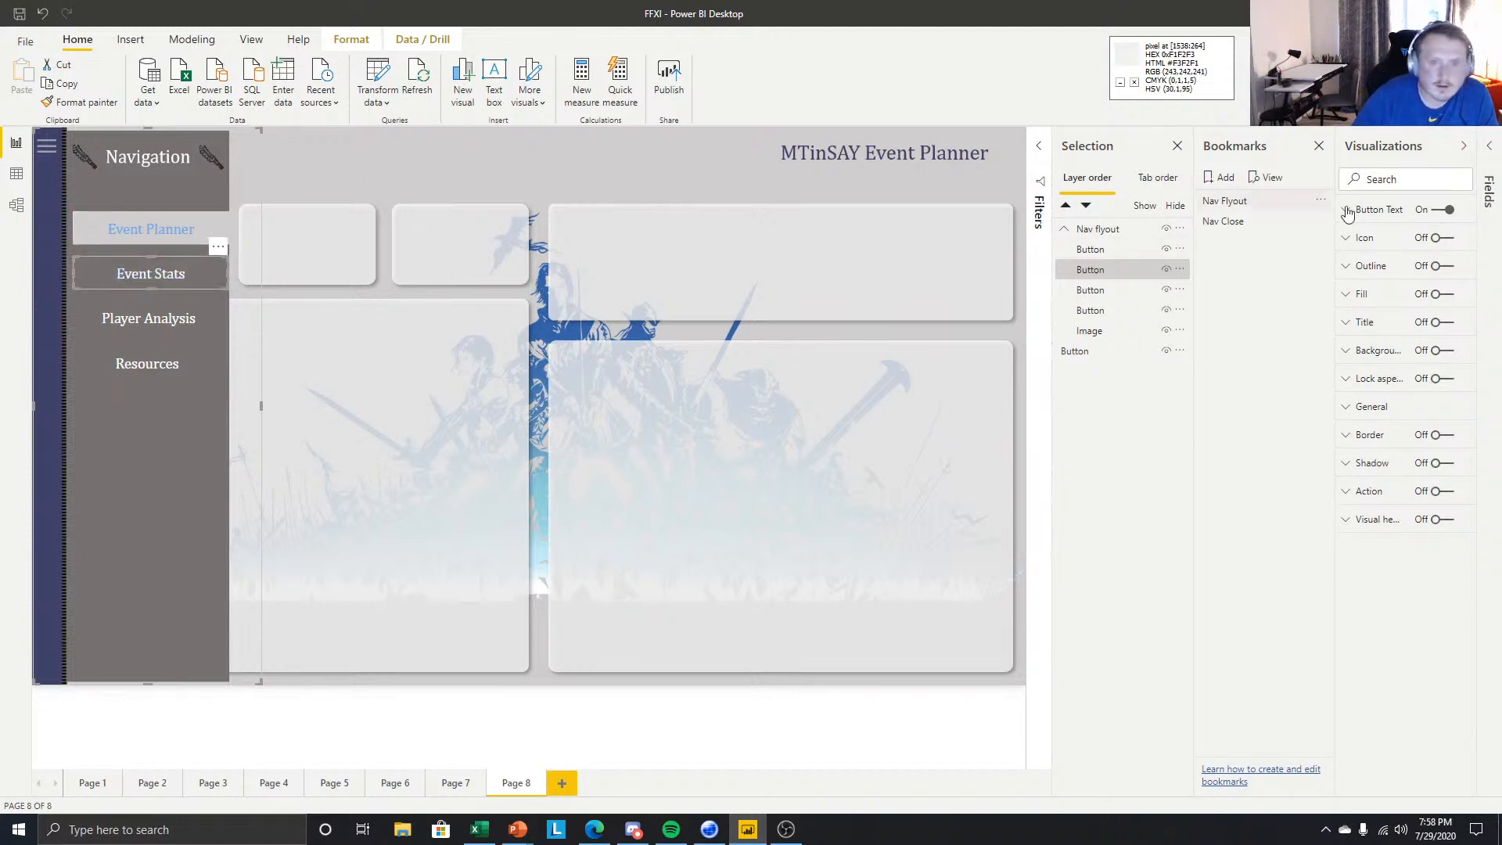
- Turn on the Event Stats button's fill and set its default-state transparency to 100%
{"action": "left_click", "coordinate": [1440, 295]}
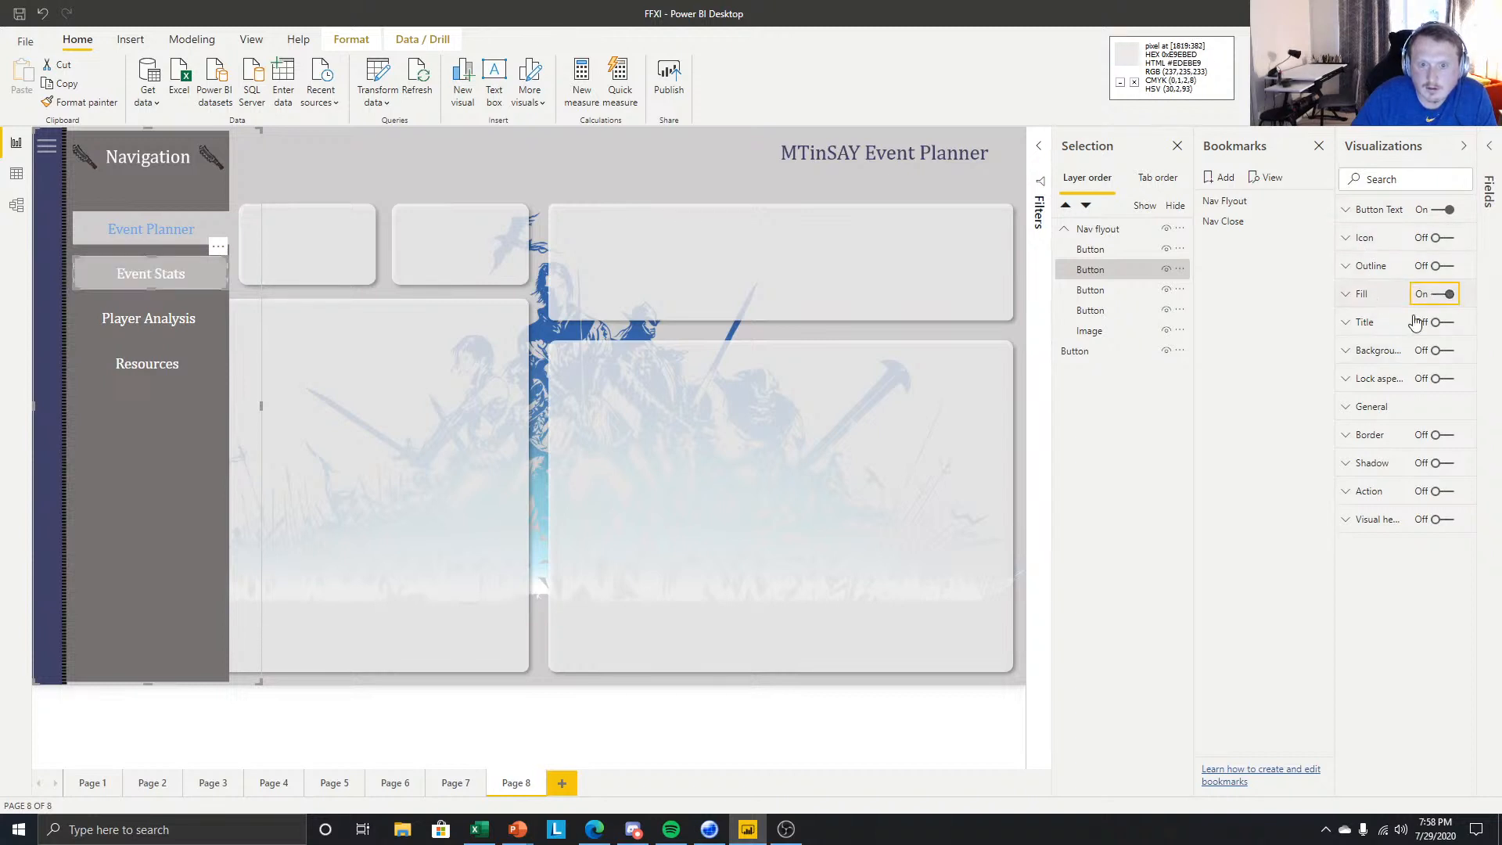
{"action": "left_click", "coordinate": [1411, 325]}
{"action": "left_click", "coordinate": [1404, 346]}
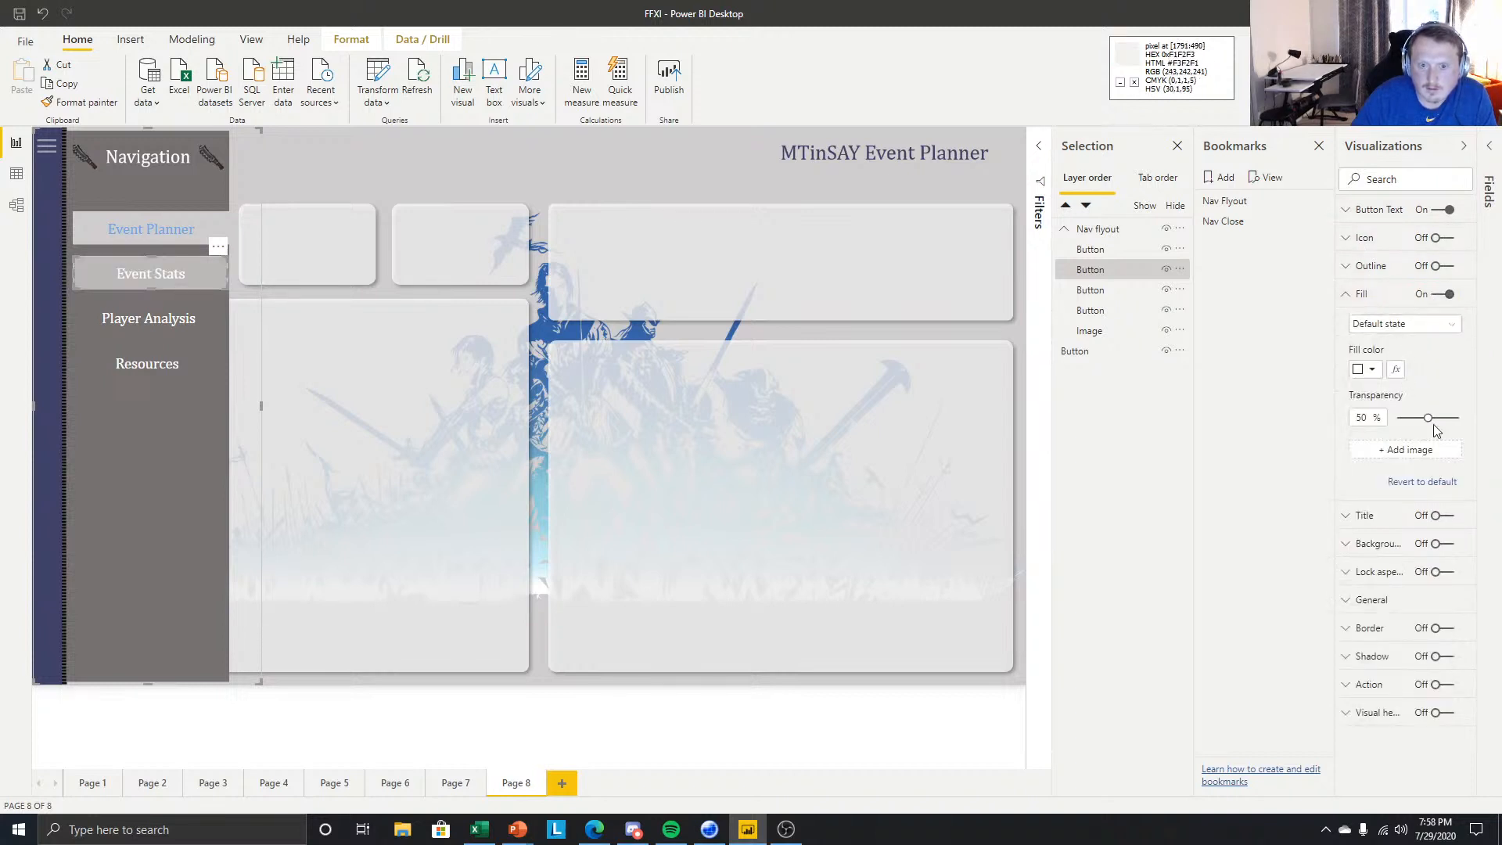
{"action": "left_click_drag", "start_coordinate": [1431, 417], "coordinate": [1459, 417]}
- Set the Event Stats button's on-hover fill to #D0CECE with 0% transparency and check the hover effect
{"action": "left_click", "coordinate": [1408, 324]}
{"action": "left_click", "coordinate": [1409, 360]}
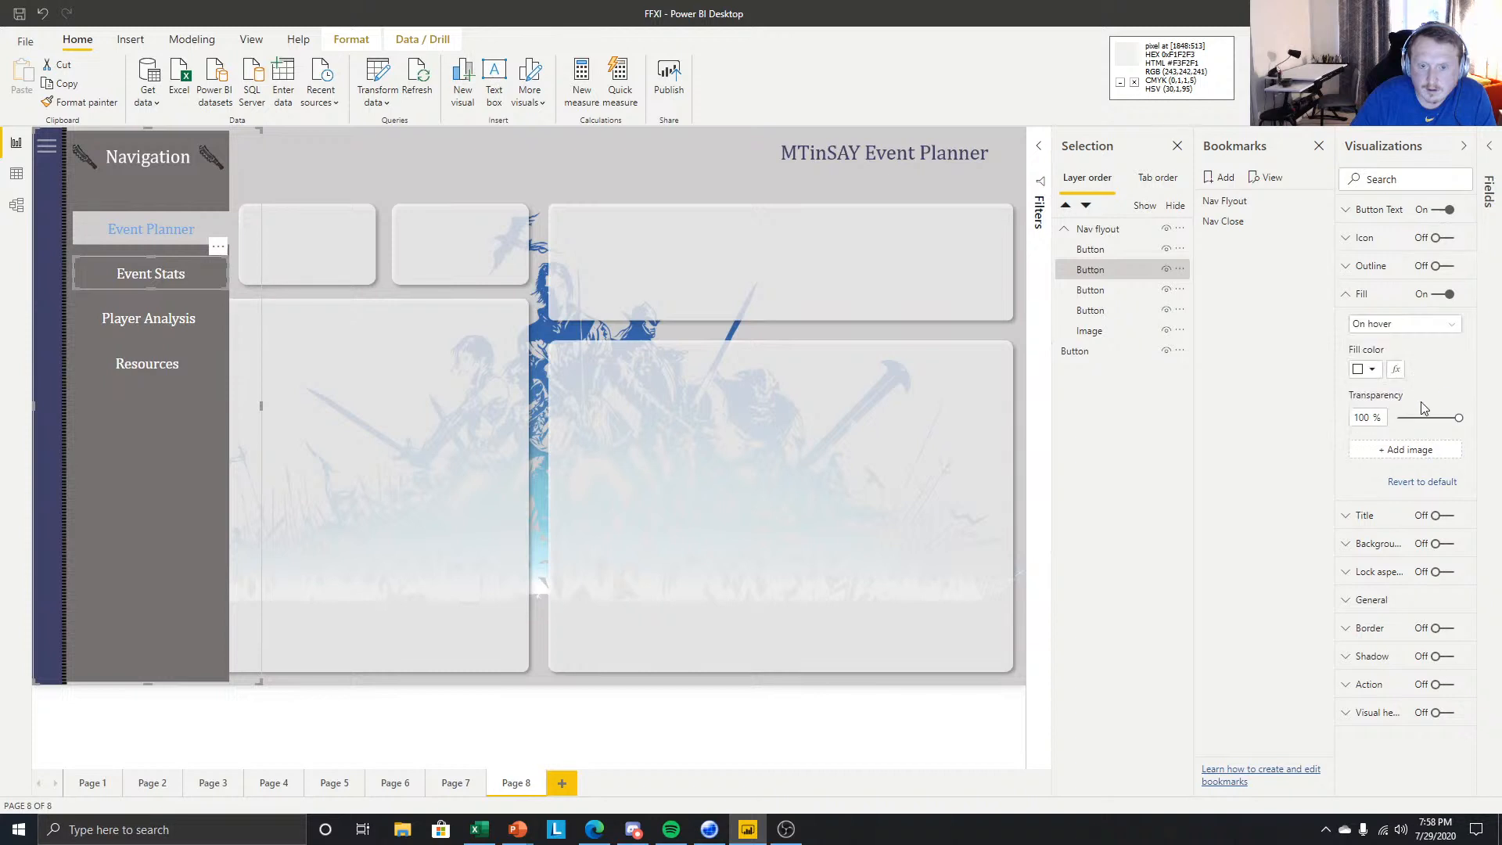
{"action": "left_click", "coordinate": [1374, 371]}
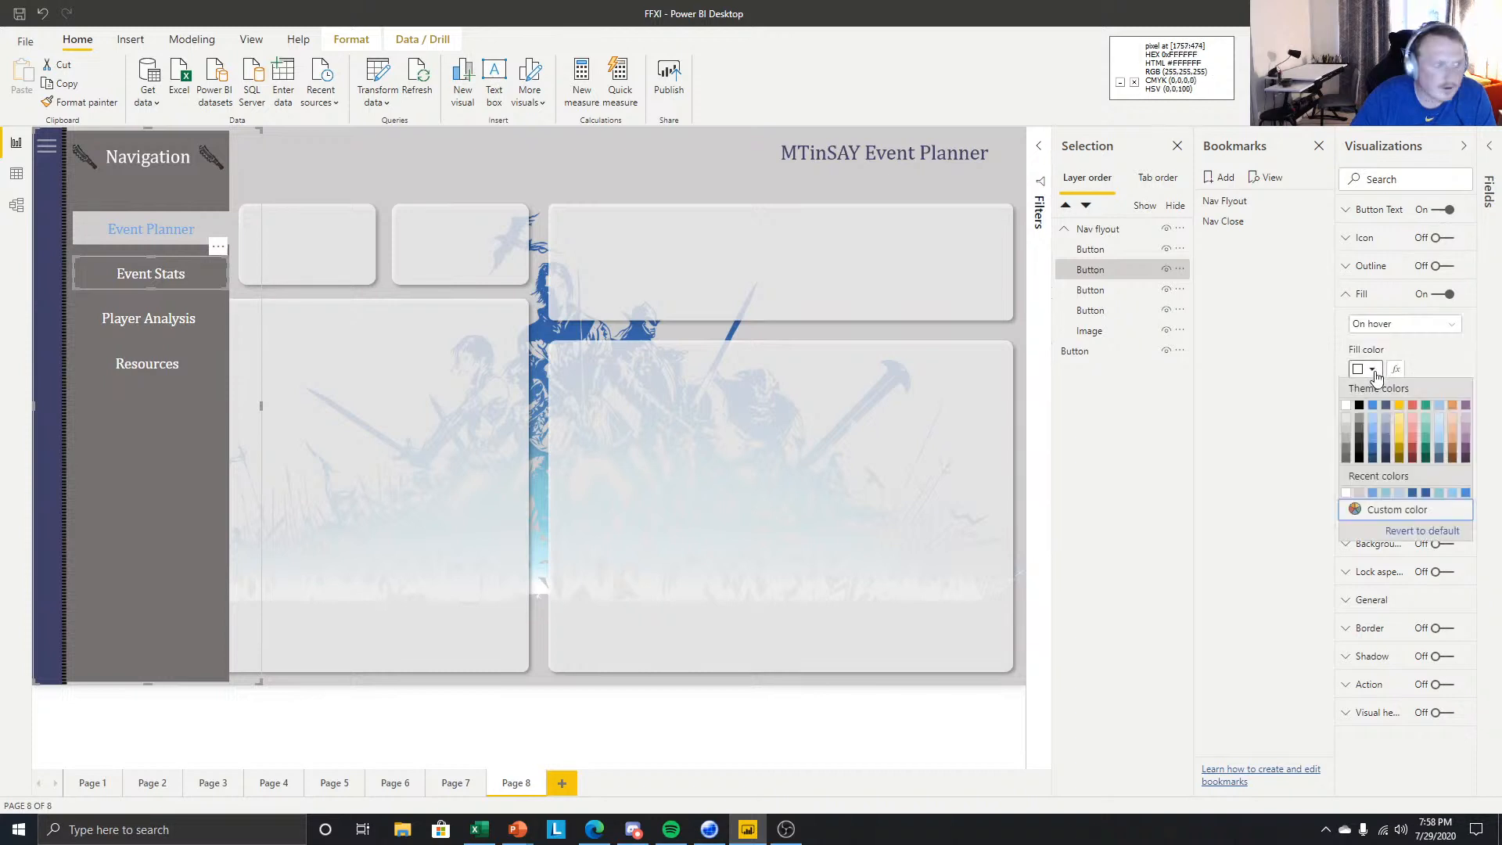
{"action": "left_click", "coordinate": [1361, 492]}
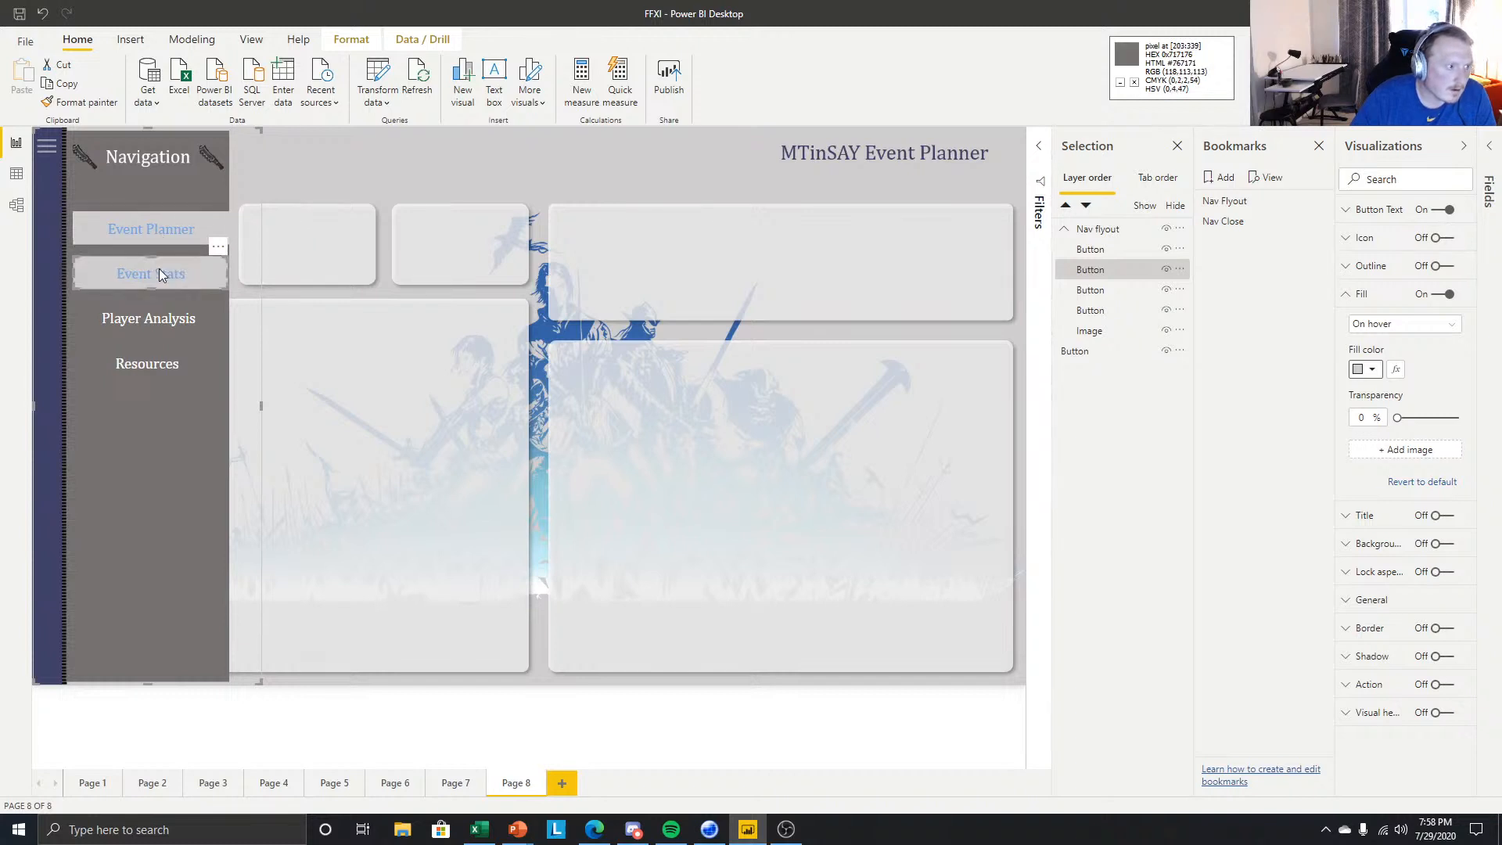
{"action": "left_click", "coordinate": [372, 171]}
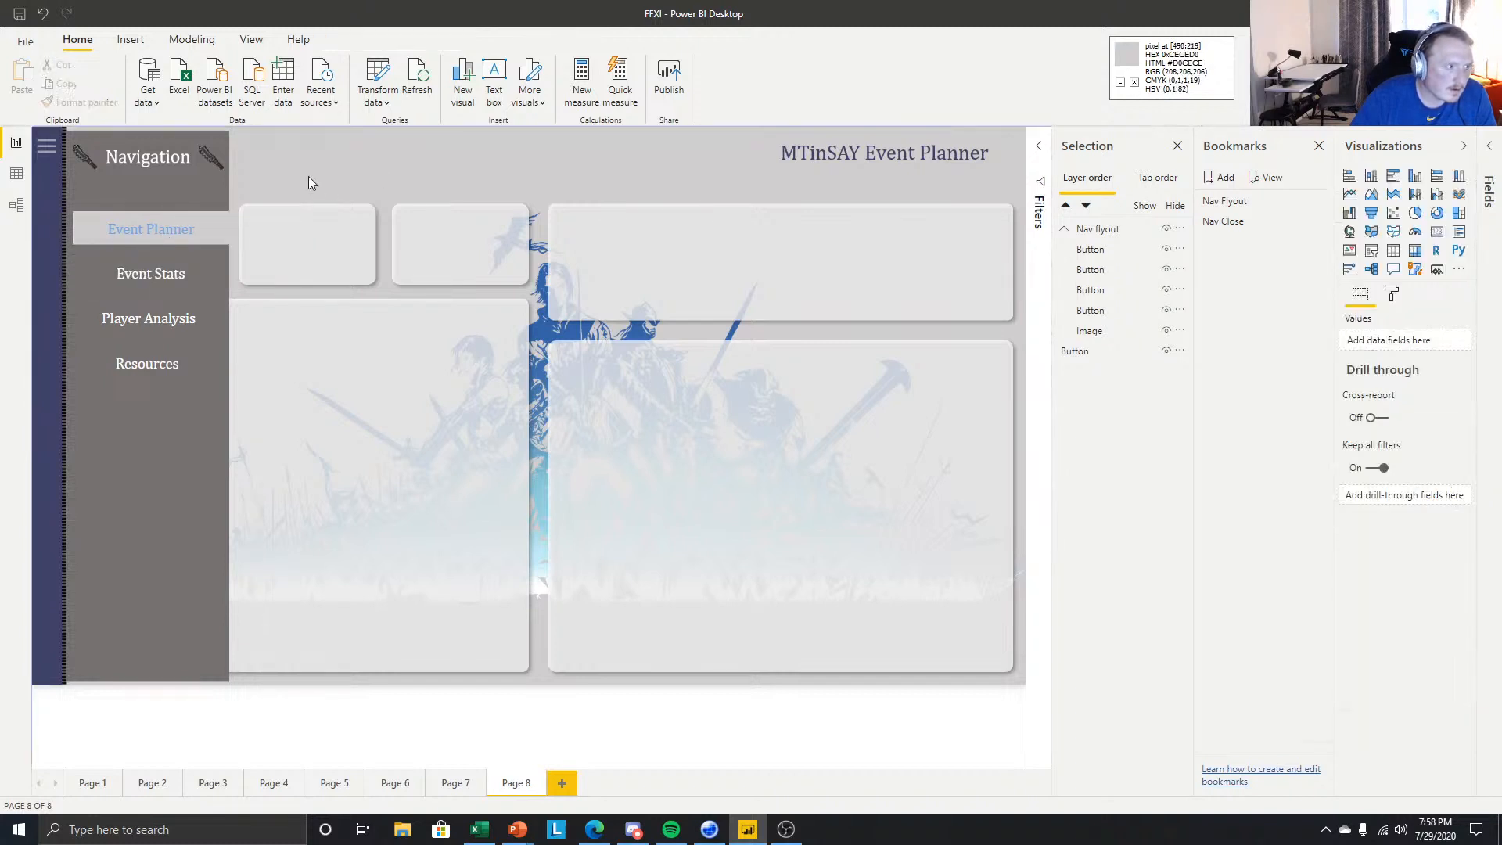
{"action": "left_click", "coordinate": [137, 288]}
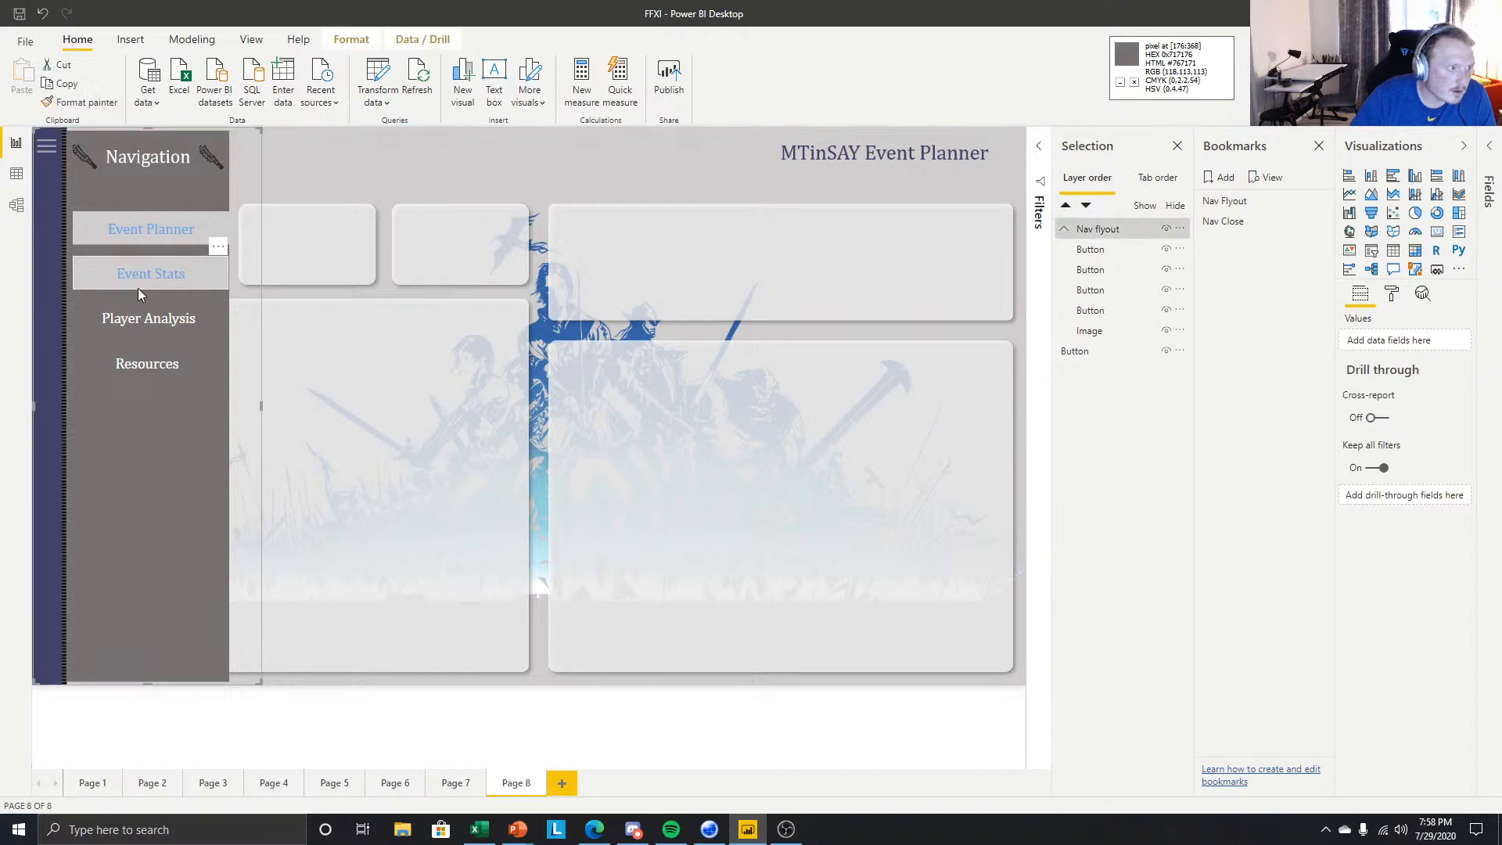
{"action": "left_click", "coordinate": [136, 273]}
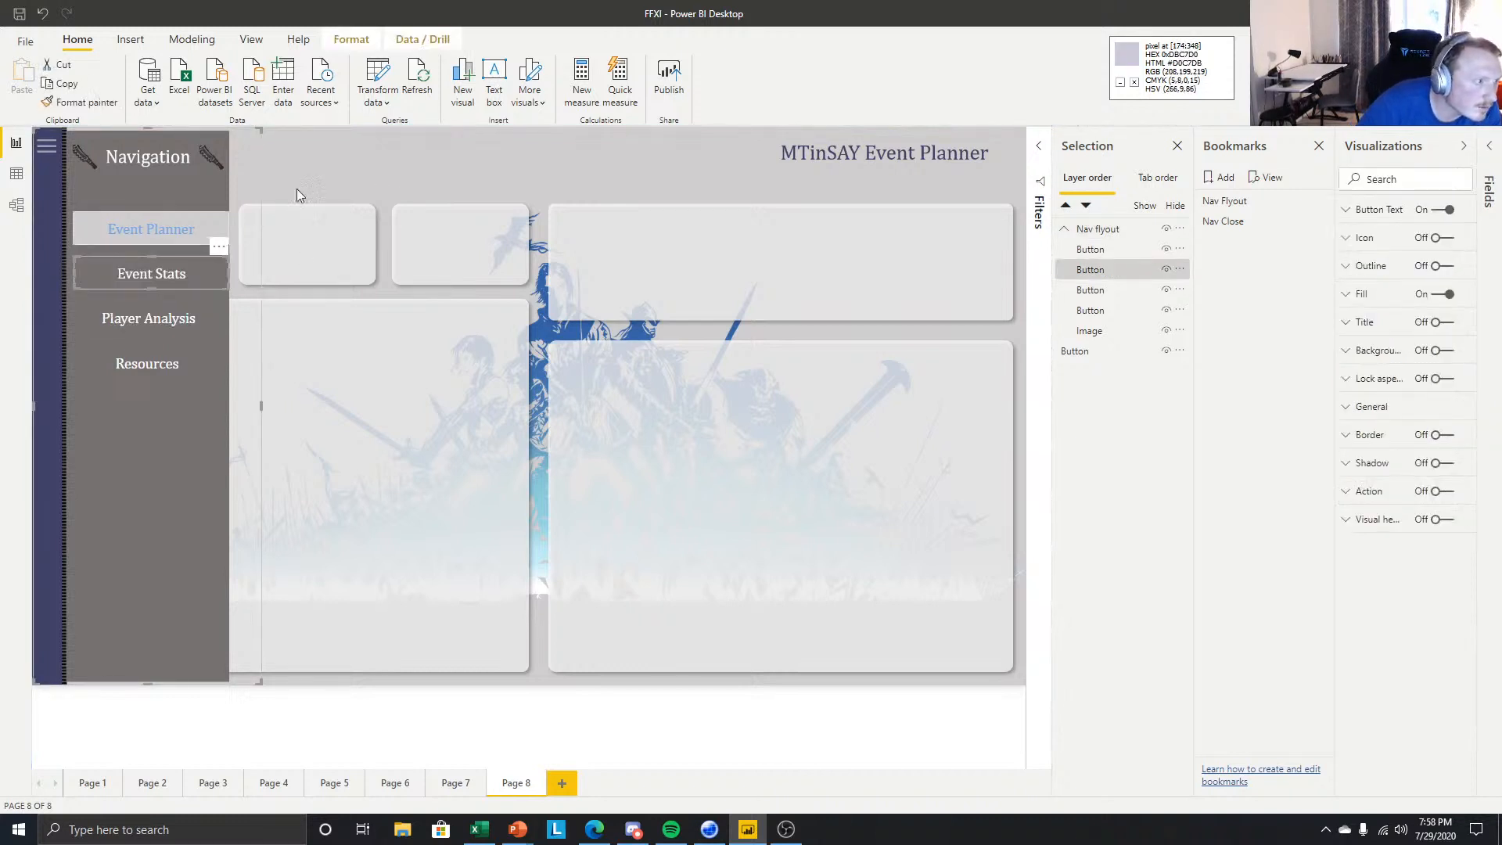
{"action": "left_click", "coordinate": [326, 188]}
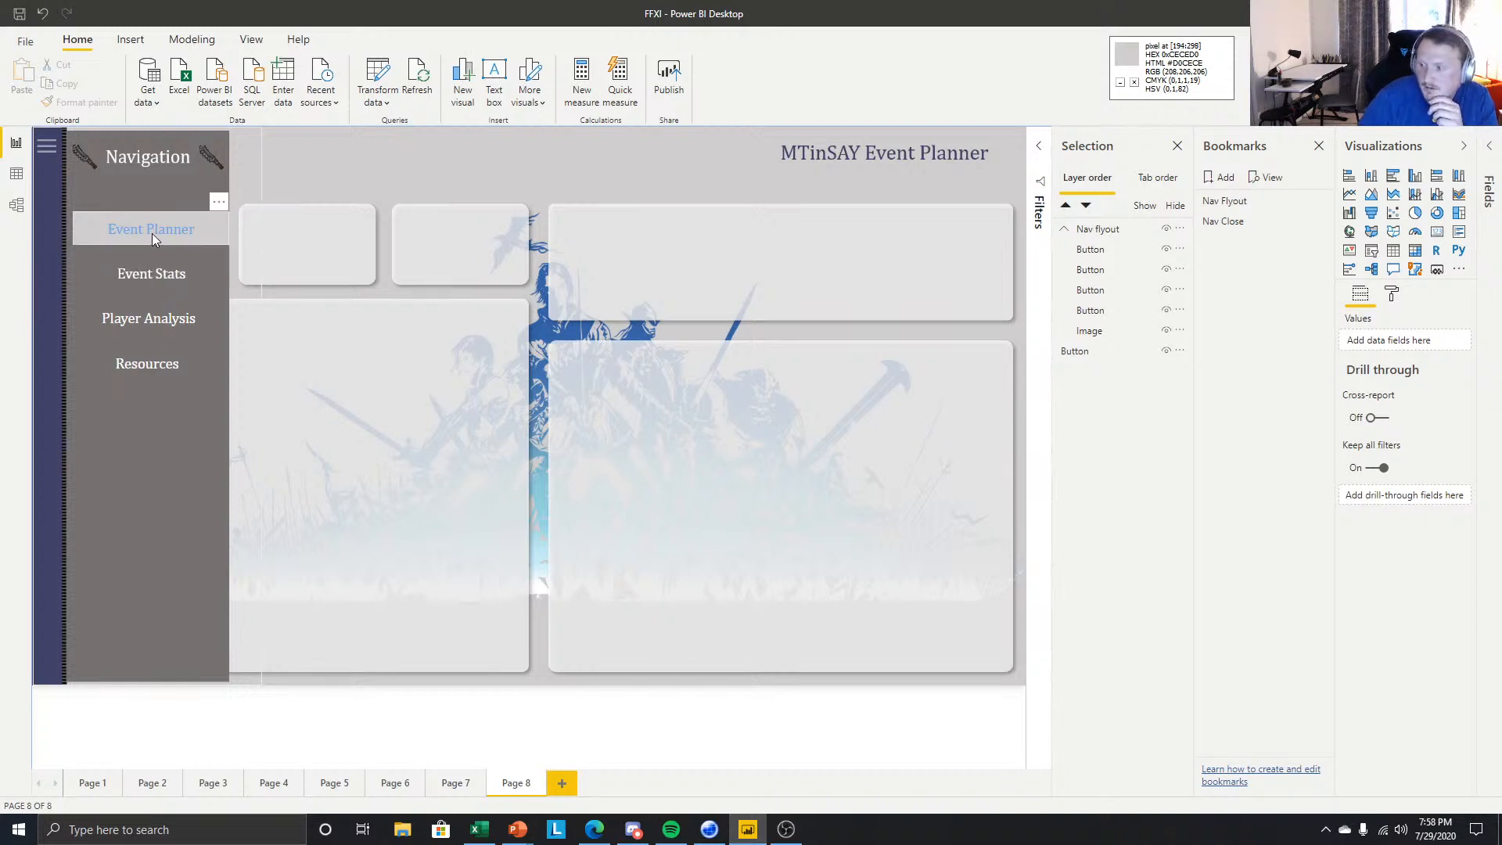
- Right-align the Event Stats button's on-hover text horizontally
{"action": "left_click", "coordinate": [150, 264]}
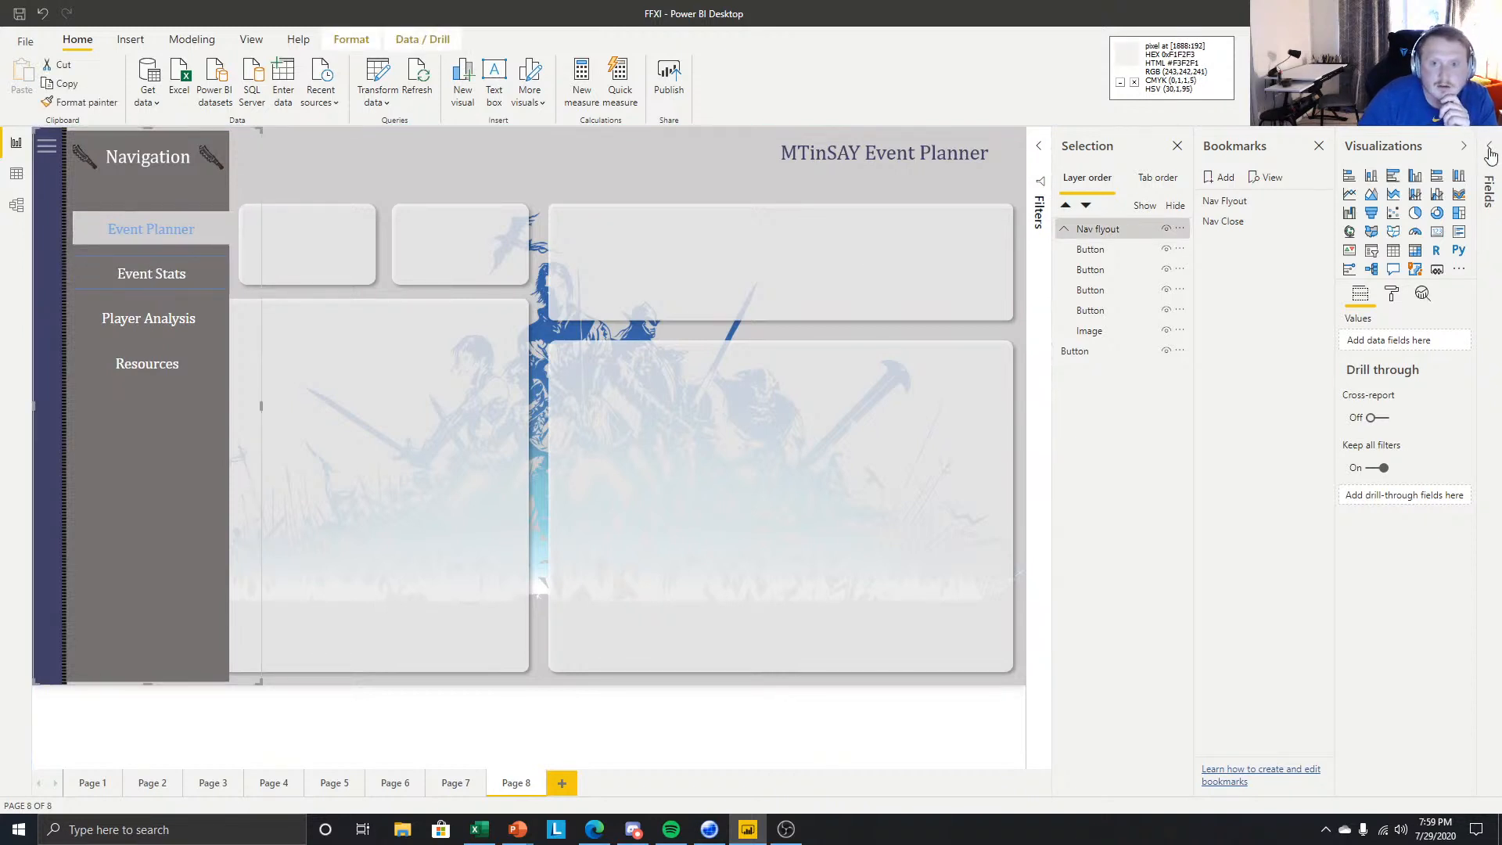
{"action": "left_click", "coordinate": [1489, 156]}
{"action": "left_click", "coordinate": [126, 261]}
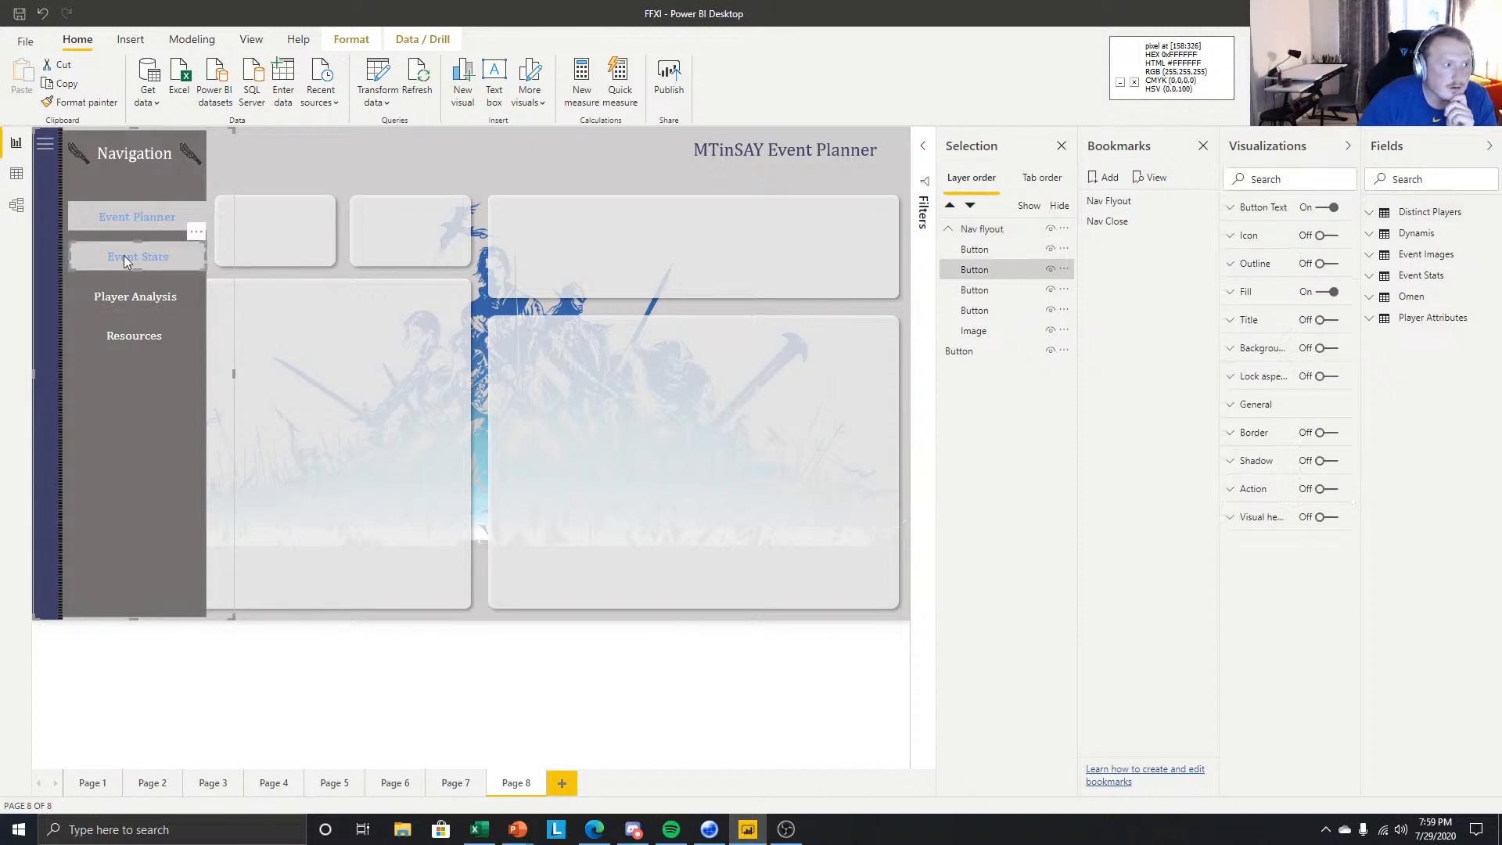
{"action": "left_click", "coordinate": [1274, 209]}
{"action": "left_click", "coordinate": [1290, 239]}
{"action": "left_click", "coordinate": [1271, 281]}
{"action": "left_click", "coordinate": [1241, 461]}
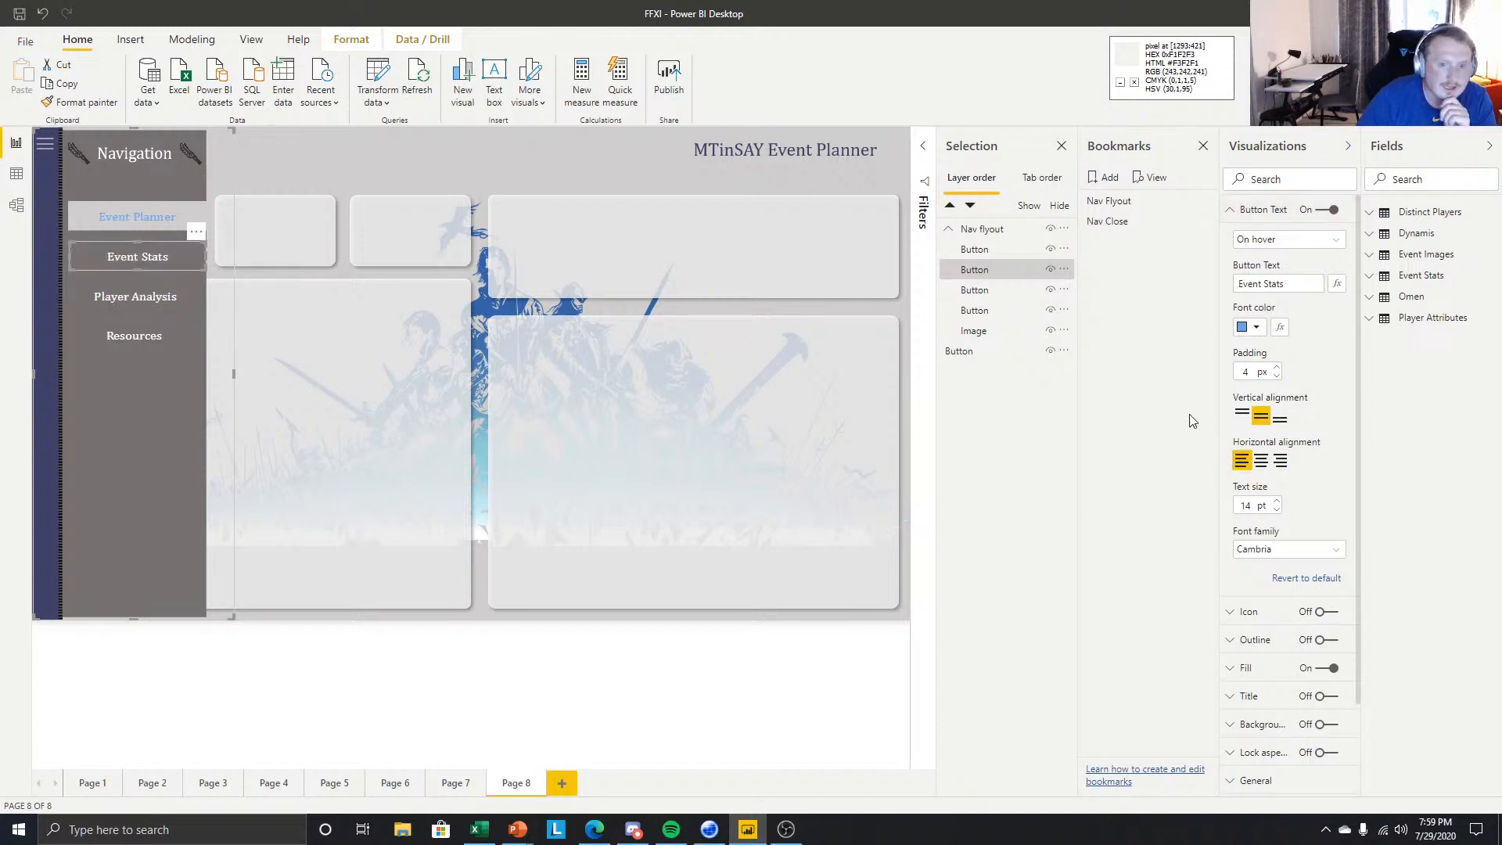
{"action": "left_click", "coordinate": [1281, 461]}
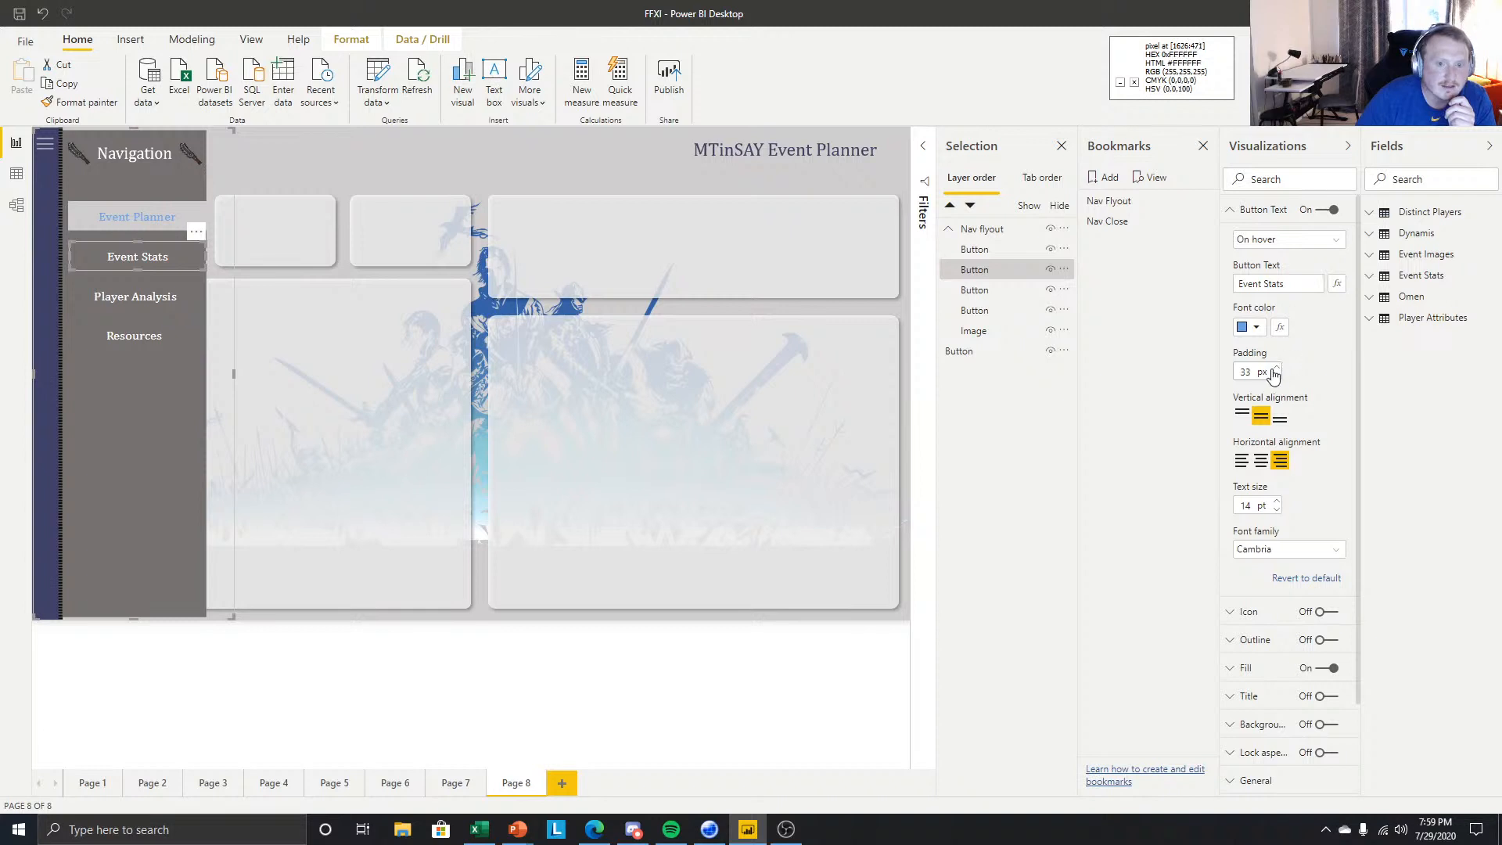
- Increase the padding of the Event Stats button's on-hover text to 40 px
{"action": "left_click", "coordinate": [1275, 368]}
{"action": "left_click", "coordinate": [1276, 369]}
{"action": "left_click", "coordinate": [1275, 369]}
{"action": "left_click", "coordinate": [1275, 369]}
{"action": "left_click", "coordinate": [1276, 369]}
{"action": "left_click", "coordinate": [1275, 368]}
{"action": "left_click", "coordinate": [1275, 369]}
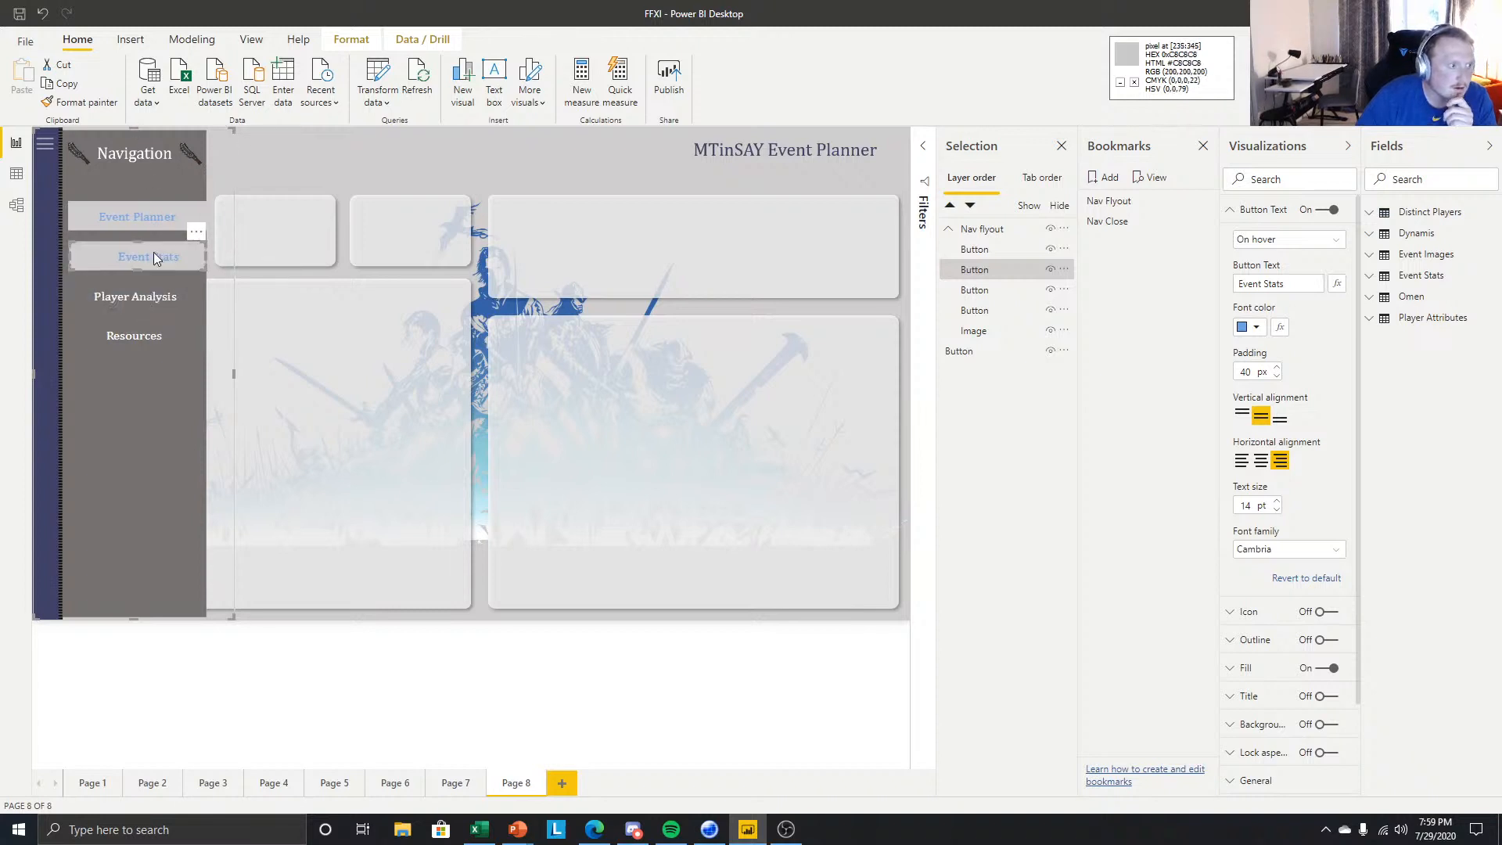
- Copy the Event Stats button's formatting to the Player Analysis button with the Format painter and widen that button to the navigation panel's edge
{"action": "left_click", "coordinate": [82, 102]}
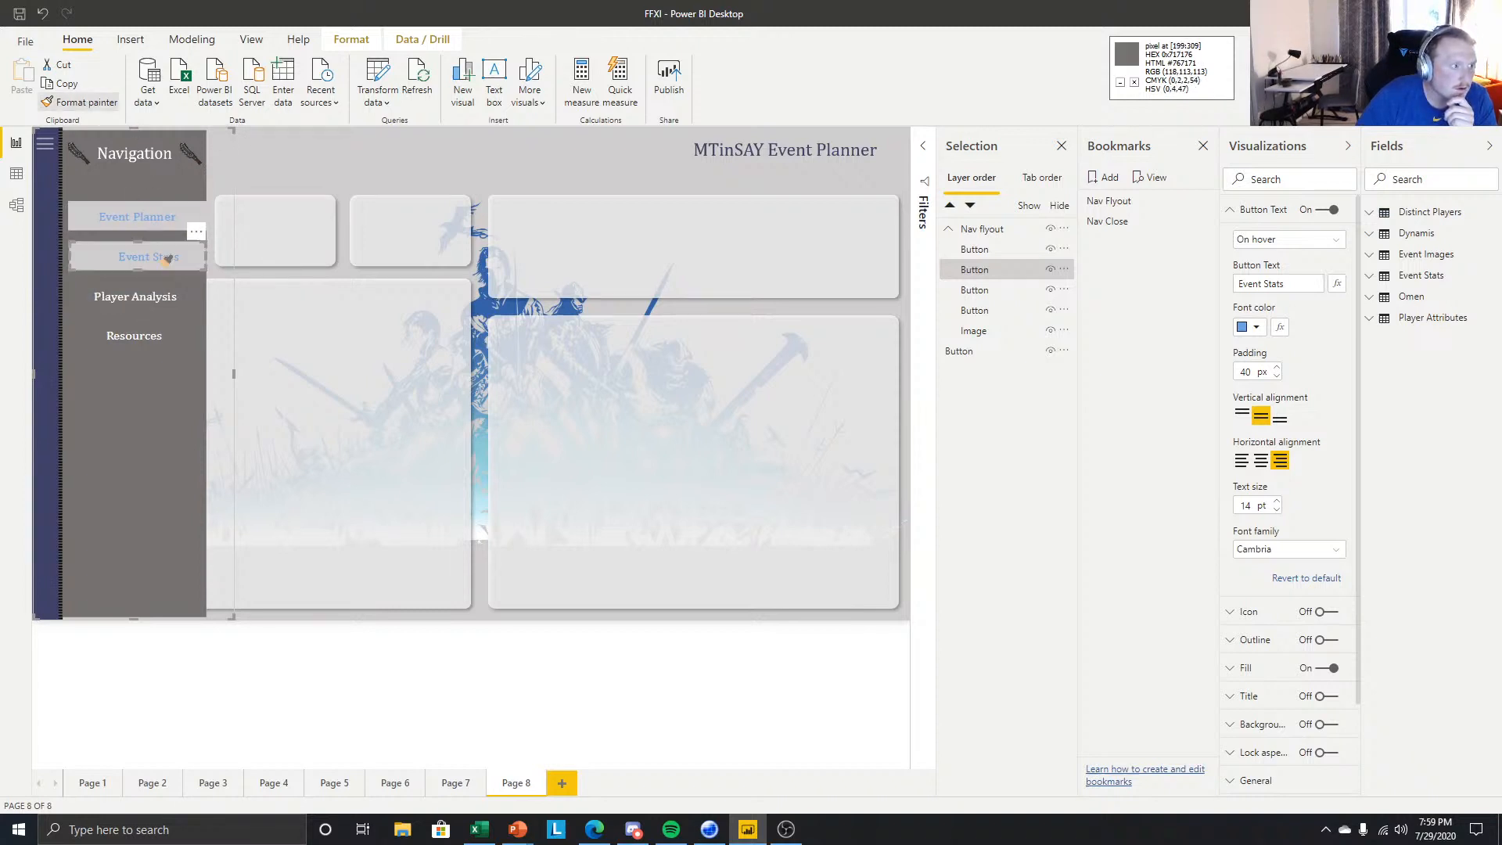
{"action": "left_click", "coordinate": [136, 297]}
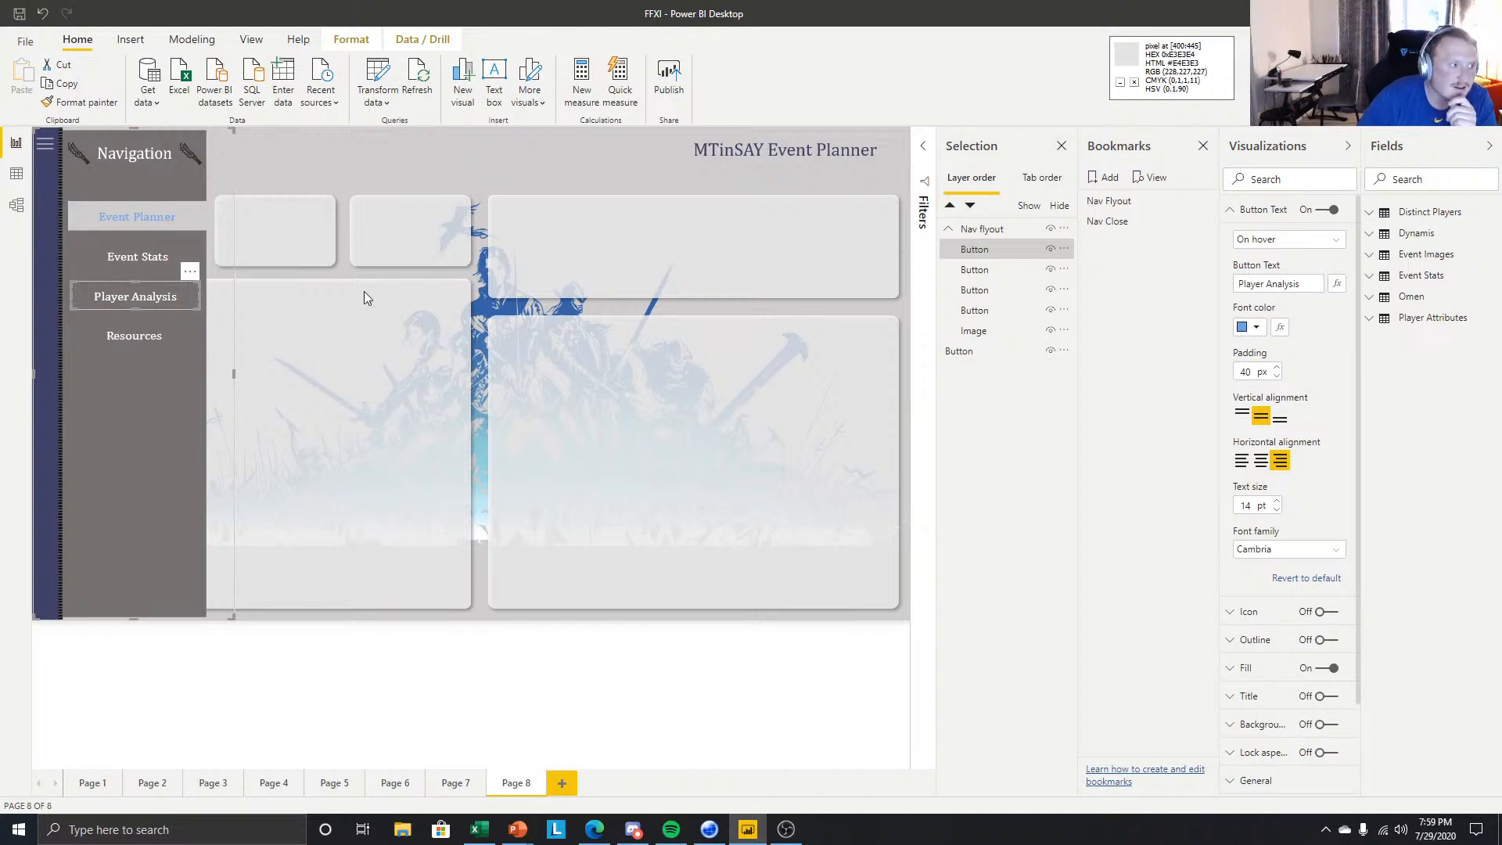
{"action": "left_click", "coordinate": [139, 258]}
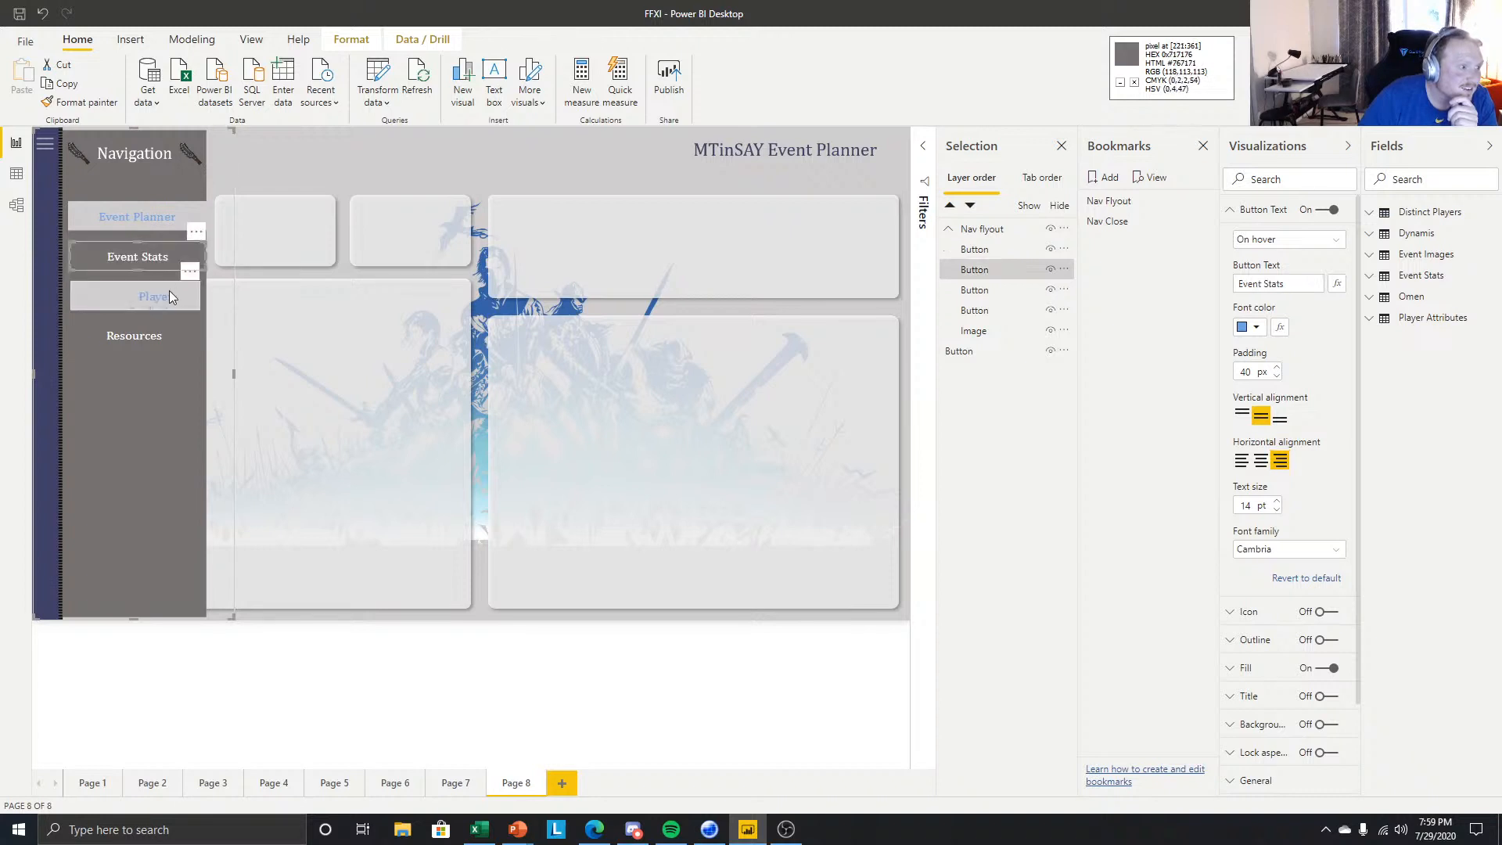
{"action": "left_click", "coordinate": [63, 84]}
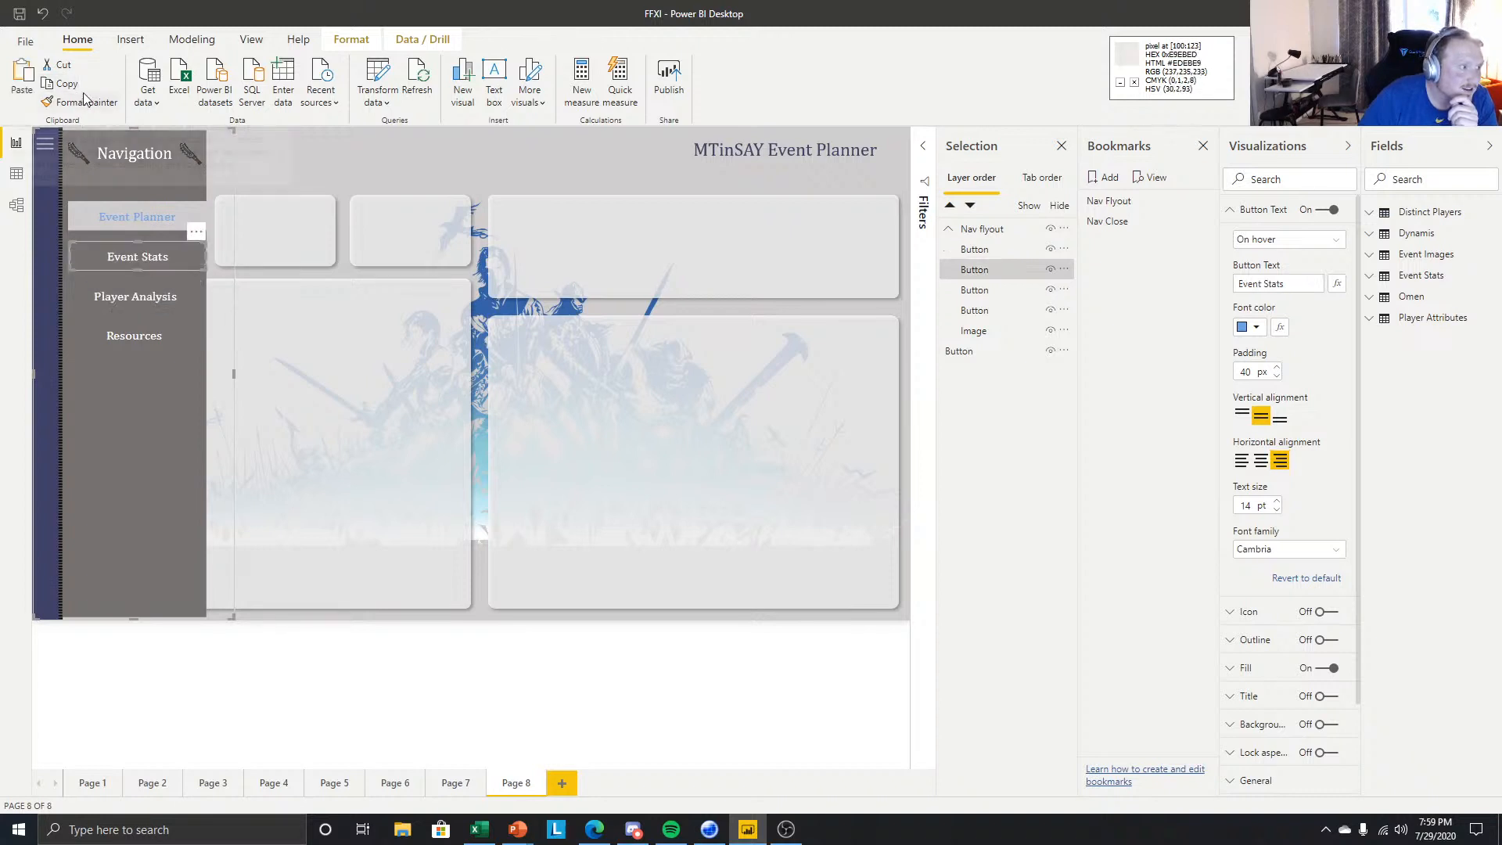
{"action": "left_click", "coordinate": [97, 102]}
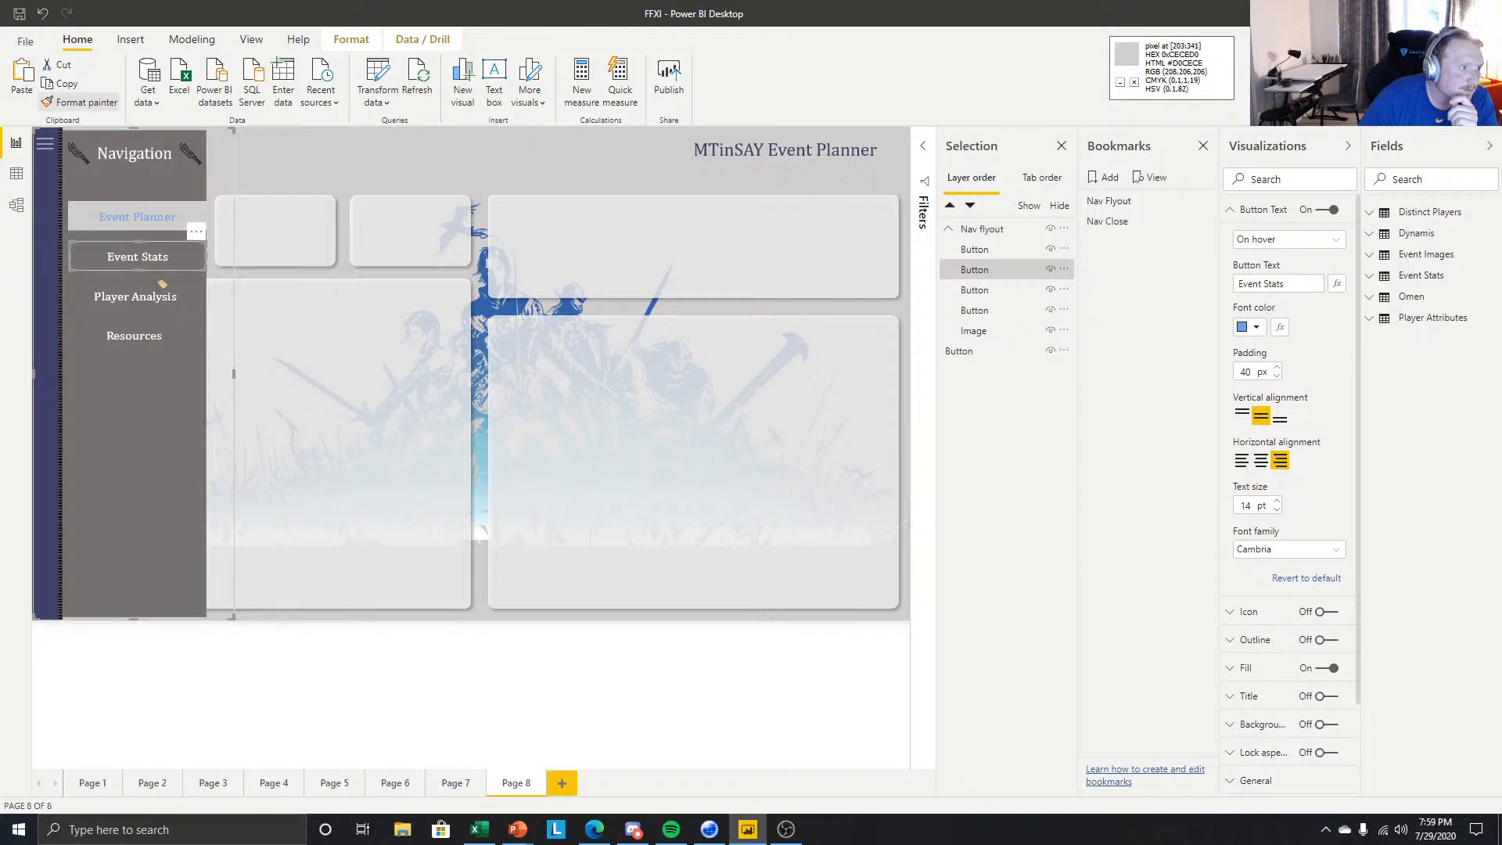
{"action": "left_click", "coordinate": [160, 296]}
{"action": "left_click_drag", "start_coordinate": [202, 294], "coordinate": [205, 298]}
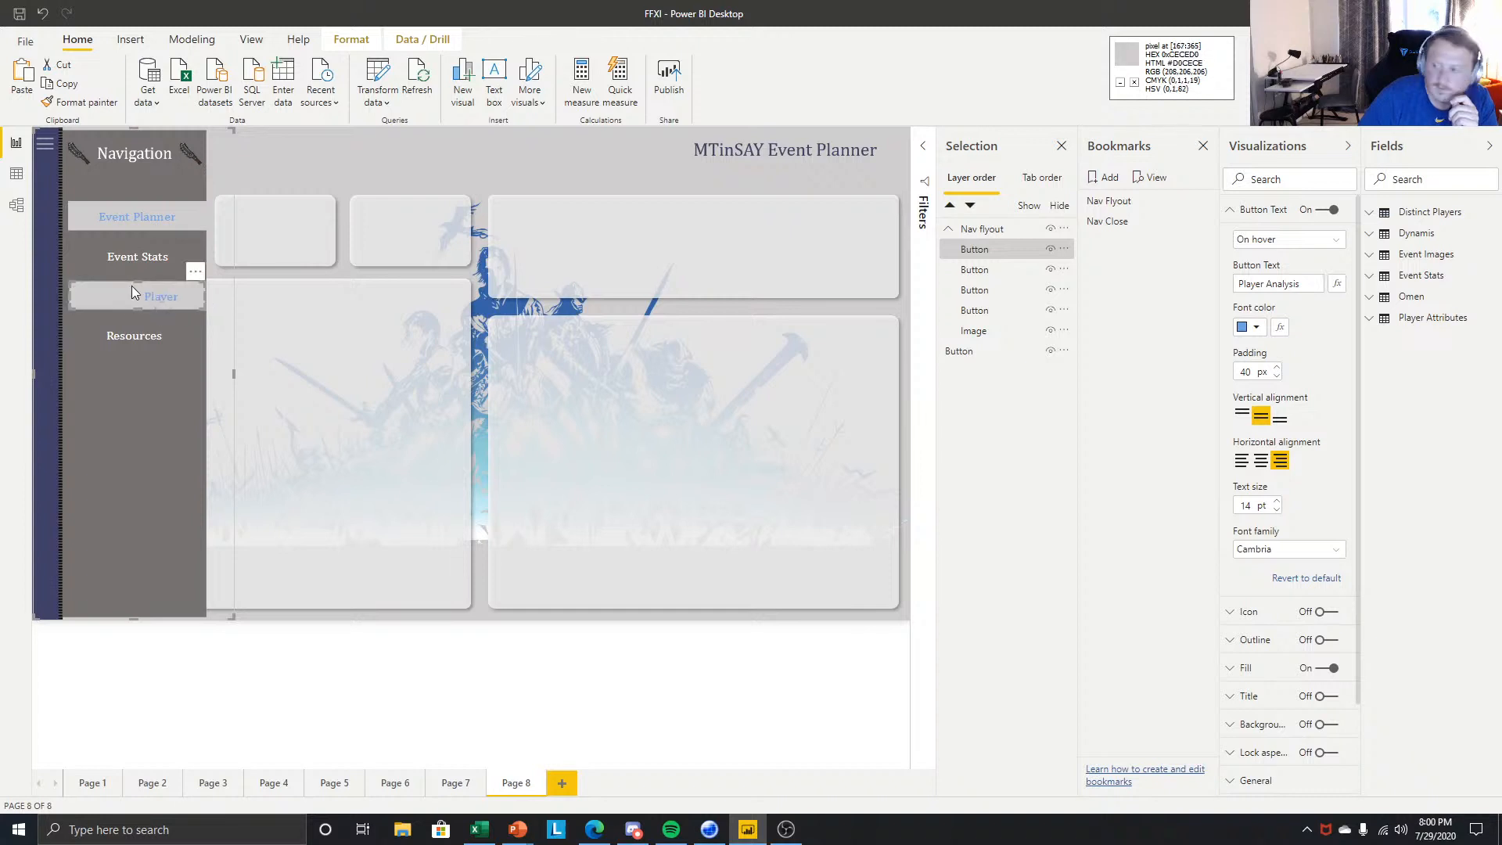
- Reduce the padding of the Player Analysis button's on-hover text to 35 px
{"action": "left_click", "coordinate": [1277, 376]}
{"action": "left_click", "coordinate": [1278, 376]}
{"action": "left_click", "coordinate": [1277, 377]}
{"action": "left_click", "coordinate": [1277, 376]}
{"action": "left_click", "coordinate": [1277, 376]}
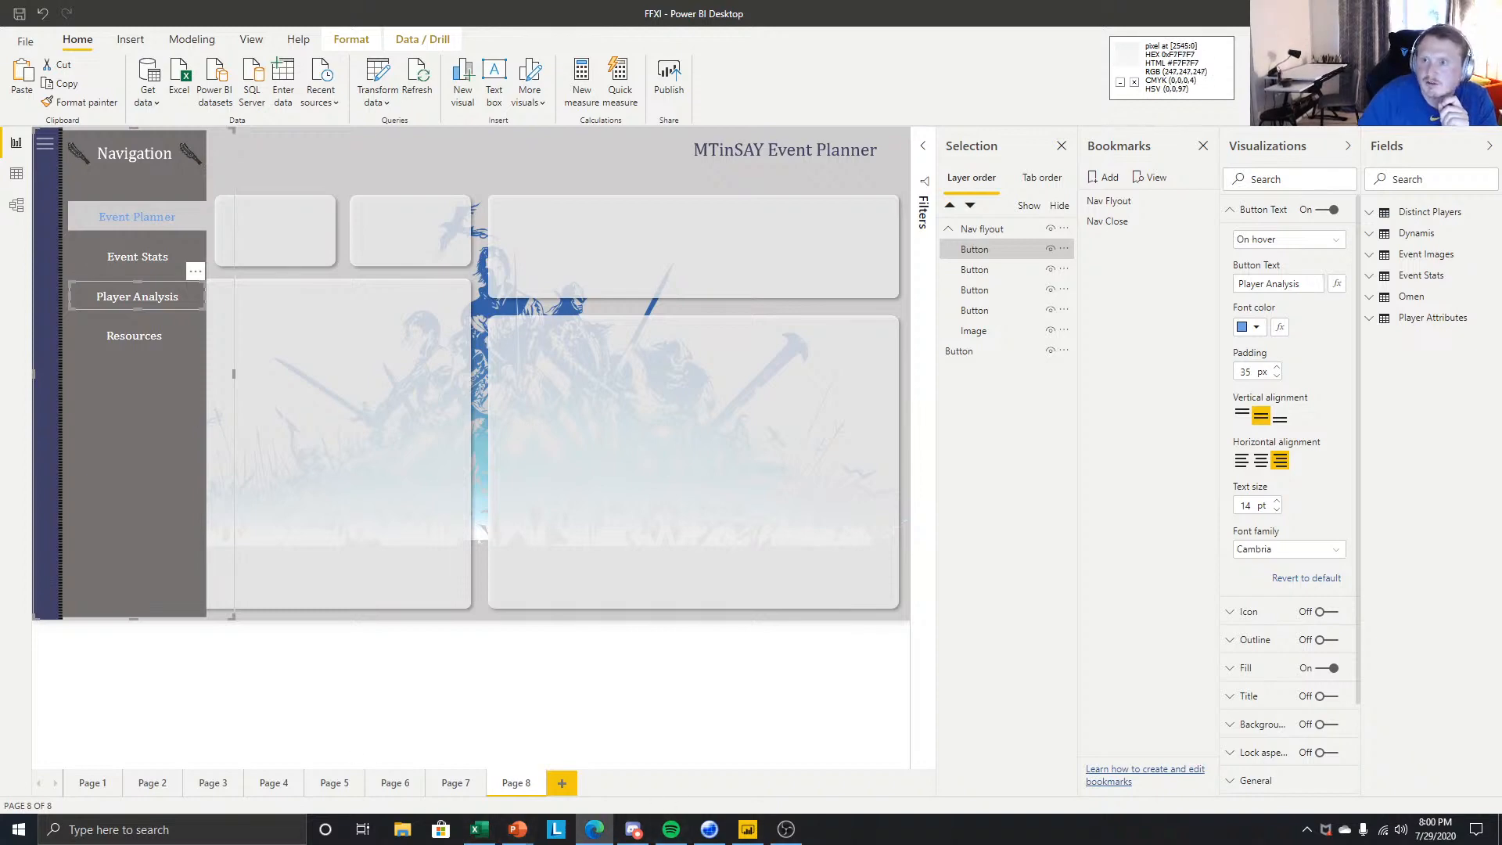
- Bring up the browser window with the FINAL FANTASY XI official website to view its Game Introduction menu
{"action": "left_click_drag", "start_coordinate": [1501, 12], "coordinate": [985, 8]}
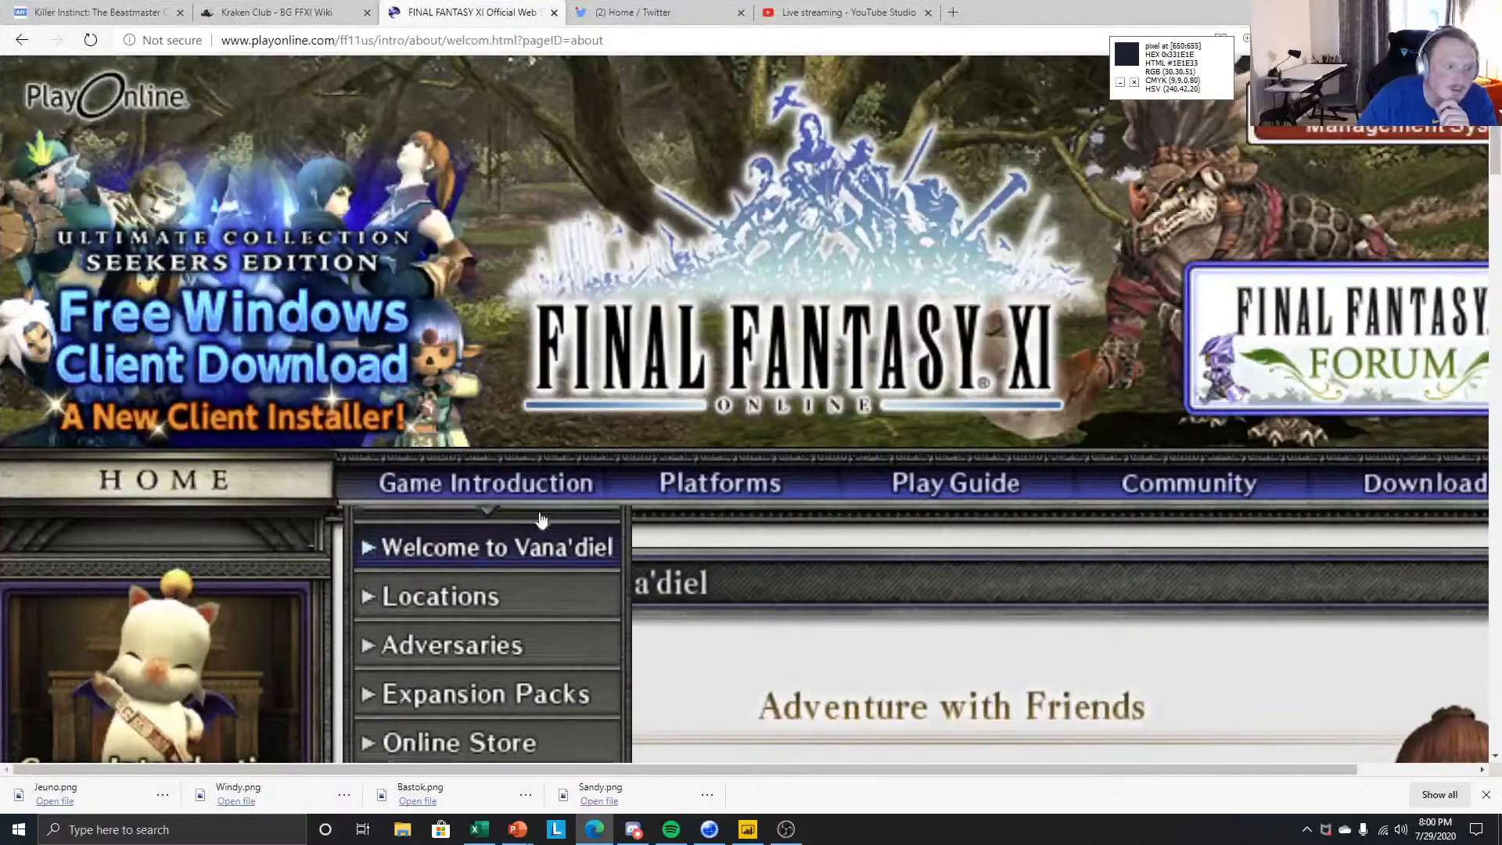
- Switch back to Power BI Desktop and widen the Resources button to the navigation panel's edge
{"action": "mouse_move", "coordinate": [538, 496]}
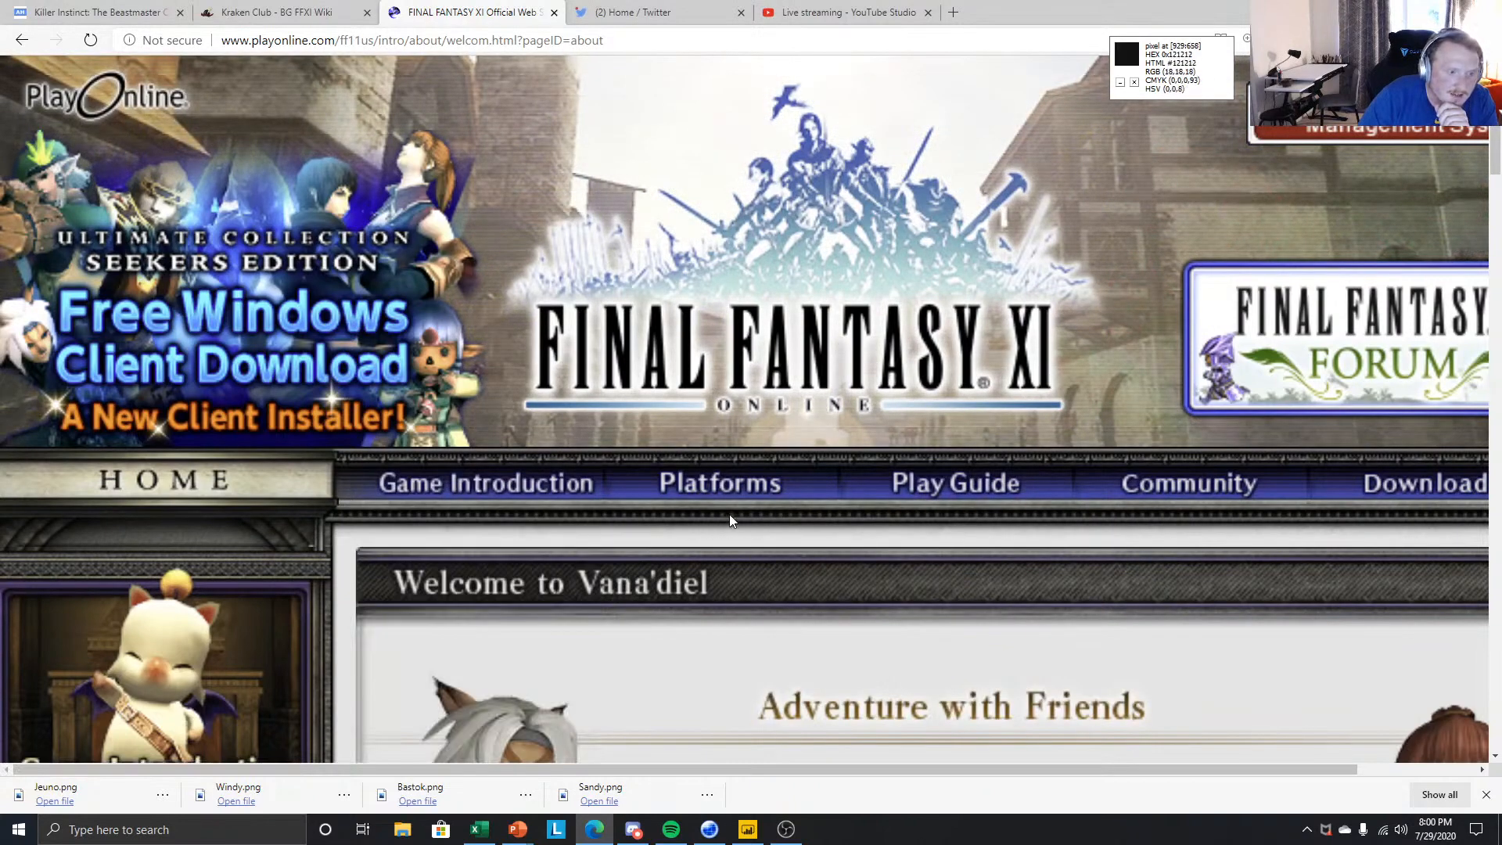
{"action": "key", "text": "alt+Tab"}
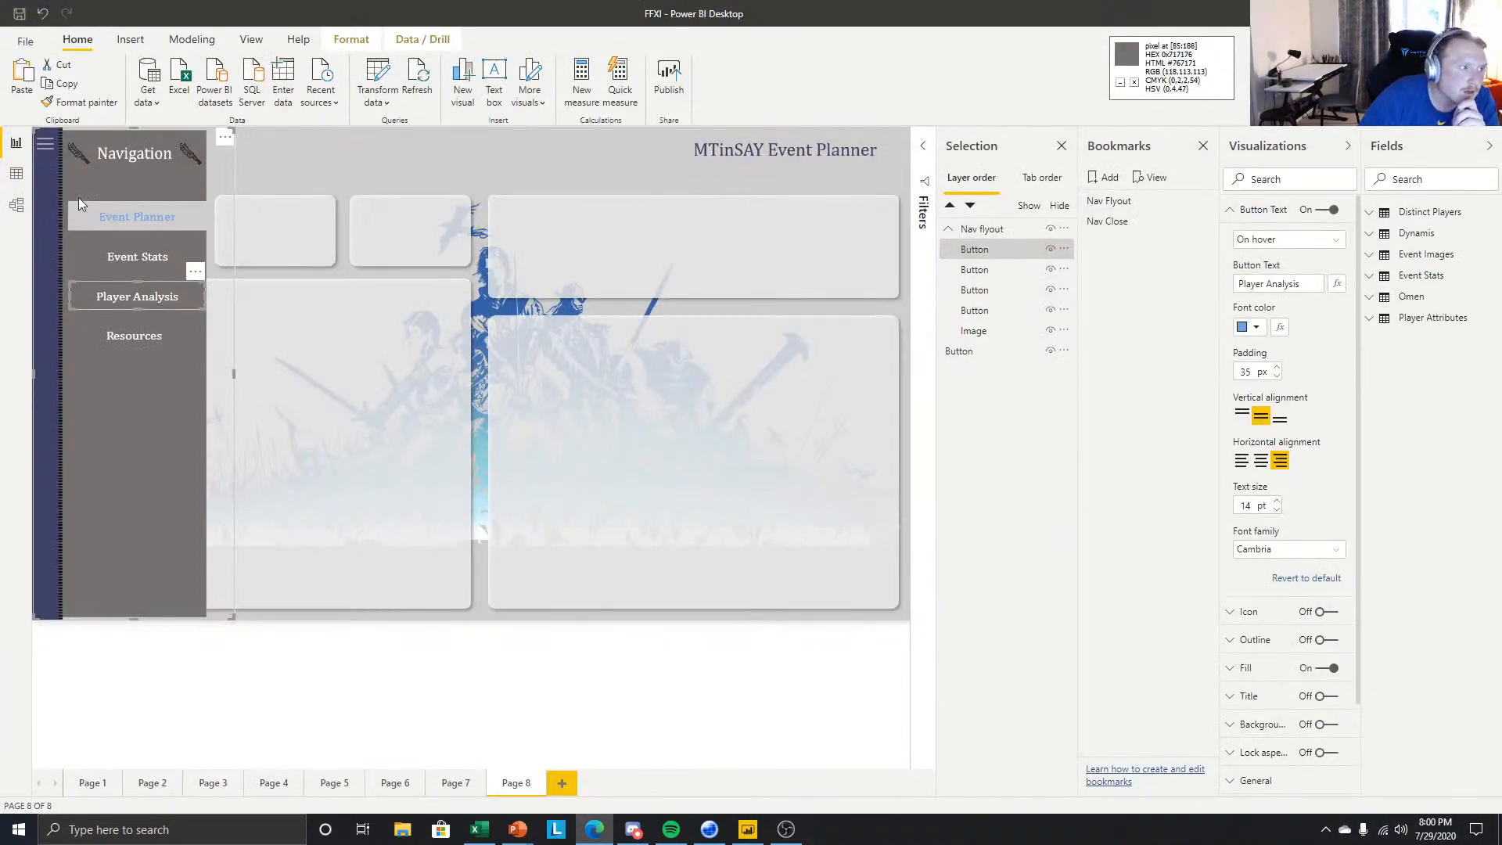
{"action": "left_click", "coordinate": [129, 513]}
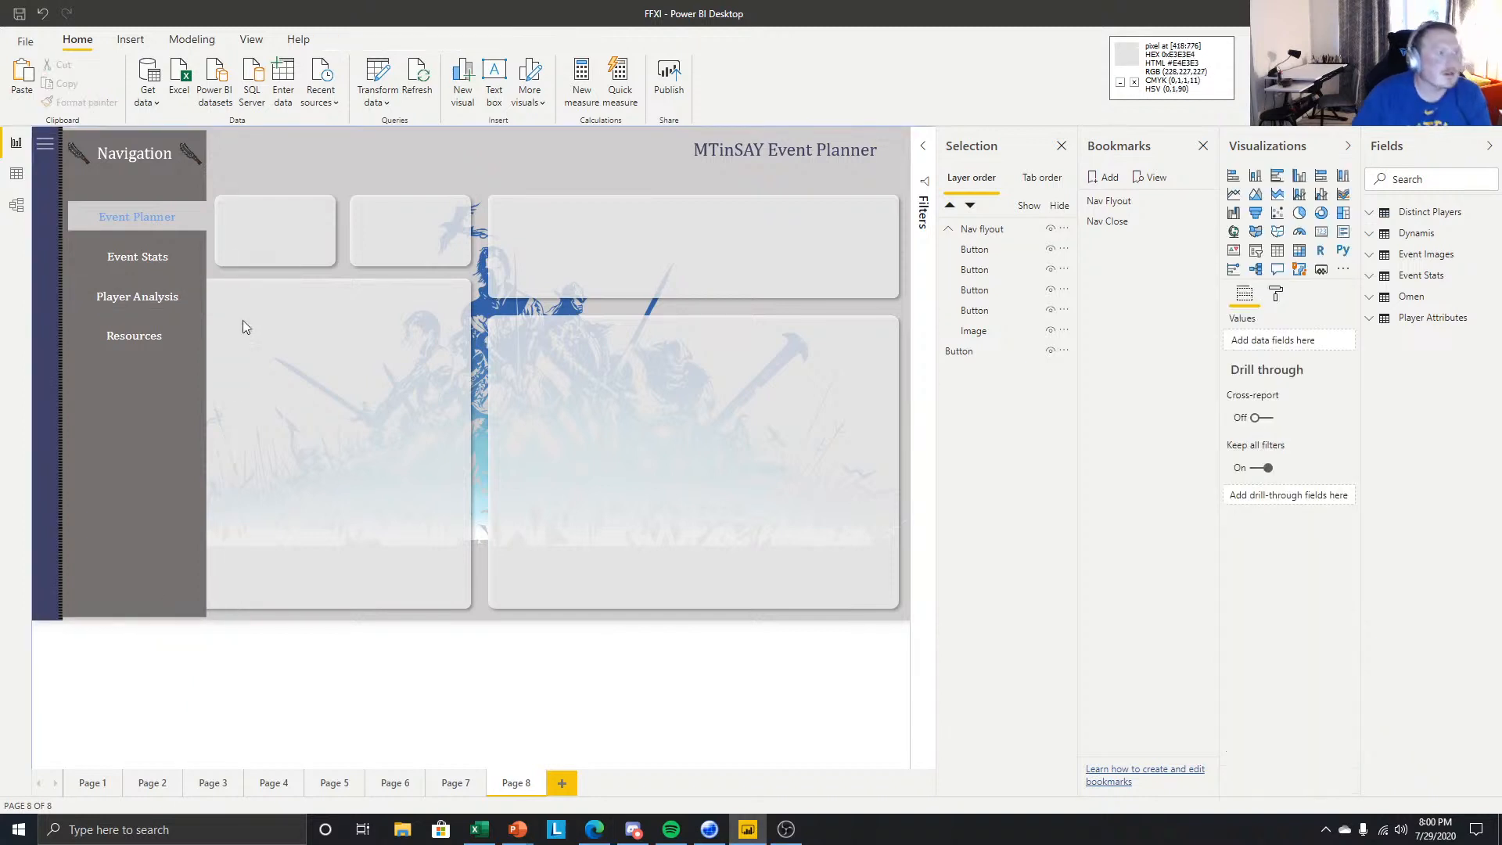
{"action": "left_click", "coordinate": [130, 273]}
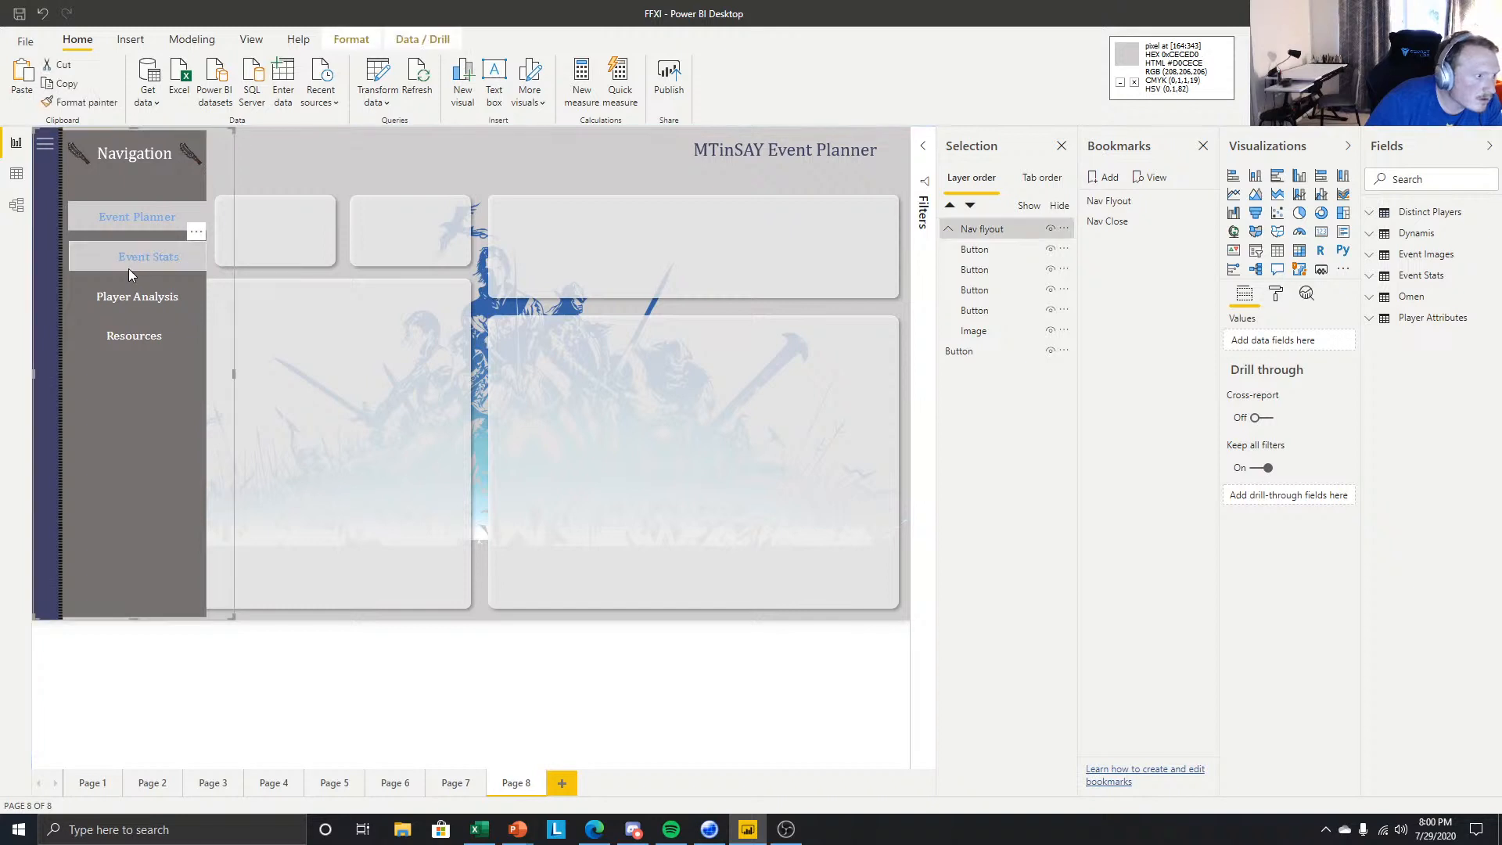
{"action": "left_click", "coordinate": [82, 295]}
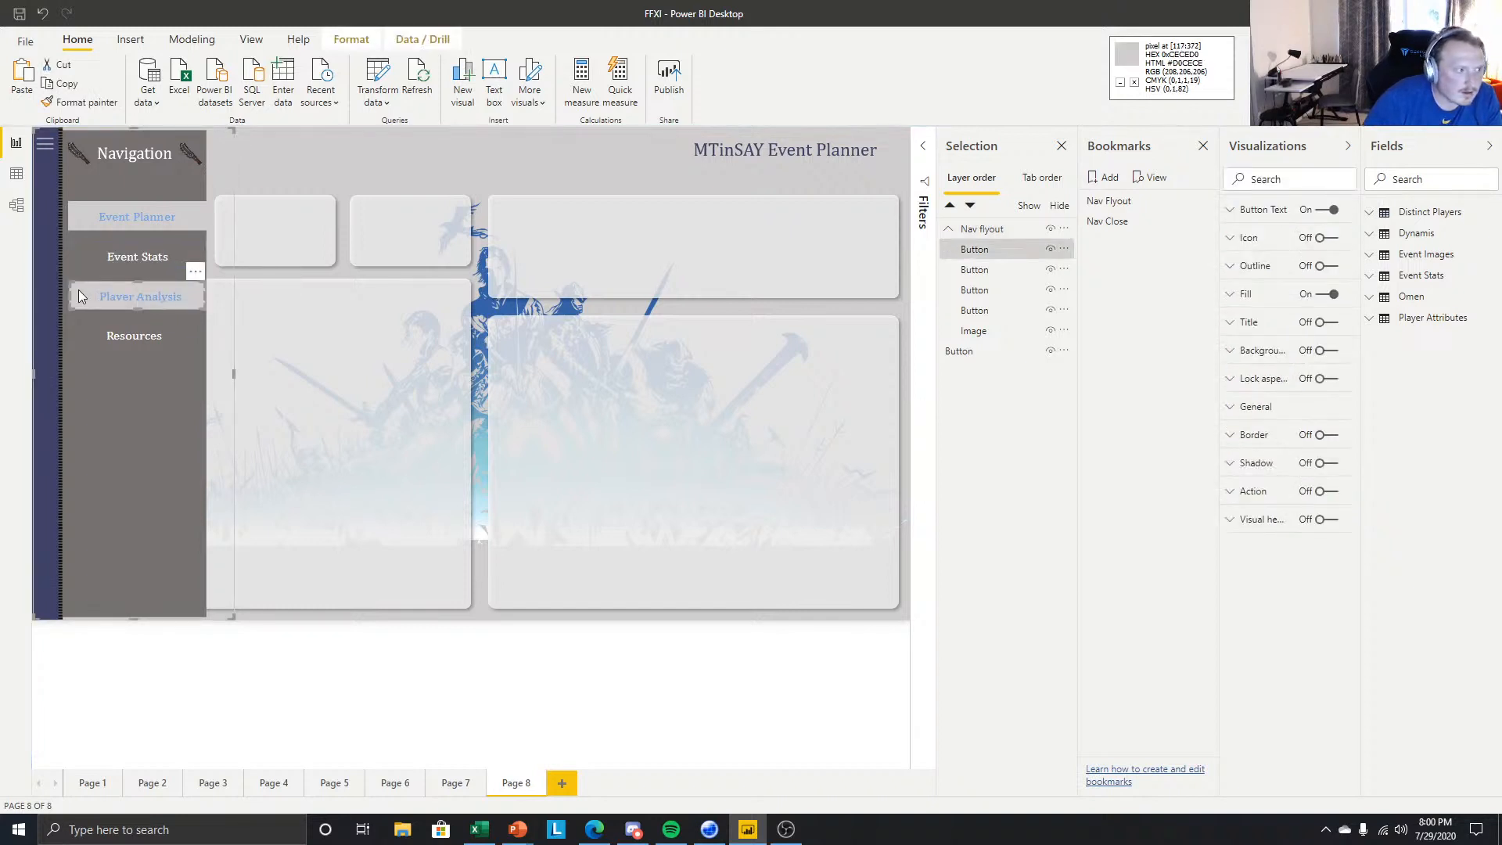
{"action": "left_click", "coordinate": [127, 334]}
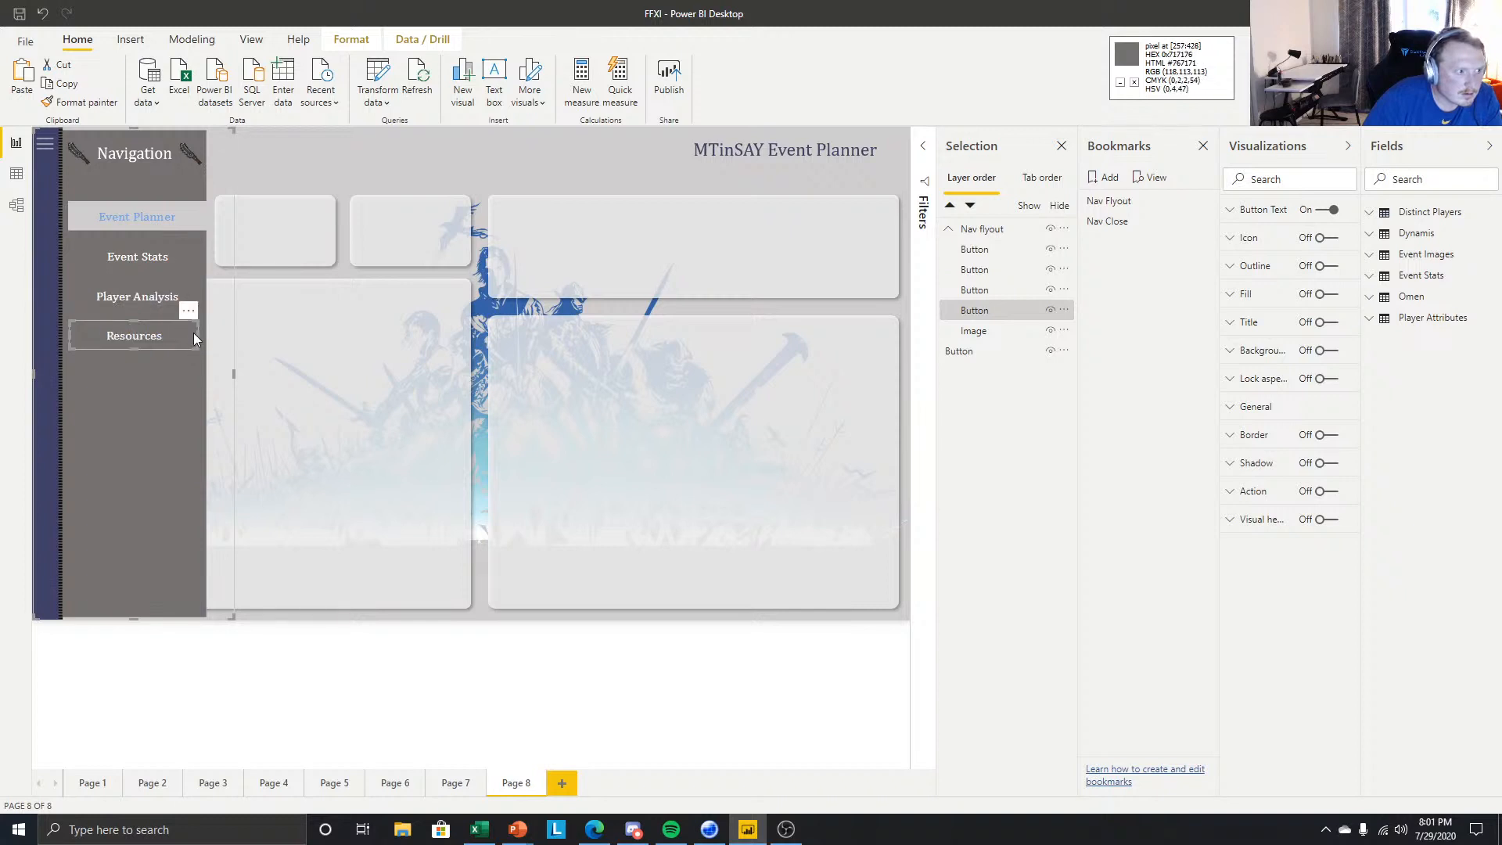
{"action": "left_click_drag", "start_coordinate": [196, 333], "coordinate": [205, 341]}
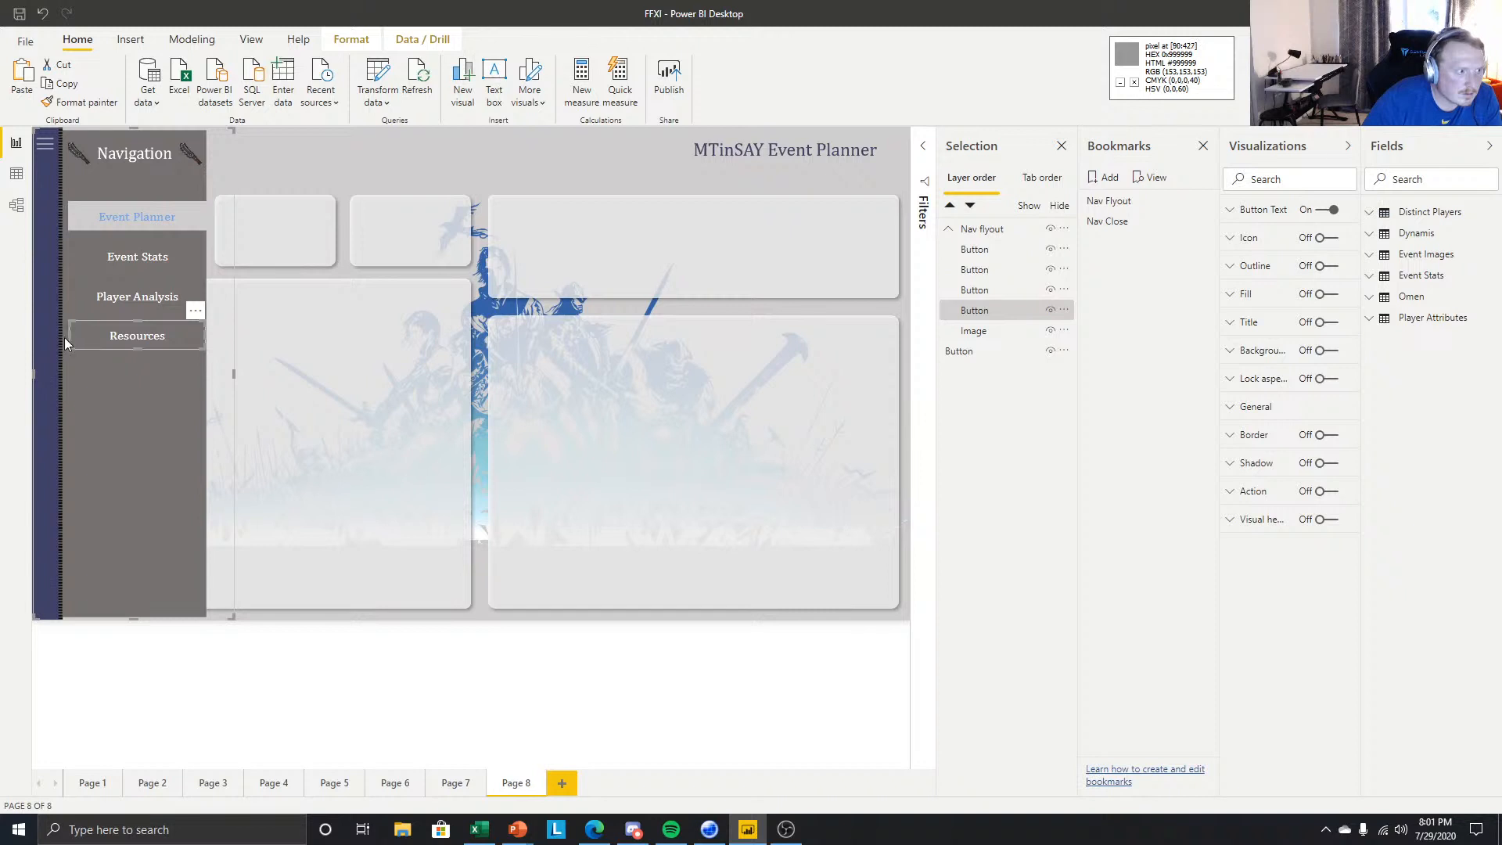
- Copy the Player Analysis button's formatting to the Resources and Event Stats buttons with the Format painter
{"action": "left_click", "coordinate": [146, 300]}
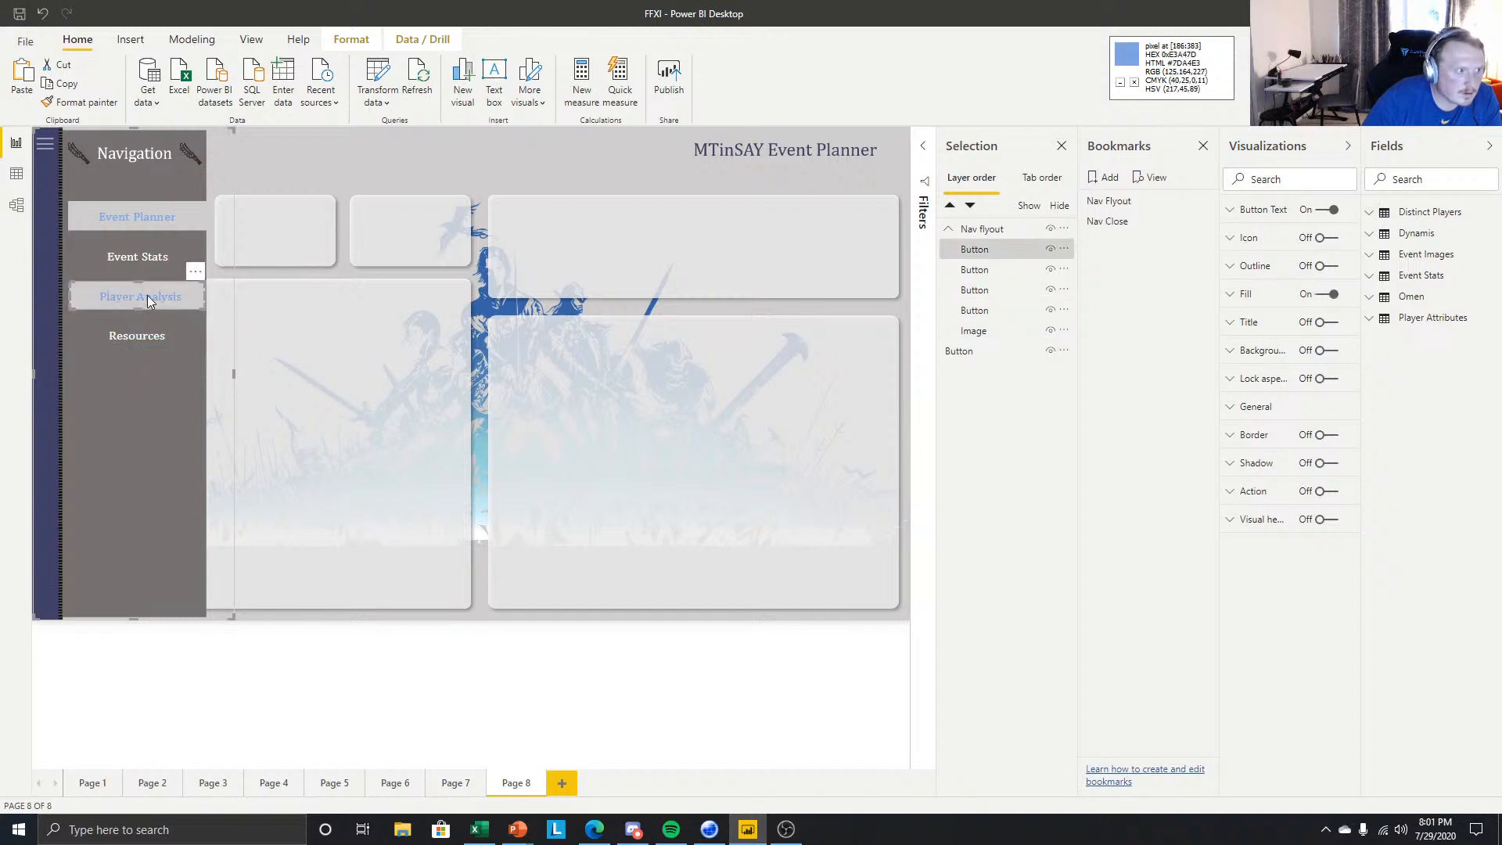
{"action": "left_click", "coordinate": [82, 101]}
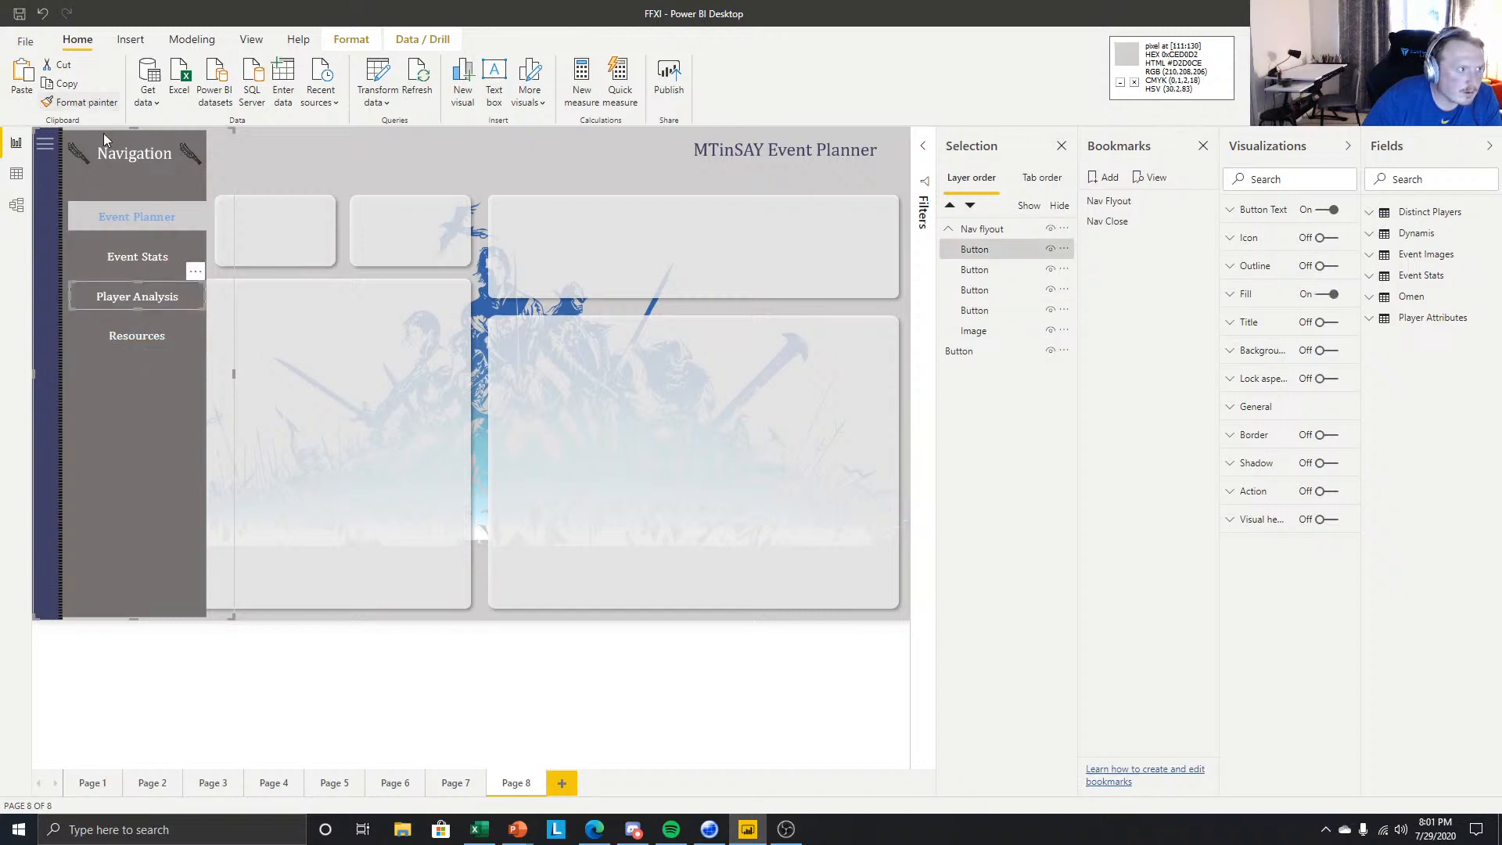
{"action": "left_click", "coordinate": [153, 336]}
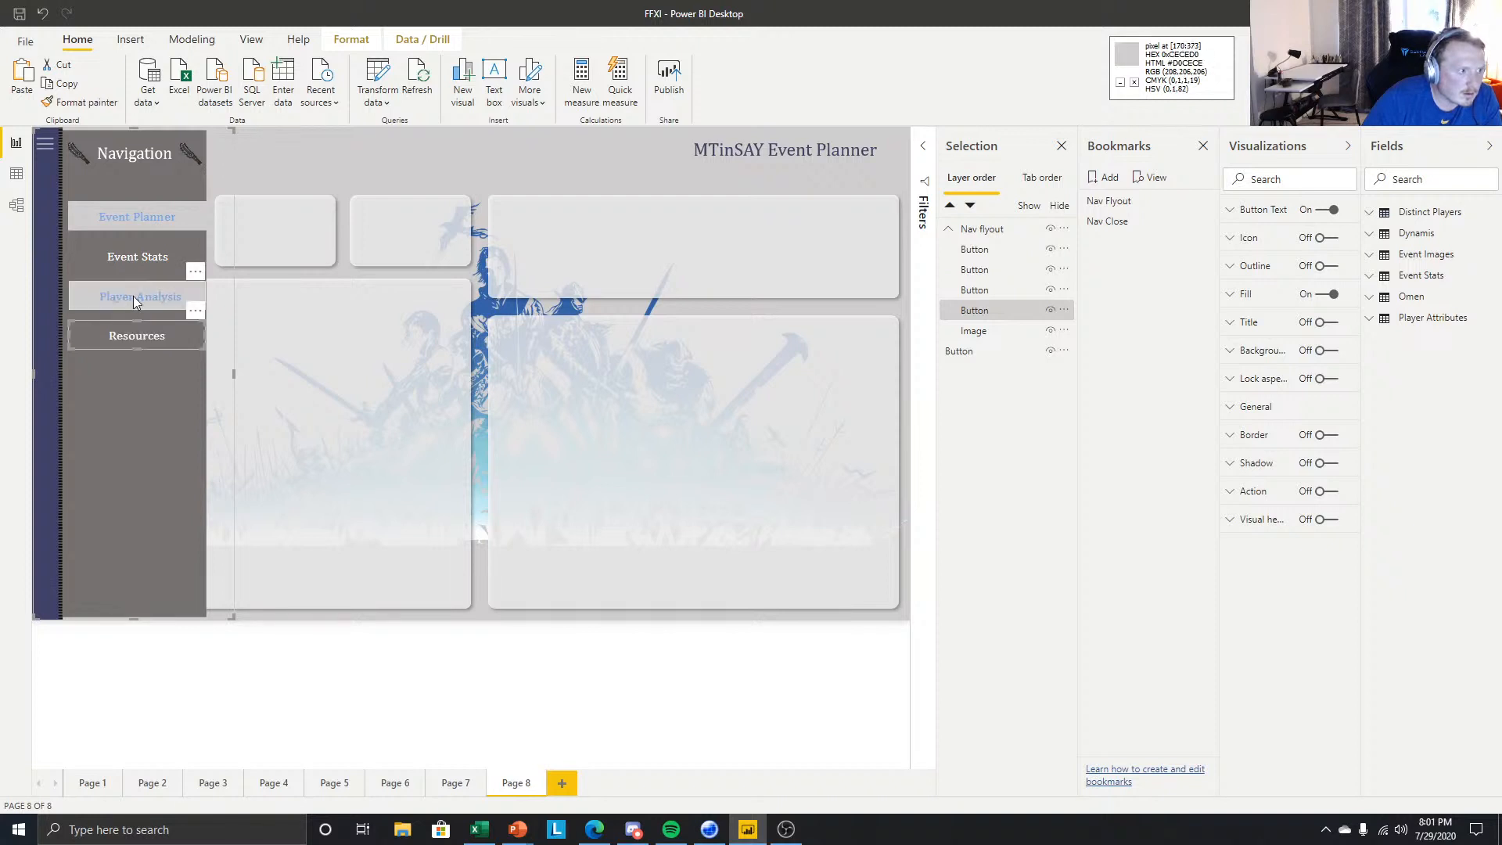
{"action": "left_click", "coordinate": [133, 296]}
{"action": "left_click", "coordinate": [83, 102]}
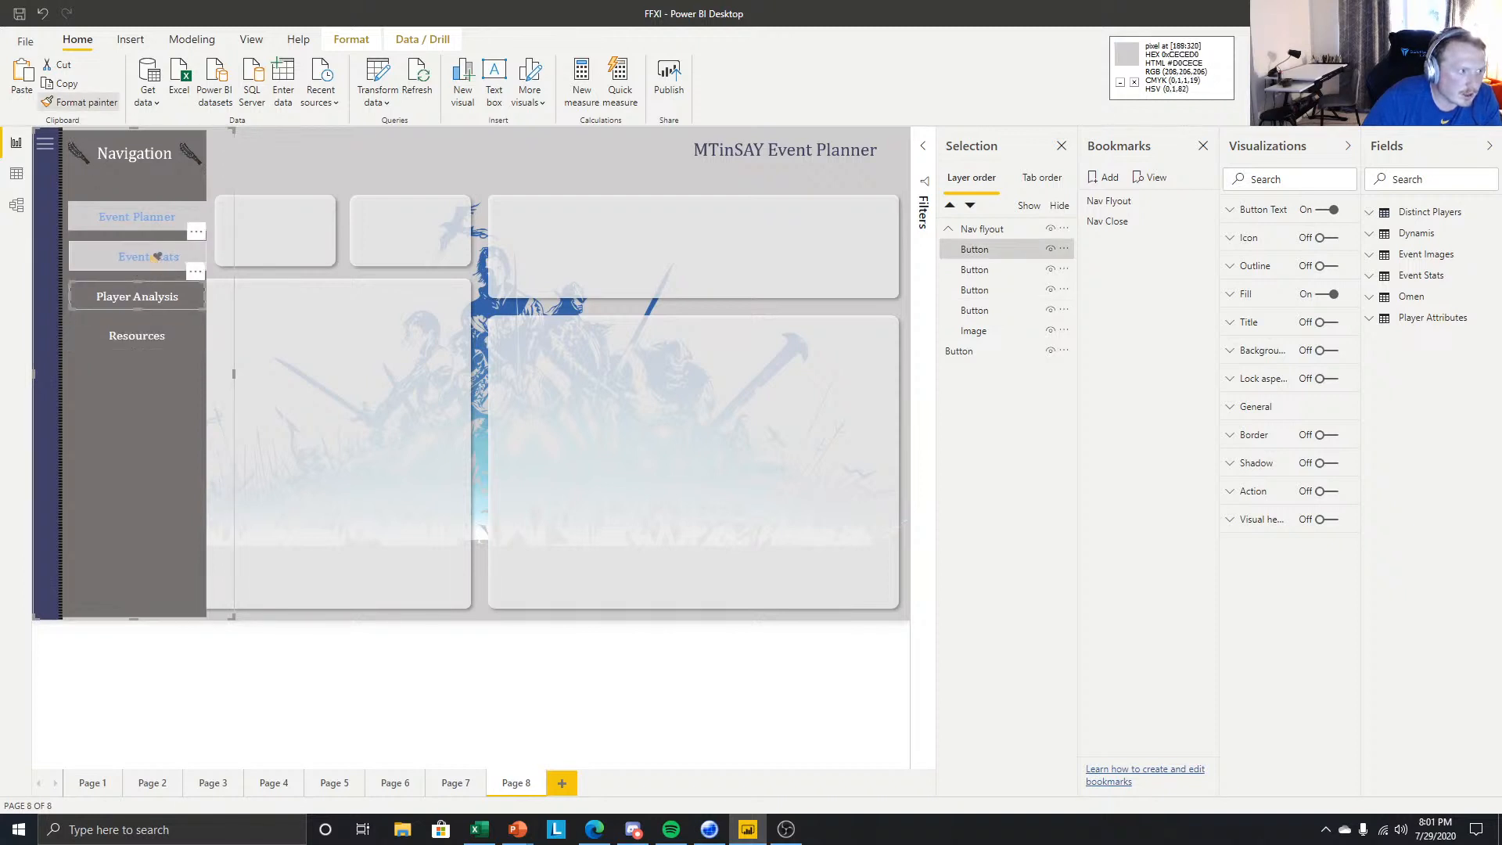
{"action": "left_click", "coordinate": [156, 257]}
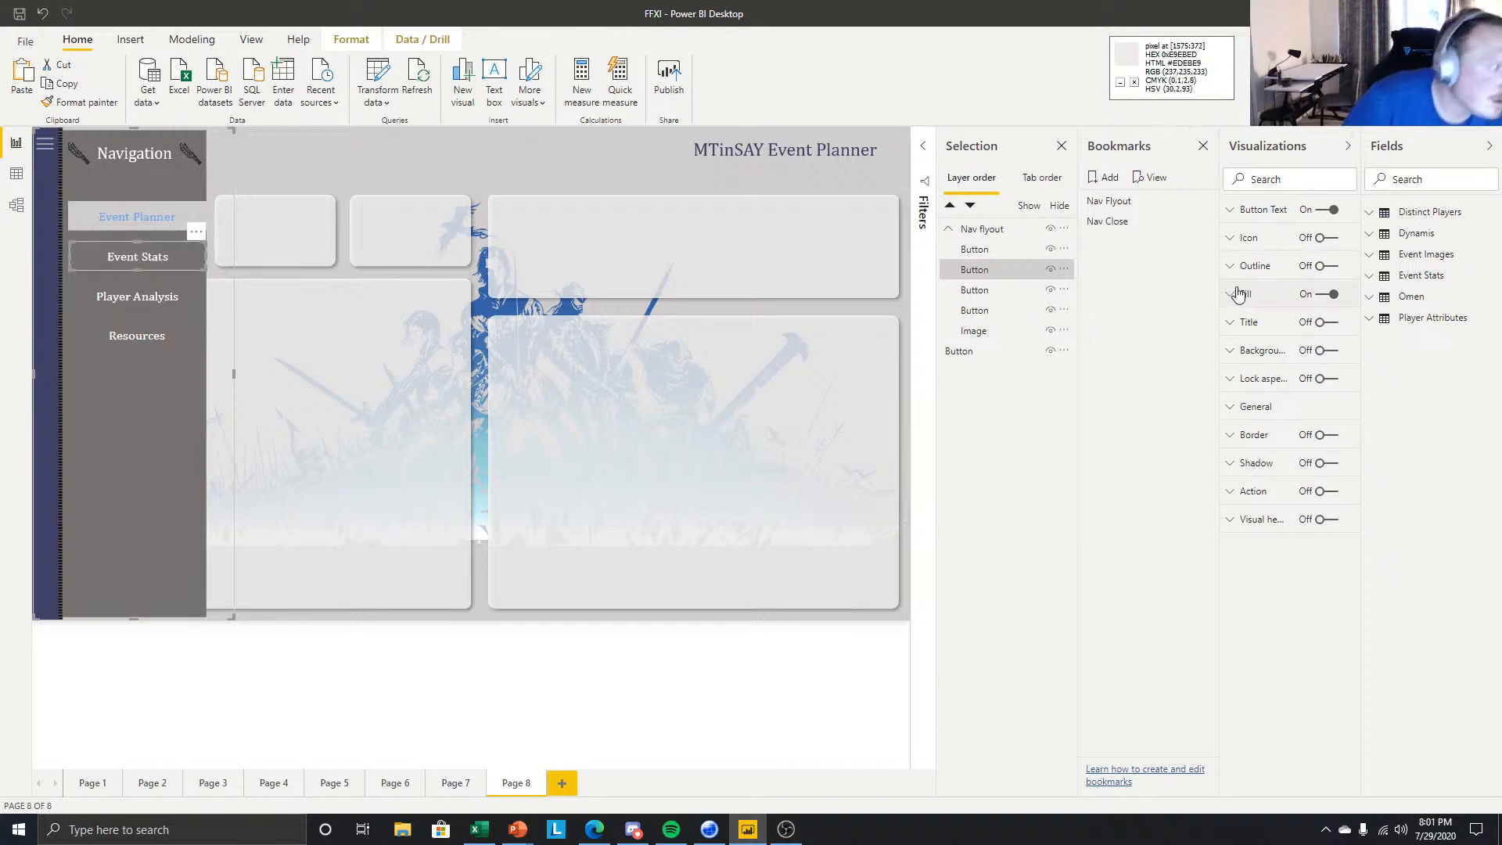
- Left-align the Event Stats button's default-state text and set its padding to 16 px
{"action": "left_click", "coordinate": [1267, 210]}
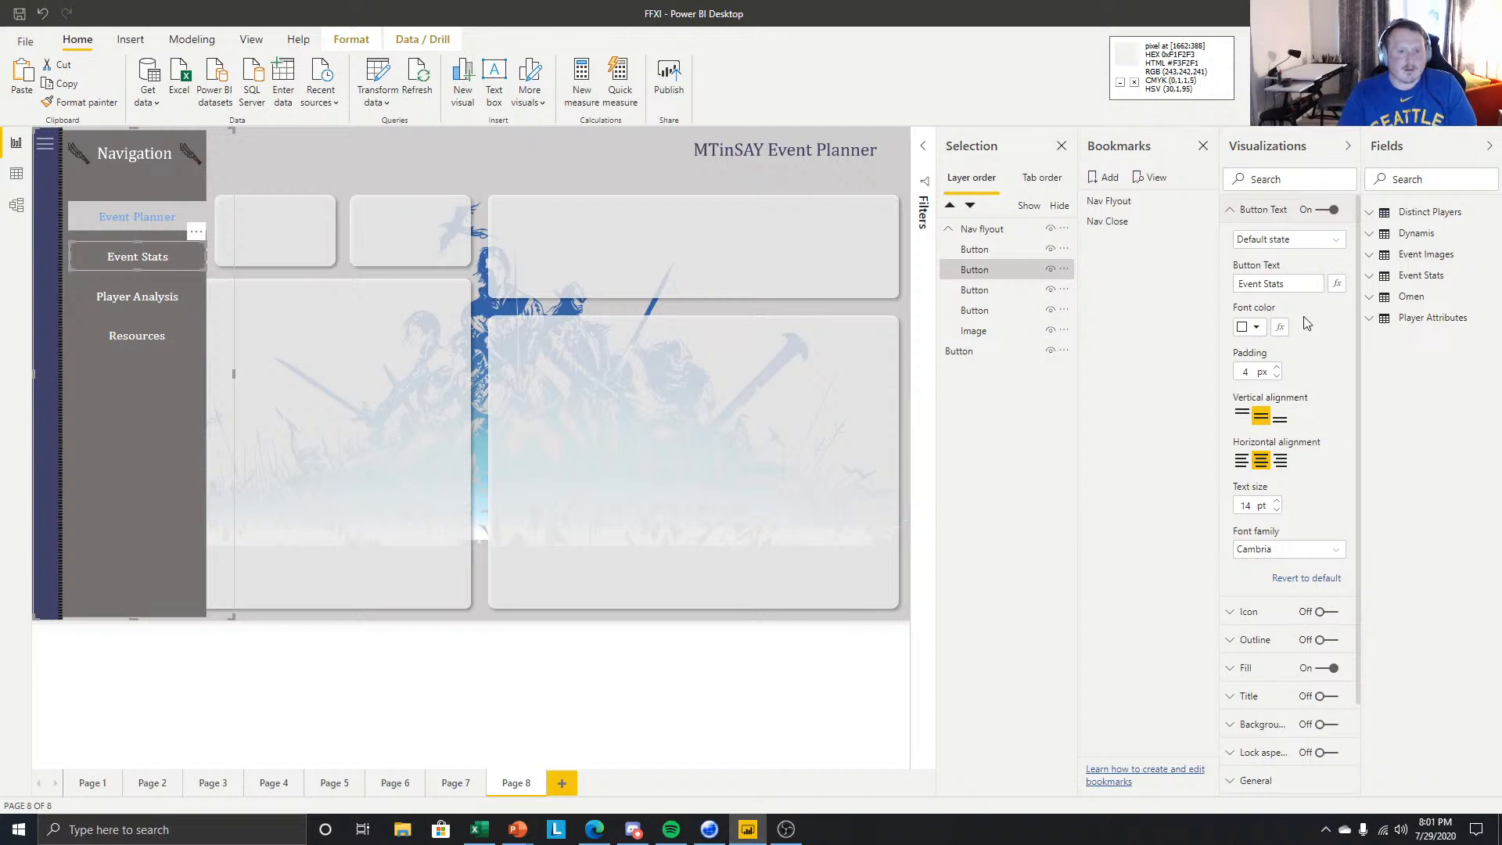
{"action": "left_click", "coordinate": [1244, 461]}
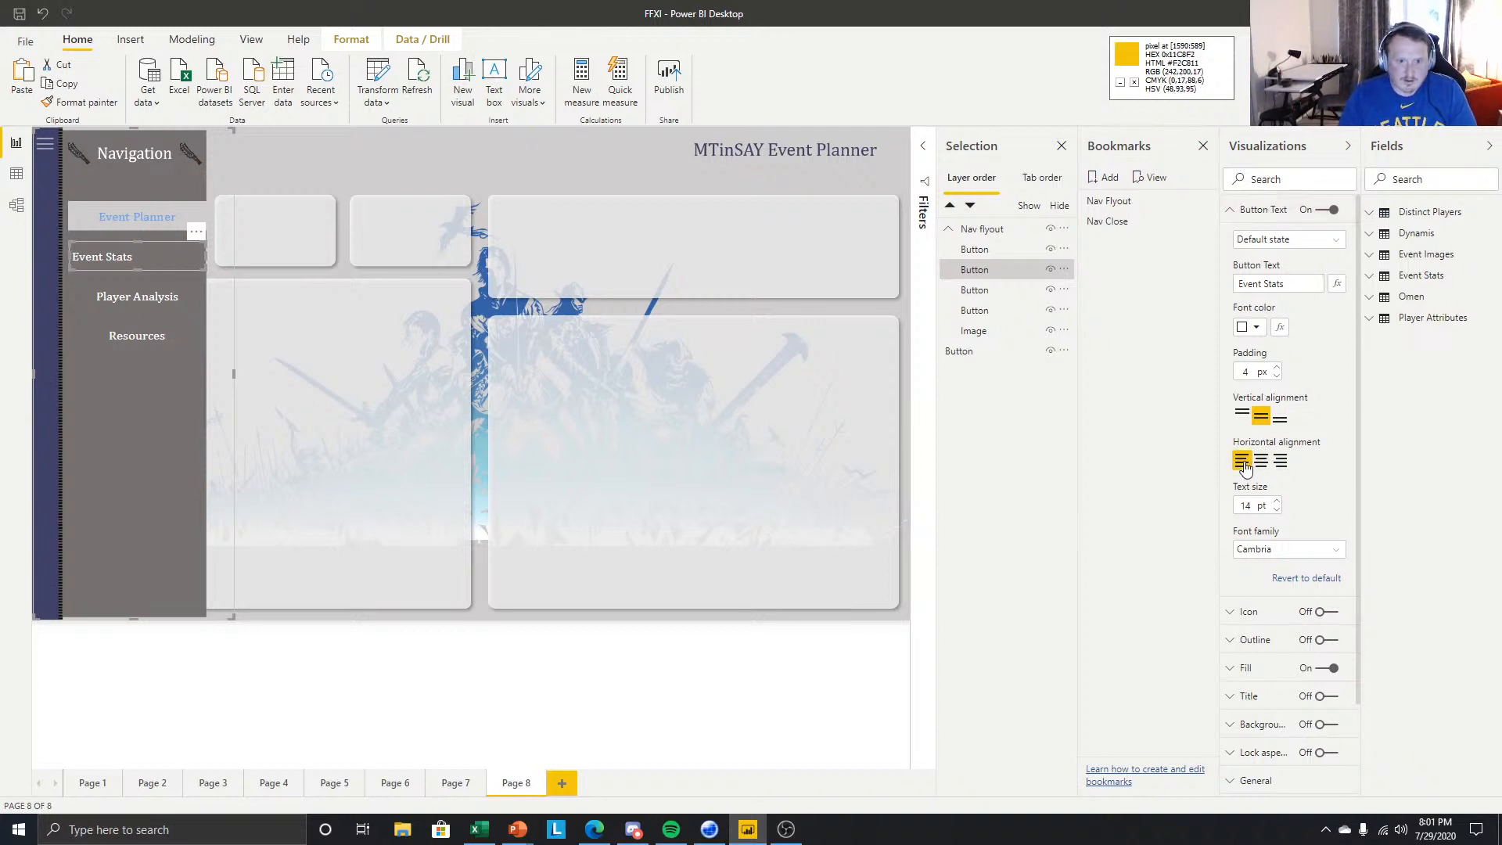
{"action": "left_click", "coordinate": [1275, 371]}
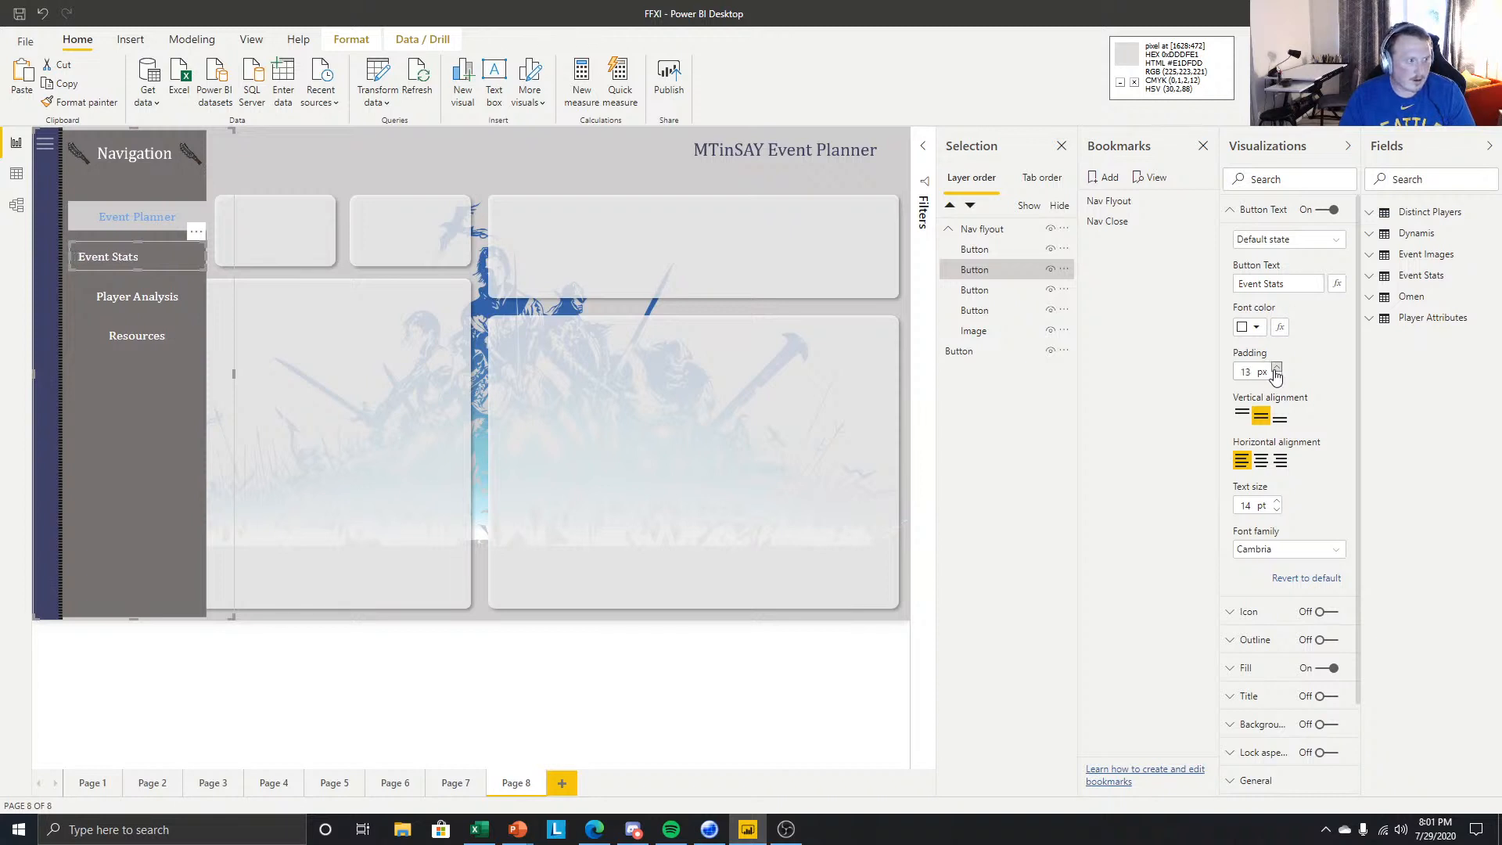
{"action": "left_click", "coordinate": [1276, 368]}
- Copy the Event Stats button's formatting to the Player Analysis and Resources buttons with the Format painter
{"action": "left_click", "coordinate": [115, 292]}
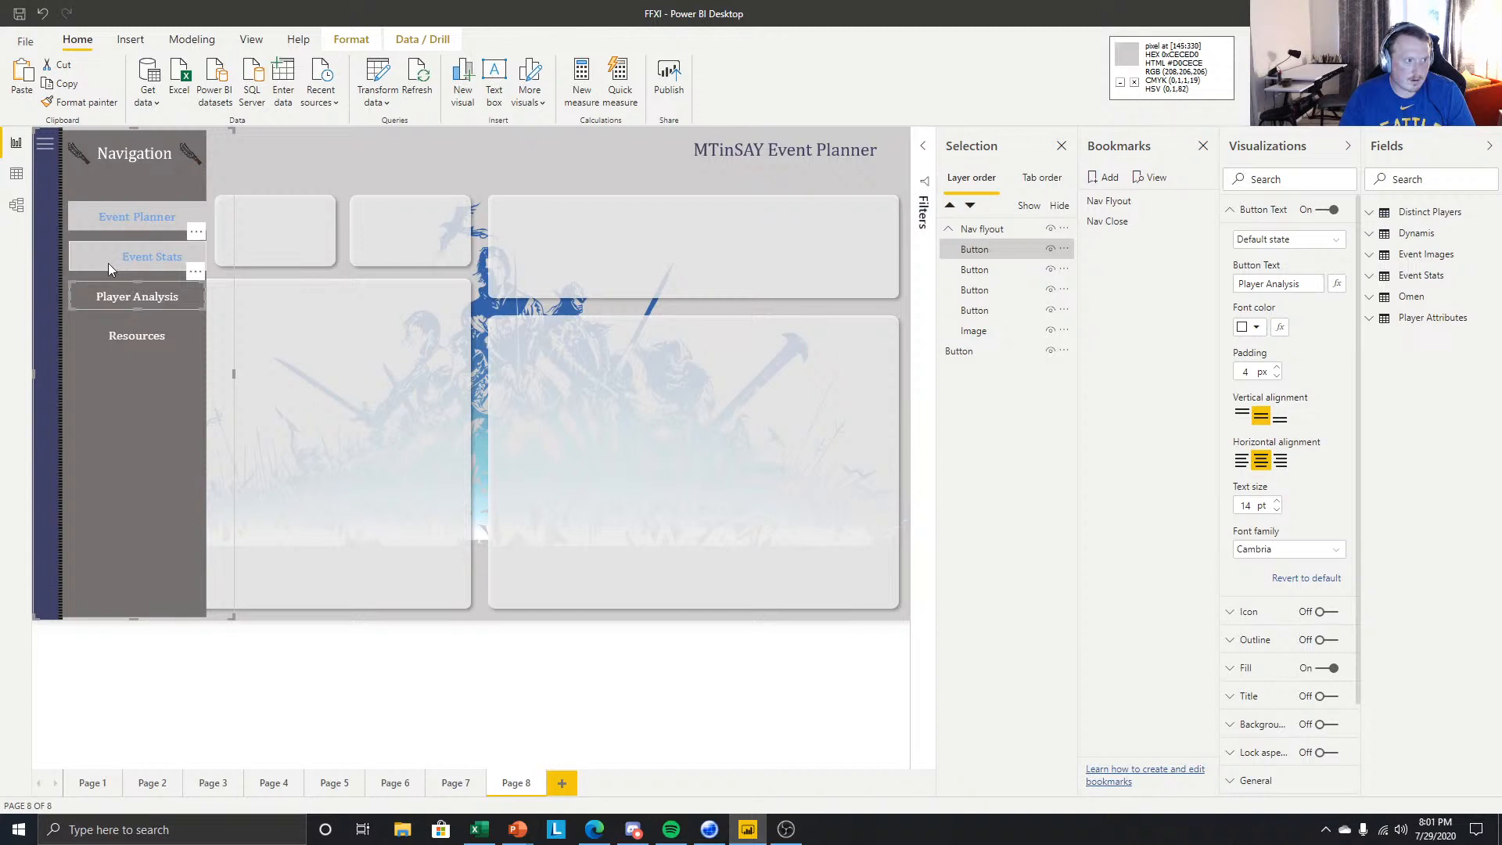
{"action": "left_click", "coordinate": [110, 265]}
{"action": "left_click", "coordinate": [78, 102]}
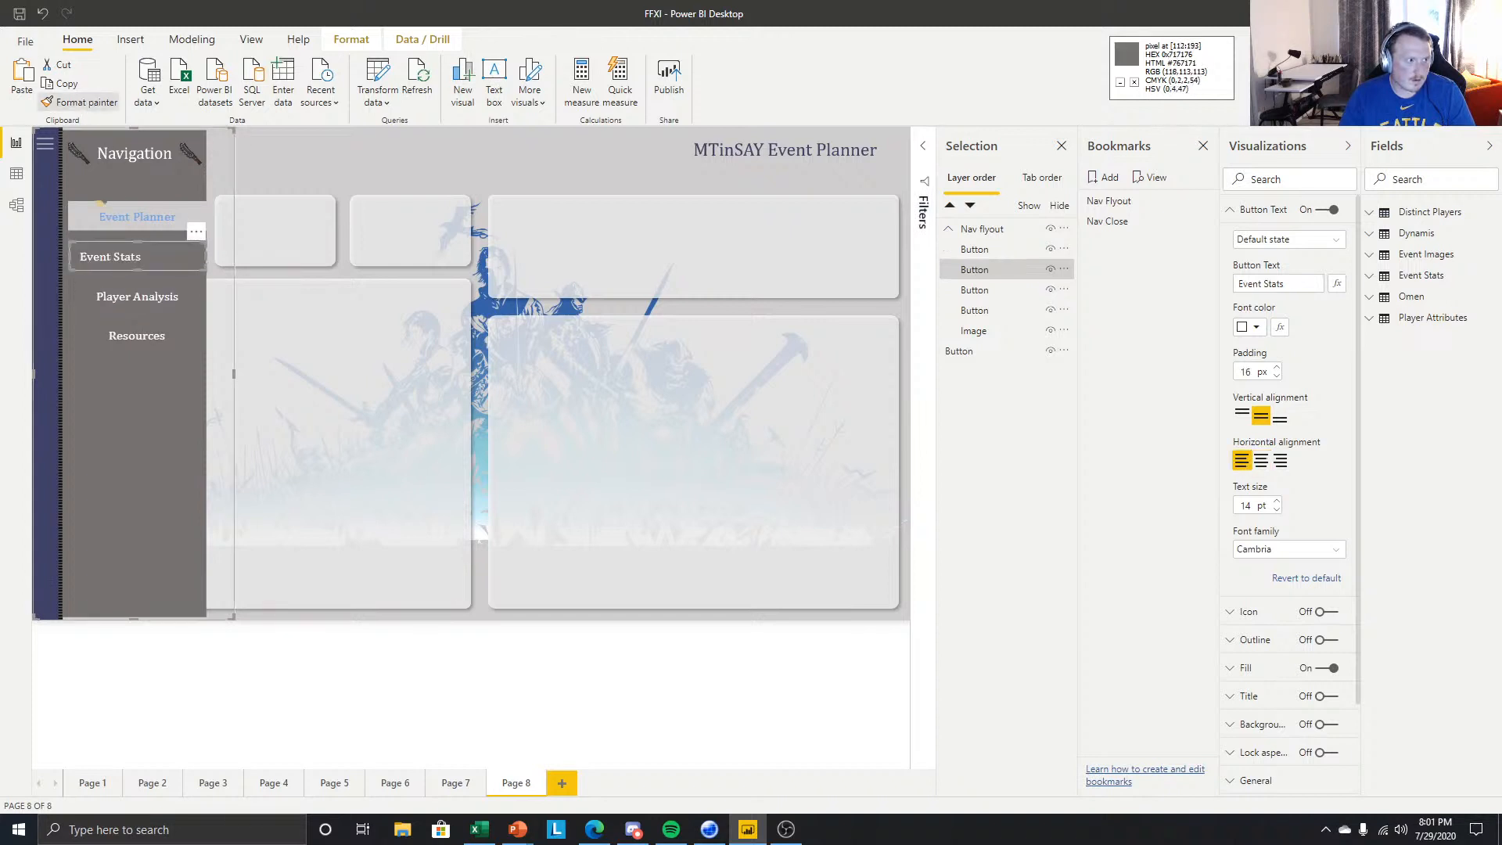
{"action": "left_click", "coordinate": [133, 299]}
{"action": "left_click", "coordinate": [109, 264]}
{"action": "left_click", "coordinate": [78, 102]}
{"action": "left_click", "coordinate": [118, 301]}
{"action": "left_click", "coordinate": [78, 102]}
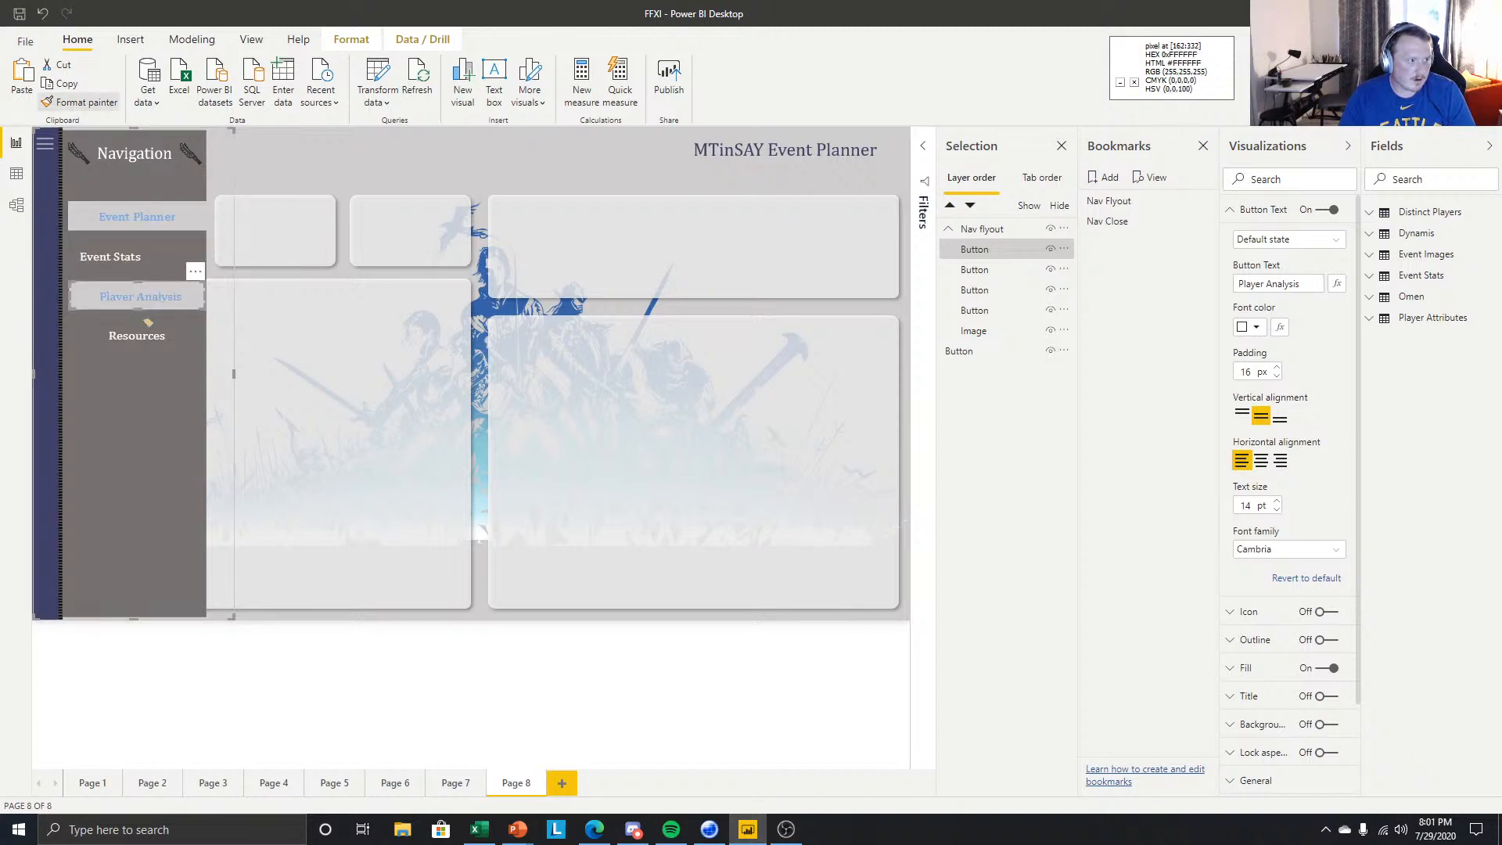
{"action": "left_click", "coordinate": [133, 336]}
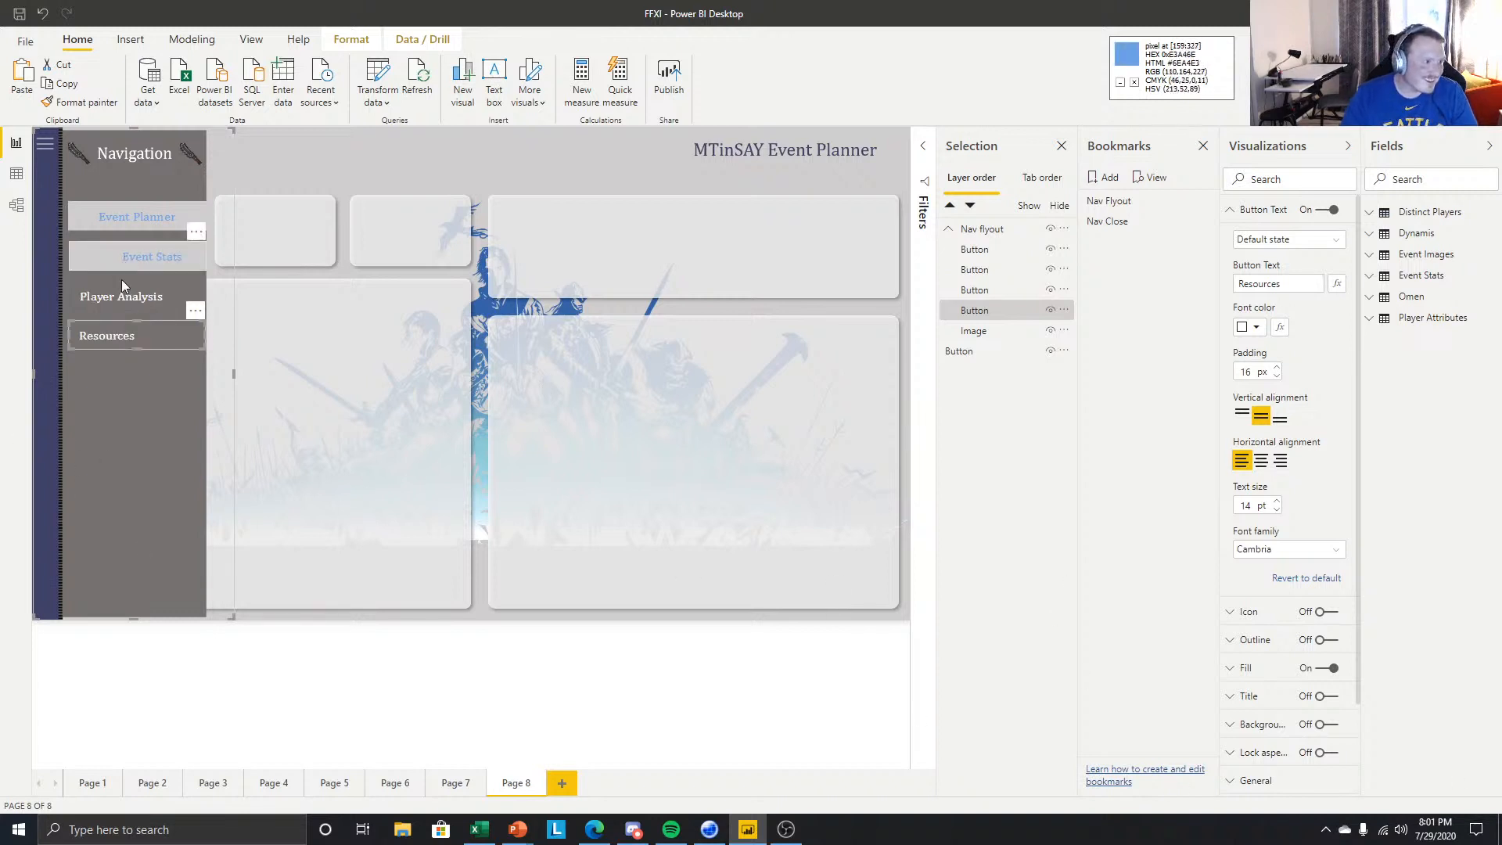
- Right-align the Event Planner button's default-state text and set its padding to 18 px
{"action": "left_click", "coordinate": [270, 205]}
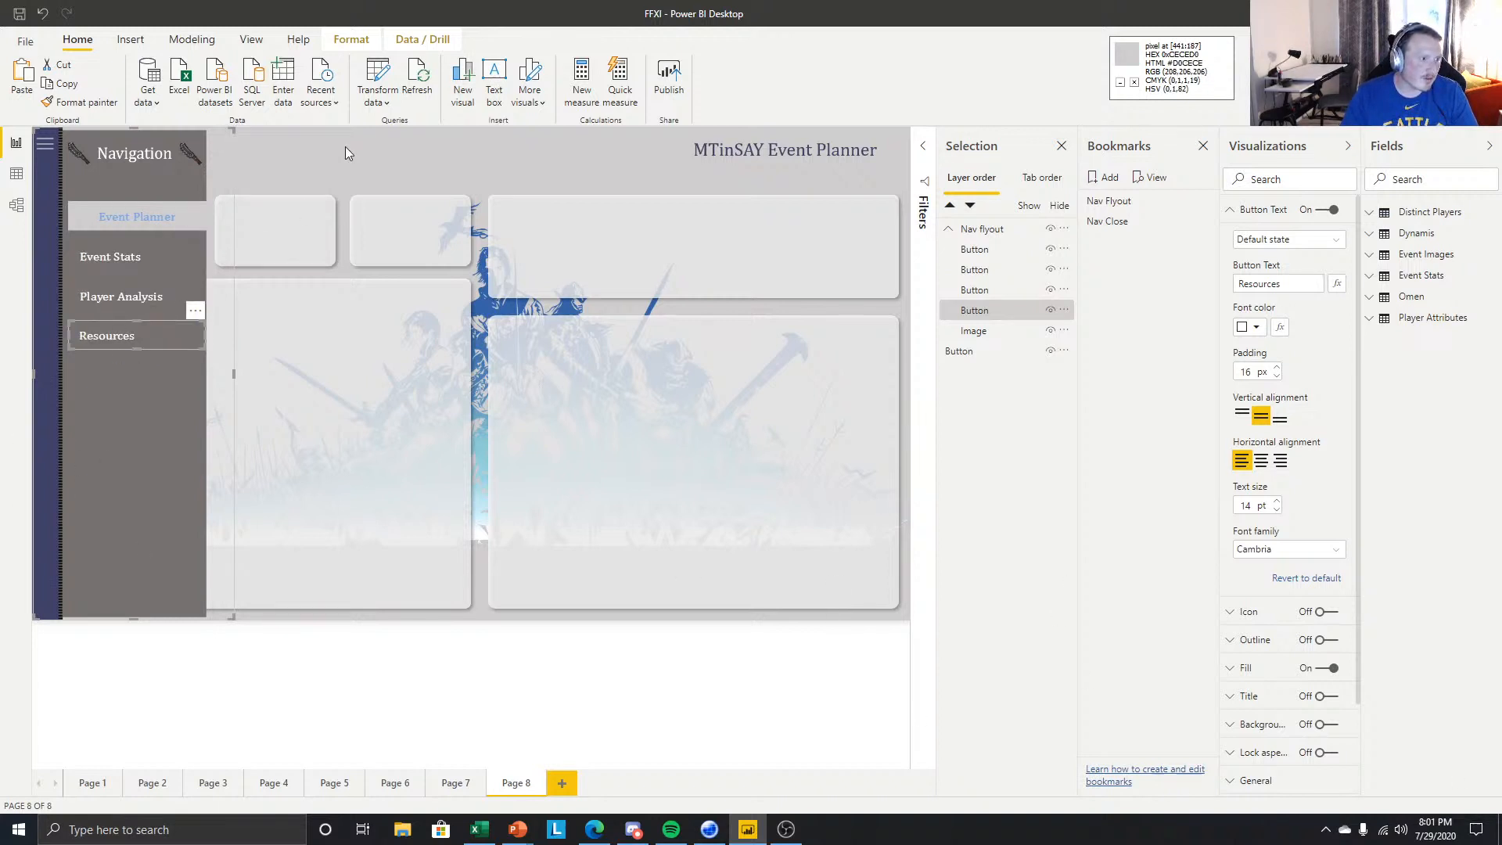
{"action": "left_click", "coordinate": [144, 218]}
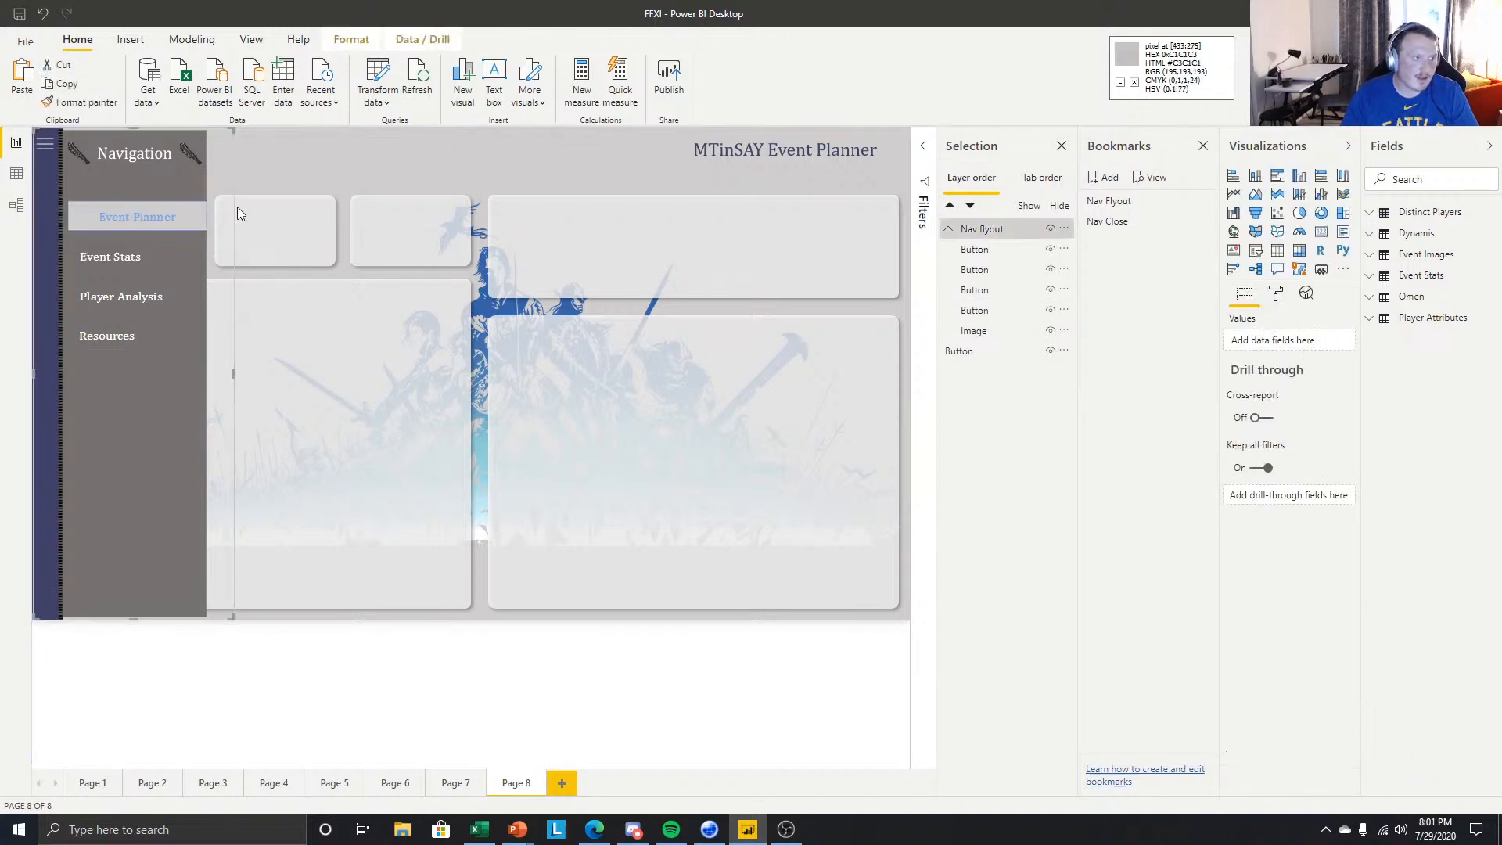
{"action": "left_click", "coordinate": [180, 213]}
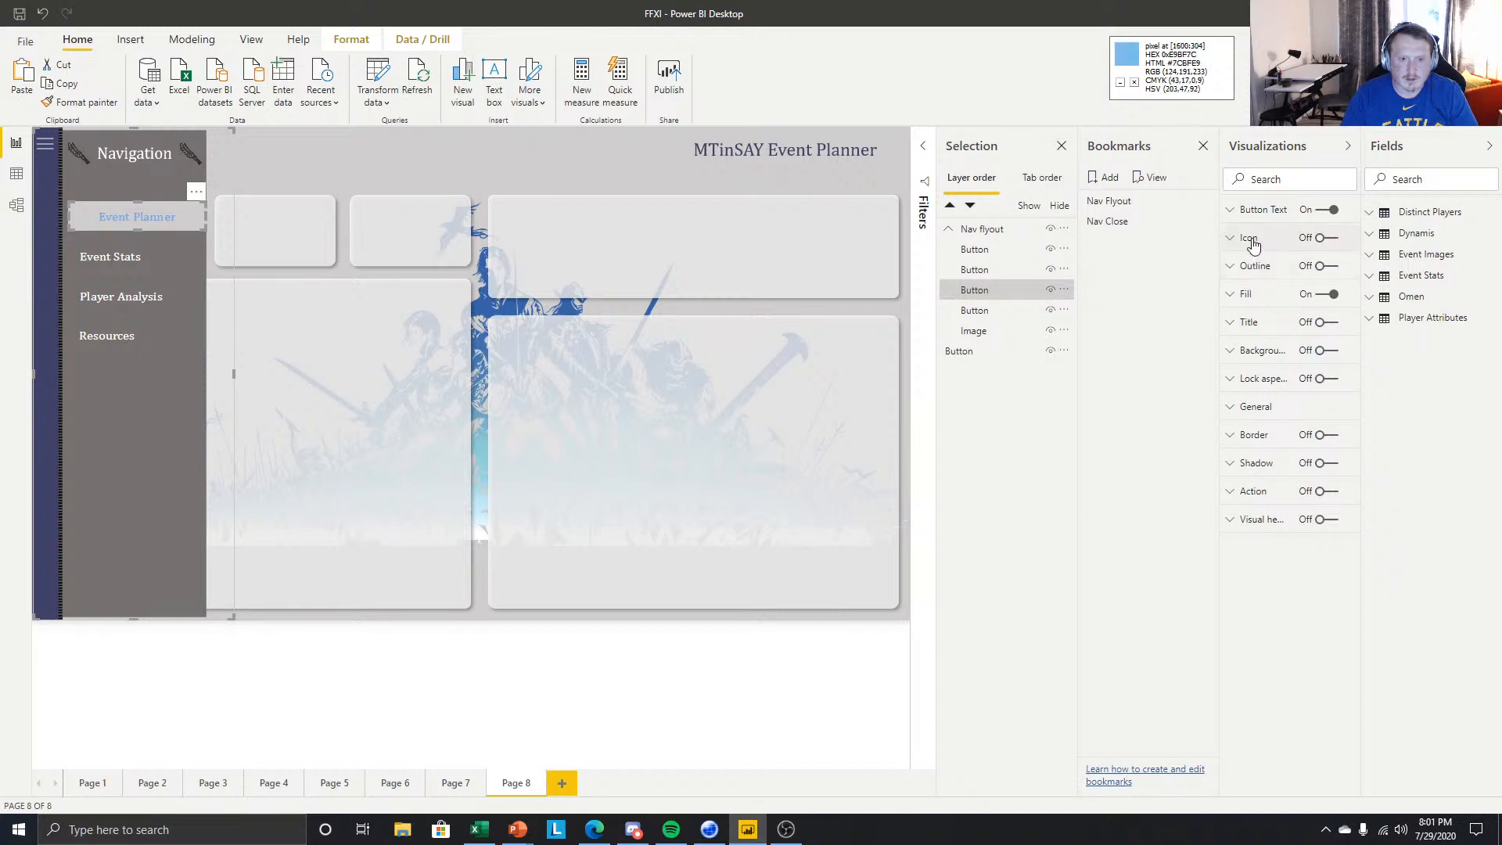
{"action": "left_click", "coordinate": [1258, 209]}
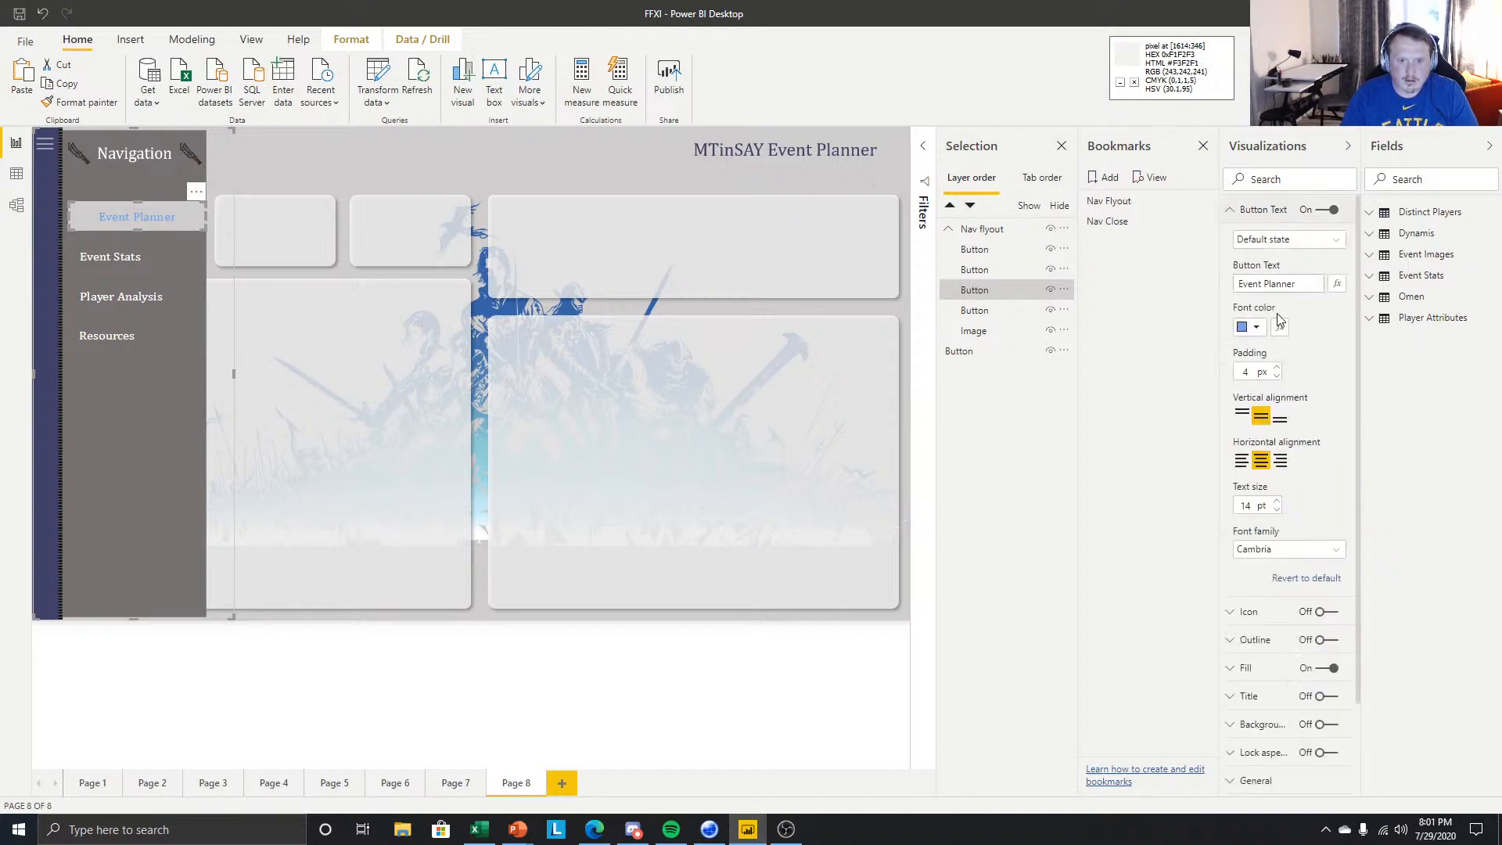
{"action": "left_click", "coordinate": [1281, 462]}
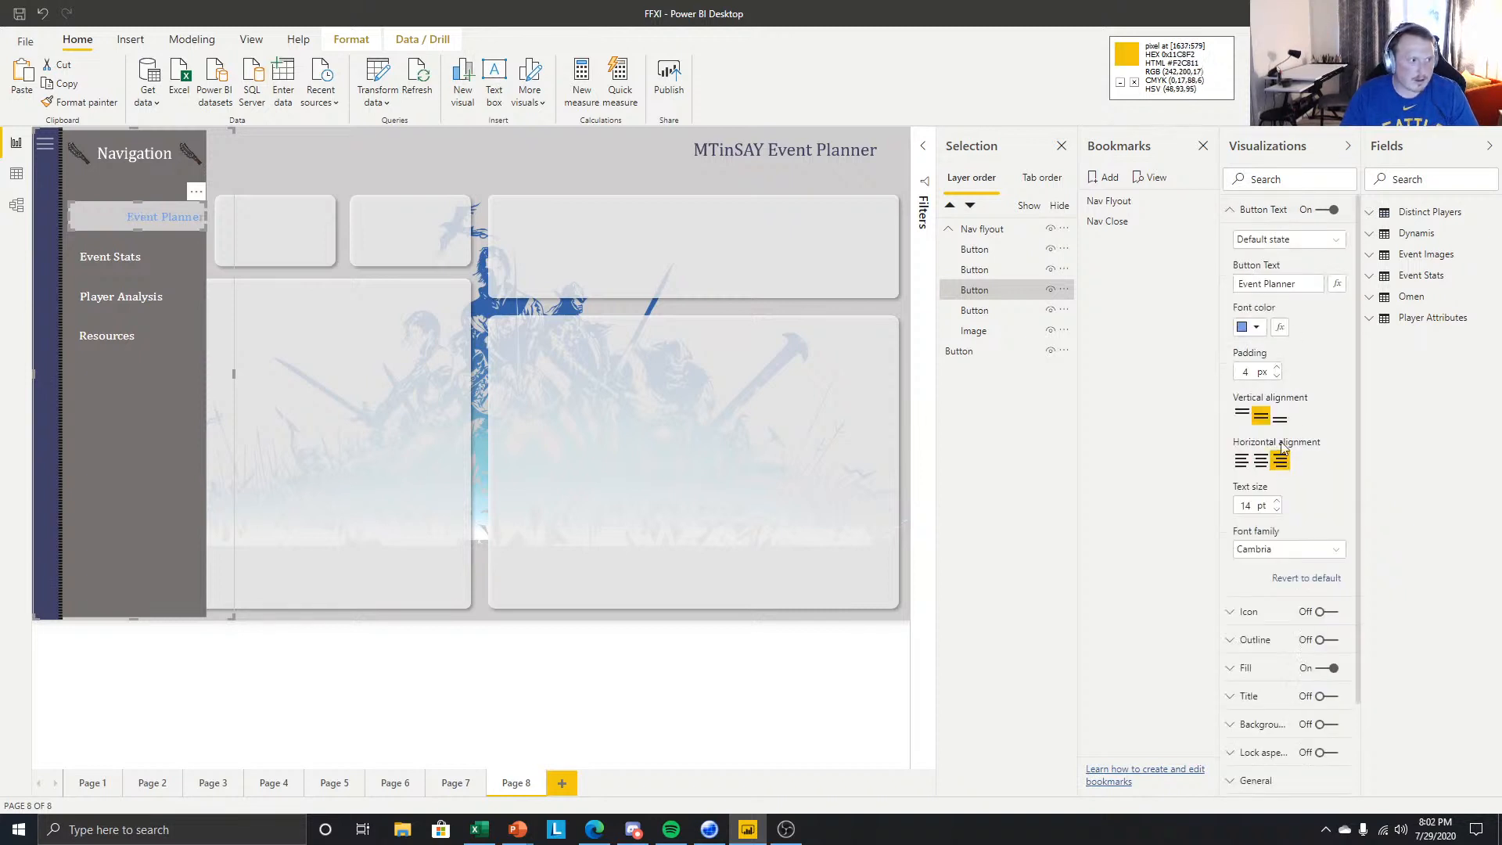
{"action": "left_click", "coordinate": [1277, 369]}
{"action": "left_click", "coordinate": [1277, 369]}
{"action": "left_click", "coordinate": [1277, 369]}
{"action": "left_click", "coordinate": [1277, 369]}
{"action": "left_click", "coordinate": [1277, 369]}
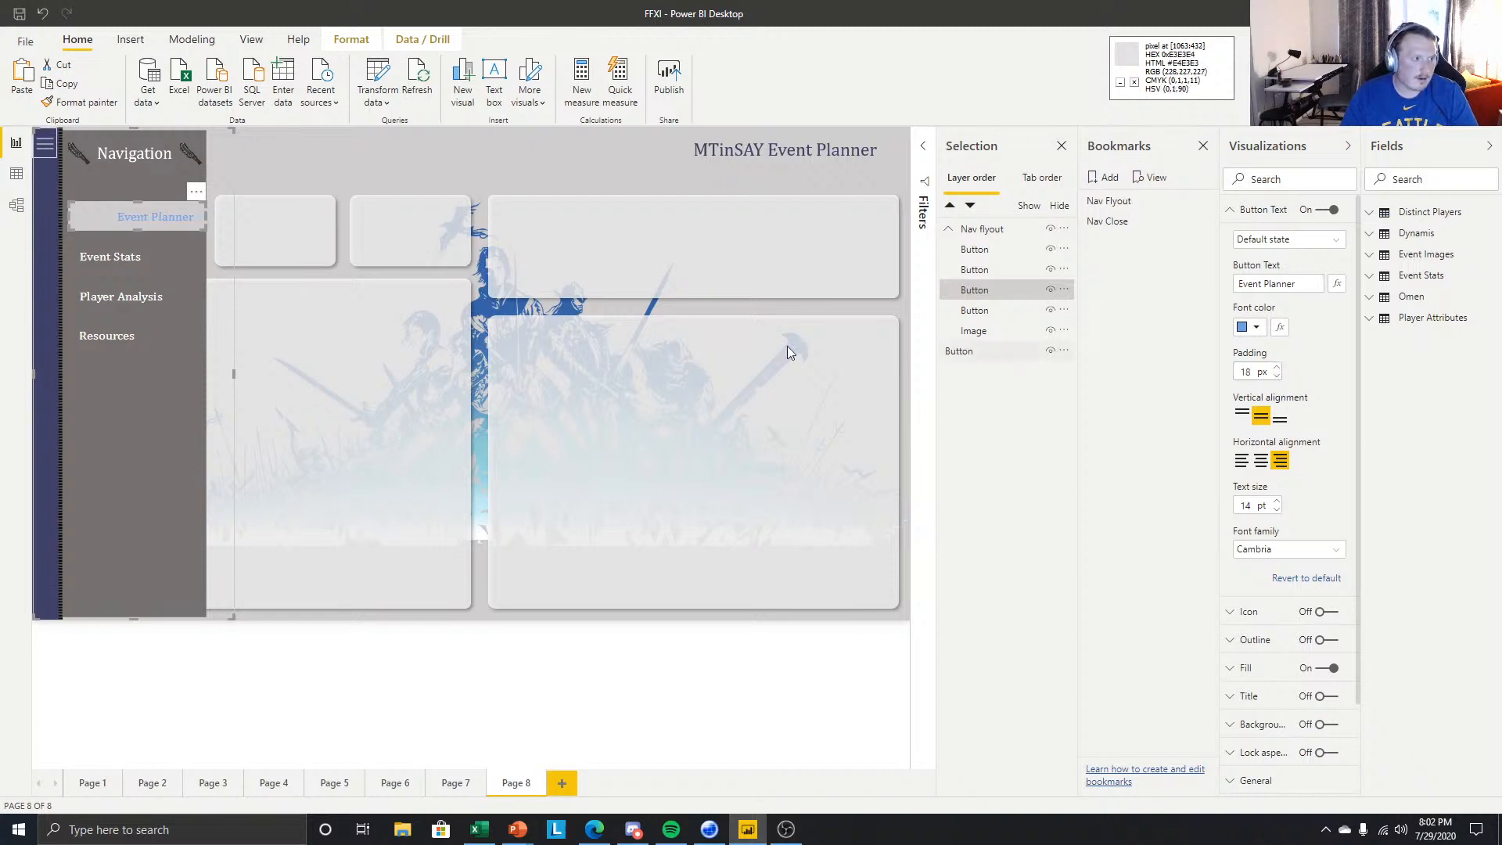
- Check how the Resources and Player Analysis buttons look in their default and hover states
{"action": "left_click", "coordinate": [613, 657]}
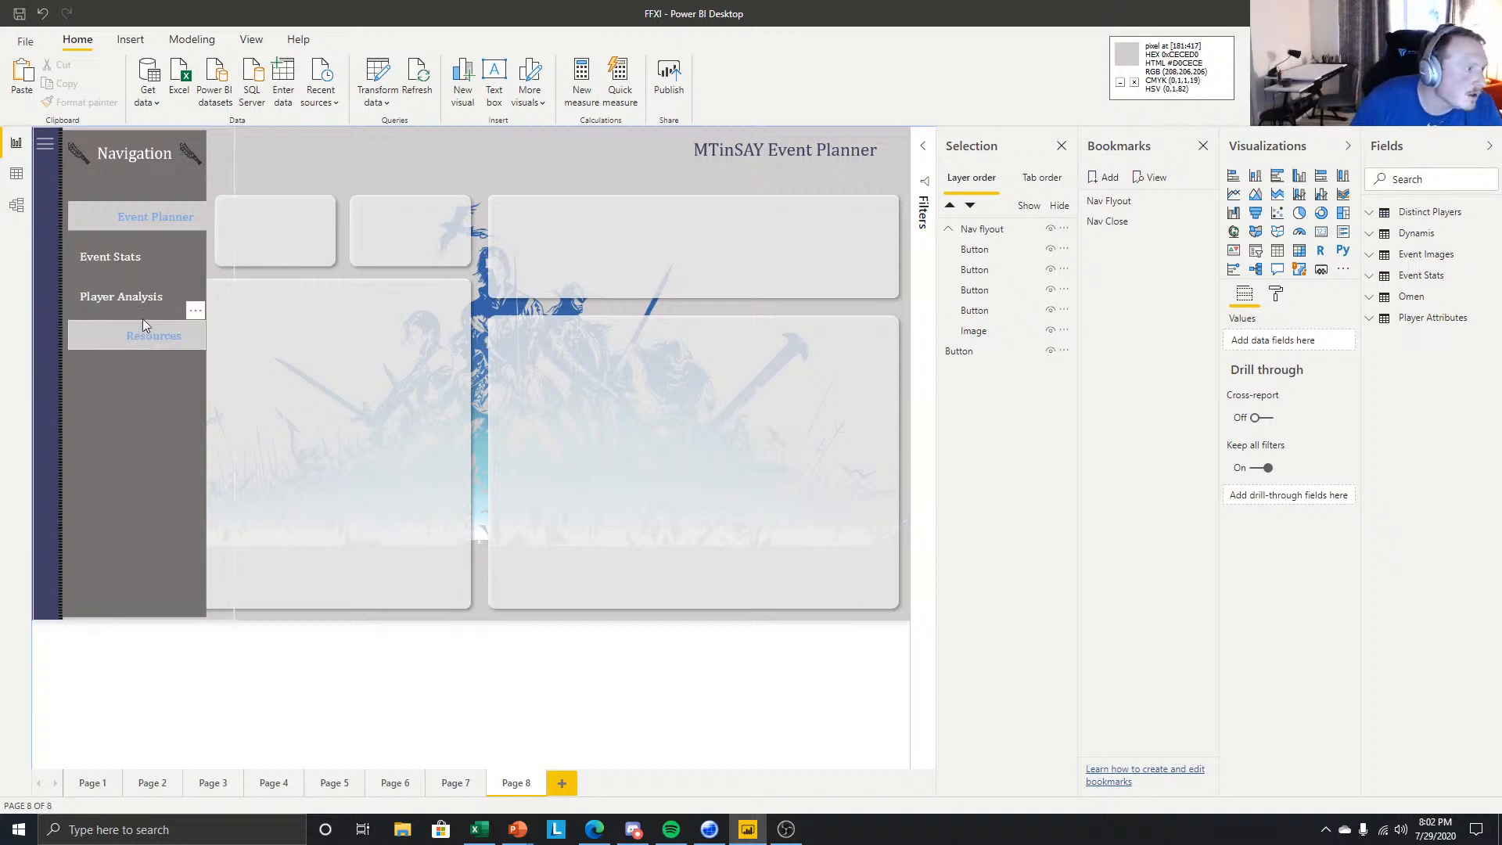
{"action": "left_click", "coordinate": [161, 335]}
{"action": "left_click", "coordinate": [155, 337]}
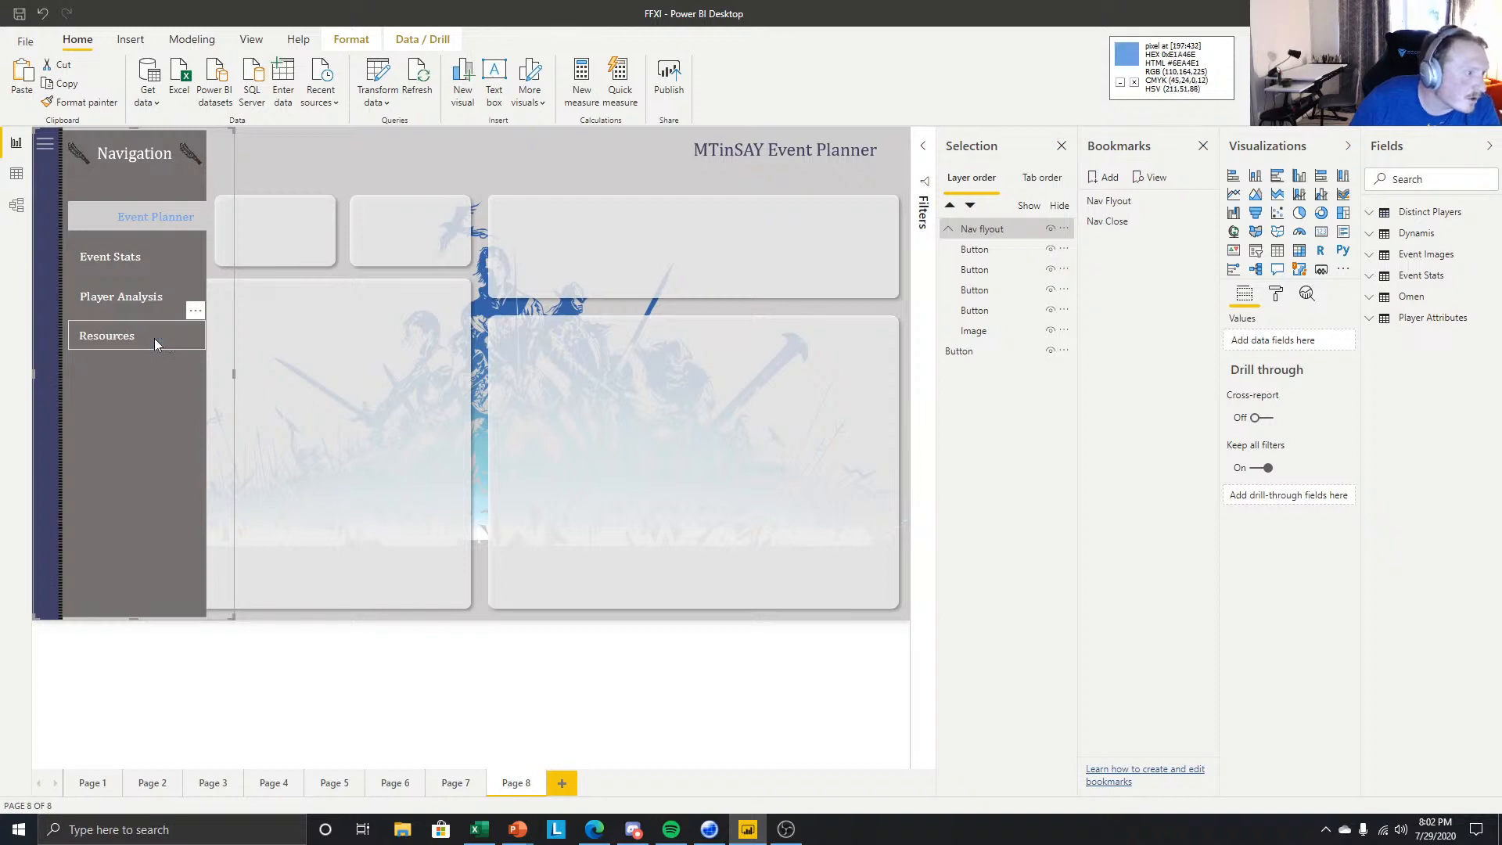
{"action": "left_click", "coordinate": [202, 664]}
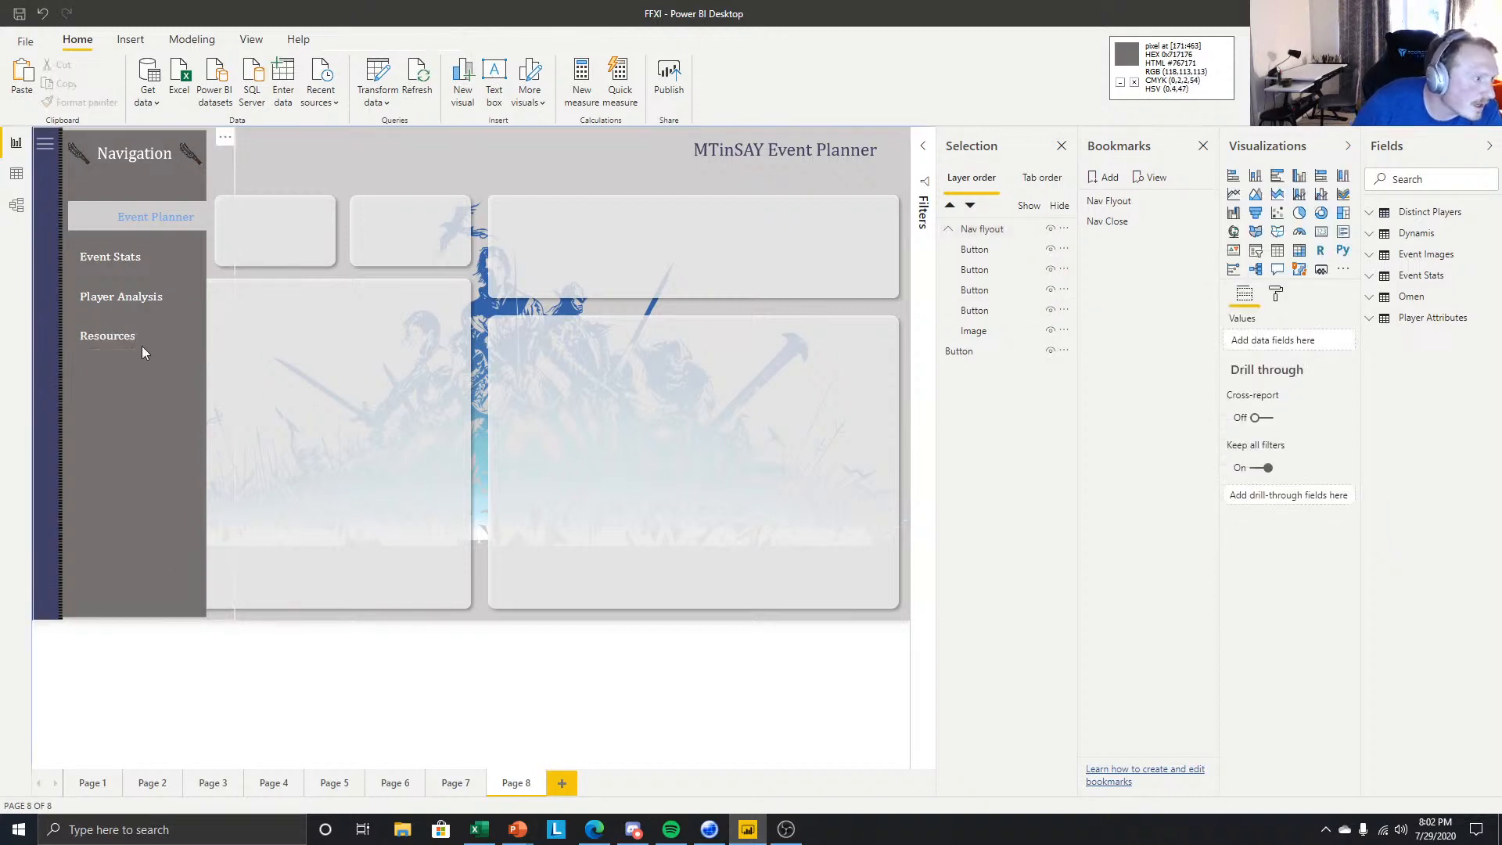
{"action": "left_click", "coordinate": [149, 298]}
{"action": "left_click", "coordinate": [149, 298]}
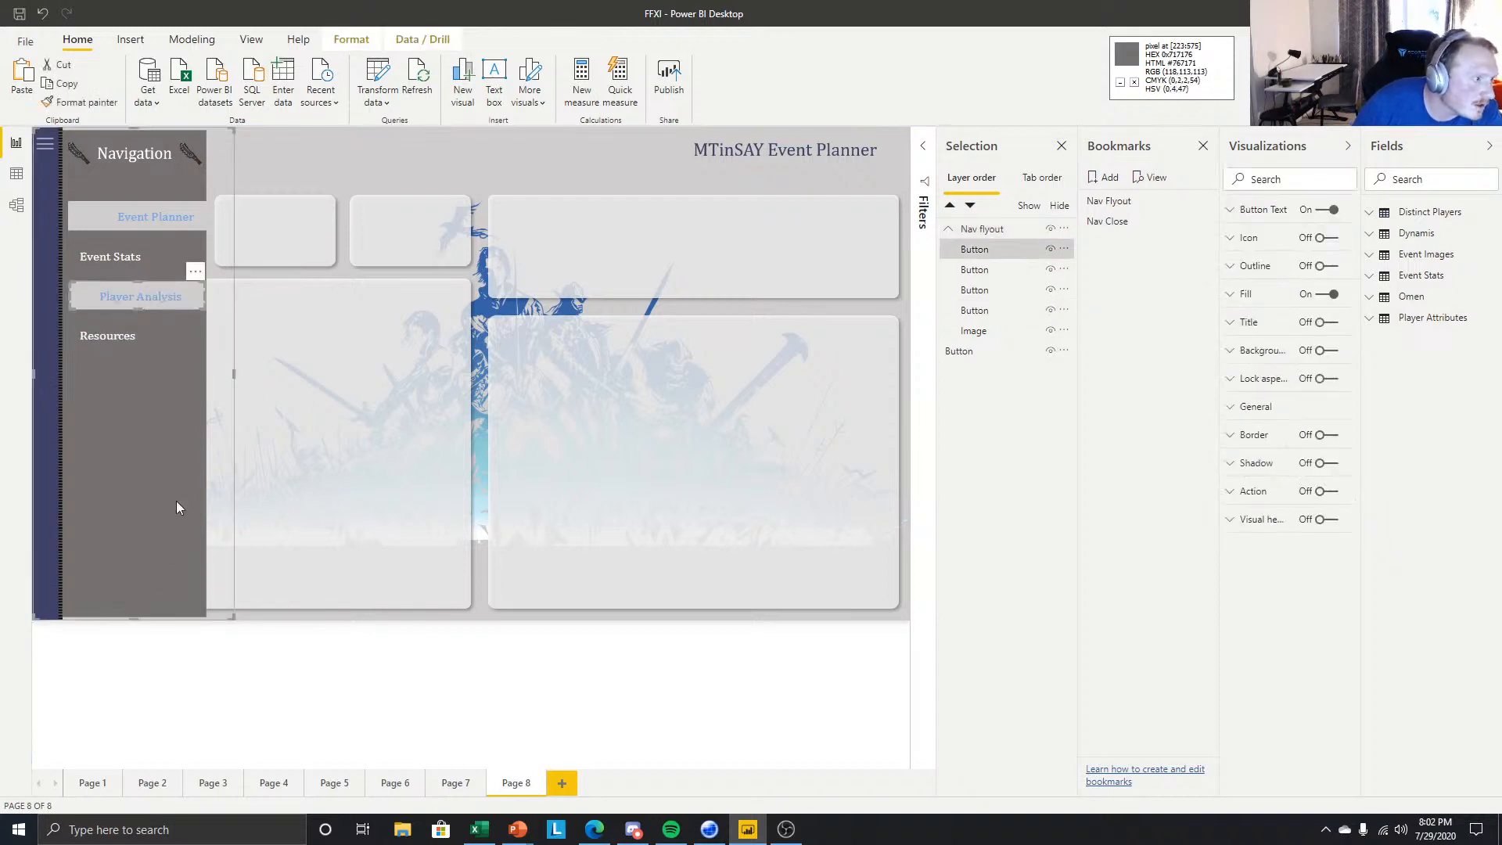
- Nudge the Nav flyout group very slightly to the right, clear the selection and save the report
{"action": "left_click", "coordinate": [224, 613]}
{"action": "left_click", "coordinate": [128, 260]}
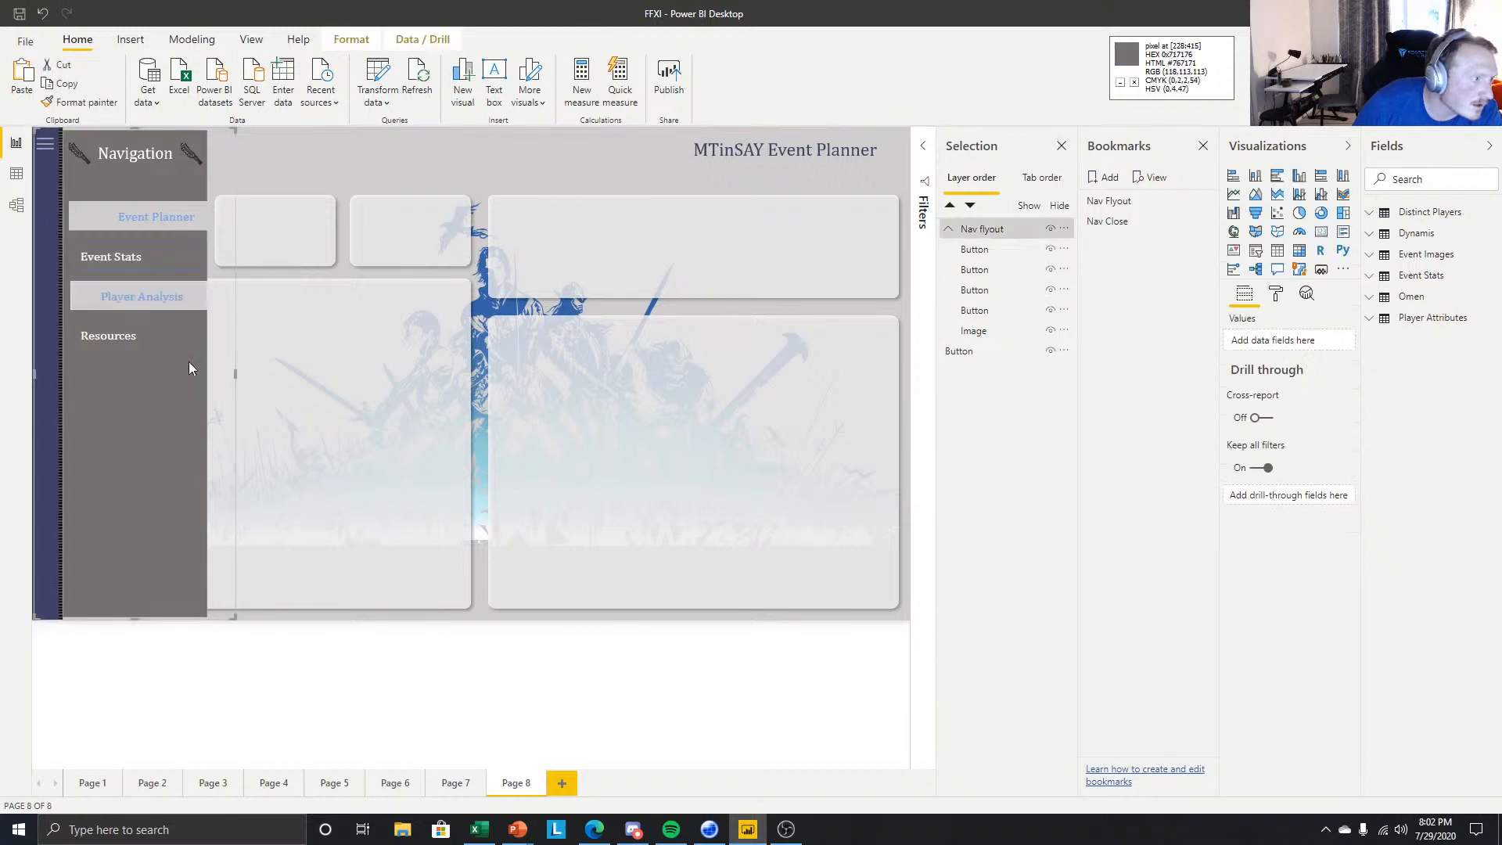
{"action": "left_click", "coordinate": [172, 655]}
{"action": "left_click", "coordinate": [167, 547]}
{"action": "left_click", "coordinate": [210, 712]}
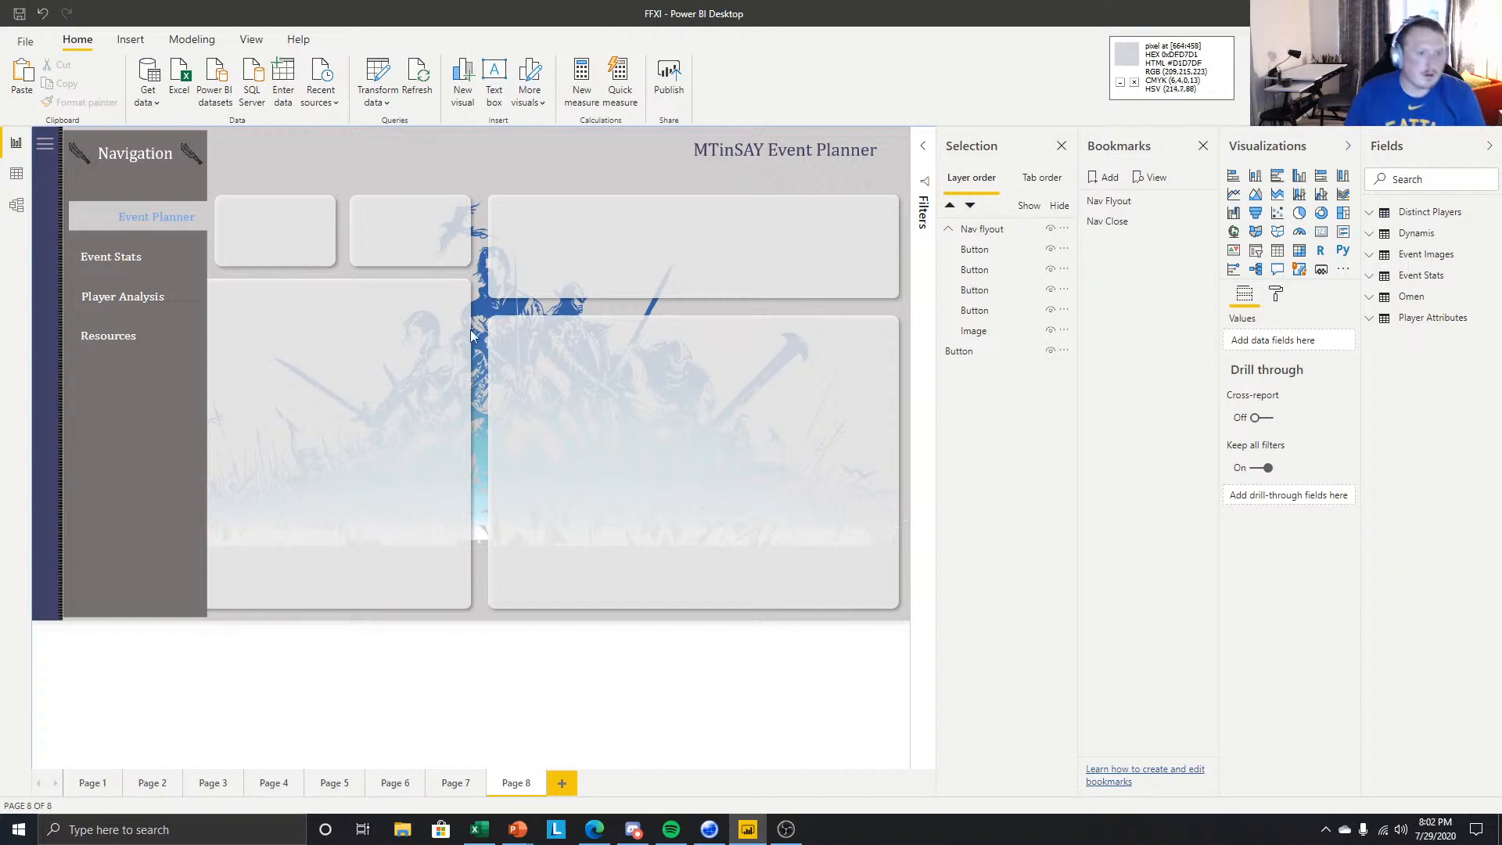
{"action": "left_click", "coordinate": [19, 13]}
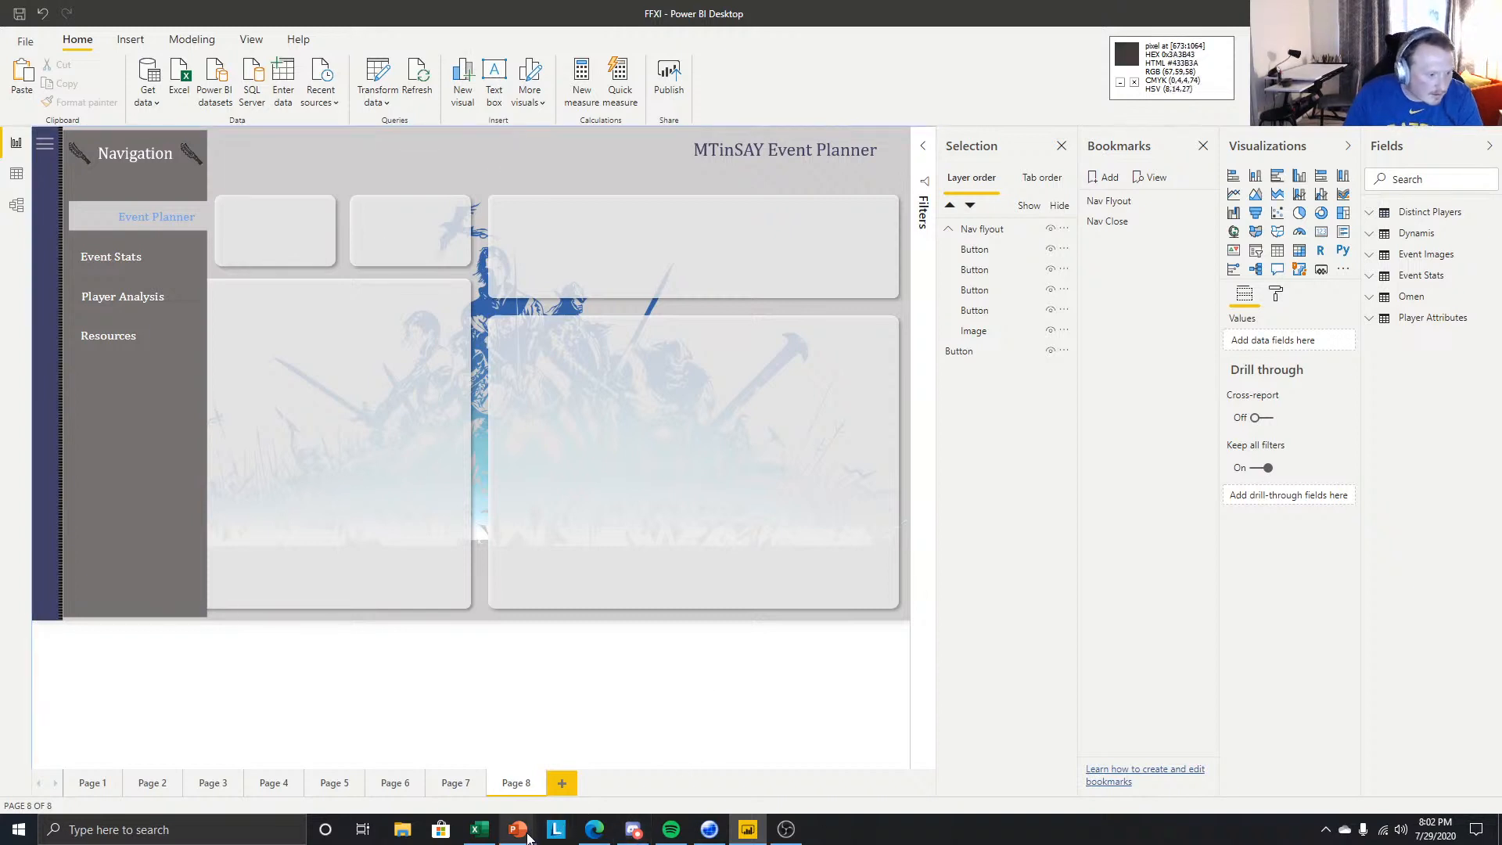
- Switch to PowerPoint and paste a copy of slide 3's grey navigation panel onto slide 2
{"action": "mouse_move", "coordinate": [518, 828]}
{"action": "left_click", "coordinate": [624, 755]}
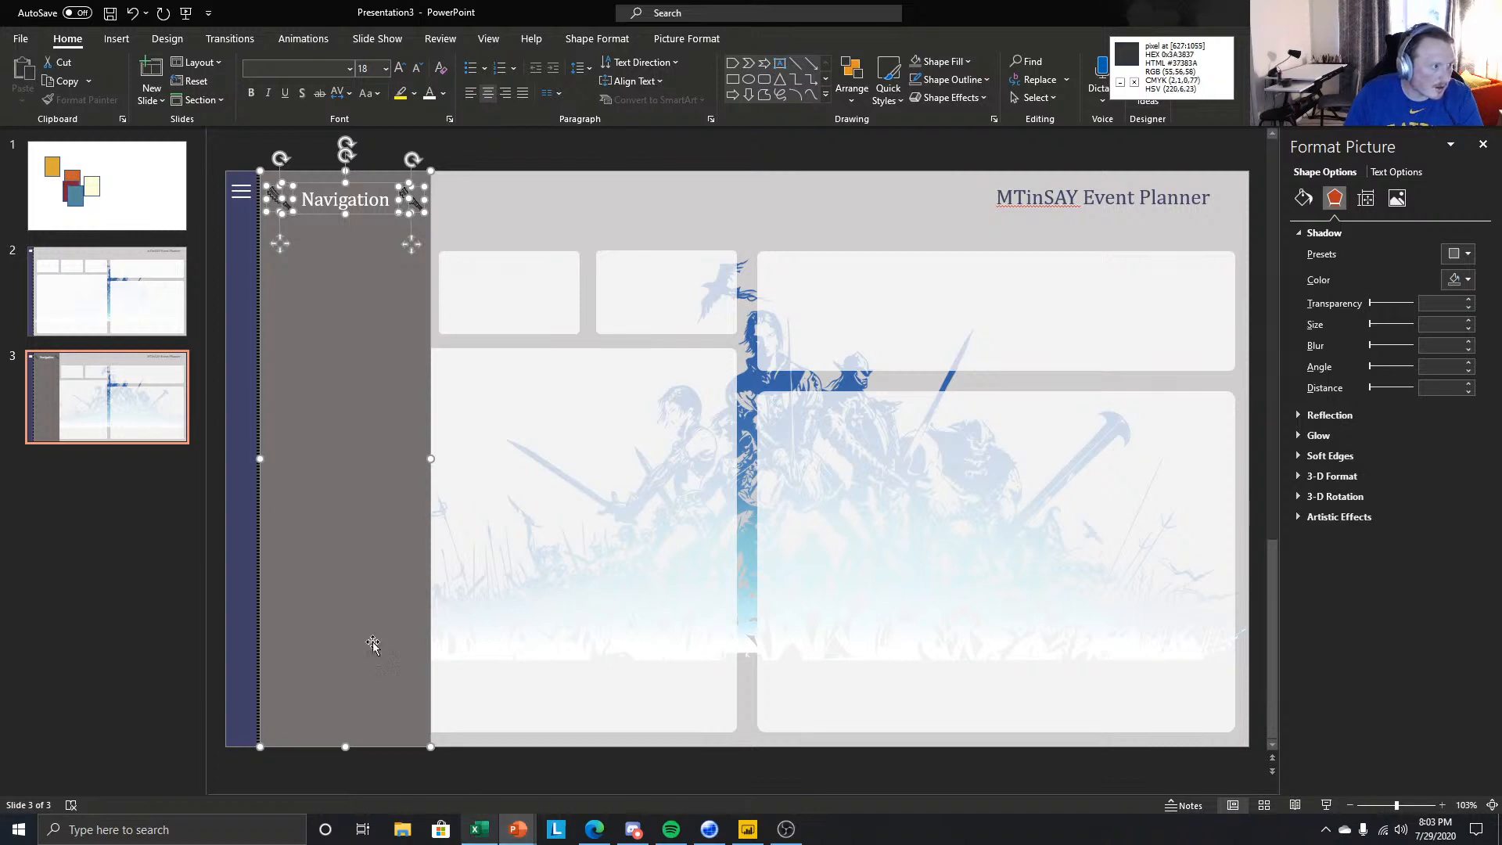
{"action": "left_click", "coordinate": [133, 527]}
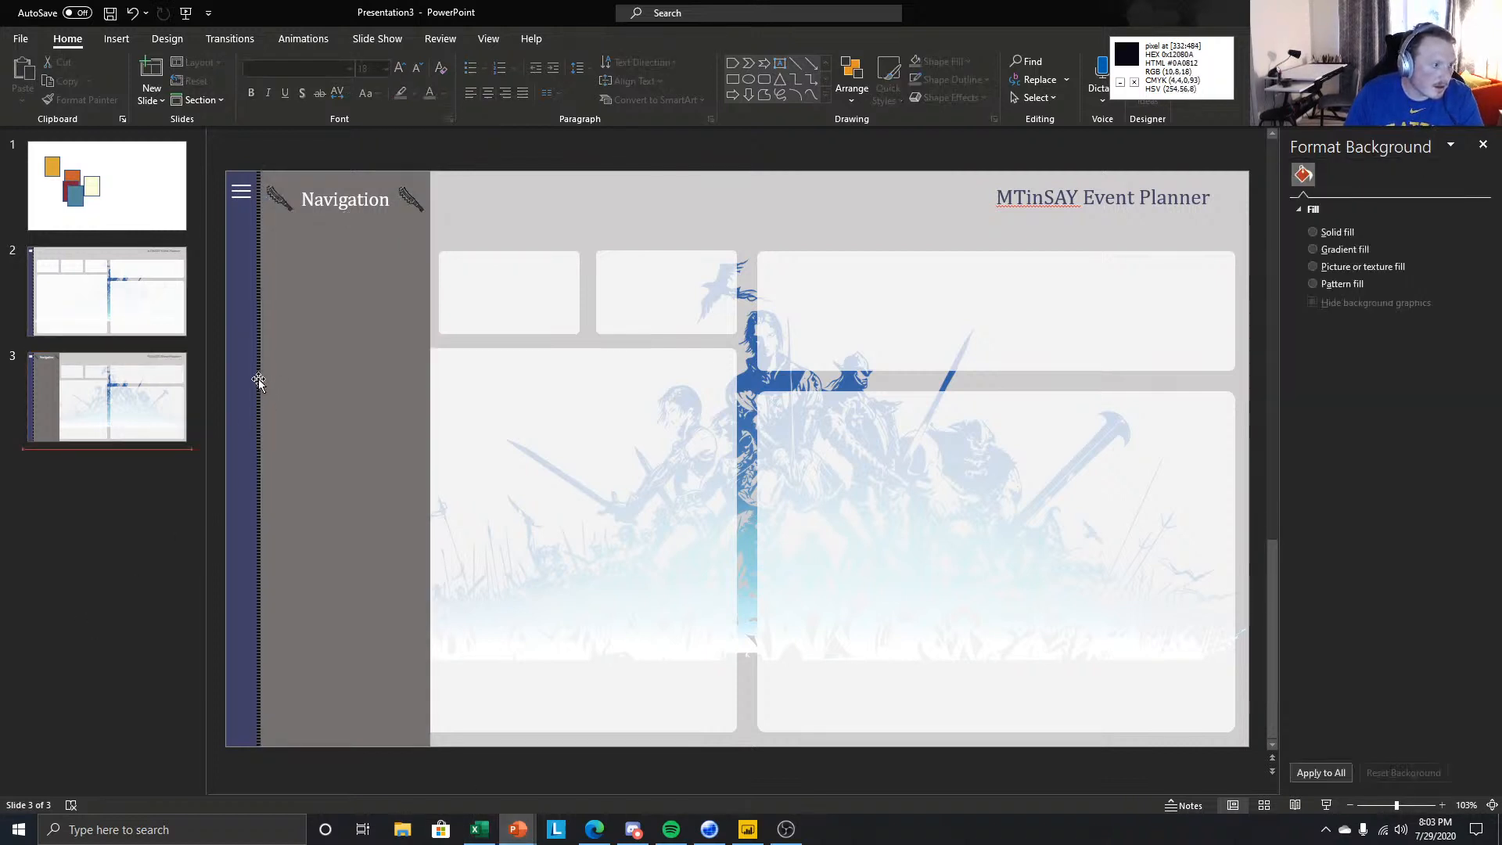
{"action": "left_click", "coordinate": [148, 309]}
{"action": "left_click", "coordinate": [250, 293]}
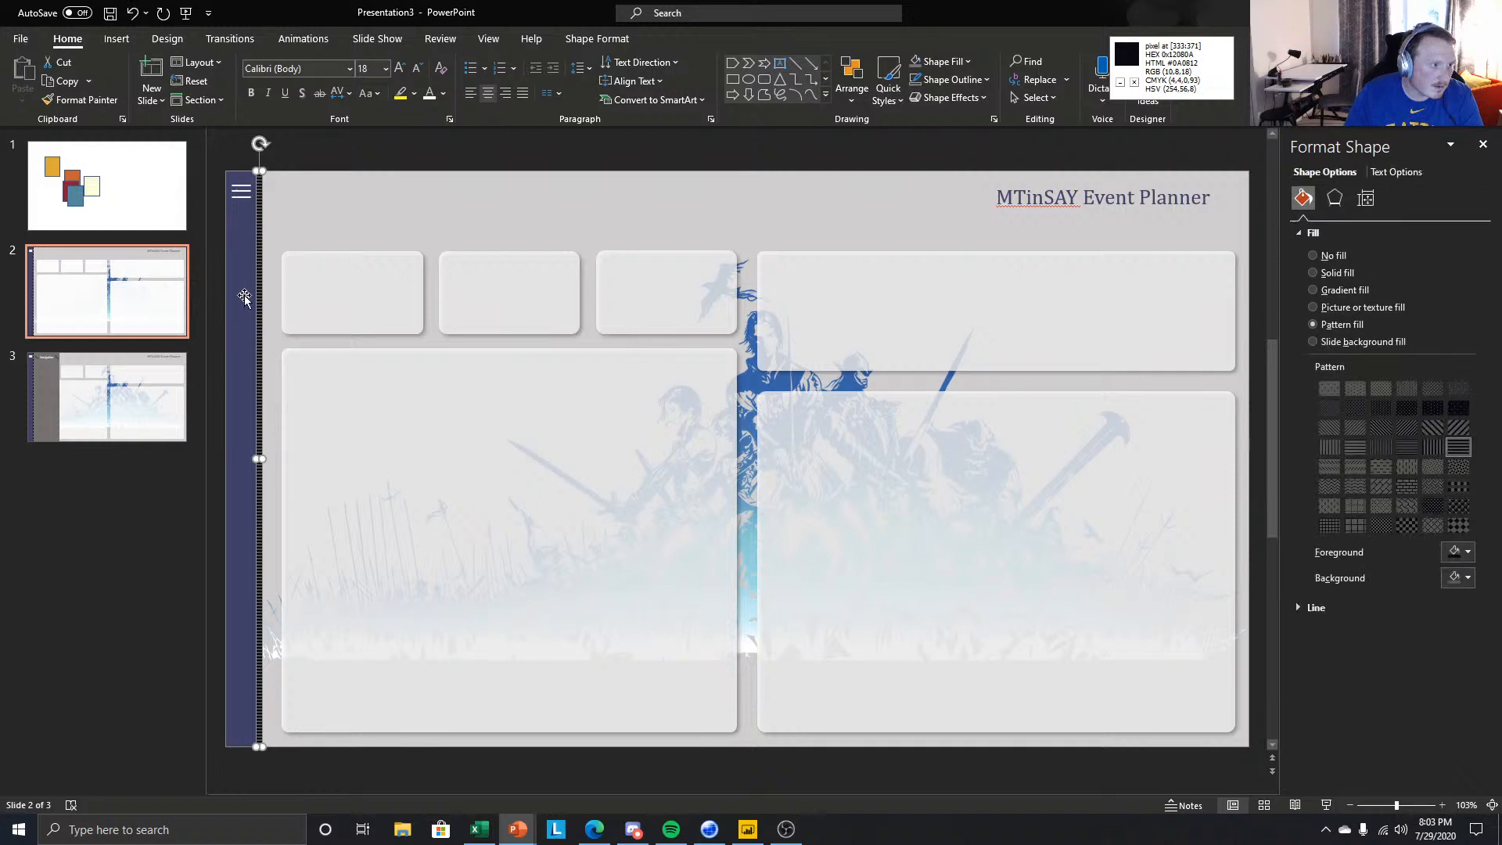
{"action": "left_click", "coordinate": [117, 411]}
{"action": "left_click", "coordinate": [337, 374]}
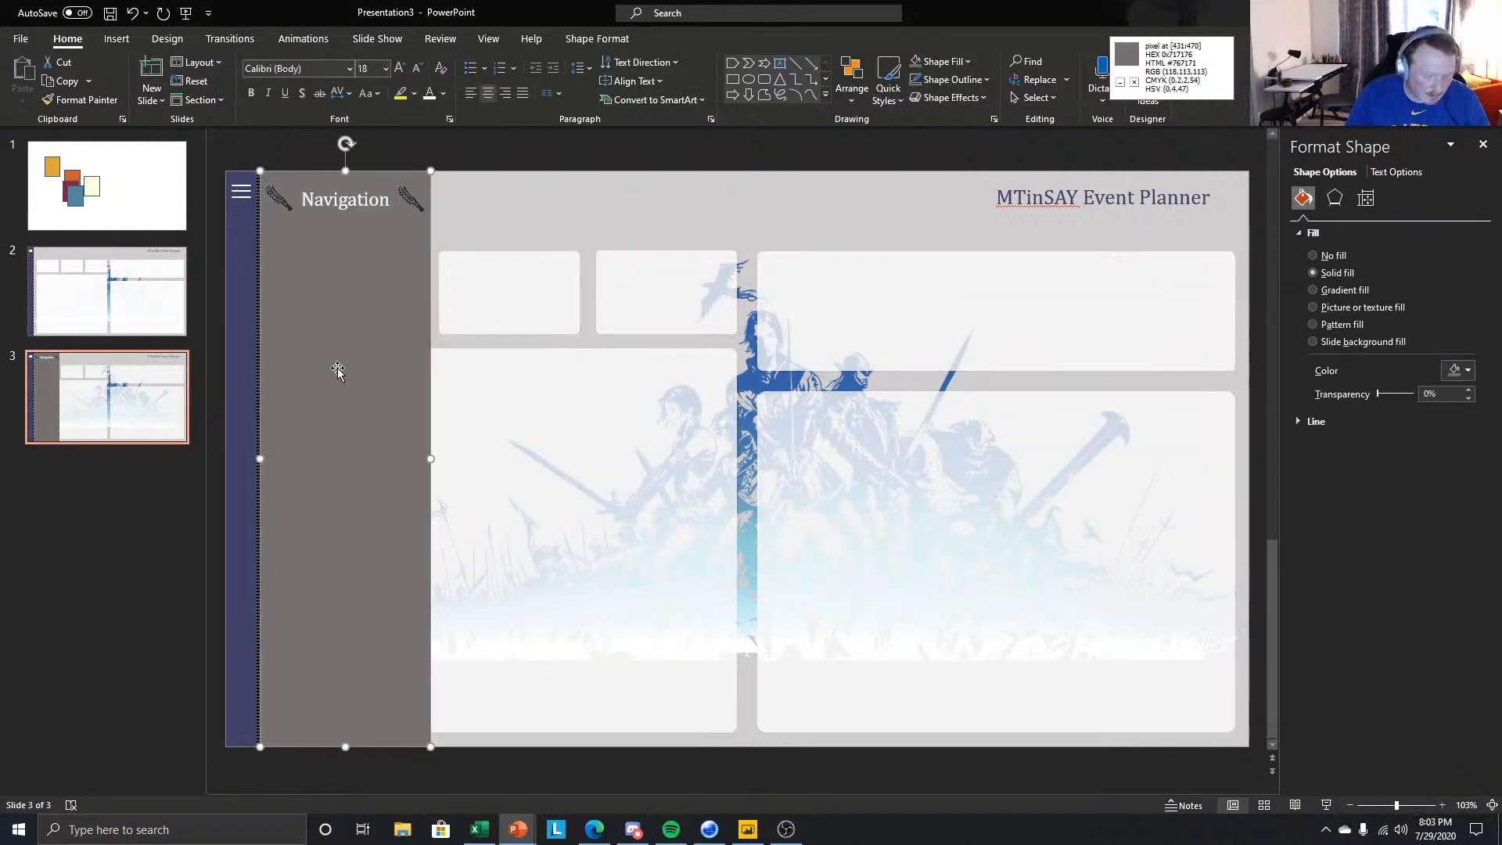
{"action": "left_click", "coordinate": [117, 297]}
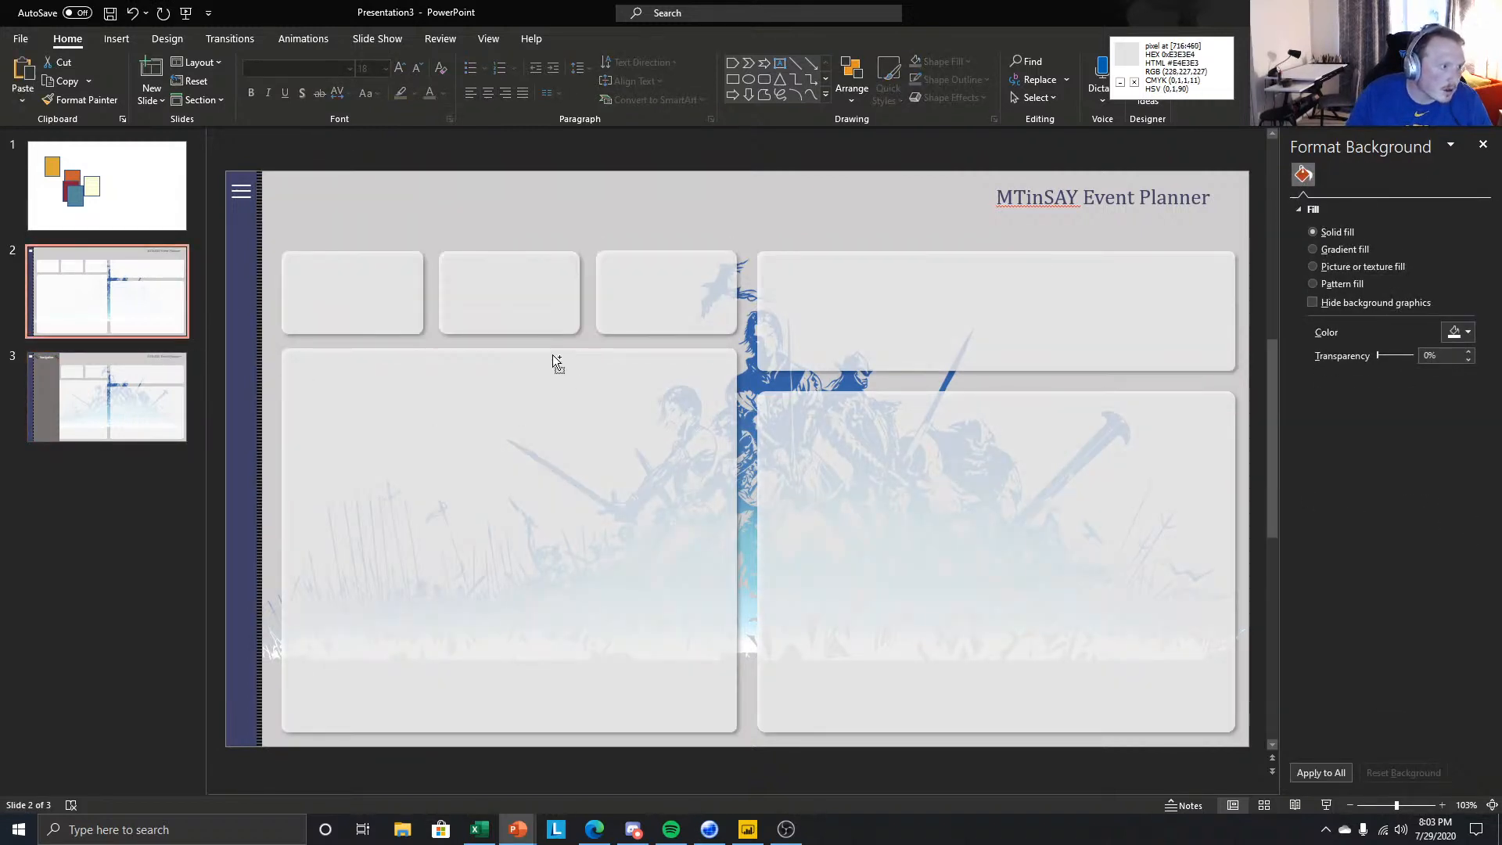
{"action": "key", "text": "ctrl+v"}
{"action": "left_click_drag", "start_coordinate": [325, 321], "coordinate": [388, 331]}
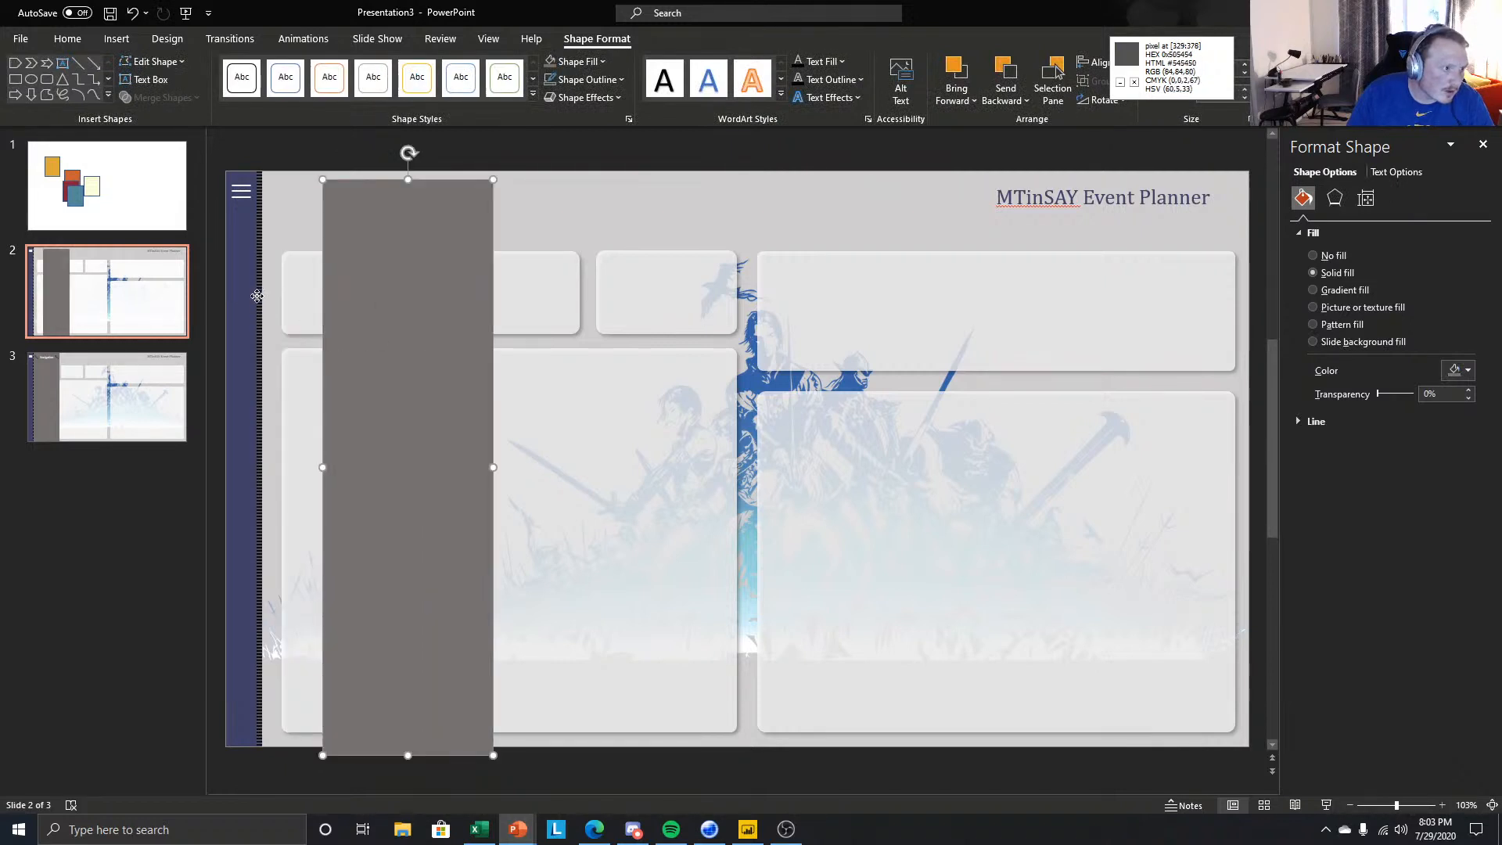
- Give the patterned strip beside slide 2's blue sidebar a solid fill sampled from the pasted grey panel with the Eyedropper, and delete that panel
{"action": "left_click", "coordinate": [257, 298]}
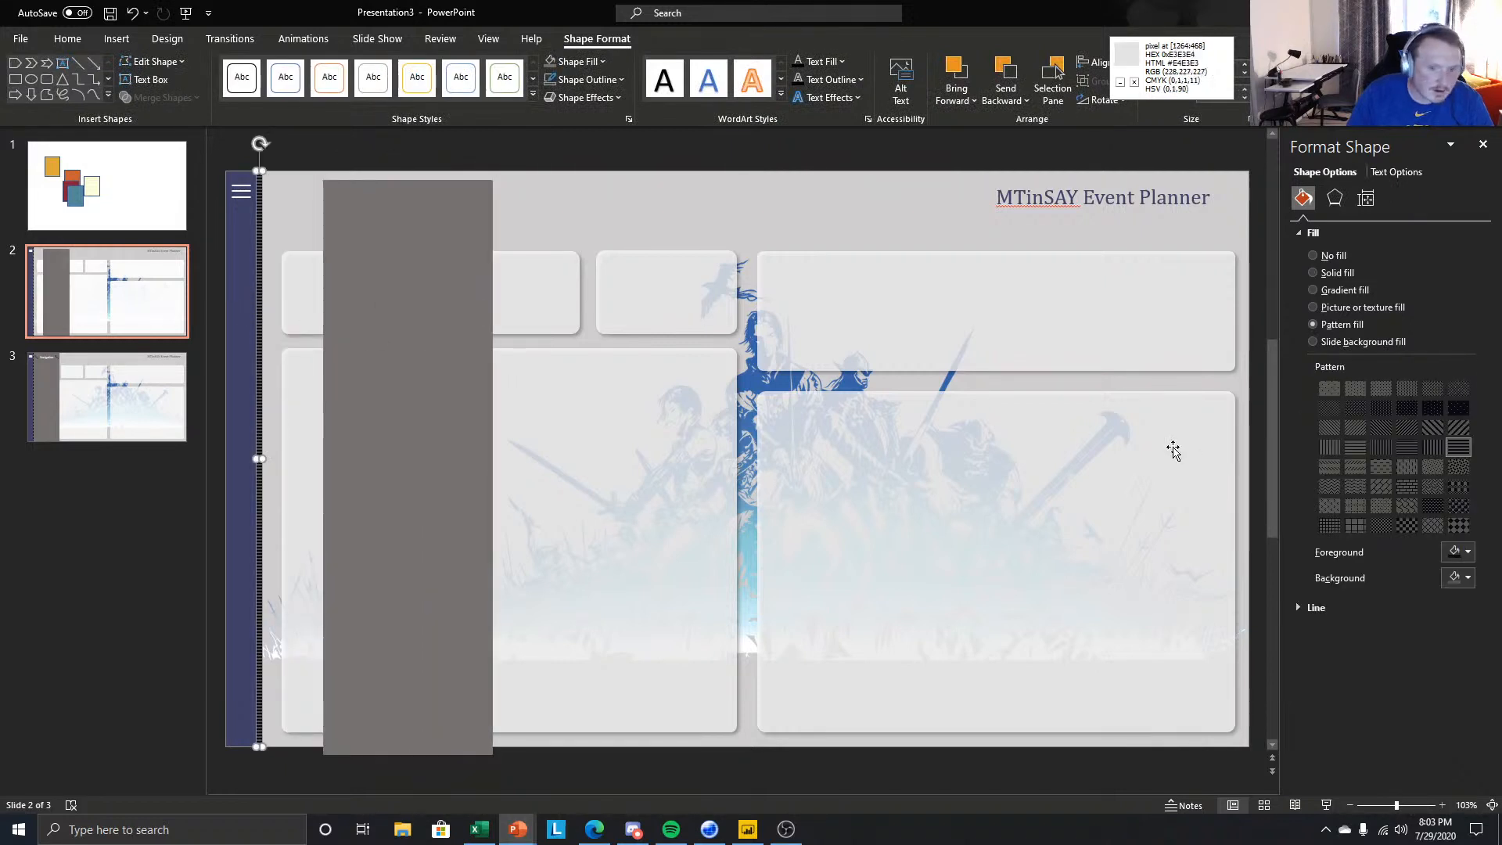
{"action": "left_click", "coordinate": [1334, 274]}
{"action": "left_click", "coordinate": [1318, 422]}
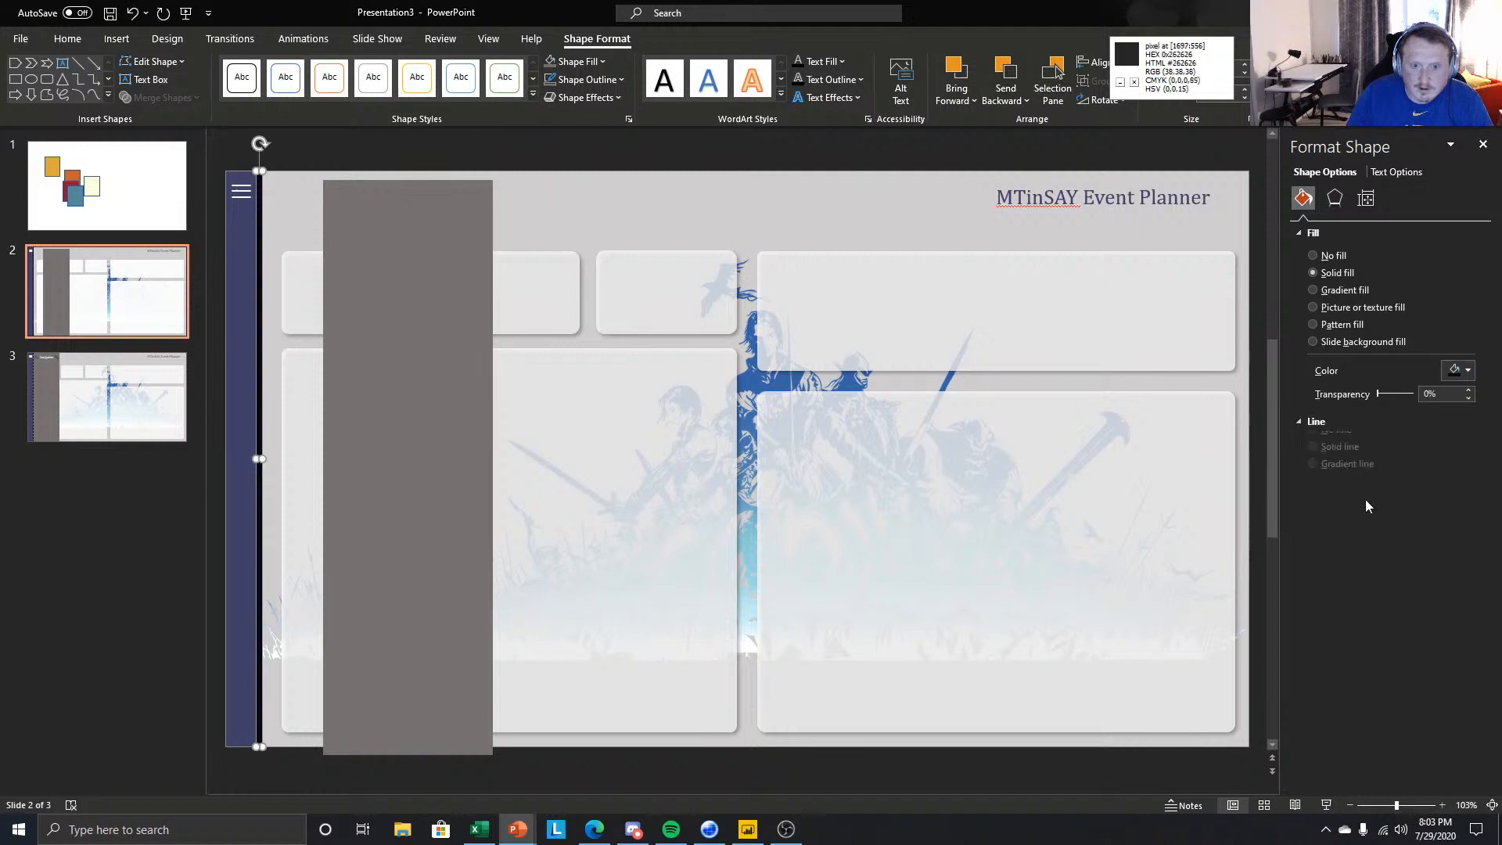
{"action": "left_click", "coordinate": [1460, 371]}
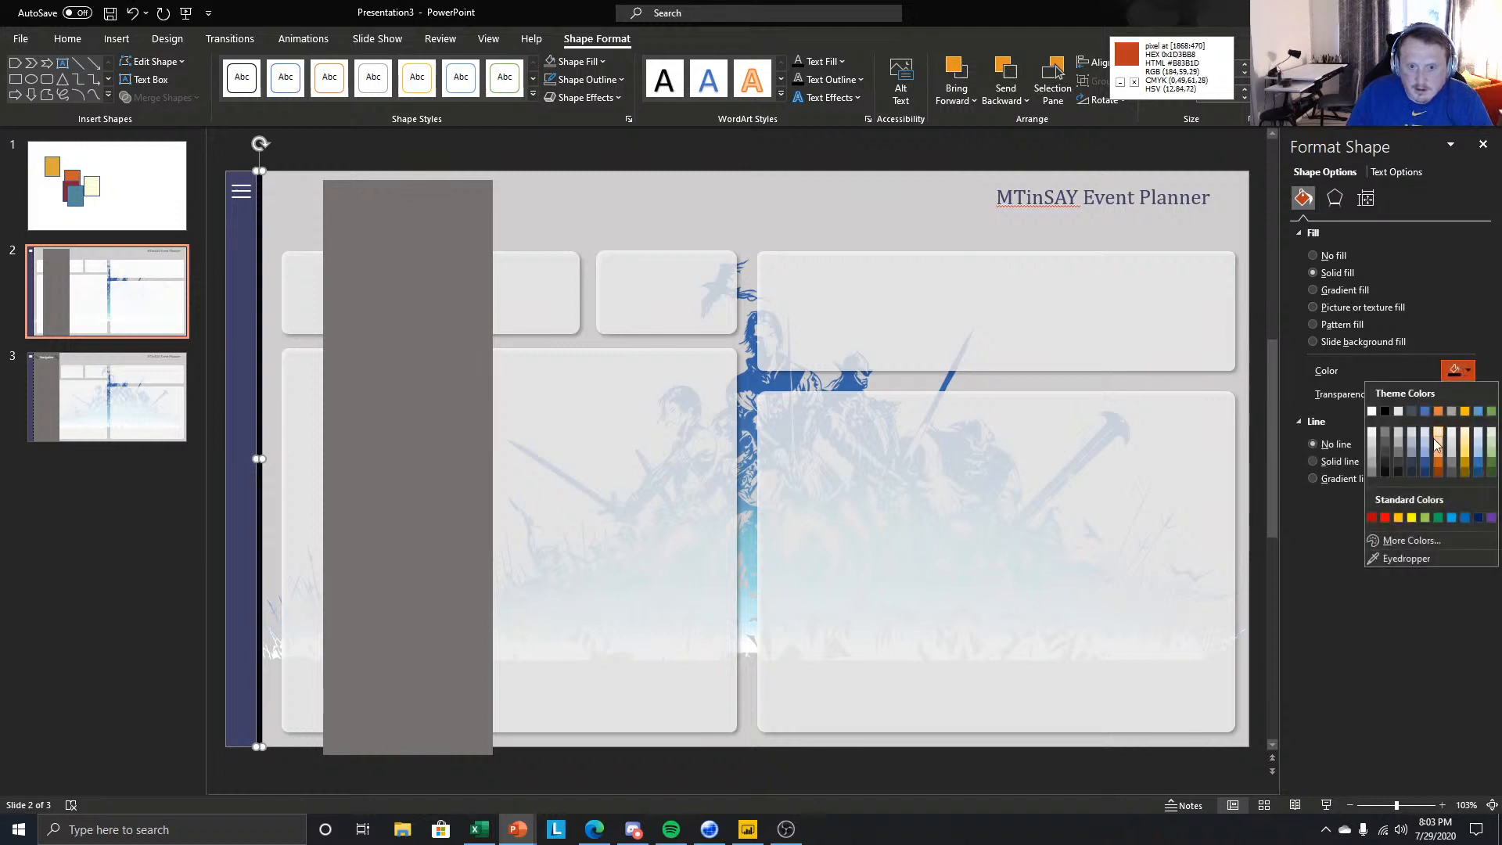
{"action": "left_click", "coordinate": [1407, 558]}
{"action": "left_click", "coordinate": [400, 283]}
{"action": "left_click", "coordinate": [467, 527]}
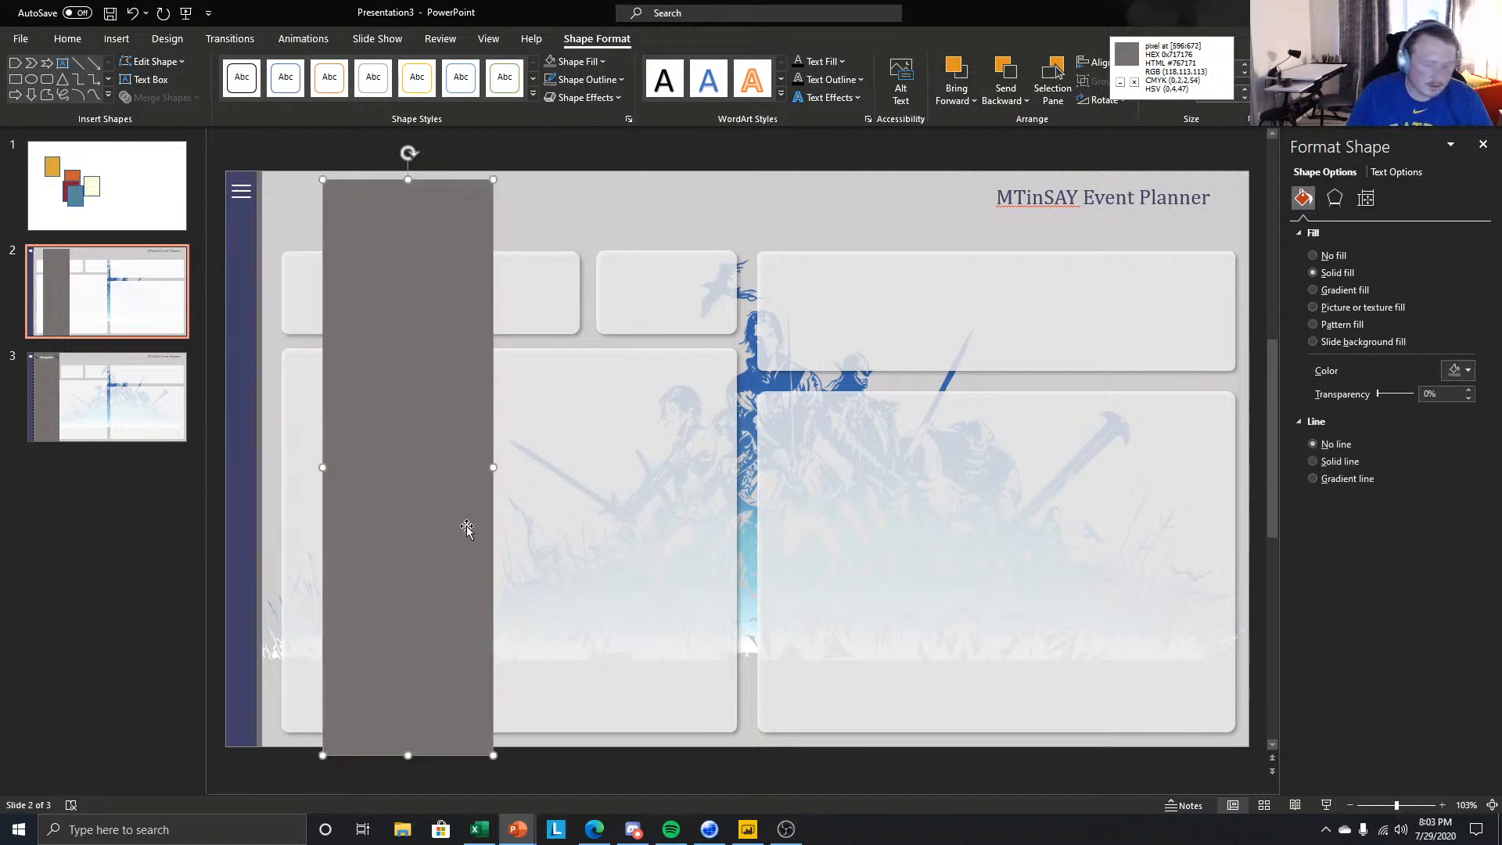
{"action": "key", "text": "Delete"}
- Save all objects on slide 2 as one PNG picture, overwriting FF BG 1 on the Desktop
{"action": "left_click", "coordinate": [527, 189]}
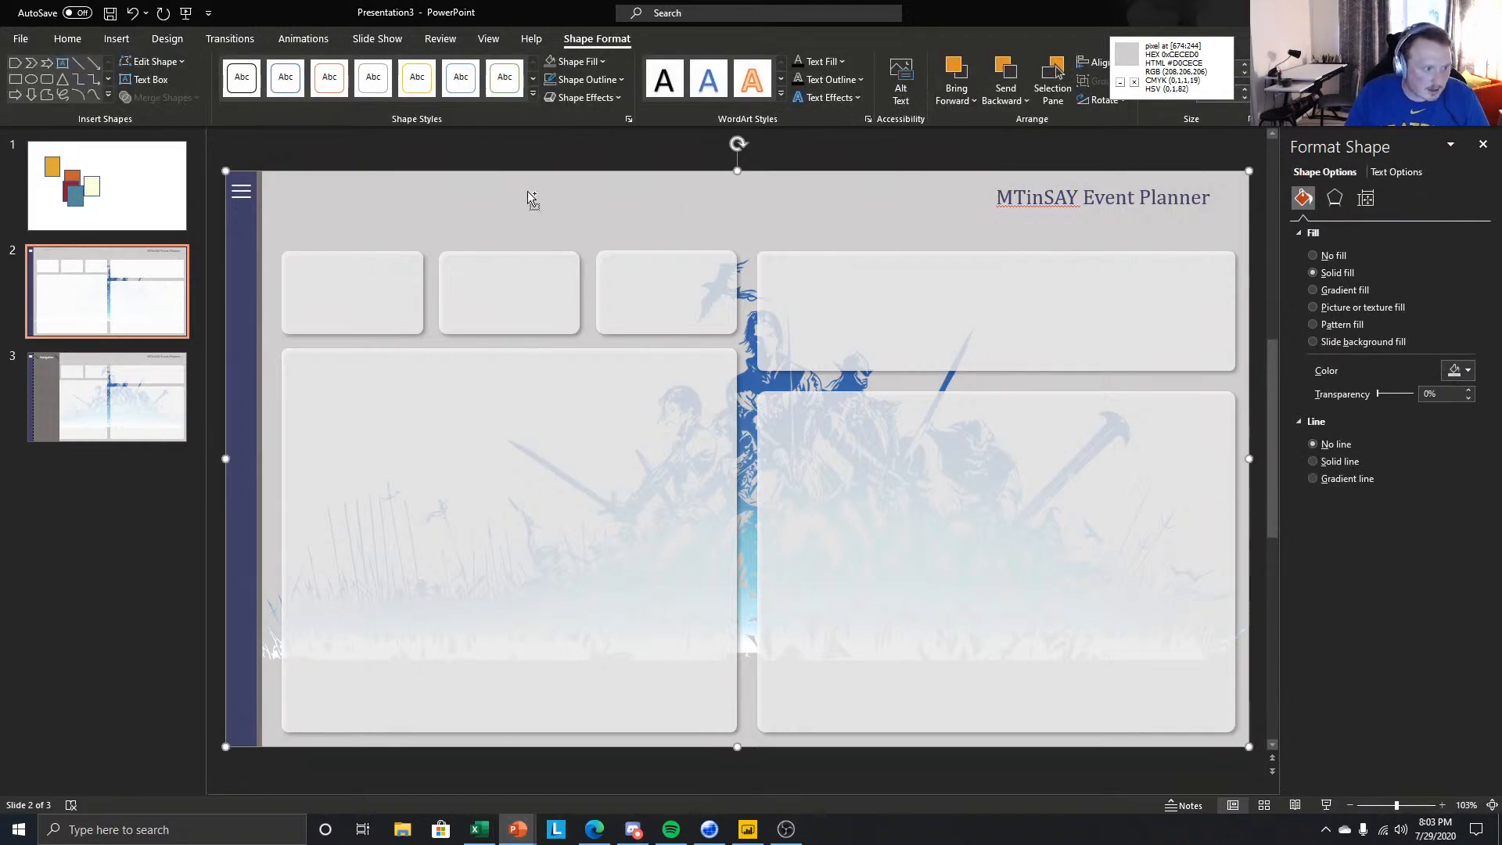
{"action": "key", "text": "ctrl+a"}
{"action": "right_click", "coordinate": [527, 196]}
{"action": "left_click", "coordinate": [575, 399]}
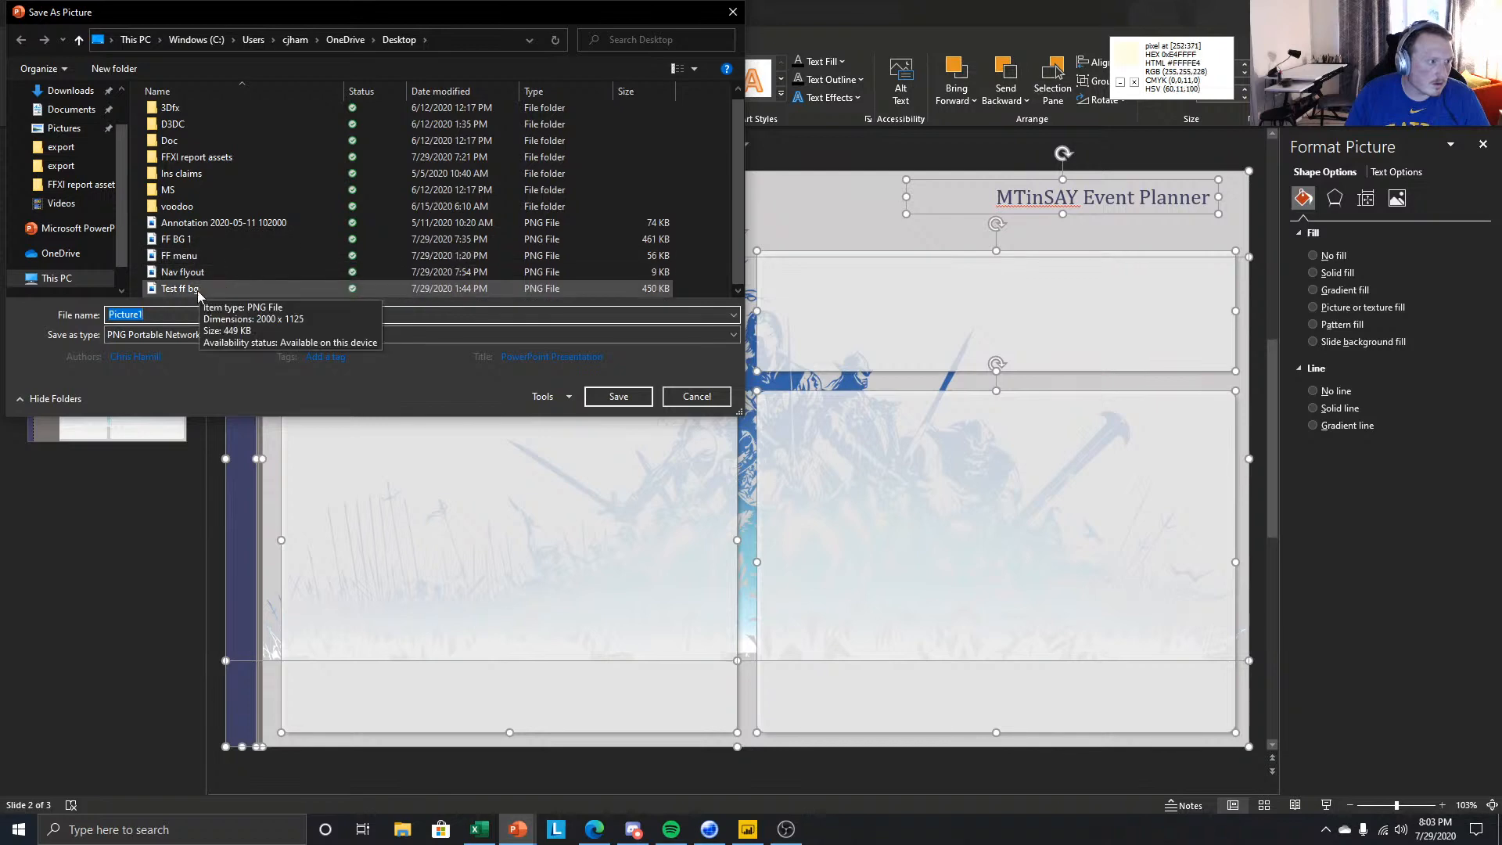
{"action": "left_click", "coordinate": [194, 291]}
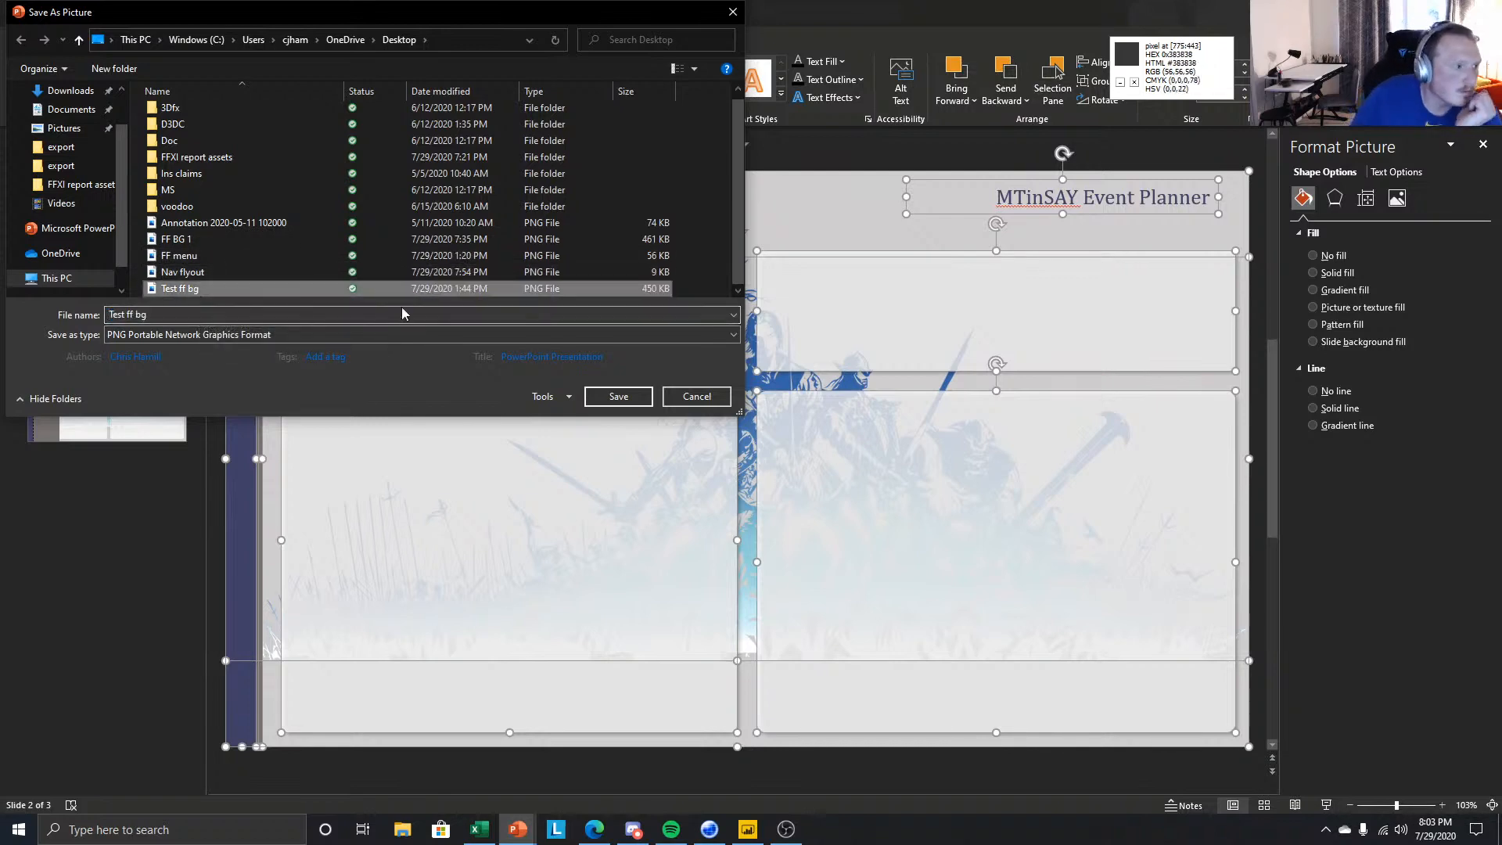
{"action": "left_click", "coordinate": [177, 239]}
{"action": "left_click", "coordinate": [619, 397]}
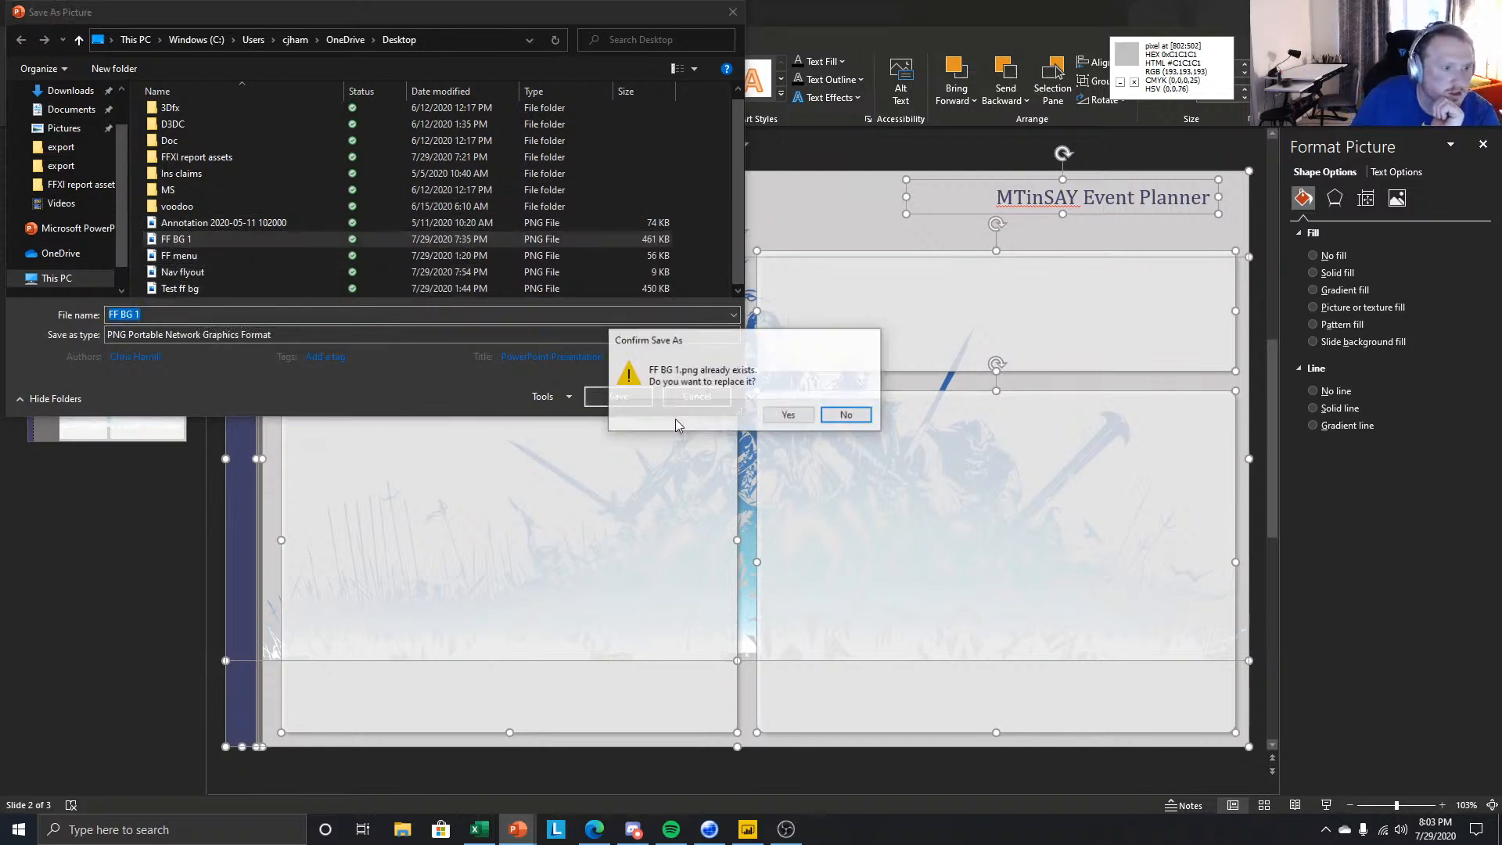
{"action": "left_click", "coordinate": [786, 413]}
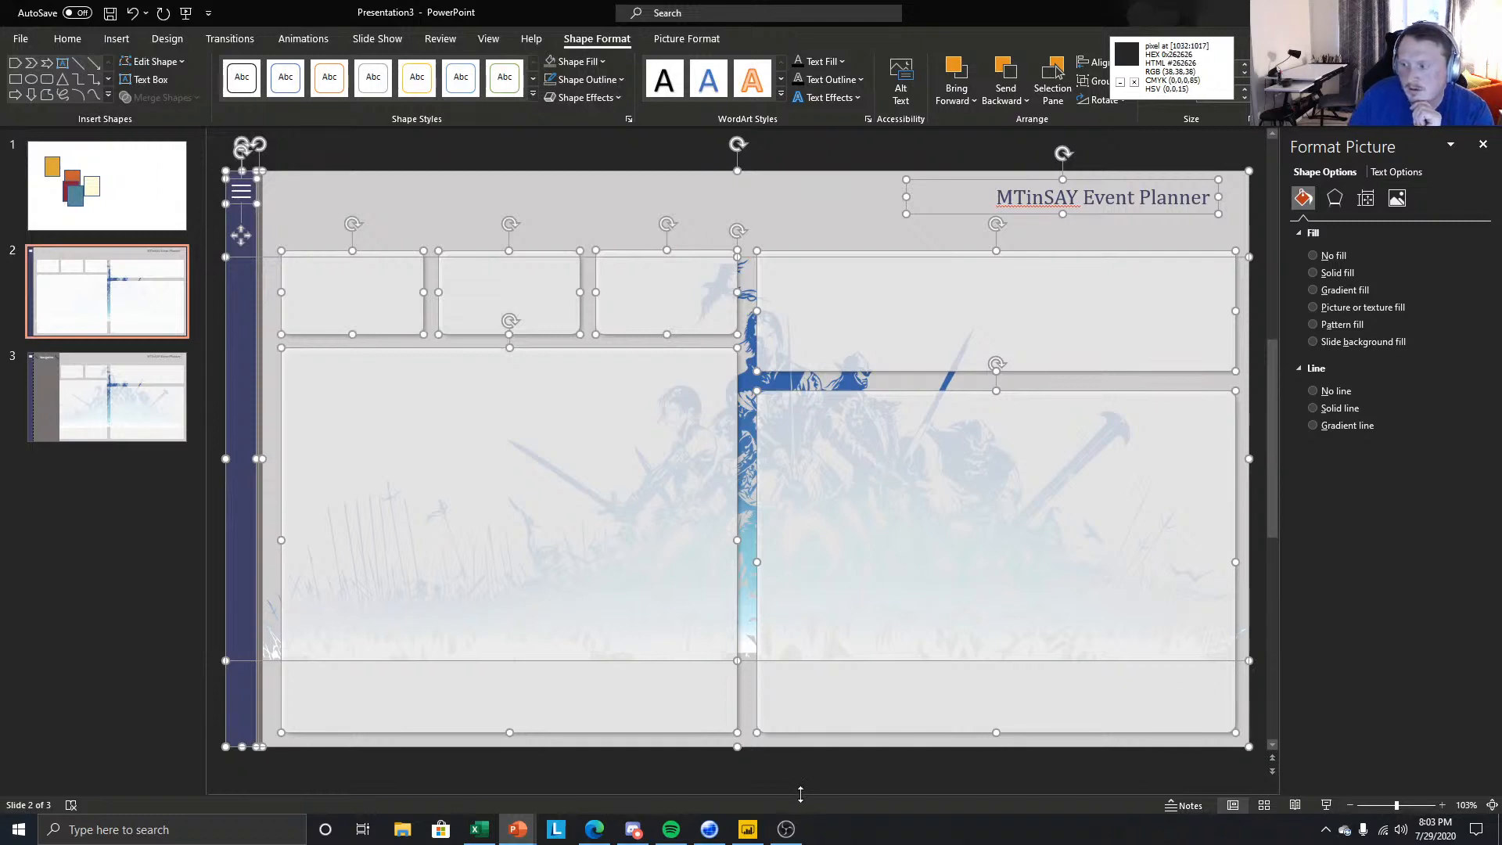
- Switch to Power BI, apply the Nav Close bookmark and replace the page background image with the new FF BG 1.png, using image fit Fit
{"action": "left_click", "coordinate": [747, 830]}
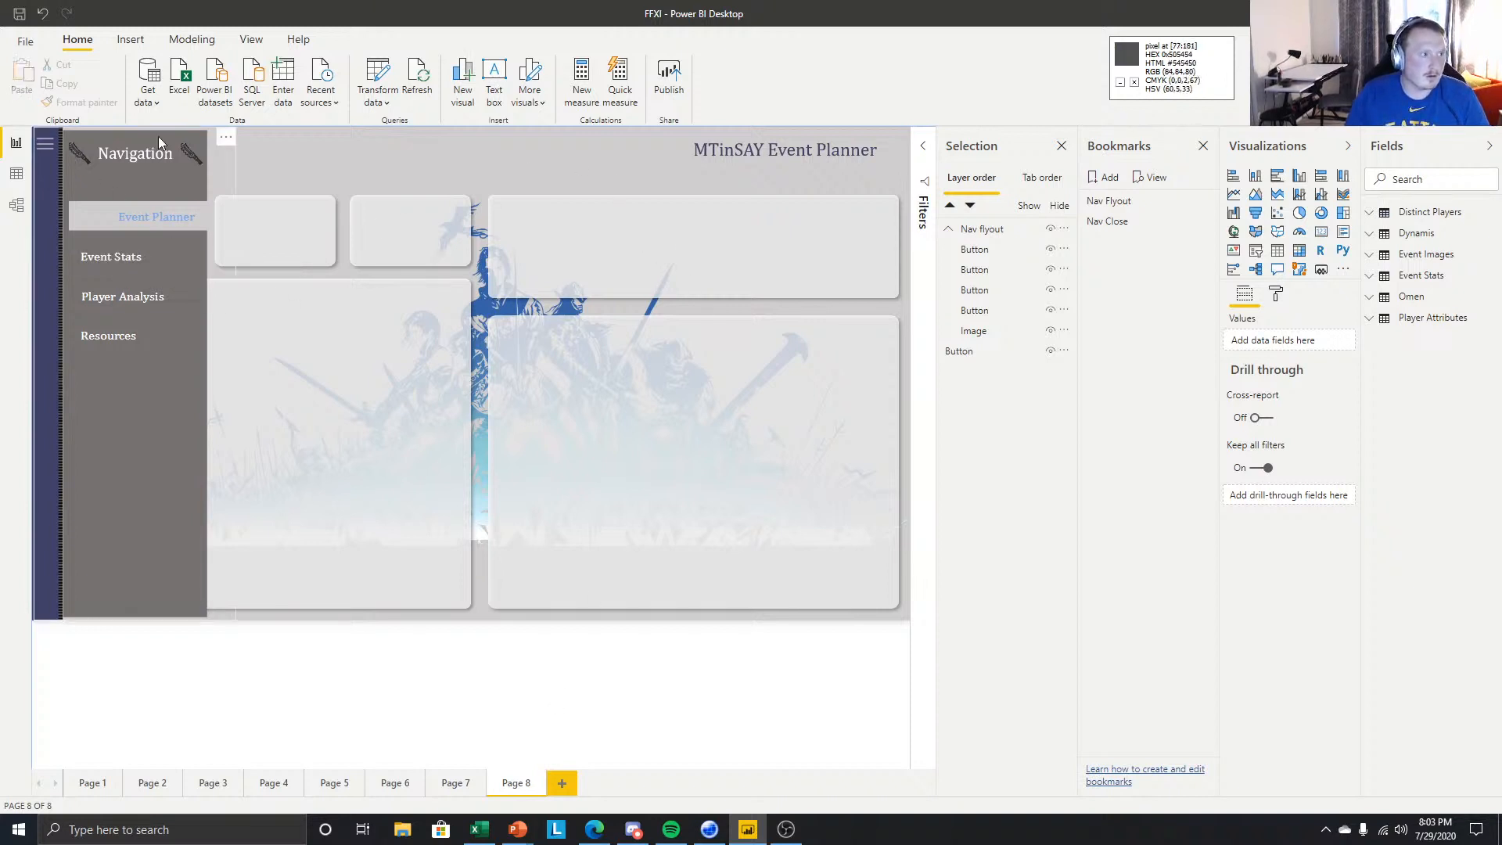
{"action": "left_click", "coordinate": [1110, 222]}
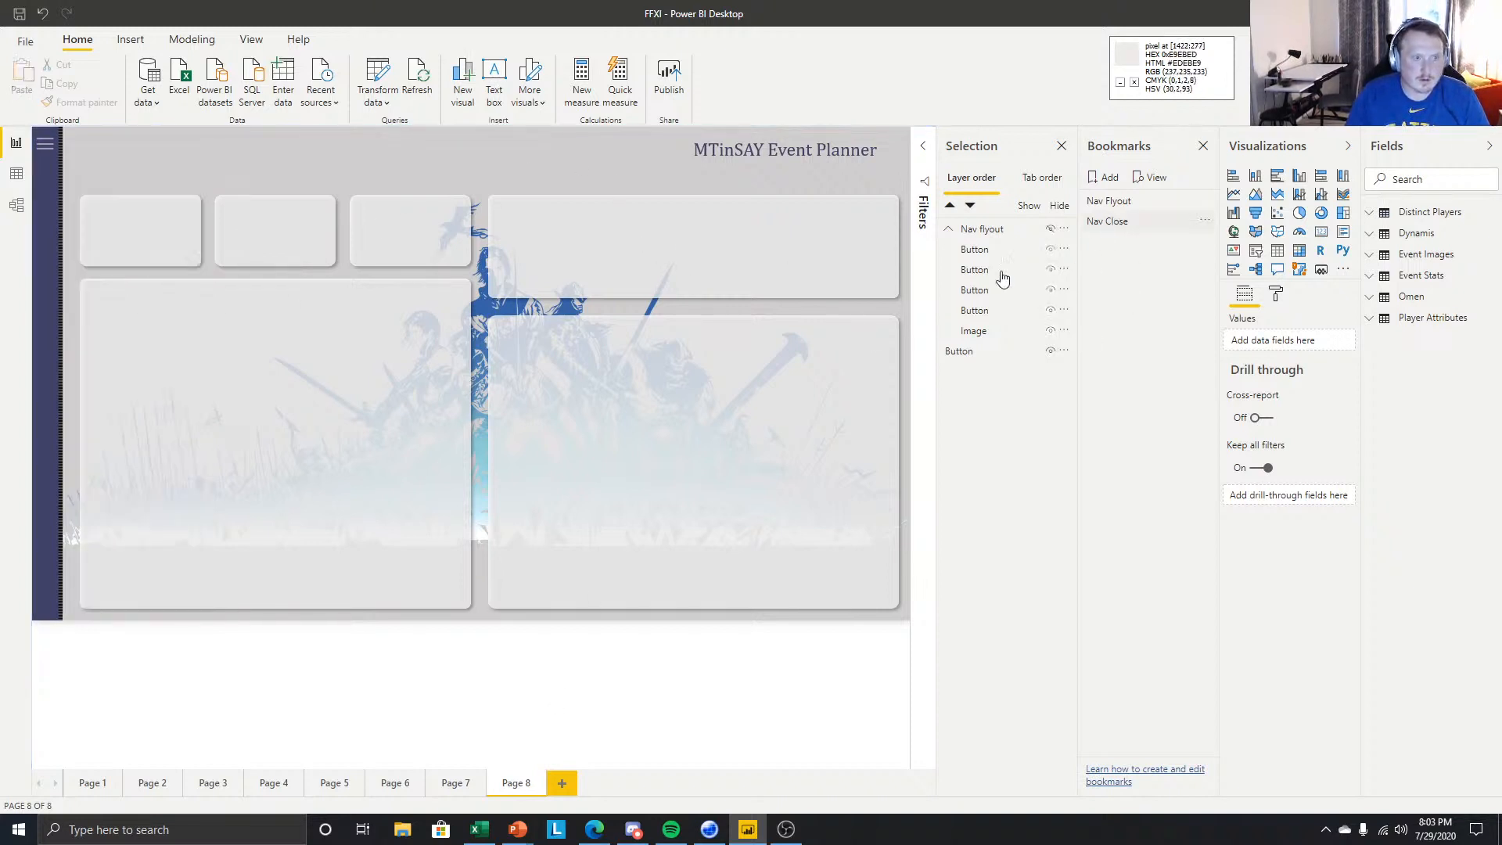
{"action": "left_click", "coordinate": [1277, 294]}
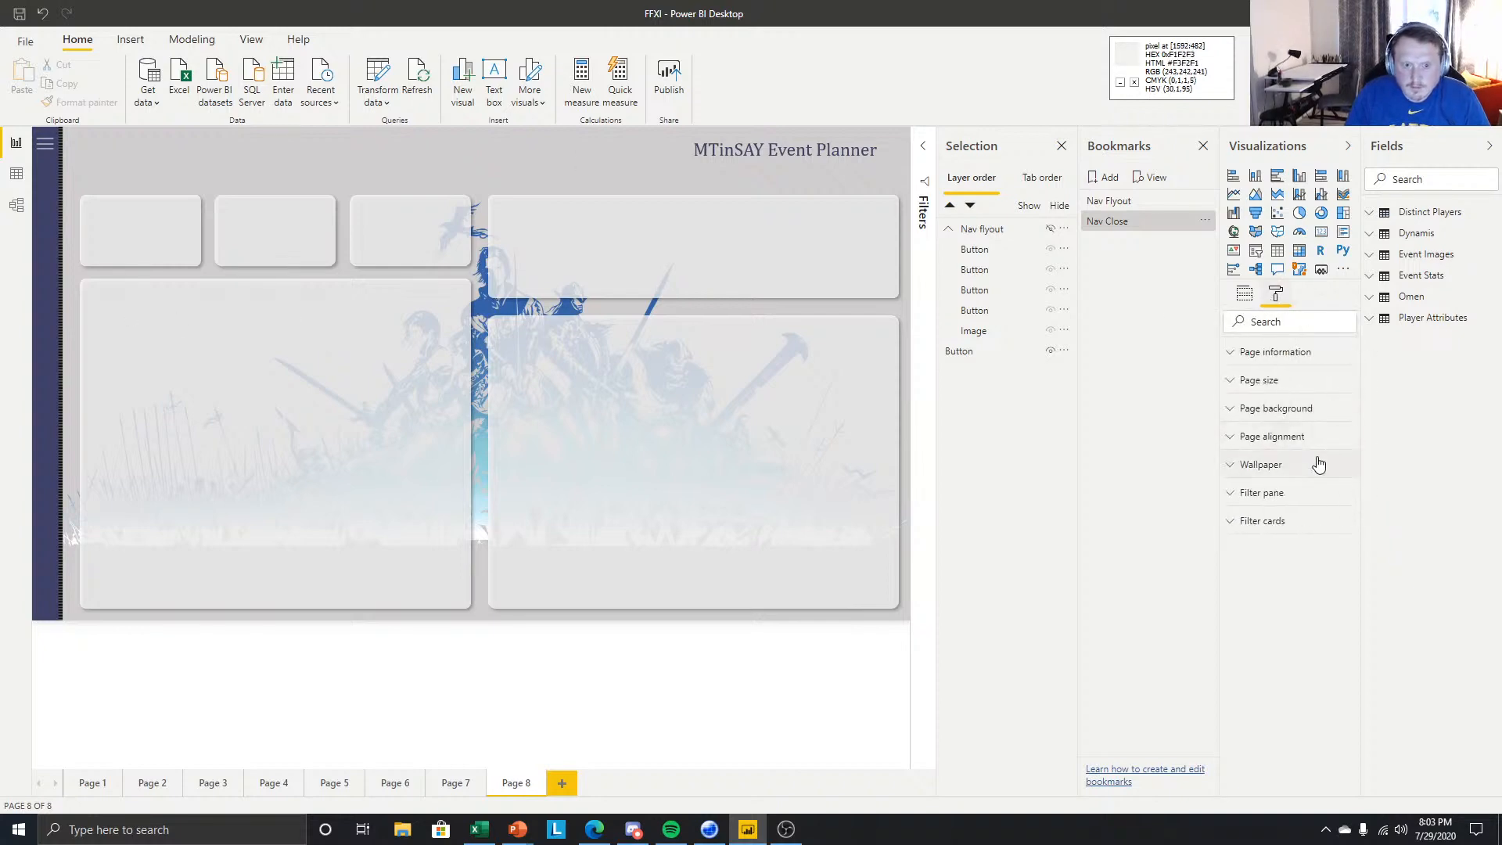
{"action": "left_click", "coordinate": [1288, 416]}
{"action": "left_click", "coordinate": [1322, 546]}
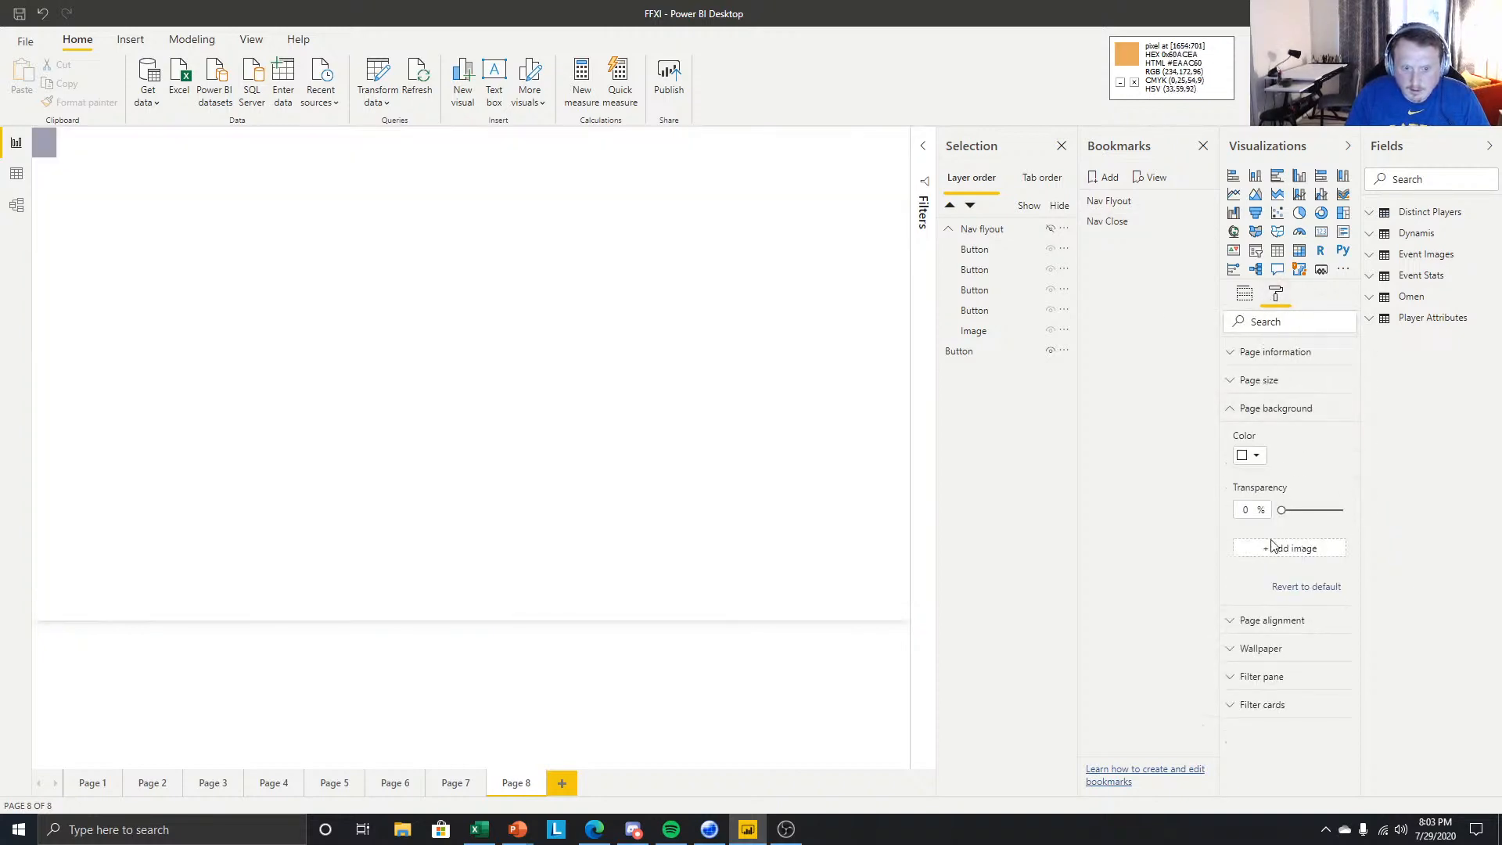
{"action": "left_click", "coordinate": [1292, 550]}
{"action": "double_click", "coordinate": [231, 247]}
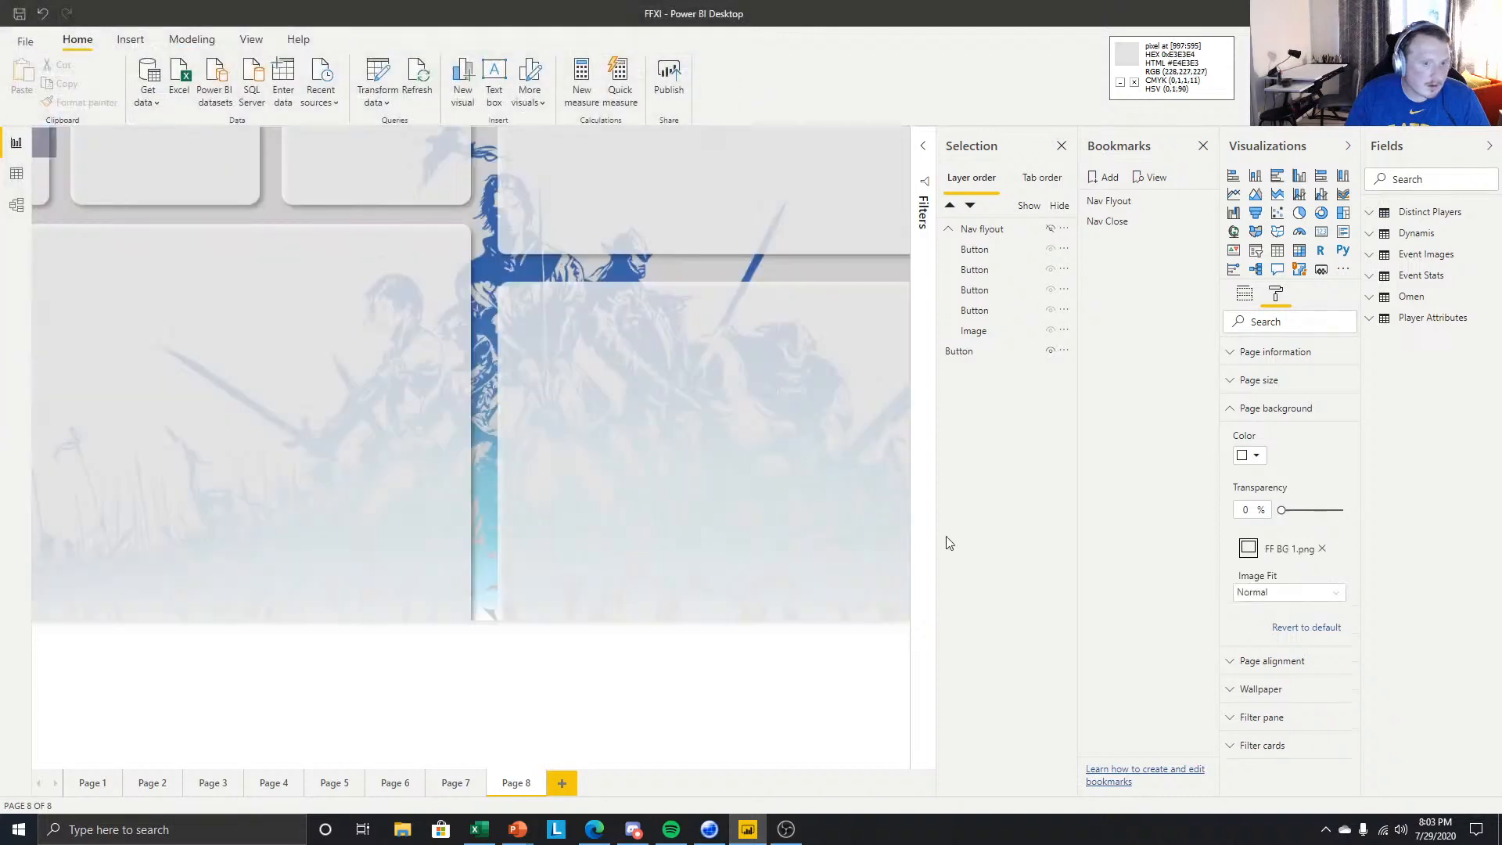
{"action": "left_click", "coordinate": [1284, 598]}
{"action": "left_click", "coordinate": [1261, 626]}
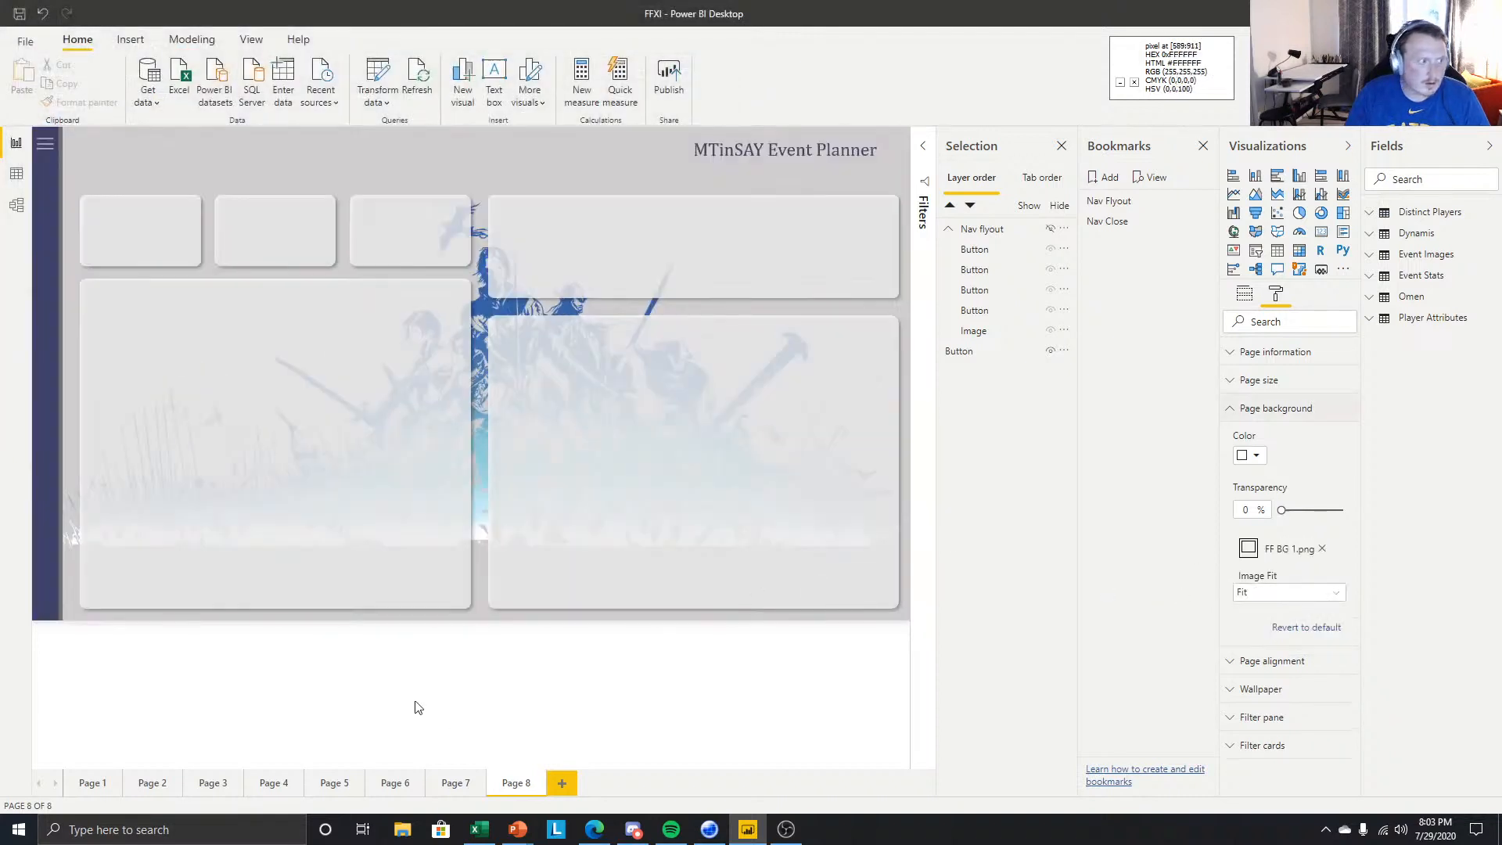
- Open the navigation flyout and nudge its background image and the Event Planner button slightly left toward the blue sidebar
{"action": "left_click", "coordinate": [45, 143], "text": "ctrl"}
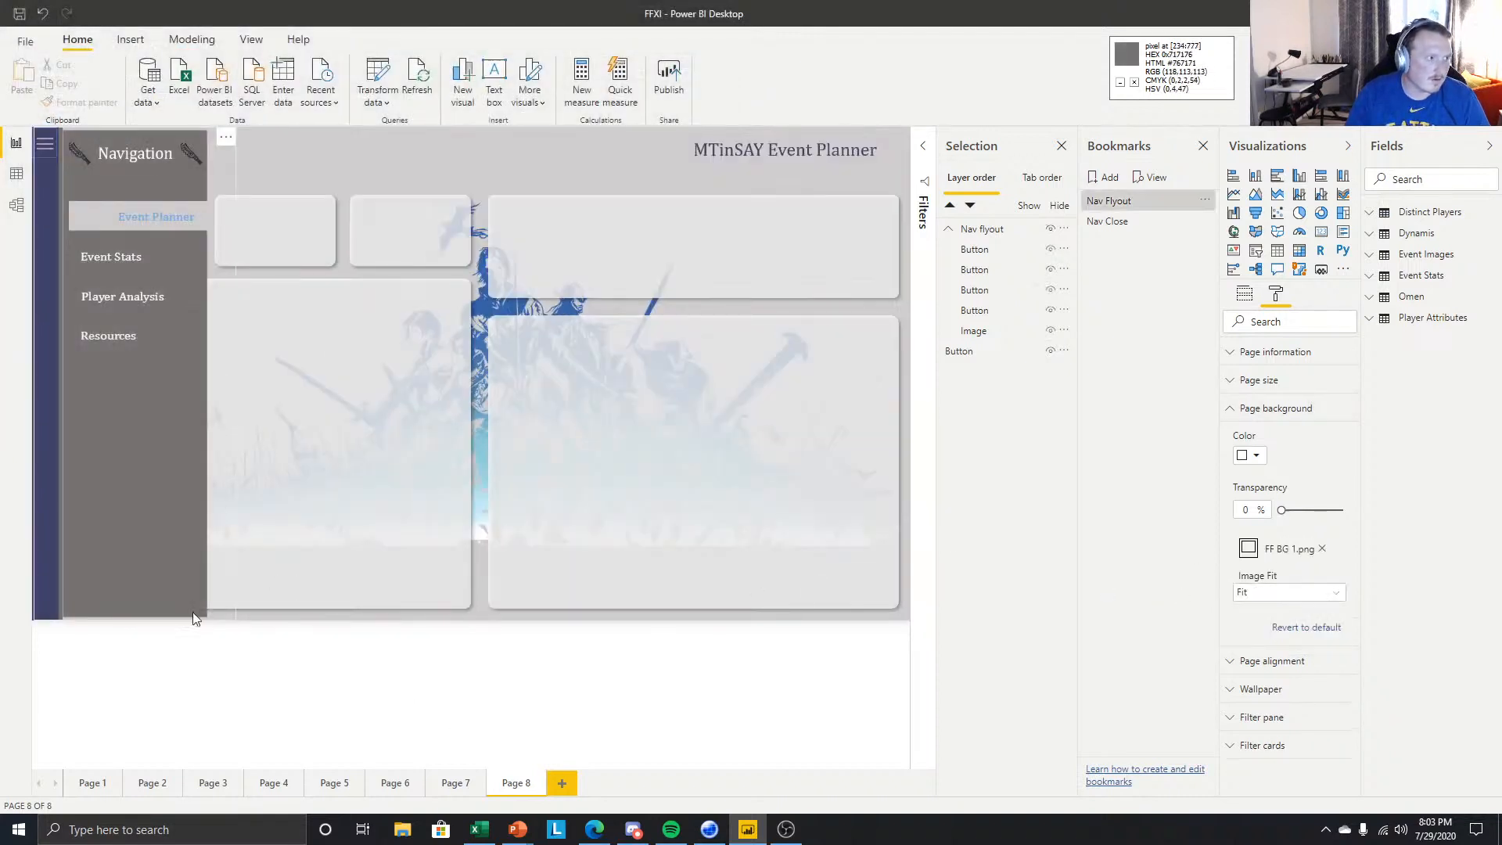
{"action": "left_click", "coordinate": [161, 533]}
{"action": "left_click", "coordinate": [162, 534]}
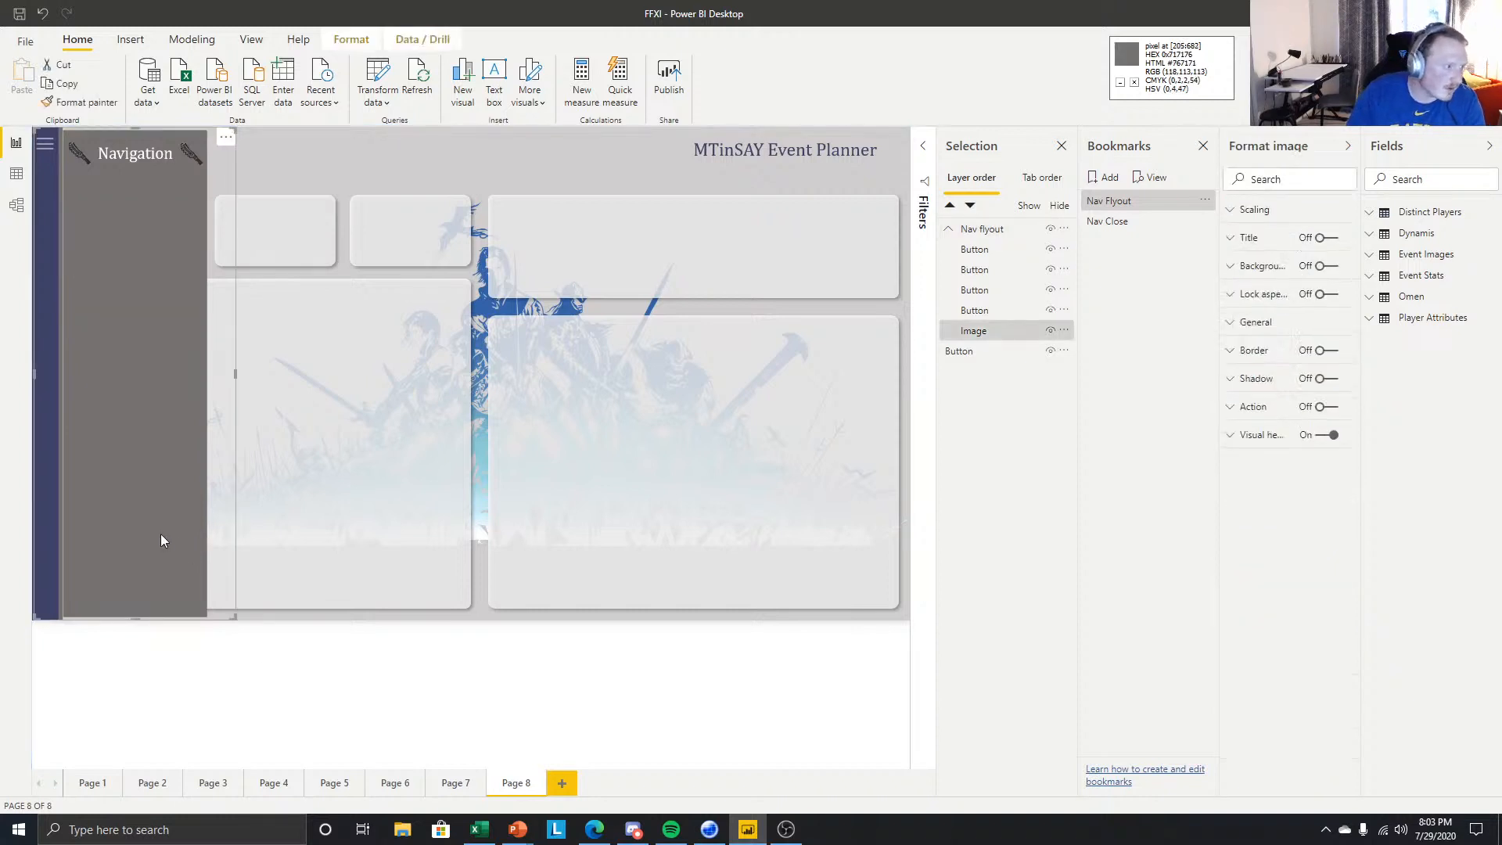
{"action": "left_click", "coordinate": [205, 759]}
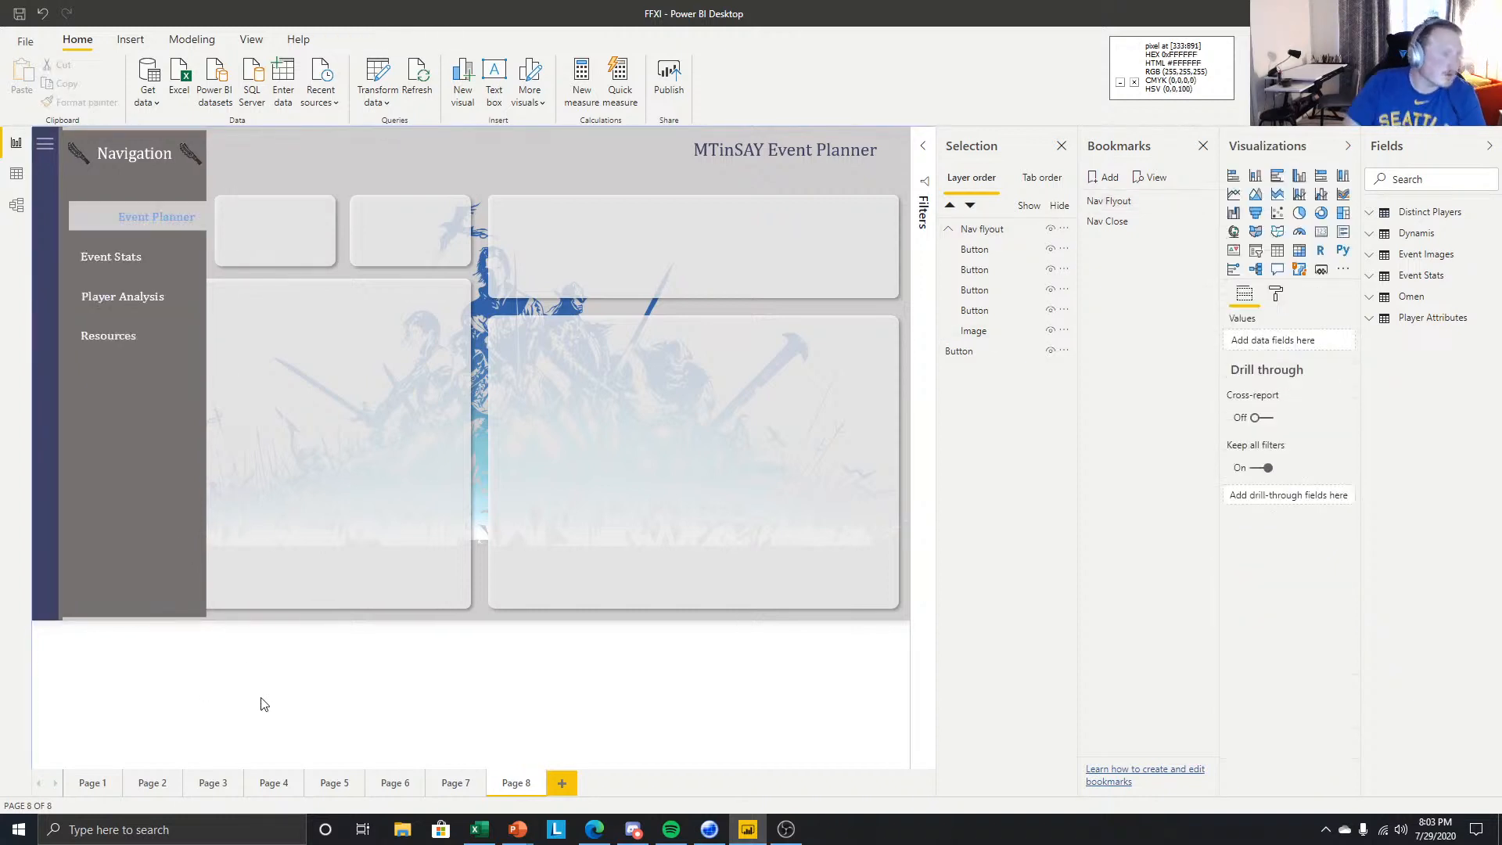
{"action": "left_click", "coordinate": [175, 213]}
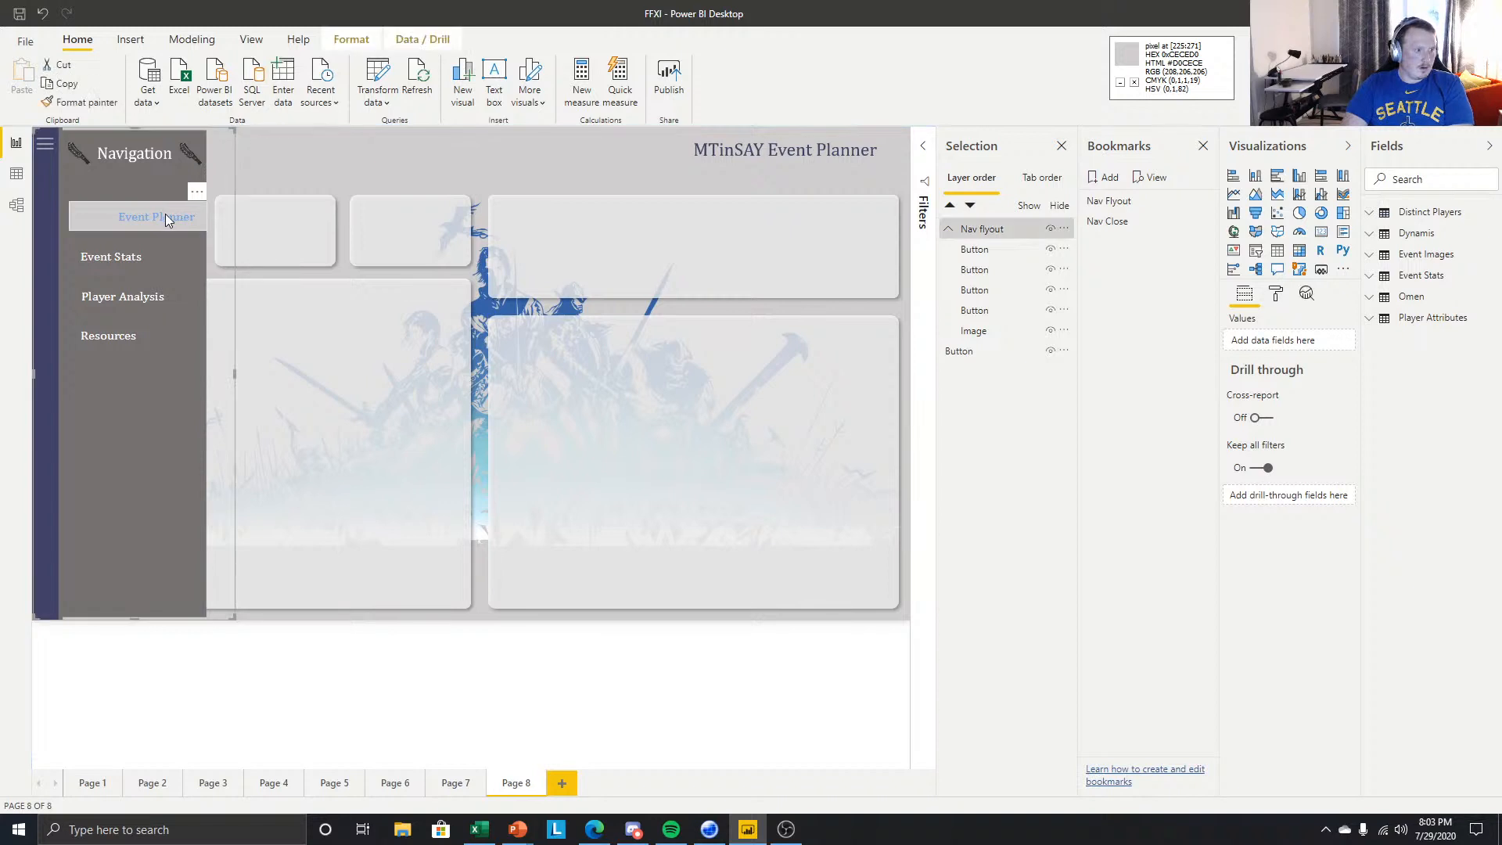
{"action": "left_click", "coordinate": [158, 219]}
{"action": "left_click", "coordinate": [199, 678]}
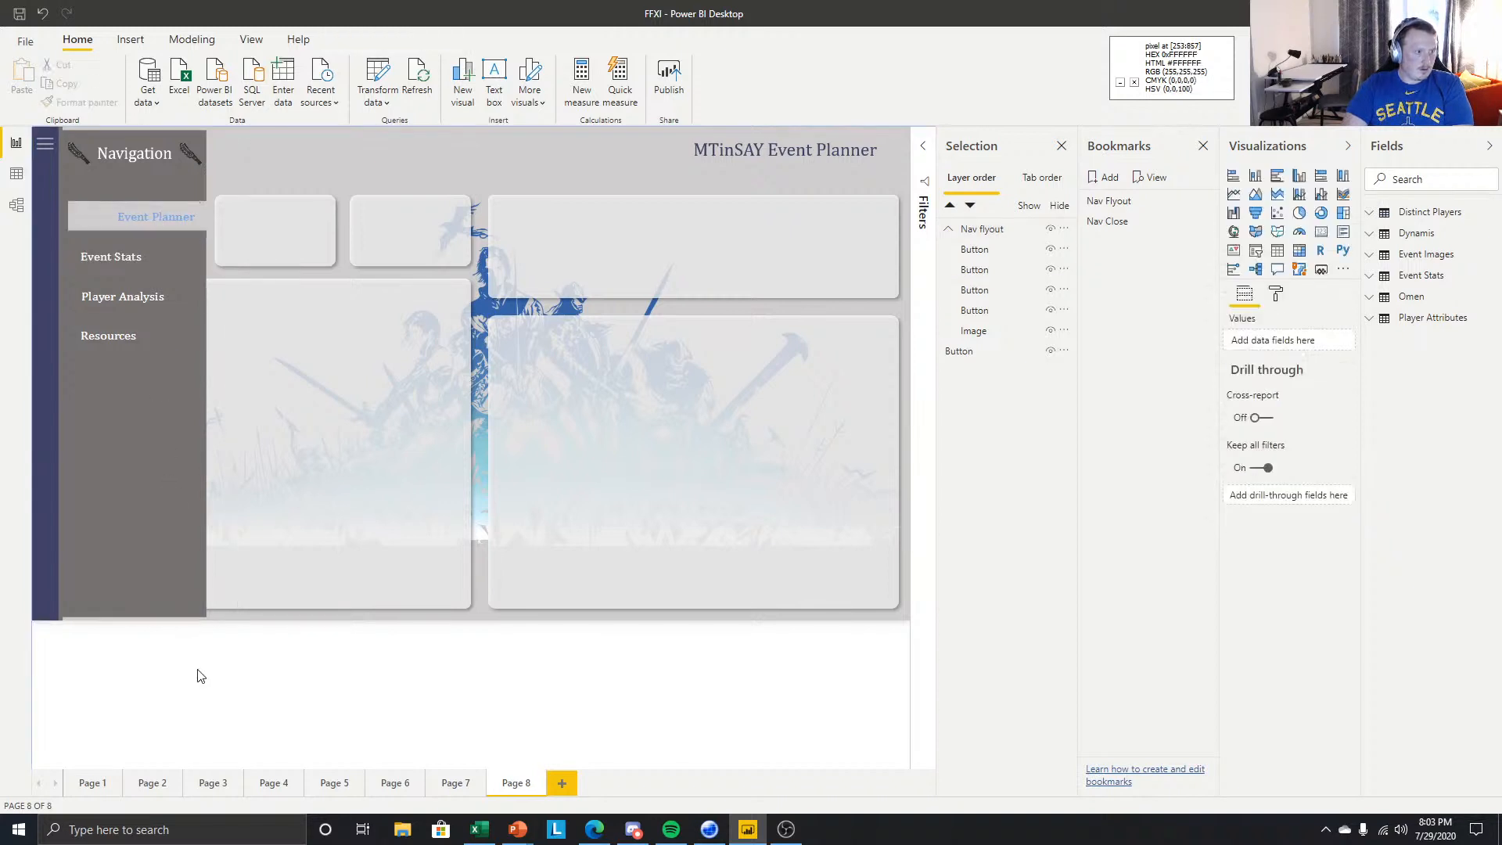
{"action": "left_click", "coordinate": [142, 213]}
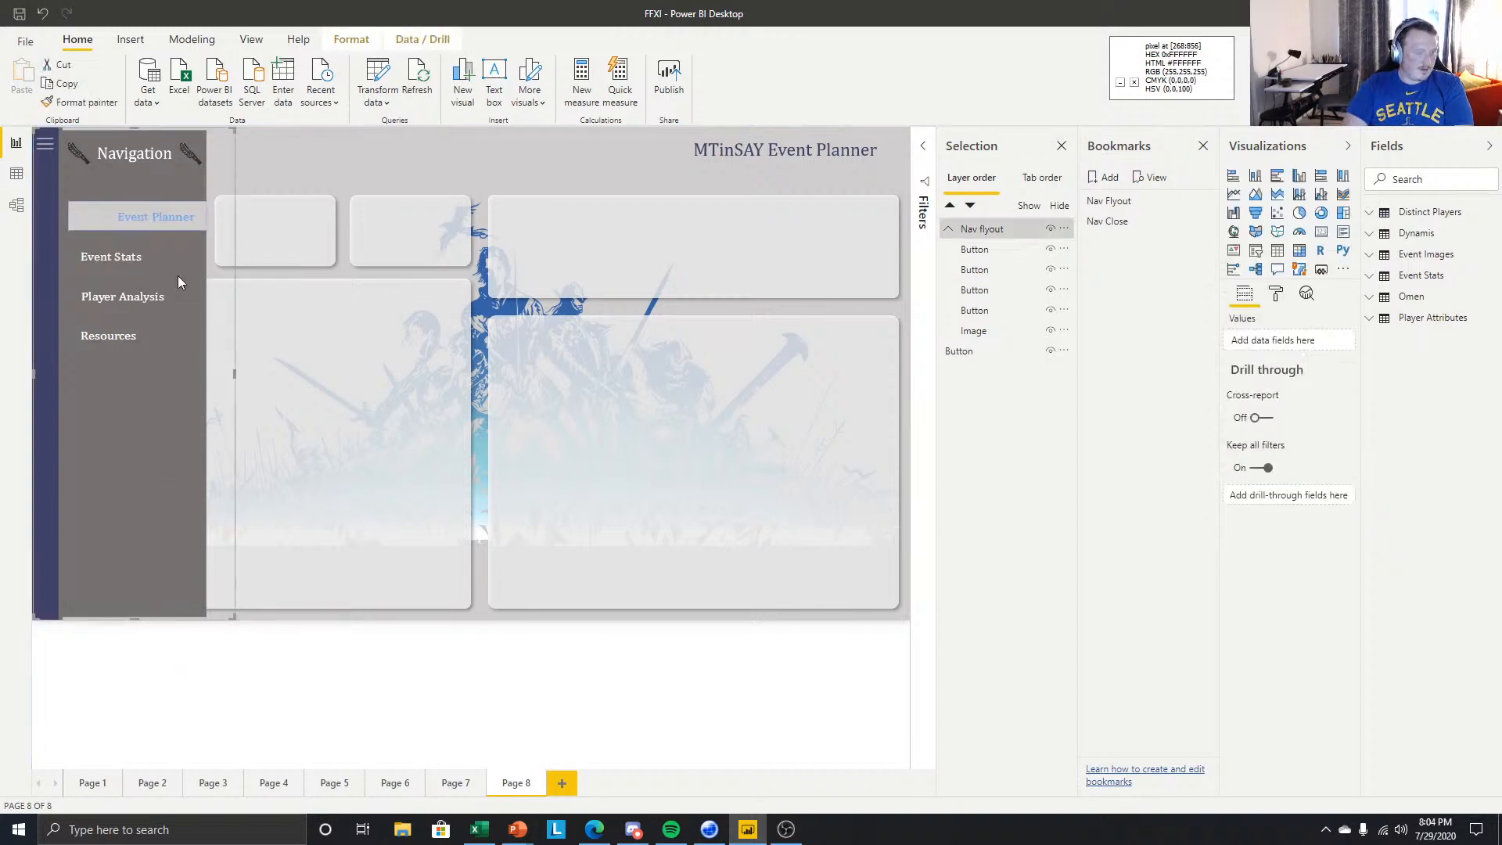
{"action": "left_click", "coordinate": [120, 213]}
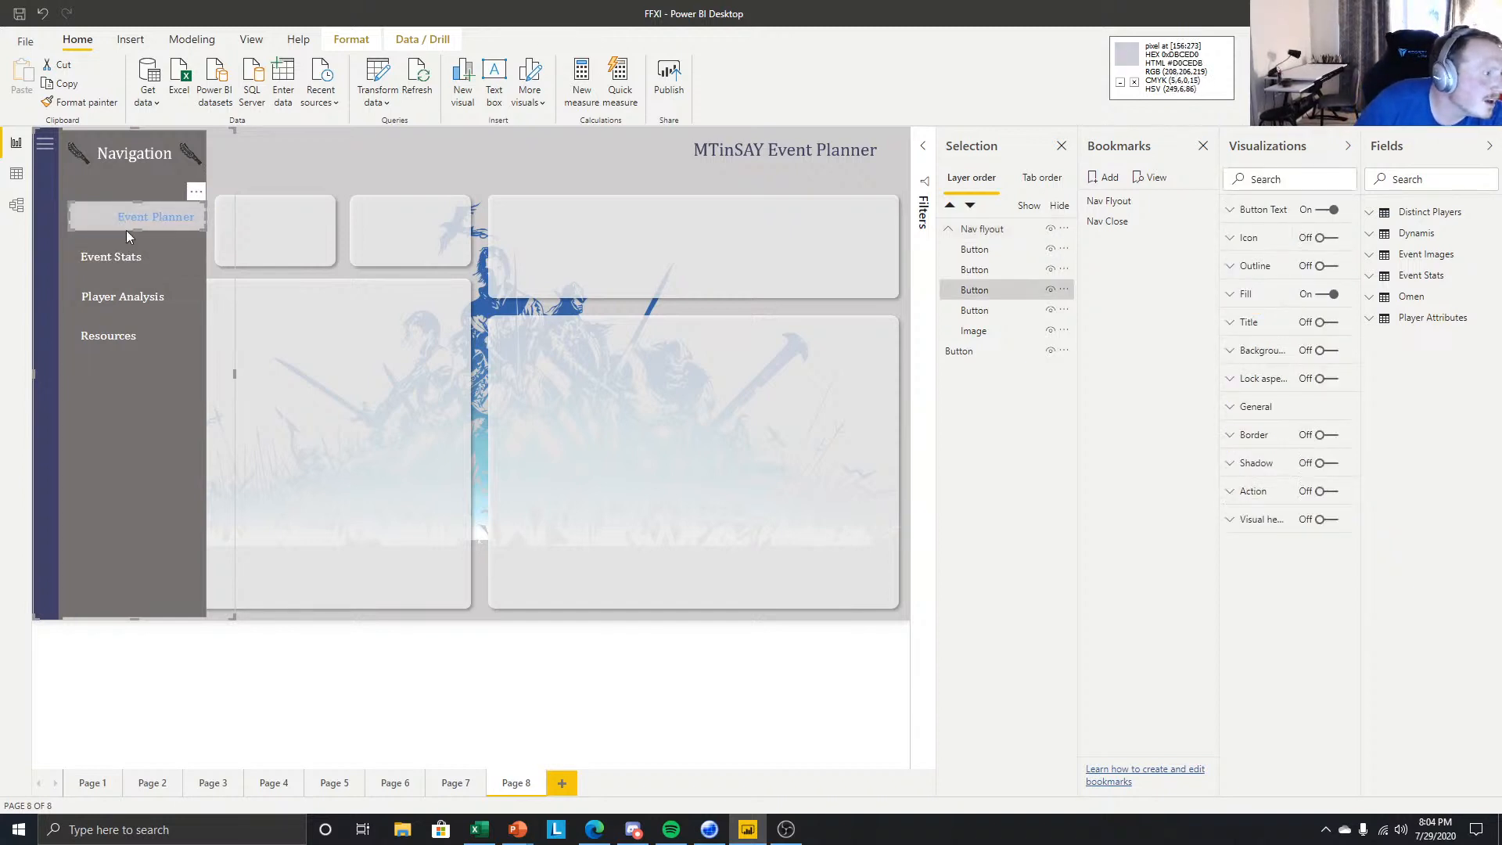
{"action": "left_click", "coordinate": [185, 721]}
{"action": "left_click", "coordinate": [175, 257]}
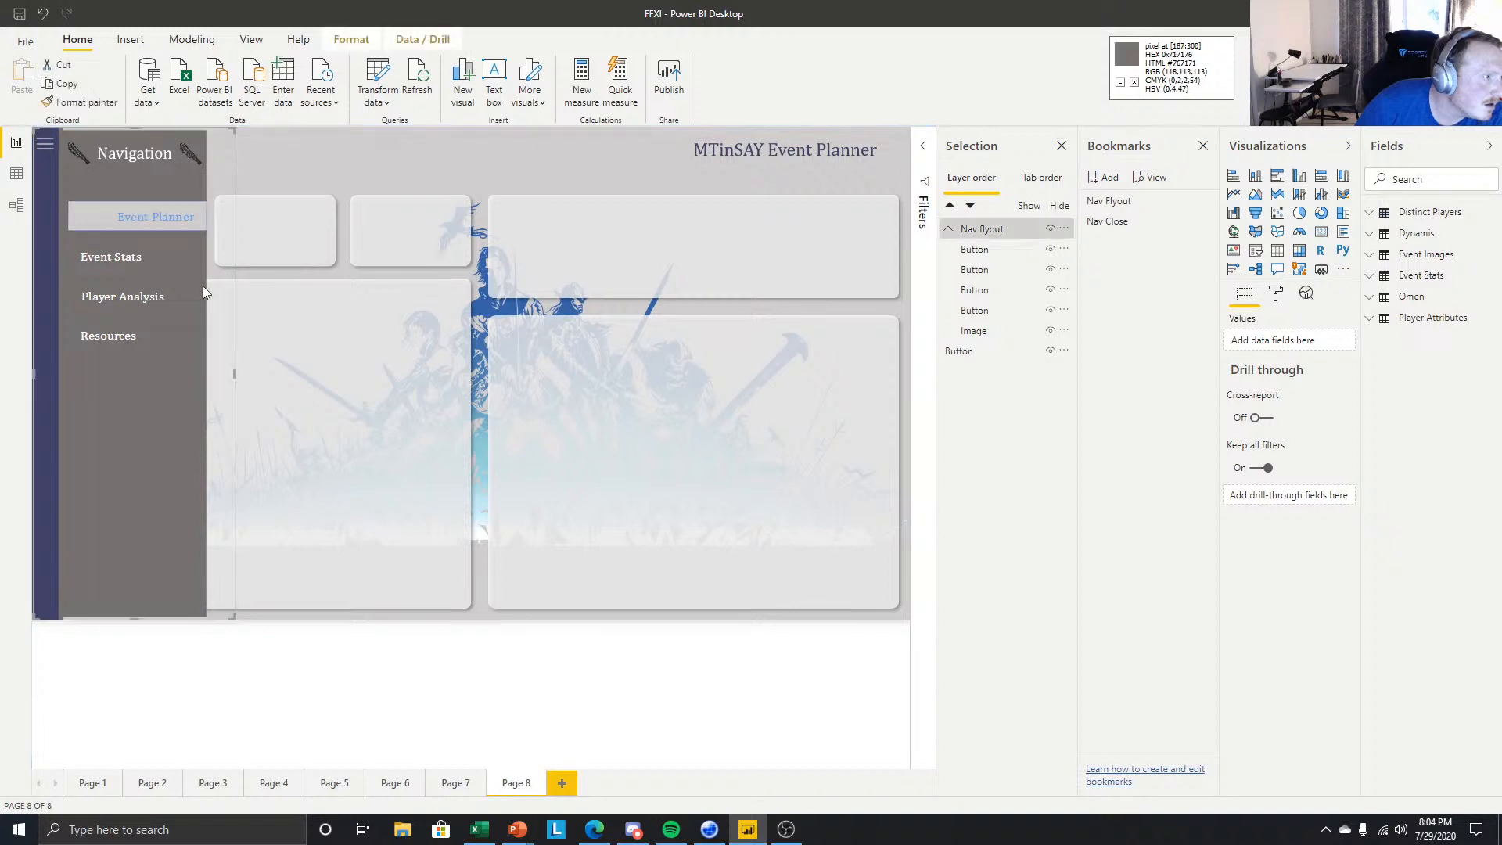
{"action": "left_click", "coordinate": [235, 670]}
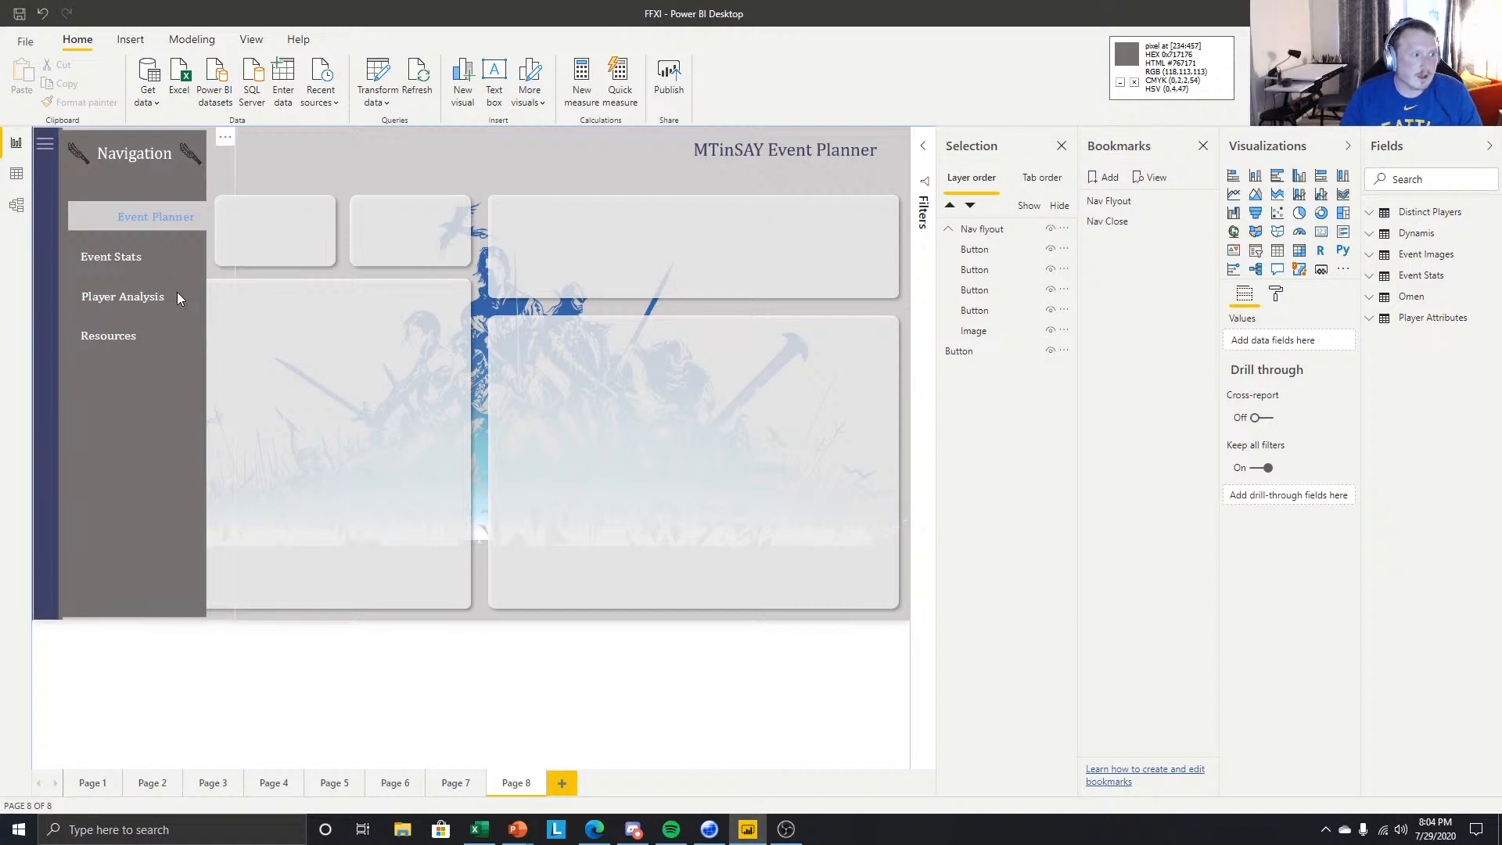
{"action": "left_click", "coordinate": [169, 415]}
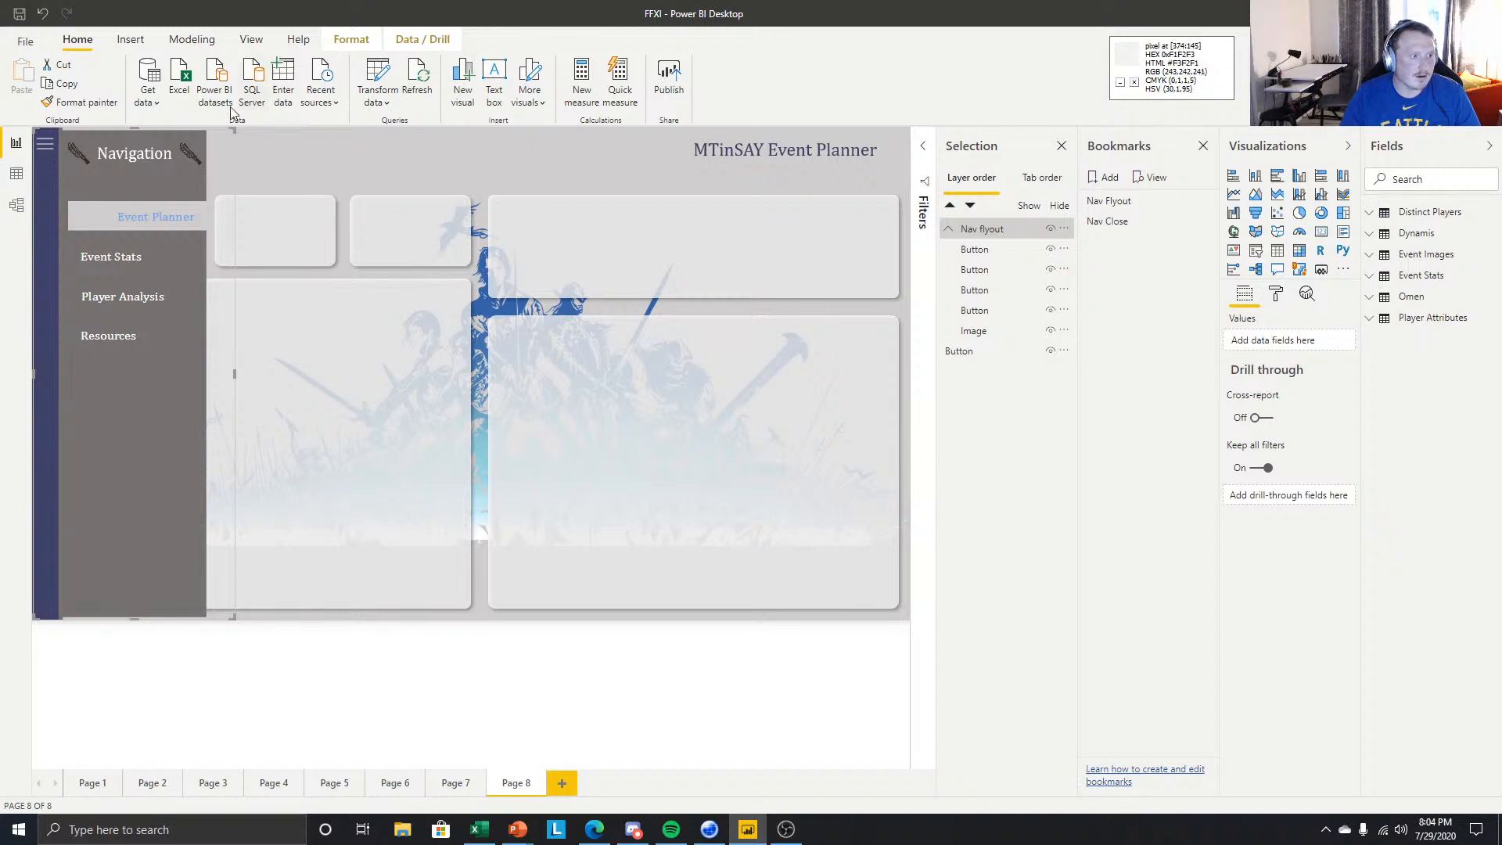
{"action": "left_click", "coordinate": [199, 448]}
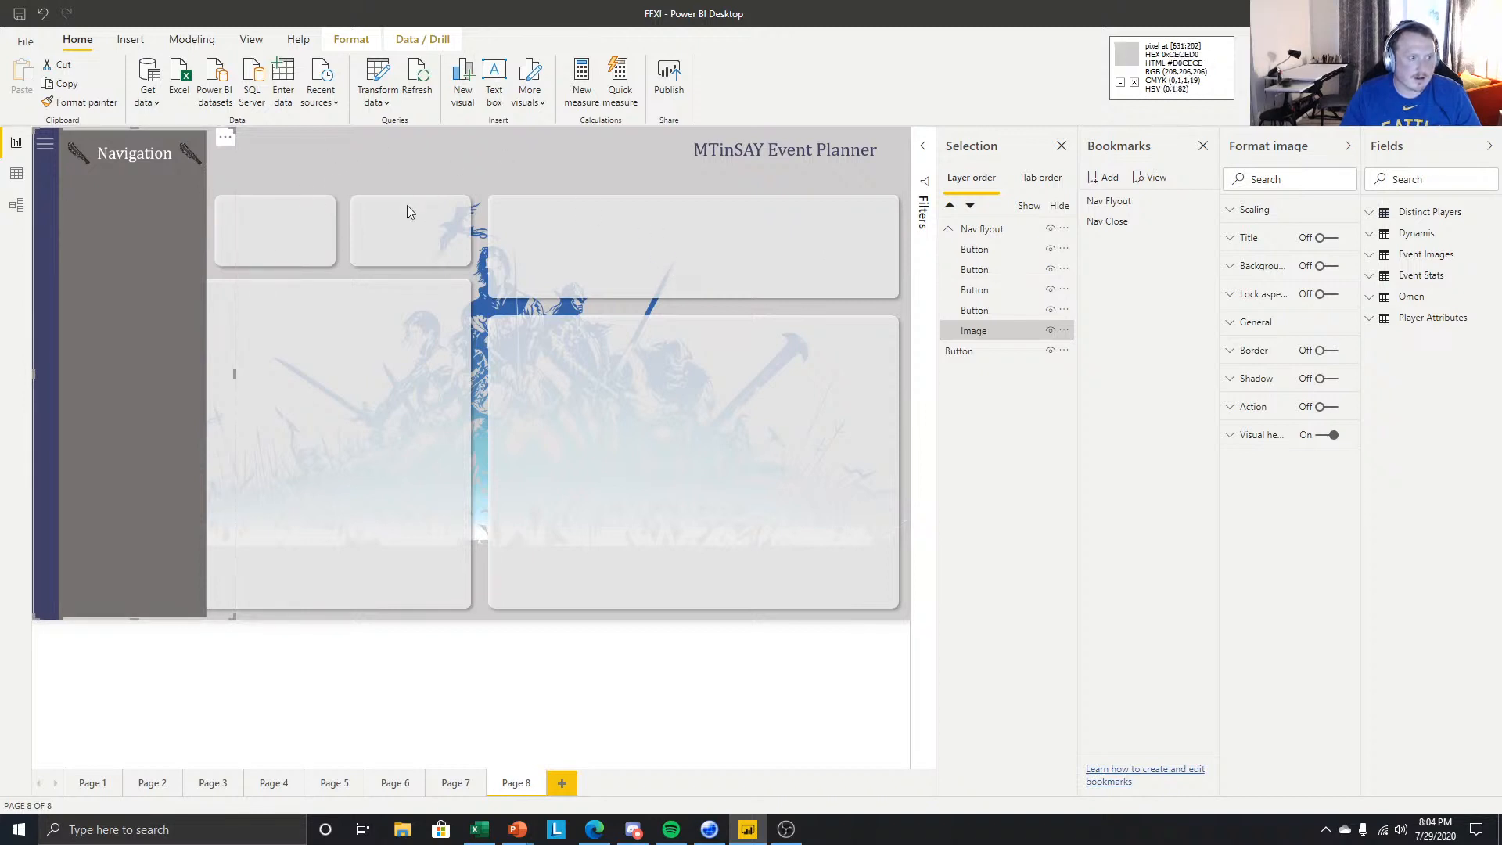
{"action": "left_click", "coordinate": [603, 144]}
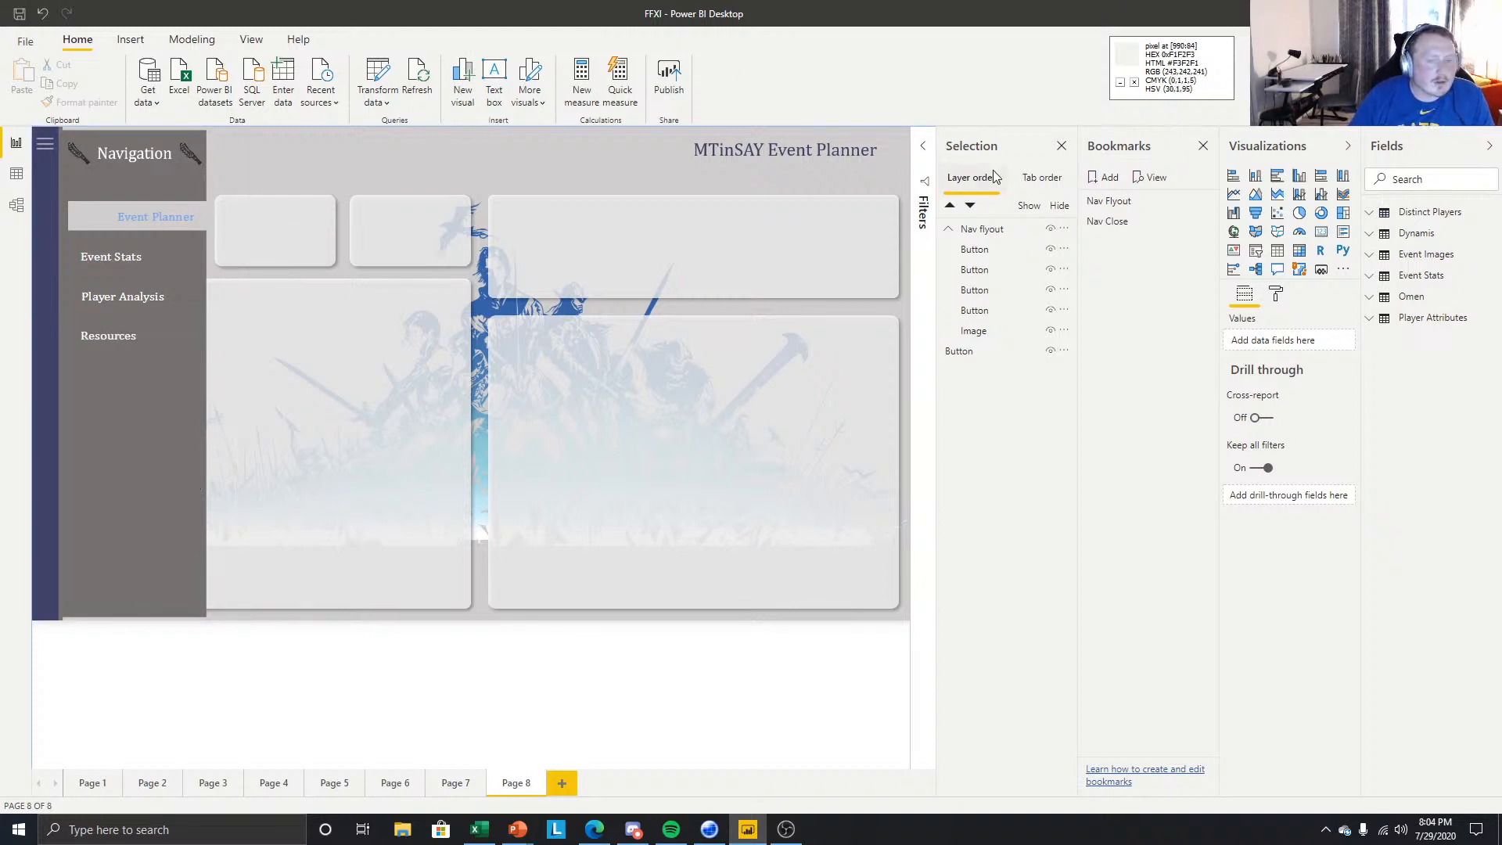
- Add a third bookmark and limit it to selected visuals
{"action": "left_click", "coordinate": [1105, 180]}
{"action": "left_click", "coordinate": [1204, 243]}
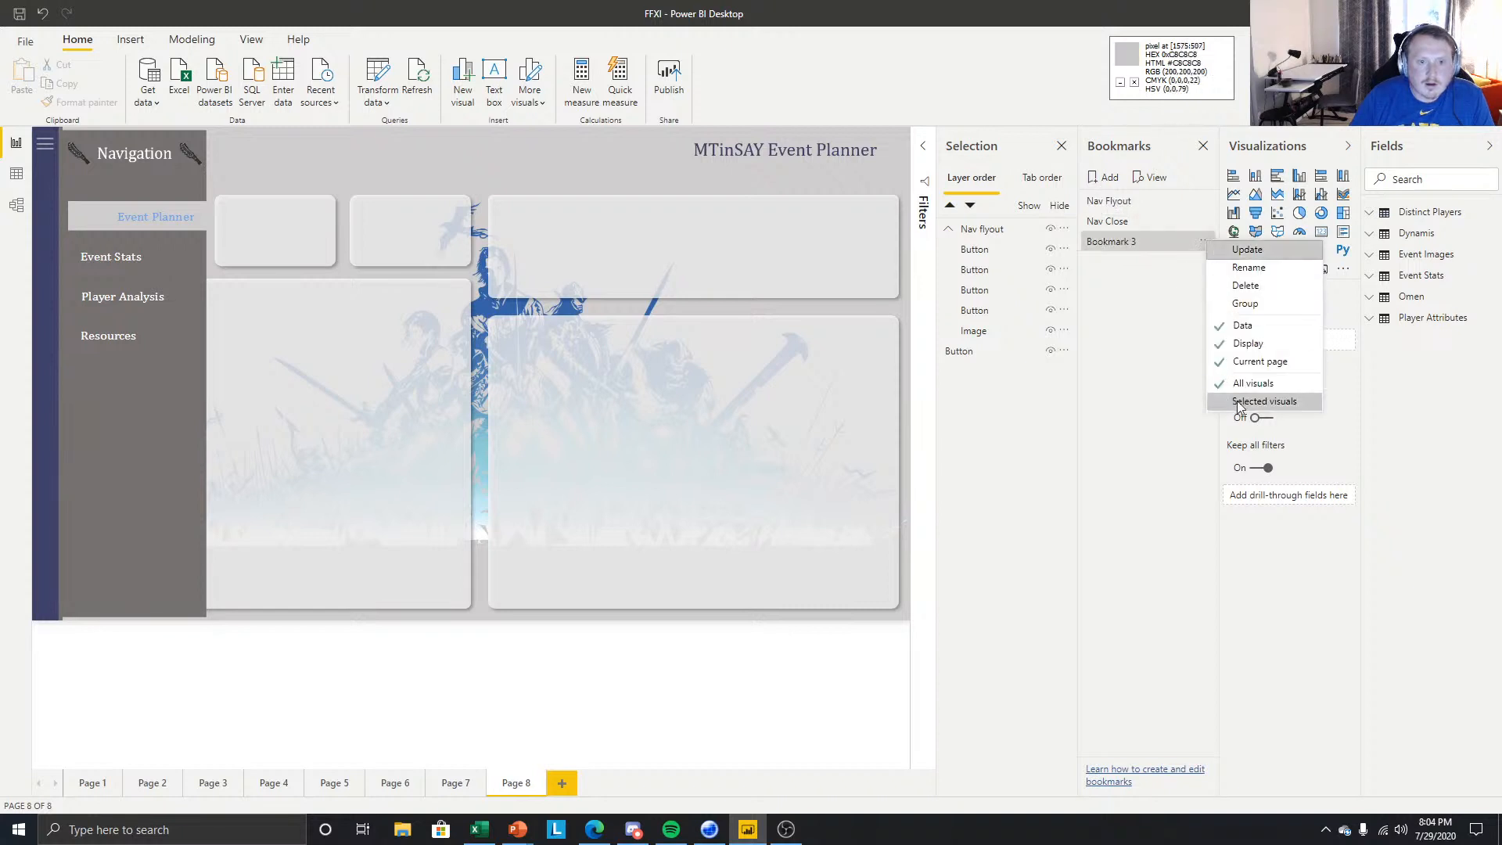
{"action": "left_click", "coordinate": [1245, 402]}
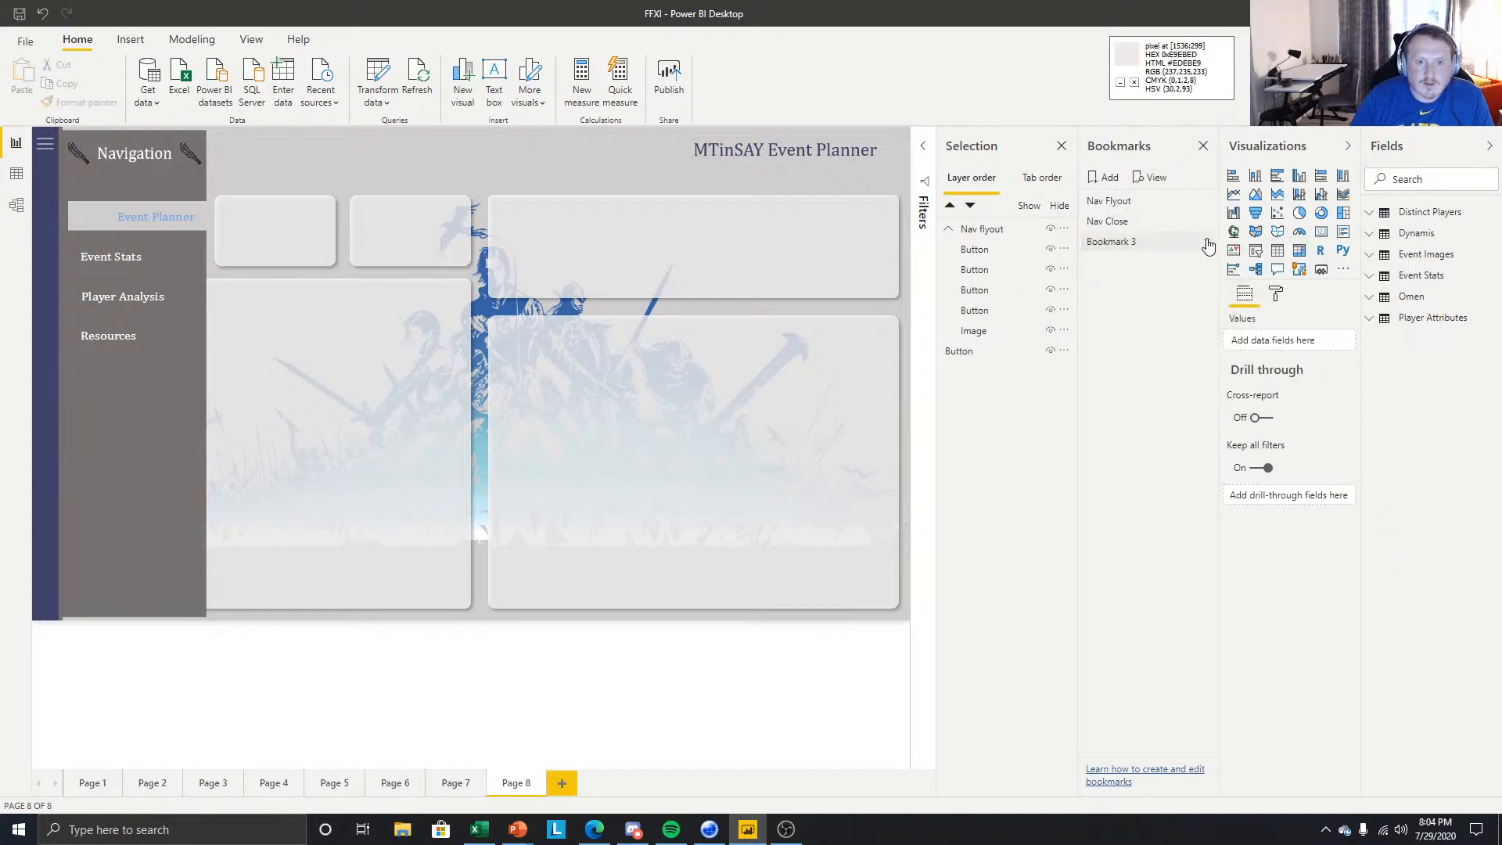
- Turn off the Data, Display and Current page options for Bookmark 3
{"action": "left_click", "coordinate": [1205, 241]}
{"action": "left_click", "coordinate": [1225, 327]}
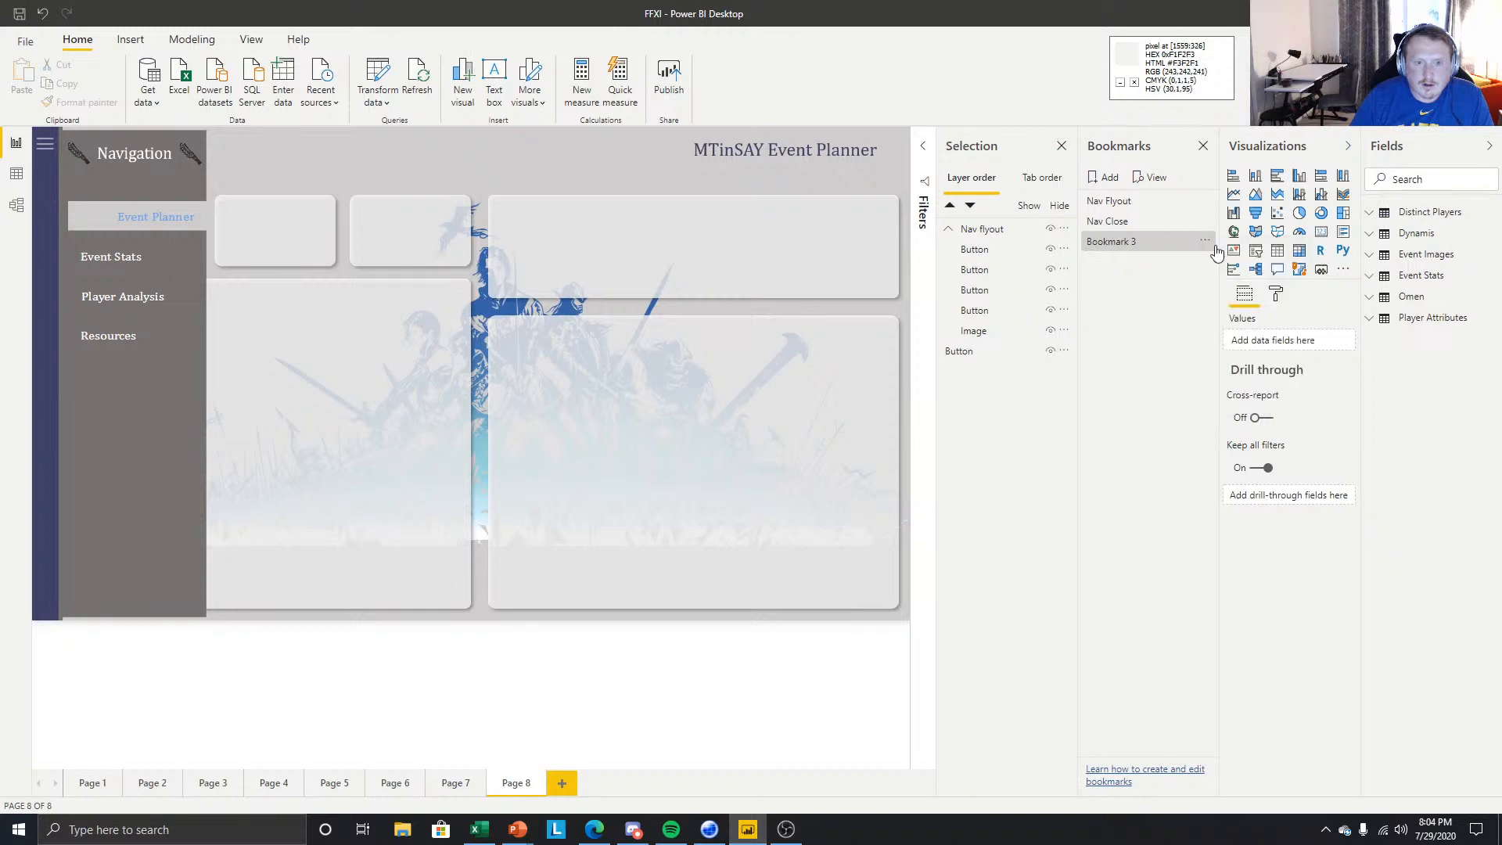
{"action": "left_click", "coordinate": [1205, 242]}
{"action": "left_click", "coordinate": [1251, 343]}
{"action": "left_click", "coordinate": [1206, 242]}
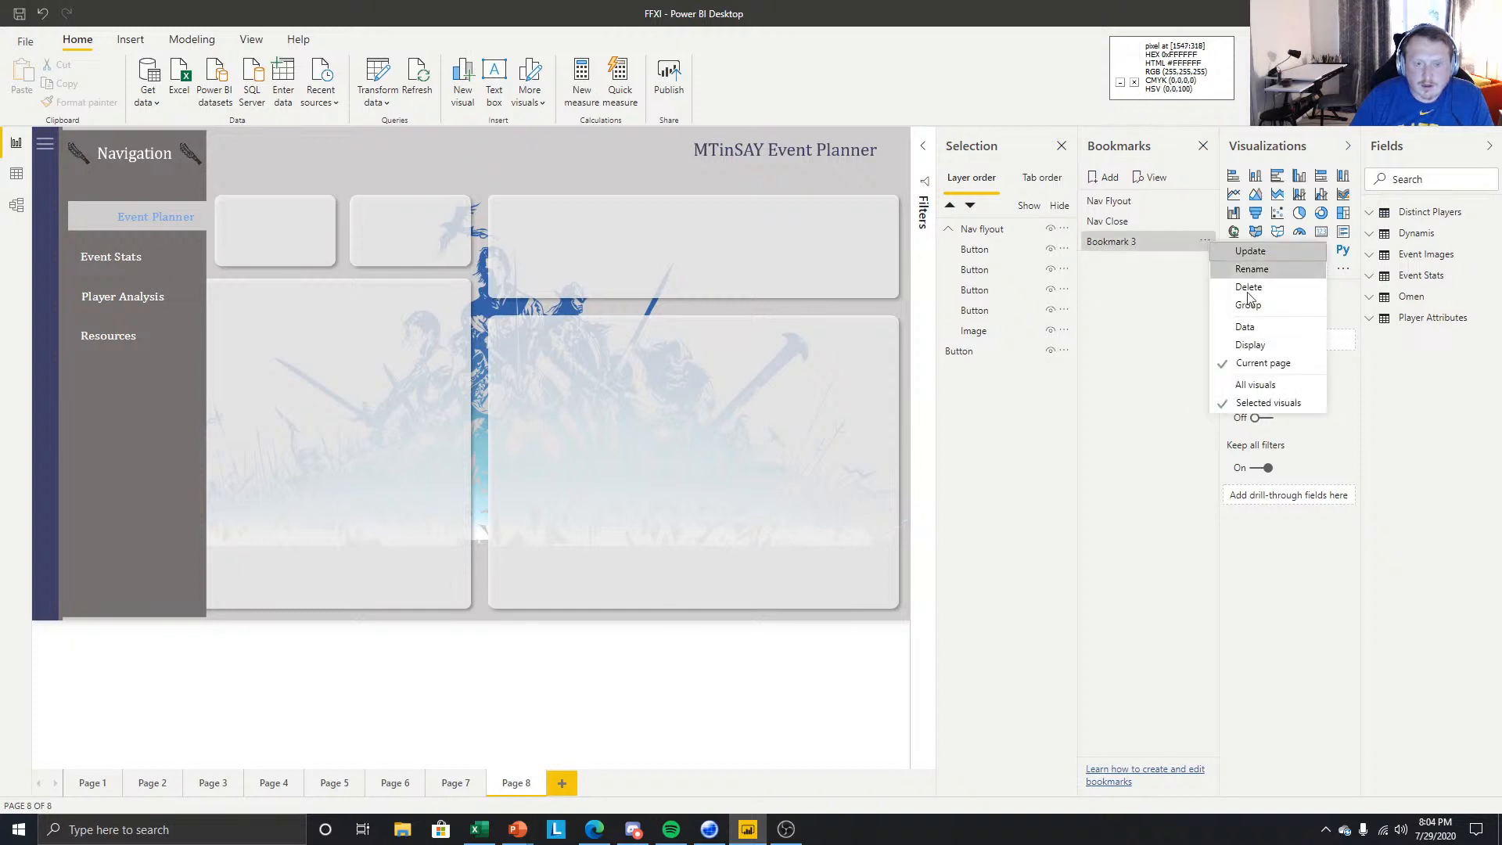
{"action": "left_click", "coordinate": [1245, 362]}
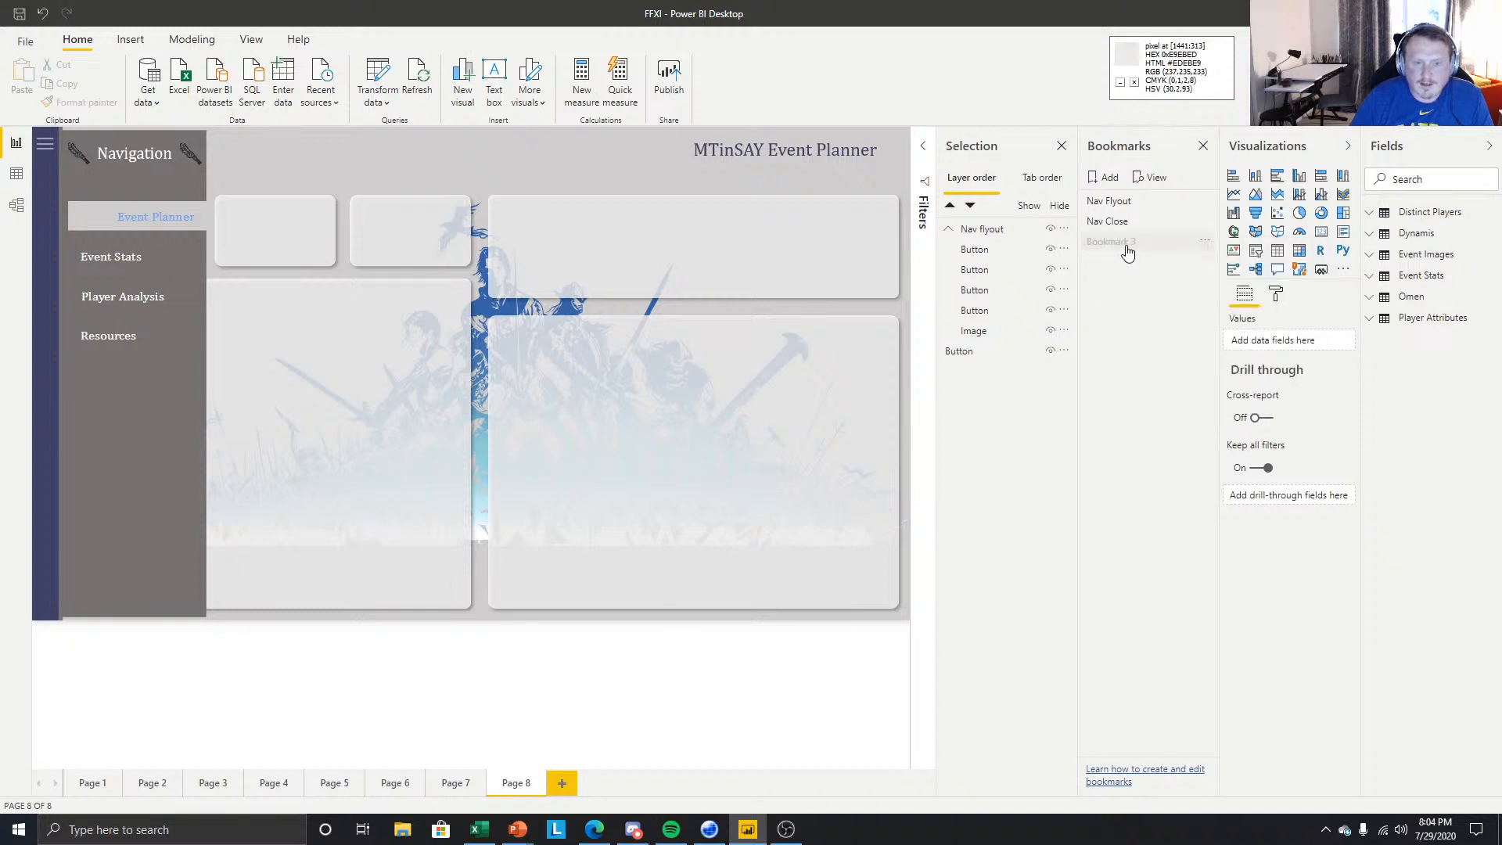
- Rename Bookmark 3 as Safe Click
{"action": "left_click", "coordinate": [1205, 241]}
{"action": "left_click", "coordinate": [1250, 267]}
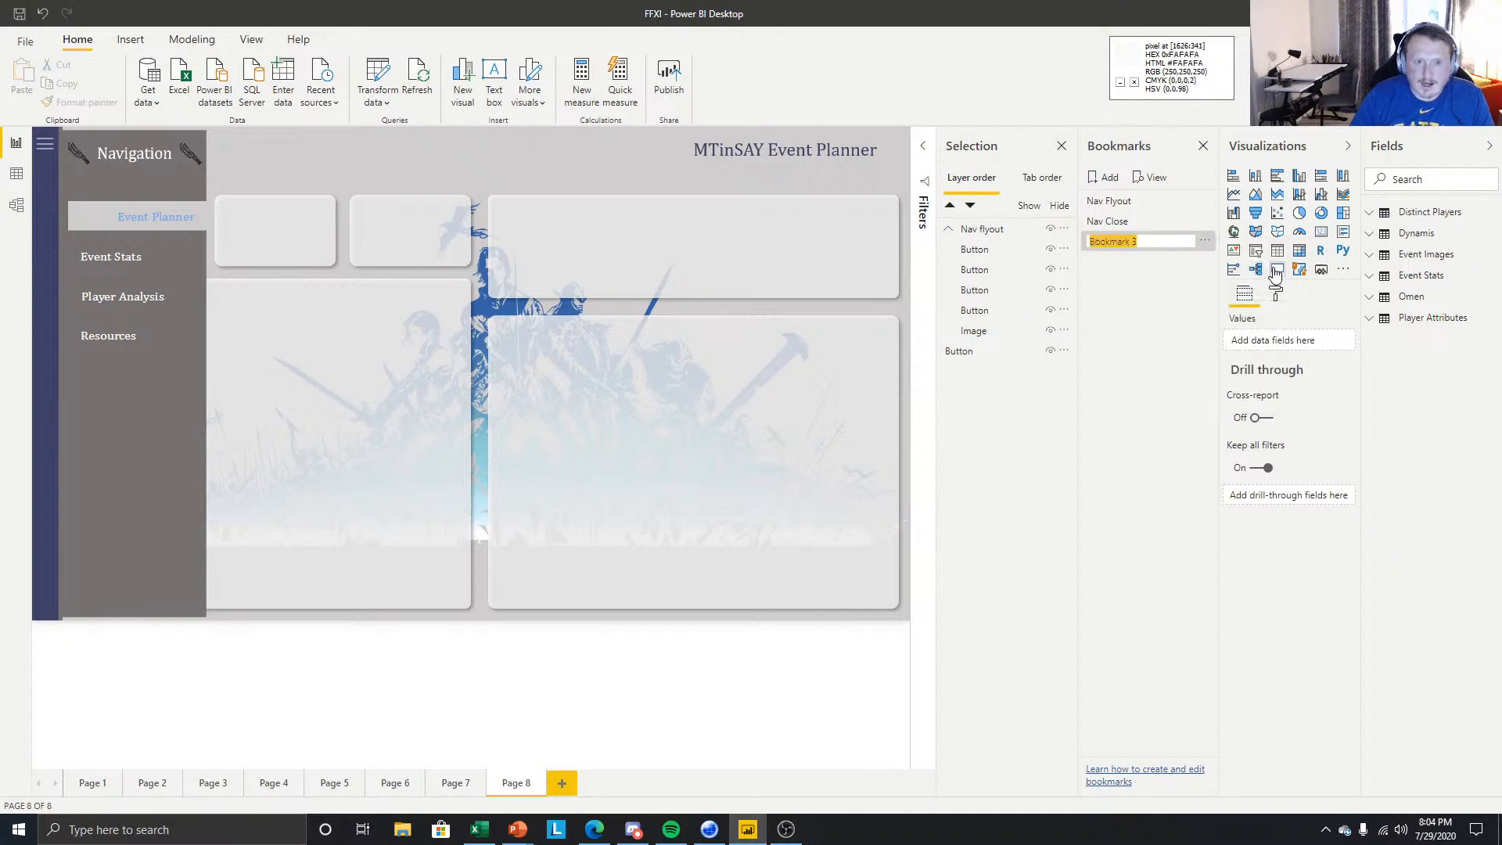
{"action": "type", "text": "DS"}
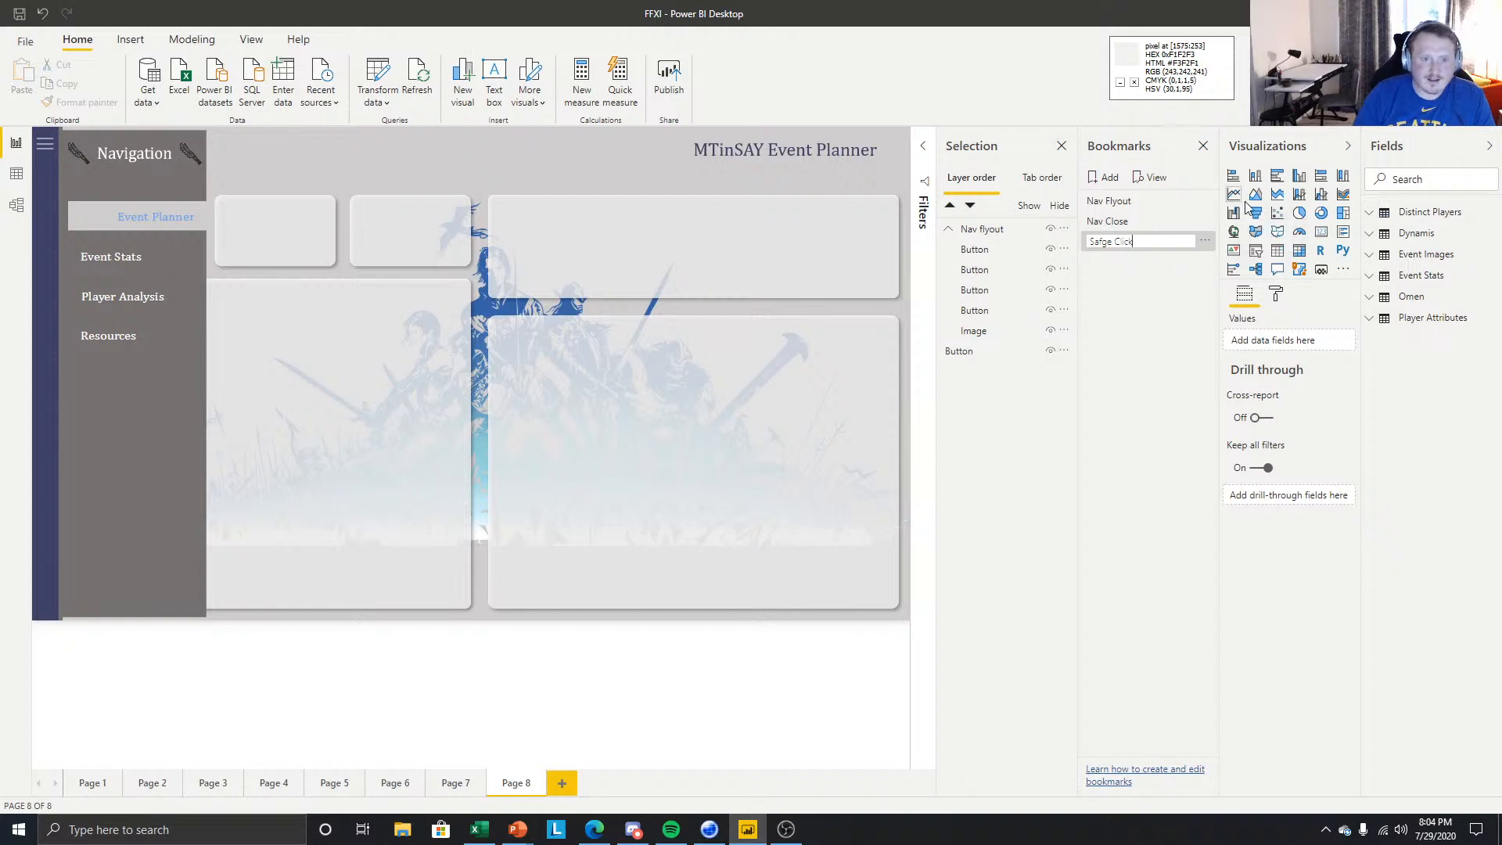
{"action": "left_click", "coordinate": [1114, 238]}
{"action": "key", "text": "BackSpace"}
{"action": "key", "text": "Return"}
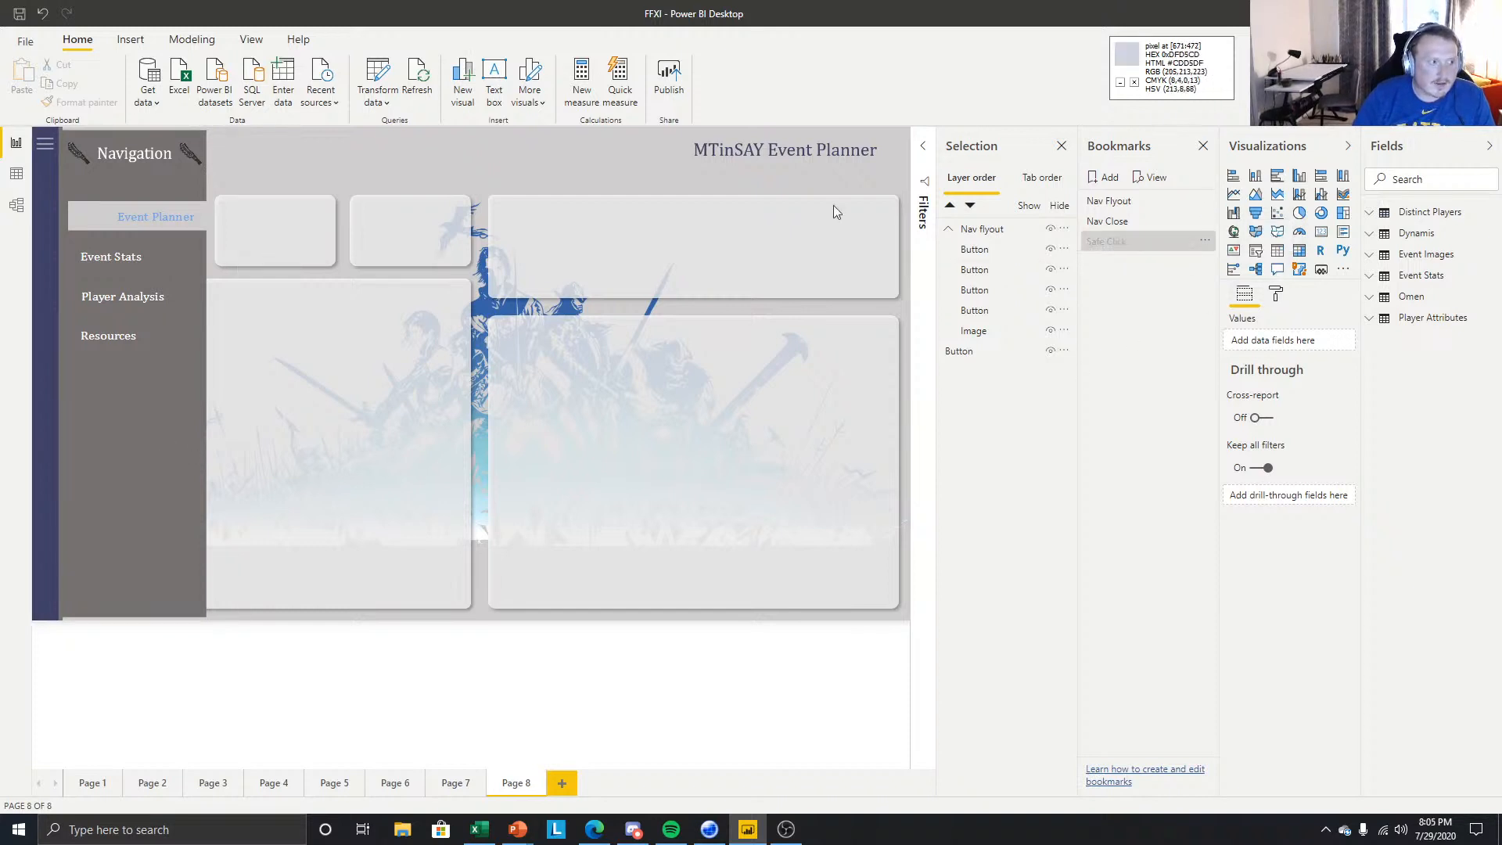
- Select the background image inside the Nav flyout group, turn off its visual header and turn on its action
{"action": "left_click", "coordinate": [163, 439]}
{"action": "left_click", "coordinate": [163, 438]}
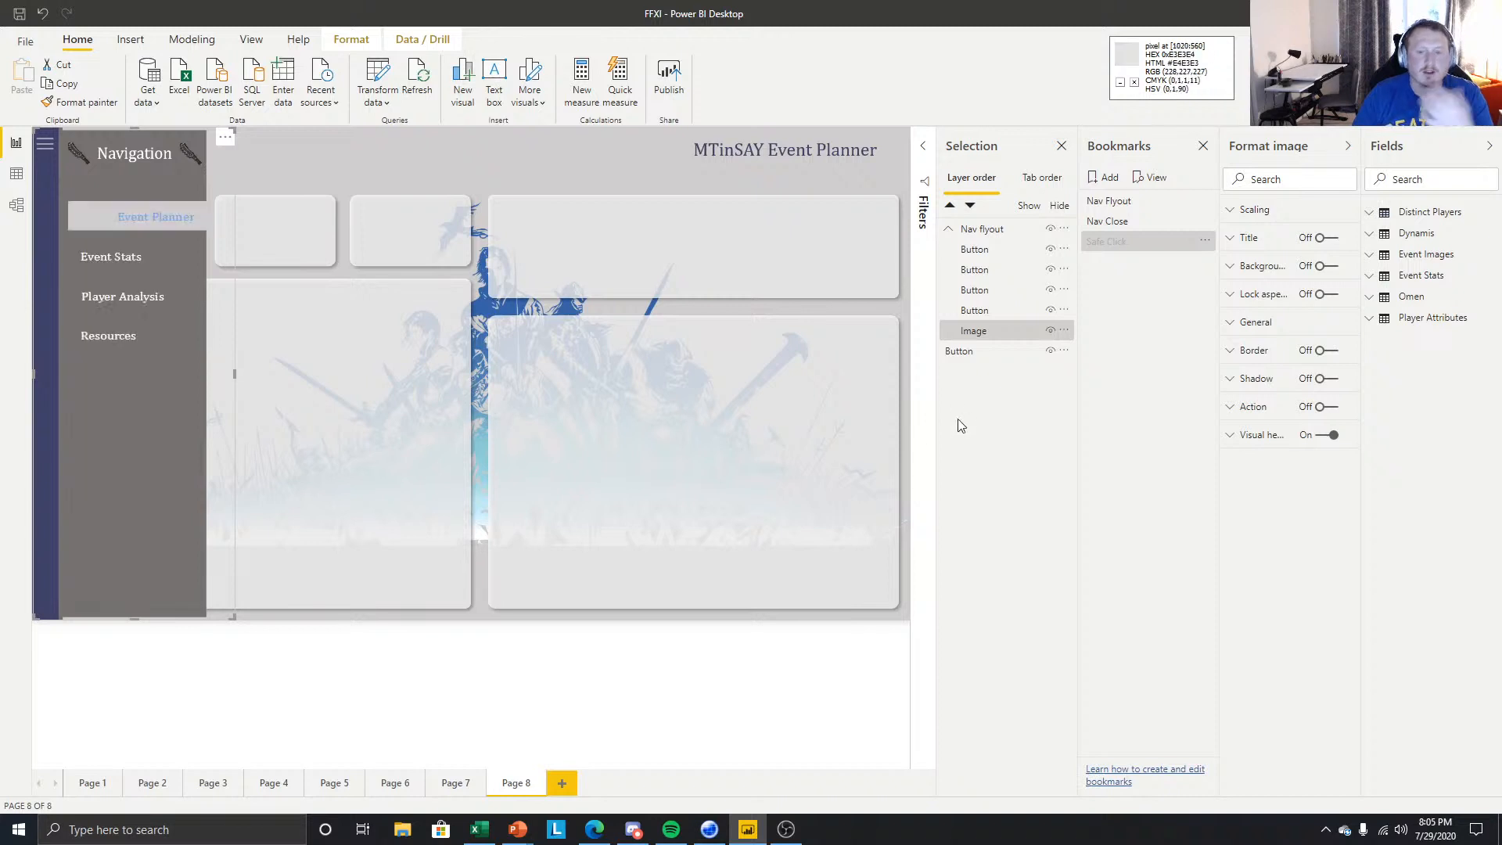
{"action": "left_click", "coordinate": [1330, 435]}
{"action": "left_click", "coordinate": [1327, 407]}
{"action": "left_click", "coordinate": [1269, 408]}
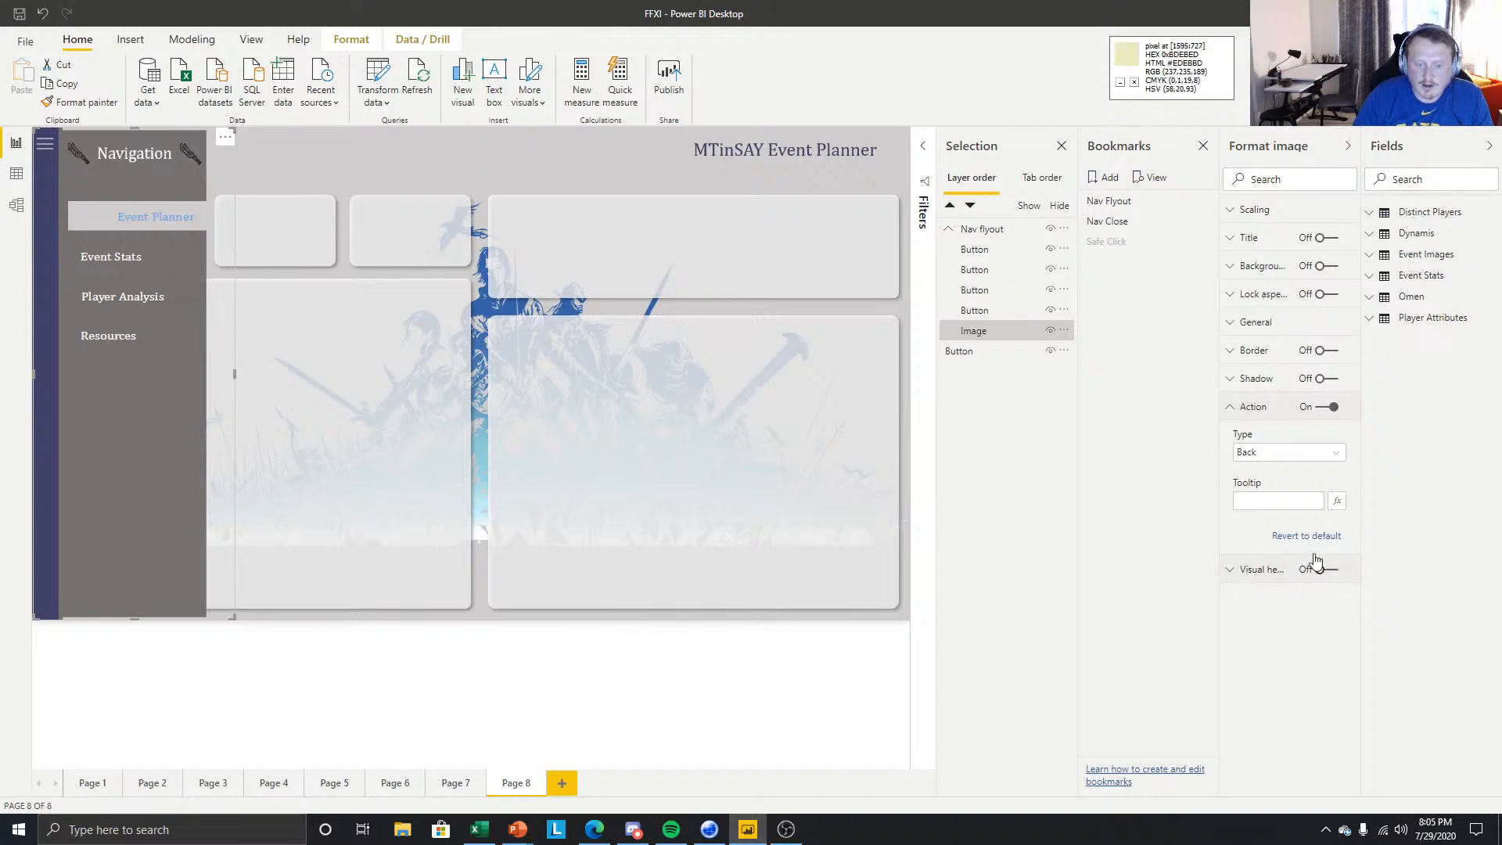
- Set the flyout image's action to the Safe Click bookmark, with a single period as the tooltip
{"action": "left_click", "coordinate": [1314, 453]}
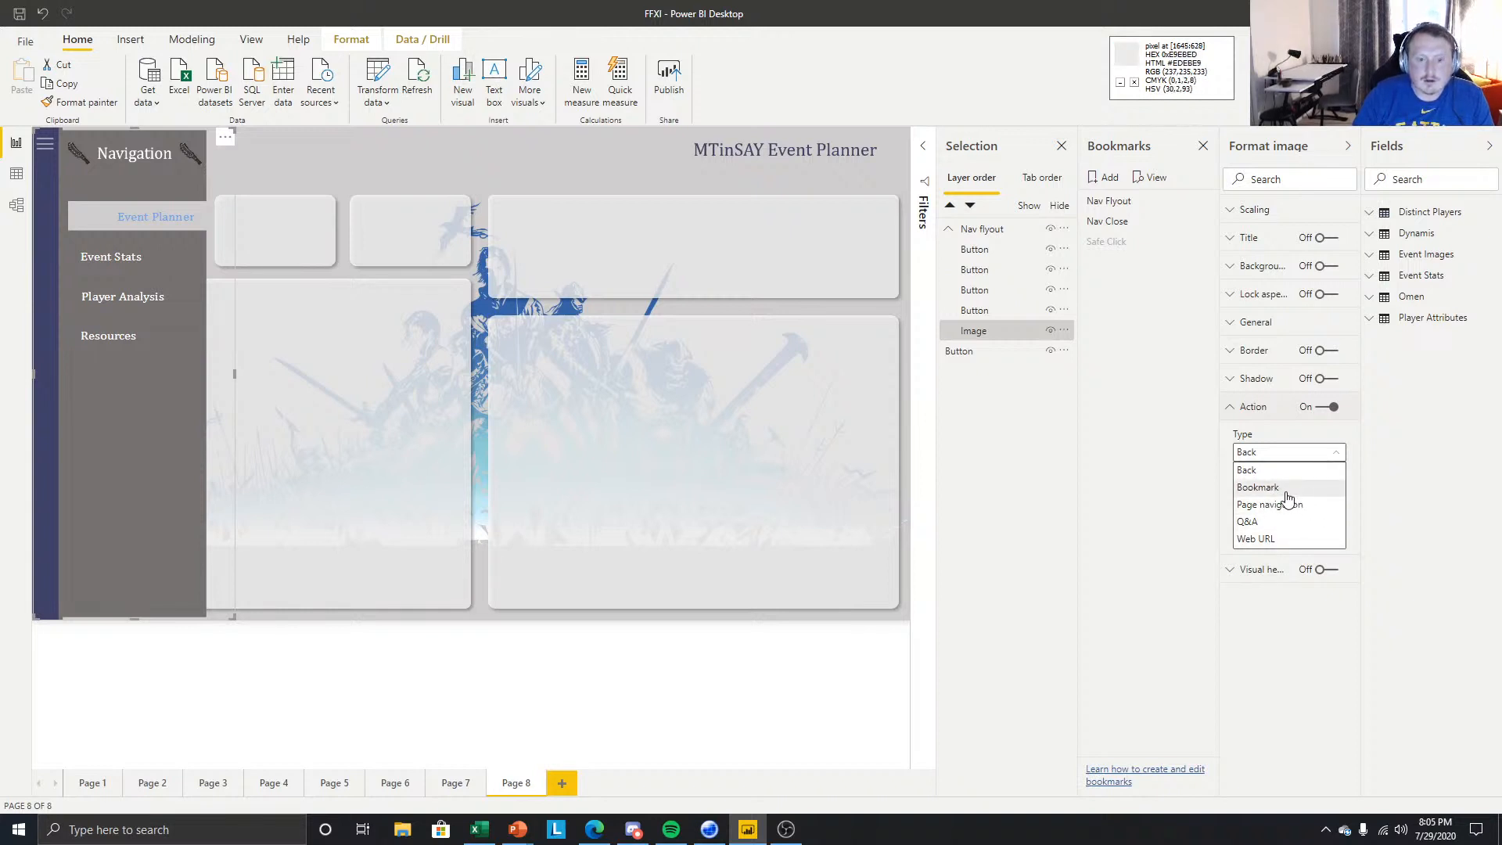
{"action": "left_click", "coordinate": [1286, 488]}
{"action": "left_click", "coordinate": [1286, 504]}
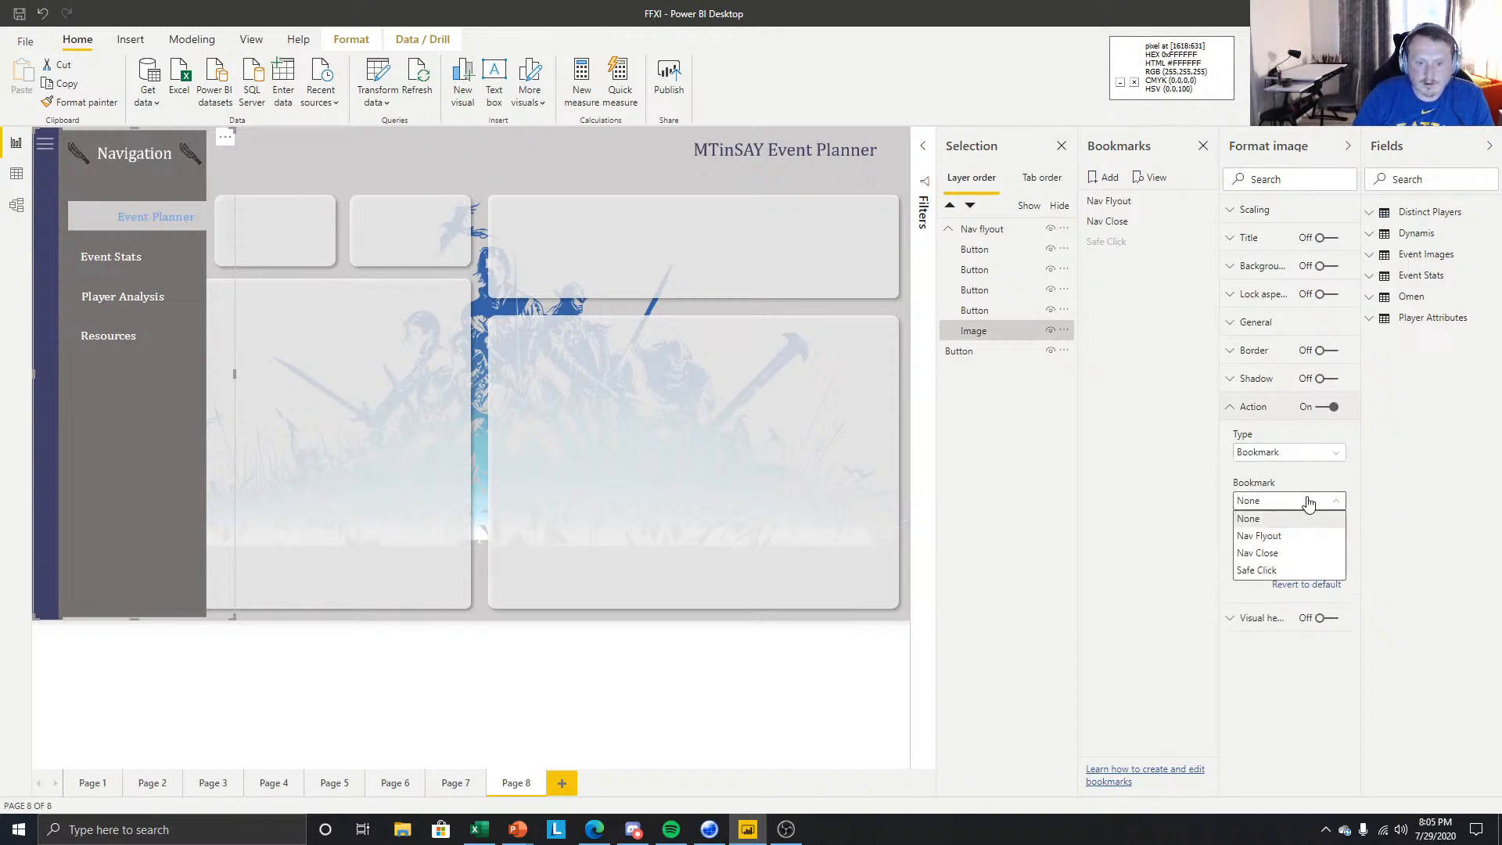
{"action": "left_click", "coordinate": [1278, 567]}
{"action": "left_click", "coordinate": [1279, 550]}
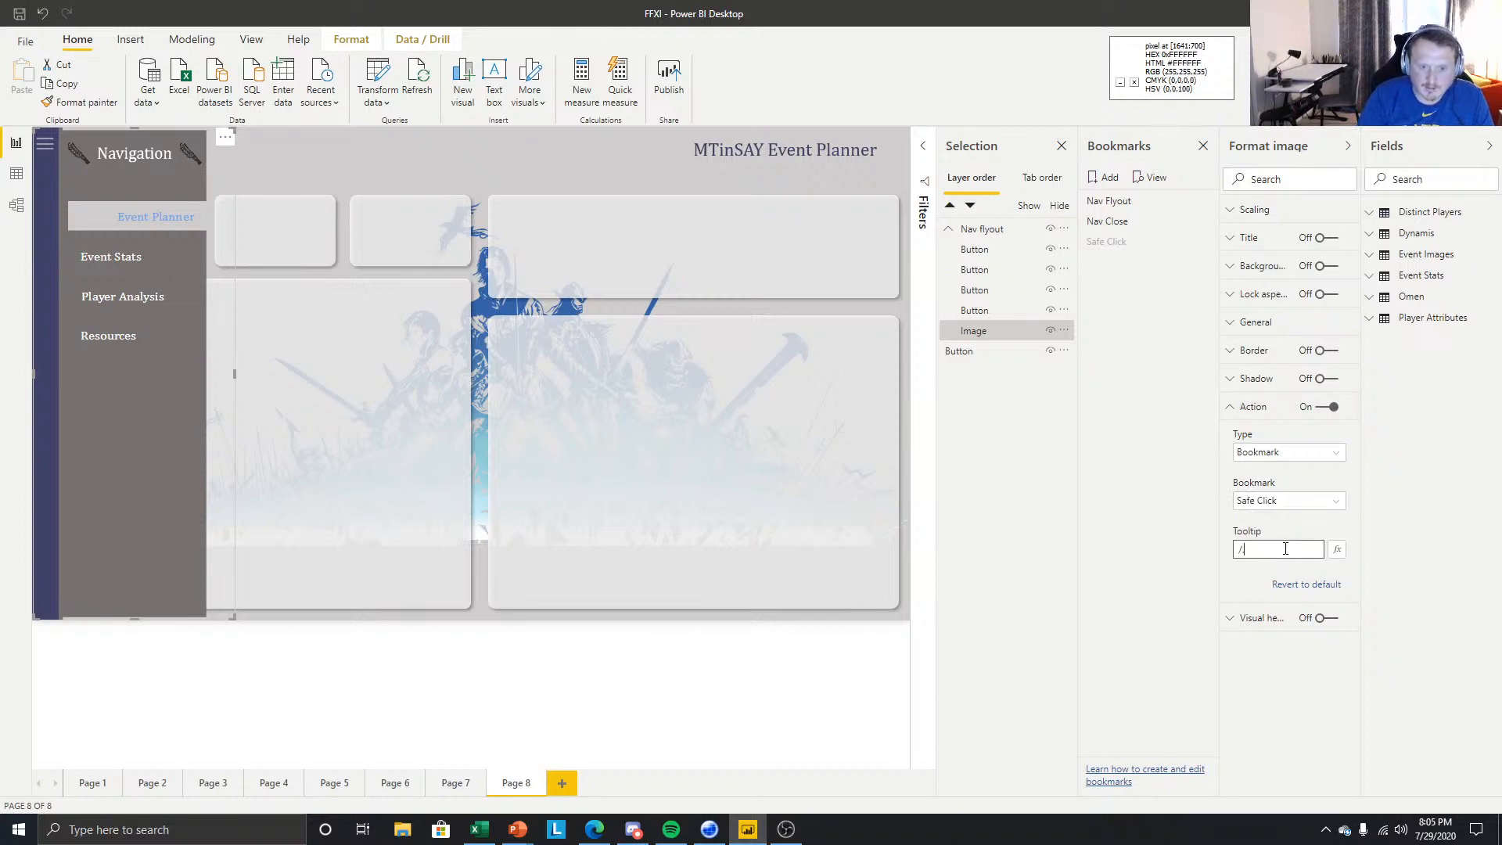
{"action": "left_click", "coordinate": [1286, 549]}
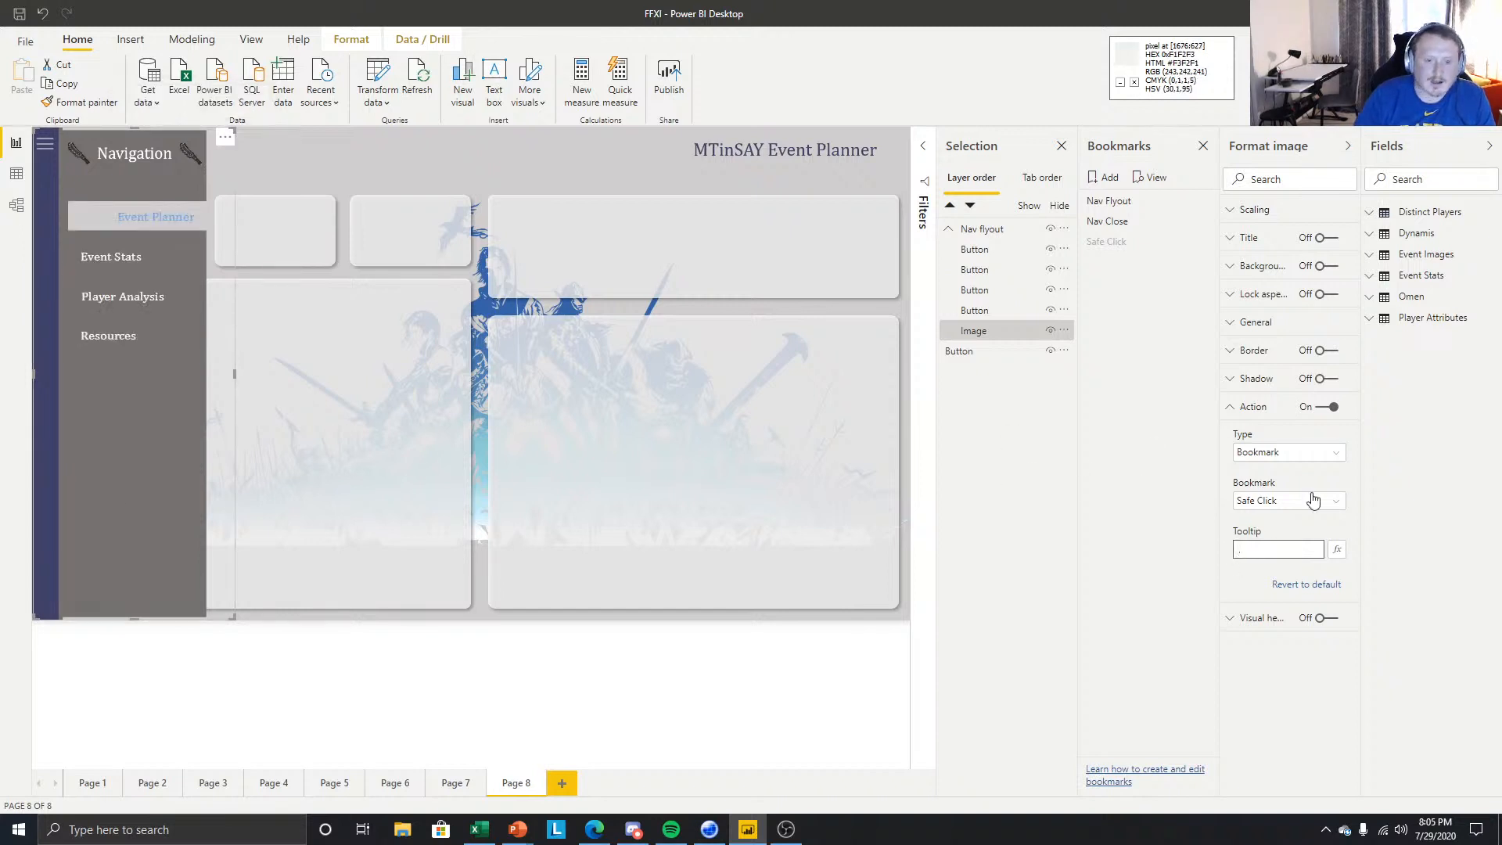
- Test how the flyout and its page buttons react when the background image is selected
{"action": "left_click", "coordinate": [305, 703]}
{"action": "left_click", "coordinate": [109, 499]}
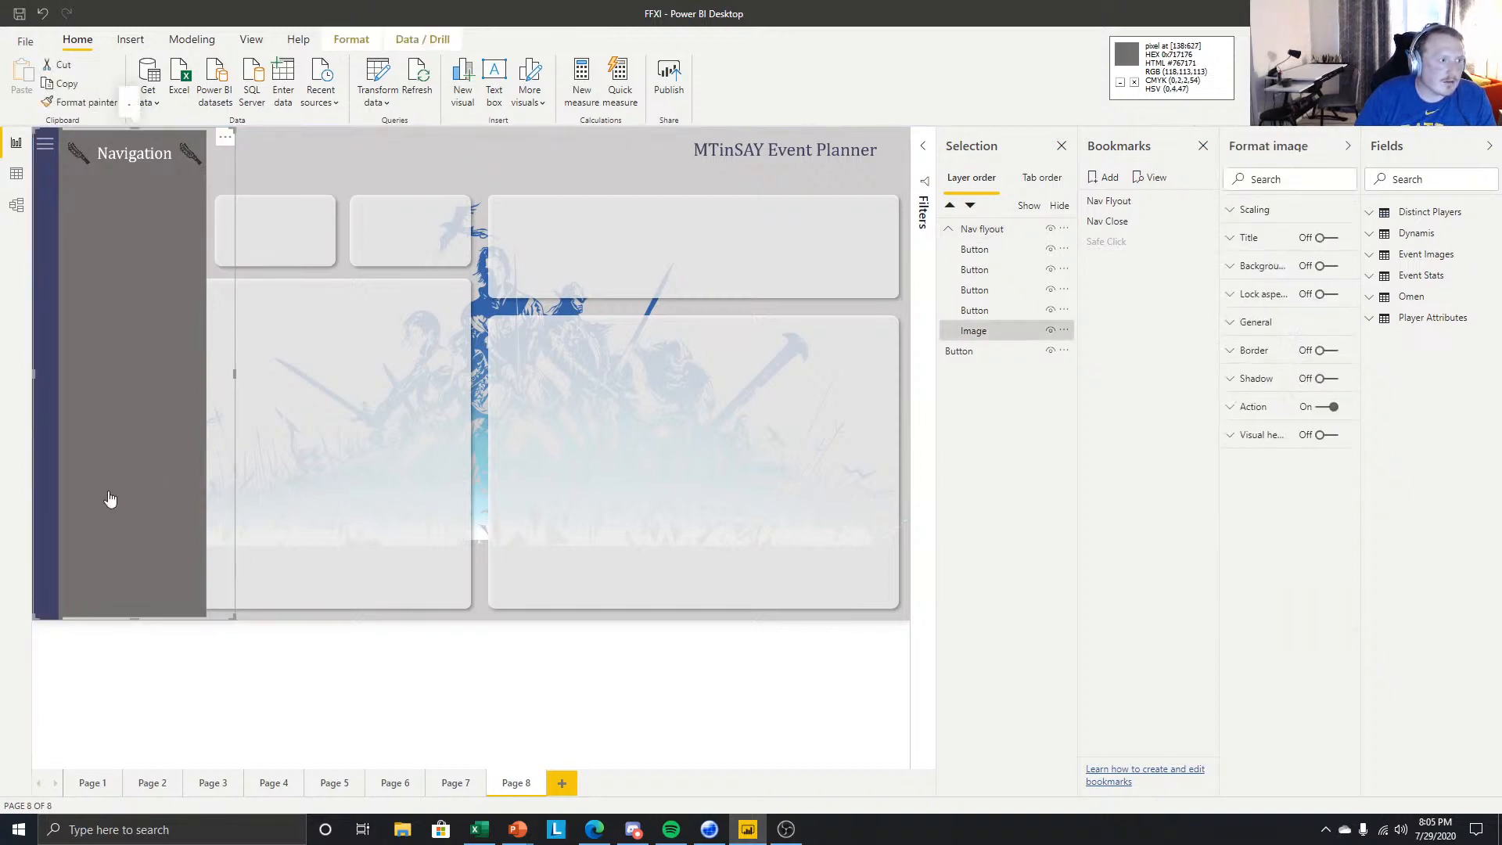
{"action": "left_click", "coordinate": [245, 650]}
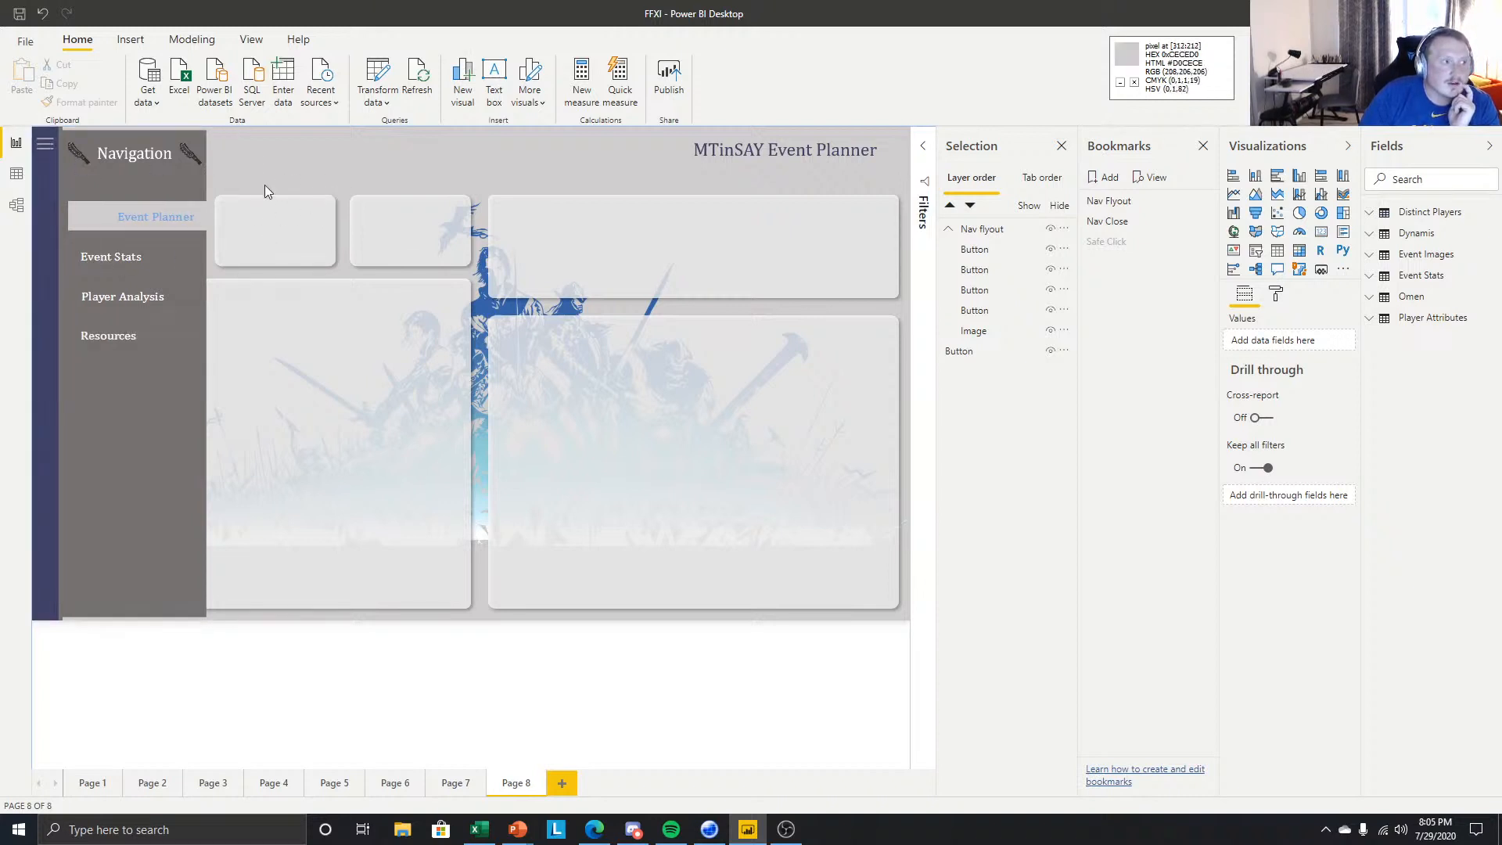
- Narrow the Nav flyout group to about 234 wide by resizing its left edge, and nudge it horizontally beside the blue sidebar
{"action": "left_click", "coordinate": [106, 171]}
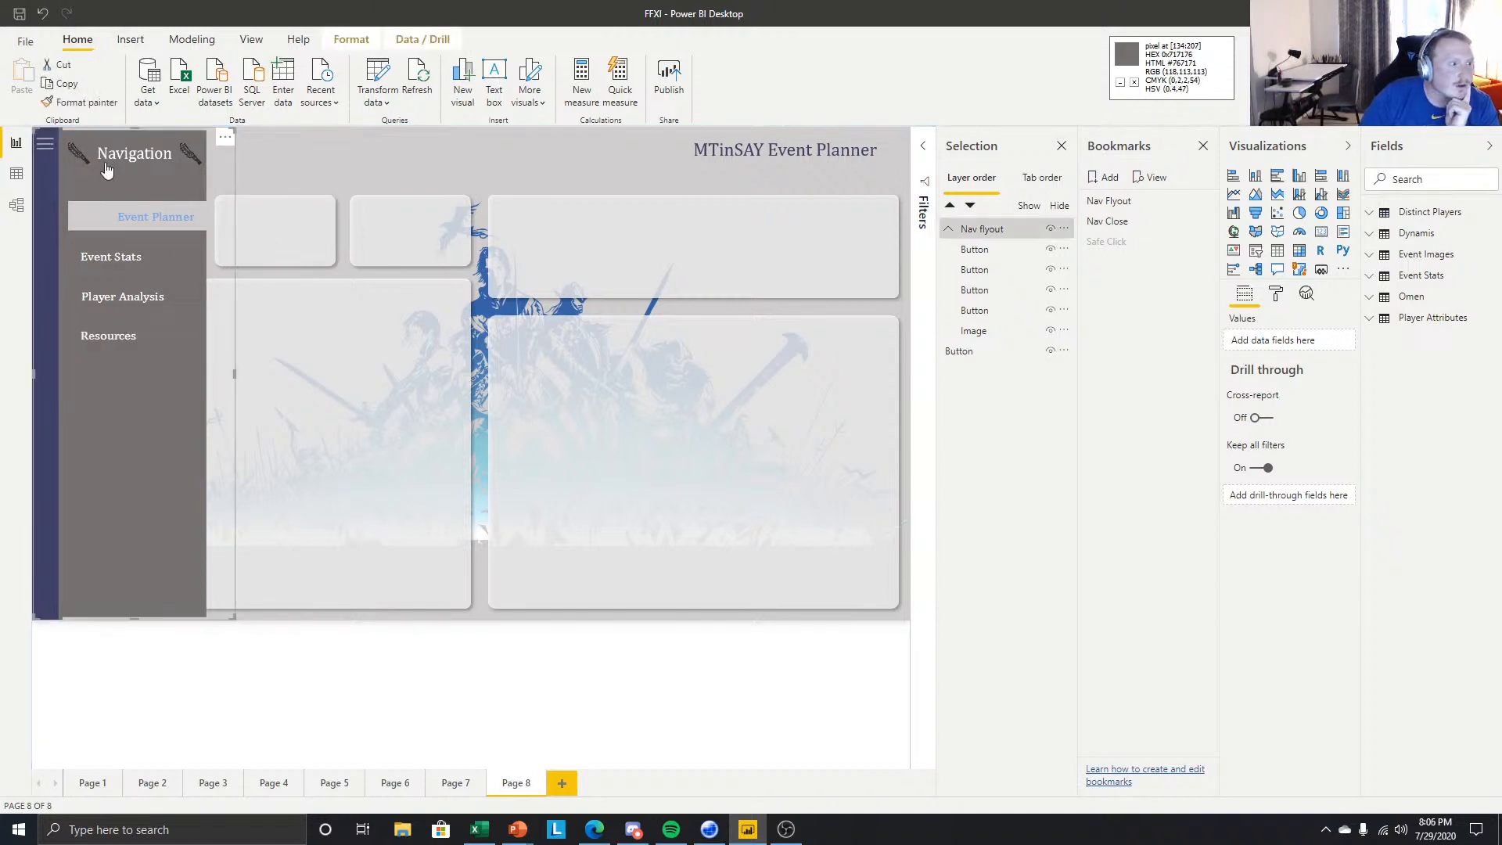
{"action": "left_click_drag", "start_coordinate": [33, 376], "coordinate": [97, 399]}
{"action": "key", "text": "Left"}
{"action": "key", "text": "Left"}
{"action": "key", "text": "Right"}
{"action": "key", "text": "Right"}
{"action": "key", "text": "Right"}
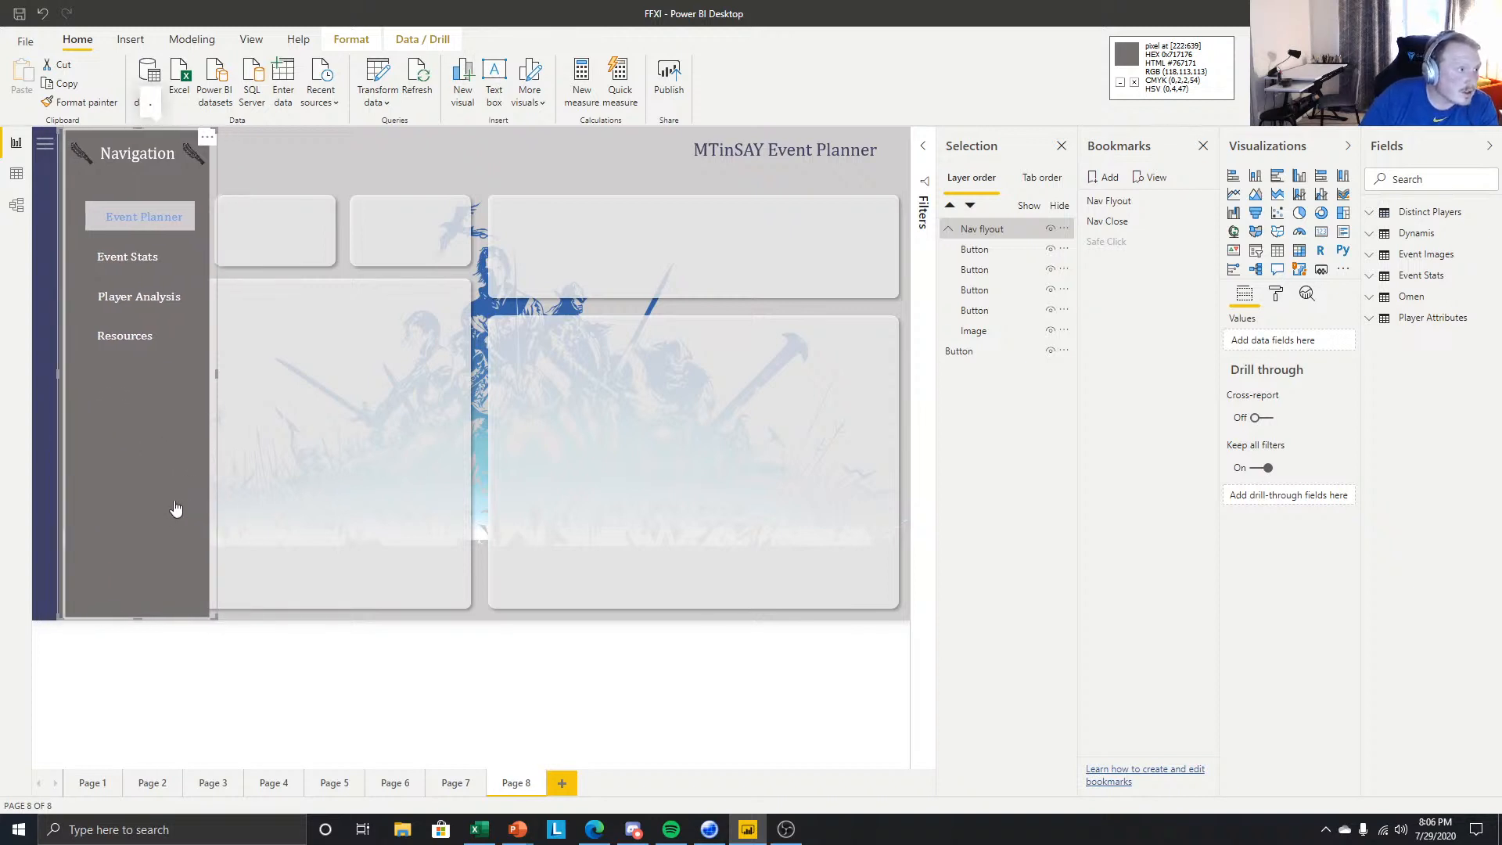
{"action": "key", "text": "Left"}
{"action": "key", "text": "Right"}
{"action": "key", "text": "Left"}
{"action": "left_click", "coordinate": [187, 644]}
{"action": "left_click", "coordinate": [172, 416]}
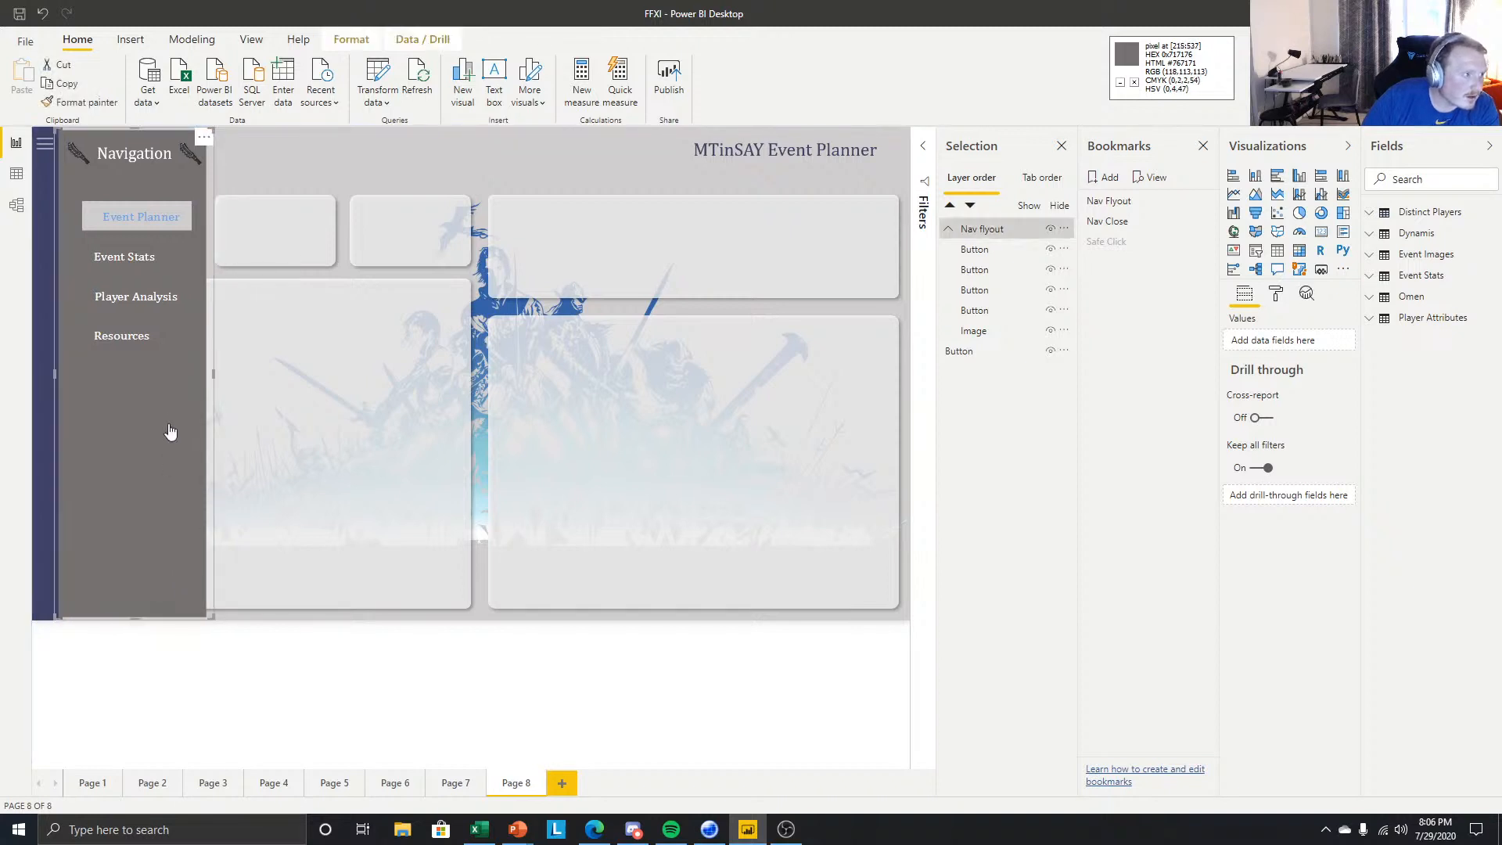
{"action": "key", "text": "Right"}
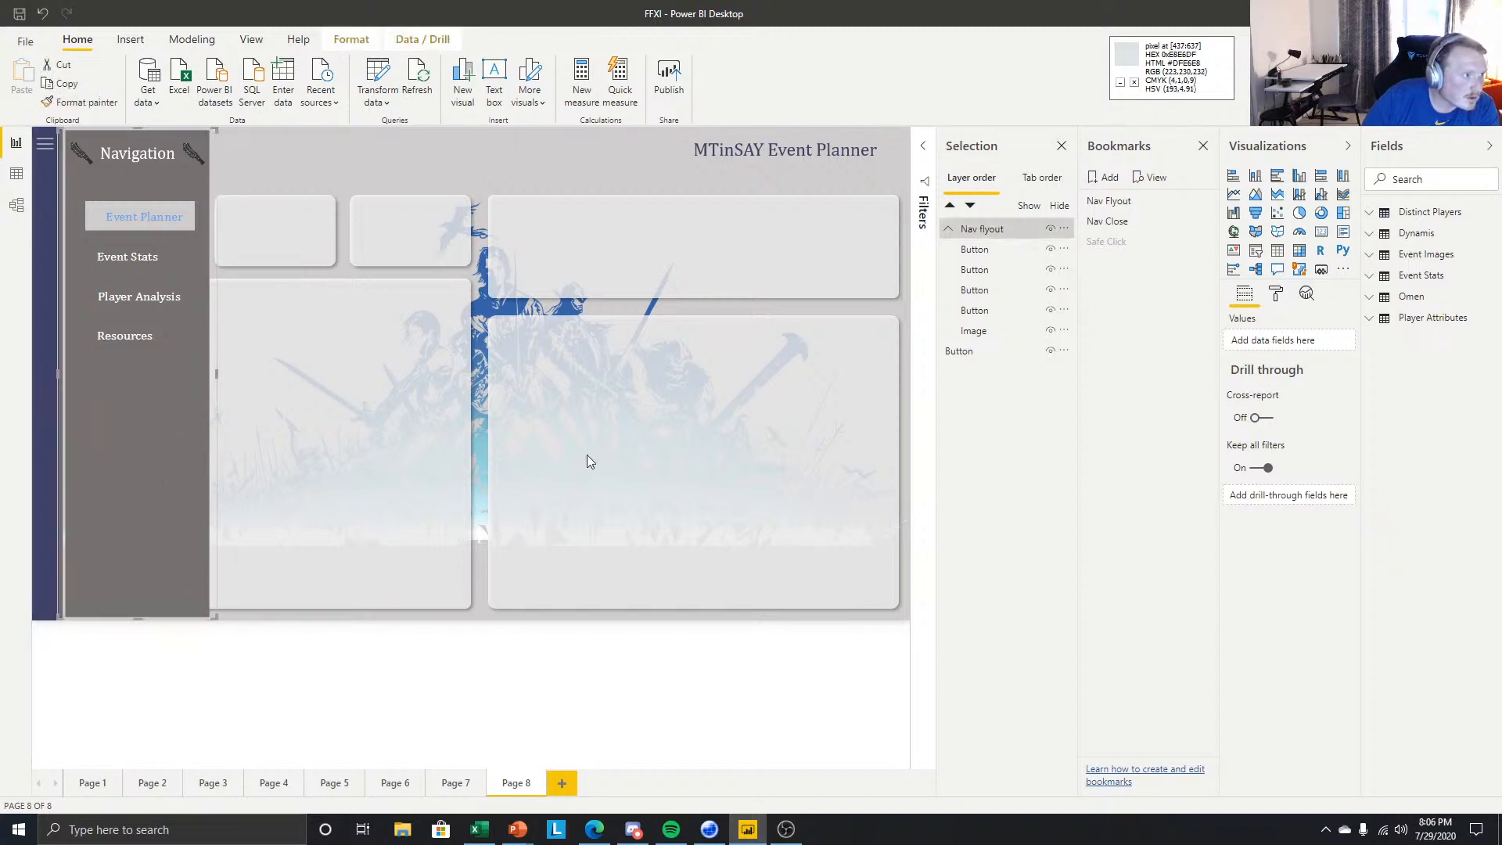
- Set the Nav flyout group's X position to 32 so the panel sits against the blue sidebar
{"action": "left_click", "coordinate": [1276, 294]}
{"action": "left_click", "coordinate": [1256, 380]}
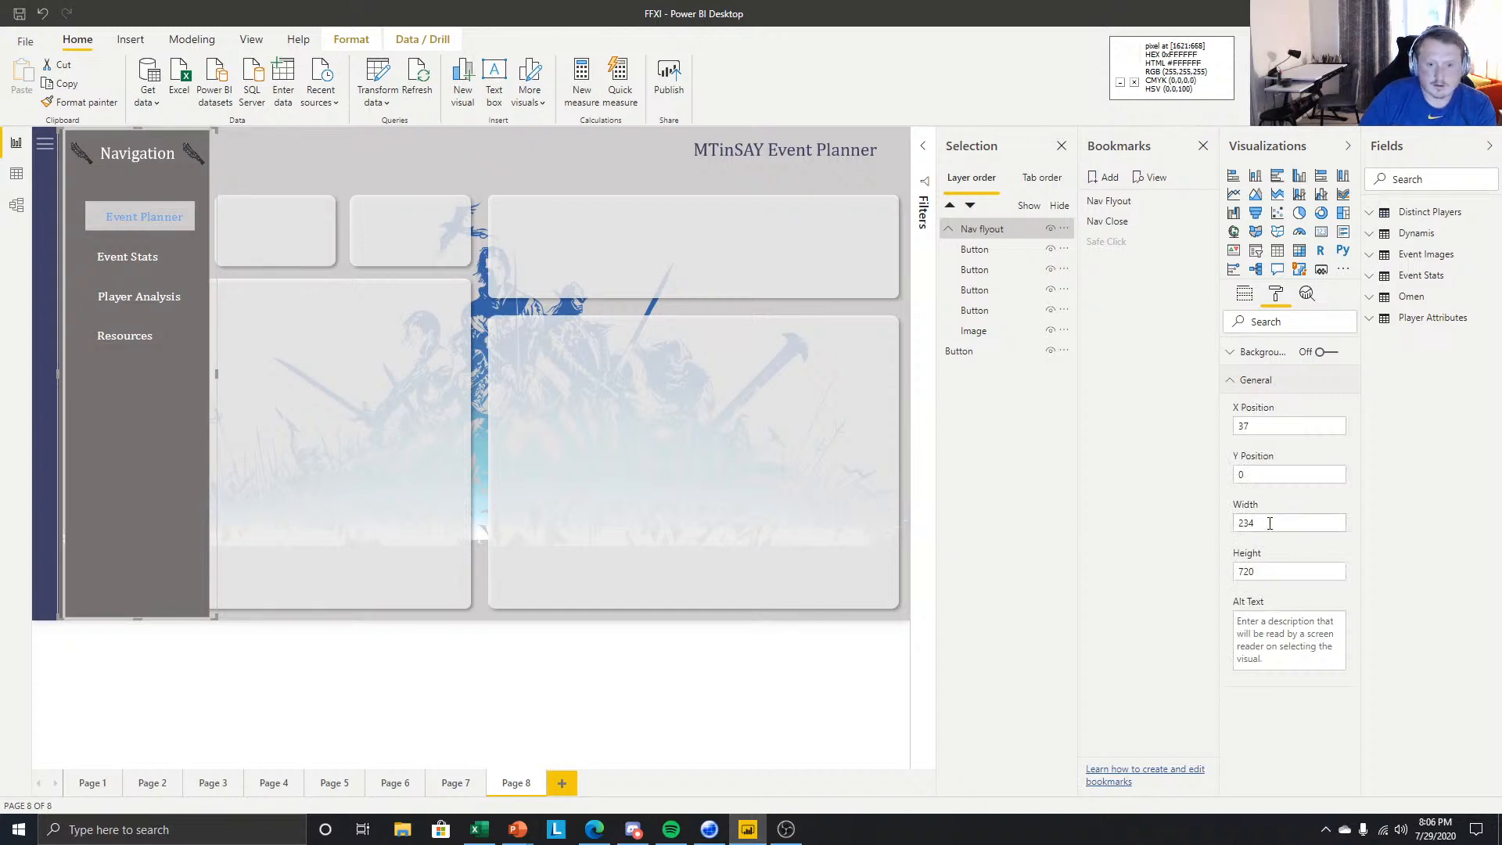
{"action": "double_click", "coordinate": [1268, 425]}
{"action": "type", "text": "36"}
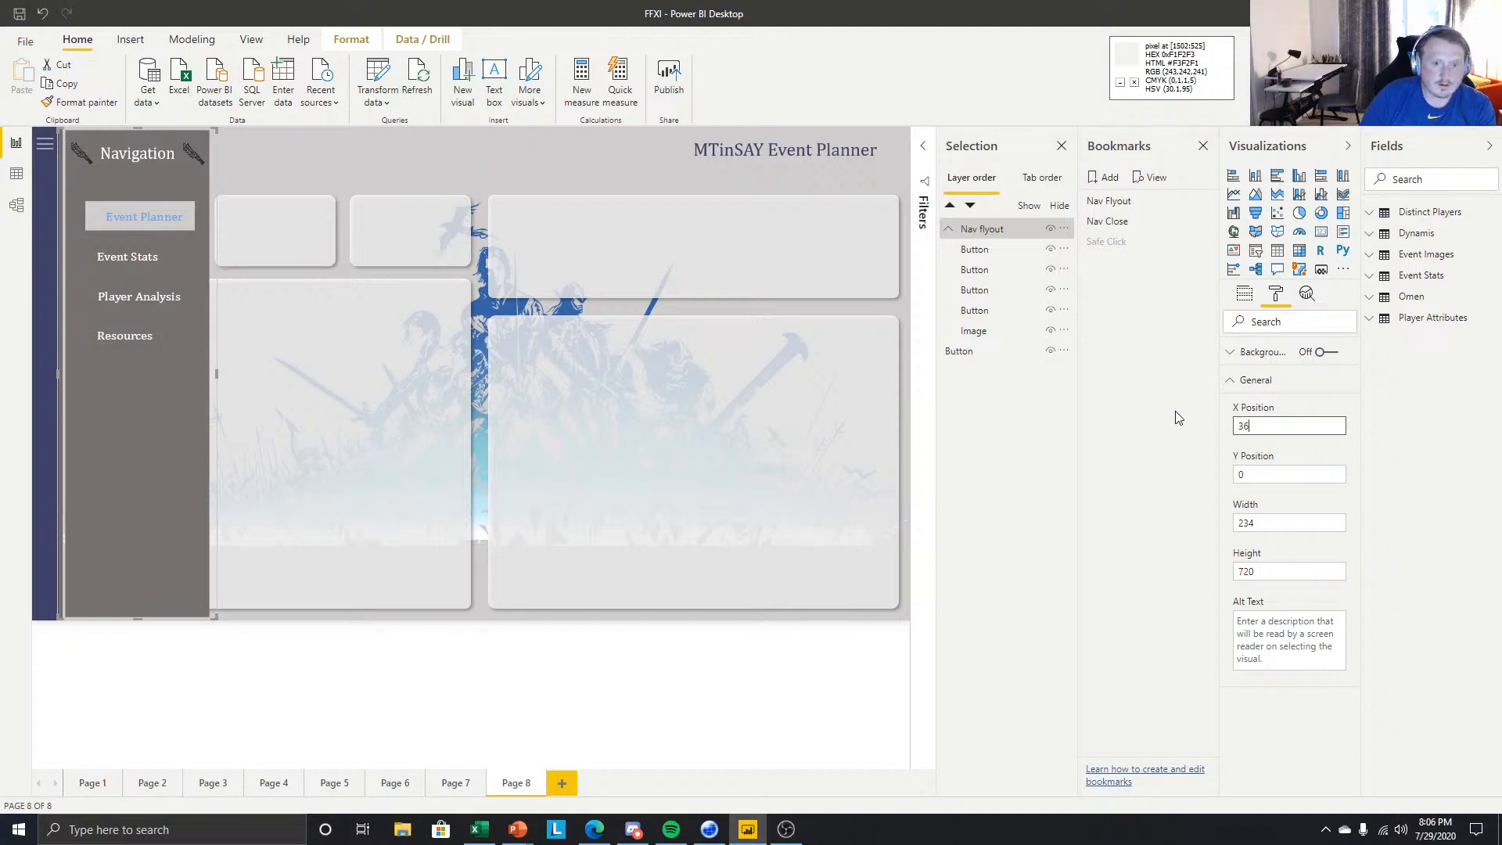
{"action": "key", "text": "BackSpace"}
{"action": "type", "text": "4"}
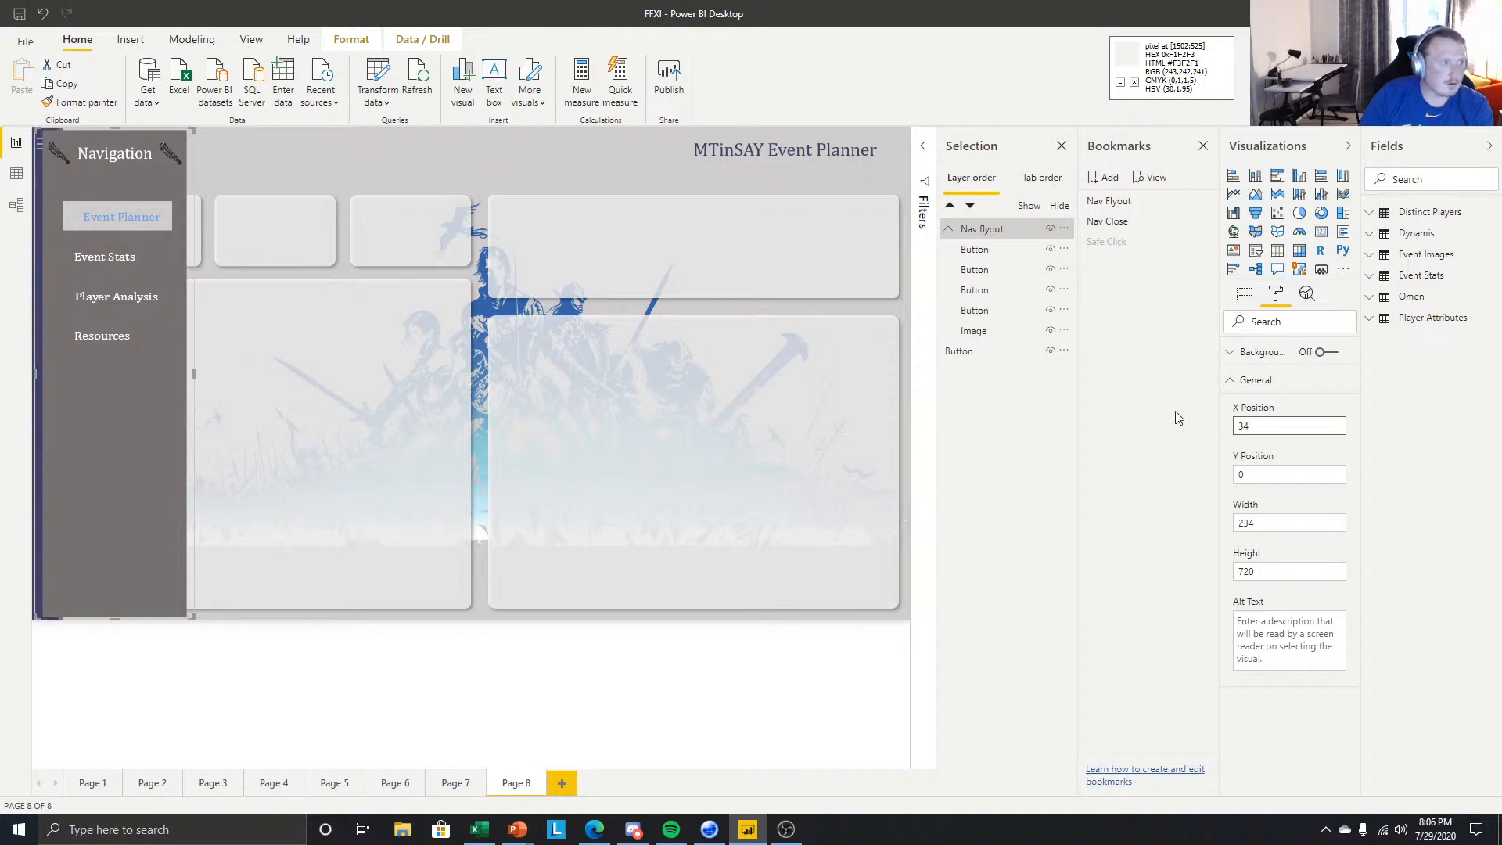
{"action": "type", "text": "2"}
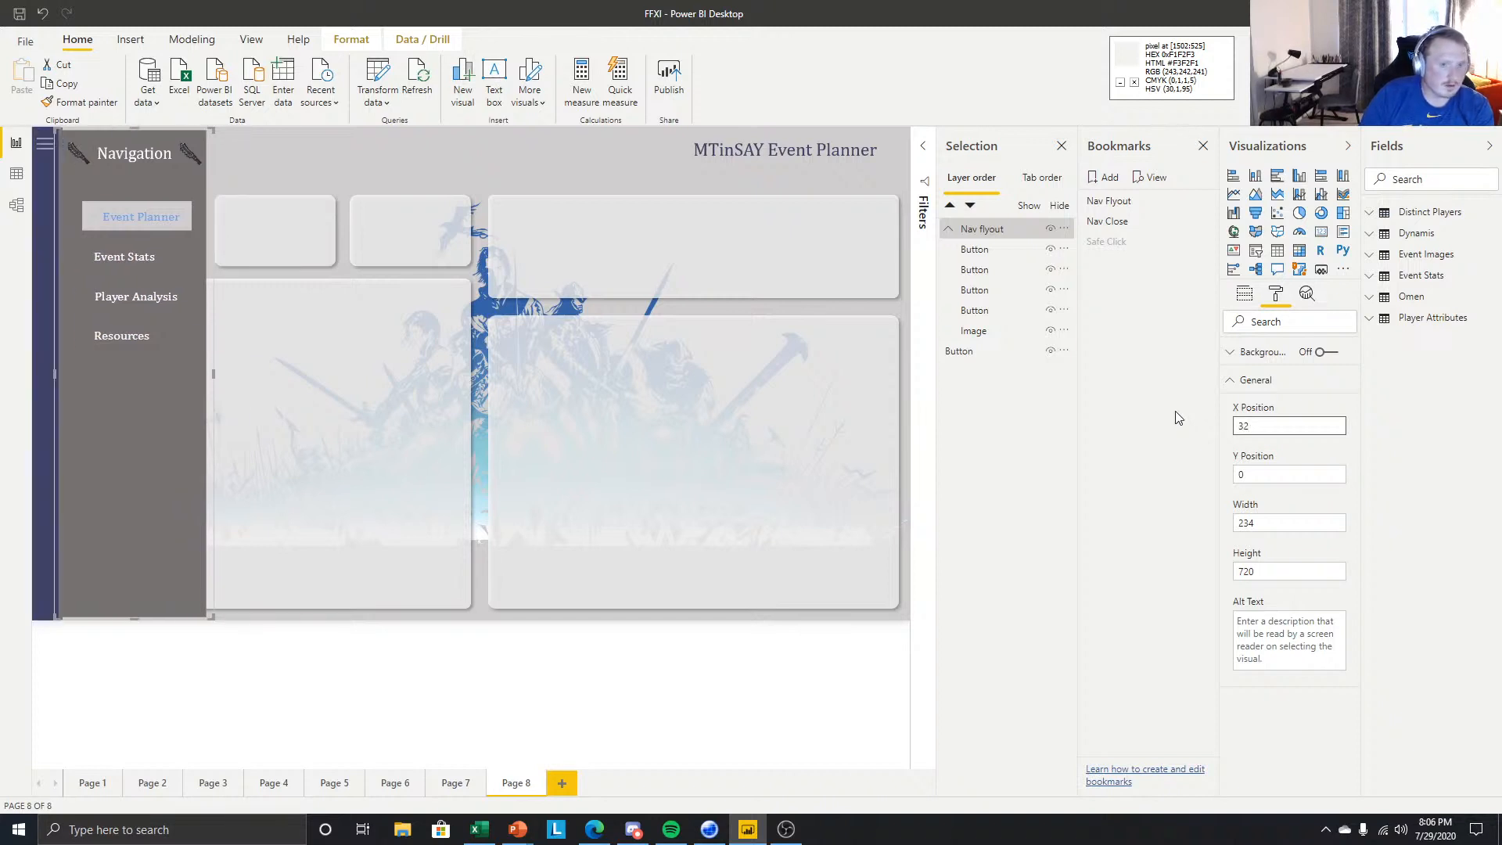
{"action": "key", "text": "BackSpace"}
{"action": "type", "text": "3"}
{"action": "key", "text": "BackSpace"}
{"action": "type", "text": "2"}
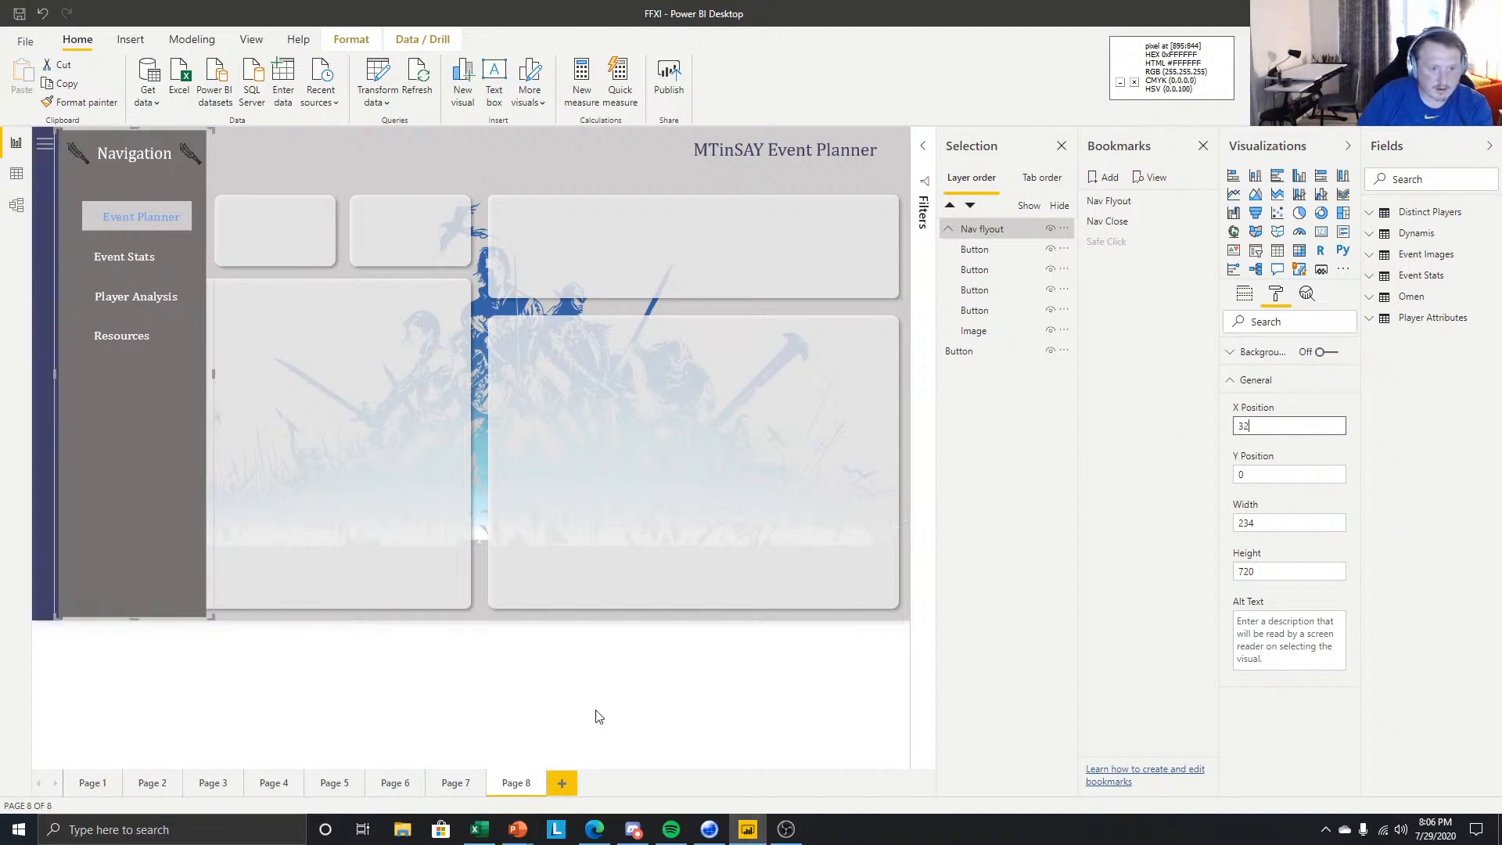
{"action": "left_click", "coordinate": [560, 670]}
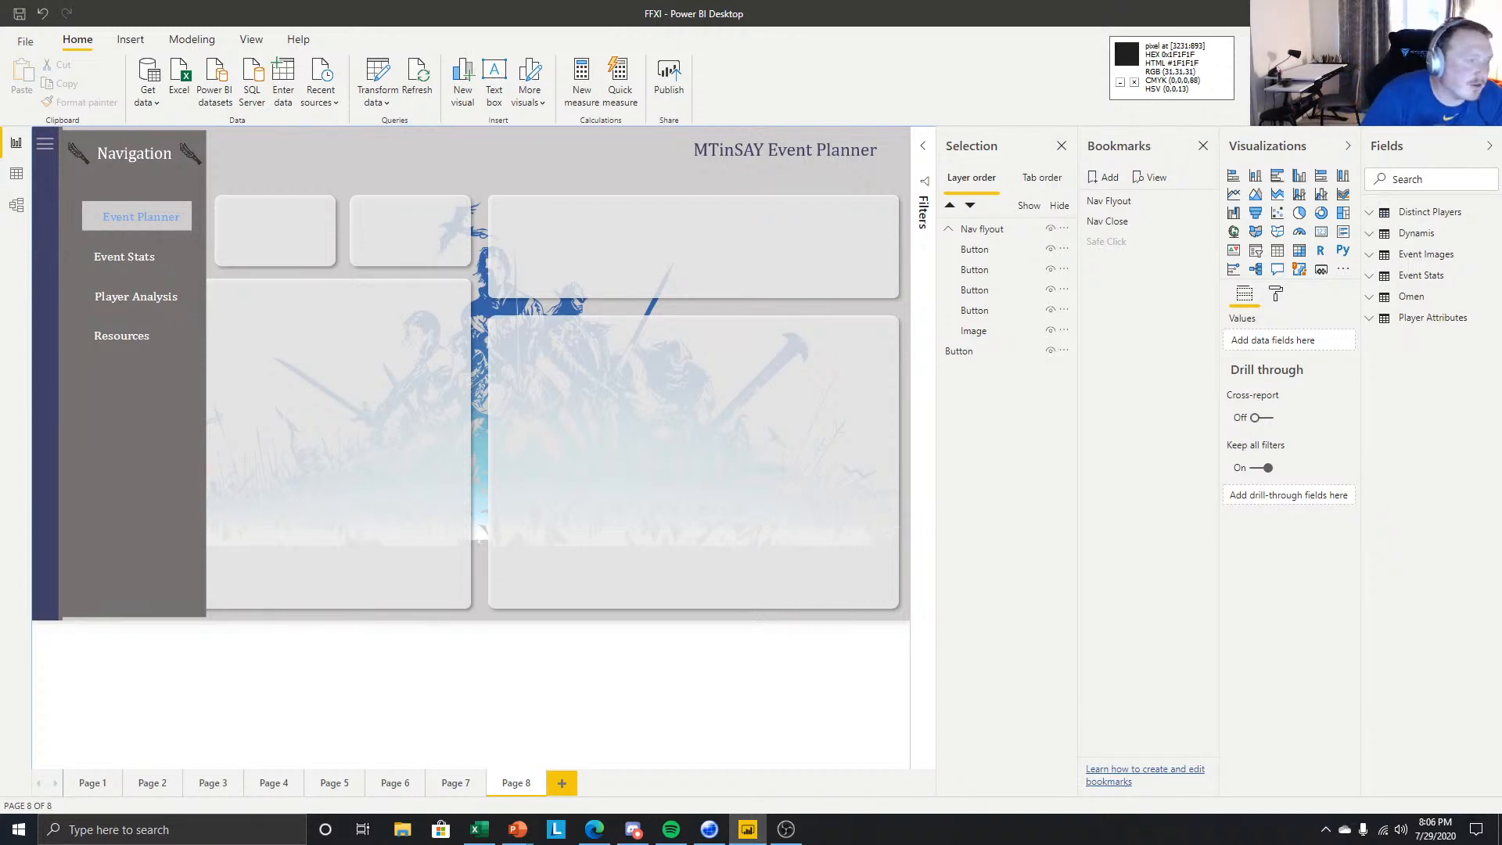
- Switch to the browser to check the YouTube Studio live stream page and its chat, and return to Power BI
{"action": "left_click", "coordinate": [595, 831]}
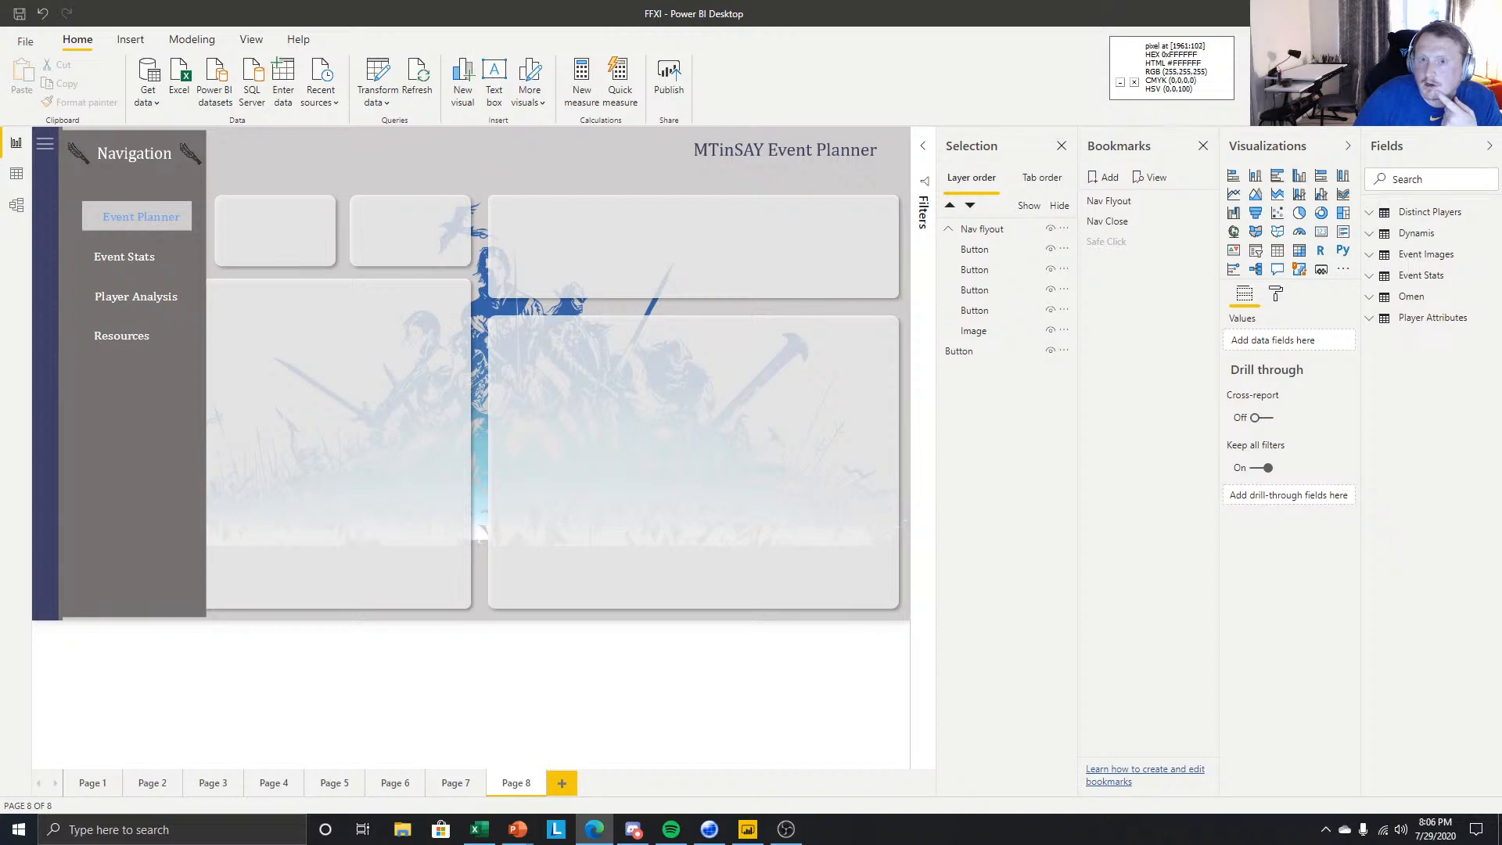
{"action": "left_click_drag", "start_coordinate": [1501, 0], "coordinate": [1115, 1]}
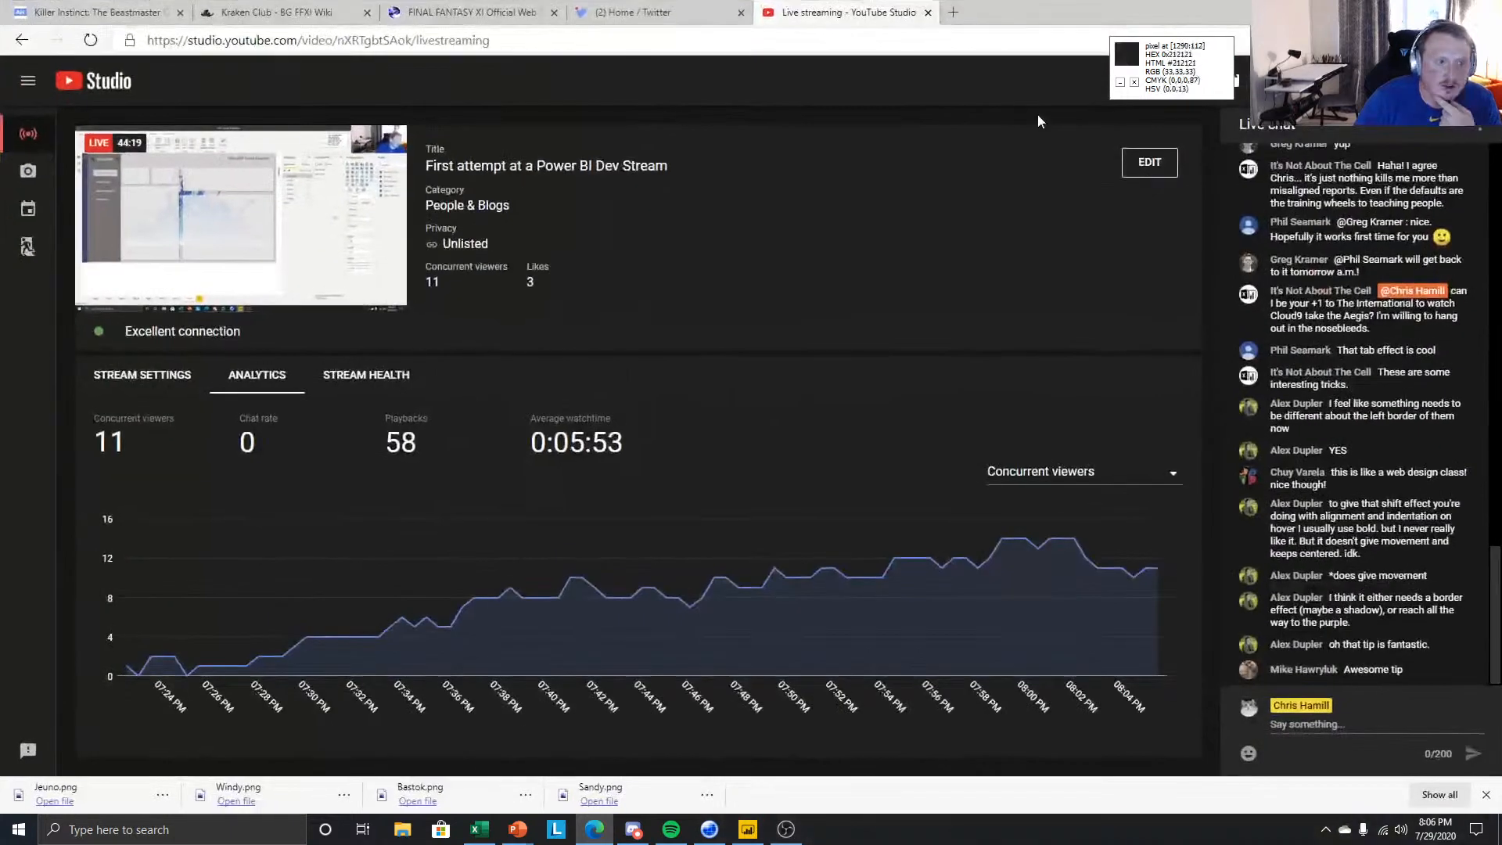
{"action": "left_click", "coordinate": [28, 92]}
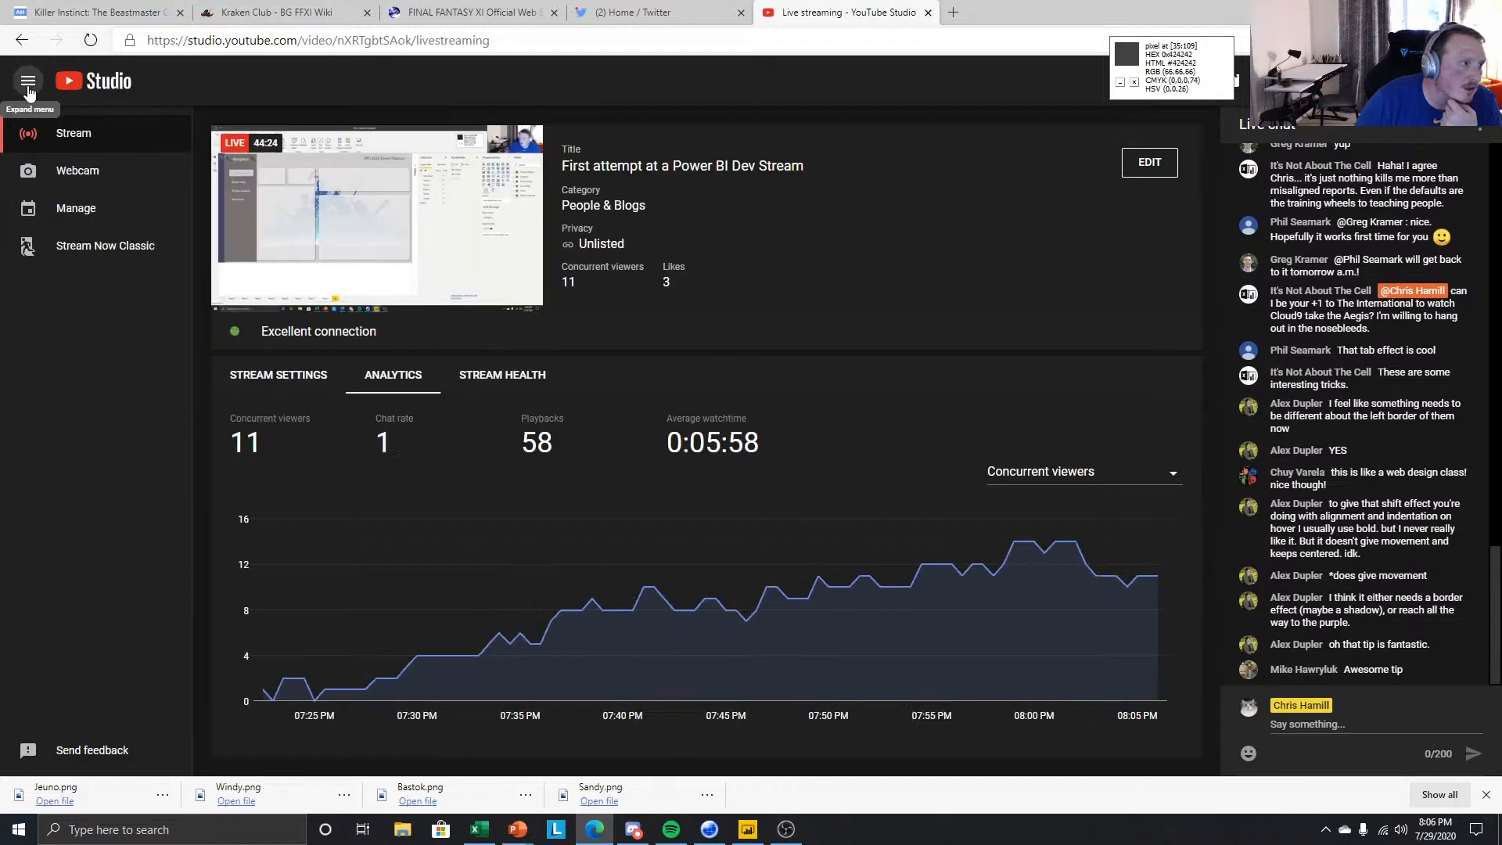
{"action": "left_click", "coordinate": [29, 92]}
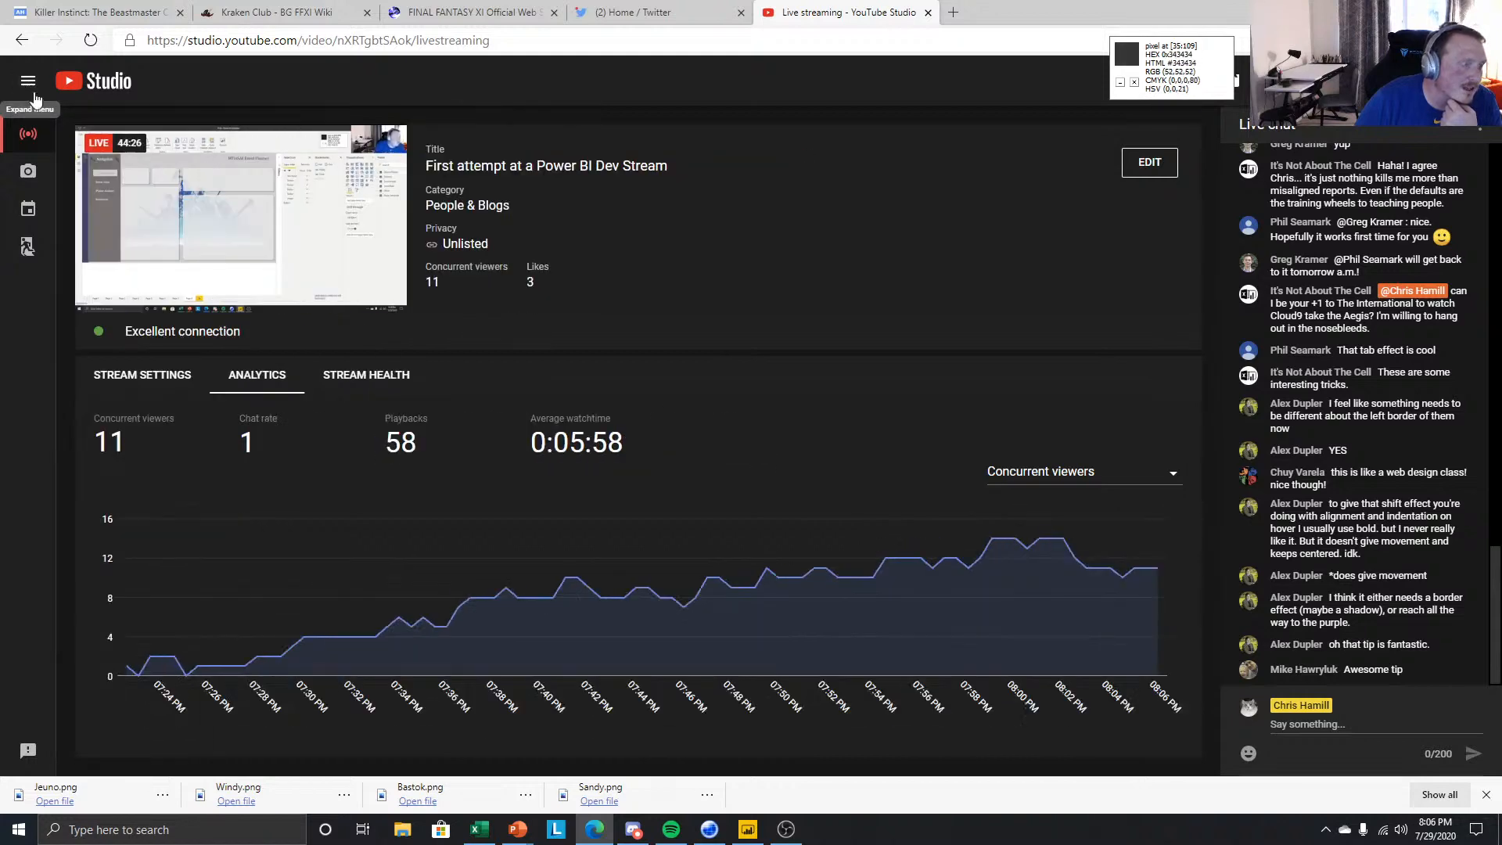
{"action": "left_click", "coordinate": [29, 92]}
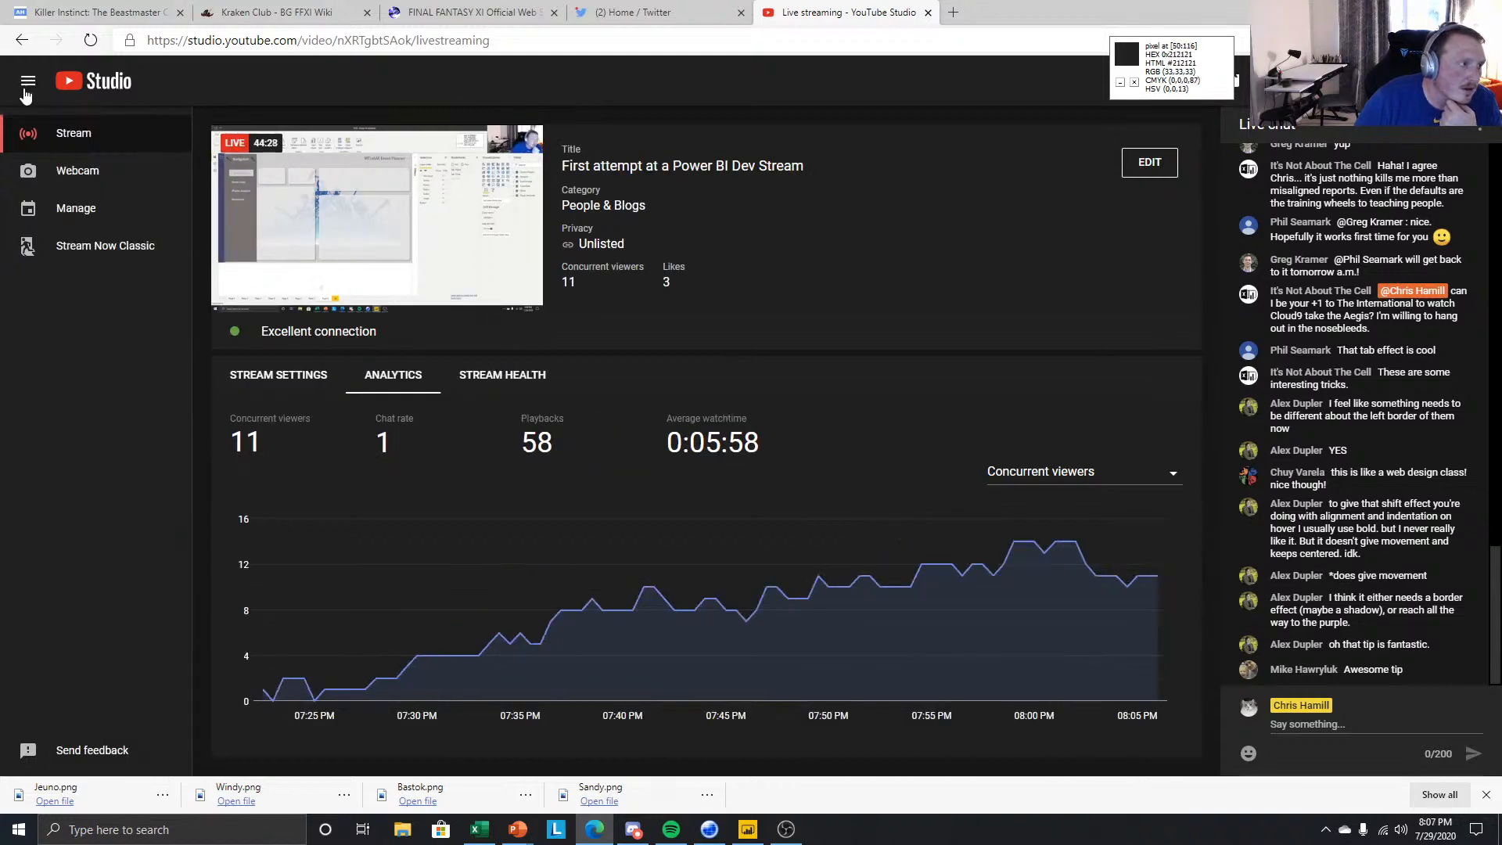
{"action": "left_click", "coordinate": [28, 91]}
{"action": "key", "text": "super+Down"}
{"action": "key", "text": "super+Down"}
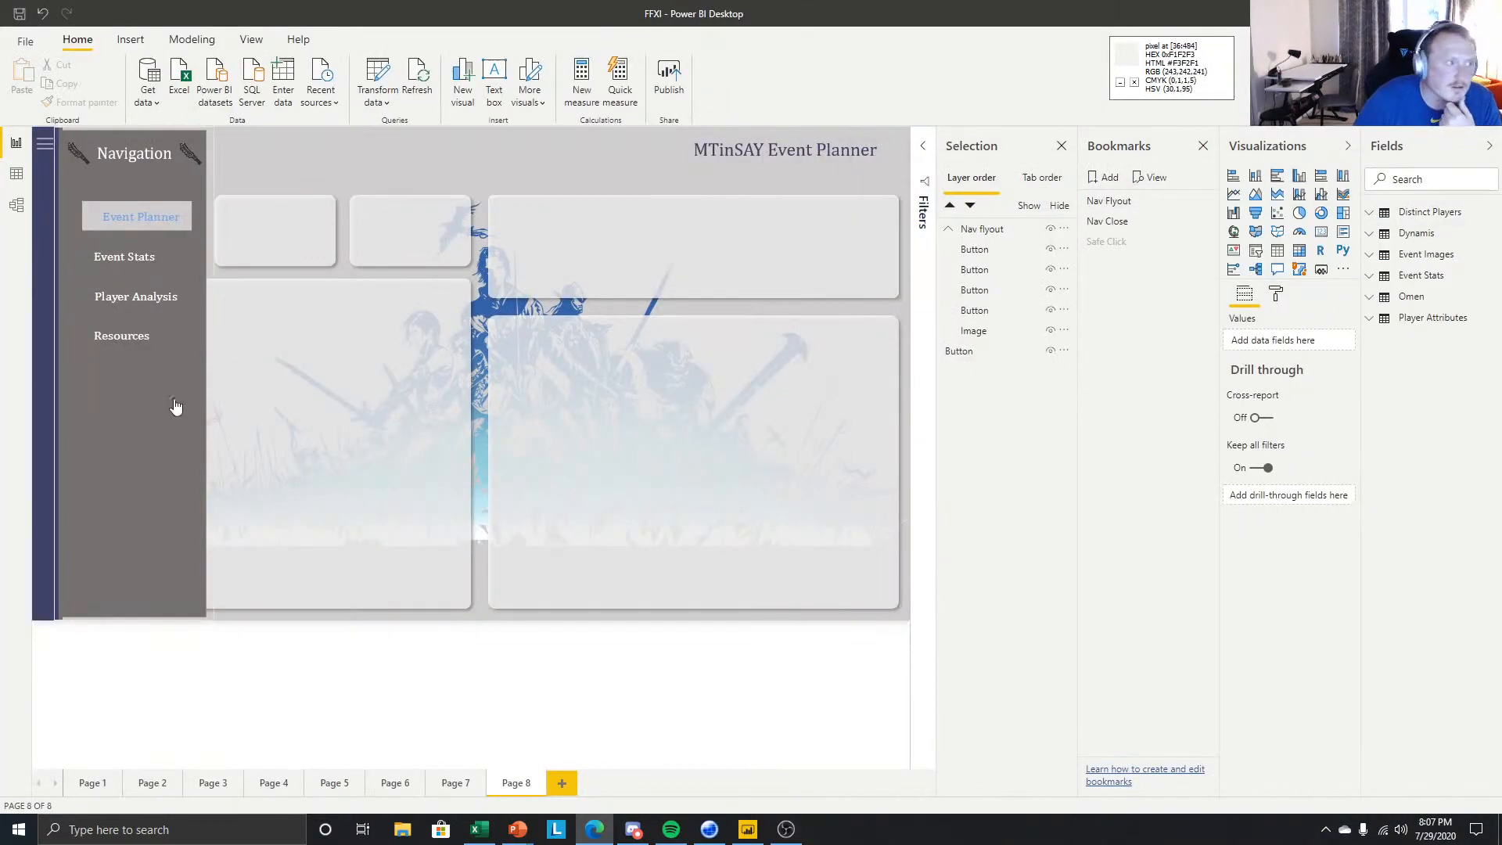
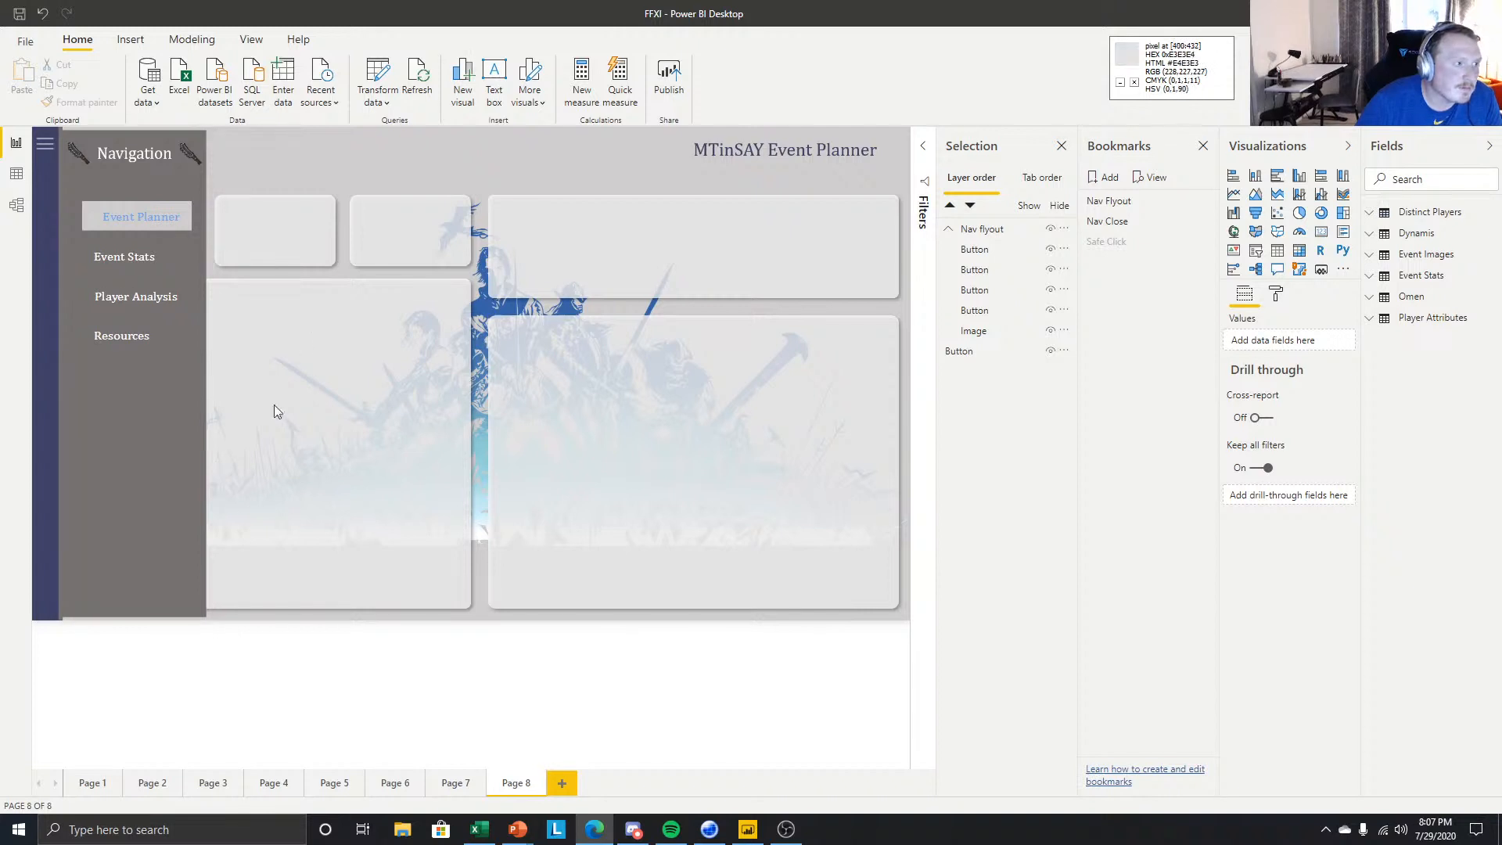
- Widen the Event Planner button to the flyout panel's right edge and extend its left edge close to the blue sidebar
{"action": "left_click", "coordinate": [143, 219]}
{"action": "left_click", "coordinate": [145, 218]}
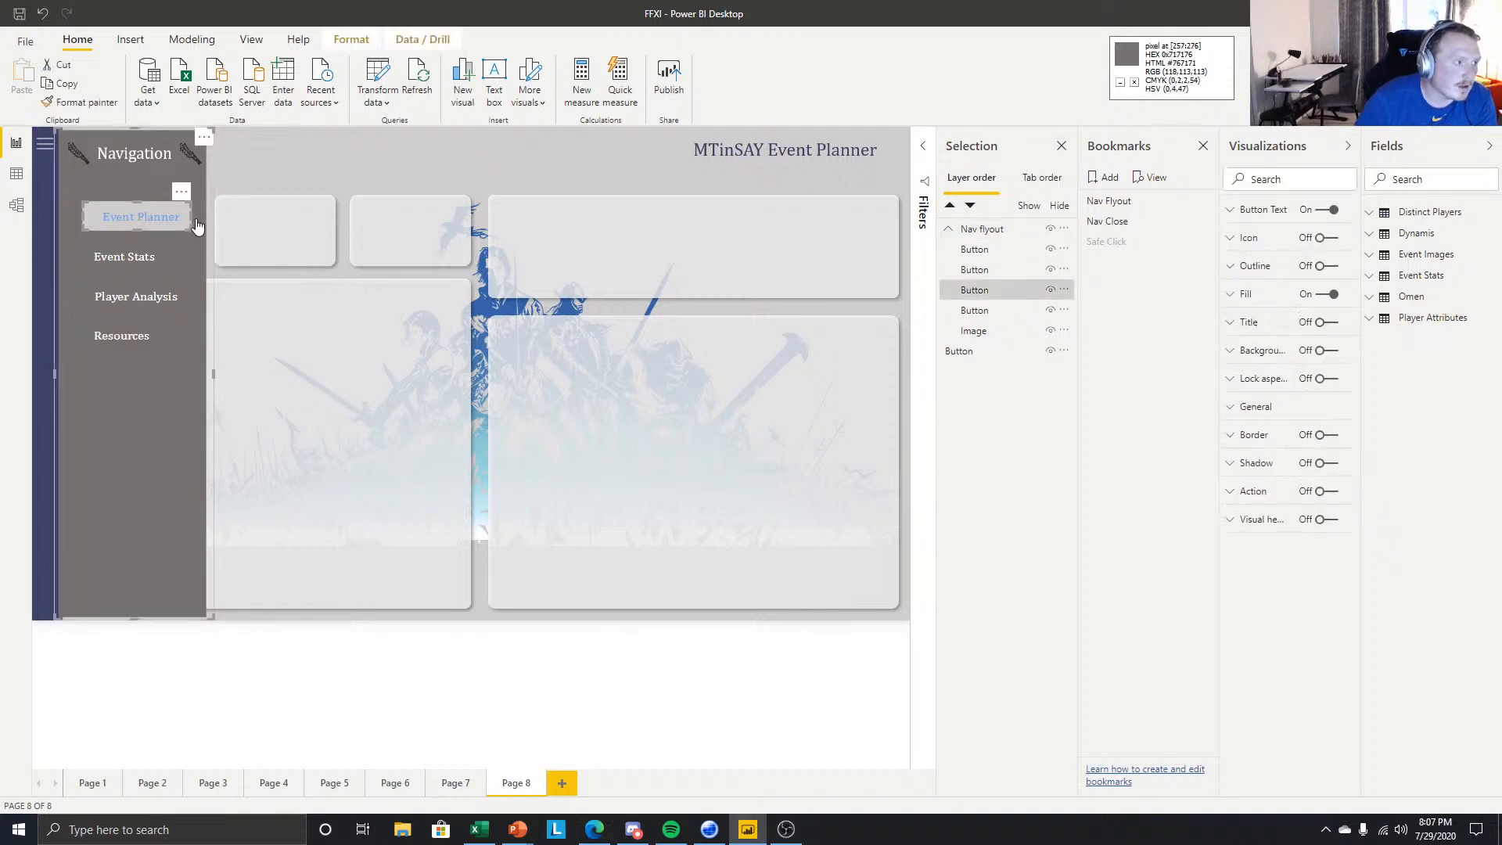
{"action": "left_click_drag", "start_coordinate": [192, 219], "coordinate": [205, 219]}
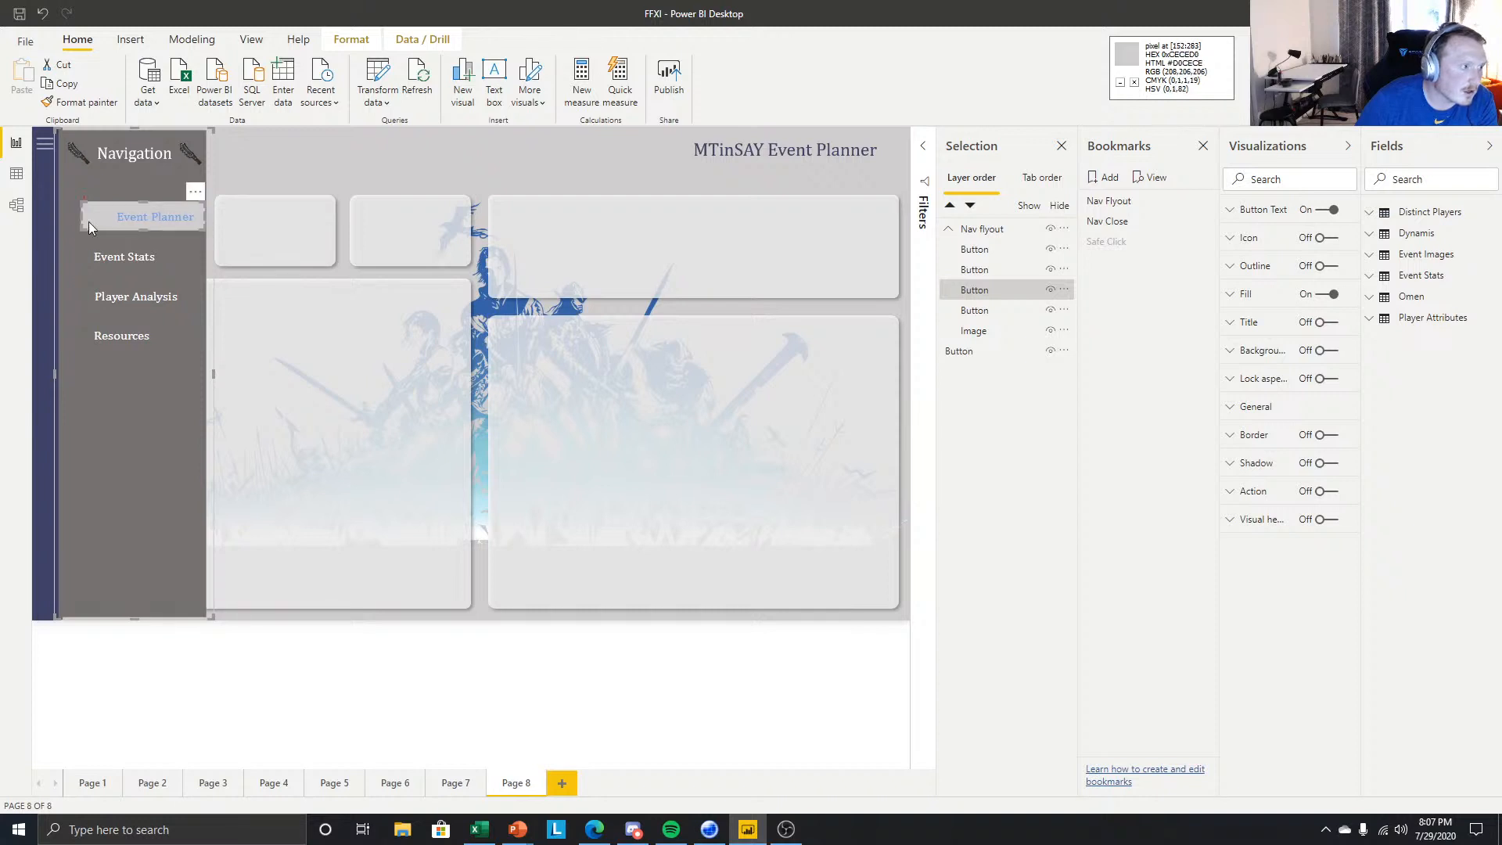
{"action": "left_click_drag", "start_coordinate": [81, 224], "coordinate": [70, 226]}
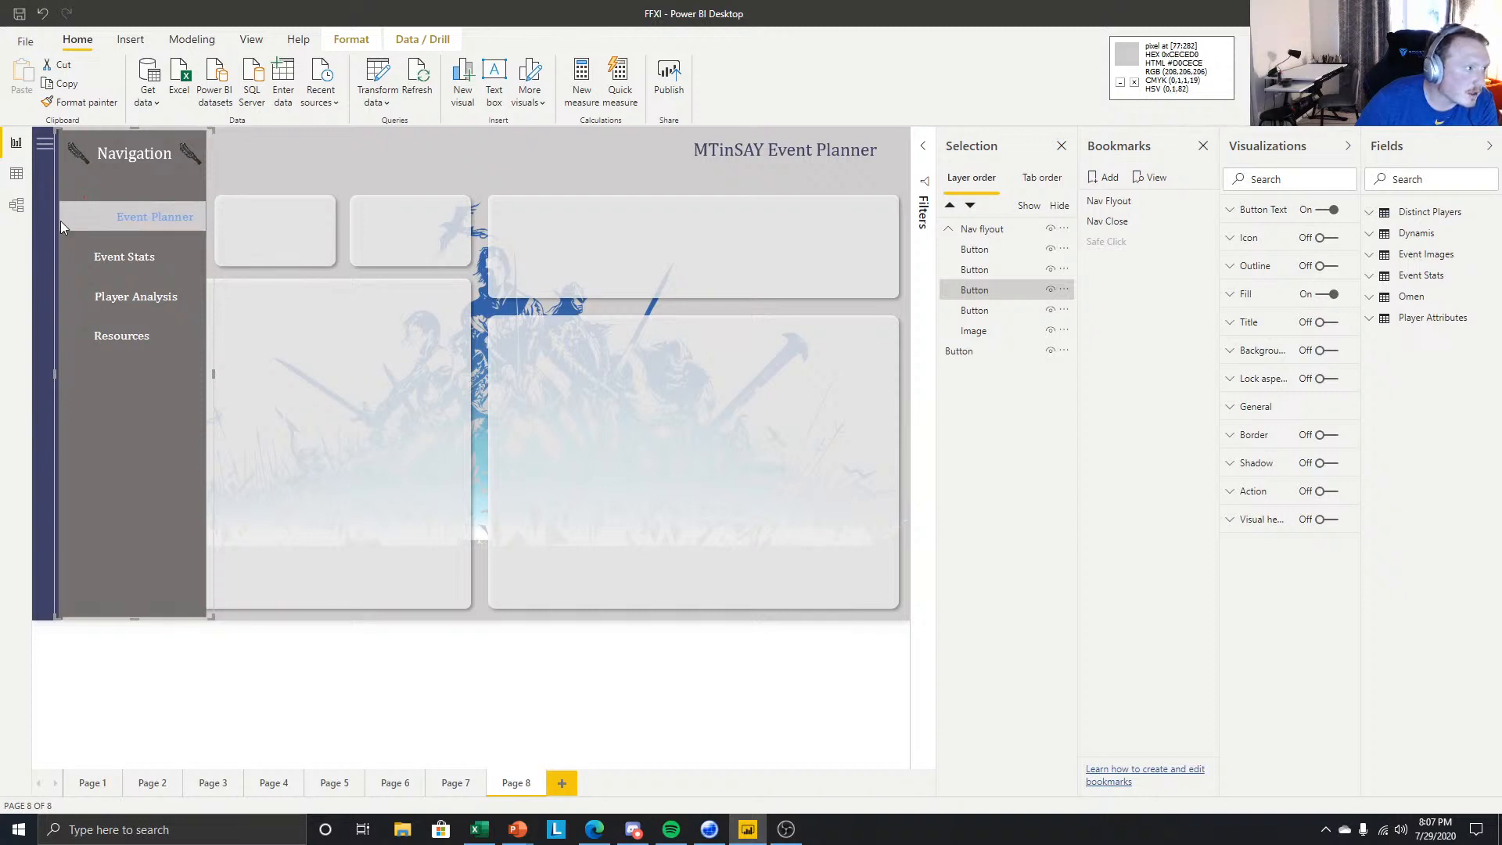
{"action": "left_click_drag", "start_coordinate": [70, 223], "coordinate": [73, 227]}
- Widen the Event Stats and Player Analysis buttons to the flyout panel's right edge and extend their left edges toward the blue sidebar
{"action": "left_click", "coordinate": [112, 252]}
{"action": "left_click_drag", "start_coordinate": [190, 256], "coordinate": [205, 255]}
{"action": "left_click_drag", "start_coordinate": [83, 259], "coordinate": [72, 259]}
{"action": "left_click", "coordinate": [117, 296]}
{"action": "left_click_drag", "start_coordinate": [191, 294], "coordinate": [201, 299]}
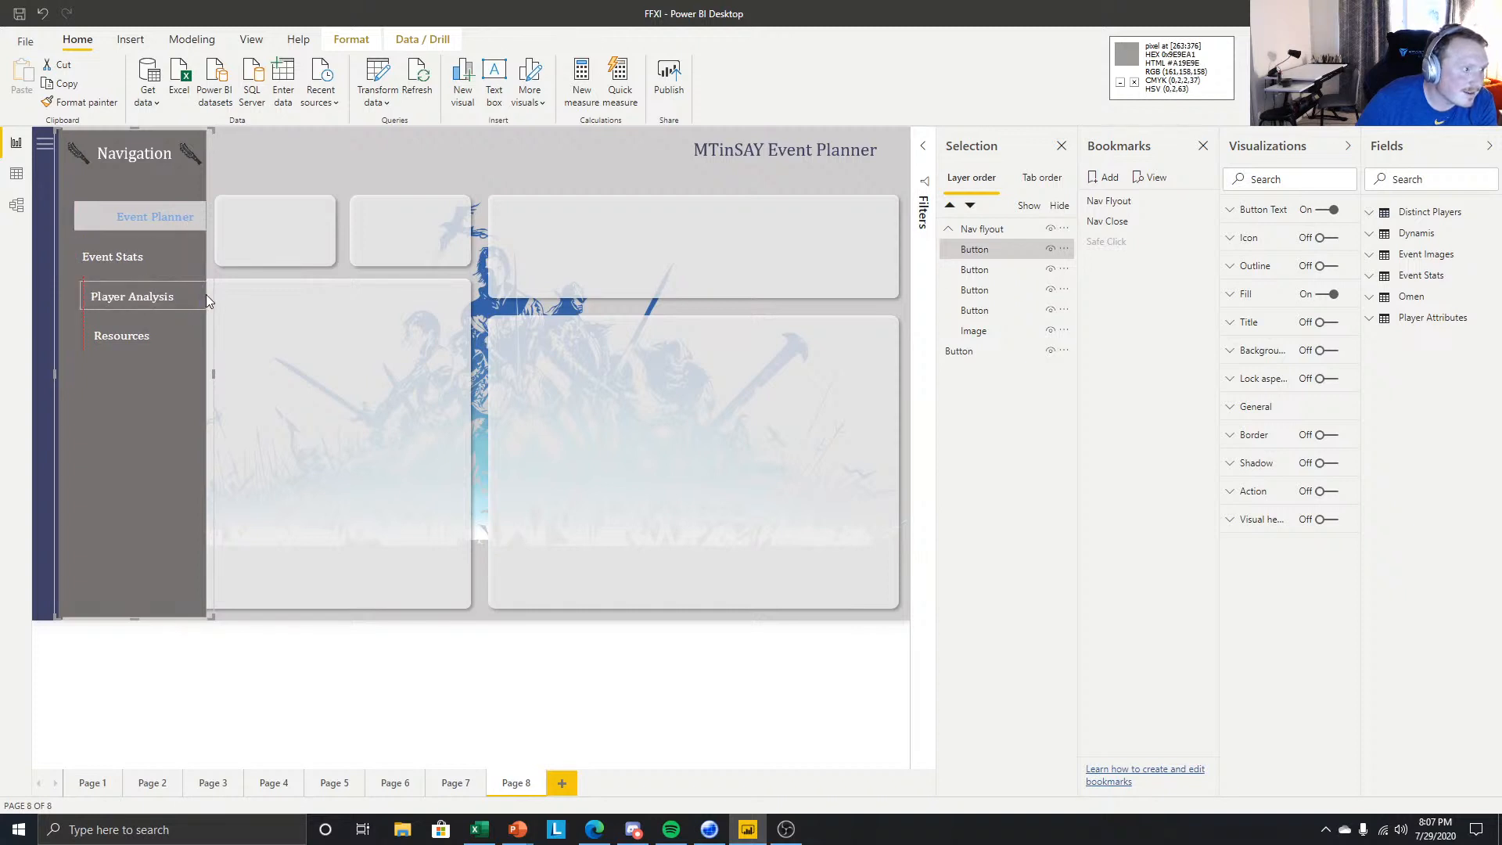
{"action": "left_click_drag", "start_coordinate": [85, 297], "coordinate": [78, 298]}
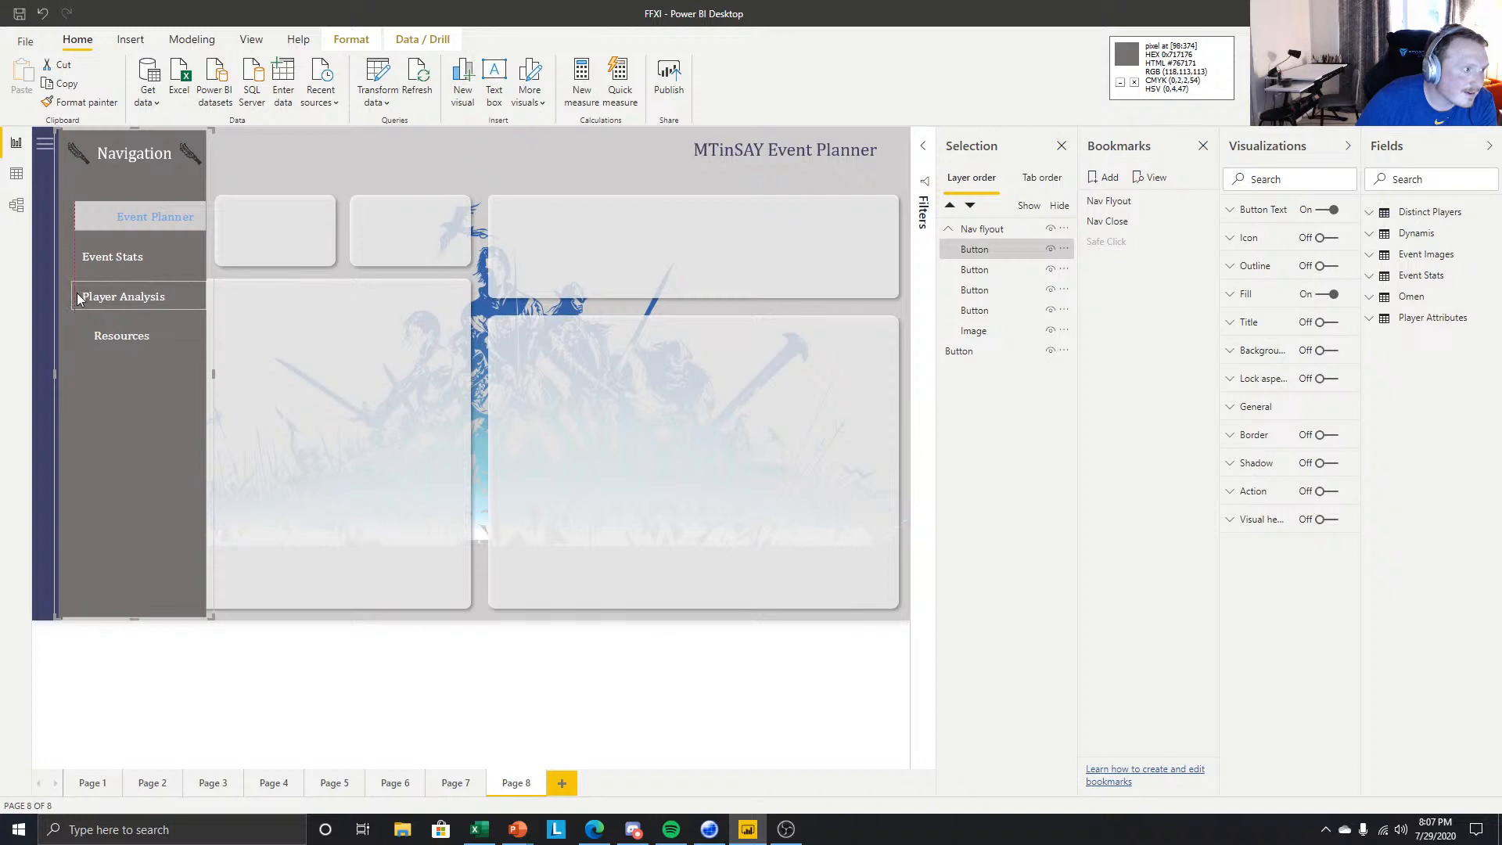
- Widen the Resources button on both sides so it lines up with the Player Analysis button above it
{"action": "left_click", "coordinate": [156, 332]}
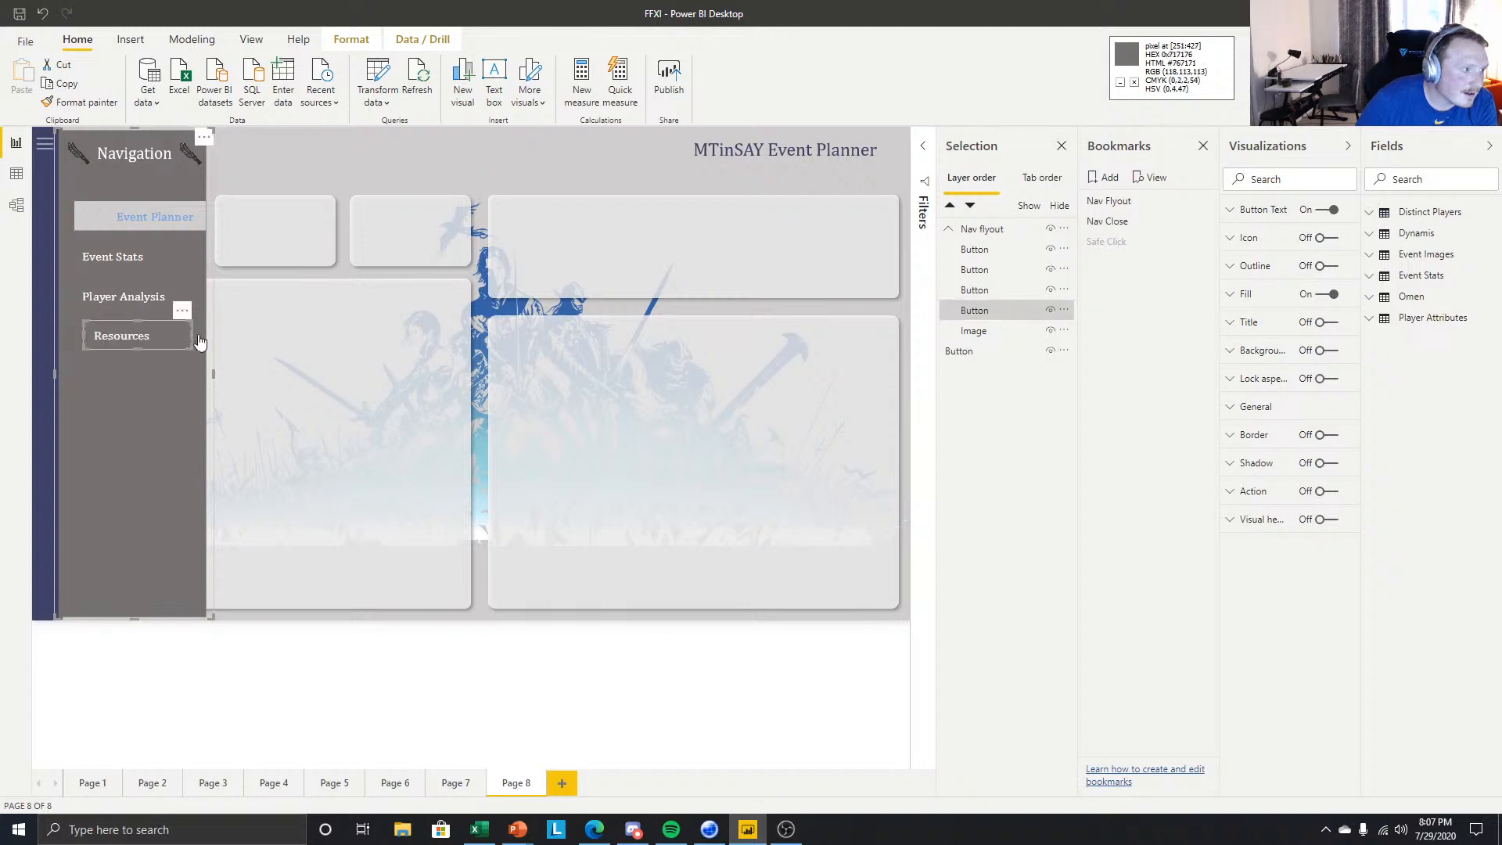
{"action": "left_click_drag", "start_coordinate": [83, 336], "coordinate": [75, 339]}
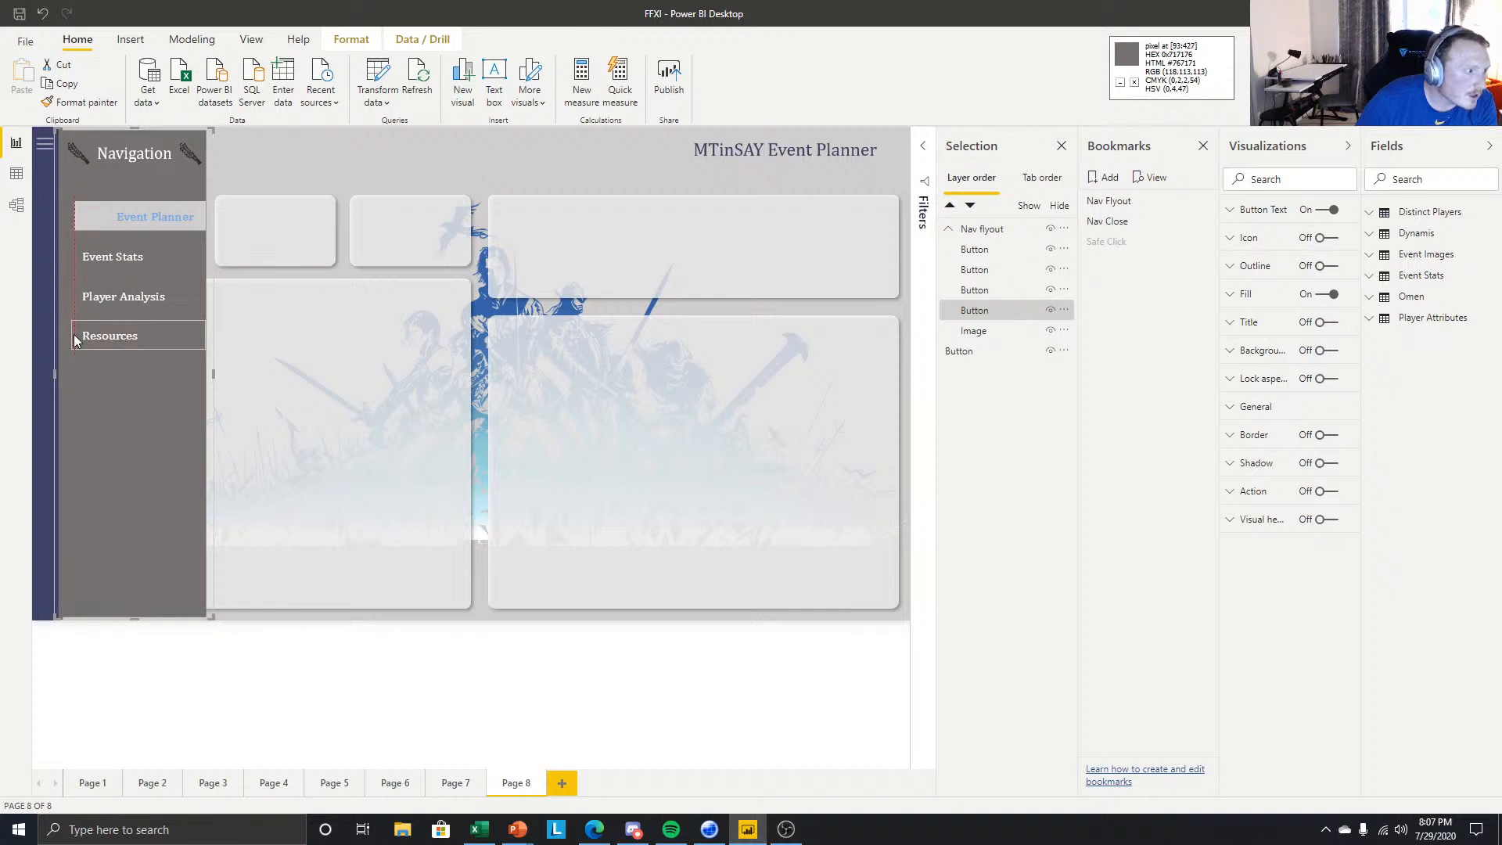
{"action": "left_click", "coordinate": [220, 757]}
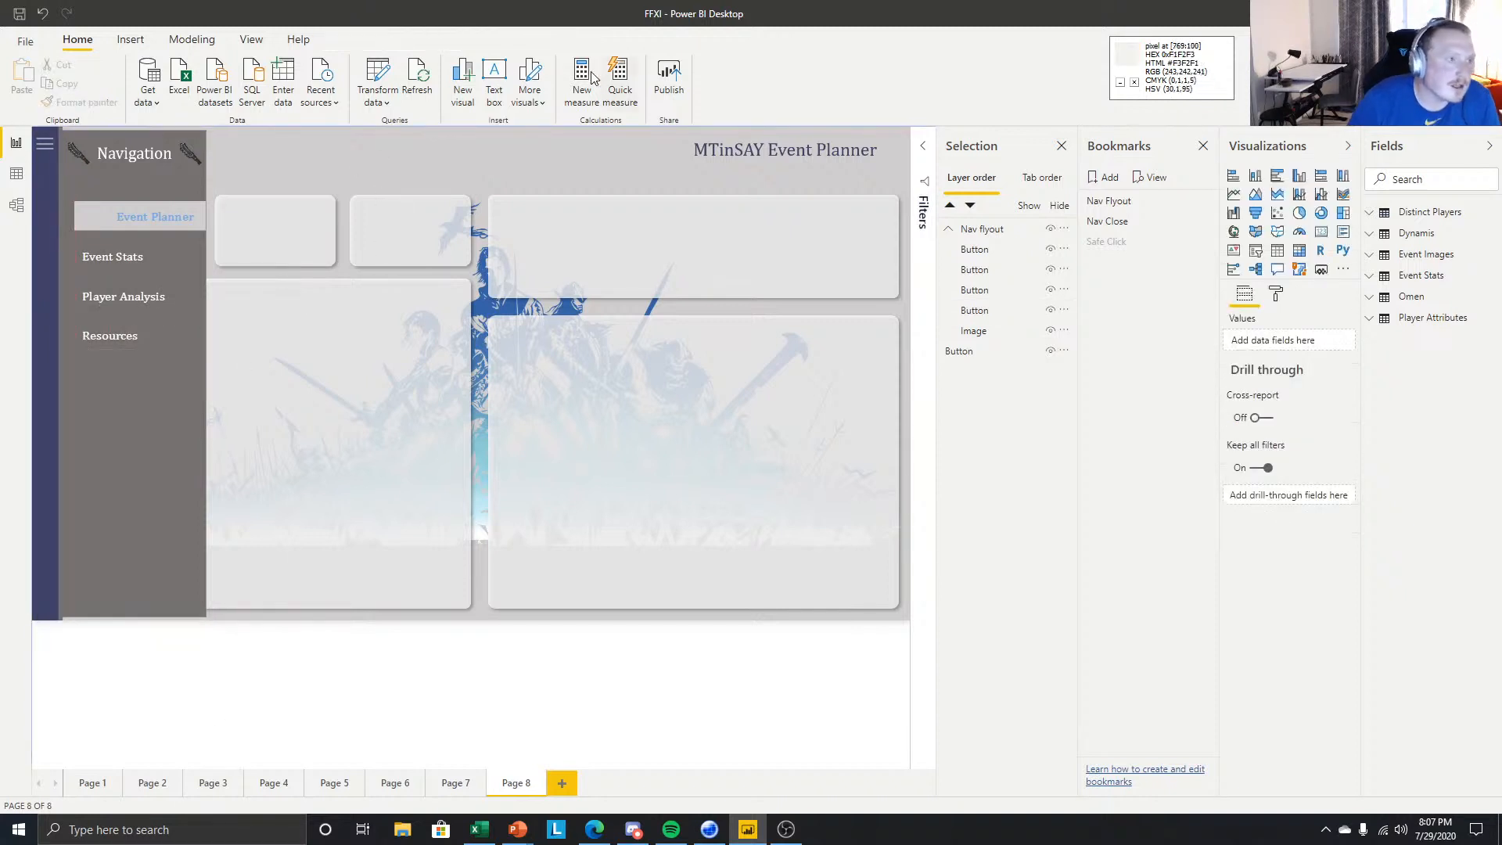
- Insert a new button and stretch it to cover the whole report page
{"action": "left_click", "coordinate": [130, 40]}
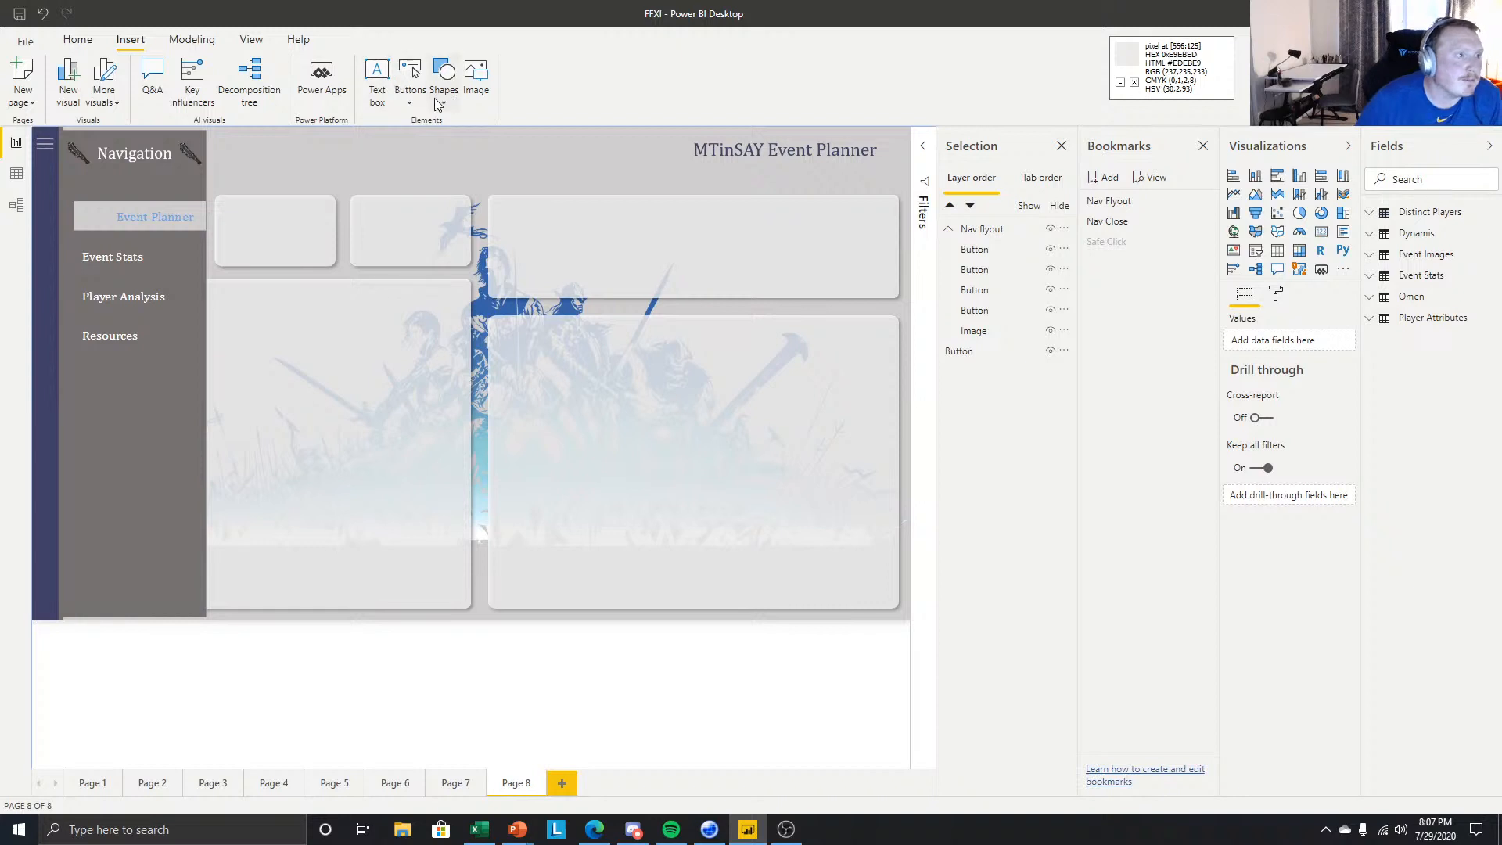
{"action": "left_click", "coordinate": [410, 94]}
{"action": "left_click", "coordinate": [436, 329]}
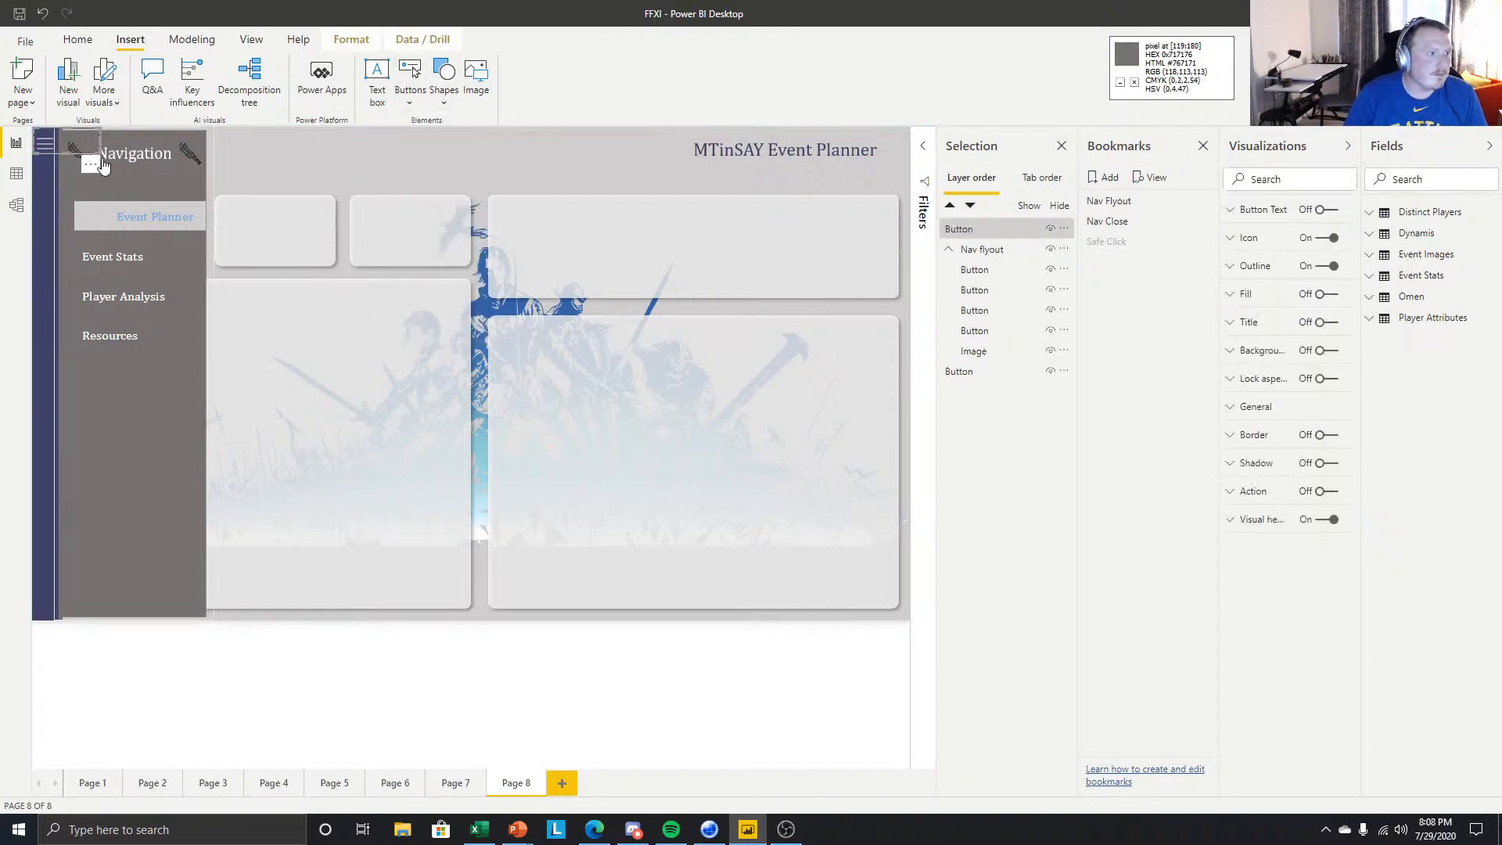
{"action": "left_click_drag", "start_coordinate": [101, 154], "coordinate": [969, 758]}
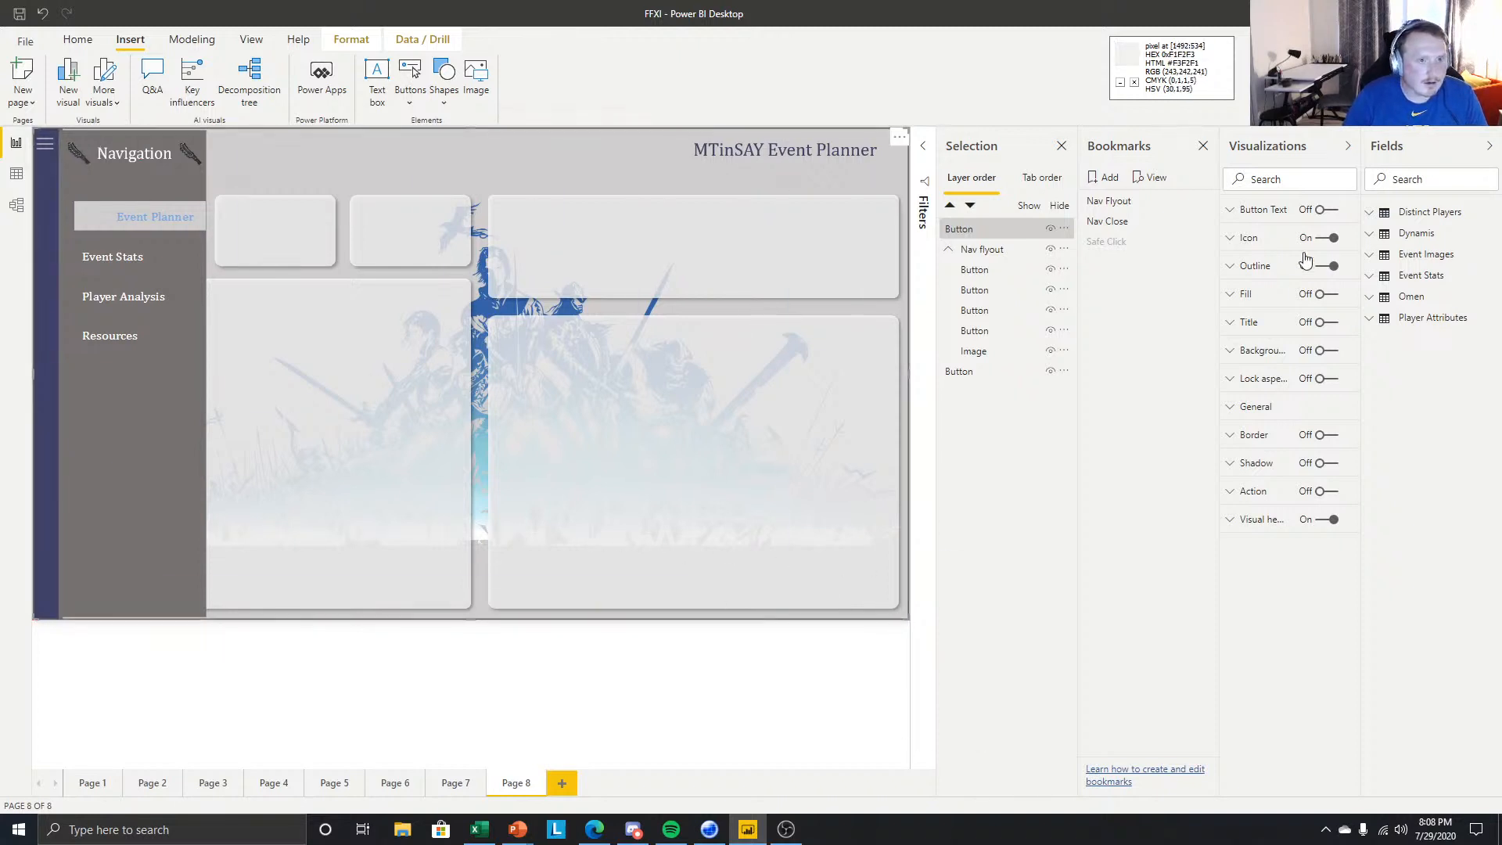
- Turn off the outline, icon and visual header of the page-wide button
{"action": "left_click", "coordinate": [1328, 266]}
{"action": "left_click", "coordinate": [1329, 238]}
{"action": "left_click", "coordinate": [1321, 519]}
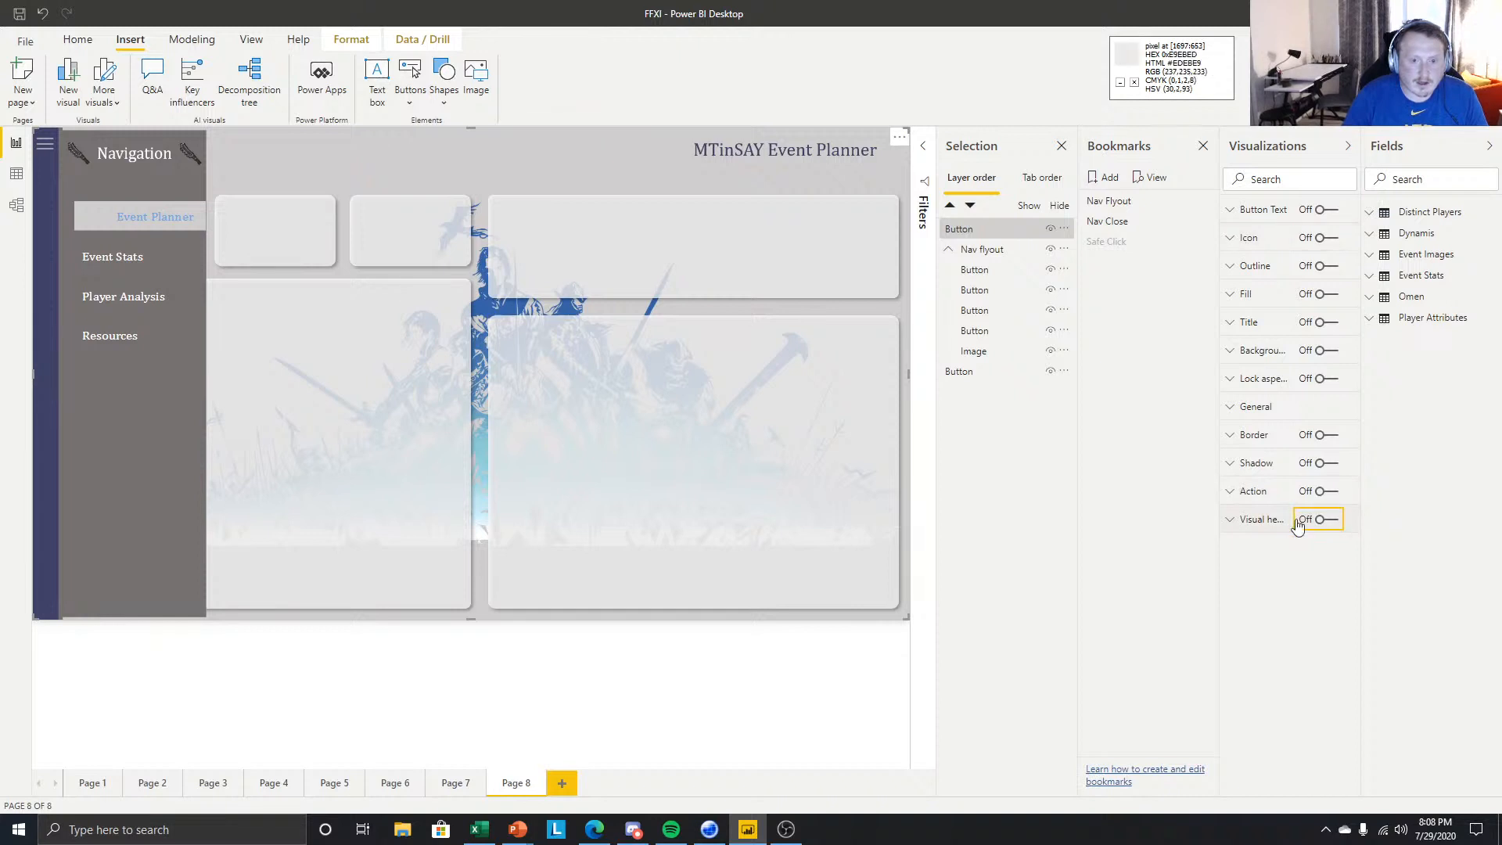
- Give the page-wide button a Bookmark action targeting Nav Close, with the tooltip "Click anywhere to continue"
{"action": "left_click", "coordinate": [1321, 492]}
{"action": "left_click", "coordinate": [1267, 496]}
{"action": "left_click", "coordinate": [1284, 537]}
{"action": "left_click", "coordinate": [1280, 575]}
{"action": "left_click", "coordinate": [1287, 585]}
{"action": "left_click", "coordinate": [1288, 637]}
{"action": "left_click", "coordinate": [1287, 638]}
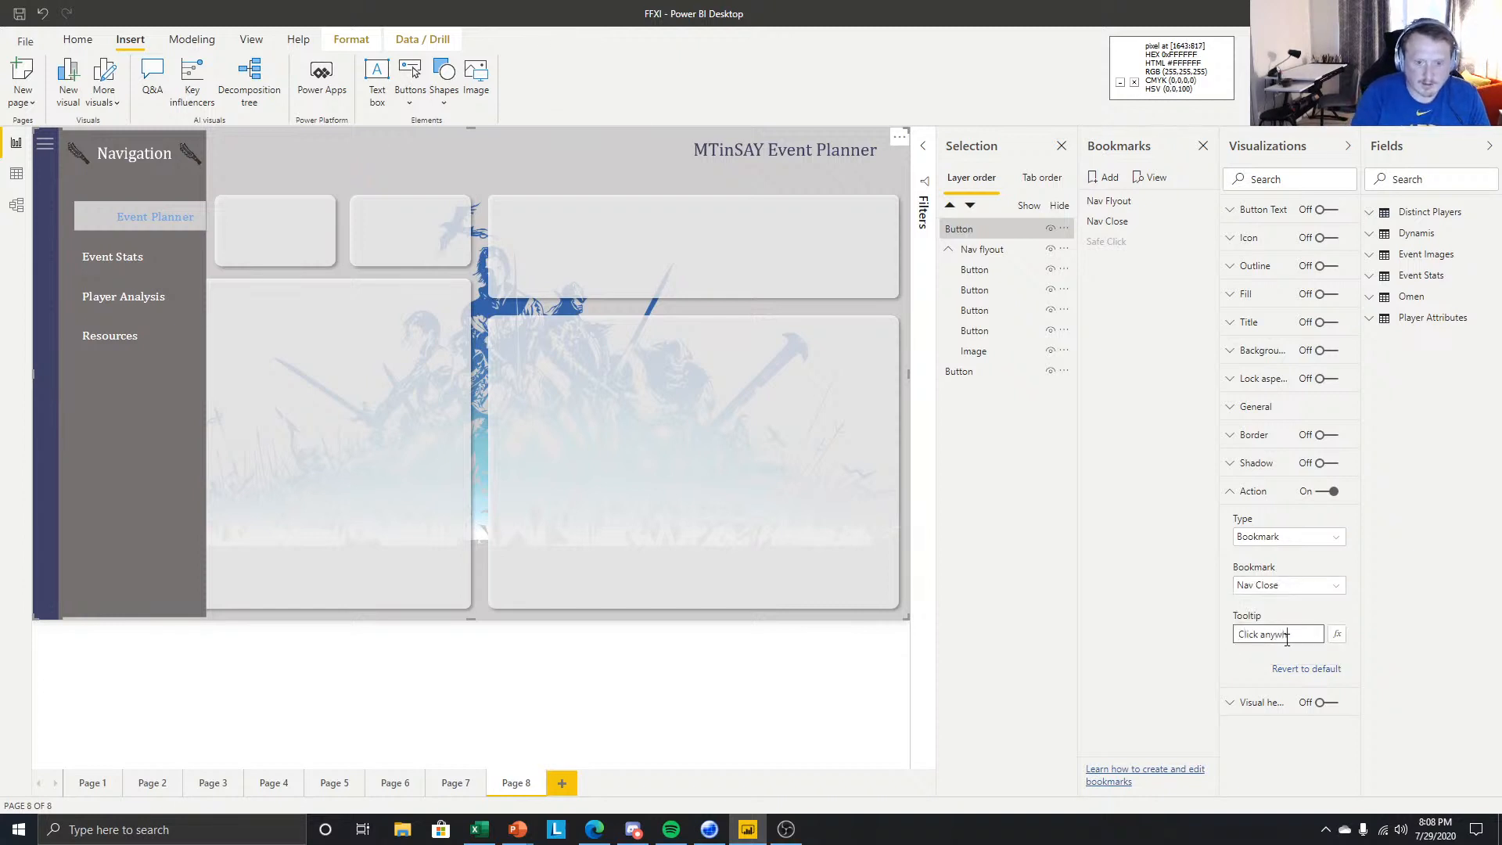
{"action": "type", "text": "Click anywhere to continue"}
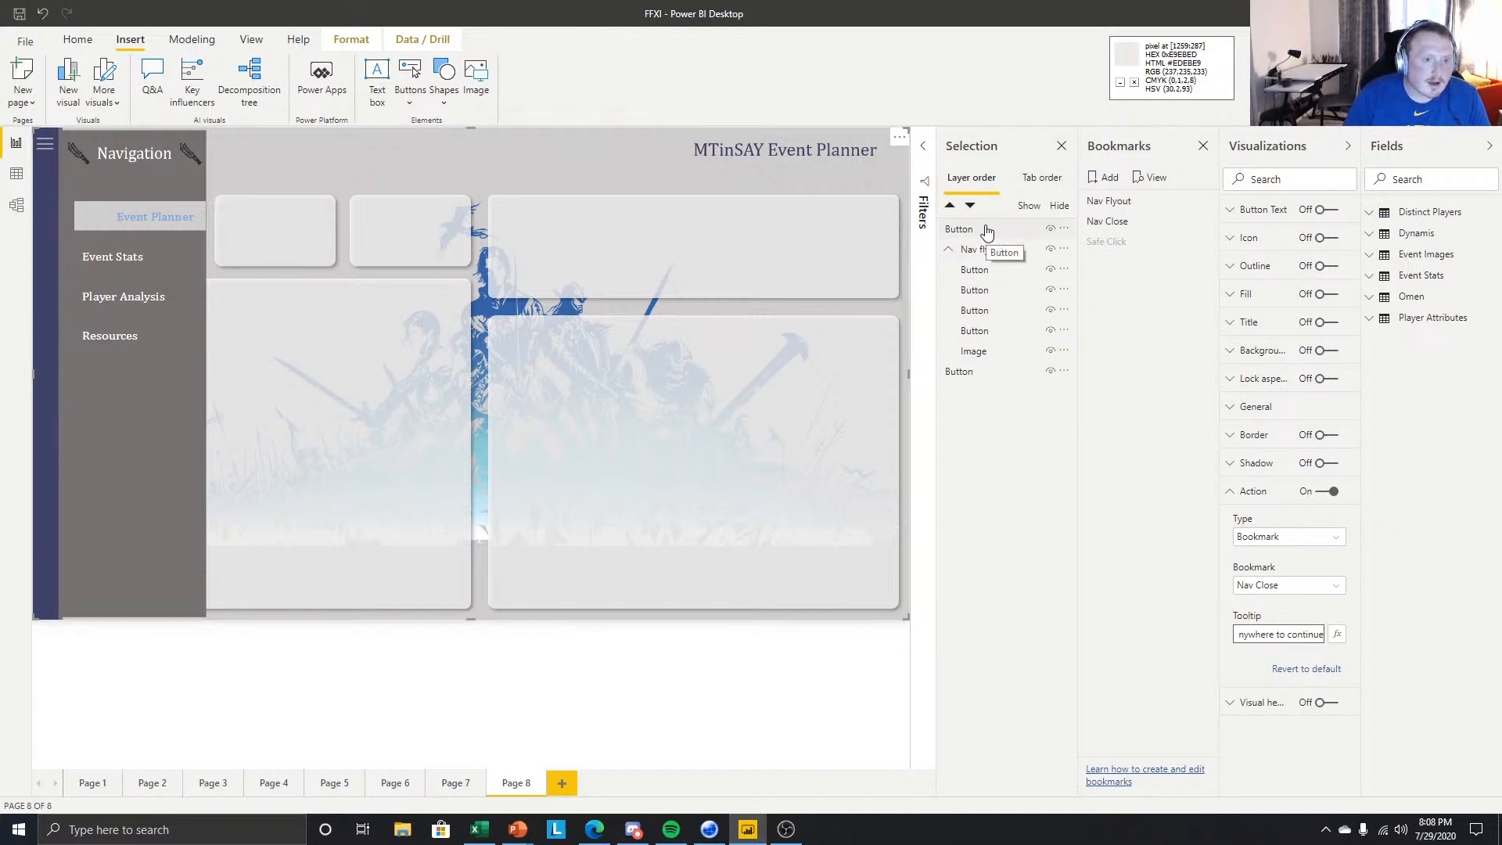
- Move the page-wide button into the Nav flyout group, below the Image layer
{"action": "left_click_drag", "start_coordinate": [980, 235], "coordinate": [987, 351]}
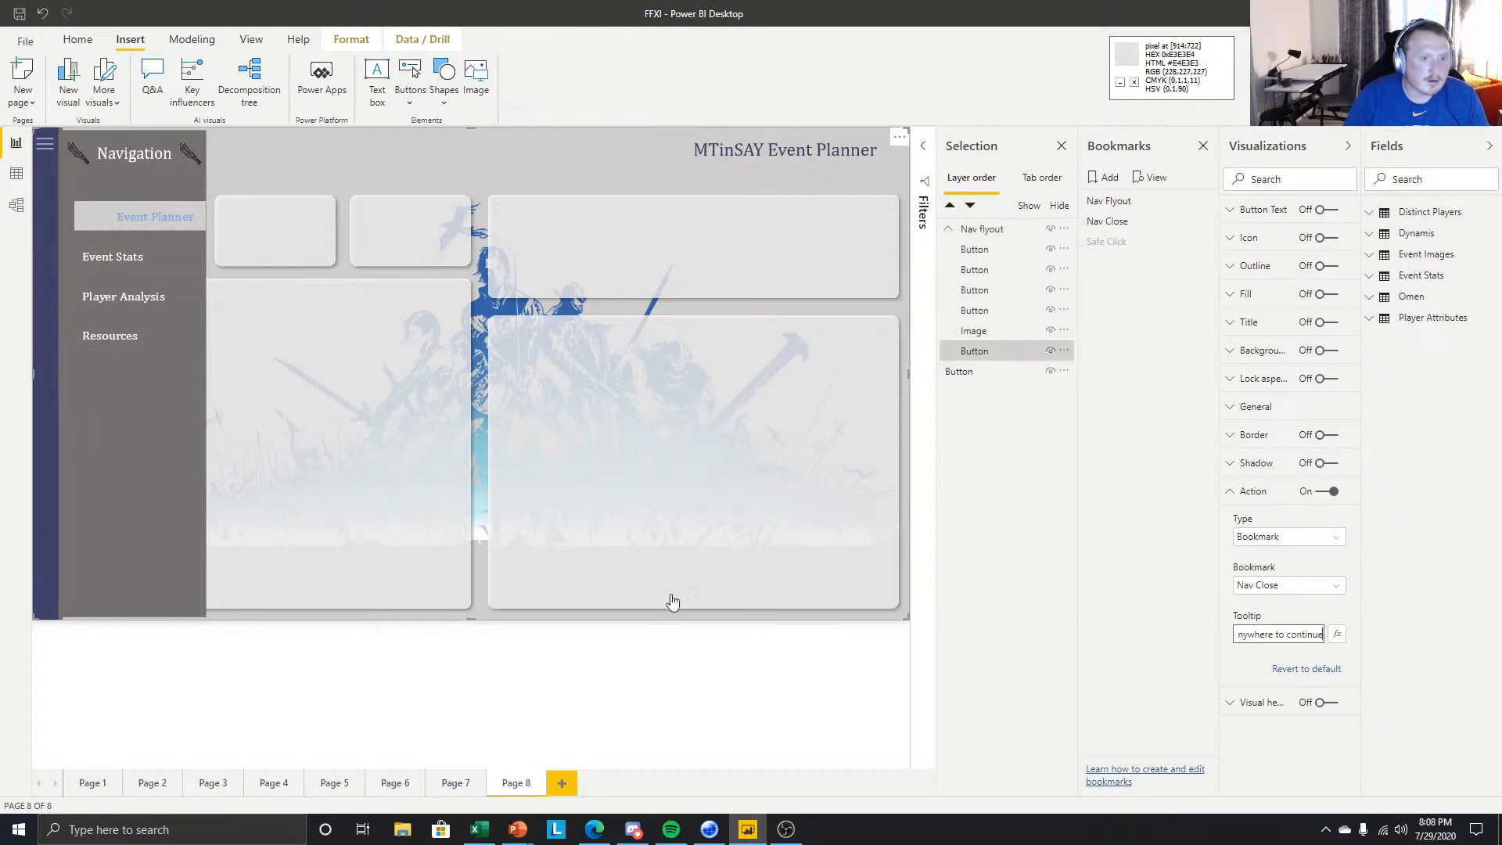
{"action": "left_click", "coordinate": [646, 646]}
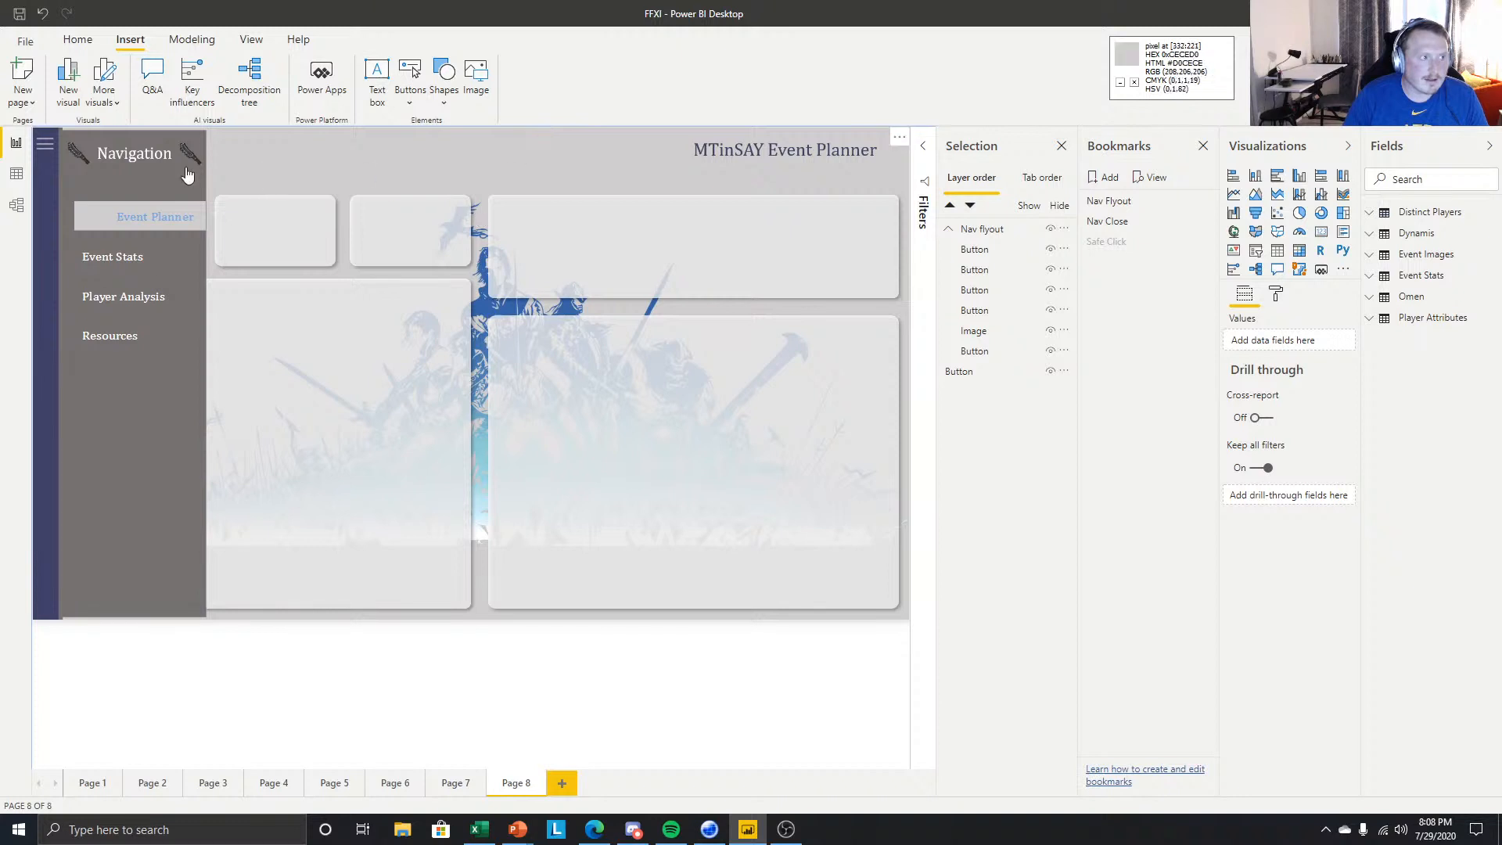
- Test the navigation by repeatedly opening the flyout with the menu button and closing it through the page-wide button
{"action": "left_click", "coordinate": [1139, 219]}
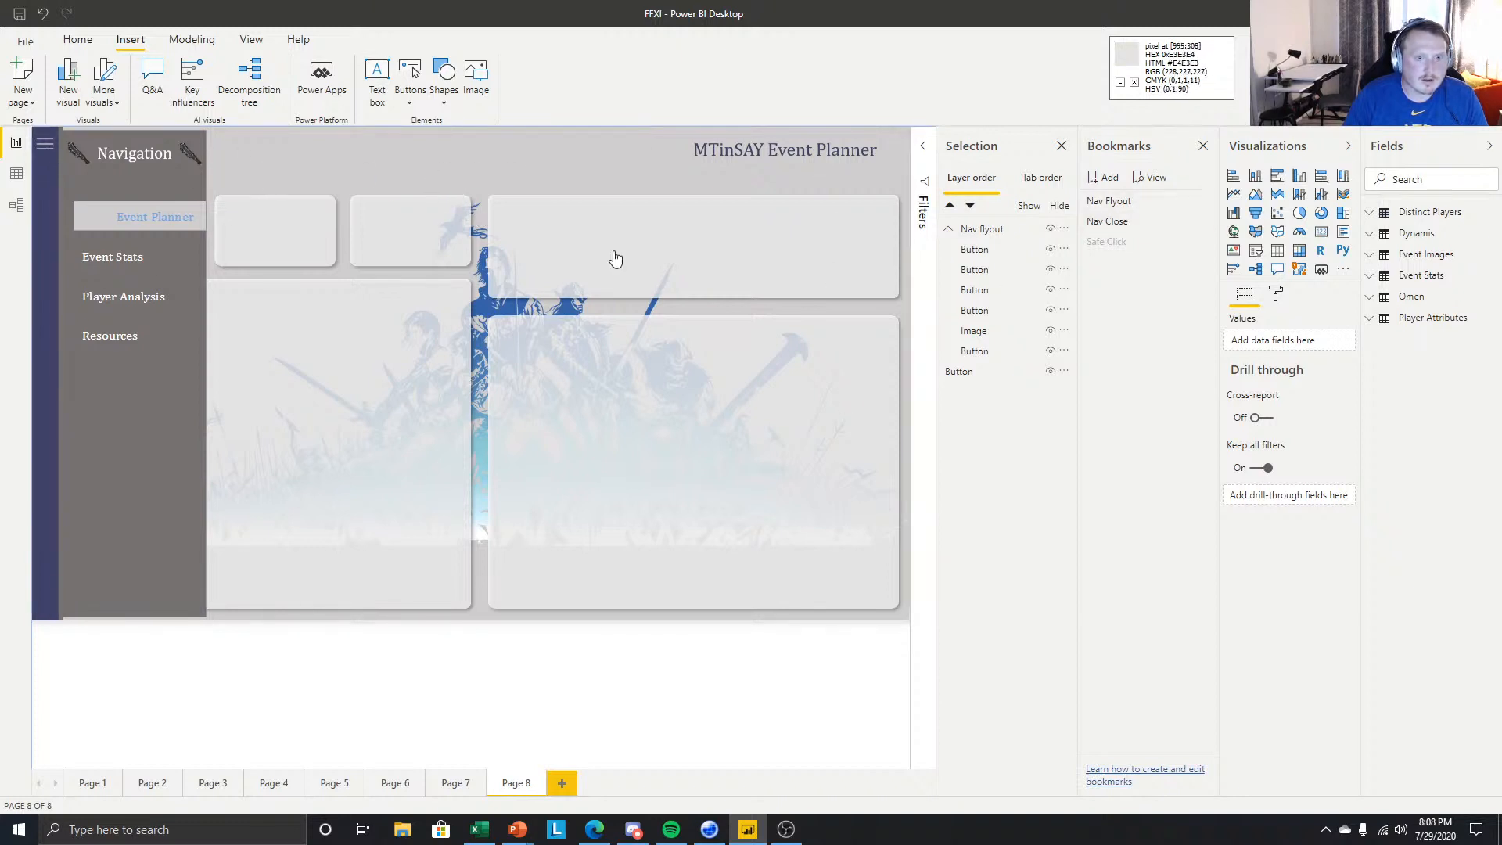
{"action": "left_click", "coordinate": [47, 152], "text": "ctrl"}
{"action": "left_click", "coordinate": [47, 152], "text": "ctrl"}
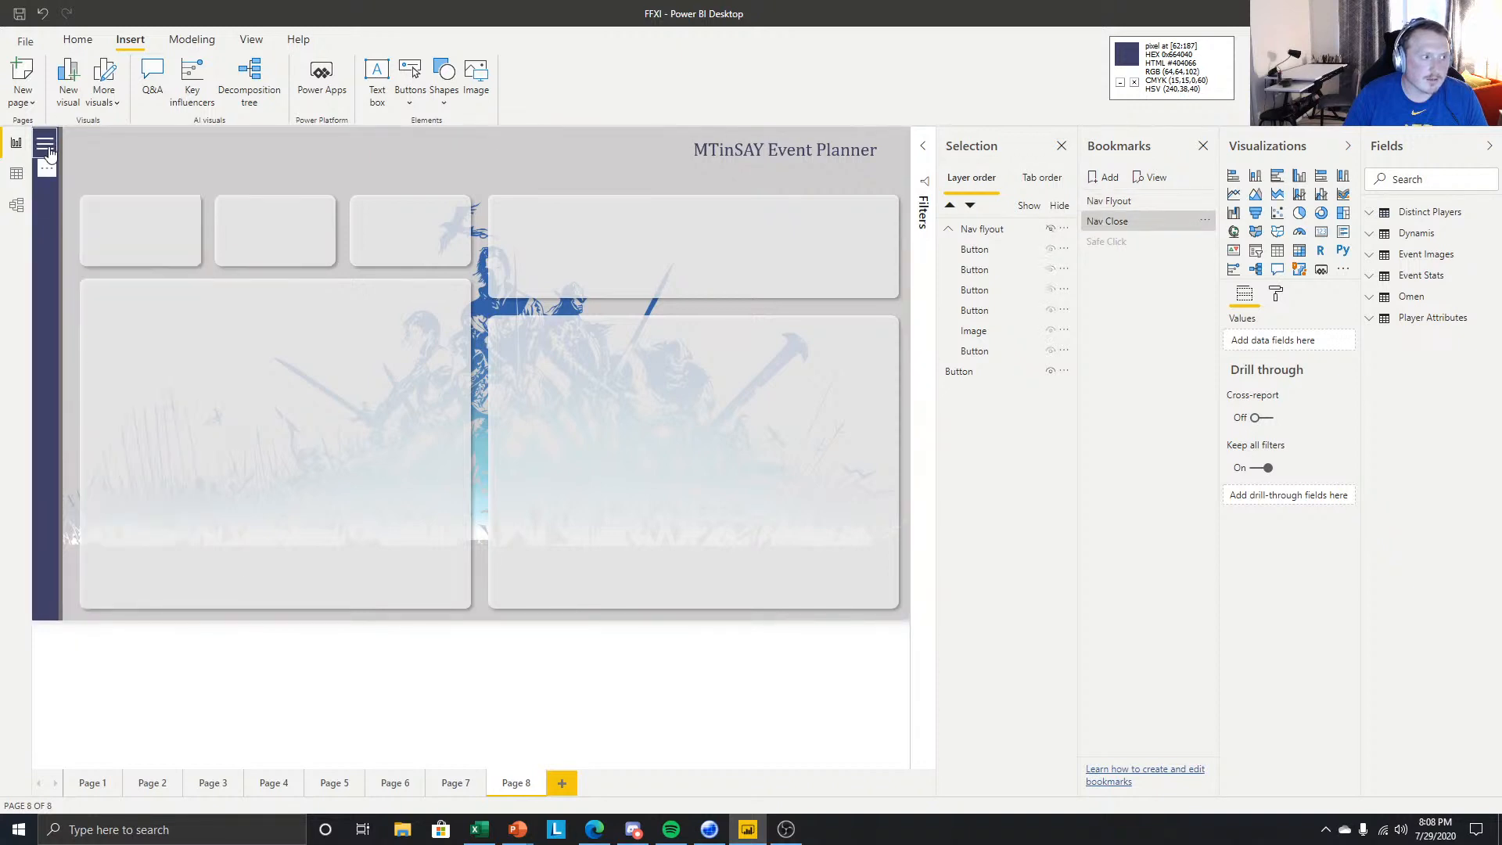
{"action": "left_click", "coordinate": [47, 152], "text": "ctrl"}
{"action": "left_click", "coordinate": [47, 151], "text": "ctrl"}
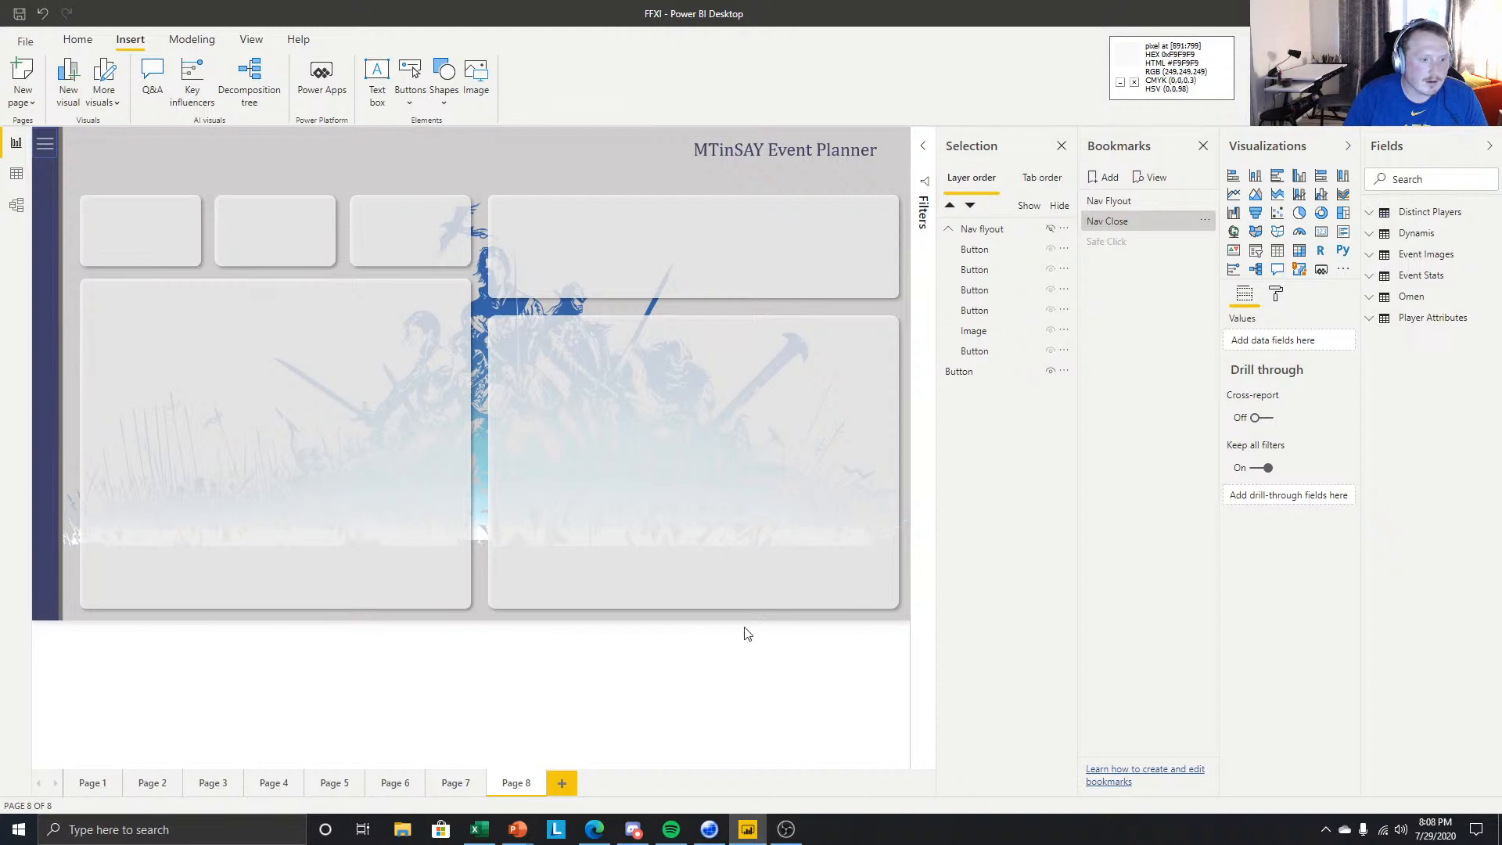
{"action": "left_click", "coordinate": [44, 144], "text": "ctrl"}
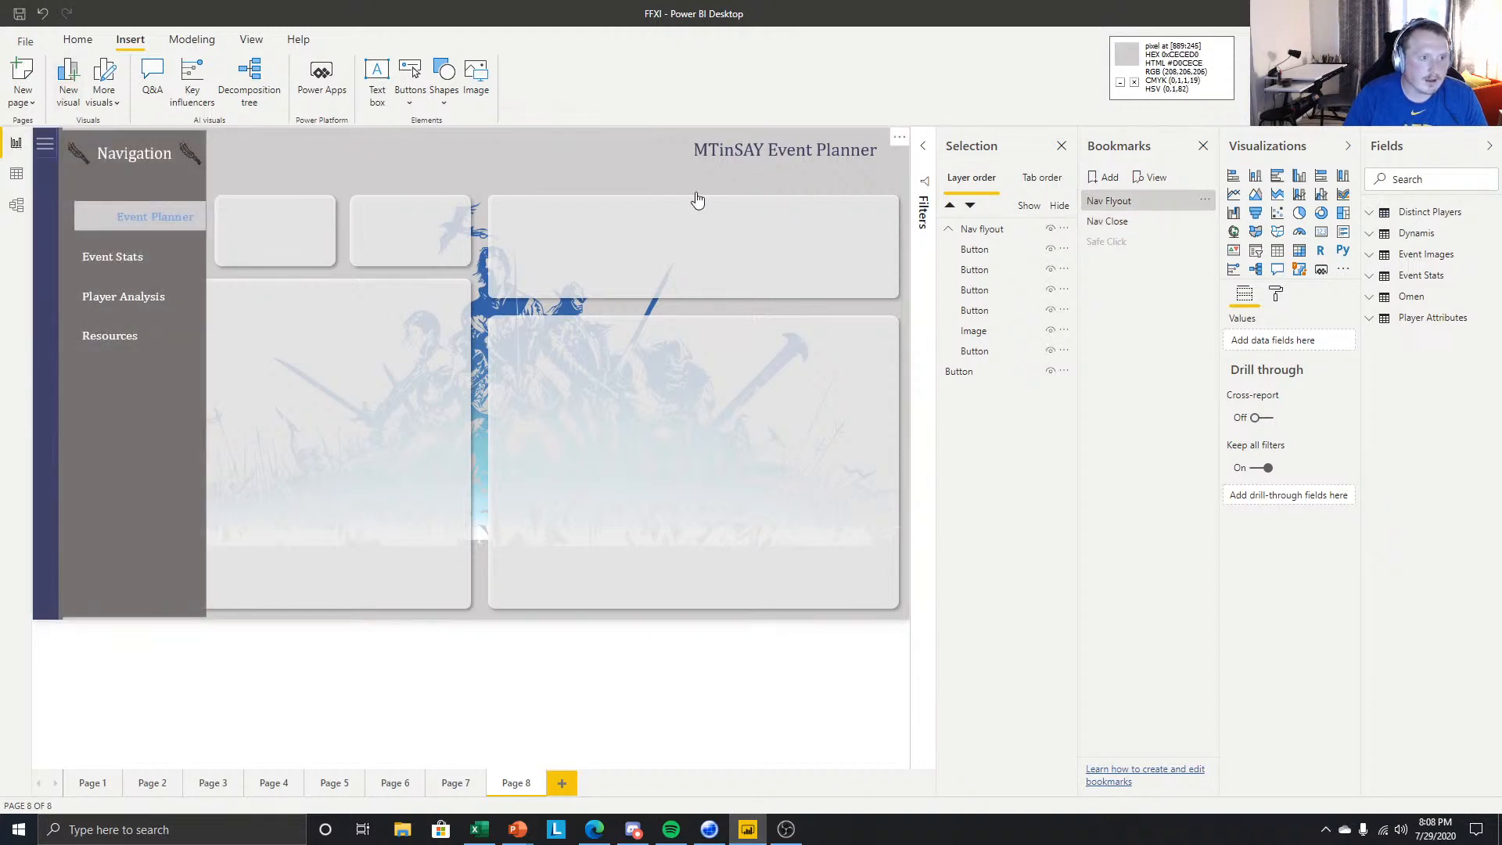
{"action": "left_click", "coordinate": [832, 201], "text": "ctrl"}
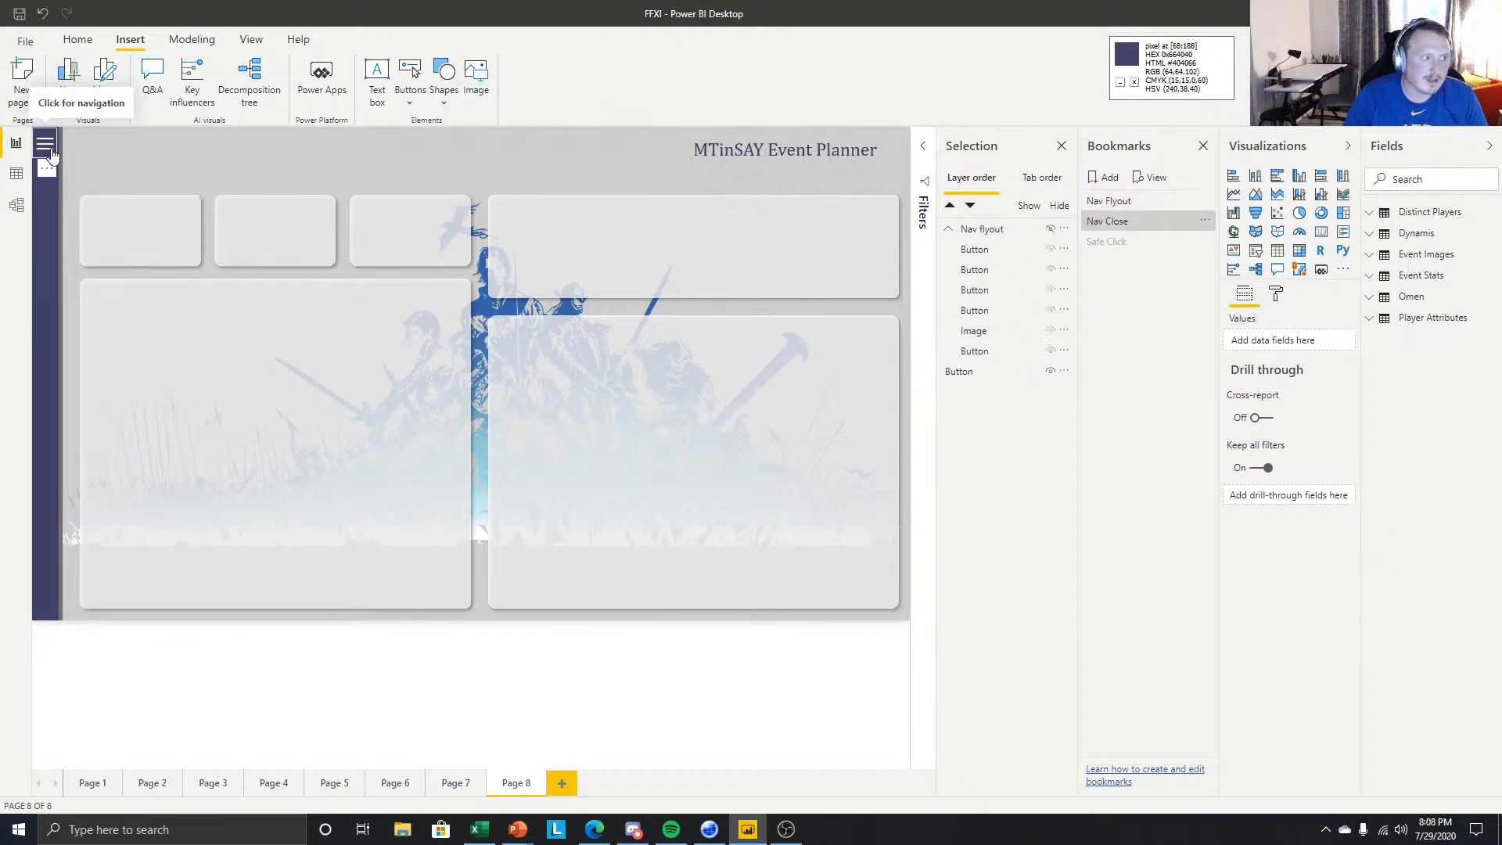
{"action": "left_click", "coordinate": [66, 157], "text": "ctrl"}
{"action": "left_click", "coordinate": [261, 153], "text": "ctrl"}
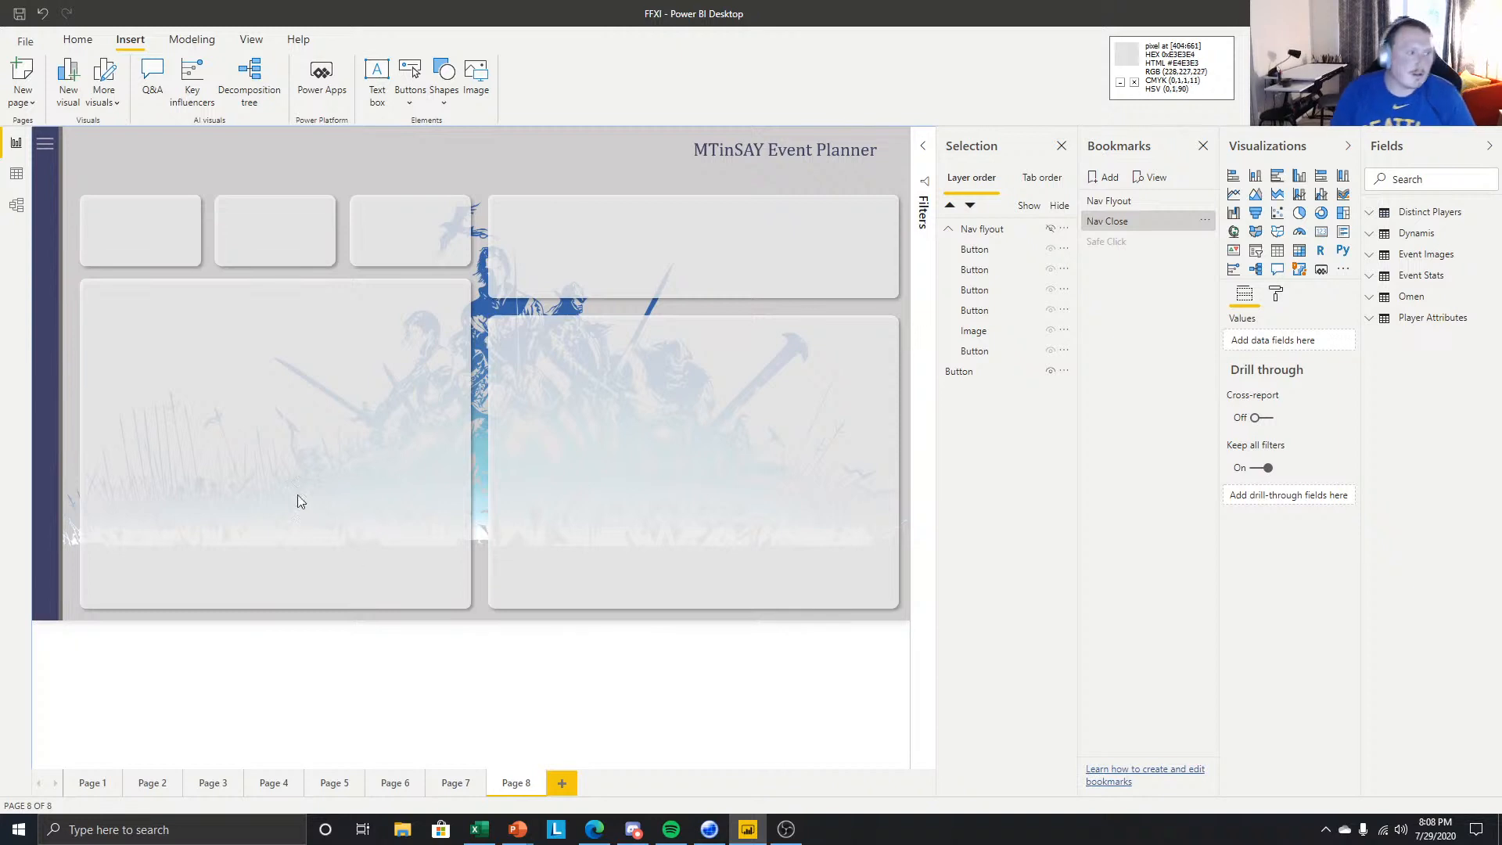
{"action": "left_click", "coordinate": [45, 143], "text": "ctrl"}
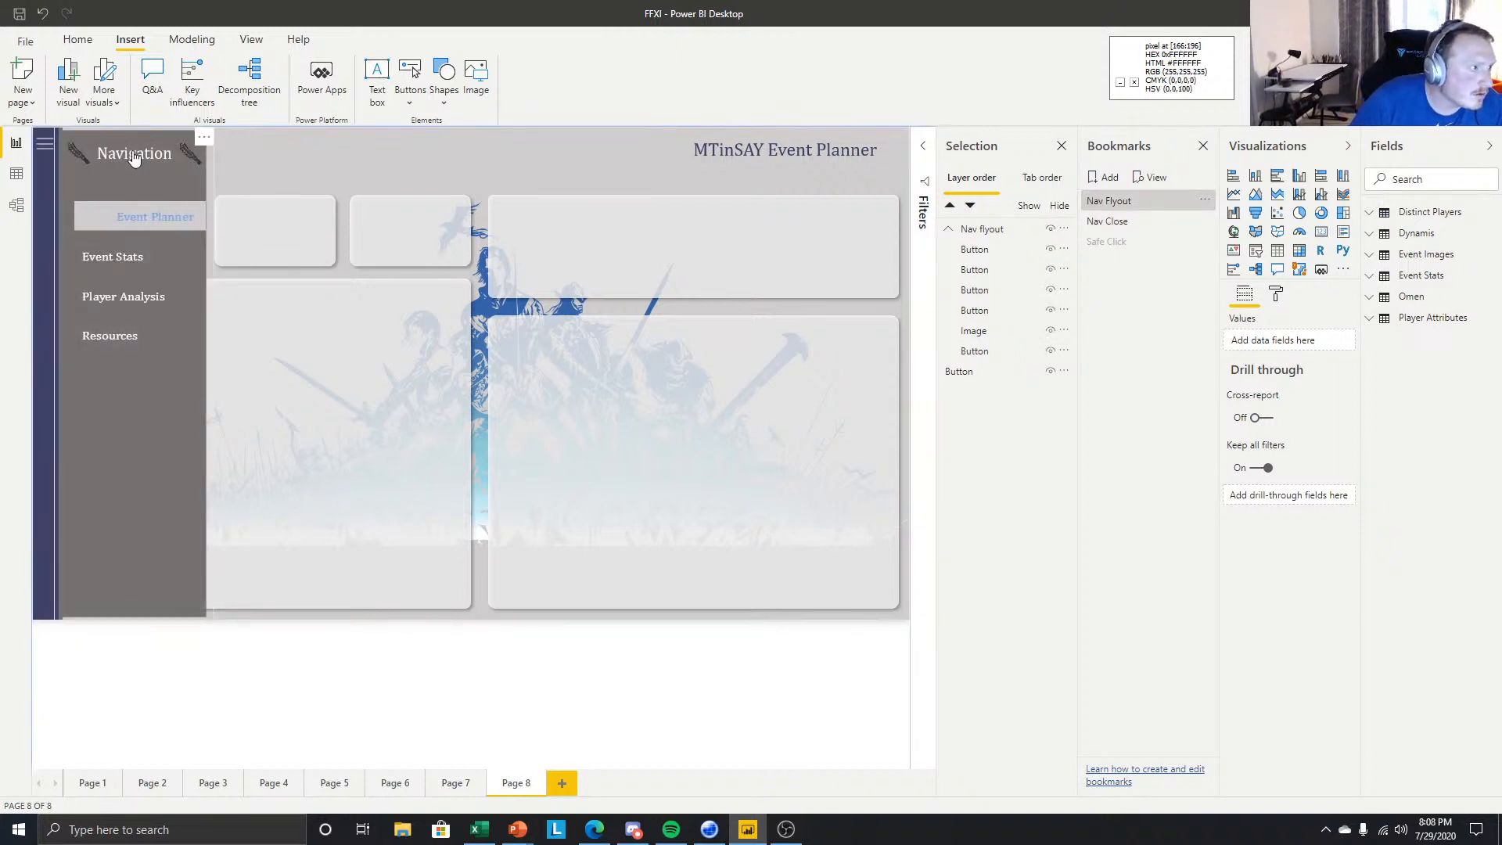
{"action": "left_click", "coordinate": [168, 207]}
{"action": "left_click", "coordinate": [172, 219]}
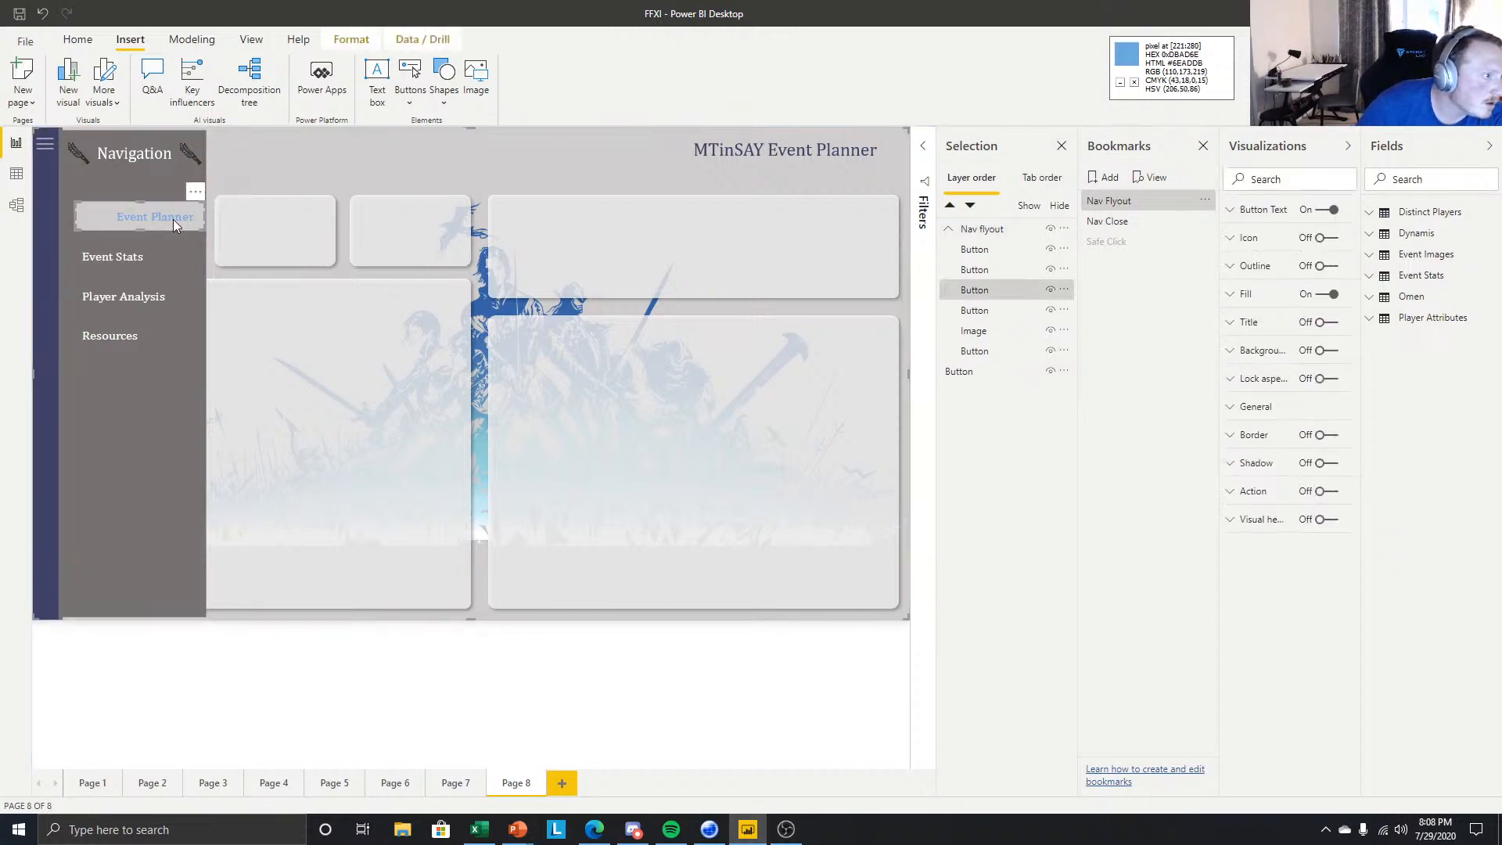
{"action": "left_click", "coordinate": [276, 635]}
{"action": "left_click", "coordinate": [162, 208]}
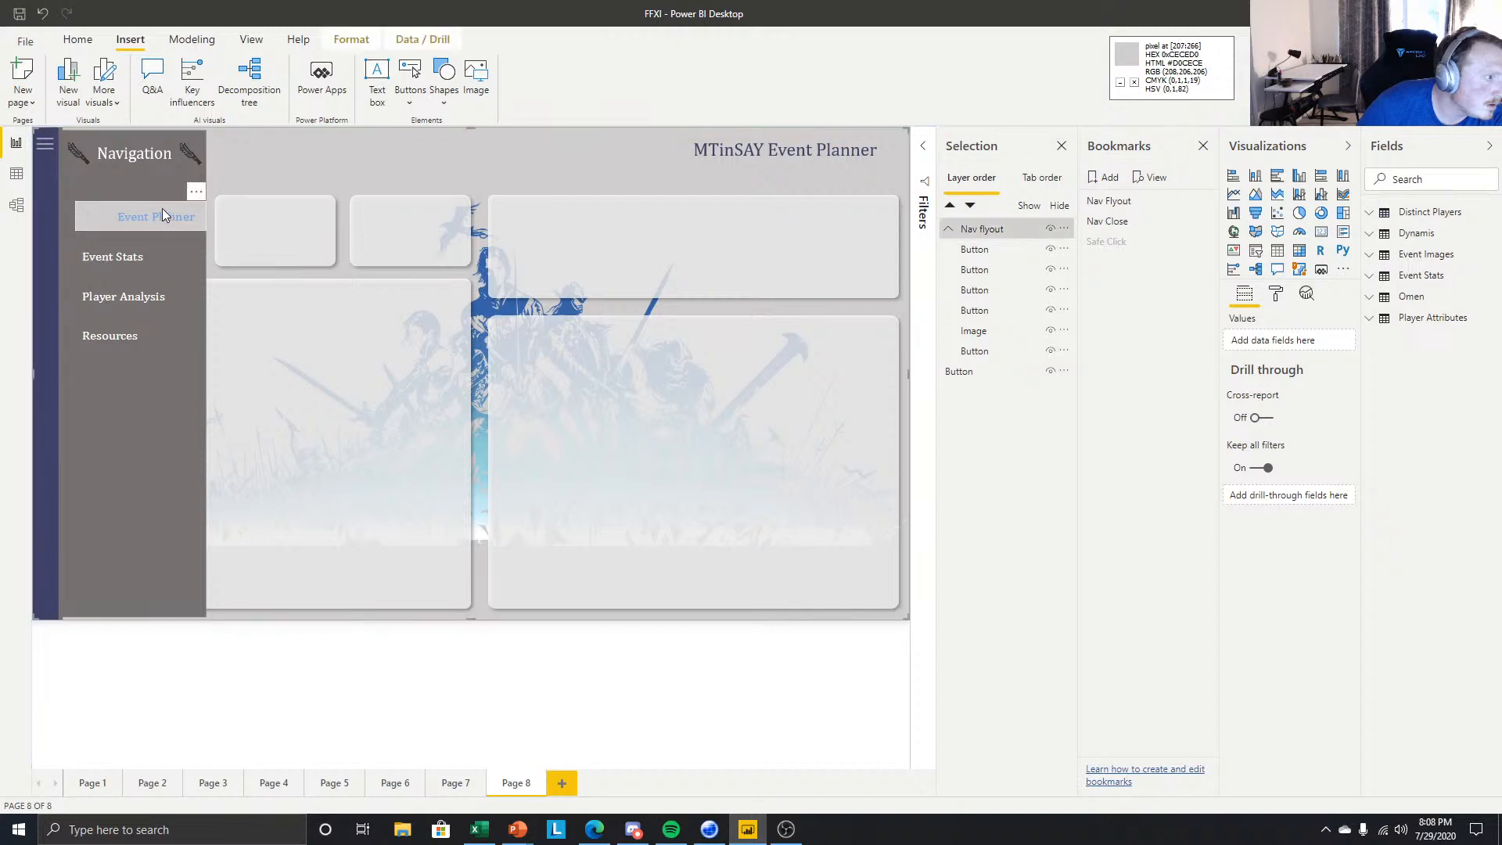
{"action": "left_click", "coordinate": [267, 652]}
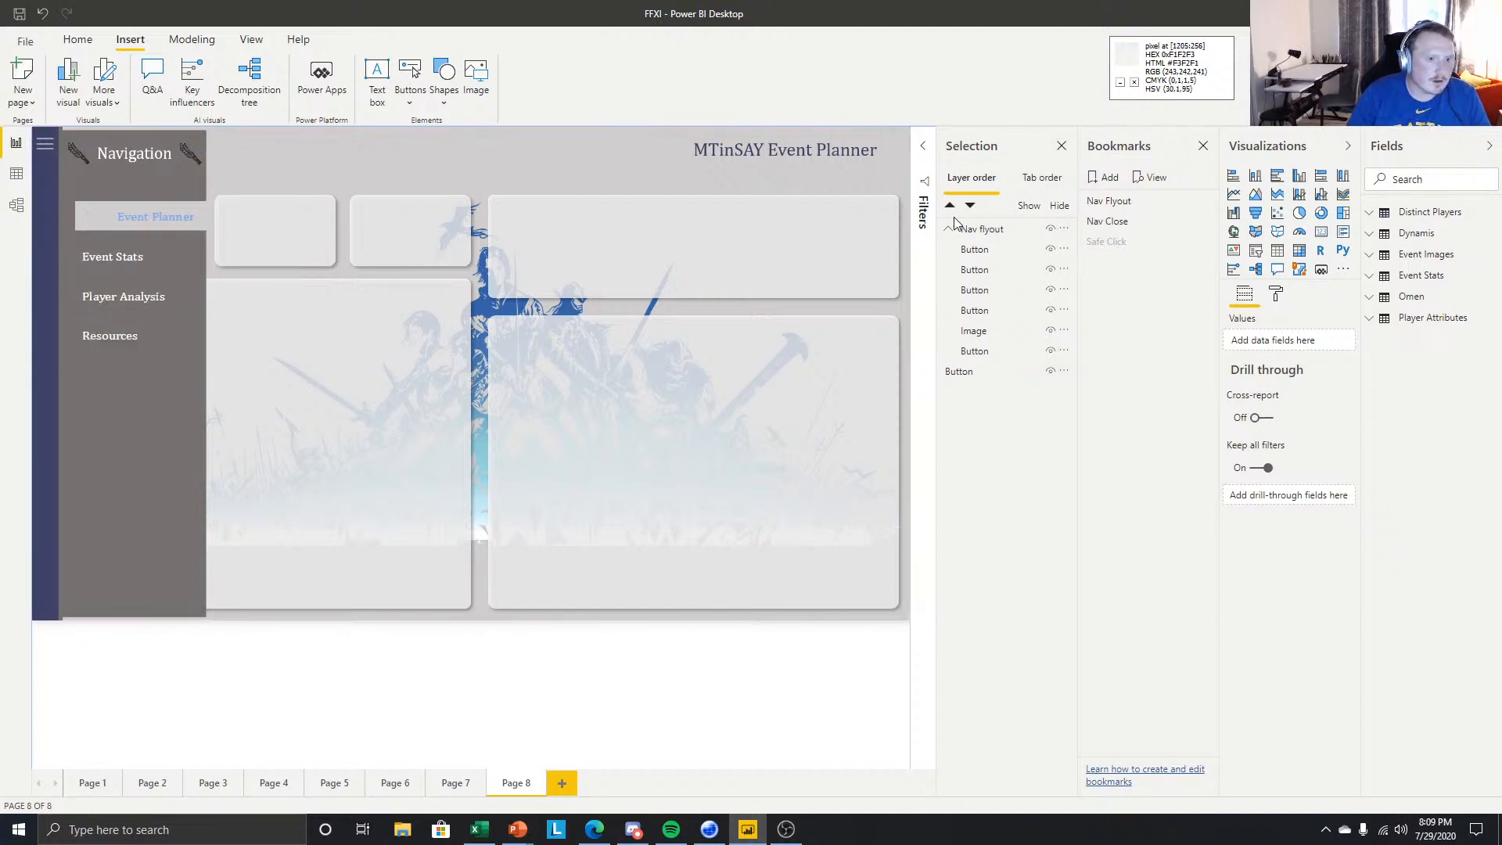
- Try copying the Nav flyout group from Page 8 onto a new blank page, and delete that page
{"action": "left_click", "coordinate": [564, 785]}
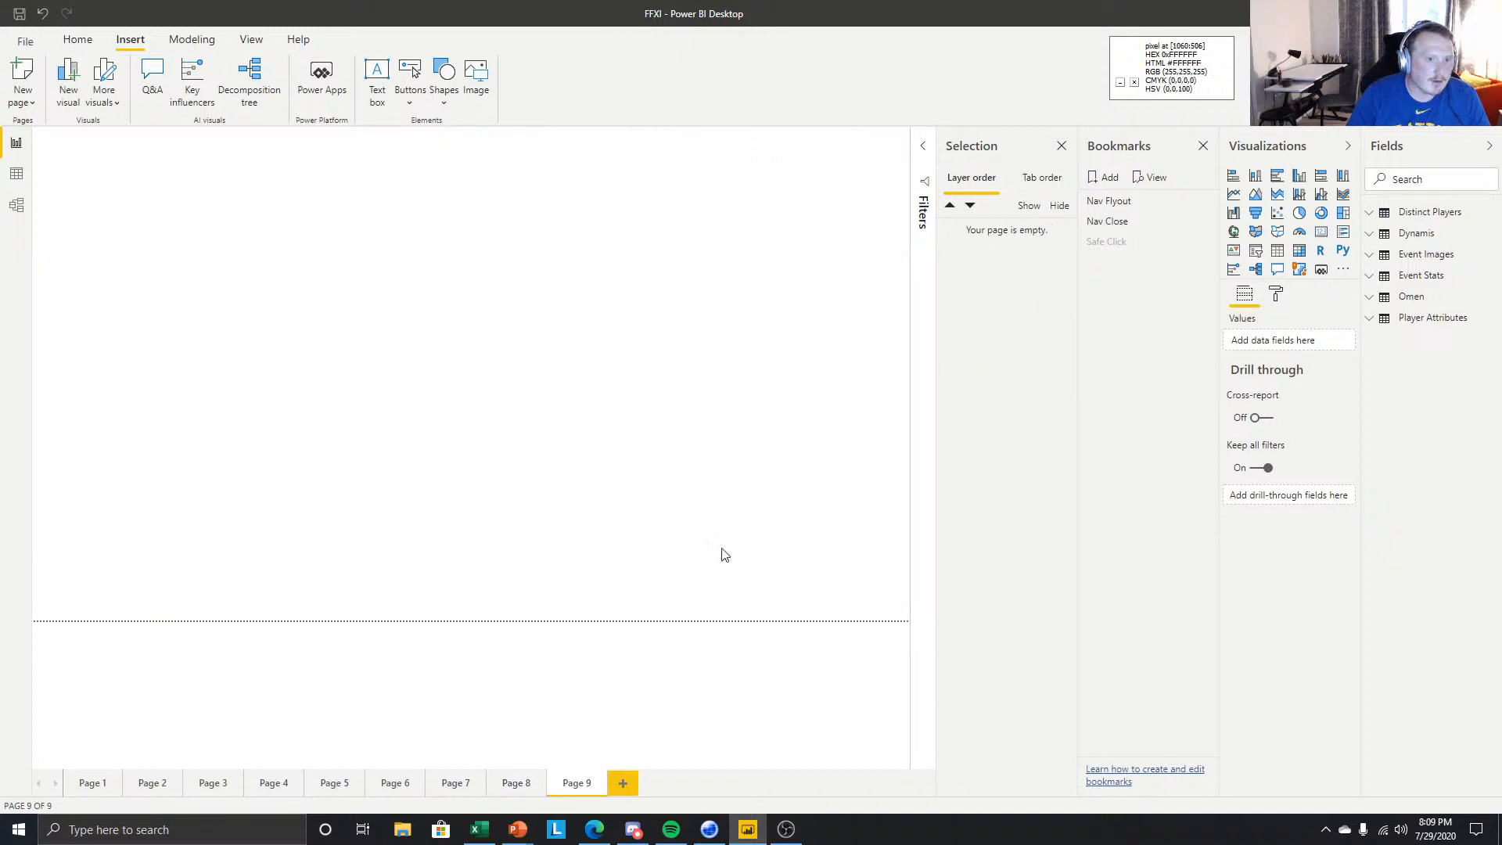
{"action": "left_click", "coordinate": [513, 783]}
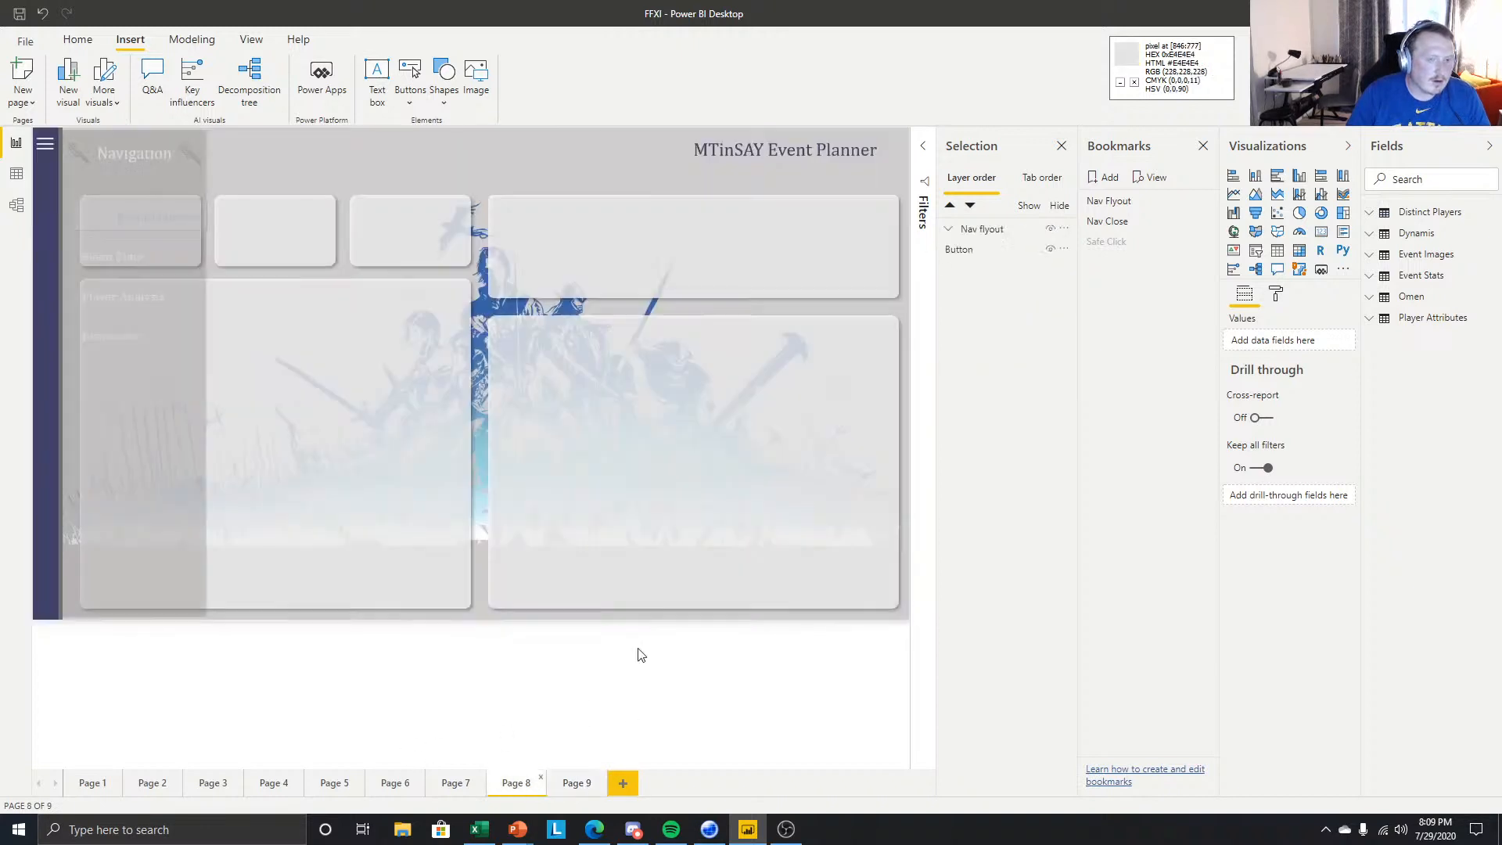
{"action": "left_click", "coordinate": [982, 228]}
{"action": "left_click", "coordinate": [583, 783]}
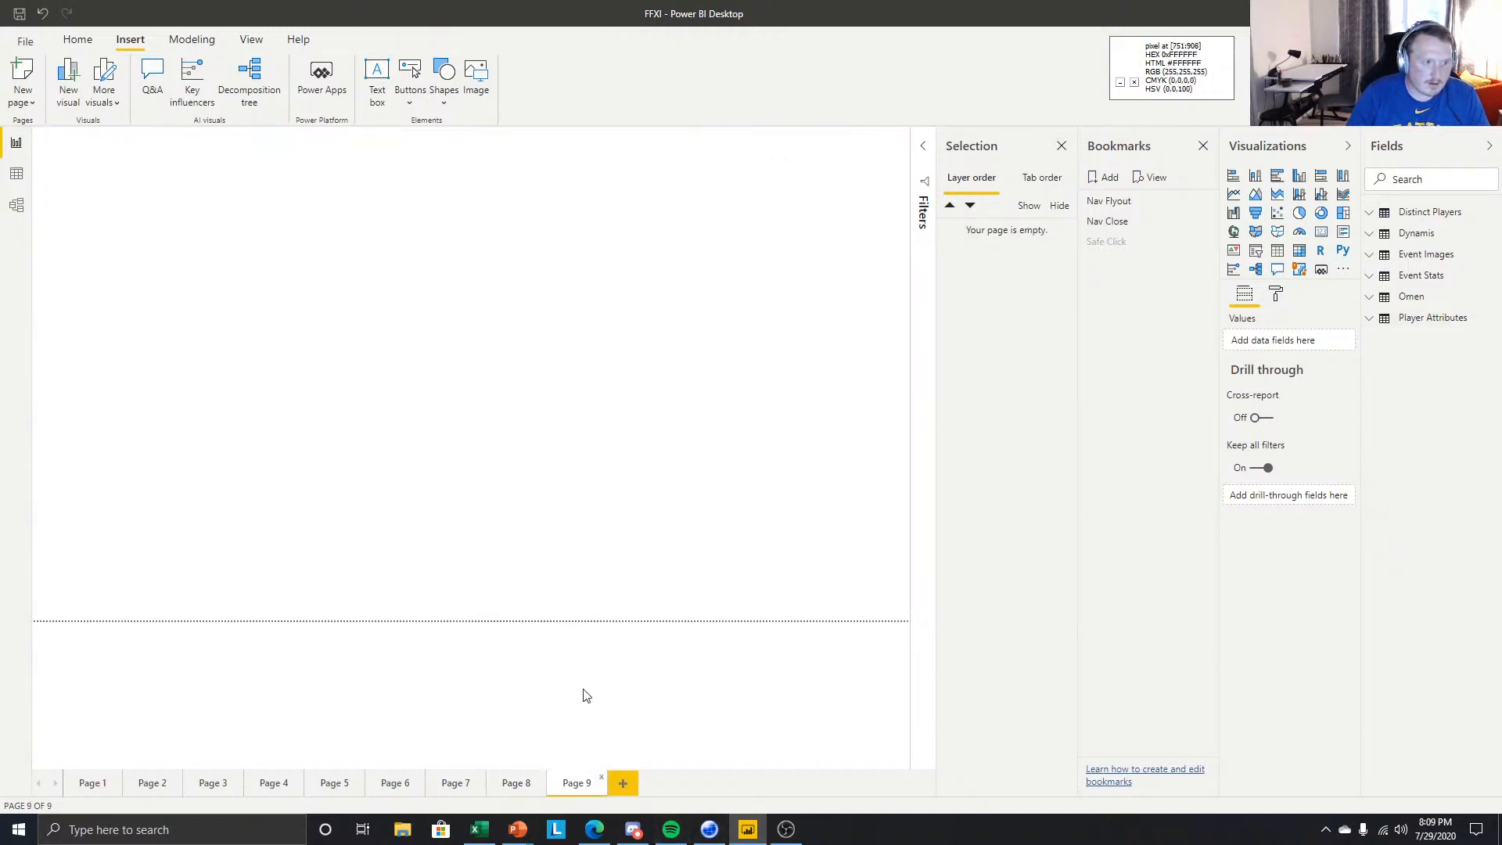
{"action": "key", "text": "ctrl+v"}
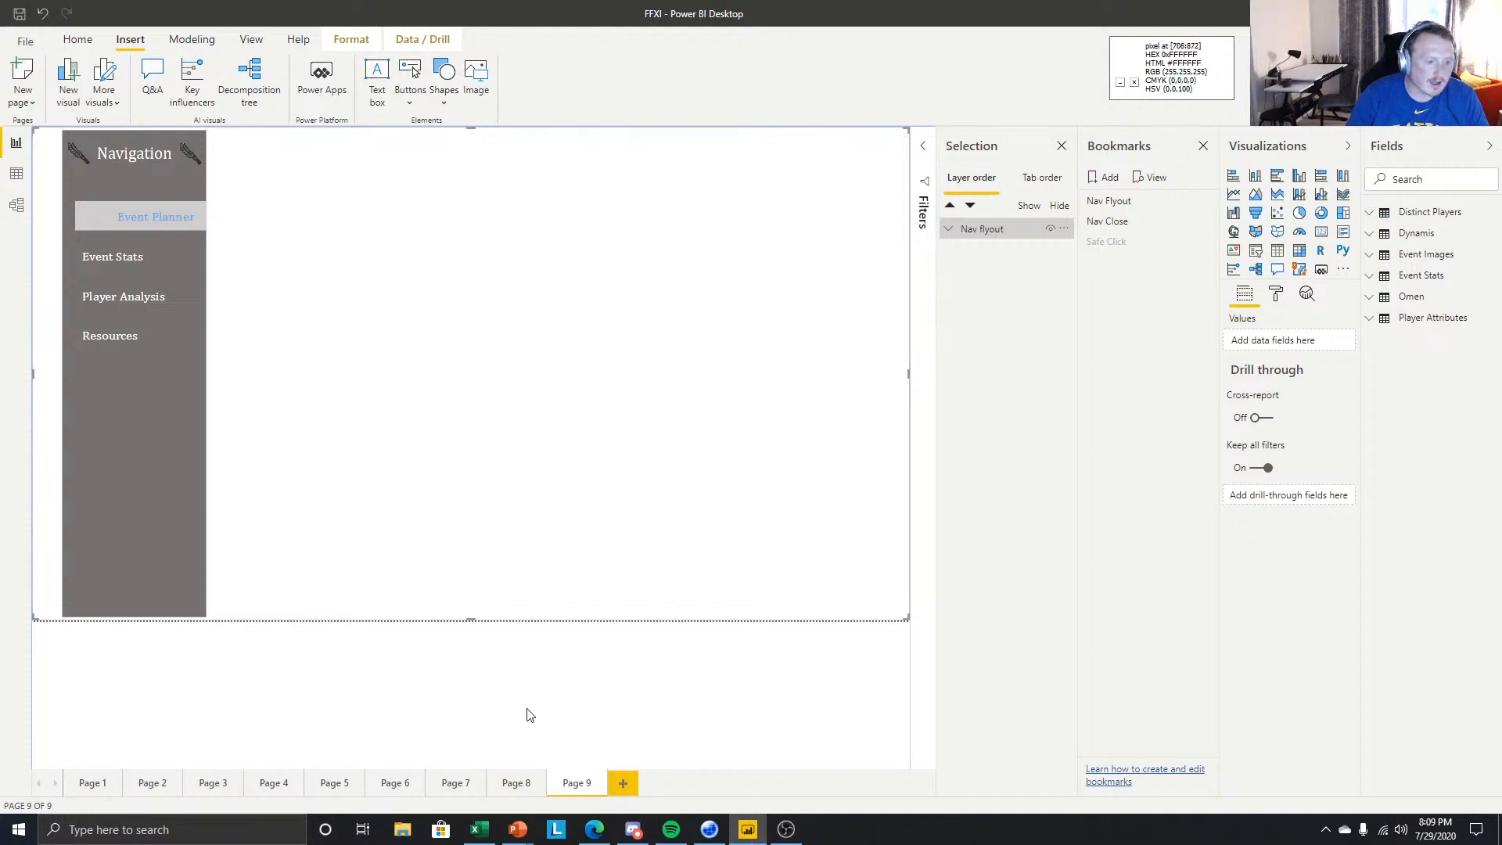
{"action": "left_click", "coordinate": [601, 783]}
{"action": "left_click", "coordinate": [826, 447]}
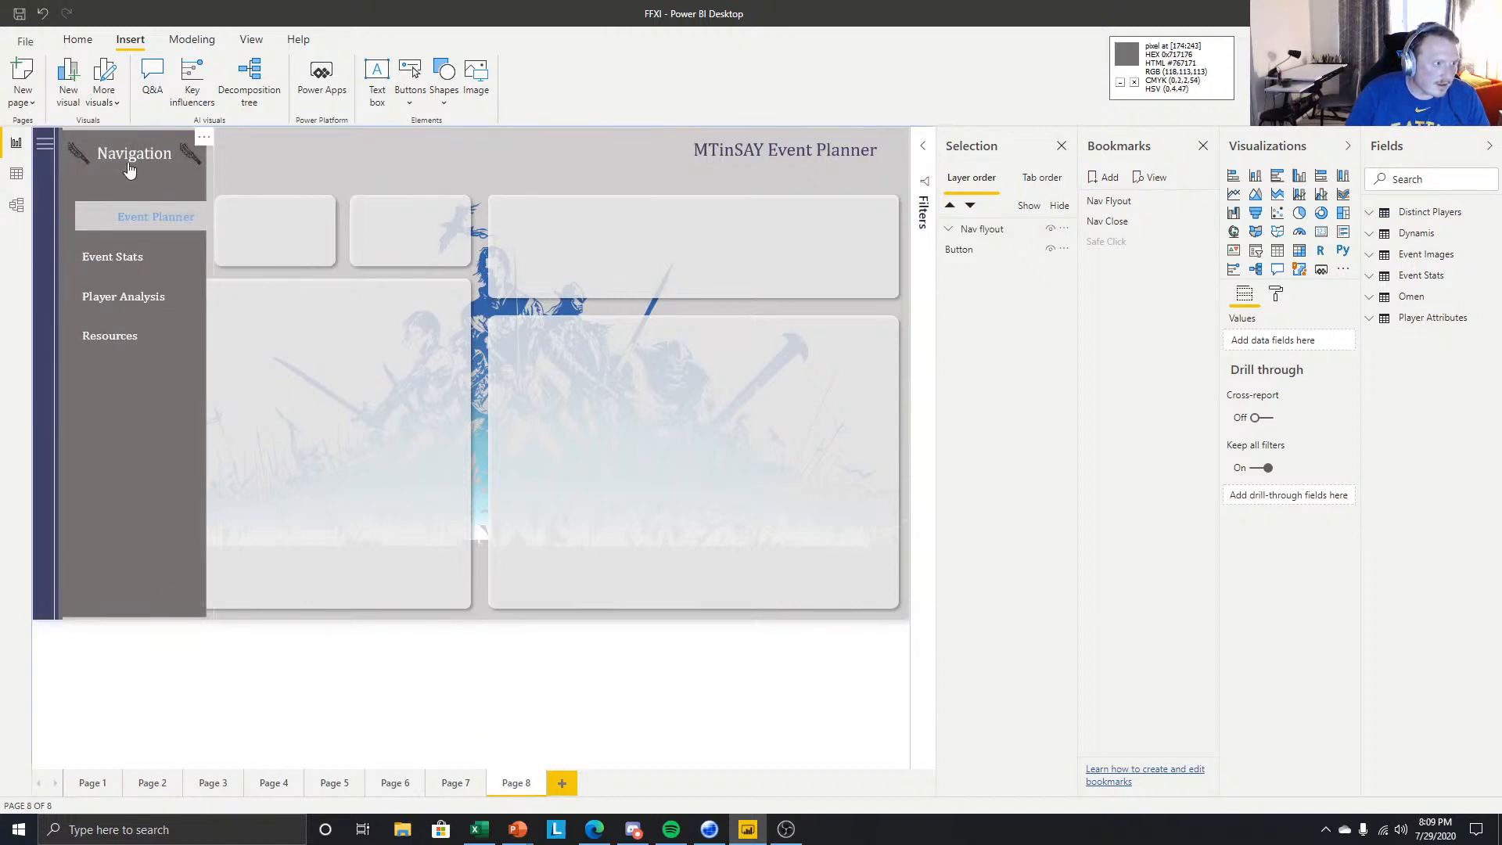
- Extend the Event Planner button's left edge to the blue sidebar and center its text horizontally with 4 px padding
{"action": "left_click", "coordinate": [160, 213]}
{"action": "left_click", "coordinate": [97, 217]}
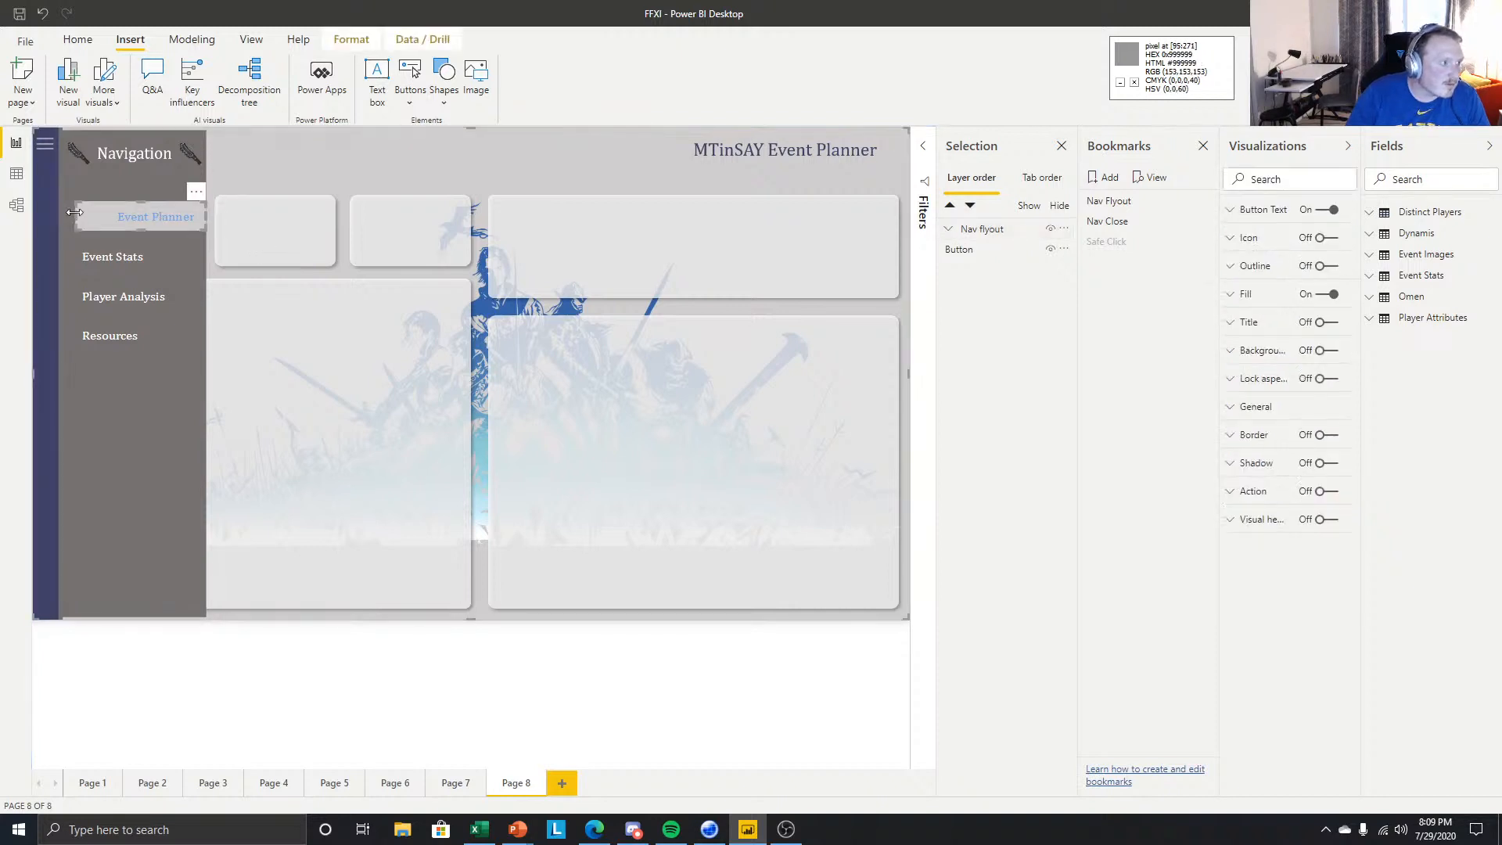
{"action": "left_click", "coordinate": [61, 217]}
{"action": "left_click", "coordinate": [1250, 211]}
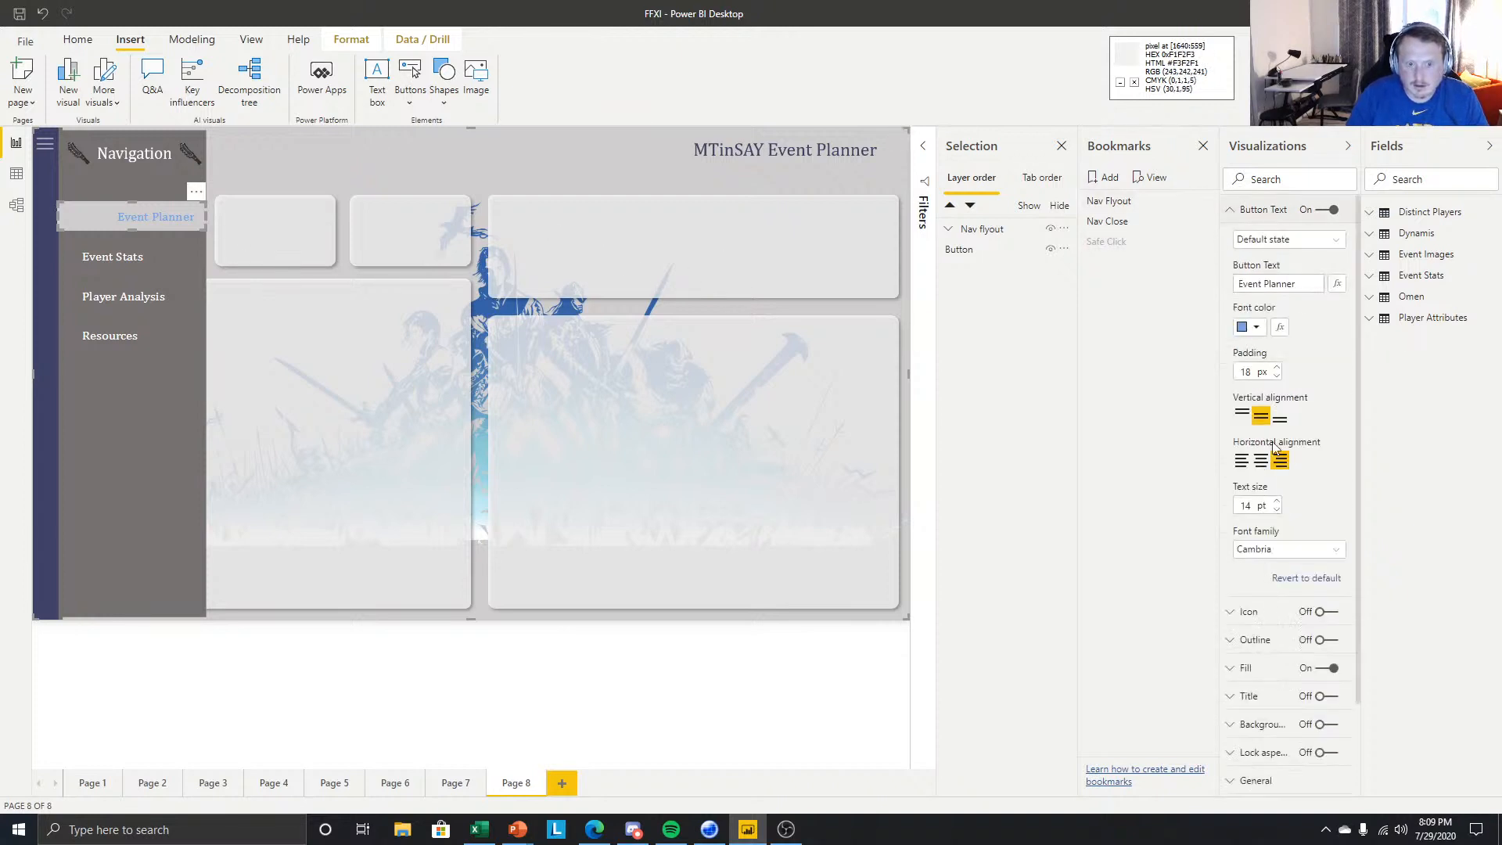
{"action": "left_click", "coordinate": [1260, 461]}
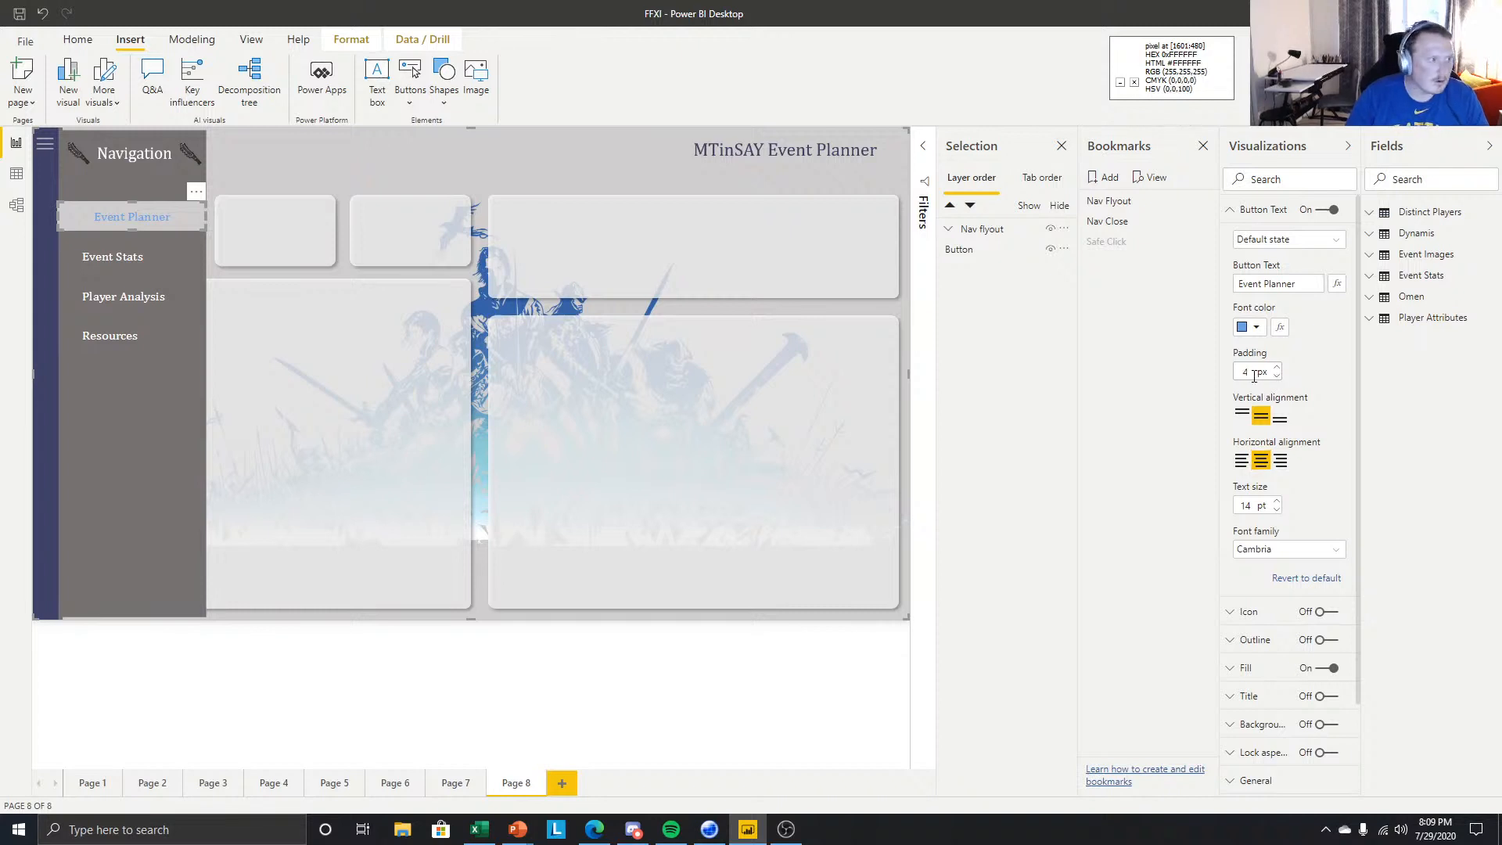
- Fine-tune the Event Planner button's side edges so it sits just inside the flyout panel
{"action": "left_click", "coordinate": [76, 257]}
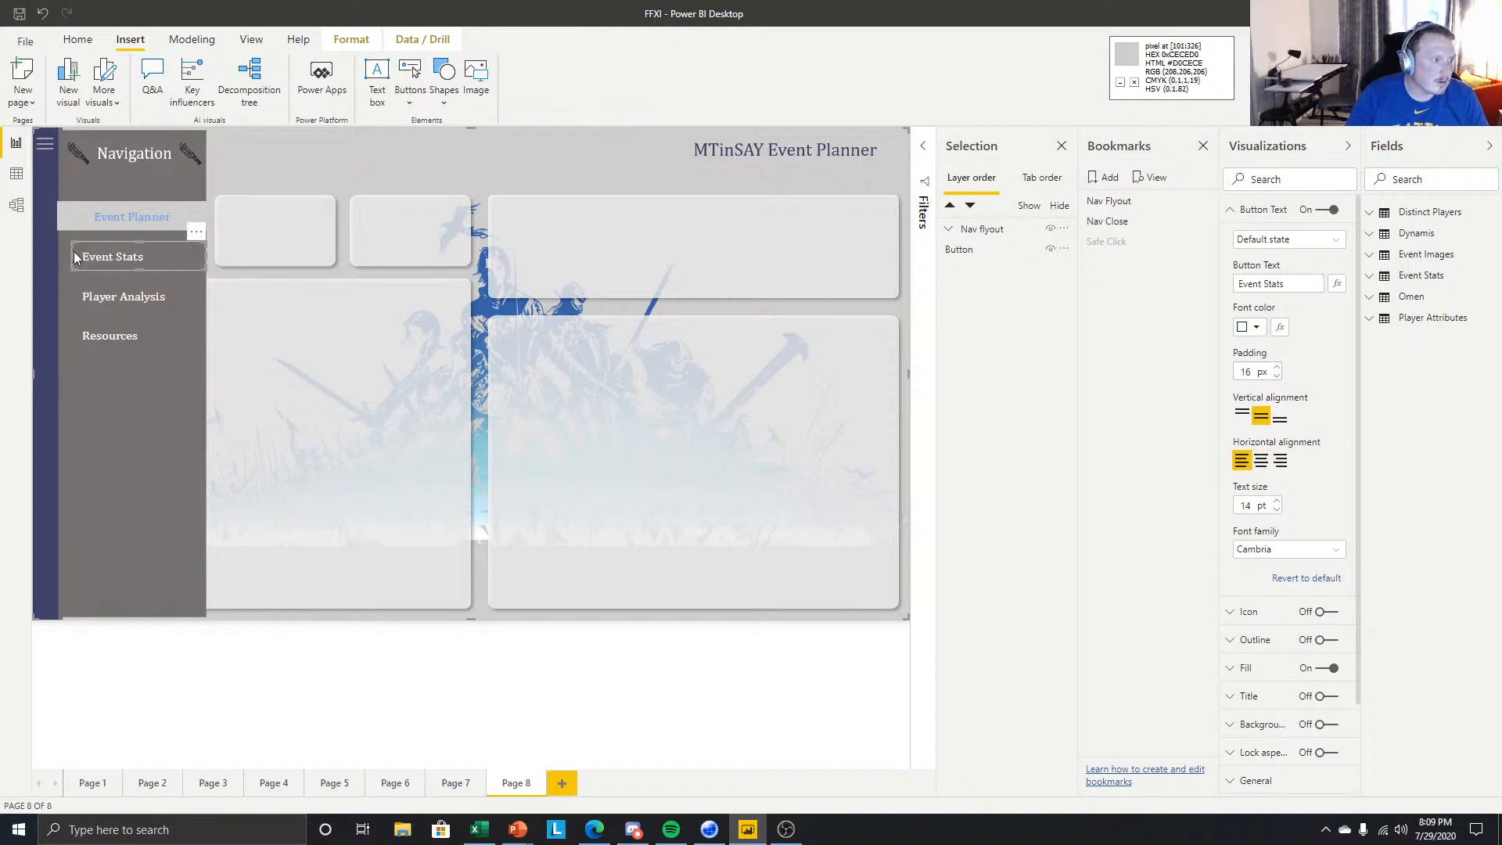
{"action": "left_click", "coordinate": [65, 222]}
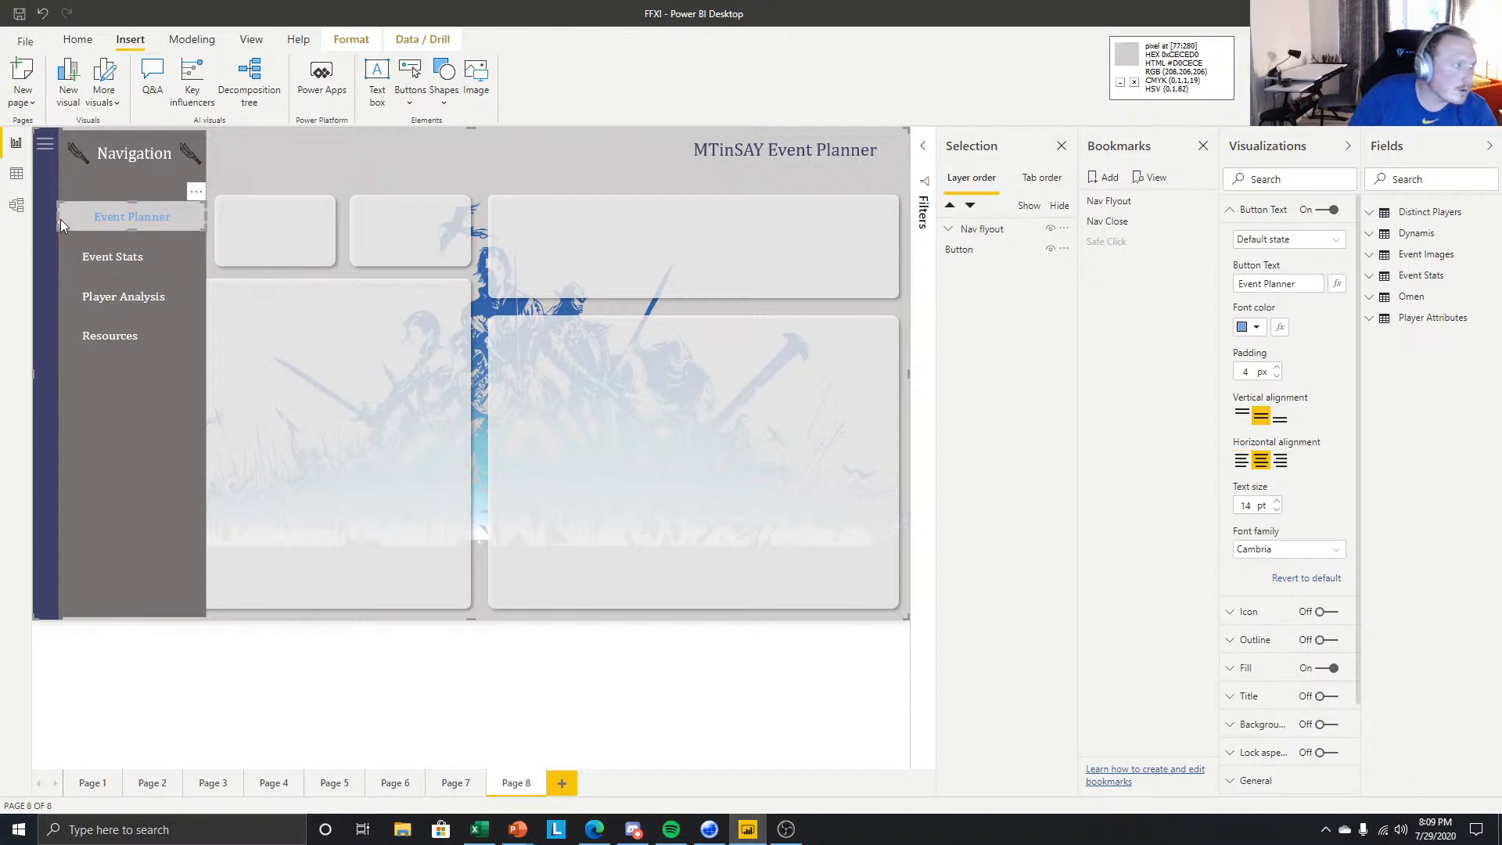
{"action": "left_click_drag", "start_coordinate": [58, 218], "coordinate": [63, 223]}
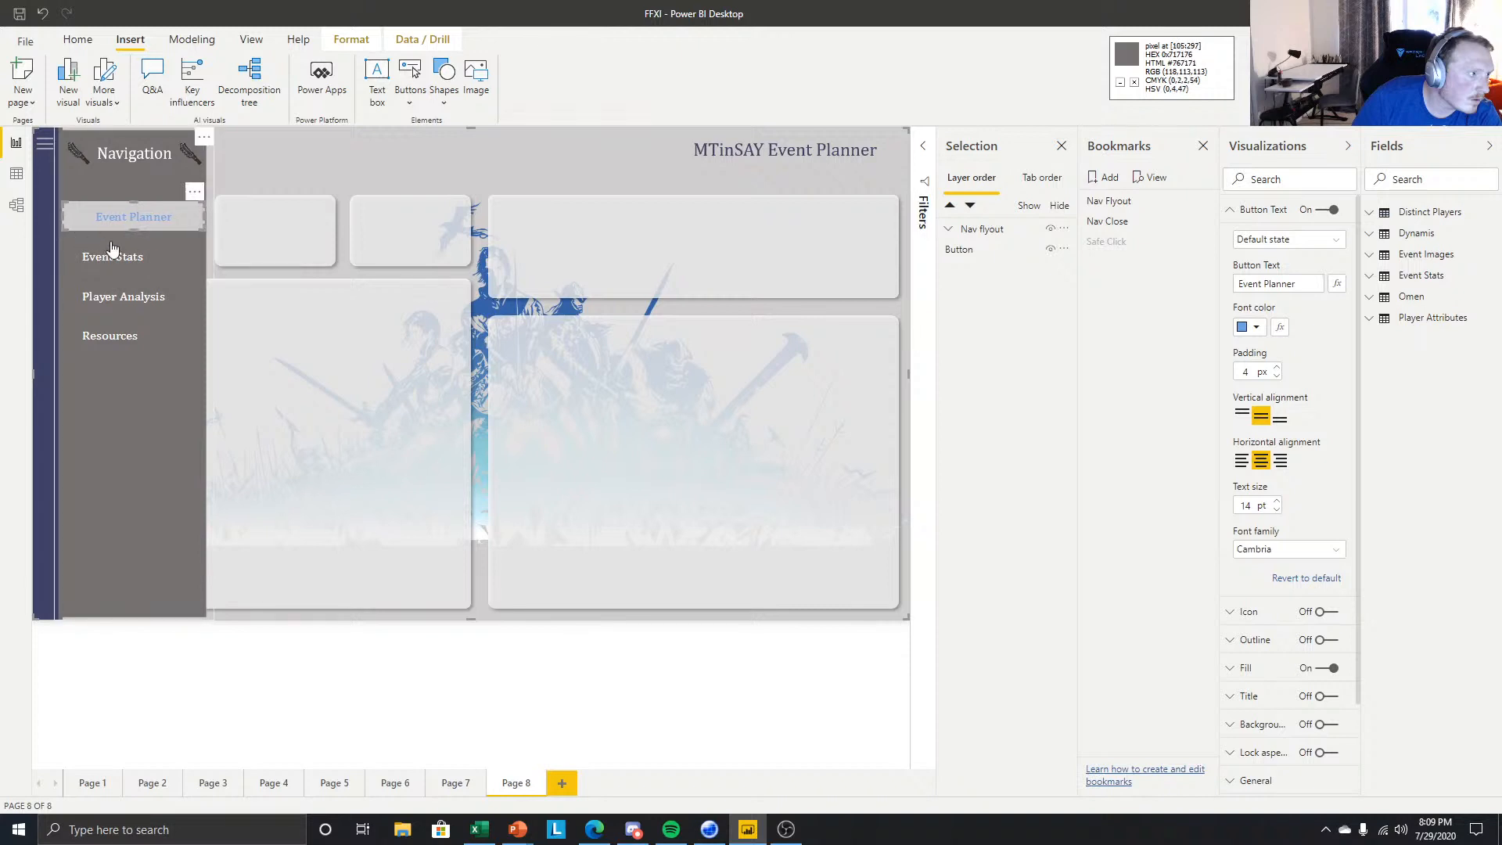
{"action": "left_click_drag", "start_coordinate": [201, 222], "coordinate": [200, 226]}
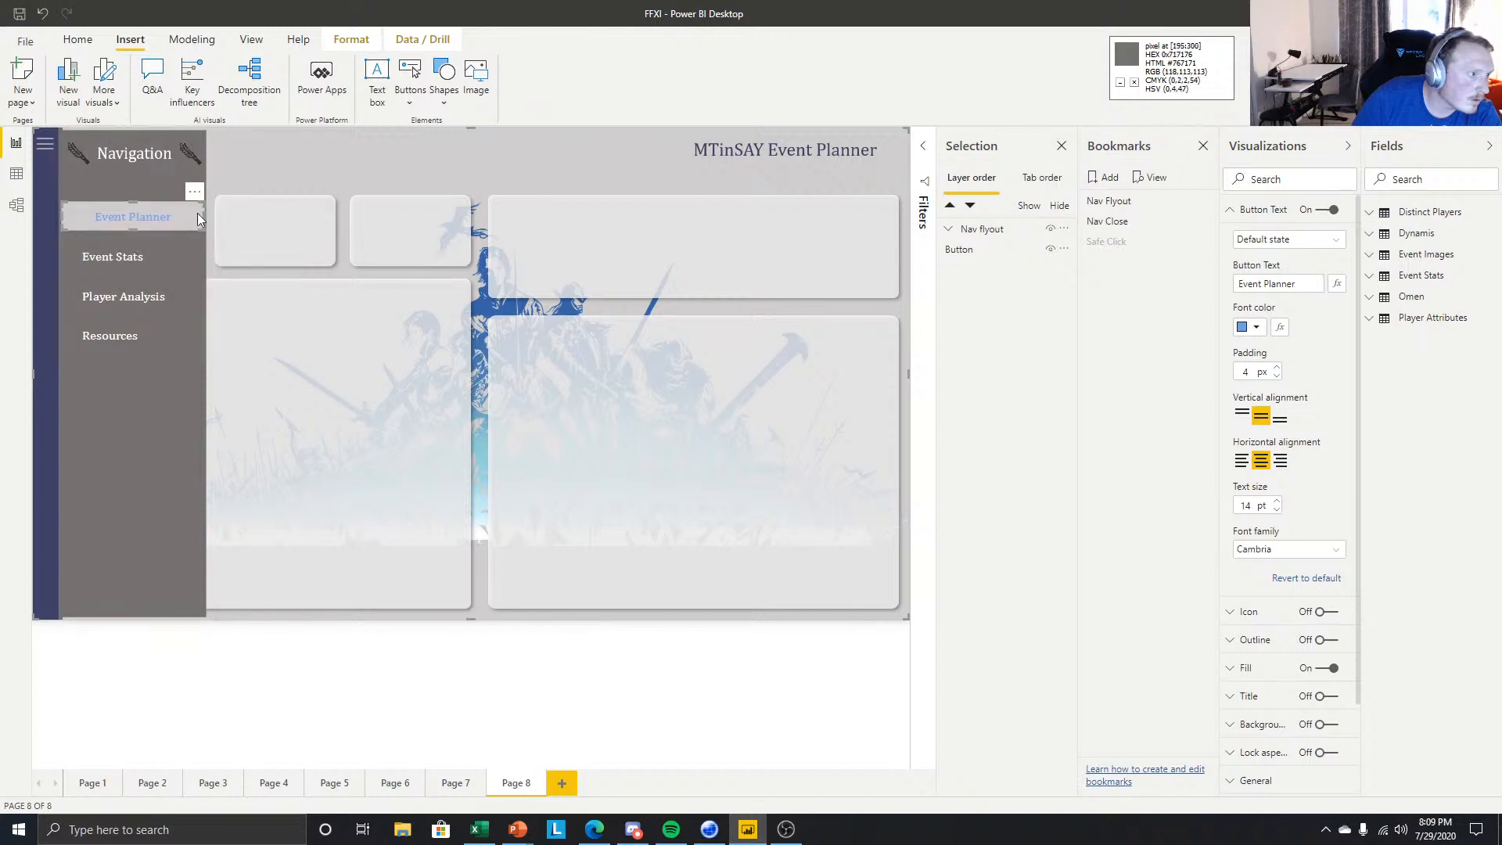
- Nudge the Event Planner button slightly toward the right and check its fit within the flyout panel
{"action": "left_click", "coordinate": [265, 175]}
{"action": "left_click", "coordinate": [158, 228]}
{"action": "left_click", "coordinate": [169, 213]}
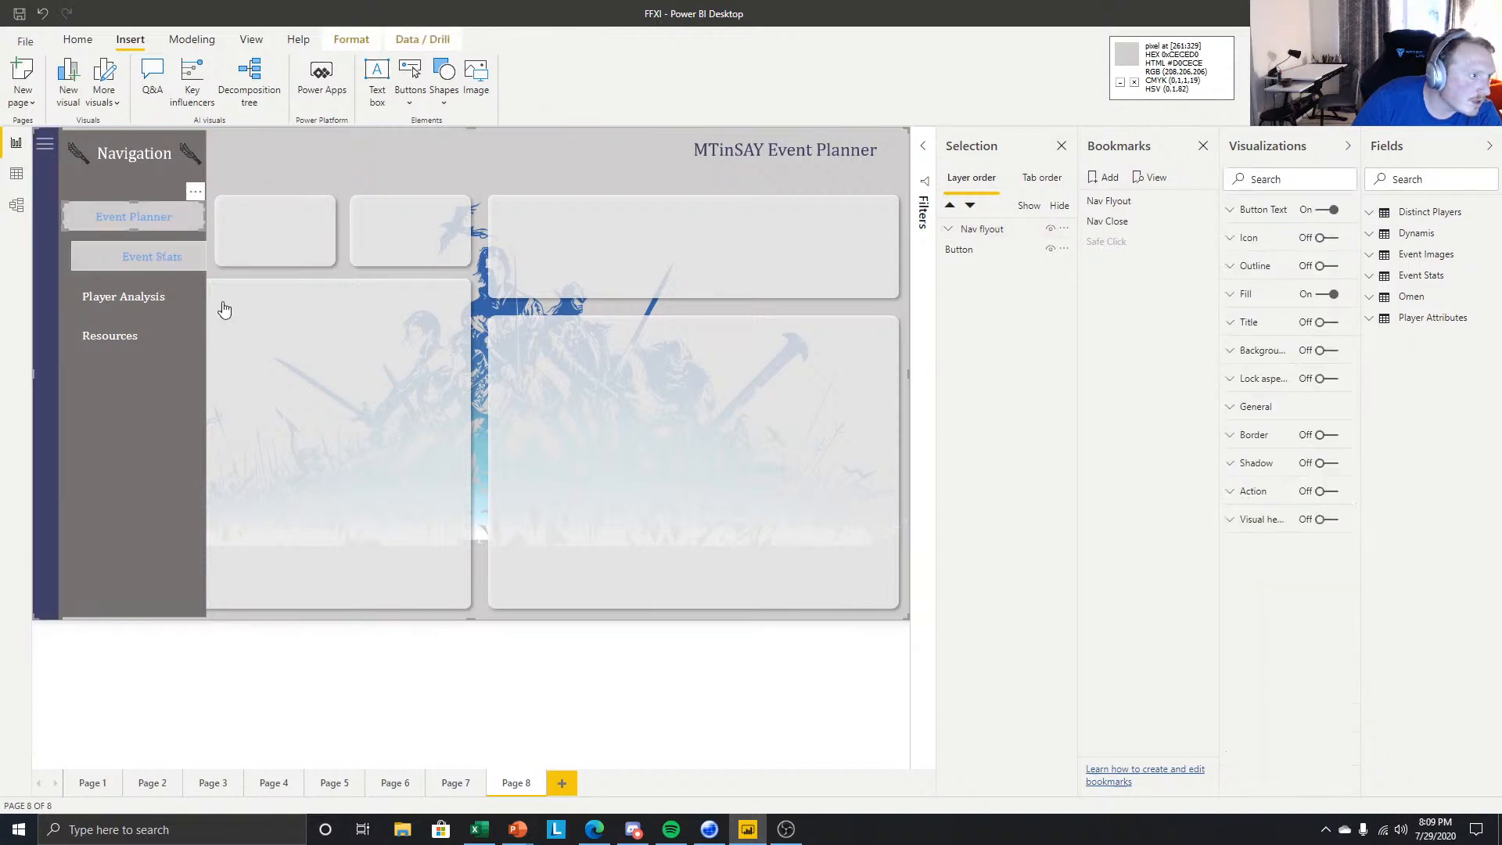
{"action": "left_click", "coordinate": [210, 672]}
{"action": "left_click", "coordinate": [158, 216]}
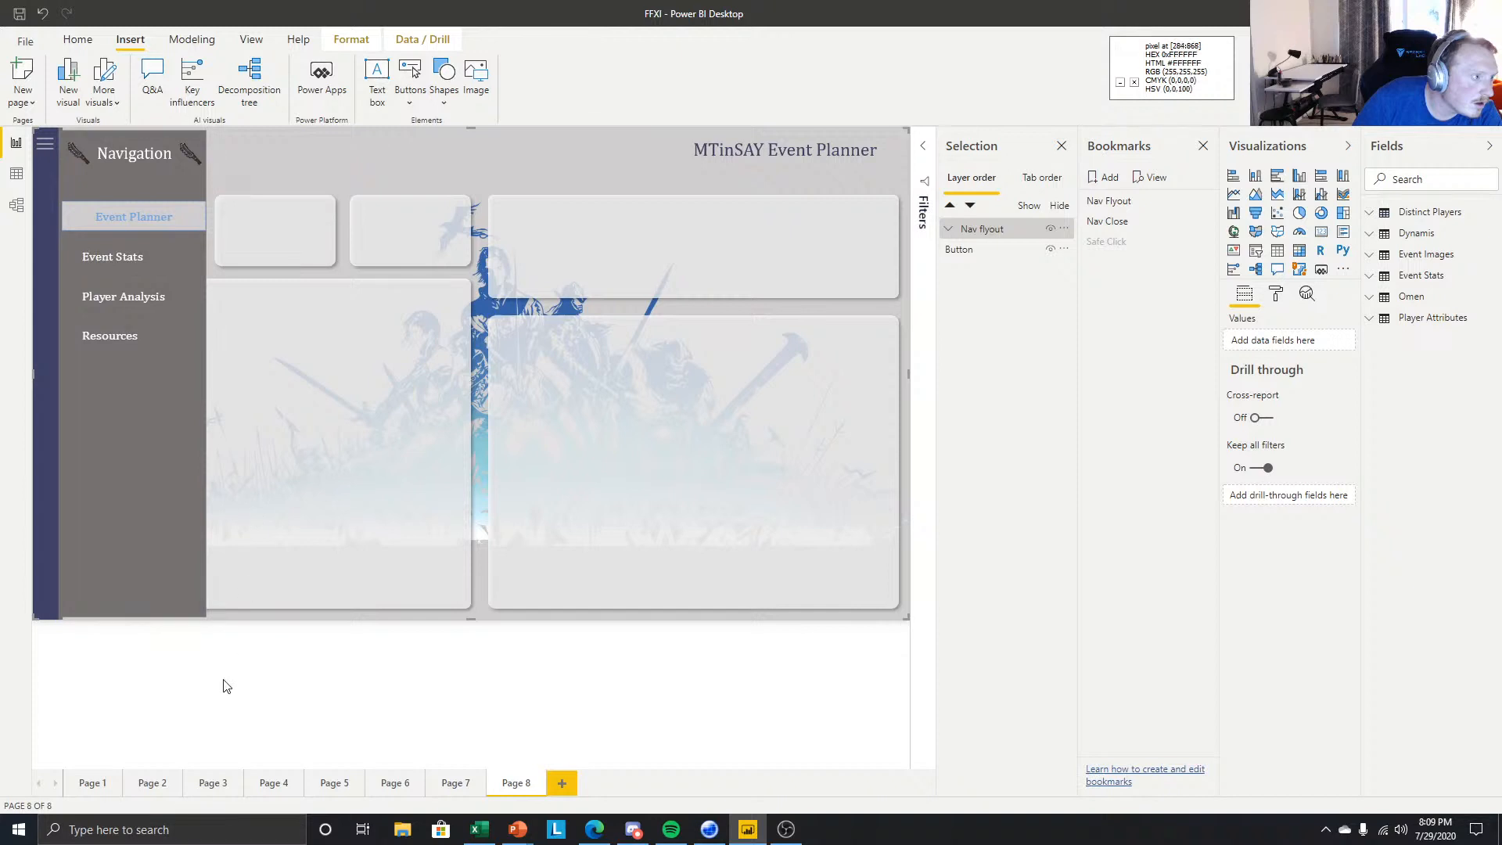
{"action": "left_click", "coordinate": [163, 207]}
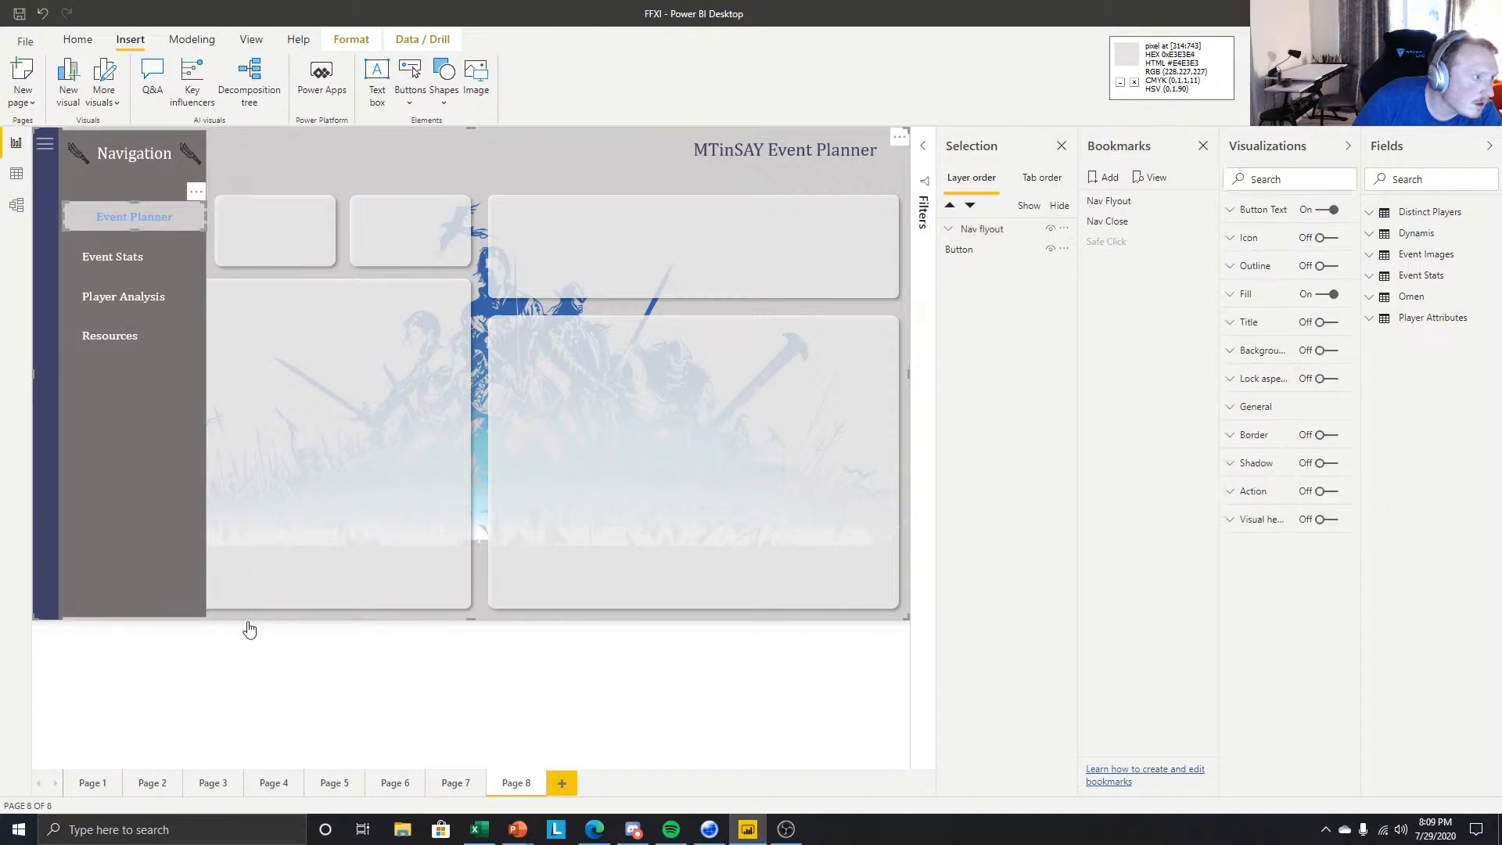
{"action": "left_click", "coordinate": [234, 692]}
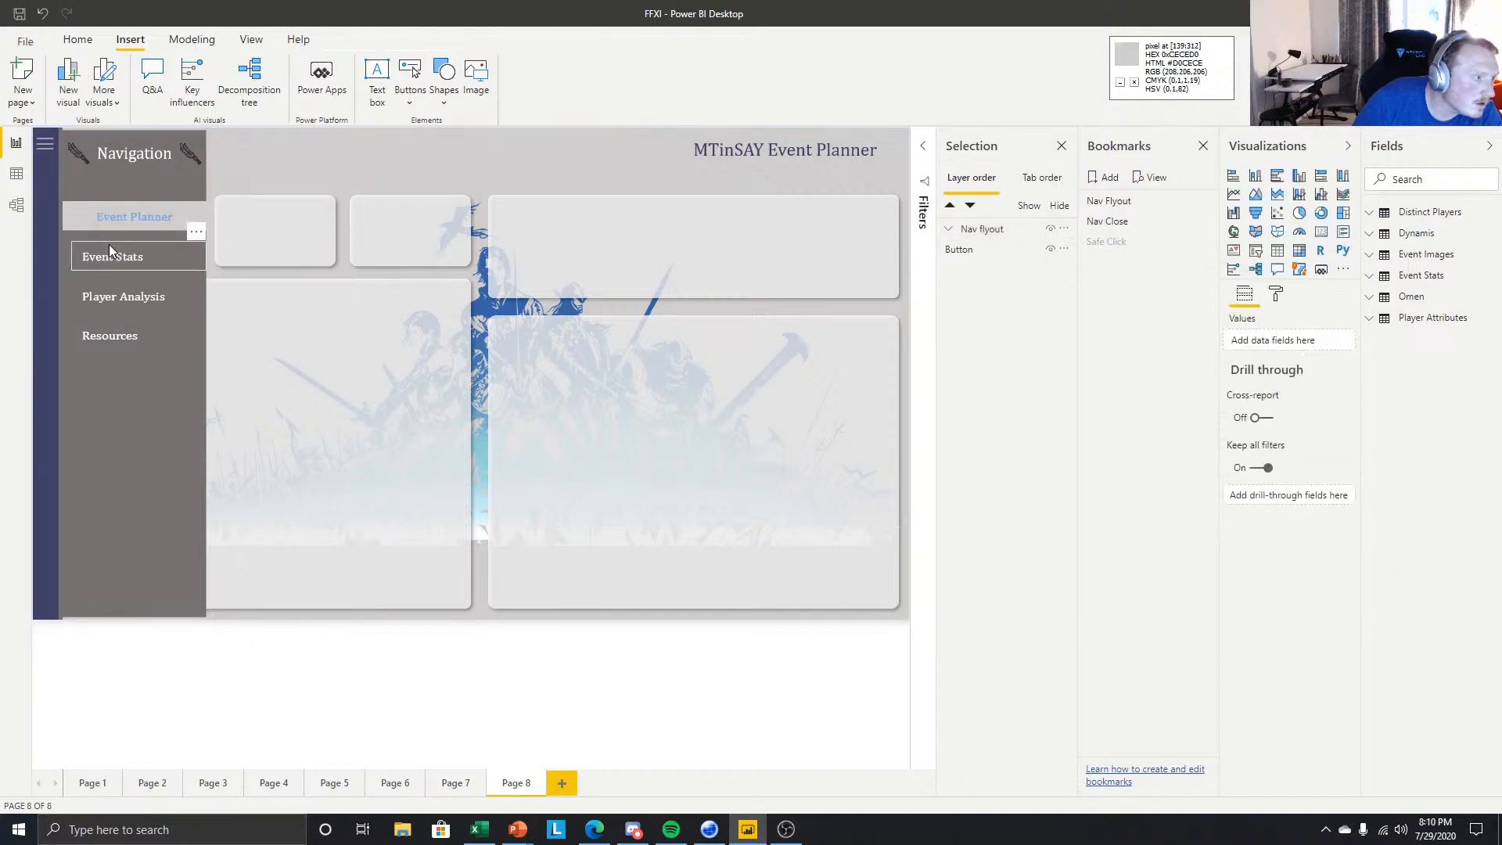
- Center the default-state text of the Event Stats, Player Analysis and Resources buttons horizontally
{"action": "left_click", "coordinate": [88, 252]}
{"action": "left_click", "coordinate": [84, 258]}
{"action": "left_click", "coordinate": [83, 252]}
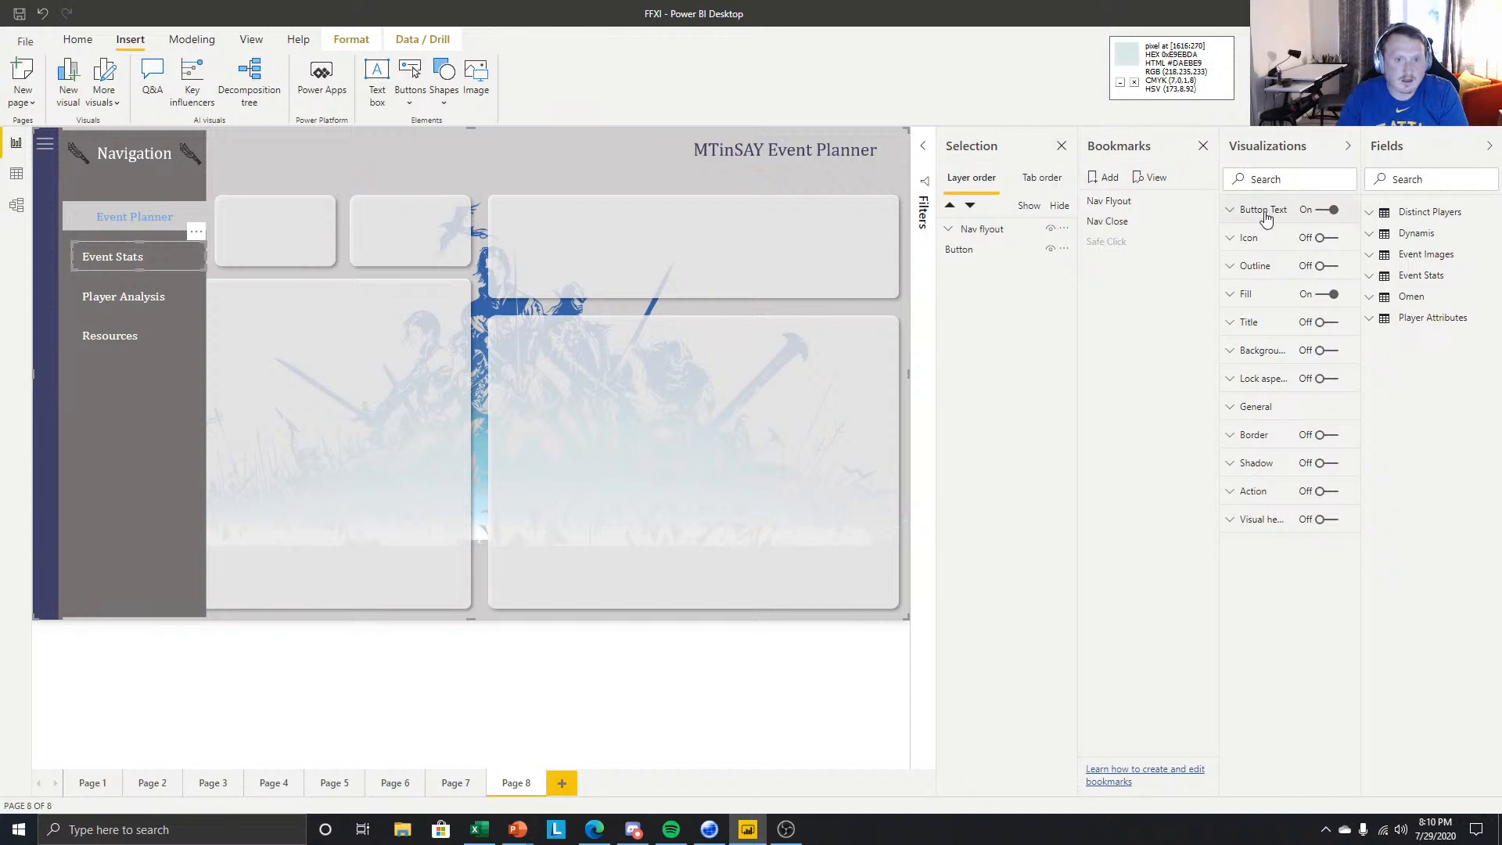
{"action": "left_click", "coordinate": [1263, 209]}
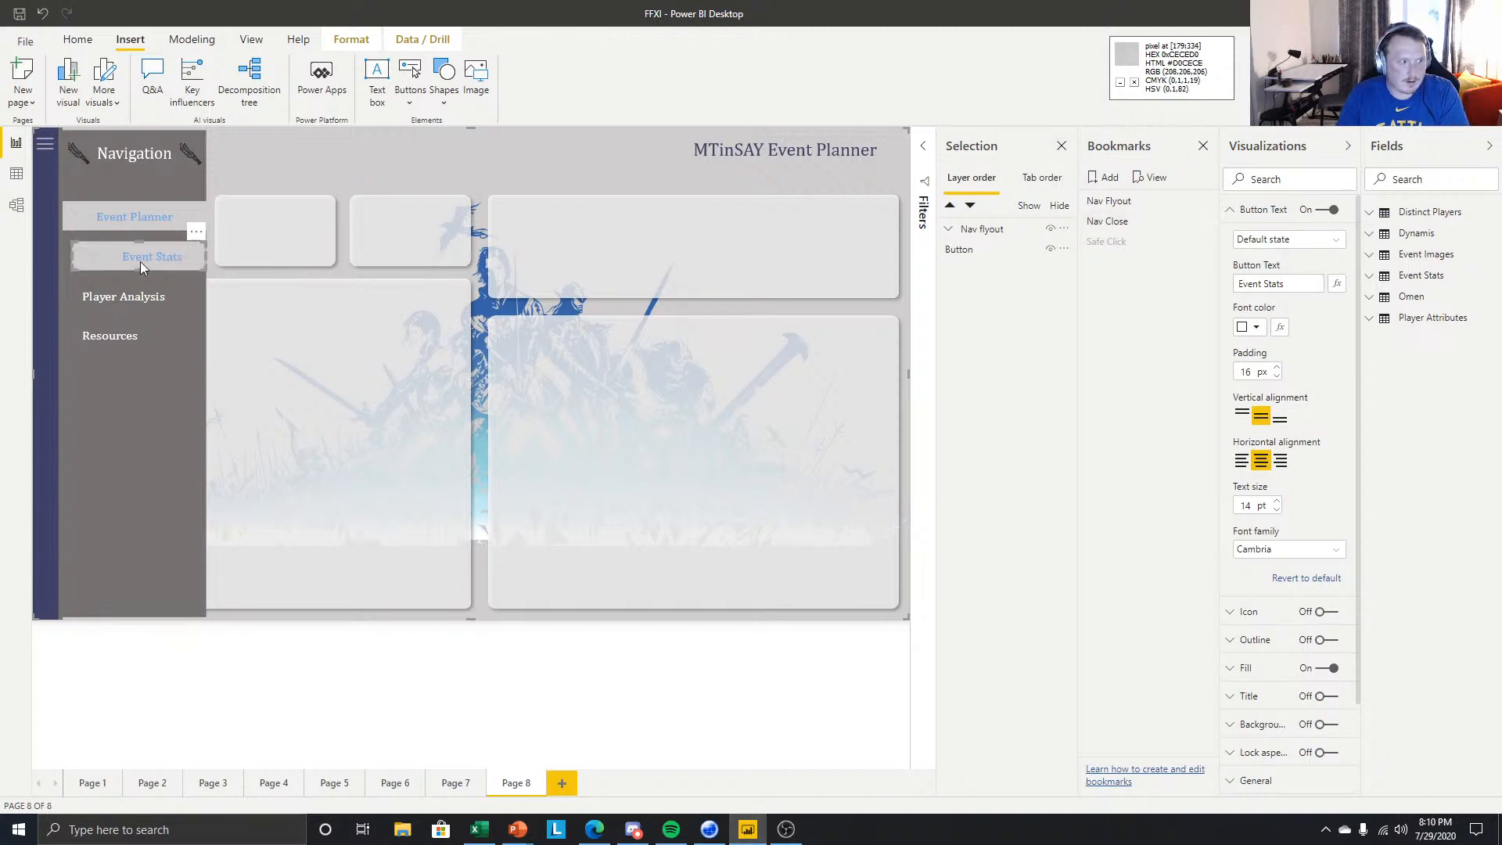
{"action": "left_click", "coordinate": [135, 299]}
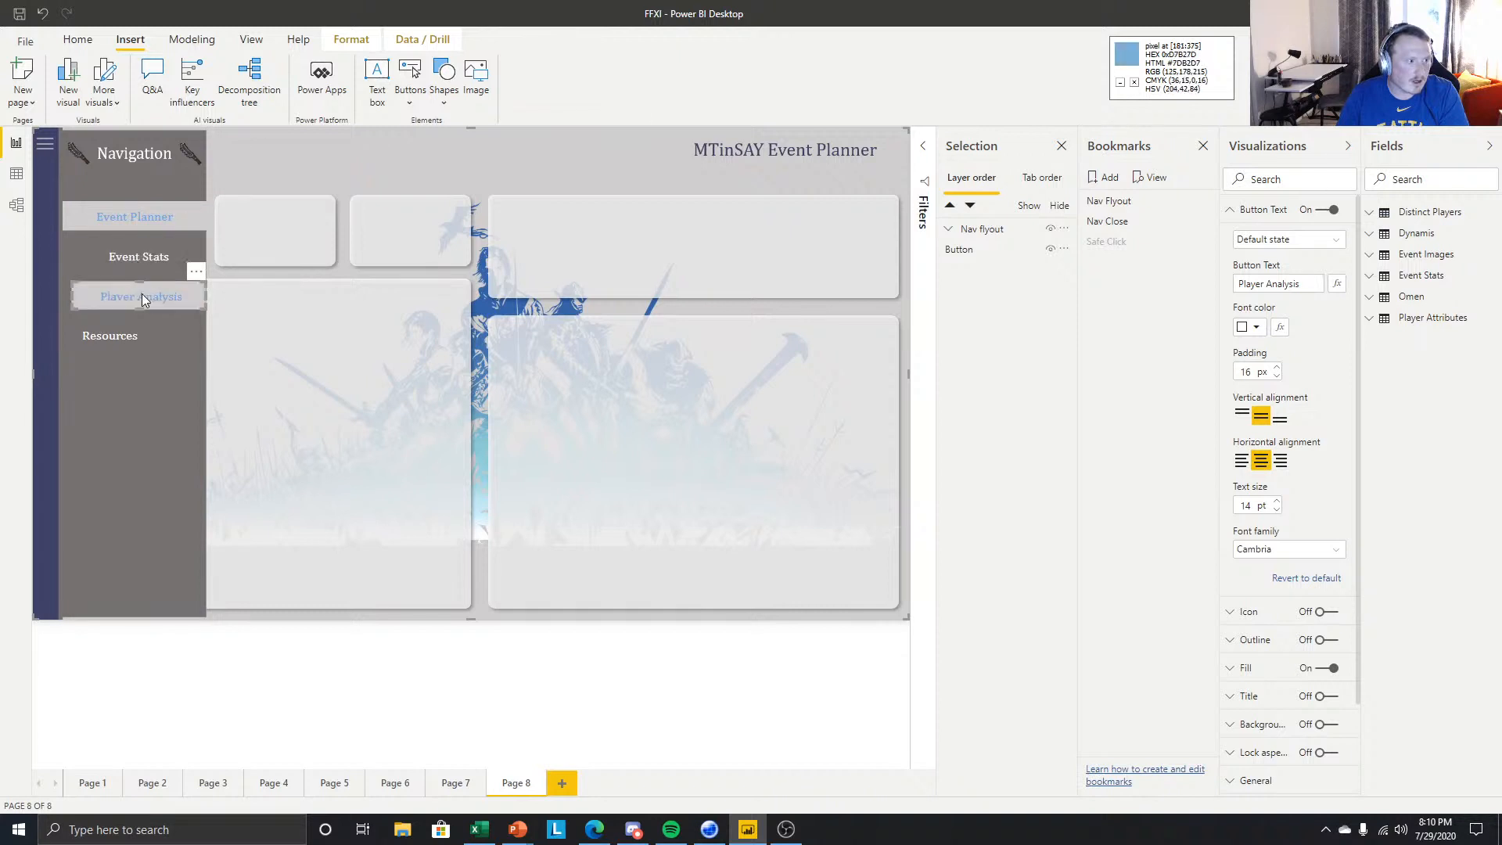
{"action": "left_click", "coordinate": [130, 331]}
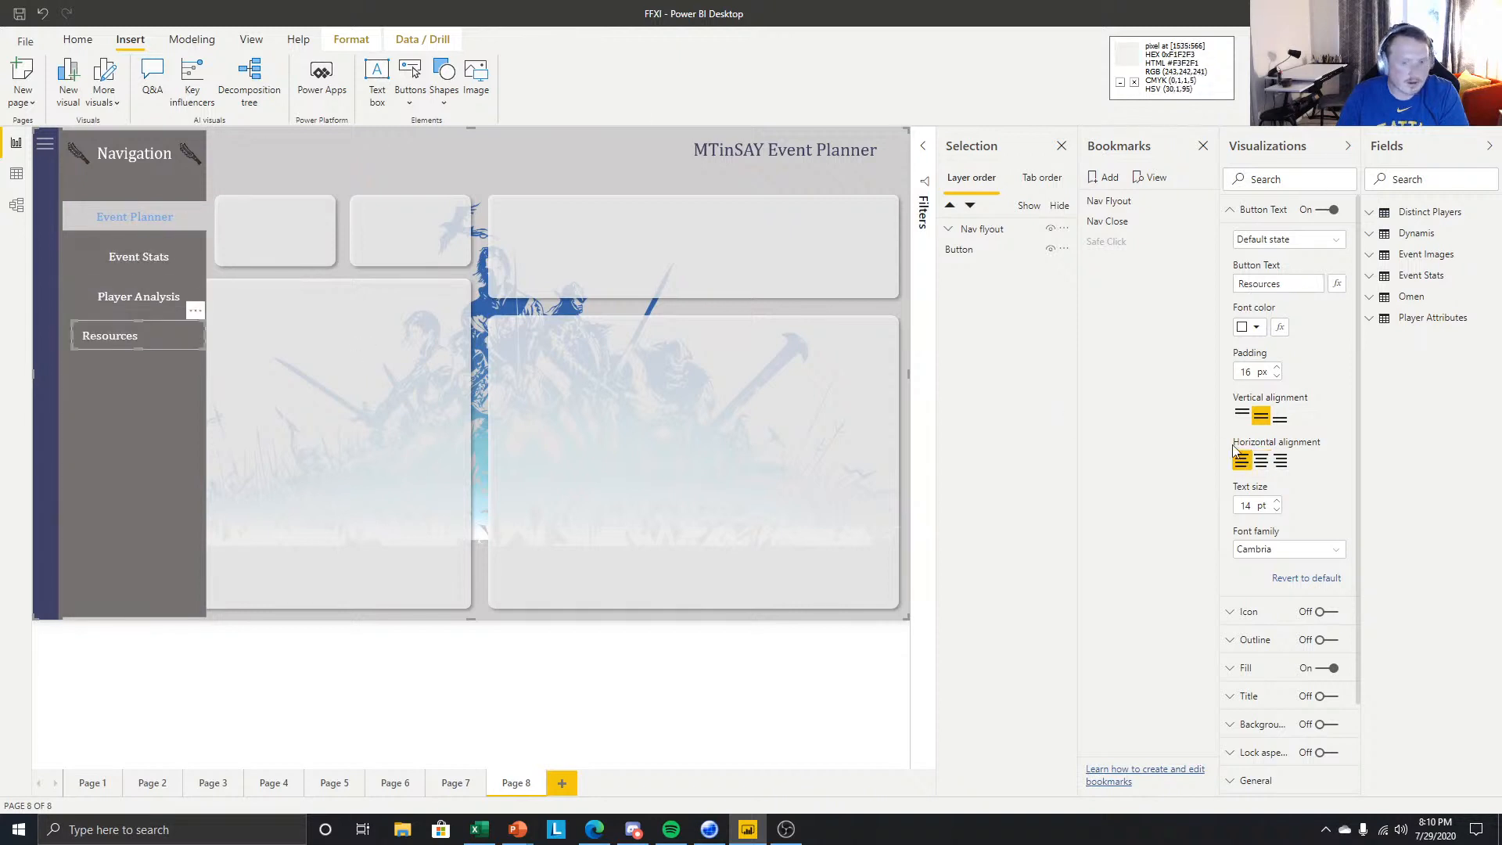
{"action": "left_click", "coordinate": [1261, 462]}
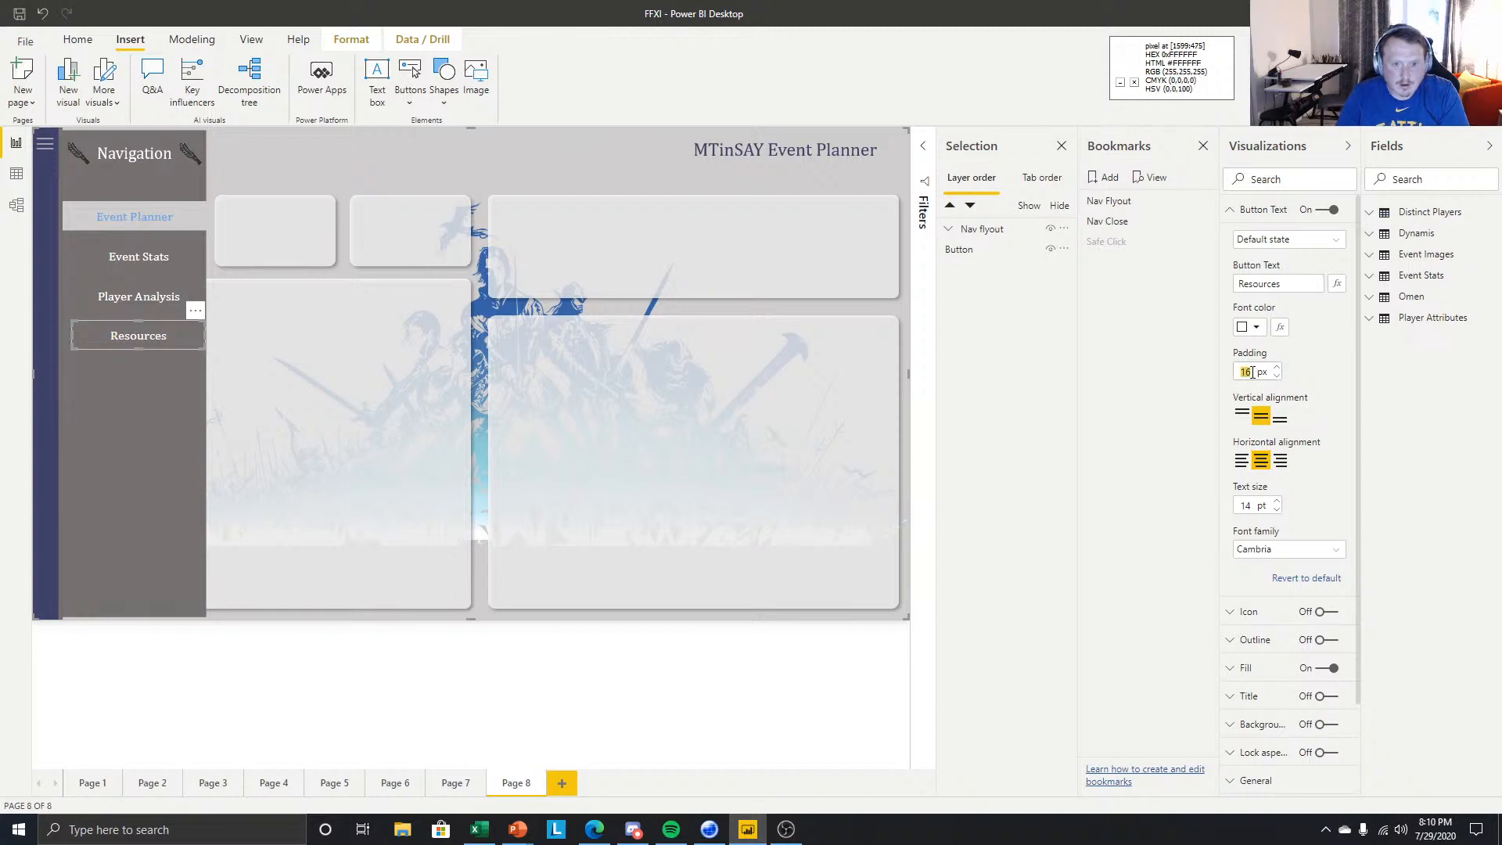
- Set the Resources button's text padding to 4 px, and center its hover-state text with 4 px padding as well
{"action": "left_click", "coordinate": [151, 283]}
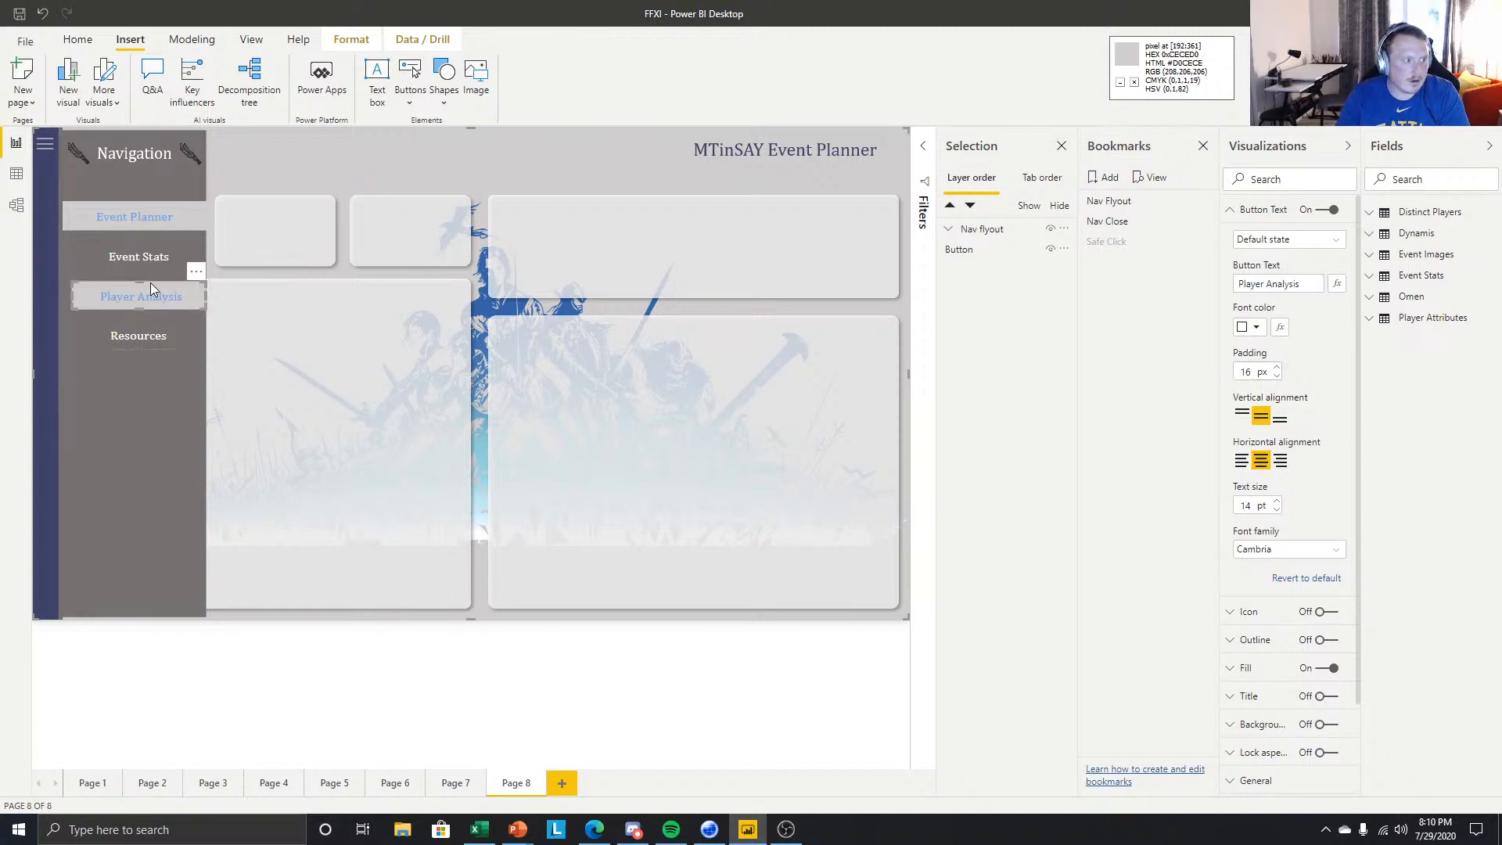
{"action": "left_click", "coordinate": [170, 341]}
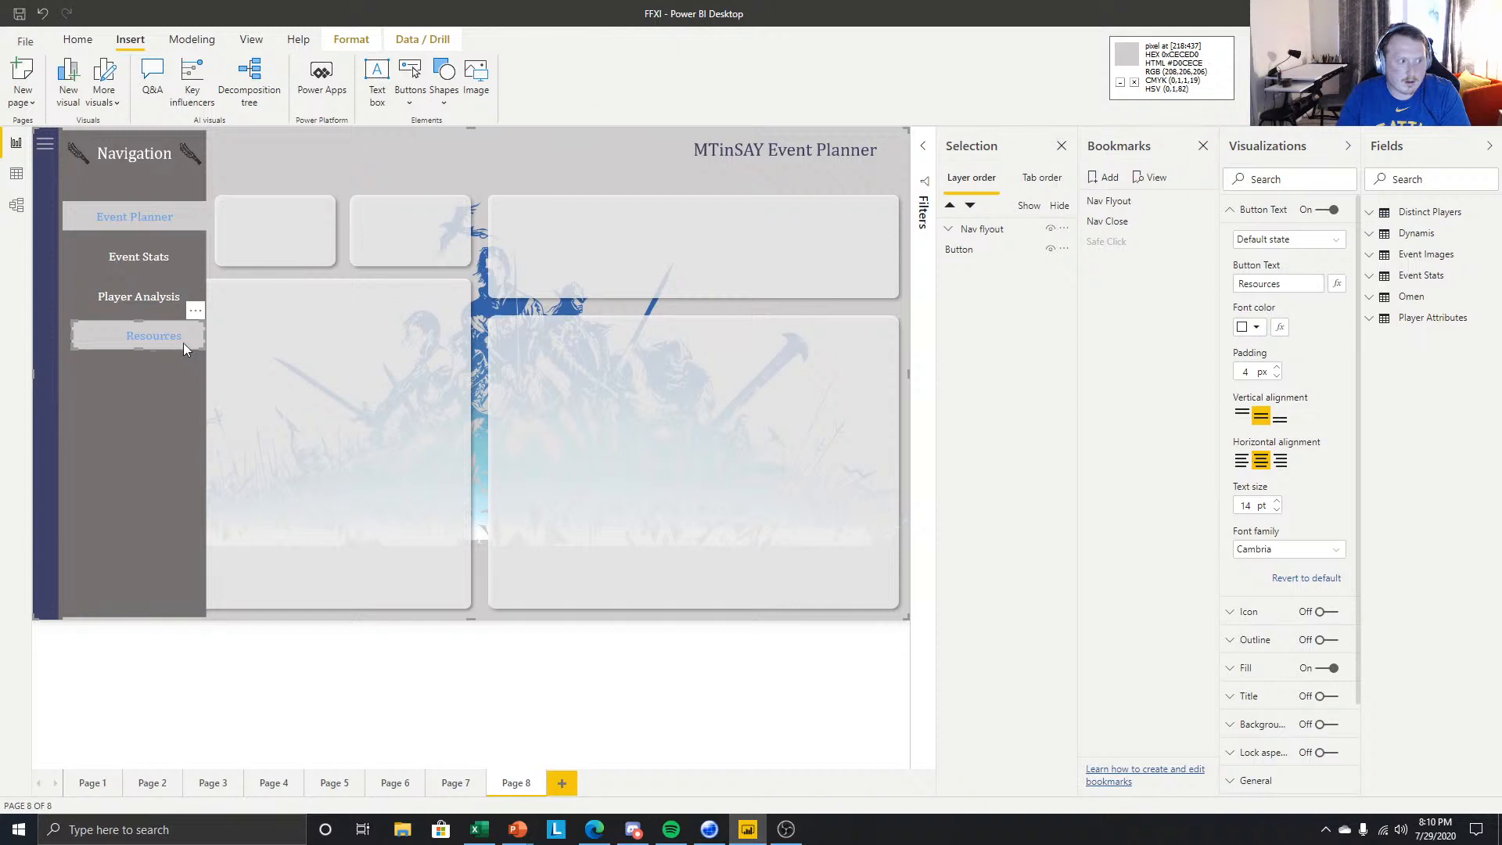
{"action": "left_click", "coordinate": [1254, 237]}
{"action": "left_click", "coordinate": [1259, 273]}
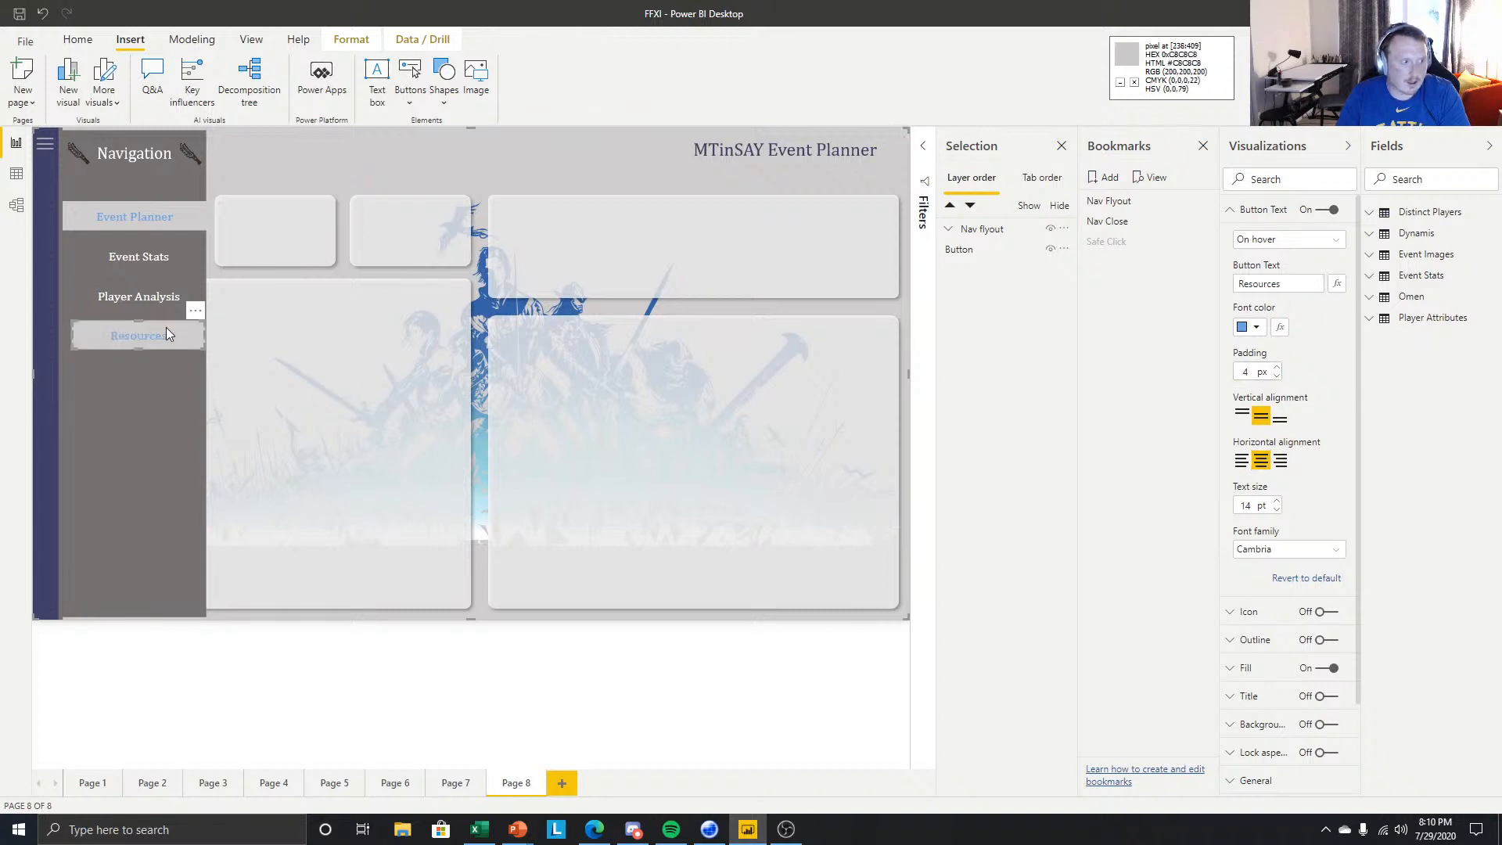
- Try the font family options and a 15 pt text size on the Resources button's hover-state text
{"action": "left_click", "coordinate": [1307, 551]}
{"action": "left_click", "coordinate": [1328, 520]}
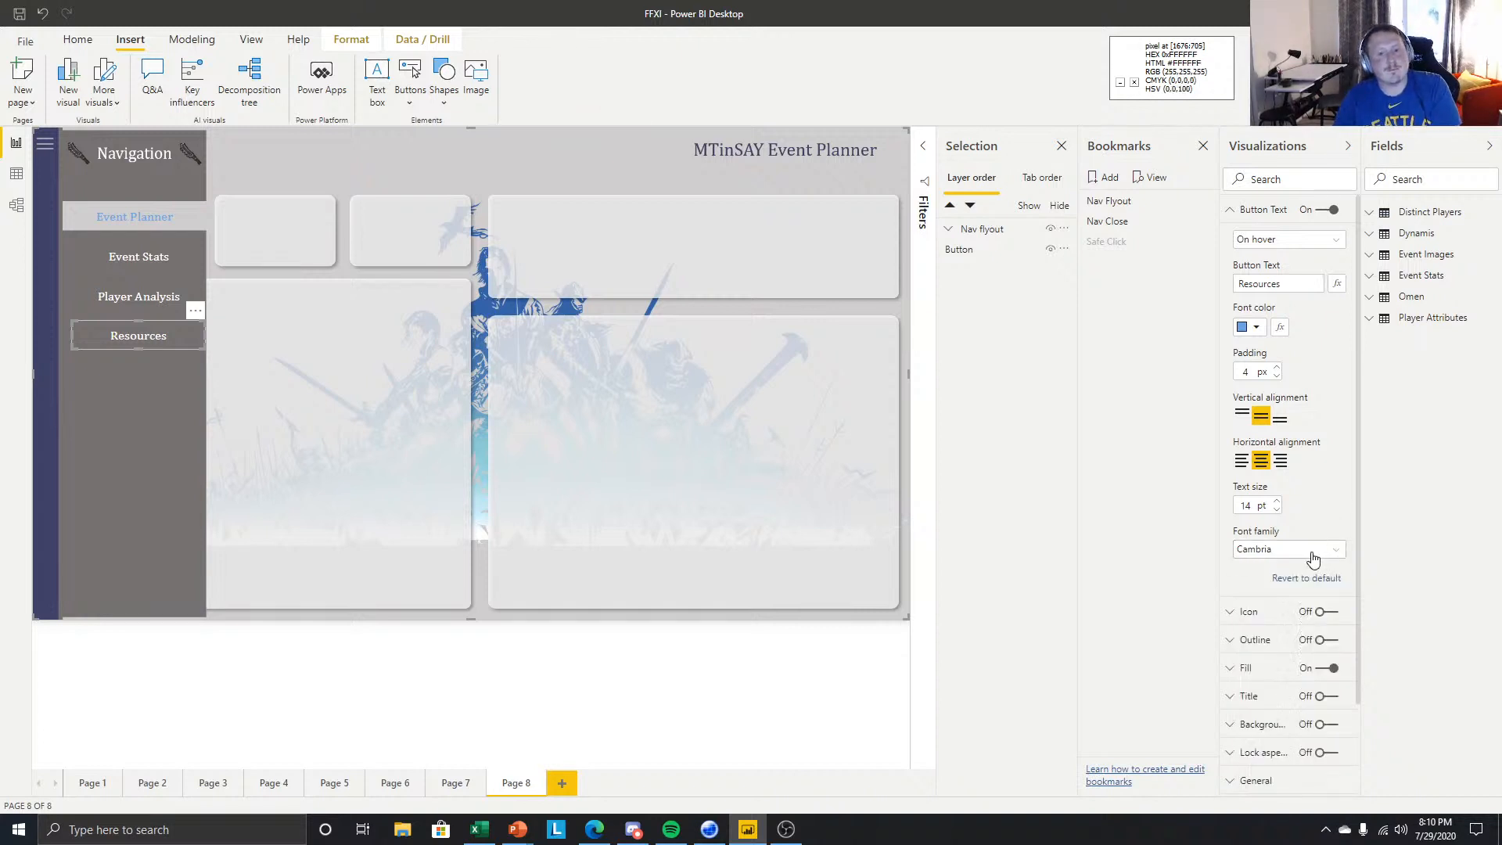
{"action": "left_click", "coordinate": [1309, 552]}
{"action": "left_click", "coordinate": [1301, 521]}
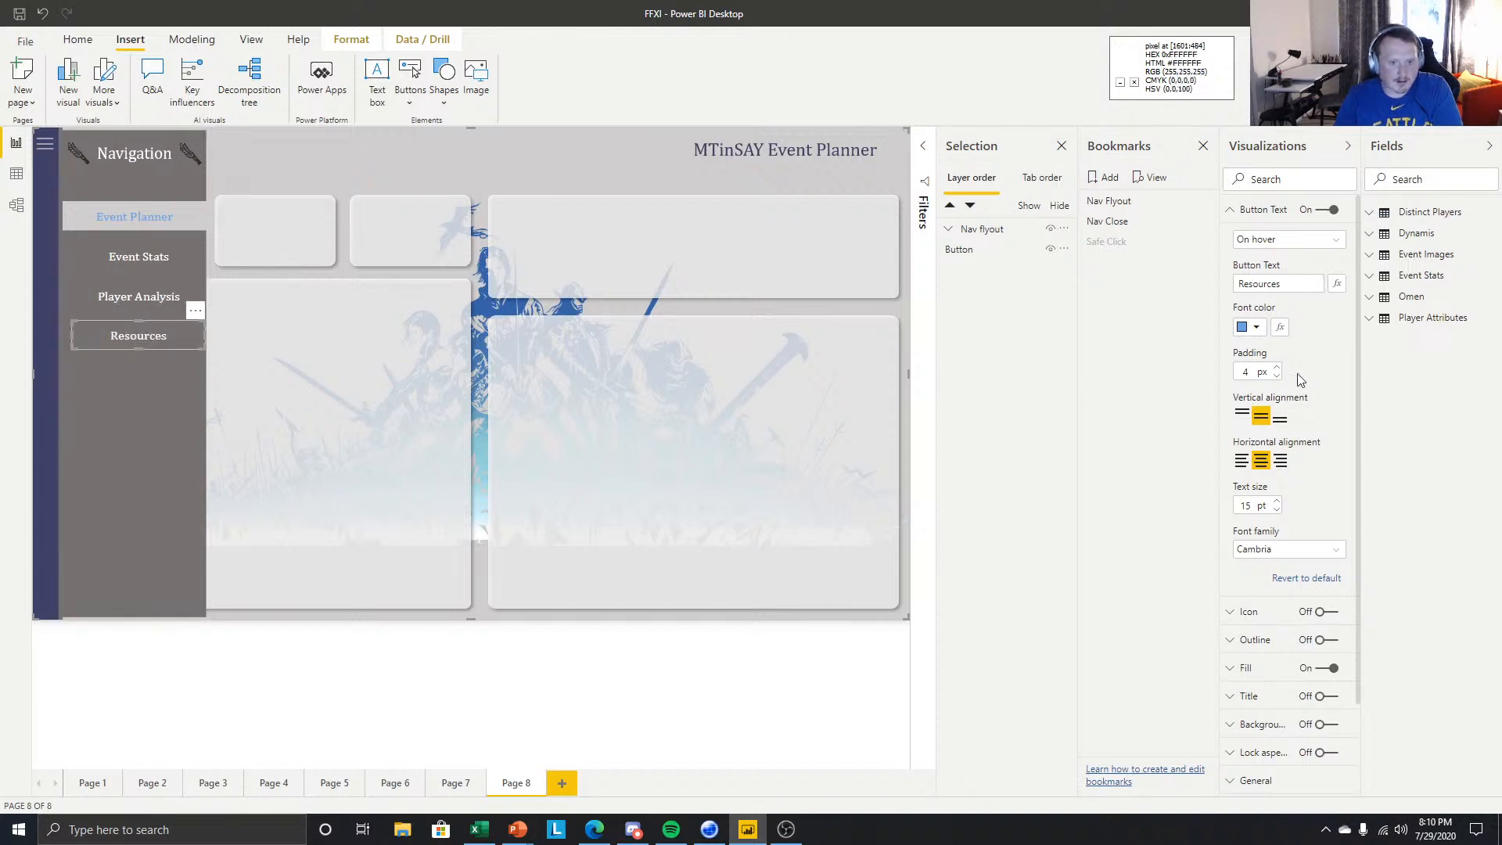
- Copy the Resources button's formatting to the Player Analysis and Event Stats buttons with Format Painter
{"action": "left_click", "coordinate": [78, 41]}
{"action": "left_click", "coordinate": [161, 298]}
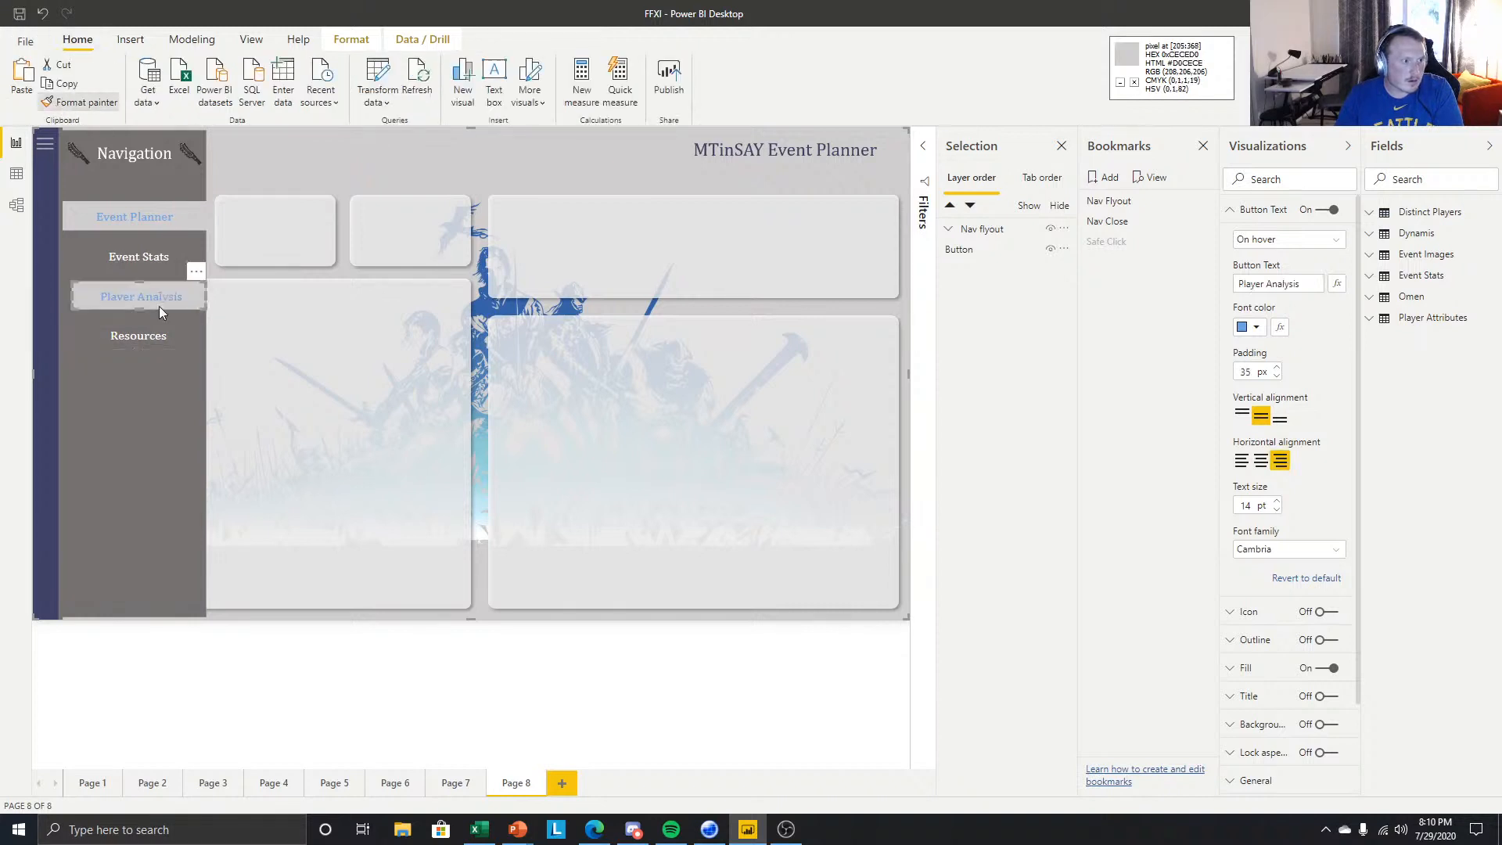
{"action": "left_click", "coordinate": [49, 101]}
{"action": "left_click", "coordinate": [145, 261]}
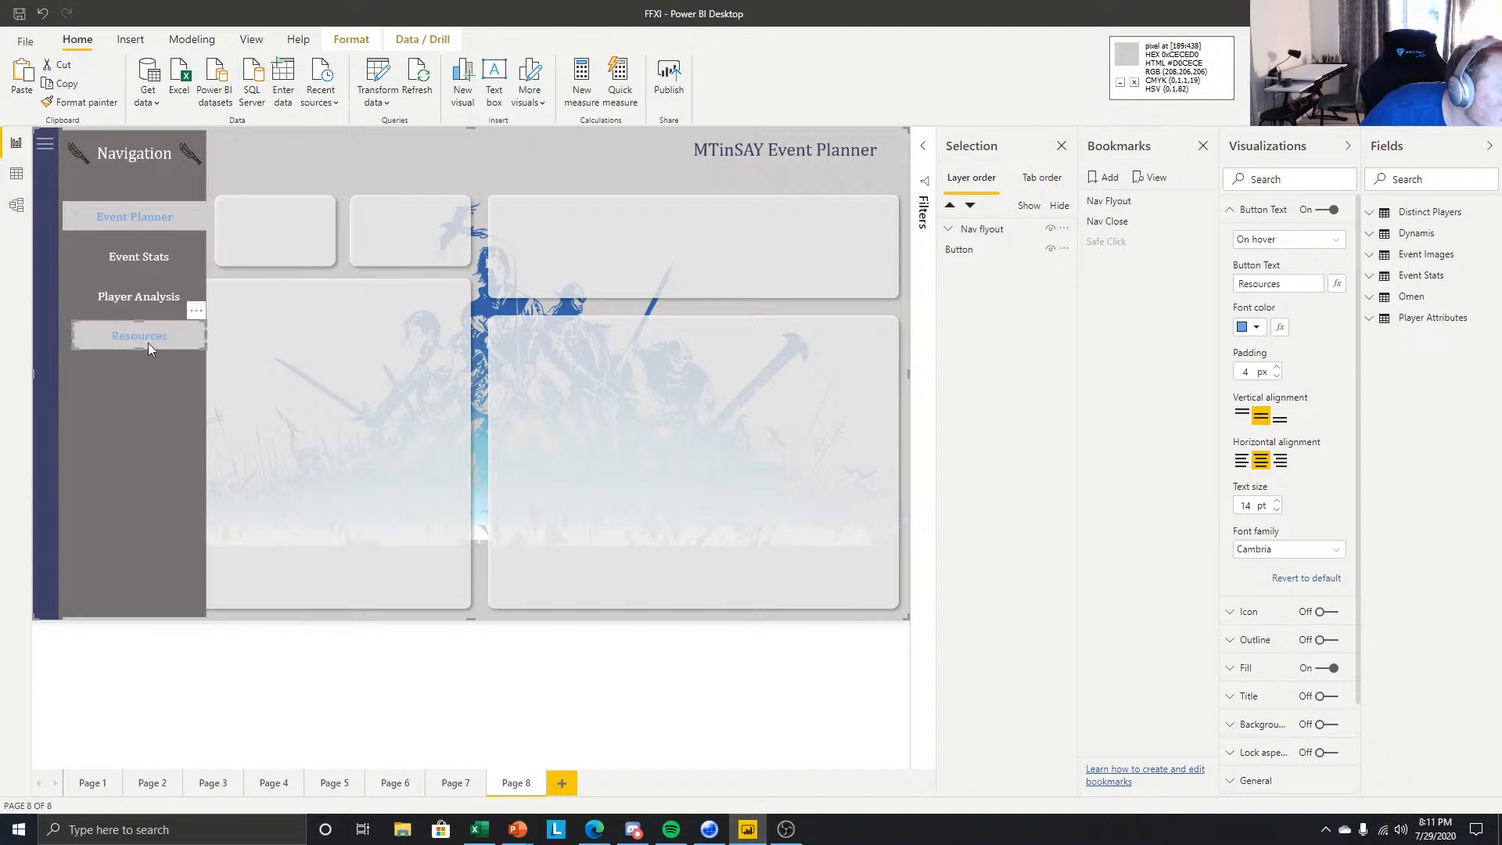
{"action": "left_click", "coordinate": [196, 635]}
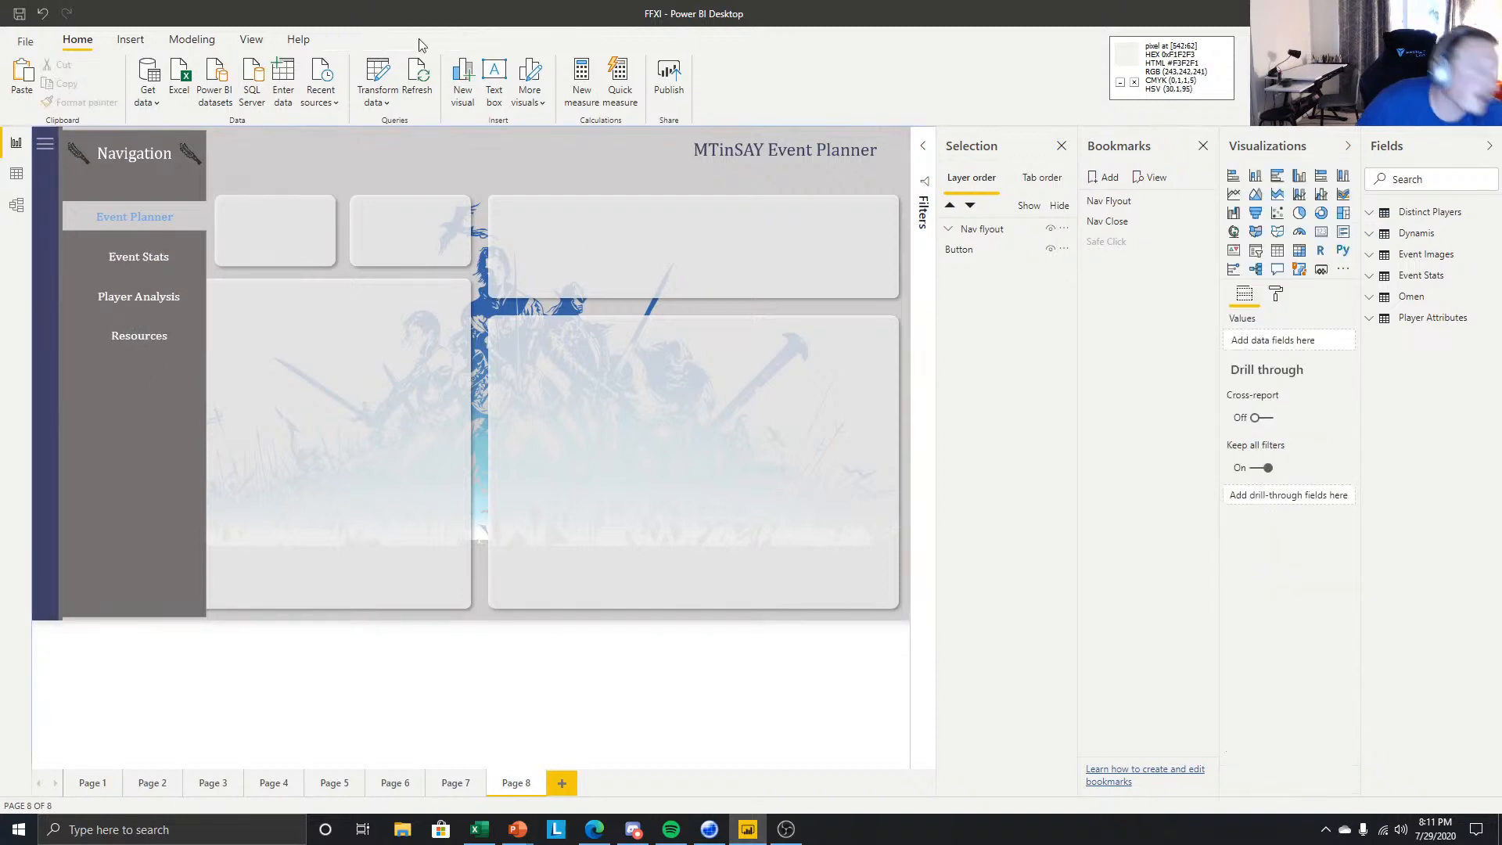
- Close the navigation flyout through the page-wide button and add a map visual sized to fill the page's lower-right card
{"action": "left_click", "coordinate": [332, 165], "text": "ctrl"}
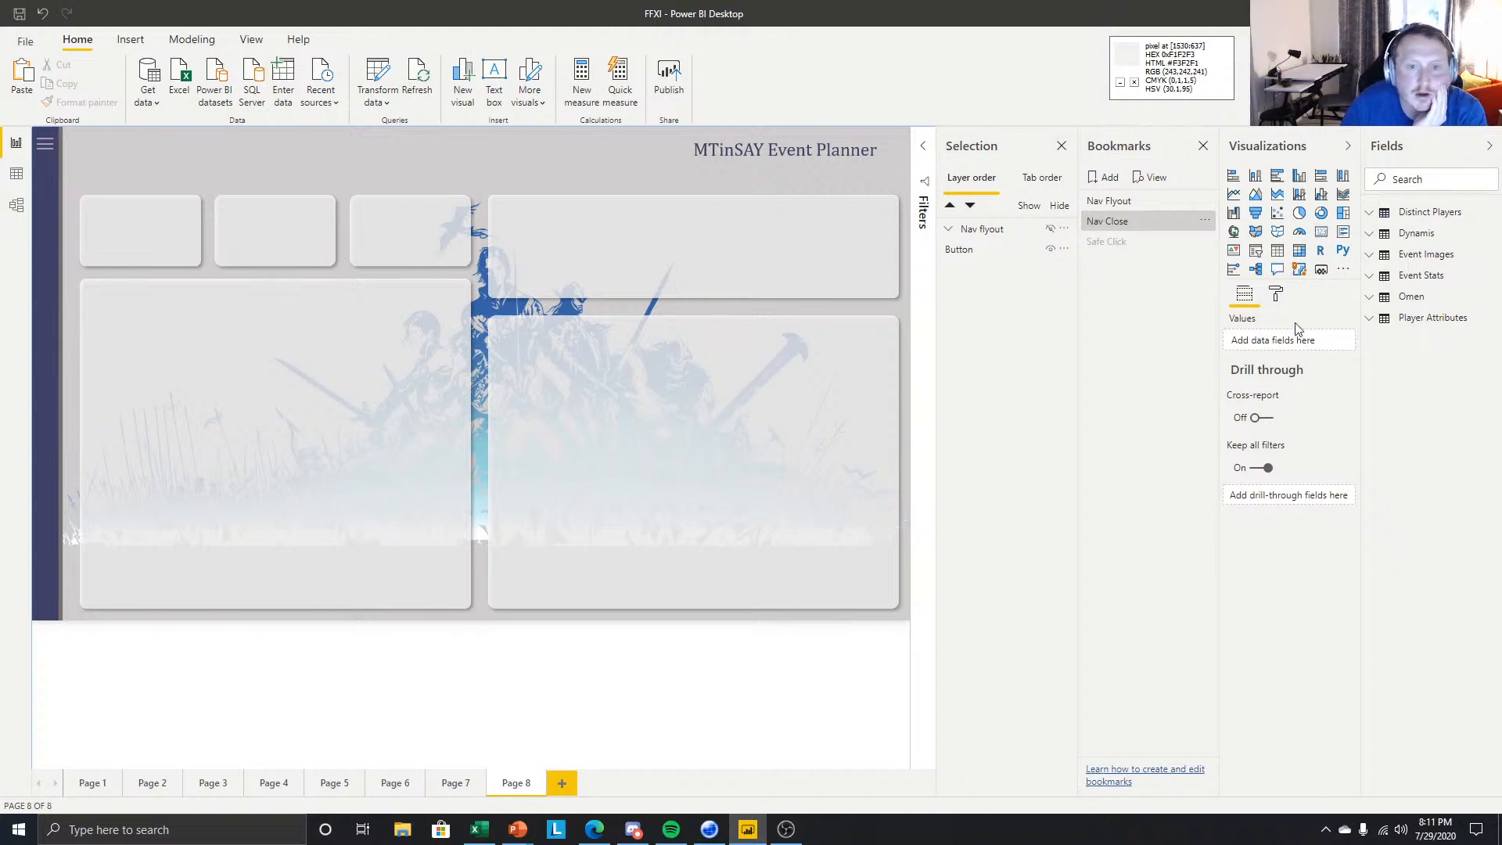
{"action": "left_click", "coordinate": [1233, 233]}
{"action": "left_click_drag", "start_coordinate": [285, 369], "coordinate": [585, 444]}
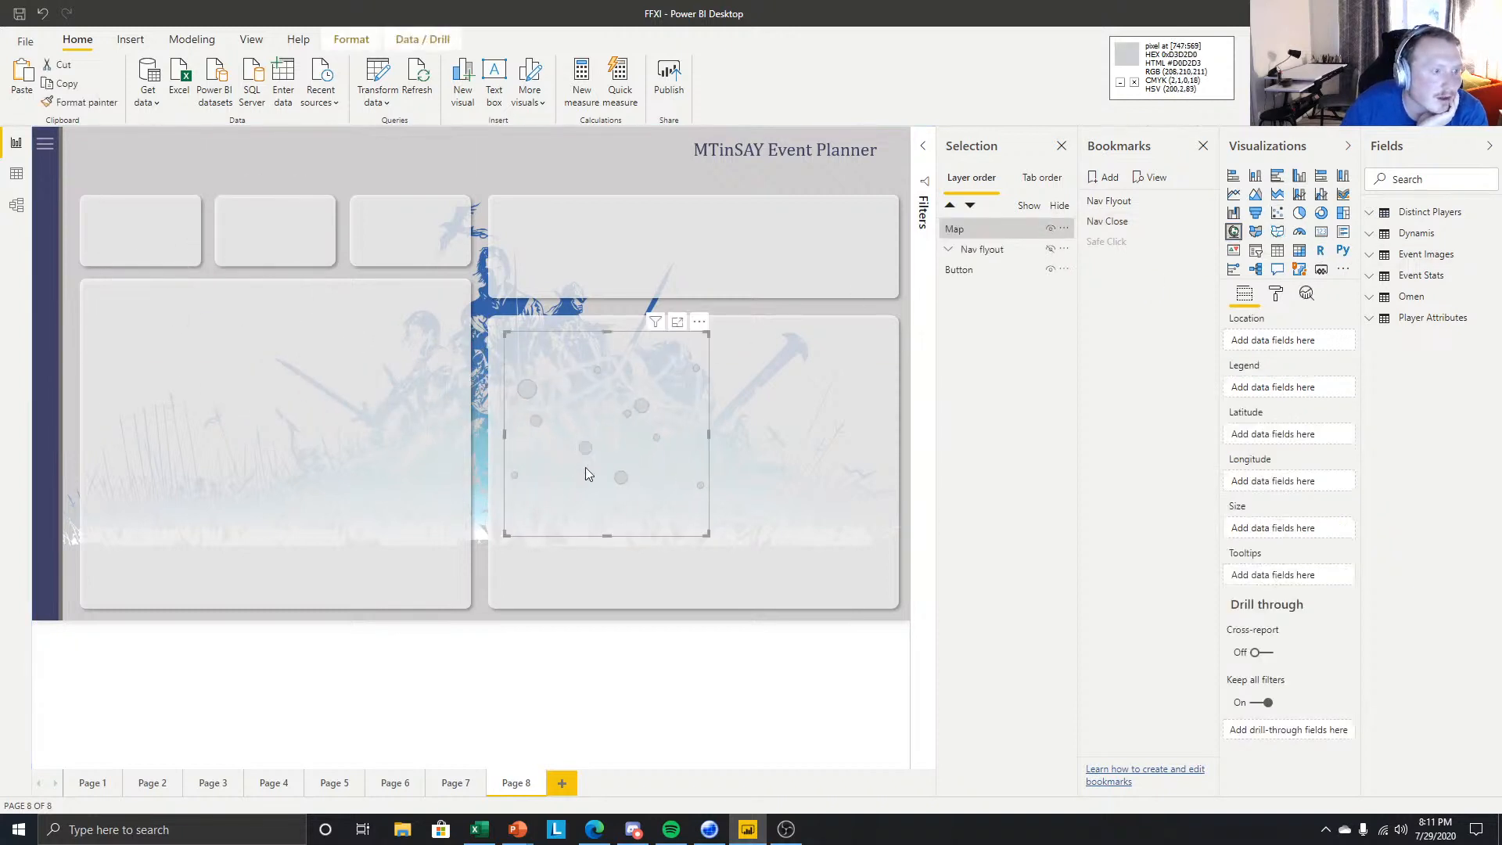
{"action": "left_click_drag", "start_coordinate": [704, 534], "coordinate": [885, 594]}
- Assign the Player Attributes fields to the map, with Character Name as the bubble size and State as the location
{"action": "left_click", "coordinate": [1276, 294]}
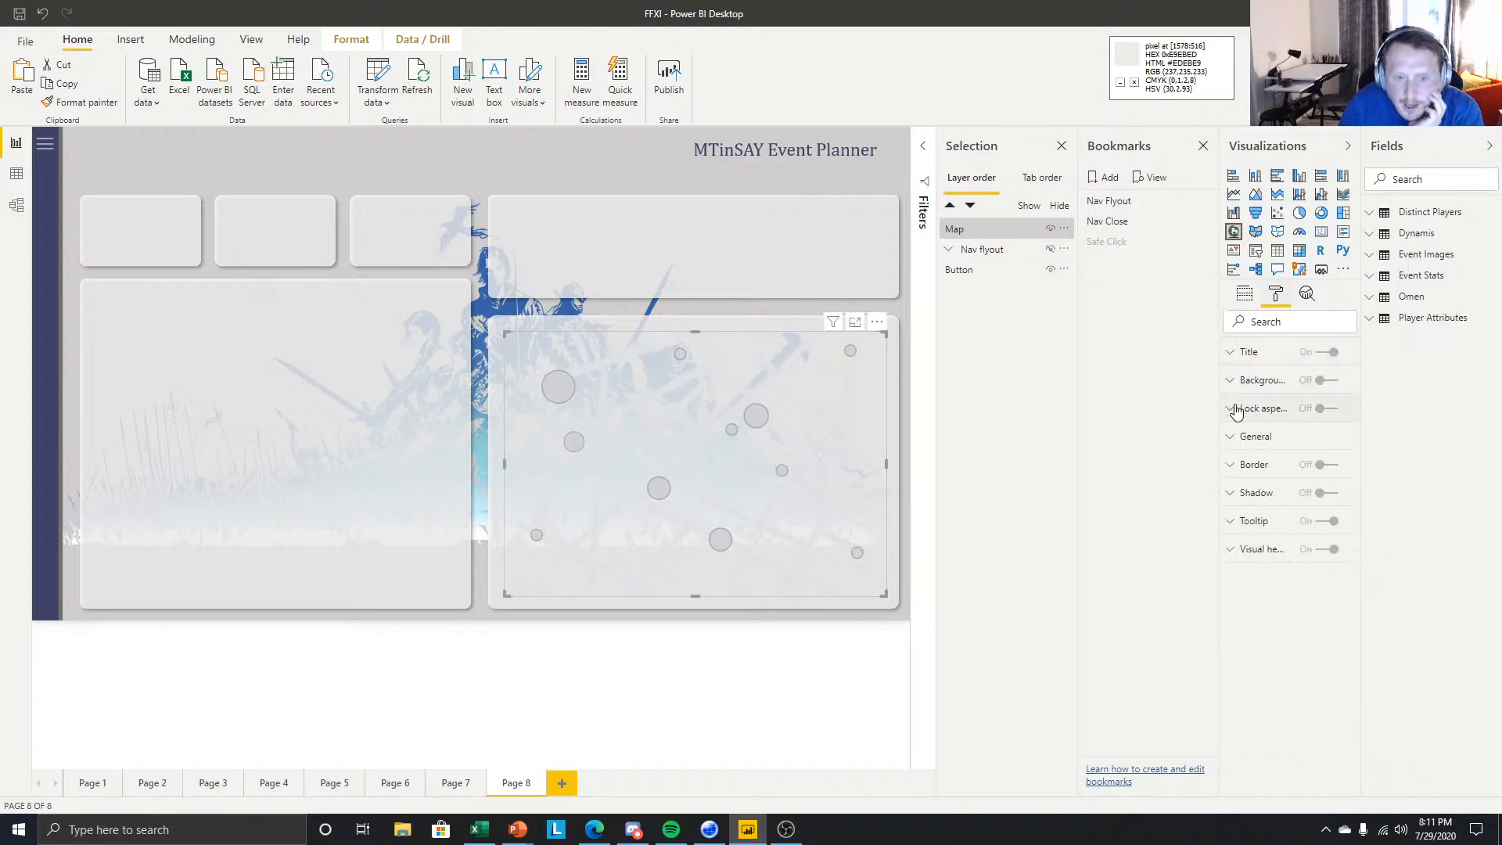
{"action": "left_click", "coordinate": [1244, 296]}
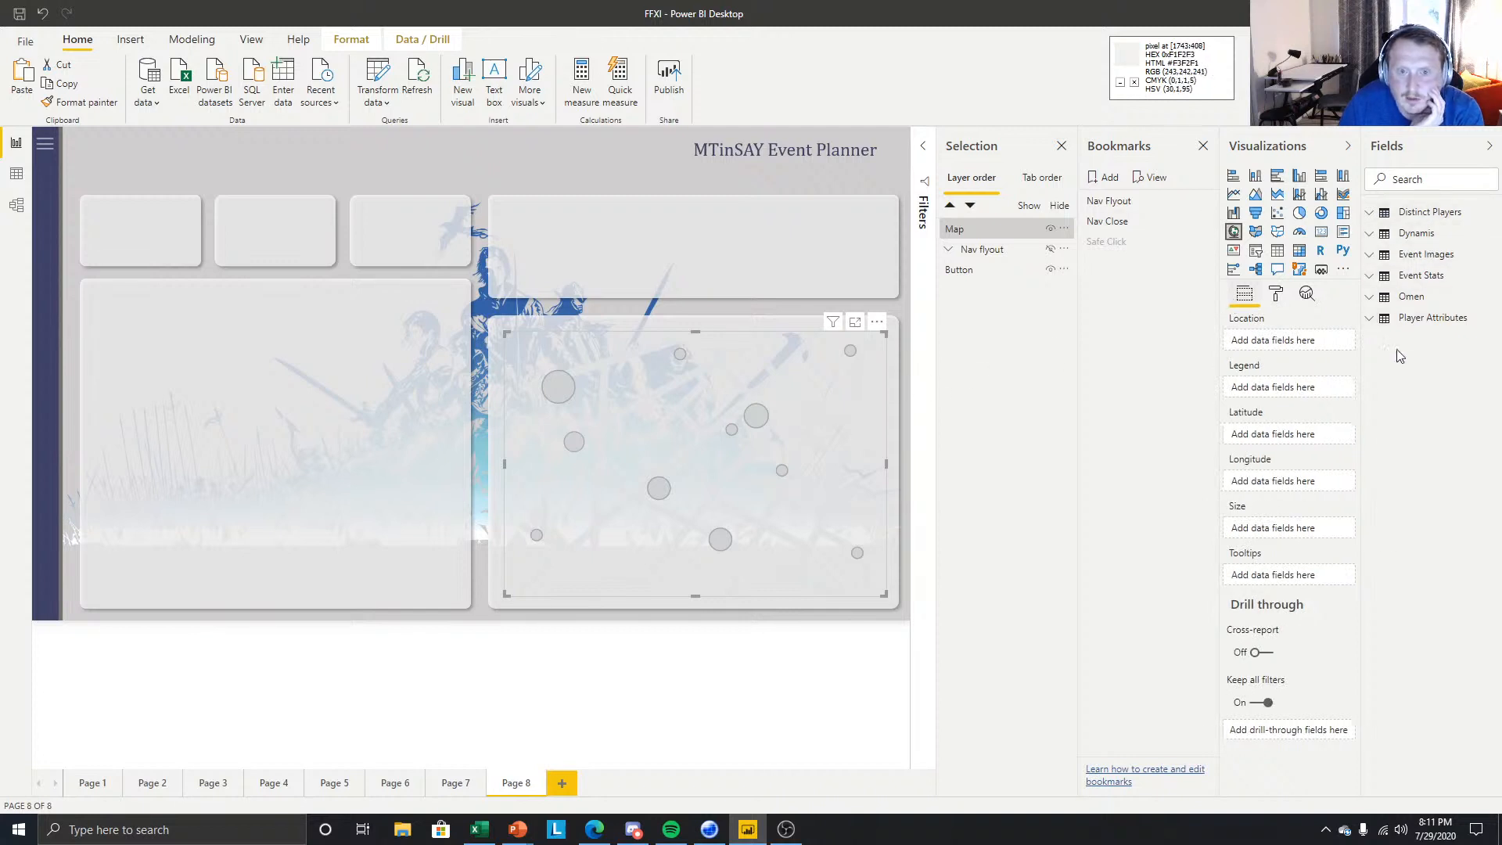
{"action": "left_click", "coordinate": [1371, 320]}
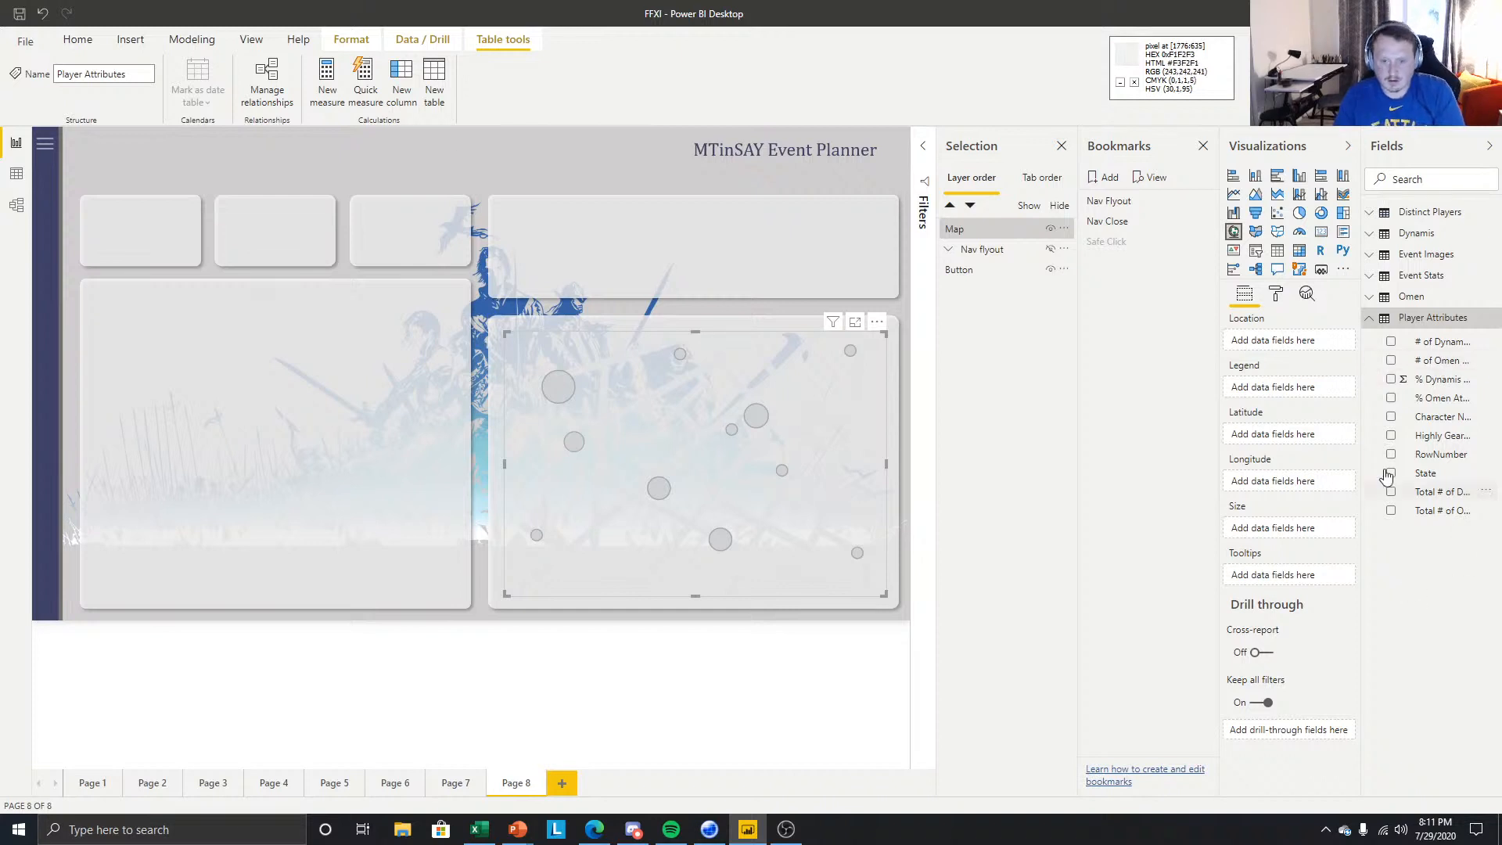
{"action": "left_click_drag", "start_coordinate": [1435, 428], "coordinate": [1287, 529]}
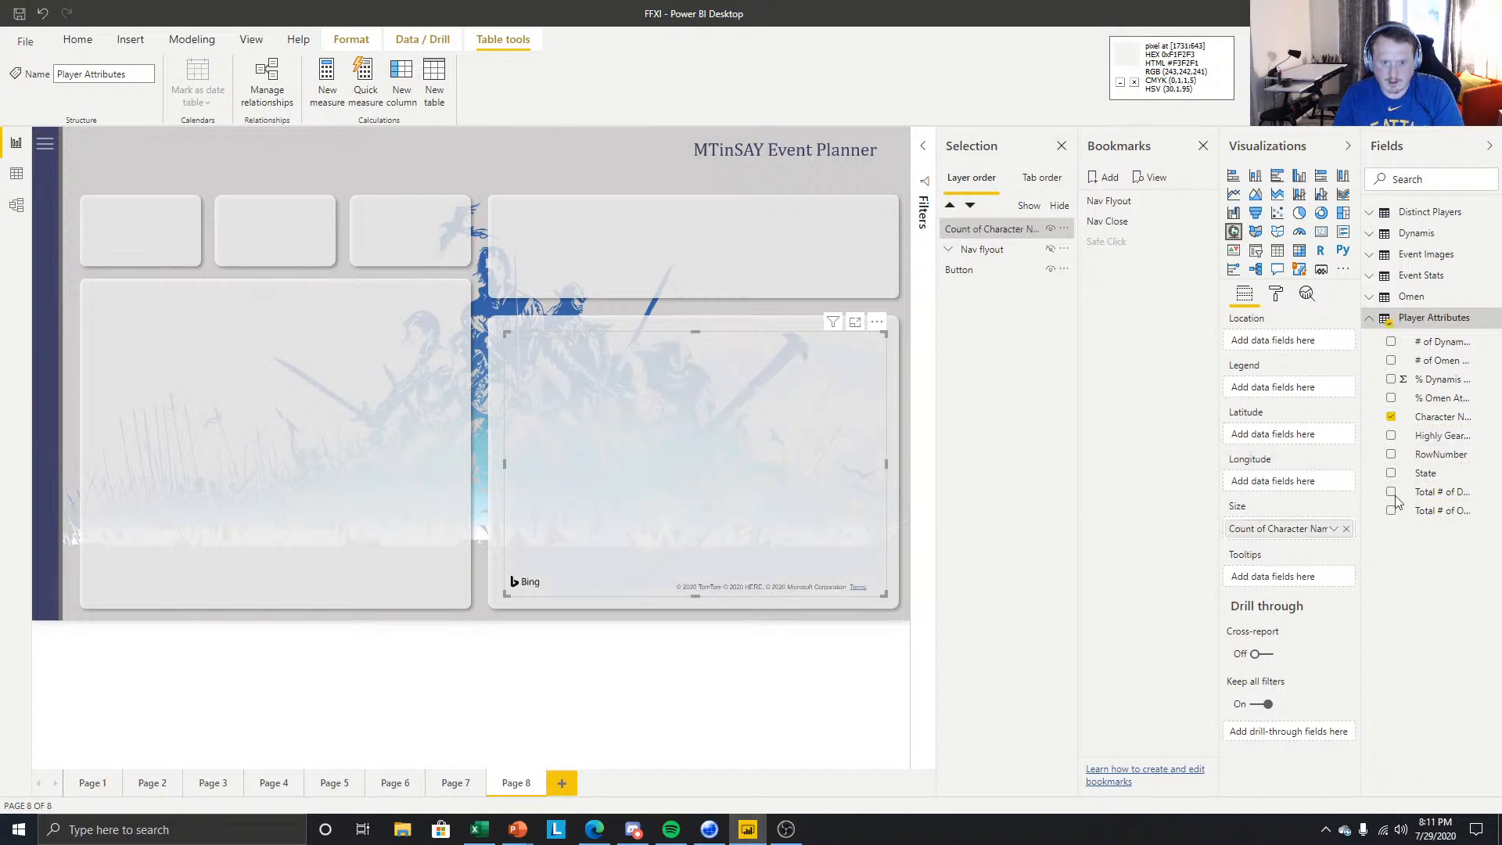
{"action": "left_click_drag", "start_coordinate": [1449, 471], "coordinate": [1287, 342]}
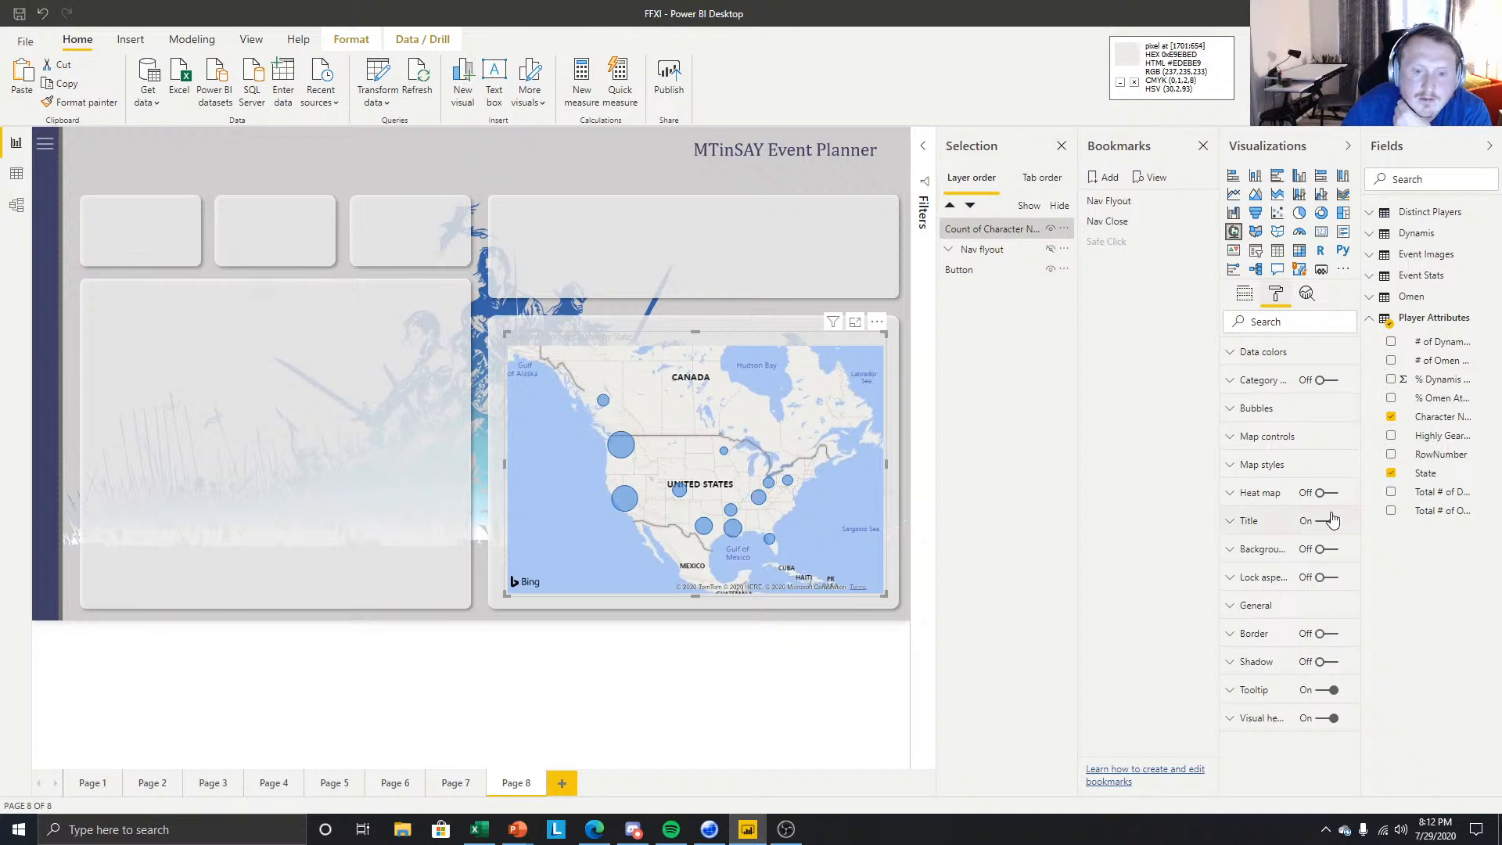
- Turn off the map's title, tooltip and visual header
{"action": "left_click", "coordinate": [1332, 520]}
{"action": "left_click", "coordinate": [1330, 690]}
{"action": "left_click", "coordinate": [1330, 718]}
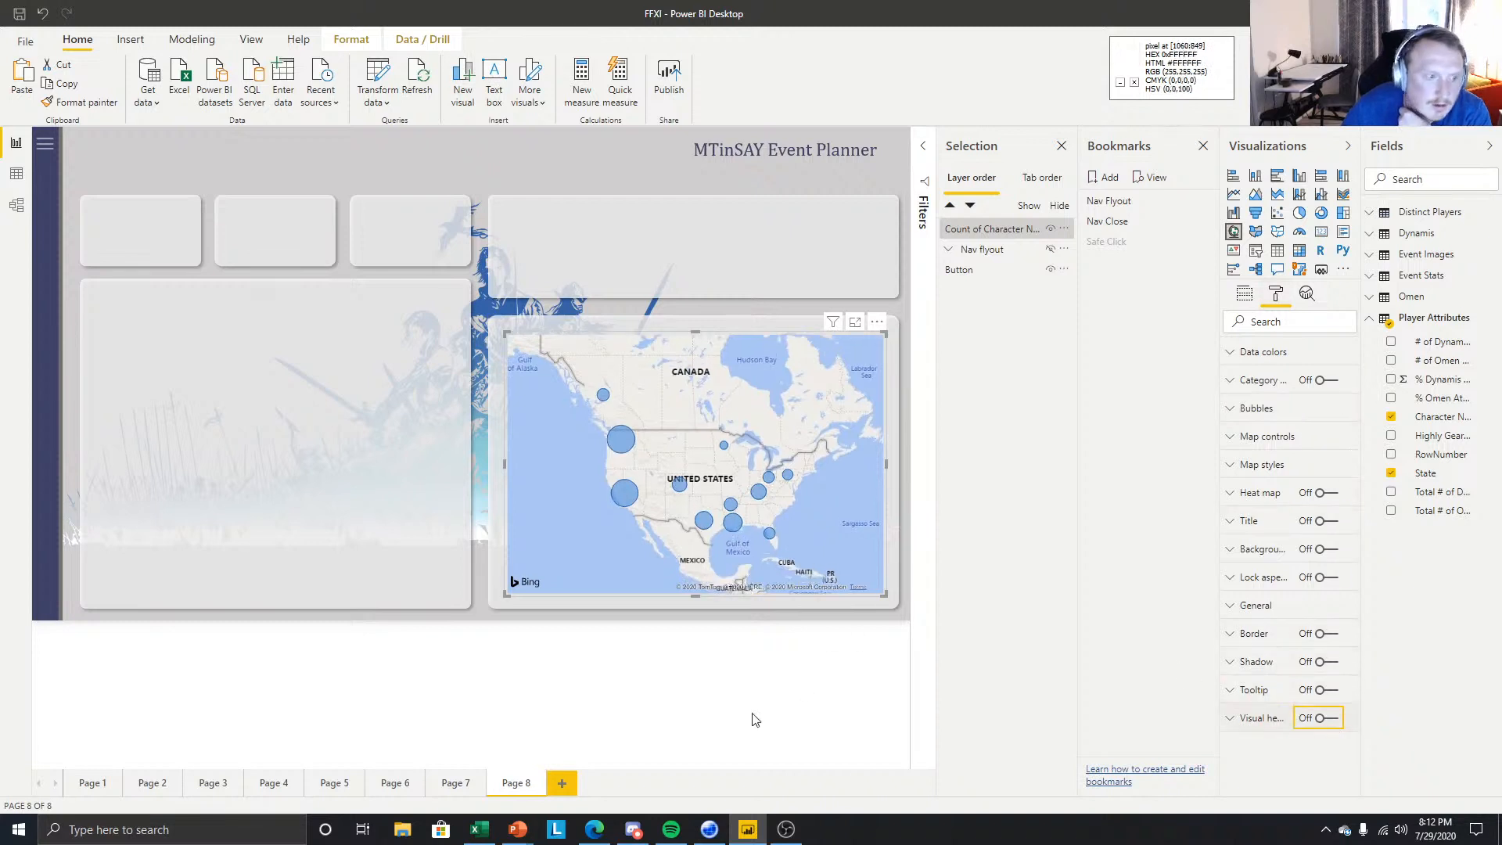
- Enlarge the map slightly at two opposite corners so it nearly reaches the edges of its card
{"action": "left_click", "coordinate": [603, 380]}
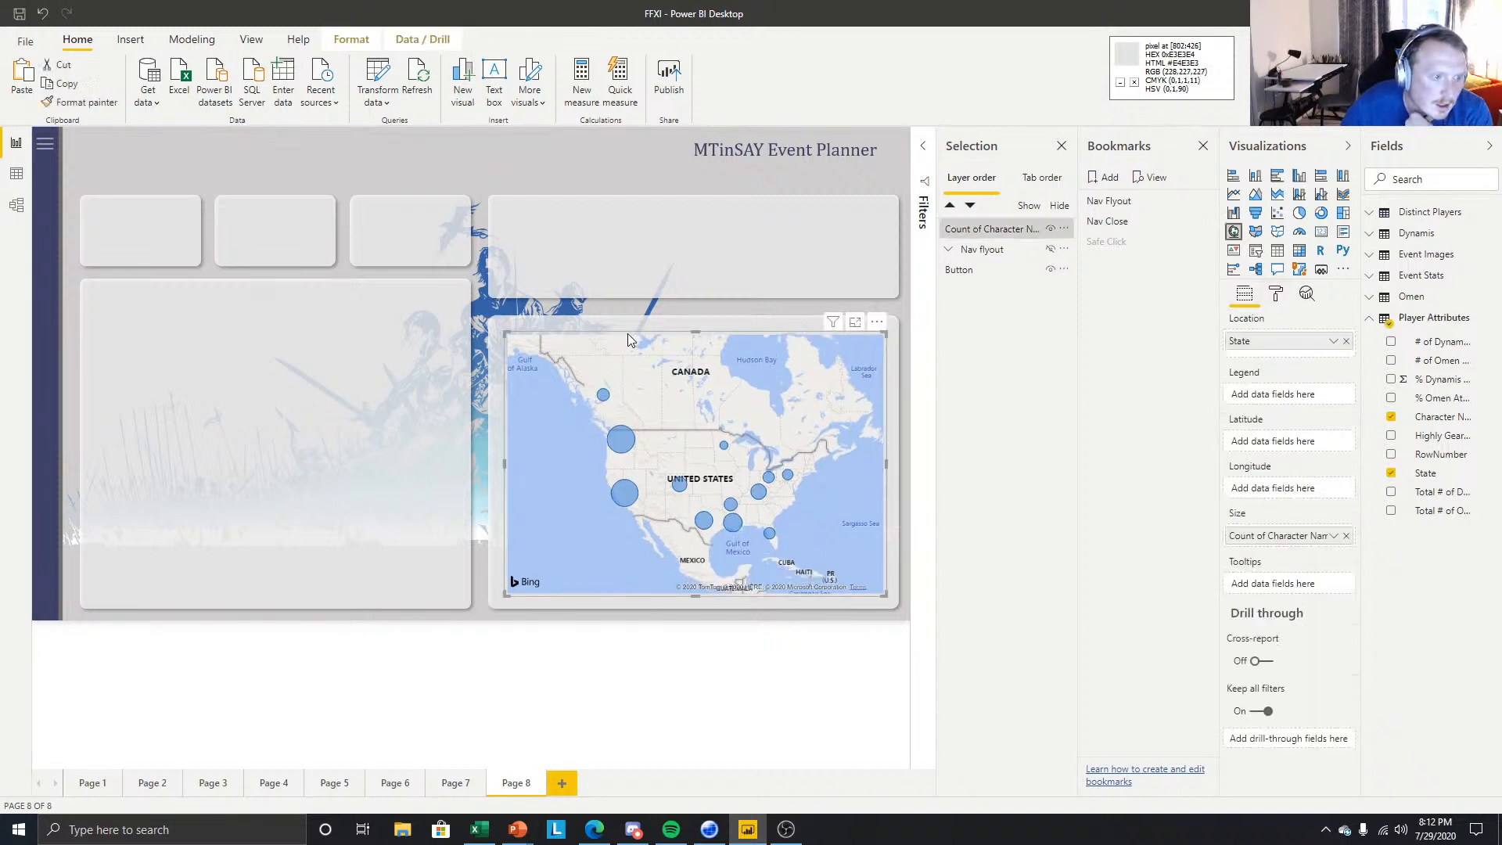
{"action": "left_click_drag", "start_coordinate": [505, 333], "coordinate": [499, 328]}
{"action": "left_click_drag", "start_coordinate": [889, 593], "coordinate": [890, 603]}
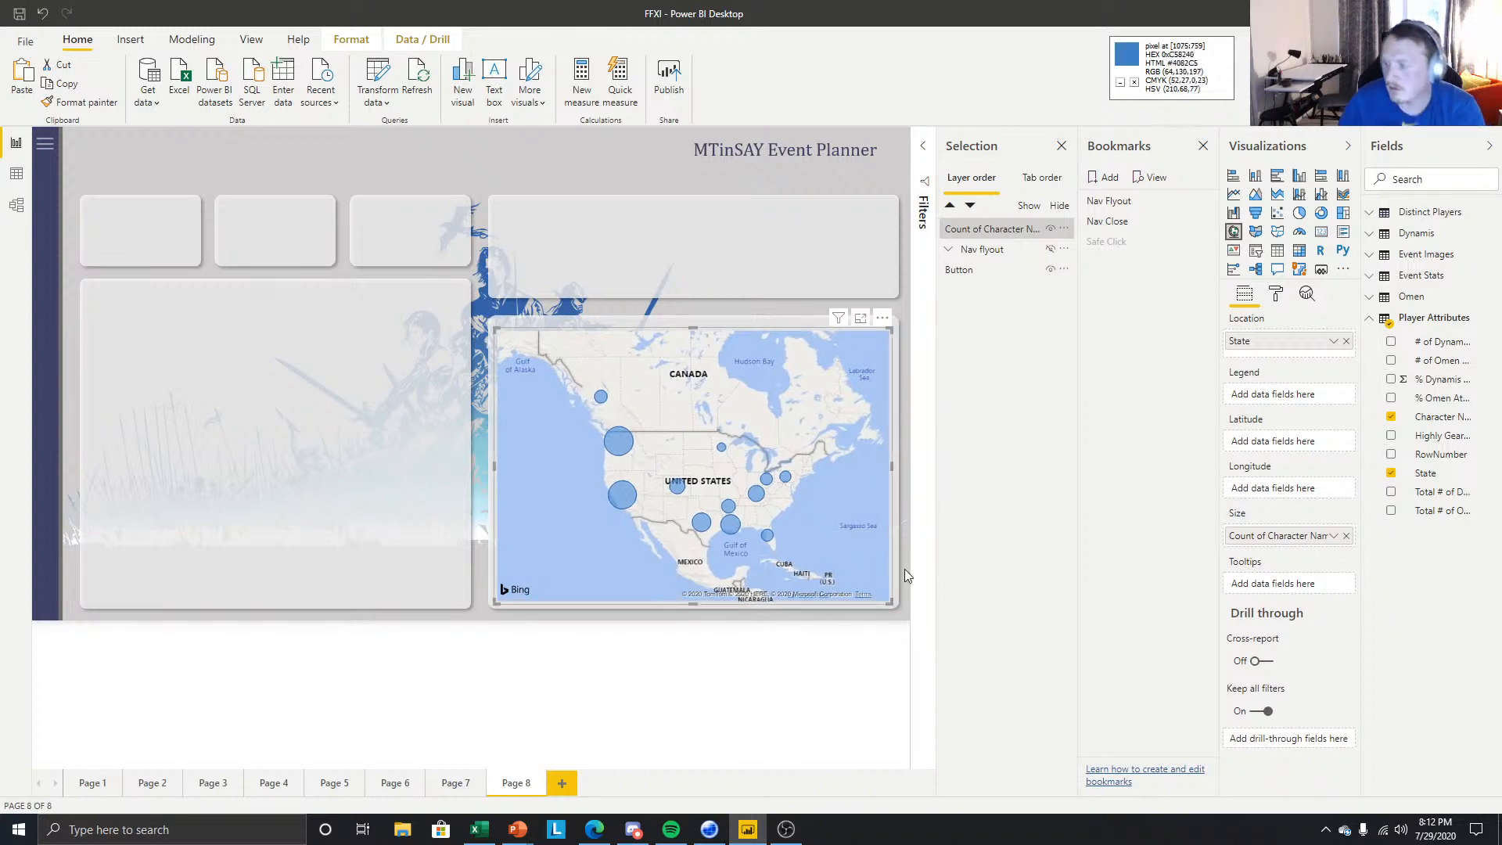
- Set the map style theme to Light and turn off its labels
{"action": "left_click", "coordinate": [1276, 295]}
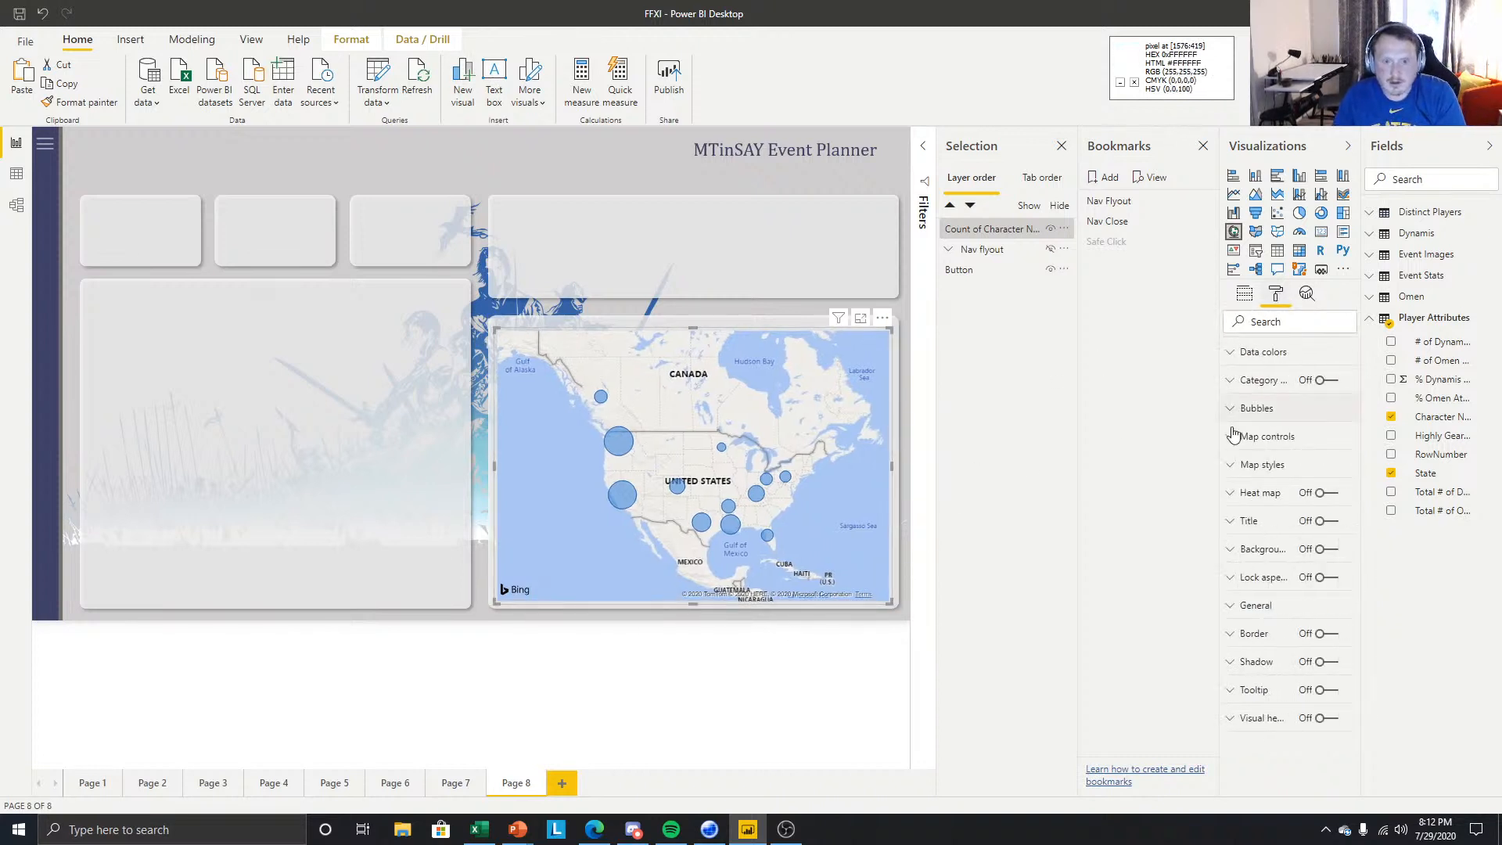
{"action": "left_click", "coordinate": [1268, 438]}
{"action": "left_click", "coordinate": [1267, 438]}
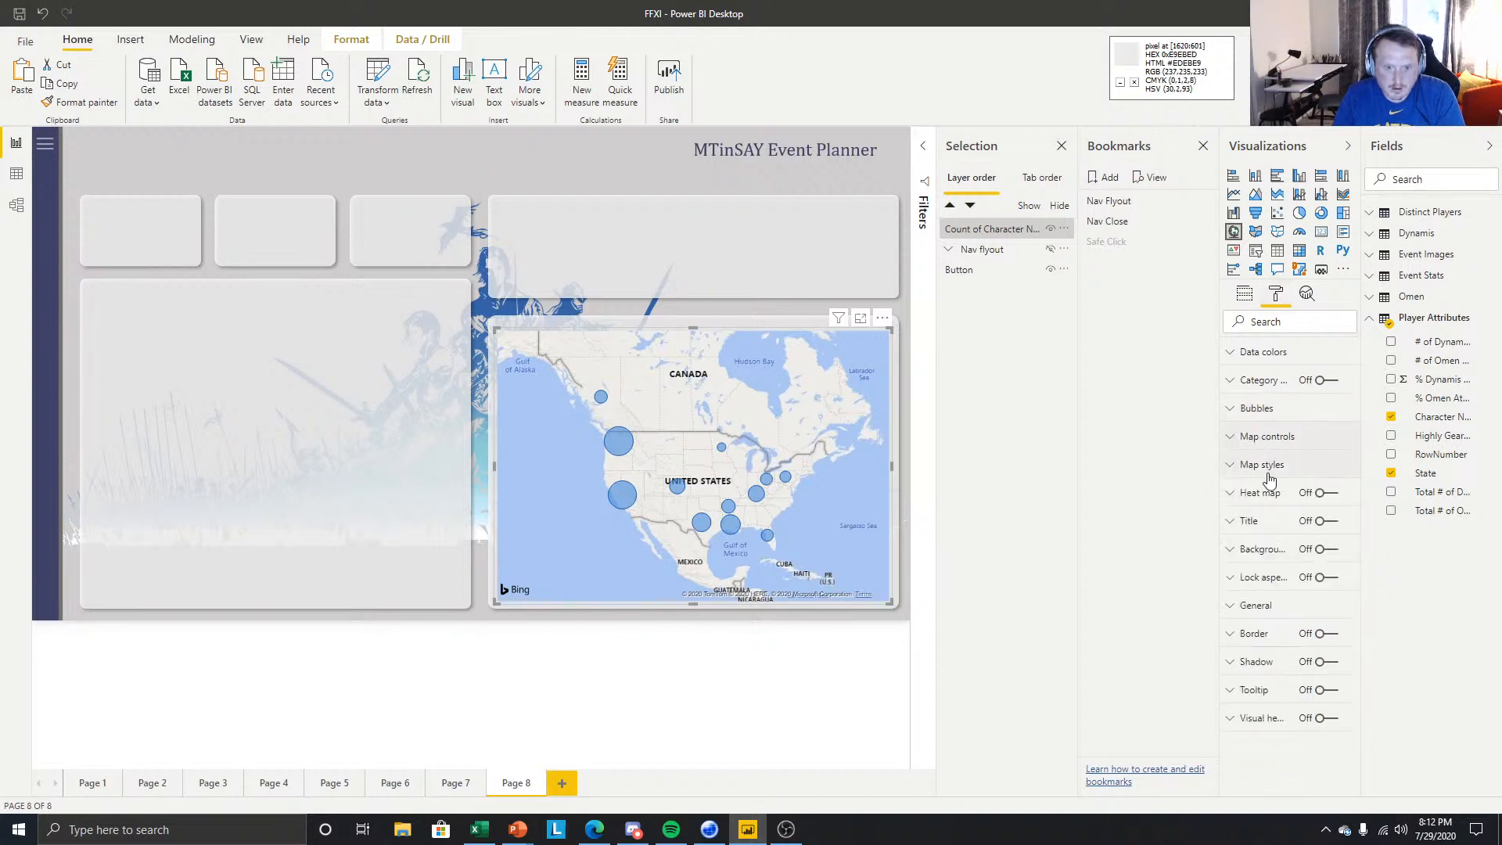
{"action": "left_click", "coordinate": [1264, 465]}
{"action": "left_click", "coordinate": [1269, 516]}
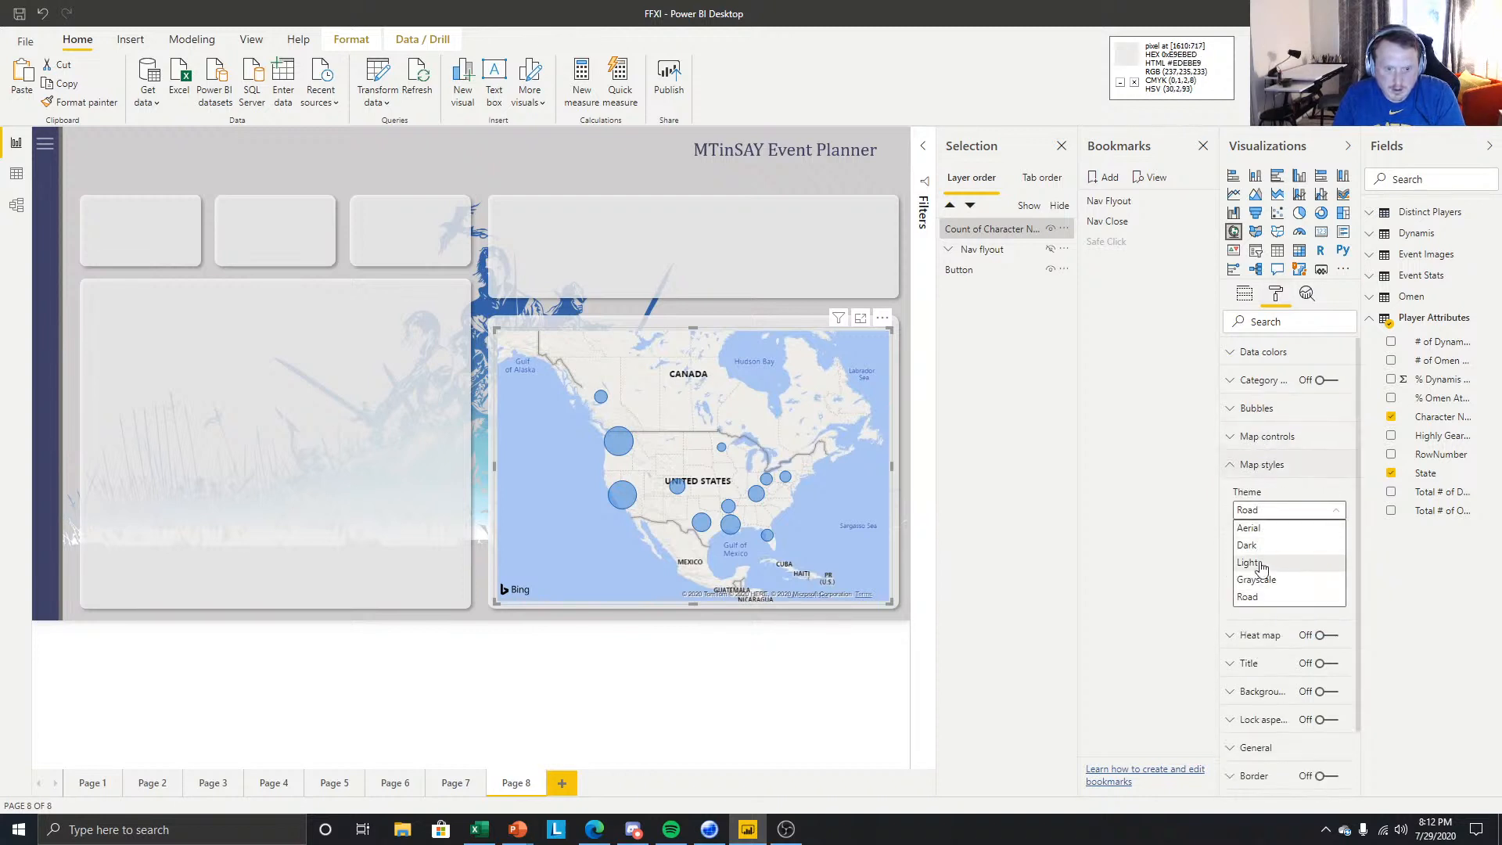
{"action": "left_click", "coordinate": [1255, 572]}
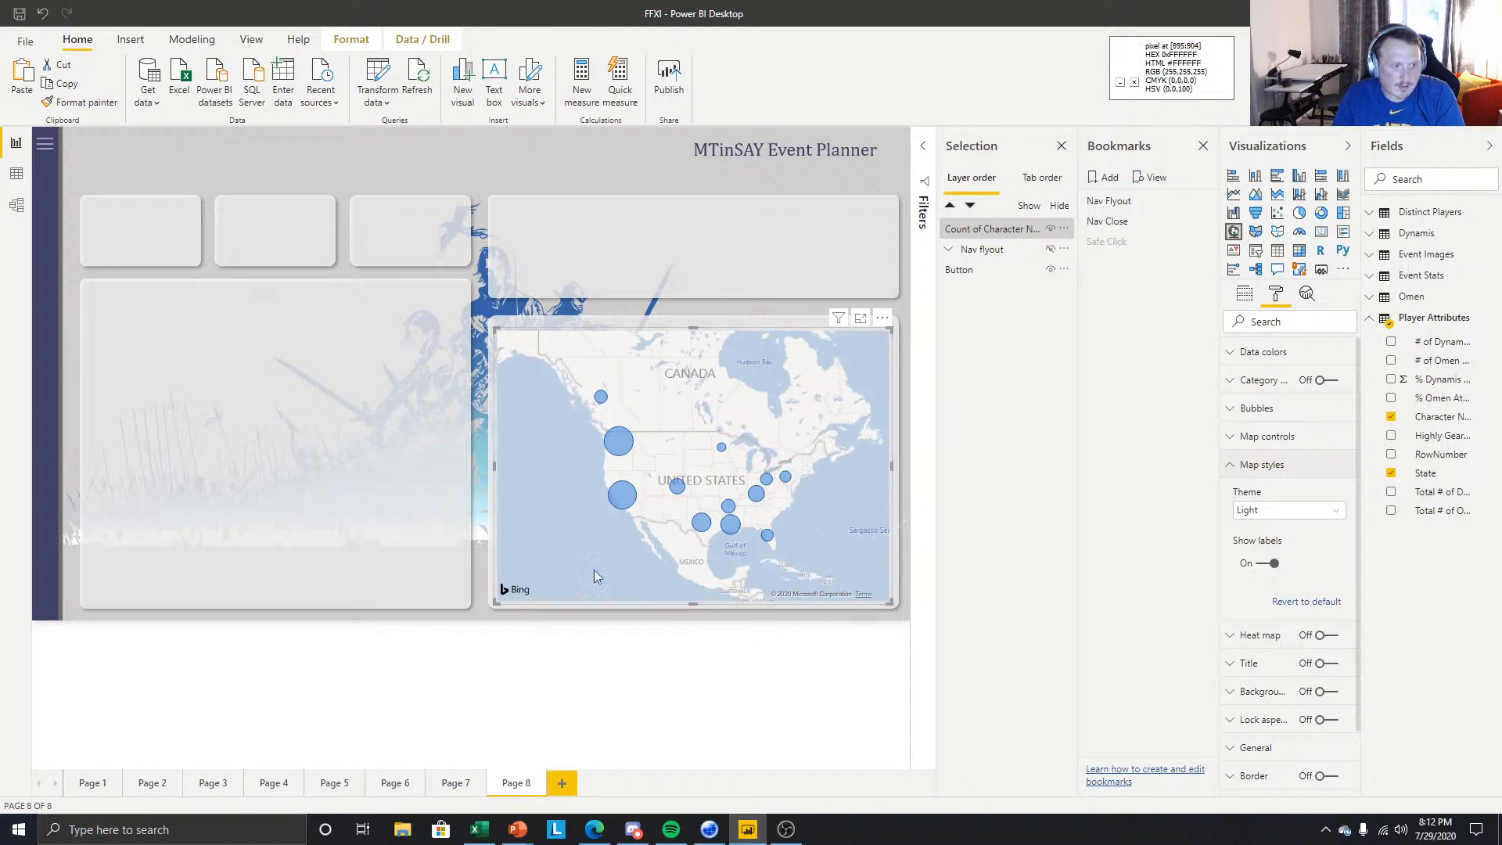
{"action": "left_click", "coordinate": [1274, 565]}
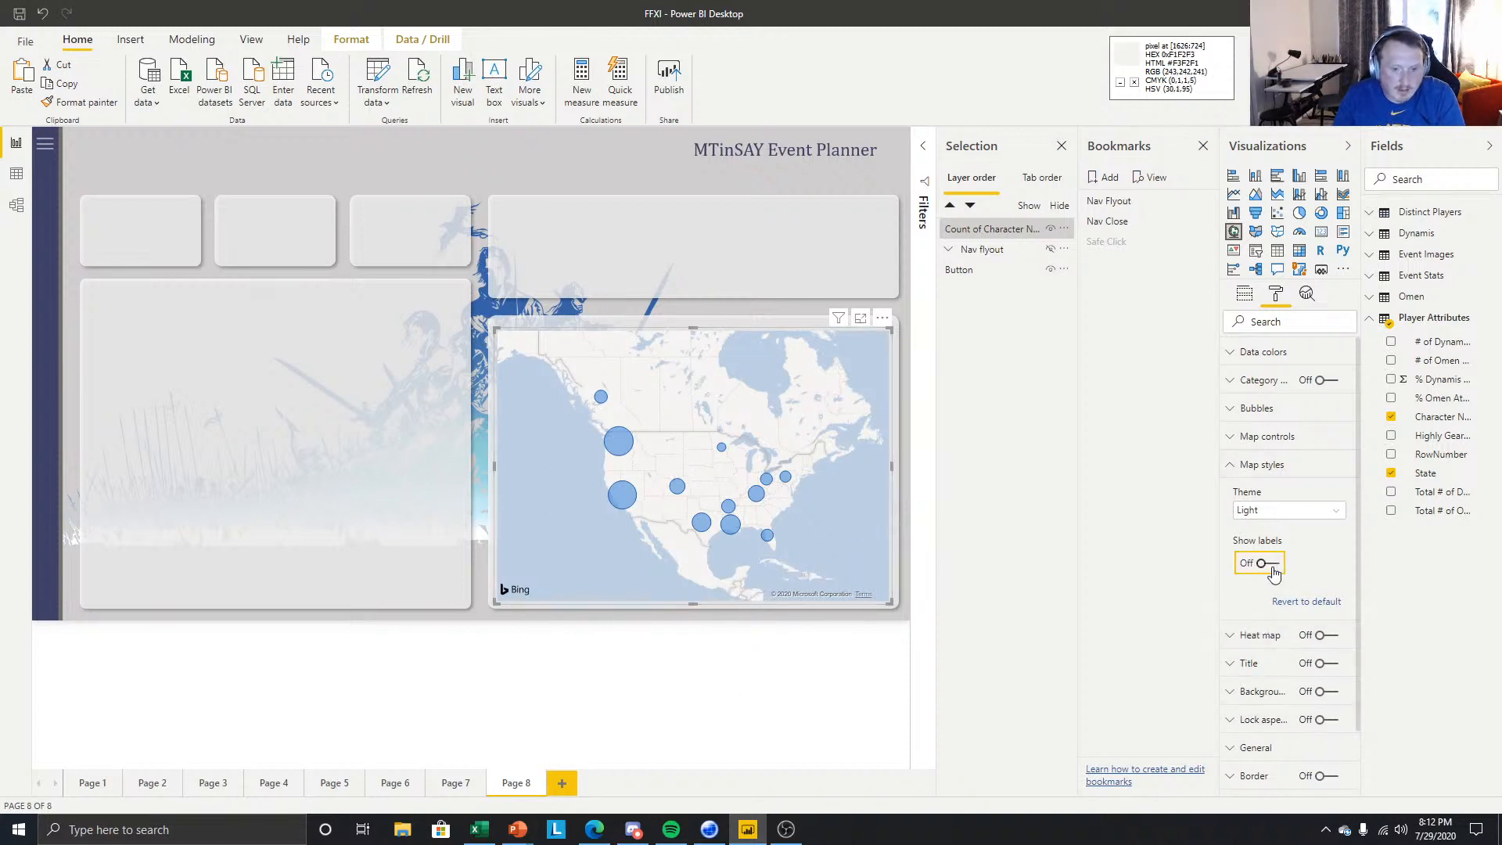
{"action": "left_click", "coordinate": [1230, 469]}
{"action": "left_click", "coordinate": [1248, 412]}
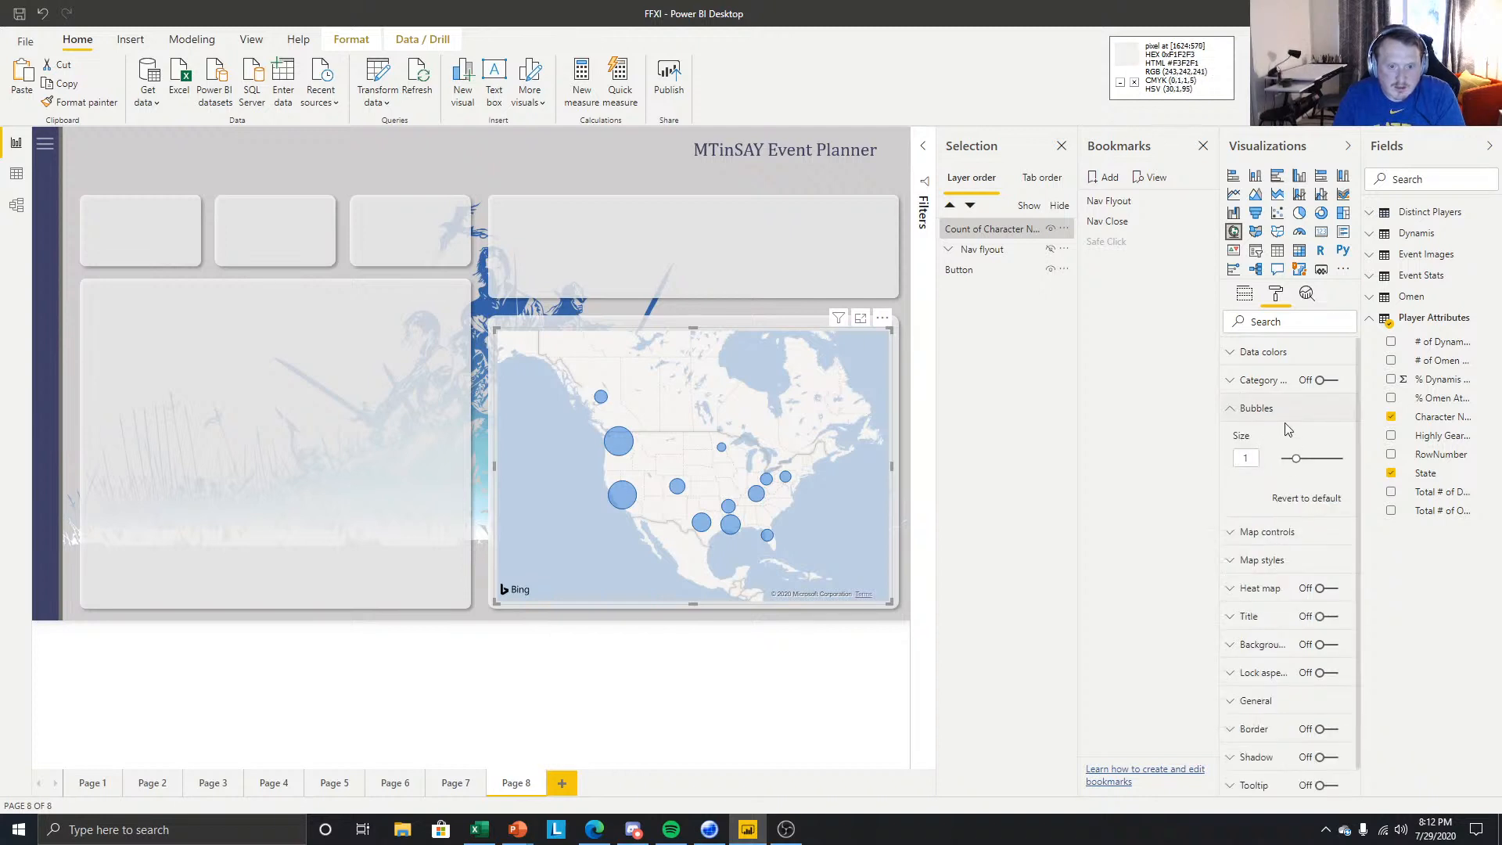
{"action": "left_click", "coordinate": [1245, 411]}
{"action": "left_click", "coordinate": [1256, 352]}
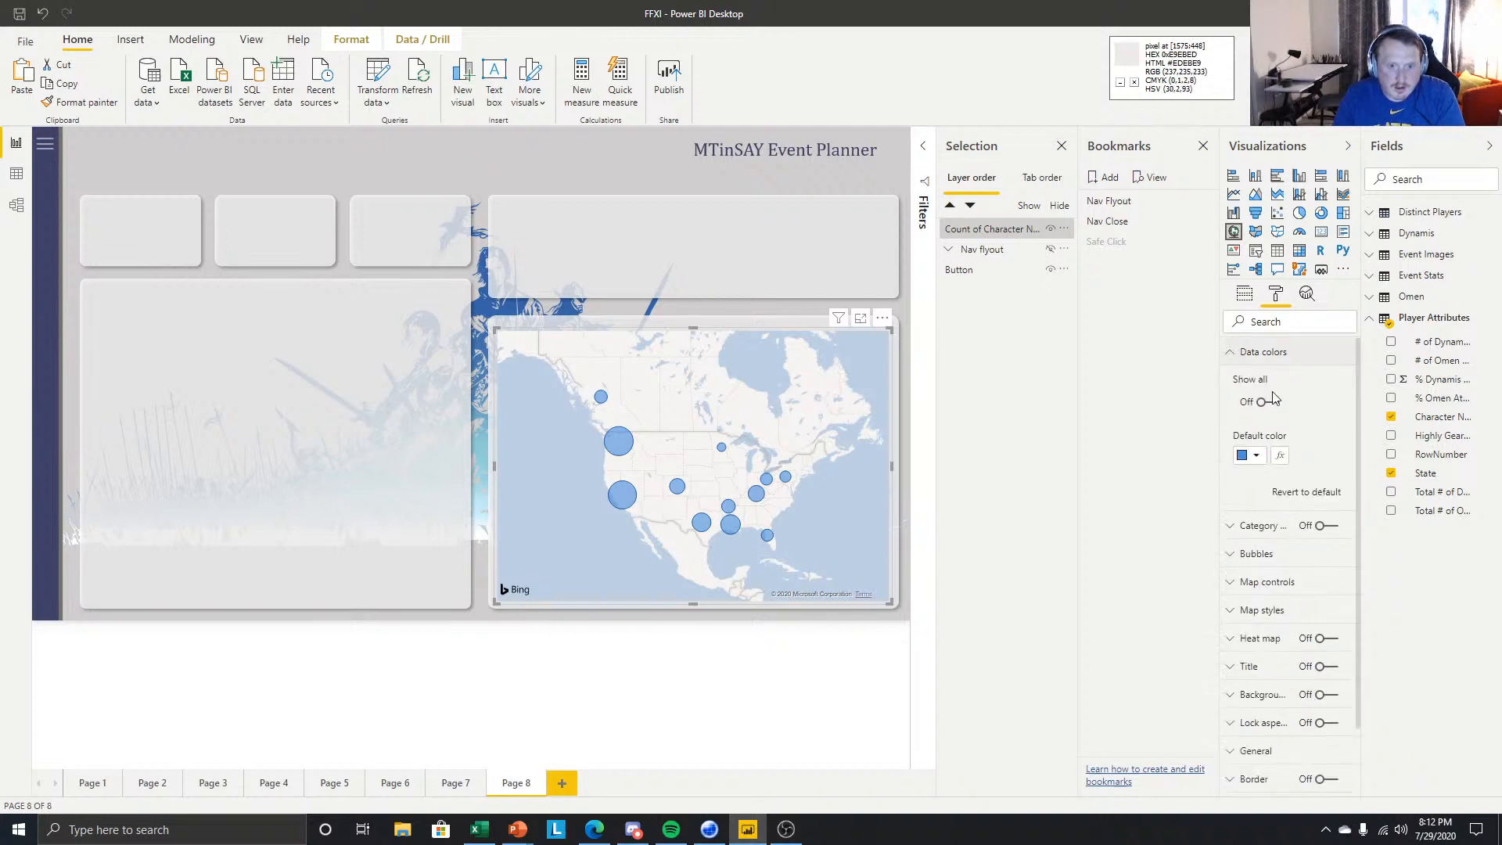
{"action": "left_click", "coordinate": [1256, 455]}
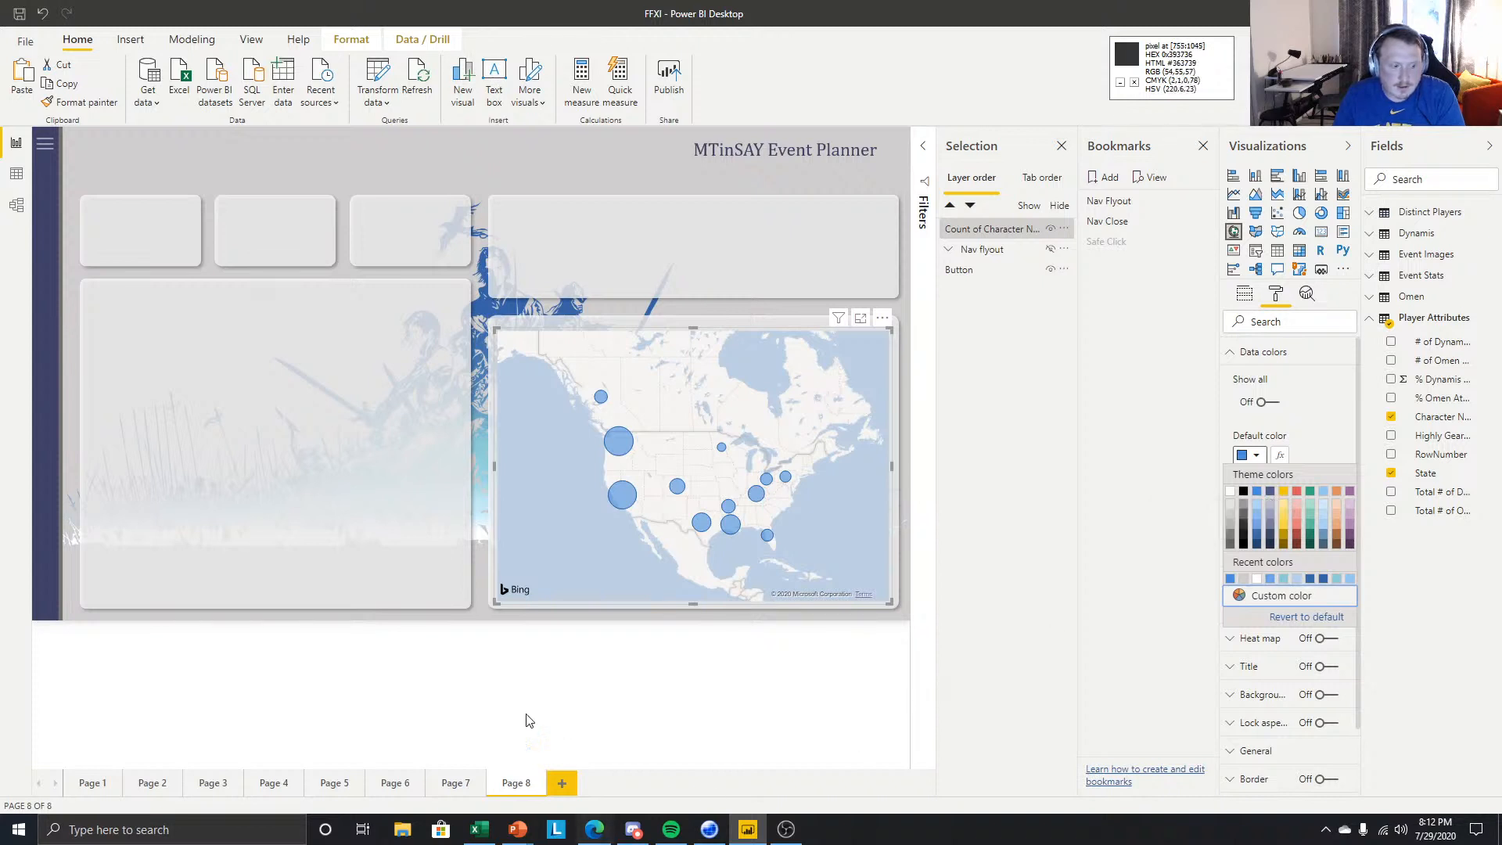
{"action": "left_click", "coordinate": [565, 756]}
- Switch to the FFXI background presentation in PowerPoint and compare the color swatches beside the NASA patch for a bubble color
{"action": "mouse_move", "coordinate": [517, 828]}
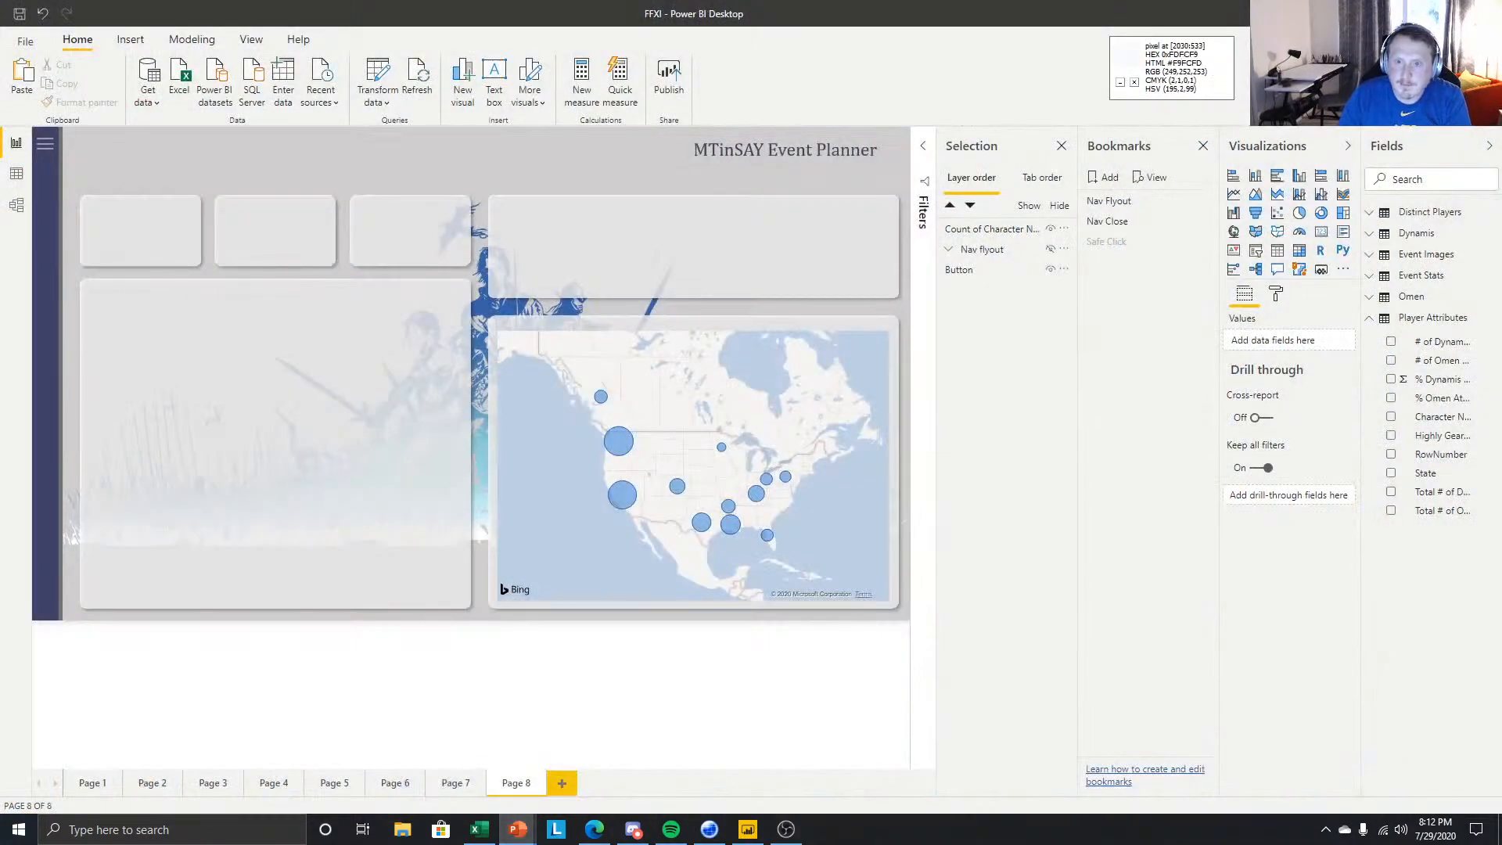
{"action": "left_click_drag", "start_coordinate": [1501, 9], "coordinate": [626, 1]}
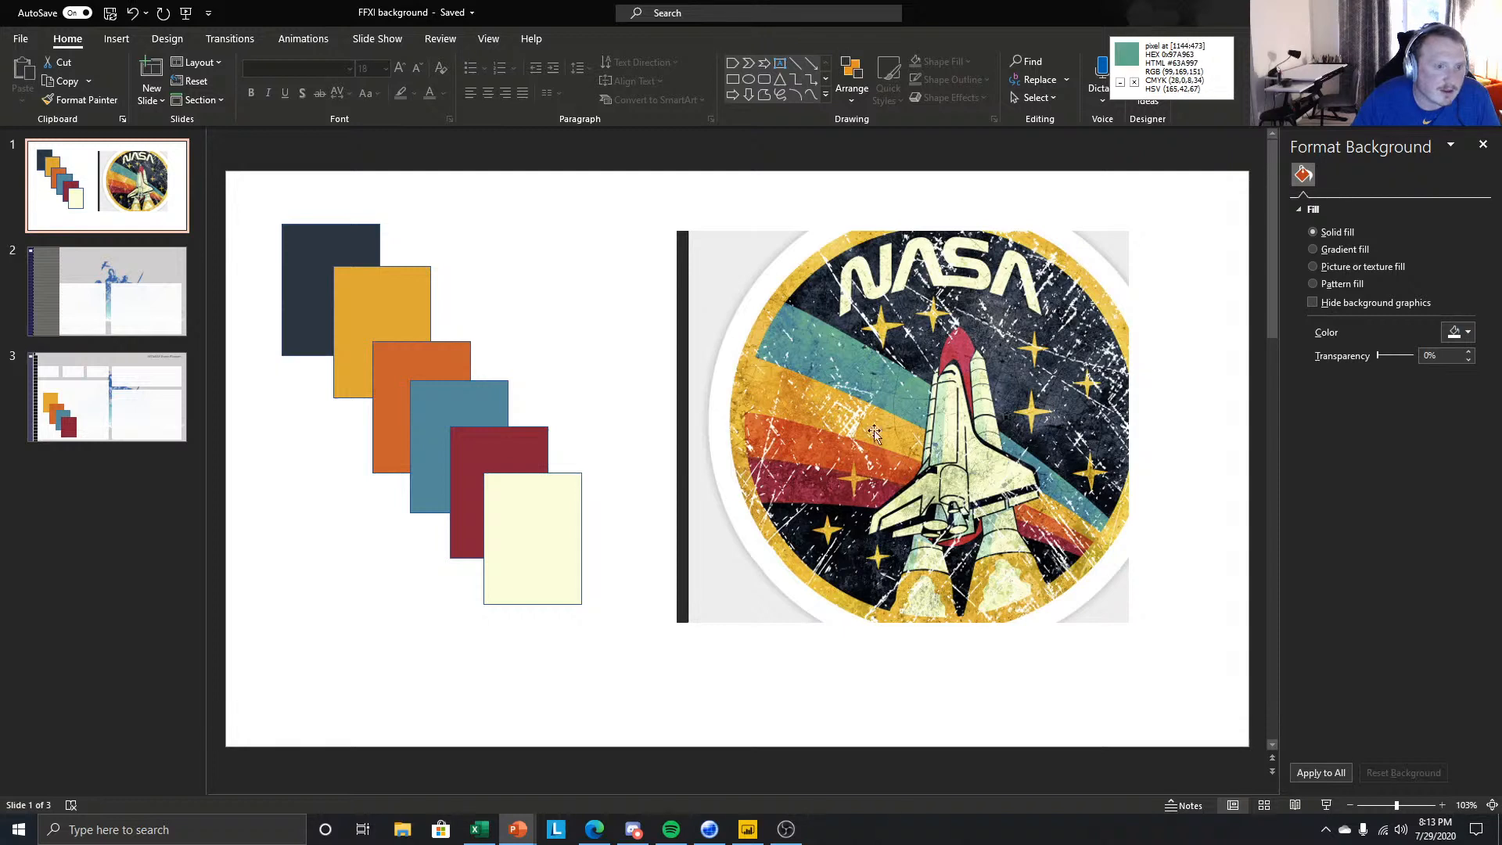
{"action": "left_click", "coordinate": [353, 315]}
{"action": "left_click", "coordinate": [395, 415]}
{"action": "left_click", "coordinate": [432, 432]}
{"action": "left_click", "coordinate": [520, 451]}
{"action": "left_click_drag", "start_coordinate": [521, 451], "coordinate": [526, 445]}
{"action": "left_click", "coordinate": [423, 371]}
{"action": "left_click", "coordinate": [388, 319]}
{"action": "left_click", "coordinate": [476, 439]}
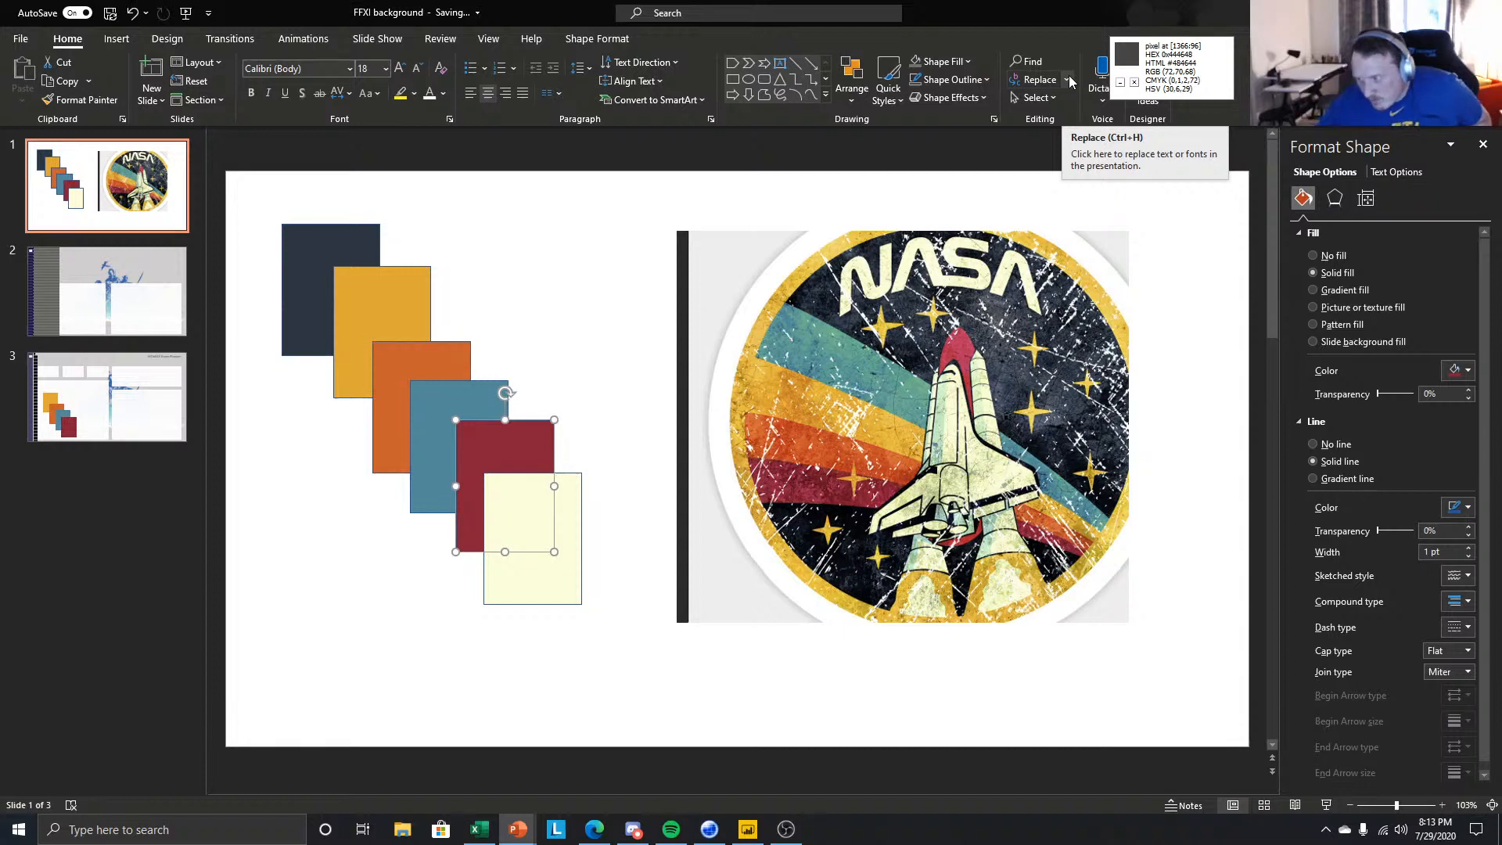
{"action": "left_click_drag", "start_coordinate": [552, 13], "coordinate": [1501, 2]}
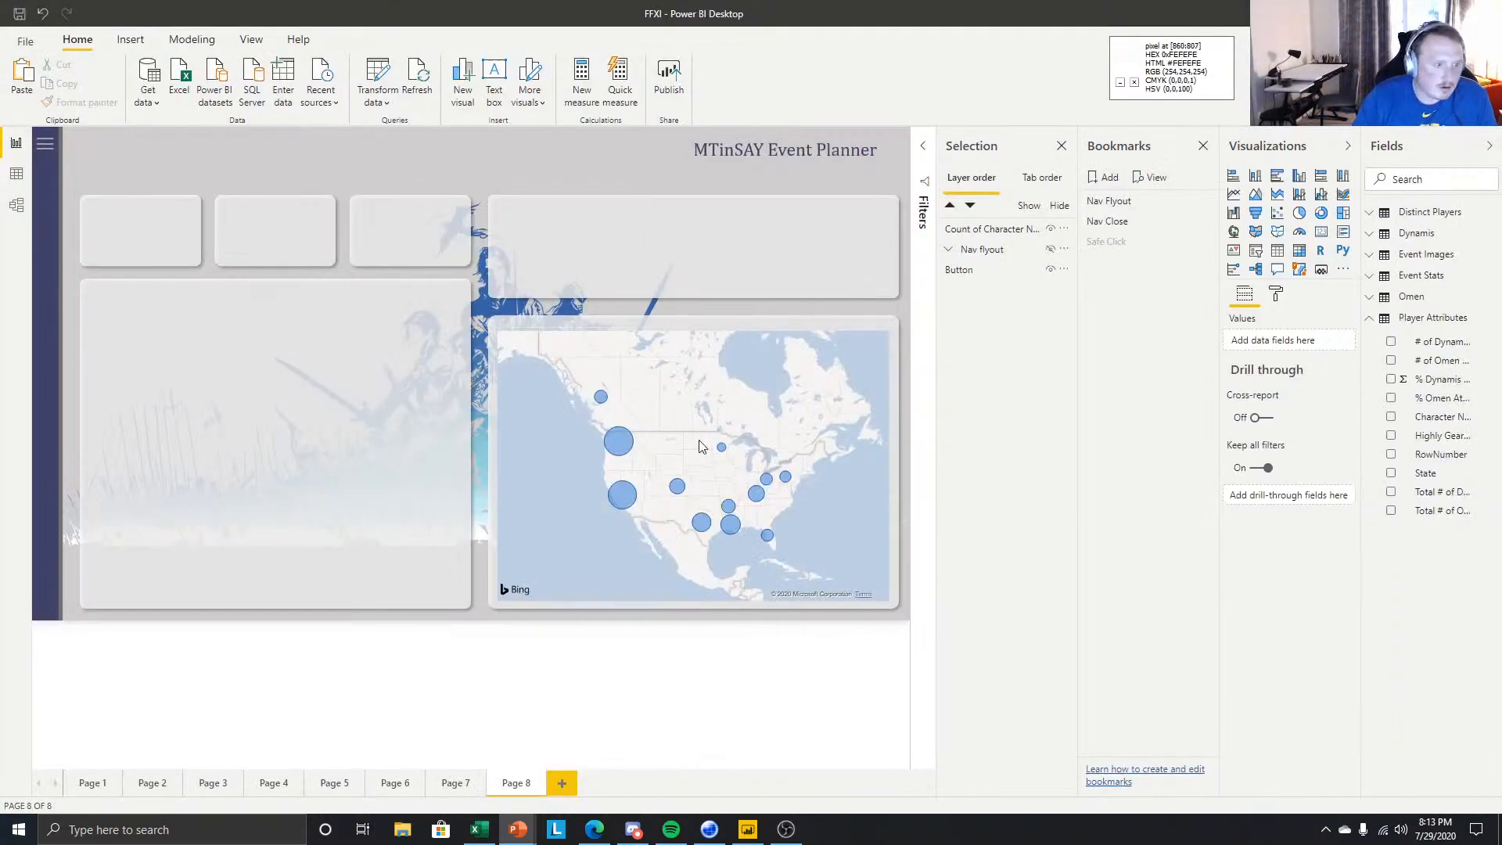
- Set the default data color of the Power BI map's bubbles to the custom dark red 862037
{"action": "left_click", "coordinate": [686, 328]}
{"action": "left_click", "coordinate": [688, 332]}
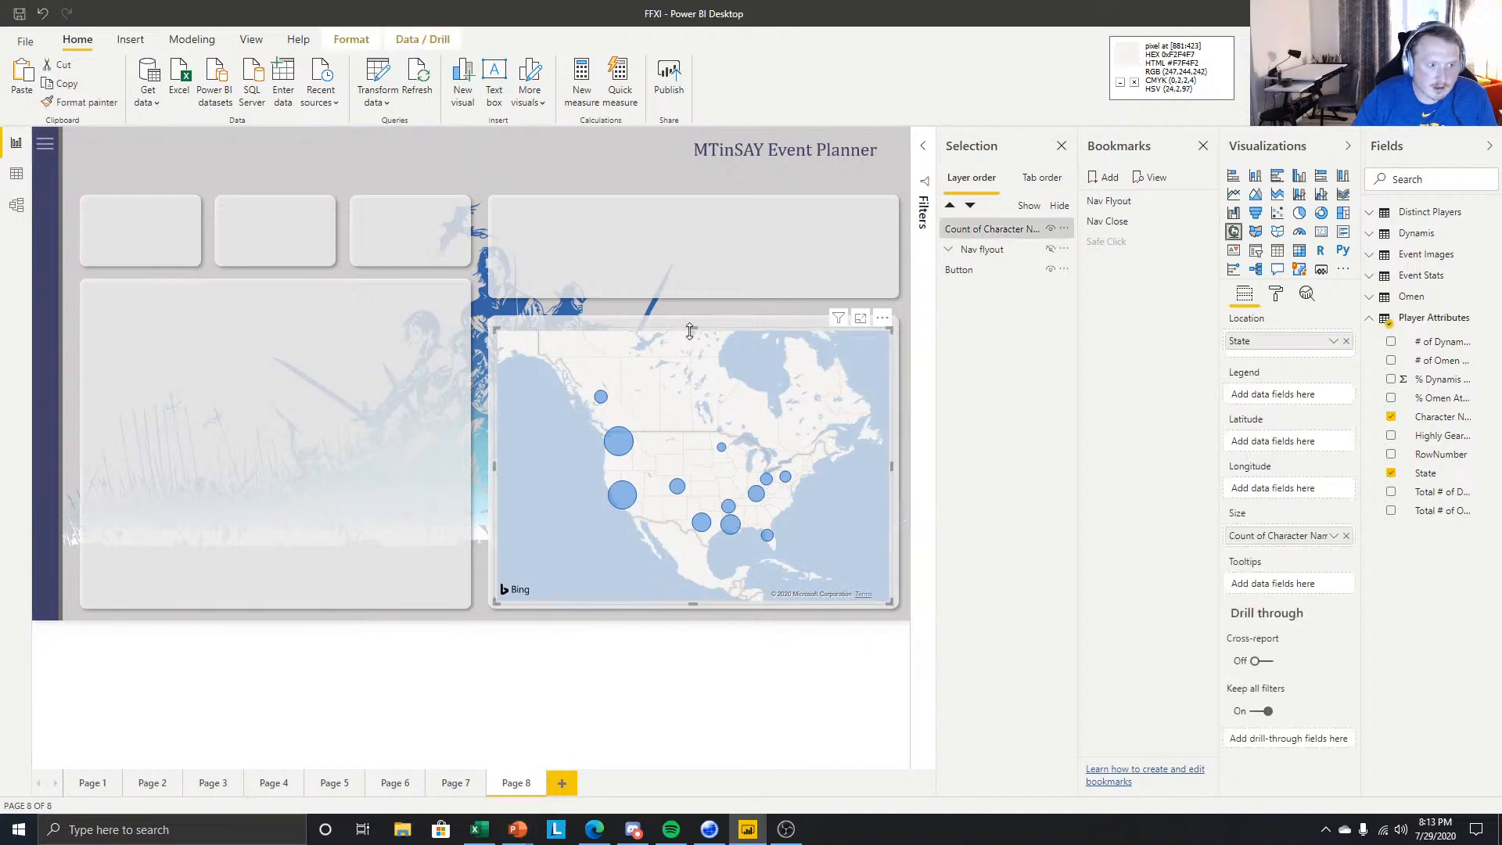
{"action": "left_click", "coordinate": [1276, 294]}
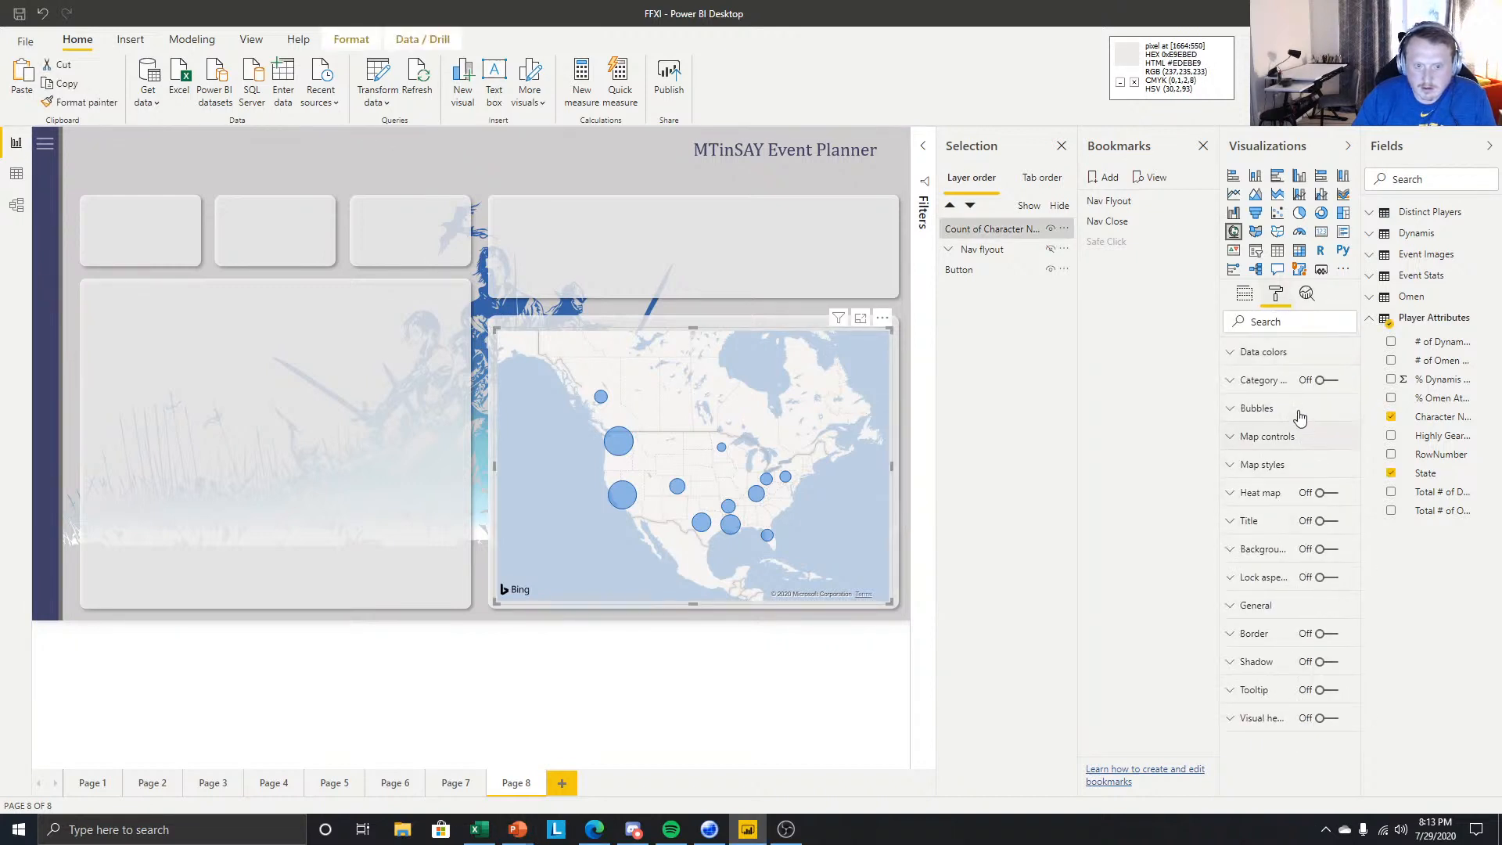
{"action": "left_click", "coordinate": [1259, 349]}
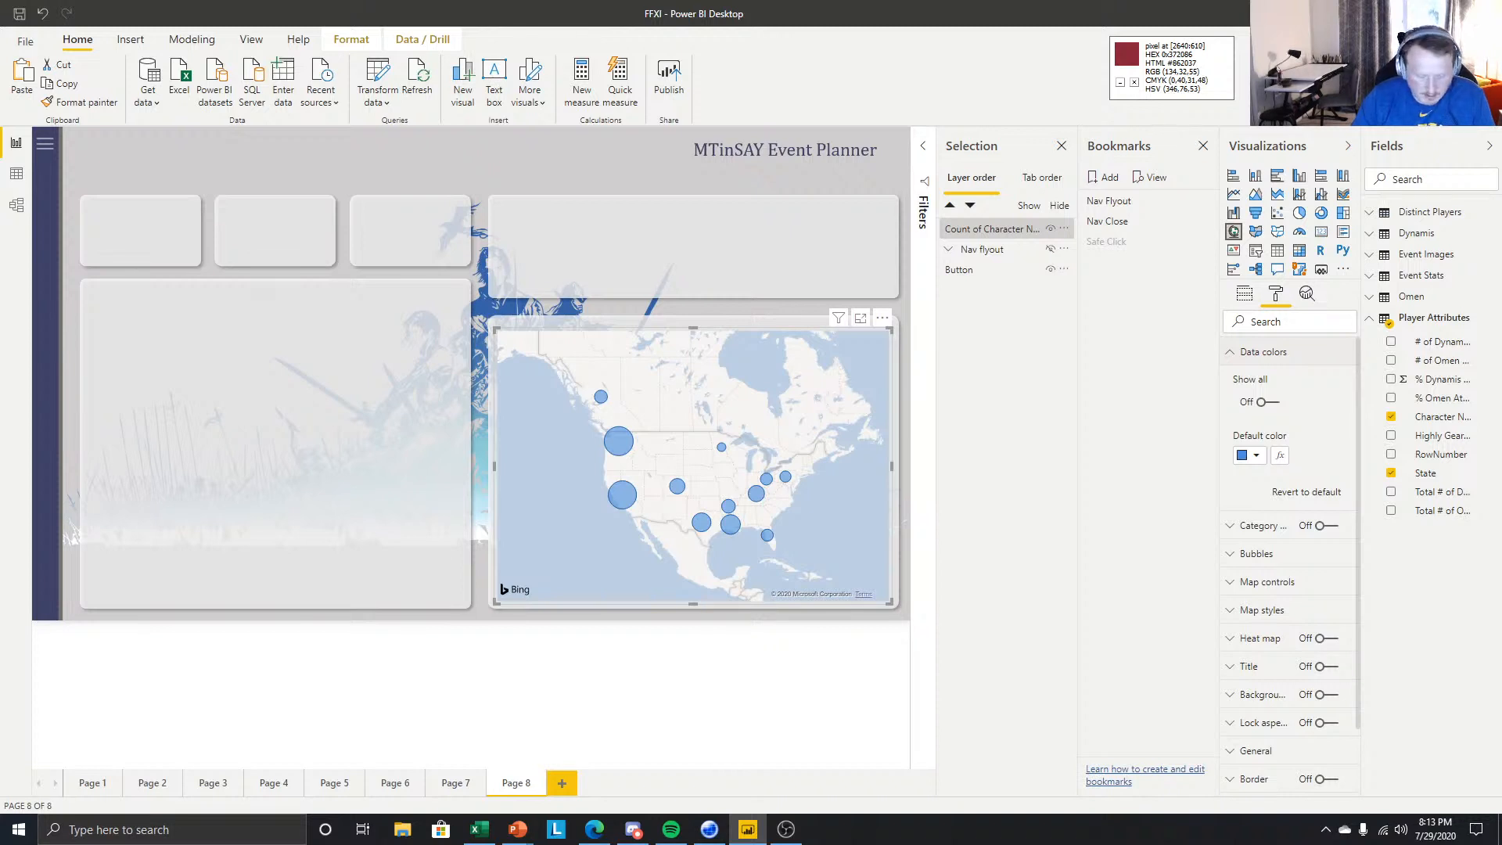
{"action": "left_click", "coordinate": [1255, 455]}
{"action": "left_click", "coordinate": [1292, 596]}
{"action": "type", "text": "862037"}
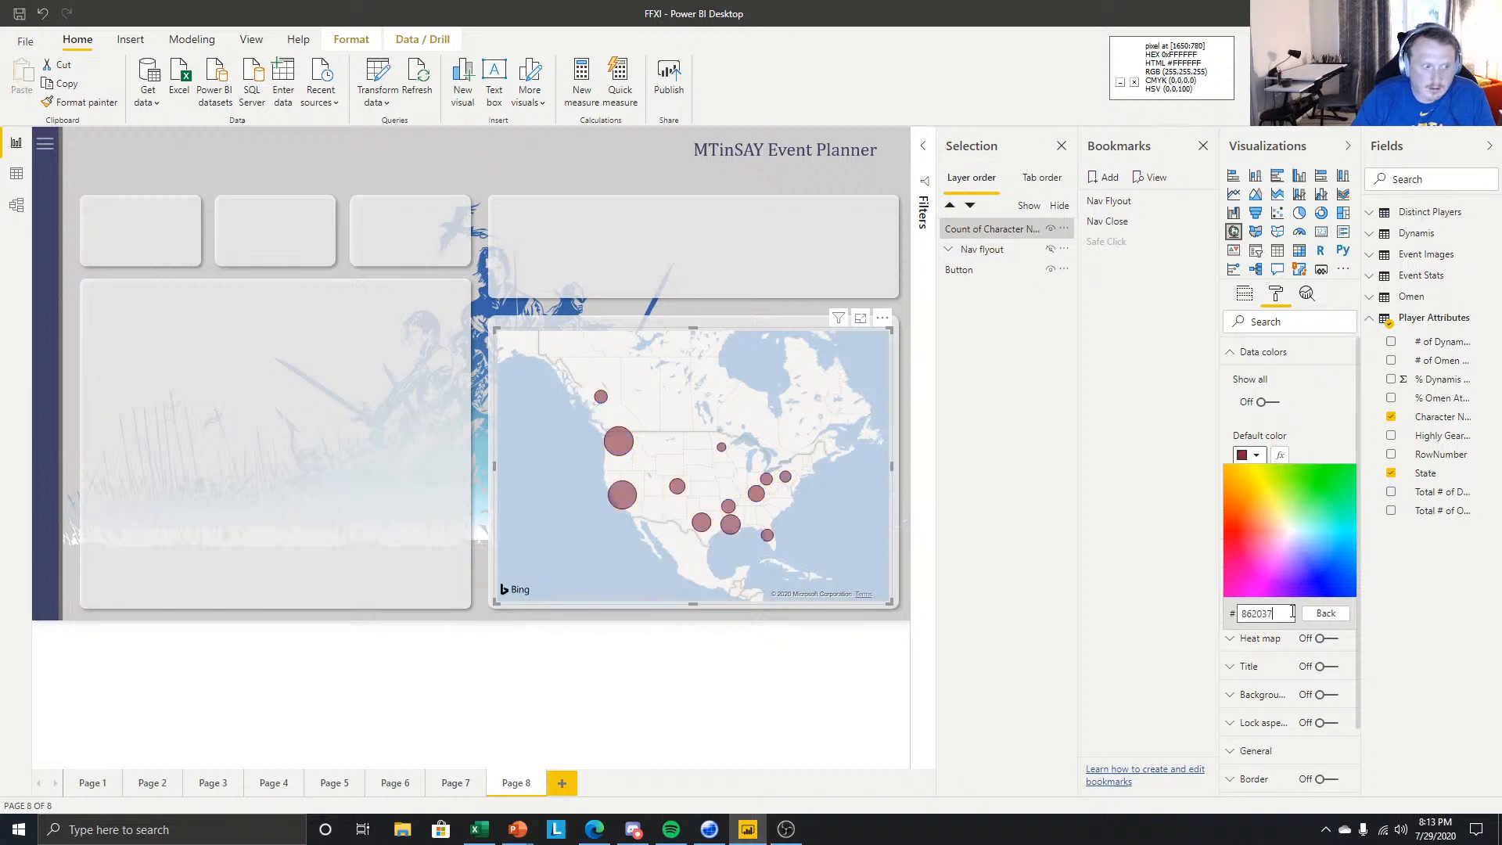
{"action": "left_click", "coordinate": [586, 692]}
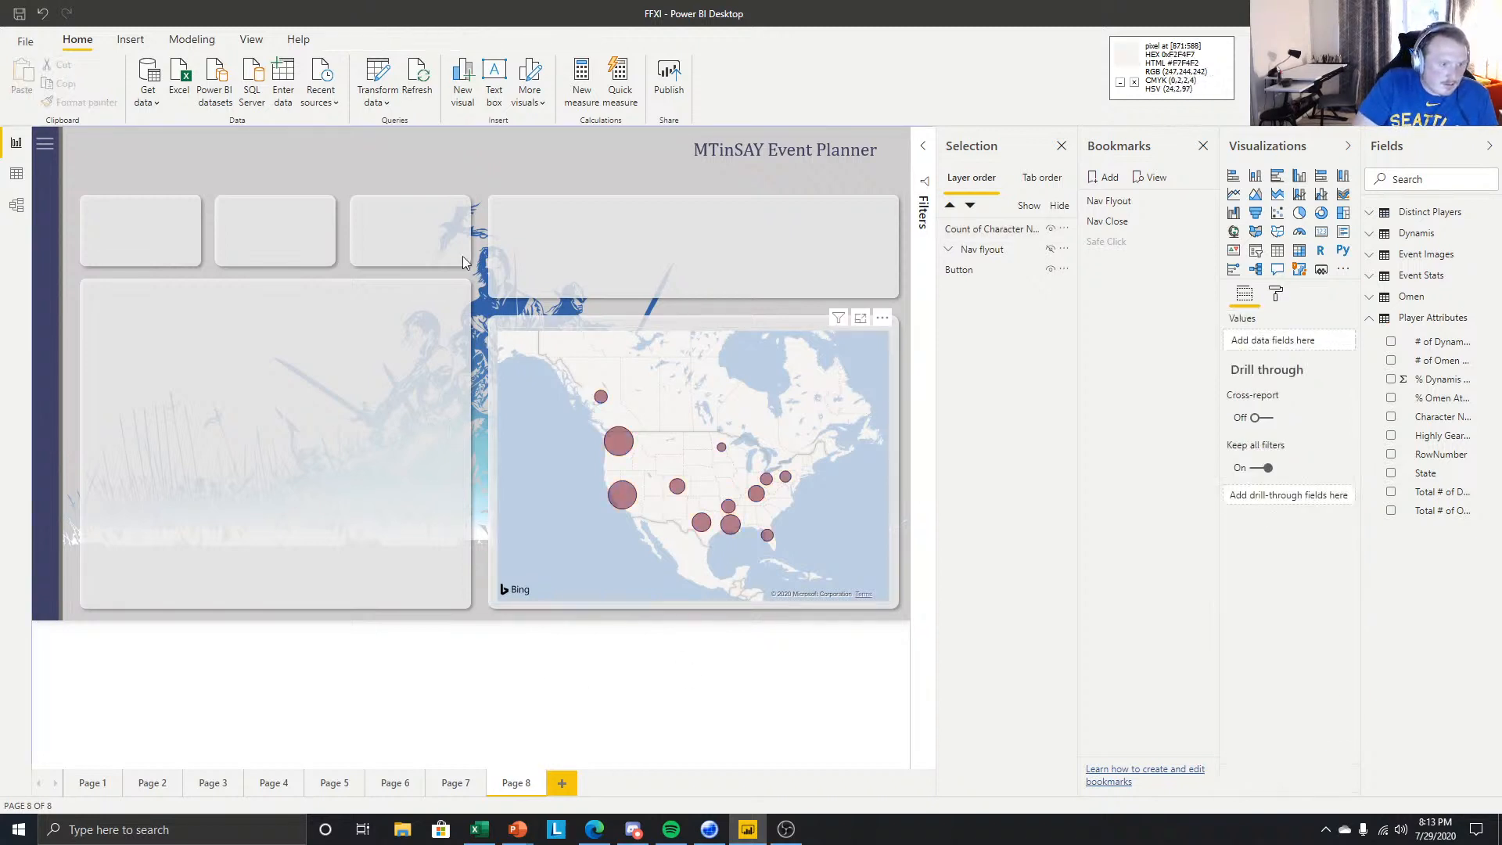
- Switch to the Adobe Color wheel in the browser and spread the analogous palette wider, from purple to gold
{"action": "left_click", "coordinate": [649, 337]}
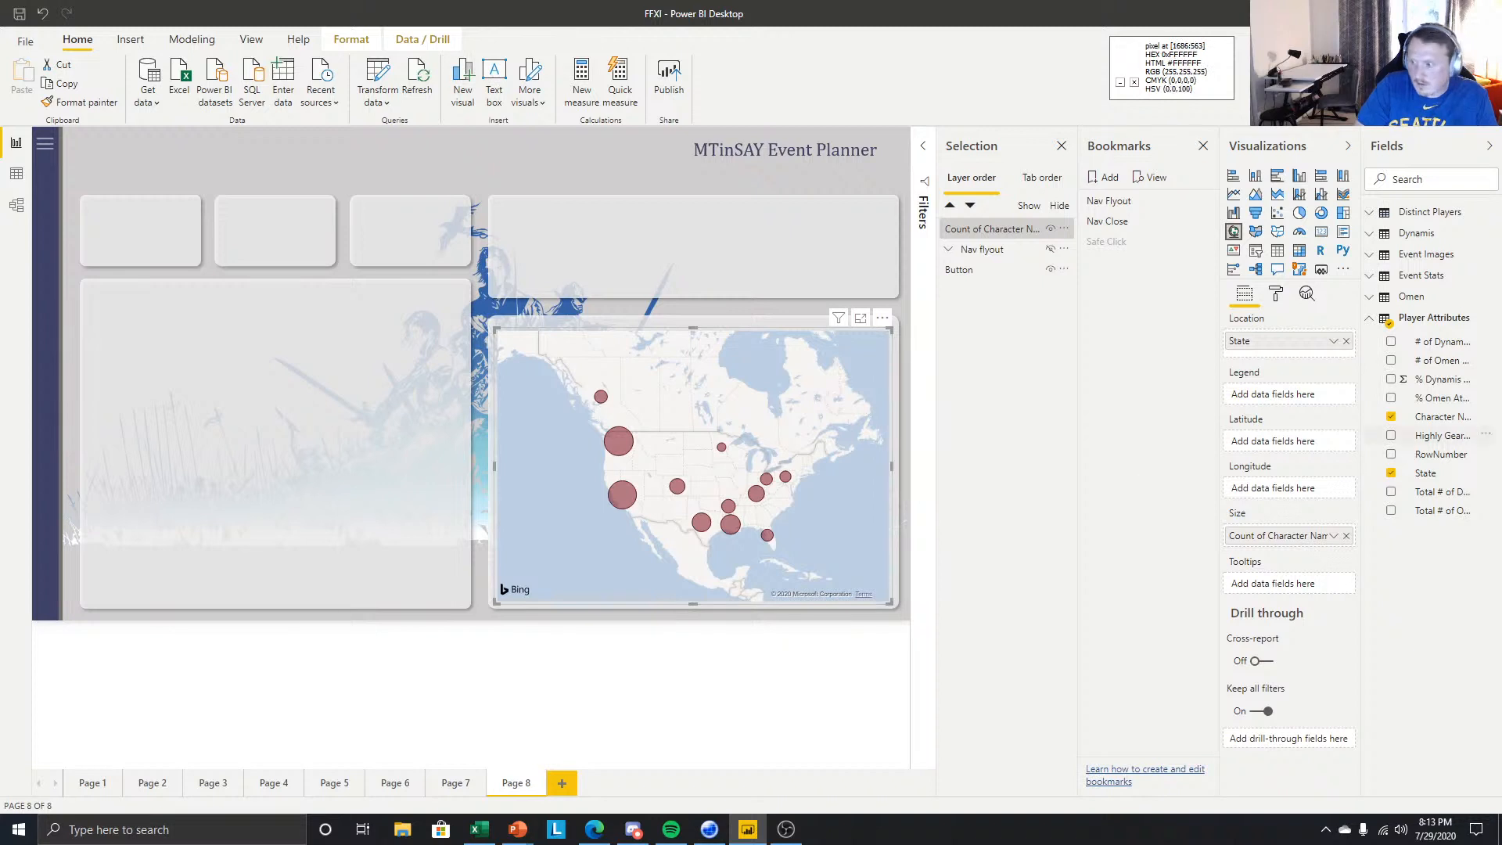
{"action": "key", "text": "alt+Tab"}
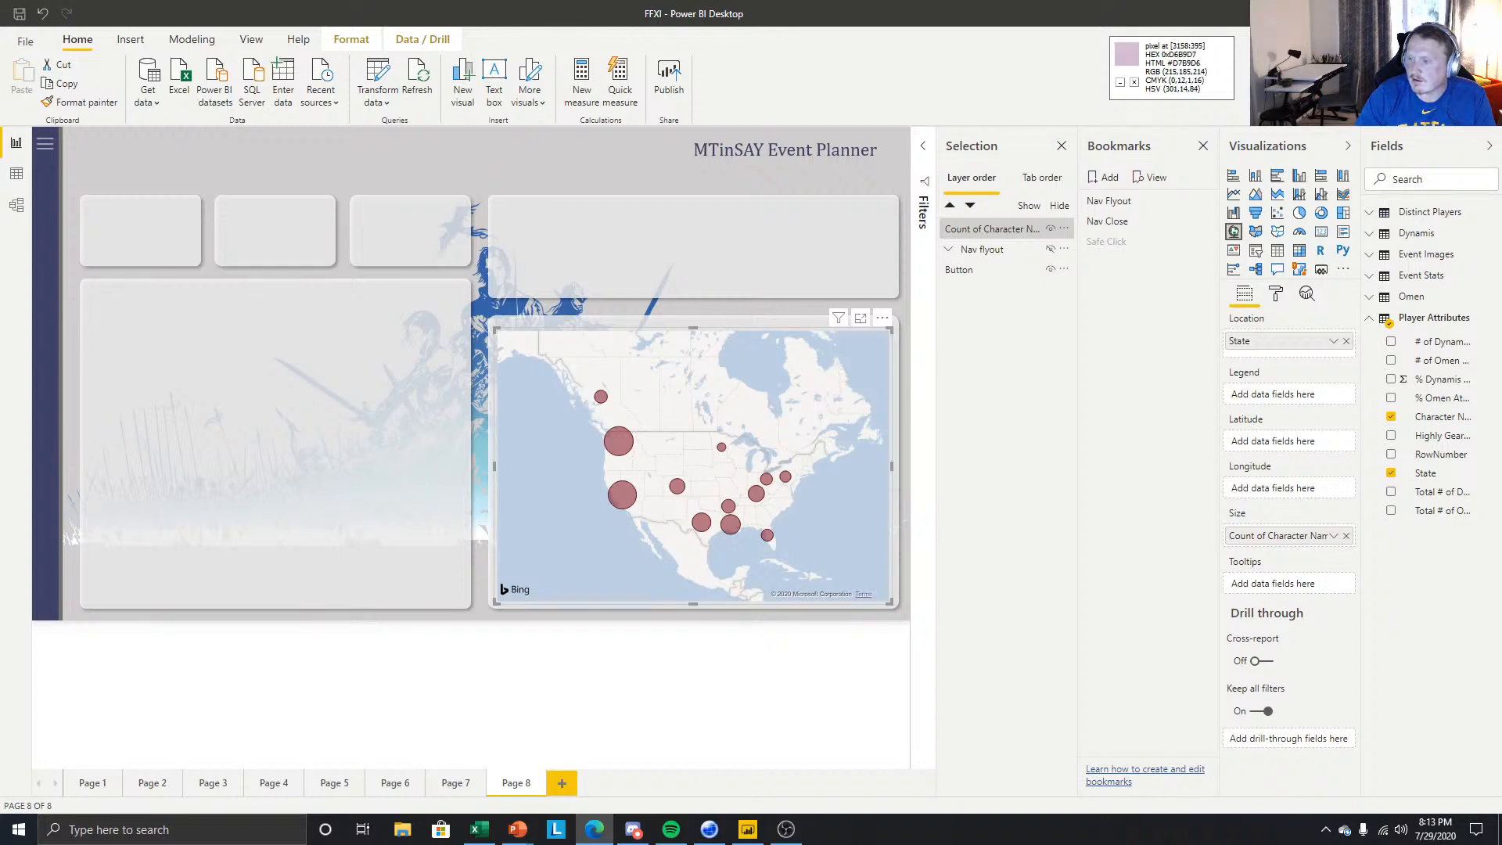
{"action": "left_click_drag", "start_coordinate": [1501, 6], "coordinate": [600, 0]}
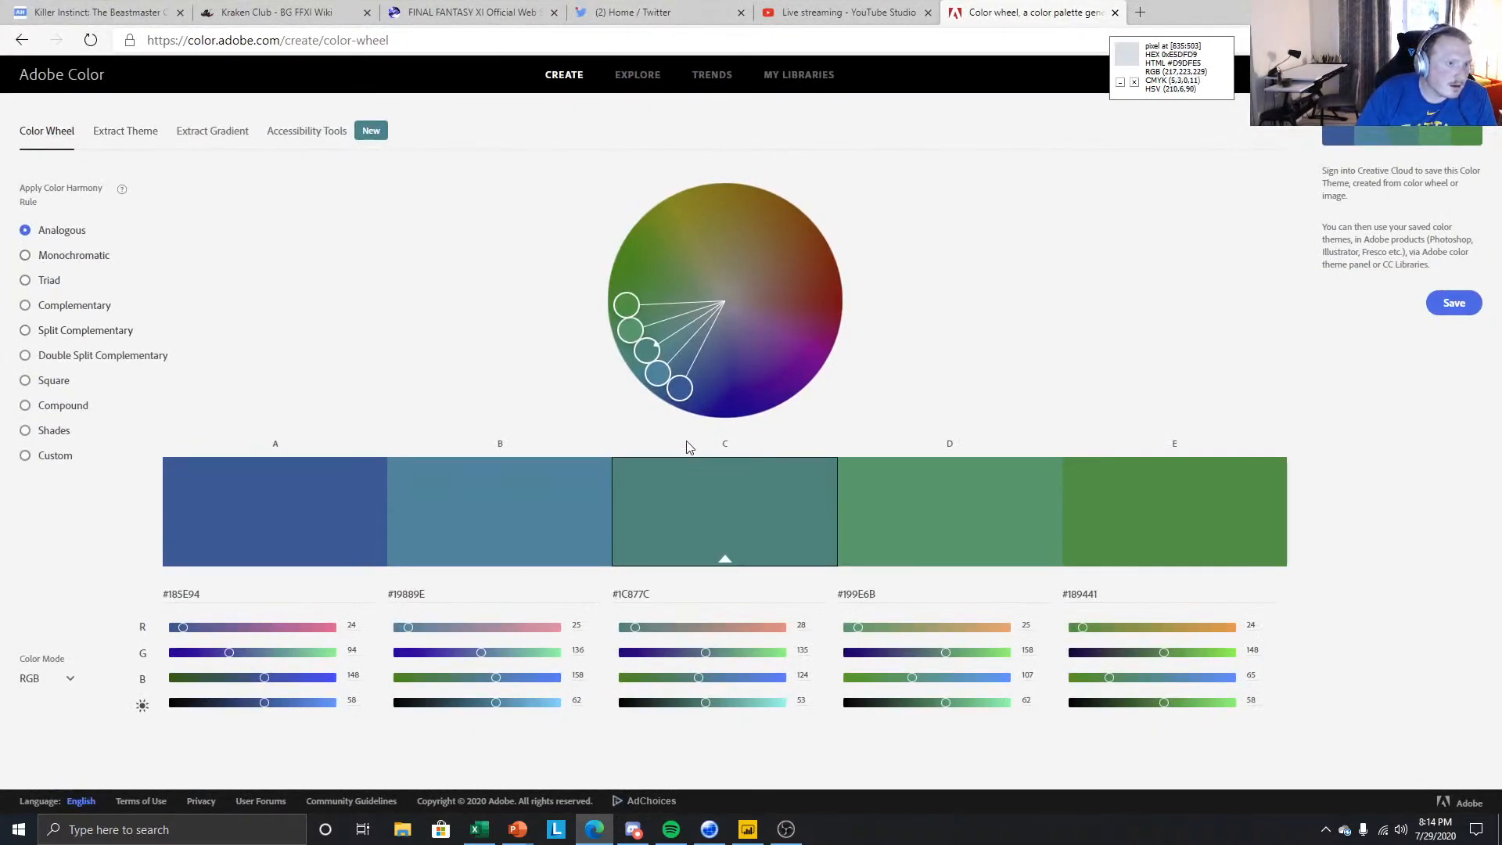
{"action": "left_click_drag", "start_coordinate": [683, 397], "coordinate": [811, 349]}
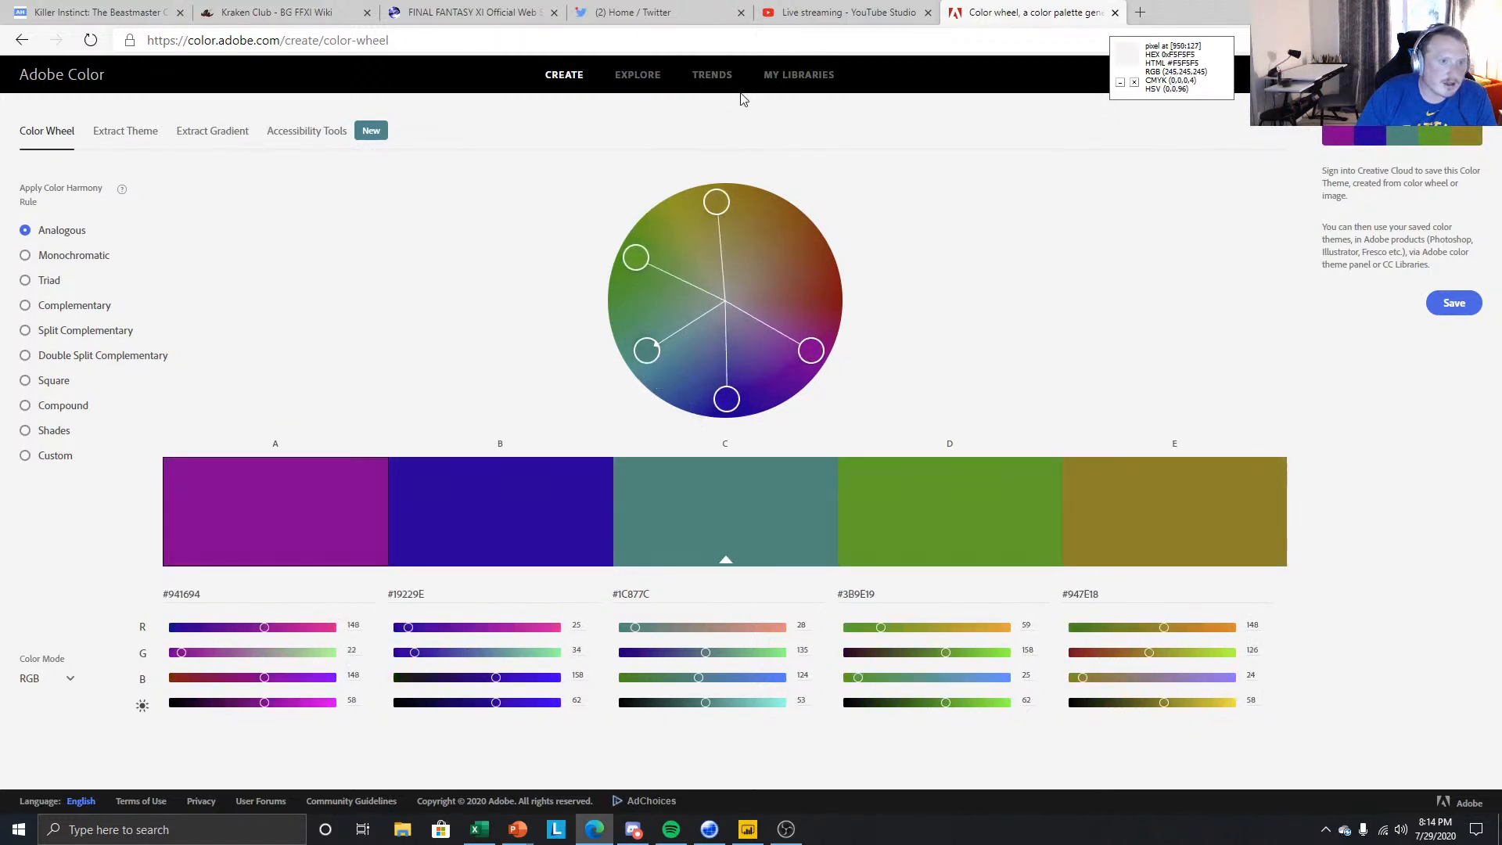
- Browse the first two pages of Adobe Color's Explore palettes, and close that browser tab to return to the report
{"action": "left_click", "coordinate": [638, 74]}
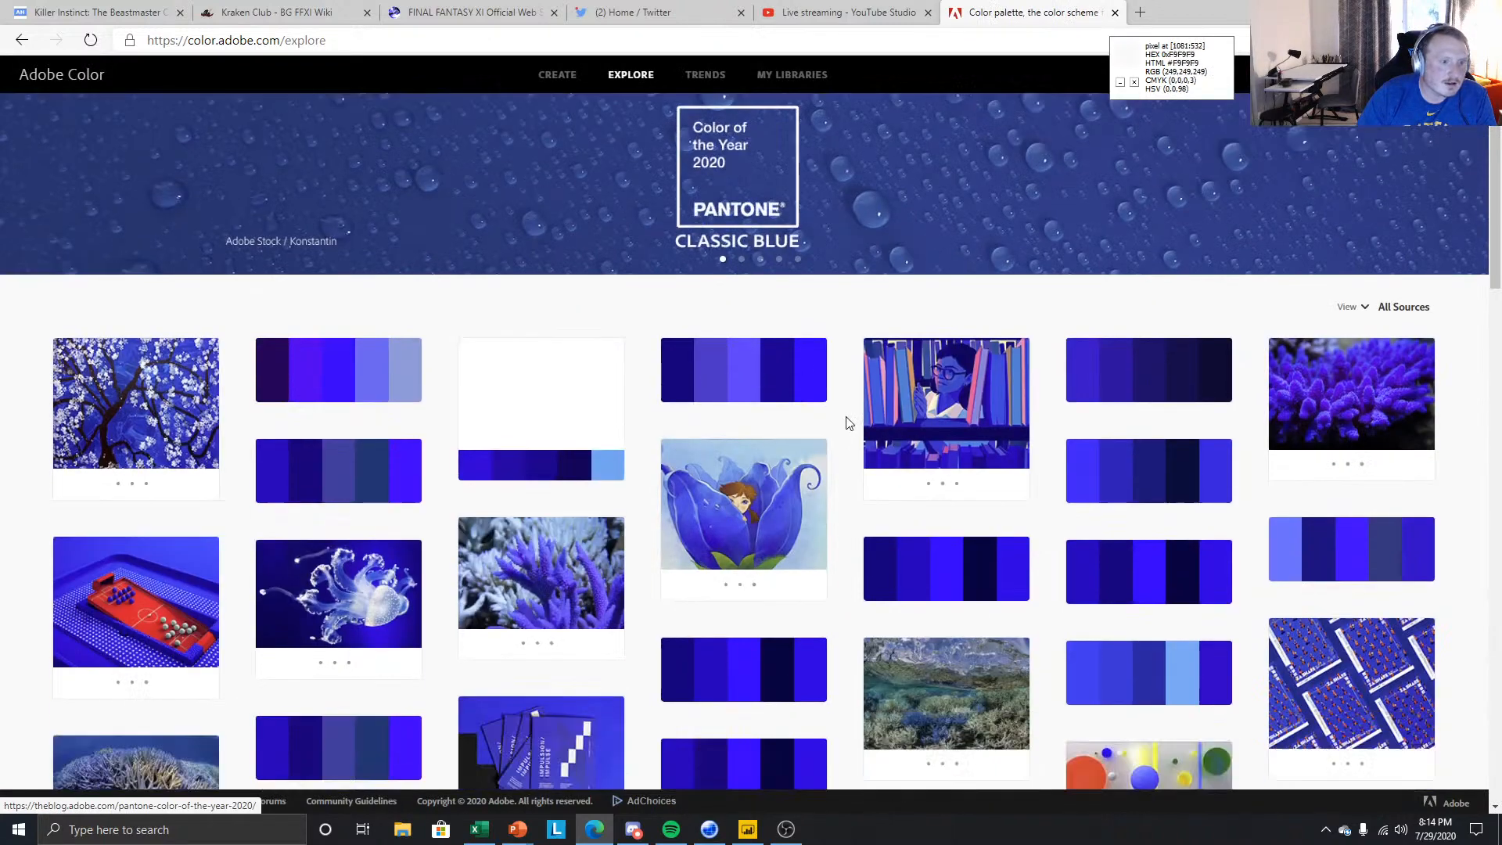
{"action": "scroll", "coordinate": [695, 494], "scroll_direction": "down", "scroll_amount": 20}
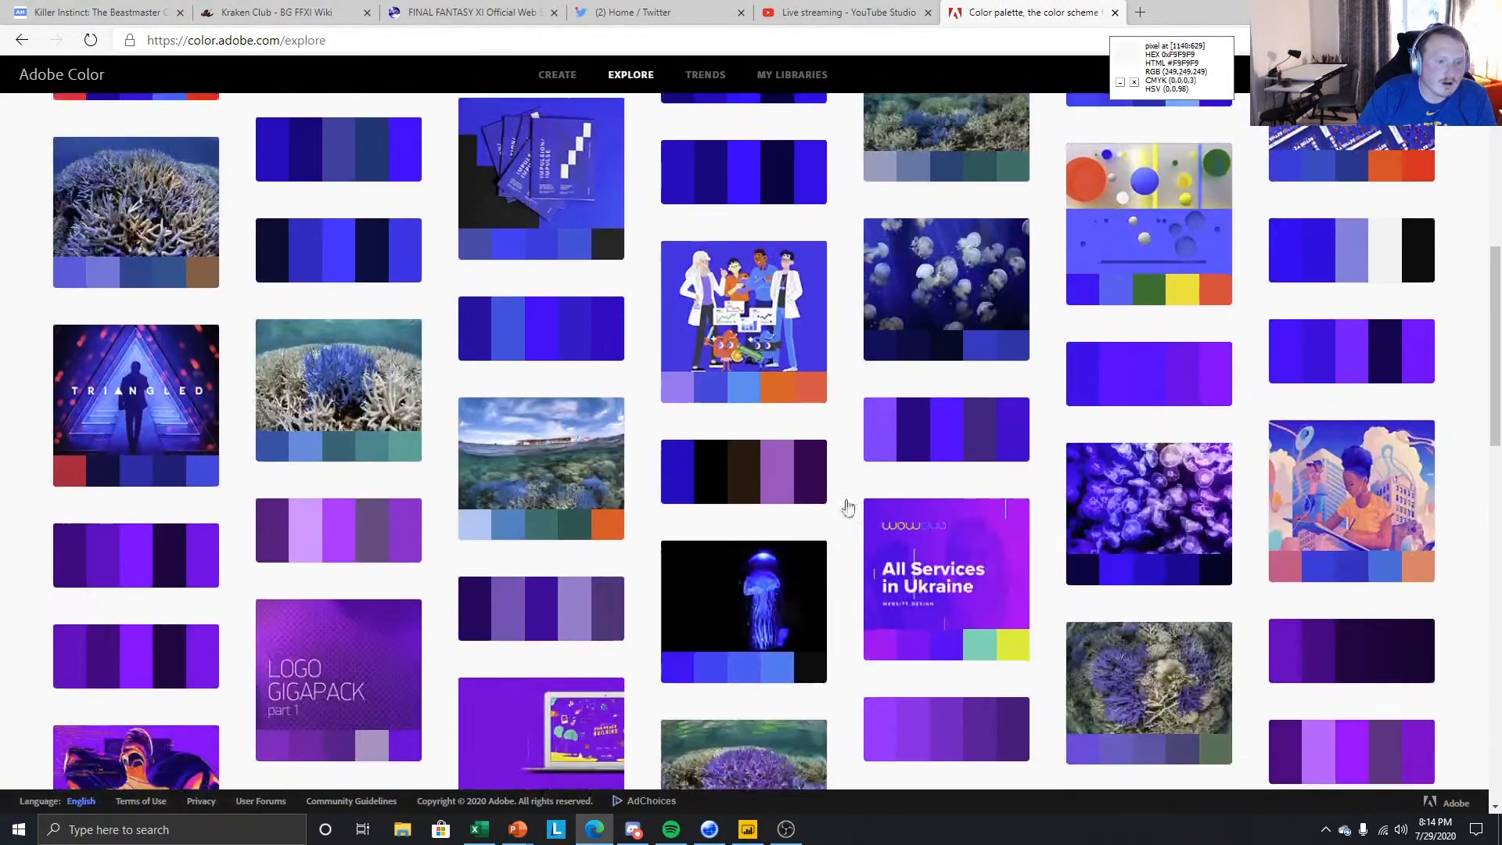
{"action": "scroll", "coordinate": [695, 494], "scroll_direction": "down", "scroll_amount": 3}
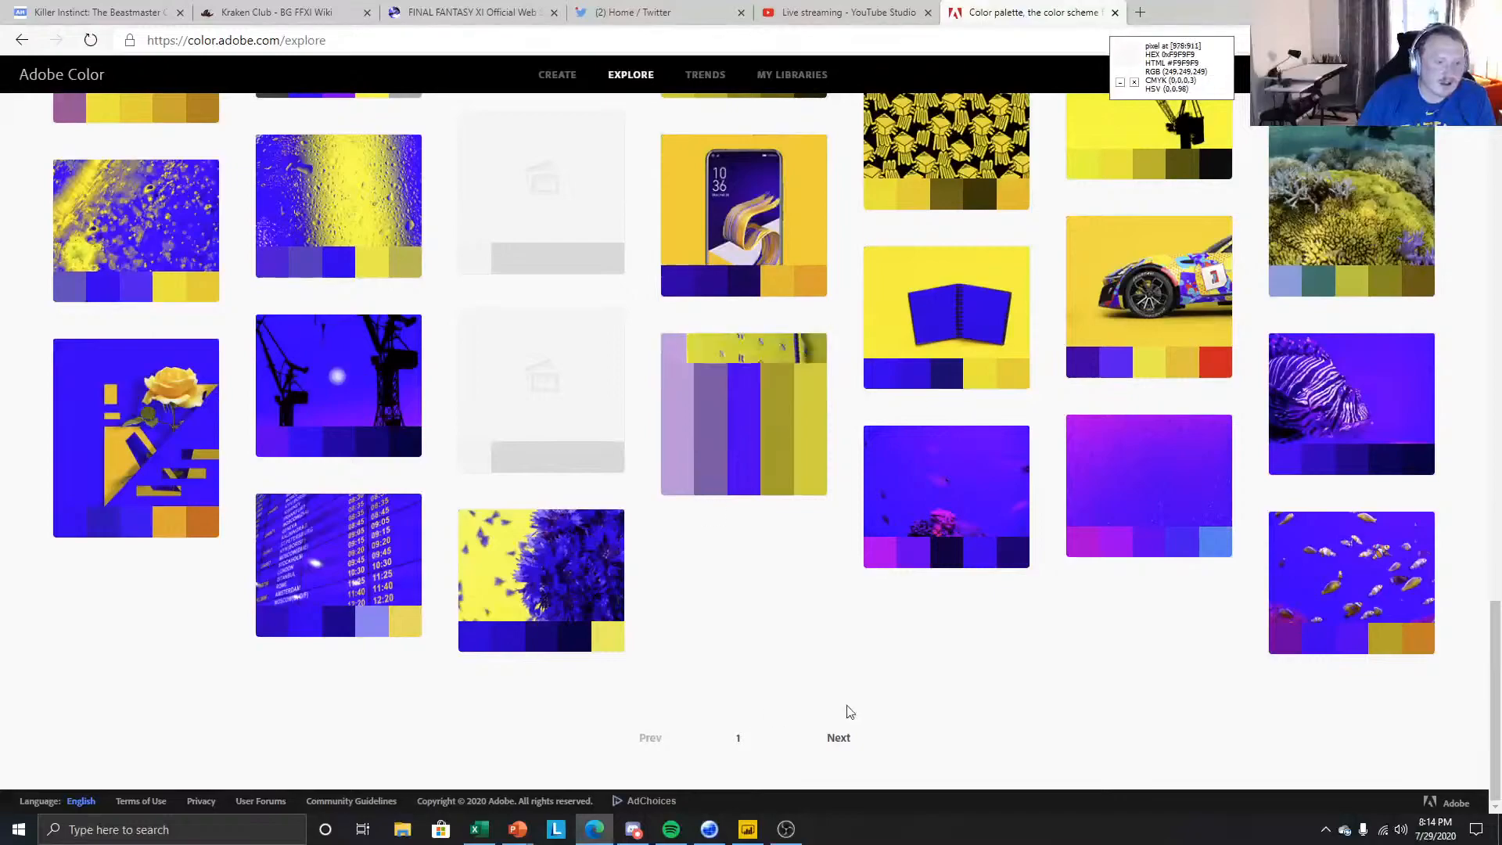
{"action": "left_click", "coordinate": [838, 734]}
{"action": "scroll", "coordinate": [510, 536], "scroll_direction": "down", "scroll_amount": 10}
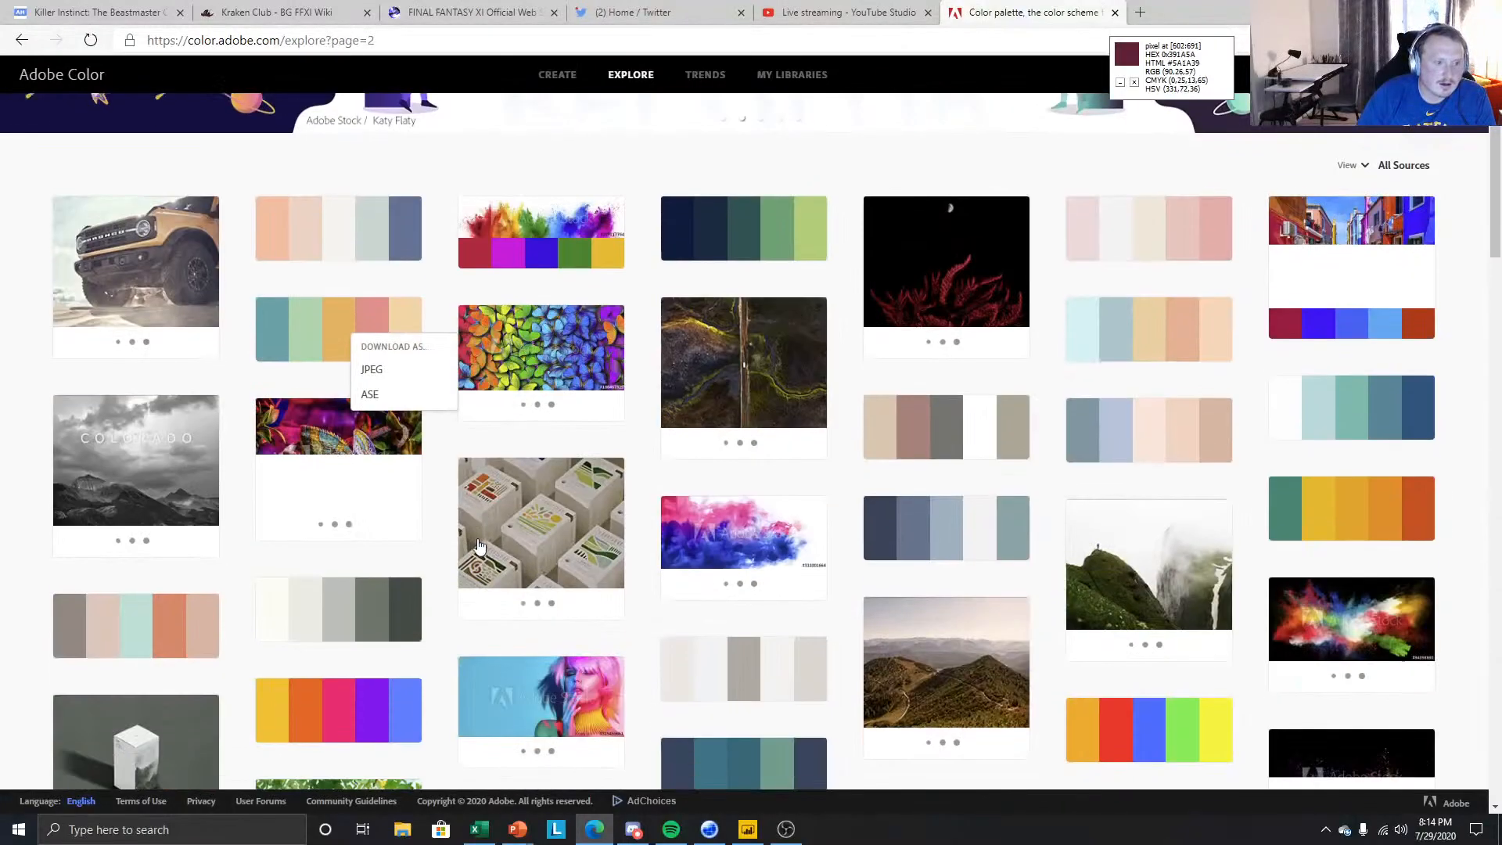
{"action": "scroll", "coordinate": [480, 545], "scroll_direction": "up", "scroll_amount": 10}
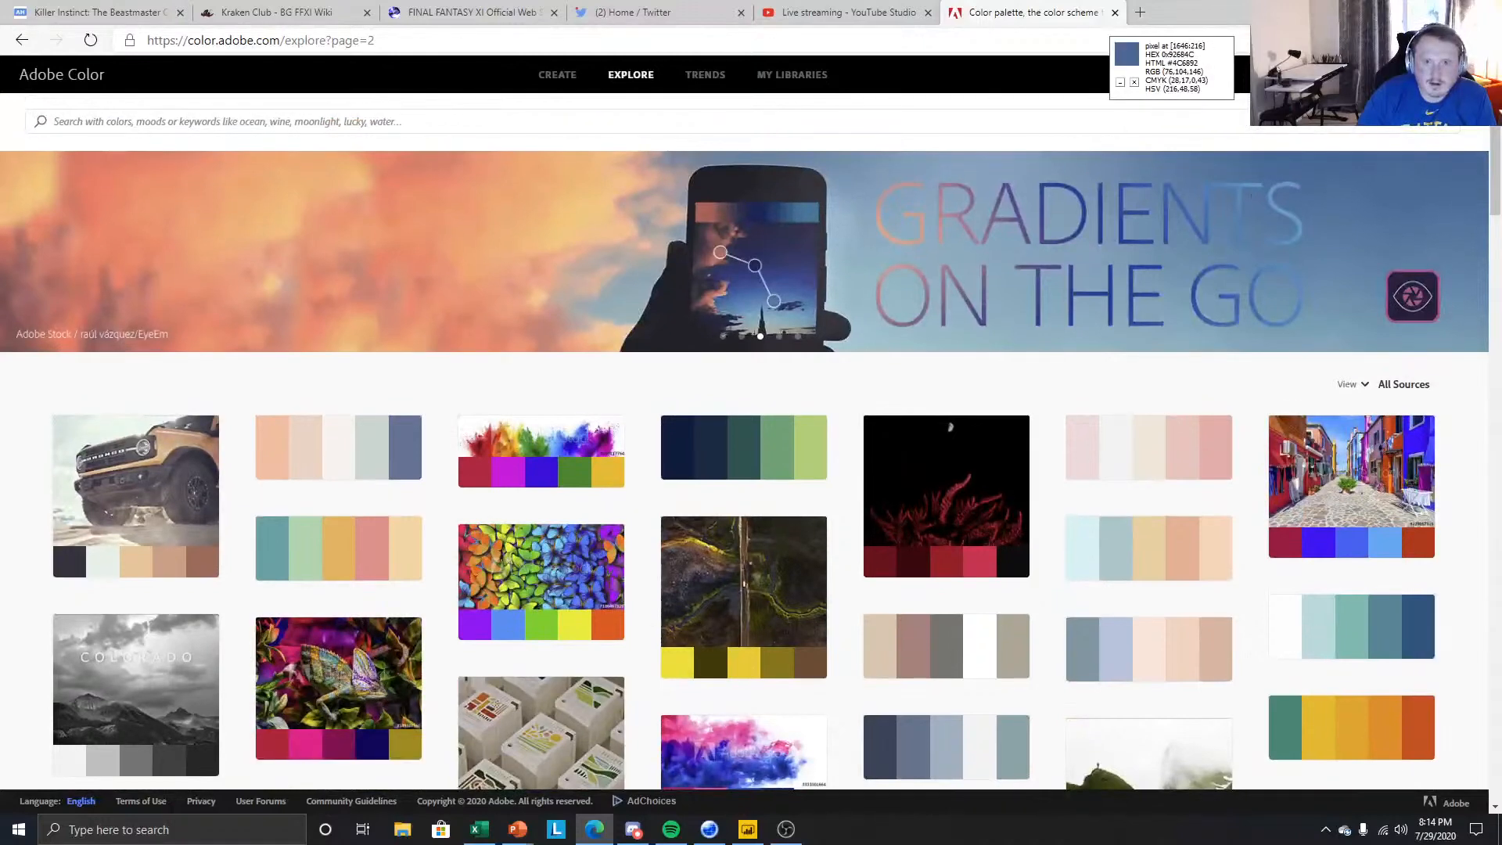
{"action": "left_click", "coordinate": [1115, 12]}
{"action": "left_click_drag", "start_coordinate": [1187, 16], "coordinate": [1501, 203]}
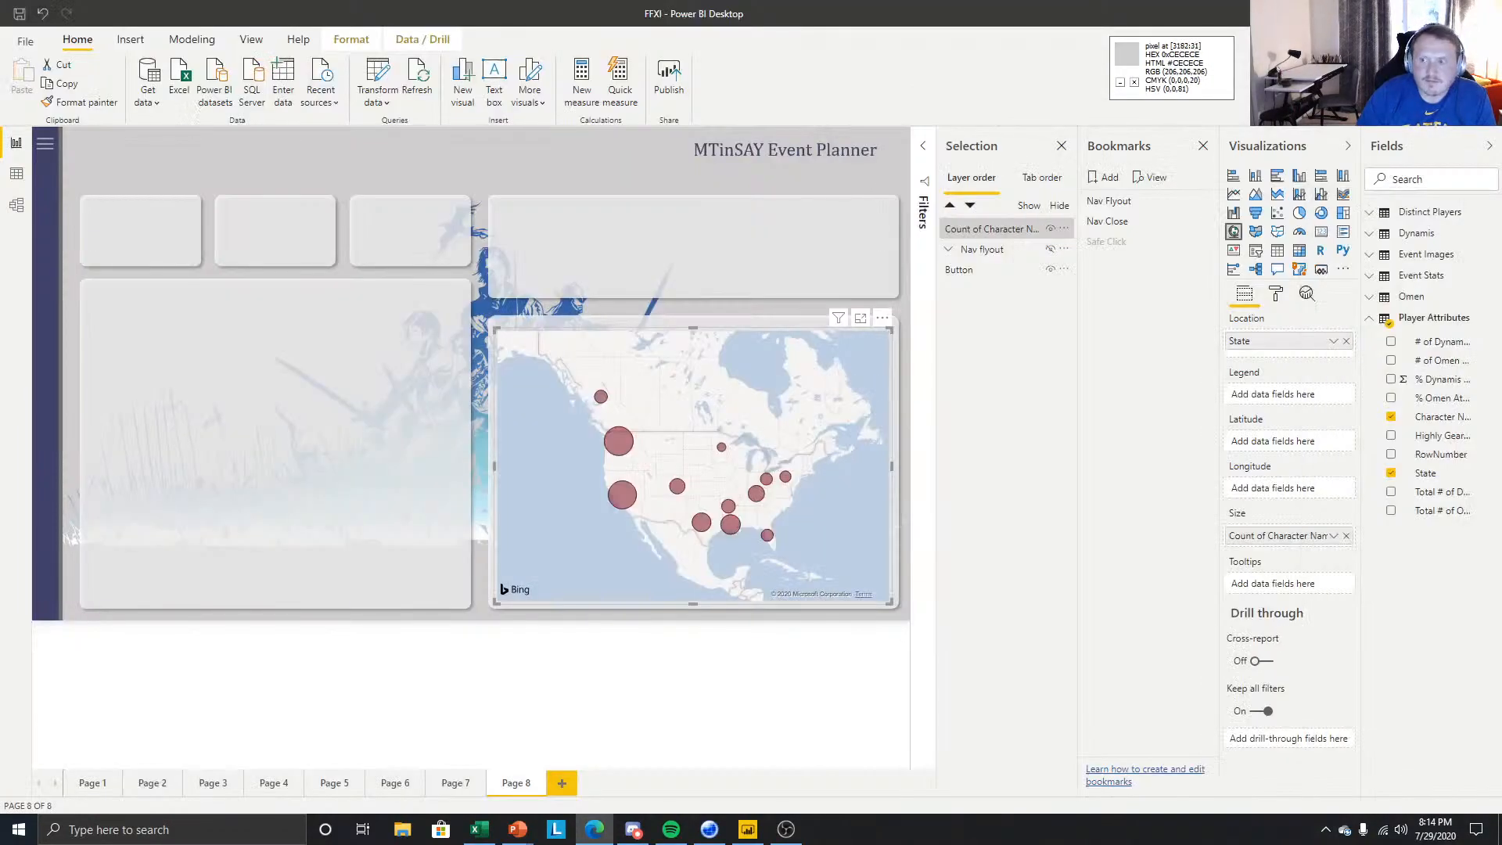
{"action": "left_click", "coordinate": [656, 688]}
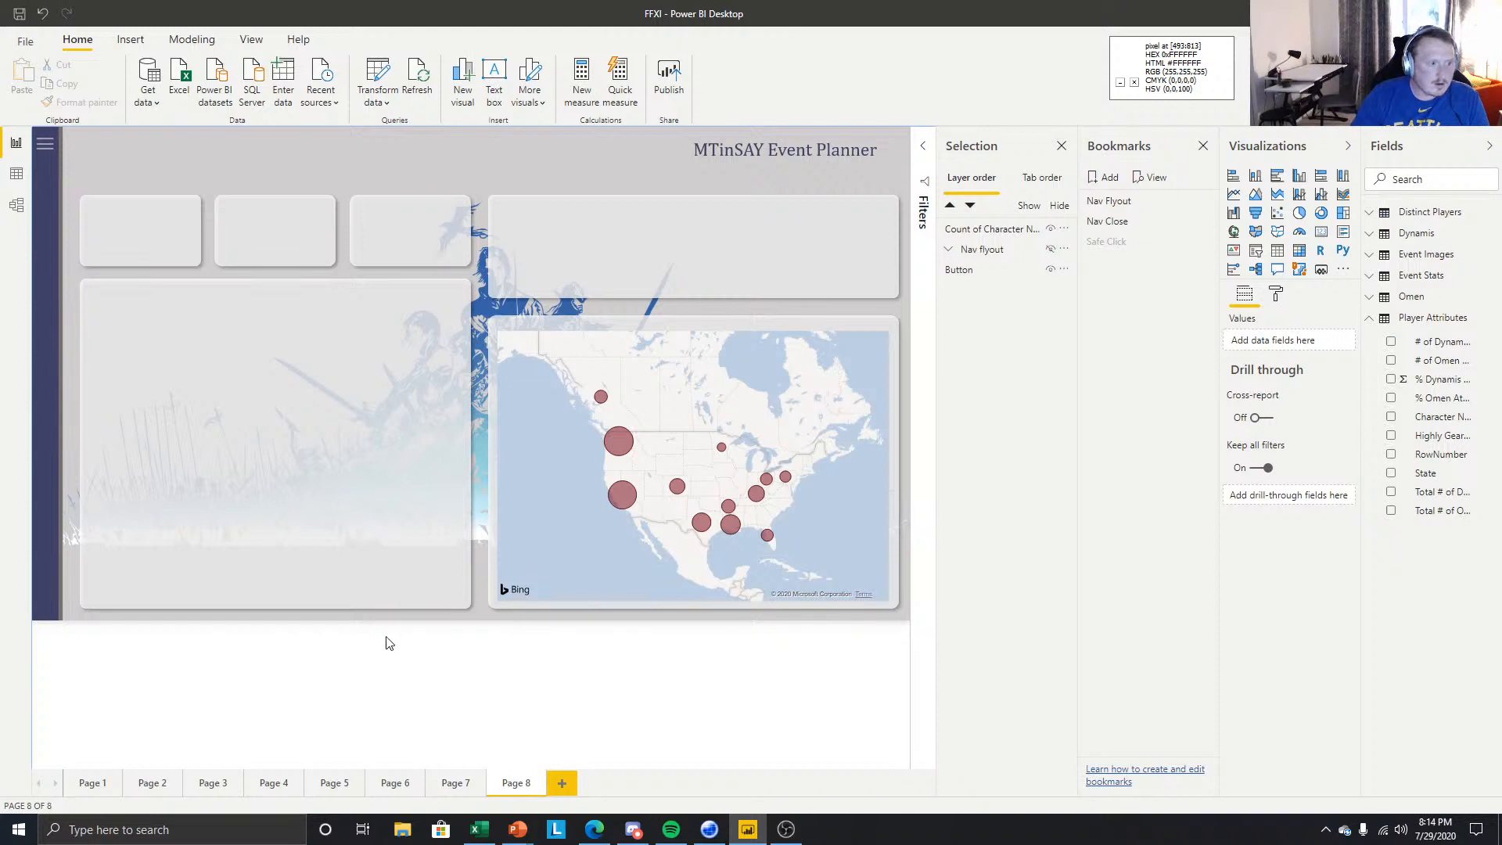
{"action": "left_click", "coordinate": [615, 337]}
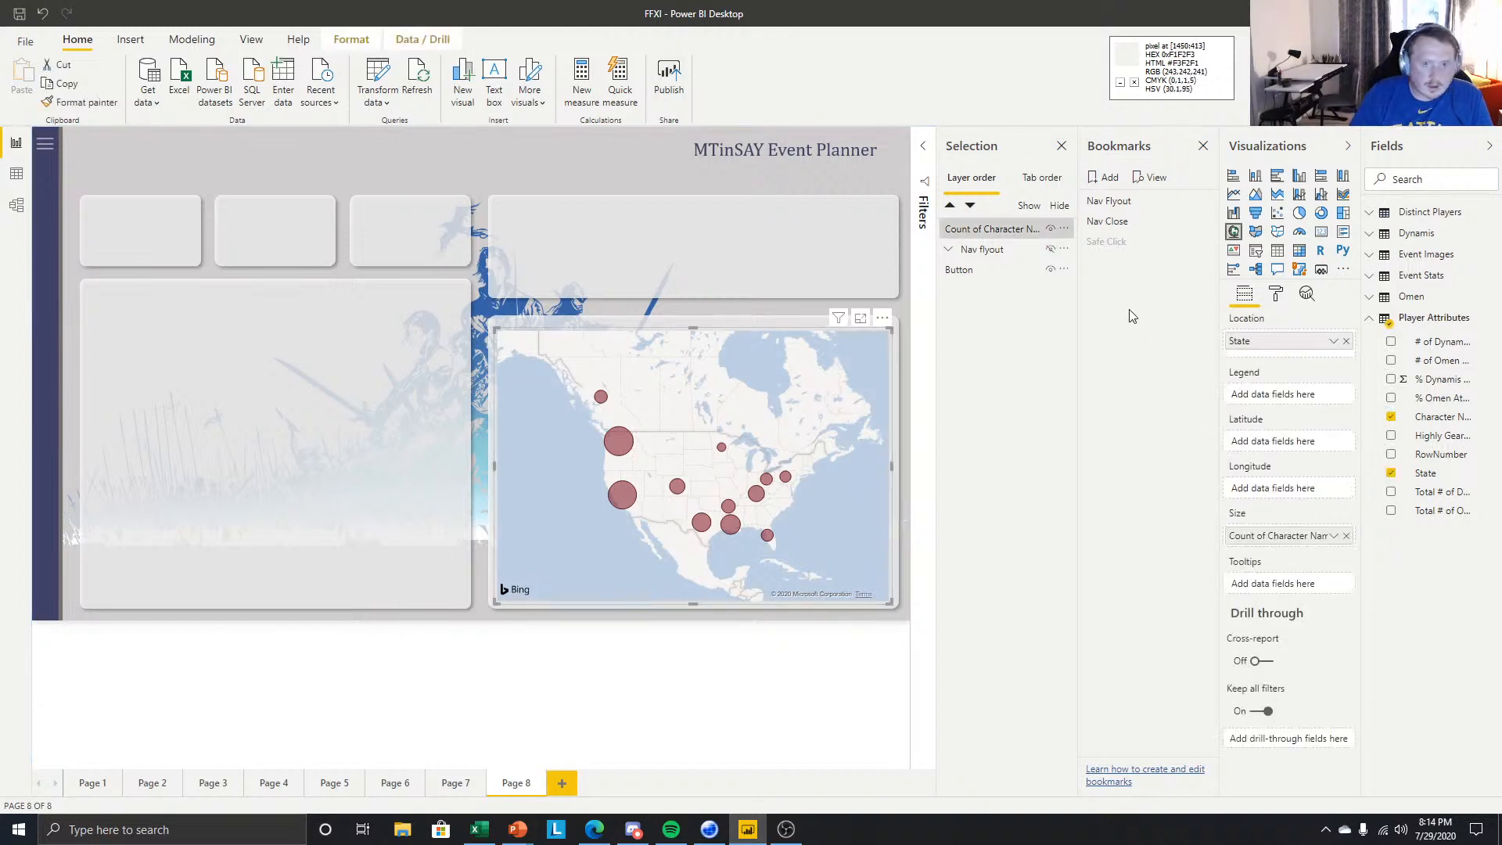
{"action": "left_click", "coordinate": [547, 684]}
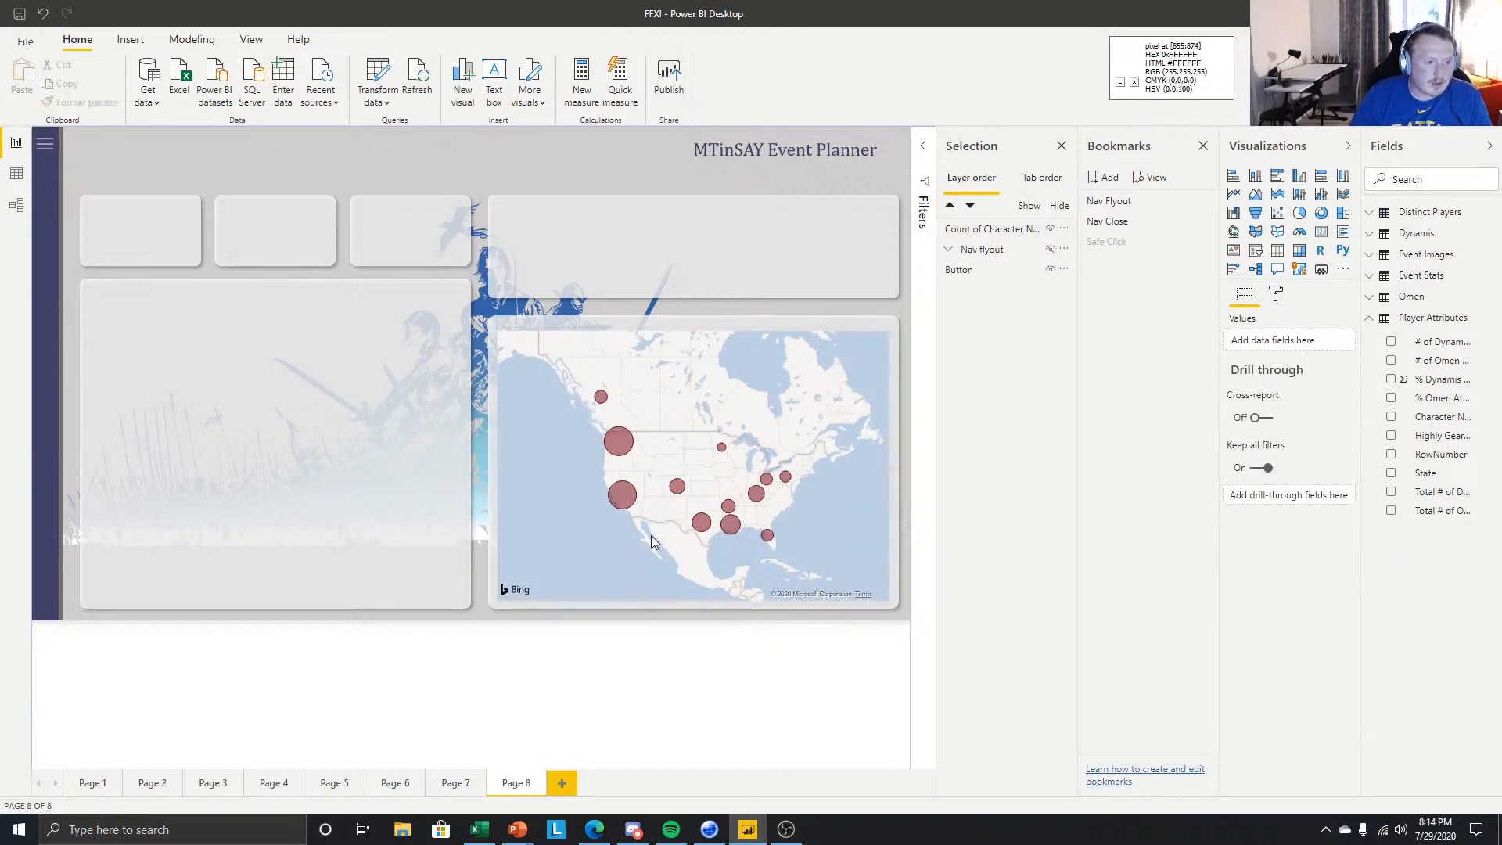
{"action": "left_click", "coordinate": [659, 331]}
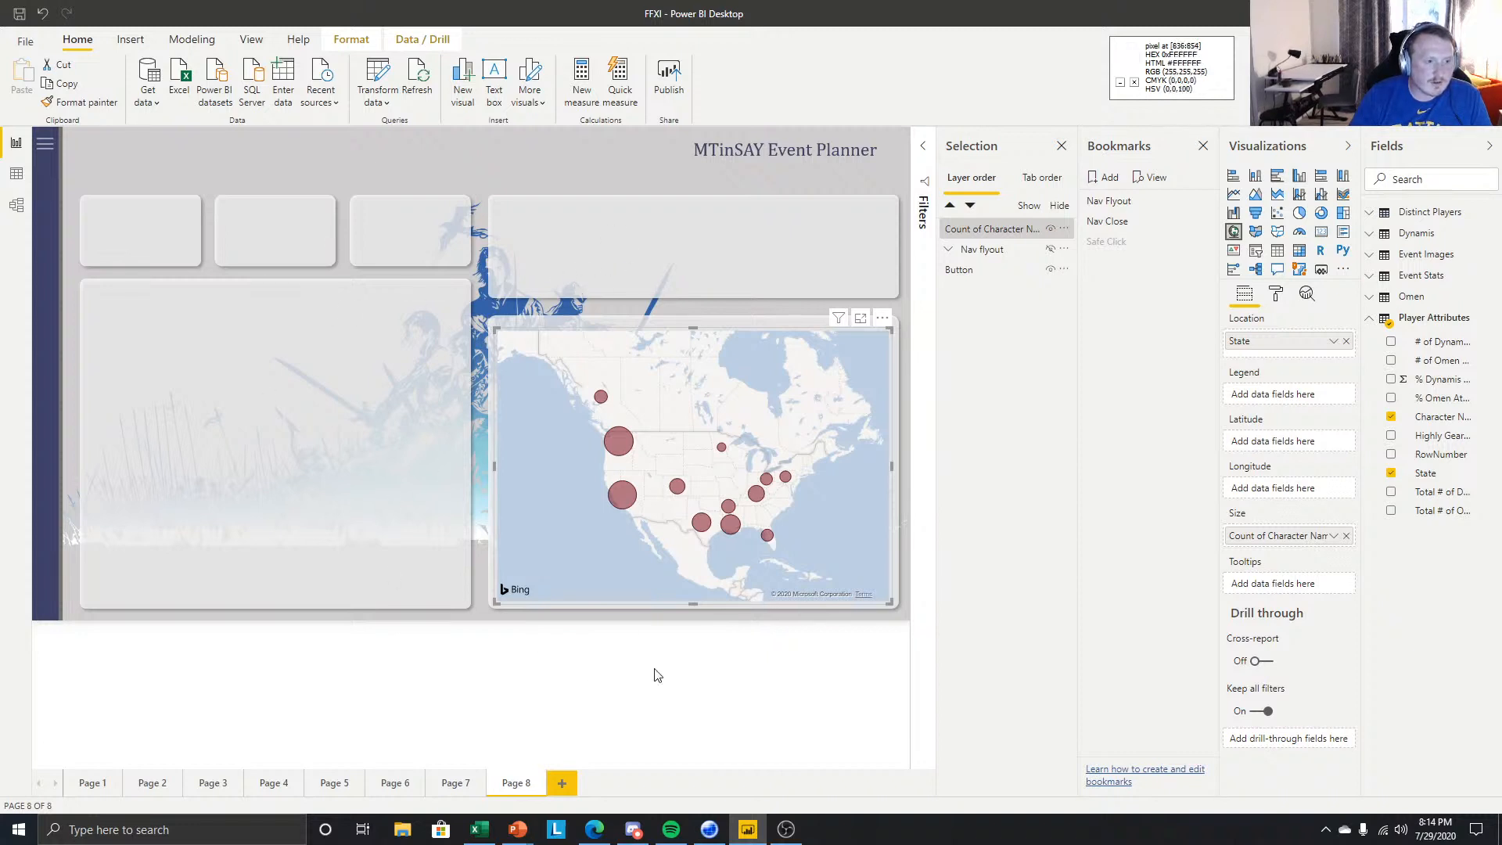
{"action": "left_click", "coordinate": [649, 698]}
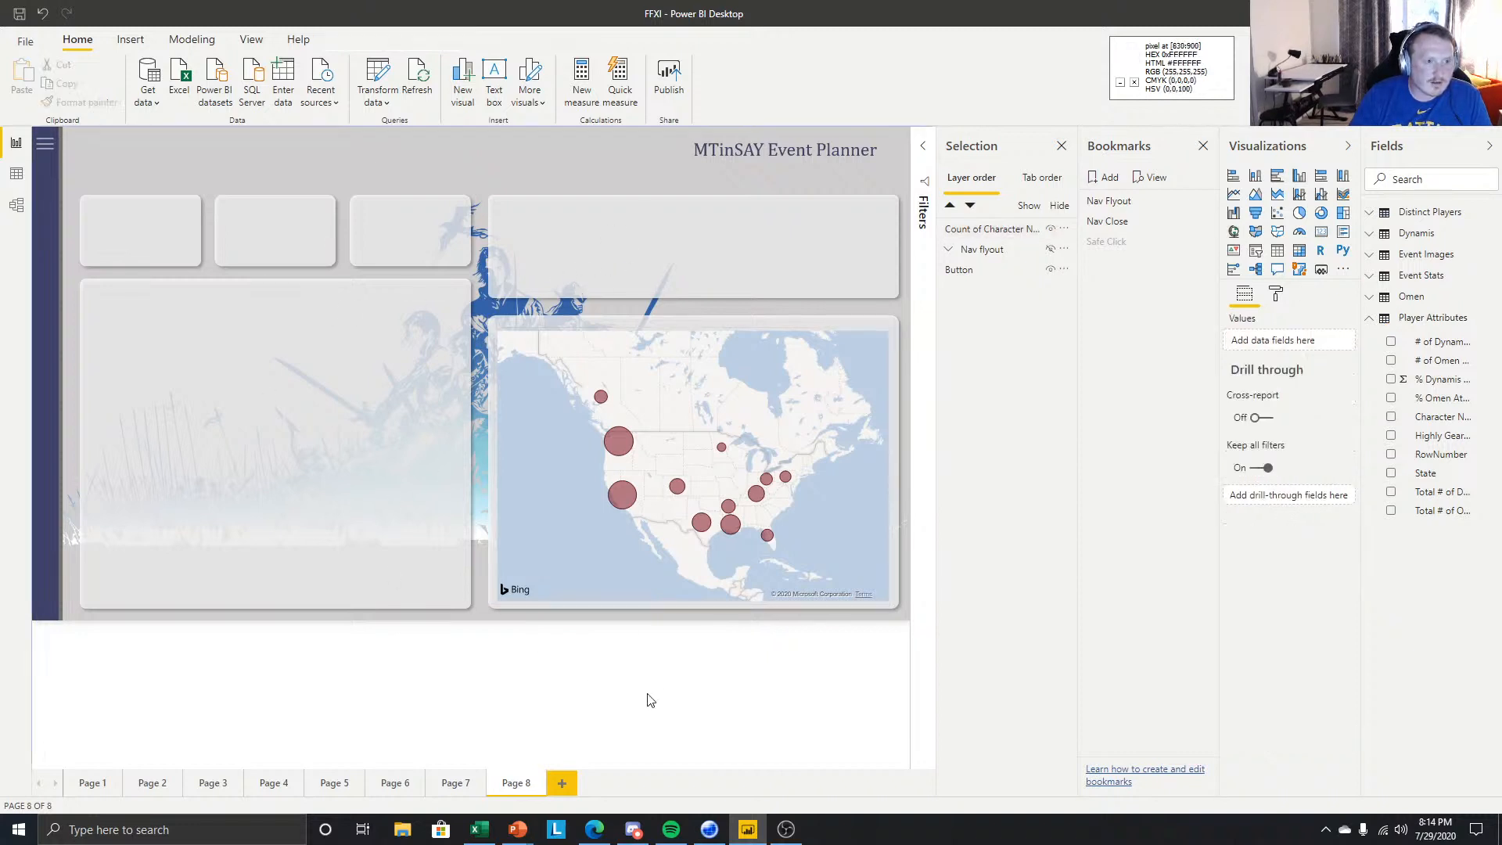
{"action": "left_click", "coordinate": [731, 328]}
{"action": "left_click", "coordinate": [766, 625]}
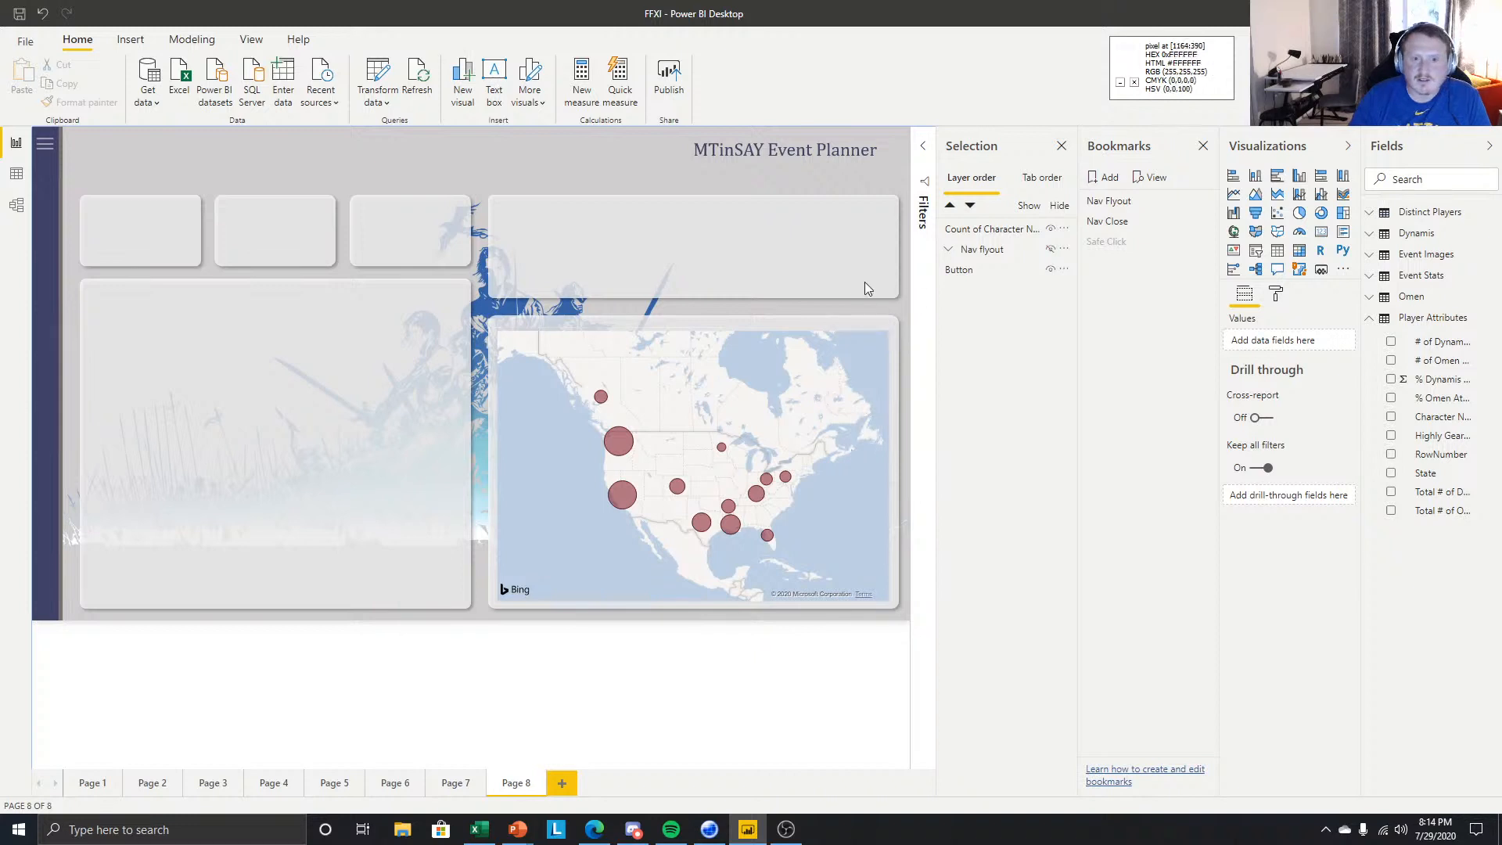
- Select the map, highlight its Washington bubble, and clear the highlight again
{"action": "mouse_move", "coordinate": [1002, 229]}
{"action": "left_mouse_down"}
{"action": "mouse_move", "coordinate": [1007, 265]}
{"action": "mouse_move", "coordinate": [999, 207]}
{"action": "mouse_move", "coordinate": [1011, 226]}
{"action": "left_mouse_up"}
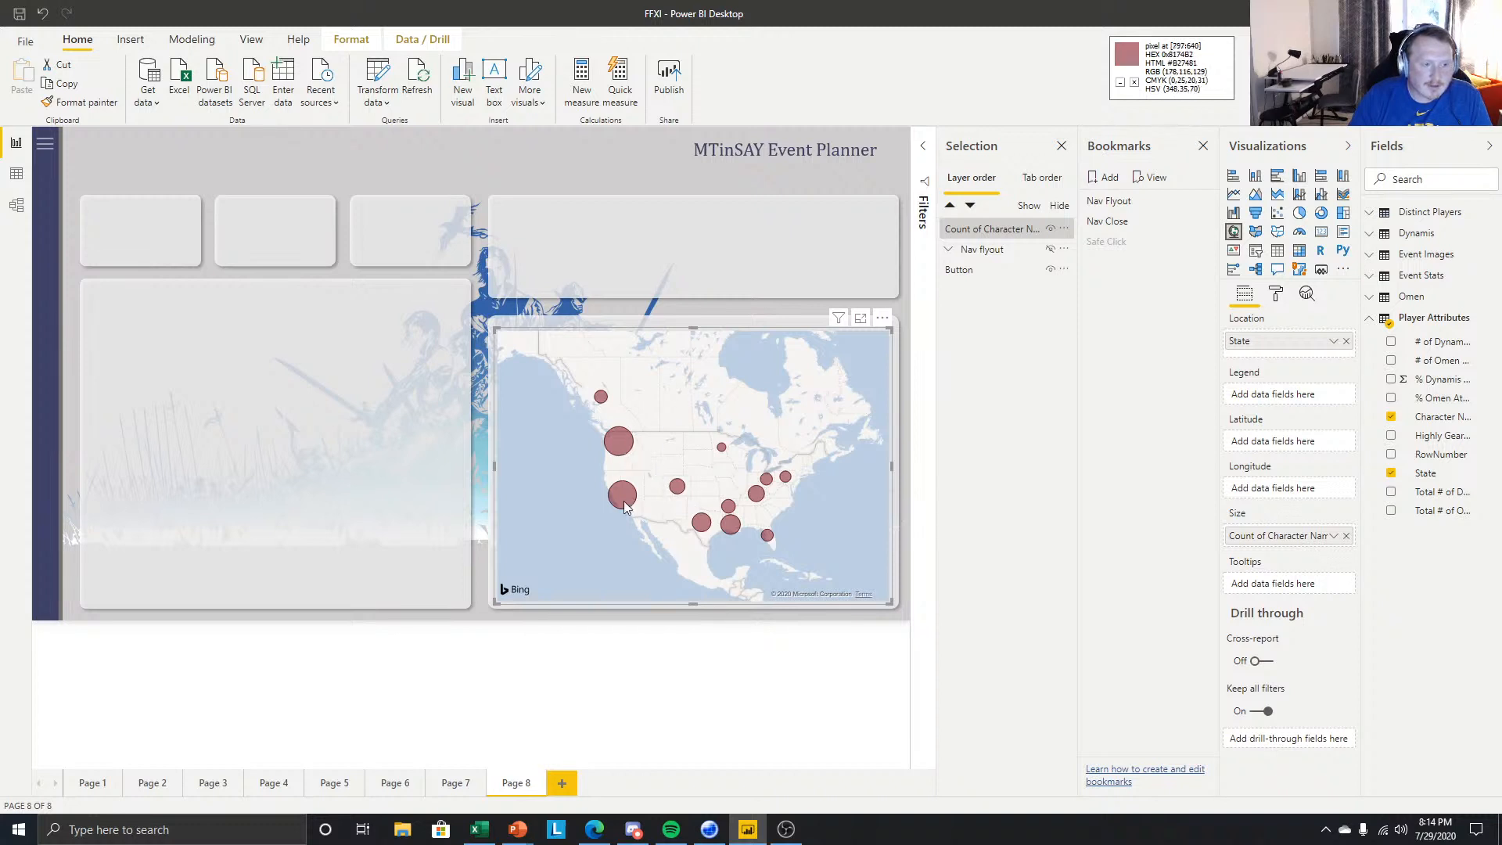
{"action": "left_click", "coordinate": [721, 288]}
{"action": "left_click", "coordinate": [626, 442]}
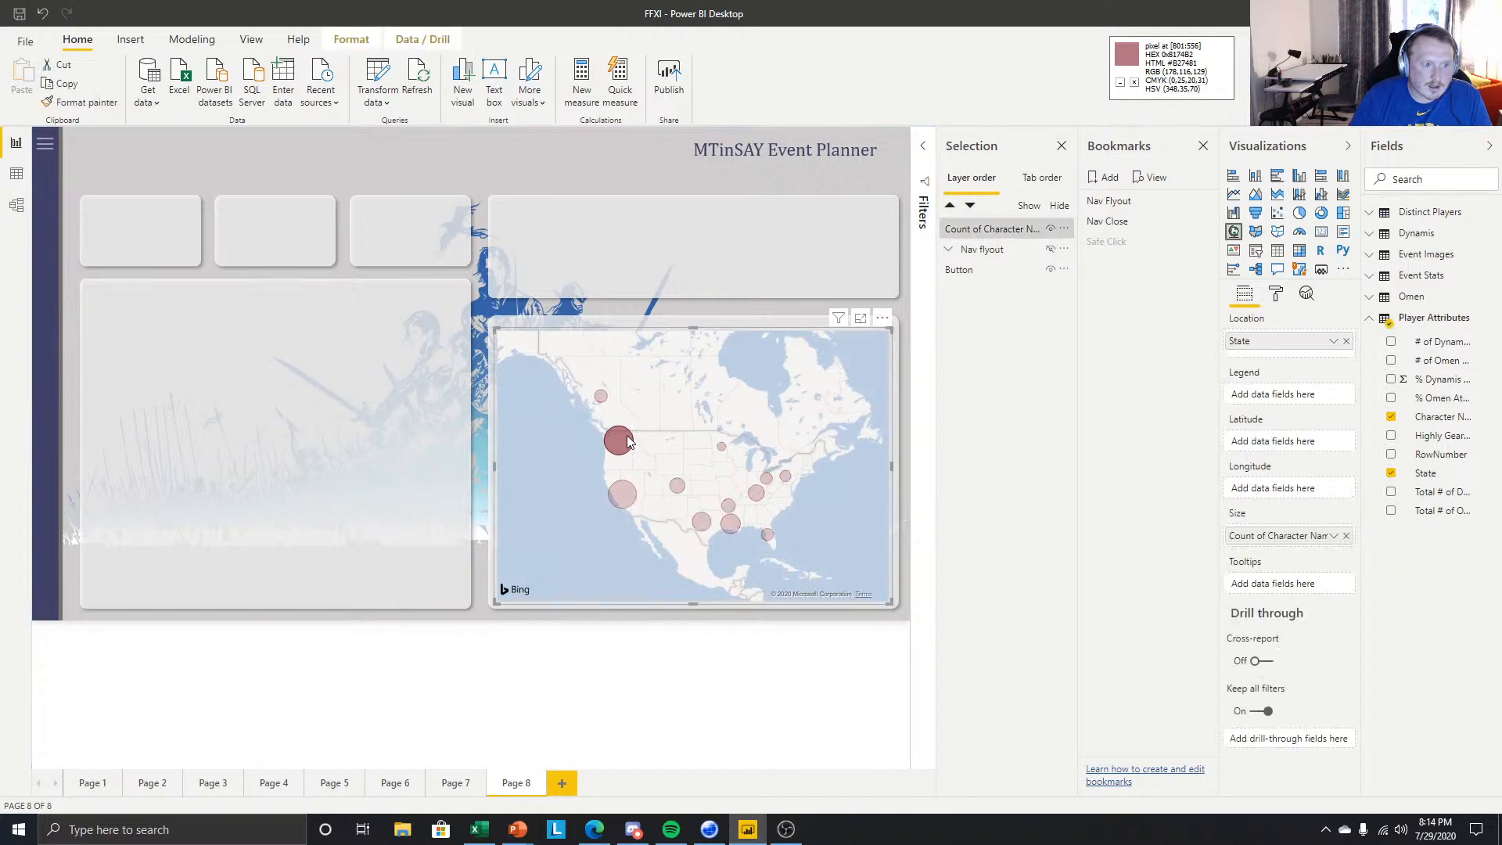
{"action": "left_click", "coordinate": [627, 444]}
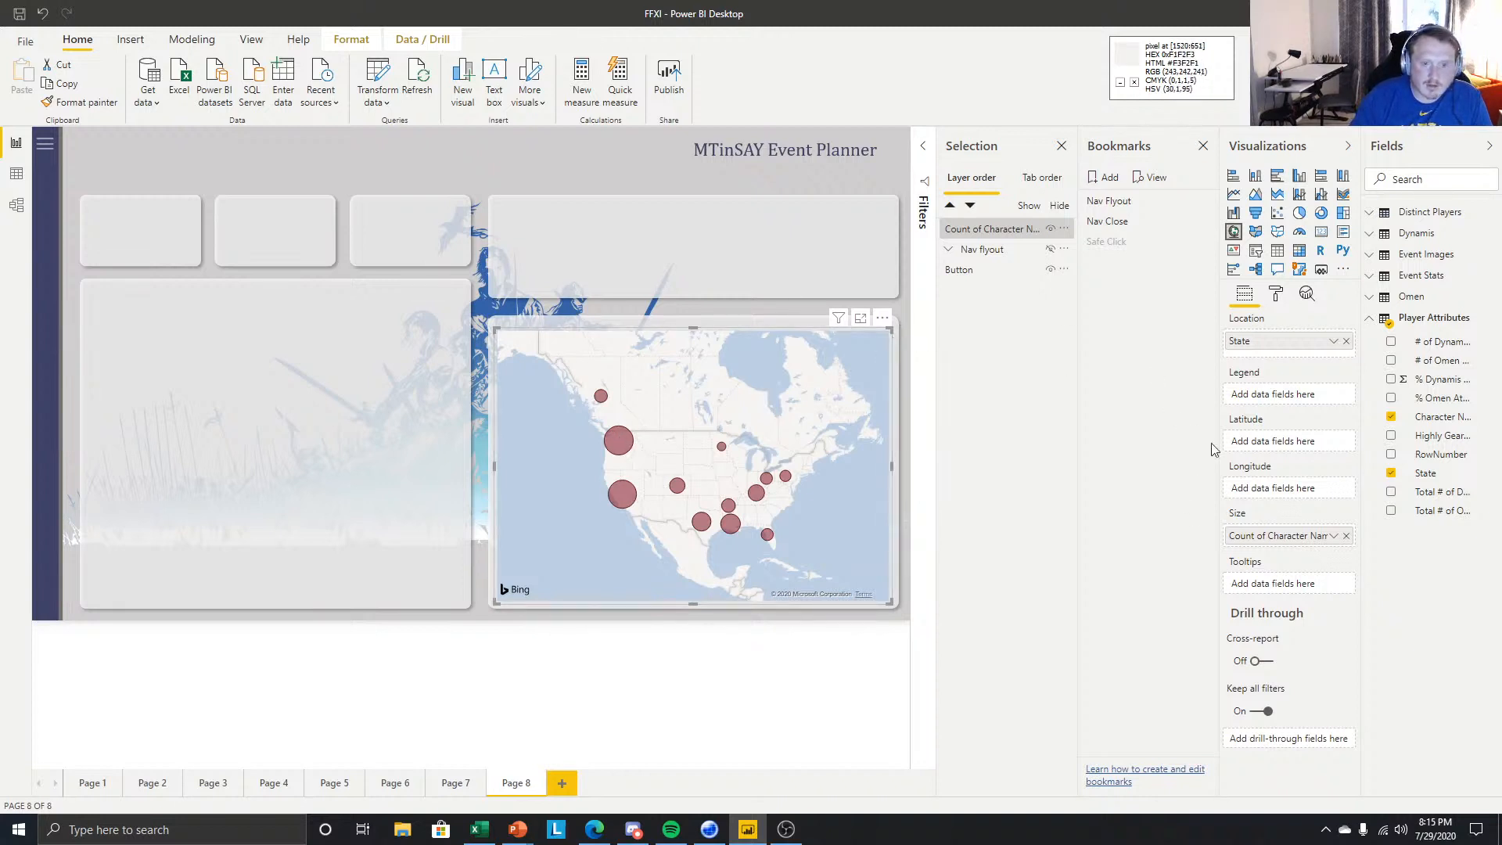
- Turn the map's tooltip back on and check it on the California bubble
{"action": "left_click", "coordinate": [1276, 295]}
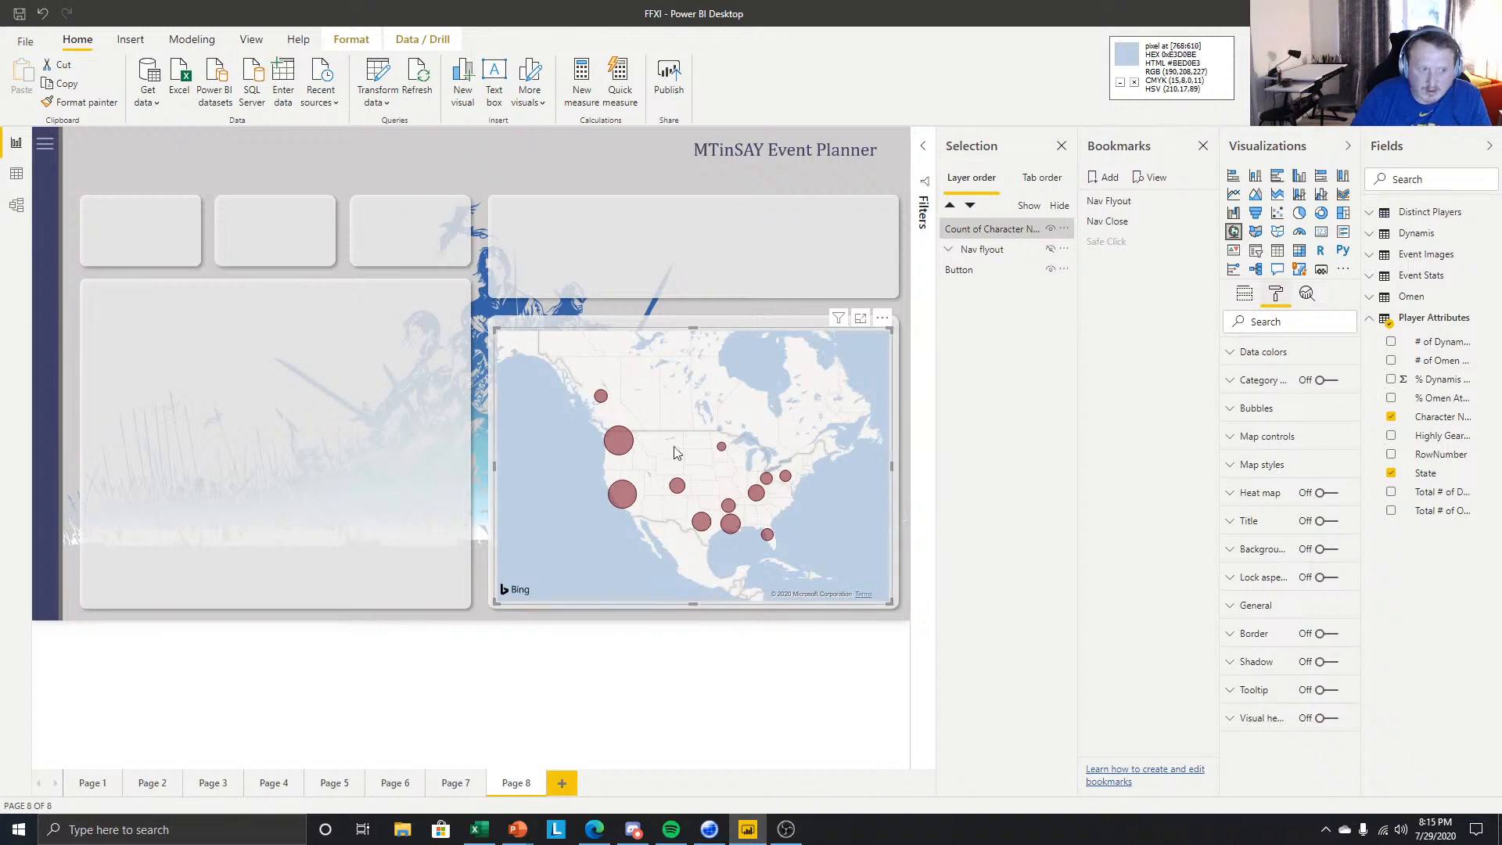
{"action": "left_click", "coordinate": [1323, 692]}
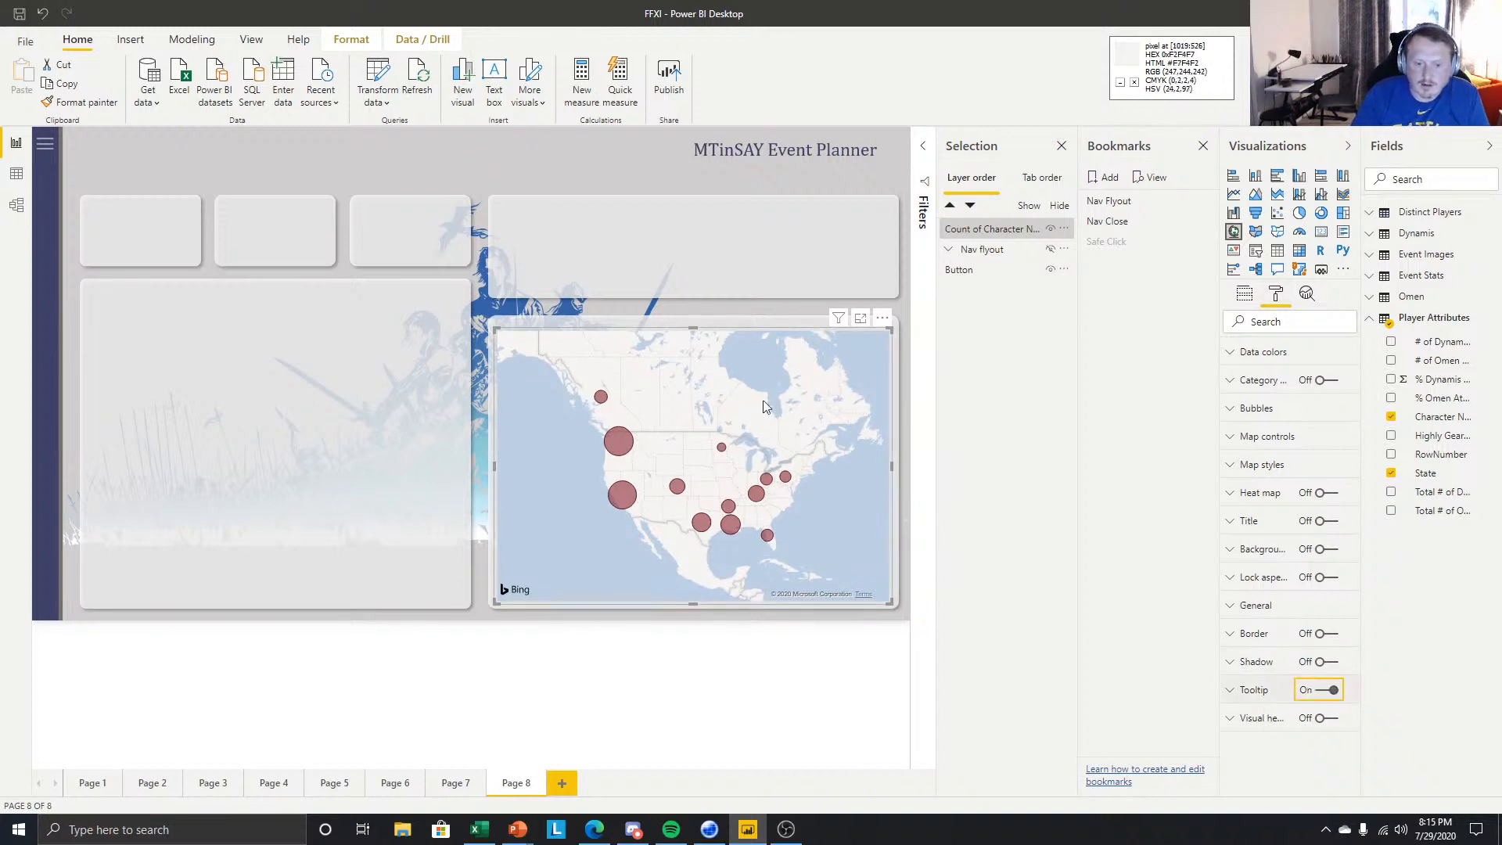
{"action": "mouse_move", "coordinate": [620, 496]}
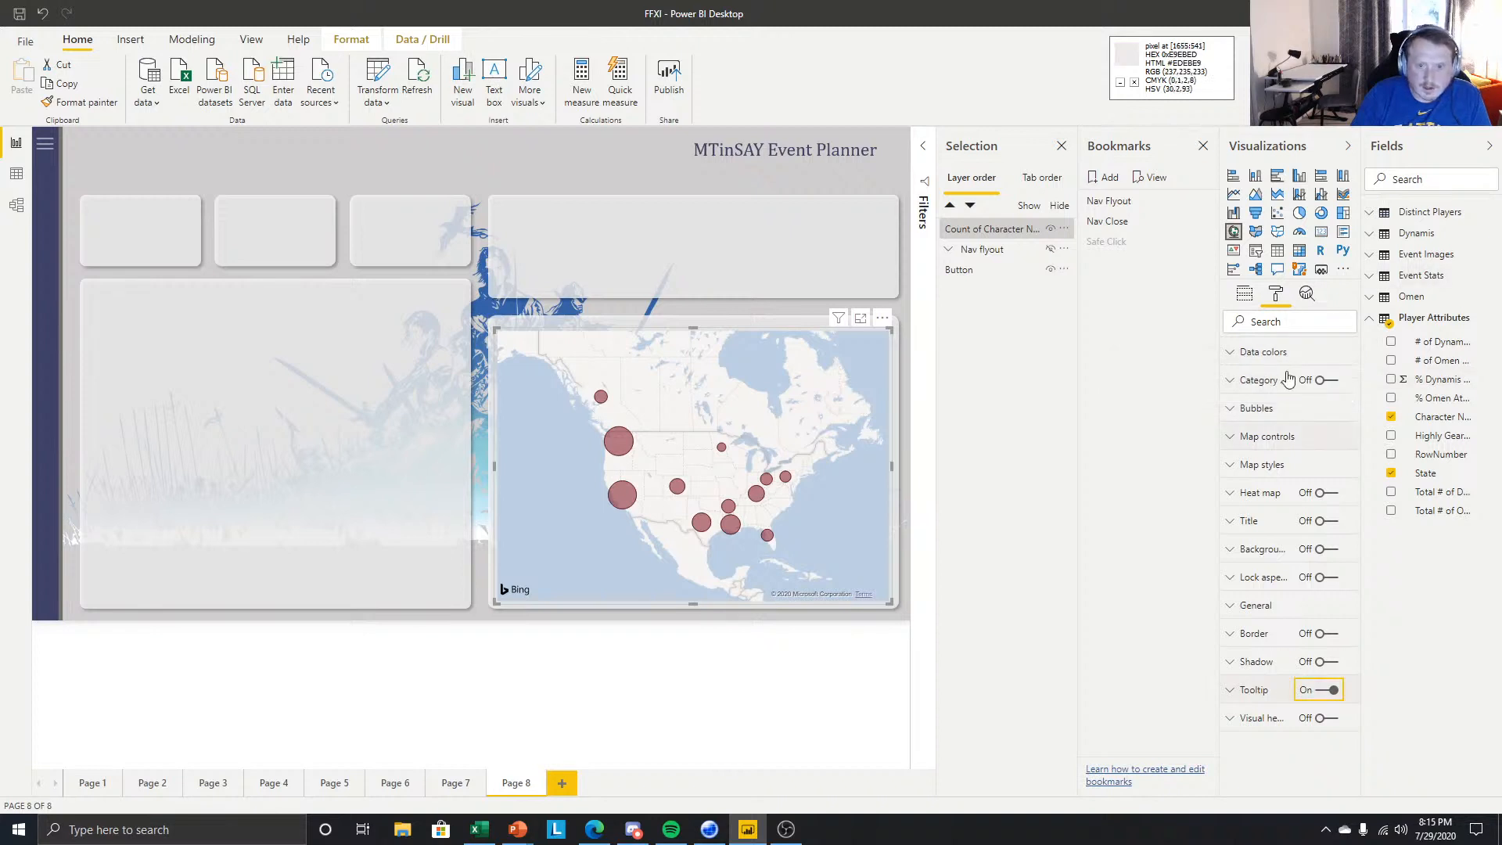
- Change the map's bubble size to a distinct count of Character Name and deselect the map
{"action": "left_click", "coordinate": [1244, 294]}
{"action": "left_click", "coordinate": [1334, 536]}
{"action": "mouse_move", "coordinate": [1383, 648]}
{"action": "left_click", "coordinate": [1386, 610]}
{"action": "left_click", "coordinate": [798, 655]}
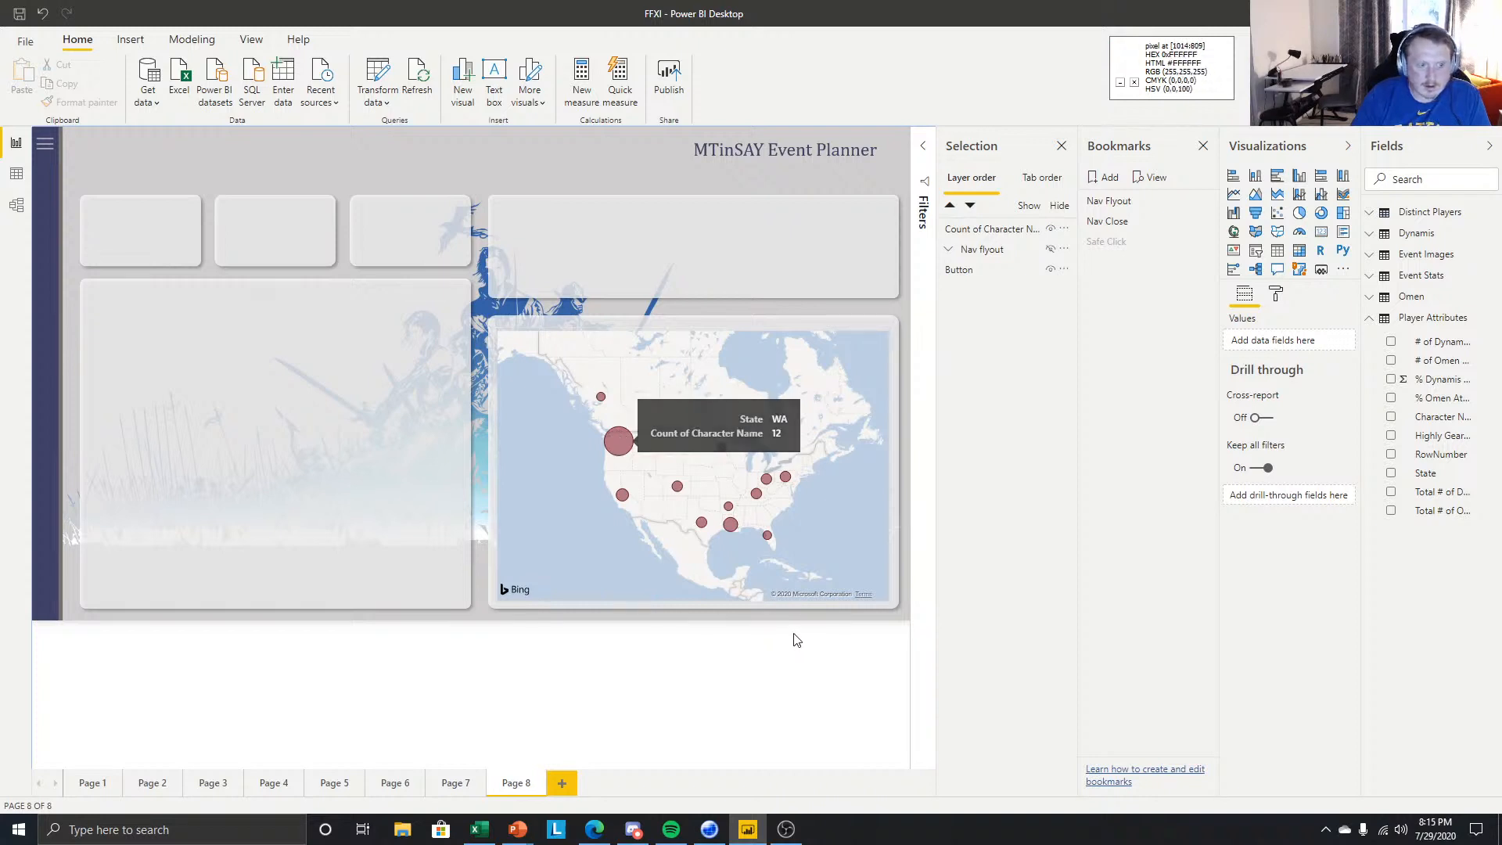
- Extend the map's top edge slightly and turn on its title with the text "Characters by Location"
{"action": "left_click", "coordinate": [548, 333]}
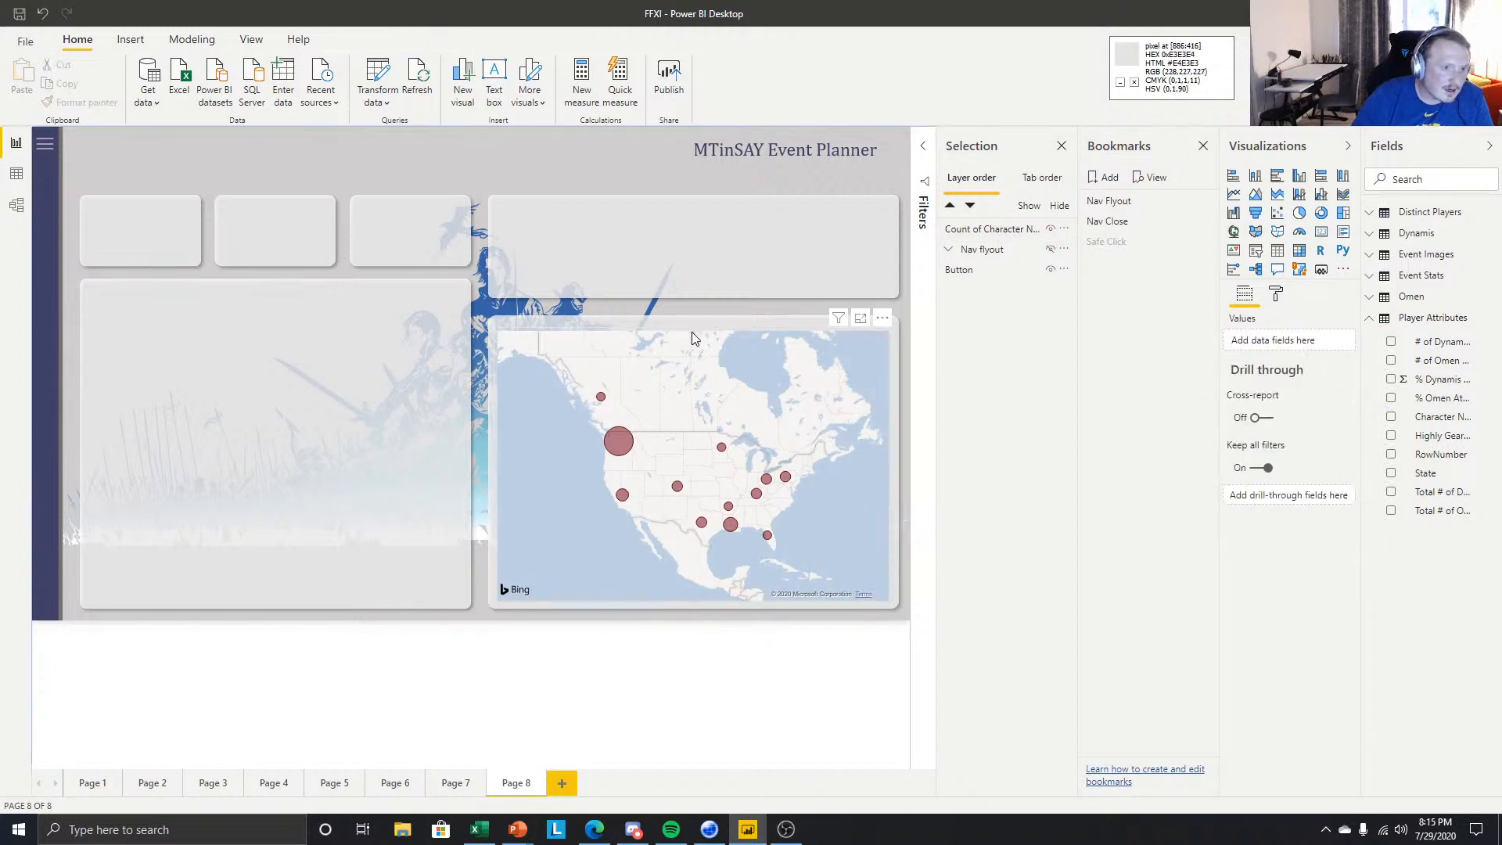
{"action": "left_click_drag", "start_coordinate": [696, 330], "coordinate": [693, 327]}
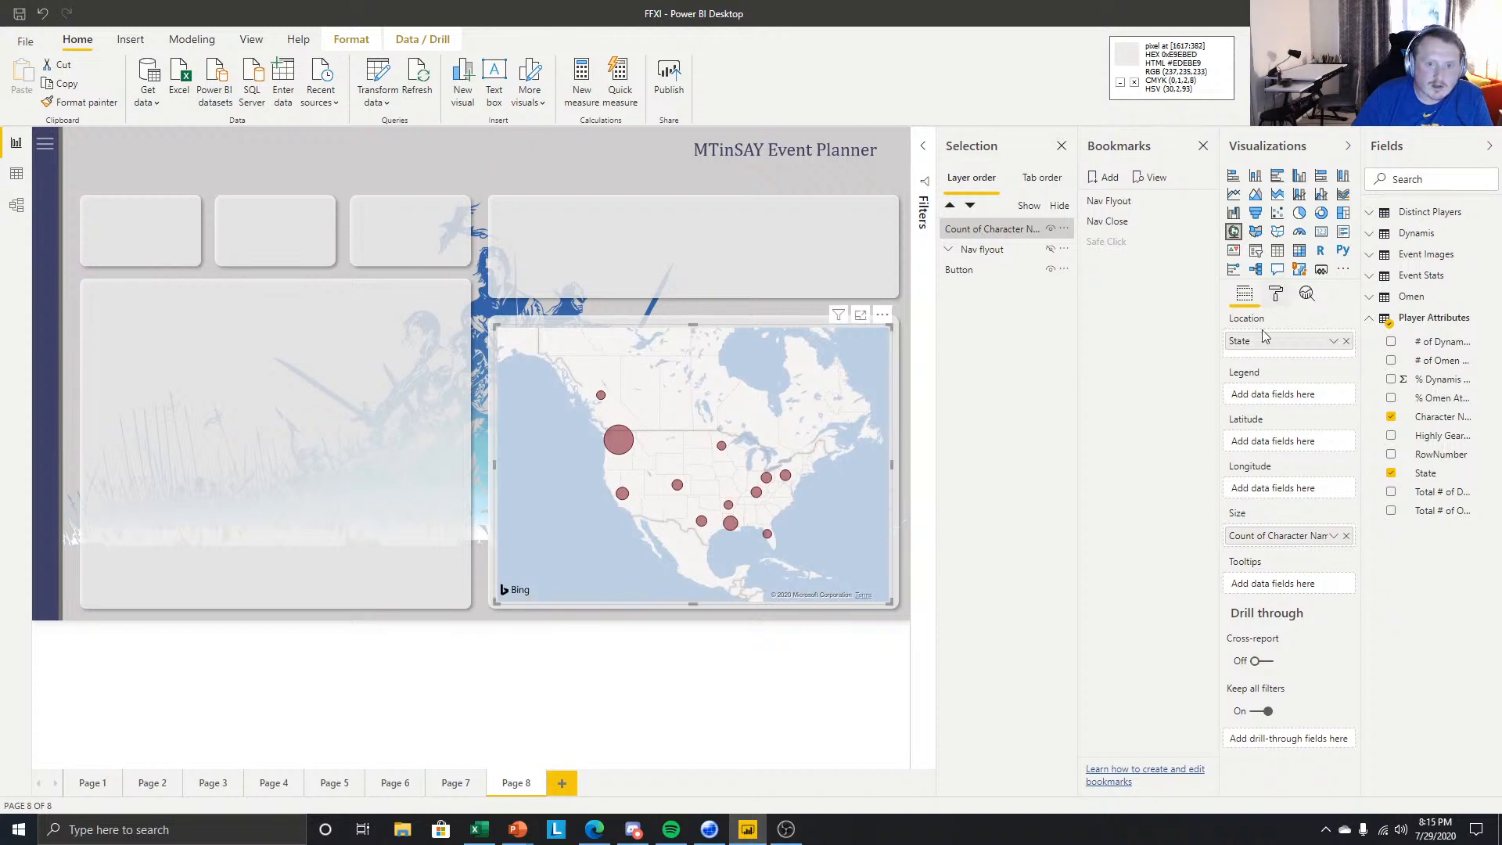
{"action": "left_click", "coordinate": [1276, 295]}
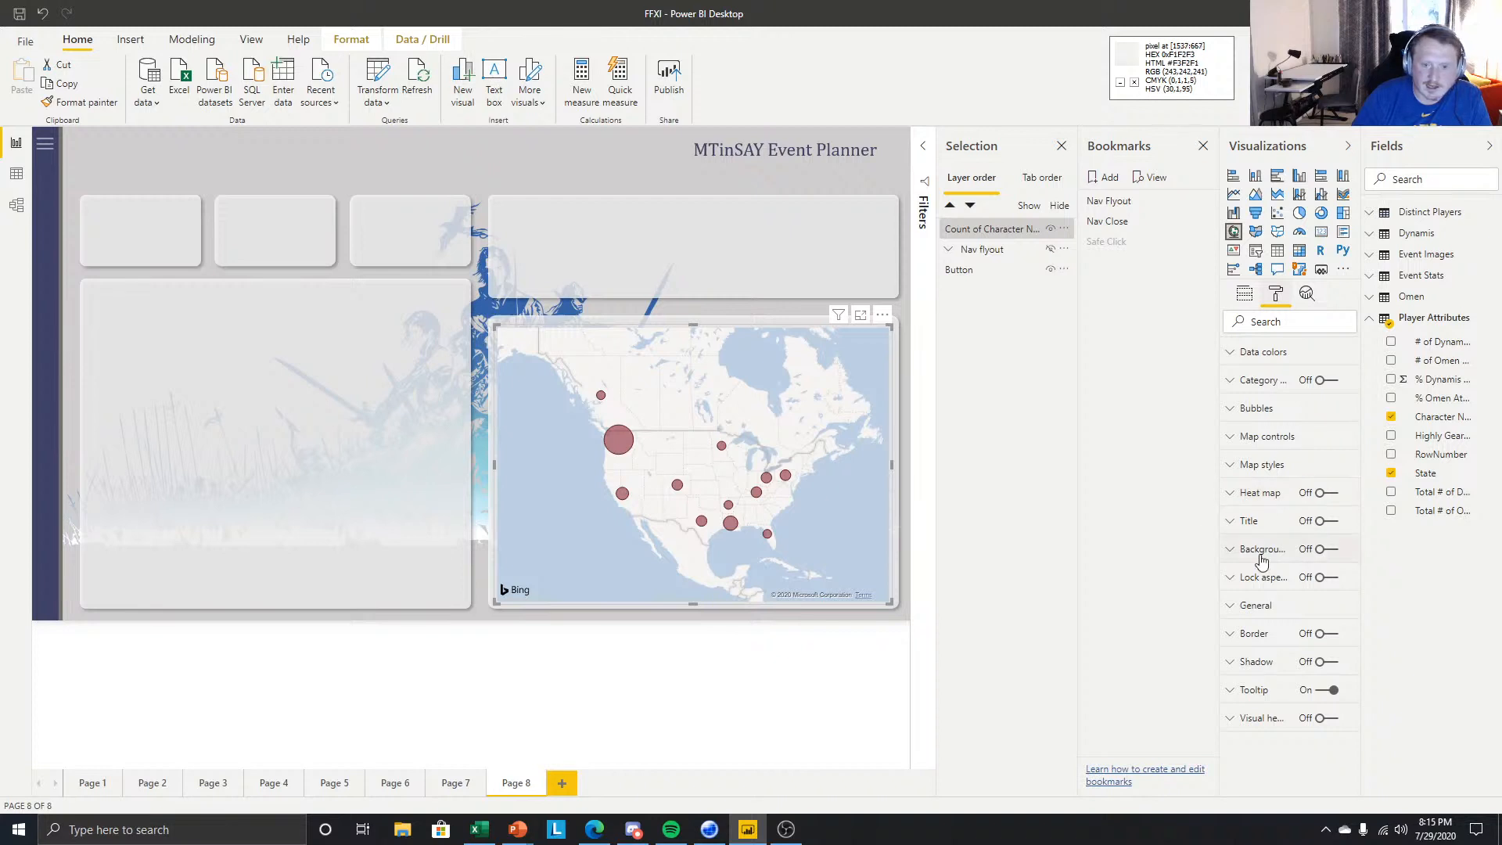
{"action": "left_click", "coordinate": [1320, 523]}
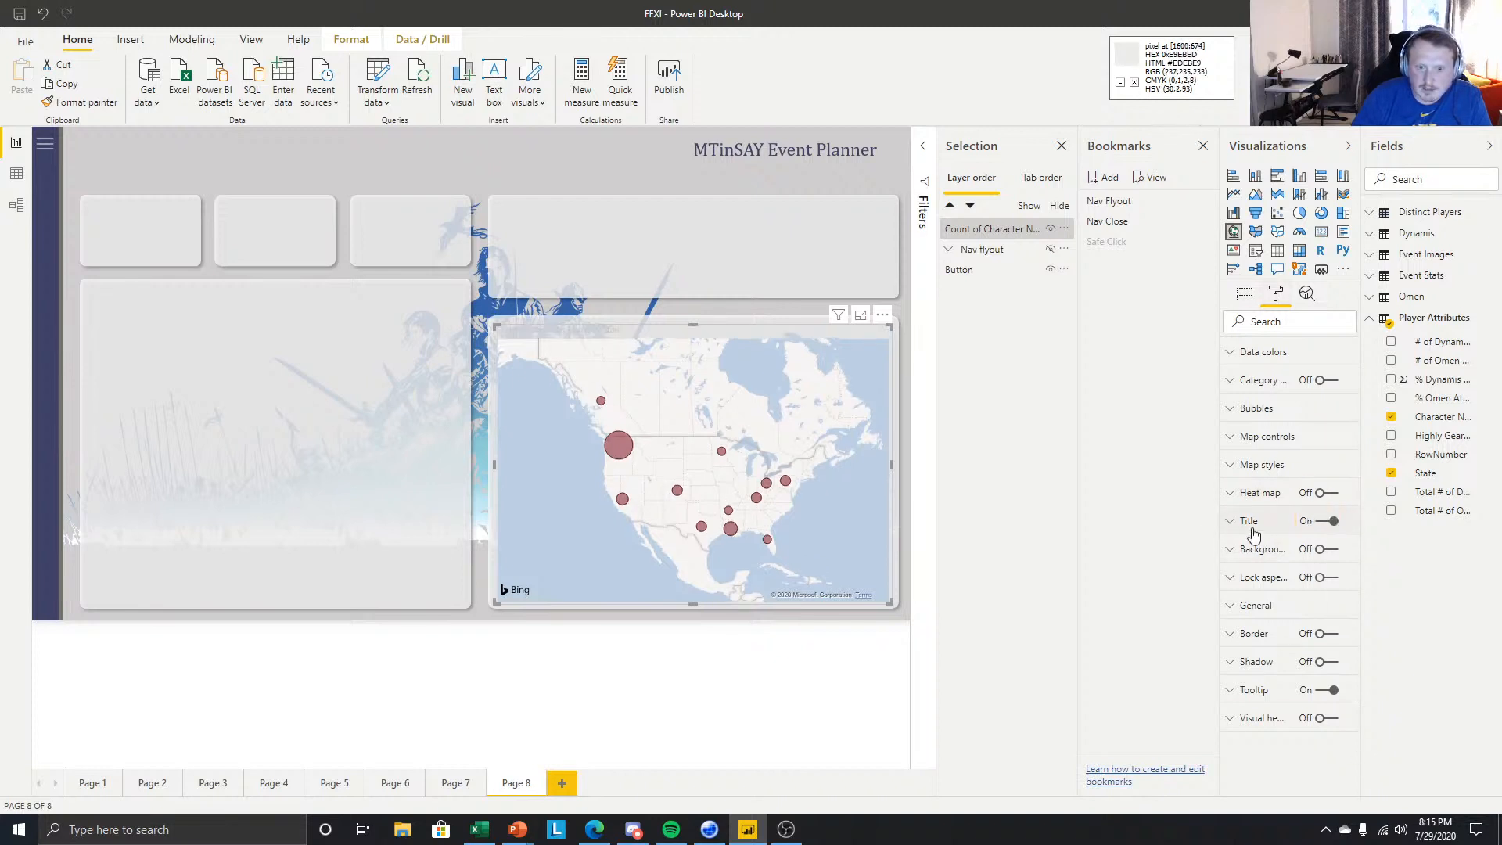
{"action": "left_click", "coordinate": [1280, 566]}
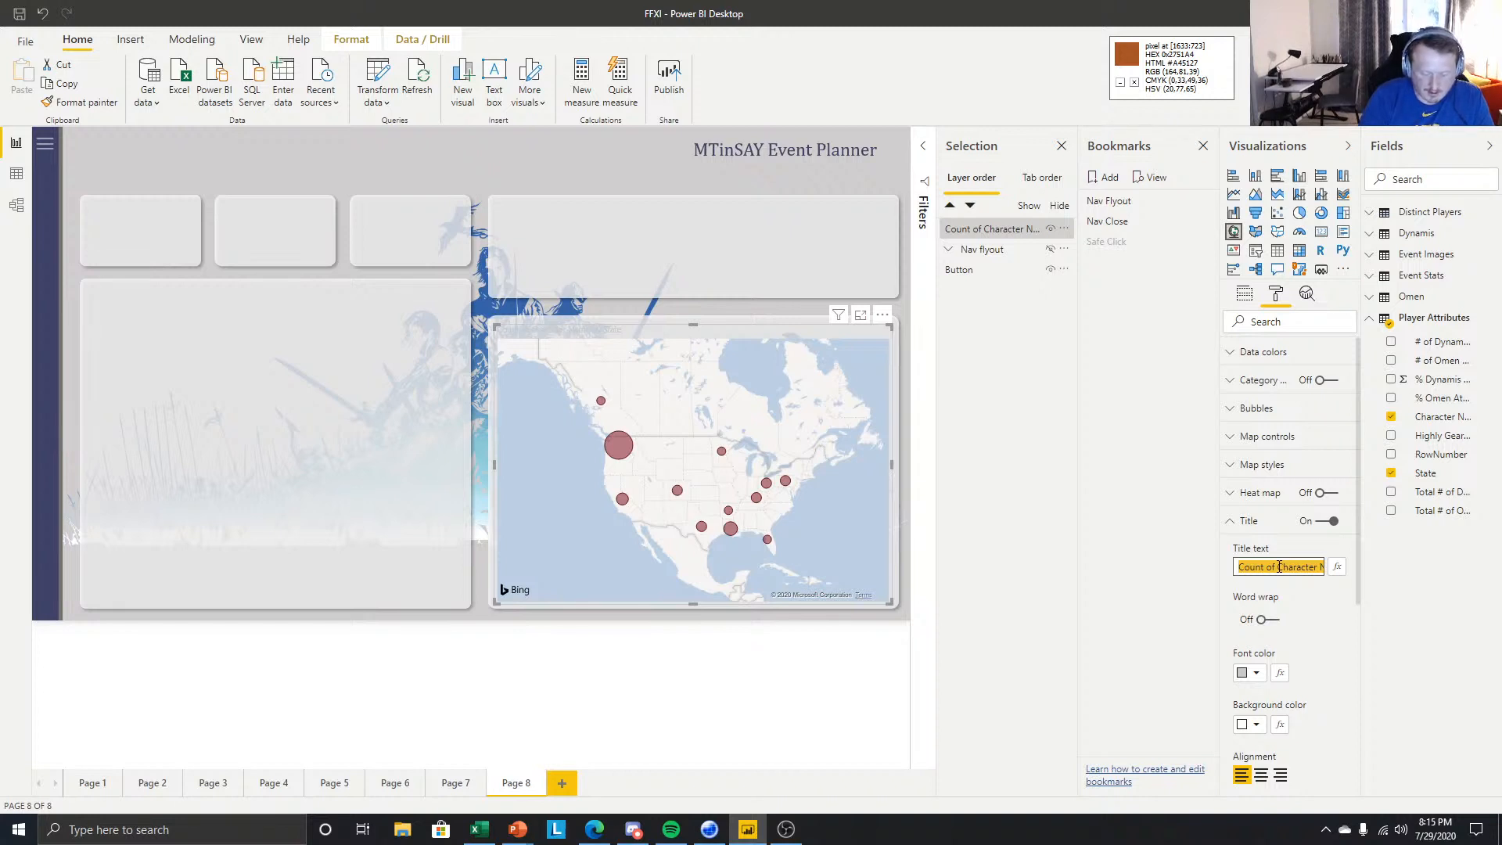
{"action": "type", "text": "Characters by Location"}
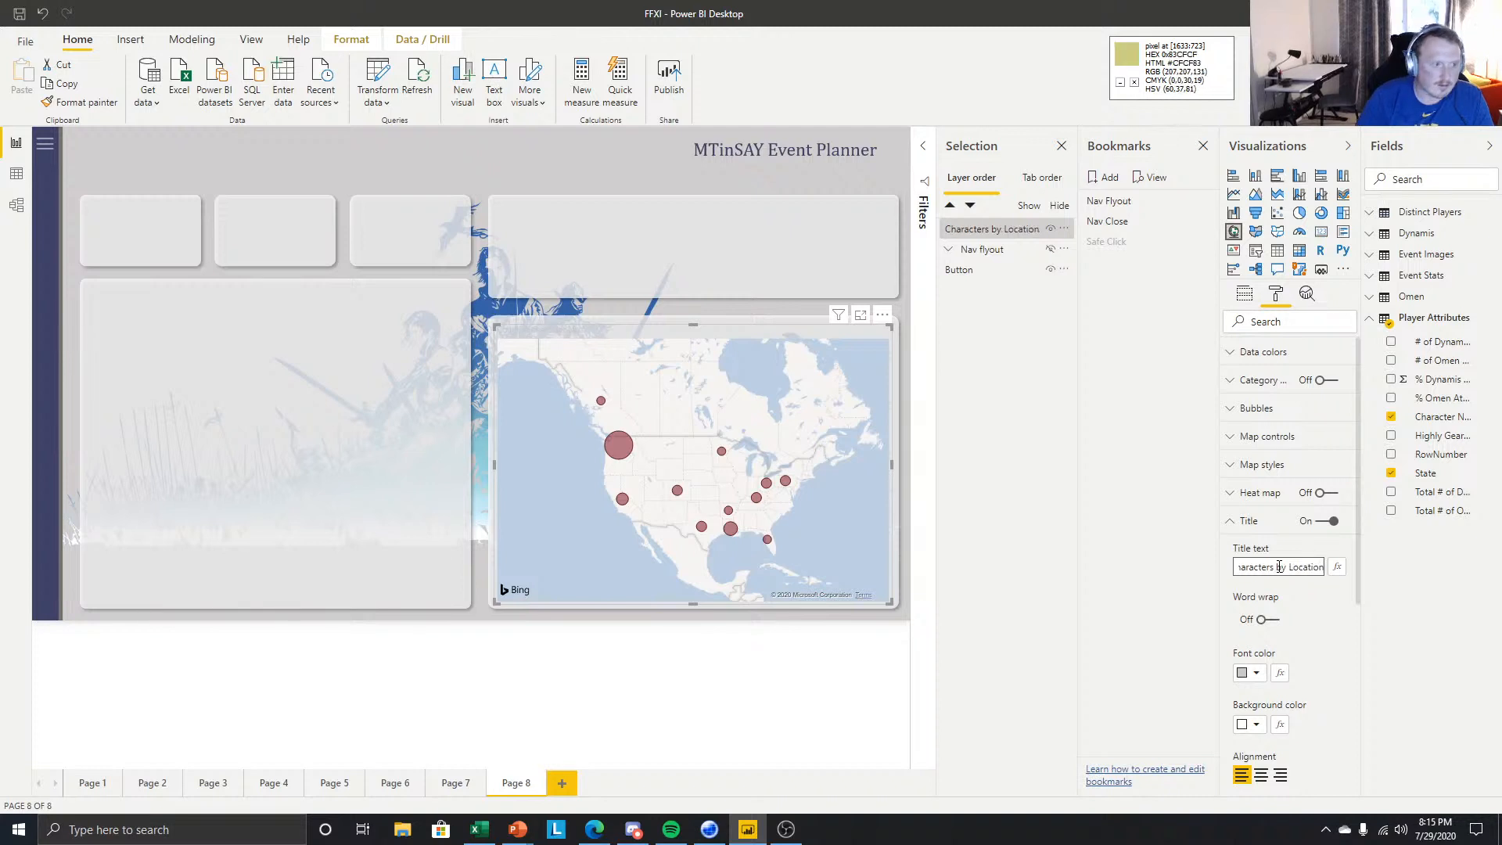
- Format the map title in near-black 11 pt Cambria and extend the map's top edge slightly further
{"action": "left_click", "coordinate": [1256, 673]}
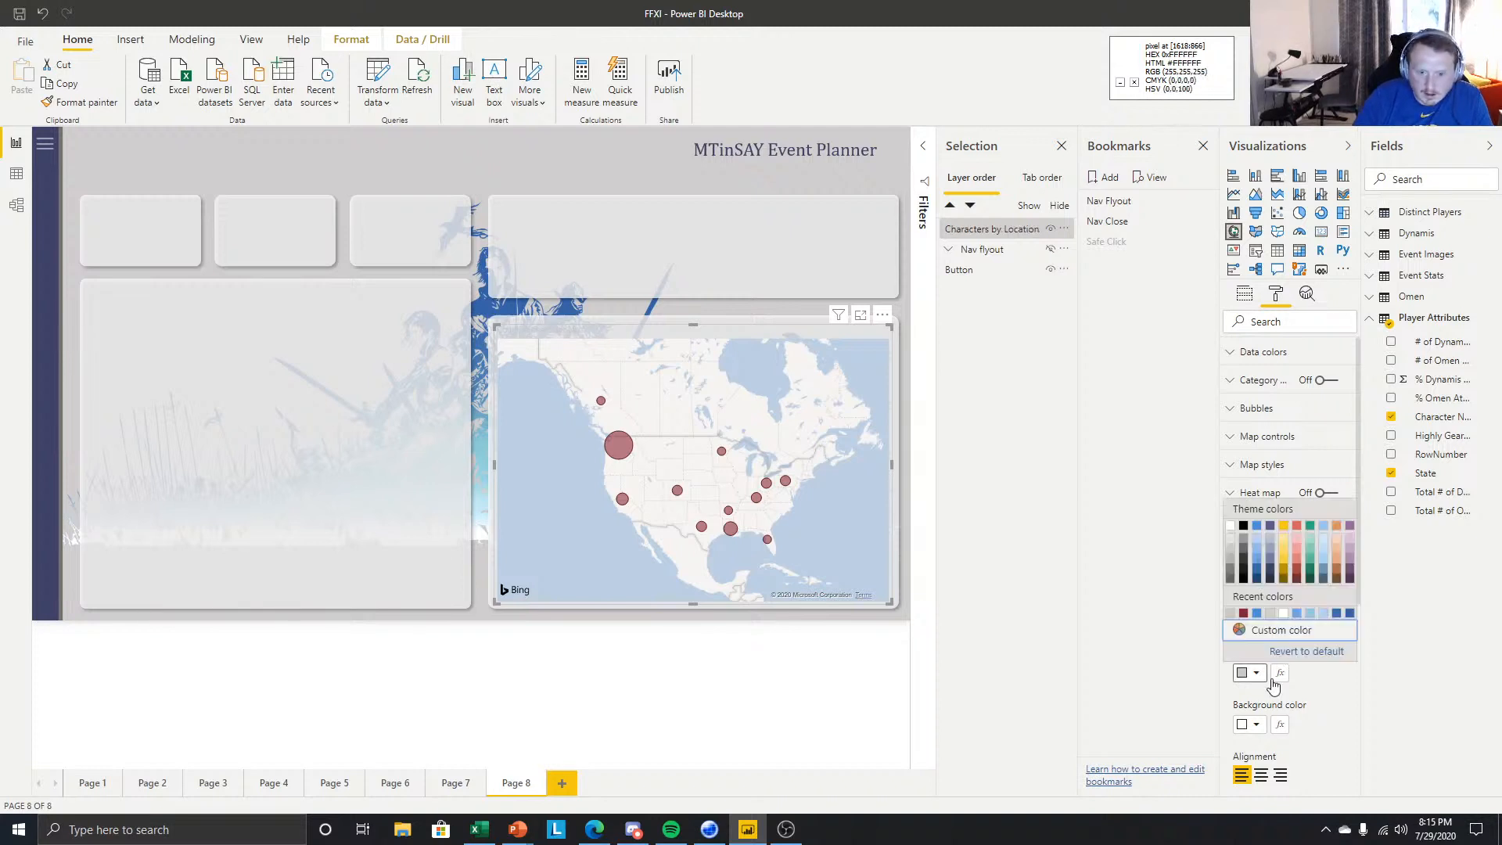
{"action": "left_click", "coordinate": [1248, 570]}
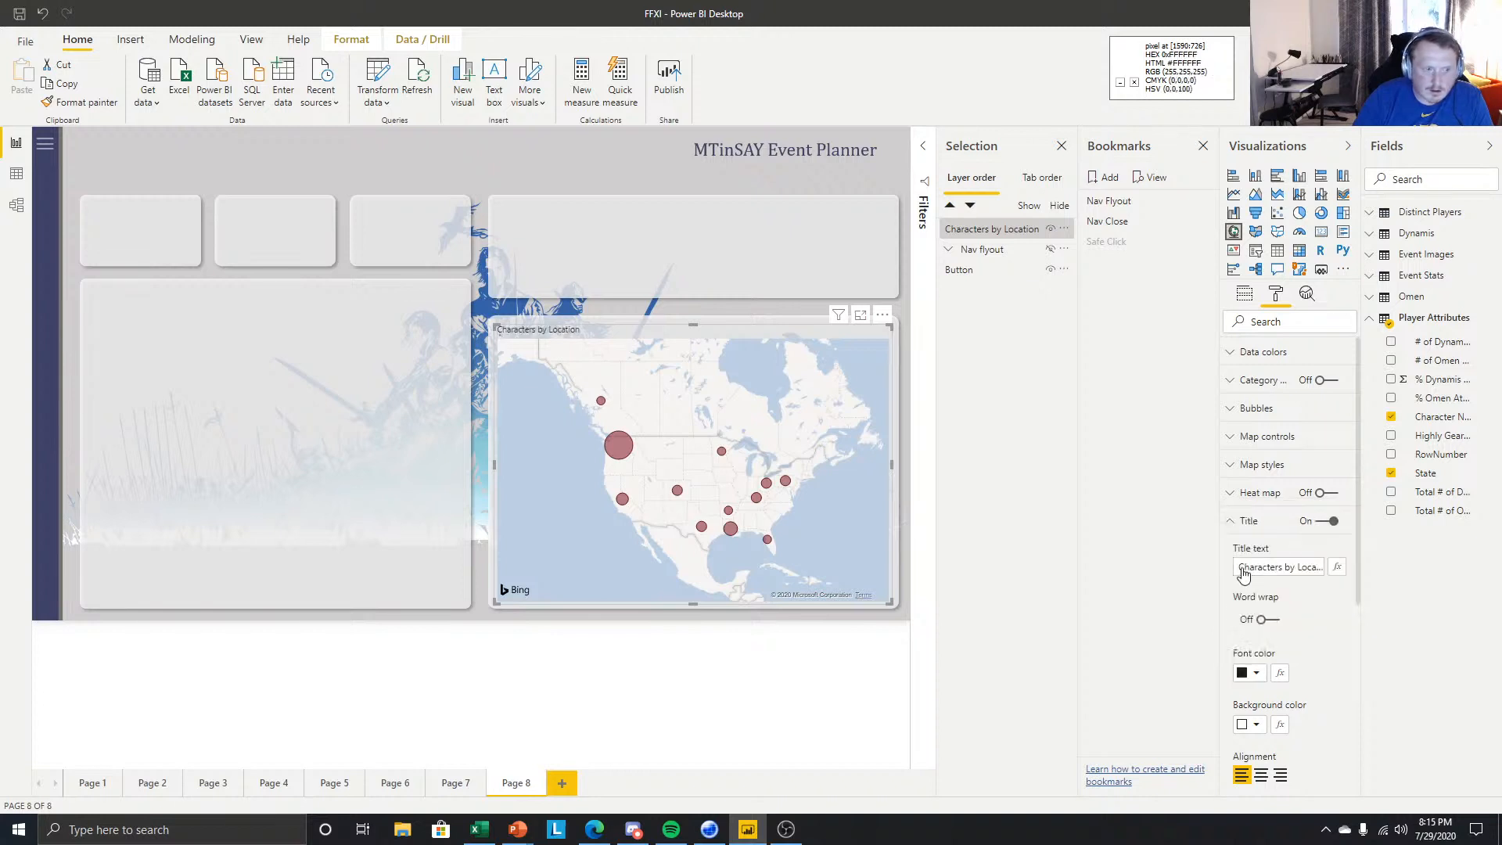
{"action": "scroll", "coordinate": [1318, 650], "scroll_direction": "down", "scroll_amount": 2}
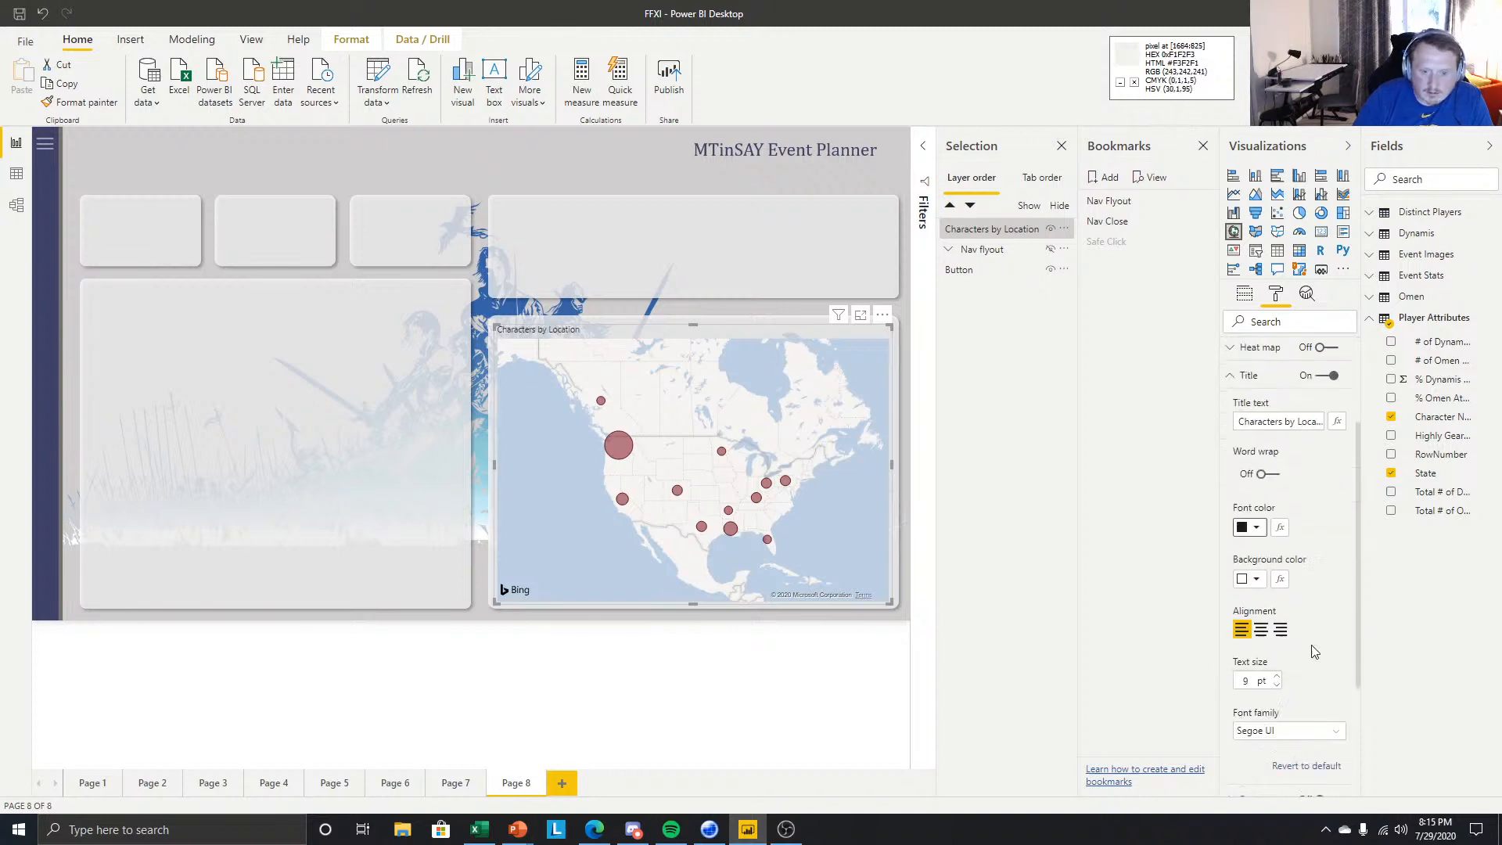
{"action": "left_click", "coordinate": [1277, 667]}
{"action": "left_click", "coordinate": [1277, 667]}
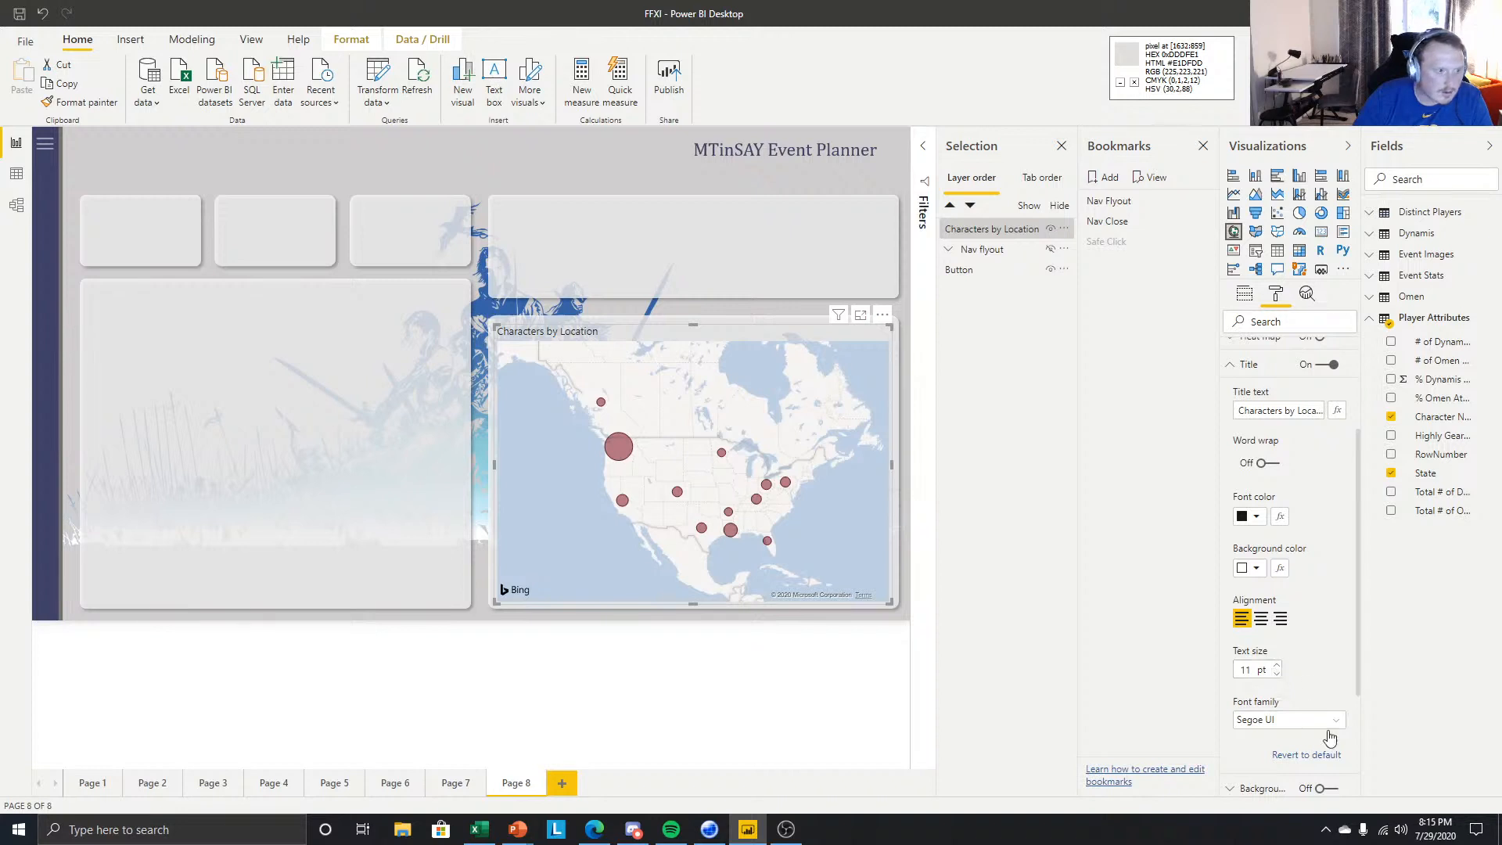
{"action": "left_click", "coordinate": [1315, 721]}
{"action": "left_click", "coordinate": [1281, 555]}
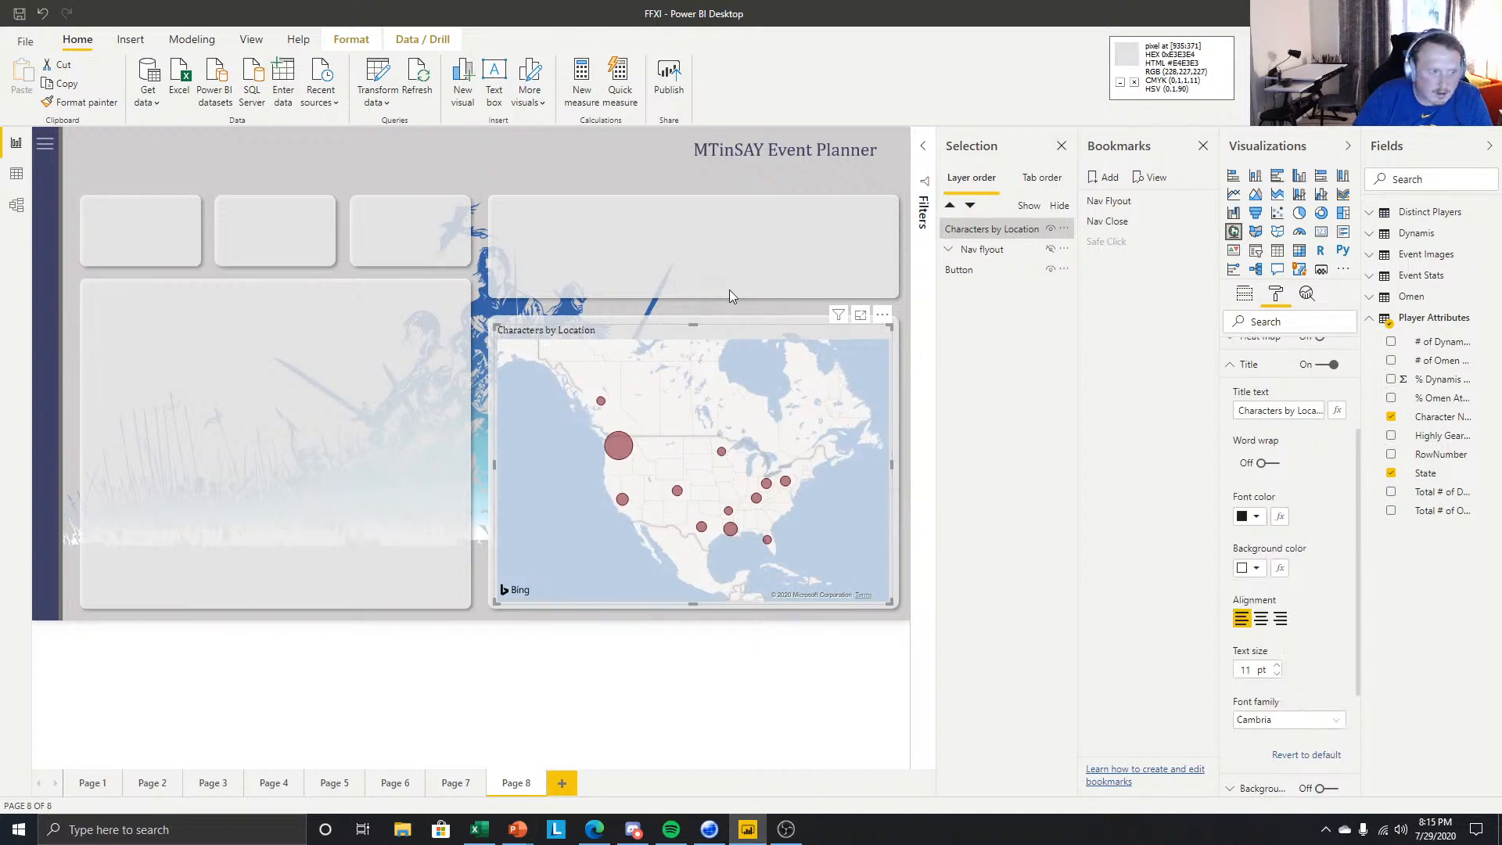
{"action": "left_click_drag", "start_coordinate": [694, 325], "coordinate": [694, 322]}
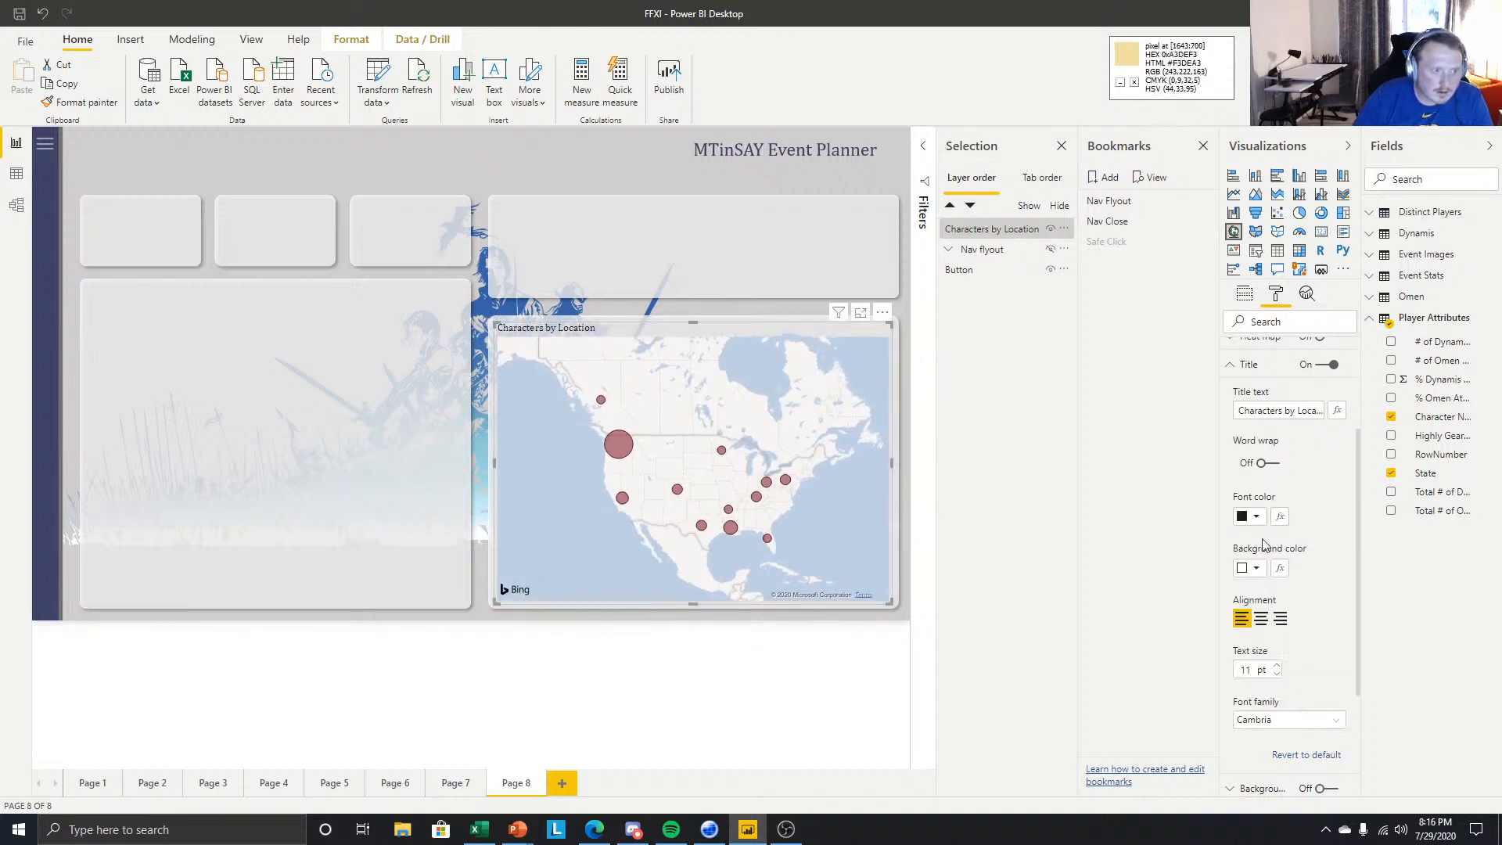
- Right-align the map title and set its font color to the custom hex value 404066
{"action": "left_click", "coordinate": [1280, 619]}
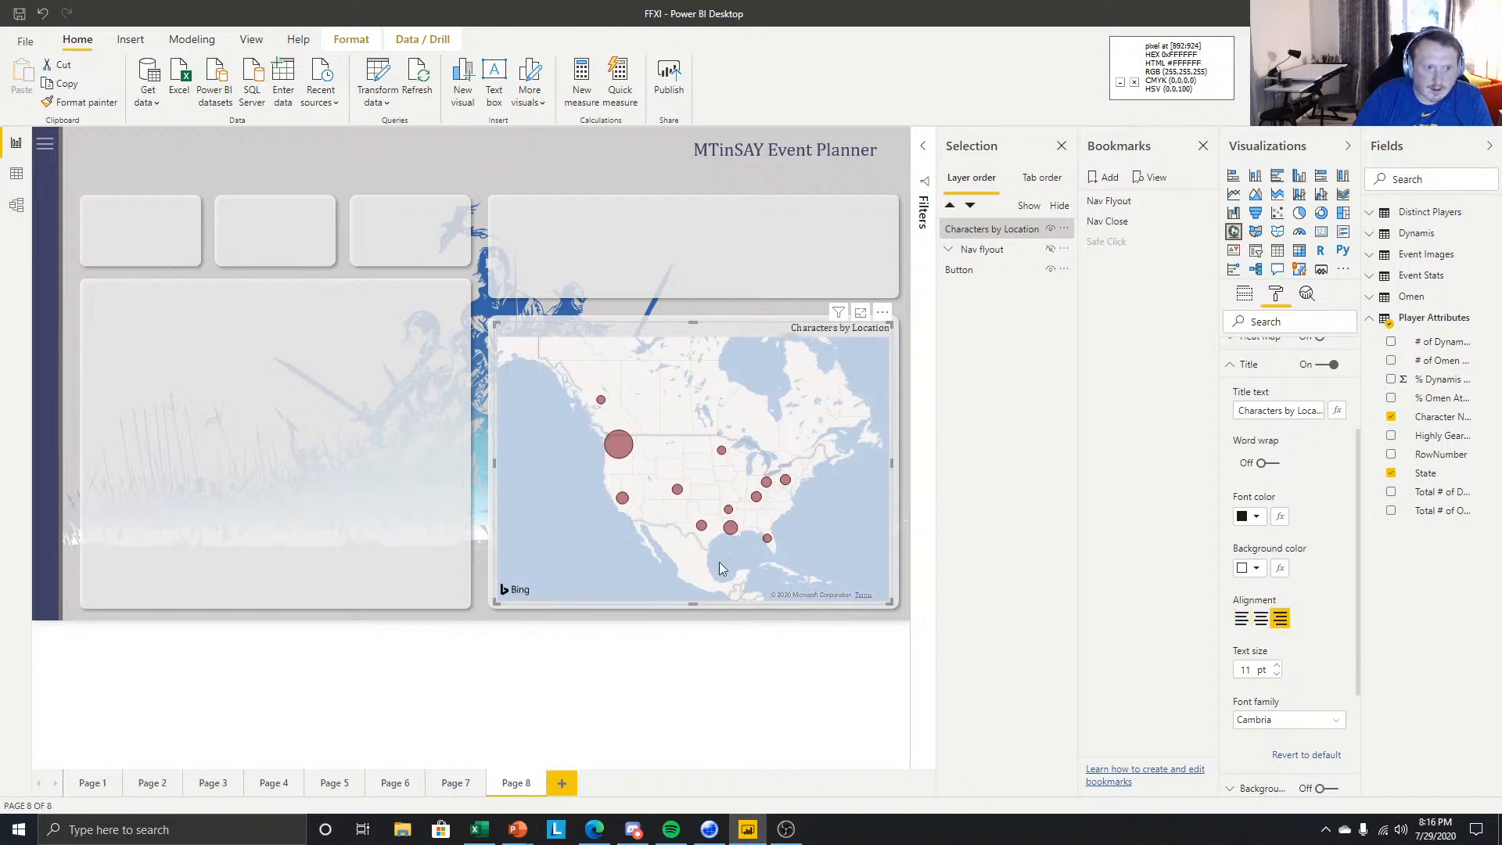
{"action": "scroll", "coordinate": [1291, 594], "scroll_direction": "up", "scroll_amount": 2}
{"action": "left_click", "coordinate": [1257, 673]}
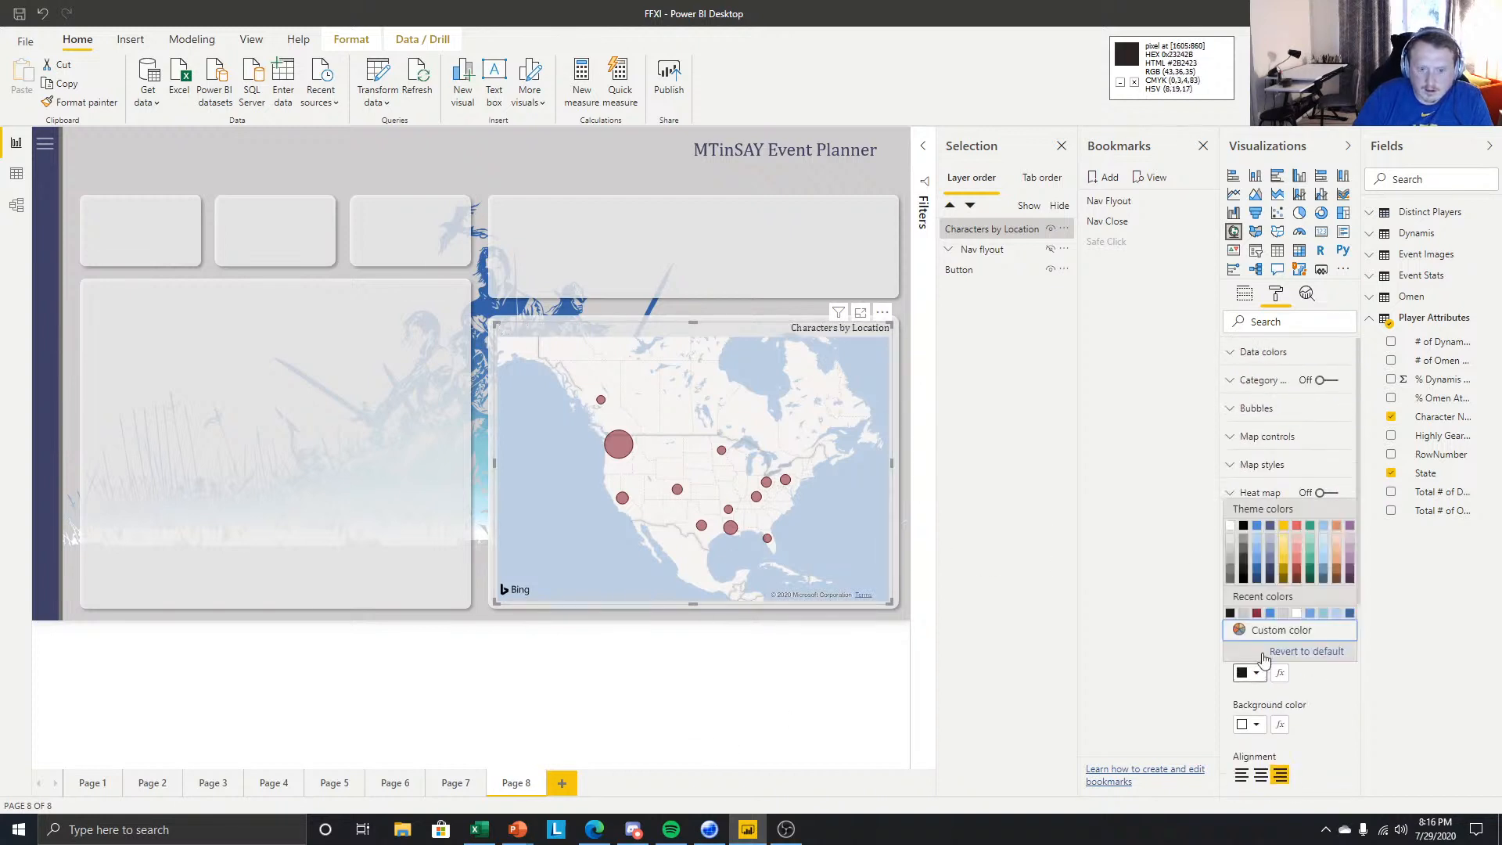
{"action": "left_click", "coordinate": [1270, 525]}
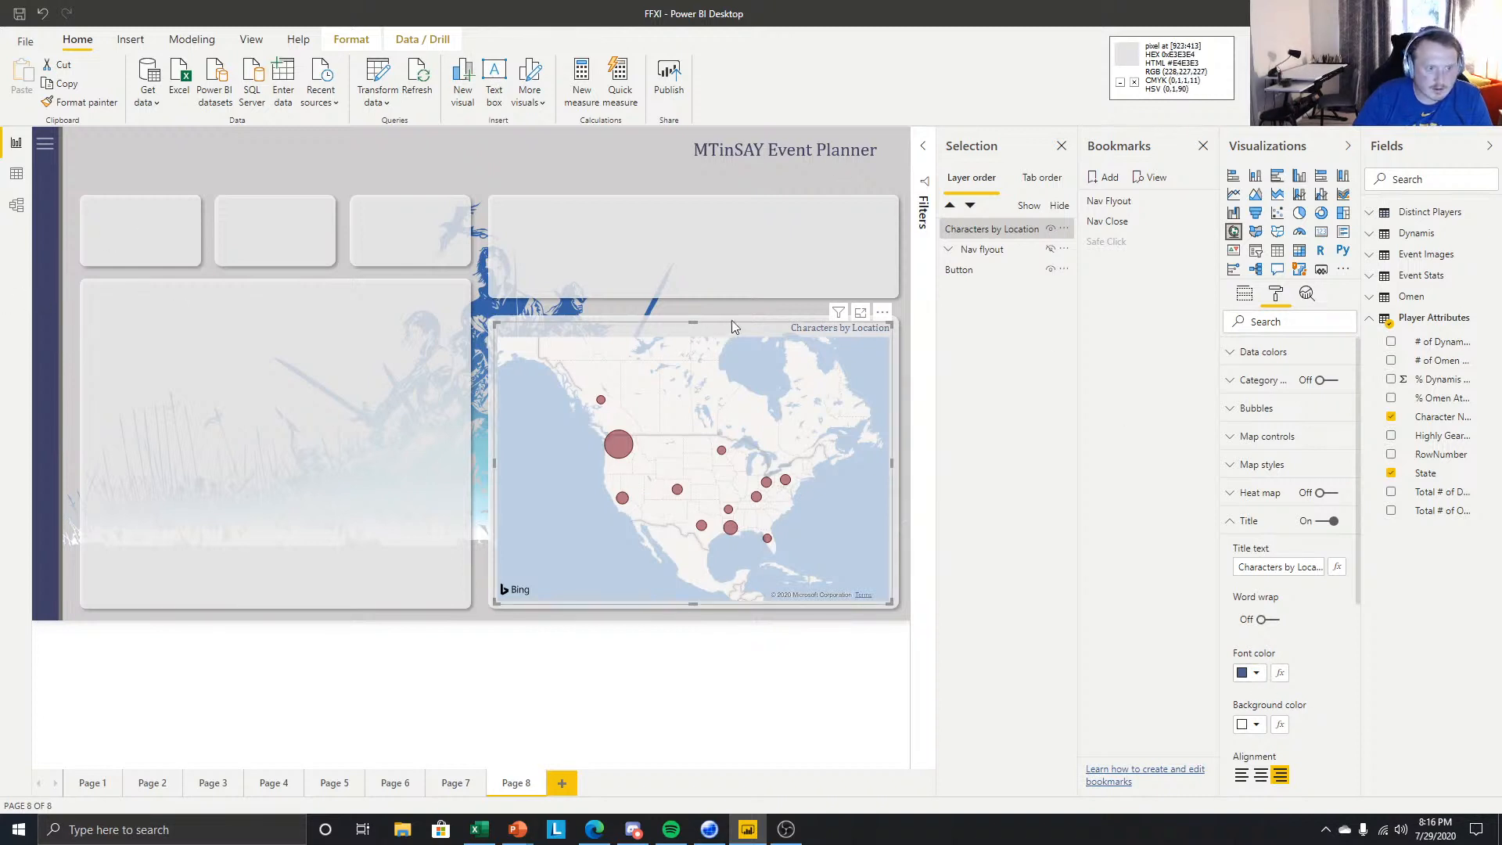
{"action": "left_click", "coordinate": [1250, 673]}
{"action": "left_click", "coordinate": [1272, 647]}
{"action": "left_click", "coordinate": [1274, 648]}
{"action": "left_click", "coordinate": [1295, 650]}
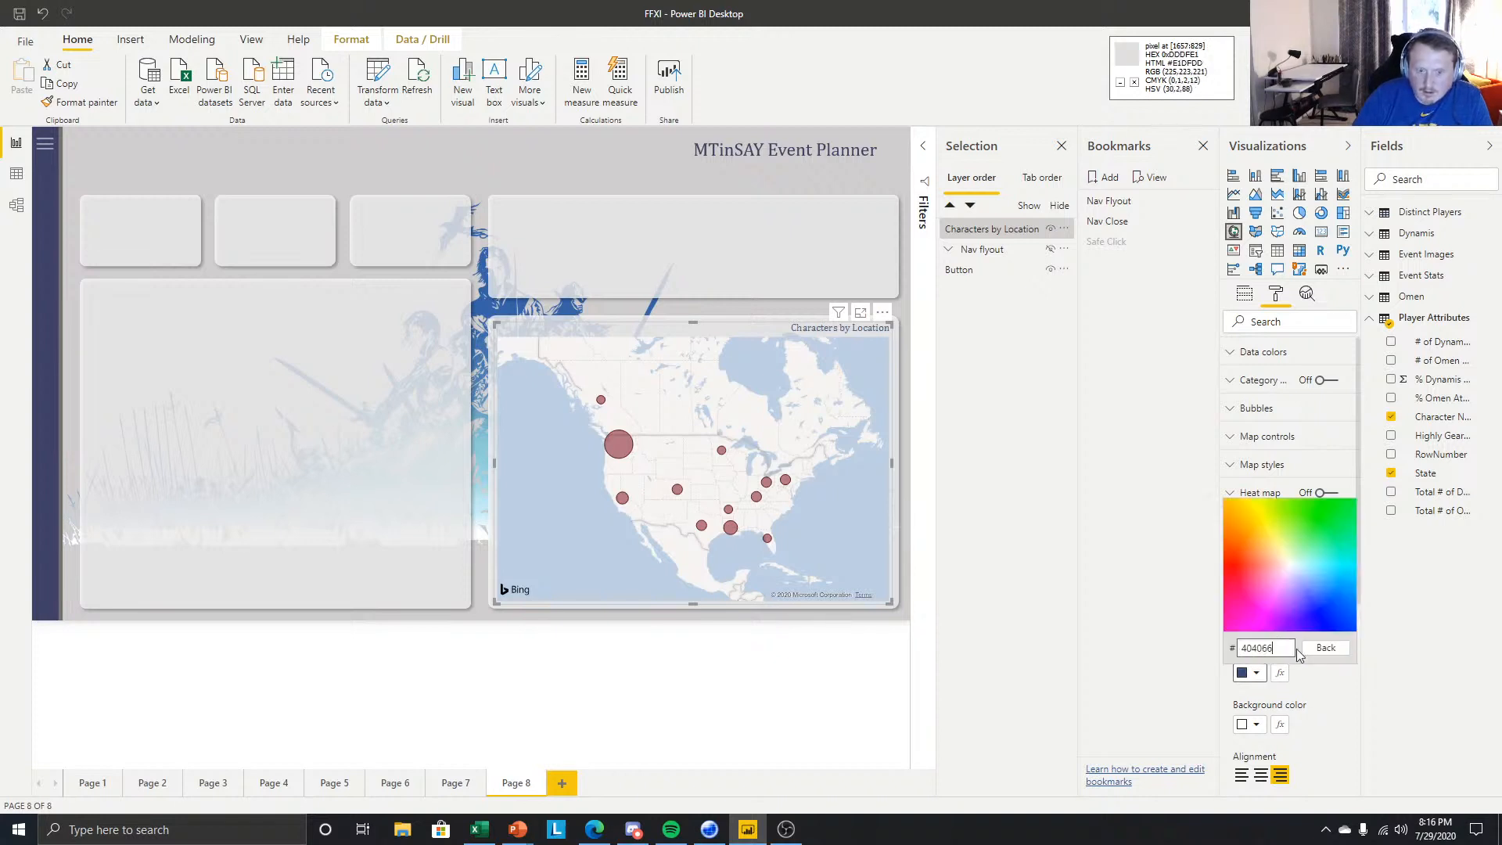
{"action": "key", "text": "Return"}
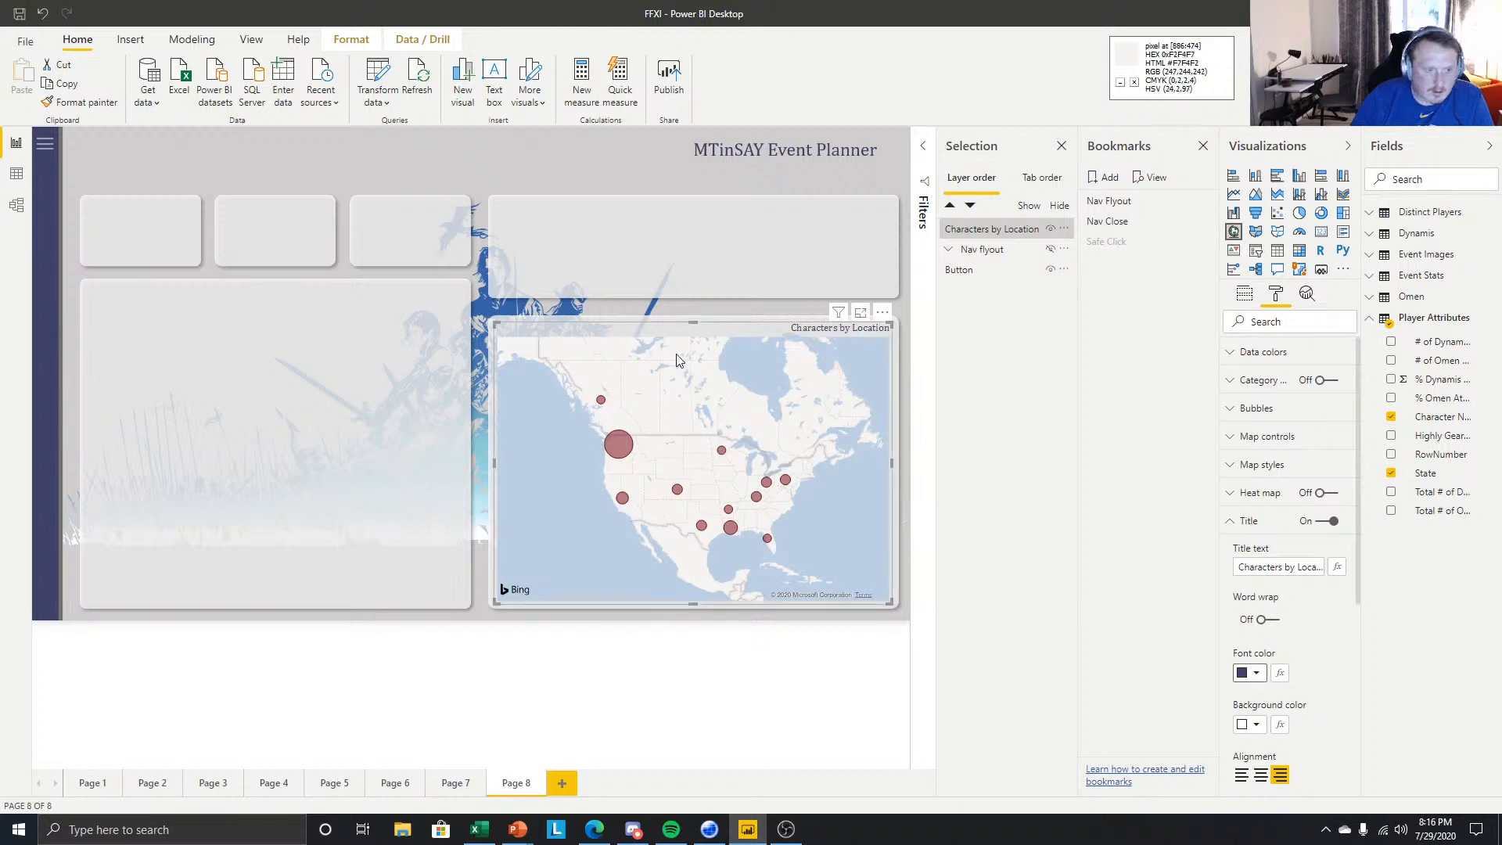
- Set the map title's text size to 12 pt and deselect the map
{"action": "scroll", "coordinate": [1272, 665], "scroll_direction": "down", "scroll_amount": 4}
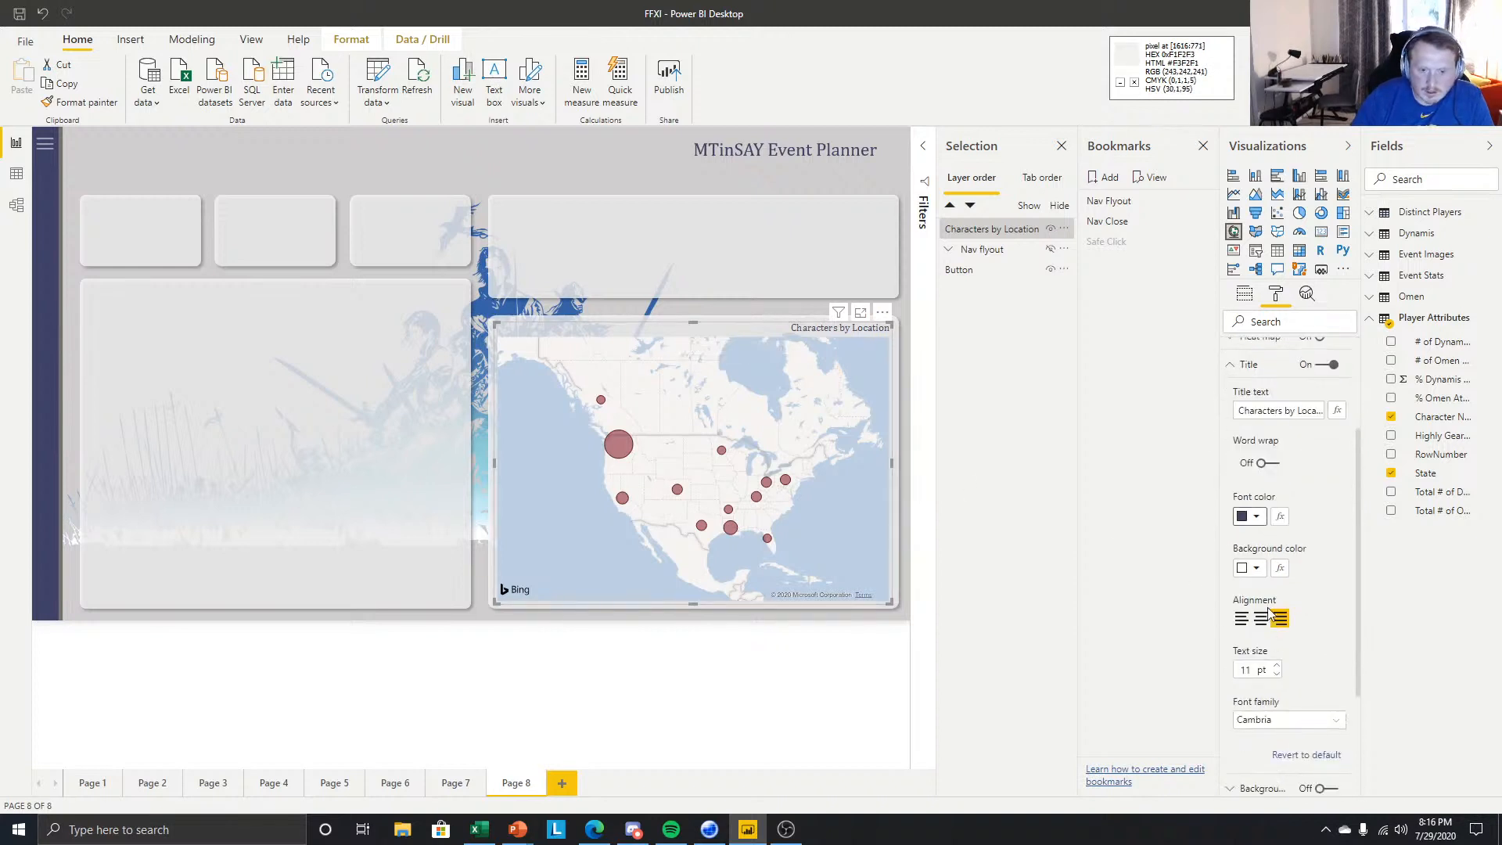
{"action": "left_click", "coordinate": [1276, 666]}
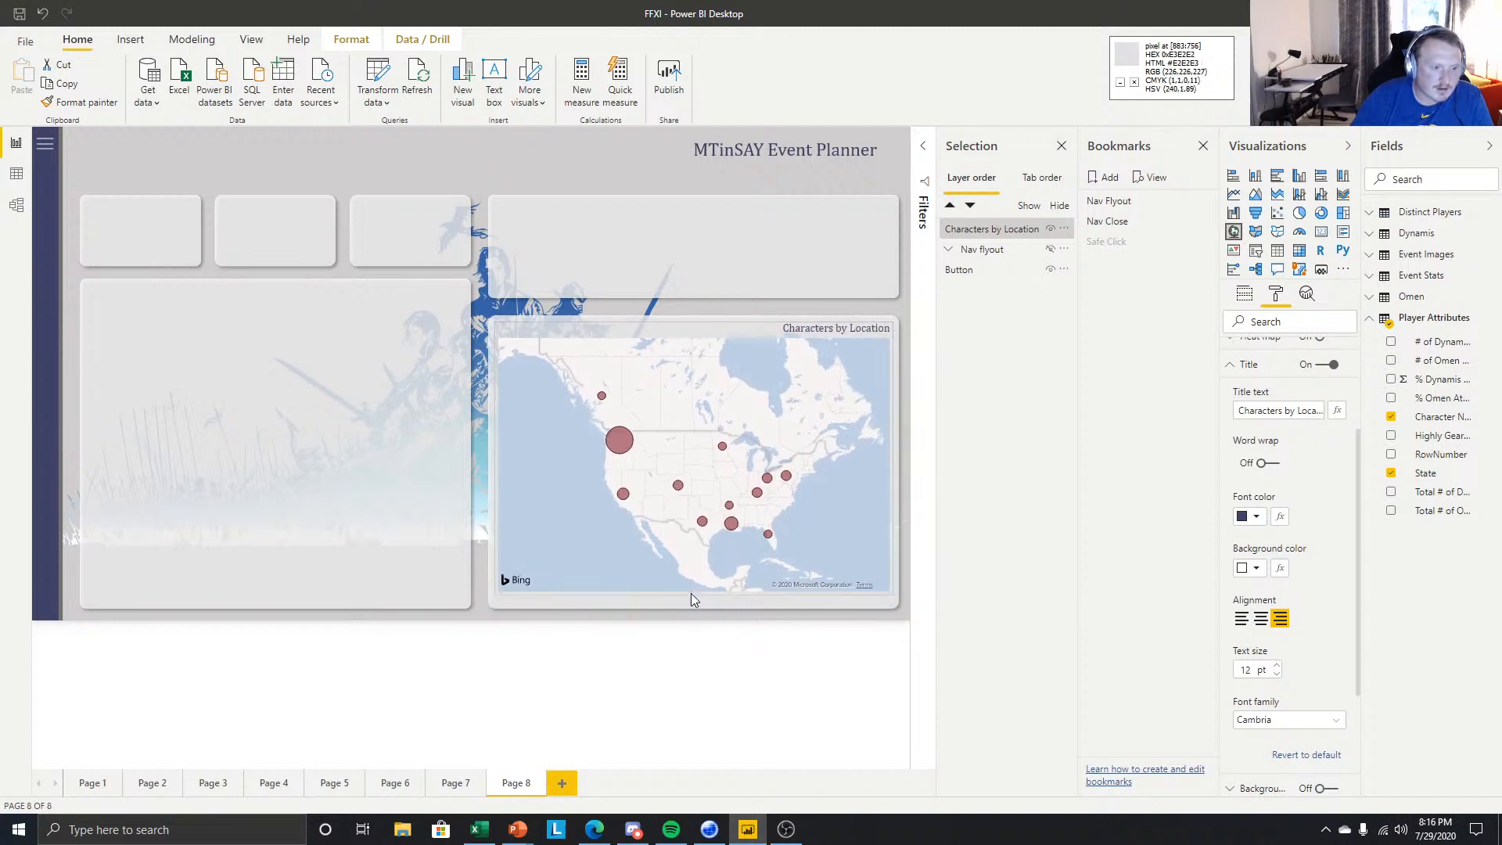
{"action": "left_click", "coordinate": [714, 662]}
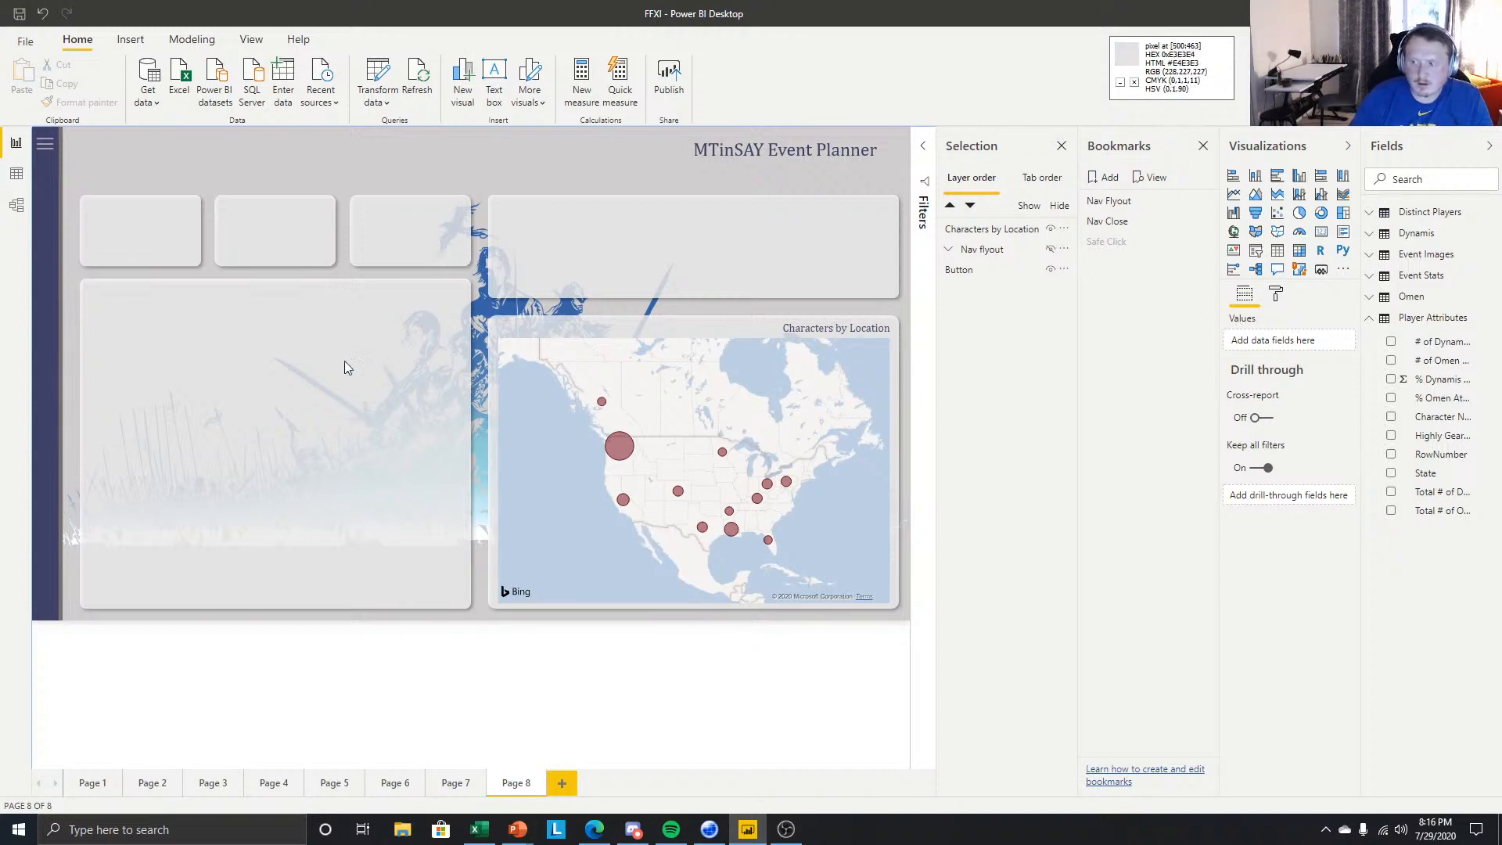
- Change the map's style theme to Grayscale and deselect the map
{"action": "left_click", "coordinate": [604, 328]}
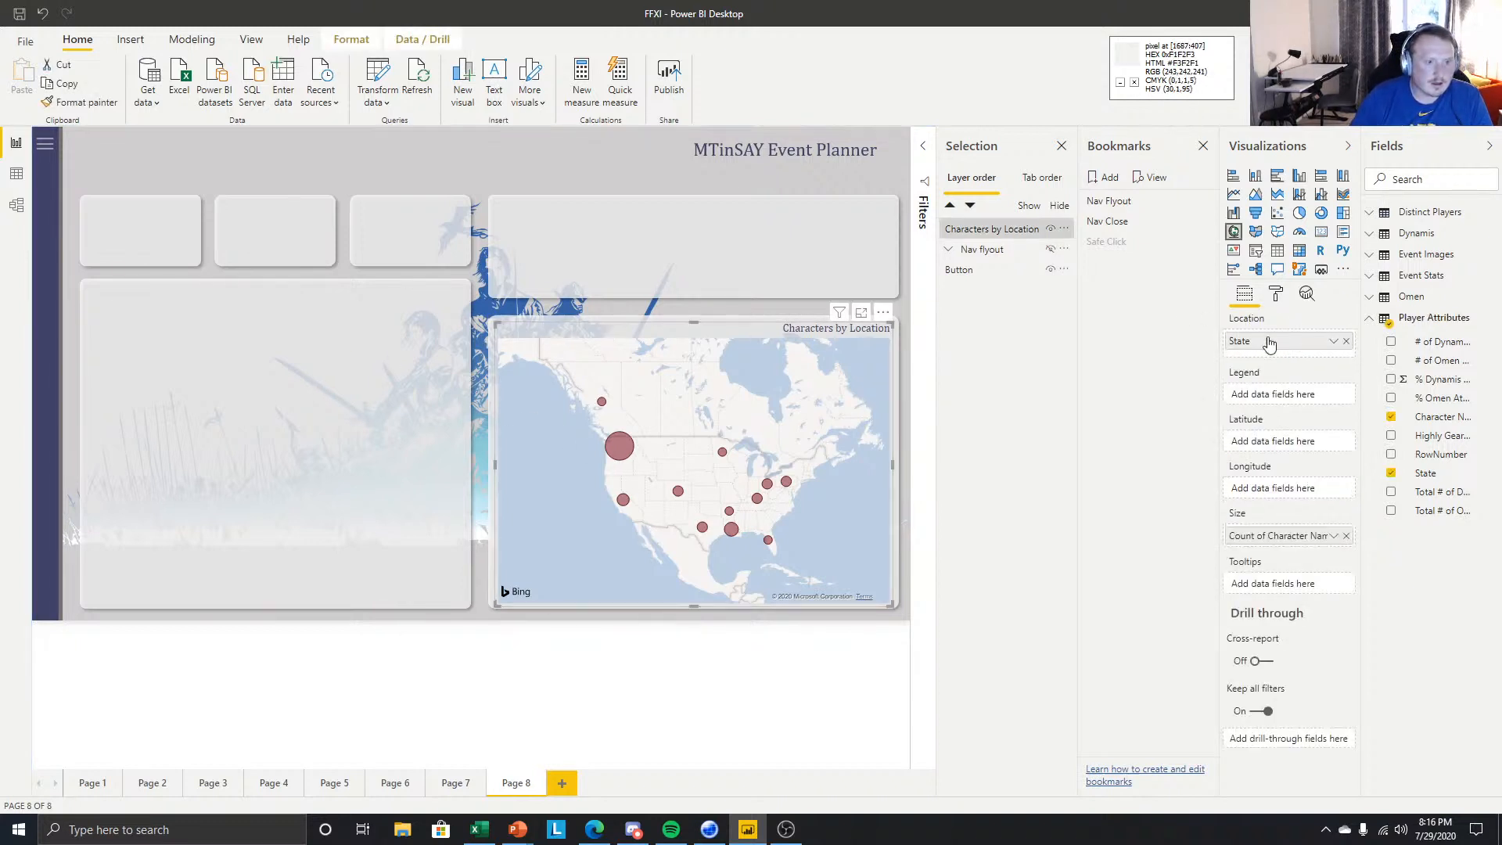
{"action": "left_click", "coordinate": [1279, 299]}
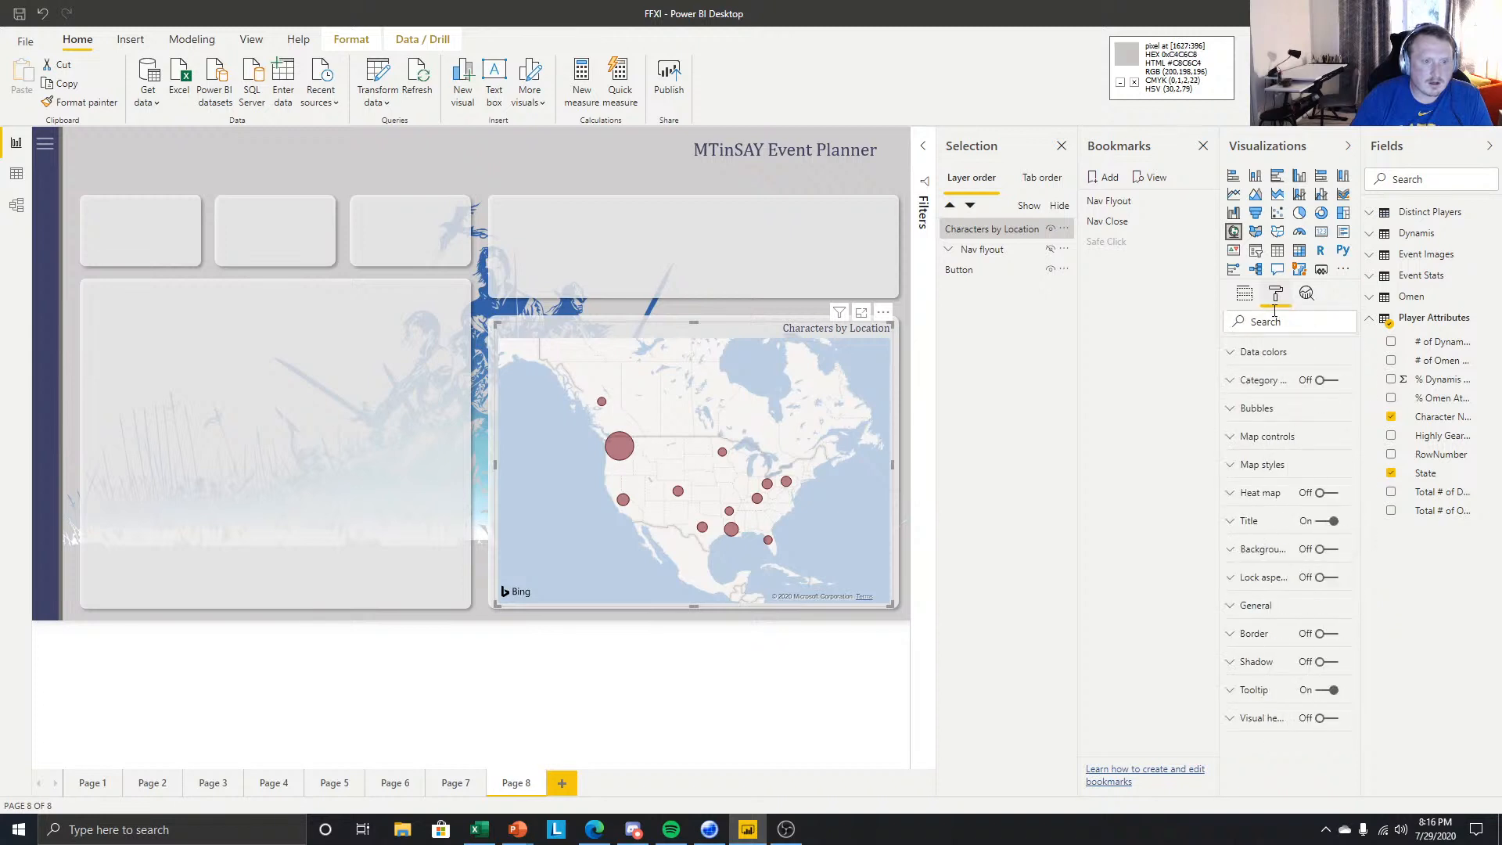
{"action": "left_click", "coordinate": [1256, 465]}
{"action": "left_click", "coordinate": [1311, 511]}
{"action": "left_click", "coordinate": [1279, 588]}
{"action": "left_click", "coordinate": [652, 717]}
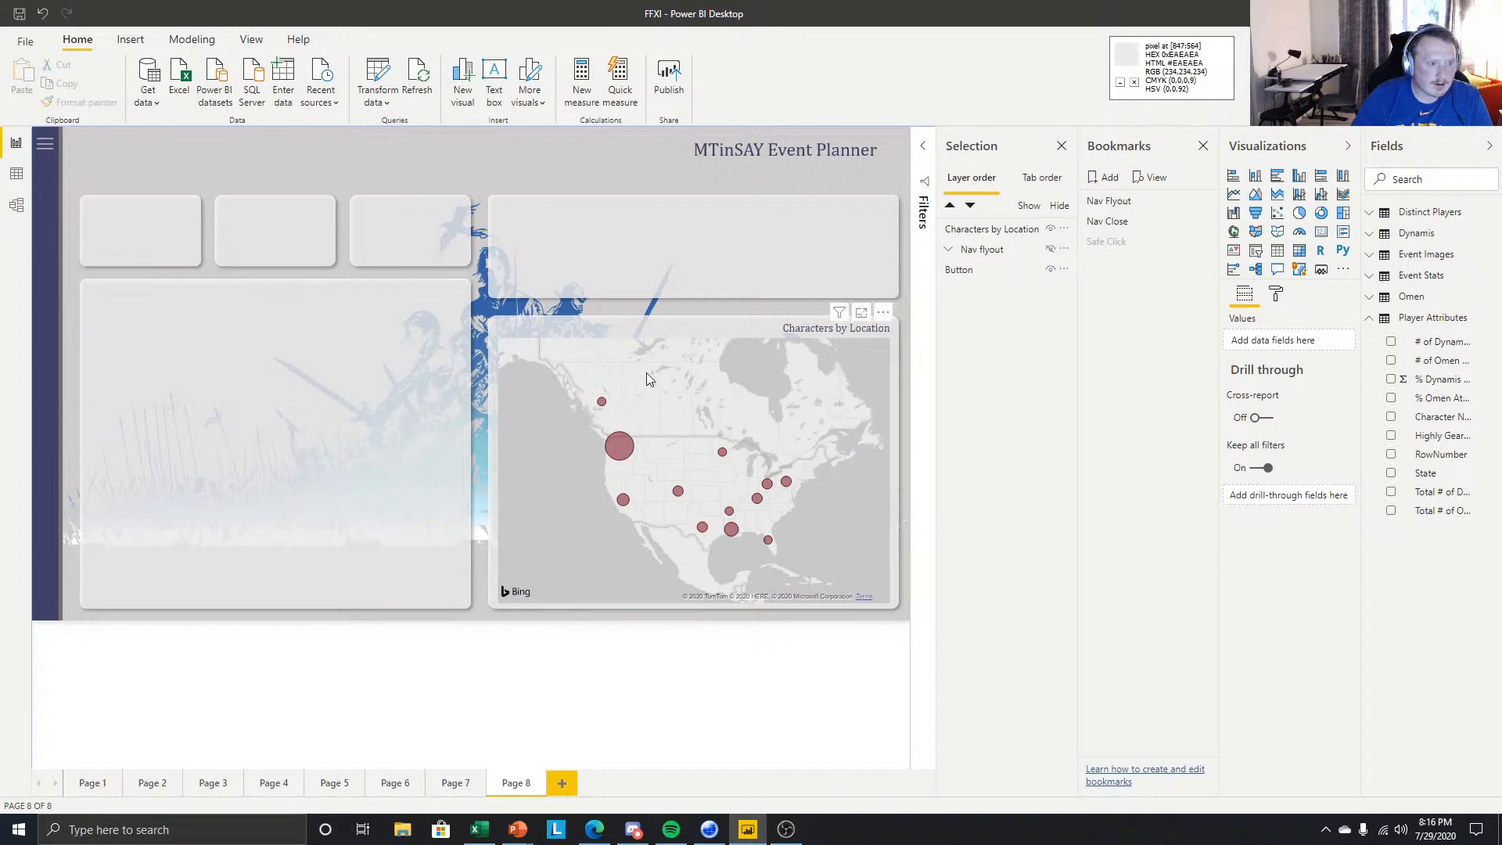
- Try the Aerial, Dark and Light themes on the map and switch it back to Grayscale
{"action": "left_click", "coordinate": [644, 336]}
{"action": "left_click", "coordinate": [1282, 295]}
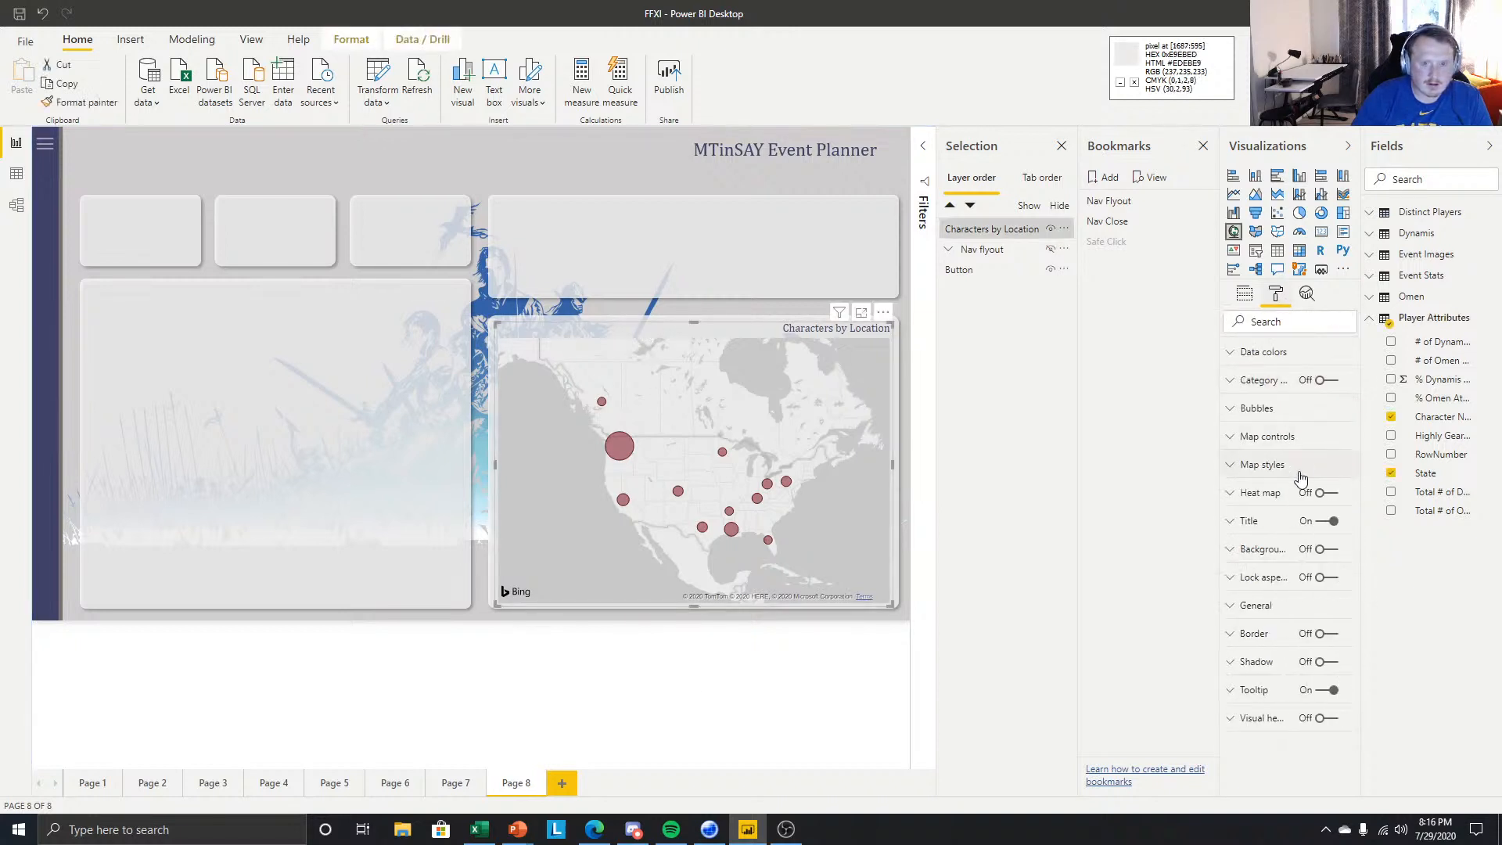
{"action": "left_click", "coordinate": [1263, 437]}
{"action": "left_click", "coordinate": [1262, 438]}
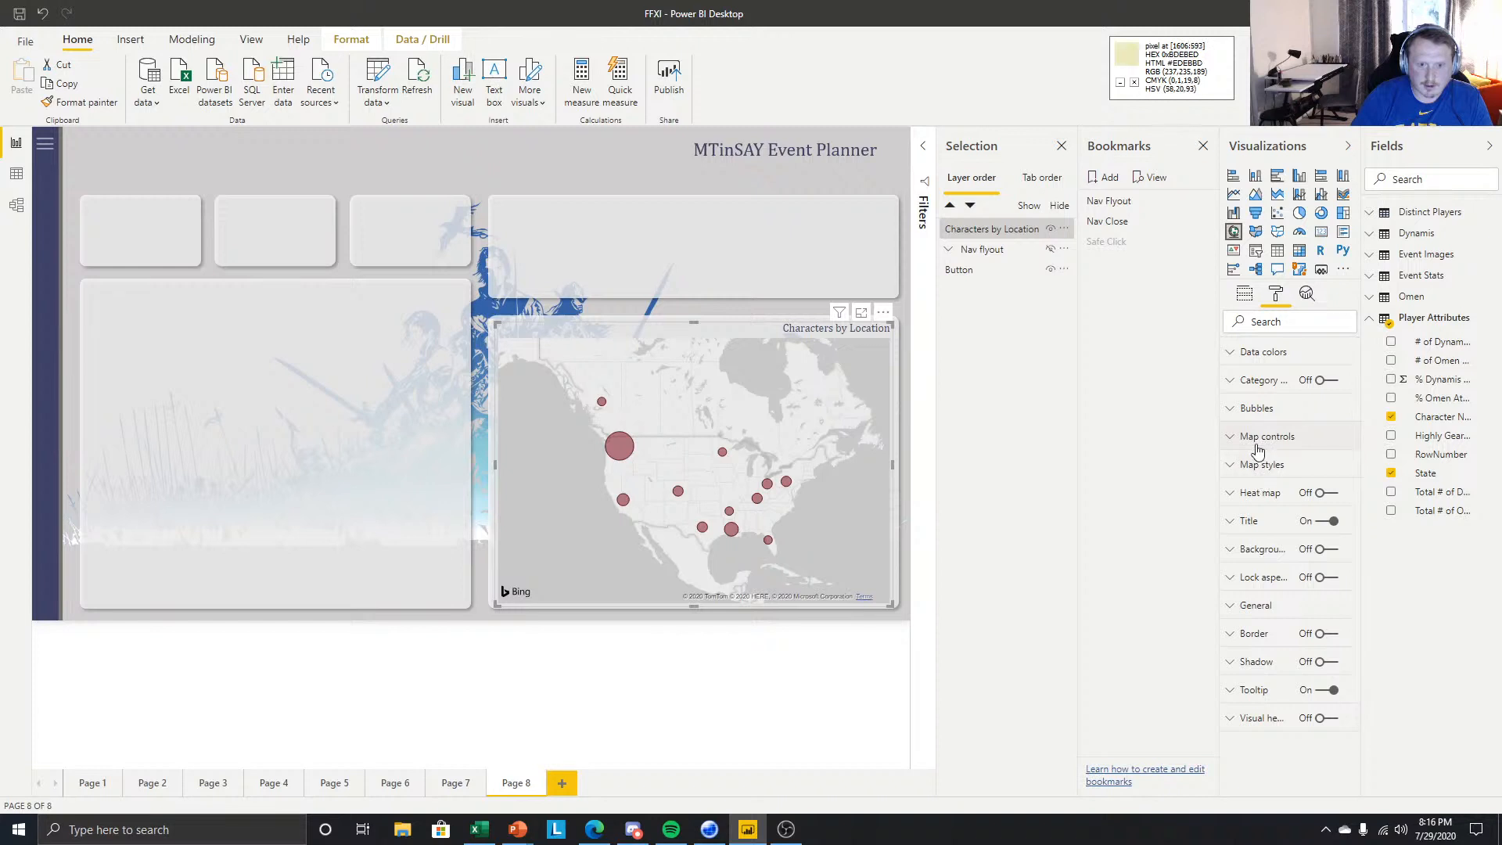
{"action": "left_click", "coordinate": [1261, 465]}
{"action": "left_click", "coordinate": [1281, 514]}
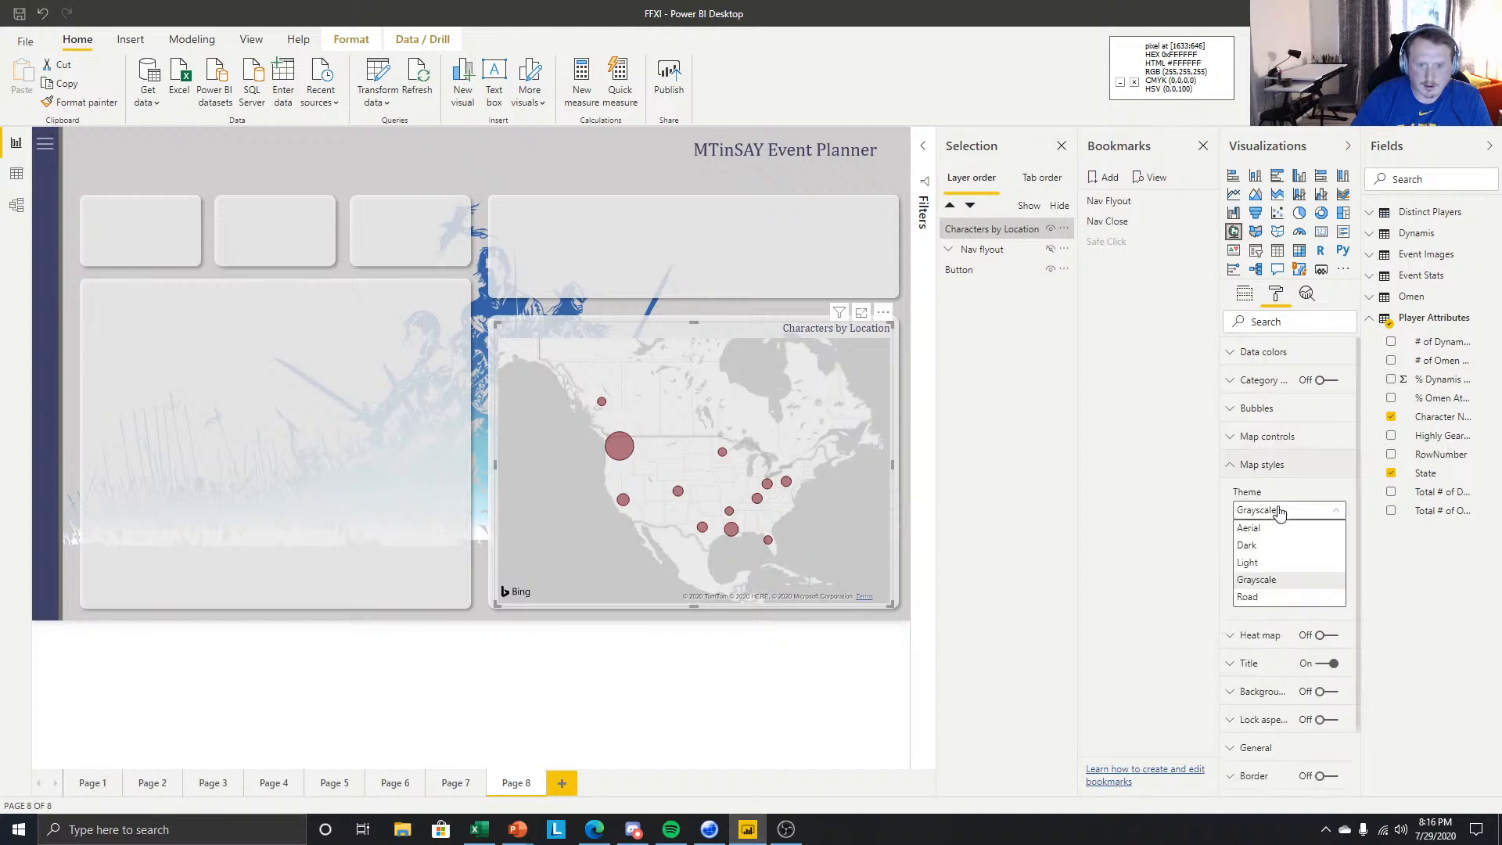
{"action": "left_click", "coordinate": [1269, 530]}
{"action": "left_click", "coordinate": [1288, 514]}
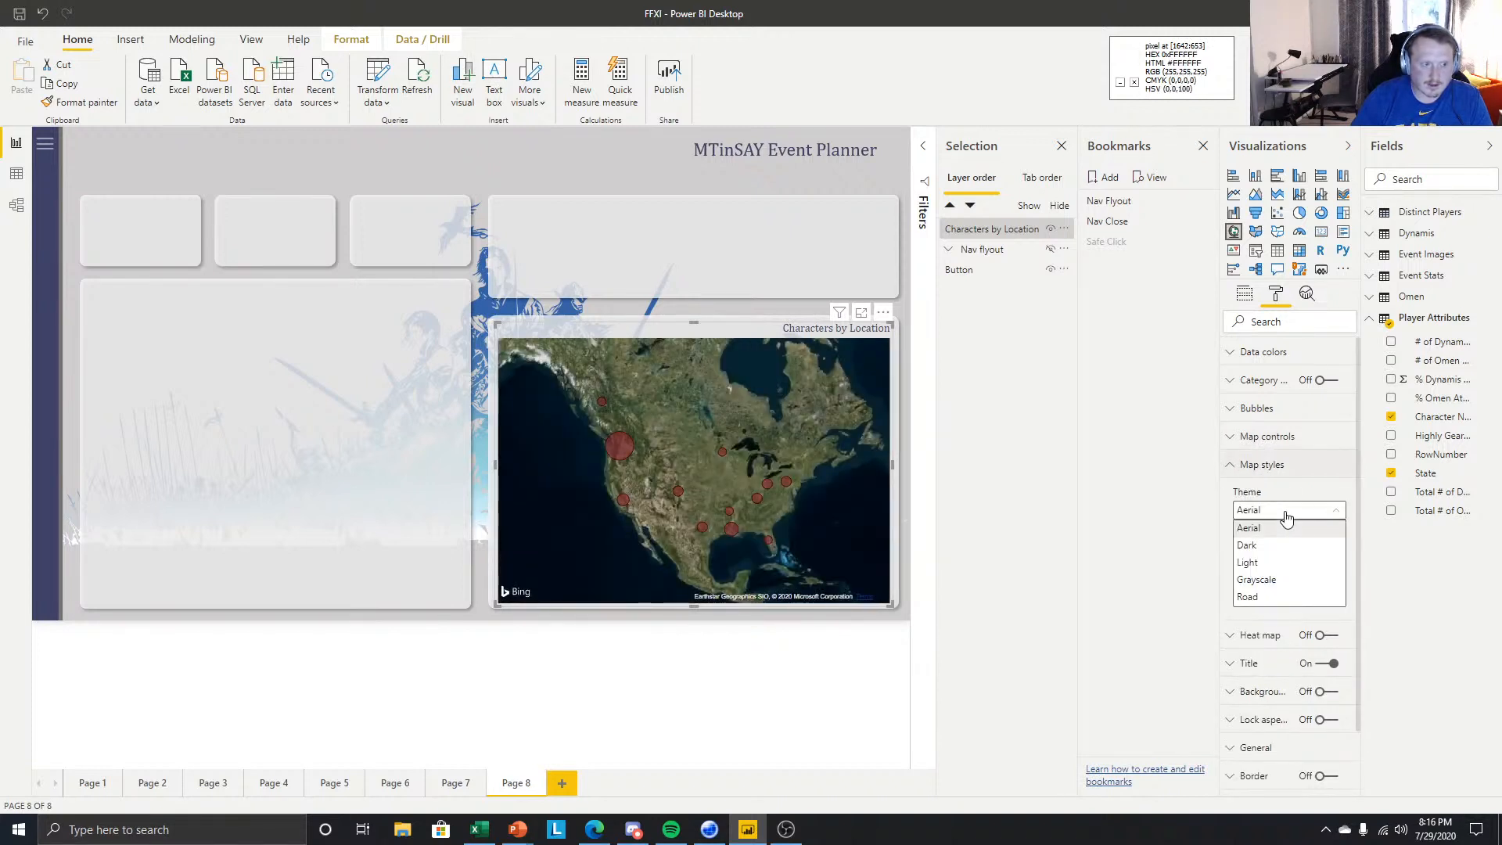
{"action": "left_click", "coordinate": [1273, 544]}
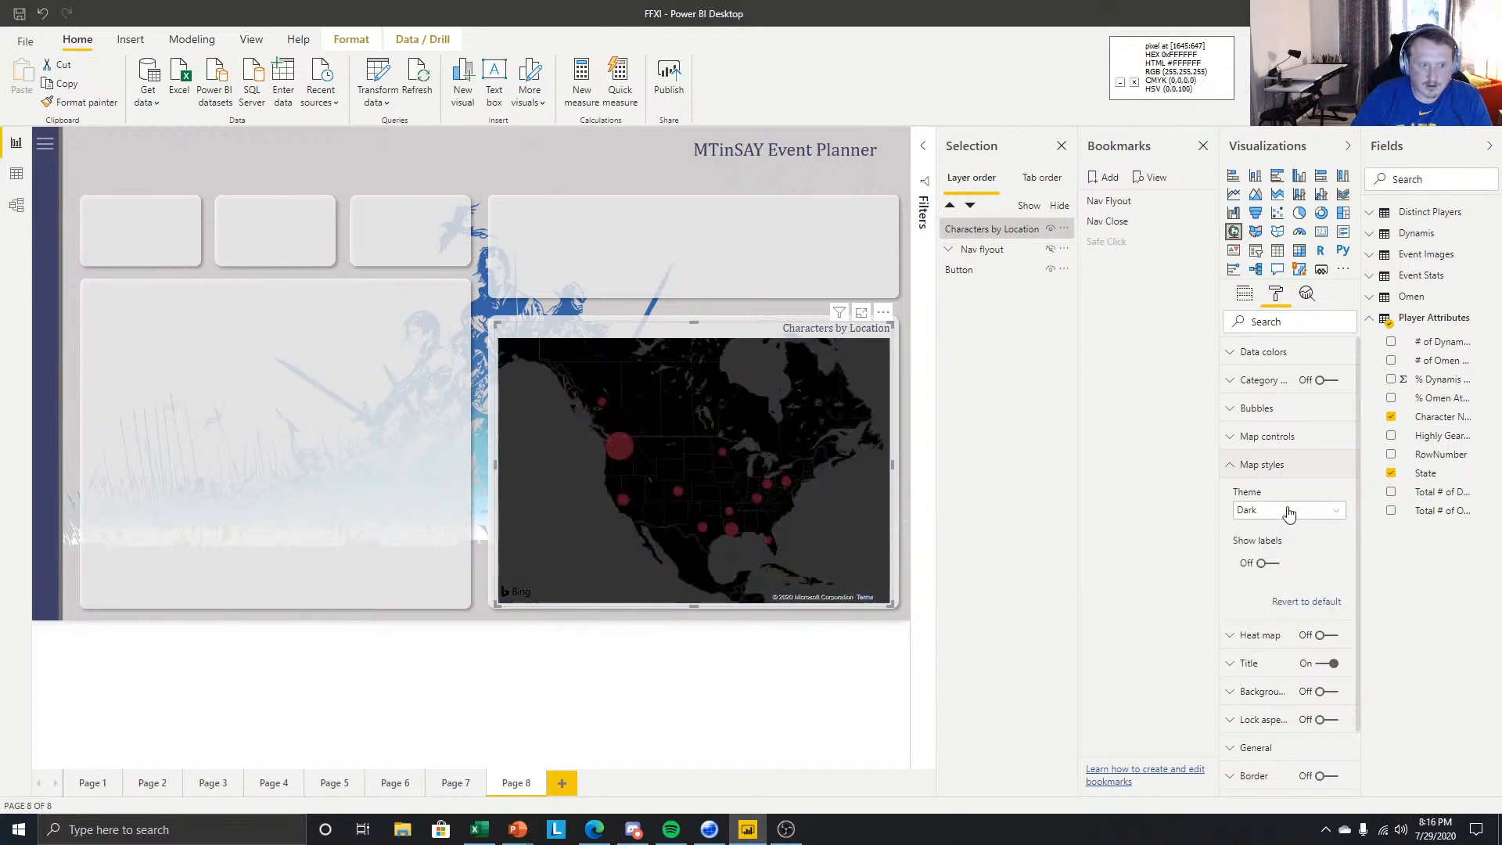
{"action": "left_click", "coordinate": [1288, 513]}
{"action": "left_click", "coordinate": [1264, 562]}
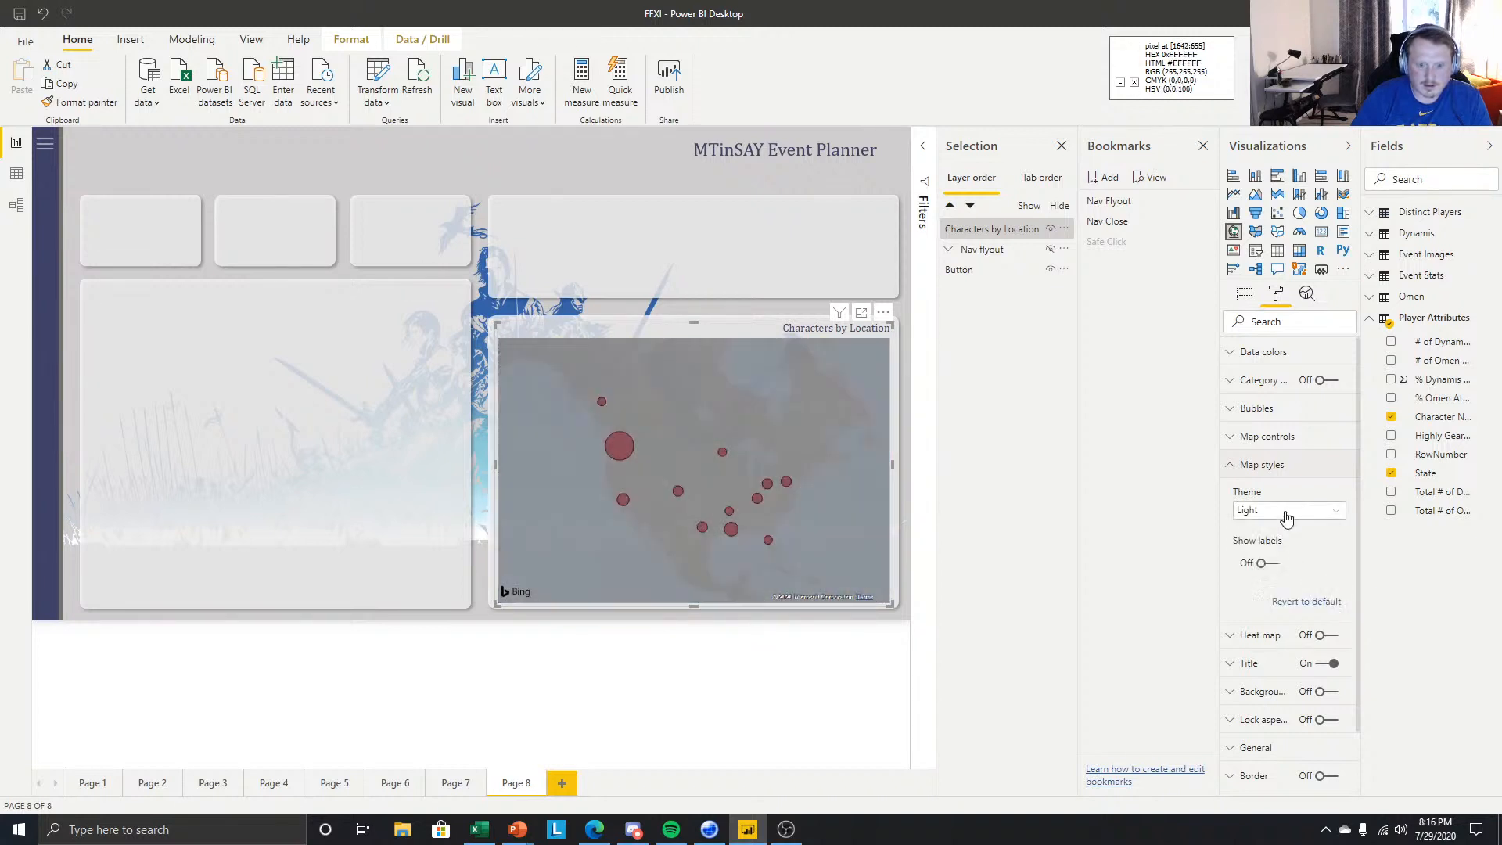
{"action": "left_click", "coordinate": [1287, 514]}
{"action": "left_click", "coordinate": [1265, 580]}
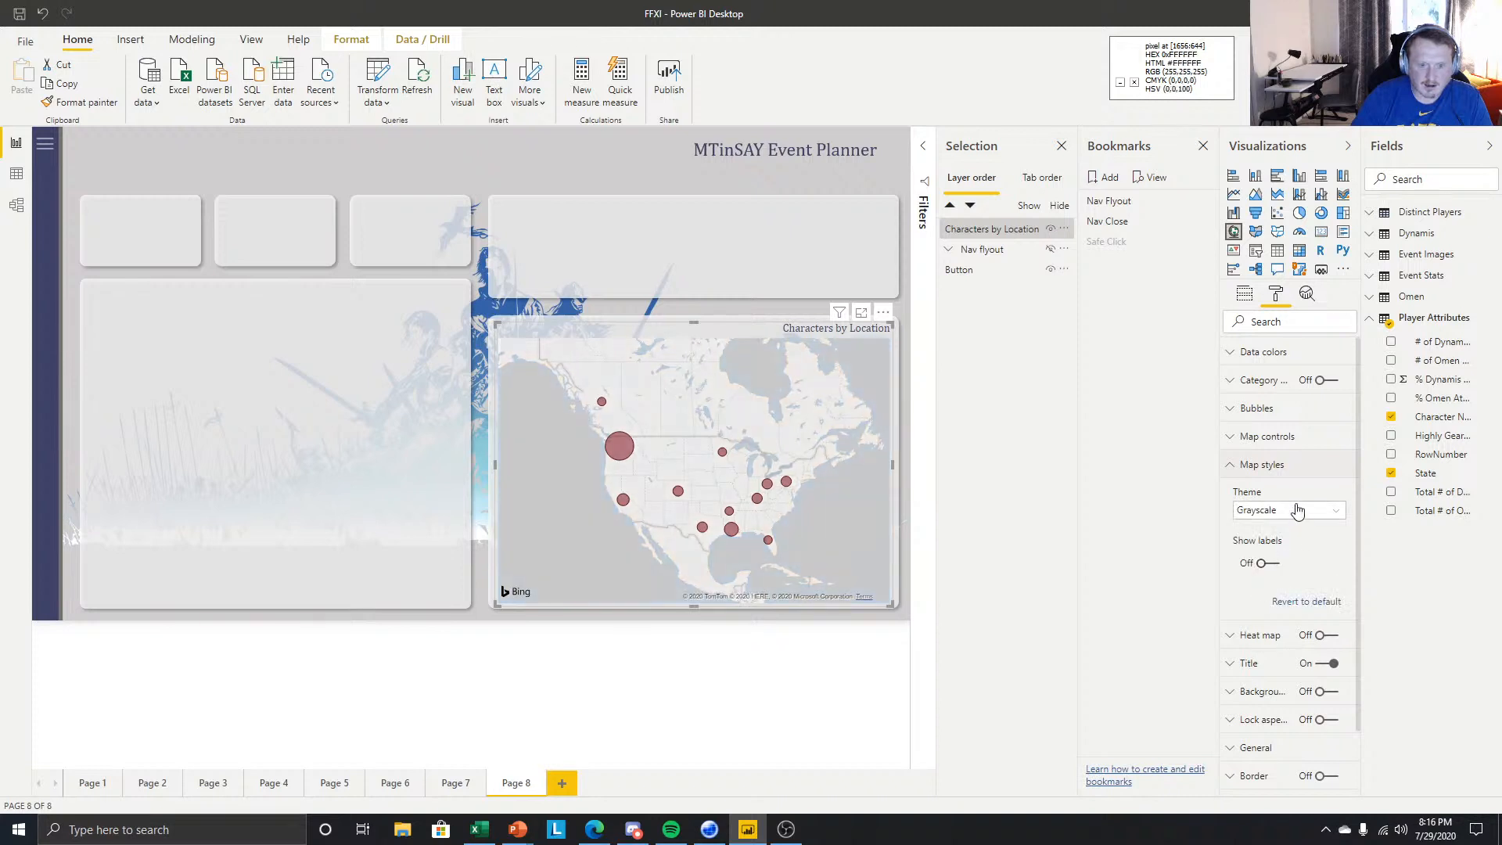
- Try the Road theme on the Characters by Location map and return it to Grayscale
{"action": "left_click", "coordinate": [1298, 510]}
{"action": "left_click", "coordinate": [1278, 597]}
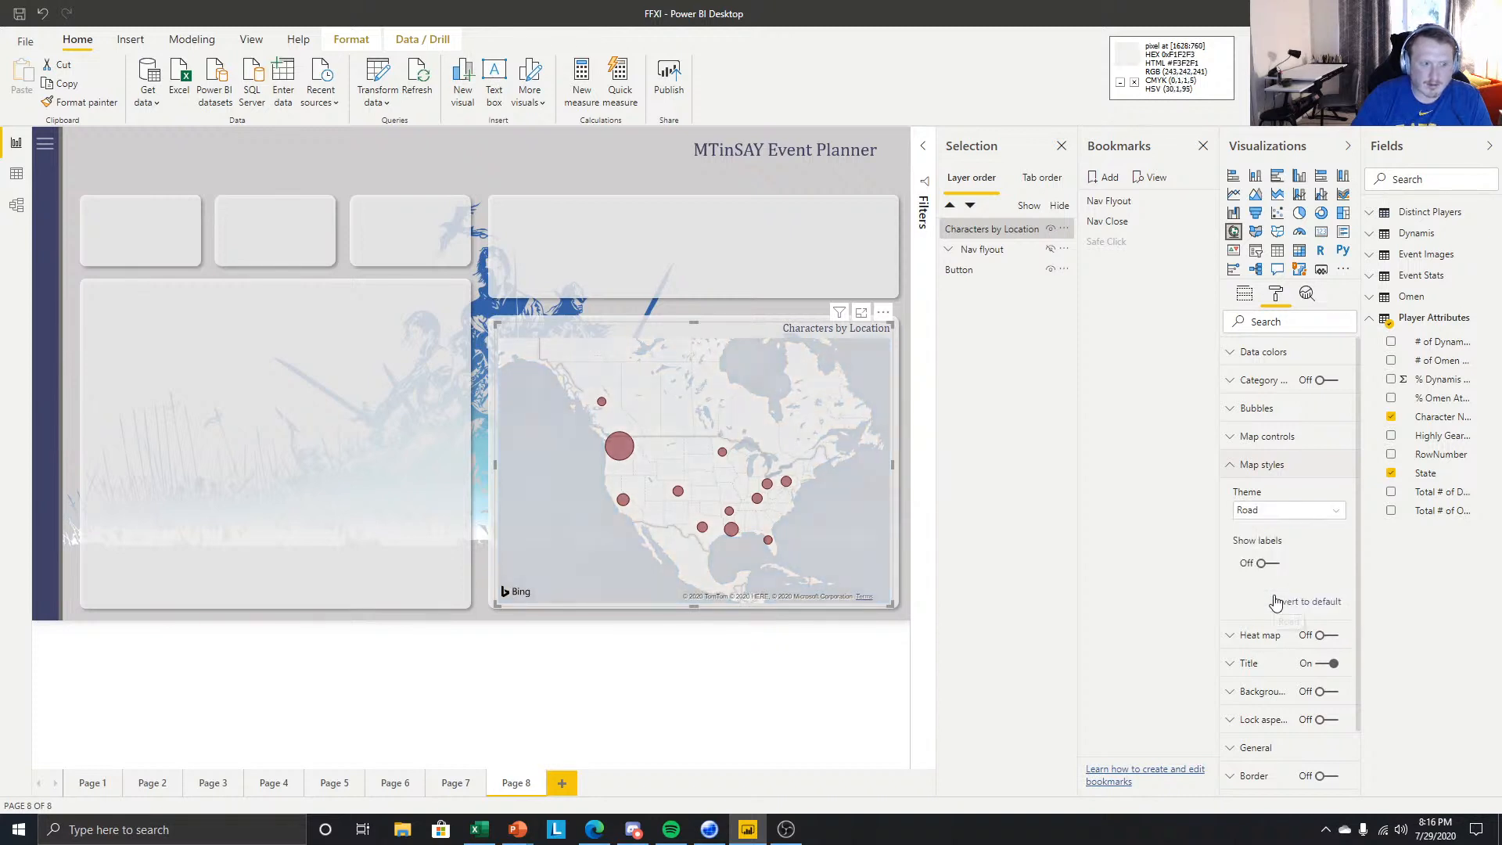
{"action": "left_click", "coordinate": [1290, 510]}
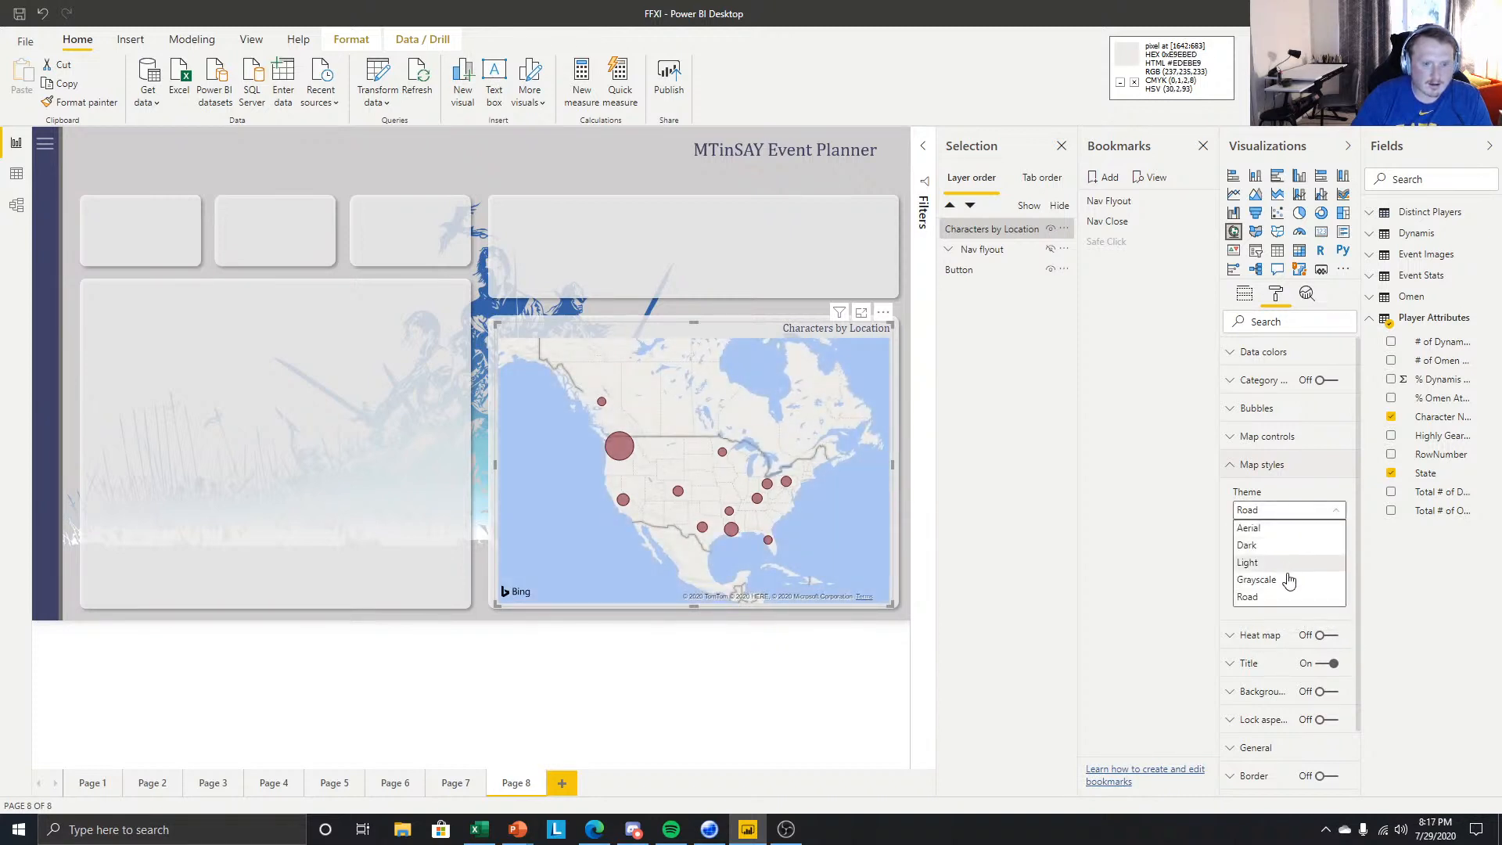
{"action": "left_click", "coordinate": [1265, 581]}
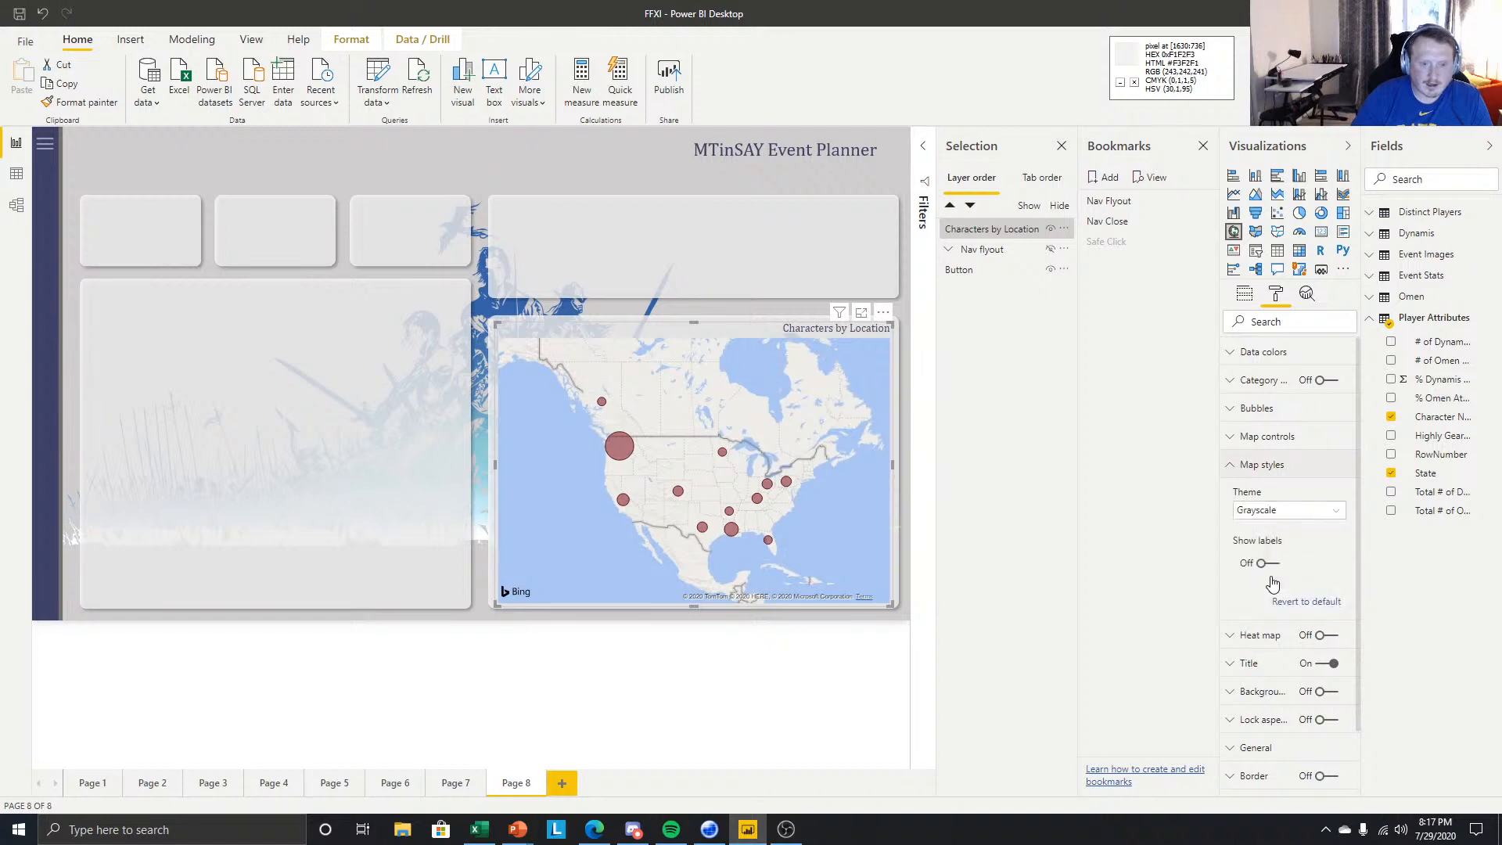
{"action": "left_click", "coordinate": [587, 678]}
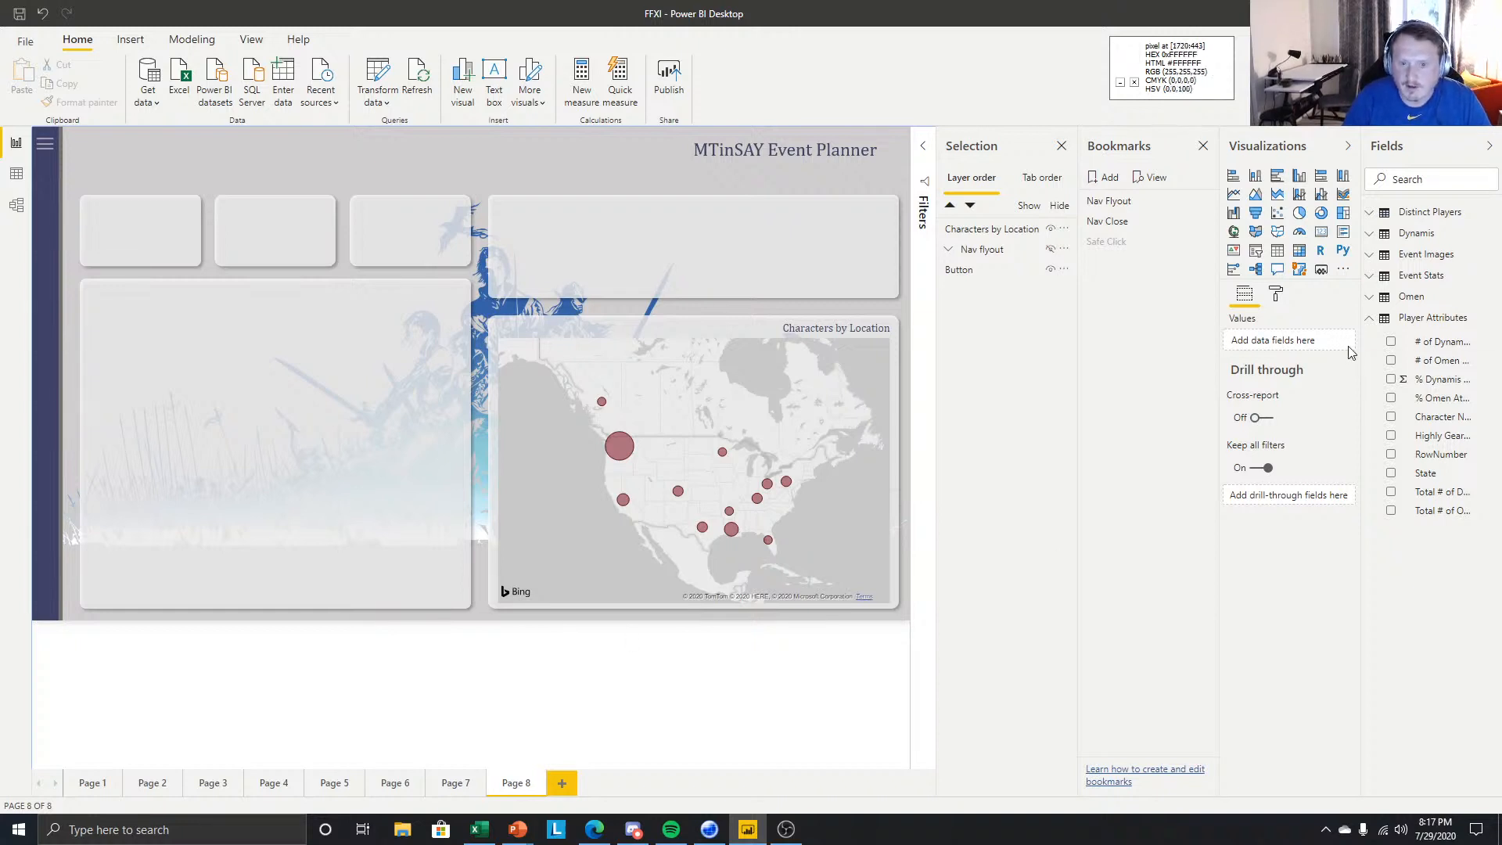
- Add a matrix inside the large empty panel with Character Name from Player Attributes as its rows
{"action": "left_click_drag", "start_coordinate": [1360, 356], "coordinate": [1309, 356]}
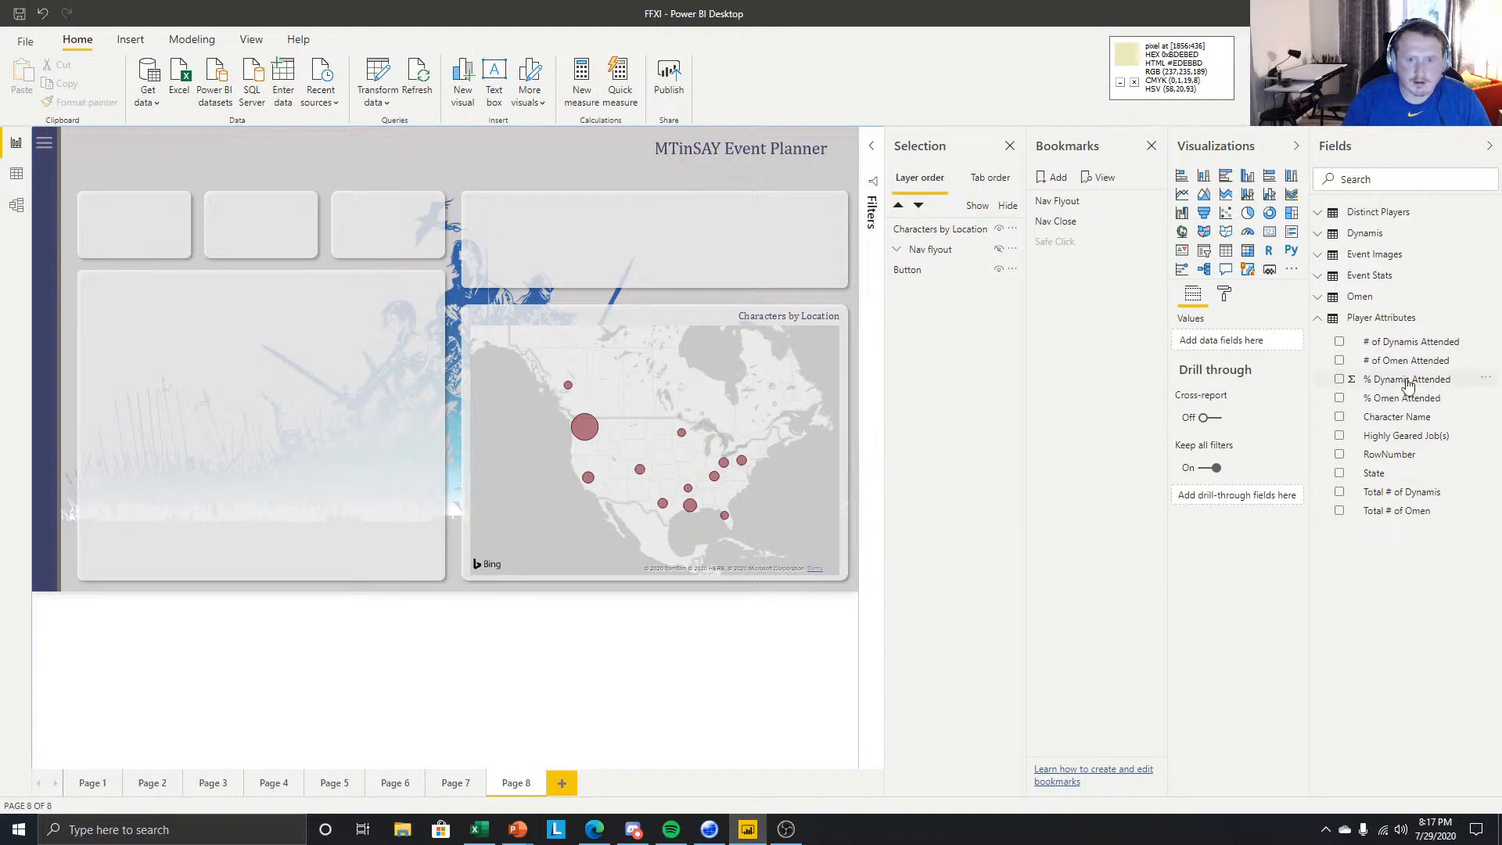
{"action": "left_click_drag", "start_coordinate": [1397, 417], "coordinate": [170, 382]}
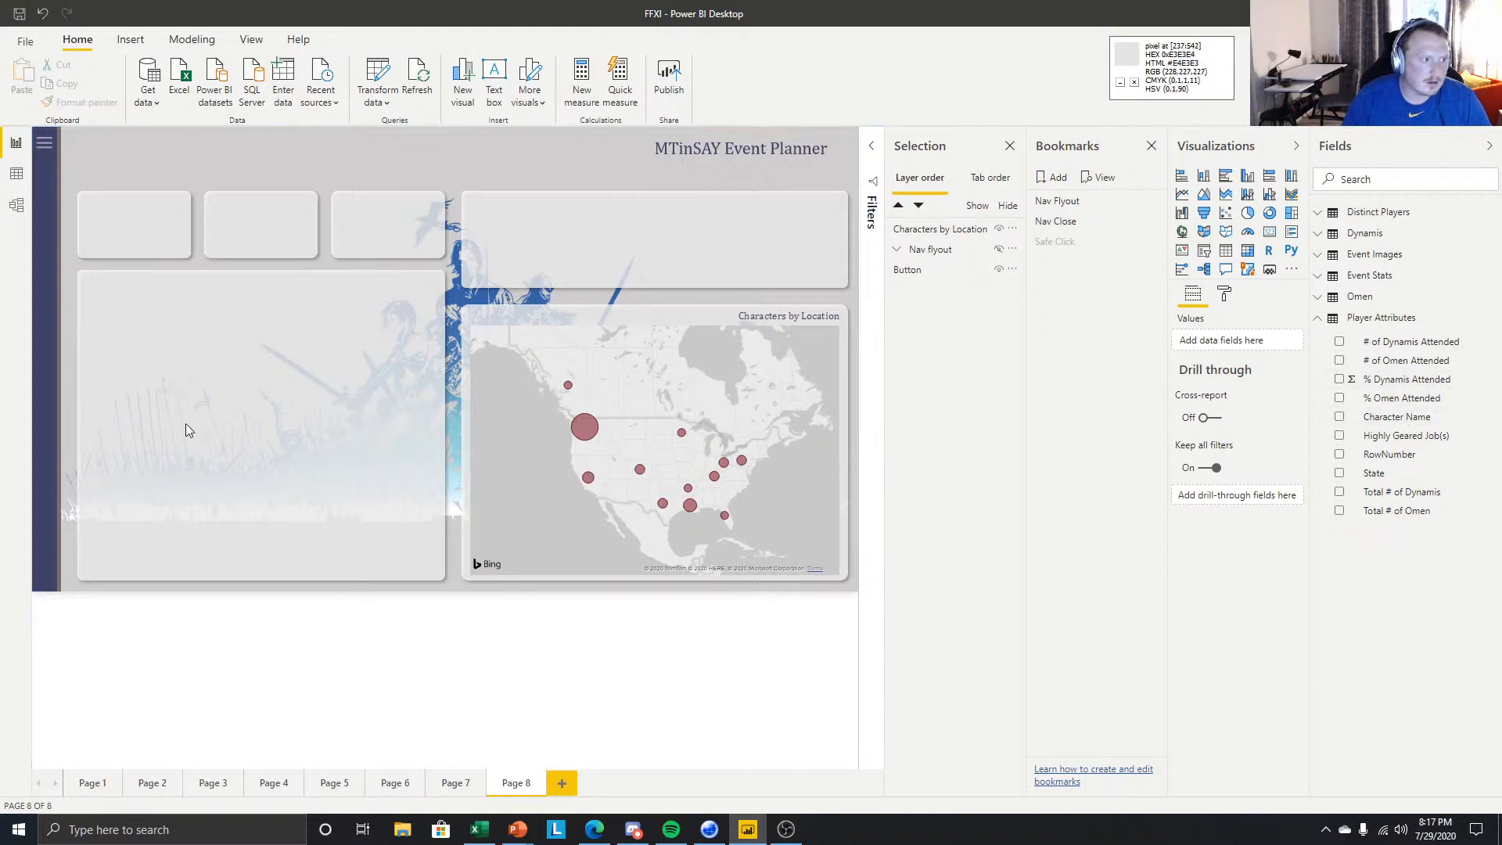
{"action": "left_click_drag", "start_coordinate": [1448, 426], "coordinate": [289, 348]}
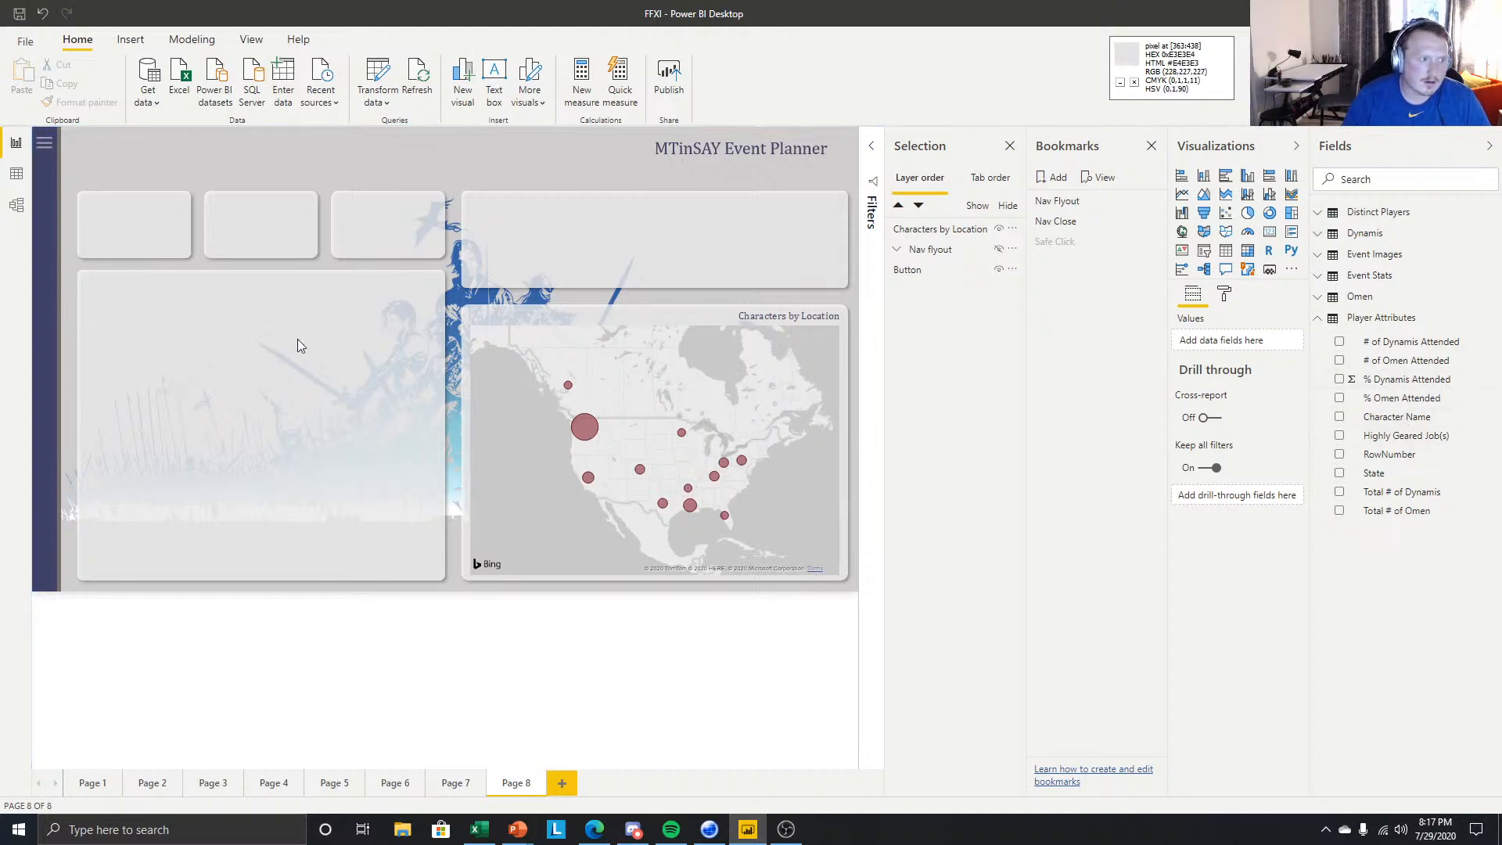
{"action": "left_click_drag", "start_coordinate": [1343, 422], "coordinate": [460, 224]}
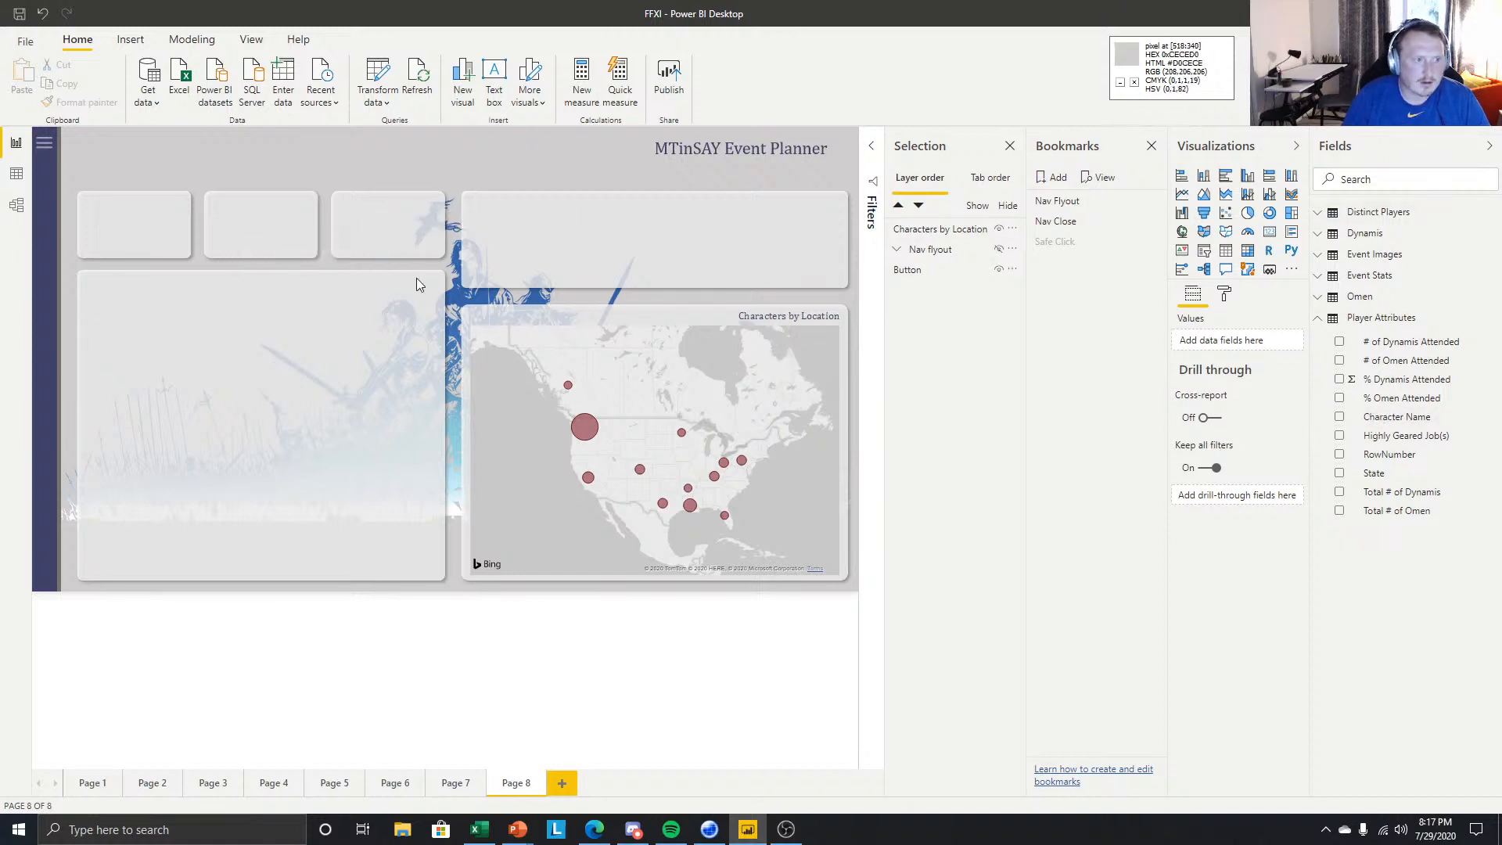
{"action": "left_click", "coordinate": [1249, 252]}
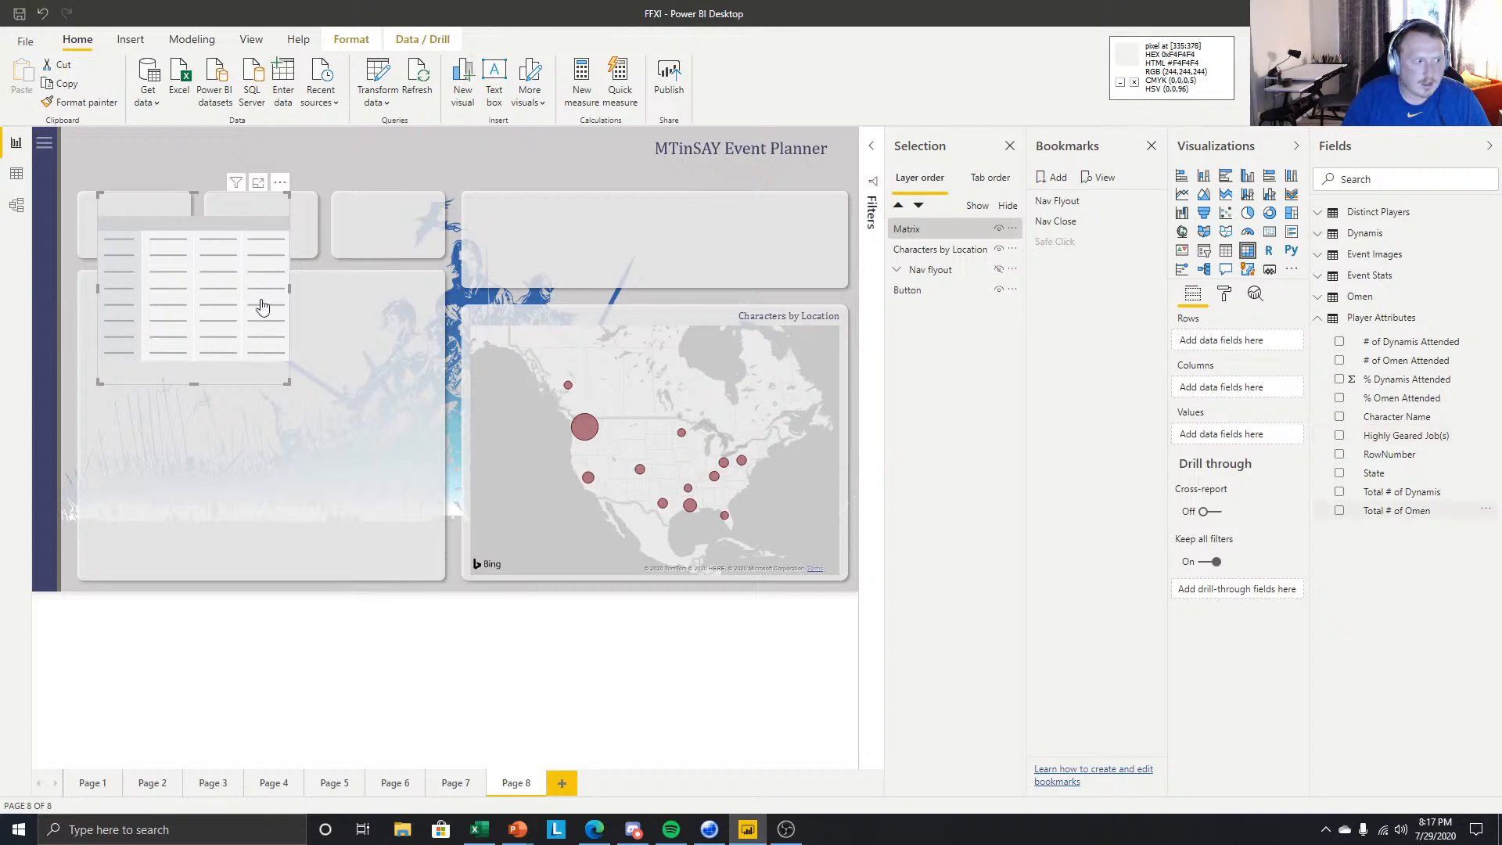
{"action": "left_click_drag", "start_coordinate": [263, 296], "coordinate": [263, 377]}
{"action": "left_click_drag", "start_coordinate": [1384, 424], "coordinate": [1235, 354]}
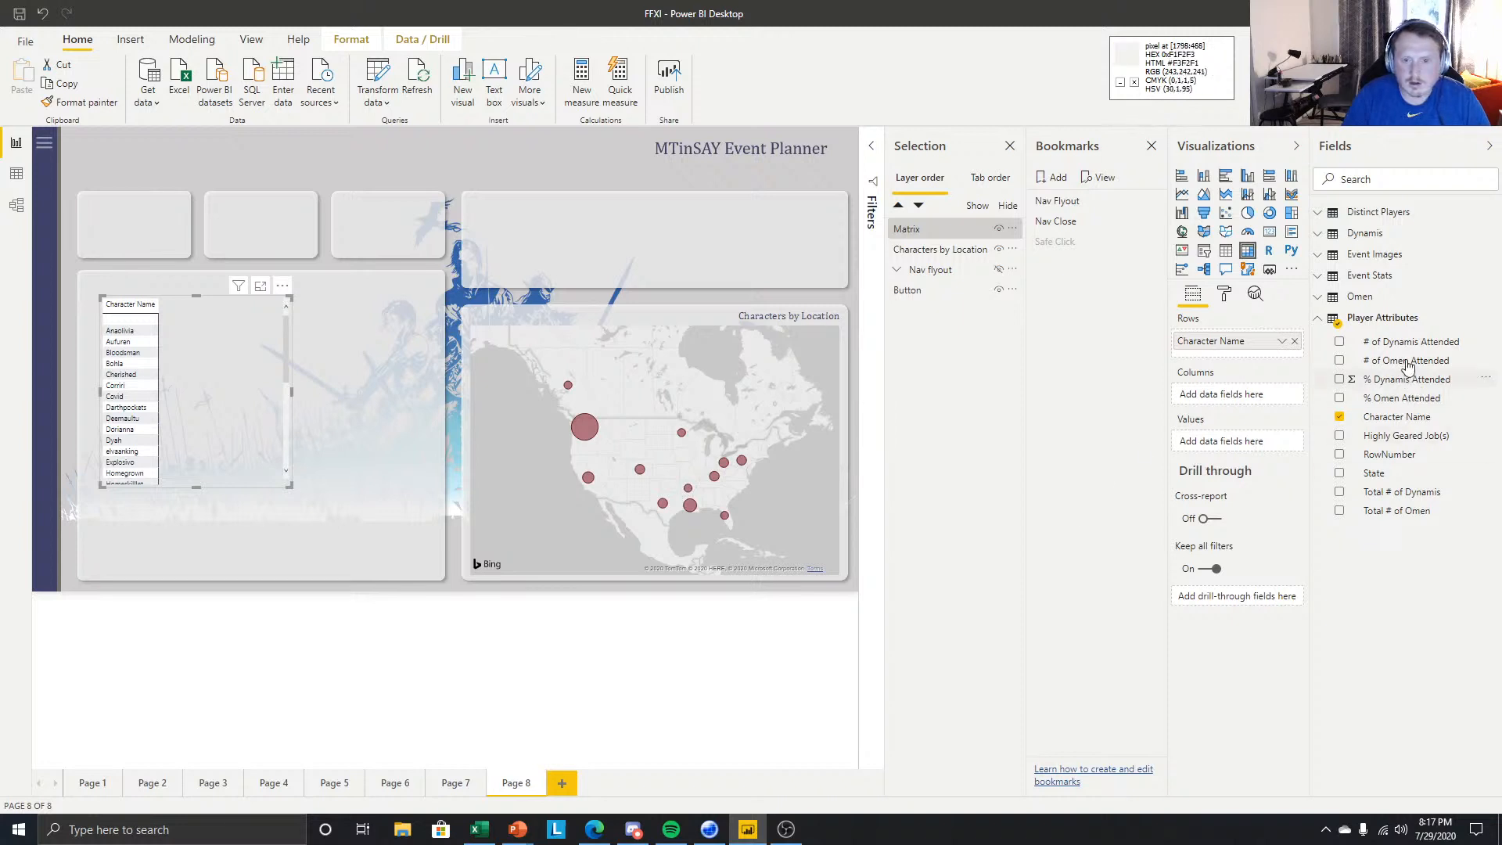
- Try adding the Omen field from the Omen table to the matrix rows and remove it again
{"action": "left_click", "coordinate": [1319, 317]}
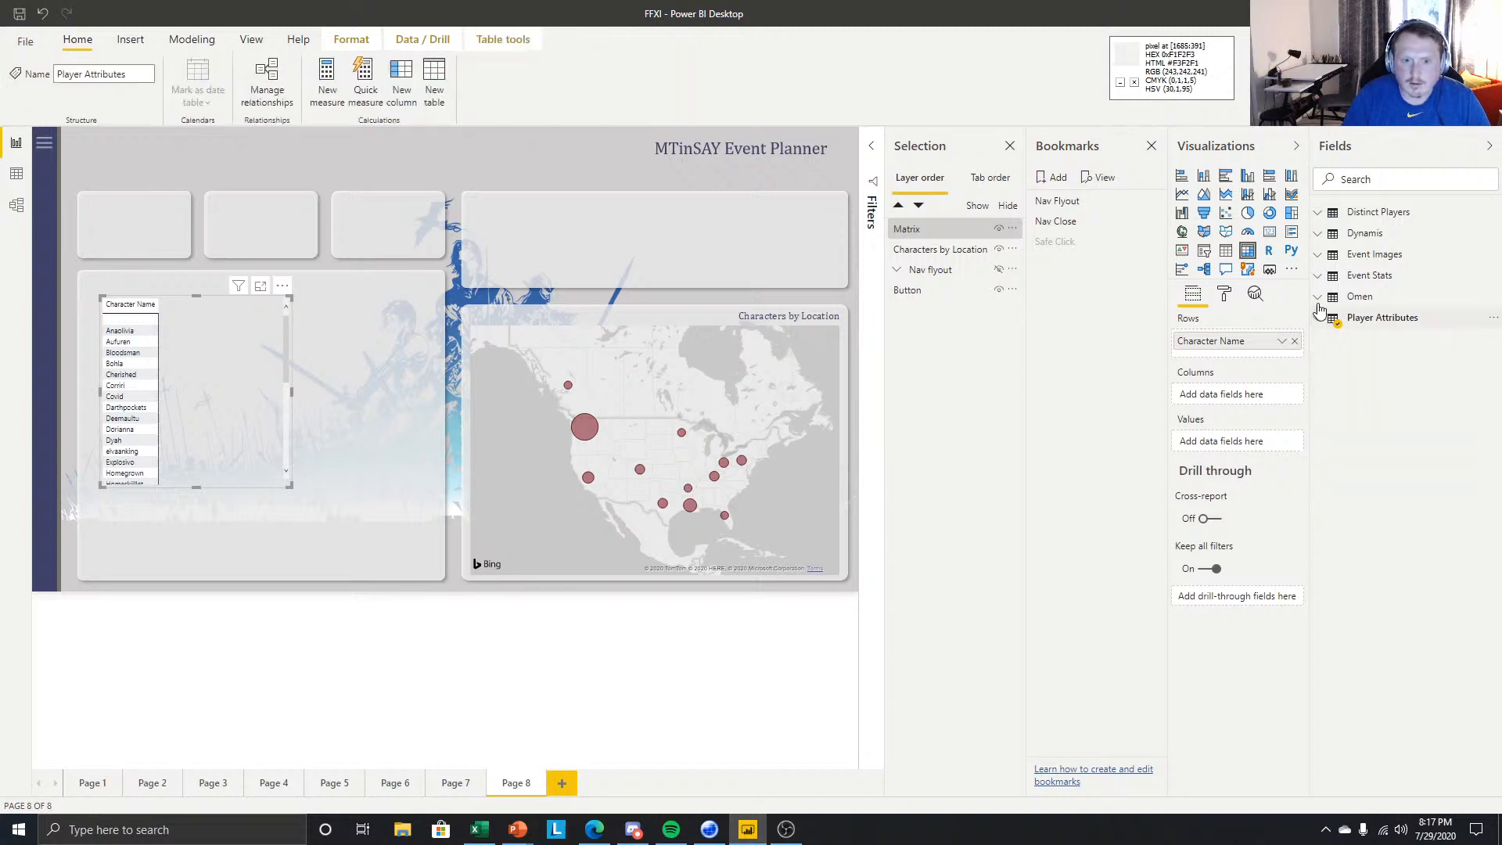
{"action": "left_click", "coordinate": [1319, 297]}
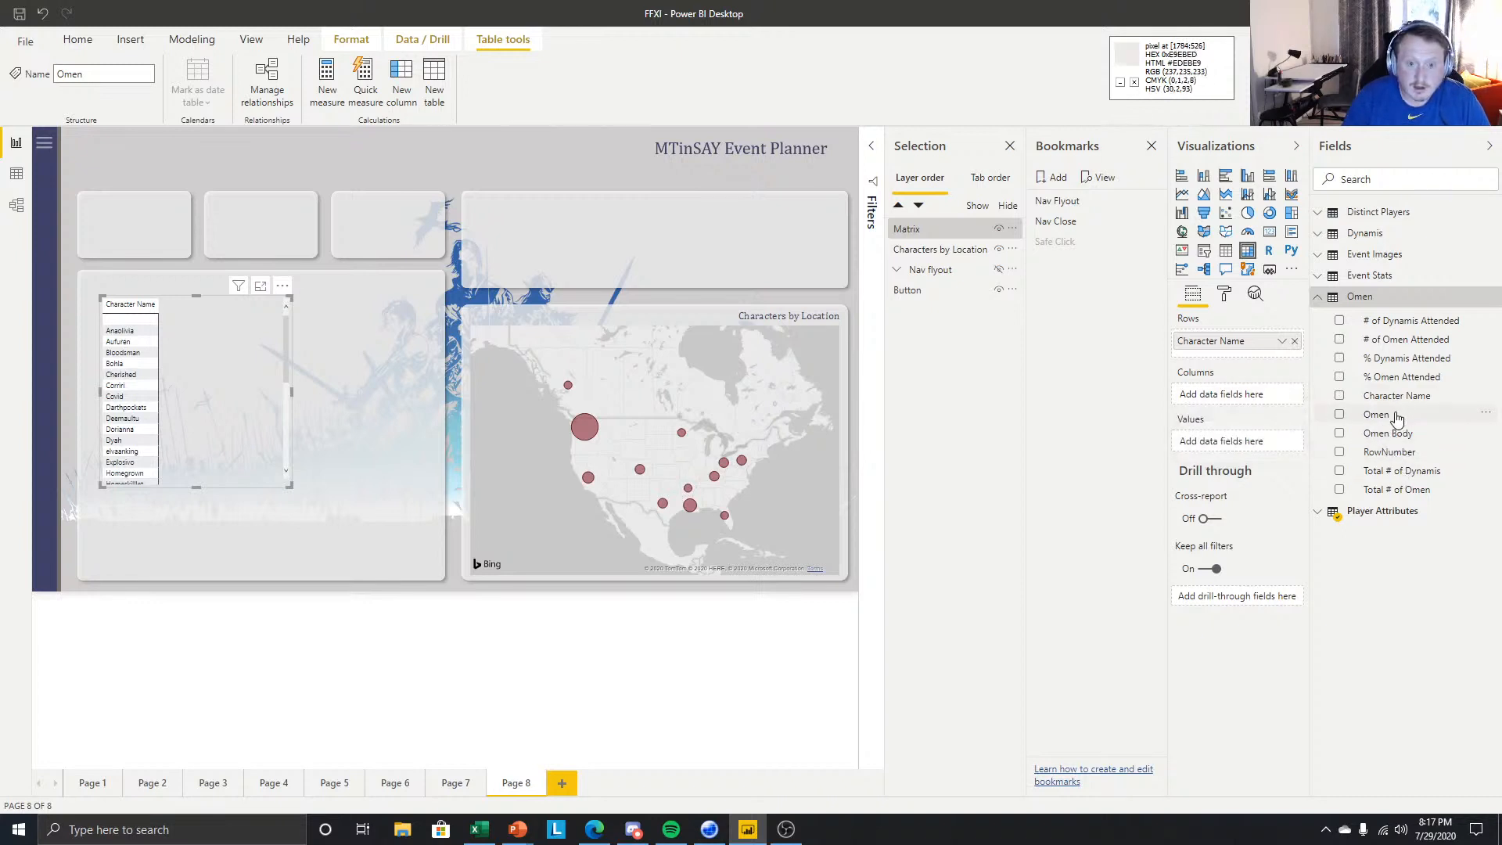
{"action": "left_click_drag", "start_coordinate": [1391, 415], "coordinate": [1421, 442]}
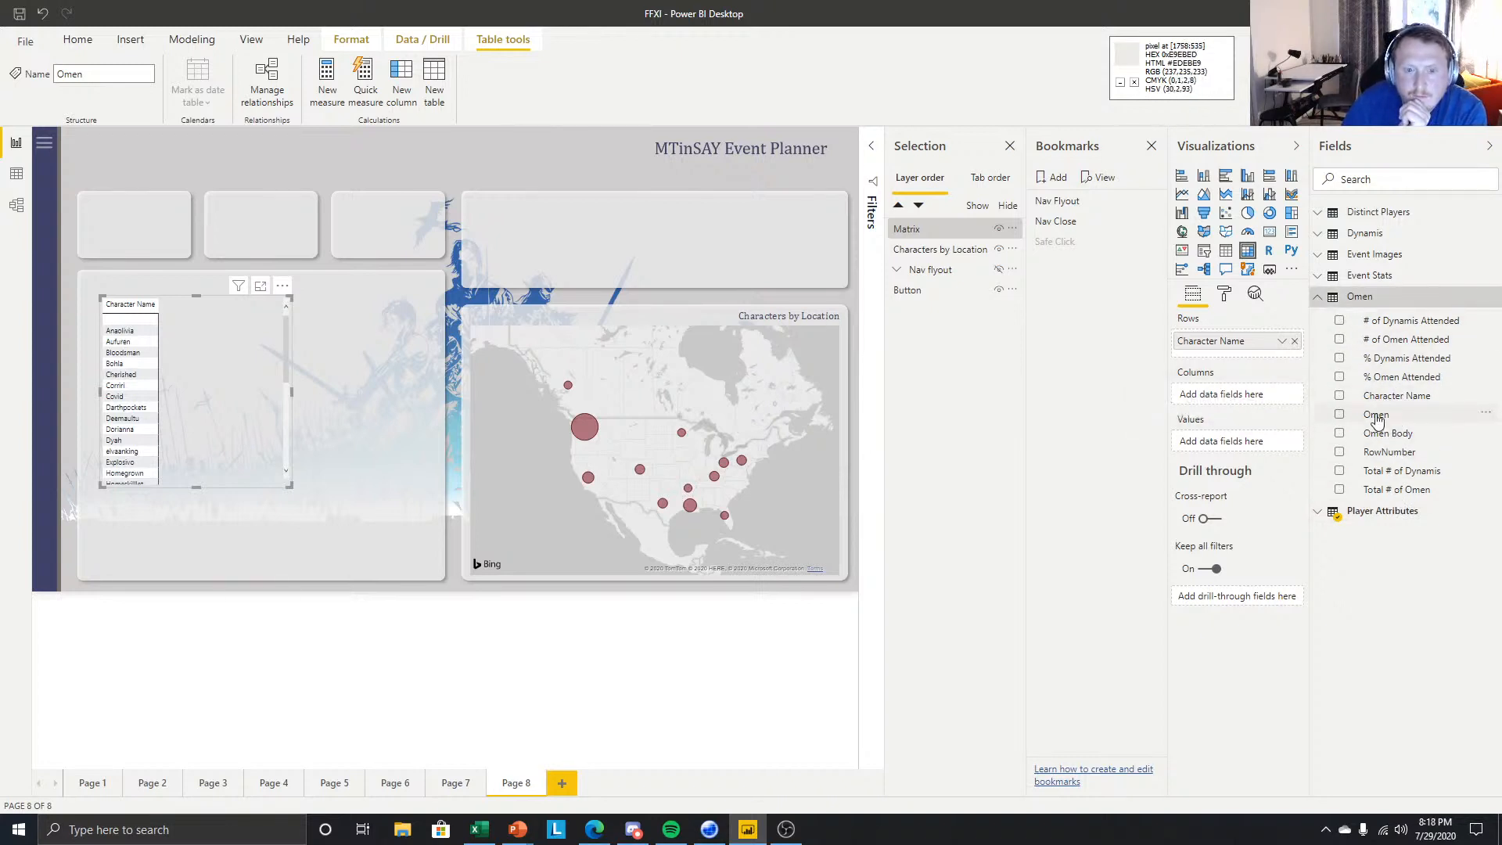
{"action": "left_click_drag", "start_coordinate": [1377, 420], "coordinate": [1228, 354]}
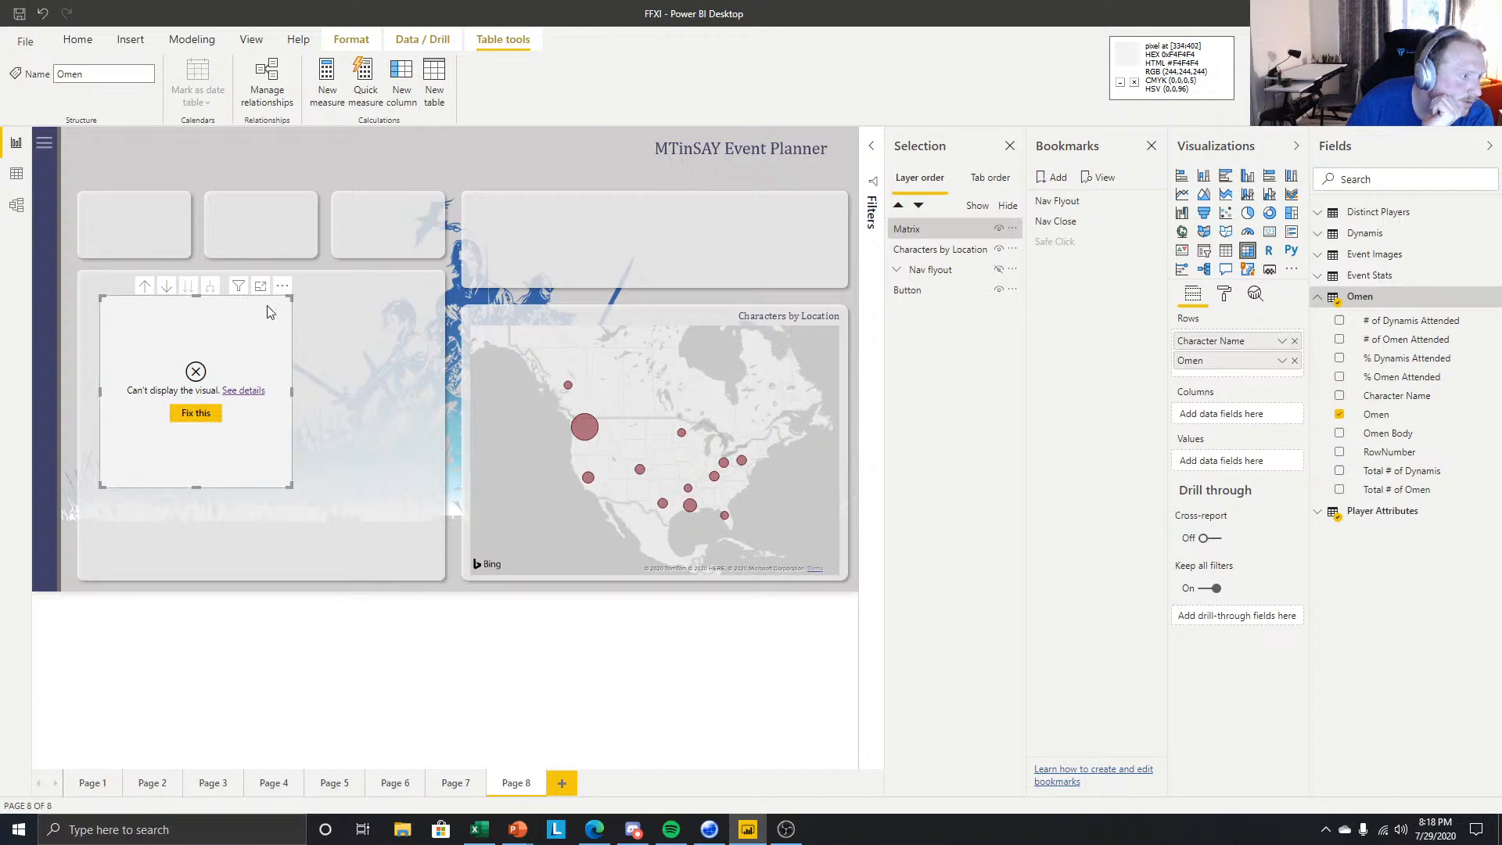
{"action": "left_click", "coordinate": [1344, 415]}
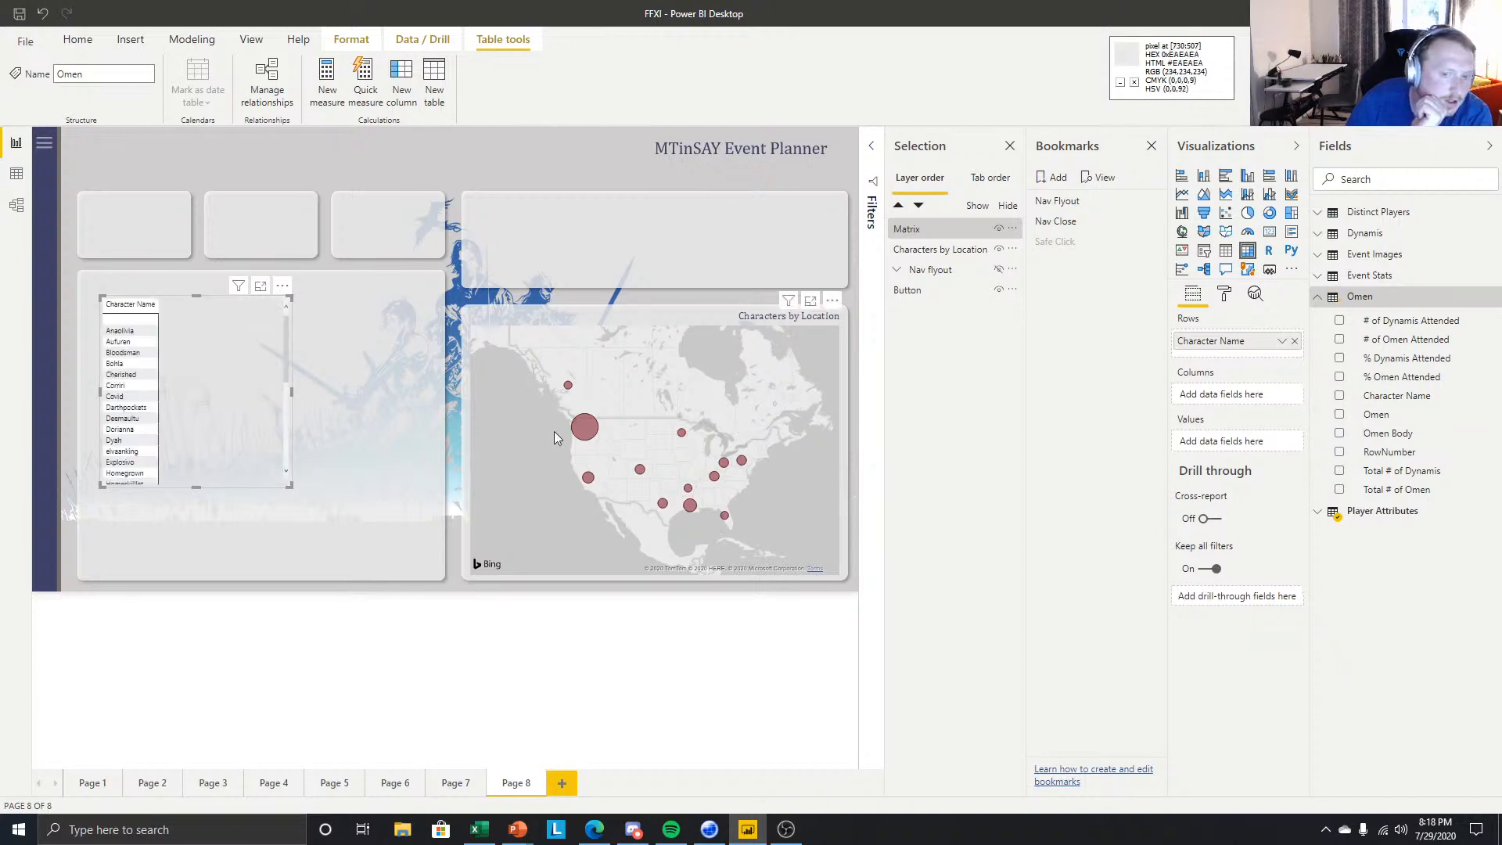
- Examine the fields available in the Player Attributes, Event Stats and Omen tables
{"action": "left_click_drag", "start_coordinate": [1312, 514], "coordinate": [1318, 515]}
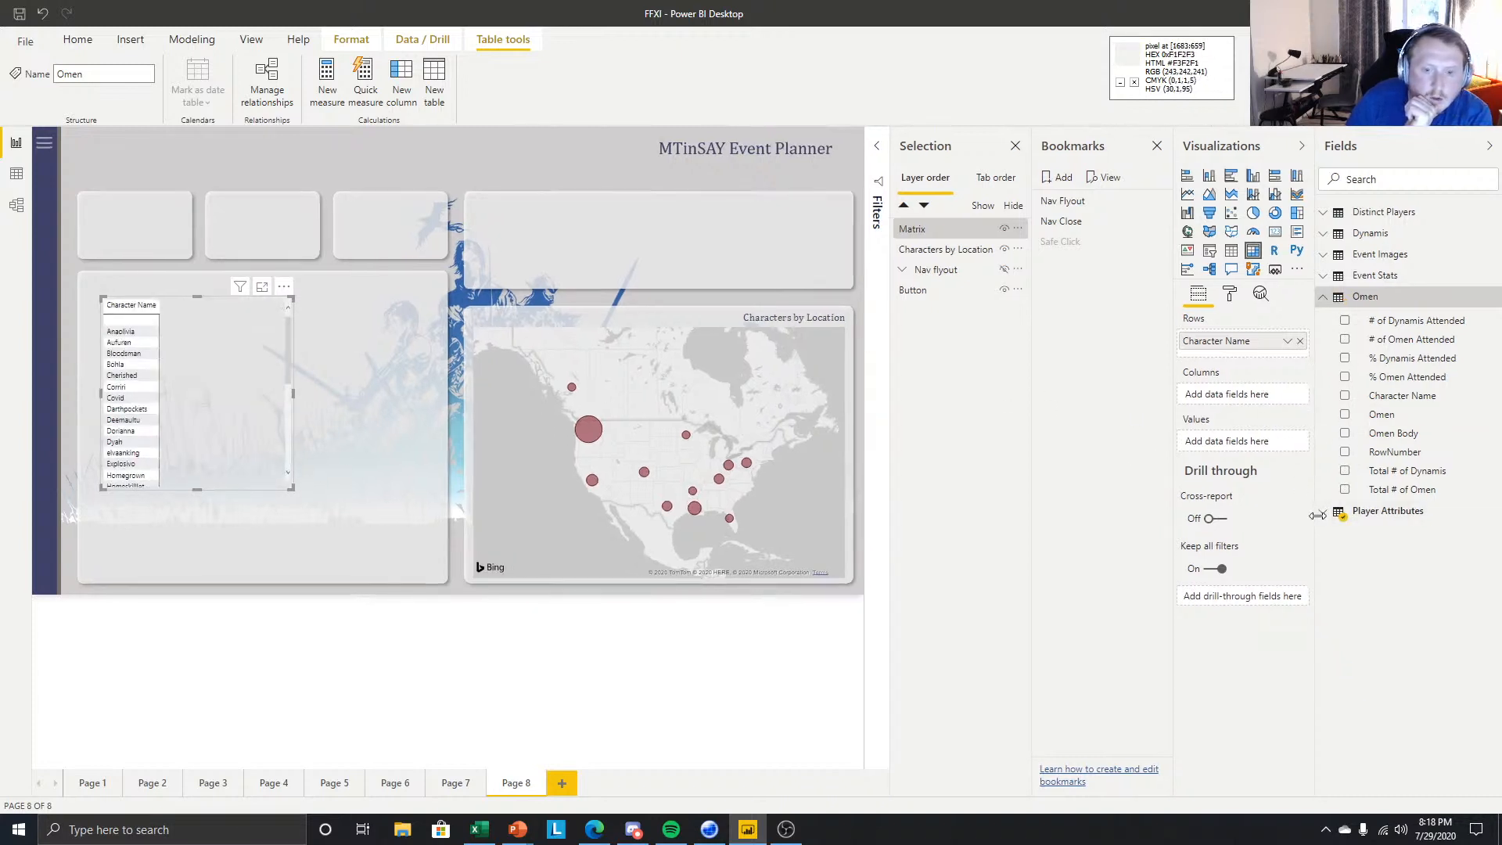
{"action": "left_click", "coordinate": [1321, 514]}
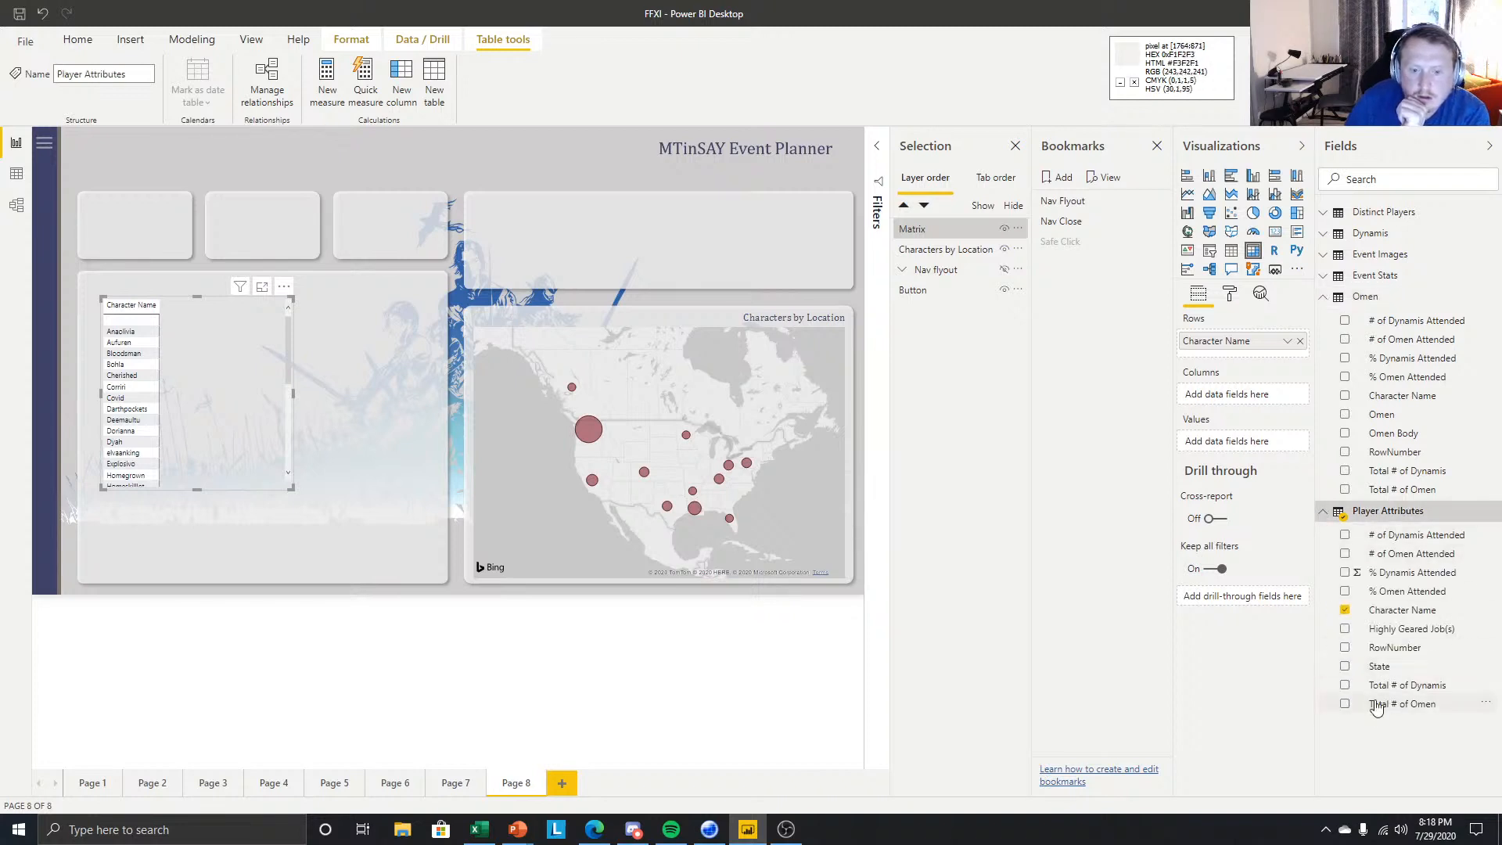
{"action": "left_click", "coordinate": [1324, 298]}
{"action": "left_click", "coordinate": [1322, 318]}
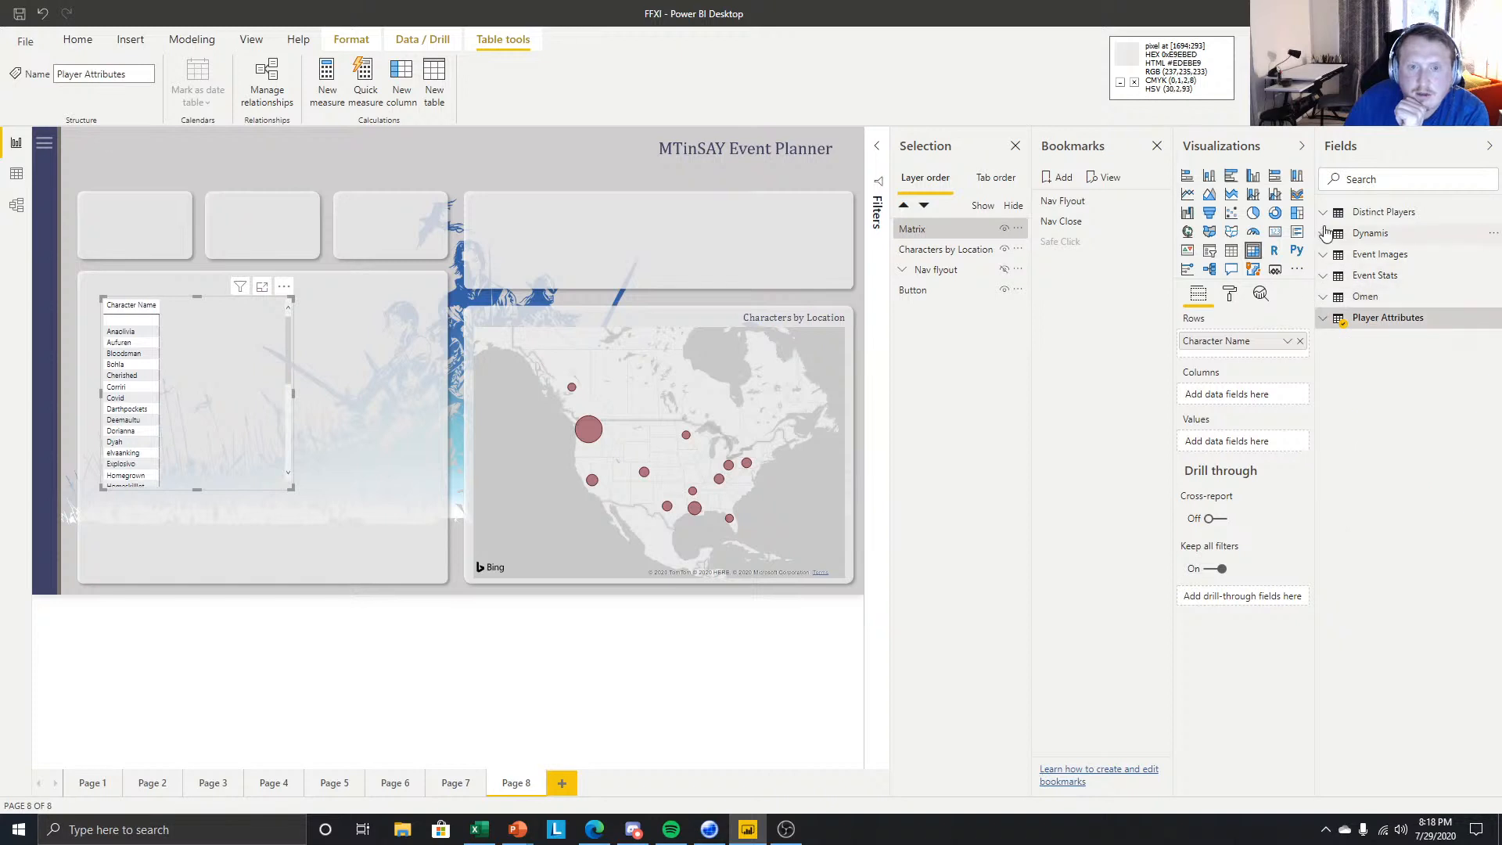
{"action": "left_click", "coordinate": [1324, 276]}
{"action": "left_click", "coordinate": [1324, 276]}
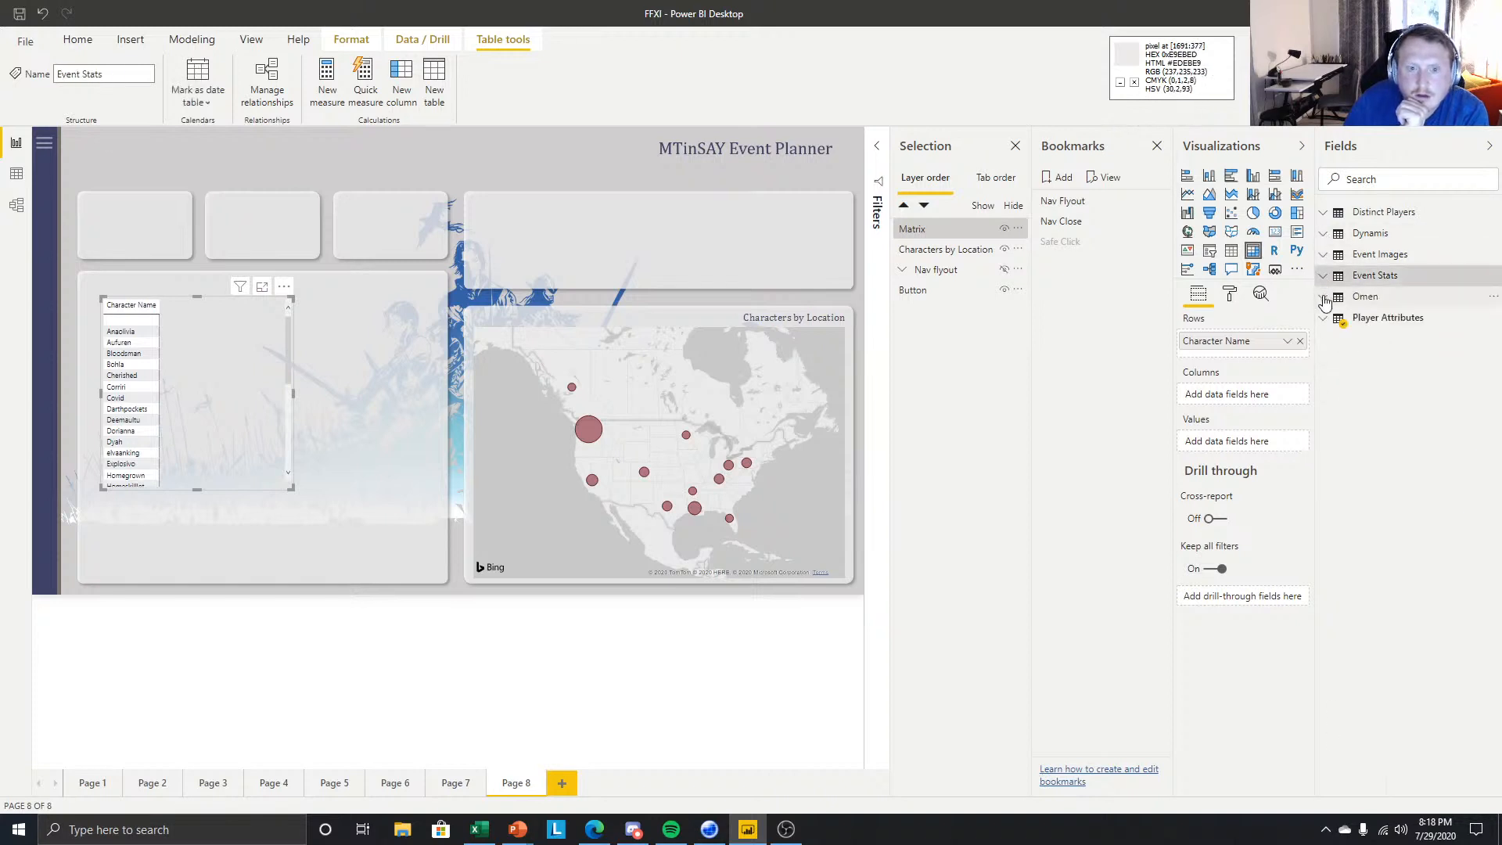
{"action": "left_click", "coordinate": [1324, 296]}
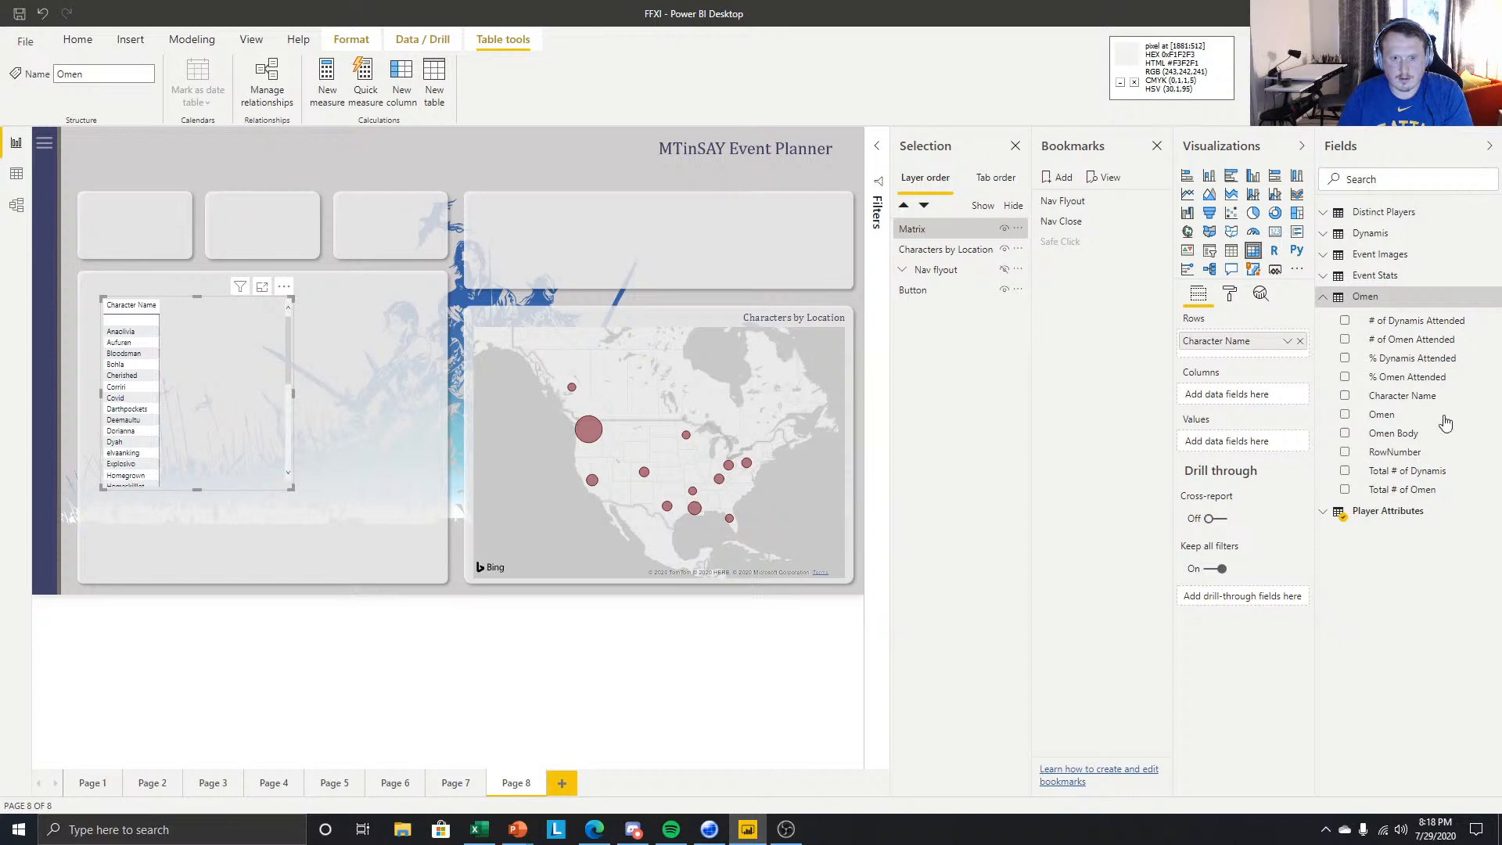
{"action": "left_click", "coordinate": [438, 294]}
{"action": "left_click", "coordinate": [1254, 251]}
{"action": "left_click_drag", "start_coordinate": [264, 309], "coordinate": [741, 244]}
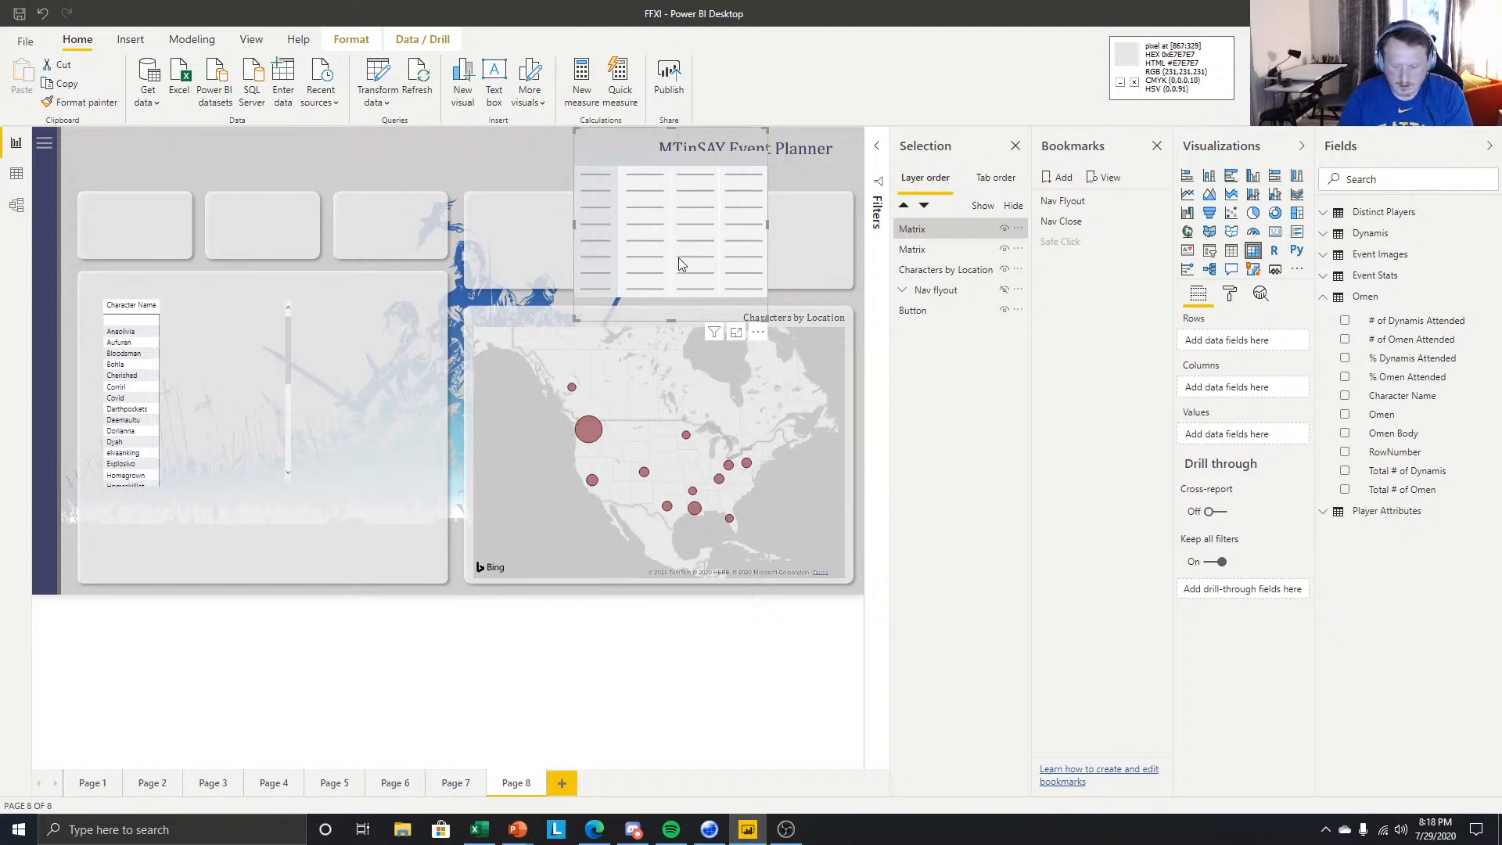
{"action": "key", "text": "Delete"}
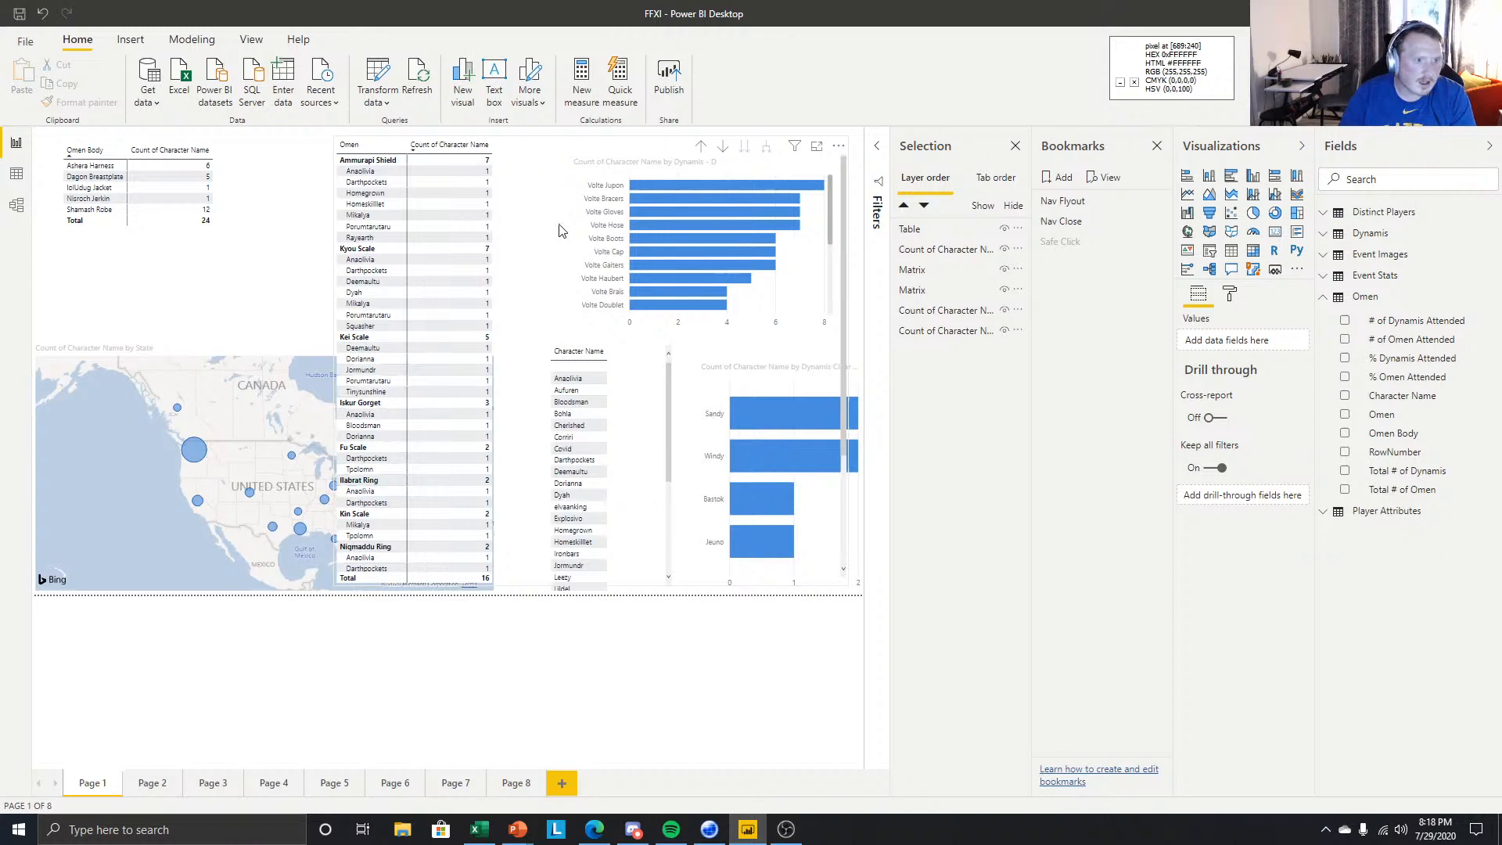
- Narrow the matrix of Omen items with character names on Page 1 and copy it
{"action": "left_click", "coordinate": [552, 208]}
{"action": "left_click", "coordinate": [852, 140]}
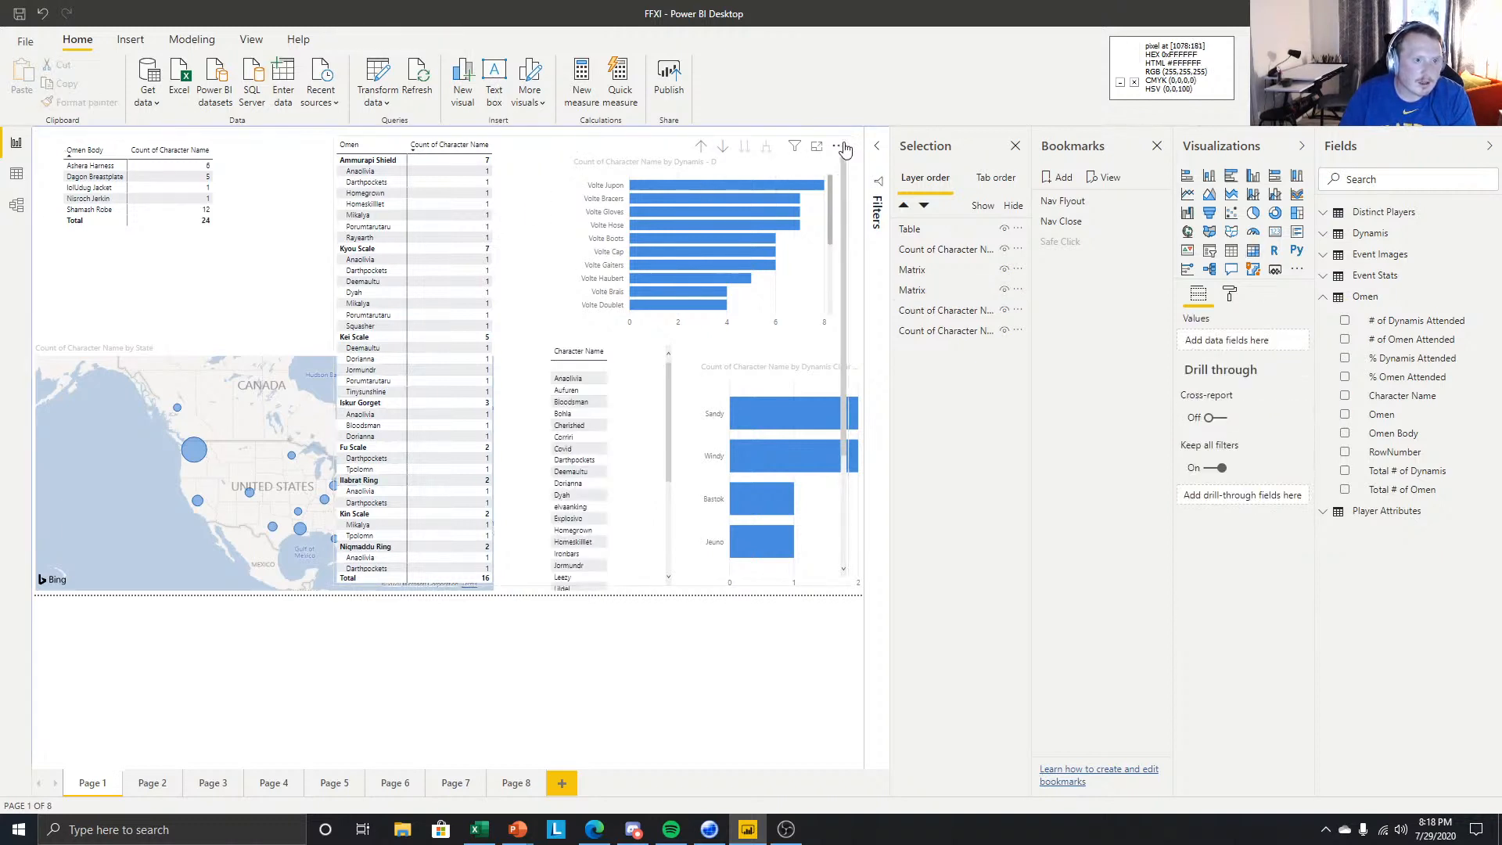
{"action": "left_click", "coordinate": [522, 184]}
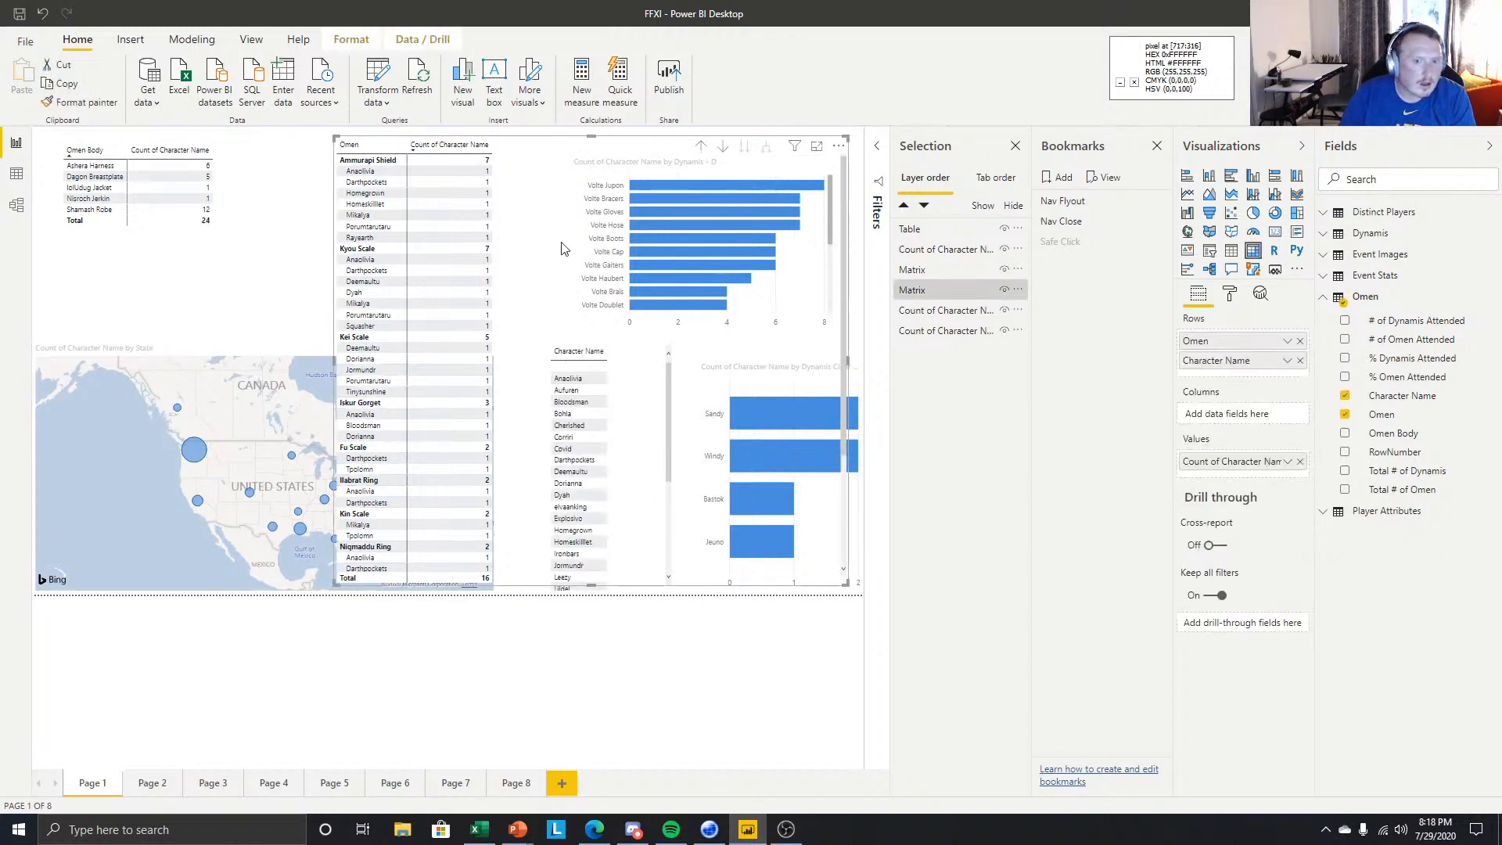
{"action": "left_click_drag", "start_coordinate": [845, 138], "coordinate": [552, 163]}
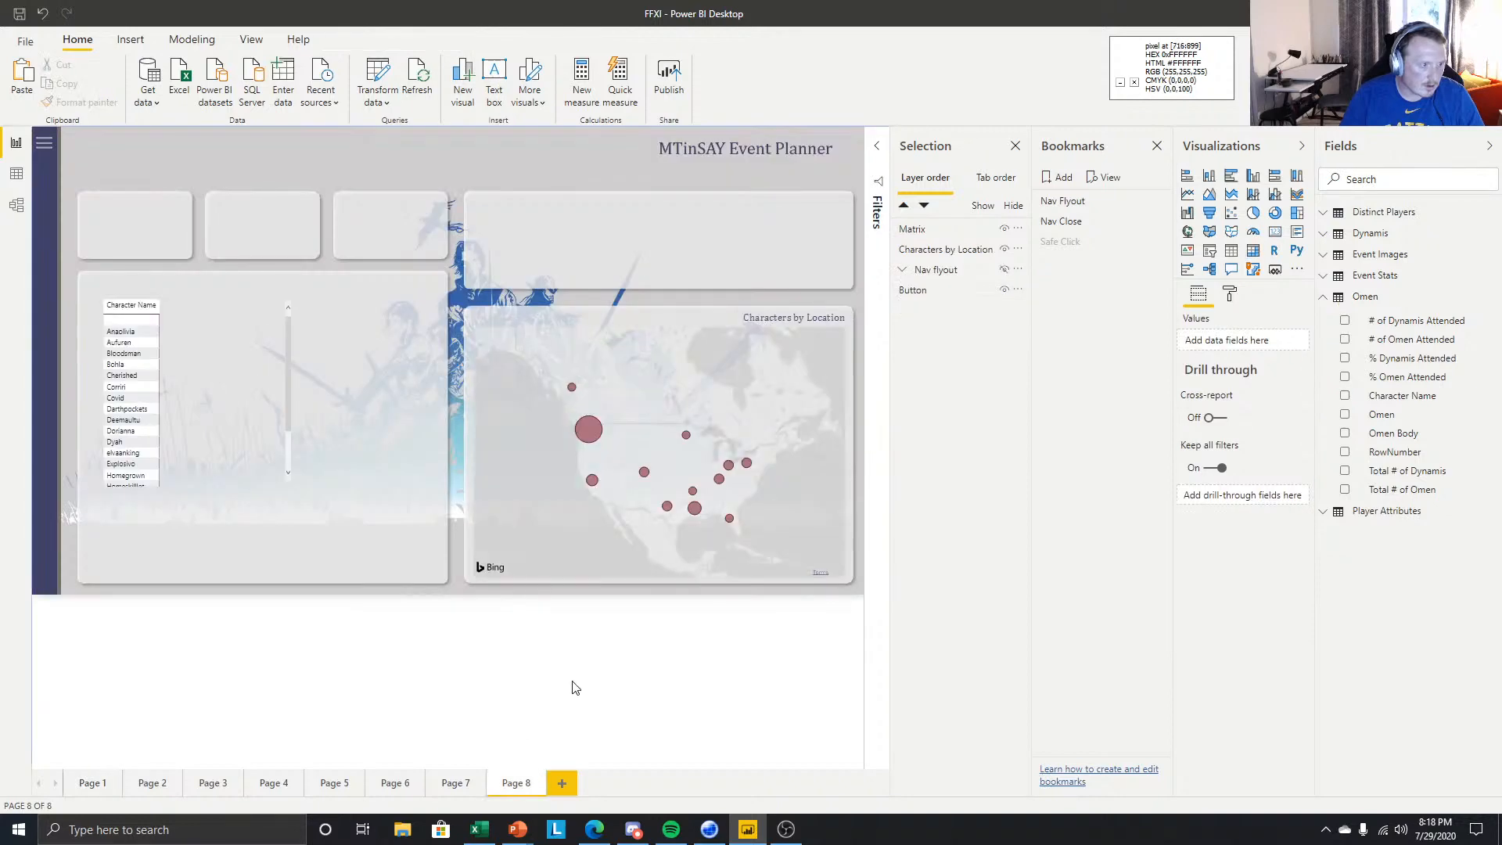
- Replace the Character Name matrix on Page 8 with the copied Omen matrix, placed in the large panel
{"action": "left_click", "coordinate": [227, 366]}
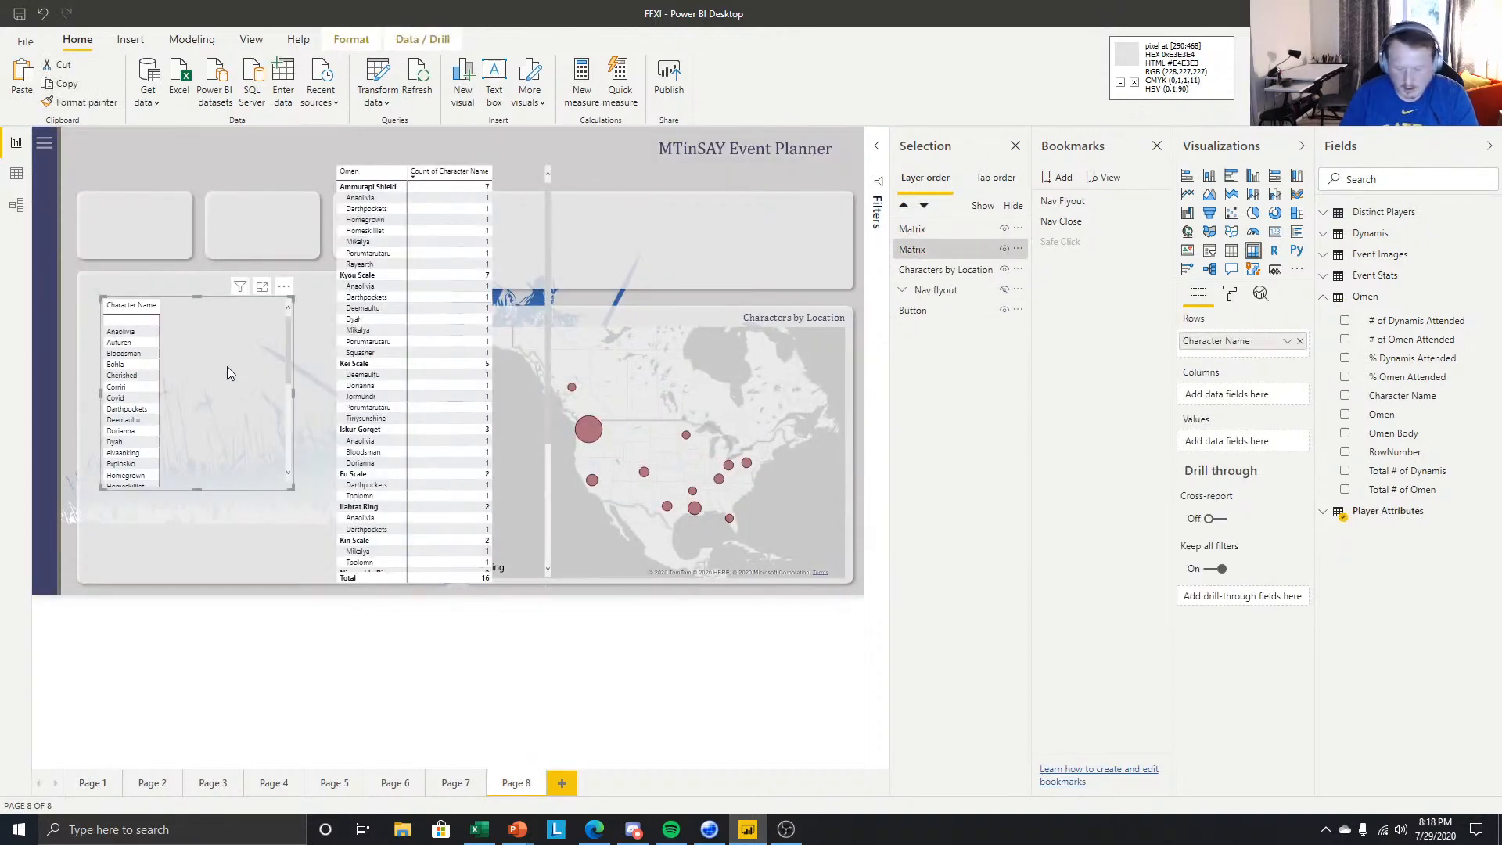
{"action": "key", "text": "Delete"}
{"action": "left_click", "coordinate": [545, 169]}
{"action": "left_click_drag", "start_coordinate": [545, 163], "coordinate": [262, 336]}
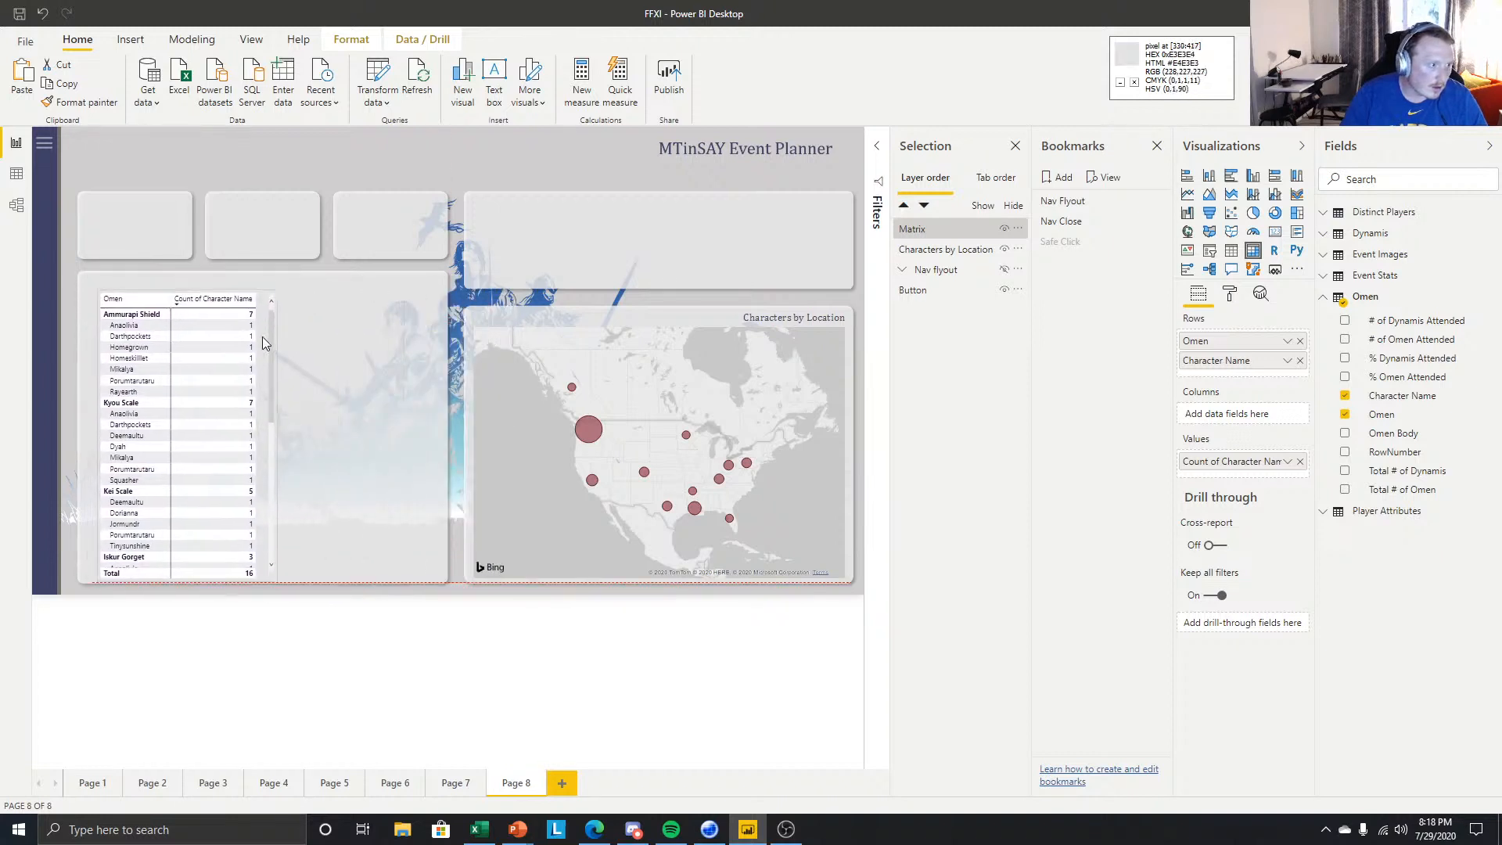
- Widen the Omen matrix and its Omen column, and shift the matrix slightly to fit the panel
{"action": "left_click_drag", "start_coordinate": [278, 436], "coordinate": [405, 436]}
{"action": "left_click_drag", "start_coordinate": [171, 304], "coordinate": [218, 305]}
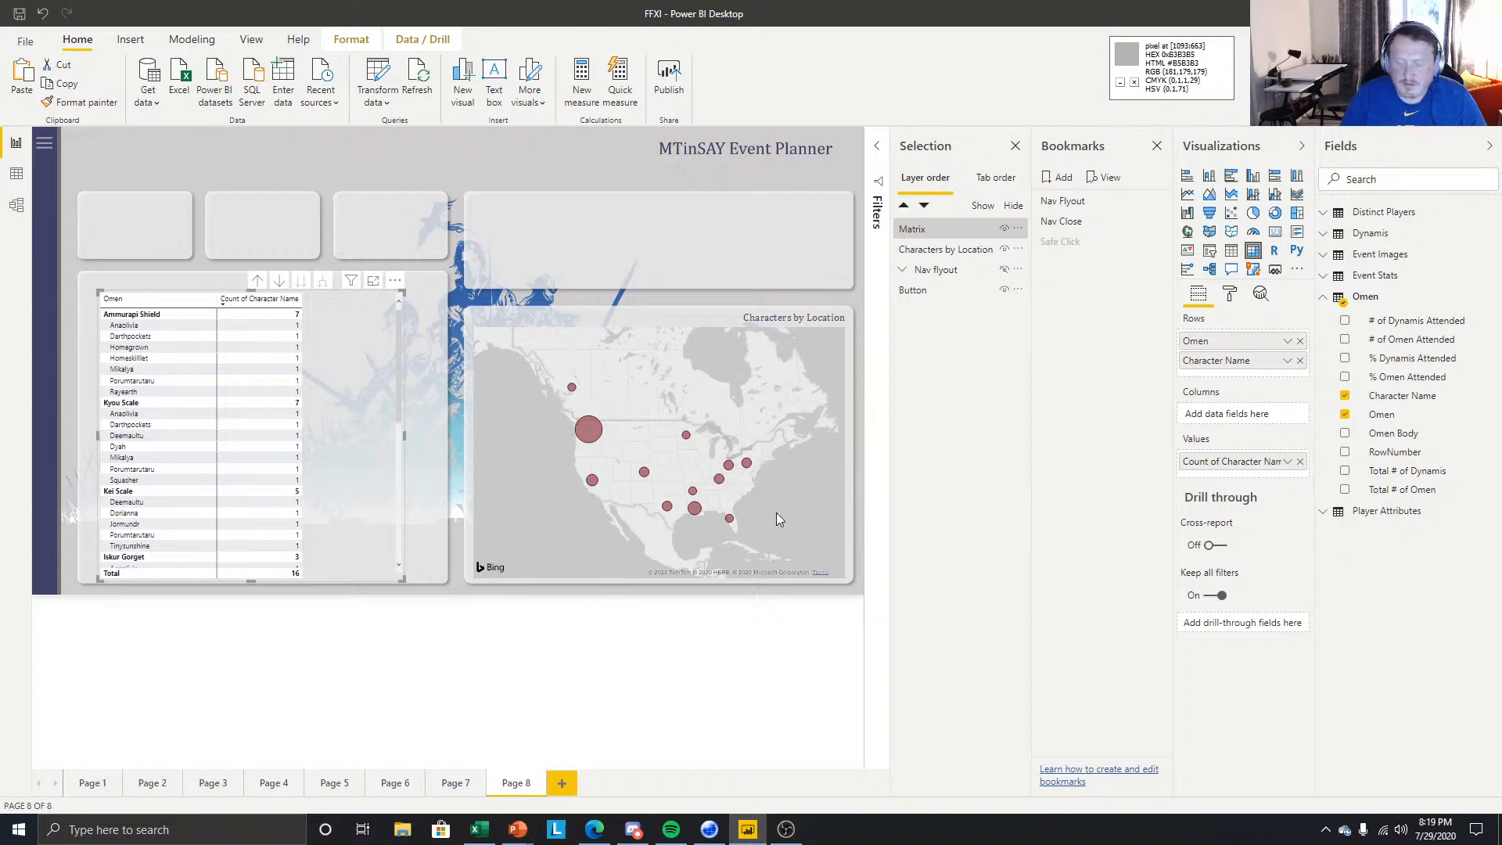
{"action": "mouse_move", "coordinate": [355, 407]}
{"action": "left_mouse_down"}
{"action": "mouse_move", "coordinate": [336, 402]}
{"action": "mouse_move", "coordinate": [355, 401]}
{"action": "left_mouse_up"}
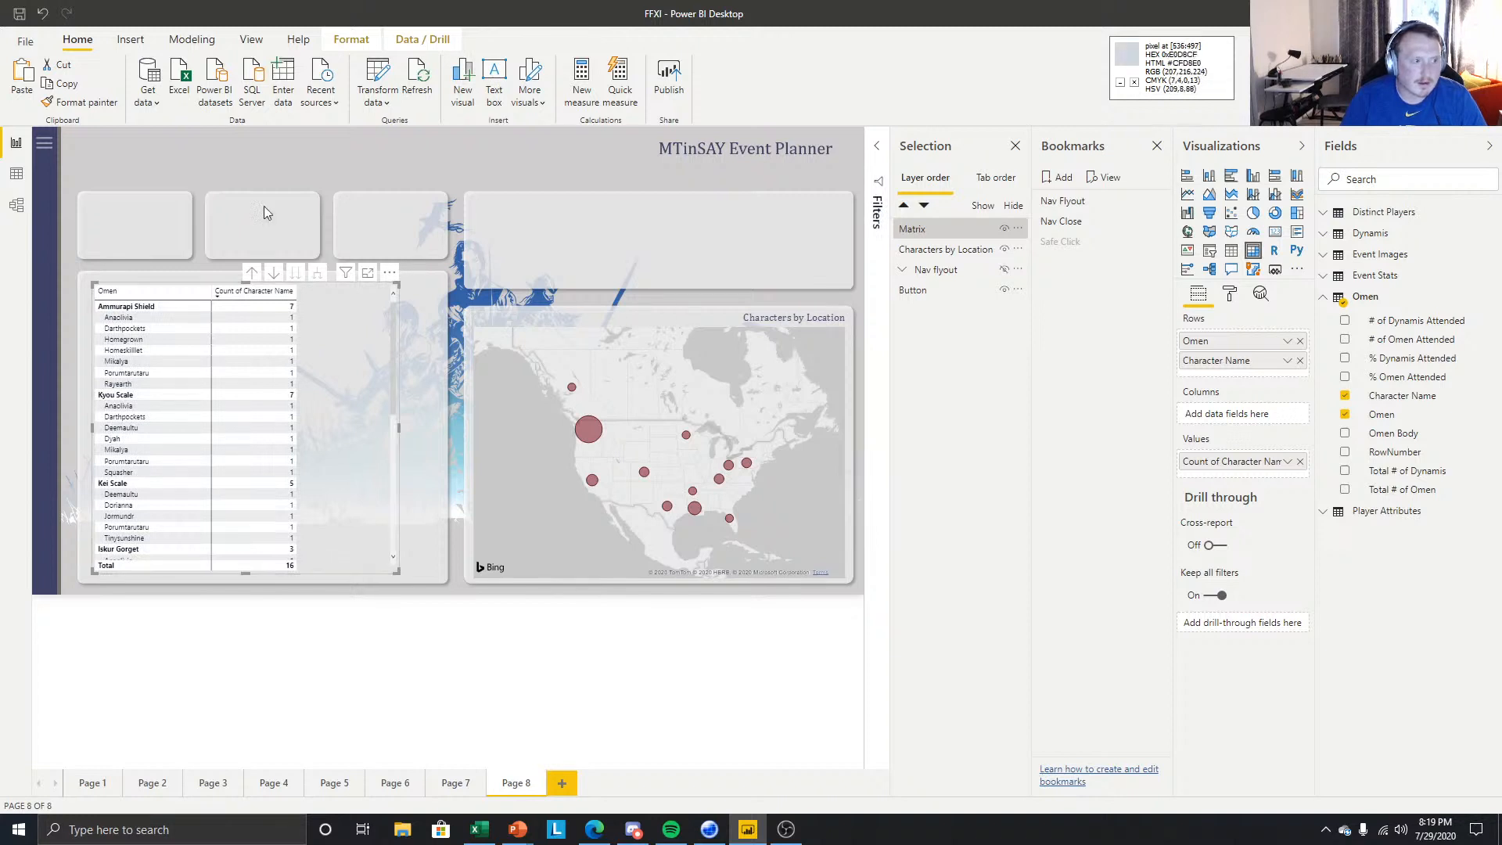
- Set the Omen matrix's formatting style to None
{"action": "left_click", "coordinate": [1230, 298]}
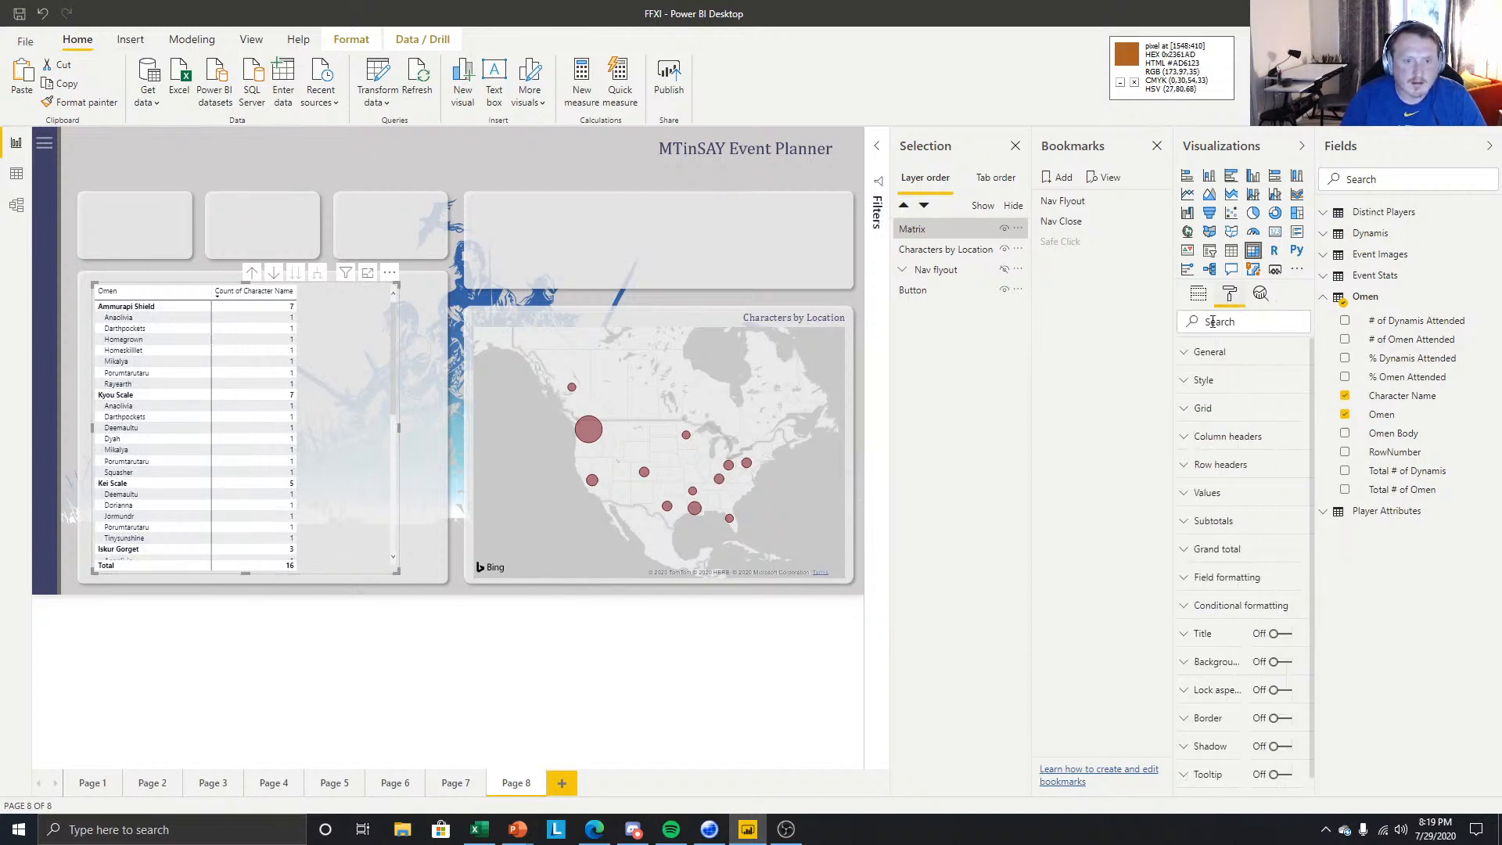
{"action": "left_click", "coordinate": [1222, 382]}
{"action": "left_click", "coordinate": [1231, 425]}
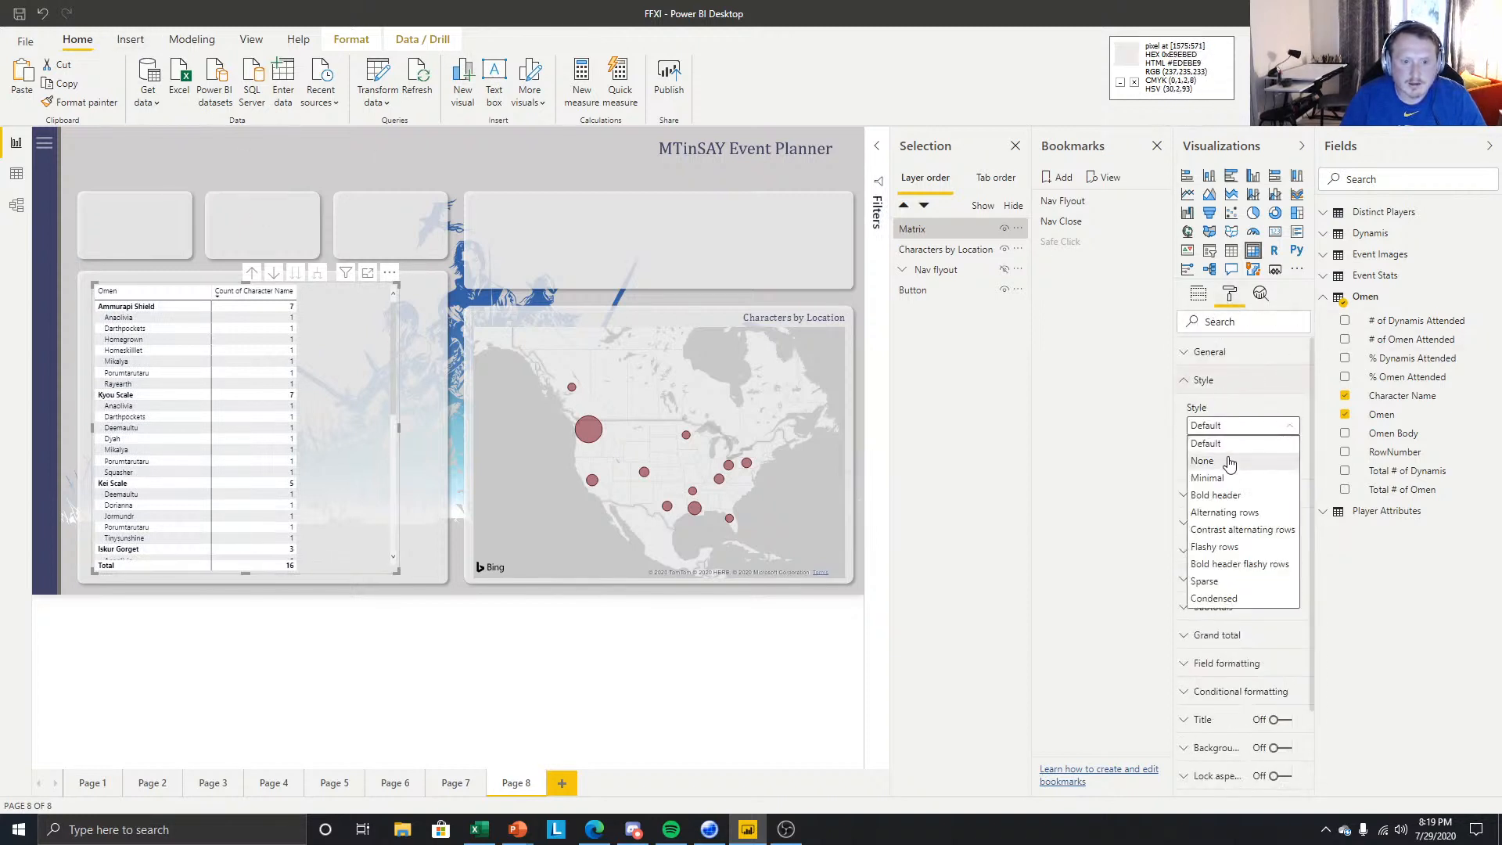
{"action": "left_click", "coordinate": [1220, 460]}
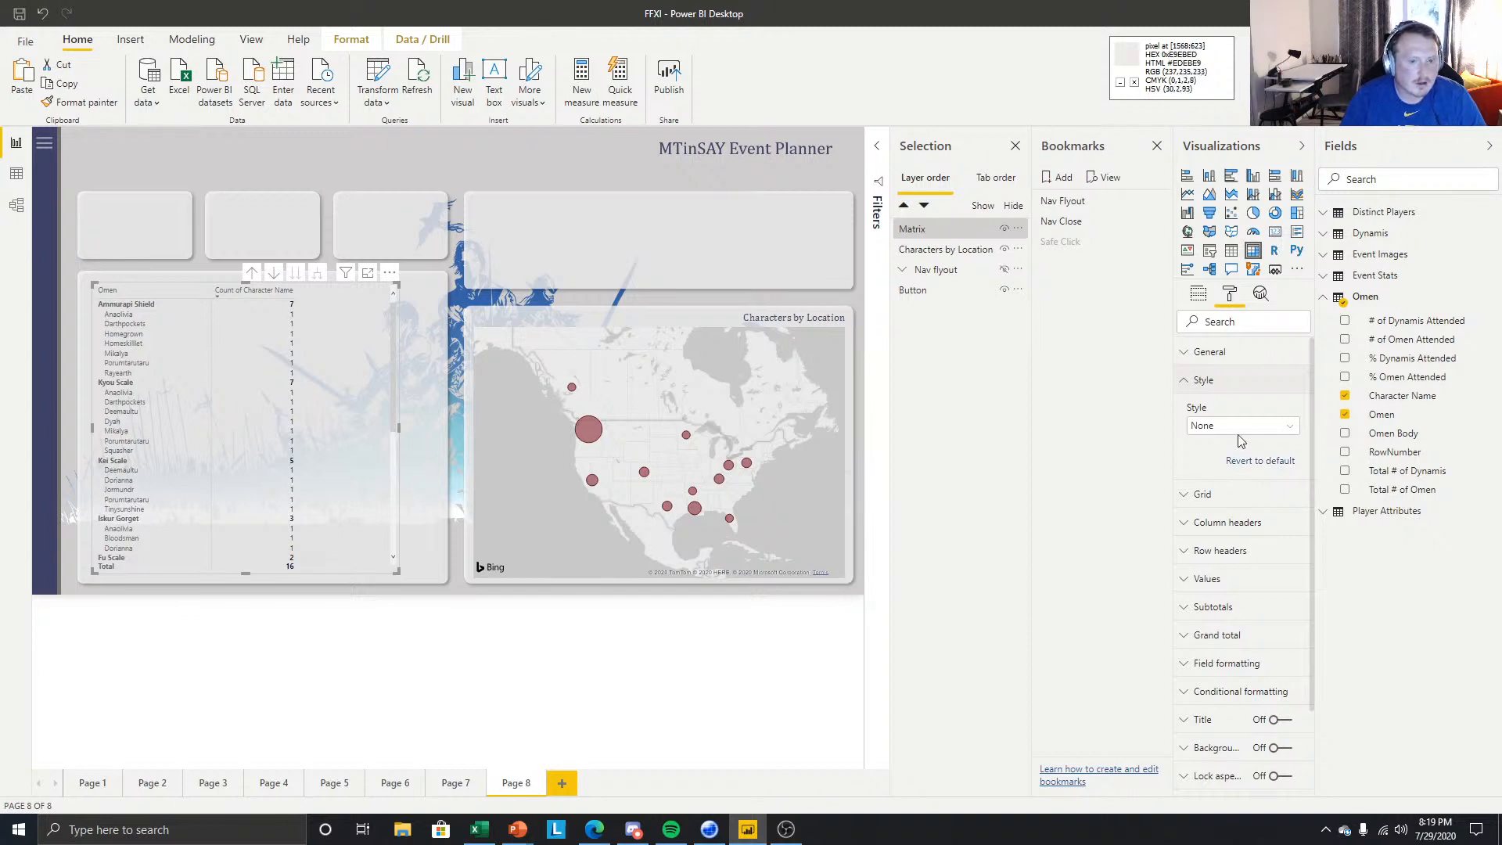
{"action": "left_click", "coordinate": [1203, 381]}
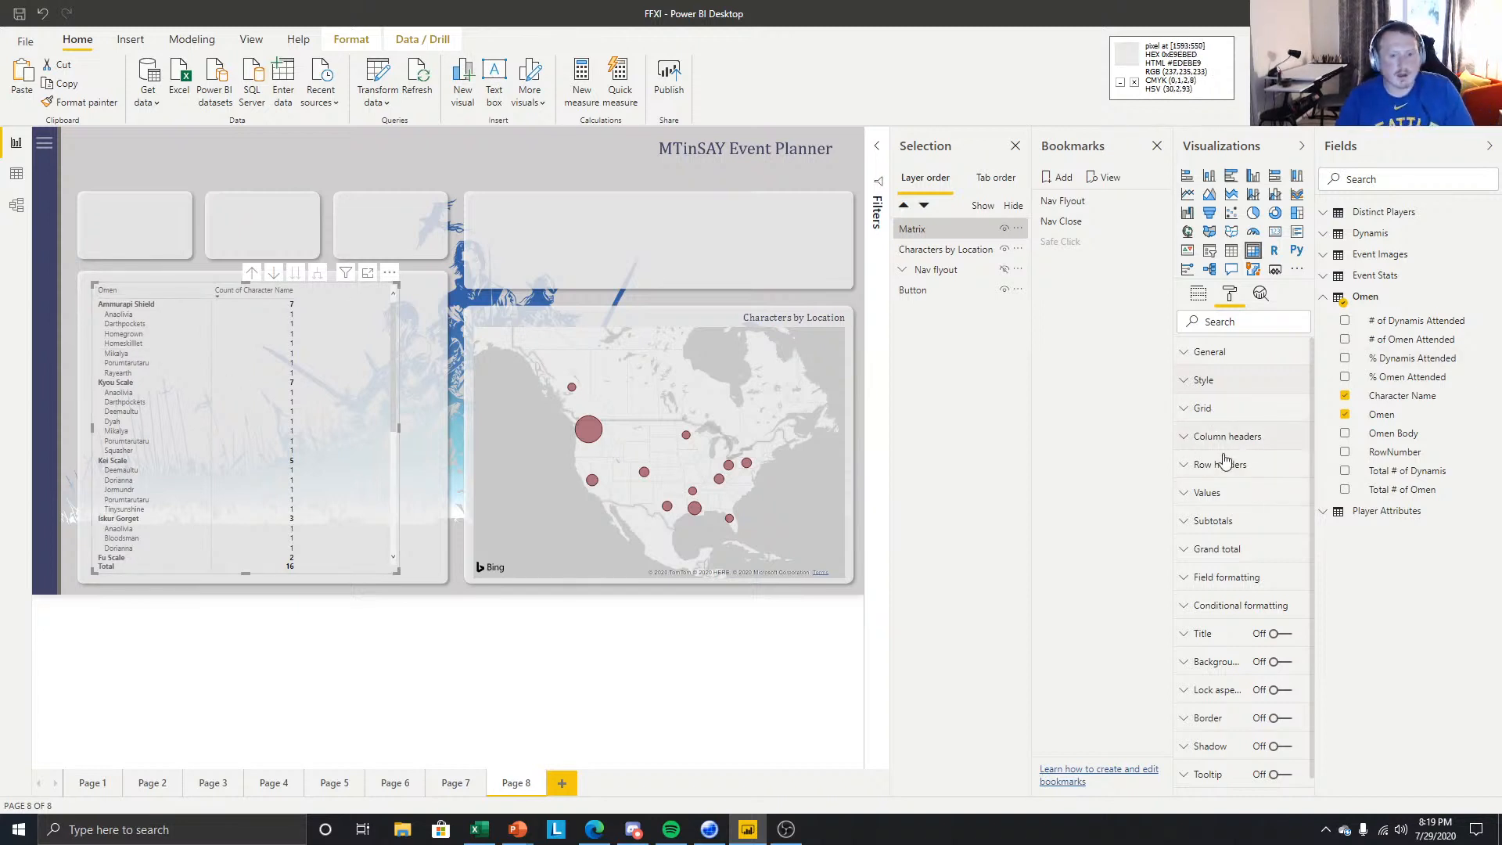
- Set the row padding in the Omen matrix's grid to 3
{"action": "left_click", "coordinate": [1202, 408]}
{"action": "scroll", "coordinate": [1269, 535], "scroll_direction": "down", "scroll_amount": 2}
{"action": "scroll", "coordinate": [1269, 535], "scroll_direction": "down", "scroll_amount": 1}
{"action": "scroll", "coordinate": [1261, 510], "scroll_direction": "up", "scroll_amount": 1}
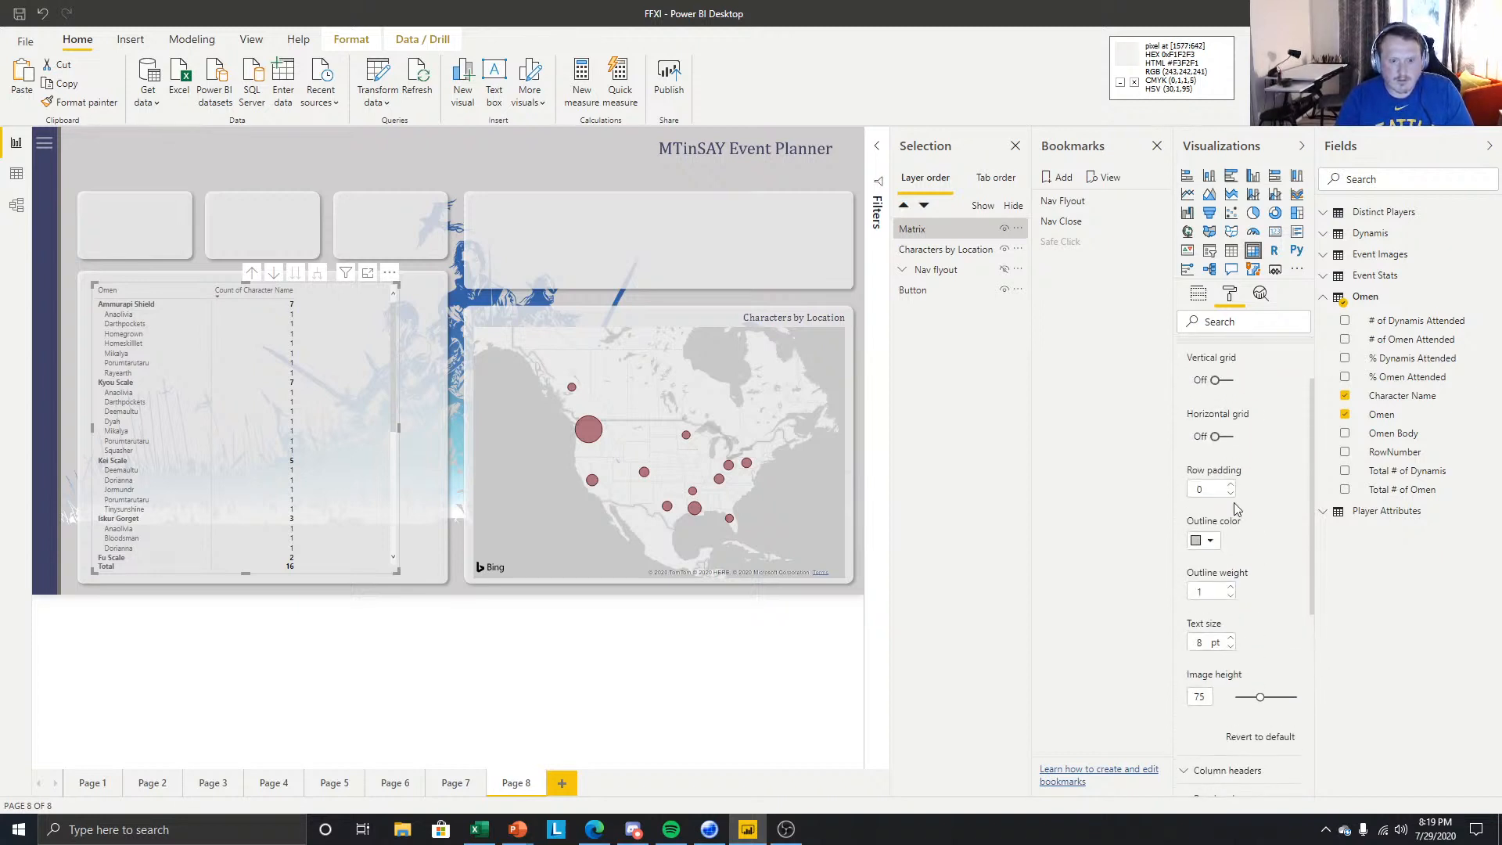
{"action": "left_click", "coordinate": [1230, 485]}
{"action": "scroll", "coordinate": [1225, 588], "scroll_direction": "down", "scroll_amount": 1}
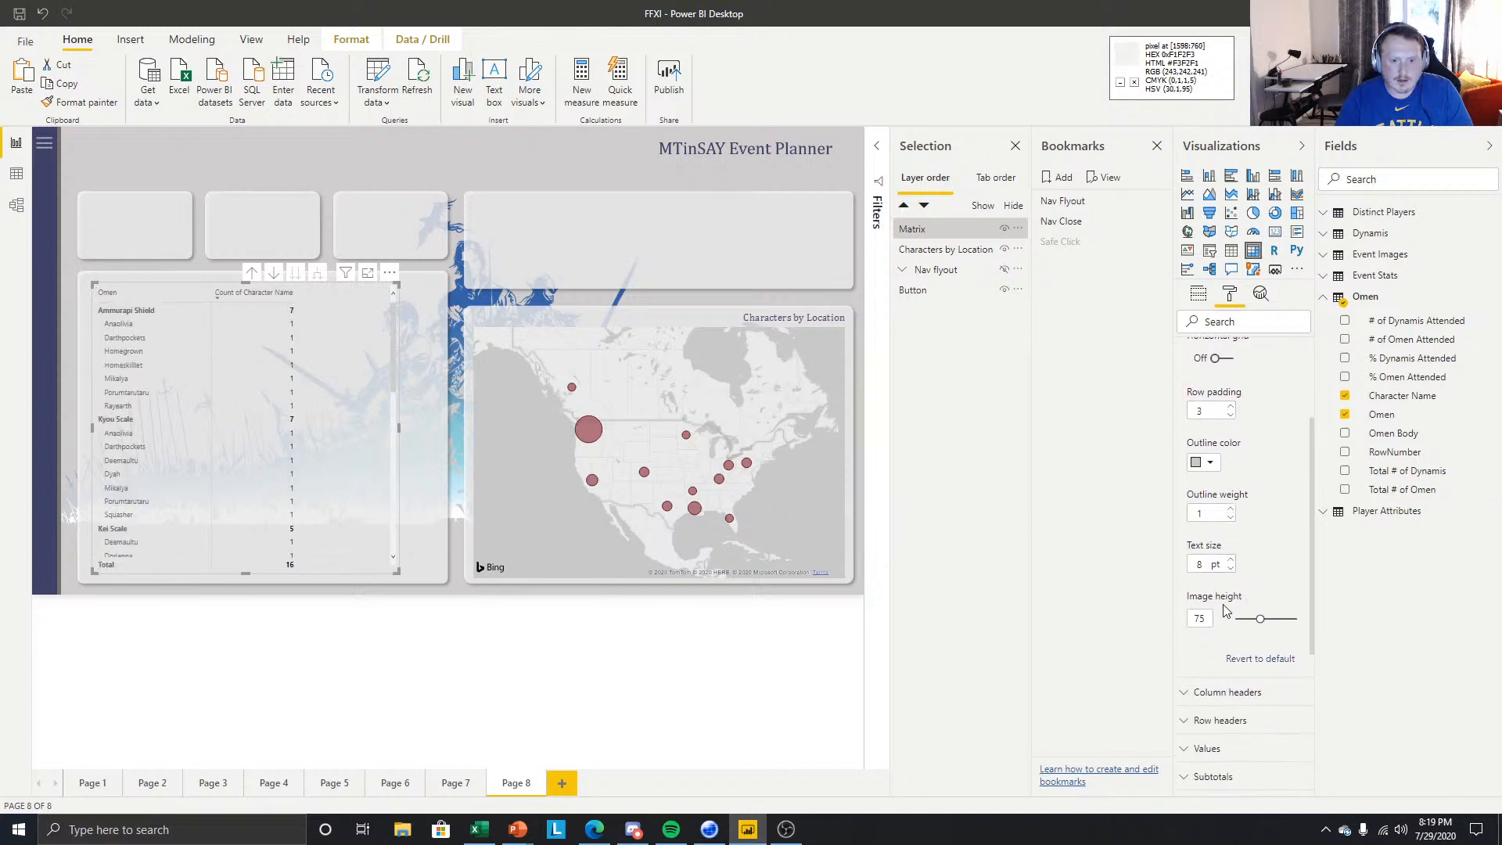
- Set the text size in the Omen matrix's grid to 12 pt
{"action": "left_click", "coordinate": [1232, 561]}
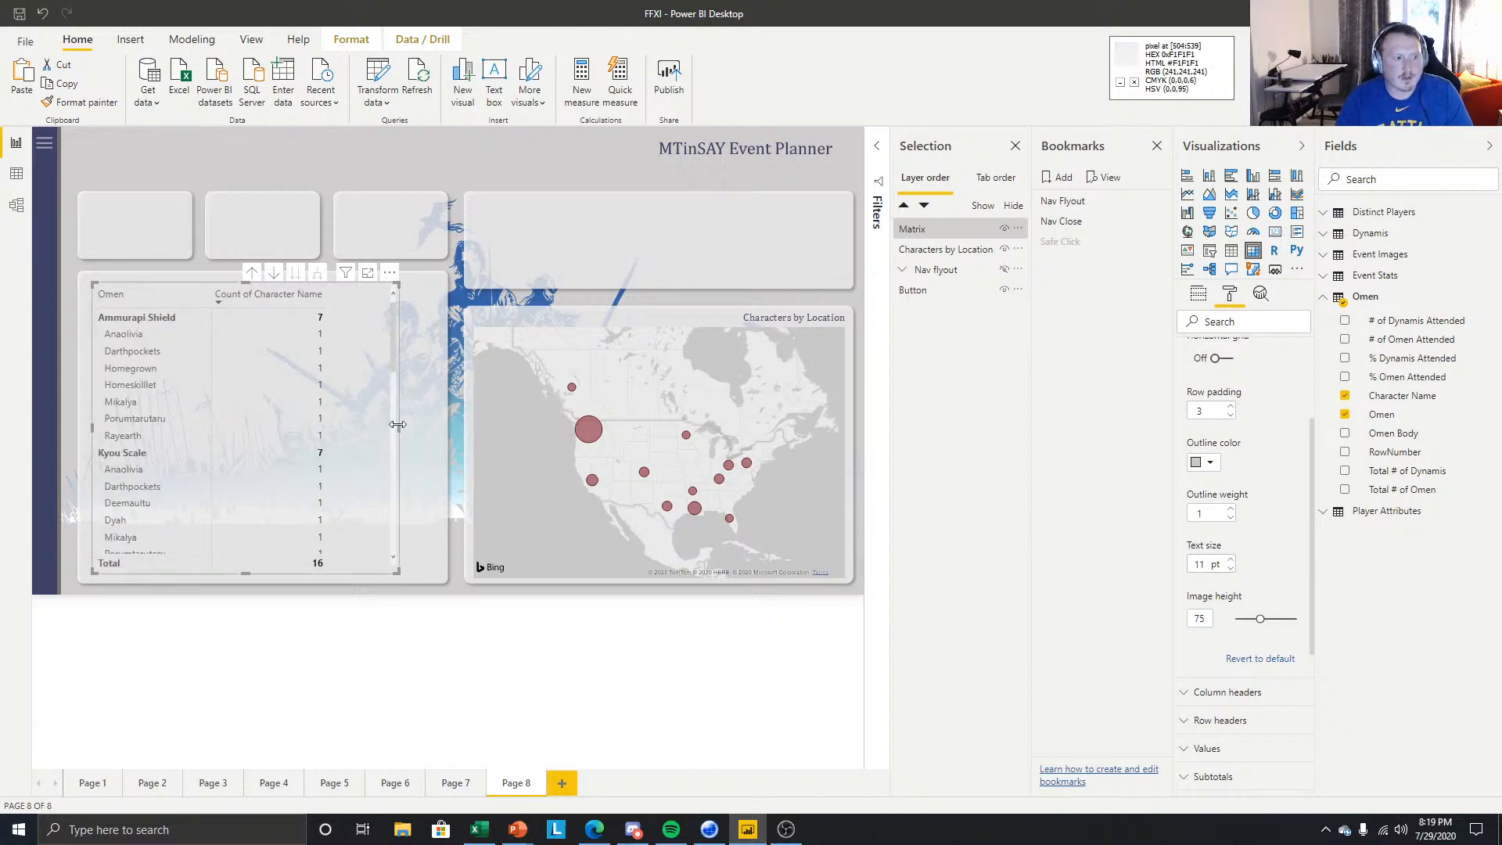
{"action": "scroll", "coordinate": [1244, 453], "scroll_direction": "up", "scroll_amount": 3}
{"action": "scroll", "coordinate": [1239, 748], "scroll_direction": "down", "scroll_amount": 3}
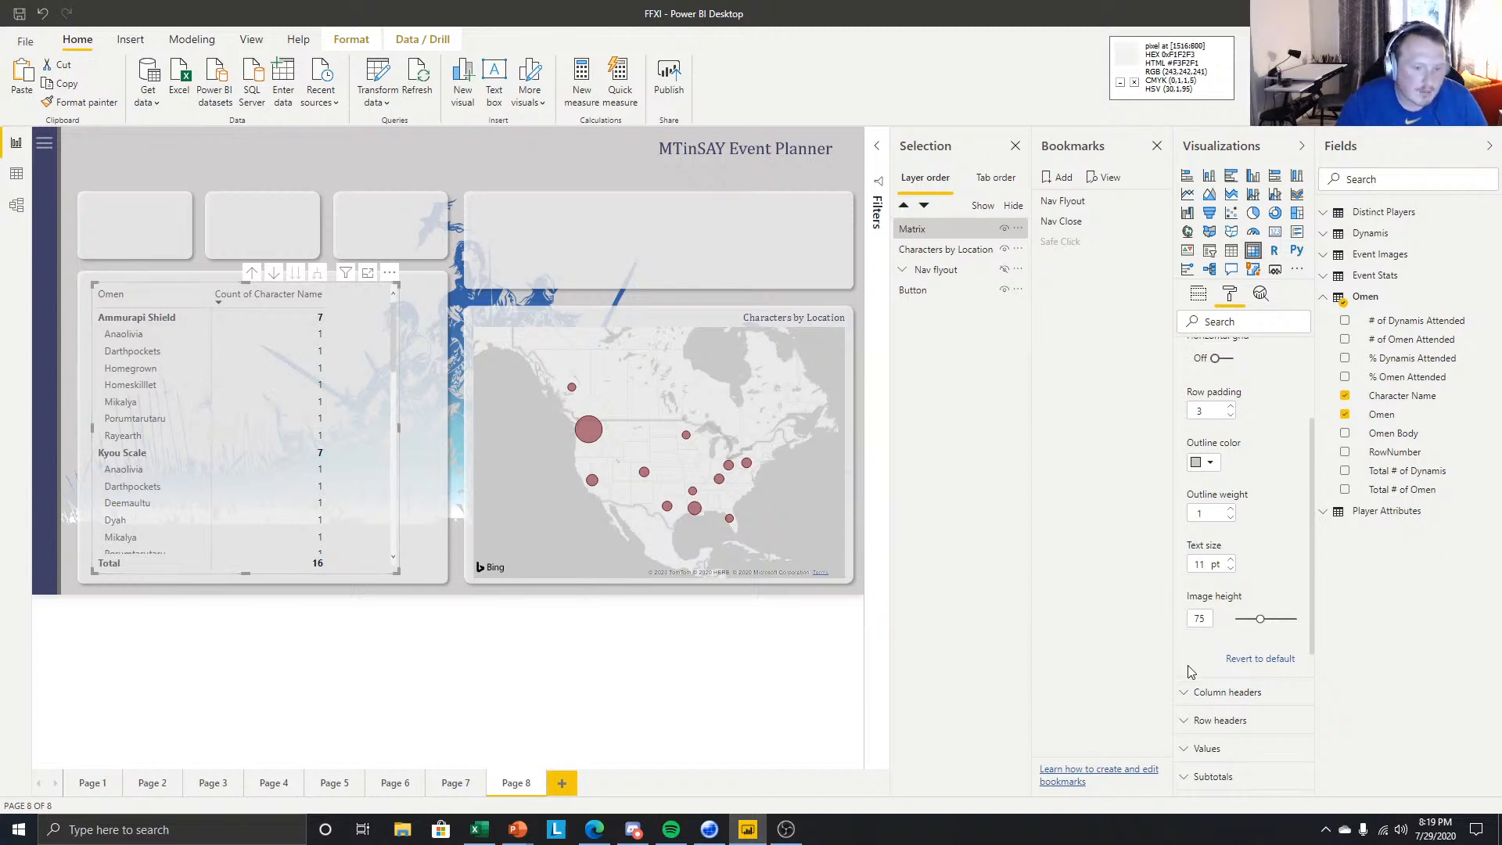
{"action": "left_click", "coordinate": [1223, 694]}
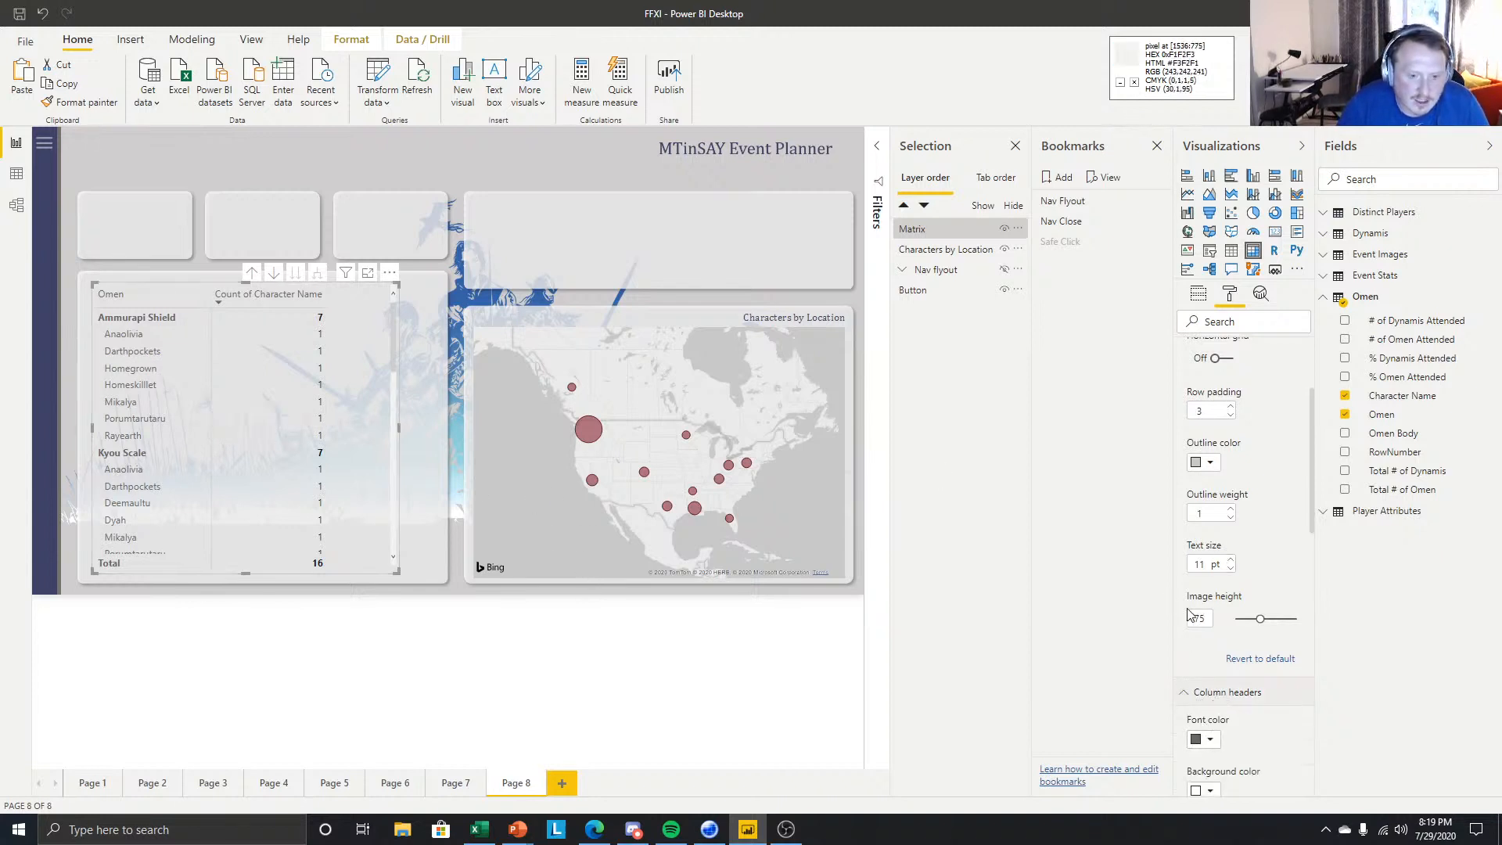
{"action": "left_click", "coordinate": [1231, 568]}
{"action": "left_click", "coordinate": [1232, 560]}
{"action": "left_click", "coordinate": [1232, 560]}
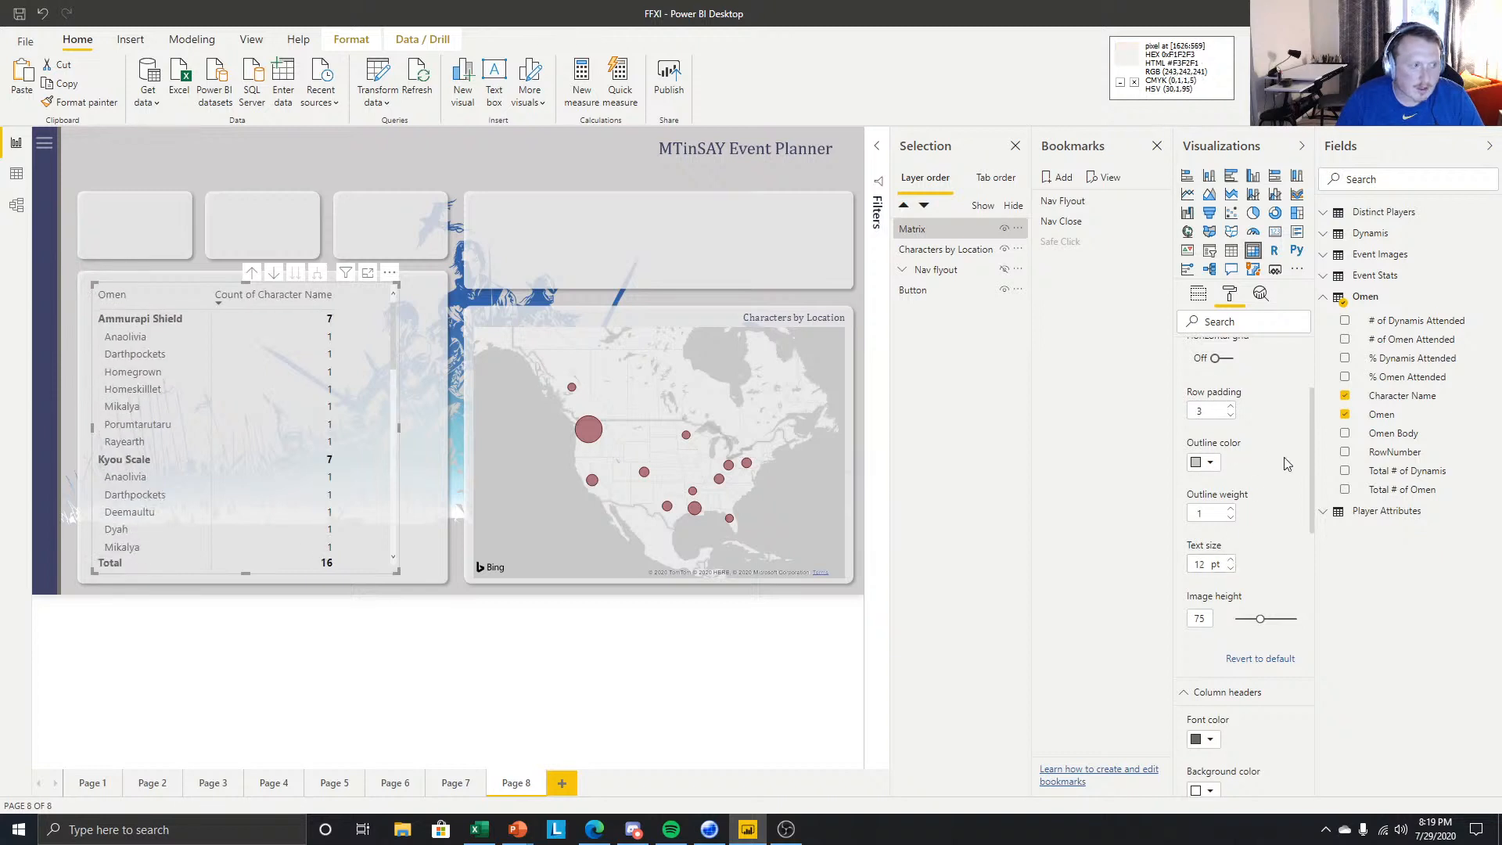
- Widen the Omen matrix and its Omen column to fill the panel's width, and lower the matrix's upper edge
{"action": "left_click_drag", "start_coordinate": [210, 295], "coordinate": [251, 296]}
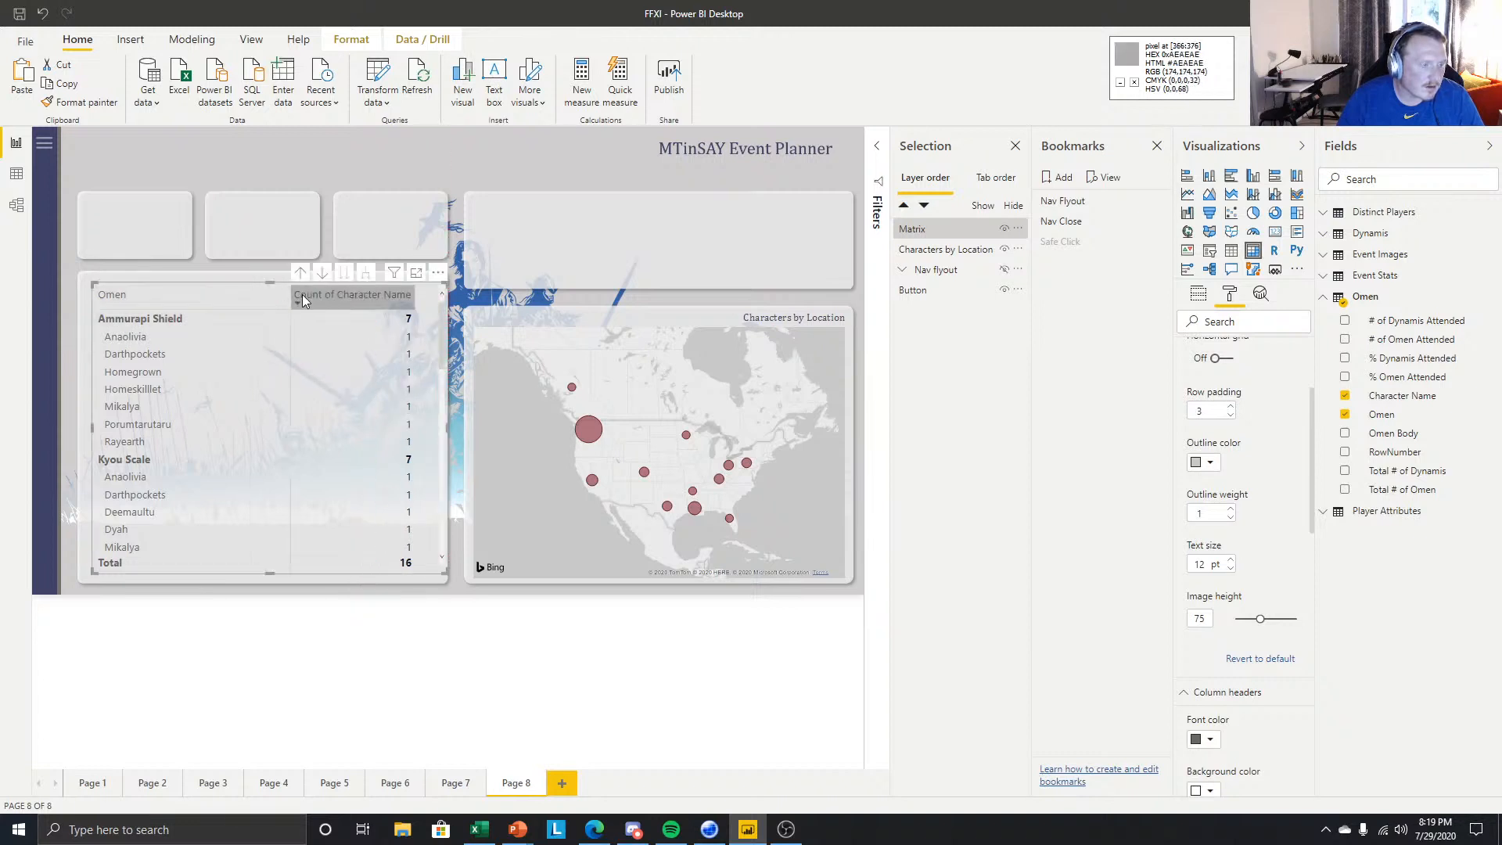
{"action": "mouse_move", "coordinate": [263, 295]}
{"action": "left_mouse_down"}
{"action": "mouse_move", "coordinate": [298, 295]}
{"action": "mouse_move", "coordinate": [256, 305]}
{"action": "left_mouse_up"}
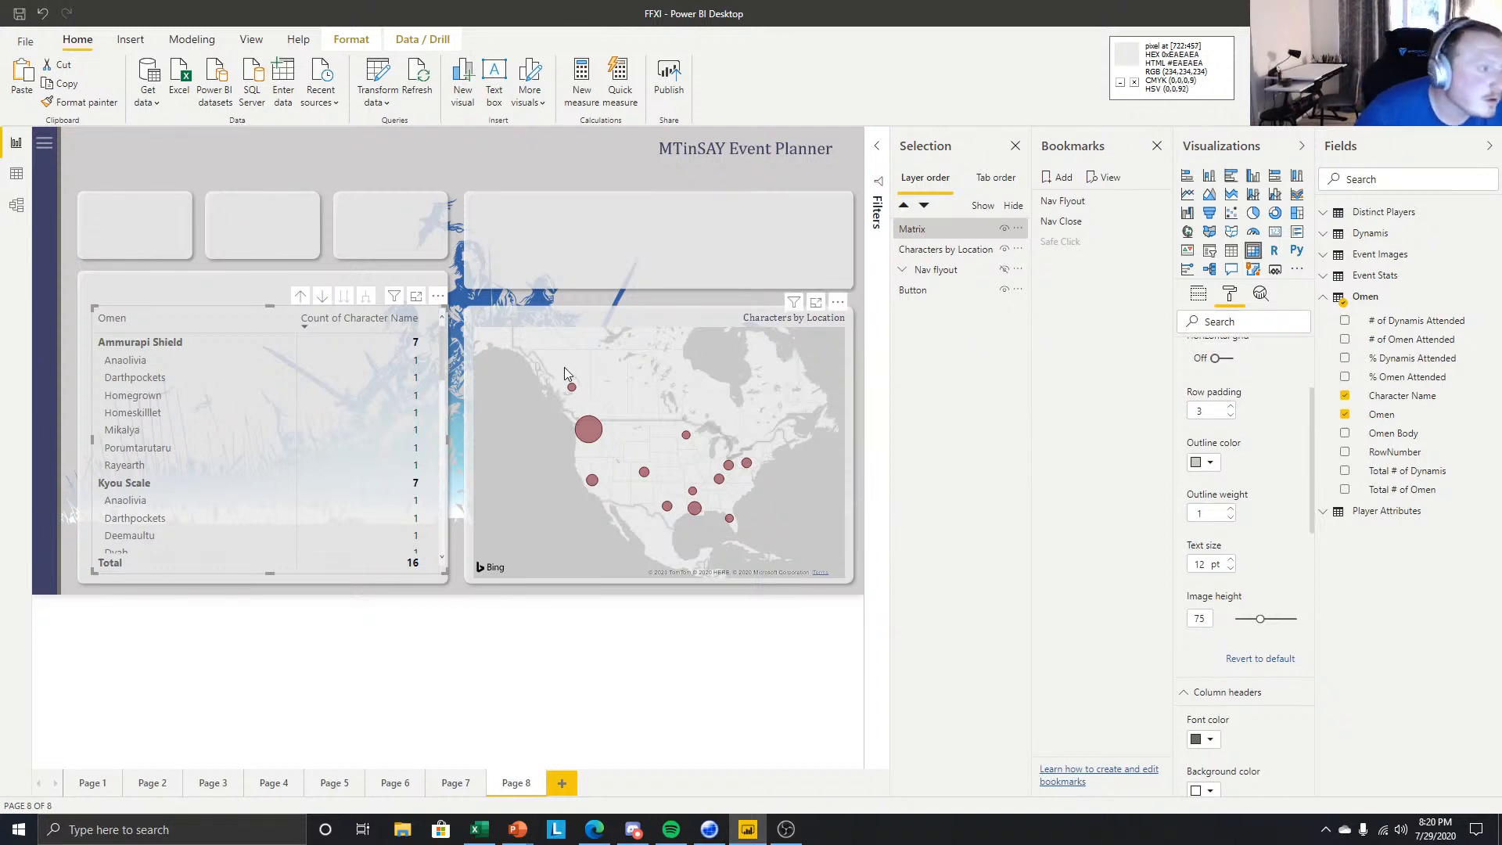
- Set the font color of the Omen matrix's column headers to the recently used dark blue
{"action": "scroll", "coordinate": [1235, 466], "scroll_direction": "up", "scroll_amount": 4}
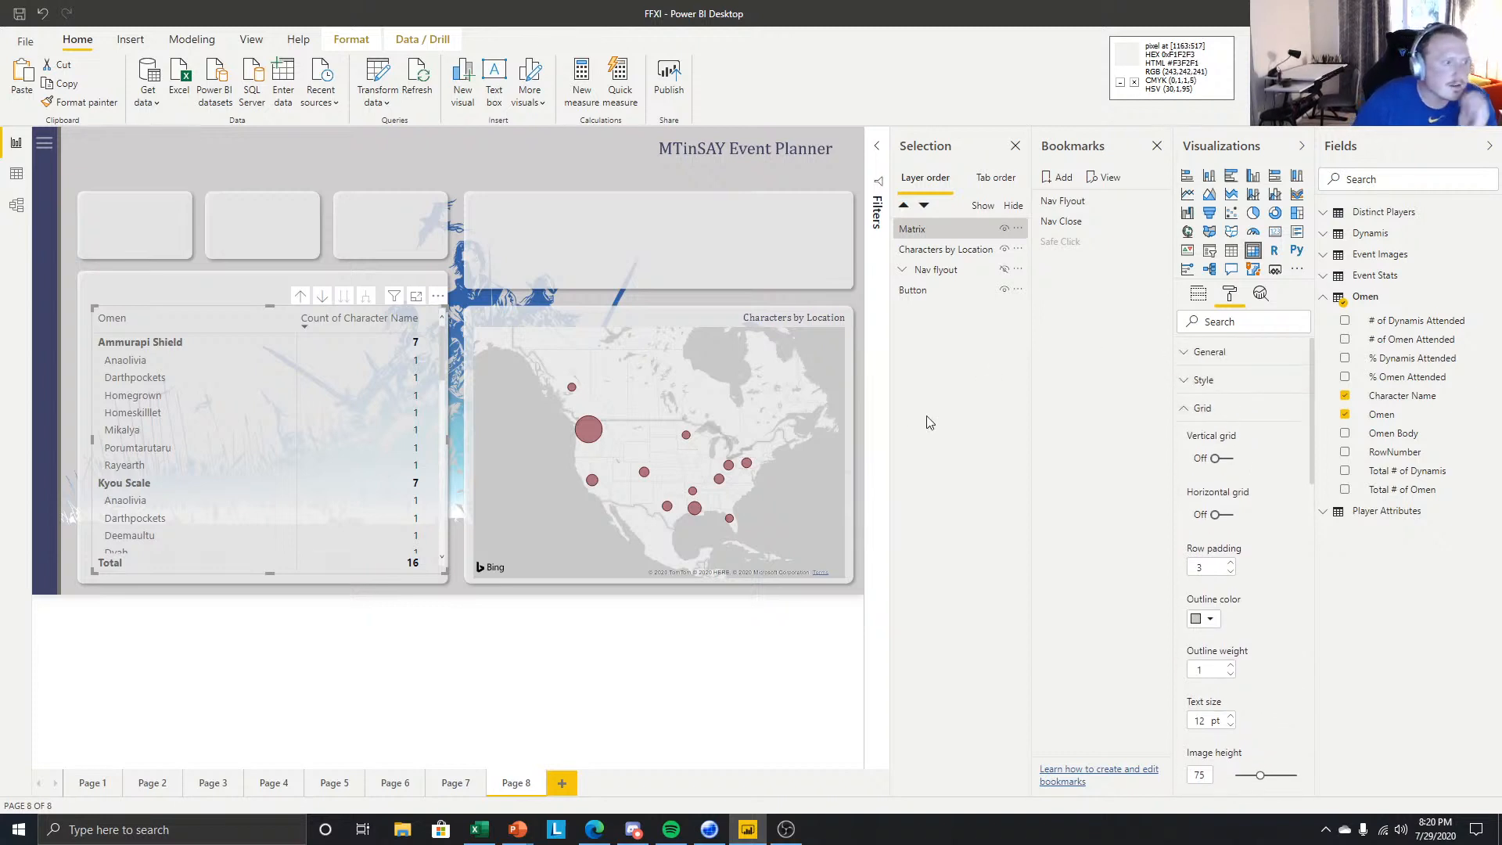
{"action": "left_click", "coordinate": [1191, 408]}
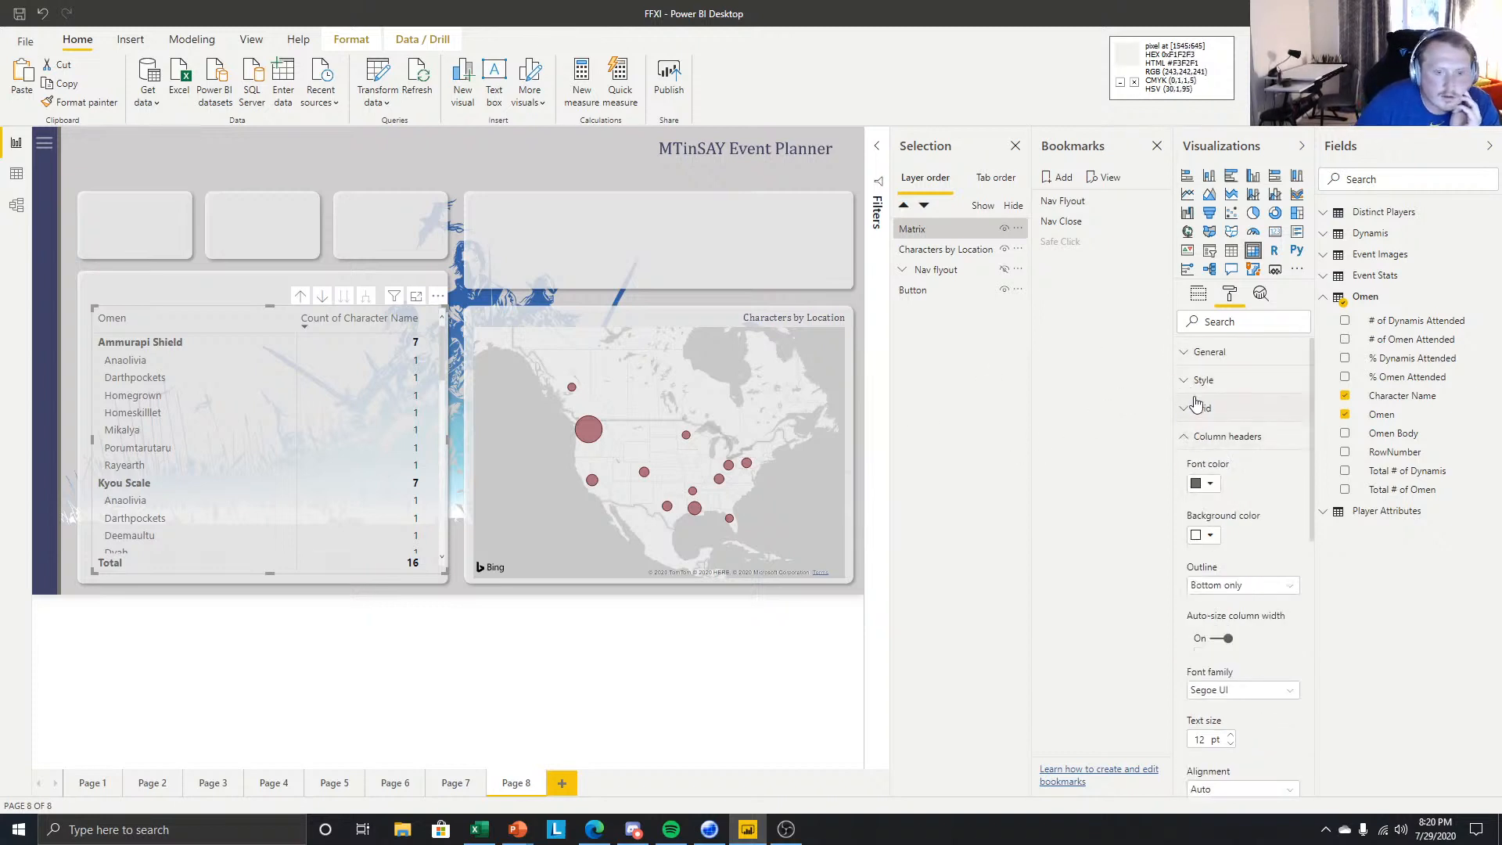
{"action": "left_click", "coordinate": [1184, 437]}
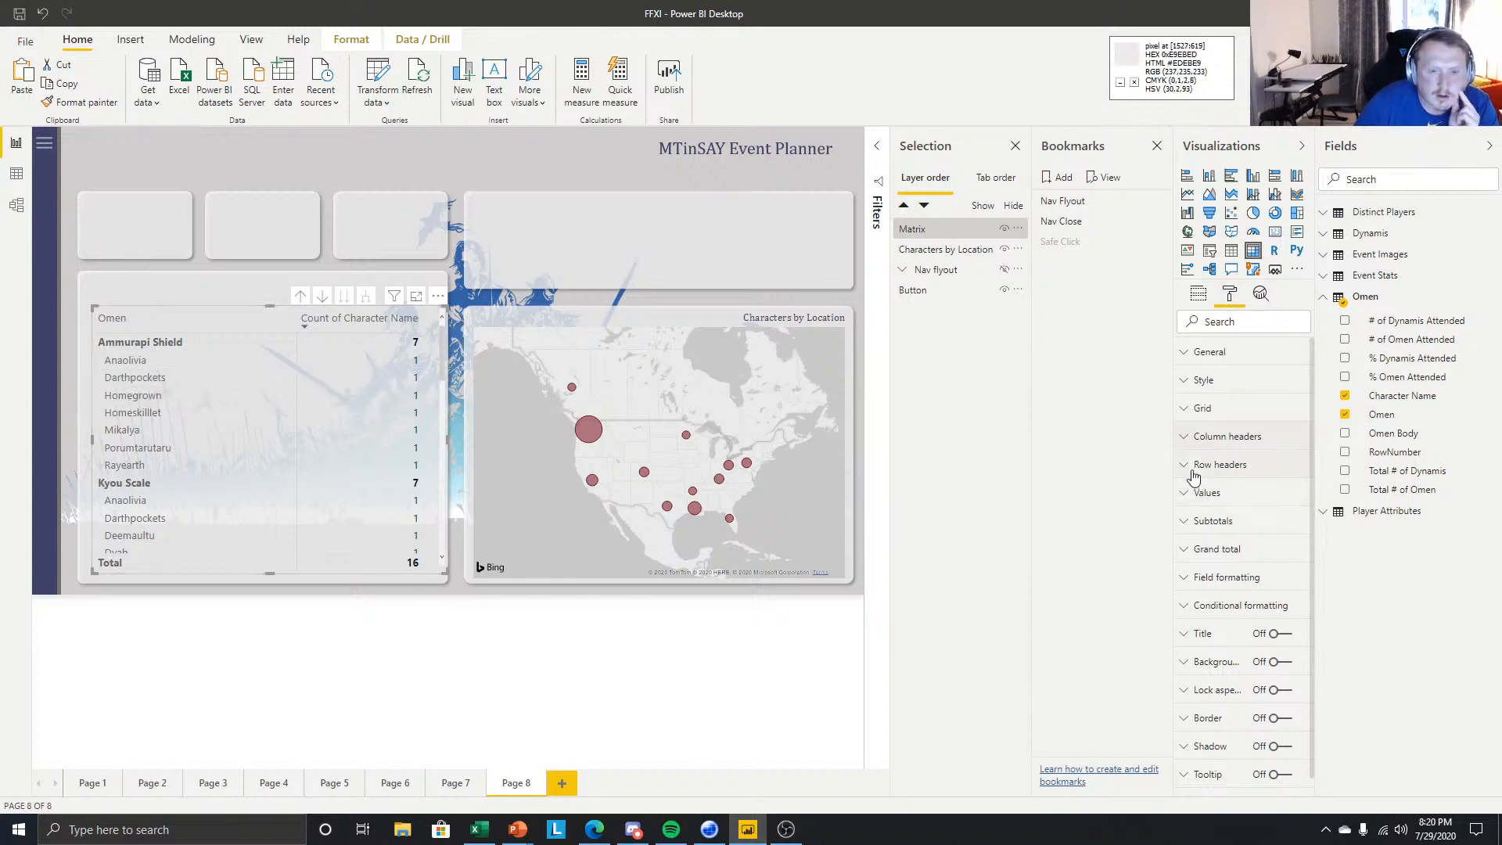
{"action": "left_click", "coordinate": [1201, 410]}
{"action": "left_click", "coordinate": [1202, 416]}
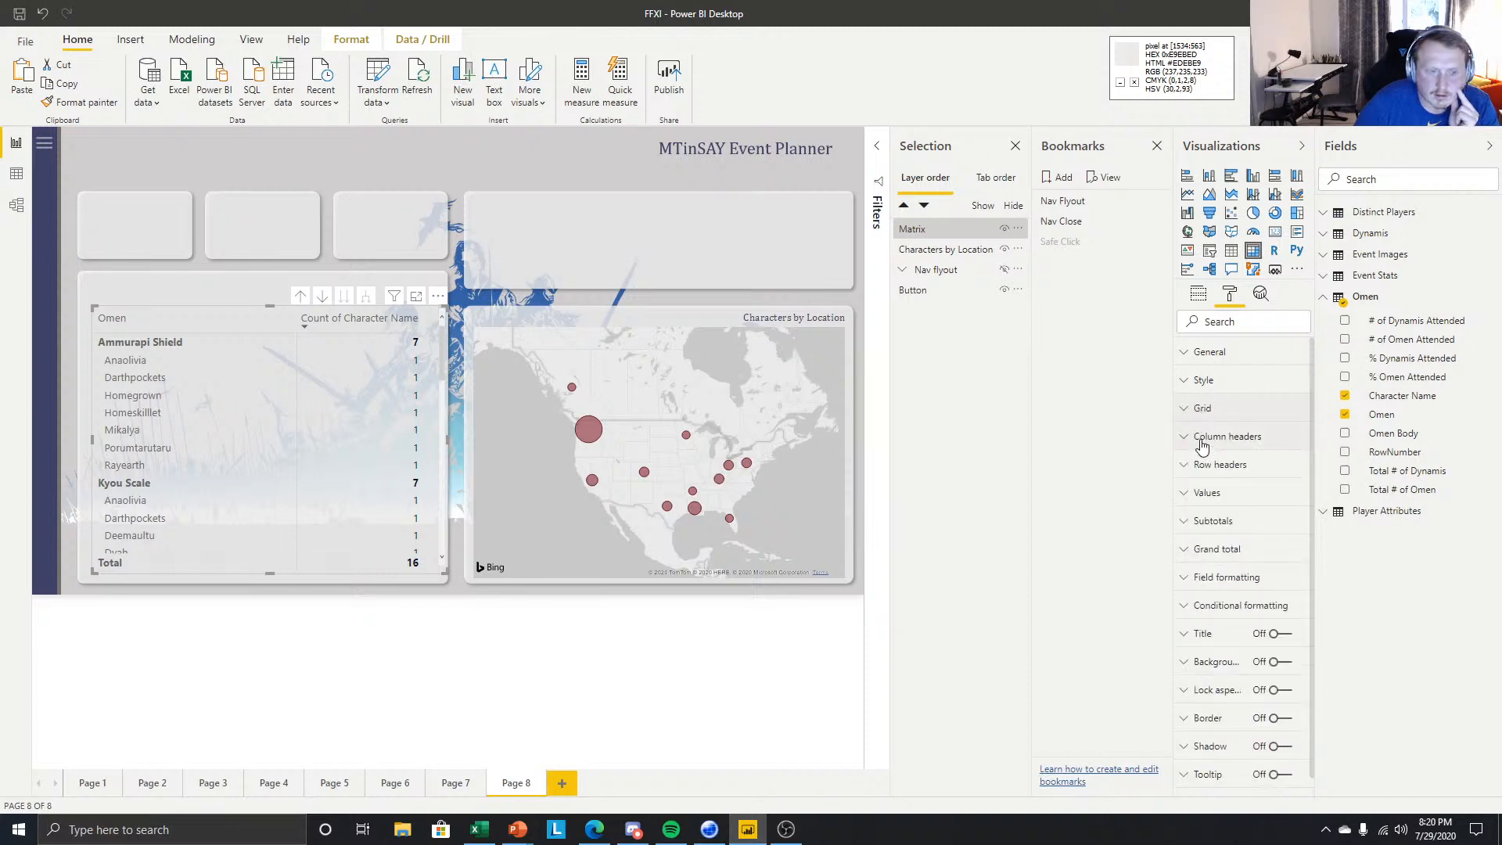
{"action": "left_click", "coordinate": [1203, 440]}
{"action": "left_click", "coordinate": [1211, 485]}
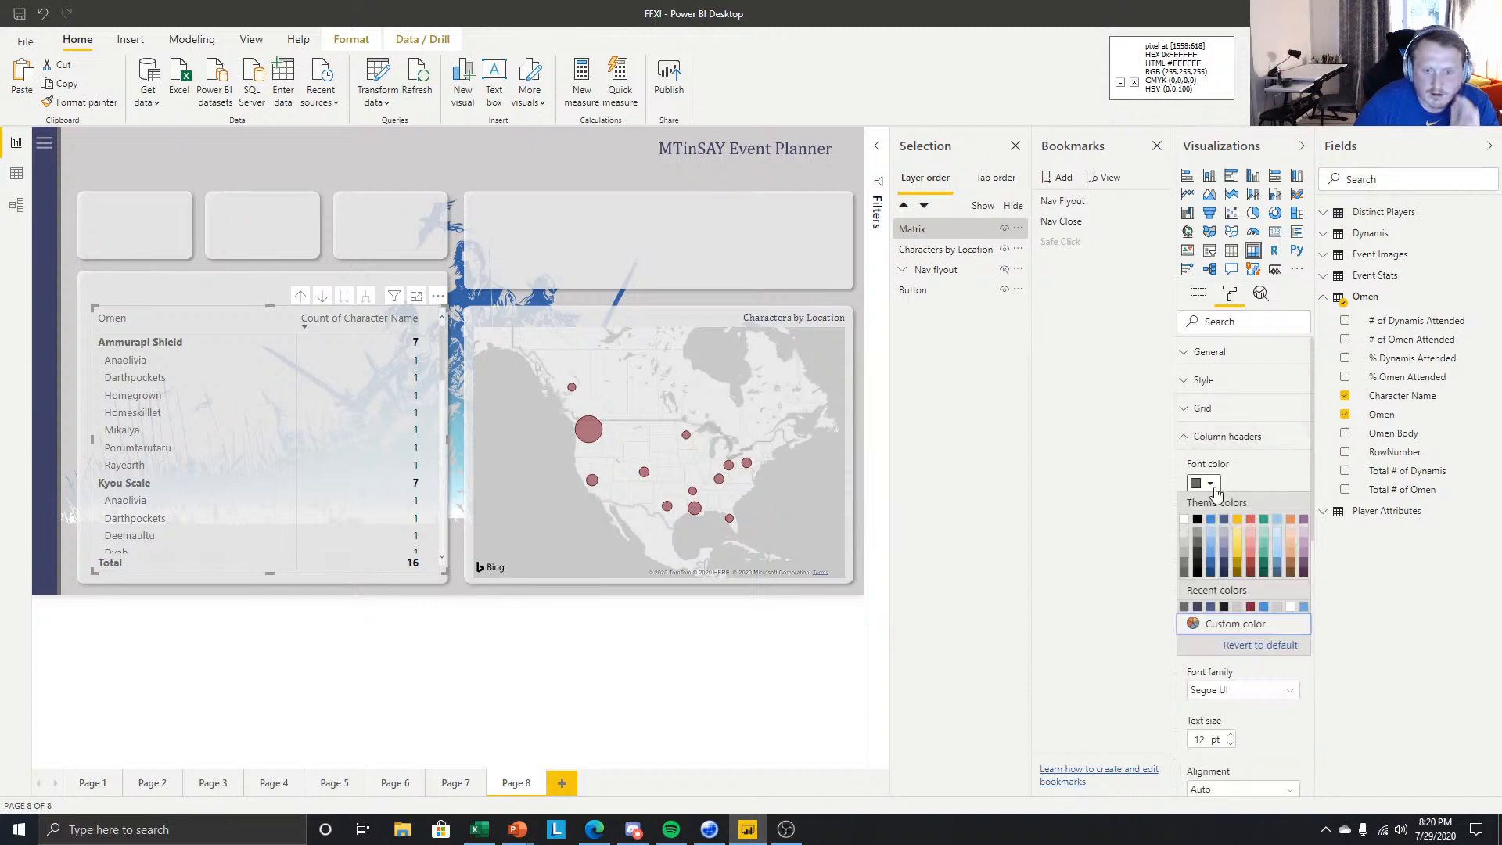
{"action": "left_click", "coordinate": [1211, 607]}
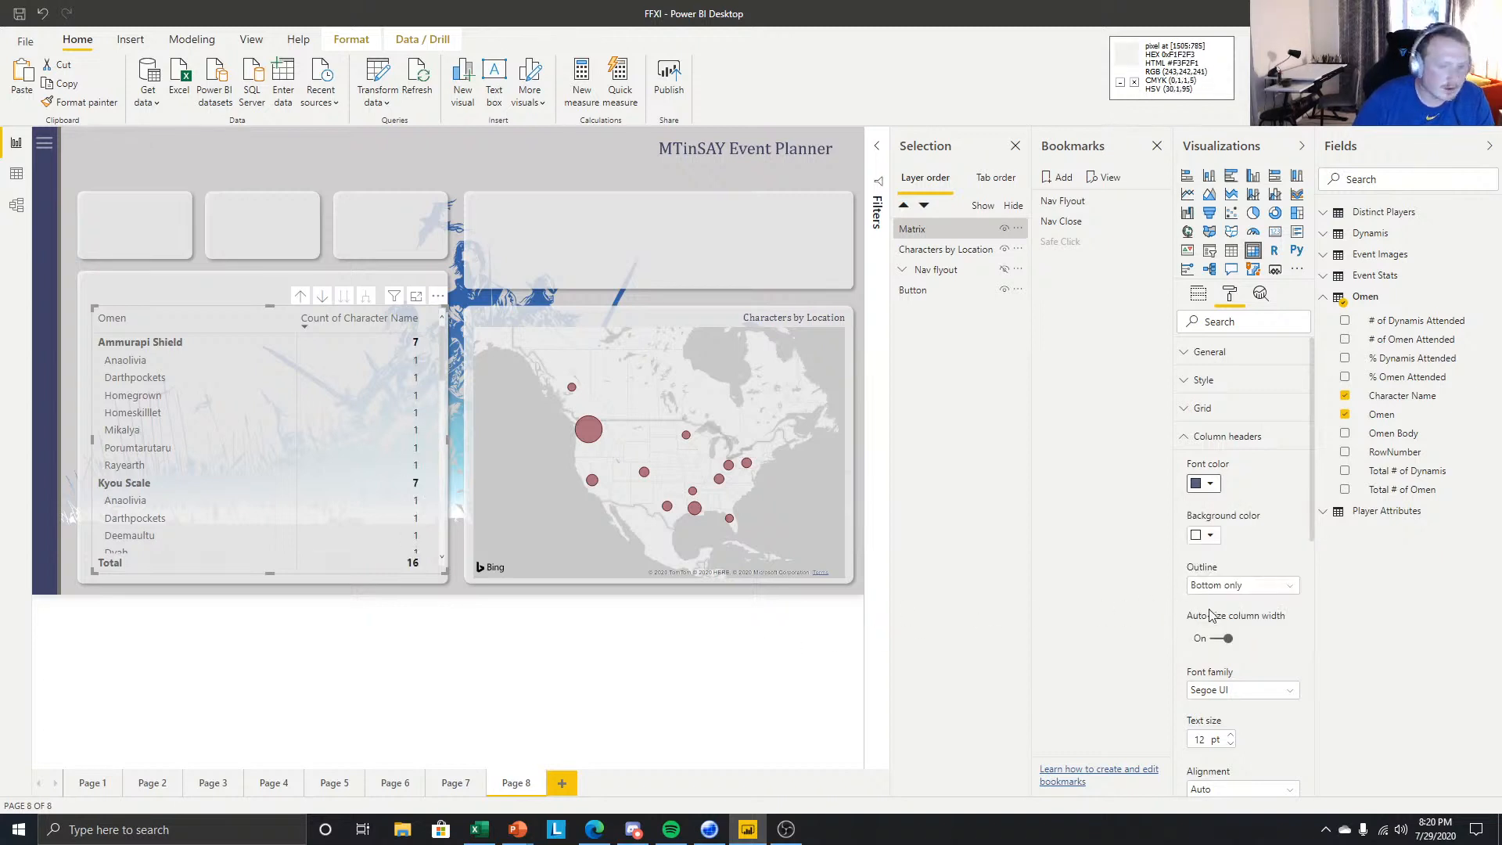
{"action": "scroll", "coordinate": [1213, 634], "scroll_direction": "down", "scroll_amount": 1}
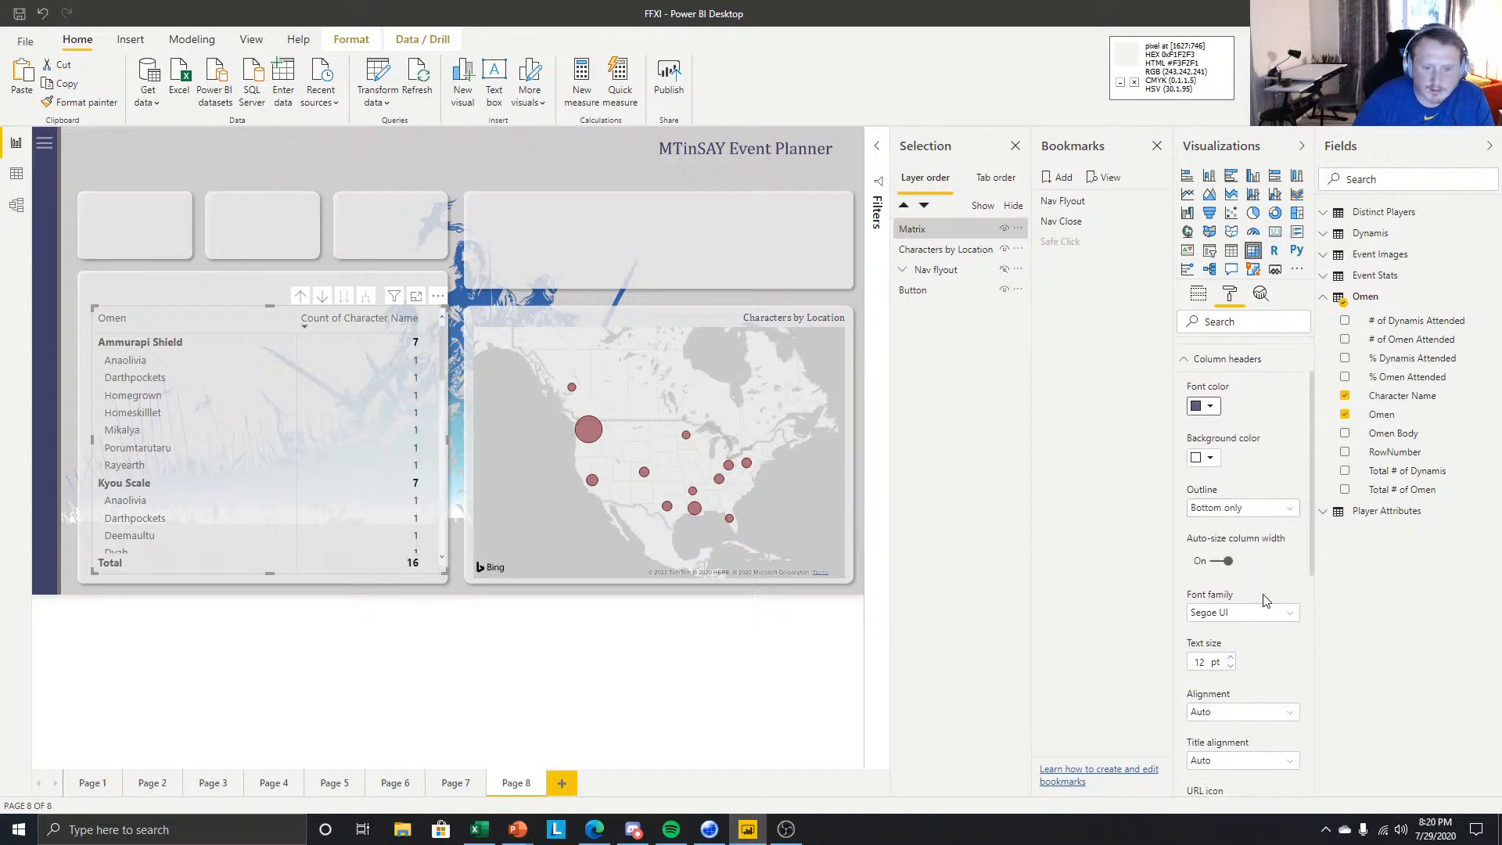
{"action": "left_click", "coordinate": [1231, 665]}
{"action": "scroll", "coordinate": [1241, 673], "scroll_direction": "down", "scroll_amount": 1}
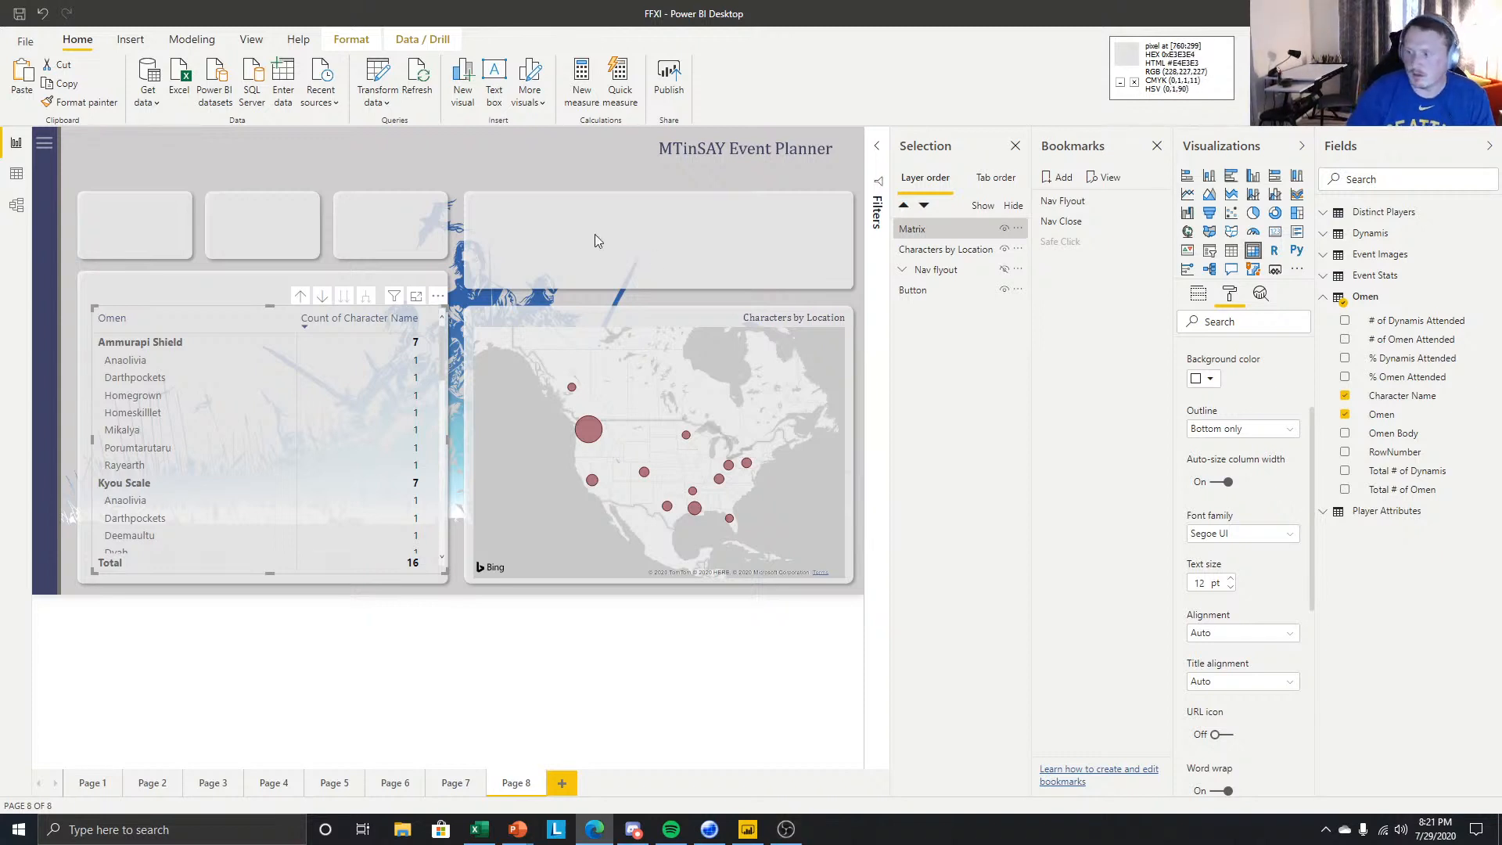
- Extend the Omen matrix slightly outward toward the panel's left edge
{"action": "left_click", "coordinate": [443, 667]}
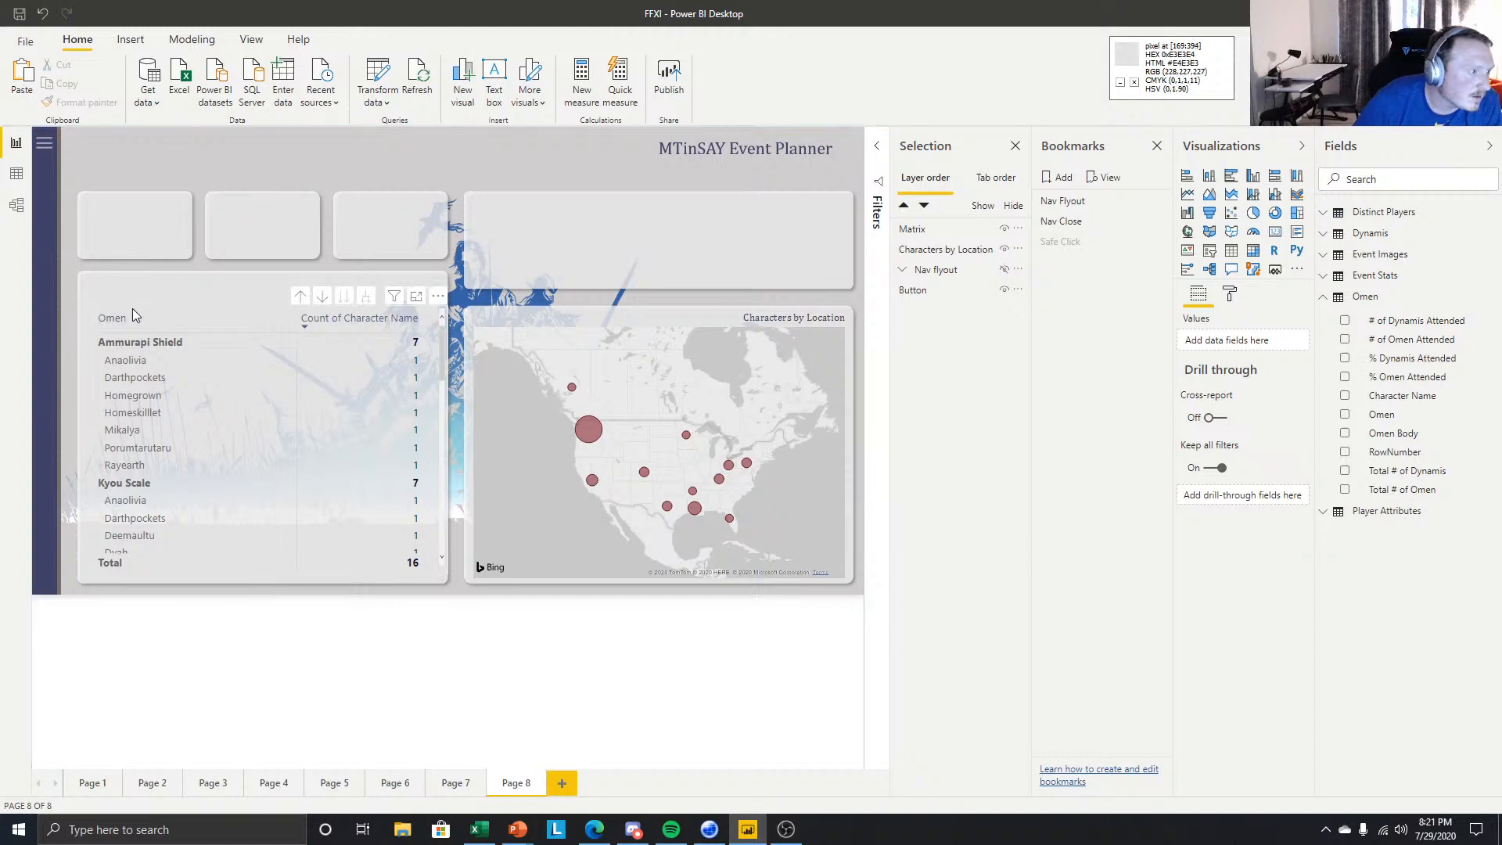
{"action": "left_click", "coordinate": [134, 312]}
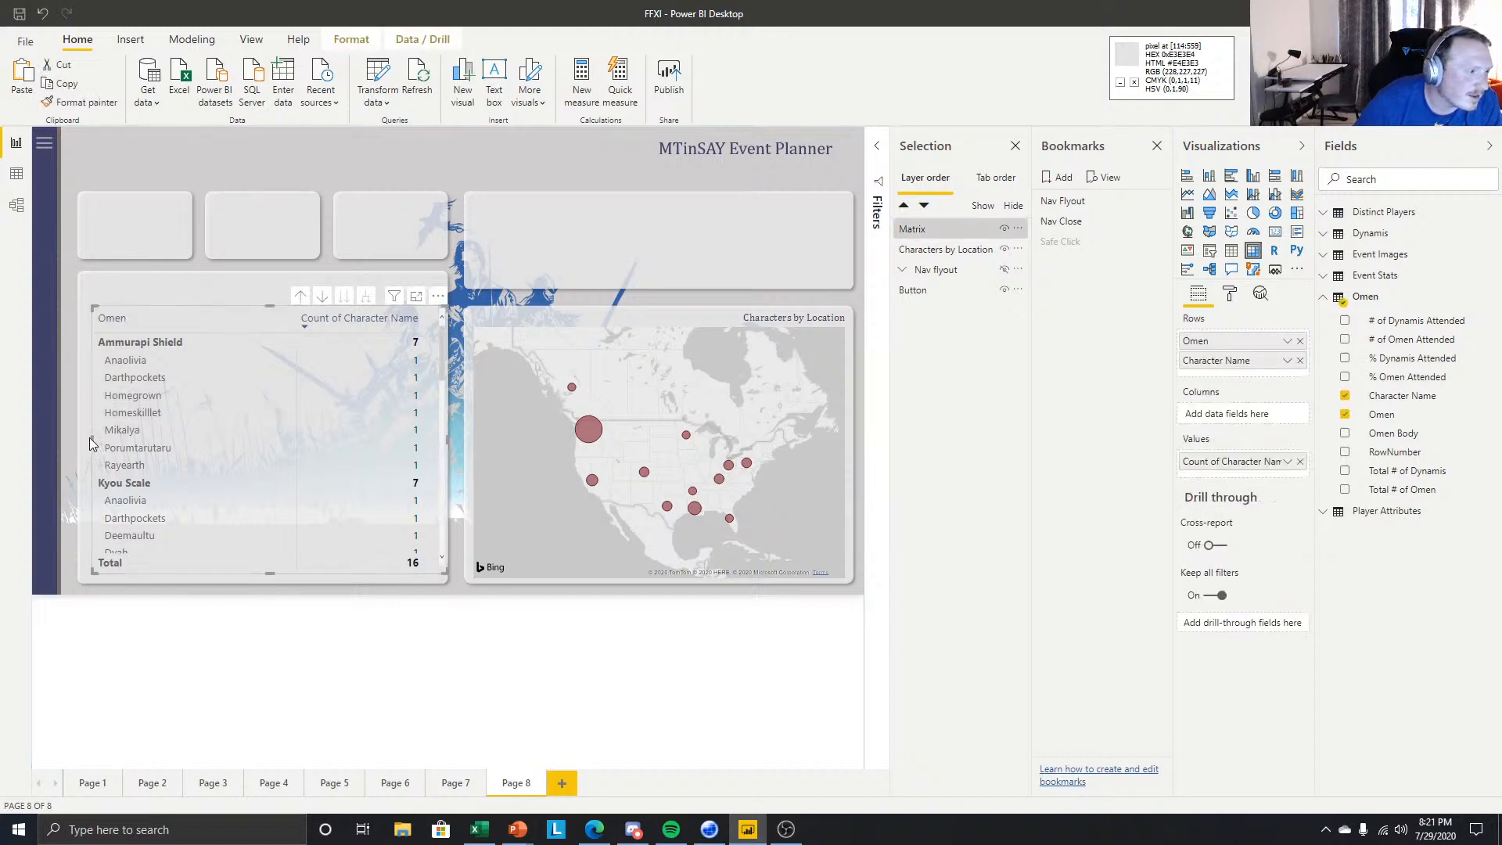
{"action": "left_click_drag", "start_coordinate": [93, 439], "coordinate": [85, 443]}
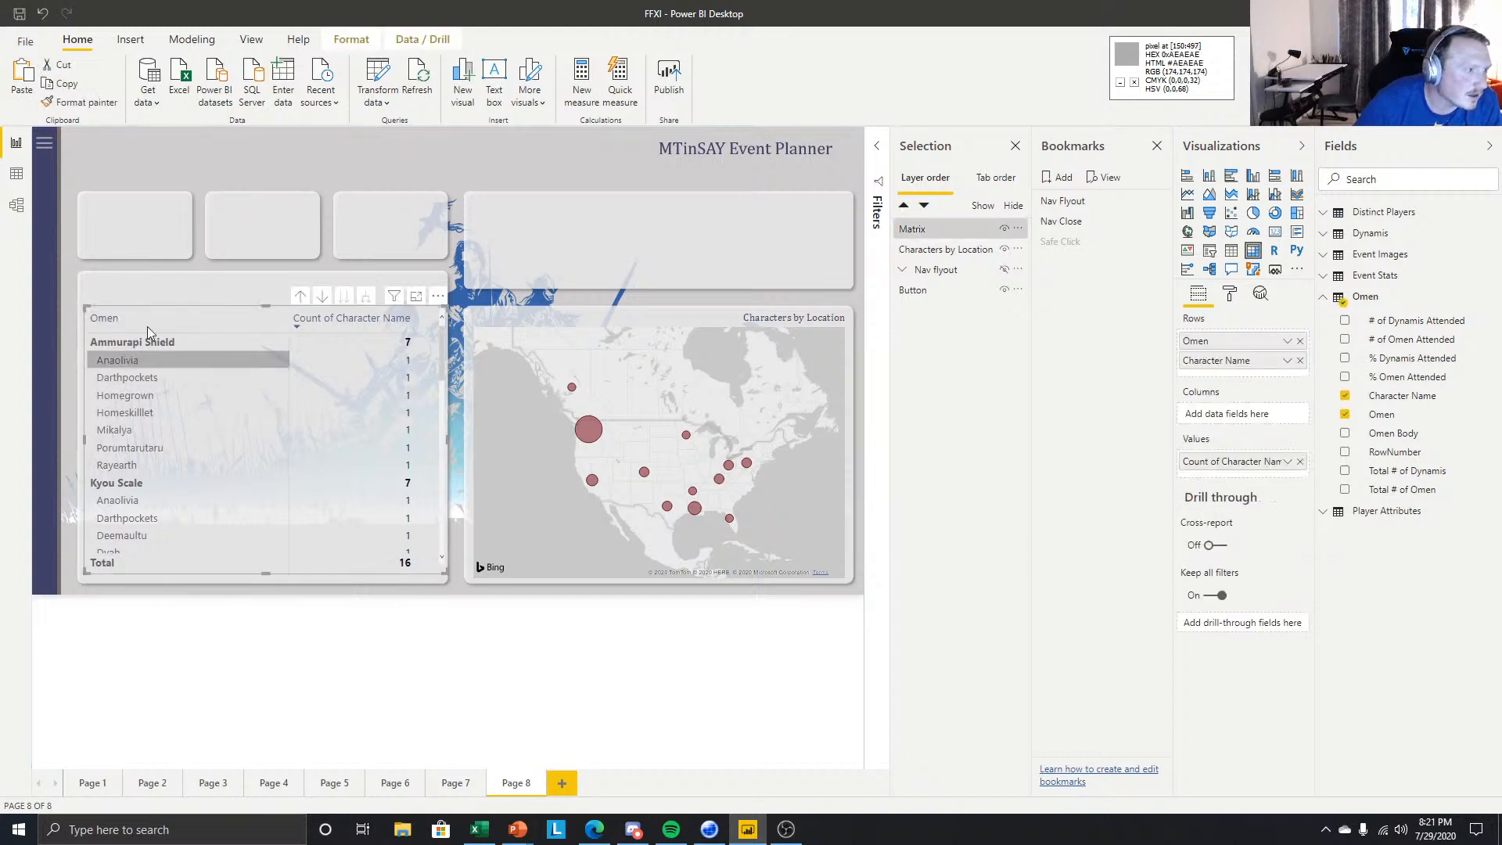
- Give the Omen matrix's column headers a dark blue background and a white font
{"action": "left_click", "coordinate": [1230, 293]}
{"action": "left_click", "coordinate": [1217, 444]}
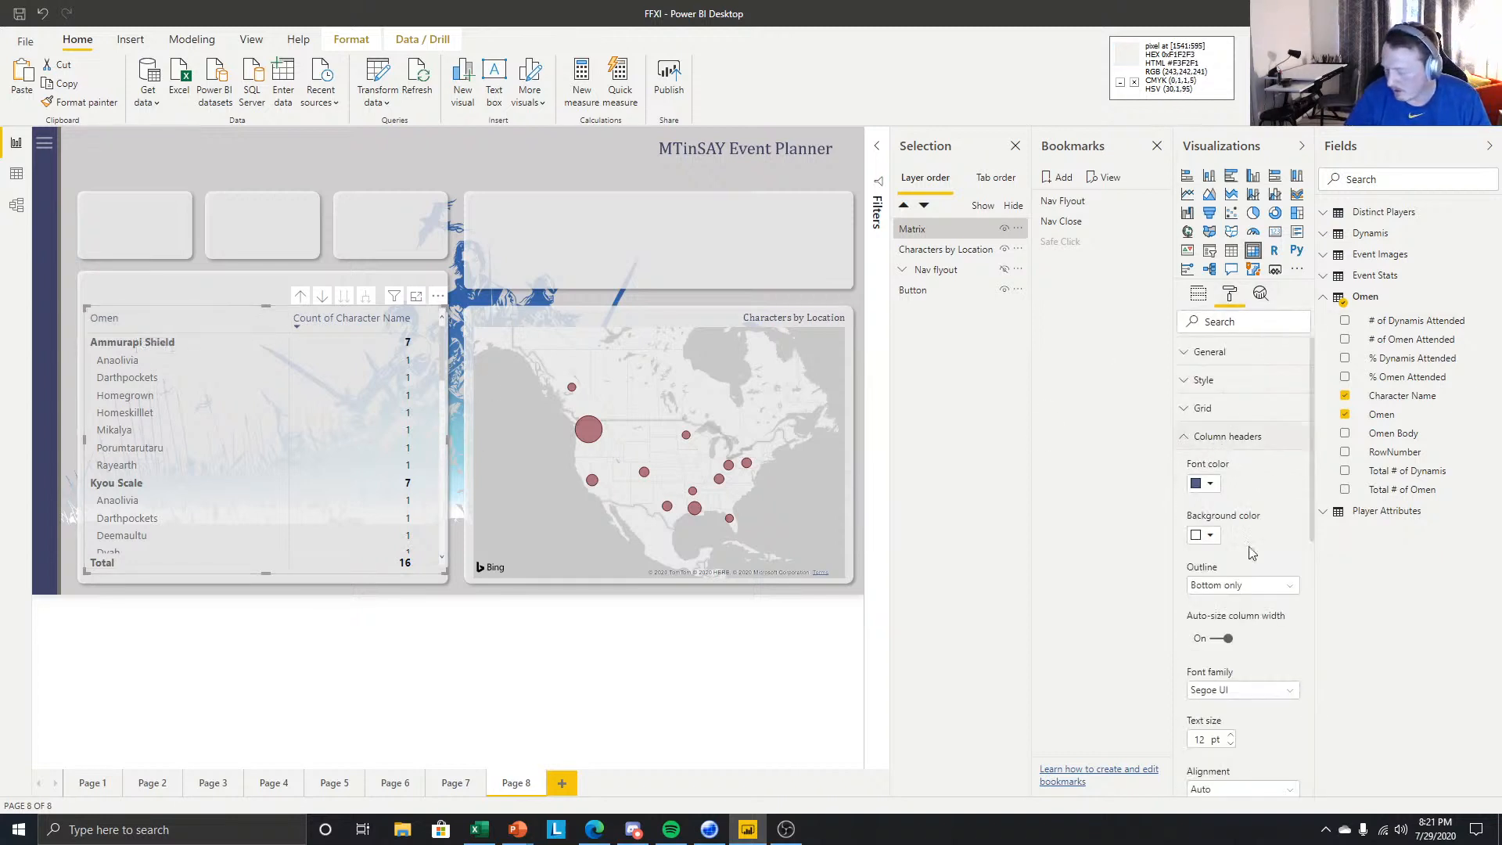
{"action": "left_click", "coordinate": [1209, 535]}
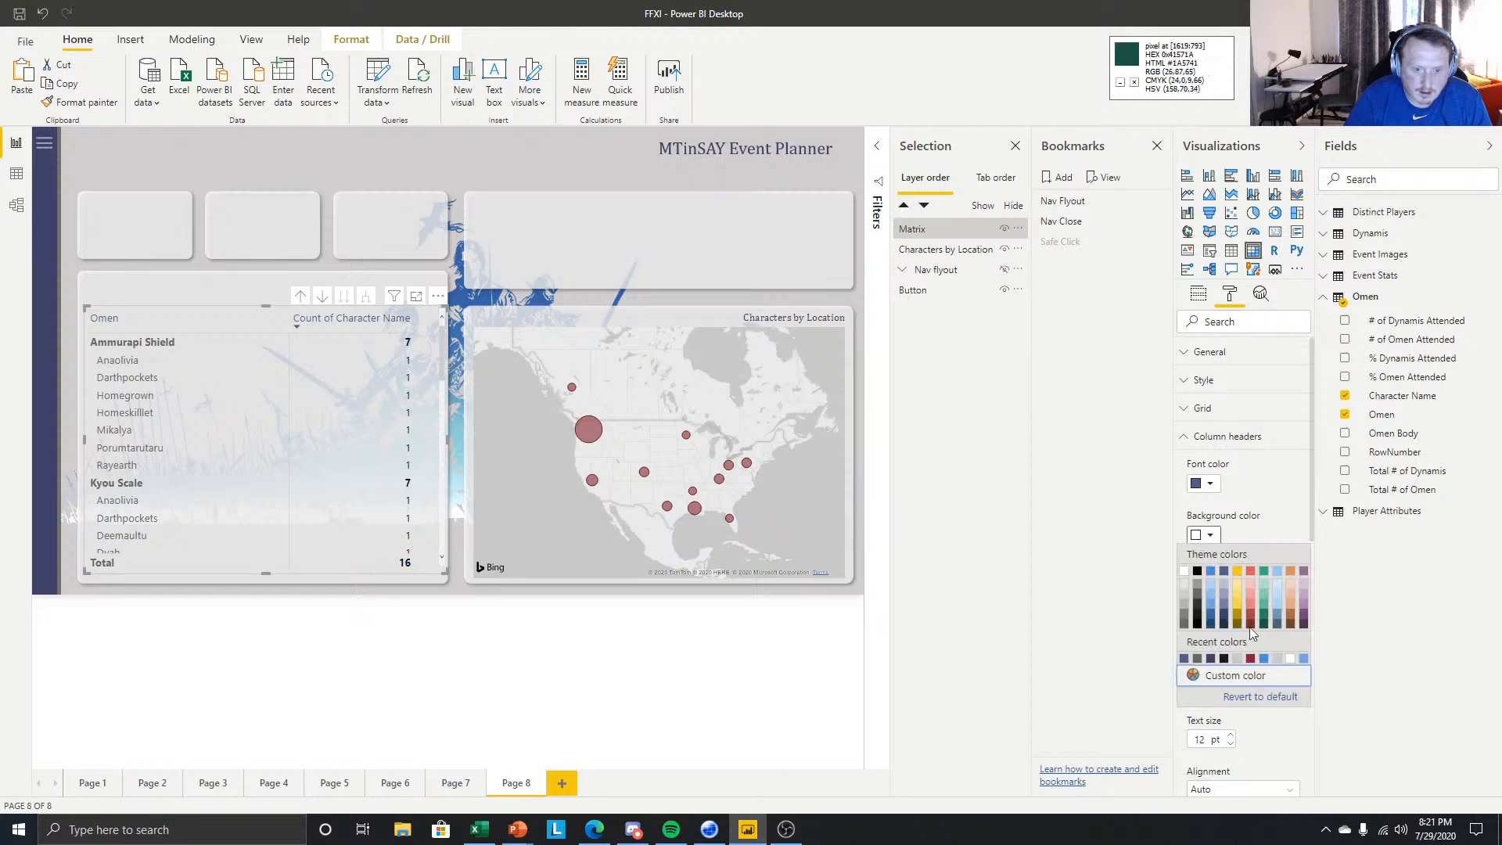
{"action": "left_click", "coordinate": [1184, 658]}
{"action": "left_click", "coordinate": [1210, 484]}
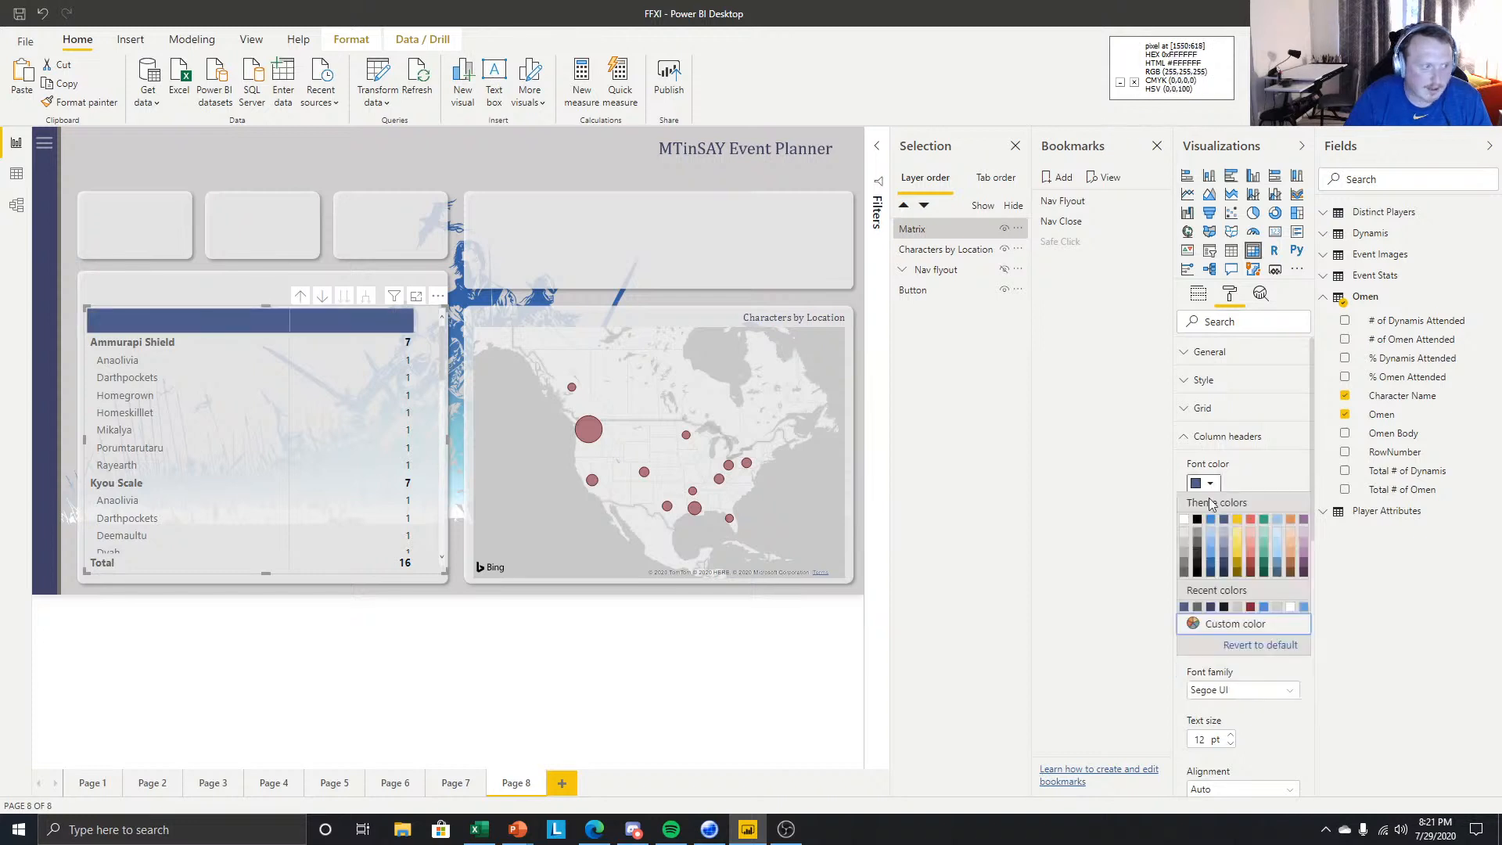
{"action": "left_click", "coordinate": [1184, 519]}
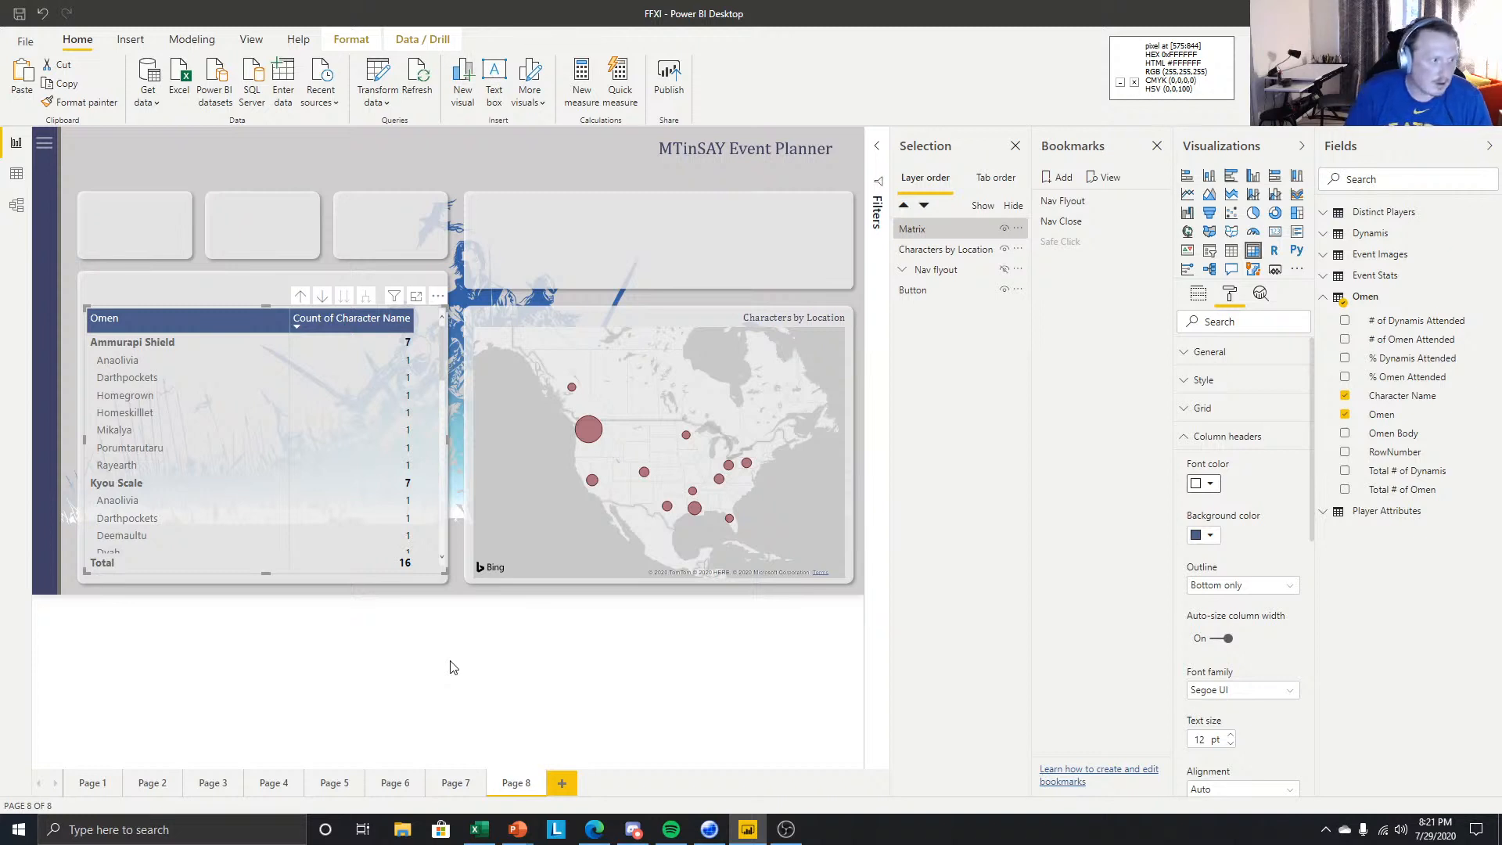
- Widen the Count of Character Name column slightly and pull the matrix's right edge just inside the panel
{"action": "left_click_drag", "start_coordinate": [414, 322], "coordinate": [428, 332]}
{"action": "left_click", "coordinate": [449, 438]}
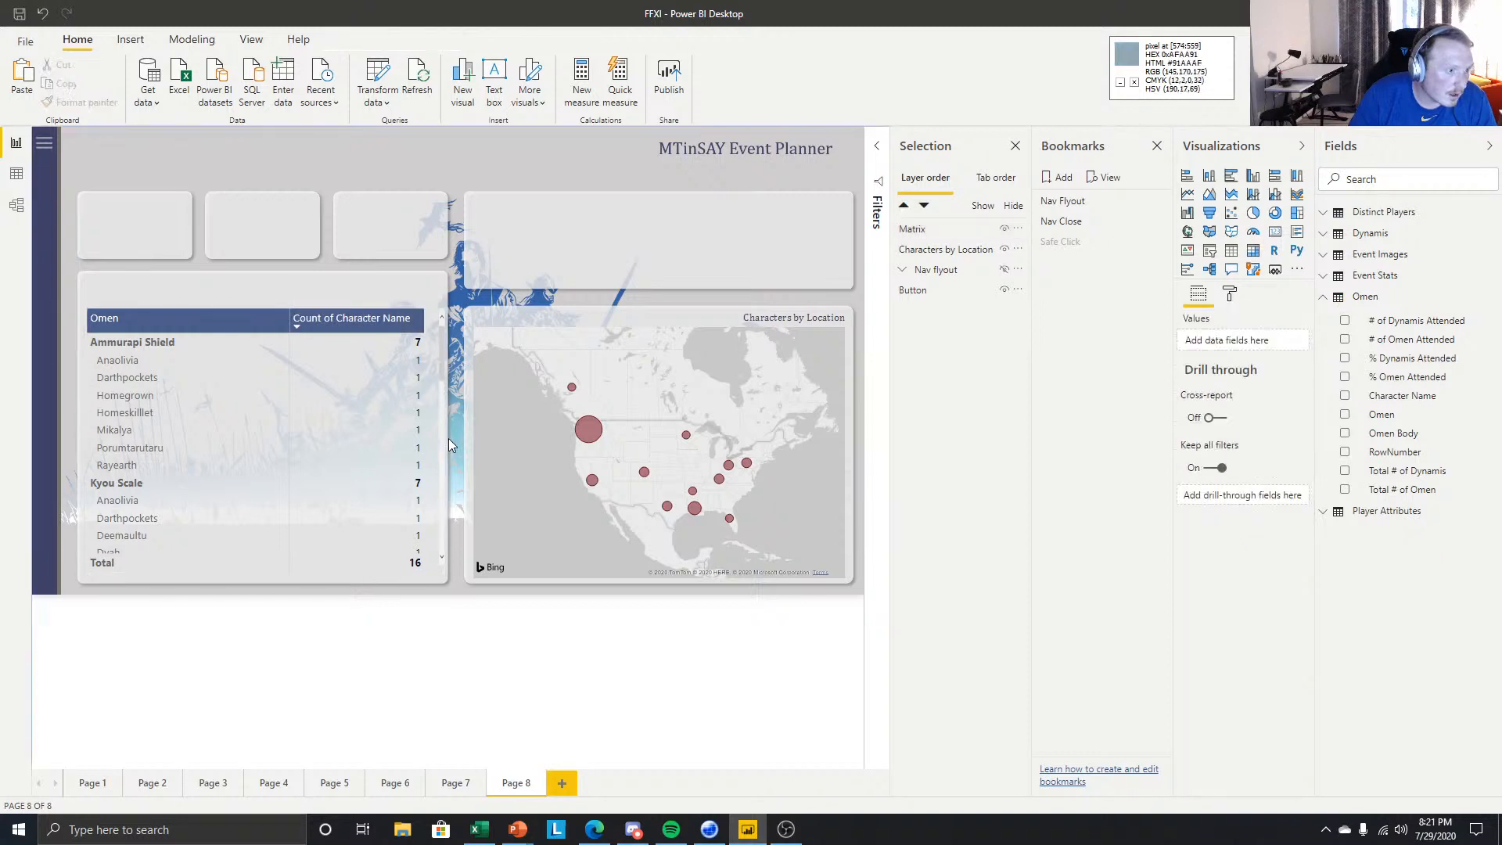
{"action": "scroll", "coordinate": [446, 440], "scroll_direction": "down", "scroll_amount": 4}
{"action": "left_click", "coordinate": [444, 442]}
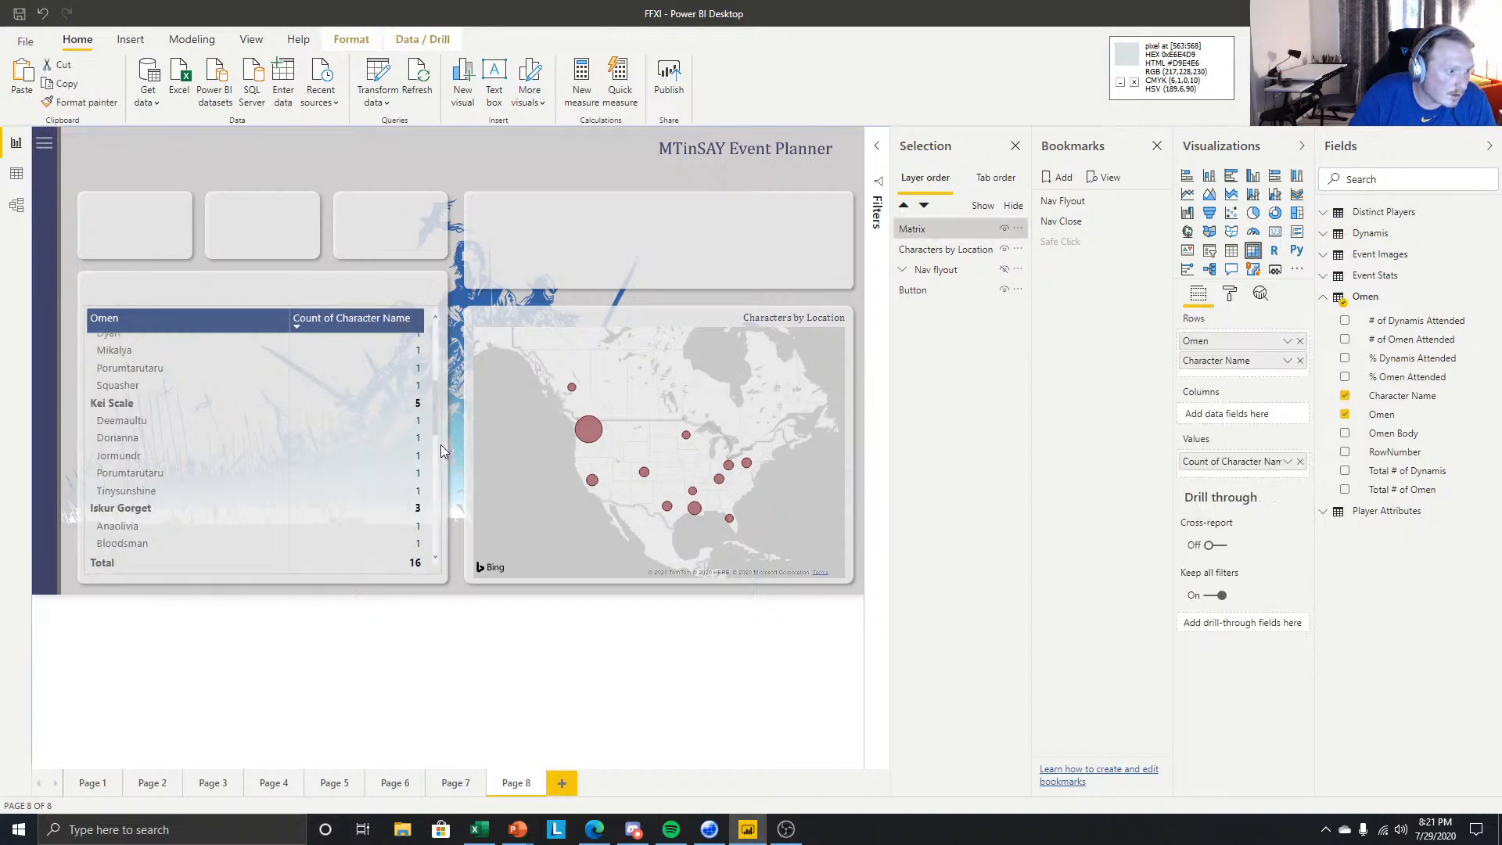
{"action": "scroll", "coordinate": [282, 397], "scroll_direction": "up", "scroll_amount": 5}
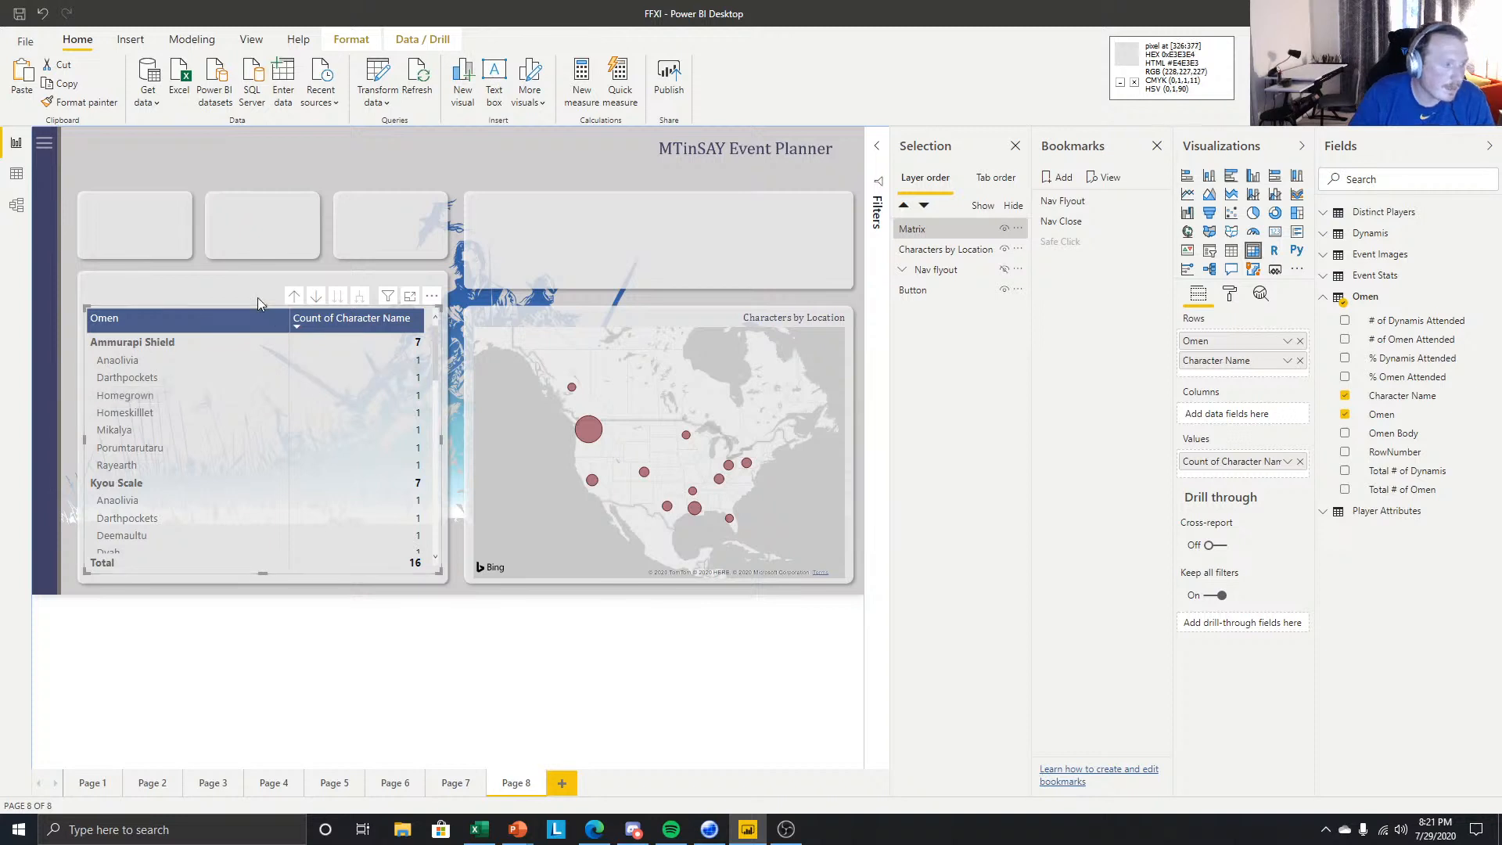
- Set the font color of the Omen matrix's row headers to black
{"action": "left_click", "coordinate": [1231, 293]}
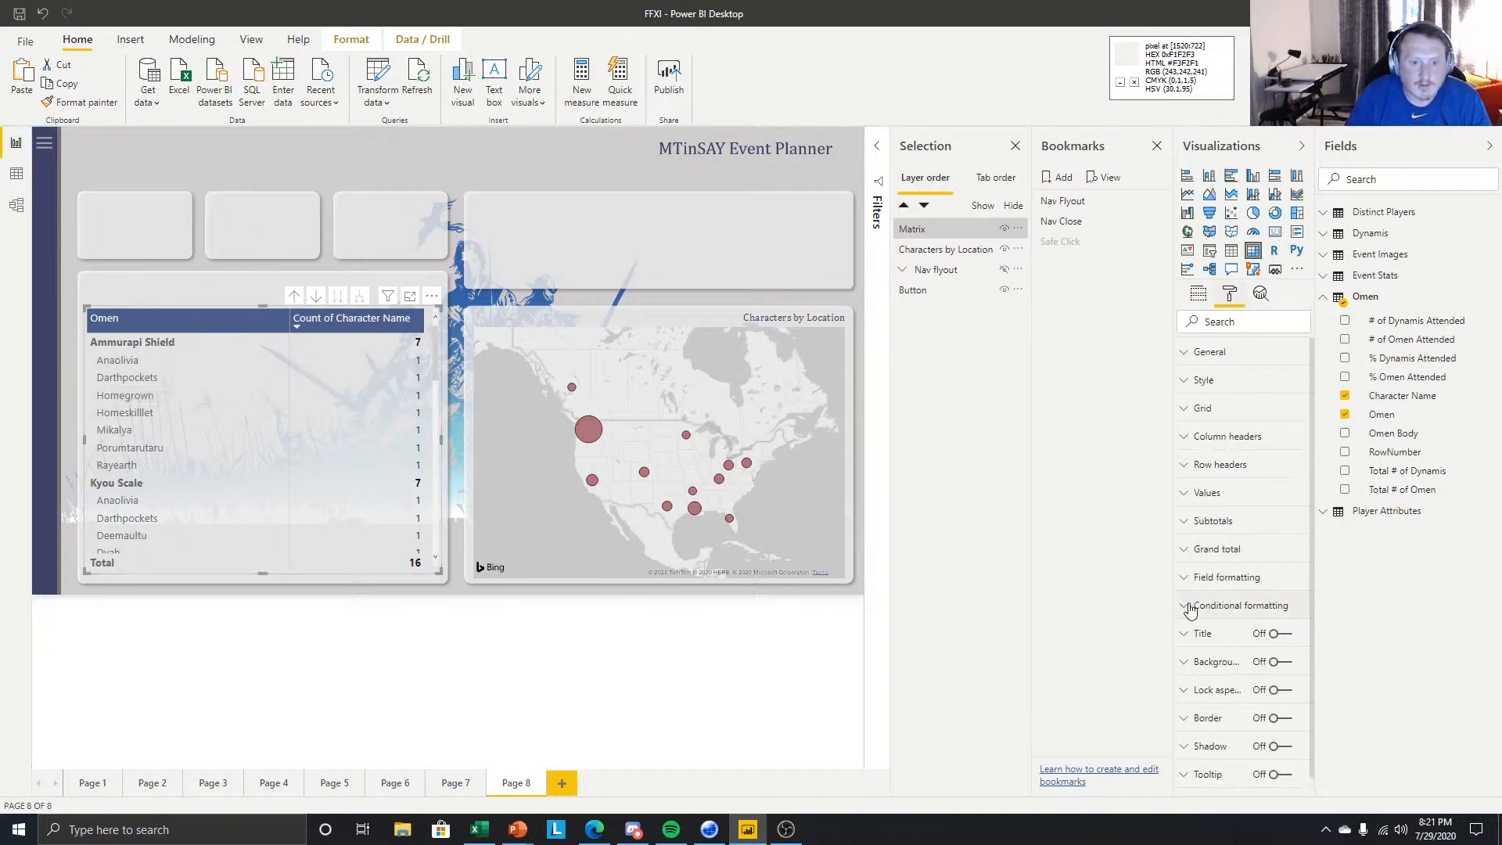
{"action": "left_click", "coordinate": [1224, 496]}
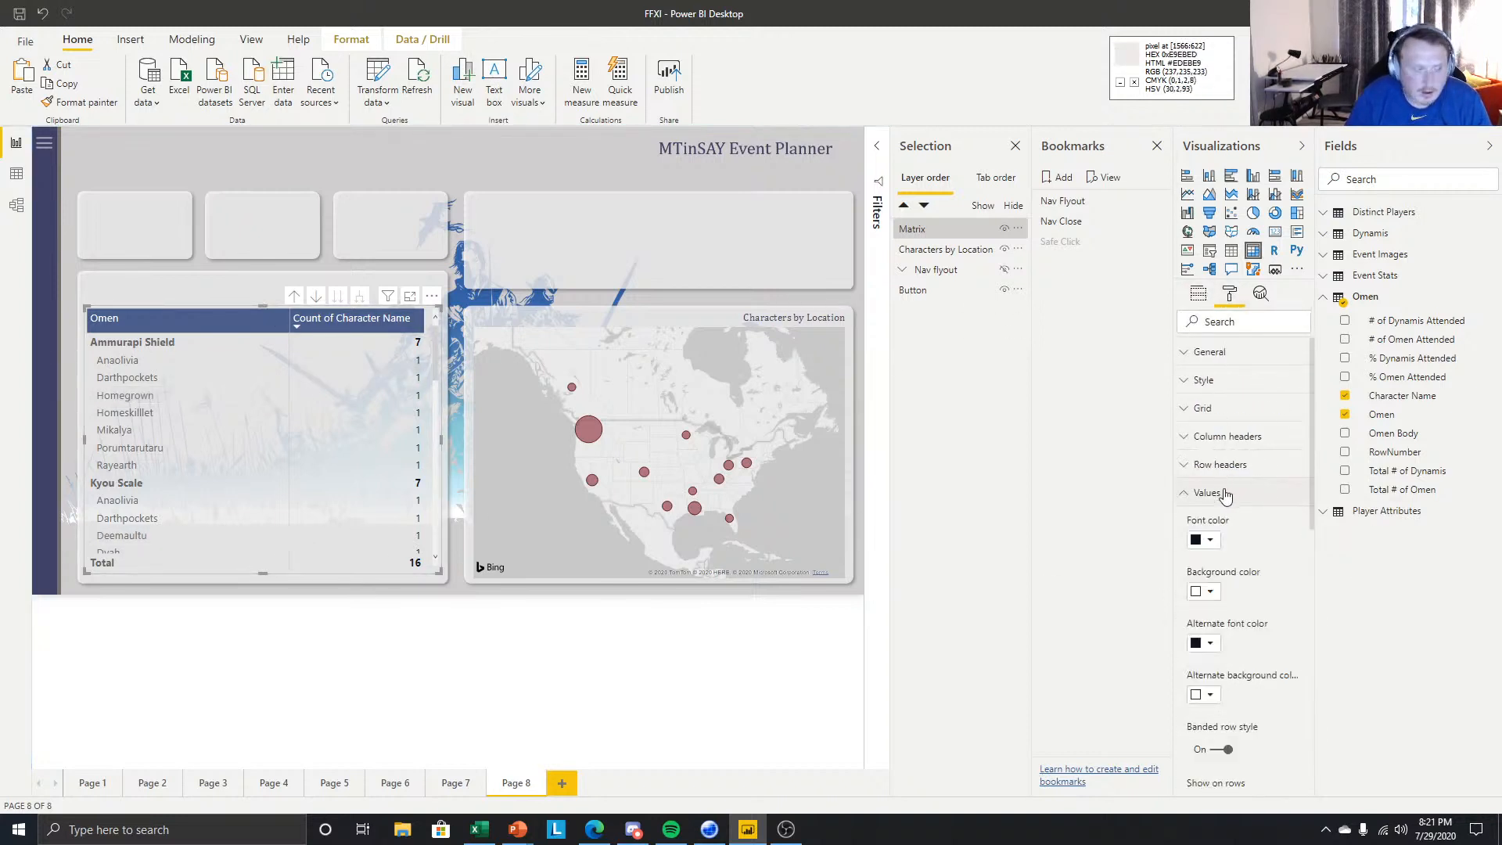
{"action": "left_click", "coordinate": [1224, 494]}
{"action": "left_click", "coordinate": [1227, 465]}
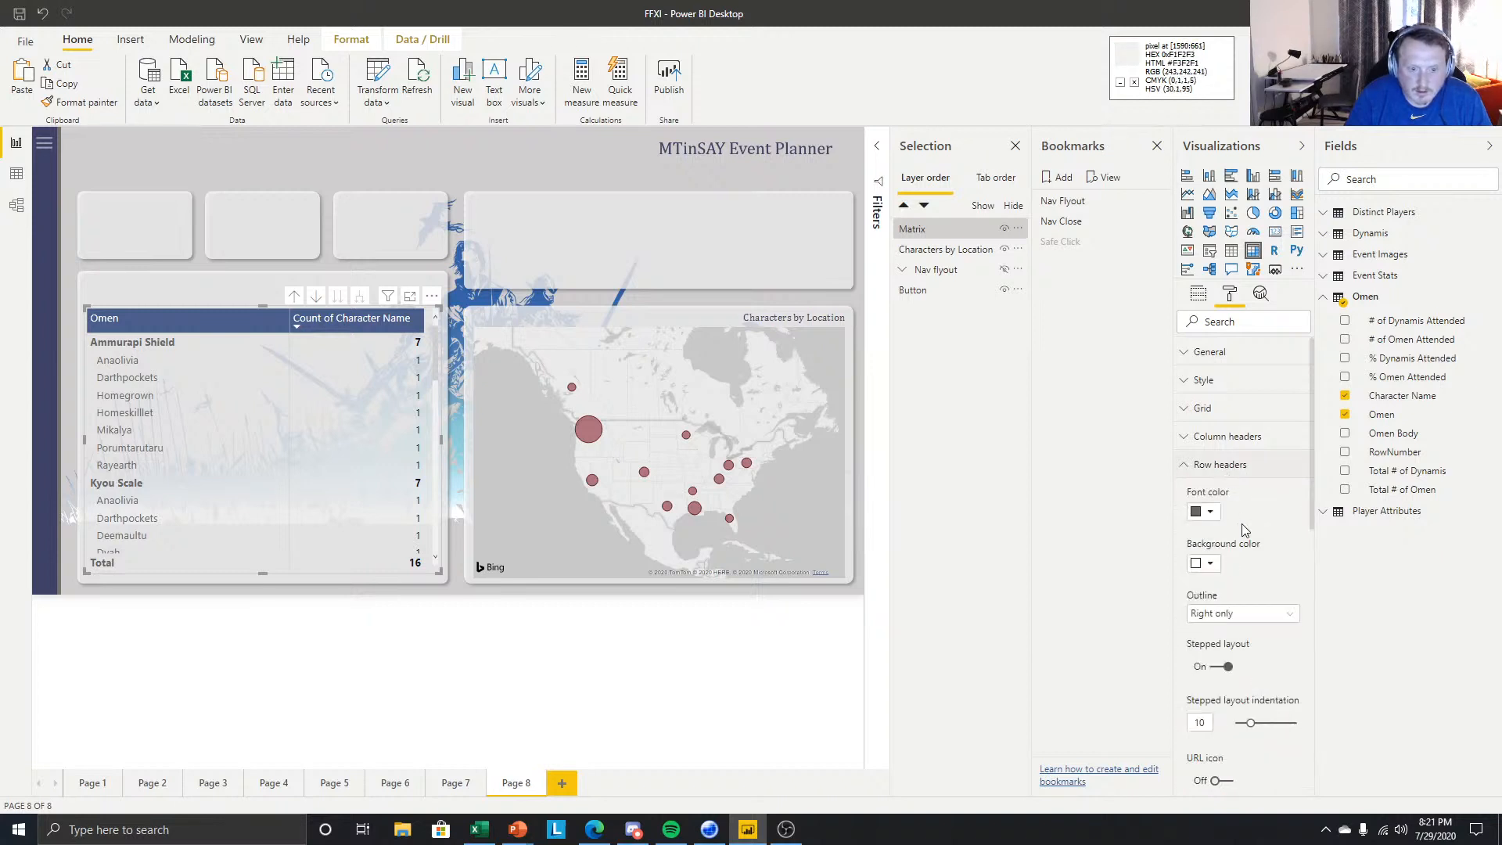
{"action": "left_click", "coordinate": [1211, 511]}
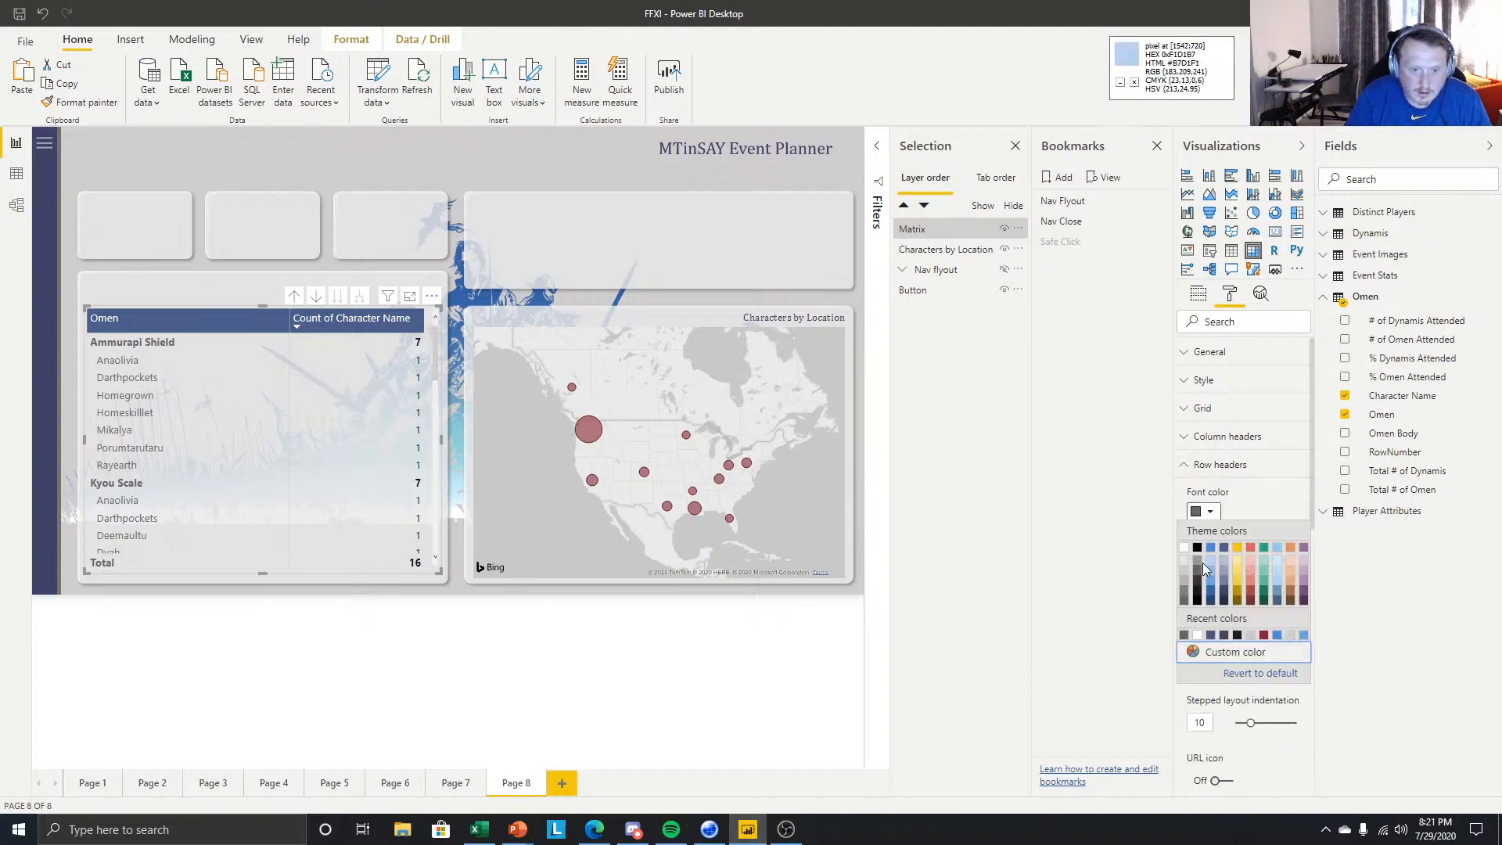
{"action": "left_click", "coordinate": [1197, 599]}
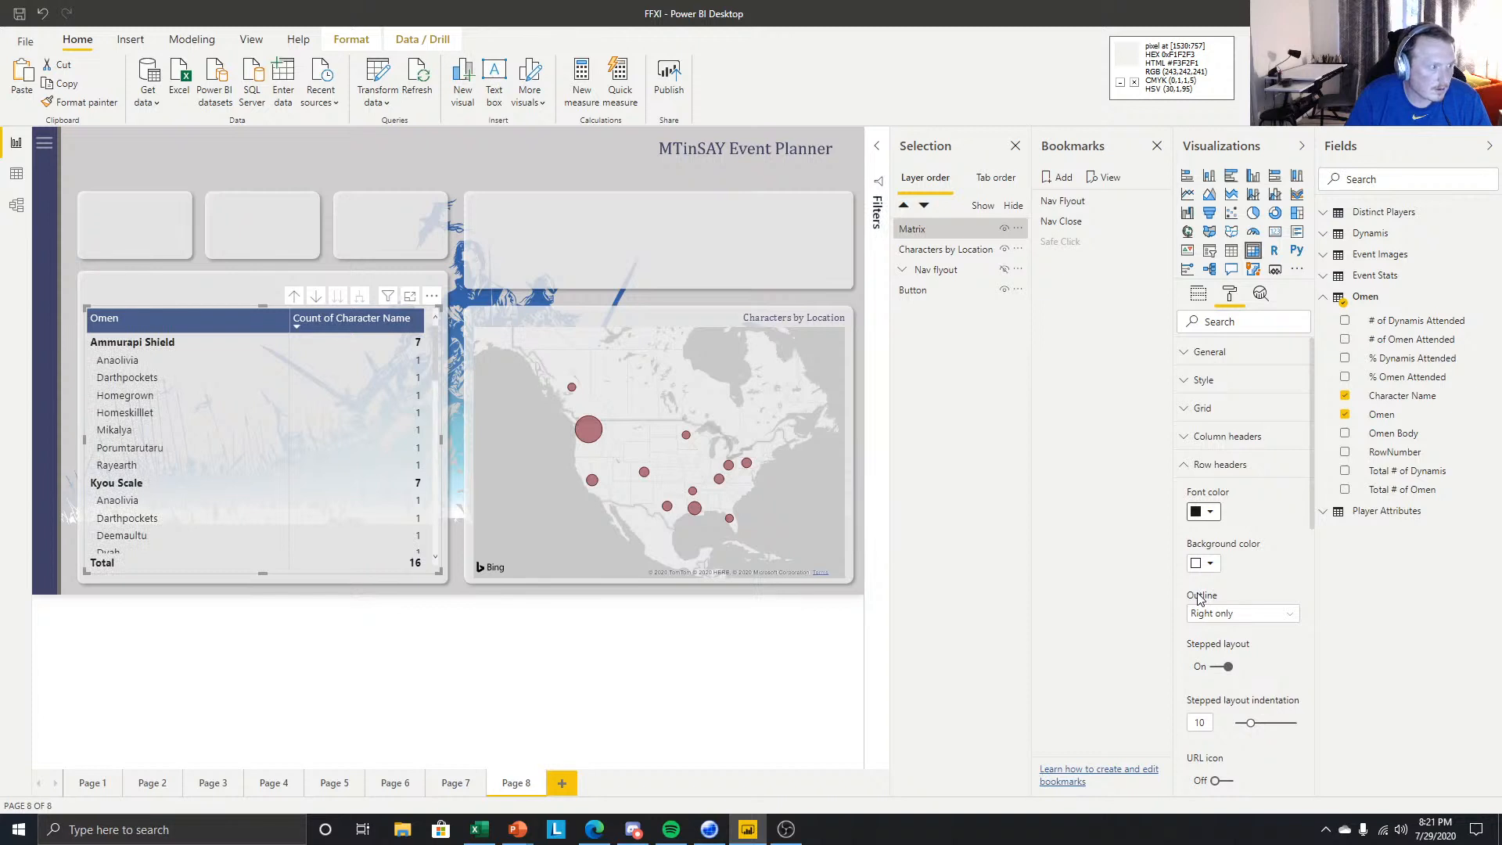
{"action": "left_click", "coordinate": [1210, 511]}
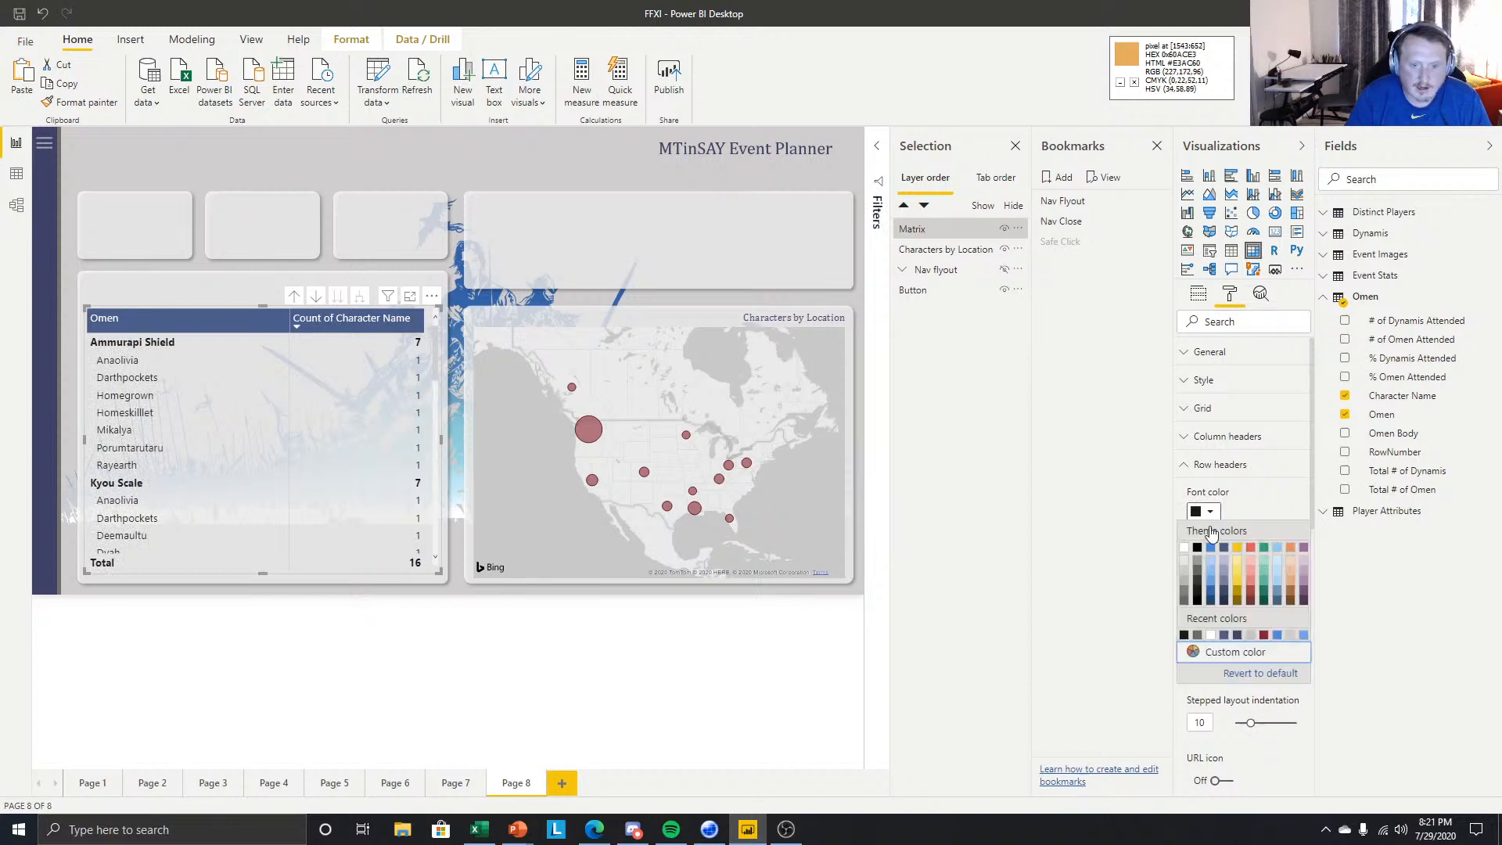
{"action": "left_click", "coordinate": [1202, 596]}
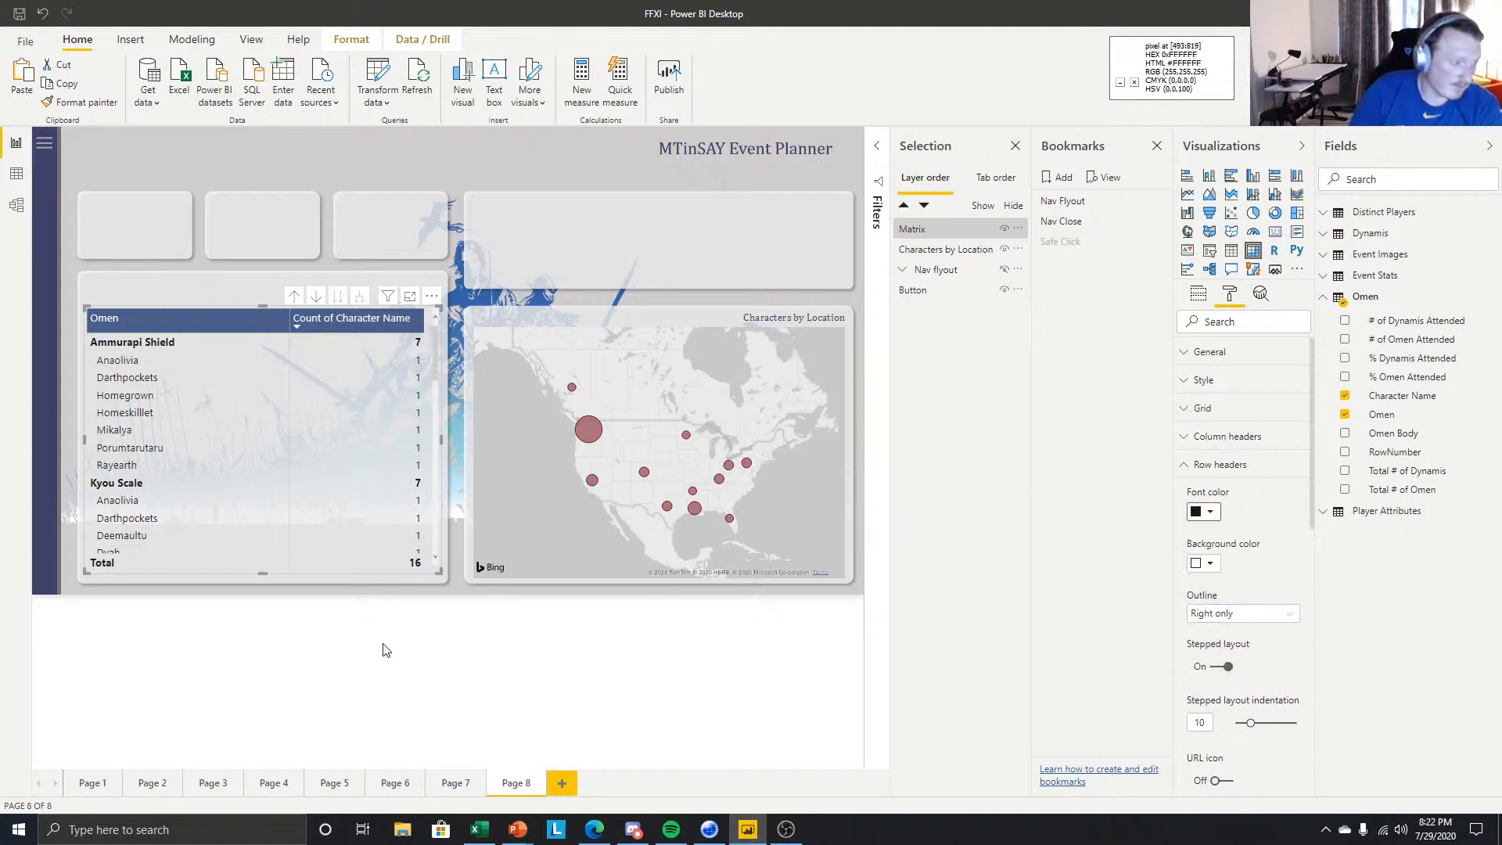
- Set the stepped layout indentation of the Omen matrix's row headers to 40
{"action": "scroll", "coordinate": [280, 421], "scroll_direction": "up", "scroll_amount": 5}
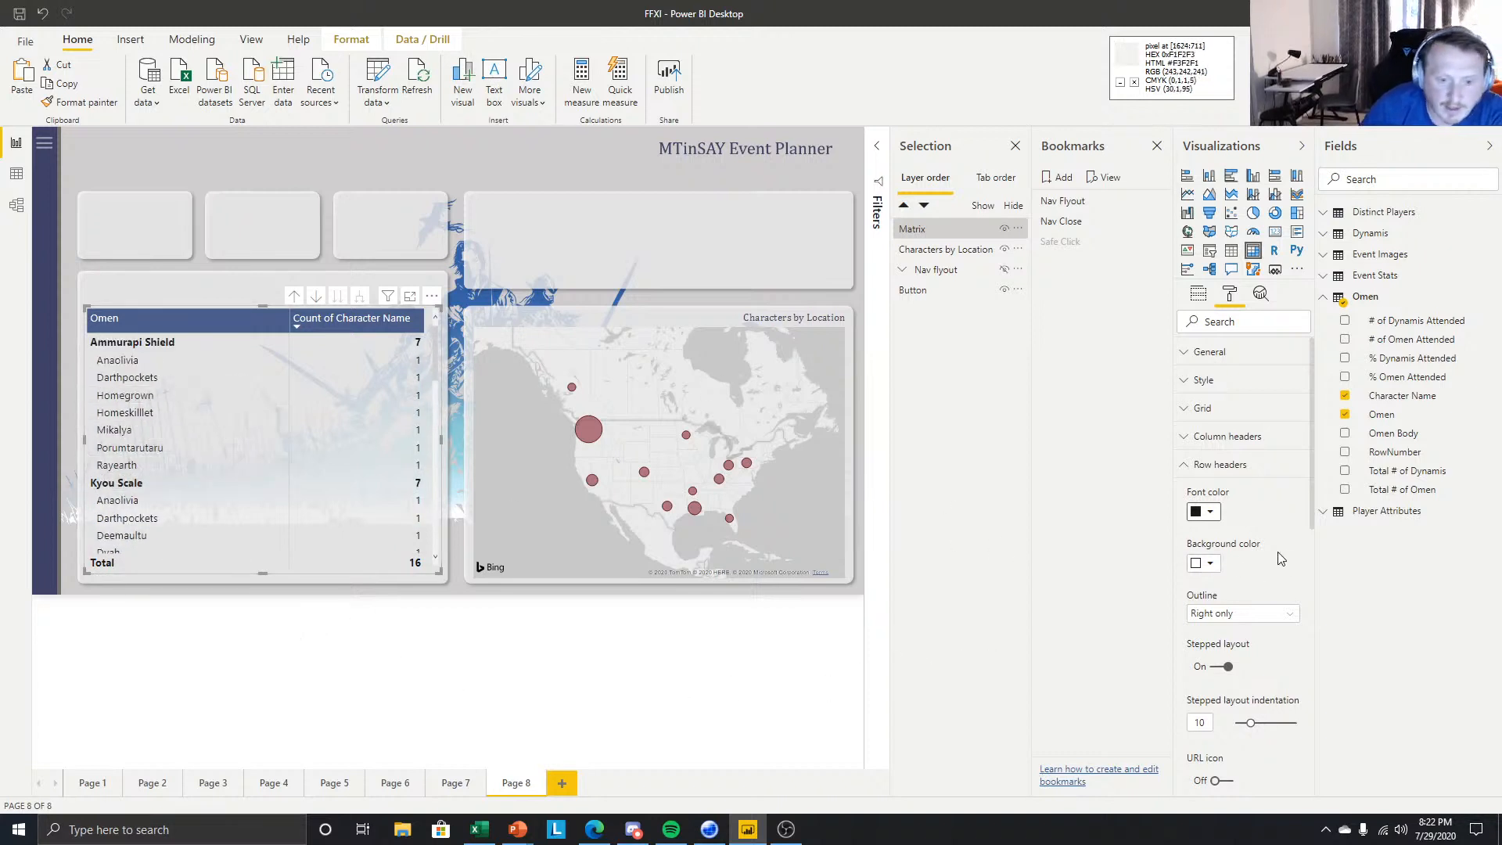
{"action": "left_click_drag", "start_coordinate": [1266, 723], "coordinate": [1302, 720]}
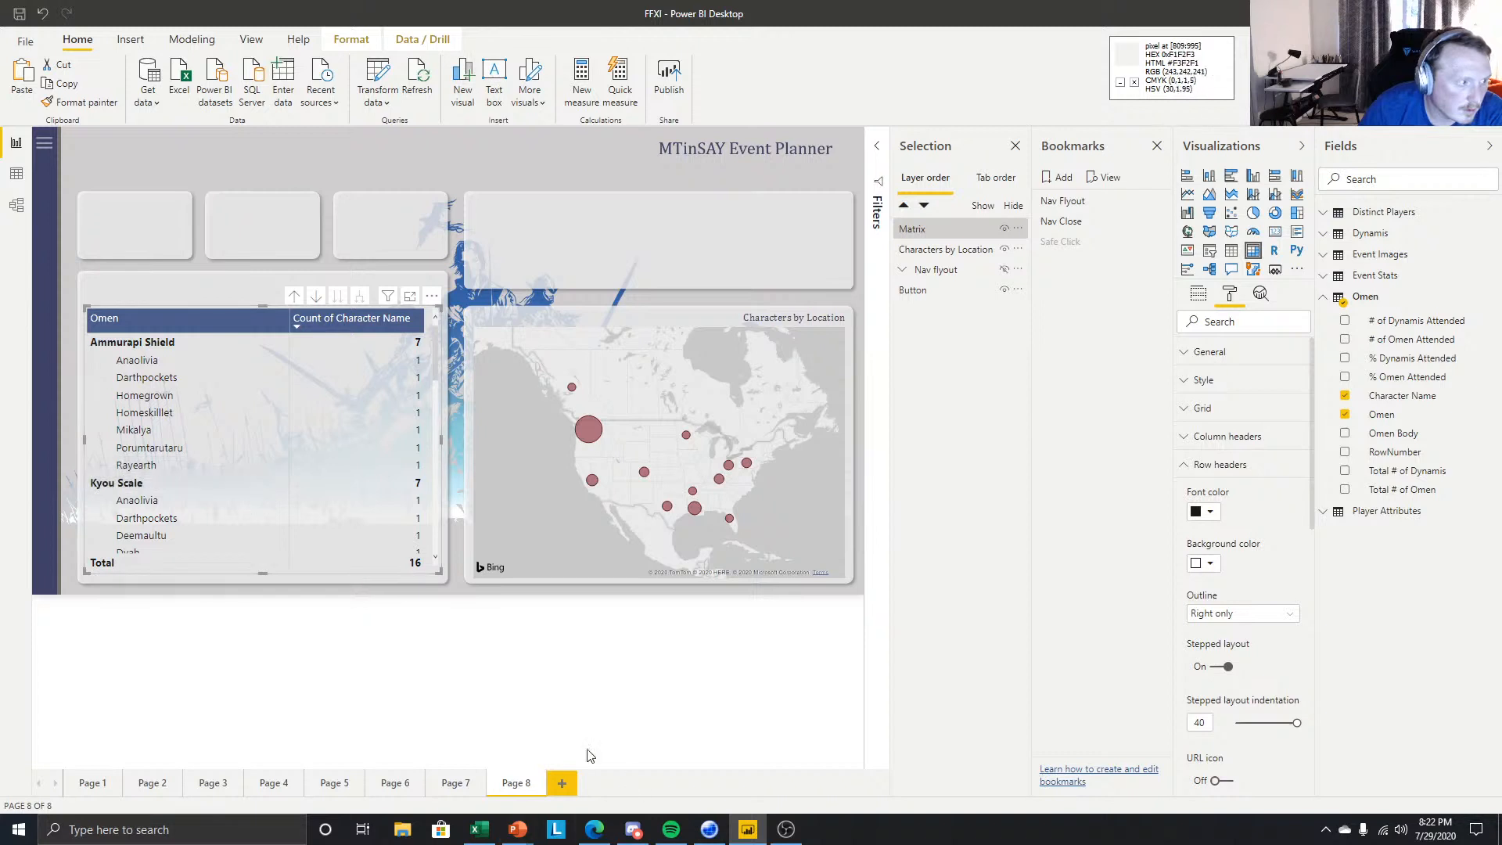
{"action": "left_click", "coordinate": [235, 678]}
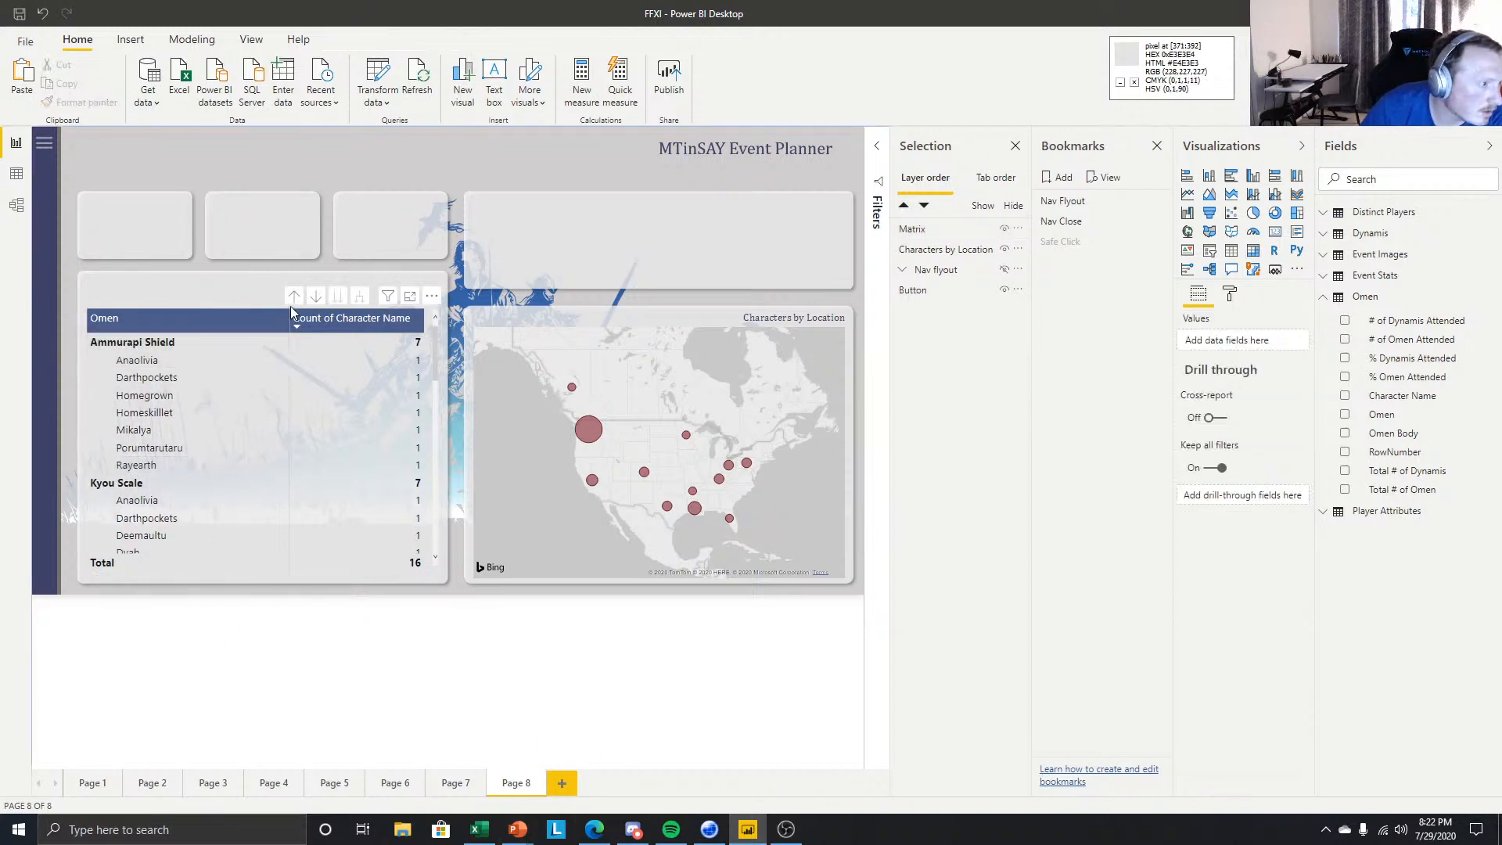
- Lower the Omen matrix's upper edge a little to leave more room above it in the panel
{"action": "left_click", "coordinate": [290, 306]}
{"action": "left_click_drag", "start_coordinate": [265, 306], "coordinate": [262, 321]}
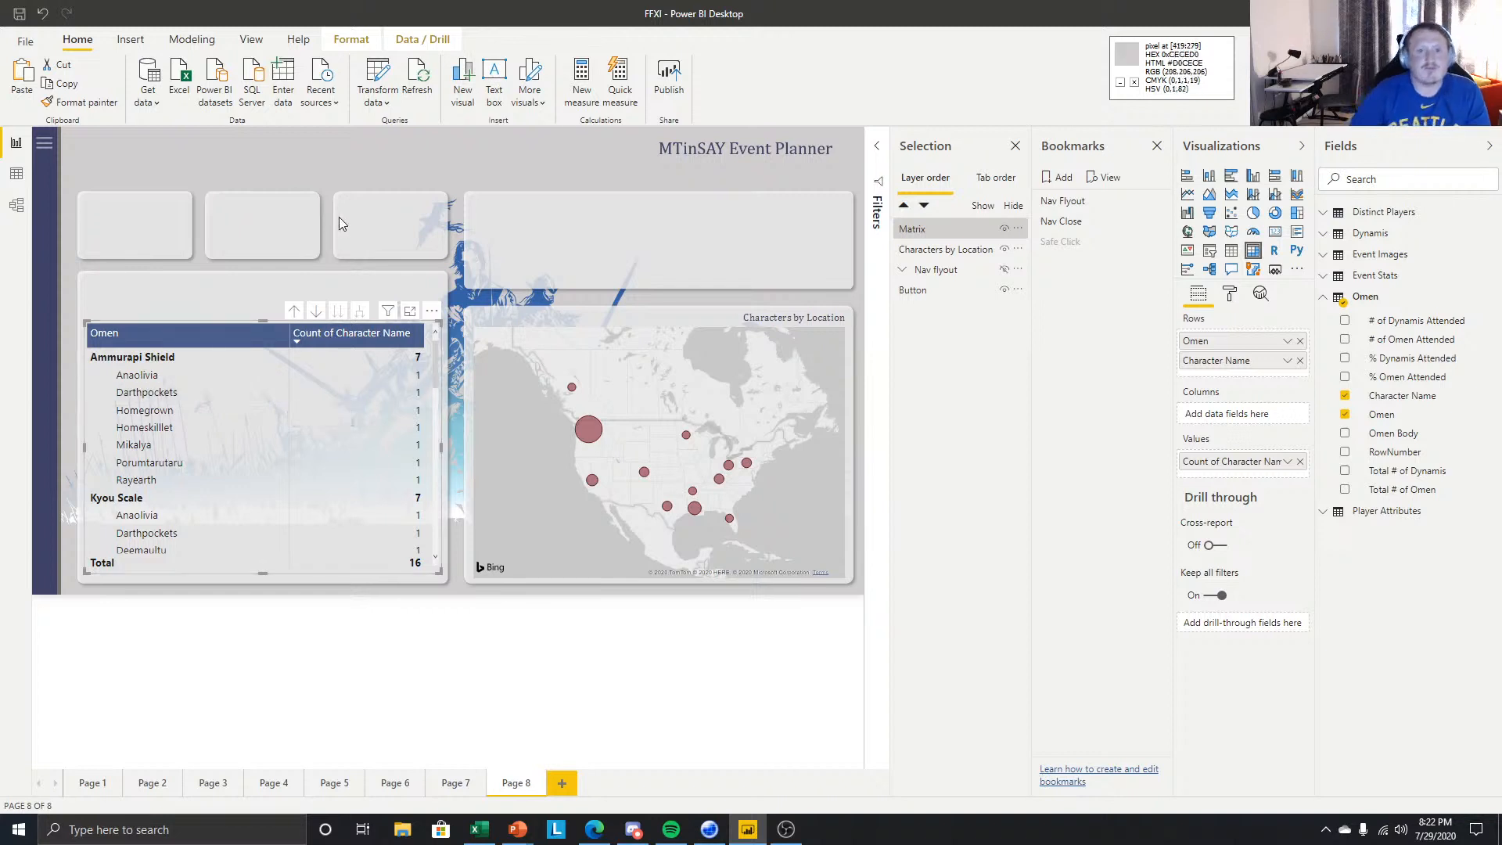
- Examine the Omen matrix's item groups and the character names listed under each one
{"action": "scroll", "coordinate": [221, 438], "scroll_direction": "down", "scroll_amount": 10}
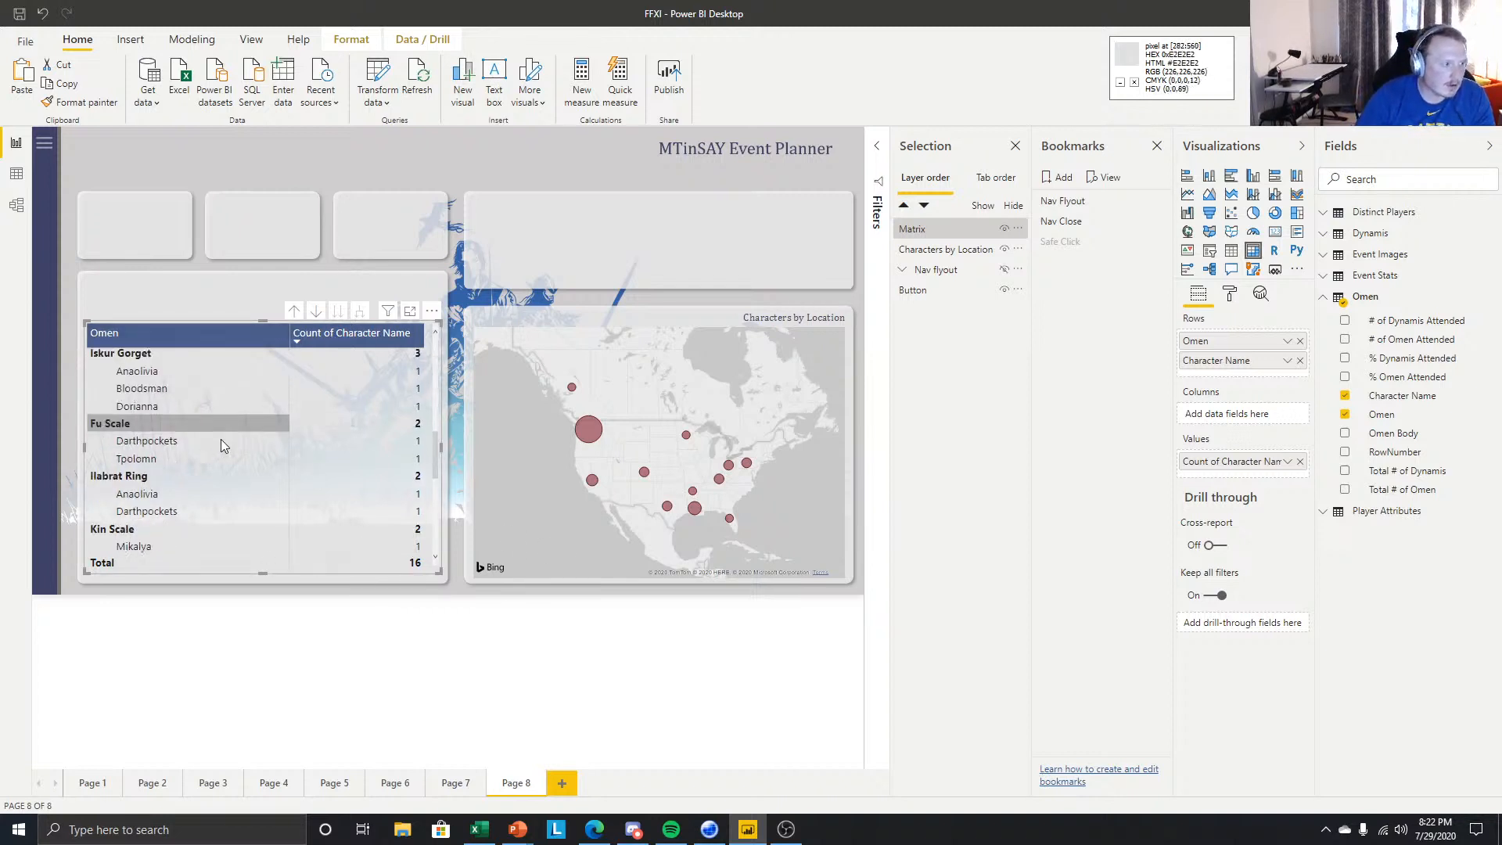
{"action": "scroll", "coordinate": [228, 487], "scroll_direction": "up", "scroll_amount": 10}
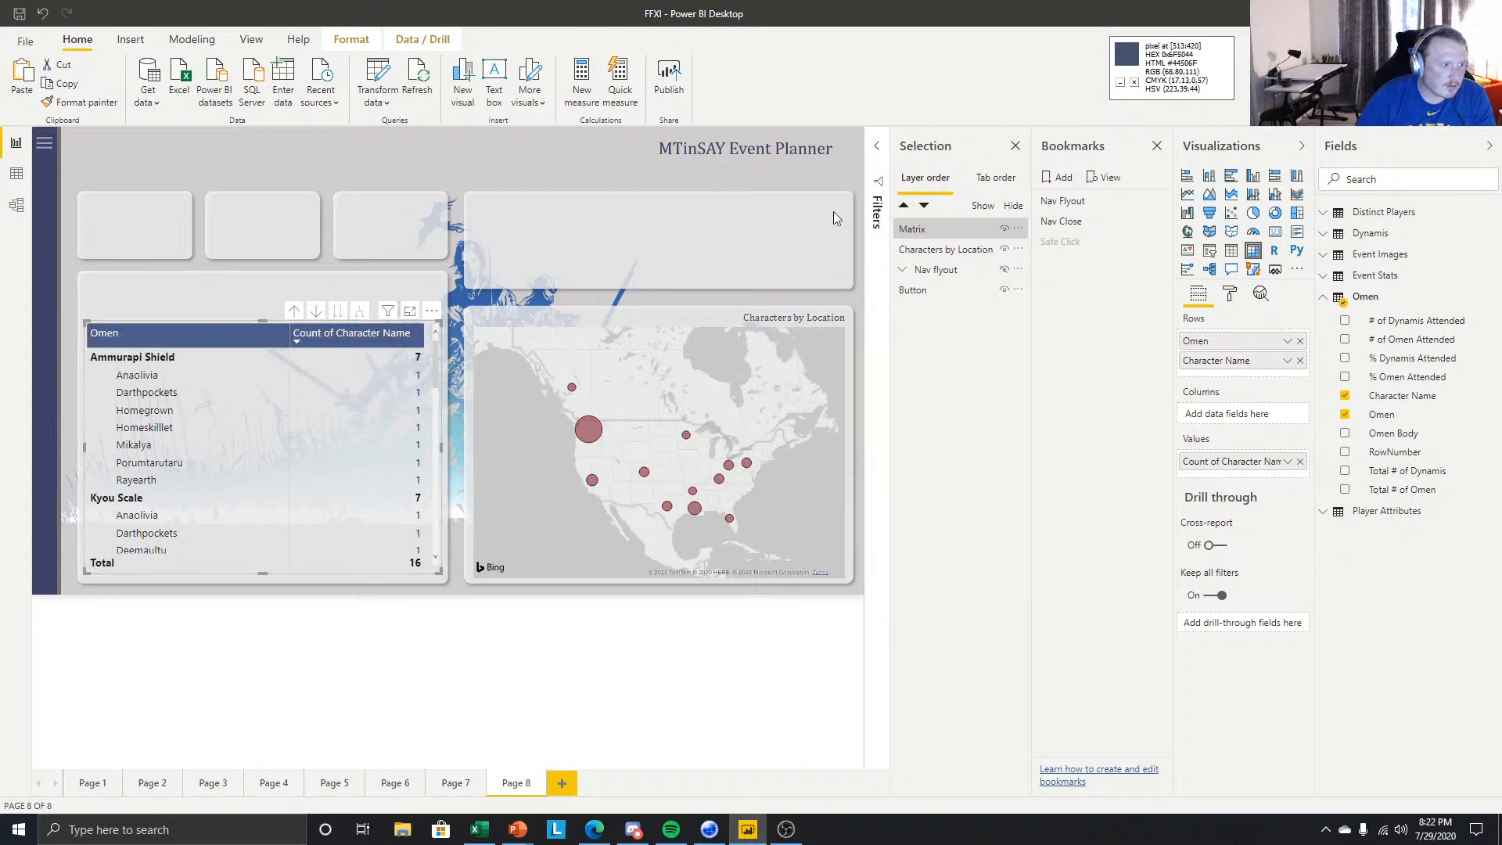
{"action": "left_click", "coordinate": [1328, 298]}
{"action": "left_click", "coordinate": [264, 672]}
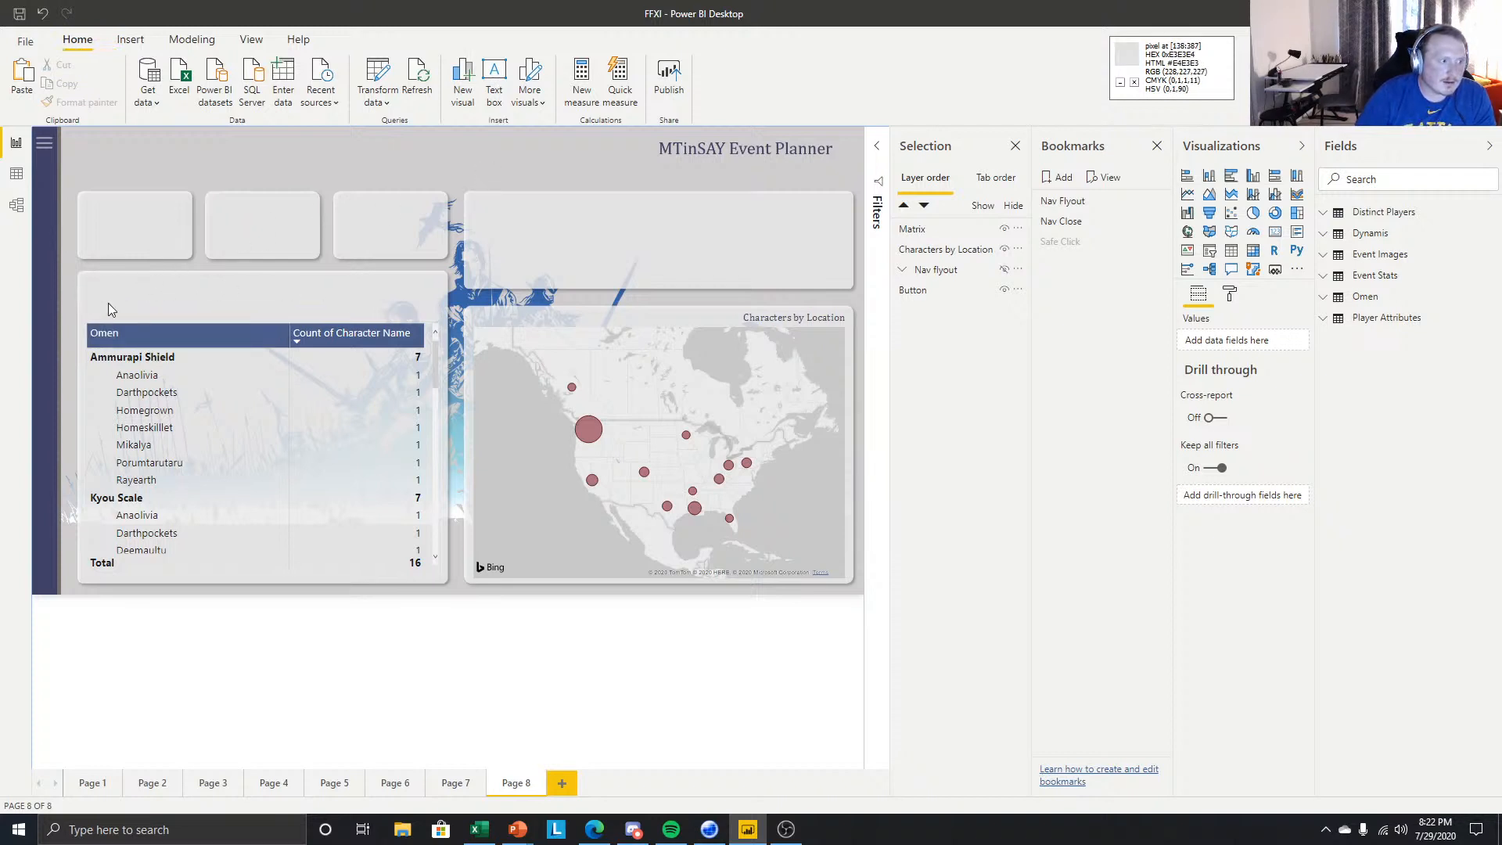
{"action": "left_click", "coordinate": [283, 321]}
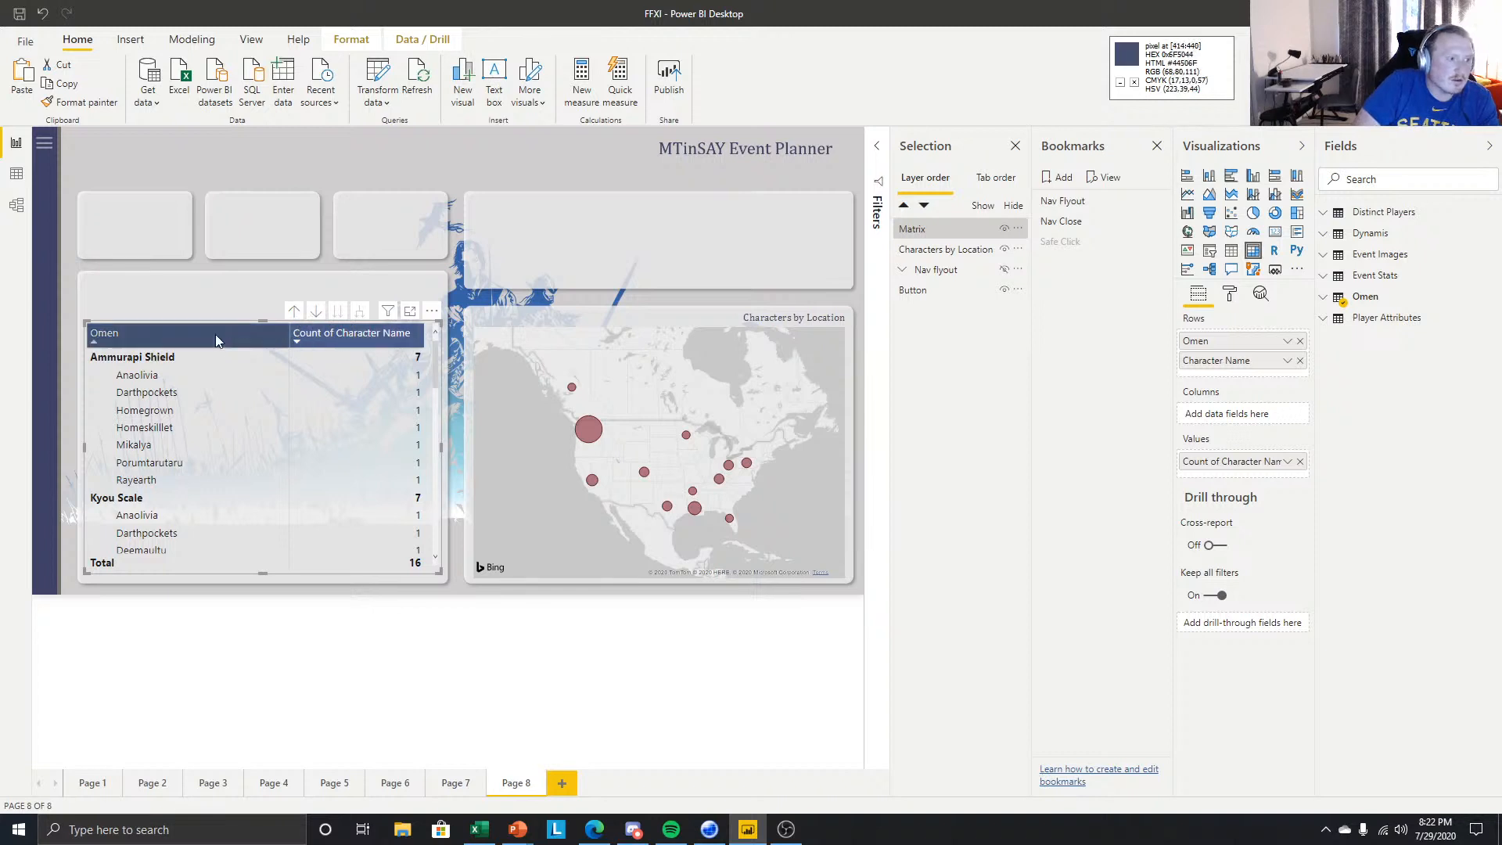
{"action": "scroll", "coordinate": [236, 422], "scroll_direction": "down", "scroll_amount": 5}
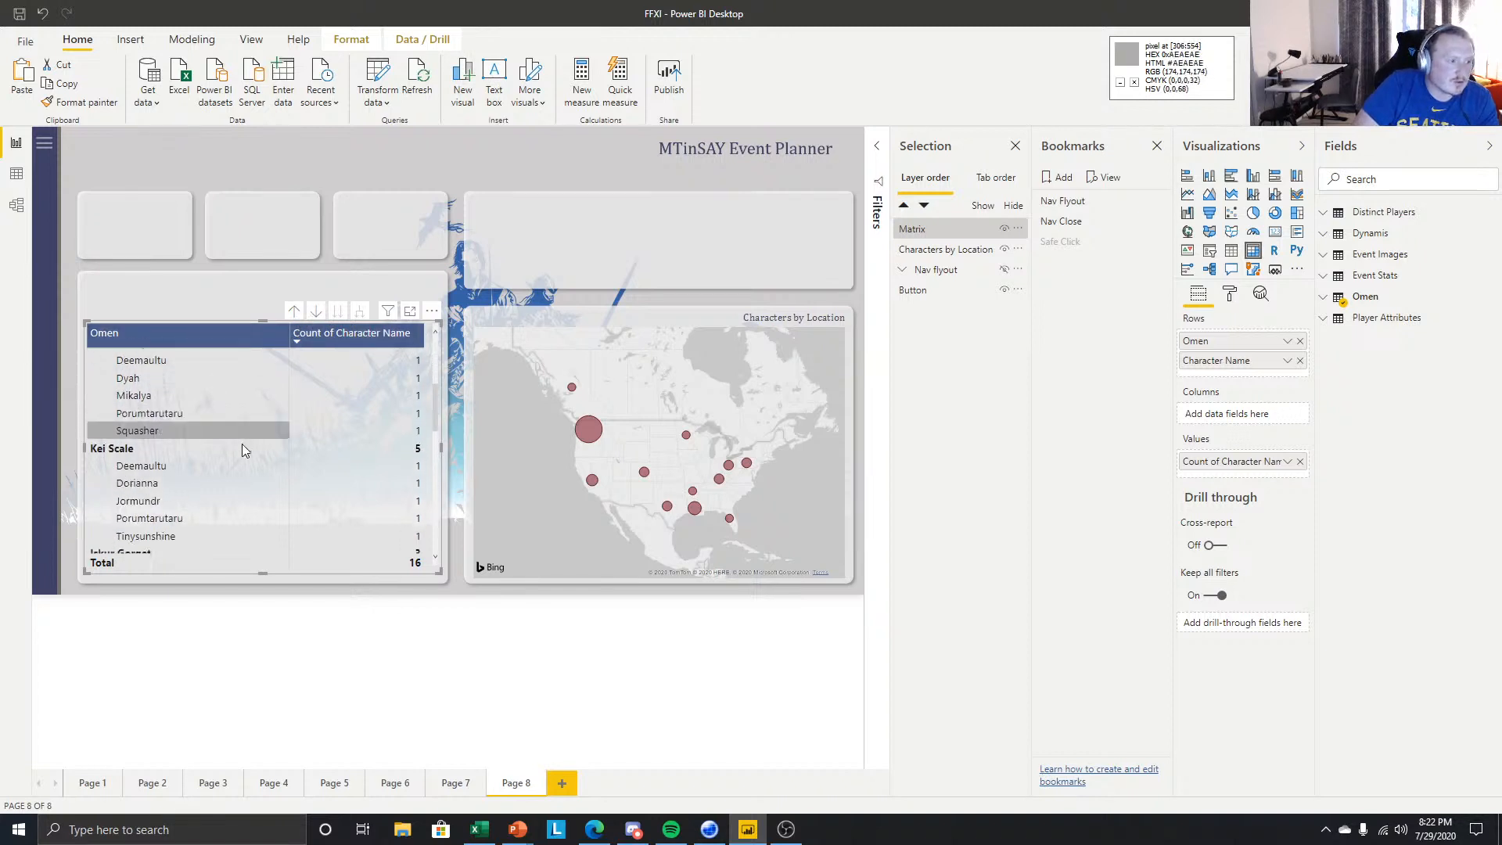
{"action": "scroll", "coordinate": [242, 441], "scroll_direction": "up", "scroll_amount": 5}
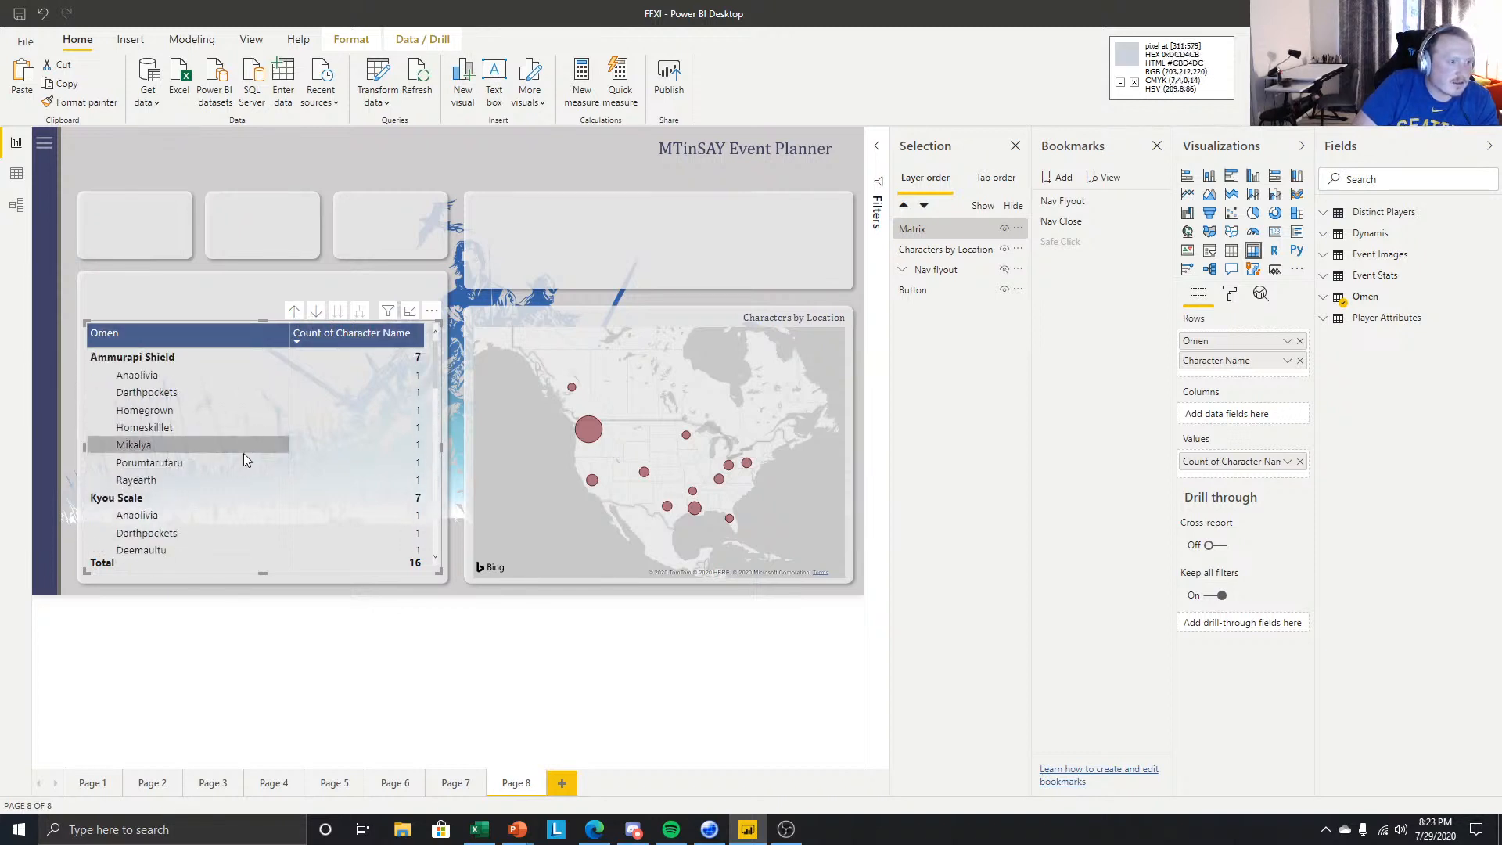
{"action": "left_click", "coordinate": [279, 617]}
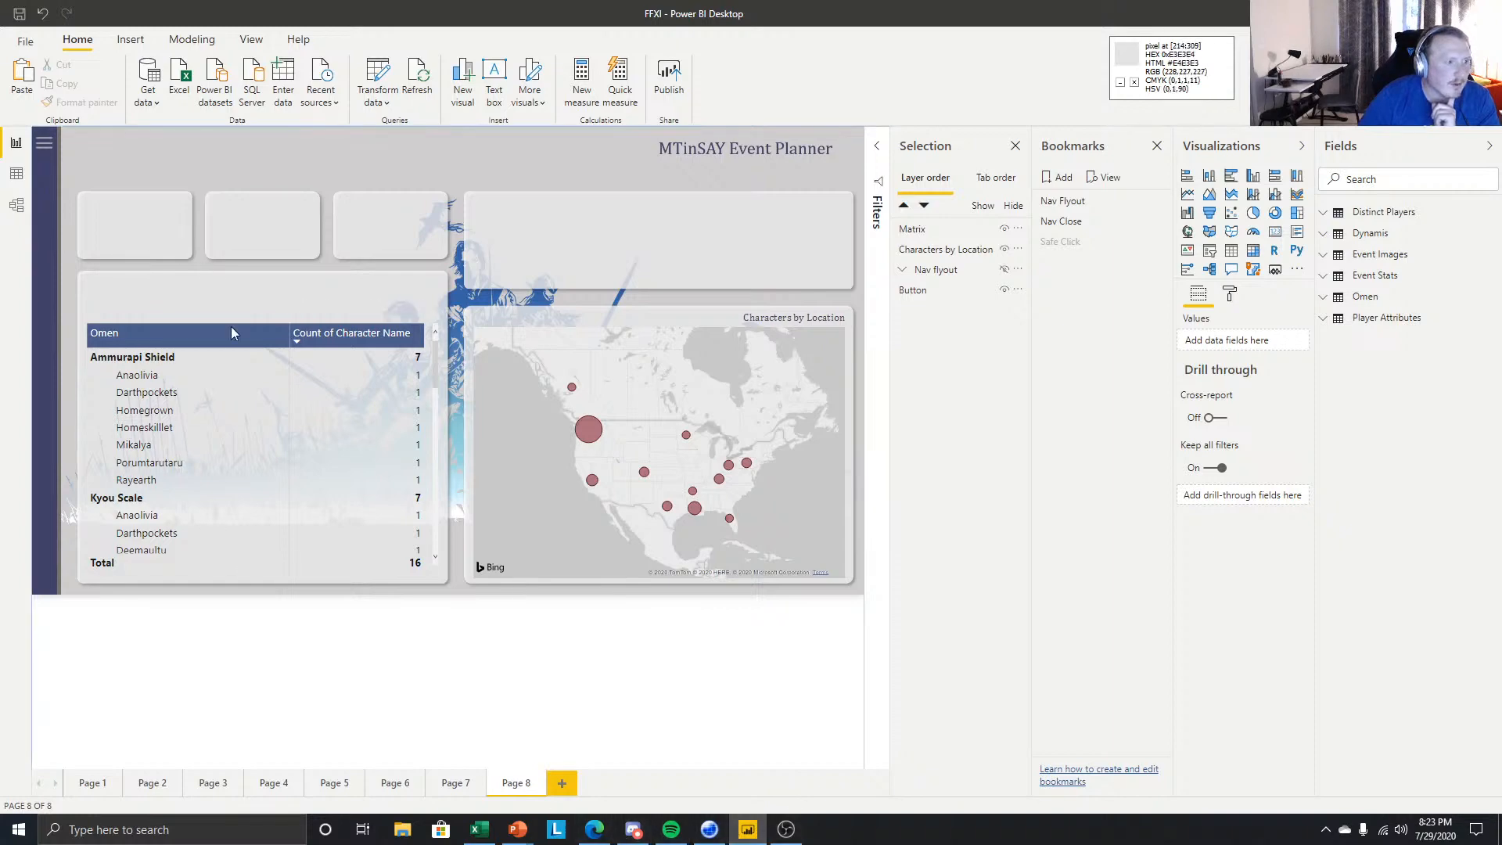
- Switch to PowerPoint and lower the upper edge of slide 2's large left panel level with the large right panel
{"action": "mouse_move", "coordinate": [525, 836]}
{"action": "left_click", "coordinate": [622, 768]}
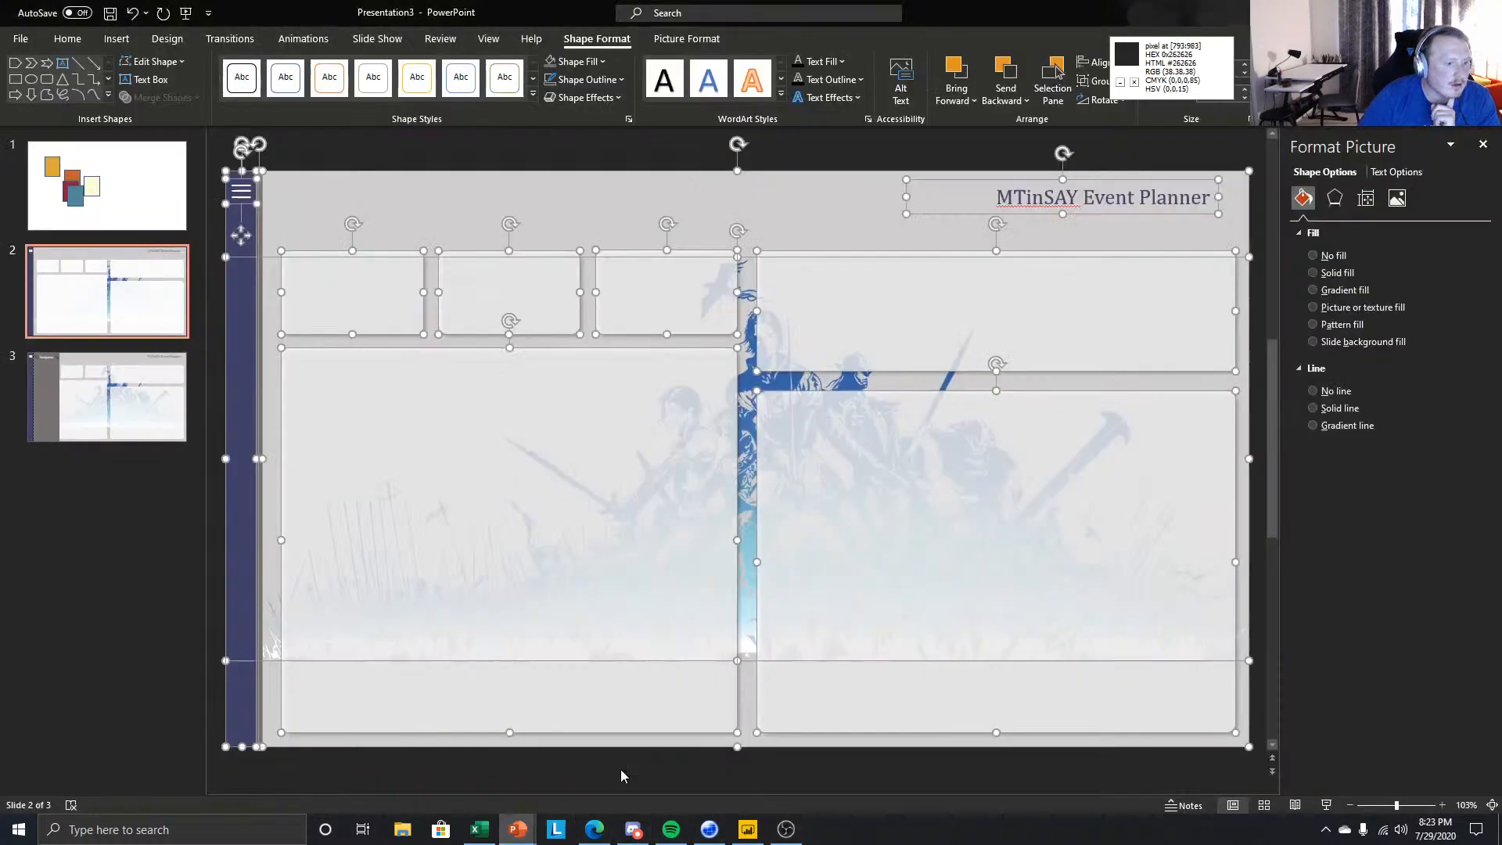
{"action": "left_click", "coordinate": [153, 649]}
{"action": "left_click", "coordinate": [529, 391]}
{"action": "left_click", "coordinate": [54, 342]}
{"action": "left_click", "coordinate": [83, 317]}
{"action": "left_click", "coordinate": [114, 407]}
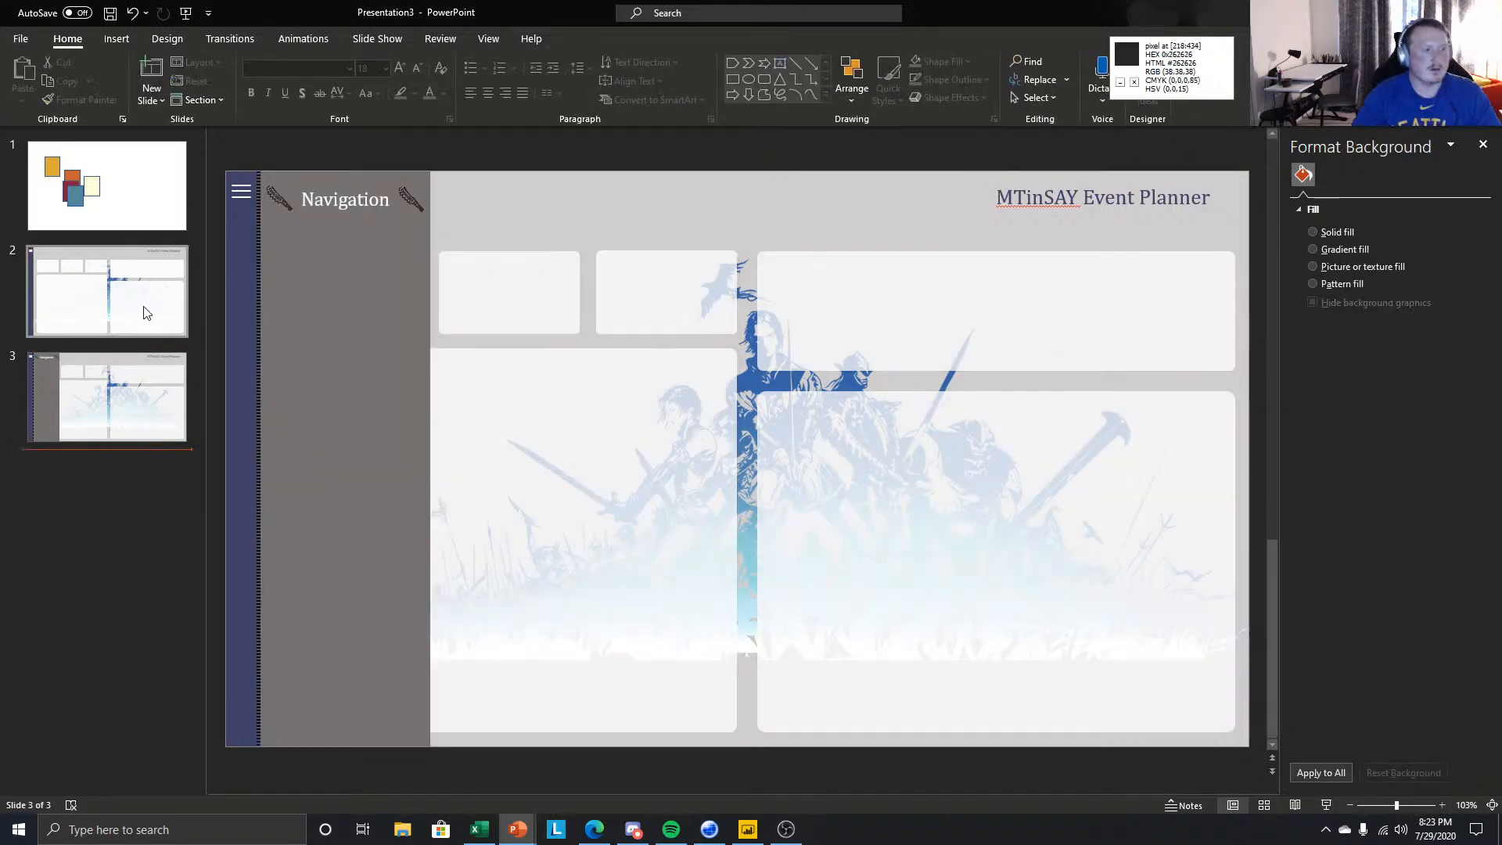
{"action": "left_click", "coordinate": [157, 317]}
{"action": "left_click", "coordinate": [441, 358]}
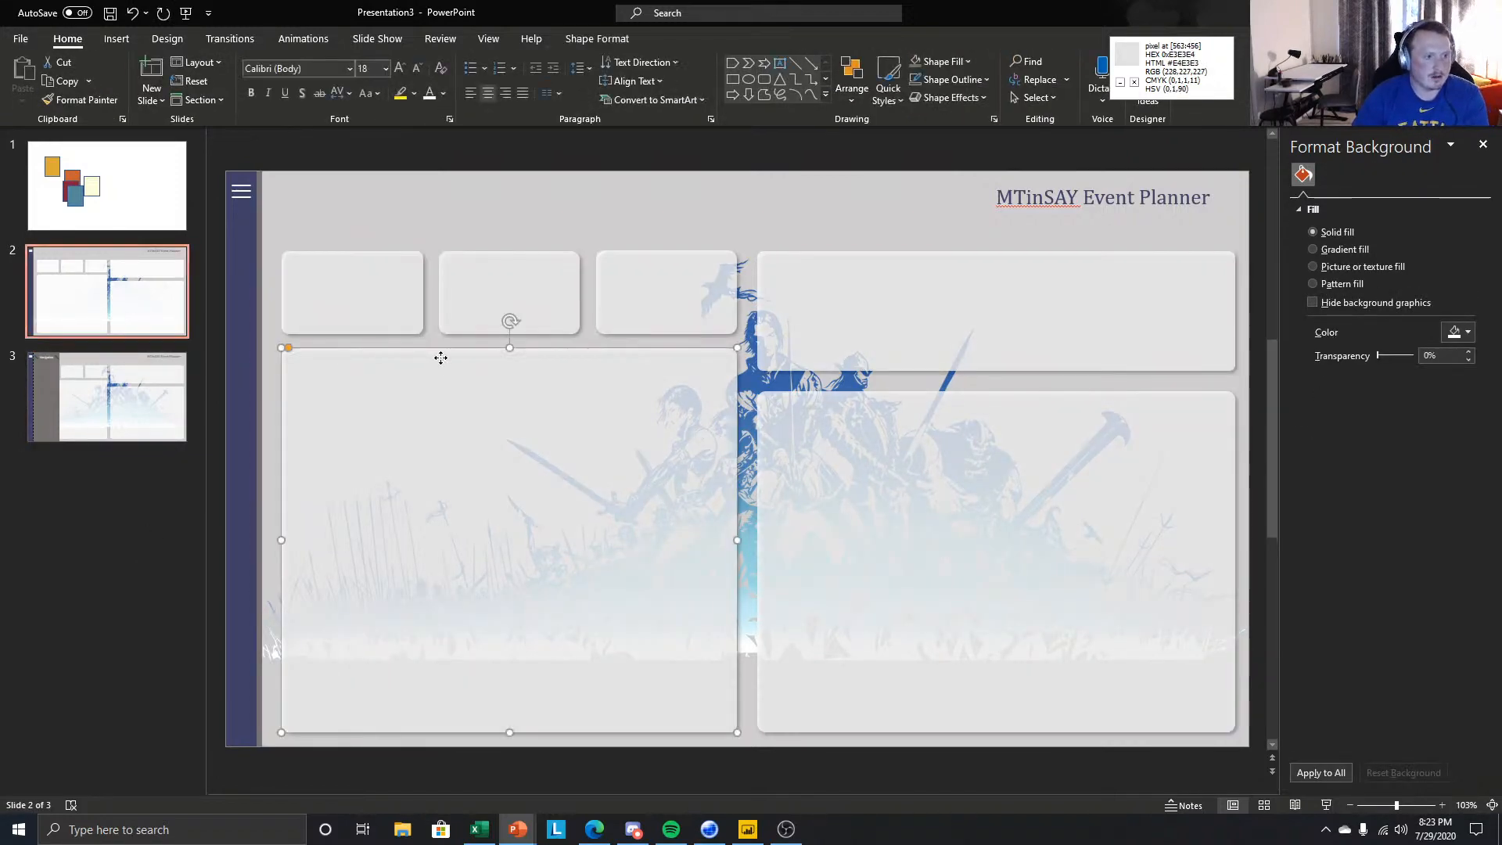
{"action": "left_click_drag", "start_coordinate": [510, 347], "coordinate": [514, 390]}
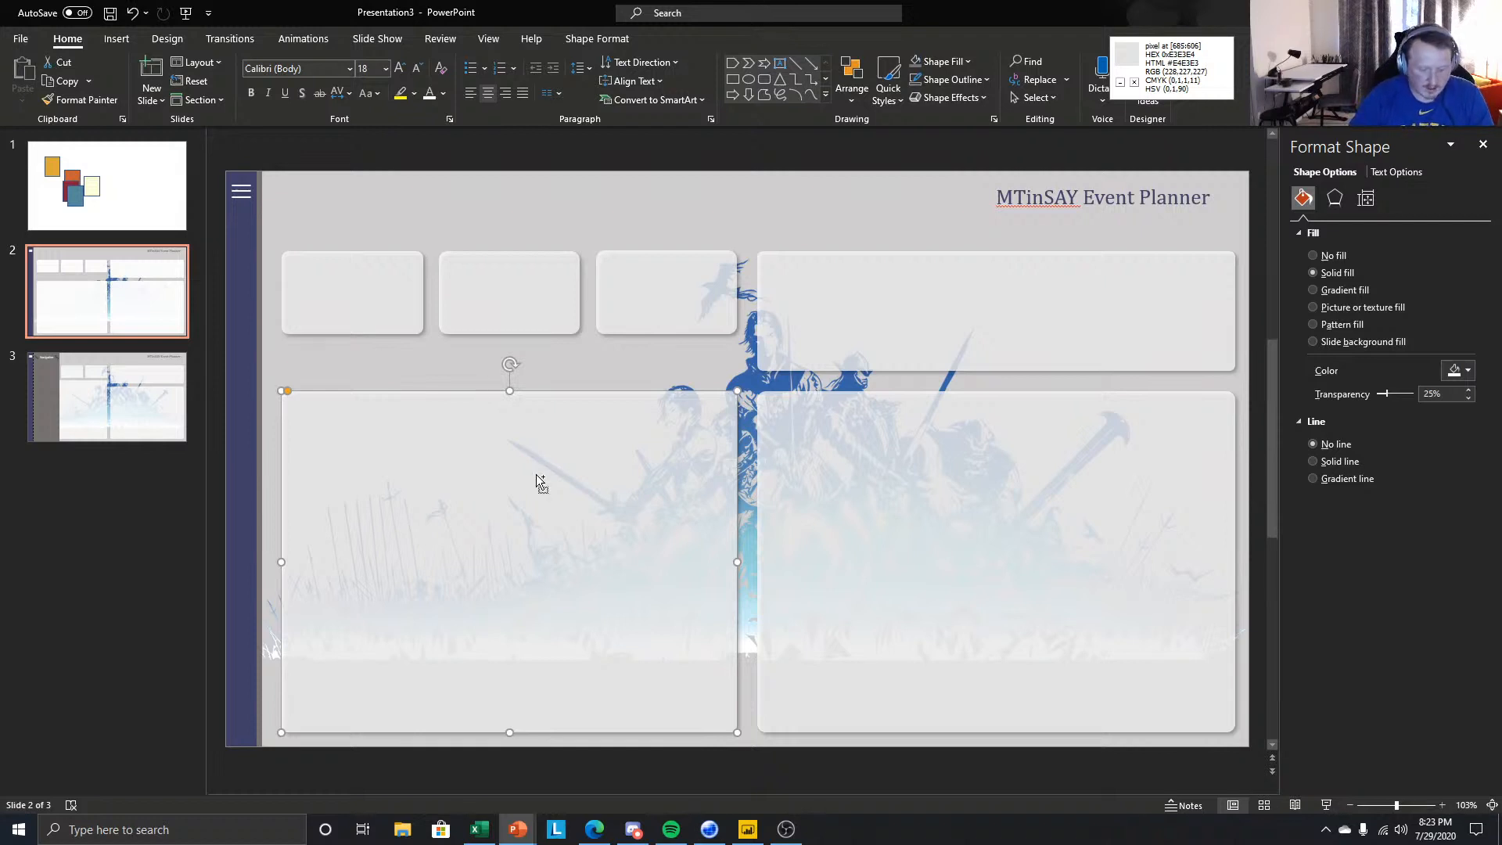
- Duplicate the large left panel and shrink the copy into a small tab overlapping the panel's upper-left corner
{"action": "key", "text": "ctrl+v"}
{"action": "left_click_drag", "start_coordinate": [530, 477], "coordinate": [532, 429]}
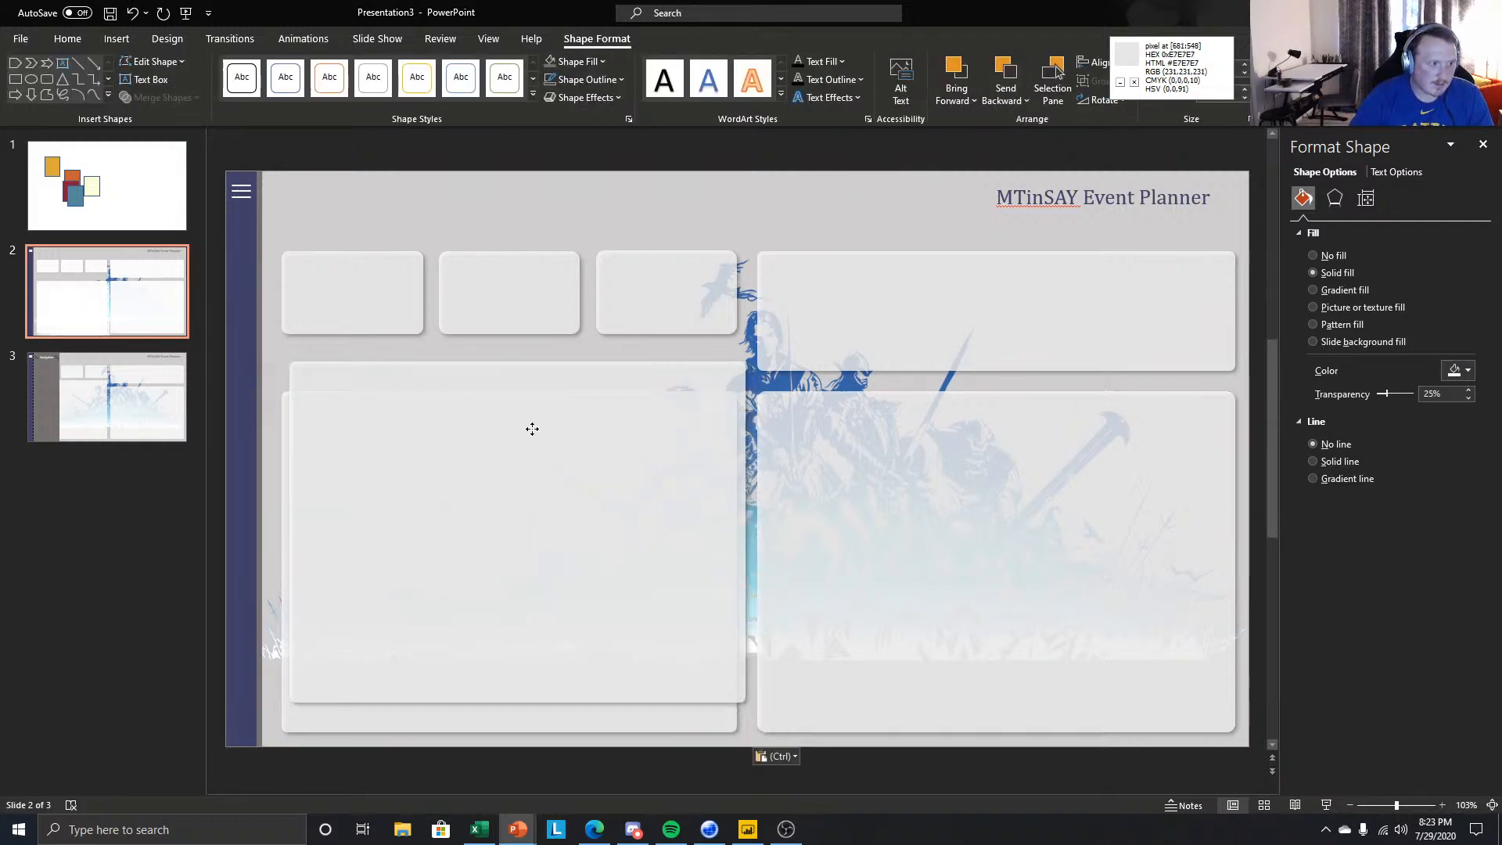
{"action": "left_click_drag", "start_coordinate": [746, 703], "coordinate": [476, 469]}
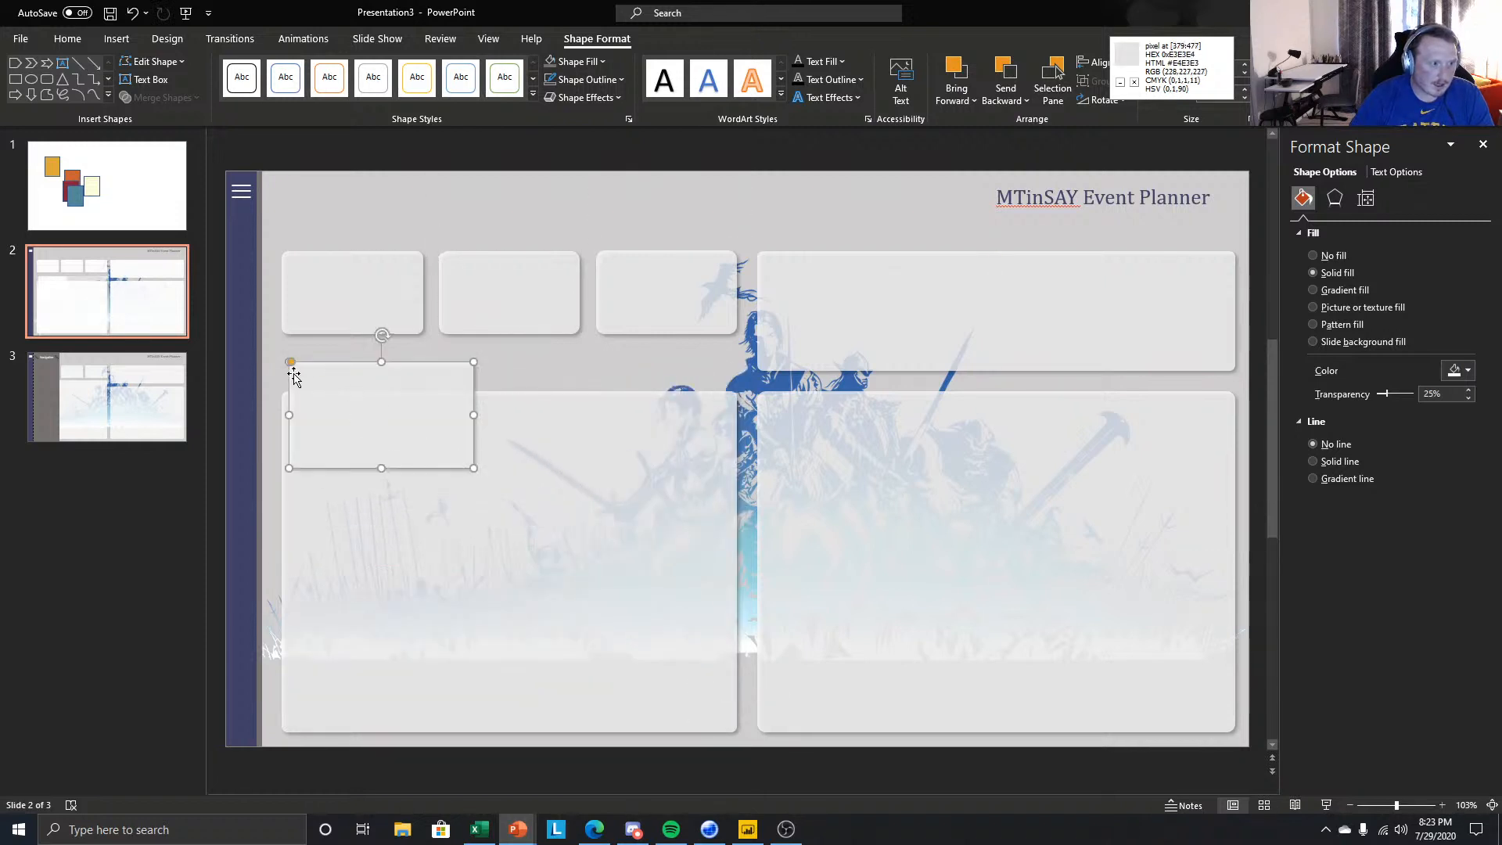
- Try to send the large left panel to the back of the stacking order
{"action": "left_click", "coordinate": [399, 501]}
{"action": "right_click", "coordinate": [398, 501]}
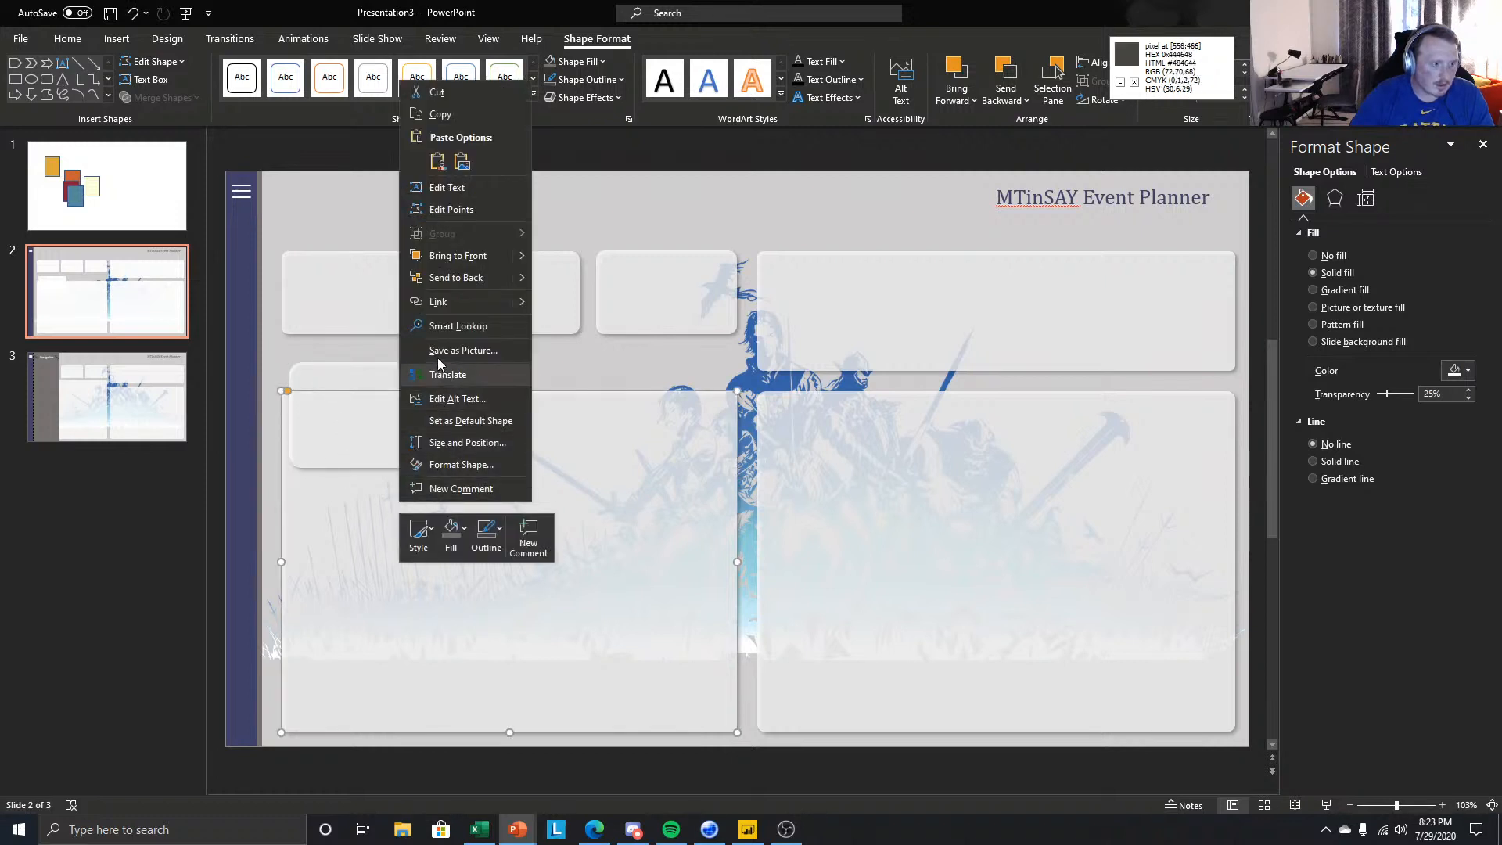
{"action": "left_click", "coordinate": [456, 277]}
{"action": "left_click", "coordinate": [153, 566]}
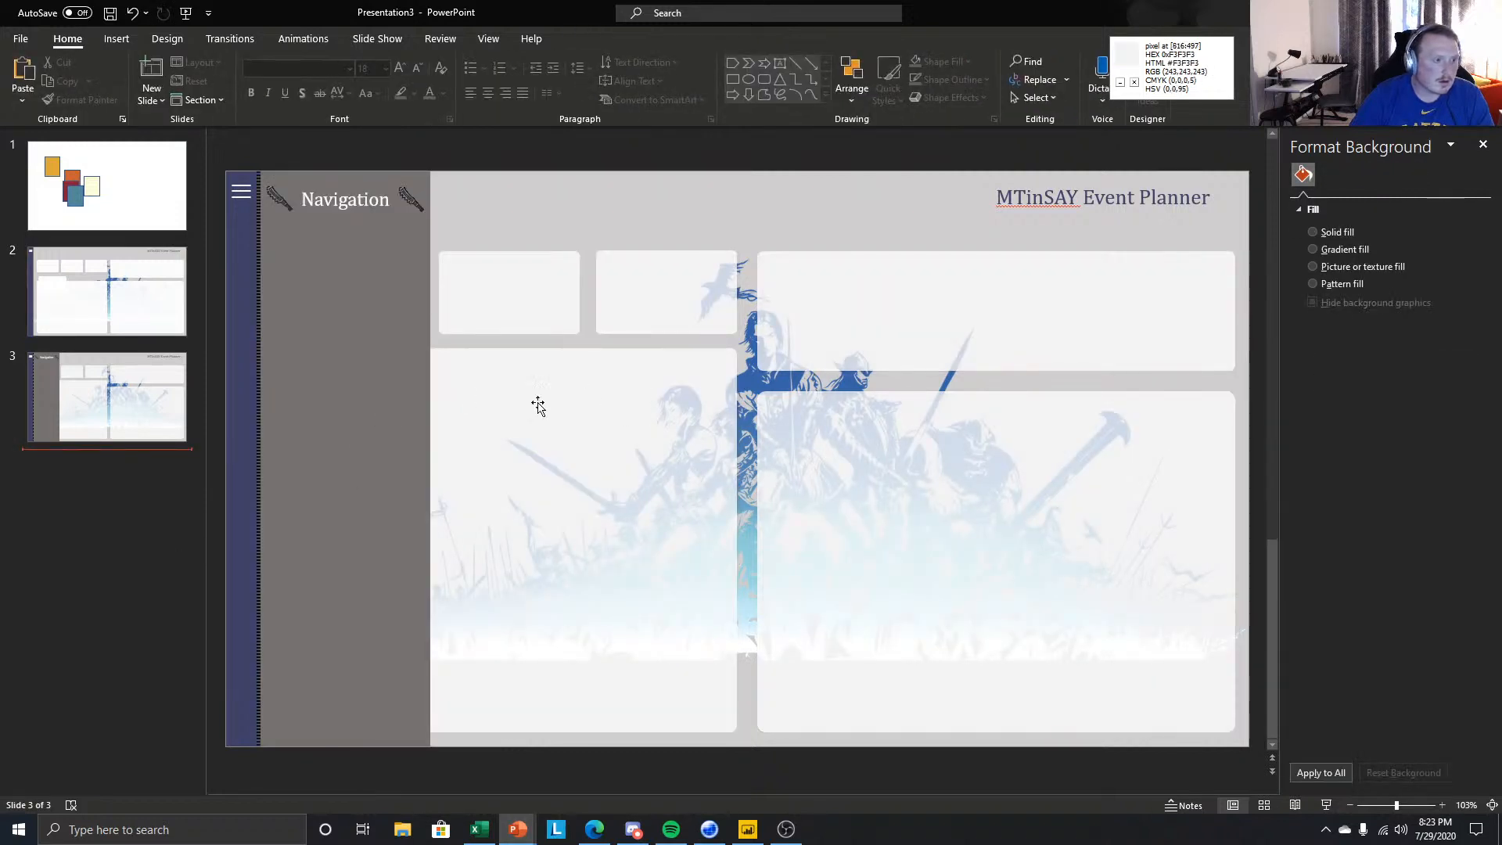
{"action": "left_click", "coordinate": [87, 308]}
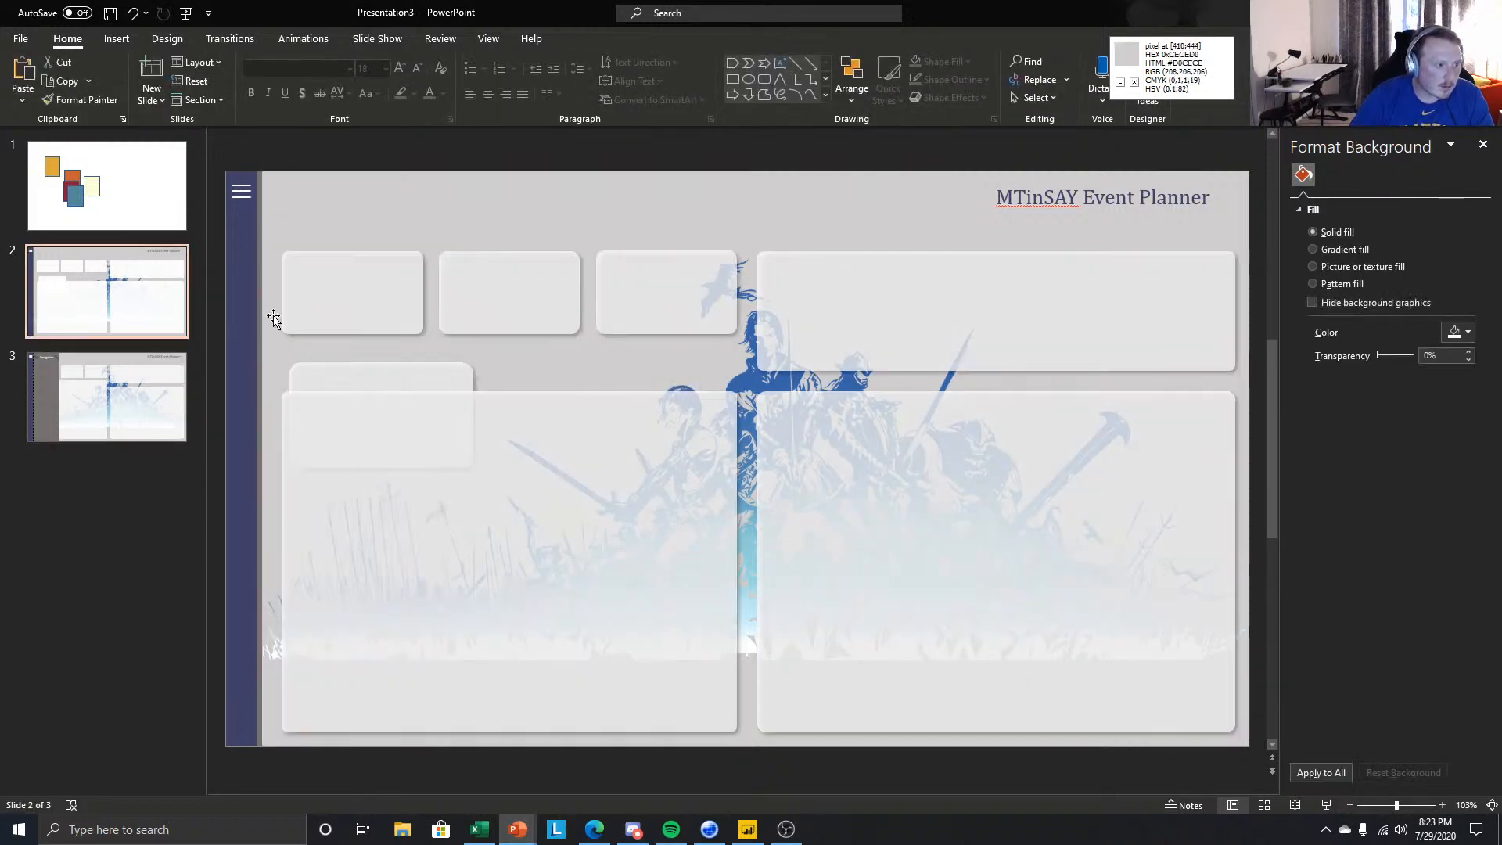
- Merge the small tab and the large left panel into one tabbed shape with Union
{"action": "left_click", "coordinate": [418, 373]}
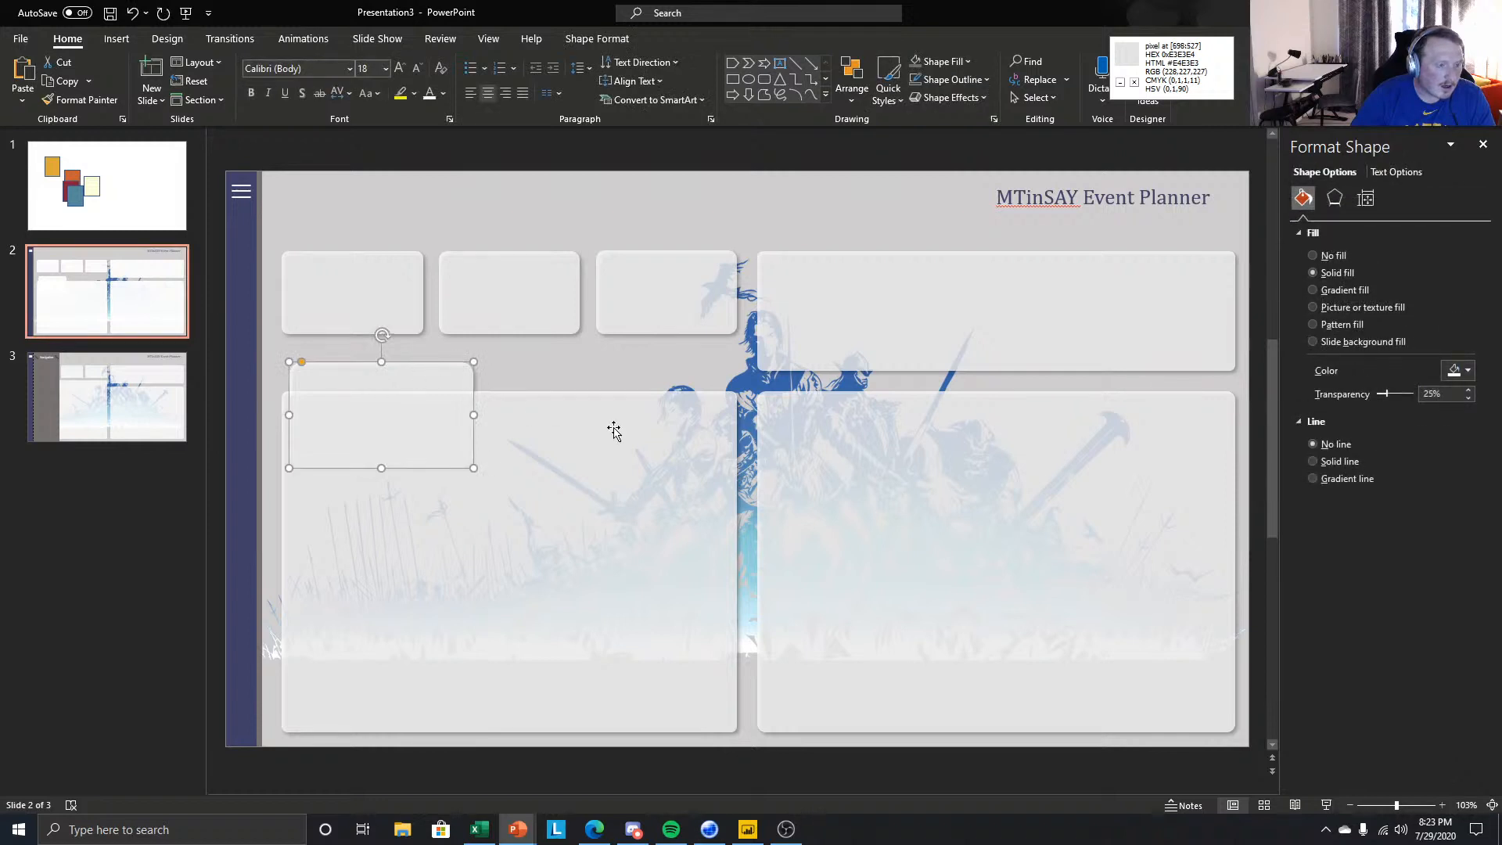
{"action": "left_click", "coordinate": [571, 421], "text": "shift"}
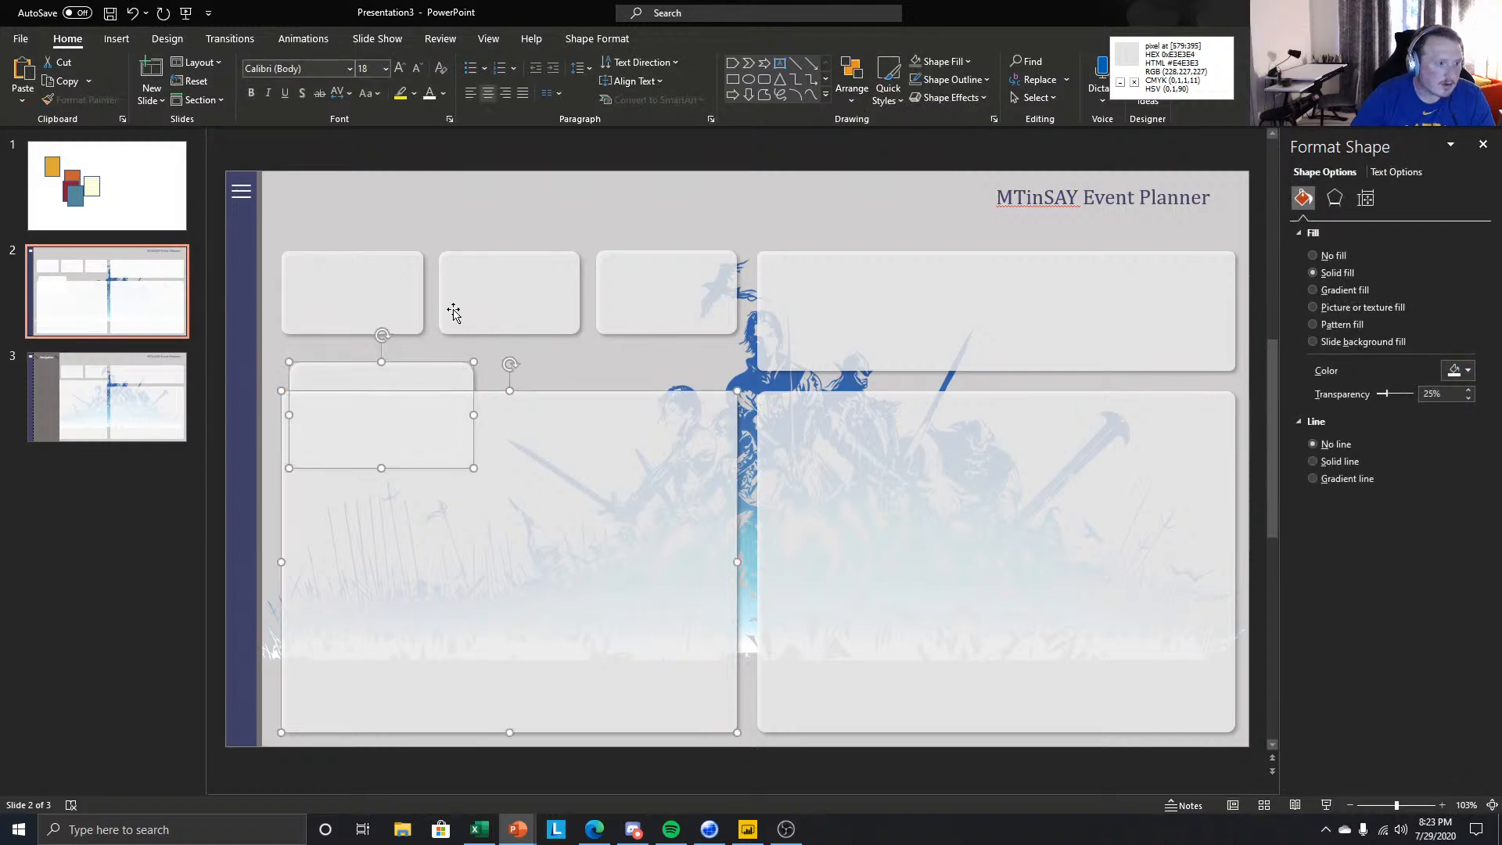
{"action": "left_click", "coordinate": [617, 39]}
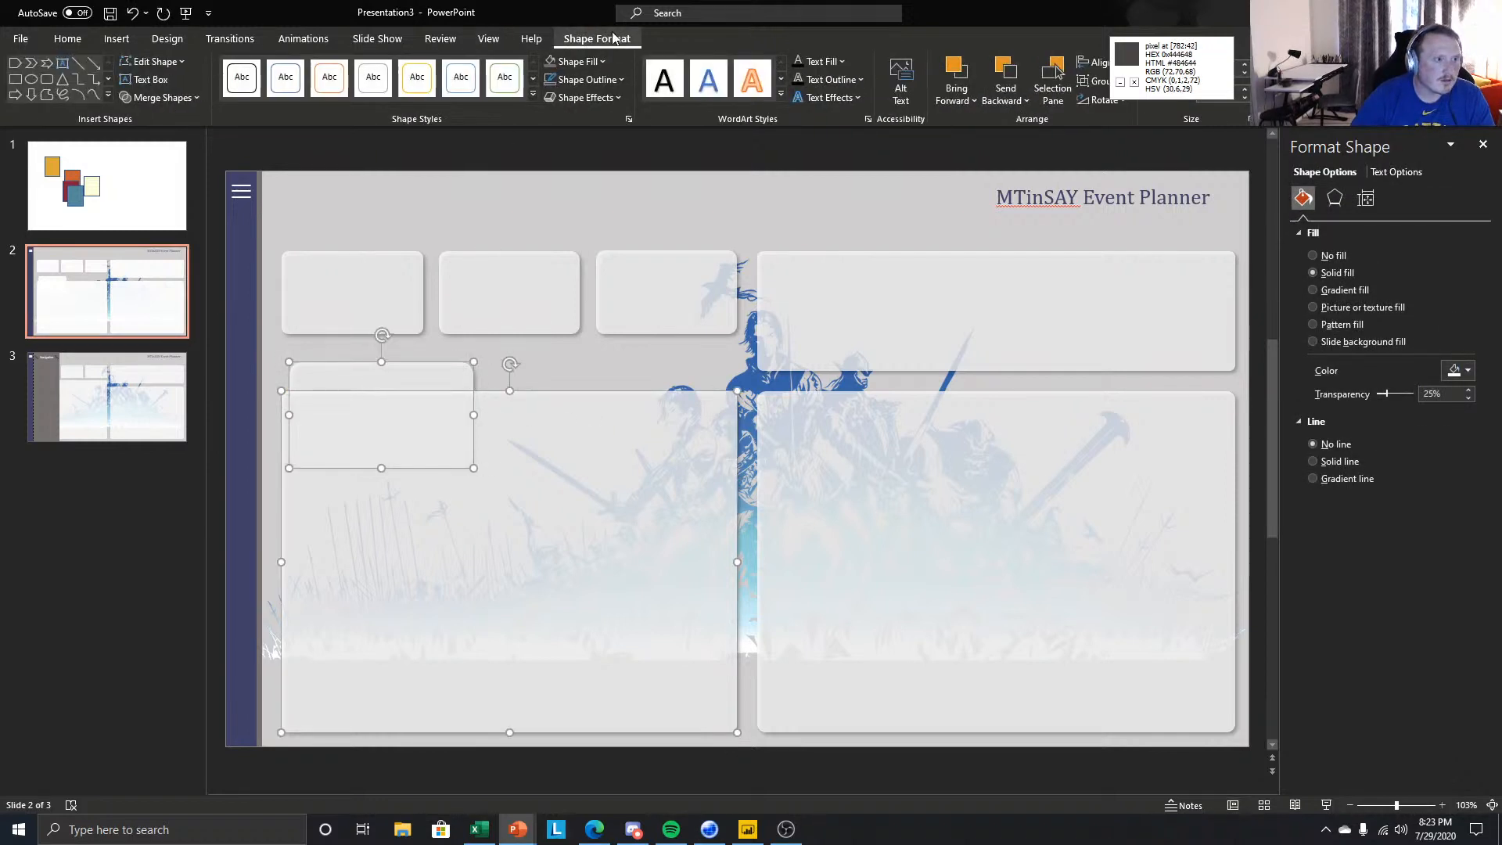
{"action": "left_click", "coordinate": [196, 98]}
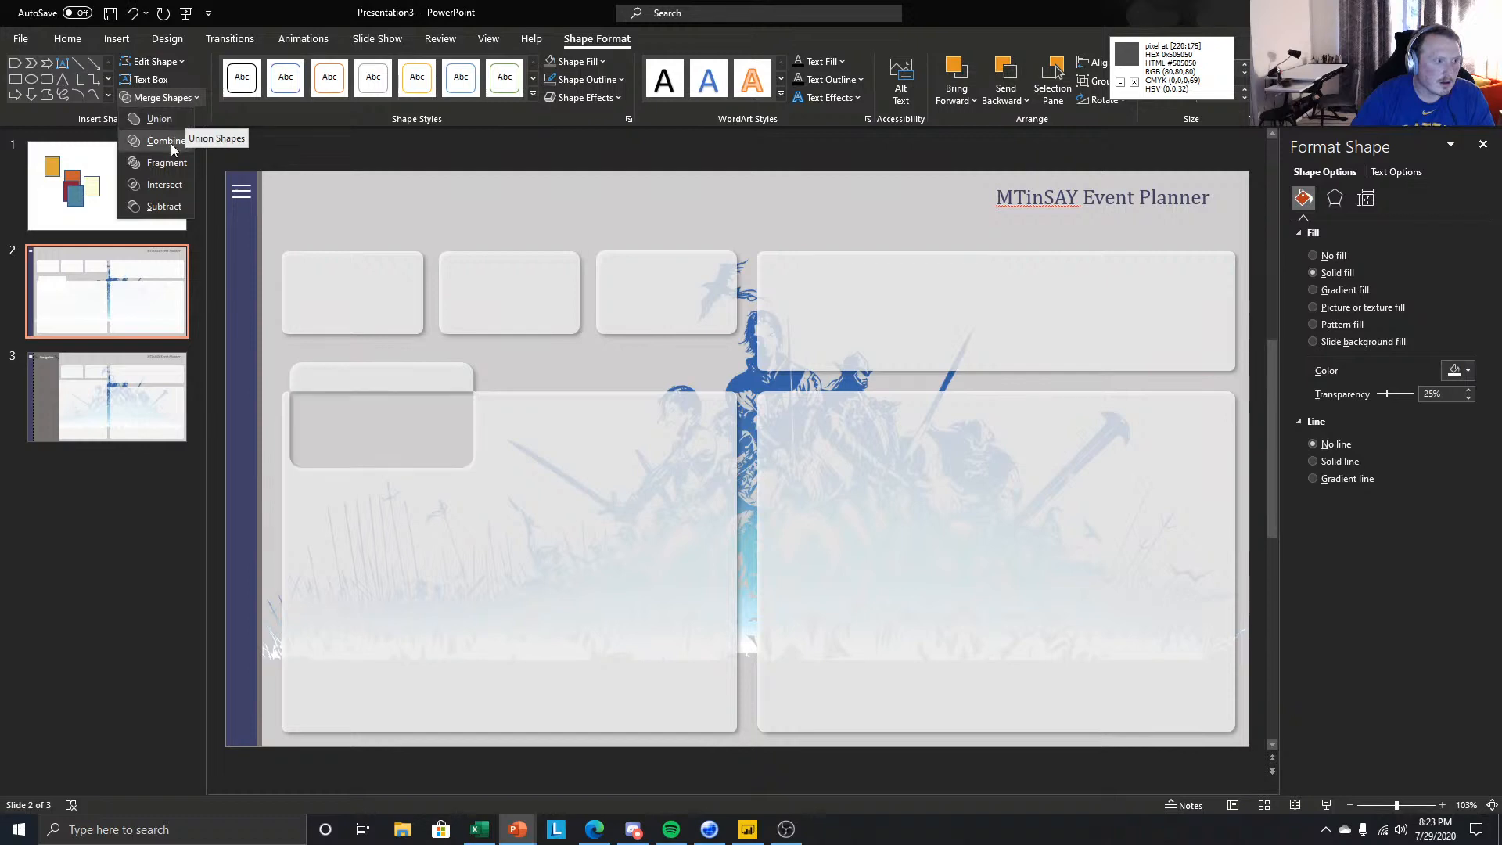
{"action": "left_click", "coordinate": [165, 423]}
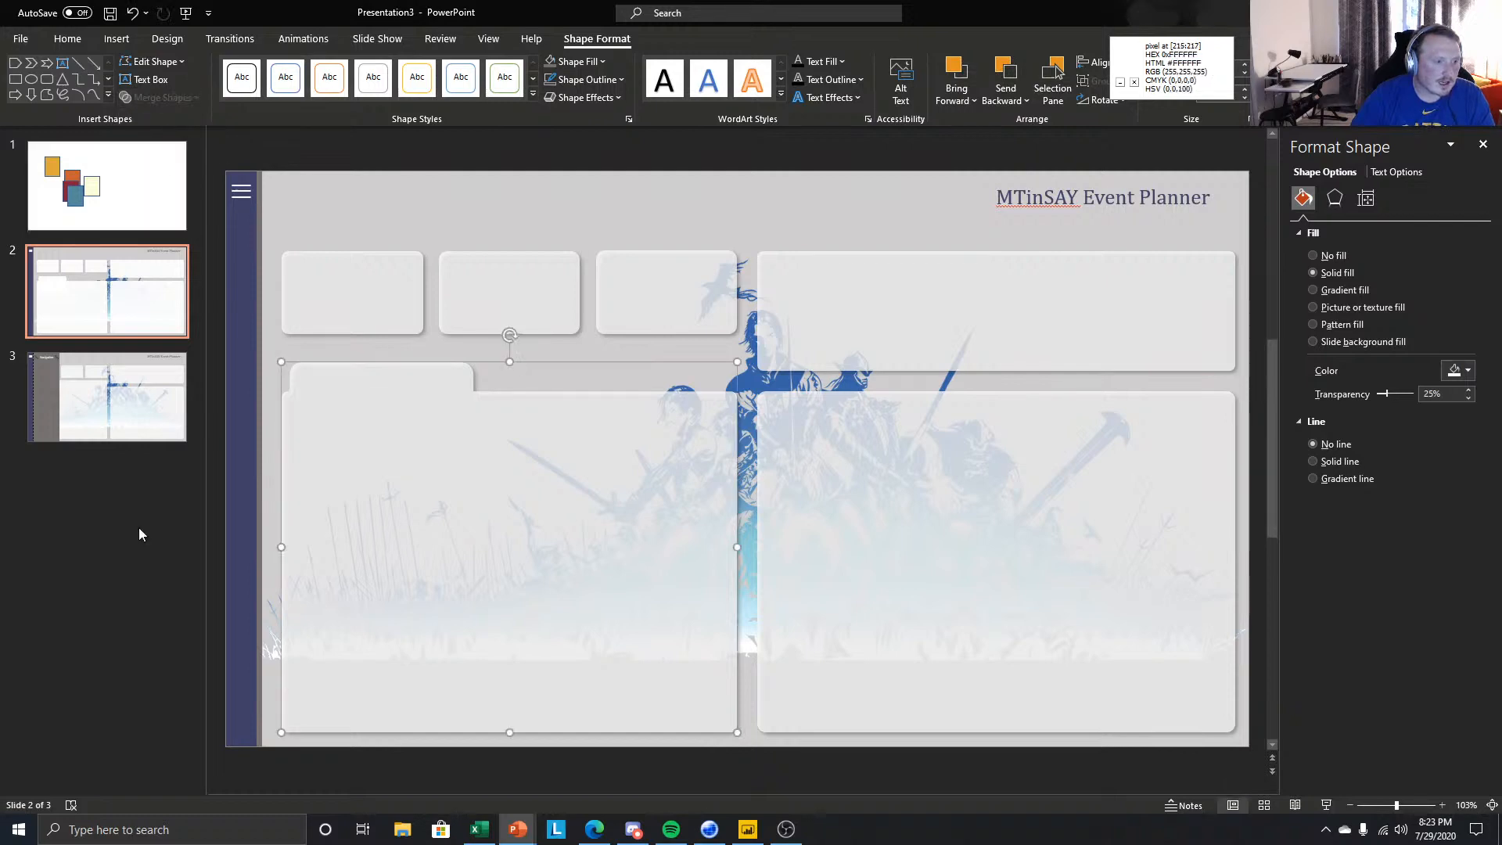
{"action": "left_click", "coordinate": [164, 423]}
{"action": "left_click", "coordinate": [107, 291]}
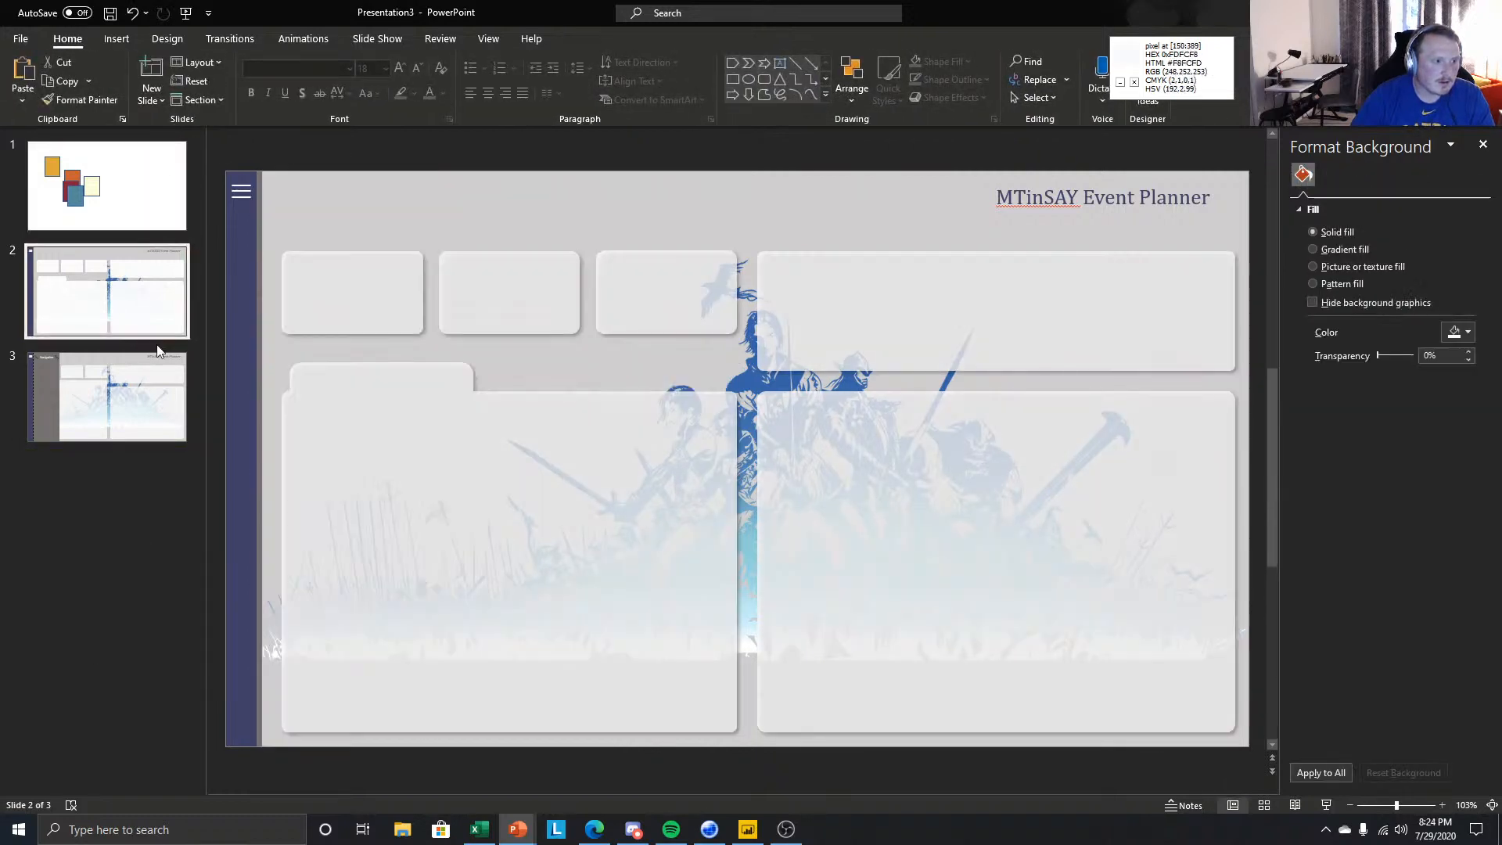
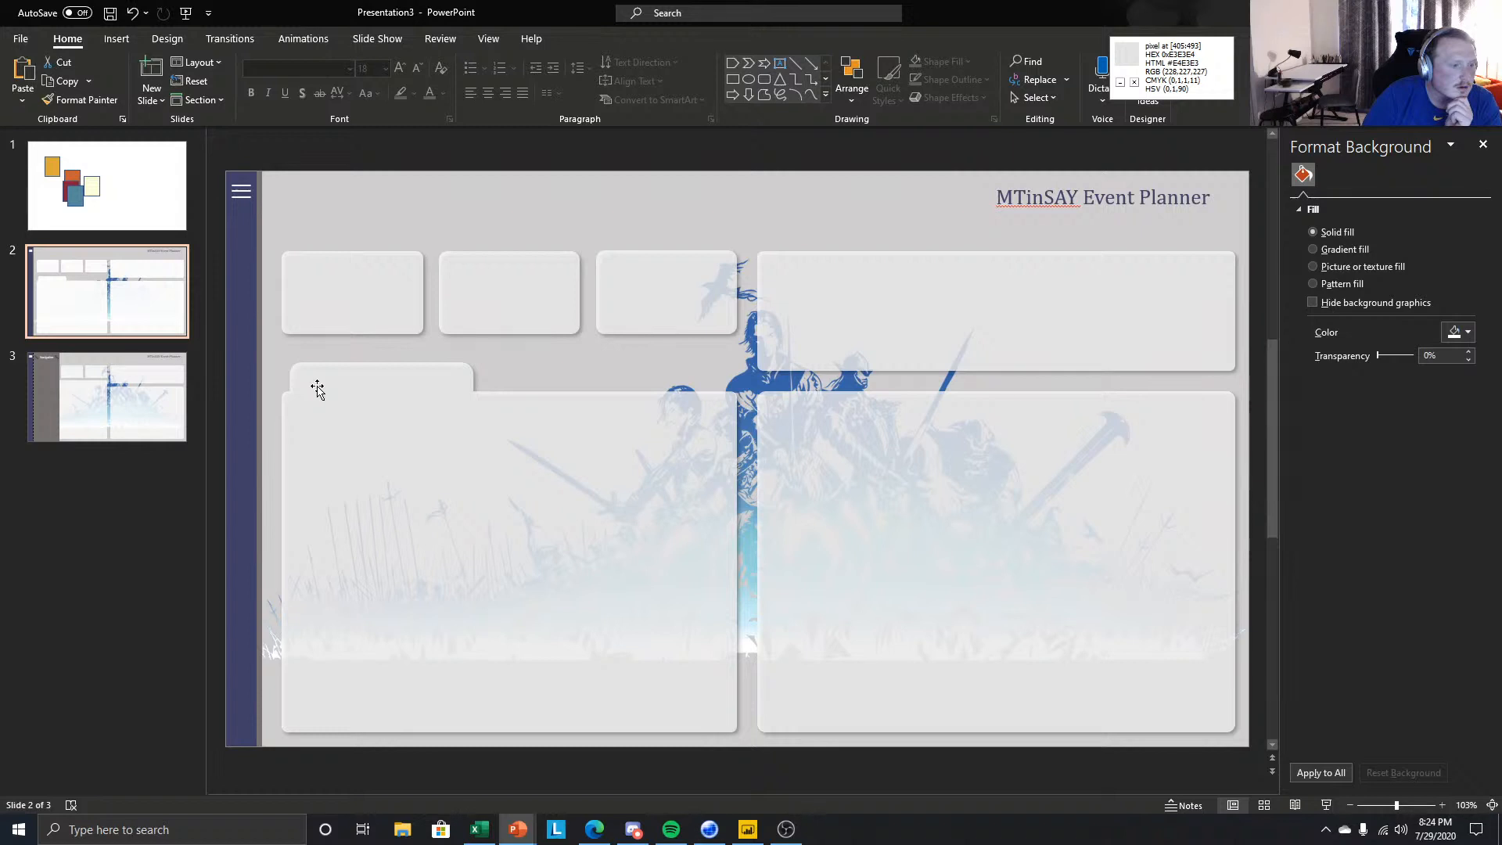
- Try a solid outline on the merged tabbed panel and set it back to no line
{"action": "left_click", "coordinate": [317, 389]}
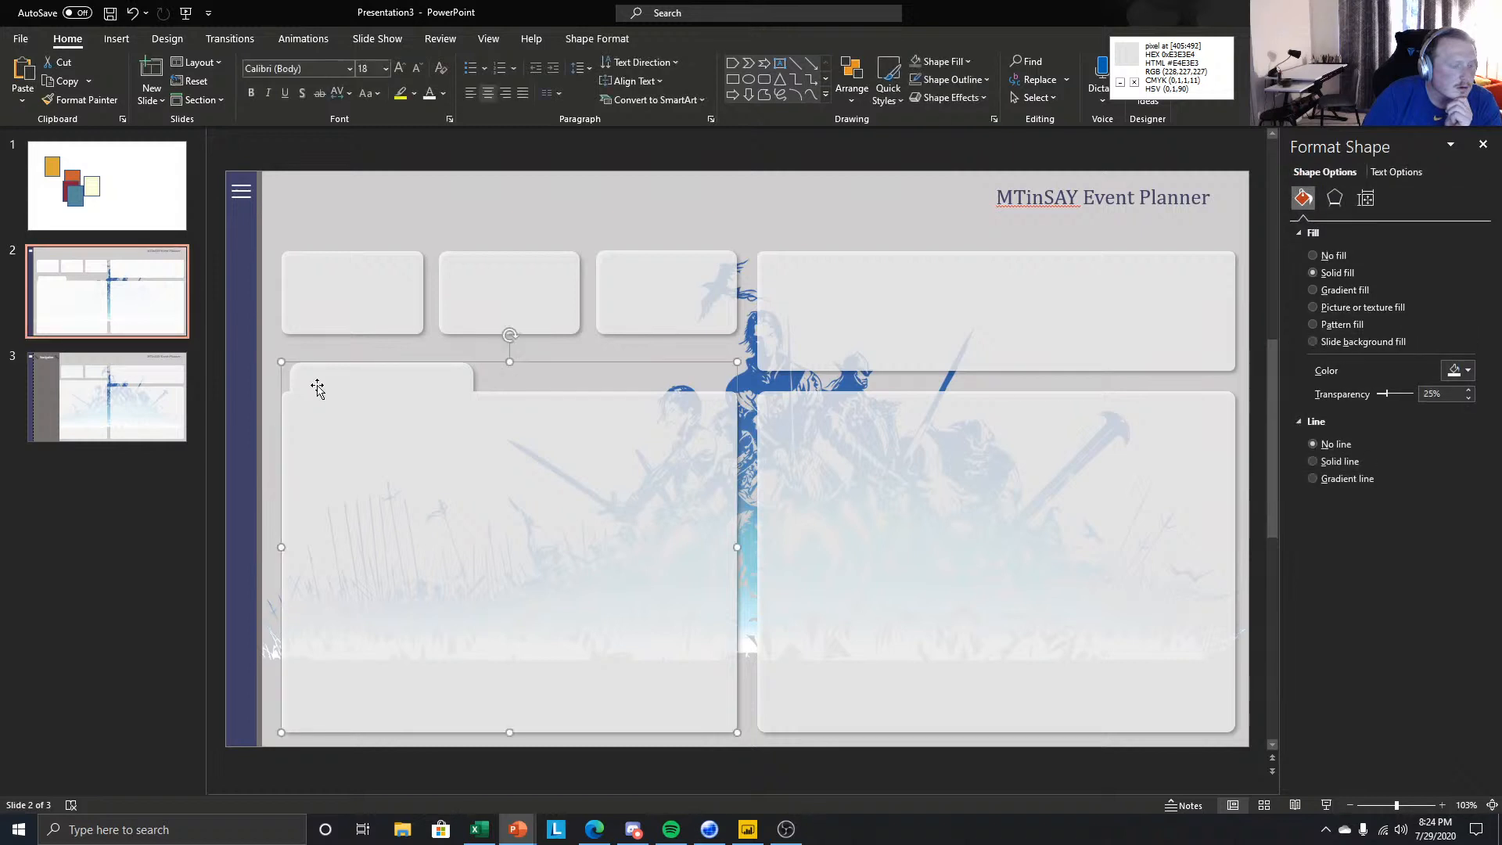
{"action": "left_click", "coordinate": [1315, 462]}
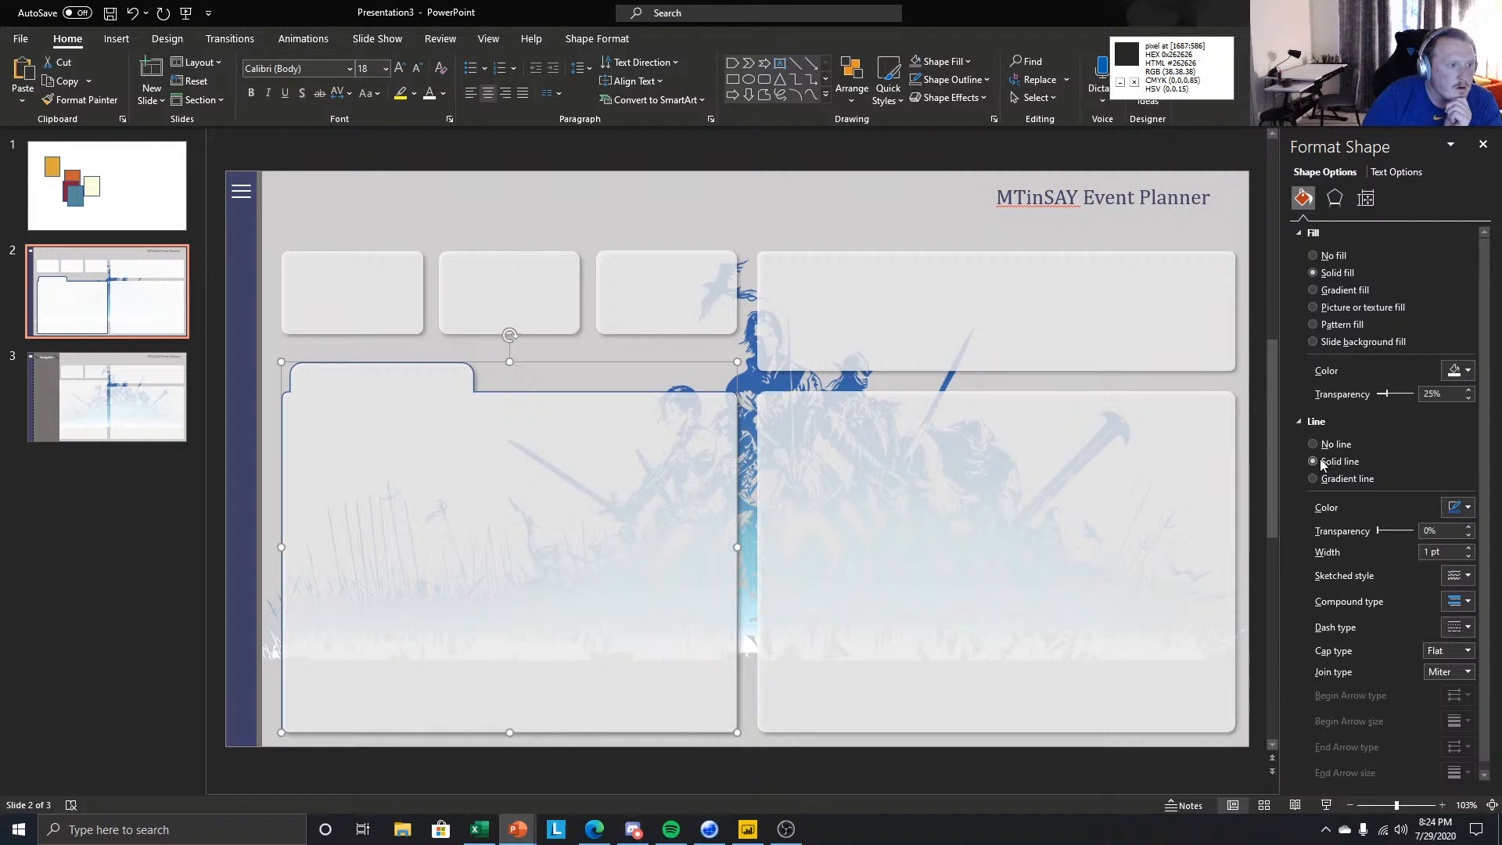
{"action": "left_click", "coordinate": [1322, 448]}
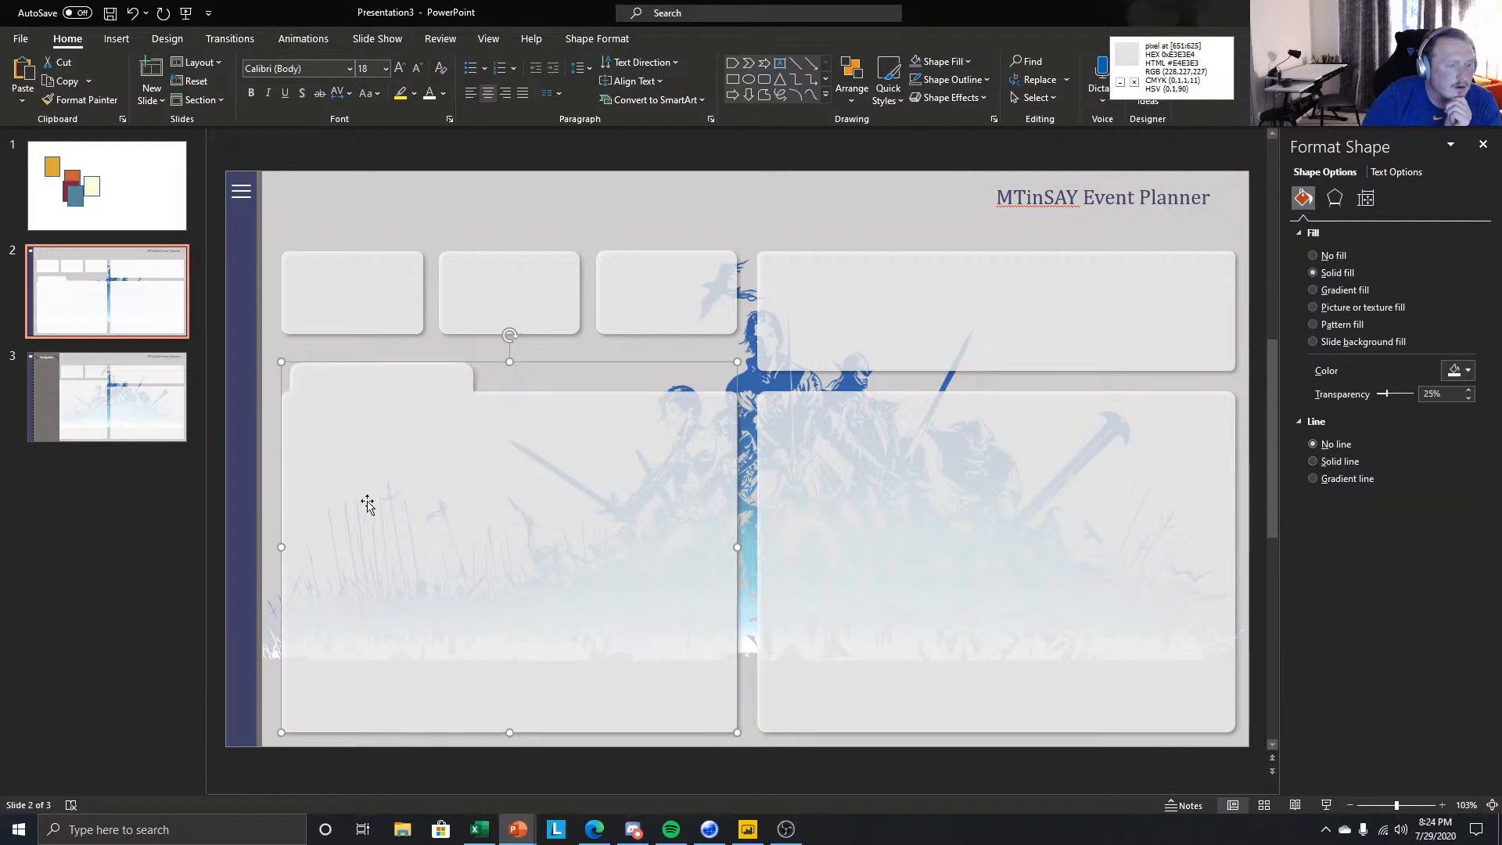
{"action": "left_click", "coordinate": [68, 549]}
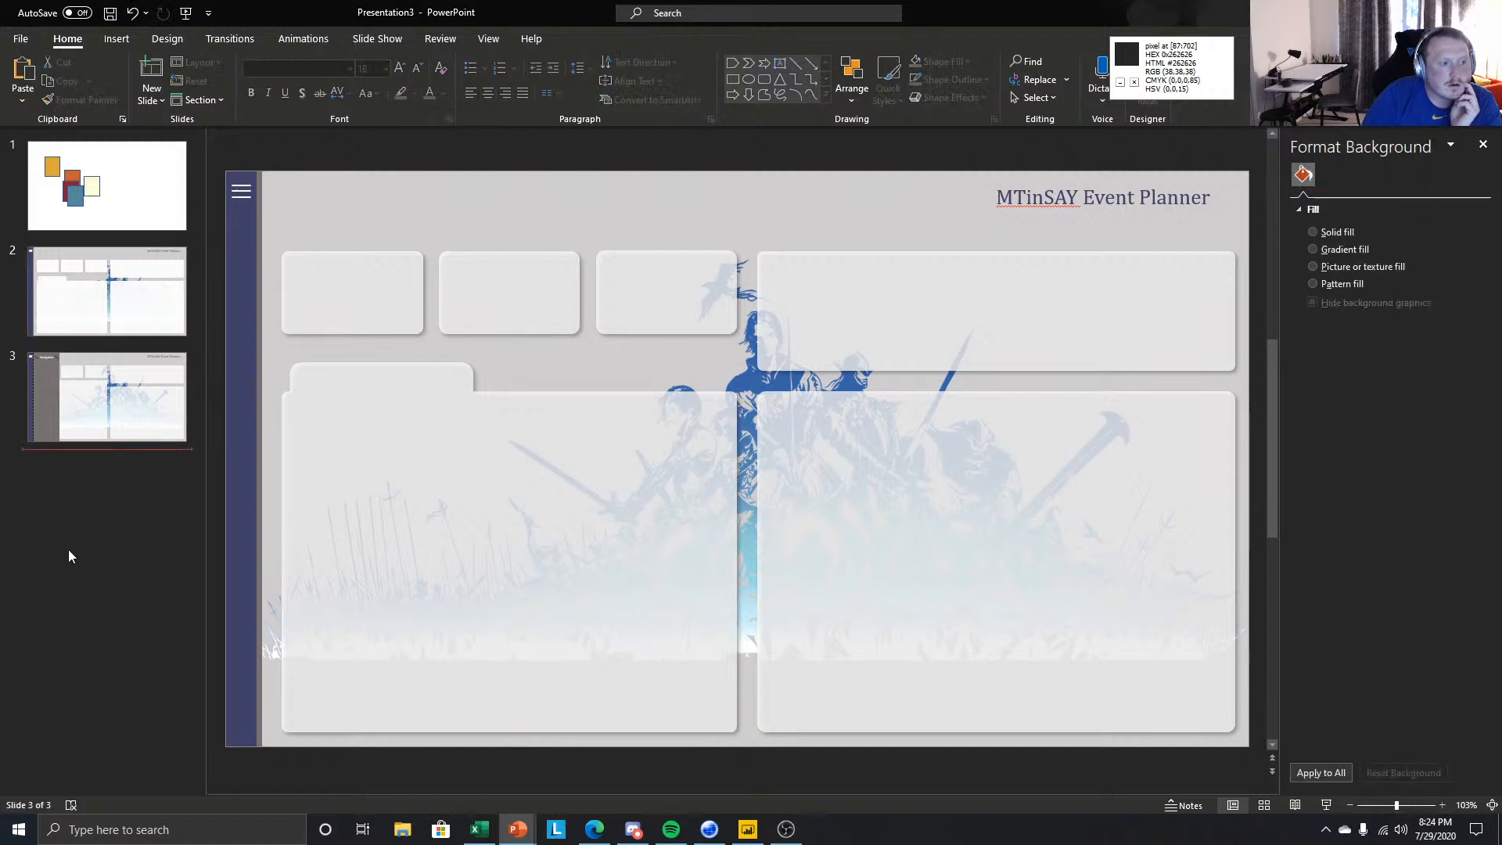
{"action": "left_click", "coordinate": [148, 238]}
{"action": "left_click", "coordinate": [118, 311]}
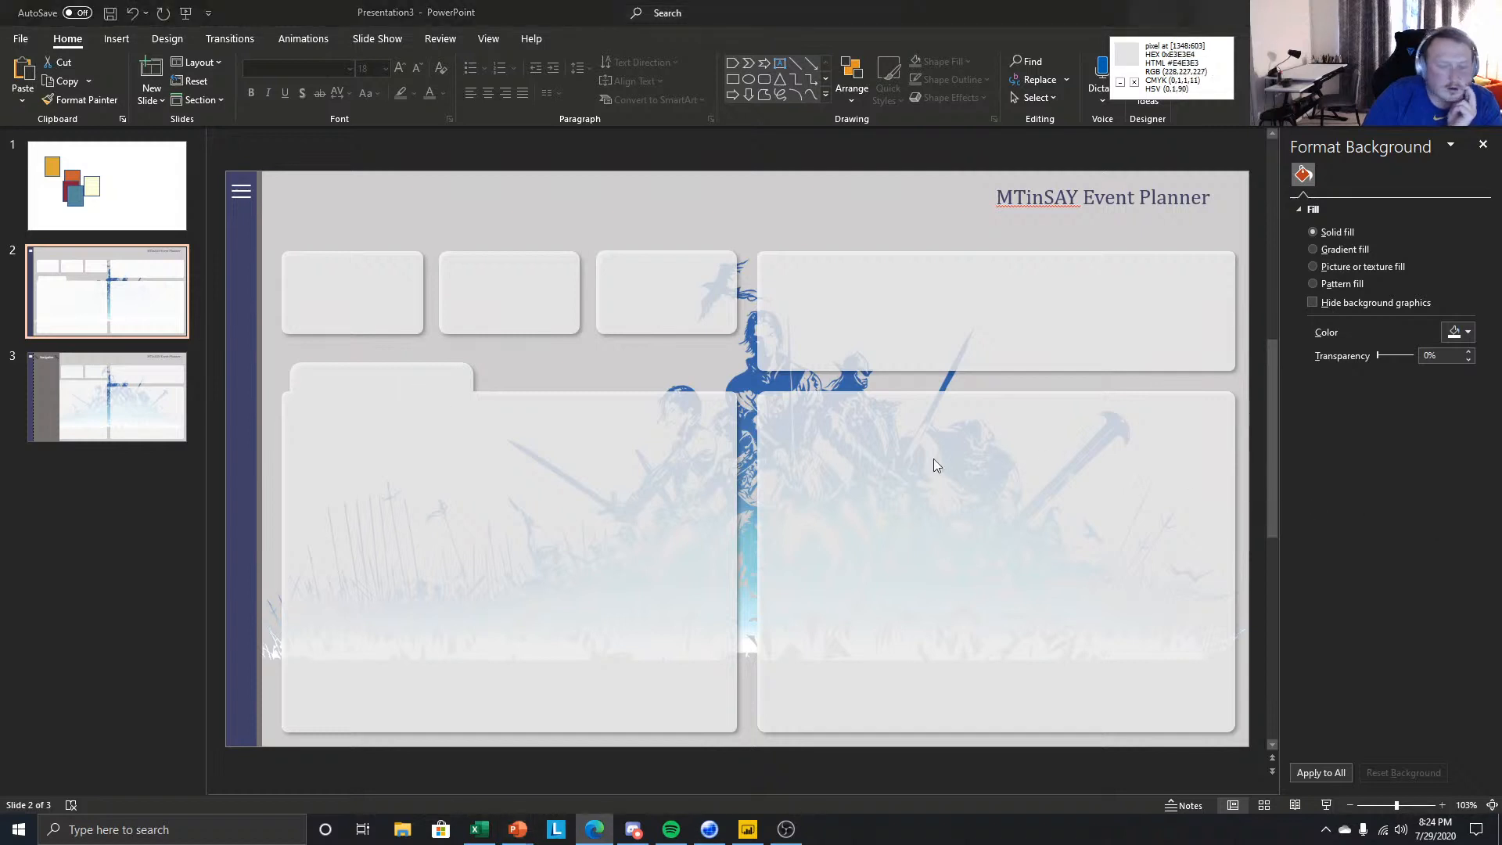
{"action": "left_click", "coordinate": [144, 281]}
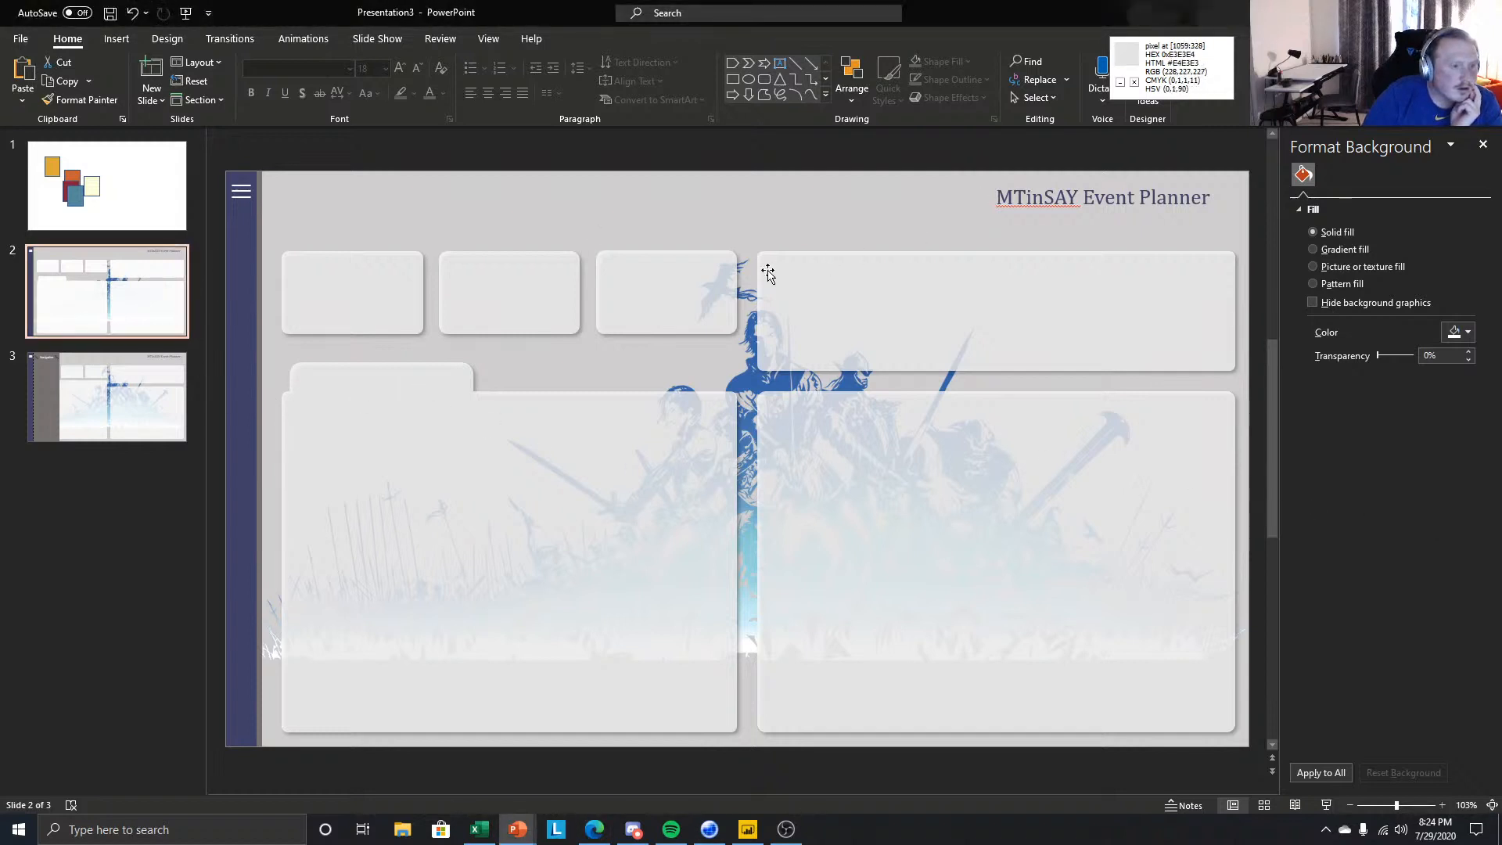
- Save all objects on slide 2 together as a PNG picture, overwriting FF BG 1, and switch back to Power BI Desktop
{"action": "left_click", "coordinate": [334, 389]}
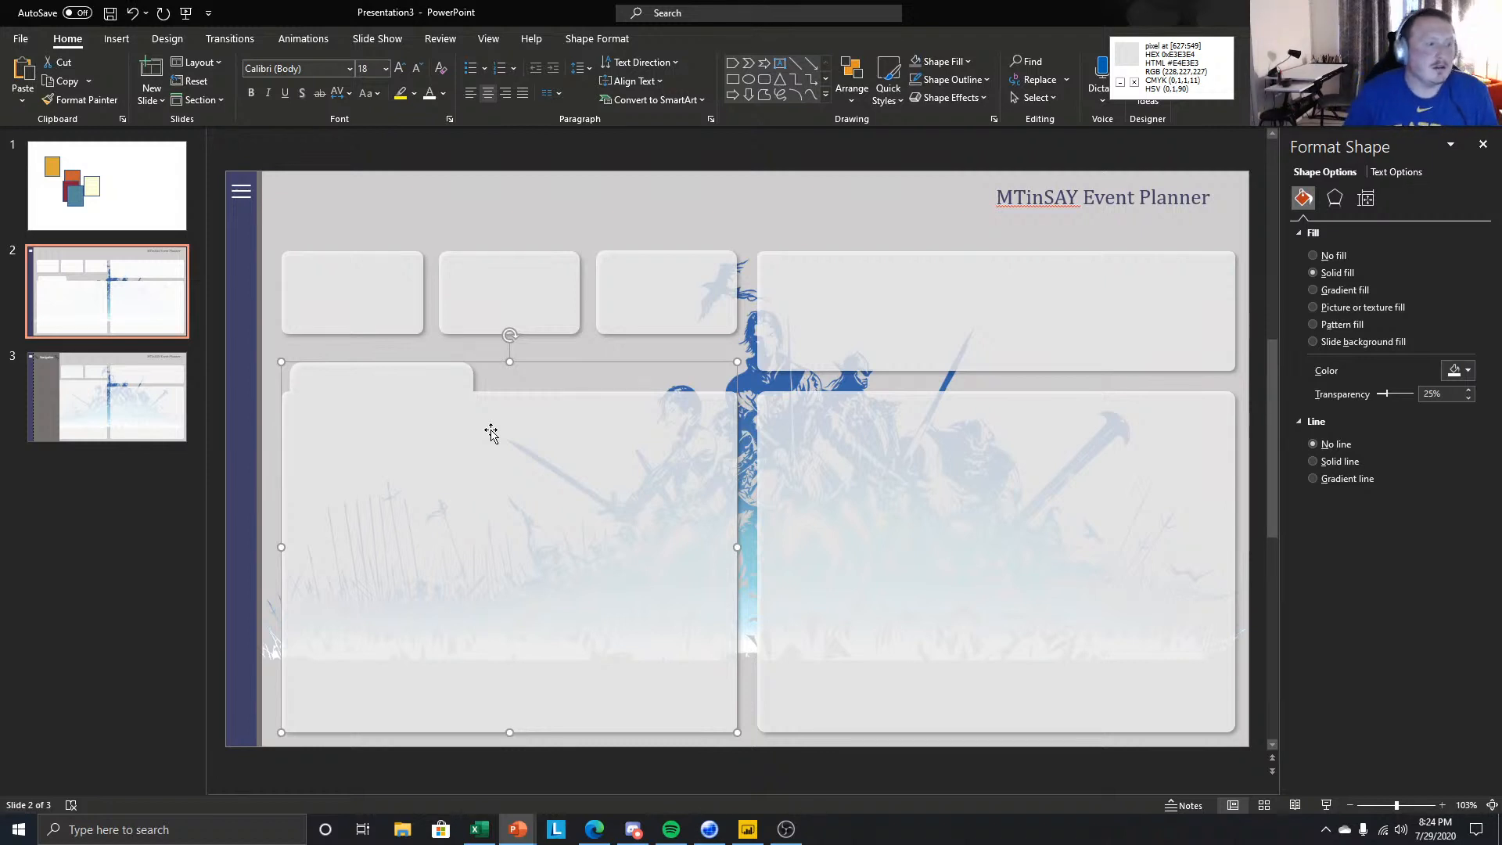
{"action": "key", "text": "ctrl+a"}
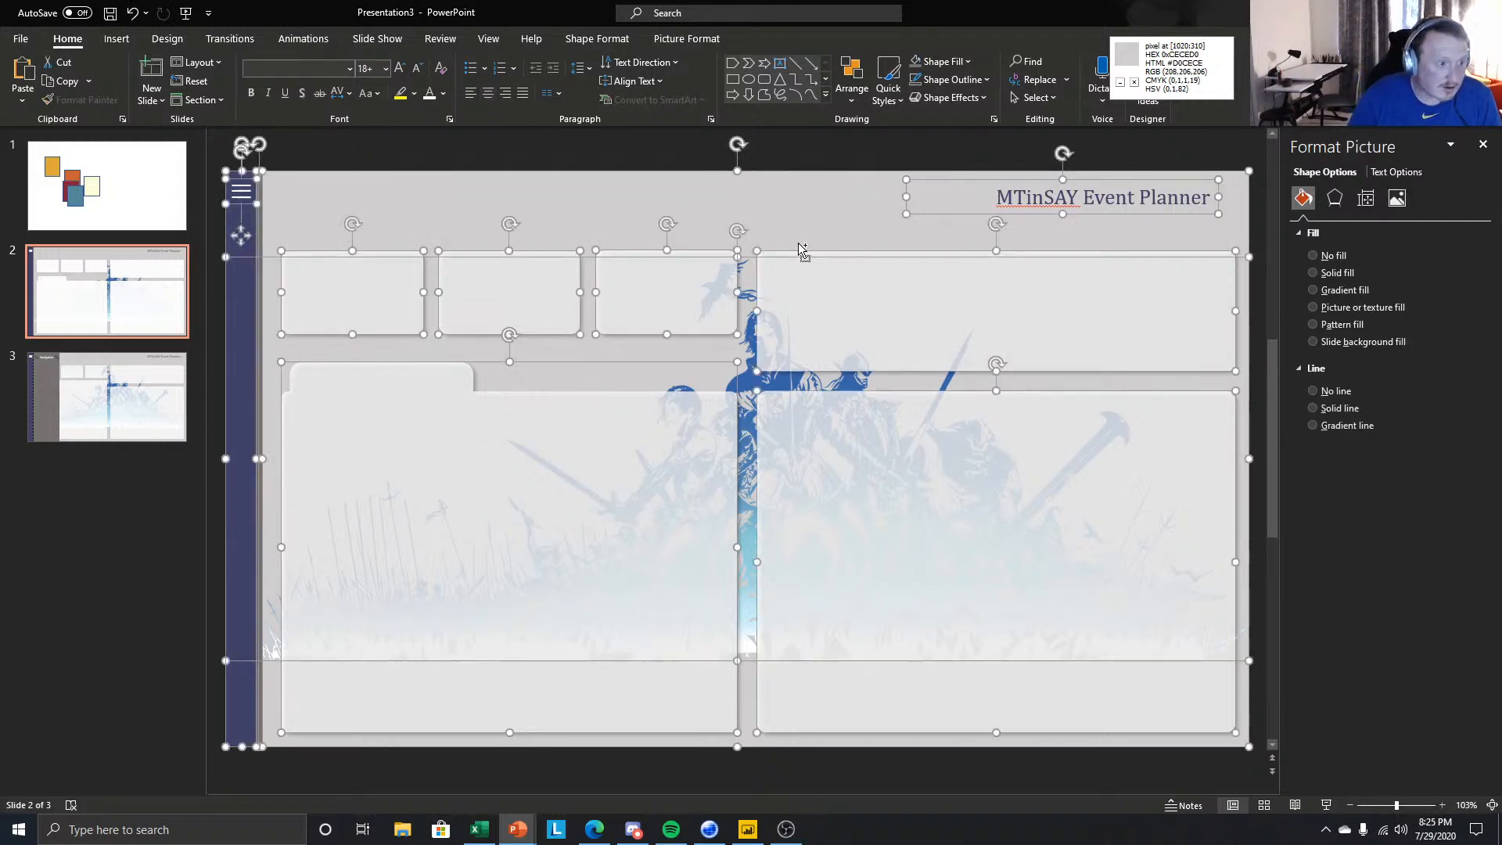
{"action": "right_click", "coordinate": [799, 249]}
{"action": "left_click", "coordinate": [853, 435]}
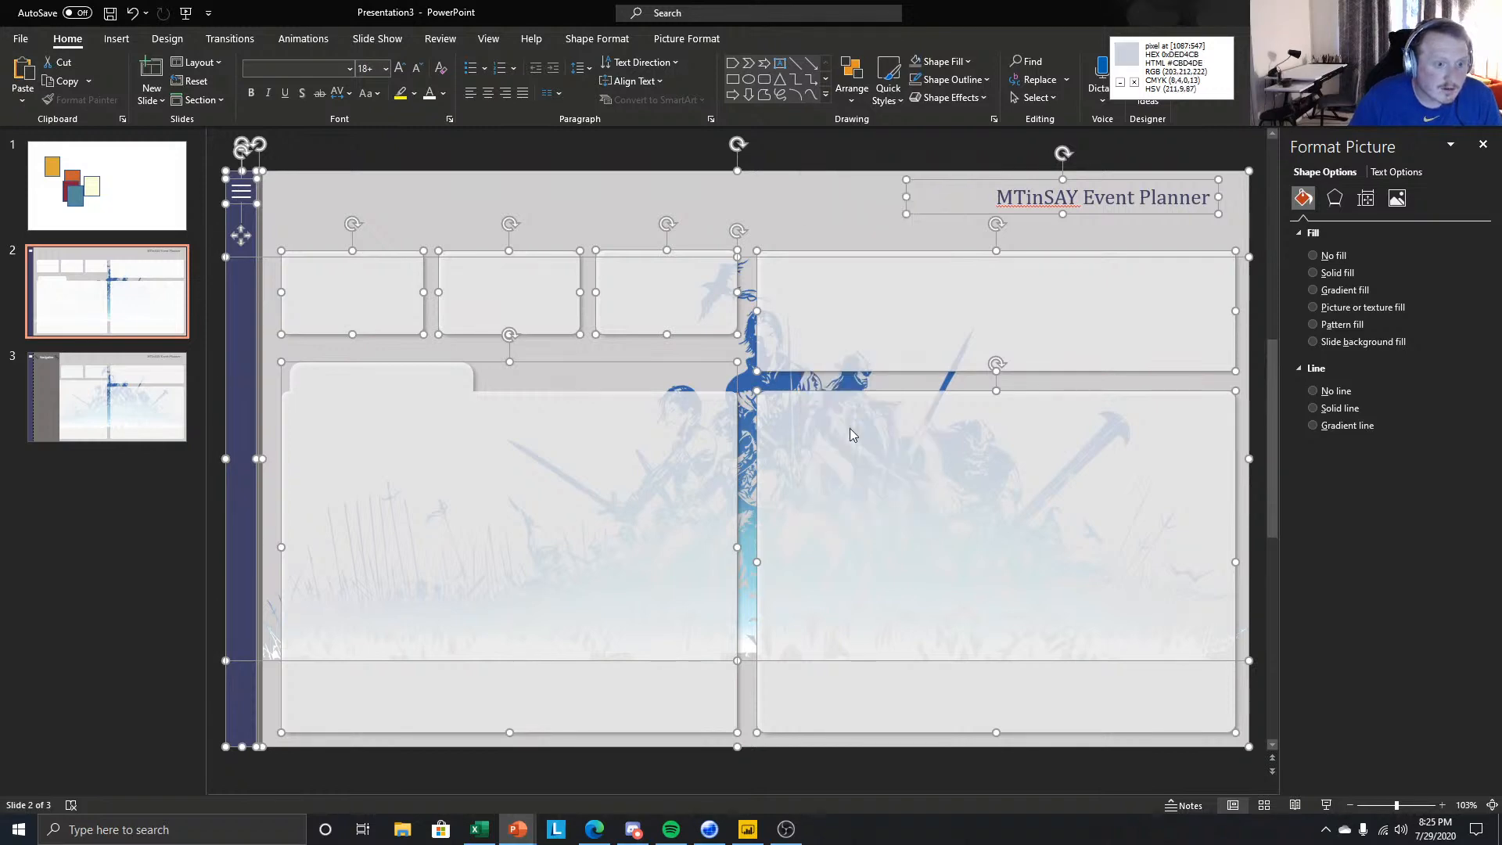
{"action": "left_click", "coordinate": [210, 249]}
{"action": "left_click", "coordinate": [618, 396]}
{"action": "left_click", "coordinate": [789, 415]}
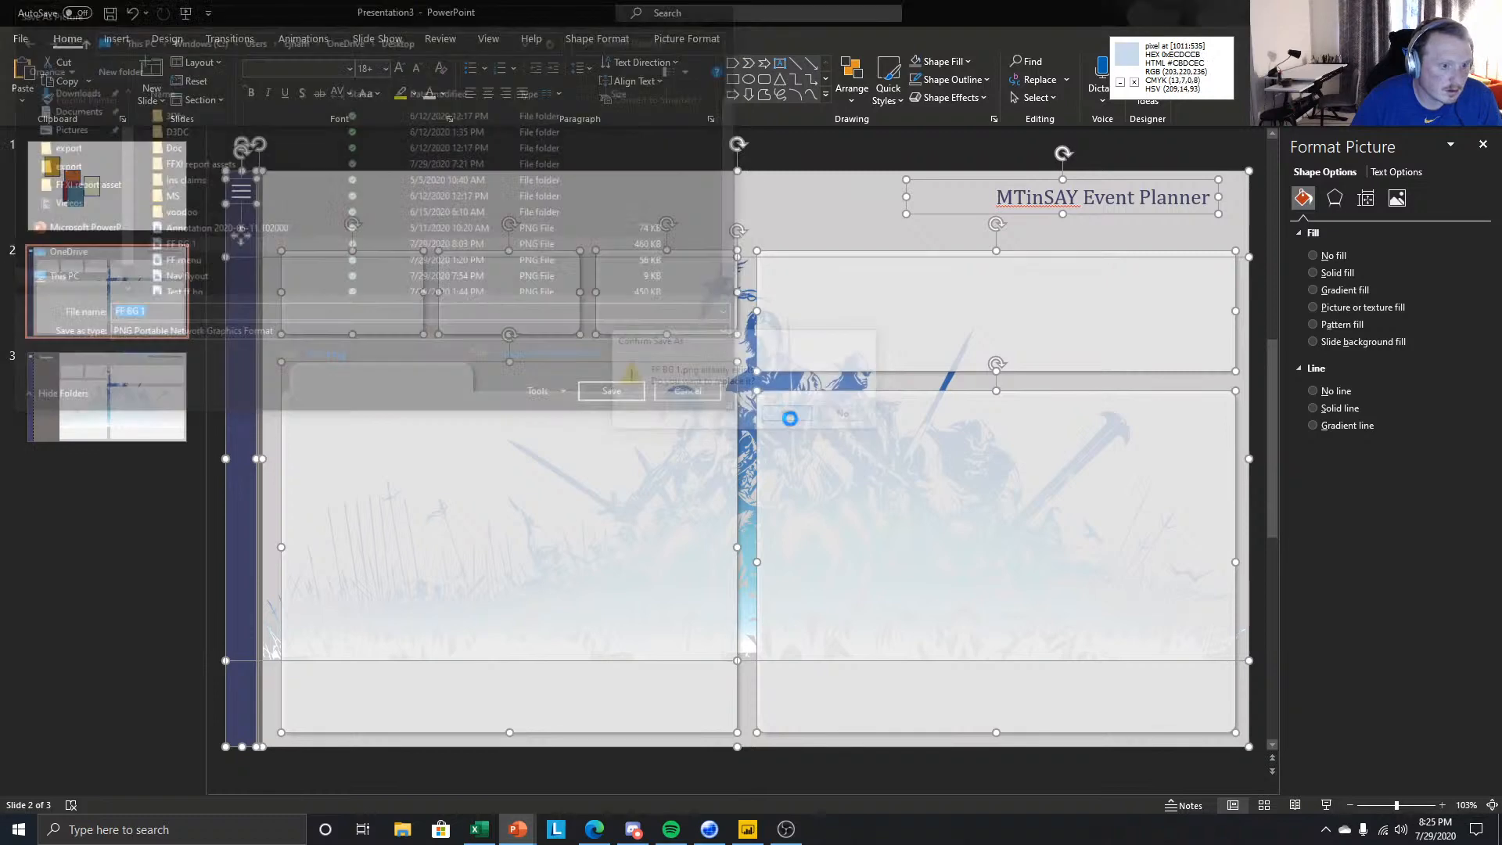
{"action": "left_click", "coordinate": [709, 834]}
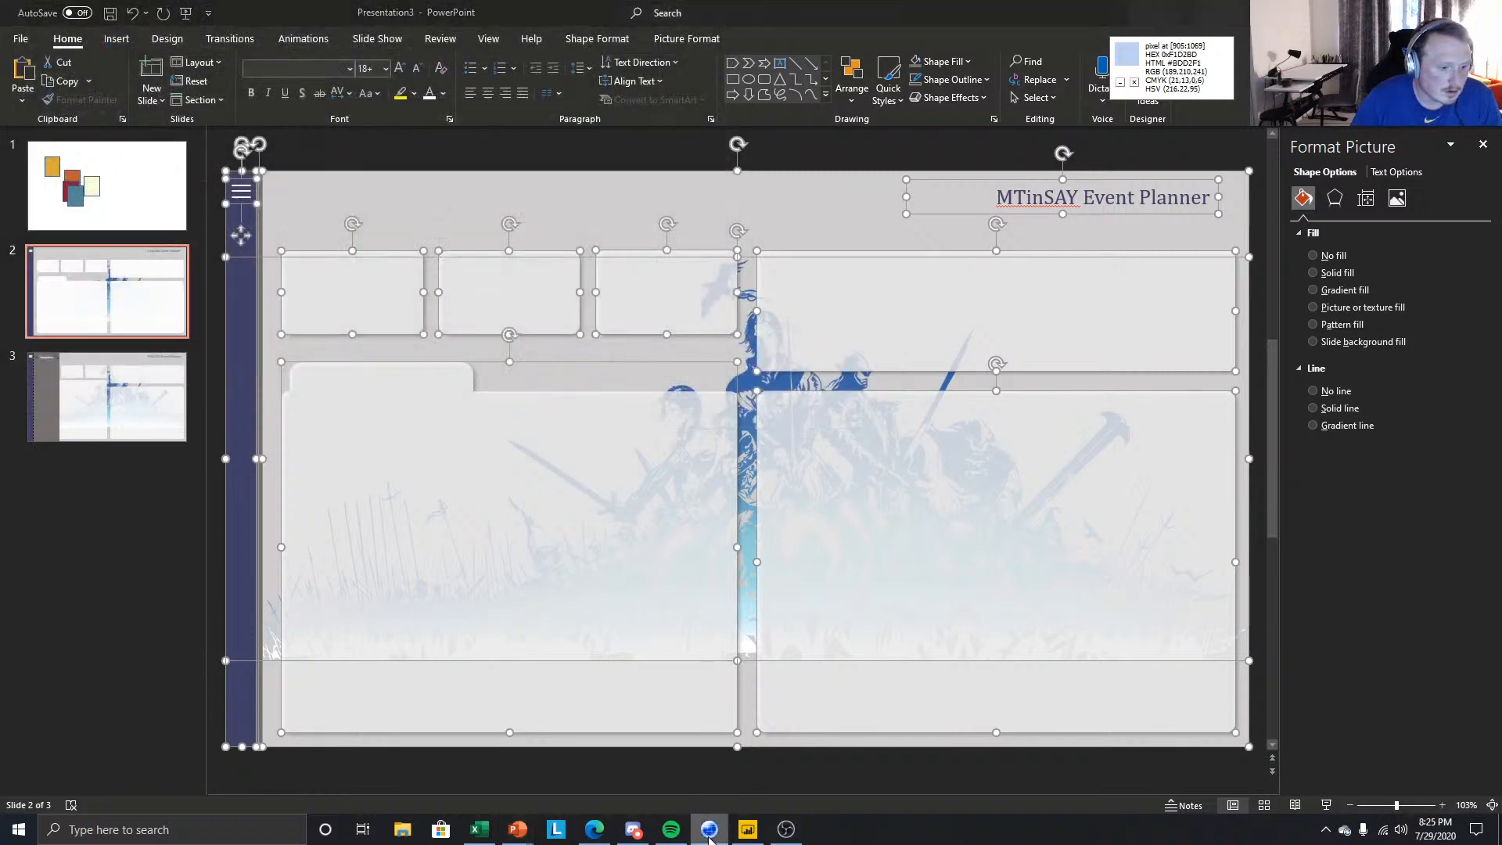
{"action": "left_click", "coordinate": [752, 827]}
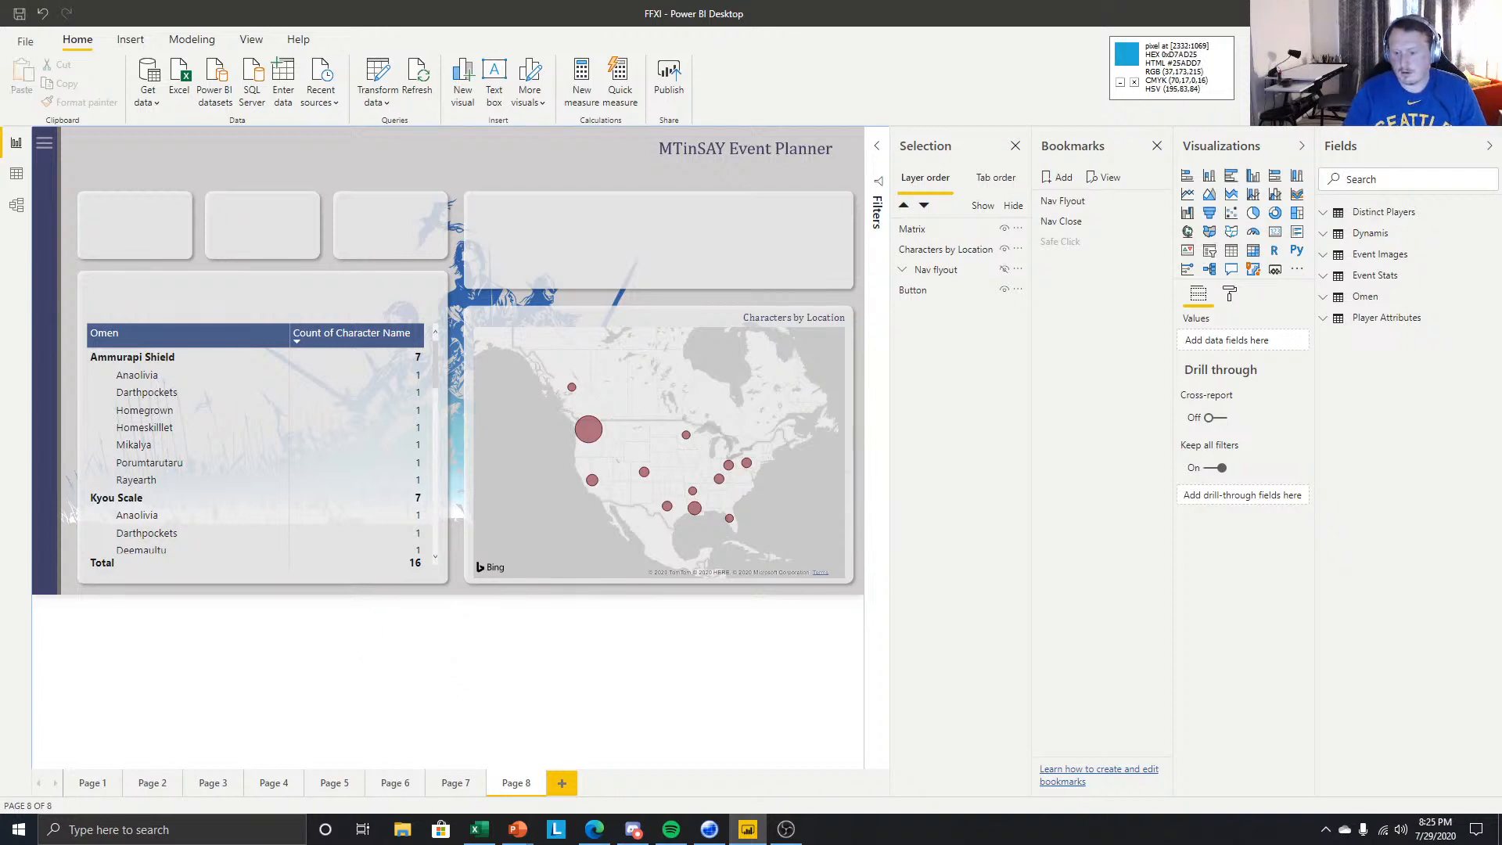
- Replace the page background of Page 8 with the updated FF BG 1.png from the Desktop and set the image fit to Fit
{"action": "key", "text": "alt+Tab"}
{"action": "left_click", "coordinate": [588, 648]}
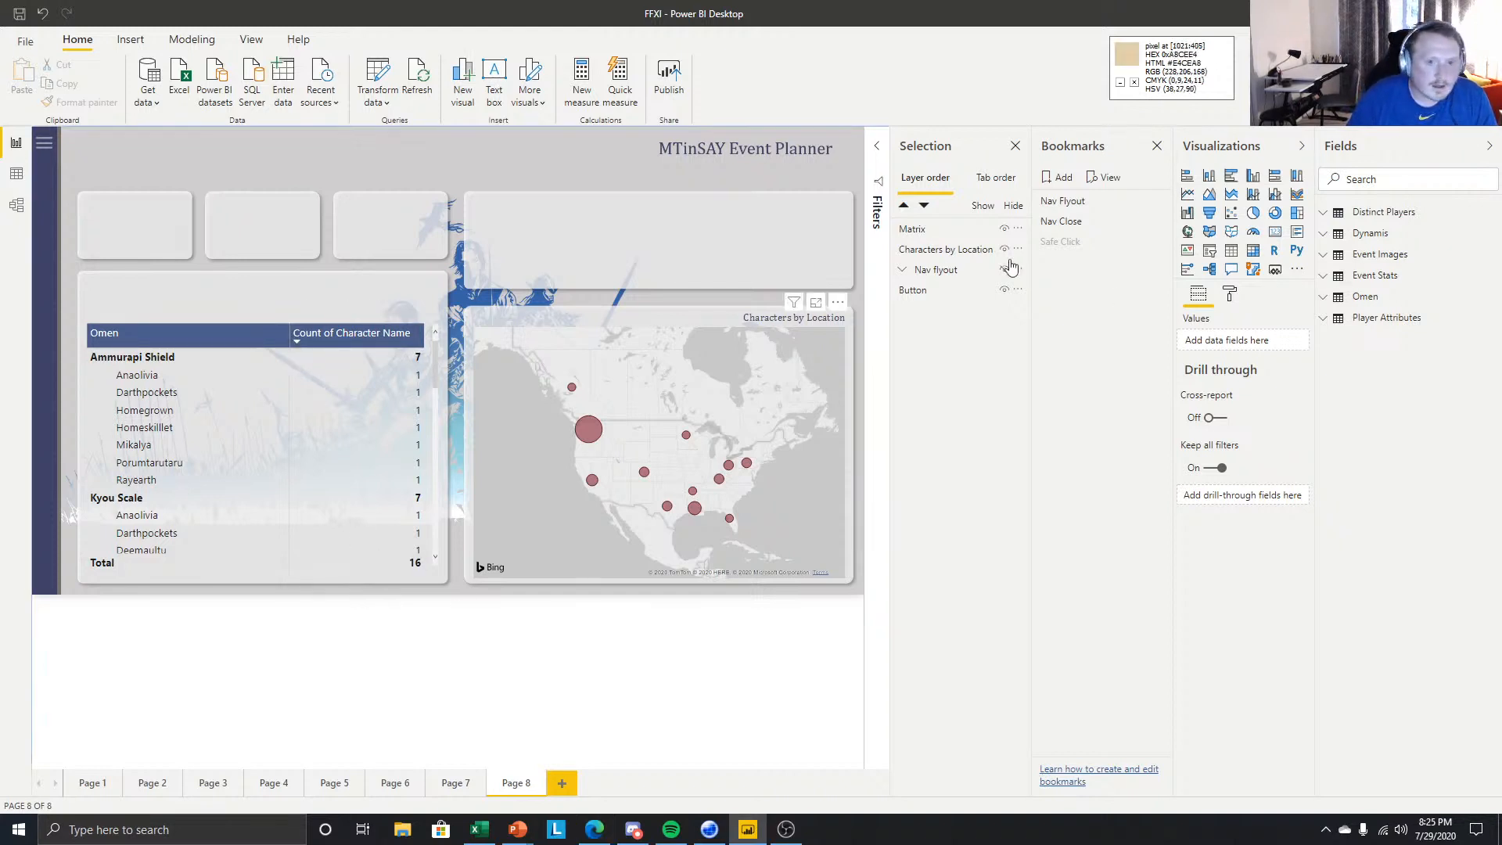
{"action": "left_click", "coordinate": [1231, 295]}
{"action": "left_click", "coordinate": [1209, 408]}
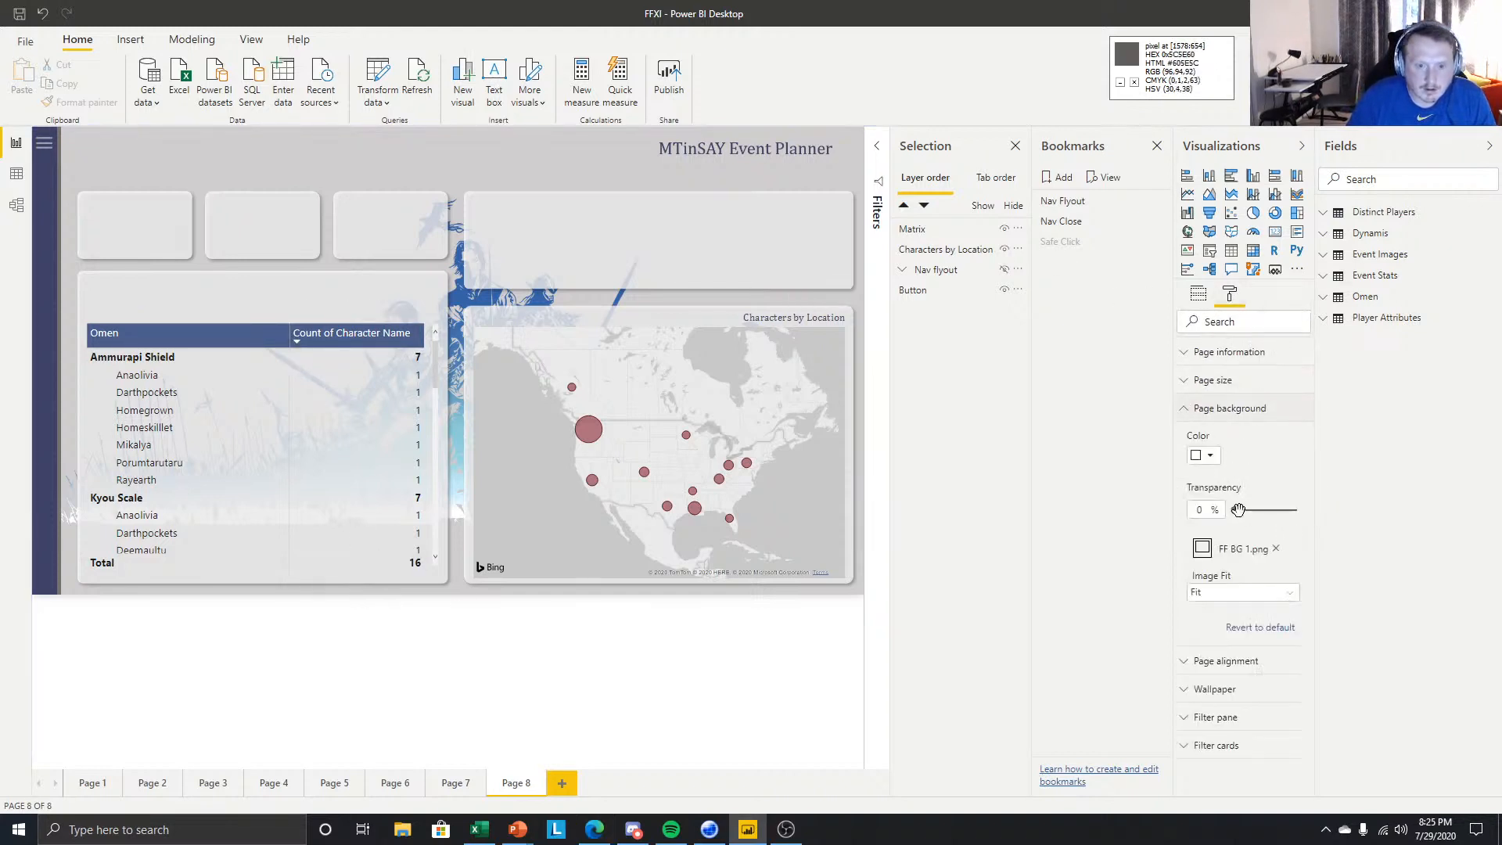
{"action": "left_click", "coordinate": [1276, 549]}
{"action": "left_click", "coordinate": [1256, 550]}
{"action": "left_click", "coordinate": [244, 247]}
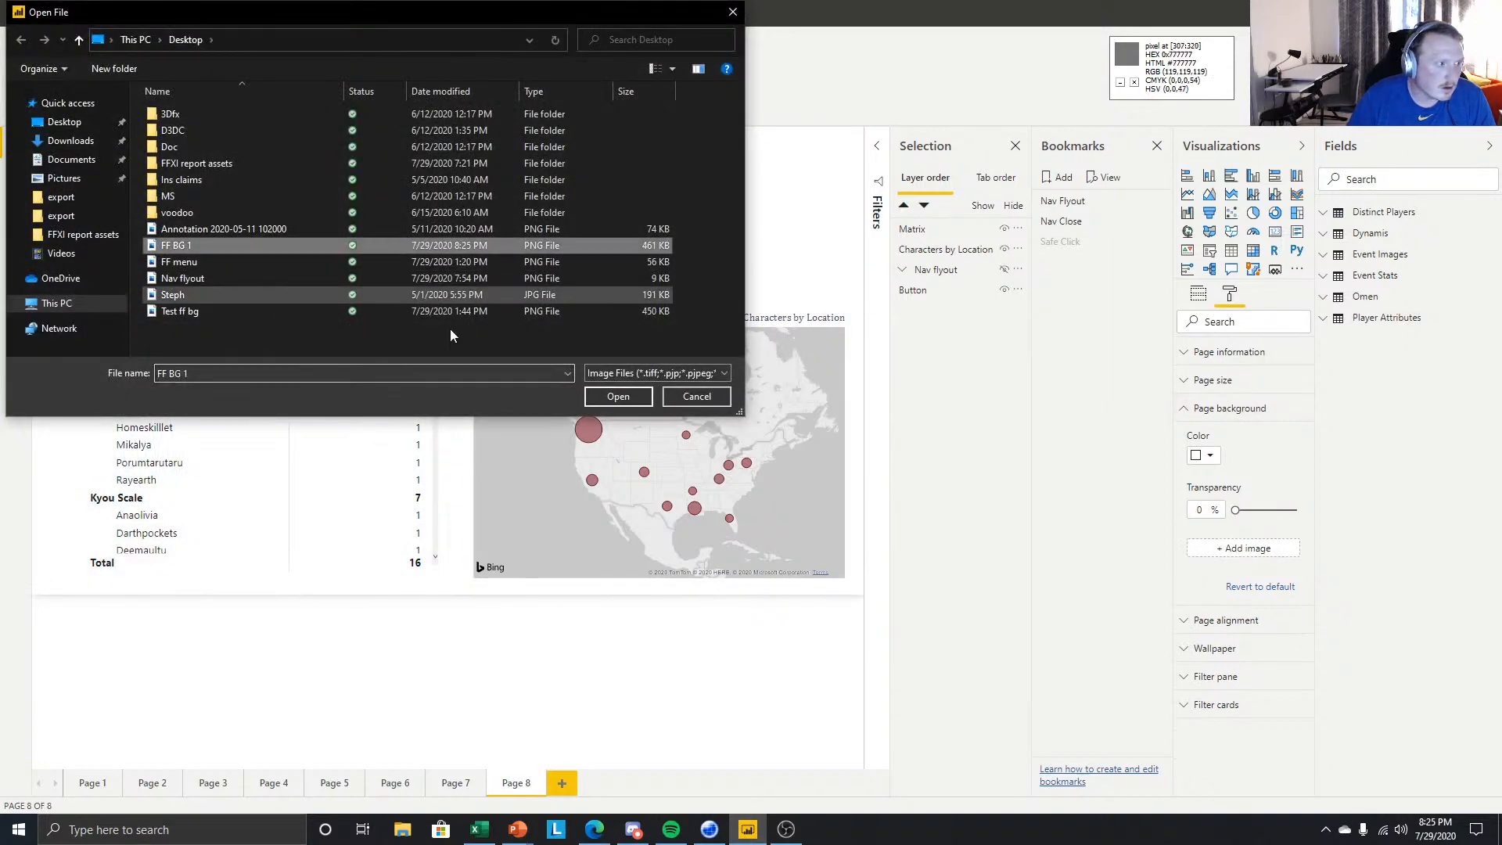
{"action": "left_click", "coordinate": [608, 393]}
{"action": "left_click", "coordinate": [1242, 628]}
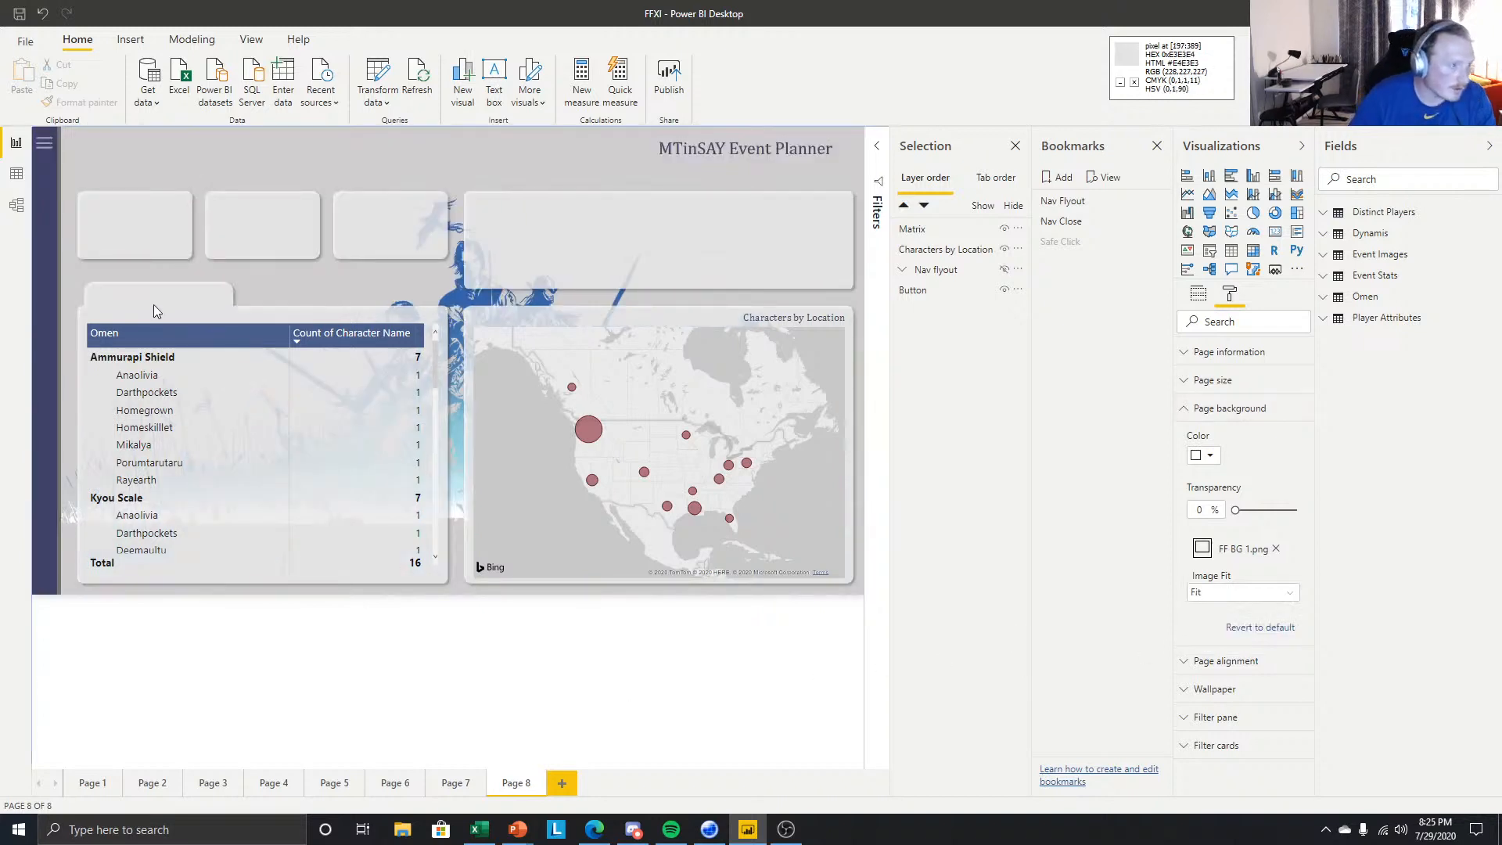
- Adjust the upper edge of the Omen matrix so it sits just below the tab of the left panel
{"action": "left_click", "coordinate": [191, 322]}
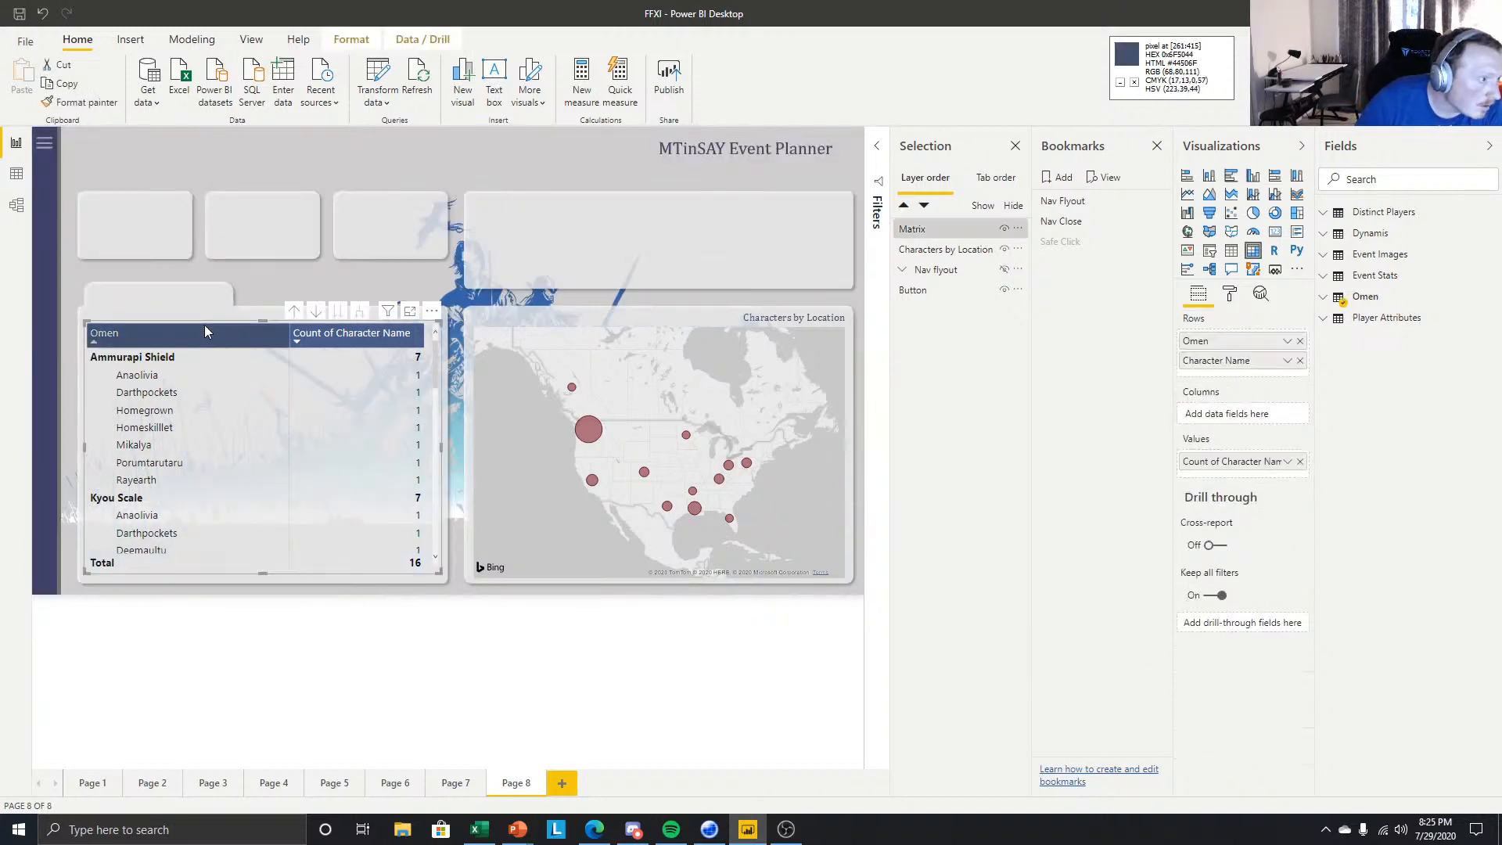
{"action": "mouse_move", "coordinate": [260, 308]}
{"action": "left_mouse_down"}
{"action": "mouse_move", "coordinate": [266, 325]}
{"action": "mouse_move", "coordinate": [261, 310]}
{"action": "left_mouse_up"}
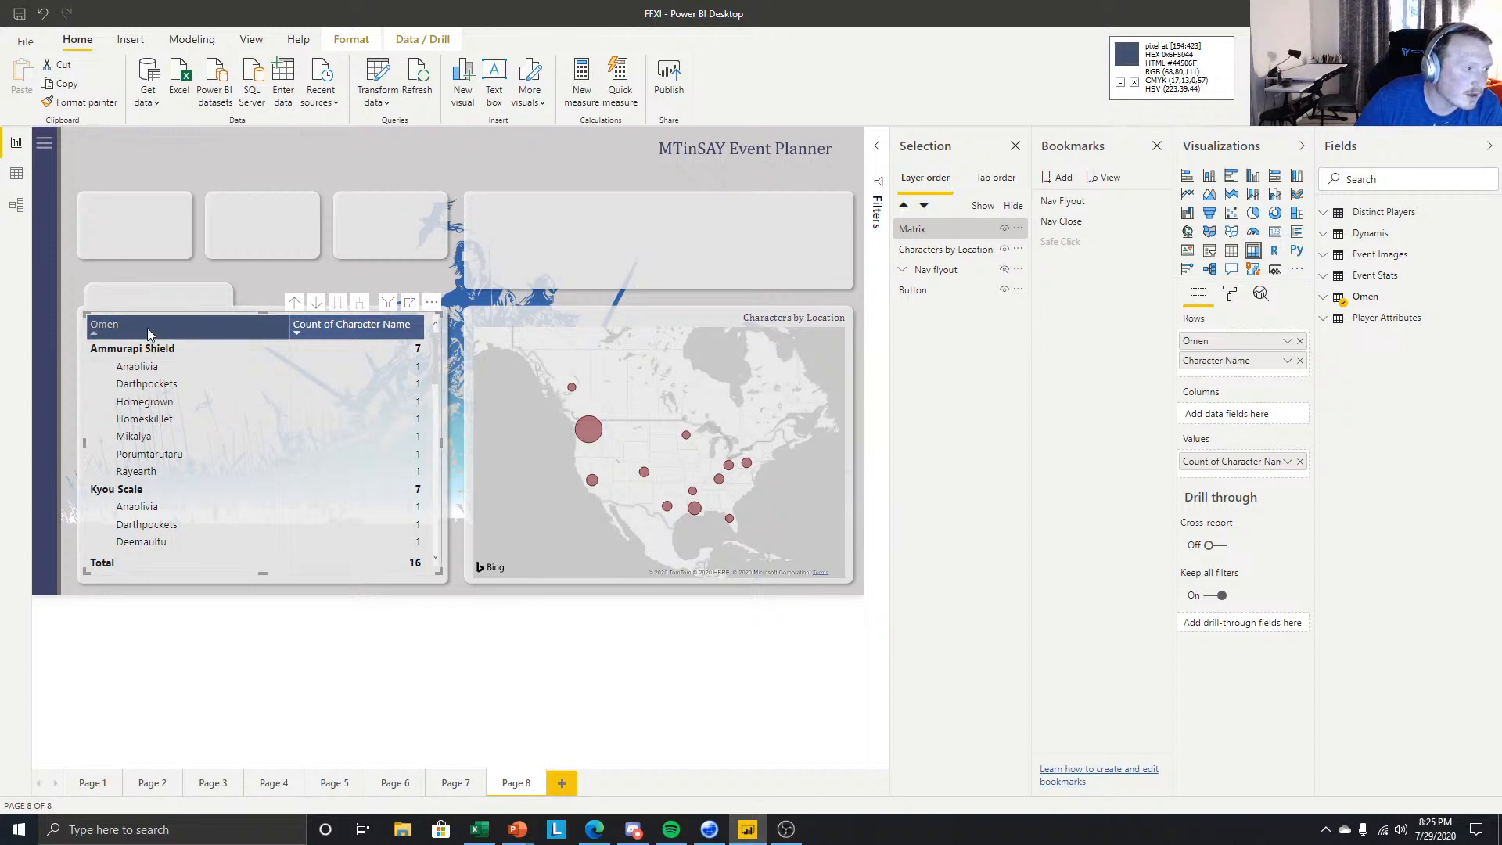
{"action": "left_click_drag", "start_coordinate": [265, 314], "coordinate": [263, 312]}
{"action": "left_click", "coordinate": [269, 289]}
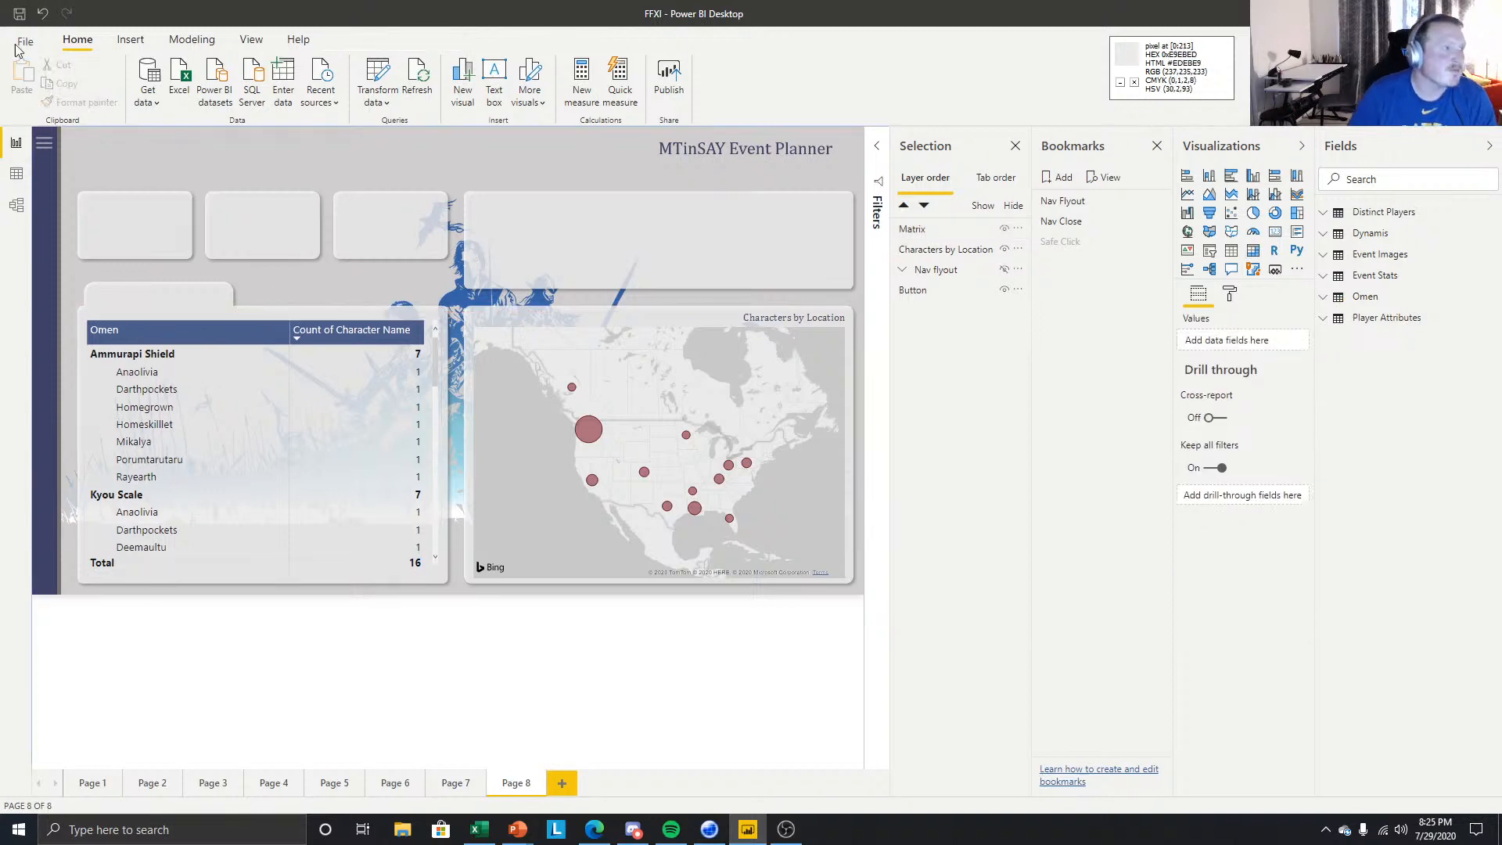
- Add a button on the tab above the matrix and turn off its outline, visual header and icon
{"action": "left_click", "coordinate": [131, 40]}
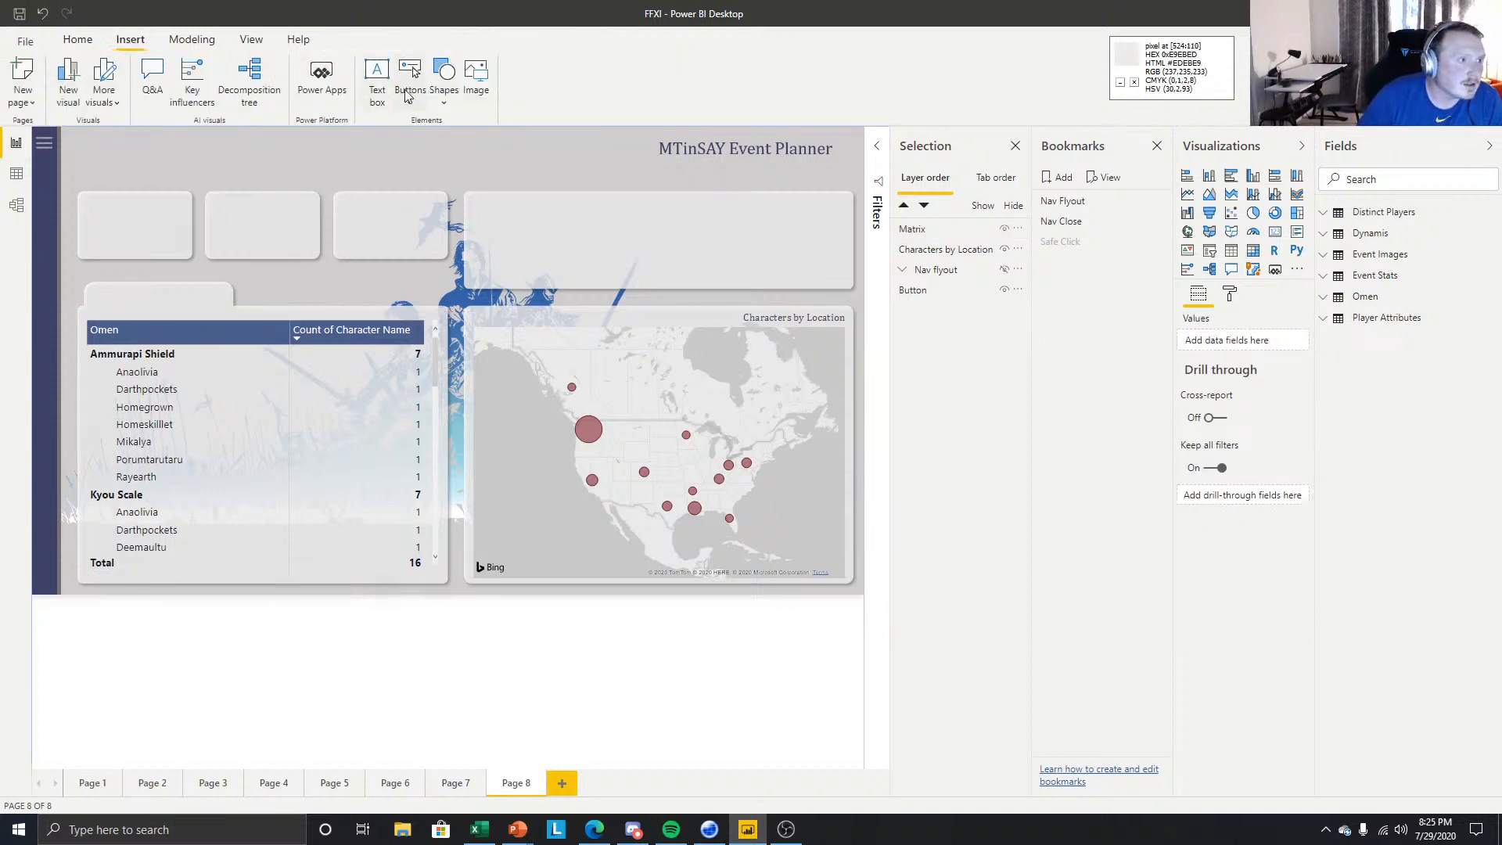
{"action": "left_click", "coordinate": [410, 102]}
{"action": "left_click", "coordinate": [426, 328]}
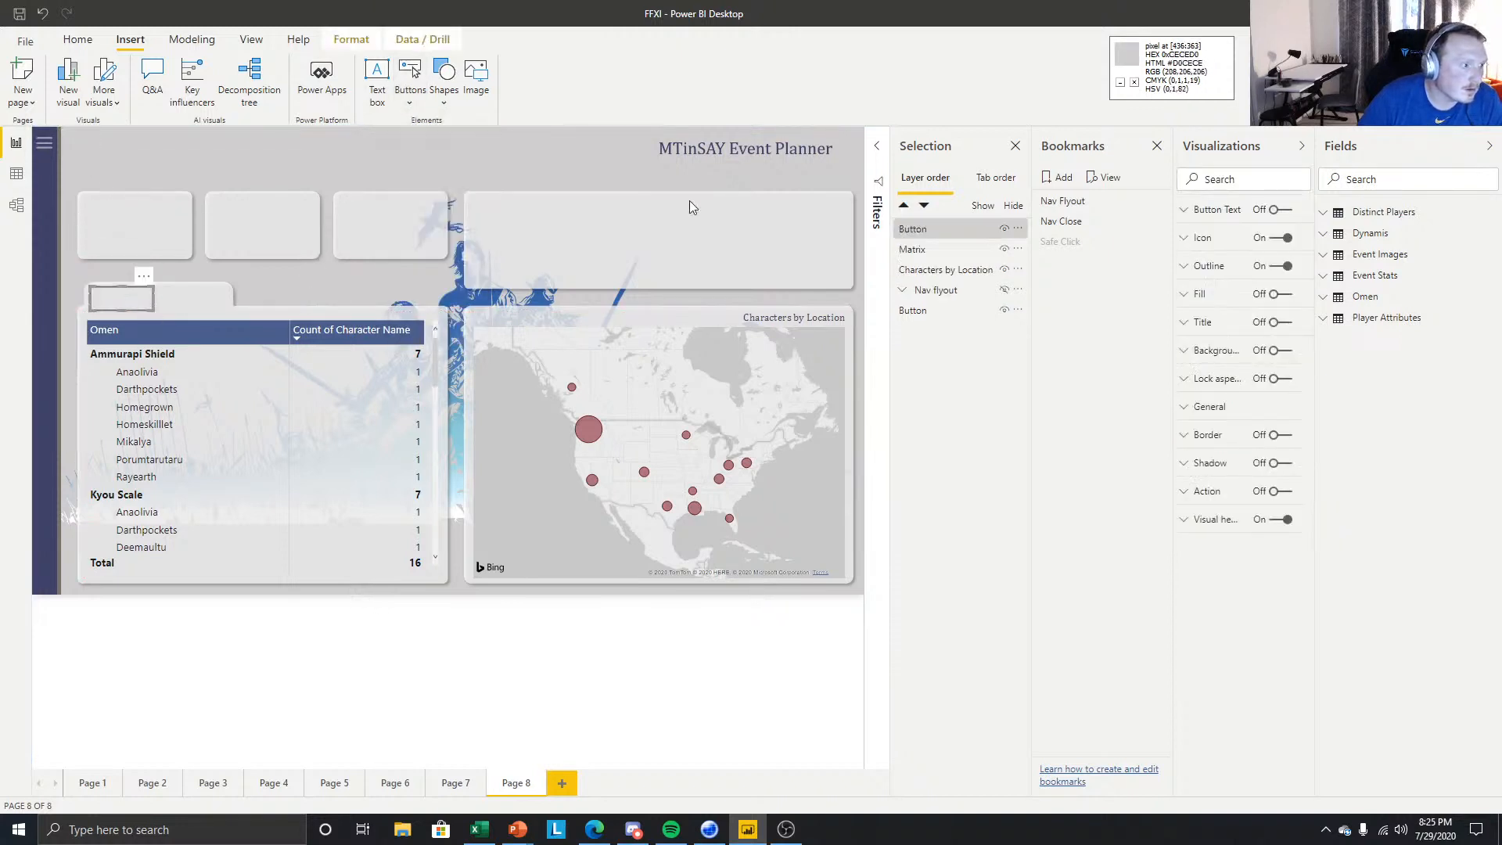
{"action": "left_click", "coordinate": [1282, 266]}
{"action": "left_click", "coordinate": [1284, 519]}
{"action": "left_click", "coordinate": [1287, 238]}
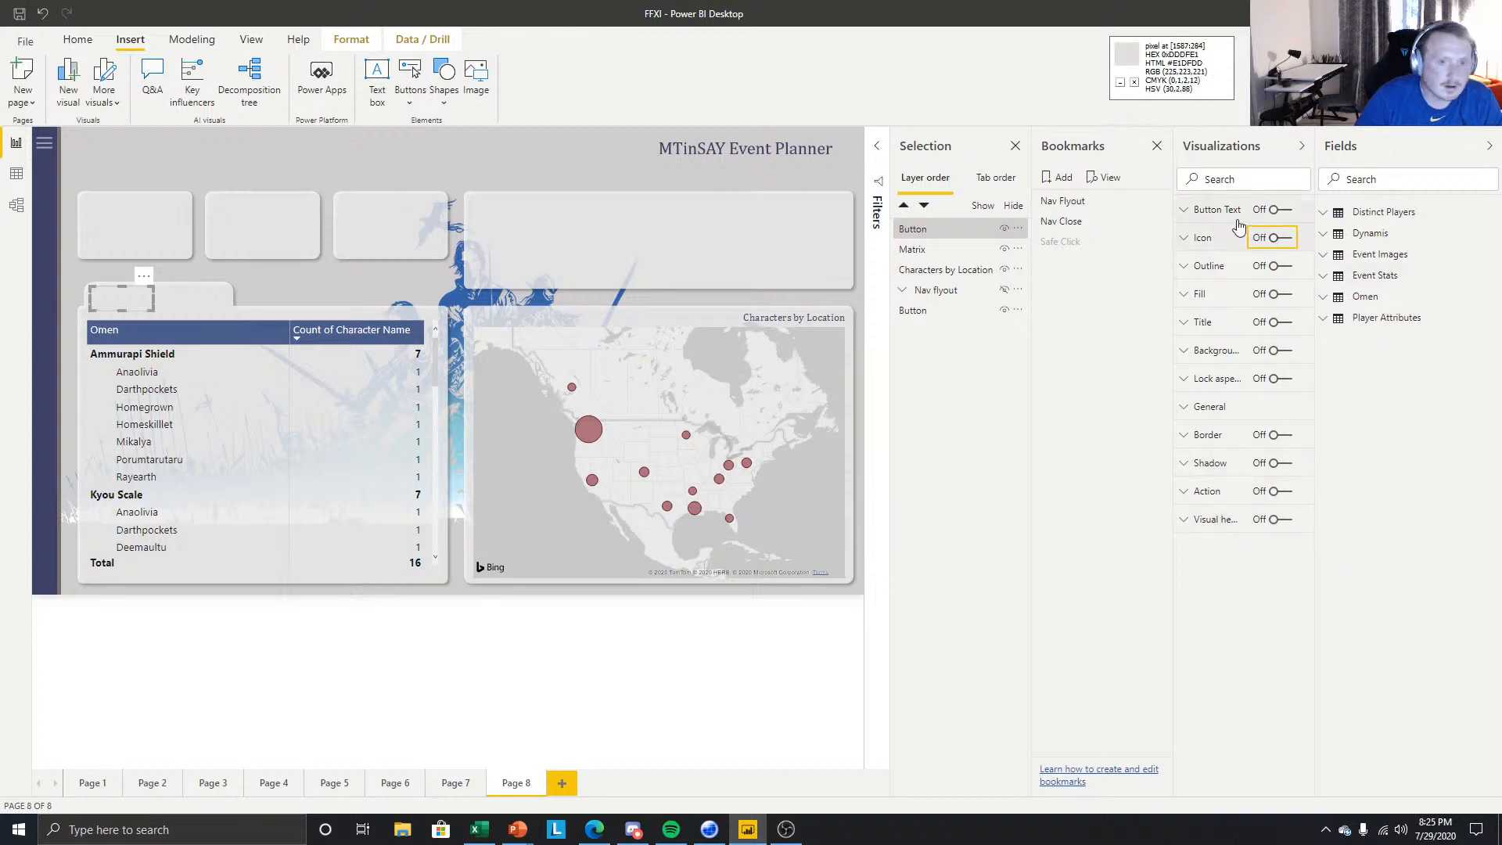
- Turn on the button text, label it Omen at 12 pt, and fine-tune the button's position on the tab
{"action": "left_click", "coordinate": [1282, 209]}
{"action": "left_click", "coordinate": [1216, 284]}
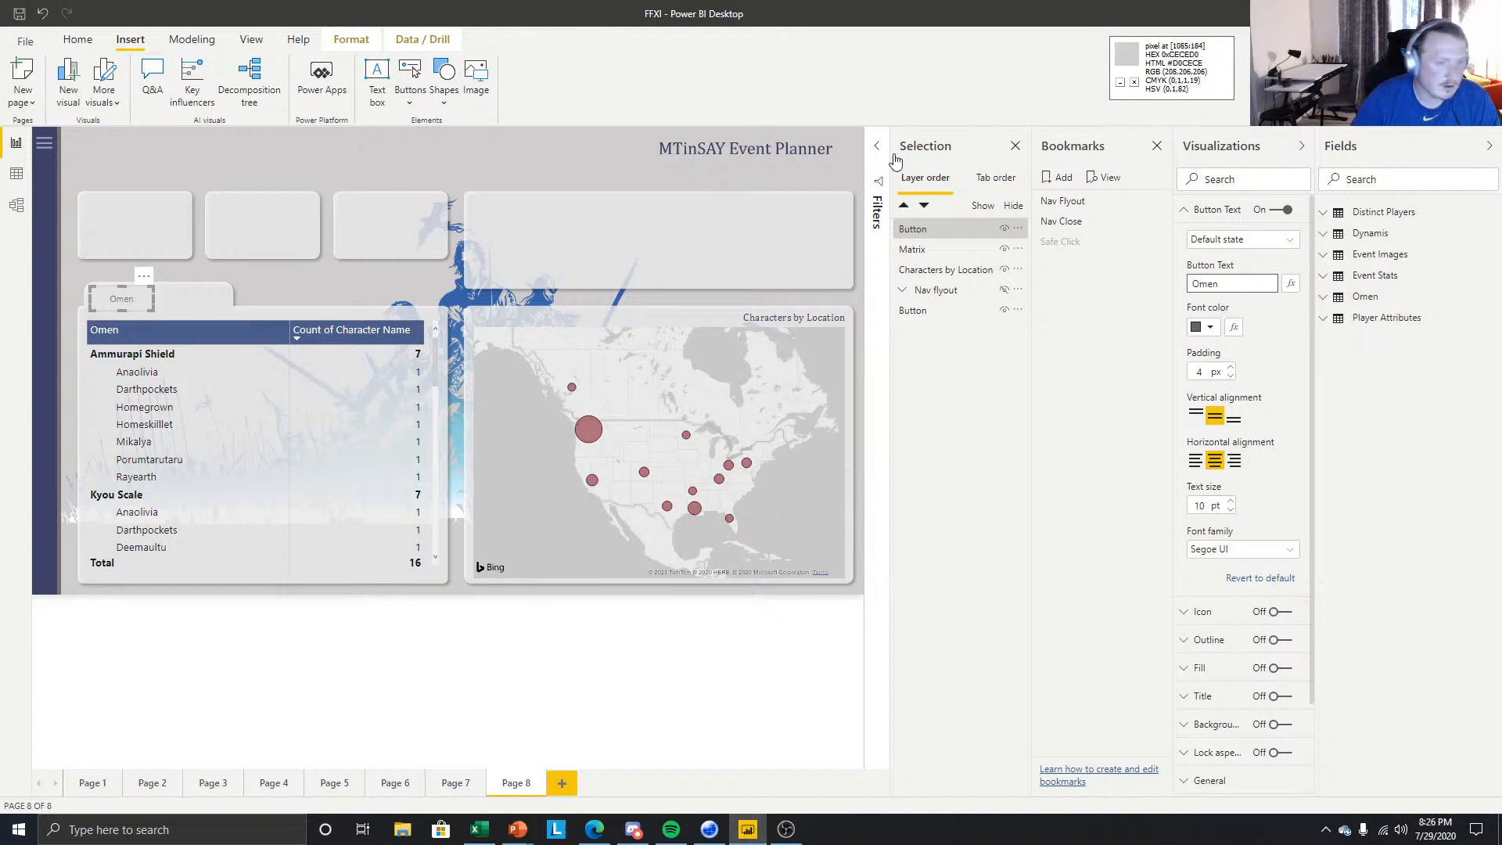
{"action": "left_click", "coordinate": [1221, 503]}
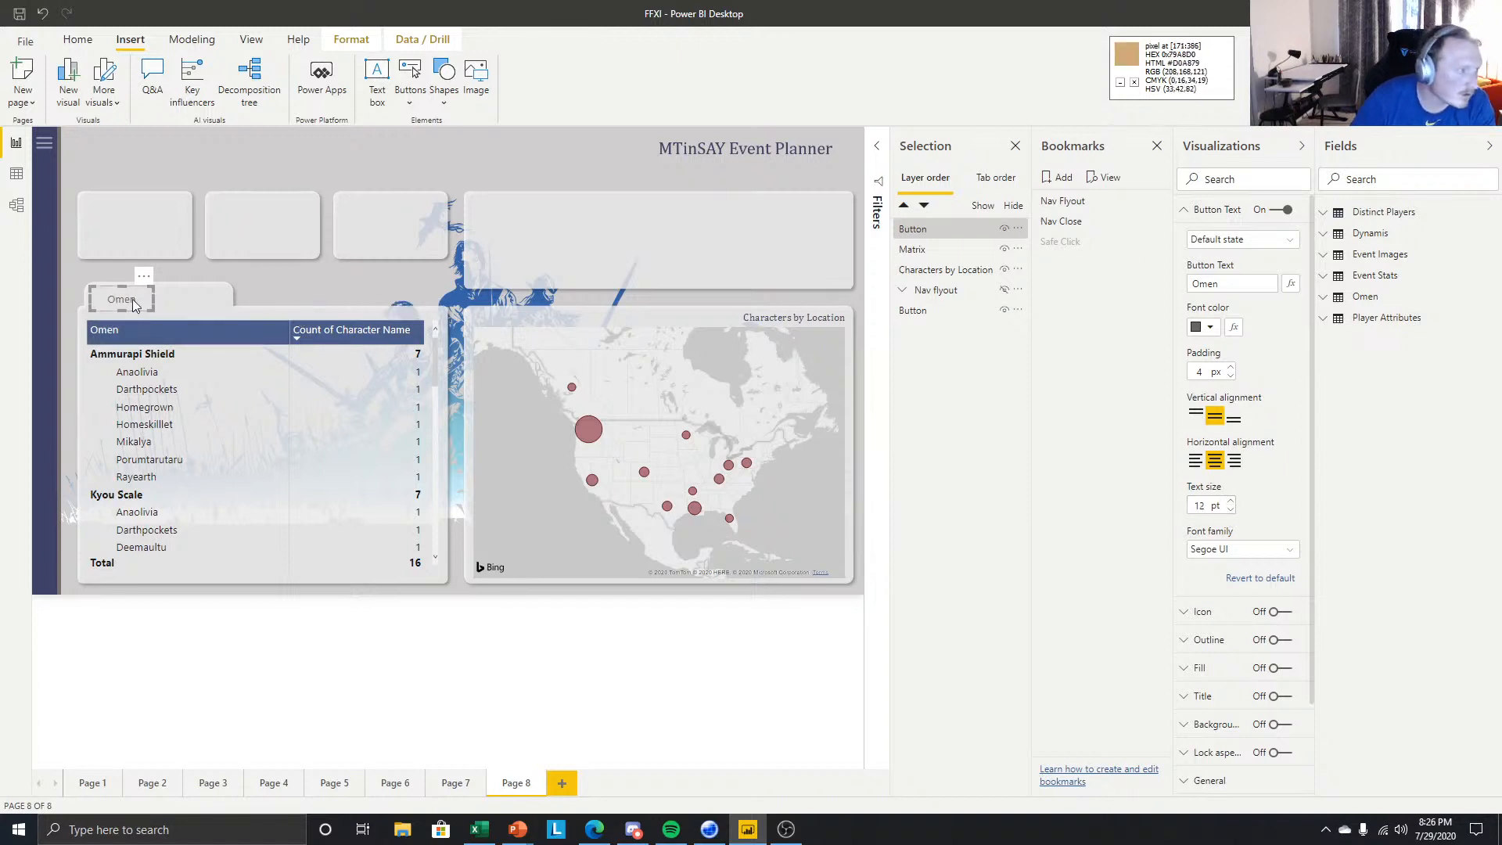
{"action": "left_click", "coordinate": [266, 264]}
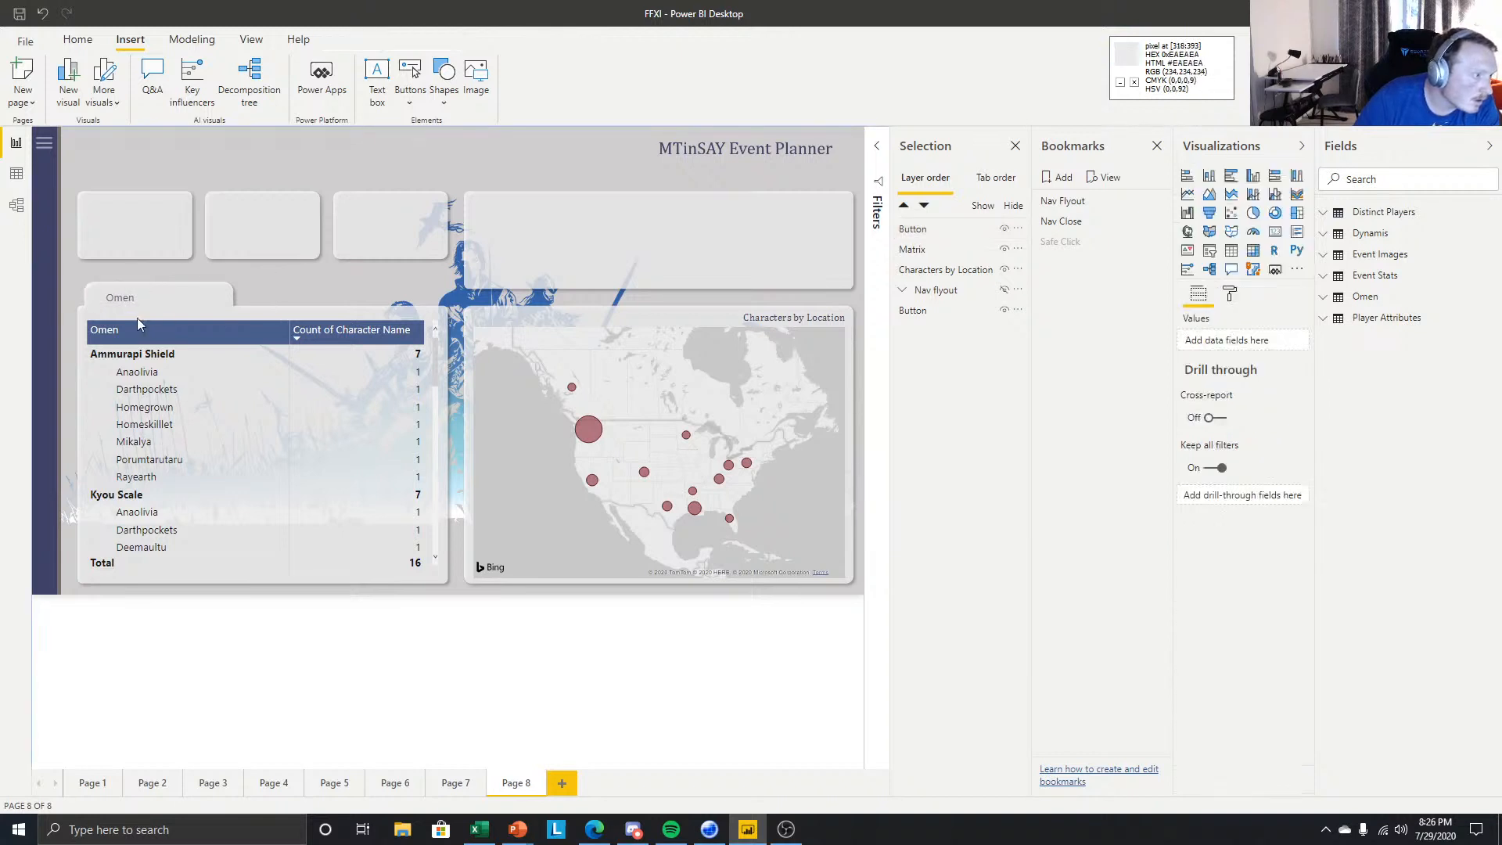
{"action": "left_click", "coordinate": [126, 301]}
{"action": "left_click", "coordinate": [280, 267]}
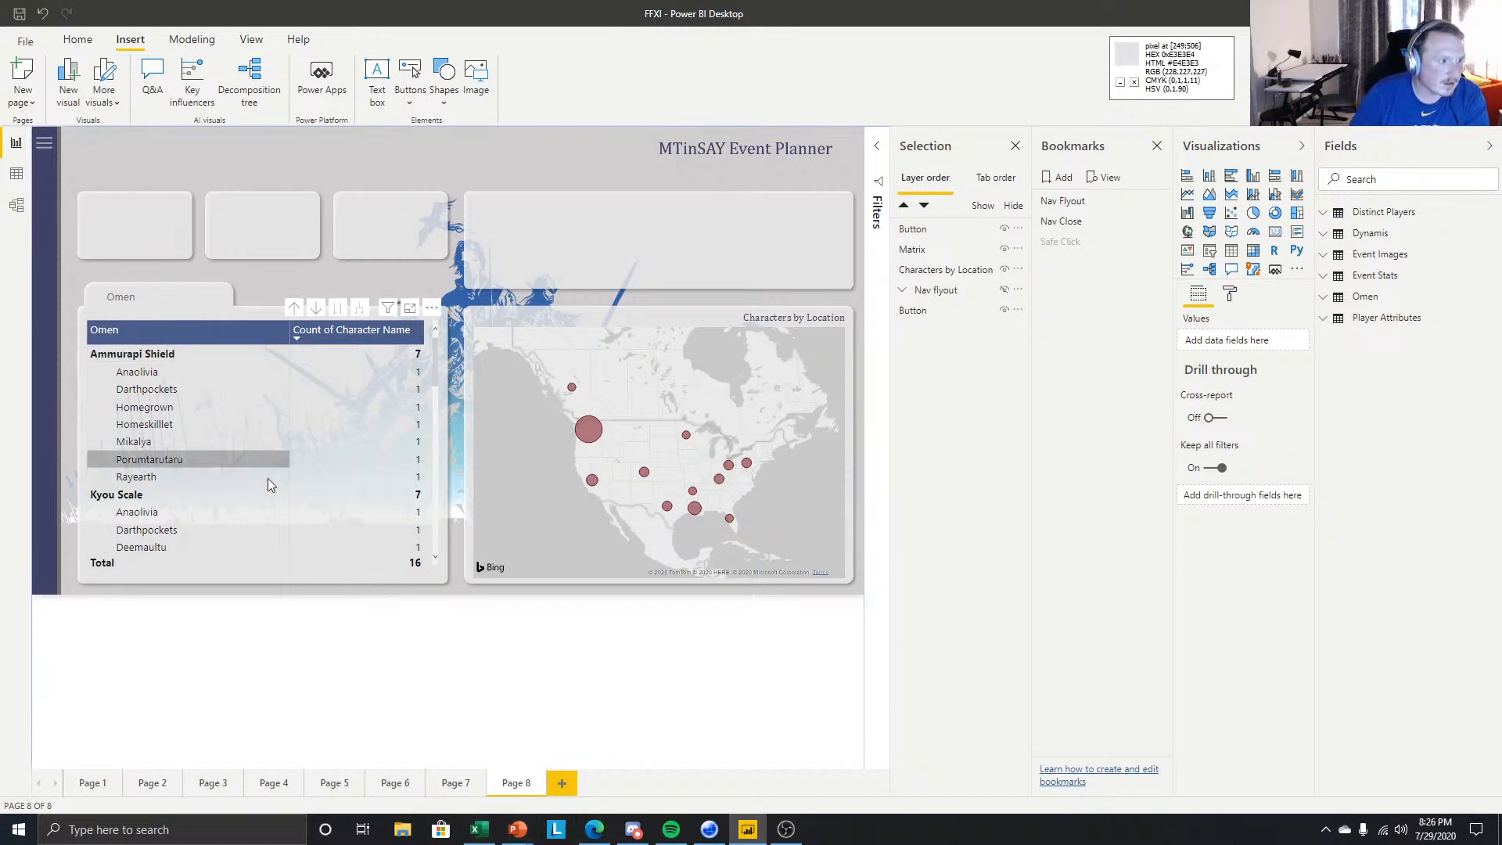
- Switch to PowerPoint, undo the Union of the small tab and the large left panel, and select the small tab
{"action": "left_click", "coordinate": [518, 829]}
{"action": "left_click", "coordinate": [538, 761]}
{"action": "left_click", "coordinate": [129, 637]}
{"action": "left_click", "coordinate": [435, 442]}
{"action": "left_click", "coordinate": [134, 17]}
{"action": "left_click", "coordinate": [107, 397]}
{"action": "left_click", "coordinate": [413, 384]}
{"action": "left_click", "coordinate": [53, 305]}
{"action": "left_click", "coordinate": [409, 371]}
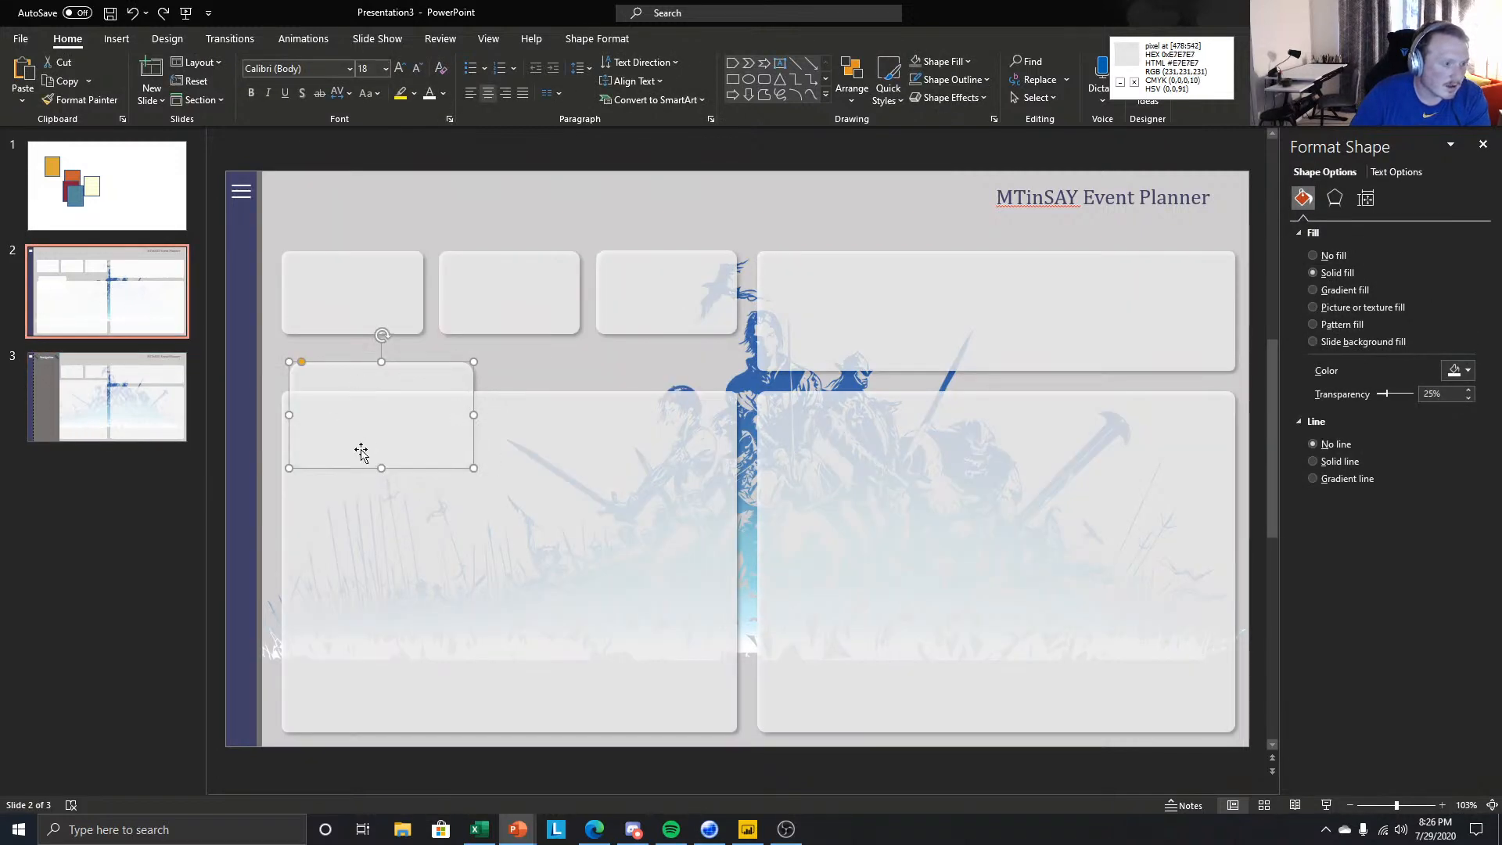
- Shorten the small tab from below to the large left panel's upper edge and nudge it slightly down
{"action": "left_click_drag", "start_coordinate": [381, 468], "coordinate": [376, 395]}
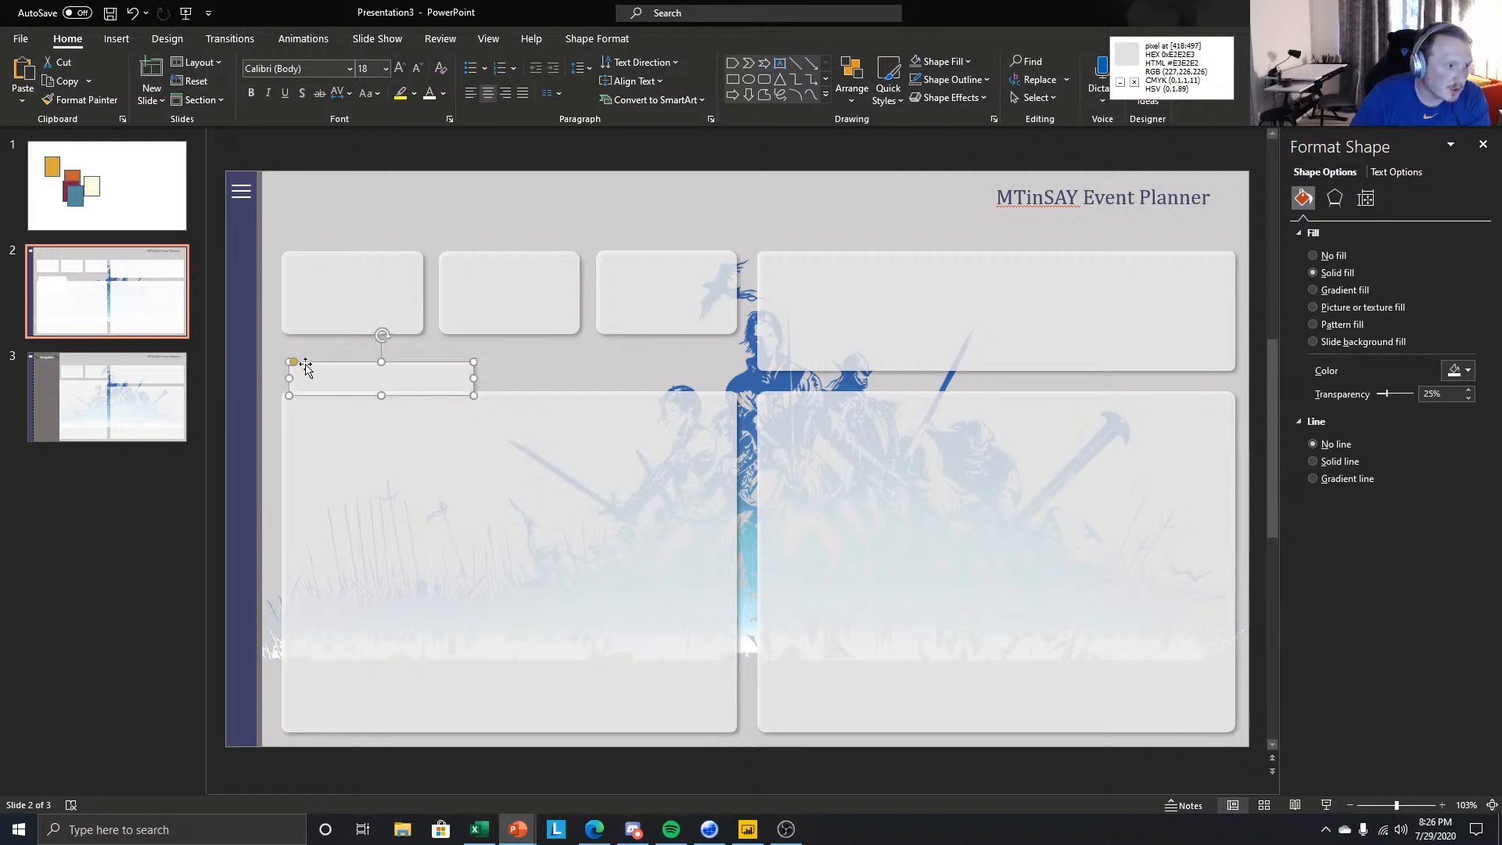
{"action": "key", "text": "Escape"}
{"action": "left_click", "coordinate": [356, 379]}
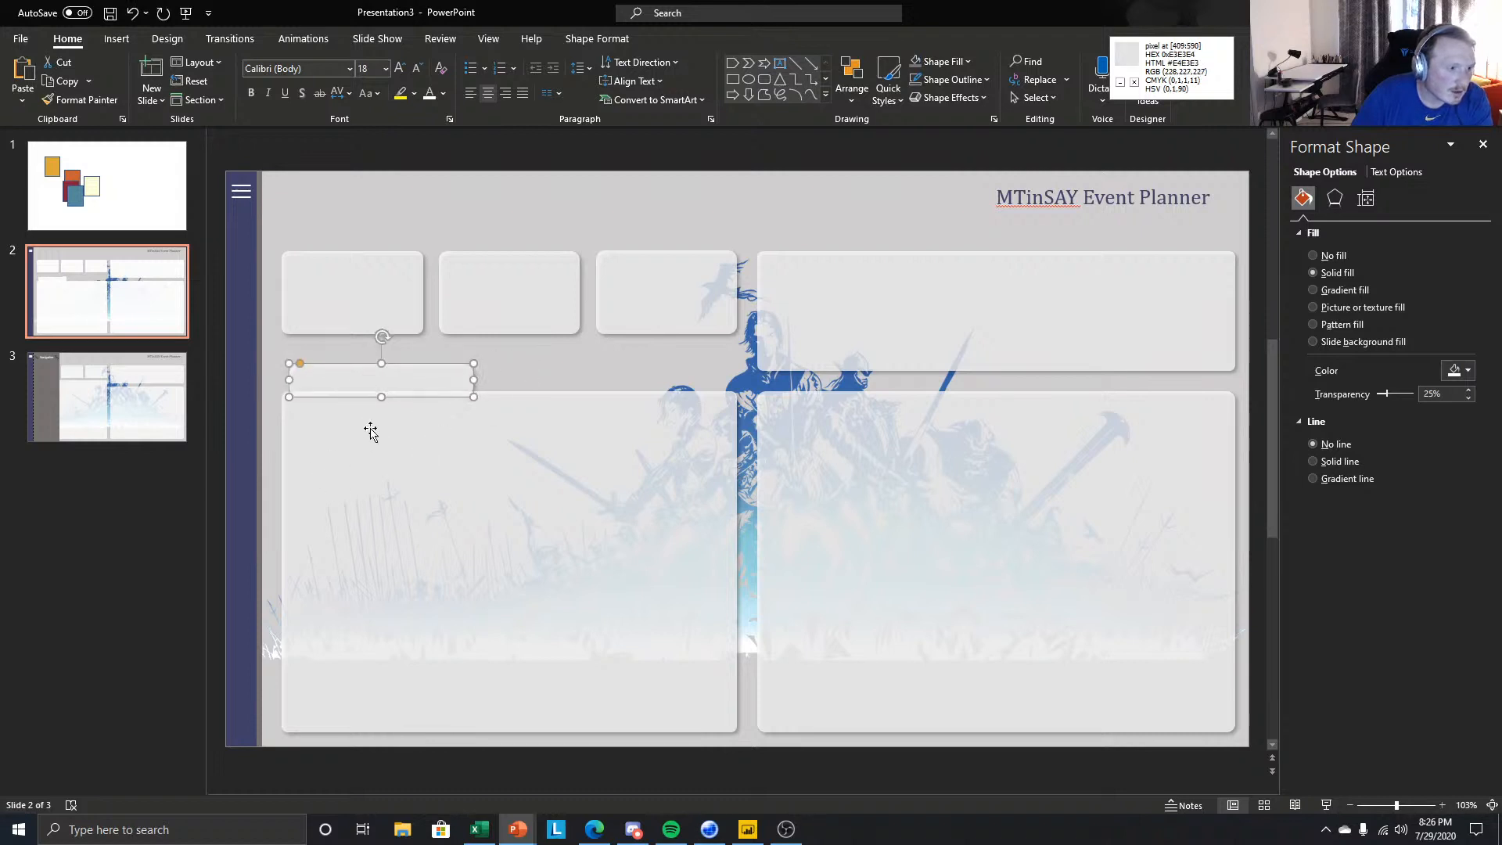
{"action": "left_click", "coordinate": [137, 552]}
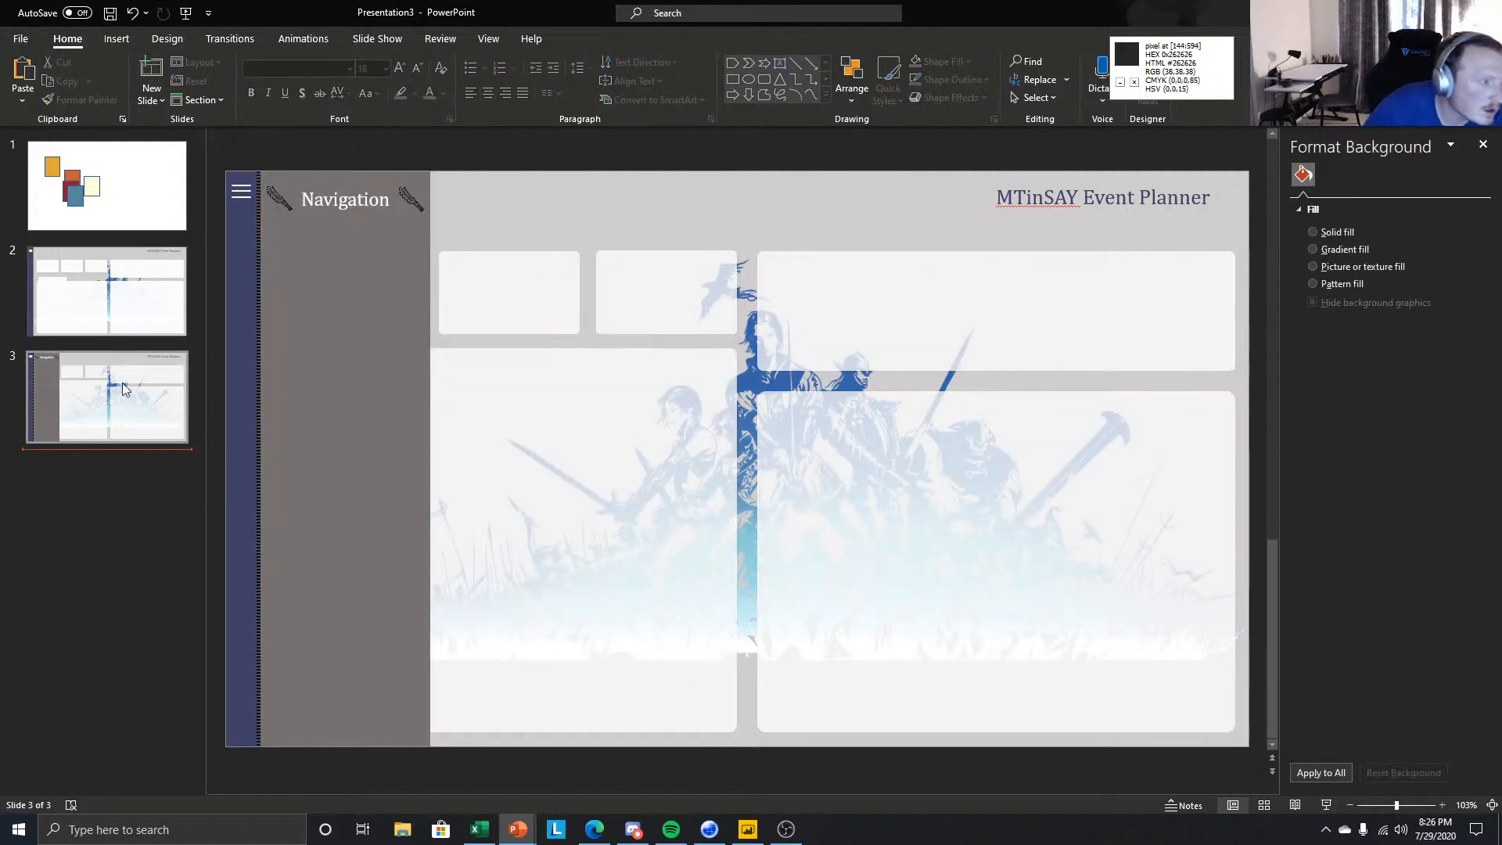
{"action": "left_click", "coordinate": [109, 320]}
{"action": "left_click", "coordinate": [443, 366]}
{"action": "key", "text": "Down"}
{"action": "key", "text": "Down"}
{"action": "key", "text": "Down"}
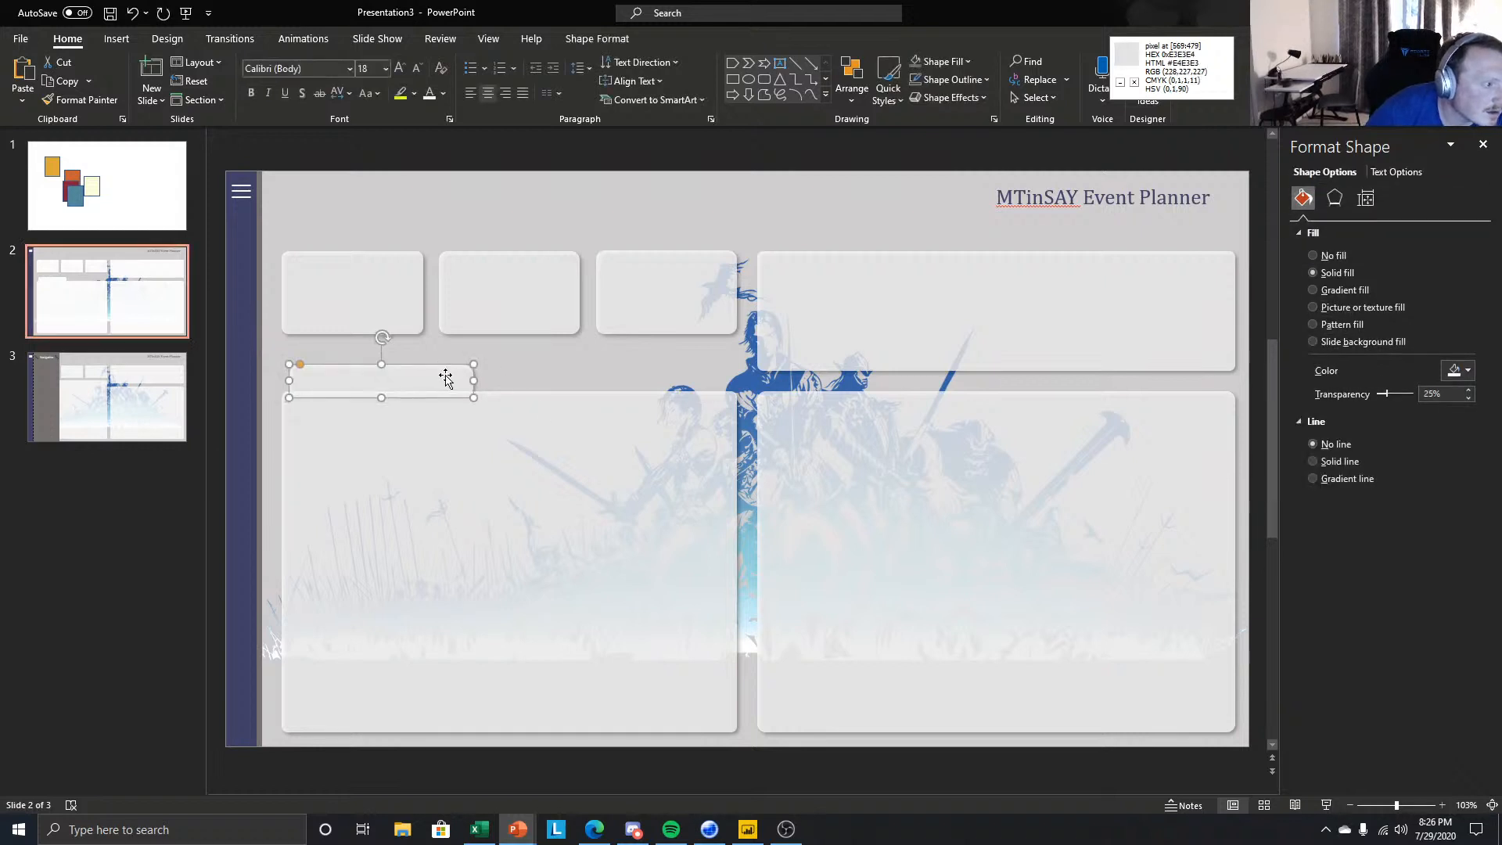
{"action": "left_click", "coordinate": [178, 530]}
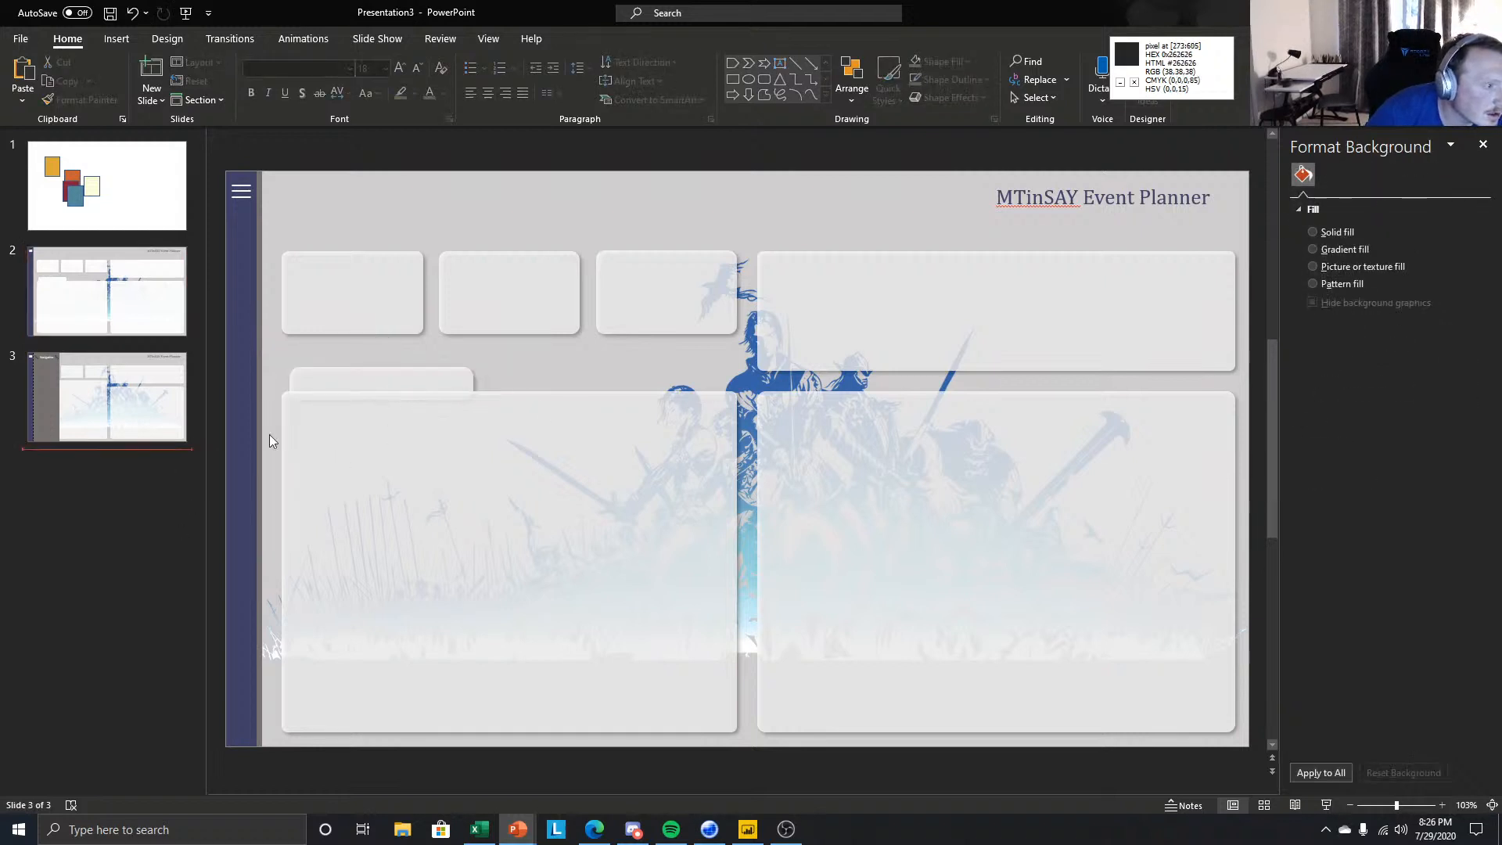
{"action": "scroll", "coordinate": [426, 376], "scroll_direction": "up", "scroll_amount": 1}
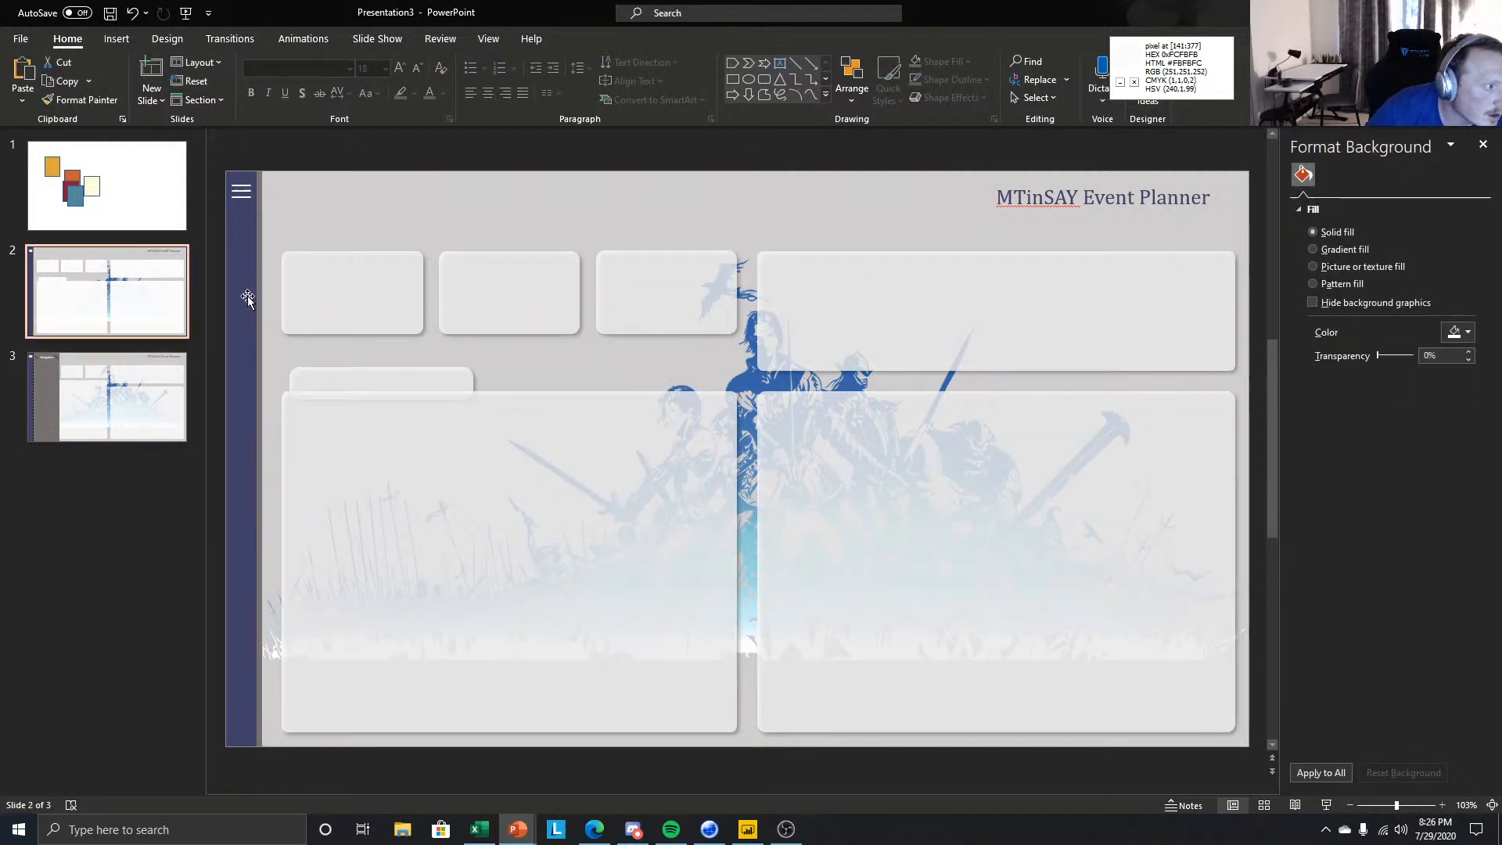
- Set the small tab's fill transparency to 0%
{"action": "left_click", "coordinate": [403, 379]}
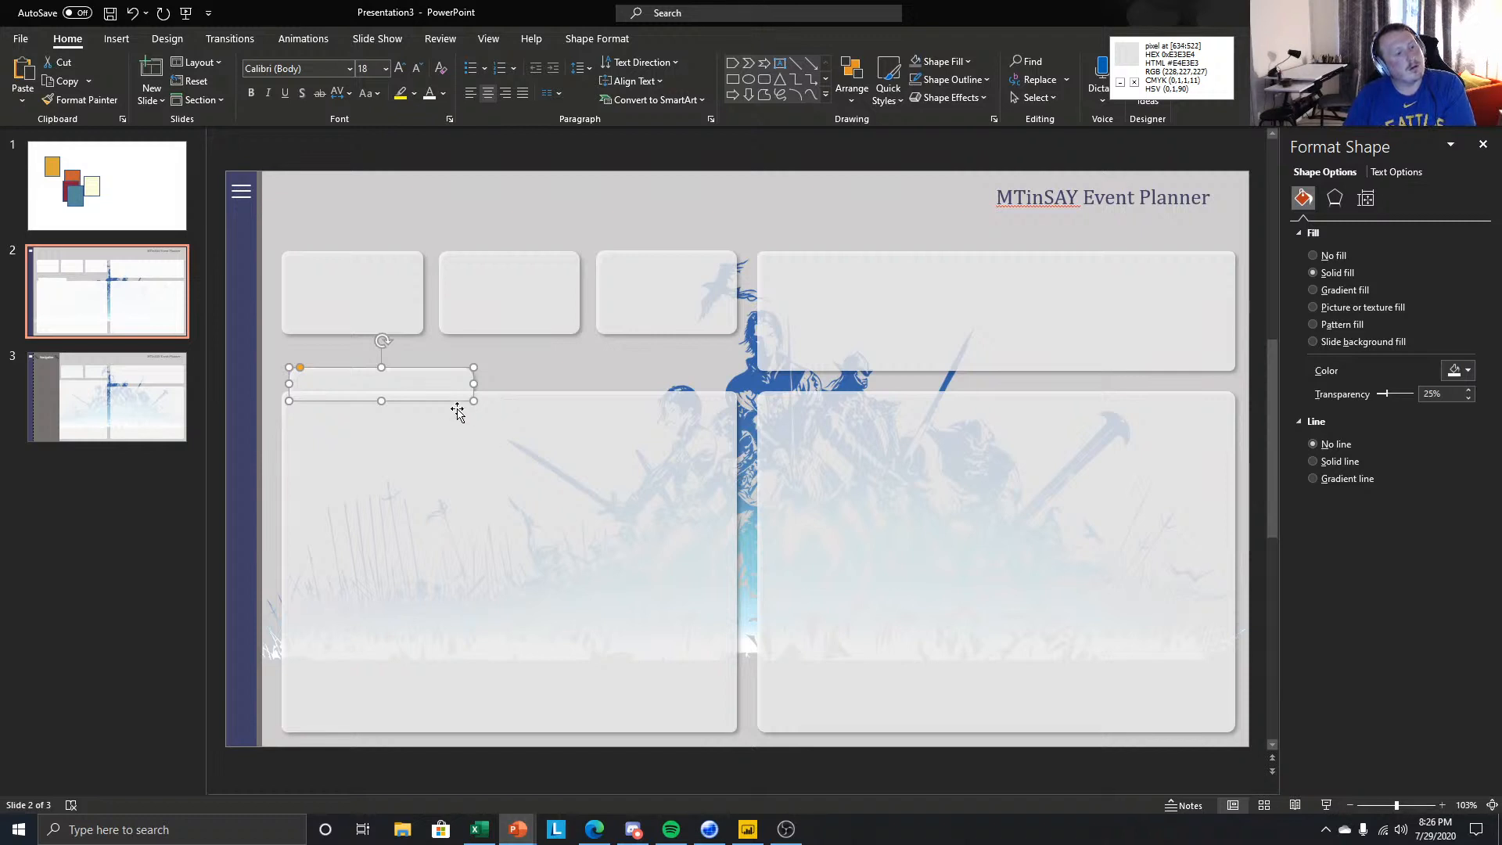
{"action": "left_click", "coordinate": [1469, 398]}
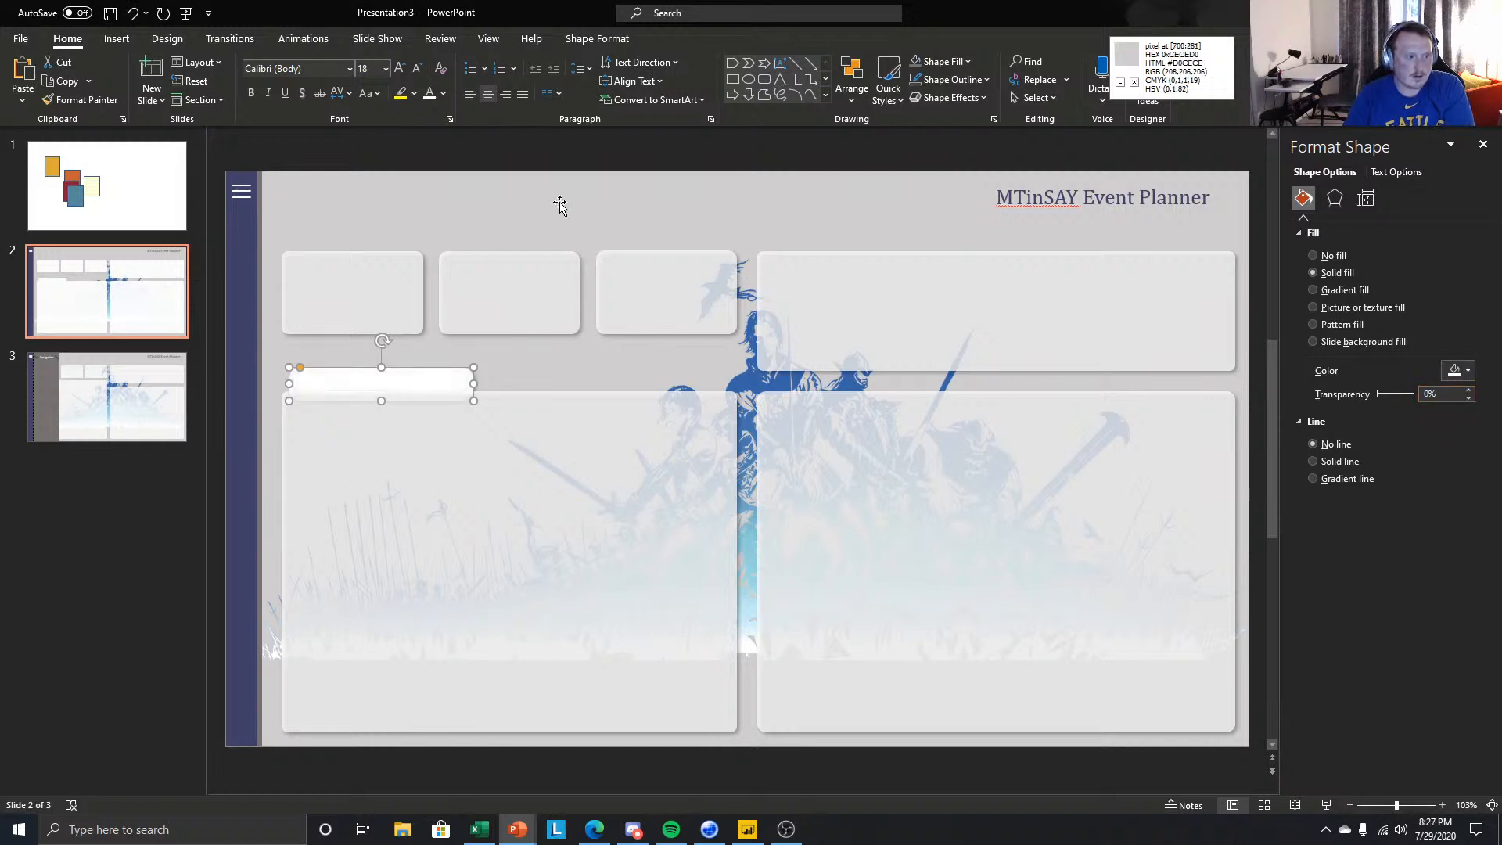
{"action": "left_click", "coordinate": [587, 156]}
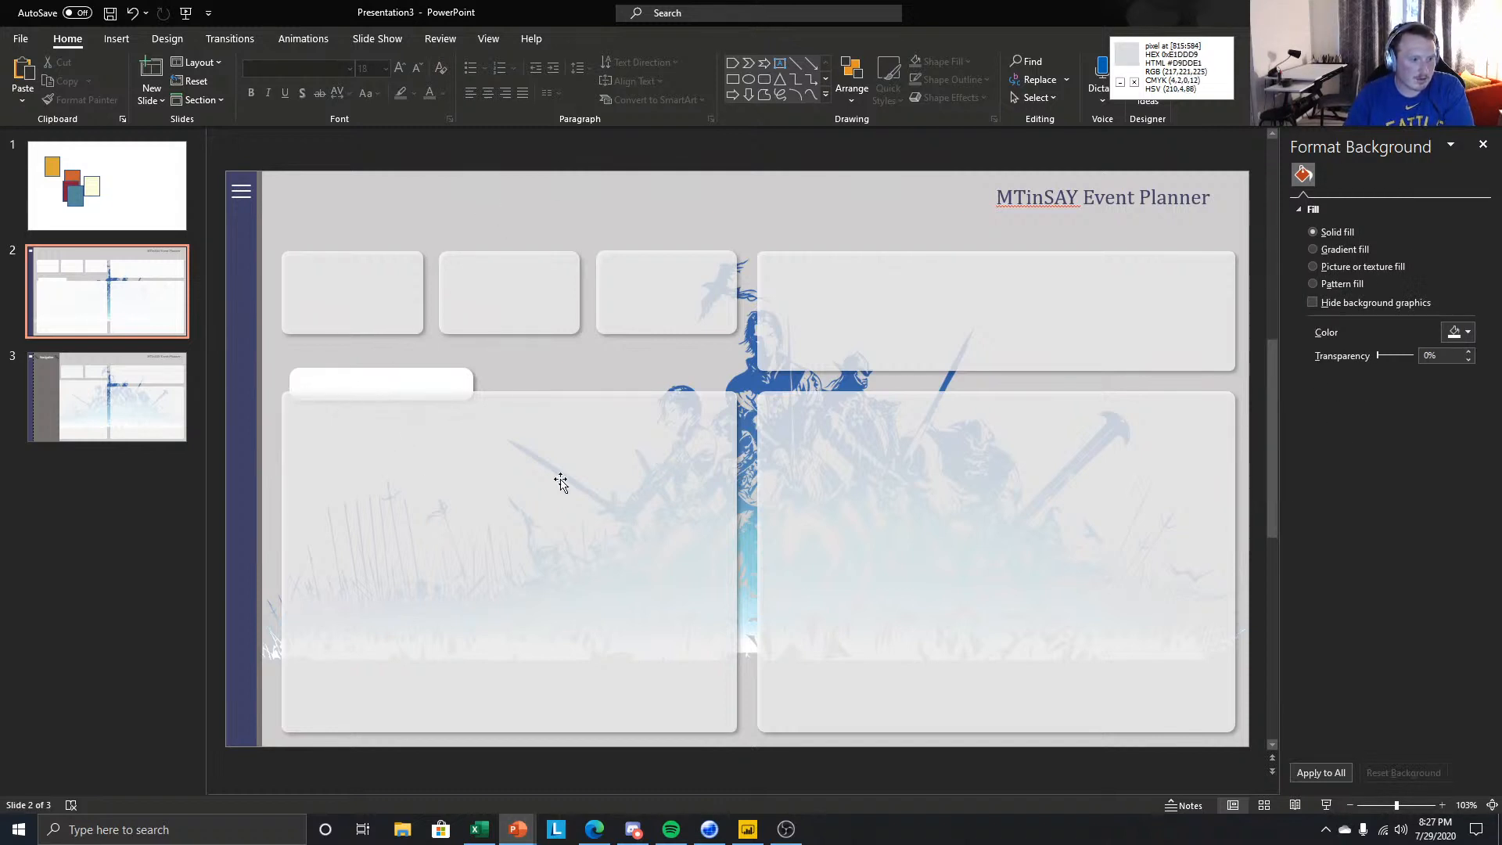
- Nudge the small tab down and shorten it so its lower edge meets the large left panel's upper edge
{"action": "left_click", "coordinate": [578, 430]}
{"action": "left_click", "coordinate": [323, 378]}
{"action": "key", "text": "ctrl+Down"}
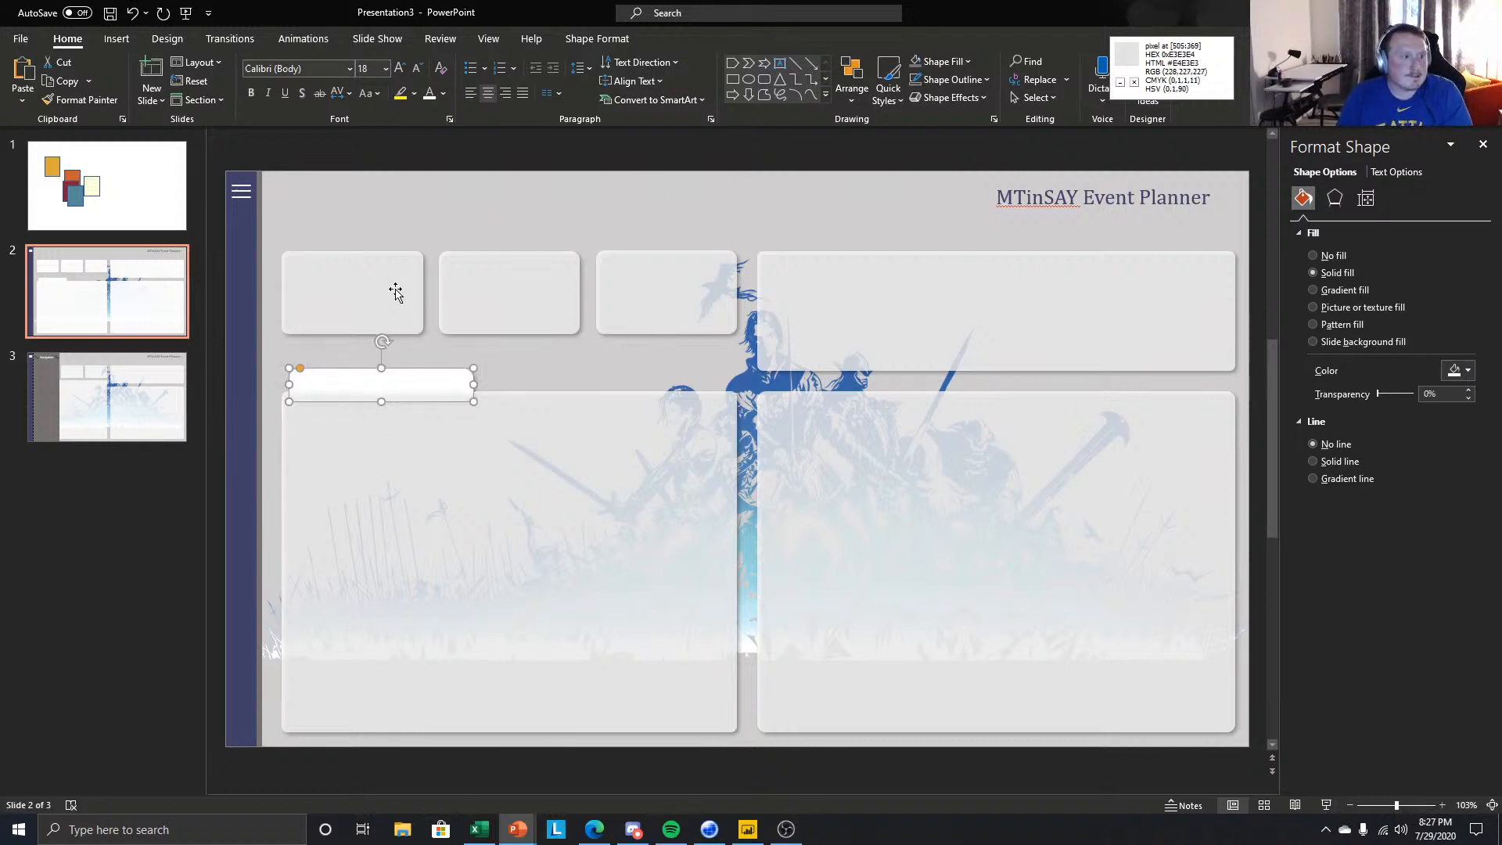
{"action": "left_click_drag", "start_coordinate": [381, 406], "coordinate": [386, 388]}
{"action": "left_click", "coordinate": [135, 523]}
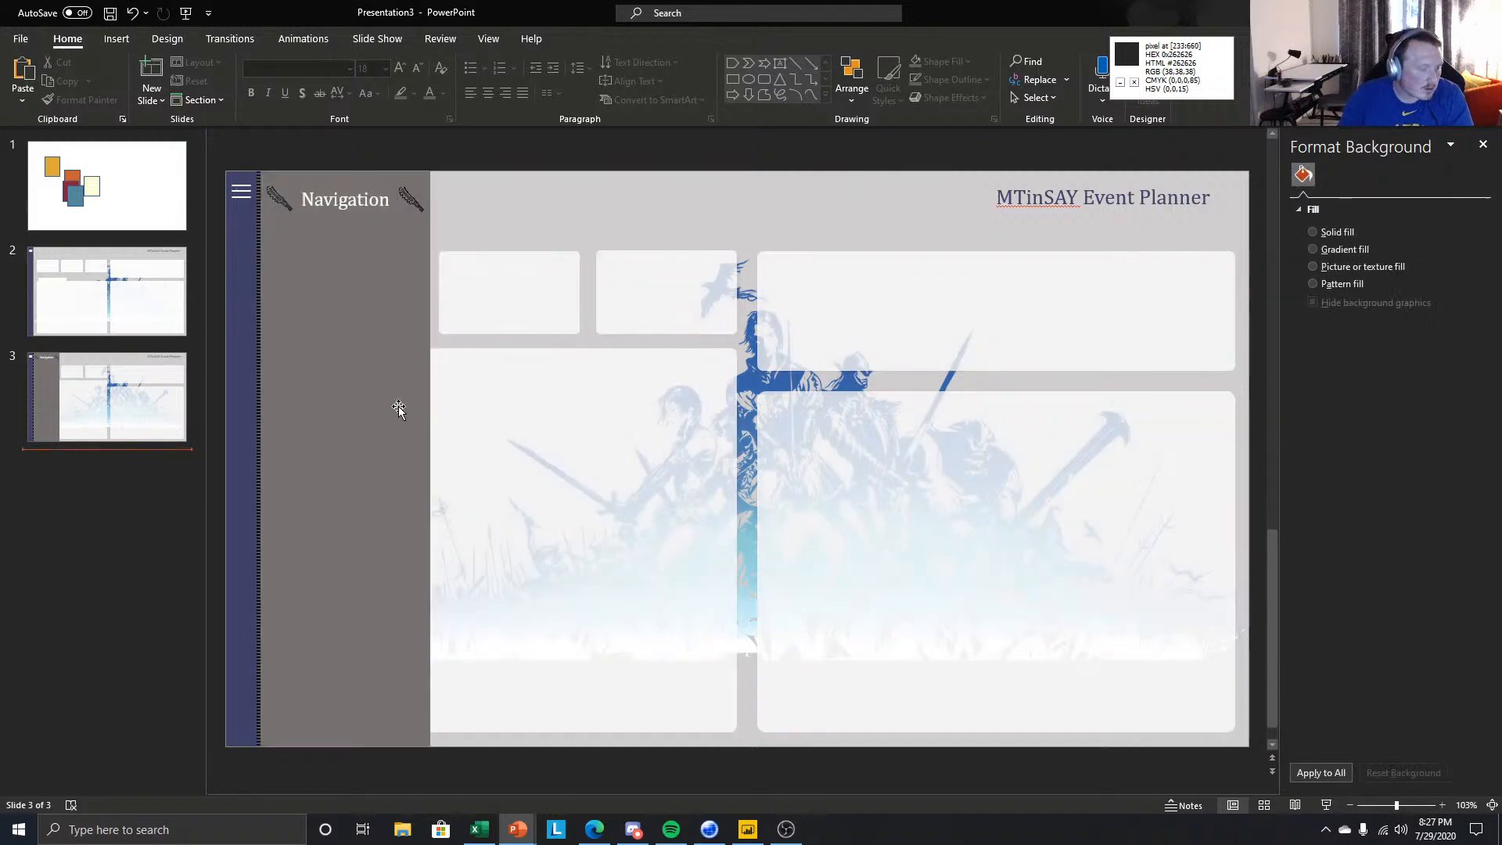
{"action": "left_click", "coordinate": [139, 320]}
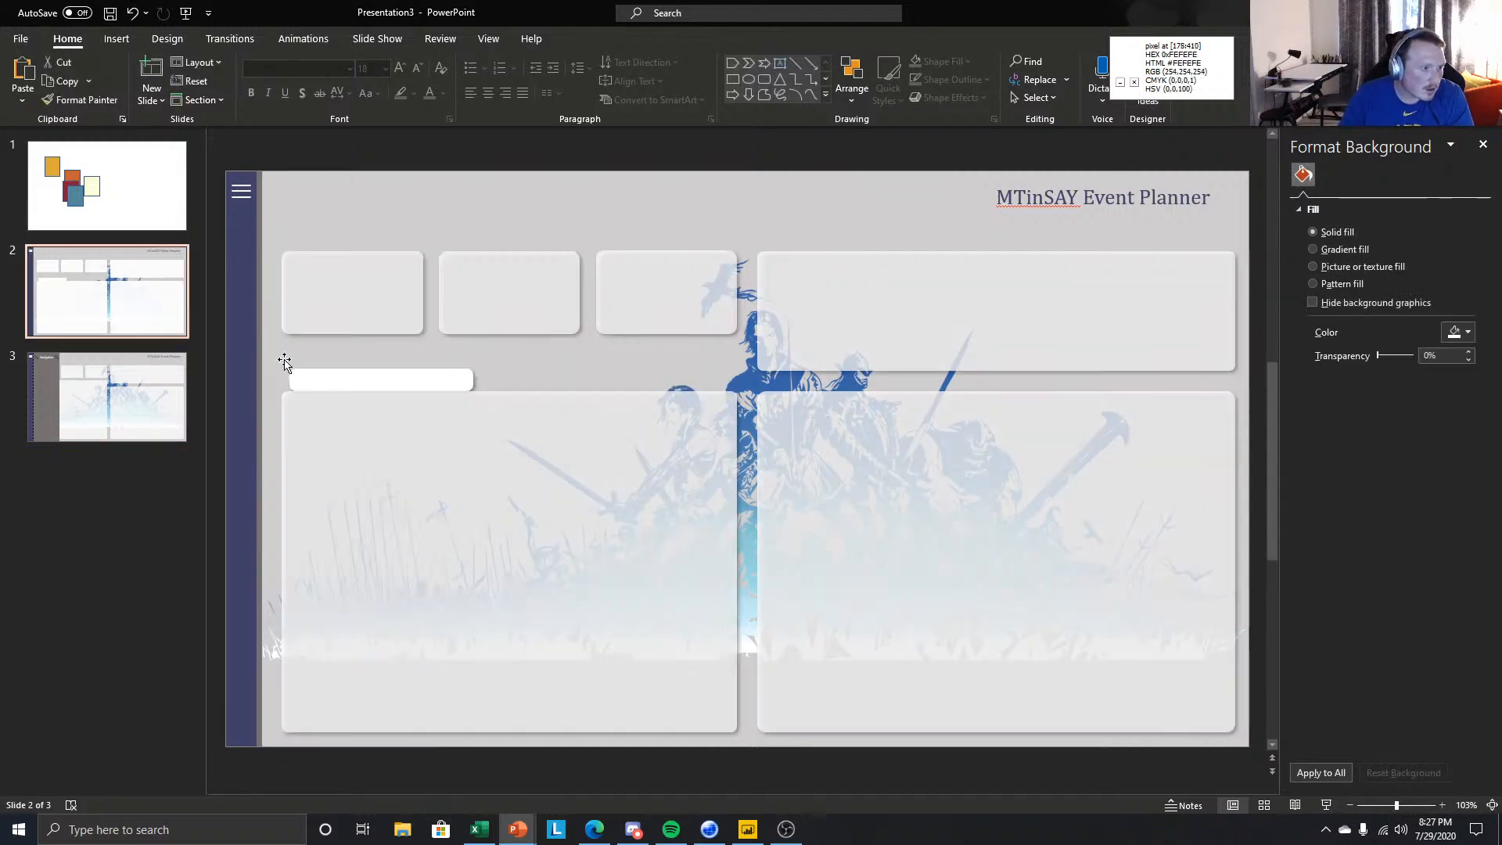
- Duplicate the small tab, align the copy over its lower part, square its corners and shorten it to the panel's upper edge
{"action": "left_click", "coordinate": [334, 377]}
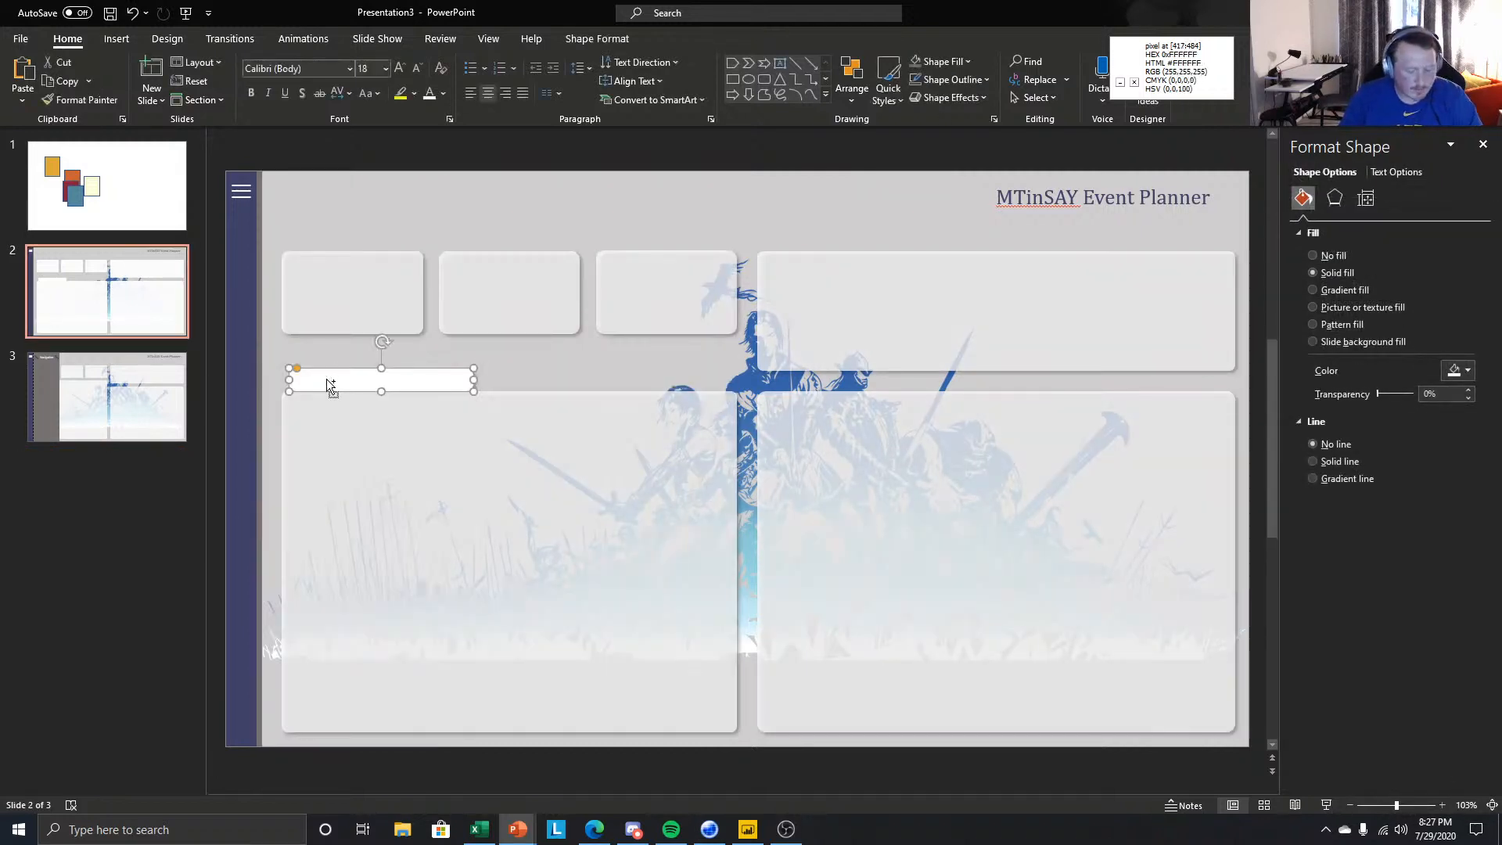
{"action": "key", "text": "ctrl+v"}
{"action": "mouse_move", "coordinate": [394, 404]}
{"action": "left_mouse_down"}
{"action": "mouse_move", "coordinate": [319, 383]}
{"action": "mouse_move", "coordinate": [380, 408]}
{"action": "left_mouse_up"}
{"action": "left_click_drag", "start_coordinate": [300, 384], "coordinate": [290, 384]}
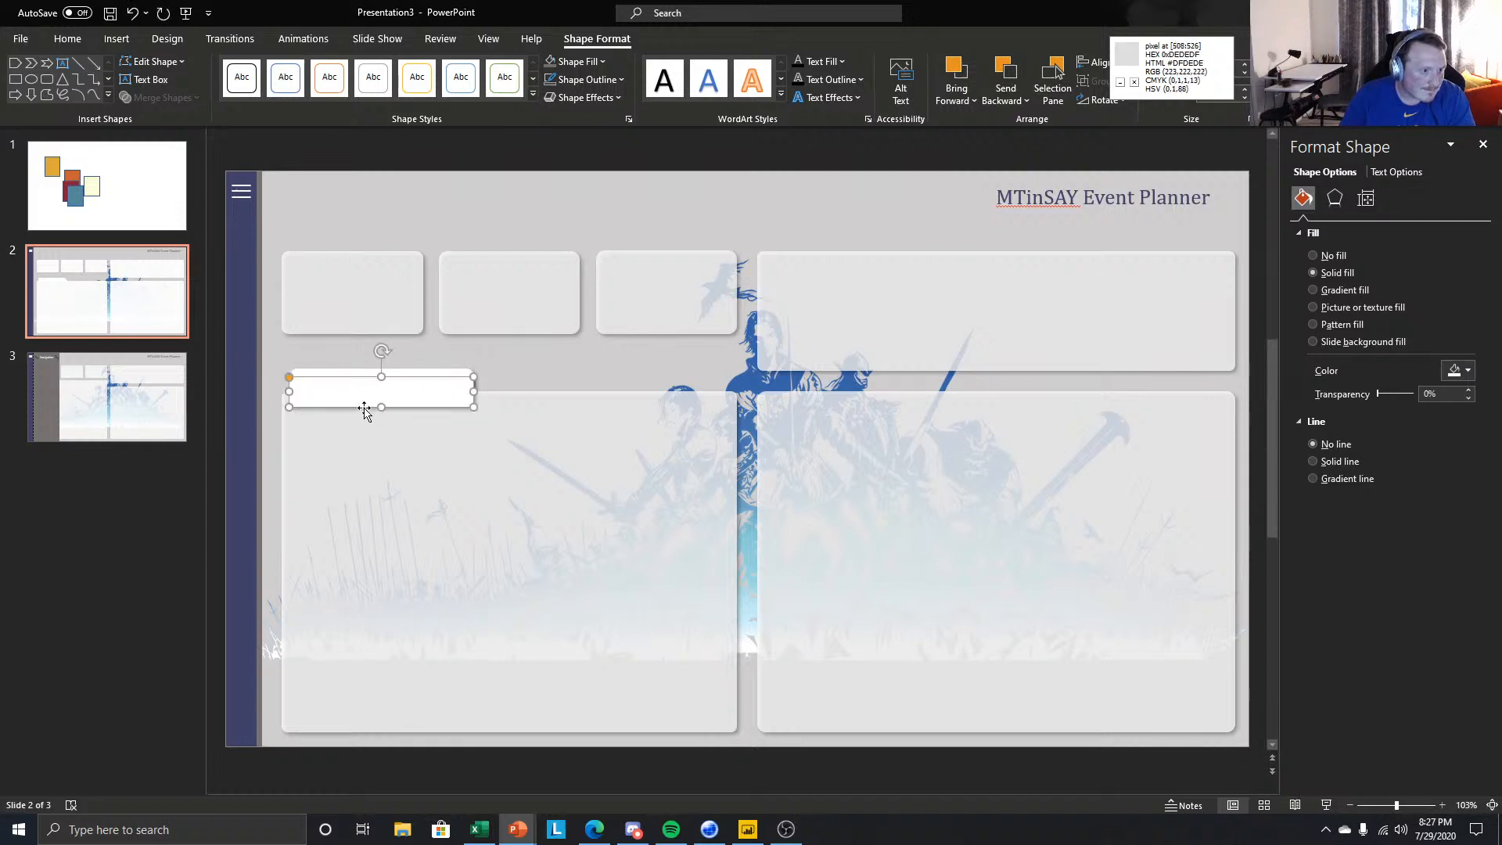
{"action": "left_click_drag", "start_coordinate": [381, 402], "coordinate": [380, 392]}
{"action": "left_click", "coordinate": [166, 532]}
{"action": "key", "text": "Up"}
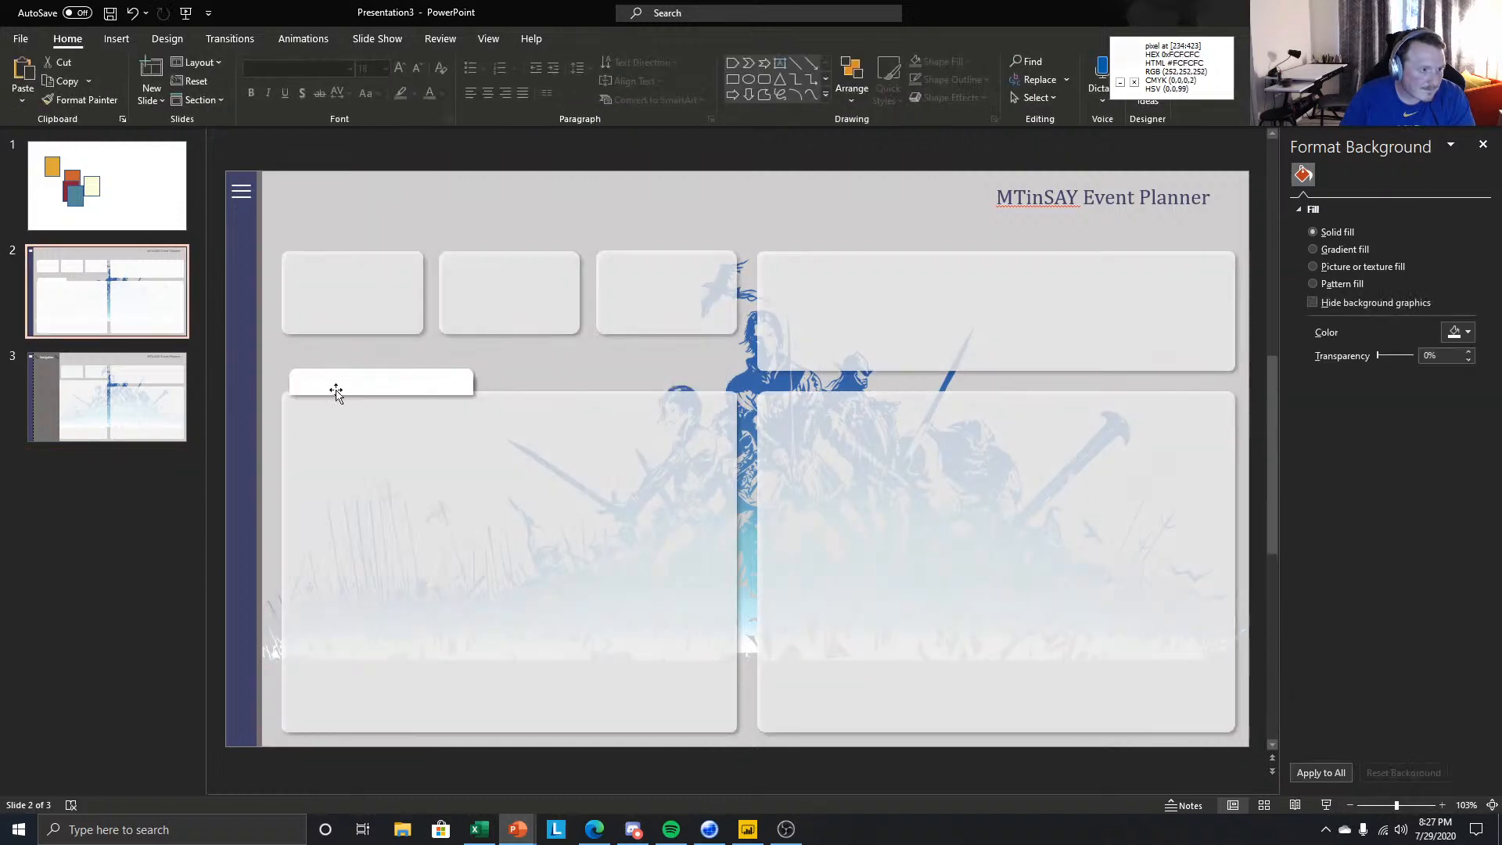
- Remove the shadow from the square-cornered copy of the tab
{"action": "left_click", "coordinate": [412, 391]}
{"action": "left_click", "coordinate": [1335, 198]}
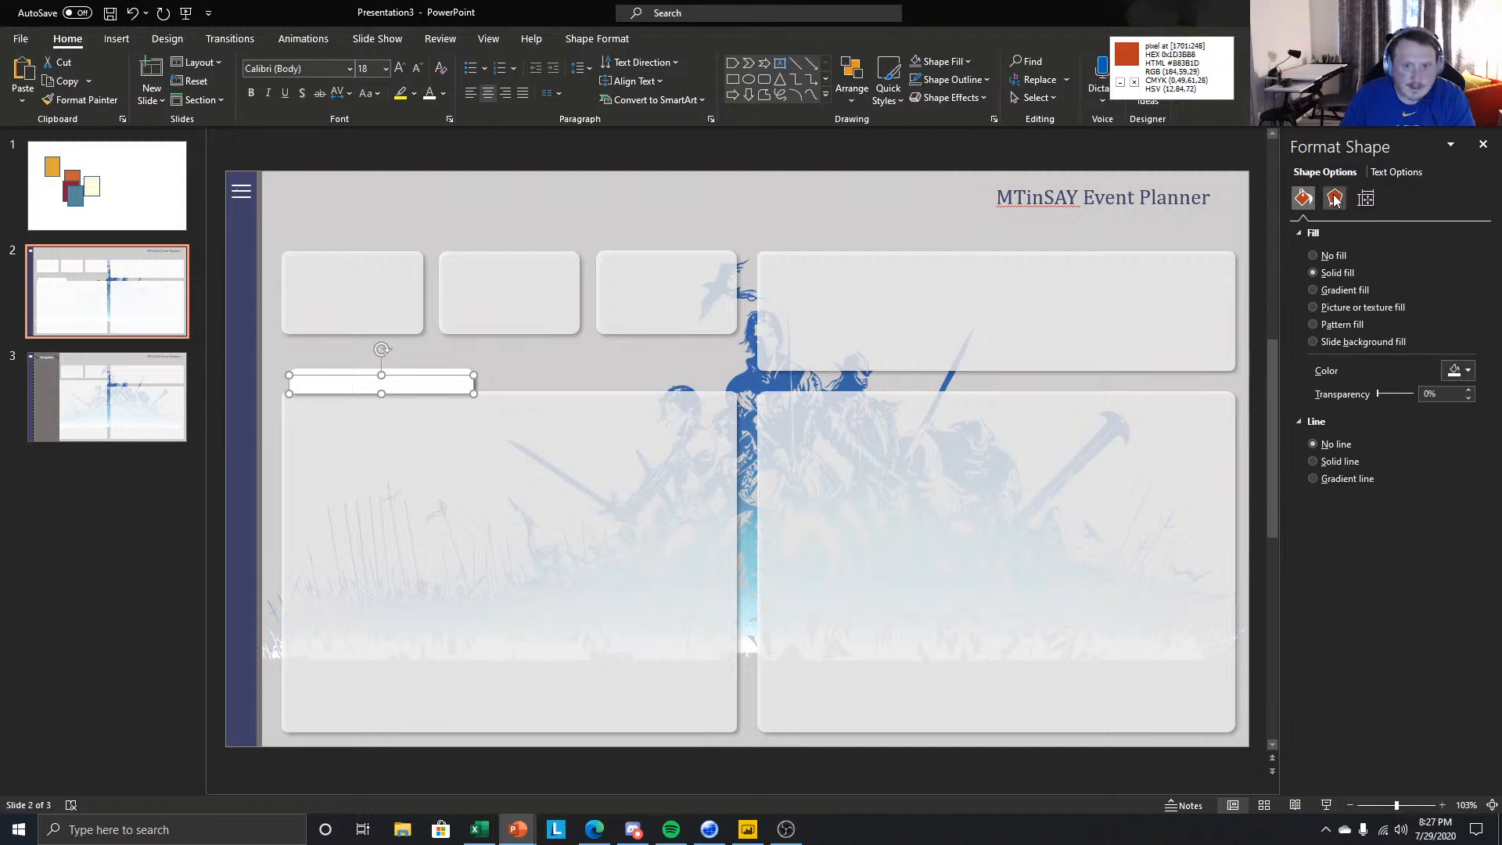
{"action": "left_click", "coordinate": [1459, 253]}
{"action": "left_click", "coordinate": [1388, 302]}
{"action": "left_click", "coordinate": [140, 561]}
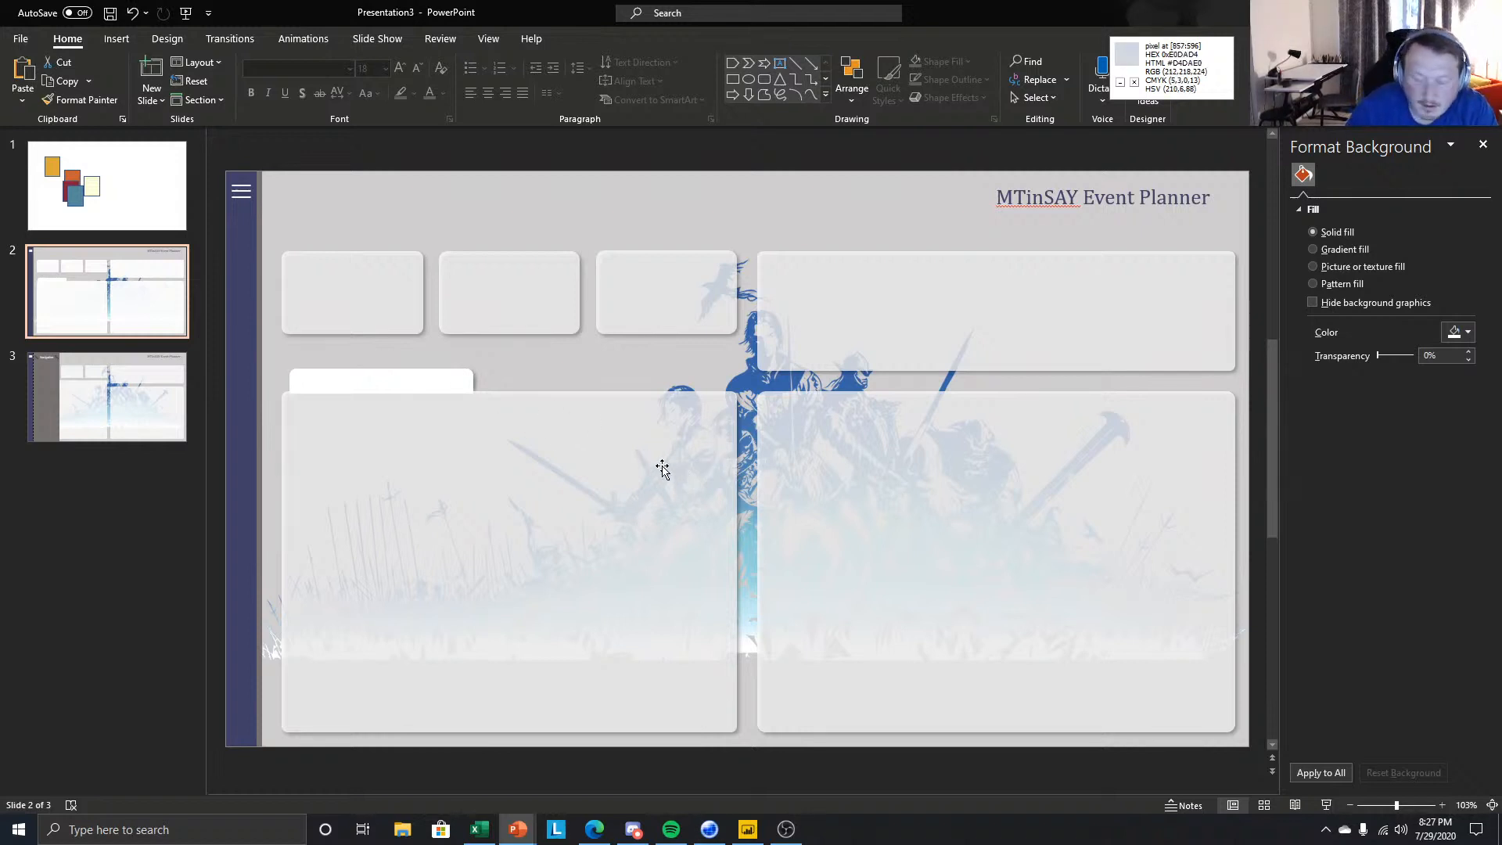
{"action": "left_click", "coordinate": [373, 394]}
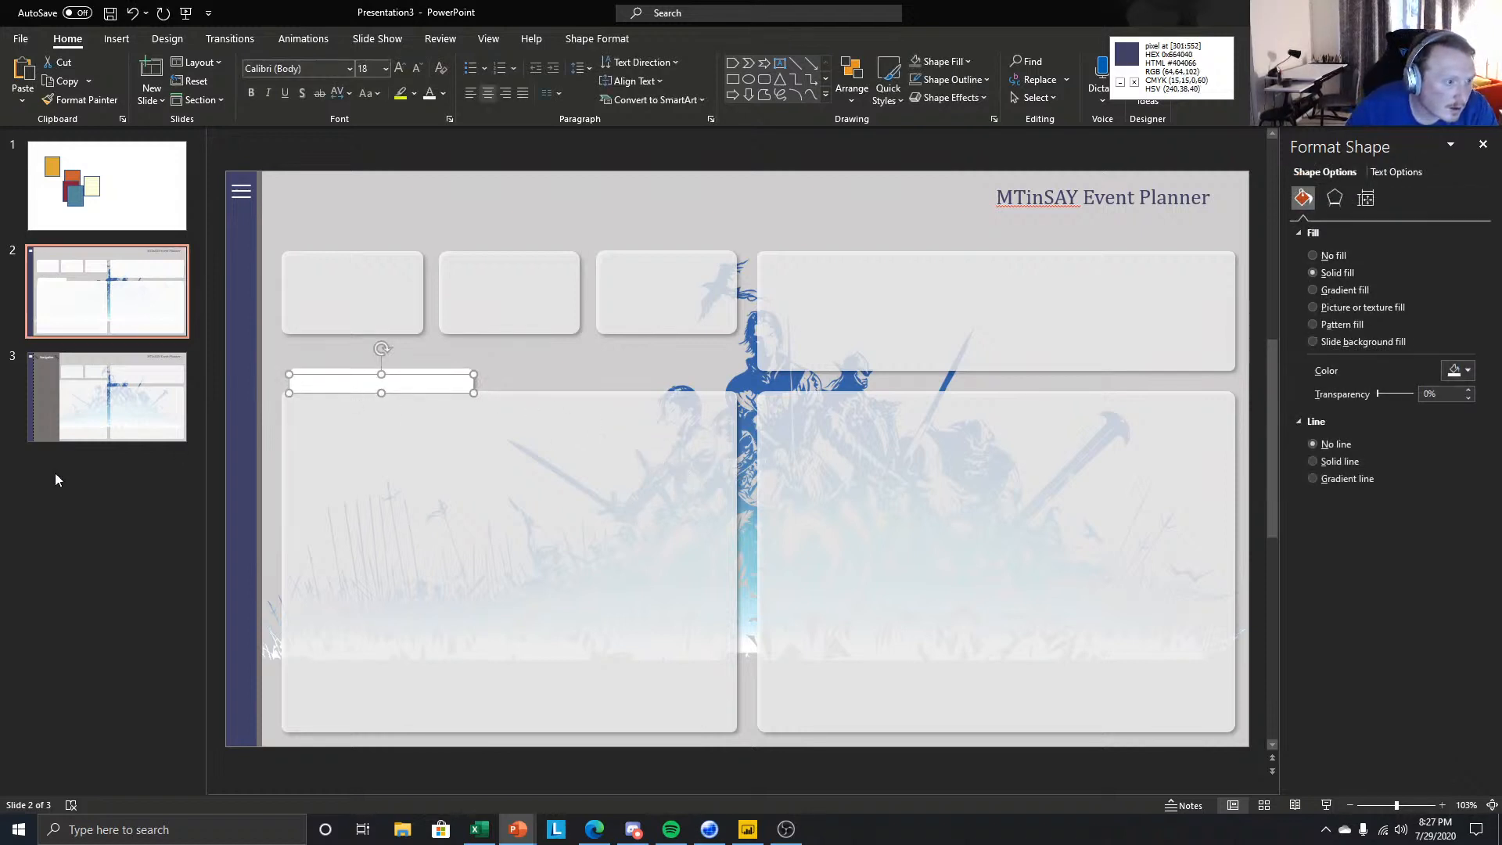
{"action": "left_click", "coordinate": [63, 507]}
{"action": "left_click", "coordinate": [107, 291]}
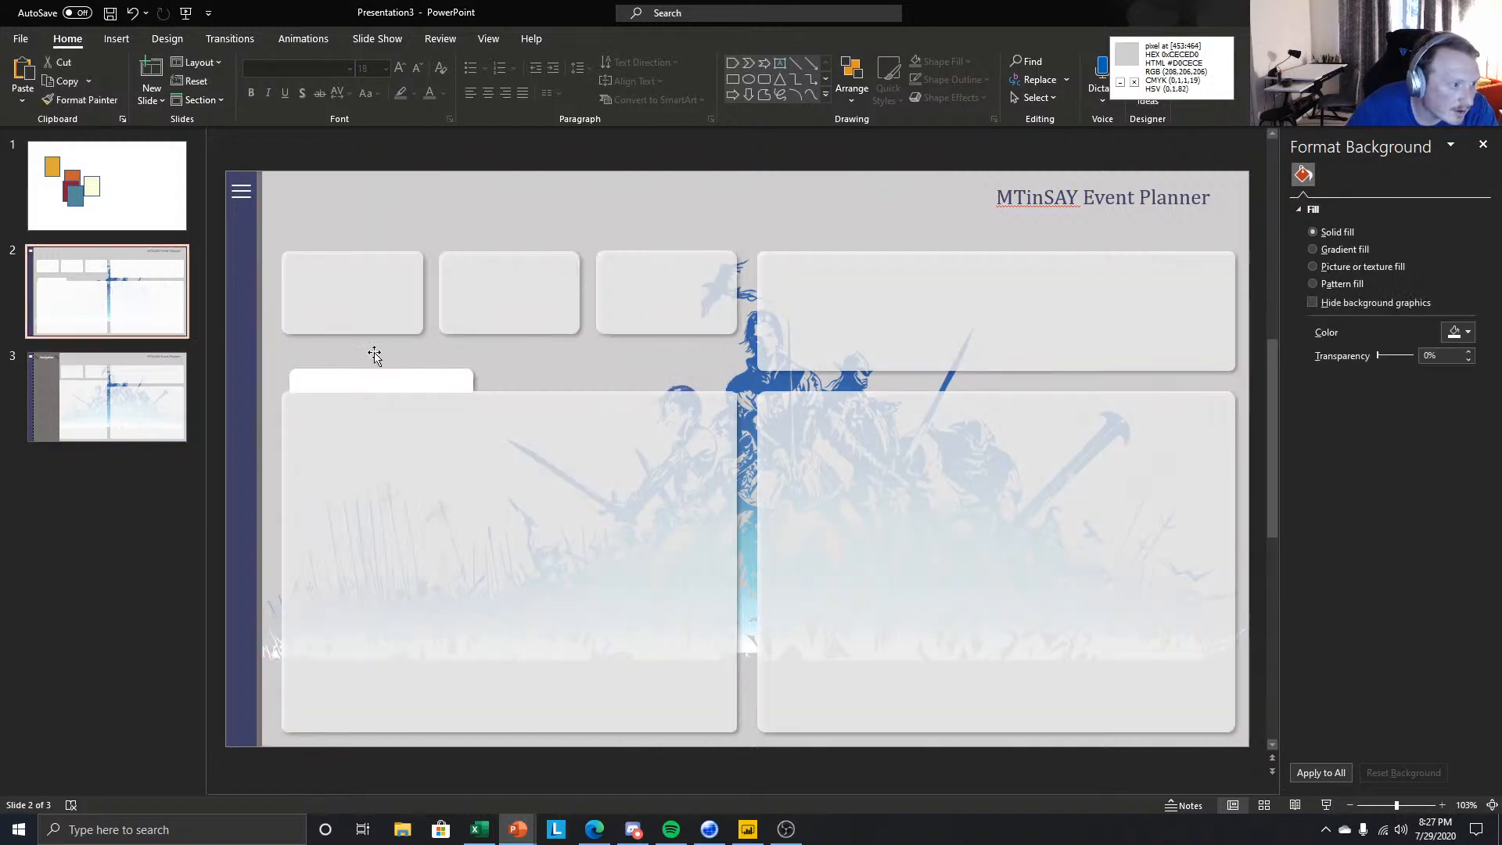
{"action": "left_click", "coordinate": [383, 391]}
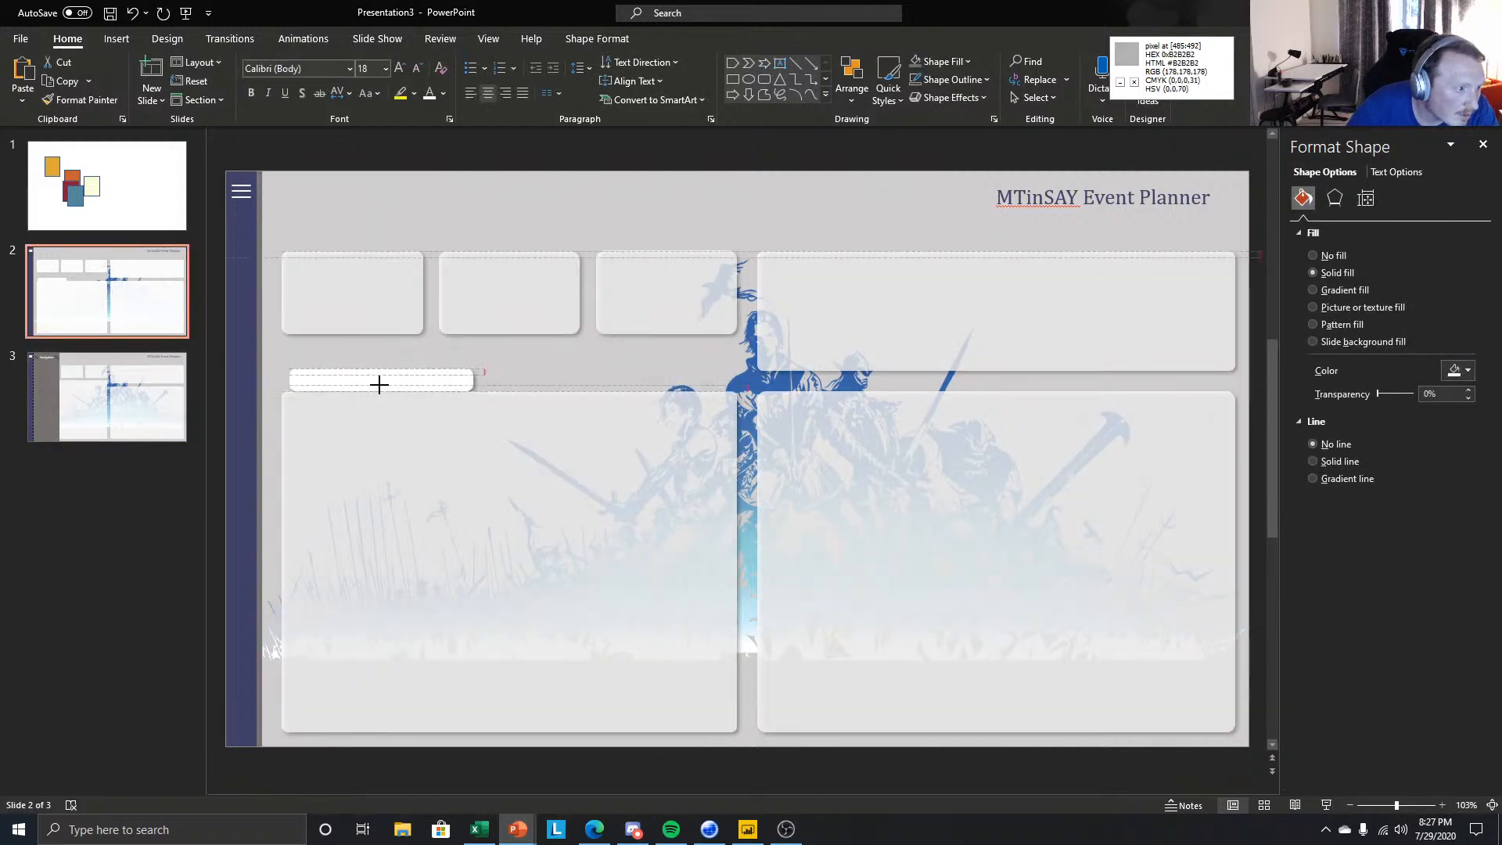
{"action": "left_click", "coordinate": [95, 542]}
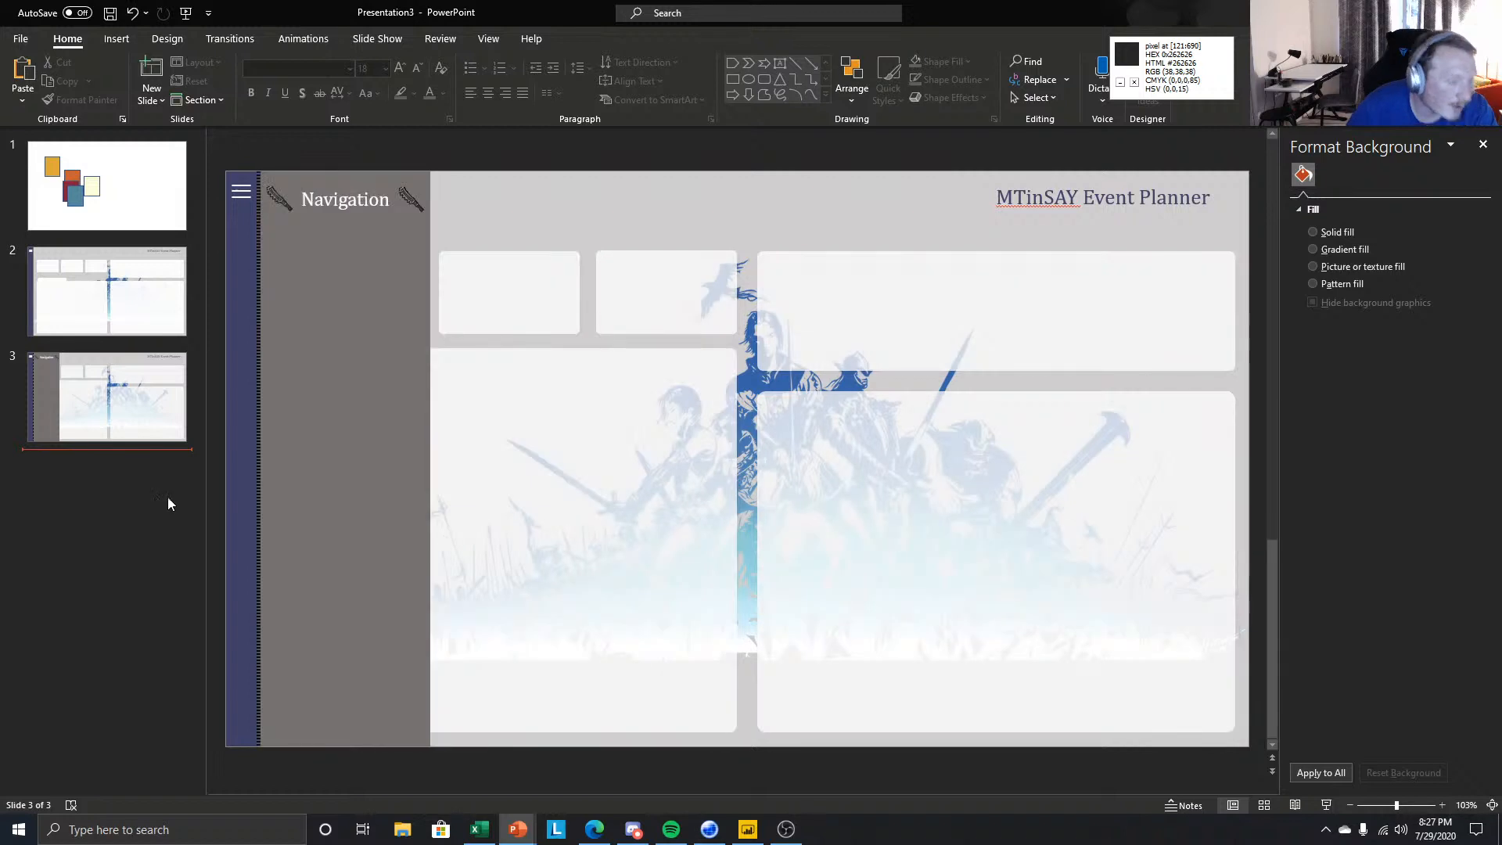
{"action": "left_click", "coordinate": [129, 296]}
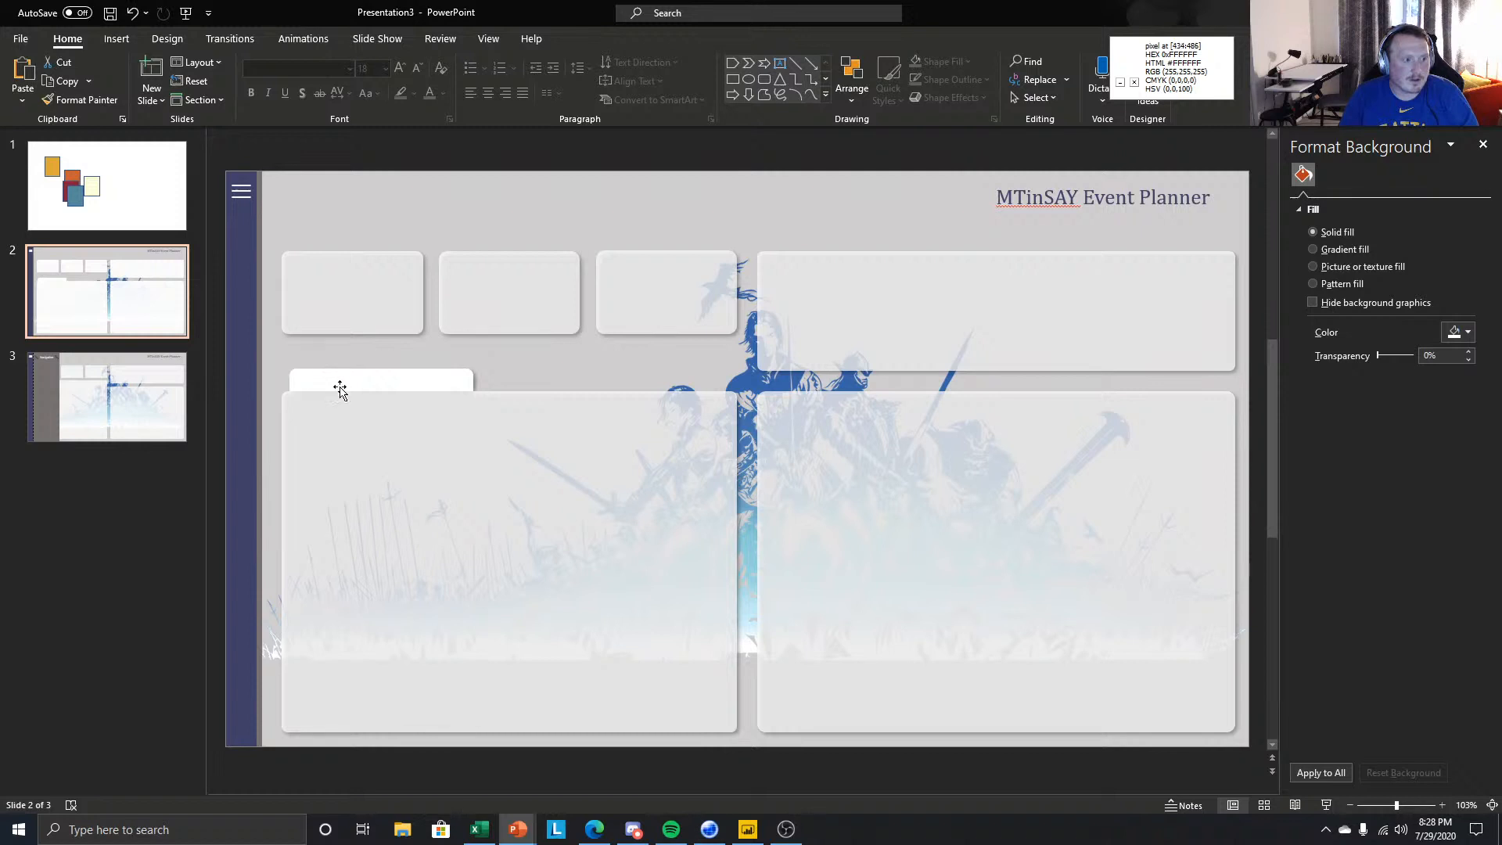
- Save all objects on slide 2 as one PNG picture, replacing the existing FF BG 1 file on the Desktop
{"action": "left_click", "coordinate": [449, 467]}
{"action": "key", "text": "ctrl+a"}
{"action": "right_click", "coordinate": [450, 467]}
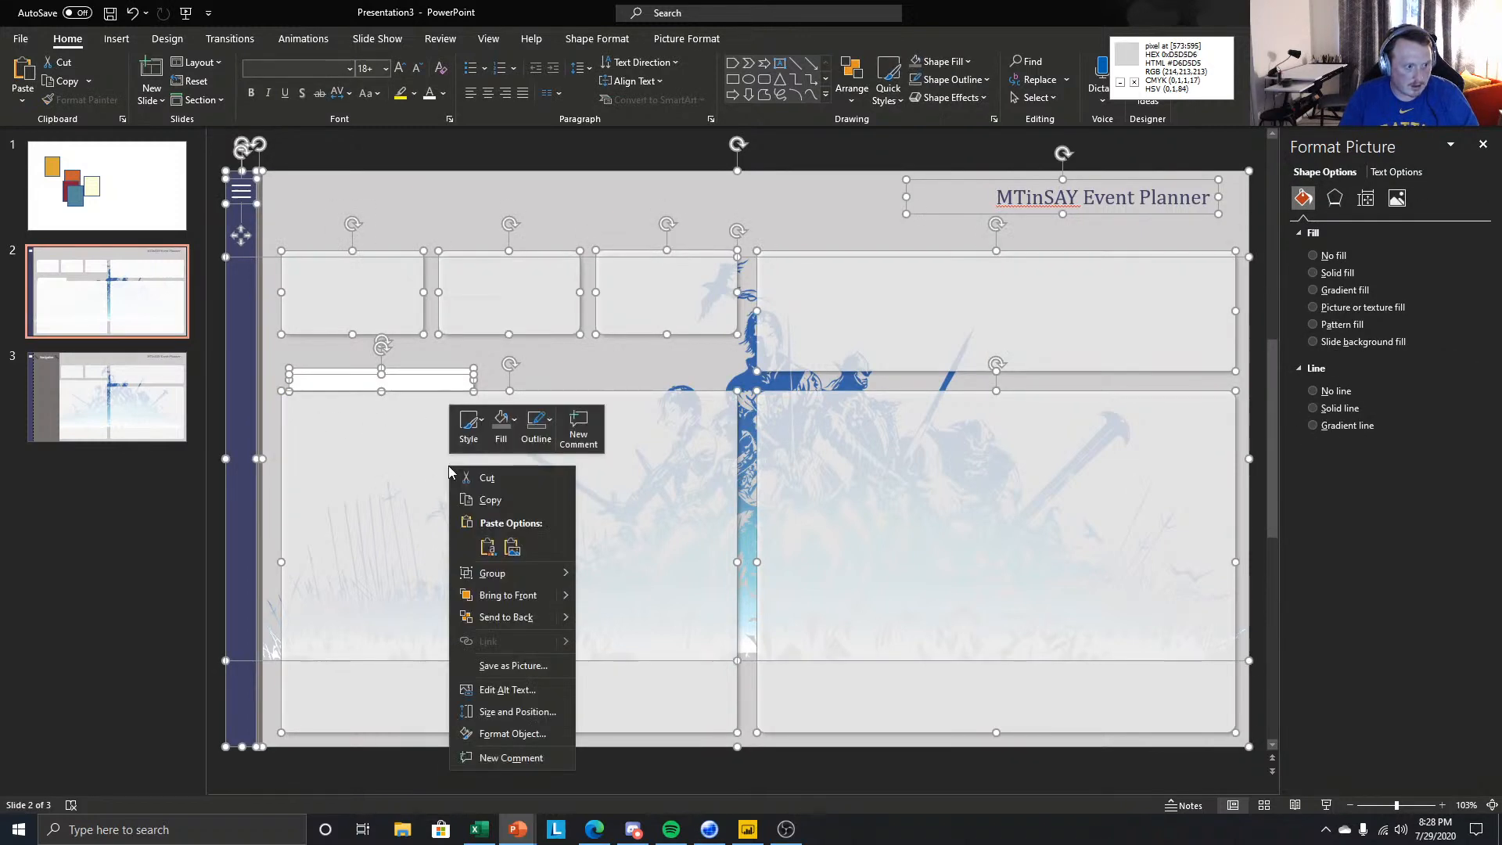
{"action": "left_click", "coordinate": [509, 665]}
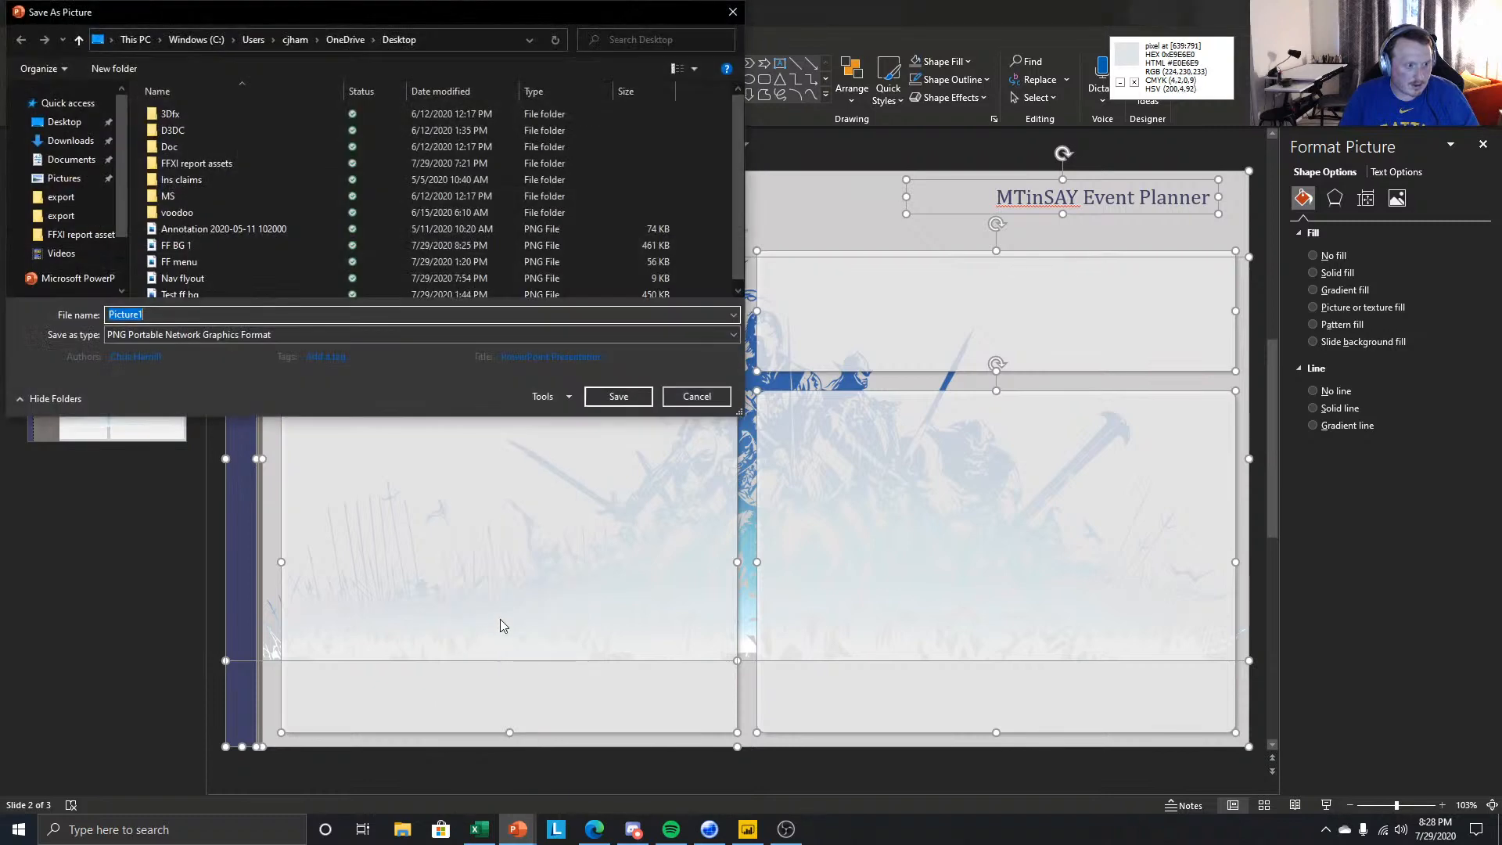
{"action": "left_click", "coordinate": [209, 248]}
{"action": "left_click", "coordinate": [630, 399]}
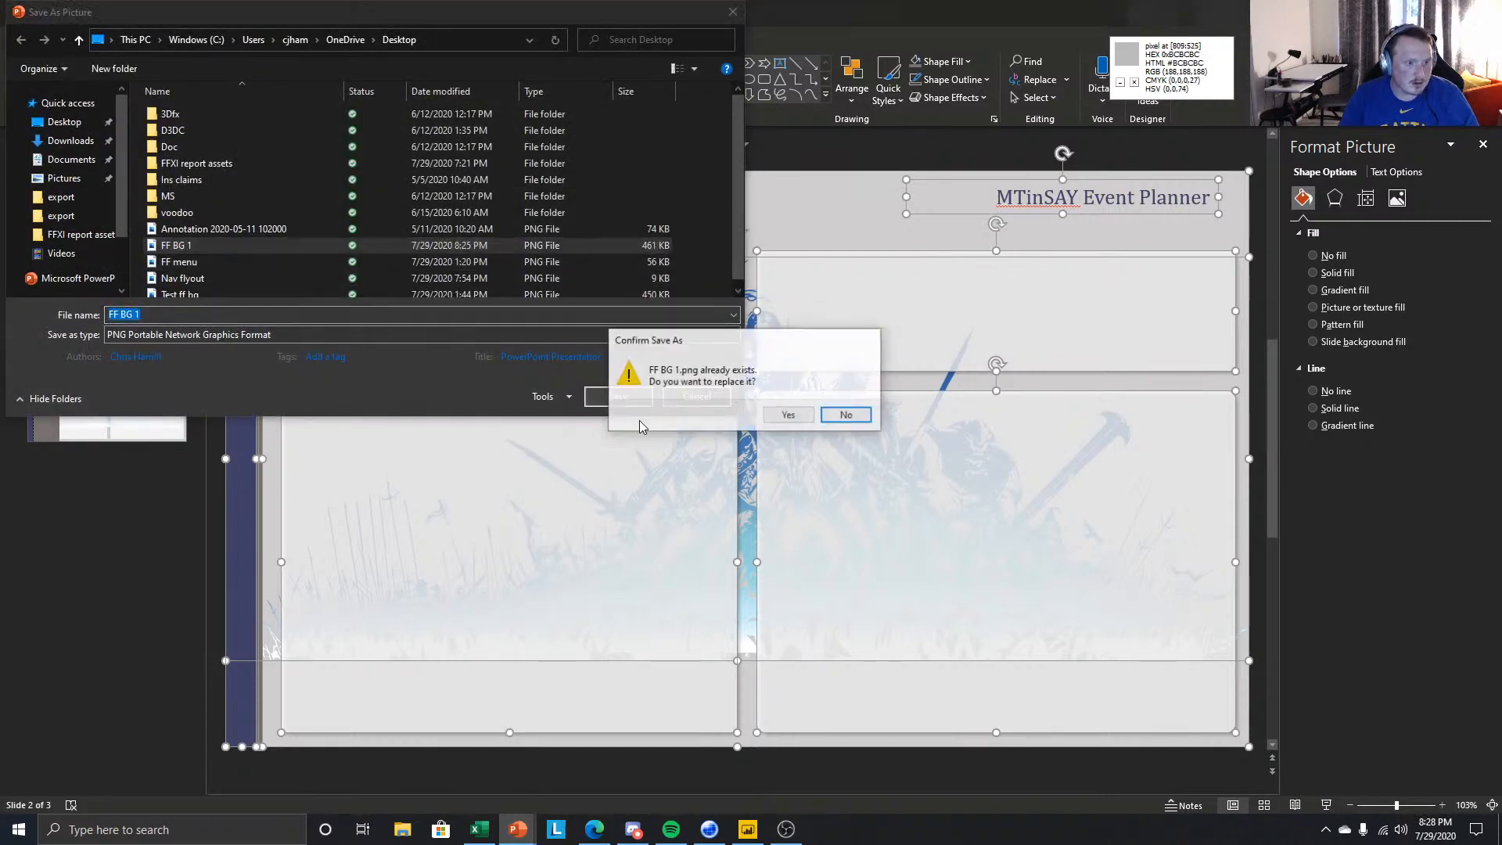
{"action": "left_click", "coordinate": [788, 414]}
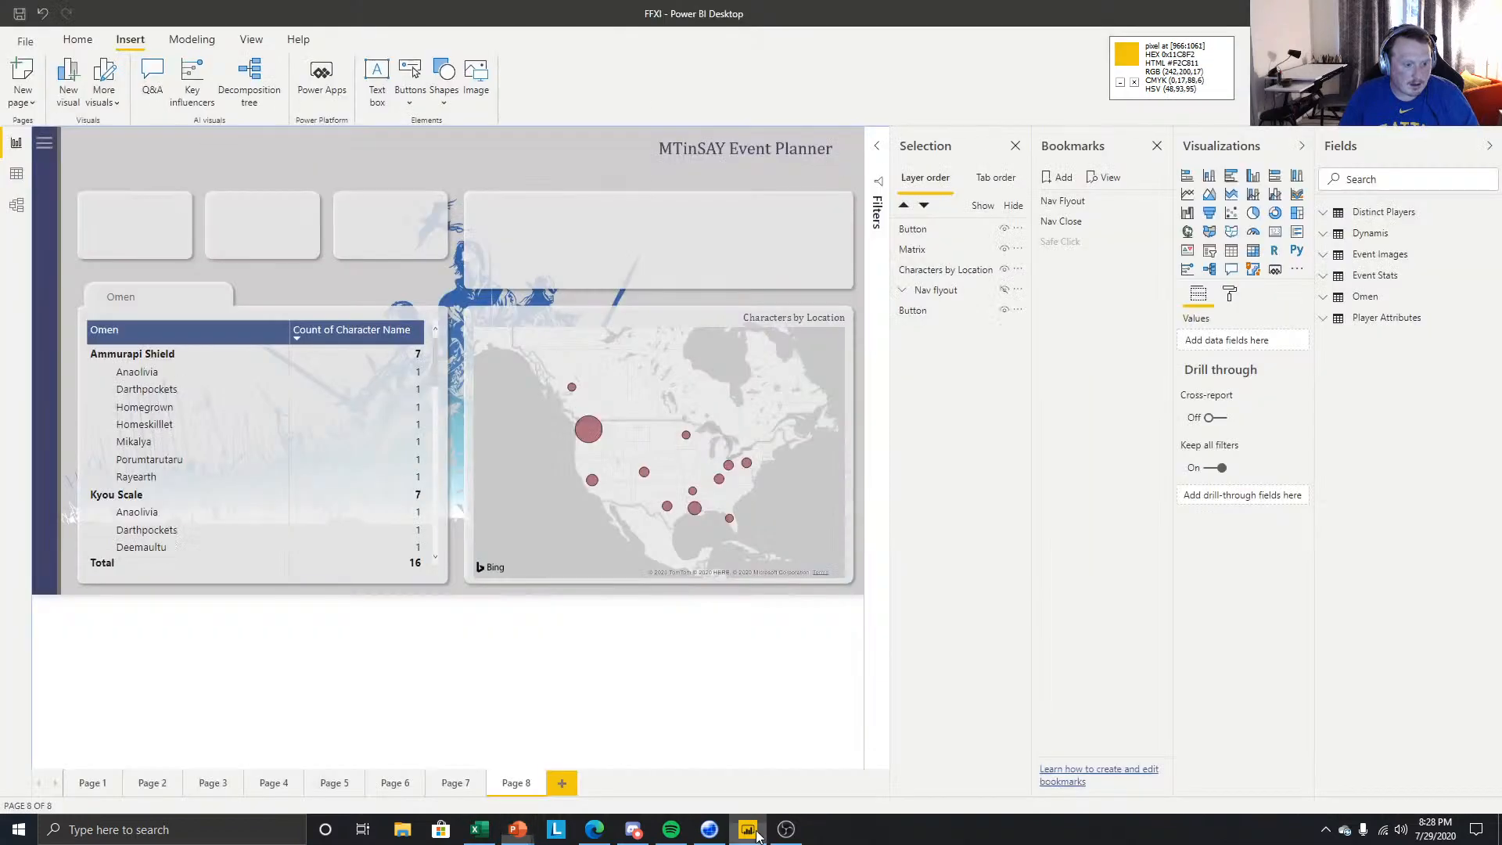
- Switch to Power BI Desktop and replace the Page 8 background with the updated FF BG 1 image, with its image fit set to Fit
{"action": "left_click", "coordinate": [748, 830]}
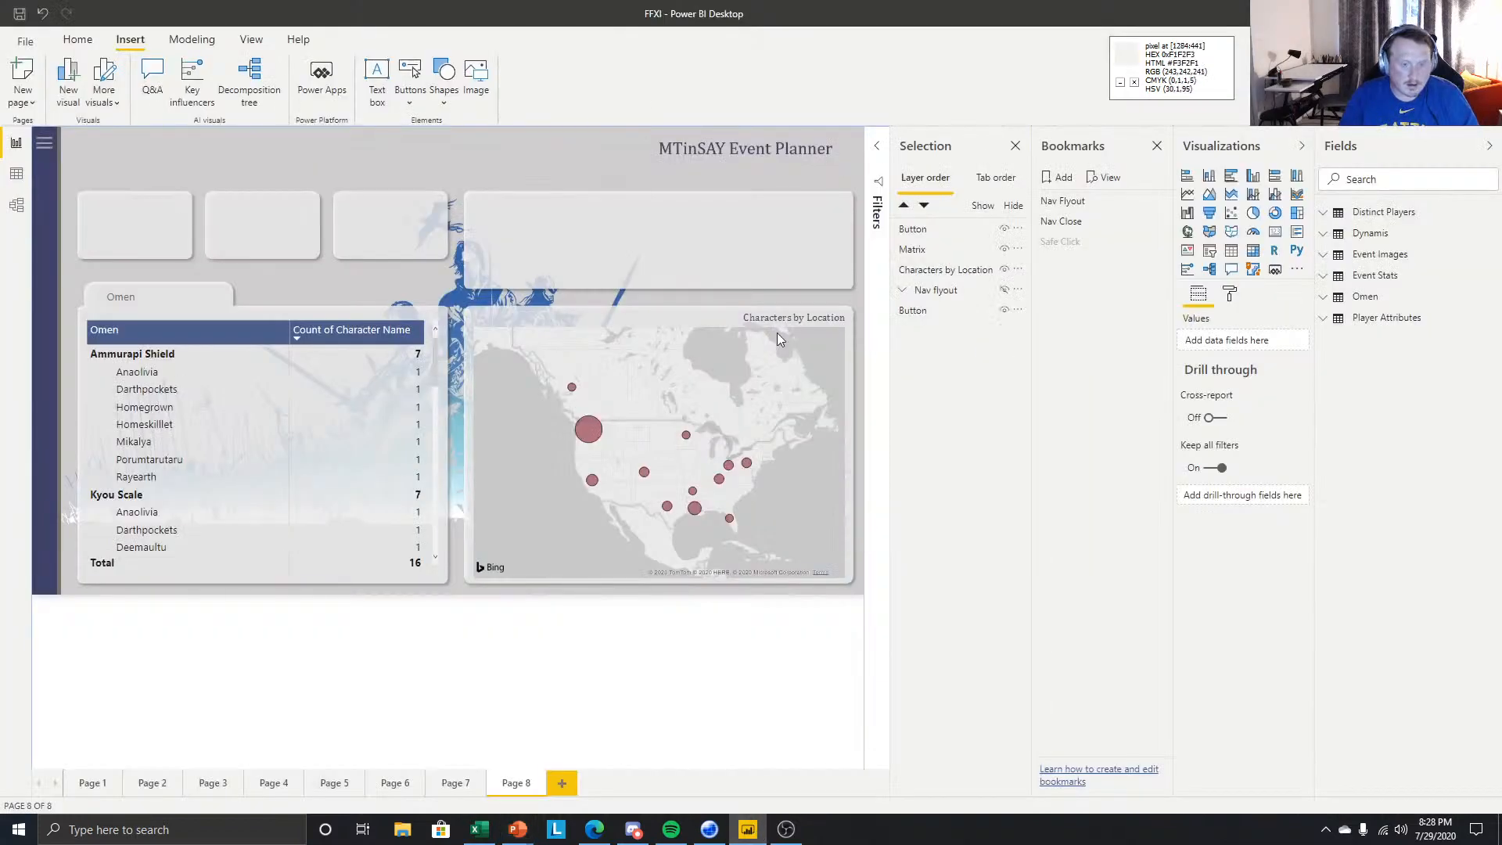
{"action": "left_click", "coordinate": [1230, 293]}
{"action": "left_click", "coordinate": [1241, 408]}
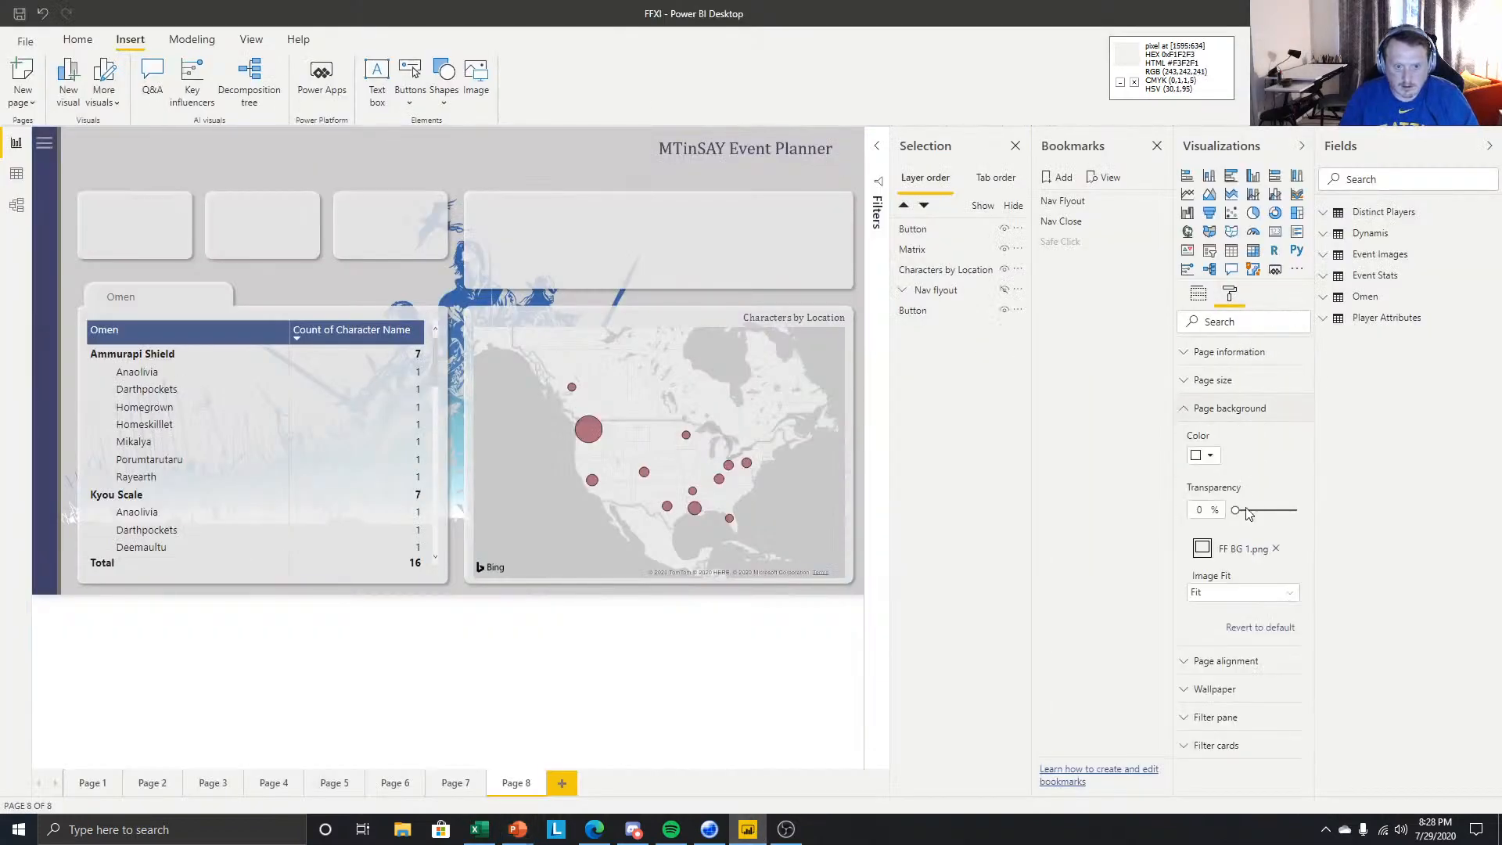
{"action": "left_click", "coordinate": [1277, 549]}
{"action": "left_click", "coordinate": [1276, 549]}
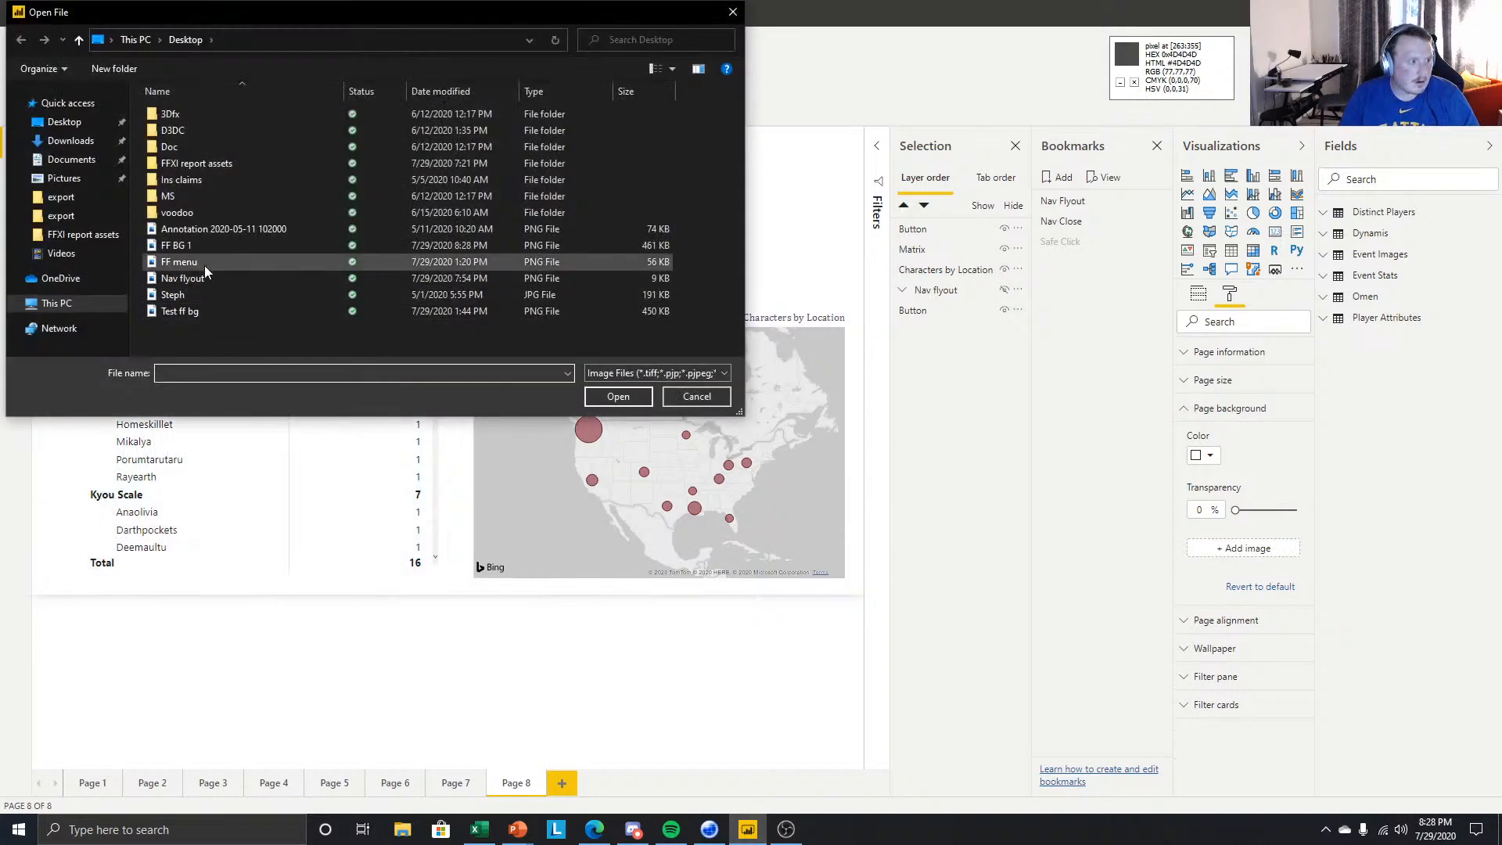
{"action": "left_click", "coordinate": [176, 245]}
{"action": "left_click", "coordinate": [638, 396]}
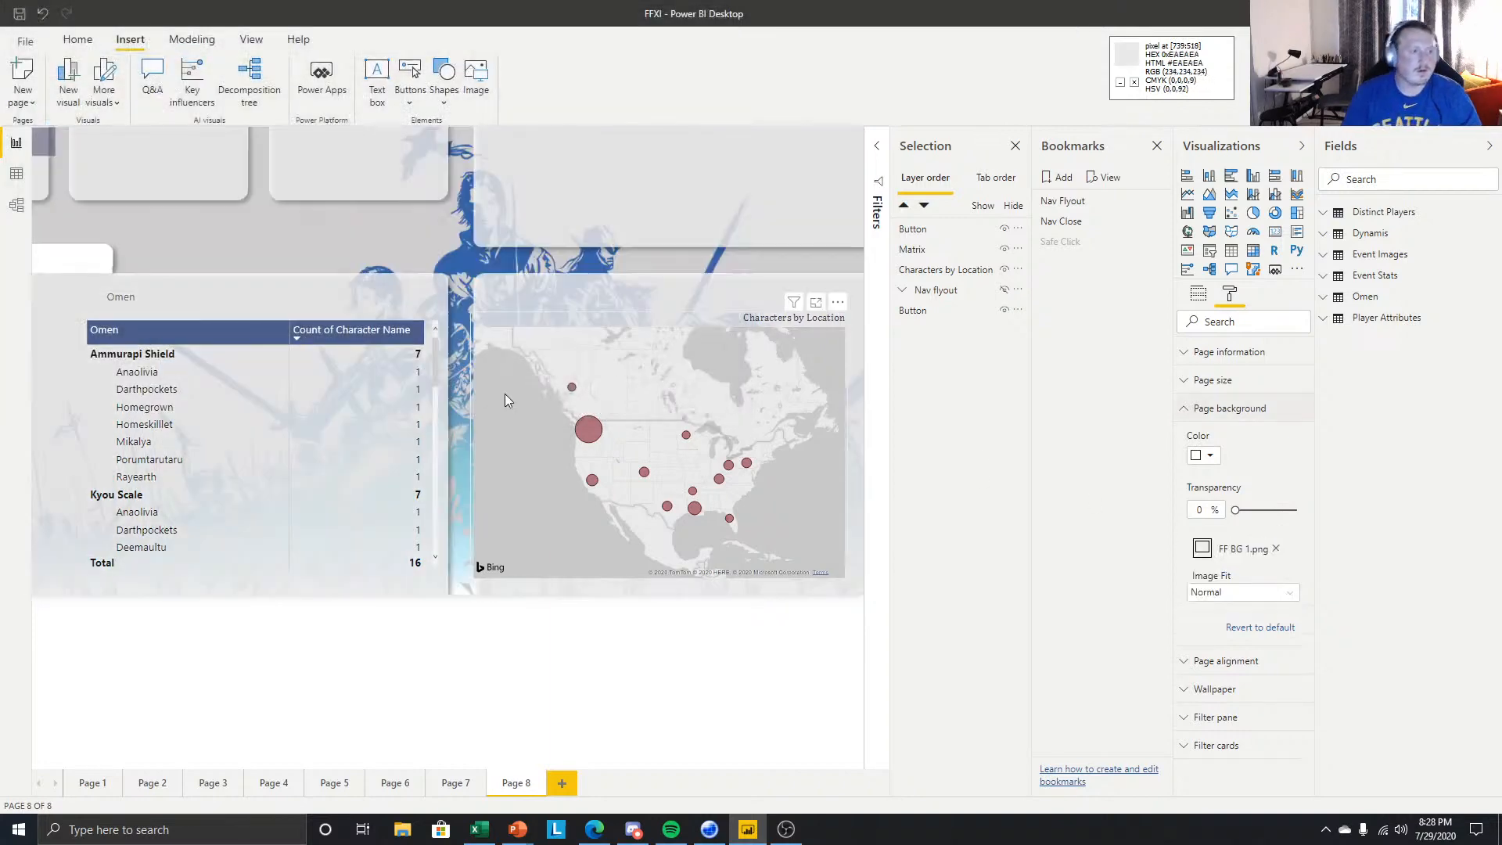
{"action": "left_click", "coordinate": [1244, 592]}
{"action": "left_click", "coordinate": [1231, 617]}
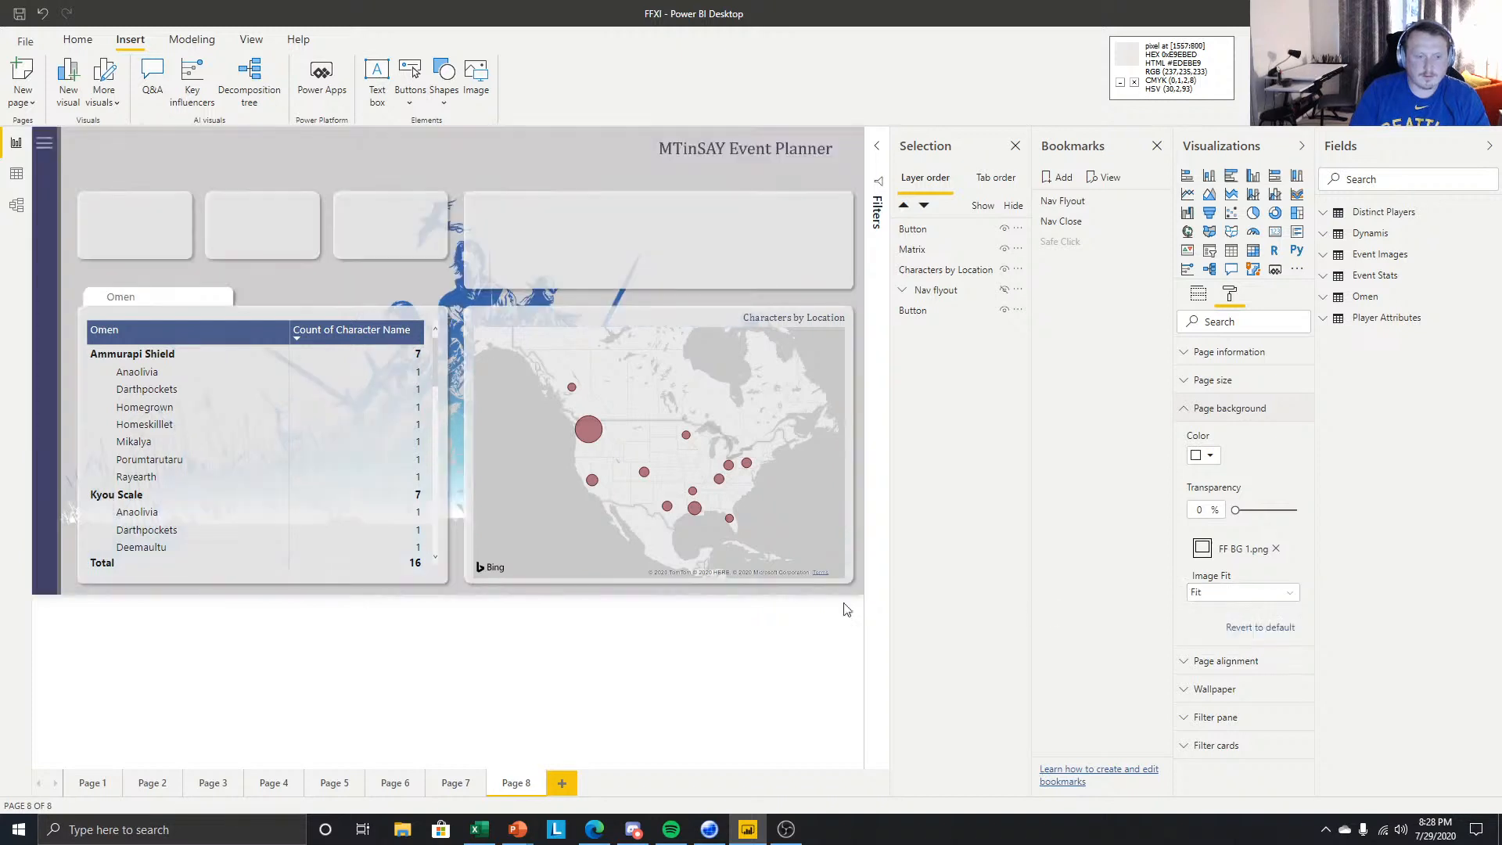
- Shift the Omen button slightly lower on the tab and turn on its outline with 10 px round edges
{"action": "left_click", "coordinate": [129, 297]}
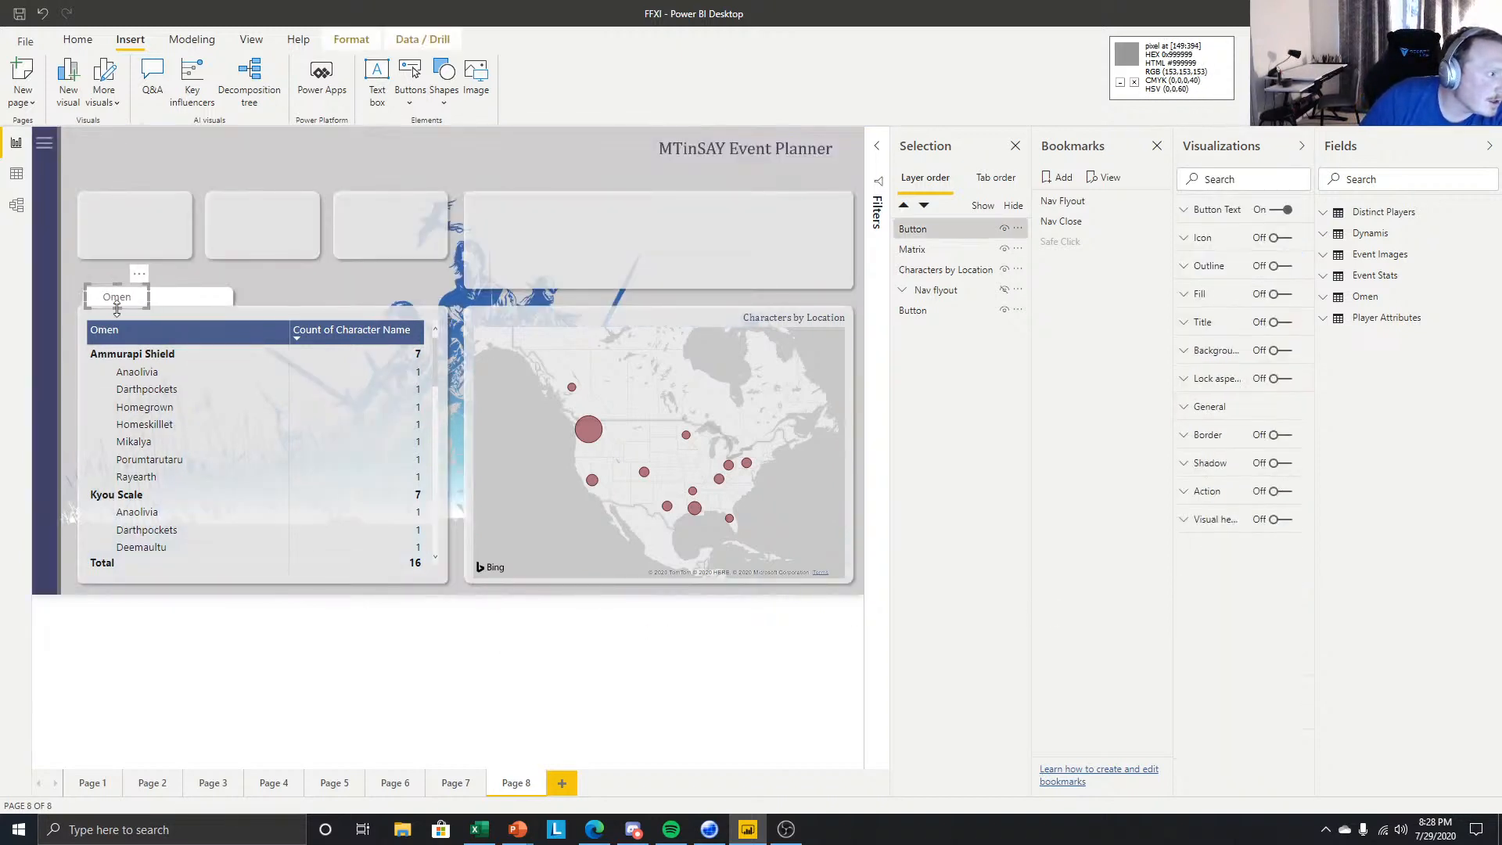
{"action": "left_click_drag", "start_coordinate": [117, 292], "coordinate": [117, 311]}
{"action": "left_click", "coordinate": [1275, 267]}
{"action": "left_click", "coordinate": [1189, 266]}
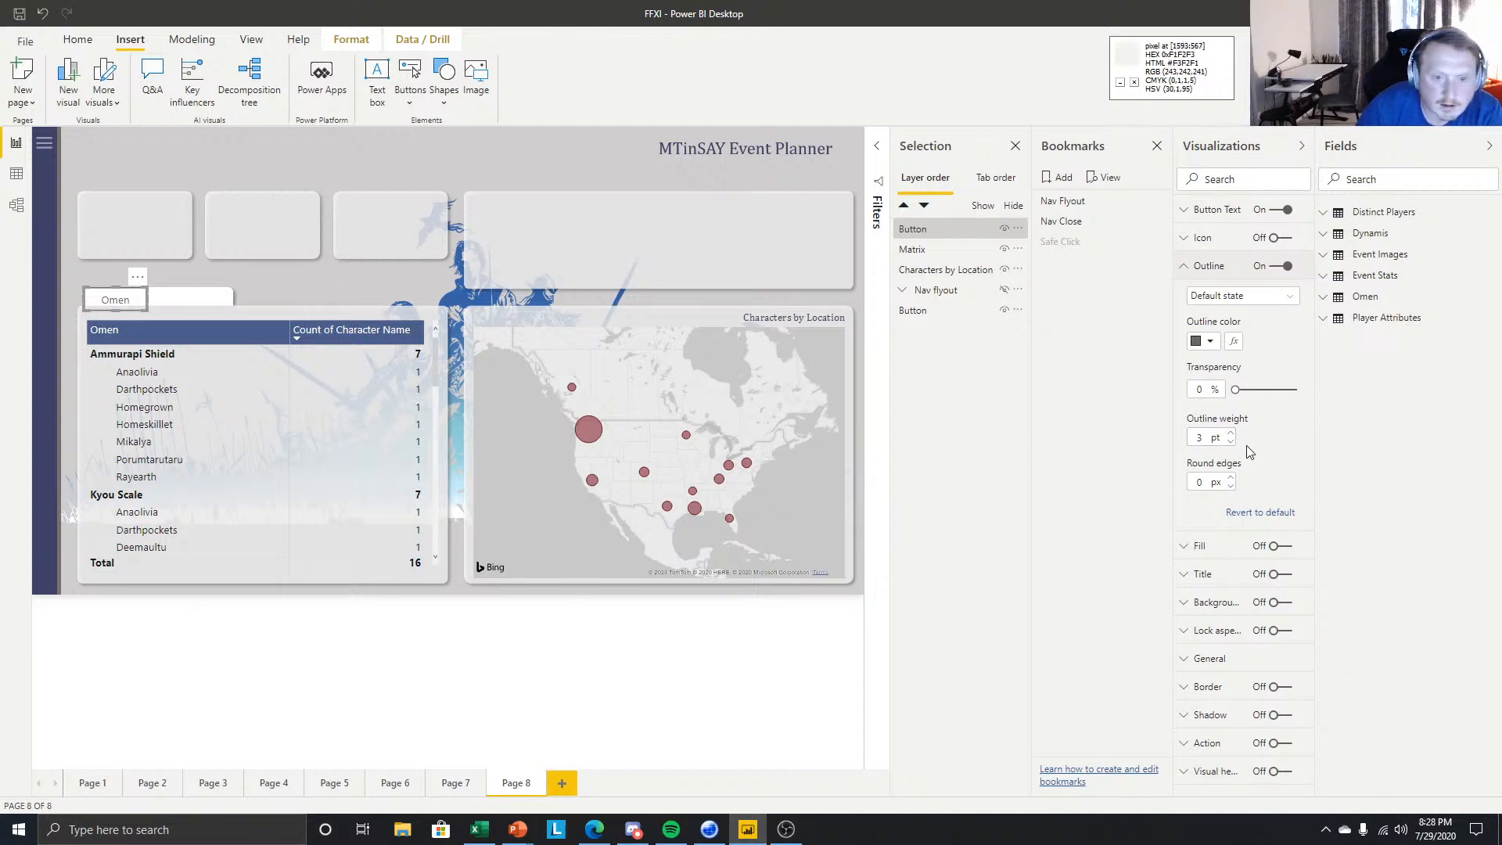
{"action": "left_click", "coordinate": [1198, 483]}
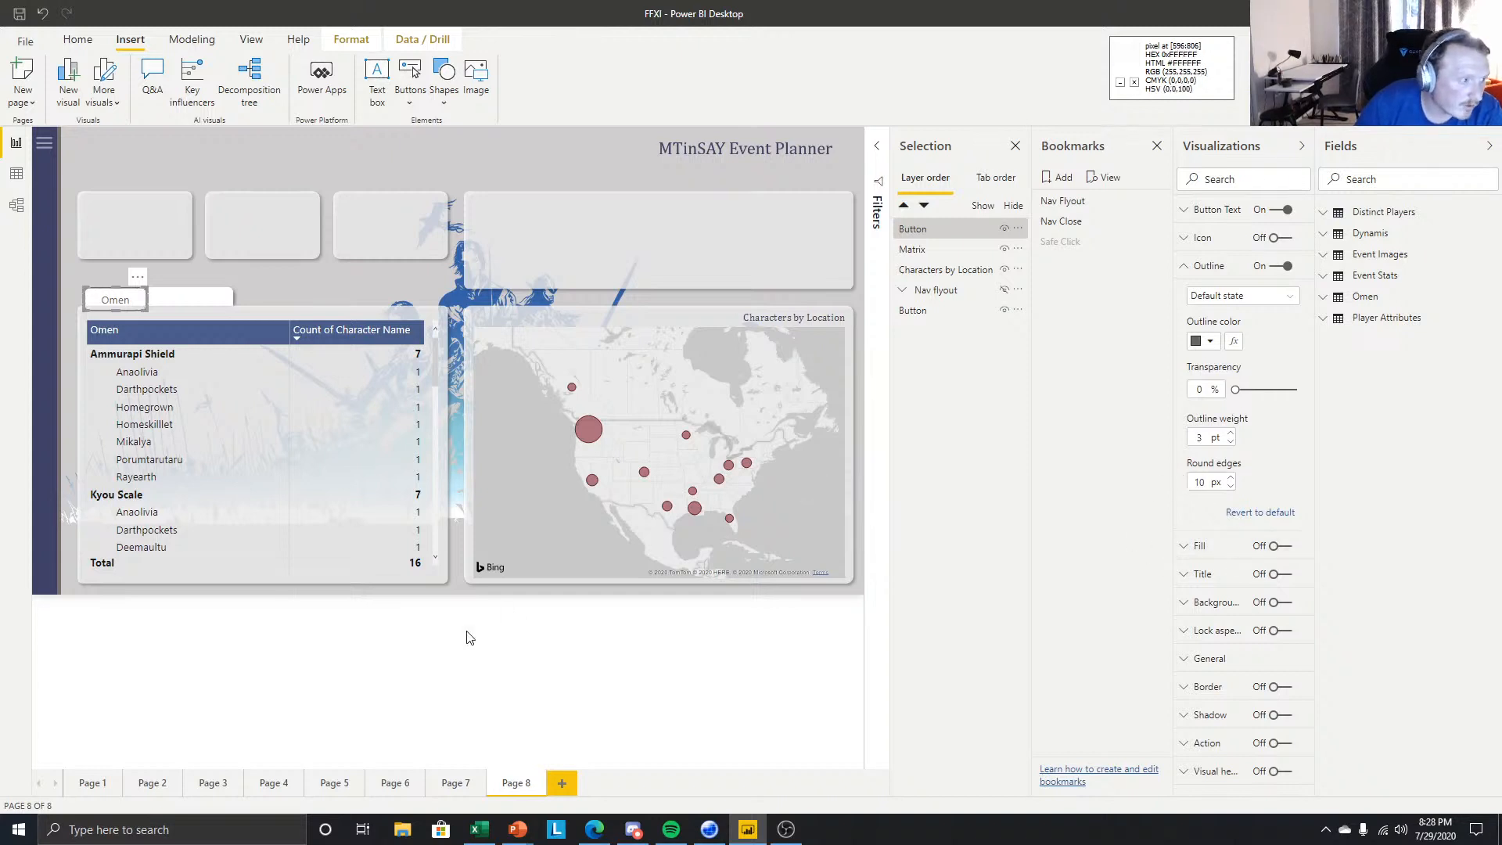
{"action": "left_click", "coordinate": [180, 344]}
{"action": "left_click", "coordinate": [110, 297]}
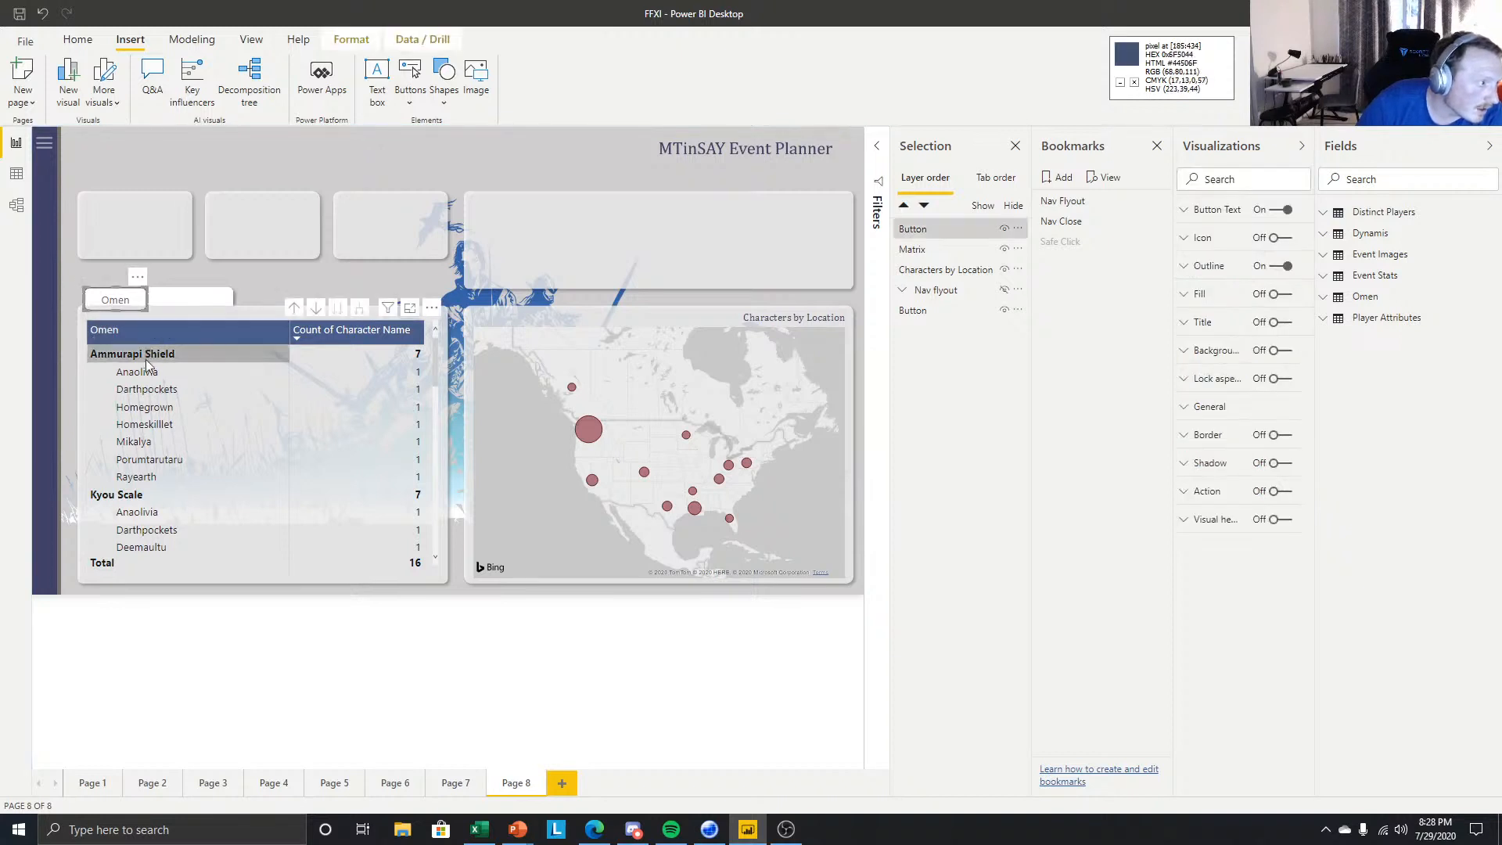
{"action": "left_click", "coordinate": [243, 699]}
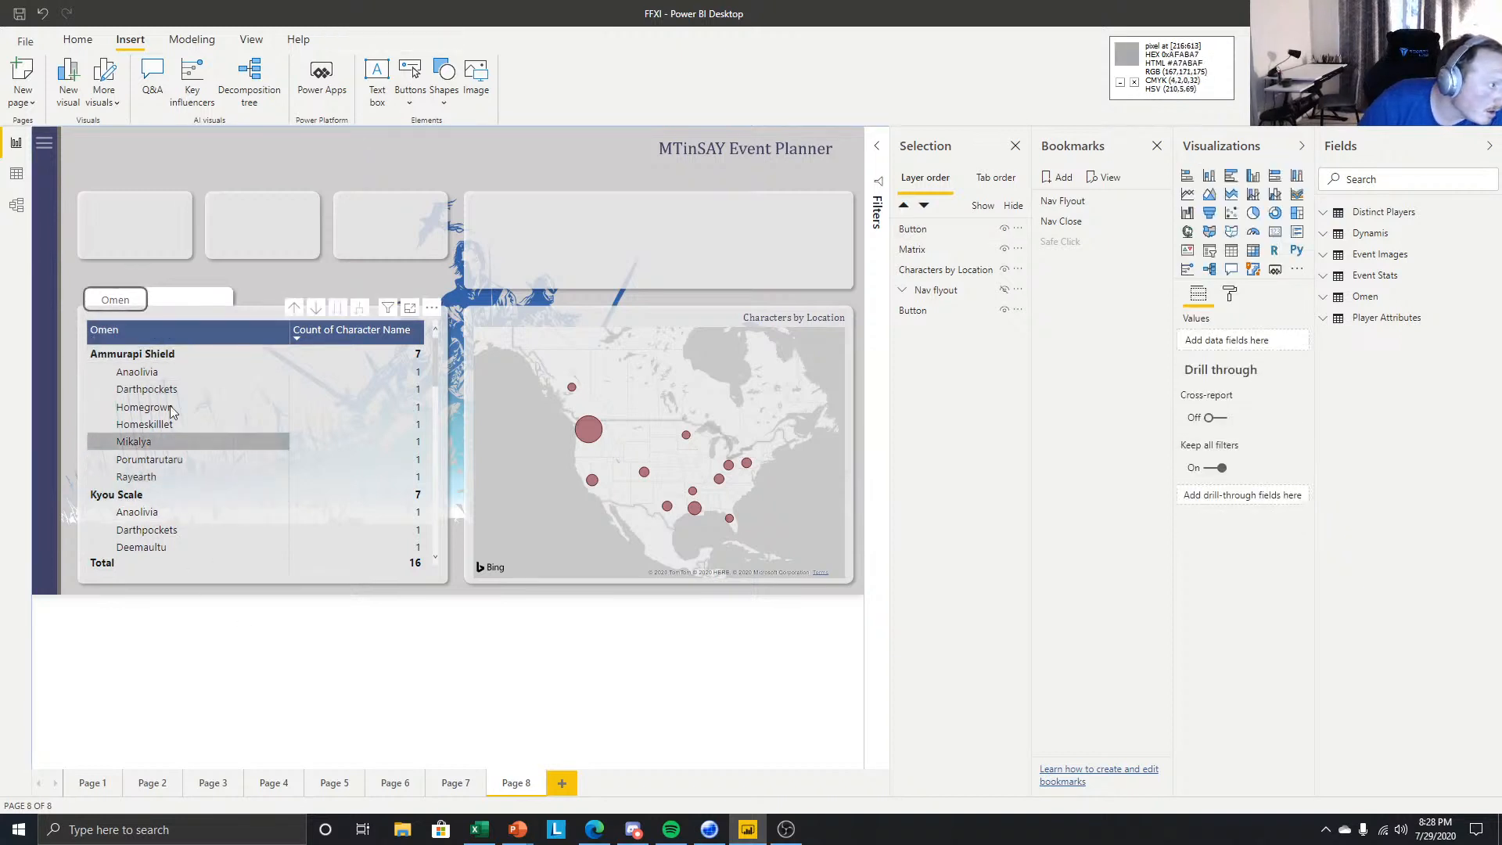
{"action": "left_click", "coordinate": [130, 296]}
{"action": "left_click", "coordinate": [211, 611]}
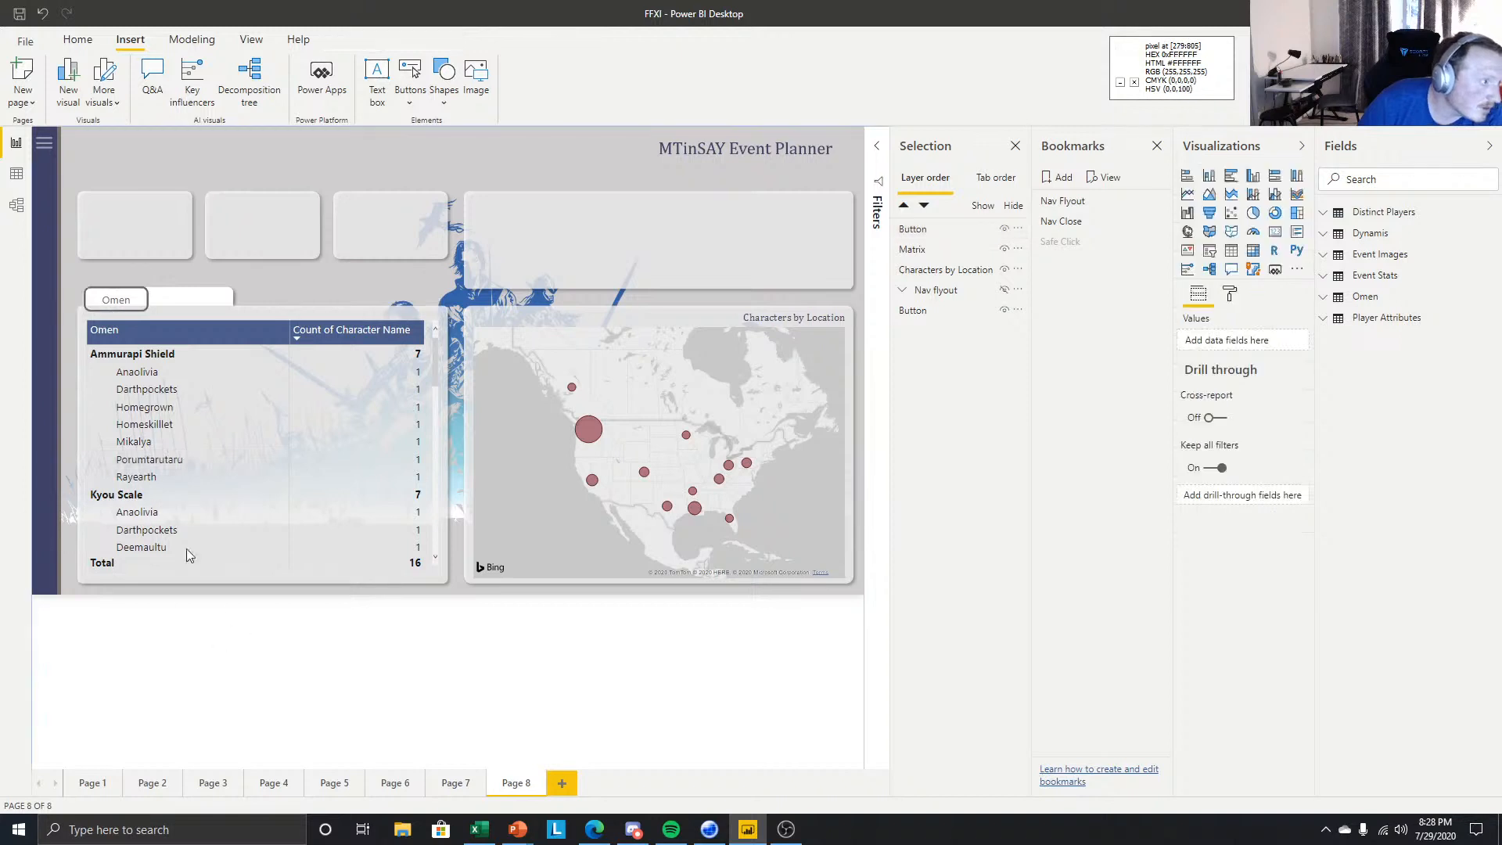
- Turn on the Omen button's fill and change the fill color from white to light gray
{"action": "left_click", "coordinate": [116, 299]}
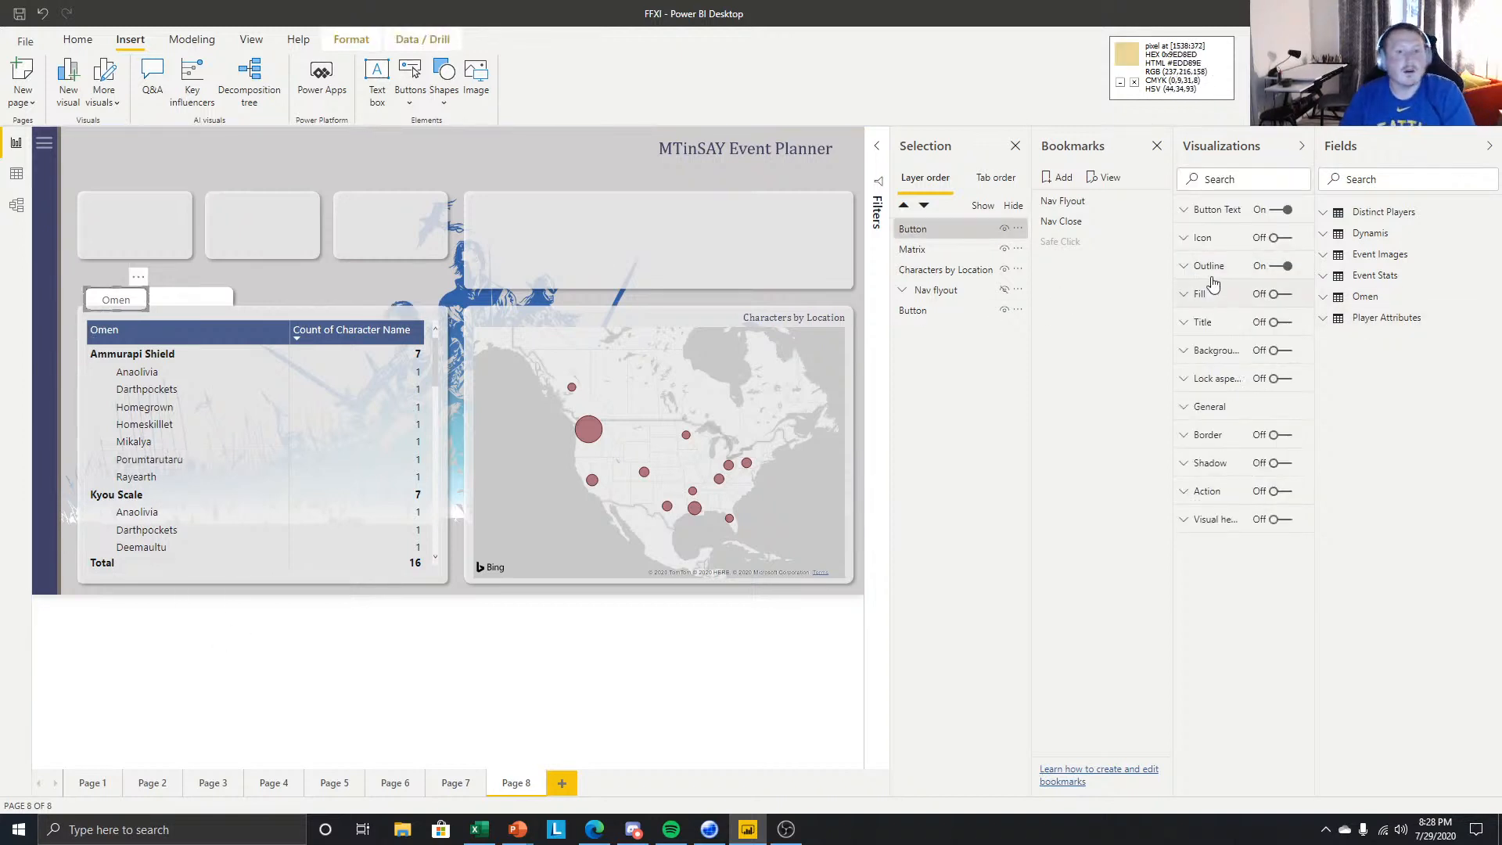
{"action": "left_click", "coordinate": [1278, 294]}
{"action": "left_click", "coordinate": [1205, 295]}
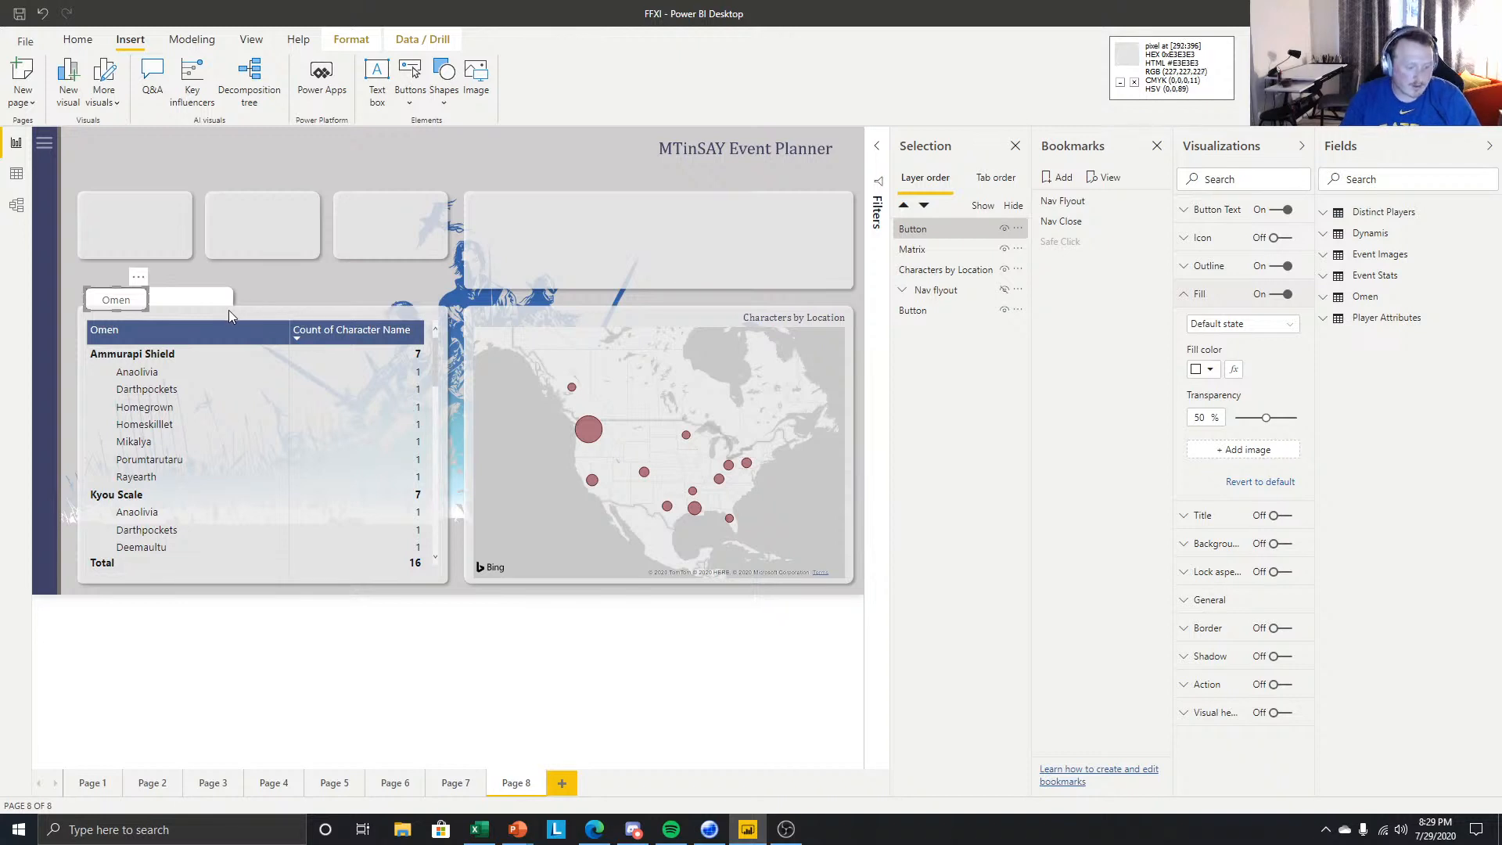
{"action": "left_click", "coordinate": [1203, 370]}
{"action": "left_click", "coordinate": [1229, 530]}
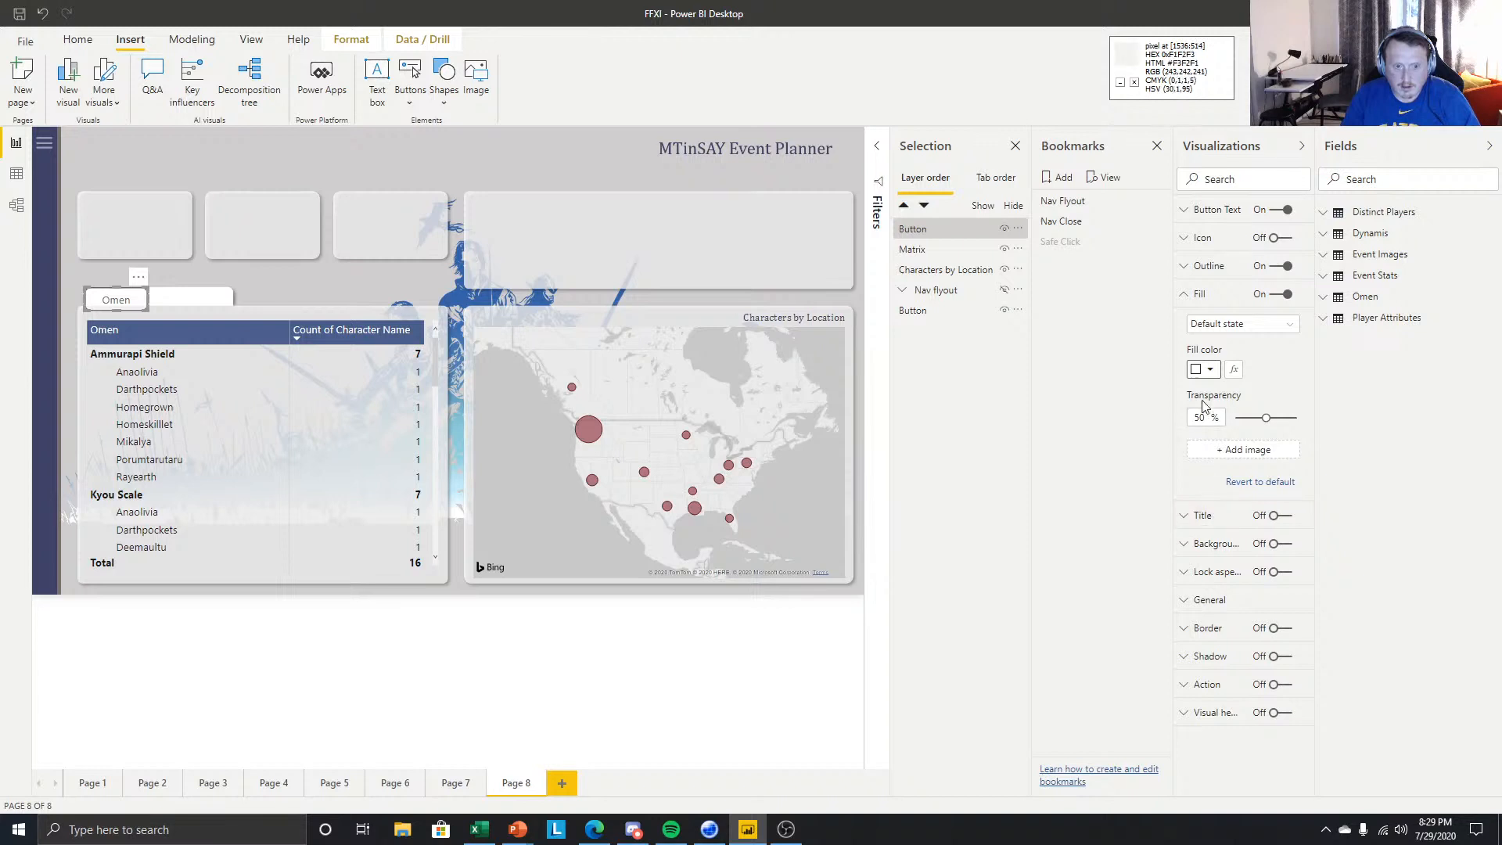
{"action": "left_click", "coordinate": [1202, 370]}
{"action": "left_click", "coordinate": [1221, 522]}
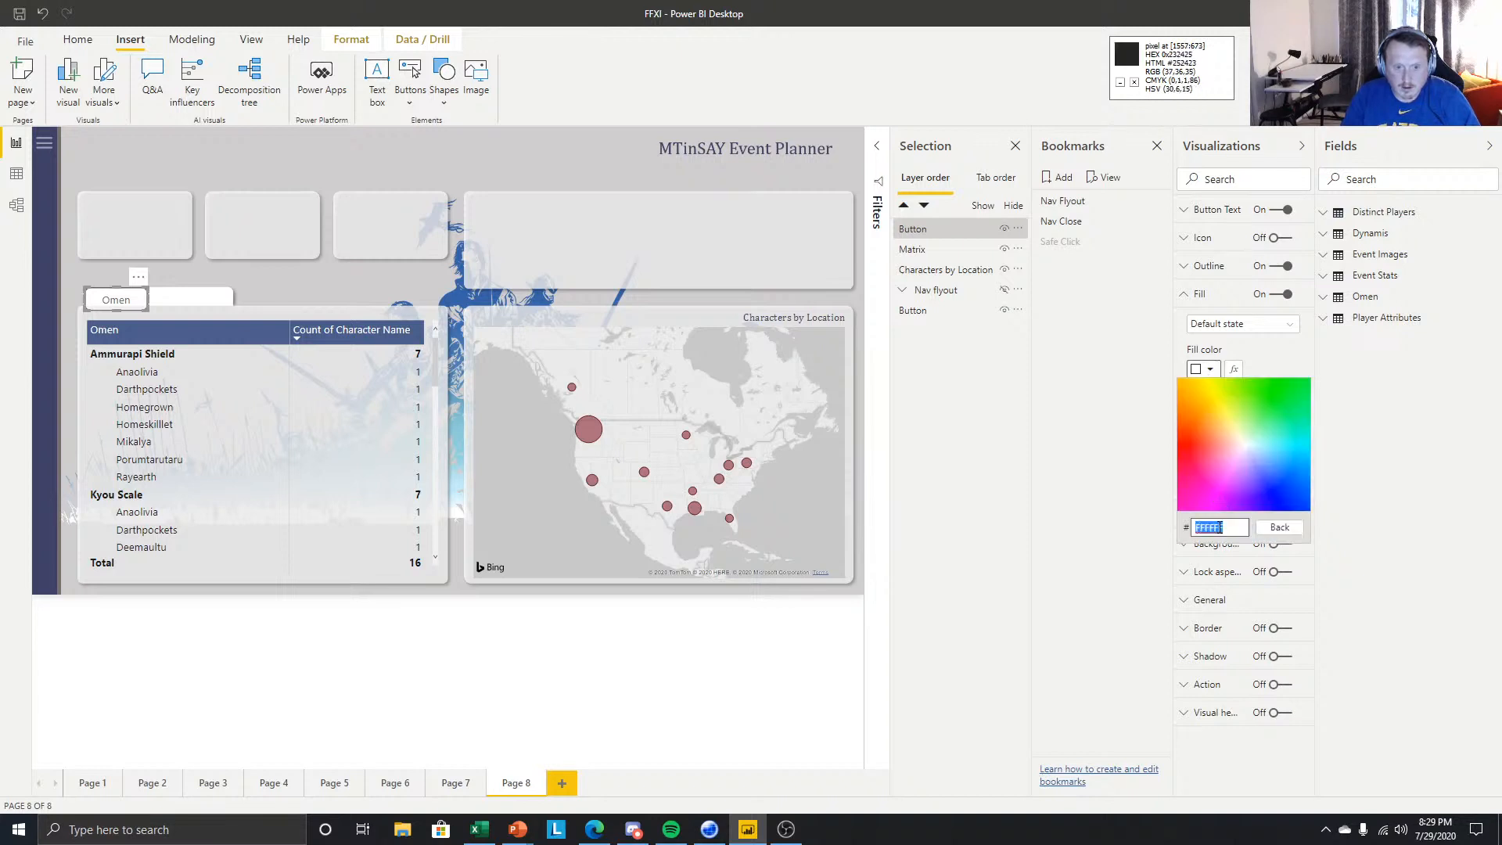
{"action": "left_click", "coordinate": [1287, 527]}
{"action": "left_click", "coordinate": [1285, 355]}
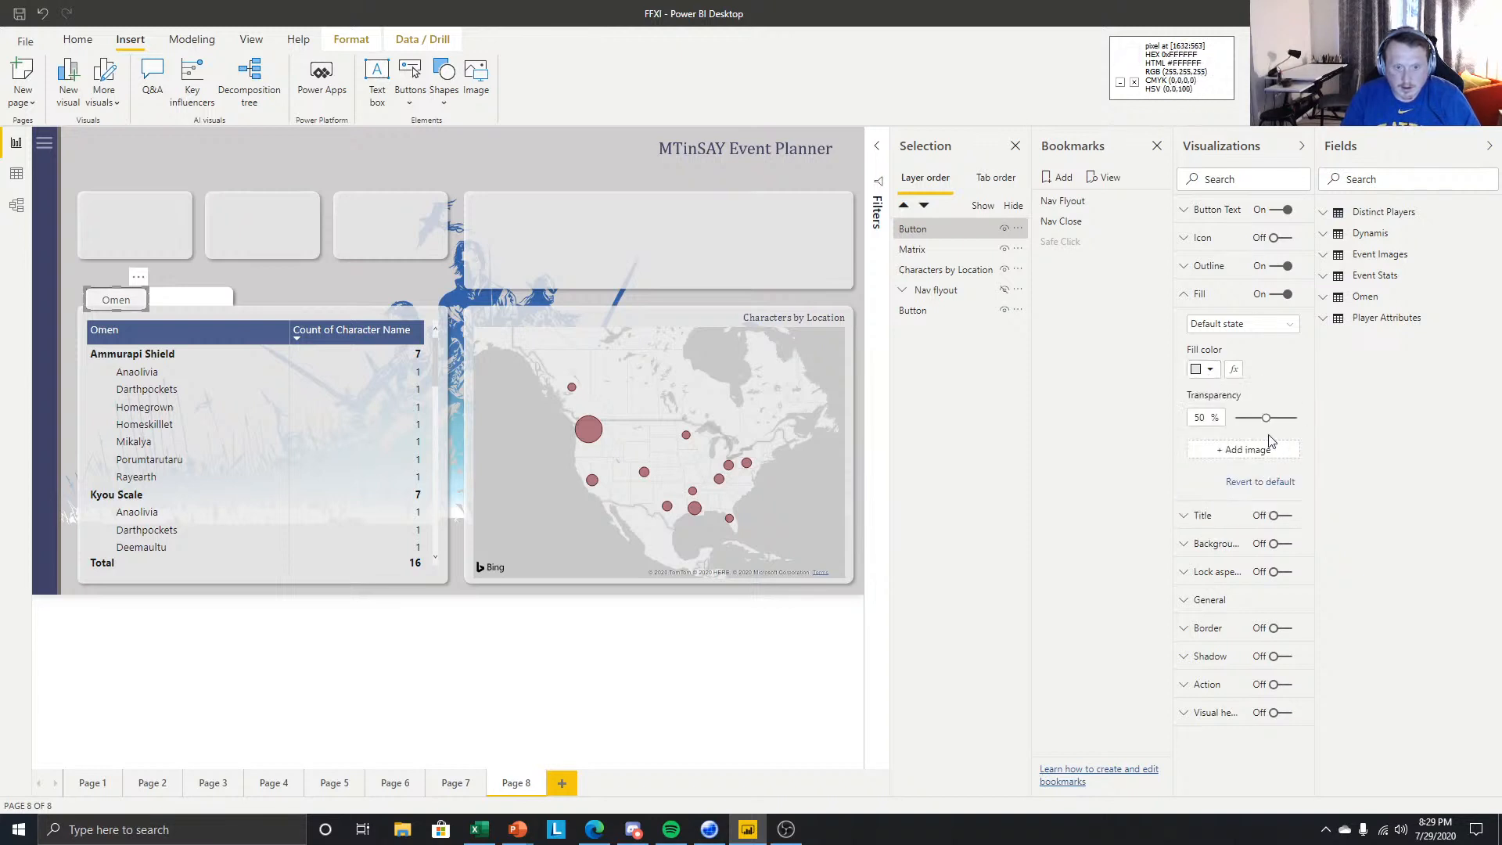
{"action": "left_click", "coordinate": [422, 697]}
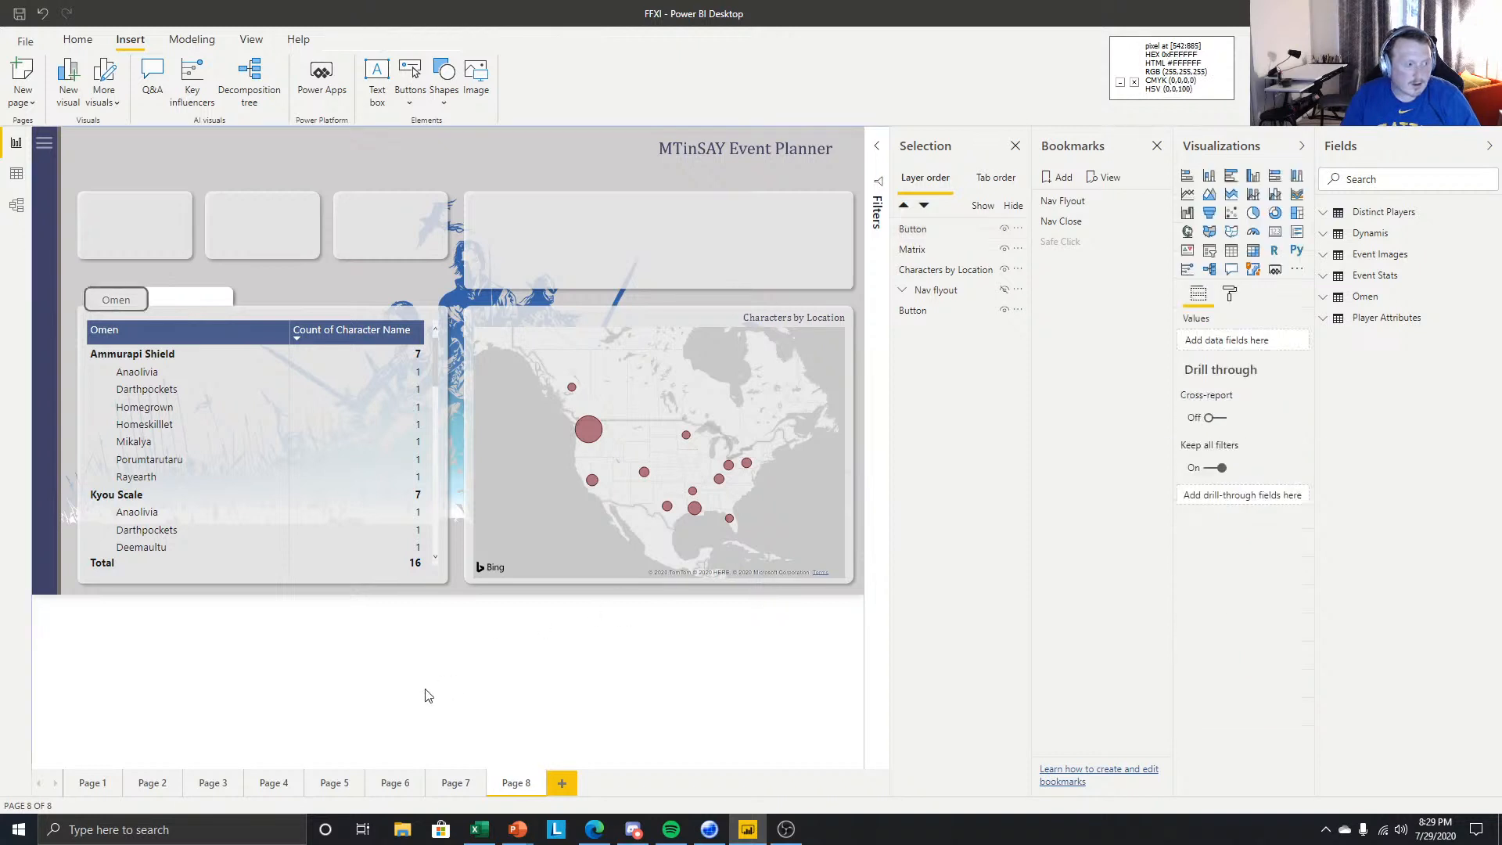
- Turn off the Omen button's outline
{"action": "left_click", "coordinate": [119, 301]}
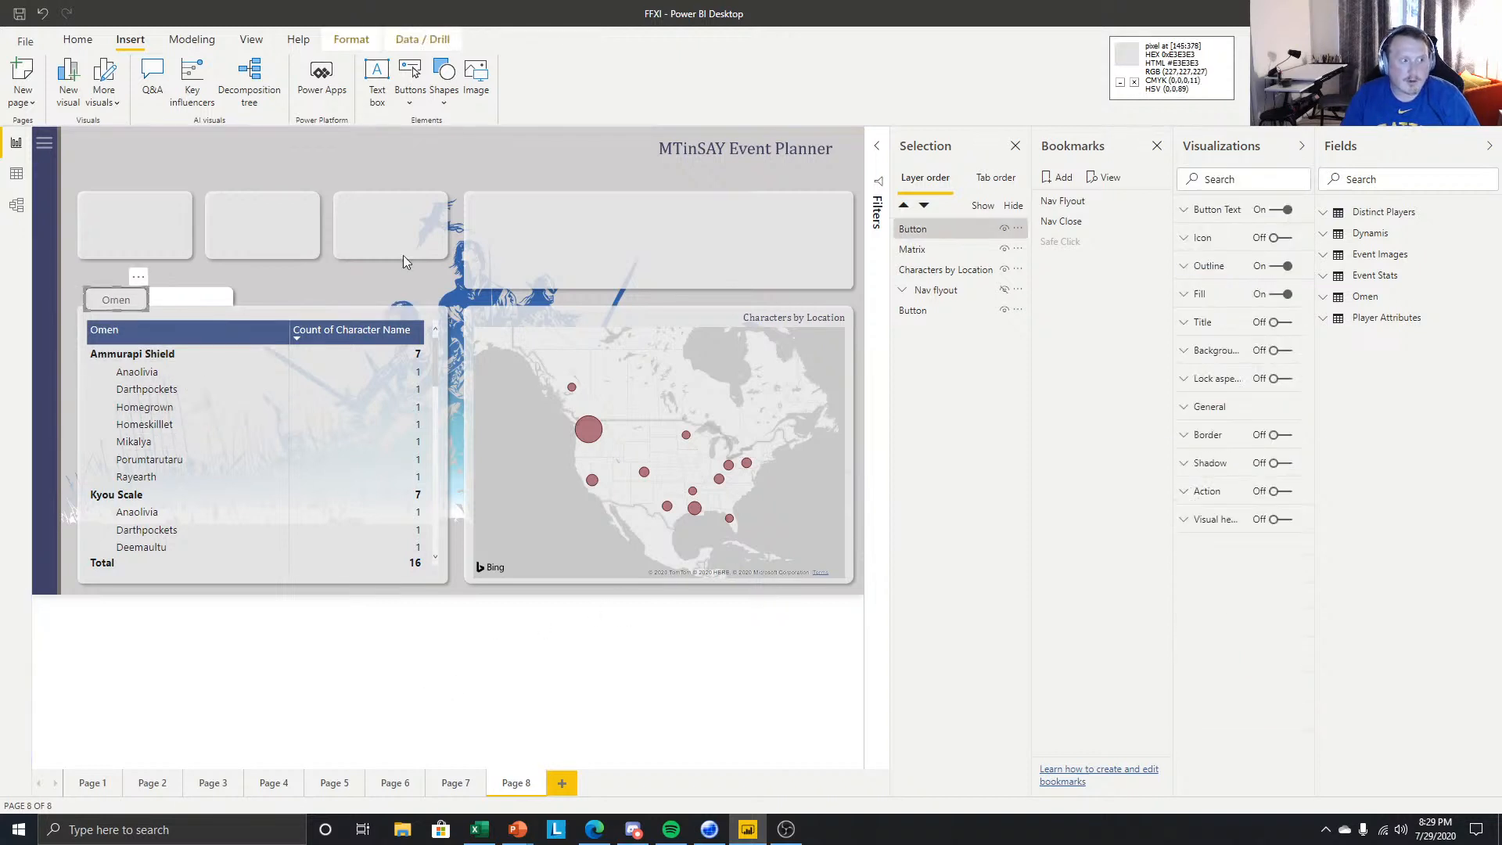
{"action": "left_click", "coordinate": [1287, 267]}
{"action": "left_click", "coordinate": [384, 649]}
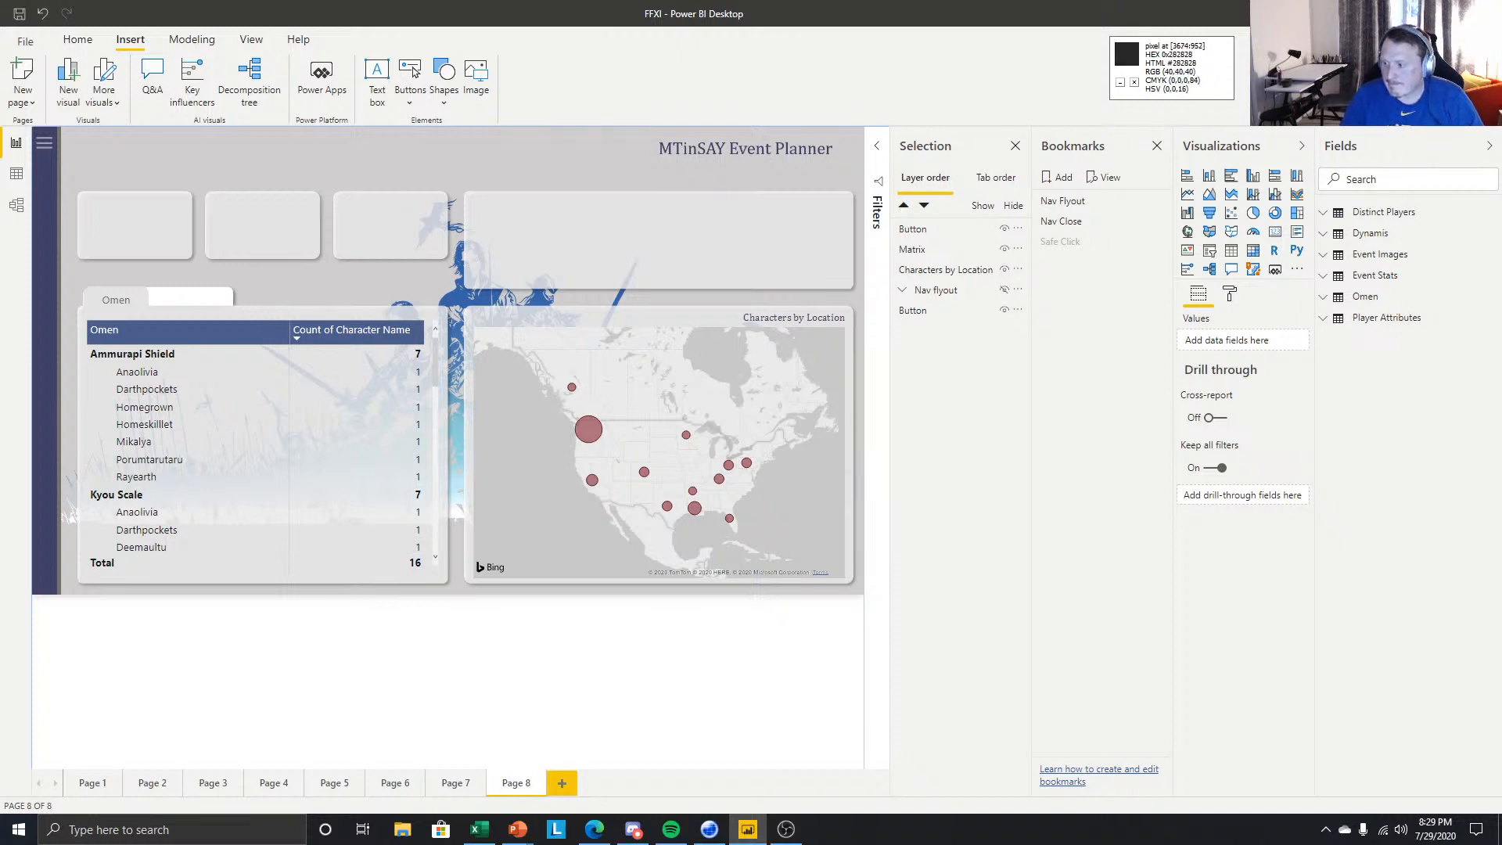
- Widen the Omen button so it covers about half of the tab above the matrix
{"action": "left_click", "coordinate": [134, 294]}
{"action": "left_click_drag", "start_coordinate": [147, 303], "coordinate": [164, 308]}
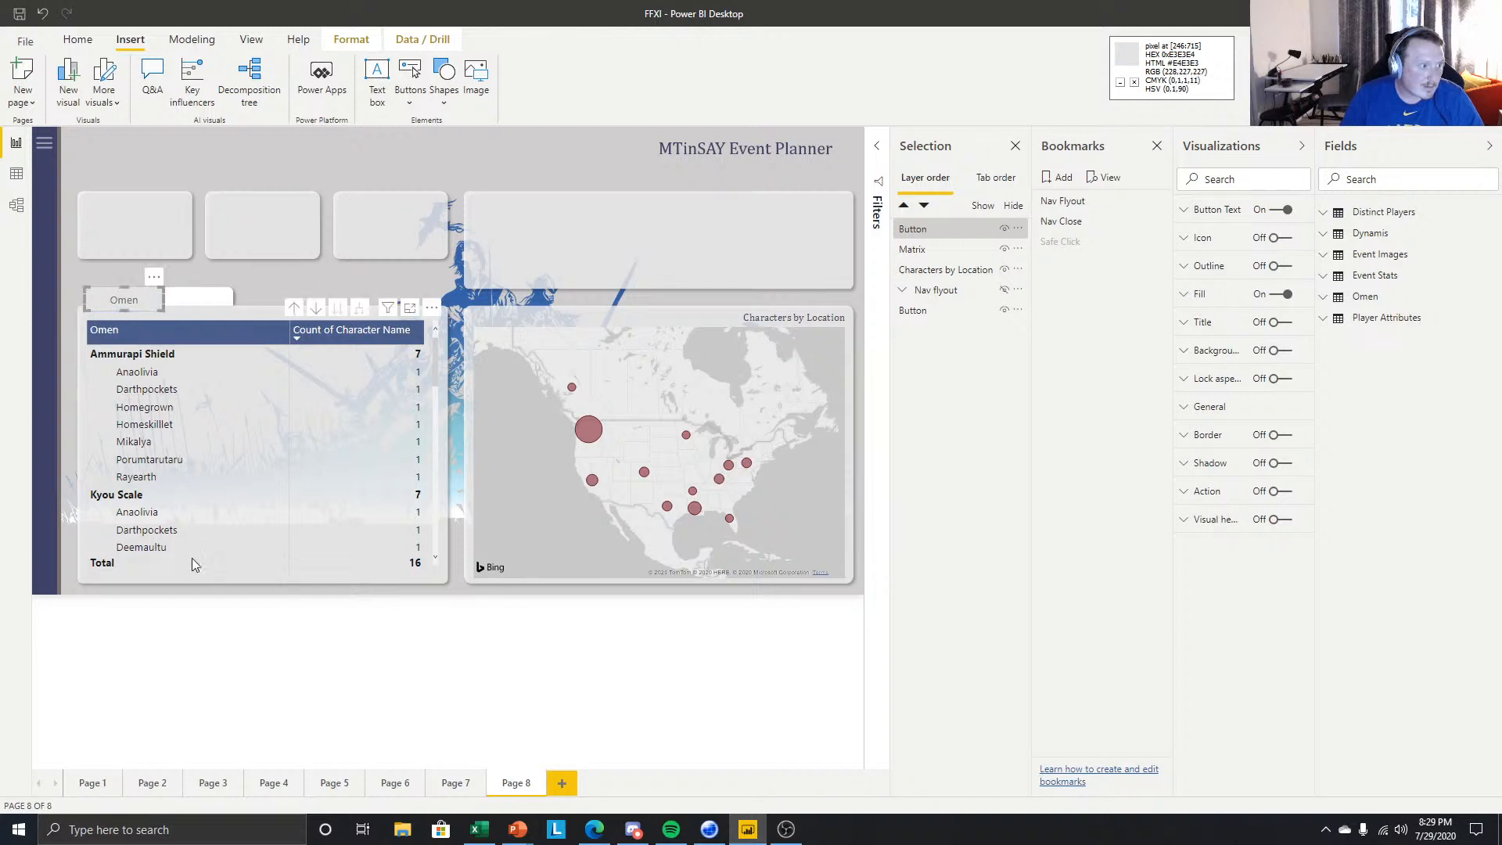
{"action": "left_click", "coordinate": [210, 626]}
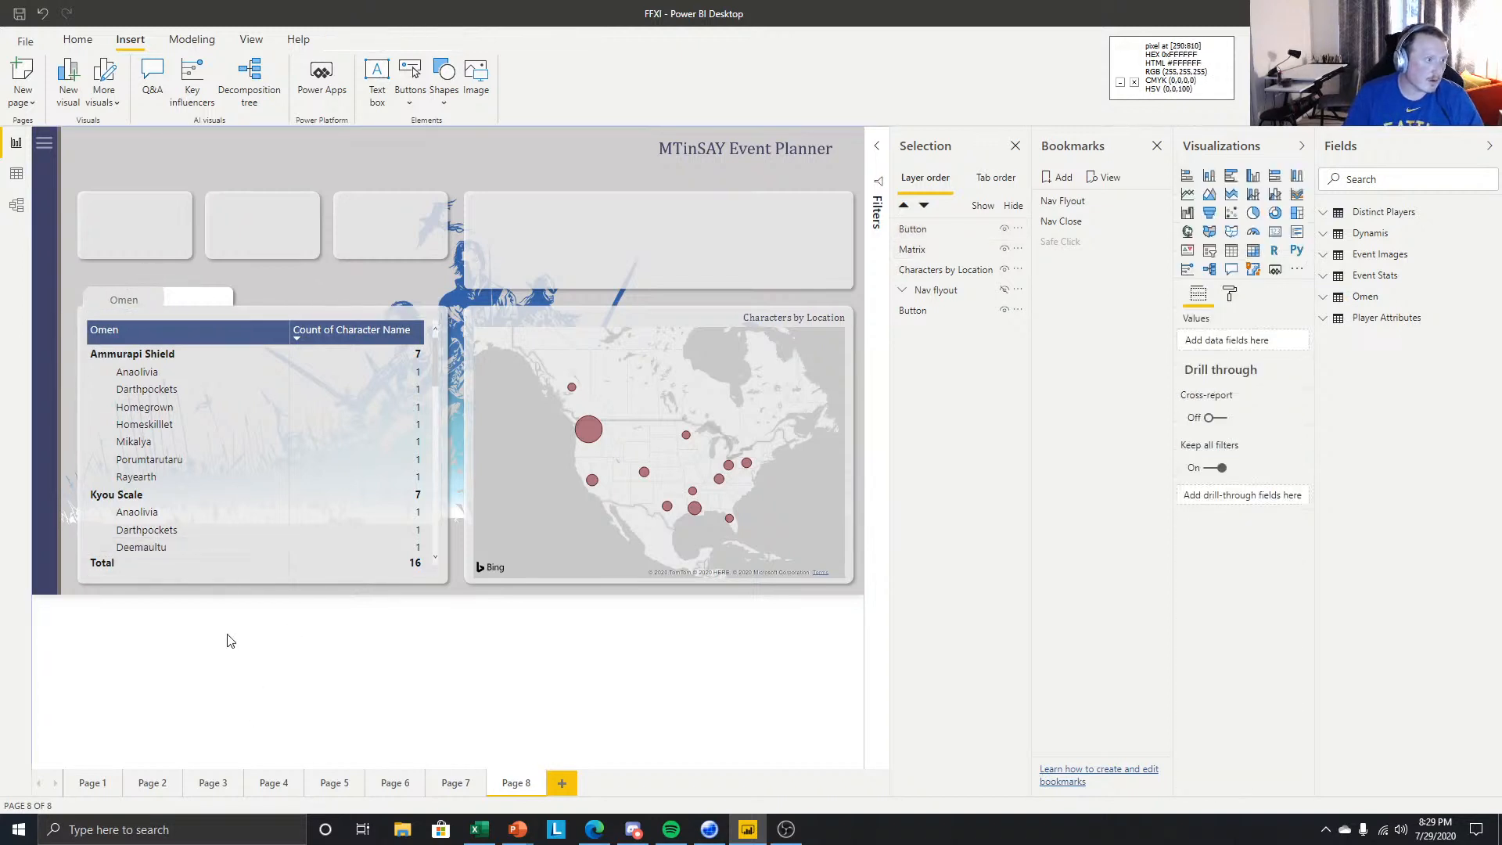
- Duplicate the Omen button and place the copy beside it over the other half of the tab
{"action": "left_click", "coordinate": [130, 298]}
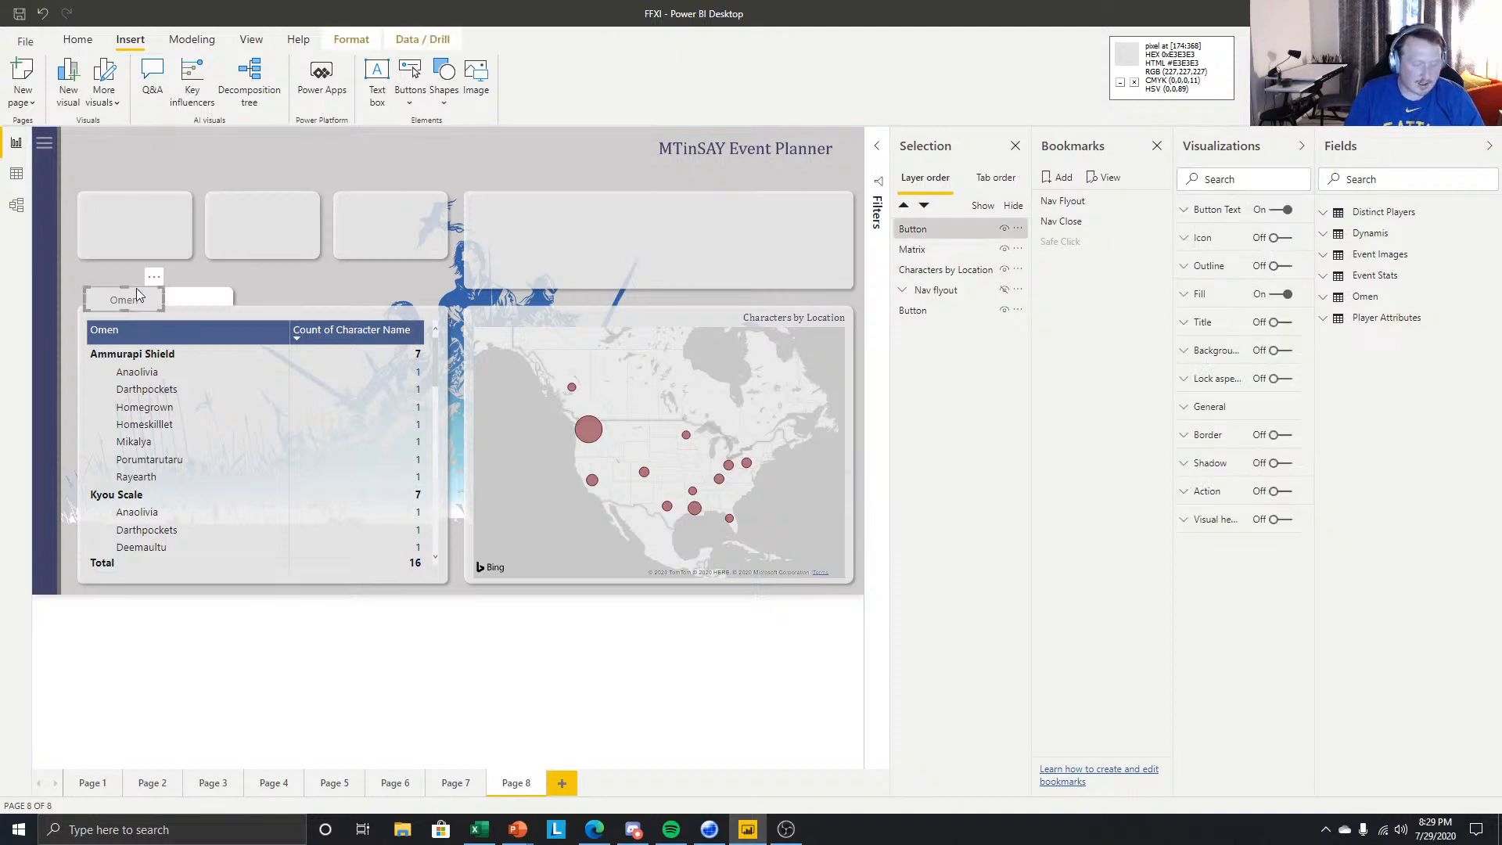
{"action": "key", "text": "ctrl+c"}
{"action": "key", "text": "ctrl+v"}
{"action": "left_click_drag", "start_coordinate": [232, 289], "coordinate": [205, 307]}
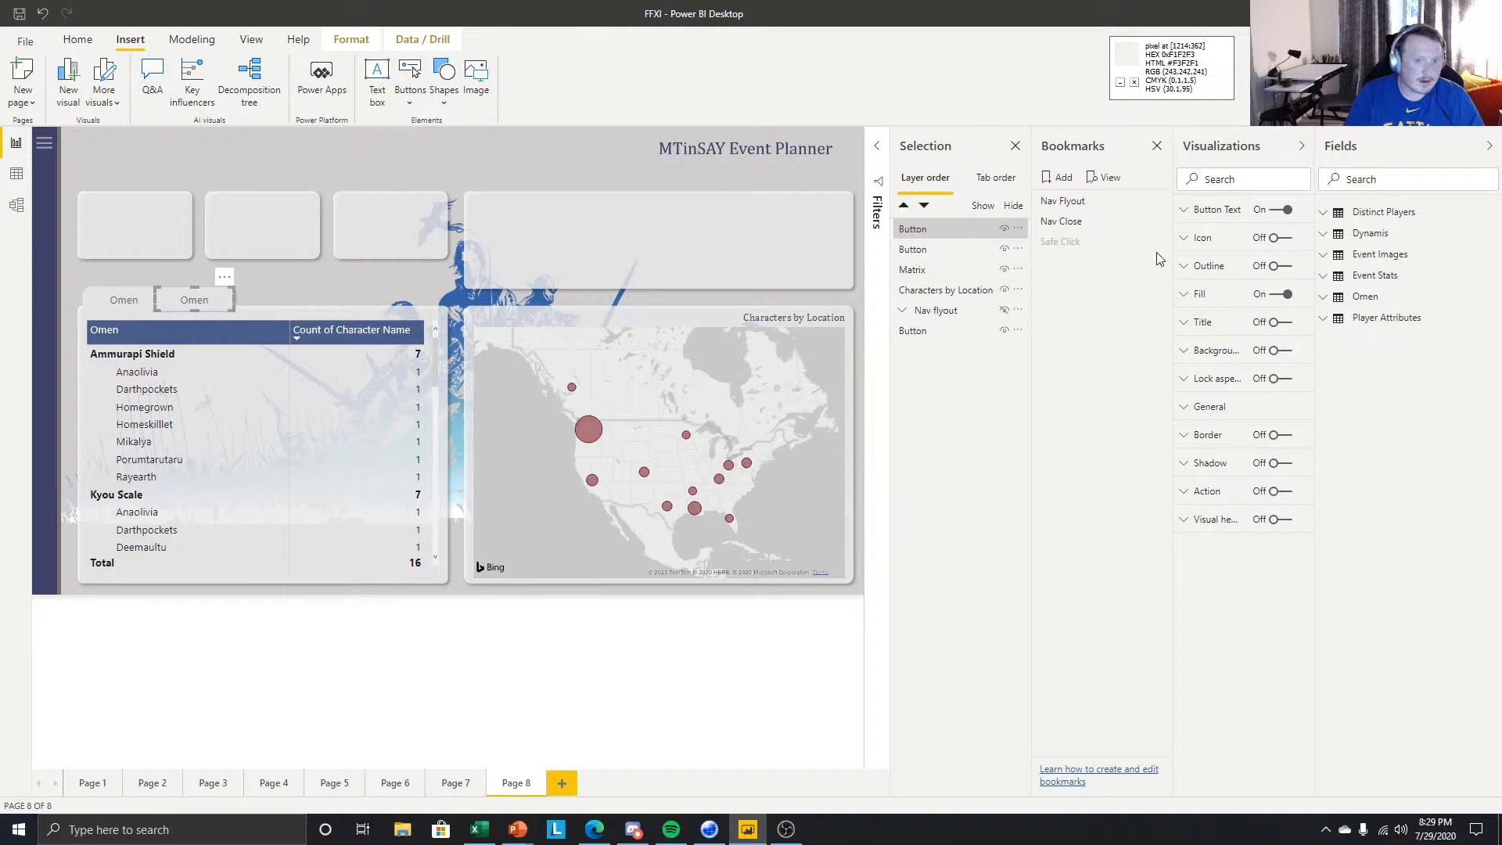
- Change the copied button's text to Dynamis and turn off its fill
{"action": "left_click", "coordinate": [1230, 212]}
{"action": "double_click", "coordinate": [1225, 281]}
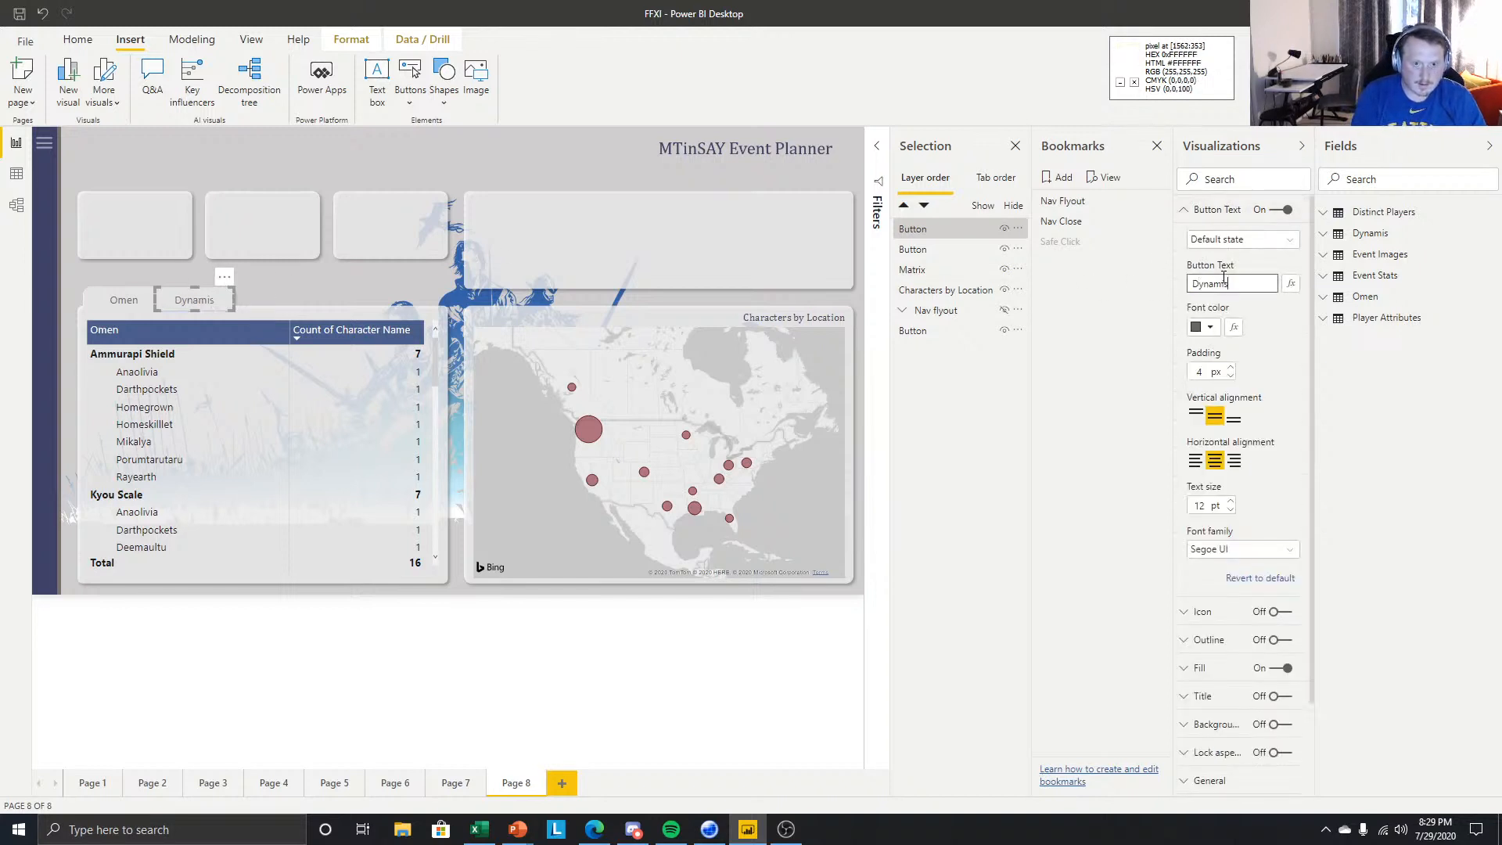
{"action": "left_click", "coordinate": [1194, 210]}
{"action": "left_click", "coordinate": [646, 590]}
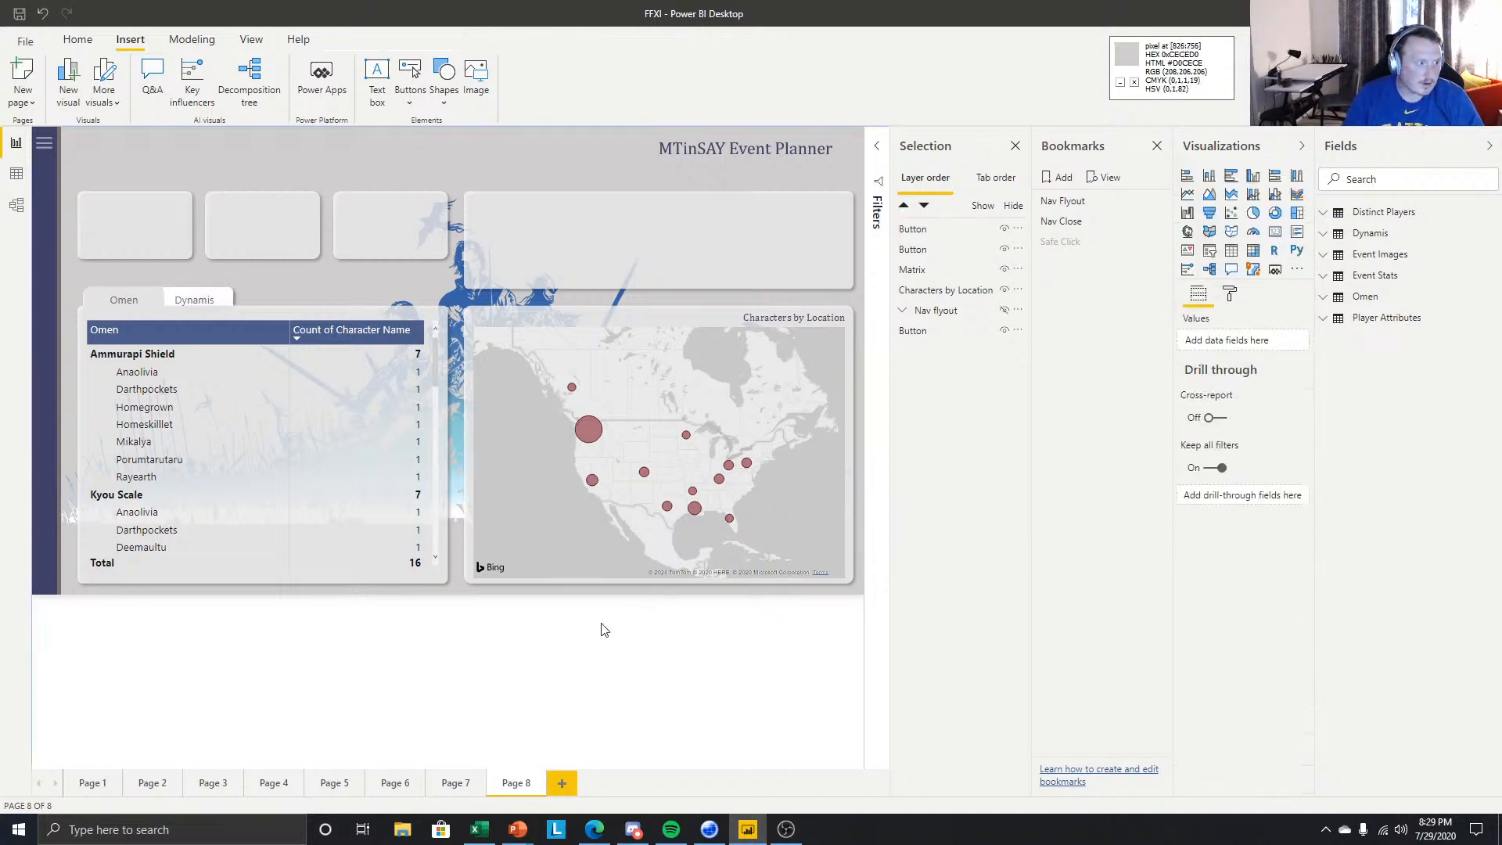
- Nudge the Dynamis button slightly so it lines up with its half of the tab above the matrix
{"action": "left_click", "coordinate": [195, 297]}
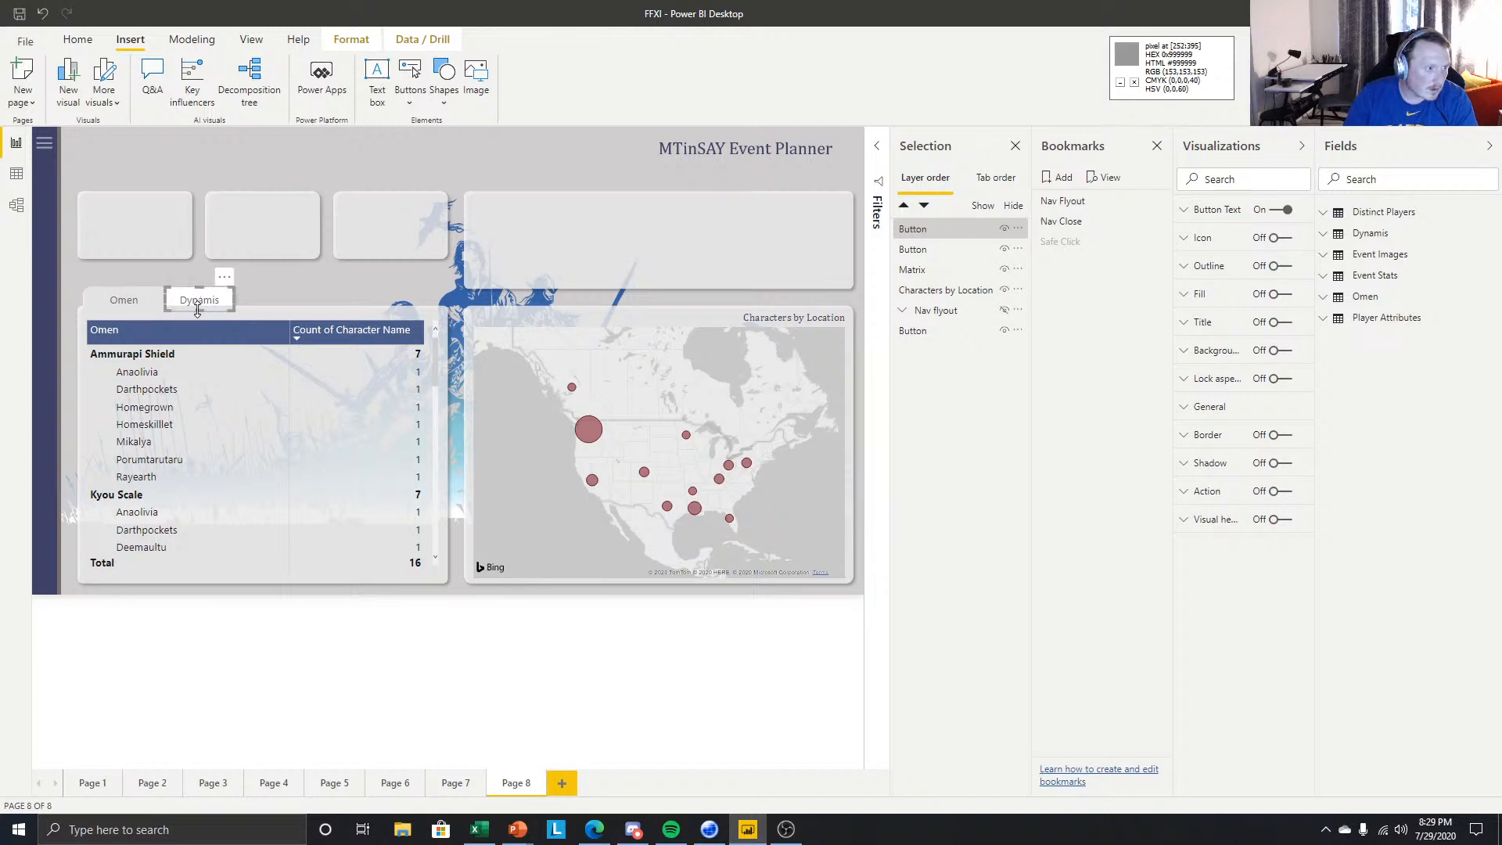
{"action": "left_click_drag", "start_coordinate": [197, 306], "coordinate": [199, 304]}
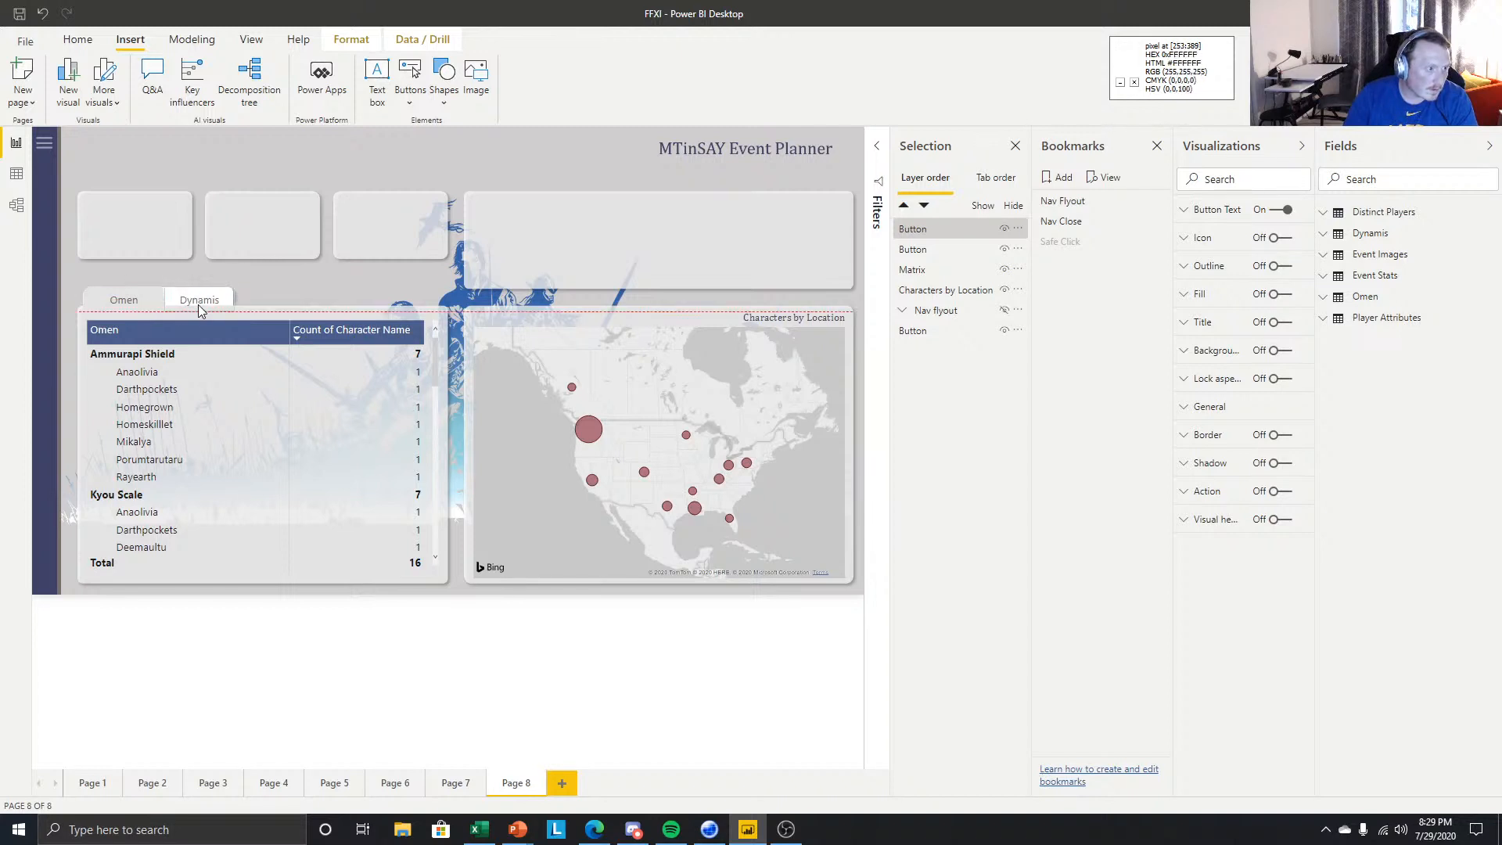
{"action": "left_click", "coordinate": [216, 652]}
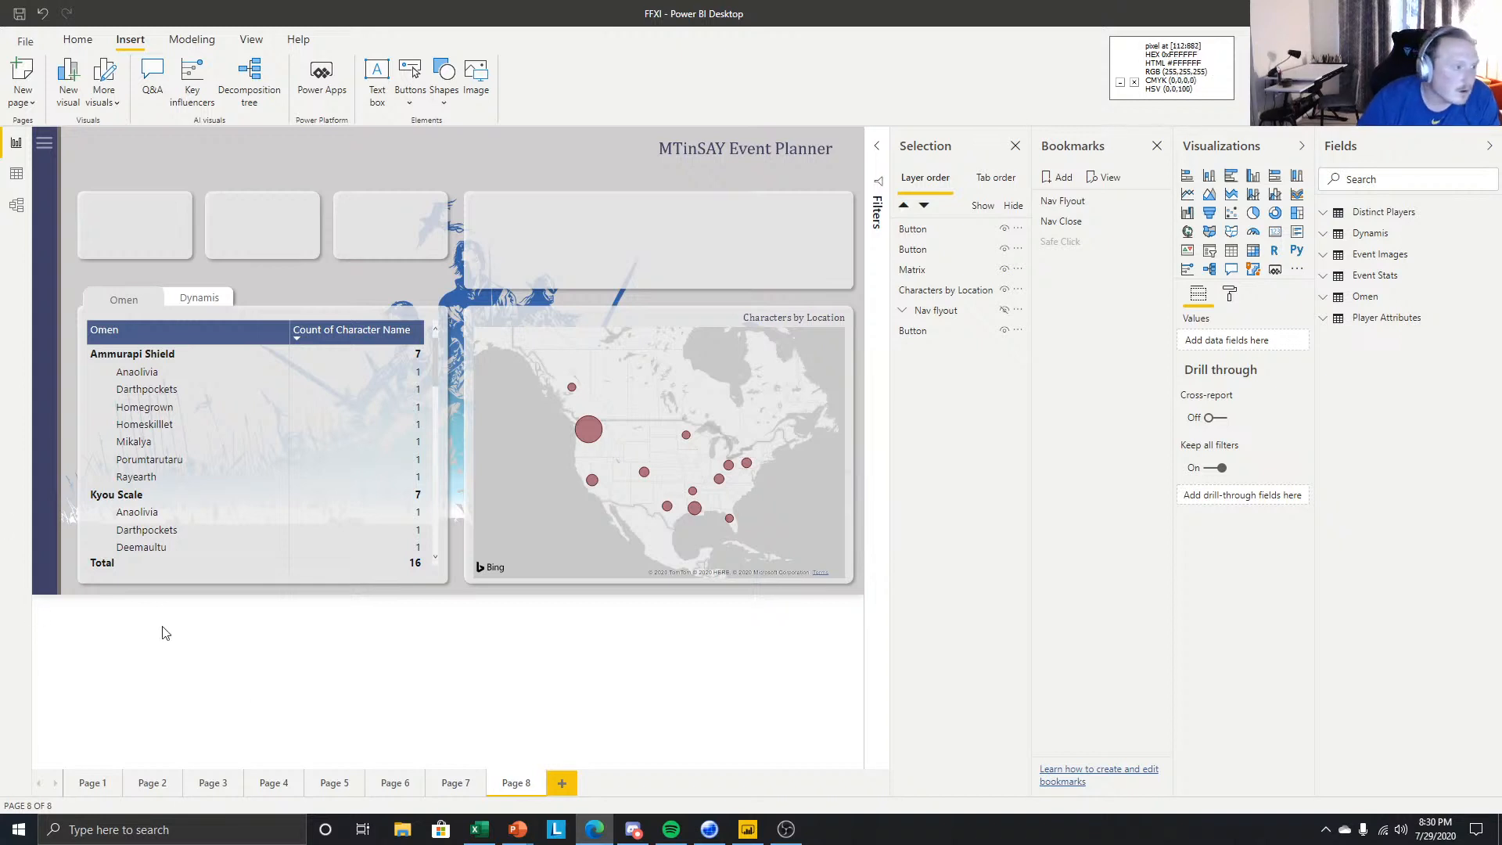
{"action": "left_click", "coordinate": [280, 688]}
{"action": "left_click", "coordinate": [188, 303]}
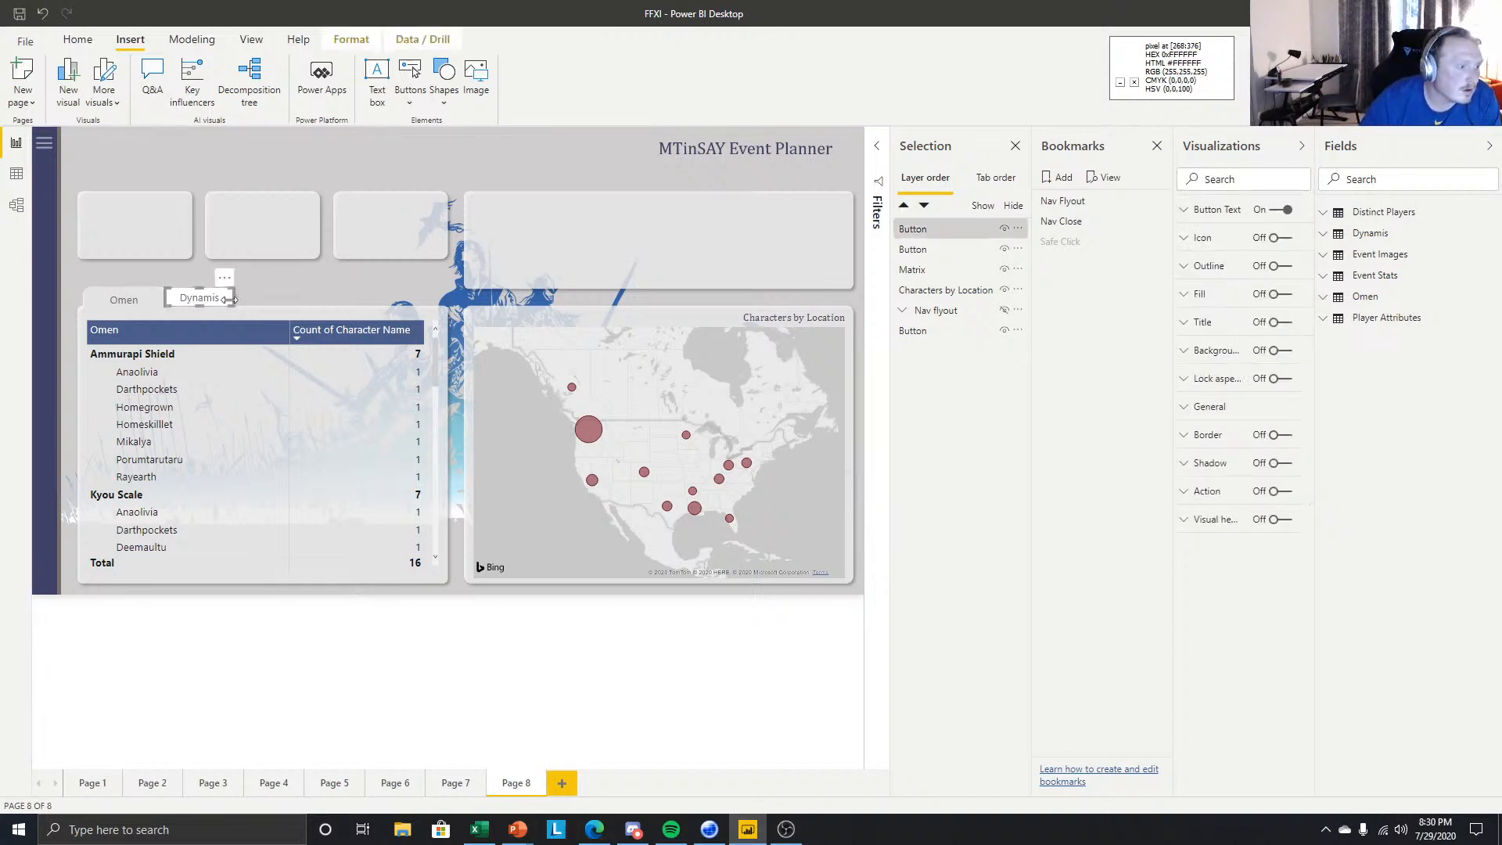
{"action": "left_click", "coordinate": [282, 269]}
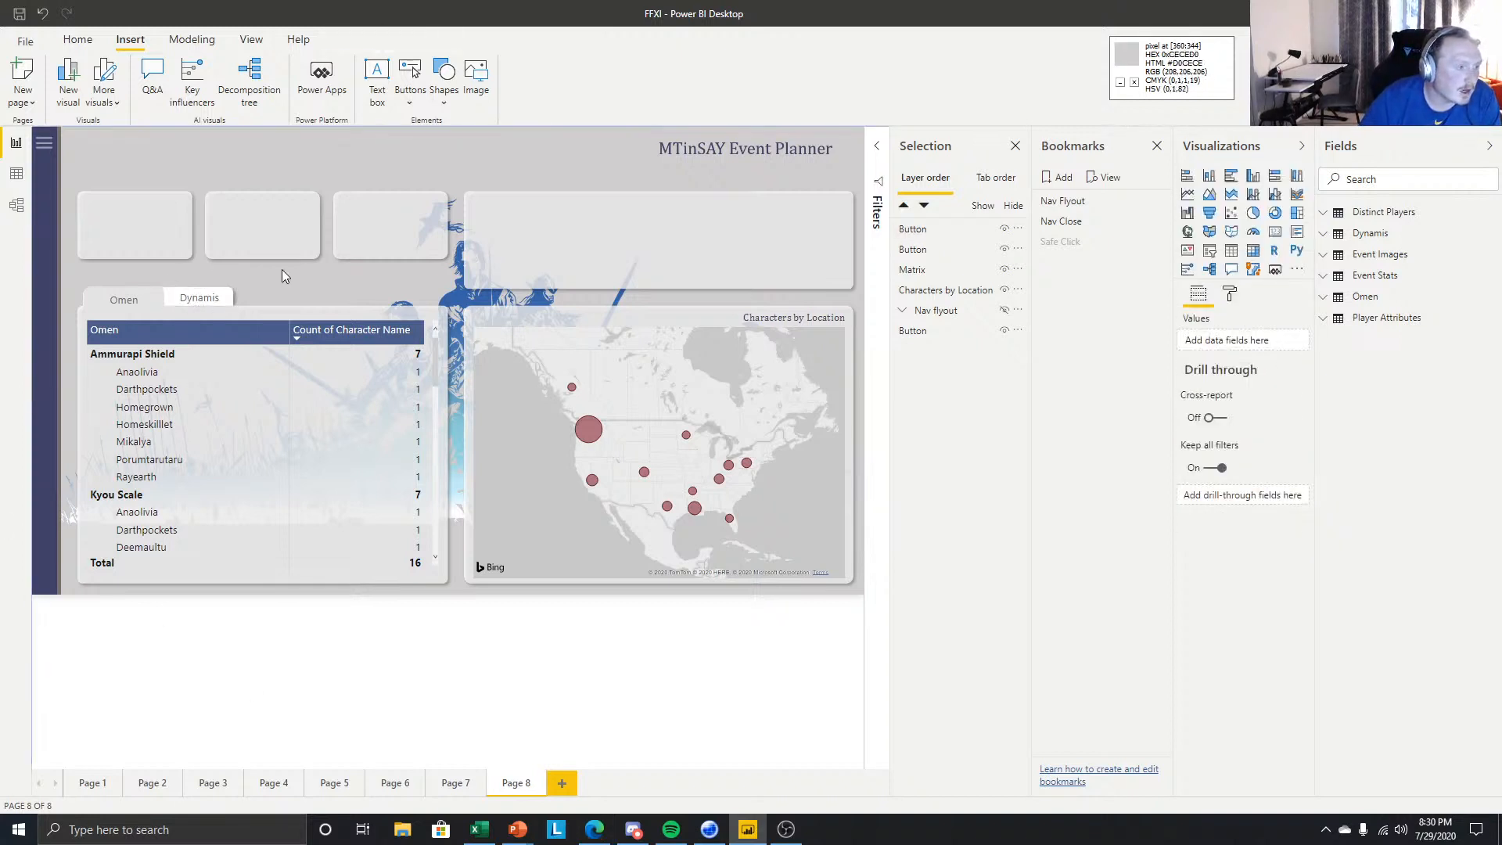
{"action": "left_click", "coordinate": [200, 300]}
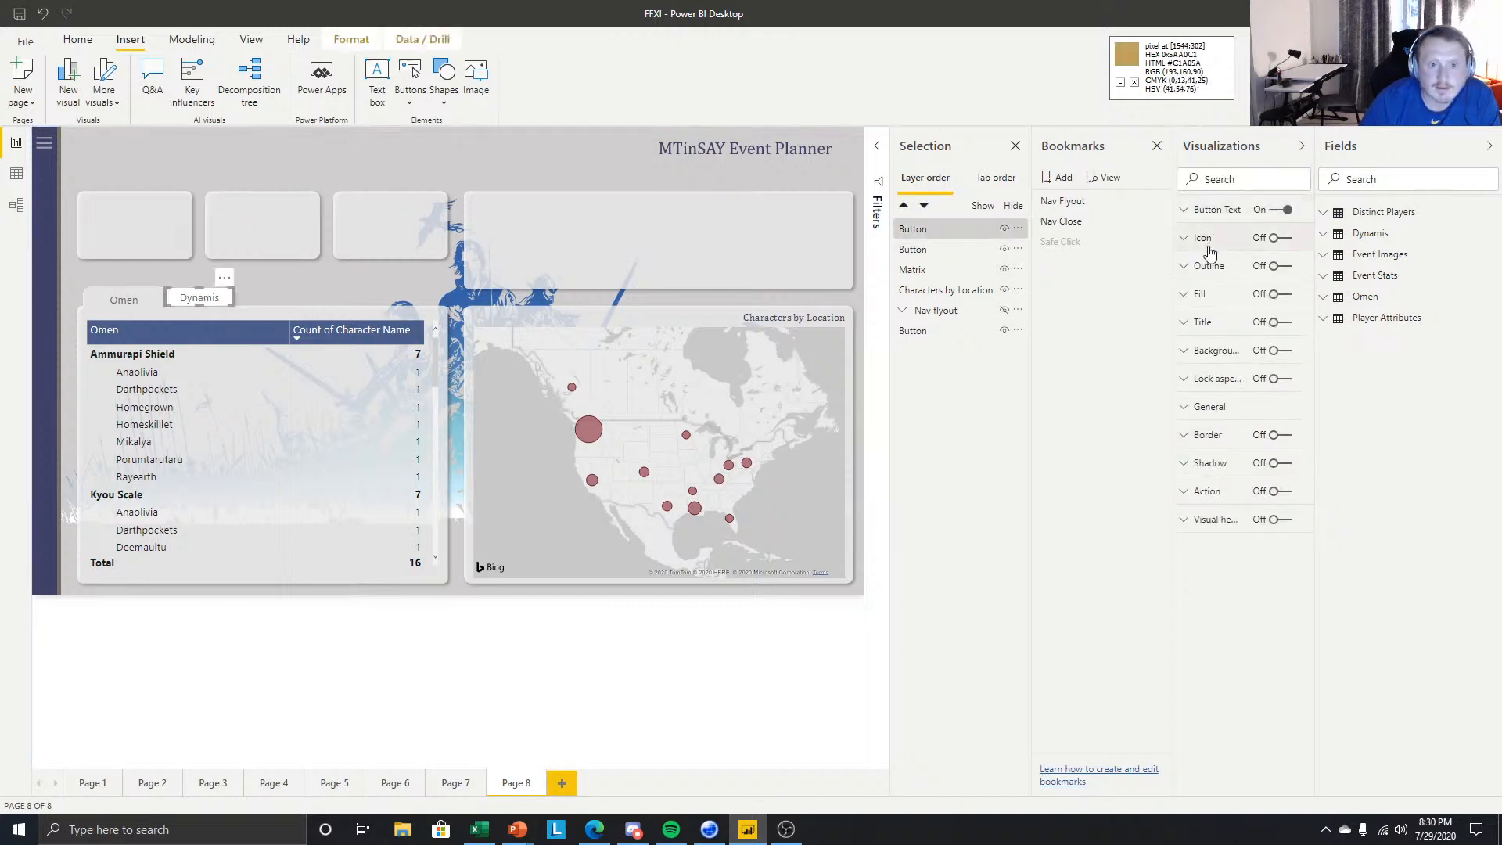
{"action": "left_click", "coordinate": [1274, 267]}
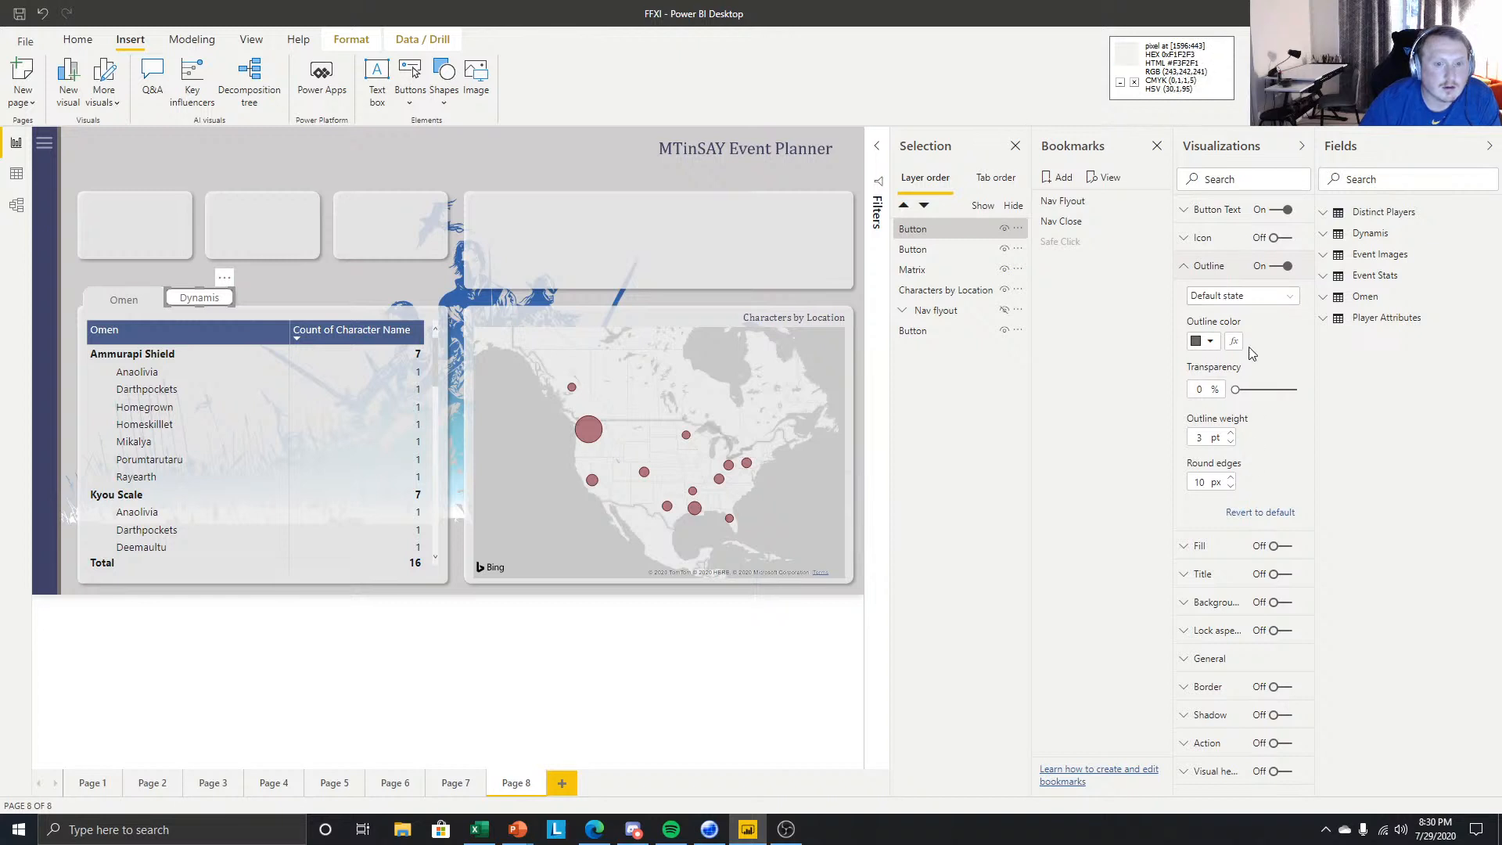
{"action": "left_click", "coordinate": [1275, 267]}
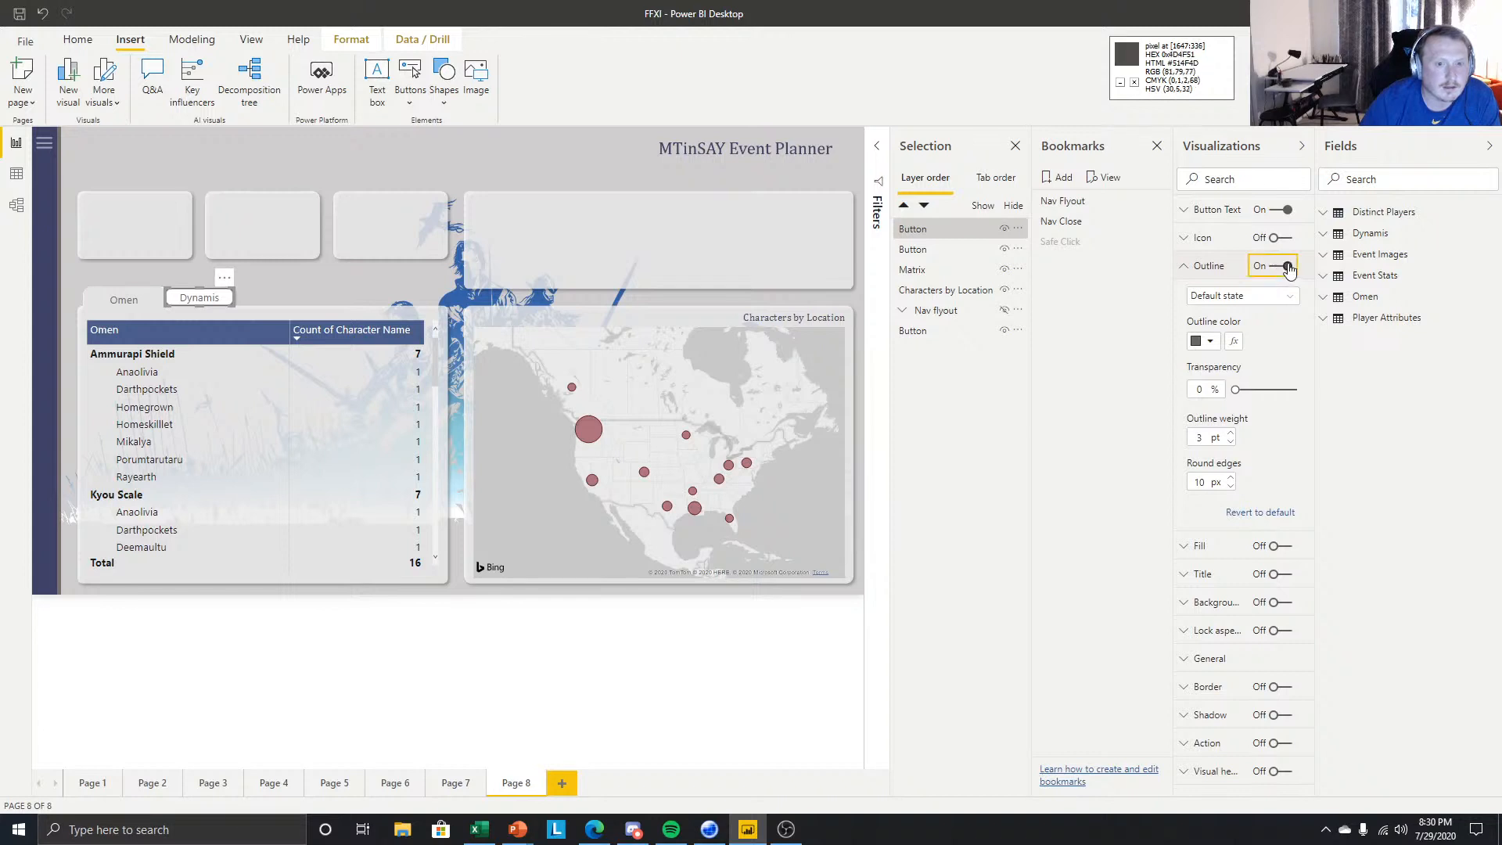
{"action": "left_click", "coordinate": [1210, 268]}
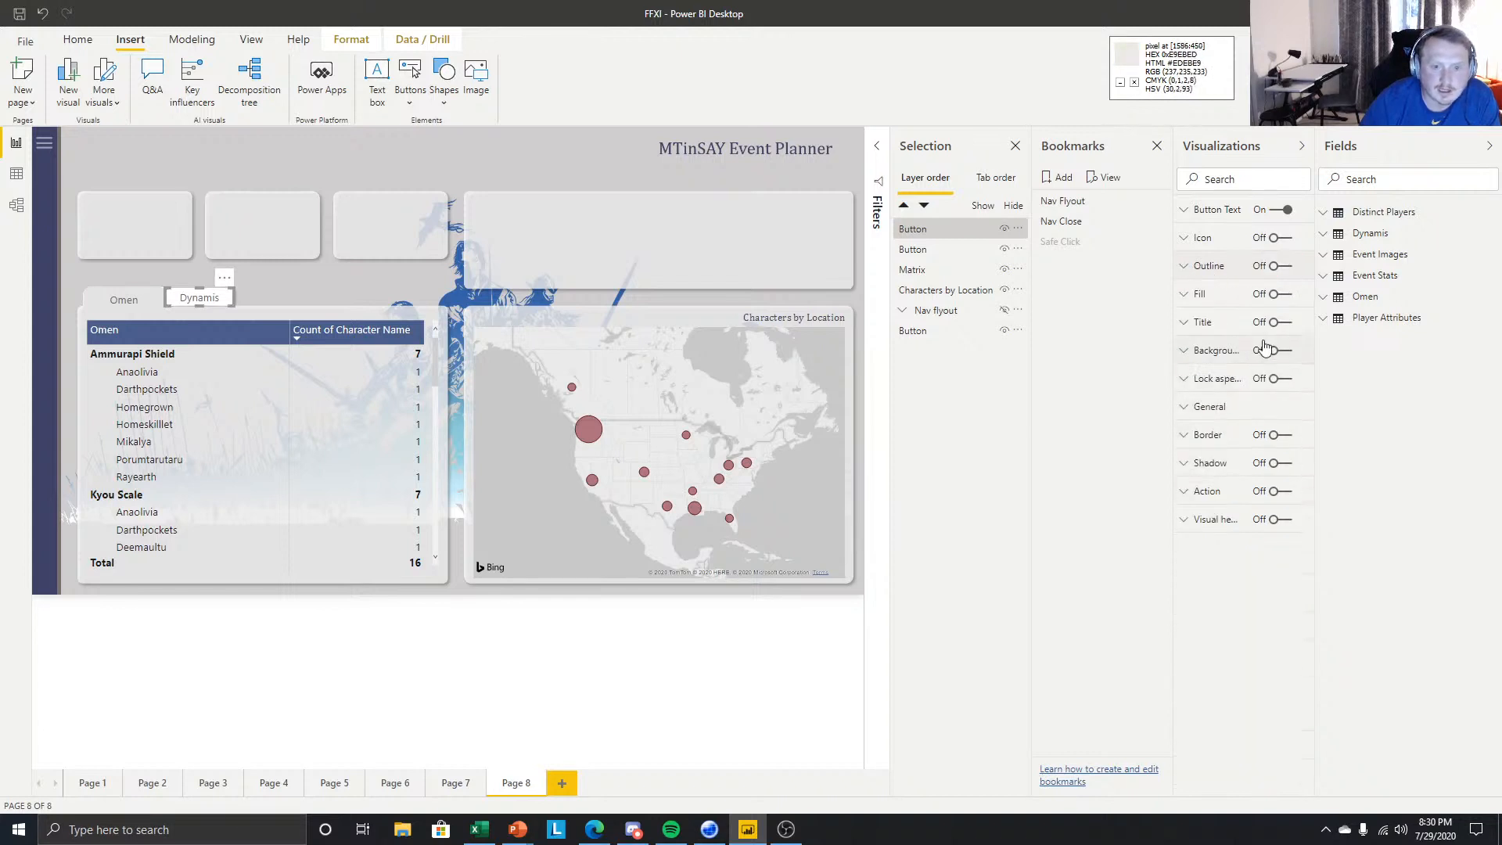
- Turn on the Dynamis button's fill and set the default state's fill transparency to 100%
{"action": "left_click", "coordinate": [1276, 296]}
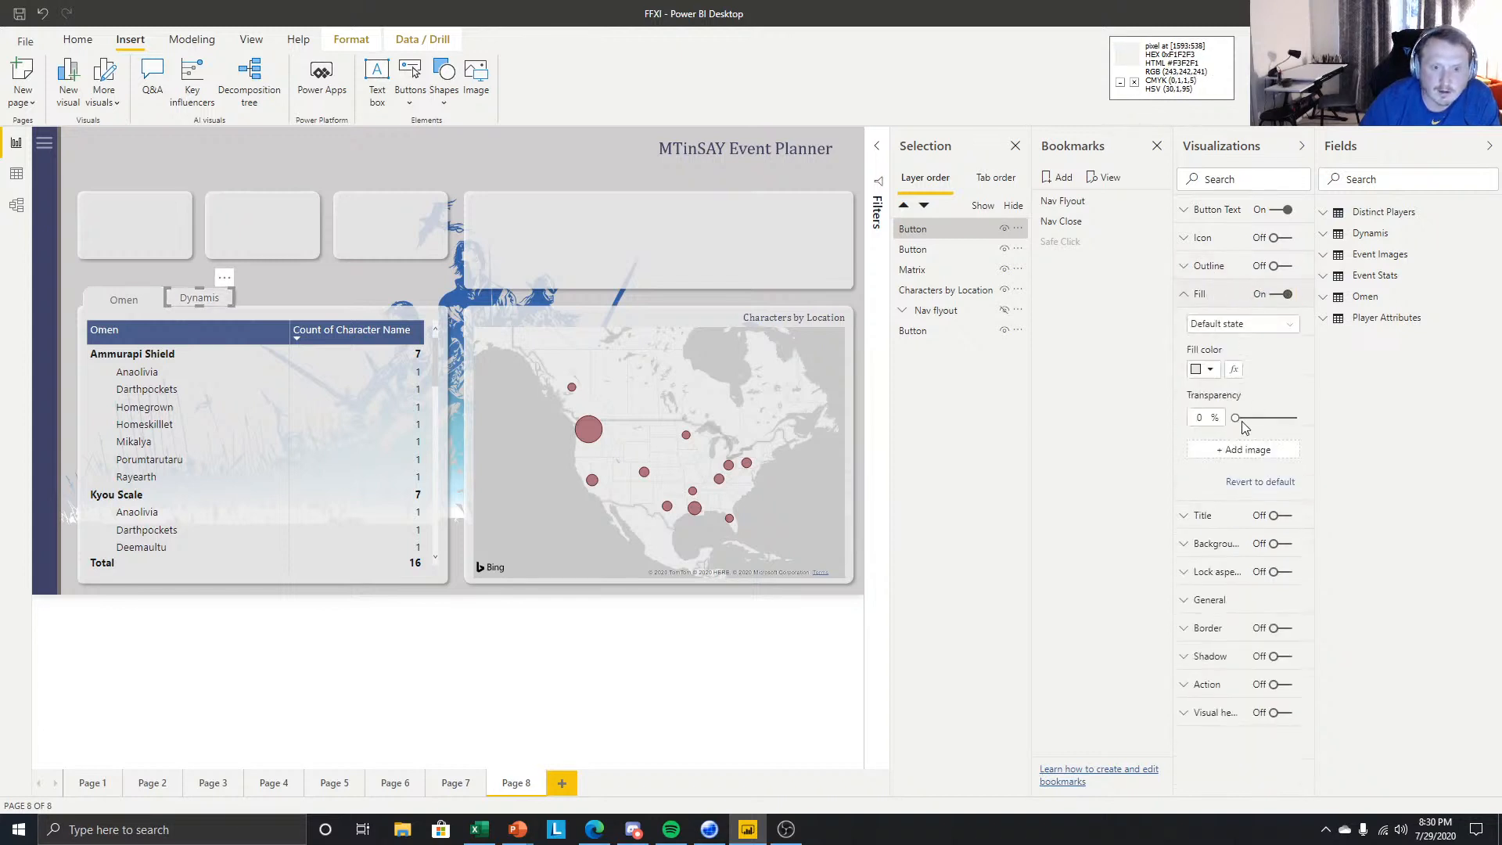
{"action": "left_click_drag", "start_coordinate": [1239, 418], "coordinate": [1372, 423]}
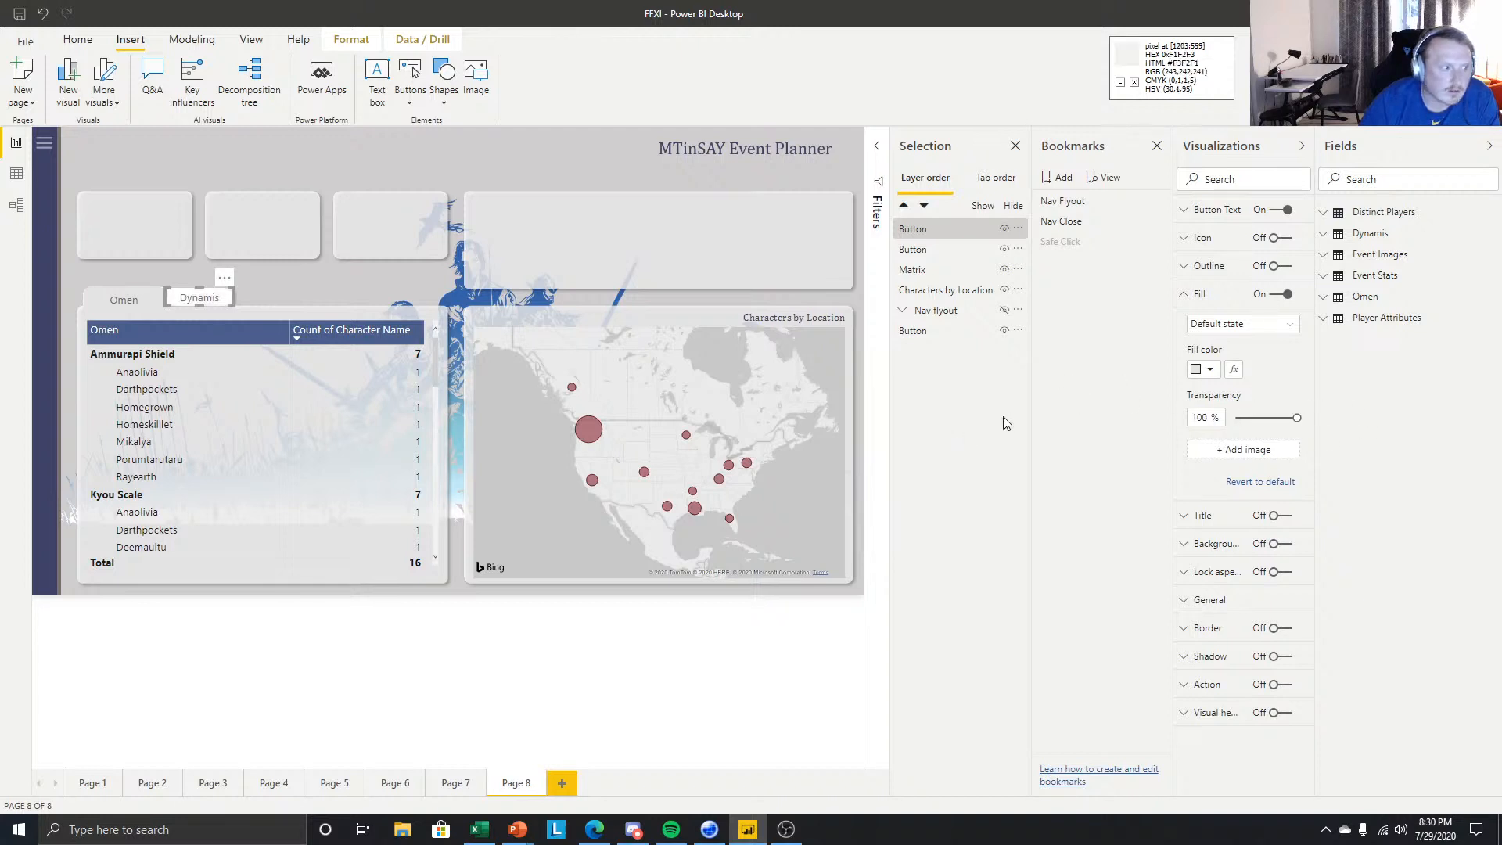
{"action": "left_click", "coordinate": [1252, 327]}
{"action": "left_click", "coordinate": [1220, 356]}
{"action": "left_click", "coordinate": [494, 640]}
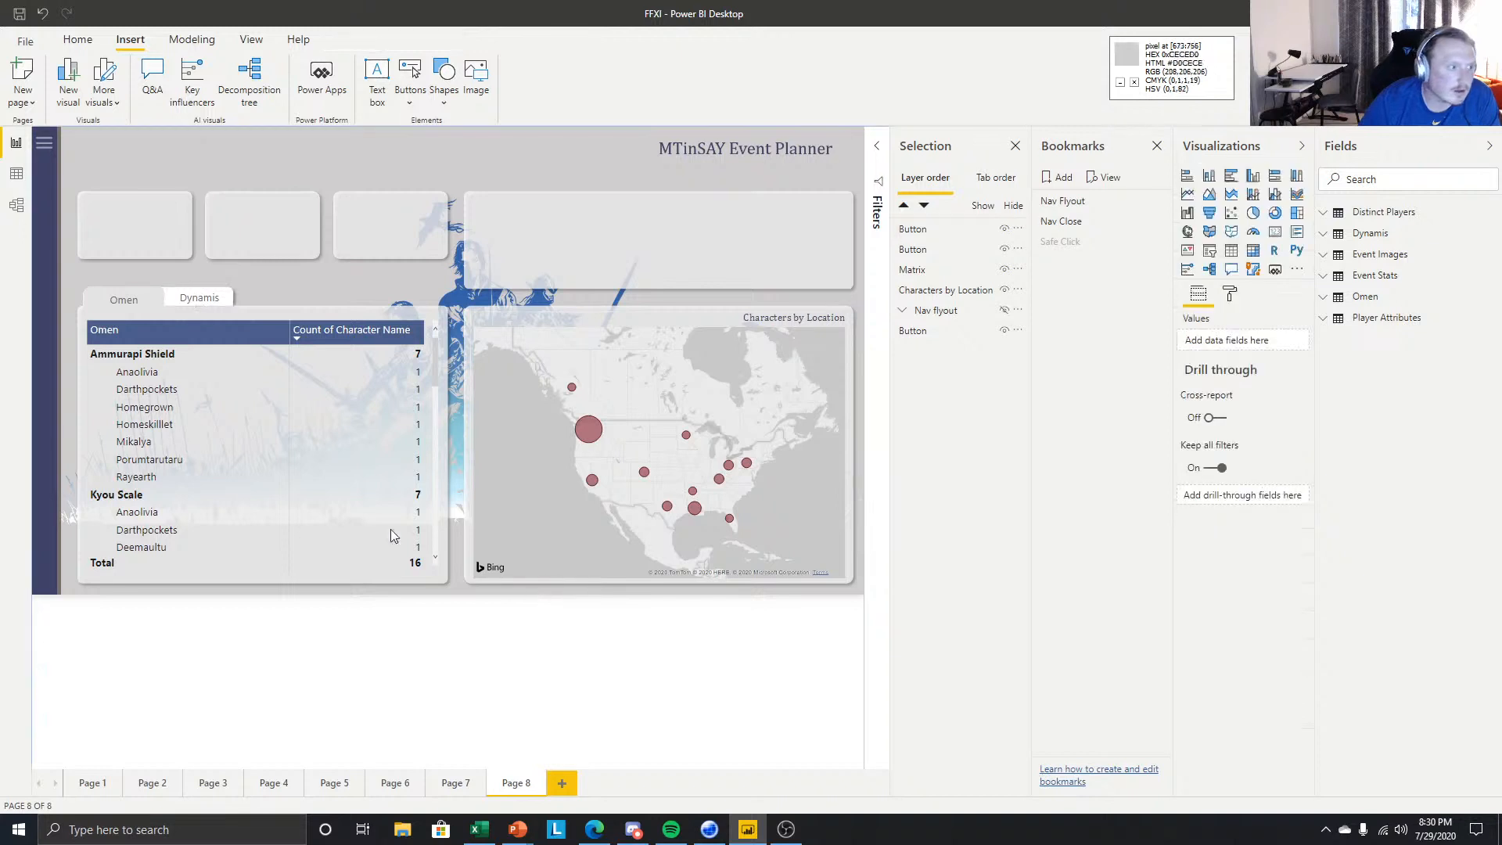
- Nudge the Dynamis button slightly down and align its default-state text vertically to the top
{"action": "left_click", "coordinate": [182, 299]}
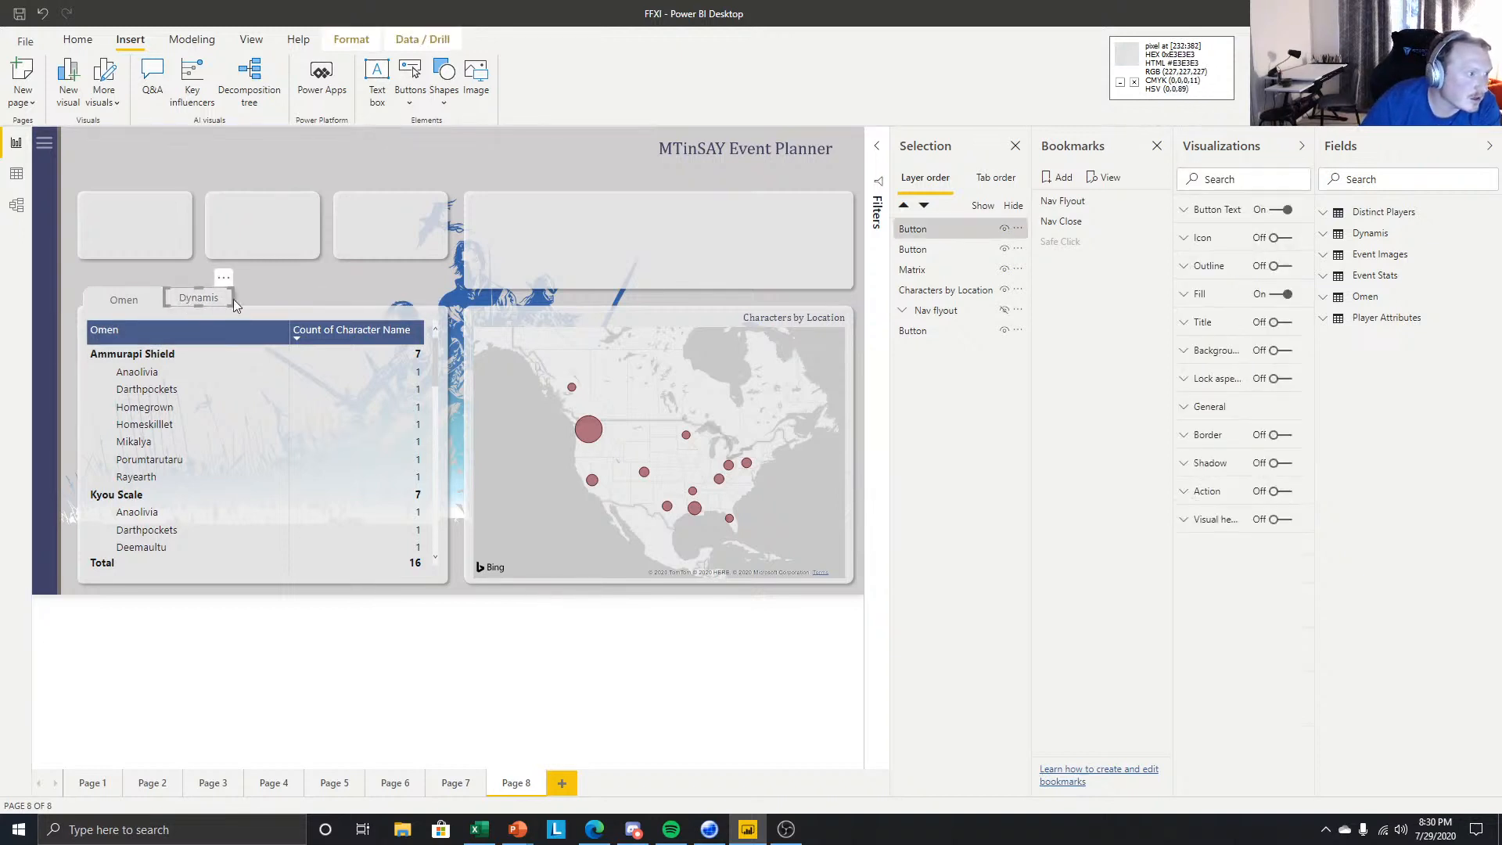
{"action": "left_click", "coordinate": [265, 614]}
{"action": "left_click", "coordinate": [177, 299]}
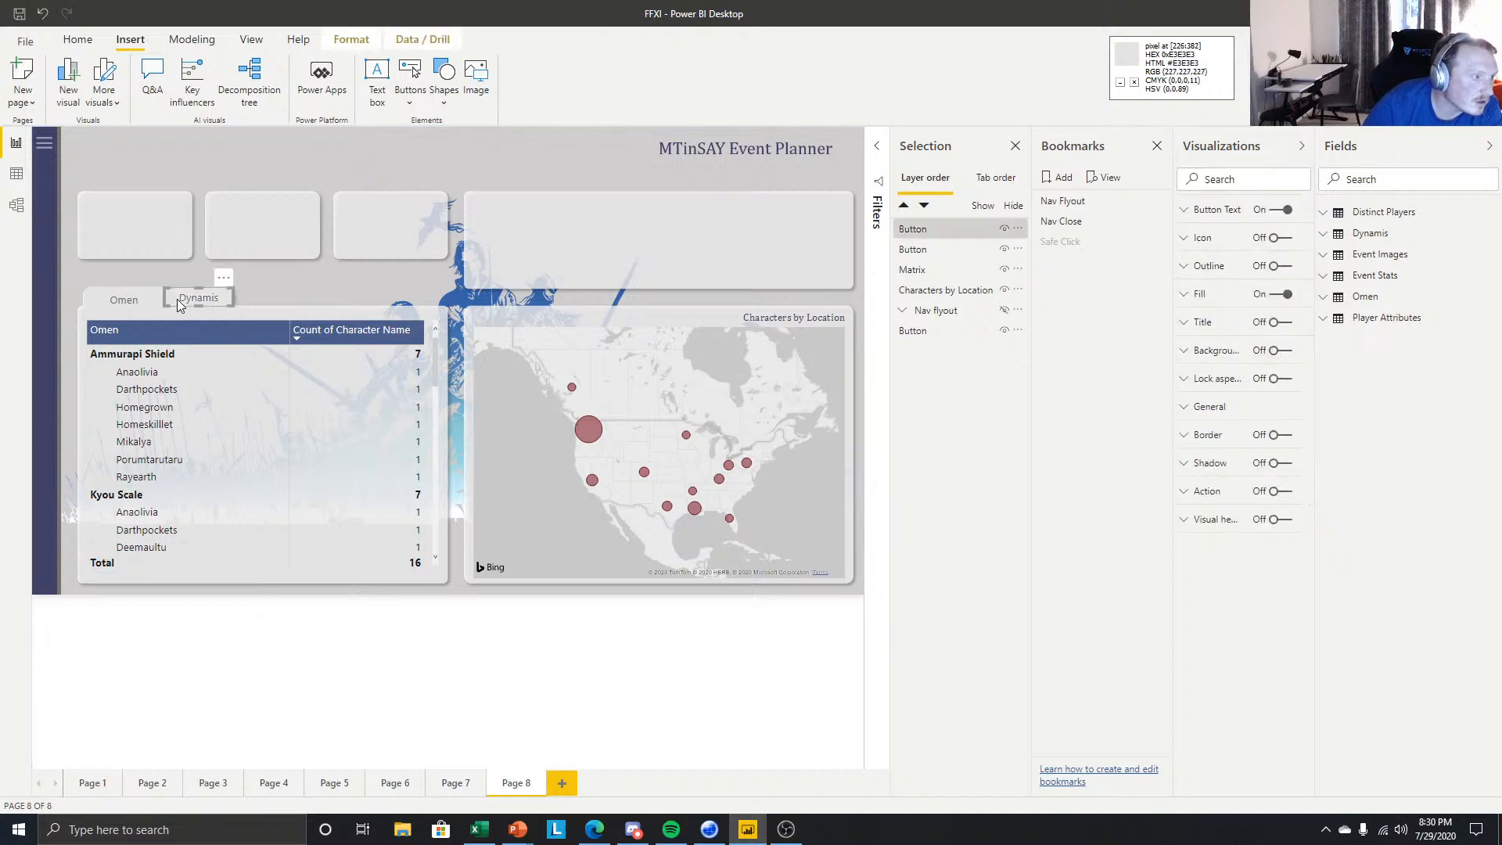
{"action": "left_click_drag", "start_coordinate": [196, 308], "coordinate": [197, 311]}
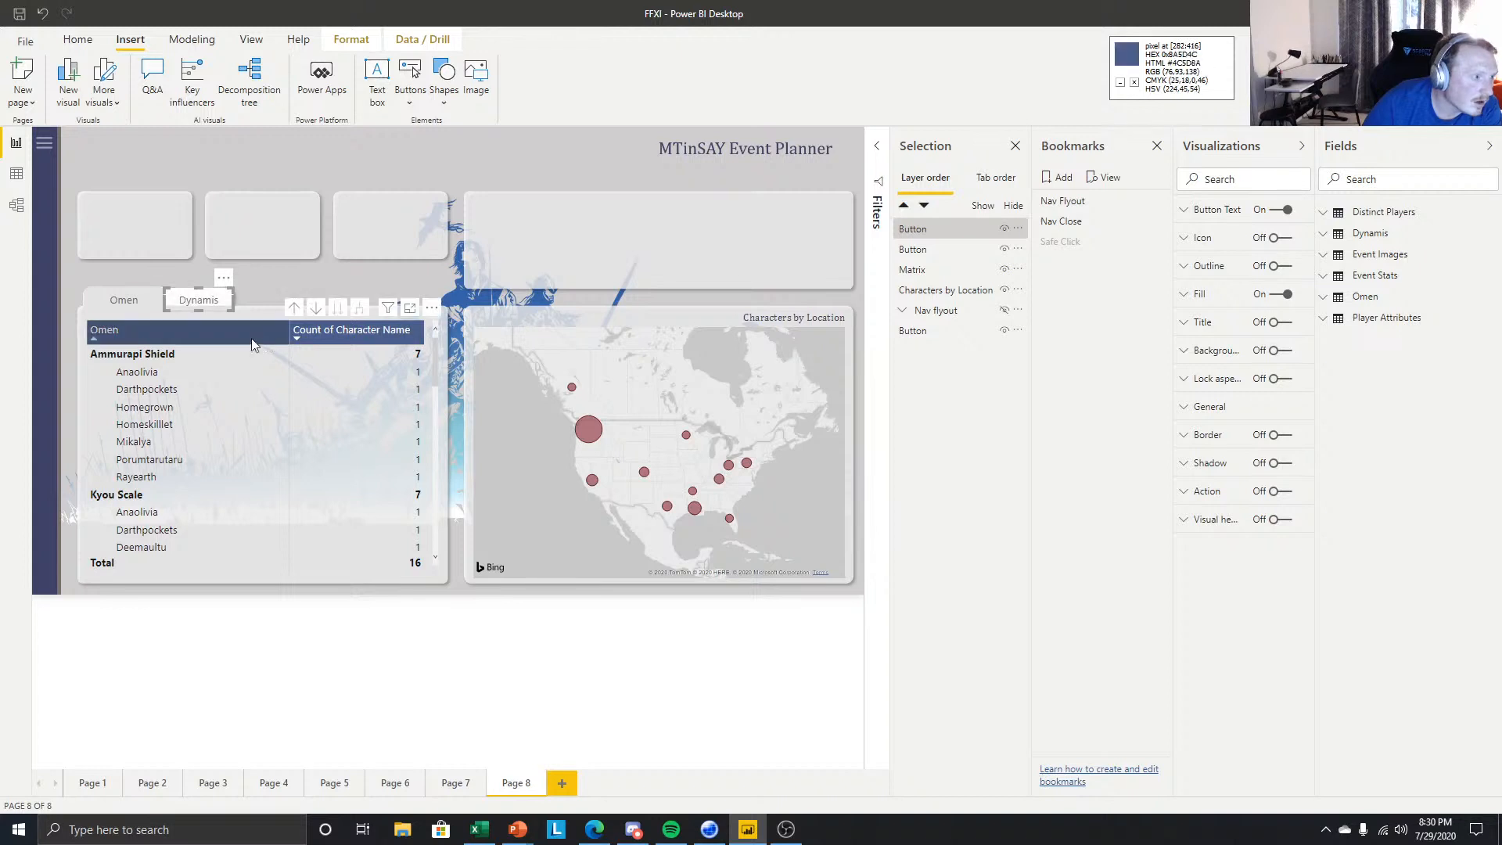
{"action": "left_click", "coordinate": [1224, 210]}
{"action": "left_click", "coordinate": [1197, 416]}
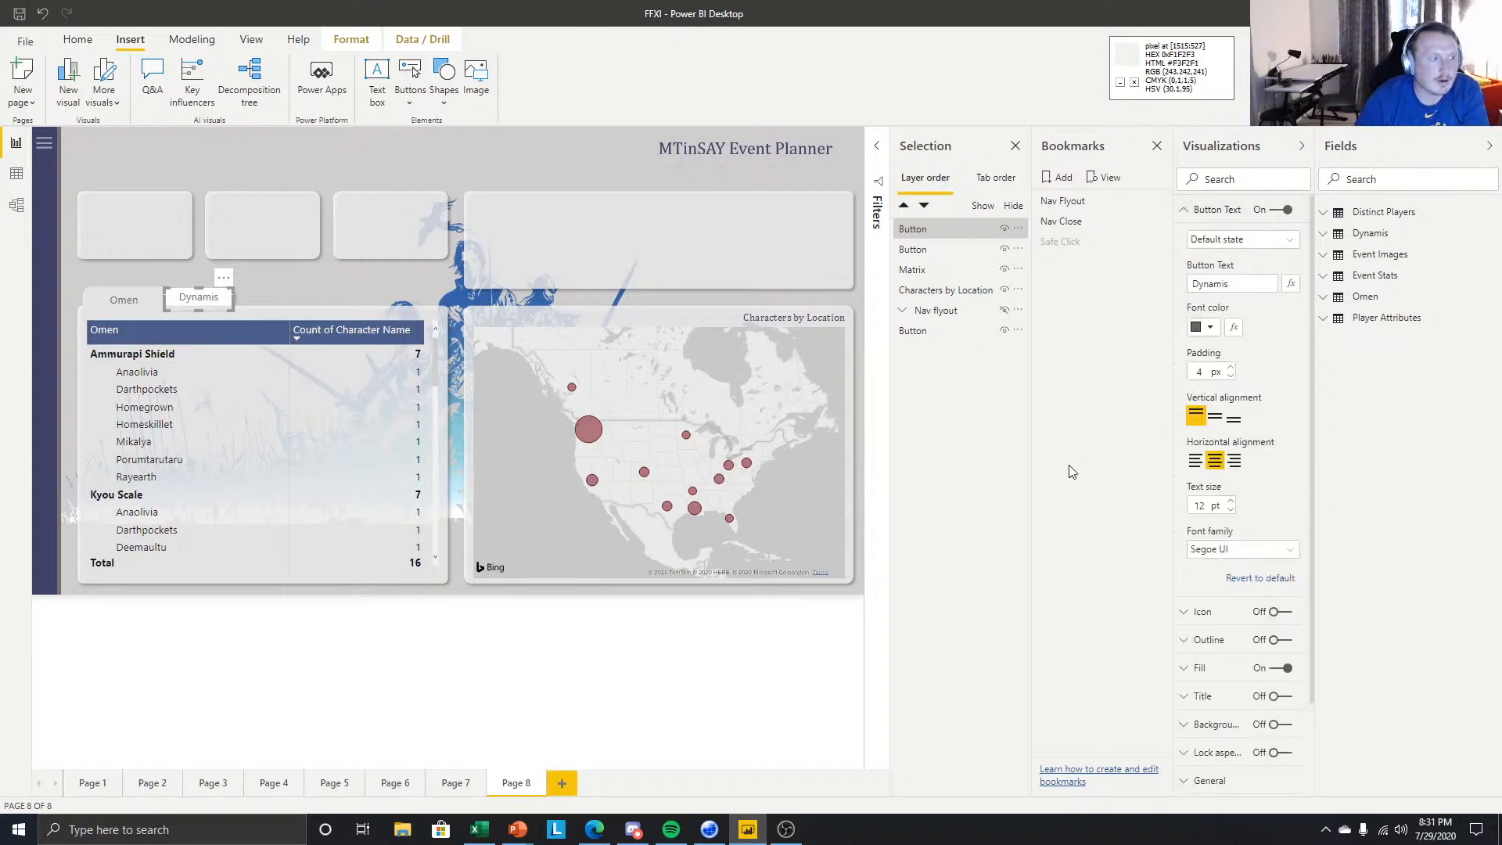
{"action": "left_click", "coordinate": [464, 652]}
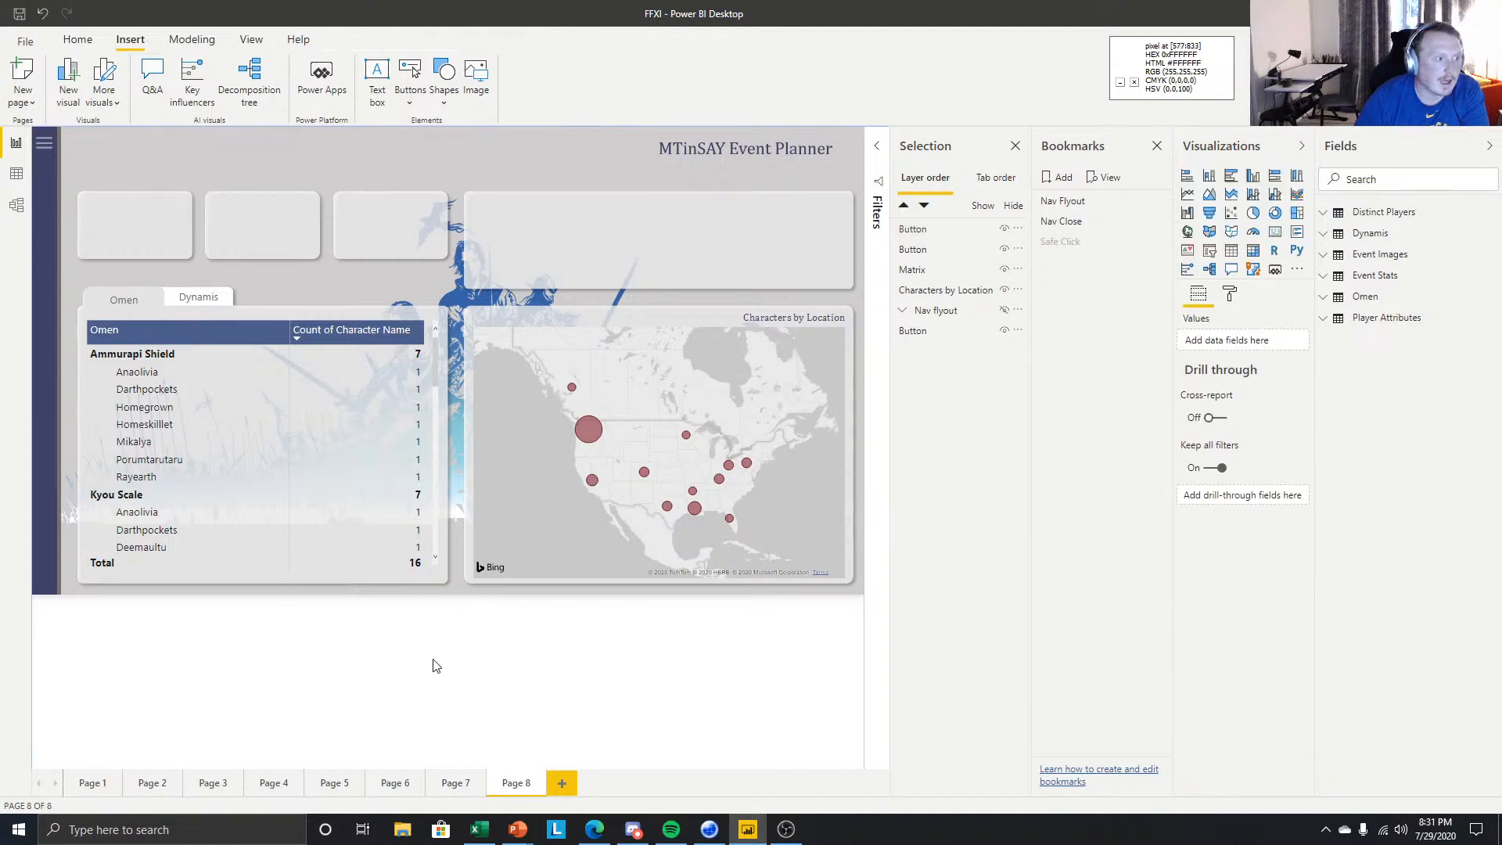
- Align the Dynamis button's hover-state text vertically to the middle and check the hover effect on the page
{"action": "left_click", "coordinate": [199, 306]}
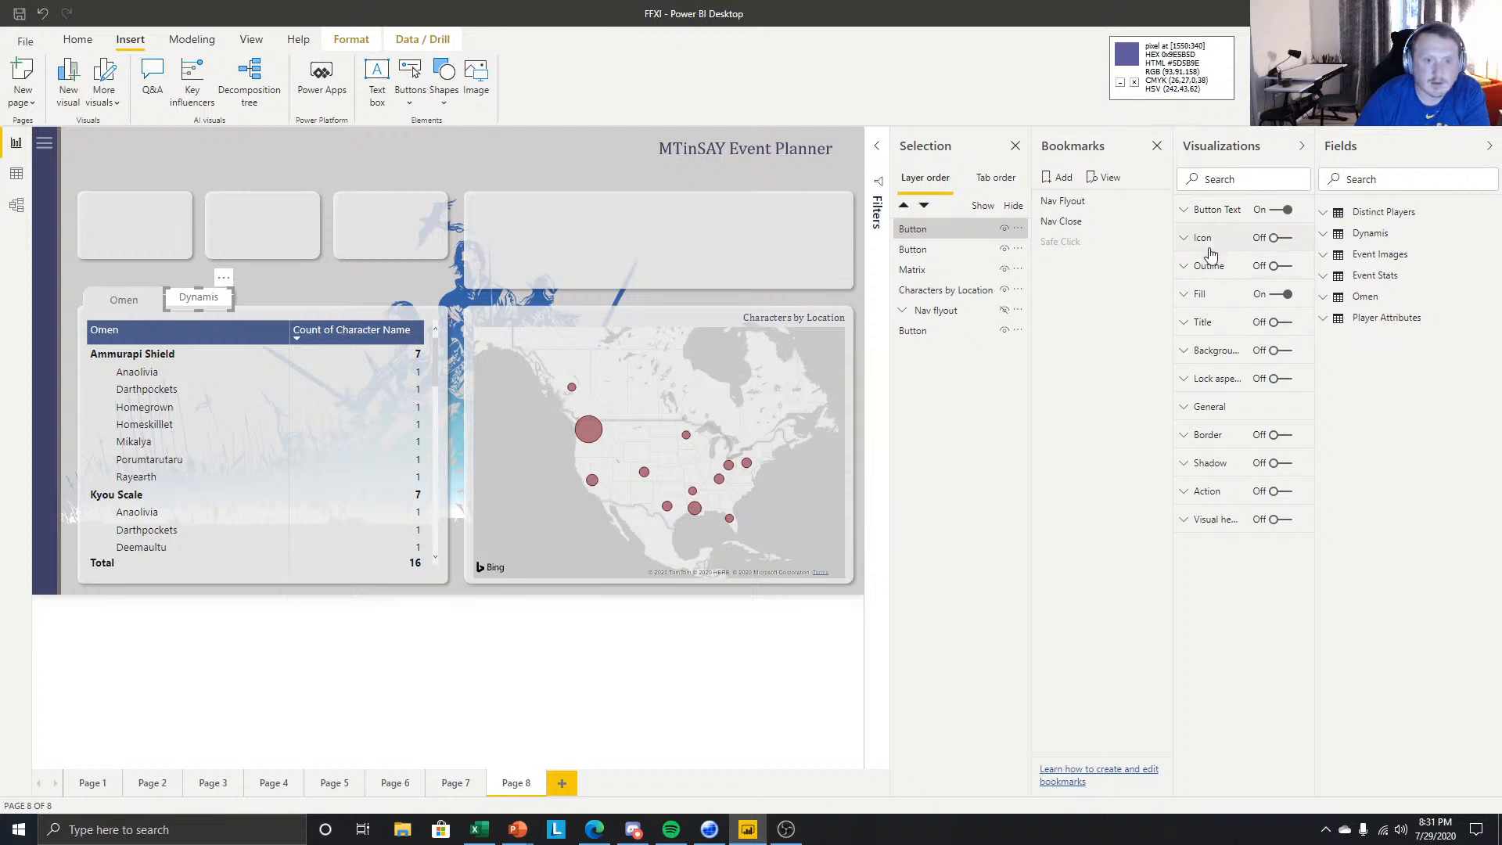
{"action": "left_click", "coordinate": [1205, 210]}
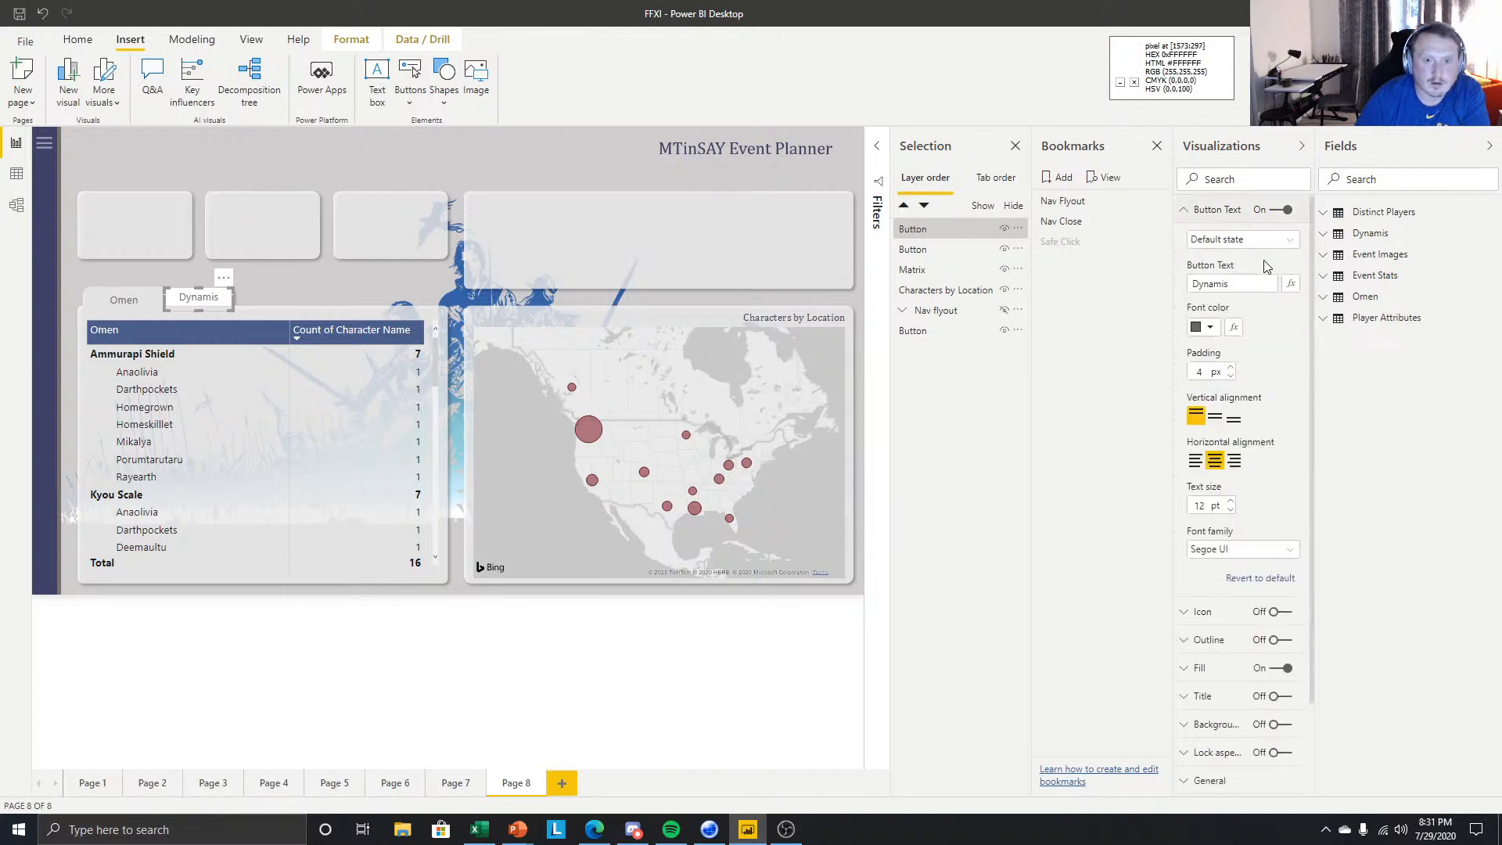
{"action": "left_click", "coordinate": [1256, 239]}
{"action": "left_click", "coordinate": [1239, 275]}
{"action": "left_click", "coordinate": [1216, 415]}
{"action": "left_click", "coordinate": [675, 603]}
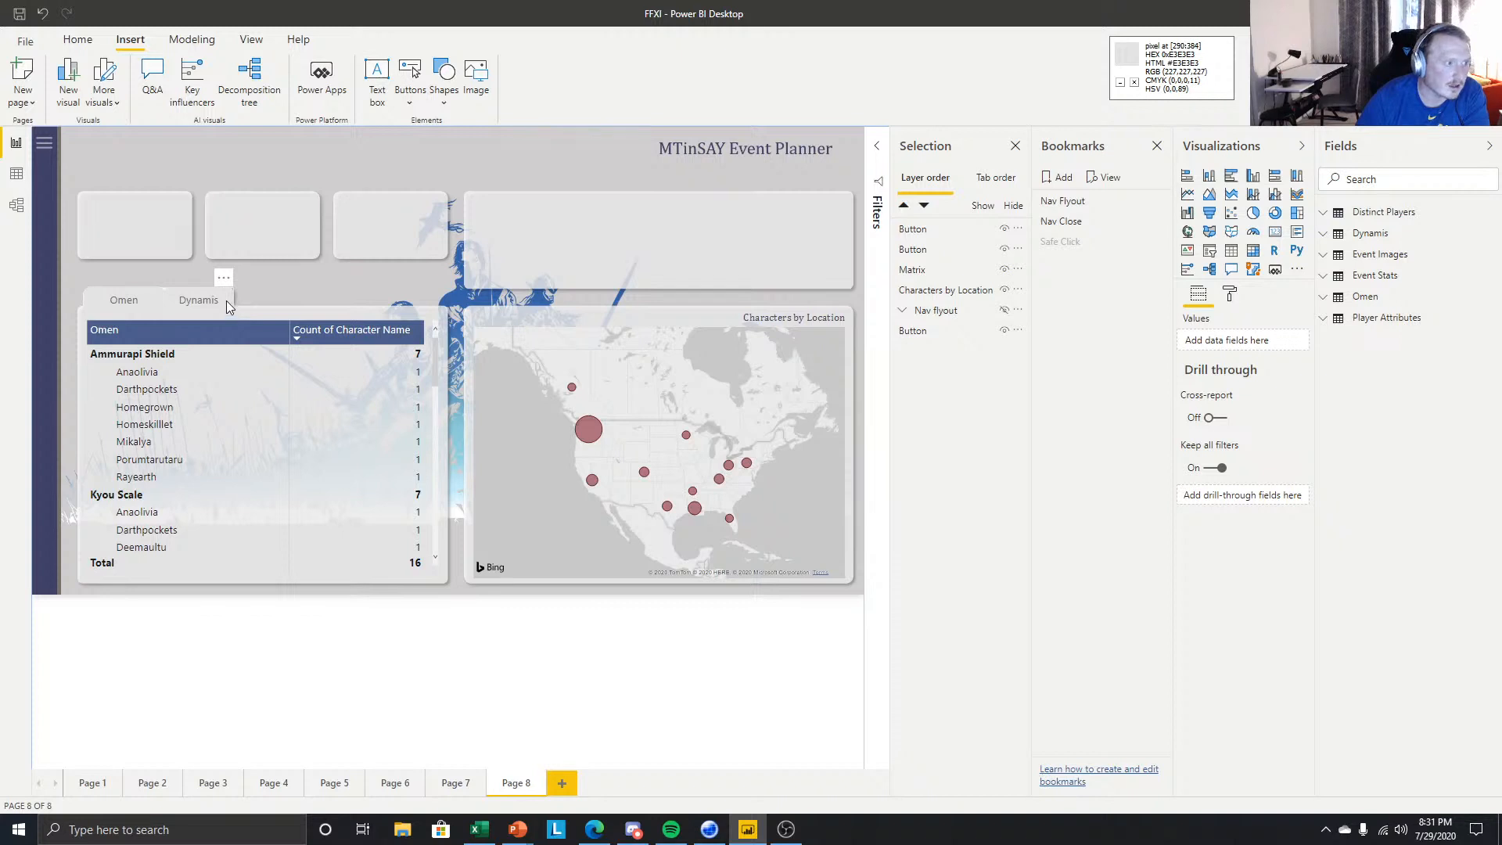
{"action": "left_click", "coordinate": [204, 305]}
{"action": "left_click", "coordinate": [278, 286]}
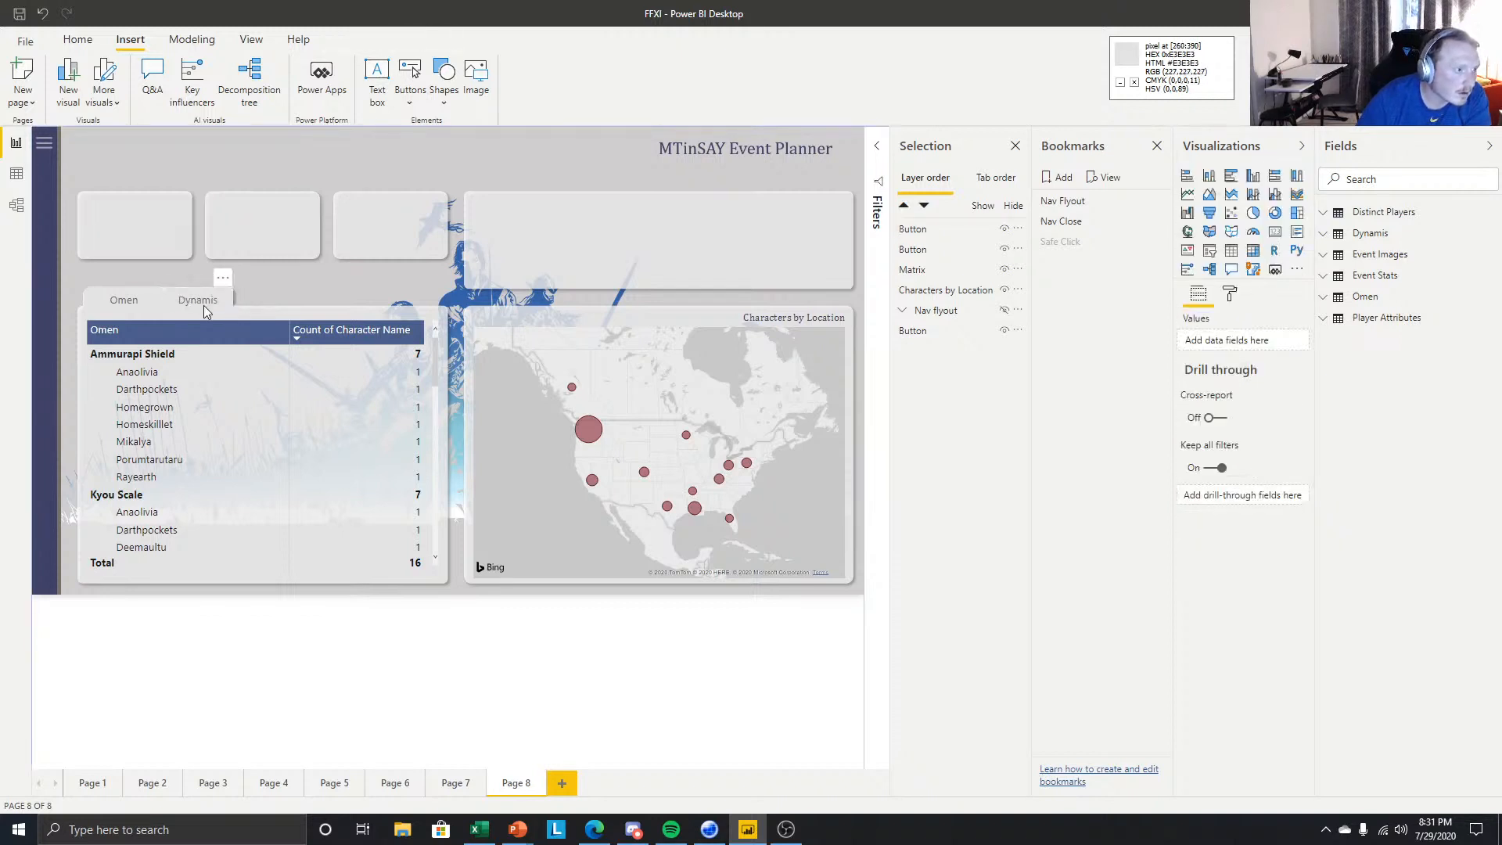
{"action": "left_click", "coordinate": [203, 307], "text": "ctrl"}
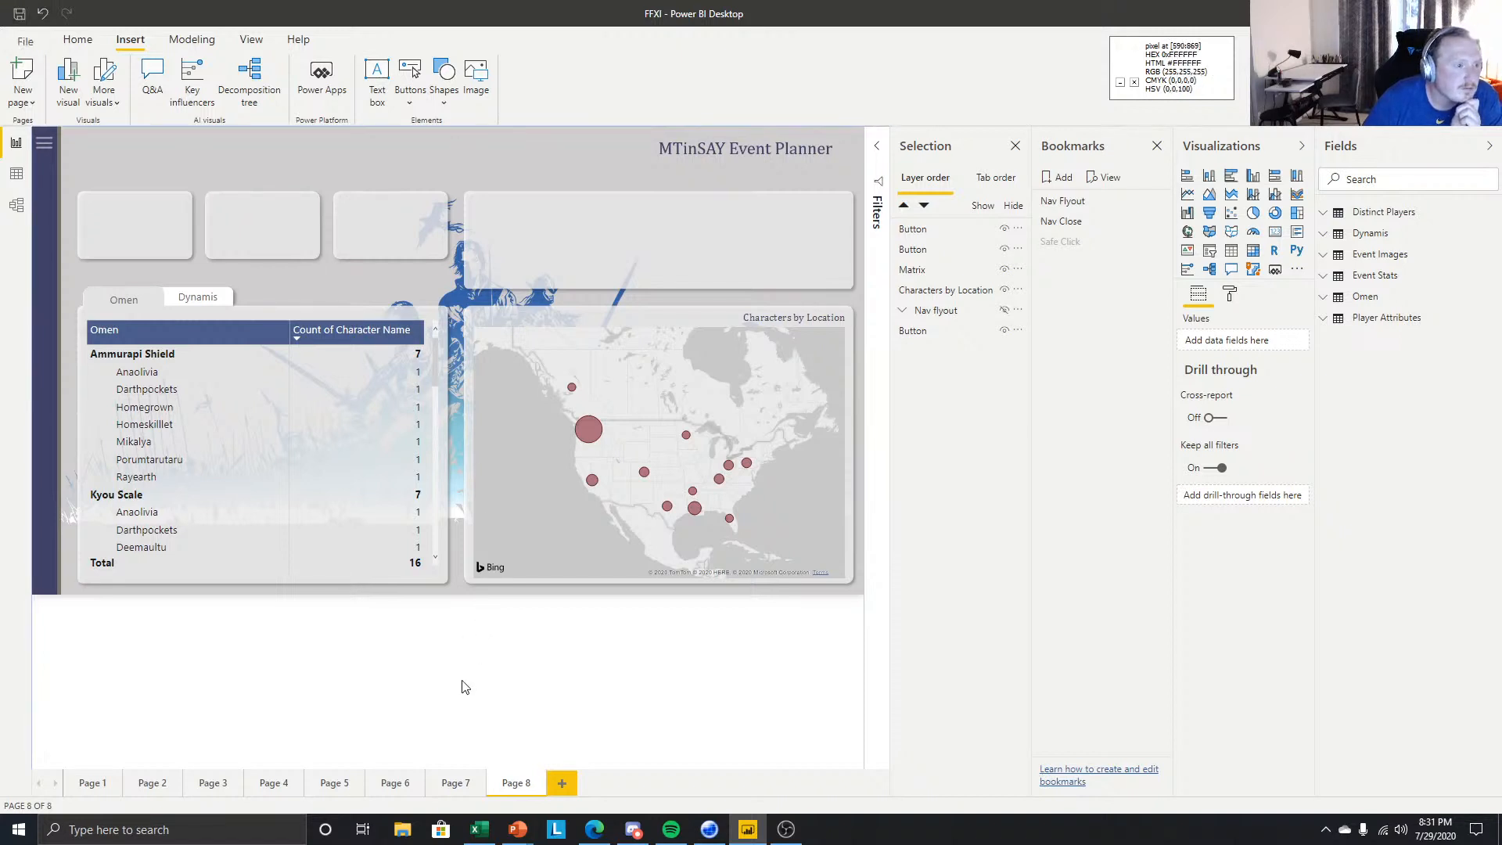
- Duplicate the Omen matrix and place the copy over the upper part of the map
{"action": "left_click", "coordinate": [268, 318]}
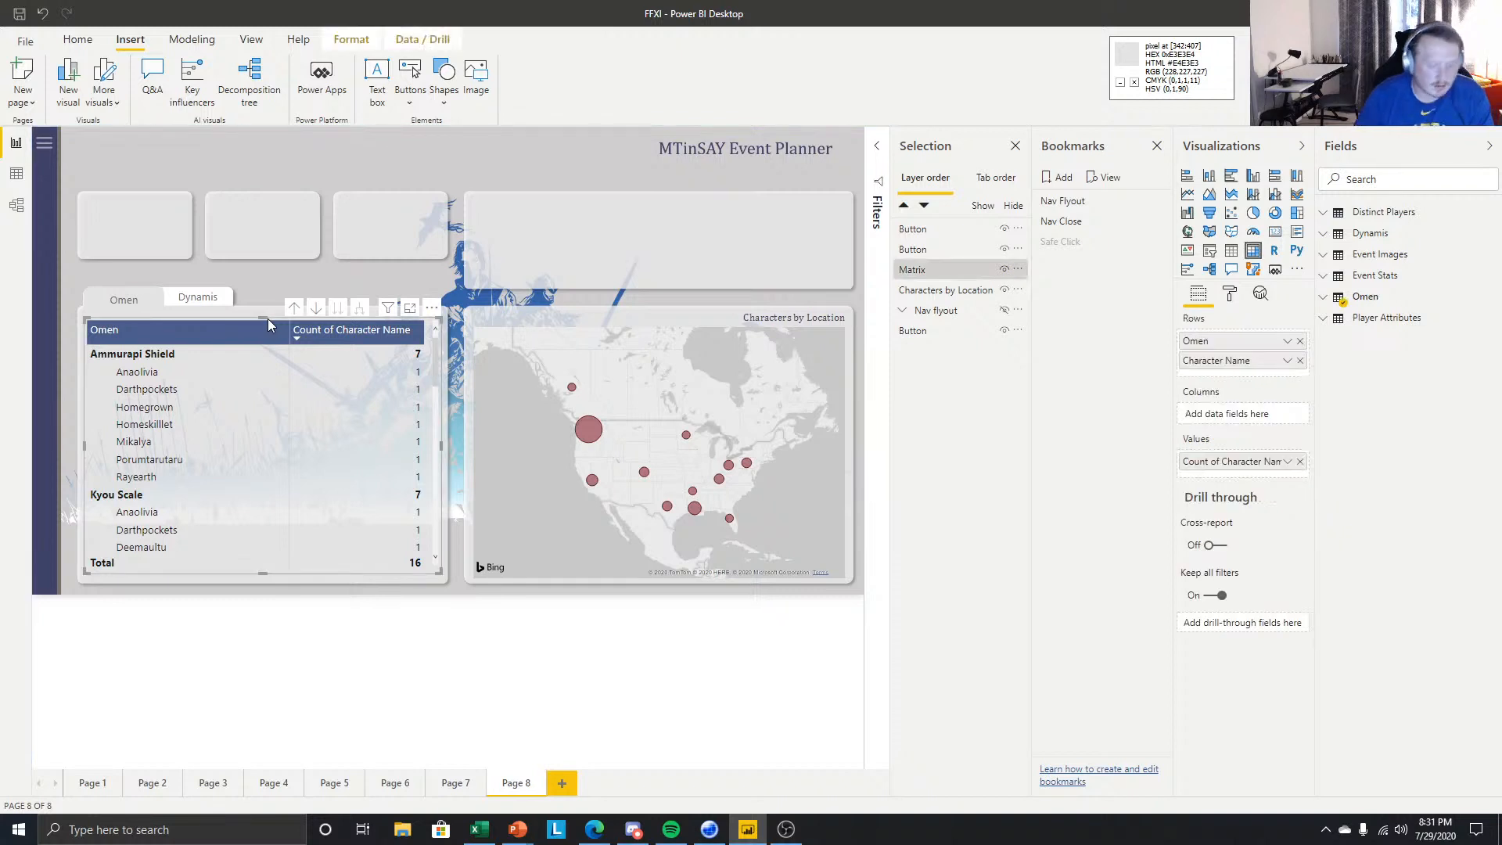
{"action": "key", "text": "ctrl+c"}
{"action": "key", "text": "ctrl+v"}
{"action": "left_click_drag", "start_coordinate": [344, 326], "coordinate": [865, 168]}
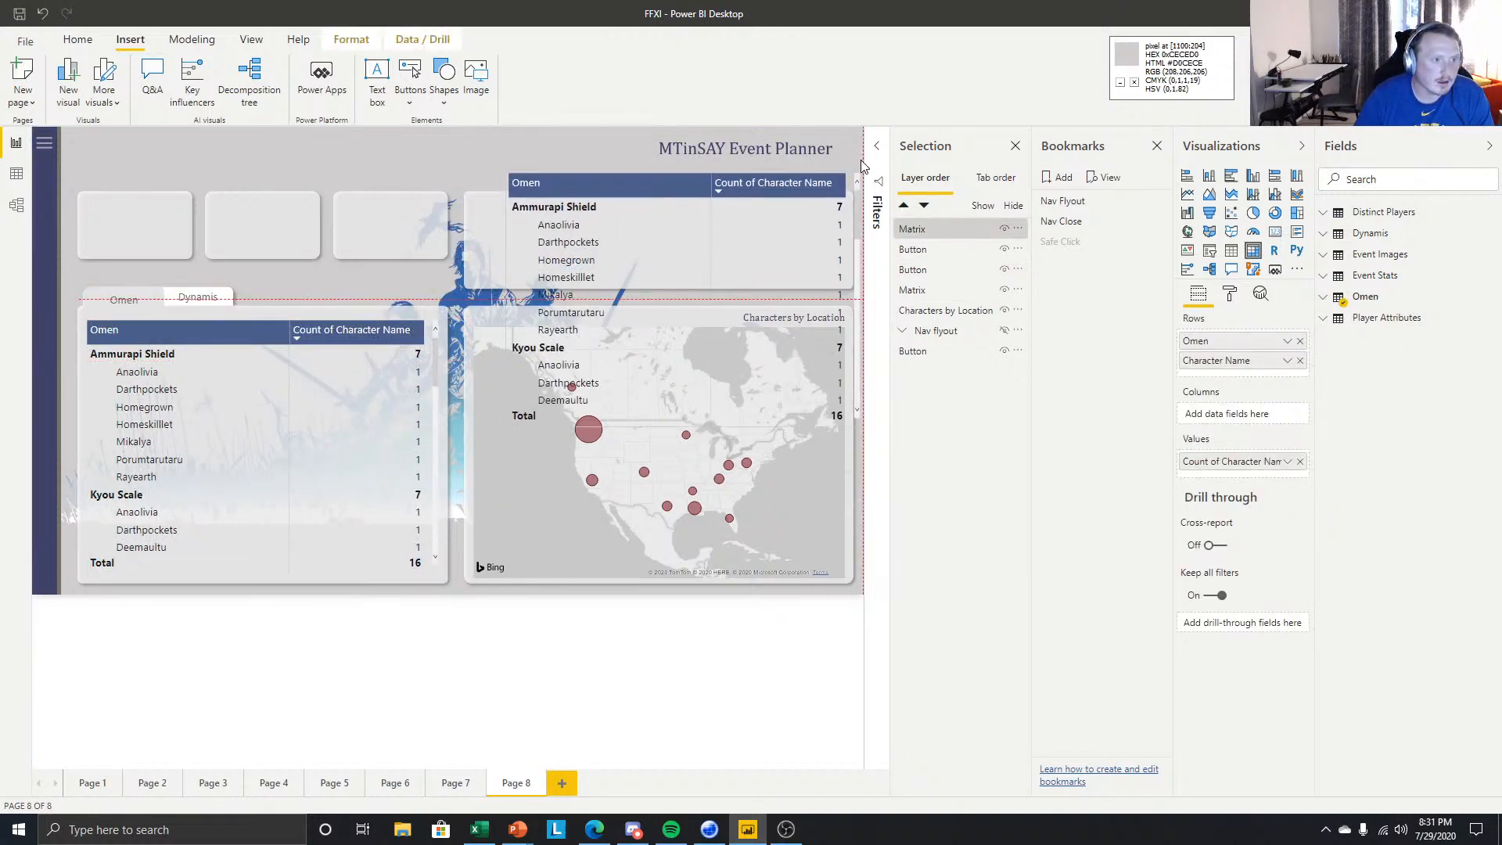
- Replace the copied matrix's Omen and Character Name row fields with Character Name from the Dynamis table
{"action": "left_click", "coordinate": [1325, 235]}
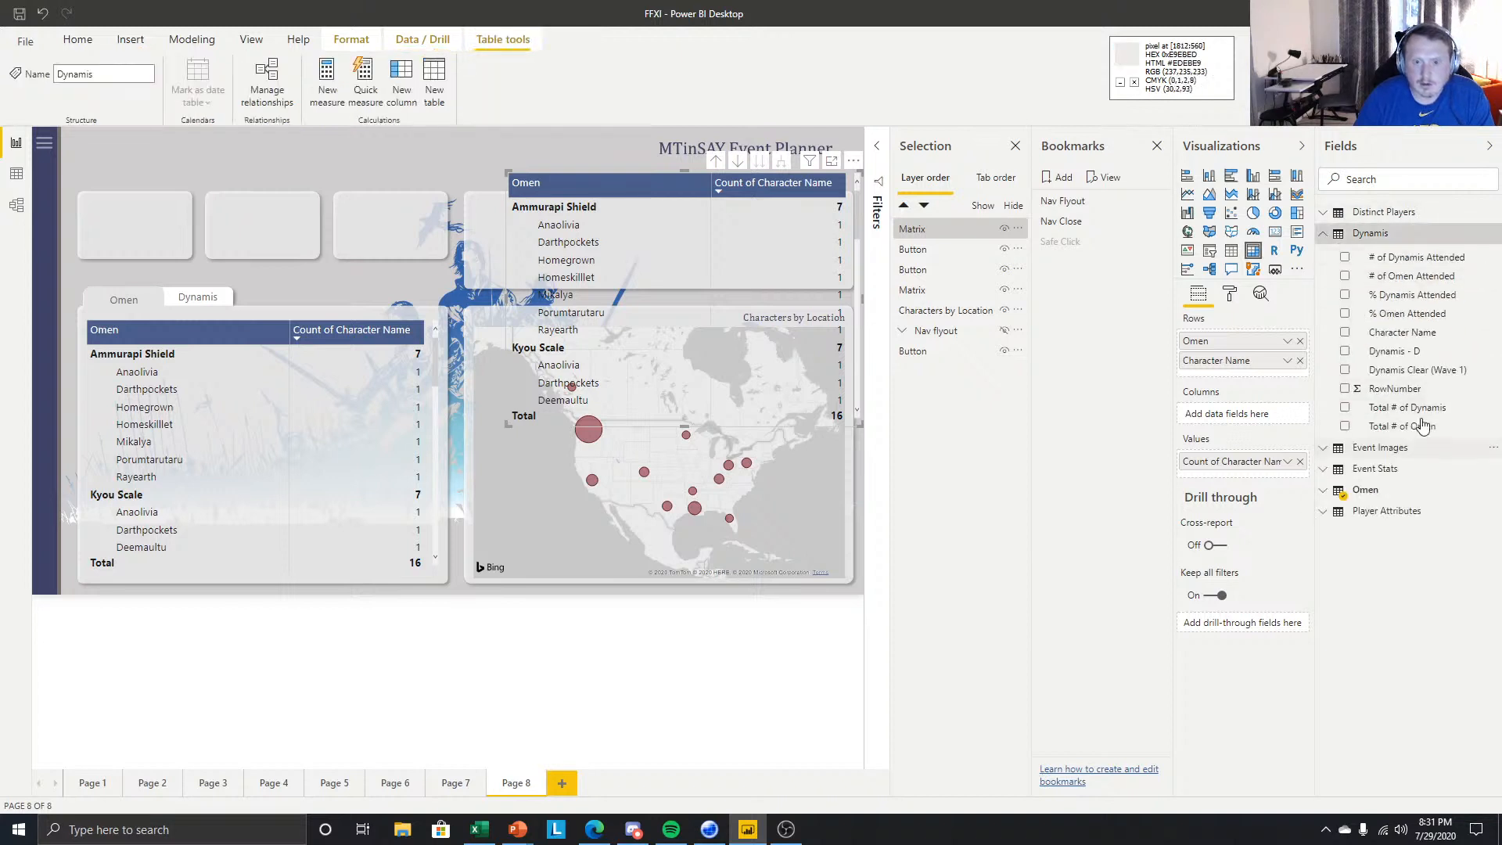
{"action": "left_click_drag", "start_coordinate": [1407, 337], "coordinate": [1302, 382]}
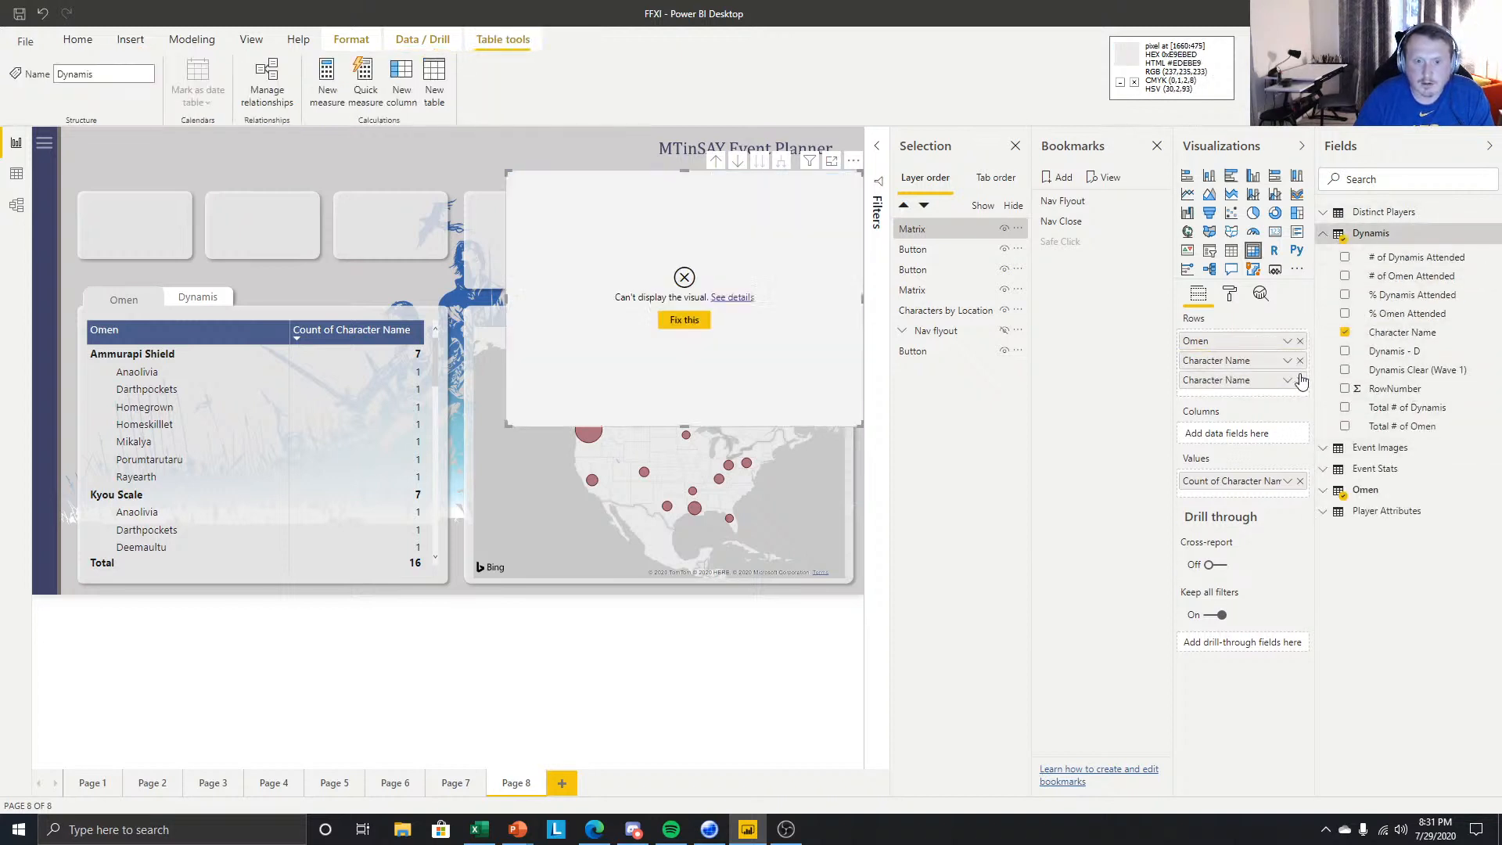
{"action": "left_click", "coordinate": [1301, 380]}
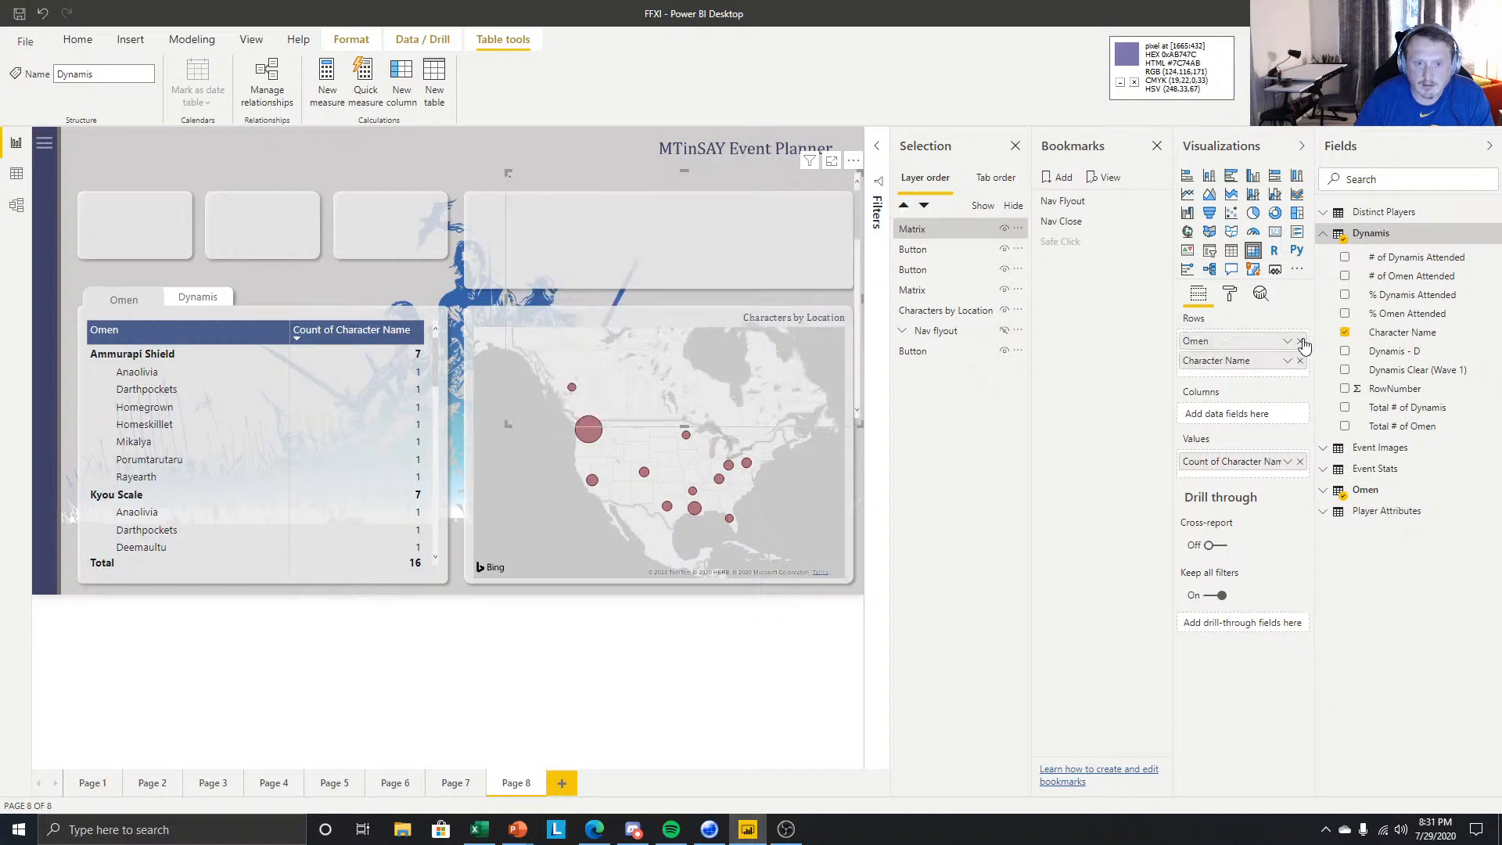
{"action": "left_click", "coordinate": [1301, 342]}
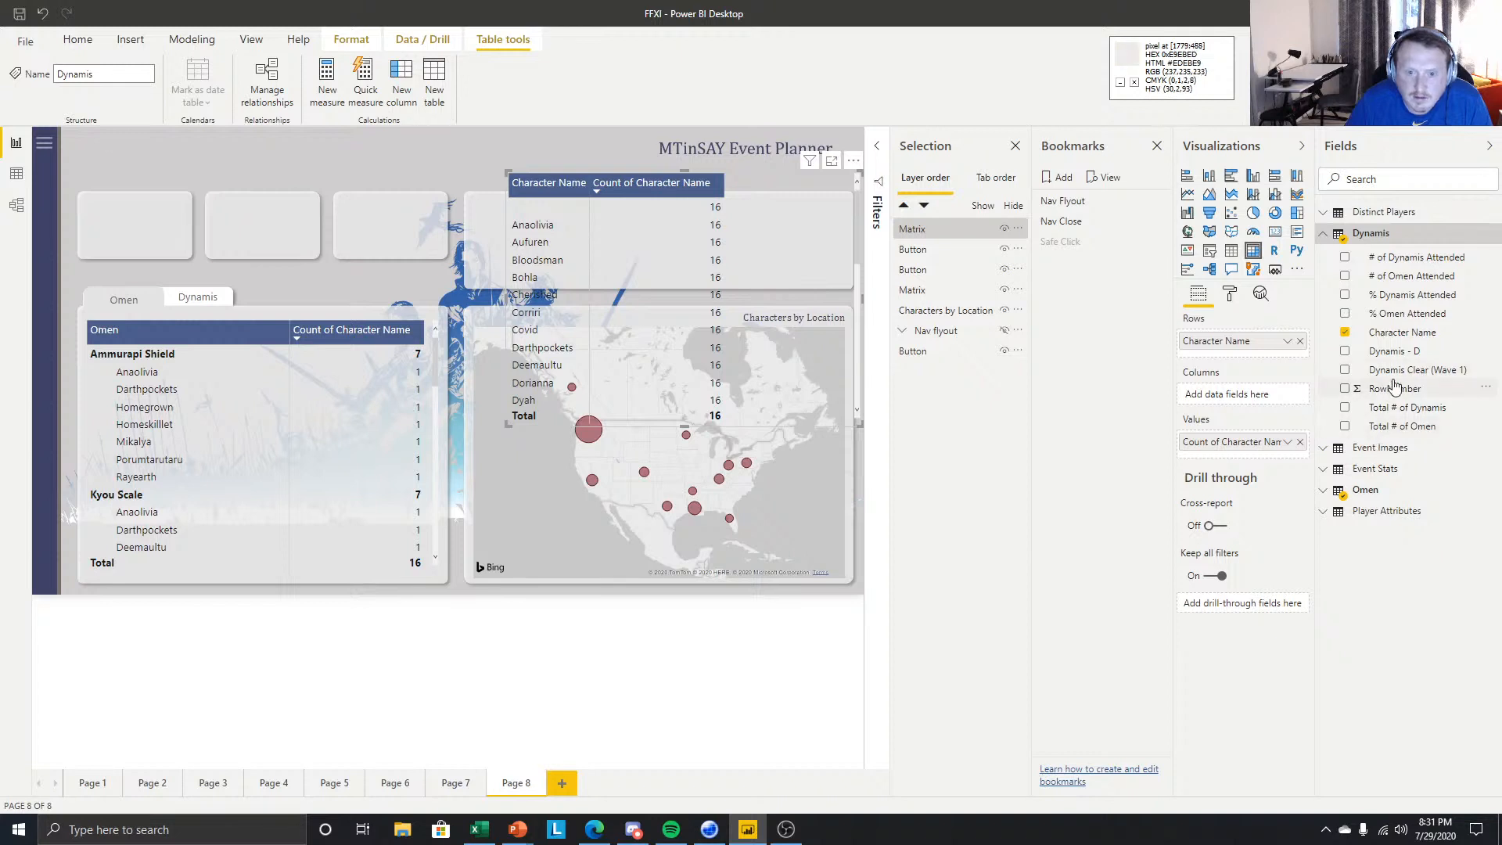
- Add Dynamis Clear (Wave 1) below Character Name in the copied matrix's rows and try to expand all rows one level
{"action": "left_click_drag", "start_coordinate": [1393, 377], "coordinate": [1235, 358]}
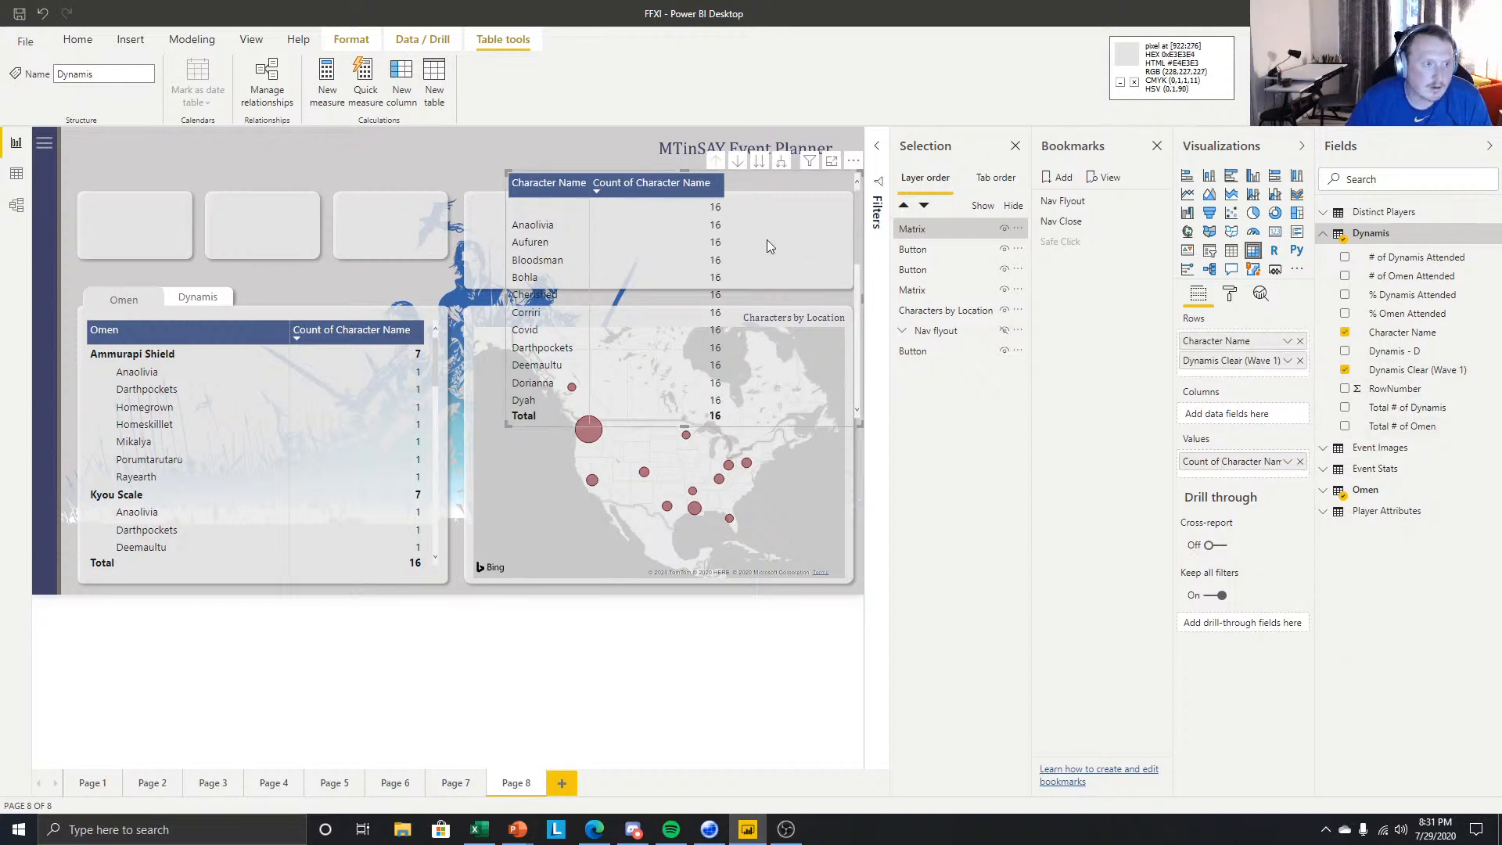
{"action": "left_click_drag", "start_coordinate": [766, 262], "coordinate": [759, 275]}
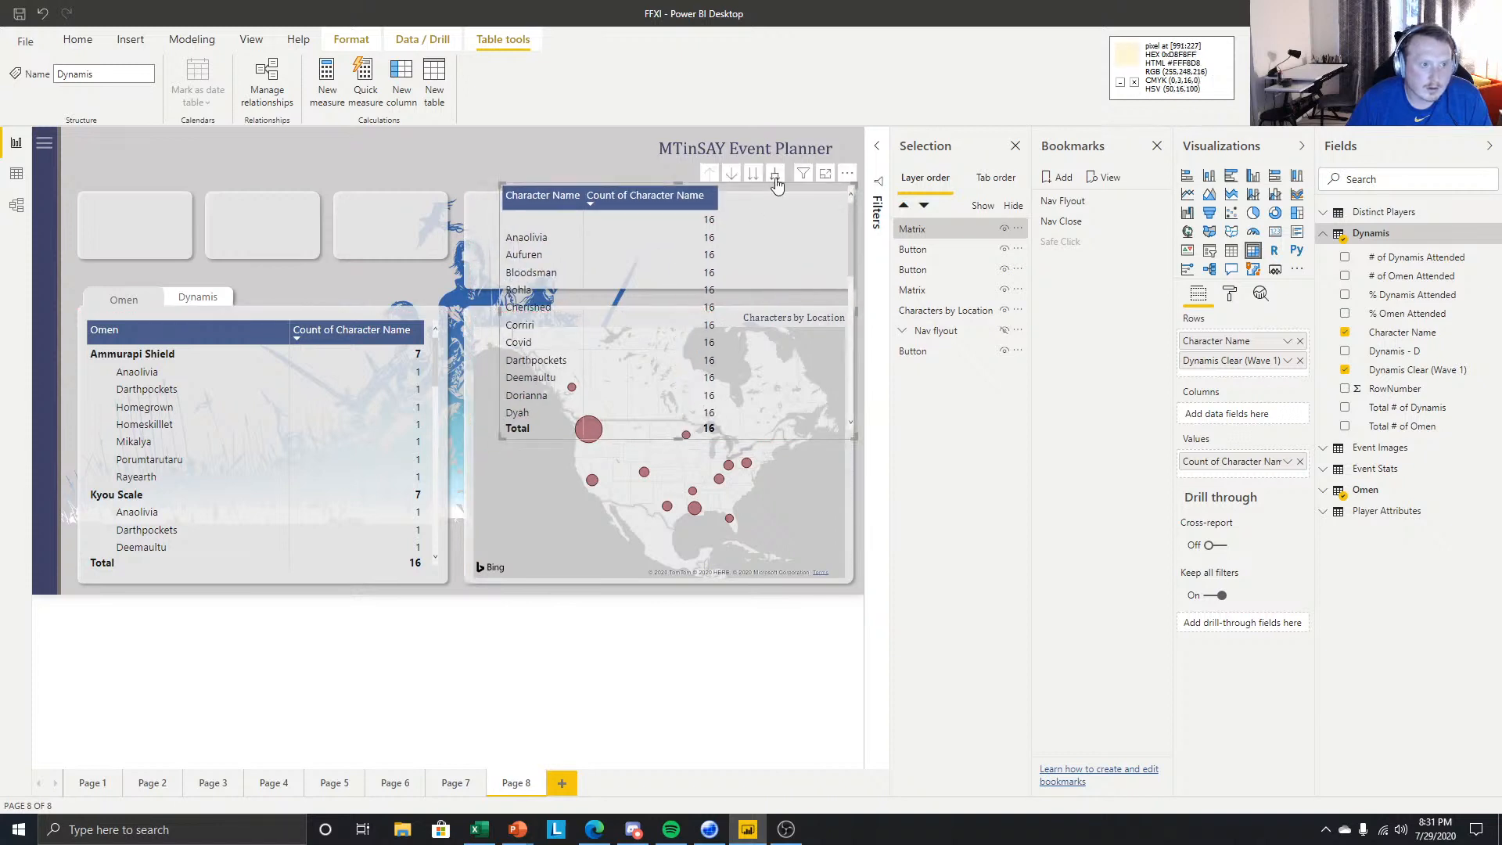
{"action": "left_click", "coordinate": [776, 177]}
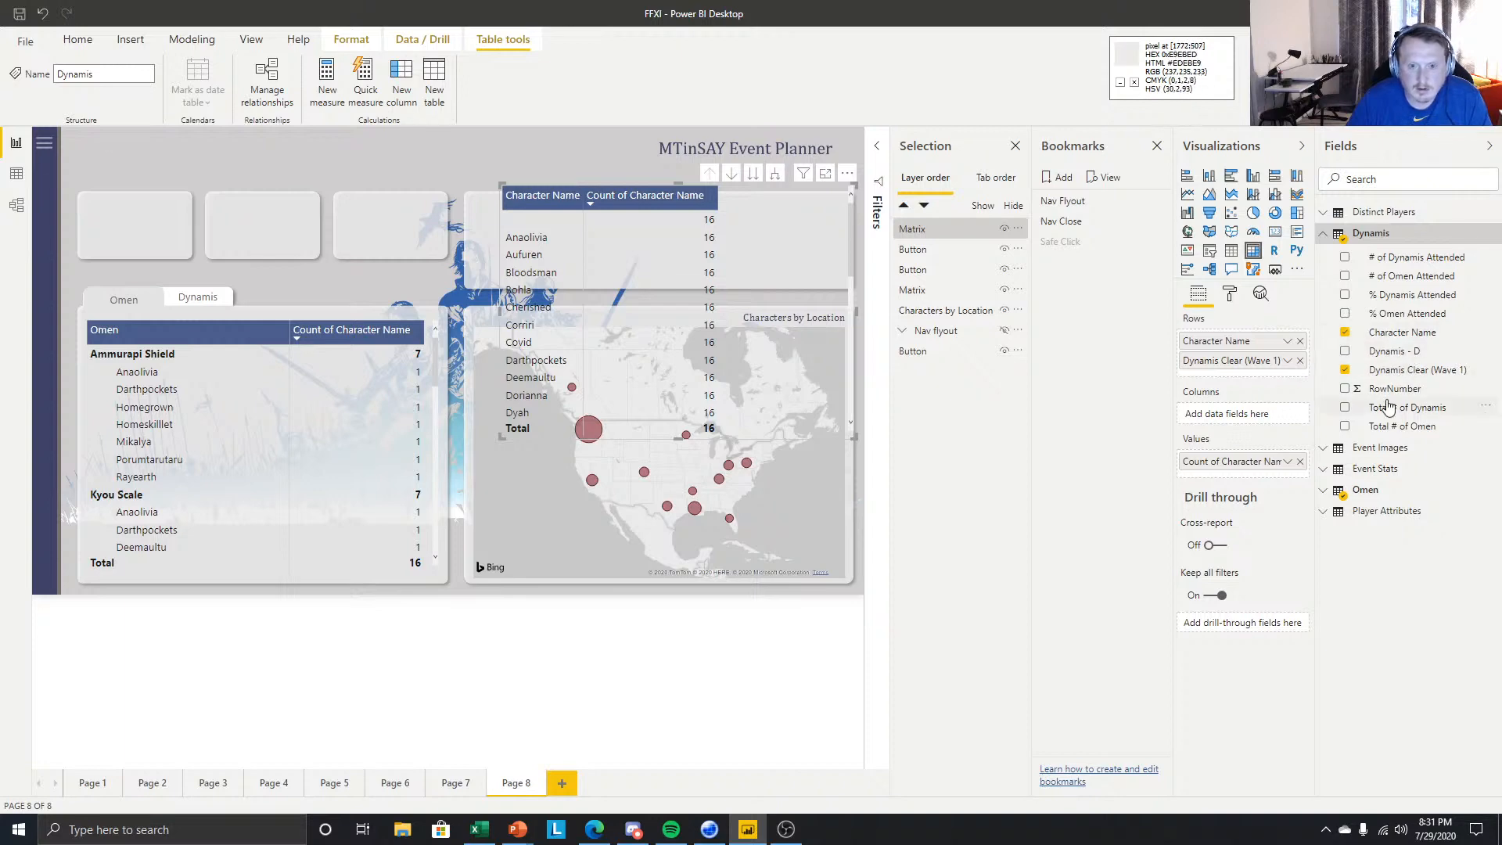
- Examine the Dynamis table's data, checking the Dynamis Clear (Wave 1) and Dynamis - D columns
{"action": "left_click", "coordinate": [17, 173]}
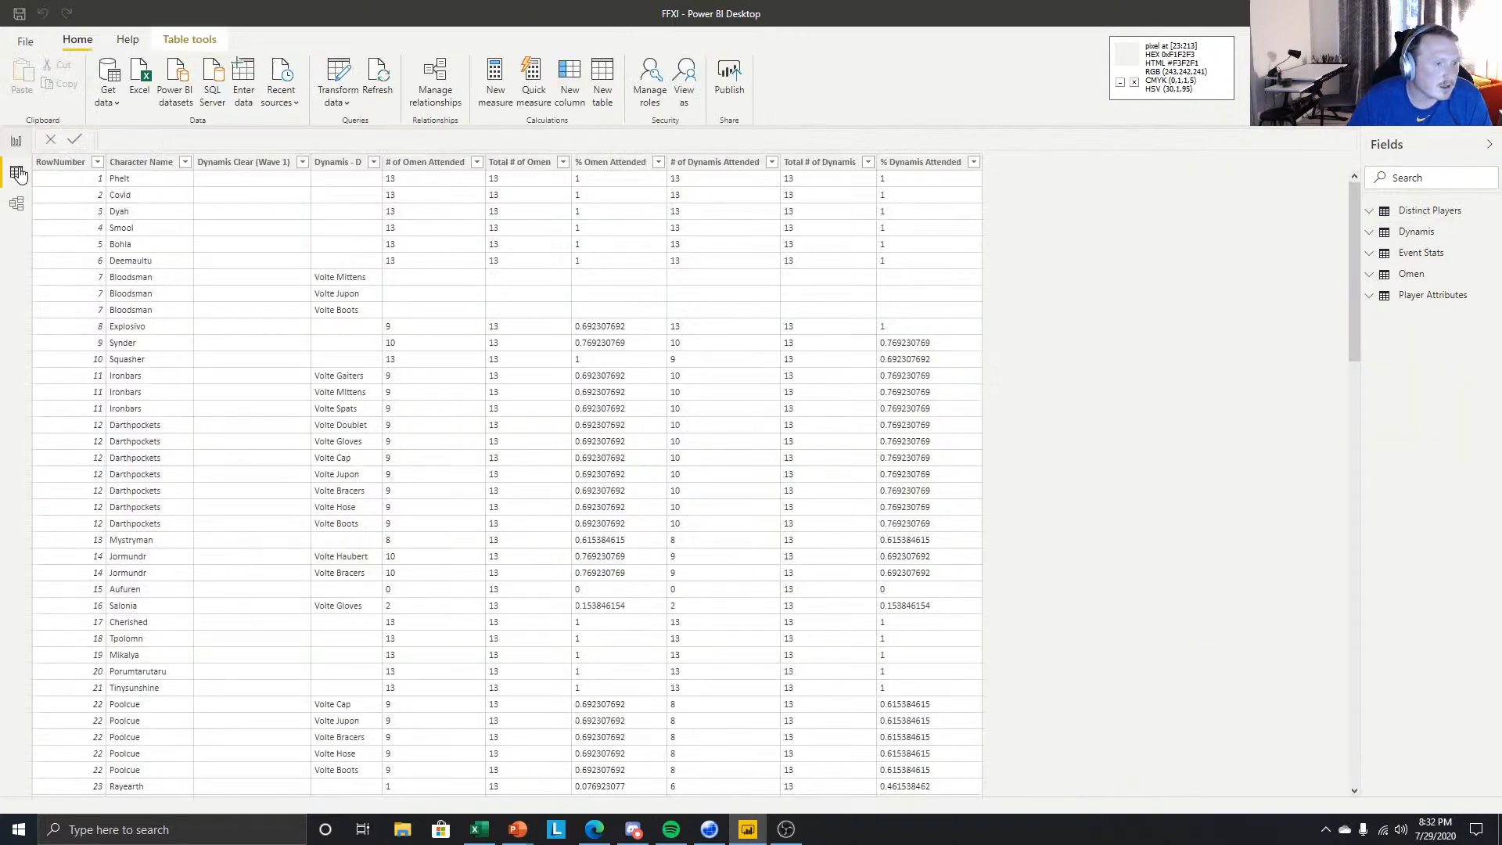
{"action": "left_click", "coordinate": [1405, 233]}
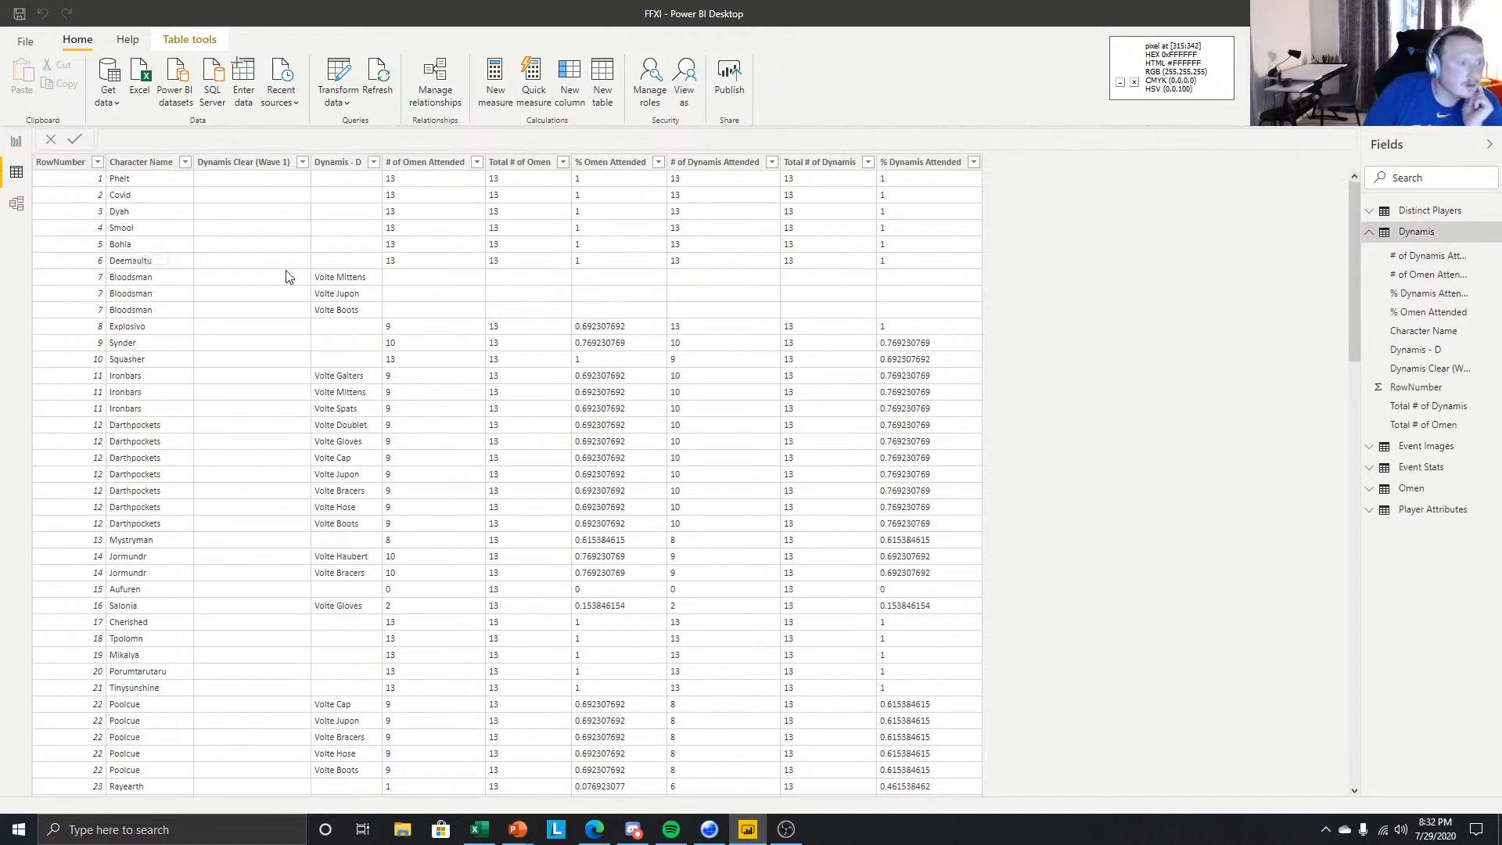
{"action": "scroll", "coordinate": [289, 282], "scroll_direction": "down", "scroll_amount": 15}
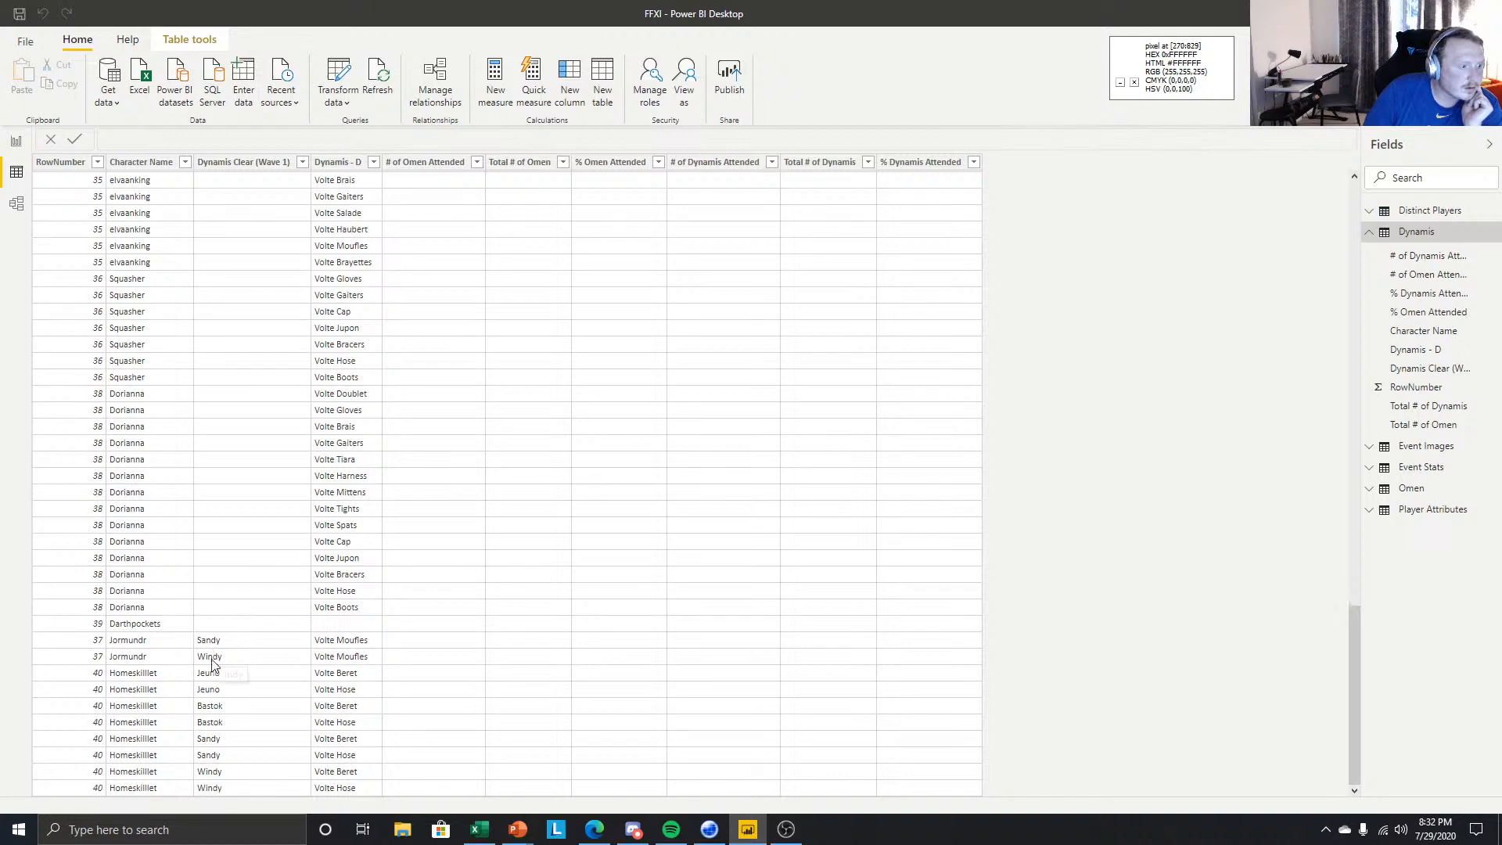
{"action": "scroll", "coordinate": [267, 582], "scroll_direction": "up", "scroll_amount": 17}
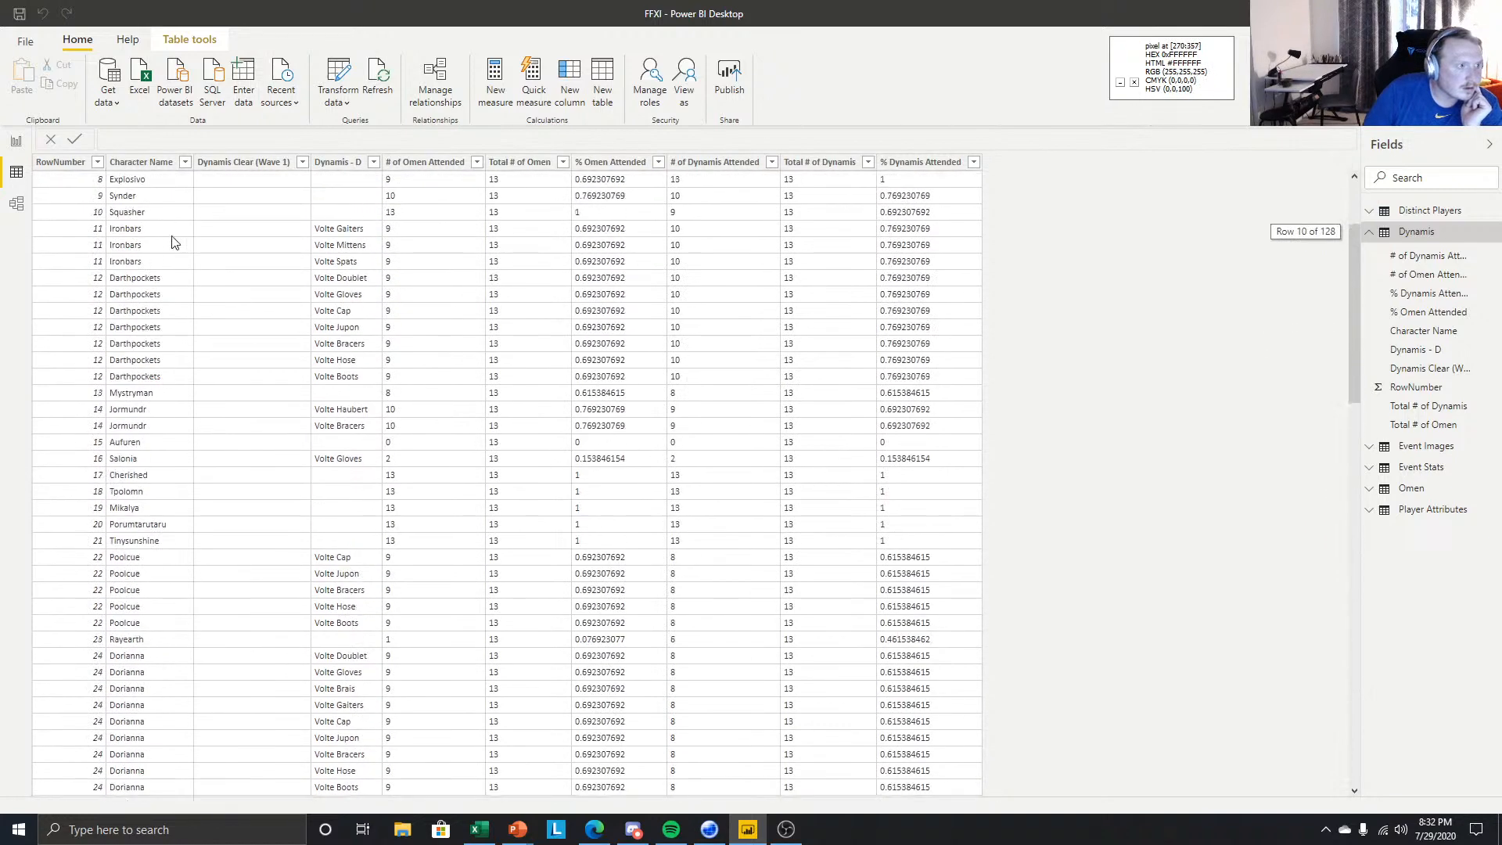
- Return to the report, replace Dynamis Clear (Wave 1) with Dynamis - D above Character Name in the copied matrix's rows, and expand all rows one level
{"action": "scroll", "coordinate": [371, 278], "scroll_direction": "up", "scroll_amount": 3}
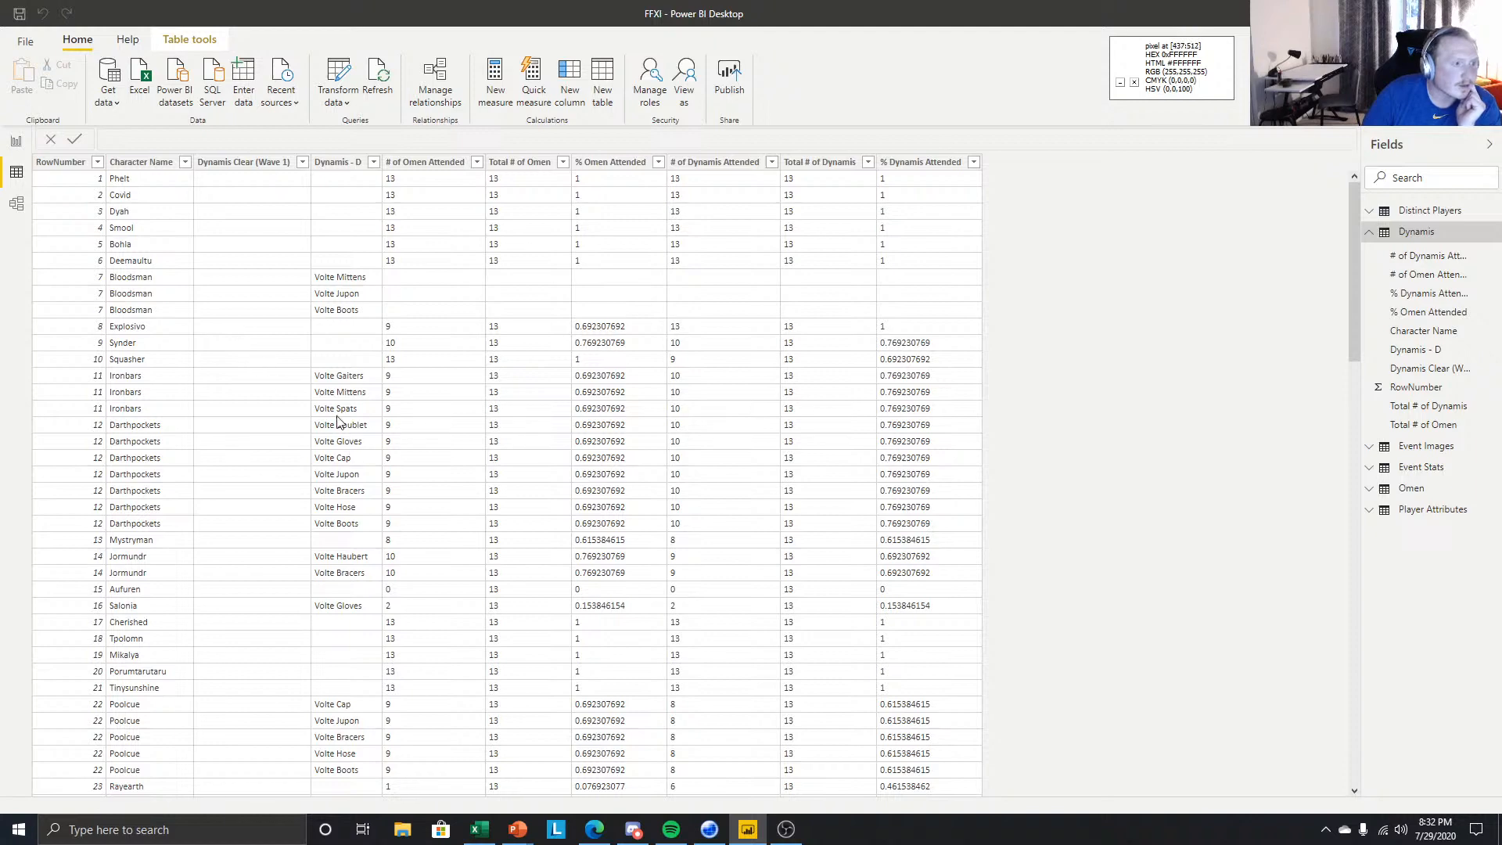
{"action": "scroll", "coordinate": [345, 447], "scroll_direction": "down", "scroll_amount": 2}
{"action": "scroll", "coordinate": [151, 374], "scroll_direction": "up", "scroll_amount": 2}
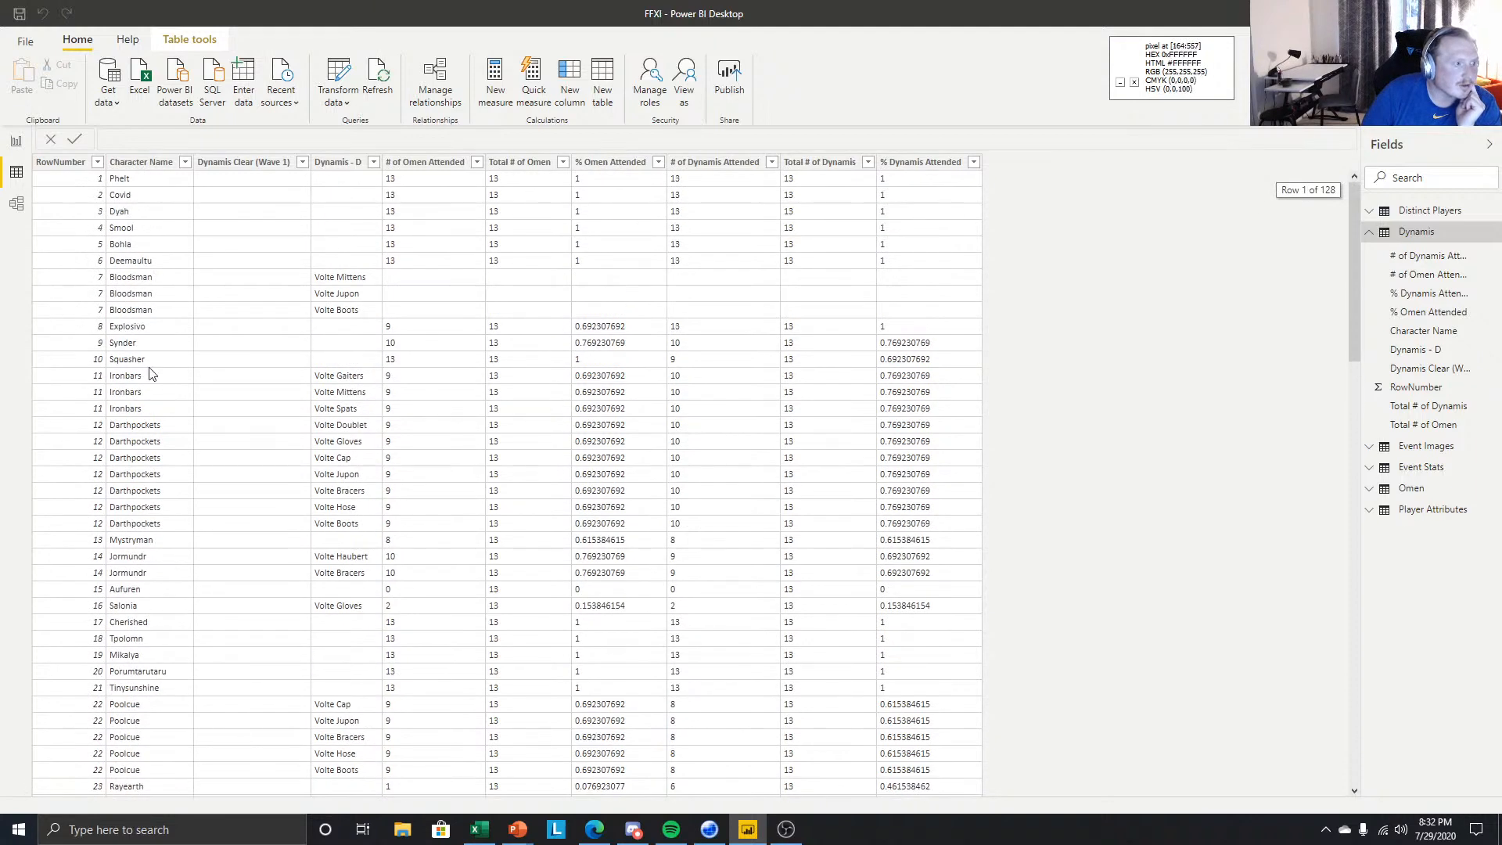
{"action": "left_click", "coordinate": [16, 144]}
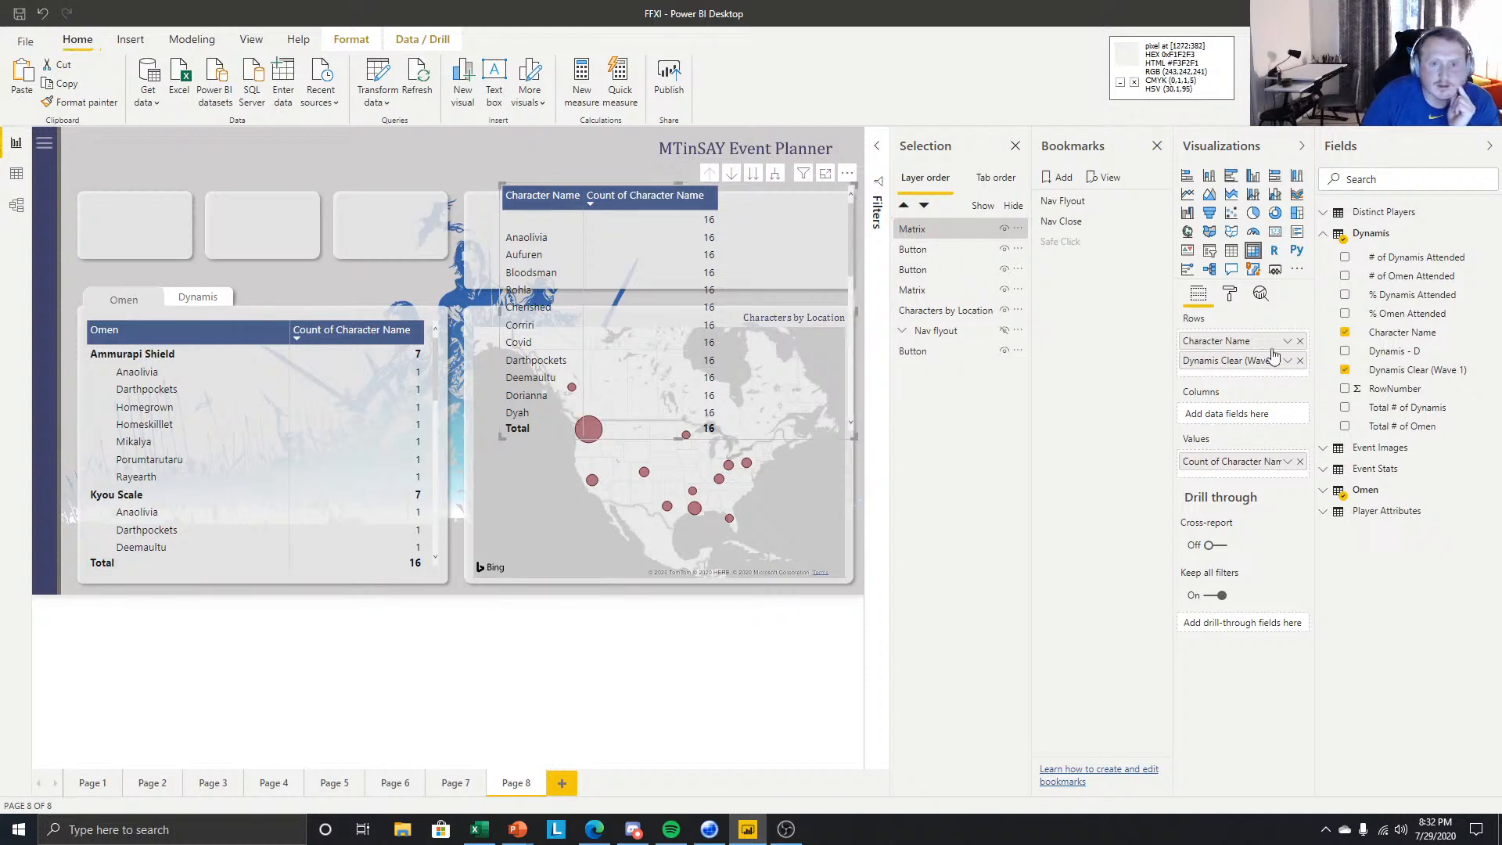
{"action": "left_click", "coordinate": [1345, 371]}
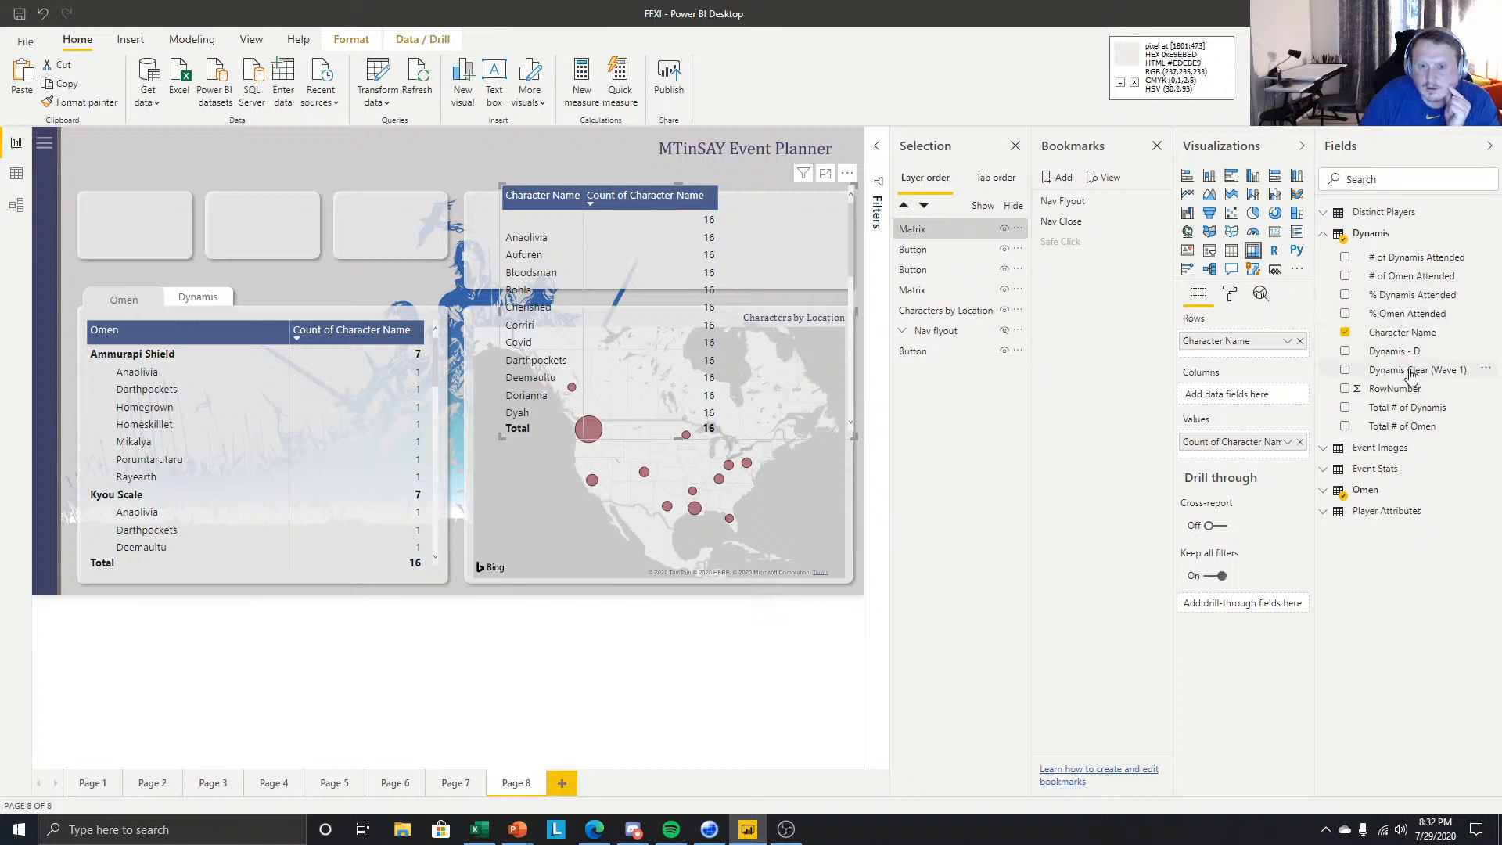
{"action": "left_click_drag", "start_coordinate": [1302, 365], "coordinate": [1209, 341]}
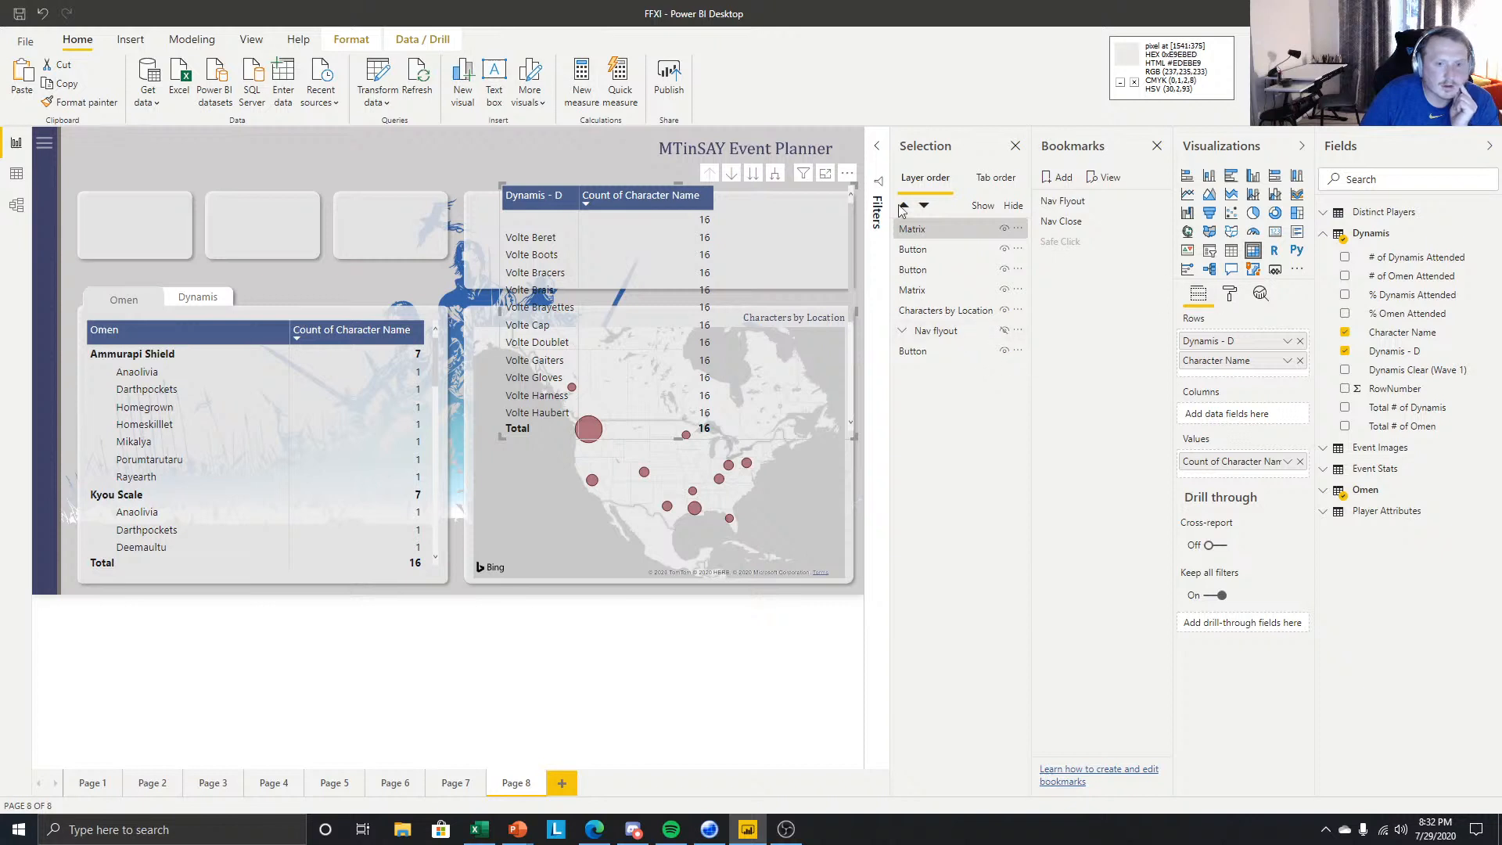
{"action": "left_click", "coordinate": [782, 177]}
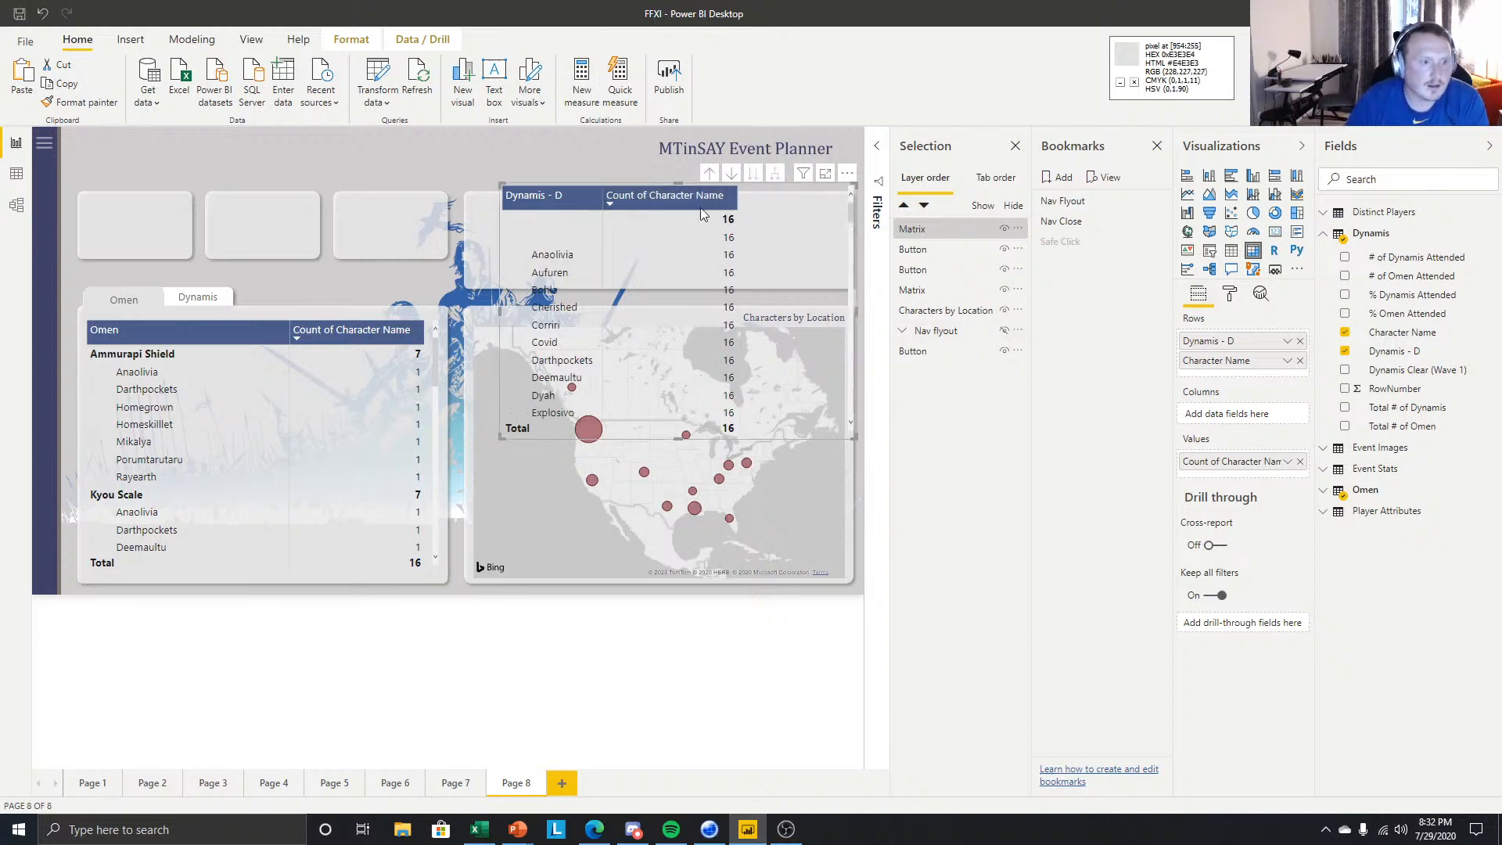
- Nudge the copied matrix toward the left and replace its value with a distinct count of Character Name from the Dynamis table
{"action": "left_click_drag", "start_coordinate": [825, 230], "coordinate": [804, 234]}
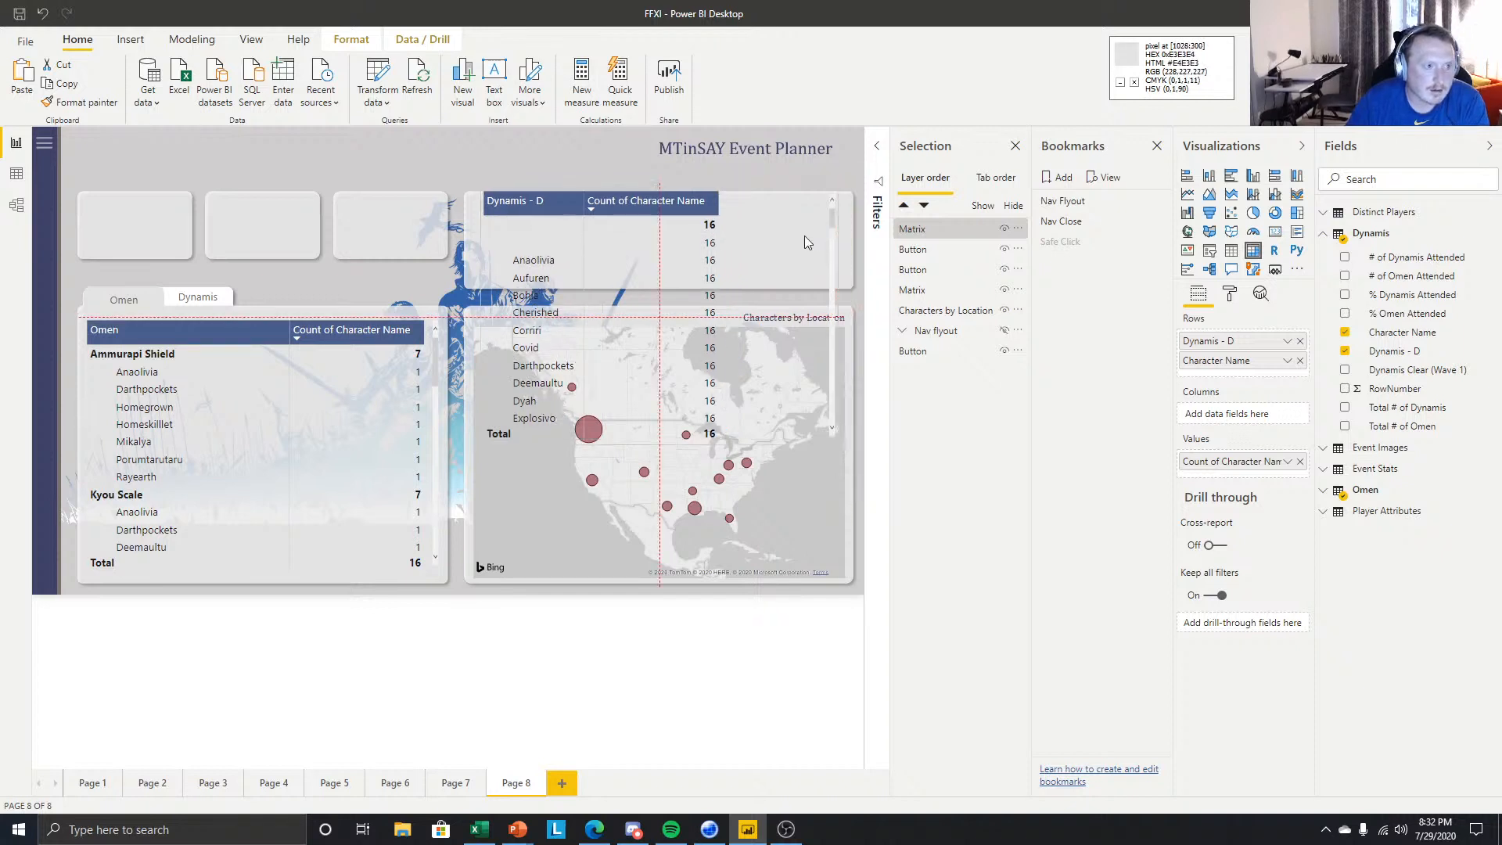
{"action": "scroll", "coordinate": [729, 252], "scroll_direction": "down", "scroll_amount": 5}
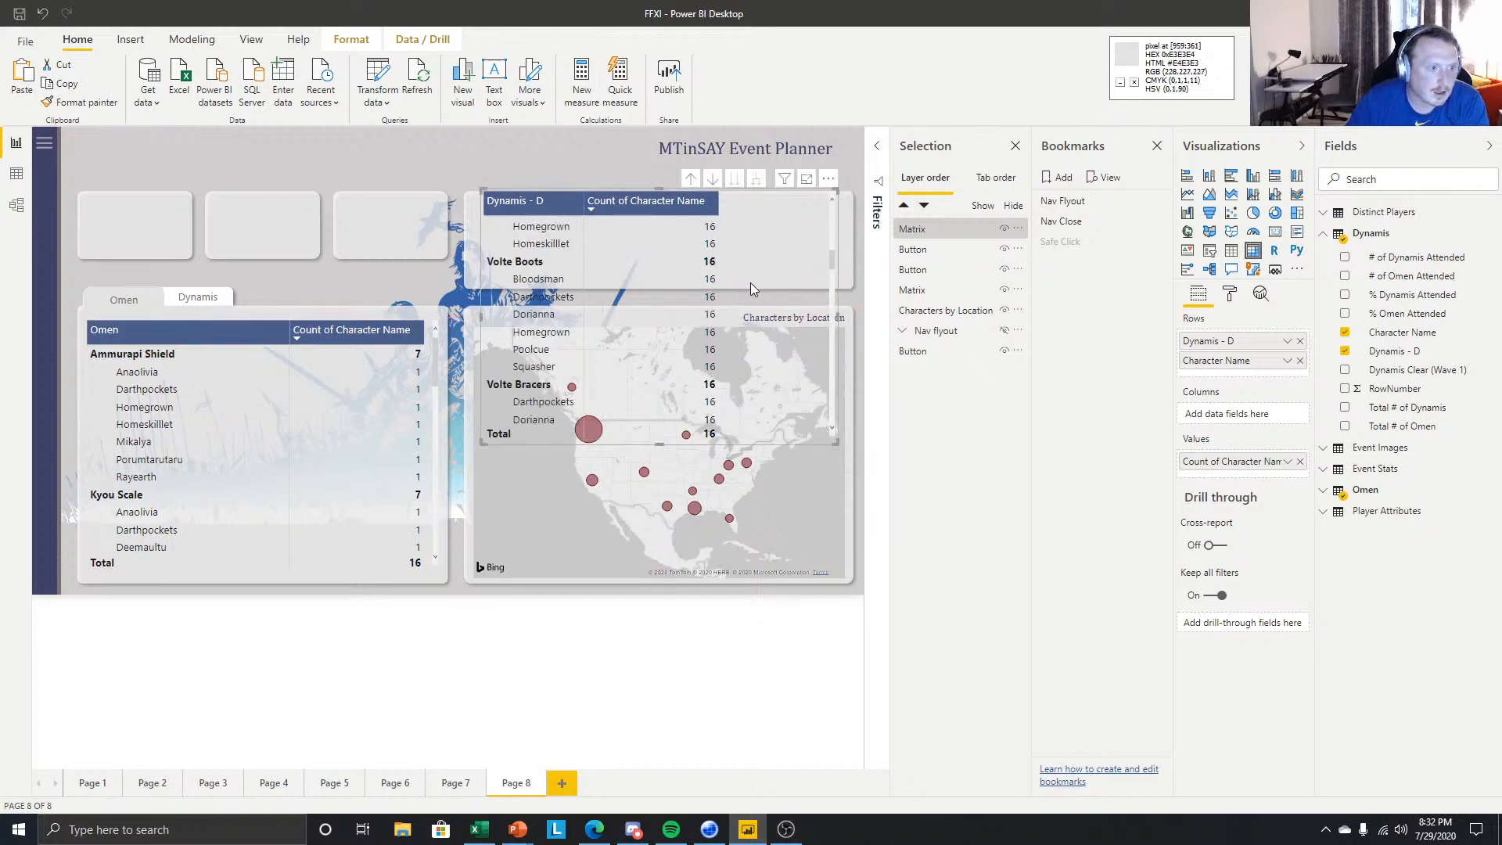
{"action": "scroll", "coordinate": [754, 300], "scroll_direction": "down", "scroll_amount": 5}
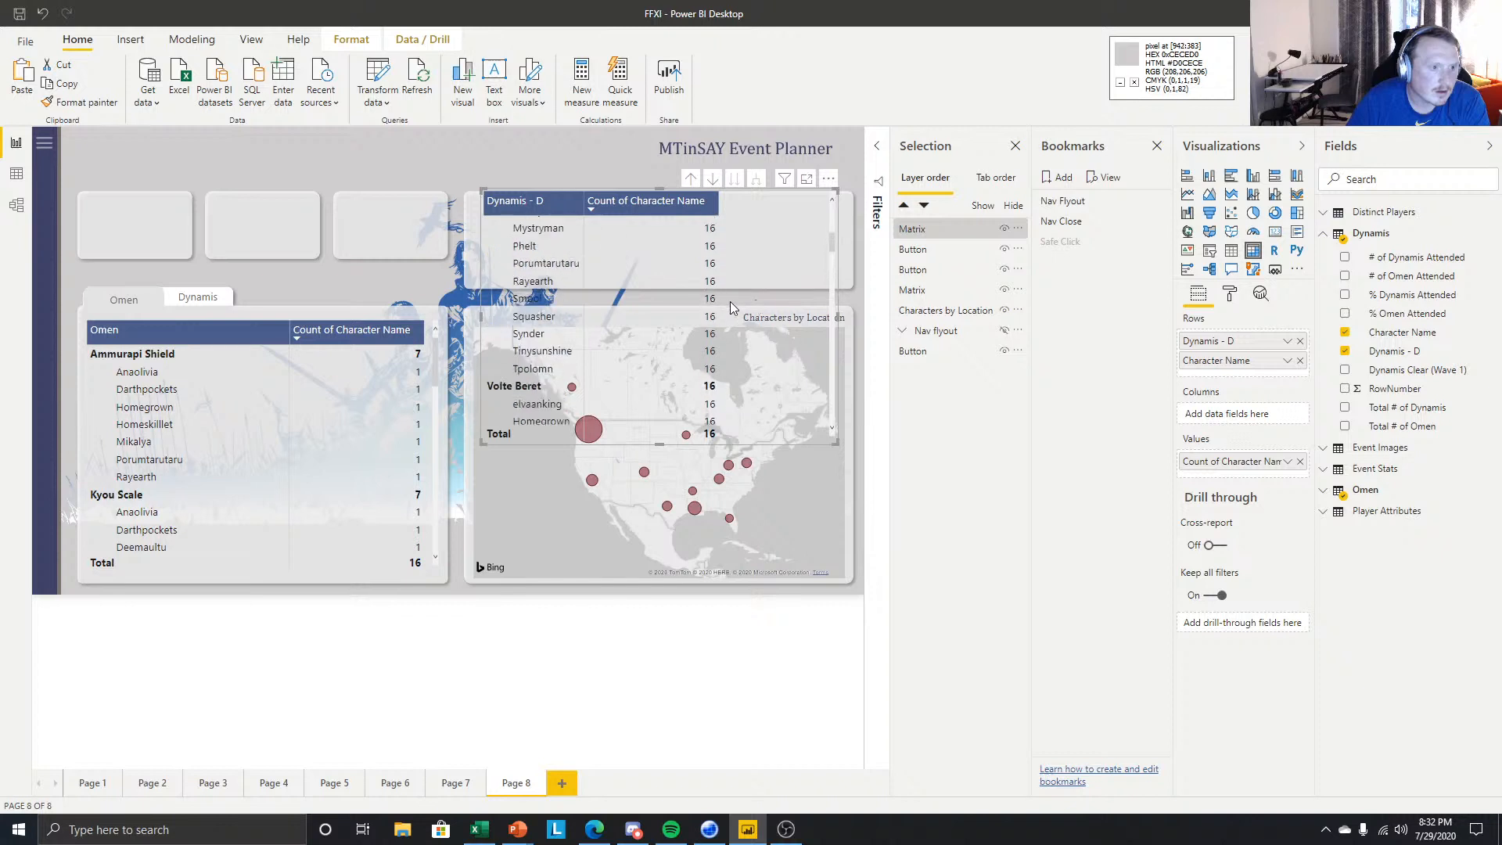
{"action": "scroll", "coordinate": [734, 288], "scroll_direction": "up", "scroll_amount": 3}
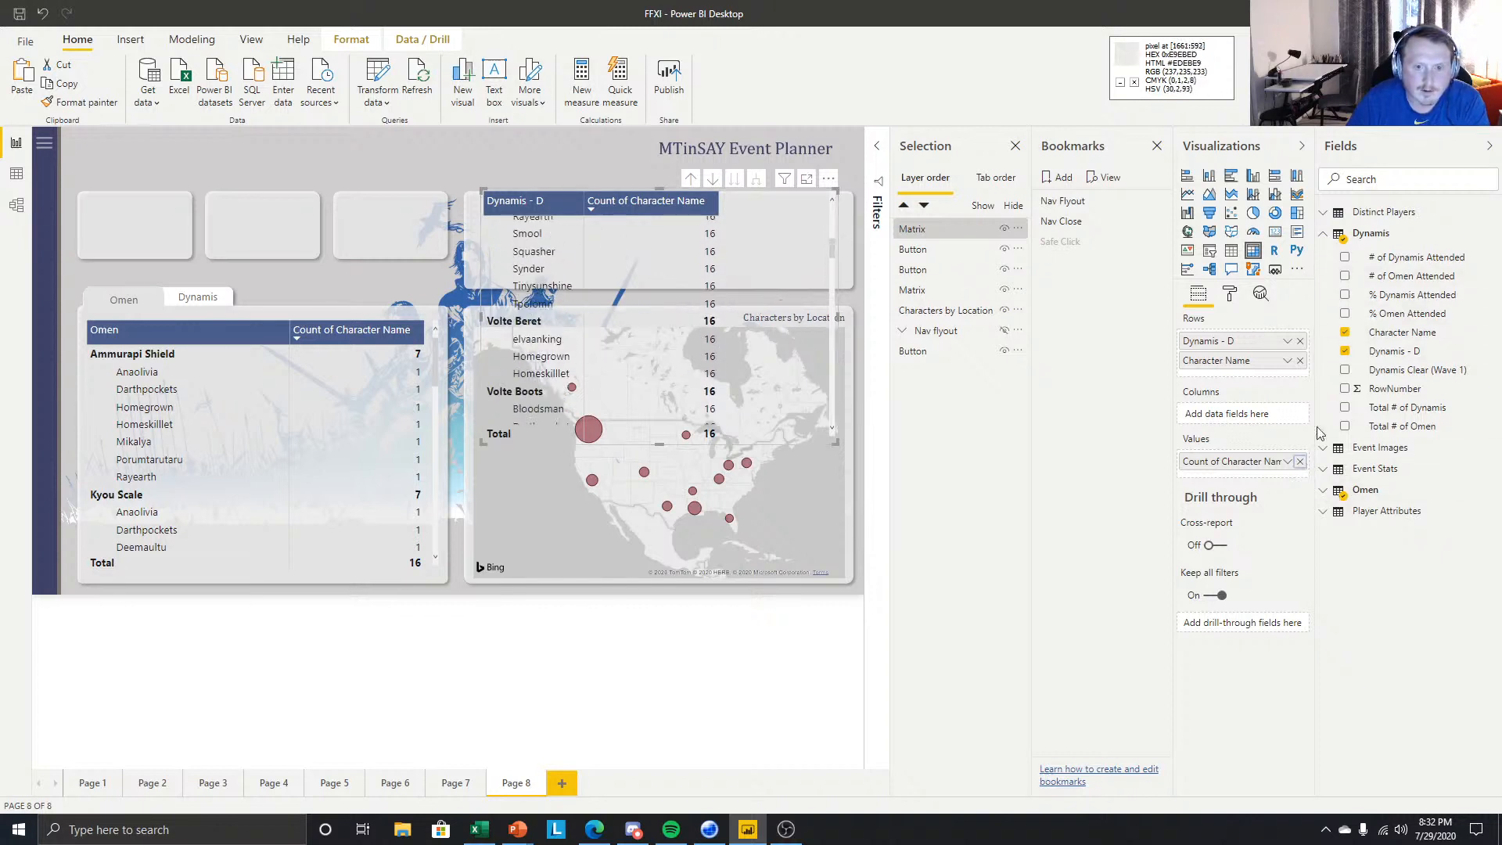
{"action": "left_click", "coordinate": [1301, 461]}
{"action": "left_click_drag", "start_coordinate": [1414, 335], "coordinate": [1238, 473]}
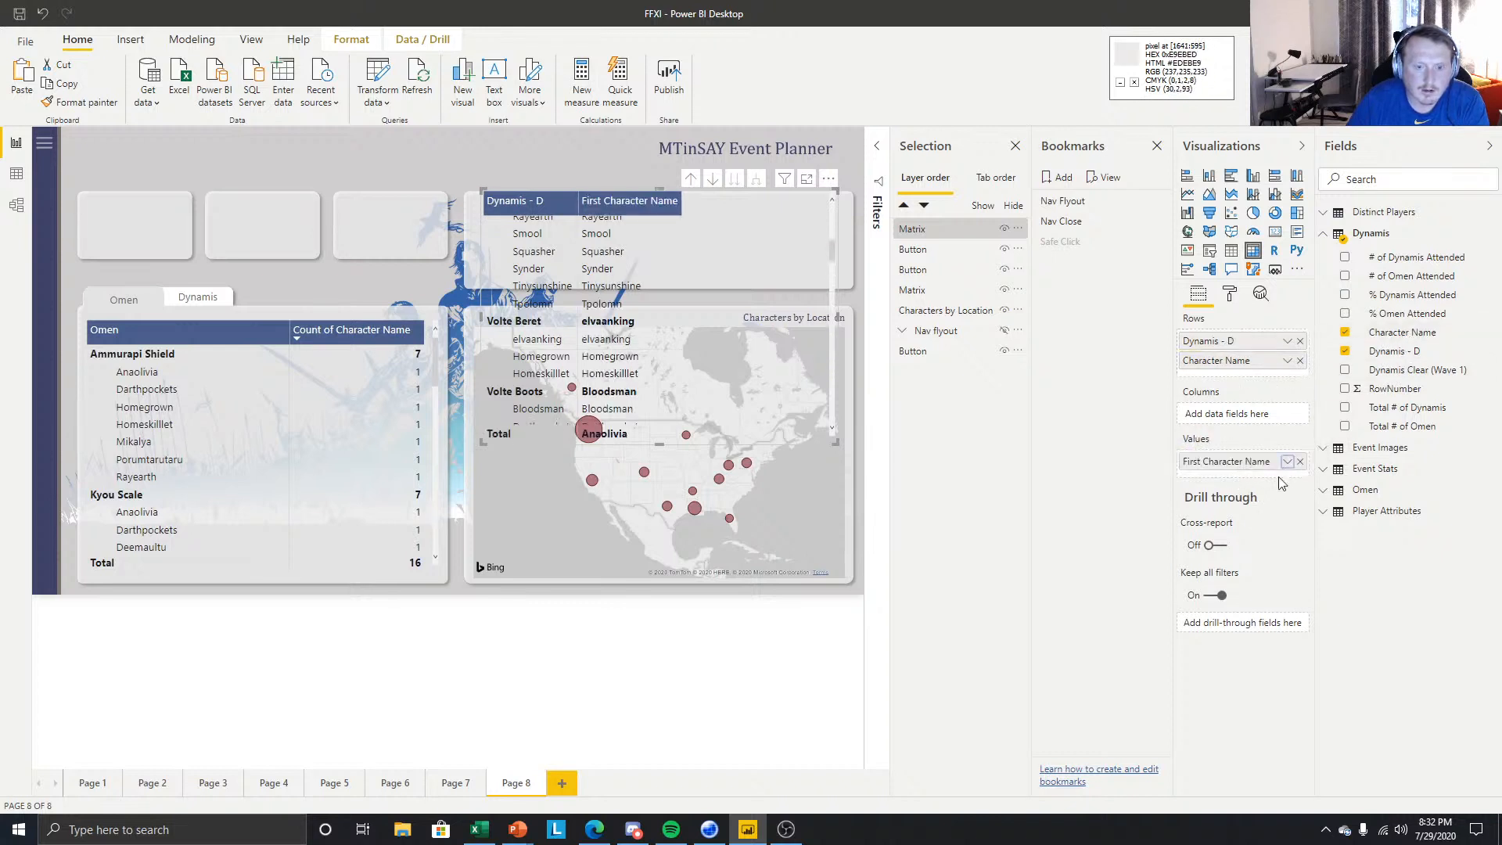
{"action": "left_click", "coordinate": [1287, 462]}
{"action": "left_click", "coordinate": [1330, 613]}
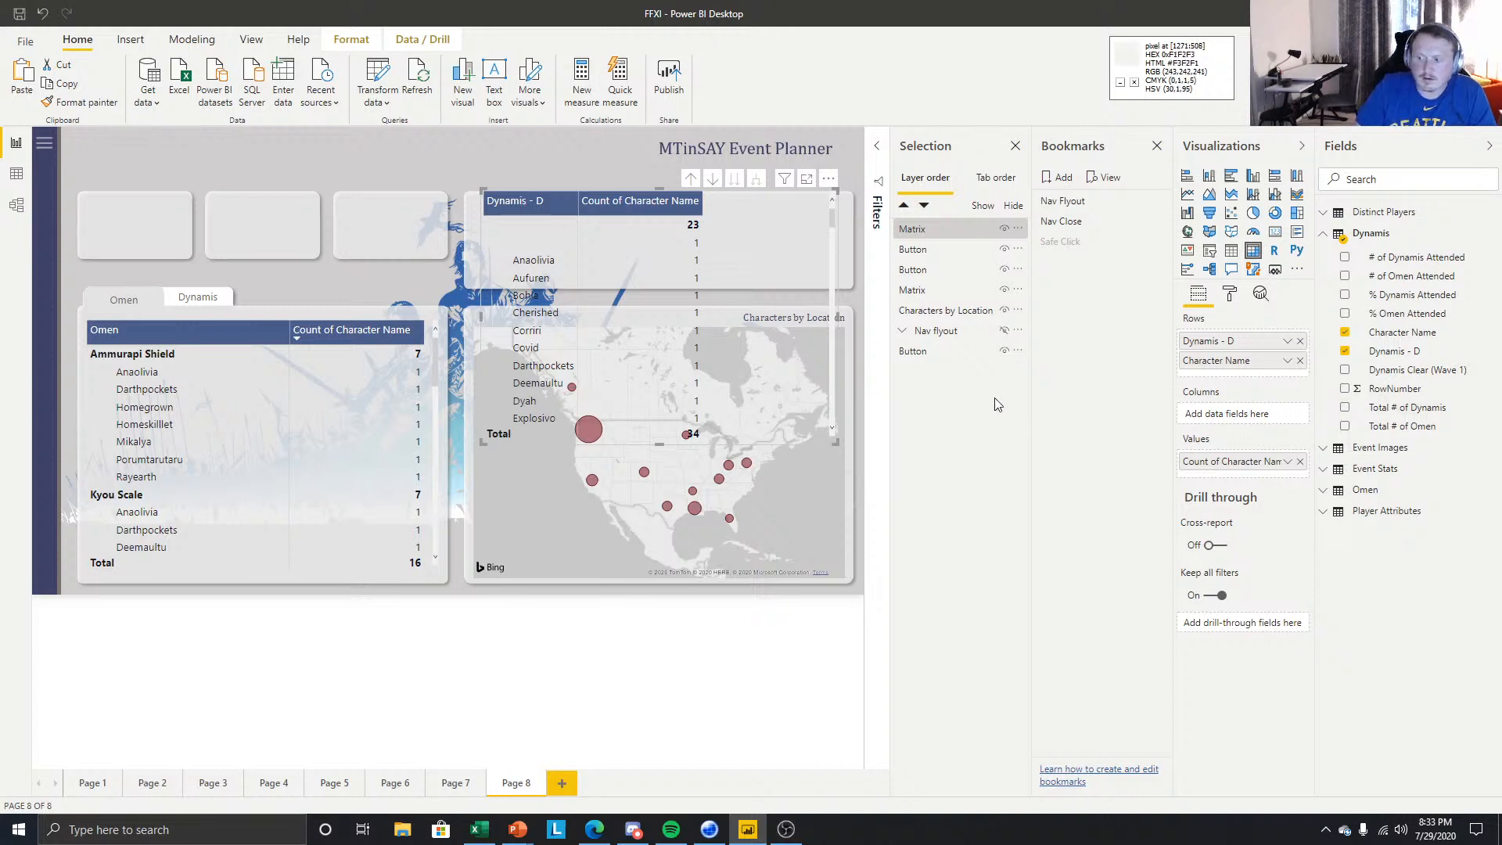
- Remove the Omen filter from the copied matrix and filter its Dynamis - D field to every value except (Blank)
{"action": "left_click", "coordinate": [1231, 295]}
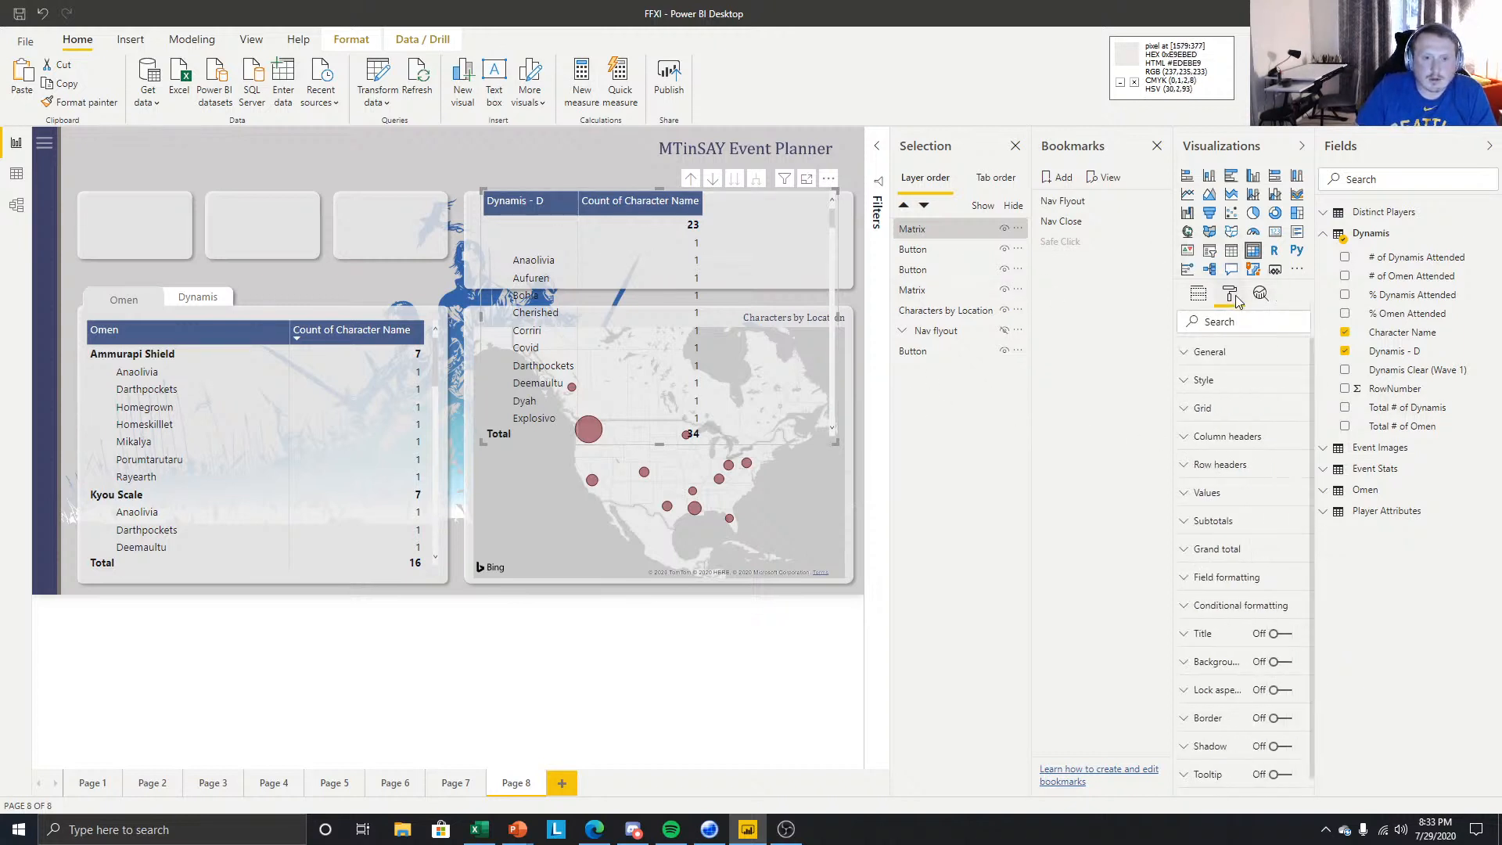
{"action": "left_click", "coordinate": [880, 149]}
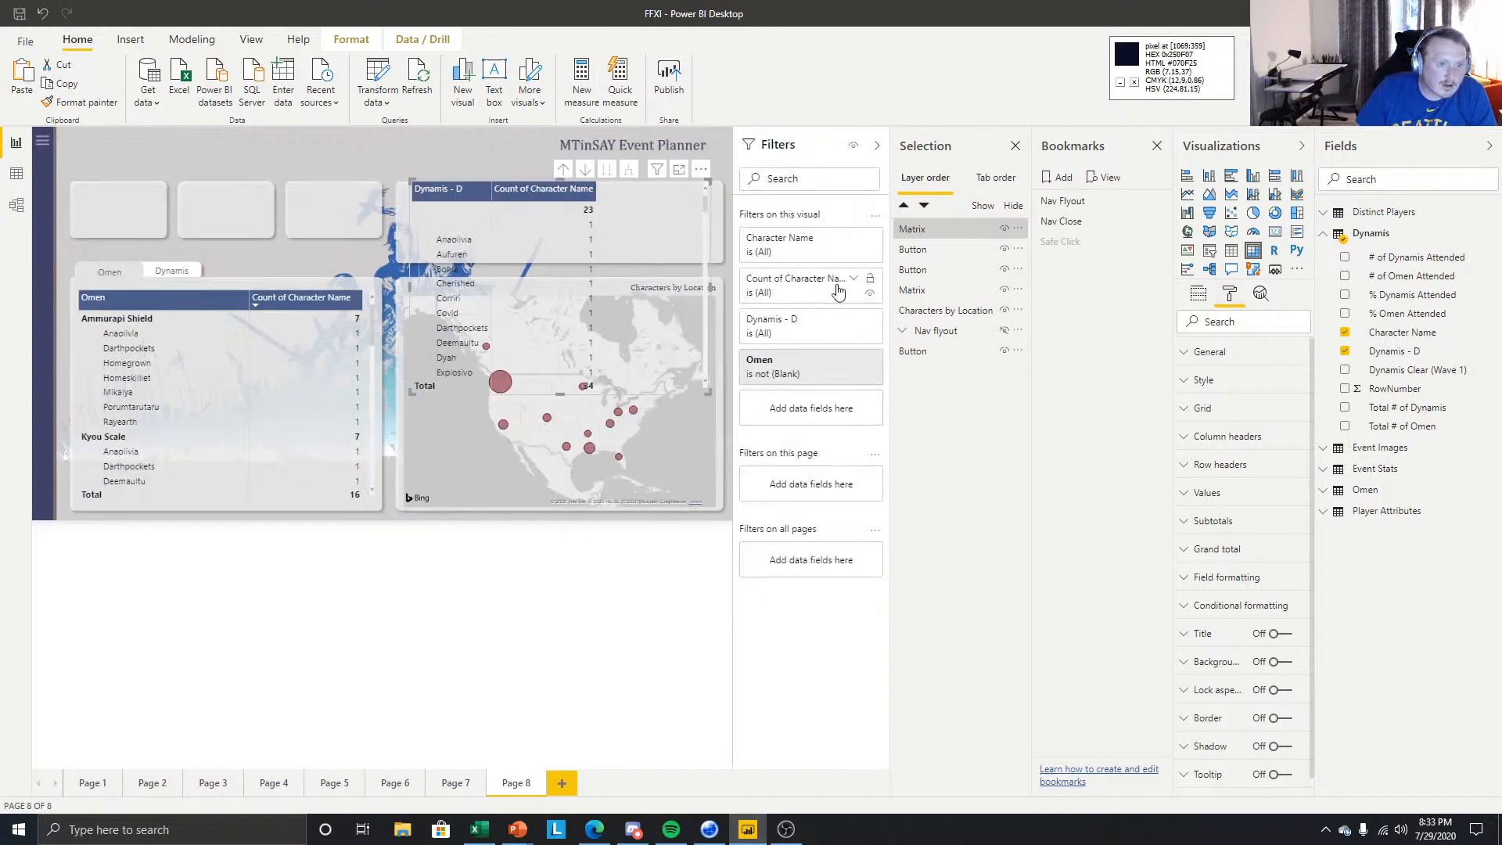
{"action": "left_click", "coordinate": [852, 360]}
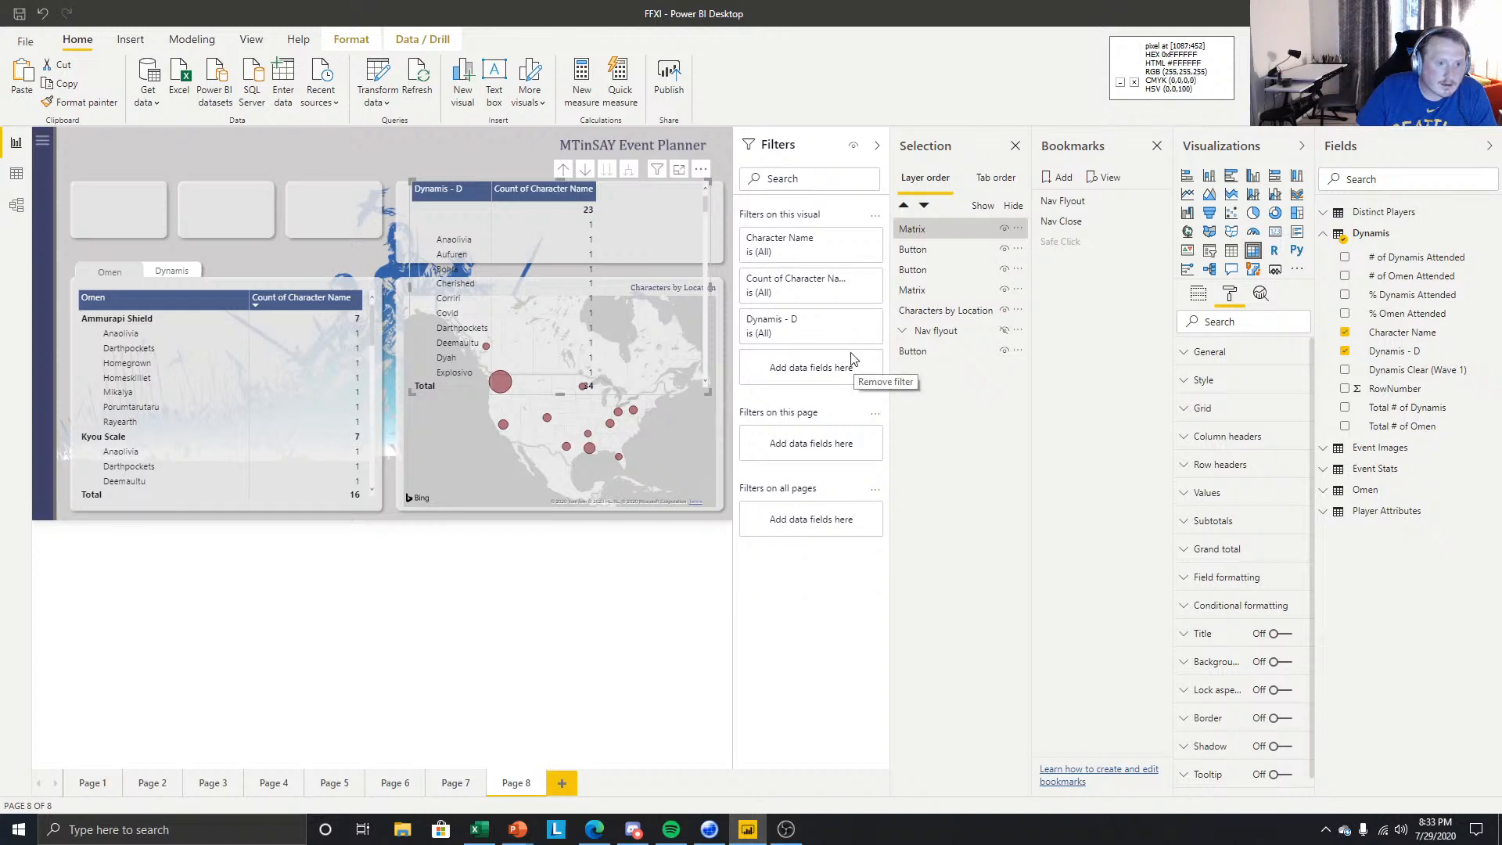
{"action": "left_click", "coordinate": [852, 322]}
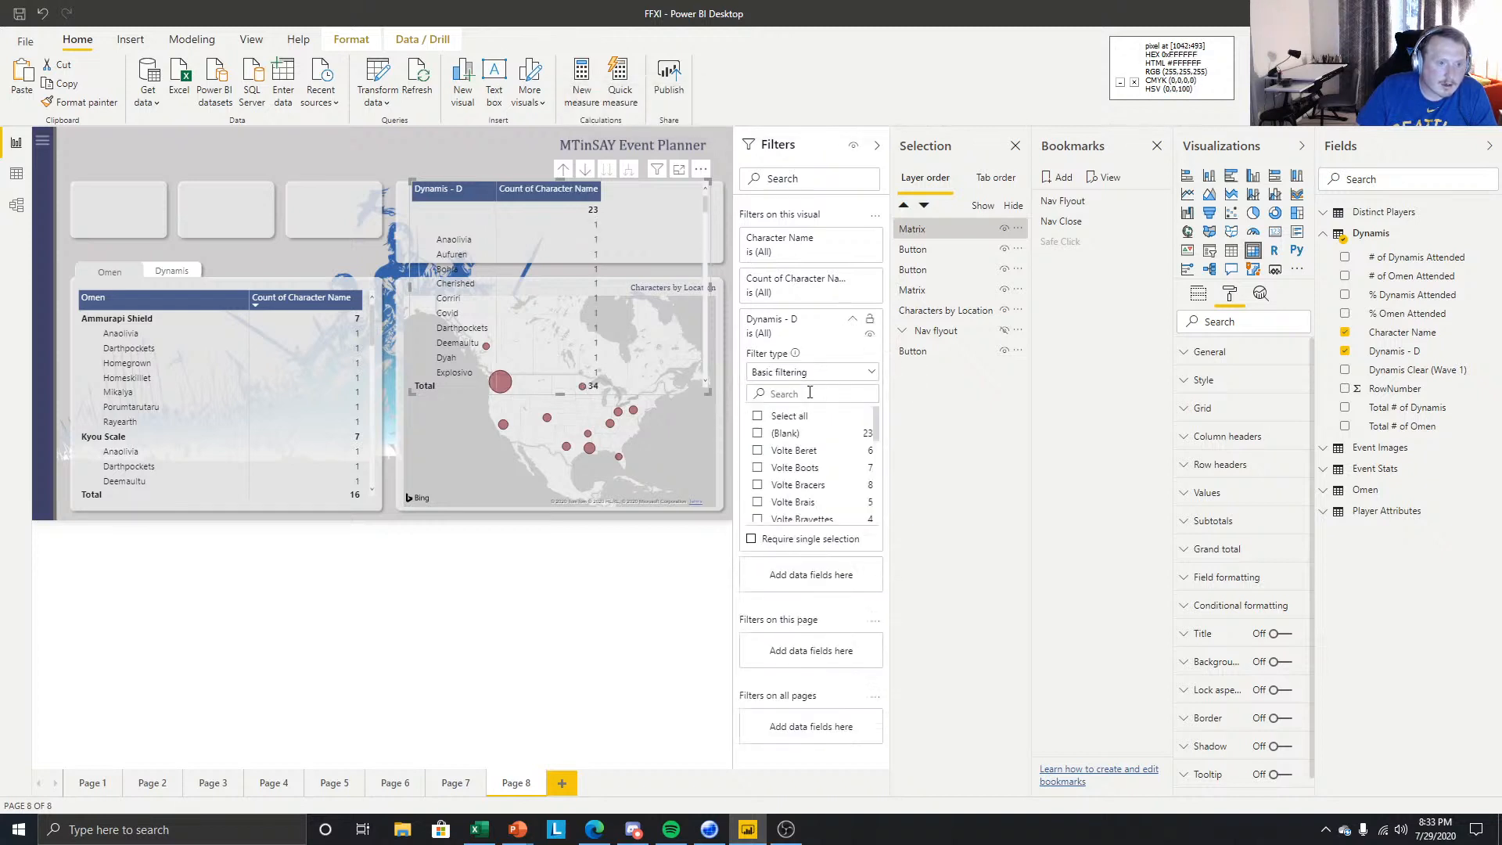
{"action": "left_click", "coordinate": [758, 416]}
{"action": "left_click", "coordinate": [757, 434]}
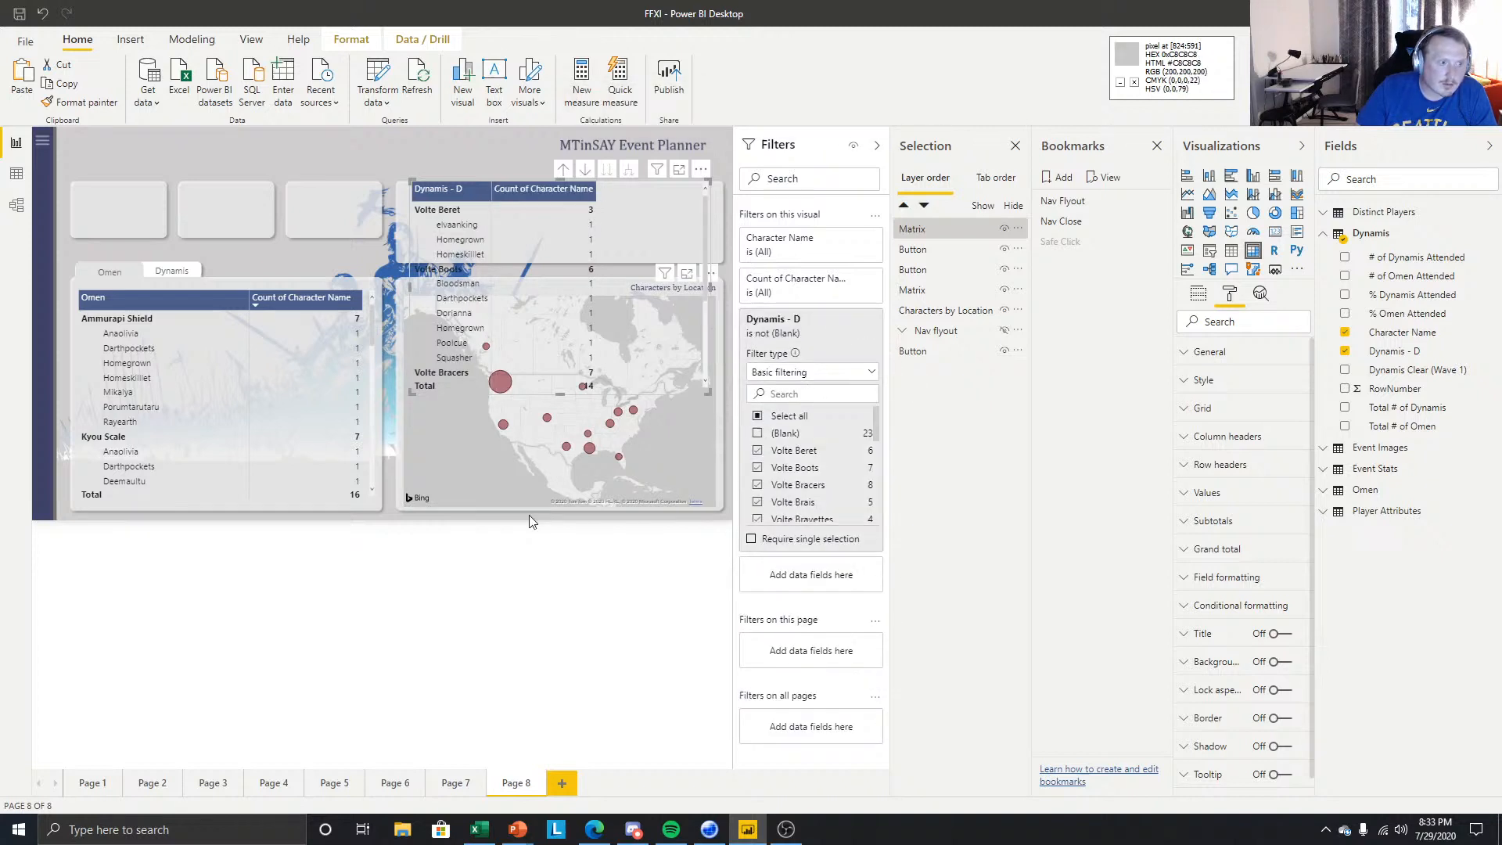
{"action": "left_click", "coordinate": [470, 594]}
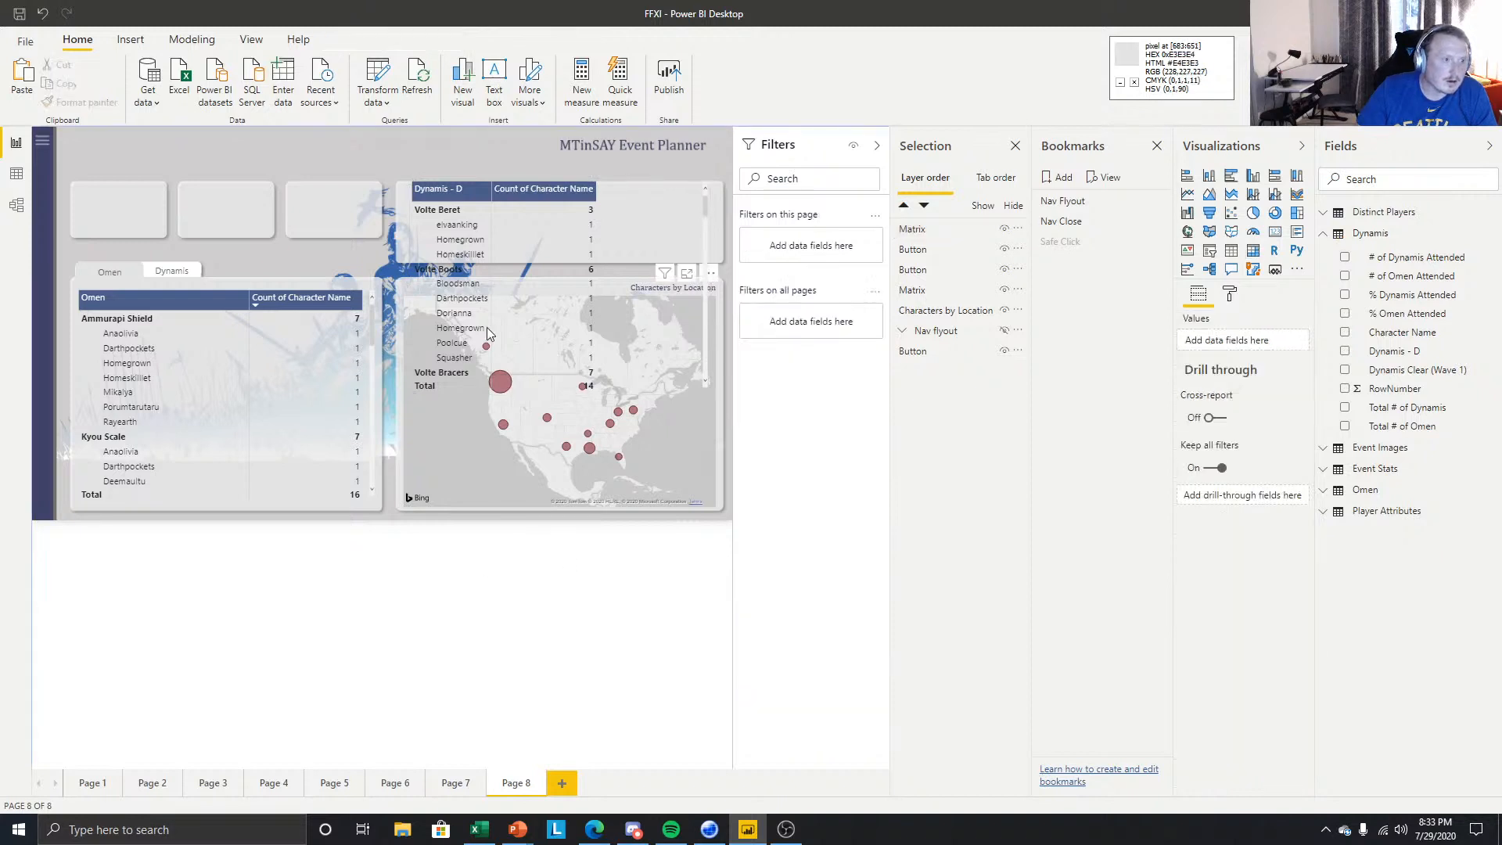
- Shrink the Dynamis matrix over the map so its frame fits closely around its two columns
{"action": "left_click", "coordinate": [694, 362]}
{"action": "left_click_drag", "start_coordinate": [712, 395], "coordinate": [623, 413]}
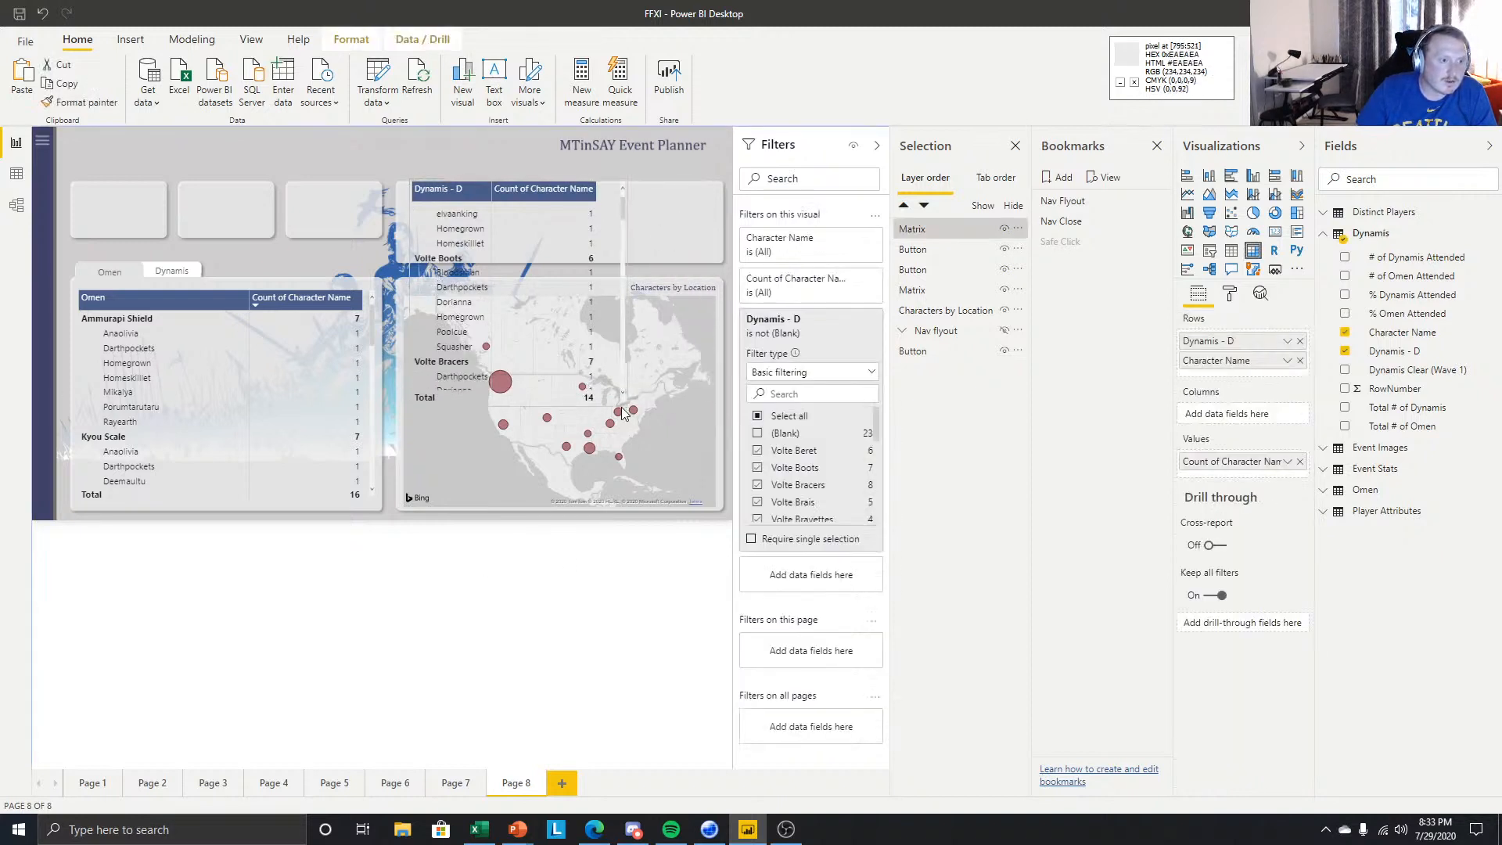
{"action": "scroll", "coordinate": [540, 282], "scroll_direction": "up", "scroll_amount": 1}
{"action": "left_click", "coordinate": [444, 215]}
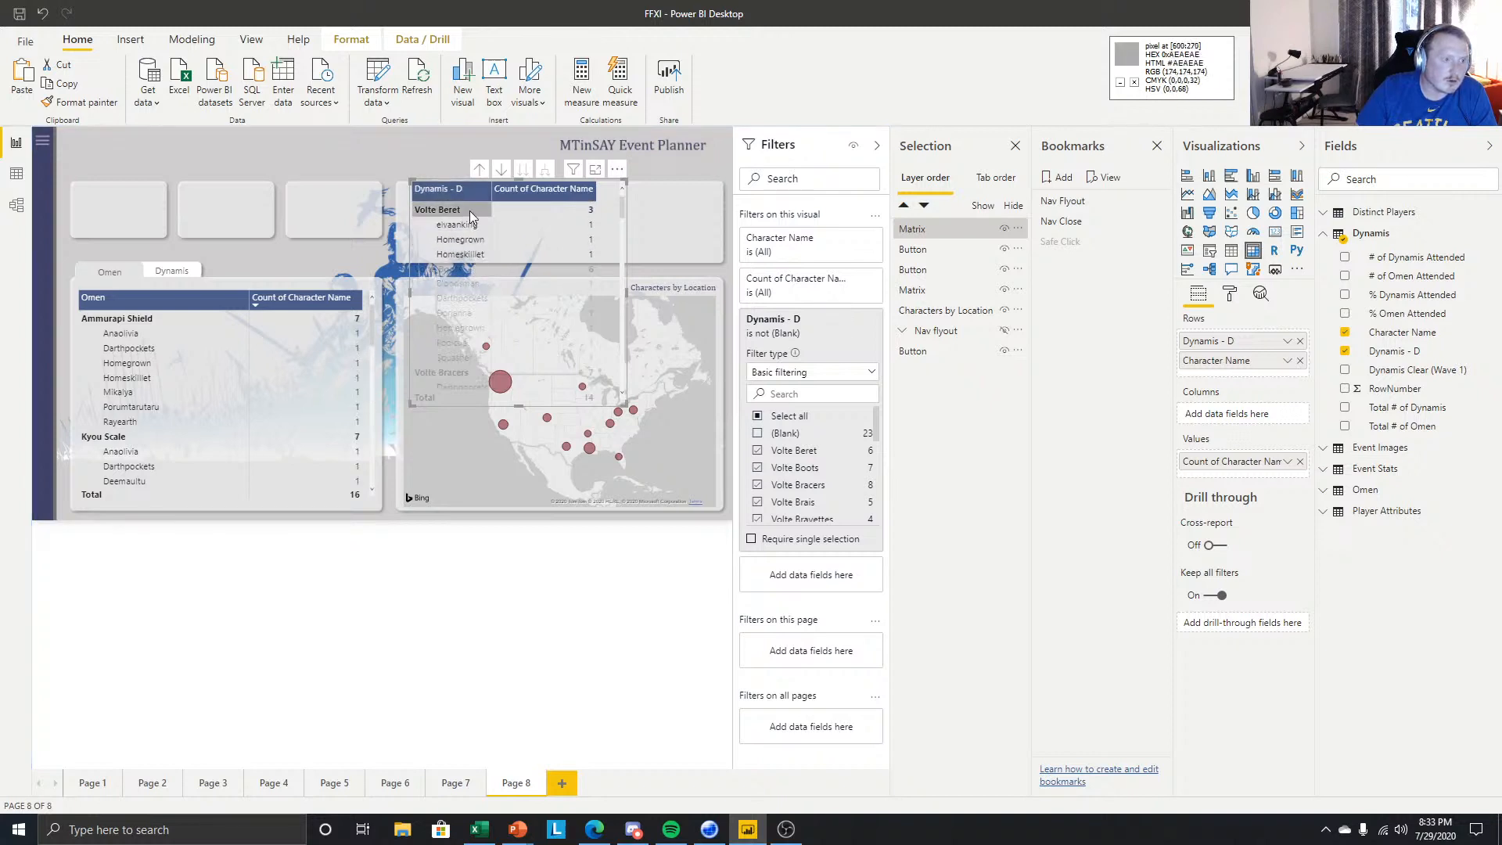
{"action": "left_click", "coordinate": [465, 210]}
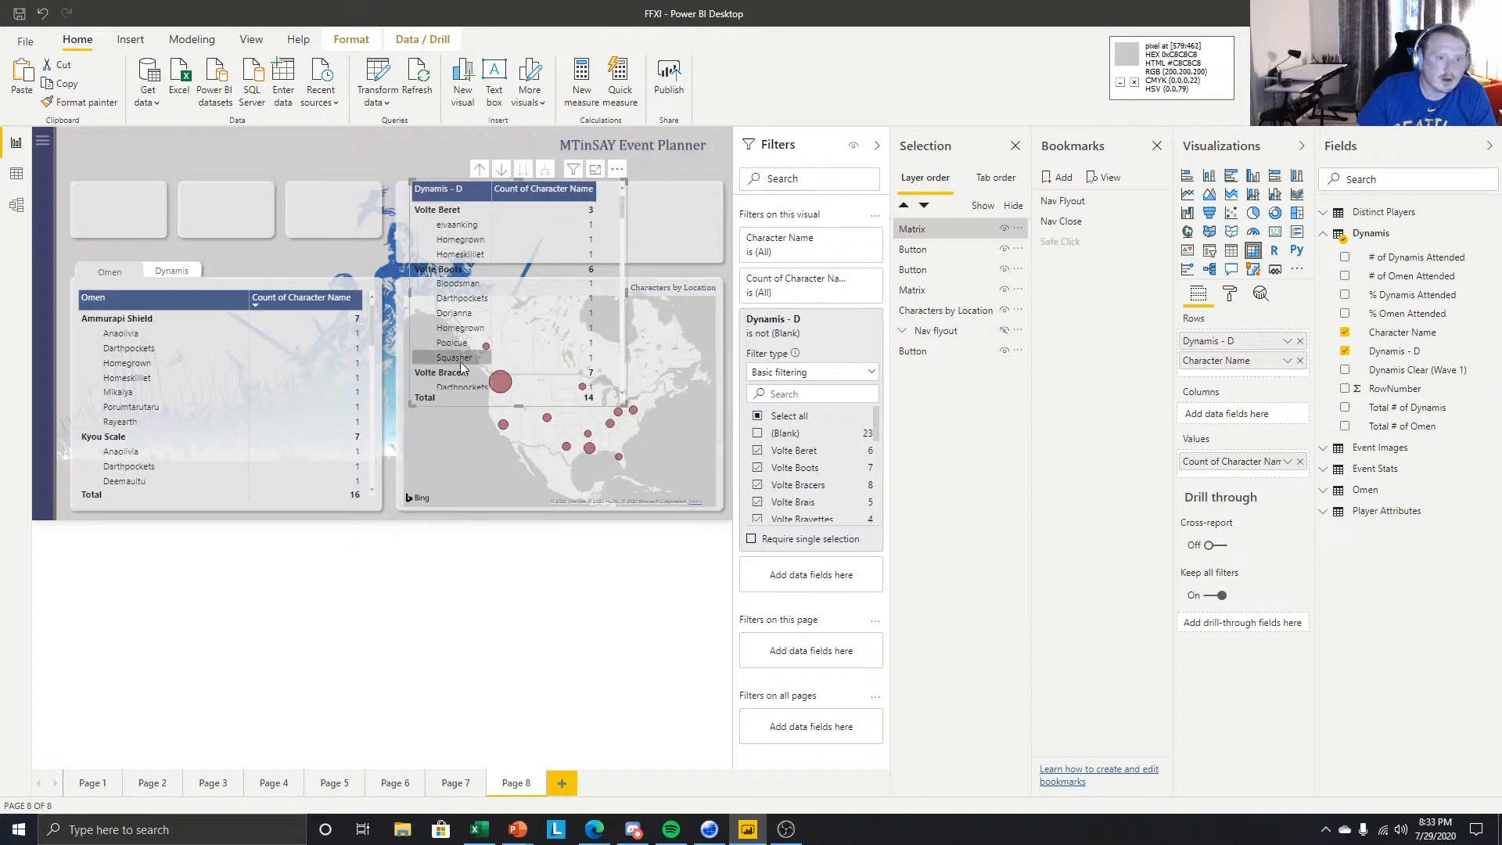
{"action": "left_click_drag", "start_coordinate": [629, 412], "coordinate": [621, 359]}
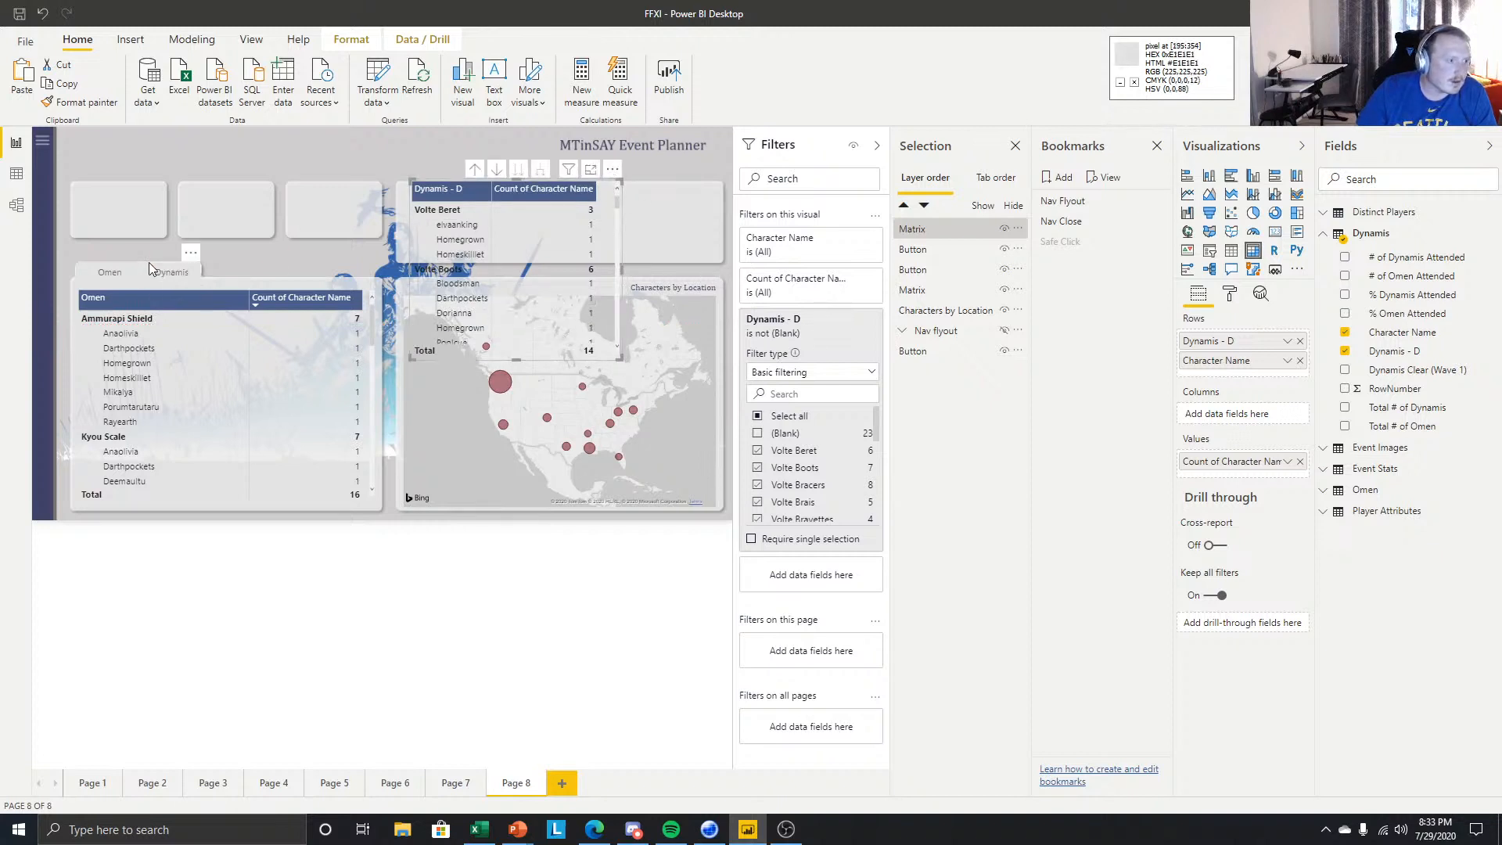
- Duplicate the Omen and Dynamis tab buttons together and place the copies just above the originals
{"action": "left_click", "coordinate": [110, 272]}
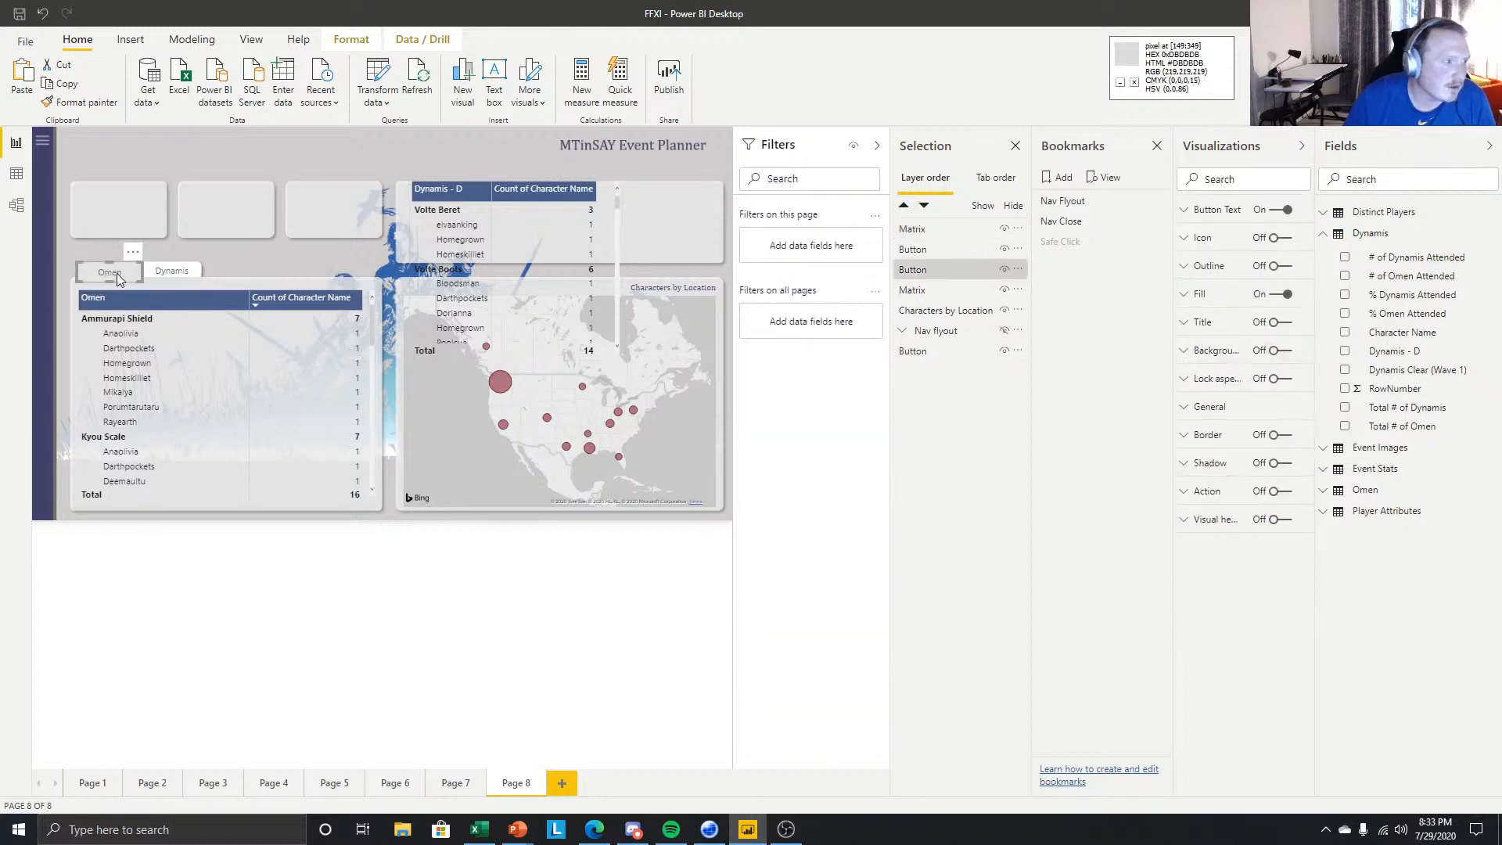
{"action": "left_click", "coordinate": [194, 273], "text": "ctrl"}
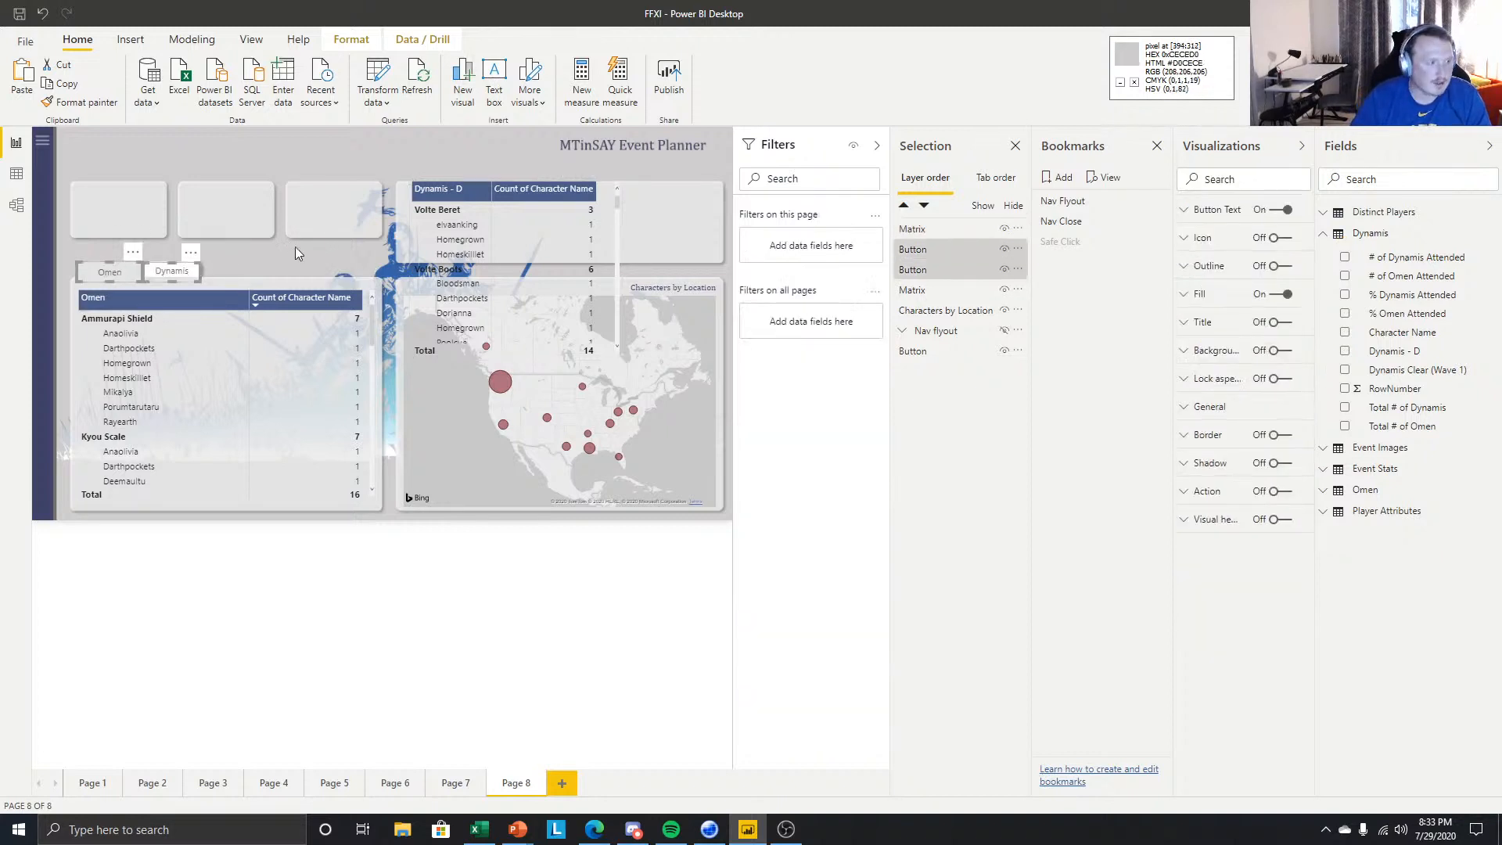
{"action": "key", "text": "ctrl+c"}
{"action": "key", "text": "ctrl+v"}
{"action": "left_click_drag", "start_coordinate": [181, 273], "coordinate": [180, 248]}
{"action": "left_click", "coordinate": [181, 248]}
- Swap the duplicated tabs' styling by copying the original Dynamis button's format to the Omen copy and the original Omen button's format to the Dynamis copy
{"action": "left_click", "coordinate": [182, 269]}
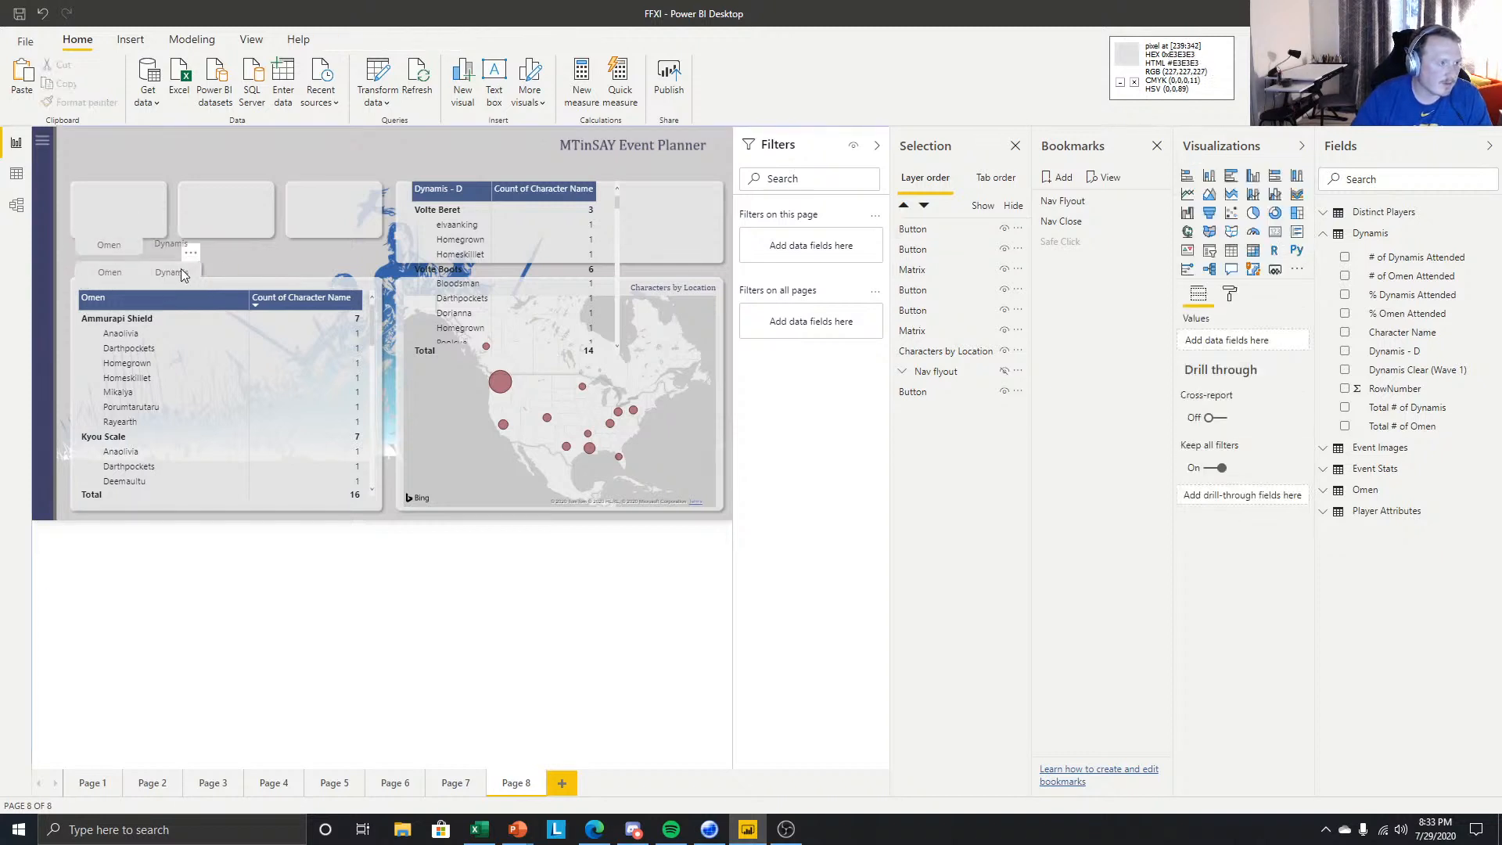
{"action": "left_click", "coordinate": [71, 106]}
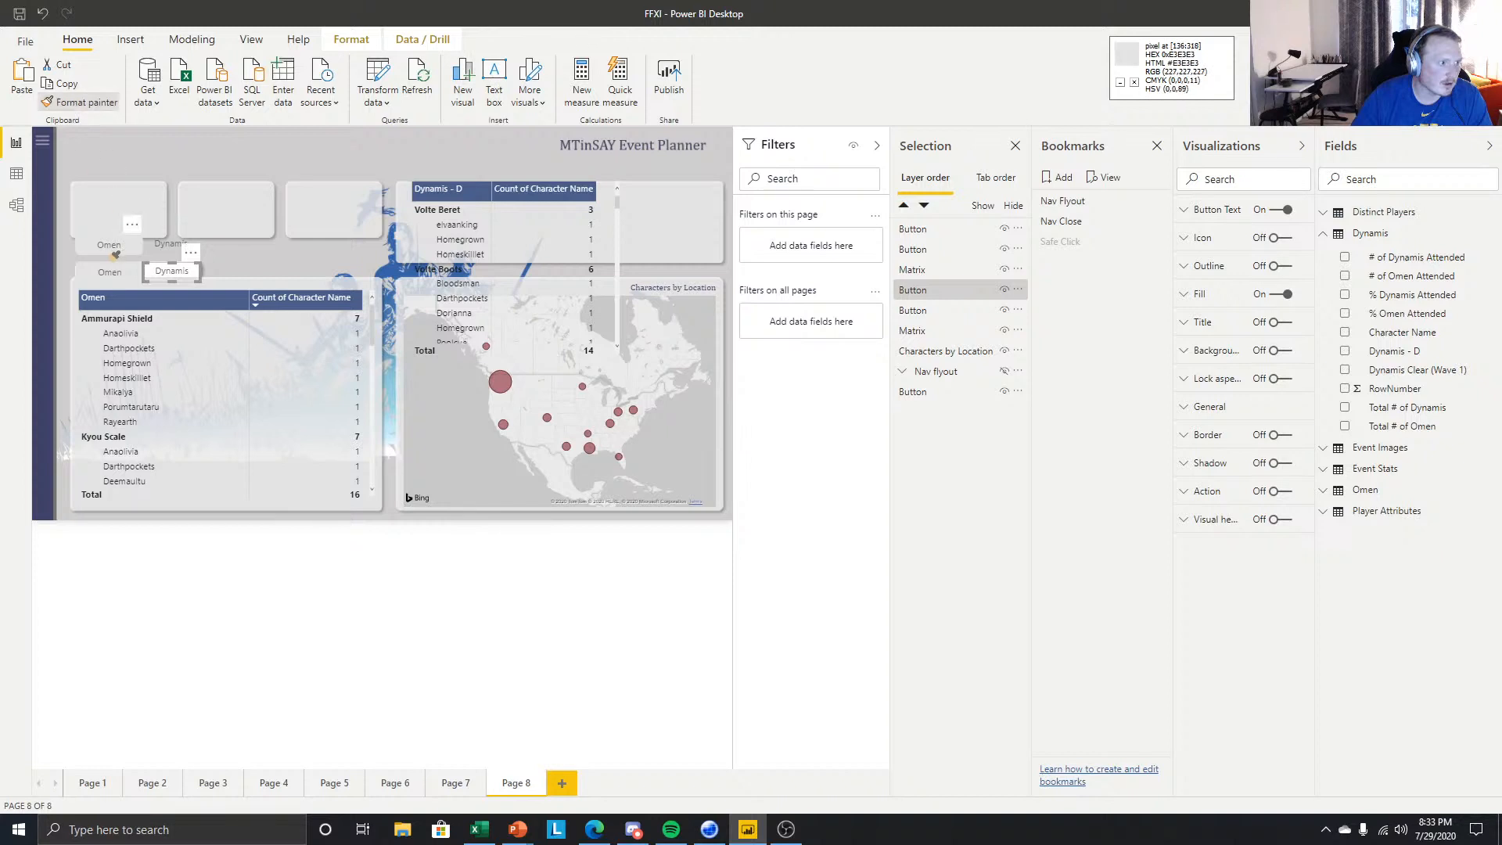
{"action": "left_click", "coordinate": [112, 245]}
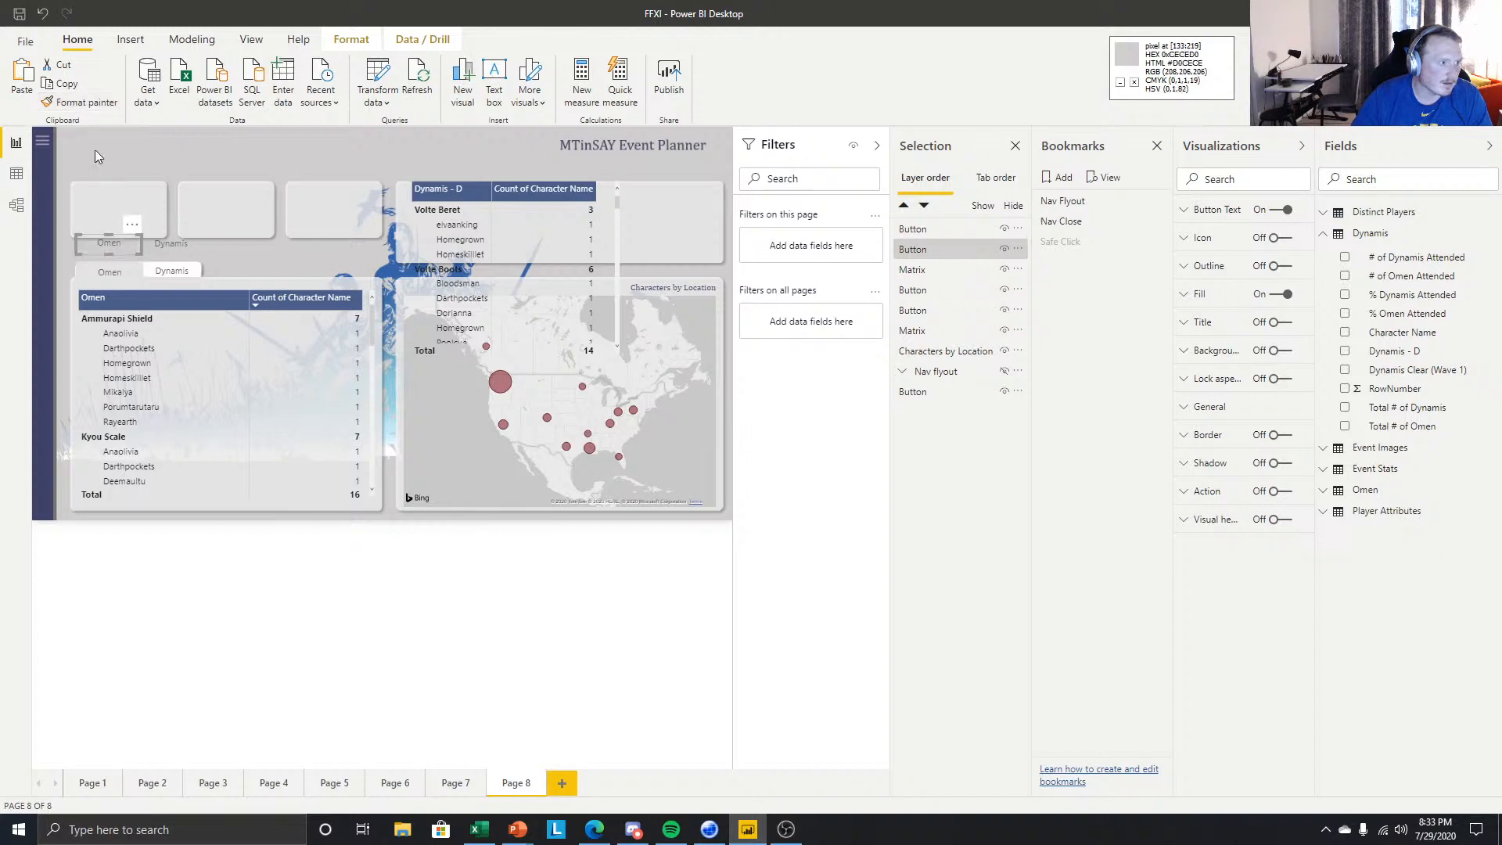
{"action": "left_click", "coordinate": [116, 274]}
{"action": "left_click", "coordinate": [92, 106]}
{"action": "left_click", "coordinate": [170, 245]}
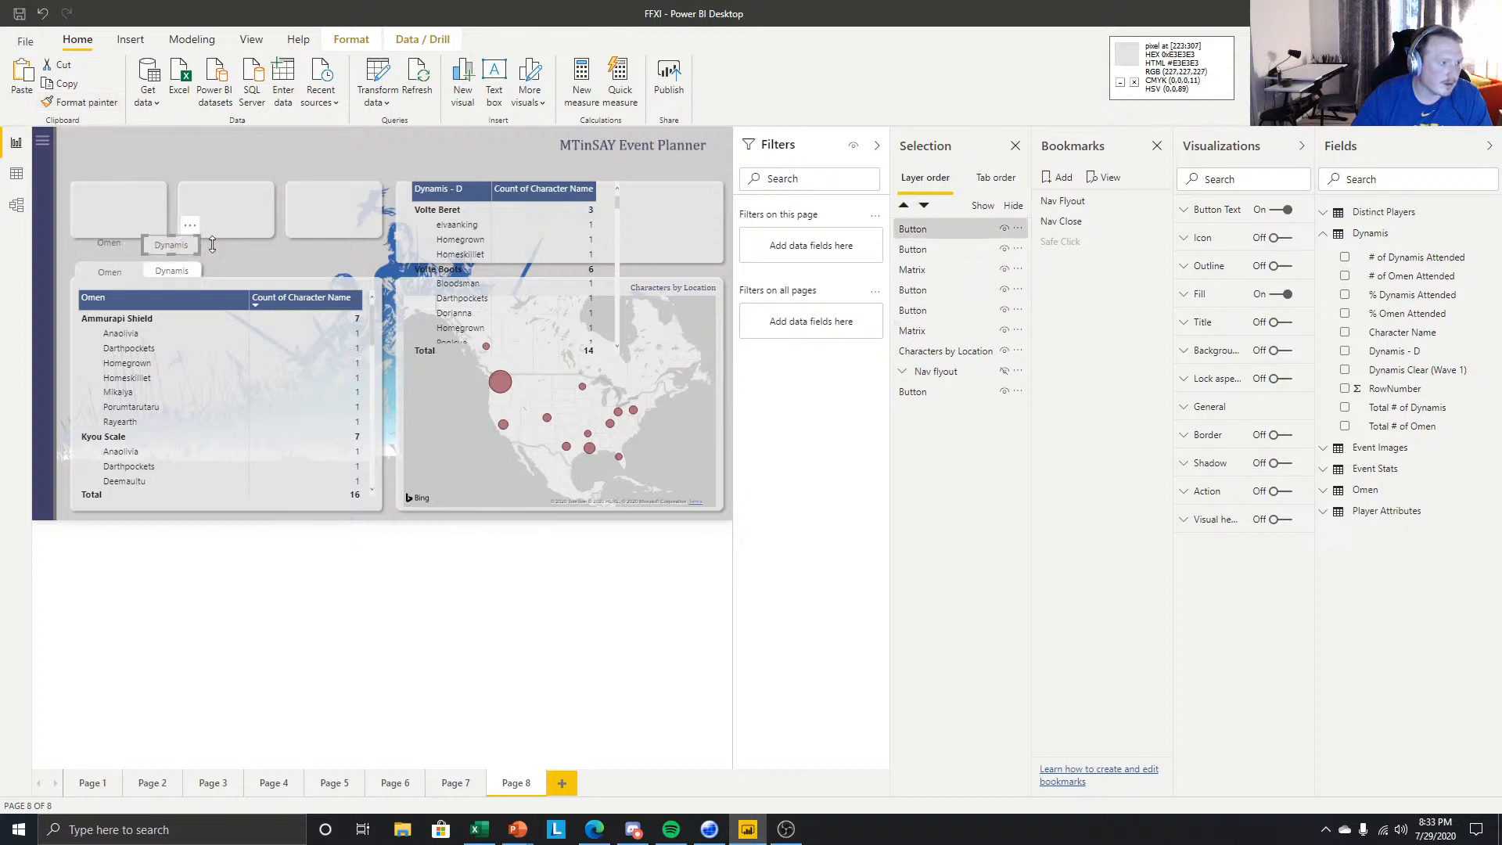
{"action": "left_click", "coordinate": [241, 275]}
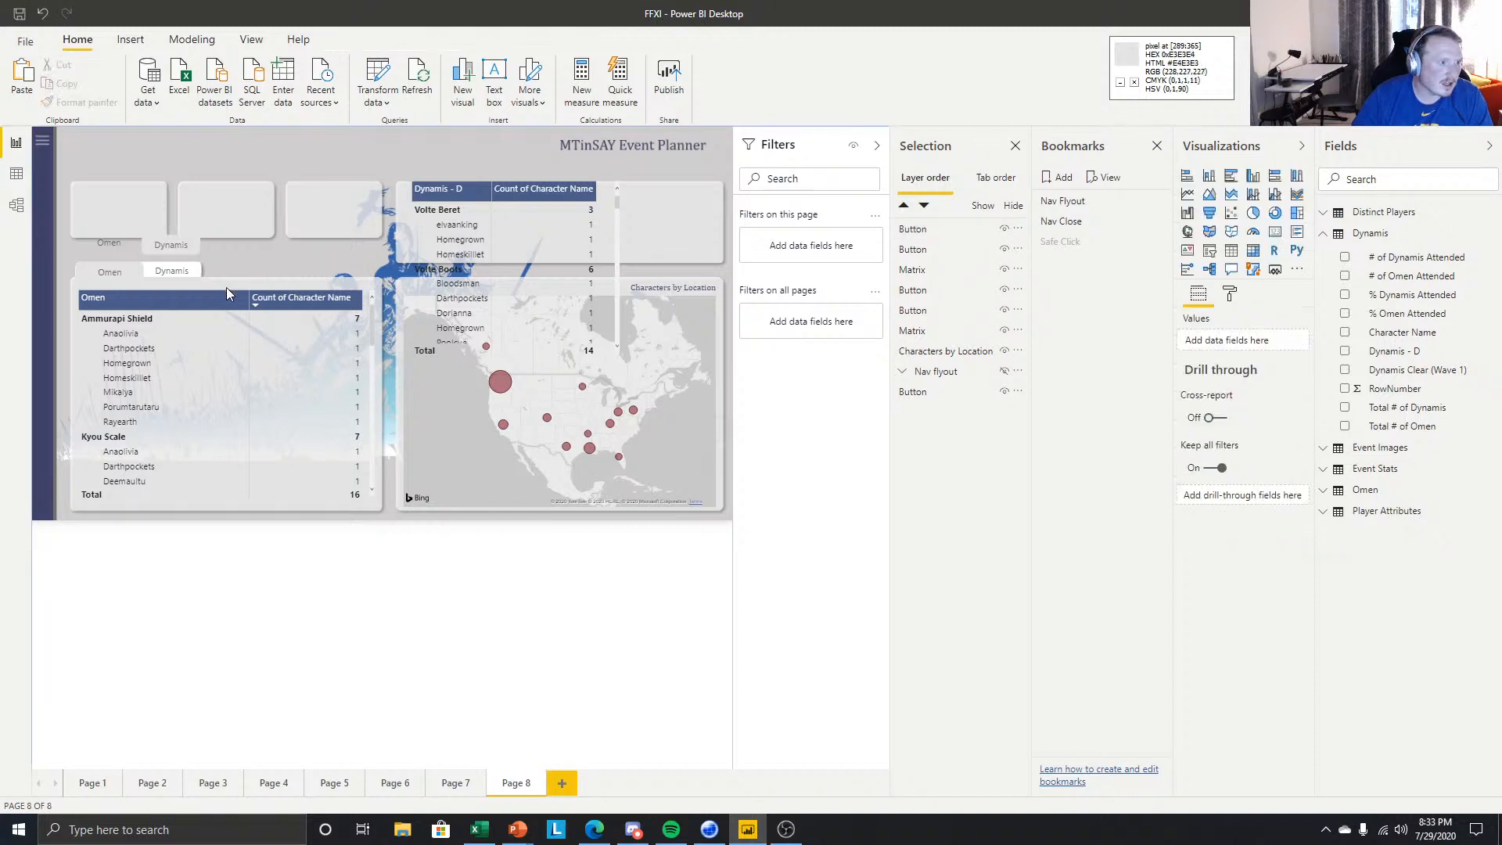
- Hide the Omen matrix and fit the Dynamis matrix into its panel, enlarging the frame and widening the Dynamis - D column
{"action": "left_click", "coordinate": [227, 288]}
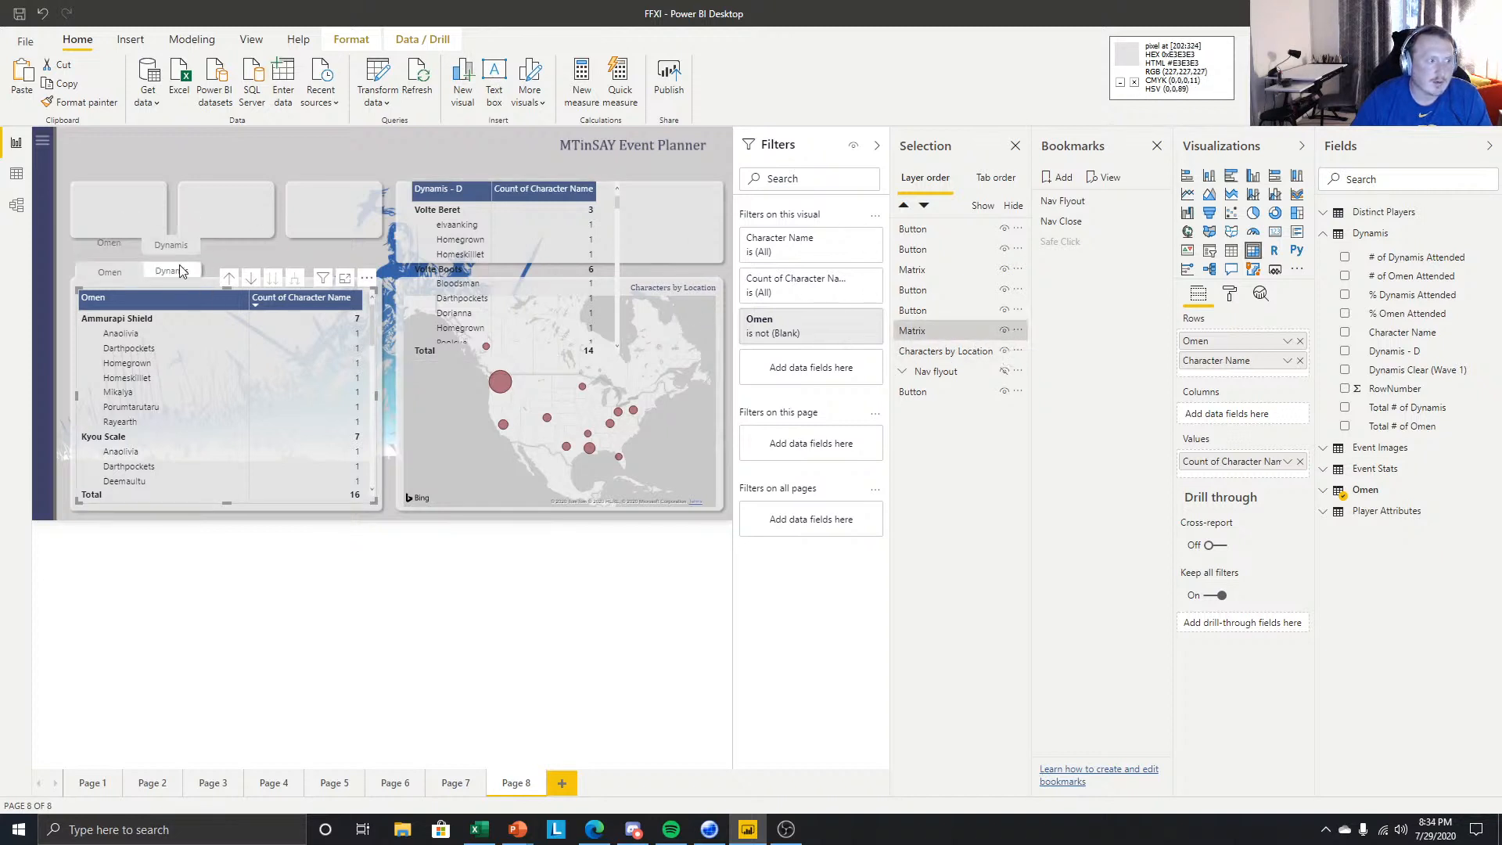
{"action": "left_click", "coordinate": [1004, 332]}
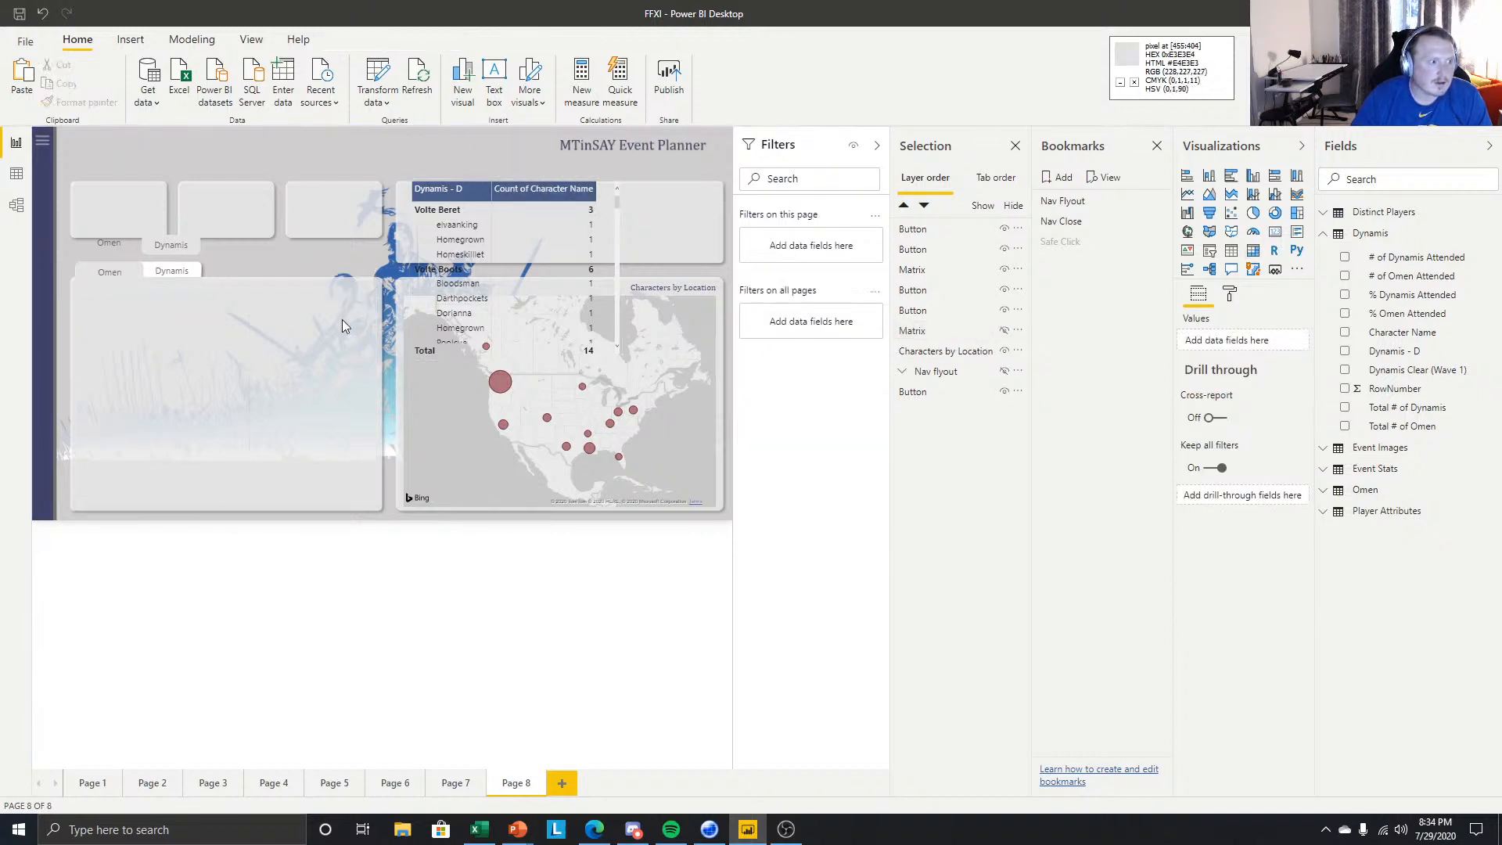
{"action": "left_click_drag", "start_coordinate": [597, 169], "coordinate": [275, 282]}
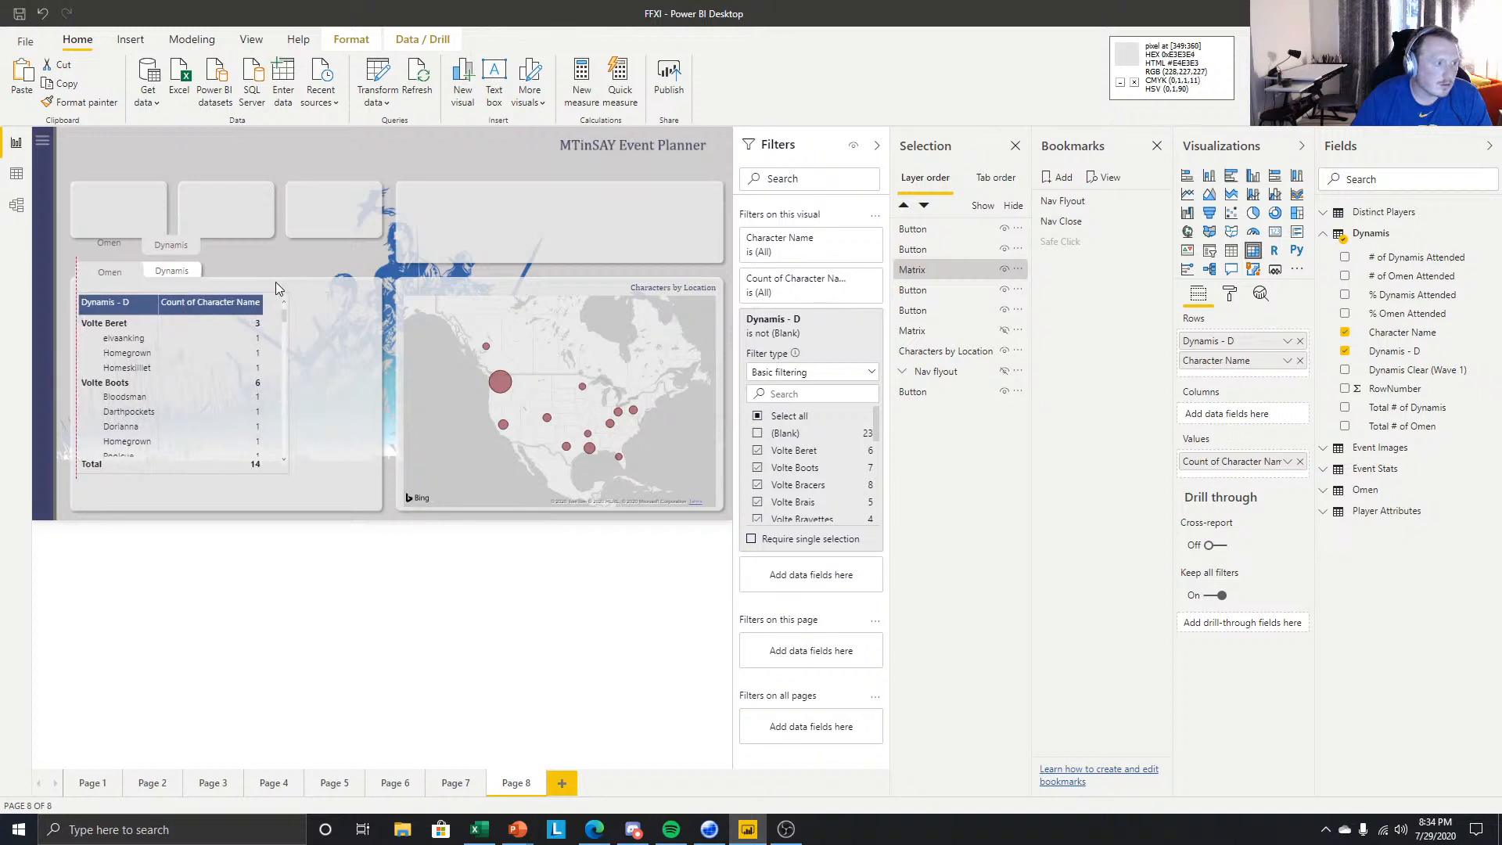
{"action": "left_click_drag", "start_coordinate": [289, 468], "coordinate": [365, 502]}
{"action": "left_click_drag", "start_coordinate": [158, 299], "coordinate": [251, 318]}
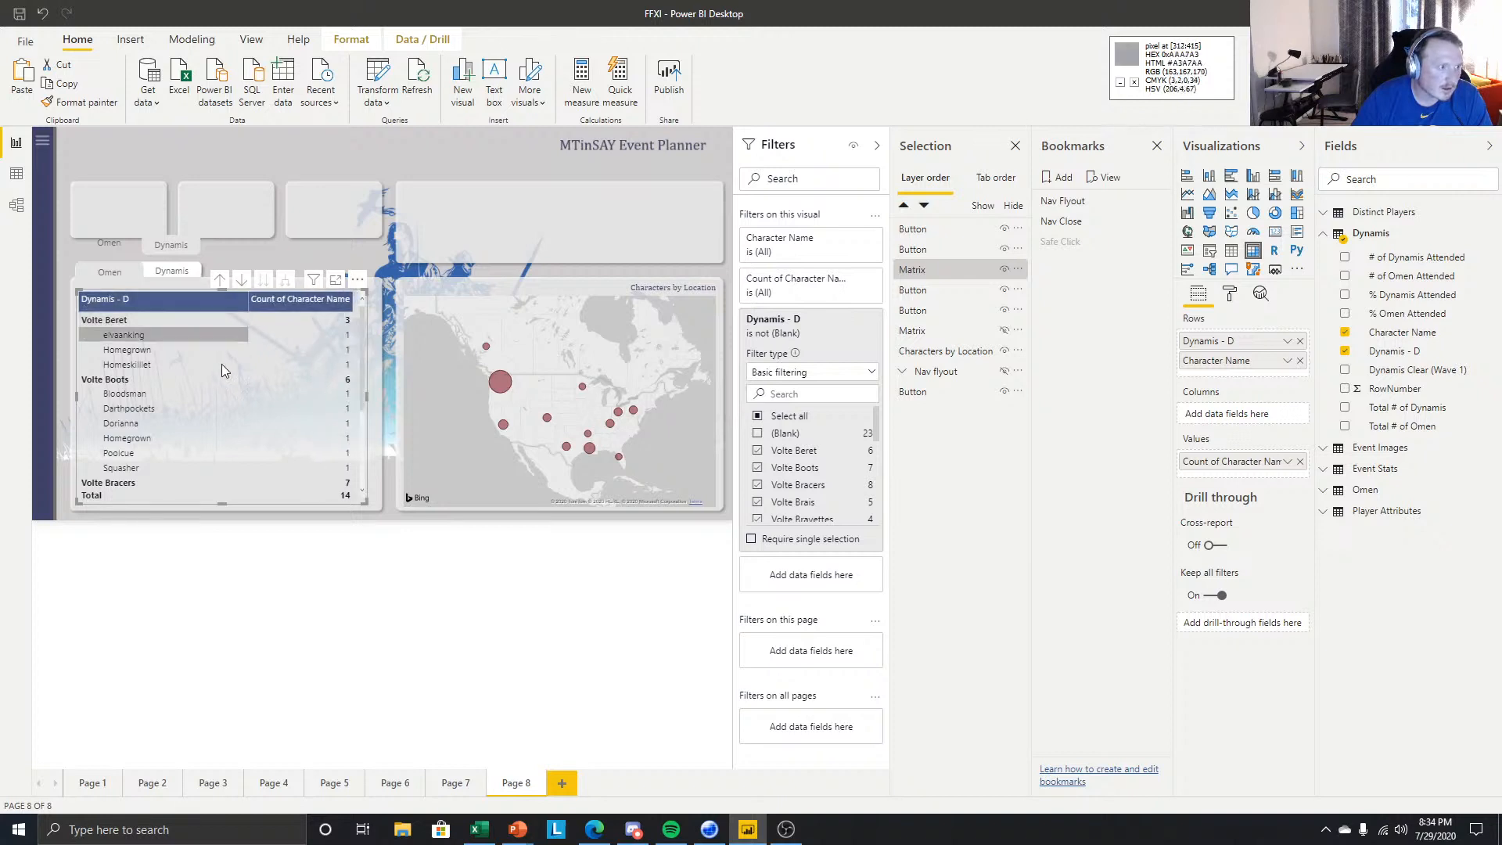
{"action": "scroll", "coordinate": [188, 393], "scroll_direction": "down", "scroll_amount": 10}
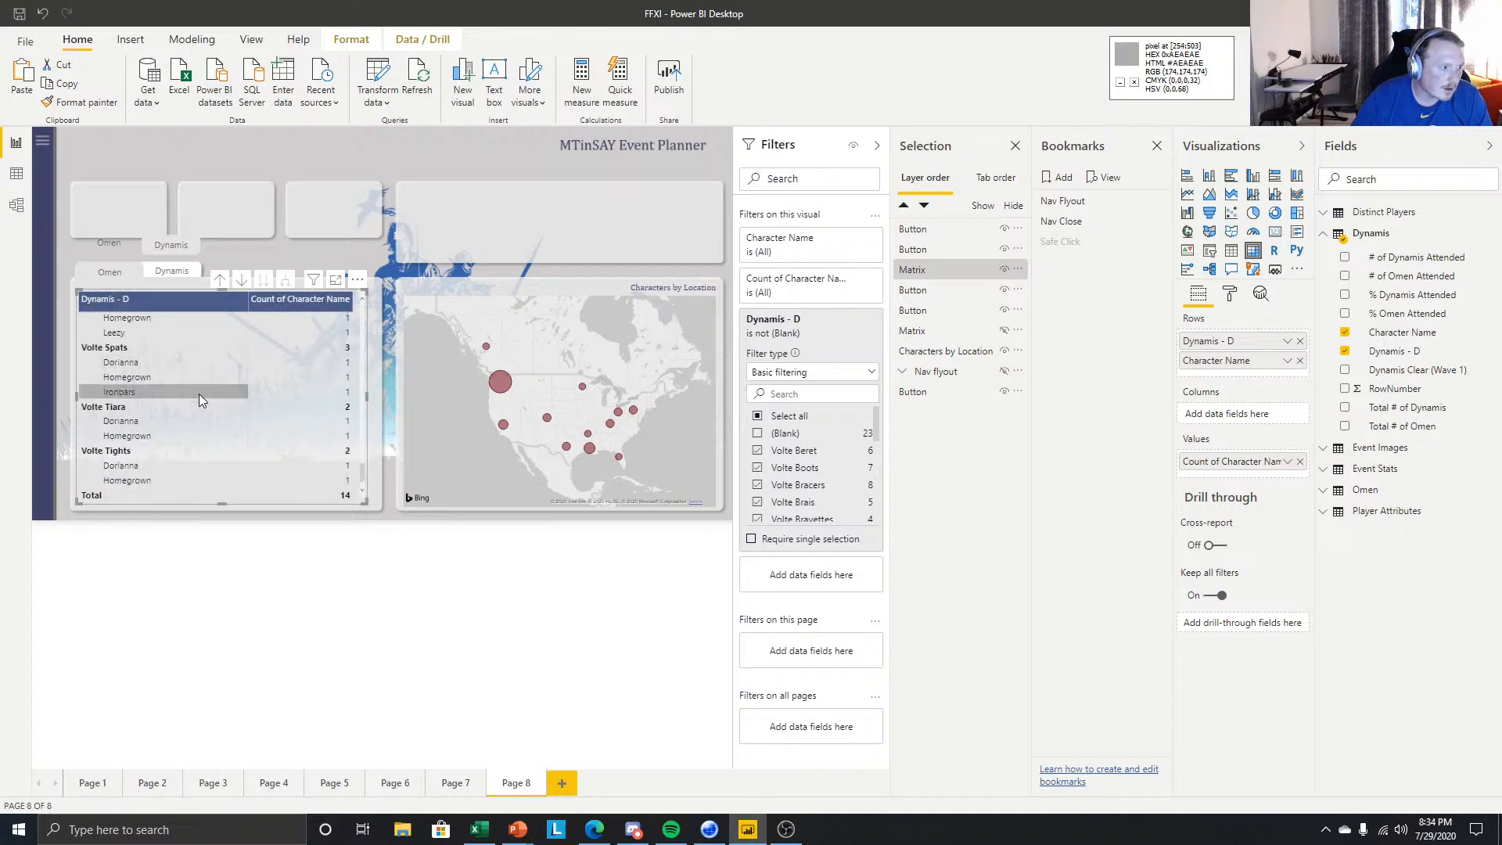
{"action": "scroll", "coordinate": [199, 397], "scroll_direction": "up", "scroll_amount": 5}
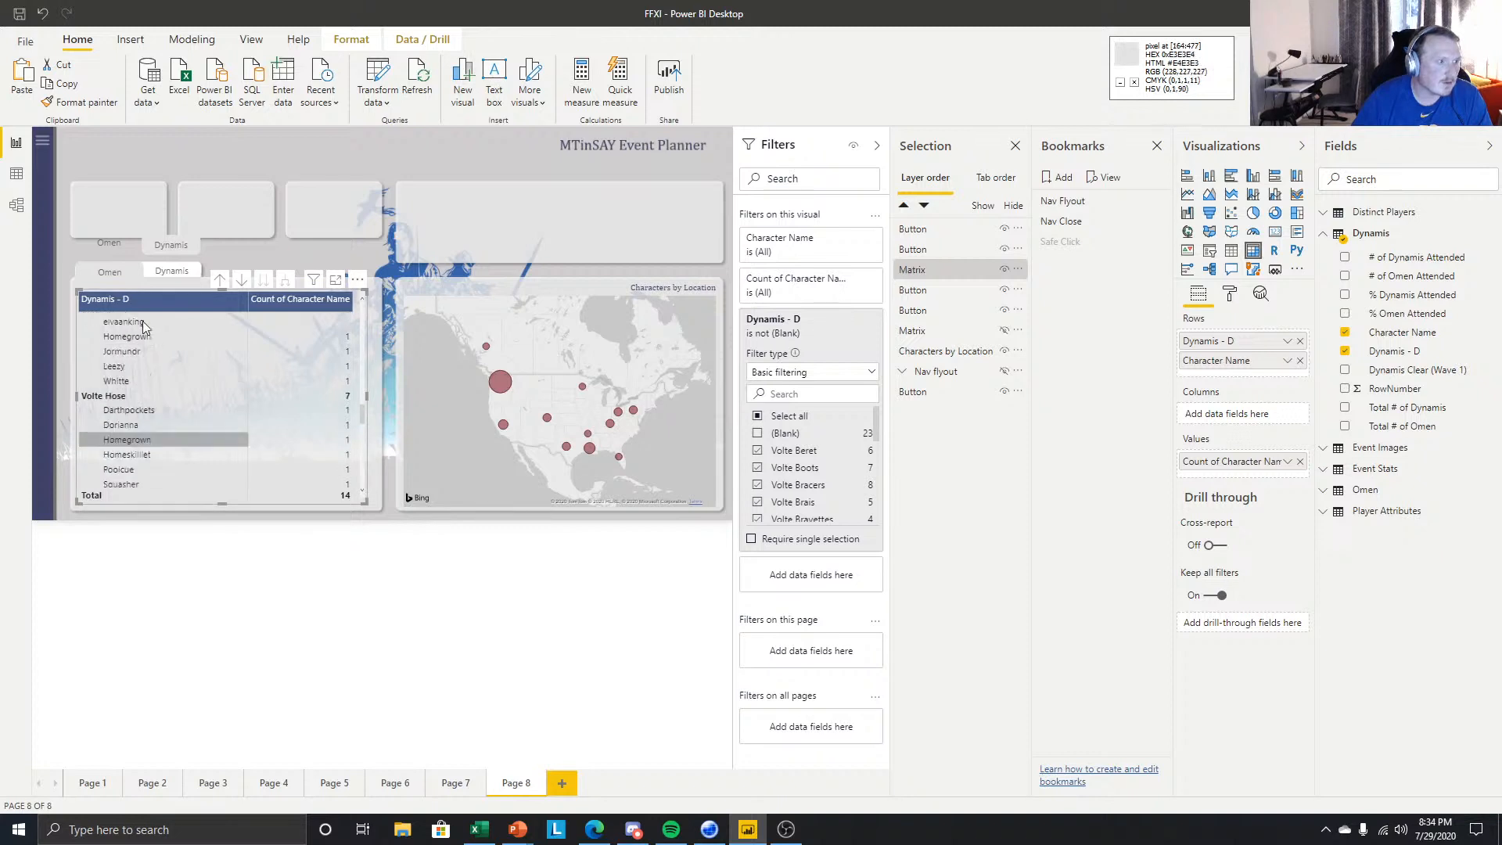
- Reposition the duplicated Dynamis and Omen tab buttons slightly lower, just above the original tabs
{"action": "left_click", "coordinate": [172, 248]}
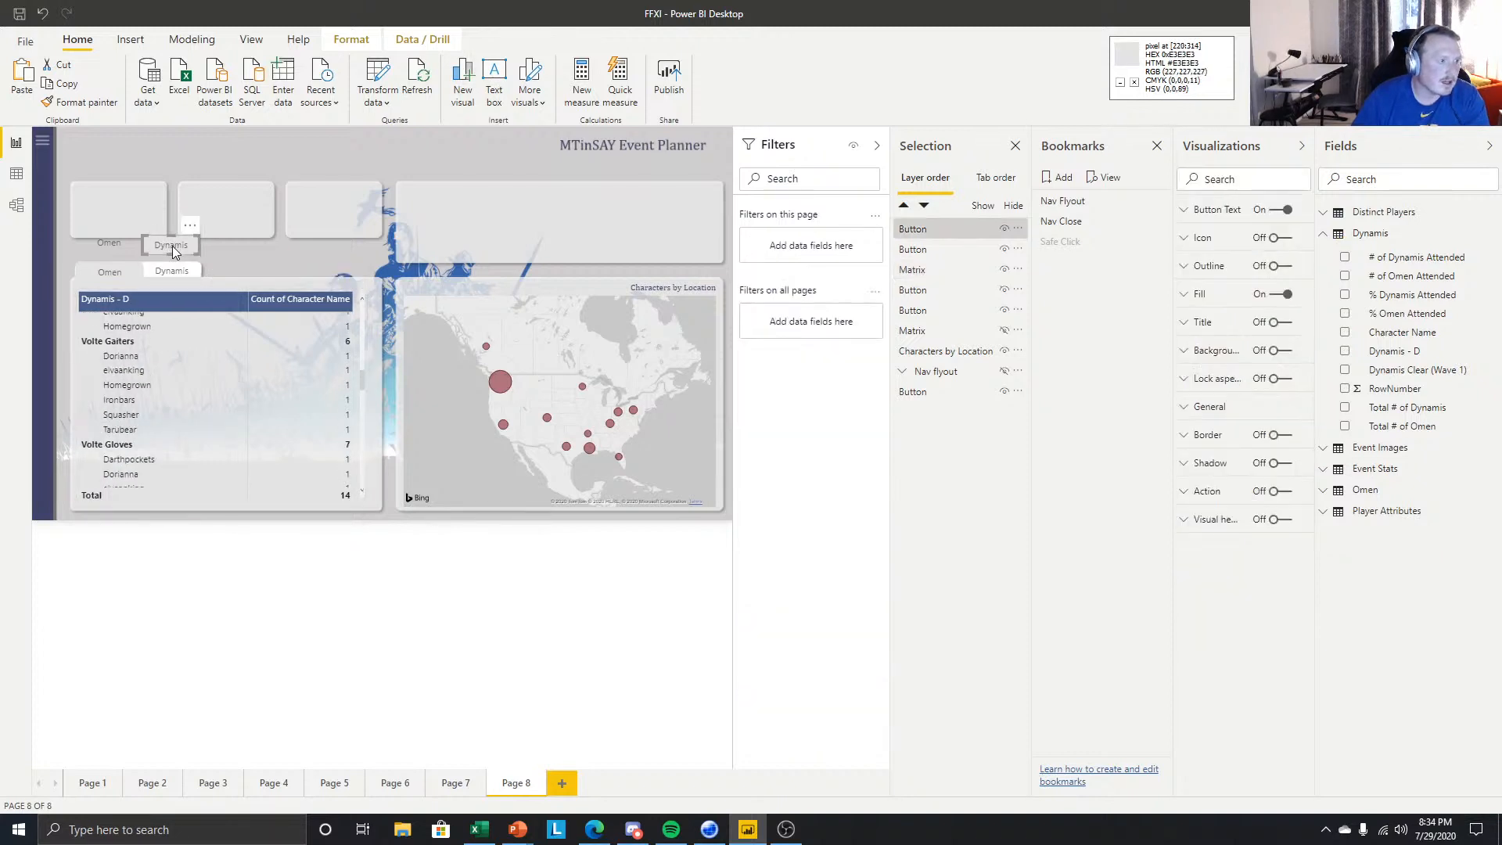
{"action": "left_click_drag", "start_coordinate": [174, 250], "coordinate": [108, 242]}
{"action": "left_click", "coordinate": [109, 241]}
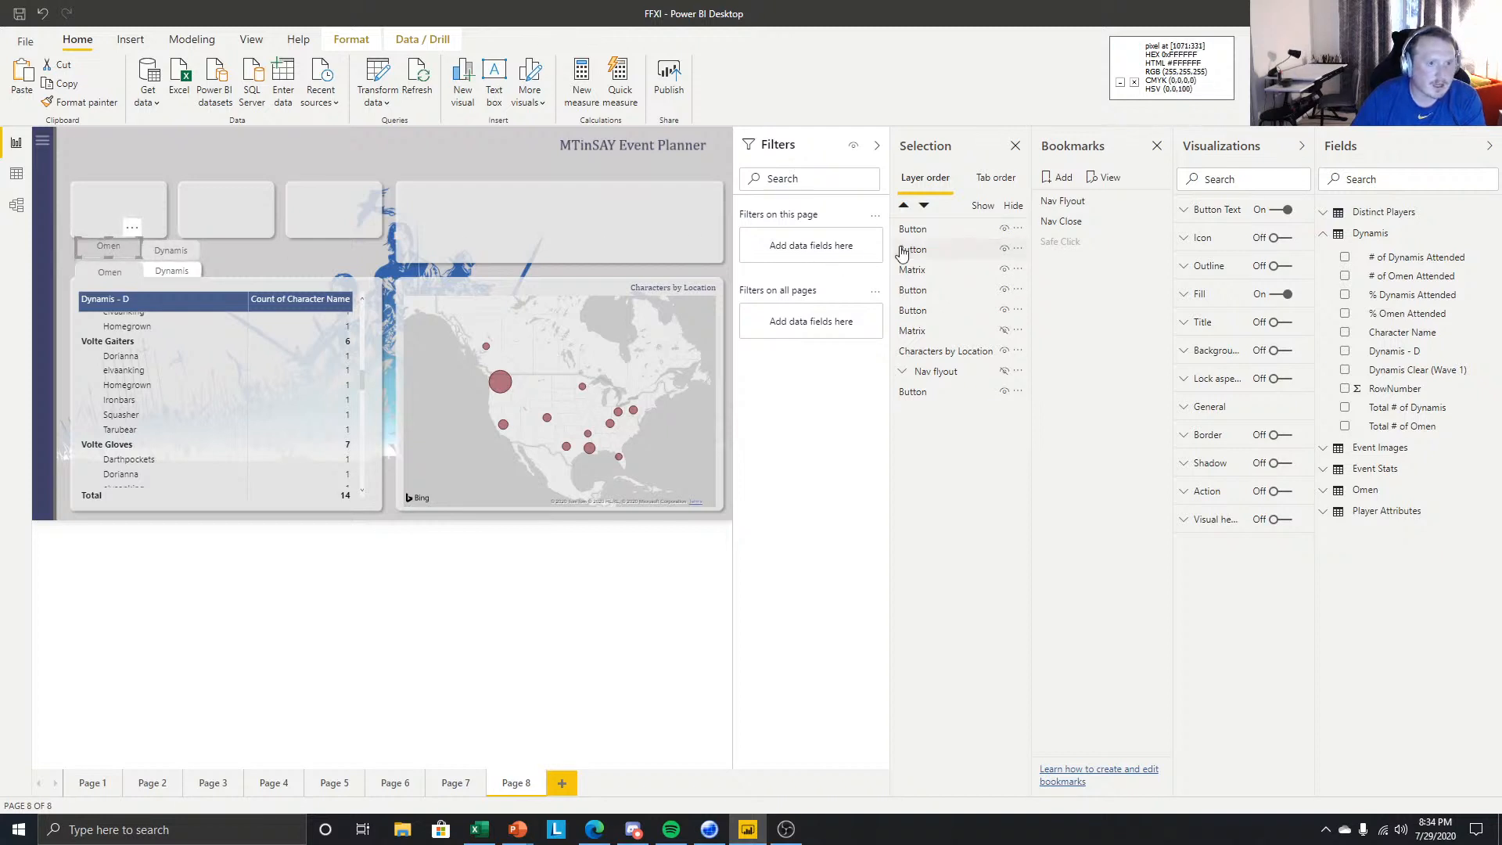
- Rename the original Dynamis button layer "Dynamis Unselect" and the original Omen button layer "Omen Selected"
{"action": "left_click", "coordinate": [123, 277]}
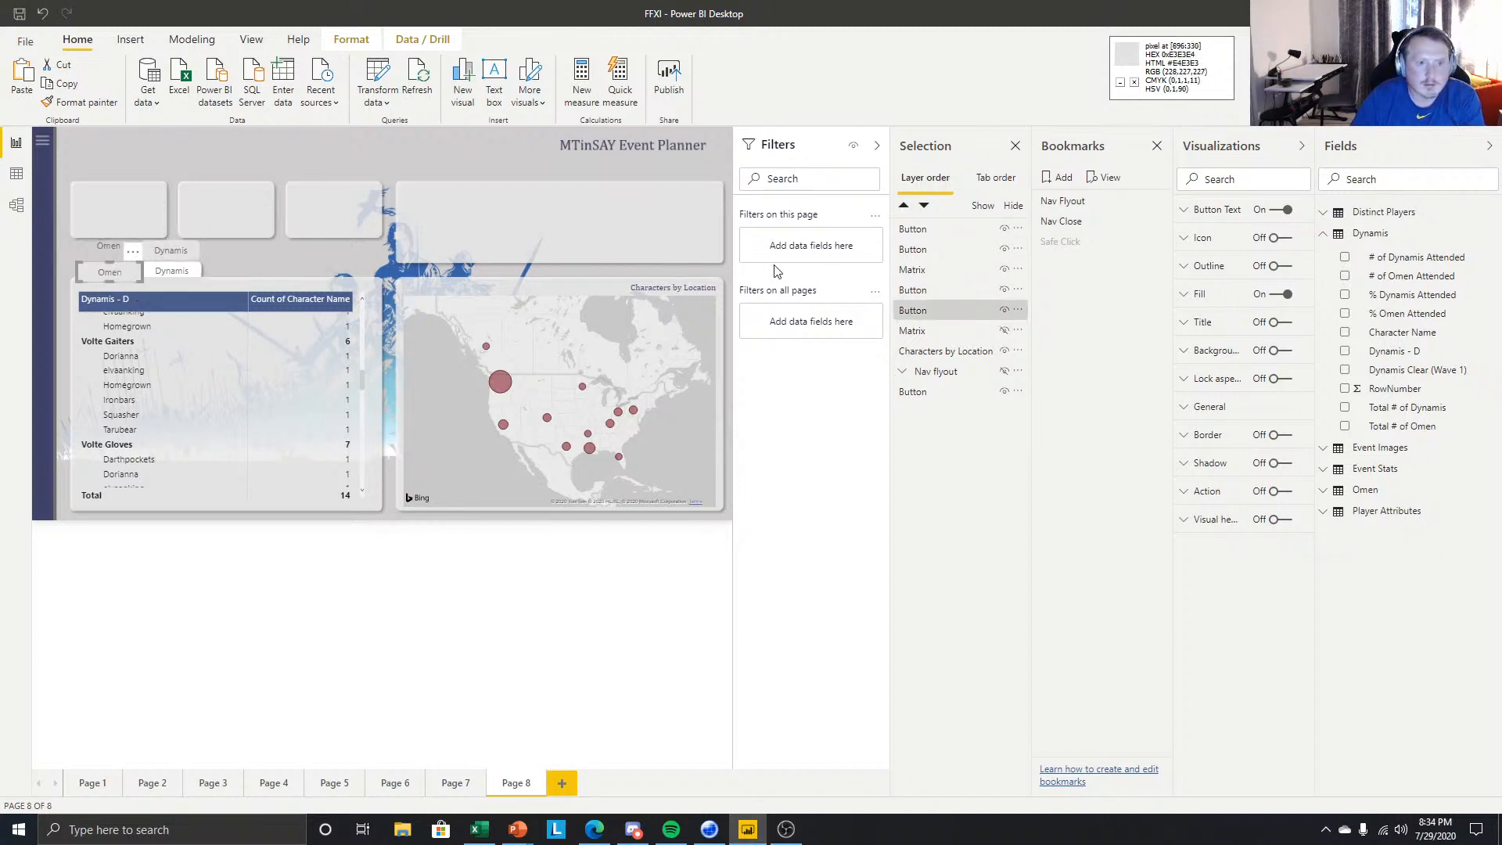
{"action": "left_click", "coordinate": [172, 271]}
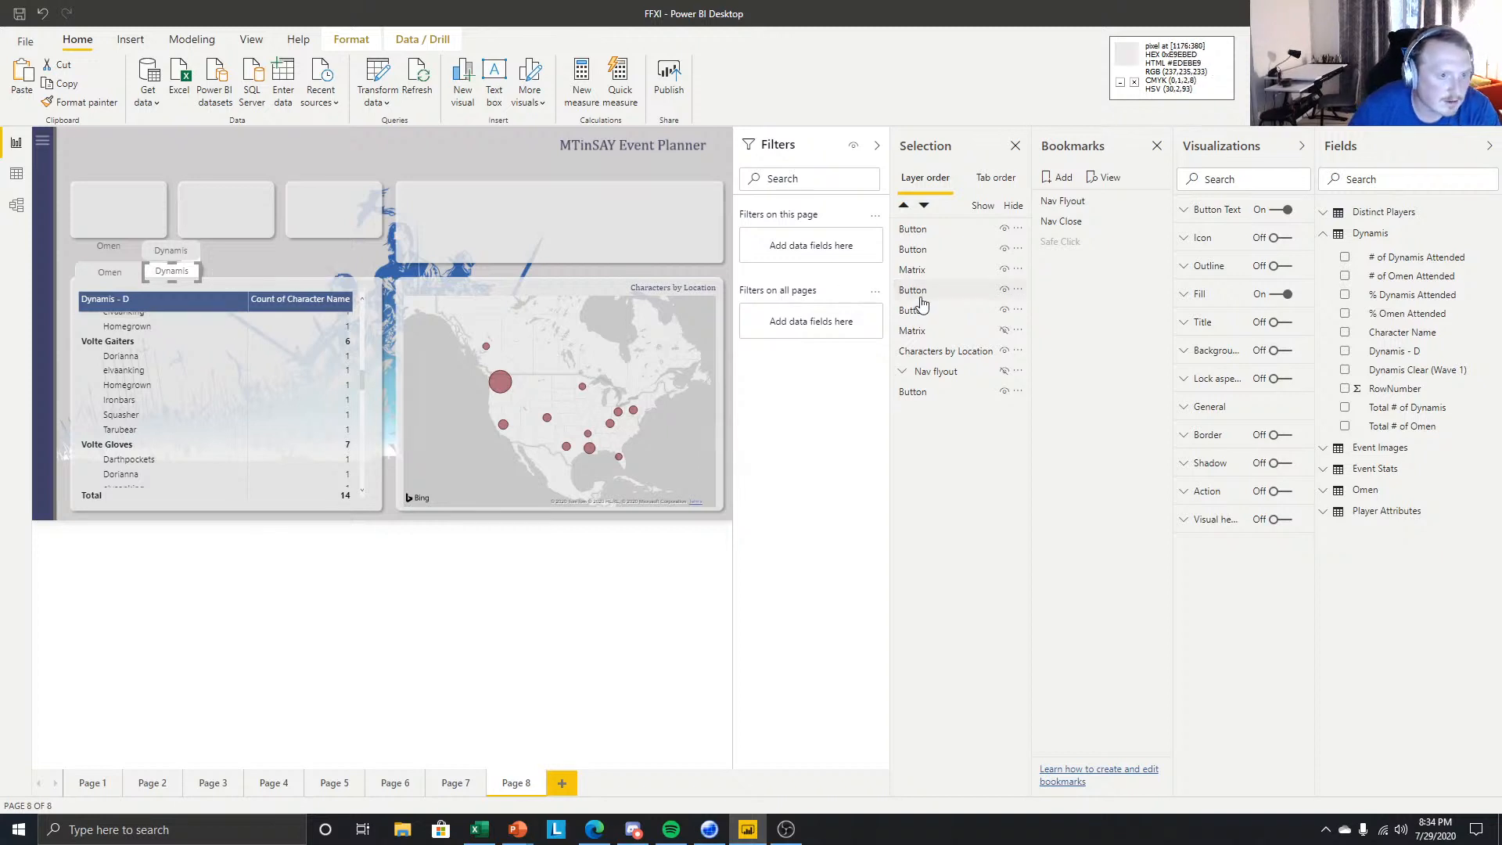
{"action": "double_click", "coordinate": [928, 289]}
{"action": "type", "text": "Dynamis Unselect"}
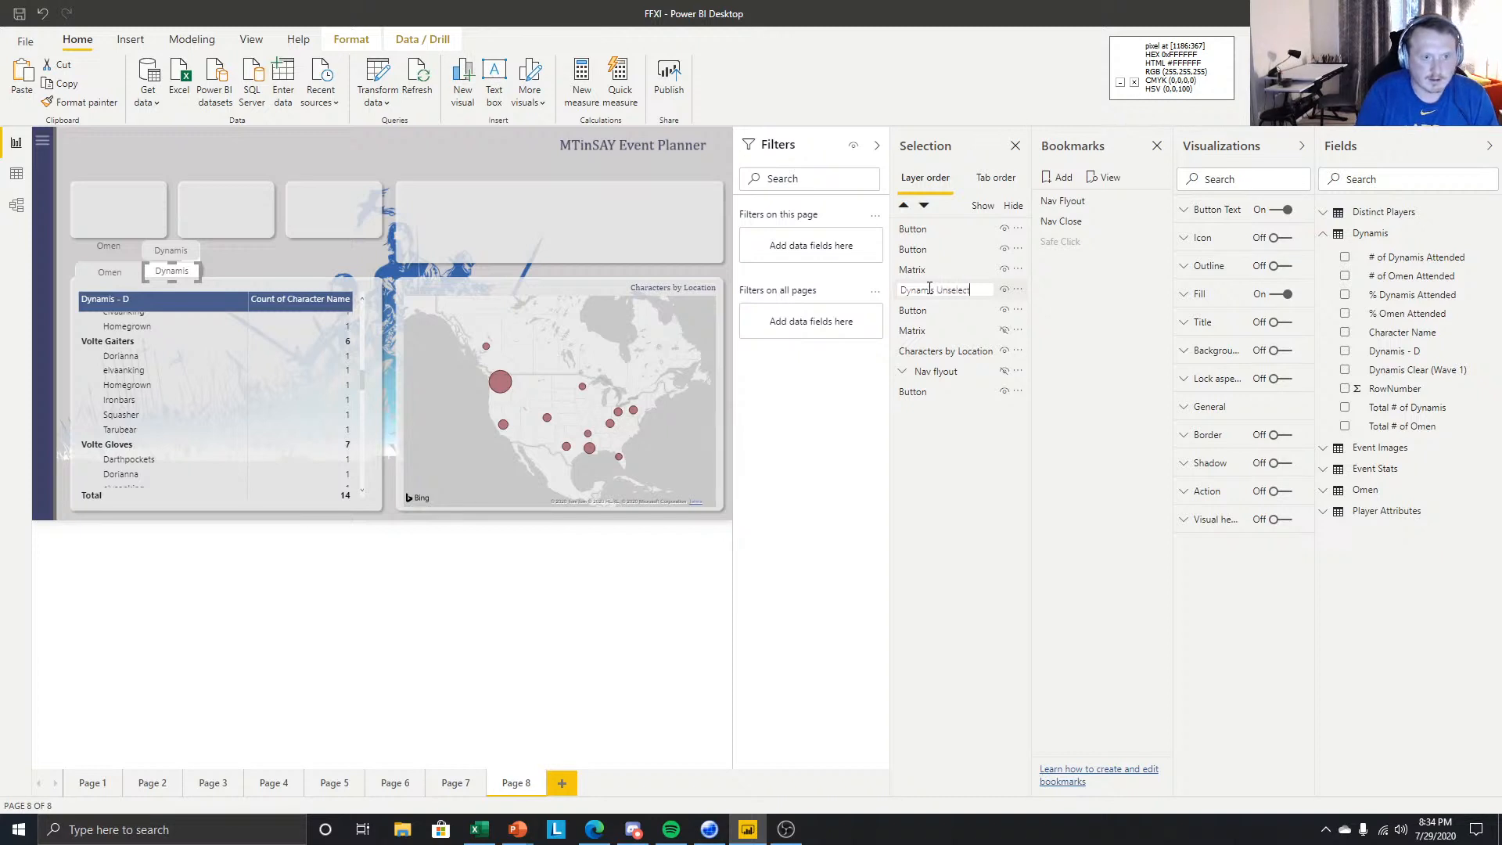
{"action": "key", "text": "Return"}
{"action": "left_click", "coordinate": [108, 274]}
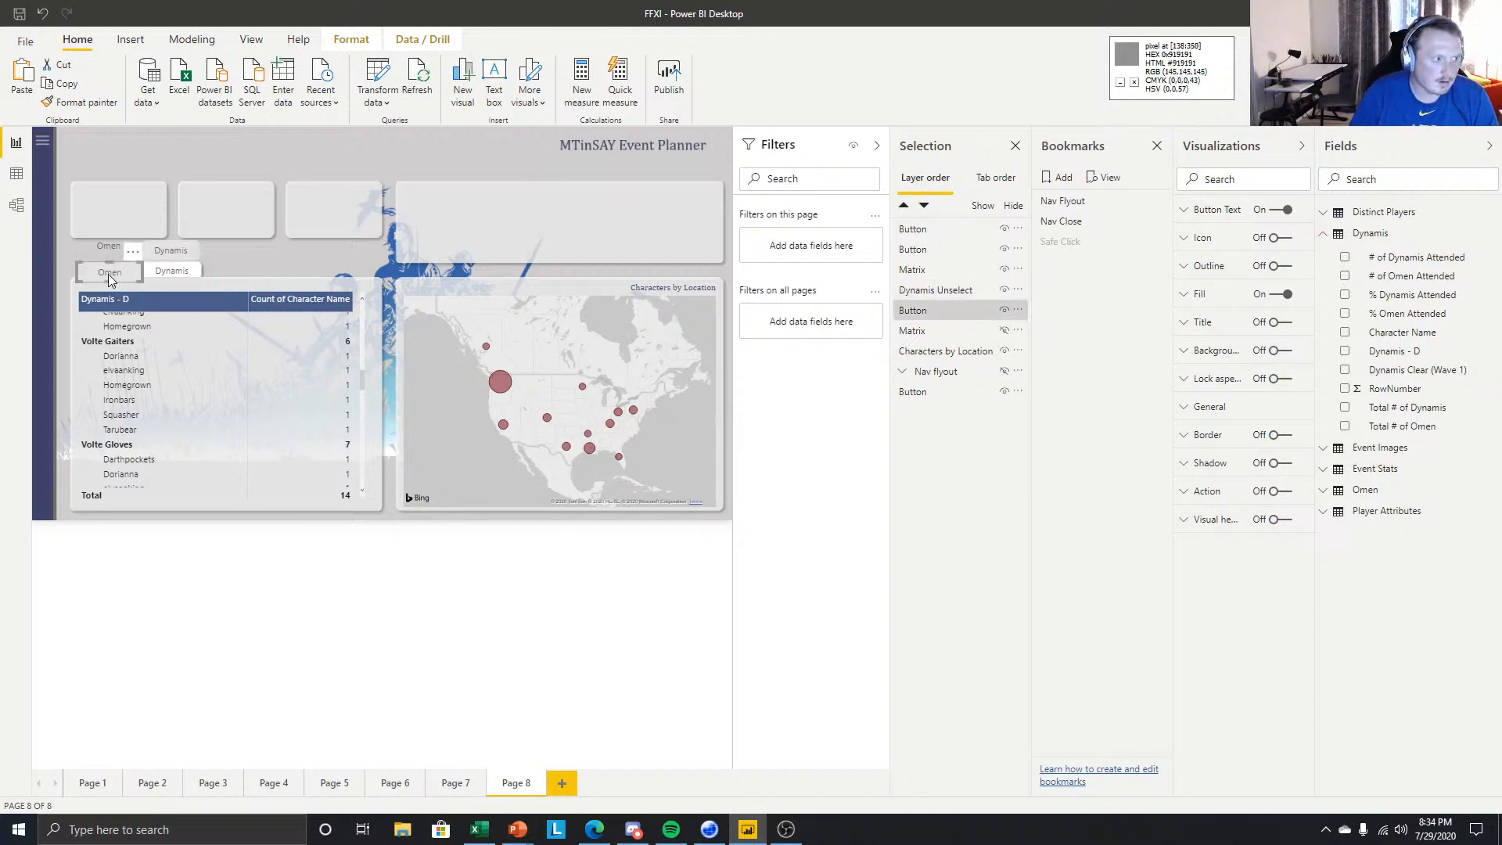
{"action": "double_click", "coordinate": [931, 310]}
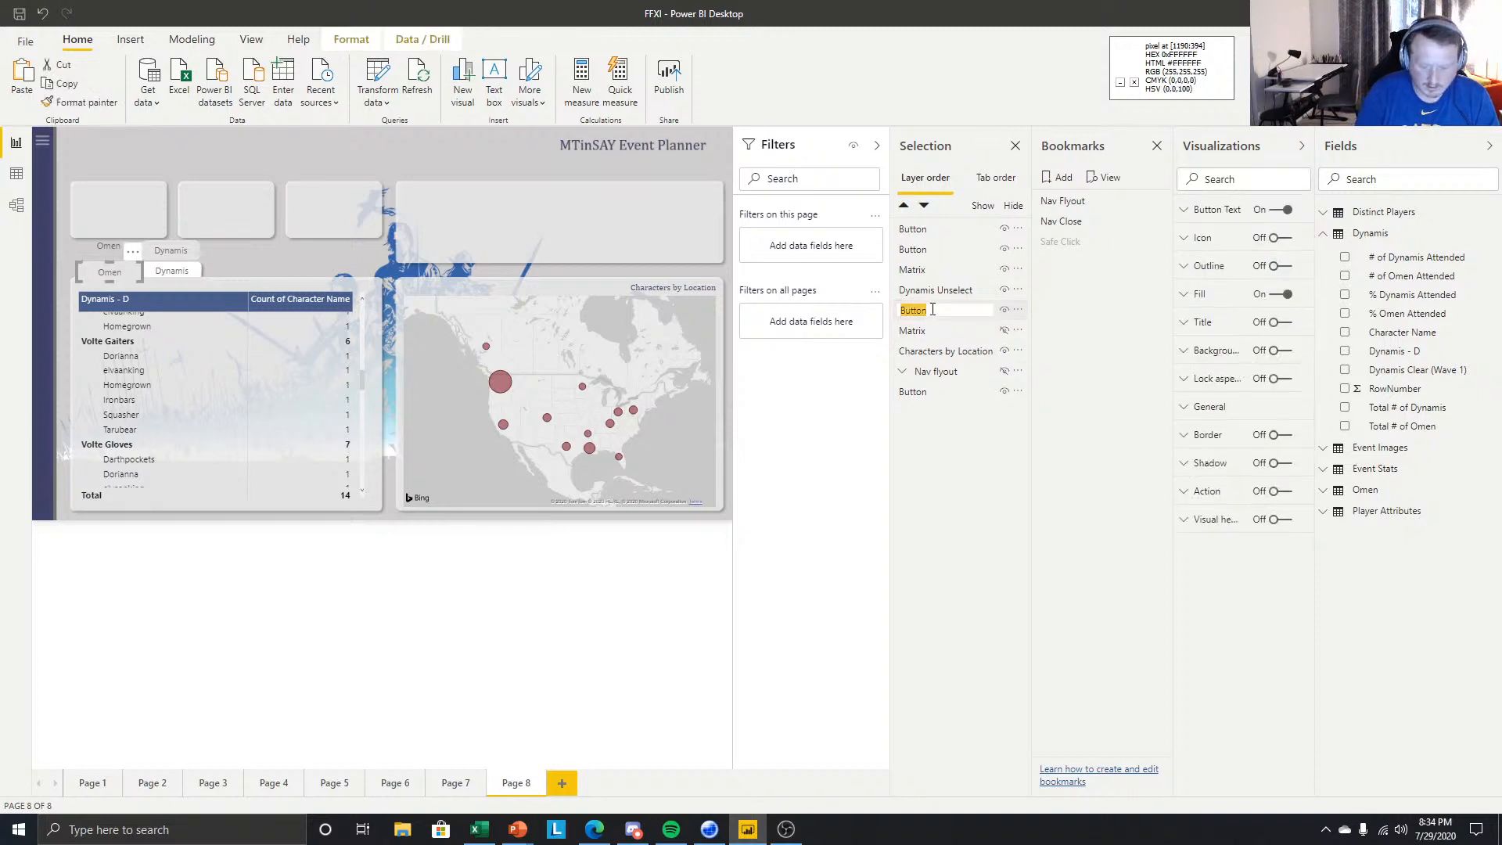
{"action": "type", "text": "Omen Selected"}
{"action": "key", "text": "Return"}
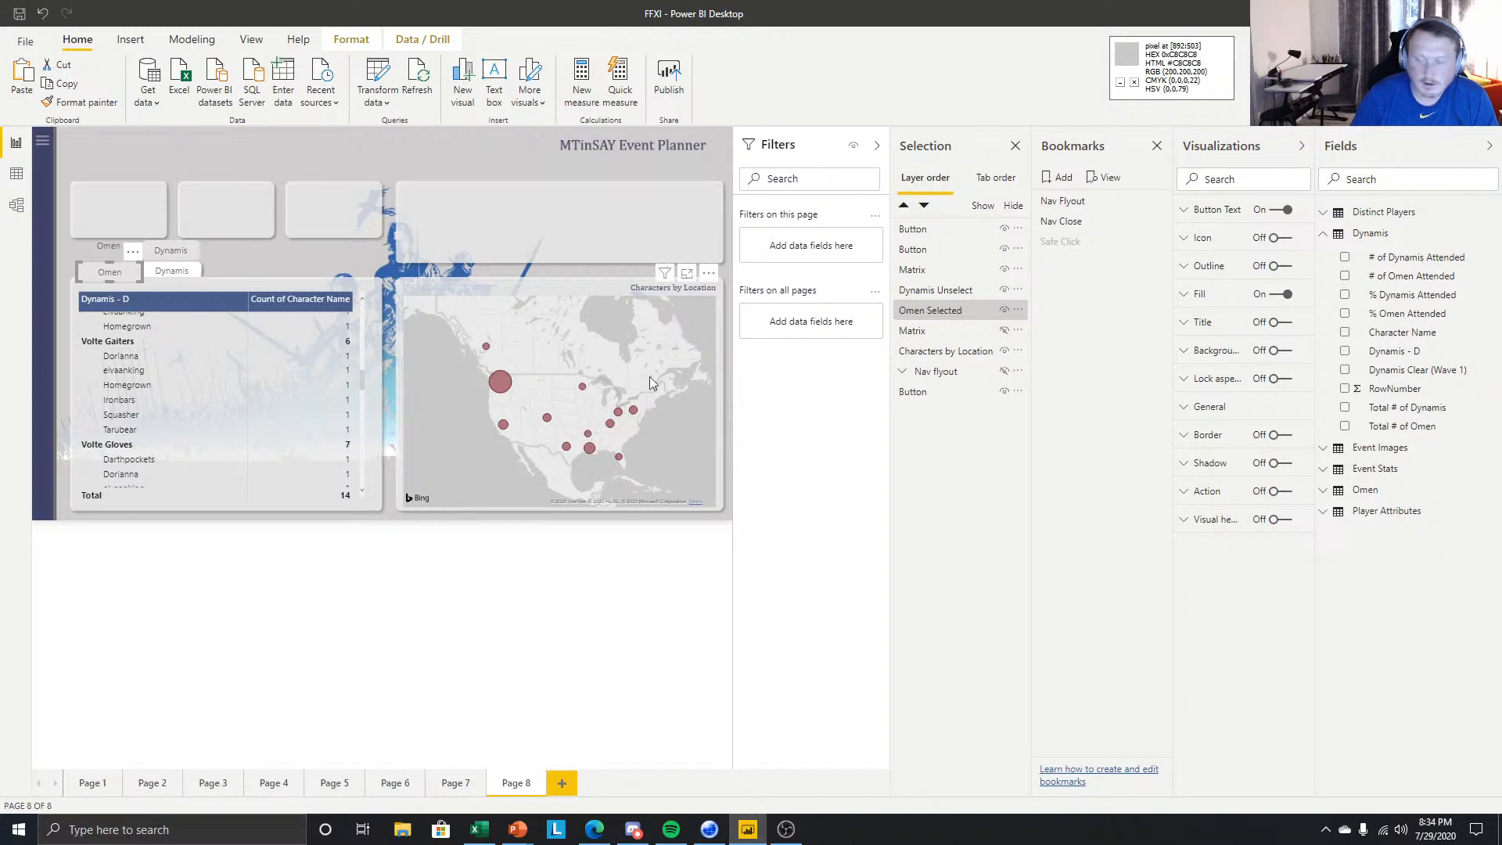
- Rename the duplicated Omen button layer "Omen Unselected" and the duplicated Dynamis button layer "Dynamis Selected"
{"action": "left_click", "coordinate": [101, 249]}
{"action": "double_click", "coordinate": [943, 248]}
{"action": "type", "text": "Omen Unselected"}
{"action": "key", "text": "Return"}
{"action": "left_click", "coordinate": [978, 228]}
{"action": "double_click", "coordinate": [936, 234]}
{"action": "type", "text": "Dynamis Selected"}
{"action": "key", "text": "Return"}
{"action": "double_click", "coordinate": [934, 234]}
{"action": "type", "text": "Dyn"}
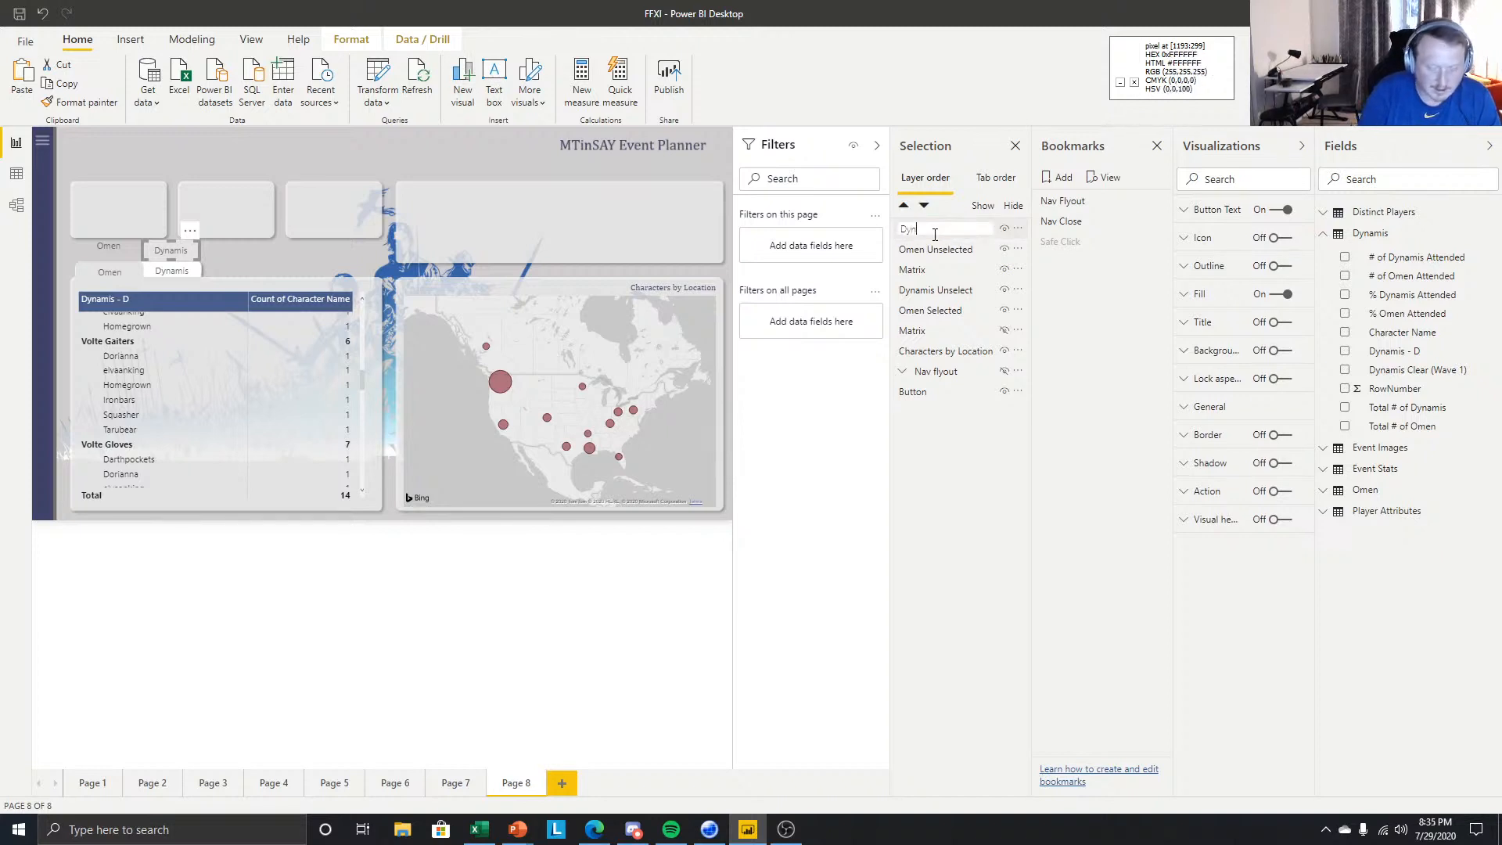
{"action": "type", "text": "amis Select"}
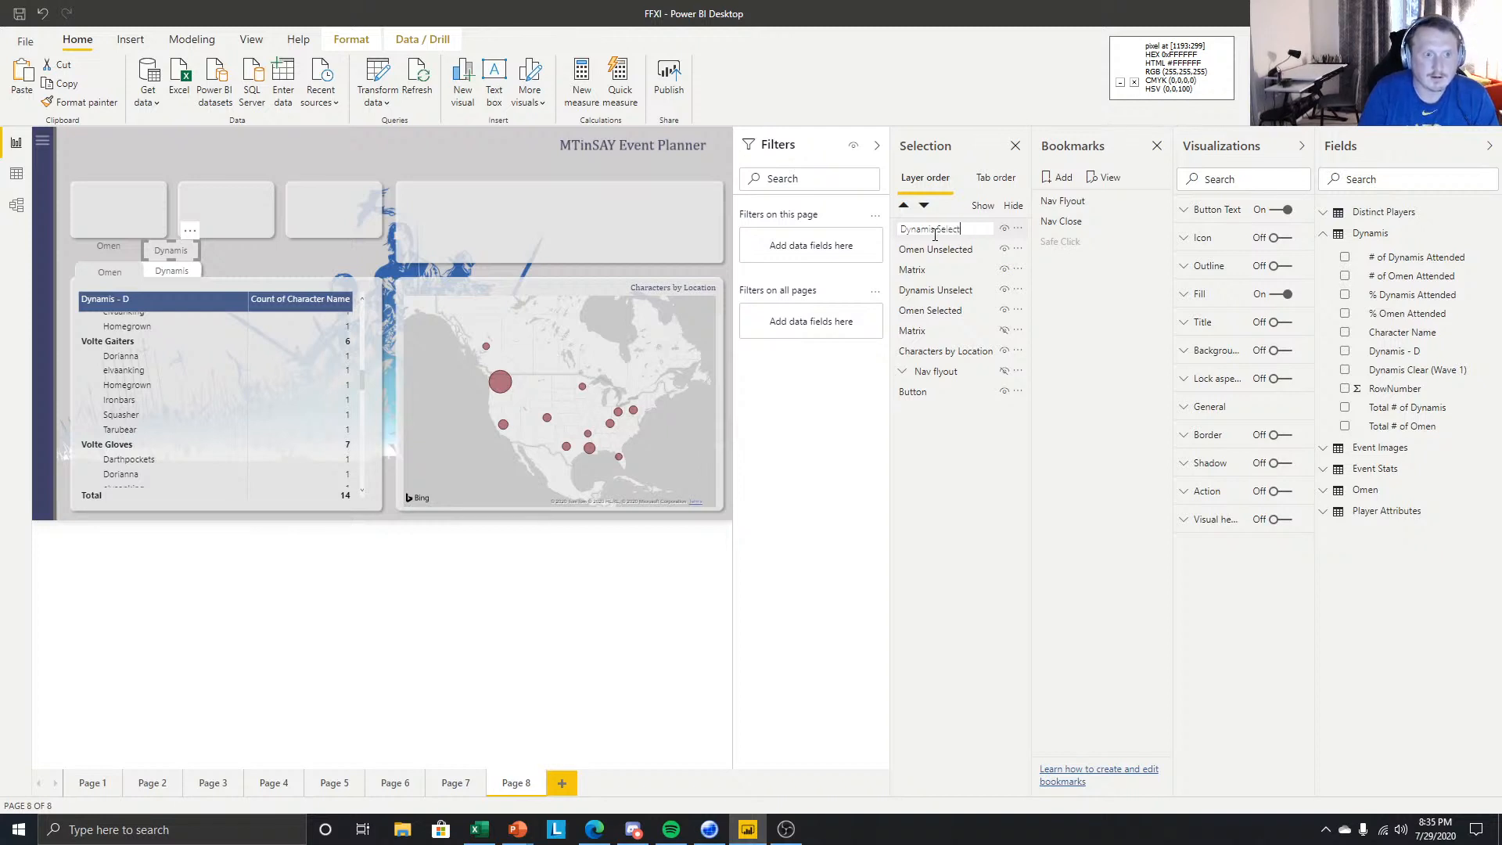
{"action": "type", "text": "ed"}
{"action": "left_click", "coordinate": [192, 260]}
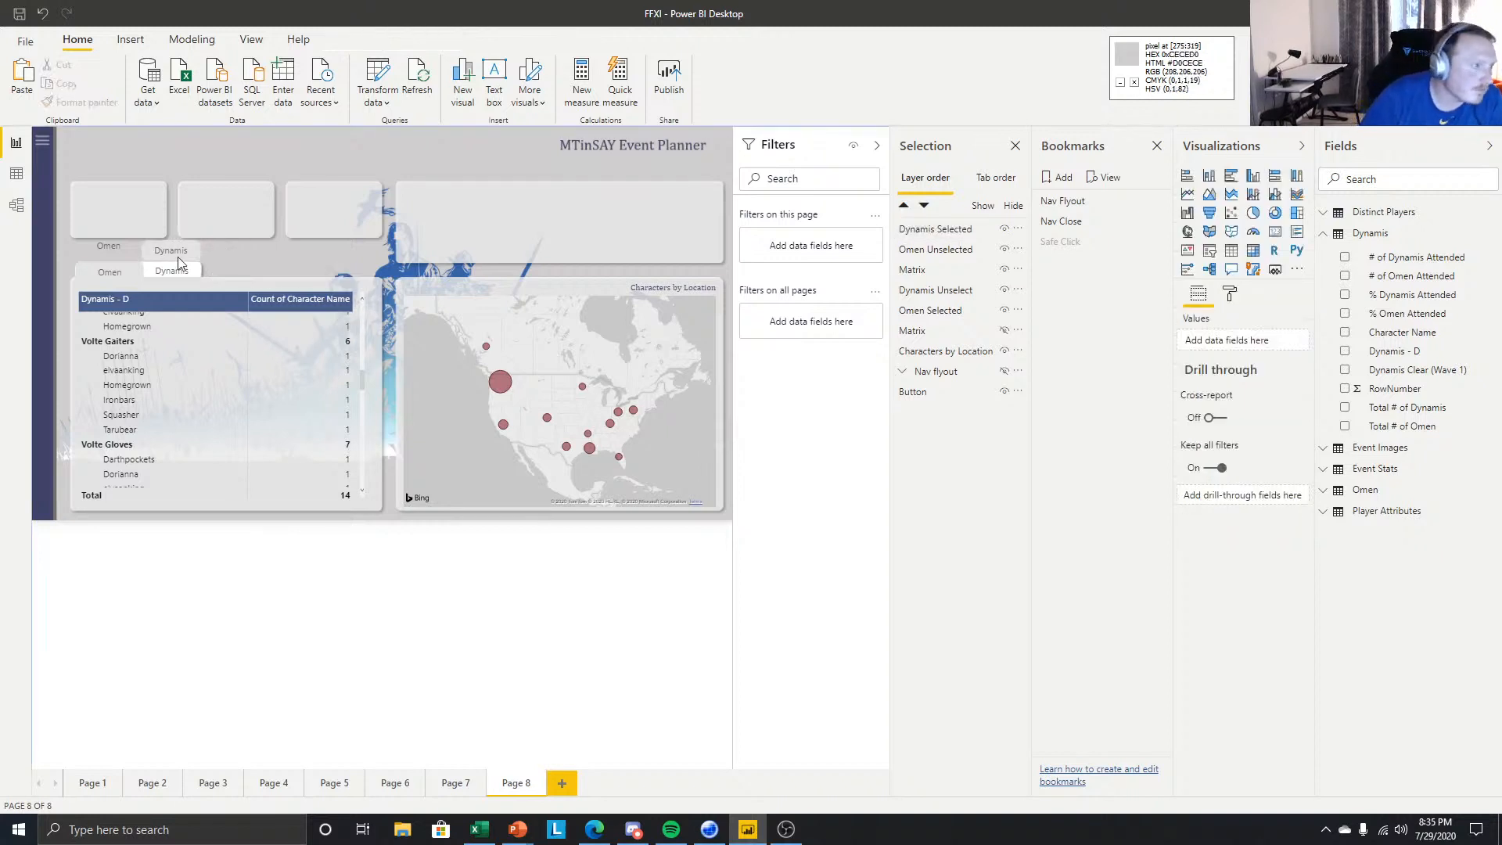
- Hide the original Omen and Dynamis buttons and move the Dynamis Selected button down into the Dynamis tab slot
{"action": "left_click", "coordinate": [117, 279]}
{"action": "left_click", "coordinate": [1005, 290]}
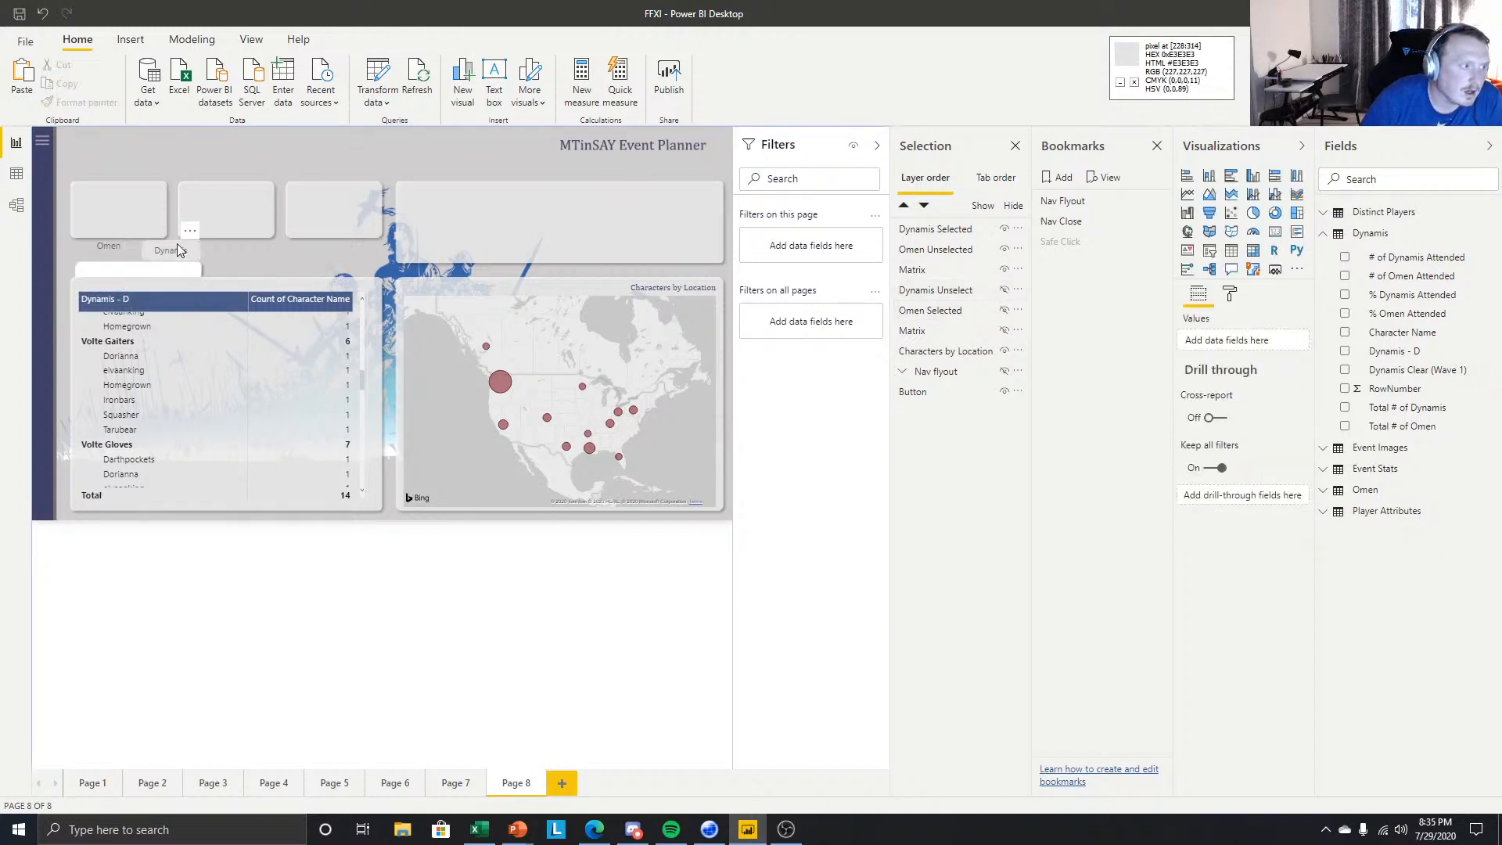
{"action": "left_click_drag", "start_coordinate": [175, 283], "coordinate": [177, 283]}
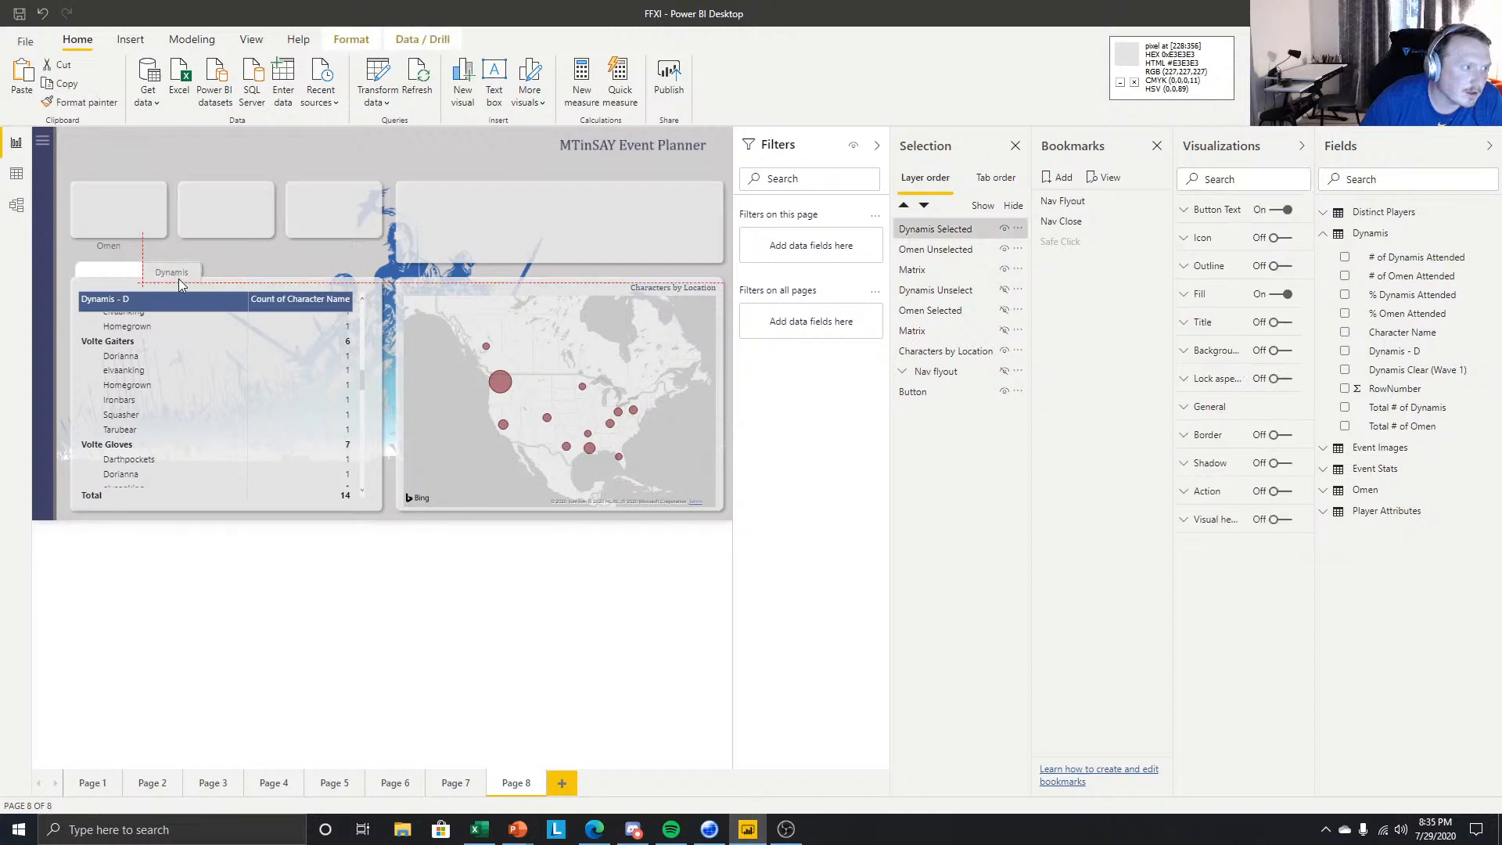
{"action": "left_click", "coordinate": [295, 251]}
{"action": "left_click", "coordinate": [194, 277]}
{"action": "left_click", "coordinate": [90, 278]}
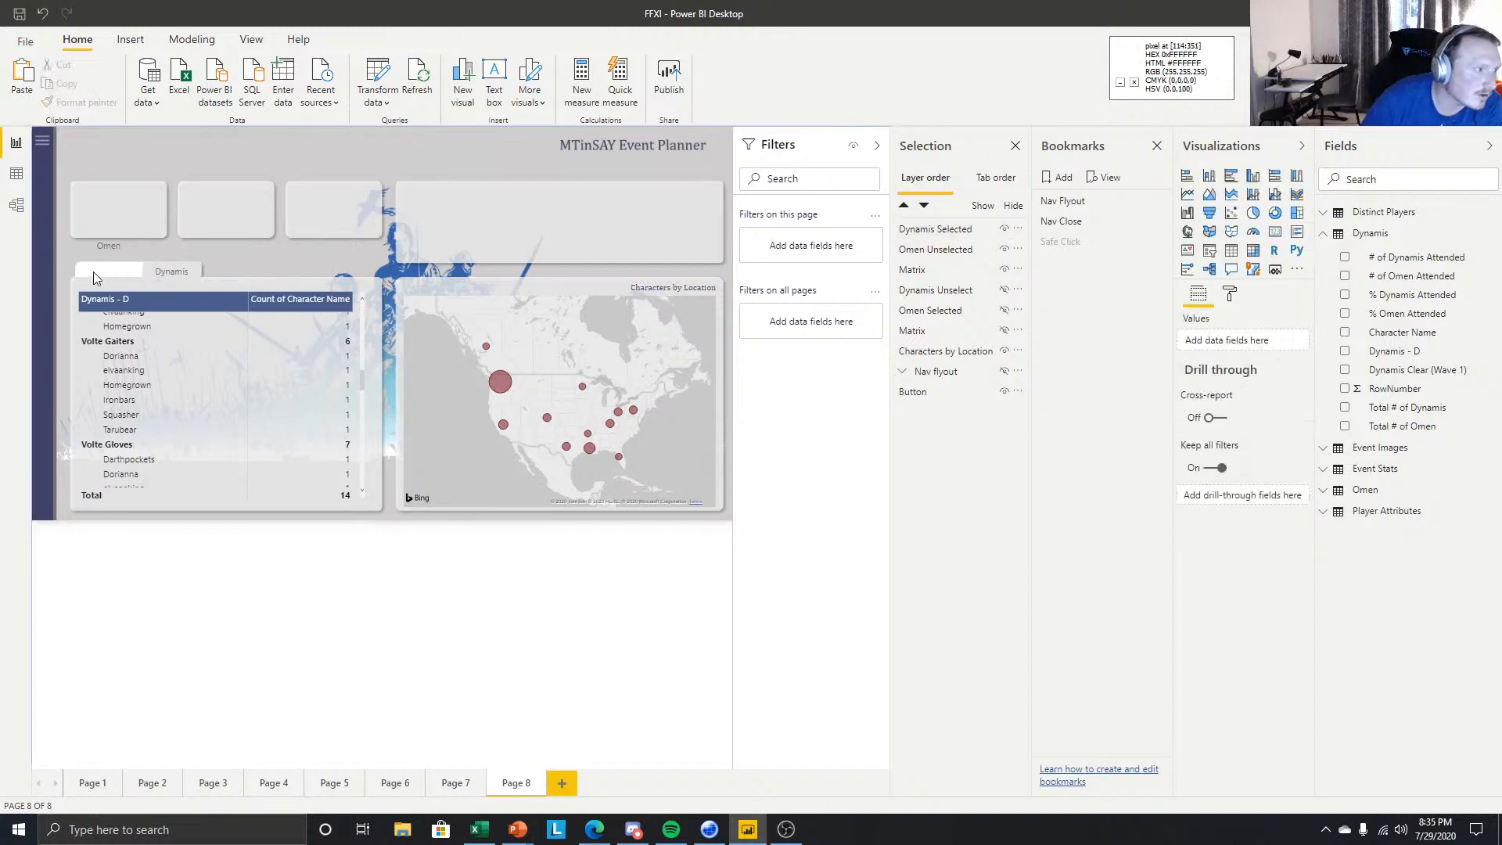
- Nudge the Omen Unselected button down into the Omen tab slot, level with the Dynamis Selected button
{"action": "left_click", "coordinate": [107, 249]}
{"action": "key", "text": "Down"}
{"action": "key", "text": "Down"}
{"action": "key", "text": "Down"}
{"action": "key", "text": "Down"}
{"action": "key", "text": "Down"}
{"action": "key", "text": "Down"}
{"action": "key", "text": "Down"}
{"action": "key", "text": "Down"}
{"action": "key", "text": "Down"}
{"action": "key", "text": "Down"}
{"action": "key", "text": "Down"}
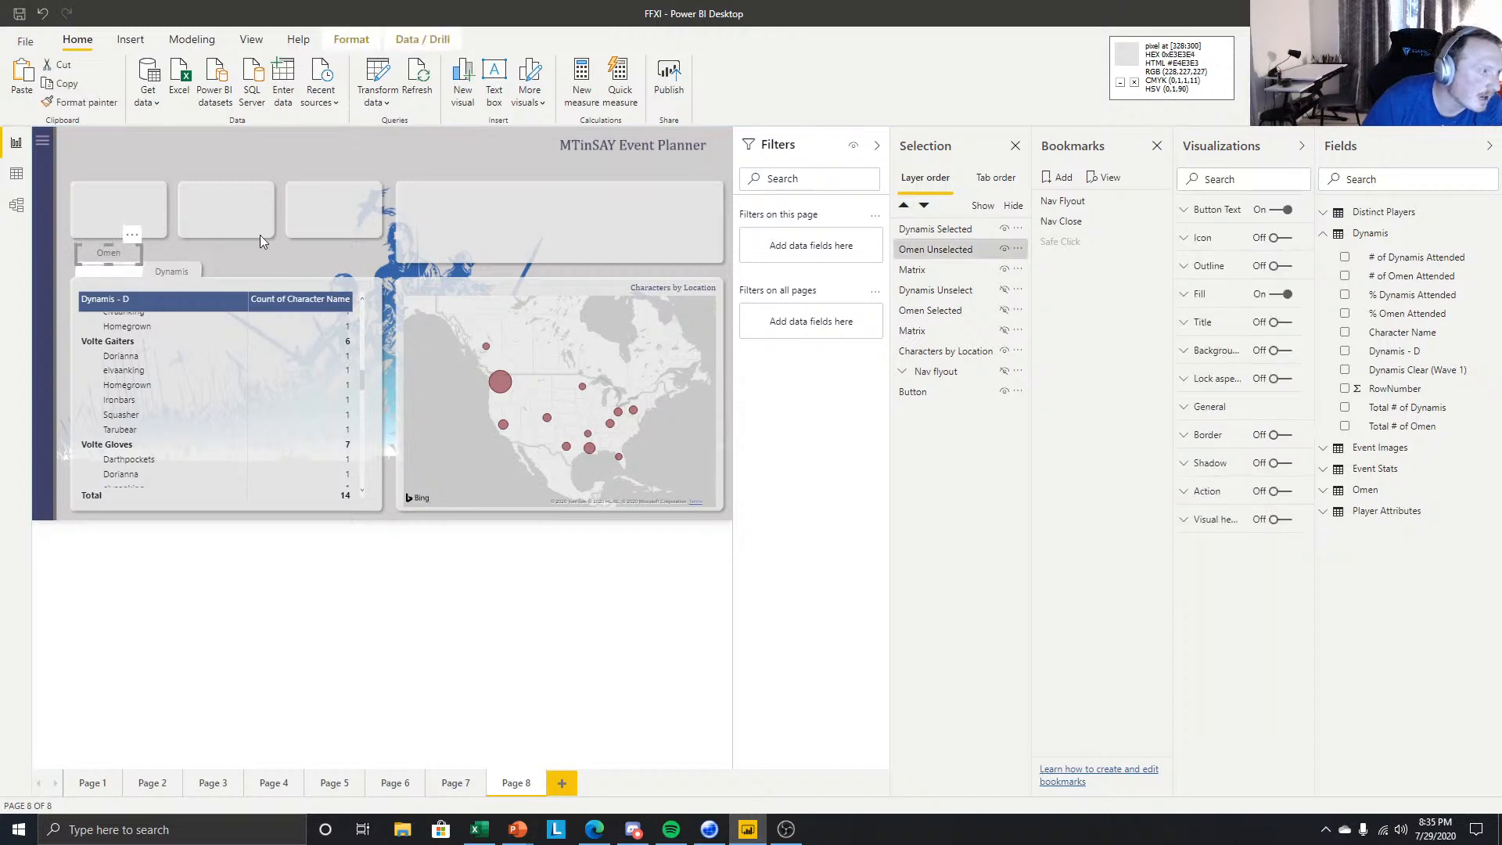
{"action": "key", "text": "Down"}
{"action": "key", "text": "Down"}
{"action": "key", "text": "Down"}
{"action": "key", "text": "Down"}
{"action": "key", "text": "Down"}
{"action": "key", "text": "Down"}
{"action": "key", "text": "Down"}
{"action": "key", "text": "Down"}
{"action": "key", "text": "Down"}
{"action": "key", "text": "Down"}
{"action": "key", "text": "Down"}
{"action": "key", "text": "Down"}
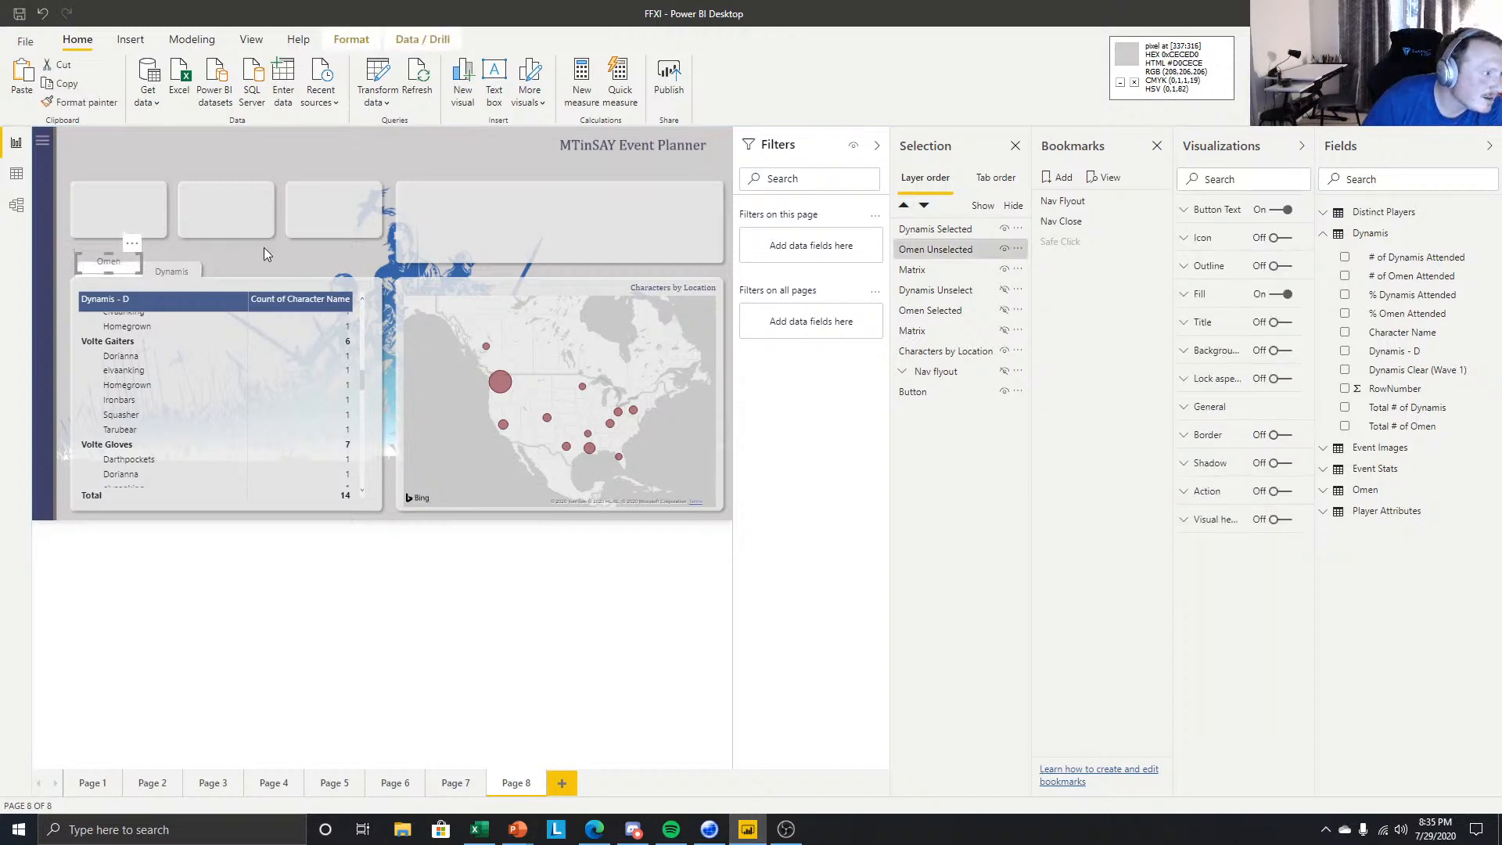
{"action": "key", "text": "Down"}
{"action": "key", "text": "Down"}
{"action": "key", "text": "Down"}
{"action": "key", "text": "Down"}
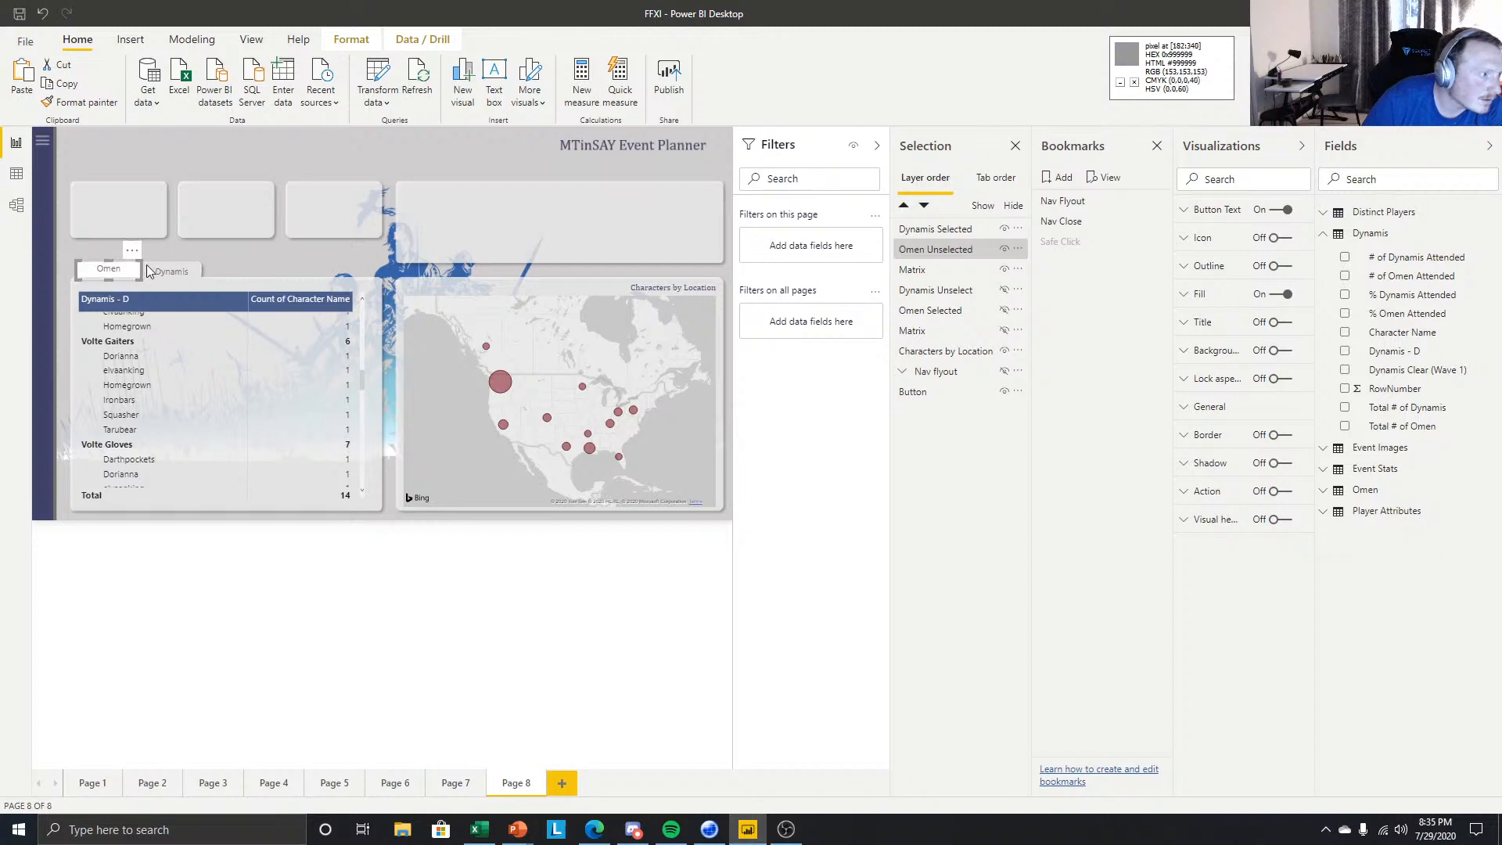
{"action": "key", "text": "Up"}
{"action": "key", "text": "Up"}
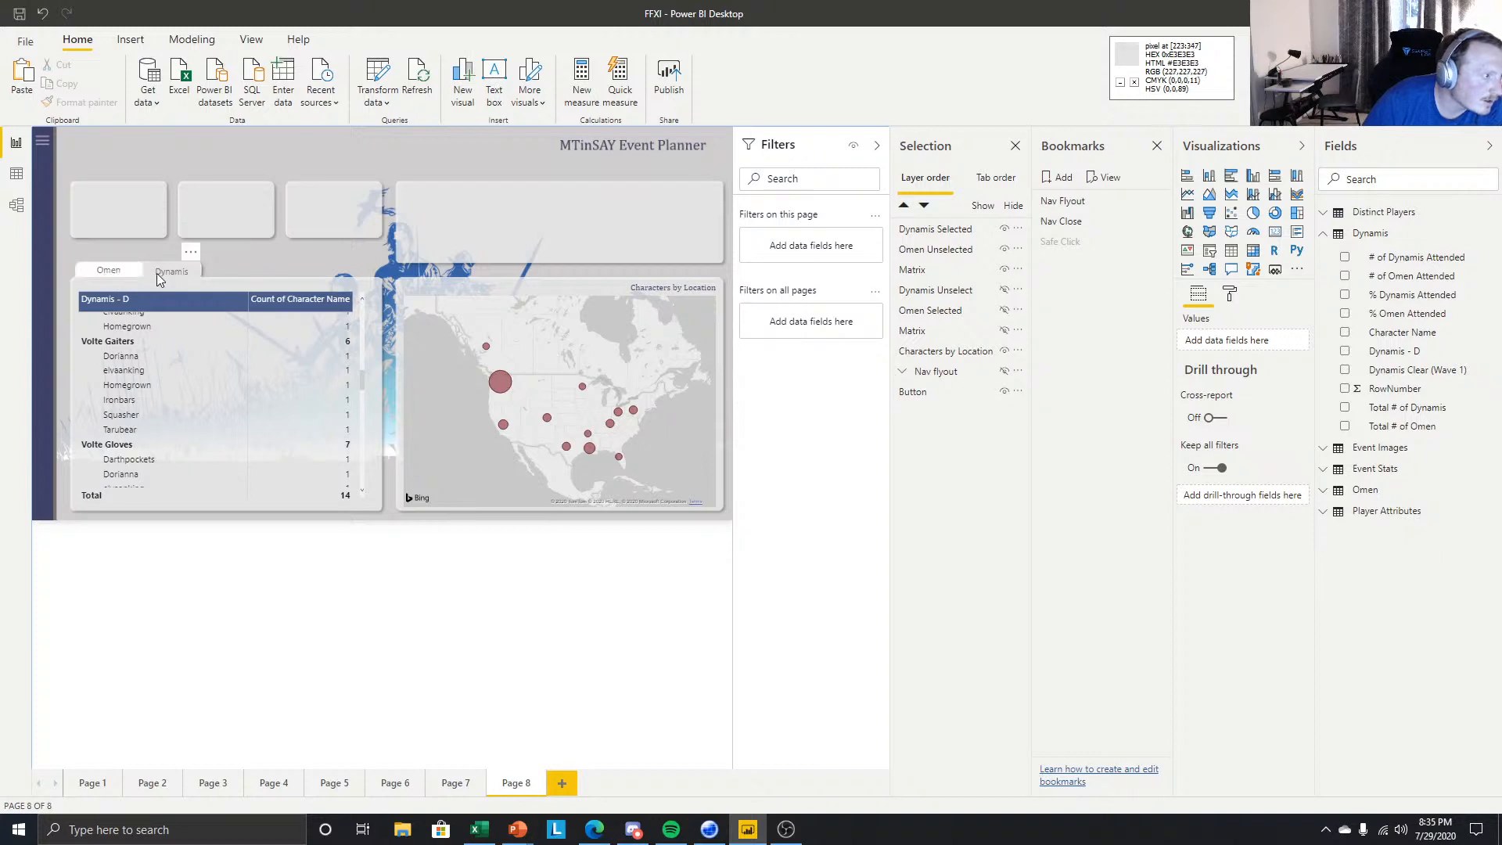
{"action": "left_click", "coordinate": [133, 276]}
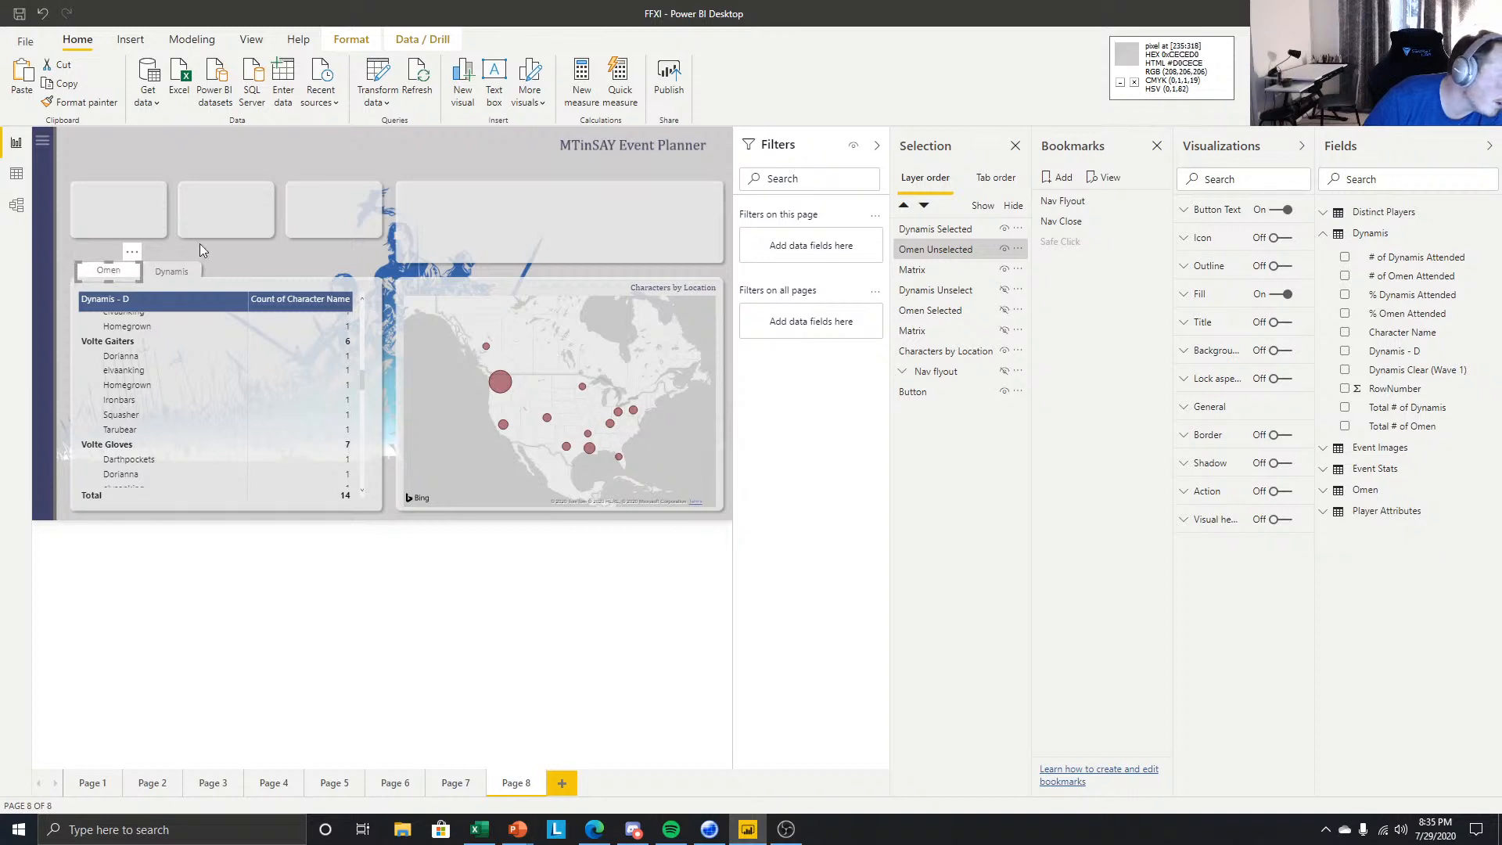
{"action": "left_click", "coordinate": [219, 246]}
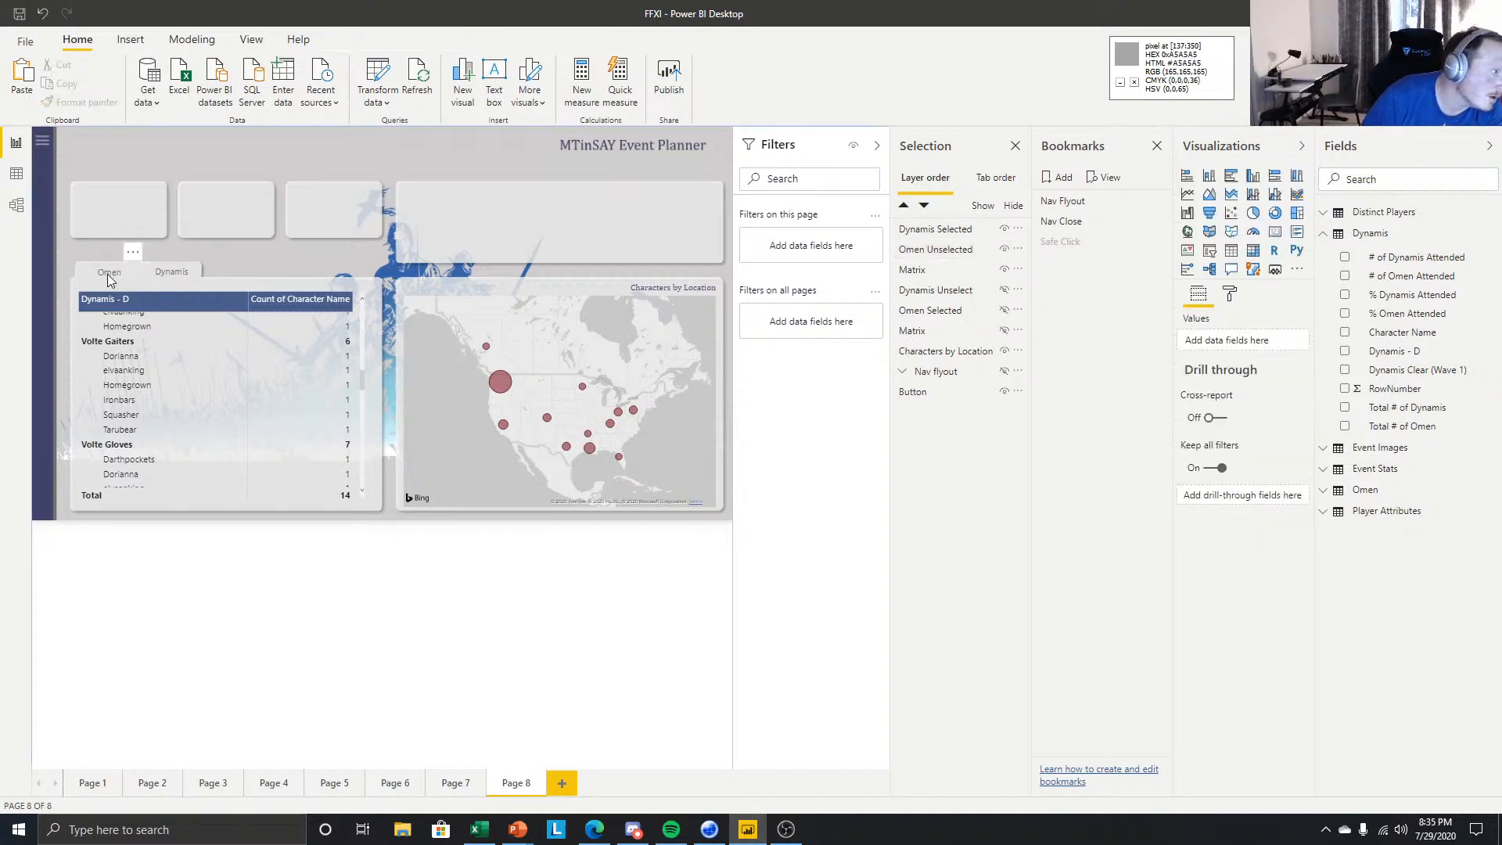
{"action": "left_click", "coordinate": [106, 274]}
{"action": "left_click", "coordinate": [221, 257]}
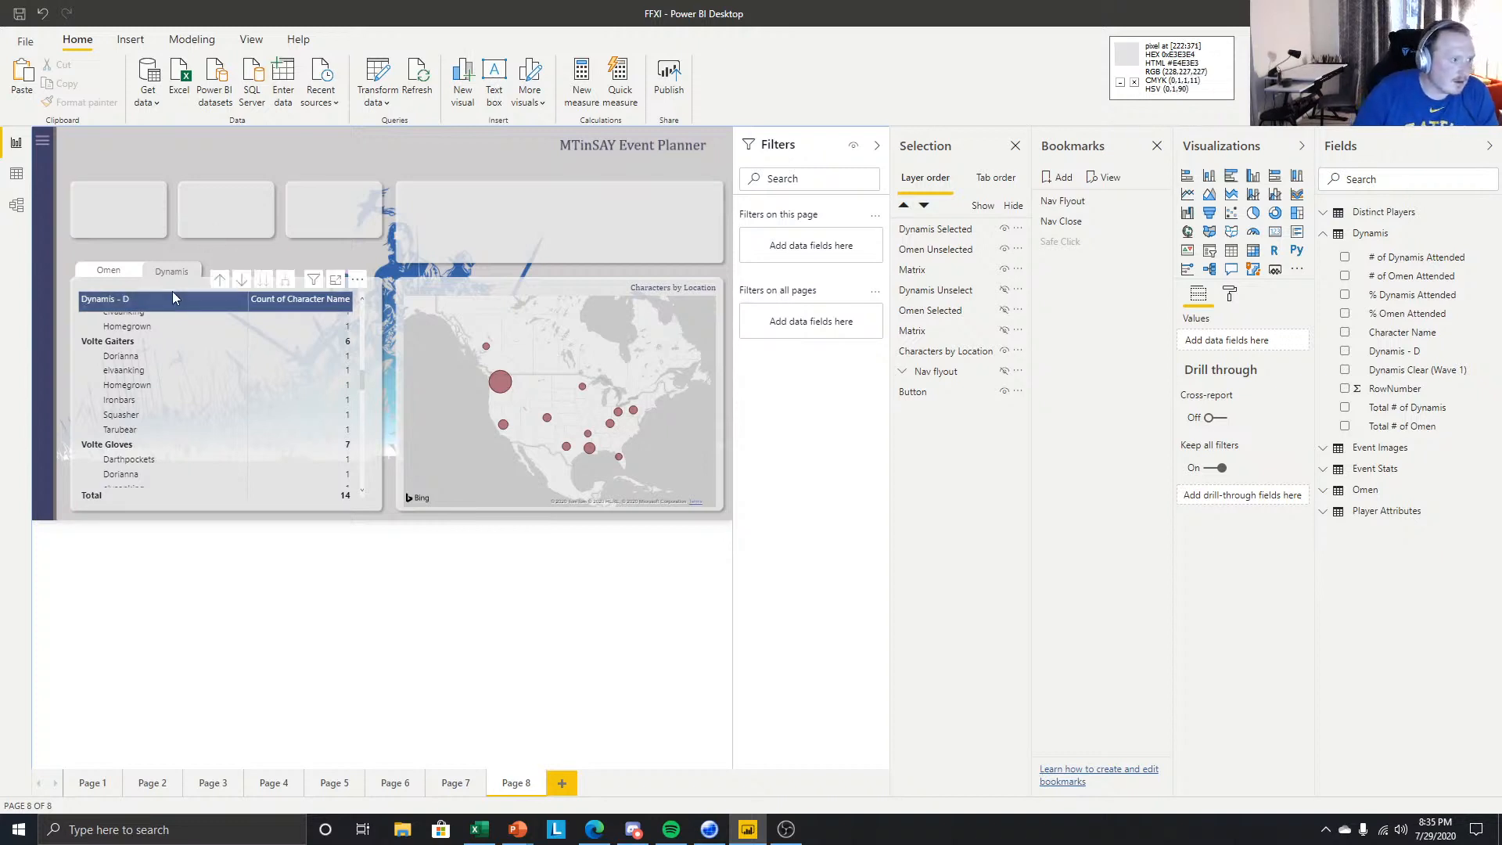
- Rename the Dynamis matrix layer "DynamisMatrix" and the hidden Omen matrix layer "Omen Matrix"
{"action": "scroll", "coordinate": [194, 344], "scroll_direction": "up", "scroll_amount": 5}
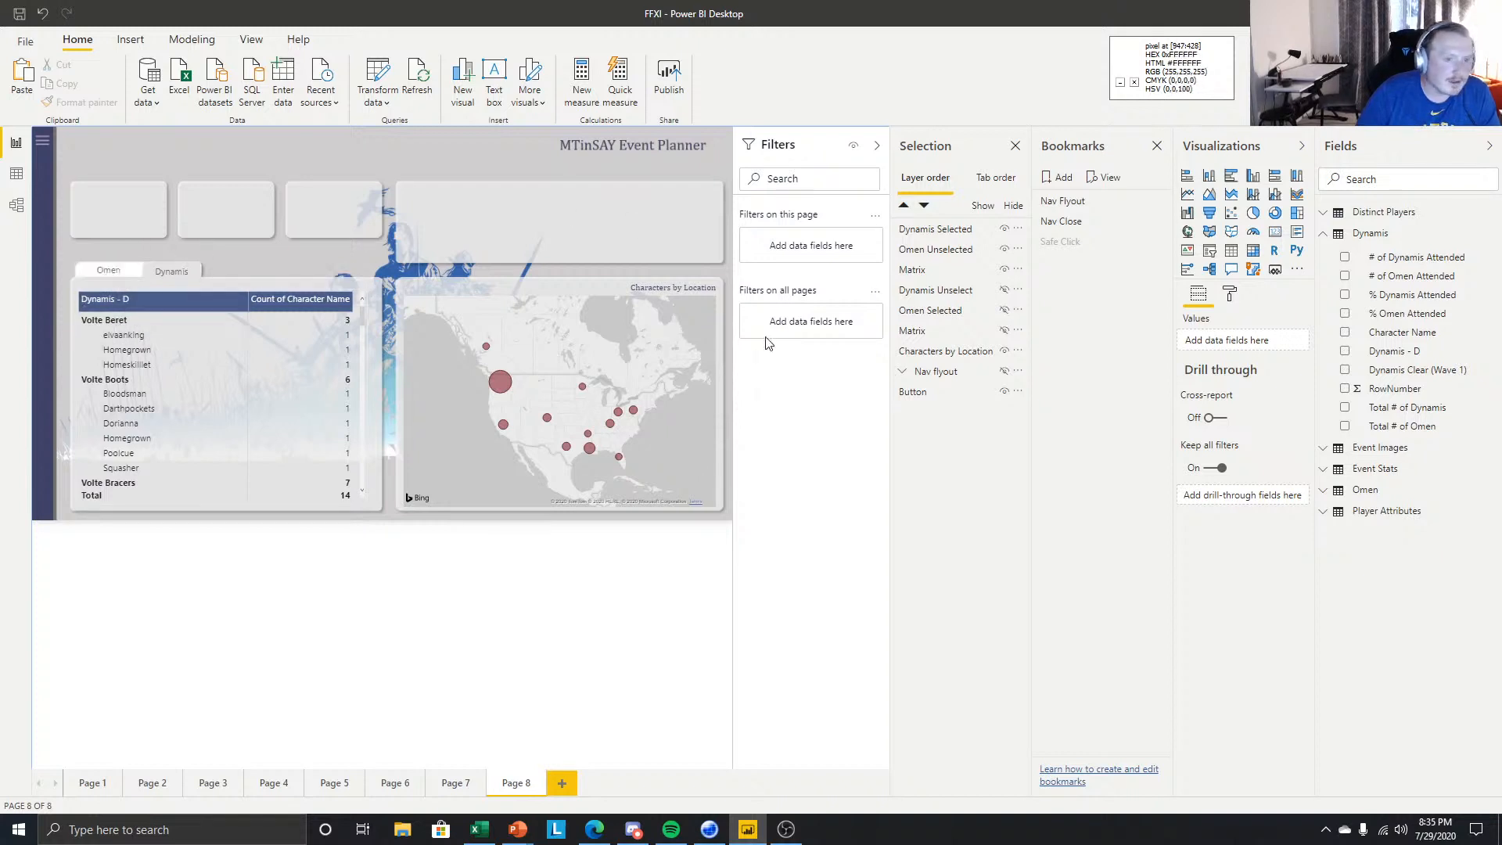
{"action": "double_click", "coordinate": [933, 274]}
{"action": "type", "text": "Dynamis"}
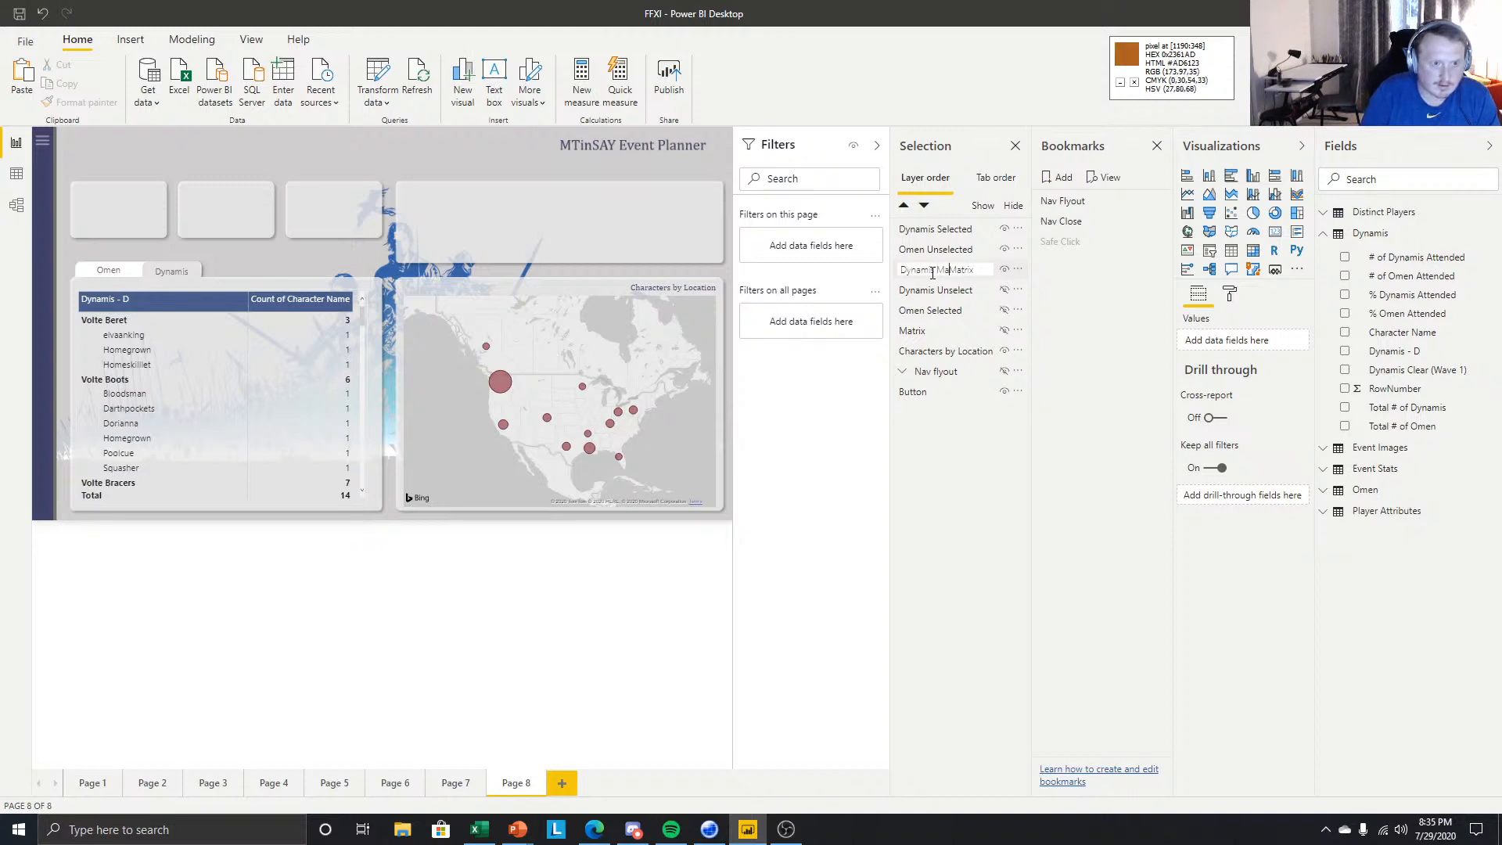
{"action": "key", "text": "Return"}
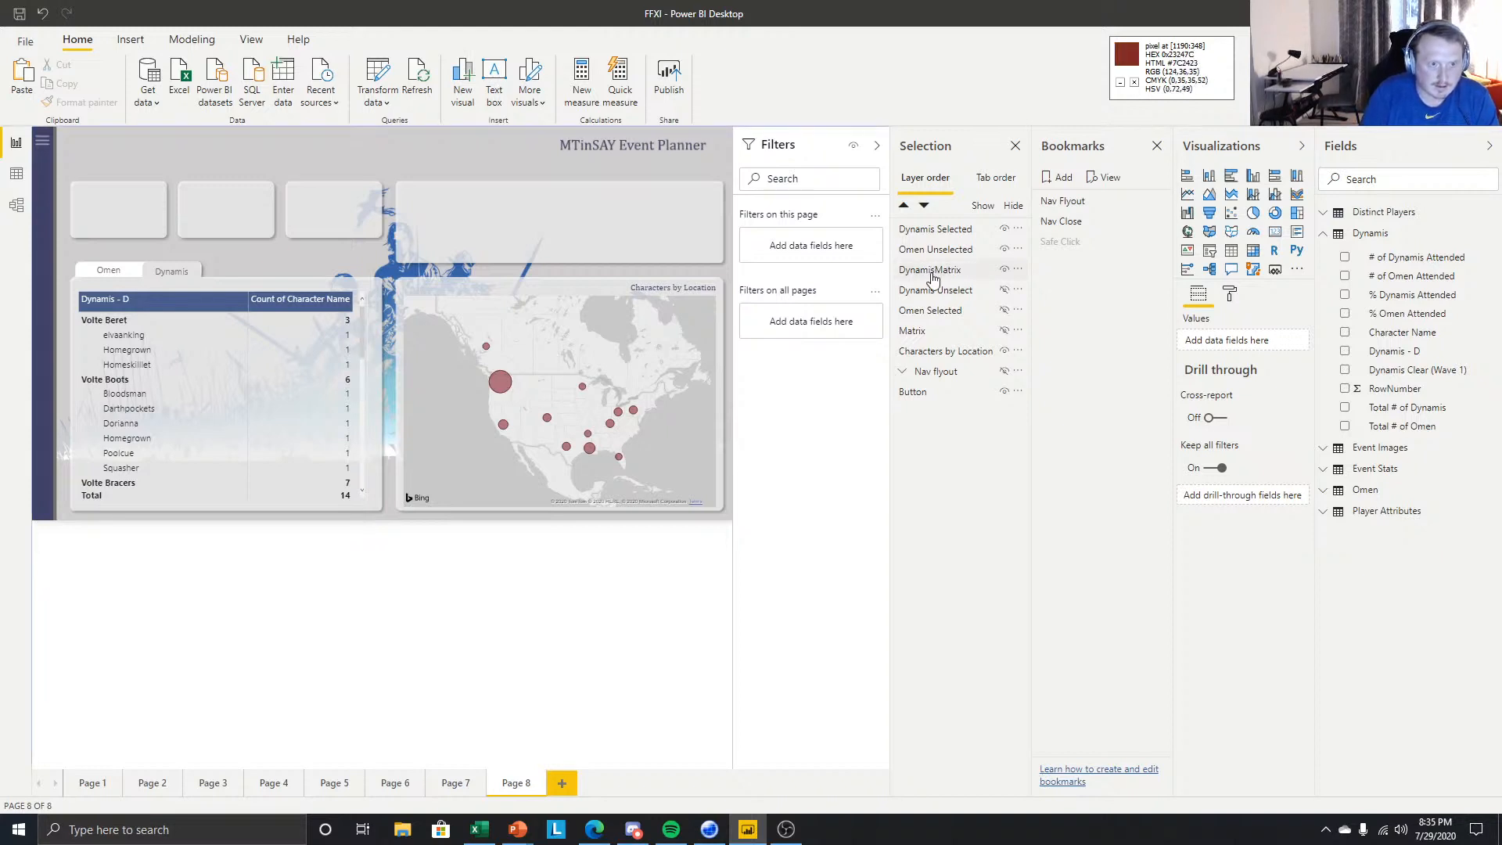
{"action": "double_click", "coordinate": [919, 332]}
{"action": "type", "text": "Omen"}
{"action": "key", "text": "Return"}
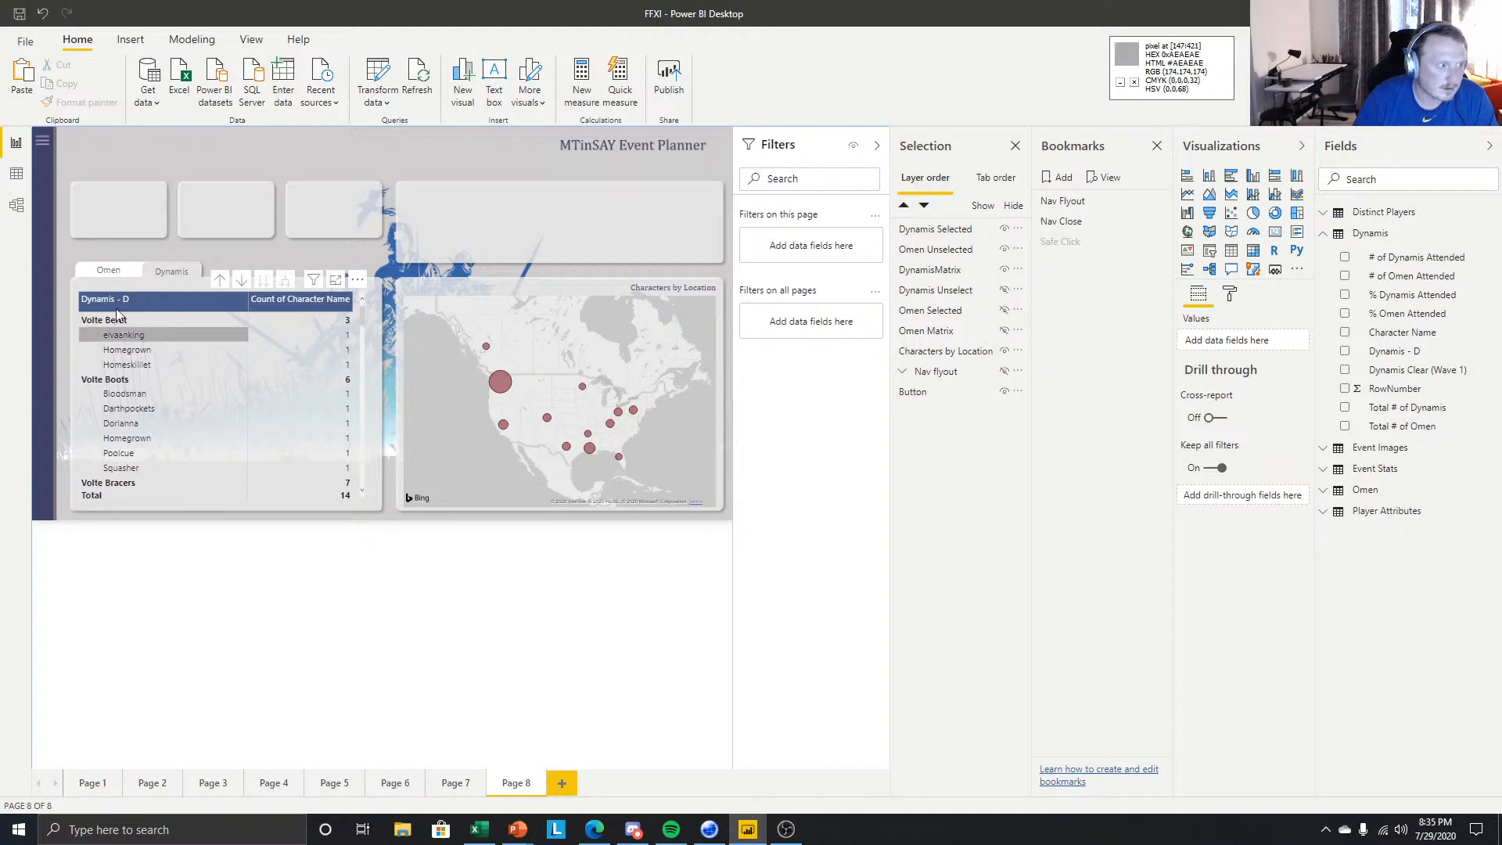
{"action": "left_click", "coordinate": [111, 271]}
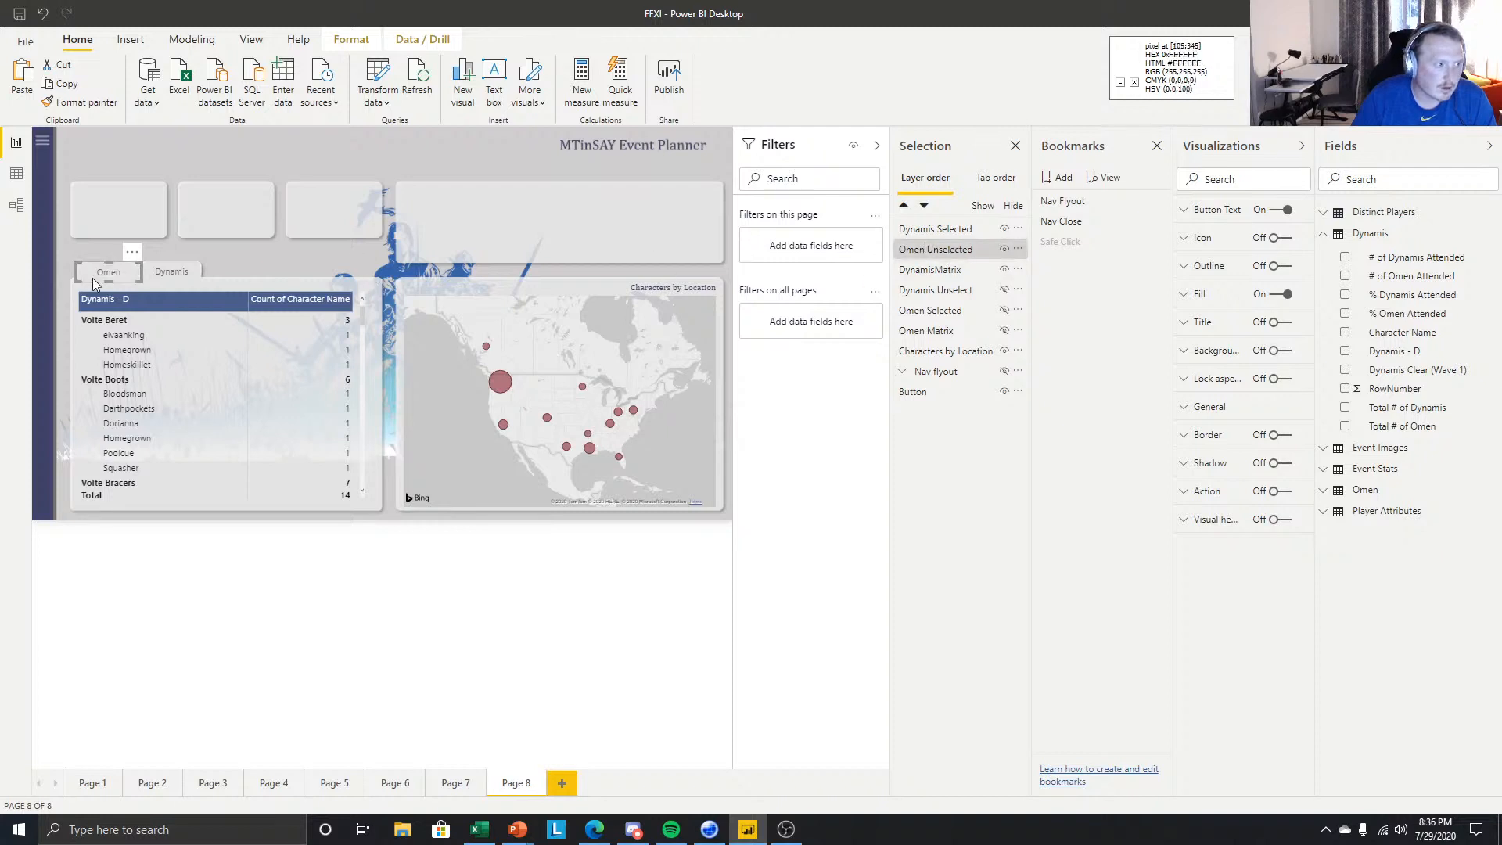
{"action": "left_click", "coordinate": [467, 590]}
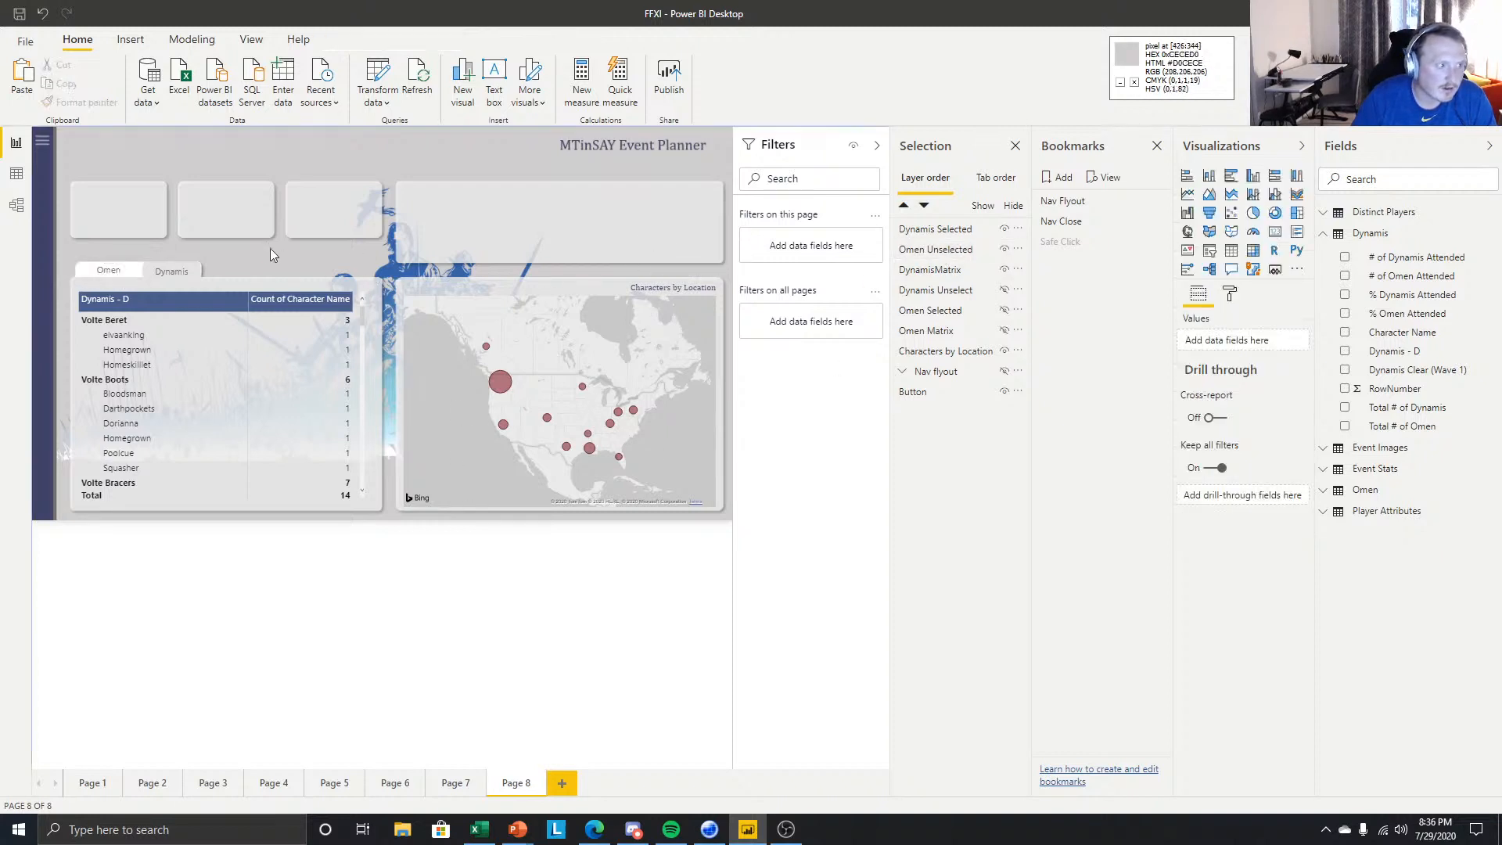
{"action": "left_click", "coordinate": [109, 271], "text": "ctrl"}
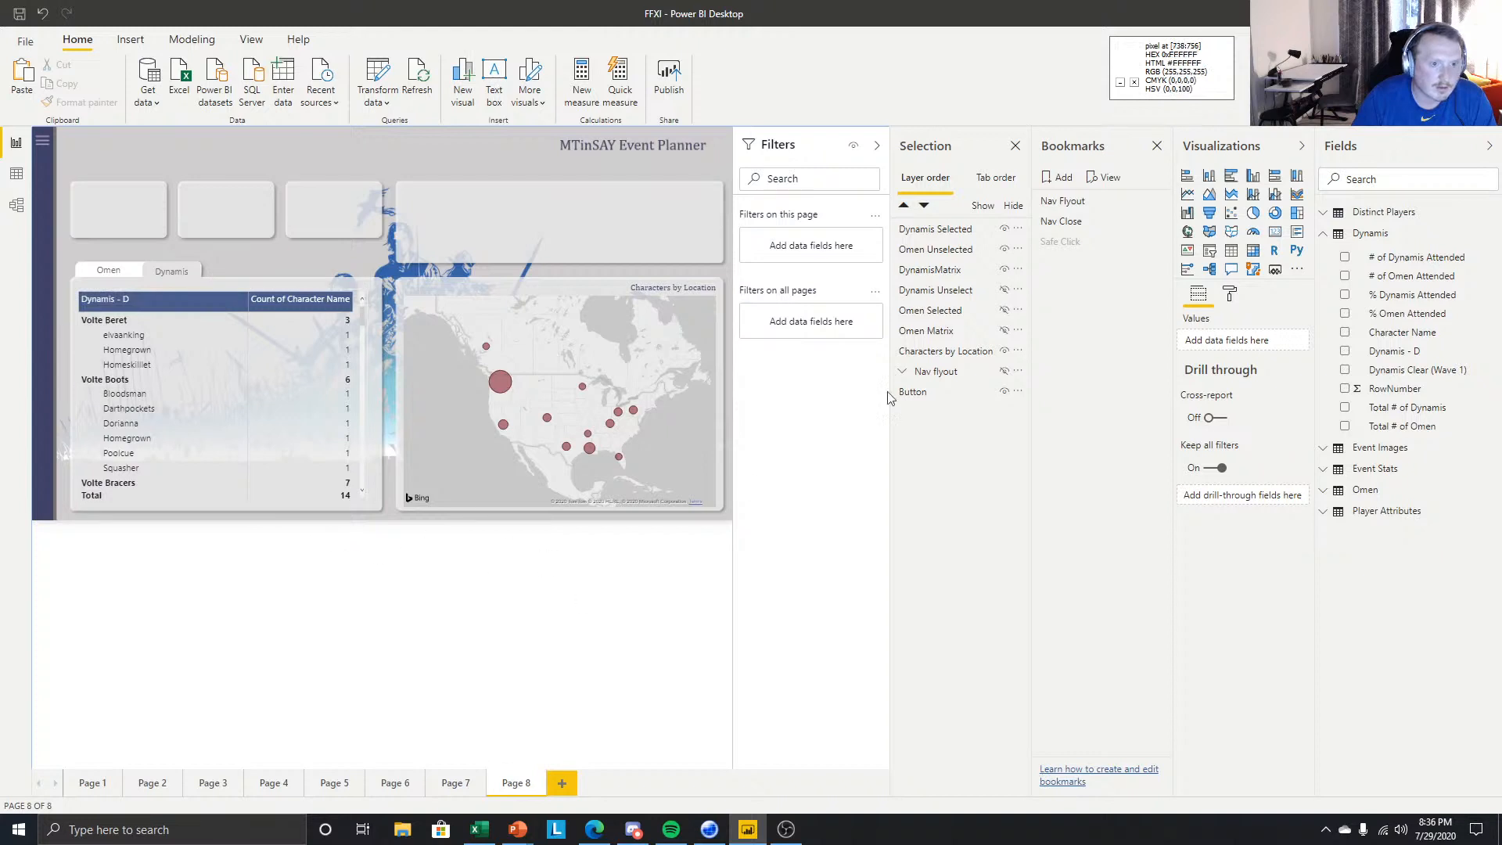
- Reorder the layers as Omen Selected, Omen Unselected, Dynamis Selected, Dynamis Unselect, Omen Matrix and DynamisMatrix, above Characters by Location
{"action": "left_click_drag", "start_coordinate": [939, 278], "coordinate": [939, 334]}
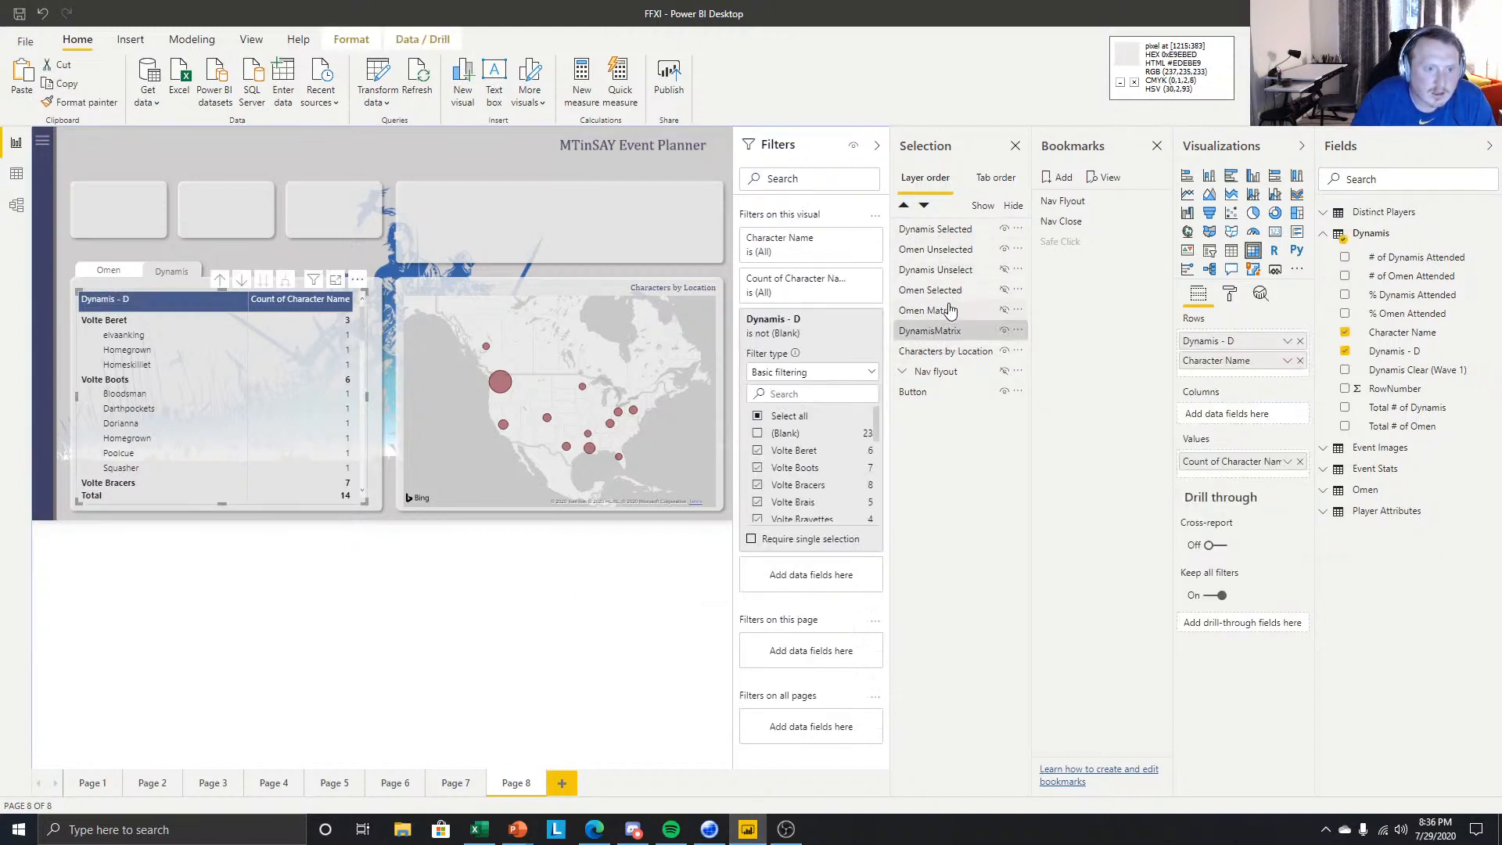
{"action": "left_click_drag", "start_coordinate": [946, 329], "coordinate": [948, 328]}
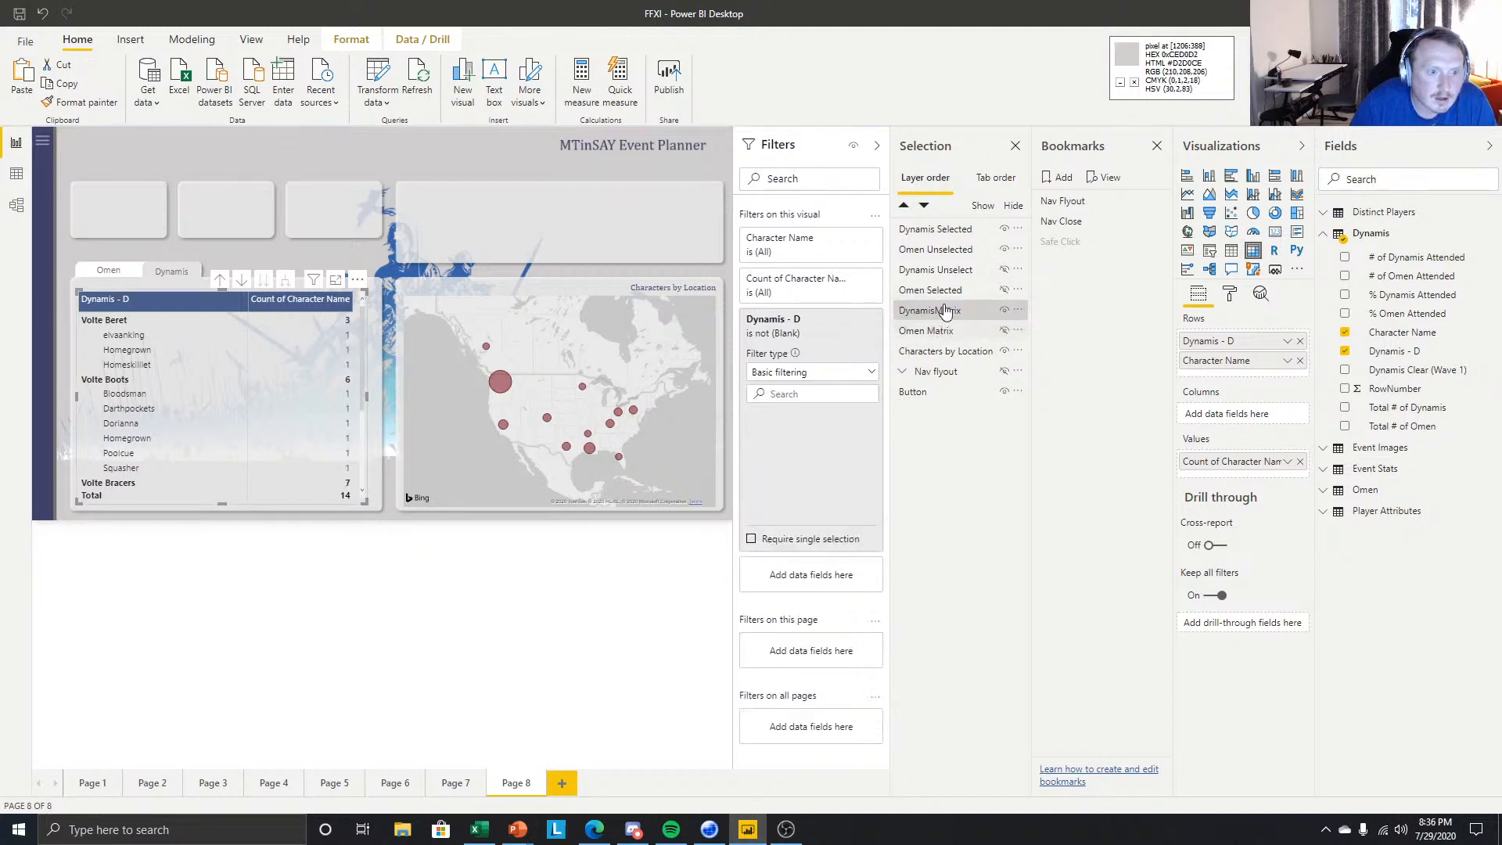
{"action": "left_click", "coordinate": [943, 310]}
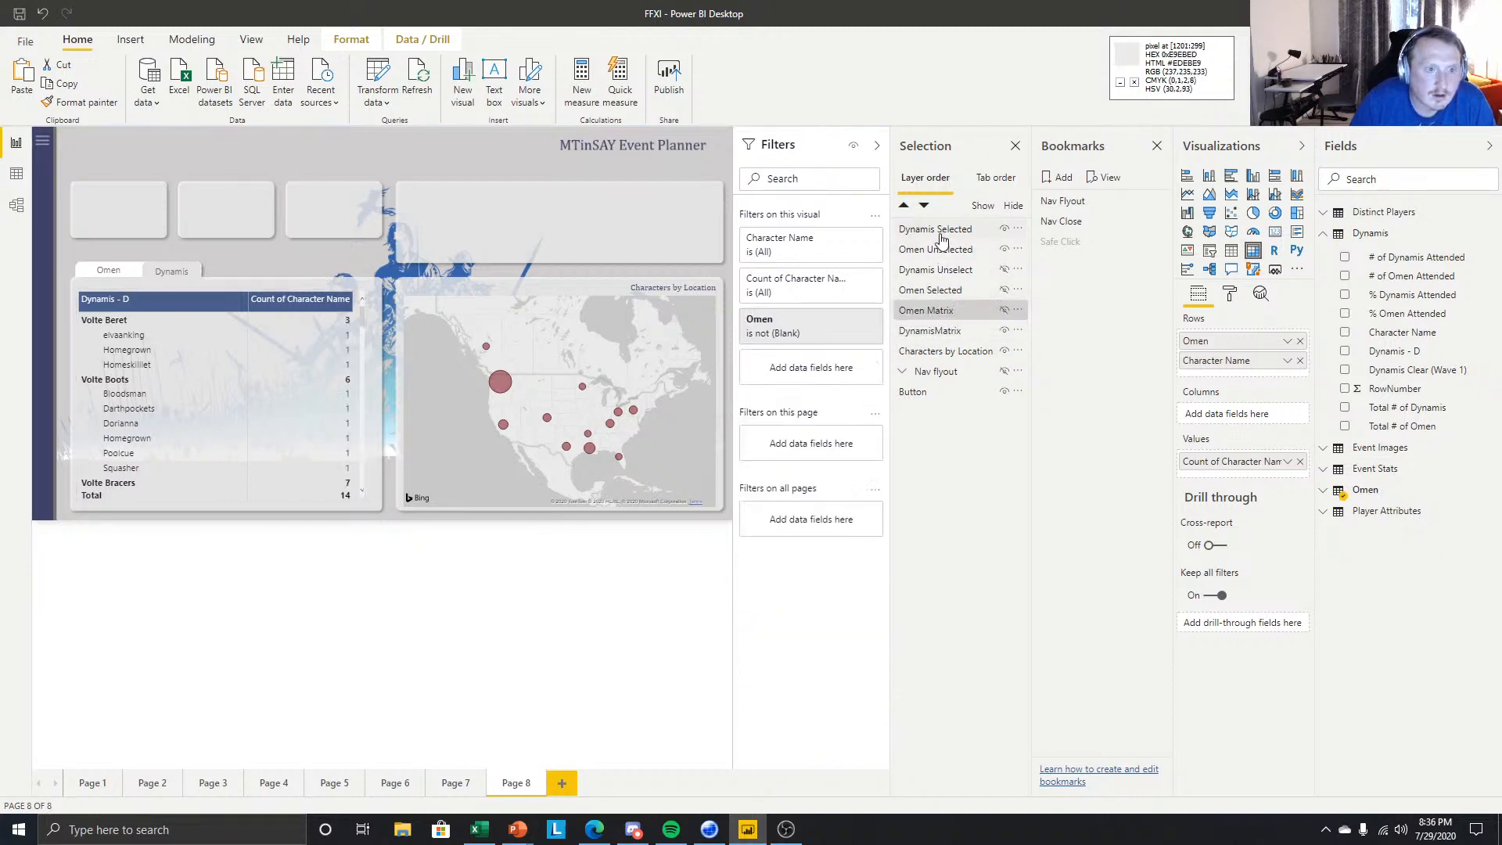
{"action": "mouse_move", "coordinate": [943, 279]}
{"action": "left_mouse_down"}
{"action": "mouse_move", "coordinate": [941, 262]}
{"action": "mouse_move", "coordinate": [939, 298]}
{"action": "mouse_move", "coordinate": [943, 229]}
{"action": "mouse_move", "coordinate": [939, 270]}
{"action": "left_mouse_up"}
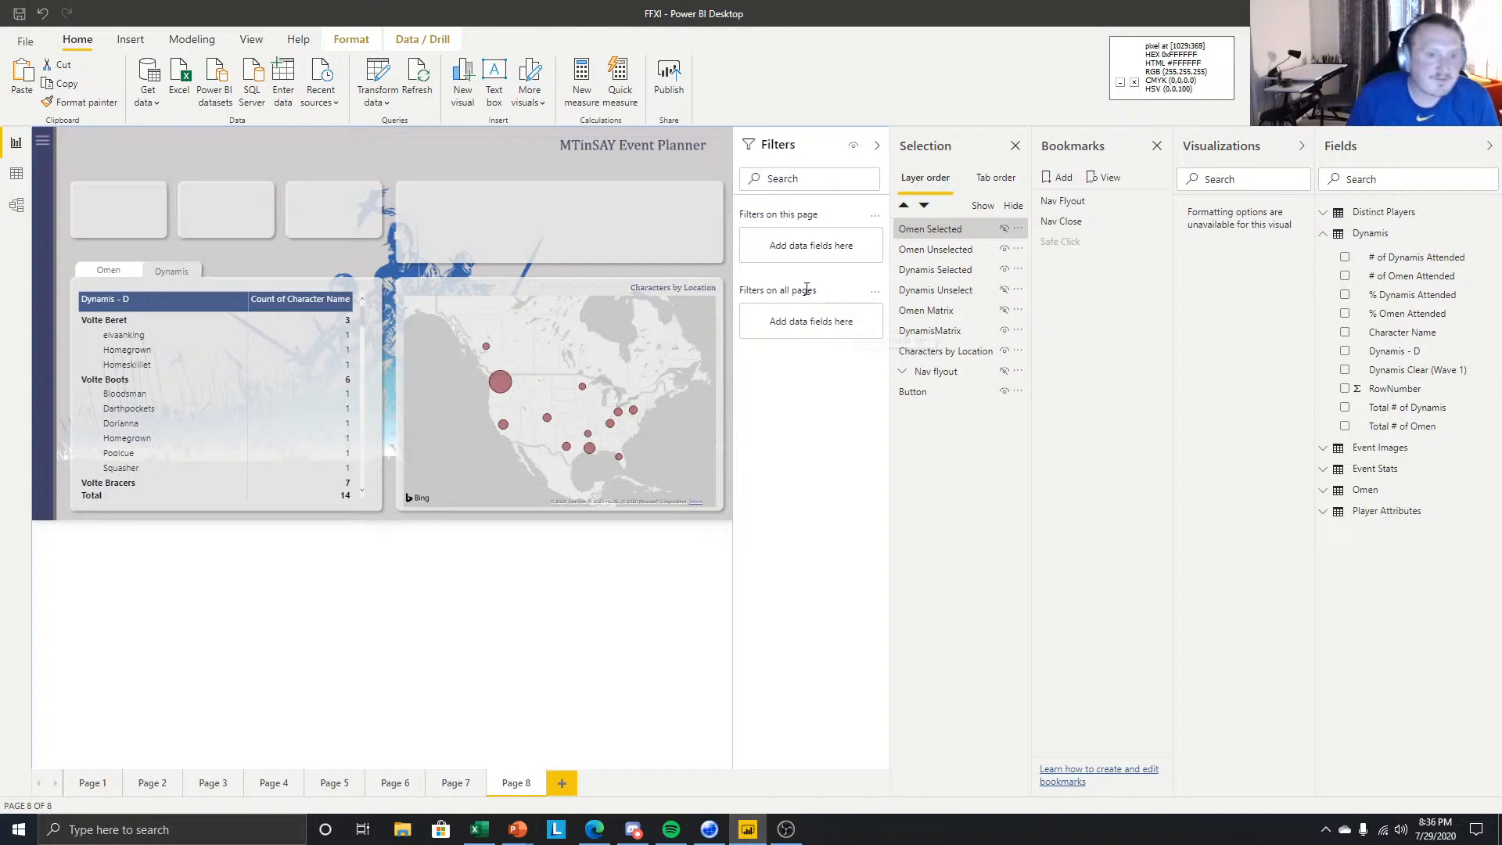
{"action": "left_click", "coordinate": [422, 713]}
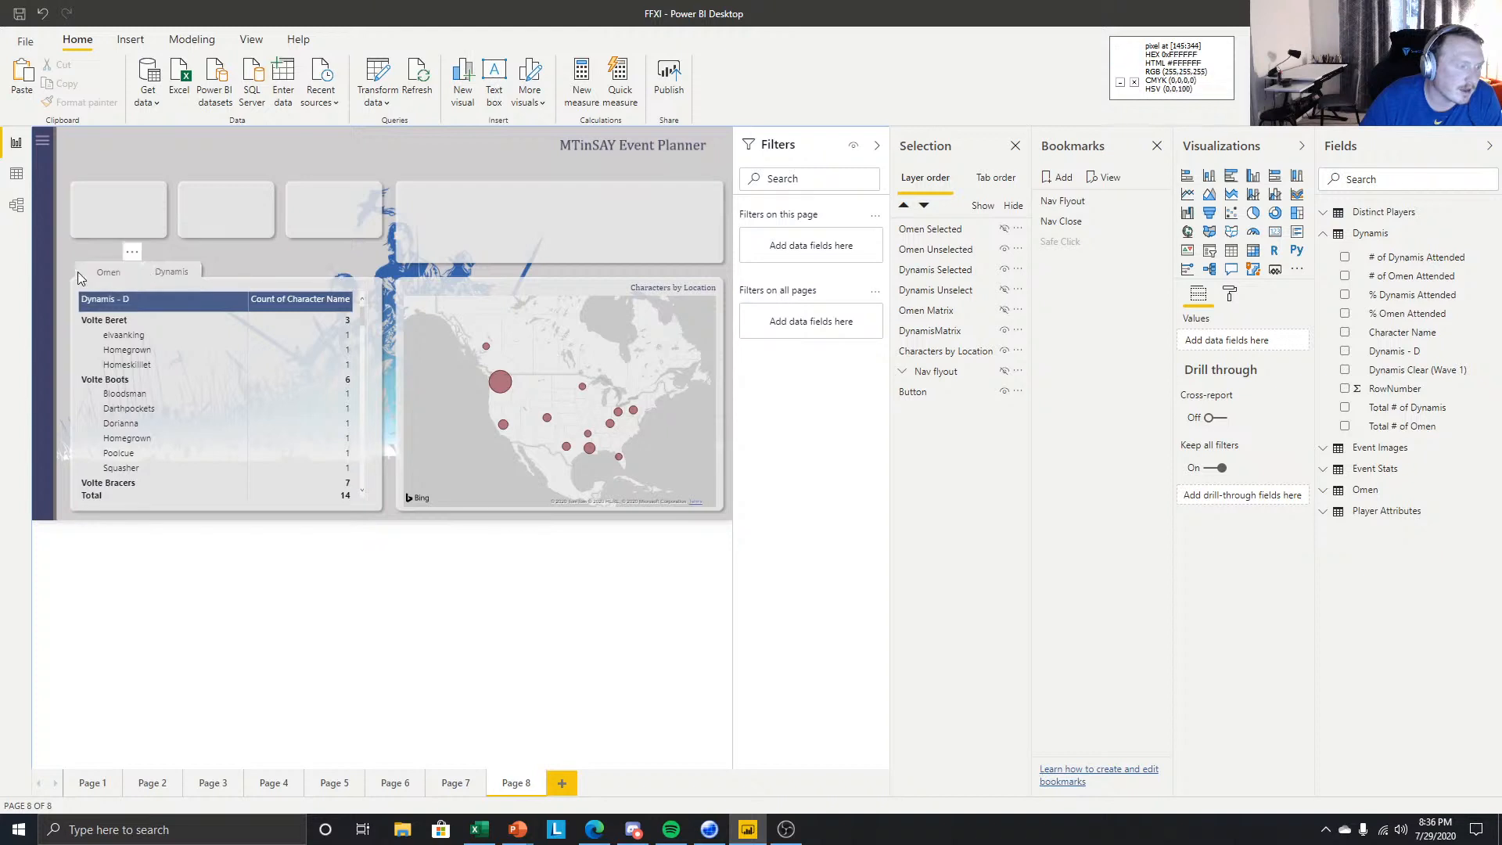
{"action": "scroll", "coordinate": [215, 363], "scroll_direction": "down", "scroll_amount": 1}
{"action": "scroll", "coordinate": [214, 360], "scroll_direction": "up", "scroll_amount": 1}
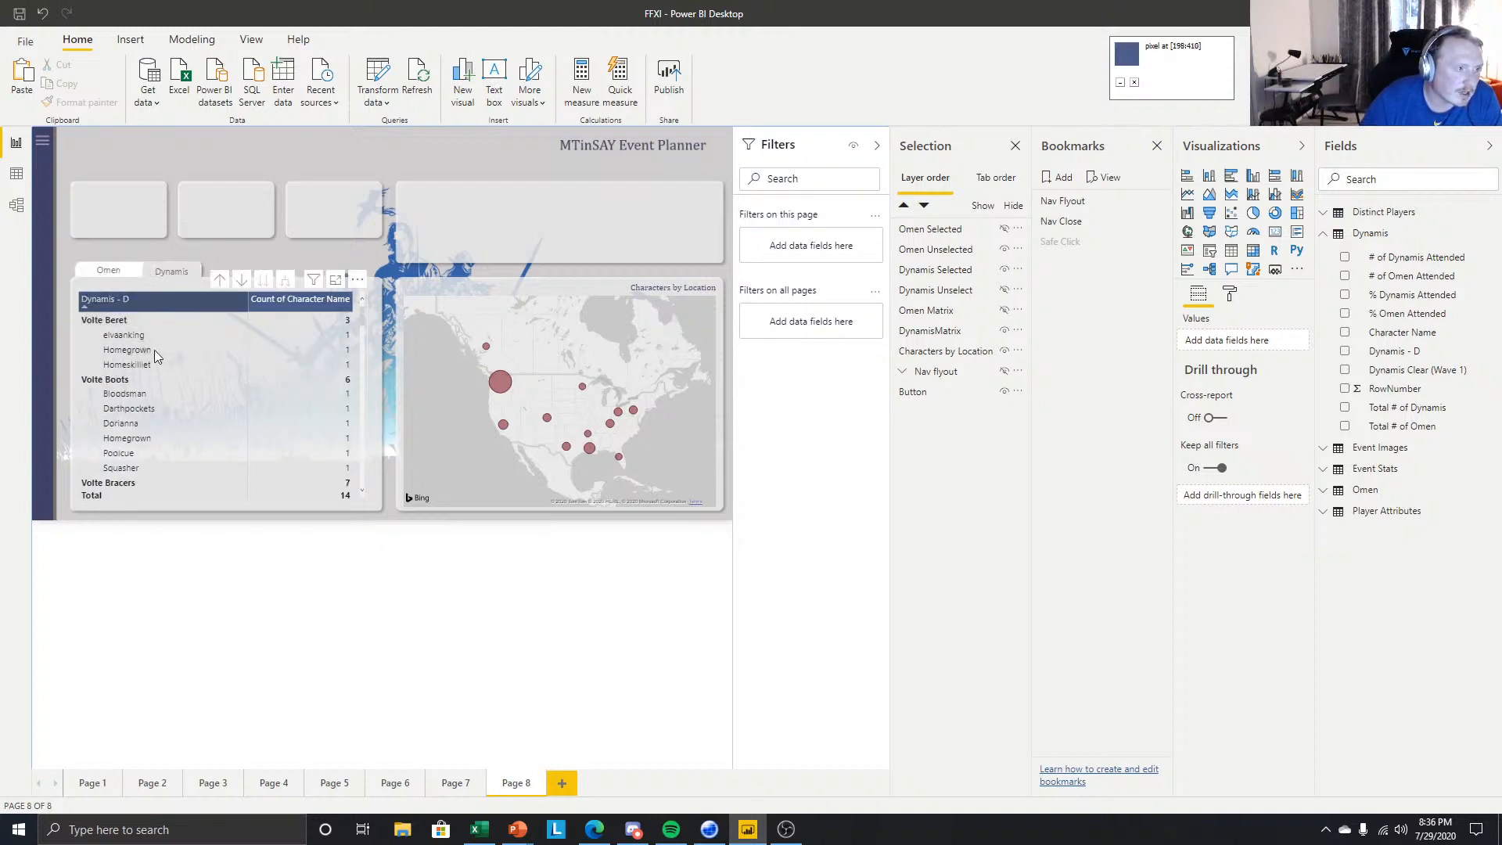
{"action": "left_click", "coordinate": [365, 503]}
{"action": "left_click", "coordinate": [365, 504]}
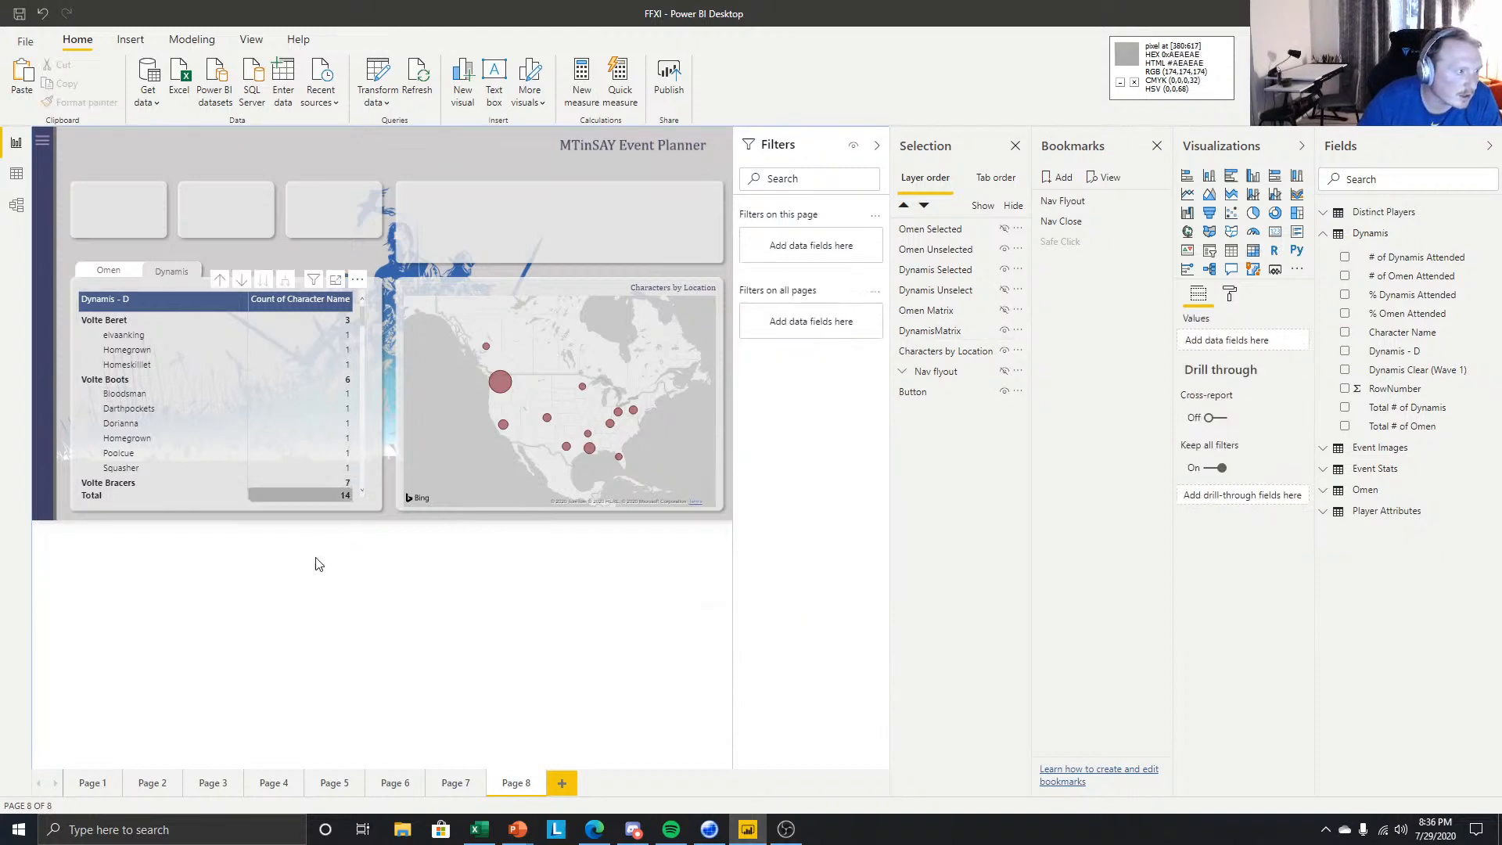
- Group the Omen Matrix and DynamisMatrix layers together
{"action": "left_click", "coordinate": [156, 289]}
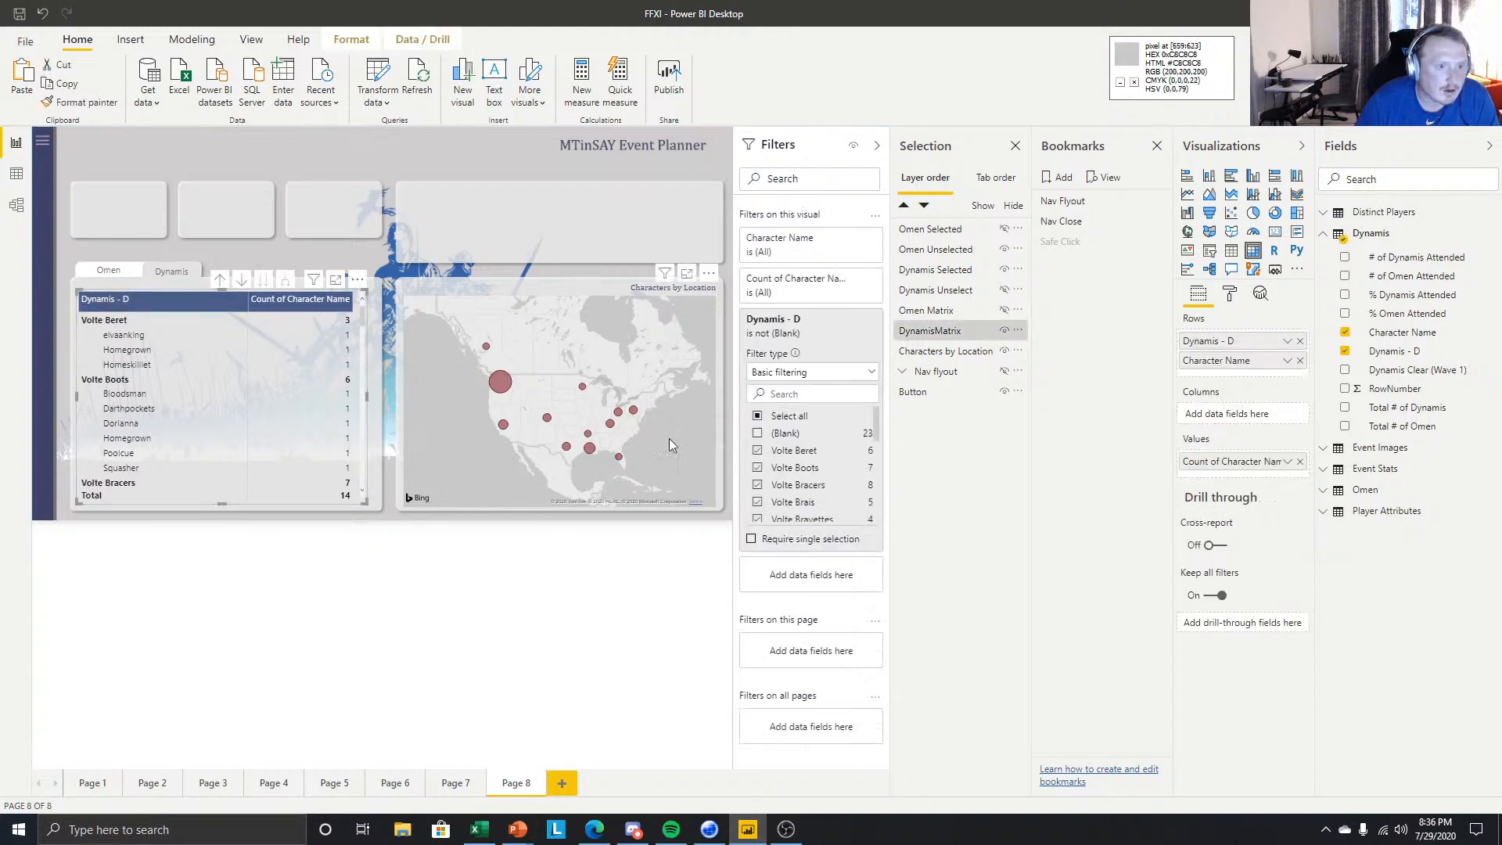
{"action": "left_click", "coordinate": [362, 574]}
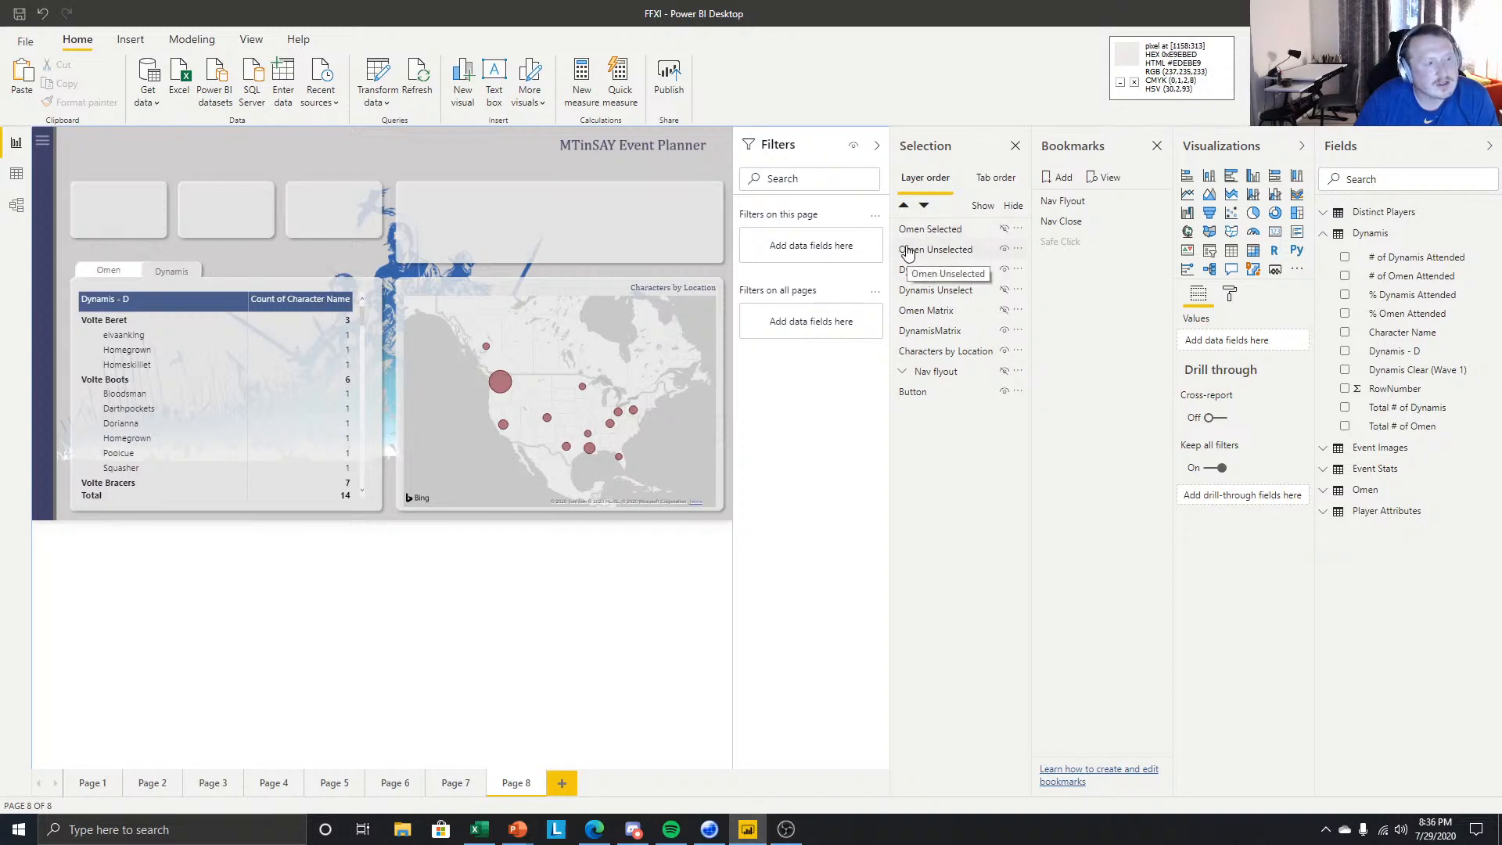
{"action": "left_click", "coordinate": [944, 311]}
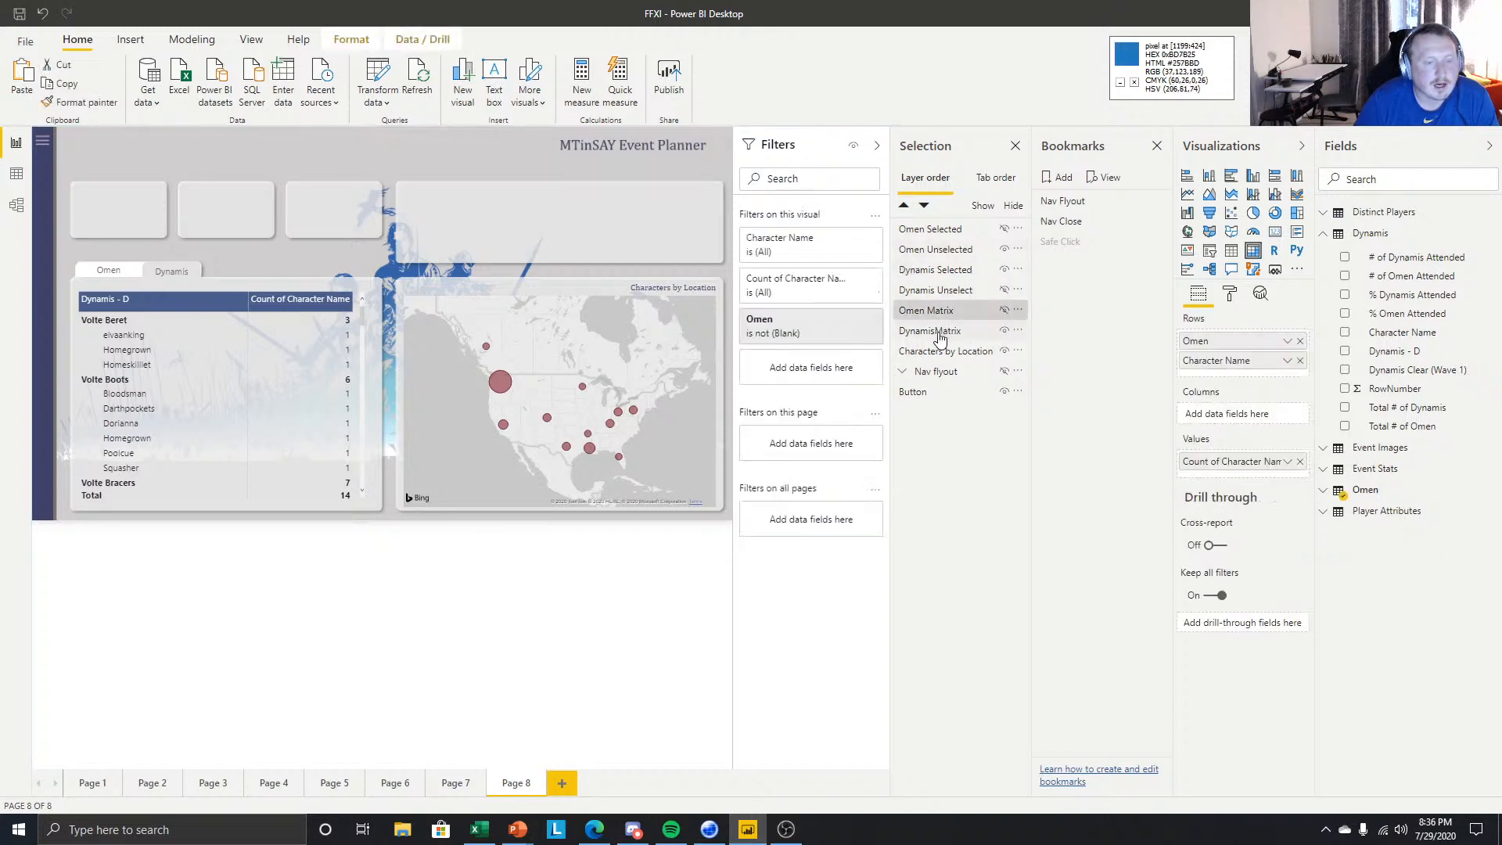
{"action": "left_click", "coordinate": [935, 331], "text": "ctrl"}
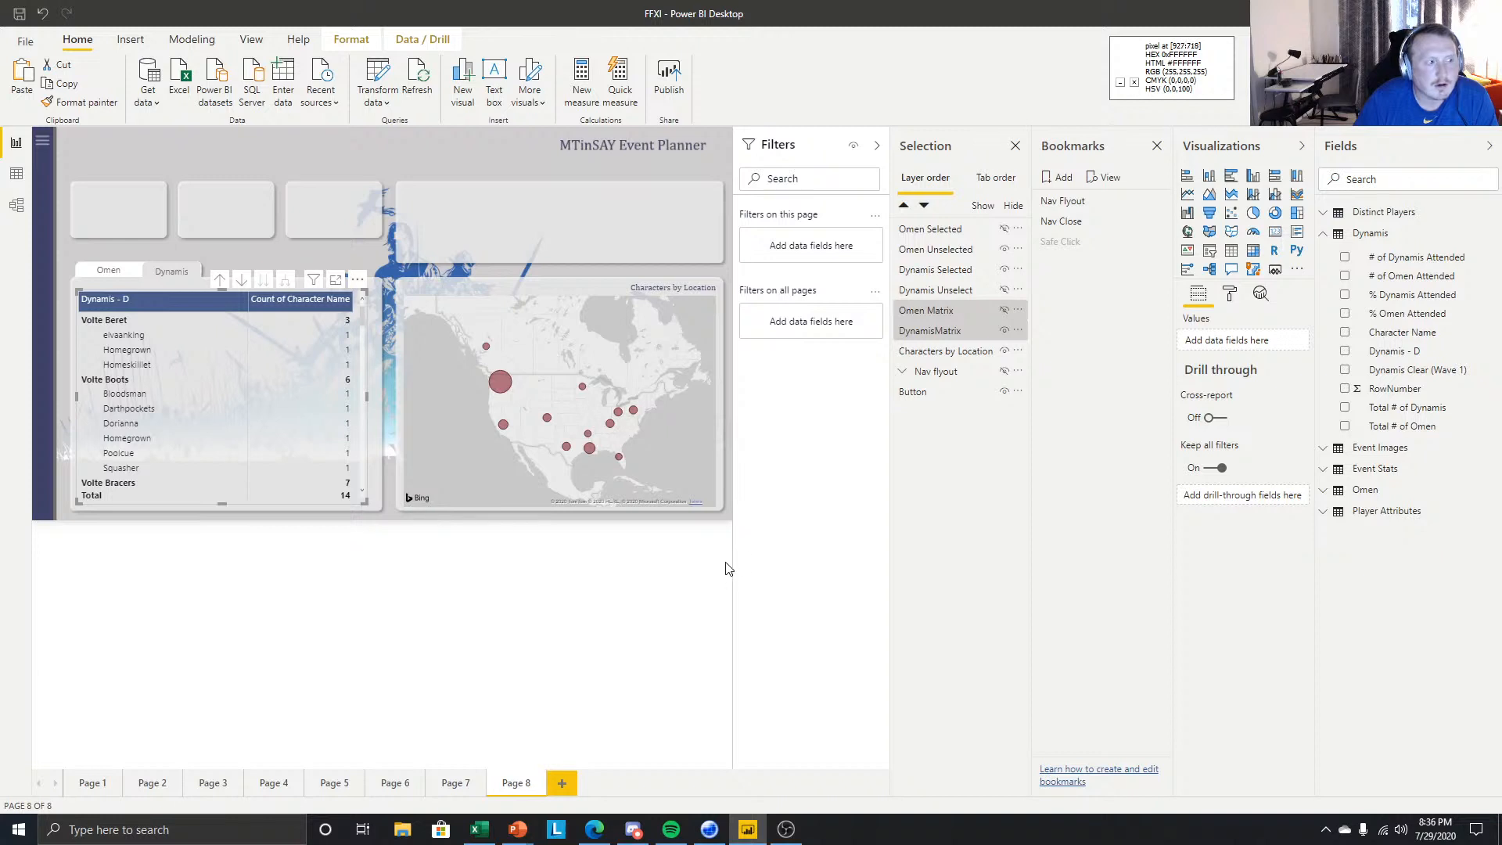
{"action": "left_click", "coordinate": [931, 337], "text": "ctrl"}
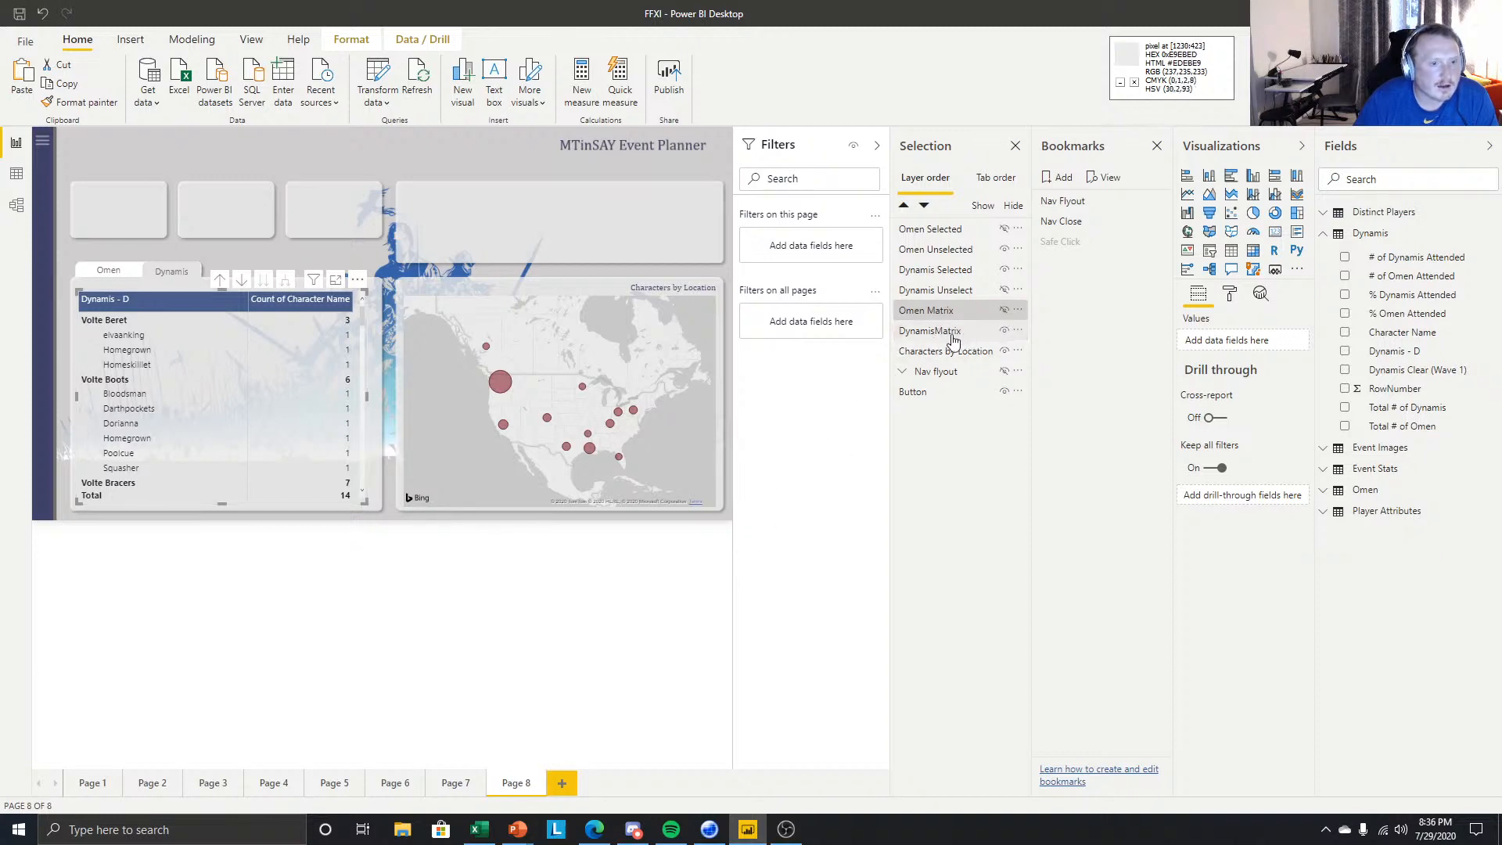
{"action": "left_click", "coordinate": [958, 338], "text": "ctrl"}
{"action": "left_click", "coordinate": [966, 341], "text": "ctrl"}
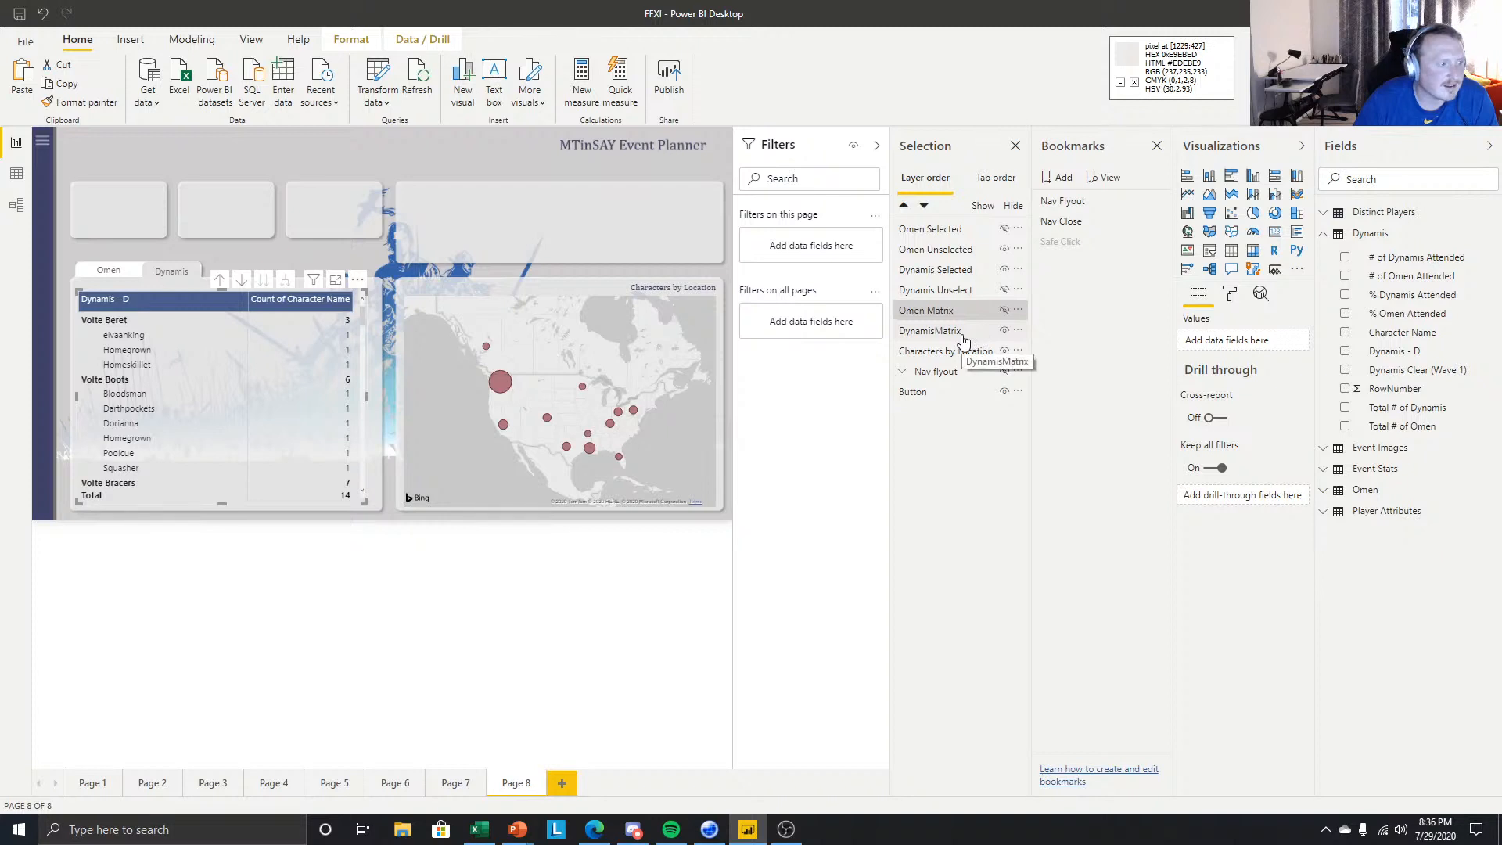
{"action": "left_click", "coordinate": [962, 339], "text": "ctrl"}
{"action": "right_click", "coordinate": [963, 340]}
{"action": "mouse_move", "coordinate": [1021, 343]}
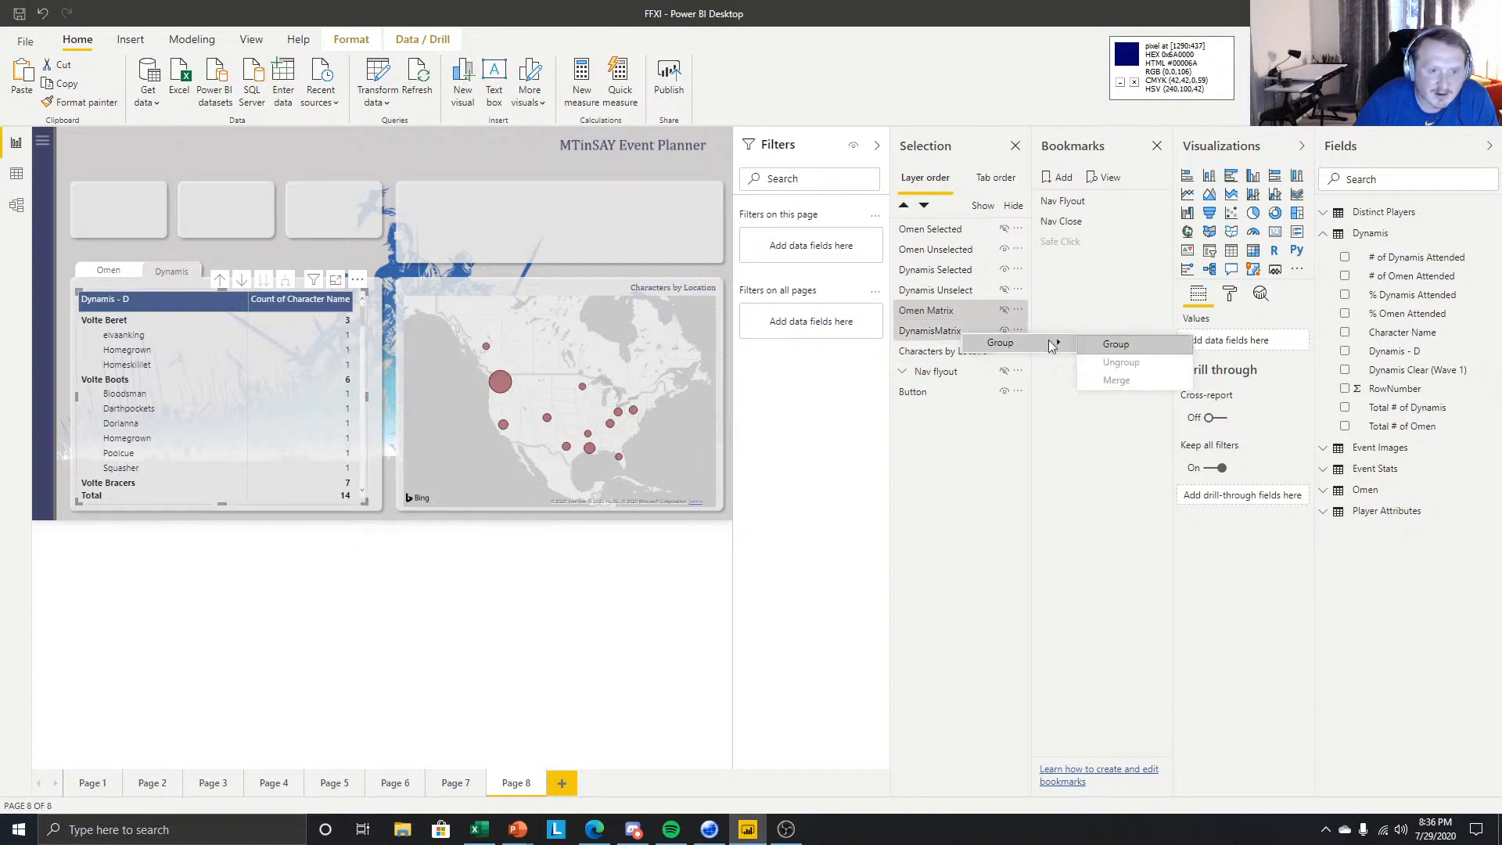
{"action": "left_click", "coordinate": [1116, 345]}
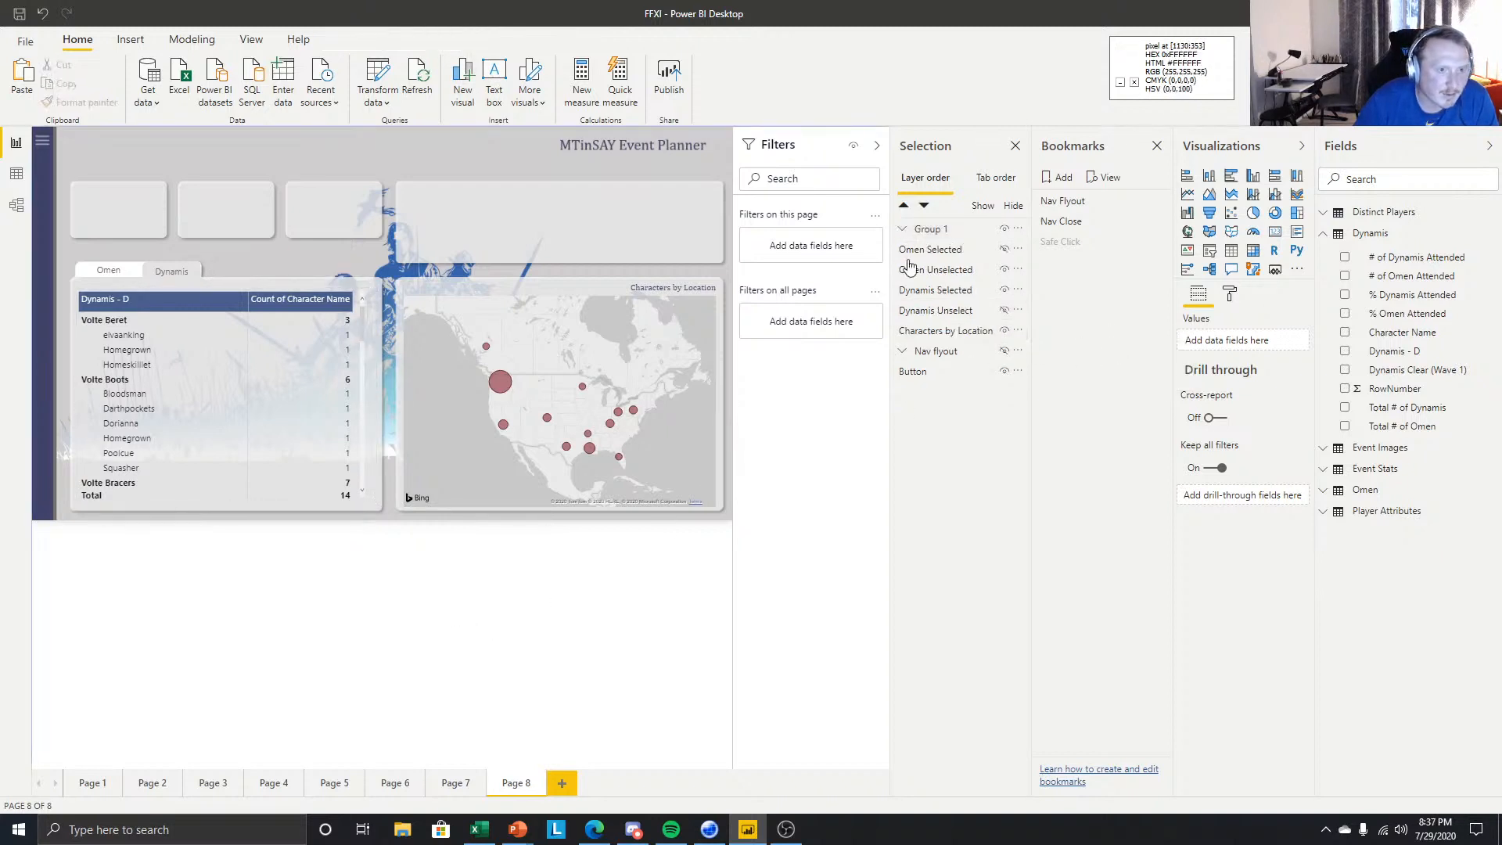
- Rename the new matrix group "Wants tables" and move it below Dynamis Unselect in the layer order
{"action": "double_click", "coordinate": [953, 228]}
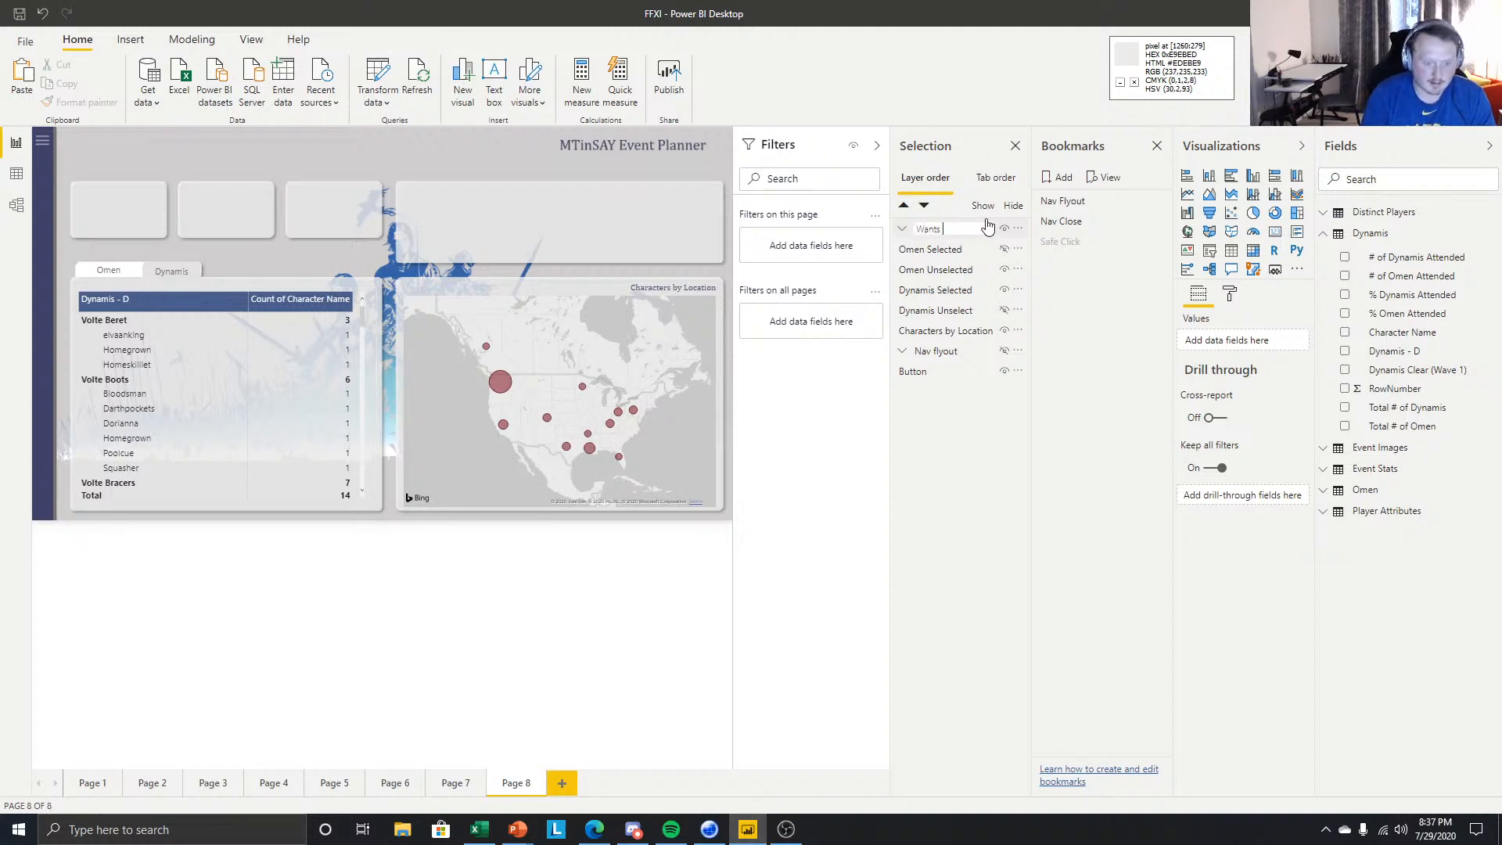
{"action": "key", "text": "Return"}
{"action": "left_click_drag", "start_coordinate": [959, 228], "coordinate": [1002, 314]}
{"action": "left_click", "coordinate": [902, 310]}
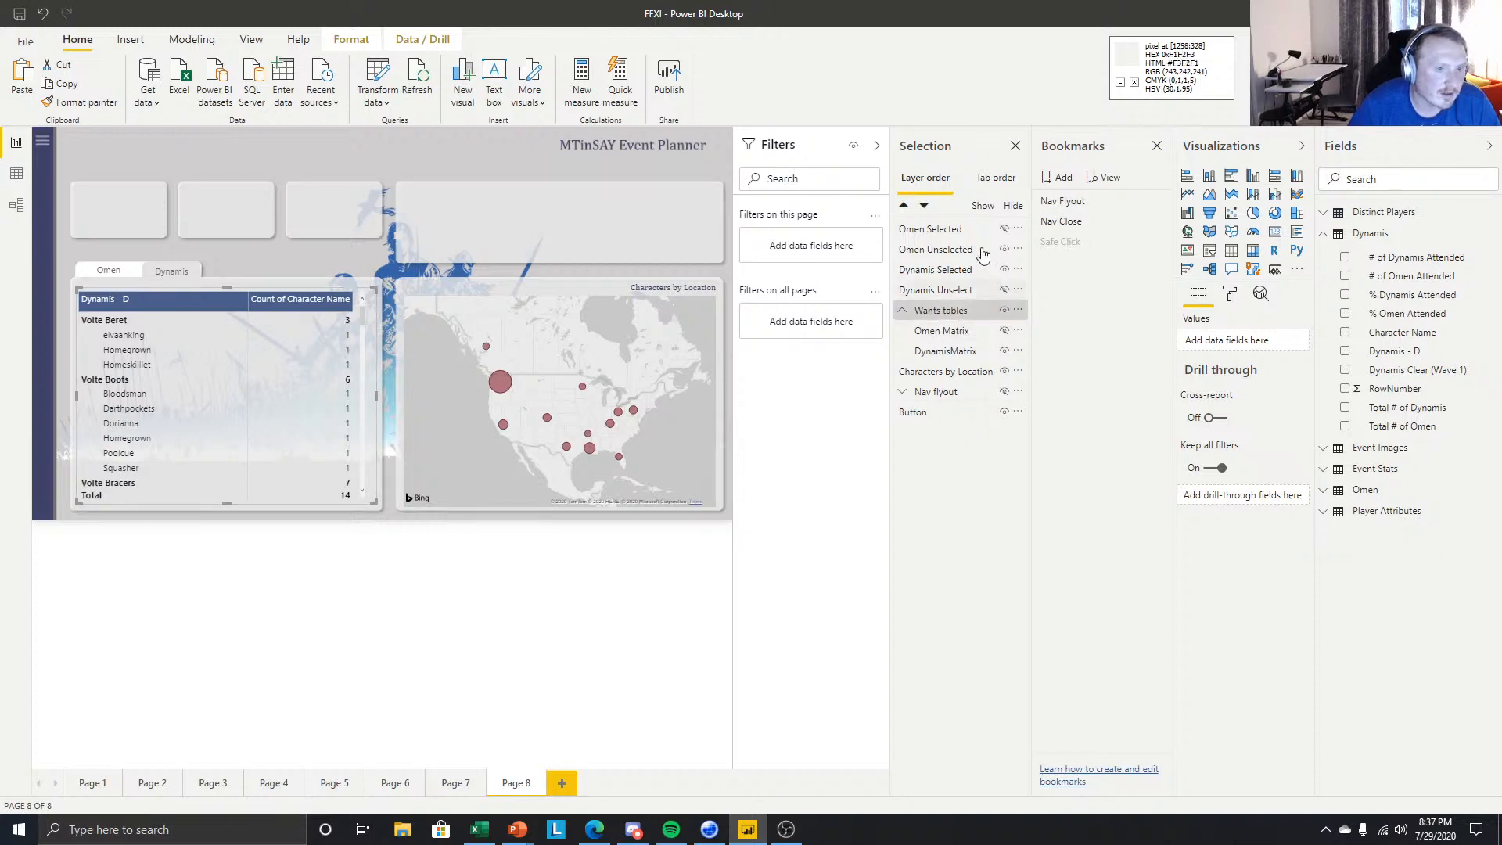
{"action": "left_click", "coordinate": [373, 547]}
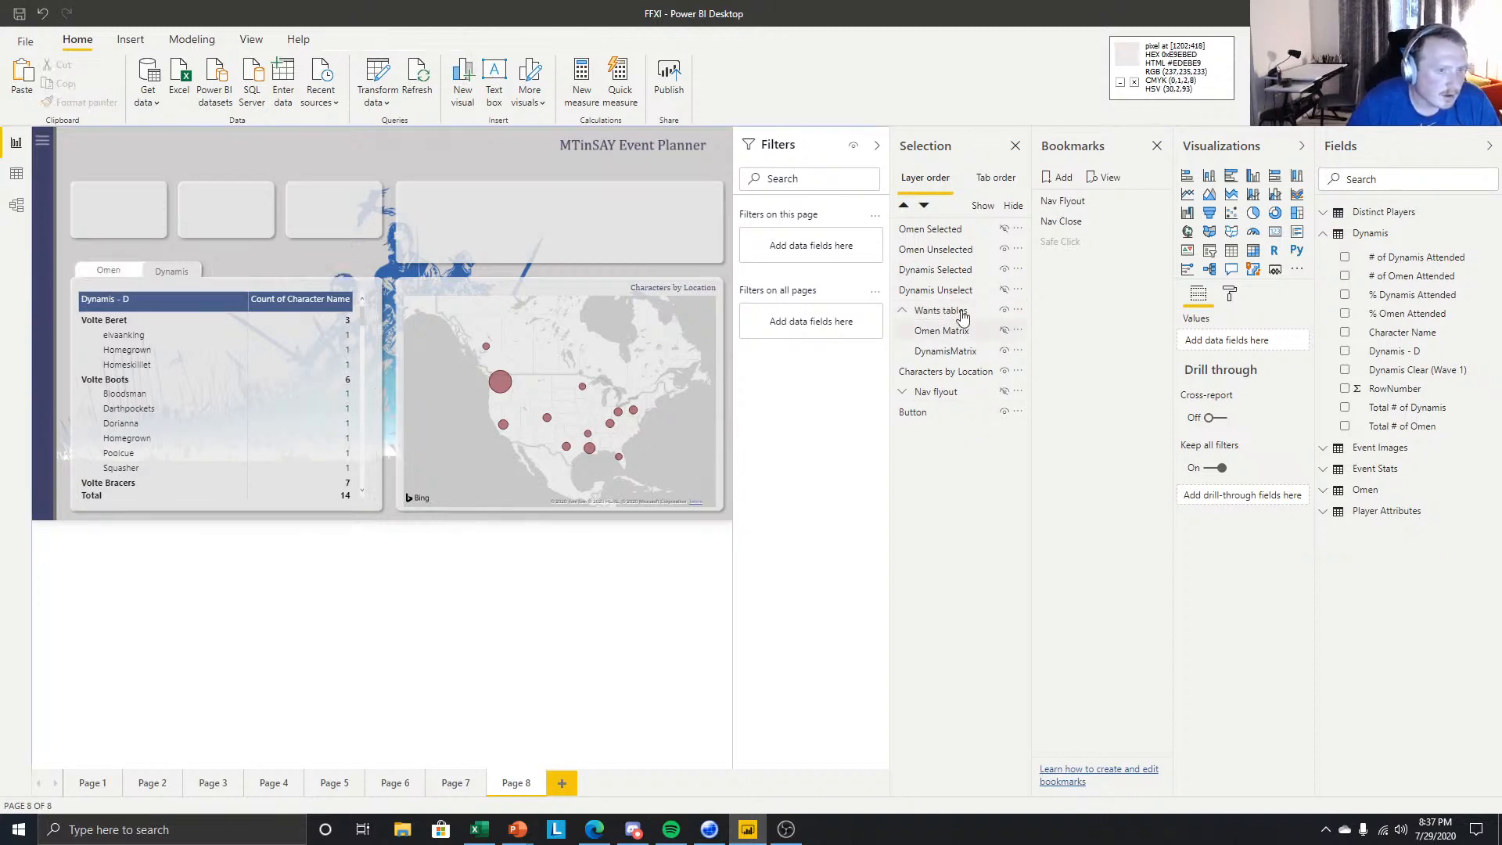
{"action": "left_click", "coordinate": [942, 231]}
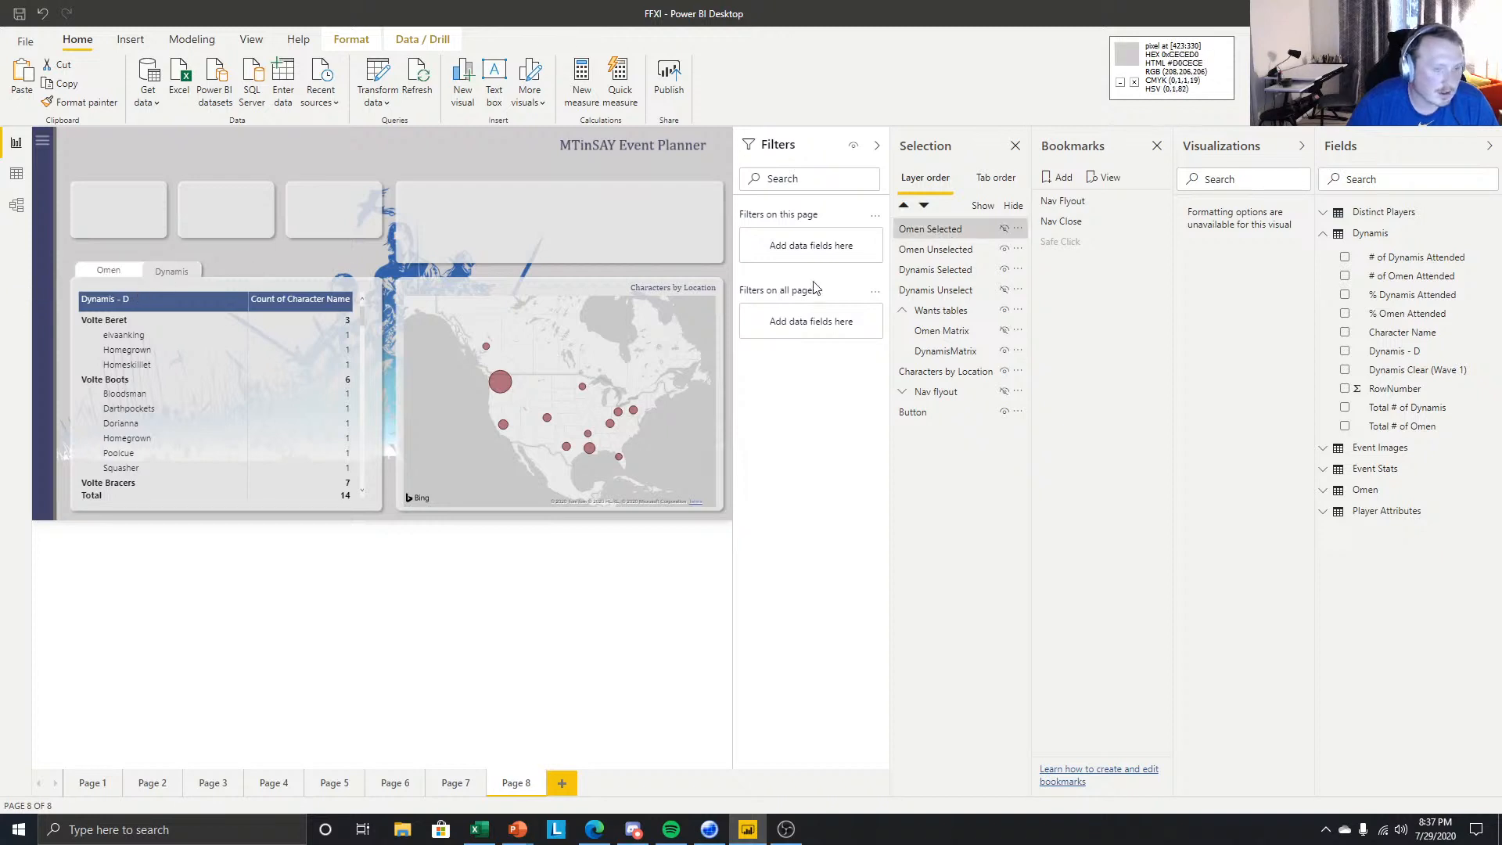
{"action": "left_click", "coordinate": [953, 354]}
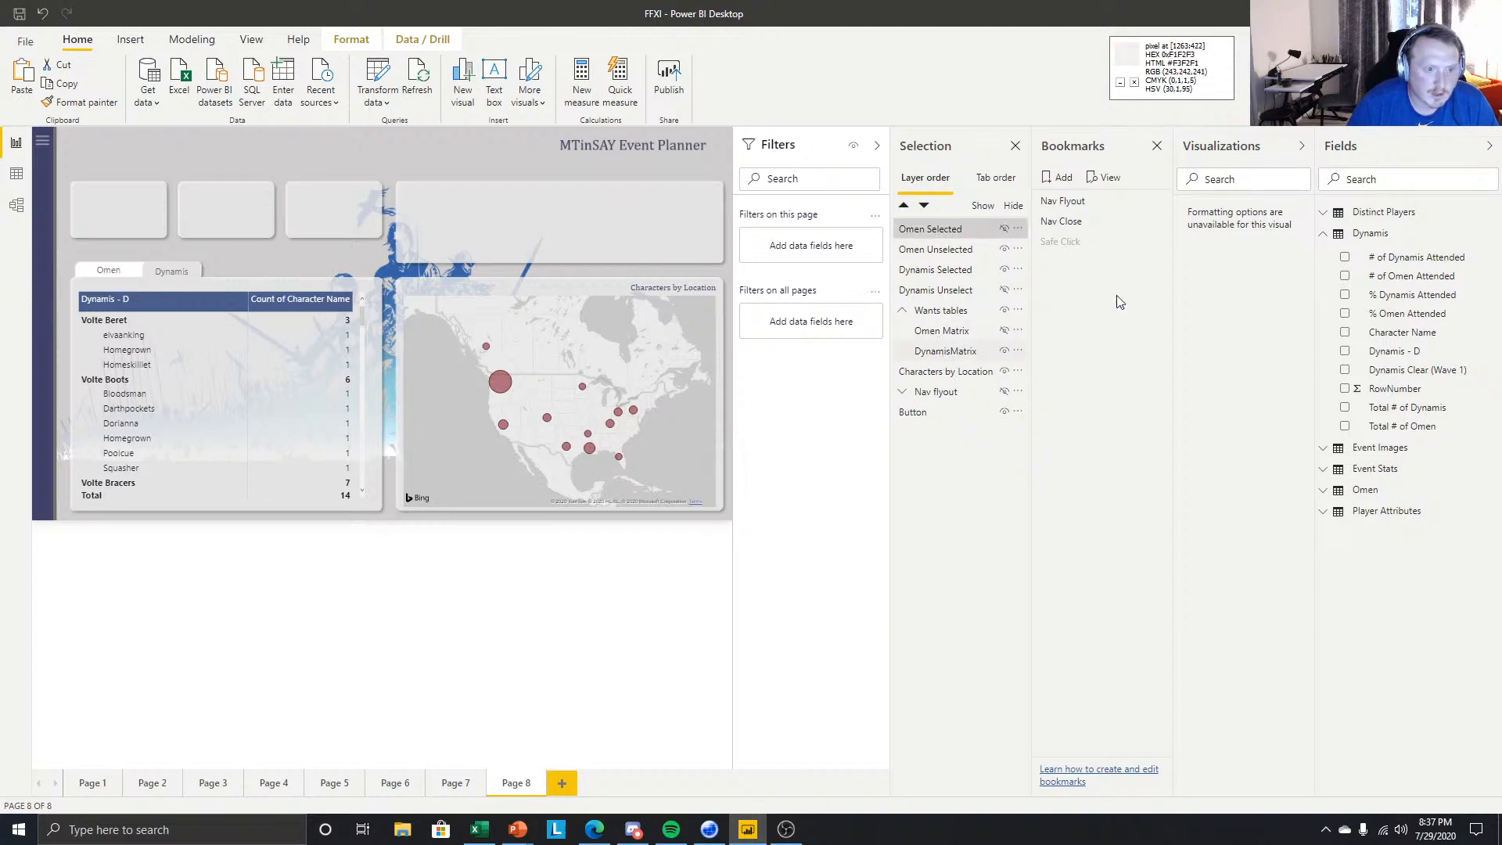
{"action": "left_click", "coordinate": [943, 230]}
{"action": "left_click", "coordinate": [915, 461]}
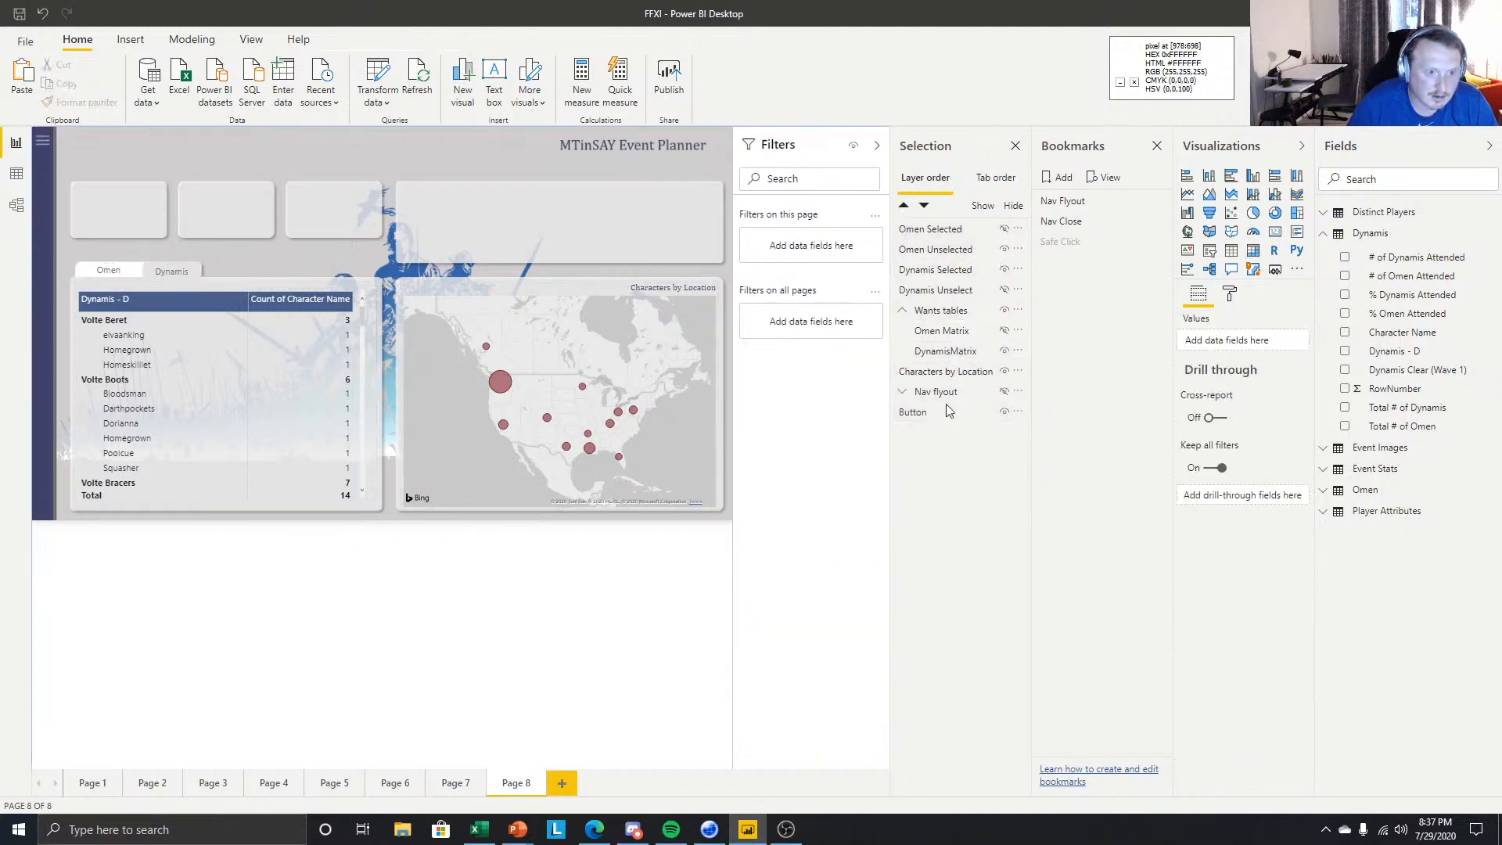
- Add a bookmark for the four Omen and Dynamis buttons plus the Wants tables group, limited to selected visuals
{"action": "left_click", "coordinate": [902, 310]}
{"action": "left_click", "coordinate": [942, 313]}
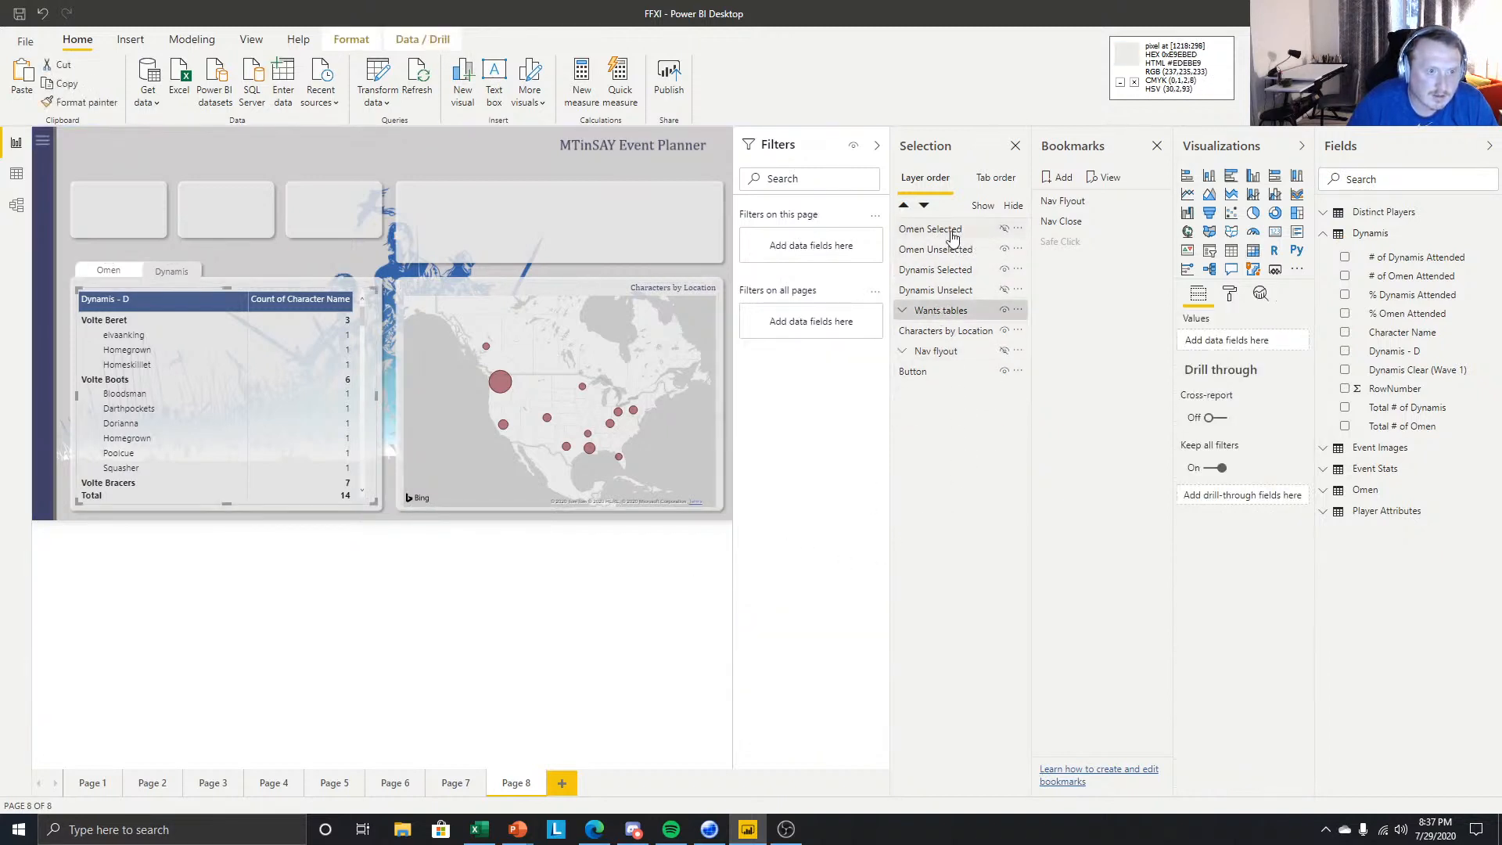
{"action": "left_click", "coordinate": [954, 230], "text": "shift"}
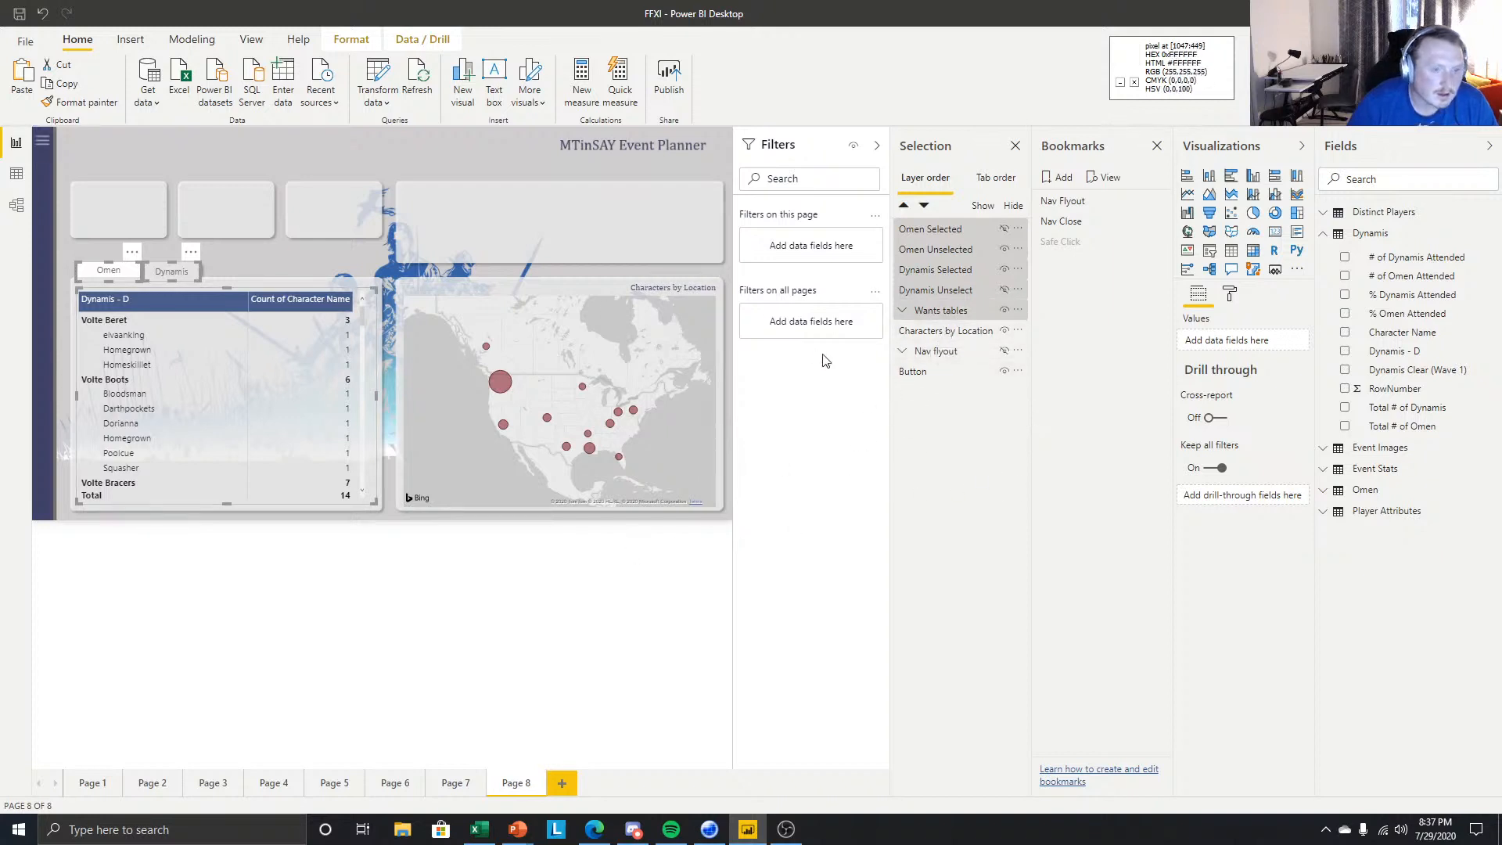
{"action": "left_click", "coordinate": [965, 284], "text": "ctrl"}
{"action": "left_click", "coordinate": [965, 284], "text": "ctrl"}
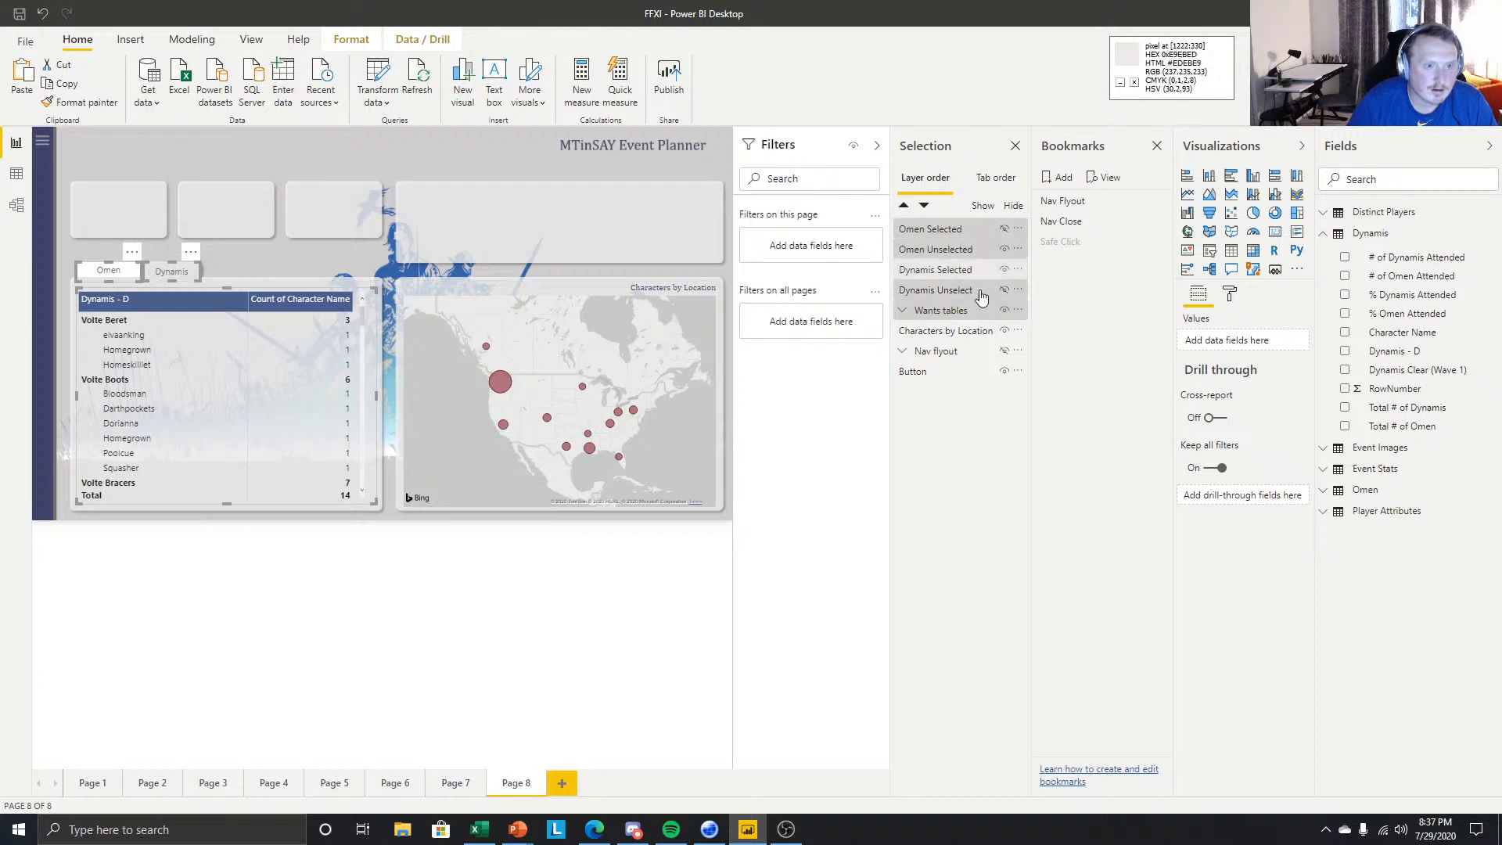
{"action": "left_click", "coordinate": [908, 312], "text": "ctrl"}
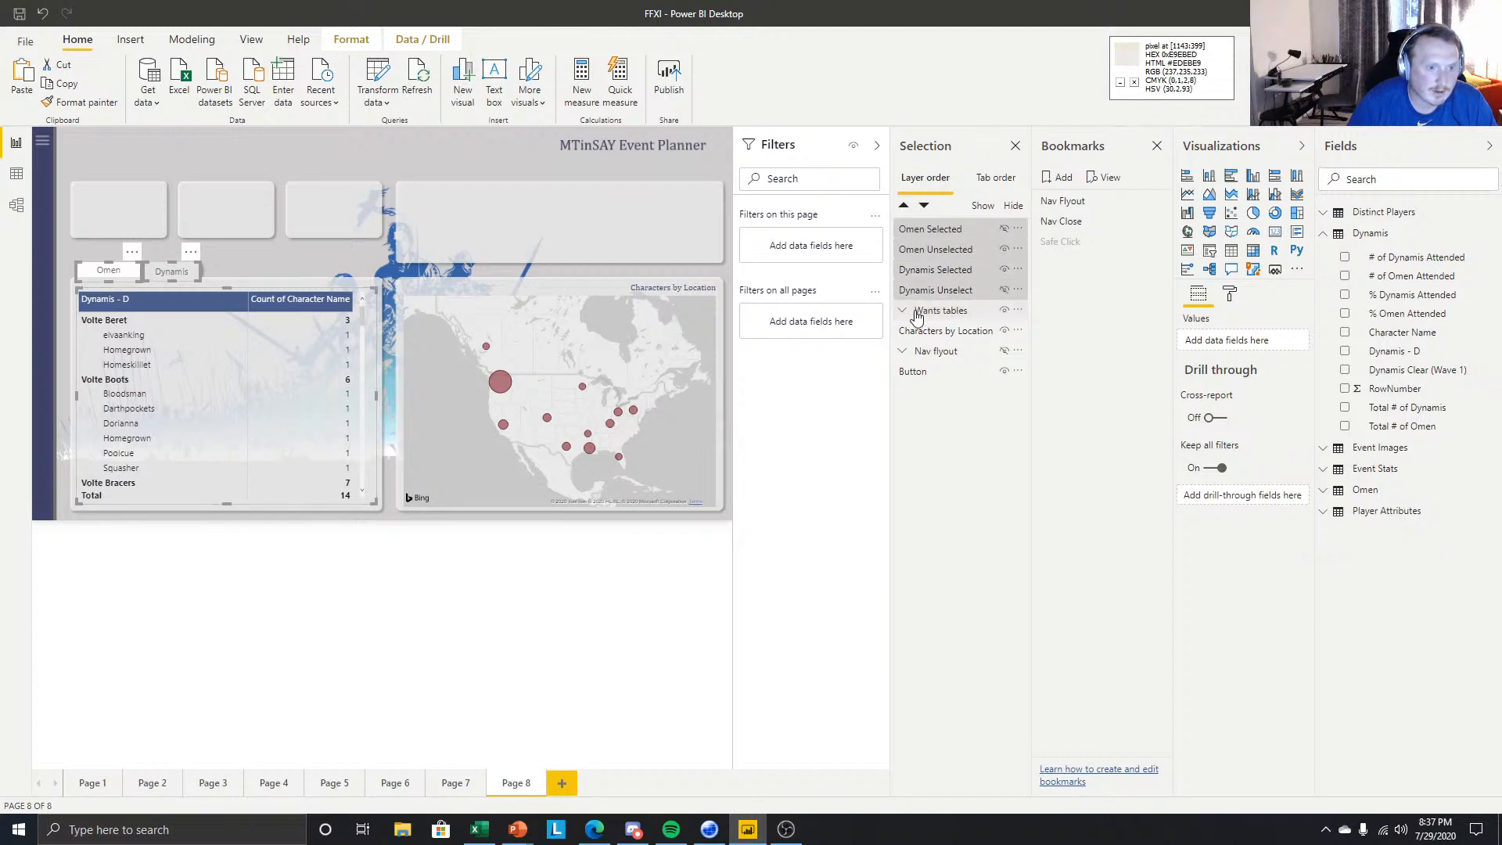
{"action": "left_click", "coordinate": [924, 313], "text": "ctrl"}
{"action": "left_click", "coordinate": [1054, 178]}
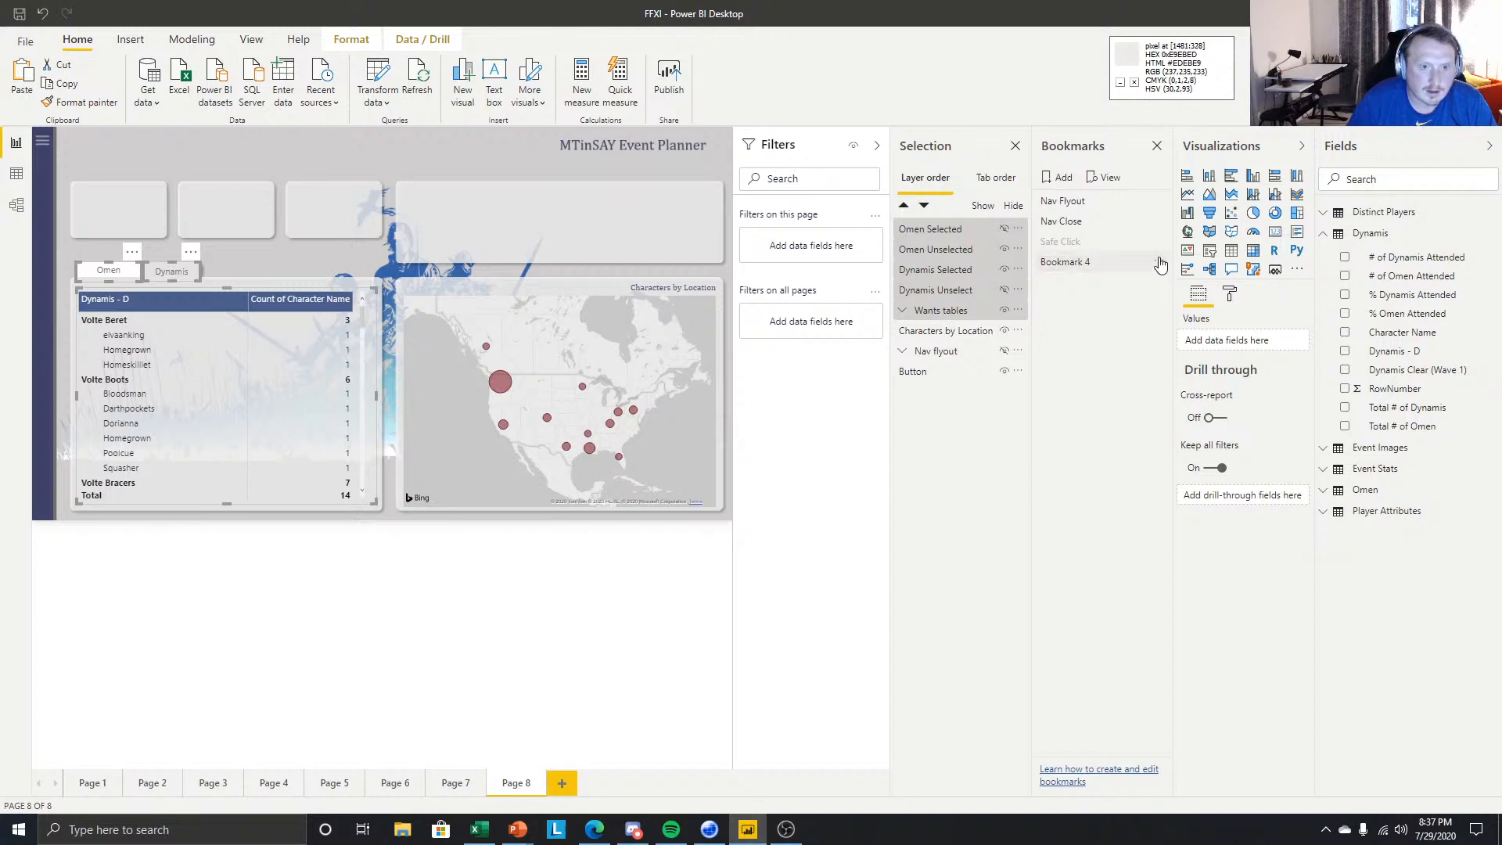
{"action": "left_click", "coordinate": [1160, 265]}
{"action": "left_click", "coordinate": [1198, 416]}
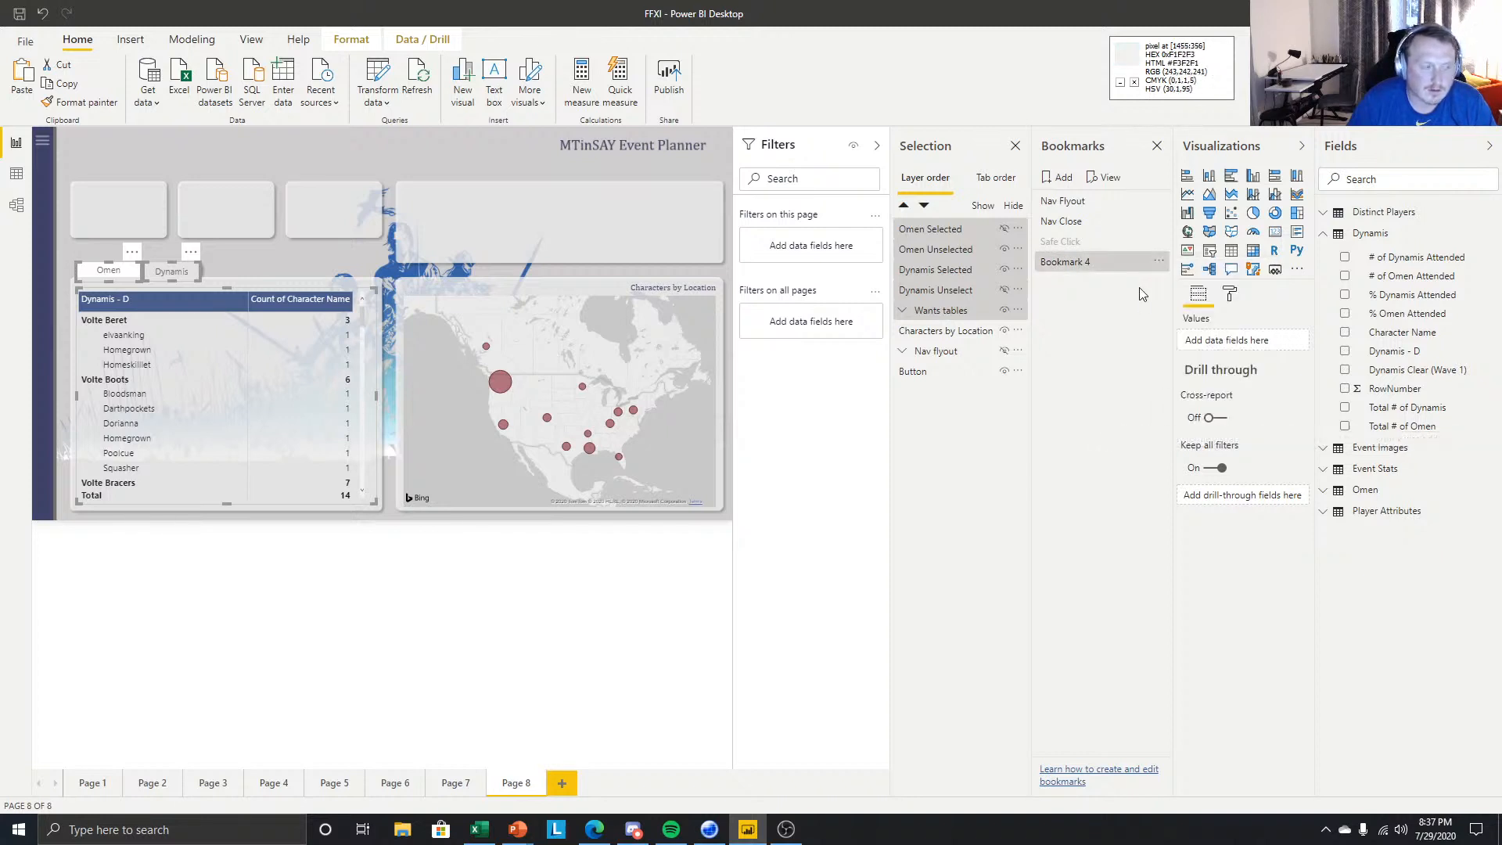
{"action": "left_click", "coordinate": [1159, 262]}
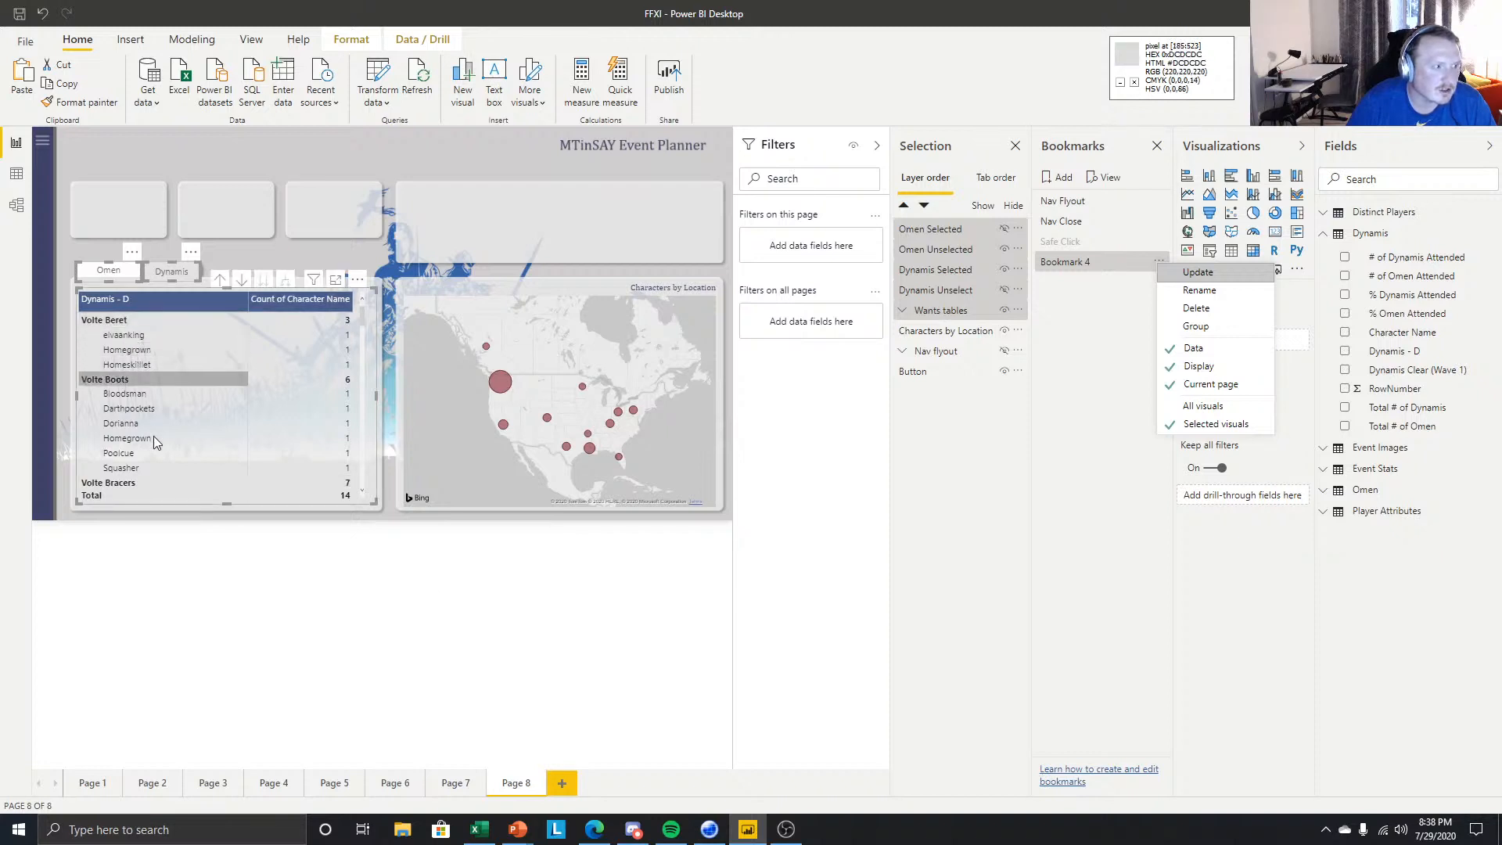
{"action": "left_click", "coordinate": [422, 560]}
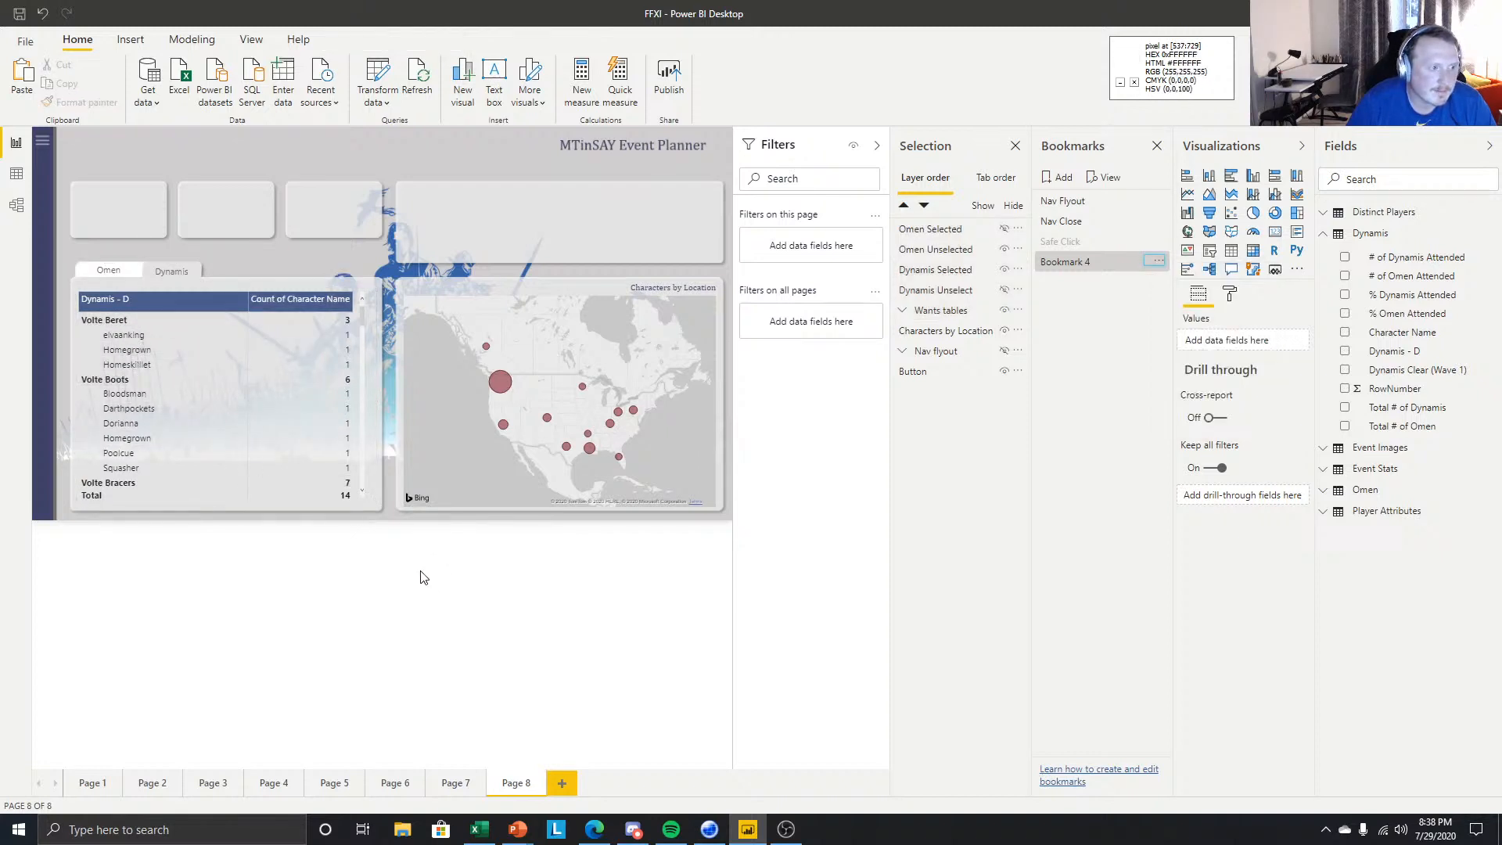
- Rename the new bookmark "Dynamis"
{"action": "right_click", "coordinate": [1083, 263]}
{"action": "left_click", "coordinate": [1125, 291]}
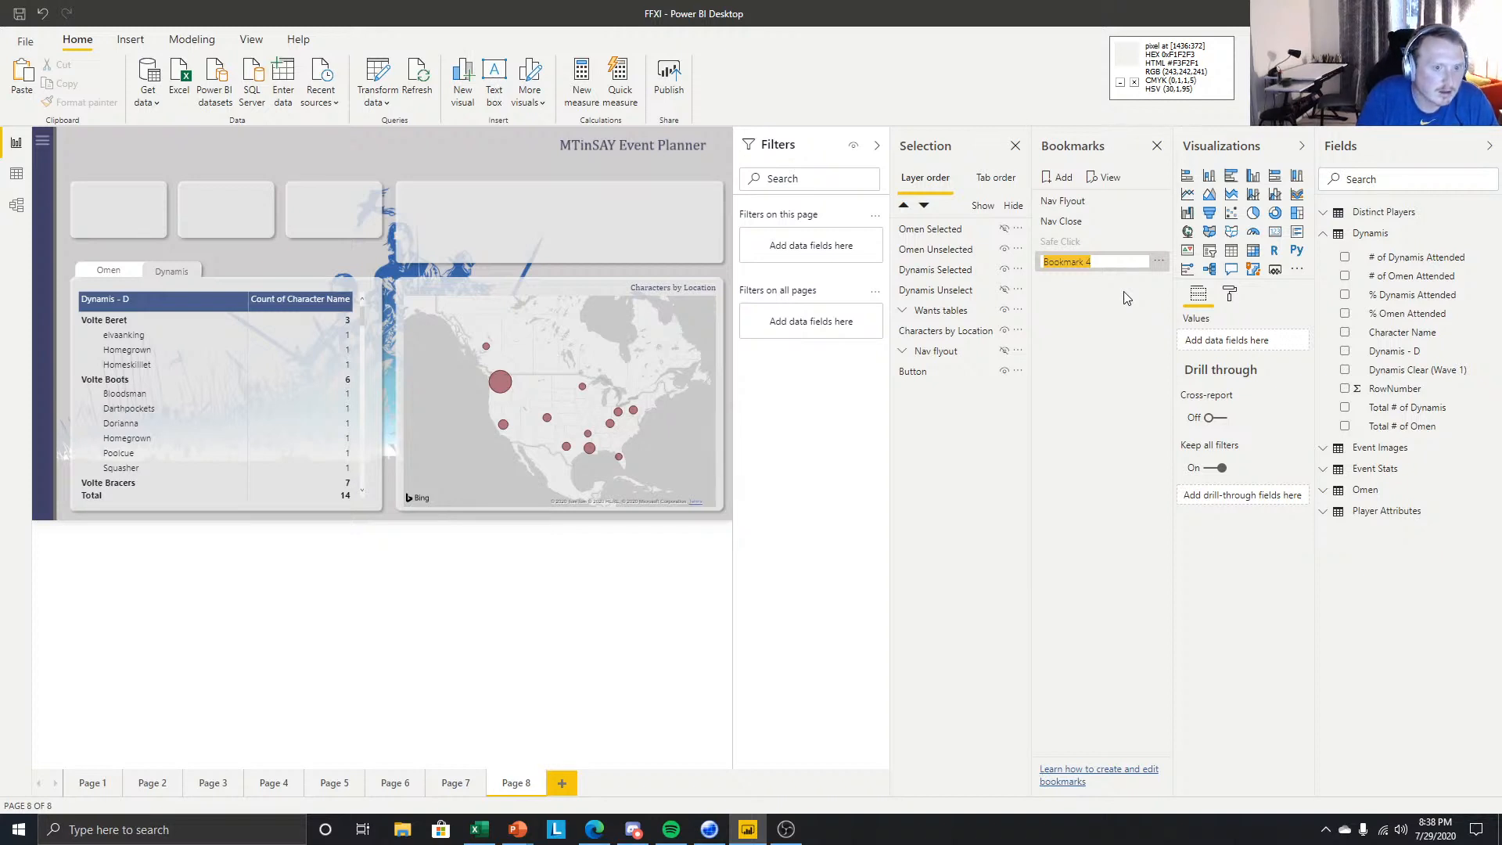
{"action": "type", "text": "Dynamis"}
{"action": "key", "text": "Return"}
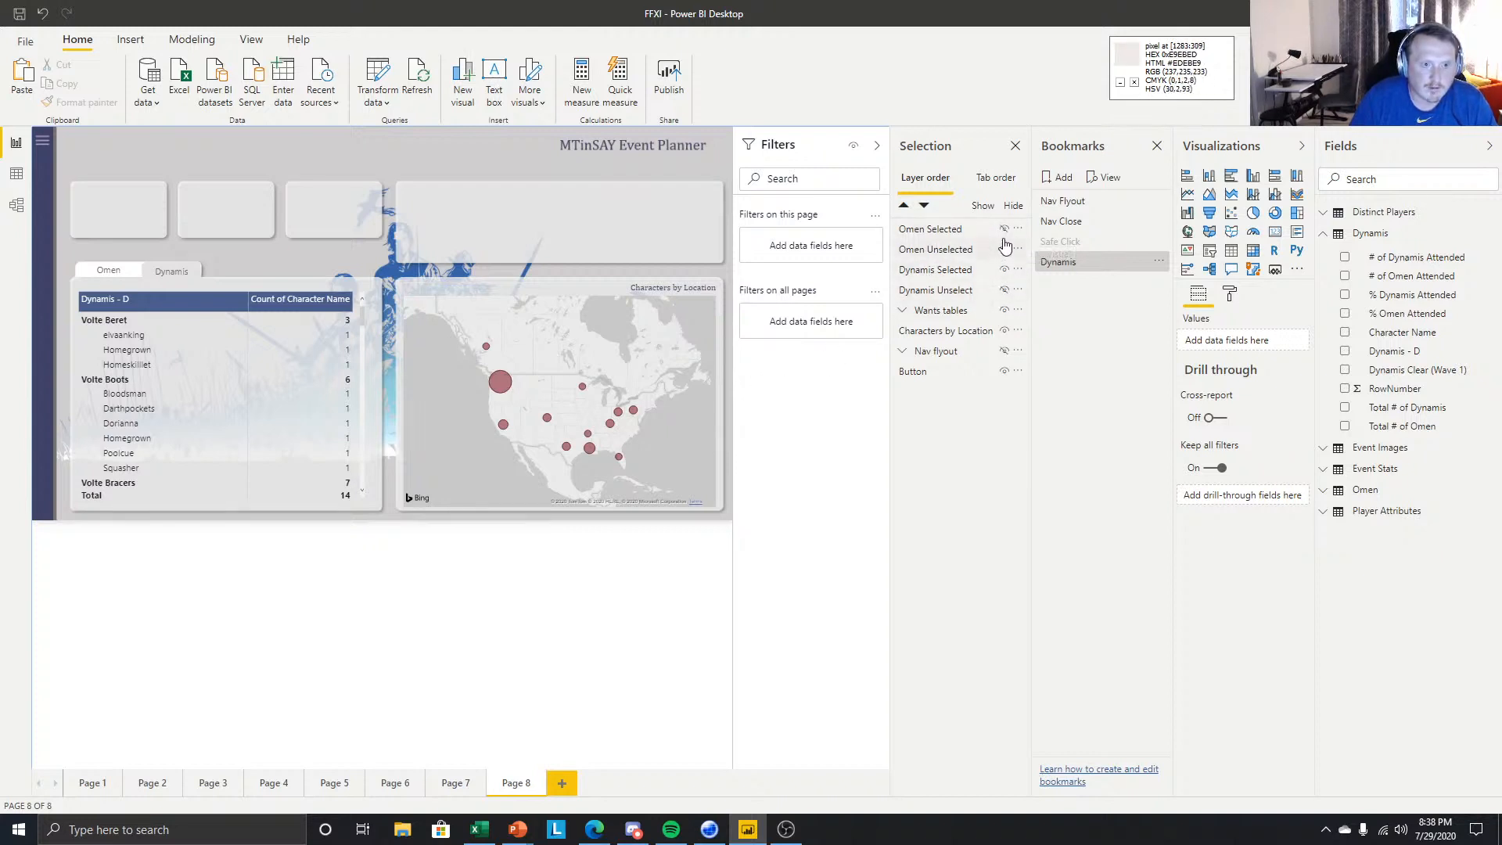
- Show Omen Selected, Dynamis Unselect and Omen Matrix, and hide Omen Unselected, Dynamis Selected and DynamisMatrix
{"action": "left_click", "coordinate": [1003, 230]}
{"action": "left_click", "coordinate": [1005, 250]}
{"action": "left_click", "coordinate": [1005, 270]}
{"action": "left_click", "coordinate": [1005, 290]}
{"action": "left_click", "coordinate": [905, 311]}
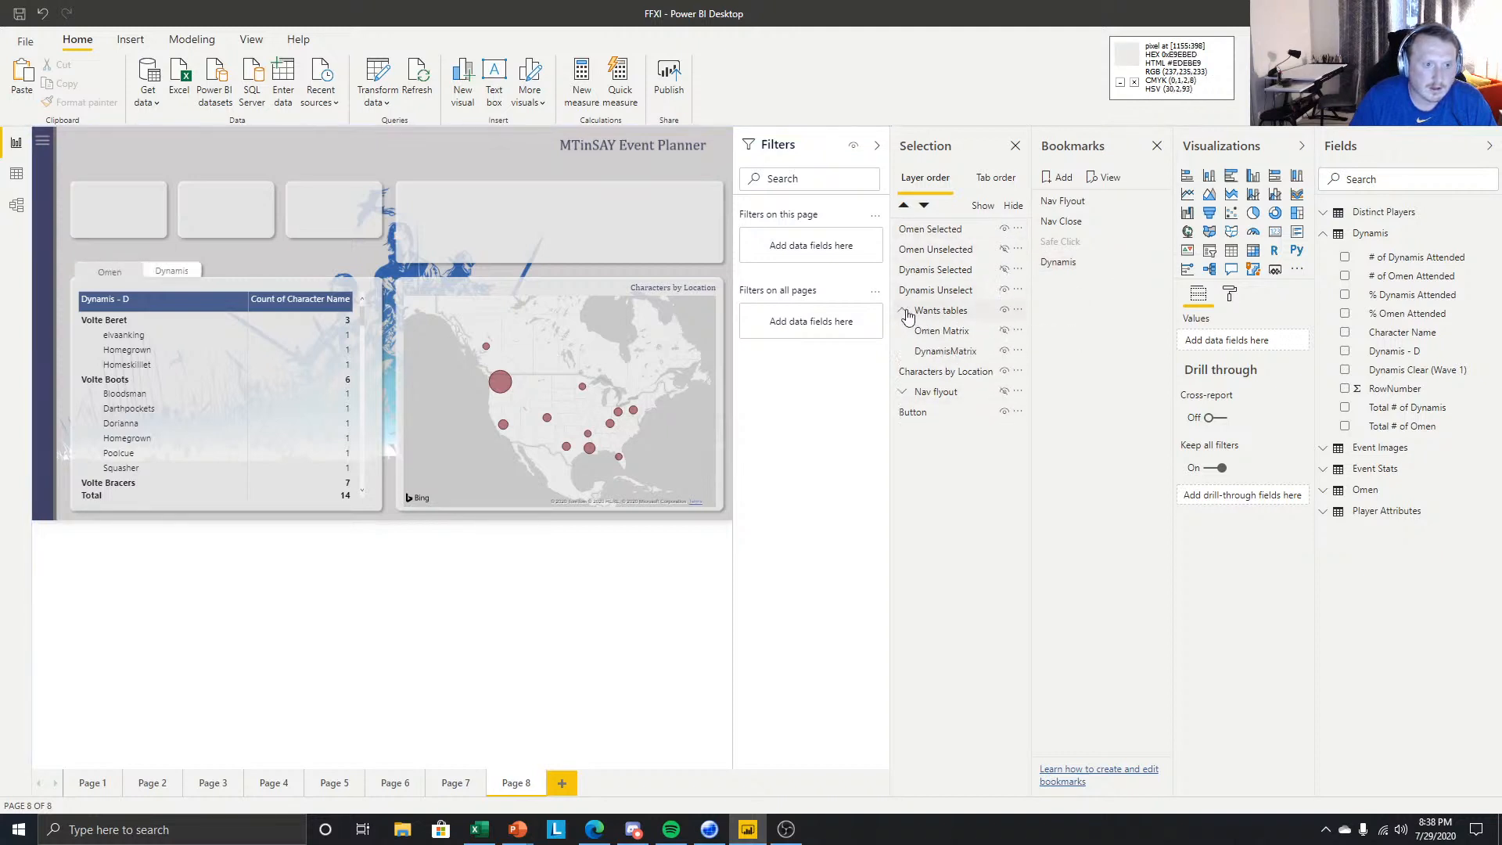
{"action": "left_click", "coordinate": [1004, 351]}
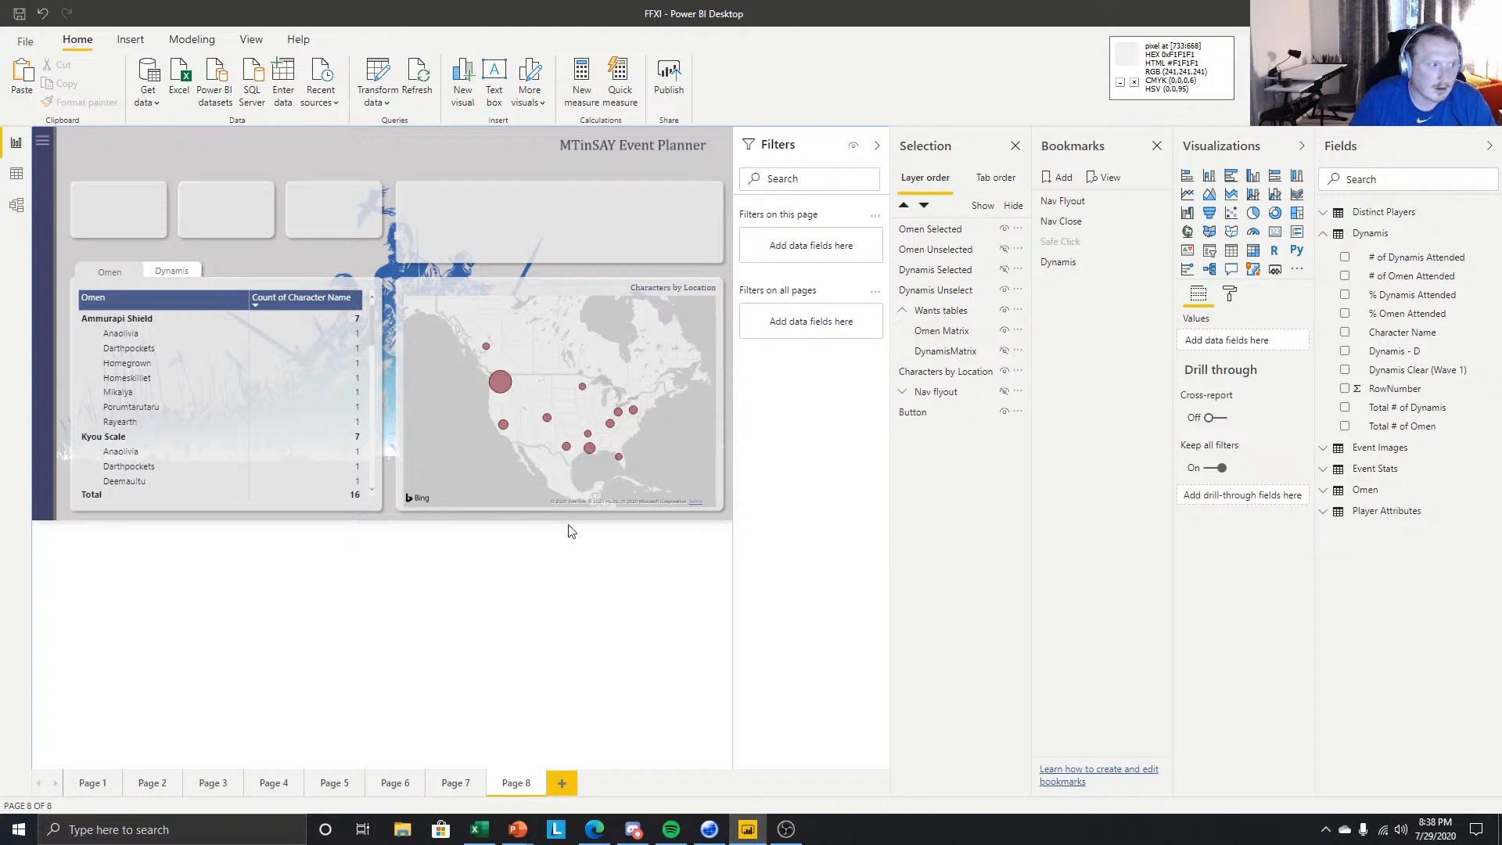
{"action": "left_click", "coordinate": [905, 313]}
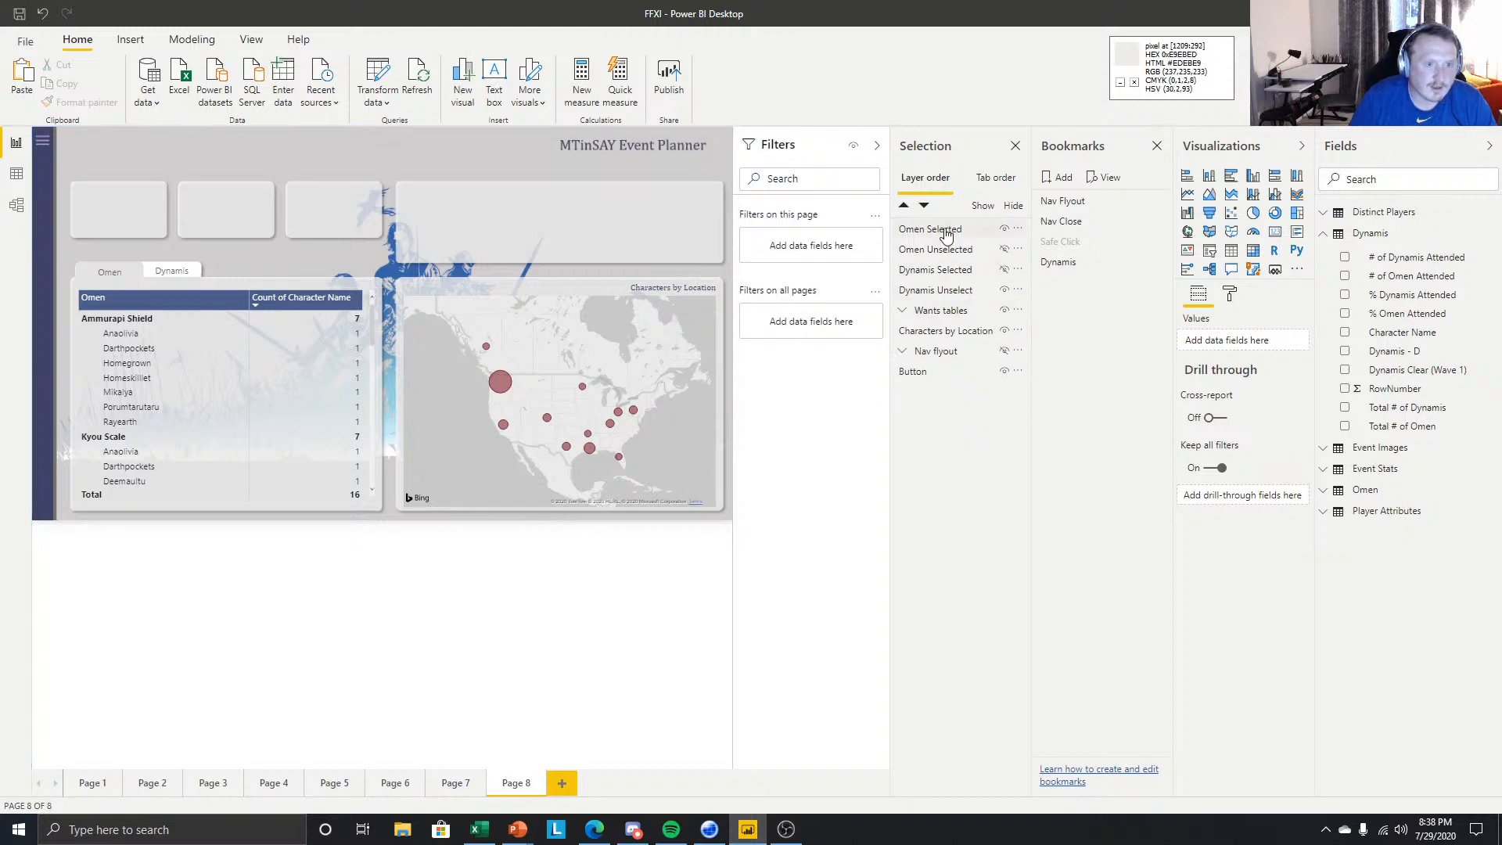
- Add a second bookmark for the same four tab buttons and the Wants tables group, limited to selected visuals
{"action": "left_click", "coordinate": [939, 228]}
{"action": "left_click", "coordinate": [962, 310], "text": "shift"}
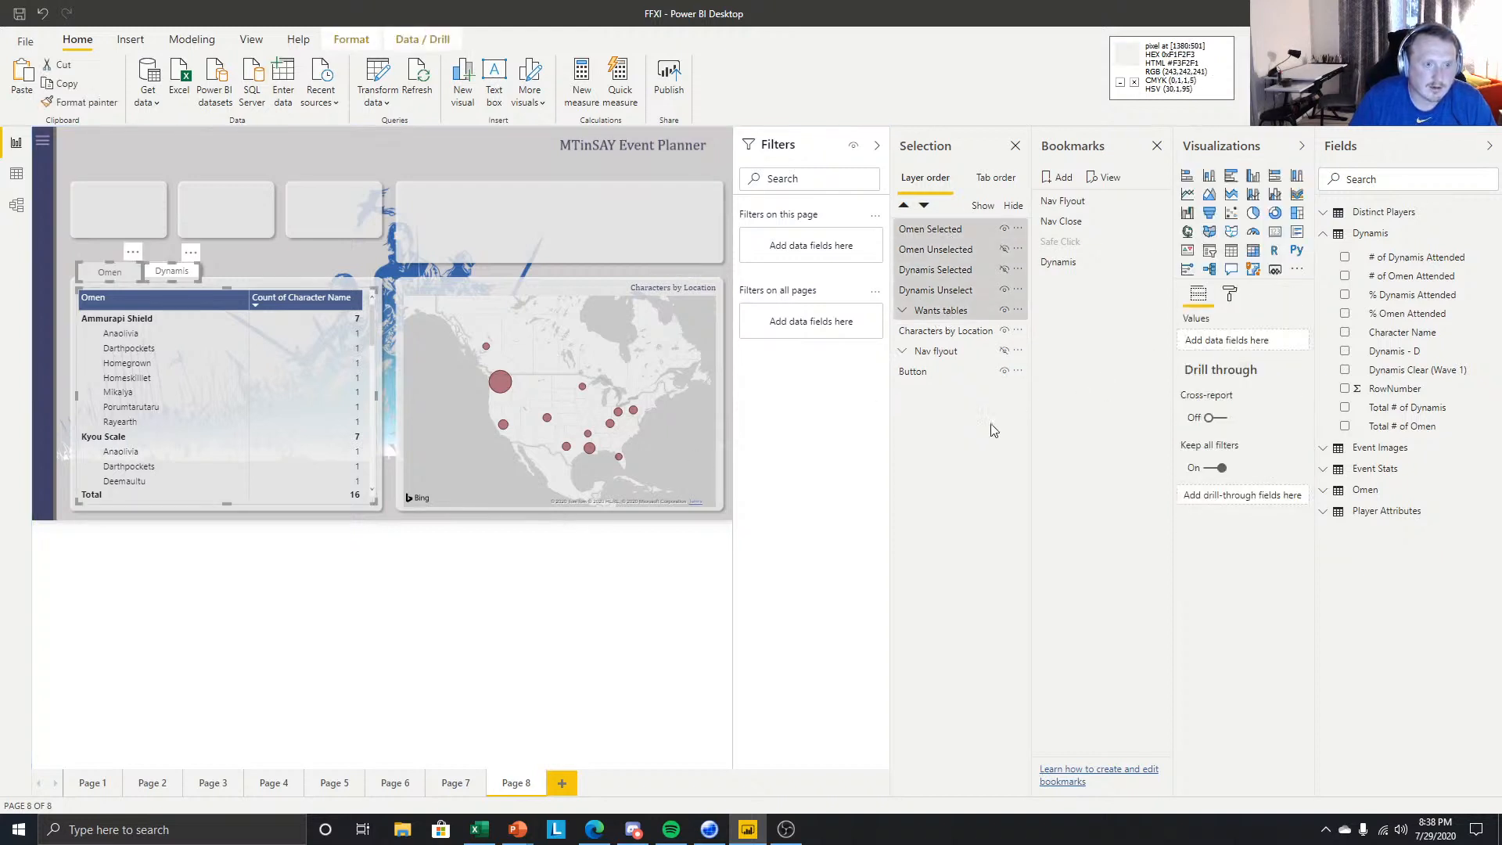
{"action": "left_click", "coordinate": [1064, 178]}
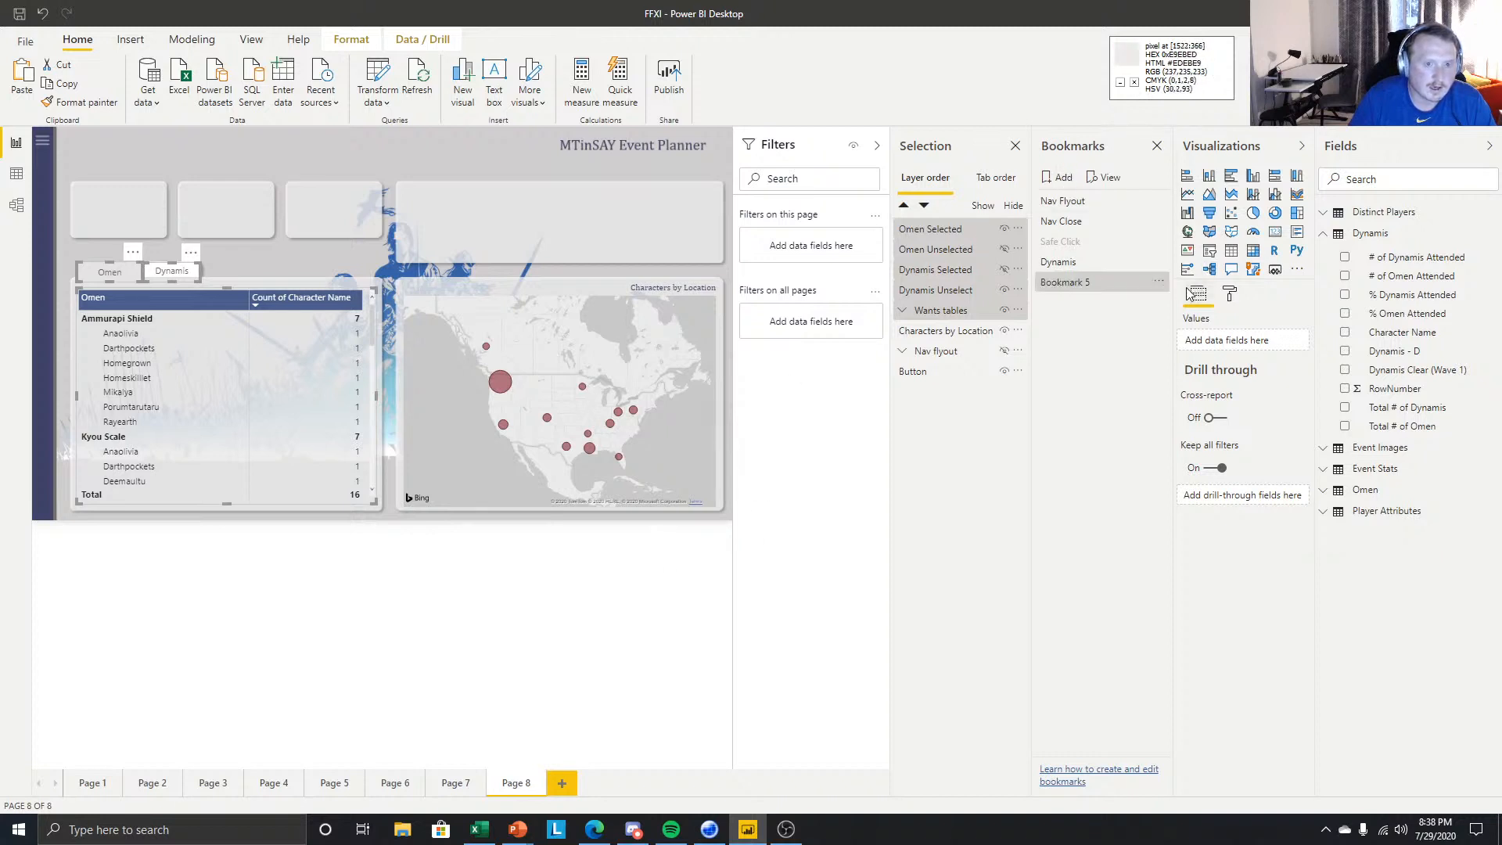
{"action": "left_click", "coordinate": [1156, 281]}
{"action": "left_click", "coordinate": [1205, 442]}
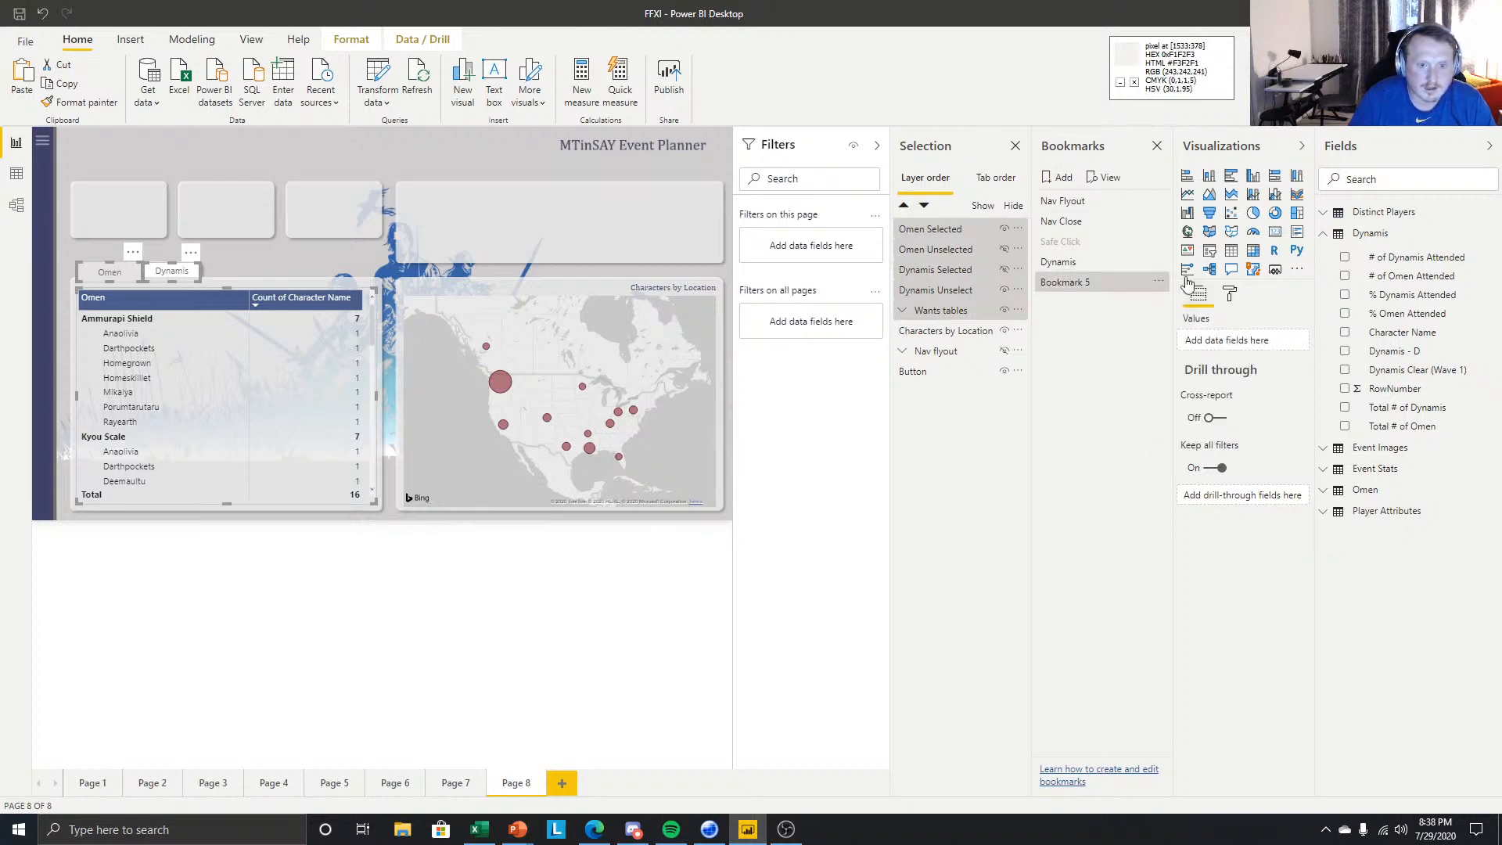
- Rename the second tab bookmark "Omen"
{"action": "left_click", "coordinate": [1159, 282]}
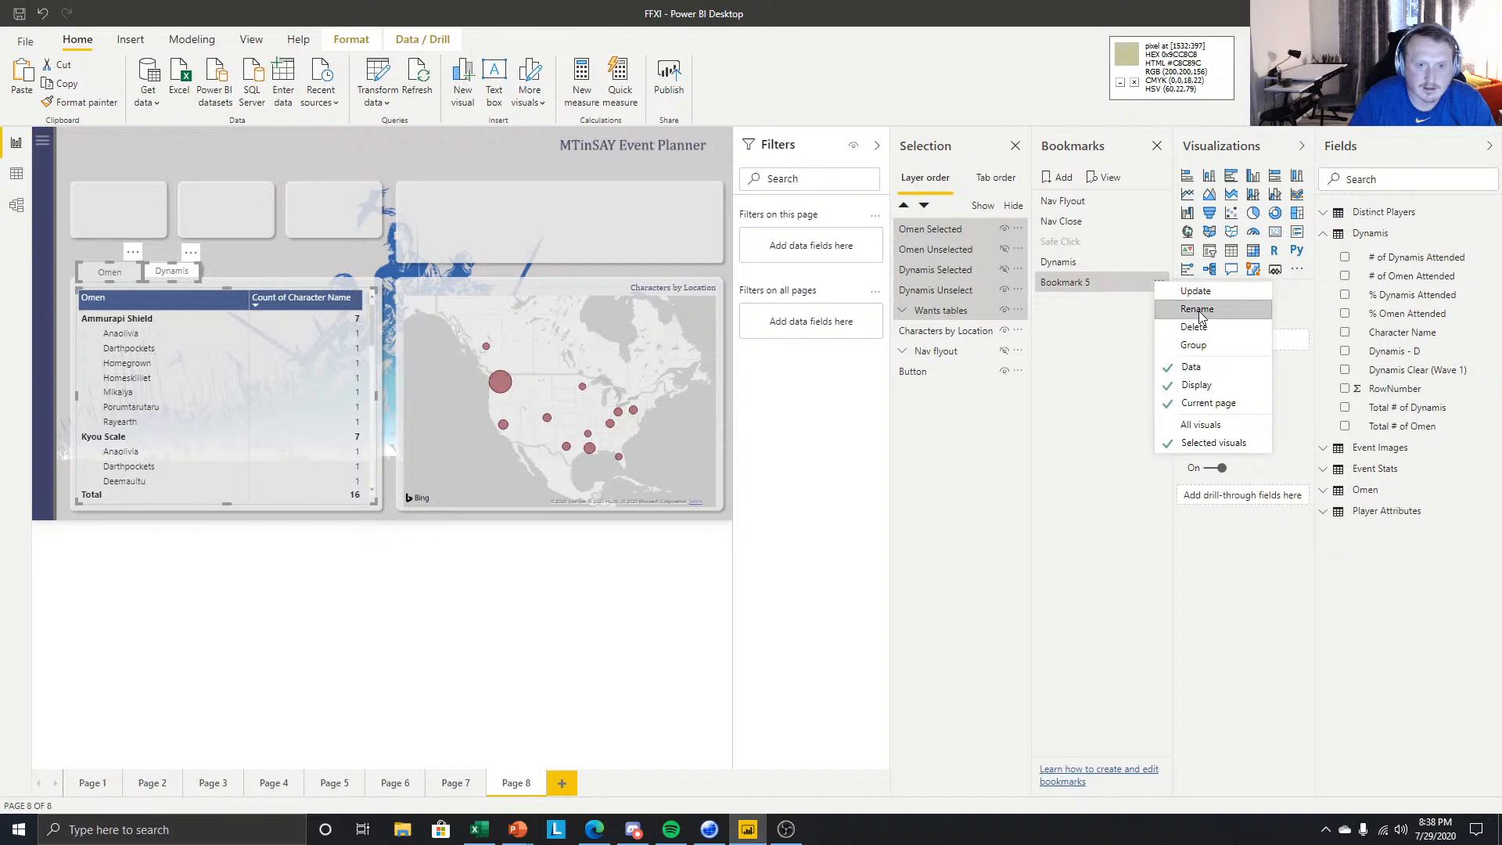
{"action": "left_click", "coordinate": [1197, 309]}
{"action": "type", "text": "C"}
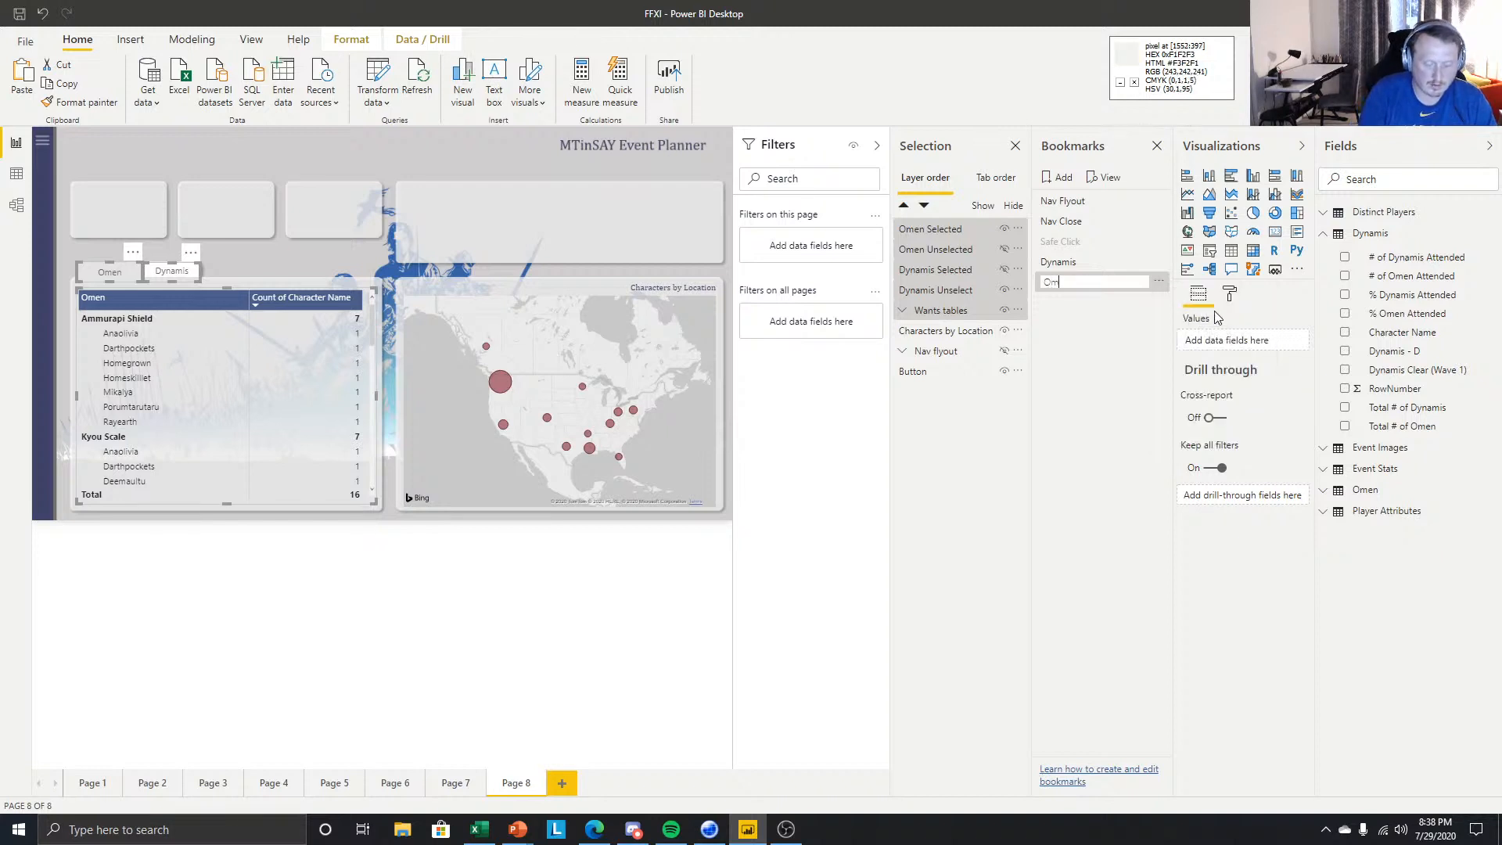
{"action": "key", "text": "Return"}
{"action": "left_click", "coordinate": [302, 654]}
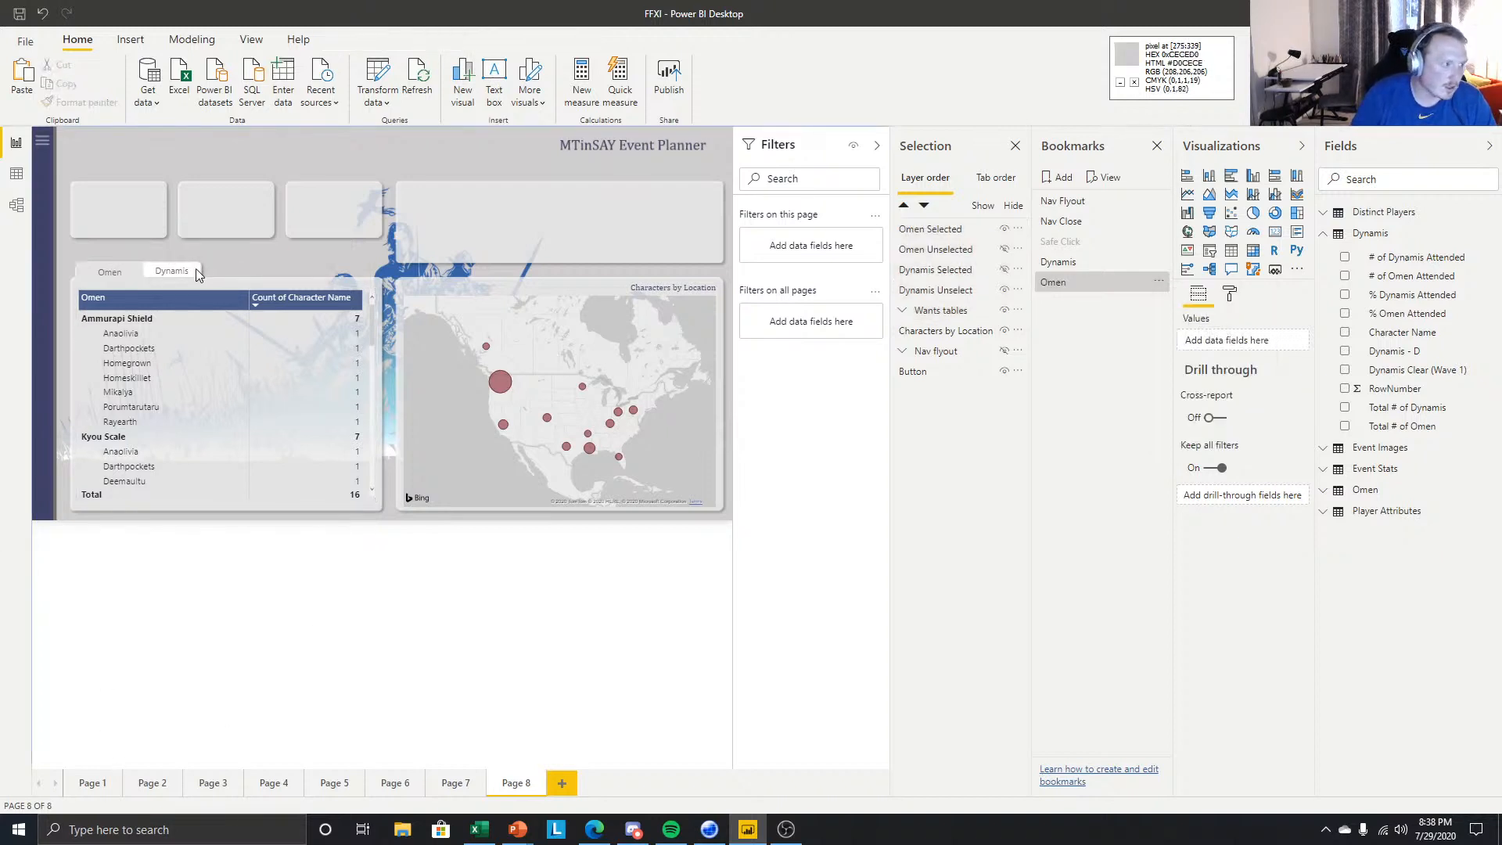
- Turn on the unselected Dynamis tab button's action and make it open the Dynamis bookmark
{"action": "left_click", "coordinate": [193, 274]}
{"action": "left_click", "coordinate": [1281, 491]}
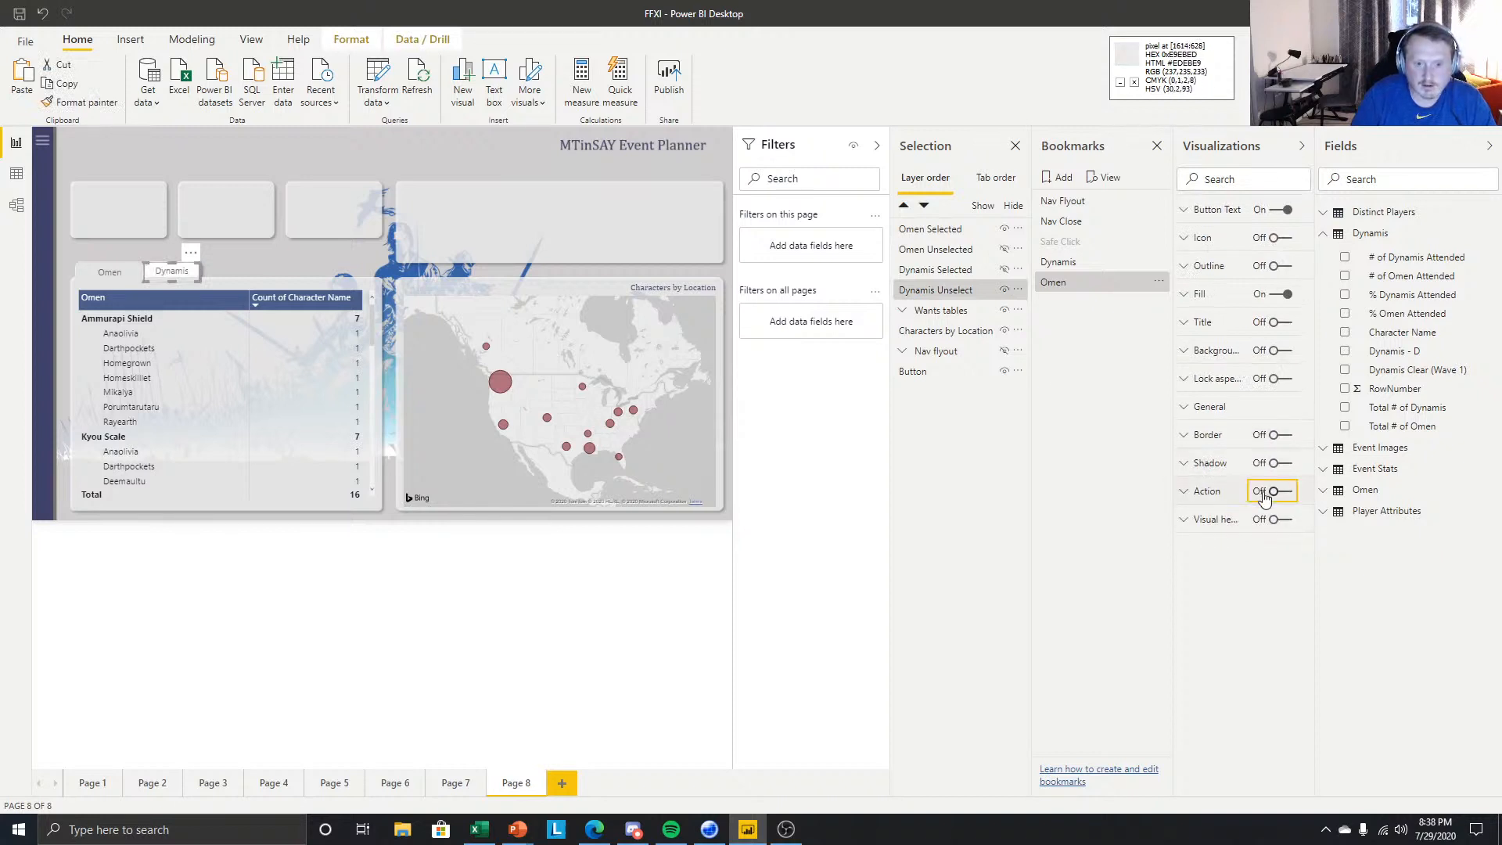
{"action": "left_click", "coordinate": [1221, 492]}
{"action": "left_click", "coordinate": [1239, 538]}
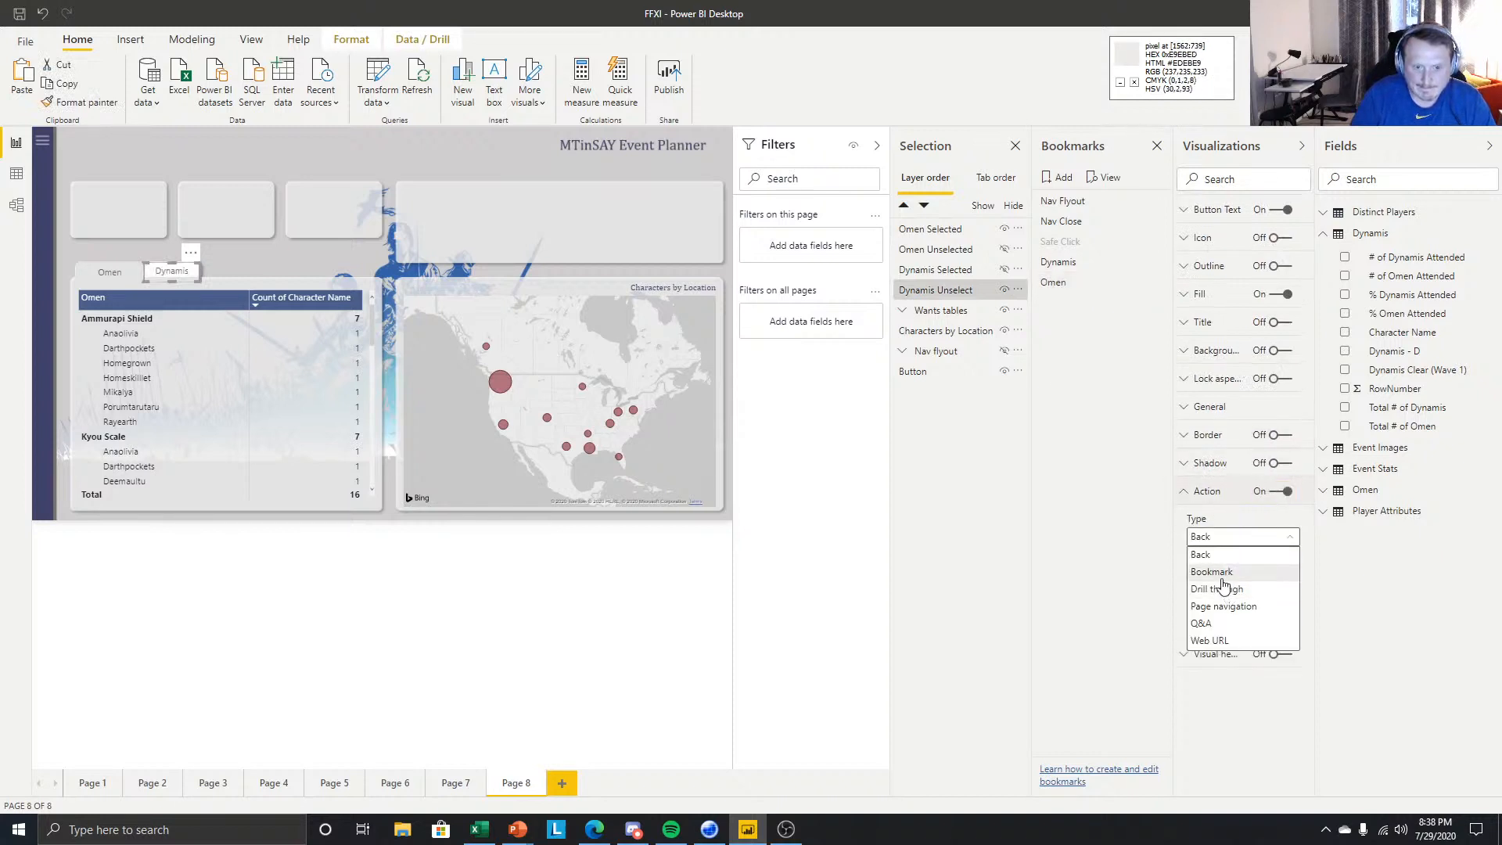
{"action": "left_click", "coordinate": [1223, 574]}
{"action": "left_click", "coordinate": [1236, 585]}
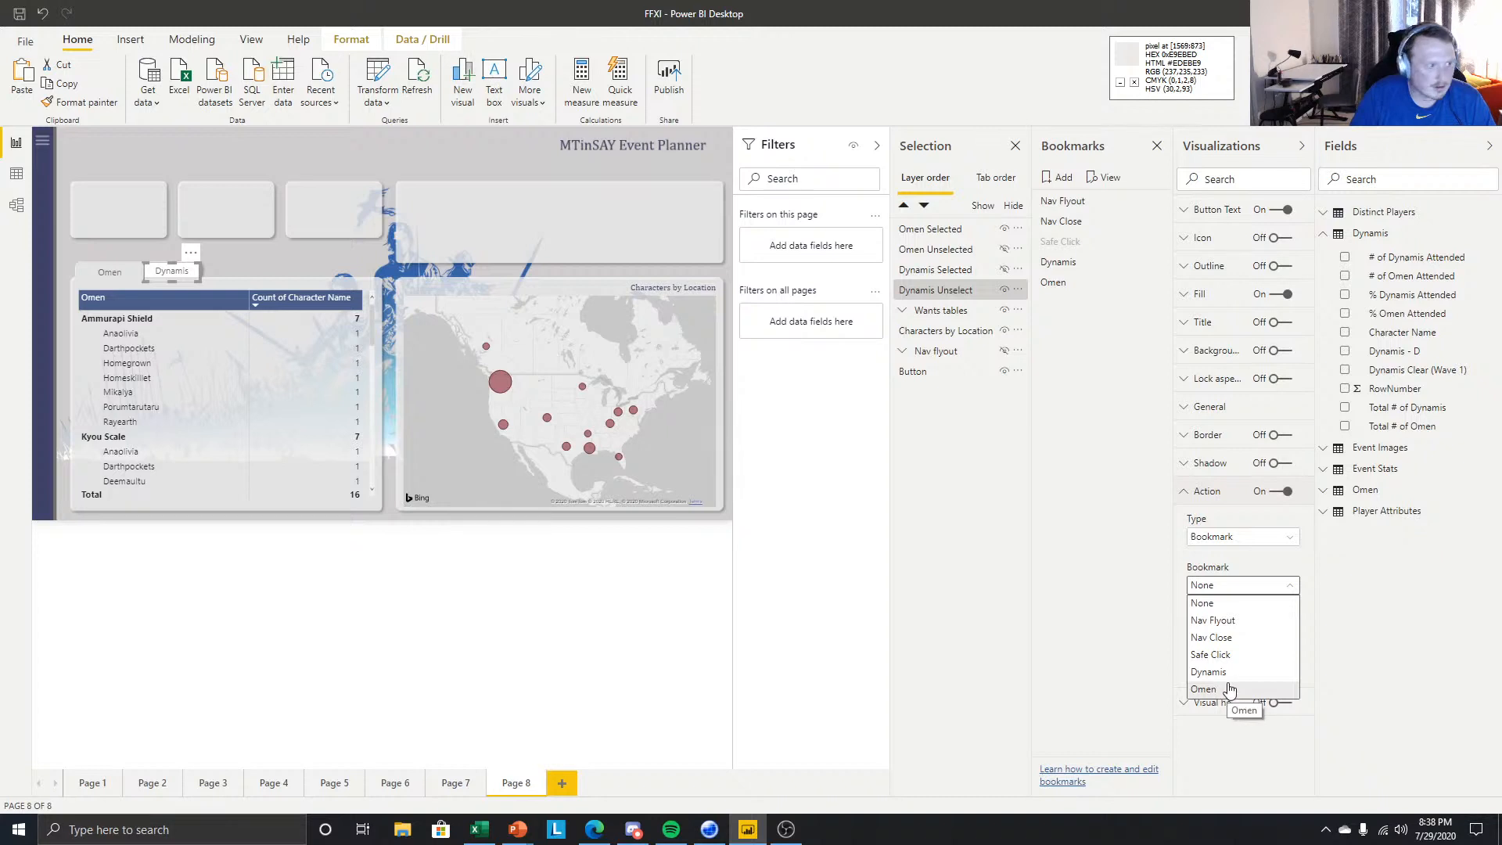
{"action": "left_click", "coordinate": [1230, 673]}
- Set the Dynamis tab button's action tooltip to "Click for Dynamis"
{"action": "left_click", "coordinate": [1271, 634]}
{"action": "type", "text": "Click for Dynamis"}
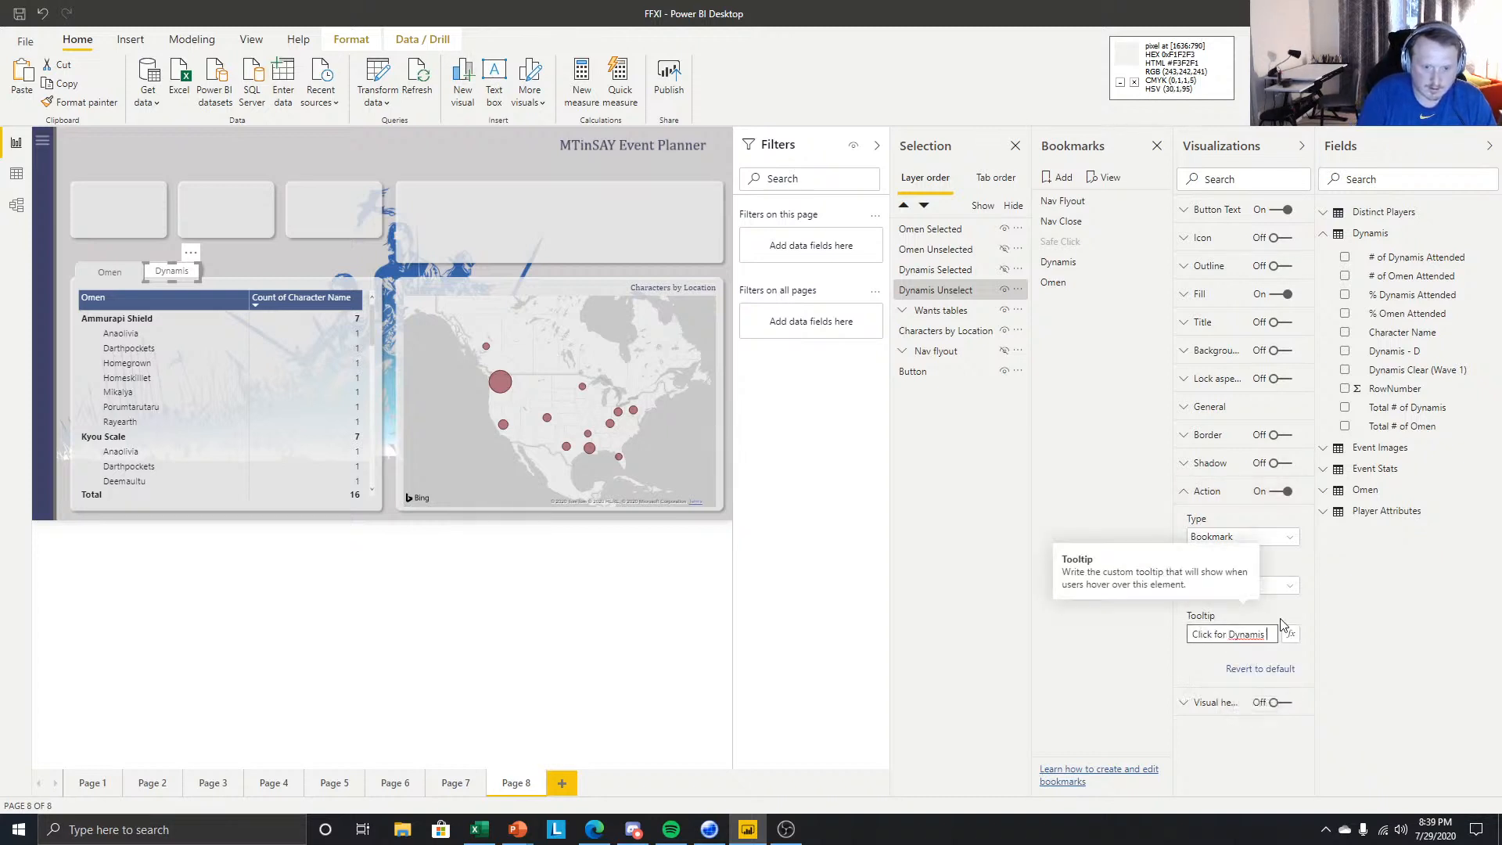
{"action": "left_click", "coordinate": [349, 597]}
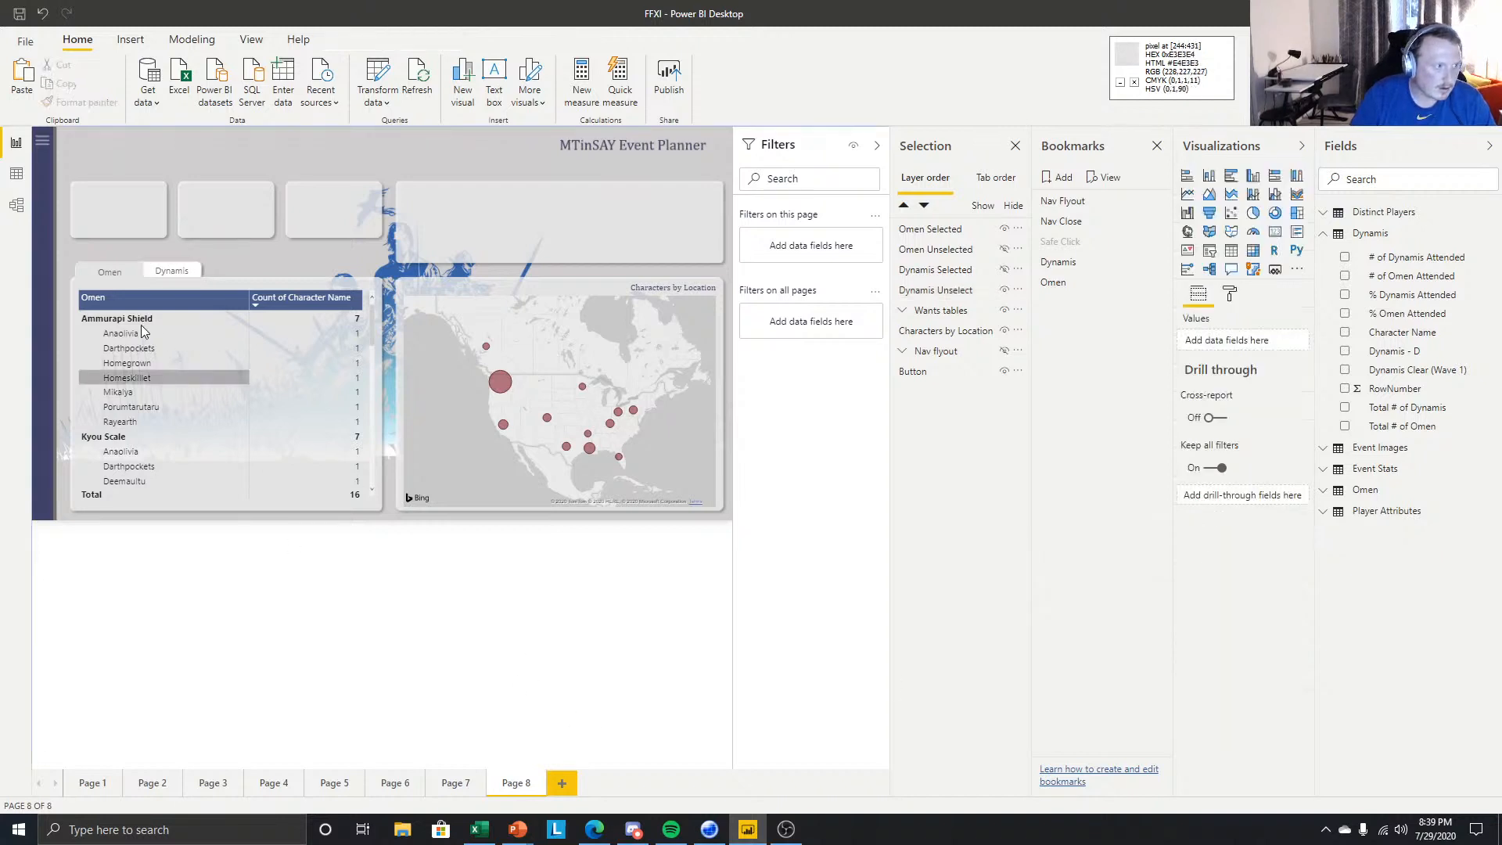
- Switch to the Dynamis view and give the unselected Omen tab button an action of type Bookmark
{"action": "left_click", "coordinate": [185, 270], "text": "ctrl"}
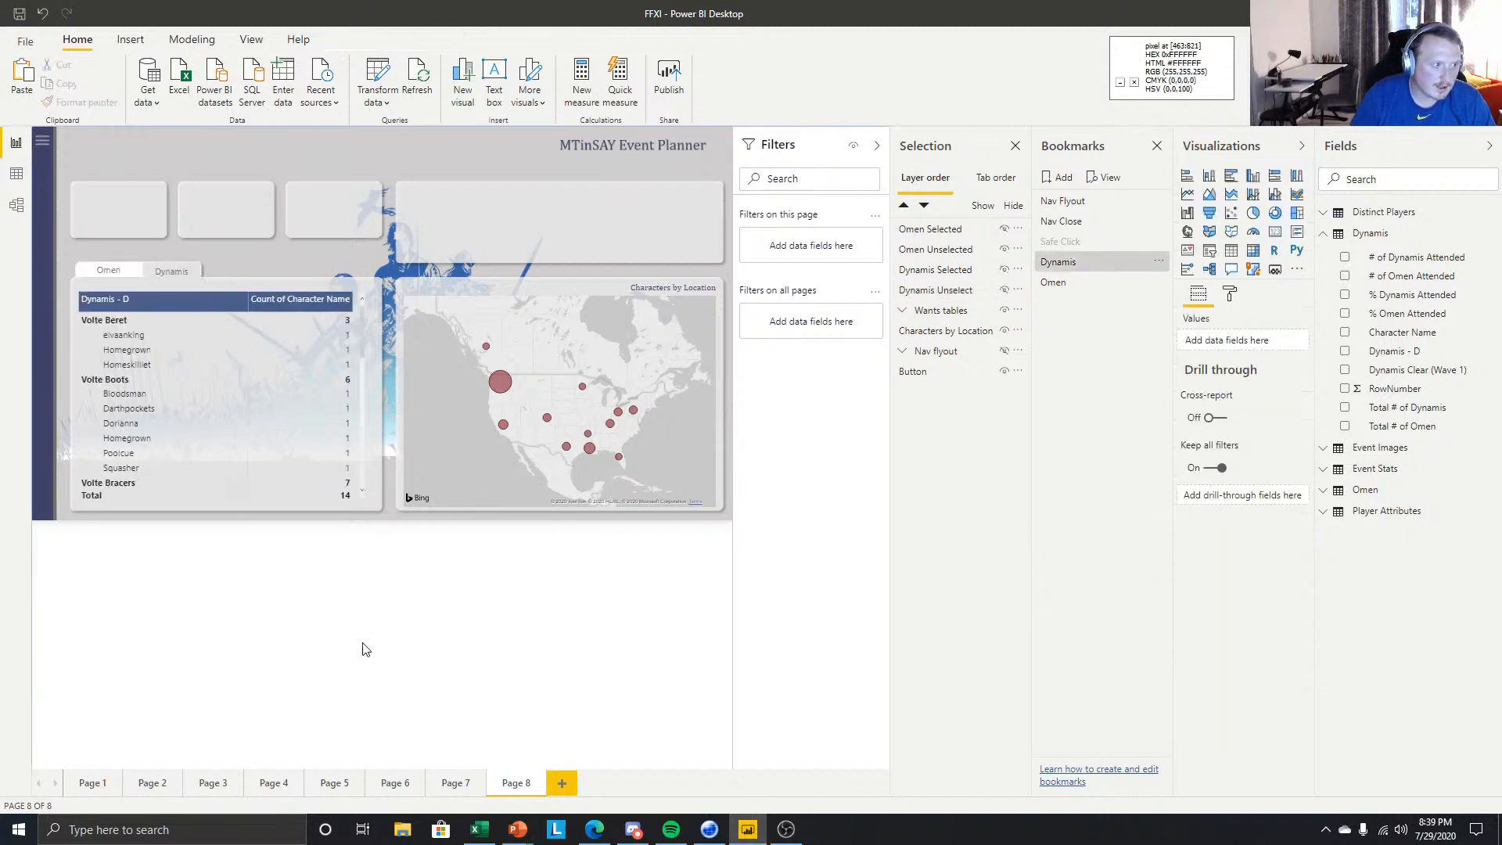
{"action": "left_click", "coordinate": [109, 270]}
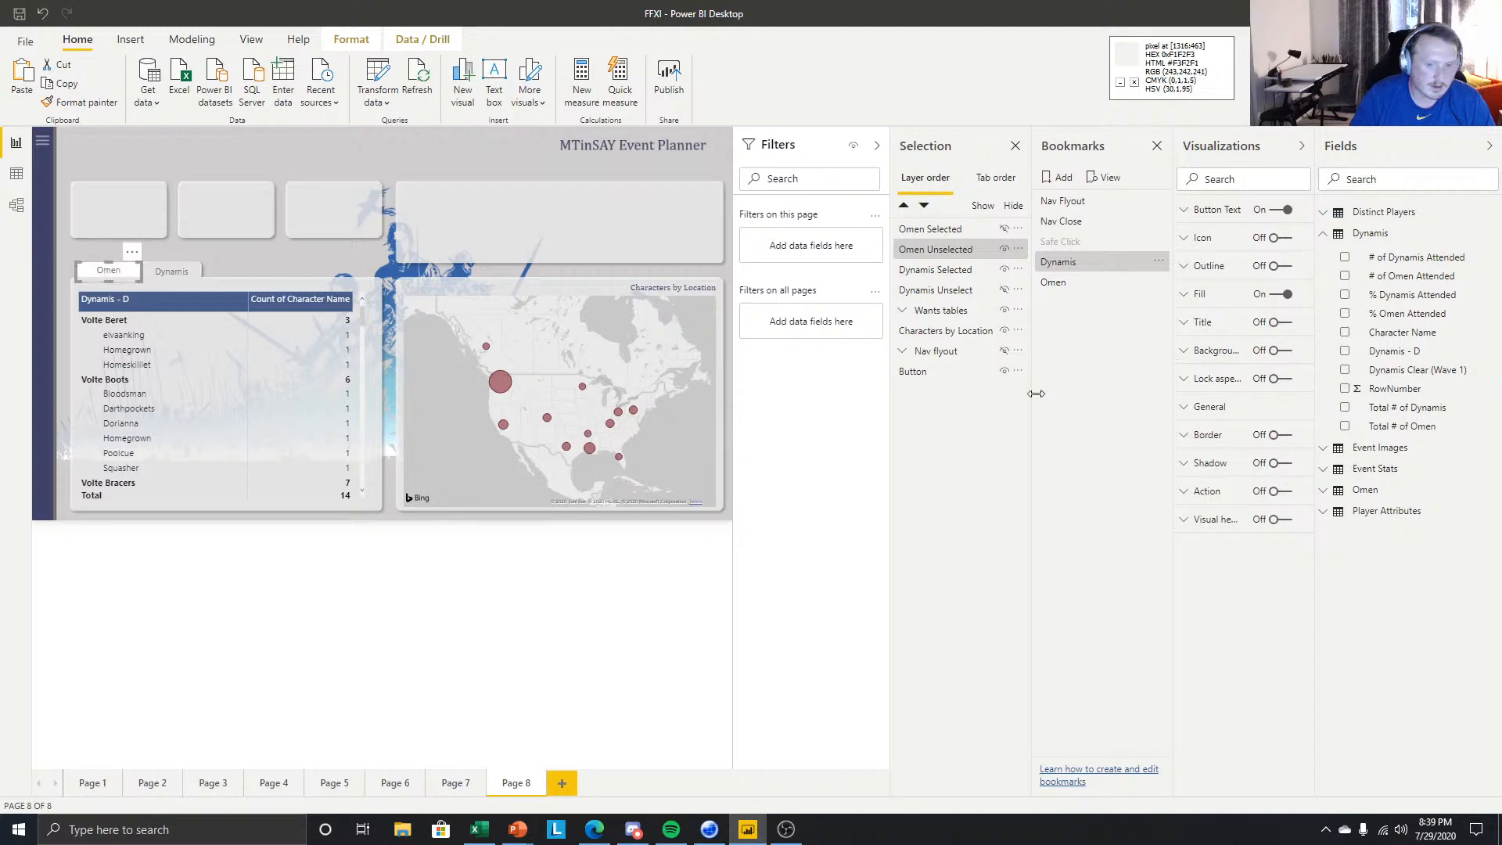
{"action": "left_click", "coordinate": [1205, 297]}
{"action": "left_click", "coordinate": [1193, 301]}
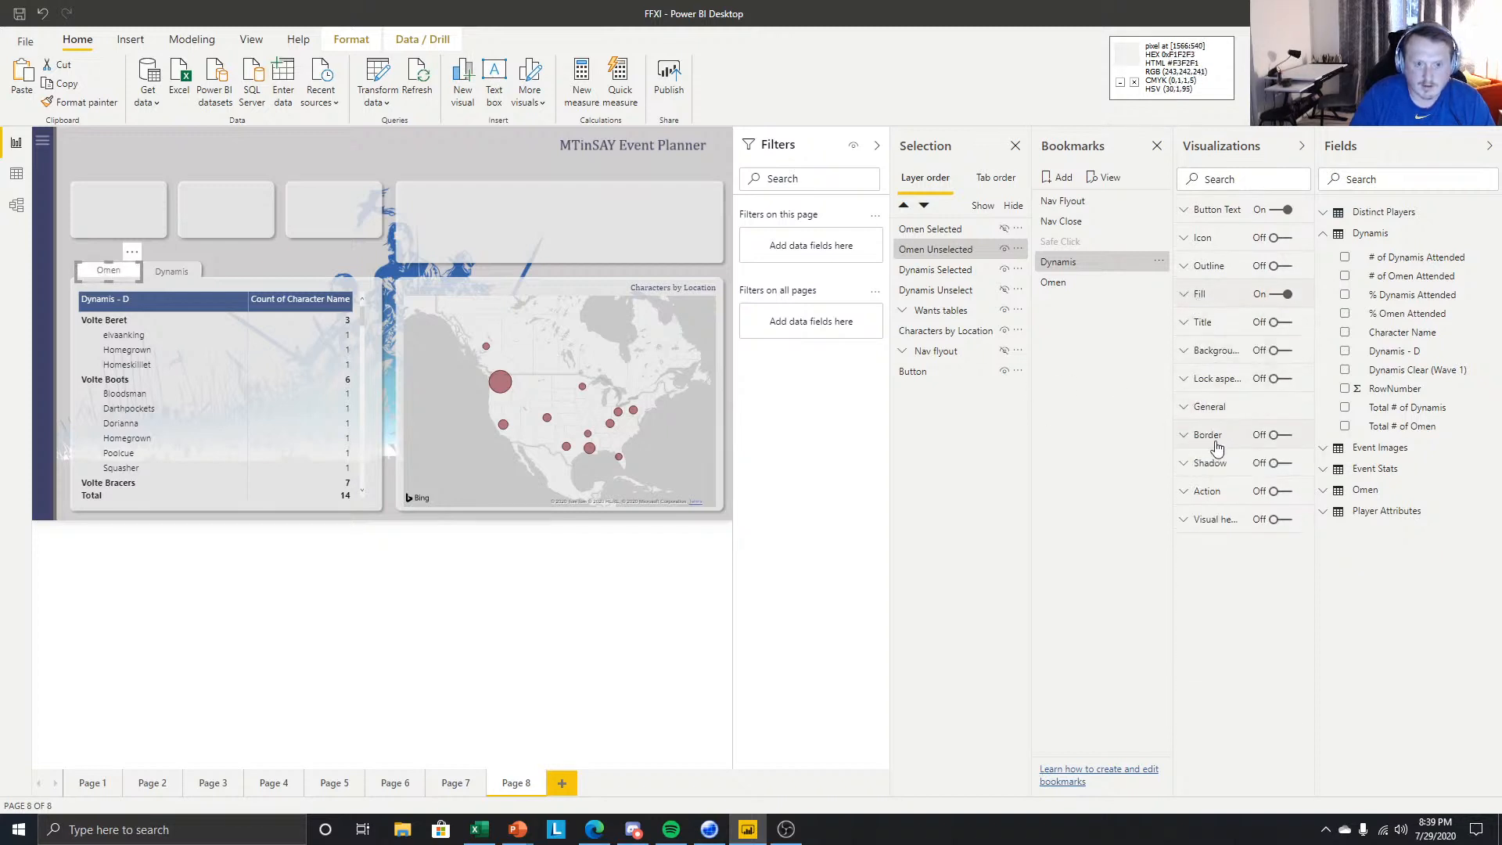
{"action": "left_click", "coordinate": [1283, 491]}
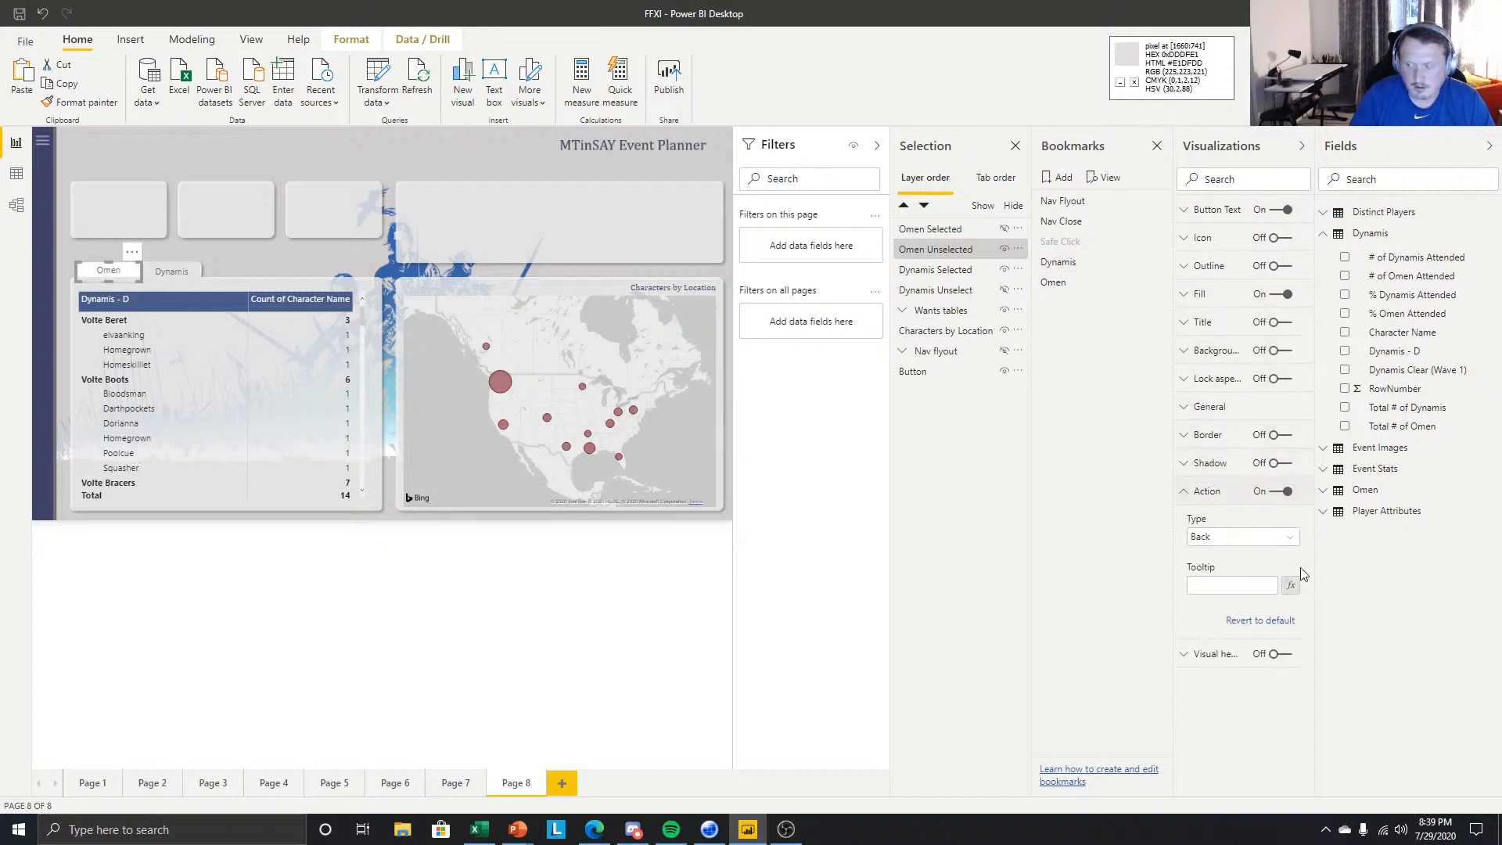
{"action": "left_click", "coordinate": [1255, 585]}
{"action": "left_click", "coordinate": [1249, 541]}
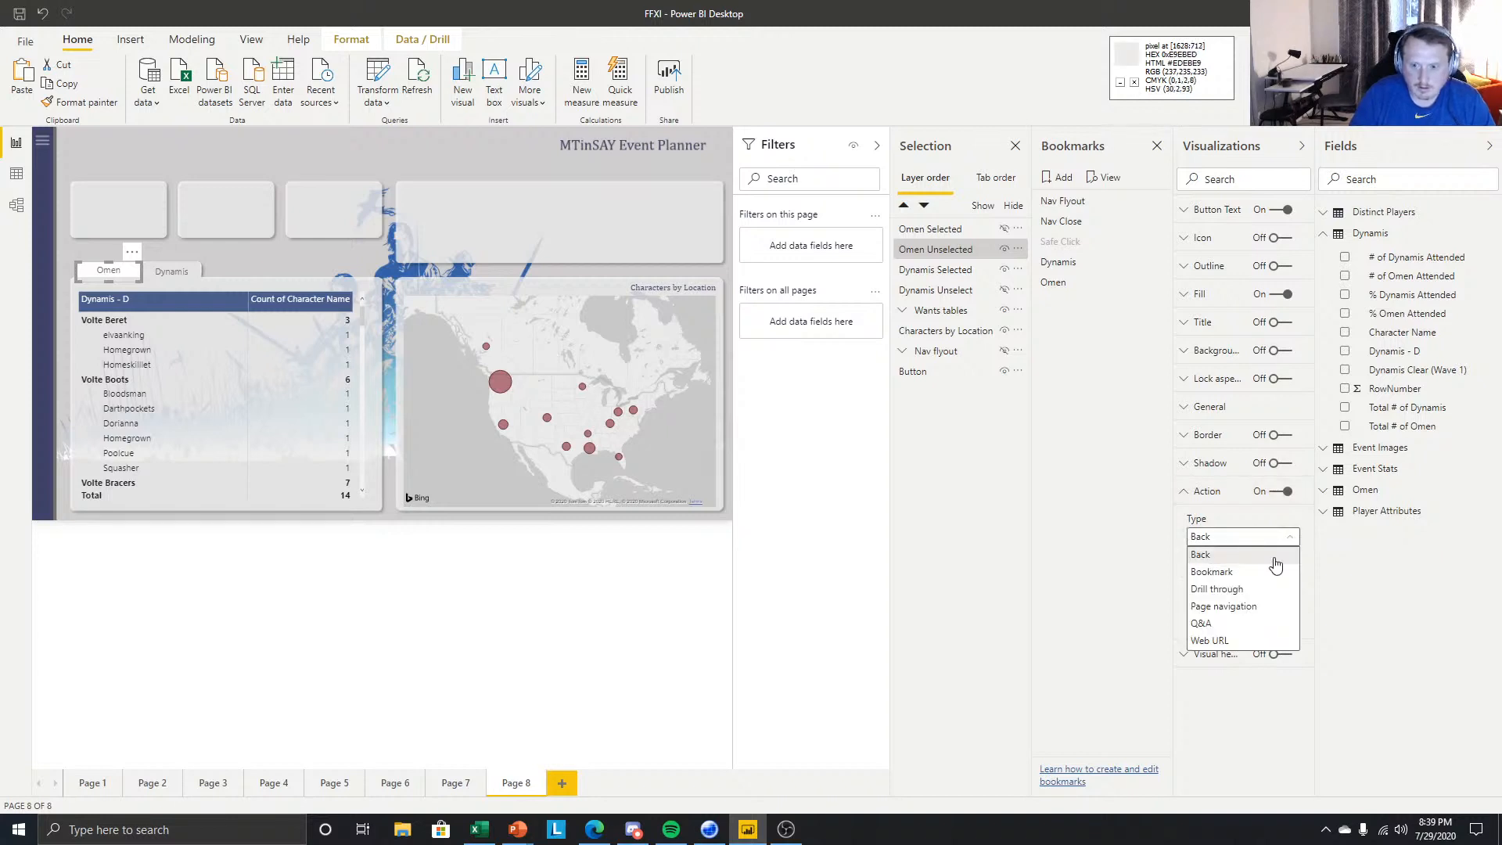
{"action": "left_click", "coordinate": [1234, 579]}
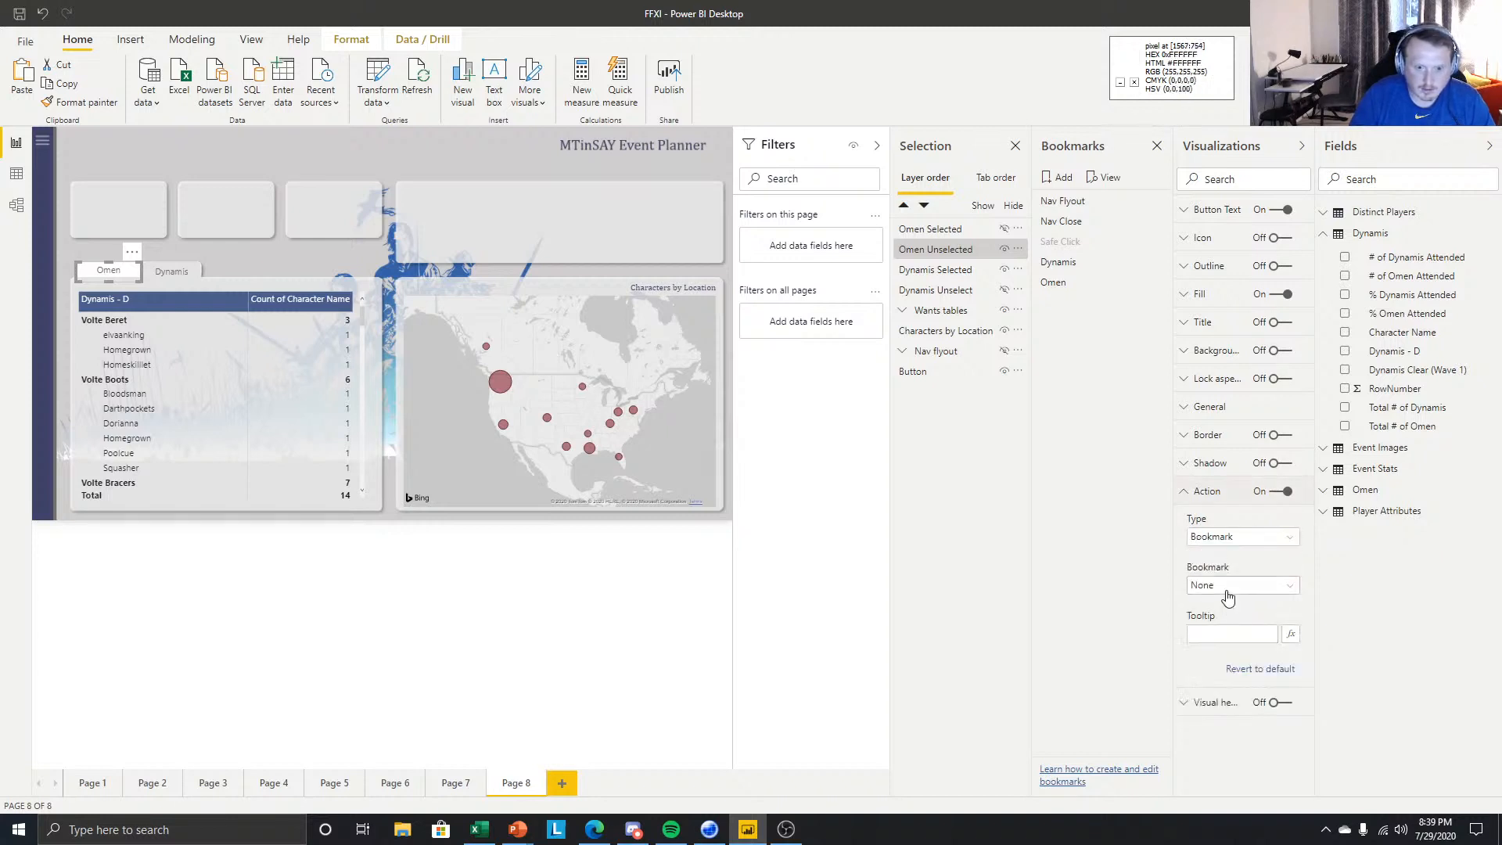
- Assign the Omen bookmark to the Omen tab button's action and set its tooltip to "Click for Omen"
{"action": "left_click", "coordinate": [1234, 589]}
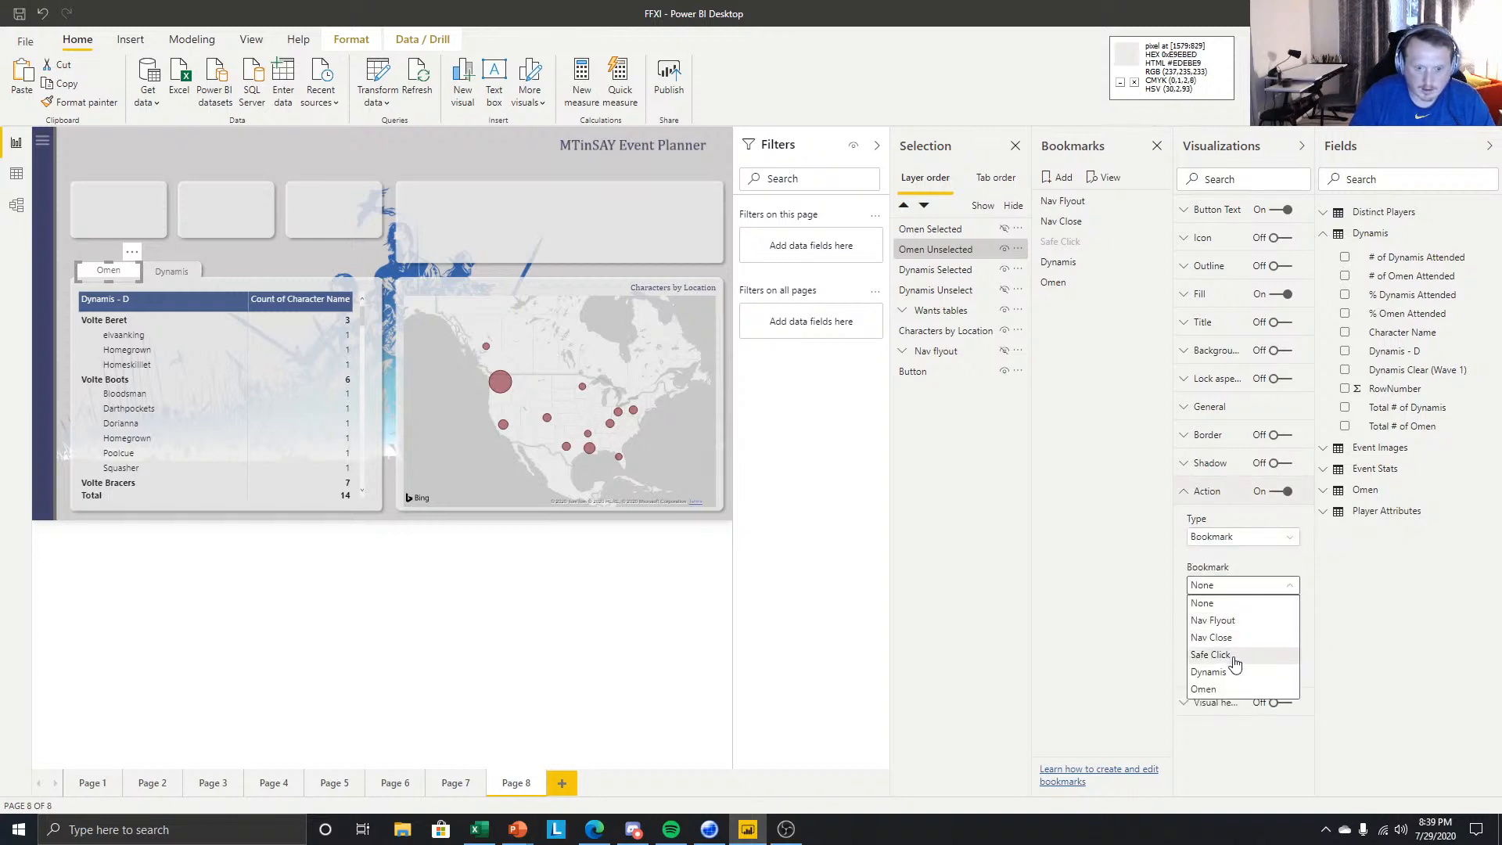
{"action": "left_click", "coordinate": [1217, 692]}
{"action": "left_click", "coordinate": [1223, 634]}
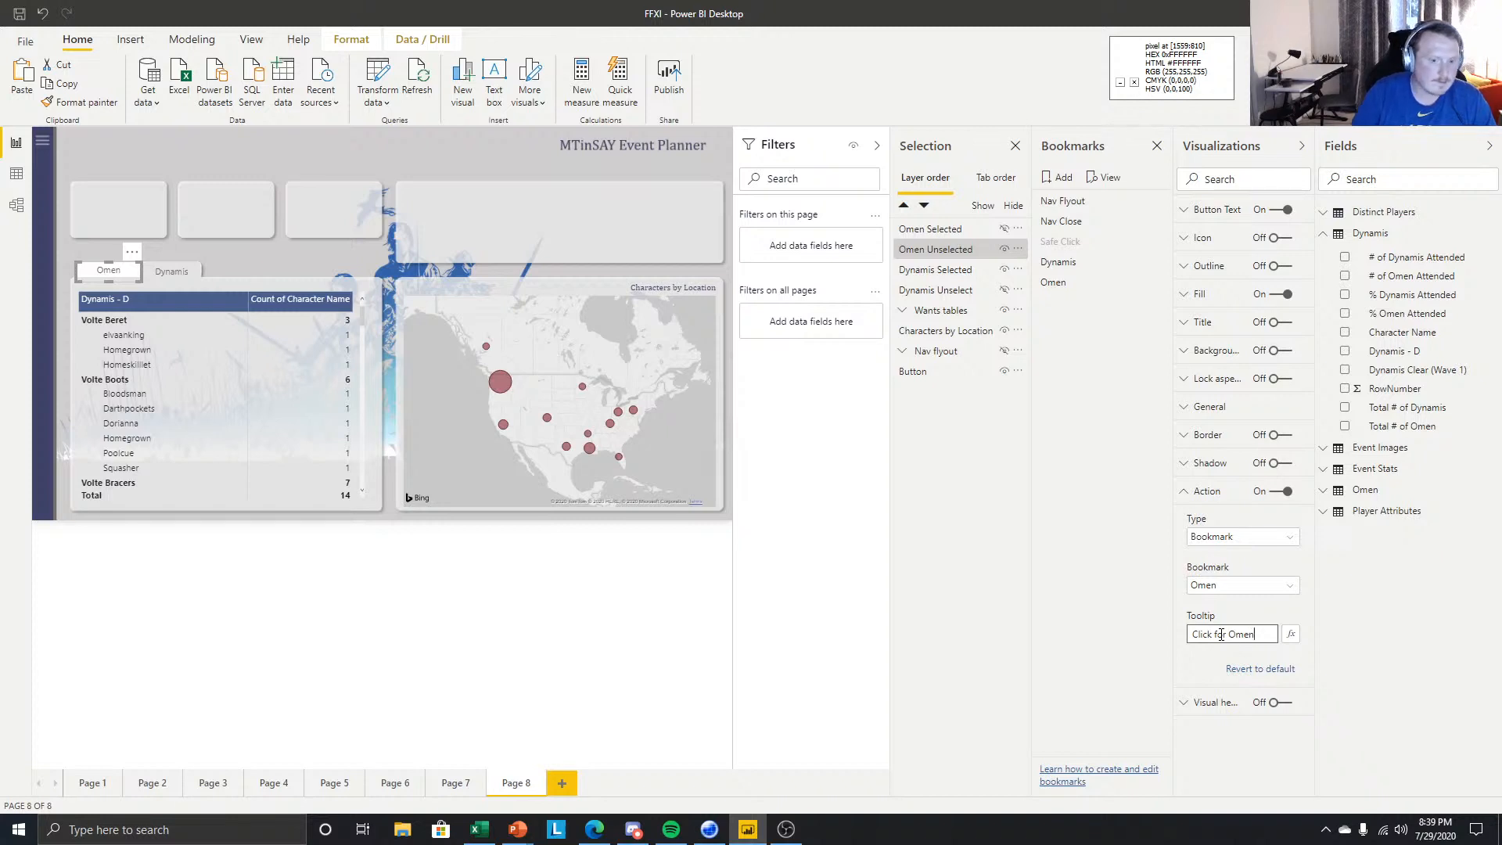
{"action": "left_click", "coordinate": [608, 657]}
- Test the tab buttons by switching repeatedly between the Omen and Dynamis matrices, ending on Dynamis
{"action": "left_click", "coordinate": [128, 274], "text": "ctrl"}
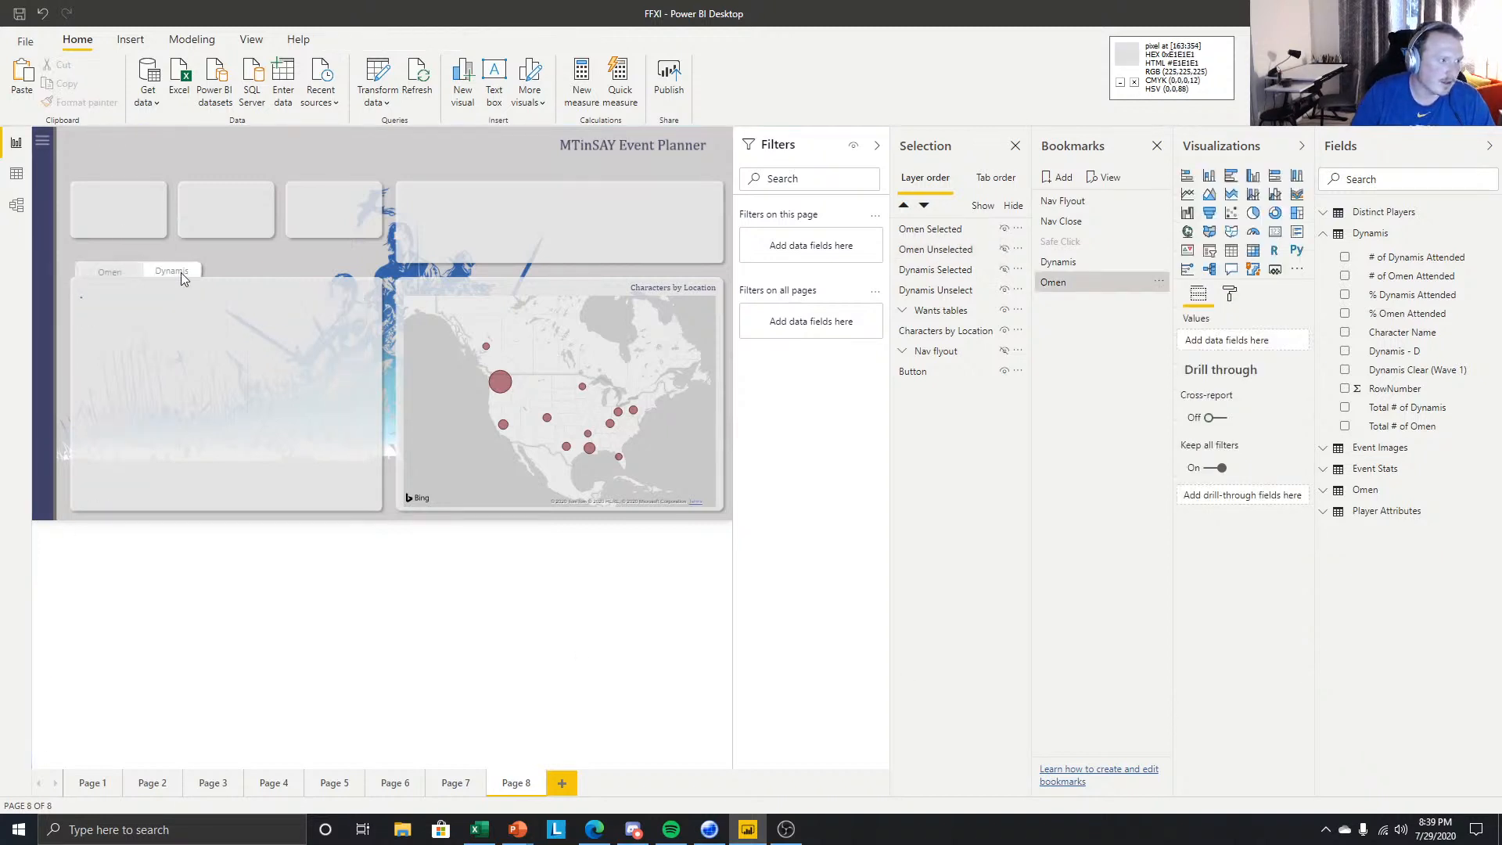
{"action": "left_click", "coordinate": [181, 274], "text": "ctrl"}
{"action": "left_click", "coordinate": [124, 274], "text": "ctrl"}
{"action": "left_click", "coordinate": [158, 278], "text": "ctrl"}
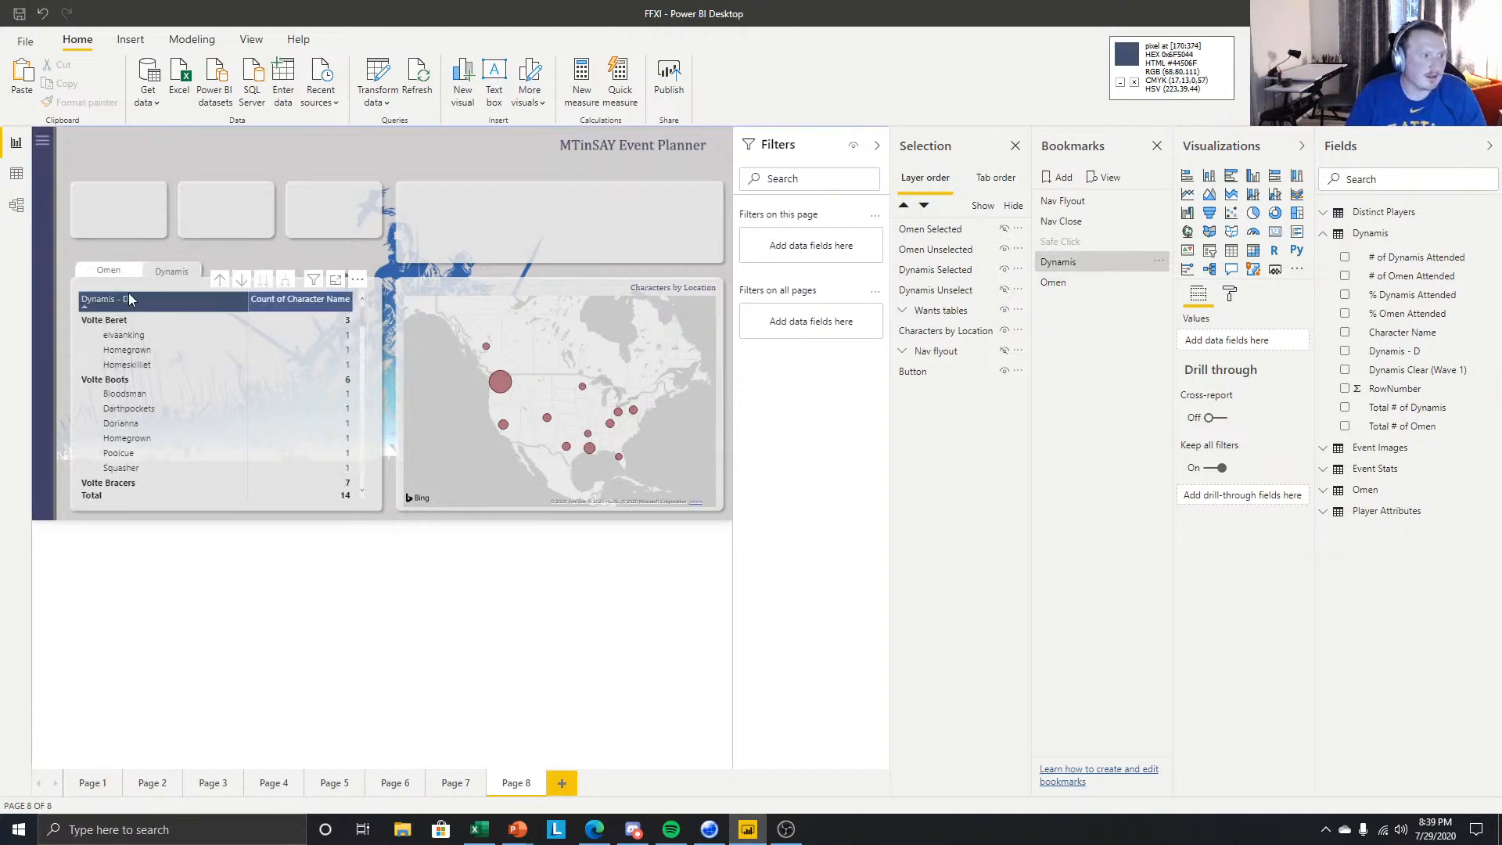
{"action": "left_click", "coordinate": [114, 270], "text": "ctrl"}
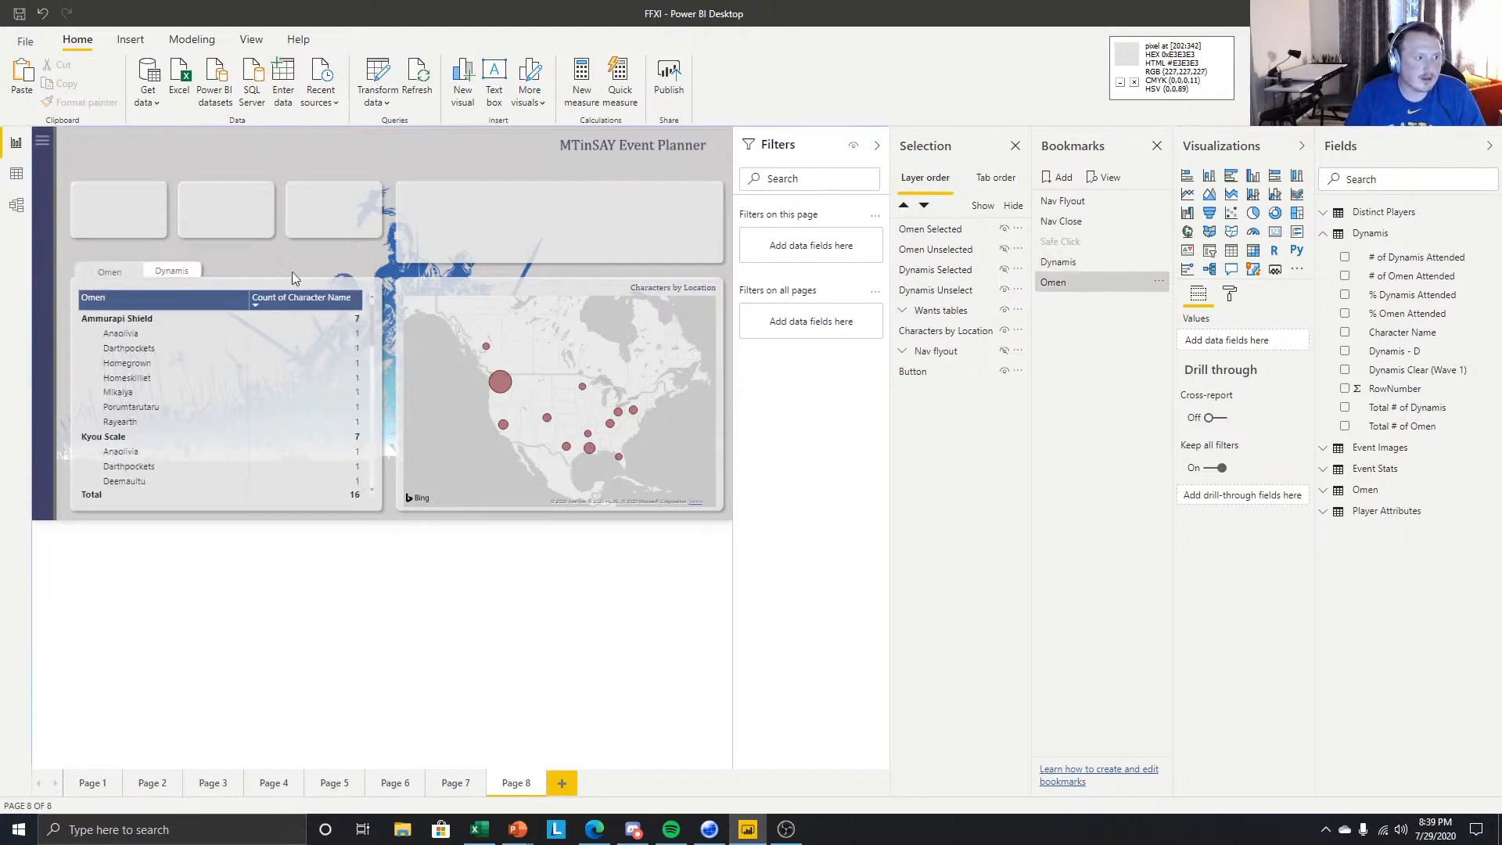
{"action": "left_click", "coordinate": [175, 274], "text": "ctrl"}
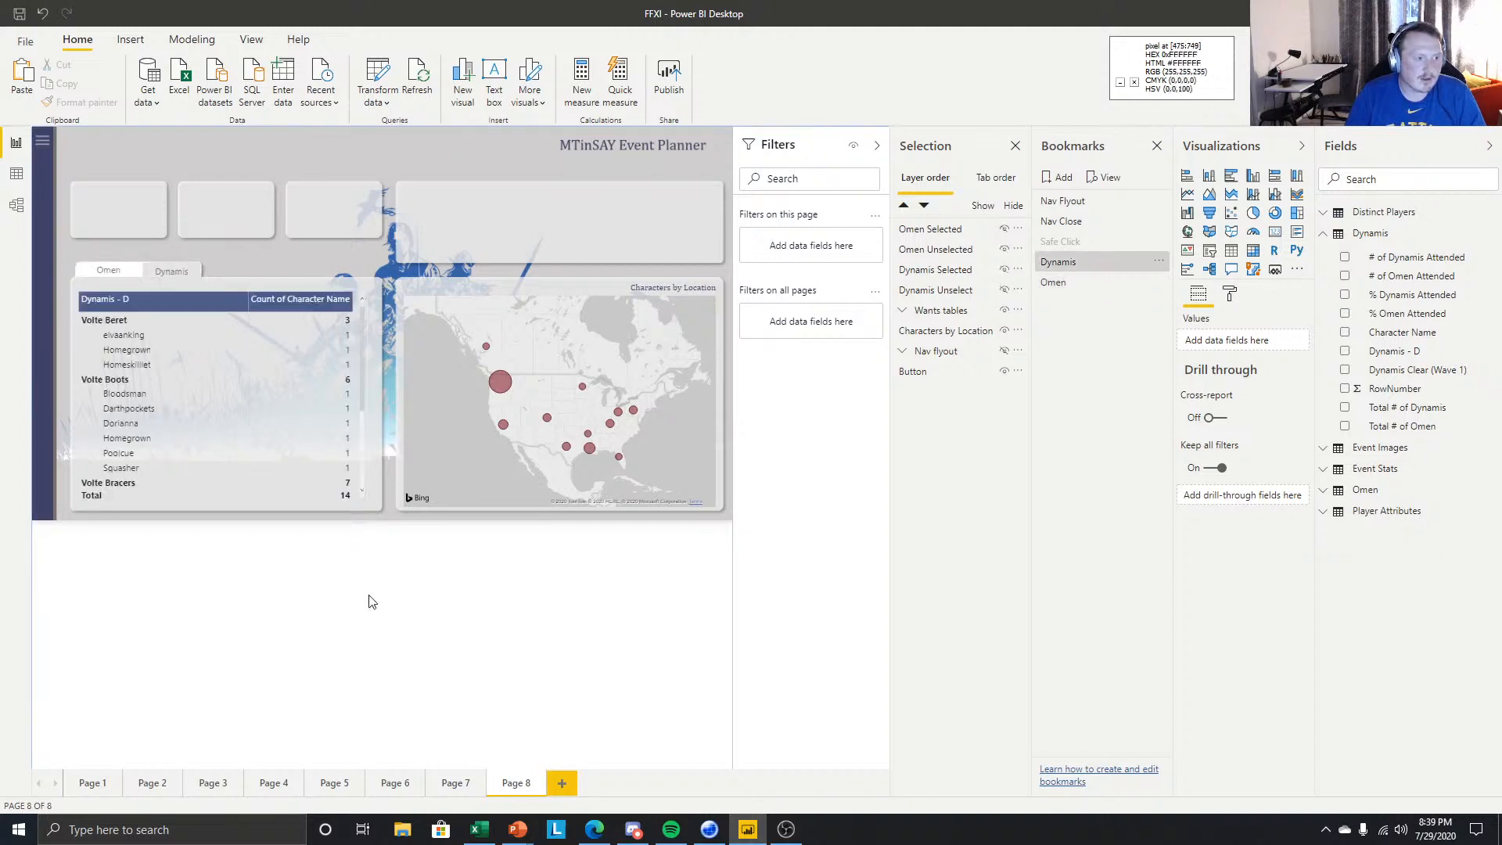
- Open the Performance analyzer, start a recording and refresh the page's visuals
{"action": "left_click", "coordinate": [223, 291]}
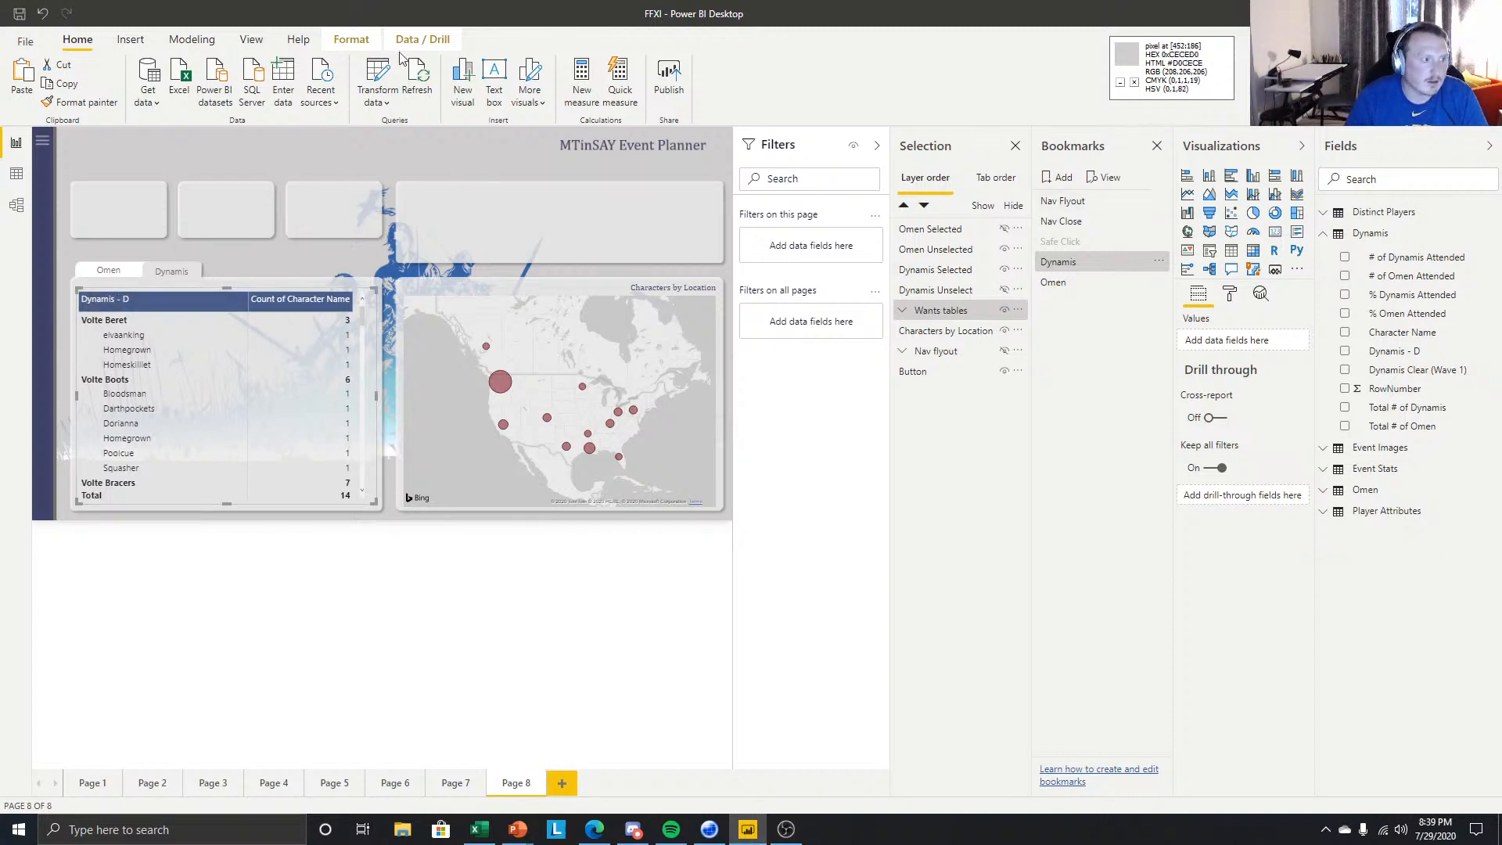
{"action": "left_click", "coordinate": [251, 43]}
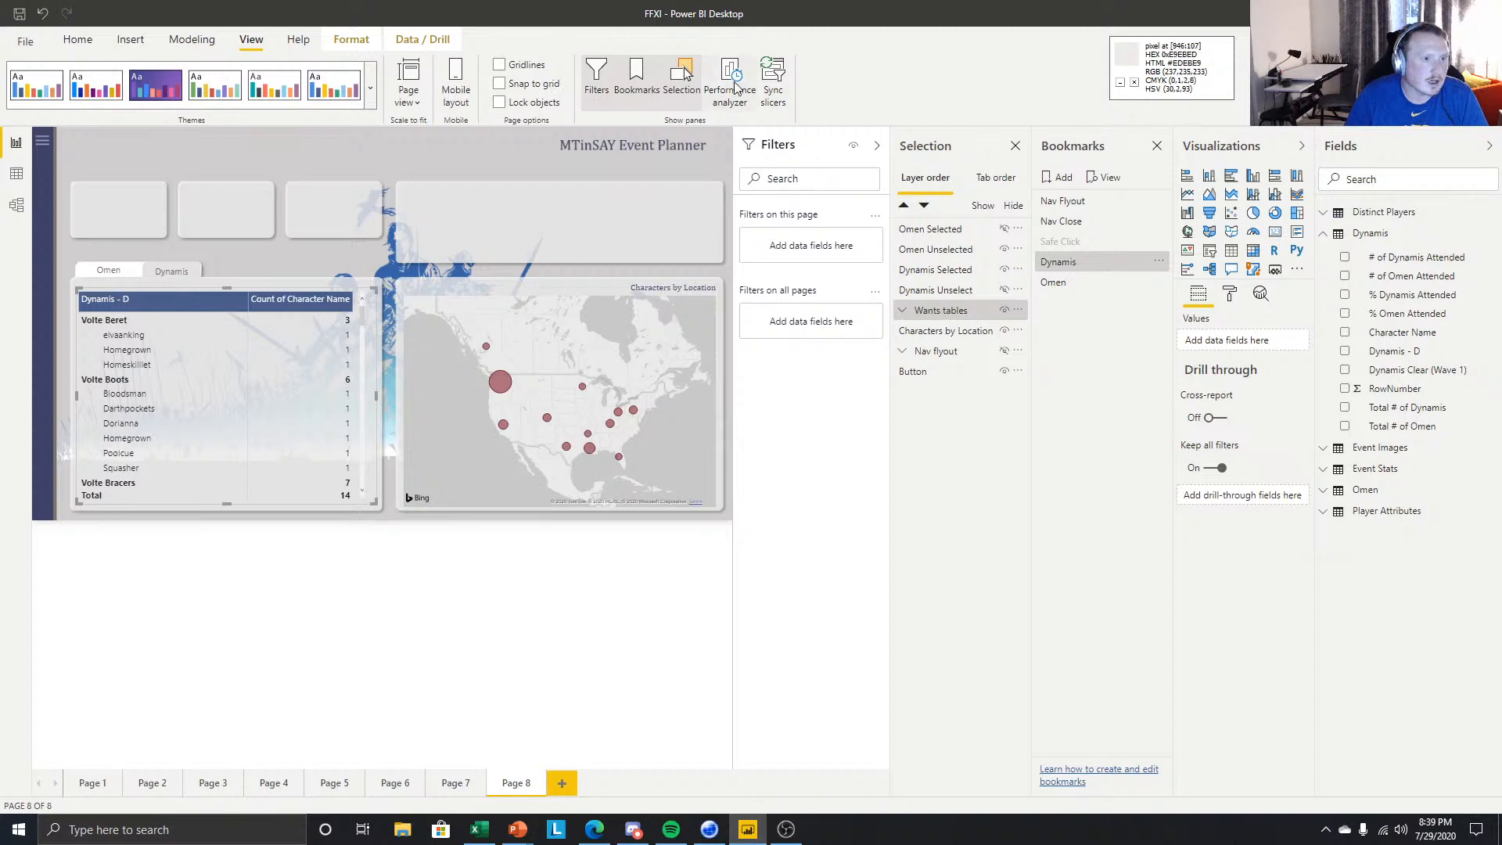
{"action": "left_click", "coordinate": [731, 86]}
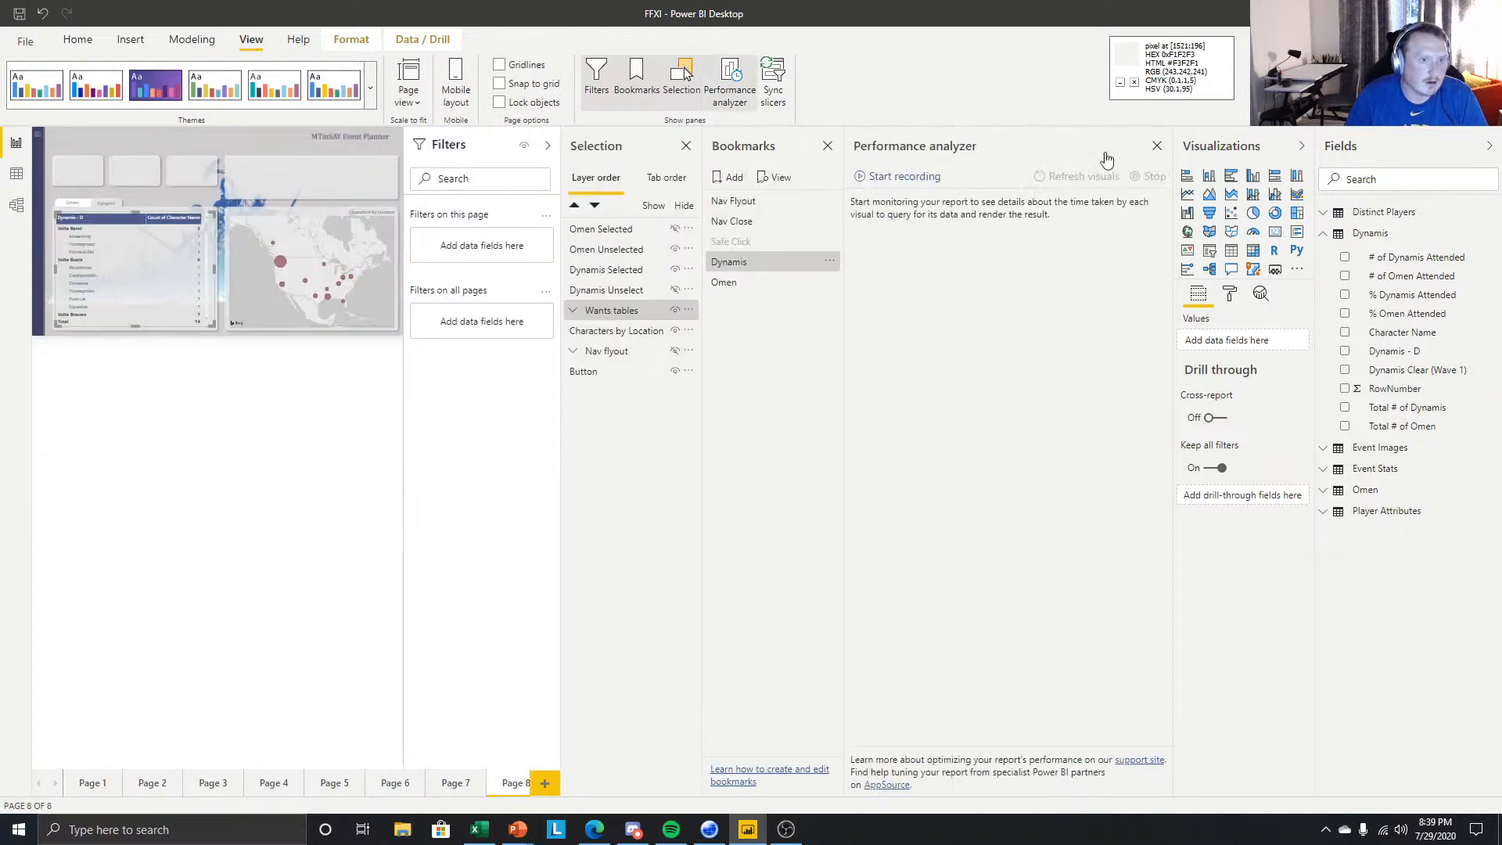
{"action": "left_click", "coordinate": [893, 177]}
{"action": "left_click", "coordinate": [1096, 176]}
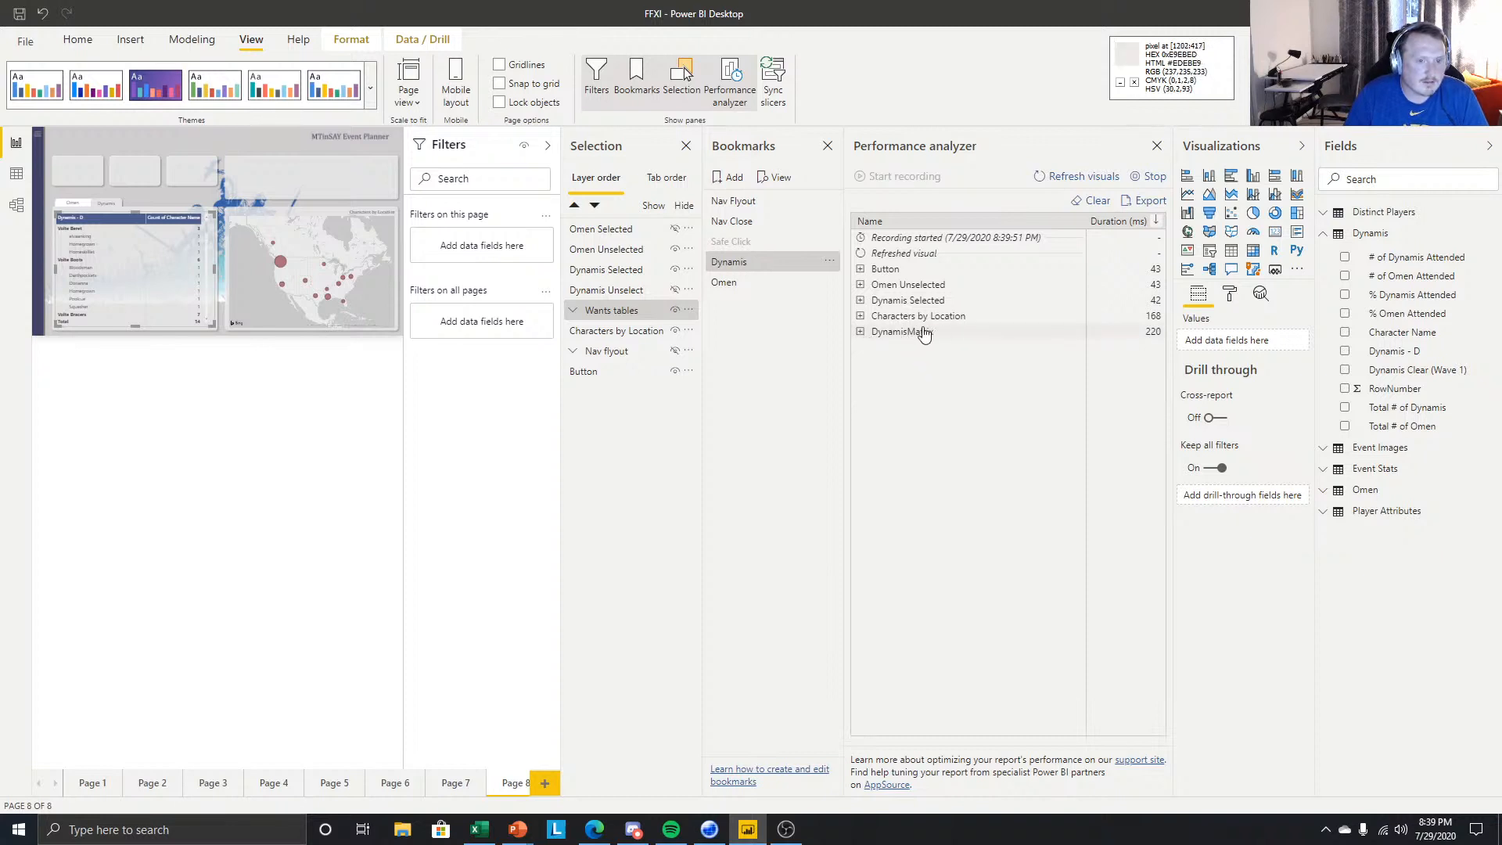
- Close the Selection and Bookmarks panes and record the performance of switching to the Omen tab
{"action": "left_click", "coordinate": [688, 150]}
{"action": "left_click", "coordinate": [827, 146]}
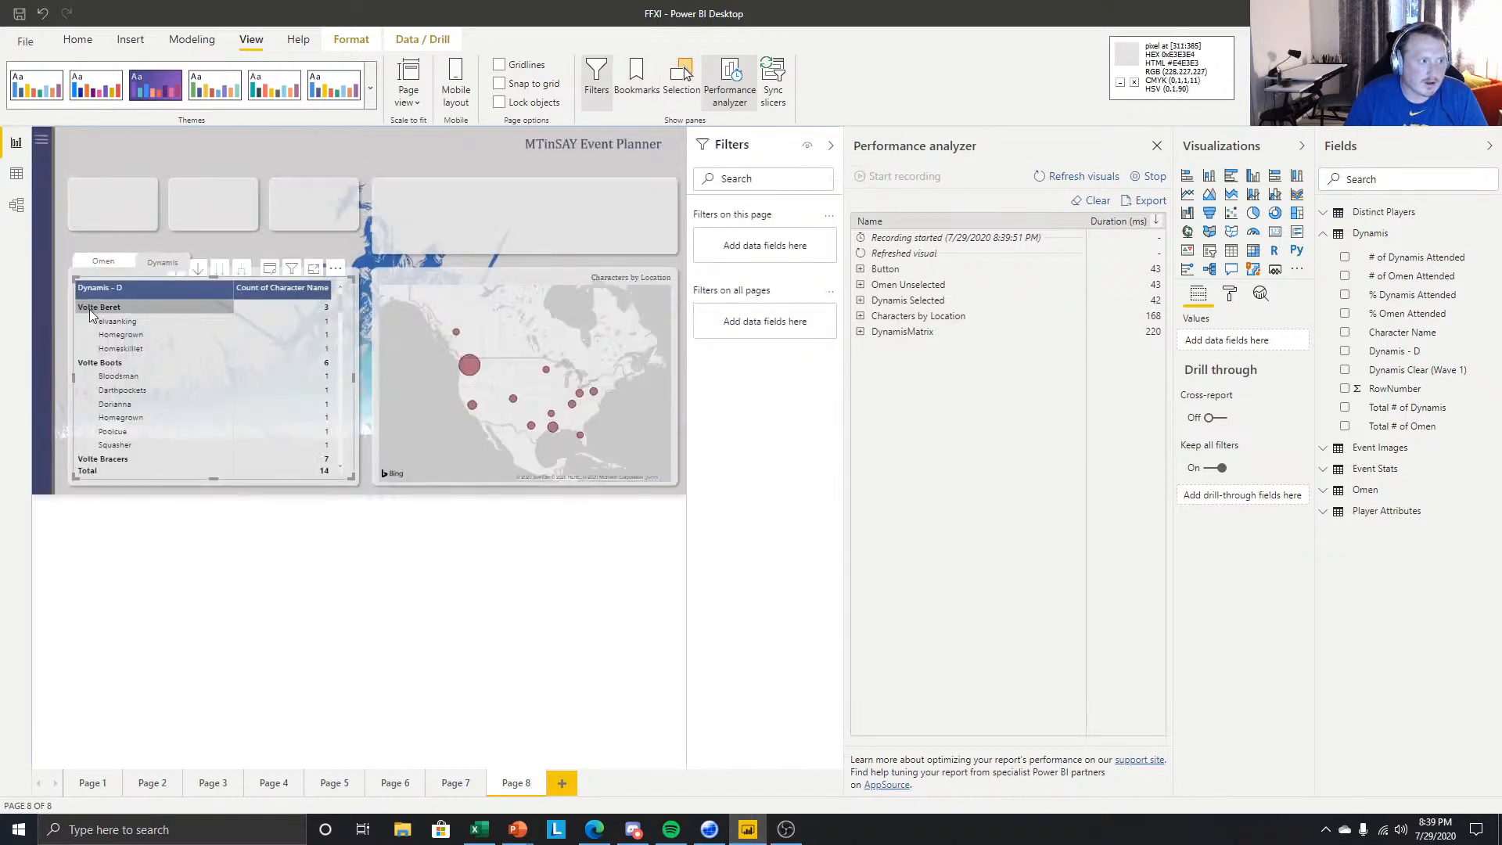
{"action": "left_click", "coordinate": [105, 265], "text": "ctrl"}
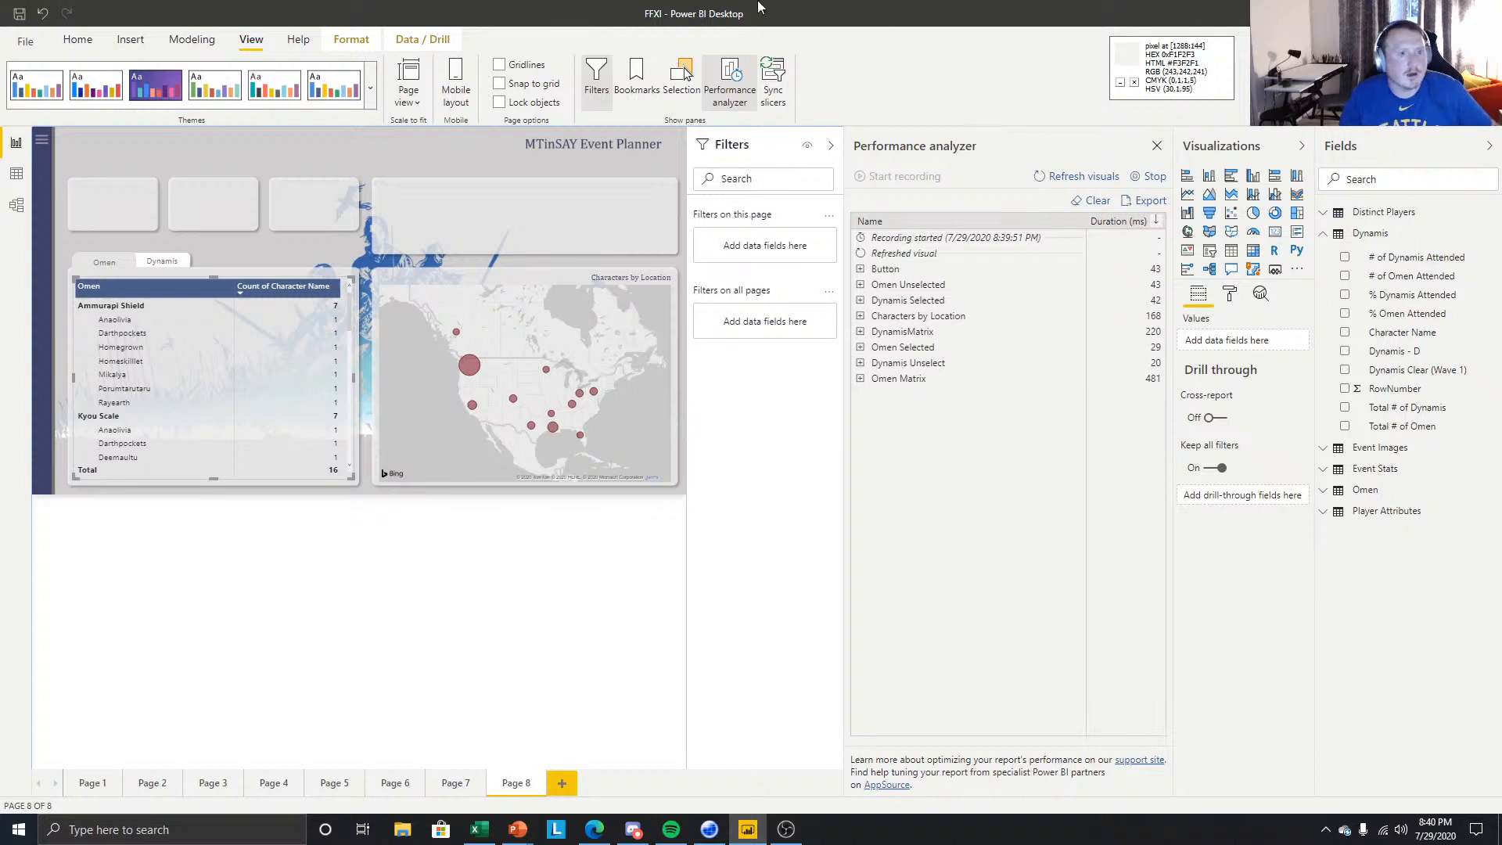
- Stop the performance recording and close the Performance analyzer
{"action": "left_click", "coordinate": [1149, 176]}
{"action": "left_click", "coordinate": [477, 543]}
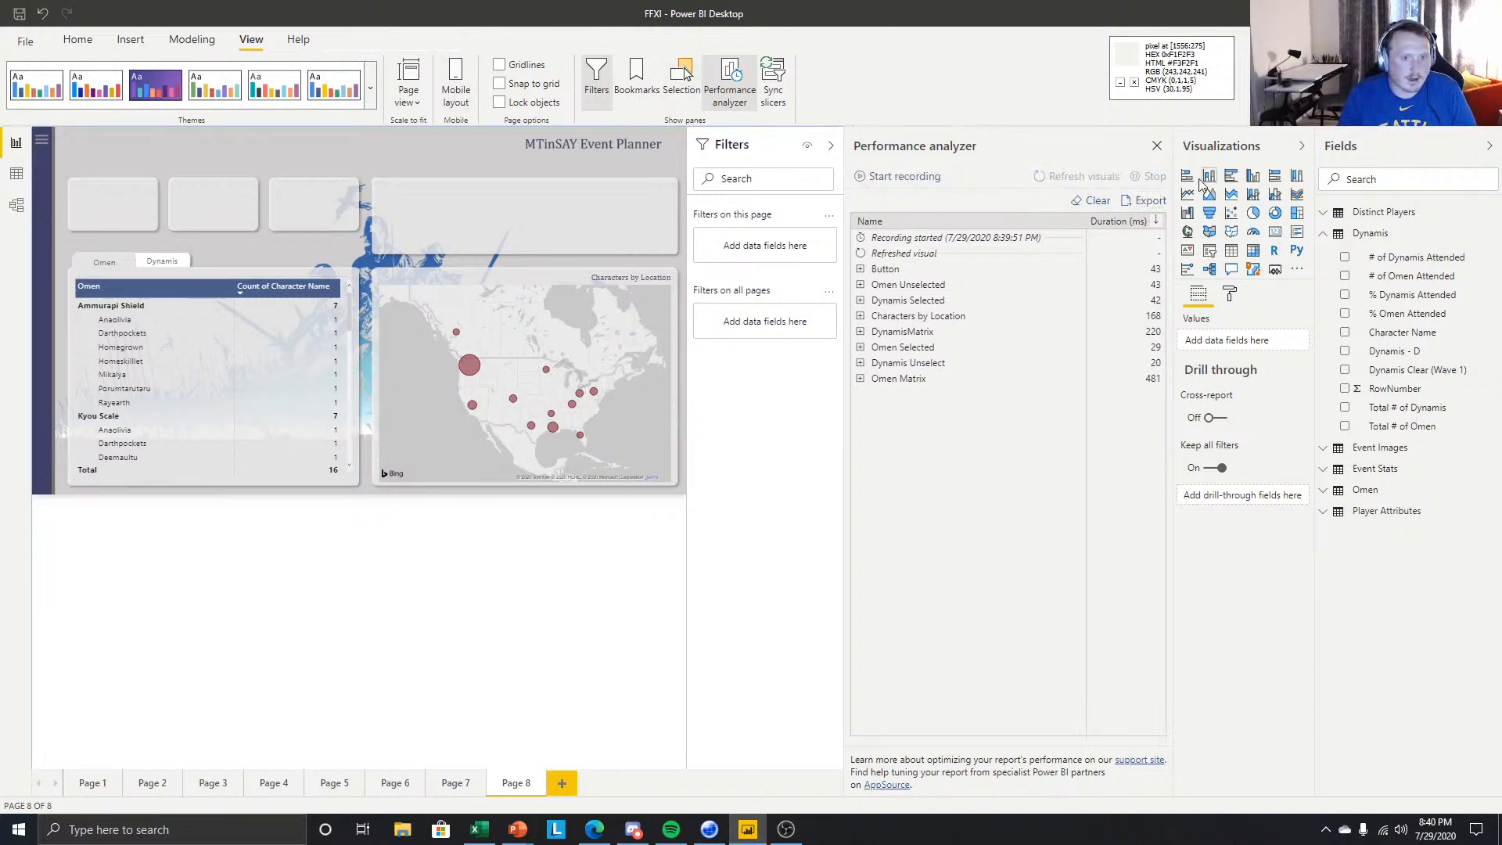
{"action": "left_click", "coordinate": [1158, 146]}
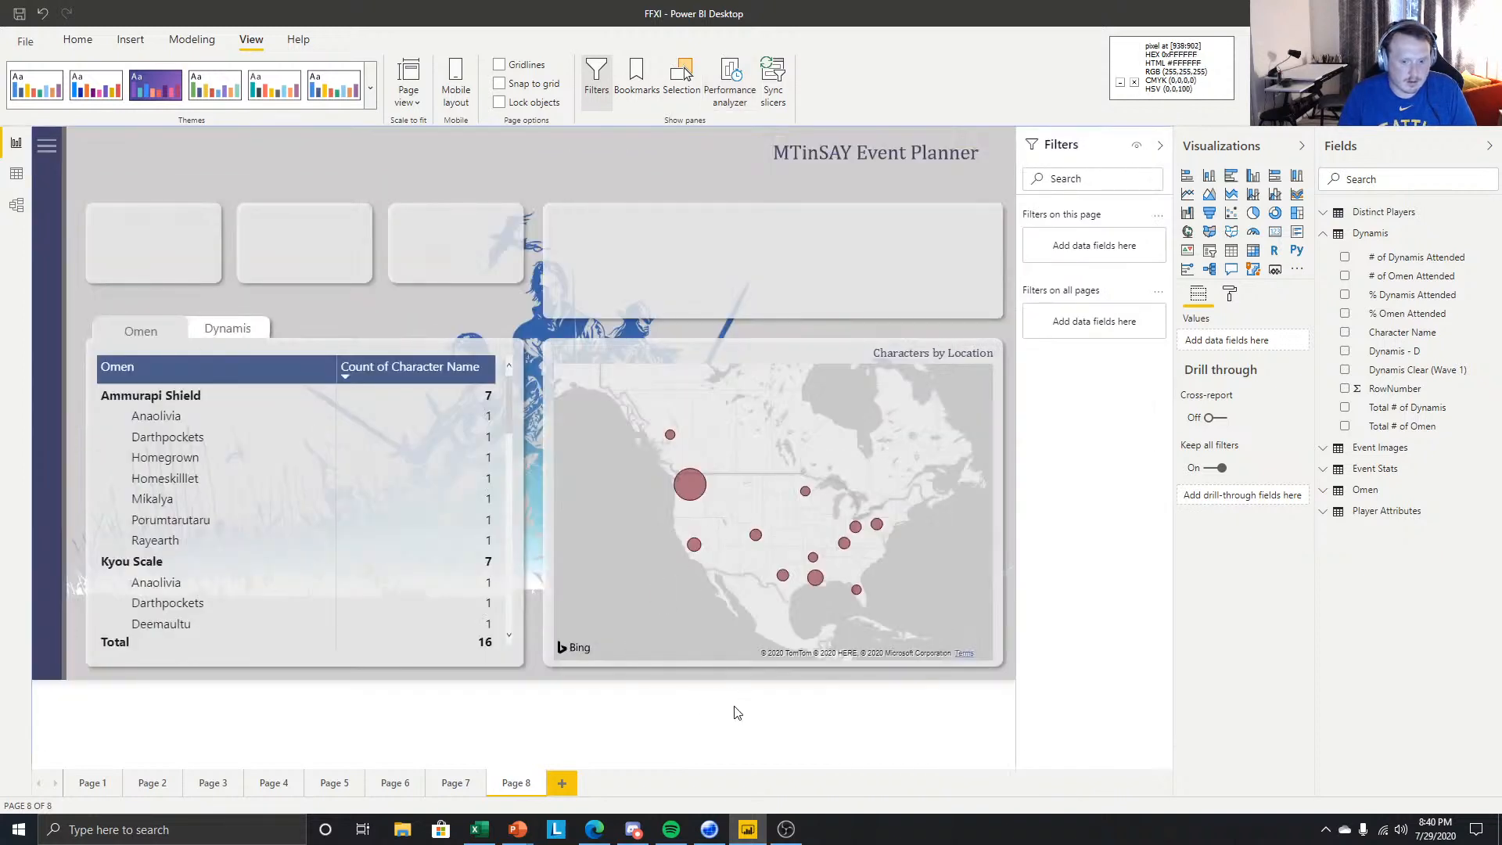
- Try both tab buttons once more on the enlarged page, Dynamis first and Omen second
{"action": "left_click", "coordinate": [228, 332]}
{"action": "left_click", "coordinate": [136, 331]}
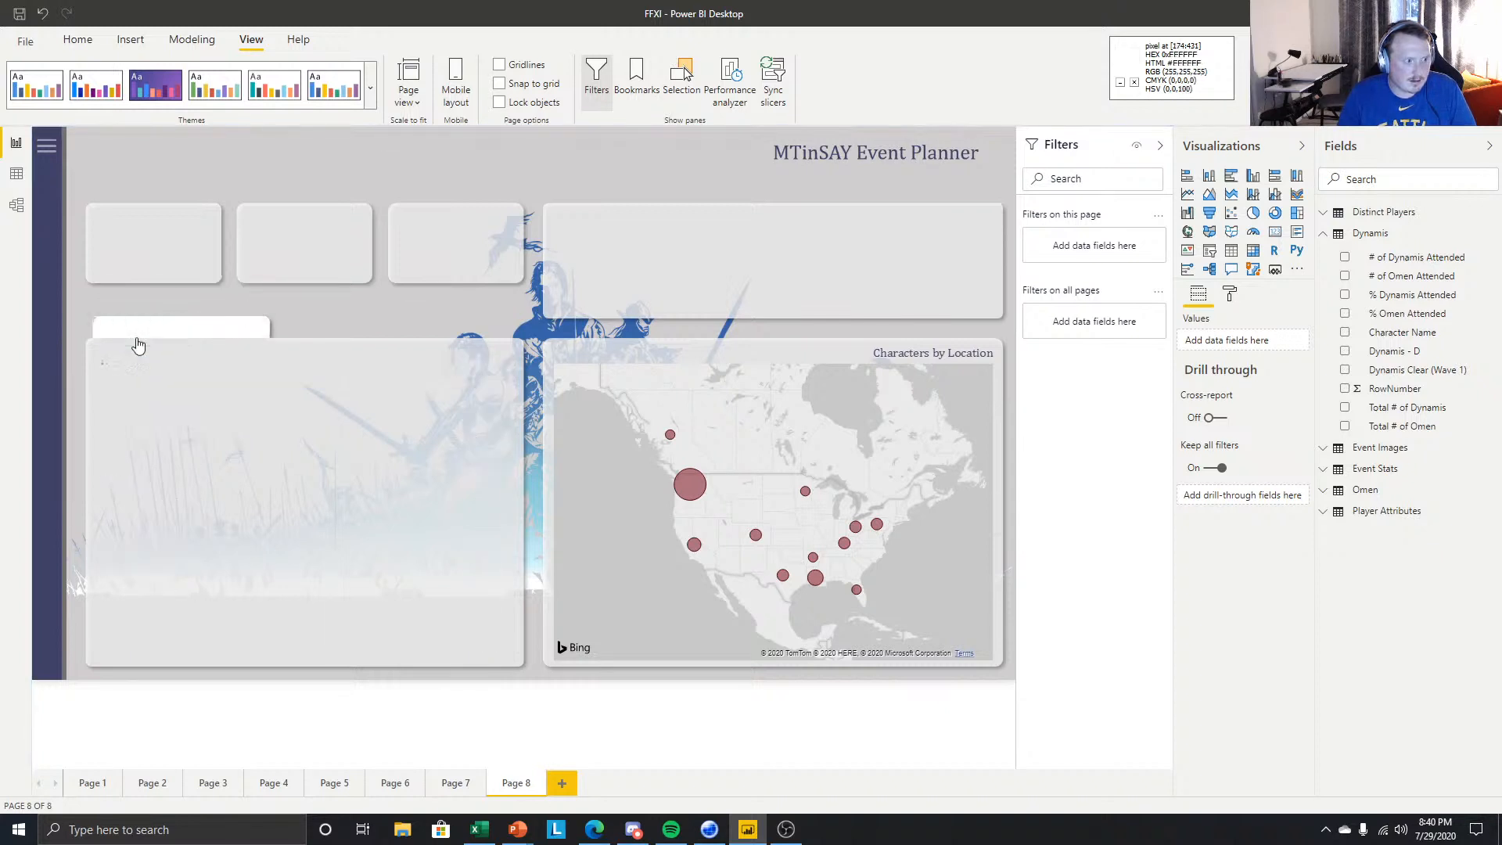